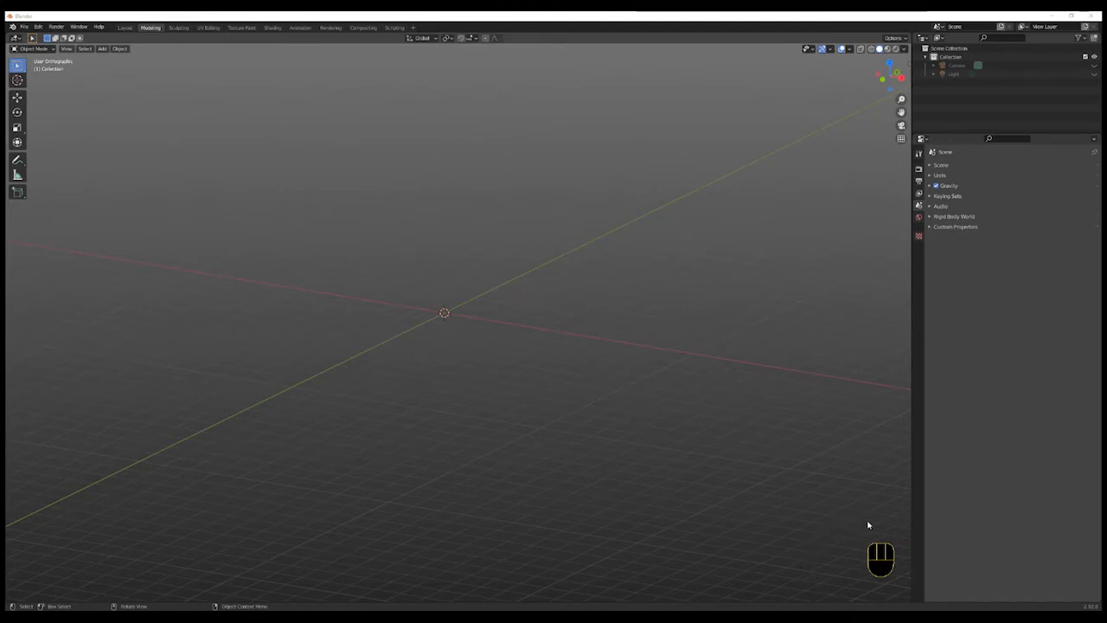
pyautogui.hotkey('shift', 'a')
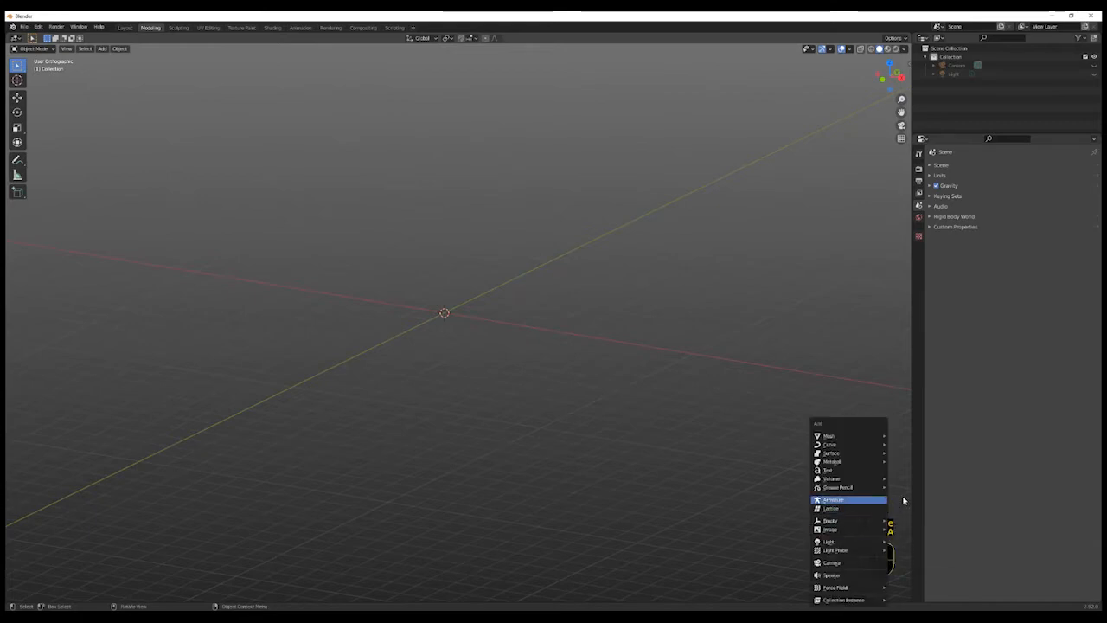
pyautogui.click(891, 532)
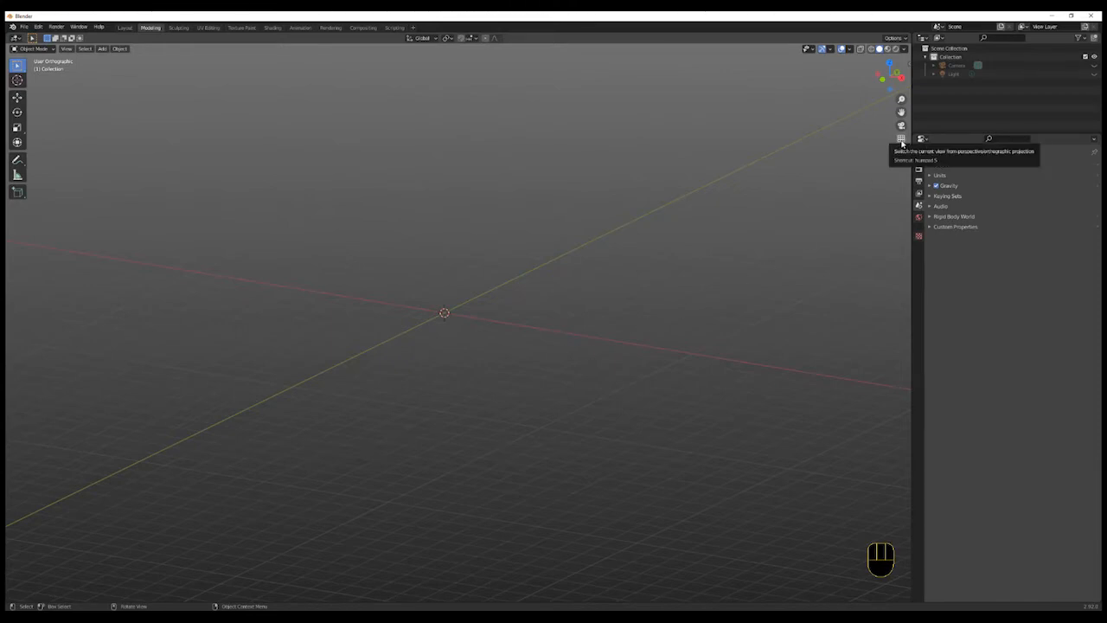
# - Switch to front orthographic view and open the scene's unit settings
pyautogui.click(883, 79)
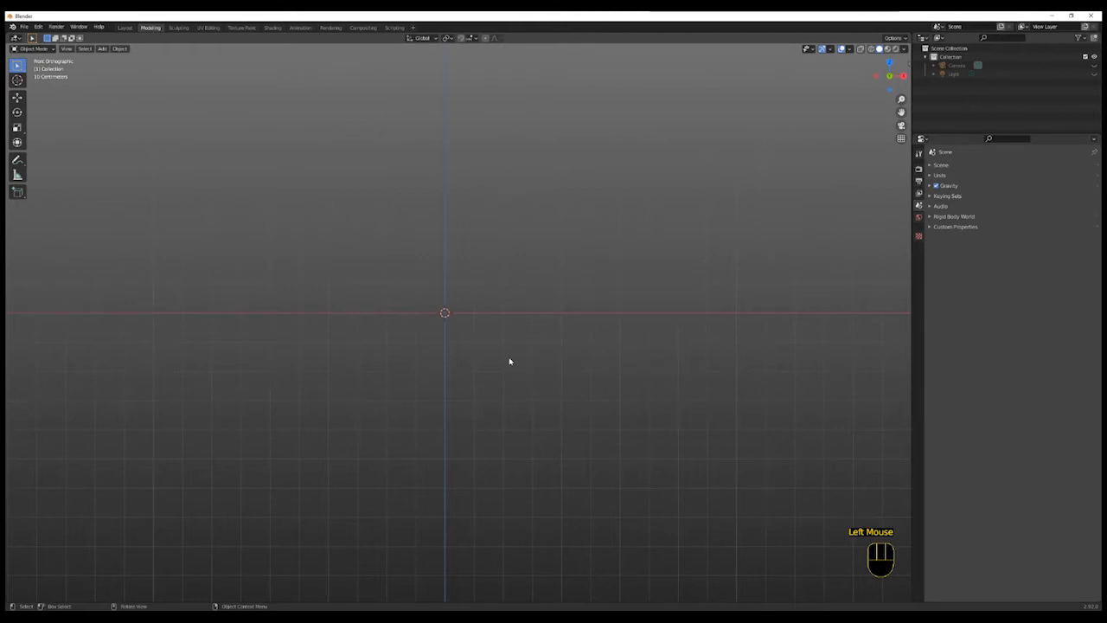
pyautogui.click(920, 194)
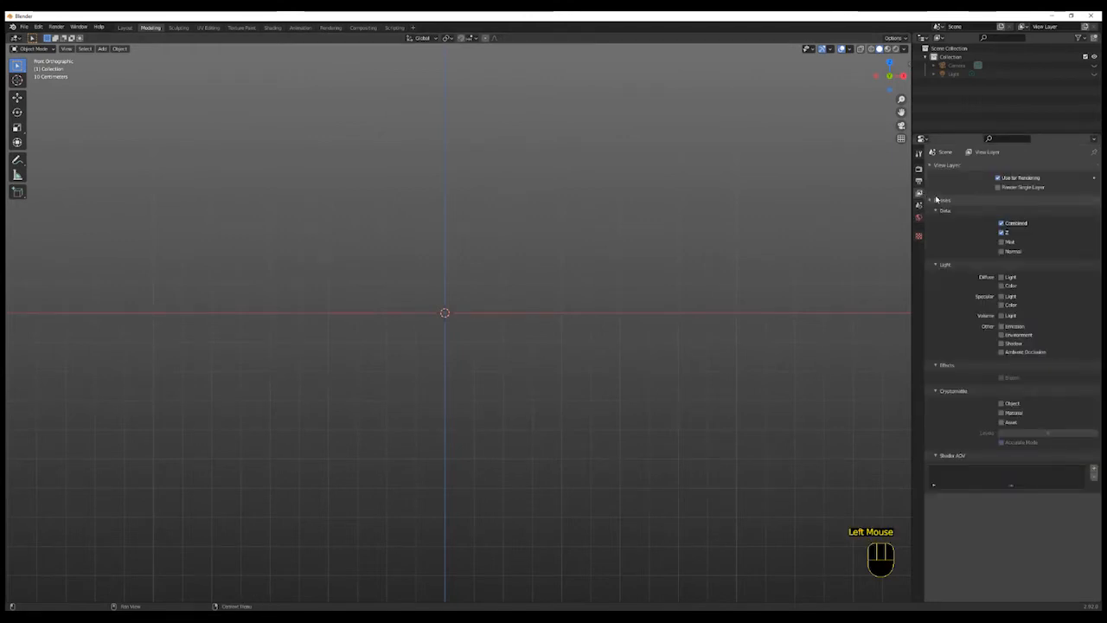
pyautogui.click(919, 206)
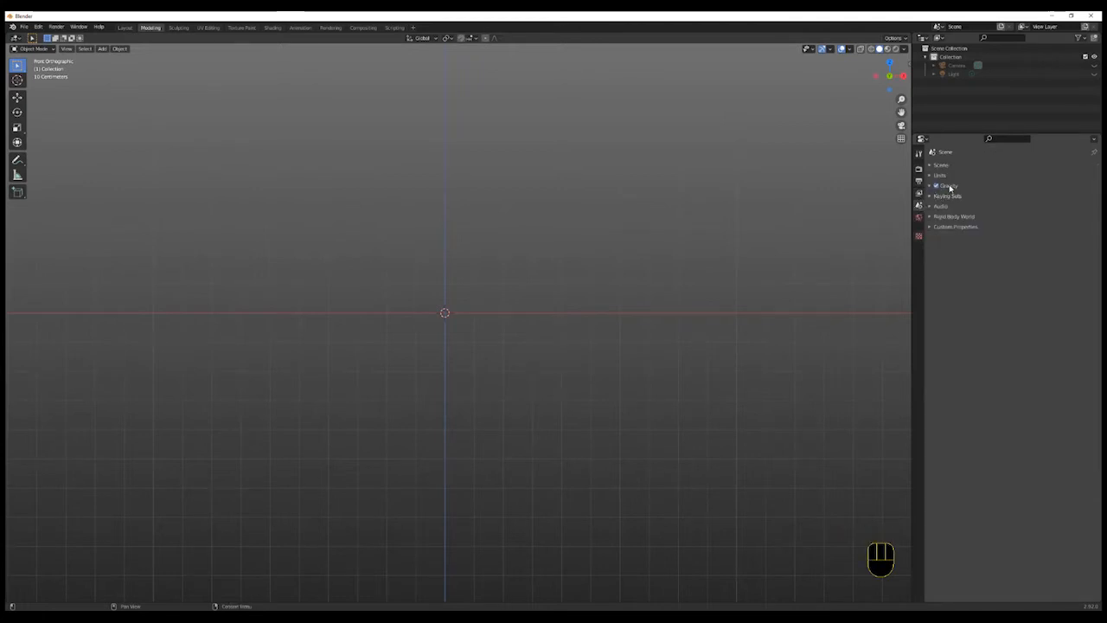
pyautogui.click(941, 175)
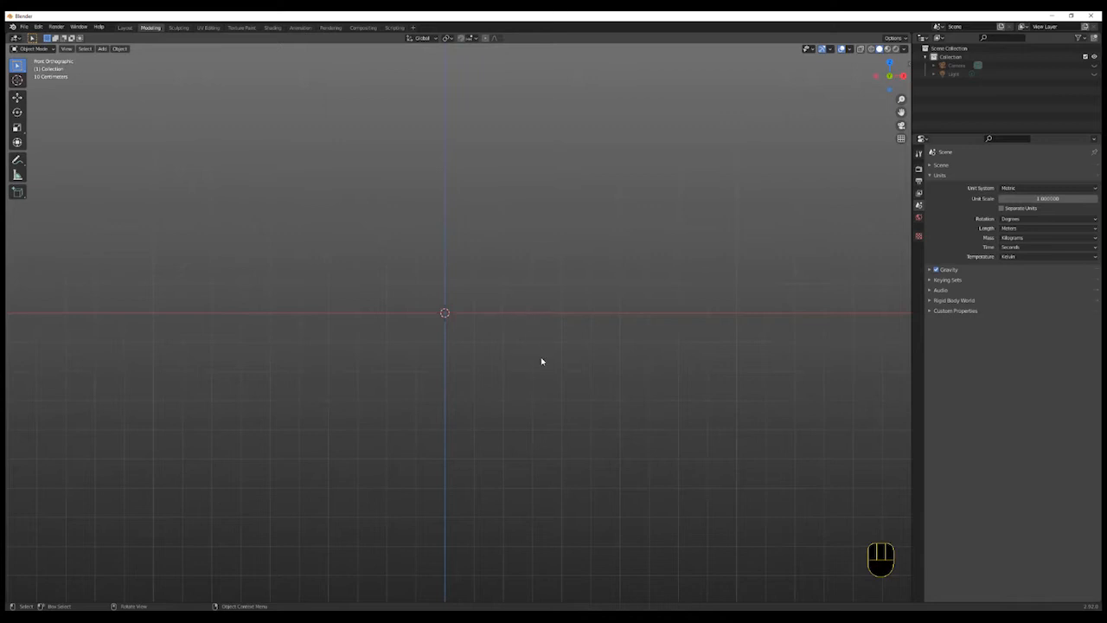
# - Add the reference image Citroen-400.jpg from the Simple 3D Car folder on the Desktop
pyautogui.hotkey('shift', 'a')
pyautogui.moveTo(542, 357)
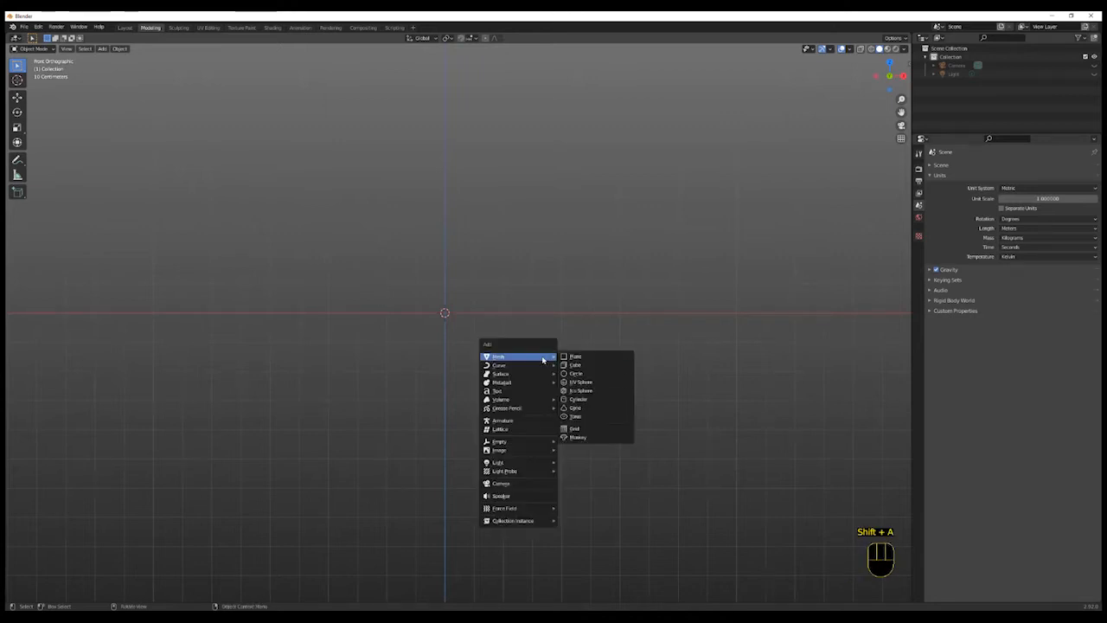
pyautogui.moveTo(538, 443)
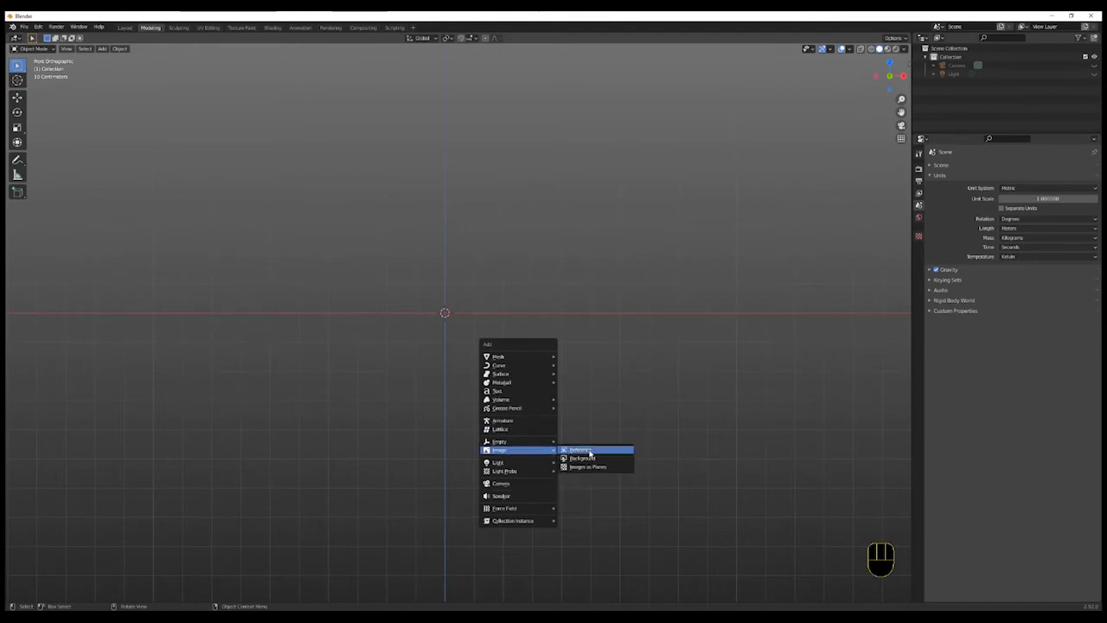
pyautogui.click(590, 452)
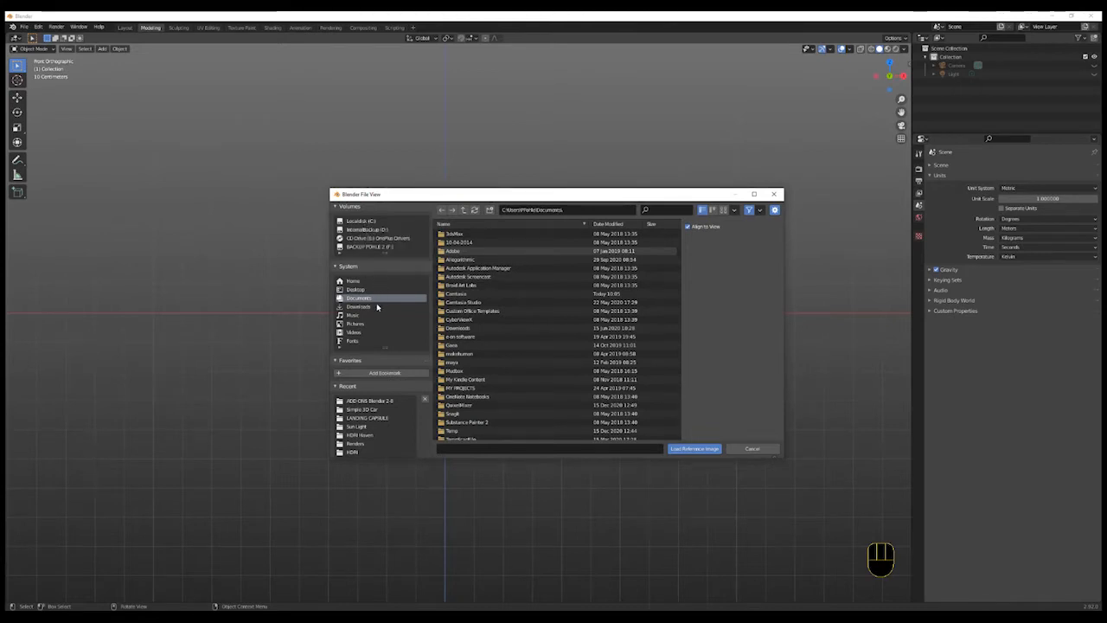
pyautogui.click(355, 290)
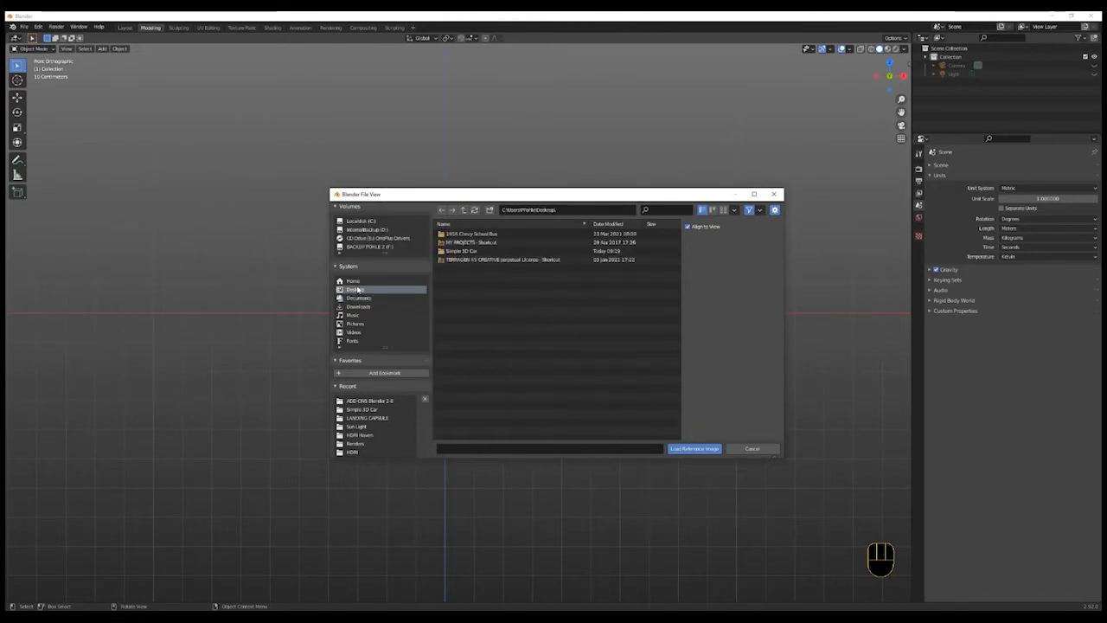
pyautogui.click(469, 251)
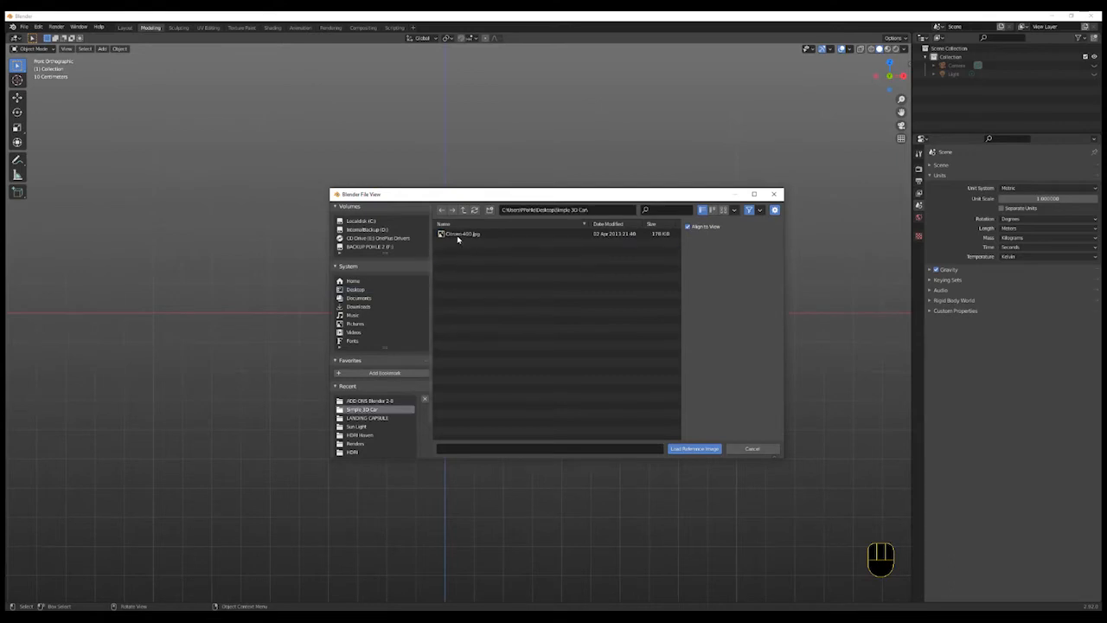
pyautogui.doubleClick(459, 235)
# - Enable the reference image's opacity and set it to 0.2
pyautogui.scroll(1, 515, 314)
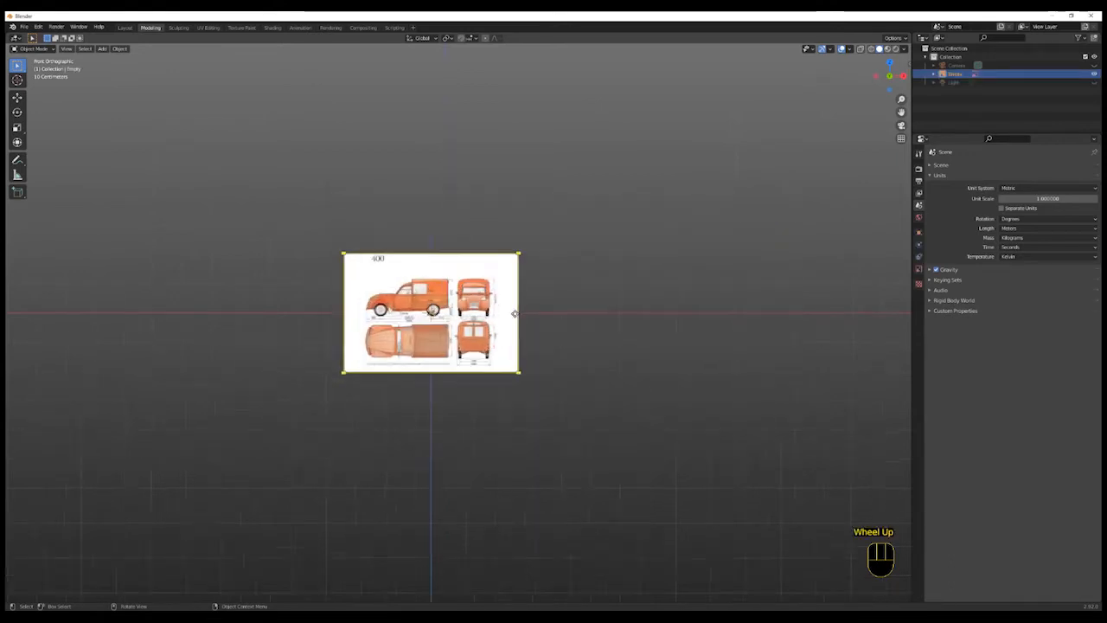
pyautogui.scroll(3, 514, 314)
pyautogui.keyDown('shift'); pyautogui.moveTo(563, 309); pyautogui.dragTo(668, 352, button='middle'); pyautogui.keyUp('shift')
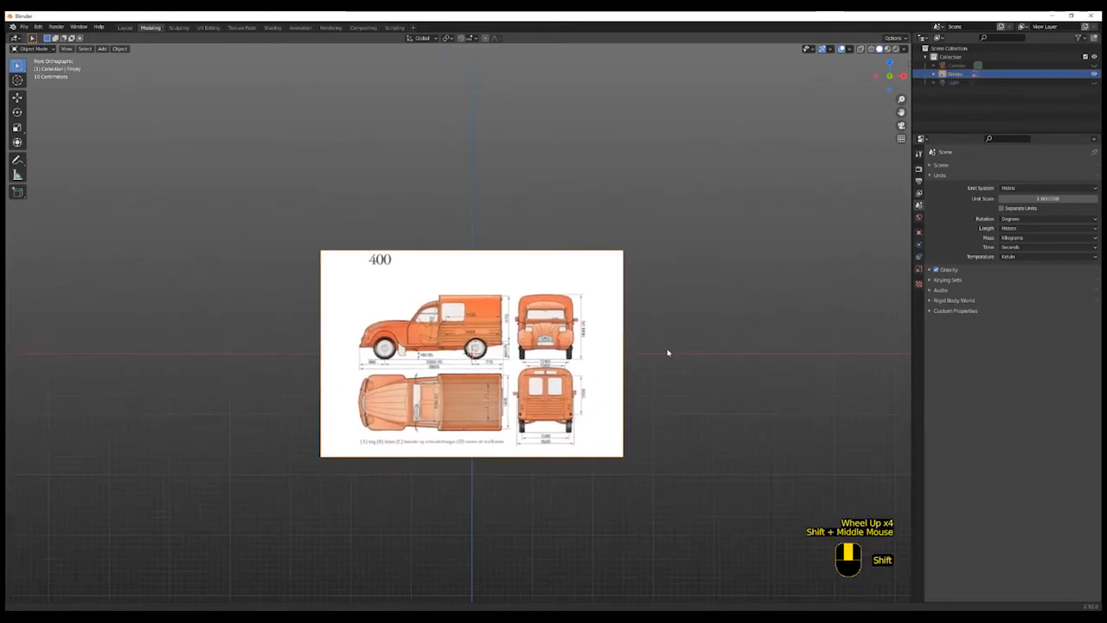
pyautogui.keyDown('shift'); pyautogui.scroll(1, 668, 352); pyautogui.keyUp('shift')
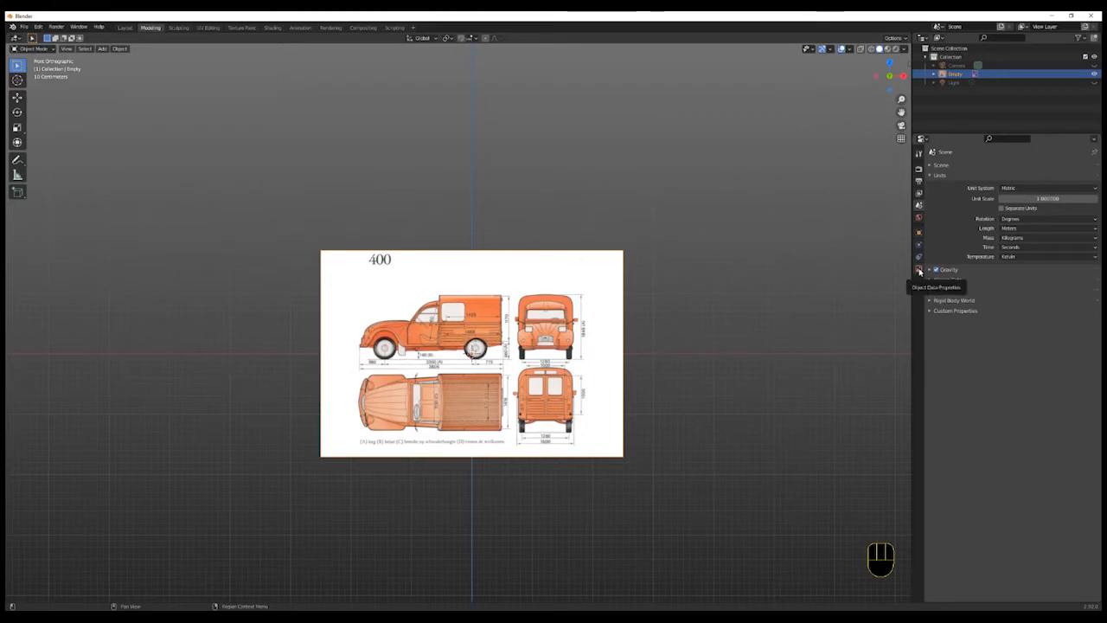
pyautogui.click(920, 269)
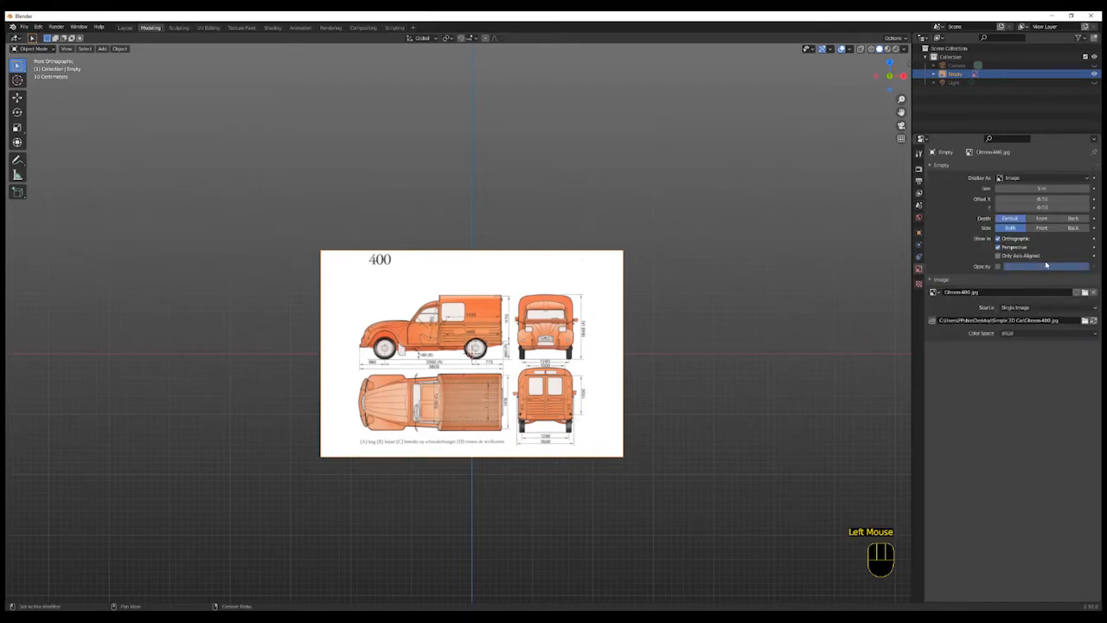
pyautogui.doubleClick(1075, 269)
pyautogui.moveTo(1074, 269); pyautogui.dragTo(1017, 269)
pyautogui.click(999, 267)
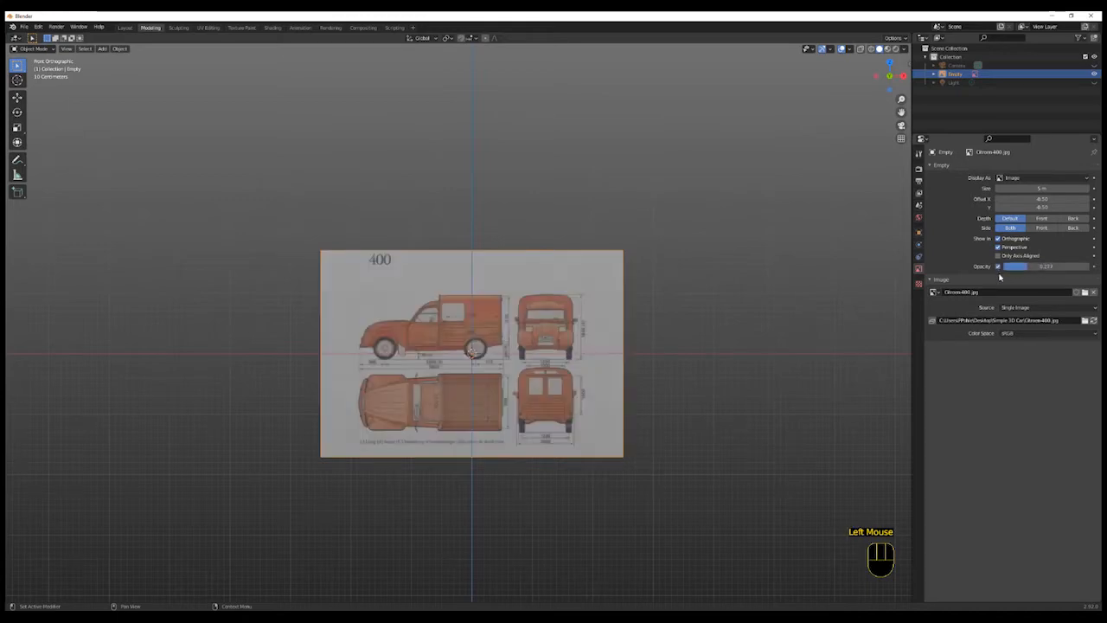
pyautogui.doubleClick(1045, 268)
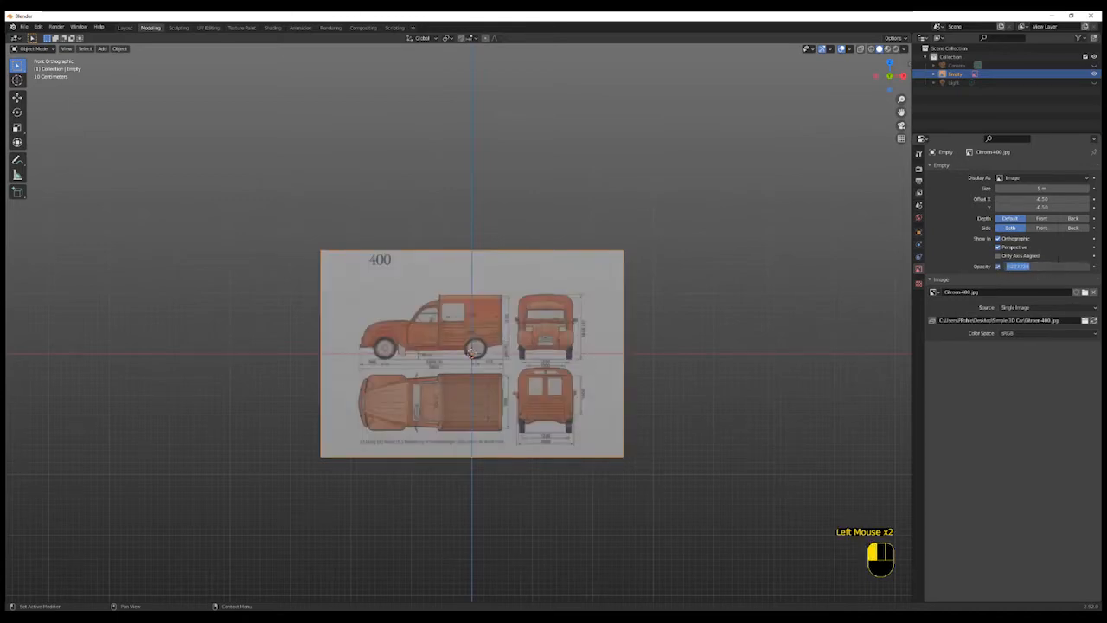
pyautogui.write('0.2')
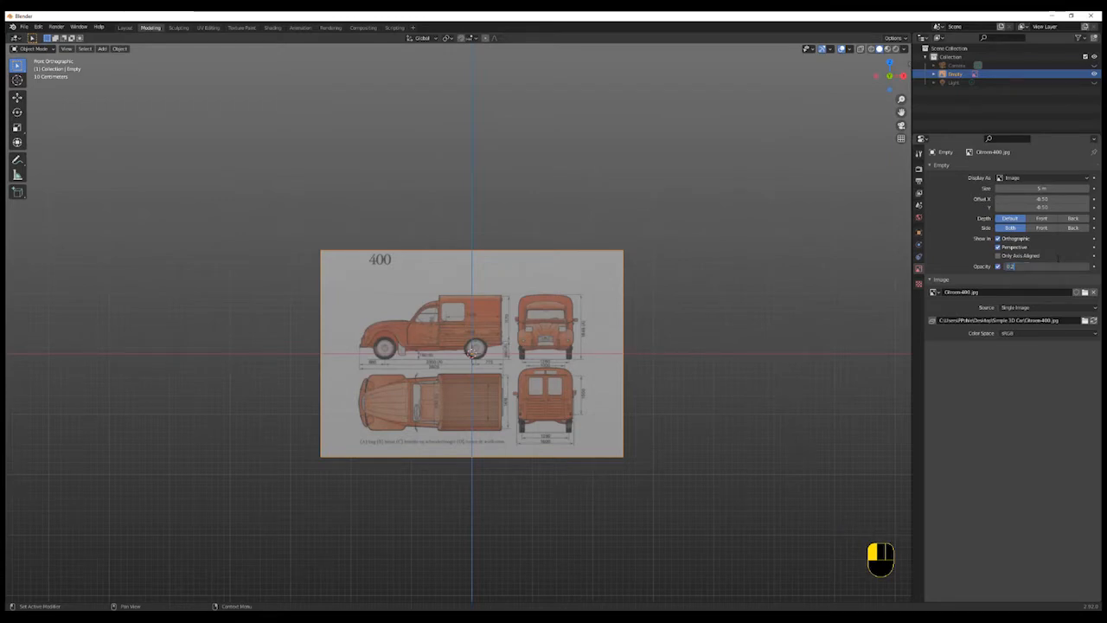
pyautogui.press('Return')
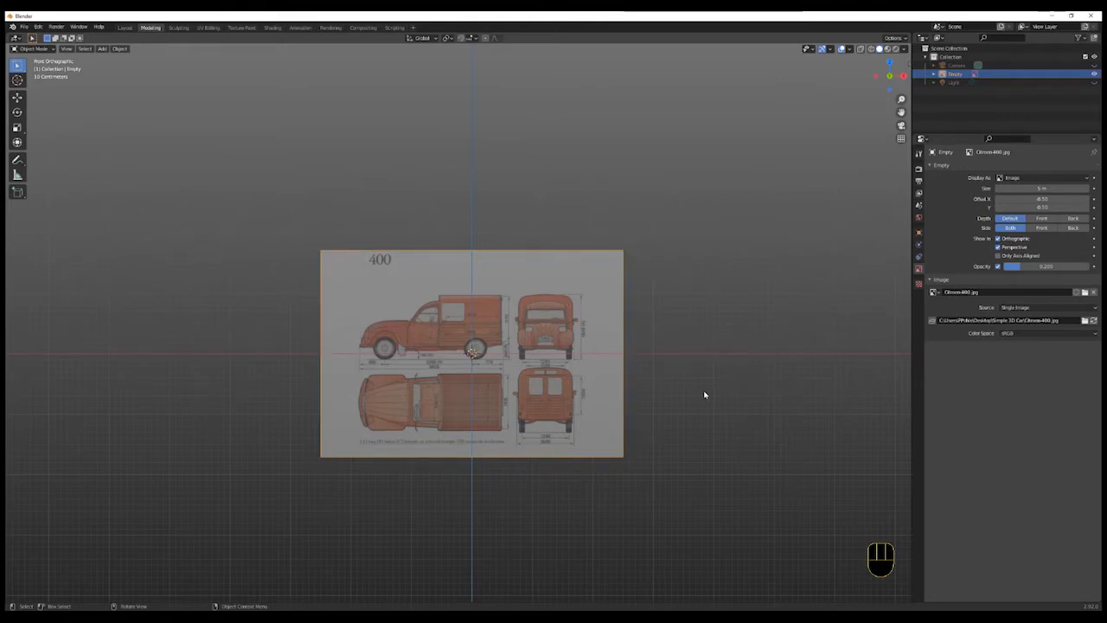
# - Measure a vertical ruler about 1.84 m high from the ground line beside the blueprint
pyautogui.keyDown('shift'); pyautogui.moveTo(704, 394); pyautogui.dragTo(712, 410, button='middle'); pyautogui.keyUp('shift')
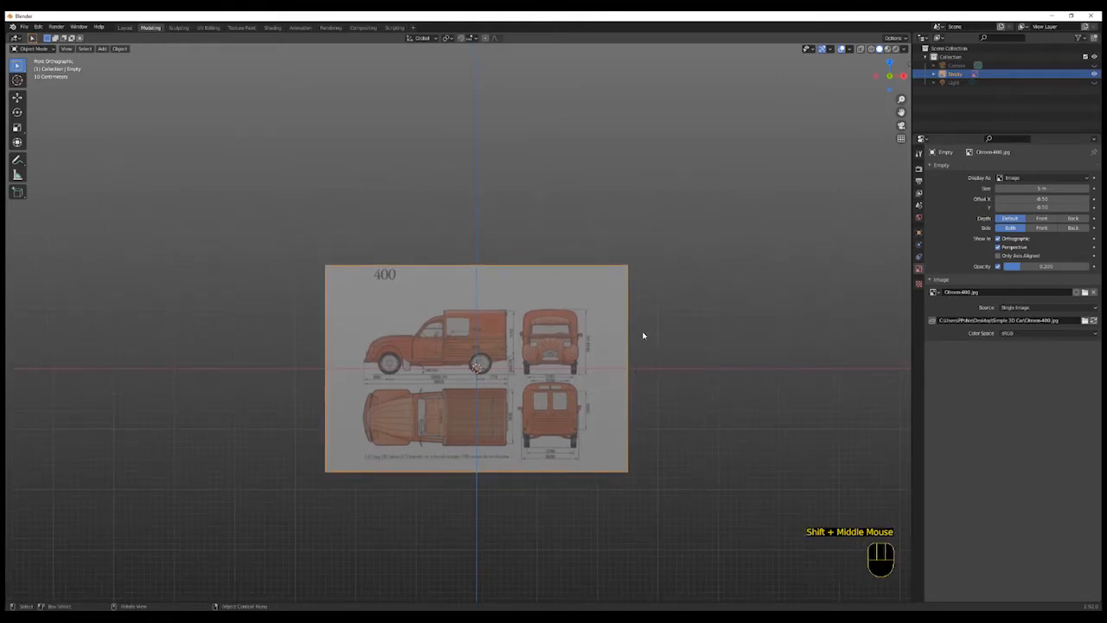
pyautogui.click(16, 175)
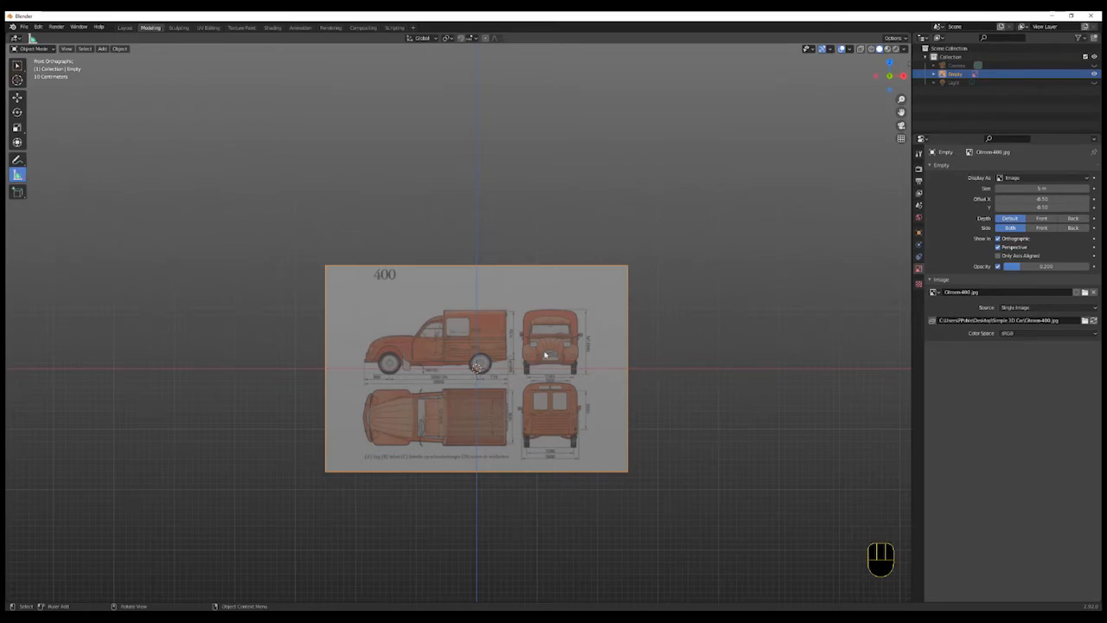
pyautogui.click(654, 344)
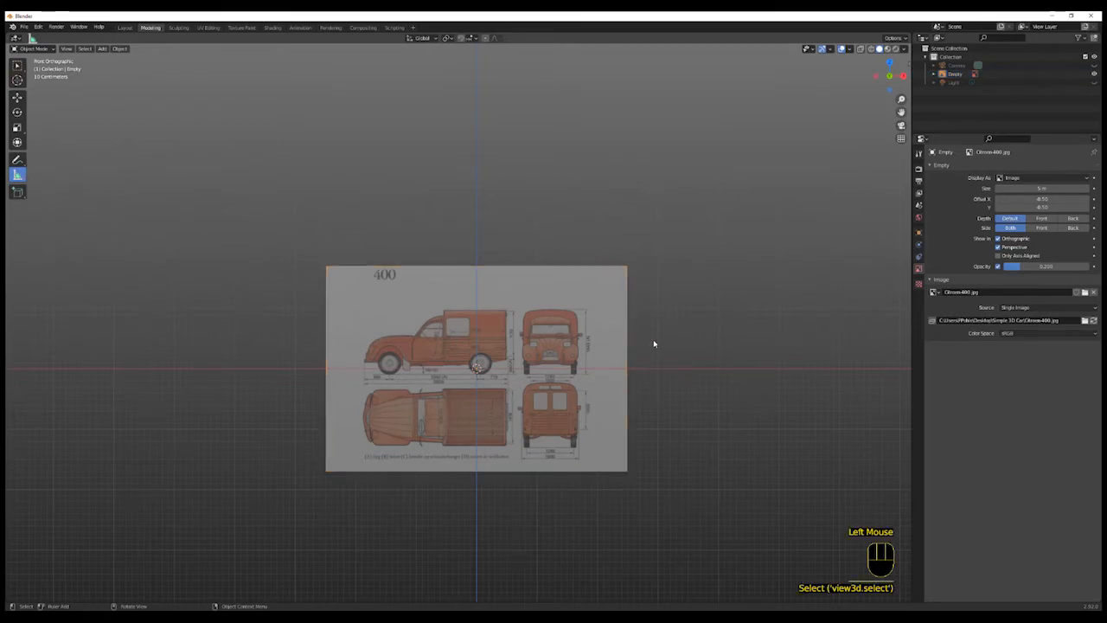
pyautogui.moveTo(658, 369); pyautogui.dragTo(657, 310)
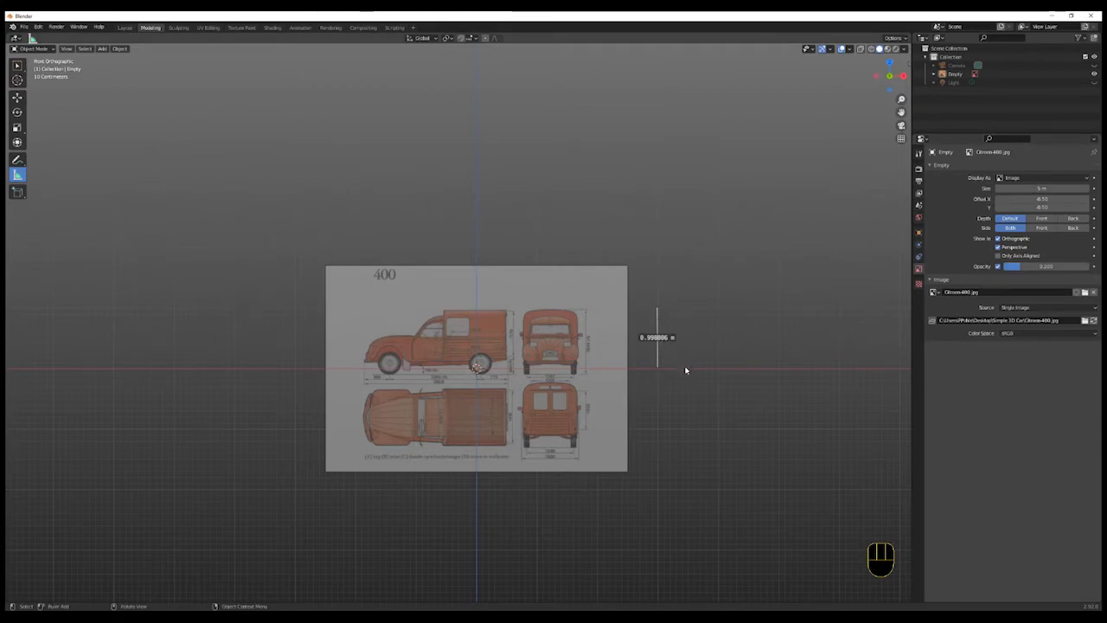
pyautogui.scroll(4, 606, 363)
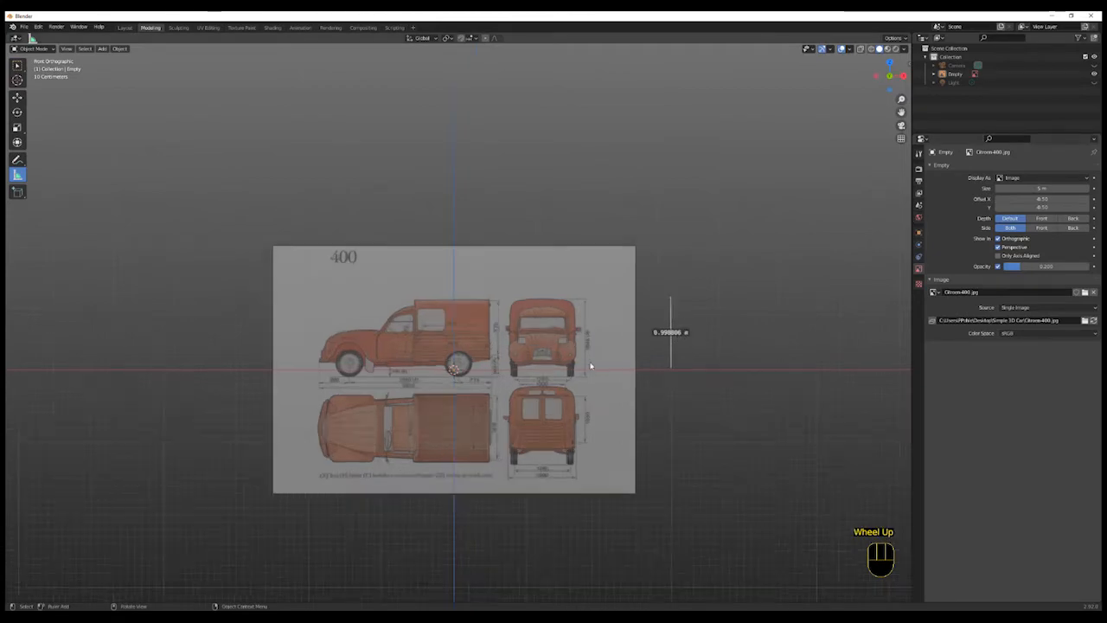
pyautogui.keyDown('shift'); pyautogui.moveTo(601, 361); pyautogui.dragTo(578, 393, button='middle'); pyautogui.keyUp('shift')
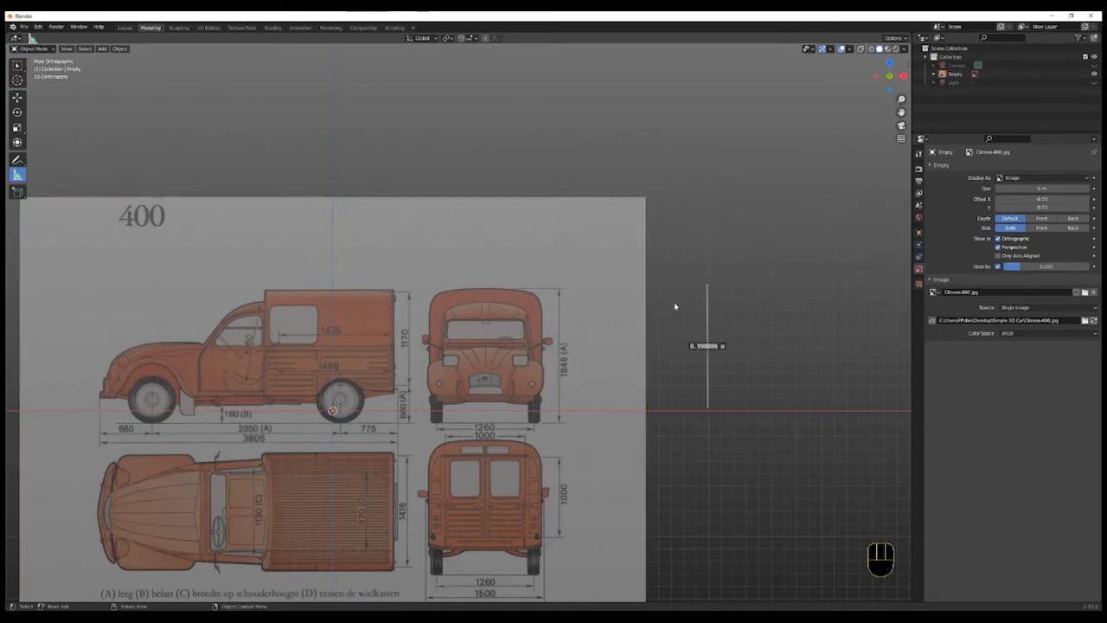
pyautogui.moveTo(707, 287); pyautogui.dragTo(707, 177)
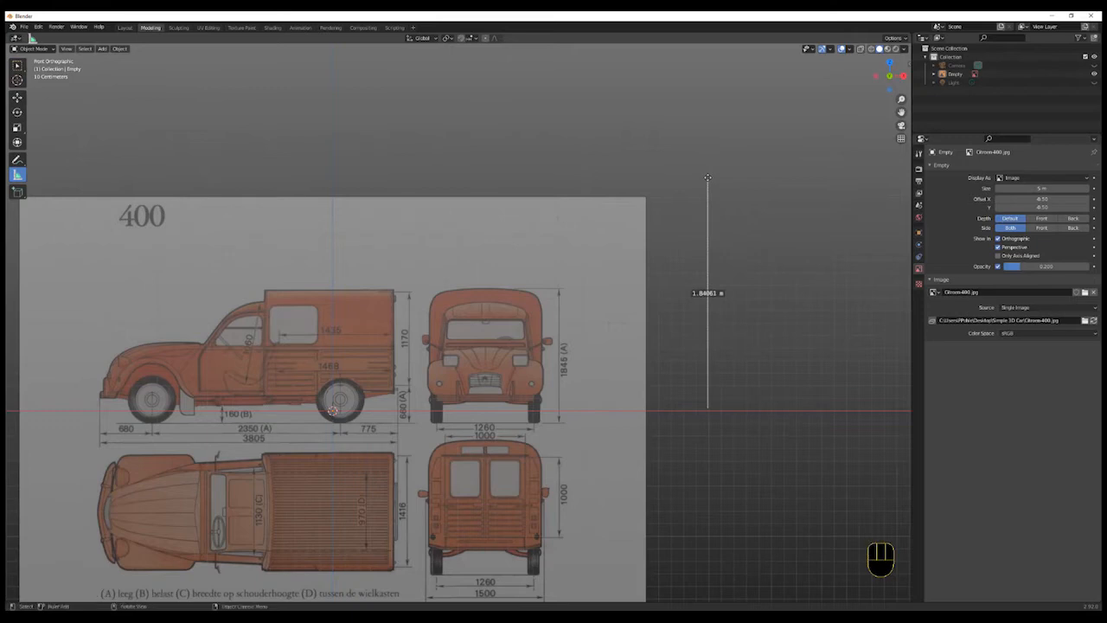
pyautogui.click(601, 473)
pyautogui.moveTo(603, 476); pyautogui.dragTo(608, 473)
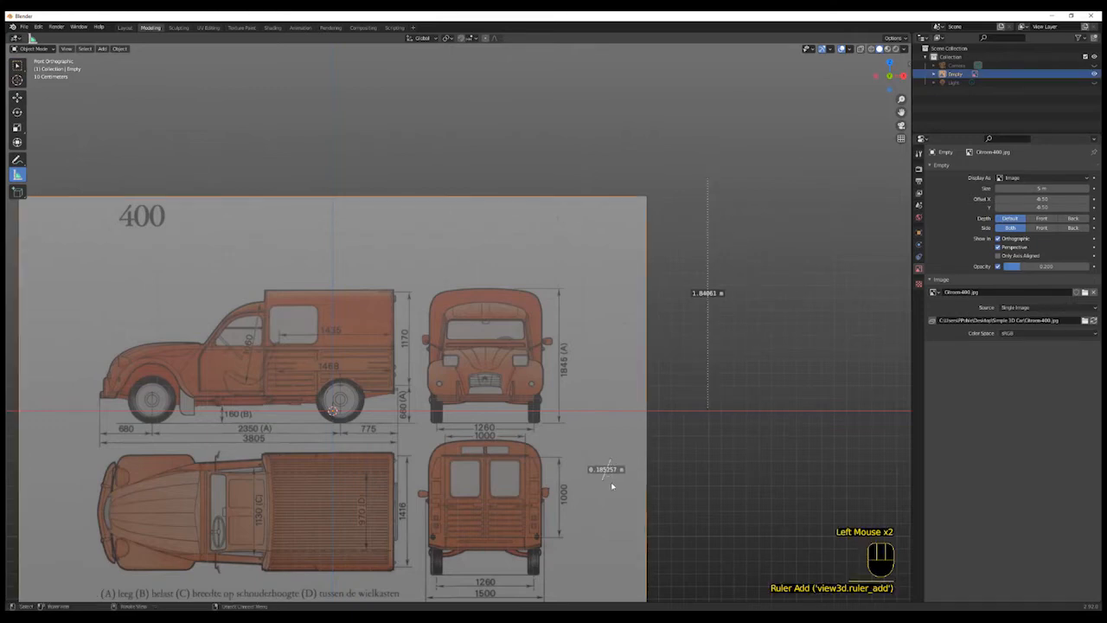
pyautogui.click(637, 383)
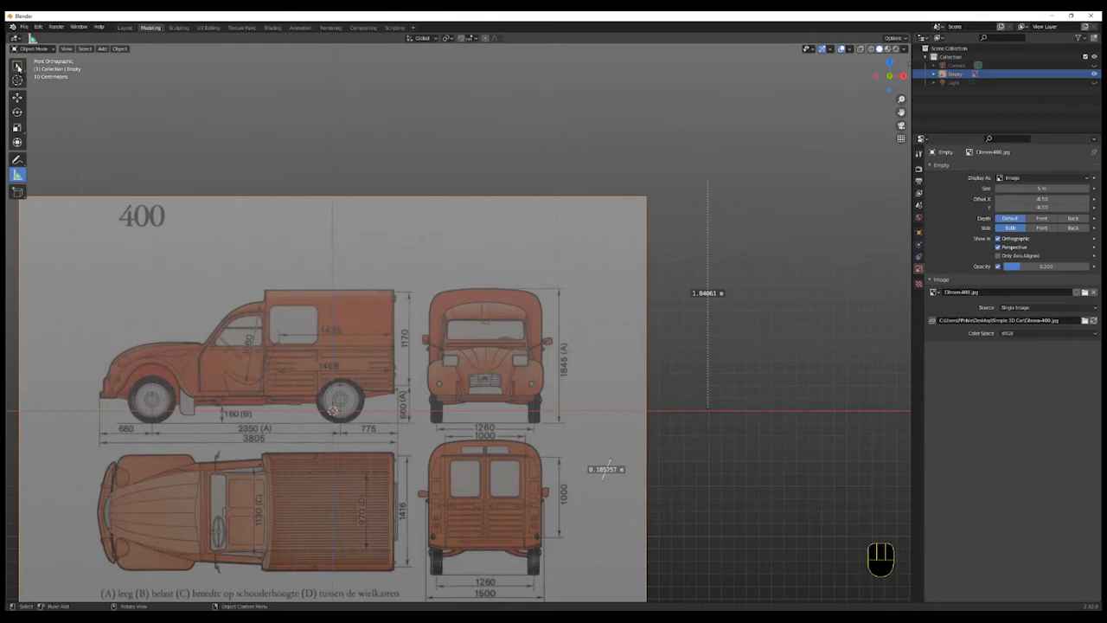
# - Select the reference image and move it about 1.19 m along X so the van's front view sits on the origin
pyautogui.press('w')
pyautogui.click(592, 463)
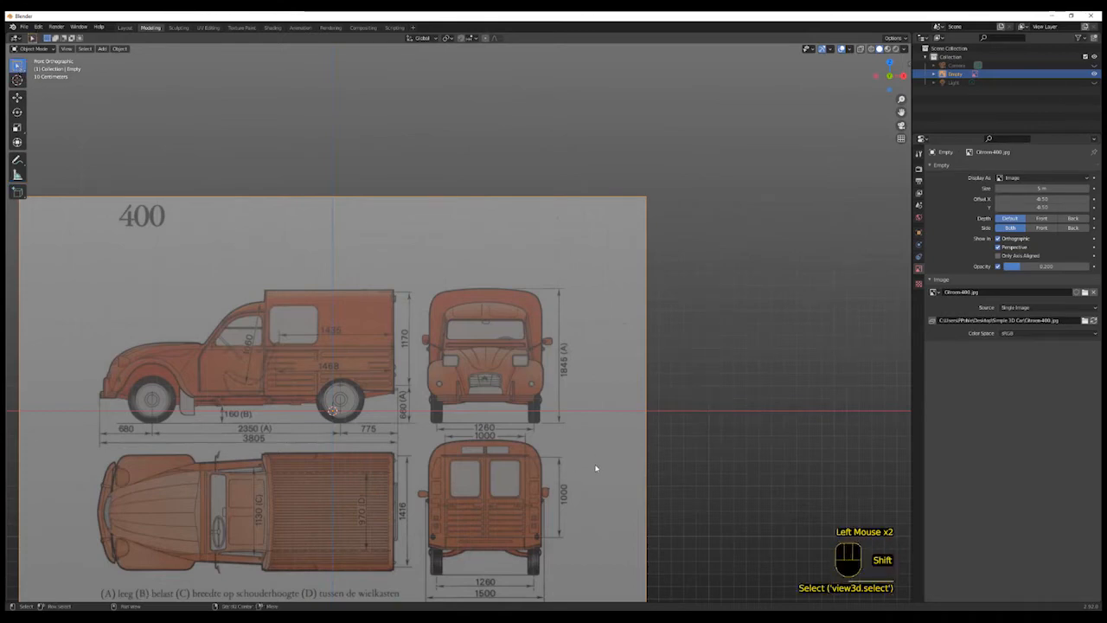
pyautogui.keyDown('shift'); pyautogui.click(588, 450); pyautogui.keyUp('shift')
pyautogui.click(597, 464)
pyautogui.moveTo(598, 465)
pyautogui.mouseDown(button='middle')
pyautogui.moveTo(583, 460)
pyautogui.moveTo(589, 469)
pyautogui.mouseUp(button='middle')
pyautogui.scroll(2, 588, 470)
pyautogui.press('KP_1')
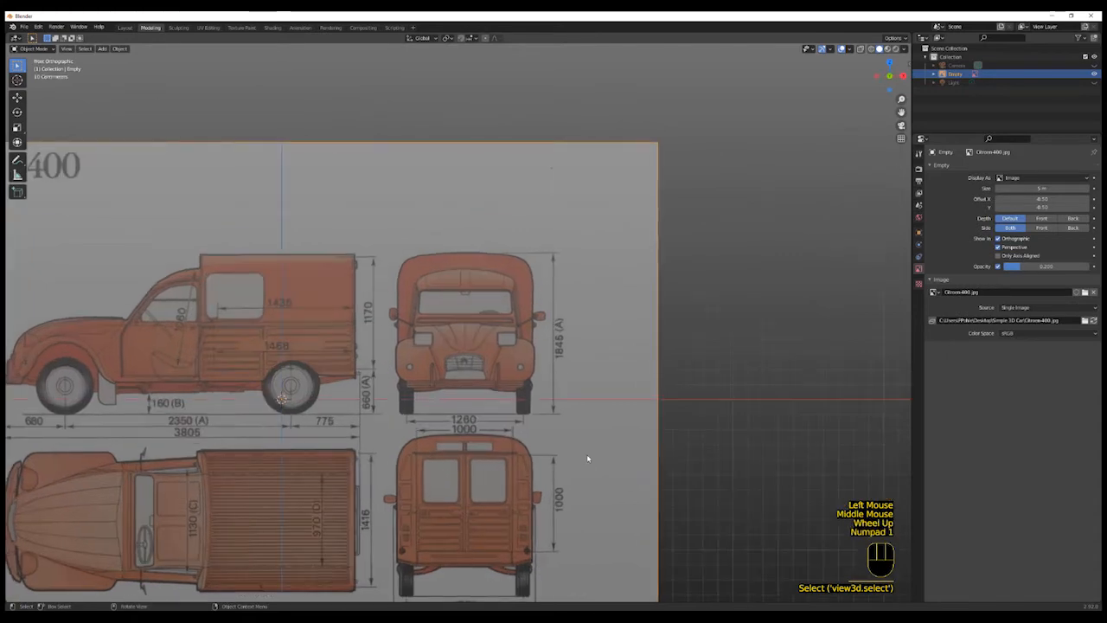
pyautogui.press('g')
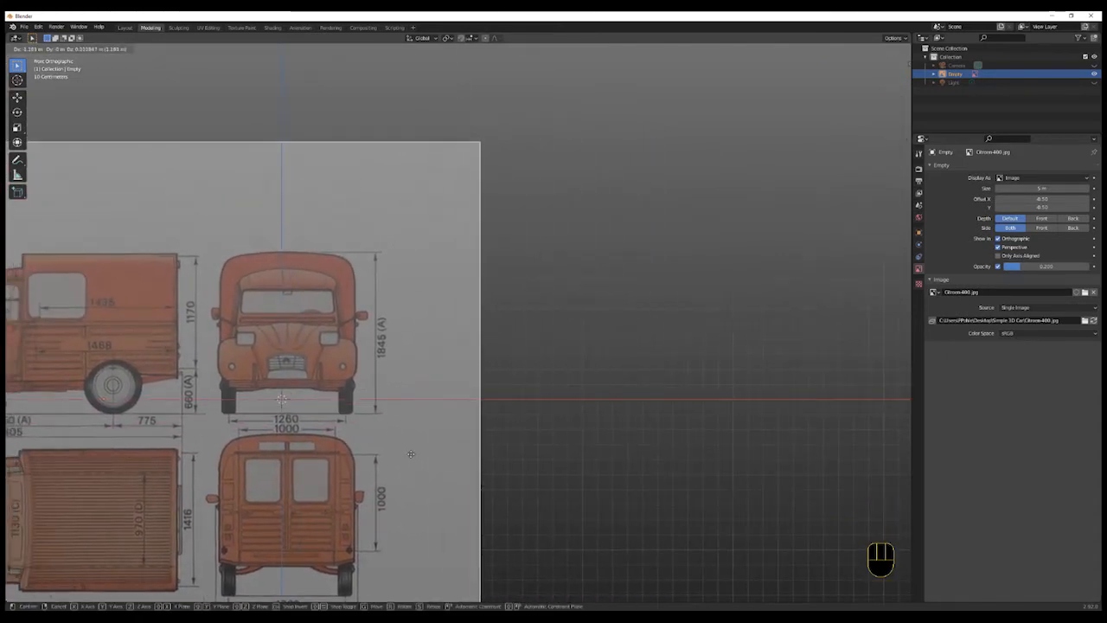
pyautogui.click(404, 441)
# - Inspect the reference image's placement from an orbited view and return to front view
pyautogui.keyDown('shift'); pyautogui.moveTo(394, 433); pyautogui.dragTo(601, 435, button='middle'); pyautogui.keyUp('shift')
pyautogui.scroll(2, 284, 512)
pyautogui.scroll(-2, 288, 509)
pyautogui.scroll(-2, 287, 508)
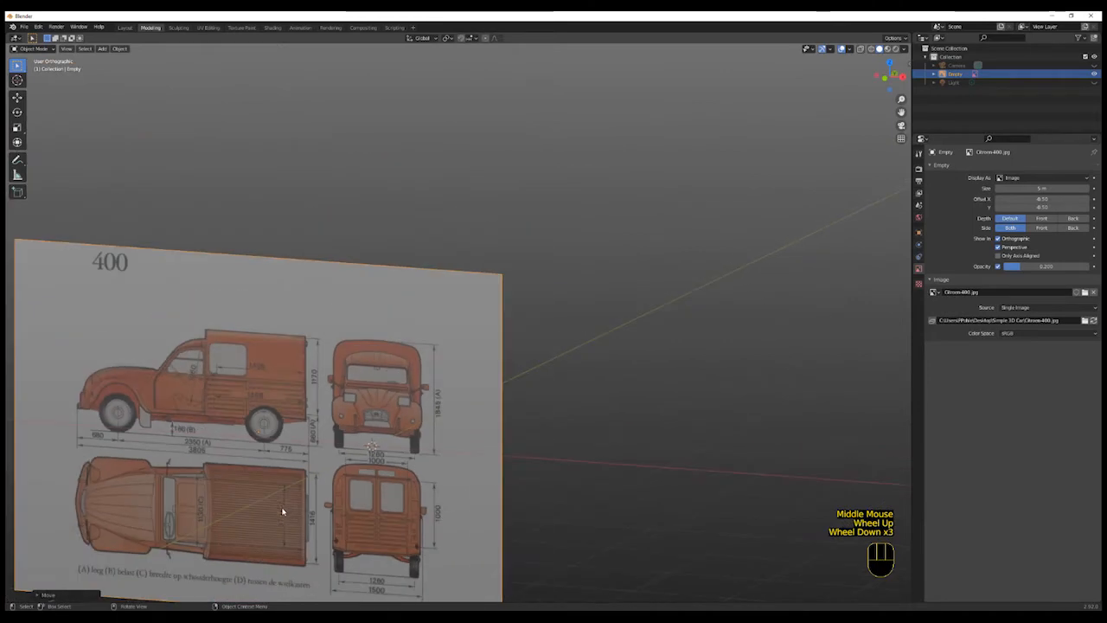
pyautogui.scroll(1, 184, 539)
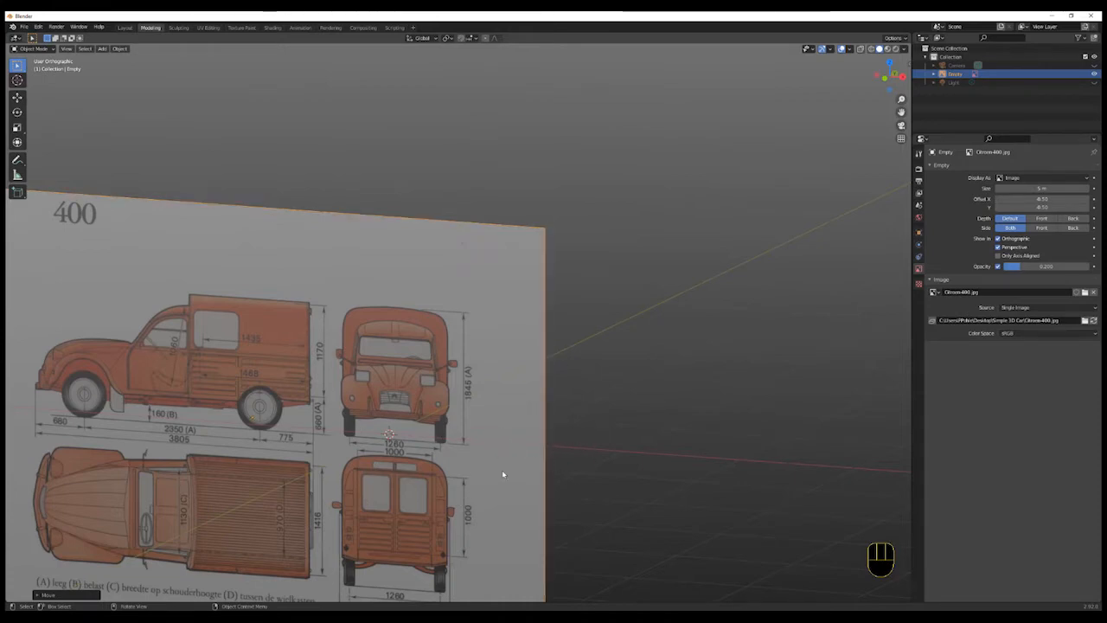
pyautogui.press('KP_1')
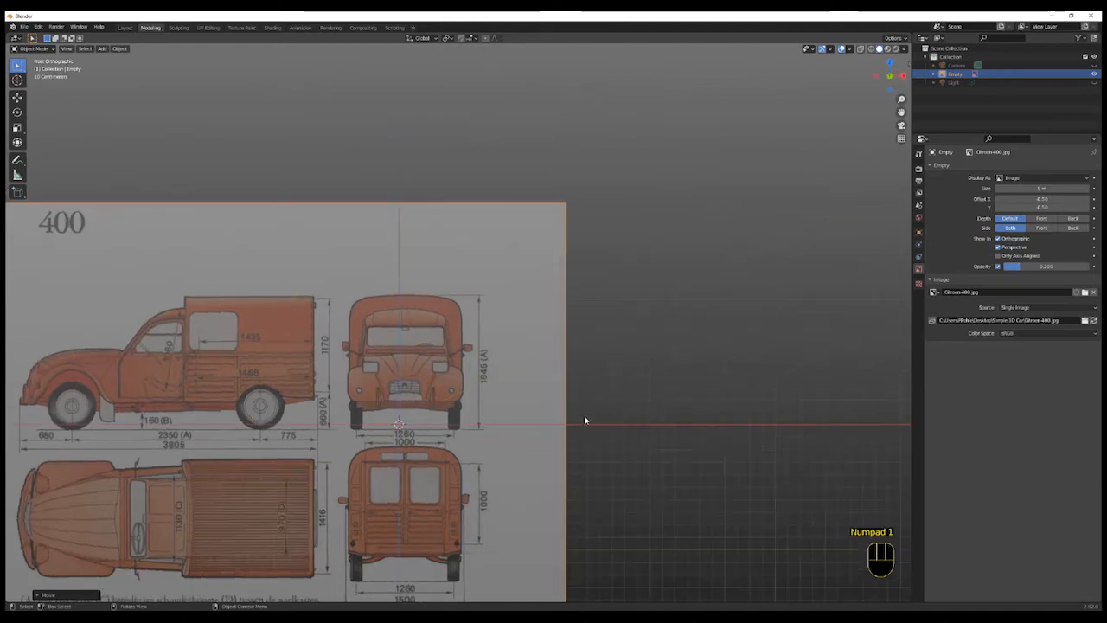
# - Select the reference image and nudge it slightly so the front view lines up with the origin
pyautogui.keyDown('shift'); pyautogui.moveTo(547, 464); pyautogui.dragTo(601, 458, button='middle'); pyautogui.keyUp('shift')
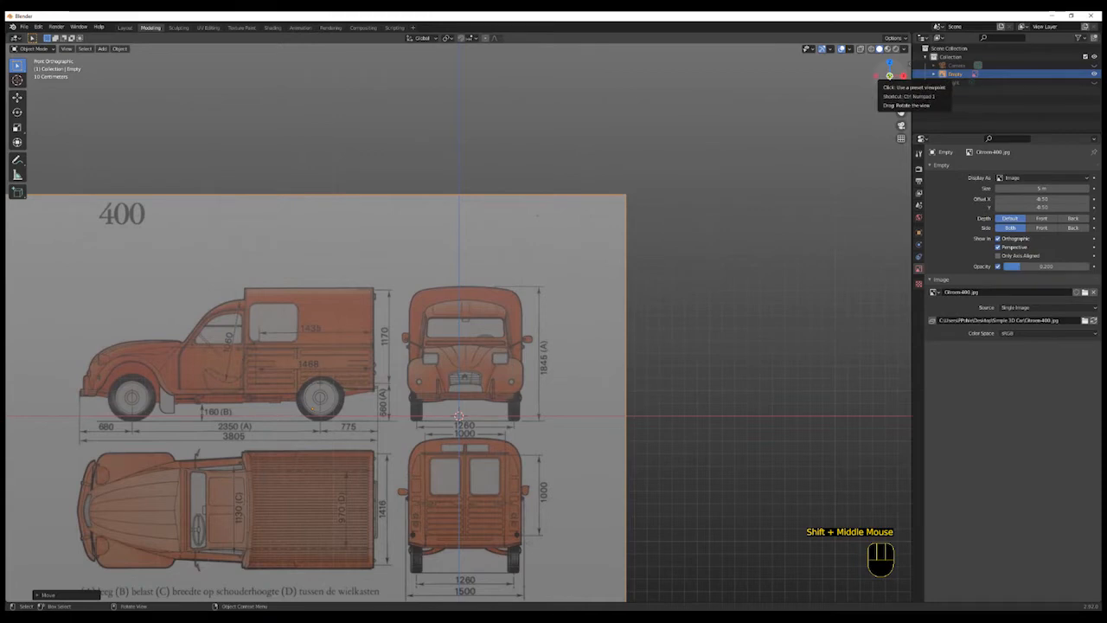
pyautogui.click(890, 75)
pyautogui.click(889, 75)
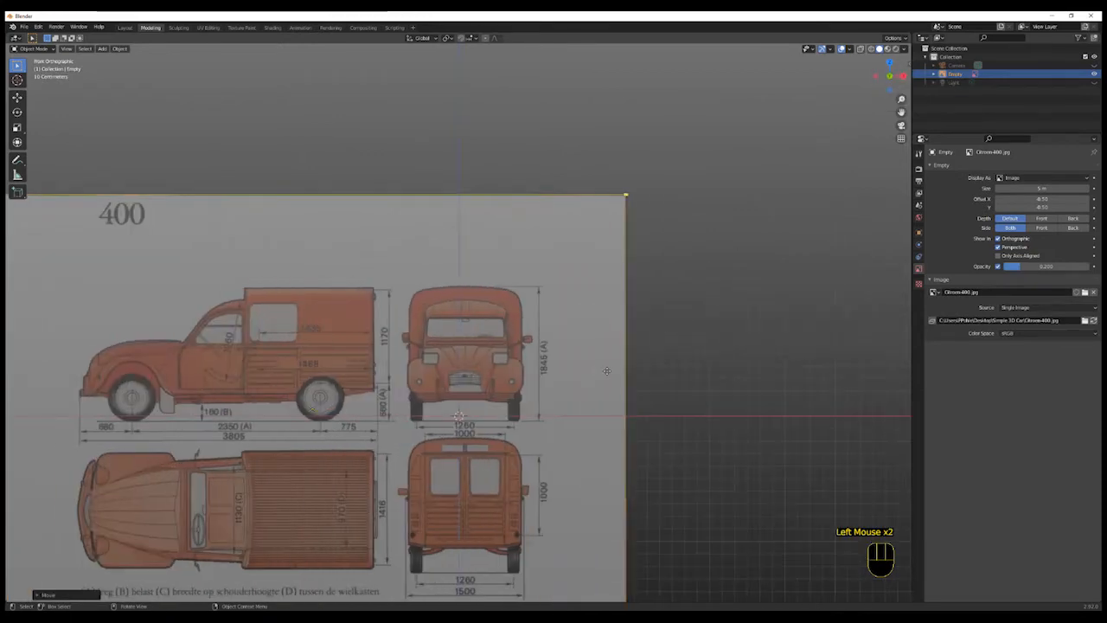
pyautogui.keyDown('shift'); pyautogui.moveTo(662, 378); pyautogui.dragTo(685, 364, button='middle'); pyautogui.keyUp('shift')
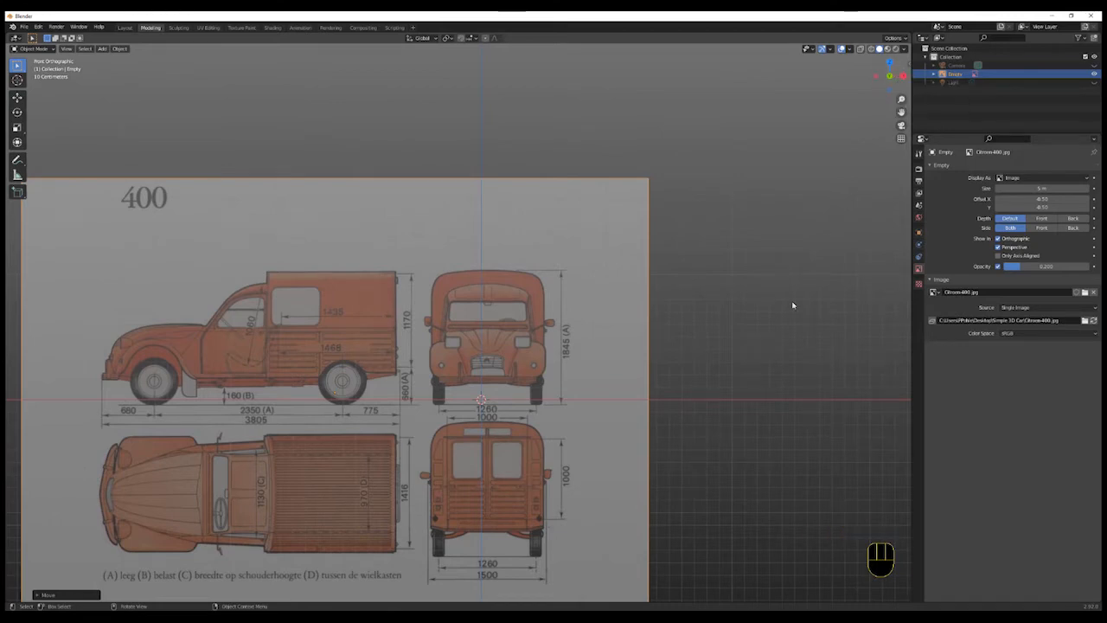
pyautogui.scroll(2, 640, 391)
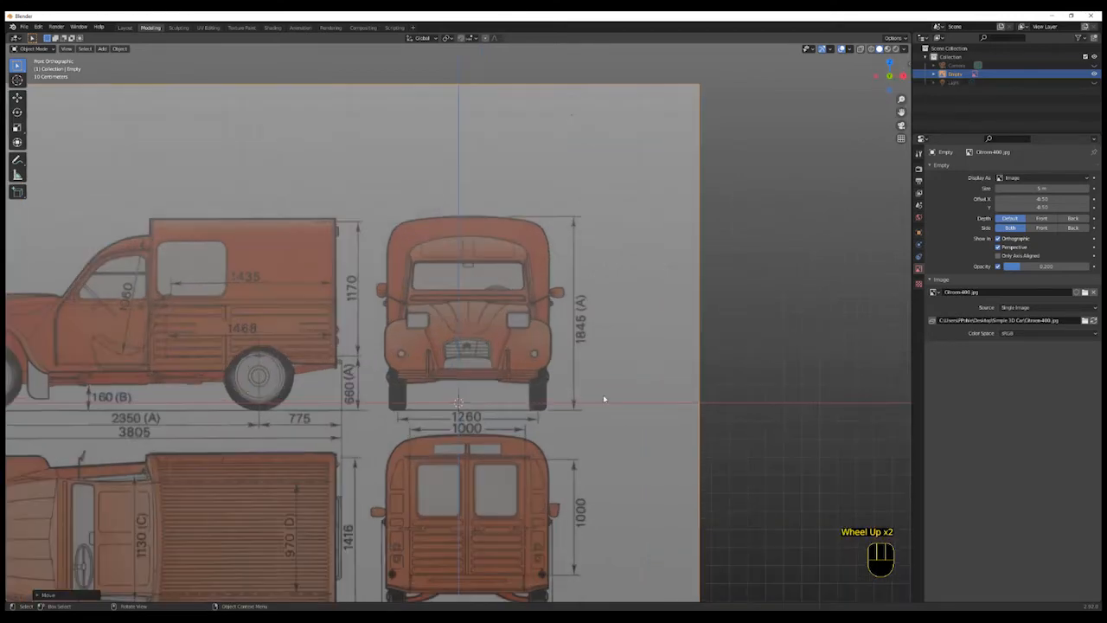
pyautogui.click(628, 389)
pyautogui.keyDown('shift'); pyautogui.moveTo(632, 424); pyautogui.dragTo(682, 422, button='middle'); pyautogui.keyUp('shift')
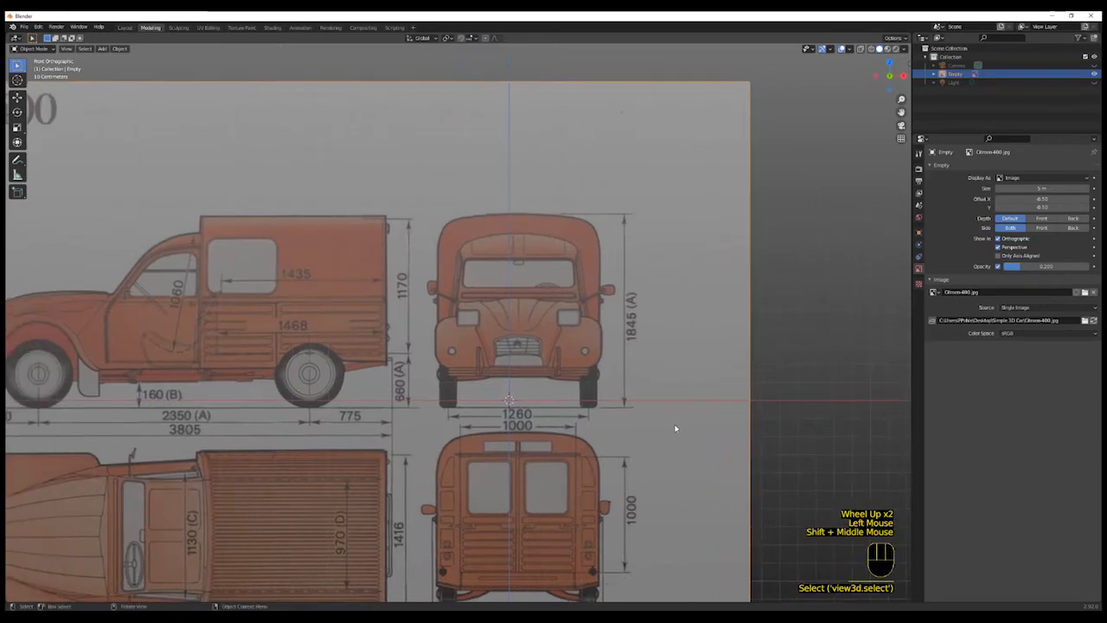
pyautogui.press('g')
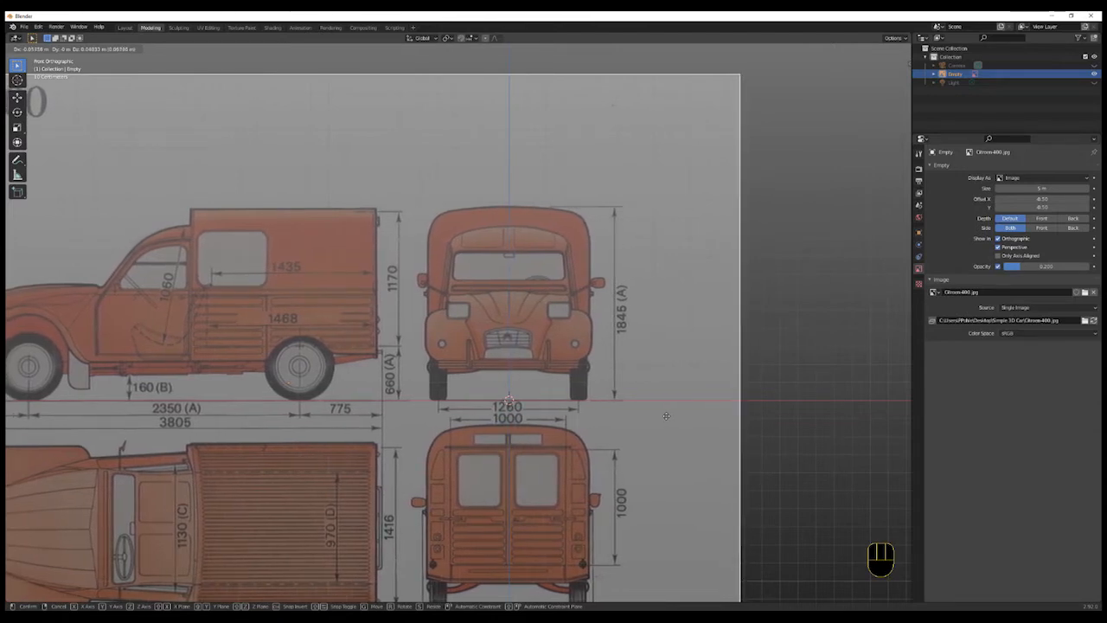
pyautogui.click(666, 416)
# - Open the sidebar's View tab and check the 3D cursor location
pyautogui.keyDown('shift'); pyautogui.moveTo(663, 412); pyautogui.dragTo(649, 449, button='middle'); pyautogui.keyUp('shift')
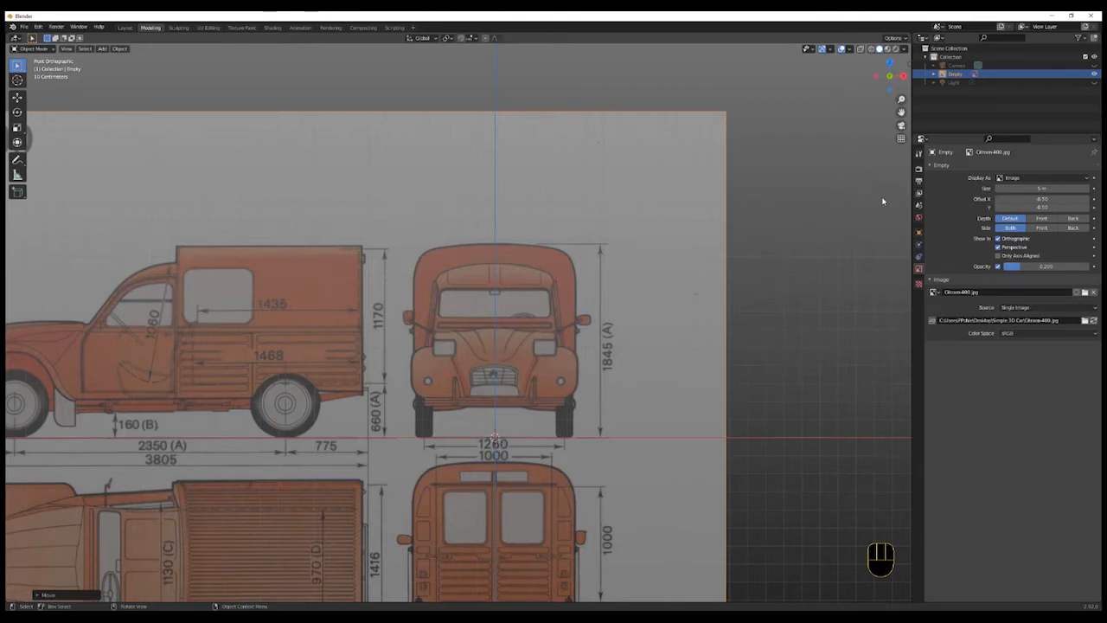
pyautogui.press('n')
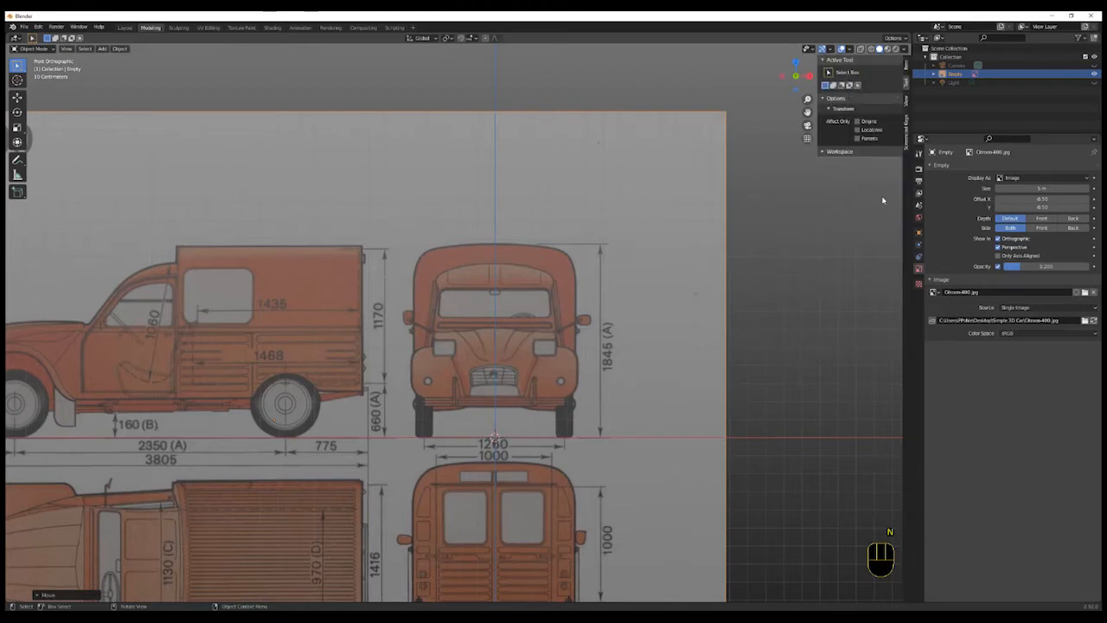
pyautogui.click(907, 102)
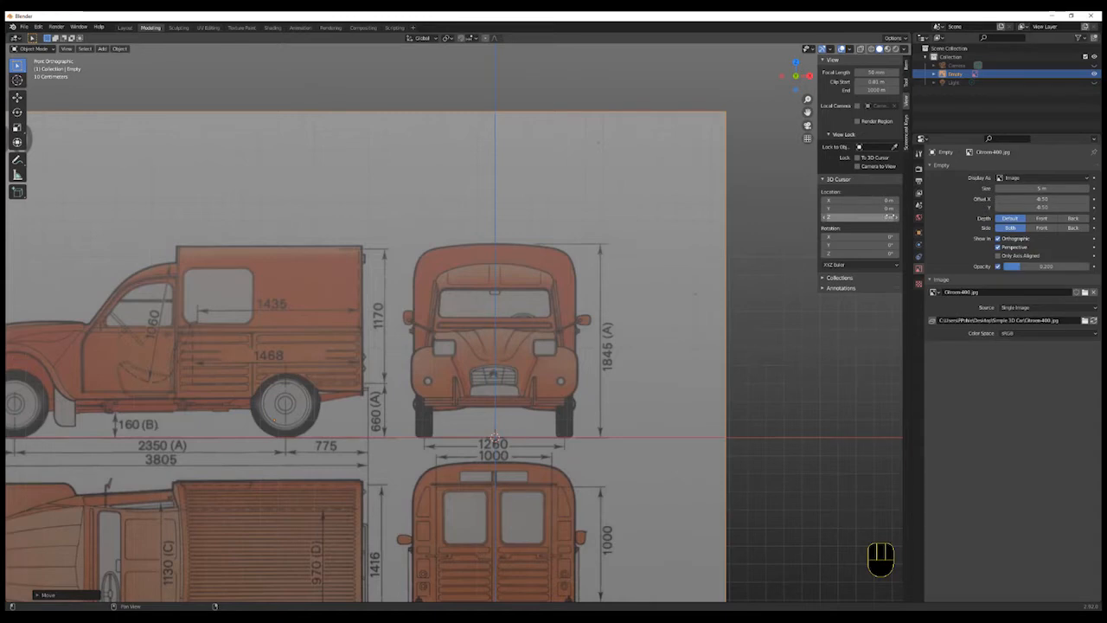
pyautogui.click(857, 340)
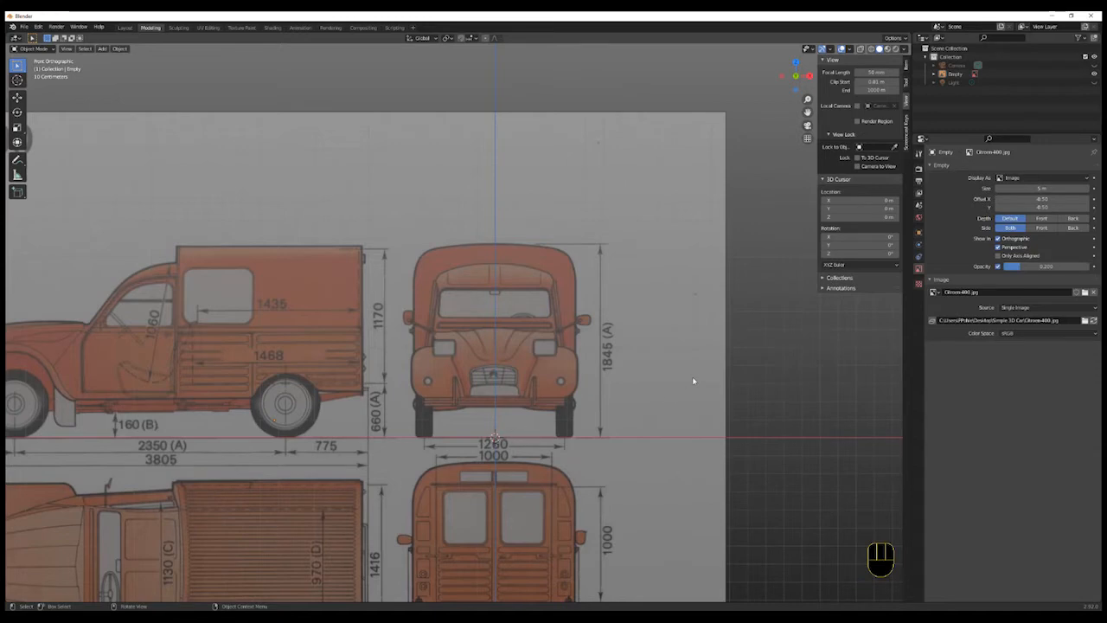
pyautogui.scroll(-1, 759, 342)
pyautogui.scroll(2, 758, 343)
pyautogui.scroll(-3, 759, 341)
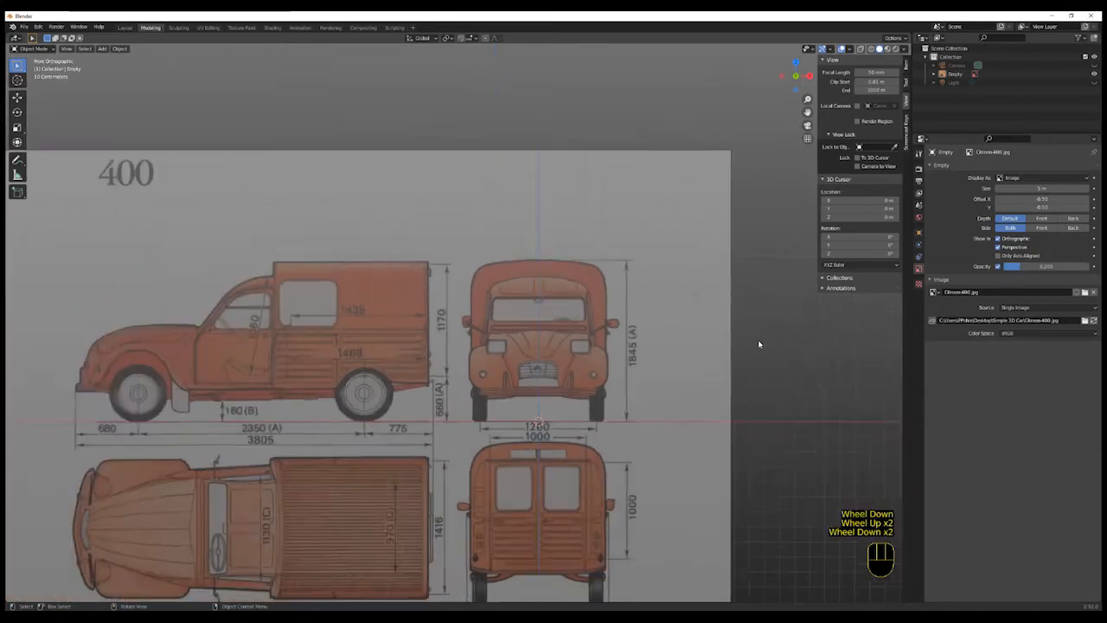
pyautogui.keyDown('shift'); pyautogui.moveTo(758, 341); pyautogui.dragTo(627, 354, button='middle'); pyautogui.keyUp('shift')
pyautogui.scroll(-1, 685, 323)
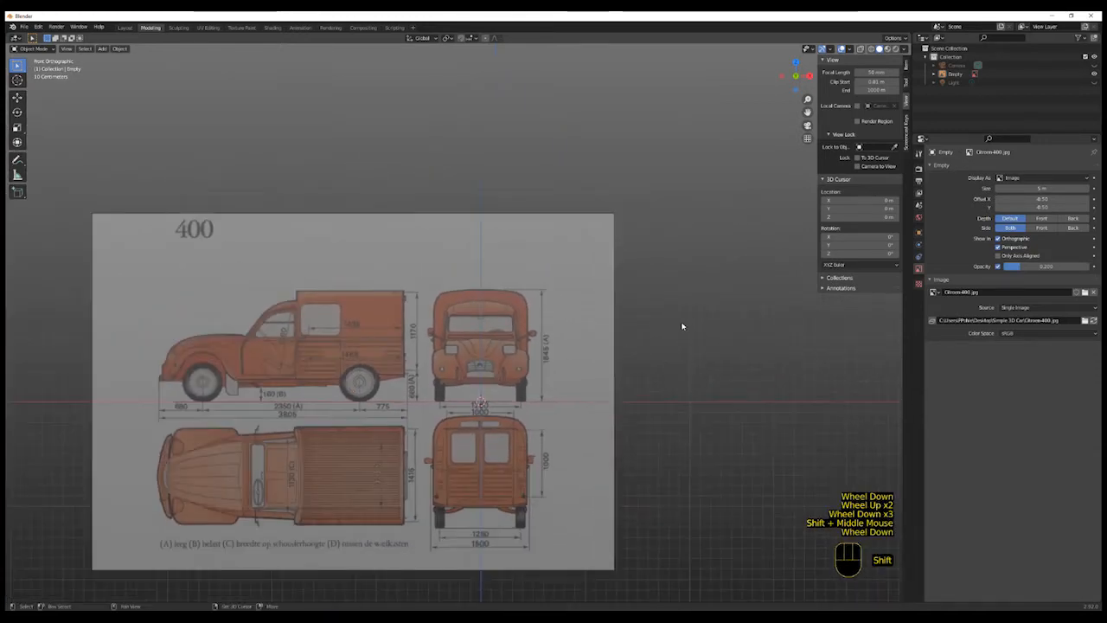
pyautogui.keyDown('shift'); pyautogui.moveTo(684, 323); pyautogui.dragTo(656, 340, button='middle'); pyautogui.keyUp('shift')
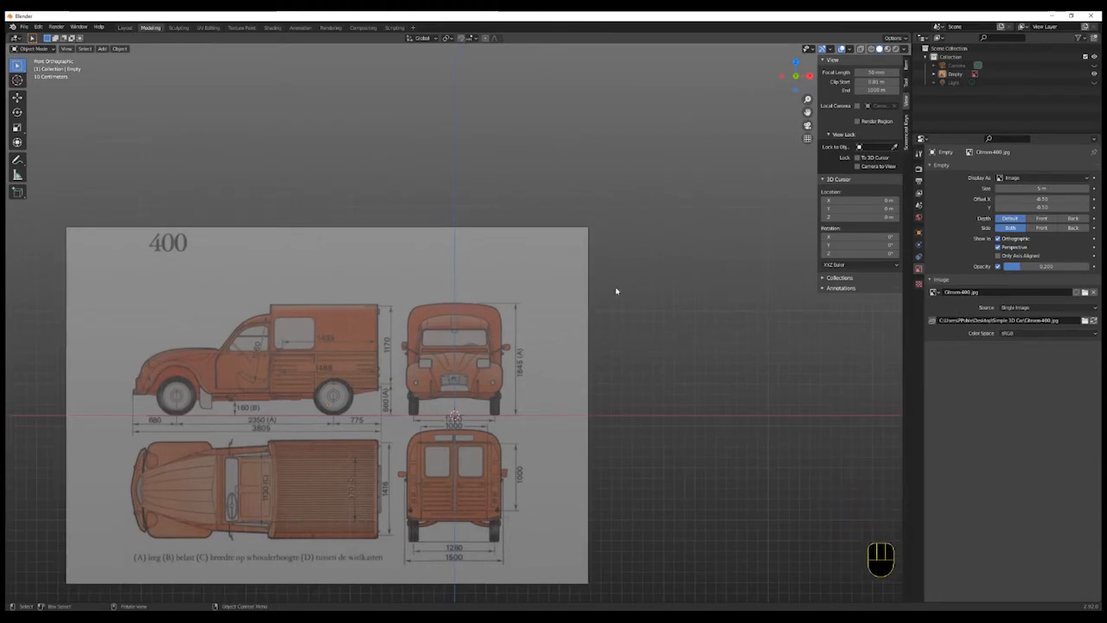
# - Set the pivot point to 3D Cursor and scale the reference image about 1.72 times
pyautogui.click(545, 355)
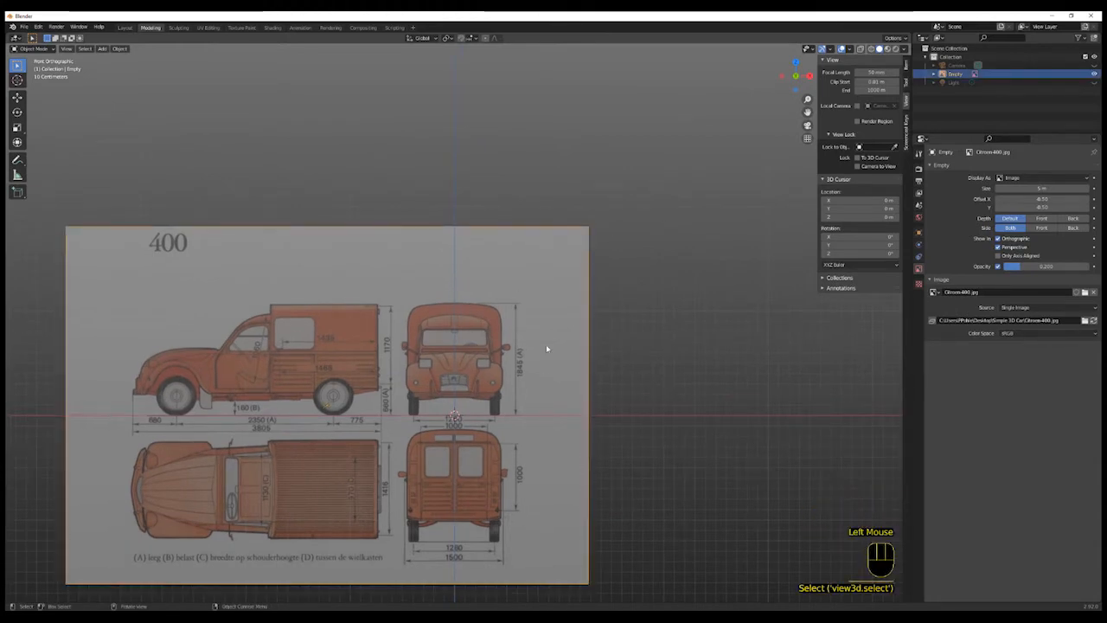
pyautogui.click(445, 39)
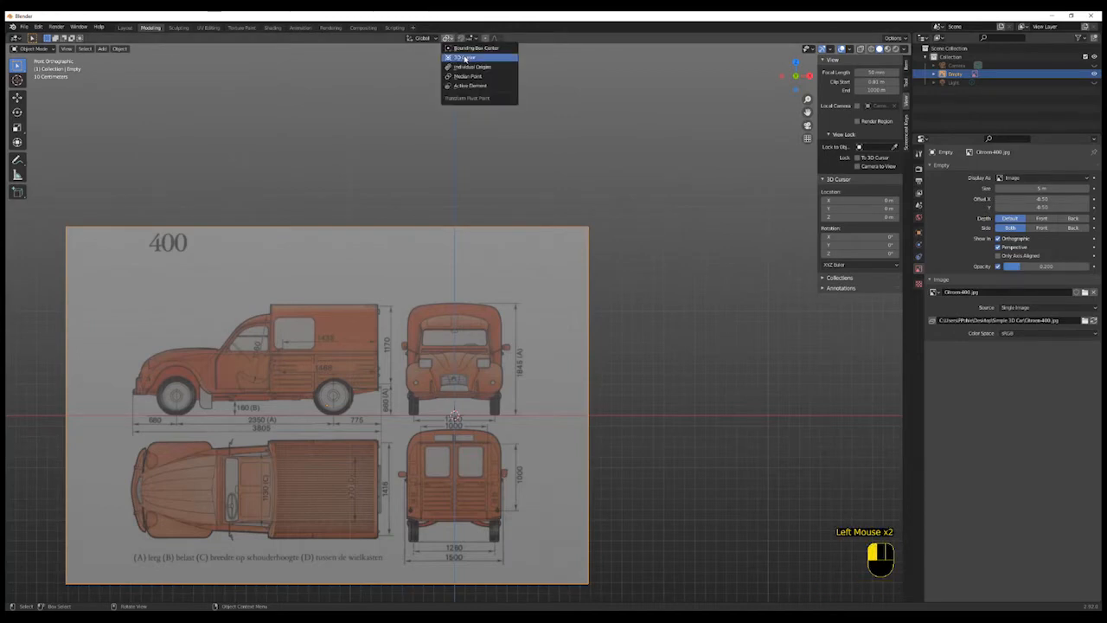
pyautogui.click(466, 58)
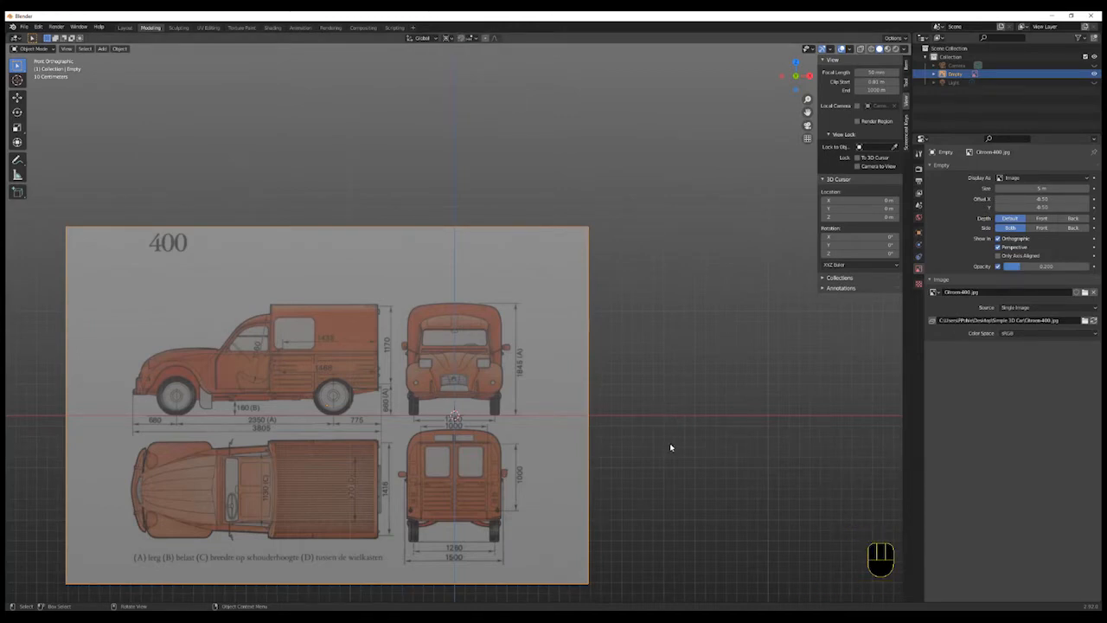
pyautogui.press('s')
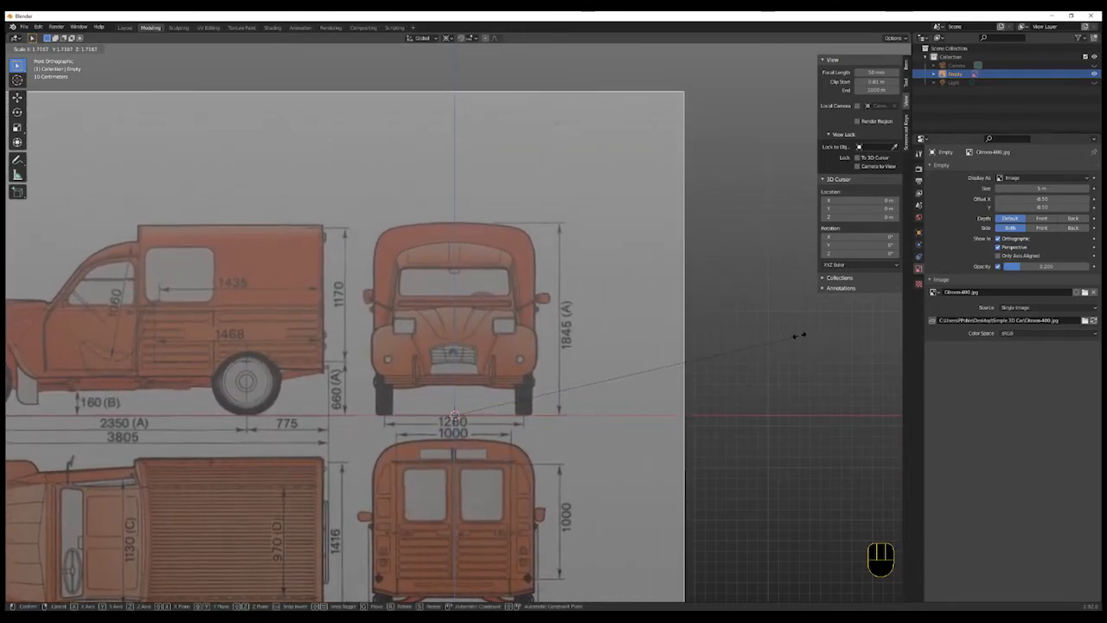
pyautogui.click(768, 402)
# - Inspect the reference image's transform values in the sidebar and orbit around it
pyautogui.scroll(-3, 766, 401)
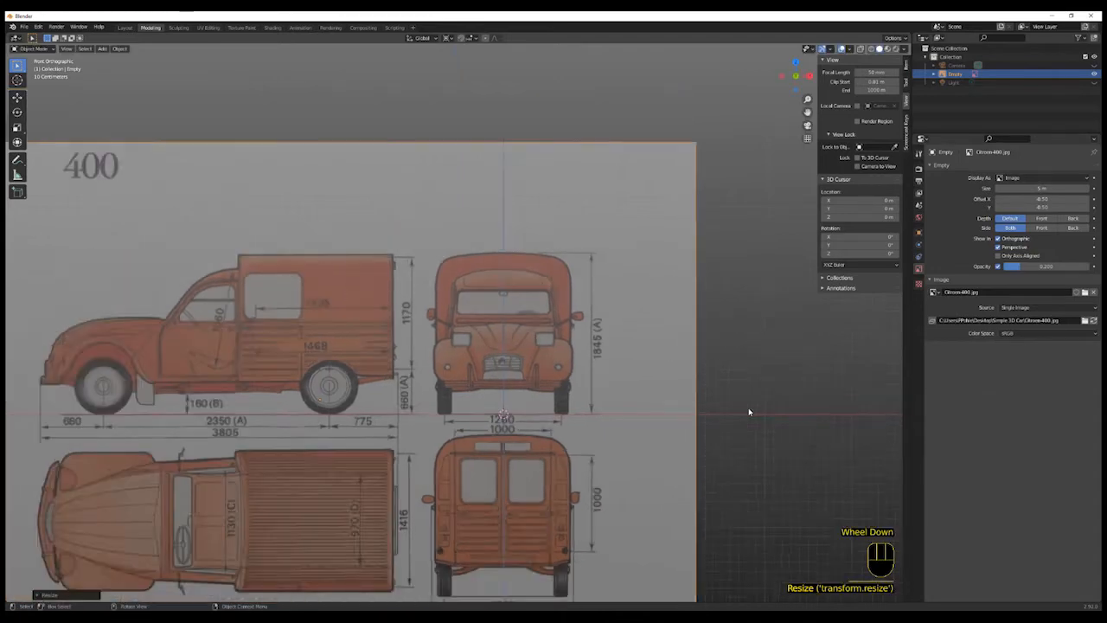
pyautogui.keyDown('shift'); pyautogui.moveTo(758, 425); pyautogui.dragTo(771, 369, button='middle'); pyautogui.keyUp('shift')
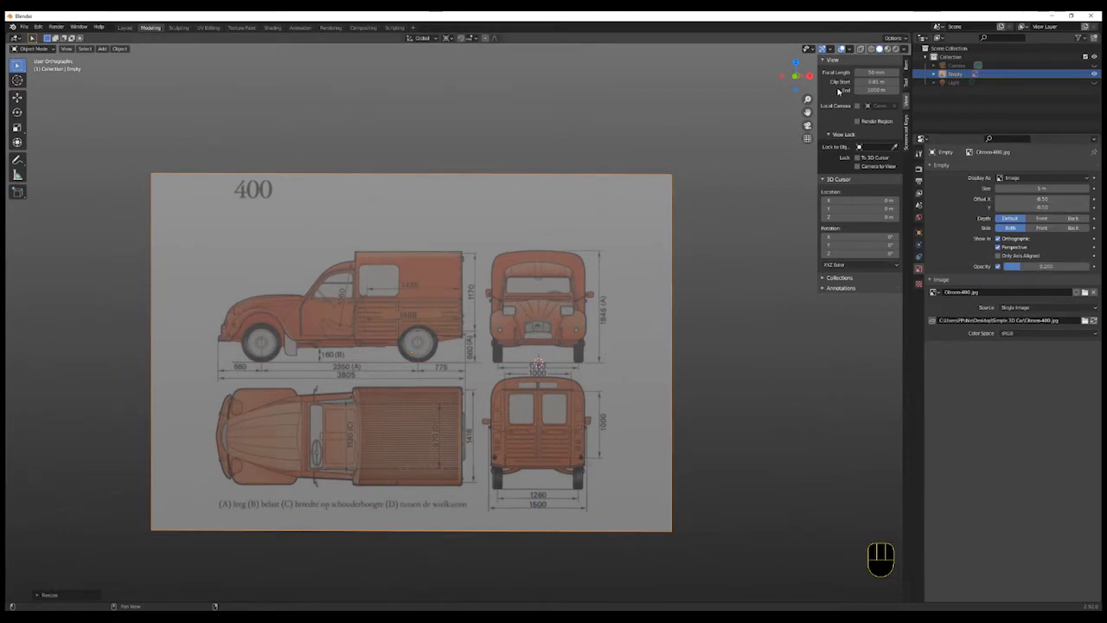
pyautogui.click(905, 71)
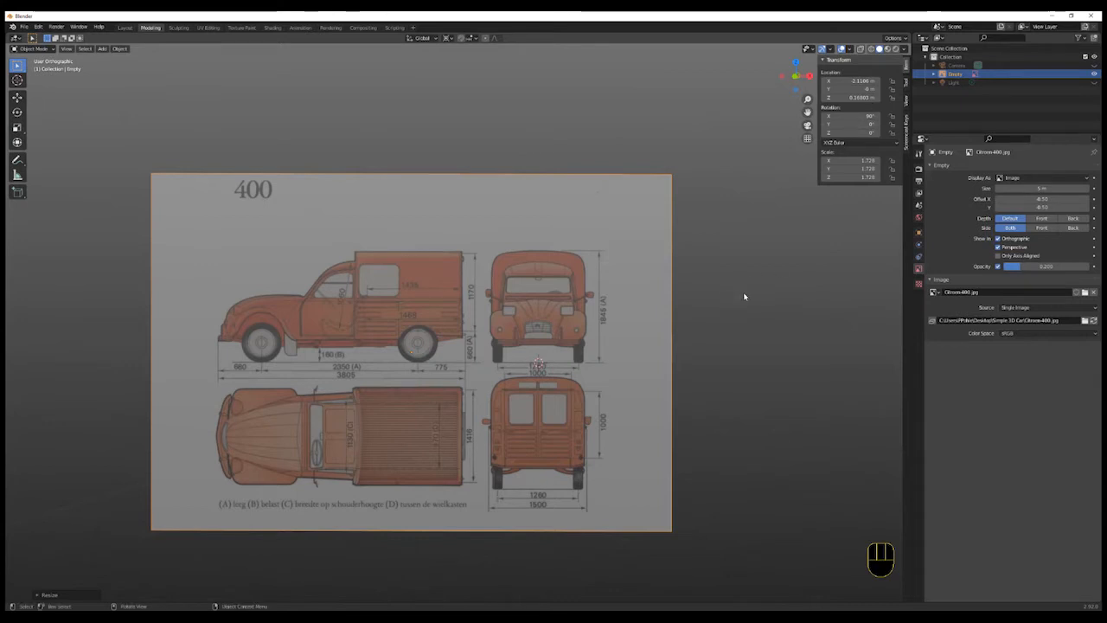
pyautogui.moveTo(721, 358); pyautogui.dragTo(680, 376, button='middle')
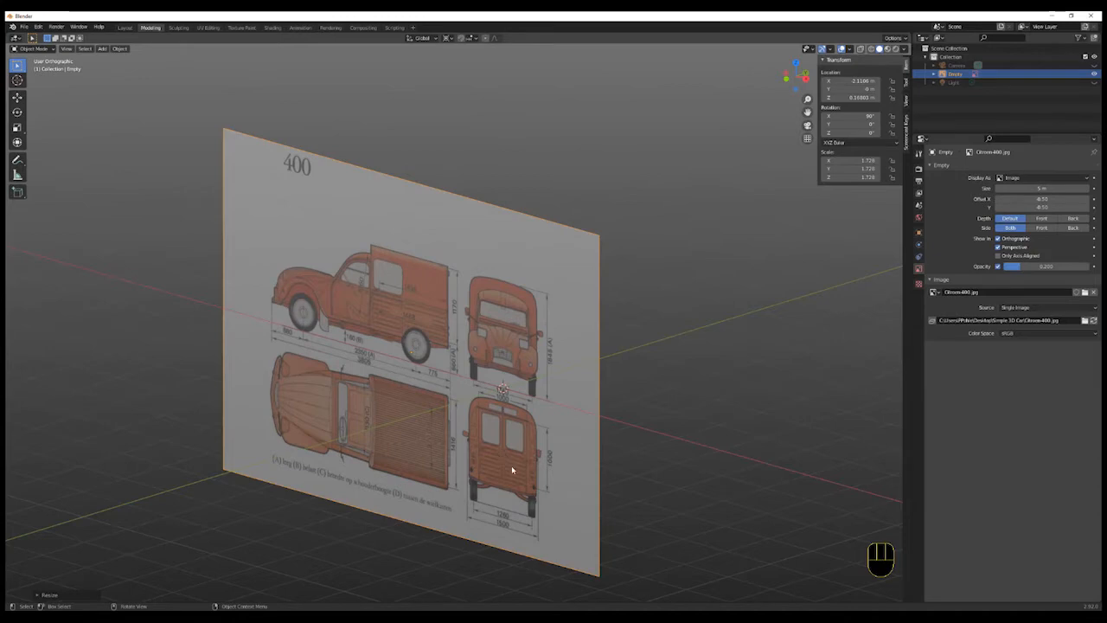
pyautogui.moveTo(694, 445)
pyautogui.mouseDown(button='middle')
pyautogui.moveTo(611, 440)
pyautogui.moveTo(704, 432)
pyautogui.mouseUp(button='middle')
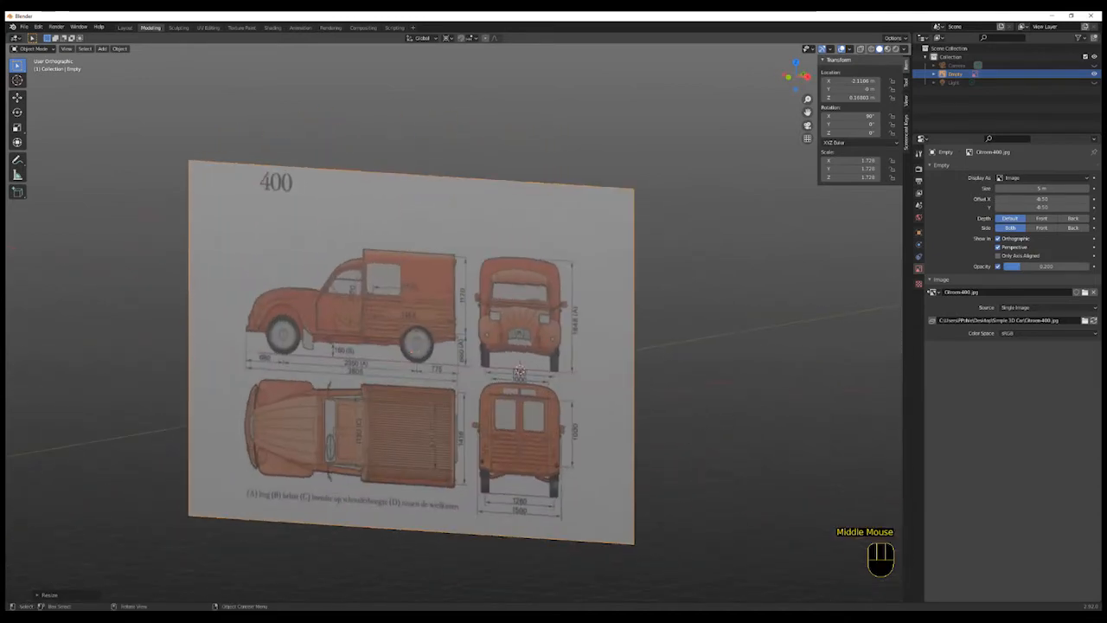
pyautogui.click(920, 271)
pyautogui.click(920, 270)
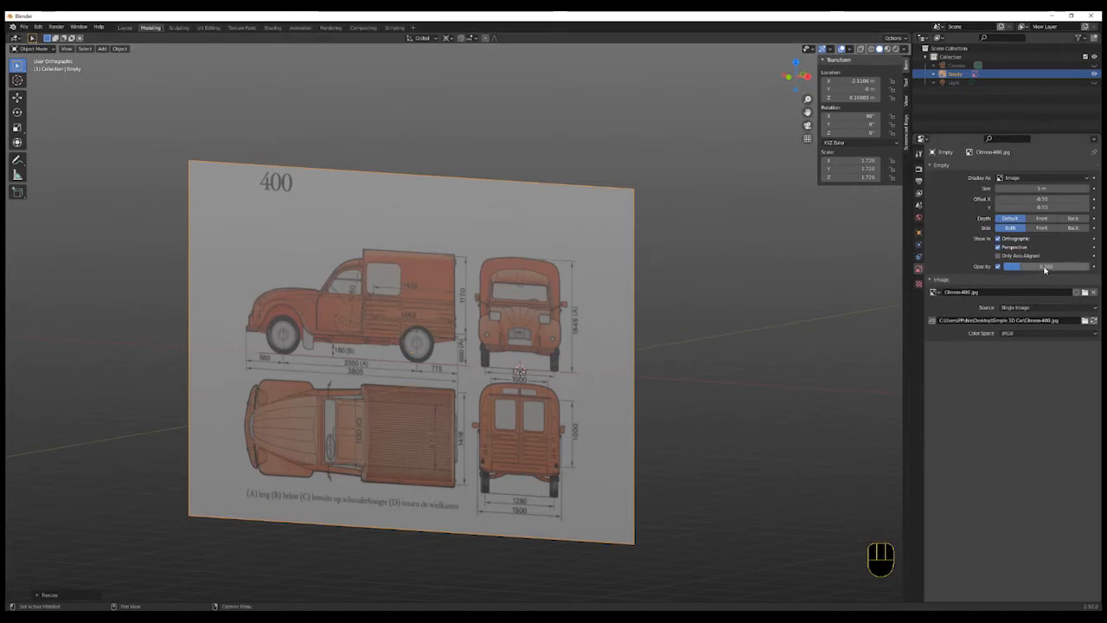
# - Turn off showing the reference image in perspective and test it by toggling perspective projection
pyautogui.click(999, 248)
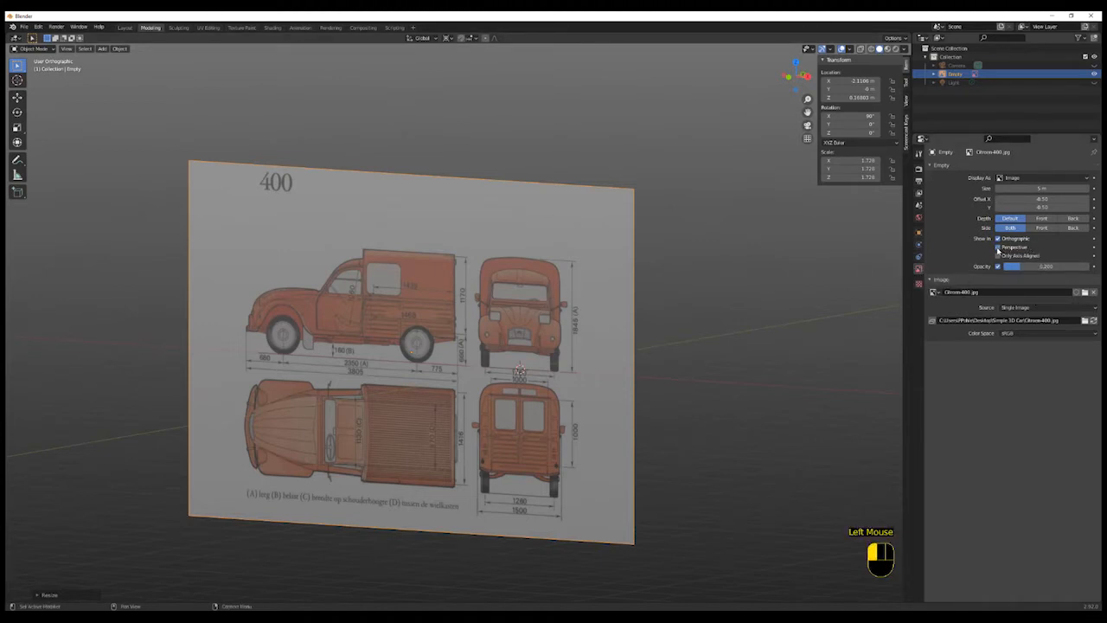
pyautogui.click(807, 138)
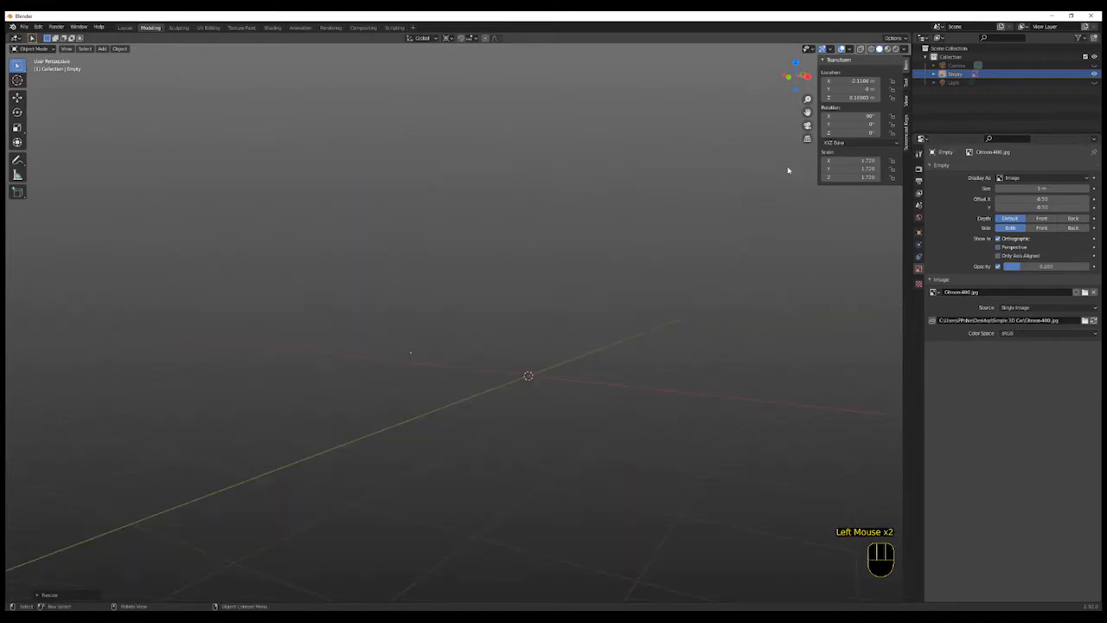
pyautogui.moveTo(713, 349)
pyautogui.mouseDown(button='middle')
pyautogui.moveTo(683, 366)
pyautogui.moveTo(698, 364)
pyautogui.mouseUp(button='middle')
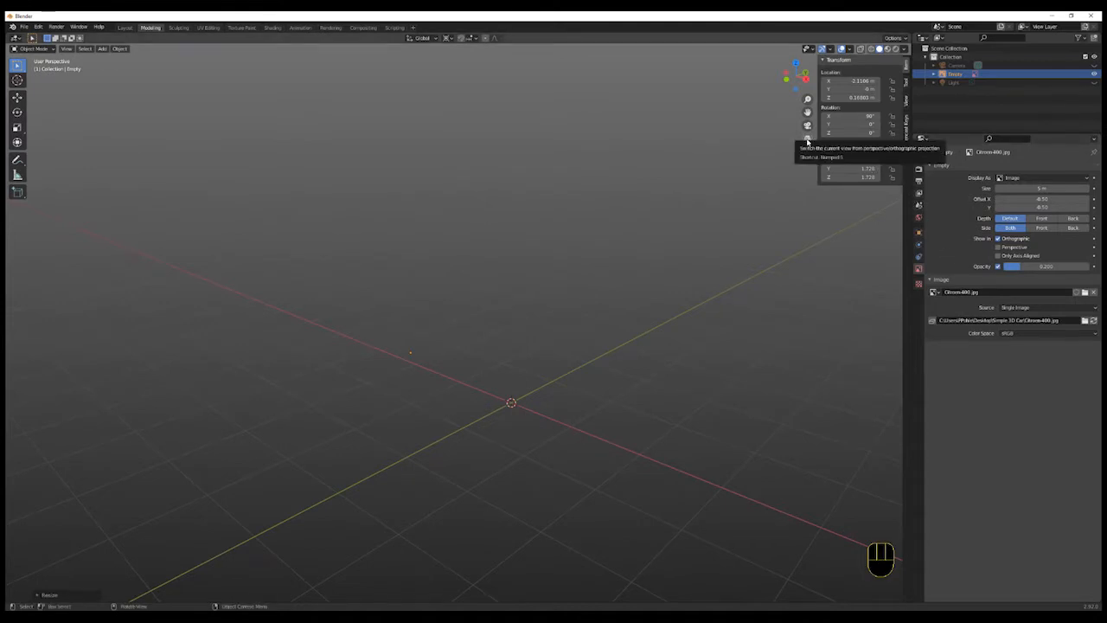
pyautogui.click(807, 140)
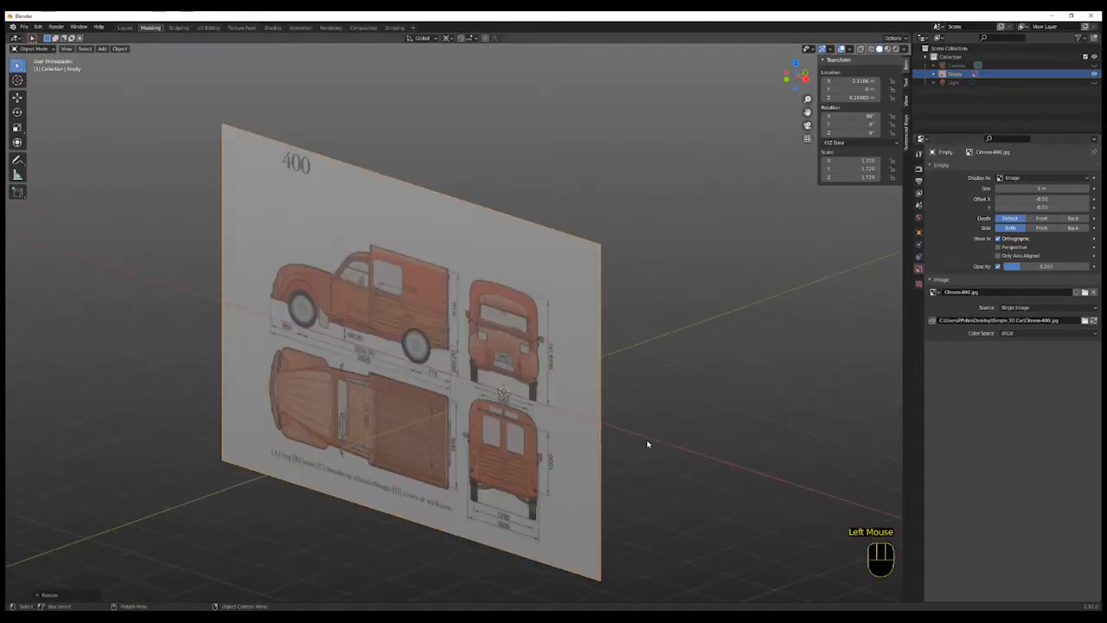
# - Toggle the reference image's Only Axis Aligned option on and off again
pyautogui.moveTo(648, 444); pyautogui.dragTo(685, 442, button='middle')
pyautogui.scroll(2, 685, 442)
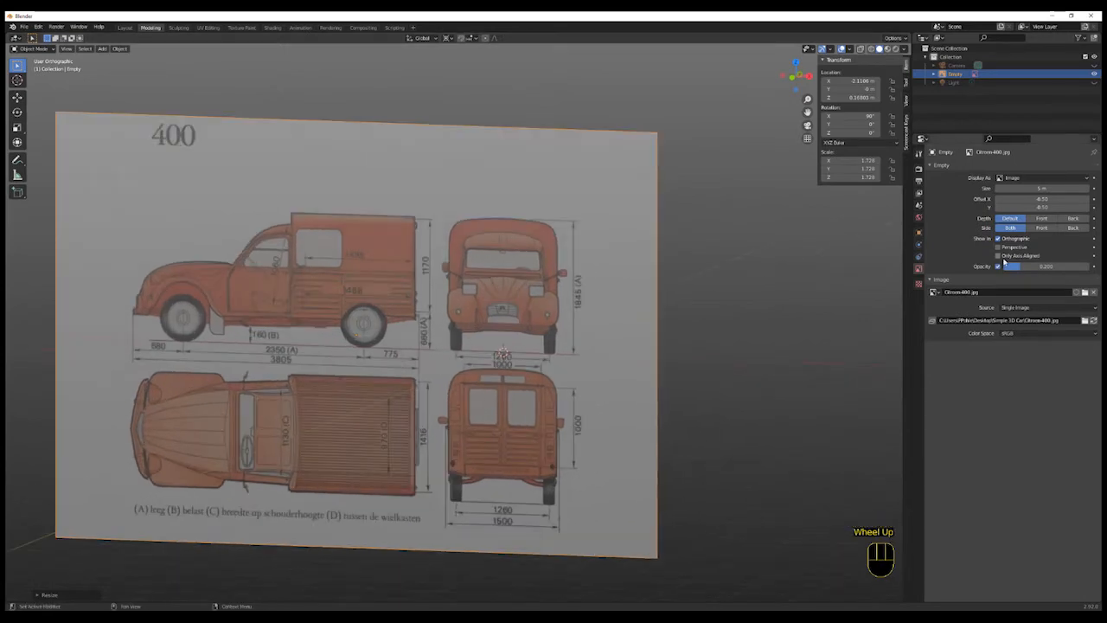
pyautogui.click(998, 256)
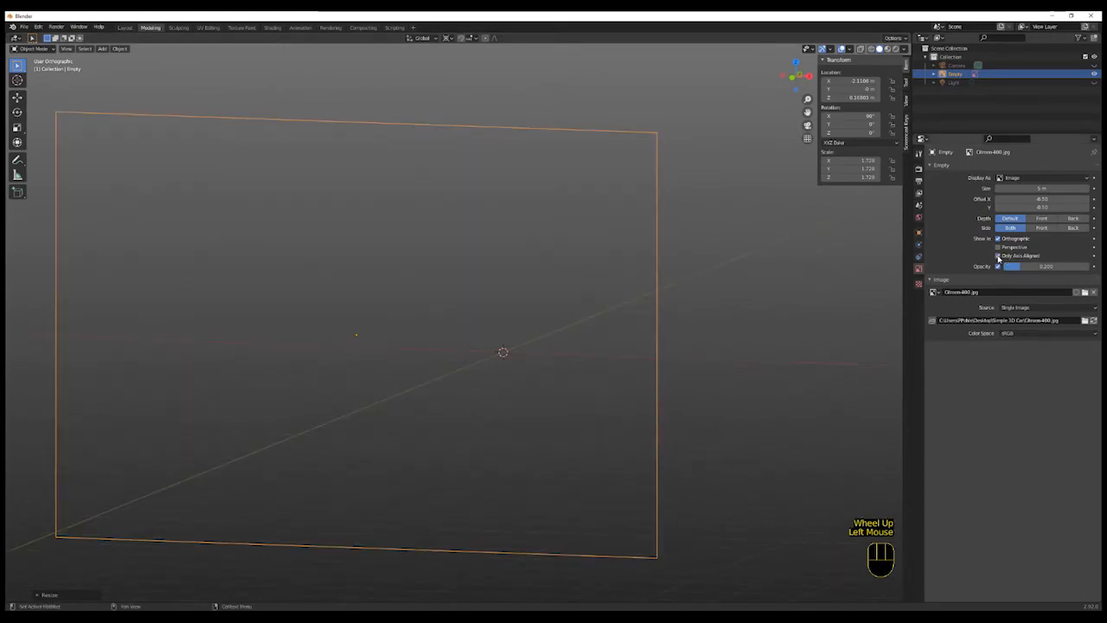
pyautogui.click(998, 256)
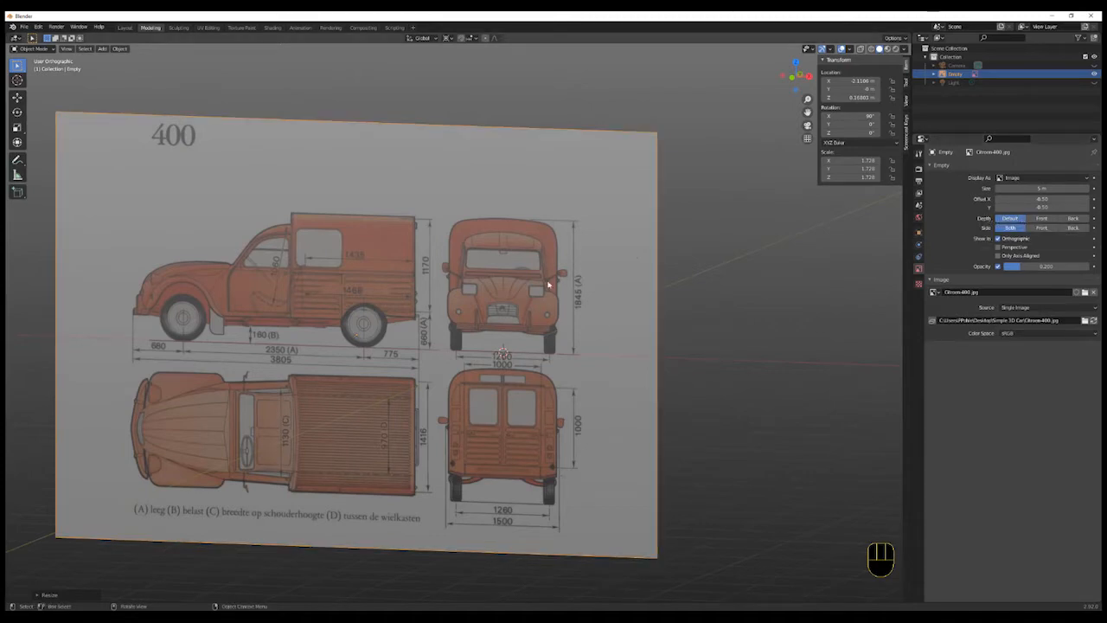
# - Set the reference image's depth to Front
pyautogui.moveTo(762, 405); pyautogui.dragTo(732, 403, button='middle')
pyautogui.scroll(3, 732, 404)
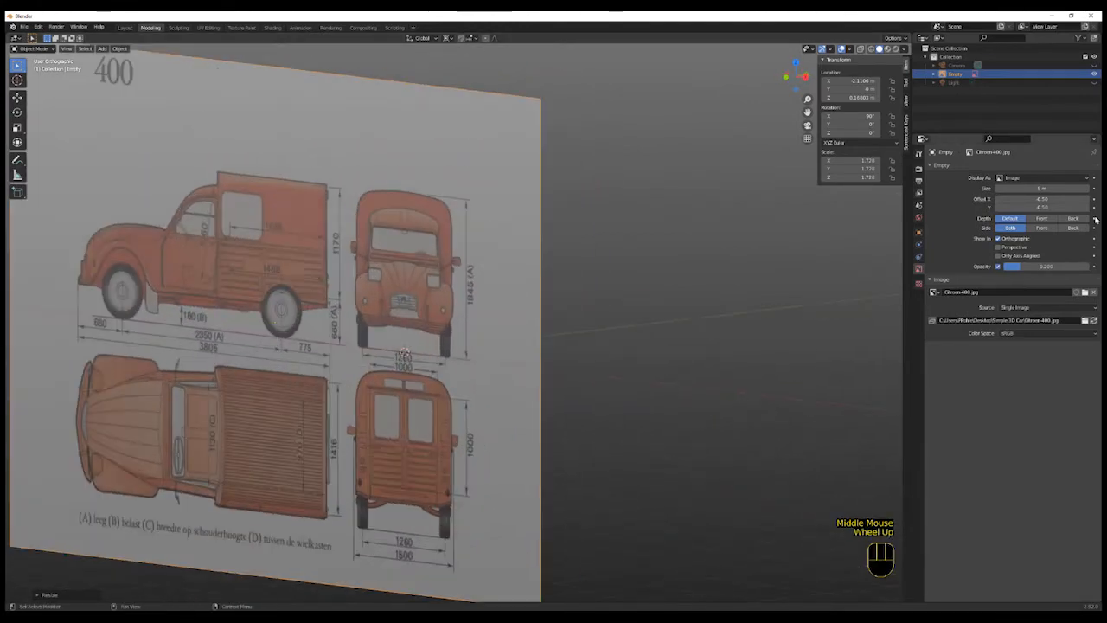
pyautogui.click(1045, 221)
pyautogui.scroll(-2, 704, 405)
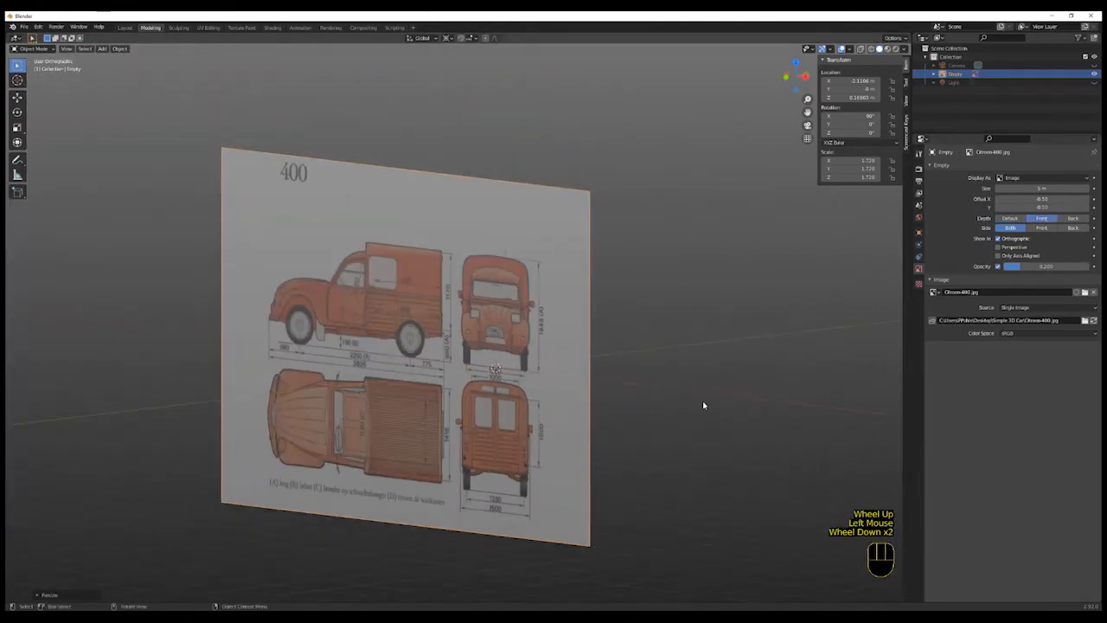
pyautogui.moveTo(732, 400); pyautogui.dragTo(696, 401, button='middle')
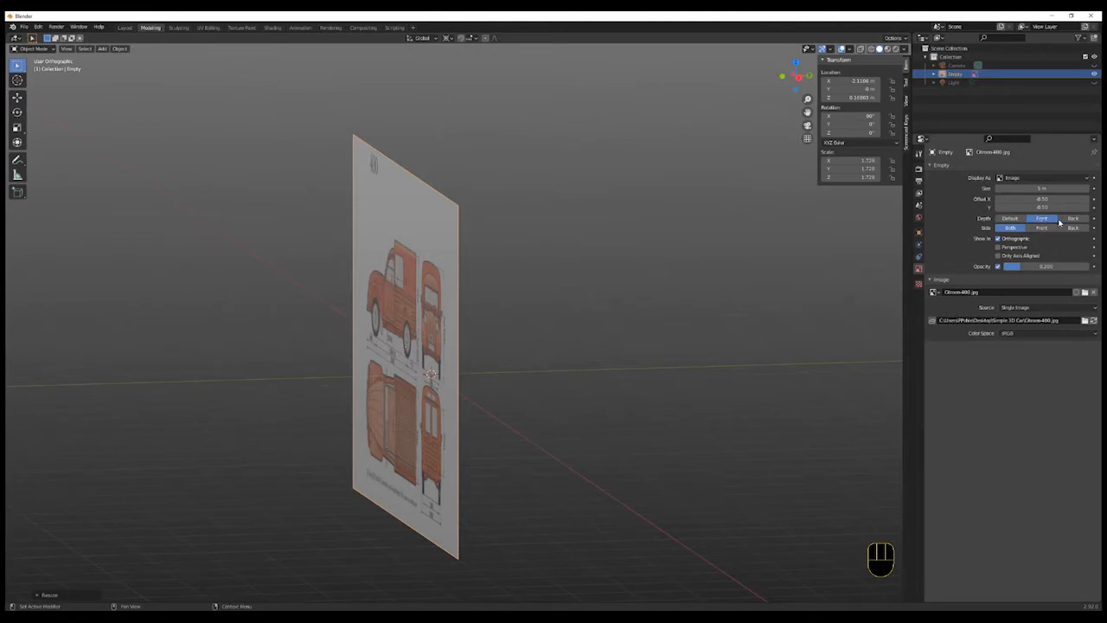
pyautogui.click(1047, 220)
# - Toggle the reference image's opacity off and back on
pyautogui.click(998, 267)
pyautogui.click(998, 267)
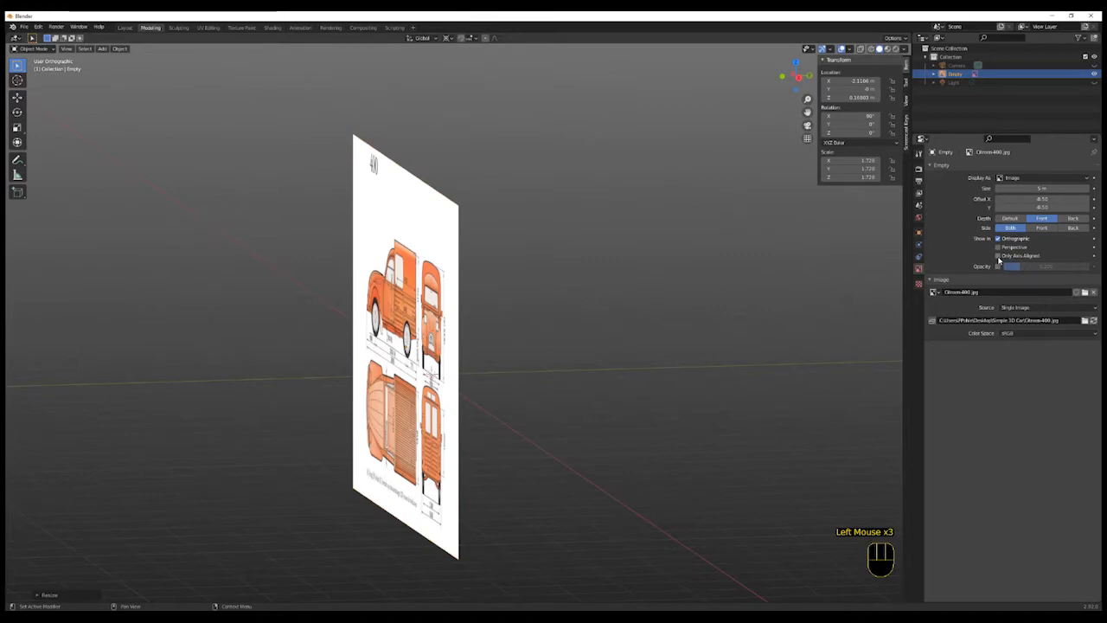
pyautogui.click(999, 268)
# - Set the reference image's depth to Back
pyautogui.moveTo(857, 344); pyautogui.dragTo(833, 363, button='middle')
pyautogui.scroll(2, 833, 364)
pyautogui.click(1073, 218)
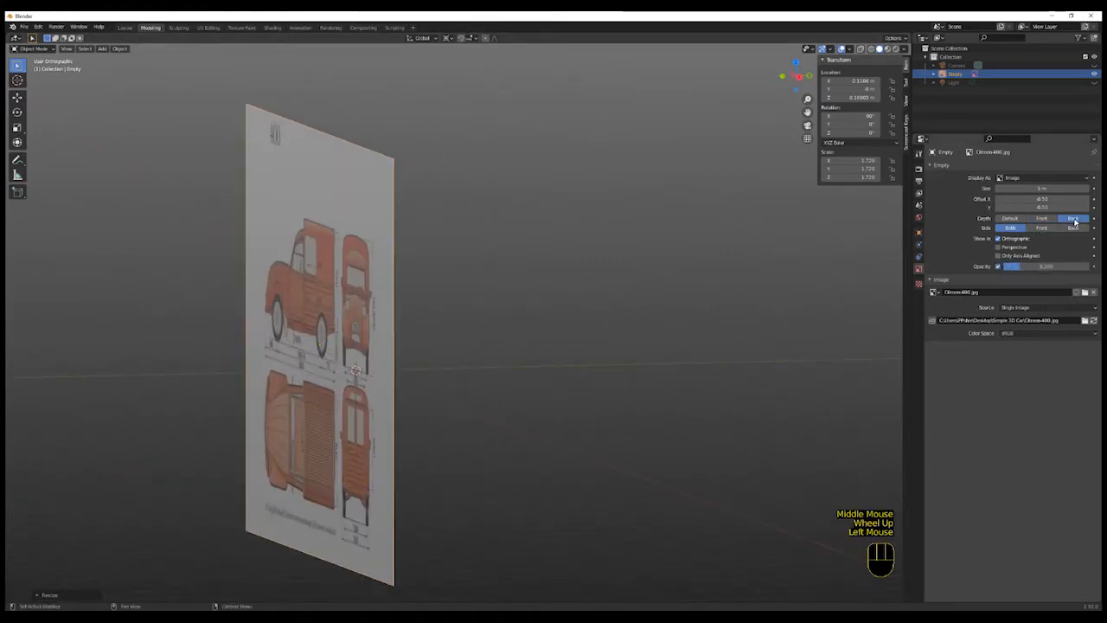
# - Enable Only Axis Aligned for the reference image and set its depth to Front
pyautogui.moveTo(683, 406)
pyautogui.mouseDown(button='middle')
pyautogui.moveTo(614, 413)
pyautogui.moveTo(683, 403)
pyautogui.moveTo(680, 412)
pyautogui.mouseUp(button='middle')
pyautogui.click(999, 256)
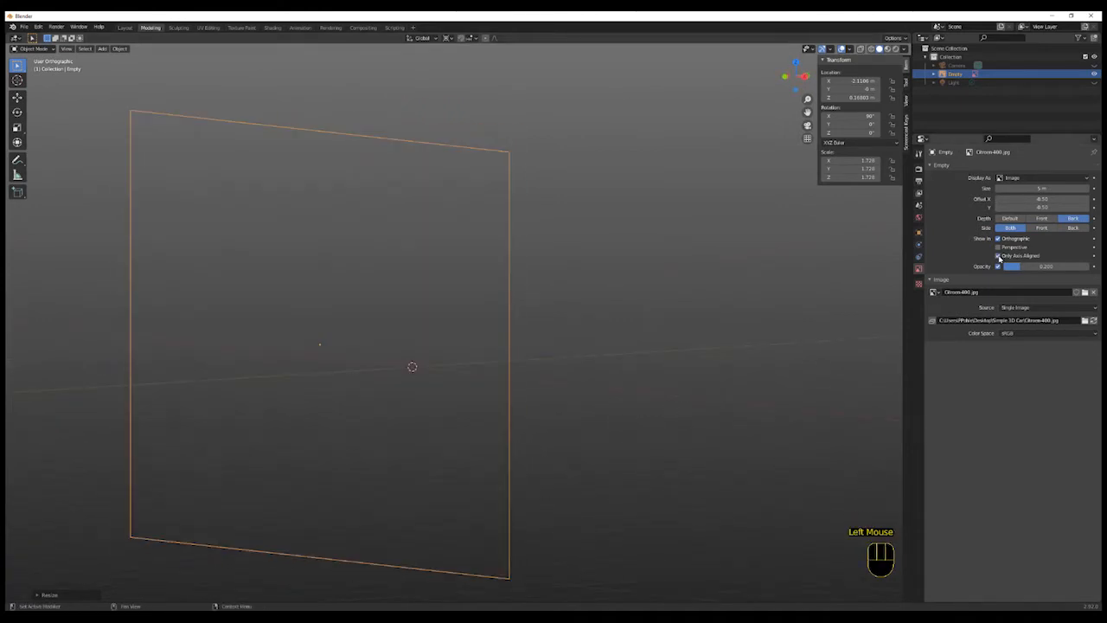
pyautogui.click(1042, 219)
# - Toggle the reference image's Perspective option on and off and turn Only Axis Aligned off again
pyautogui.moveTo(705, 431)
pyautogui.mouseDown(button='middle')
pyautogui.moveTo(645, 440)
pyautogui.moveTo(699, 433)
pyautogui.mouseUp(button='middle')
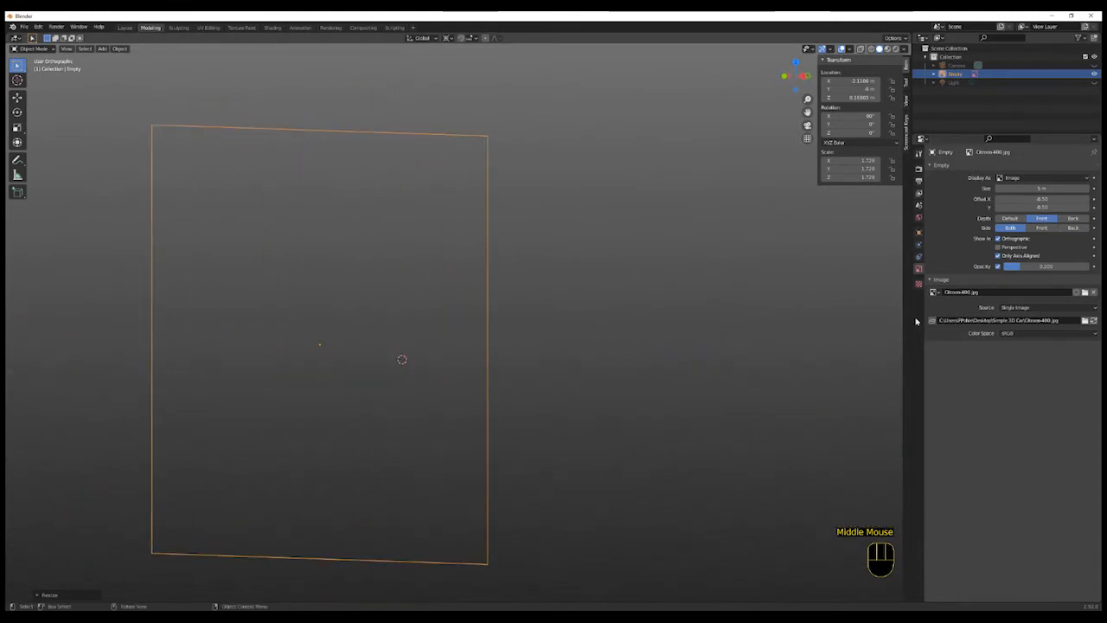
pyautogui.click(998, 247)
pyautogui.click(998, 246)
pyautogui.click(998, 256)
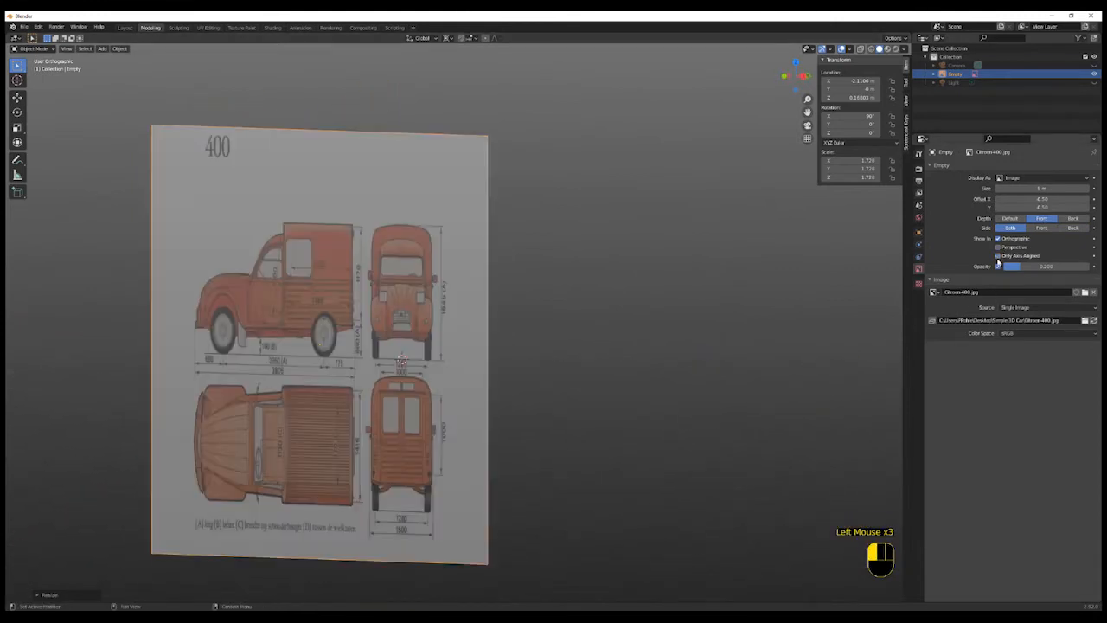
pyautogui.click(998, 267)
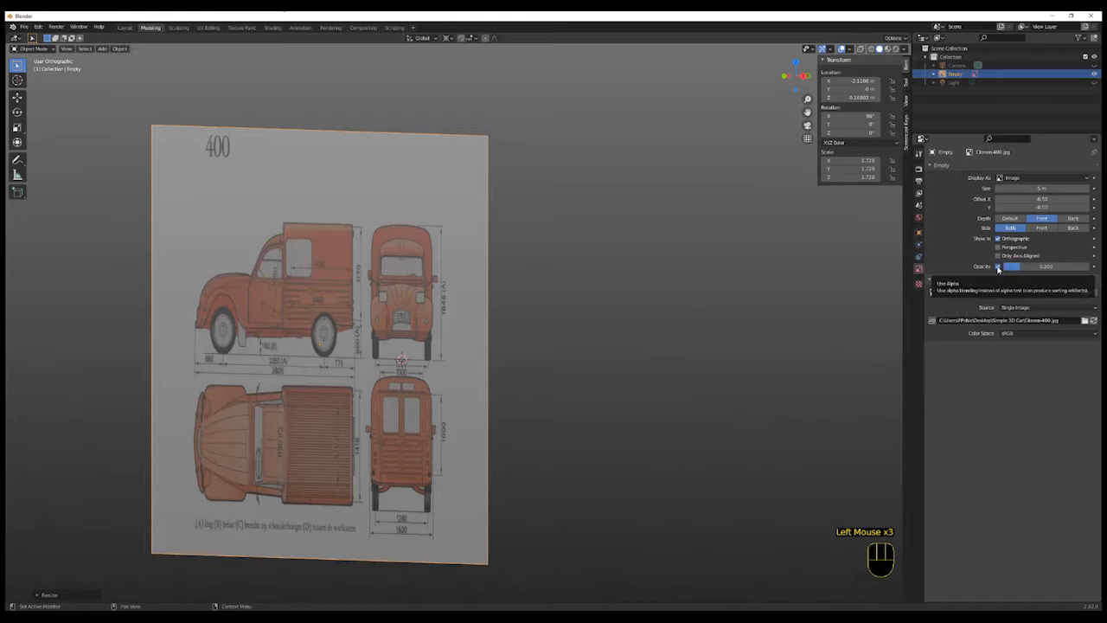
# - Set the reference image's side to Front
pyautogui.click(1041, 228)
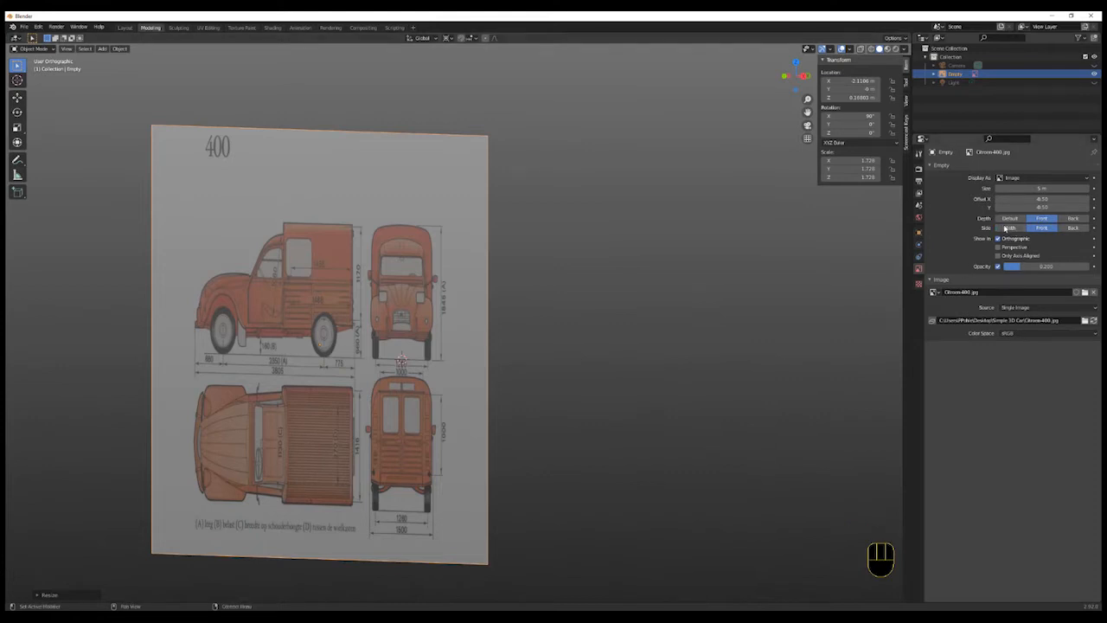
pyautogui.moveTo(732, 386)
pyautogui.mouseDown(button='middle')
pyautogui.moveTo(721, 395)
pyautogui.moveTo(746, 392)
pyautogui.mouseUp(button='middle')
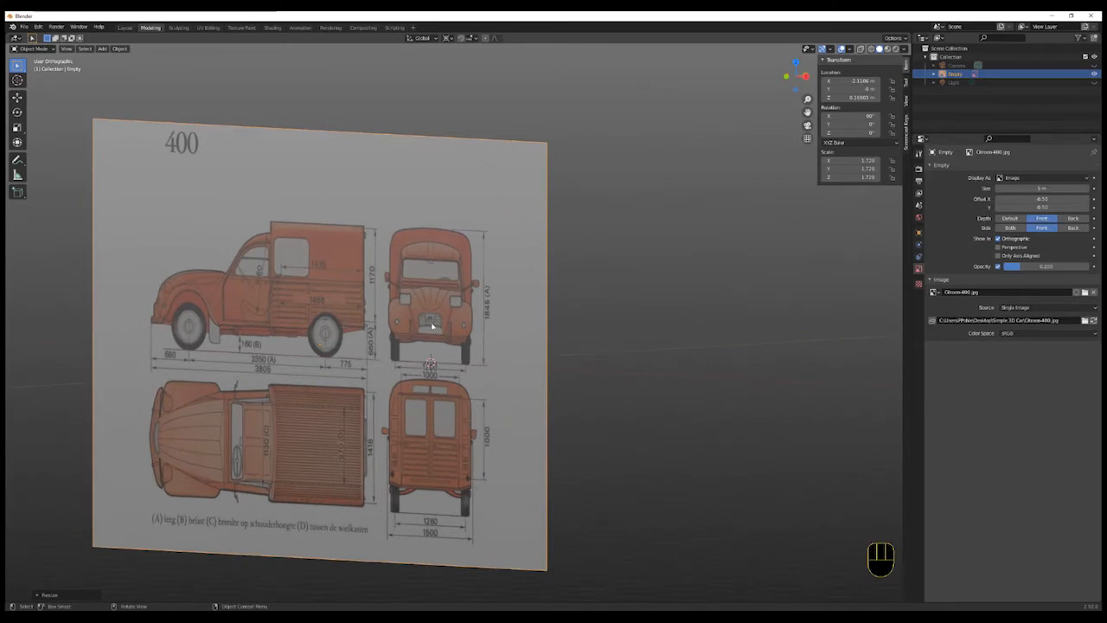
# - Inspect the blueprint reference image from the front view and from several angles
pyautogui.moveTo(557, 401); pyautogui.dragTo(677, 404, button='middle')
pyautogui.scroll(1, 678, 404)
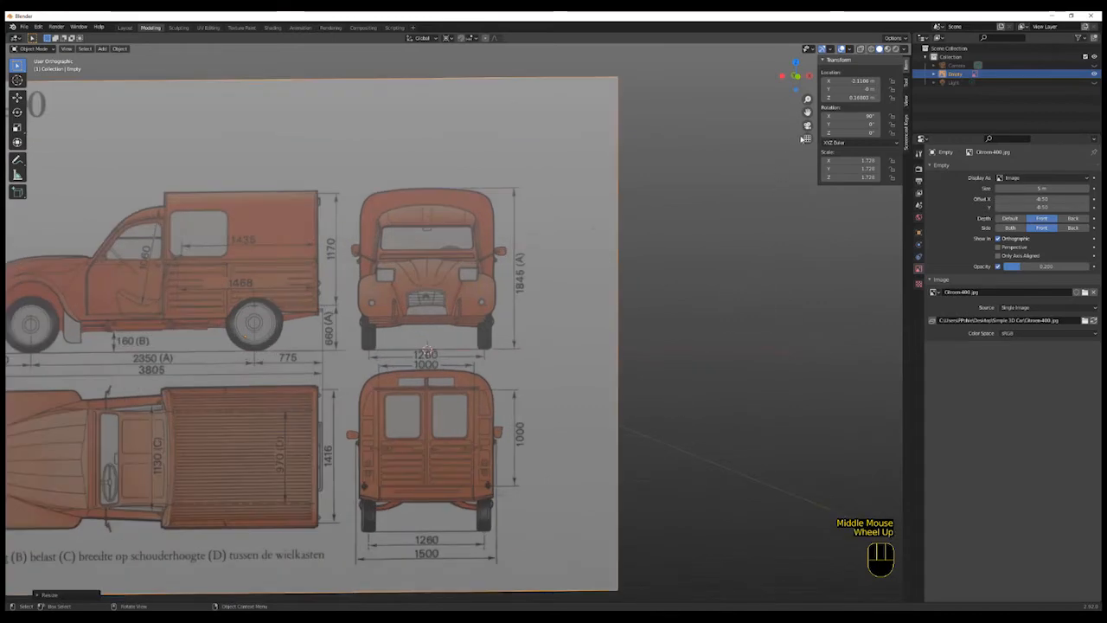
pyautogui.press('KP_1')
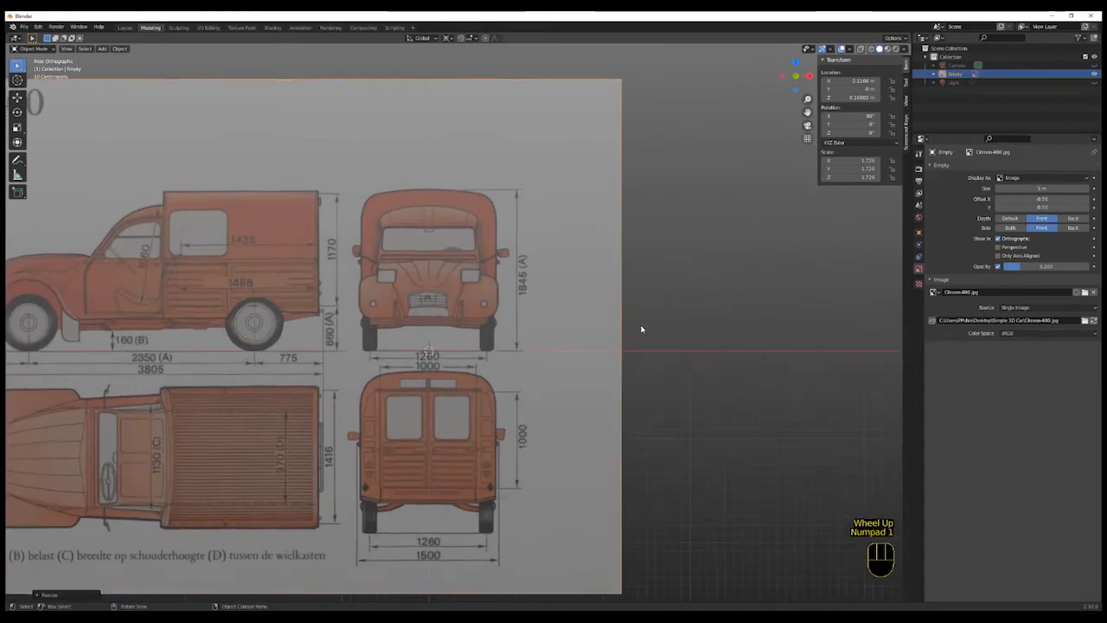
pyautogui.moveTo(710, 354); pyautogui.dragTo(650, 351, button='middle')
pyautogui.scroll(1, 649, 353)
pyautogui.scroll(-1, 650, 353)
pyautogui.scroll(-1, 650, 353)
pyautogui.scroll(1, 650, 353)
pyautogui.keyDown('shift'); pyautogui.moveTo(565, 403); pyautogui.dragTo(684, 383, button='middle'); pyautogui.keyUp('shift')
pyautogui.keyDown('shift'); pyautogui.scroll(1, 685, 383); pyautogui.keyUp('shift')
pyautogui.scroll(1, 684, 383)
pyautogui.scroll(-1, 722, 368)
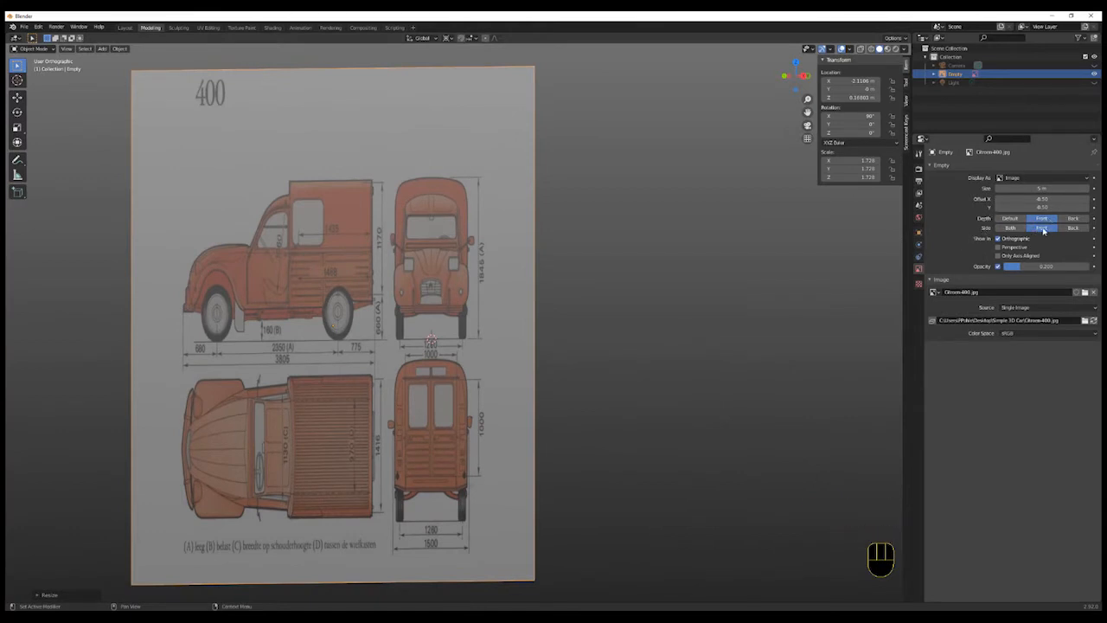
pyautogui.scroll(-2, 617, 415)
pyautogui.moveTo(615, 415); pyautogui.dragTo(628, 427, button='middle')
pyautogui.scroll(1, 525, 410)
pyautogui.click(478, 397)
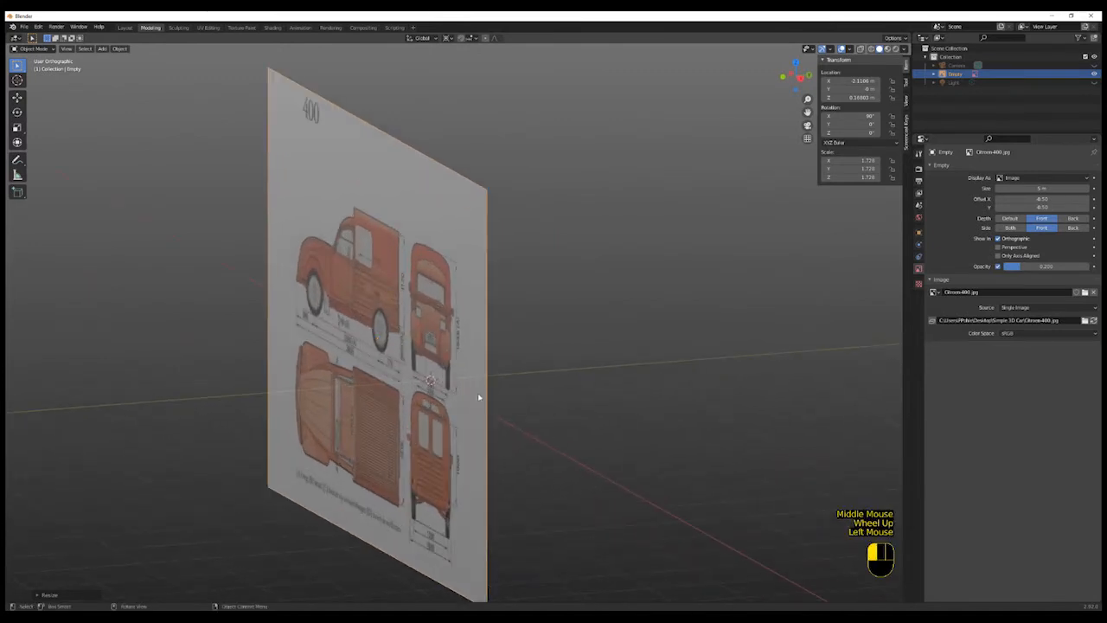
# - Duplicate the reference image in place
pyautogui.press('shift')
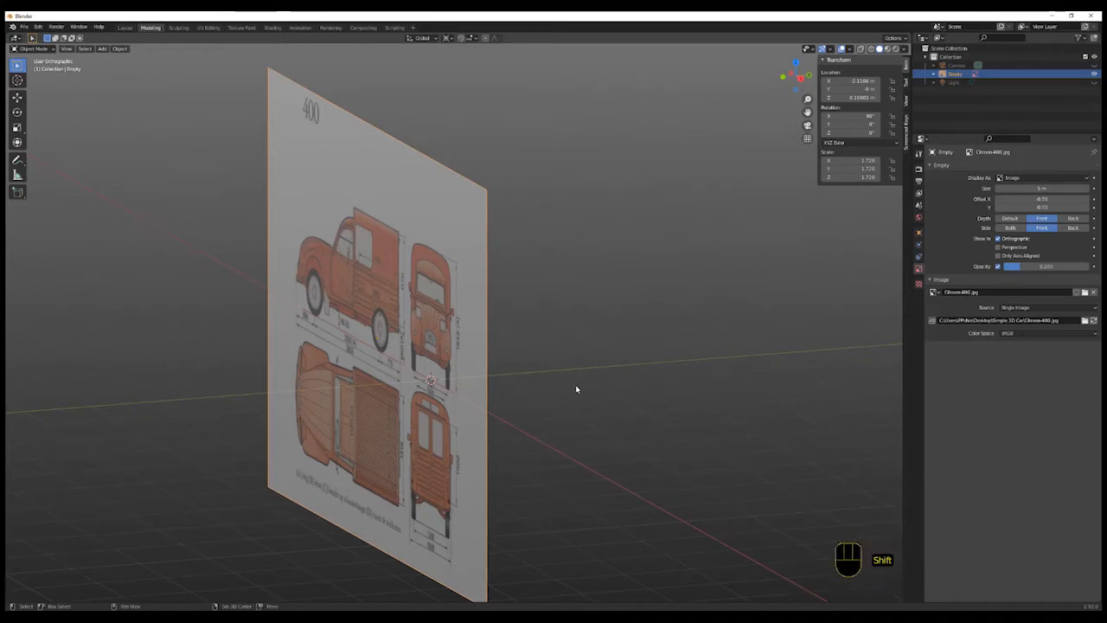
pyautogui.hotkey('shift', 'd')
pyautogui.click(576, 389)
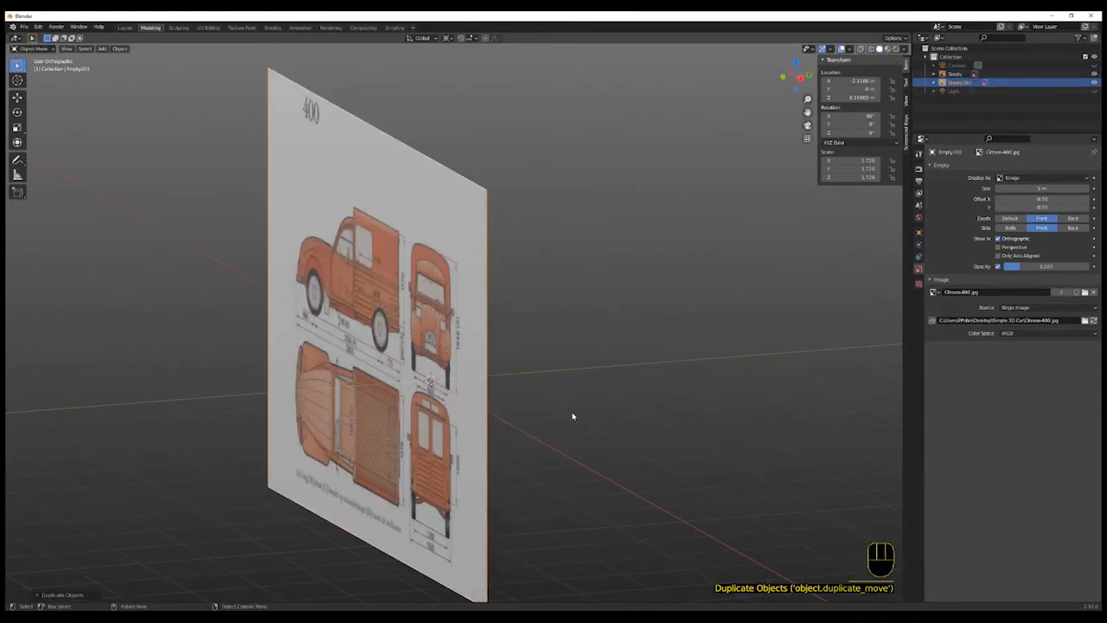
# - Rotate the duplicated image about Z and set its Z rotation to 90°
pyautogui.press('r')
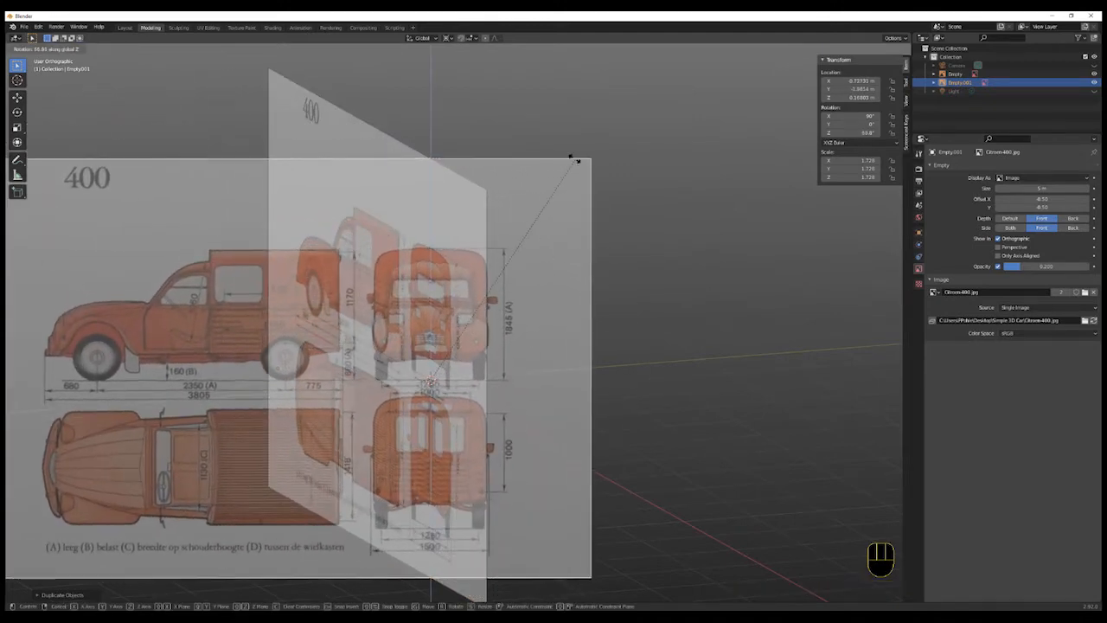
pyautogui.click(524, 101)
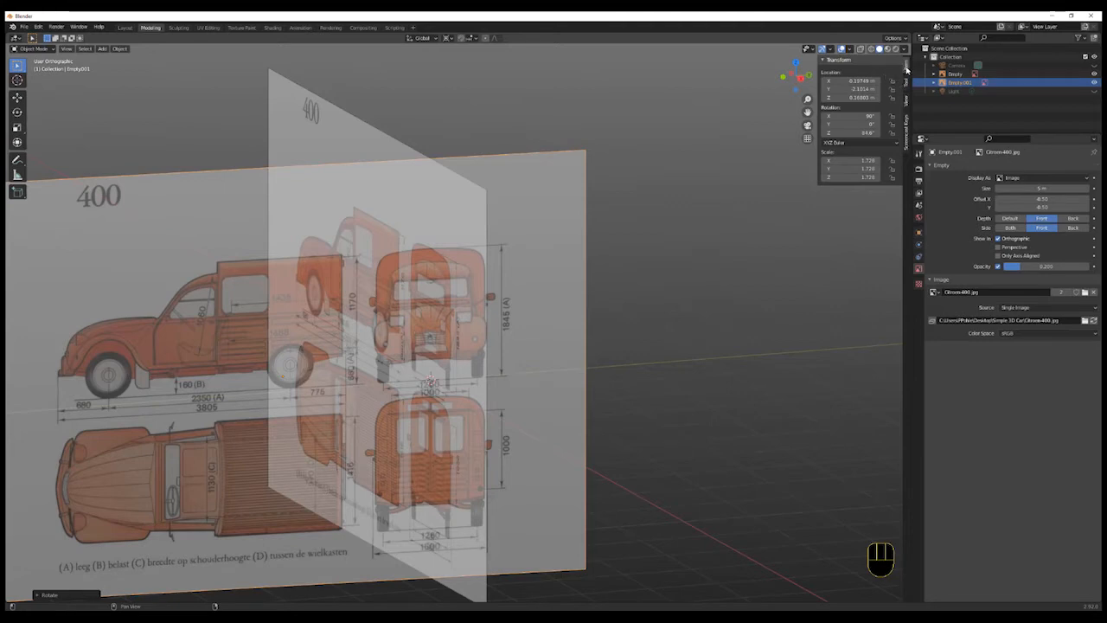
pyautogui.click(856, 133)
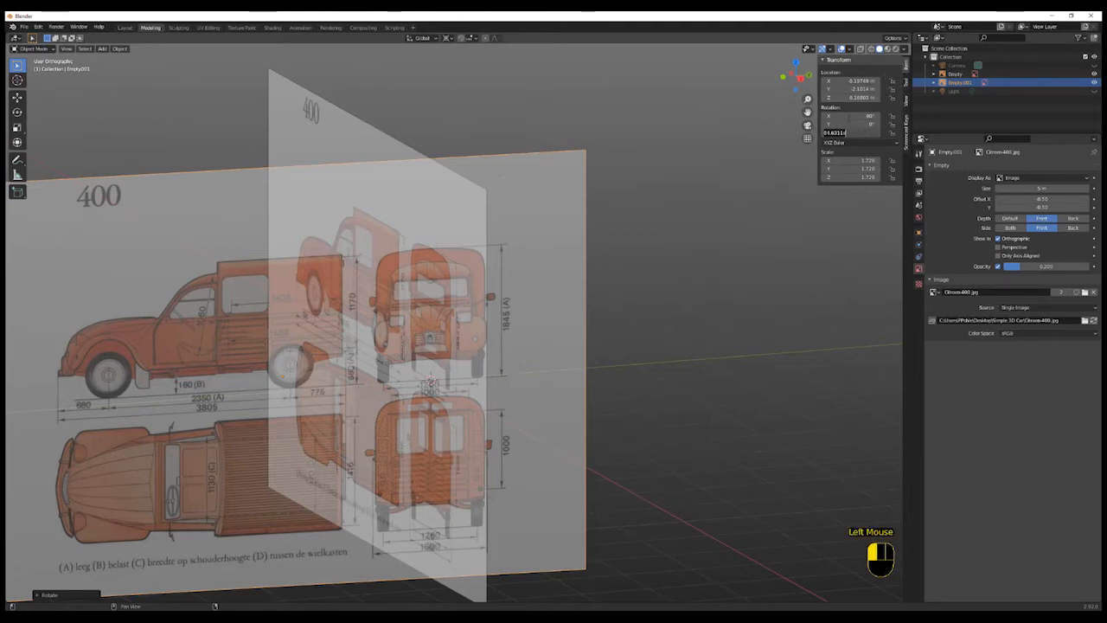
pyautogui.write('90')
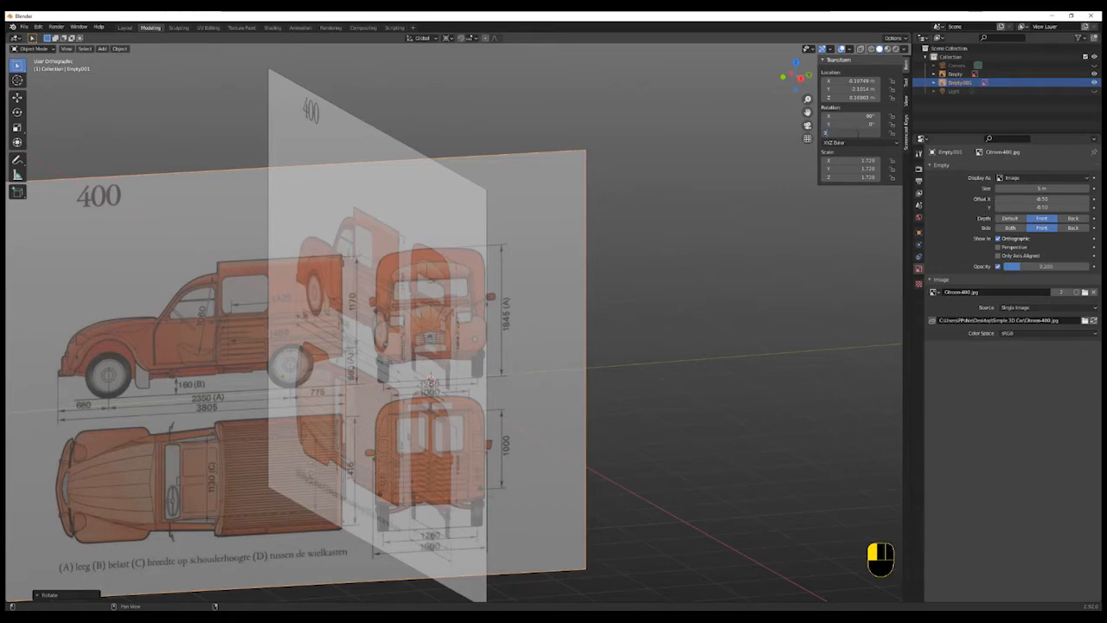
pyautogui.press('Return')
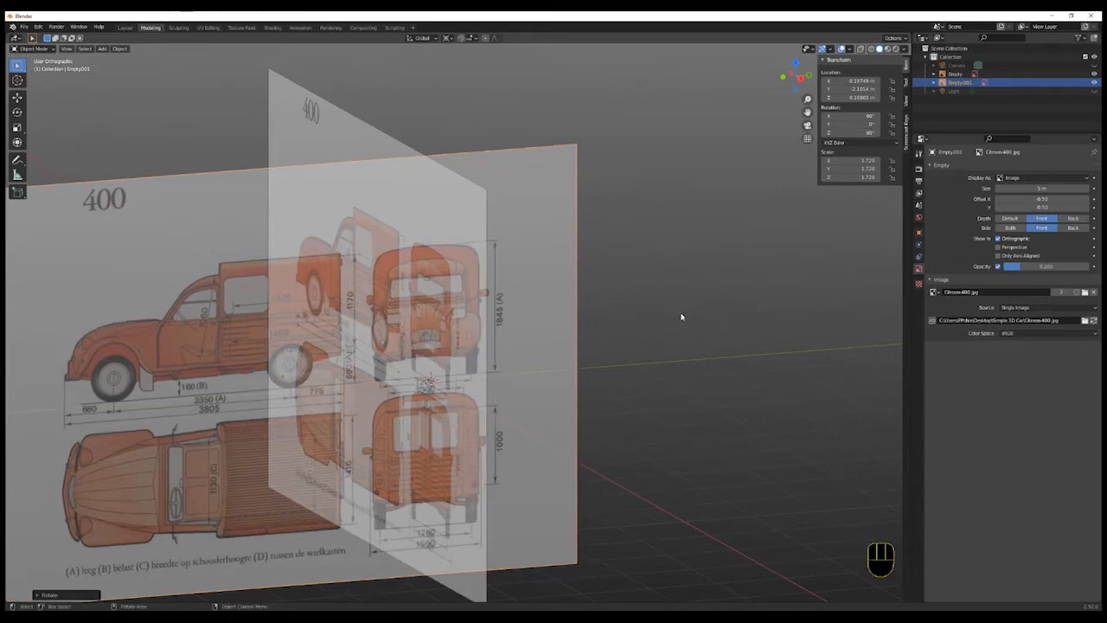
# - In the right view, move the duplicated image along the Y axis beside the original
pyautogui.click(799, 77)
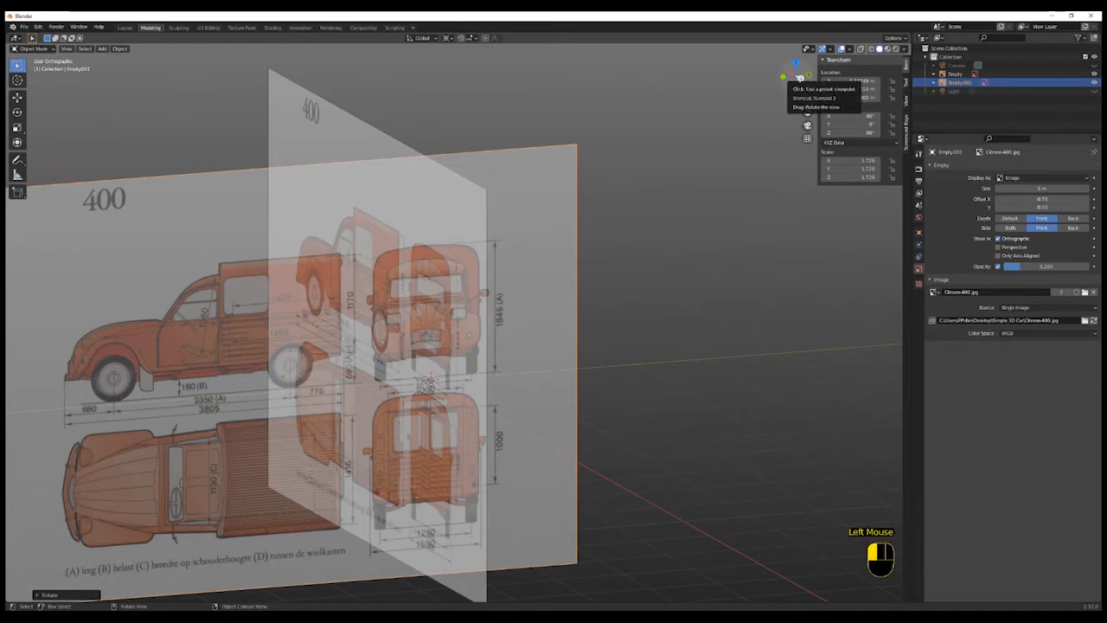
pyautogui.keyDown('shift'); pyautogui.moveTo(628, 420); pyautogui.dragTo(744, 371, button='middle'); pyautogui.keyUp('shift')
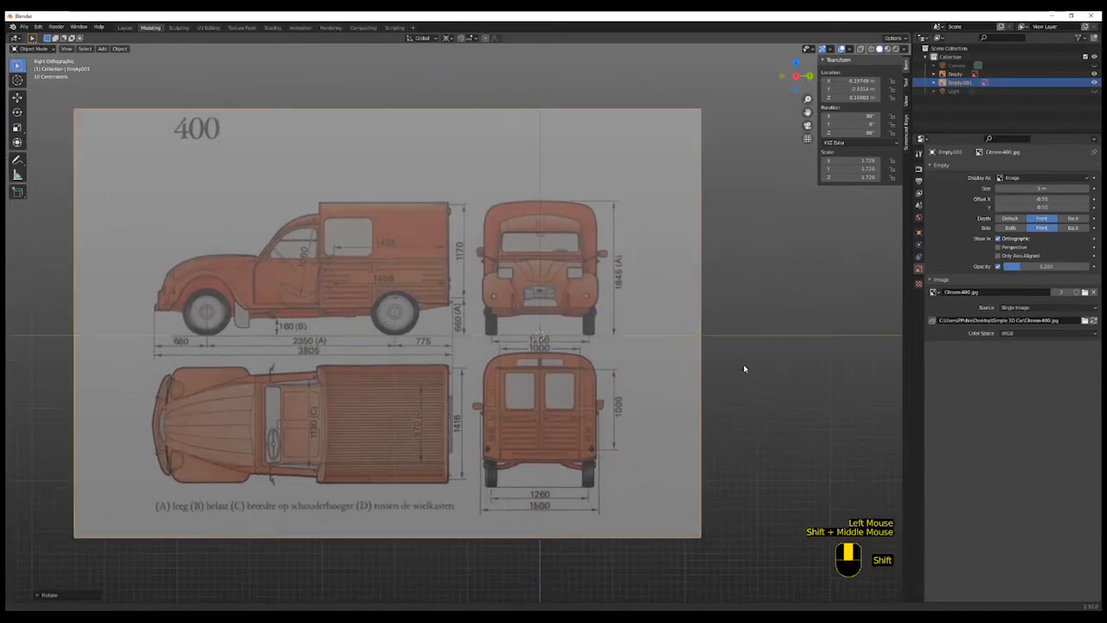
pyautogui.keyDown('shift'); pyautogui.scroll(1, 578, 352); pyautogui.keyUp('shift')
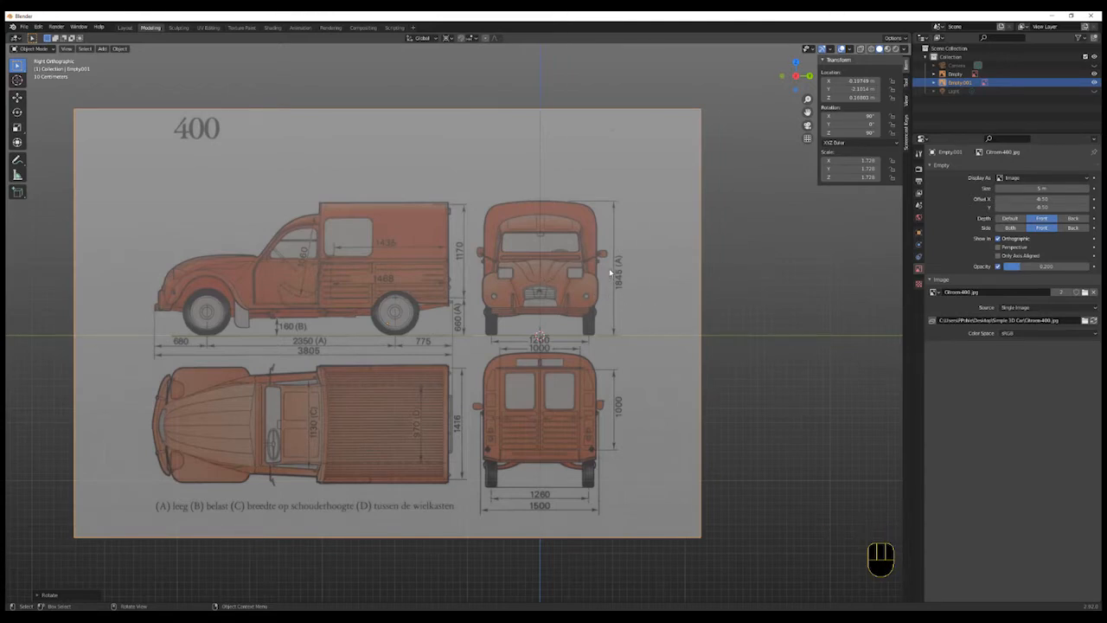
pyautogui.press('g')
pyautogui.press('y')
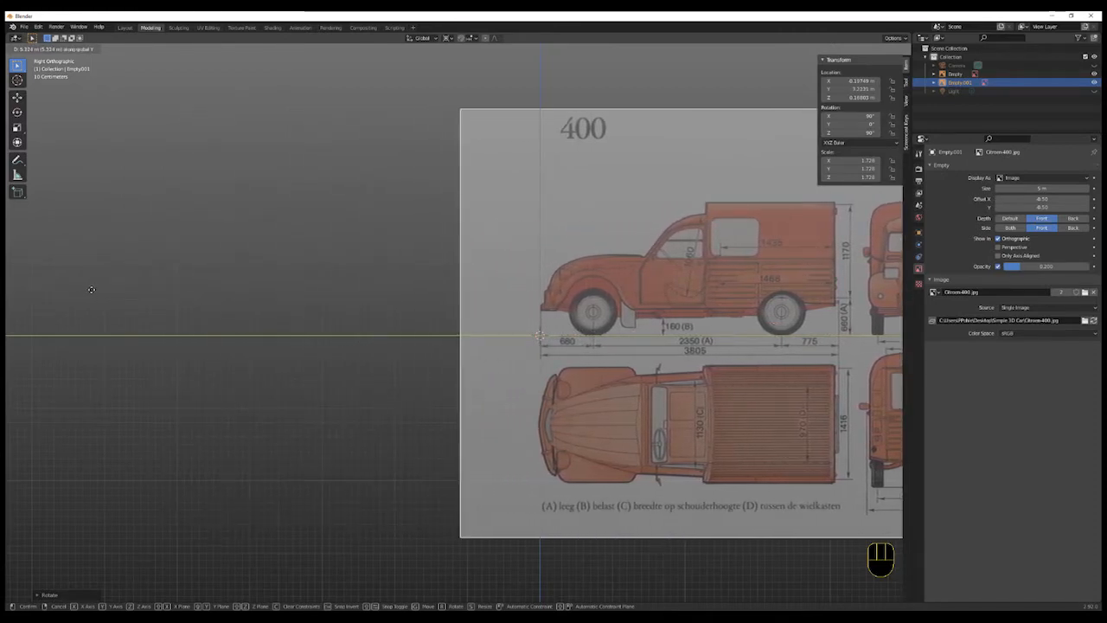
pyautogui.click(53, 344)
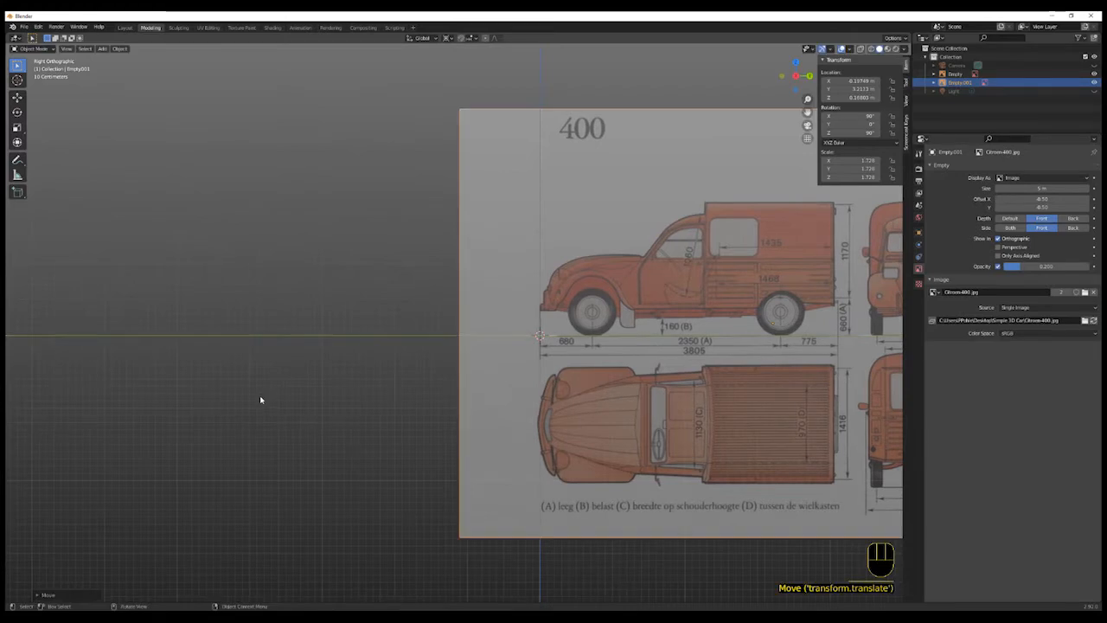
# - Select the rotated reference image and duplicate it again
pyautogui.moveTo(260, 400); pyautogui.dragTo(329, 403, button='middle')
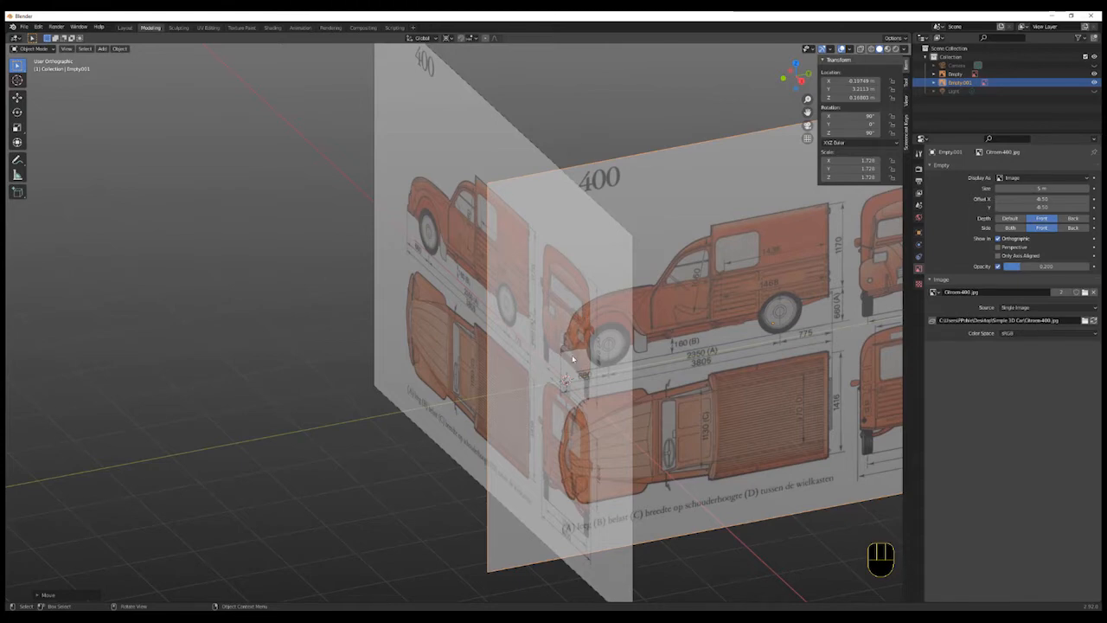
pyautogui.scroll(-3, 572, 359)
pyautogui.keyDown('shift'); pyautogui.moveTo(575, 294); pyautogui.dragTo(477, 286, button='middle'); pyautogui.keyUp('shift')
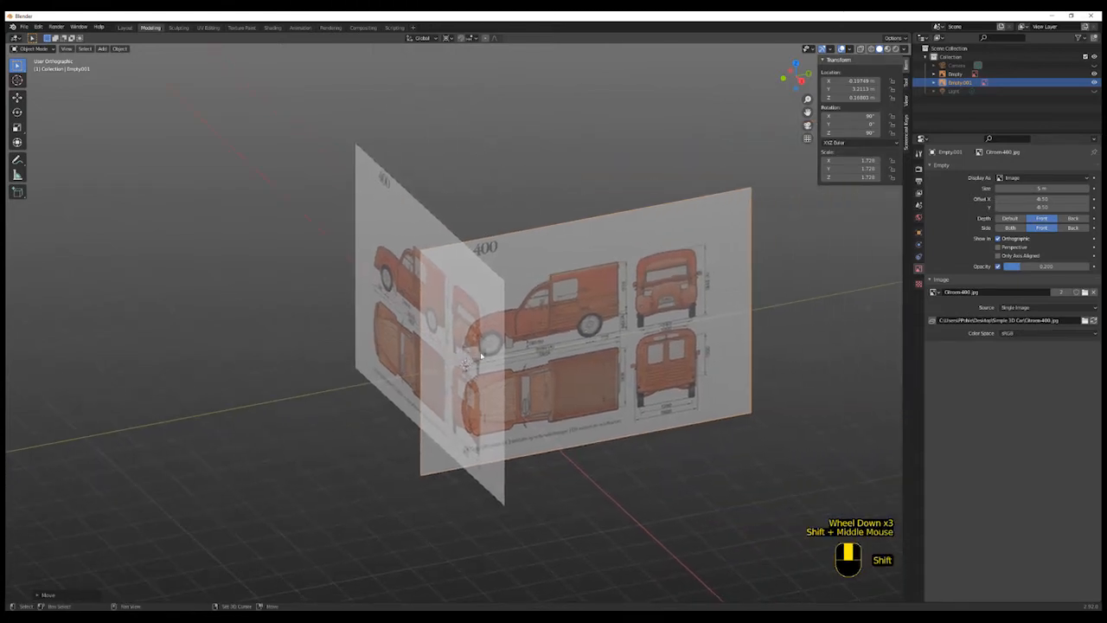
pyautogui.click(473, 276)
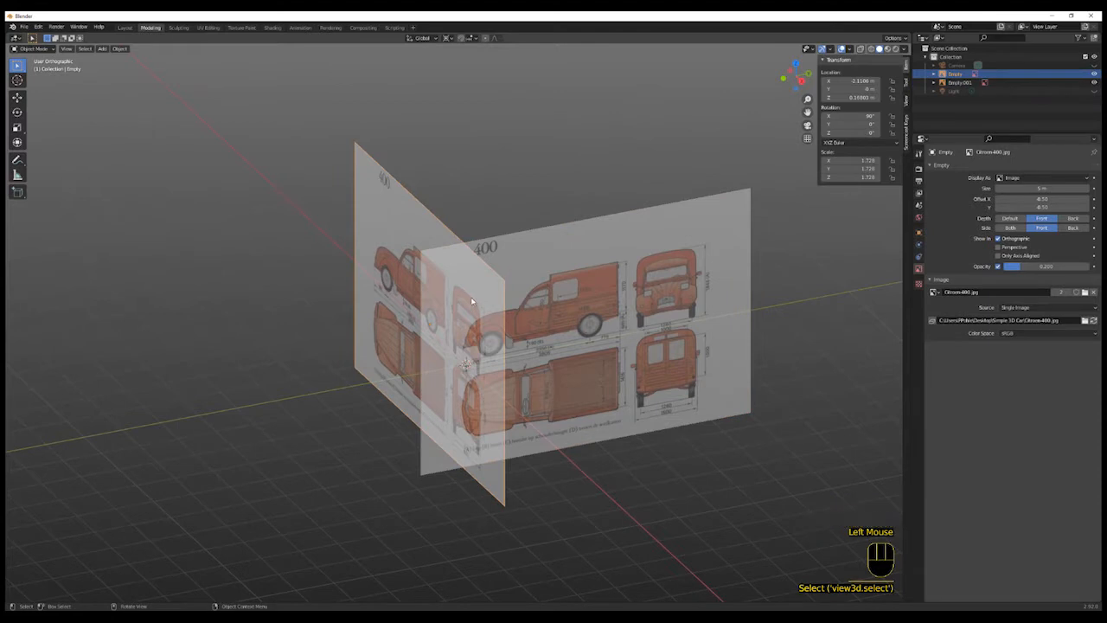
pyautogui.click(535, 333)
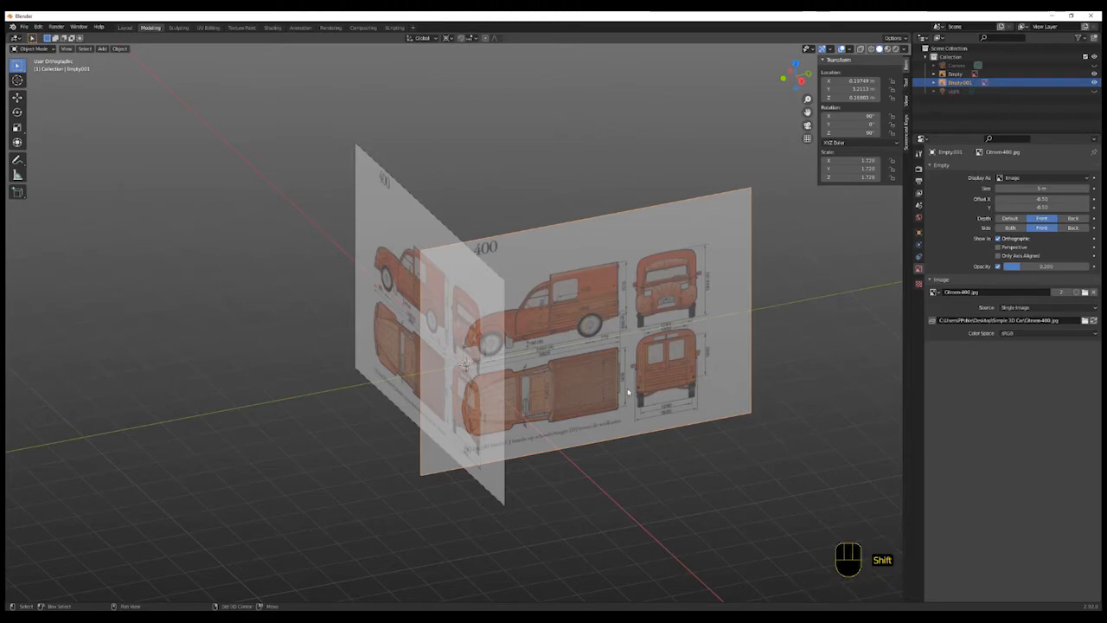
pyautogui.hotkey('shift', 'd')
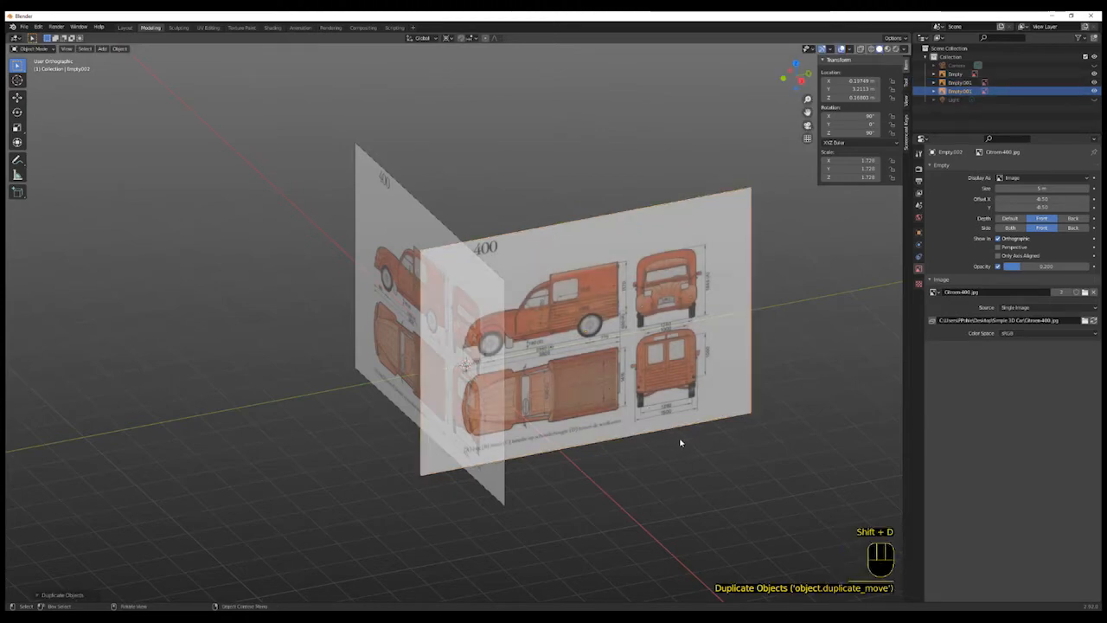
# - Rotate the new copy about Y, then set its X and Y rotation to 0° to lay it flat
pyautogui.press('r')
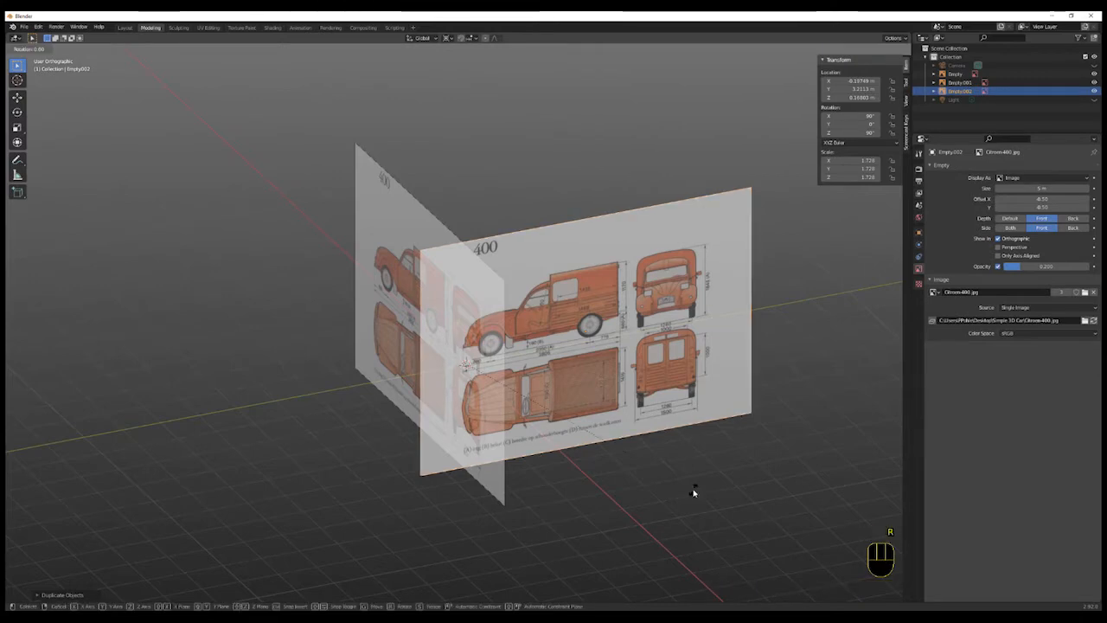
pyautogui.press('y')
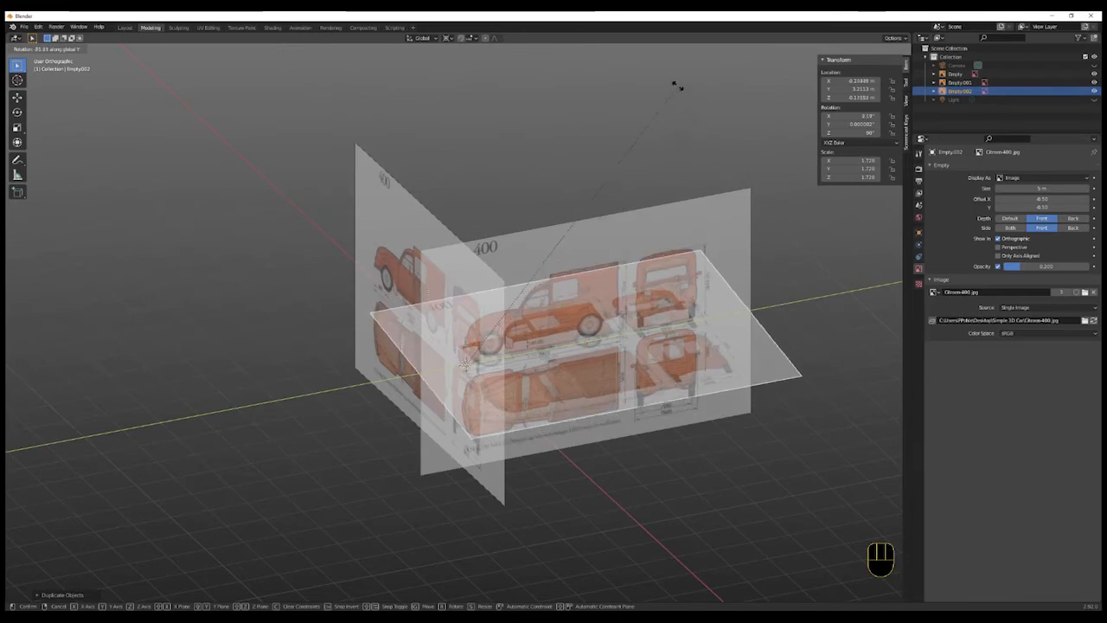
pyautogui.click(621, 591)
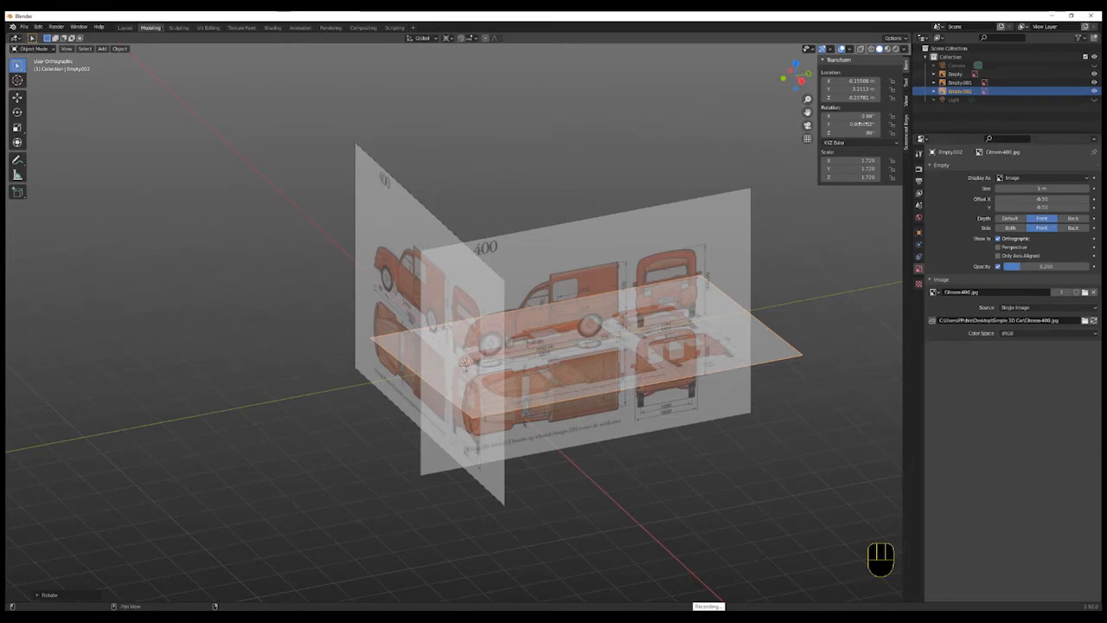
pyautogui.click(861, 115)
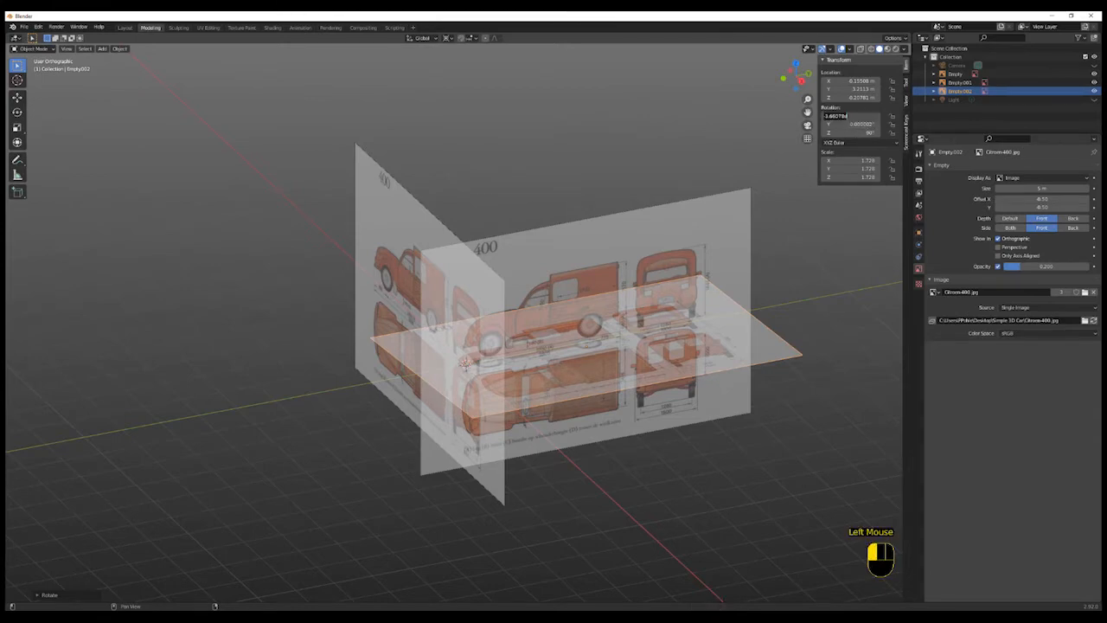
pyautogui.write('0')
pyautogui.press('Return')
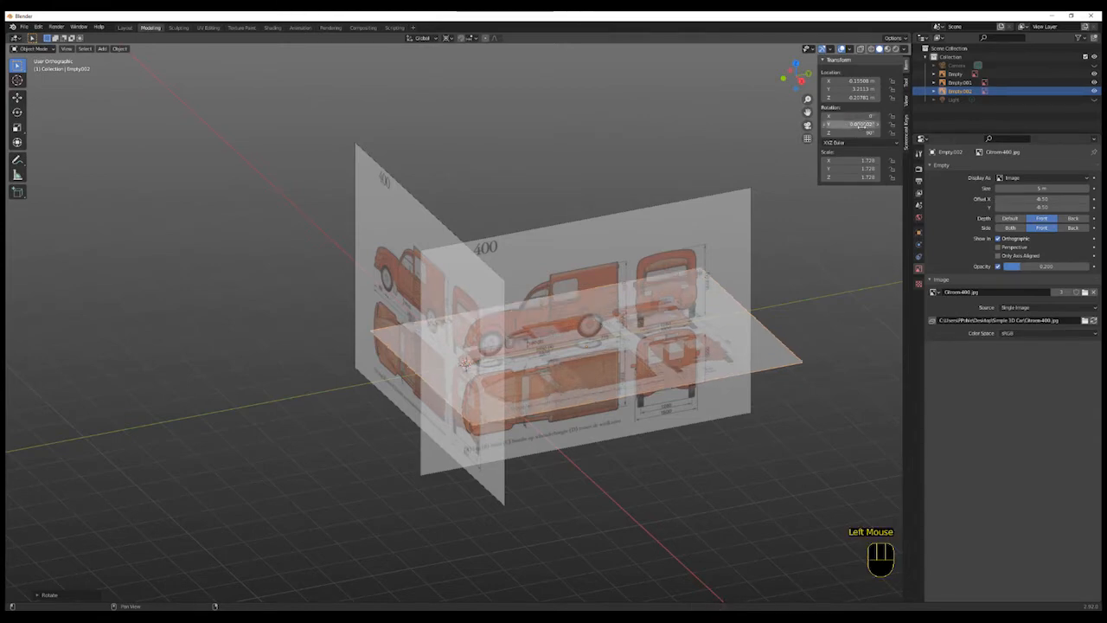
pyautogui.click(860, 125)
pyautogui.write('0')
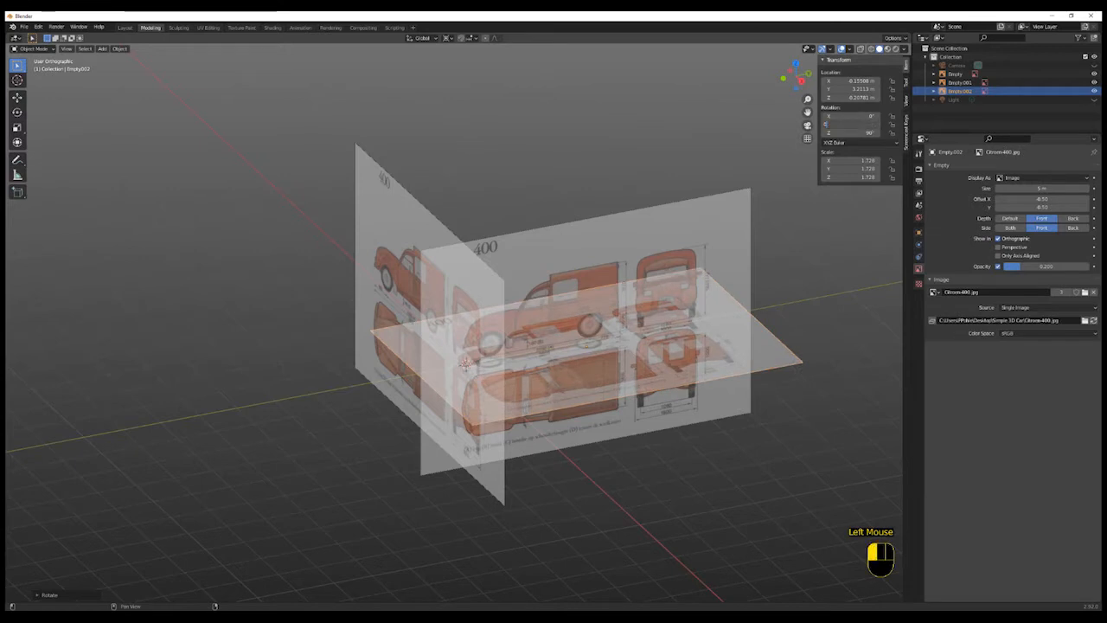
pyautogui.press('Return')
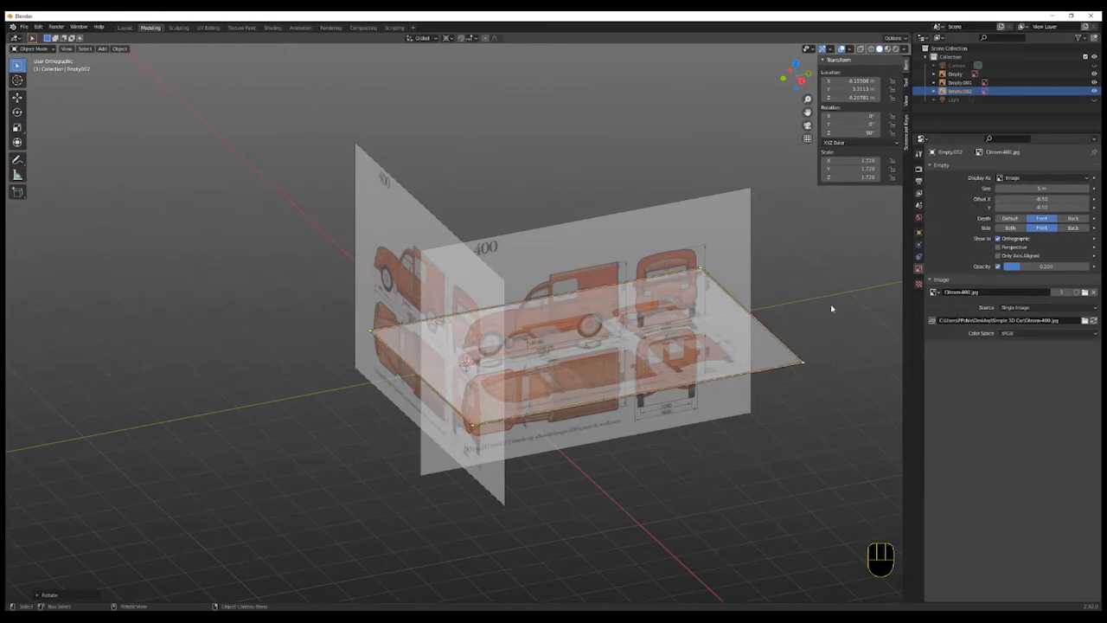
# - View the flat reference image from the top
pyautogui.click(795, 64)
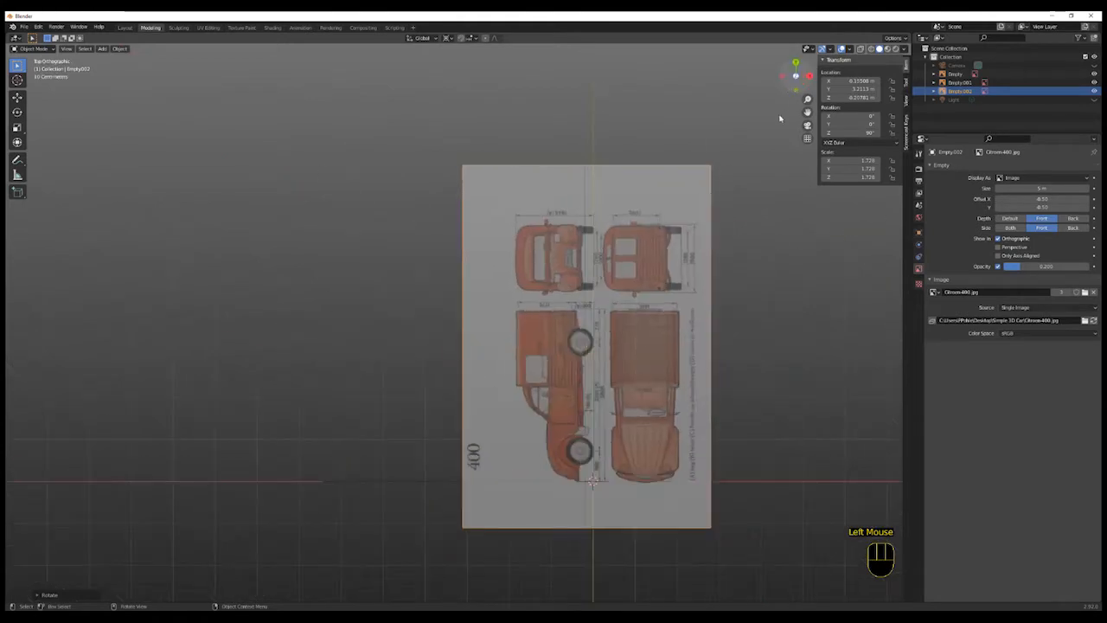
pyautogui.scroll(2, 636, 438)
pyautogui.keyDown('shift'); pyautogui.moveTo(661, 448); pyautogui.dragTo(672, 410, button='middle'); pyautogui.keyUp('shift')
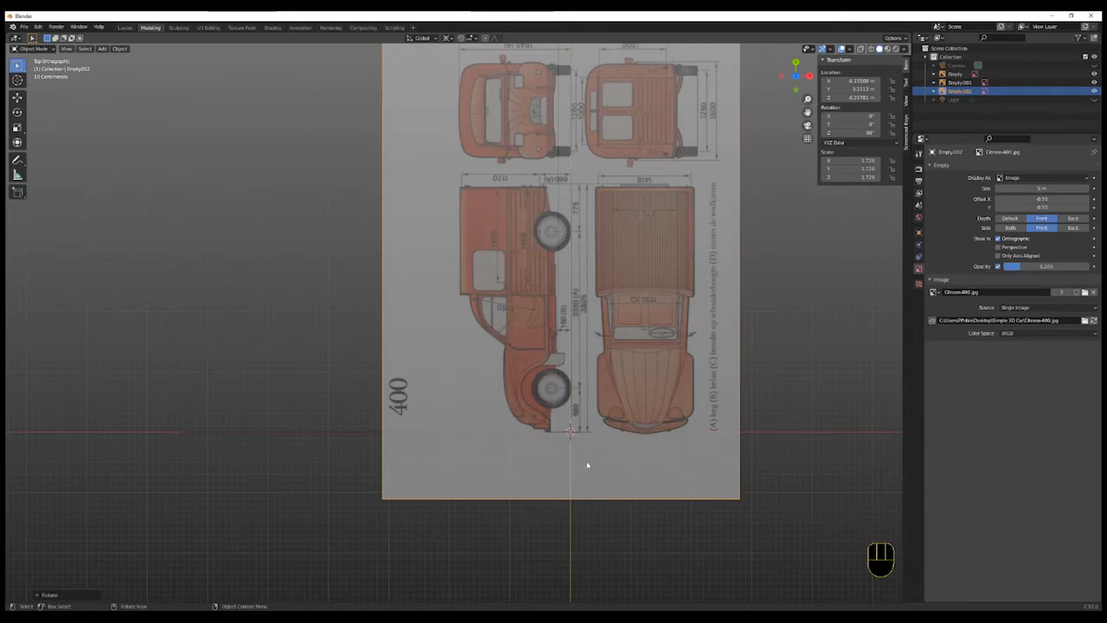
# - Move the flat top-view reference image along X so the van's top view is centred on the origin
pyautogui.press('g')
pyautogui.click(640, 450)
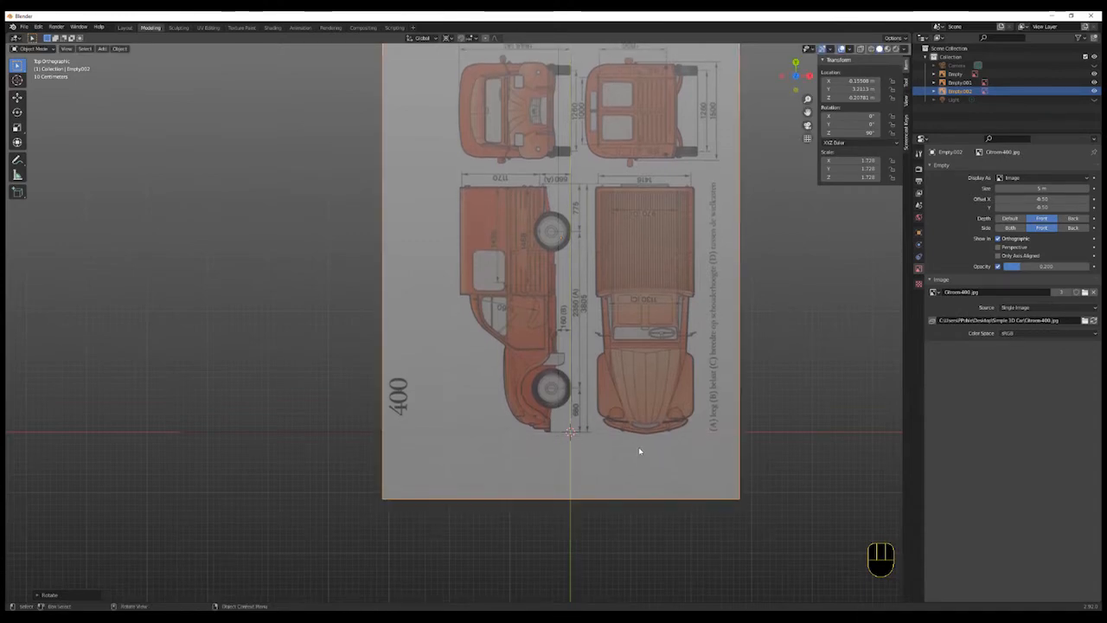
pyautogui.press('g')
pyautogui.press('x')
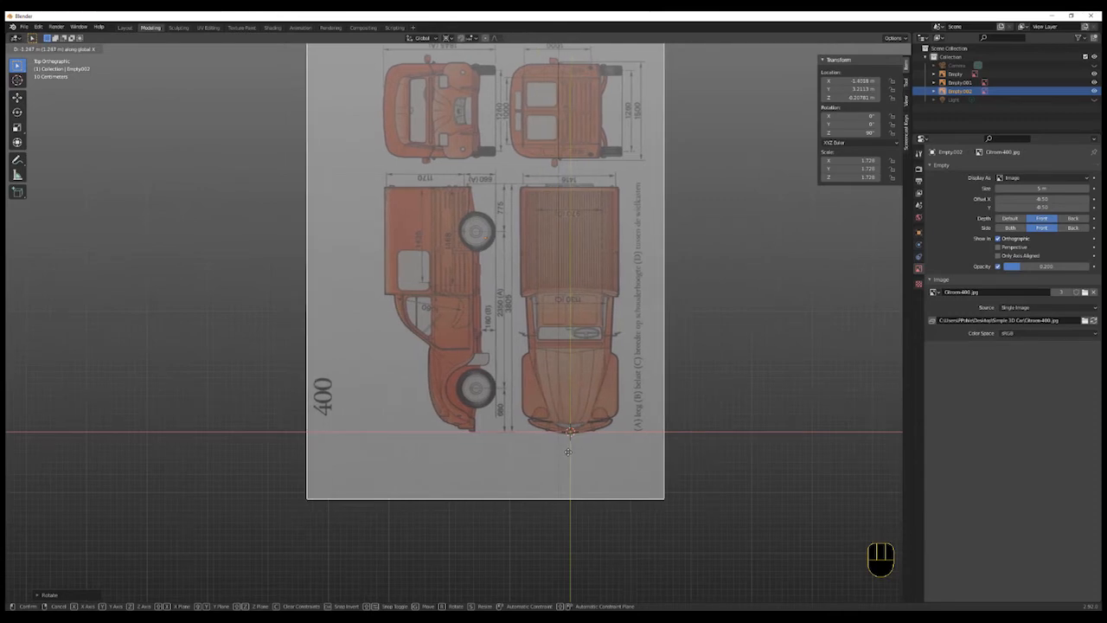
pyautogui.click(568, 451)
pyautogui.scroll(3, 578, 448)
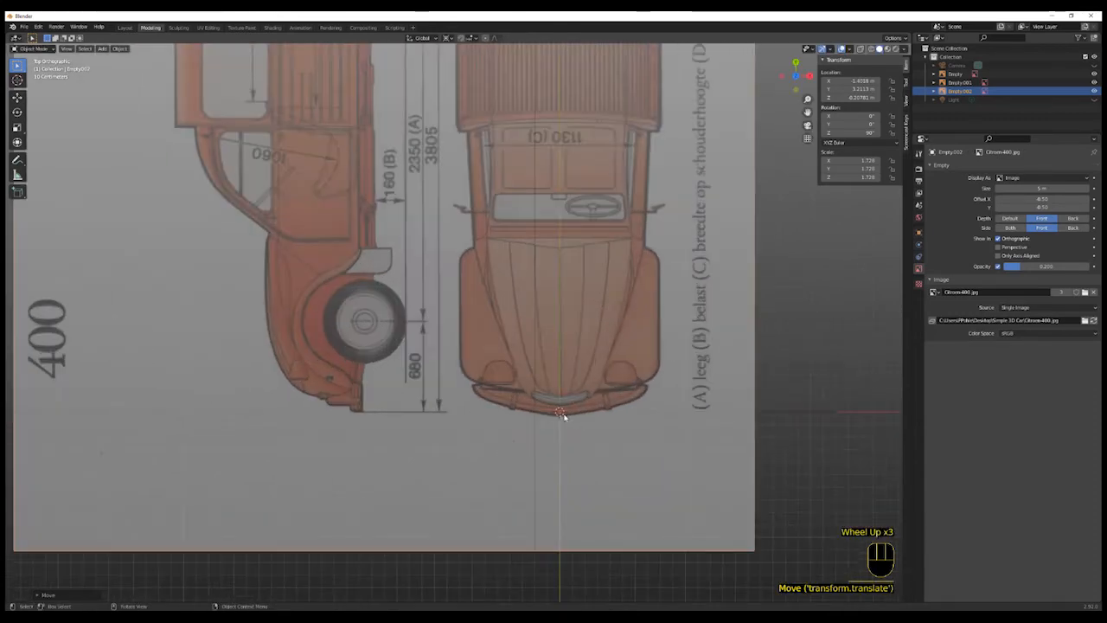
# - Move the top-view reference image along Y to line the van's front up with the origin
pyautogui.press('g')
pyautogui.press('y')
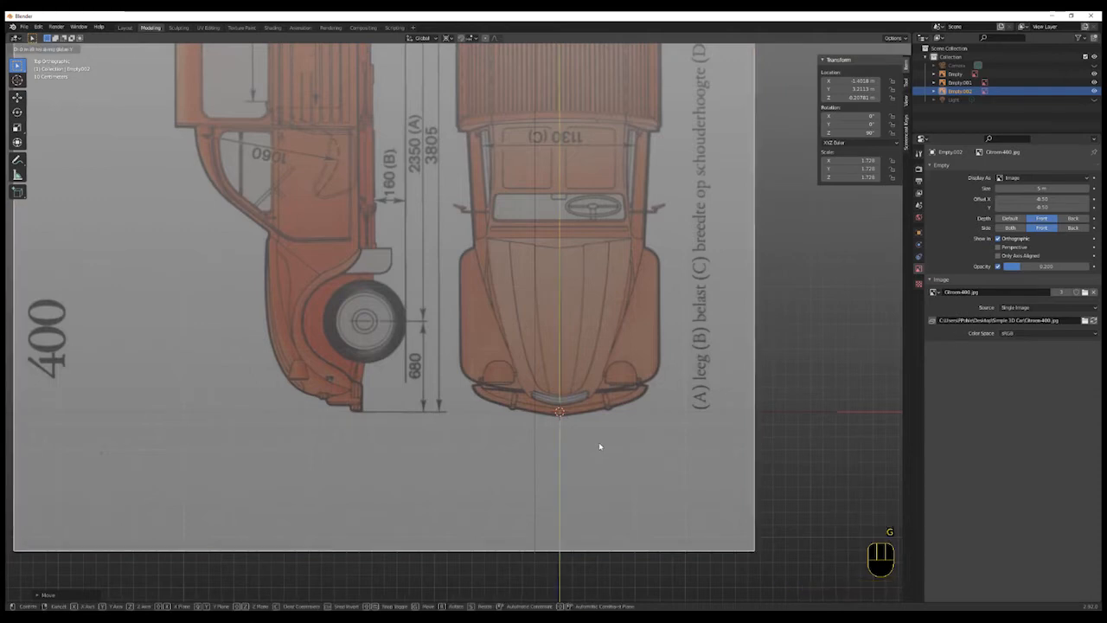
pyautogui.click(598, 440)
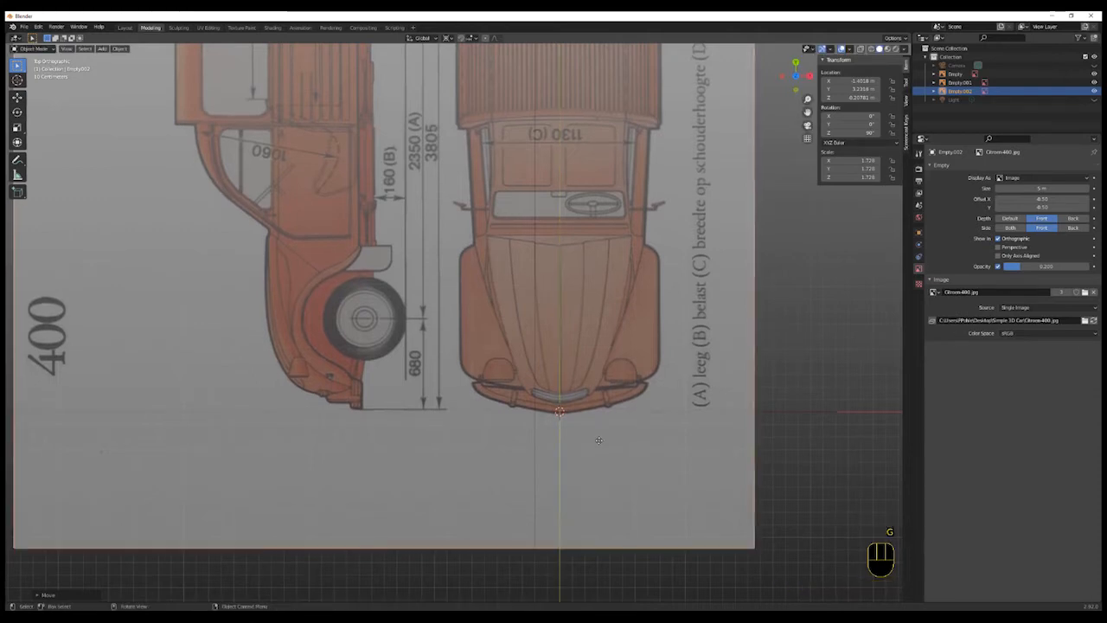
pyautogui.scroll(-5, 599, 440)
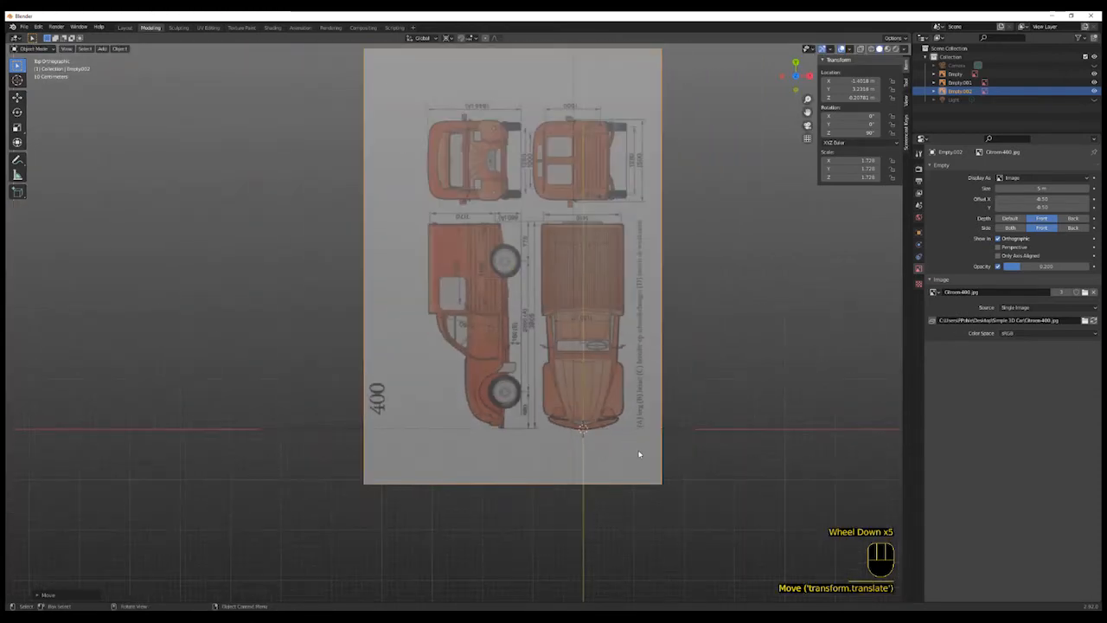
# - Orbit around the scene to examine how the three reference images are arranged
pyautogui.moveTo(707, 457); pyautogui.dragTo(641, 417, button='middle')
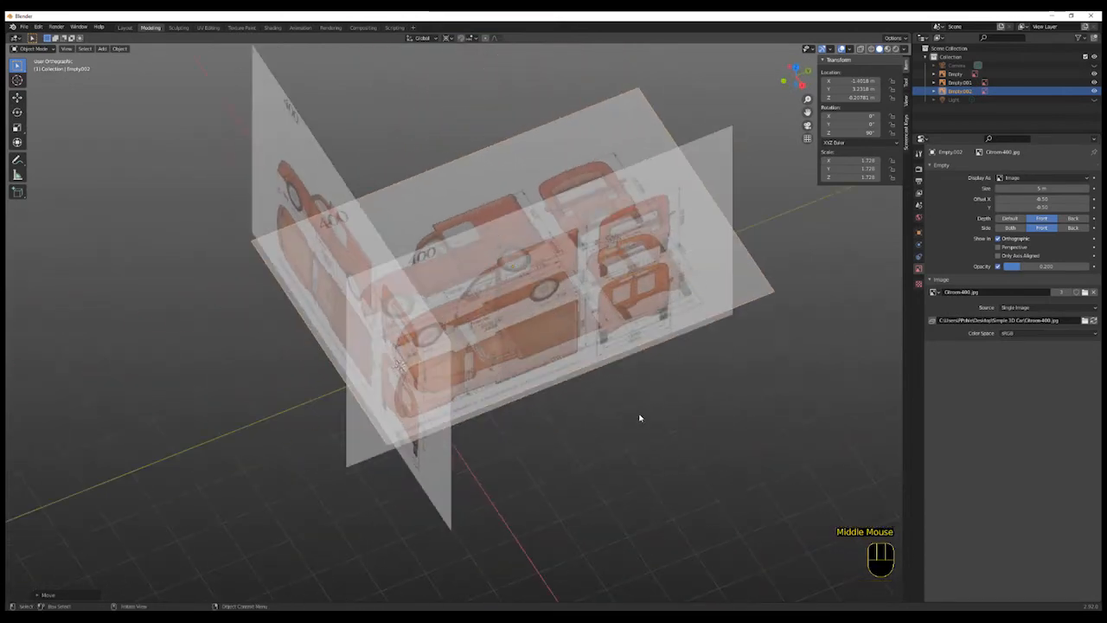
pyautogui.scroll(-1, 571, 406)
pyautogui.moveTo(631, 458); pyautogui.dragTo(579, 443, button='middle')
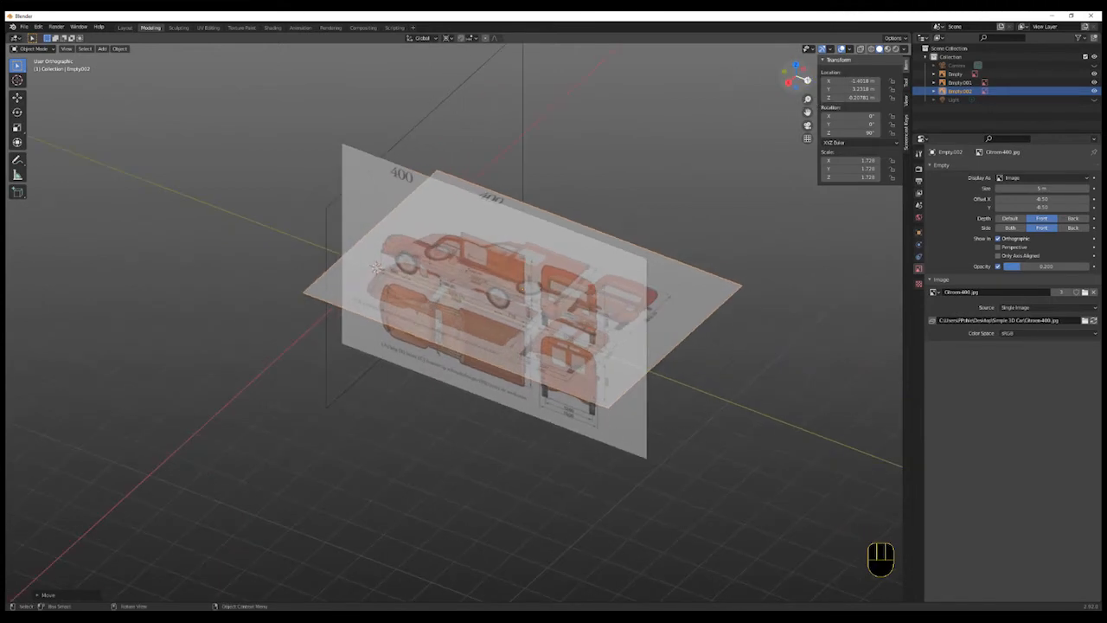
pyautogui.click(805, 79)
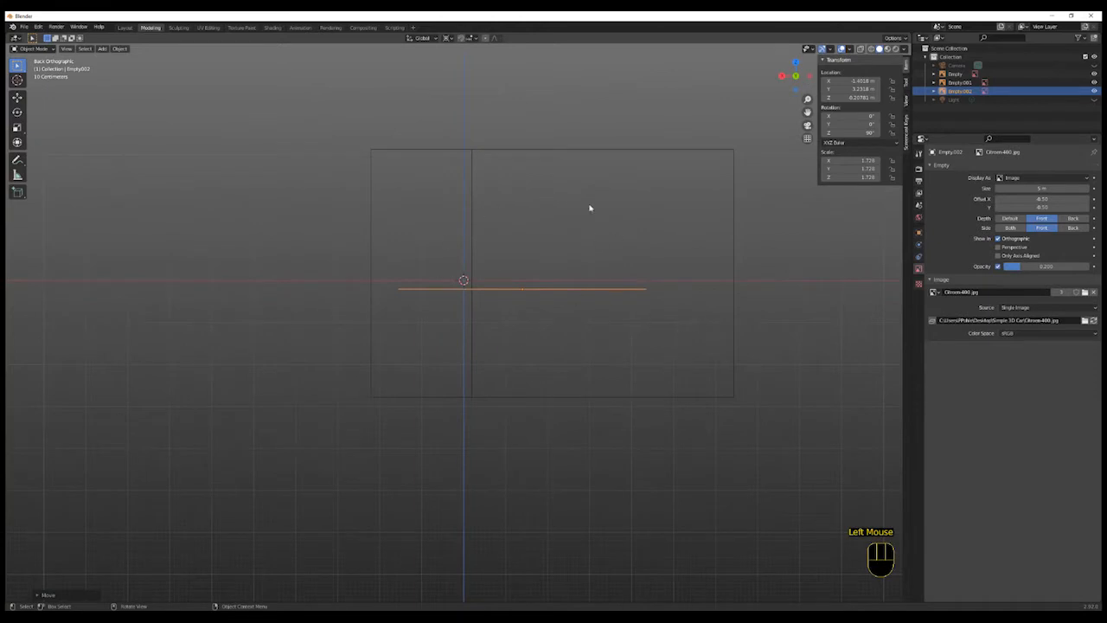
pyautogui.scroll(-3, 331, 441)
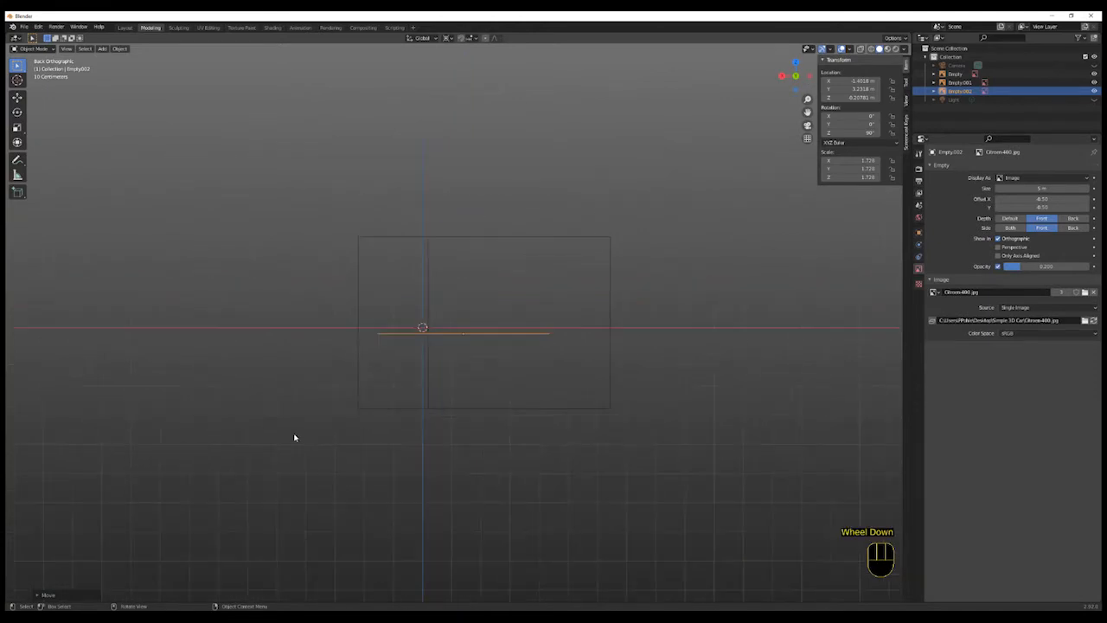
pyautogui.moveTo(294, 437); pyautogui.dragTo(391, 450, button='middle')
pyautogui.scroll(1, 529, 376)
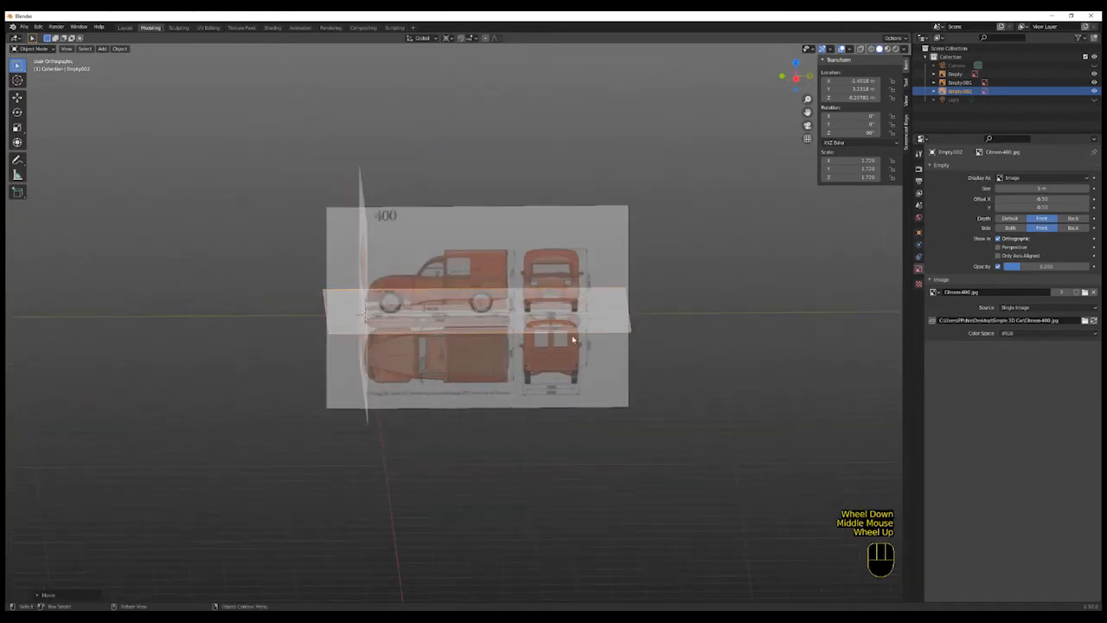
pyautogui.moveTo(556, 366); pyautogui.dragTo(577, 369, button='middle')
# - Select the side reference image and rotate it 180° about the Z axis
pyautogui.click(339, 211)
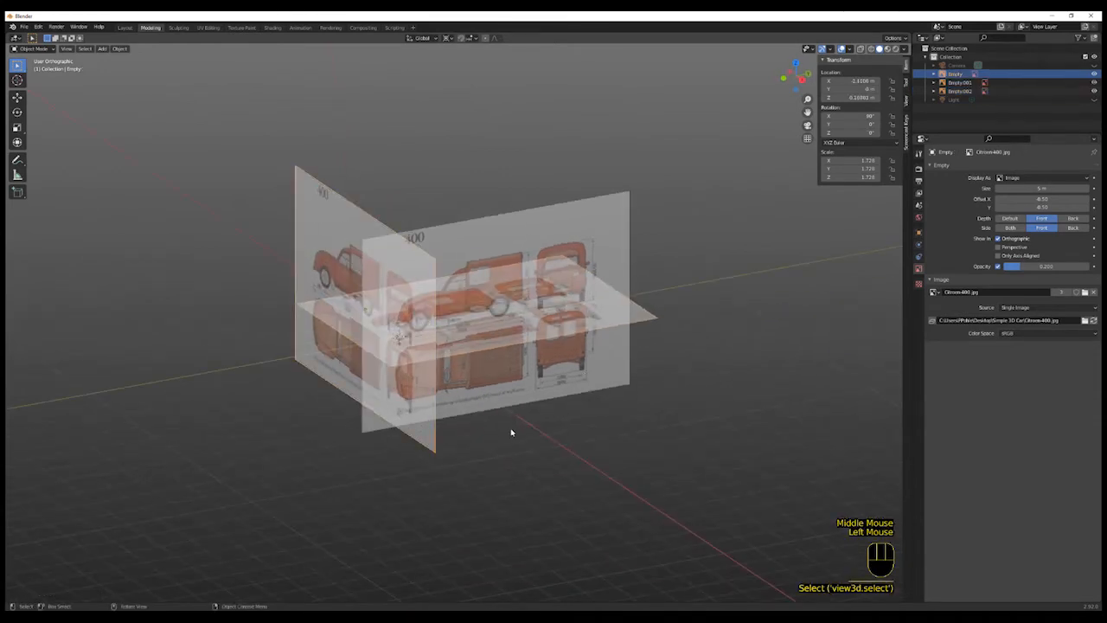
pyautogui.moveTo(512, 433); pyautogui.dragTo(512, 438, button='middle')
pyautogui.scroll(1, 513, 440)
pyautogui.press('r')
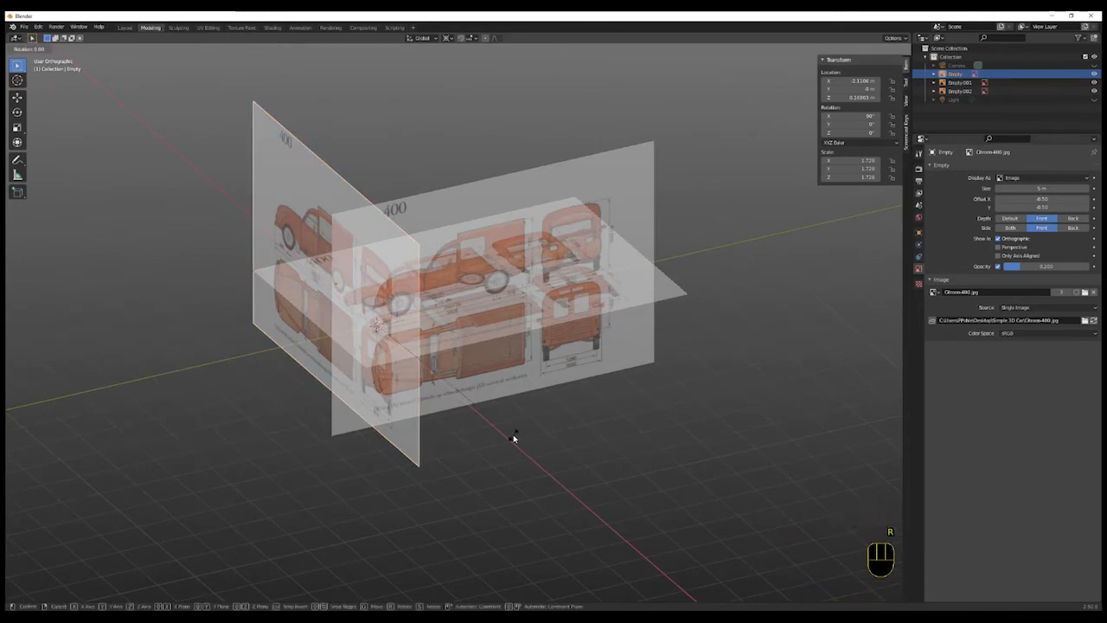
pyautogui.write('z')
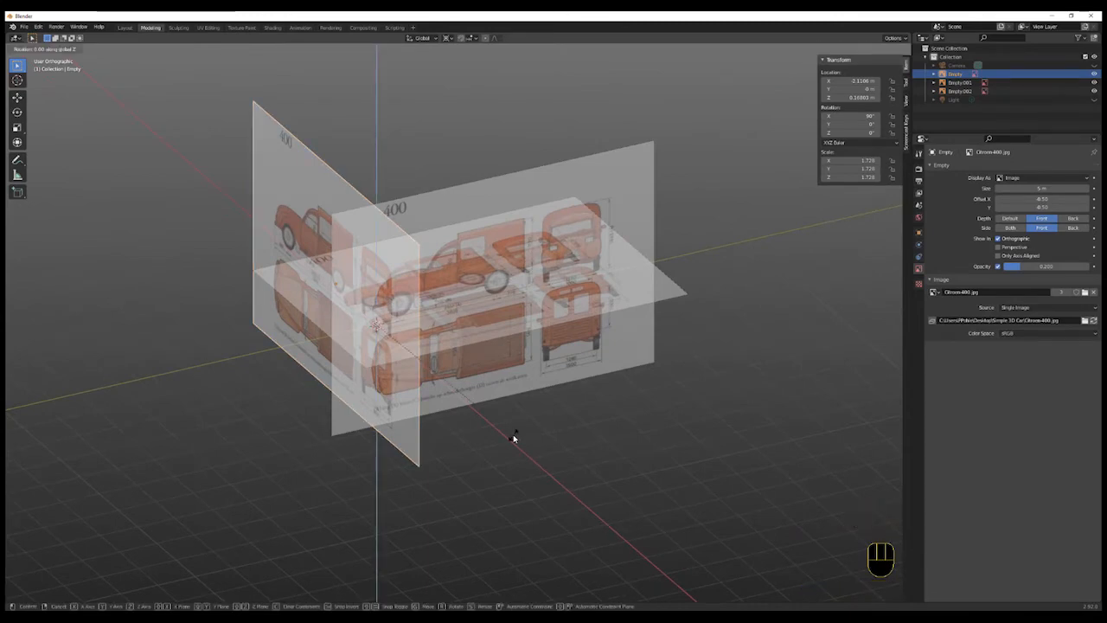
pyautogui.write('180')
pyautogui.press('Return')
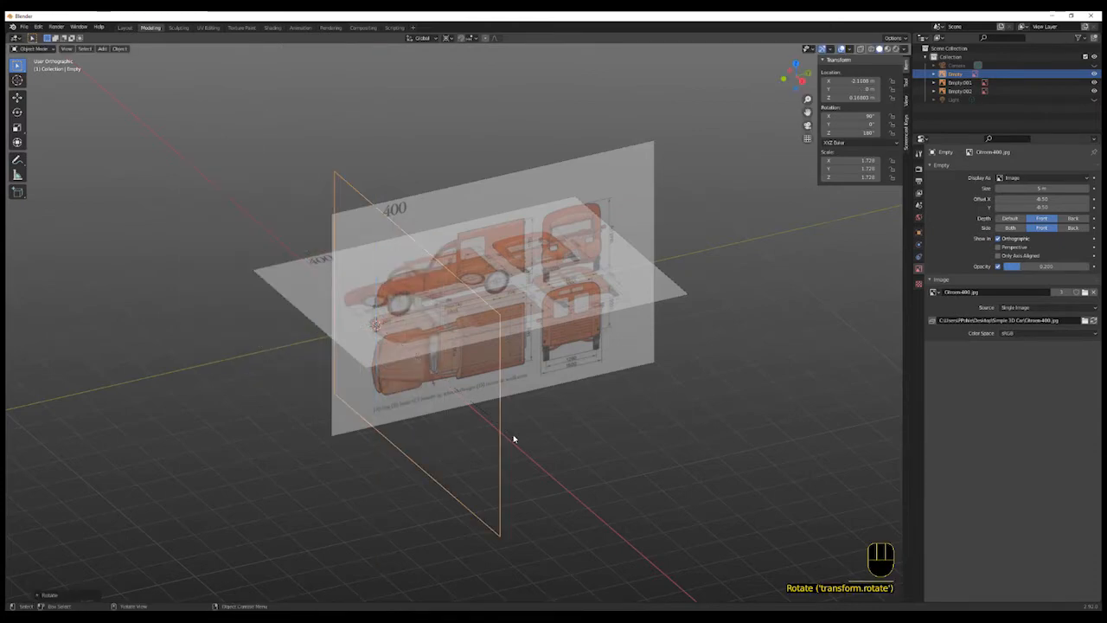
# - From the back view, move the side reference image up along Z so the van sits on the ground line
pyautogui.click(513, 435)
pyautogui.moveTo(532, 454); pyautogui.dragTo(500, 454, button='middle')
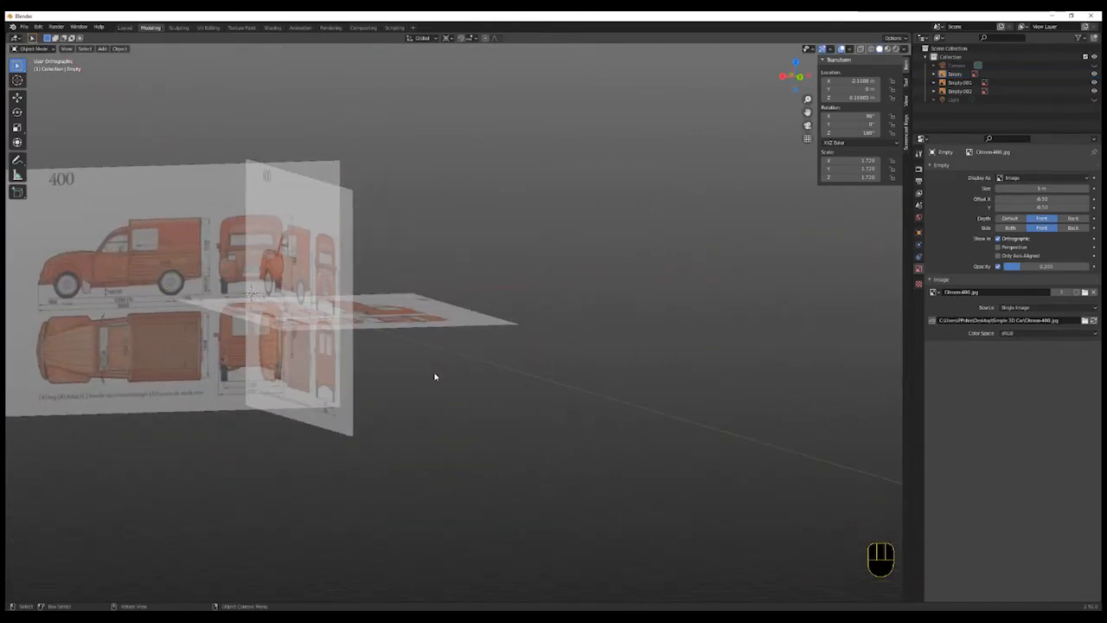
pyautogui.click(798, 77)
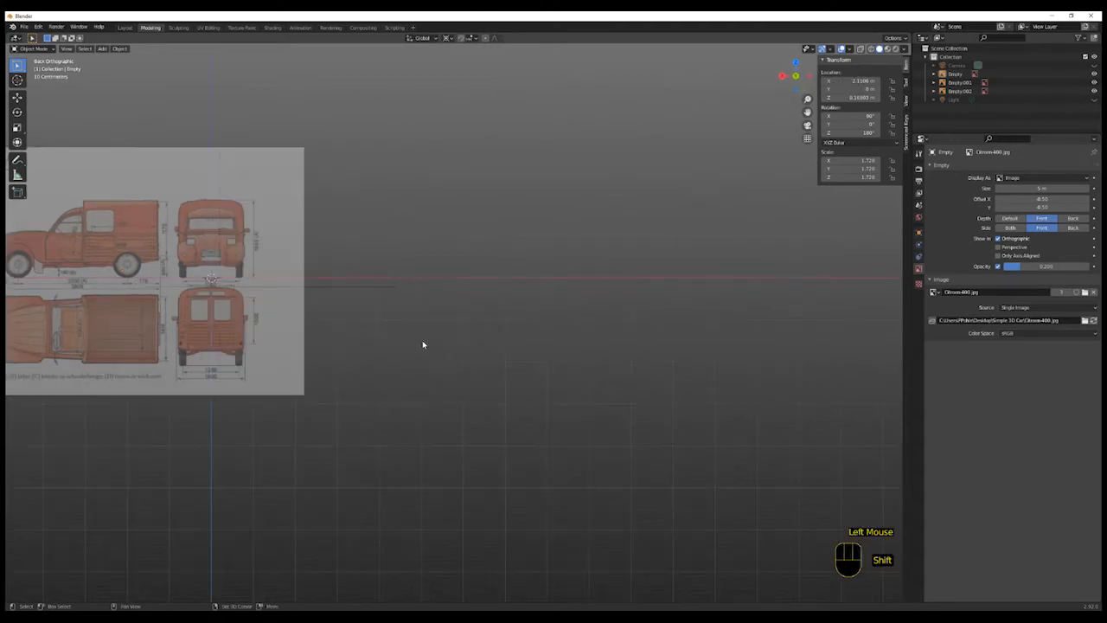
pyautogui.keyDown('shift'); pyautogui.moveTo(423, 343); pyautogui.dragTo(717, 388, button='middle'); pyautogui.keyUp('shift')
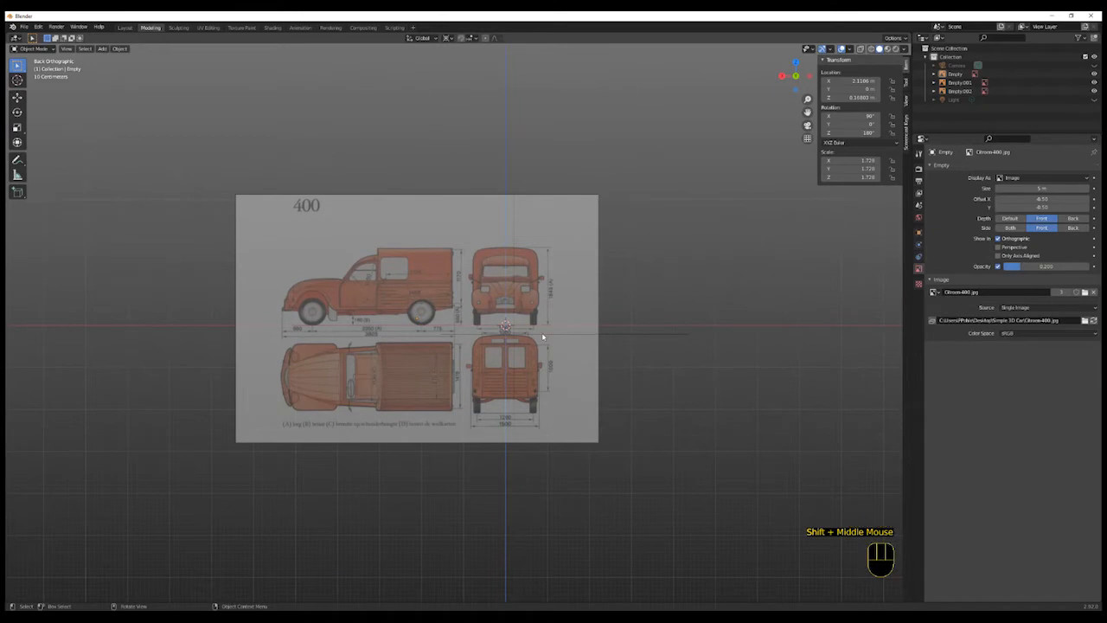
pyautogui.scroll(2, 539, 357)
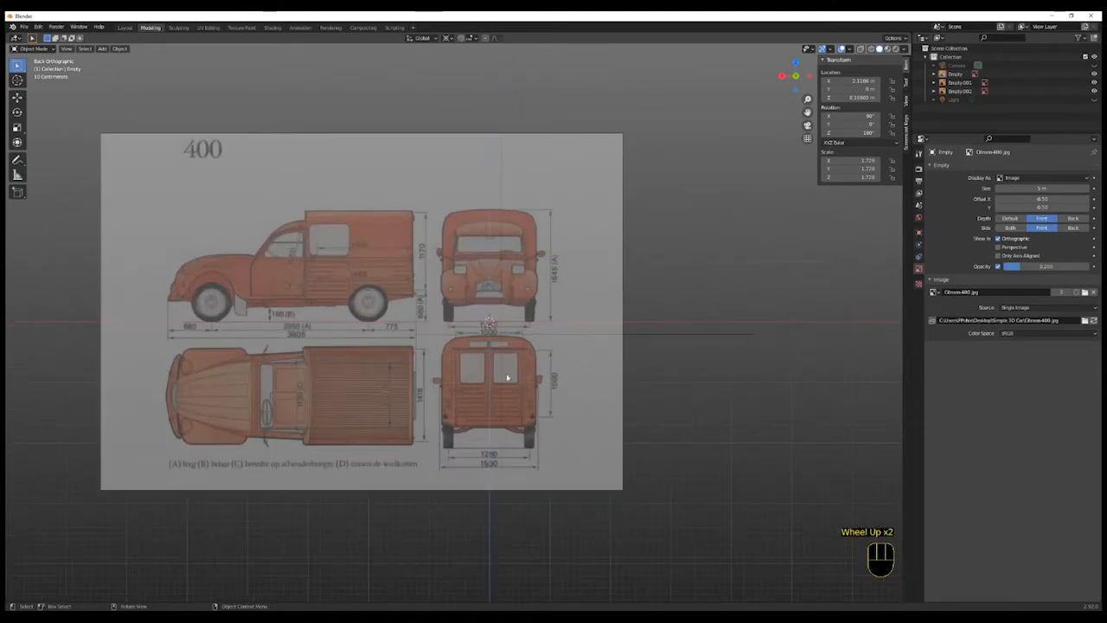
pyautogui.scroll(3, 519, 320)
pyautogui.scroll(-2, 545, 351)
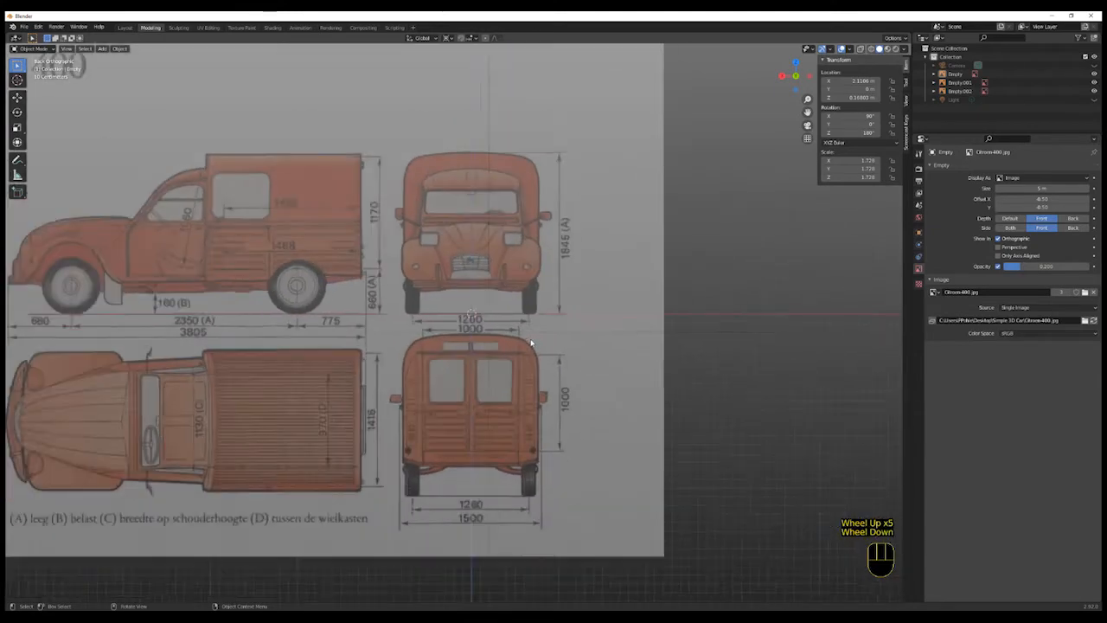
pyautogui.press('g')
pyautogui.press('z')
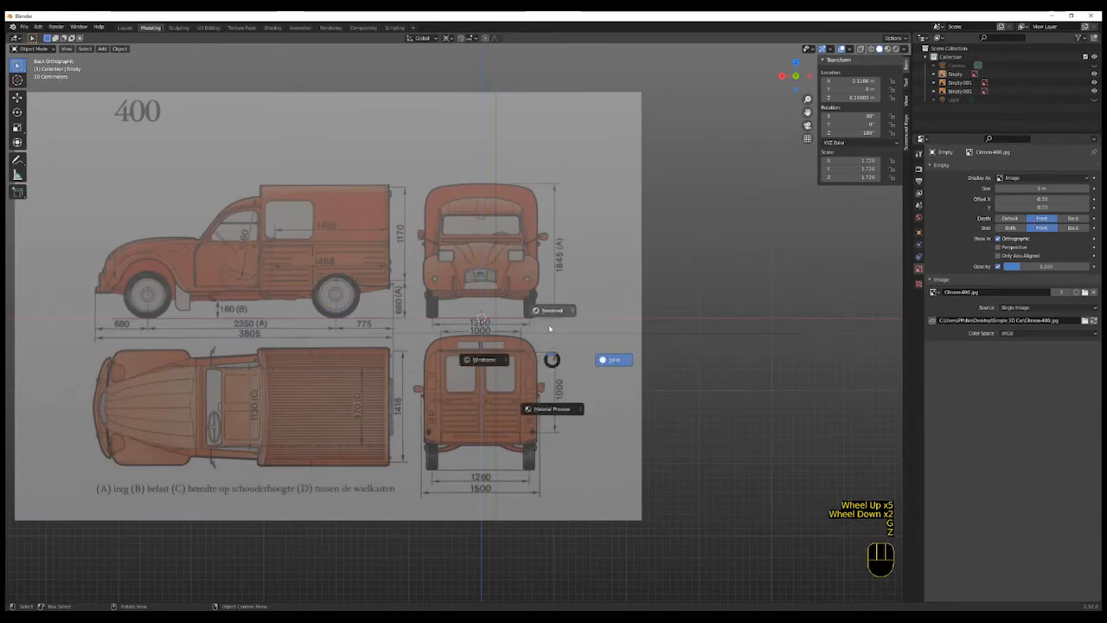
pyautogui.click(570, 388)
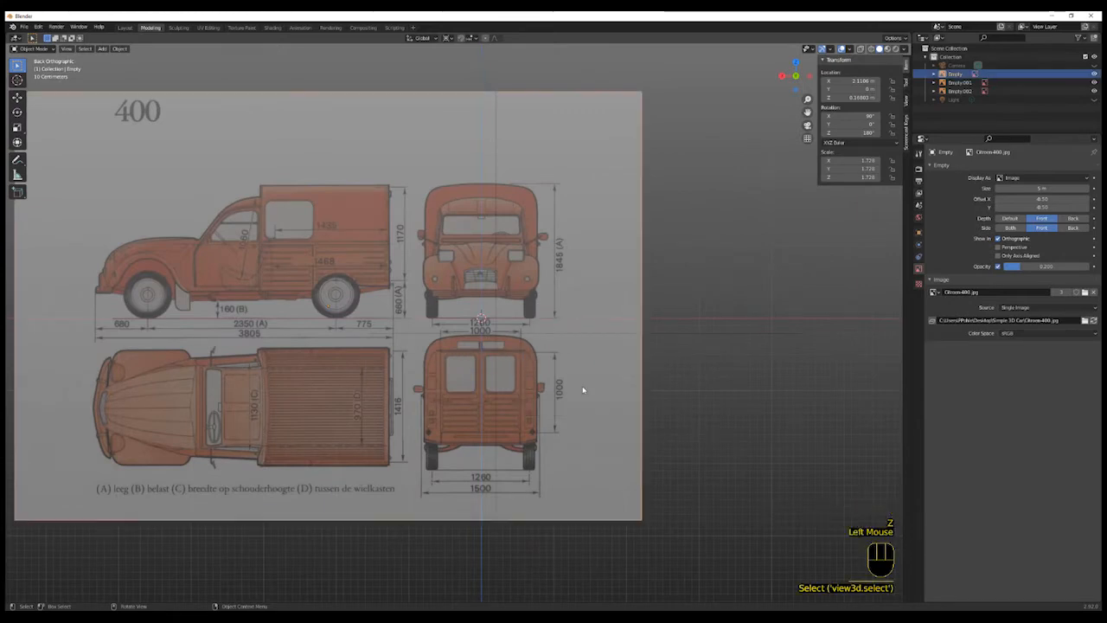
pyautogui.press('g')
pyautogui.press('z')
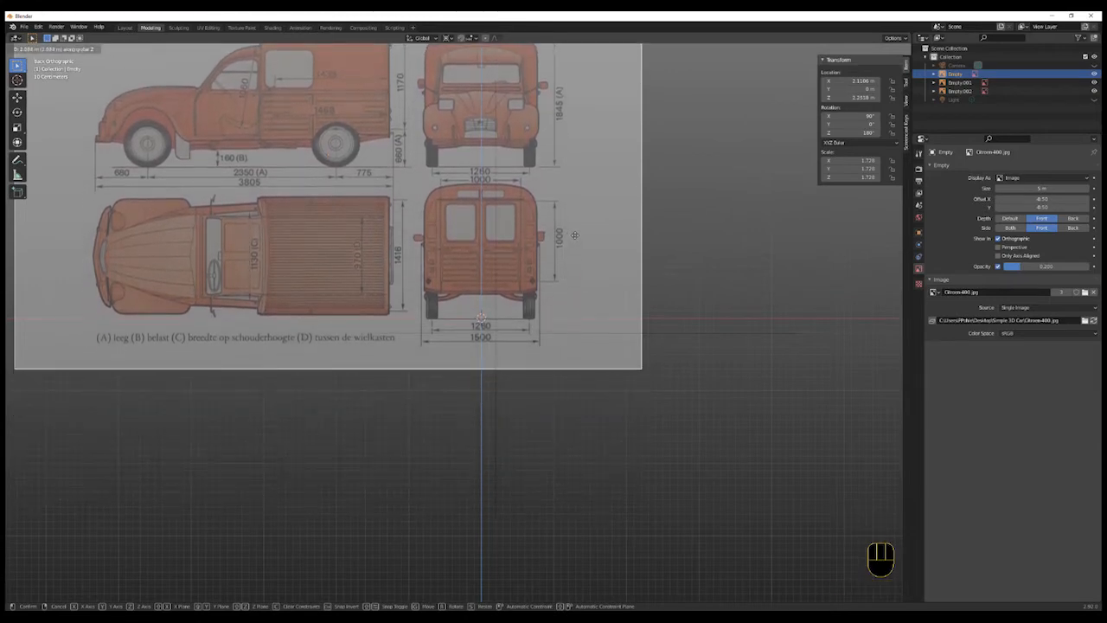
pyautogui.click(593, 339)
# - Duplicate the side reference image and rotate the copy 180° about the Z axis
pyautogui.moveTo(593, 338); pyautogui.dragTo(655, 405, button='middle')
pyautogui.scroll(-3, 604, 349)
pyautogui.scroll(1, 656, 404)
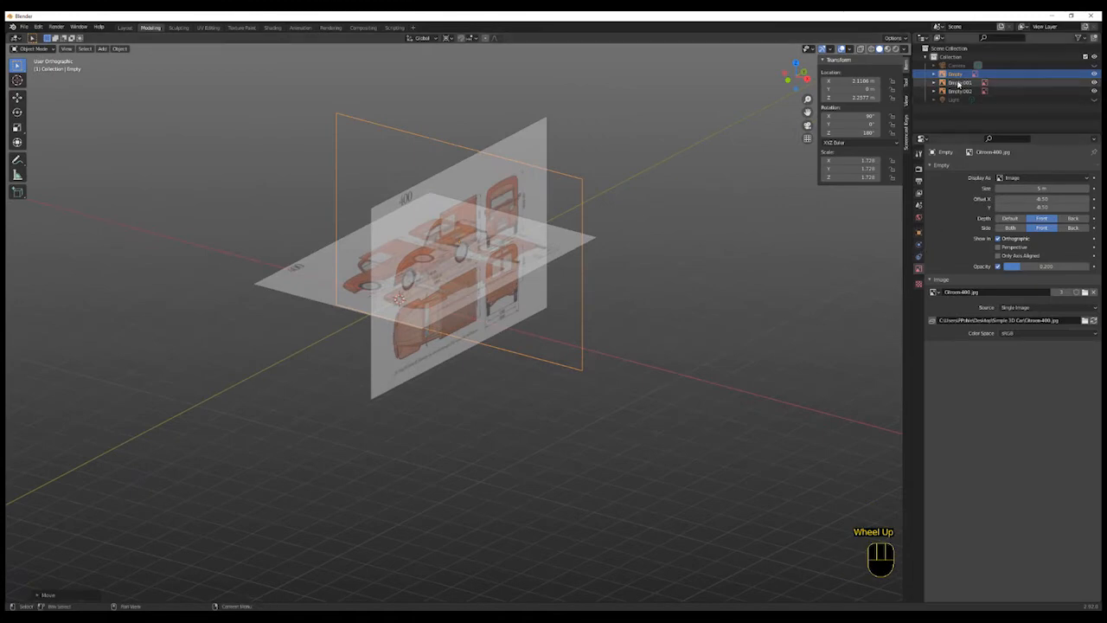
pyautogui.moveTo(643, 341)
pyautogui.mouseDown(button='middle')
pyautogui.moveTo(638, 376)
pyautogui.moveTo(610, 343)
pyautogui.moveTo(636, 340)
pyautogui.mouseUp(button='middle')
pyautogui.click(568, 348)
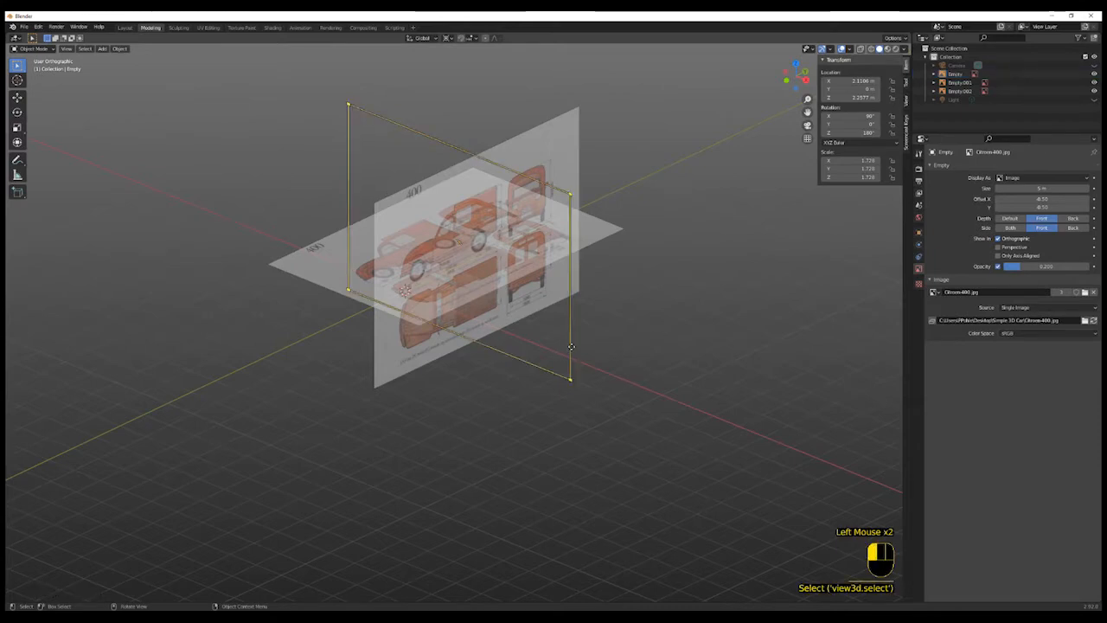
pyautogui.press('Tab')
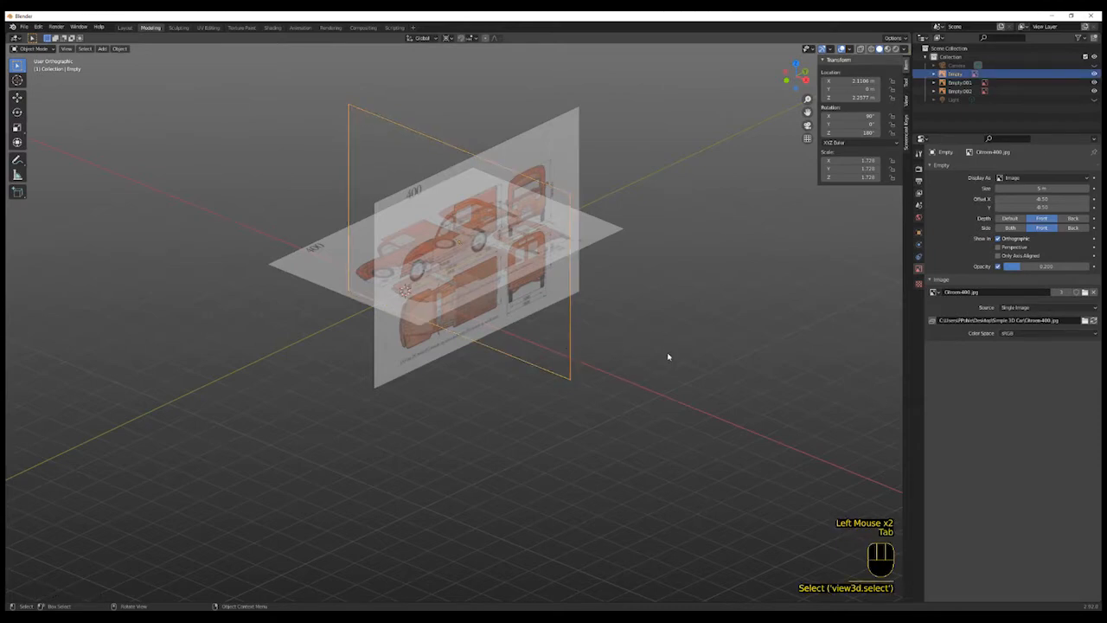
pyautogui.hotkey('shift', 'd')
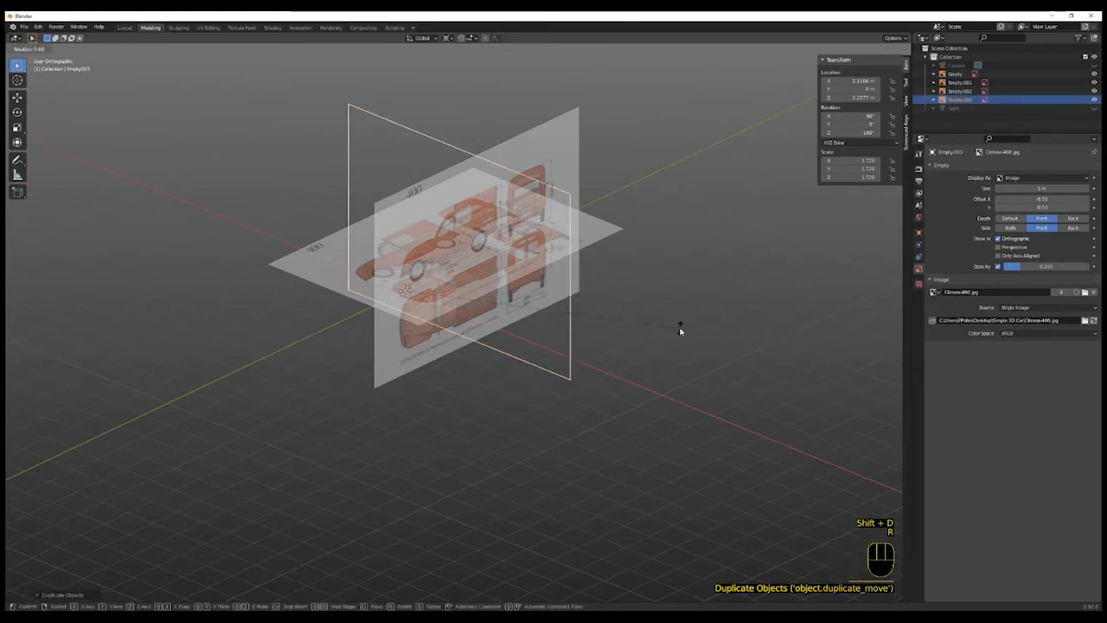
pyautogui.write('zr0')
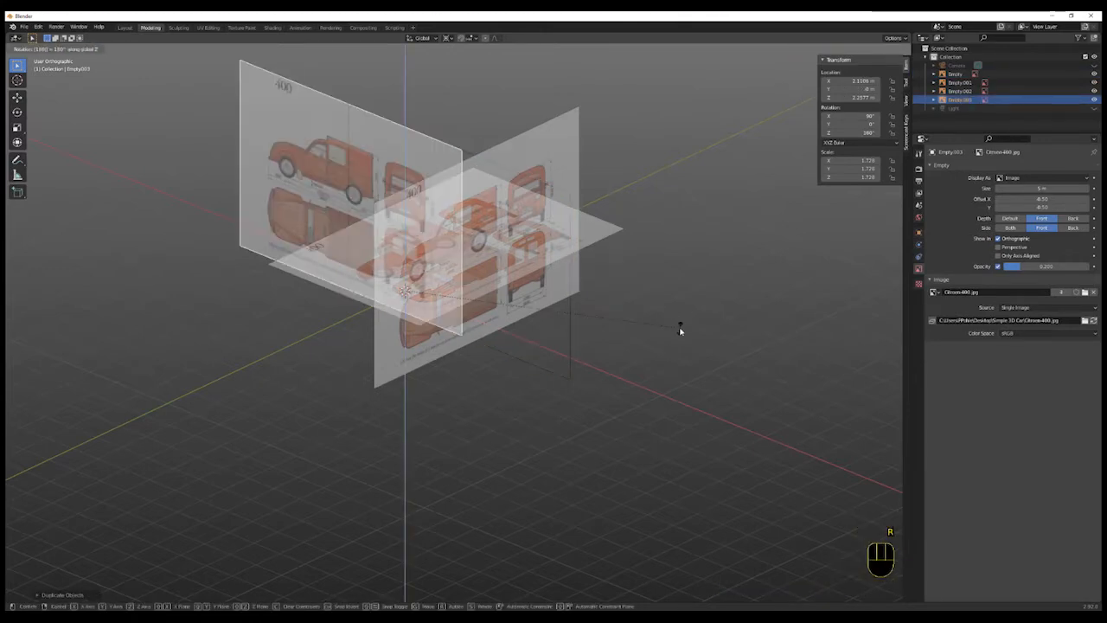
pyautogui.click(680, 329)
# - Check the copy from the front view and rename it FRONT
pyautogui.moveTo(606, 382)
pyautogui.mouseDown(button='middle')
pyautogui.moveTo(487, 375)
pyautogui.moveTo(602, 375)
pyautogui.mouseUp(button='middle')
pyautogui.press('KP_1')
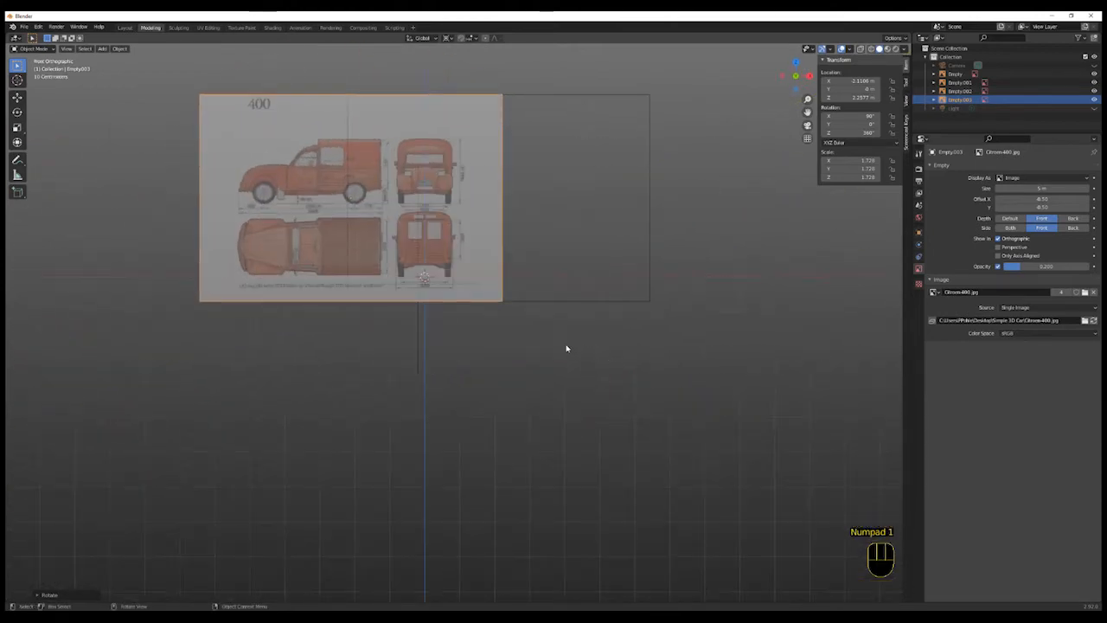
pyautogui.keyDown('shift'); pyautogui.moveTo(496, 371); pyautogui.dragTo(610, 445, button='middle'); pyautogui.keyUp('shift')
pyautogui.scroll(2, 610, 446)
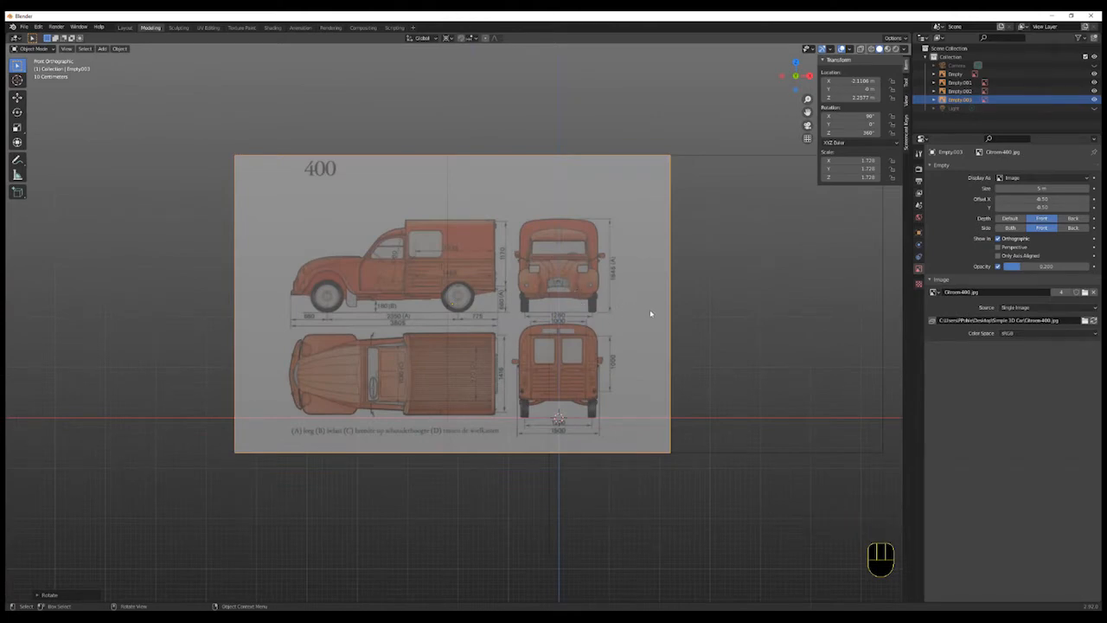
pyautogui.moveTo(772, 137); pyautogui.dragTo(787, 83, button='middle')
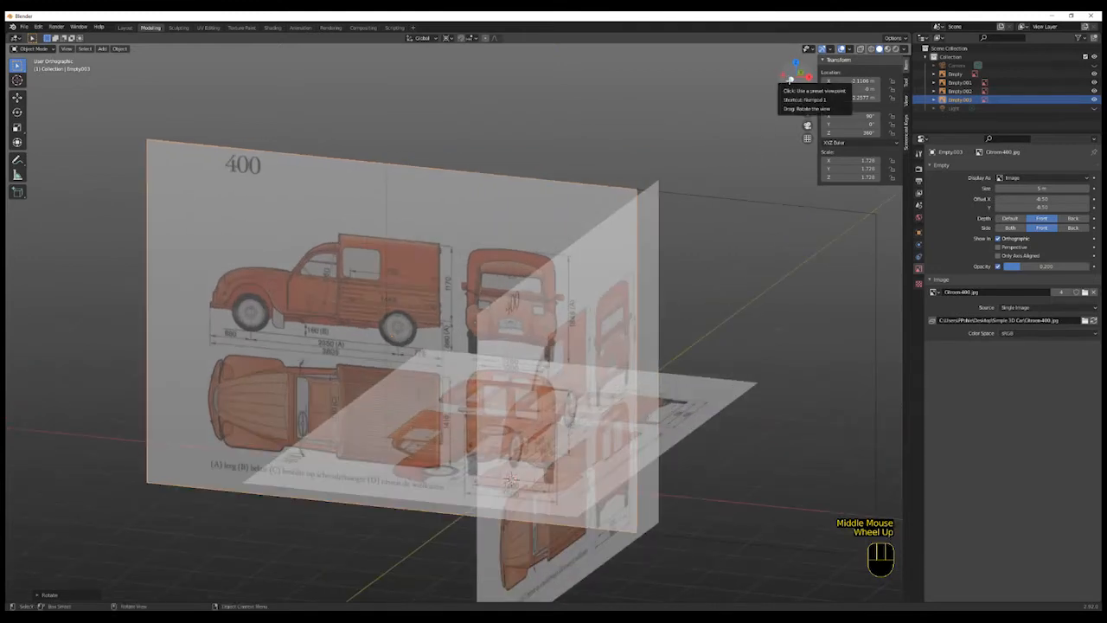
pyautogui.click(788, 81)
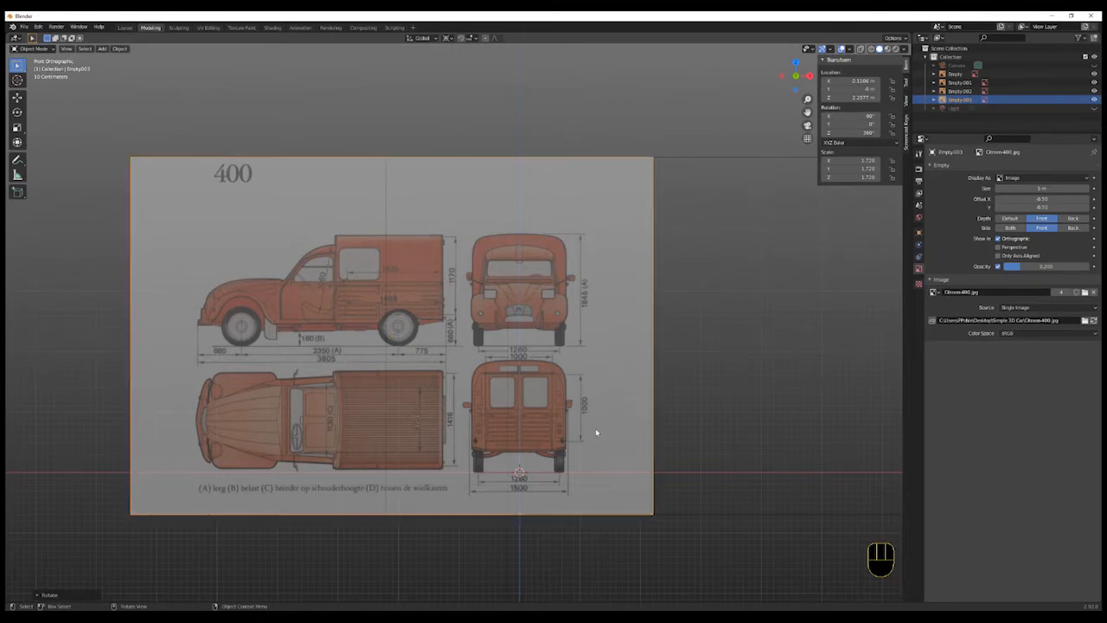
pyautogui.doubleClick(960, 99)
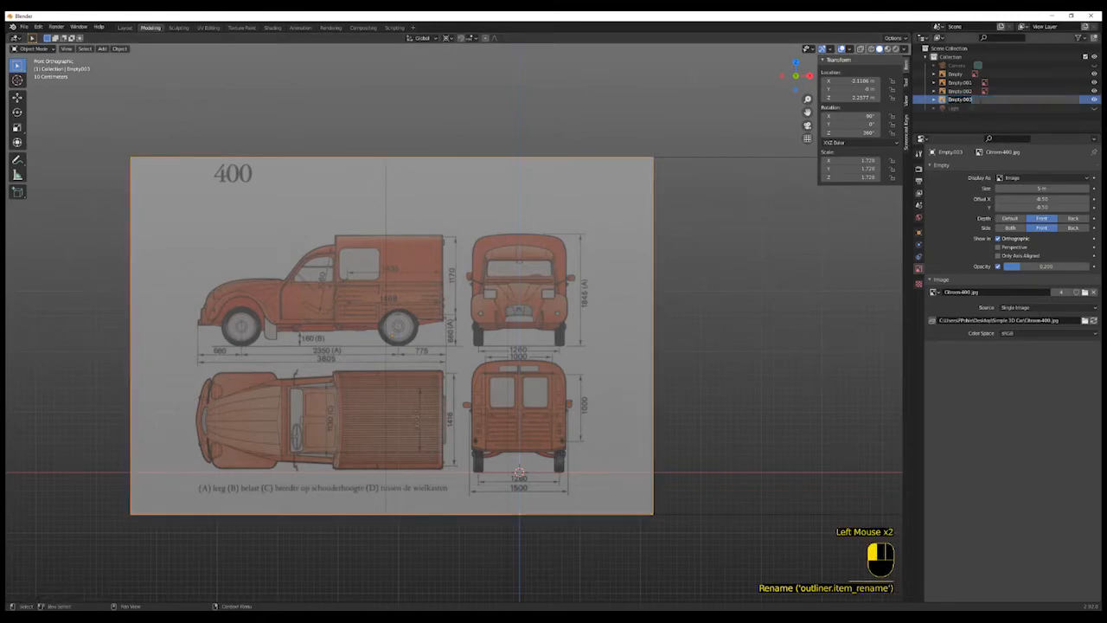
pyautogui.write('RRONT')
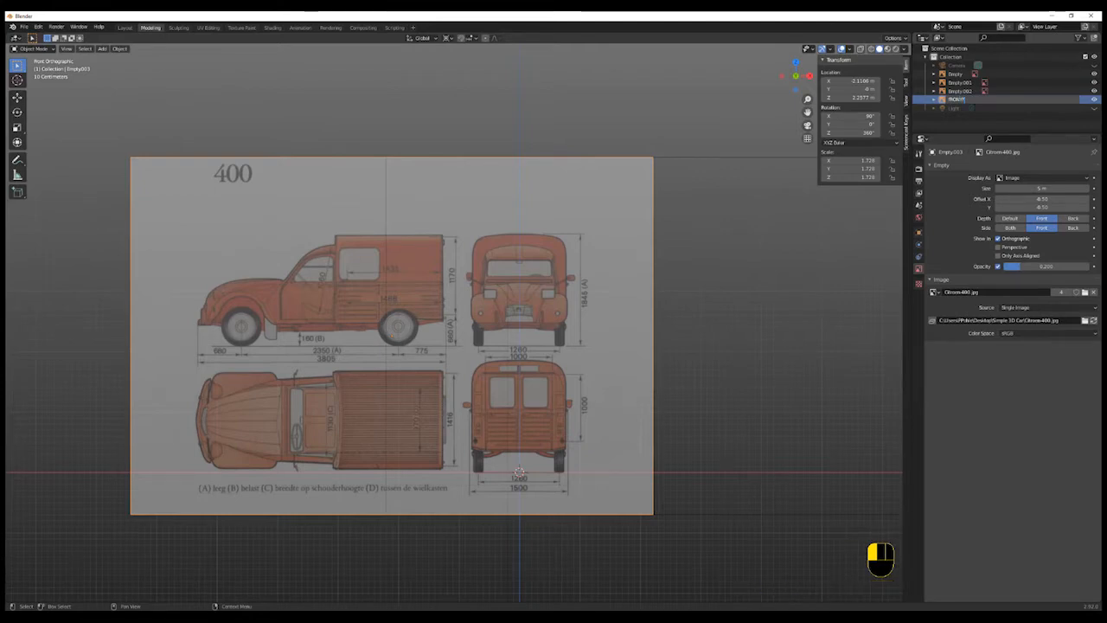
pyautogui.press('Return')
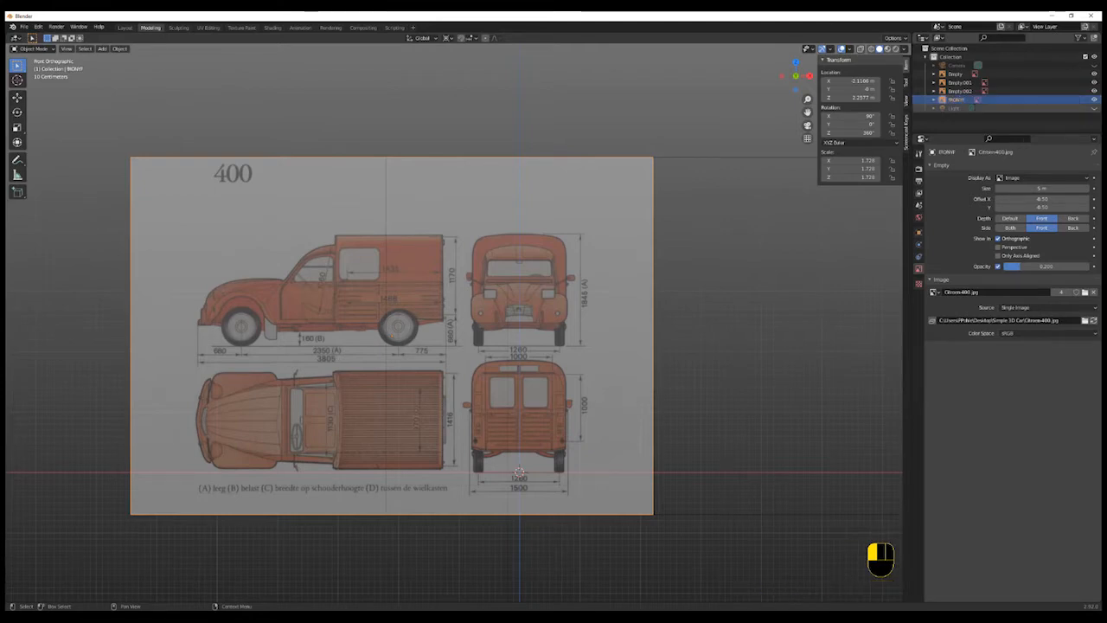
# - Rename the front reference image Front
pyautogui.doubleClick(967, 100)
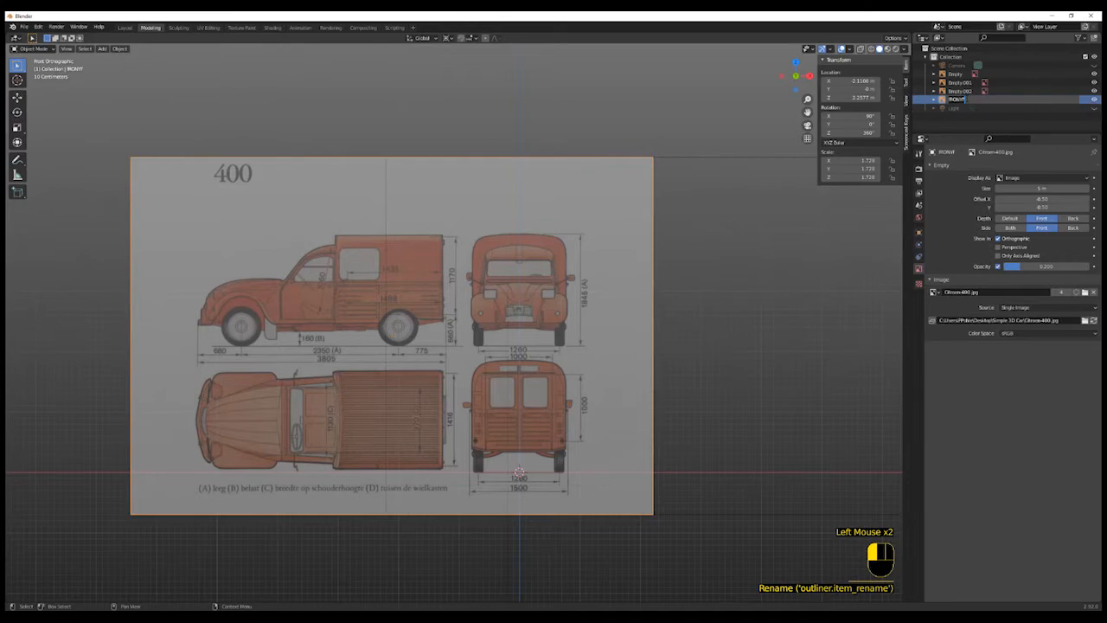
pyautogui.write('FRONT')
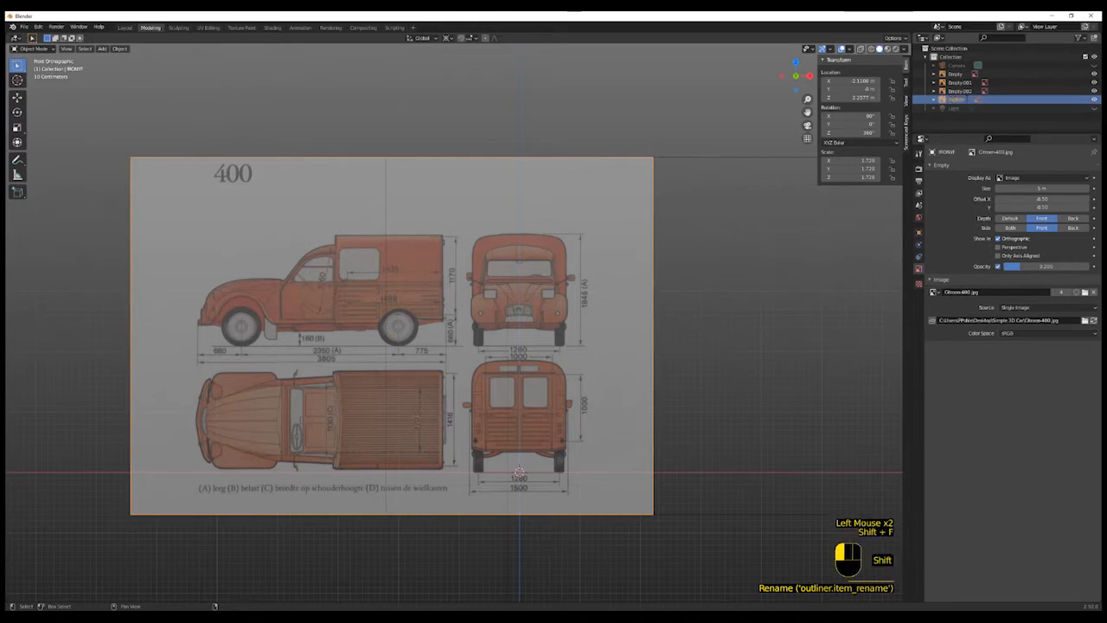
pyautogui.doubleClick(971, 100)
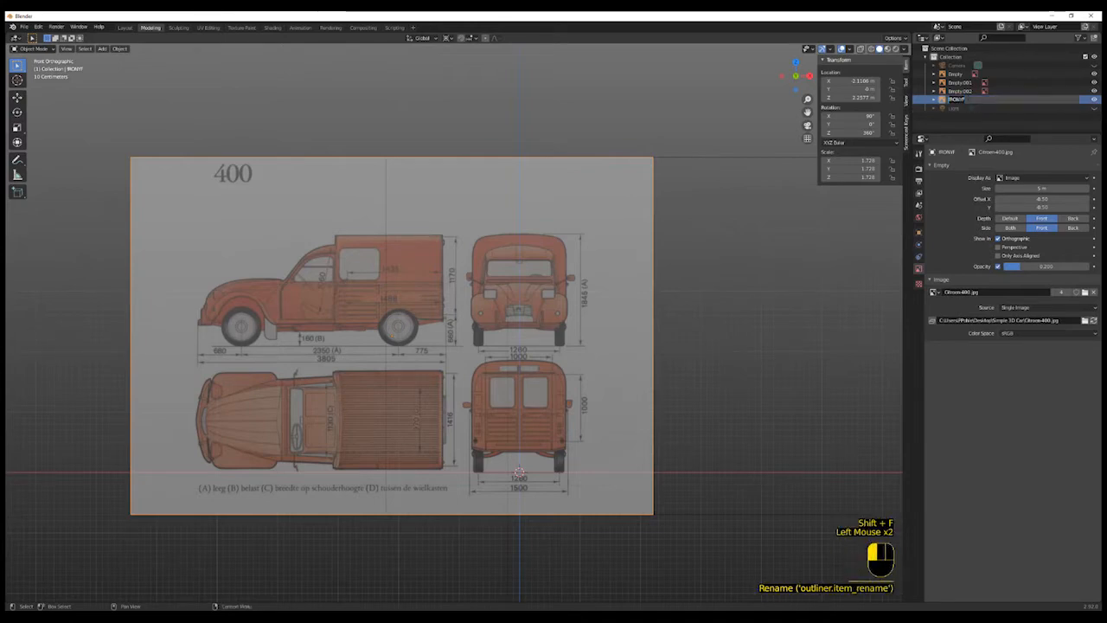
pyautogui.write('F')
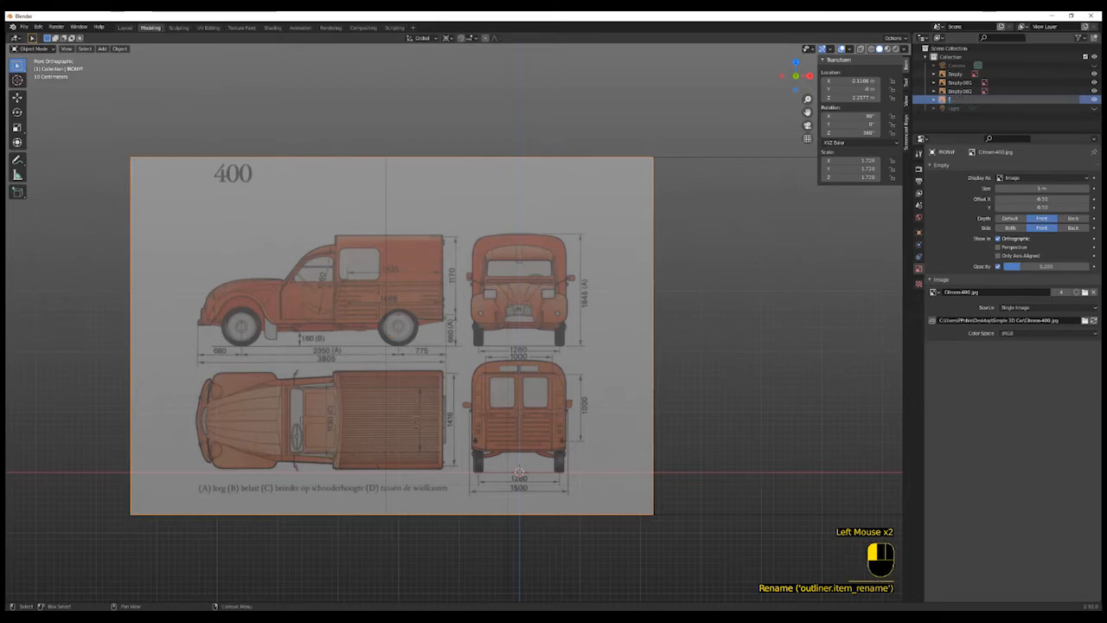
pyautogui.write('r')
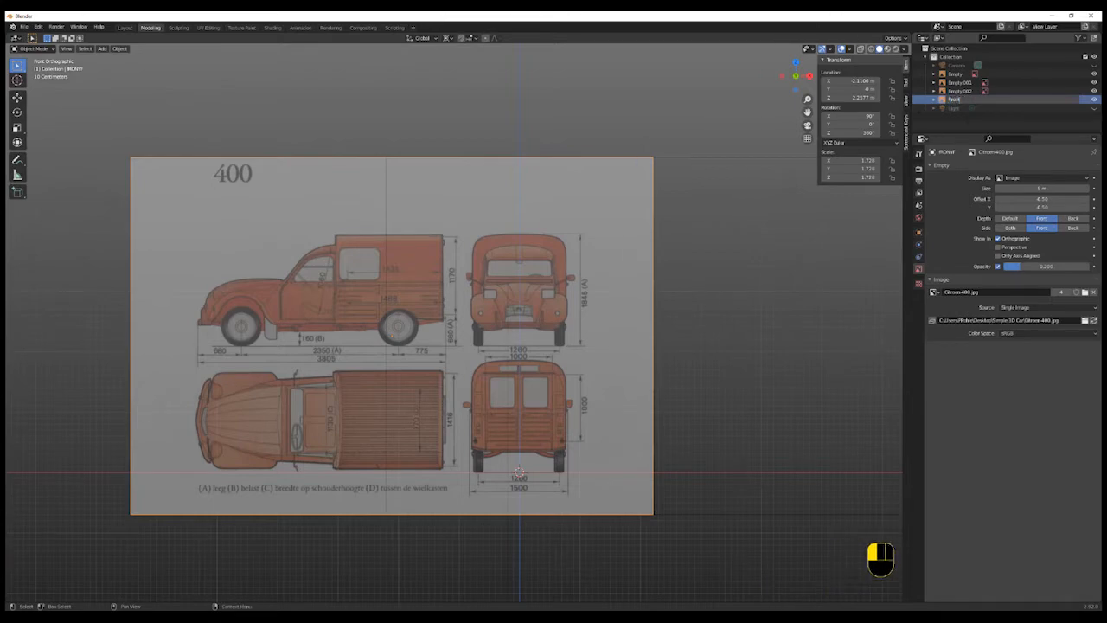
pyautogui.write('ont')
pyautogui.press('Return')
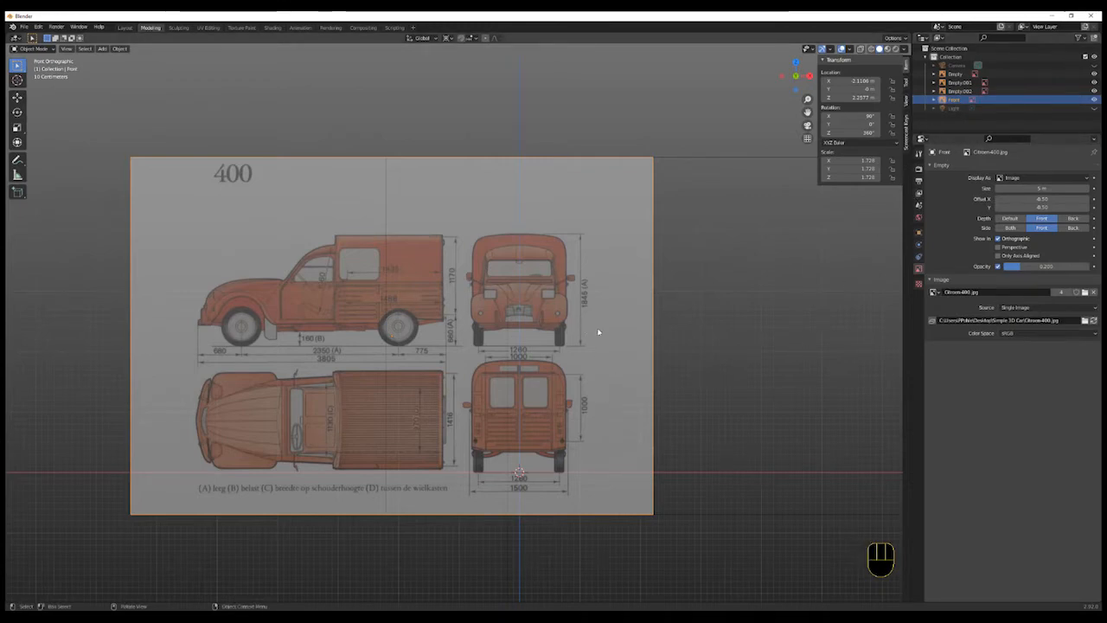
# - Move the Front reference image down along the Z axis
pyautogui.press('g')
pyautogui.press('z')
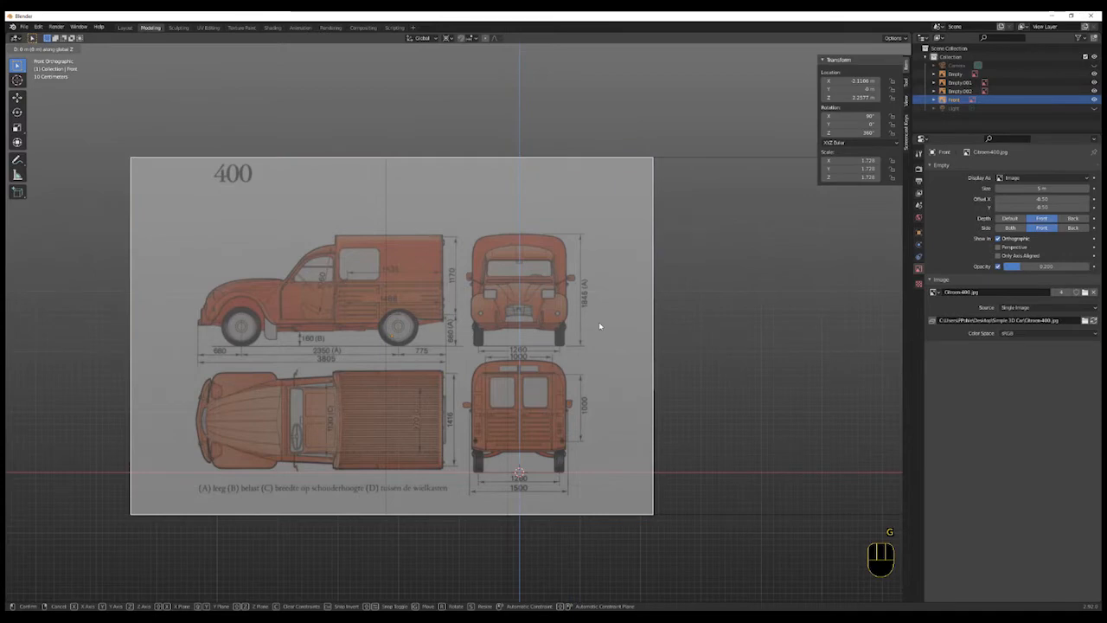
pyautogui.click(613, 451)
# - Select the side-view reference image and rename it Side
pyautogui.scroll(-4, 709, 445)
pyautogui.moveTo(712, 444); pyautogui.dragTo(675, 464, button='middle')
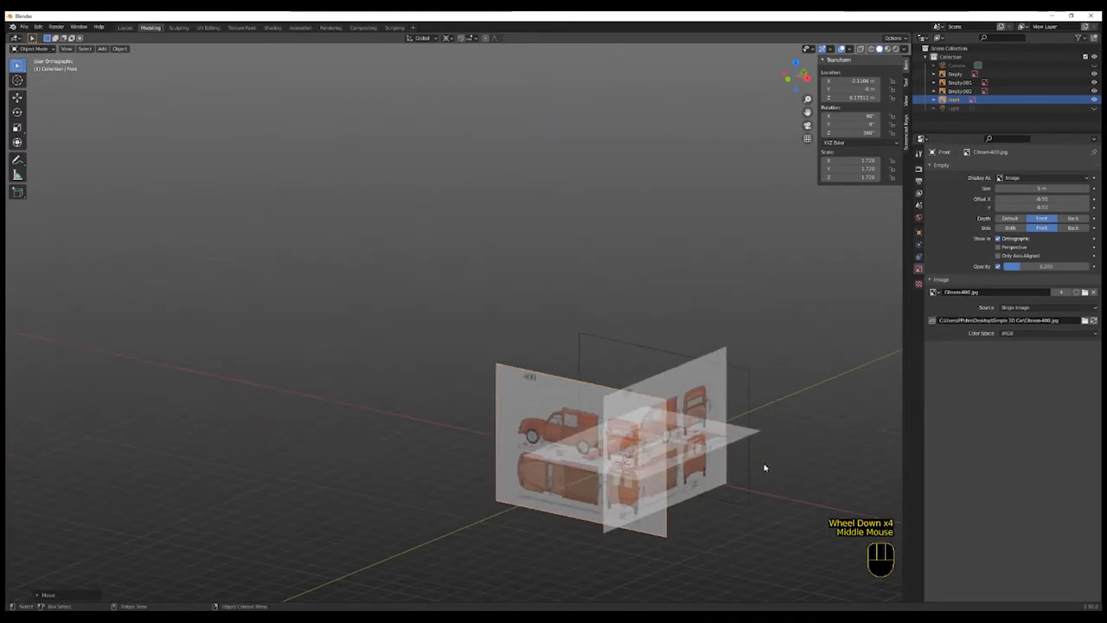
pyautogui.moveTo(764, 465); pyautogui.dragTo(643, 471, button='middle')
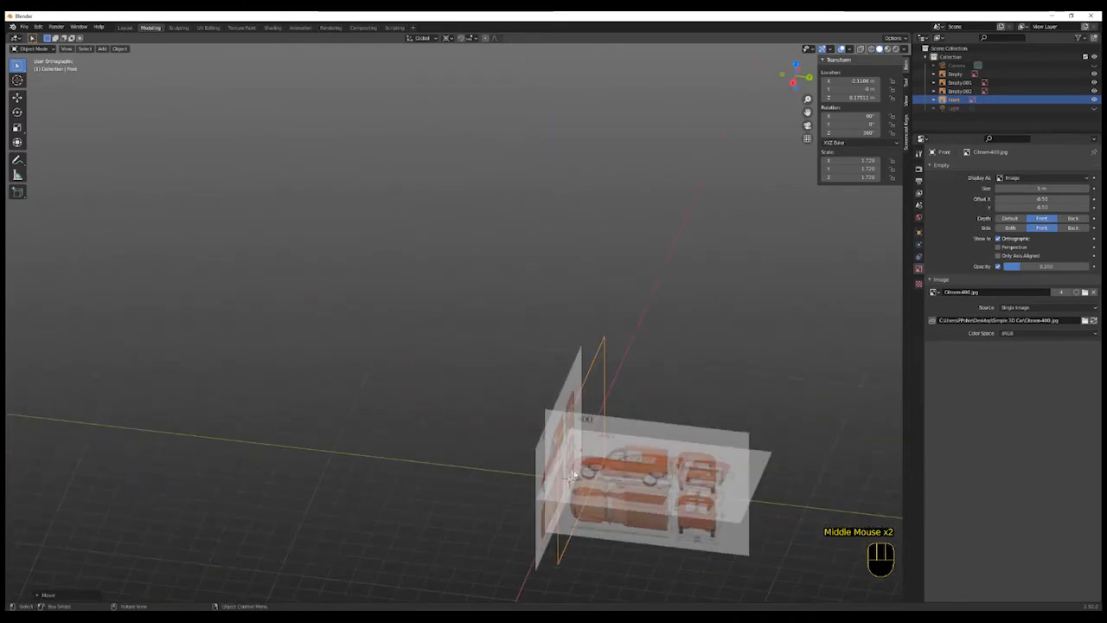
pyautogui.moveTo(630, 525); pyautogui.dragTo(675, 521, button='middle')
pyautogui.scroll(2, 609, 533)
pyautogui.scroll(-1, 608, 535)
pyautogui.scroll(-2, 608, 530)
pyautogui.click(700, 434)
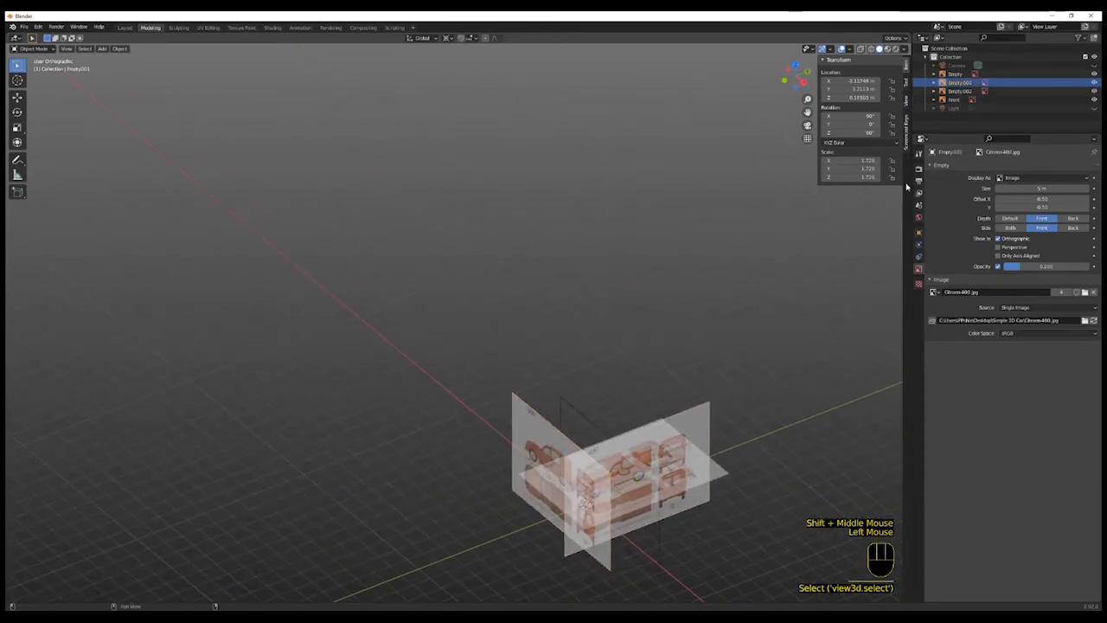
pyautogui.click(963, 83)
pyautogui.doubleClick(962, 83)
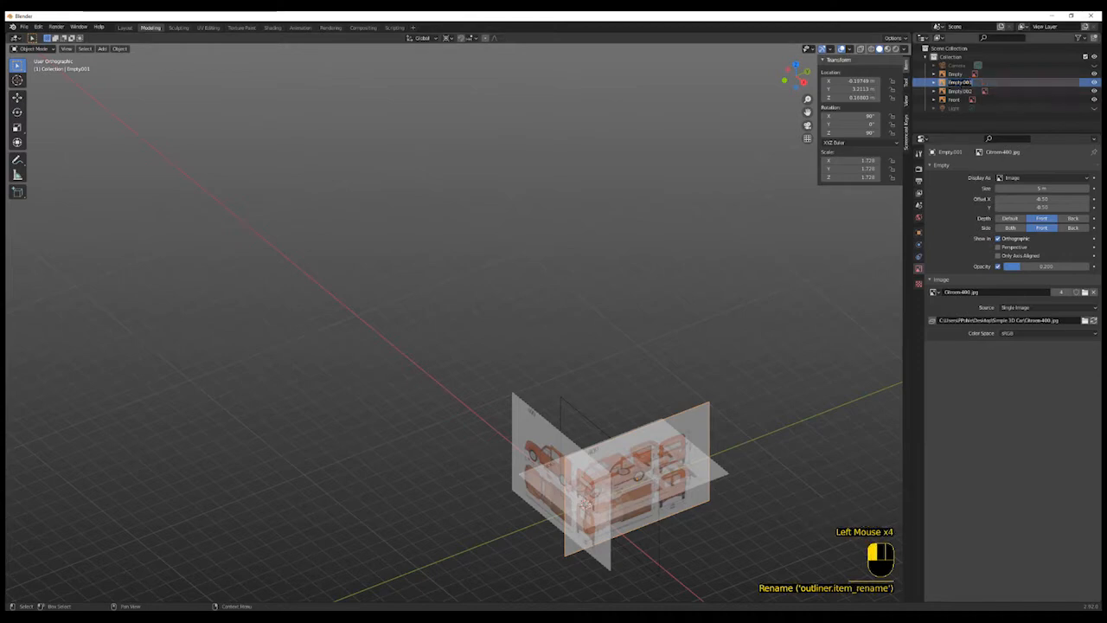
pyautogui.write('Side')
pyautogui.press('Return')
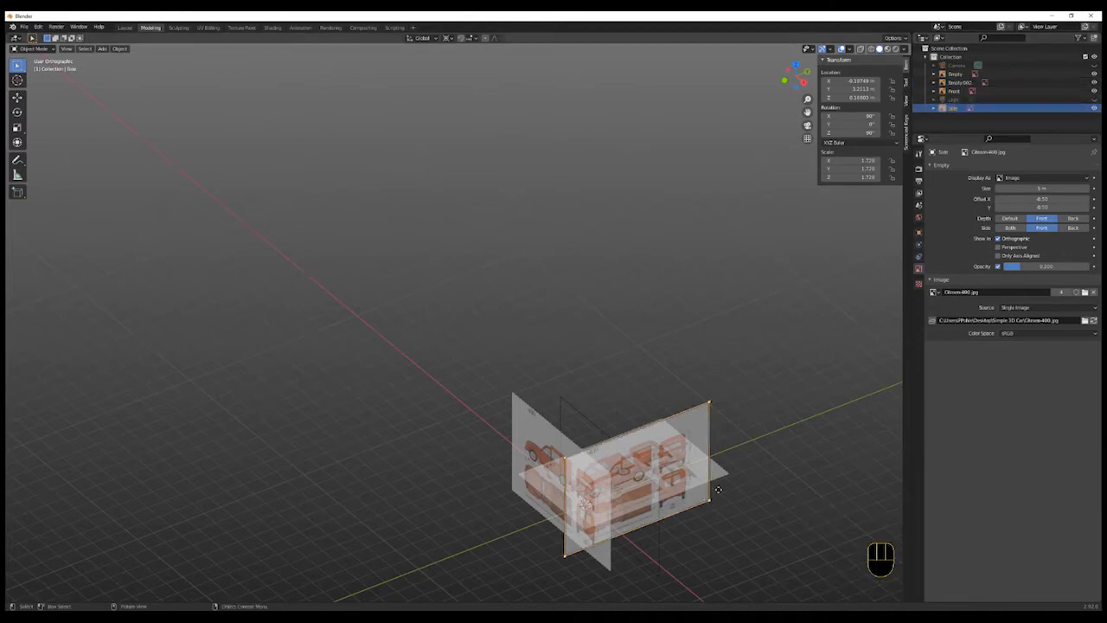
# - Select the horizontal top-view reference image and rename it Top
pyautogui.click(720, 474)
pyautogui.click(723, 472)
pyautogui.moveTo(747, 458); pyautogui.dragTo(779, 467, button='middle')
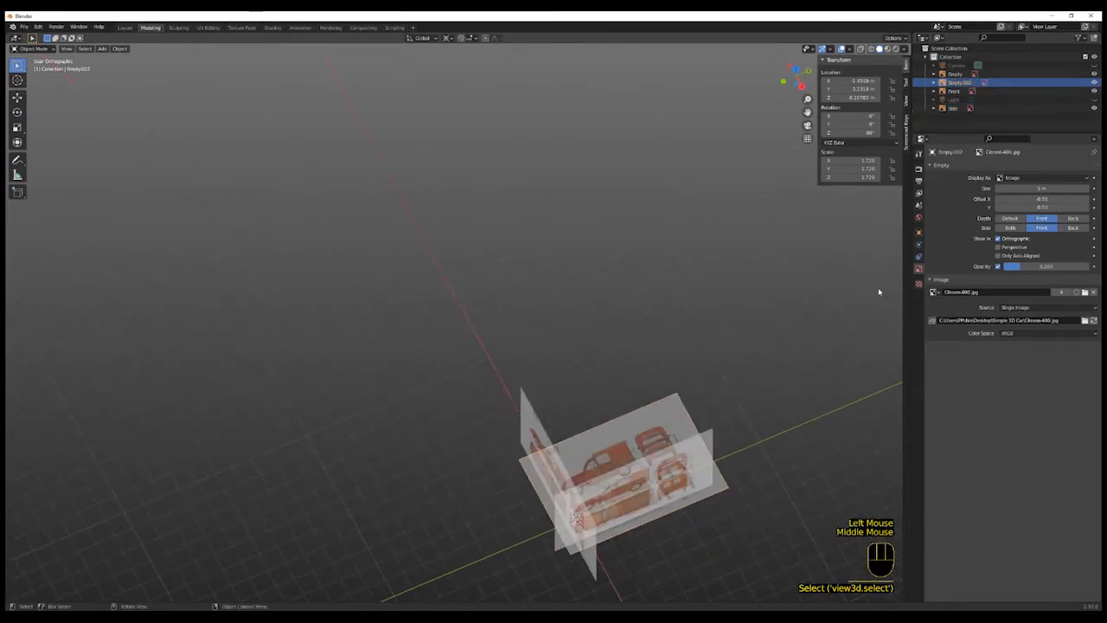
pyautogui.doubleClick(960, 82)
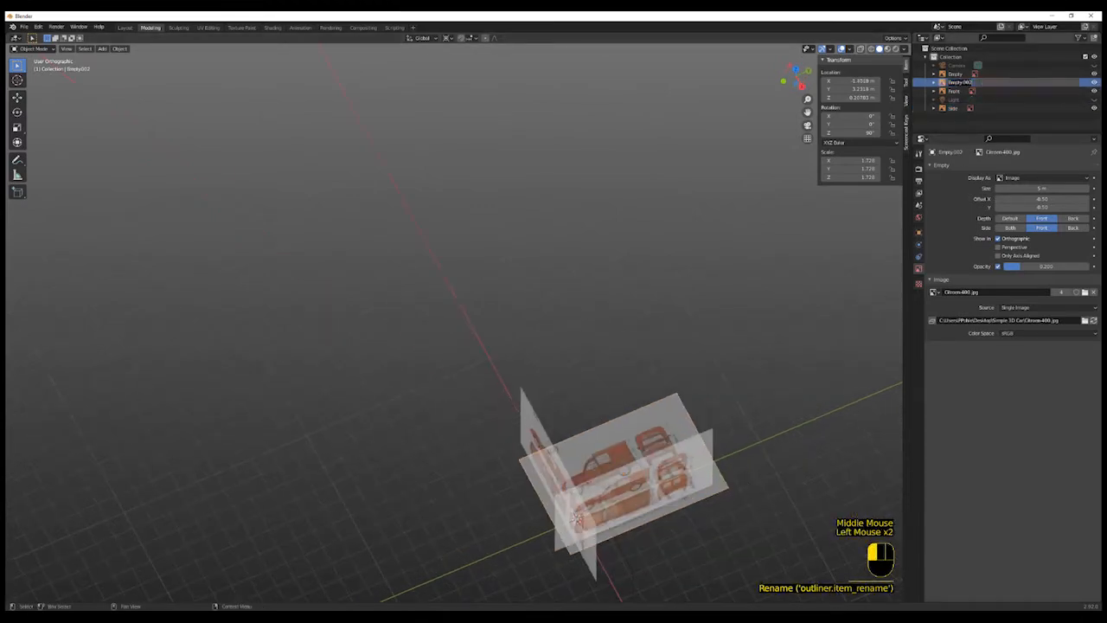
pyautogui.write('Top')
pyautogui.press('Return')
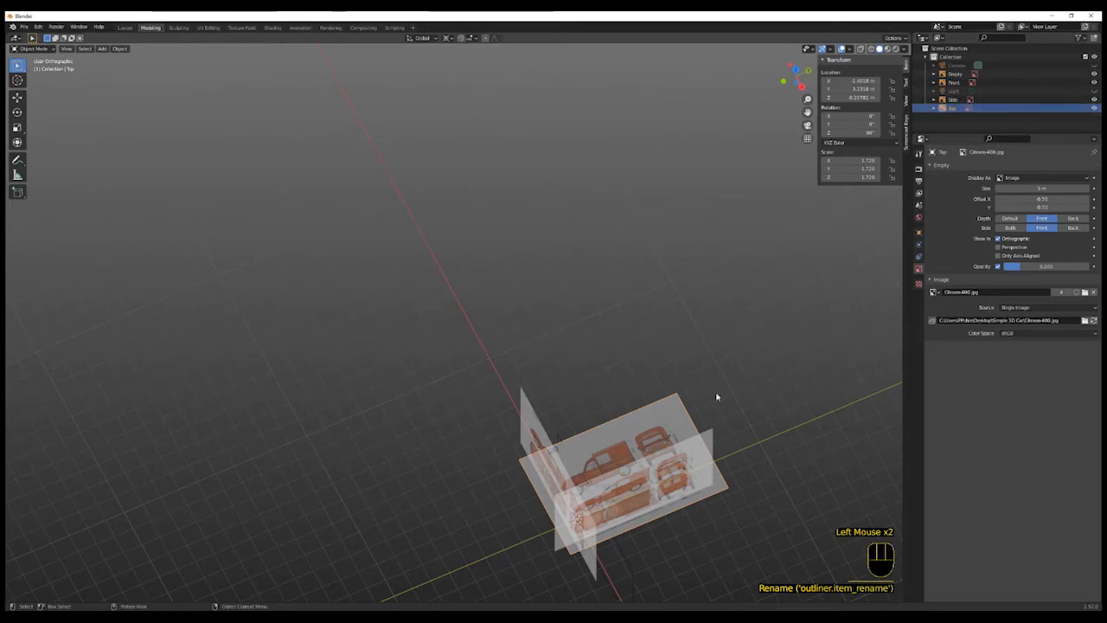
# - Select the remaining unnamed reference image and rename it Back
pyautogui.moveTo(654, 549); pyautogui.dragTo(531, 416, button='middle')
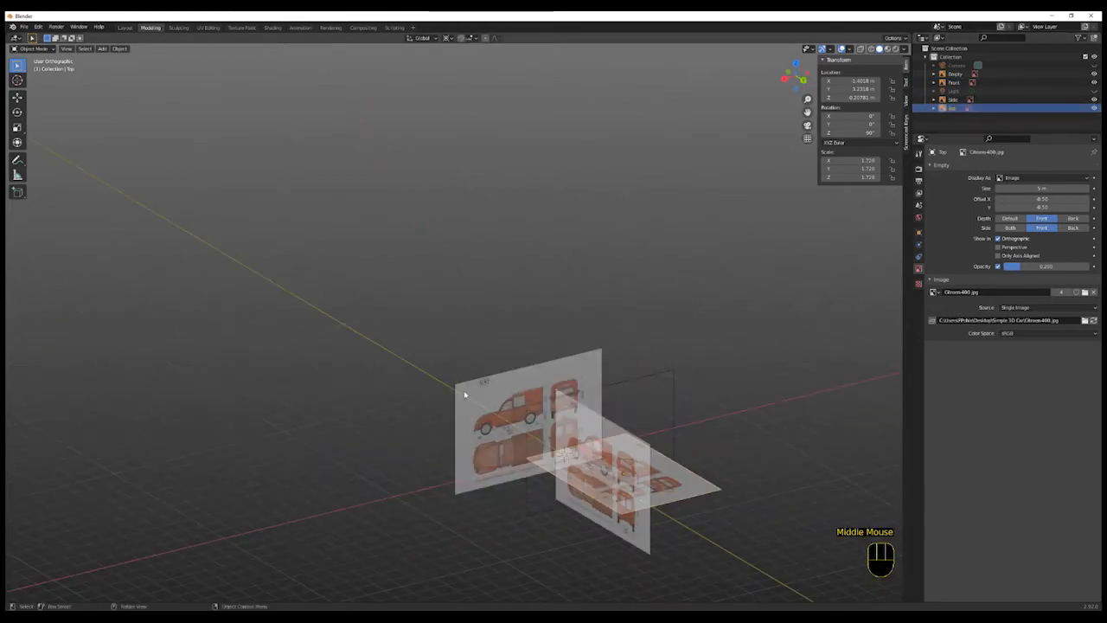
pyautogui.click(956, 75)
pyautogui.click(957, 83)
pyautogui.click(958, 75)
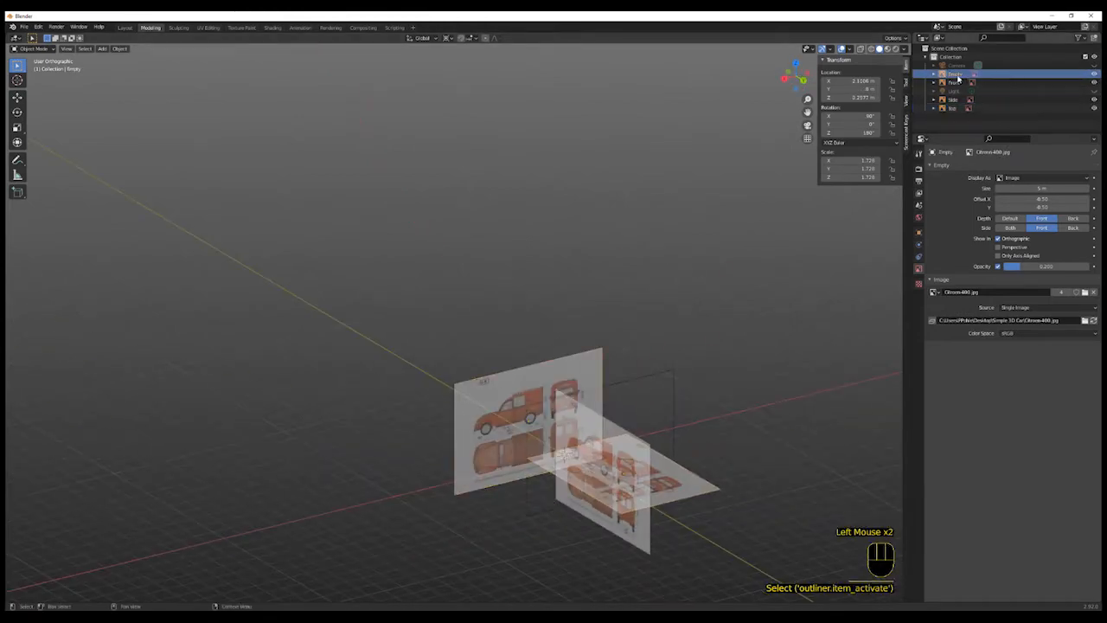
pyautogui.doubleClick(958, 75)
pyautogui.write('Back')
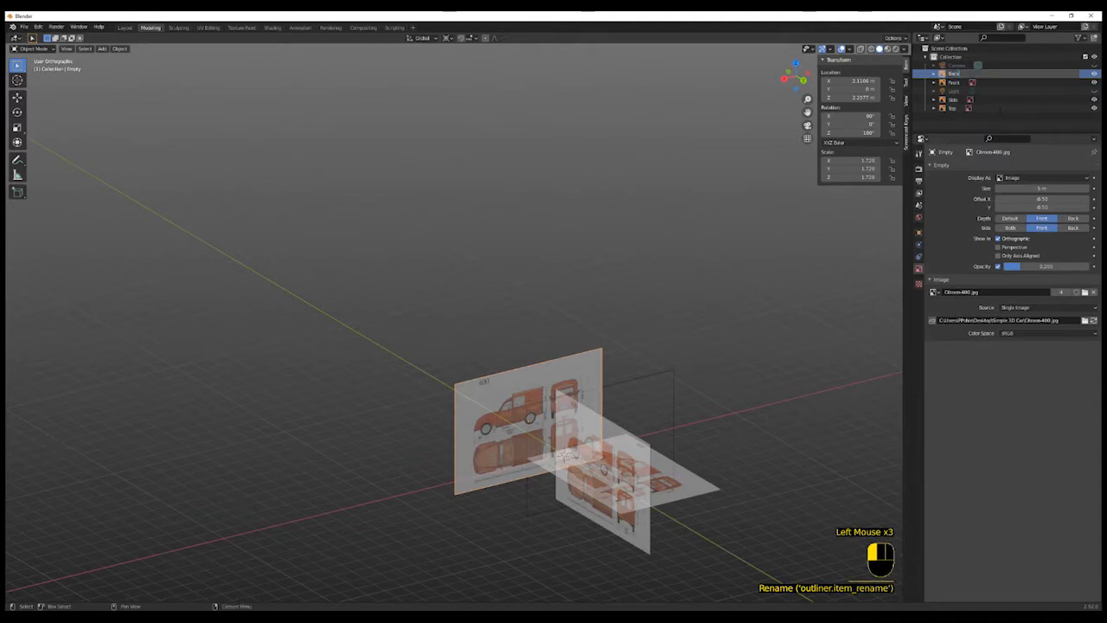
pyautogui.press('Return')
# - Select the Side reference image and move it along the X axis away from the centre
pyautogui.moveTo(747, 442); pyautogui.dragTo(791, 462, button='middle')
pyautogui.scroll(2, 584, 496)
pyautogui.moveTo(583, 496); pyautogui.dragTo(678, 486, button='middle')
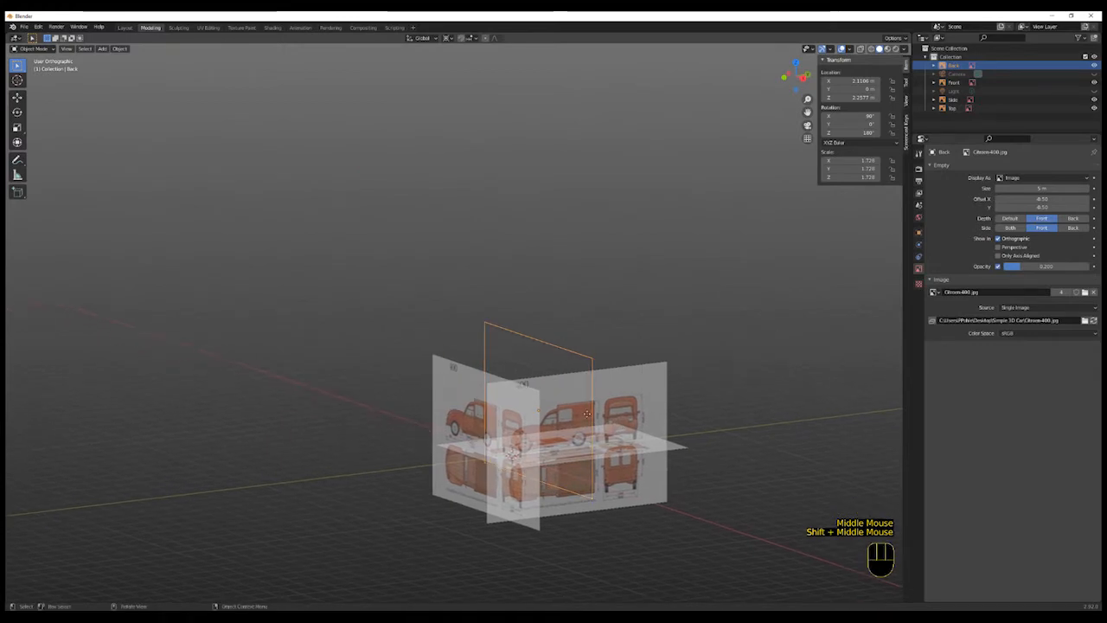
pyautogui.scroll(-2, 691, 490)
pyautogui.moveTo(680, 489); pyautogui.dragTo(692, 516, button='middle')
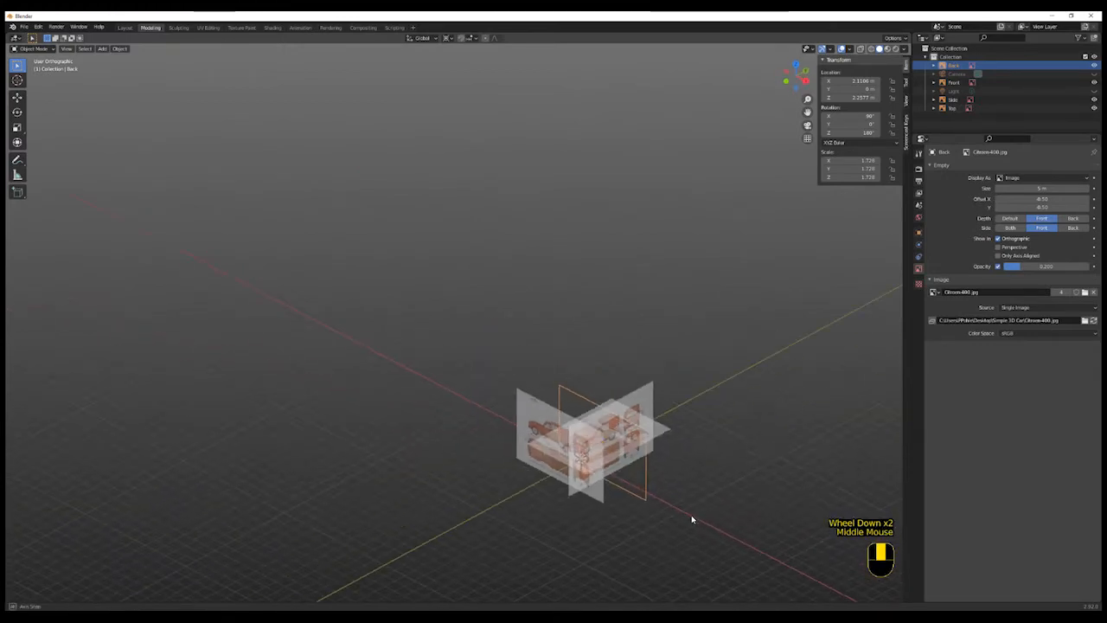
pyautogui.scroll(1, 697, 519)
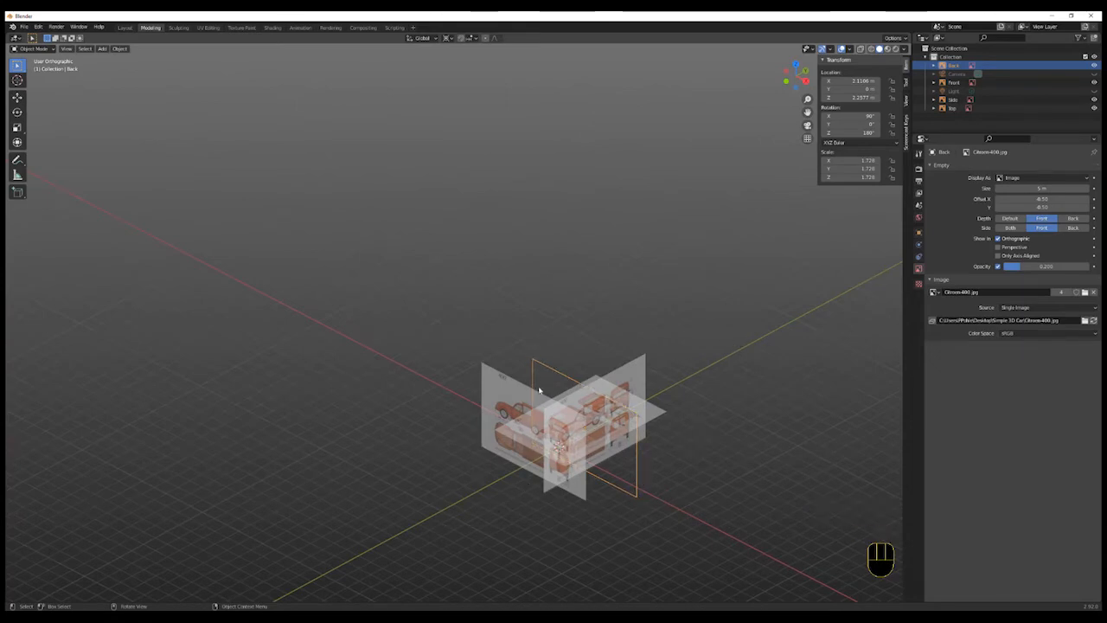
pyautogui.click(641, 370)
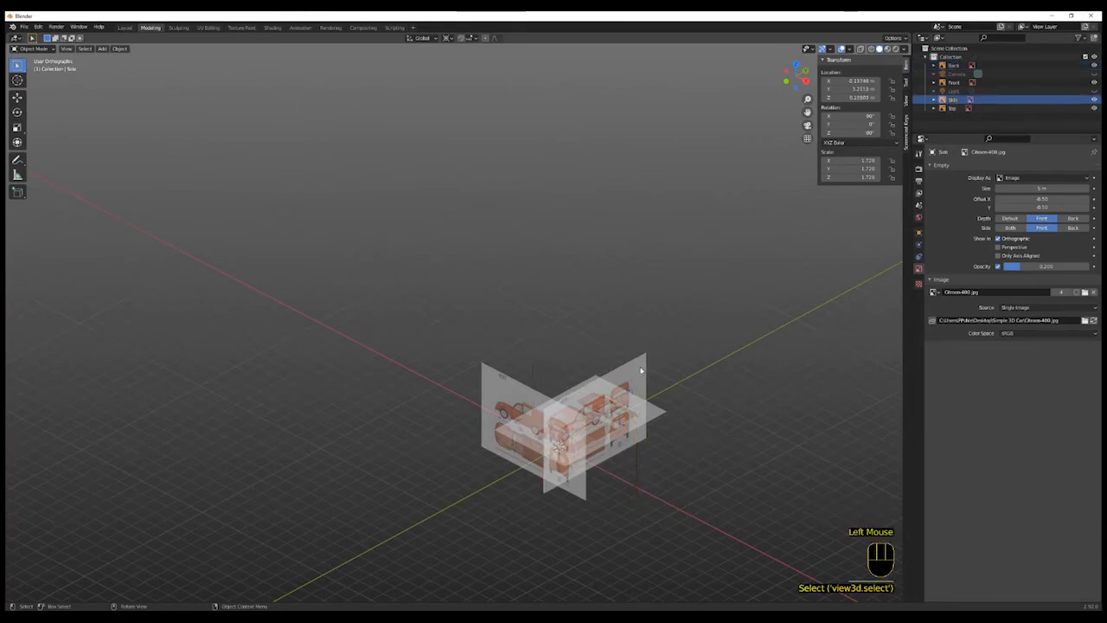
pyautogui.click(641, 377)
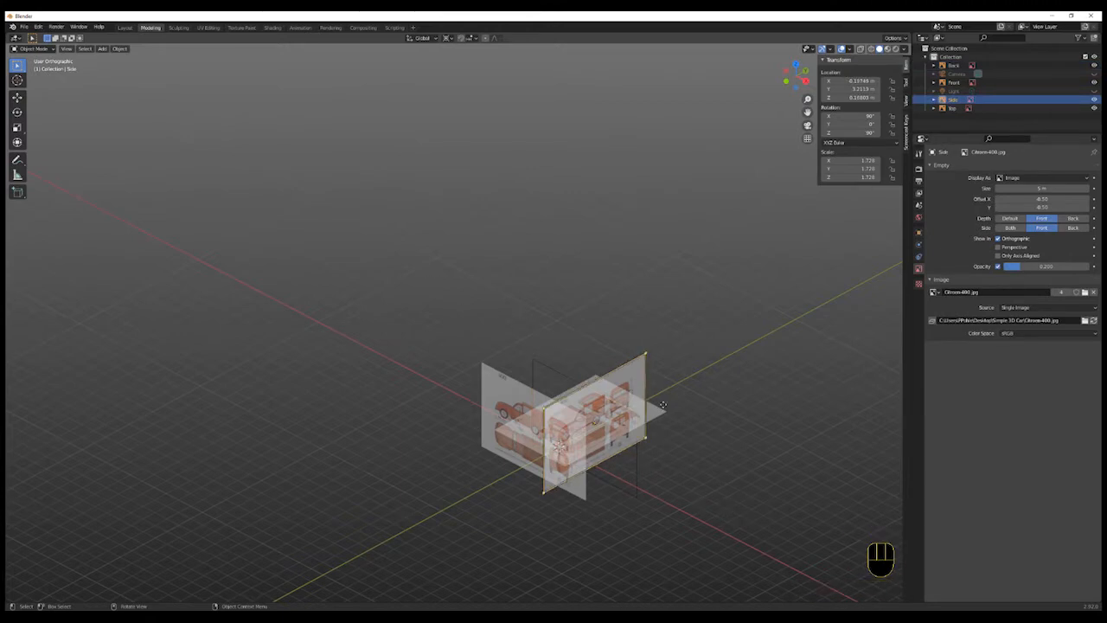
pyautogui.press('g')
pyautogui.press('x')
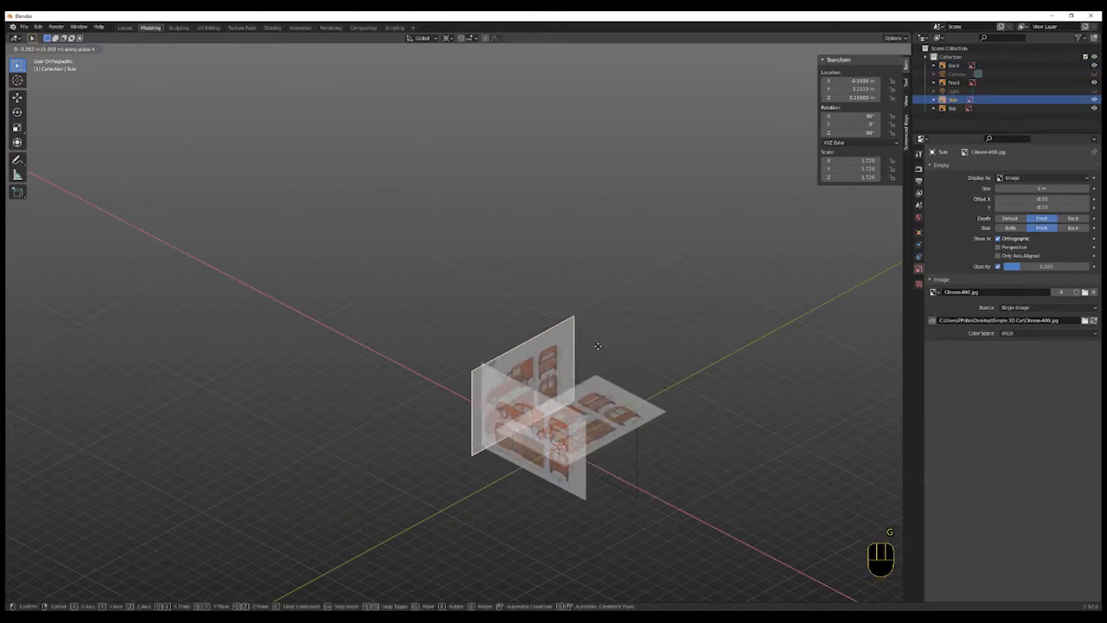
pyautogui.click(481, 314)
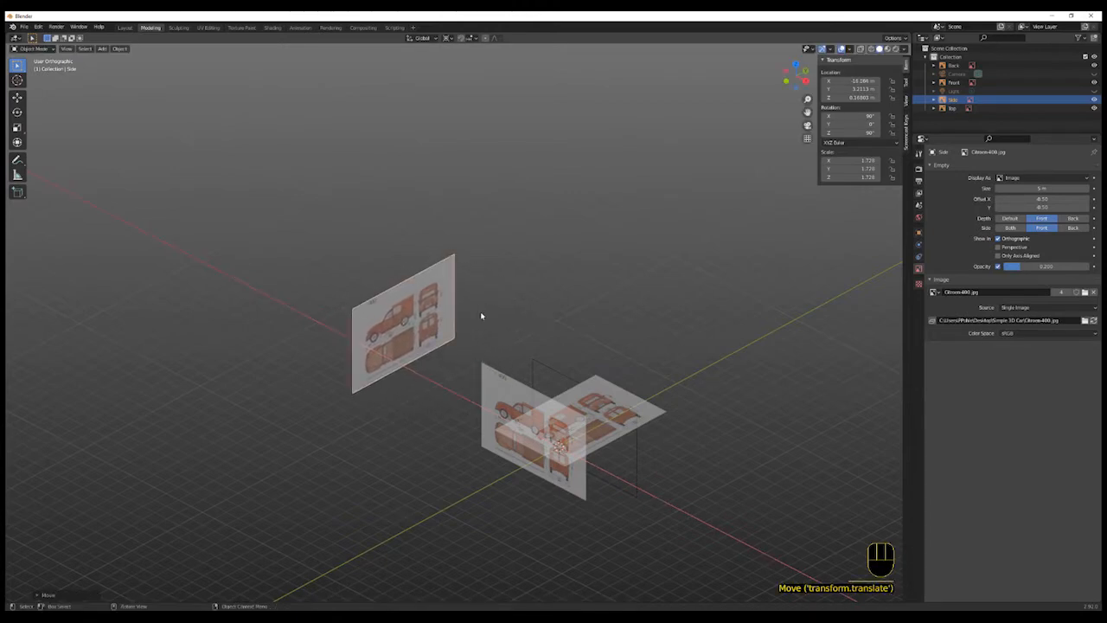
# - Select the Front reference image and move it along the Y axis away from the centre
pyautogui.click(519, 389)
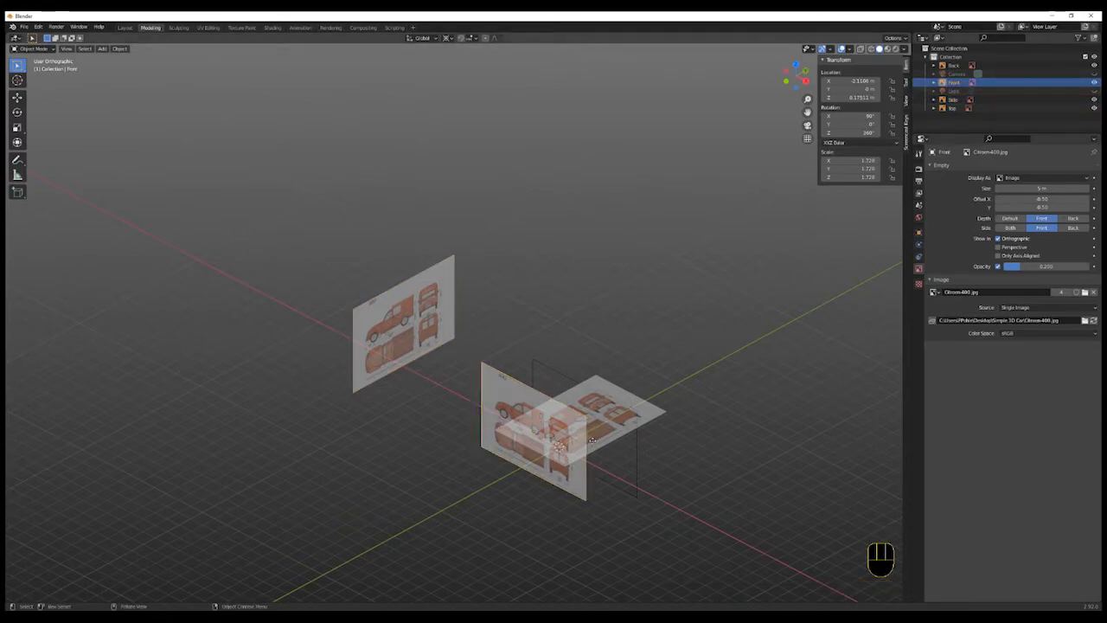
pyautogui.press('g')
pyautogui.press('y')
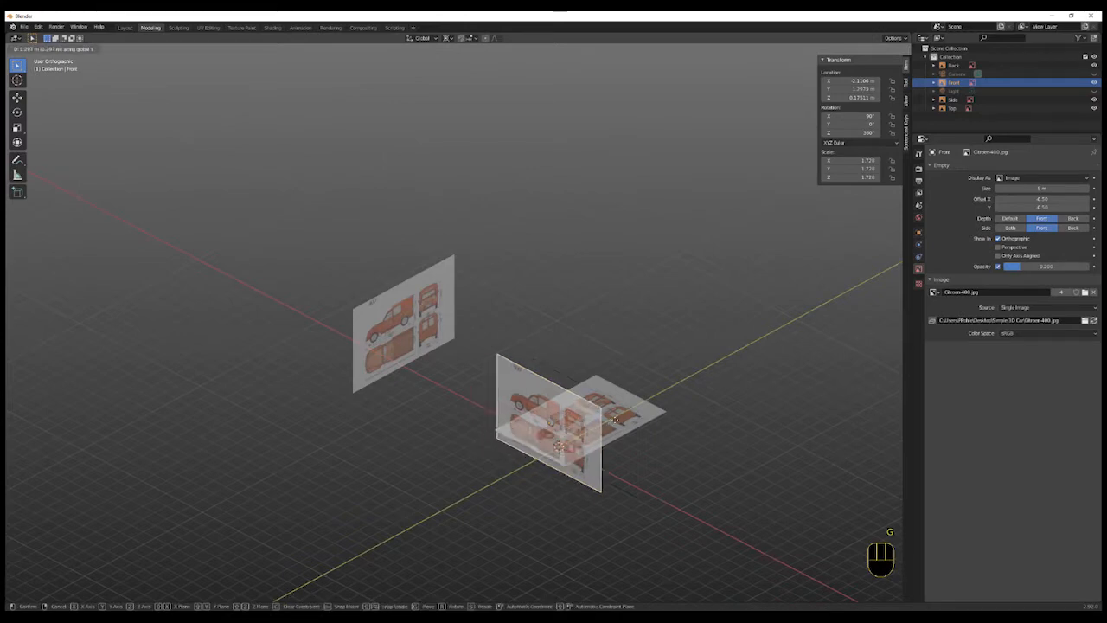
pyautogui.click(830, 299)
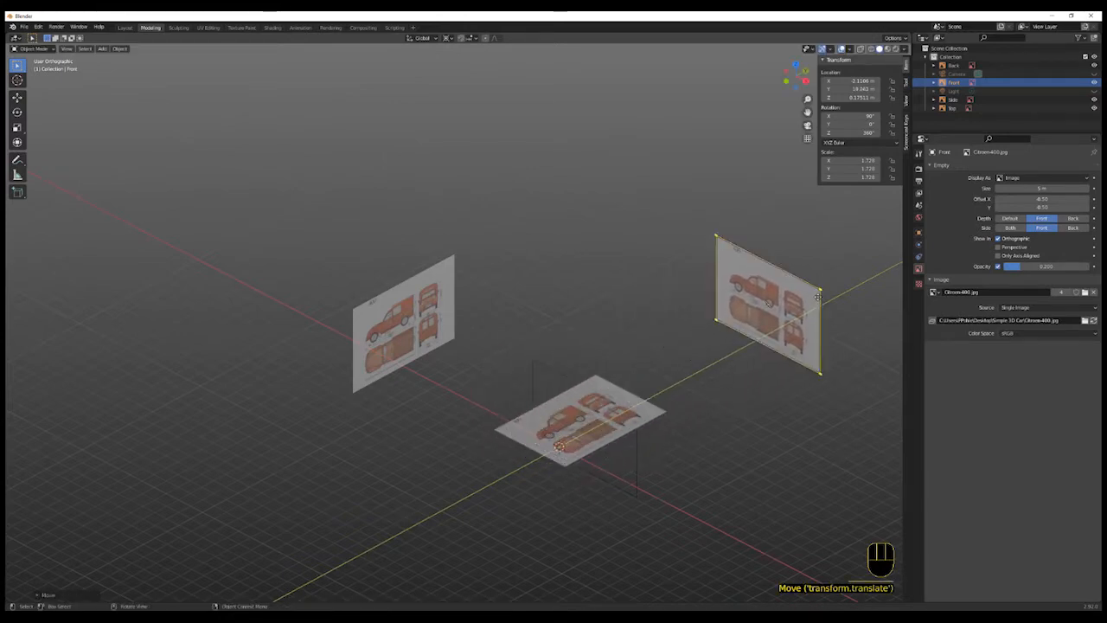
# - Select the Top reference image and move it down along the Z axis below the ground
pyautogui.click(518, 436)
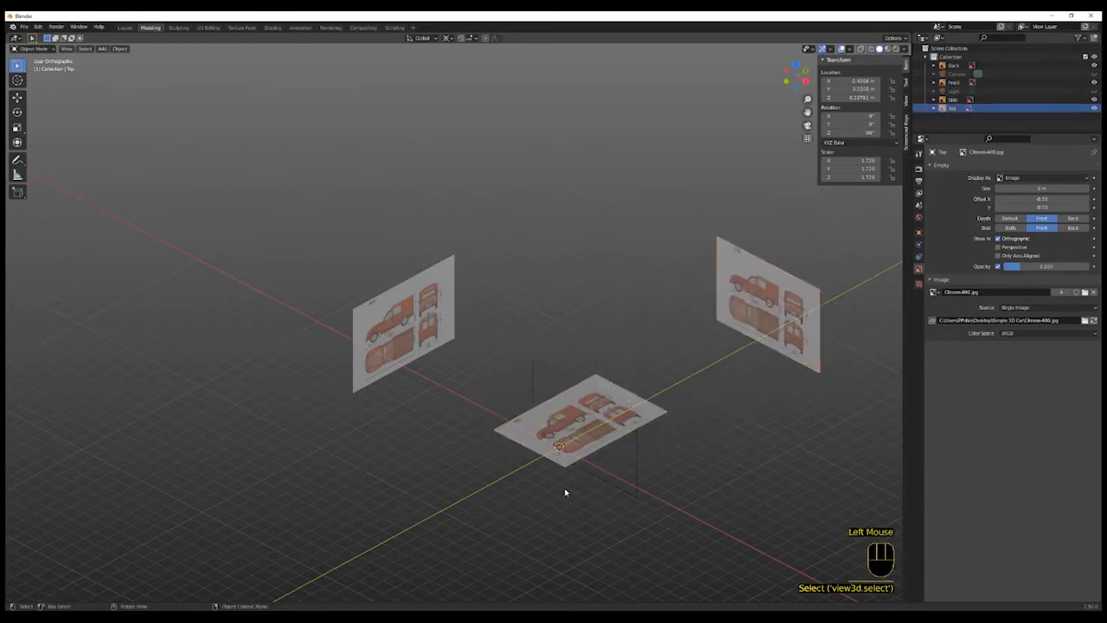
pyautogui.press('g')
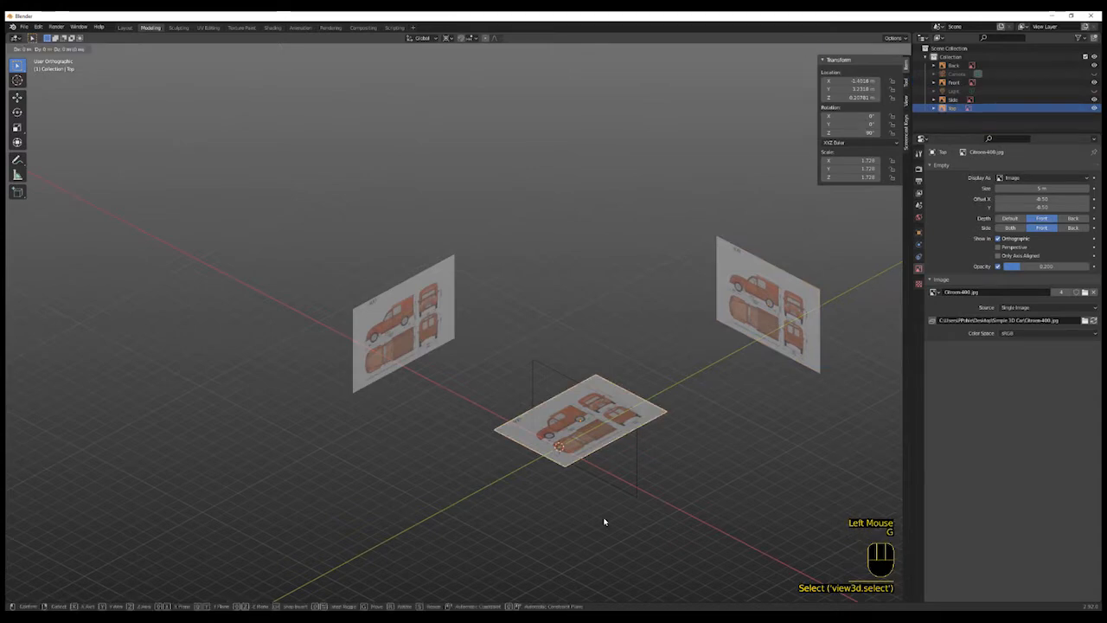
pyautogui.press('z')
pyautogui.click(609, 125)
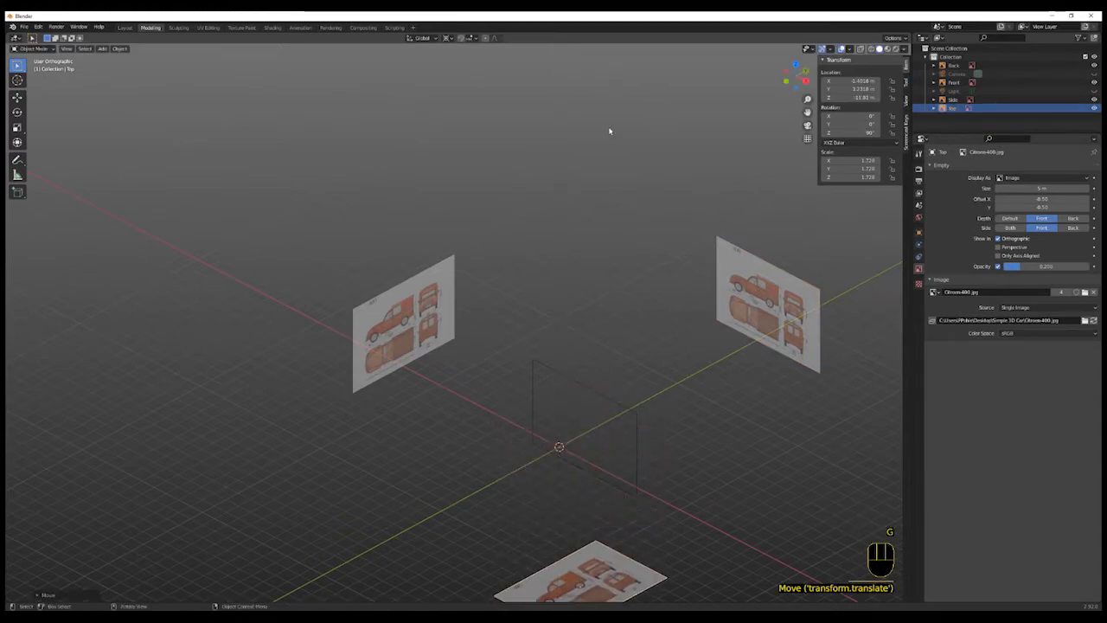
# - Select the Back reference image and move it along the Y axis to the opposite side
pyautogui.click(634, 427)
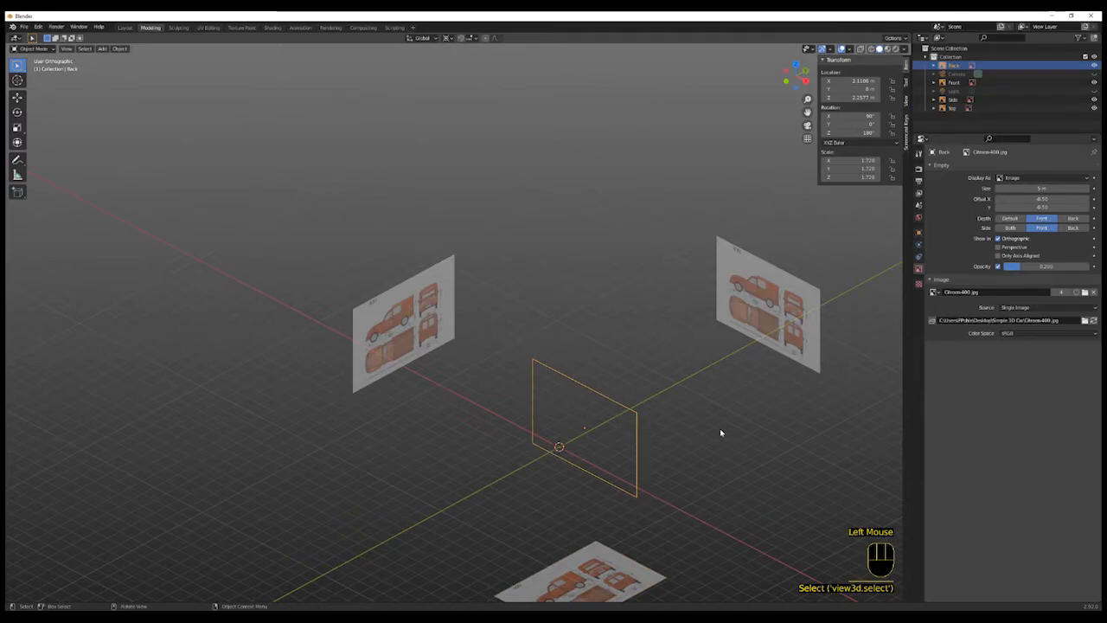
pyautogui.moveTo(719, 428); pyautogui.dragTo(633, 428, button='middle')
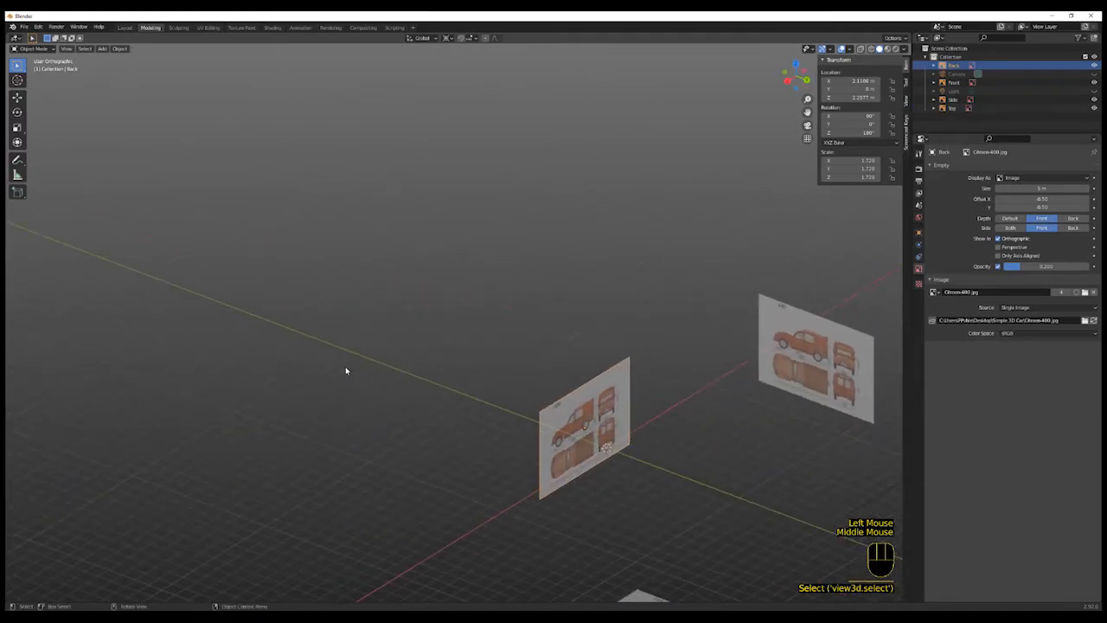
pyautogui.press('g')
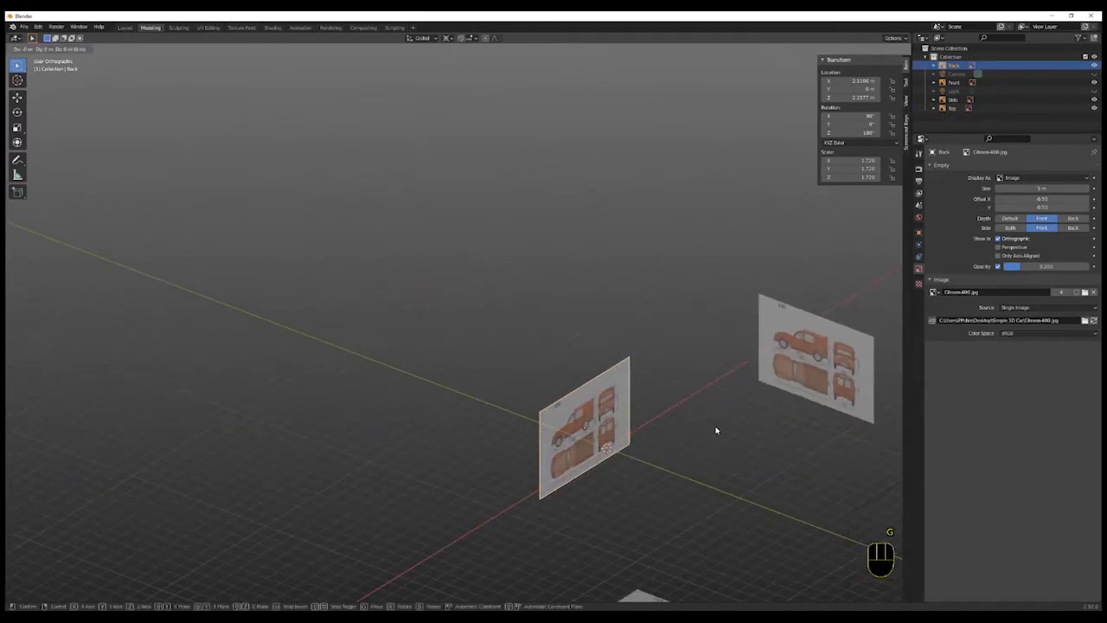
pyautogui.press('y')
pyautogui.click(580, 428)
pyautogui.scroll(-3, 580, 429)
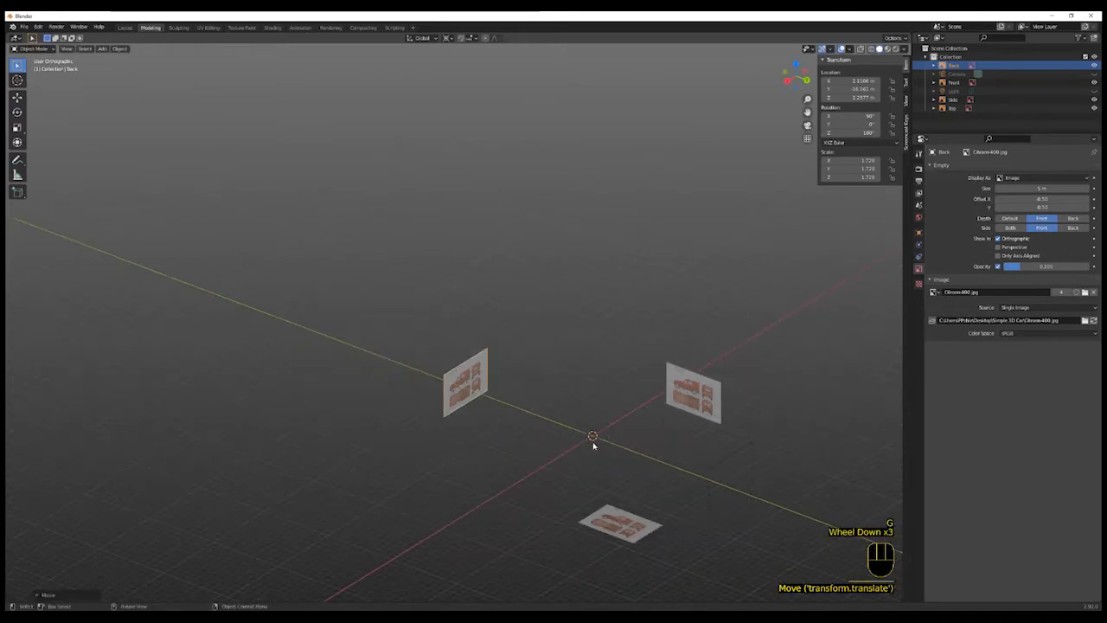
# - Inspect the placement of the reference images from several orthographic and perspective viewpoints
pyautogui.scroll(1, 593, 444)
pyautogui.moveTo(593, 445); pyautogui.dragTo(632, 385, button='middle')
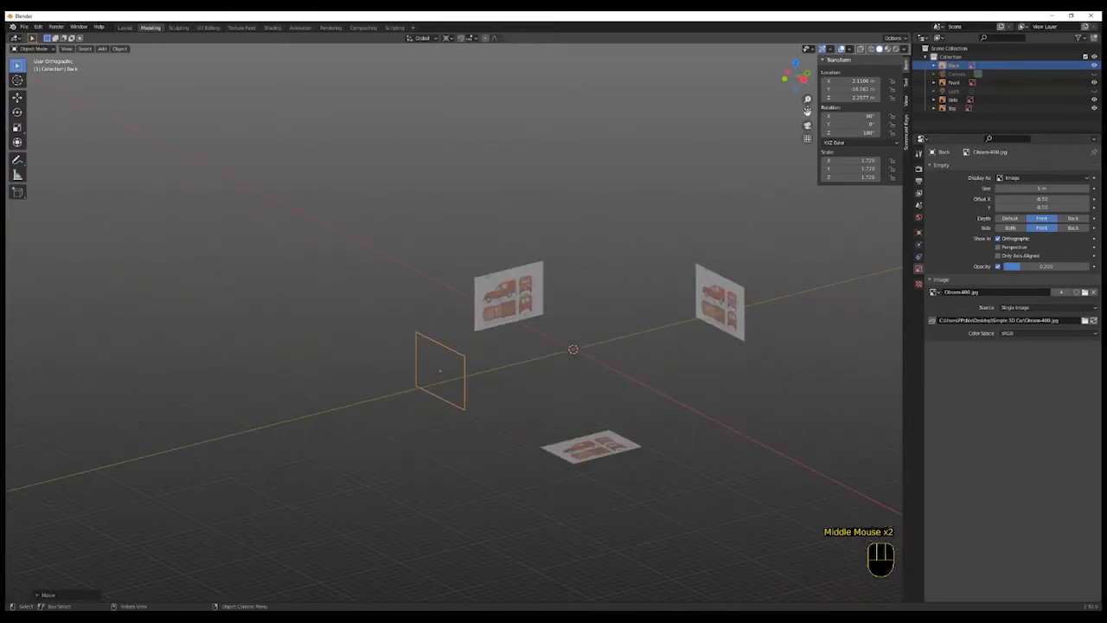
pyautogui.click(784, 79)
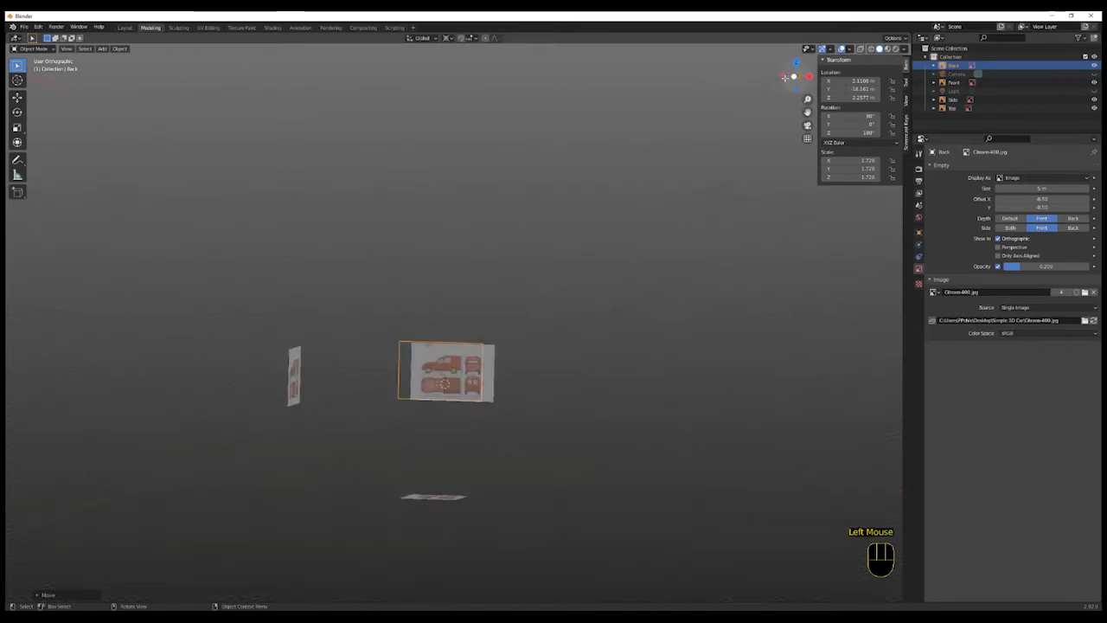
pyautogui.scroll(3, 396, 336)
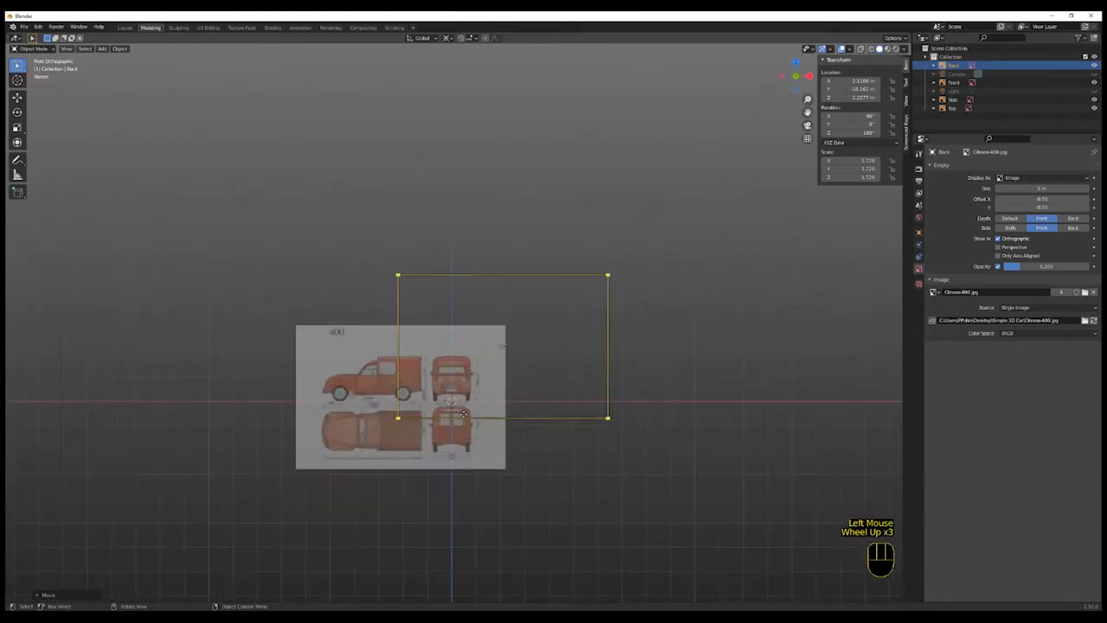
pyautogui.click(809, 76)
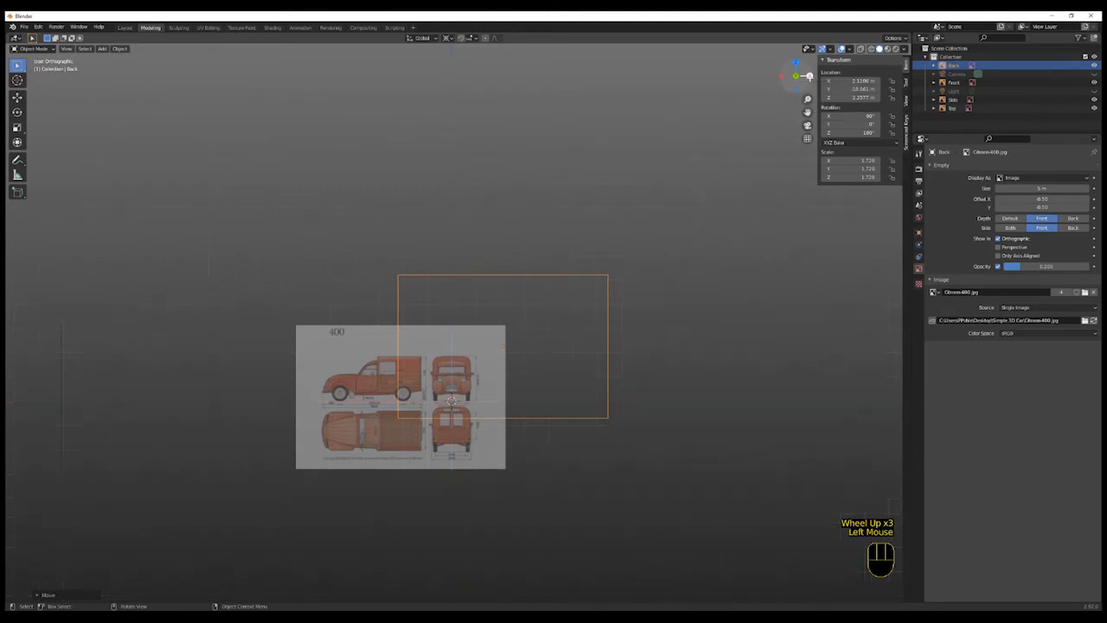
pyautogui.scroll(-3, 617, 355)
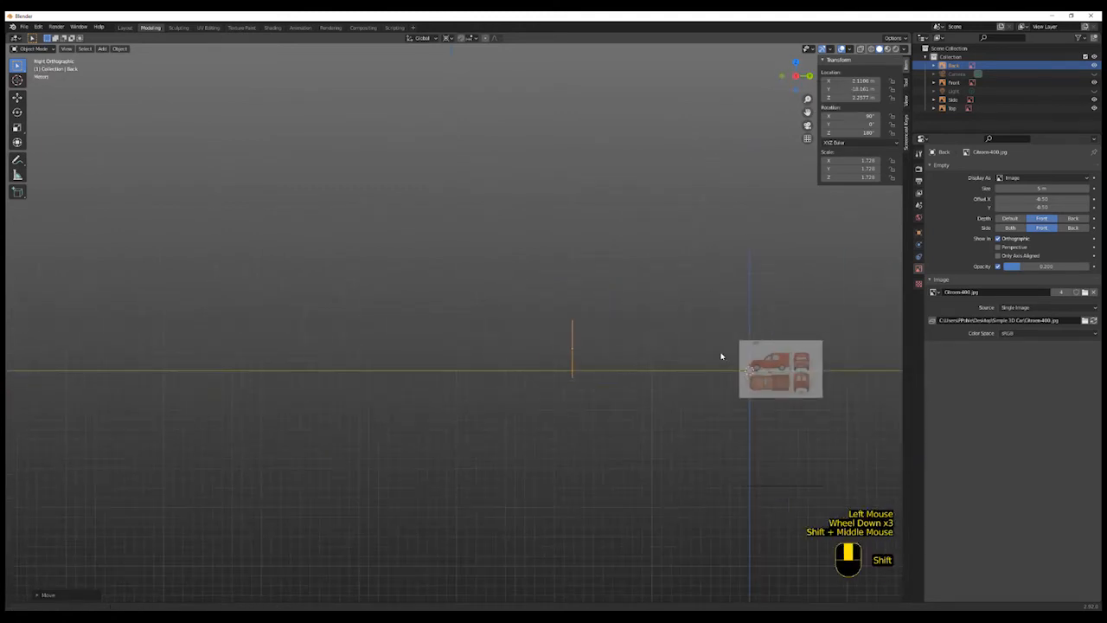
pyautogui.keyDown('shift'); pyautogui.moveTo(721, 359); pyautogui.dragTo(459, 366, button='middle'); pyautogui.keyUp('shift')
pyautogui.scroll(5, 507, 361)
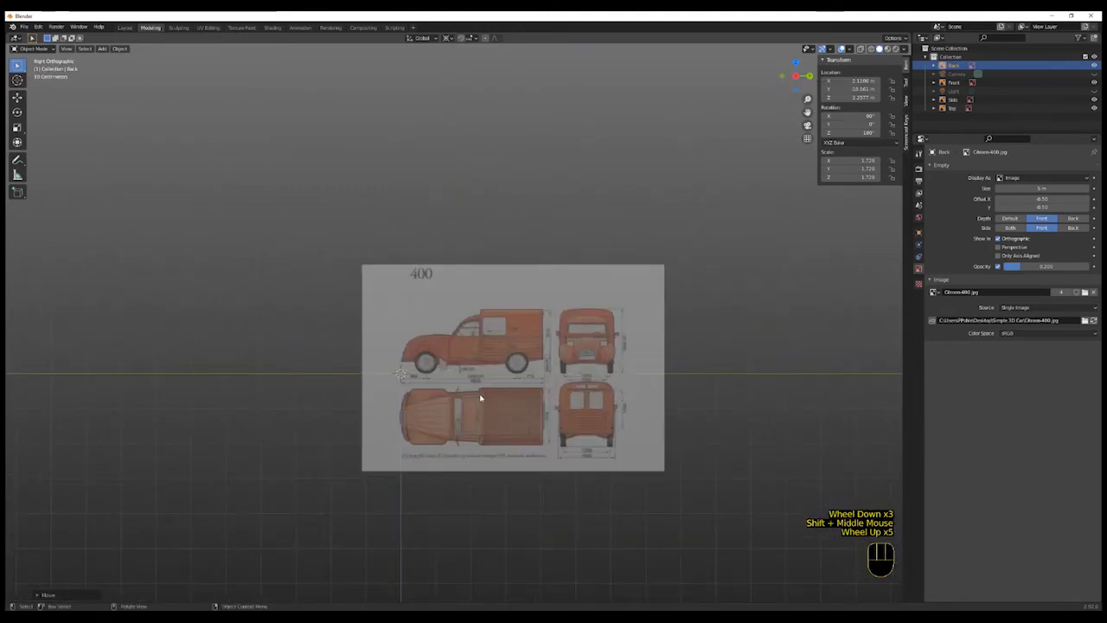
pyautogui.scroll(-2, 481, 397)
pyautogui.moveTo(511, 461); pyautogui.dragTo(559, 440, button='middle')
pyautogui.scroll(2, 522, 473)
pyautogui.scroll(-4, 531, 453)
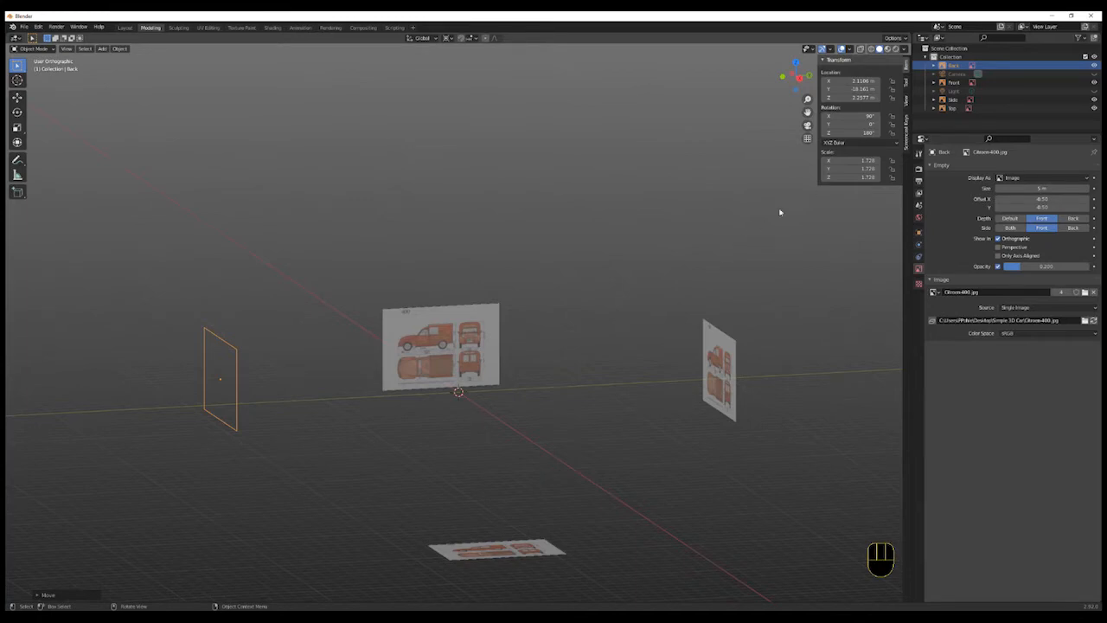
# - Create a new collection in the outliner and rename it TEMPLATES
pyautogui.click(1094, 39)
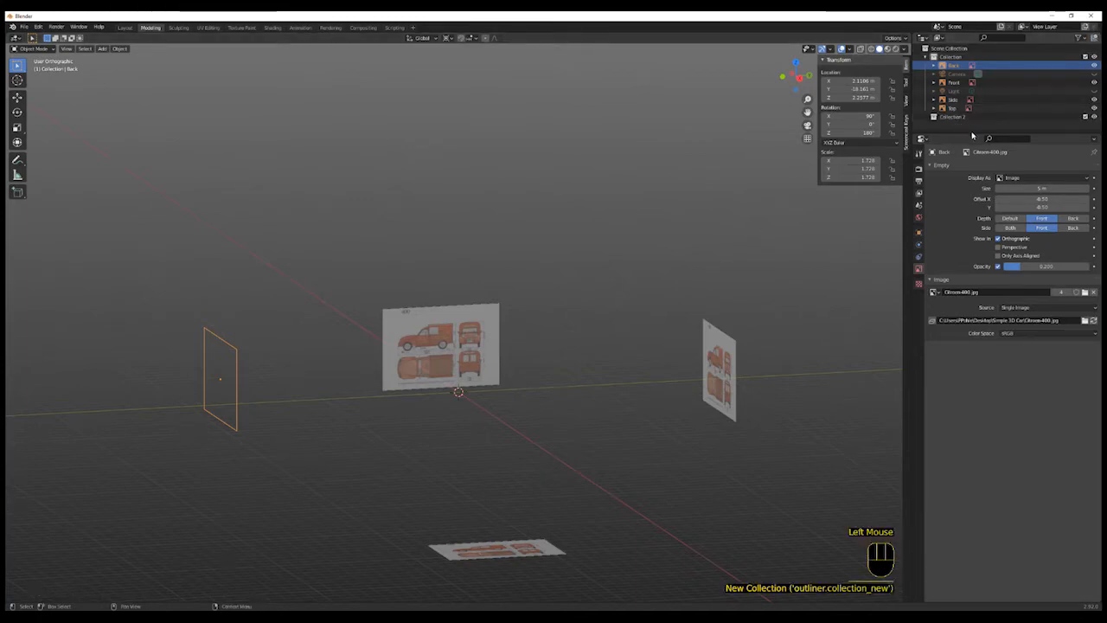
pyautogui.moveTo(960, 135); pyautogui.dragTo(960, 223)
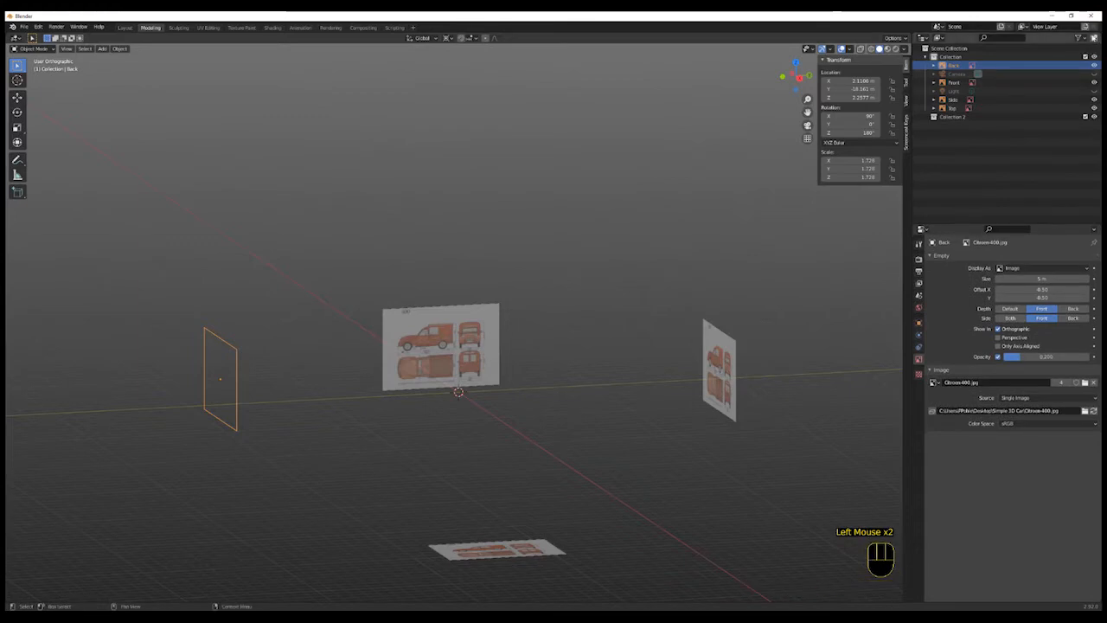
pyautogui.doubleClick(952, 116)
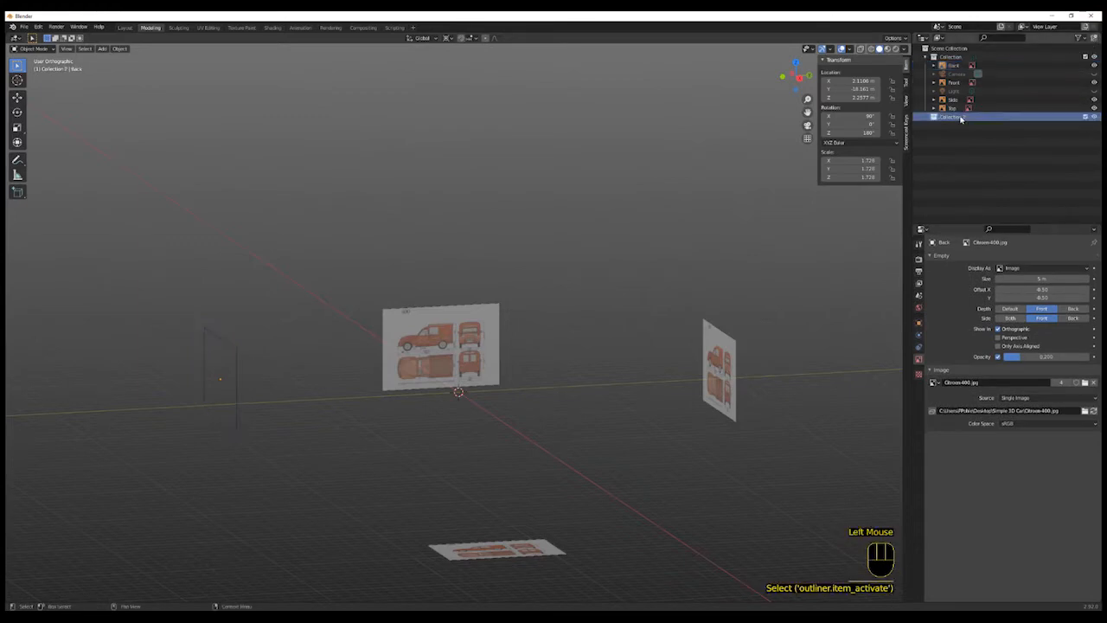
pyautogui.write('Re')
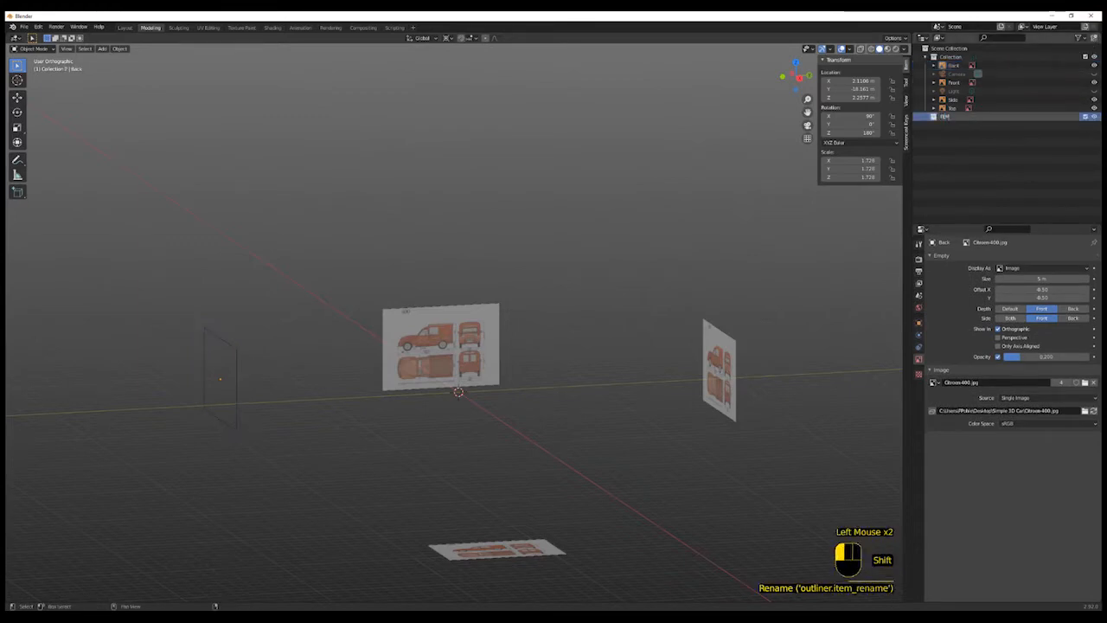
pyautogui.write('MPLATE')
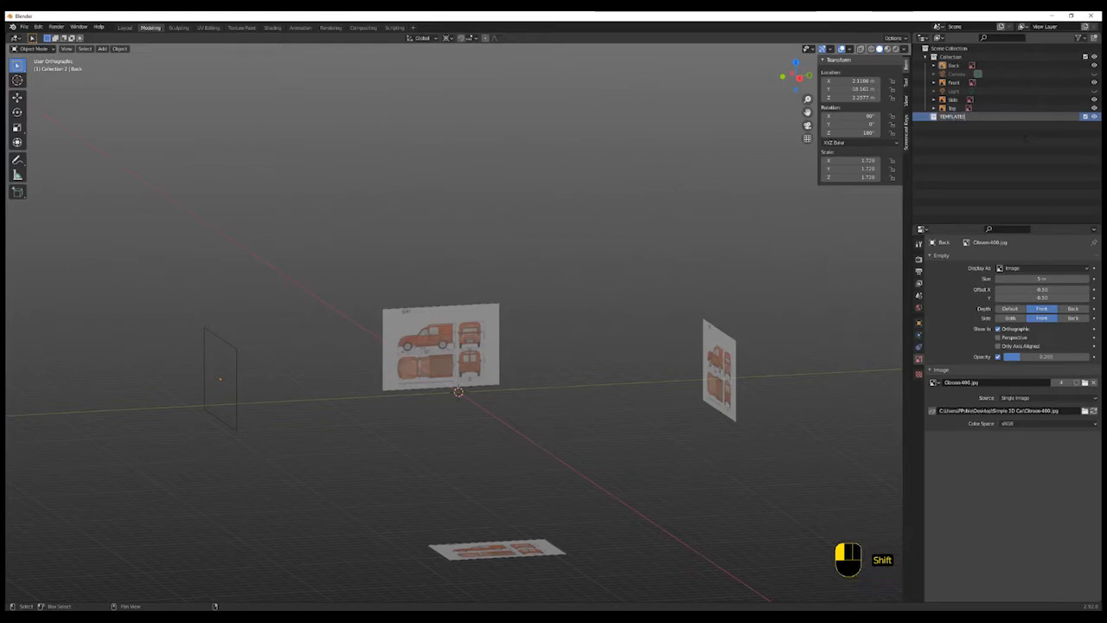
pyautogui.write('S')
pyautogui.press('Return')
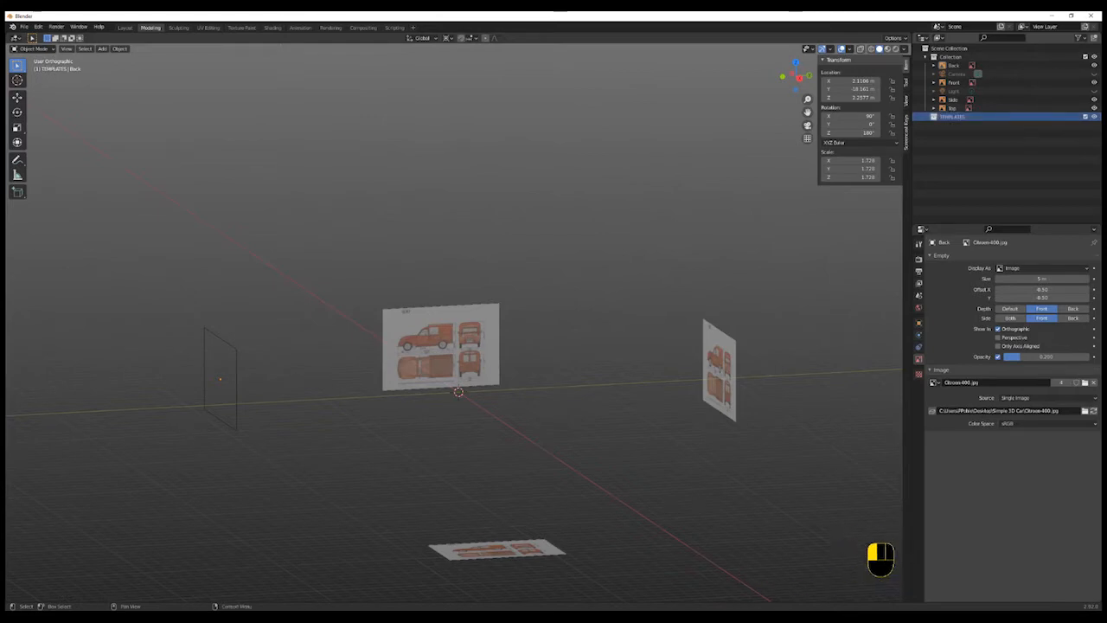
# - Move the Back, Front, Side and Top reference images into the TEMPLATES collection
pyautogui.click(953, 66)
pyautogui.keyDown('ctrl'); pyautogui.click(960, 82); pyautogui.keyUp('ctrl')
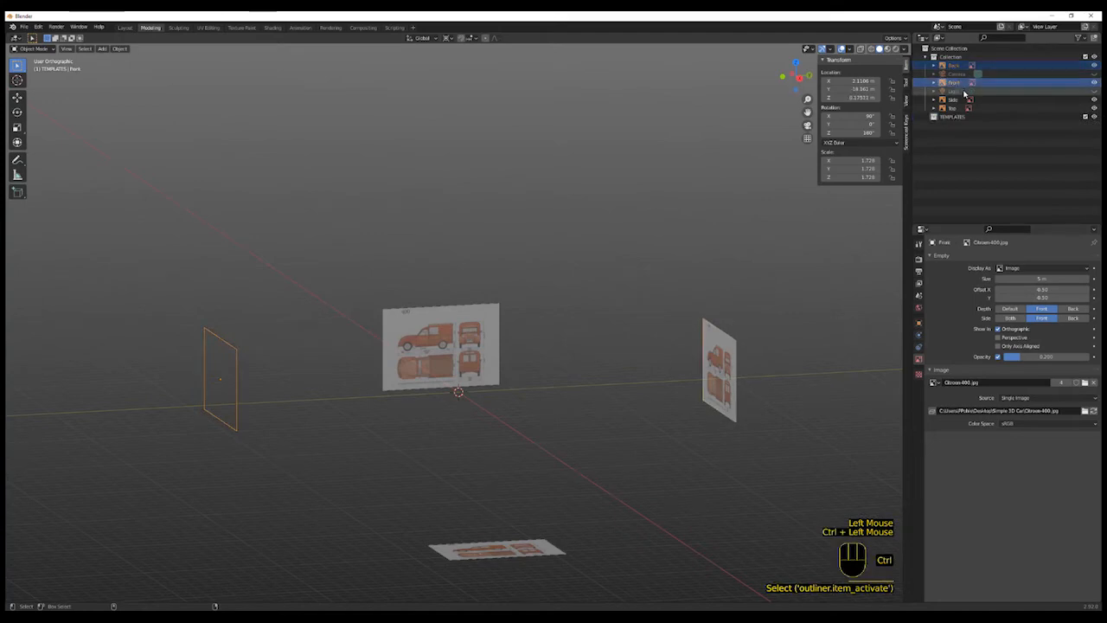
pyautogui.keyDown('ctrl'); pyautogui.click(959, 100); pyautogui.keyUp('ctrl')
pyautogui.keyDown('ctrl'); pyautogui.click(955, 108); pyautogui.keyUp('ctrl')
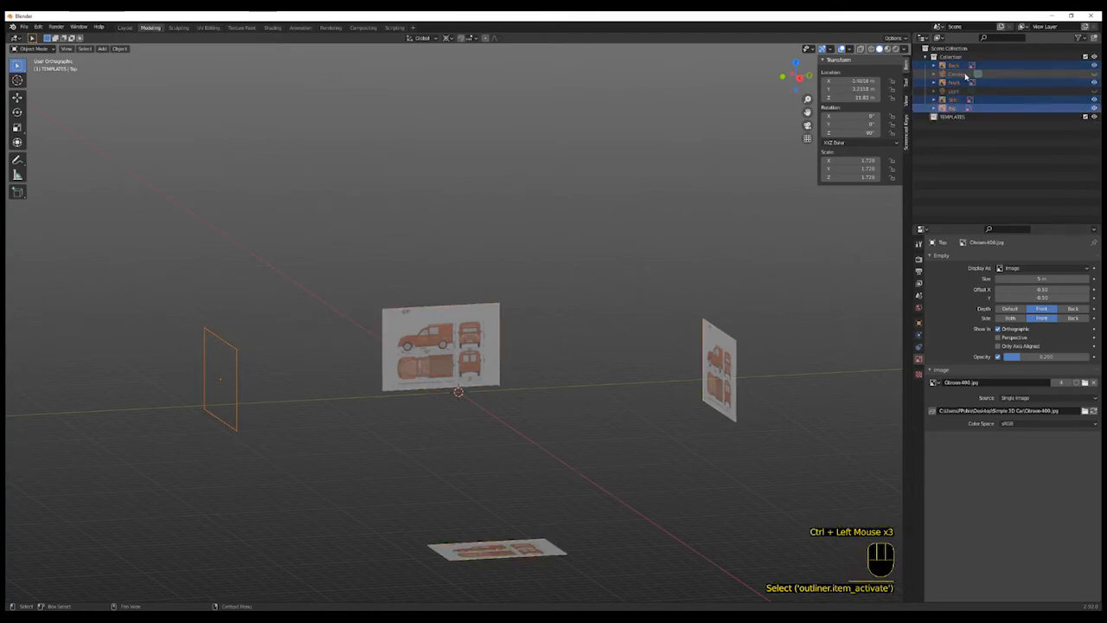
pyautogui.moveTo(960, 71); pyautogui.dragTo(946, 117)
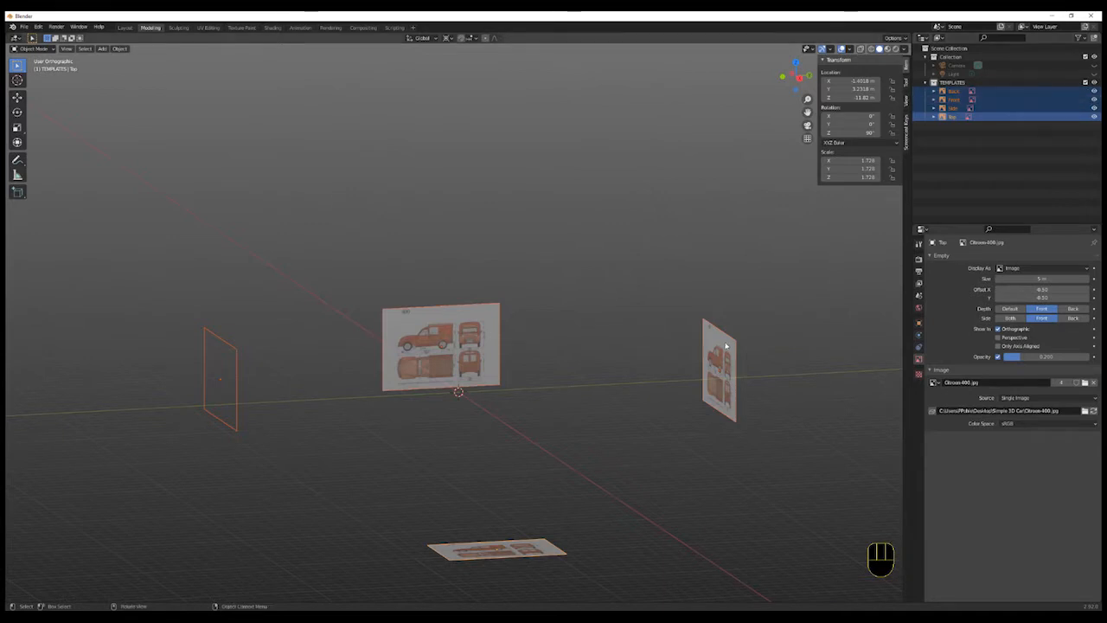
# - Disable selectability for the Back, Front, Side and Top reference images in the outliner
pyautogui.click(590, 354)
pyautogui.click(480, 342)
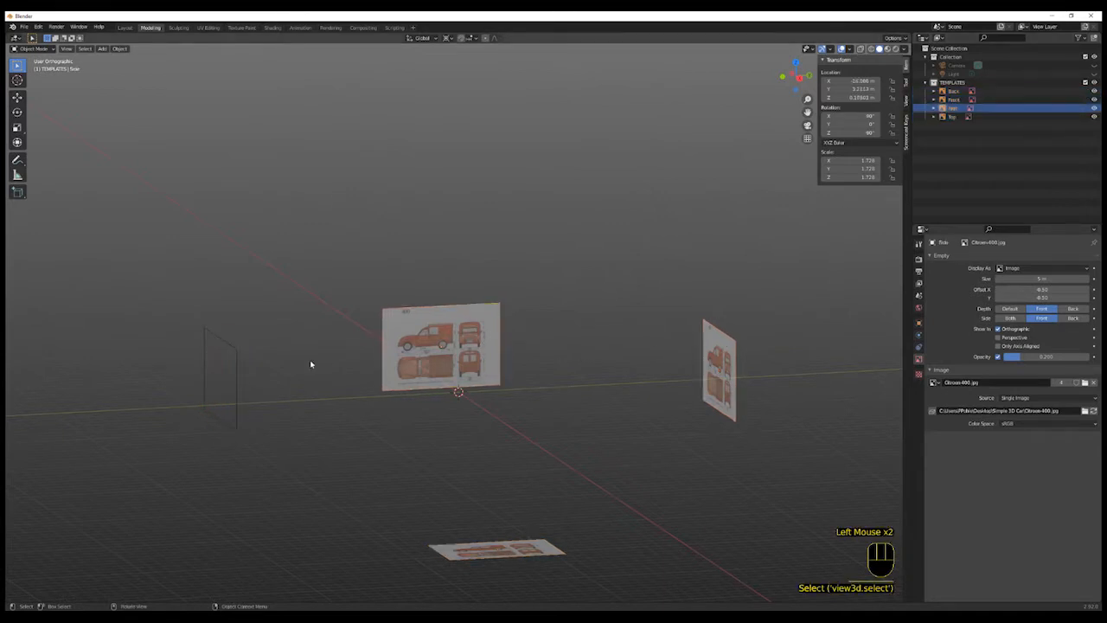
pyautogui.click(1081, 39)
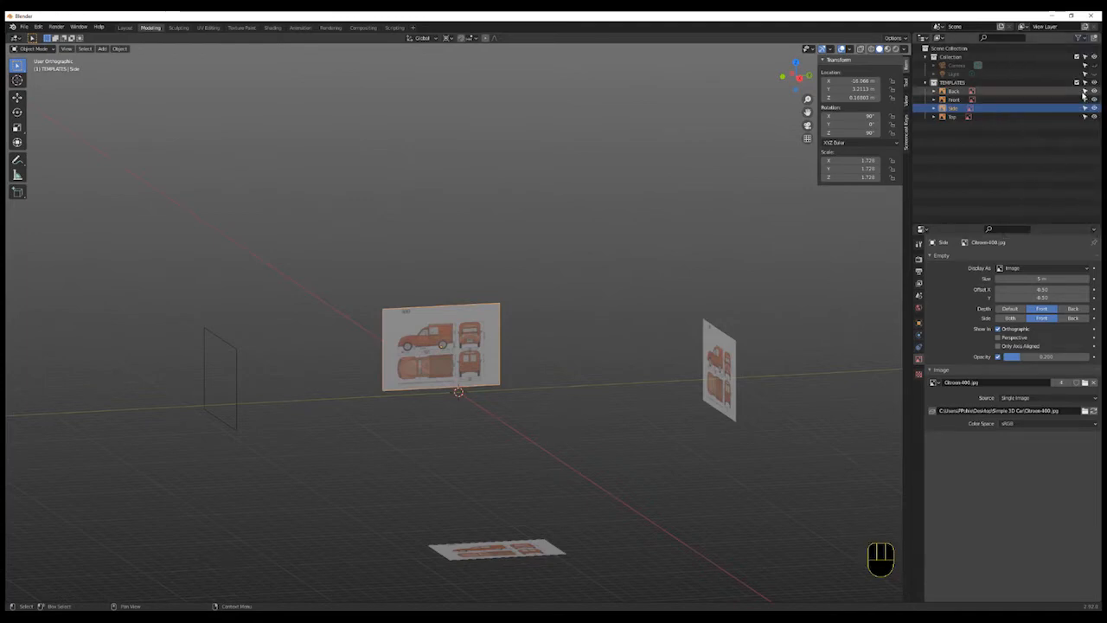
pyautogui.click(1085, 90)
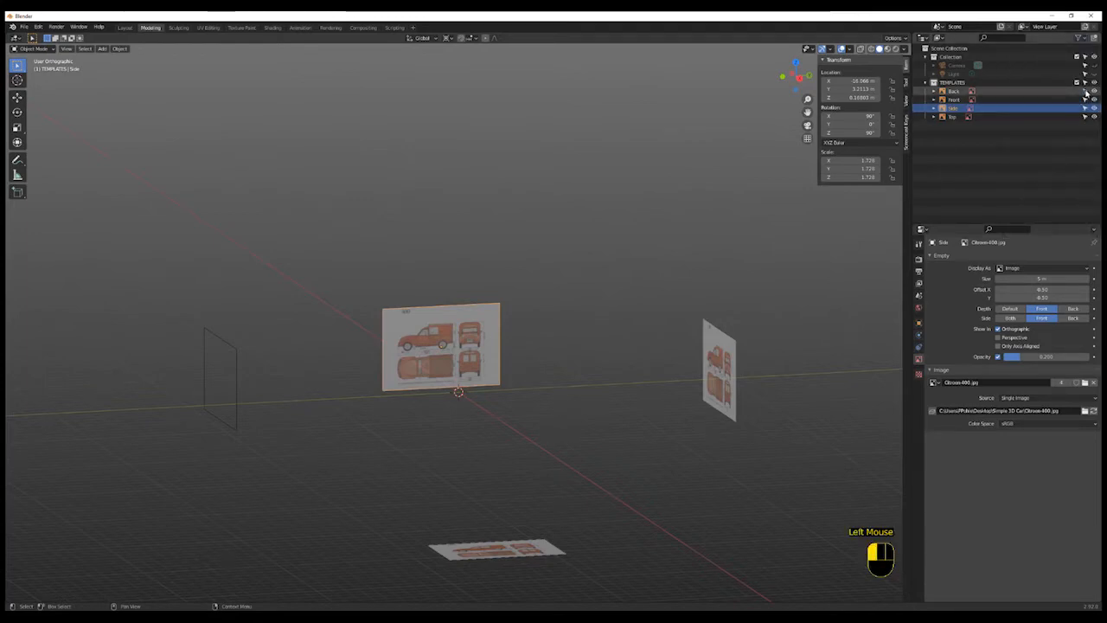
pyautogui.click(1085, 99)
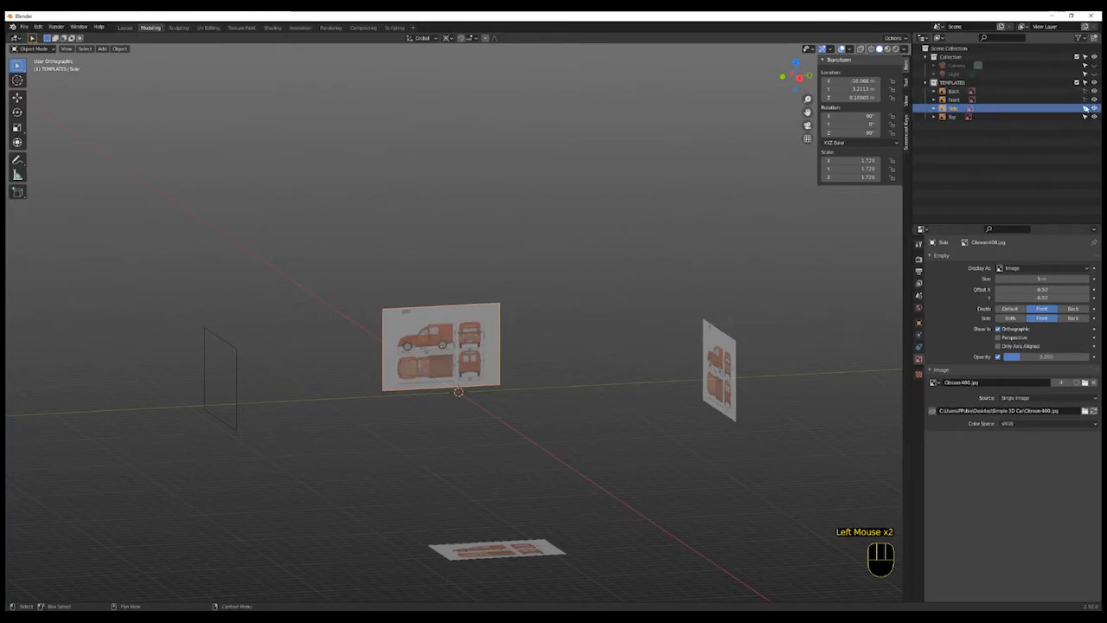
pyautogui.click(1086, 108)
pyautogui.click(1086, 117)
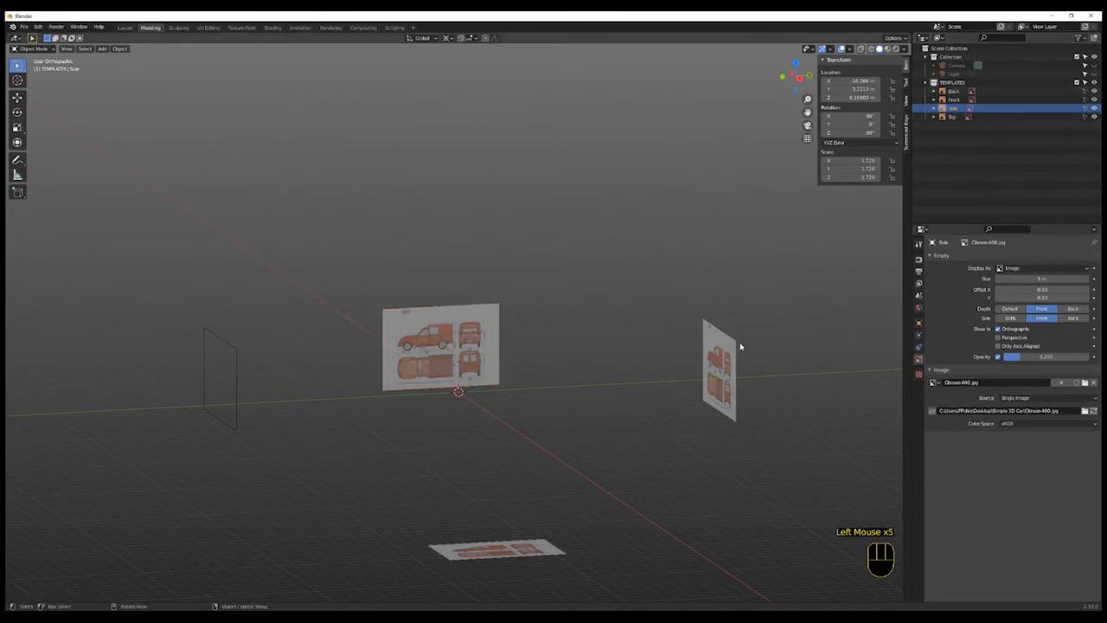
# - Try selecting the reference images in the viewport, then collapse the TEMPLATES collection
pyautogui.click(729, 352)
pyautogui.click(459, 362)
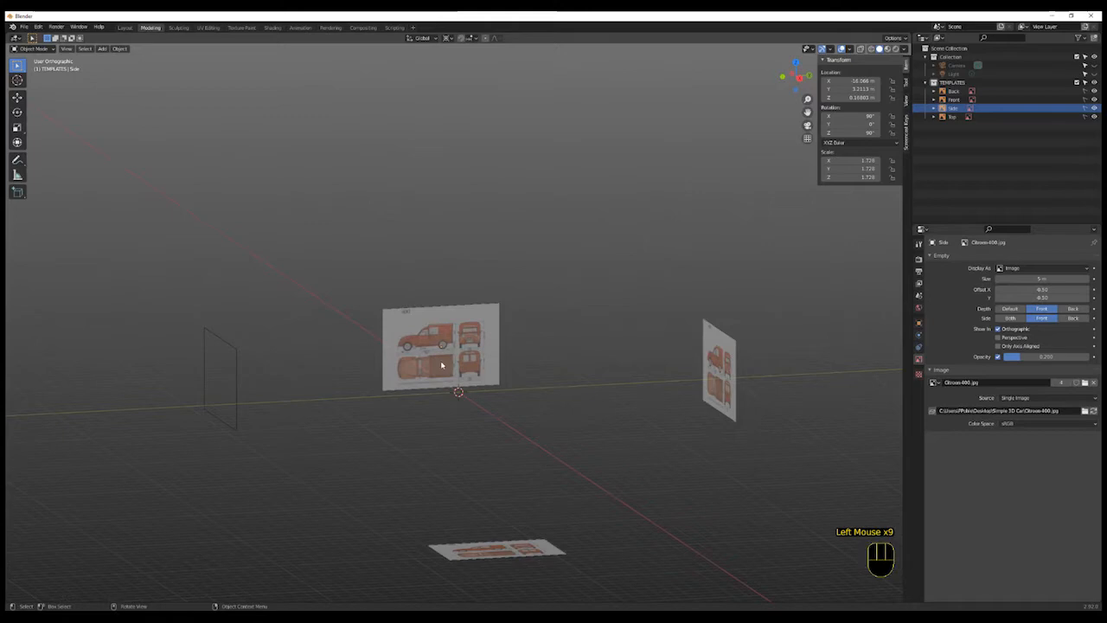
pyautogui.click(234, 398)
pyautogui.click(236, 399)
pyautogui.click(467, 555)
pyautogui.click(927, 82)
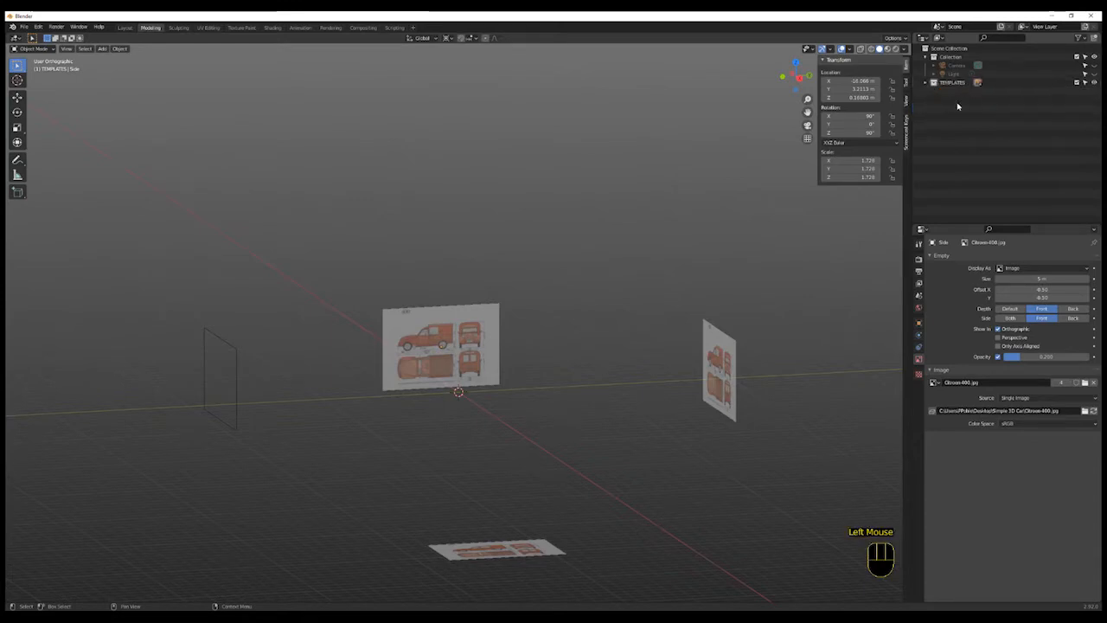
# - Create another new collection and rename it CITROEN 400
pyautogui.click(1095, 38)
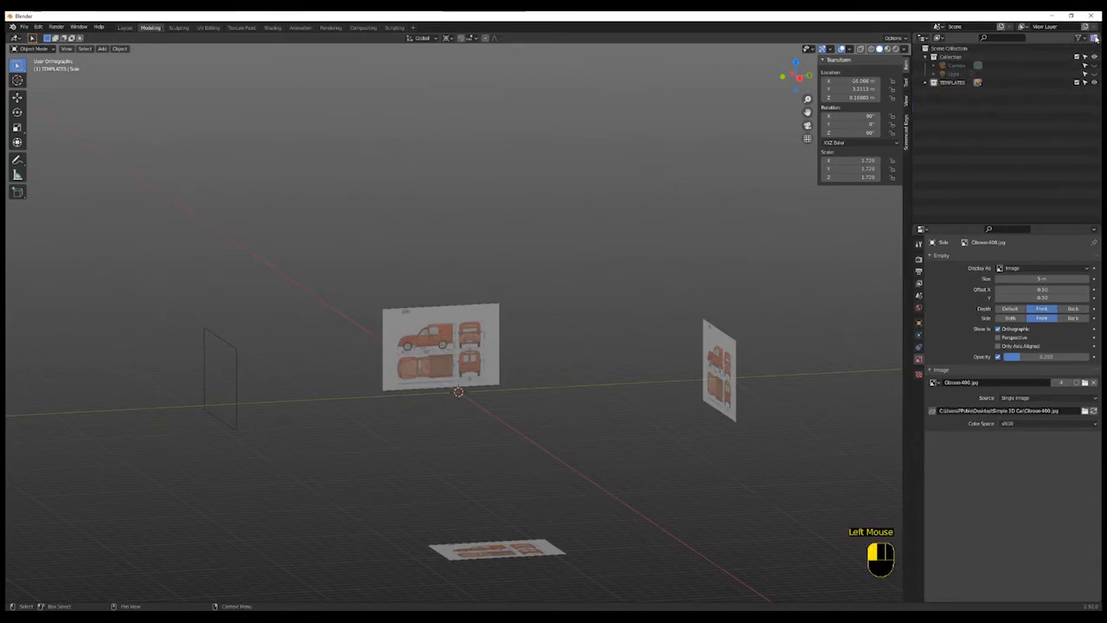
pyautogui.doubleClick(948, 93)
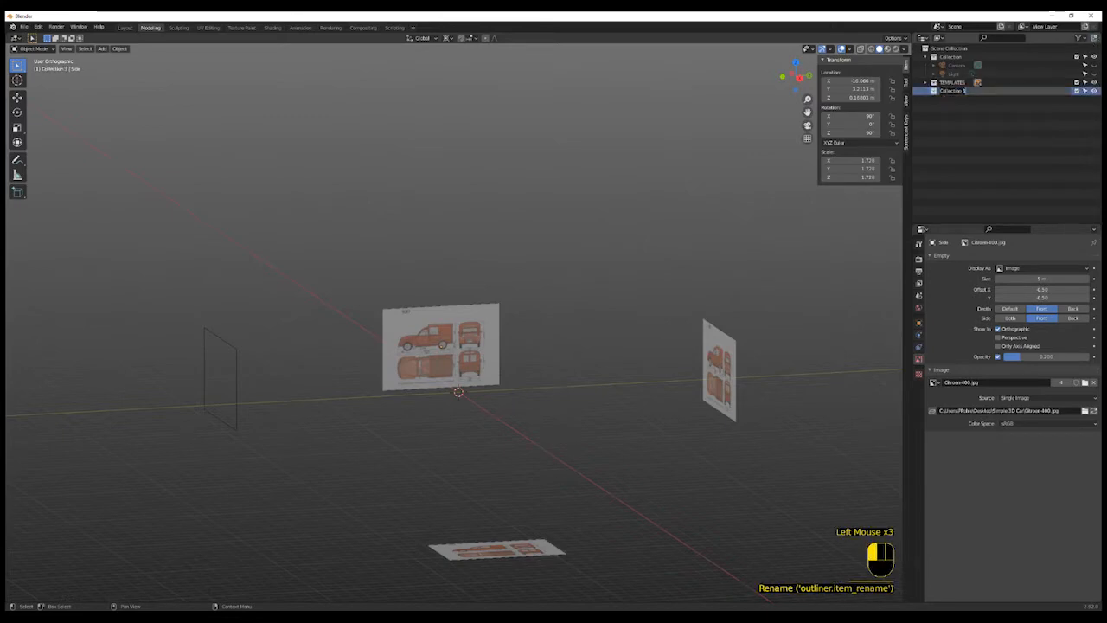
pyautogui.write('CIT')
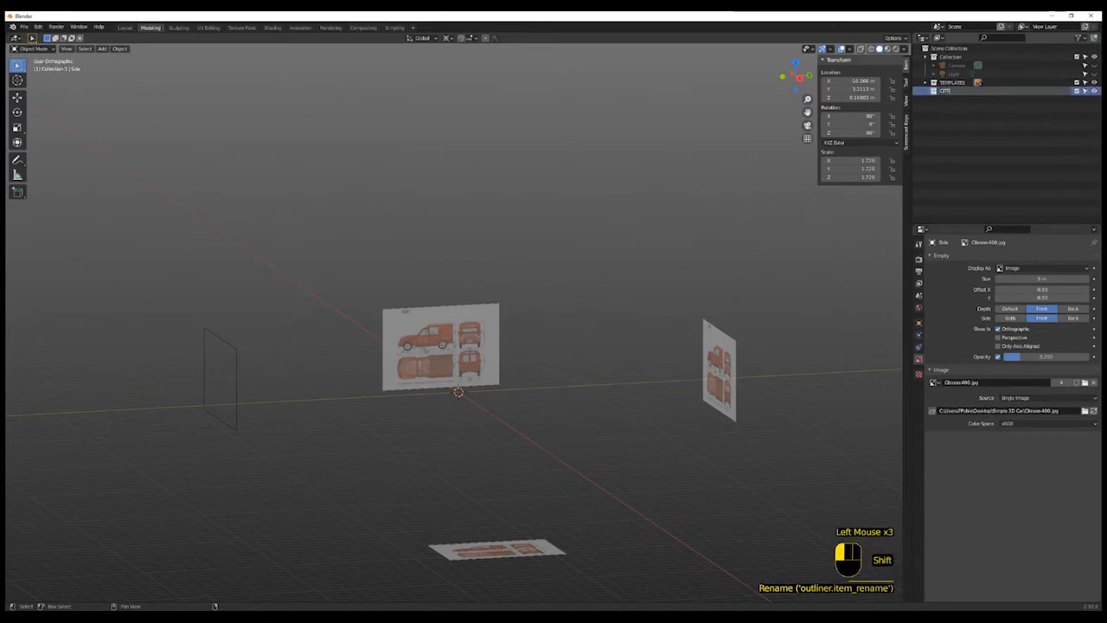
pyautogui.write('ROEN')
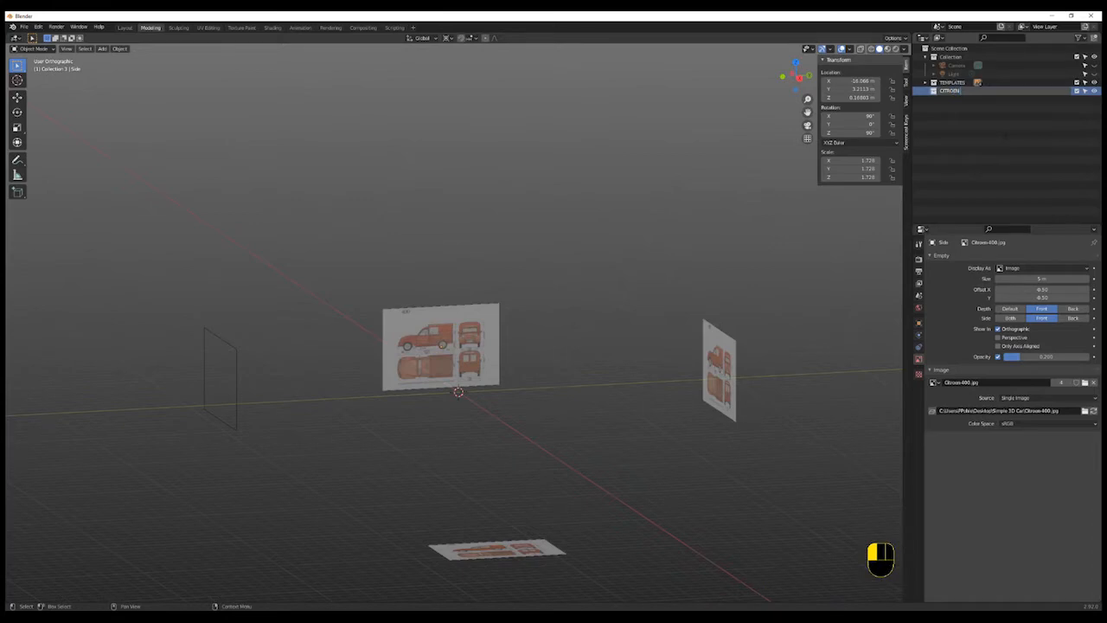
pyautogui.write(' 400')
pyautogui.click(978, 102)
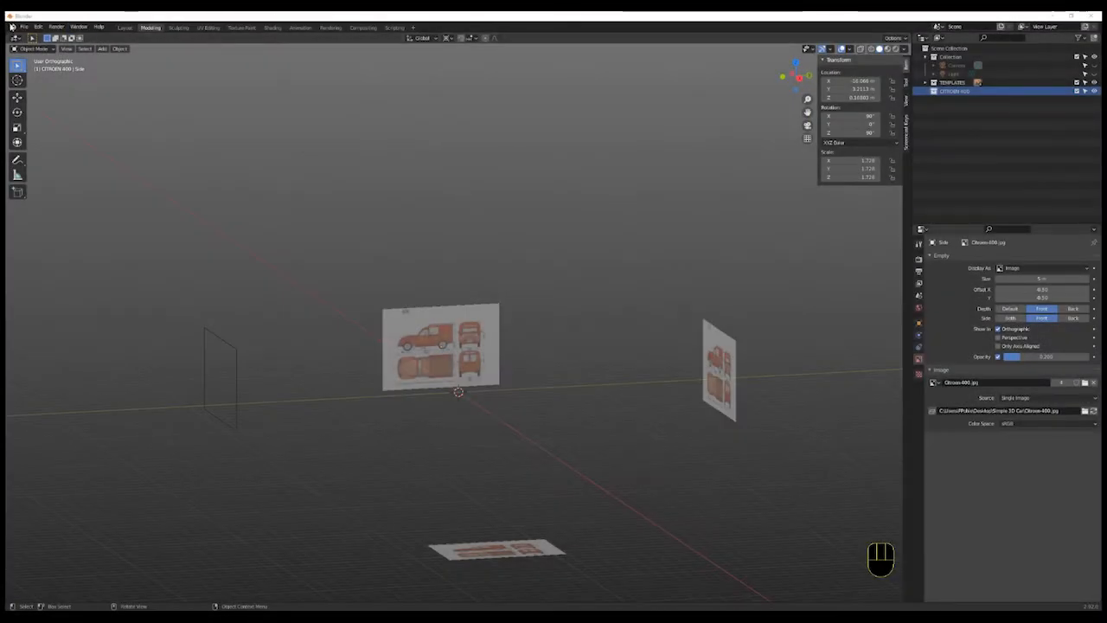
# - Save the file as Citroen400_01.blend in the Simple 3D Car folder
pyautogui.click(26, 28)
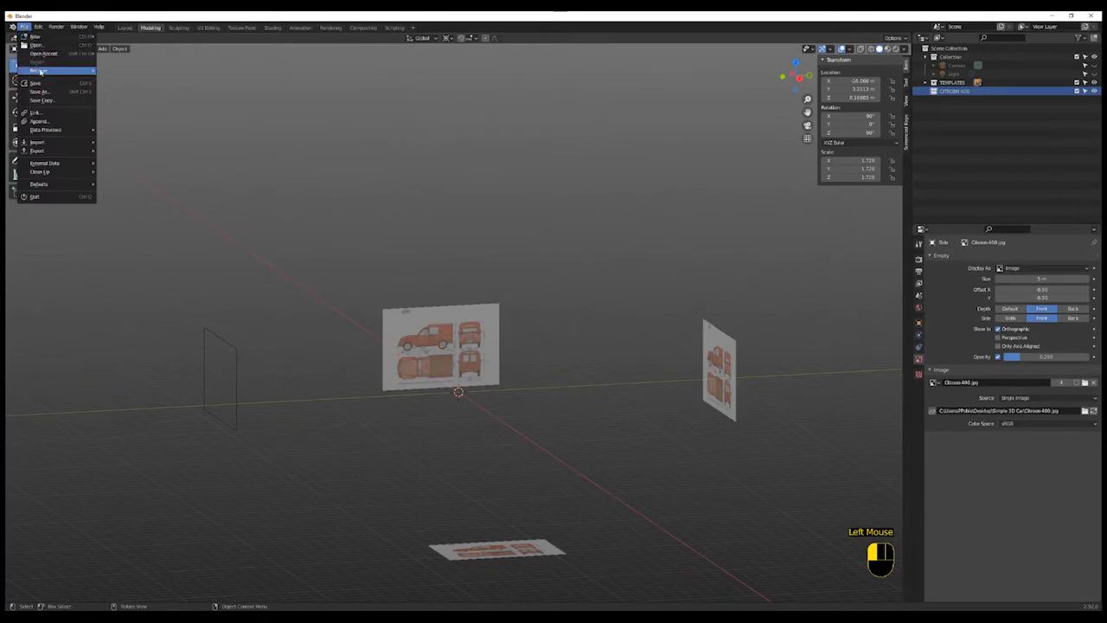
pyautogui.click(50, 94)
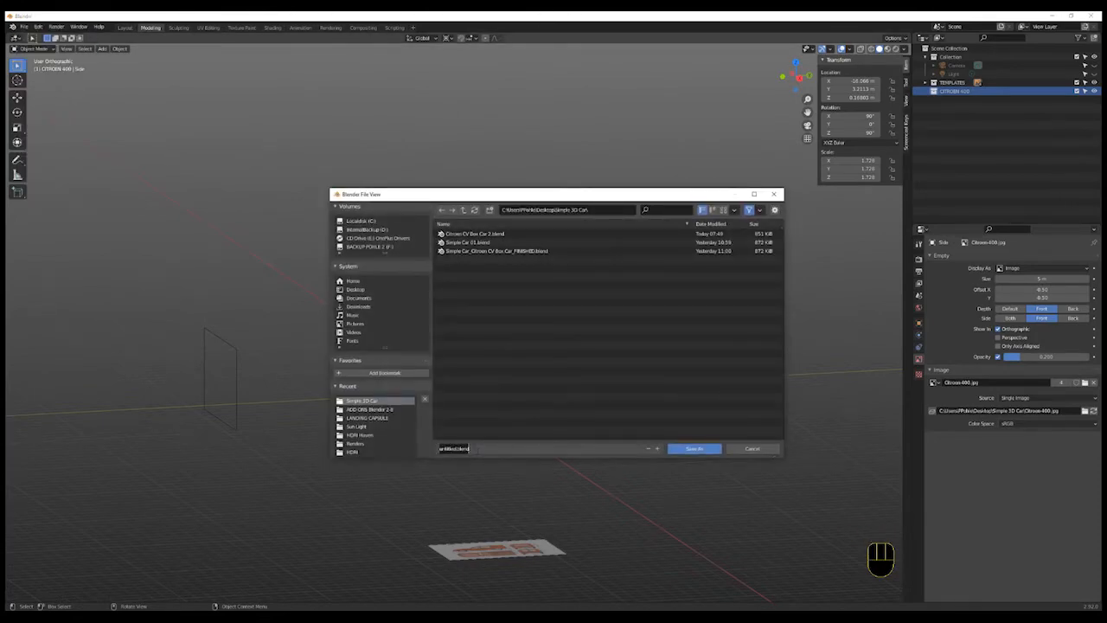
pyautogui.write('Citroen-400_01')
pyautogui.press('Return')
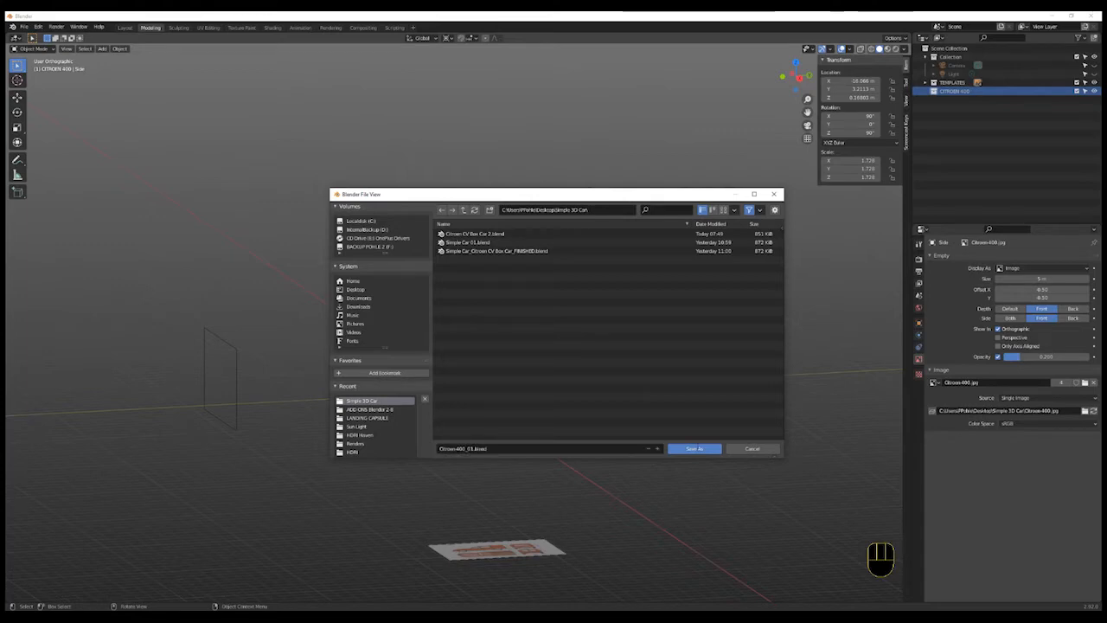
pyautogui.click(698, 451)
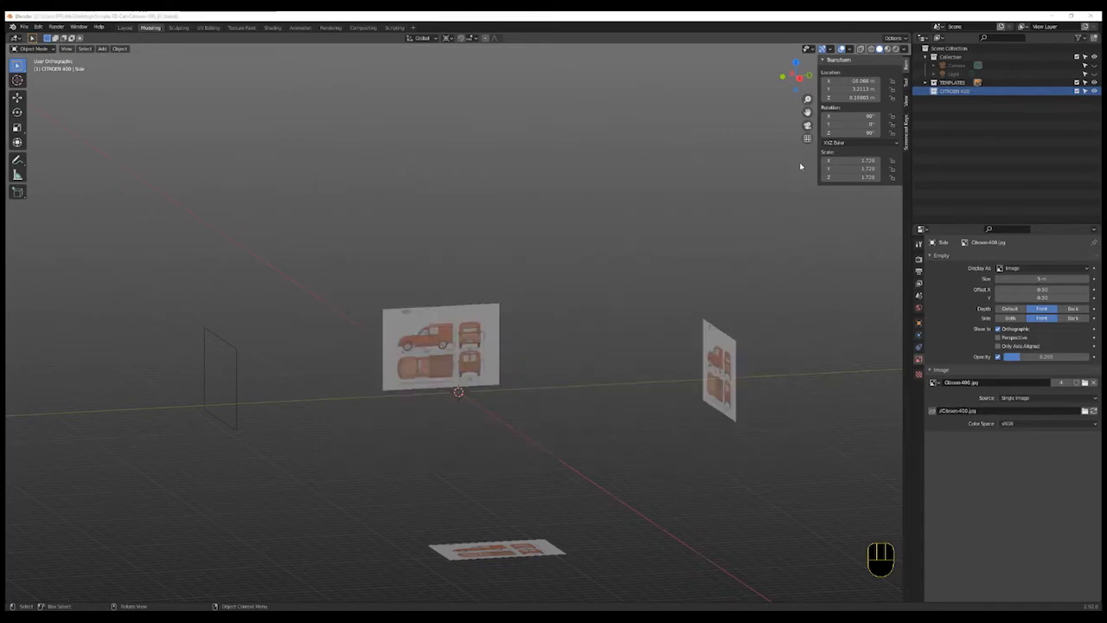
# - Switch to the right orthographic view and zoom in on the side blueprint of the van
pyautogui.click(797, 76)
pyautogui.scroll(8, 536, 441)
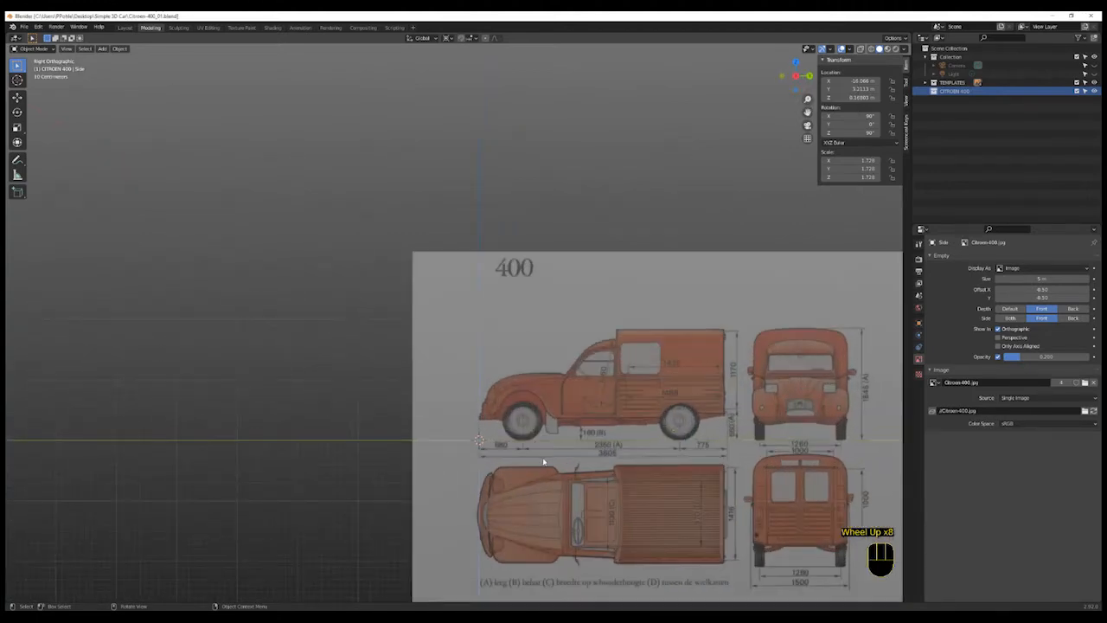
pyautogui.scroll(6, 544, 462)
pyautogui.scroll(-2, 419, 342)
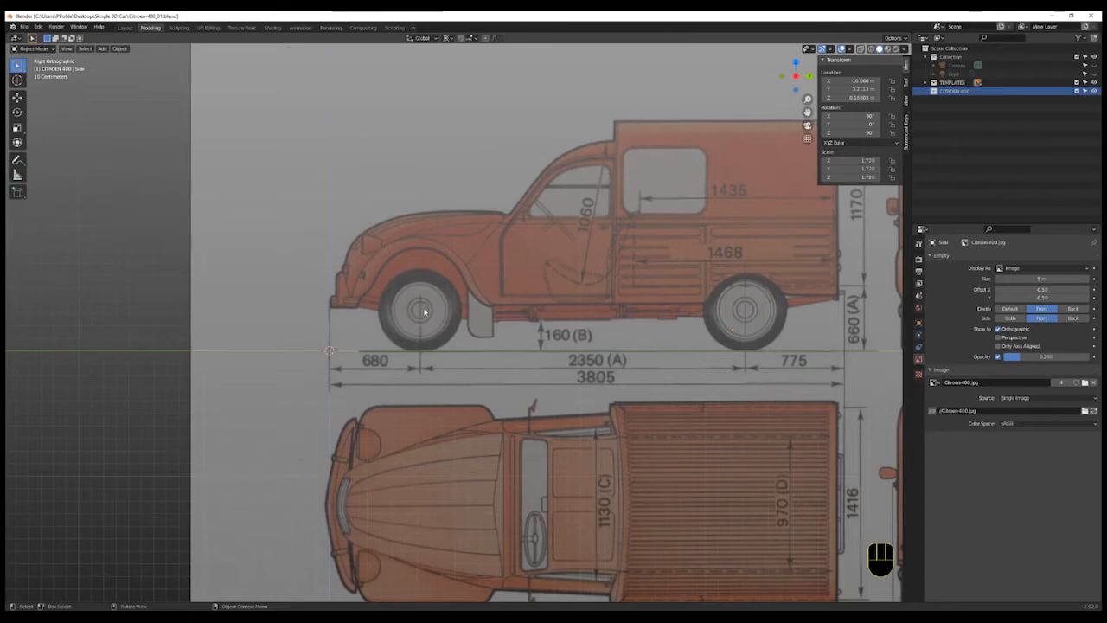
# - Place the 3D cursor at the front wheel's centre and add a cylinder there
pyautogui.press('shift')
pyautogui.keyDown('shift'); pyautogui.rightClick(420, 312); pyautogui.keyUp('shift')
pyautogui.hotkey('shift', 'a')
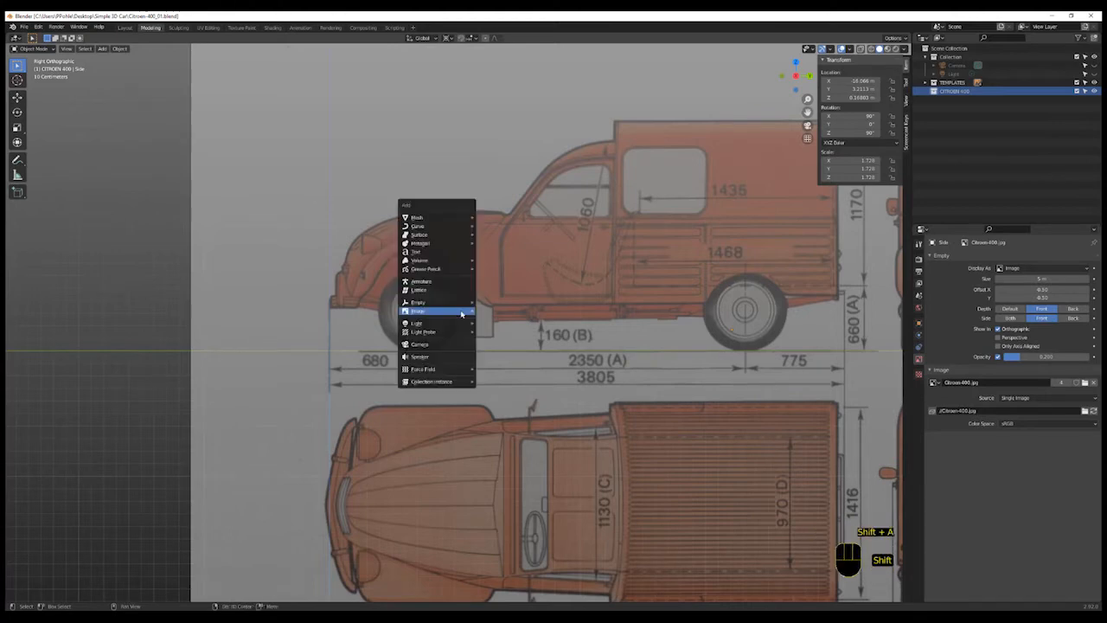
pyautogui.moveTo(445, 222)
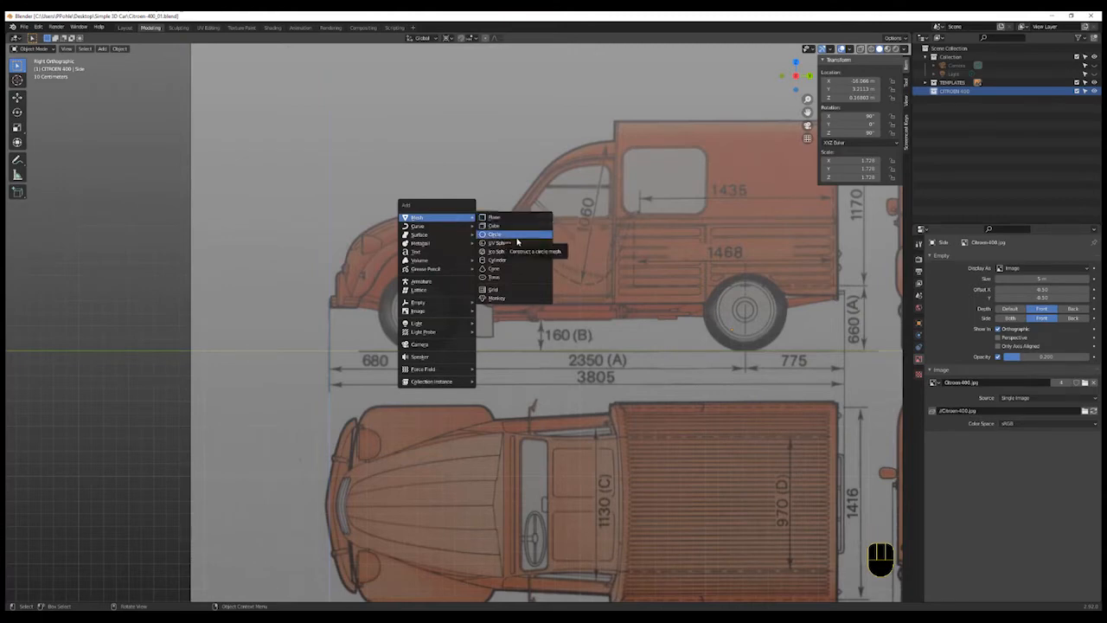
pyautogui.click(517, 260)
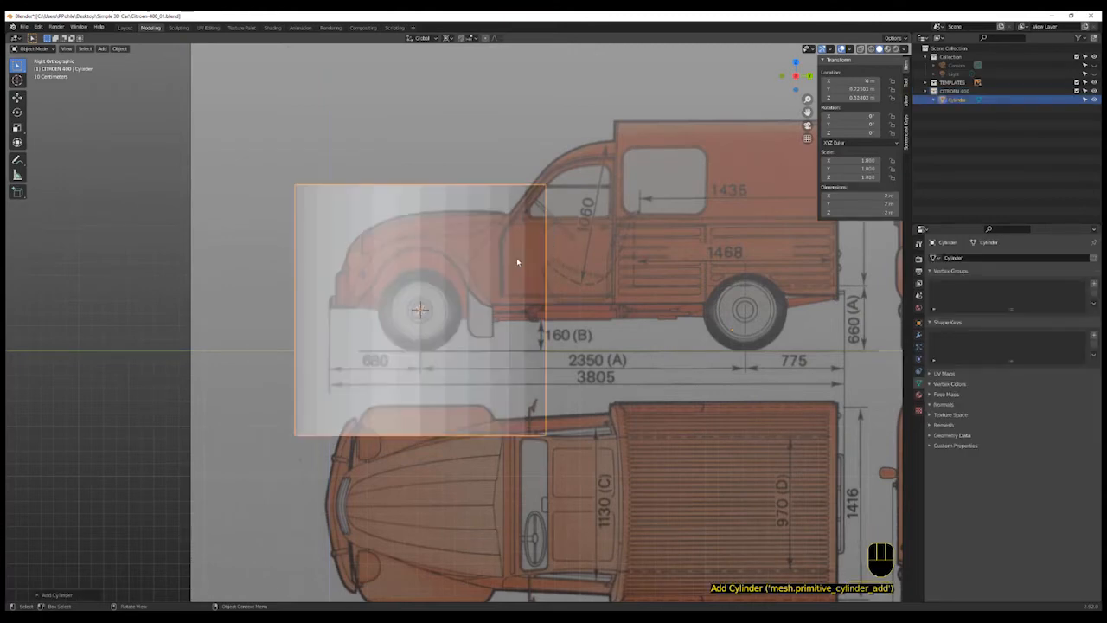
# - Set the new cylinder to View alignment with 16 vertices and shrink its radius to match the front wheel
pyautogui.click(39, 595)
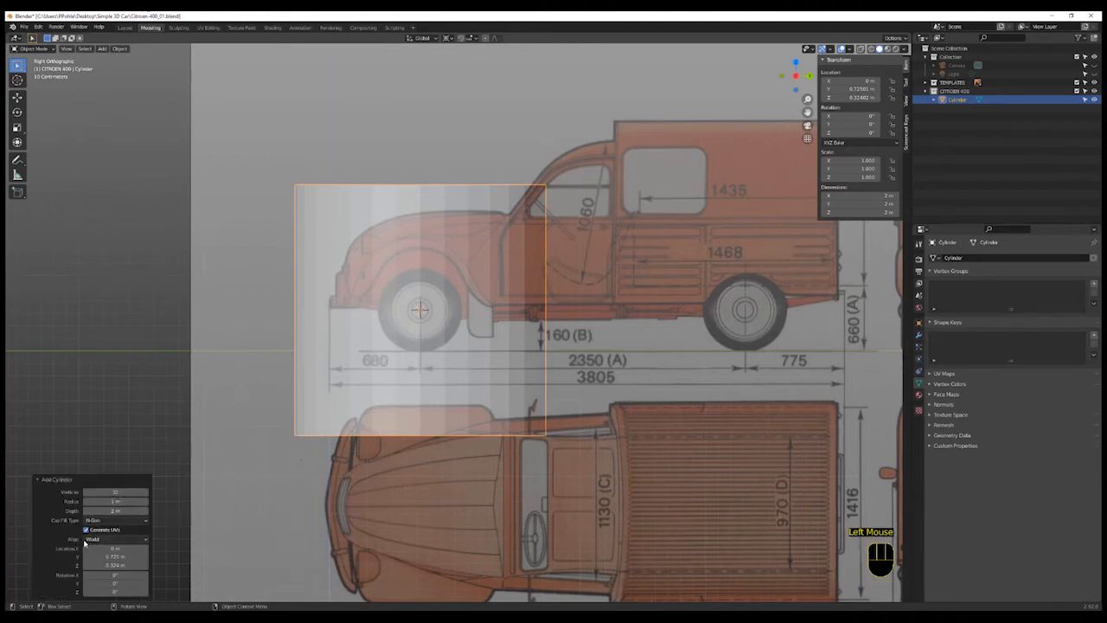
pyautogui.click(130, 539)
pyautogui.click(134, 559)
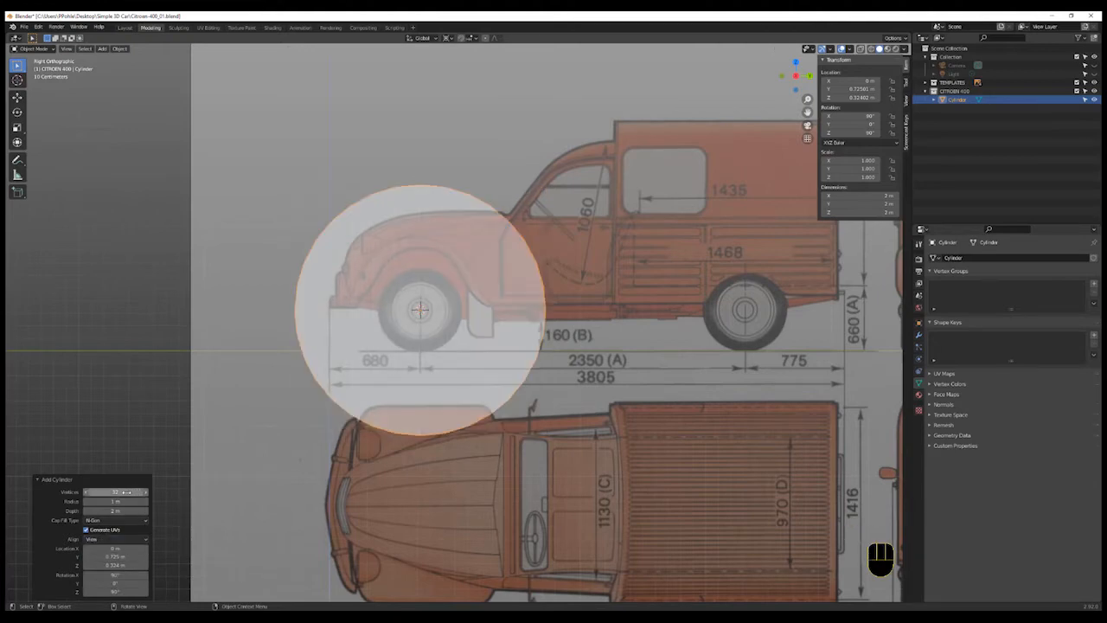
pyautogui.click(125, 491)
pyautogui.write('1')
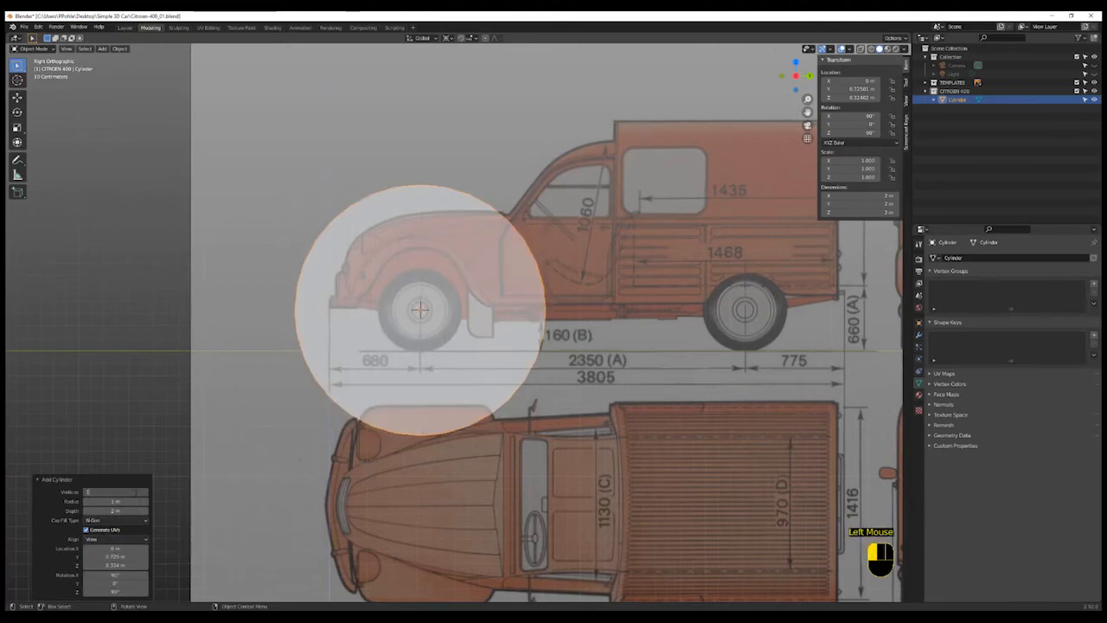
pyautogui.write('6')
pyautogui.press('Return')
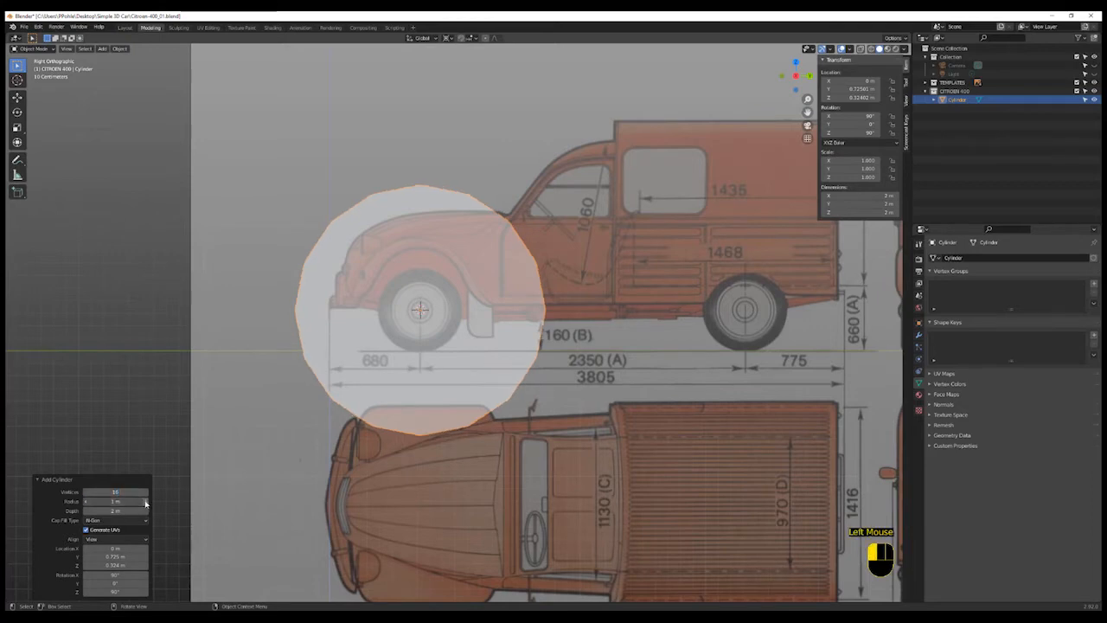
pyautogui.moveTo(145, 502); pyautogui.dragTo(115, 493)
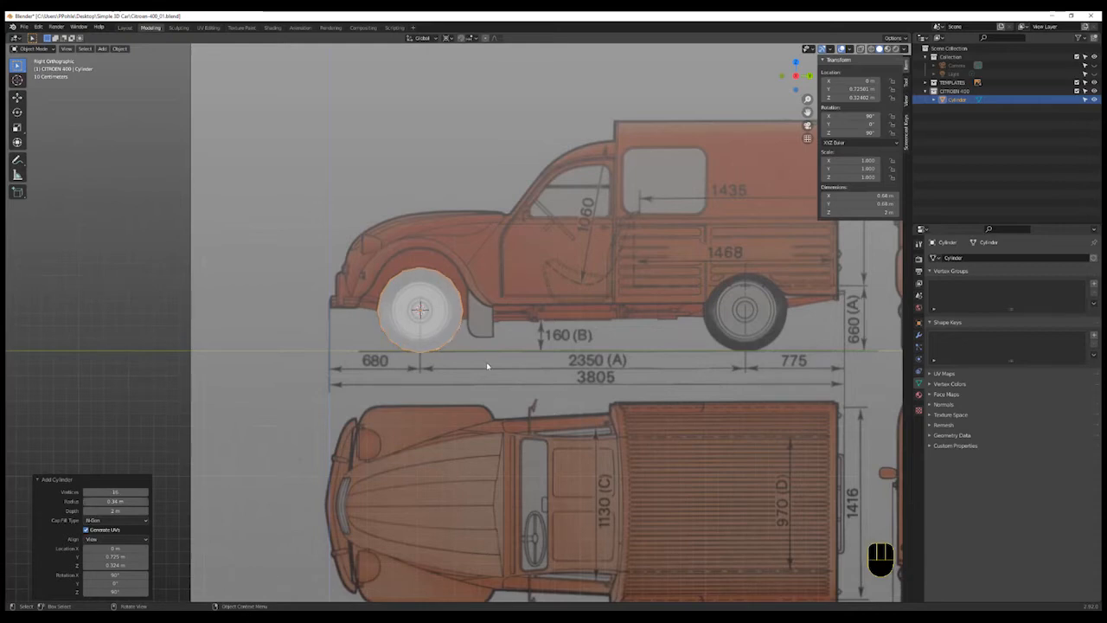
# - Switch to the front view and flatten the cylinder along X to a thin wheel
pyautogui.click(782, 76)
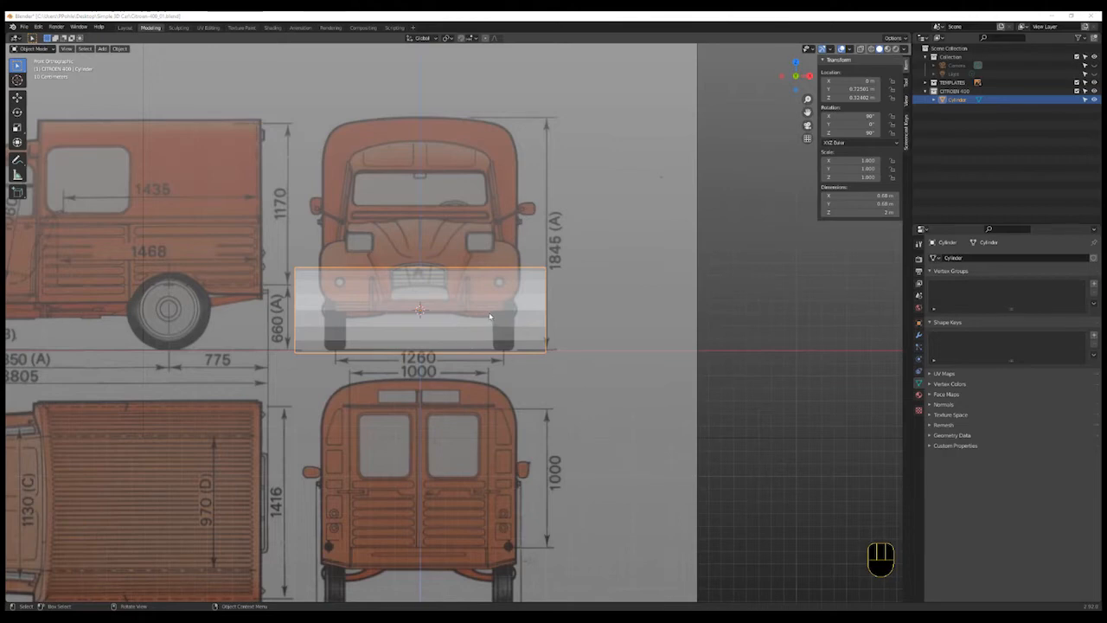
pyautogui.click(493, 308)
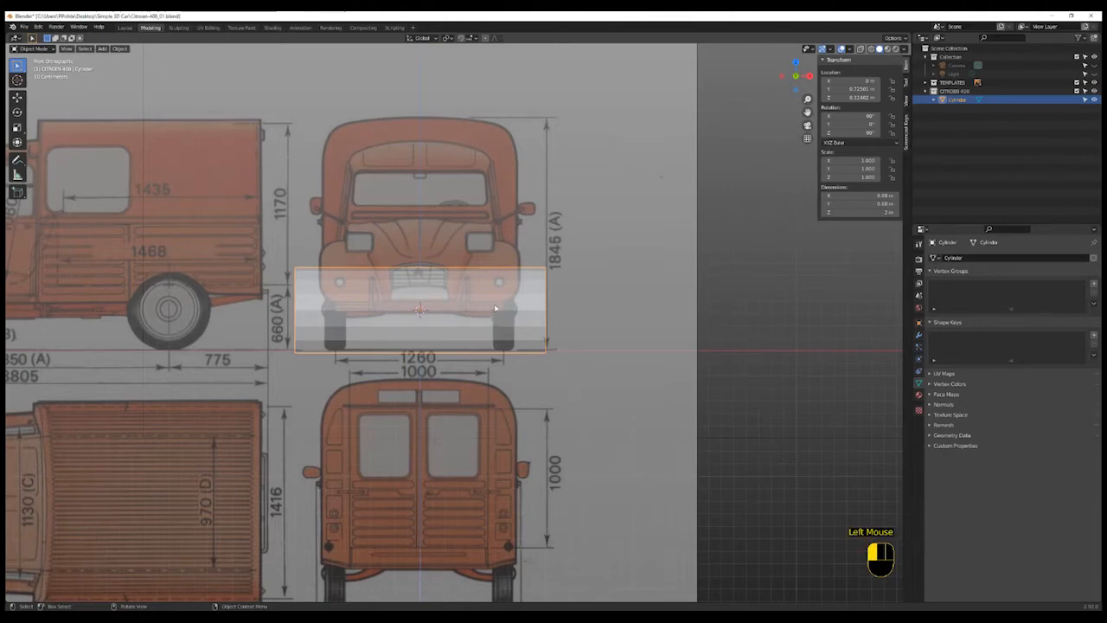
pyautogui.press('s')
pyautogui.press('x')
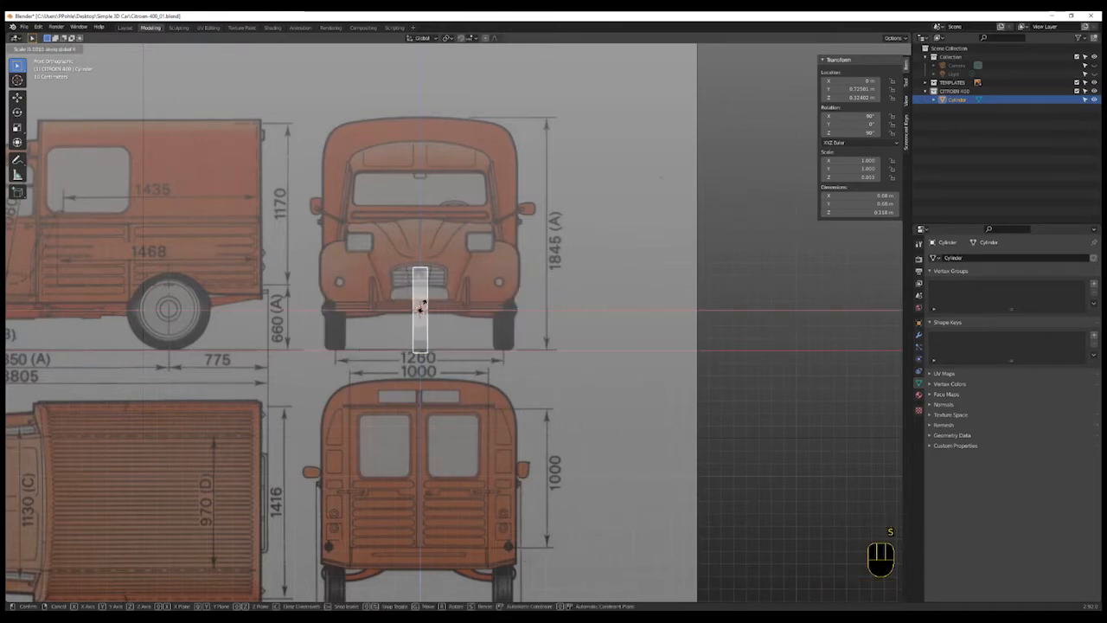
pyautogui.click(421, 309)
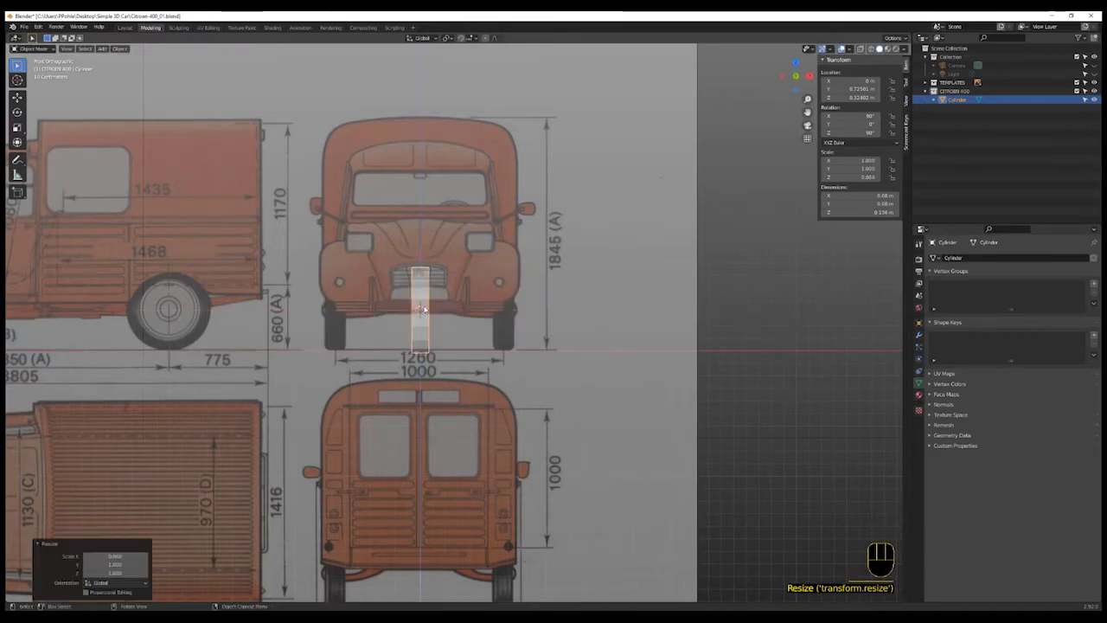
# - Move the wheel along X onto the front-view wheel position and widen it slightly along X to scale 1.246
pyautogui.press('g')
pyautogui.press('x')
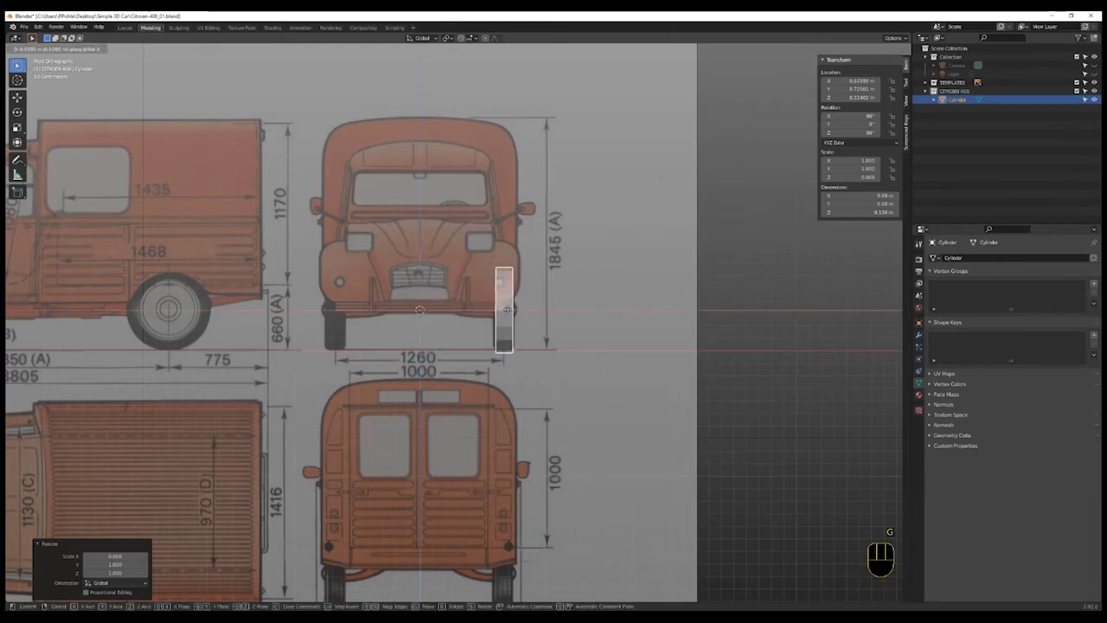
pyautogui.click(508, 312)
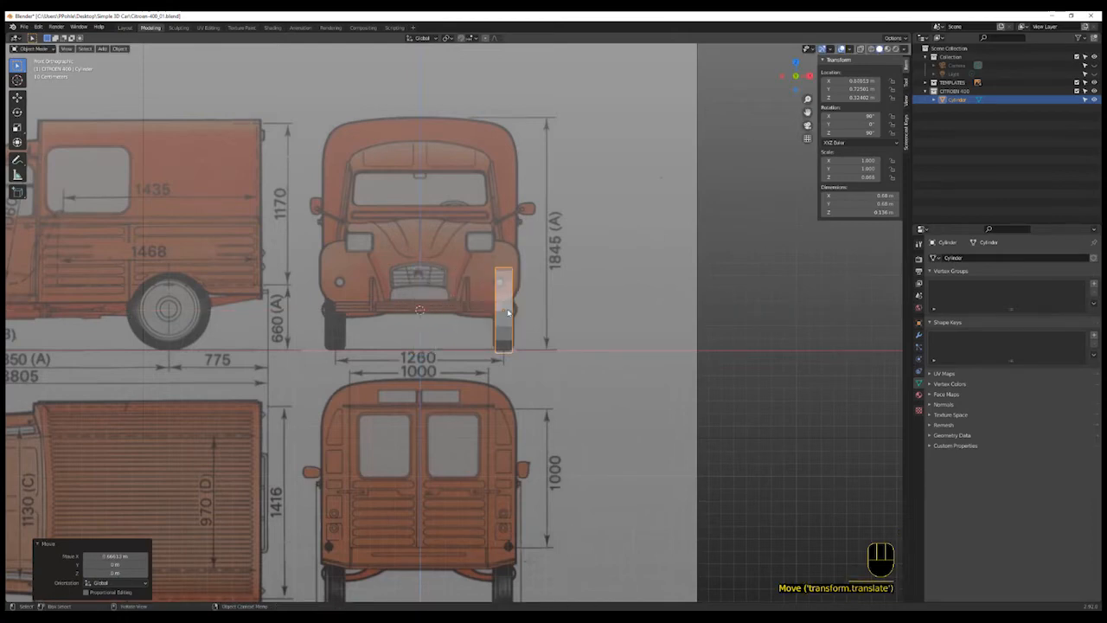
pyautogui.press('s')
pyautogui.press('x')
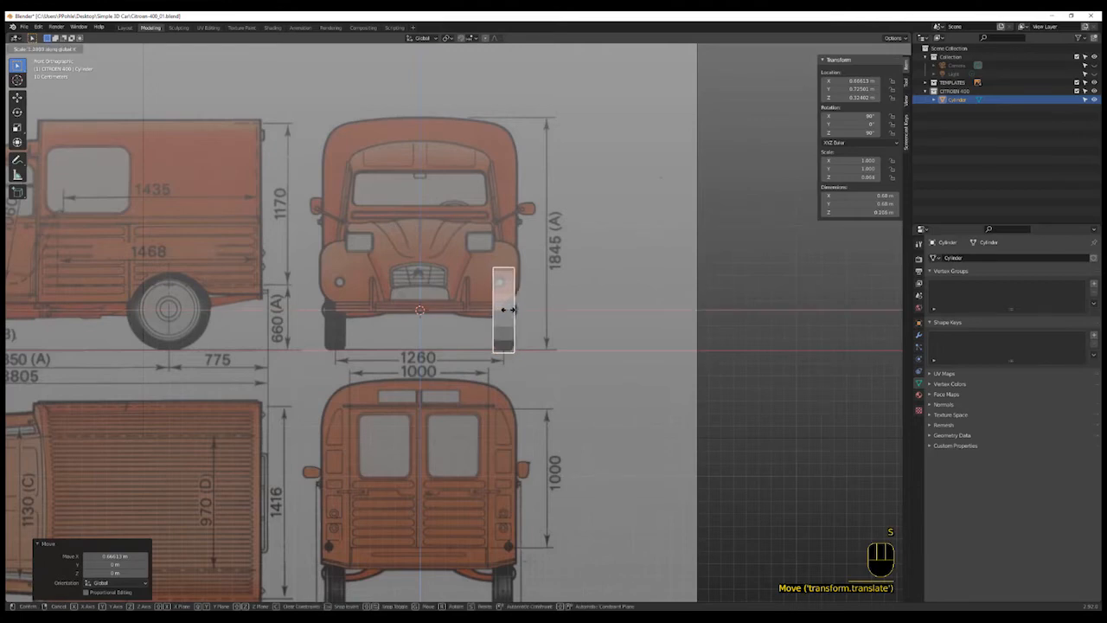
pyautogui.click(508, 309)
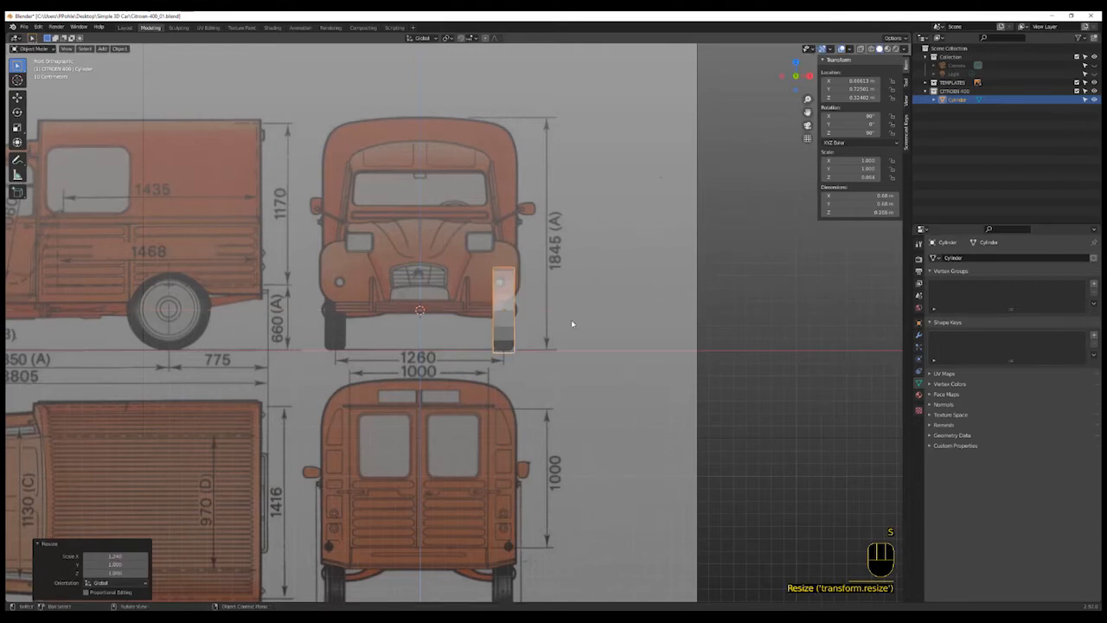
# - In Edit Mode with edge selection, select both circular rim edge loops of the wheel cylinder
pyautogui.click(807, 76)
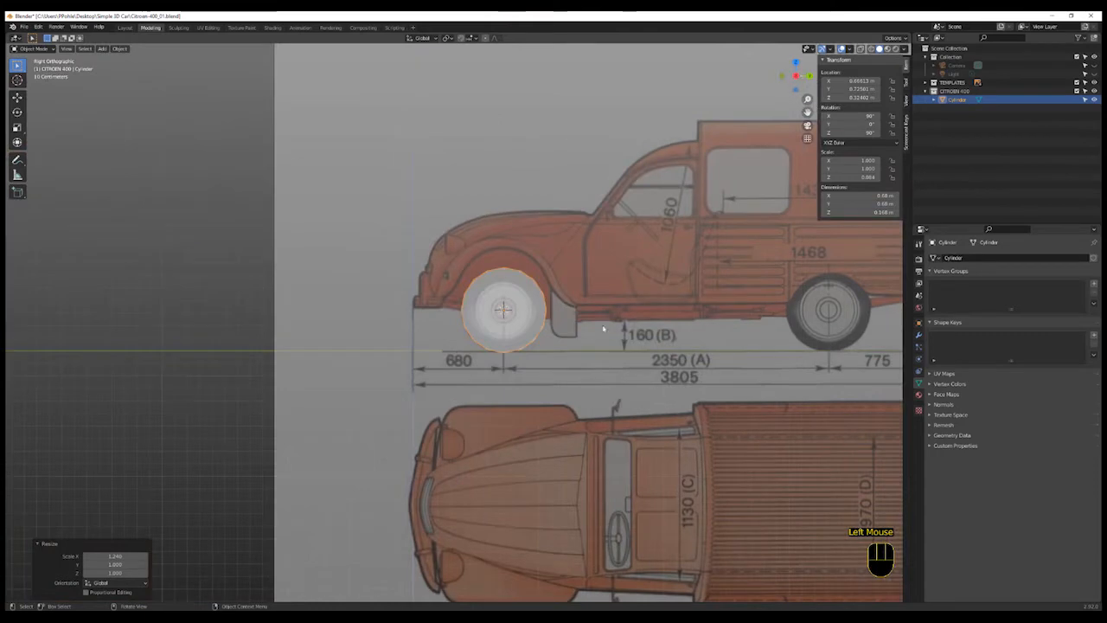
pyautogui.scroll(1, 554, 325)
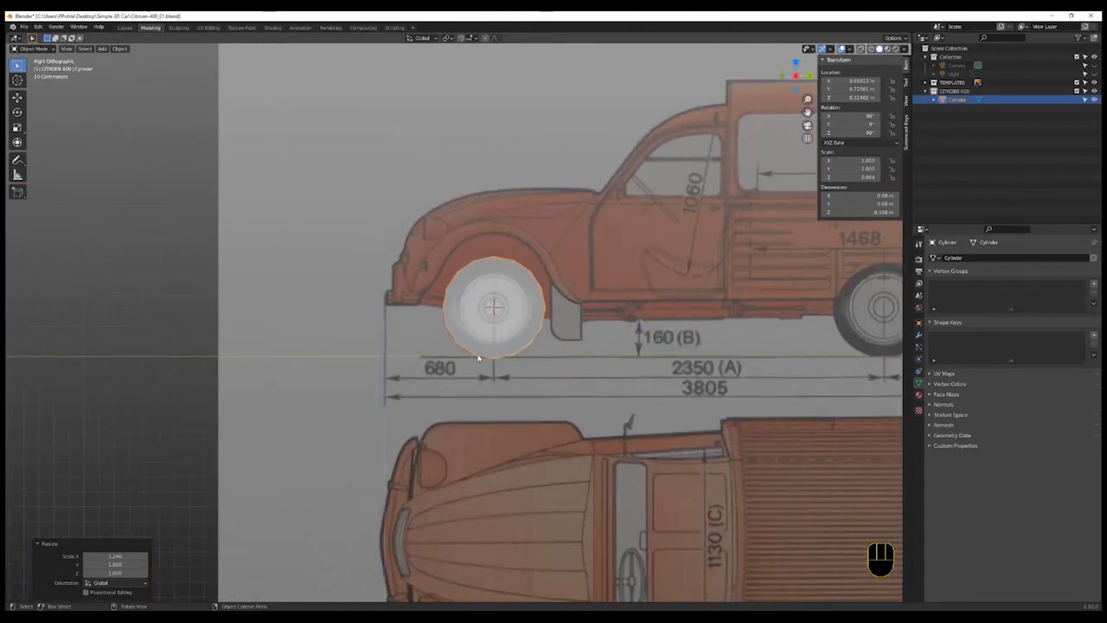
pyautogui.moveTo(536, 351); pyautogui.dragTo(576, 369, button='middle')
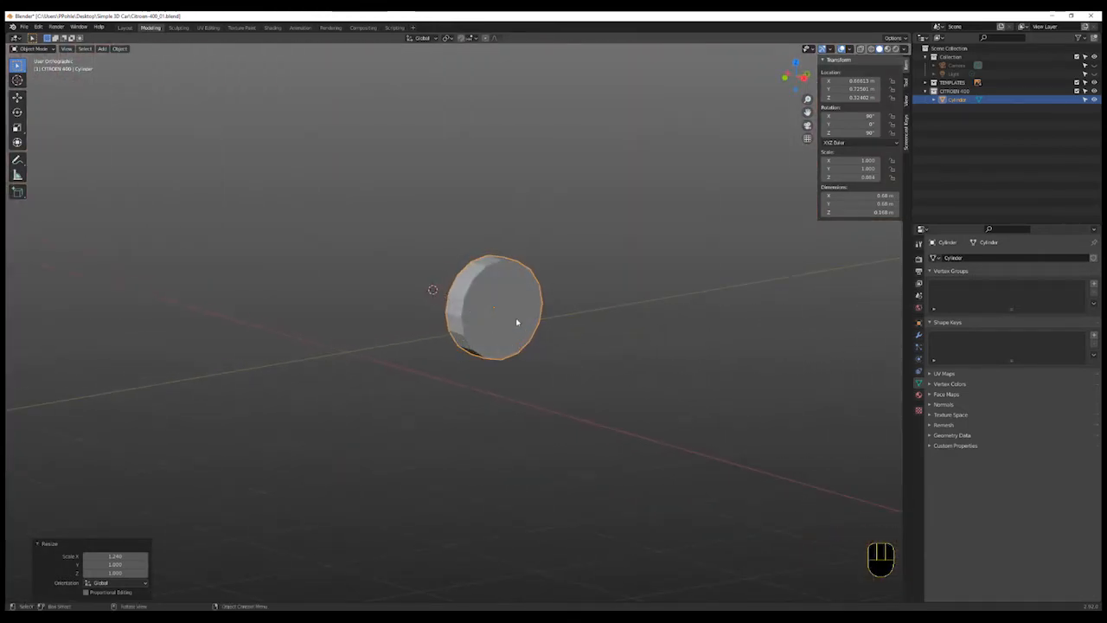
pyautogui.press('Tab')
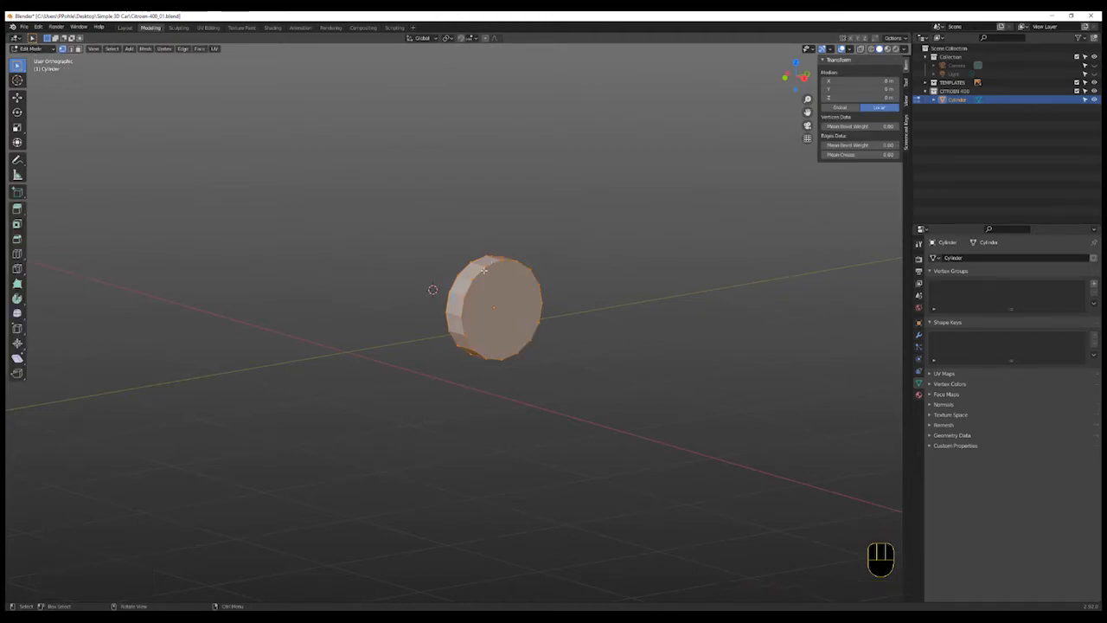
pyautogui.press('2')
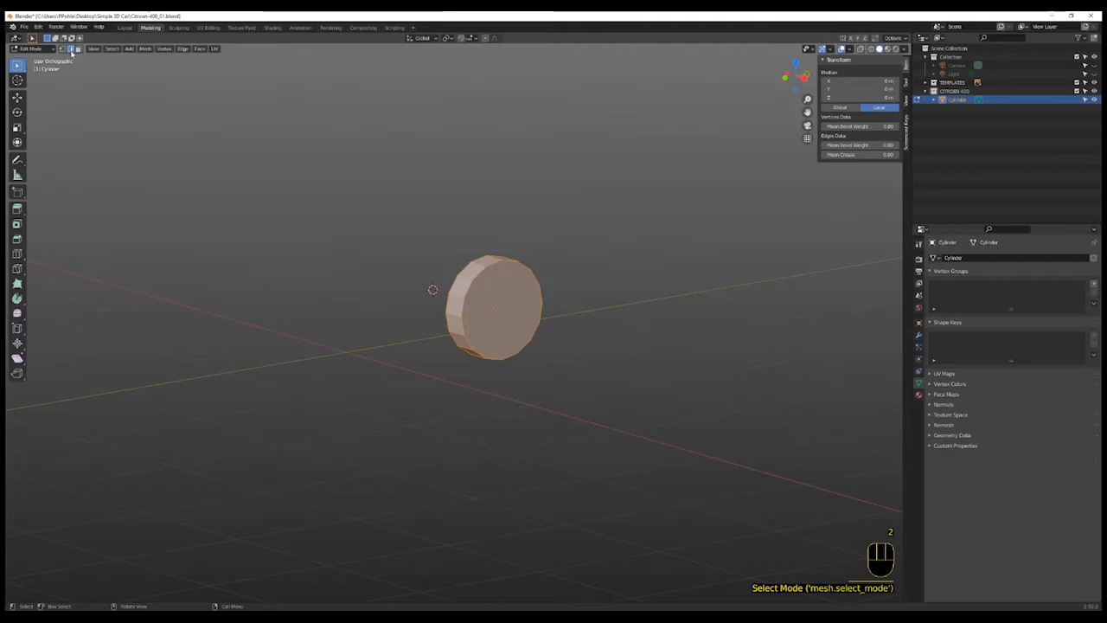
pyautogui.click(72, 49)
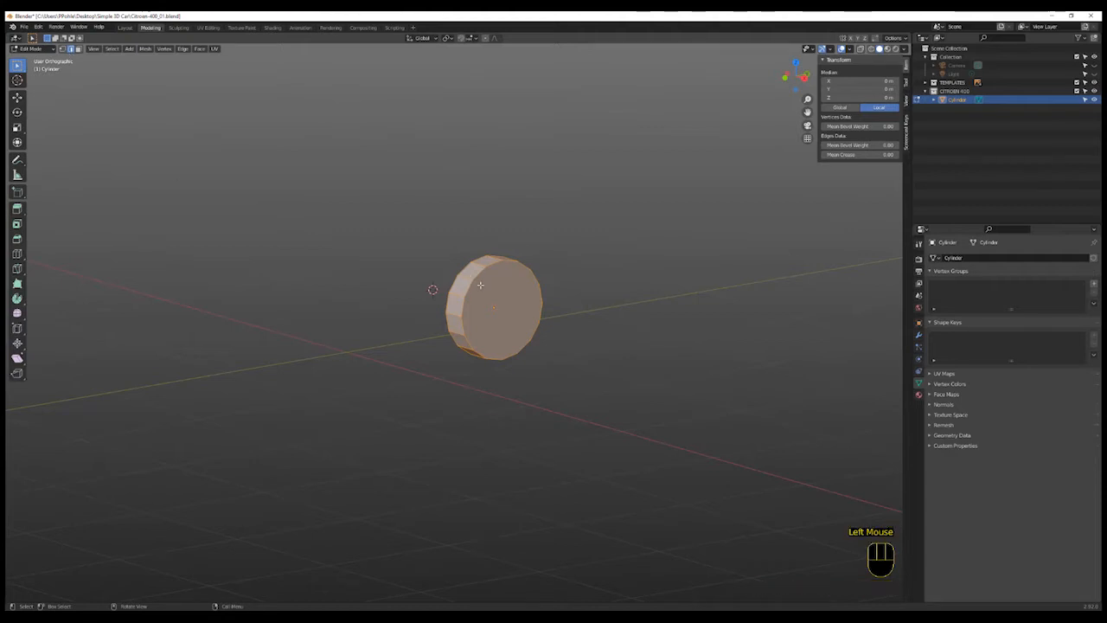
pyautogui.hotkey('alt', 'a')
pyautogui.hotkey('alt', 'a')
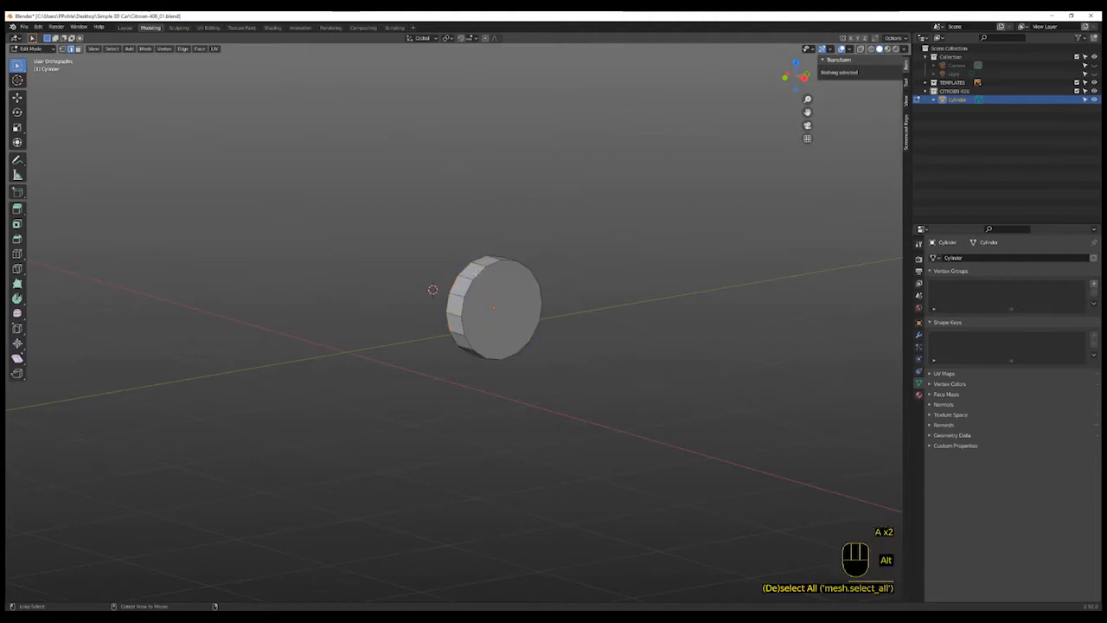
pyautogui.keyDown('alt'); pyautogui.click(474, 273); pyautogui.keyUp('alt')
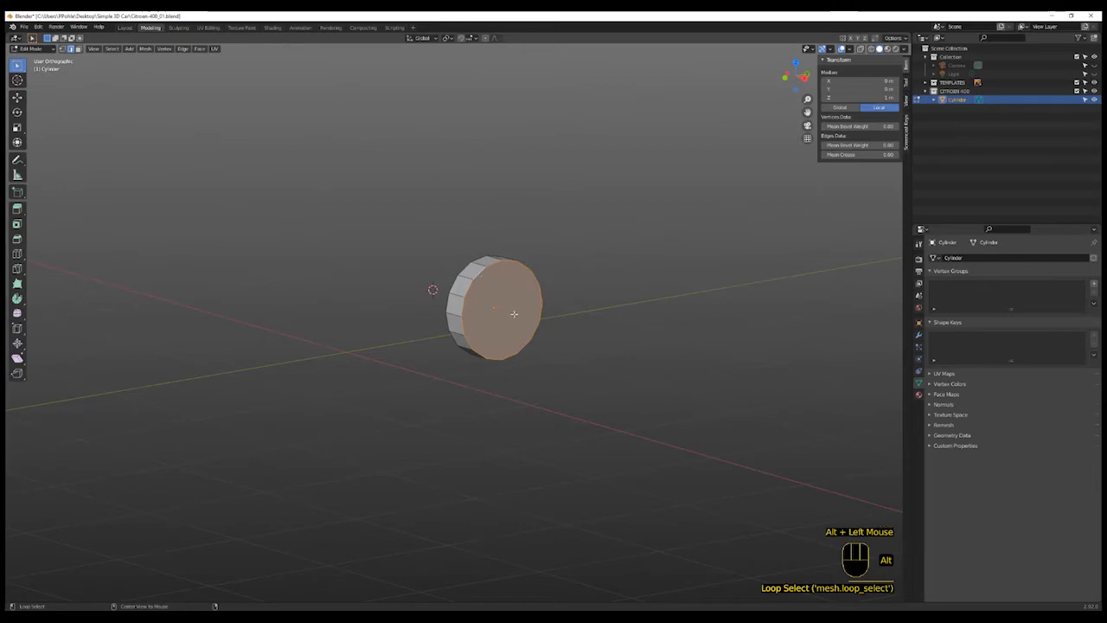
pyautogui.keyDown('alt'); pyautogui.keyDown('shift'); pyautogui.click(465, 269); pyautogui.keyUp('shift'); pyautogui.keyUp('alt')
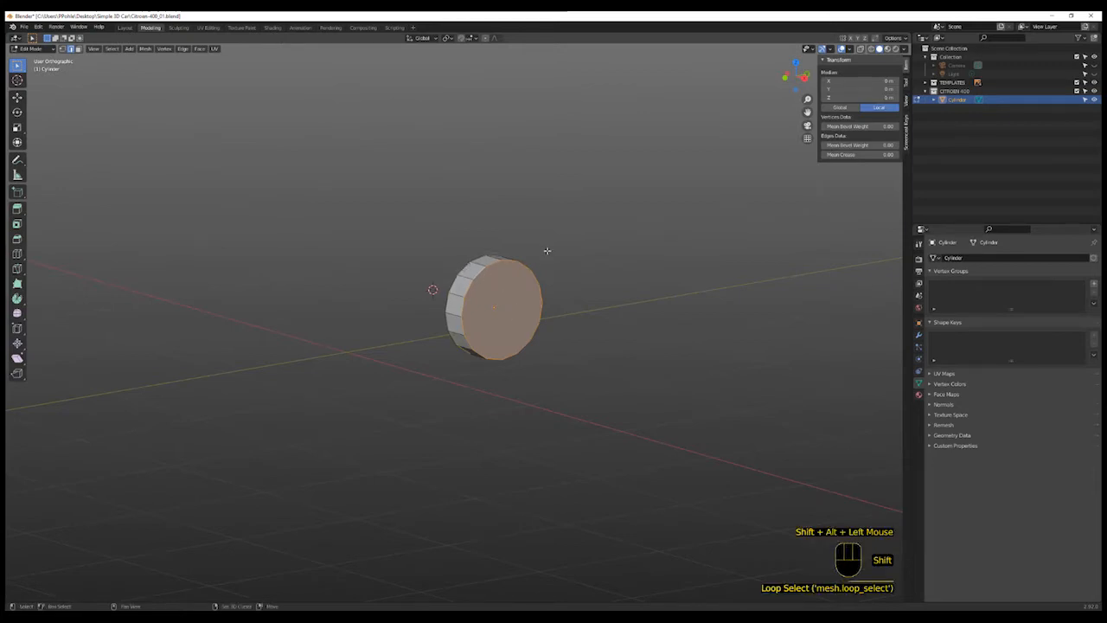
pyautogui.moveTo(613, 341); pyautogui.dragTo(623, 344, button='middle')
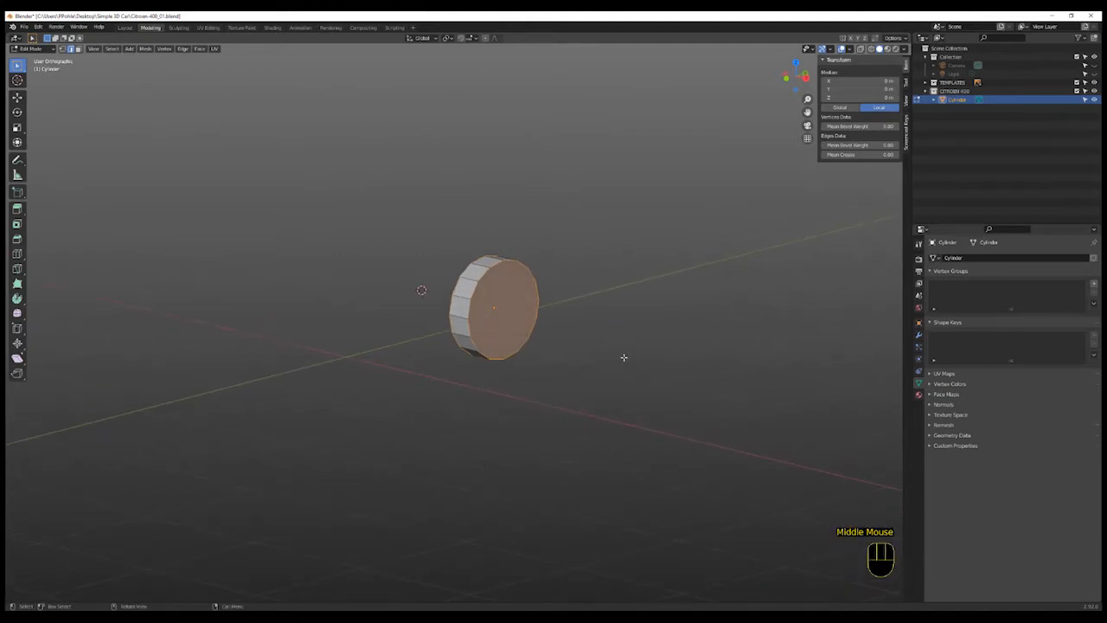
pyautogui.press('Tab')
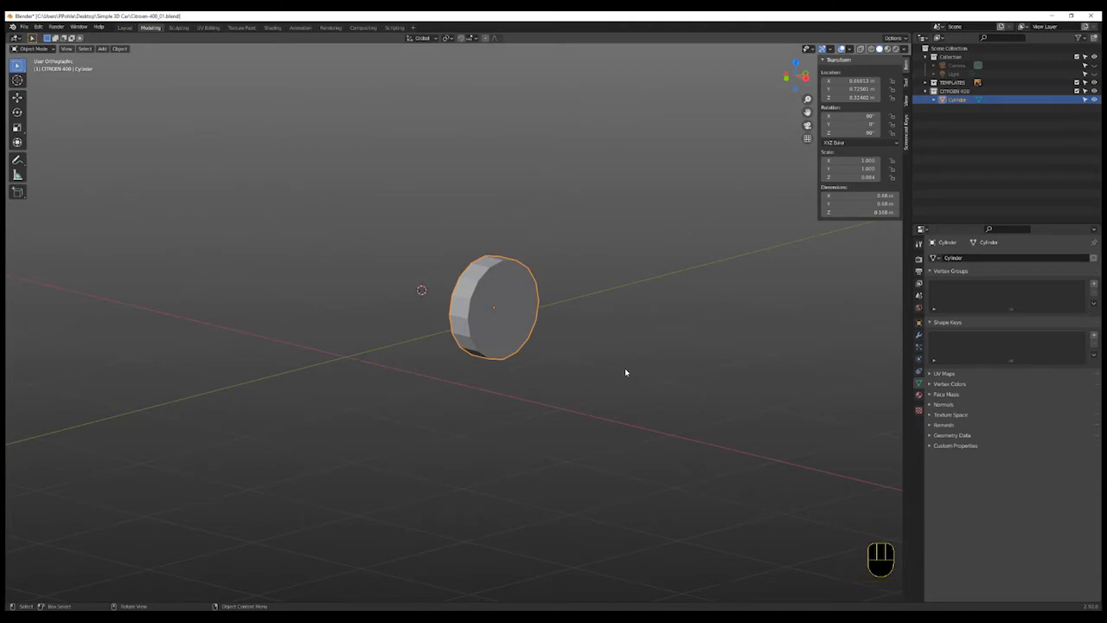
# - Apply all transforms to the wheel cylinder
pyautogui.press('ctrl')
pyautogui.hotkey('ctrl', 'a')
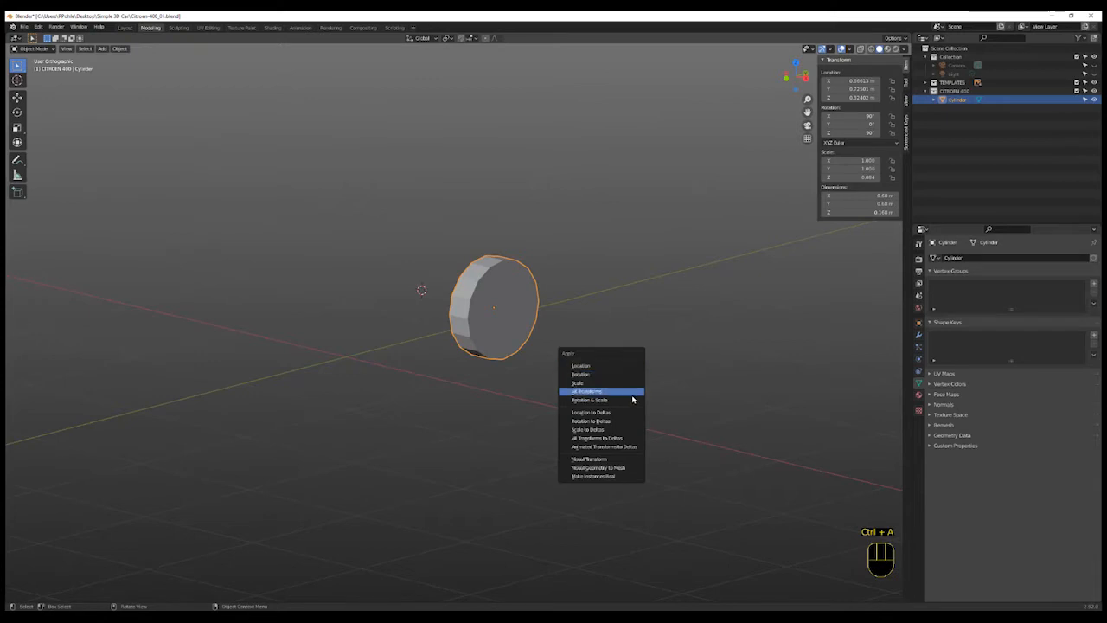
pyautogui.click(633, 400)
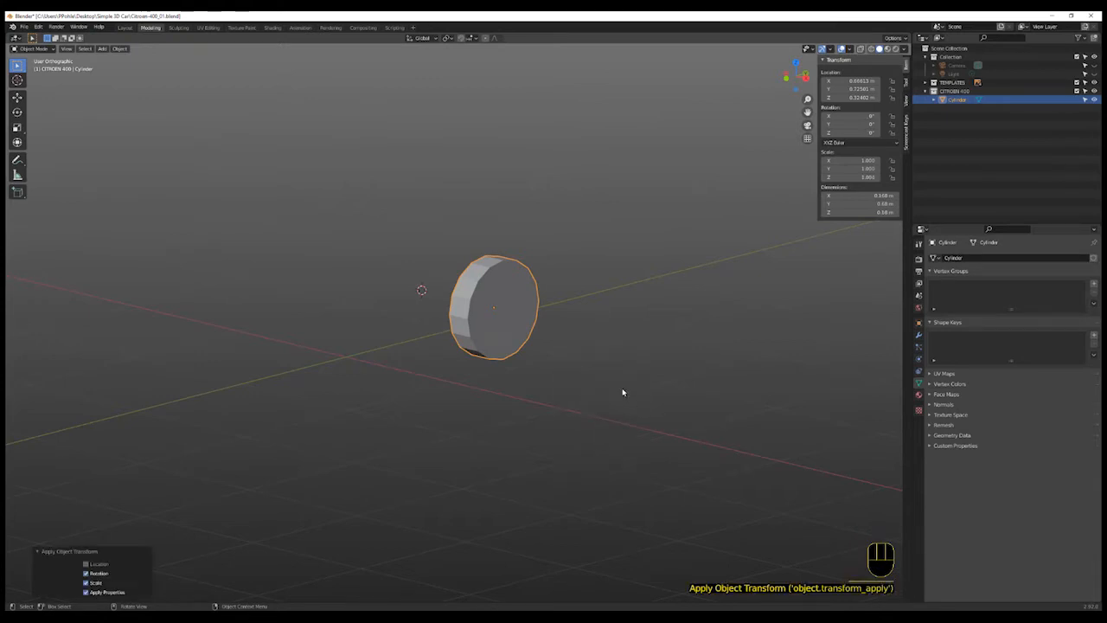
# - Bevel the two selected rim edge loops of the wheel, then deselect everything
pyautogui.press('Tab')
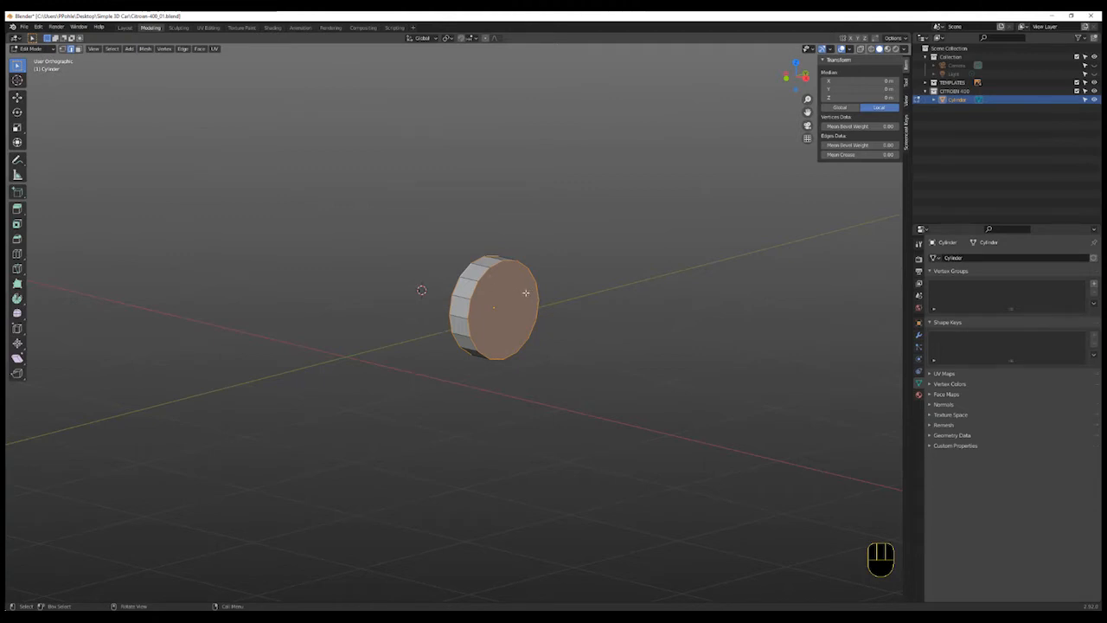
pyautogui.hotkey('ctrl', 'e')
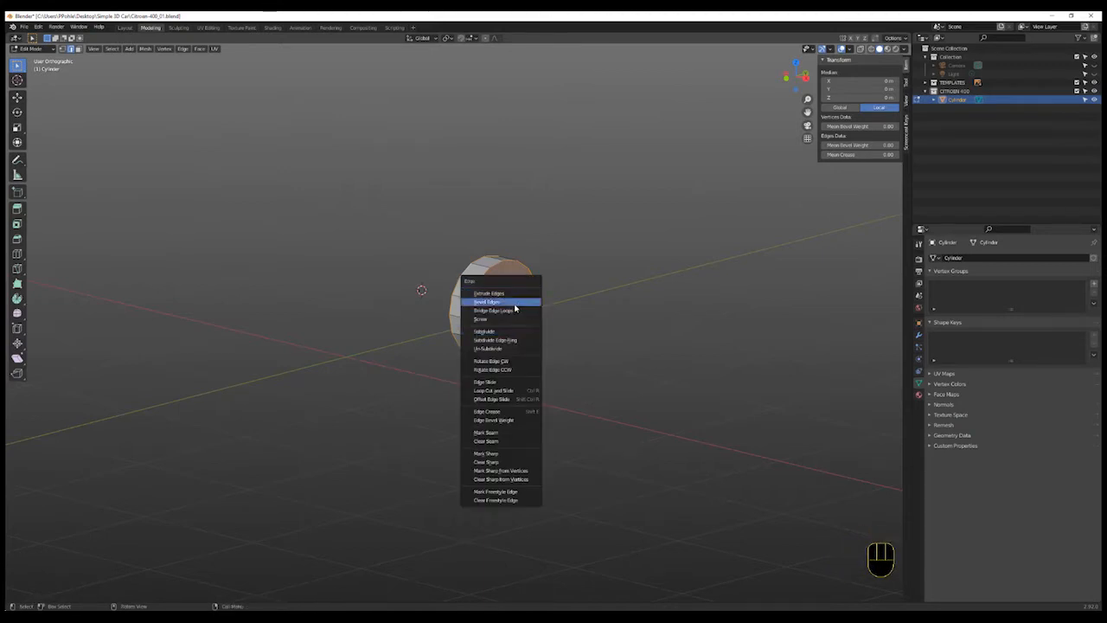
pyautogui.click(515, 302)
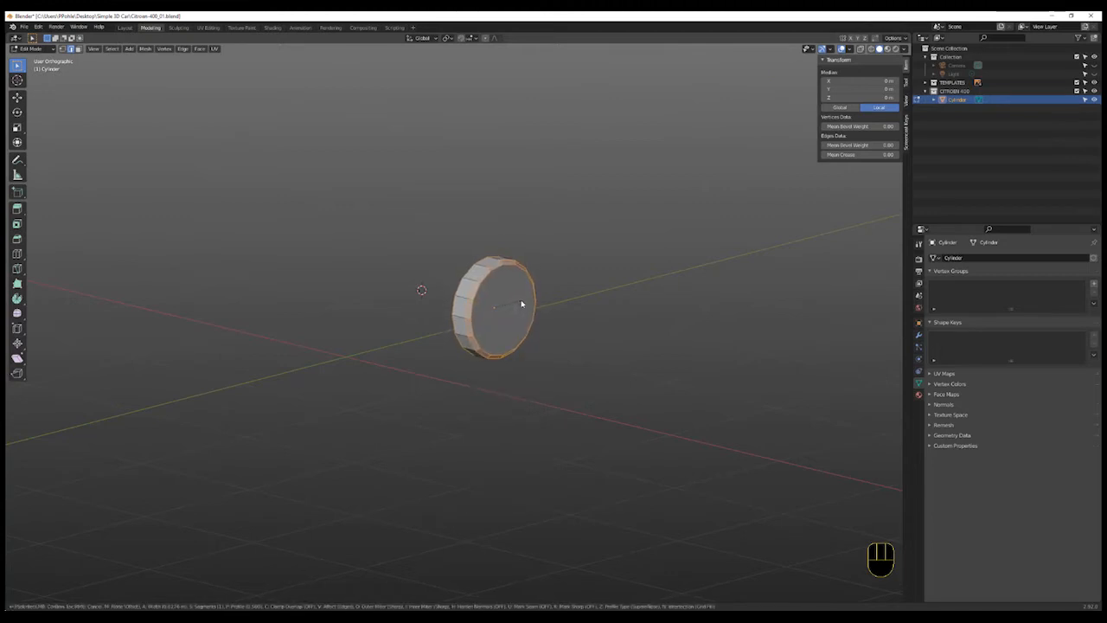
pyautogui.click(522, 303)
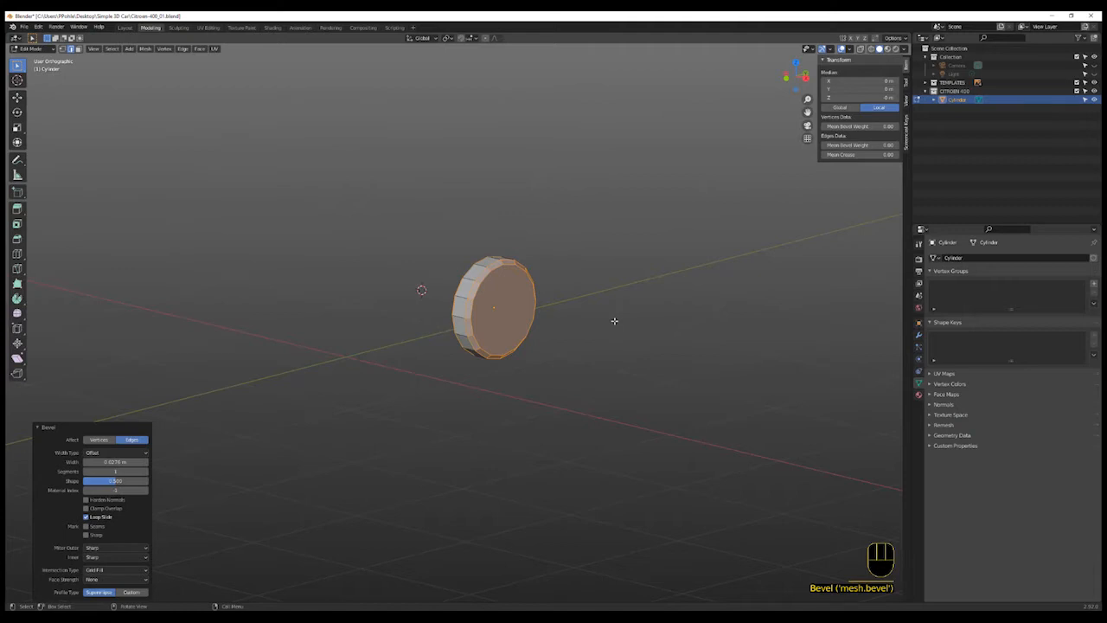
pyautogui.press('a')
pyautogui.press('a')
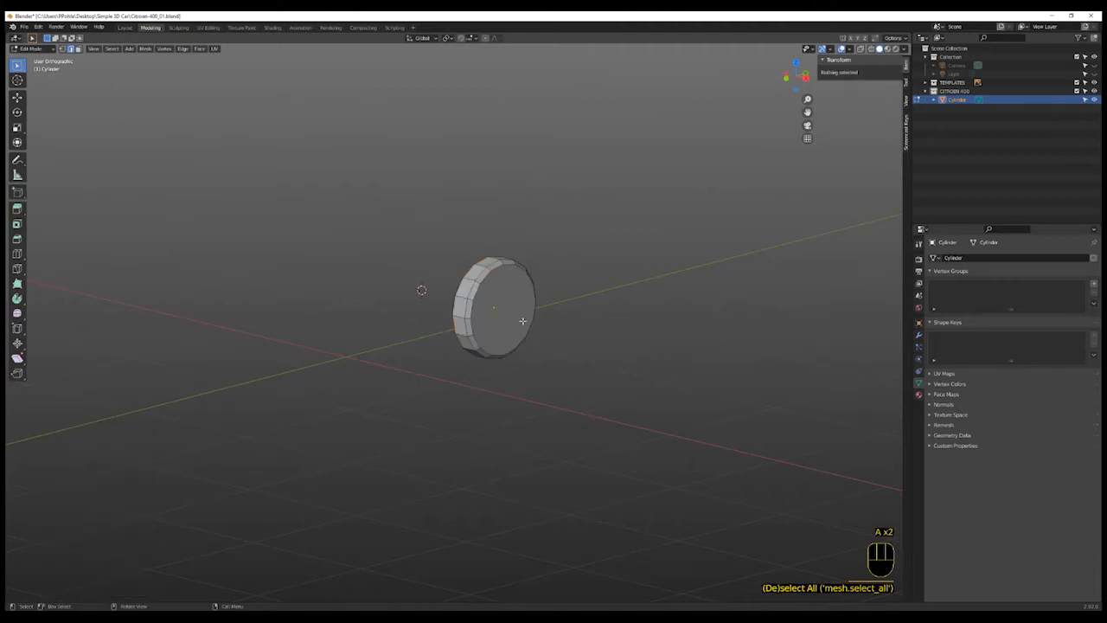
pyautogui.click(513, 316)
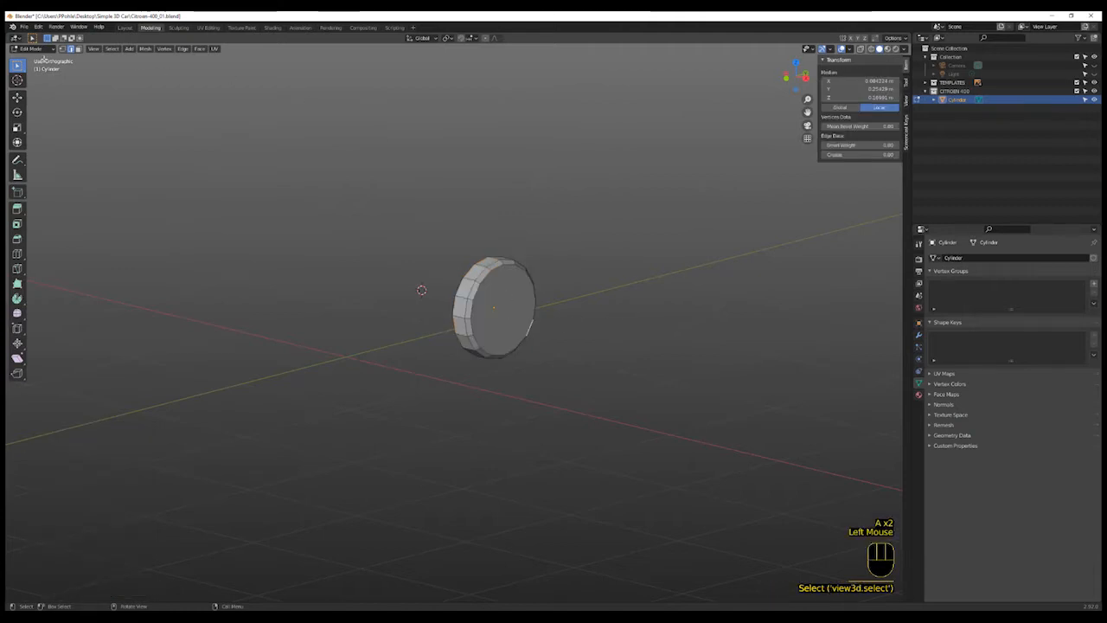
# - Switch to face selection, select the wheel's outer face, and inset it twice in the right orthographic view
pyautogui.click(79, 48)
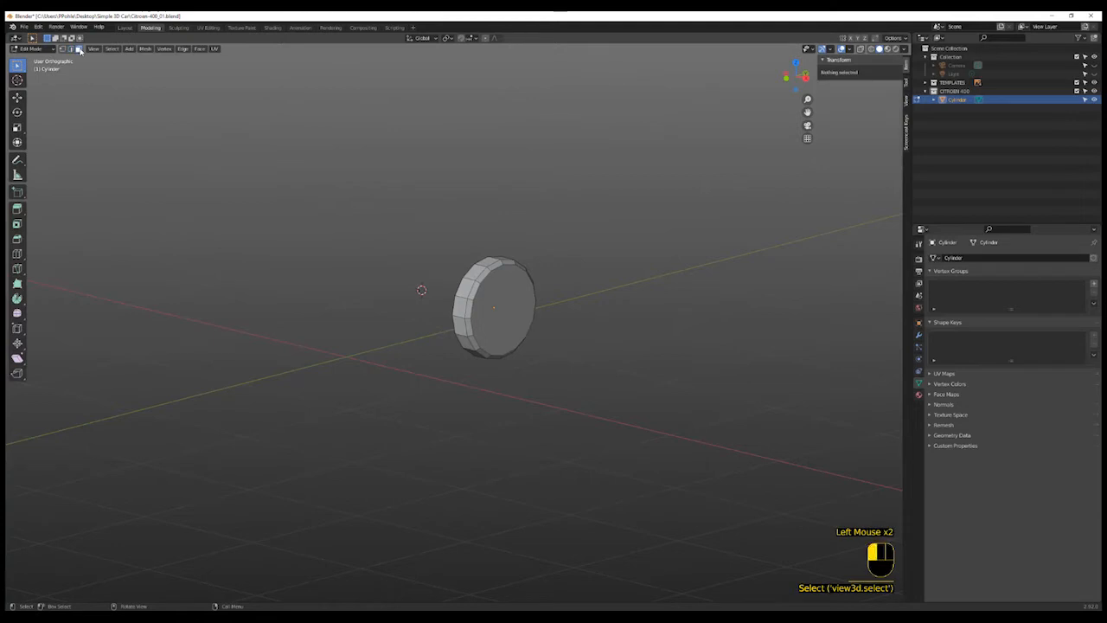
pyautogui.click(514, 314)
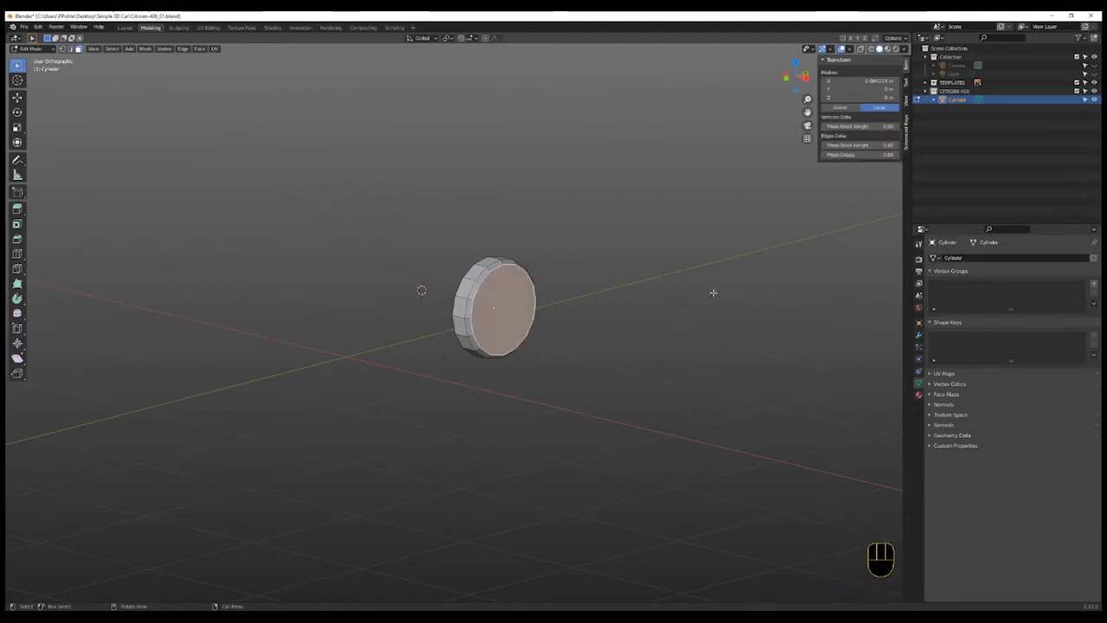
pyautogui.click(803, 78)
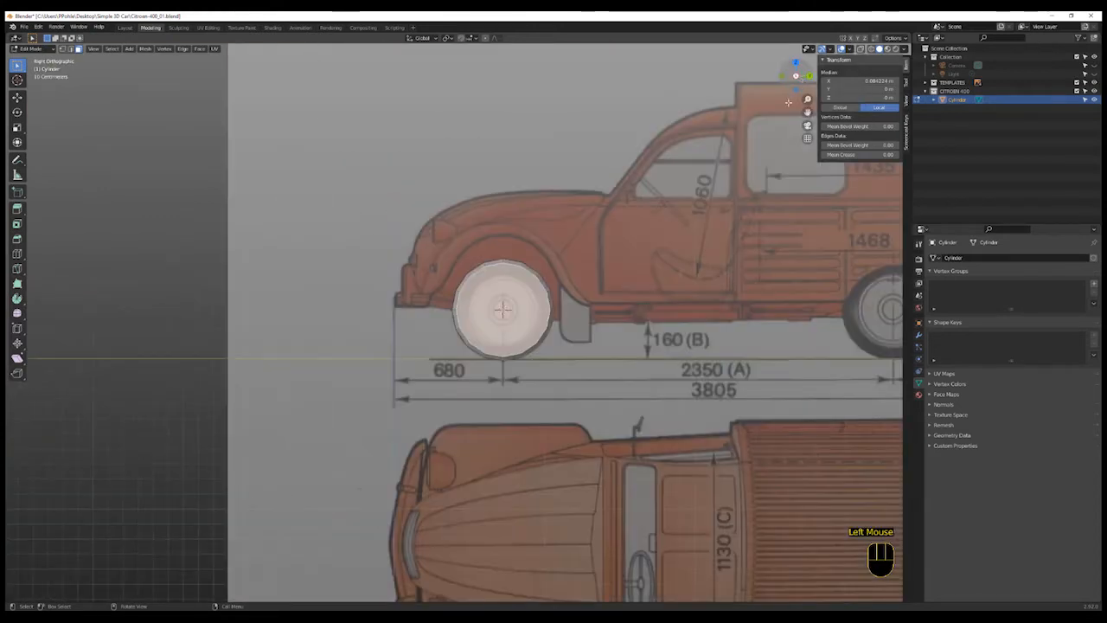
pyautogui.scroll(1, 551, 368)
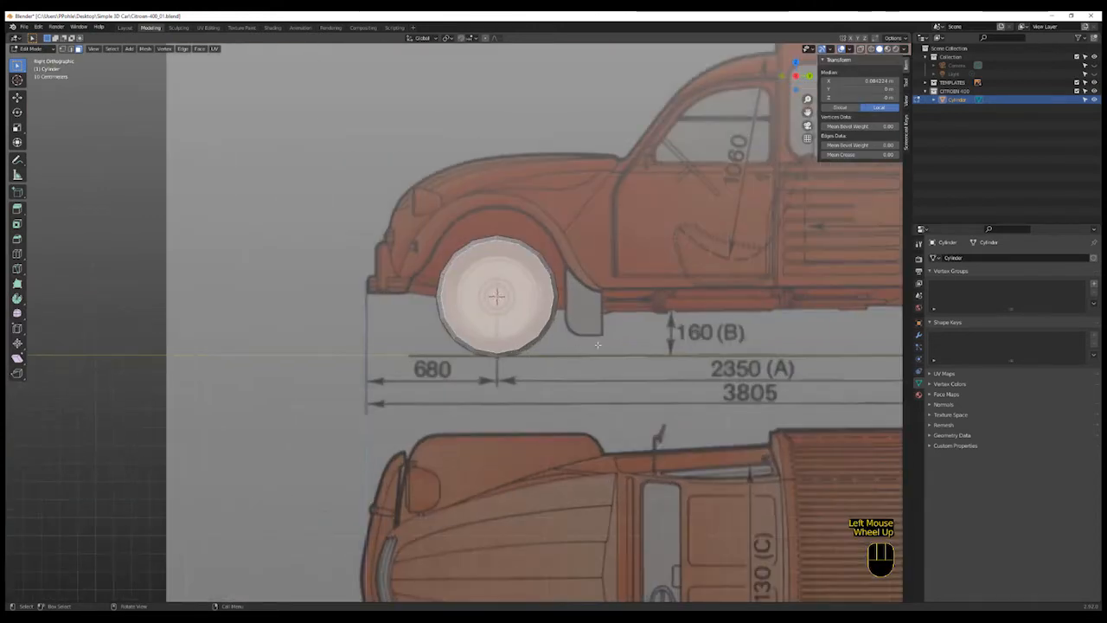
pyautogui.press('i')
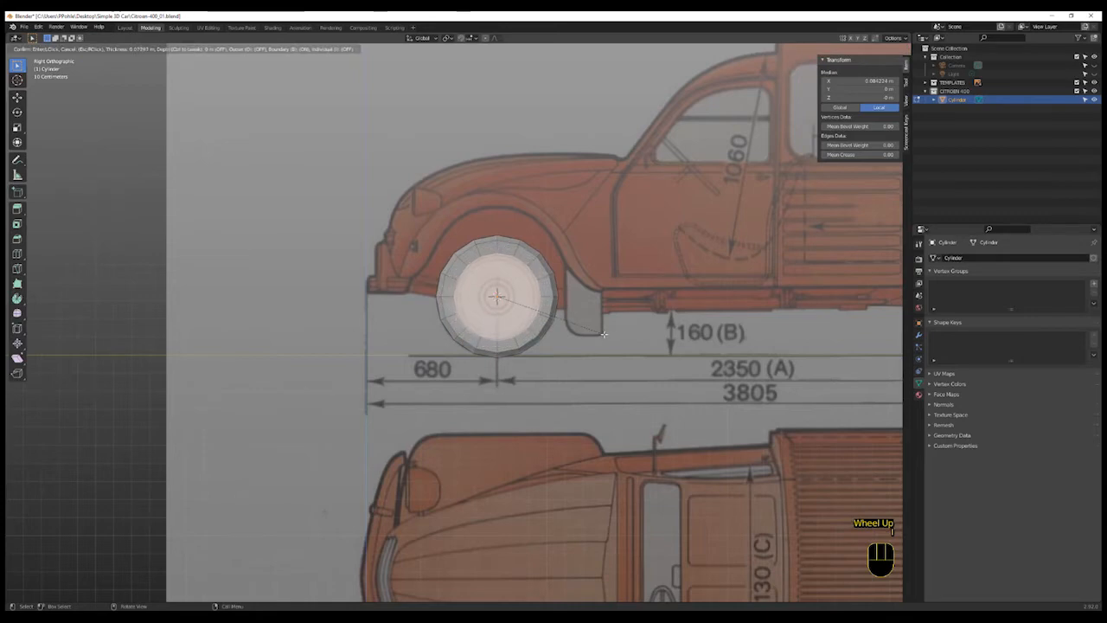
pyautogui.click(603, 333)
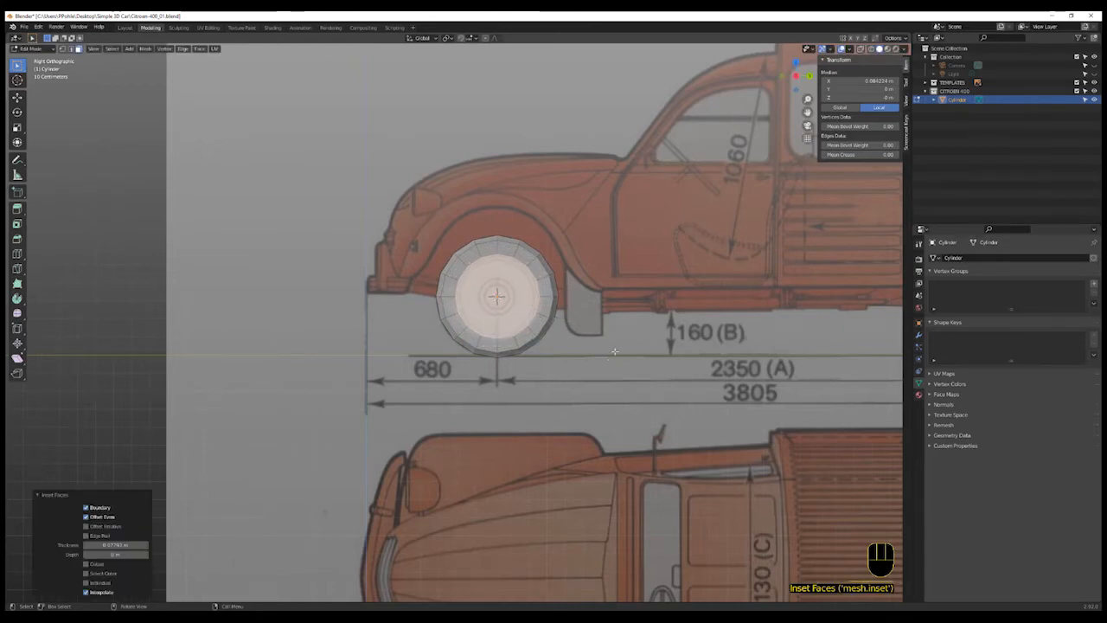
pyautogui.press('i')
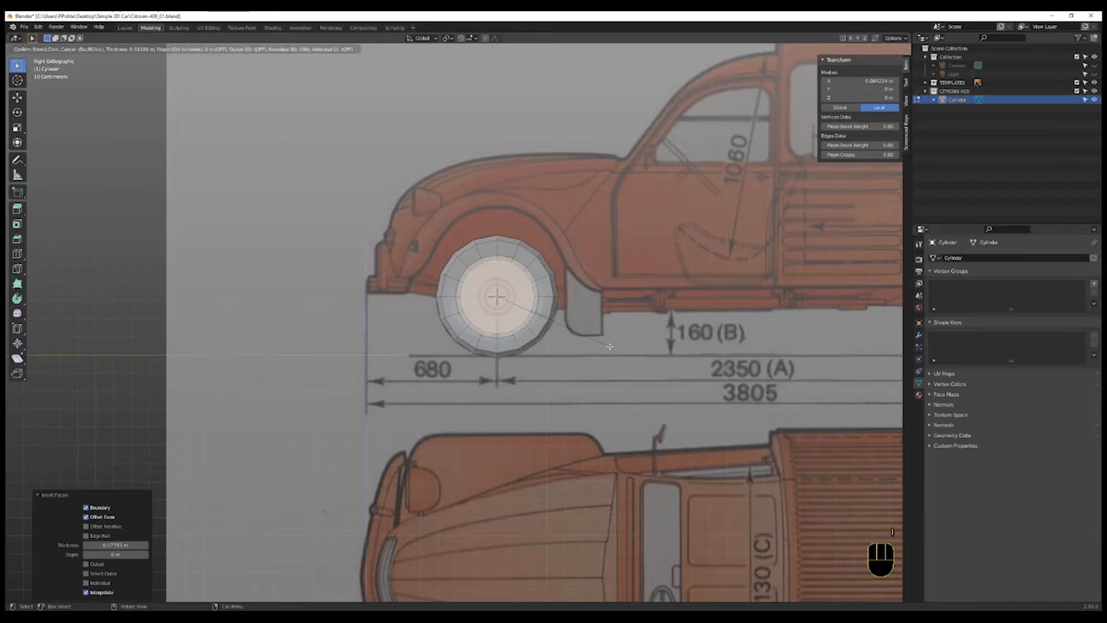
pyautogui.click(609, 346)
pyautogui.moveTo(606, 350); pyautogui.dragTo(633, 369, button='middle')
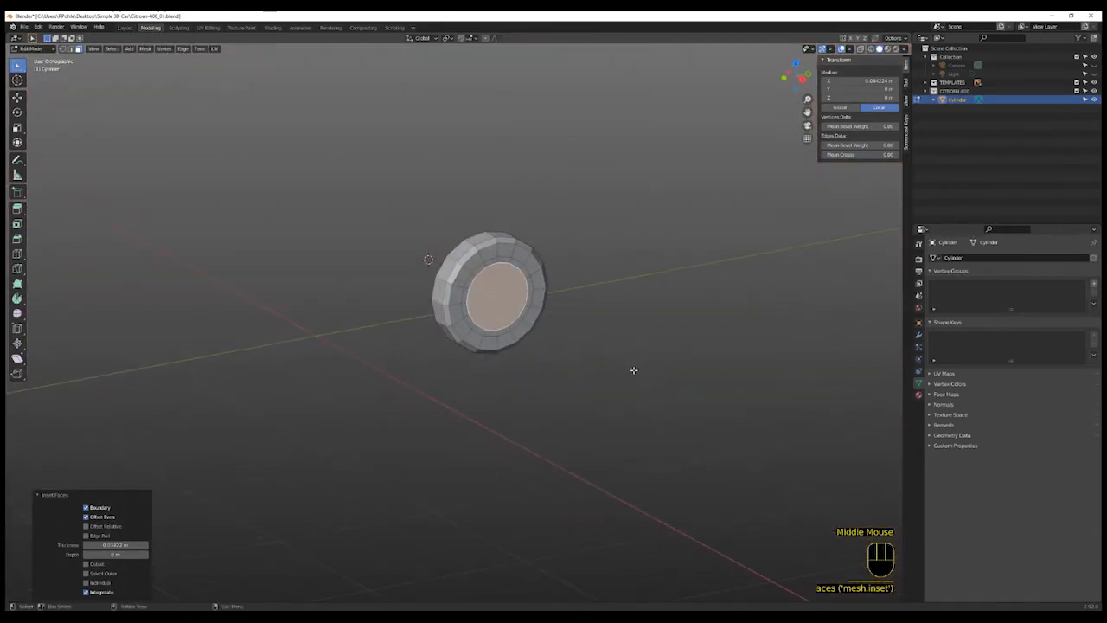
# - Move the inset outer face along X to recess the wheel's centre
pyautogui.press('g')
pyautogui.press('x')
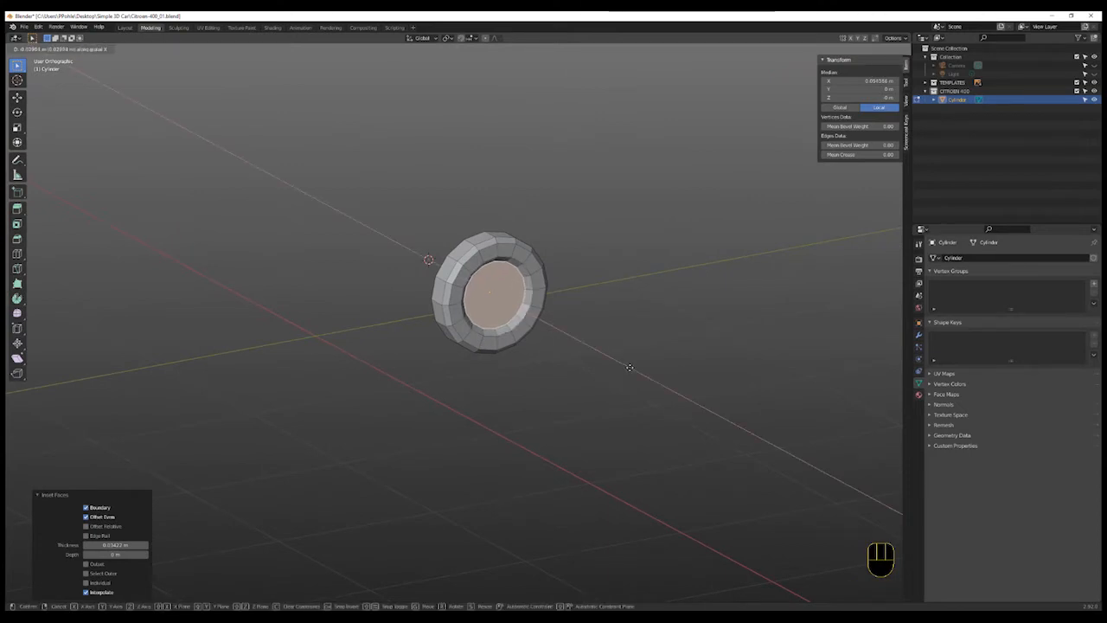
pyautogui.press('x')
pyautogui.click(629, 366)
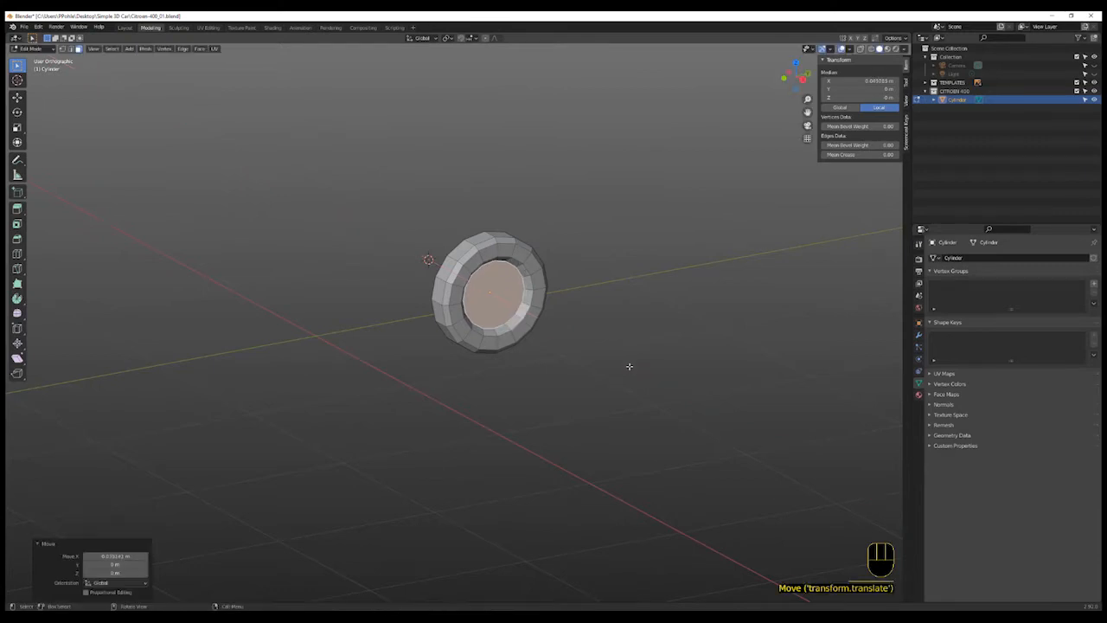
# - Return to the right view and inset the wheel's centre face twice more
pyautogui.click(803, 78)
pyautogui.press('KP_3')
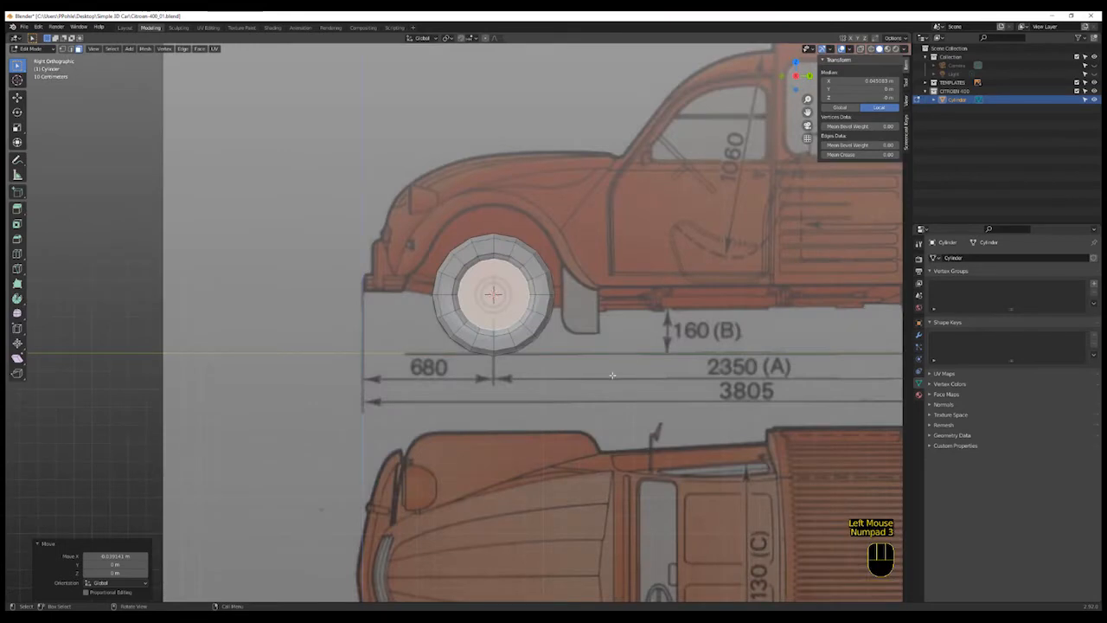
pyautogui.press('i')
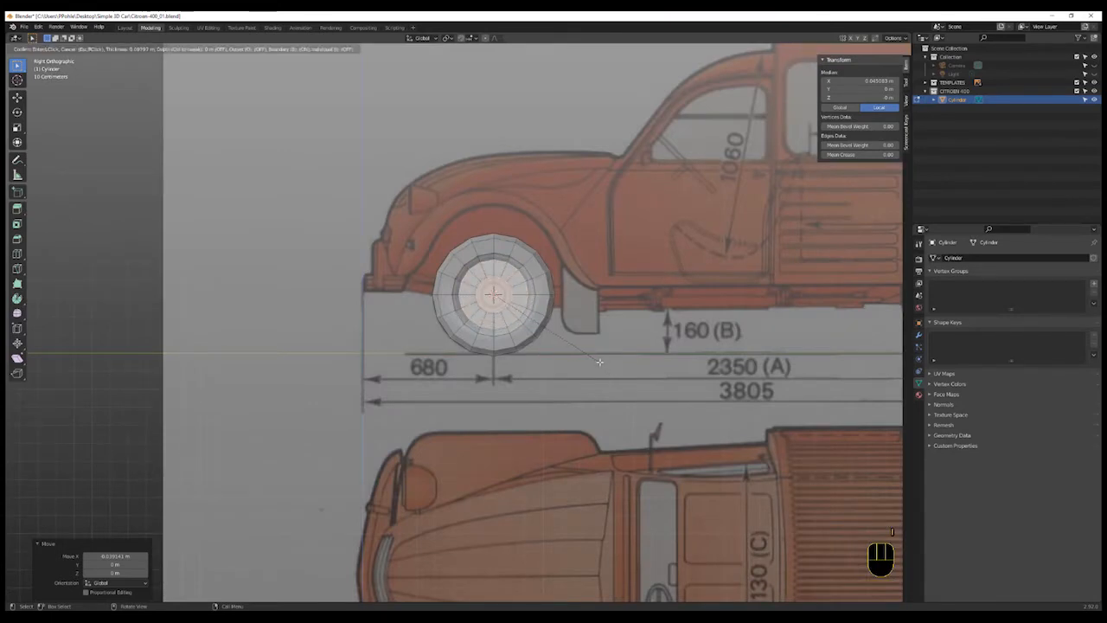
pyautogui.click(600, 362)
pyautogui.press('i')
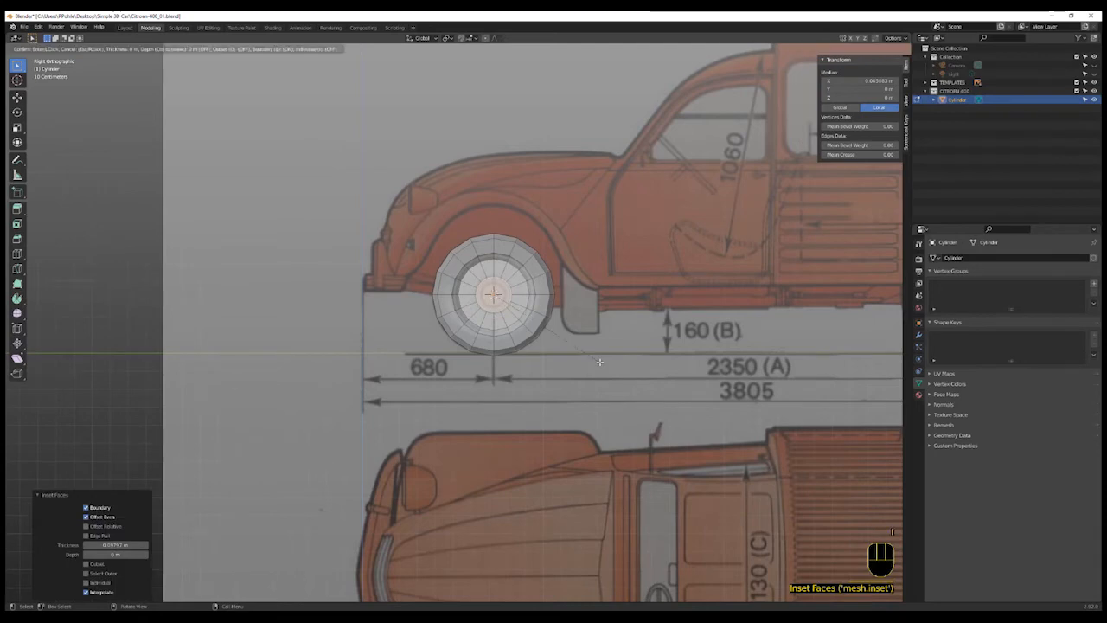
pyautogui.click(596, 357)
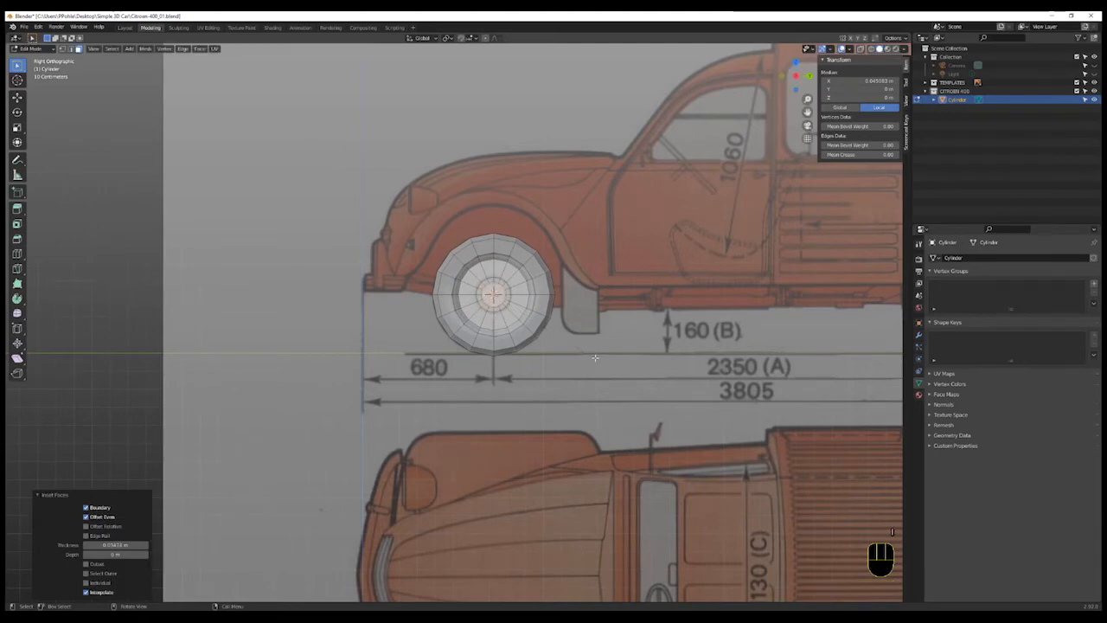
pyautogui.moveTo(595, 359); pyautogui.dragTo(622, 379, button='middle')
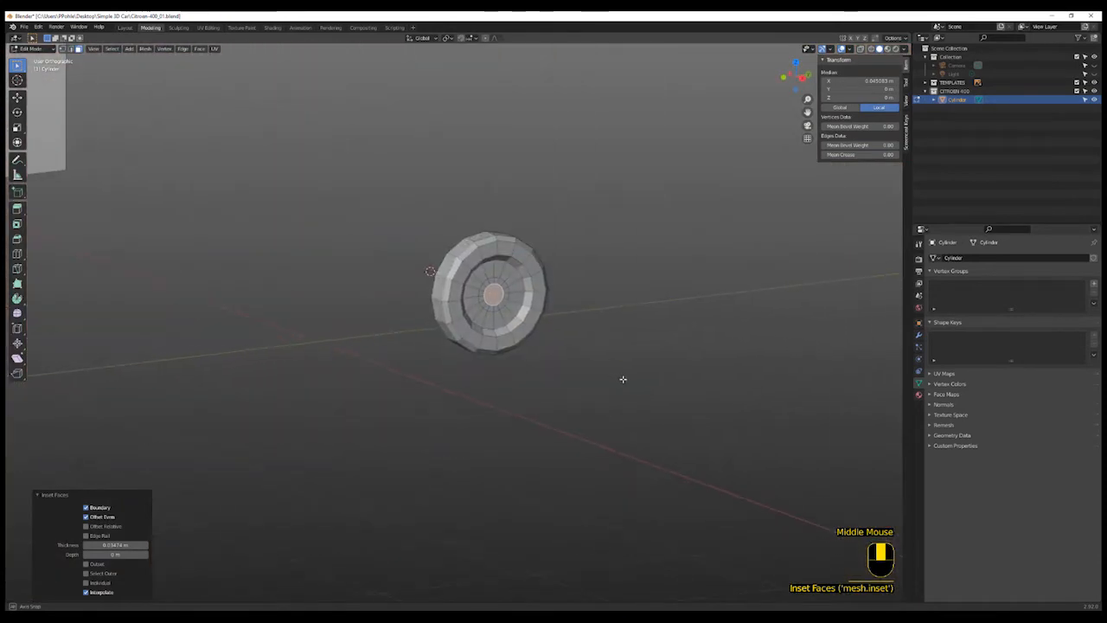
# - Move the innermost face along X by about 0.026 m to shape the hub
pyautogui.press('g')
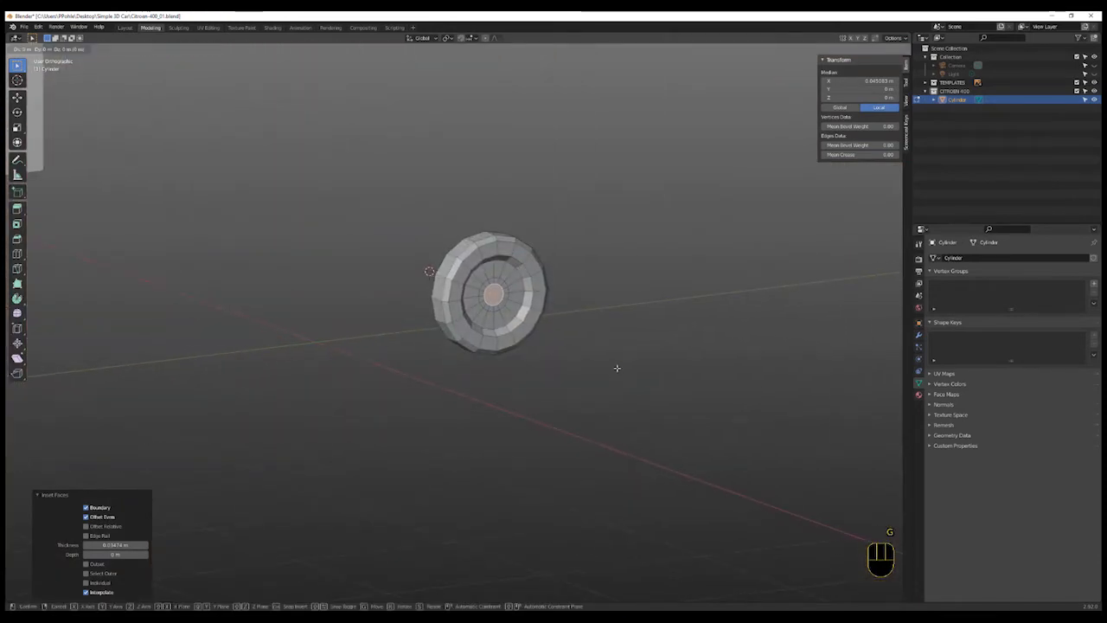
pyautogui.press('x')
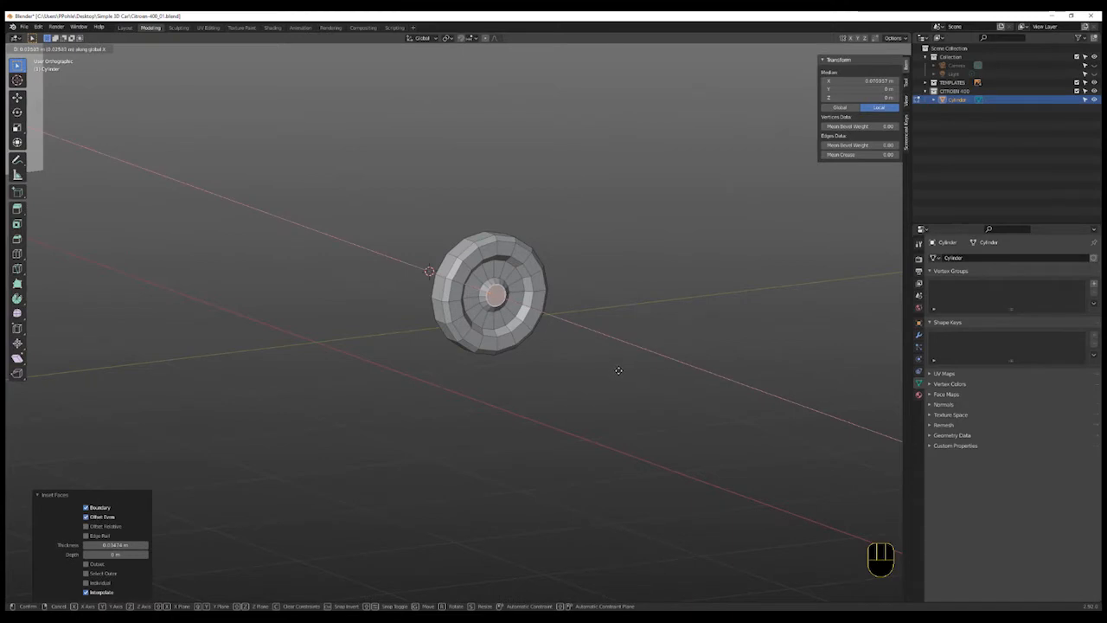
pyautogui.click(617, 369)
pyautogui.moveTo(618, 370); pyautogui.dragTo(616, 390, button='middle')
pyautogui.scroll(1, 621, 381)
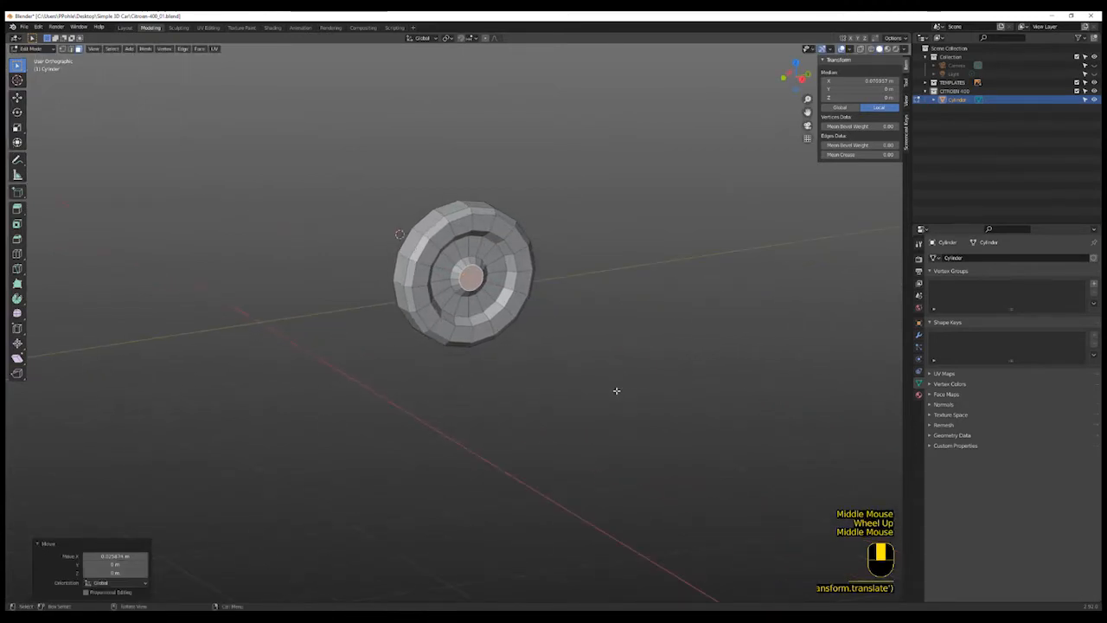
pyautogui.scroll(1, 616, 390)
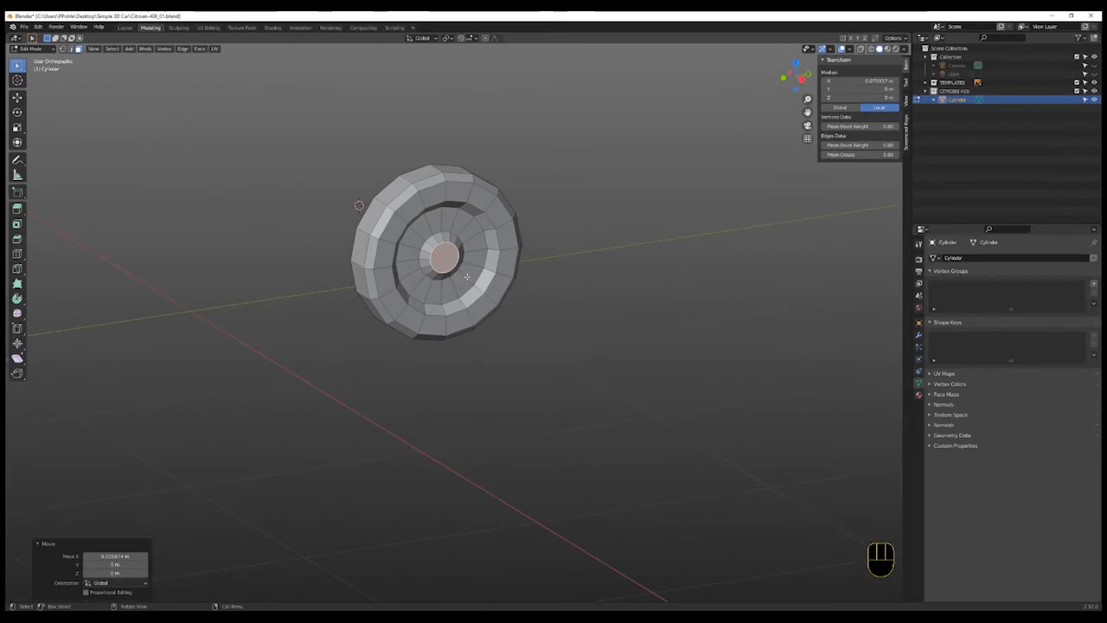
# - Add a loop cut around the hub recess and move it along X by about 0.012 m
pyautogui.hotkey('ctrl', 'r')
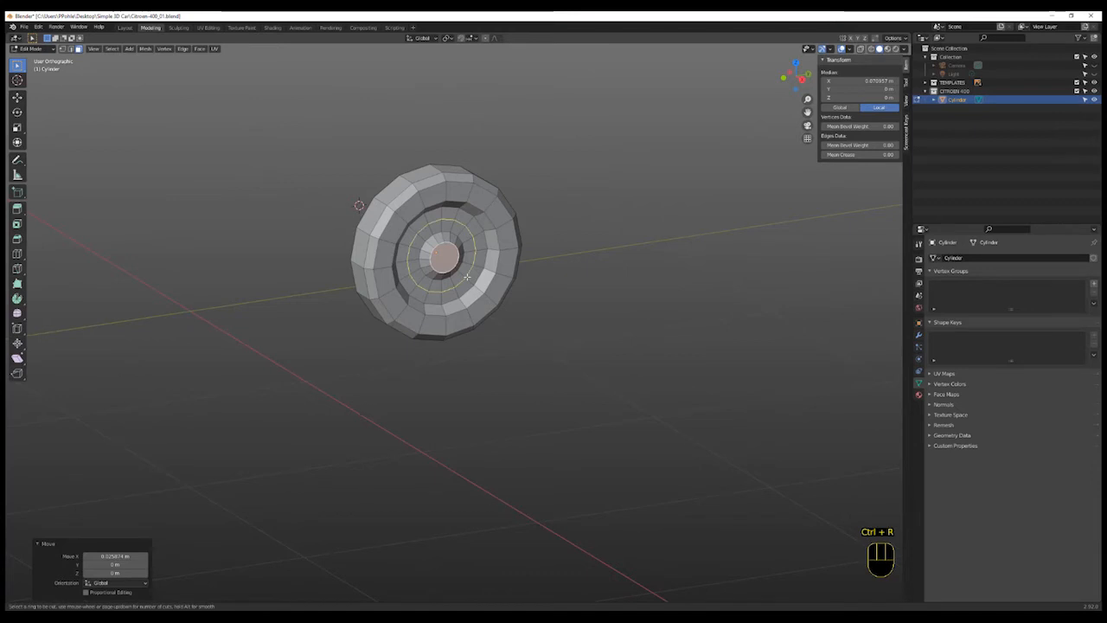
pyautogui.click(467, 276)
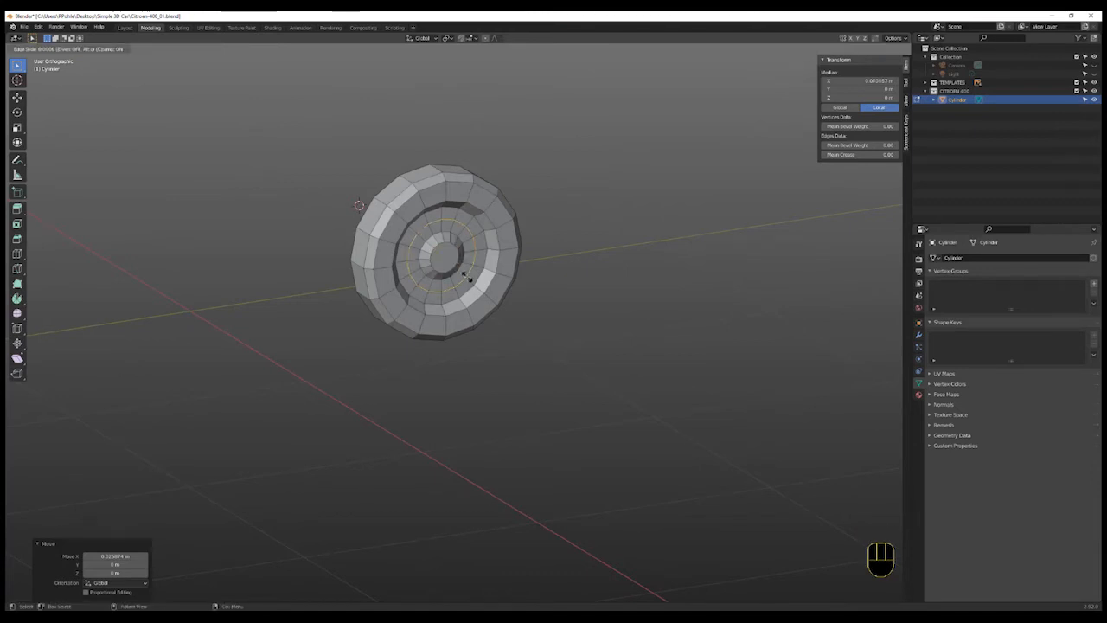
pyautogui.press('g')
pyautogui.press('x')
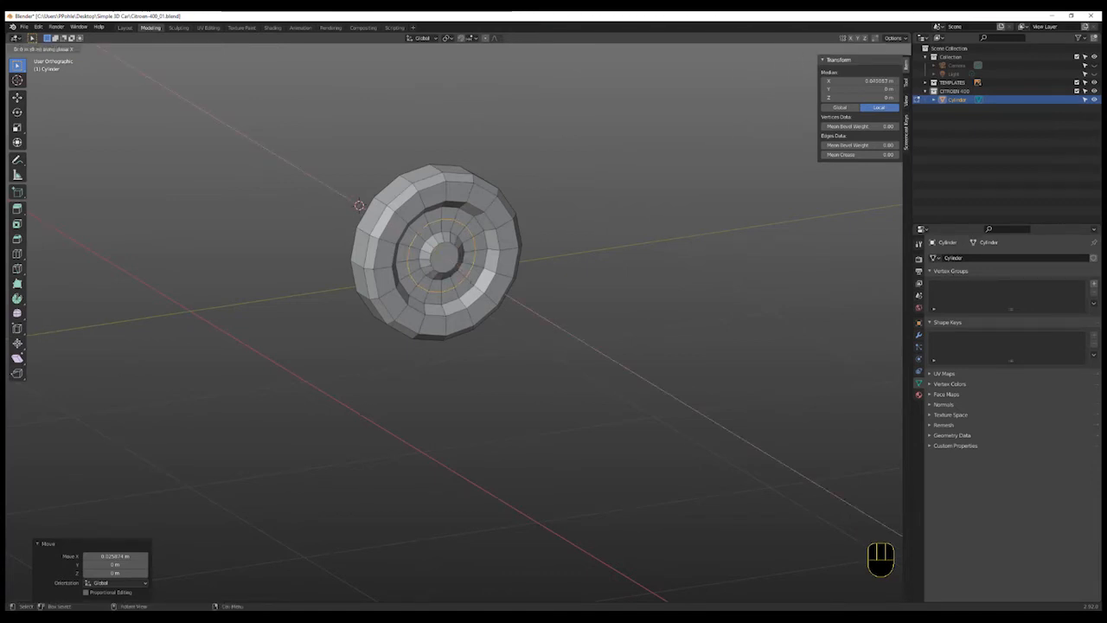
pyautogui.click(465, 276)
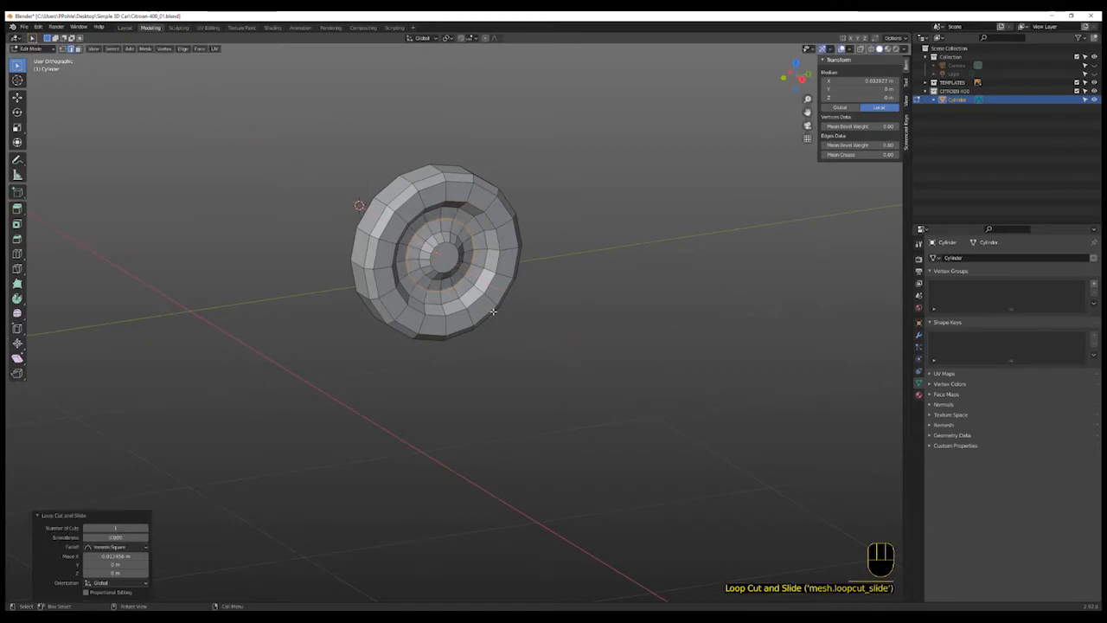
pyautogui.moveTo(493, 310); pyautogui.dragTo(478, 345, button='middle')
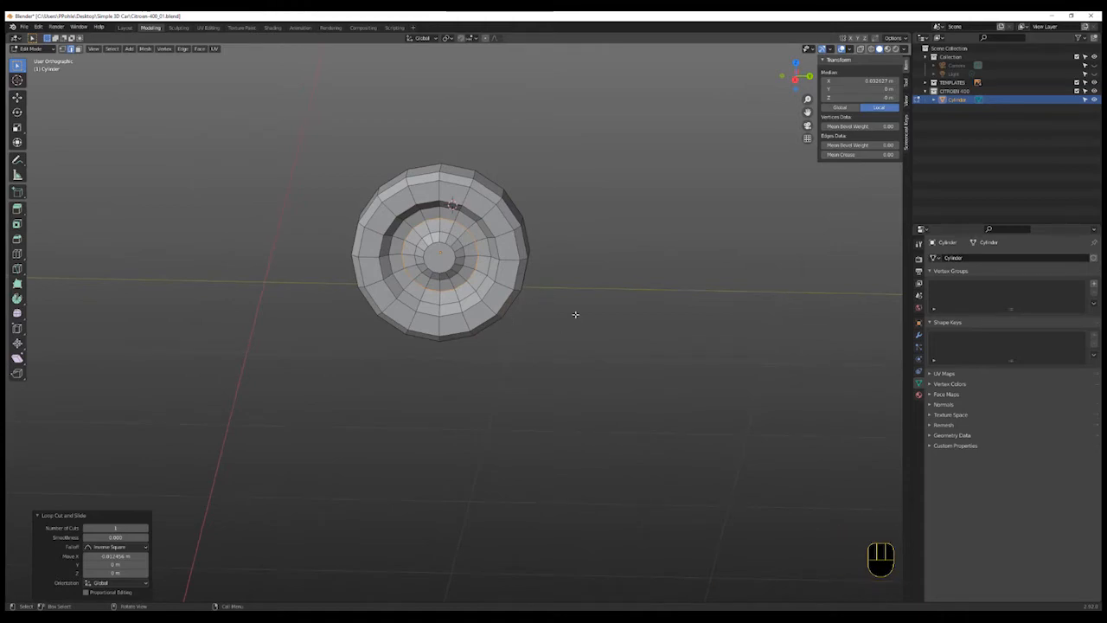
# - Place the 3D cursor on the van body in the right-side blueprint view
pyautogui.press('KP_3')
pyautogui.scroll(-4, 585, 328)
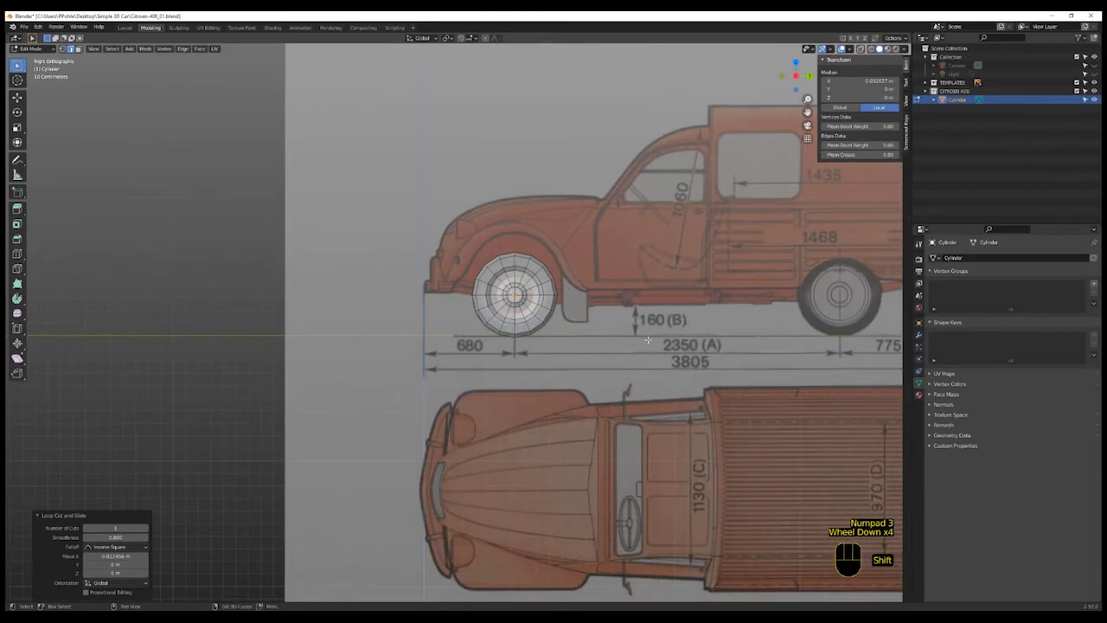
pyautogui.keyDown('shift'); pyautogui.moveTo(648, 340); pyautogui.dragTo(471, 377, button='middle'); pyautogui.keyUp('shift')
pyautogui.keyDown('shift'); pyautogui.scroll(2, 696, 340); pyautogui.keyUp('shift')
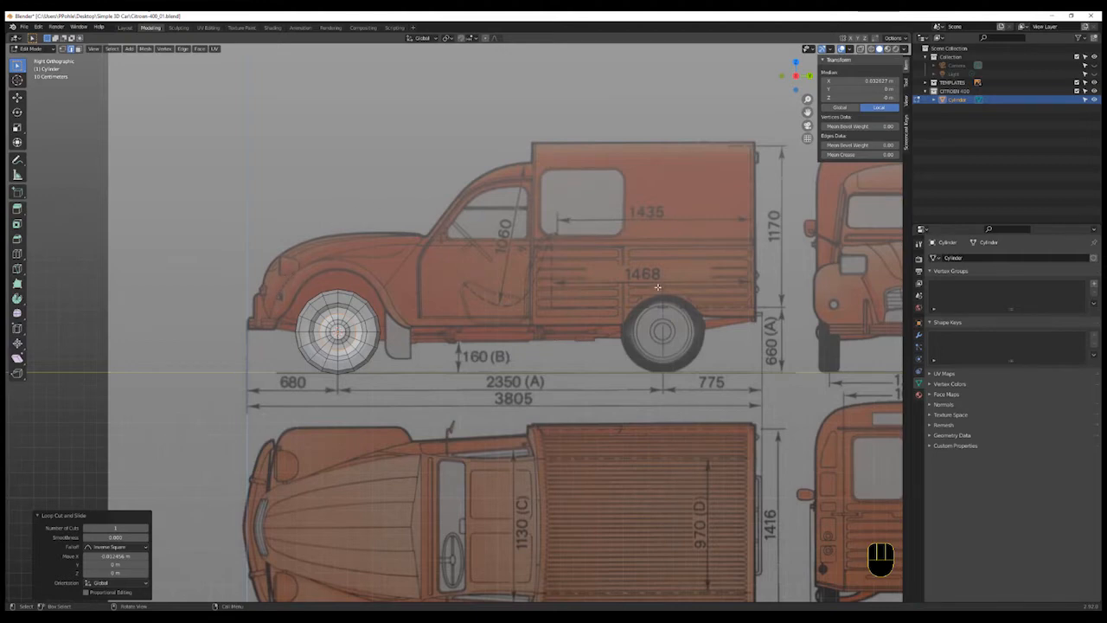
pyautogui.keyDown('shift'); pyautogui.moveTo(679, 275); pyautogui.dragTo(631, 297, button='middle'); pyautogui.keyUp('shift')
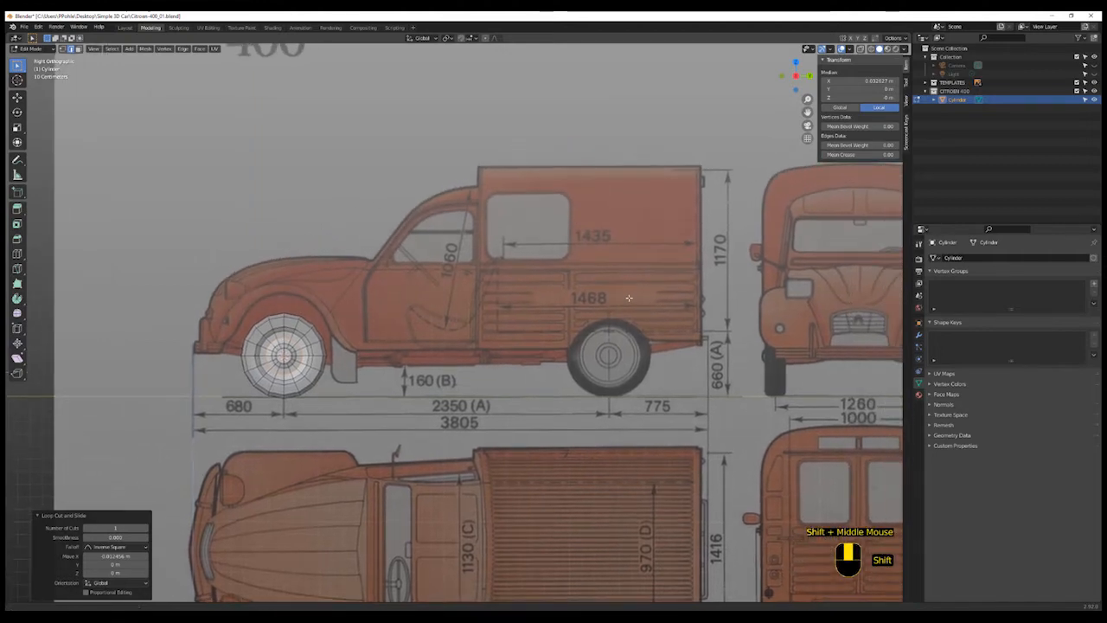
pyautogui.scroll(1, 631, 298)
pyautogui.scroll(-1, 631, 298)
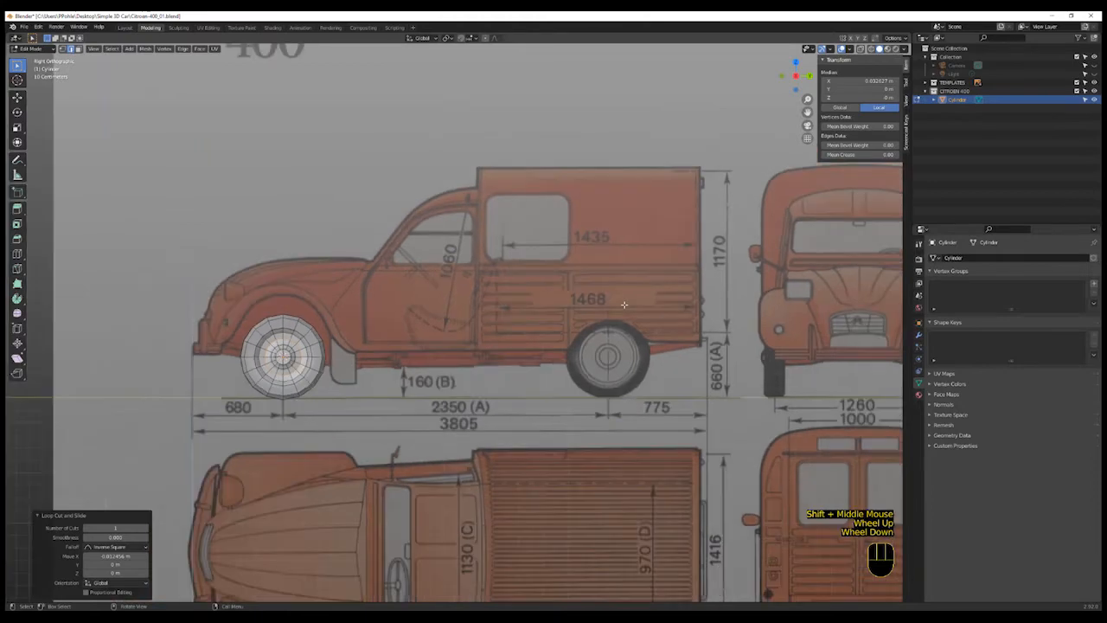
pyautogui.keyDown('shift'); pyautogui.moveTo(744, 307); pyautogui.dragTo(726, 305, button='middle'); pyautogui.keyUp('shift')
pyautogui.keyDown('shift'); pyautogui.scroll(5, 749, 302); pyautogui.keyUp('shift')
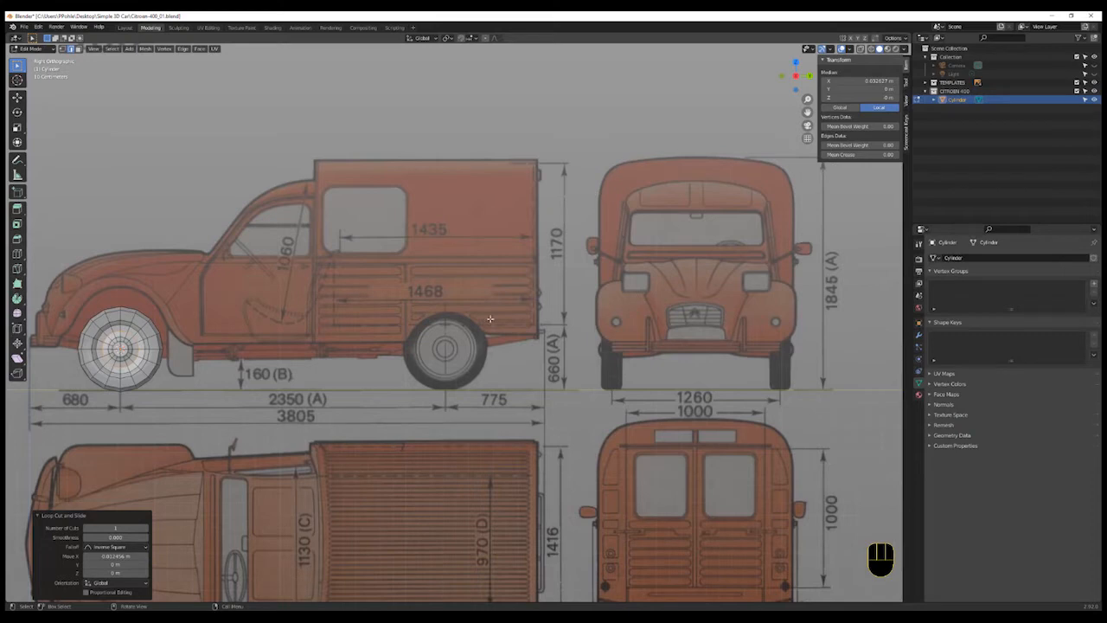
pyautogui.keyDown('shift'); pyautogui.moveTo(485, 293); pyautogui.dragTo(595, 302, button='middle'); pyautogui.keyUp('shift')
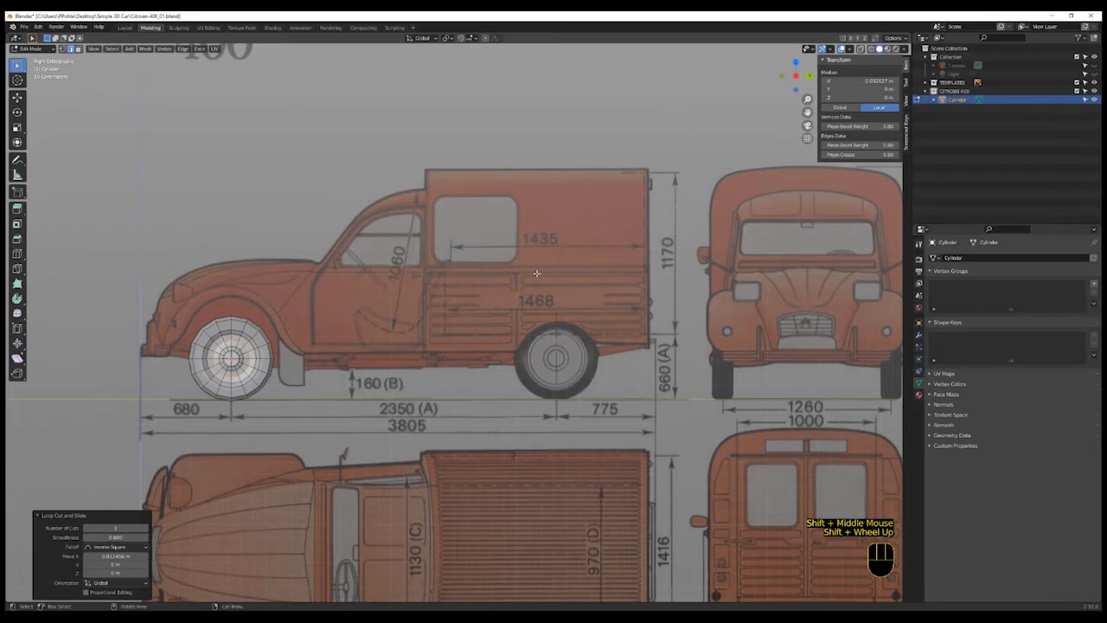
pyautogui.keyDown('shift'); pyautogui.scroll(1, 536, 274); pyautogui.keyUp('shift')
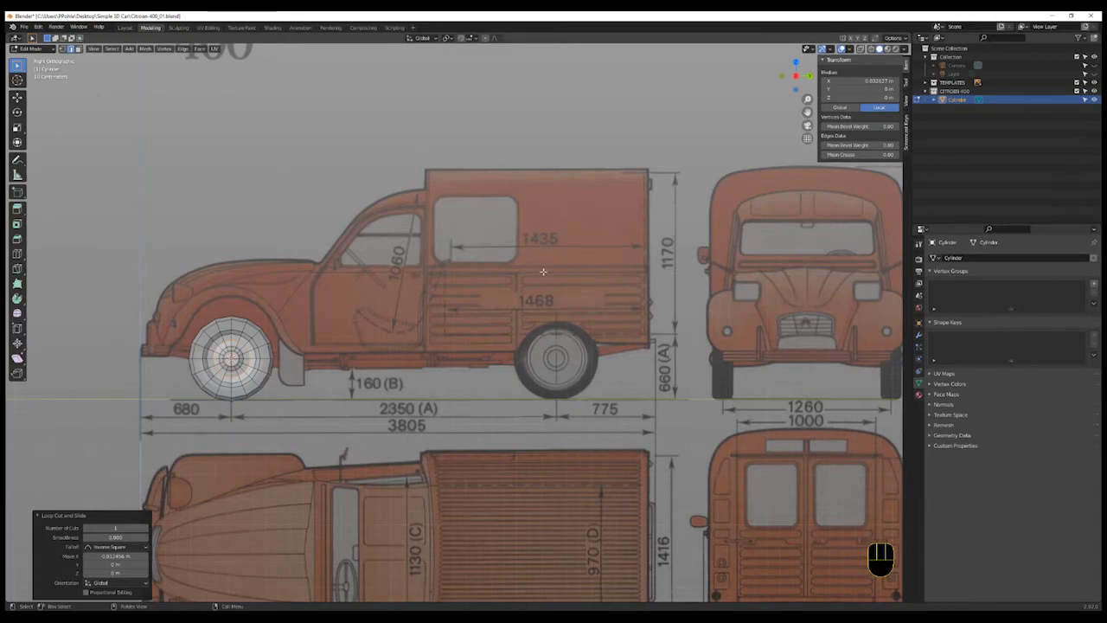
pyautogui.press('shift')
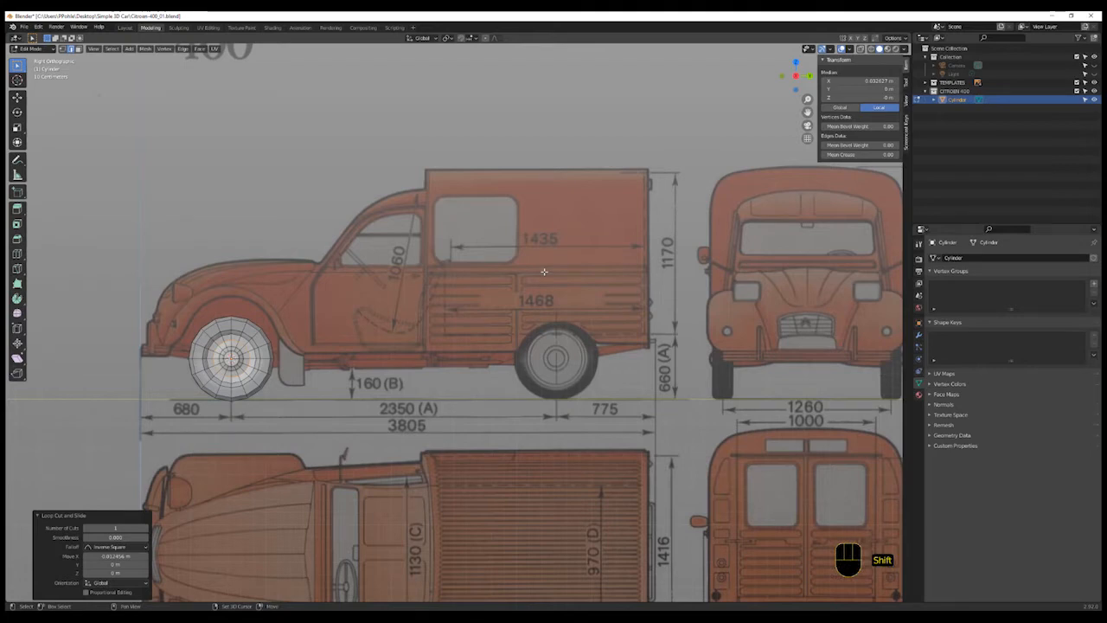
pyautogui.keyDown('shift'); pyautogui.rightClick(545, 271); pyautogui.keyUp('shift')
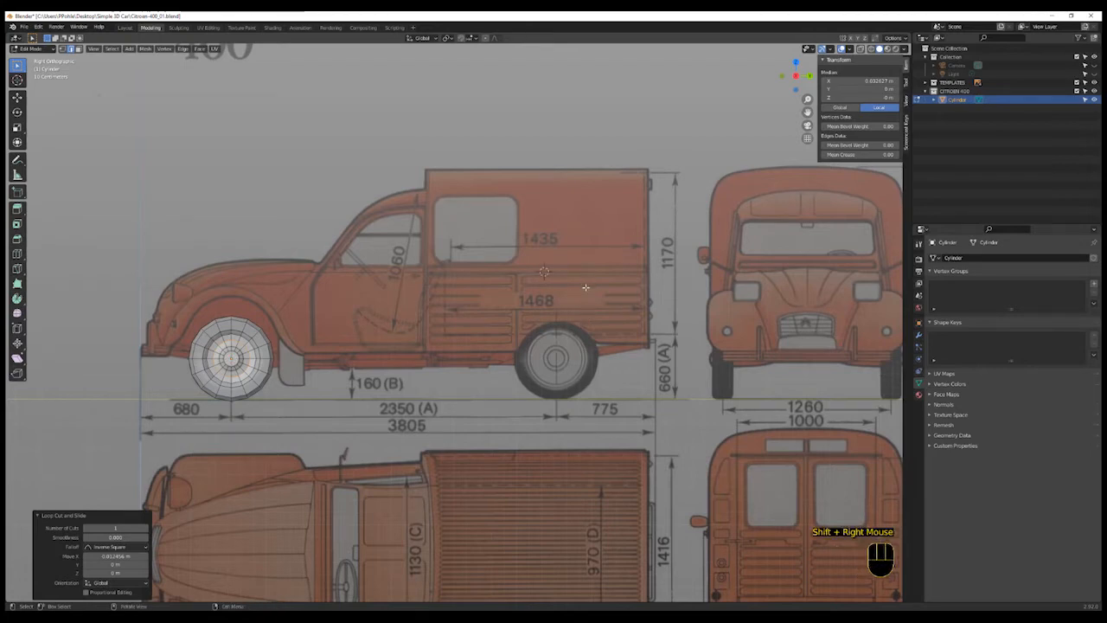
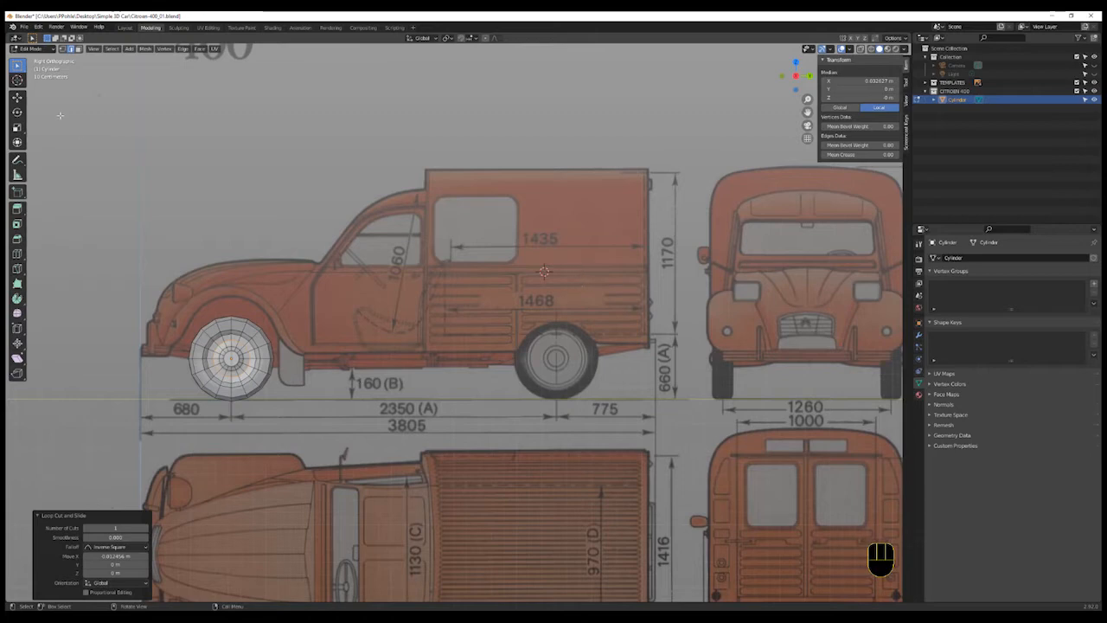
# - Switch back to Object Mode and add a cube at the 3D cursor on the van body
pyautogui.click(29, 49)
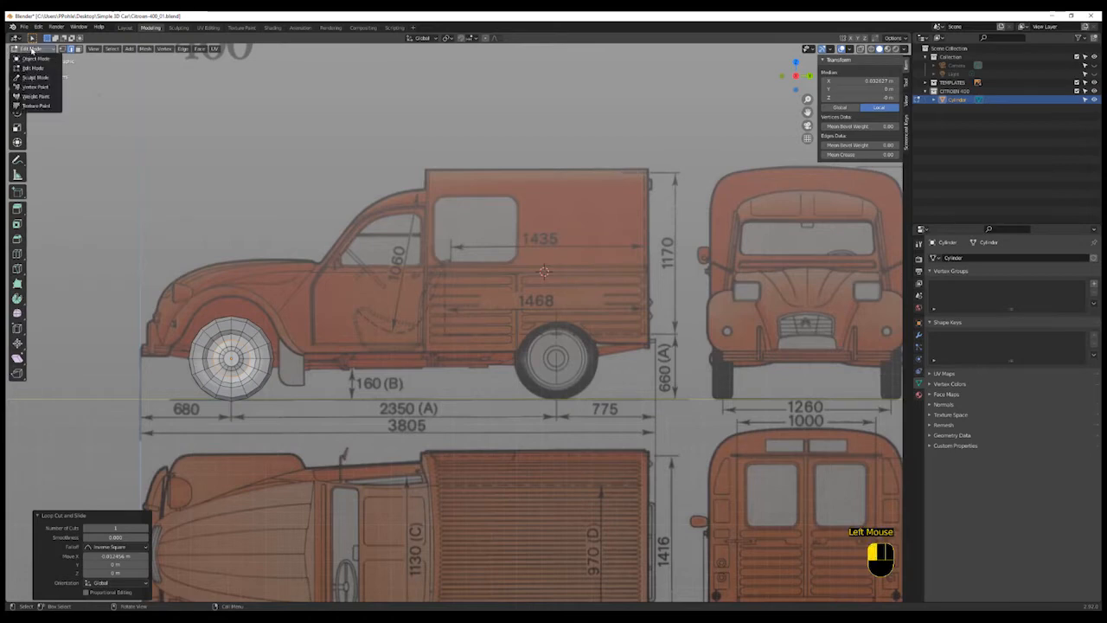
pyautogui.click(35, 58)
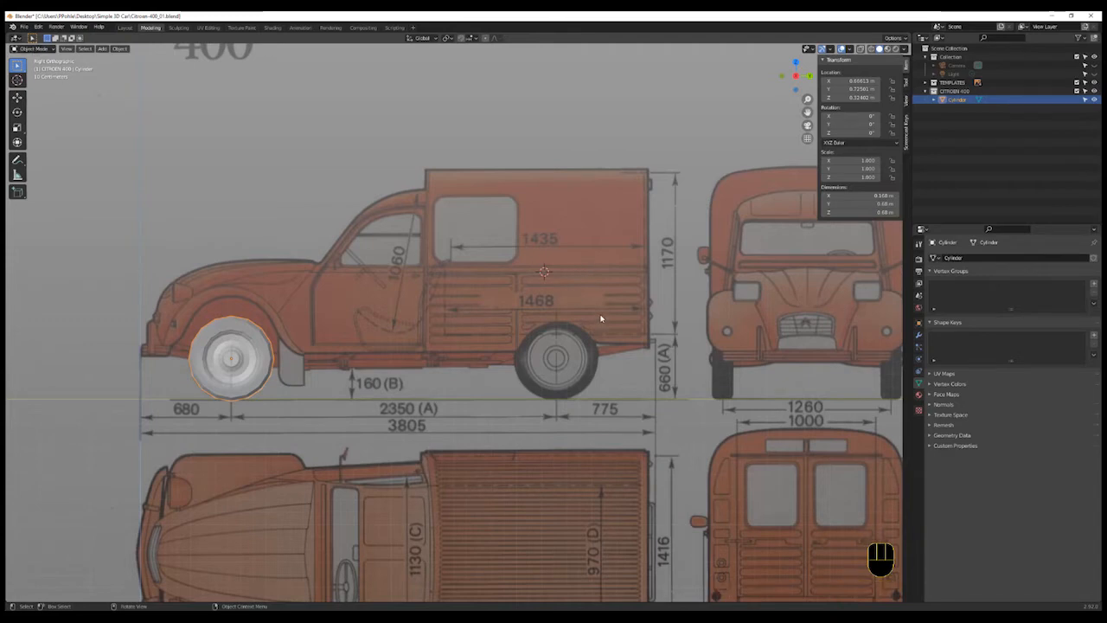
pyautogui.hotkey('shift', 'a')
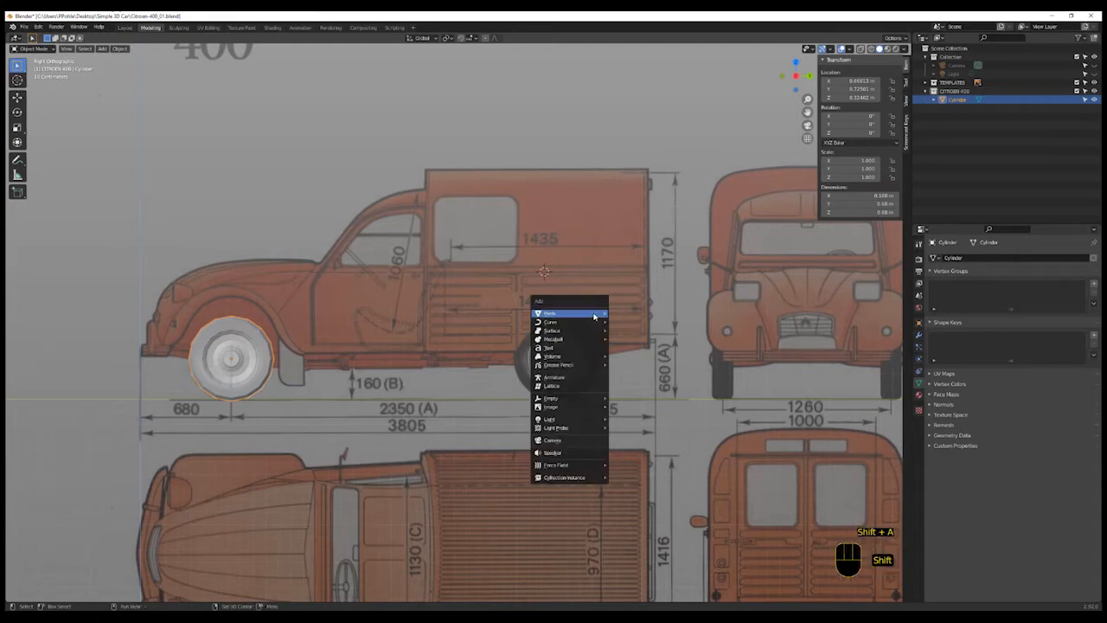
pyautogui.moveTo(595, 317)
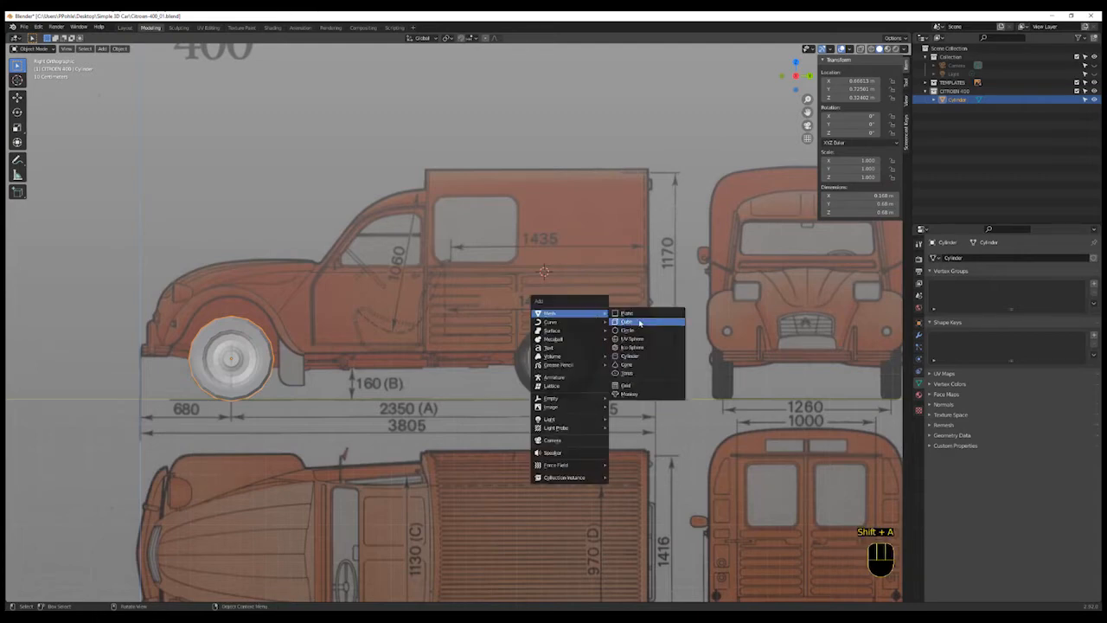
pyautogui.click(627, 322)
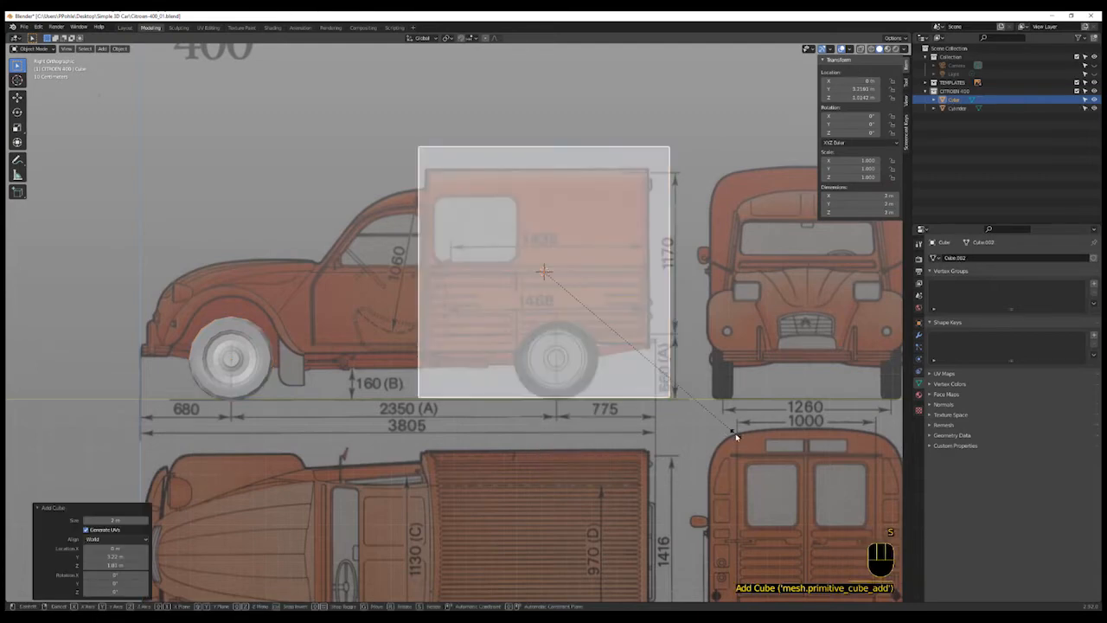
# - Scale the cube uniformly to about 0.895, then in Edit Mode shift its mesh about 0.035 m along Y to the rear body
pyautogui.press('s')
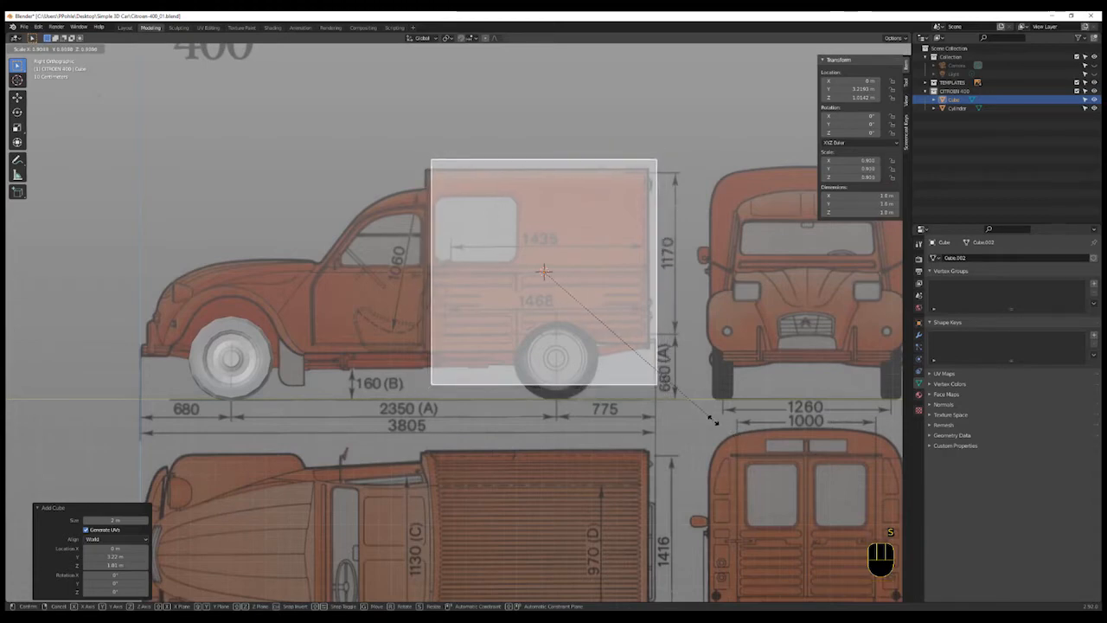
pyautogui.click(718, 388)
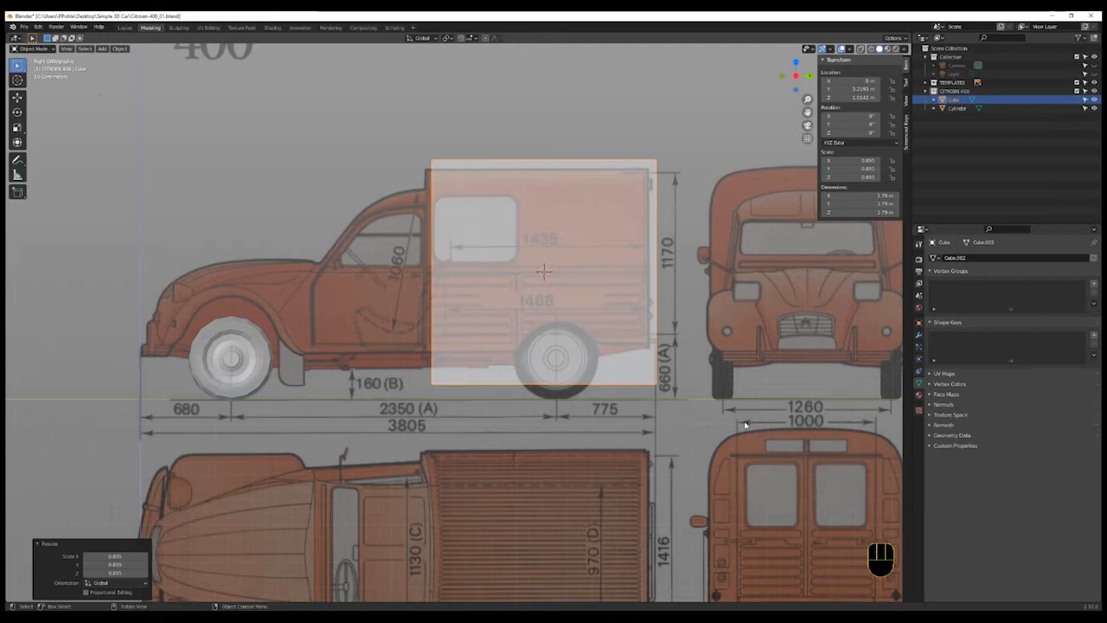
pyautogui.press('Tab')
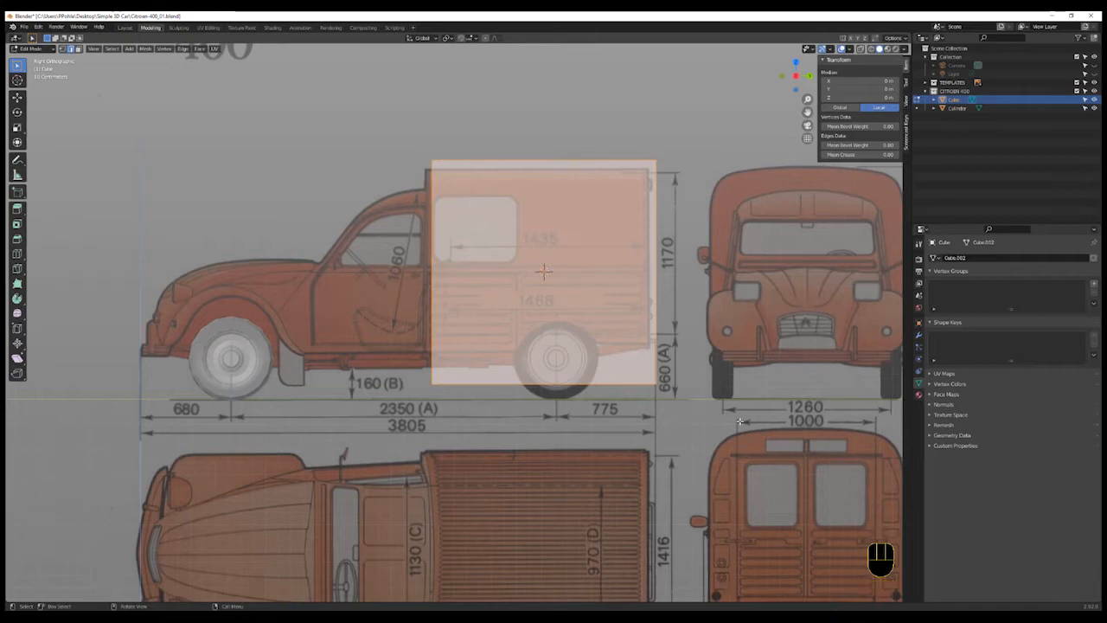
pyautogui.press('g')
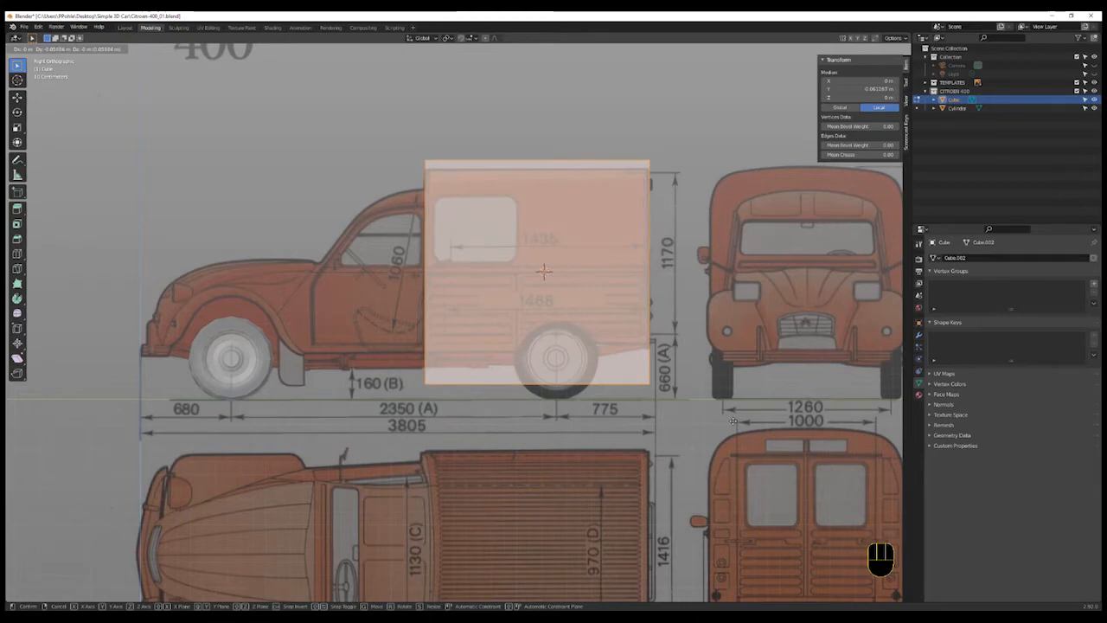
pyautogui.click(732, 421)
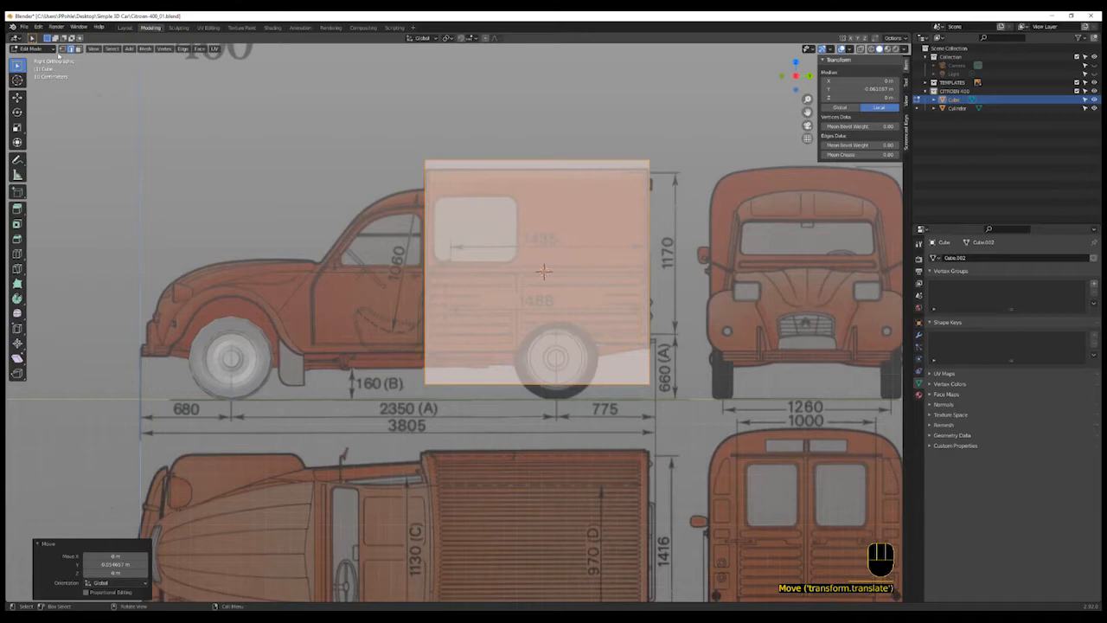
# - Switch the keyboard layout to German and turn on X-ray display
pyautogui.doubleClick(388, 124)
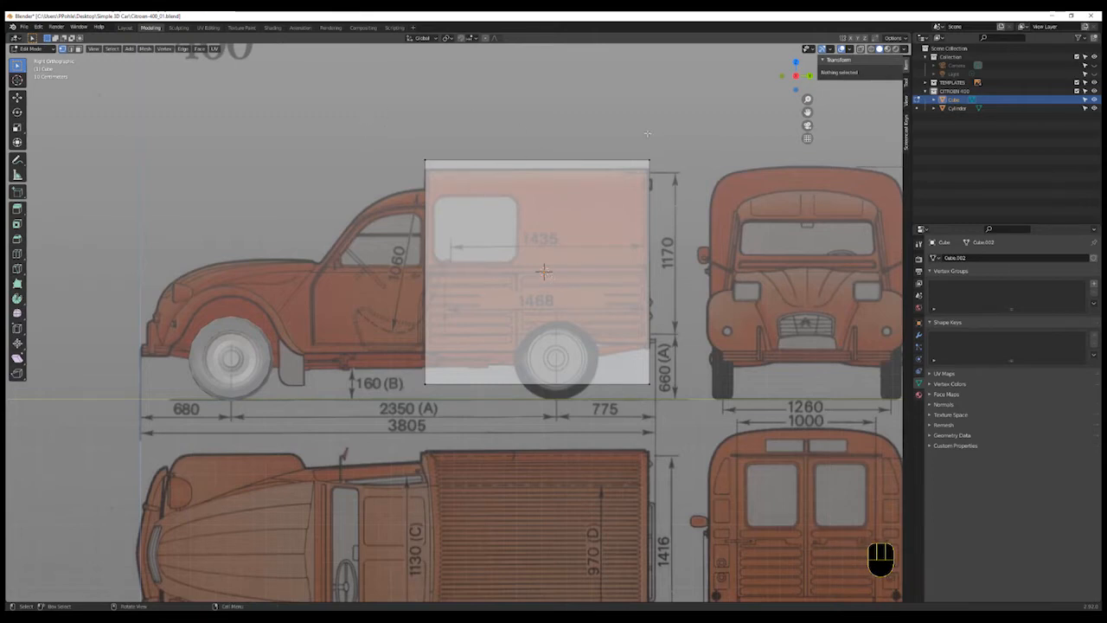
pyautogui.press('shift')
pyautogui.hotkey('shift', 'y')
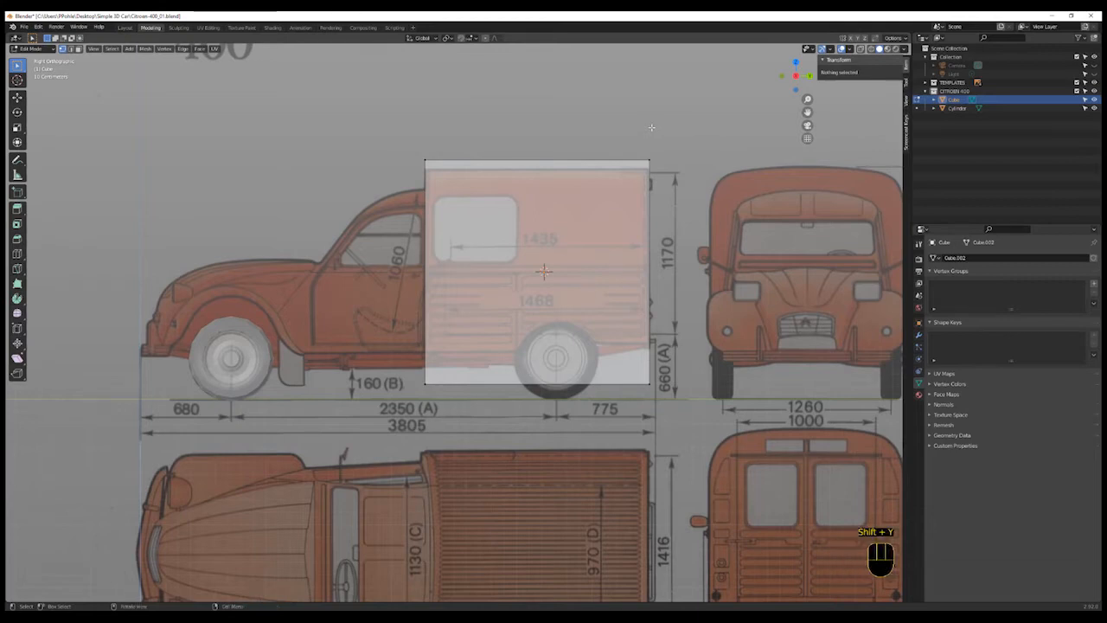
pyautogui.click(664, 142)
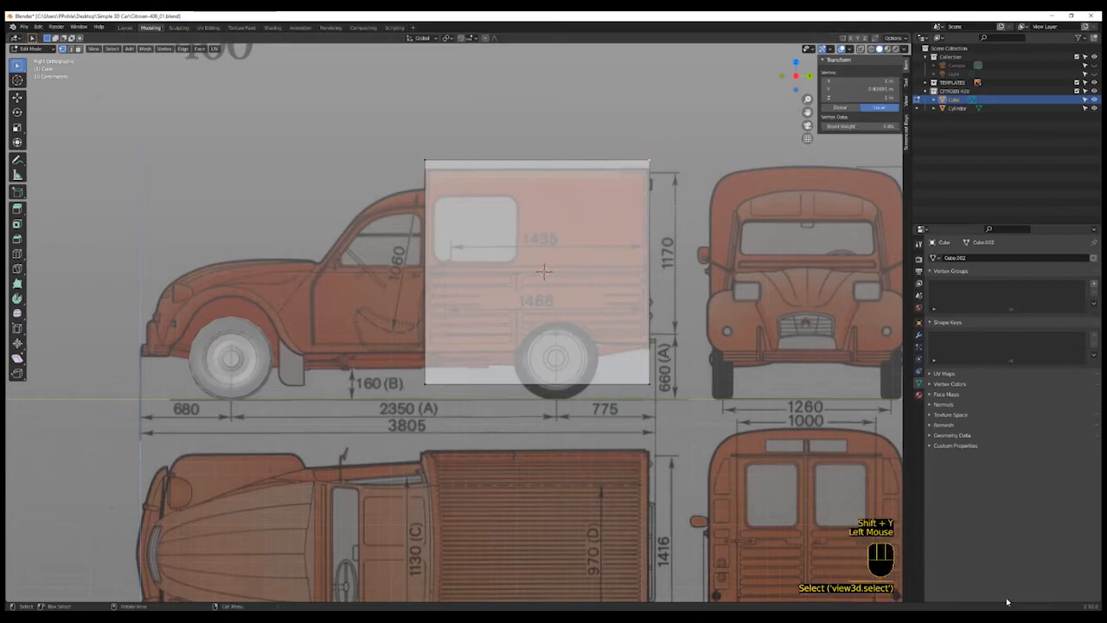
pyautogui.press('super+space')
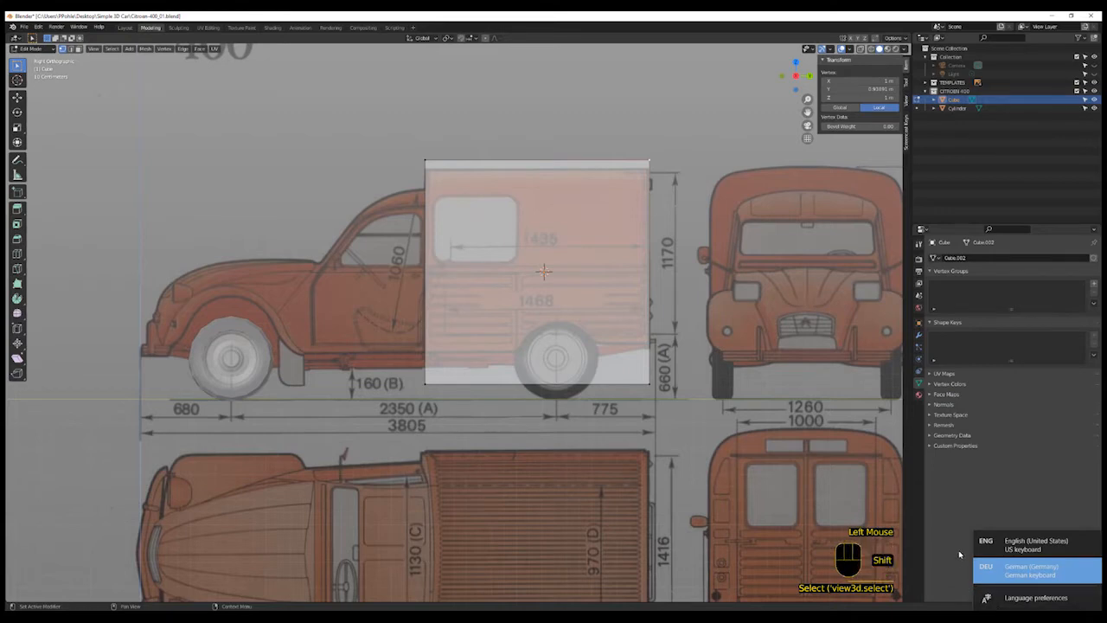
pyautogui.click(980, 573)
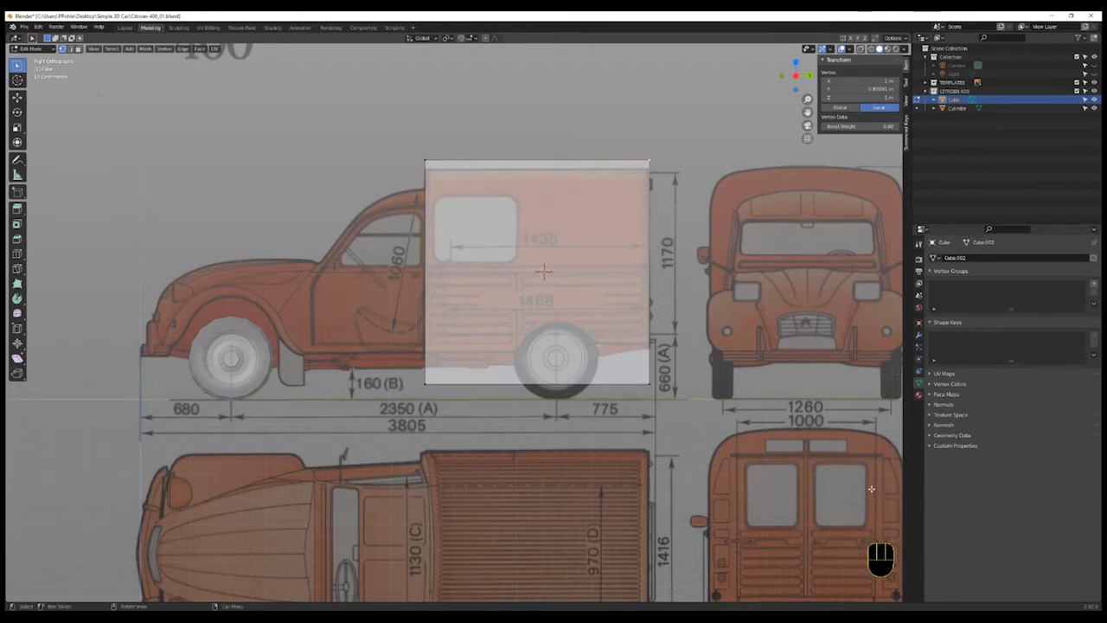
pyautogui.hotkey('shift', 'z')
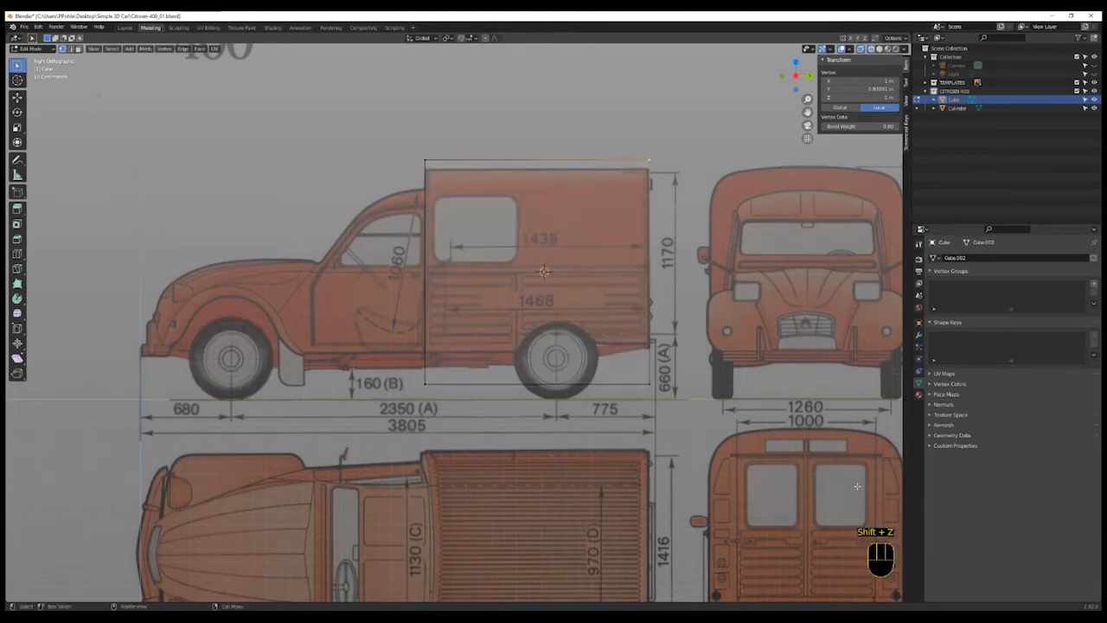
# - Box-select the cube's top vertices and move them along Z to the van's roof line
pyautogui.press('b')
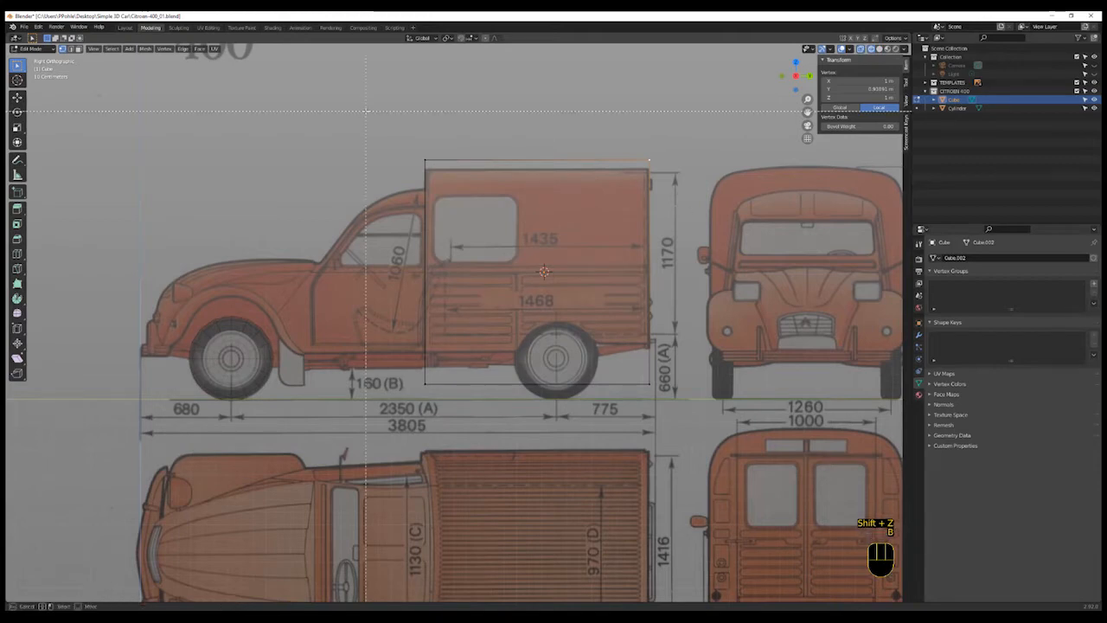
pyautogui.moveTo(353, 99); pyautogui.dragTo(700, 172)
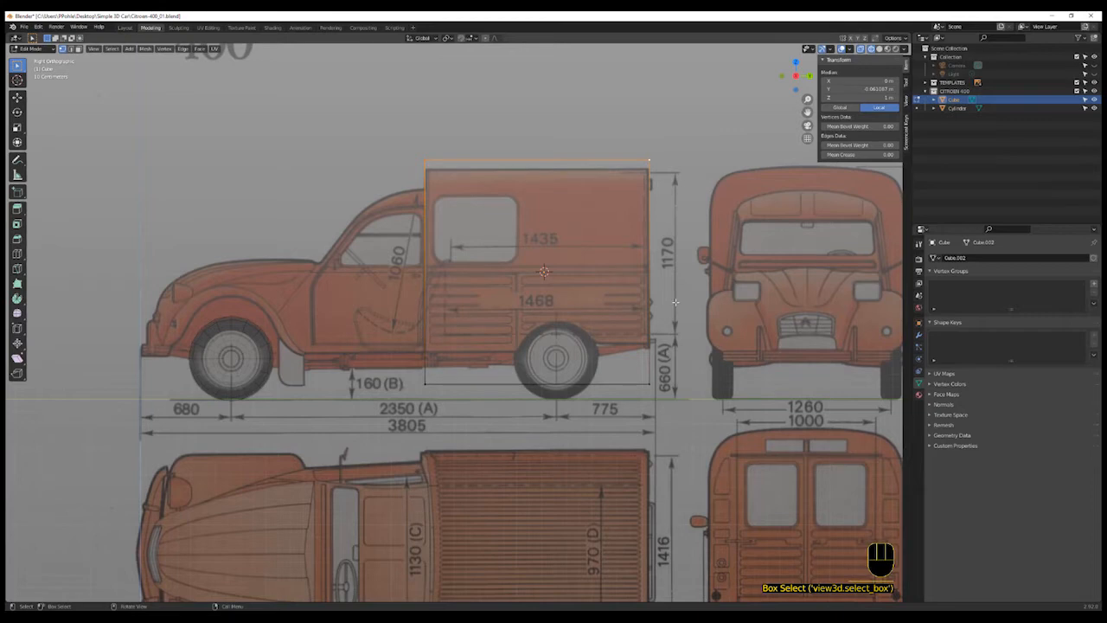
pyautogui.press('g')
pyautogui.press('z')
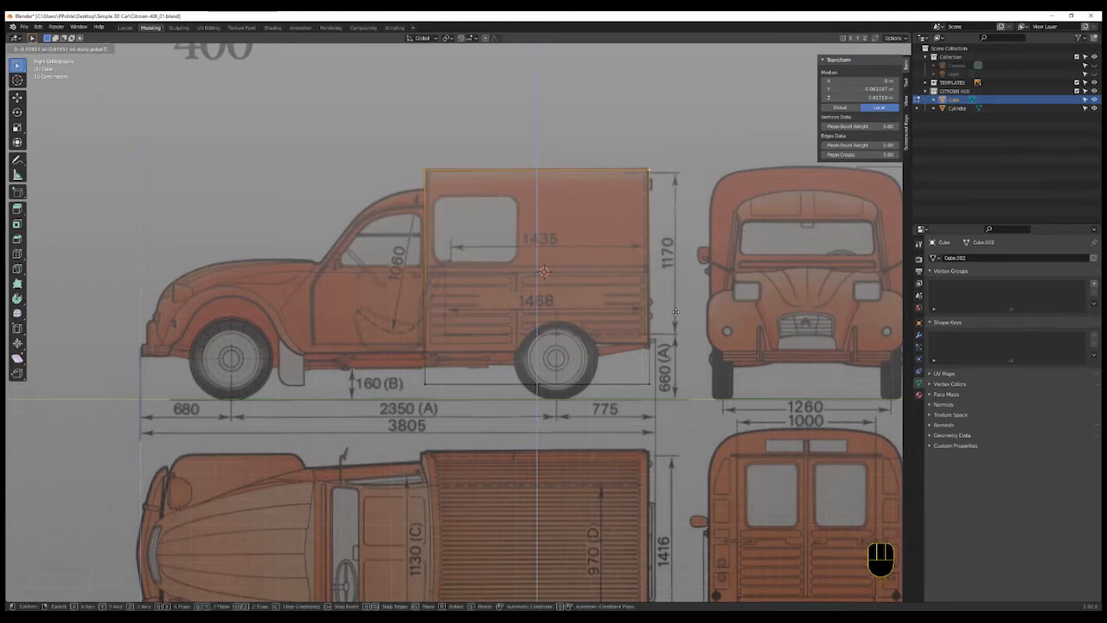
pyautogui.click(675, 312)
# - Box-select the cube's bottom vertices and move them up about 0.27 m to the body's lower edge
pyautogui.click(494, 427)
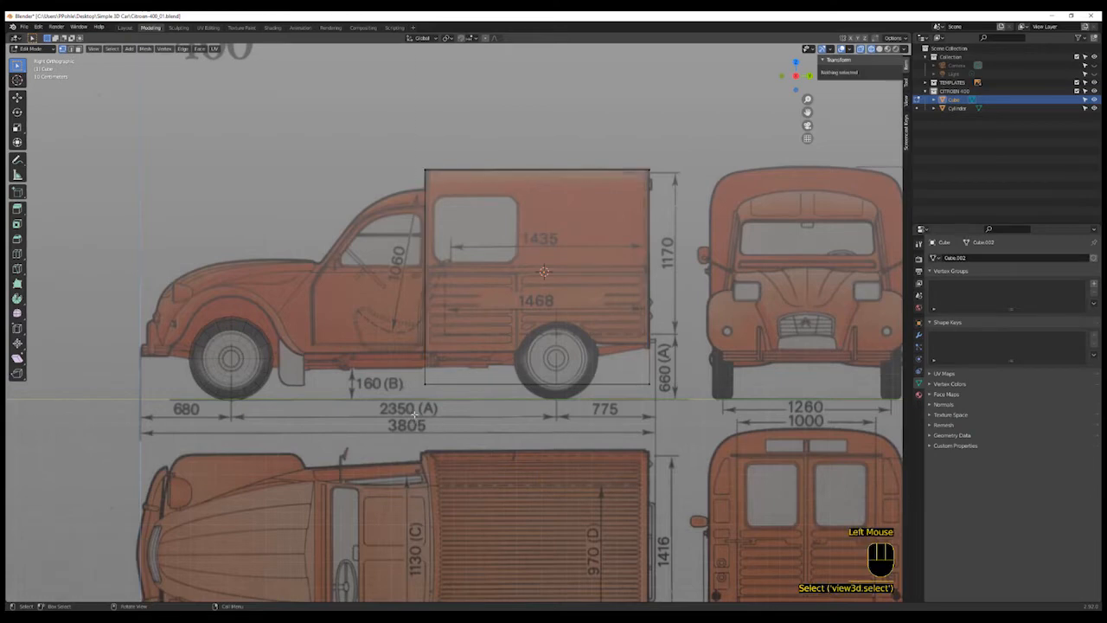
pyautogui.press('b')
pyautogui.moveTo(355, 374); pyautogui.dragTo(654, 397)
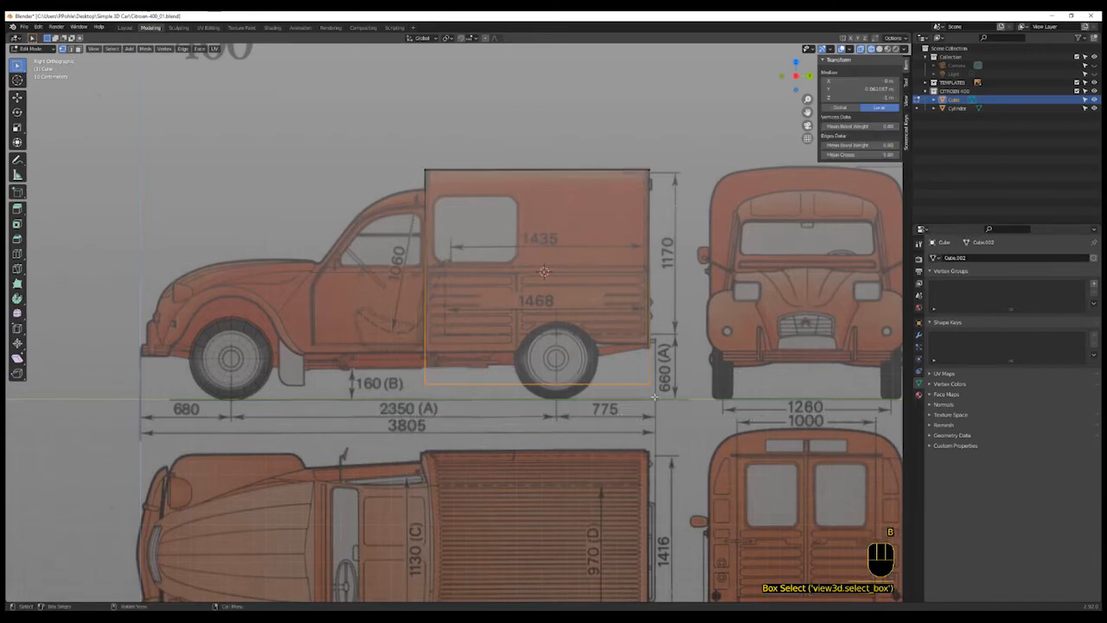
pyautogui.press('g')
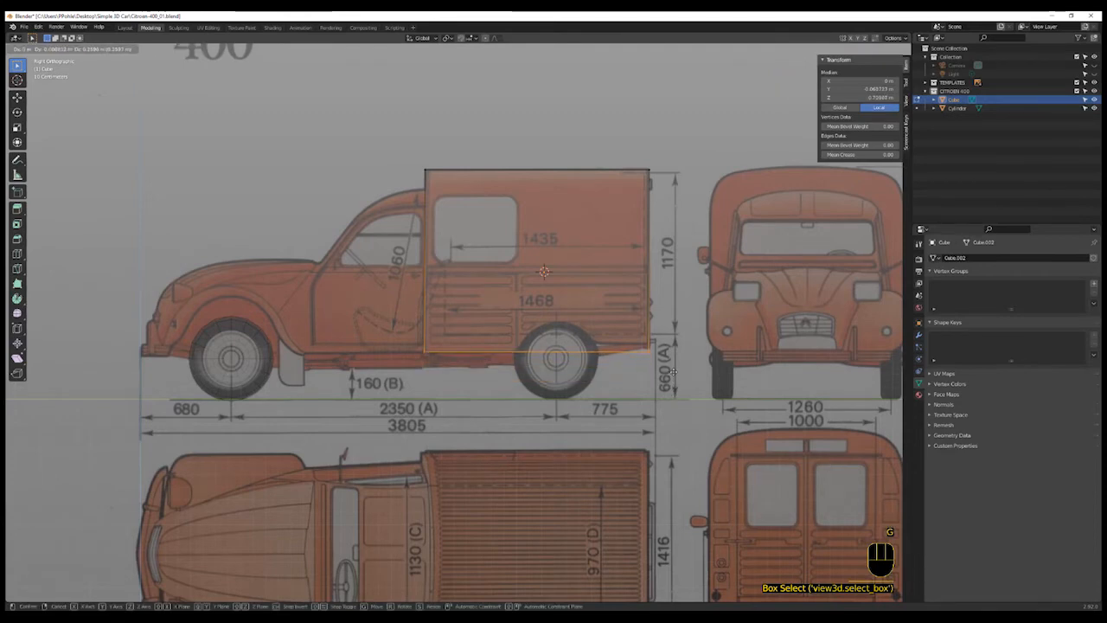
pyautogui.click(616, 348)
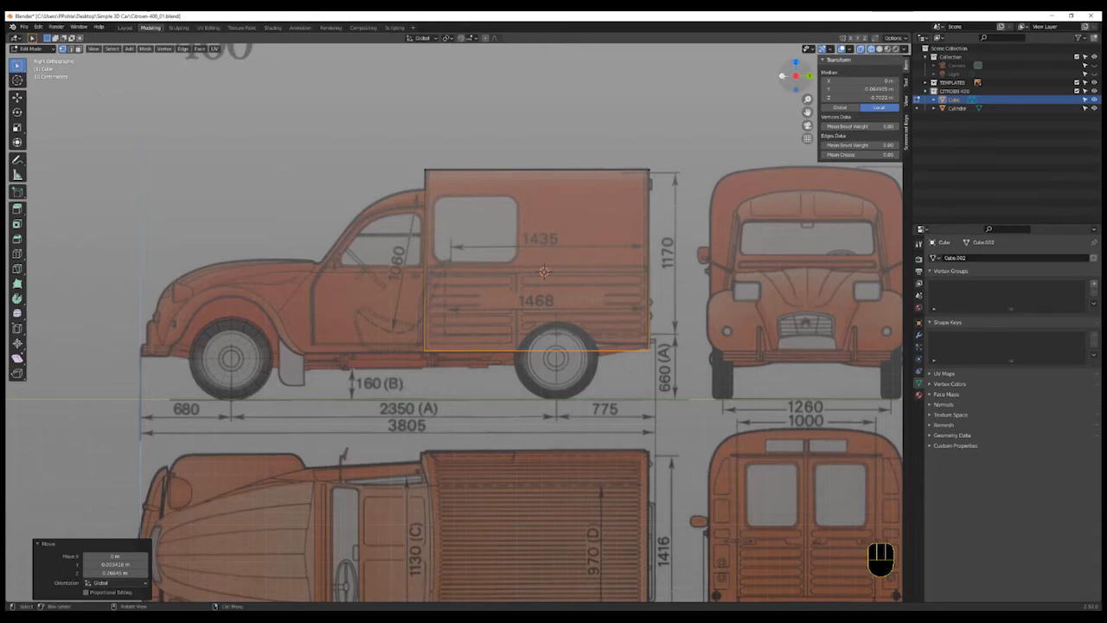
# - In the front view, add a vertical loop cut through the cube's centre
pyautogui.click(783, 76)
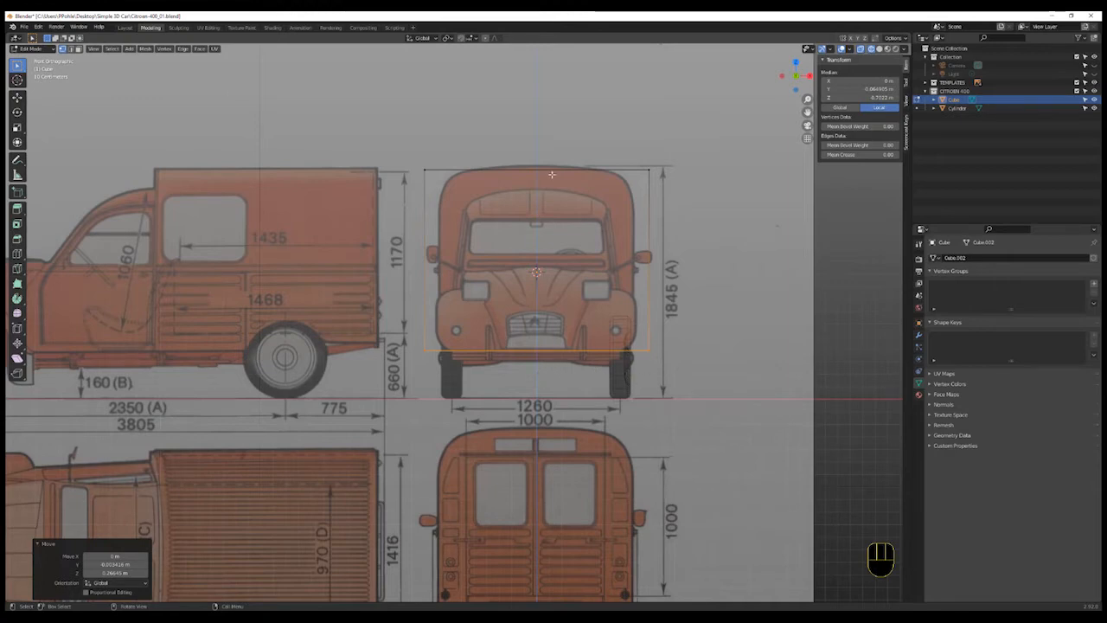
pyautogui.hotkey('ctrl', 'r')
pyautogui.click(530, 358)
pyautogui.rightClick(530, 357)
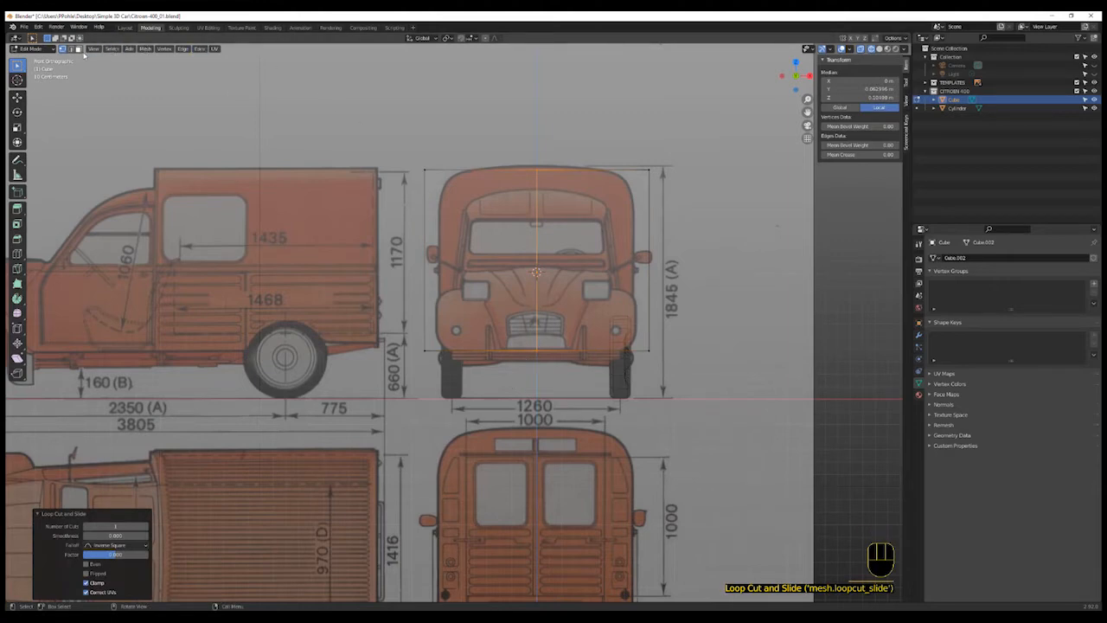
# - Box-select the left half of the cube in the front view and delete those vertices
pyautogui.click(437, 144)
pyautogui.click(391, 124)
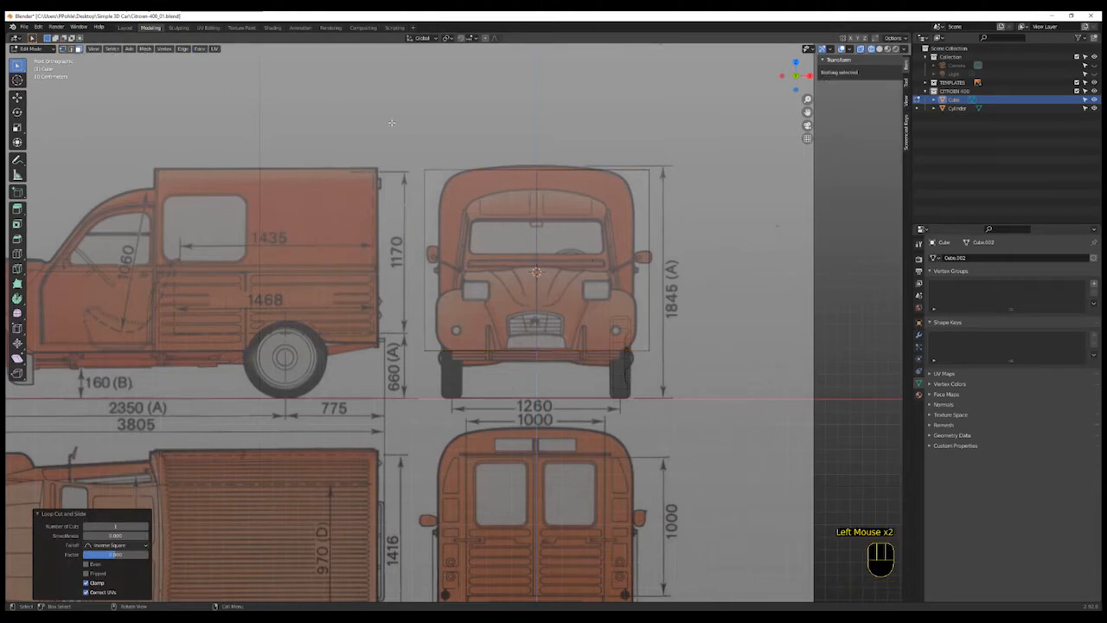
pyautogui.press('b')
pyautogui.moveTo(391, 123); pyautogui.dragTo(535, 389)
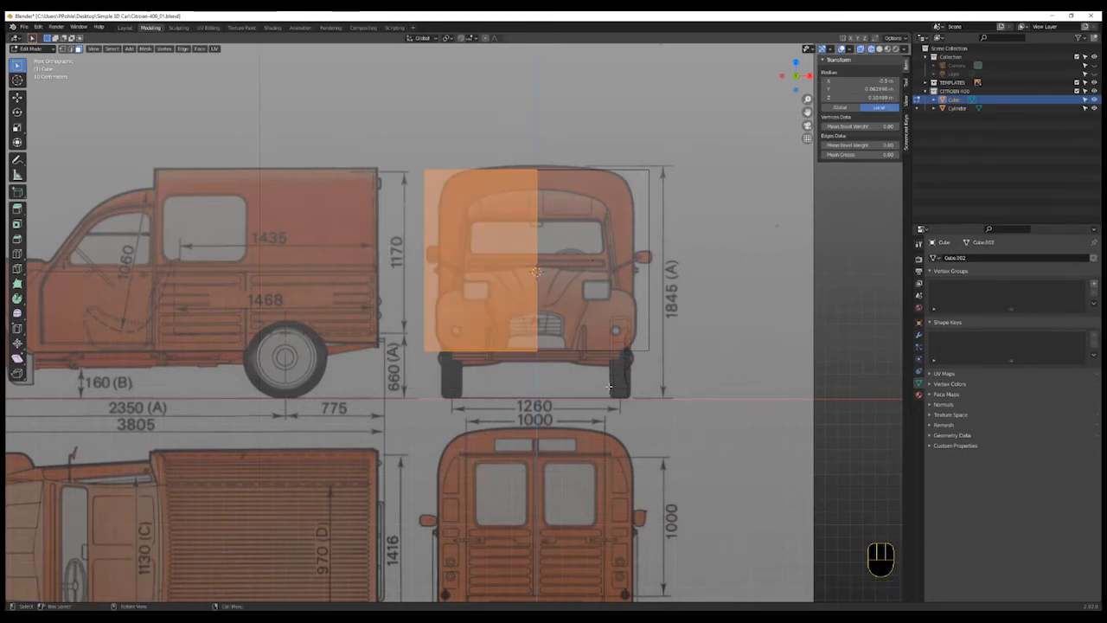
pyautogui.press('x')
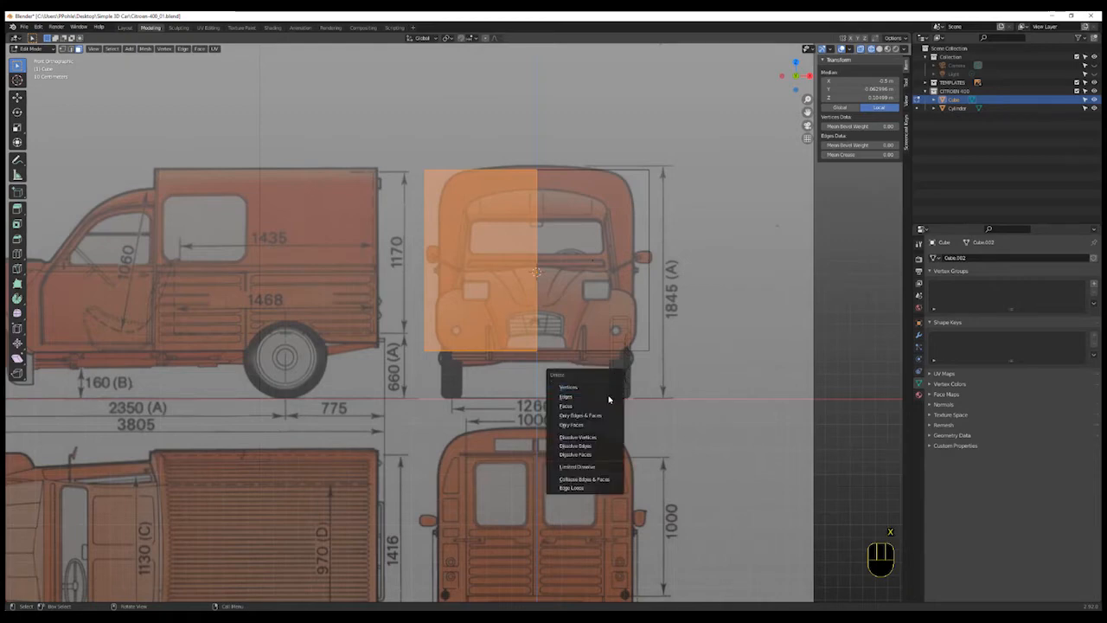
pyautogui.click(610, 406)
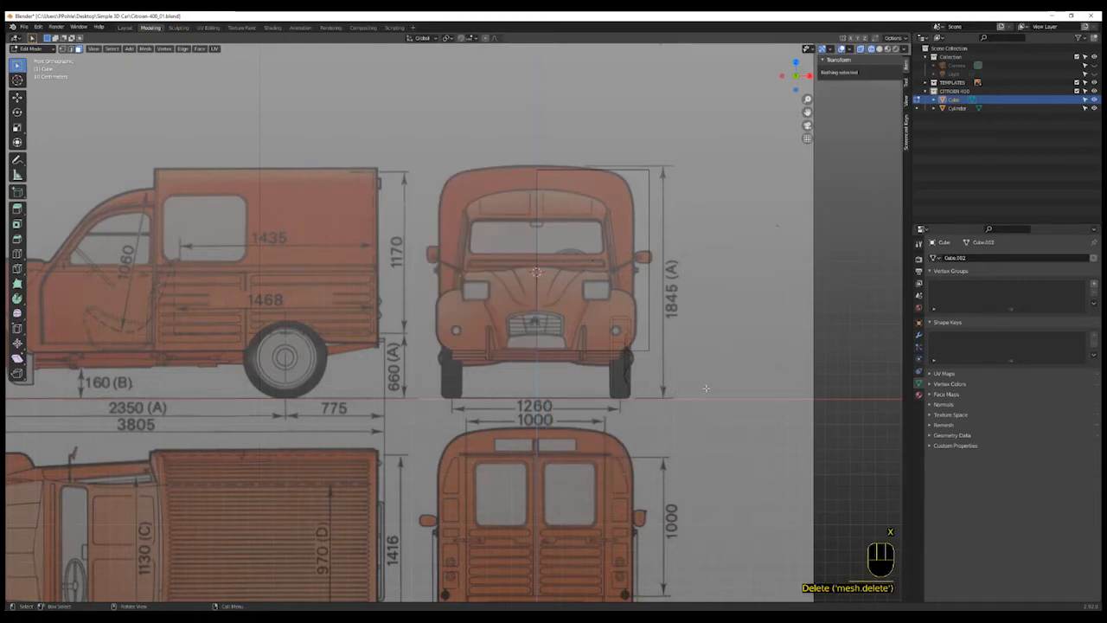
# - Turn off X-ray, return to Object Mode and apply all transforms to the half cube
pyautogui.hotkey('shift', 'z')
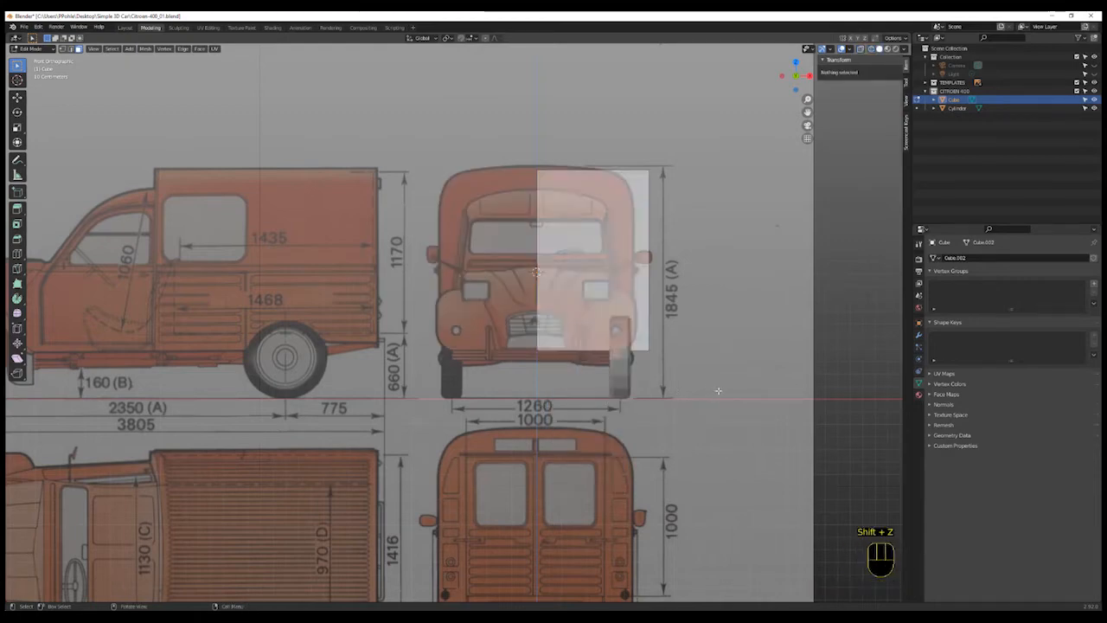
pyautogui.moveTo(718, 391); pyautogui.dragTo(701, 412, button='middle')
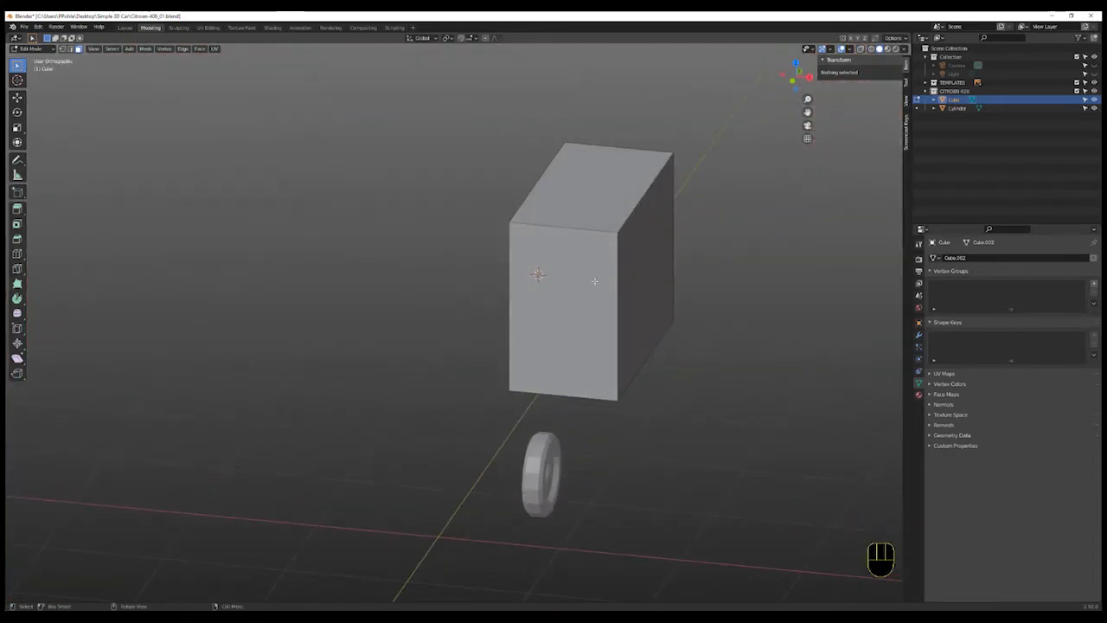
pyautogui.press('Tab')
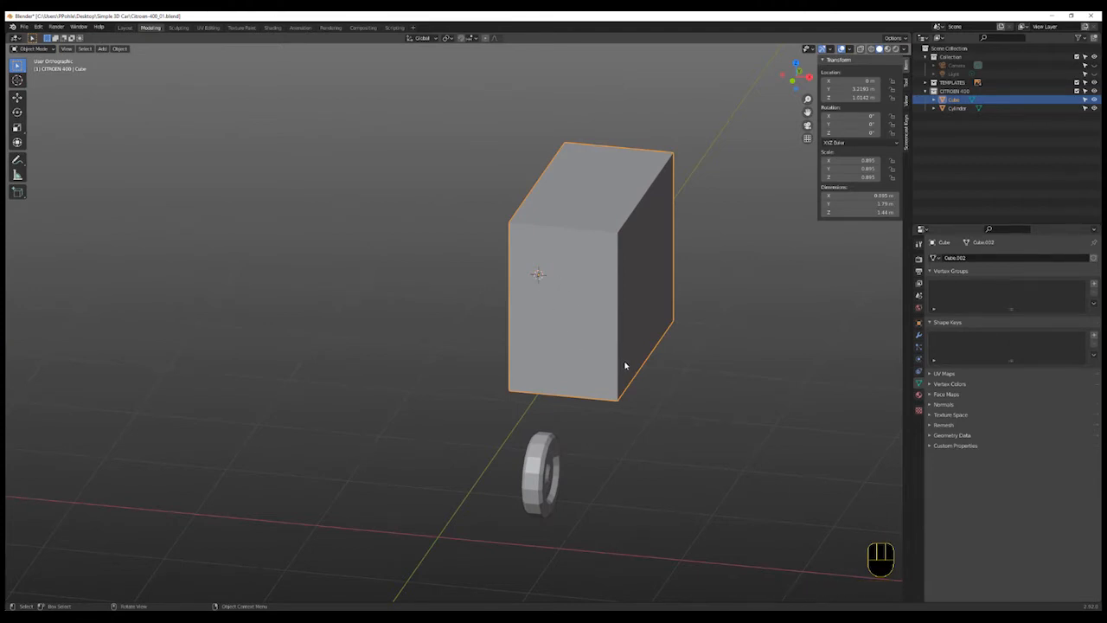
pyautogui.hotkey('ctrl', 'a')
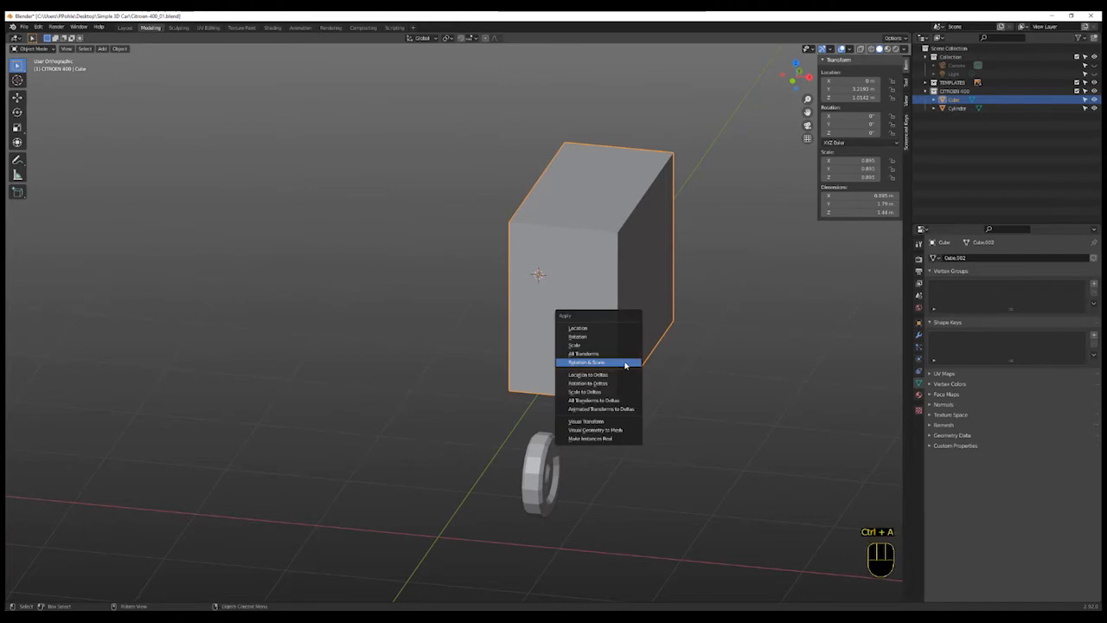
pyautogui.click(619, 354)
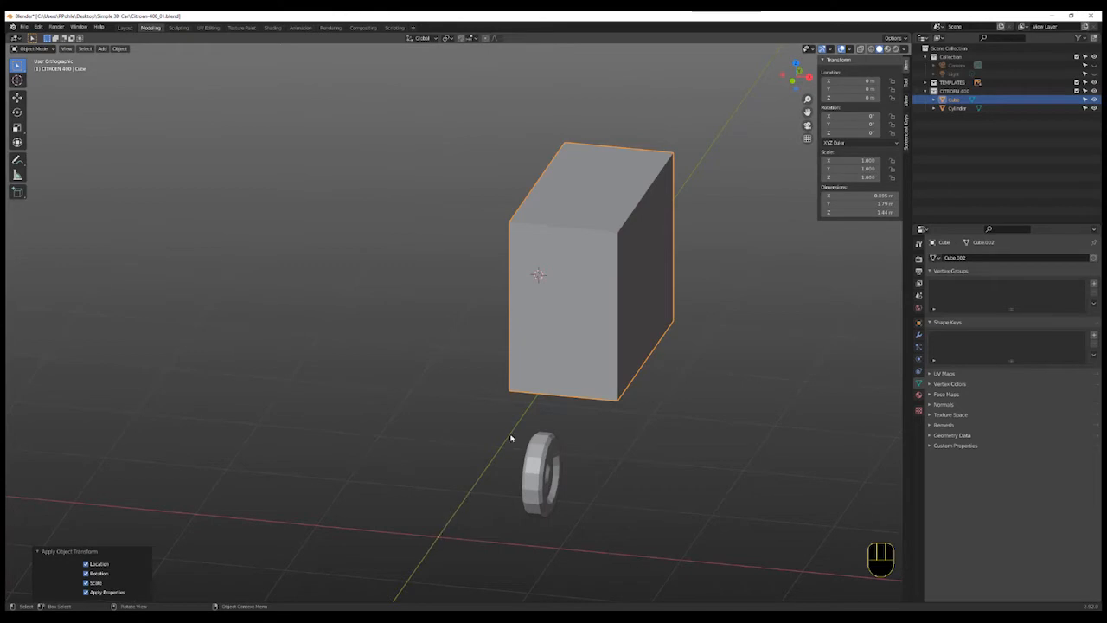
# - Add a Mirror modifier to the half cube
pyautogui.click(919, 340)
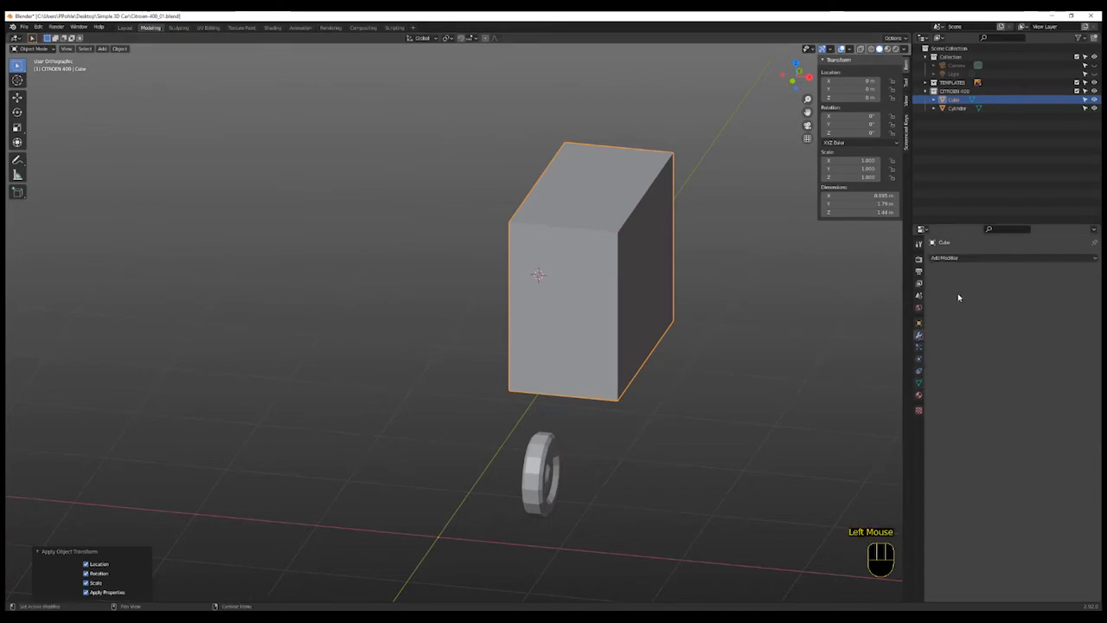
pyautogui.click(968, 259)
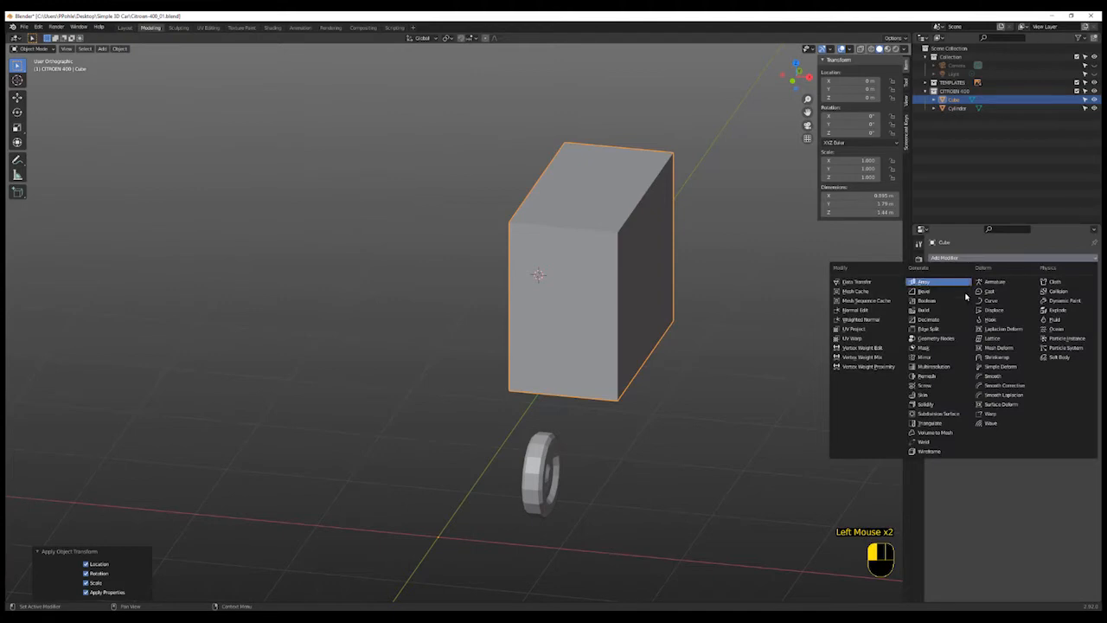
pyautogui.click(943, 356)
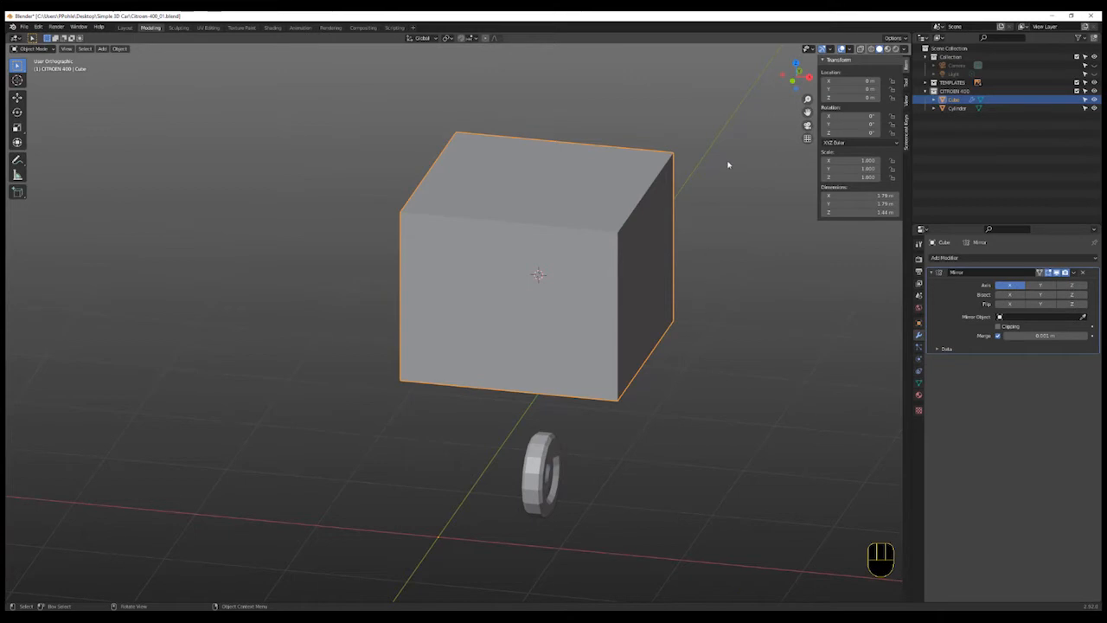
# - In the front view with X-ray, box-select the cube's outer side vertices and move them about 0.12 m along X to the body's width
pyautogui.click(783, 87)
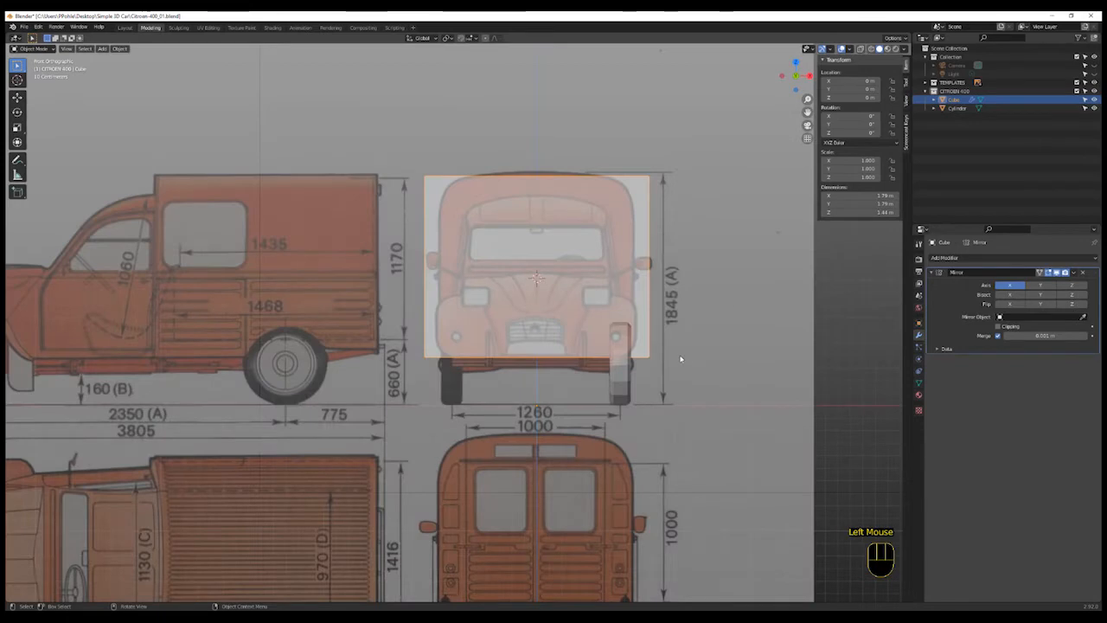
pyautogui.keyDown('shift'); pyautogui.moveTo(667, 341); pyautogui.dragTo(680, 369, button='middle'); pyautogui.keyUp('shift')
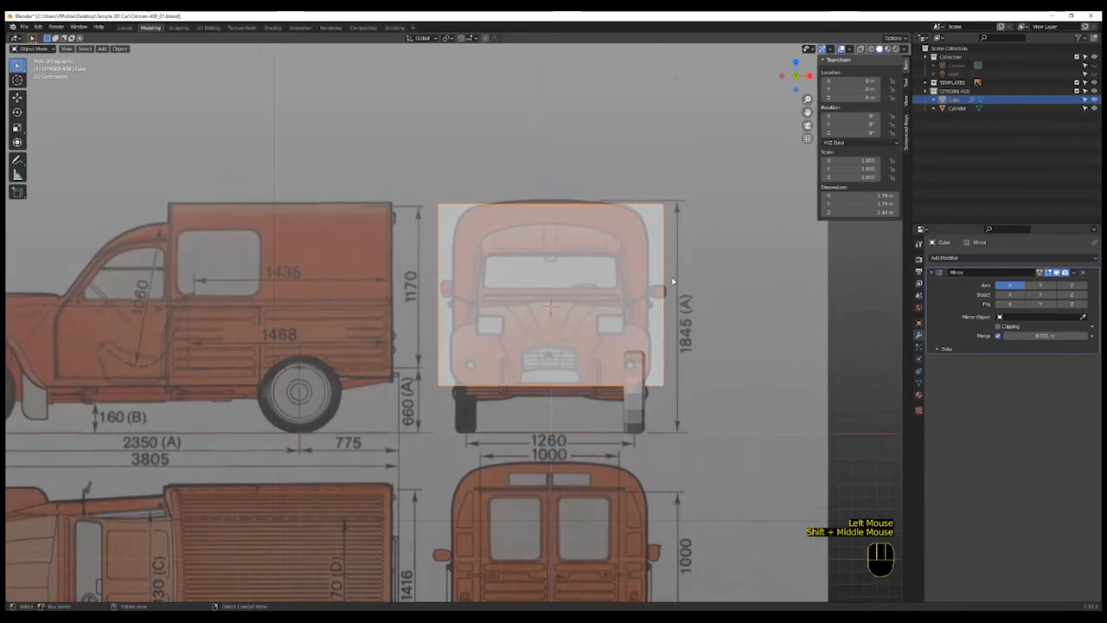
pyautogui.press('Tab')
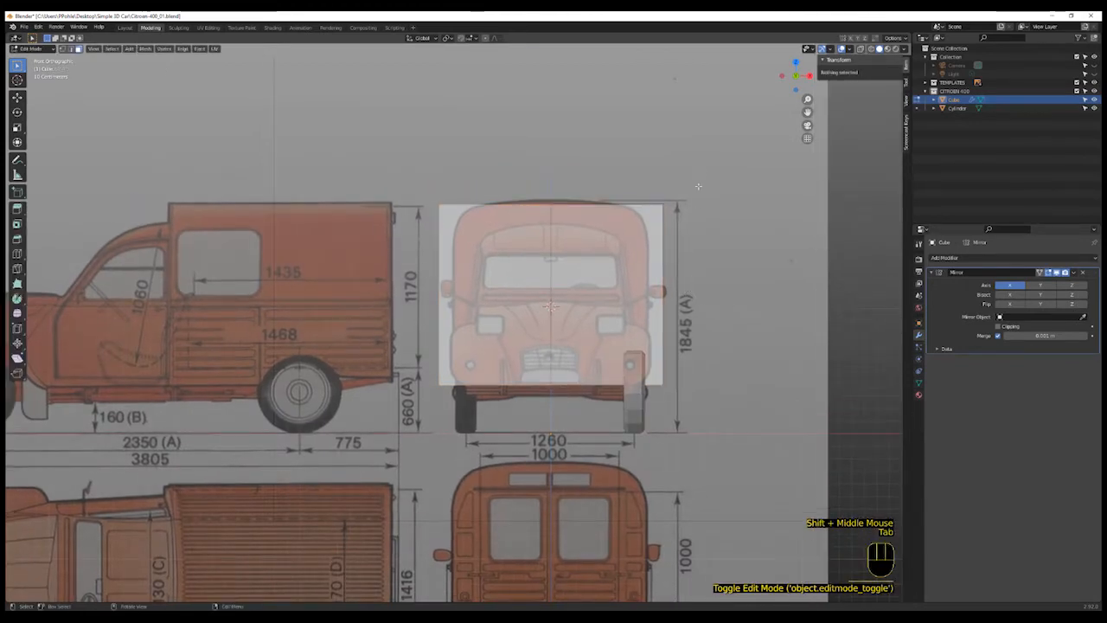
pyautogui.hotkey('shift', 'z')
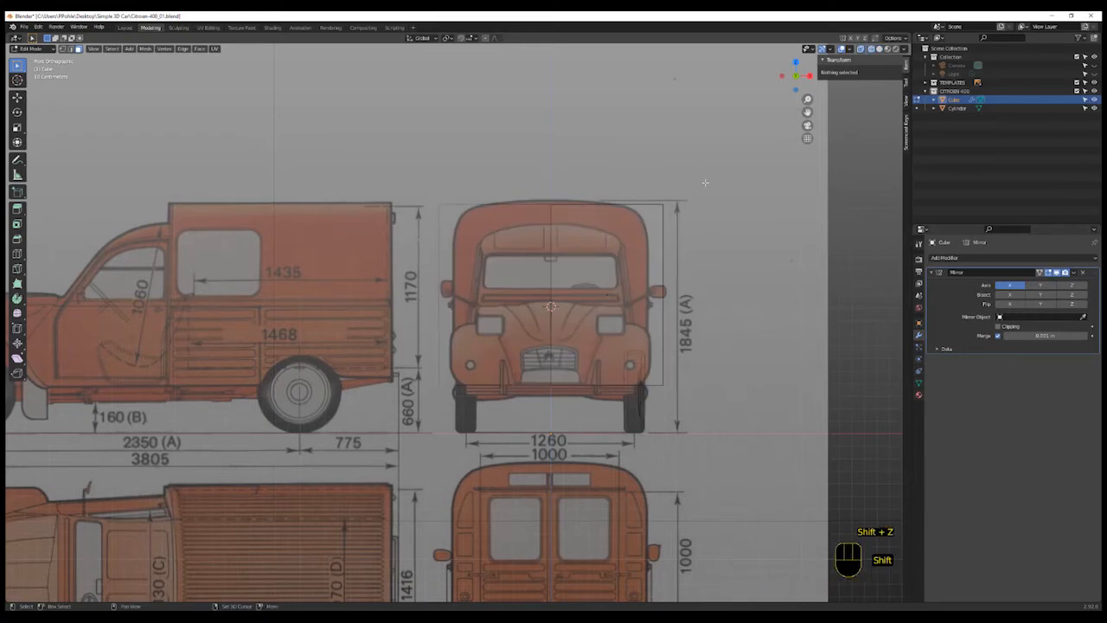
pyautogui.hotkey('shift', 'z')
pyautogui.press('Tab')
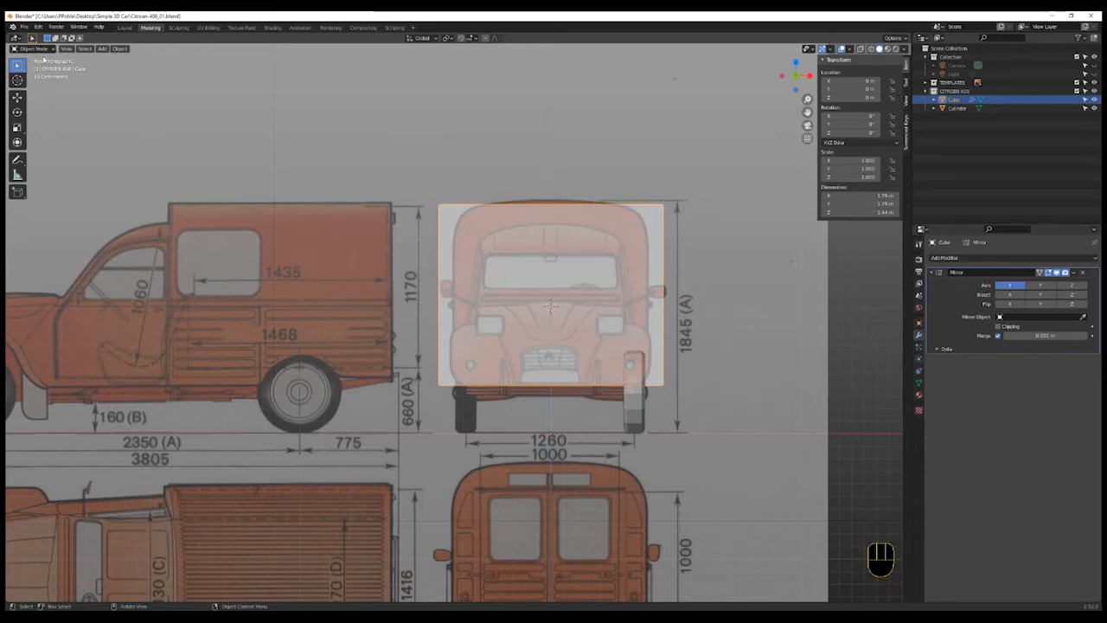
pyautogui.press('Tab')
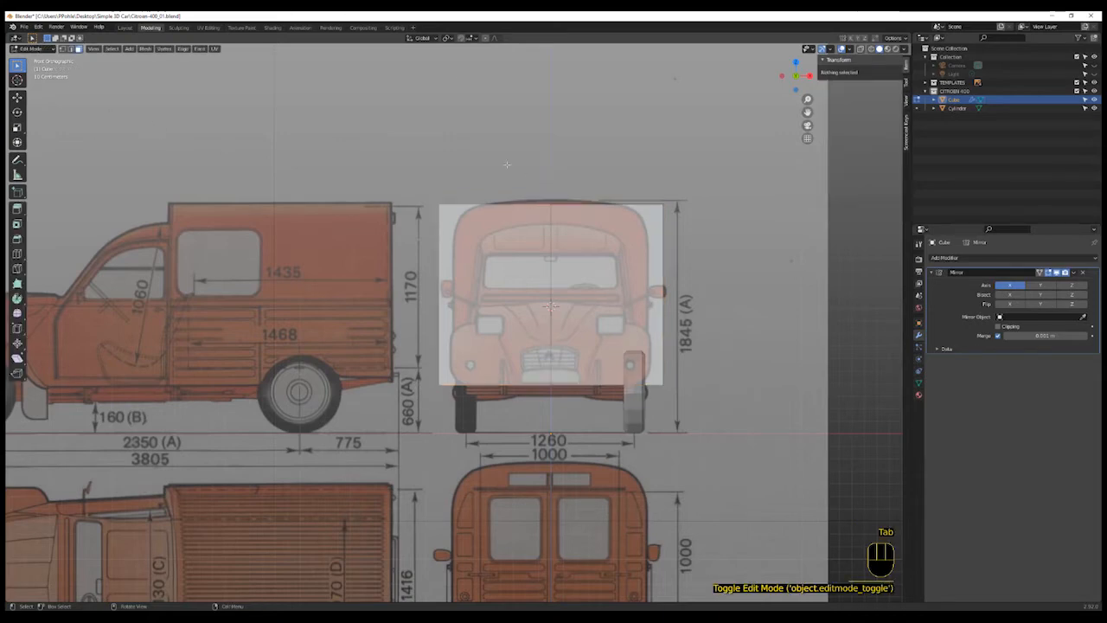
pyautogui.click(728, 207)
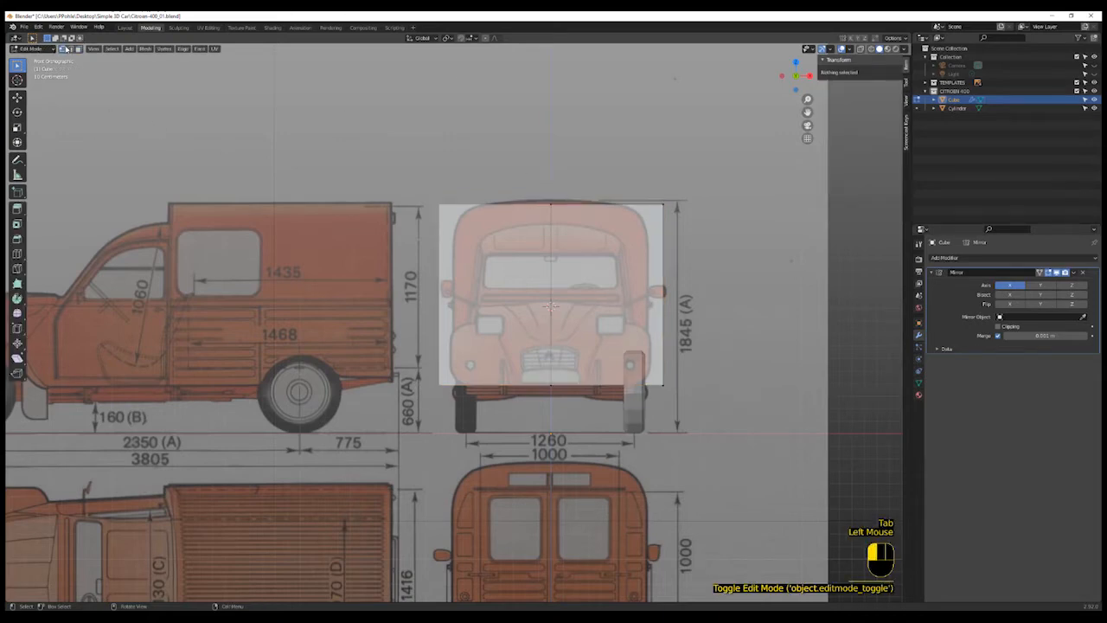
pyautogui.click(711, 181)
pyautogui.hotkey('shift', 'z')
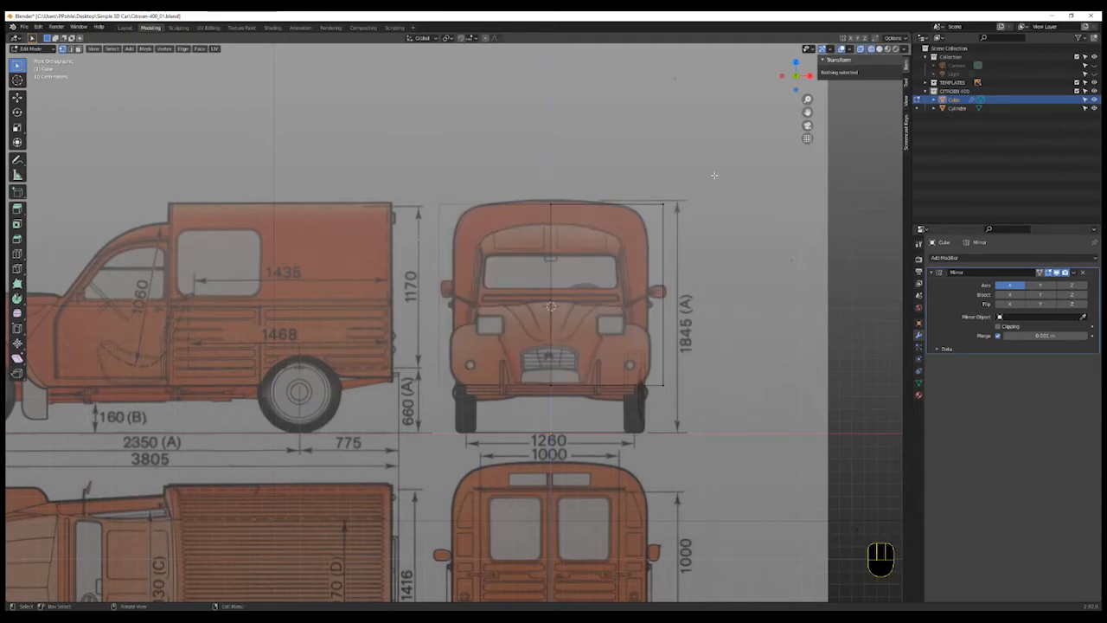
pyautogui.press('b')
pyautogui.moveTo(711, 164); pyautogui.dragTo(655, 398)
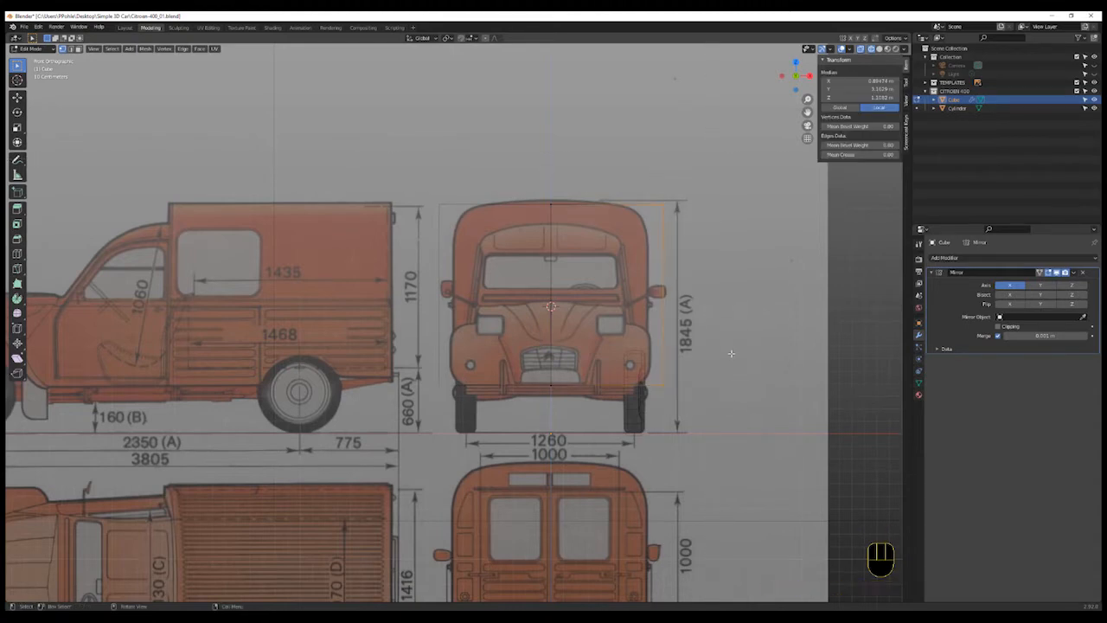
pyautogui.press('g')
pyautogui.press('x')
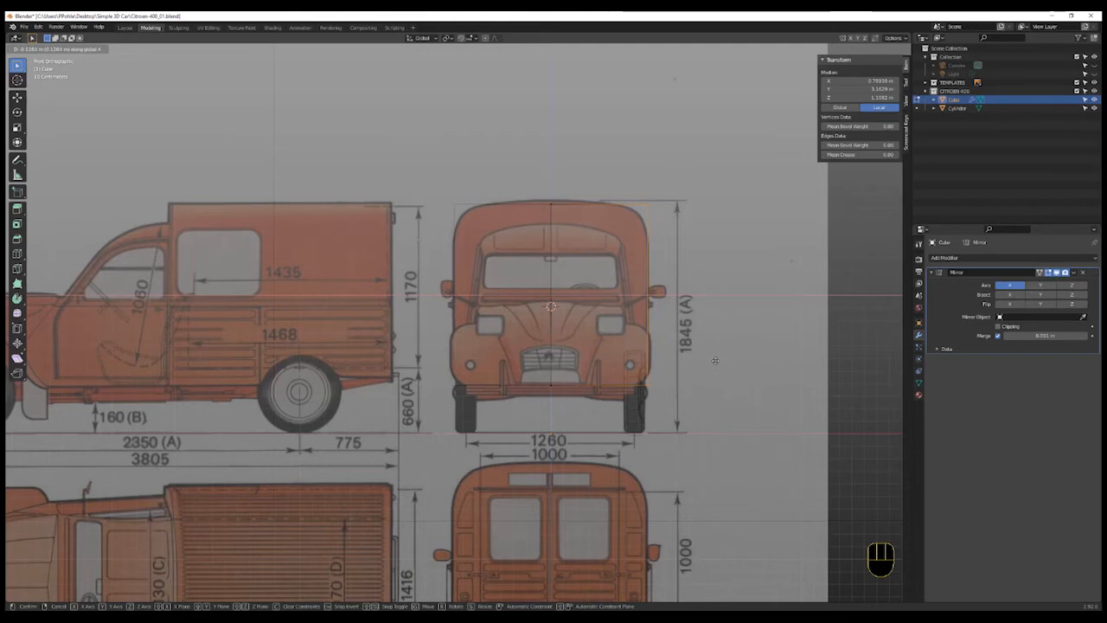
pyautogui.click(716, 360)
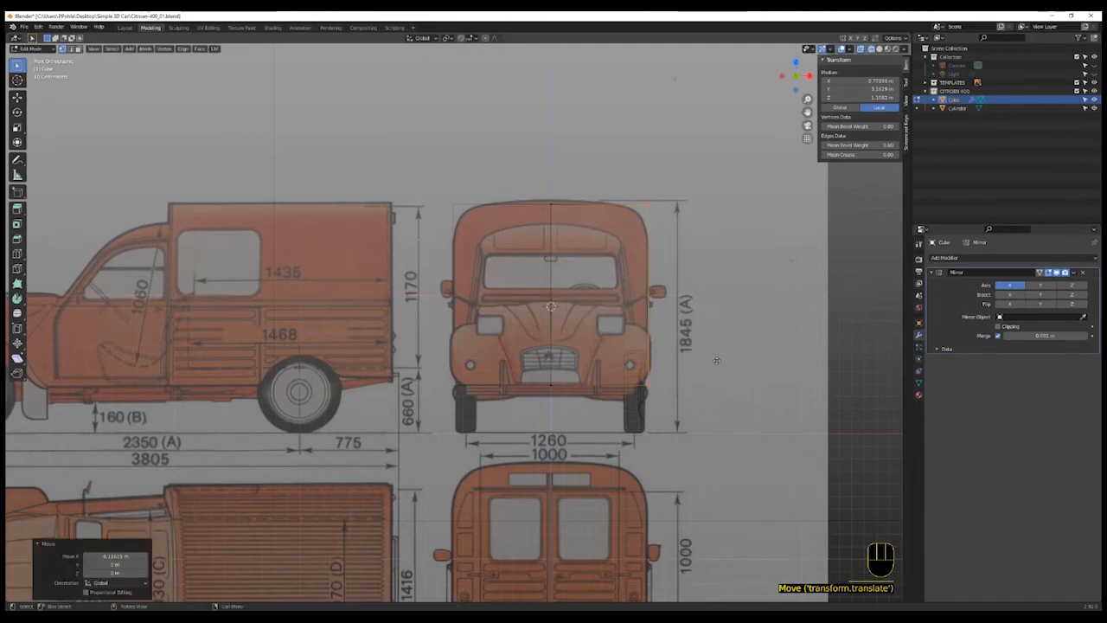
# - Add two vertical loop cuts across the outer half of the body, leaving them centred
pyautogui.keyDown('shift'); pyautogui.moveTo(687, 290); pyautogui.dragTo(695, 319, button='middle'); pyautogui.keyUp('shift')
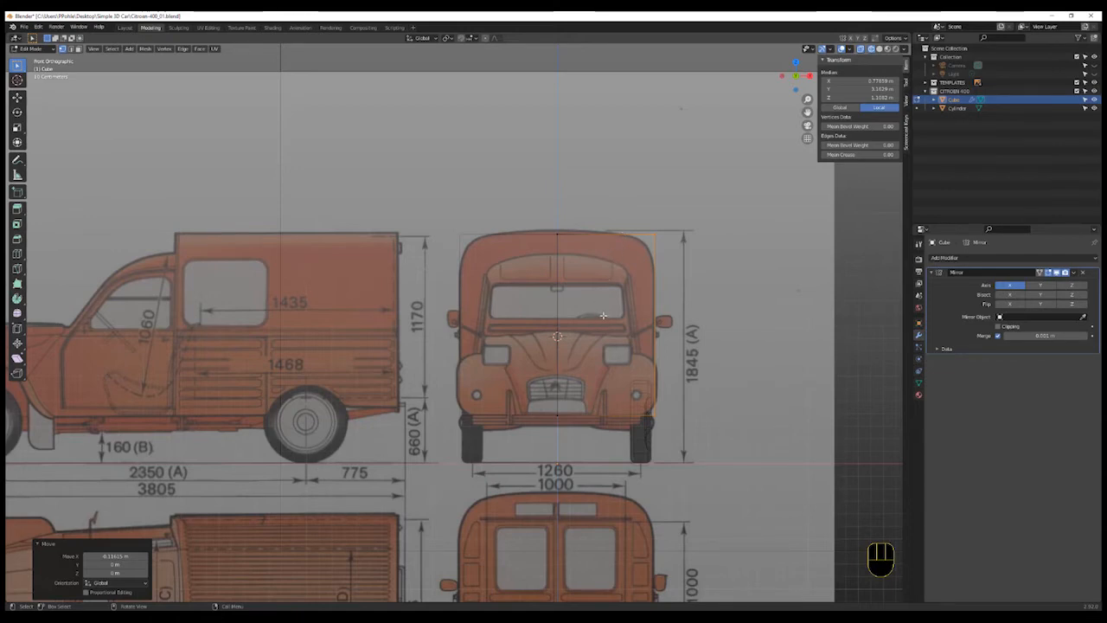
pyautogui.press('ctrl')
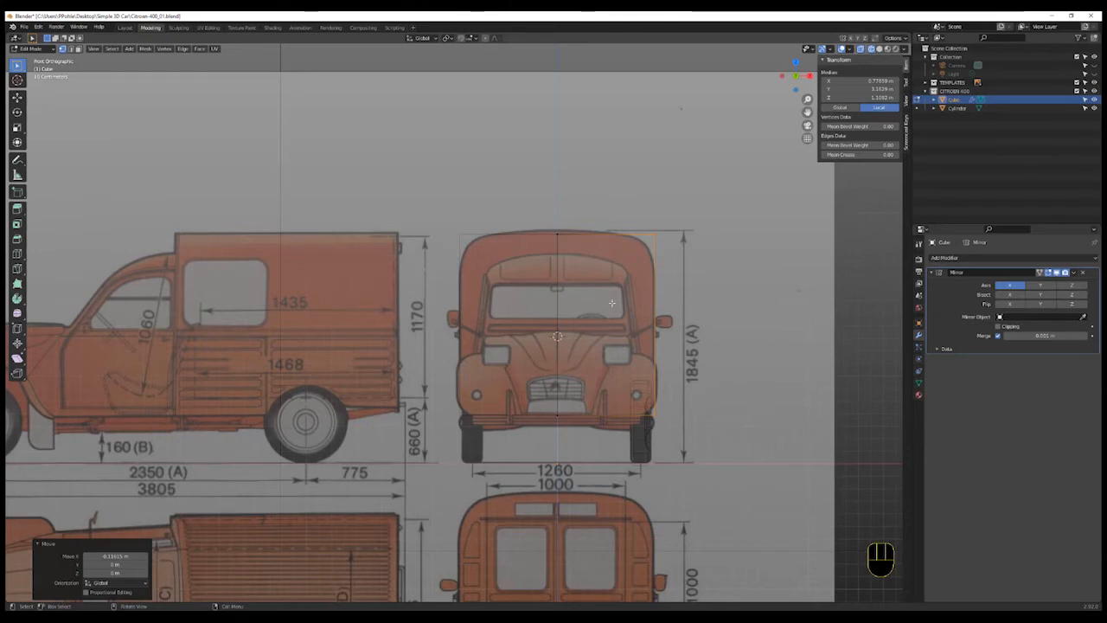
pyautogui.hotkey('ctrl', 'r')
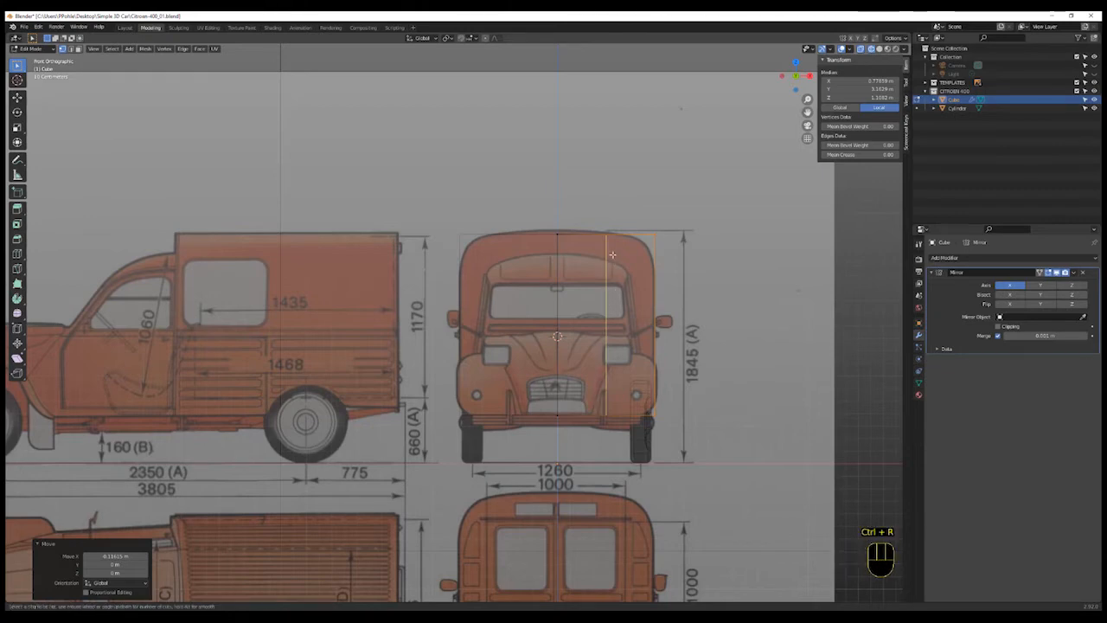
pyautogui.scroll(1, 612, 249)
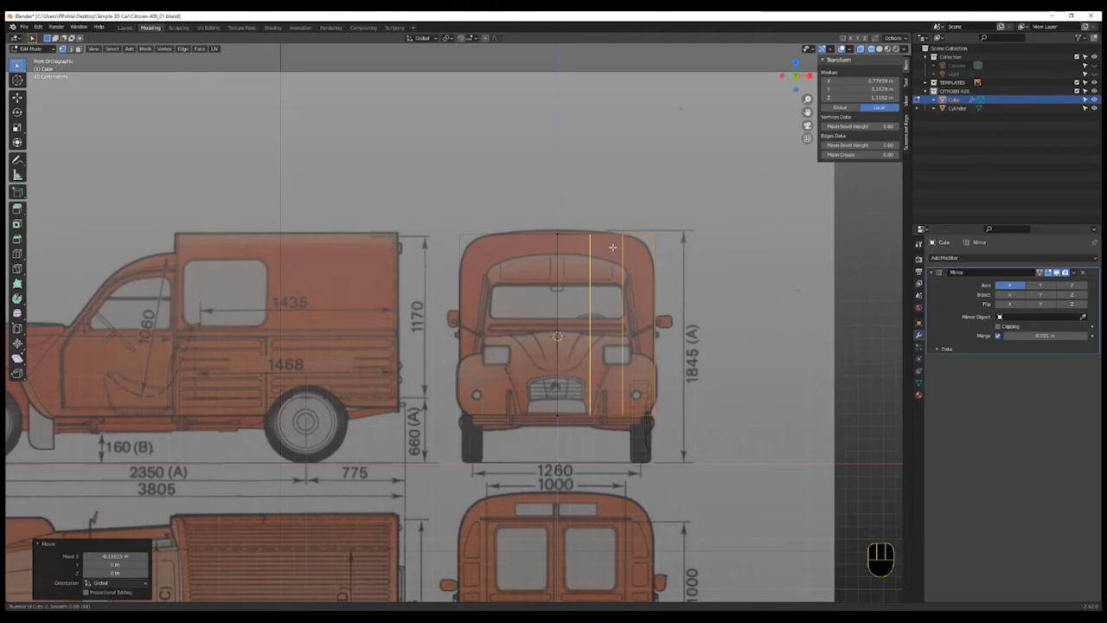
pyautogui.click(613, 247)
pyautogui.rightClick(612, 247)
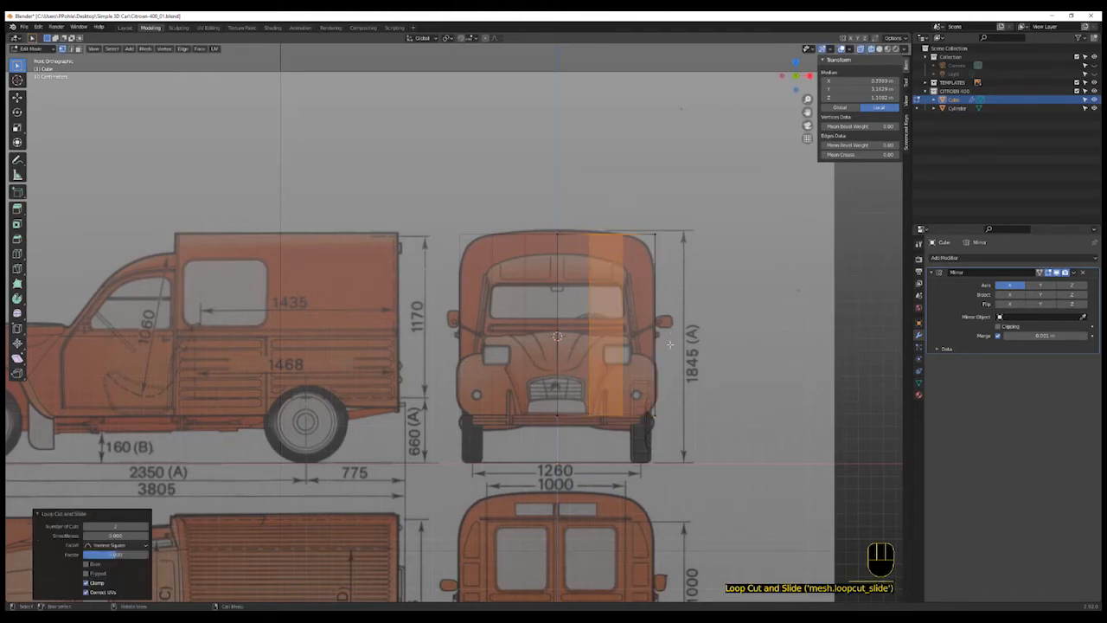
# - Box-select the top vertices of the new loop cuts and shift them about 0.11 m outward along X
pyautogui.click(628, 218)
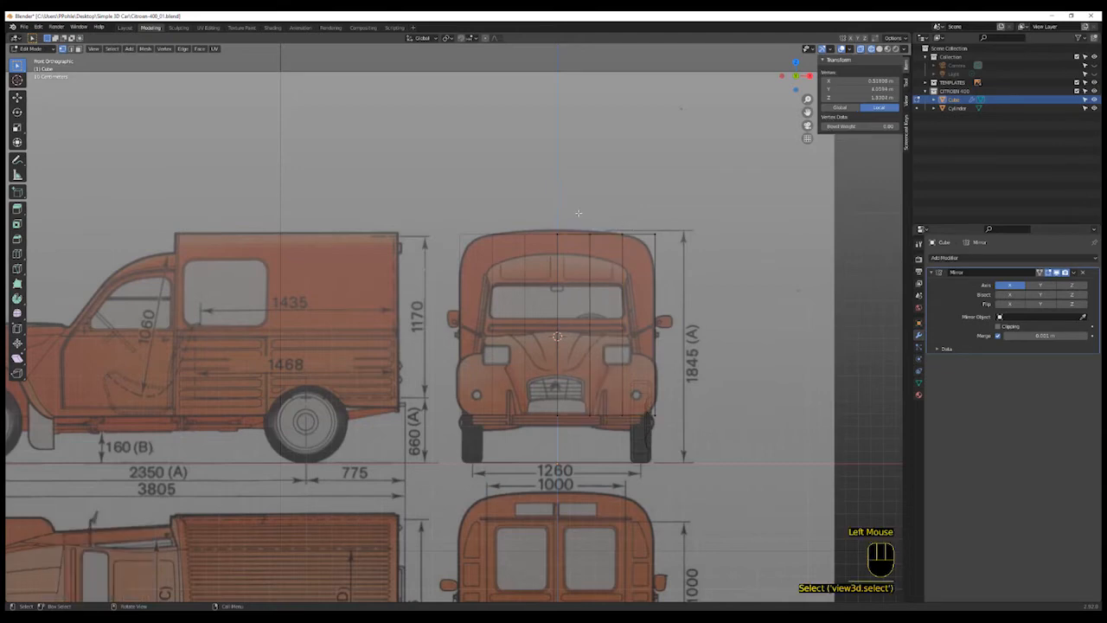
pyautogui.press('b')
pyautogui.moveTo(575, 204); pyautogui.dragTo(635, 283)
pyautogui.press('g')
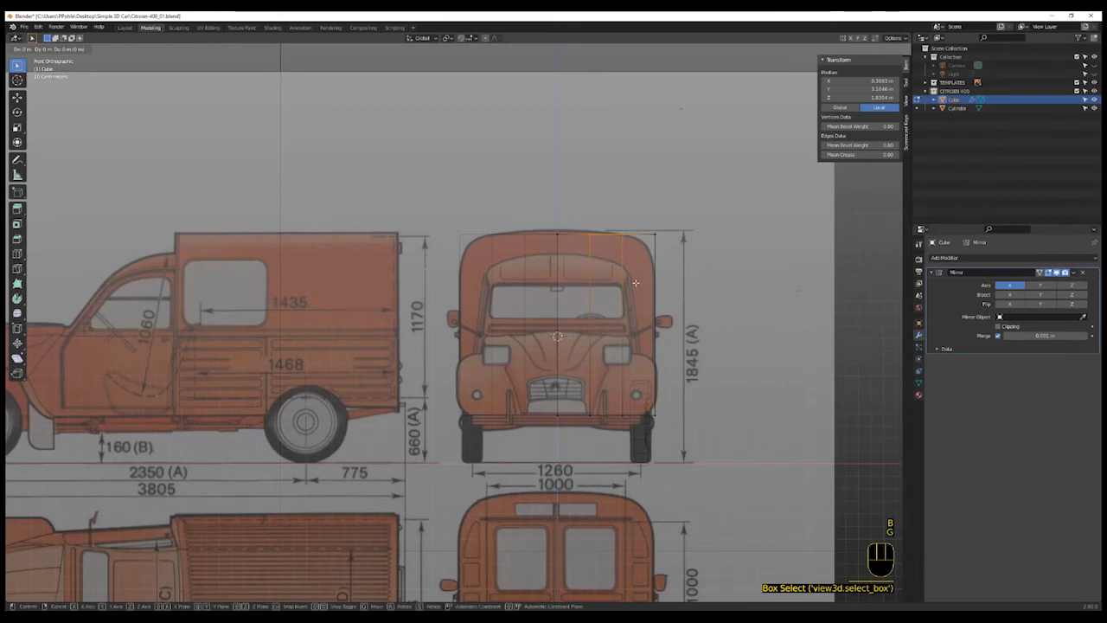
pyautogui.press('x')
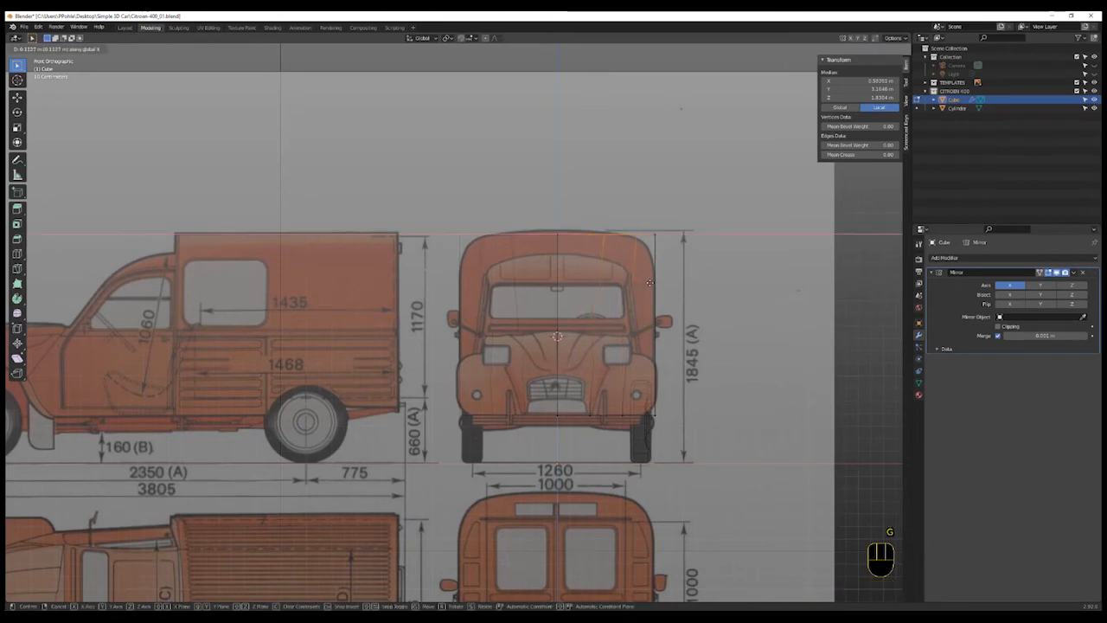
pyautogui.click(650, 282)
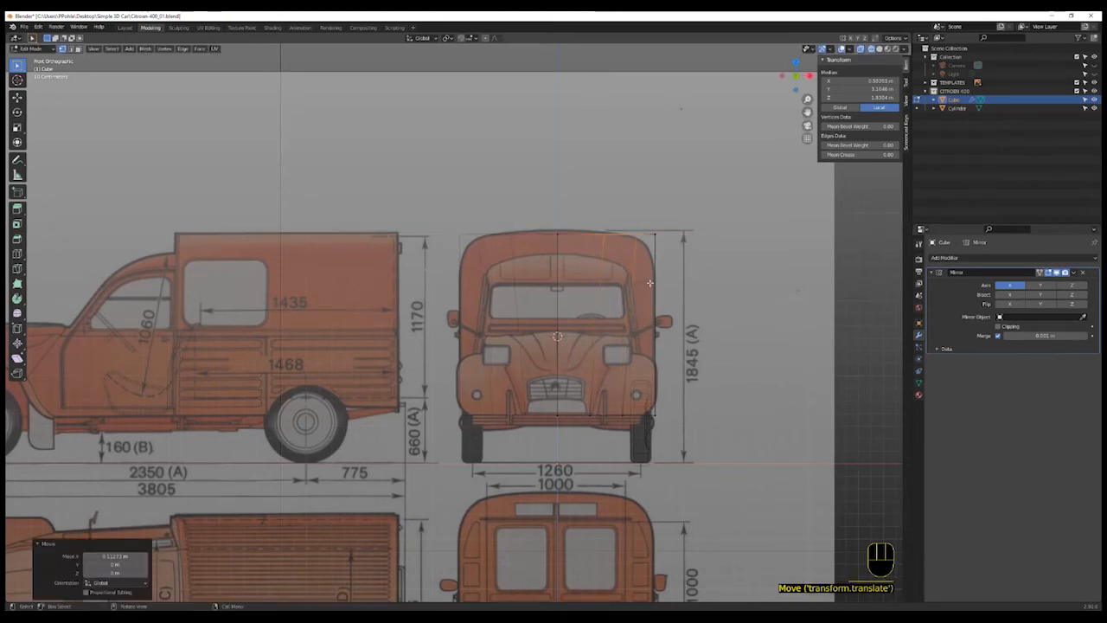
# - Box-select the outer top roof vertices and lower them about 0.07 m along Z to start rounding the roof edge
pyautogui.click(672, 222)
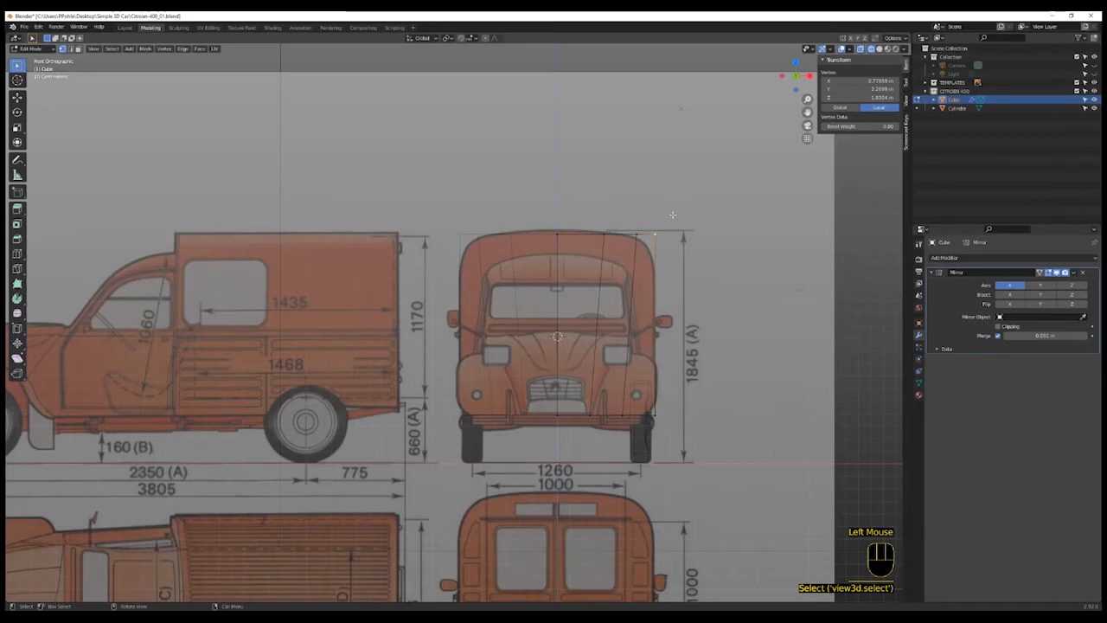
pyautogui.press('b')
pyautogui.moveTo(623, 214); pyautogui.dragTo(669, 265)
pyautogui.press('g')
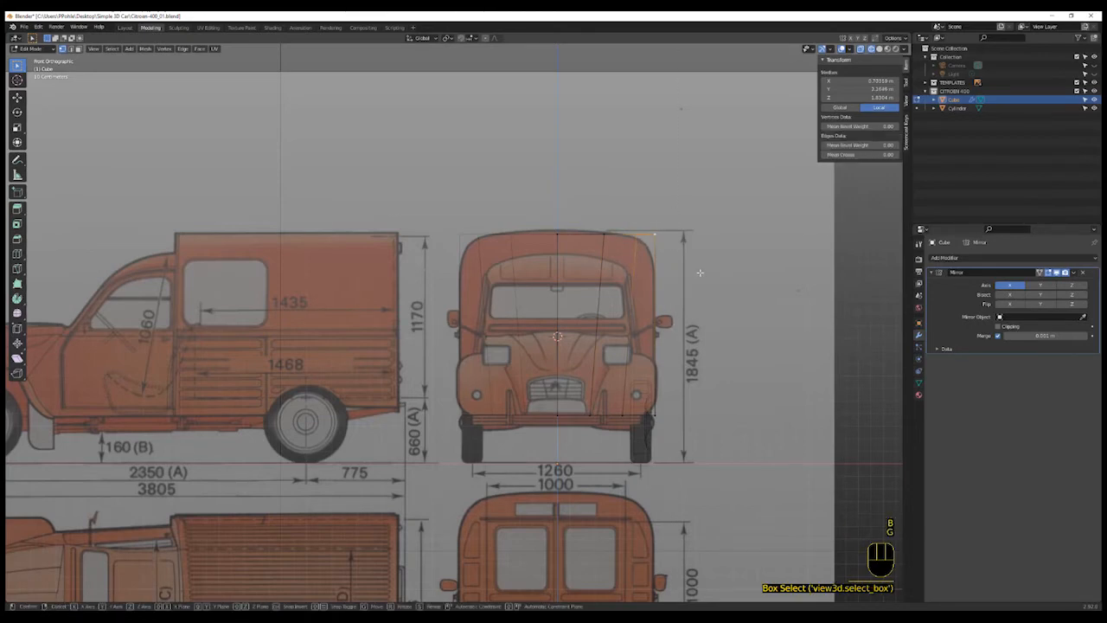
pyautogui.press('z')
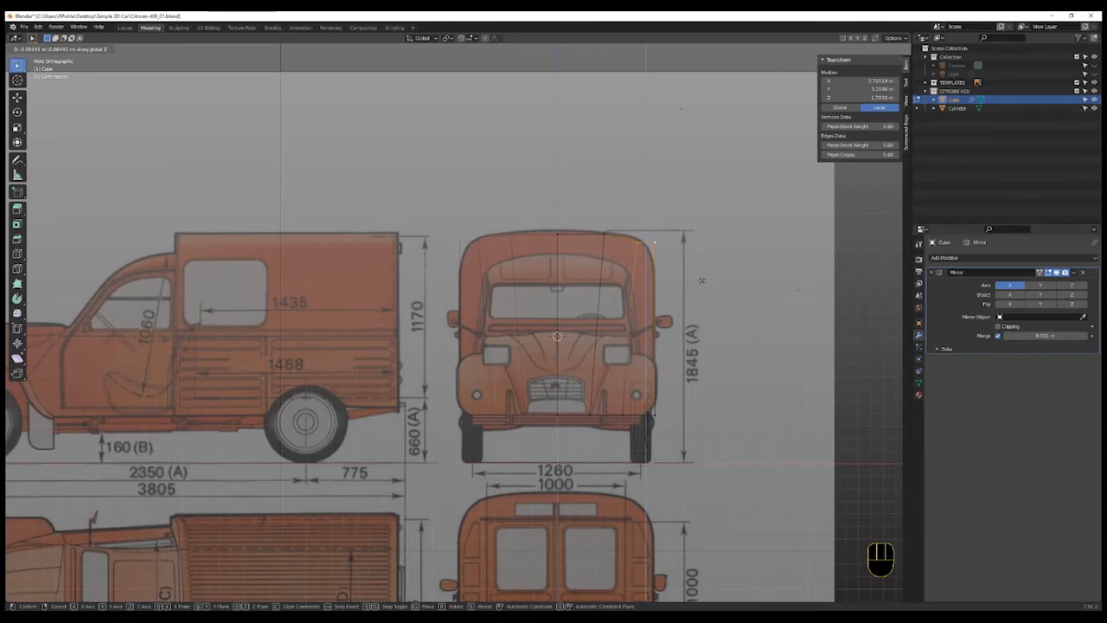
pyautogui.click(701, 279)
# - Box-select the outermost top corner vertex and lower it about 0.11 m along Z to follow the roof curve
pyautogui.click(674, 226)
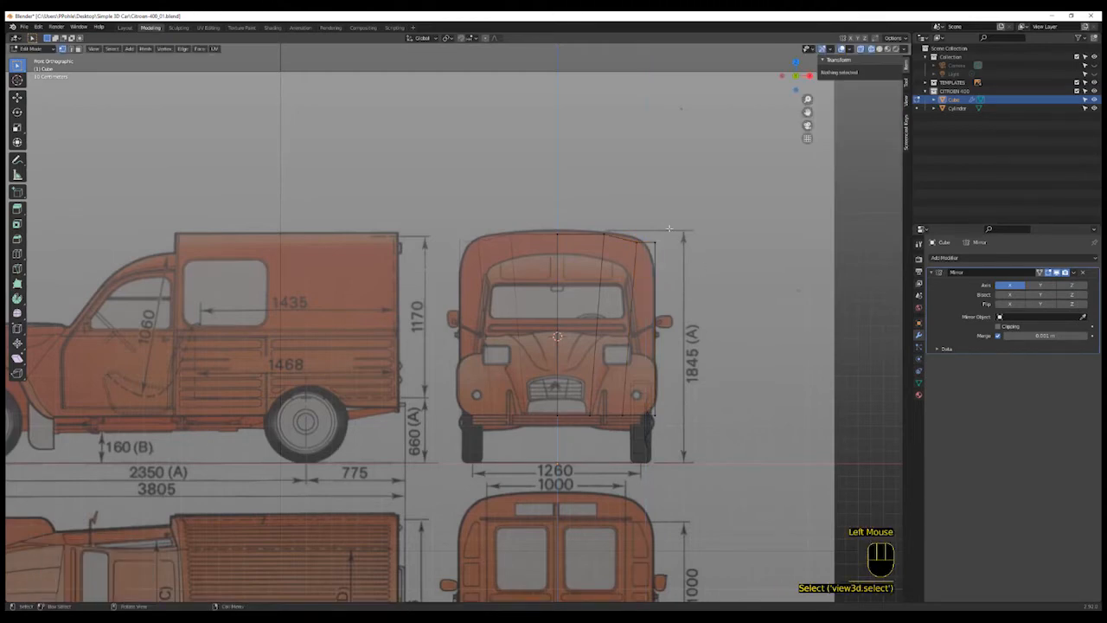
pyautogui.press('b')
pyautogui.moveTo(665, 232); pyautogui.dragTo(648, 260)
pyautogui.press('g')
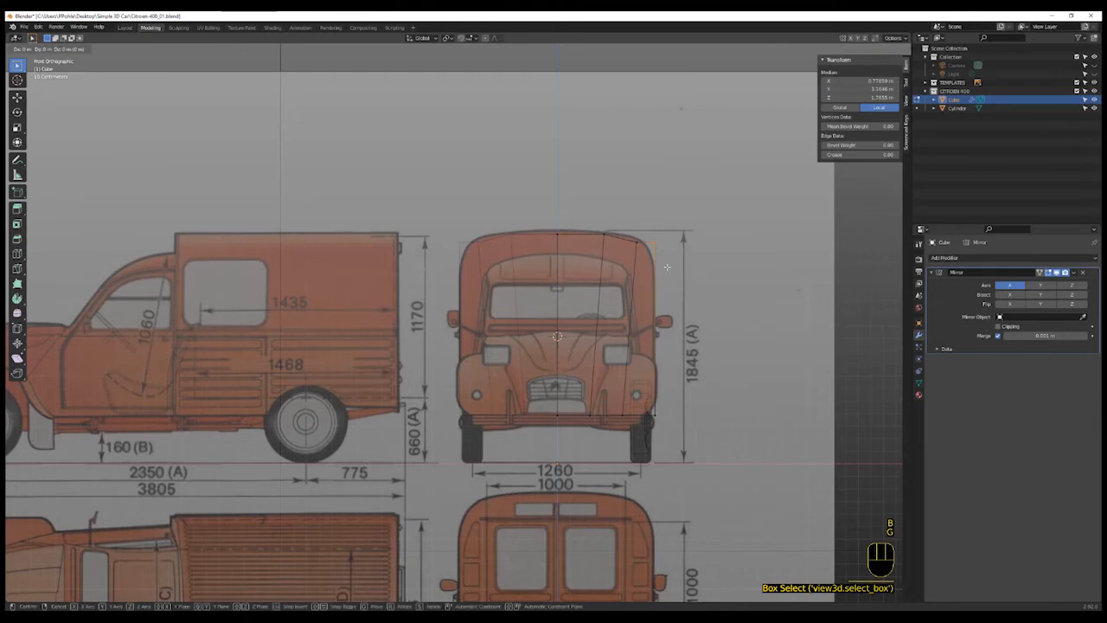
pyautogui.press('z')
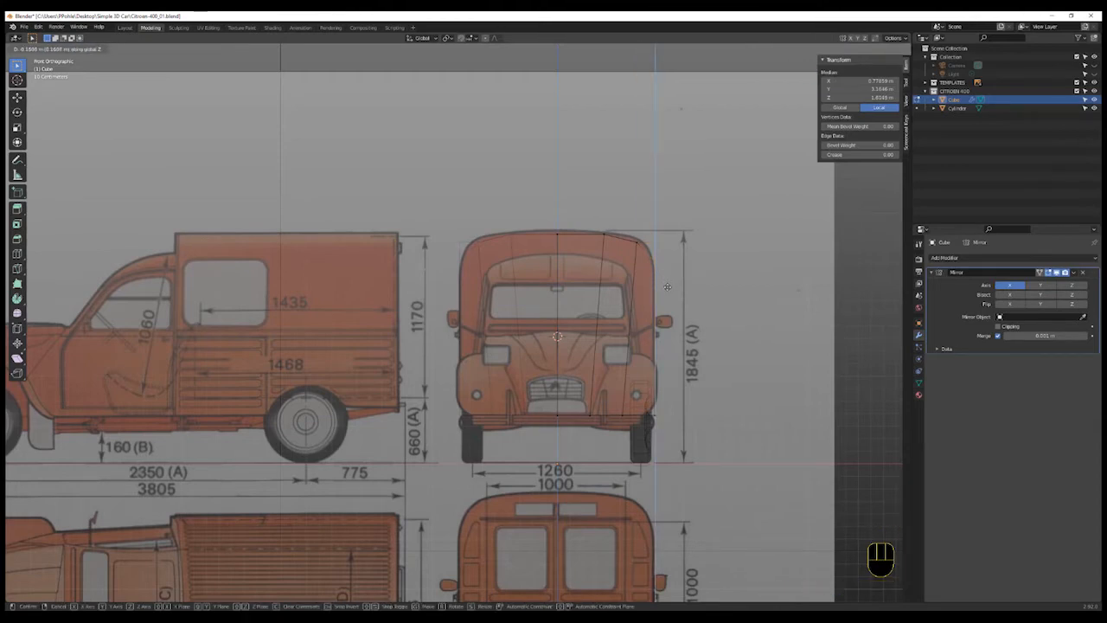
pyautogui.click(667, 288)
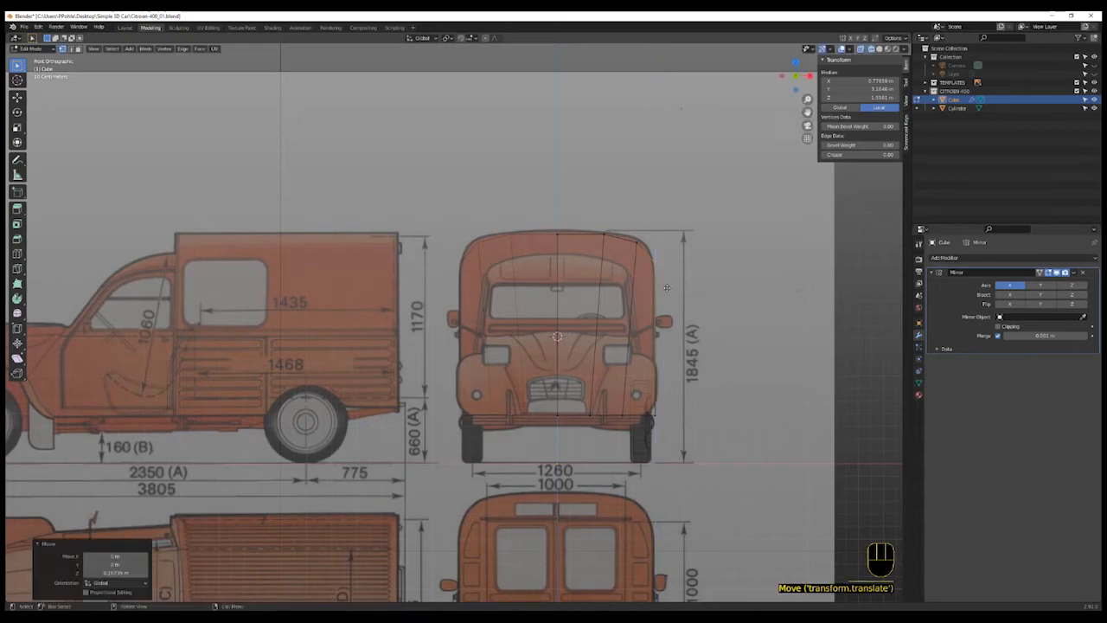
# - In the right side view, move the selected roof vertices about 0.03 m along Z to match the roof line
pyautogui.click(810, 76)
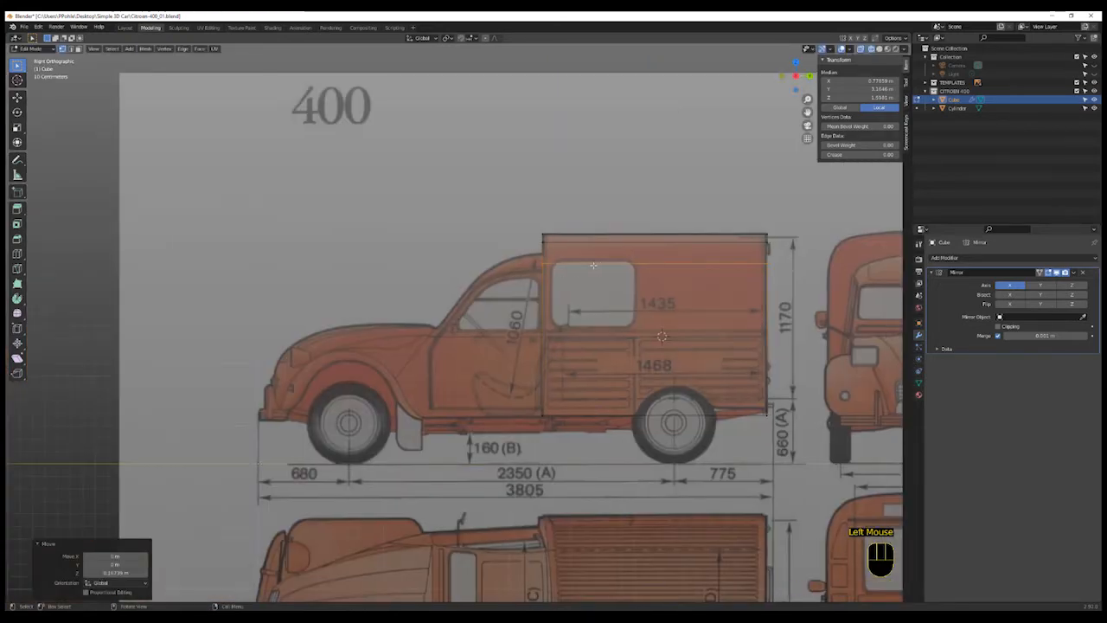
pyautogui.press('g')
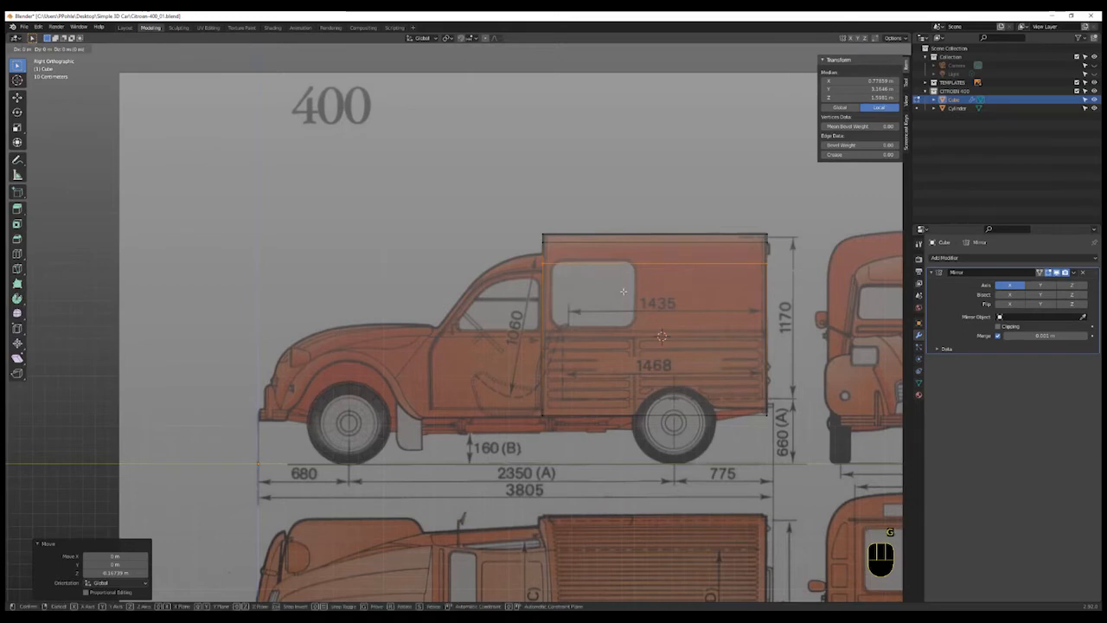
pyautogui.press('z')
pyautogui.click(624, 287)
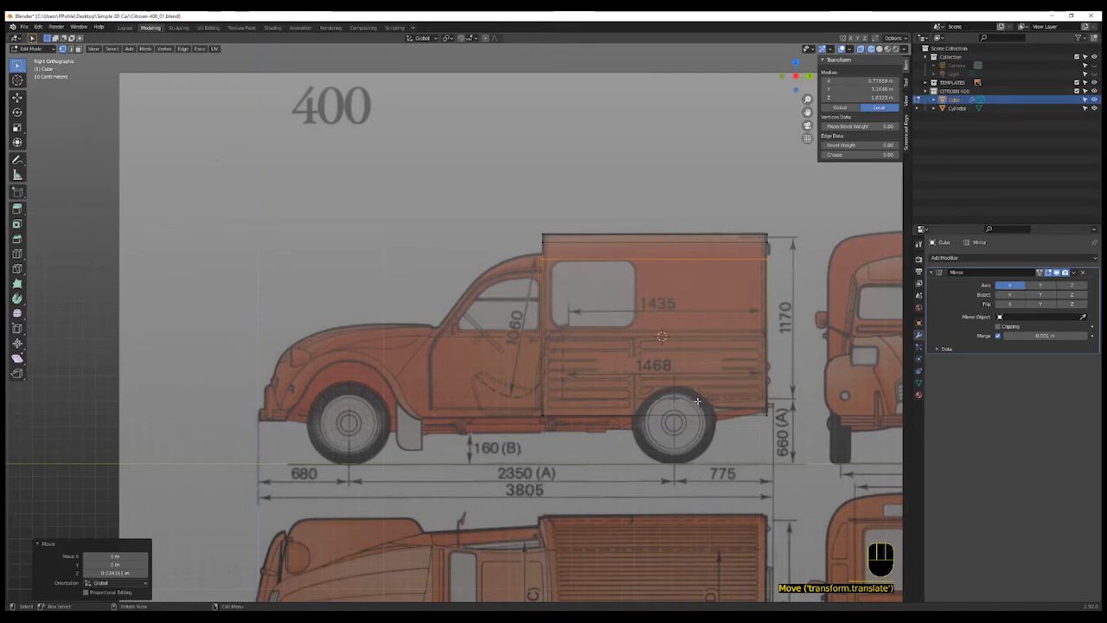
# - Orbit around the half body with X-ray off to inspect the rounded roof shape
pyautogui.keyDown('shift'); pyautogui.moveTo(698, 400); pyautogui.dragTo(567, 399, button='middle'); pyautogui.keyUp('shift')
pyautogui.keyDown('shift'); pyautogui.scroll(1, 664, 391); pyautogui.keyUp('shift')
pyautogui.hotkey('shift', 'z')
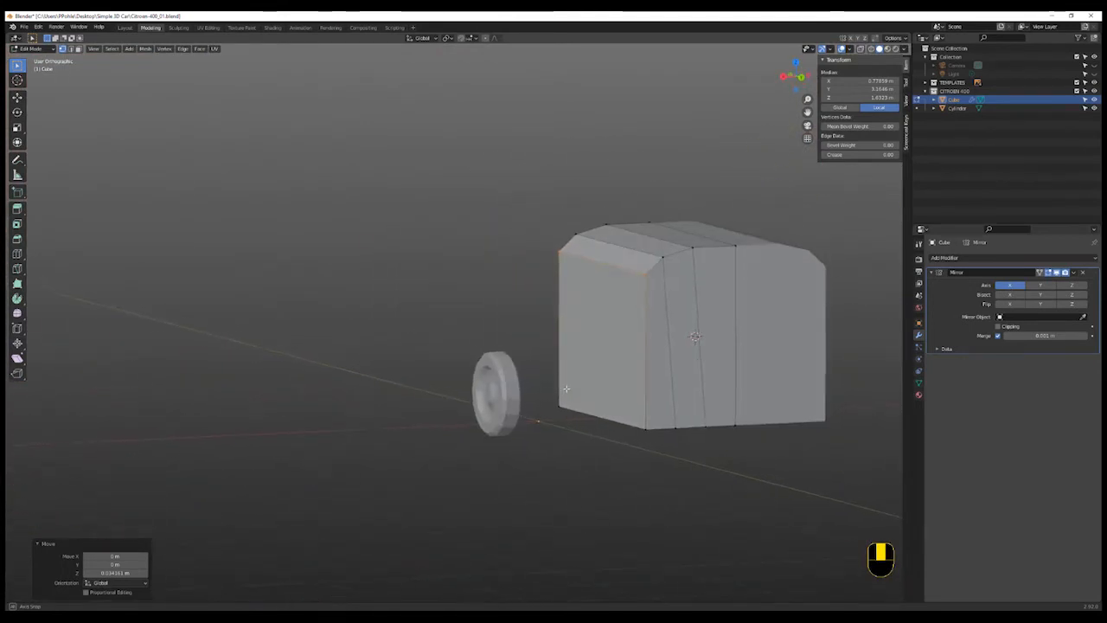
pyautogui.click(728, 258)
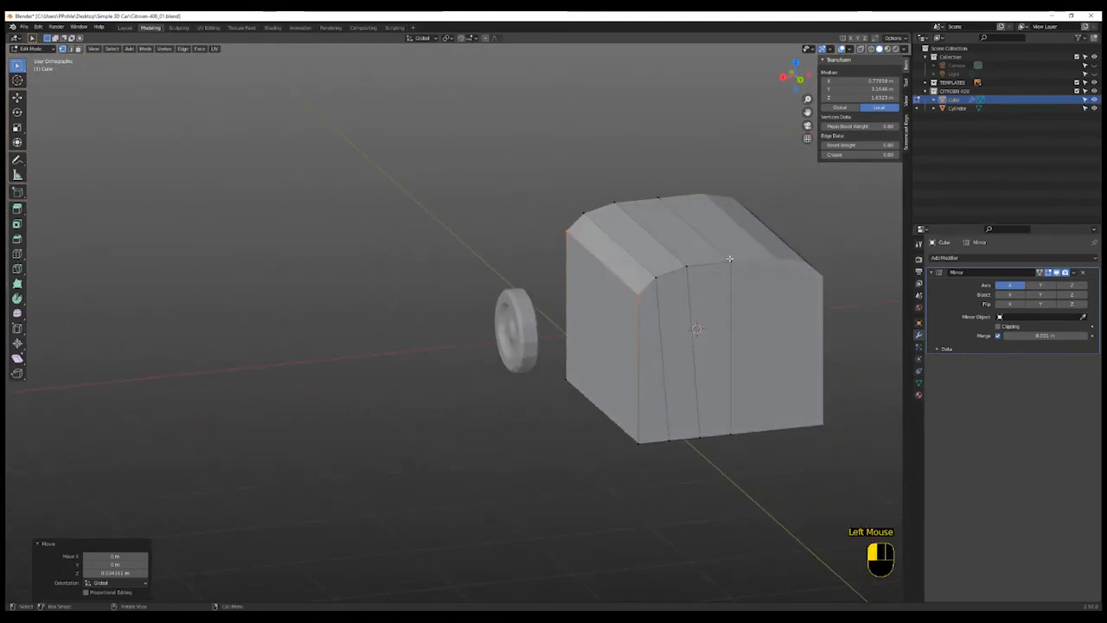
# - Select the middle top roof vertex and lower it about 0.02 m along Z to smooth the roof curve
pyautogui.keyDown('shift'); pyautogui.click(659, 193); pyautogui.keyUp('shift')
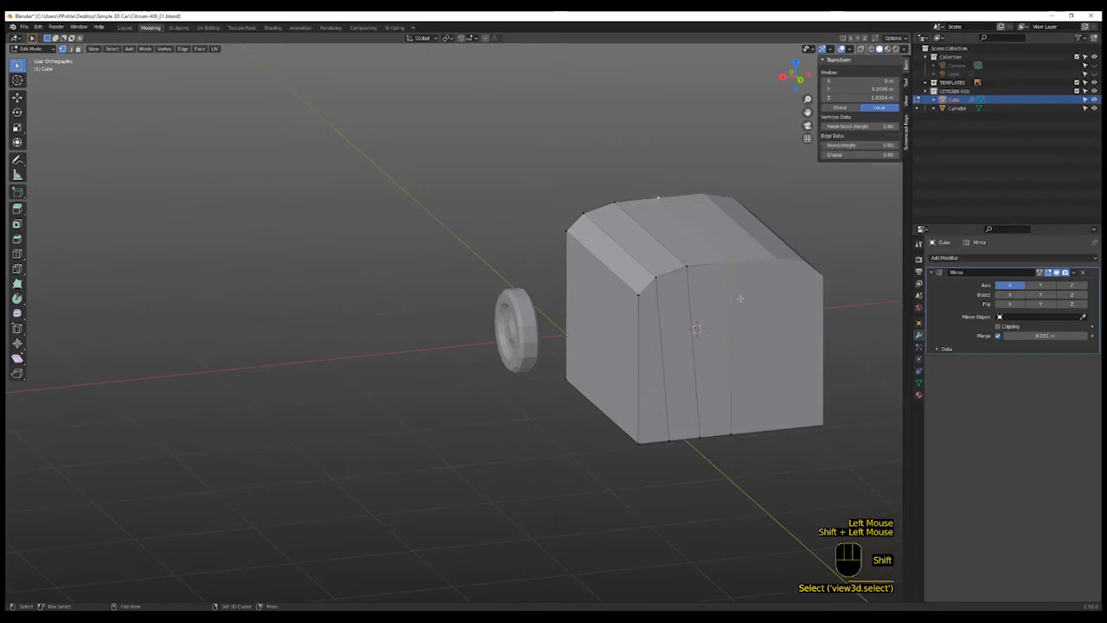
pyautogui.press('g')
pyautogui.press('x')
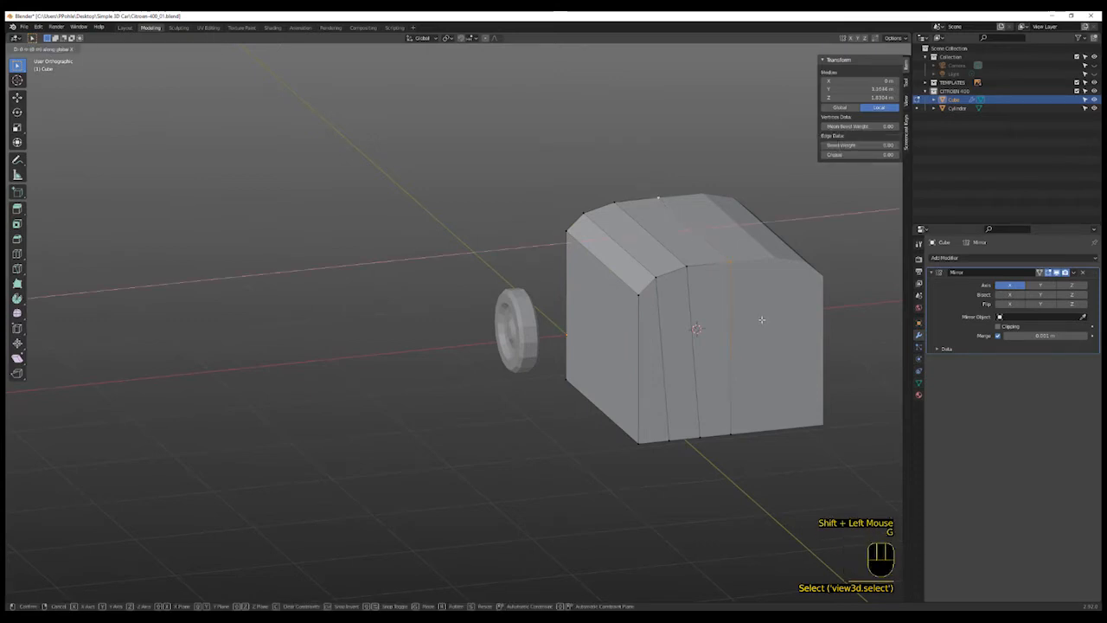
pyautogui.rightClick(762, 320)
pyautogui.press('g')
pyautogui.press('z')
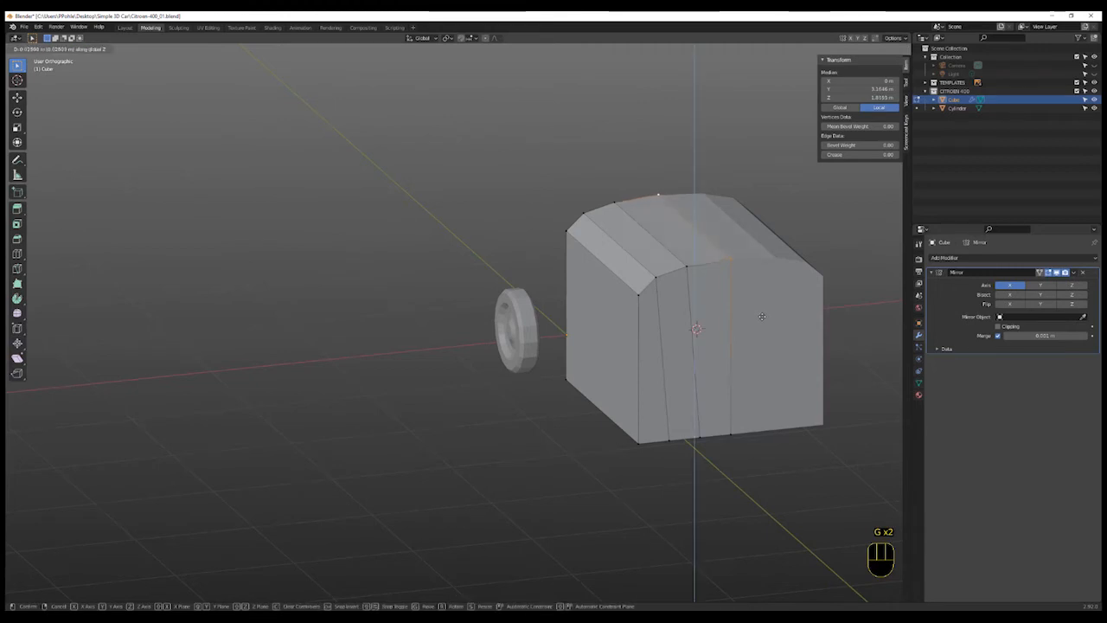
pyautogui.click(758, 322)
# - In the right side view over the blueprint, add a vertical loop cut through the middle of the van body
pyautogui.moveTo(584, 420); pyautogui.dragTo(667, 417, button='middle')
pyautogui.scroll(1, 667, 417)
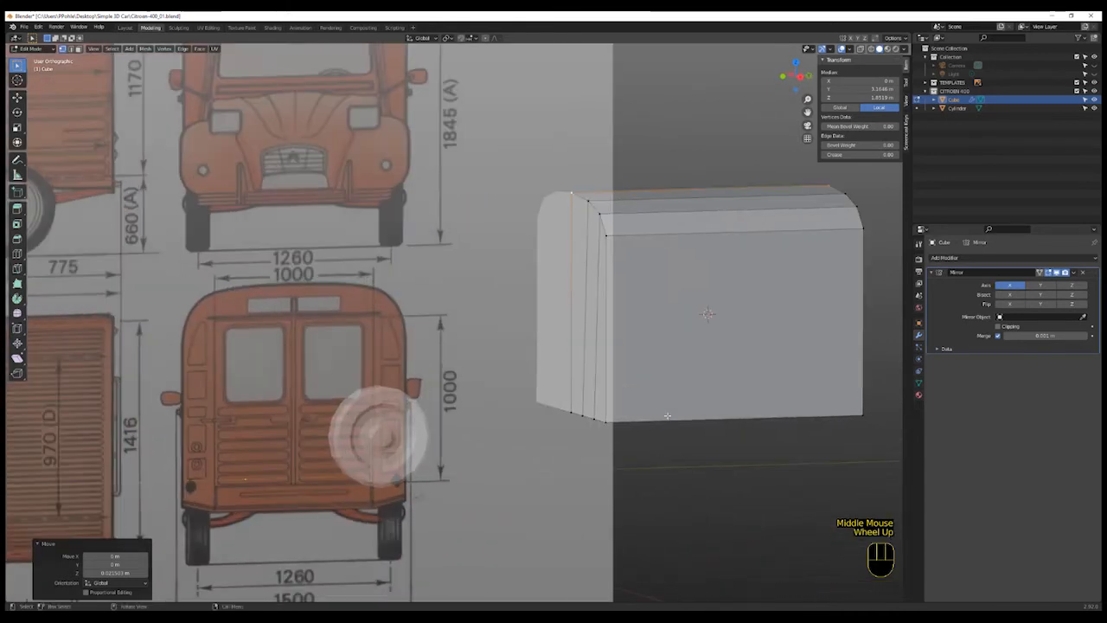
pyautogui.scroll(-2, 667, 417)
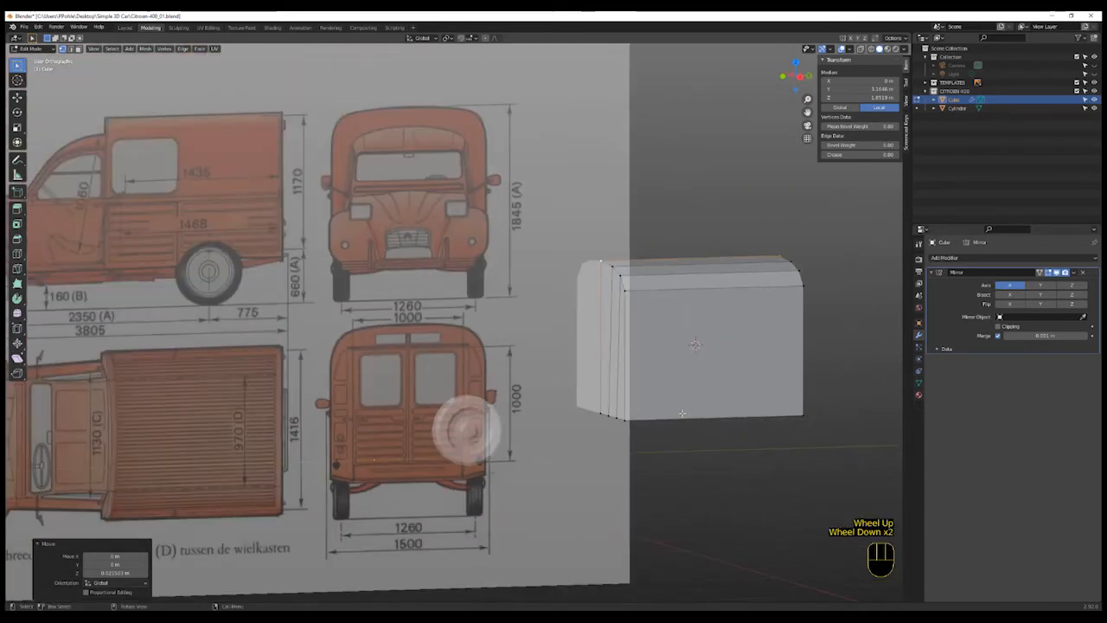
pyautogui.click(798, 76)
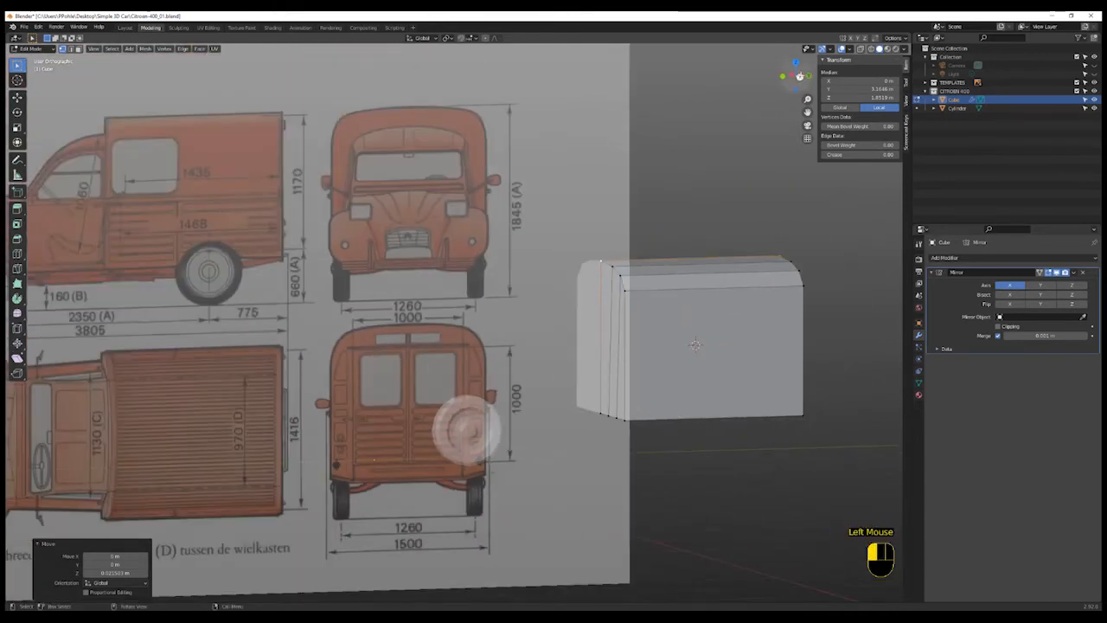
pyautogui.keyDown('shift'); pyautogui.click(684, 392); pyautogui.keyUp('shift')
pyautogui.keyDown('shift'); pyautogui.moveTo(684, 392); pyautogui.dragTo(623, 435, button='middle'); pyautogui.keyUp('shift')
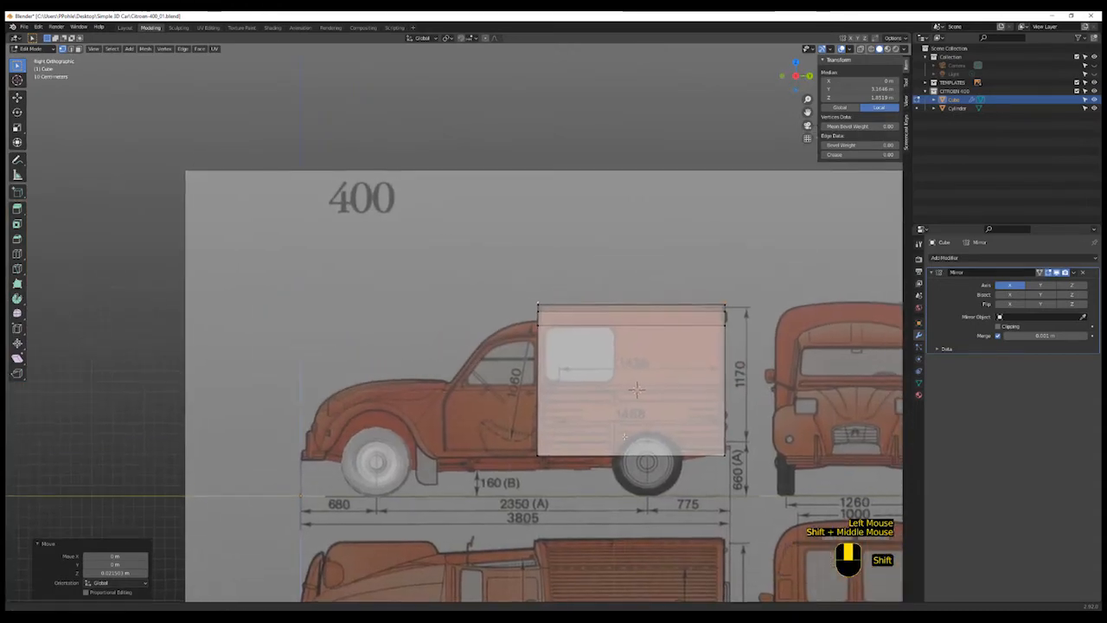
pyautogui.press('ctrl')
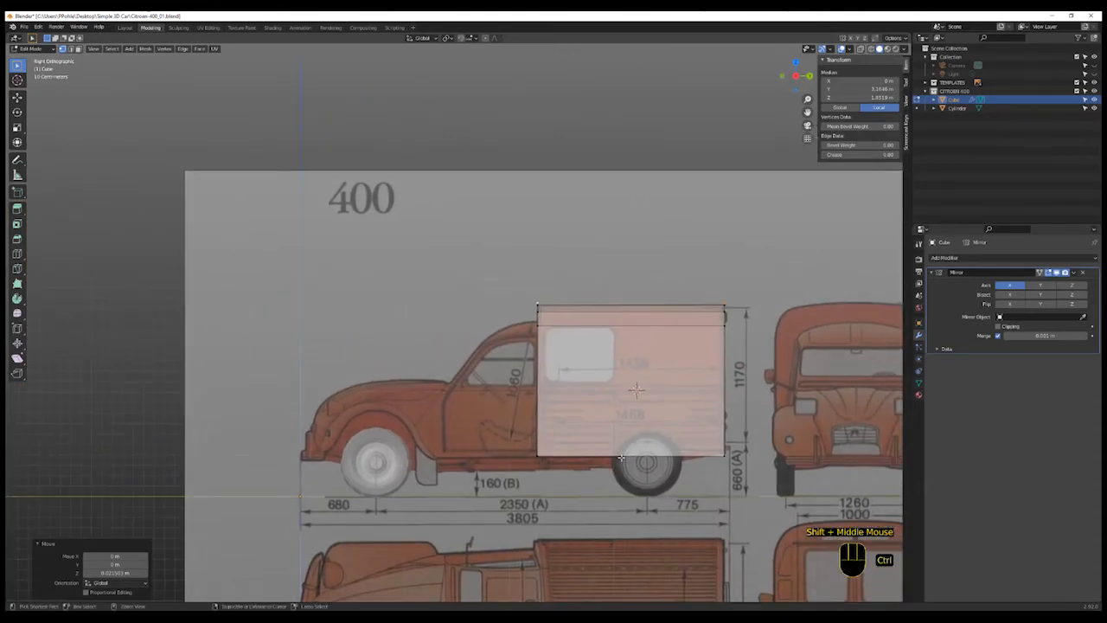
pyautogui.hotkey('ctrl', 'r')
pyautogui.click(620, 458)
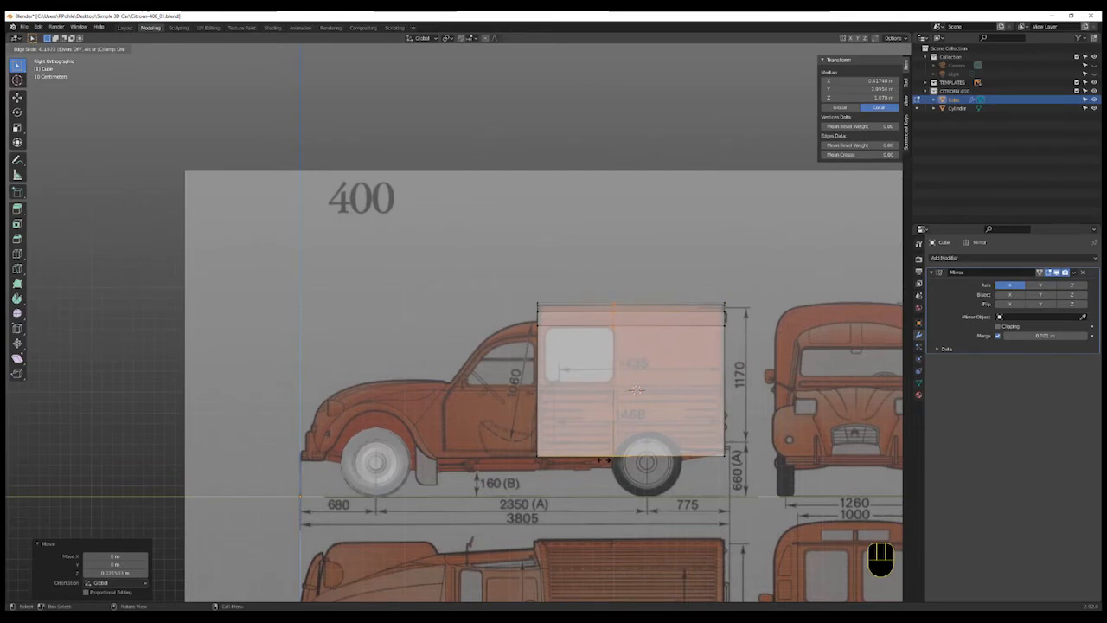
pyautogui.click(603, 459)
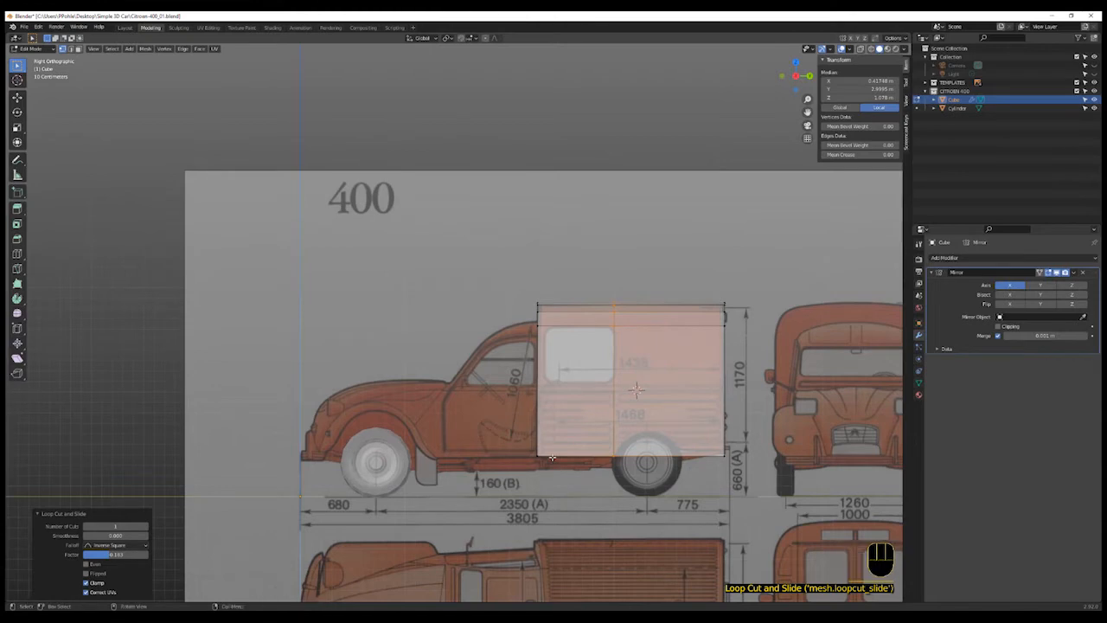
# - Add a vertical loop cut near the front edge of the van body
pyautogui.press('ctrl')
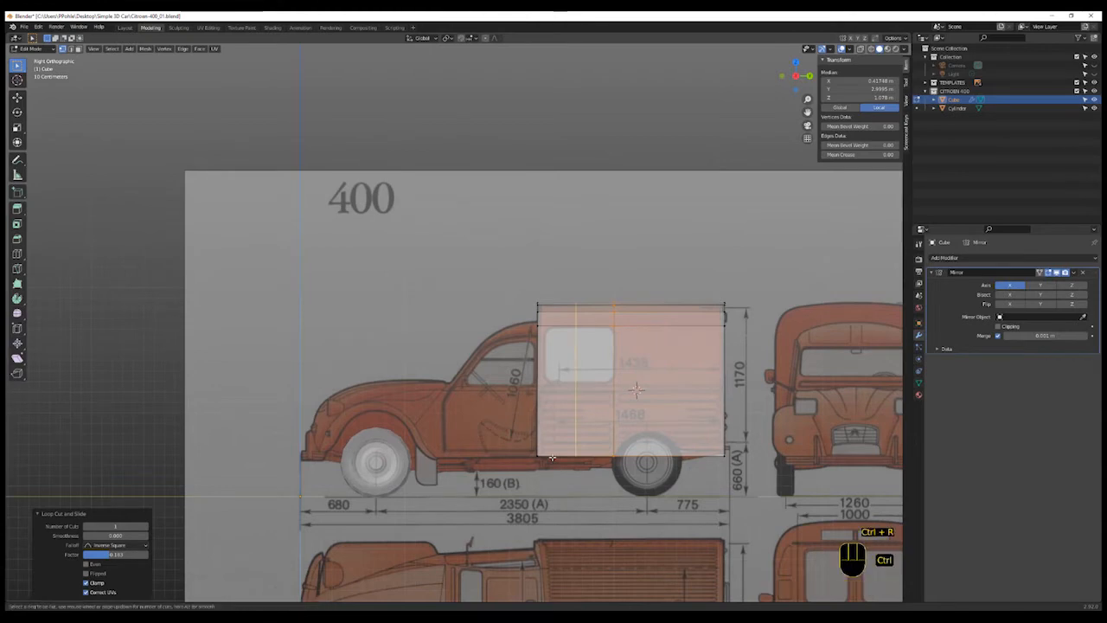
pyautogui.hotkey('ctrl', 'r')
pyautogui.click(521, 459)
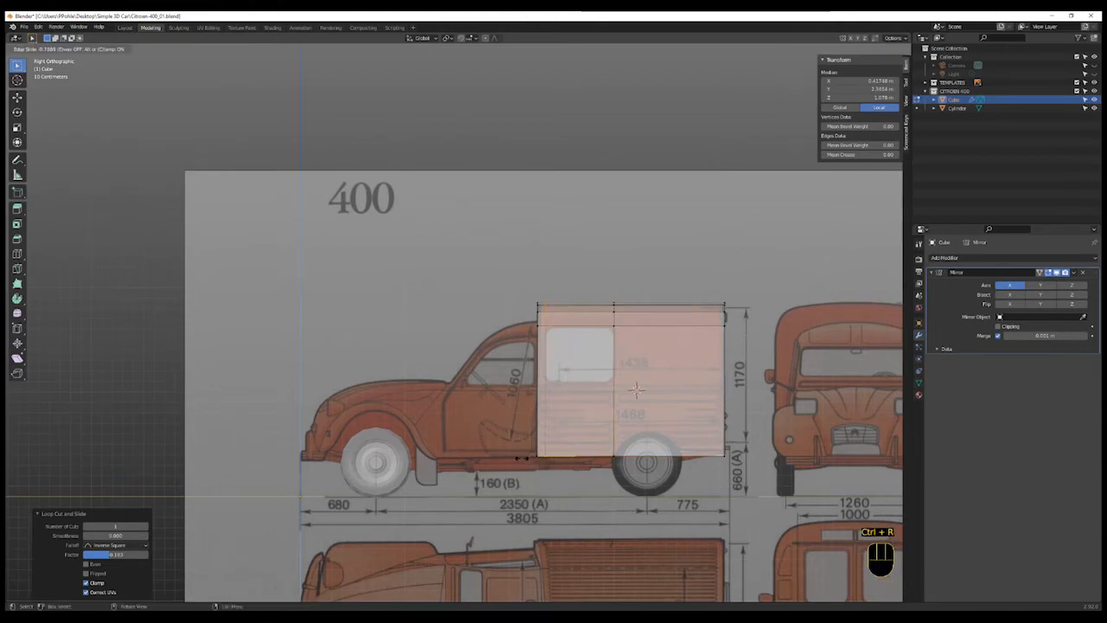
pyautogui.click(522, 459)
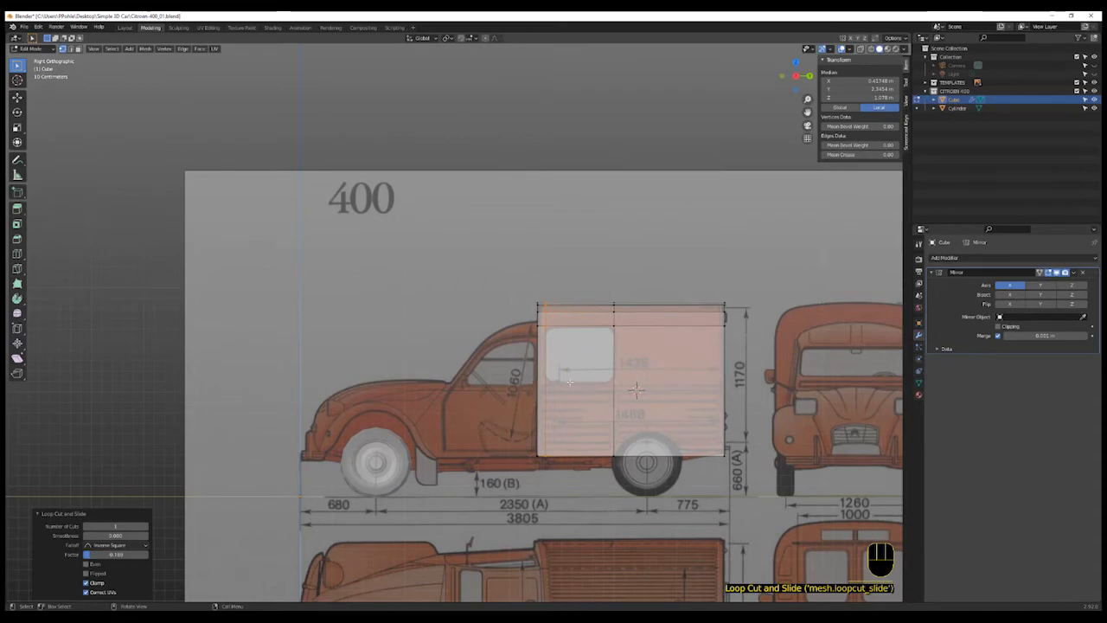
# - Add a horizontal loop cut around the body at the window's lower edge height
pyautogui.hotkey('ctrl', 'r')
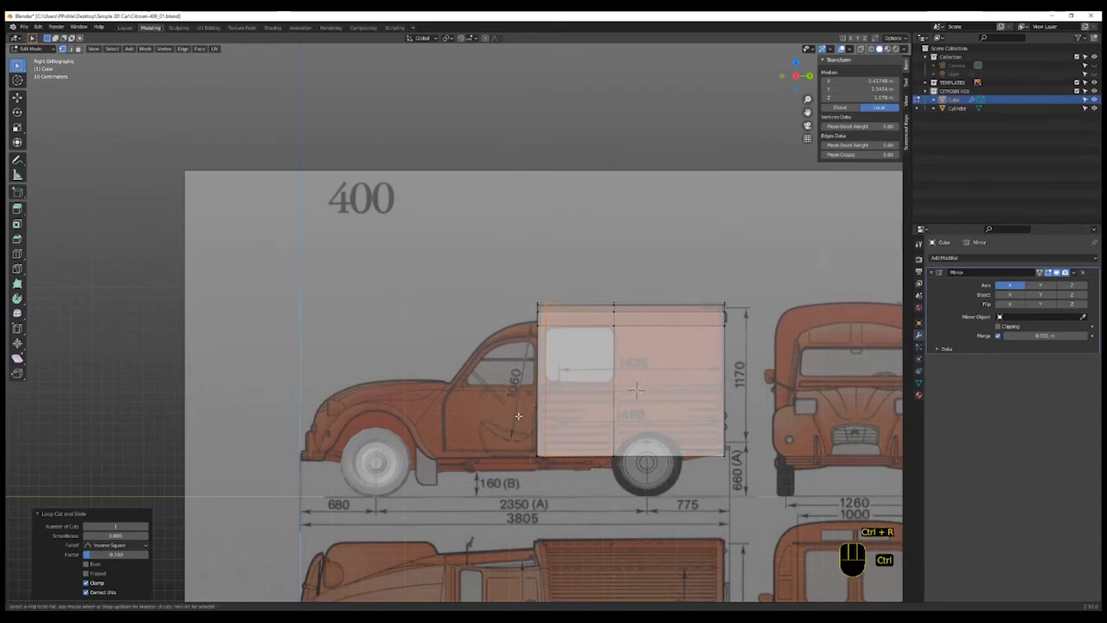
pyautogui.click(531, 406)
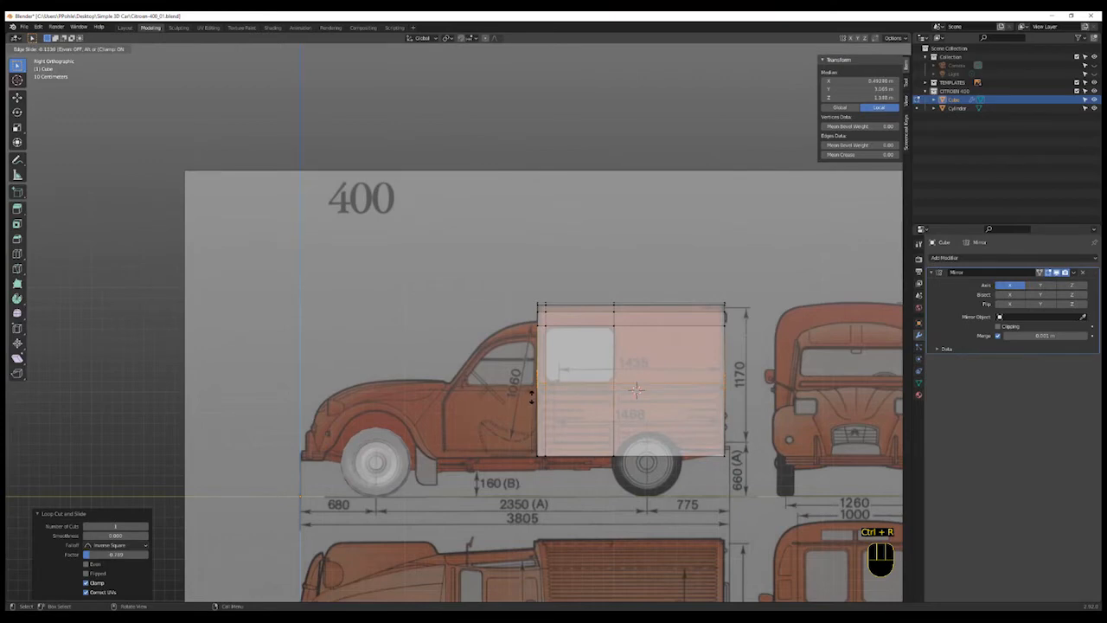
pyautogui.click(531, 398)
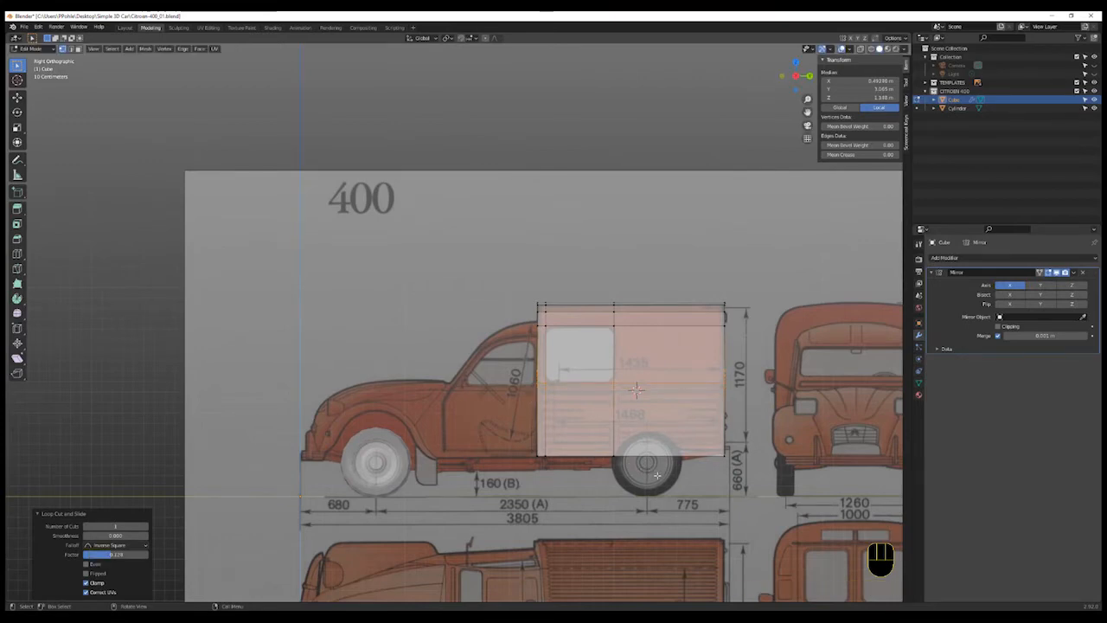
# - Add three vertical loop cuts around the rear wheel, at its centre and on either side
pyautogui.keyDown('shift'); pyautogui.moveTo(627, 467); pyautogui.dragTo(596, 482, button='middle'); pyautogui.keyUp('shift')
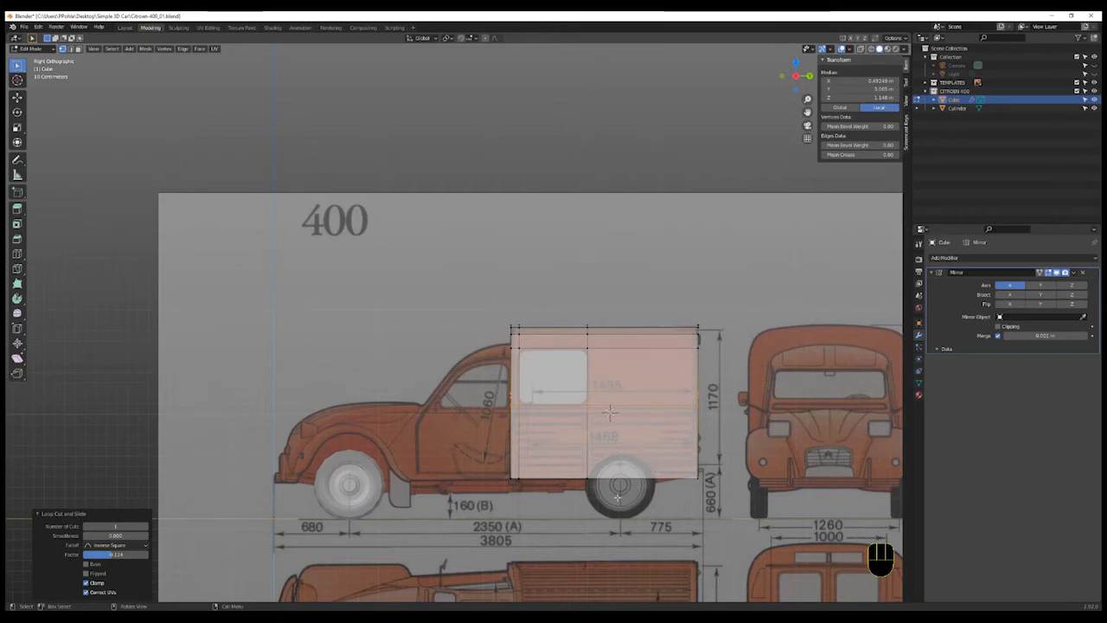
pyautogui.hotkey('ctrl', 'r')
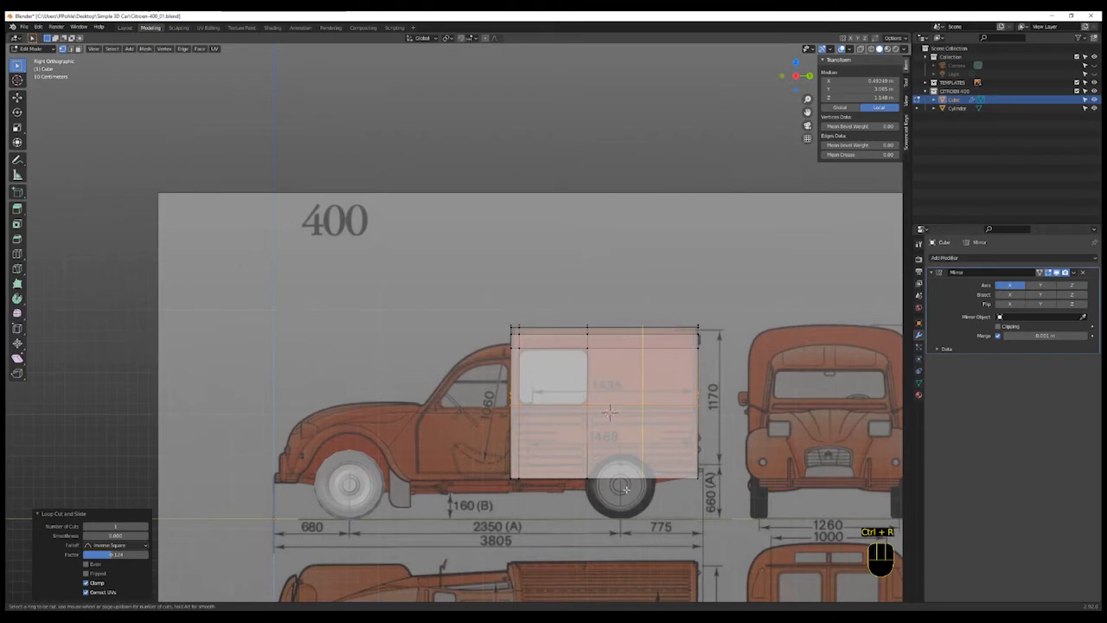
pyautogui.click(626, 489)
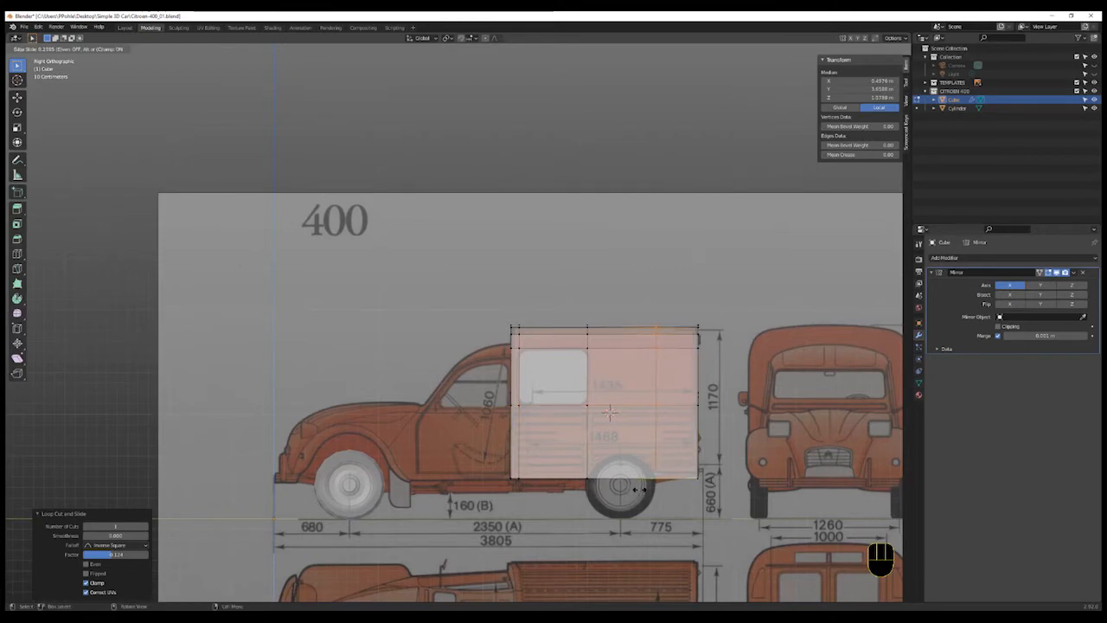
pyautogui.click(637, 489)
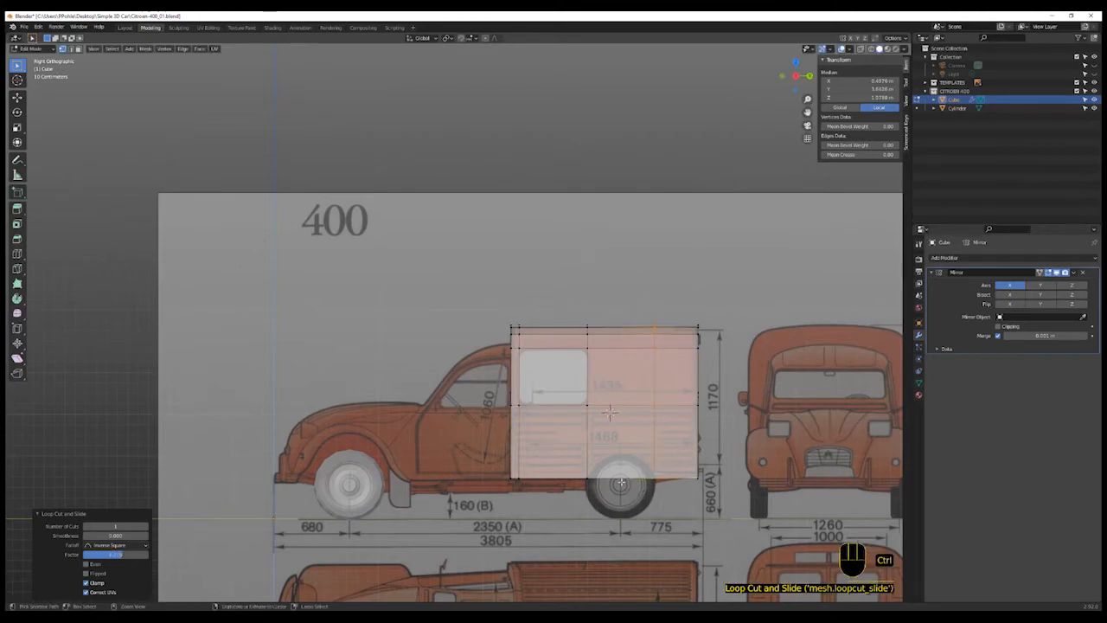
pyautogui.hotkey('ctrl', 'r')
pyautogui.click(620, 482)
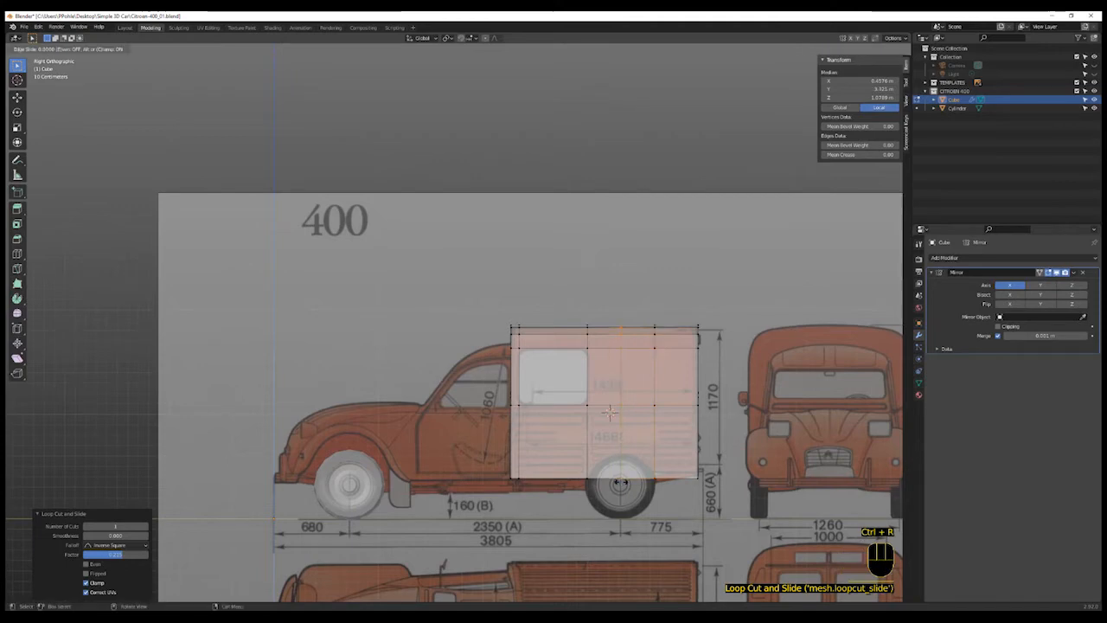
pyautogui.click(620, 482)
pyautogui.press('ctrl')
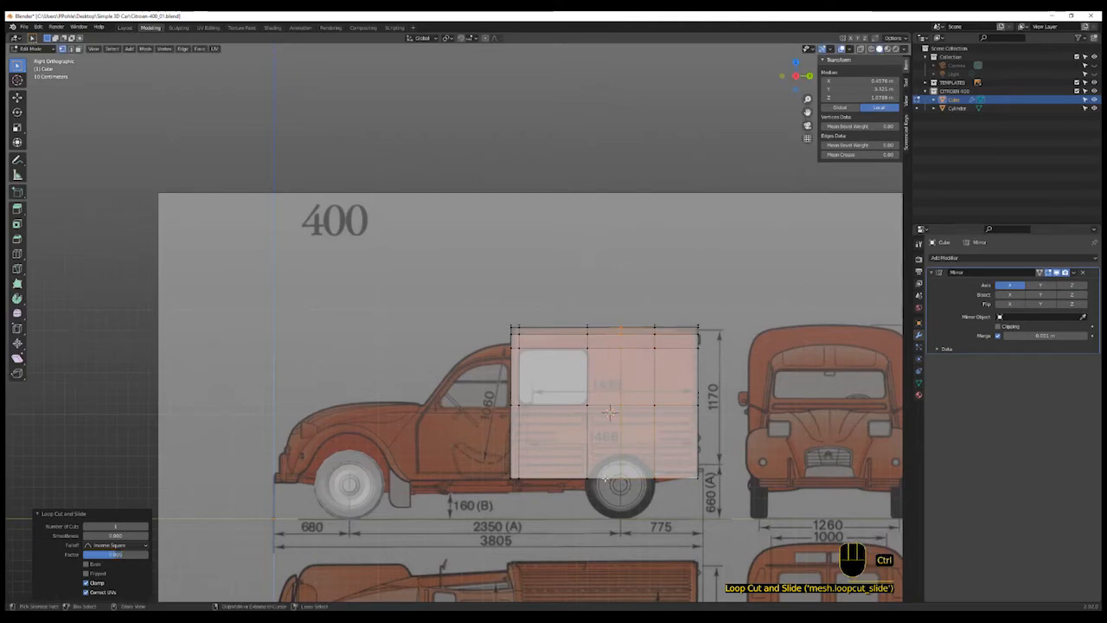
pyautogui.hotkey('ctrl', 'r')
pyautogui.click(606, 479)
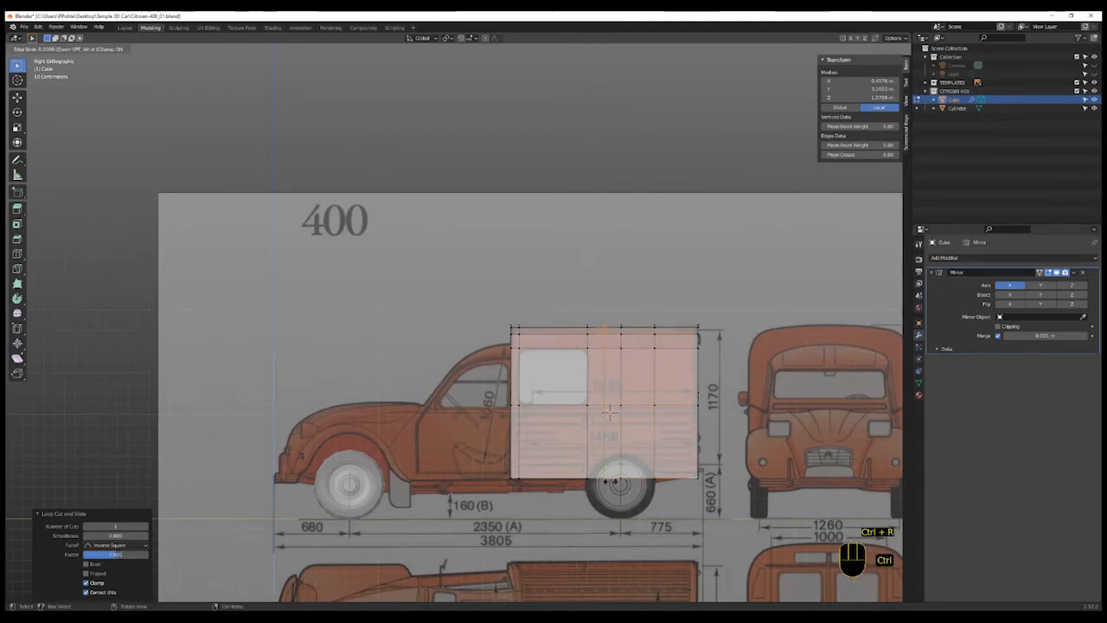
pyautogui.click(636, 487)
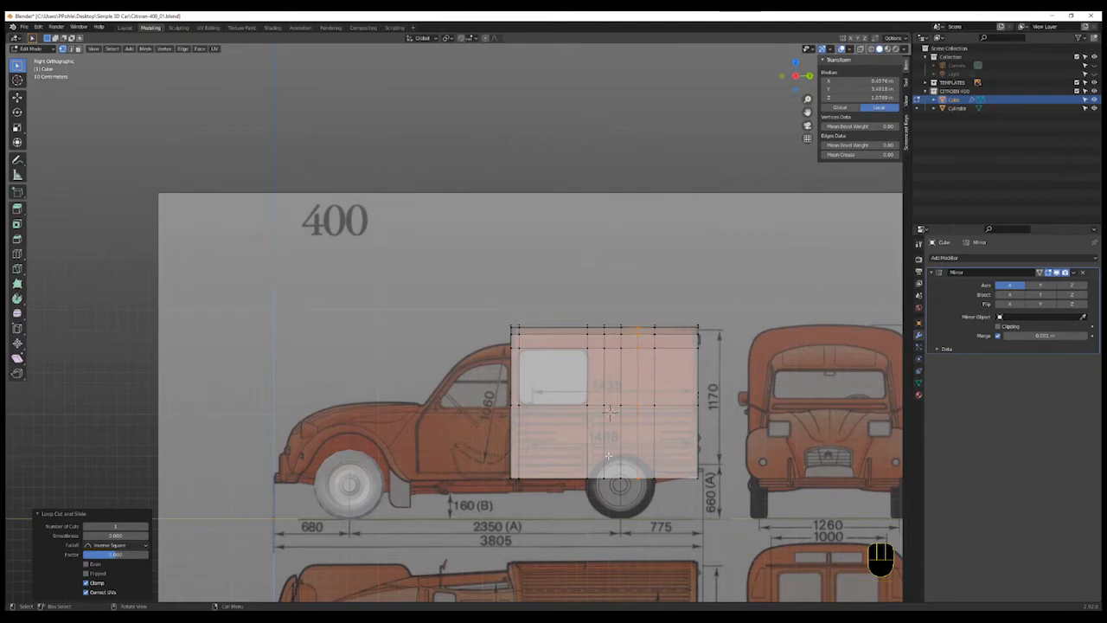
# - Add a horizontal loop cut just above the rear wheel's top
pyautogui.hotkey('ctrl', 'r')
pyautogui.click(697, 453)
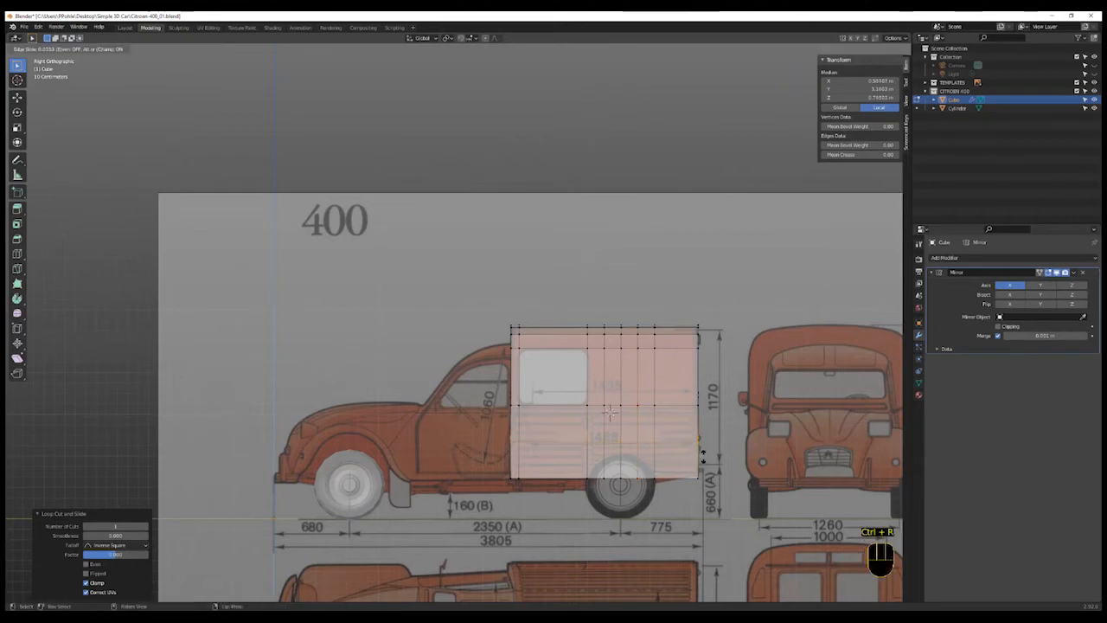
pyautogui.click(703, 461)
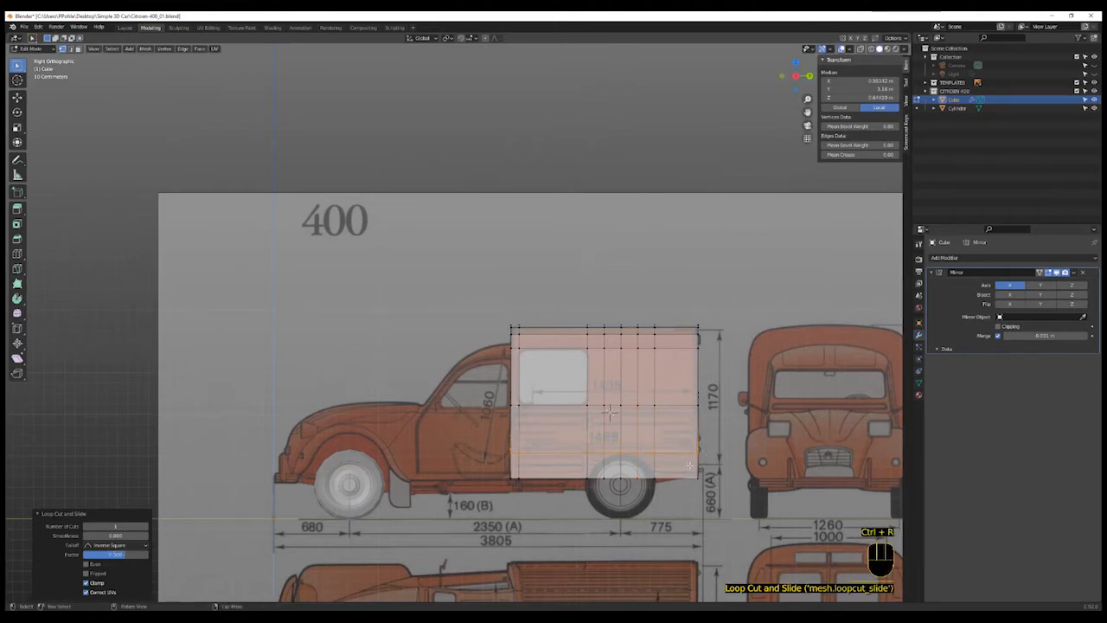
pyautogui.hotkey('ctrl', 'r')
pyautogui.click(691, 464)
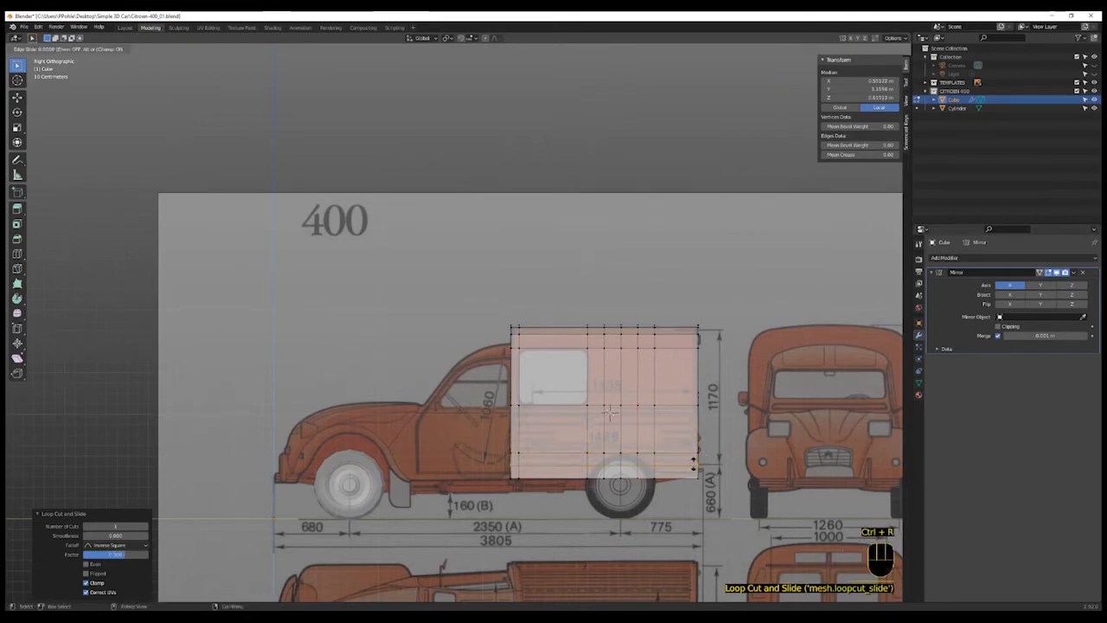
pyautogui.click(655, 472)
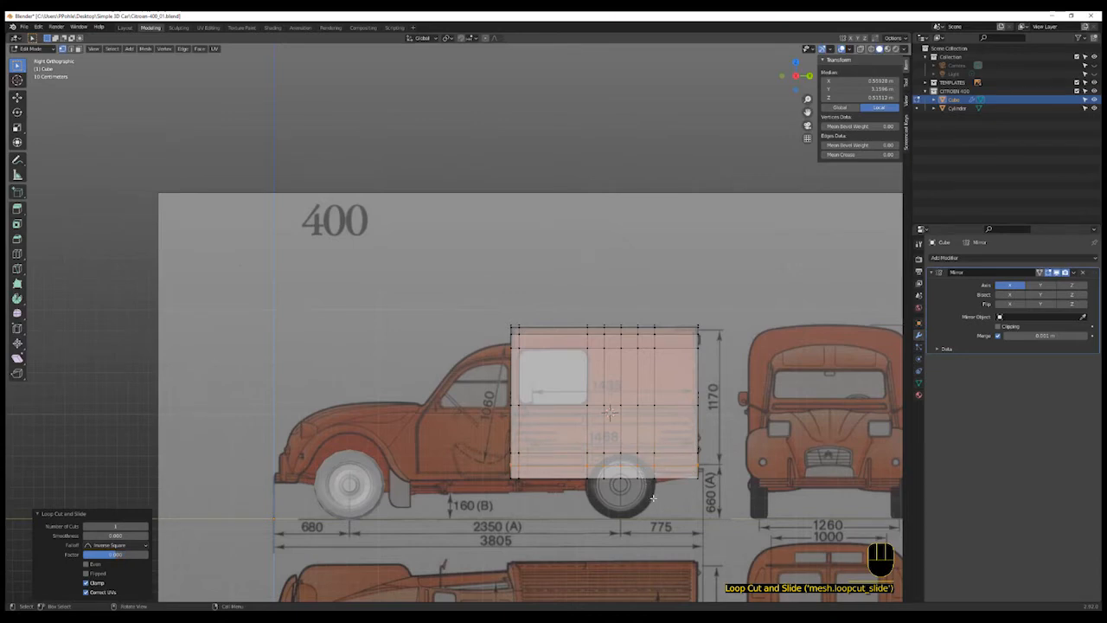
pyautogui.hotkey('ctrl', 'z')
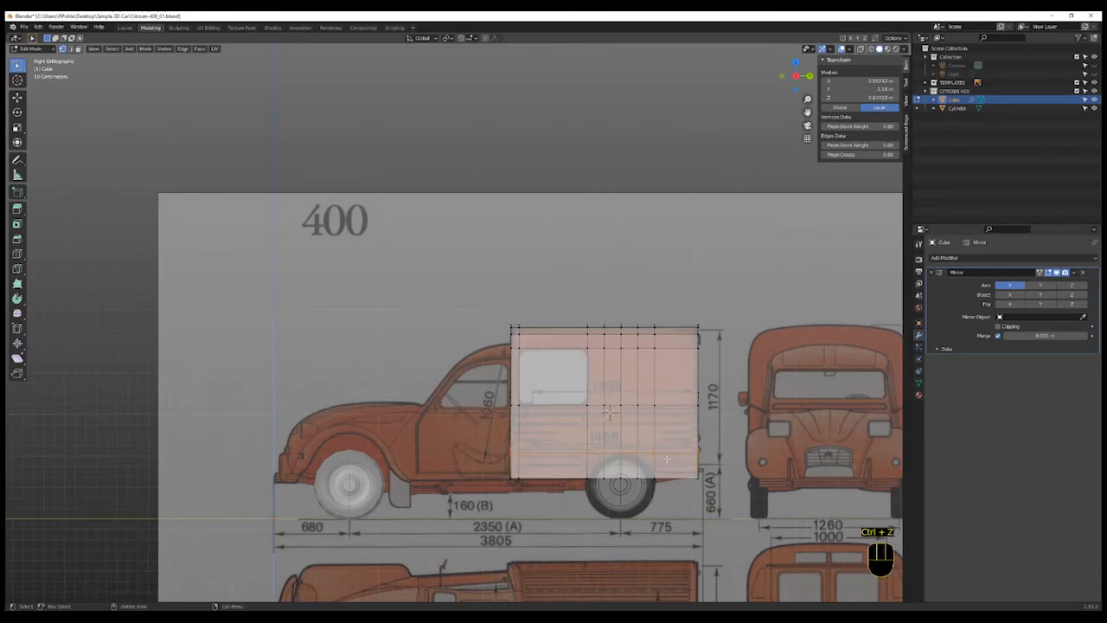
# - Select the vertices above the rear wheel centre and move them along Z toward the wheel-arch outline
pyautogui.click(639, 455)
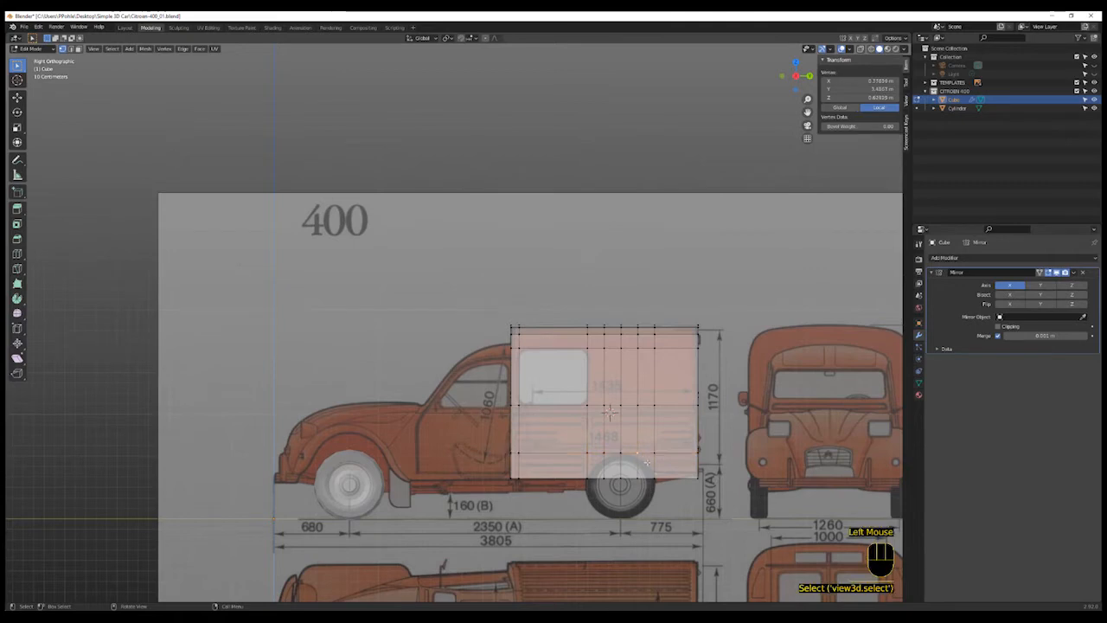
pyautogui.keyDown('shift'); pyautogui.click(637, 493); pyautogui.keyUp('shift')
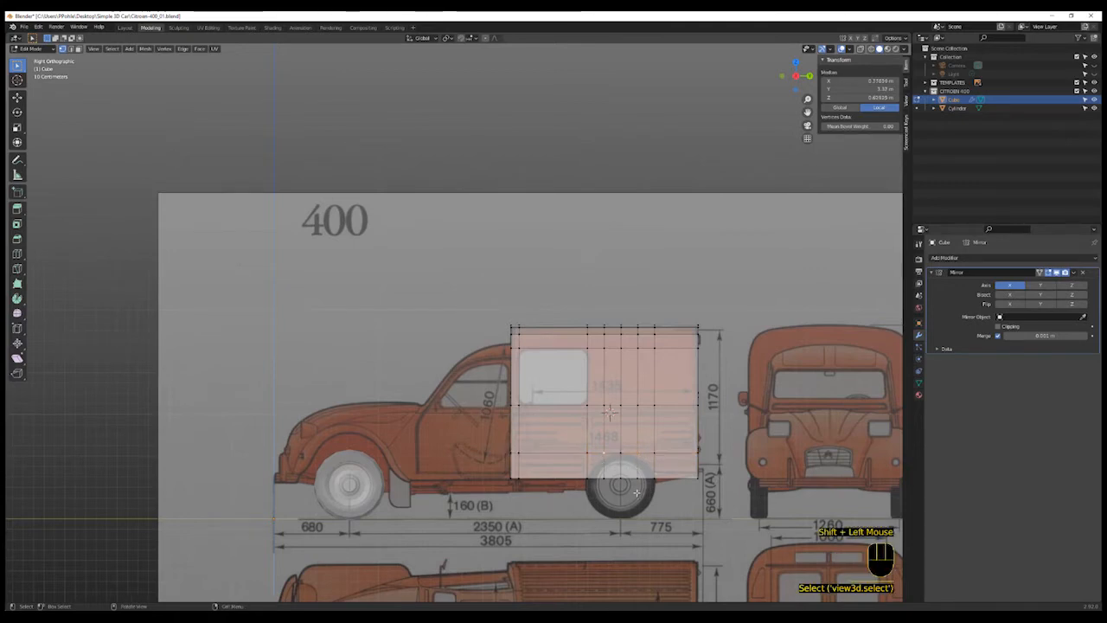
pyautogui.press('g')
pyautogui.press('z')
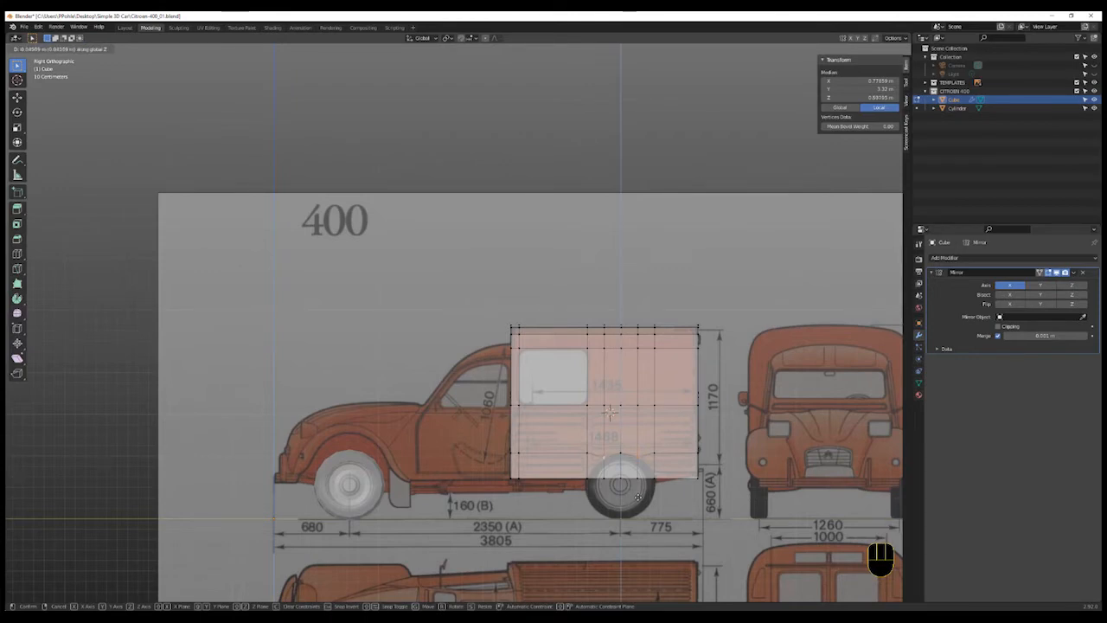
pyautogui.click(637, 498)
# - Select the vertices on both sides of the rear wheel and move them down along Z toward the wheel-arch outline
pyautogui.click(655, 455)
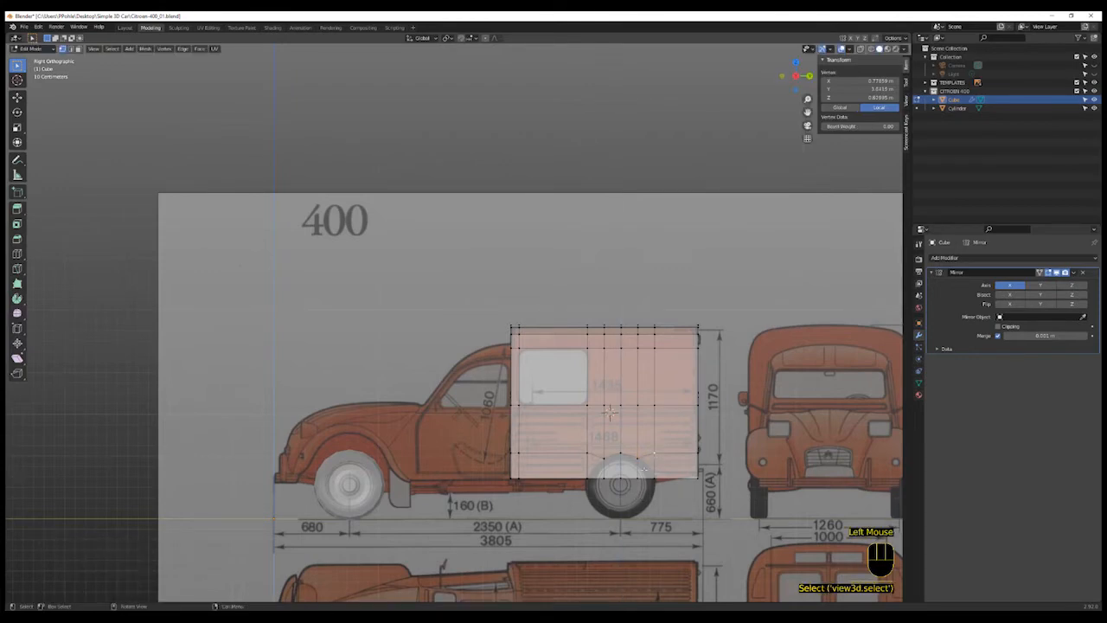
pyautogui.keyDown('shift'); pyautogui.click(588, 454); pyautogui.keyUp('shift')
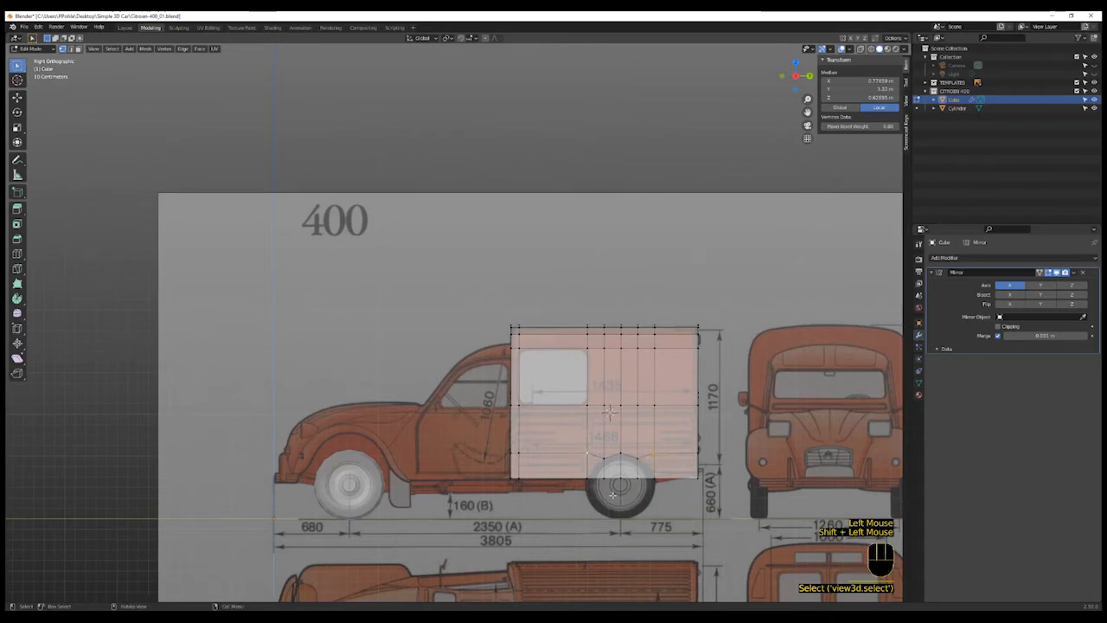
pyautogui.press('g')
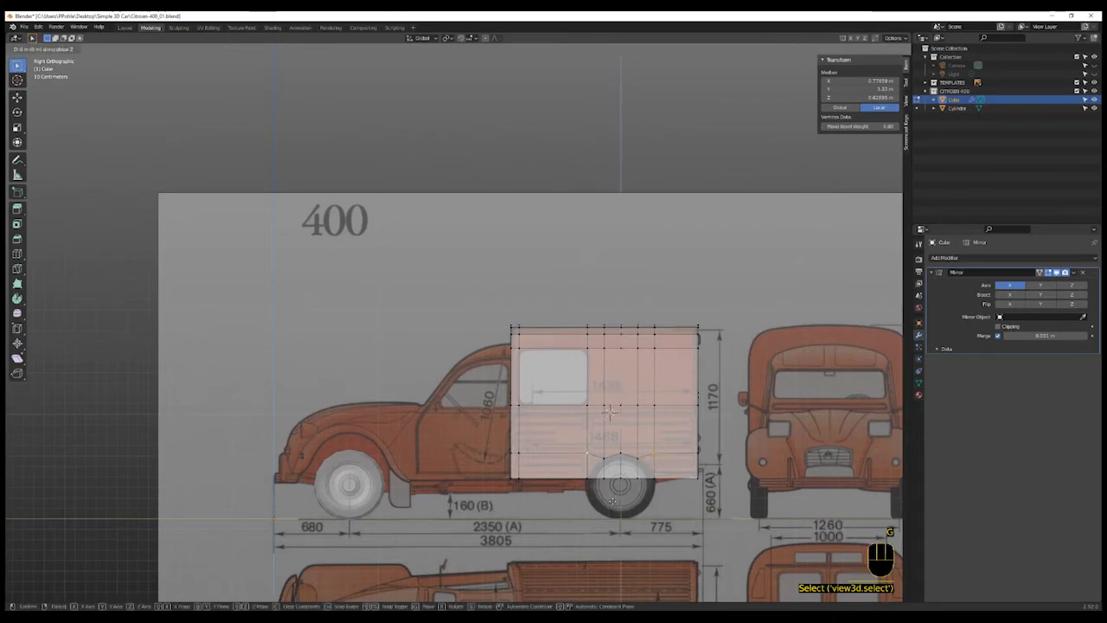
pyautogui.press('z')
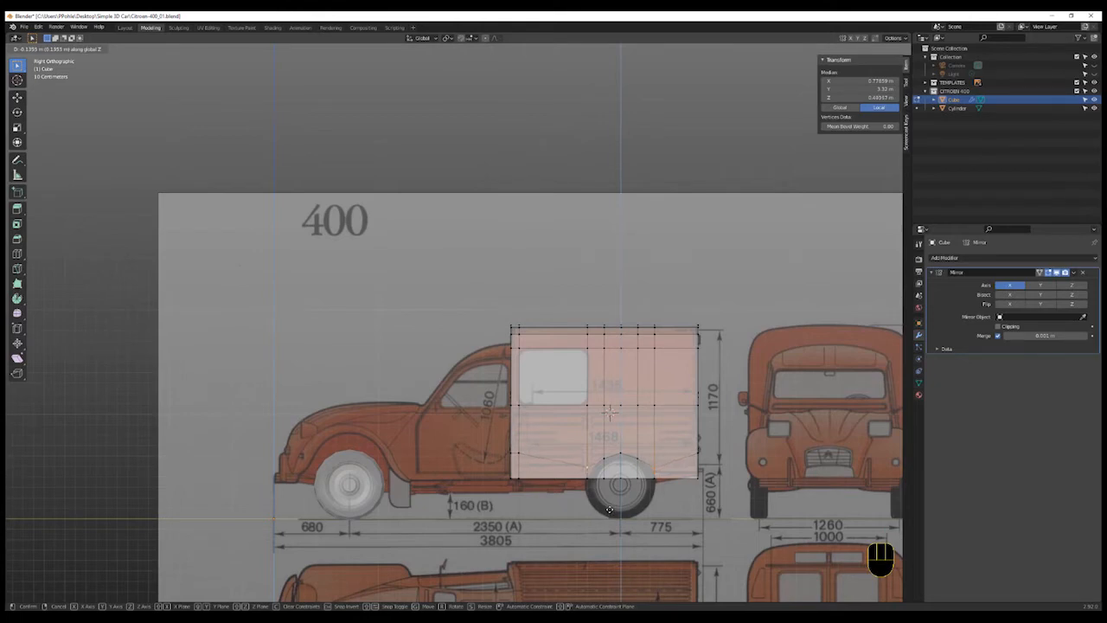
pyautogui.click(610, 510)
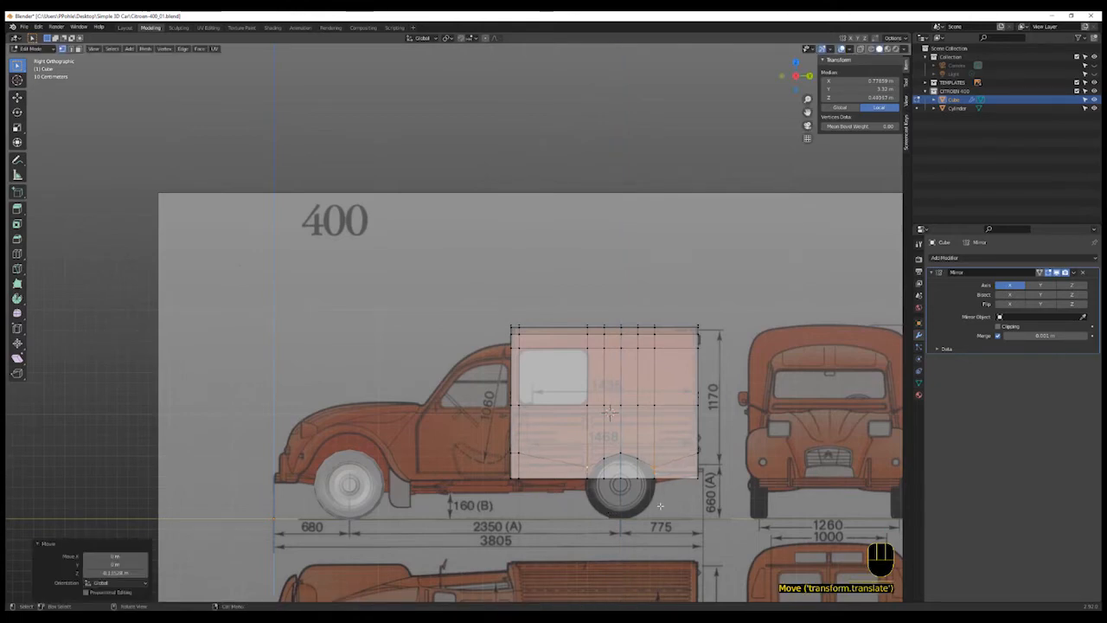
# - Scale the arch vertices along Y toward the wheel centre and reposition the vertex above the wheel to round the arch
pyautogui.press('s')
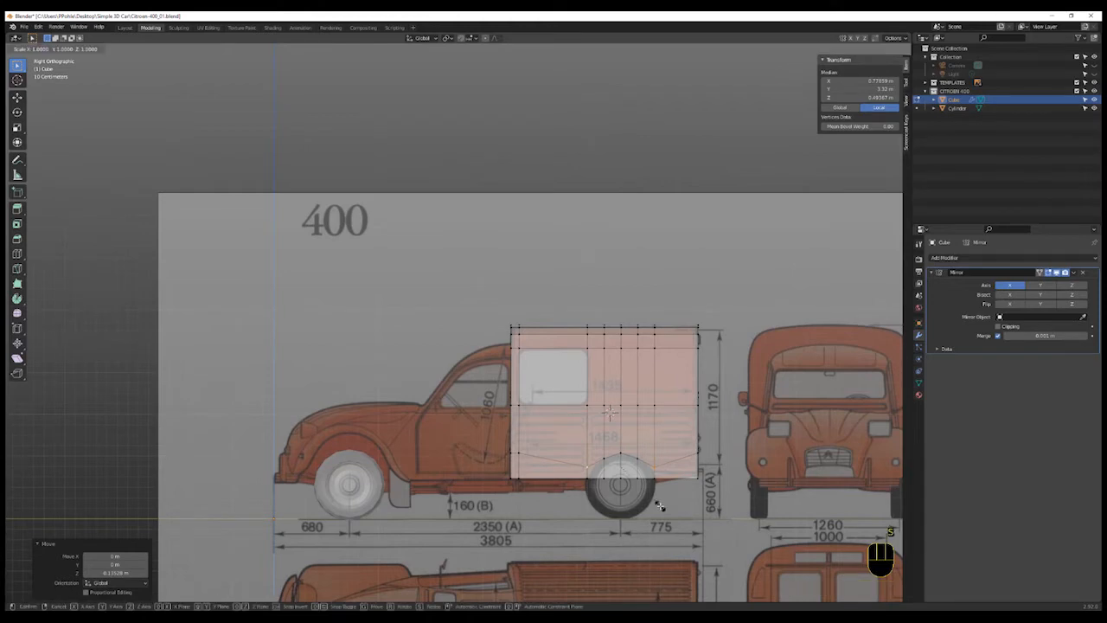
pyautogui.press('y')
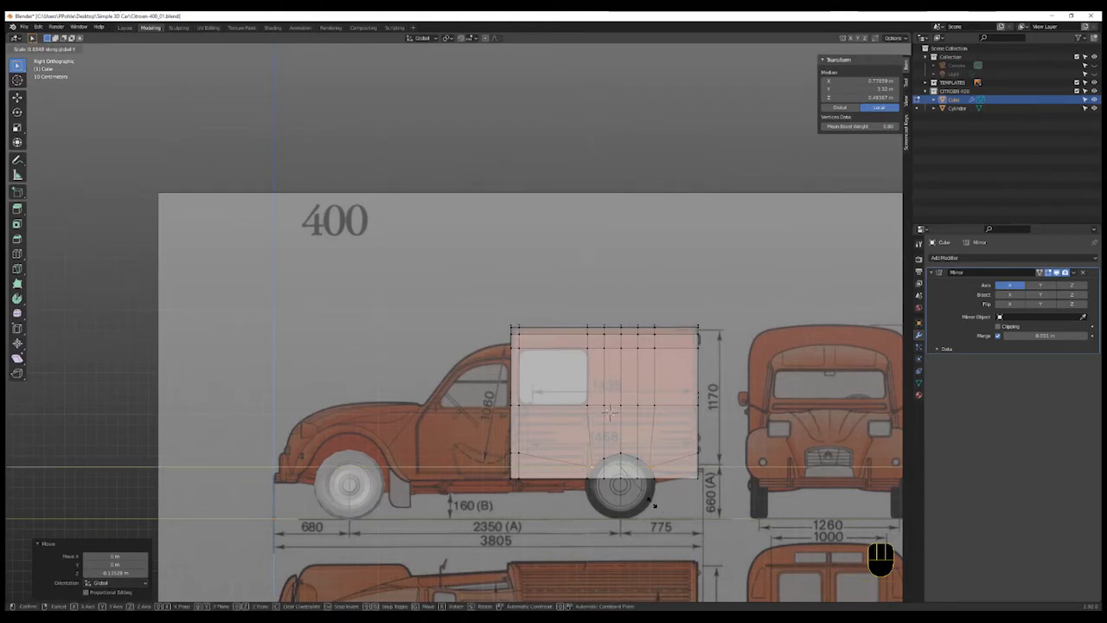
pyautogui.click(653, 506)
pyautogui.keyDown('shift'); pyautogui.click(610, 468); pyautogui.keyUp('shift')
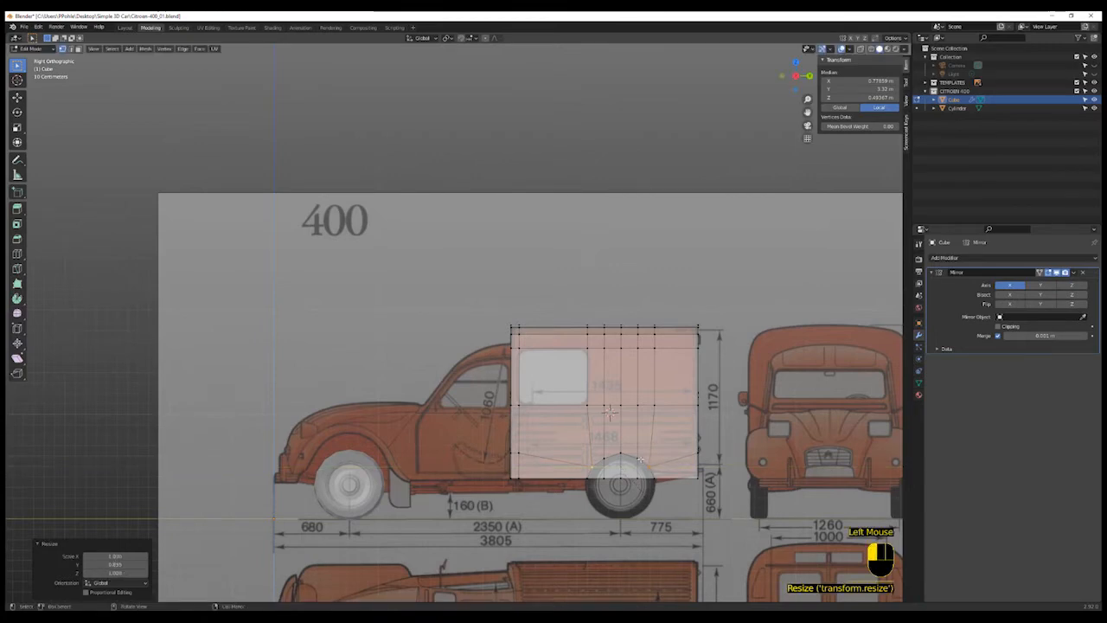
pyautogui.press('g')
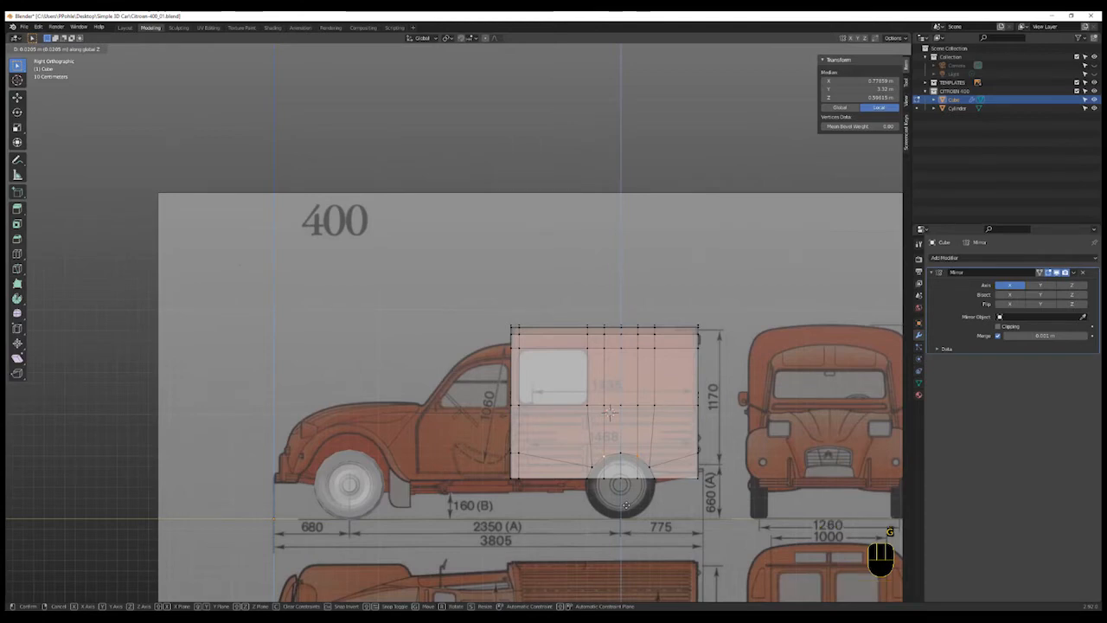
pyautogui.click(627, 503)
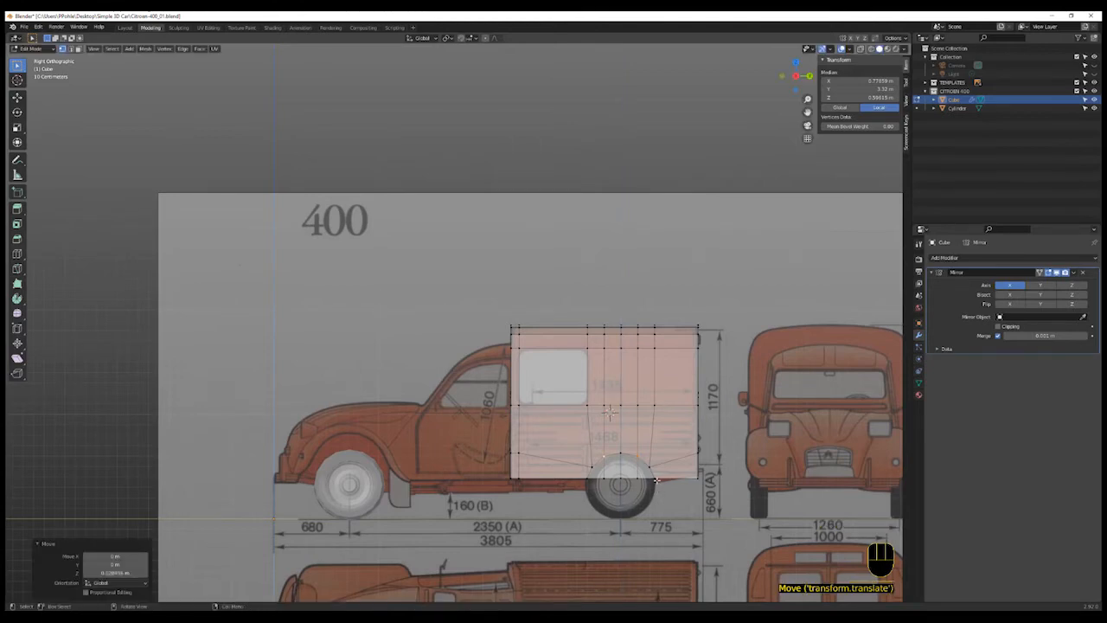
# - Box-select the bottom vertices behind the rear wheel and move them to line up with the arch
pyautogui.click(656, 480)
pyautogui.press('b')
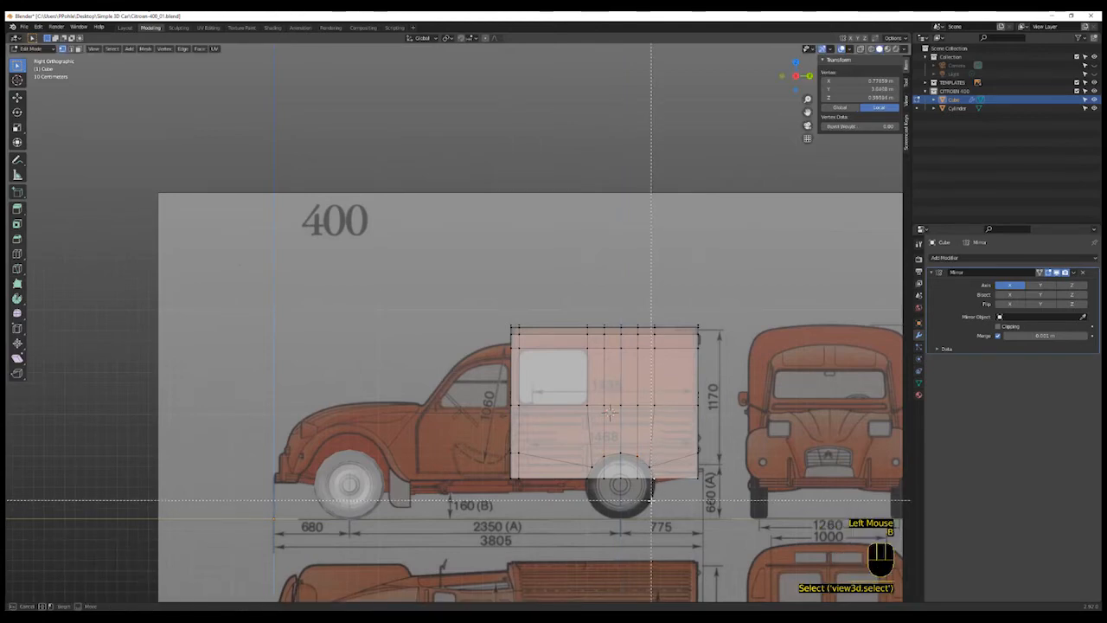
pyautogui.moveTo(649, 489); pyautogui.dragTo(705, 473)
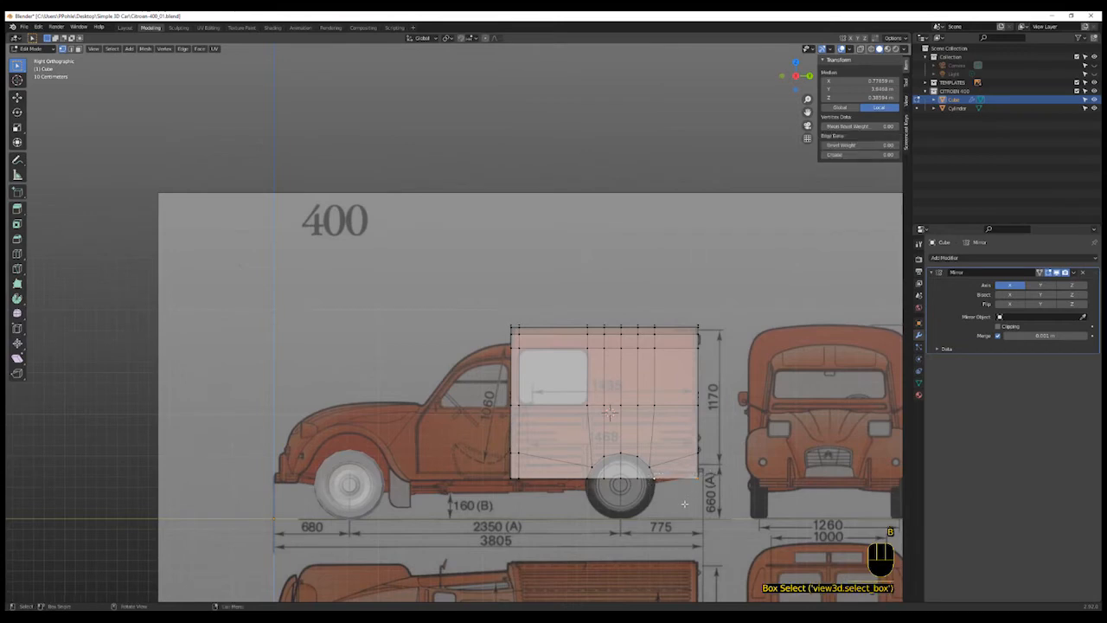
pyautogui.press('g')
pyautogui.click(683, 497)
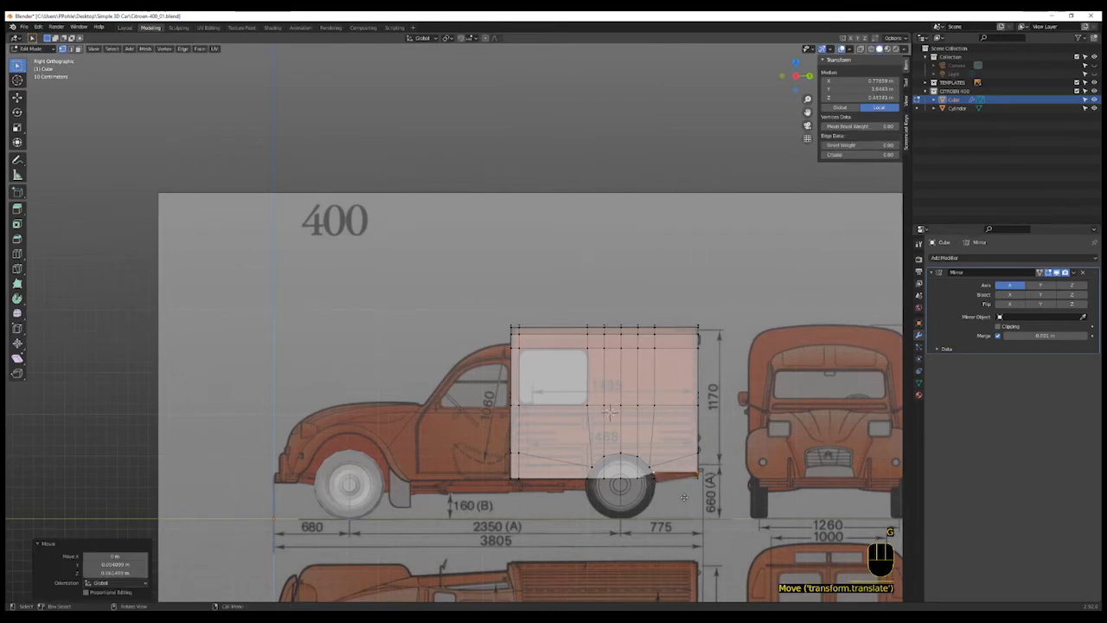
# - Orbit around the body to inspect the reshaped rear wheel arch in 3D
pyautogui.moveTo(692, 501); pyautogui.dragTo(652, 505, button='middle')
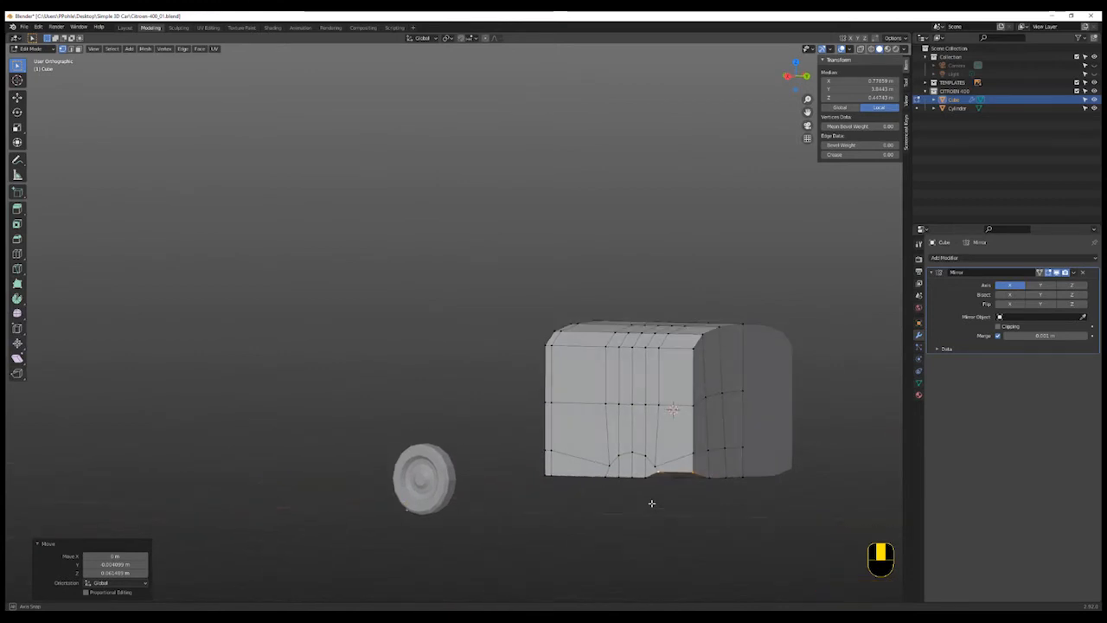
pyautogui.scroll(1, 679, 507)
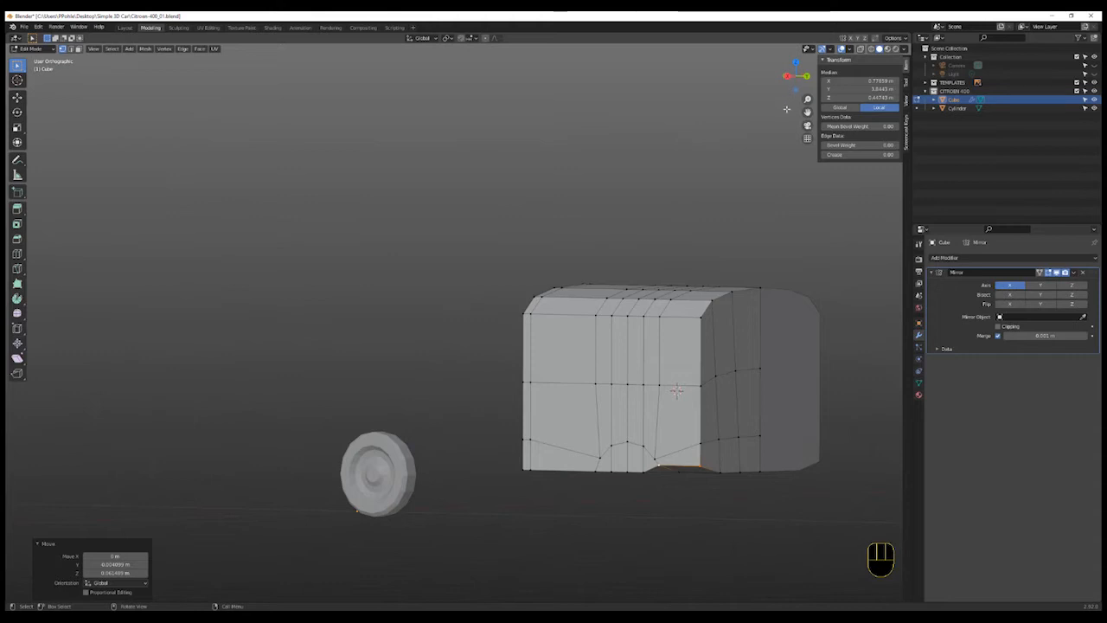
pyautogui.click(759, 143)
pyautogui.moveTo(746, 185); pyautogui.dragTo(776, 182, button='middle')
pyautogui.scroll(1, 776, 182)
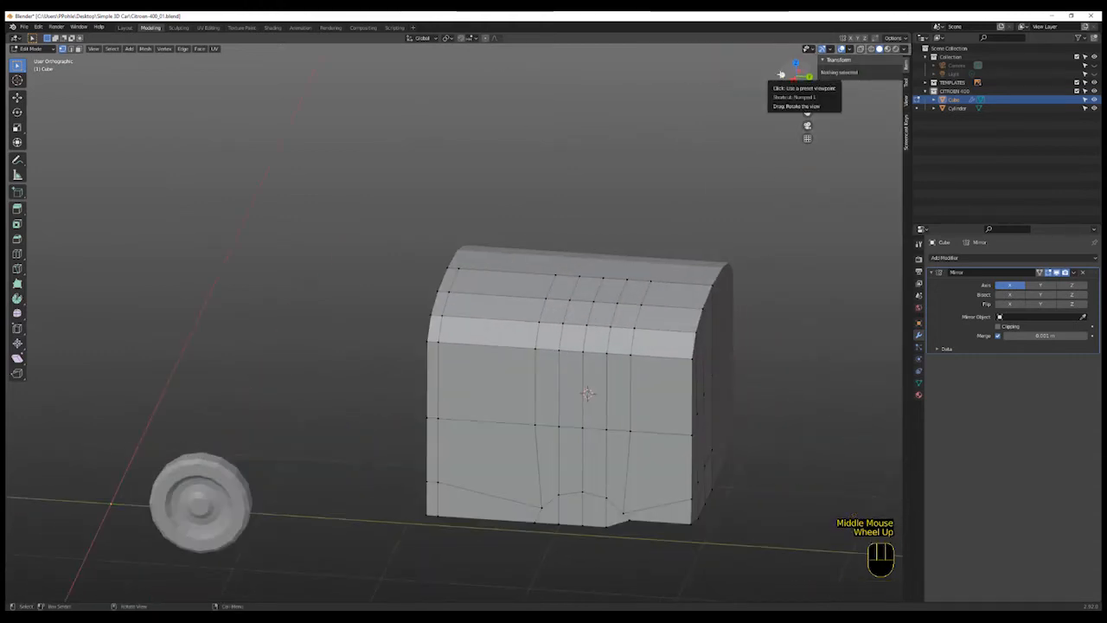
# - In back view, move the bottom outer corner vertex onto the rear blueprint outline
pyautogui.click(807, 76)
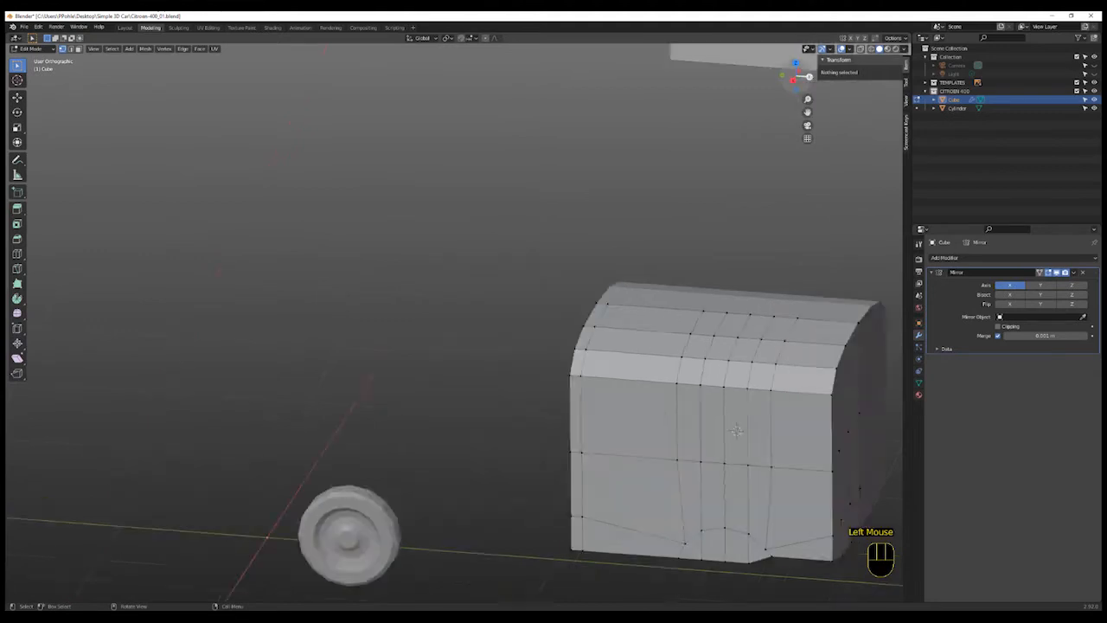
pyautogui.scroll(-7, 638, 407)
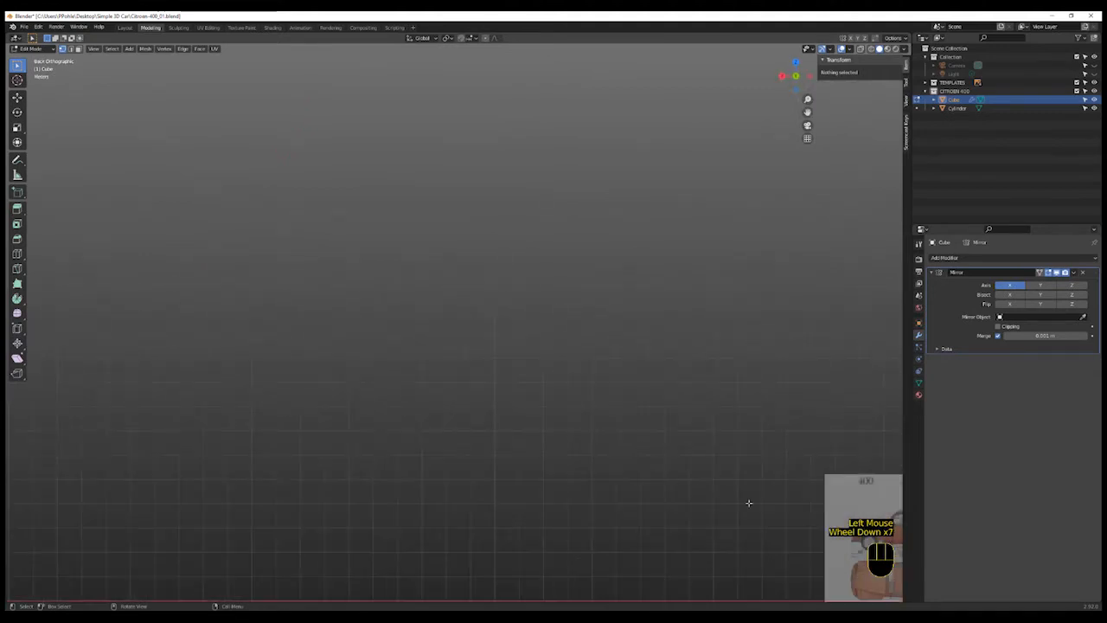
pyautogui.keyDown('shift'); pyautogui.moveTo(768, 534); pyautogui.dragTo(462, 430, button='middle'); pyautogui.keyUp('shift')
pyautogui.keyDown('shift'); pyautogui.scroll(1, 462, 430); pyautogui.keyUp('shift')
pyautogui.scroll(4, 683, 476)
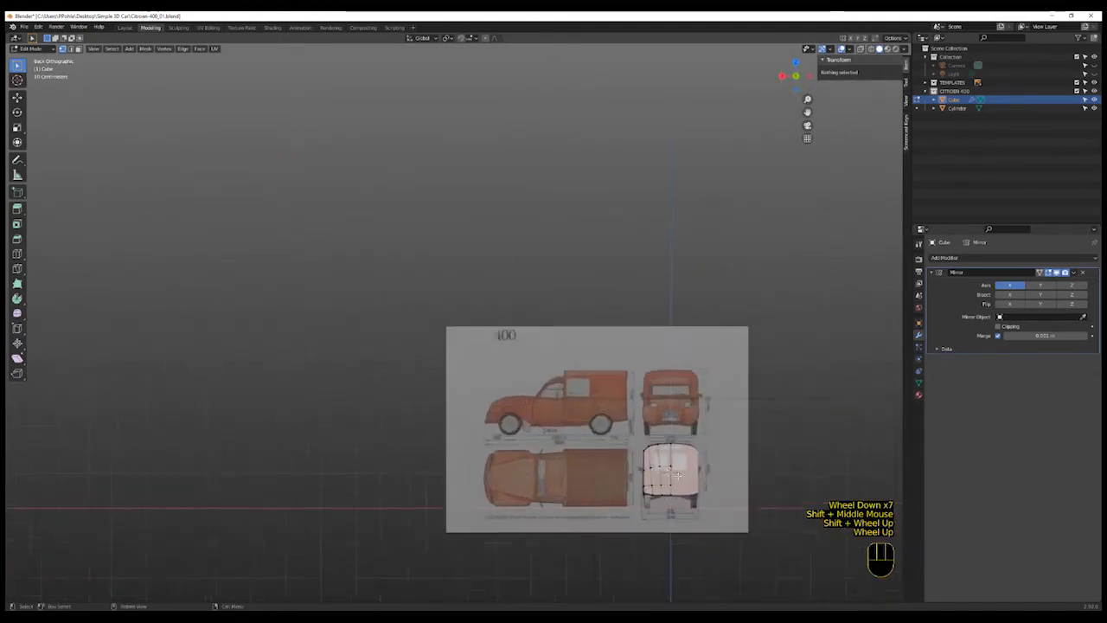
pyautogui.scroll(2, 682, 476)
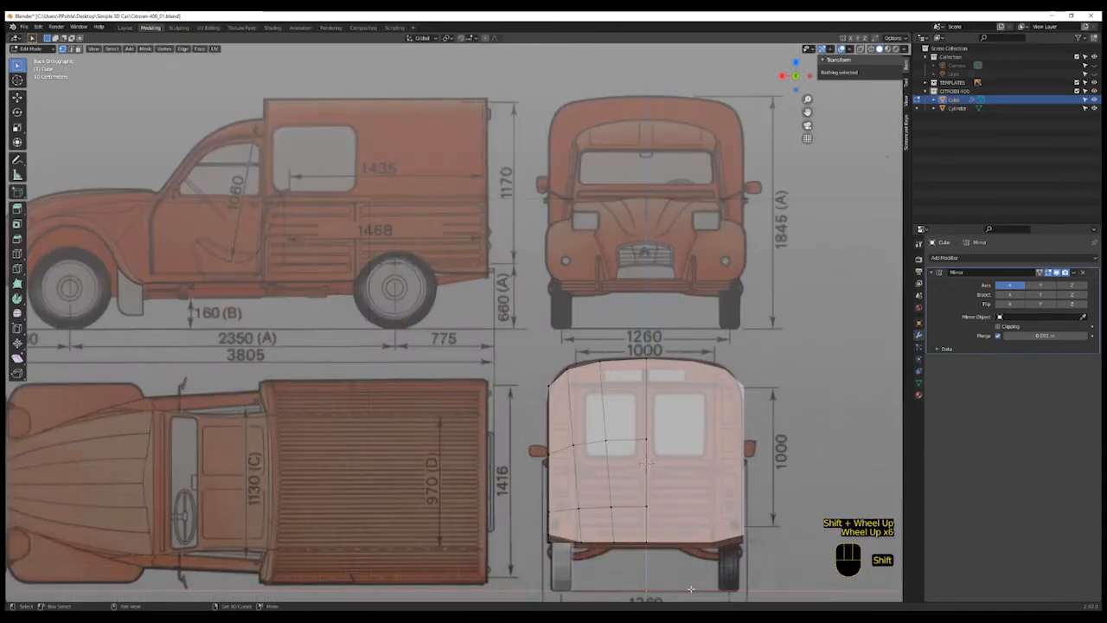
pyautogui.scroll(2, 664, 565)
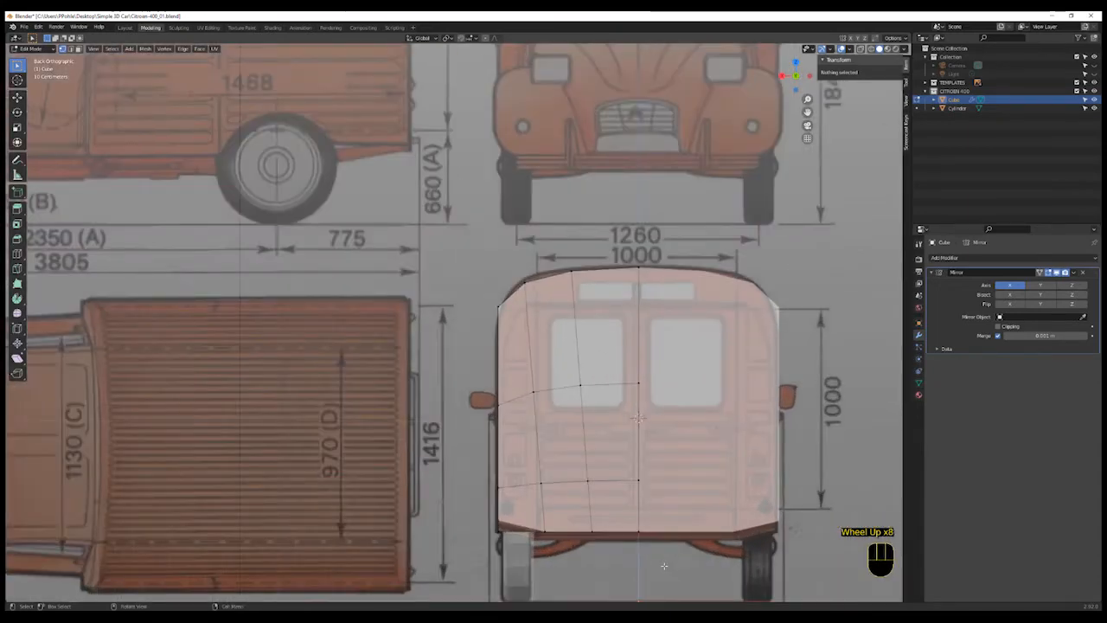
pyautogui.hotkey('shift', 'z')
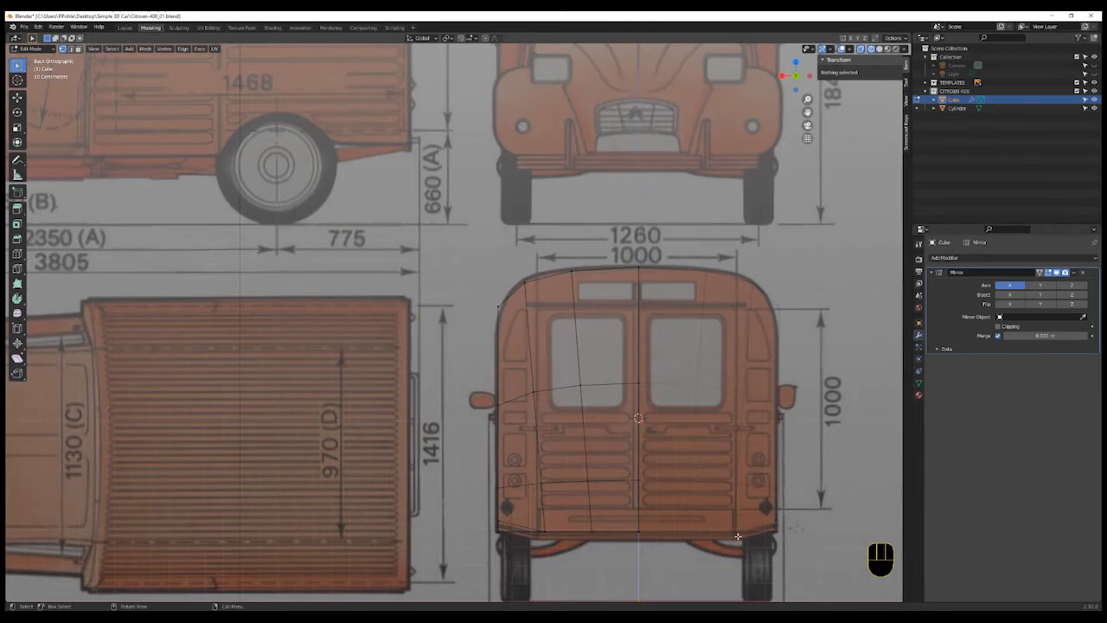
pyautogui.click(545, 532)
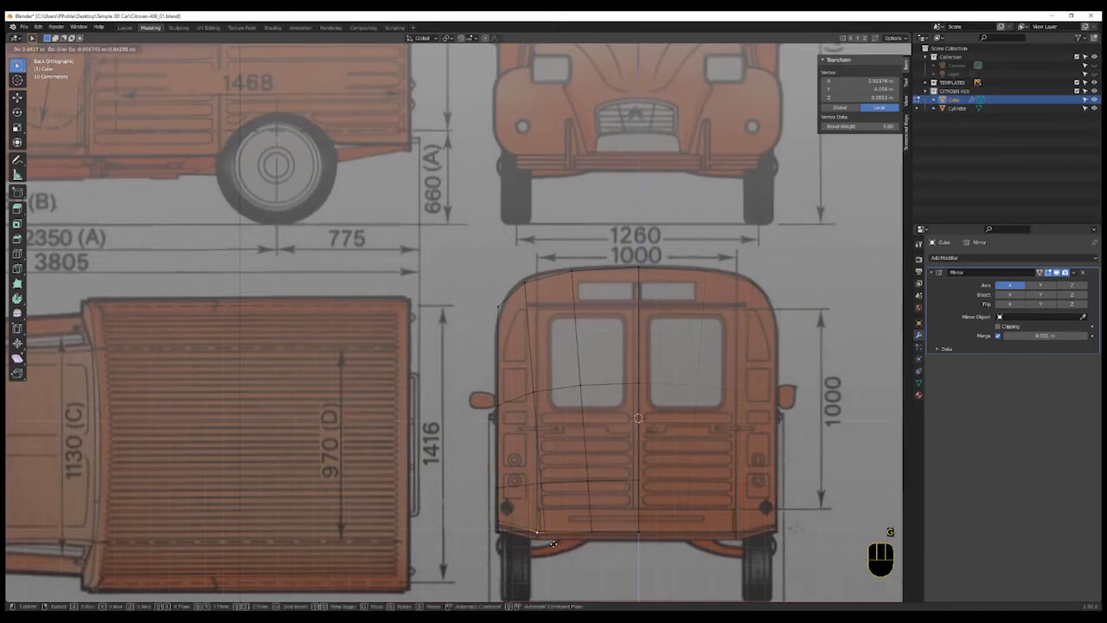
pyautogui.press('g')
pyautogui.click(560, 545)
pyautogui.hotkey('shift', 'z')
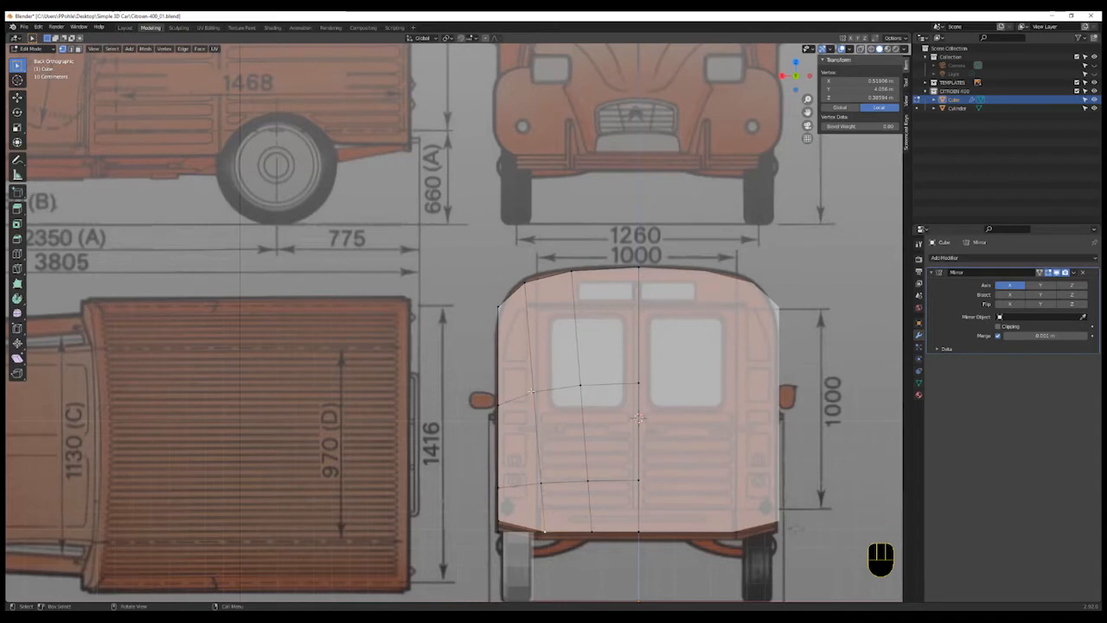
# - Move the upper and lower side vertices in back view to follow the van's rear outline
pyautogui.click(534, 335)
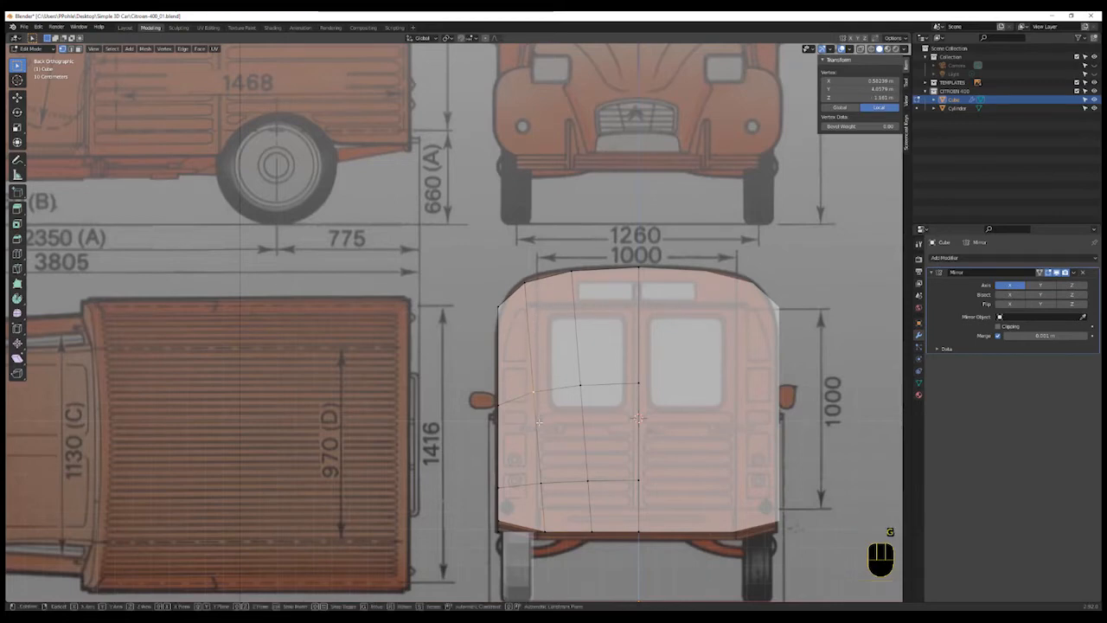
pyautogui.press('g')
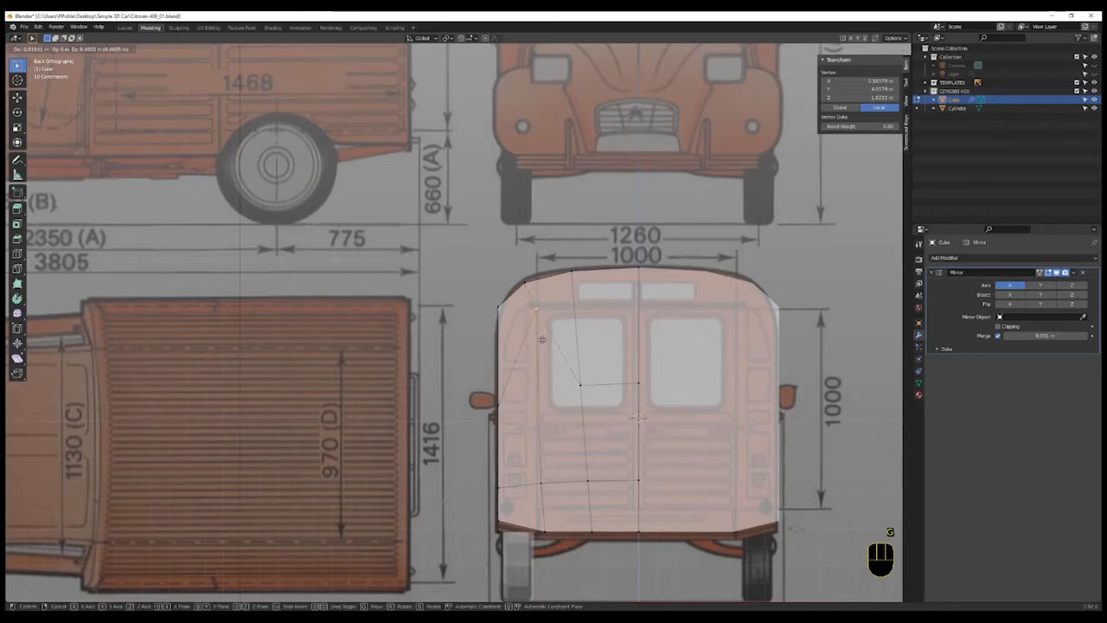
pyautogui.click(542, 339)
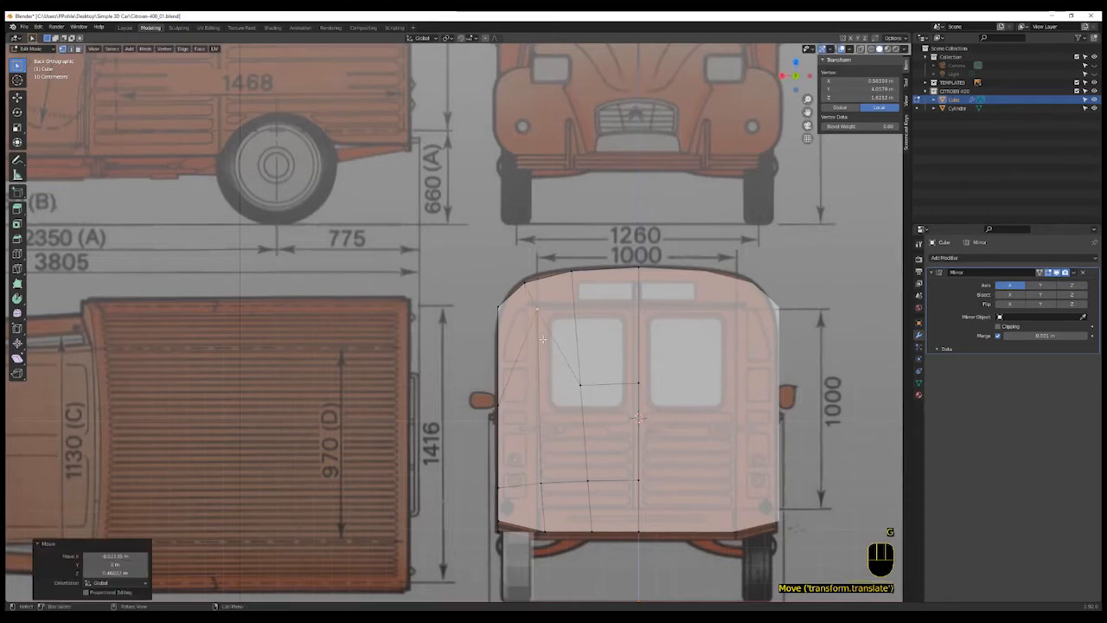
pyautogui.click(541, 482)
pyautogui.press('g')
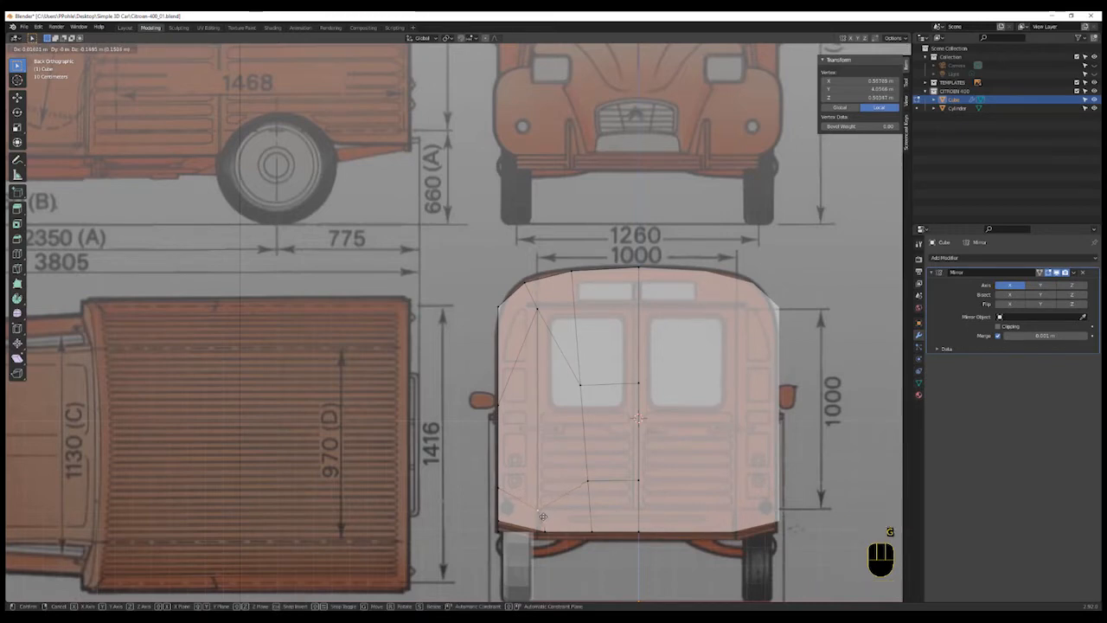
pyautogui.click(542, 515)
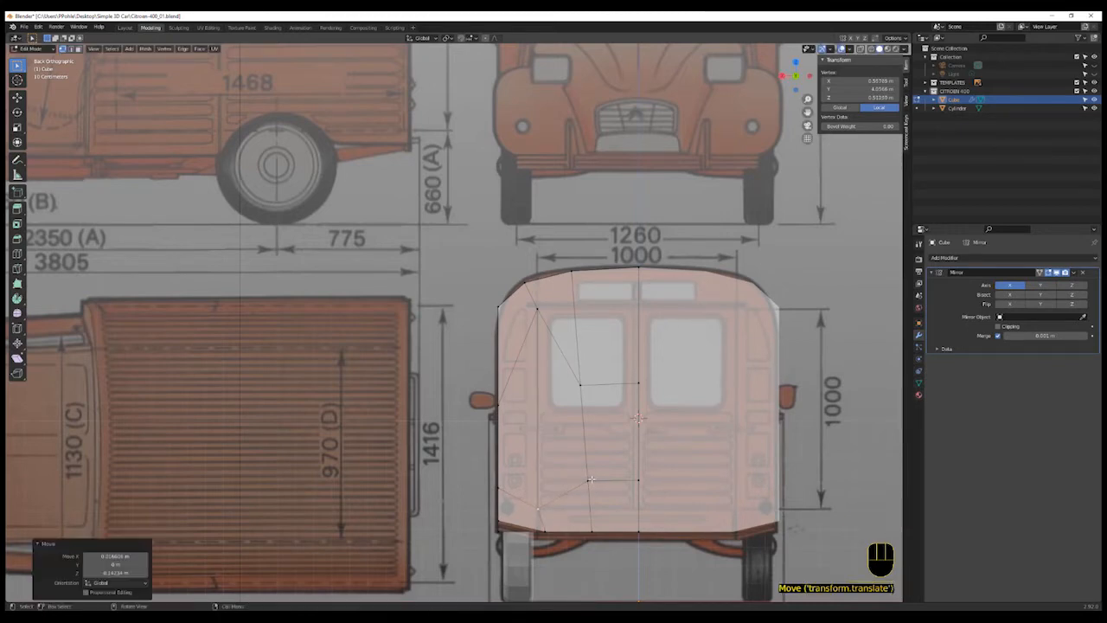
# - Move the window-height vertices up toward the roof line, lifting the centre one along Z
pyautogui.click(607, 431)
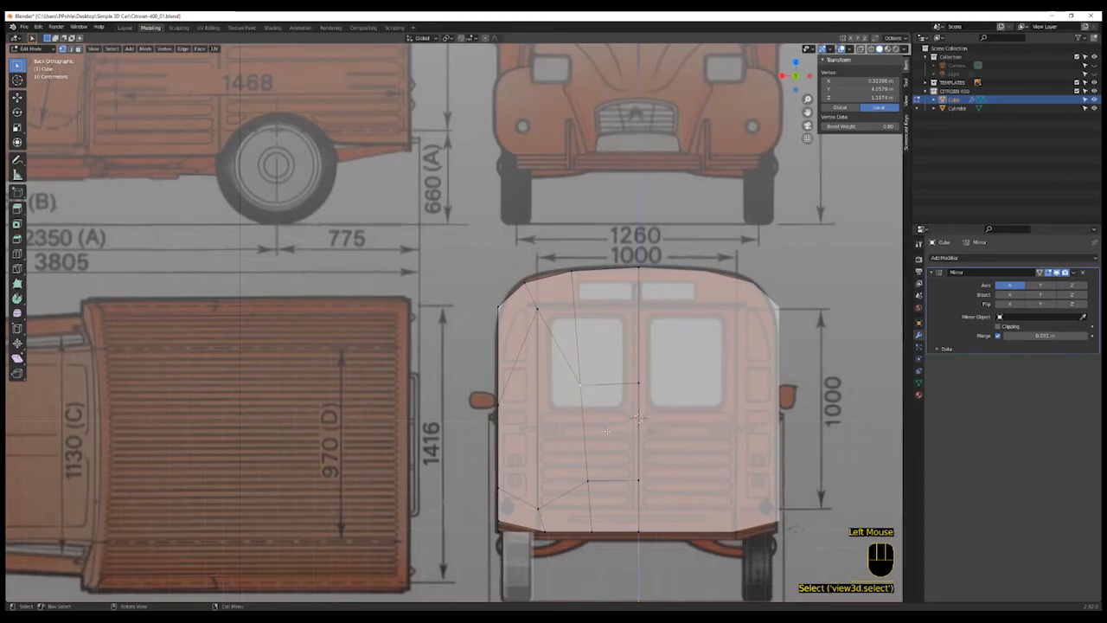
pyautogui.press('g')
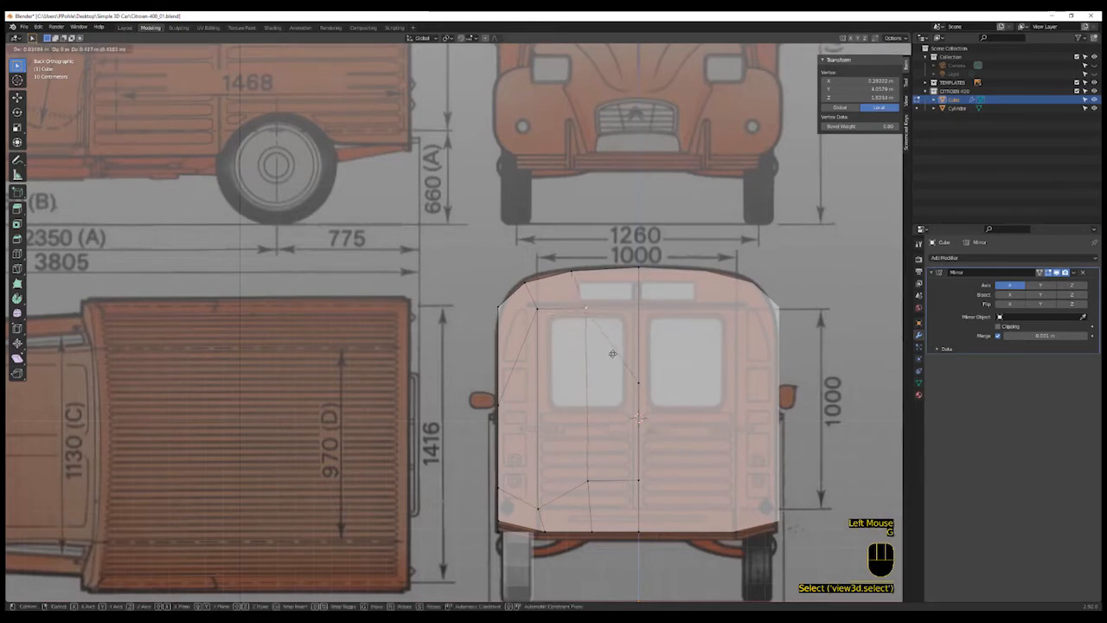
pyautogui.click(640, 388)
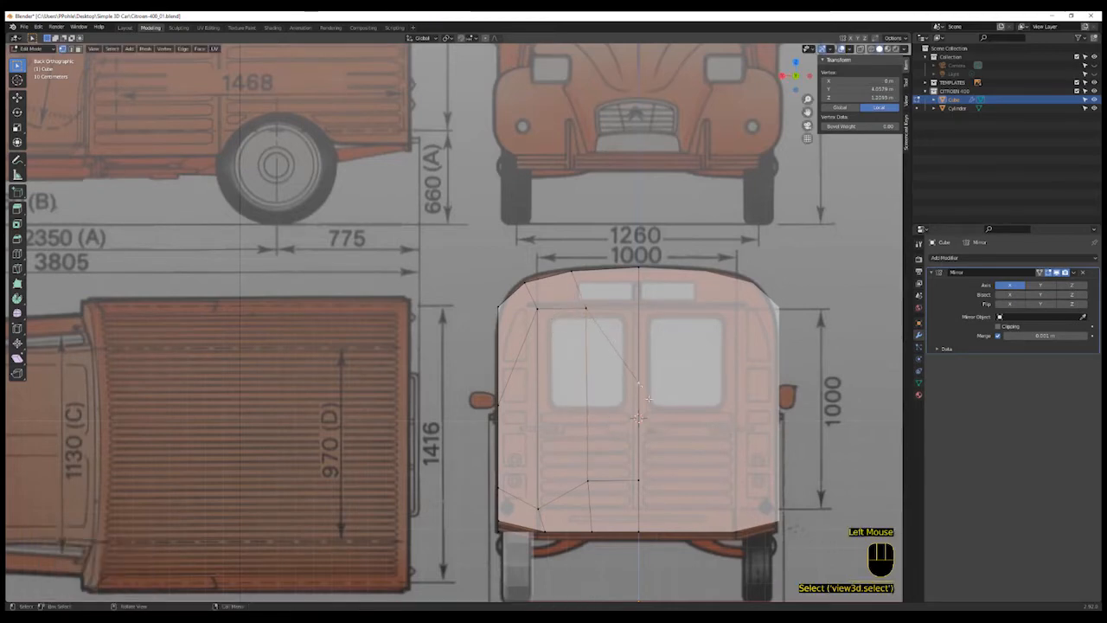
pyautogui.press('g')
pyautogui.press('z')
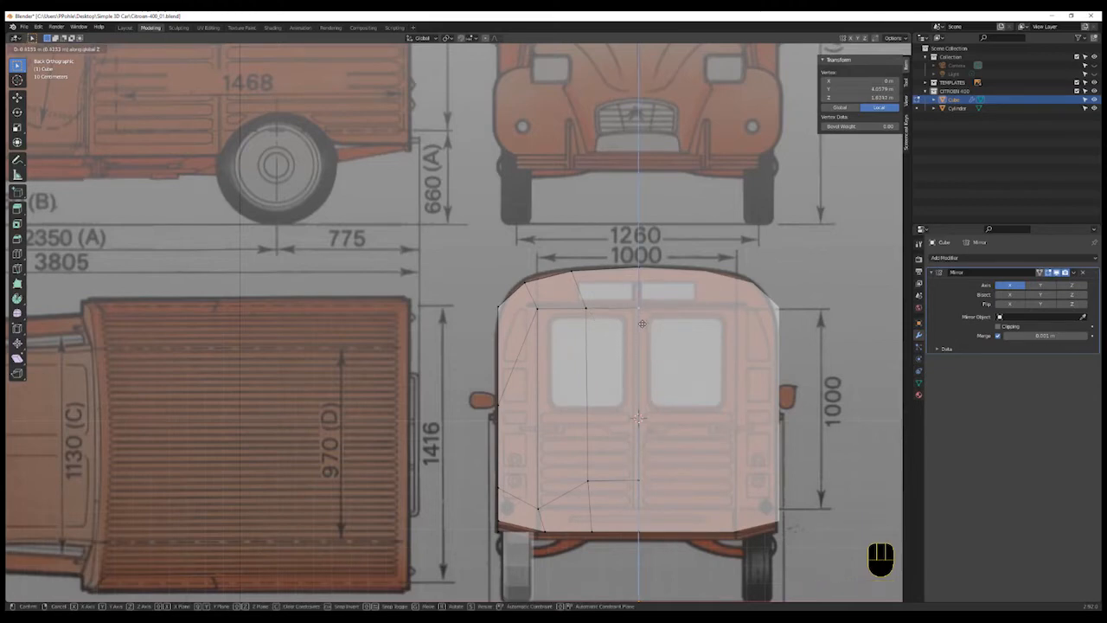
pyautogui.click(641, 324)
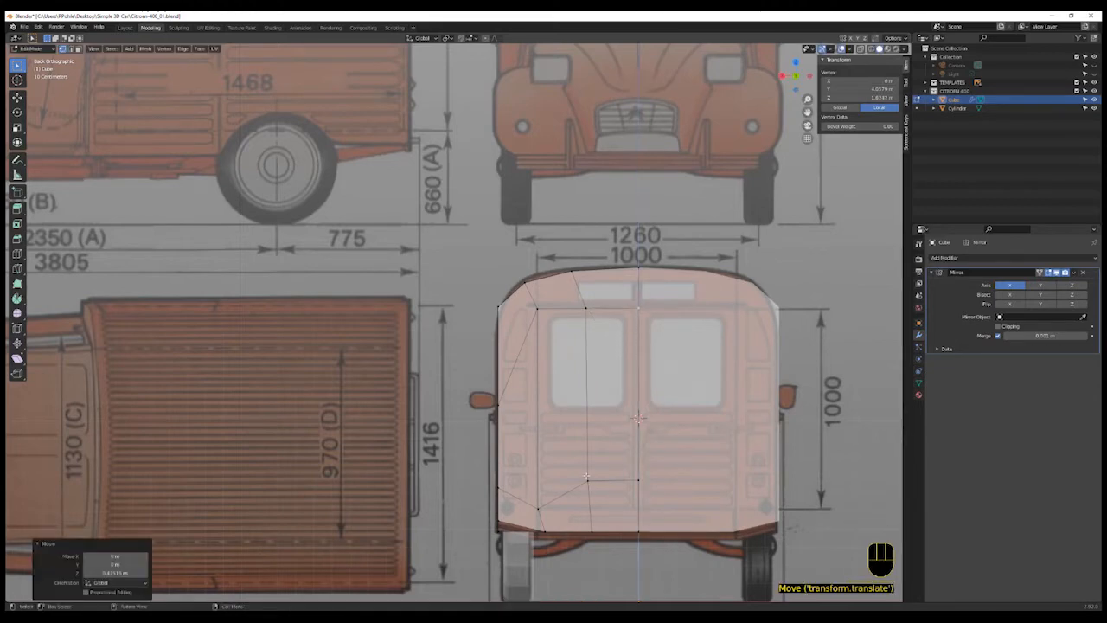
# - In back view, move the two lower inner vertices up to the rear window's bottom edge level
pyautogui.click(588, 481)
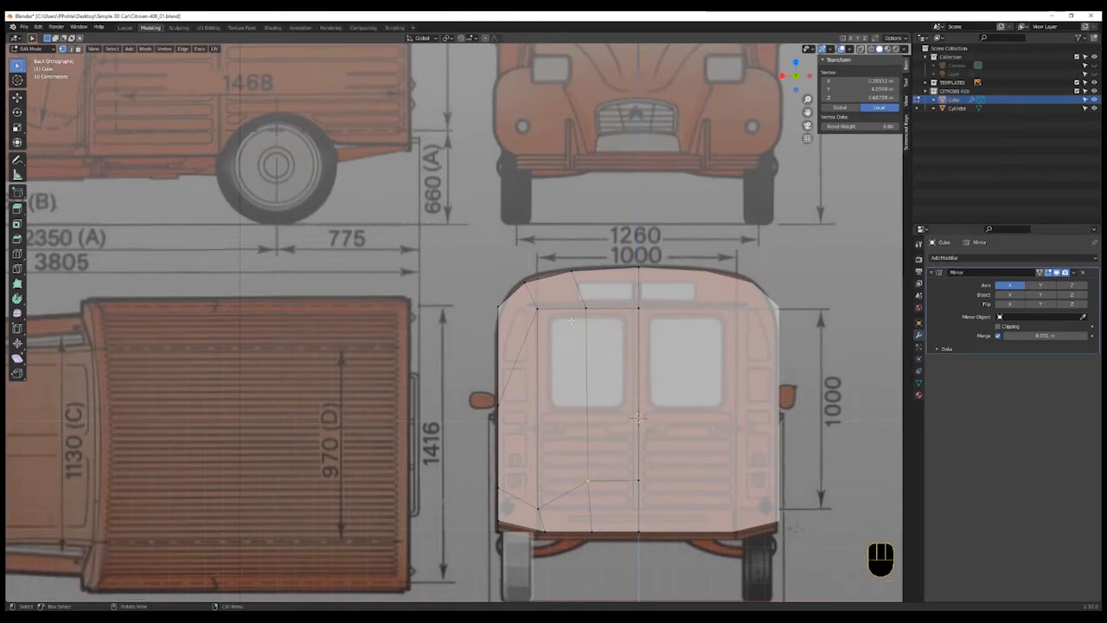
pyautogui.click(539, 509)
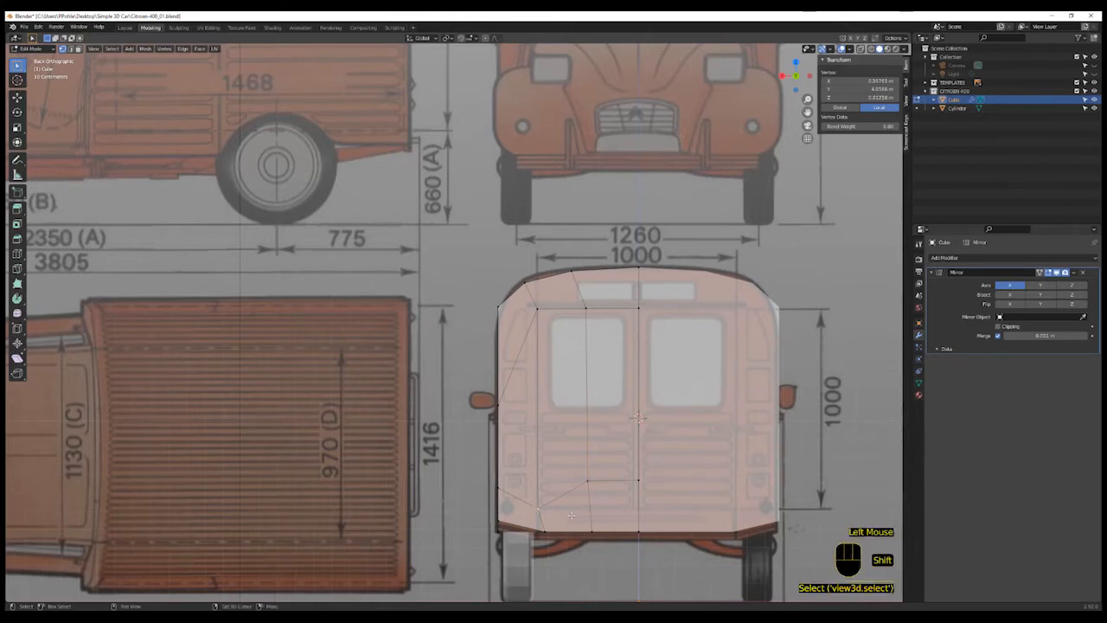
pyautogui.press('g')
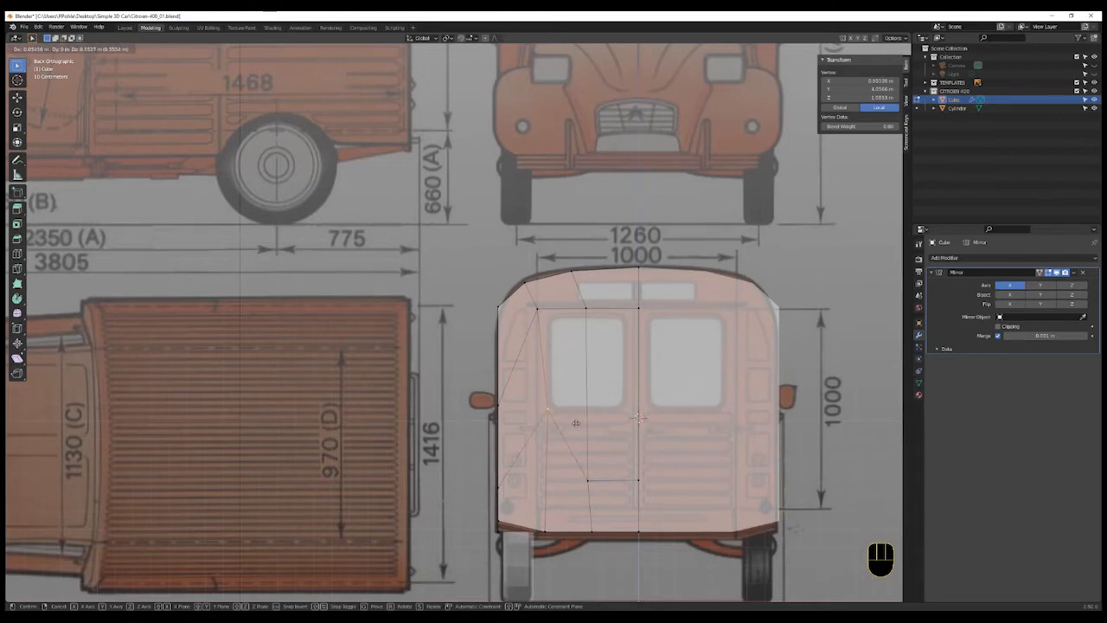
pyautogui.click(577, 424)
# - Move the upper inner vertices onto the rear window's top corners, moving the centre one only along Z
pyautogui.click(563, 329)
pyautogui.press('g')
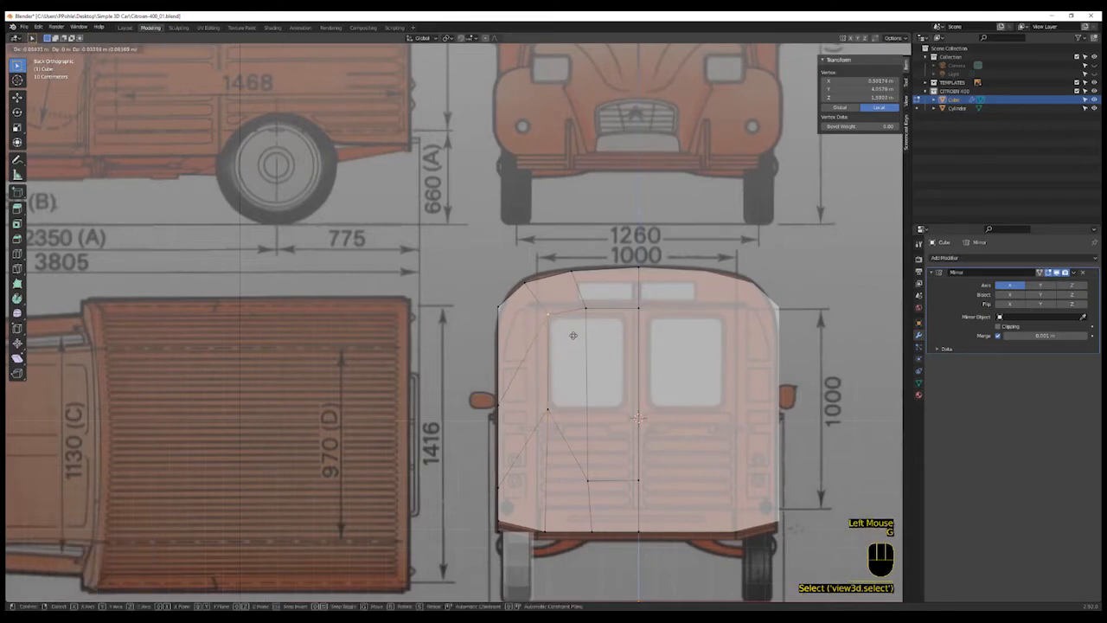
pyautogui.click(573, 335)
pyautogui.click(591, 321)
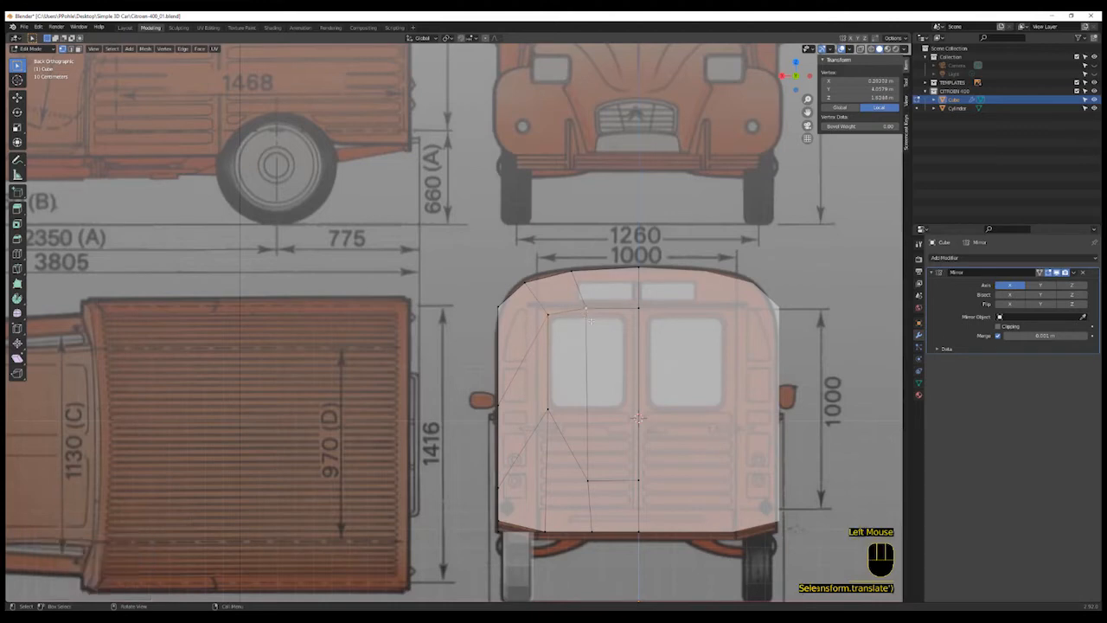
pyautogui.press('g')
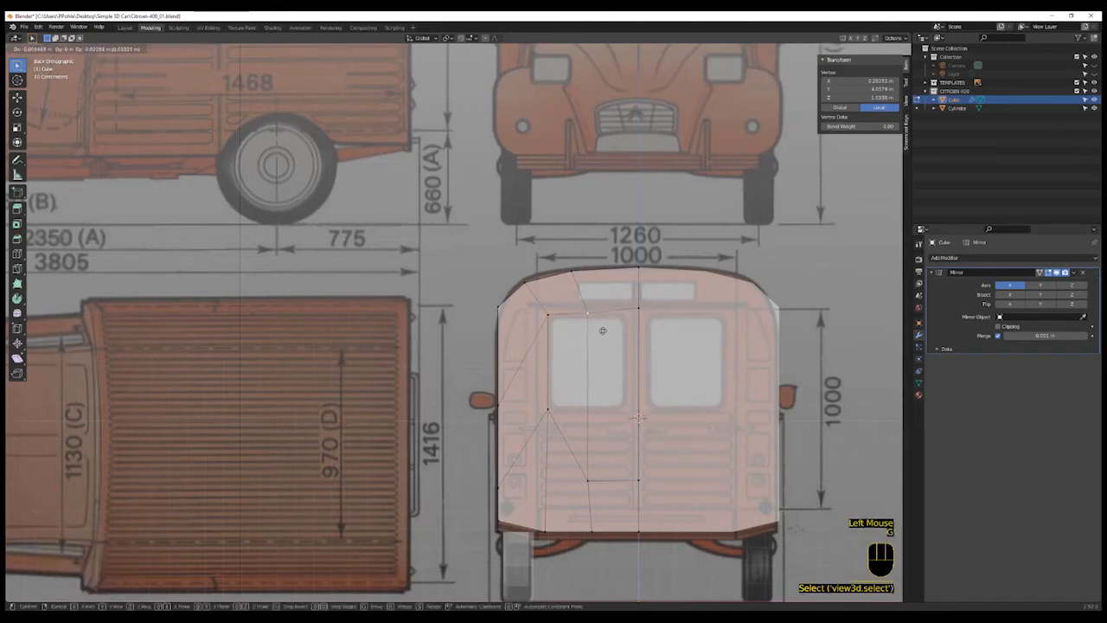
pyautogui.click(623, 313)
pyautogui.click(633, 331)
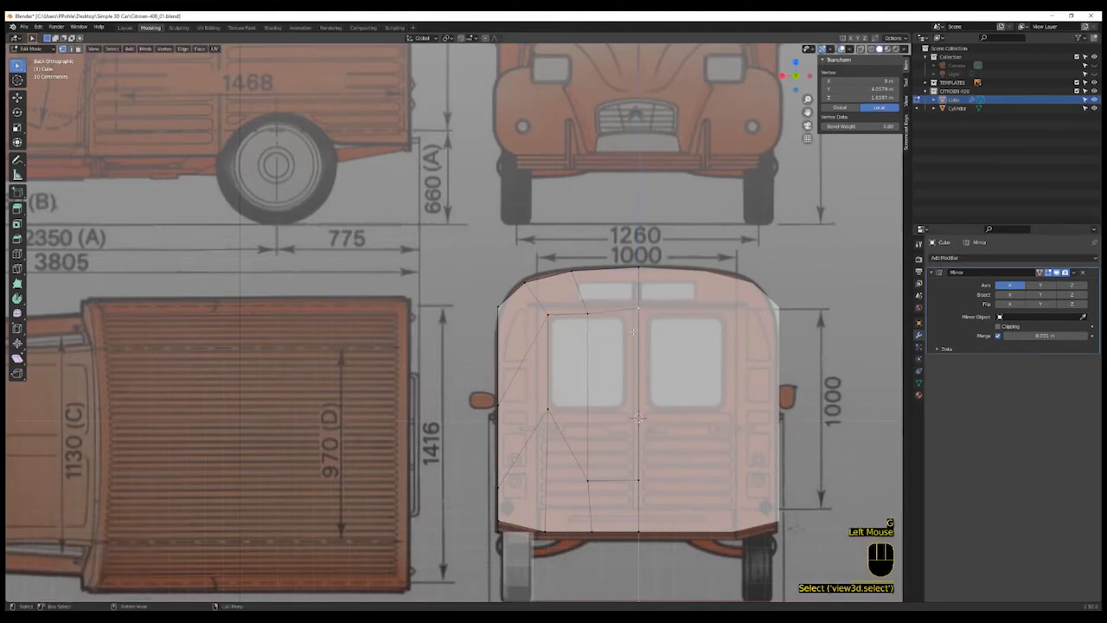
pyautogui.press('g')
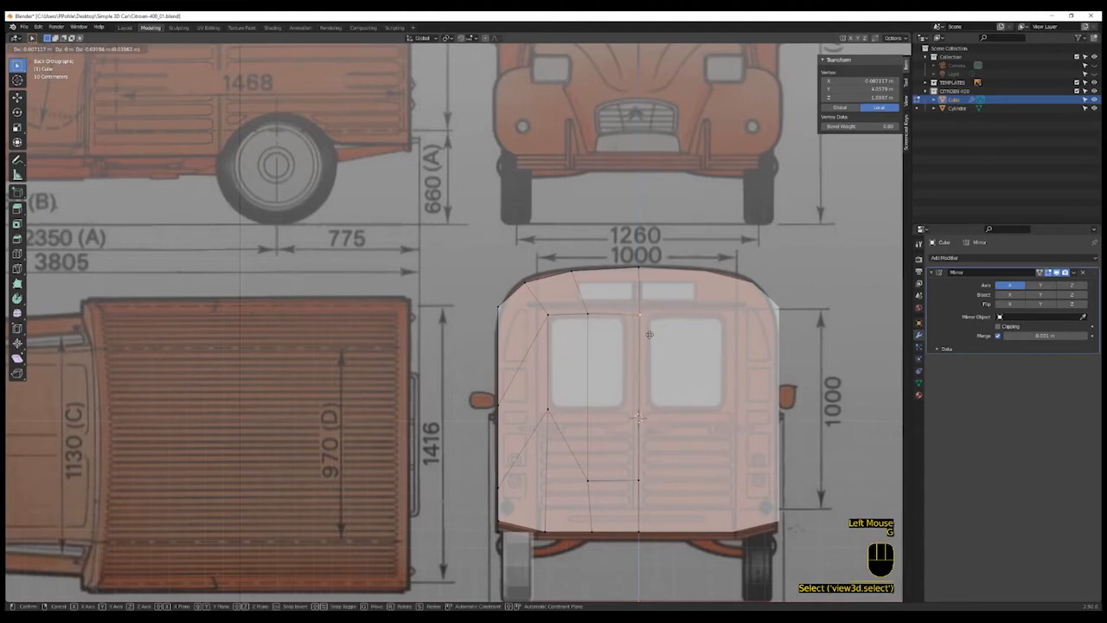
pyautogui.rightClick(648, 334)
pyautogui.press('g')
pyautogui.press('z')
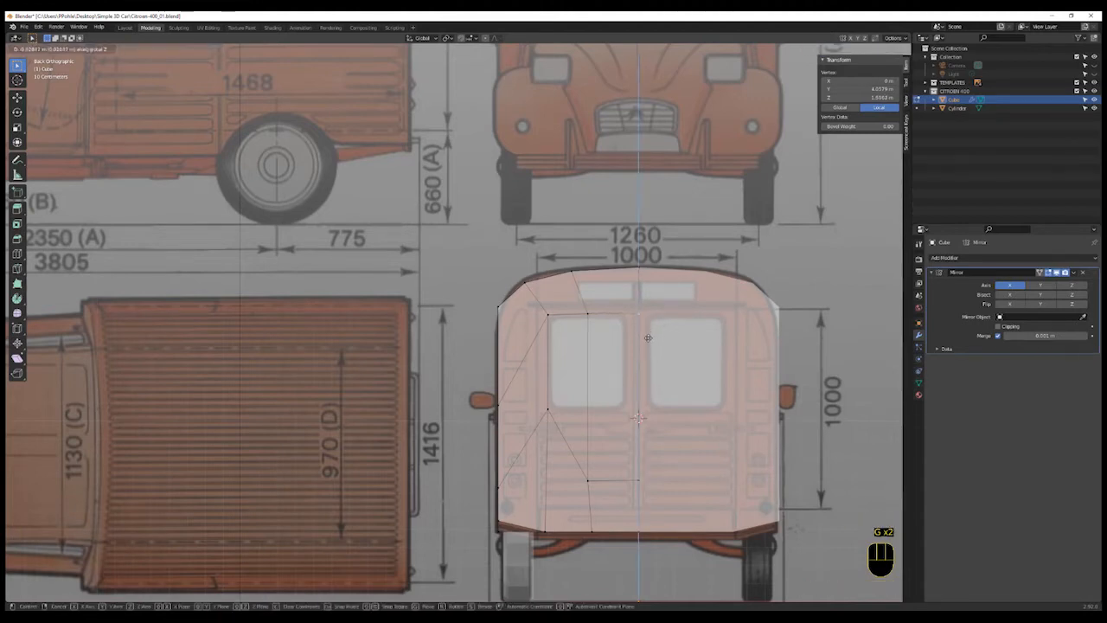
pyautogui.click(647, 338)
# - Move the lower inner and centre vertices up to the window's bottom edge, constraining the centre one to Z
pyautogui.click(591, 488)
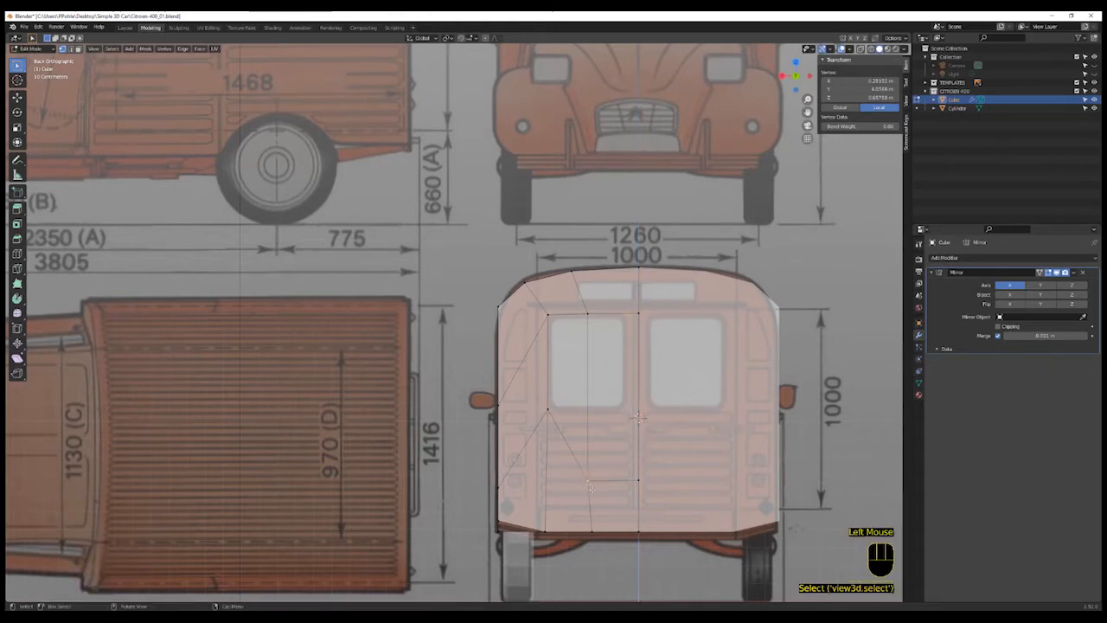
pyautogui.press('g')
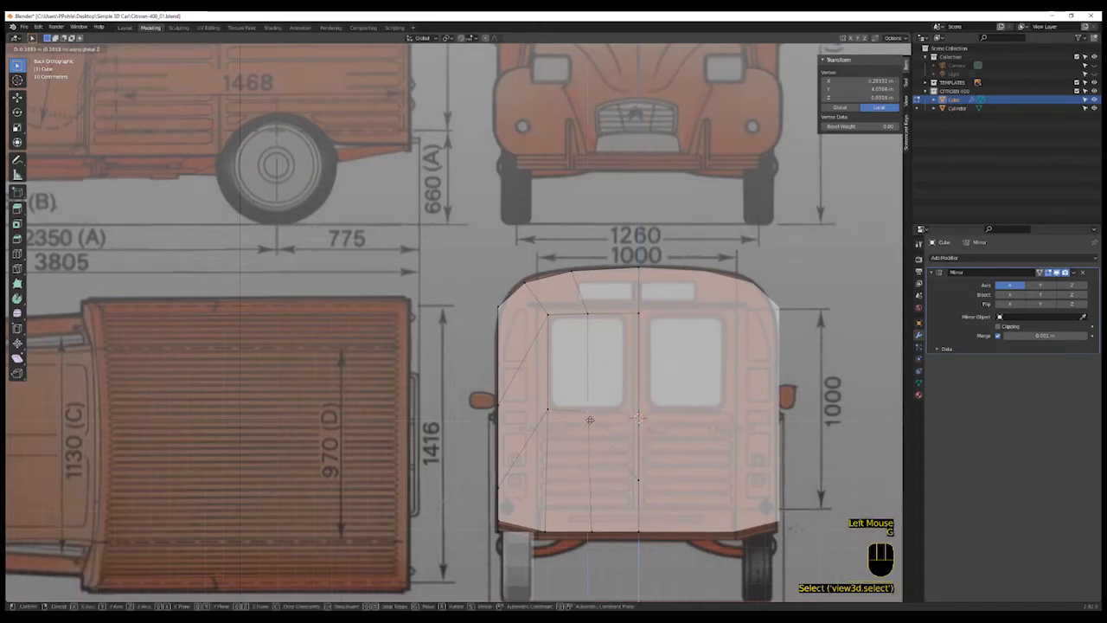
pyautogui.click(592, 417)
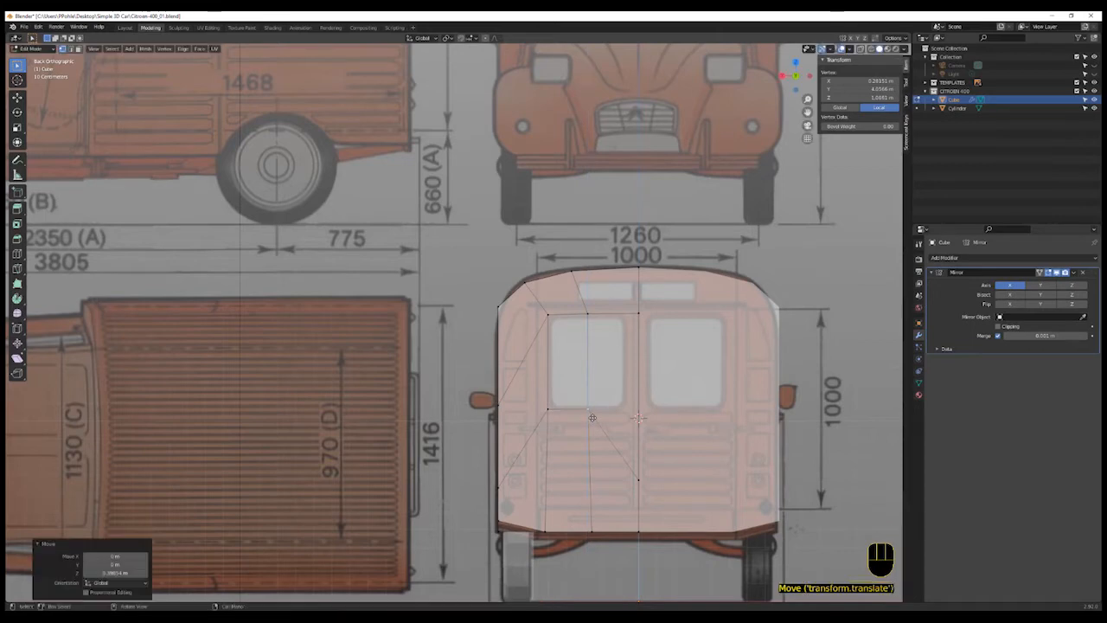
pyautogui.click(639, 481)
pyautogui.press('g')
pyautogui.press('z')
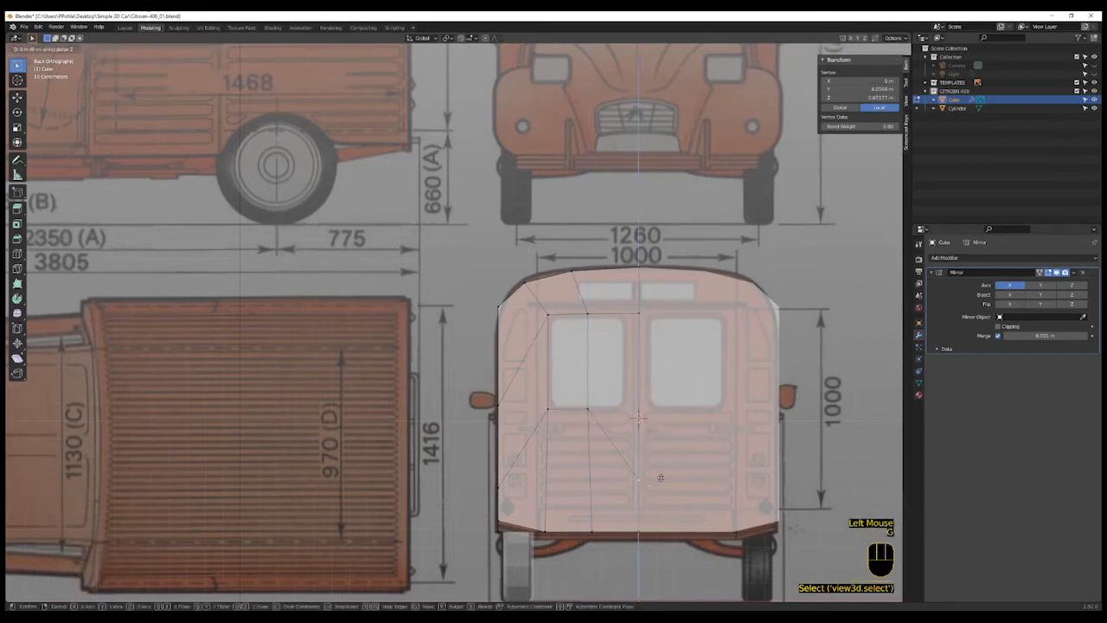
pyautogui.click(639, 417)
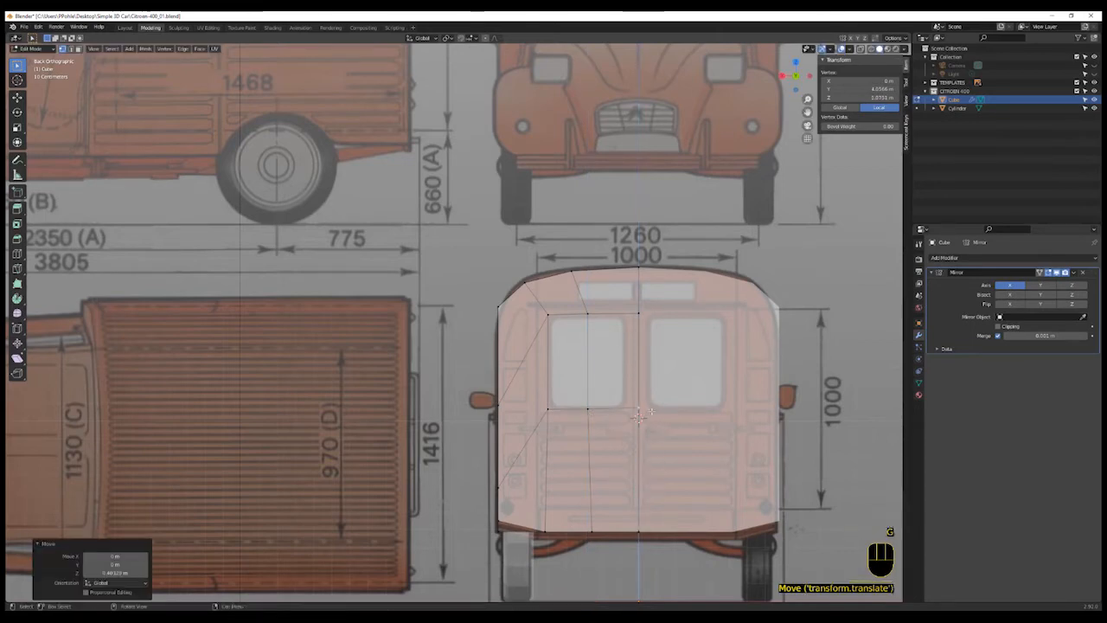
# - Orbit to the rear wheel arch and delete the faces around the arch opening
pyautogui.moveTo(582, 476); pyautogui.dragTo(606, 491, button='middle')
pyautogui.scroll(2, 448, 536)
pyautogui.moveTo(448, 537); pyautogui.dragTo(499, 507, button='middle')
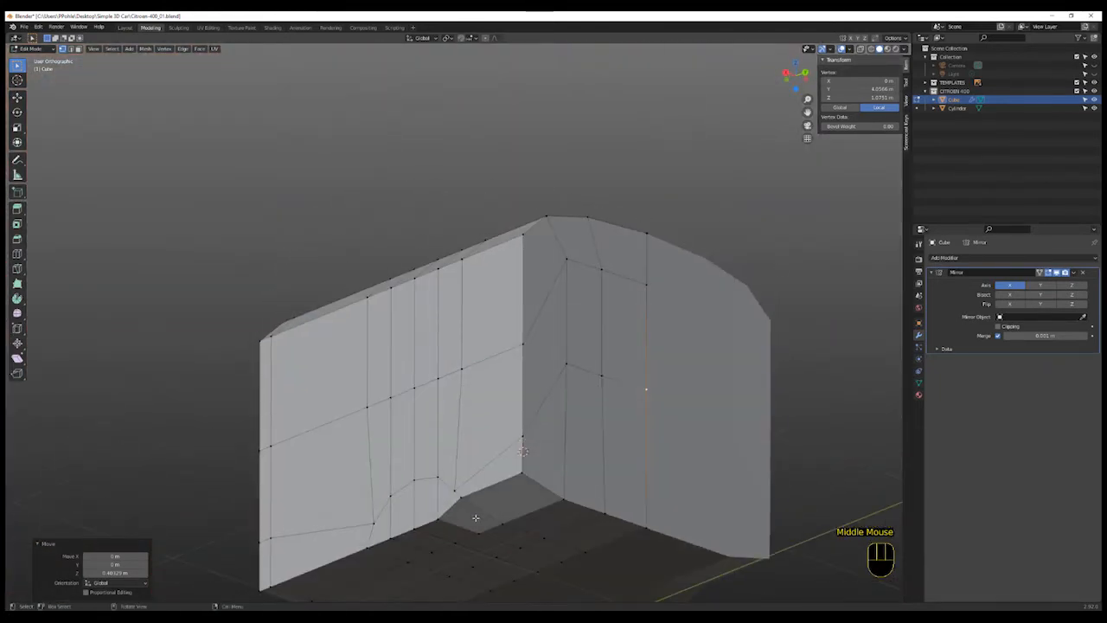
pyautogui.press('3')
pyautogui.click(473, 516)
pyautogui.keyDown('shift'); pyautogui.click(407, 514); pyautogui.keyUp('shift')
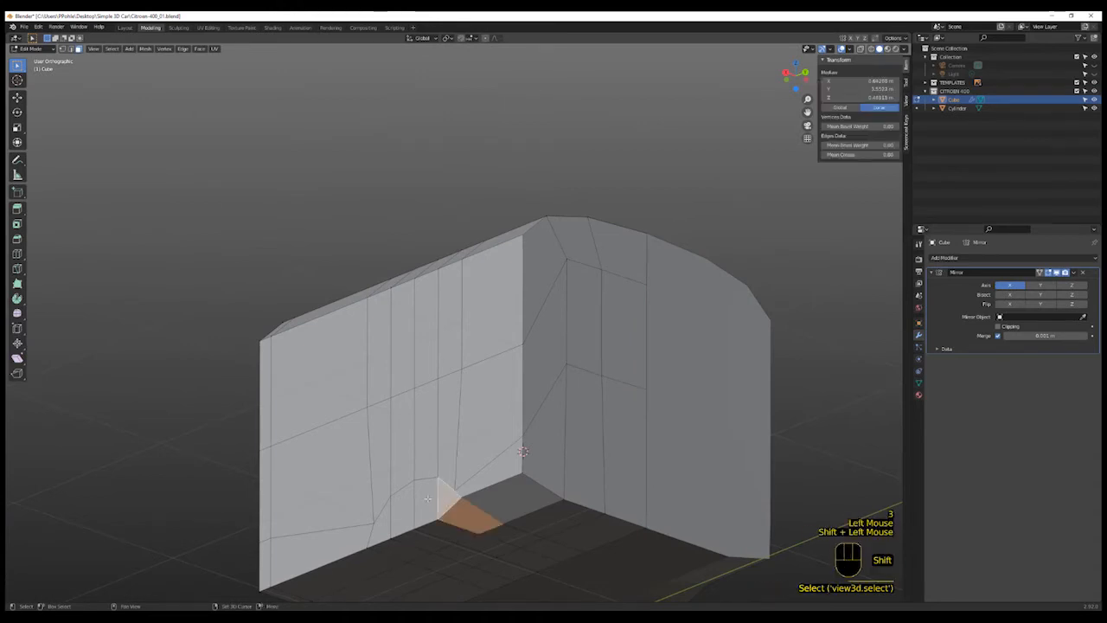
pyautogui.keyDown('shift'); pyautogui.click(401, 516); pyautogui.keyUp('shift')
pyautogui.keyDown('shift'); pyautogui.click(405, 506); pyautogui.keyUp('shift')
pyautogui.keyDown('shift'); pyautogui.click(385, 519); pyautogui.keyUp('shift')
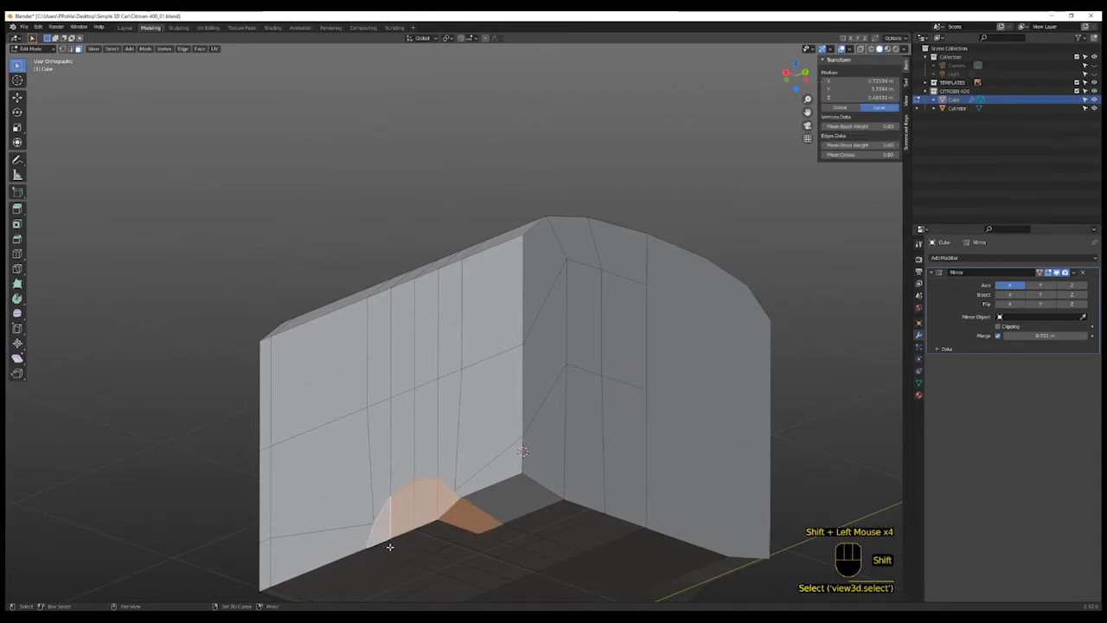
pyautogui.keyDown('shift'); pyautogui.click(420, 545); pyautogui.keyUp('shift')
pyautogui.keyDown('shift'); pyautogui.click(437, 537); pyautogui.keyUp('shift')
pyautogui.keyDown('shift'); pyautogui.click(454, 534); pyautogui.keyUp('shift')
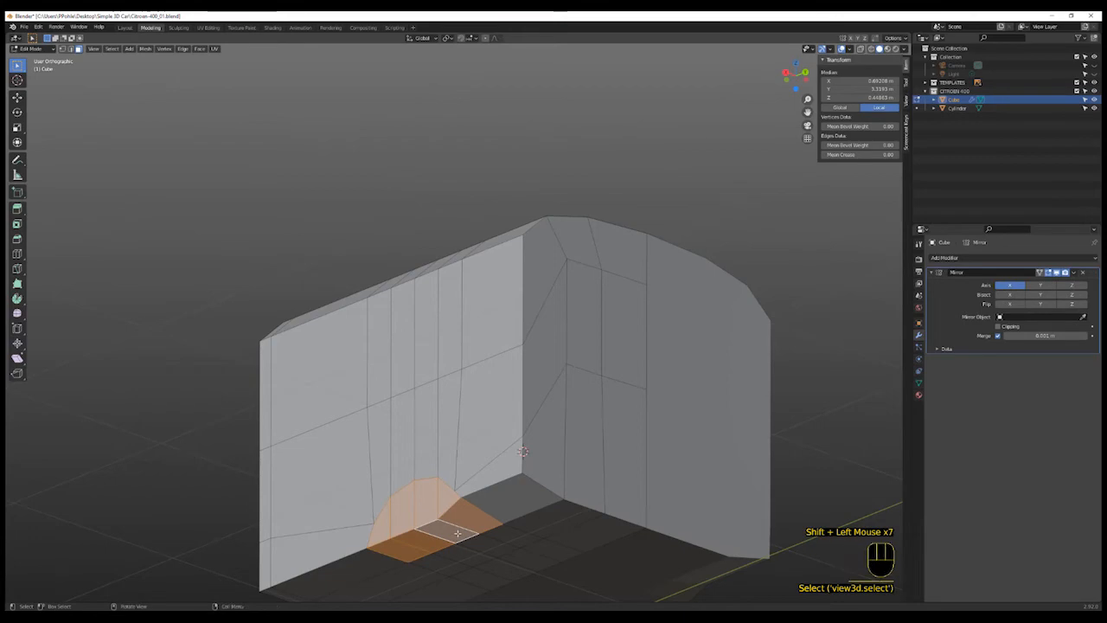
pyautogui.press('x')
pyautogui.click(457, 517)
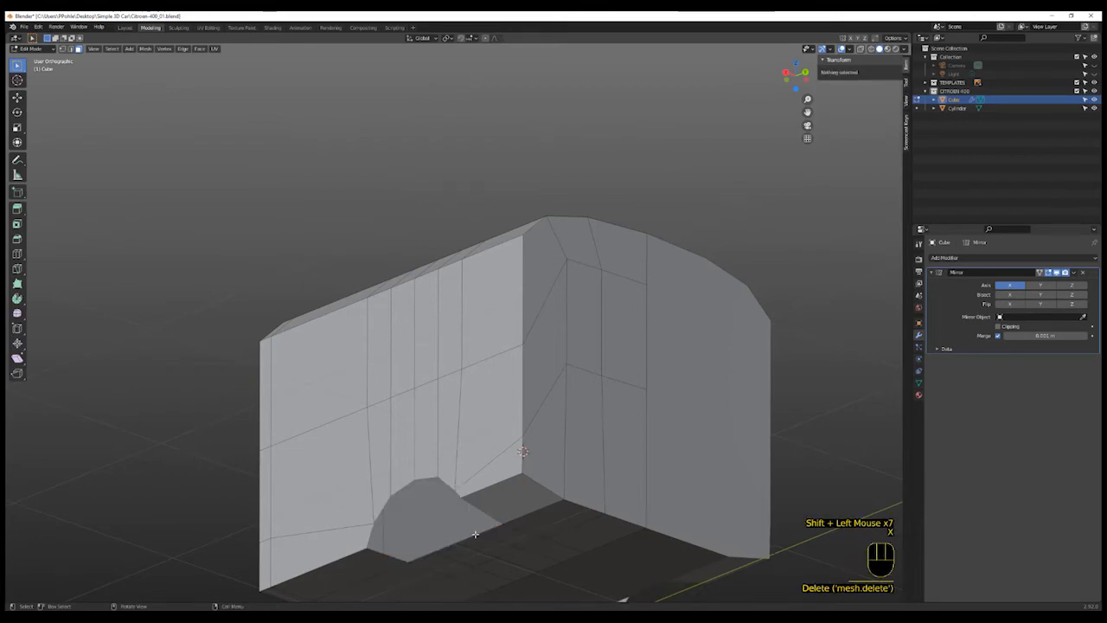
# - Select the underside faces beneath the body with circle select and delete them
pyautogui.moveTo(458, 519); pyautogui.dragTo(514, 519, button='middle')
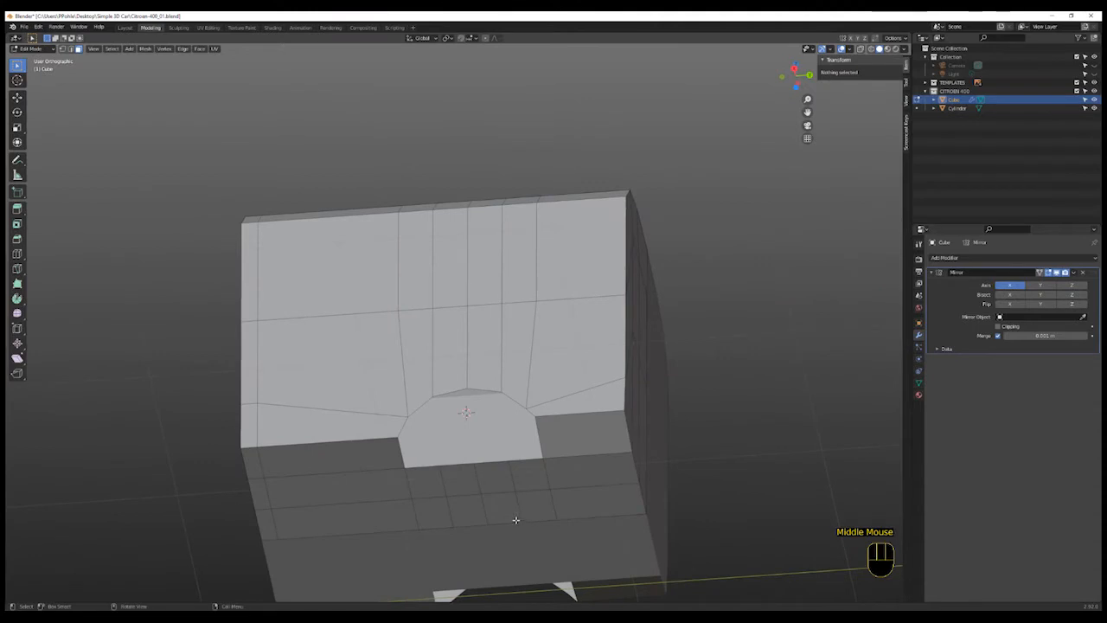
pyautogui.click(436, 483)
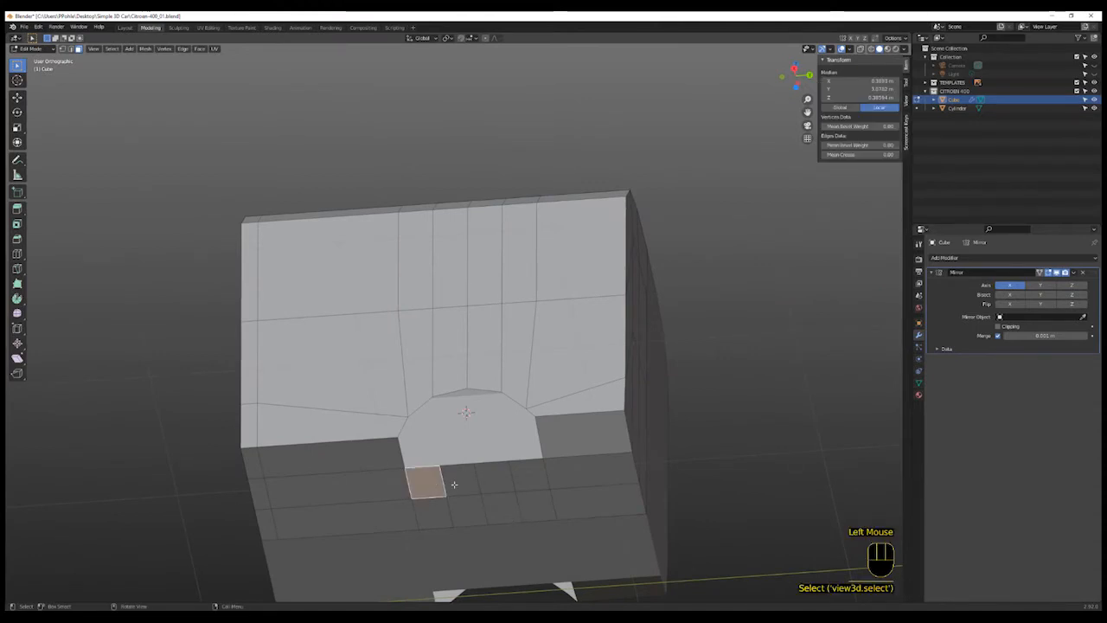
pyautogui.press('c')
pyautogui.moveTo(453, 482)
pyautogui.mouseDown()
pyautogui.moveTo(440, 489)
pyautogui.moveTo(517, 494)
pyautogui.mouseUp()
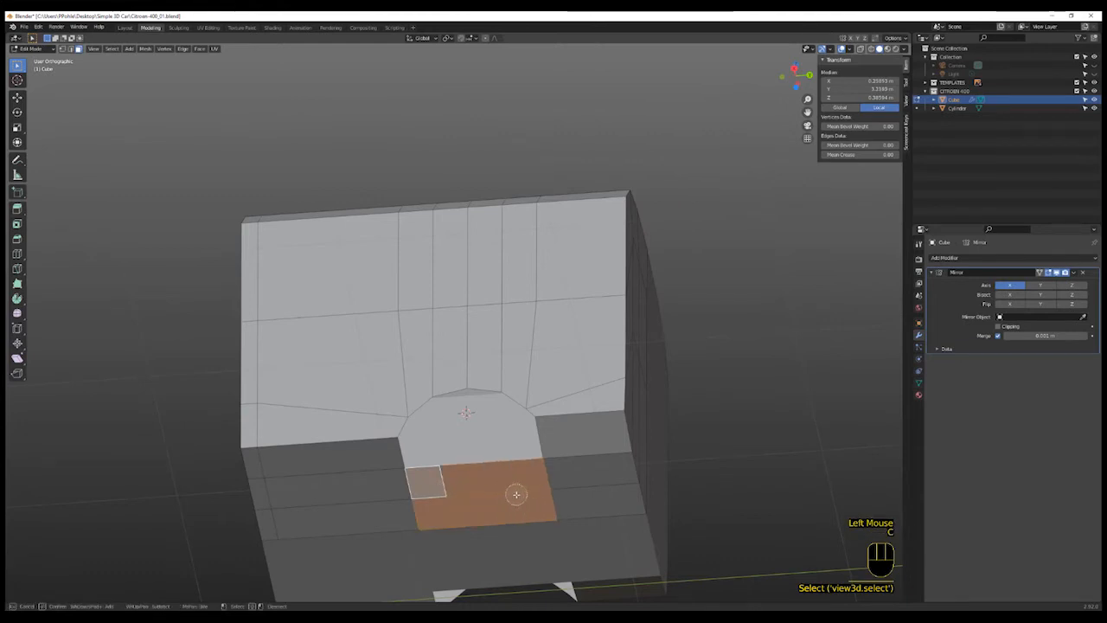
pyautogui.rightClick(517, 494)
pyautogui.press('x')
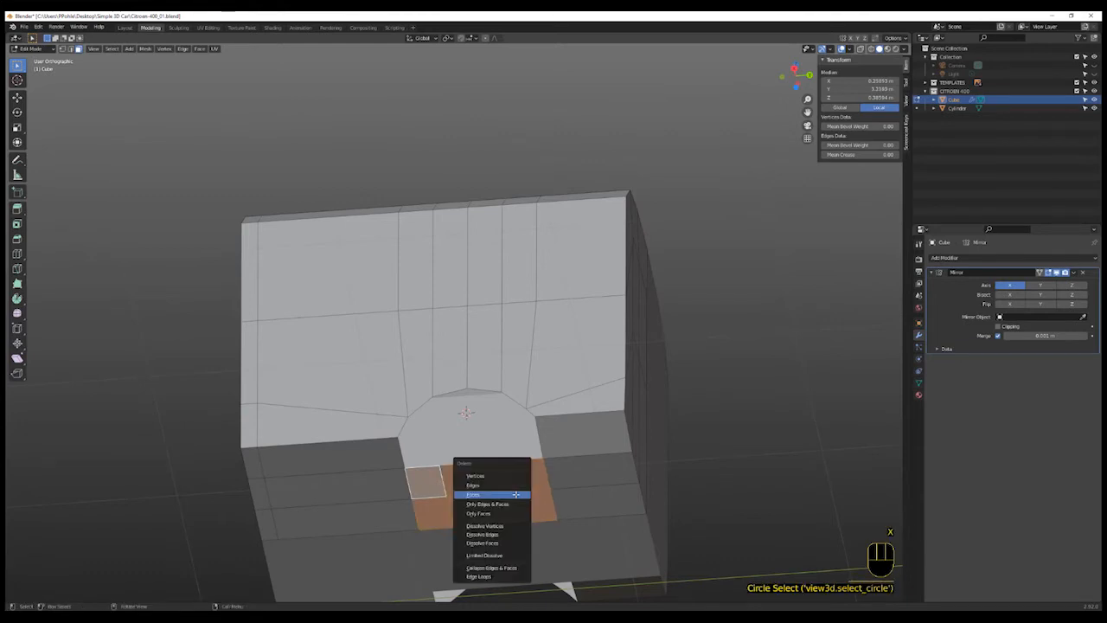
pyautogui.click(516, 494)
# - In right side view, inset the side window face slightly
pyautogui.moveTo(516, 494); pyautogui.dragTo(600, 511, button='middle')
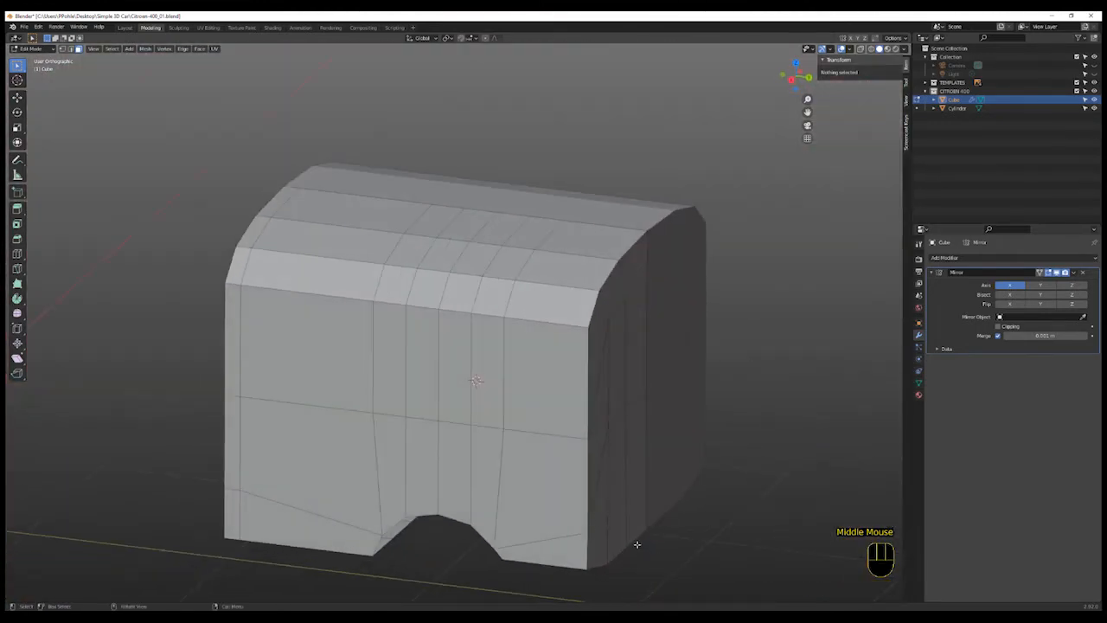
pyautogui.press('KP_3')
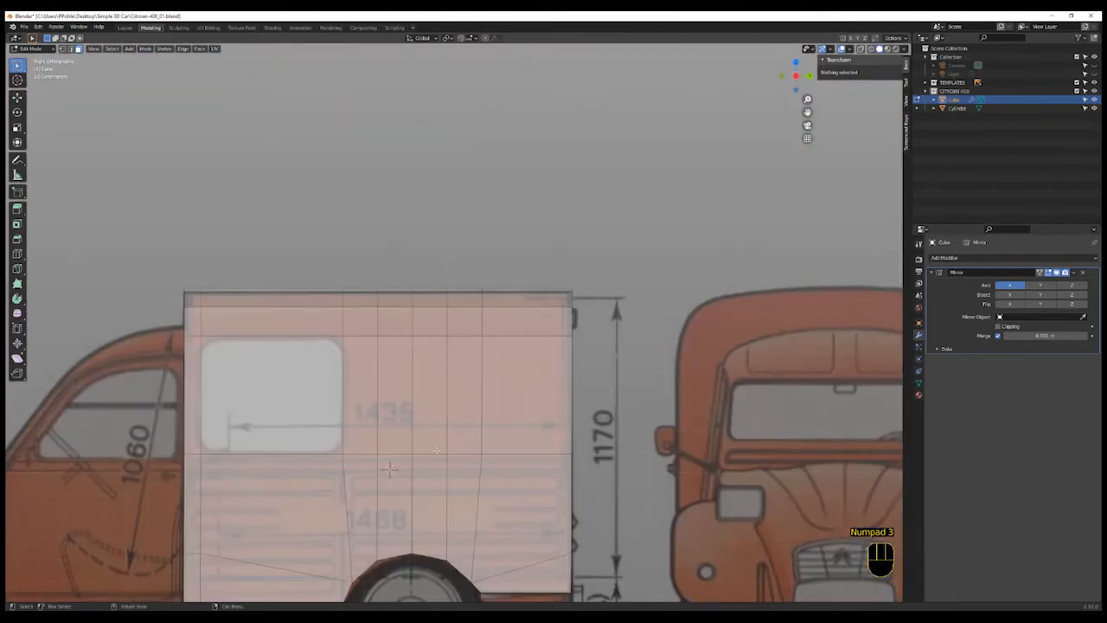
pyautogui.keyDown('shift'); pyautogui.moveTo(437, 451); pyautogui.dragTo(485, 344, button='middle'); pyautogui.keyUp('shift')
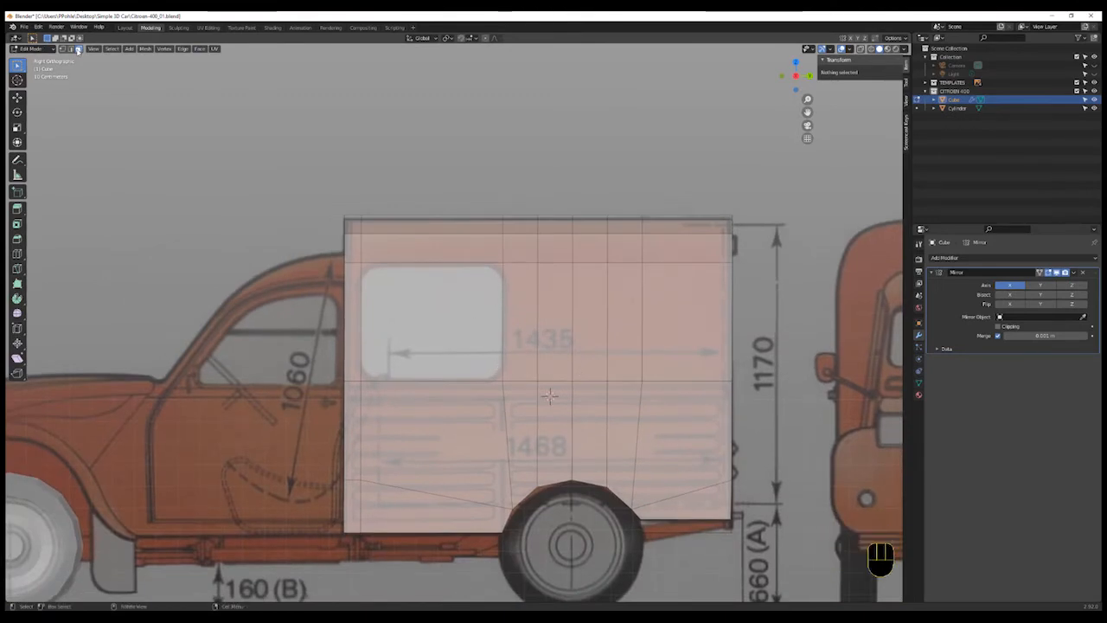
pyautogui.click(437, 325)
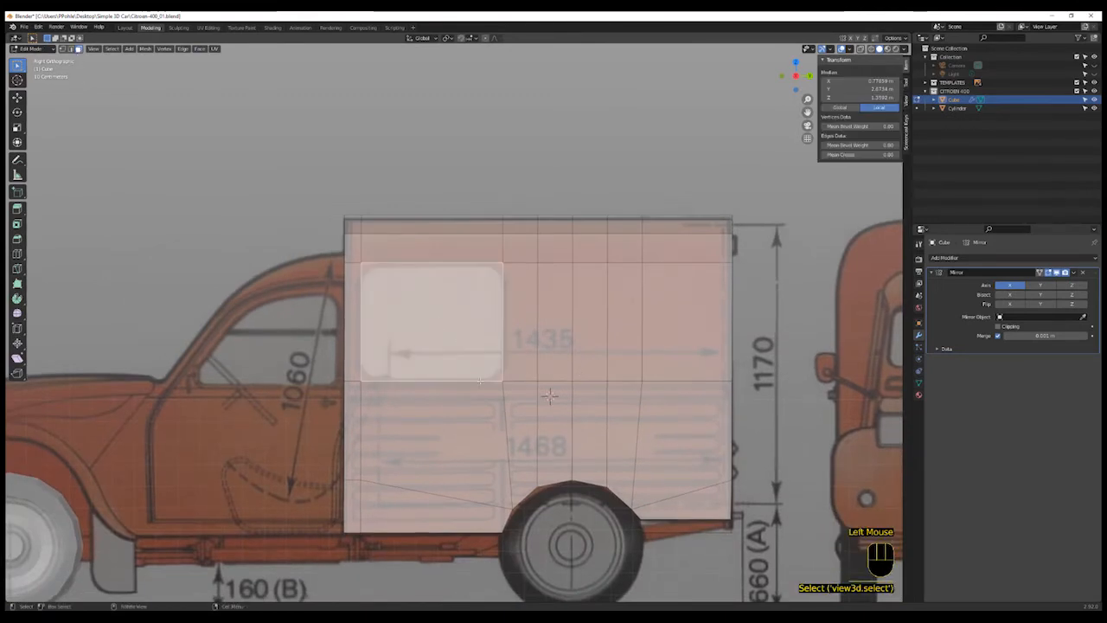
pyautogui.press('i')
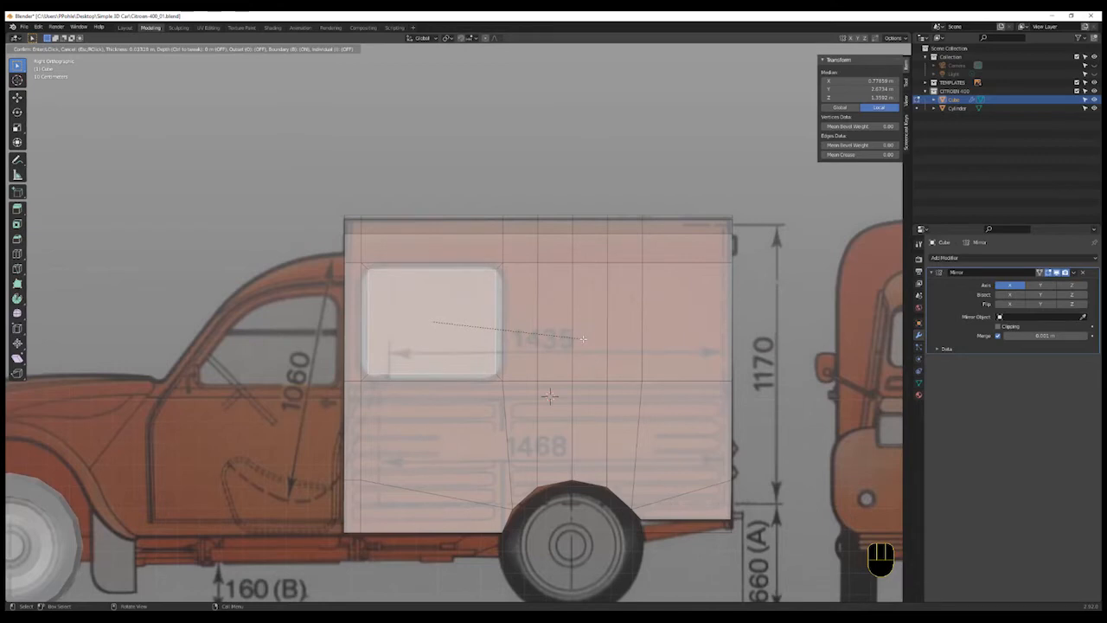
pyautogui.click(584, 338)
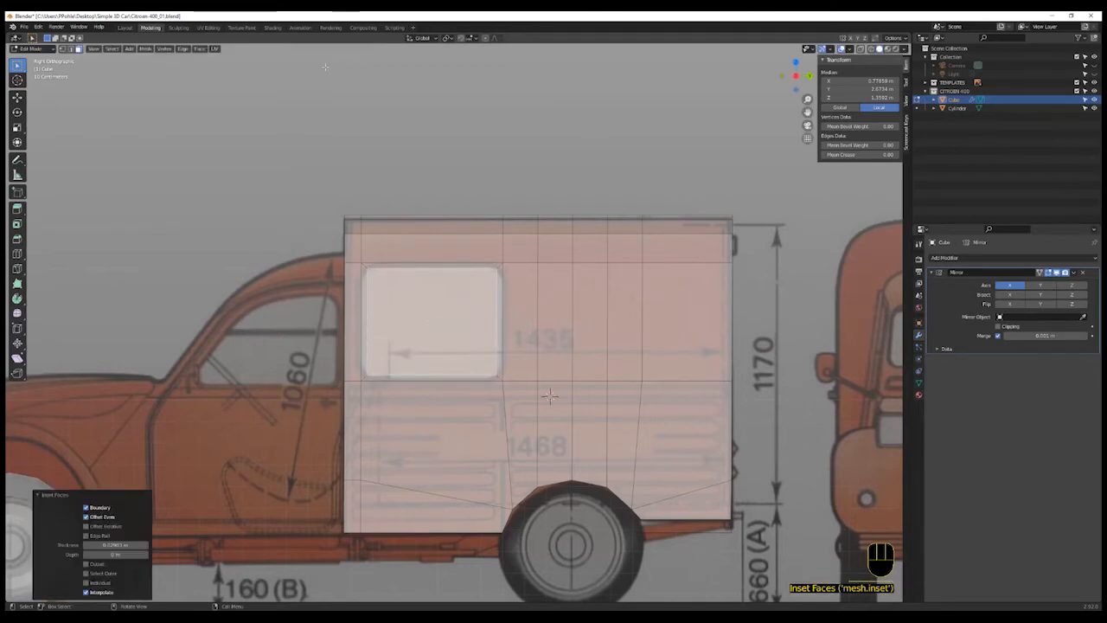
# - Bevel the side window's corner vertices to round them
pyautogui.click(465, 305)
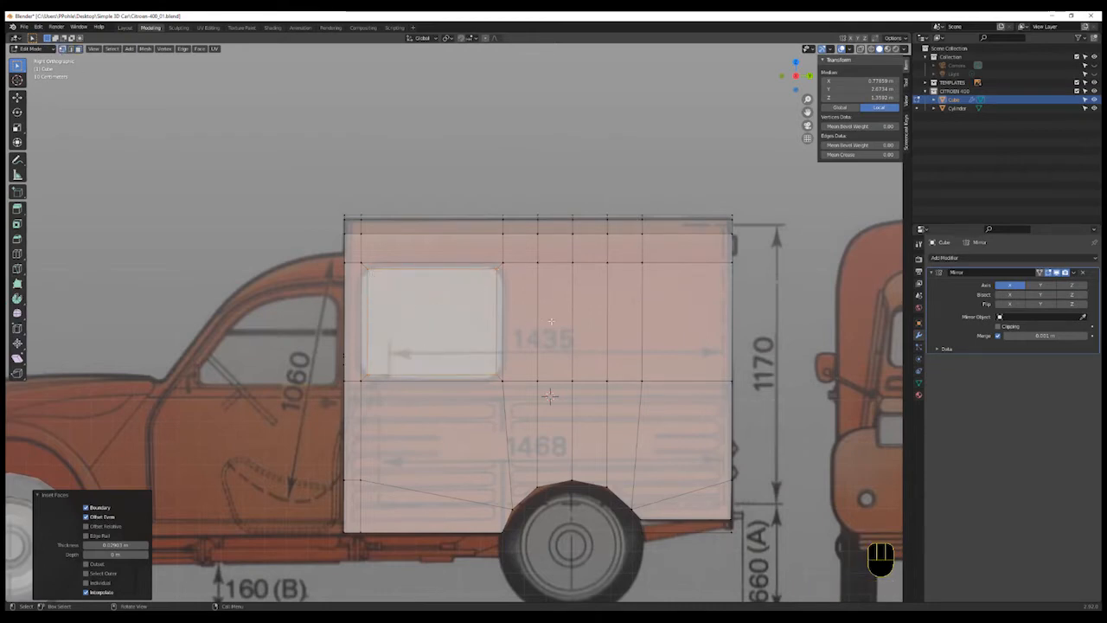
pyautogui.hotkey('ctrl', 'v')
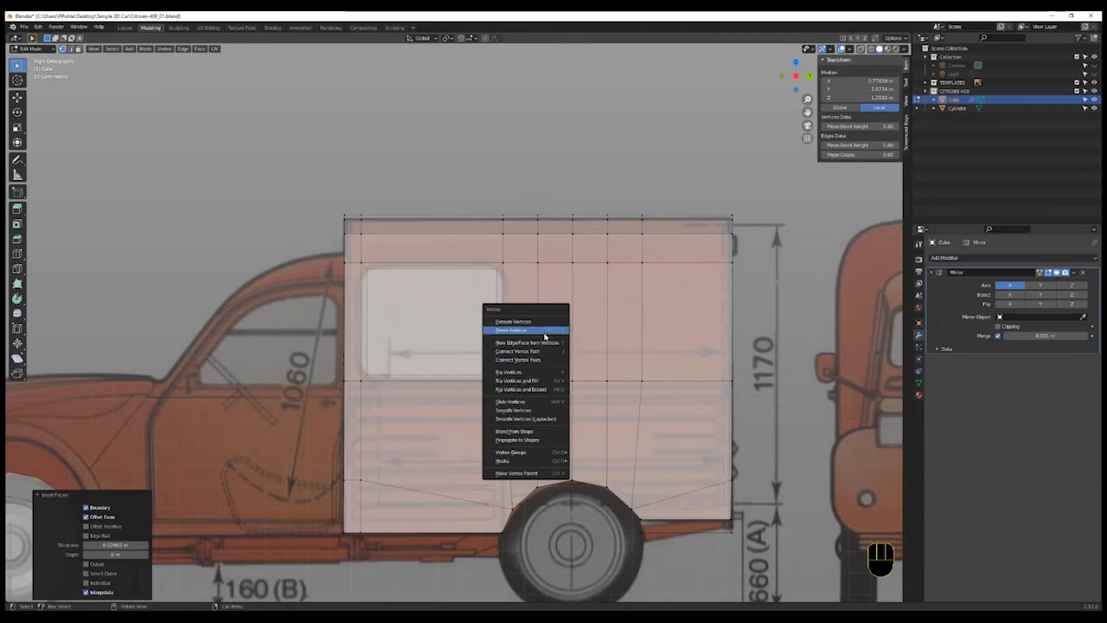
pyautogui.click(545, 330)
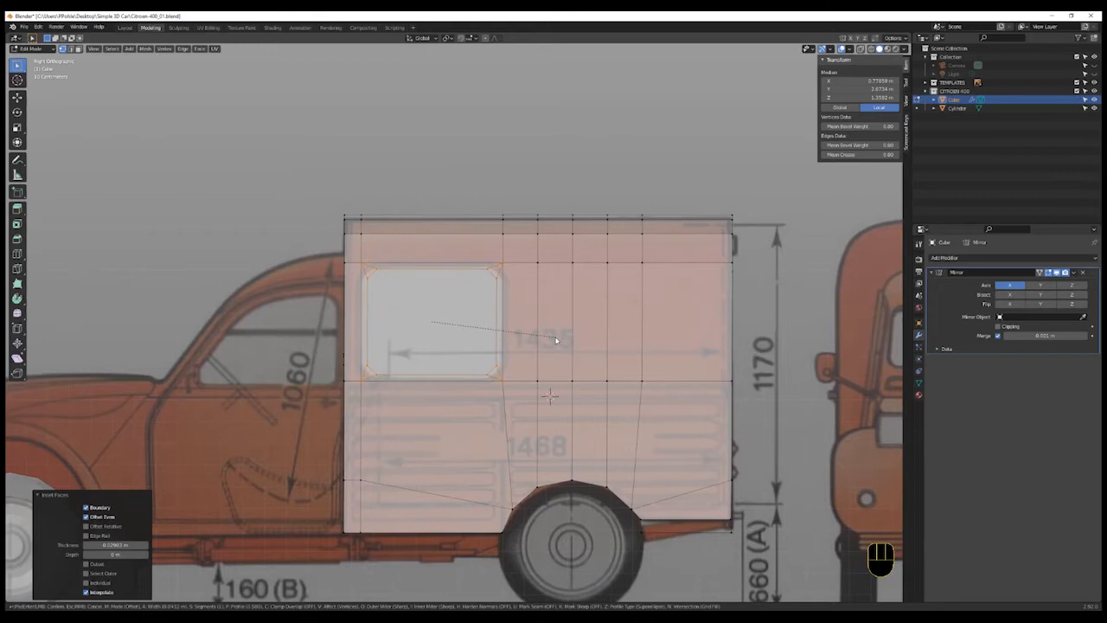
pyautogui.click(556, 340)
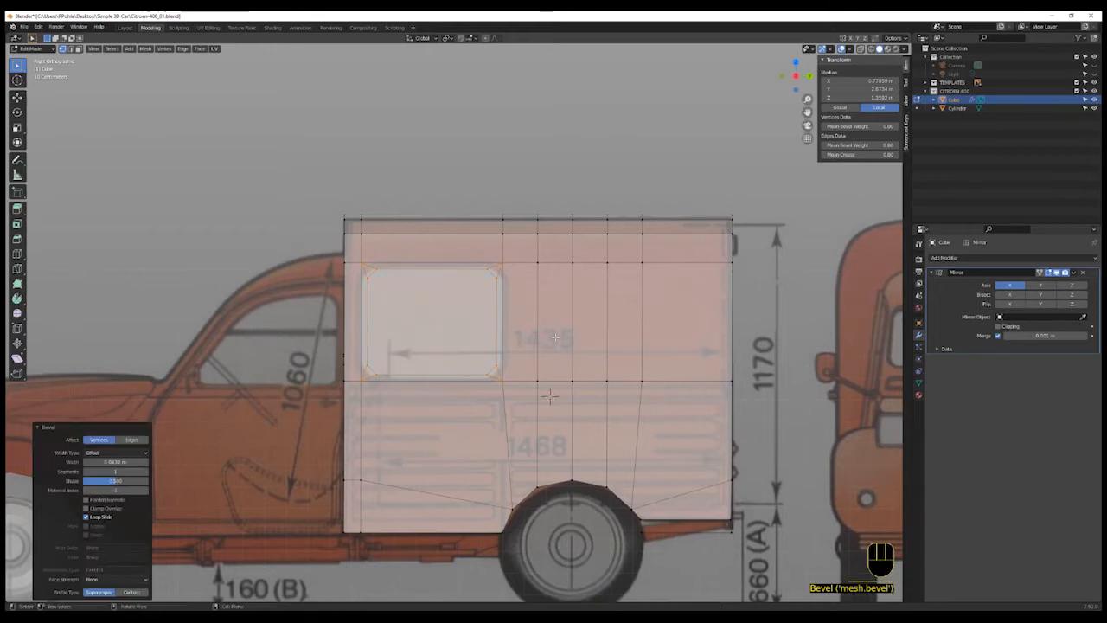
# - Select the side window face and scale it up slightly, to about 1.019
pyautogui.click(550, 395)
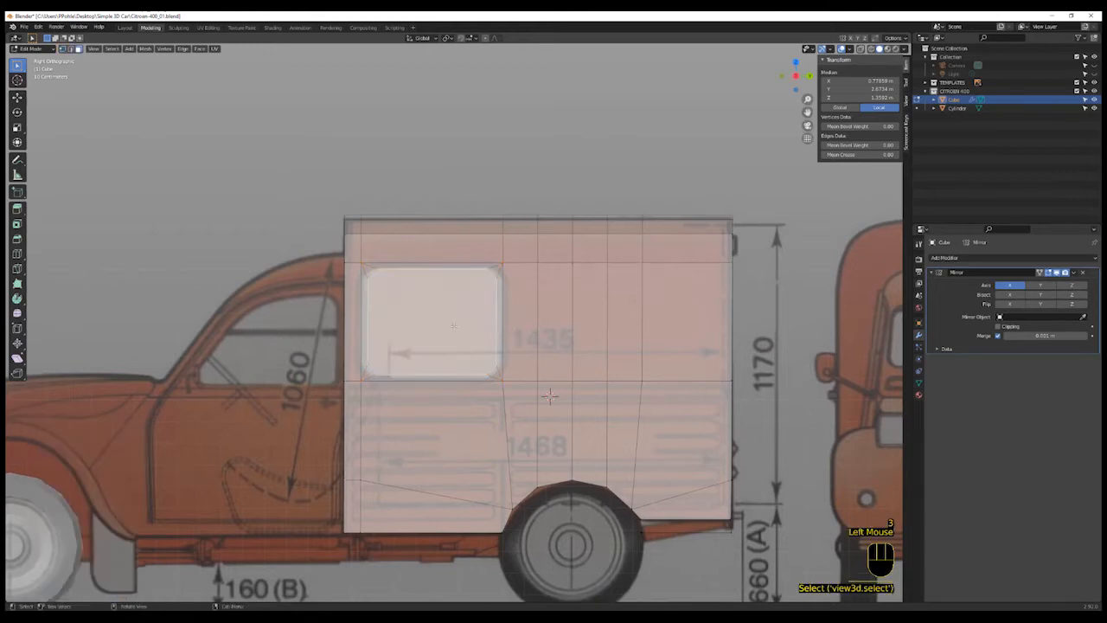
pyautogui.press('s')
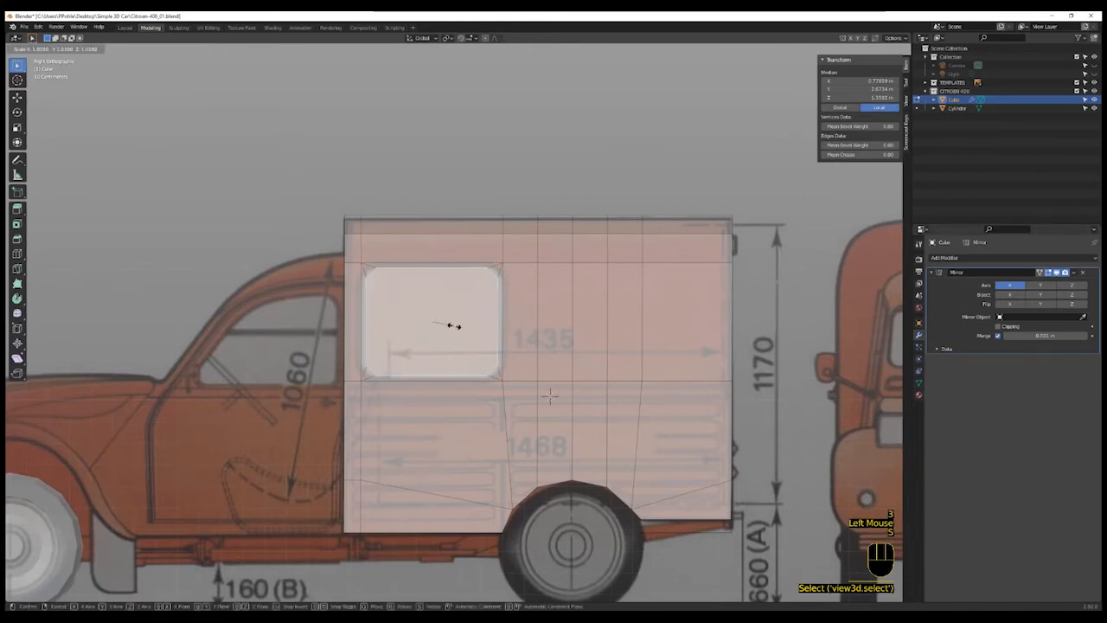
pyautogui.click(448, 325)
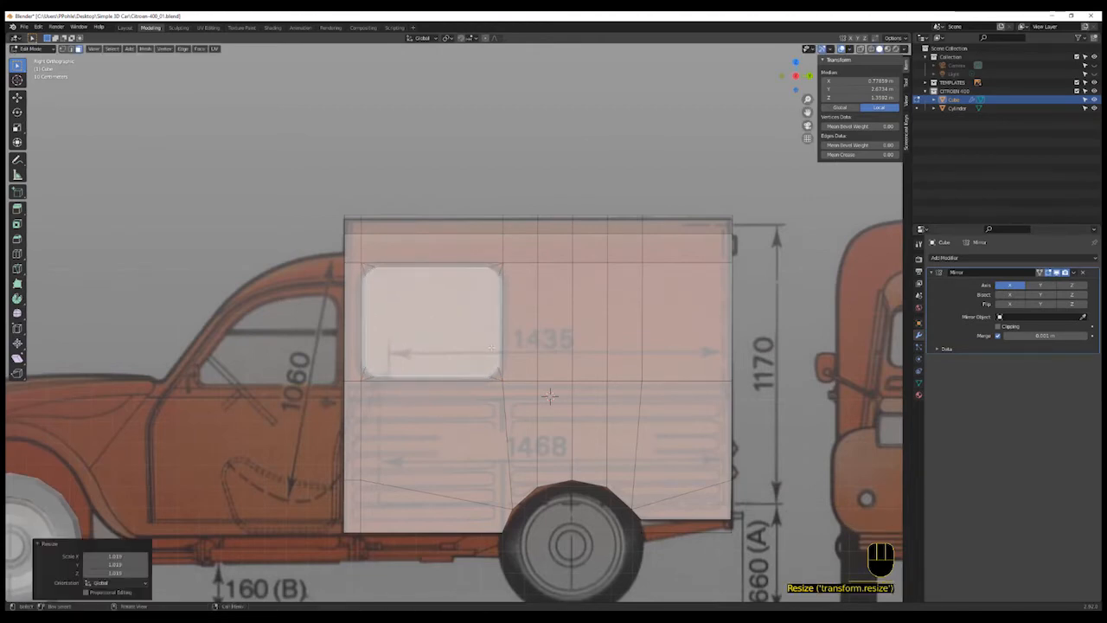
# - Extrude the side window face in place and move it inward about 0.048 m
pyautogui.moveTo(449, 325); pyautogui.dragTo(510, 363, button='middle')
pyautogui.scroll(2, 515, 363)
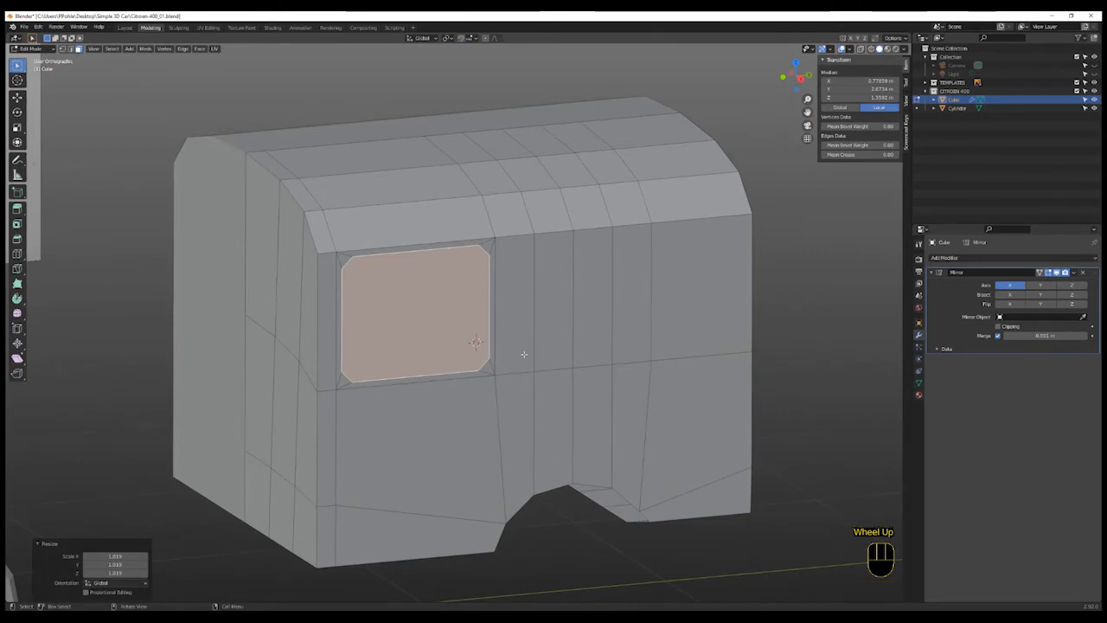
pyautogui.press('e')
pyautogui.rightClick(523, 354)
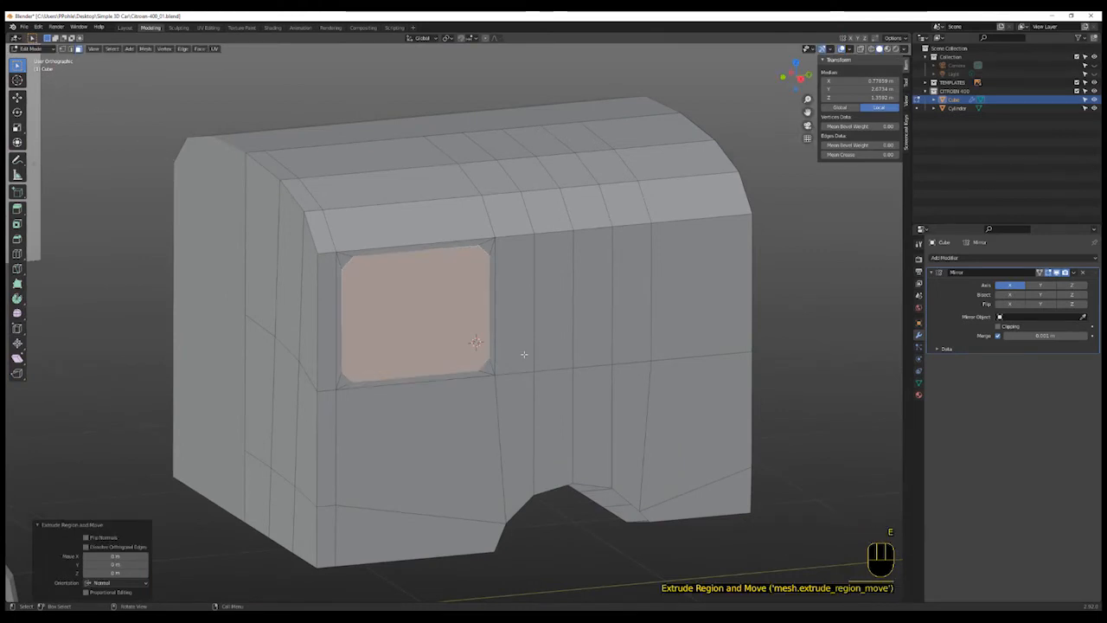
pyautogui.press('g')
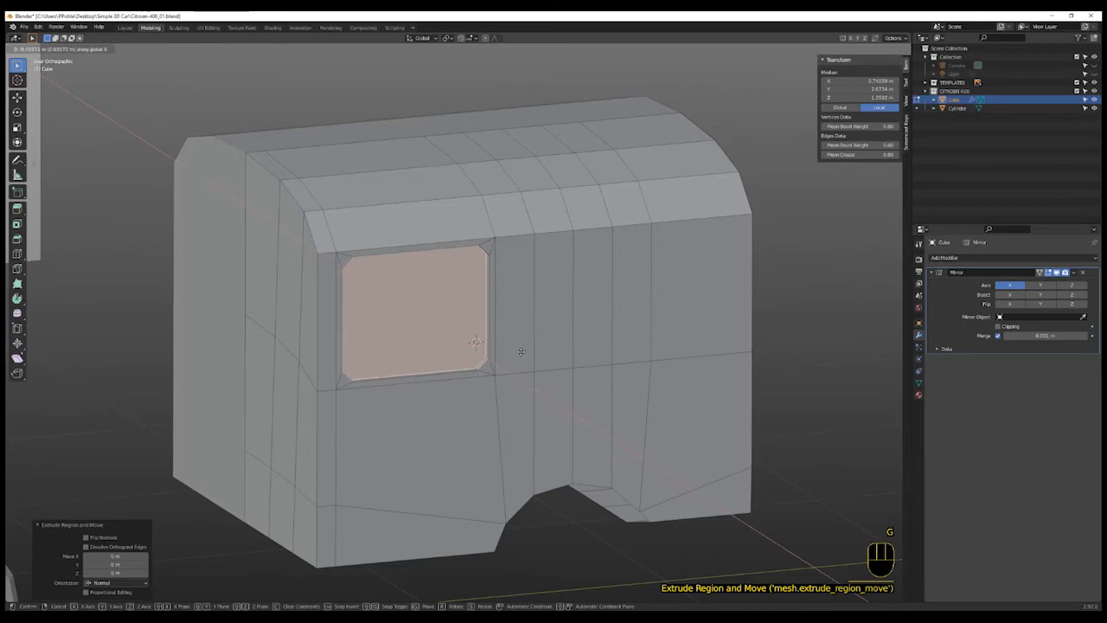
pyautogui.click(519, 351)
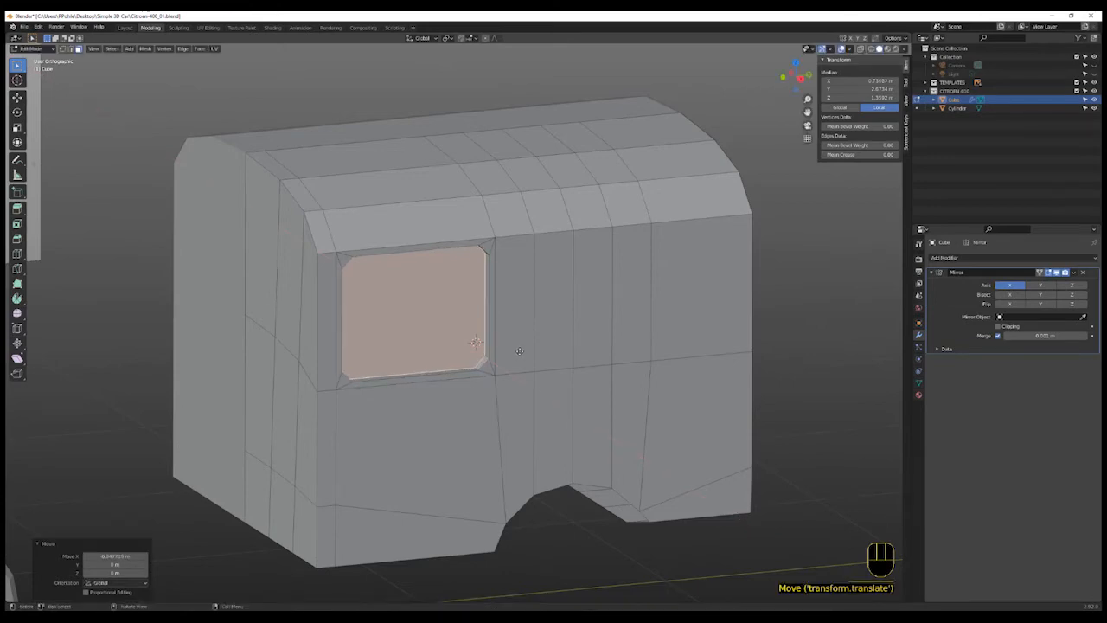
# - In back view, nudge the vertex at the middle of the rear window's lower edge slightly downward
pyautogui.scroll(-2, 538, 367)
pyautogui.scroll(1, 538, 367)
pyautogui.moveTo(538, 367); pyautogui.dragTo(619, 388, button='middle')
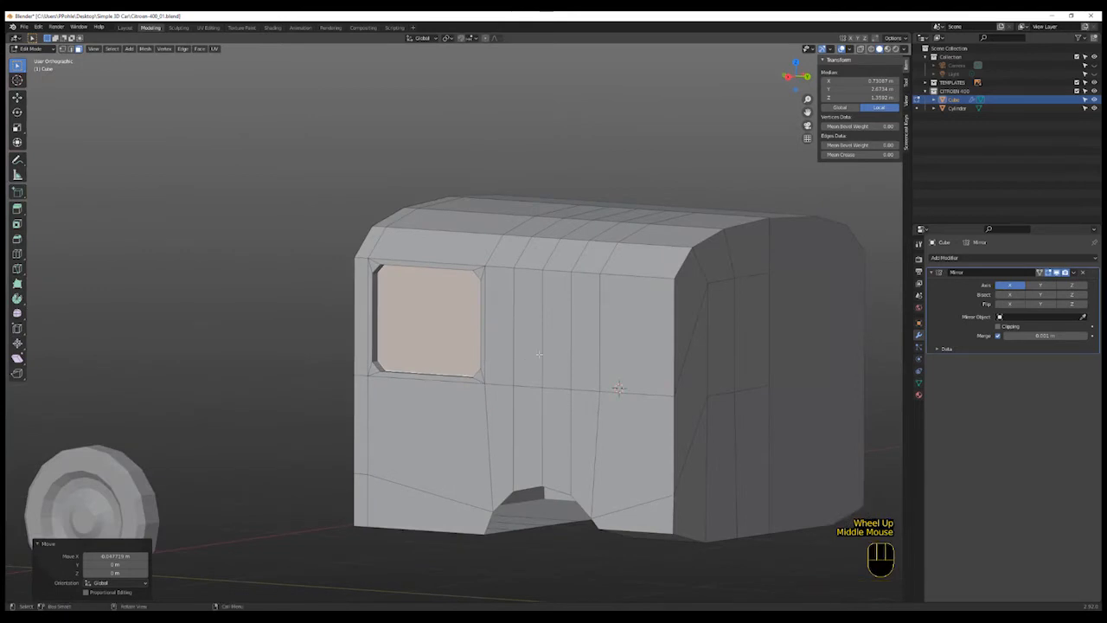
pyautogui.click(804, 77)
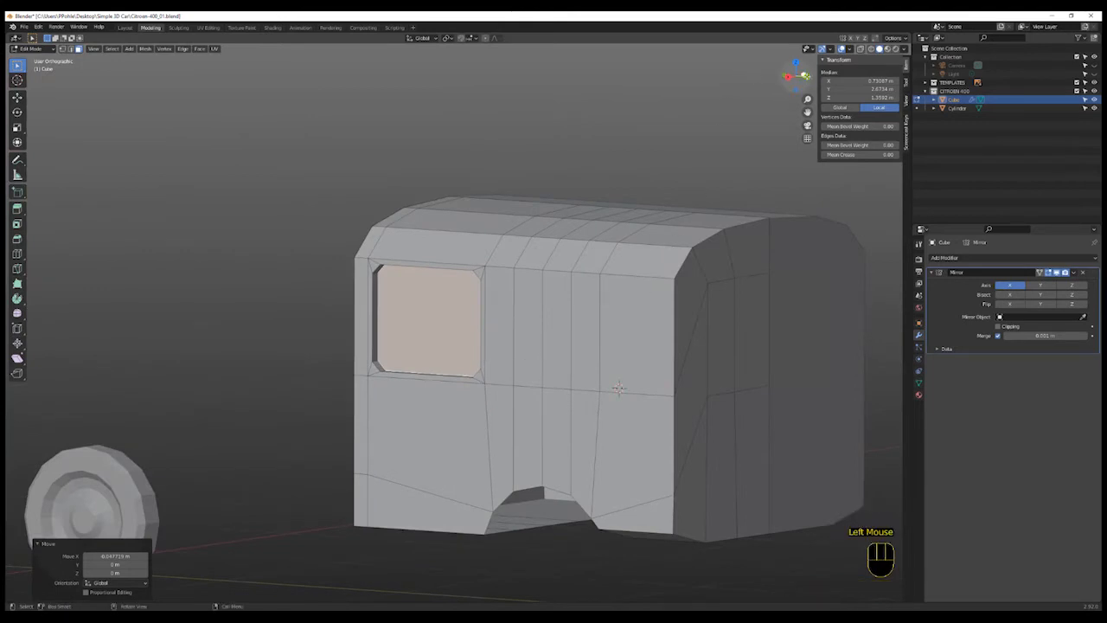
pyautogui.click(783, 77)
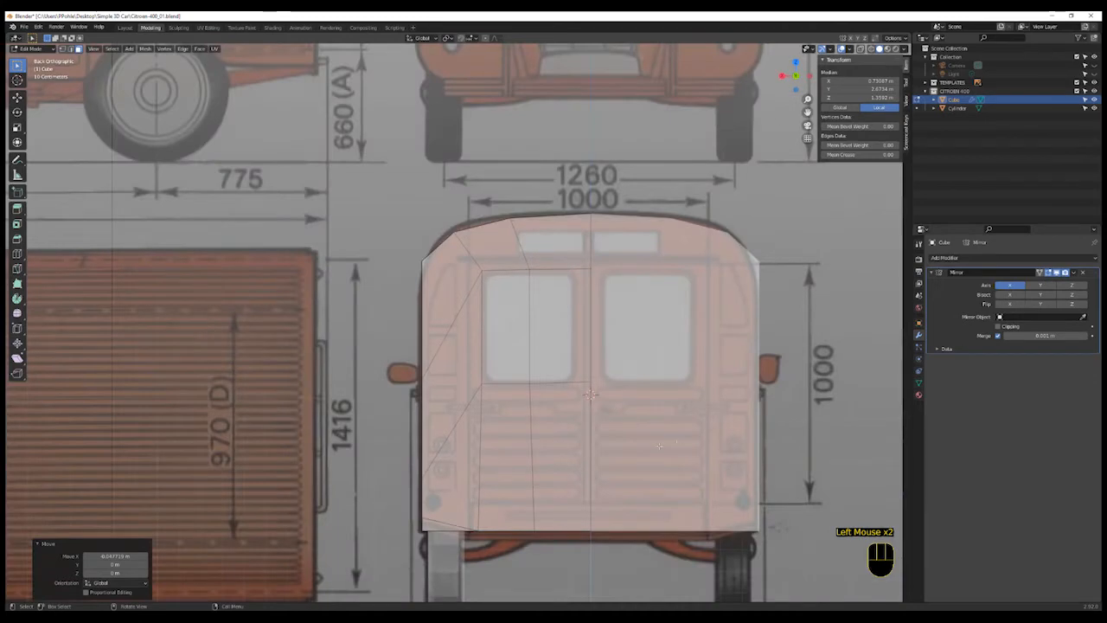
pyautogui.scroll(1, 579, 424)
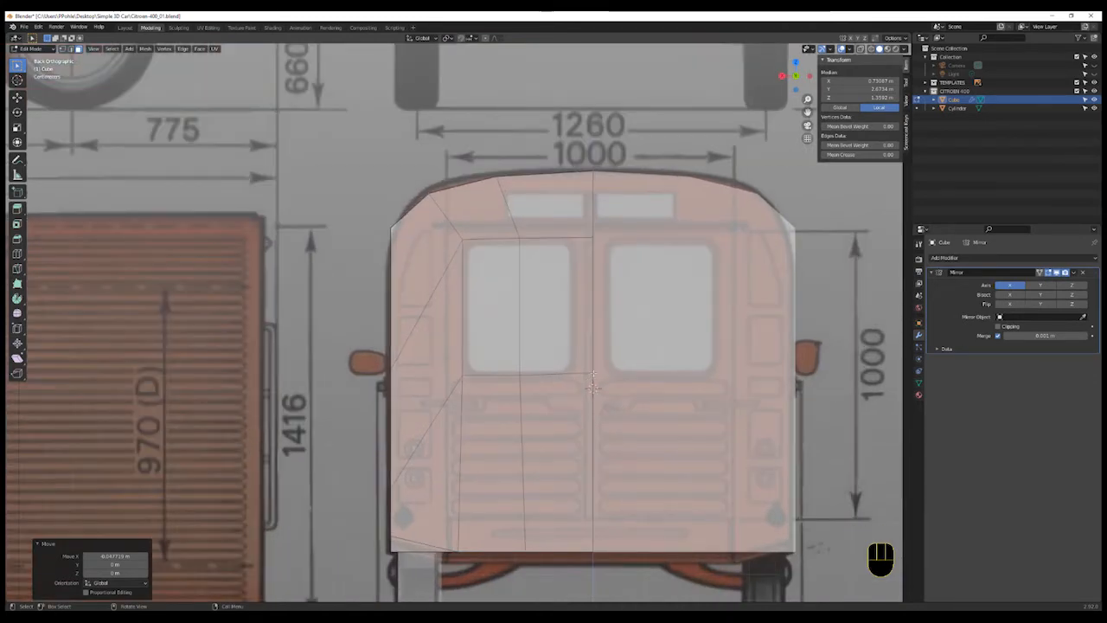
pyautogui.click(592, 374)
pyautogui.press('g')
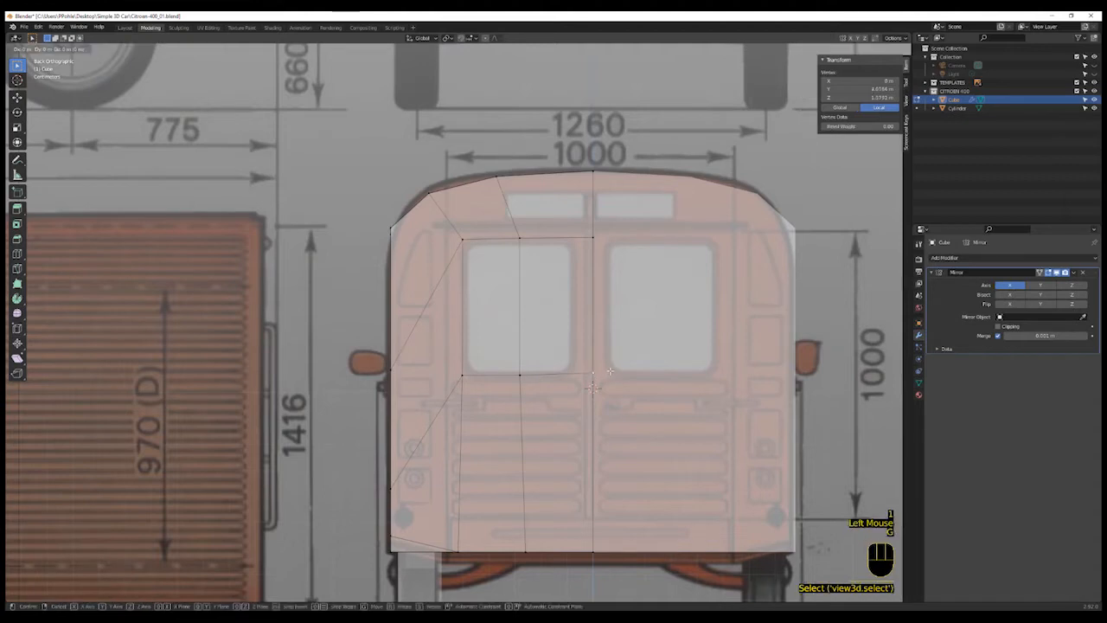
pyautogui.click(581, 377)
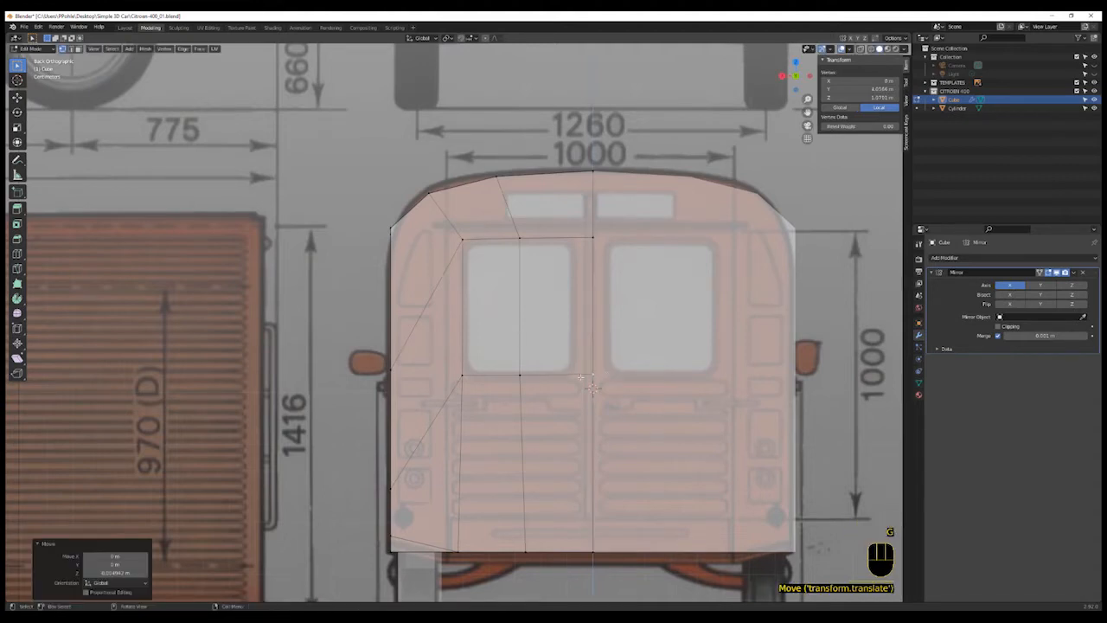
# - Add a vertical loop cut through the rear panel beside the centre line
pyautogui.hotkey('ctrl', 'r')
pyautogui.click(564, 378)
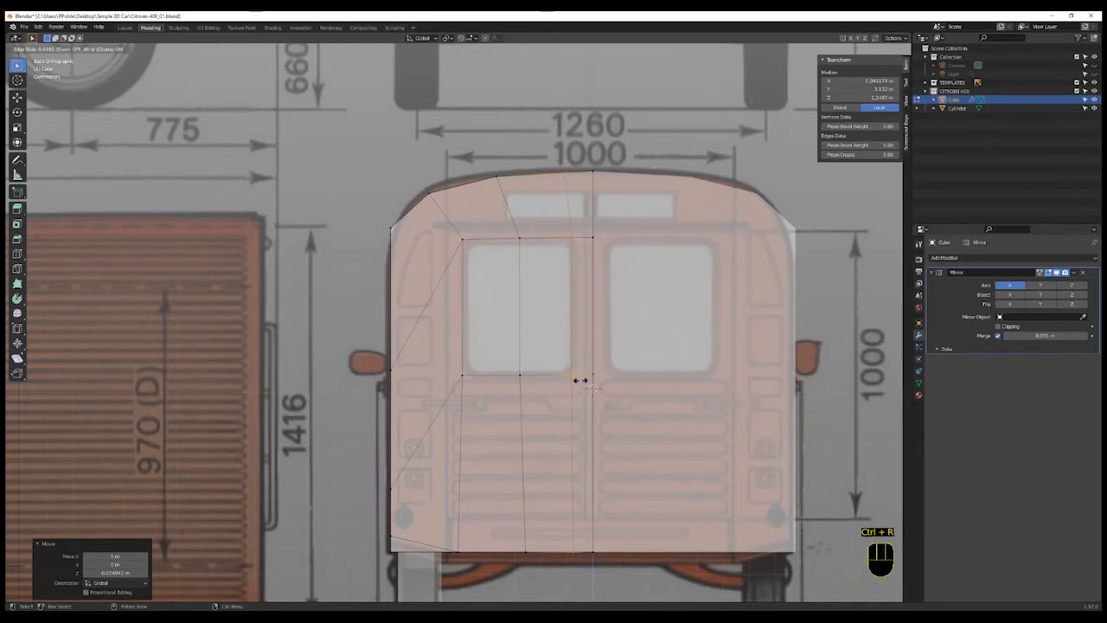
pyautogui.click(574, 389)
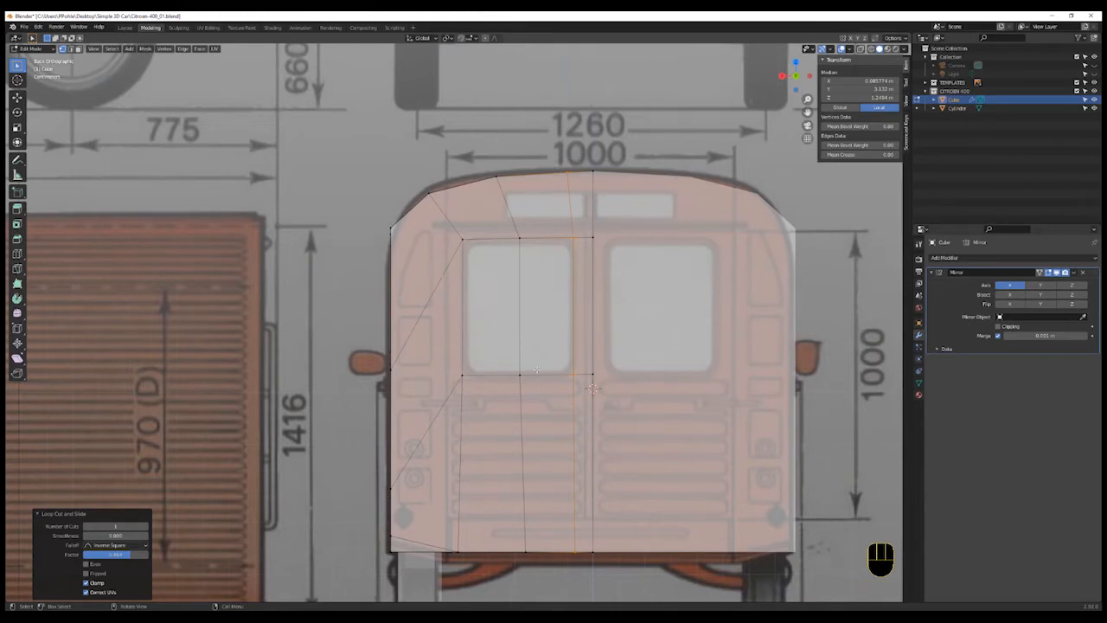
# - Select the two rear window faces and inset them slightly
pyautogui.press('3')
pyautogui.click(543, 311)
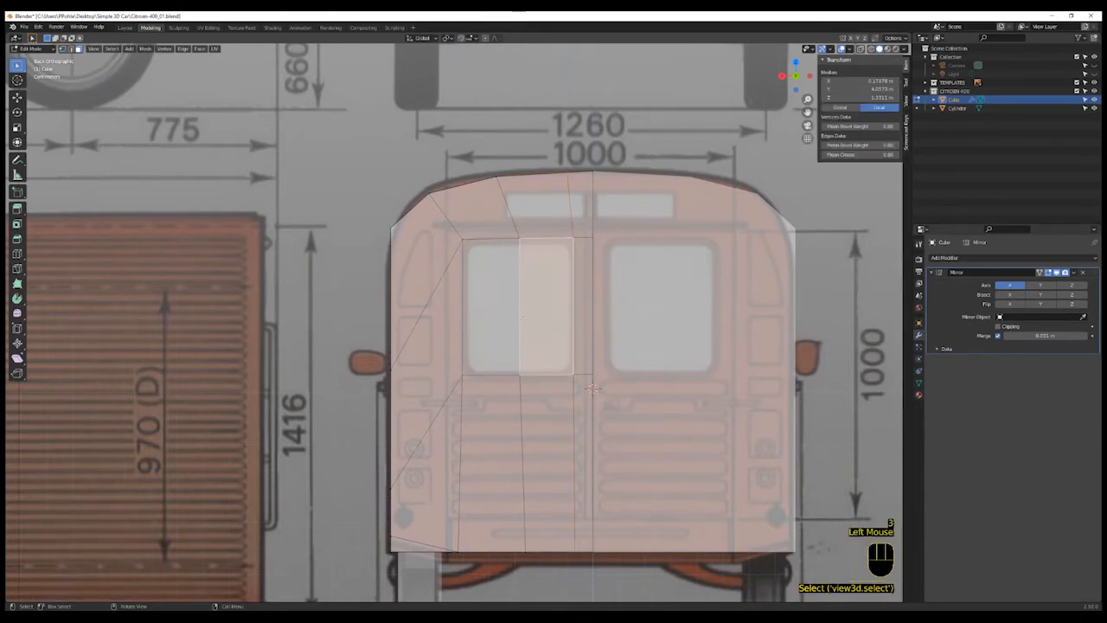
pyautogui.keyDown('shift'); pyautogui.click(483, 311); pyautogui.keyUp('shift')
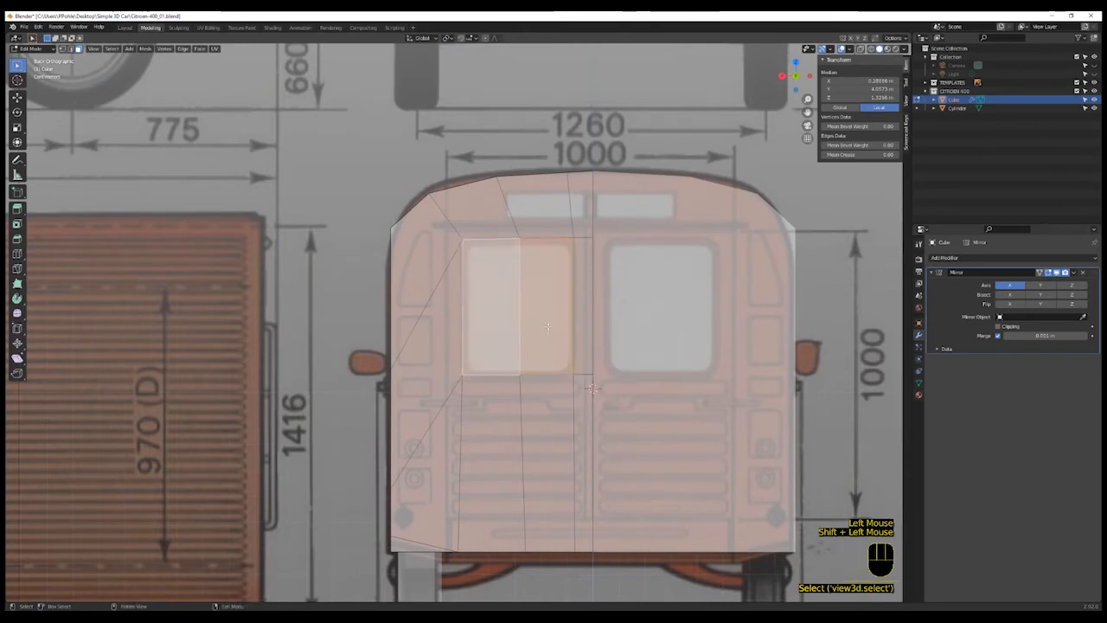
pyautogui.press('i')
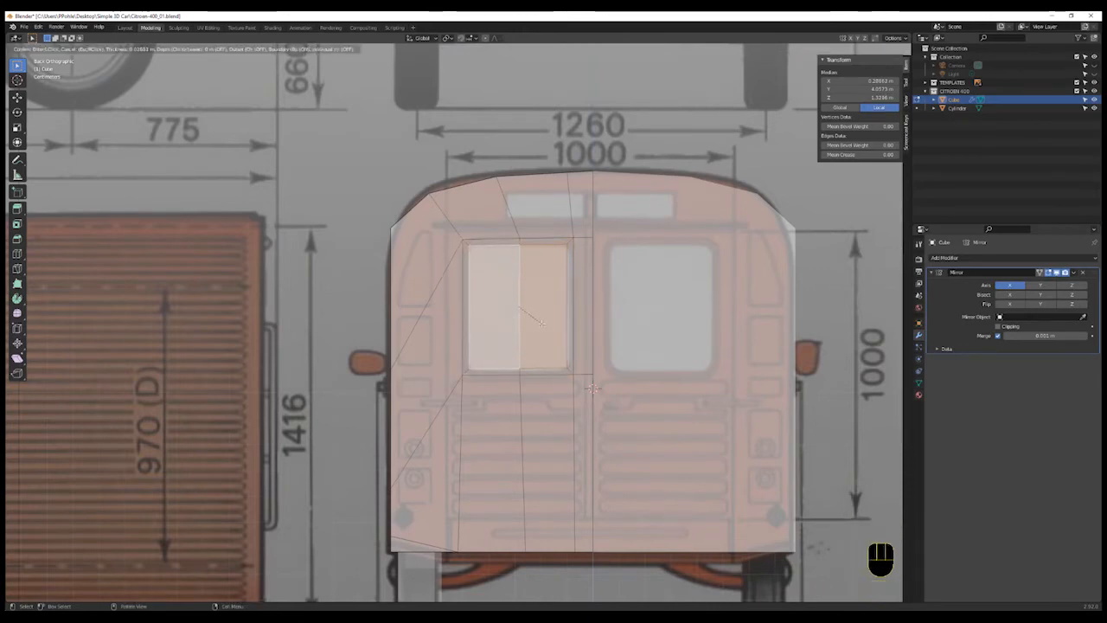
pyautogui.click(542, 323)
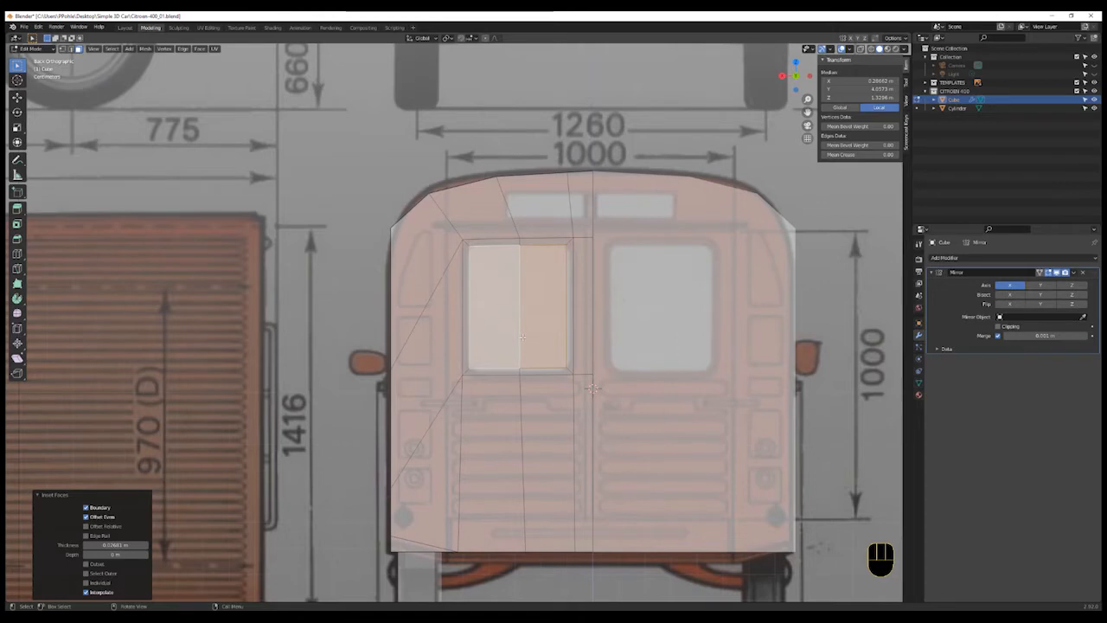
# - Select the rear window's corner vertices and bevel them to round the corners
pyautogui.press('1')
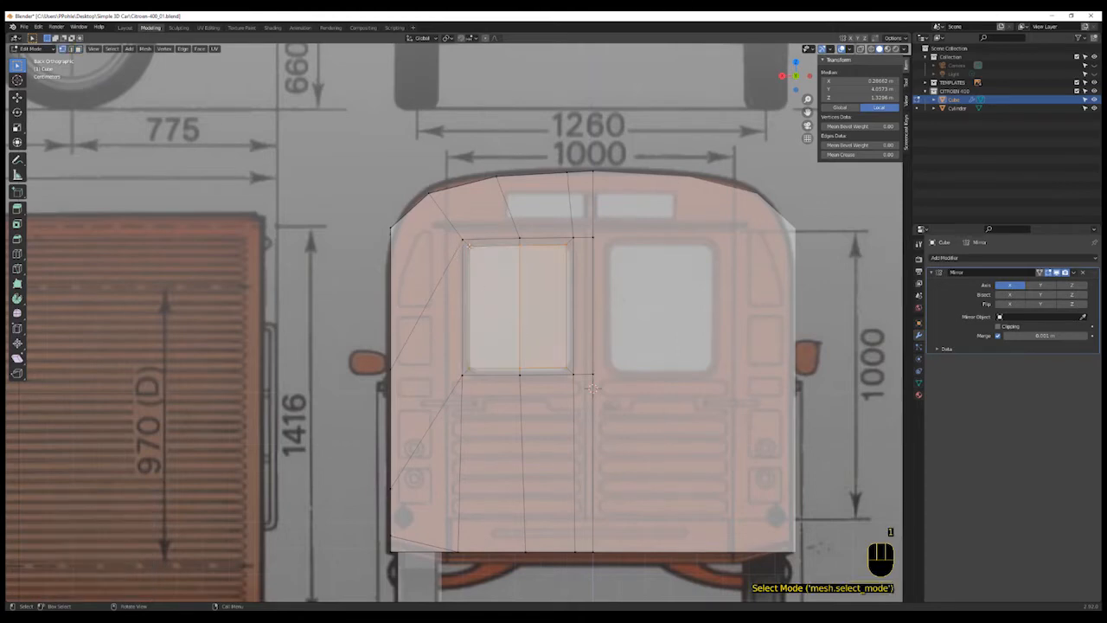
pyautogui.keyDown('shift'); pyautogui.click(474, 367); pyautogui.keyUp('shift')
pyautogui.keyDown('shift'); pyautogui.click(512, 363); pyautogui.keyUp('shift')
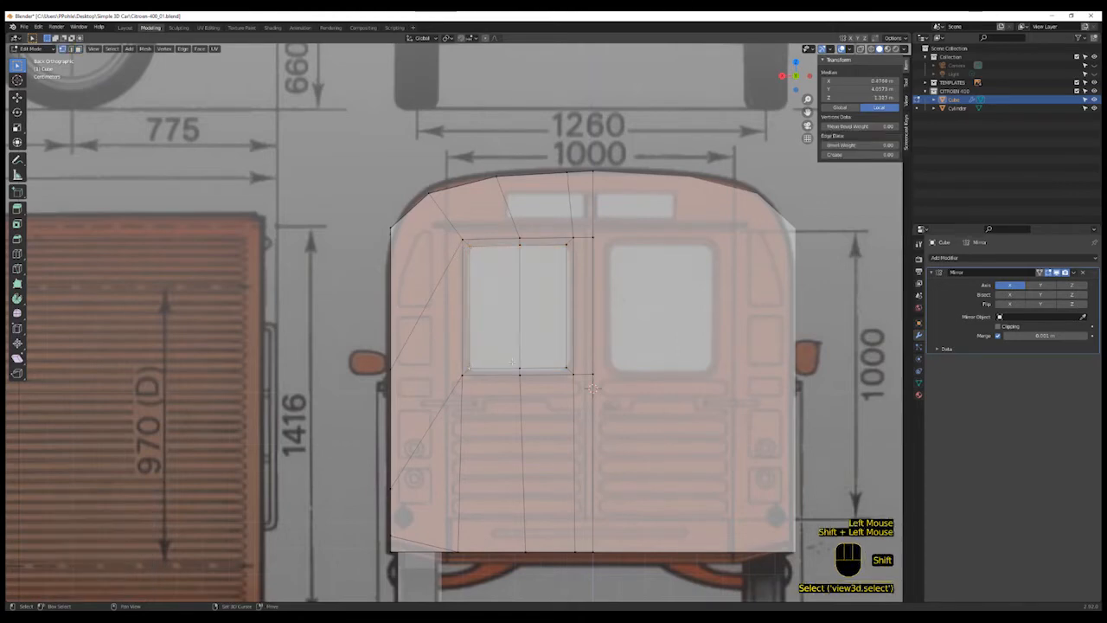
pyautogui.keyDown('shift'); pyautogui.click(569, 368); pyautogui.keyUp('shift')
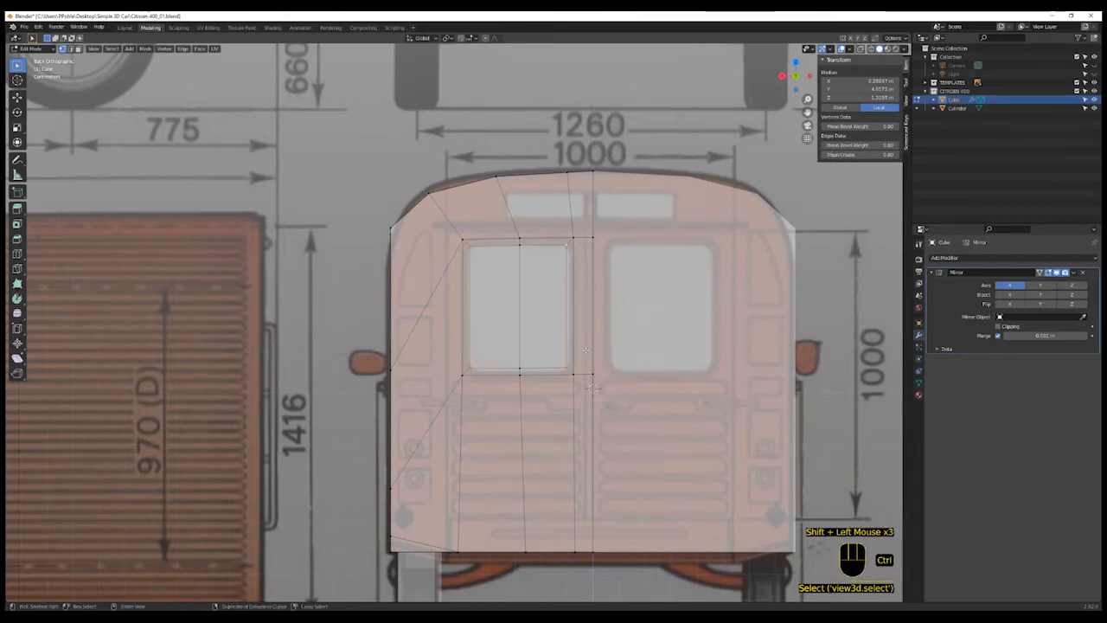
pyautogui.hotkey('ctrl', 'v')
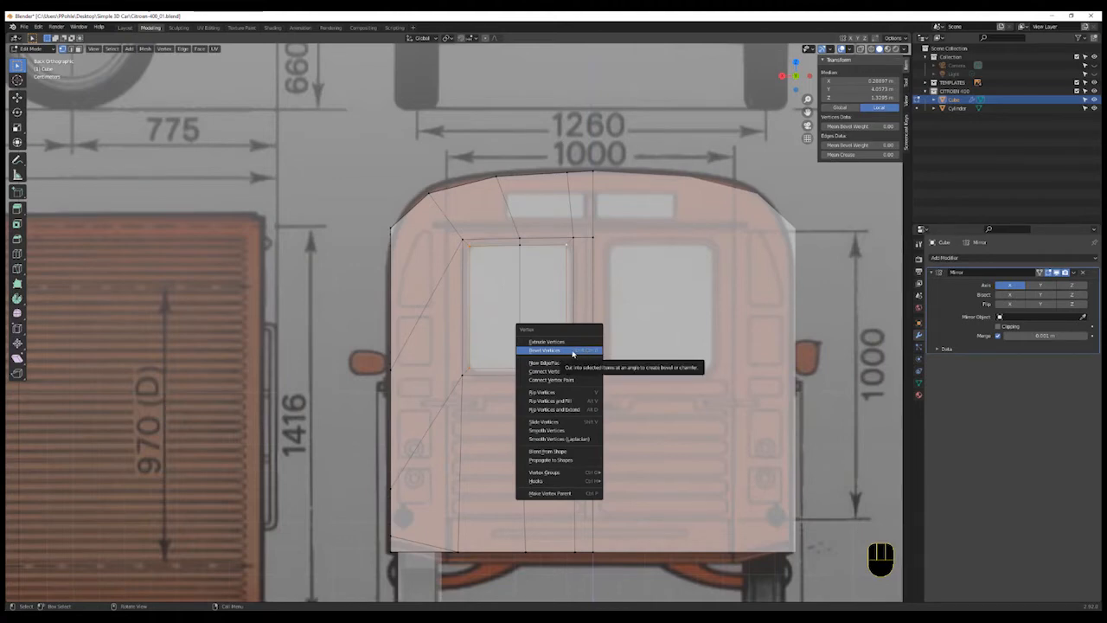
pyautogui.click(573, 351)
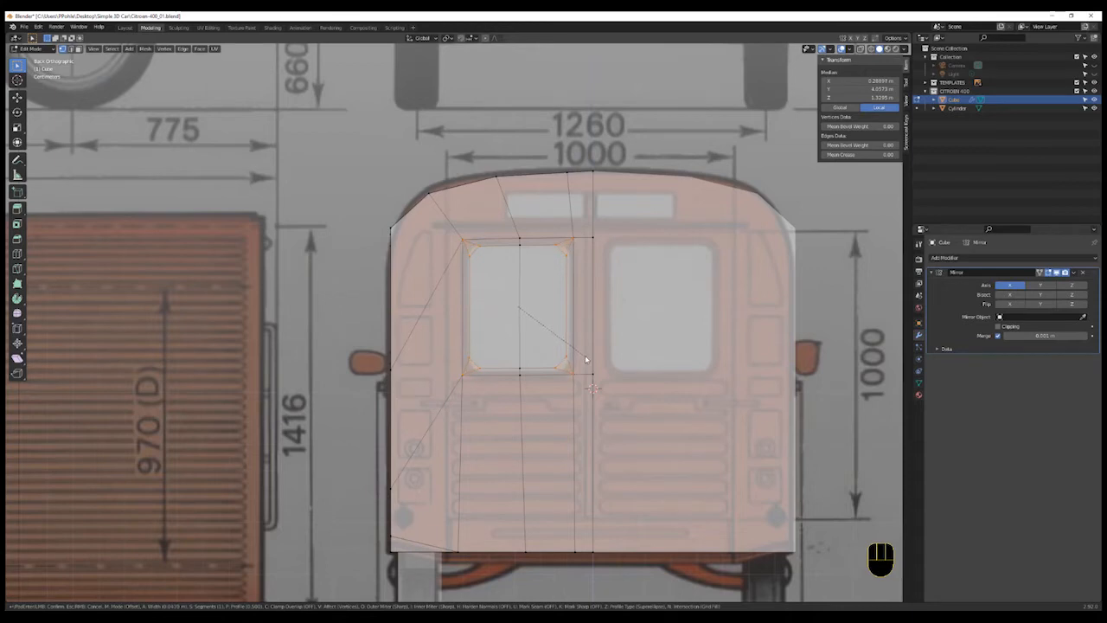
pyautogui.click(585, 359)
# - Select the rear window faces and scale them up slightly, to about 1.023
pyautogui.press('3')
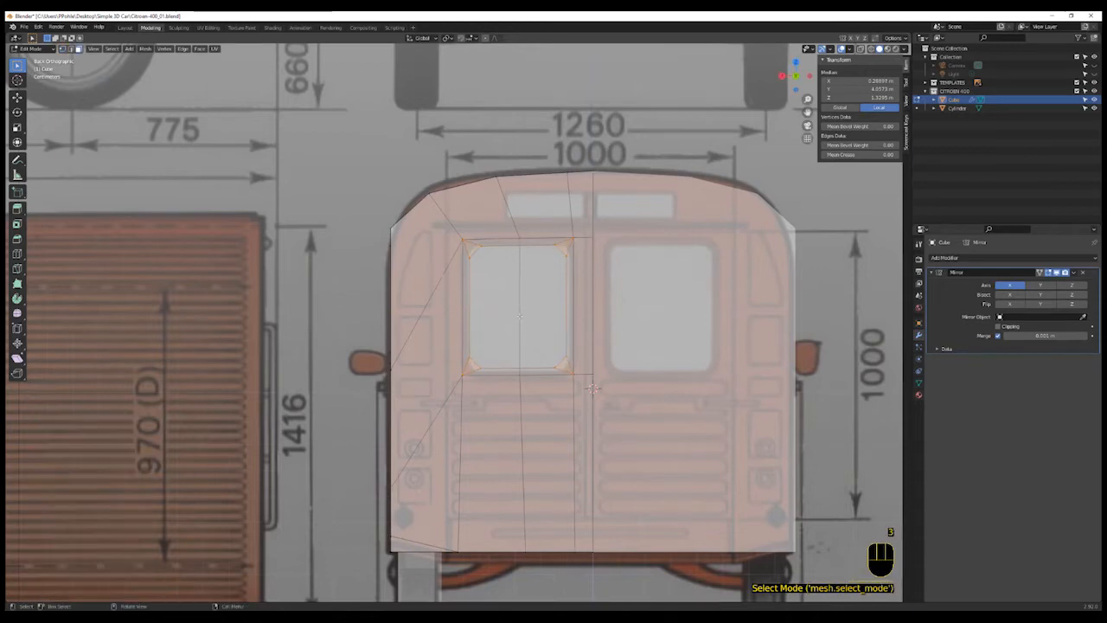
pyautogui.click(530, 321)
pyautogui.keyDown('shift'); pyautogui.click(508, 318); pyautogui.keyUp('shift')
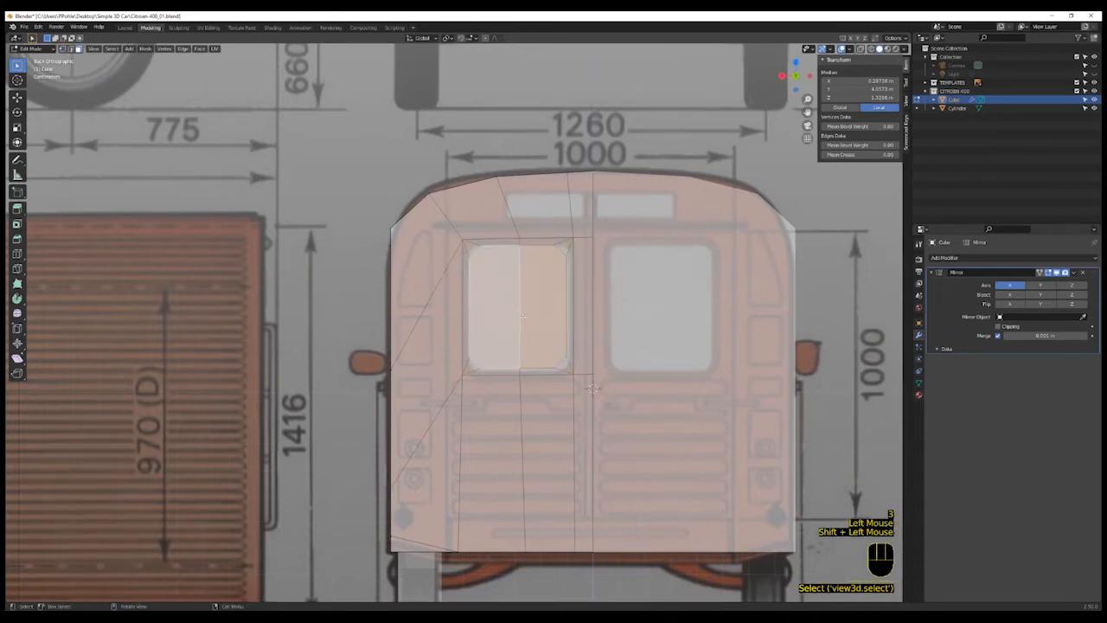
pyautogui.press('s')
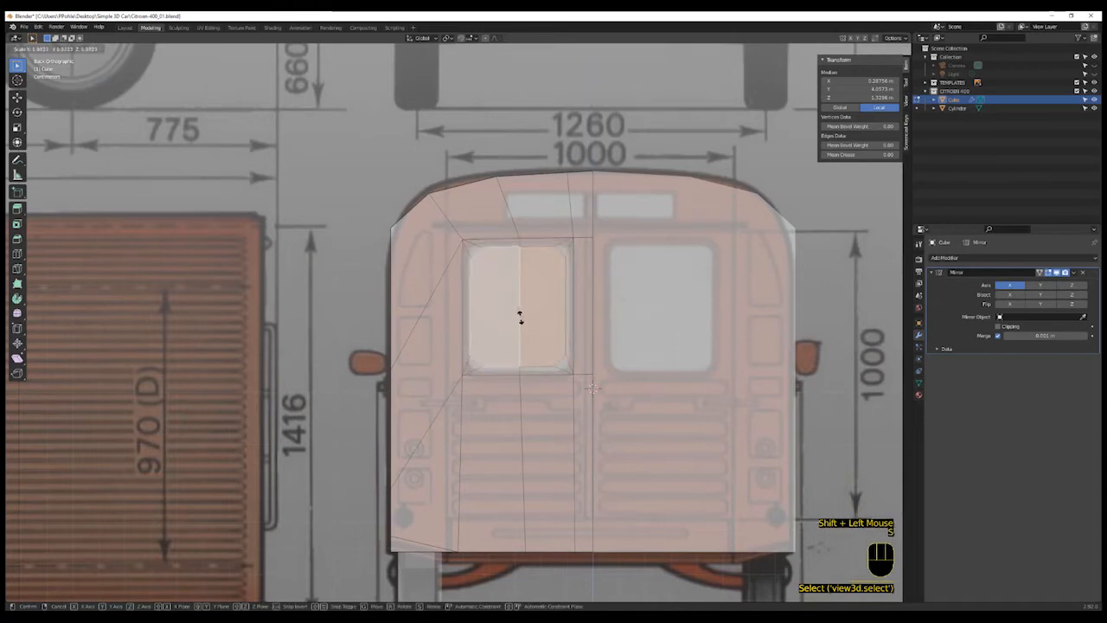
pyautogui.press('shift')
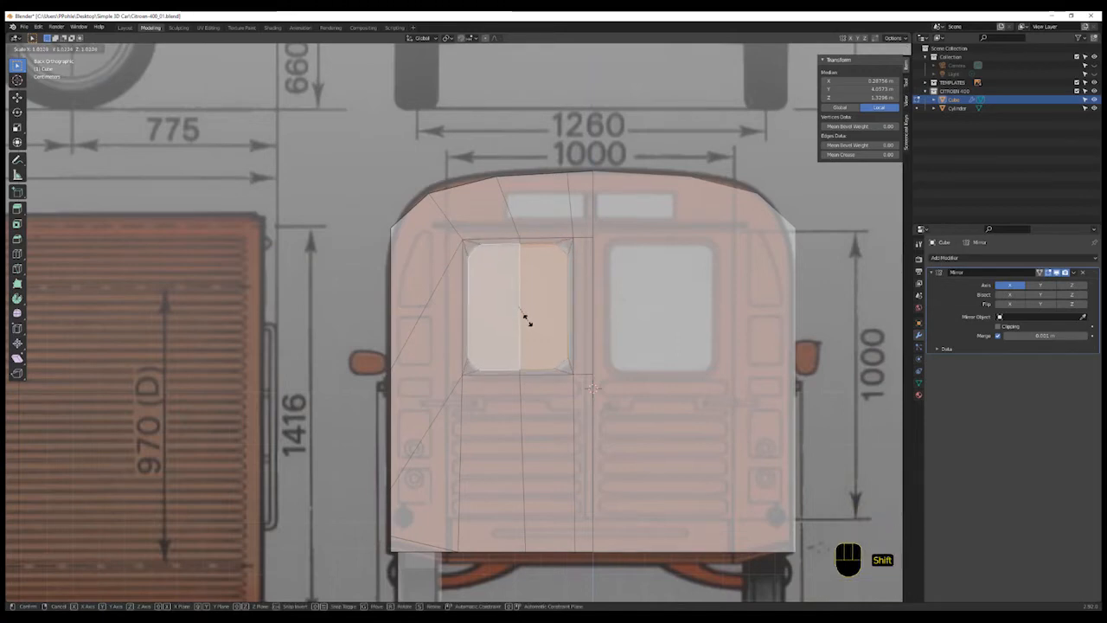
pyautogui.click(527, 318)
# - Extrude the rear window faces and move them inward along the Y axis
pyautogui.moveTo(527, 317); pyautogui.dragTo(569, 345, button='middle')
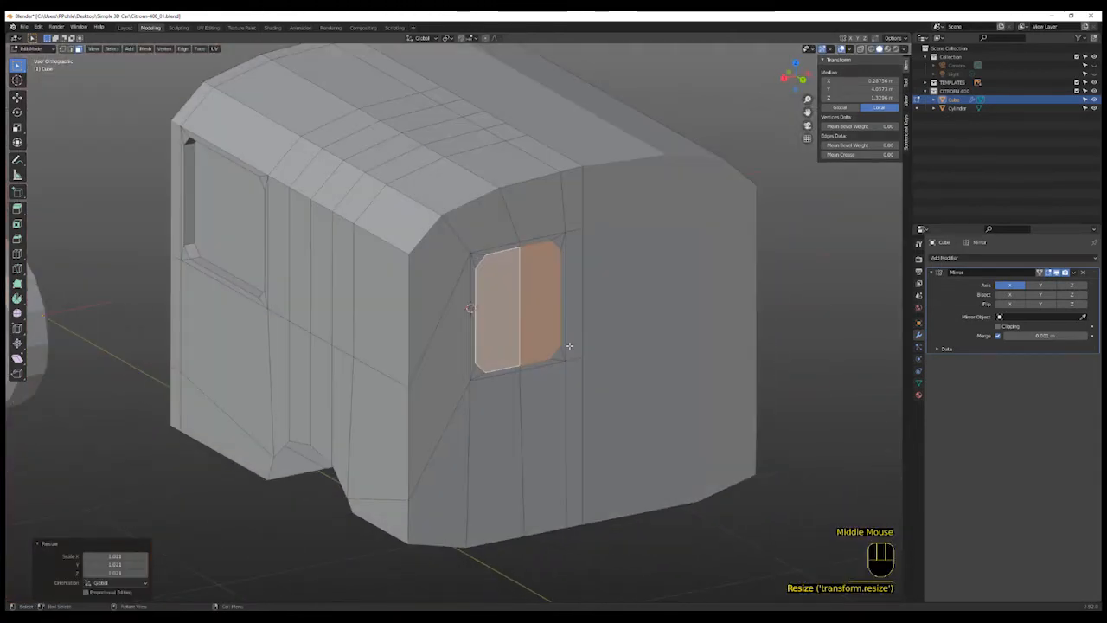
pyautogui.press('e')
pyautogui.press('g')
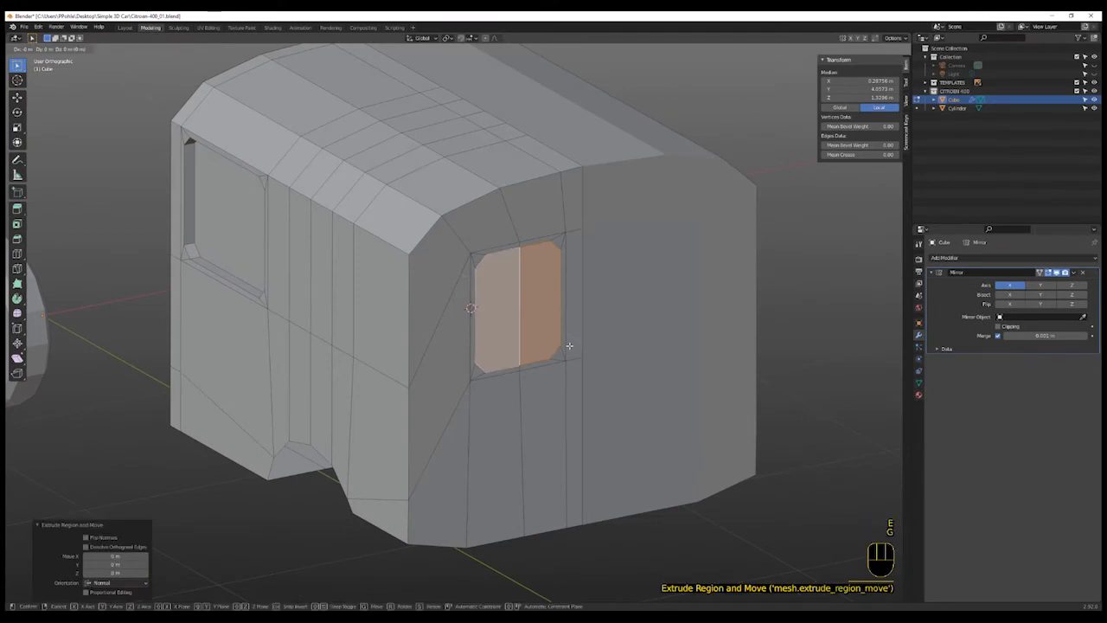
pyautogui.press('y')
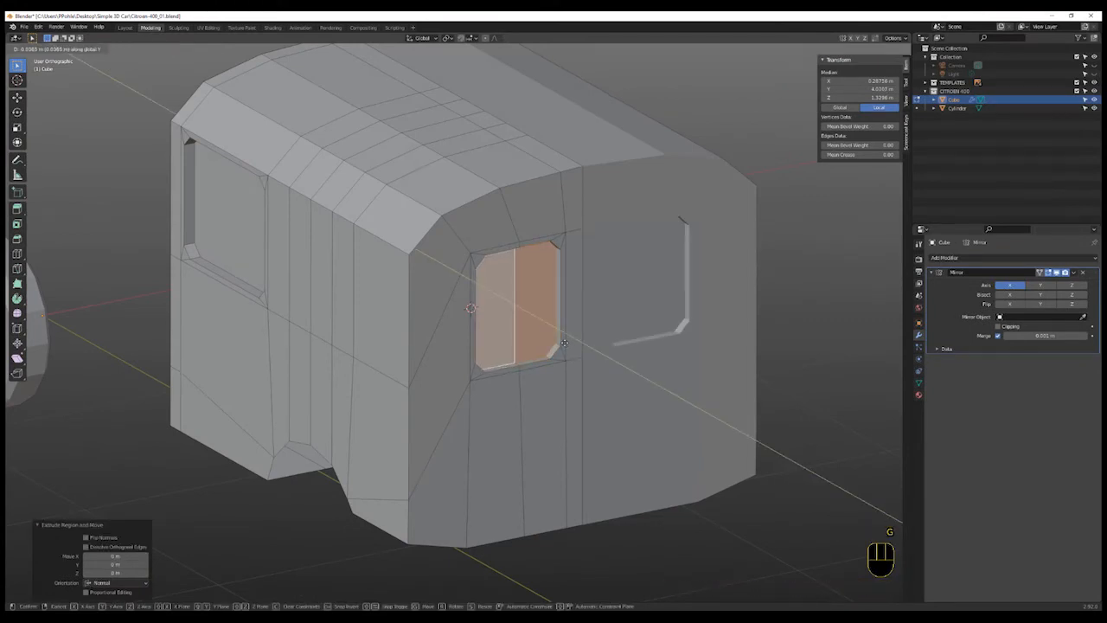
pyautogui.click(564, 344)
# - Leave Edit Mode and review the van body against the side blueprint in right view
pyautogui.scroll(-3, 553, 389)
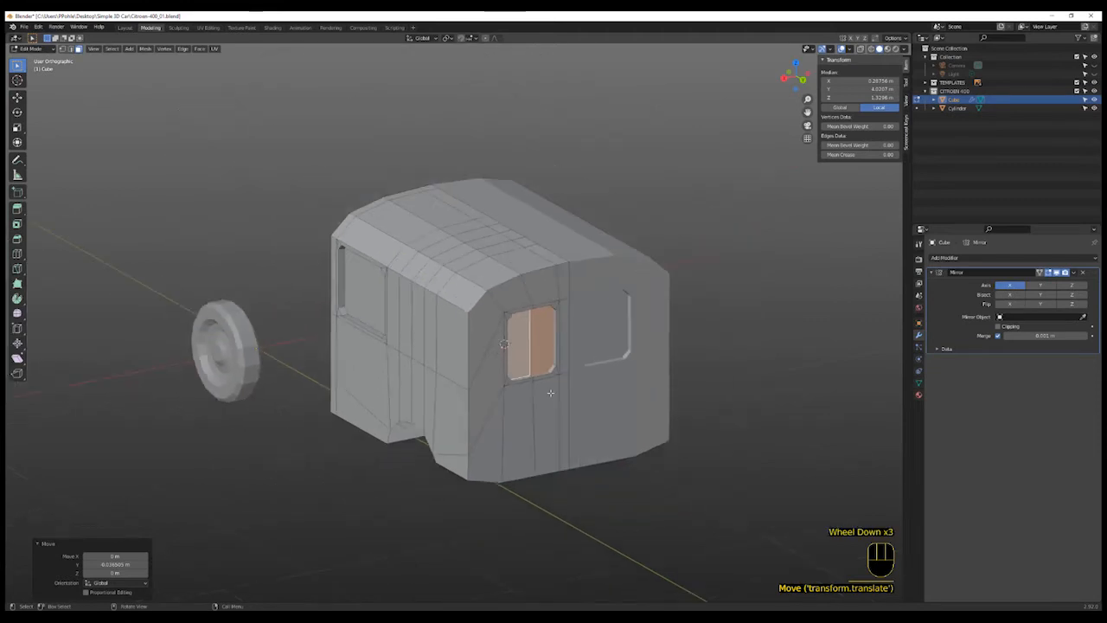
pyautogui.scroll(1, 558, 398)
pyautogui.moveTo(558, 398); pyautogui.dragTo(583, 461, button='middle')
pyautogui.press('Tab')
pyautogui.scroll(-2, 565, 438)
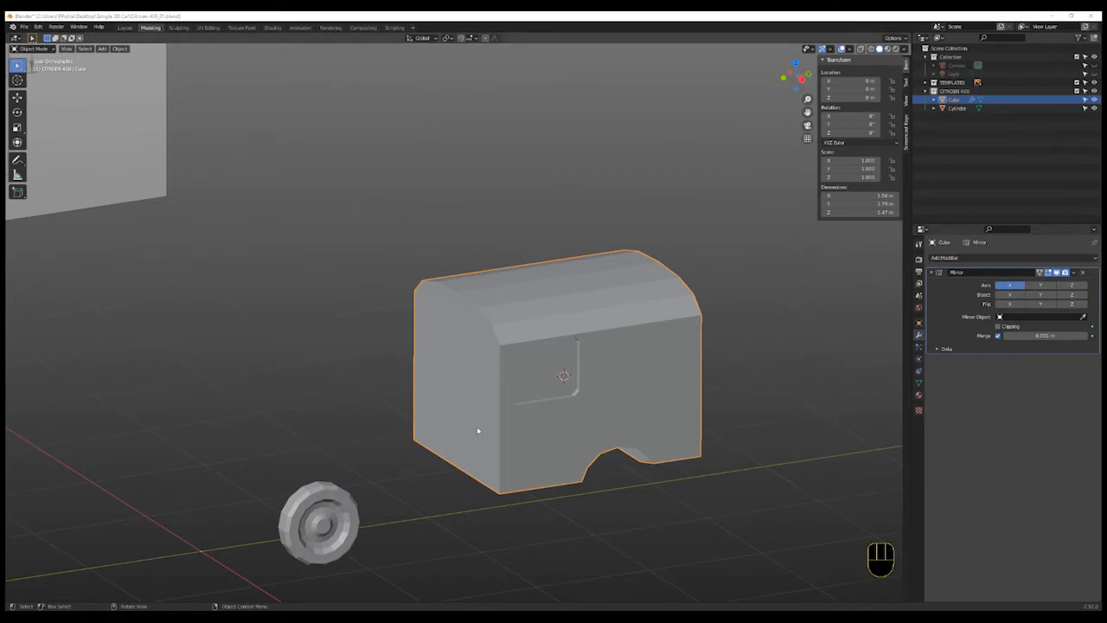
pyautogui.click(801, 78)
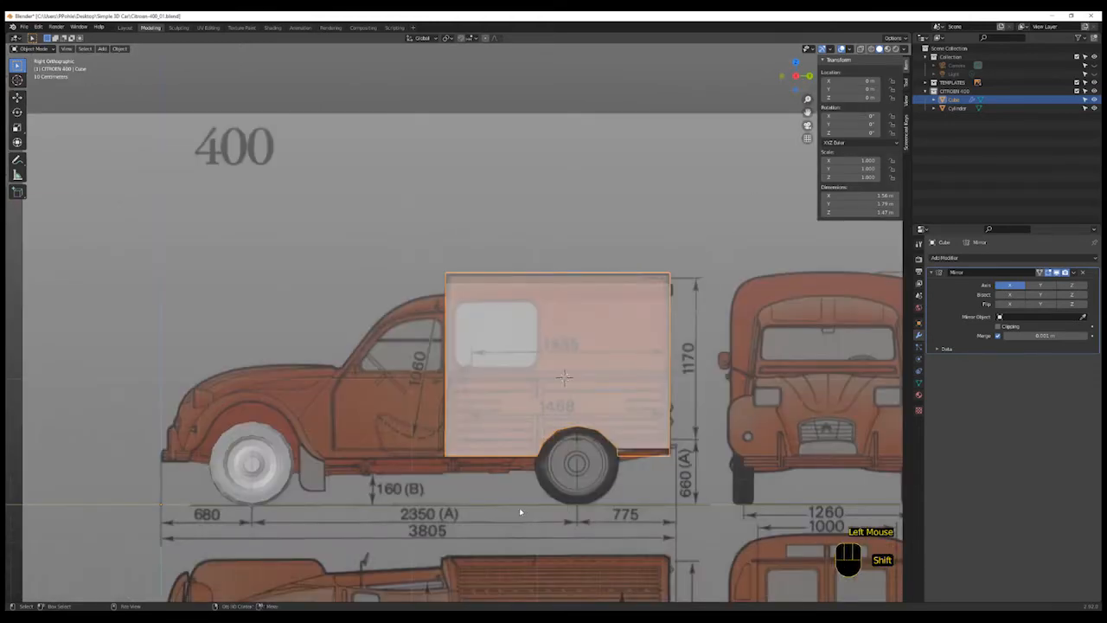
pyautogui.keyDown('shift'); pyautogui.moveTo(520, 512); pyautogui.dragTo(549, 513, button='middle'); pyautogui.keyUp('shift')
pyautogui.keyDown('shift'); pyautogui.scroll(2, 550, 512); pyautogui.keyUp('shift')
pyautogui.scroll(1, 606, 501)
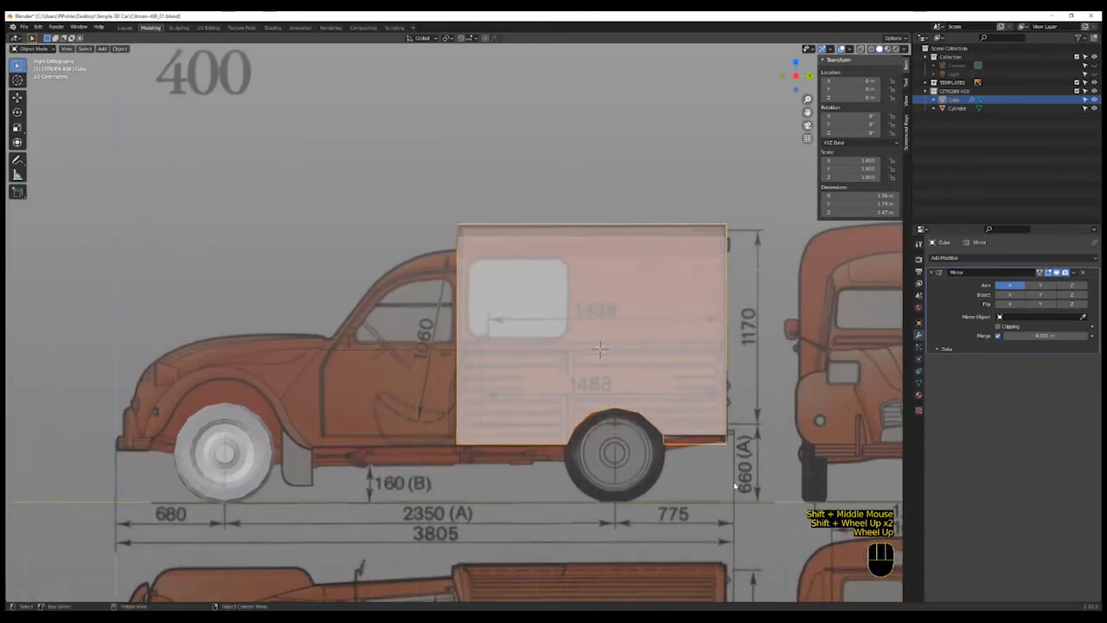
# - Select the van body and hide it to reveal the blueprint behind it
pyautogui.scroll(-1, 731, 486)
pyautogui.keyDown('shift'); pyautogui.moveTo(731, 486); pyautogui.dragTo(632, 484, button='middle'); pyautogui.keyUp('shift')
pyautogui.keyDown('shift'); pyautogui.scroll(3, 632, 484); pyautogui.keyUp('shift')
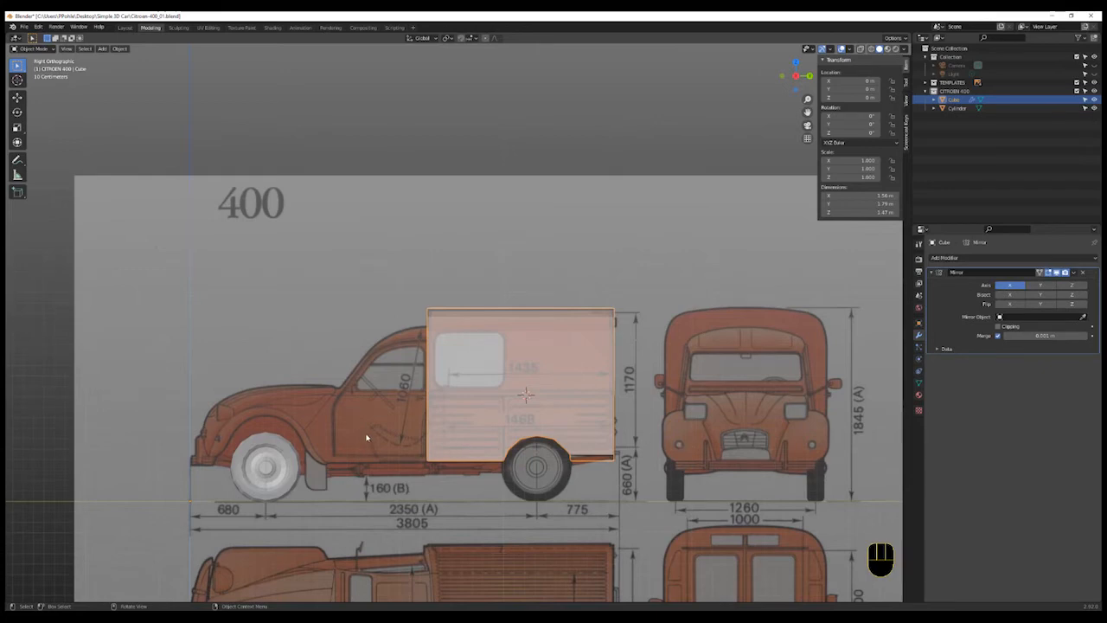
pyautogui.keyDown('shift'); pyautogui.moveTo(366, 438); pyautogui.dragTo(427, 438, button='middle'); pyautogui.keyUp('shift')
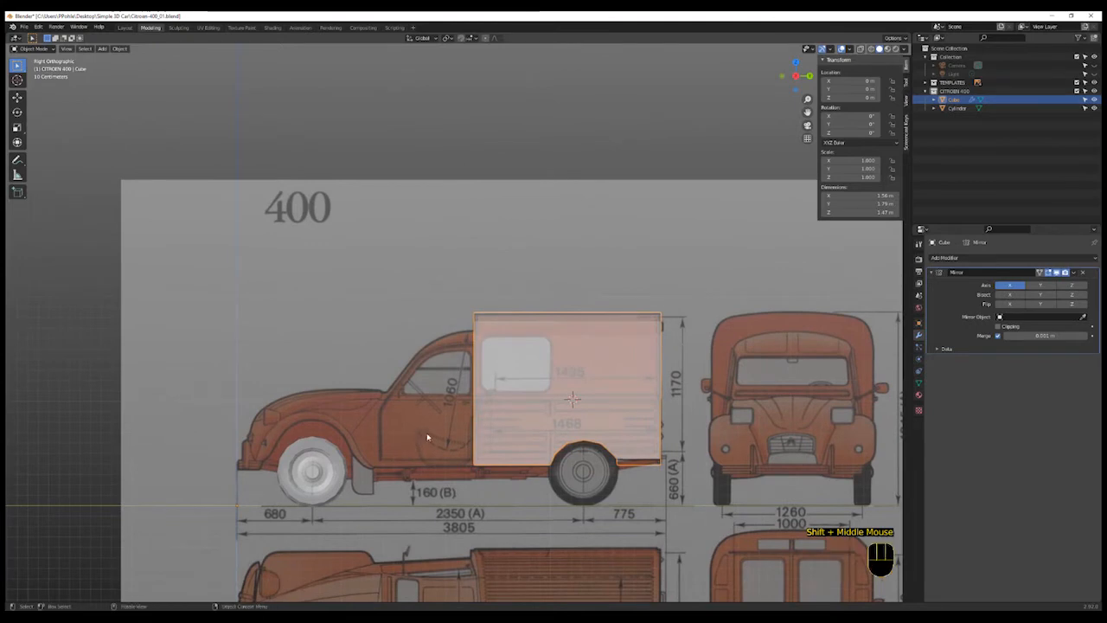
pyautogui.click(536, 405)
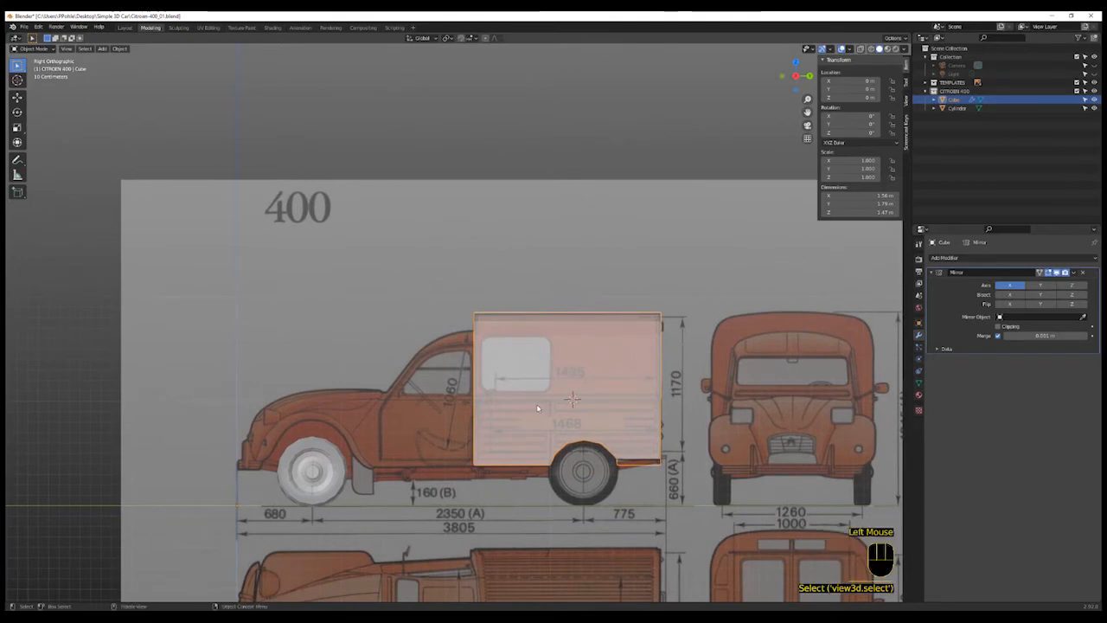
pyautogui.press('h')
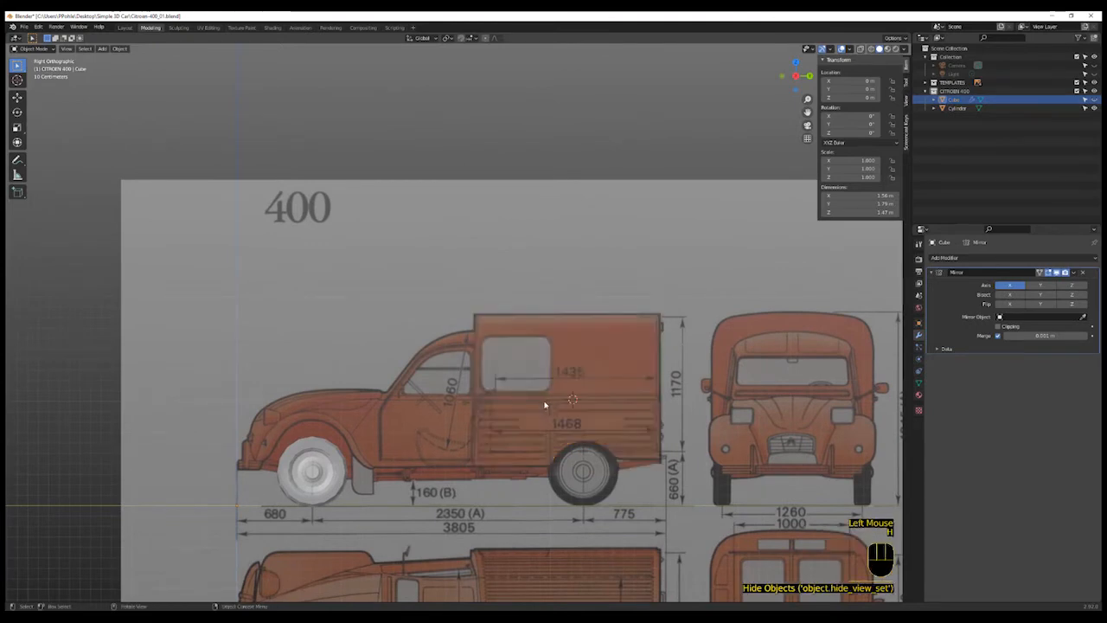
# - Switch to front view and add a plane aligned to the view over the front blueprint
pyautogui.keyDown('shift'); pyautogui.moveTo(443, 414); pyautogui.dragTo(470, 407, button='middle'); pyautogui.keyUp('shift')
pyautogui.scroll(1, 440, 407)
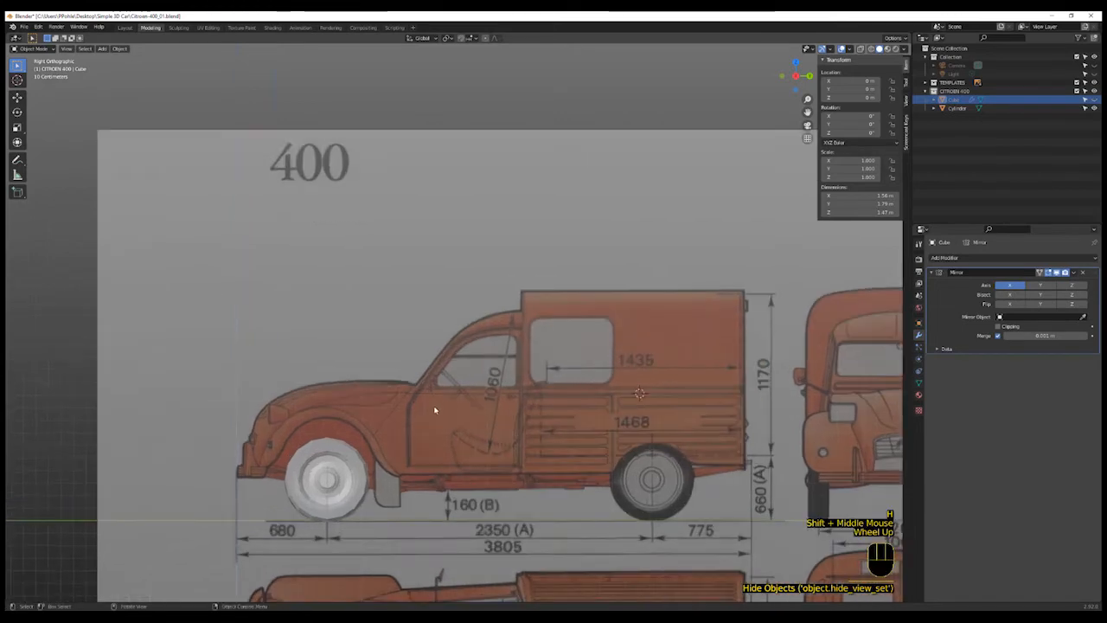
pyautogui.scroll(-1, 410, 387)
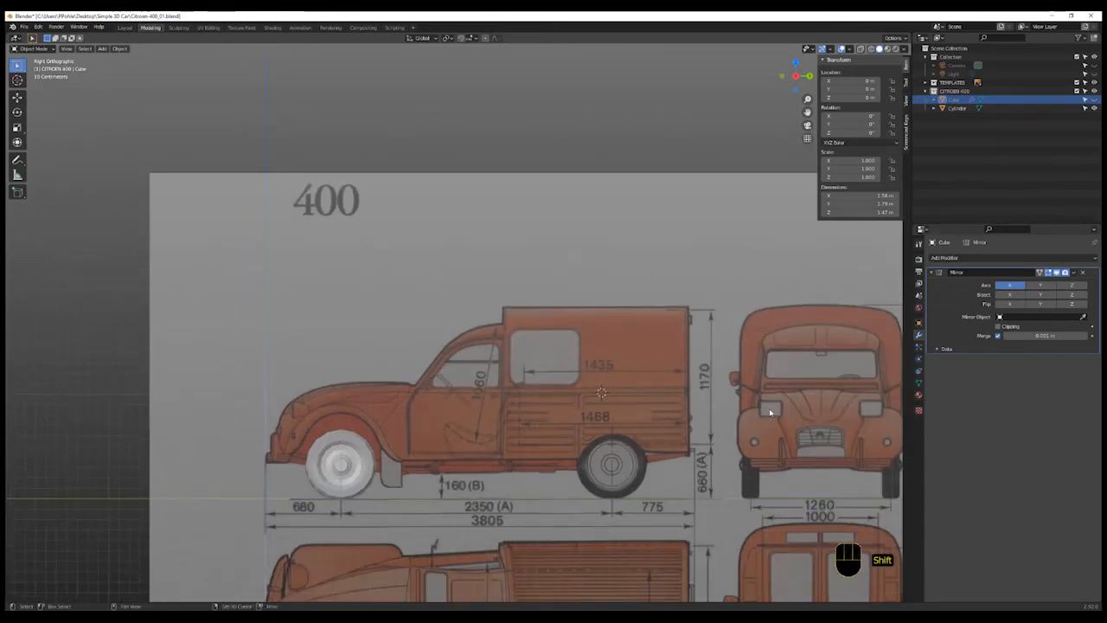
pyautogui.keyDown('shift'); pyautogui.moveTo(771, 410); pyautogui.dragTo(630, 379, button='middle'); pyautogui.keyUp('shift')
pyautogui.keyDown('shift'); pyautogui.scroll(3, 630, 379); pyautogui.keyUp('shift')
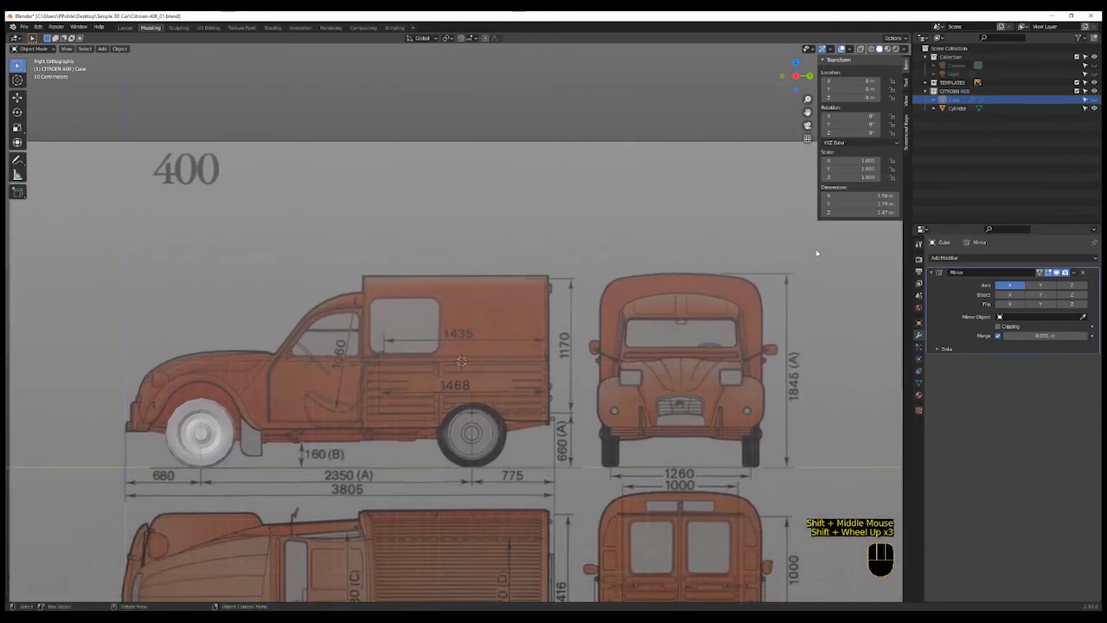
pyautogui.click(782, 76)
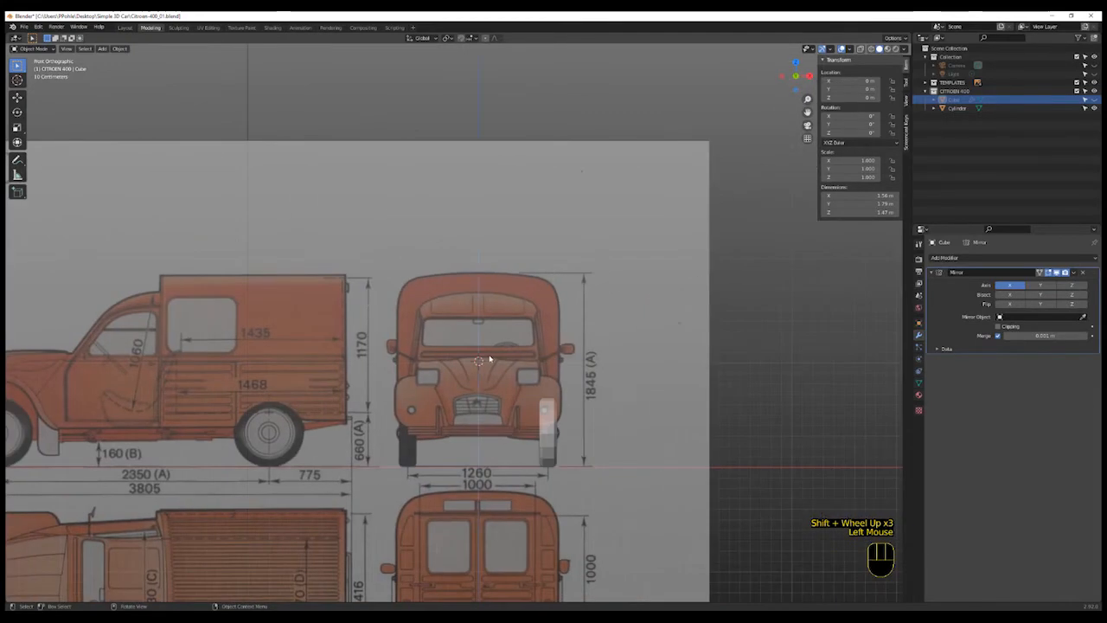
pyautogui.scroll(3, 490, 358)
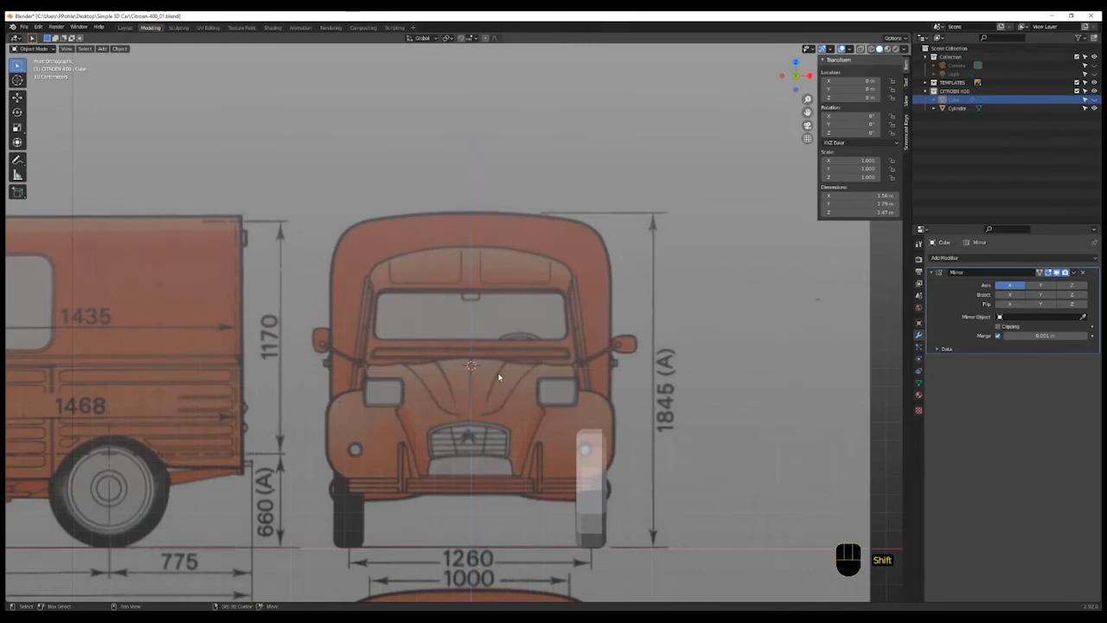
pyautogui.keyDown('shift'); pyautogui.moveTo(494, 376); pyautogui.dragTo(563, 354, button='middle'); pyautogui.keyUp('shift')
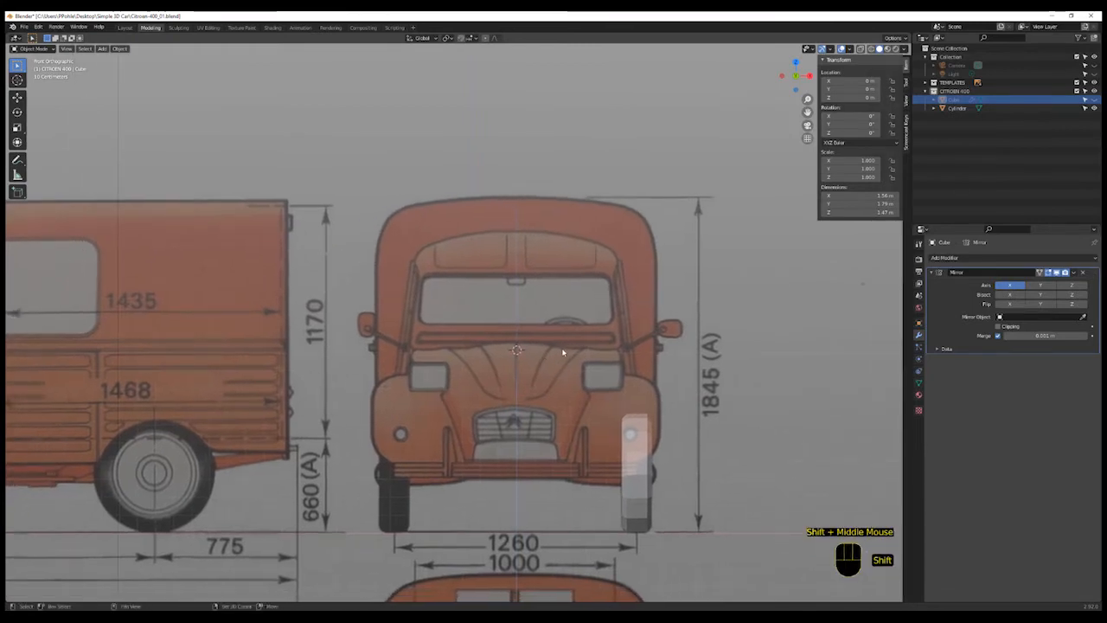
pyautogui.hotkey('shift', 'a')
pyautogui.moveTo(563, 349)
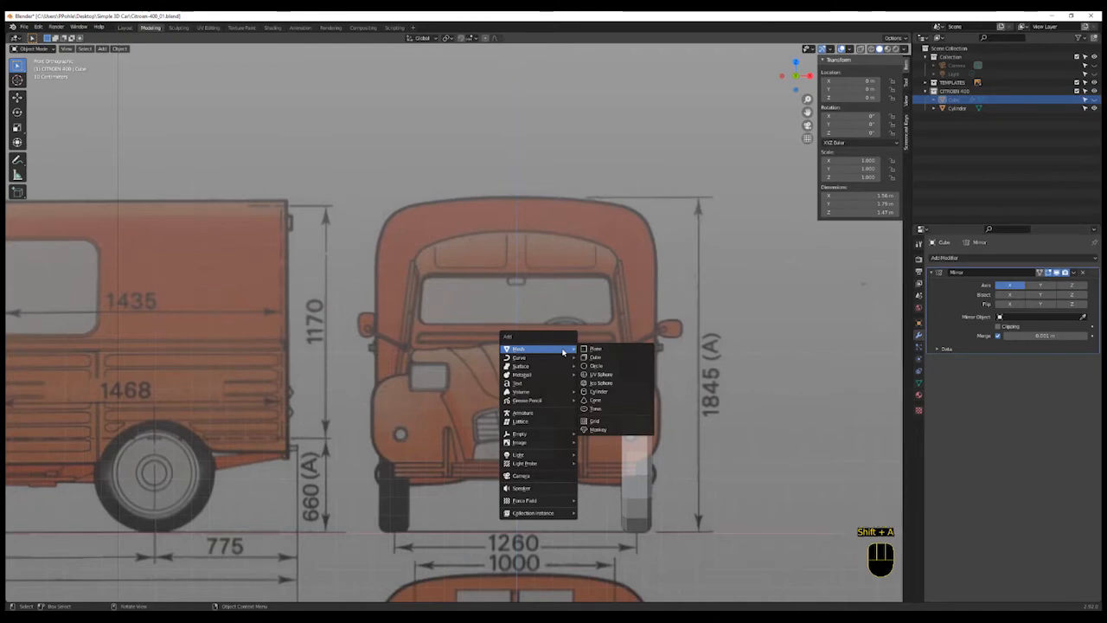
pyautogui.click(600, 349)
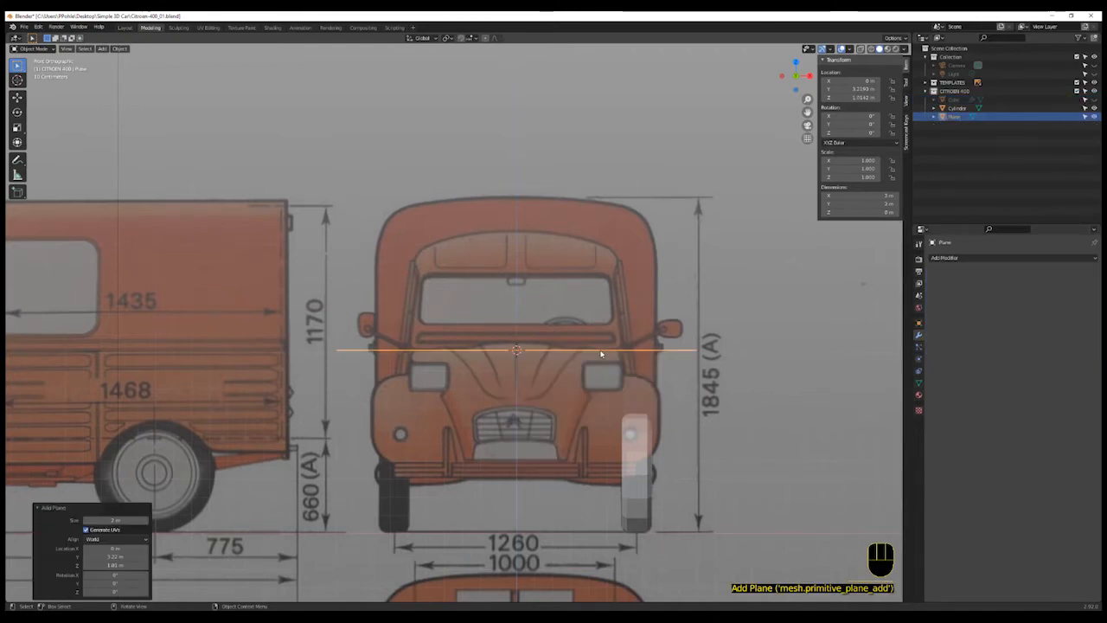
pyautogui.click(113, 539)
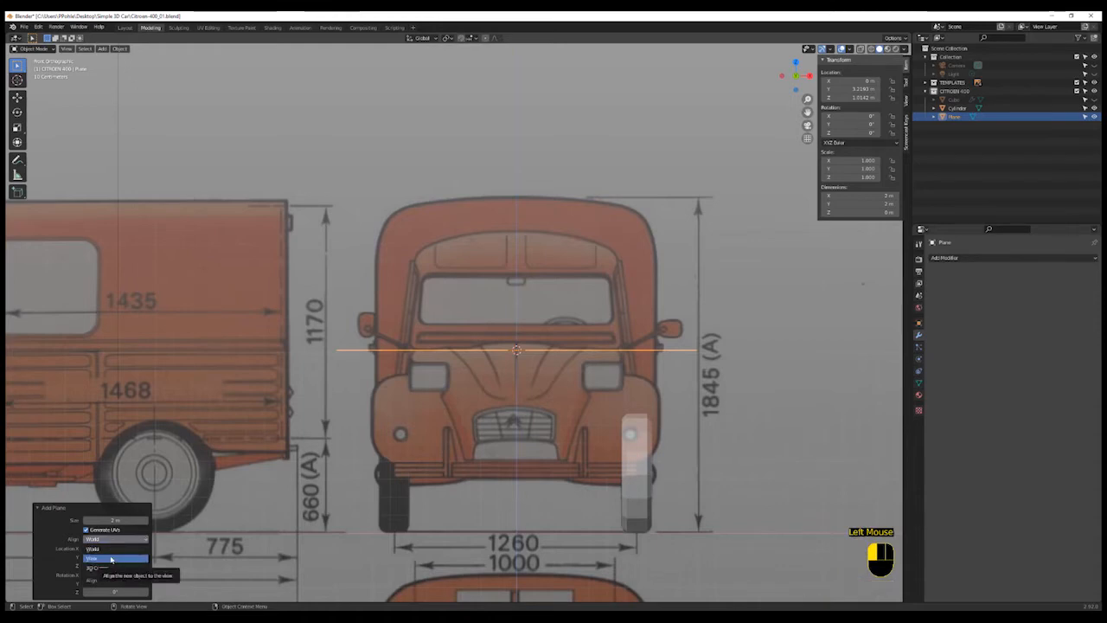
pyautogui.click(111, 558)
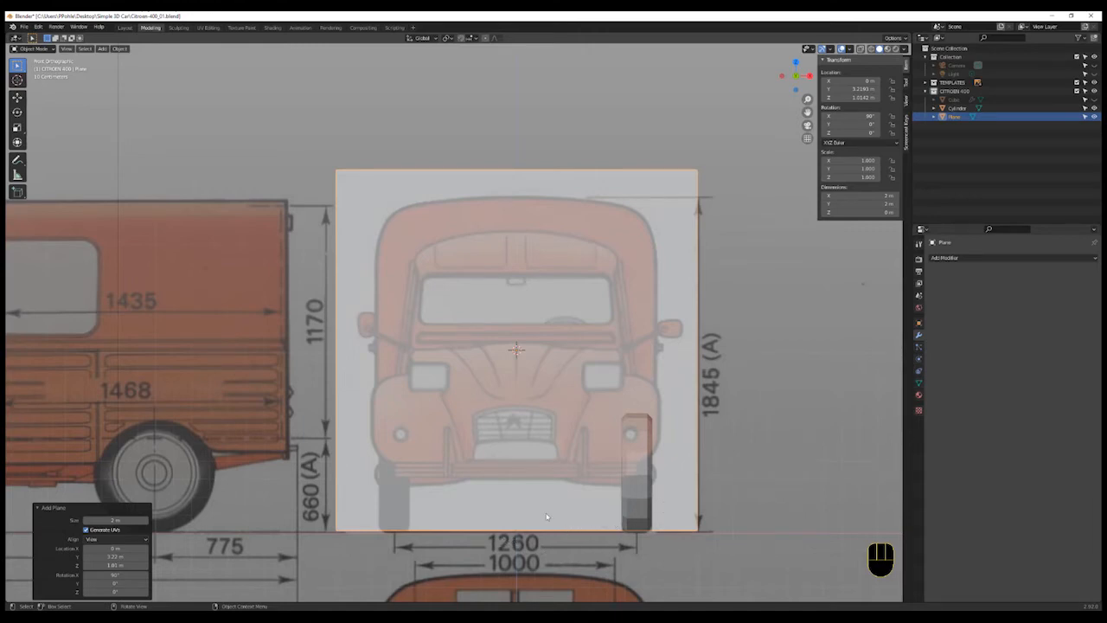
# - Scale the plane down to about 0.758 to fit the front of the van and apply its scale
pyautogui.press('s')
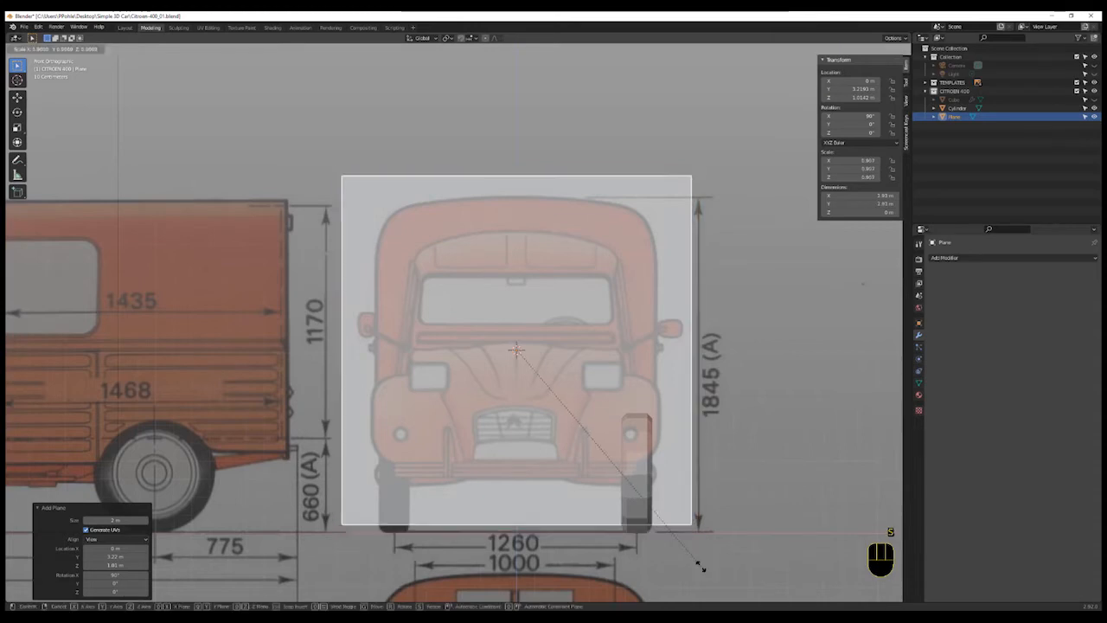
pyautogui.click(664, 522)
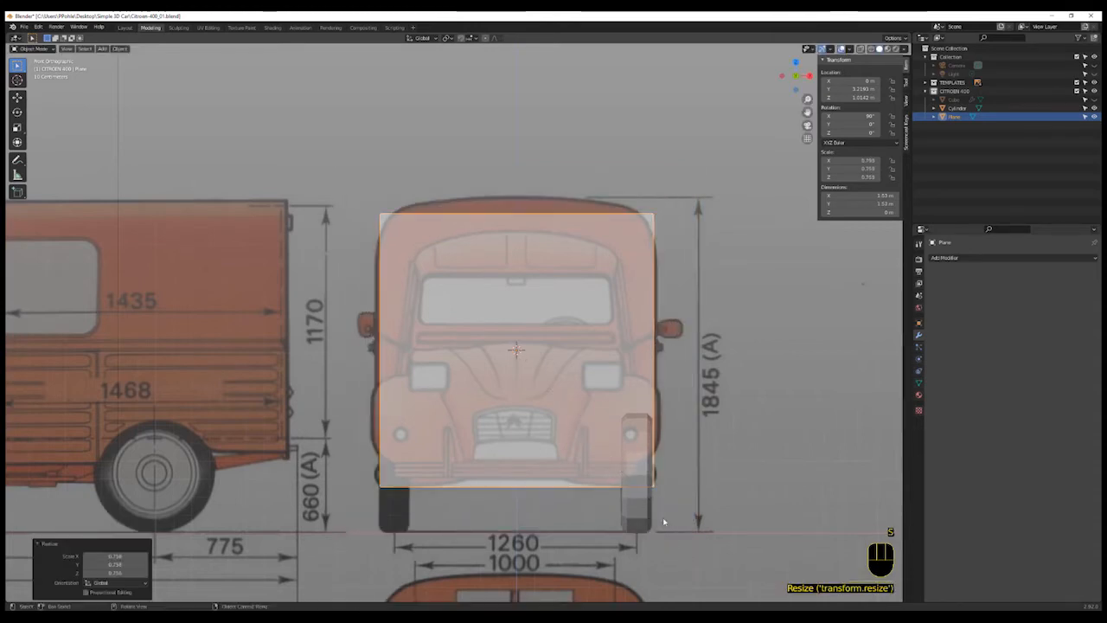
pyautogui.hotkey('ctrl', 'a')
pyautogui.click(582, 504)
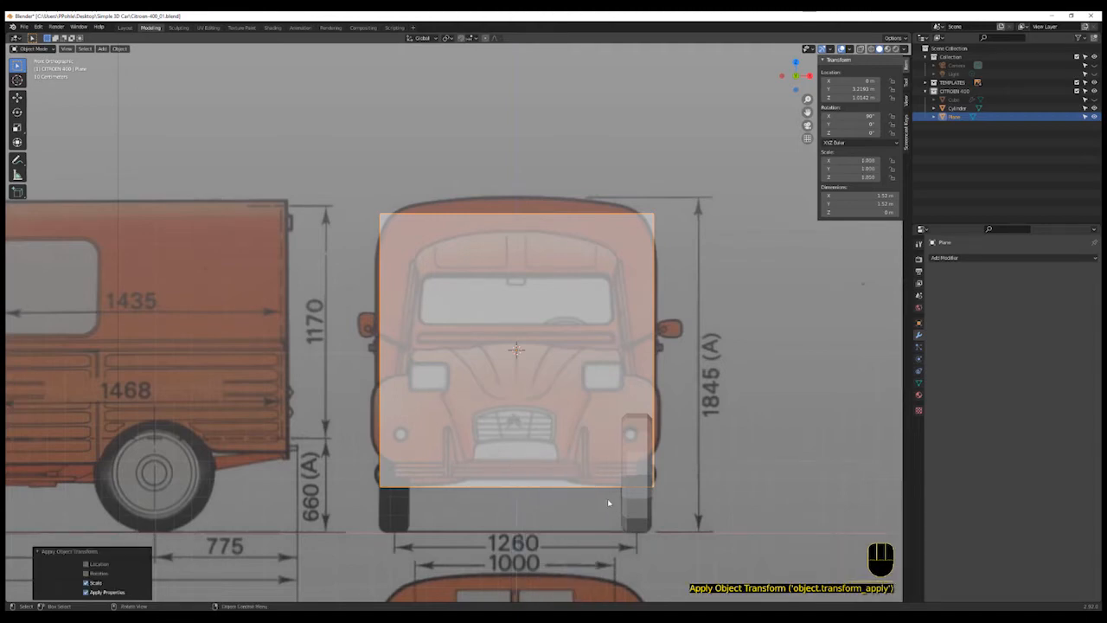
# - In Edit Mode, add a vertical loop cut through the centre of the plane
pyautogui.press('Tab')
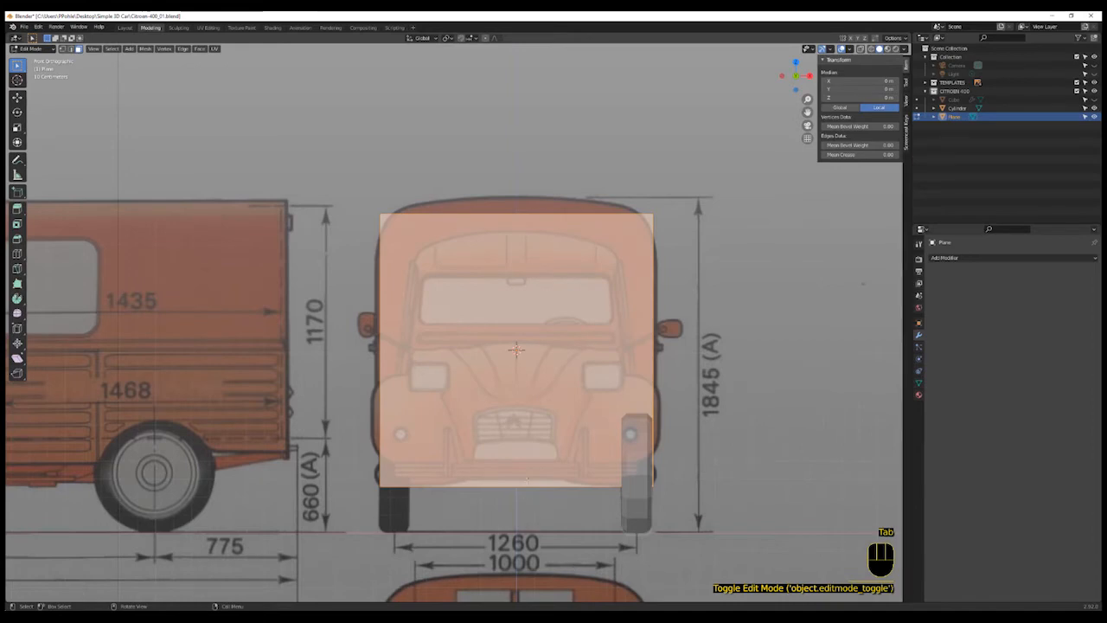
pyautogui.hotkey('ctrl', 'r')
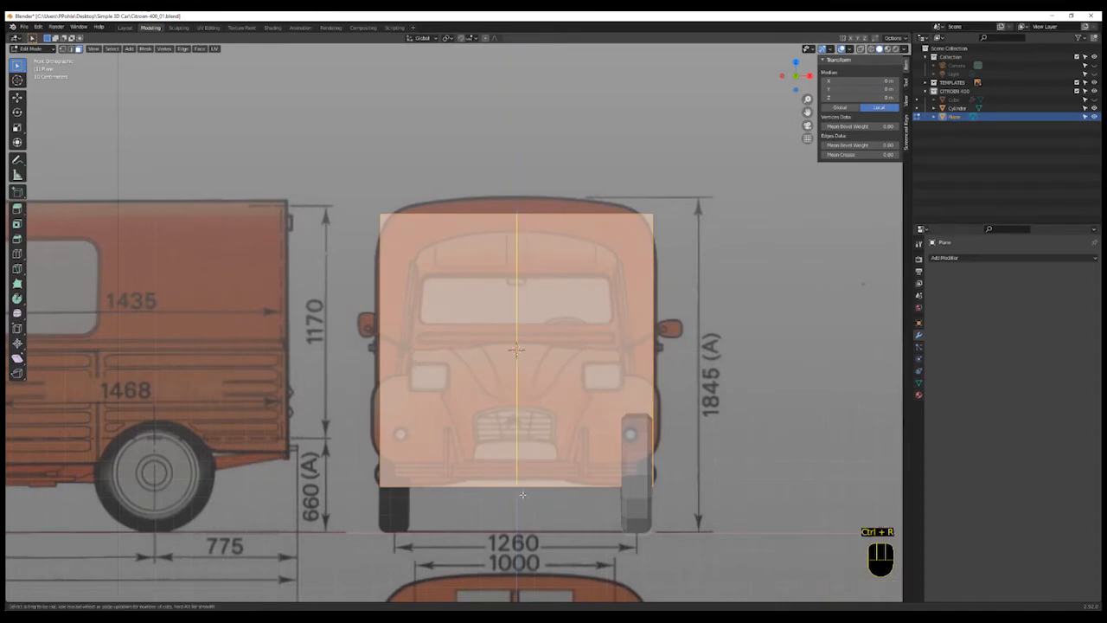
pyautogui.click(522, 494)
pyautogui.rightClick(524, 497)
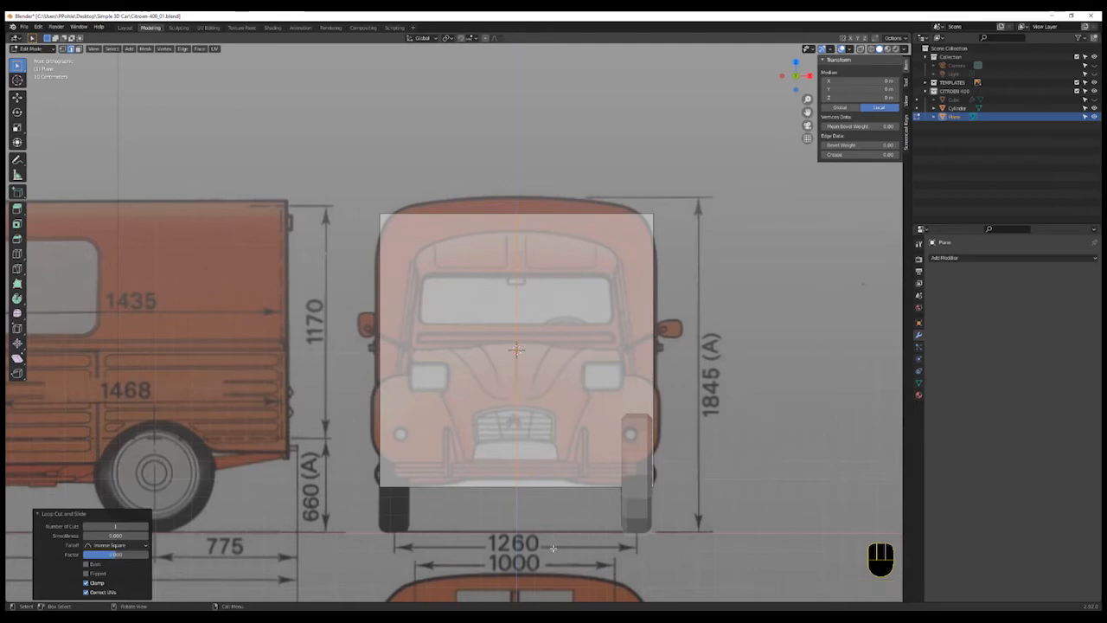
# - Delete the faces of the plane's left half and return to Object Mode
pyautogui.click(467, 389)
pyautogui.click(467, 386)
pyautogui.click(466, 381)
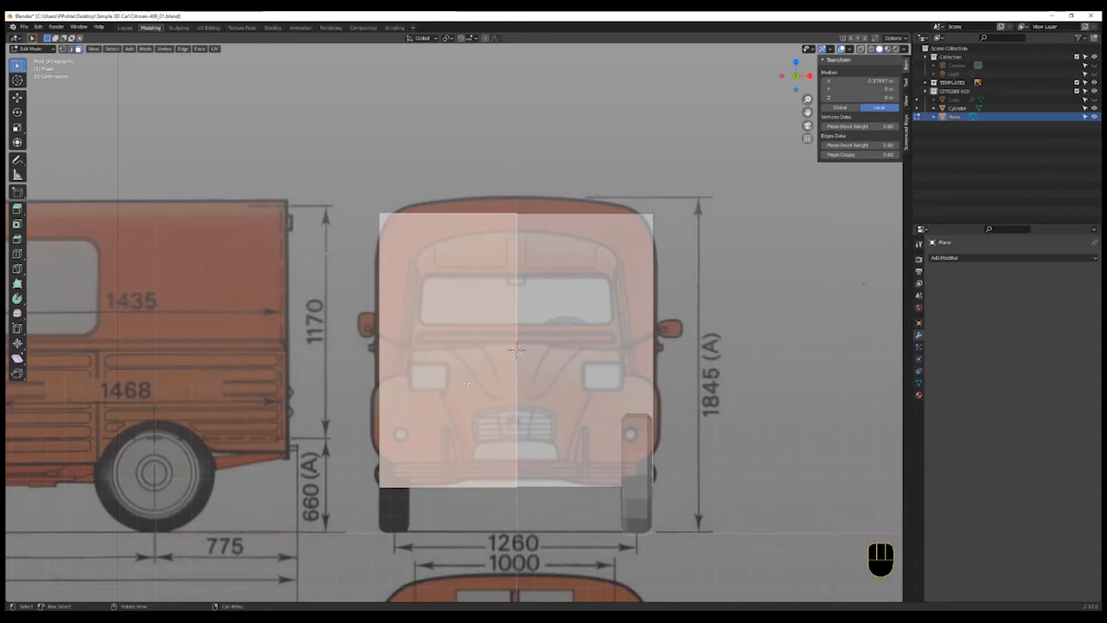
pyautogui.press('x')
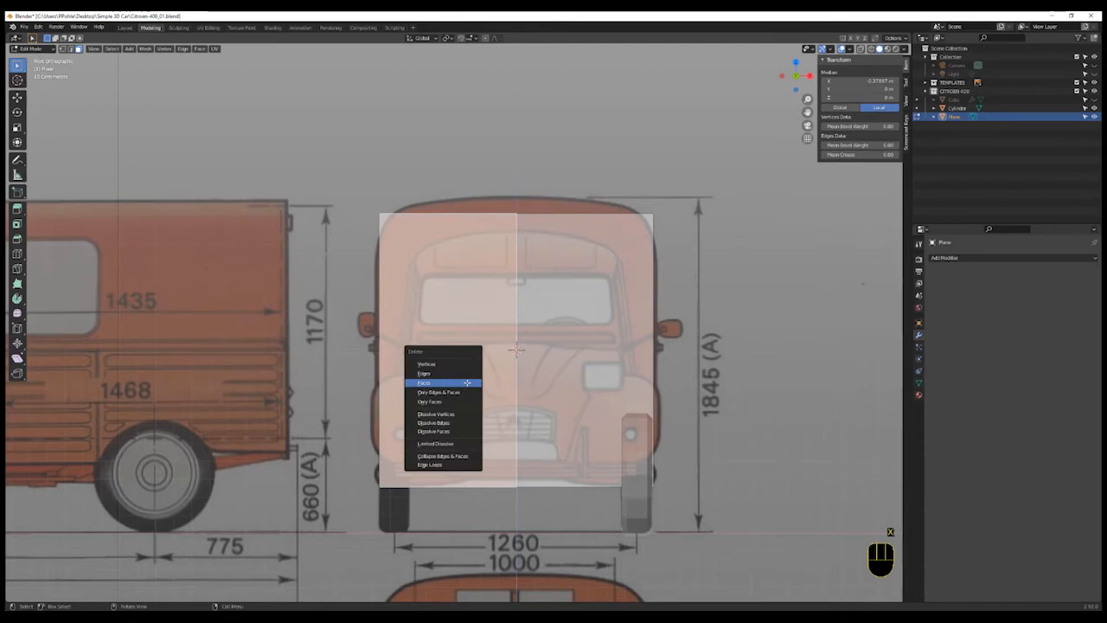
pyautogui.click(467, 382)
pyautogui.press('Tab')
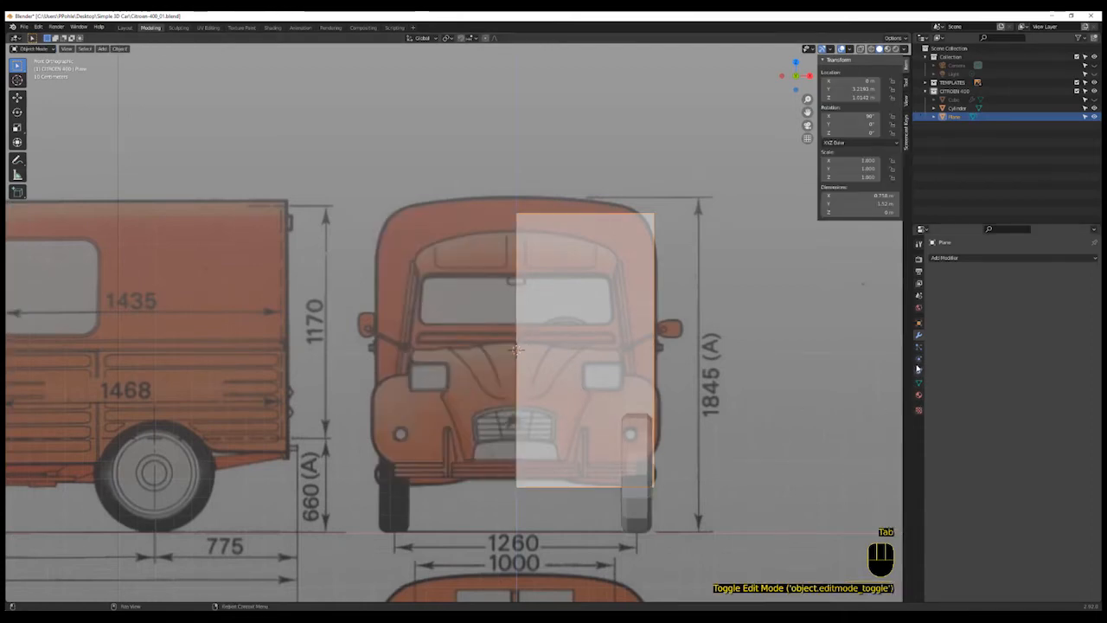
# - Add a Mirror modifier to the half plane
pyautogui.click(919, 336)
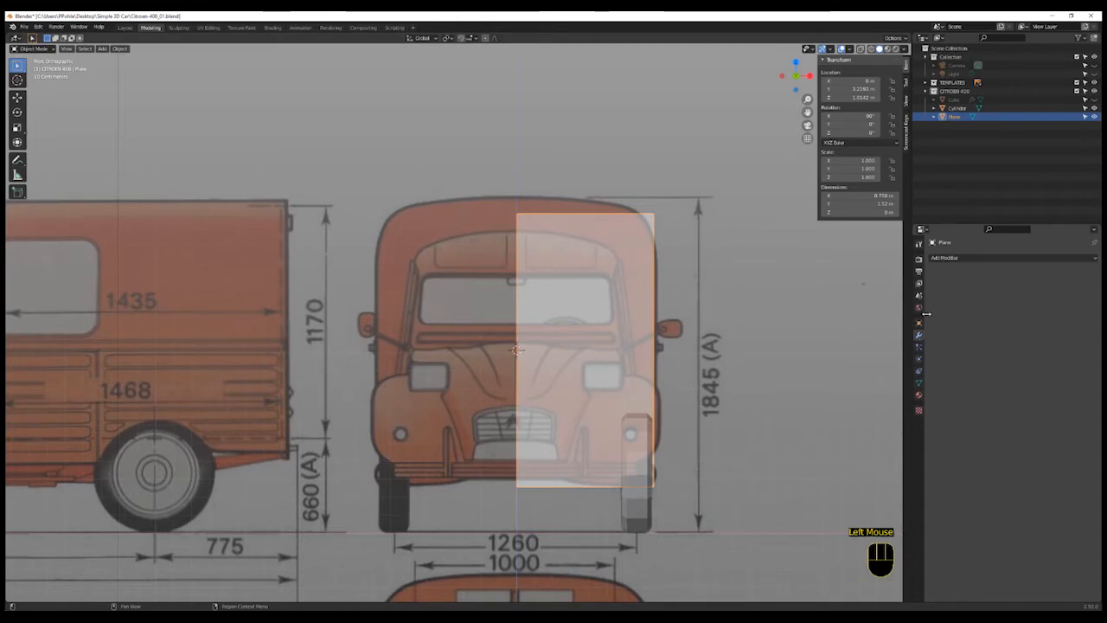
pyautogui.click(951, 258)
pyautogui.click(940, 361)
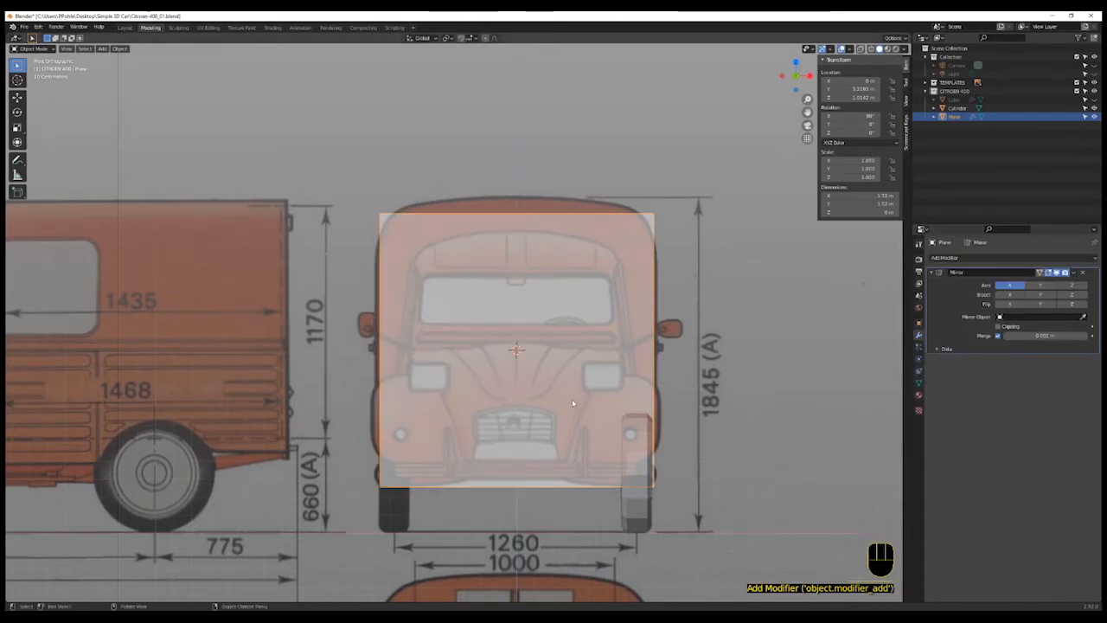
# - In vertex mode, box-select the plane's top vertices and move them down to the top of the windscreen
pyautogui.press('Tab')
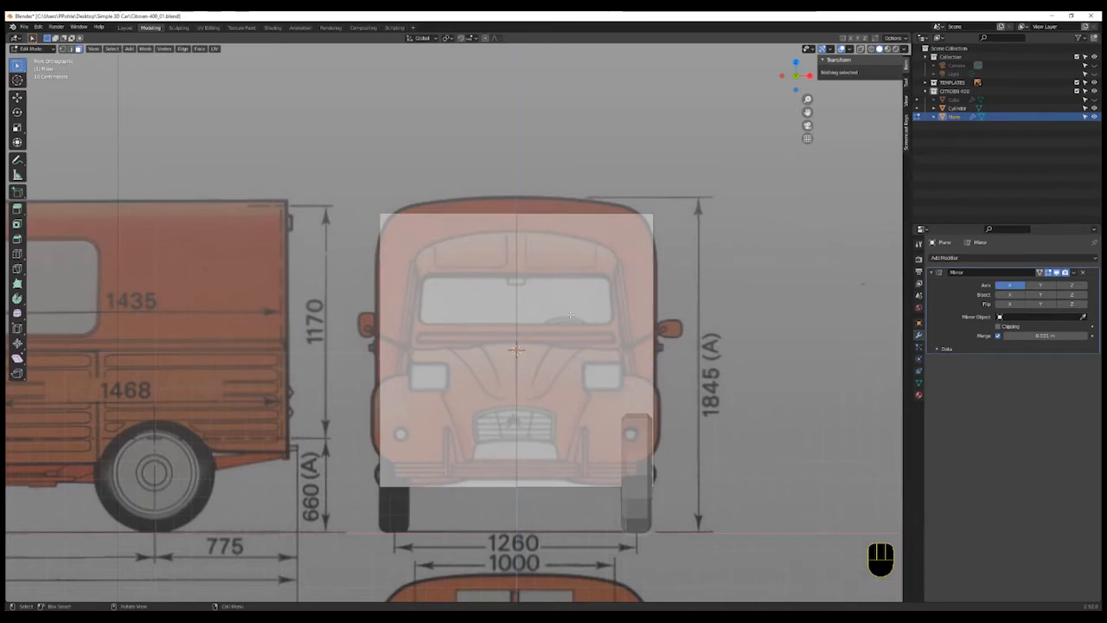
pyautogui.click(61, 49)
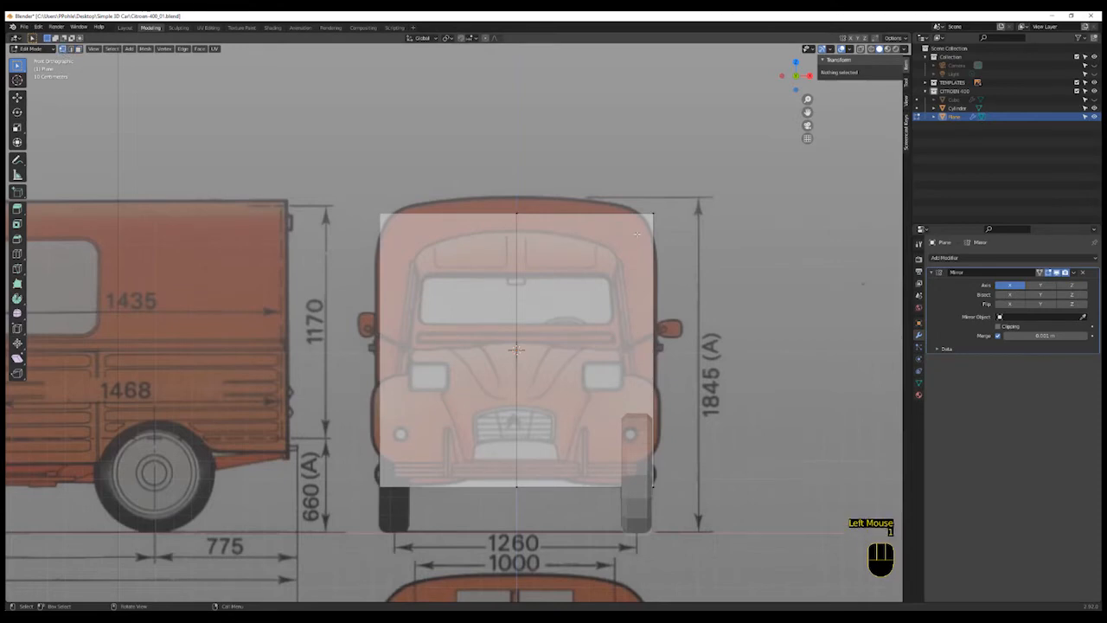
pyautogui.click(697, 196)
pyautogui.press('b')
pyautogui.moveTo(697, 182); pyautogui.dragTo(461, 251)
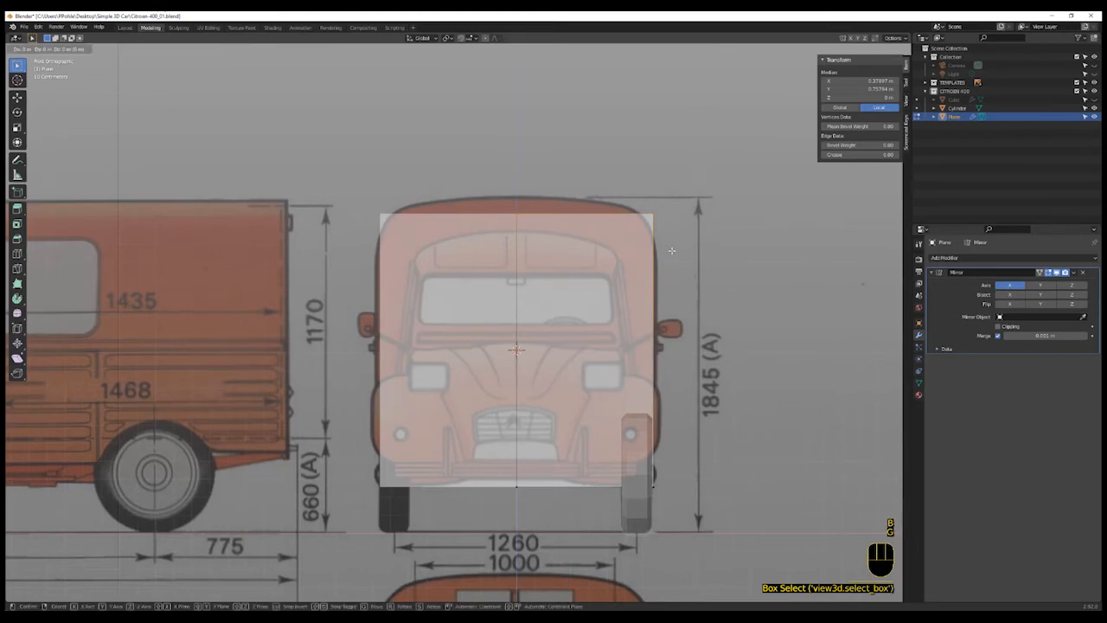
pyautogui.press('g')
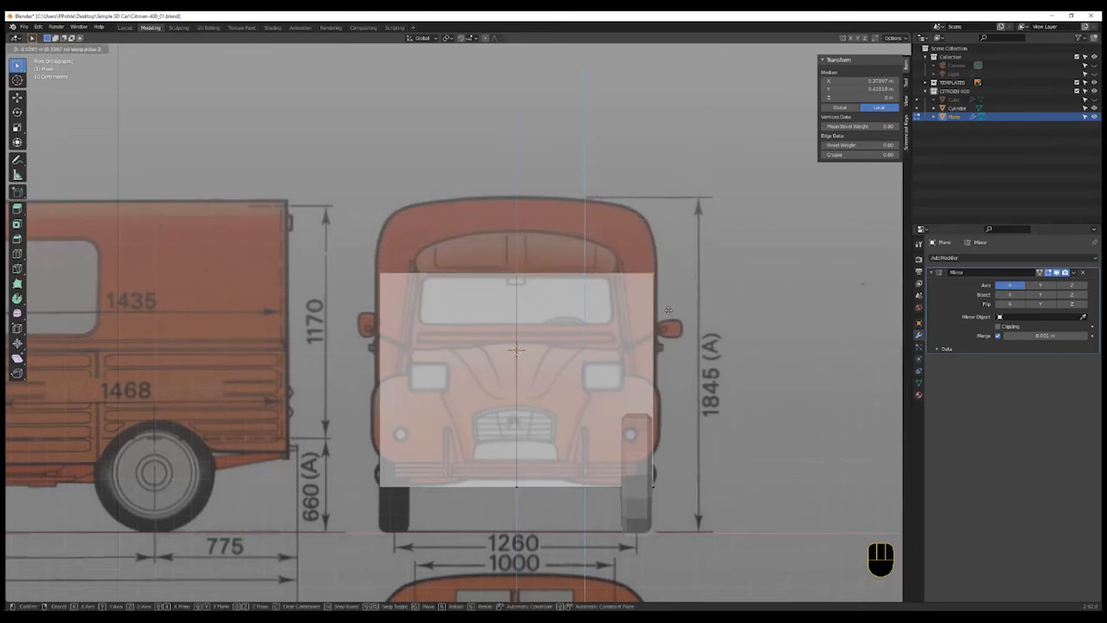
pyautogui.click(669, 309)
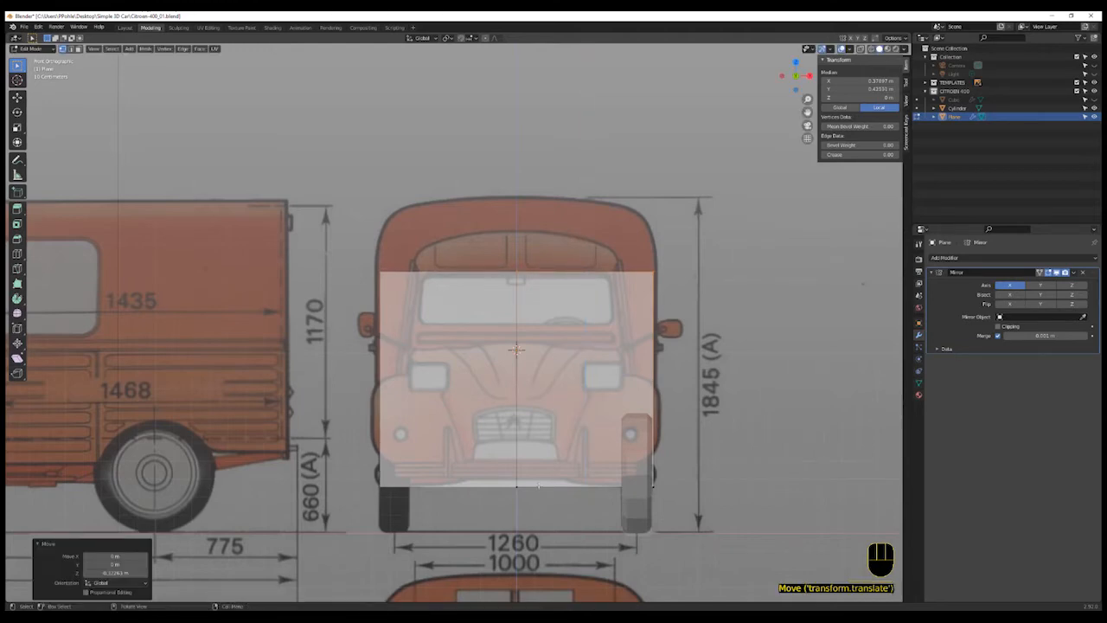
# - Box-select the plane's bottom vertices and move them up along Z to the bumper line
pyautogui.click(404, 518)
pyautogui.press('b')
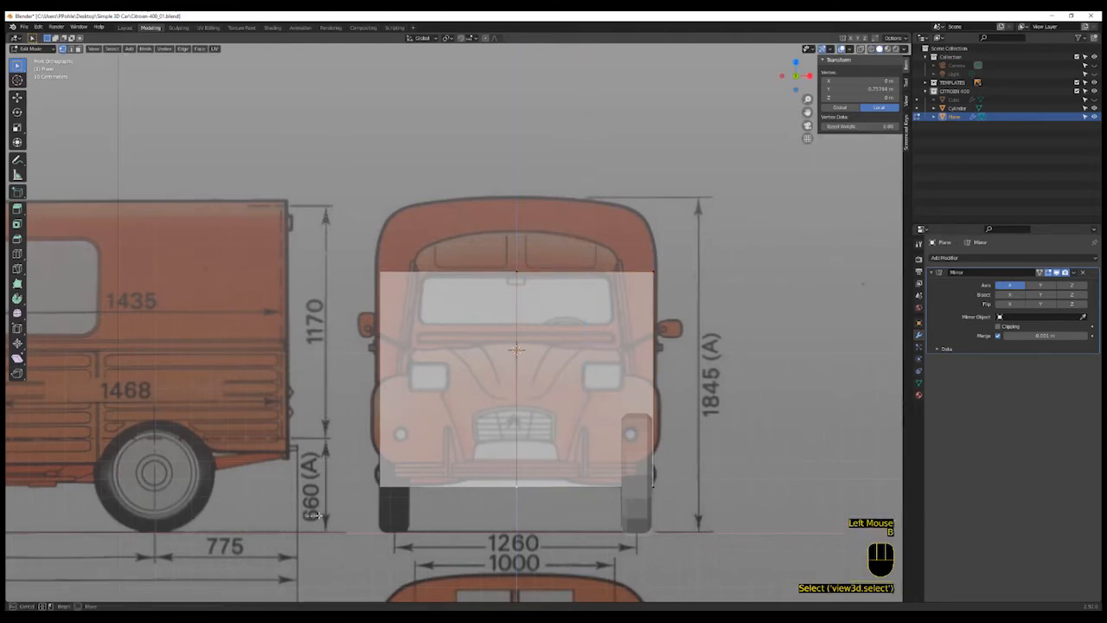
pyautogui.moveTo(331, 519); pyautogui.dragTo(716, 476)
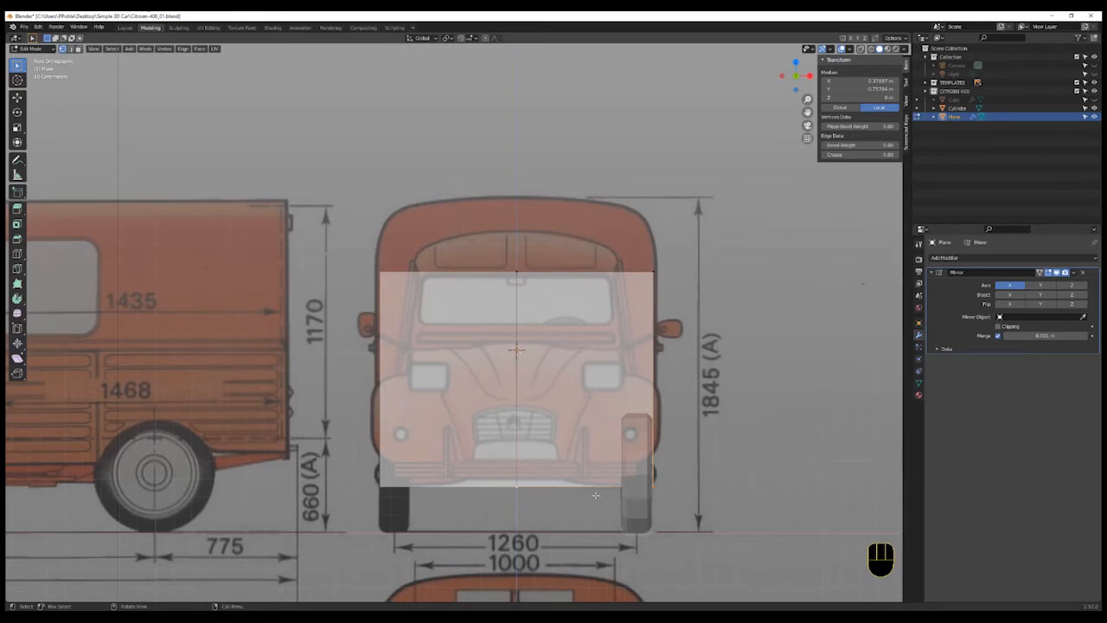
pyautogui.press('g')
pyautogui.press('z')
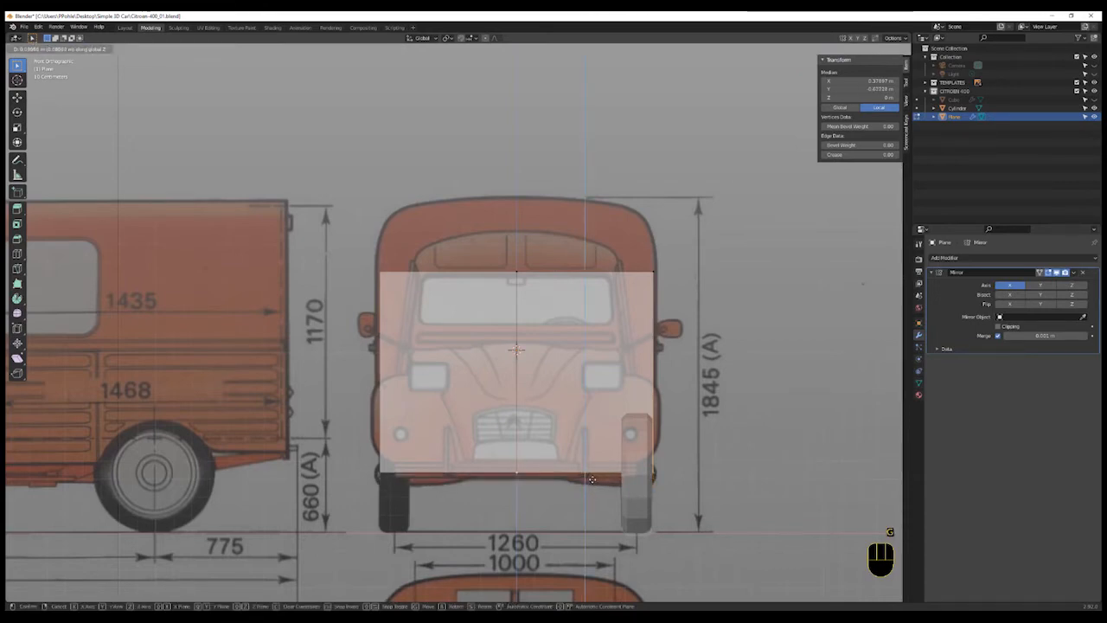
pyautogui.moveTo(592, 475)
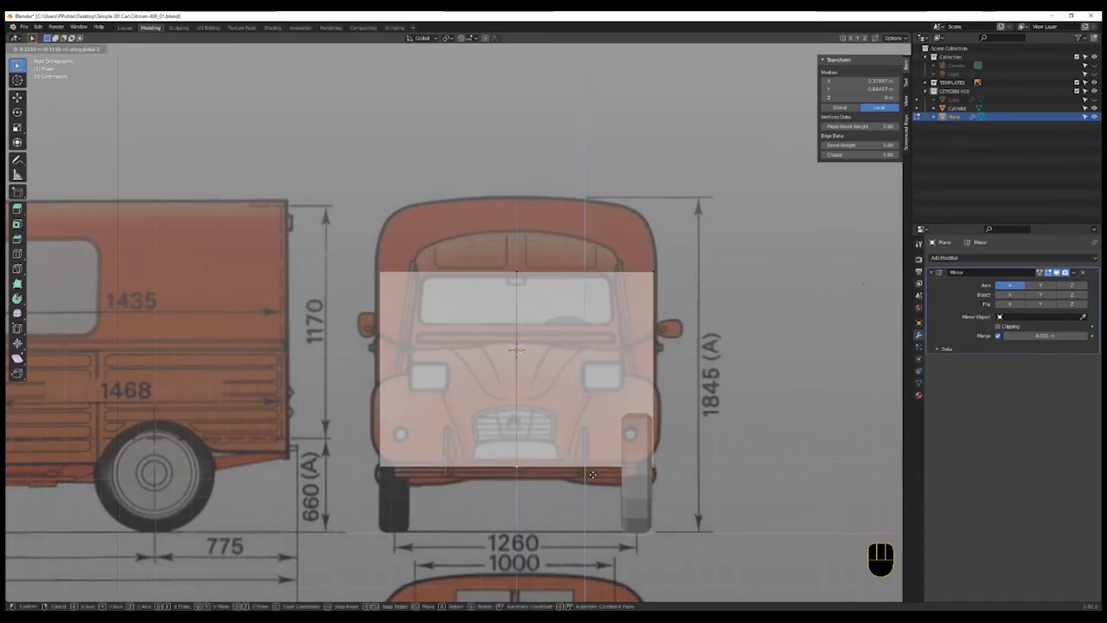
pyautogui.click(600, 476)
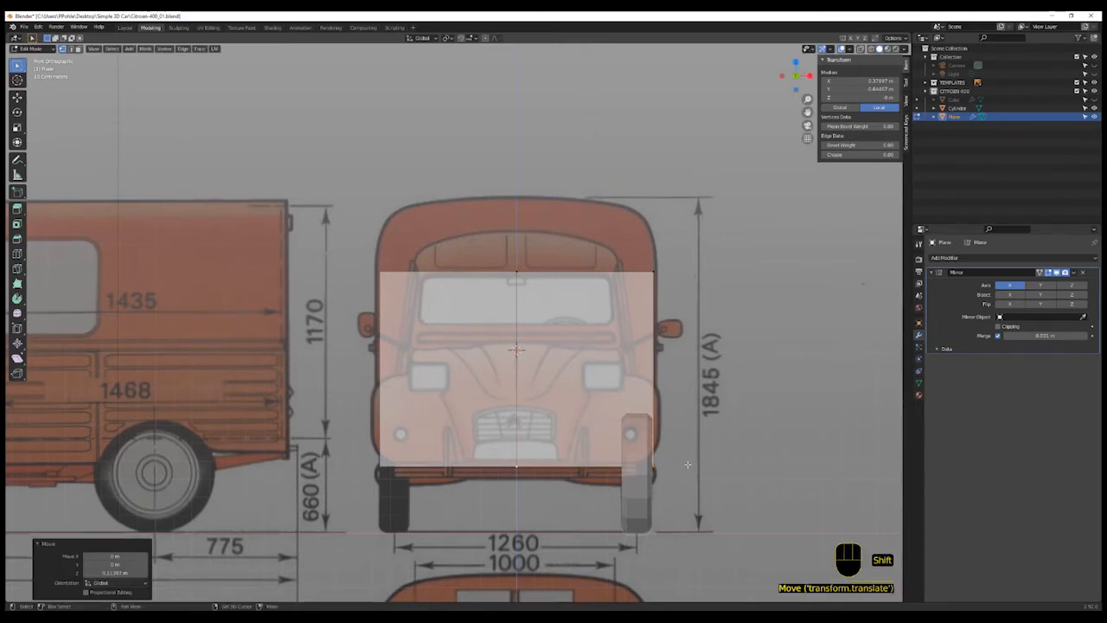
pyautogui.keyDown('shift'); pyautogui.moveTo(687, 465); pyautogui.dragTo(688, 473, button='middle'); pyautogui.keyUp('shift')
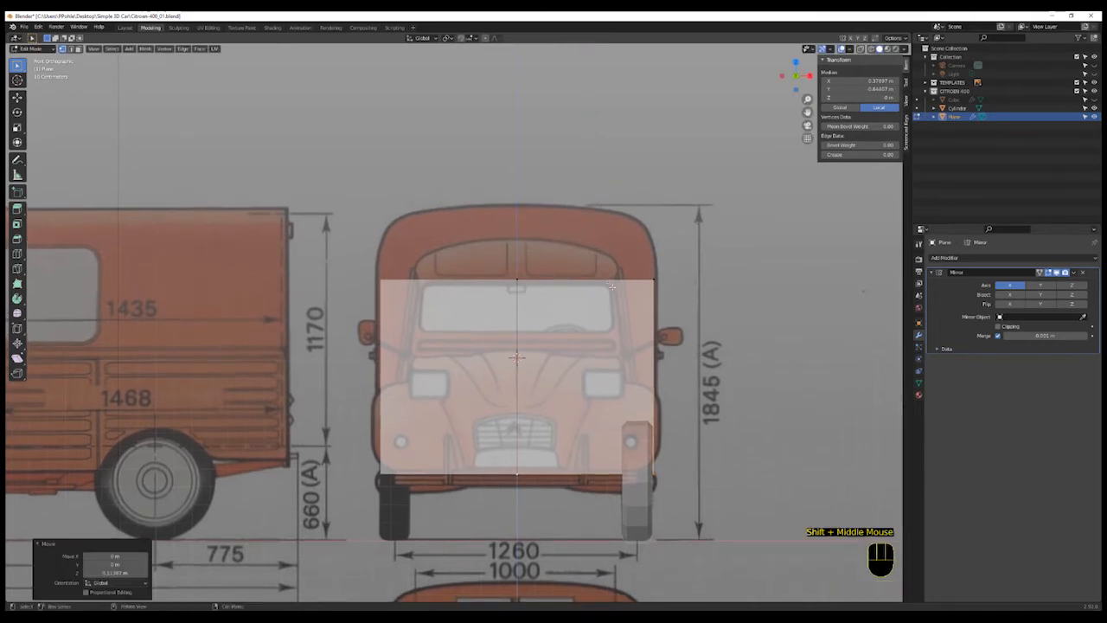
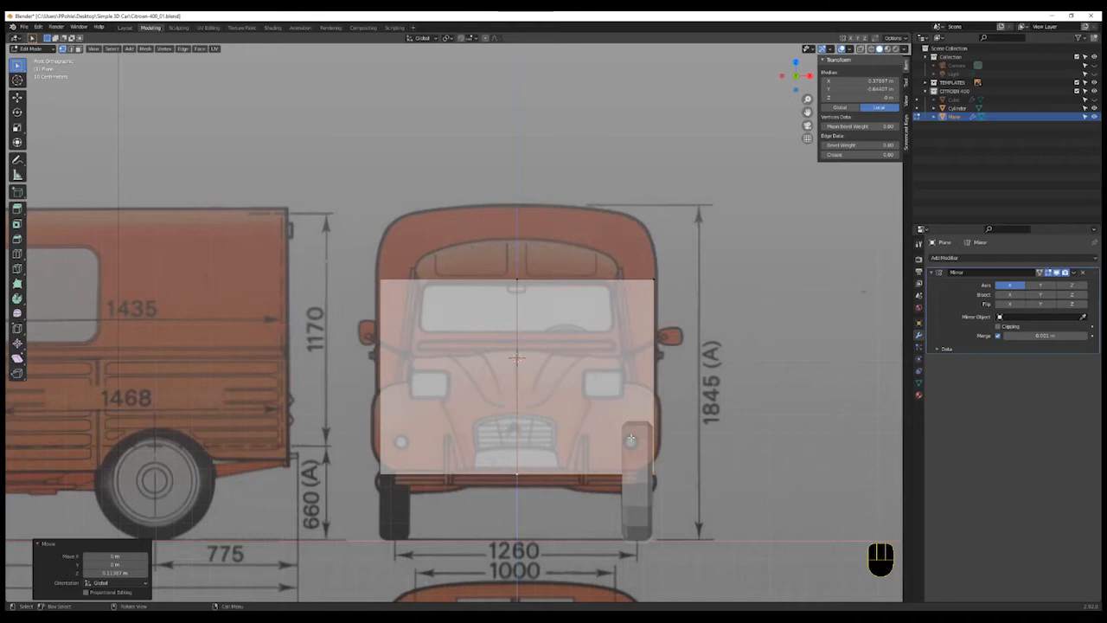
# - Select the plane's top outer vertex and move it inward along X to the windscreen's upper corner
pyautogui.click(654, 280)
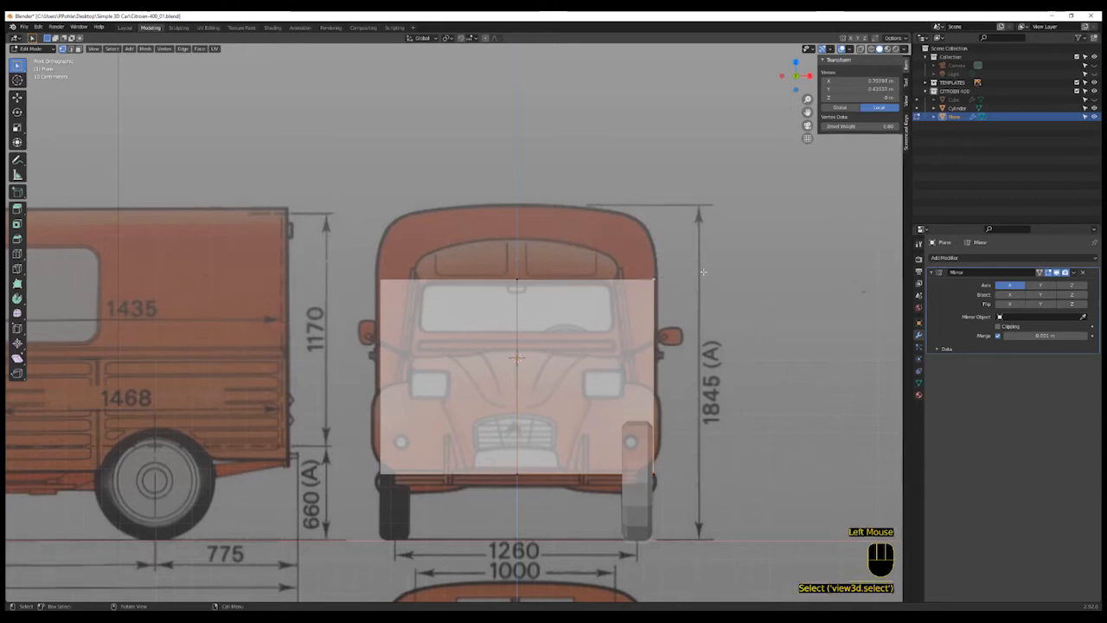
pyautogui.press('g')
pyautogui.press('x')
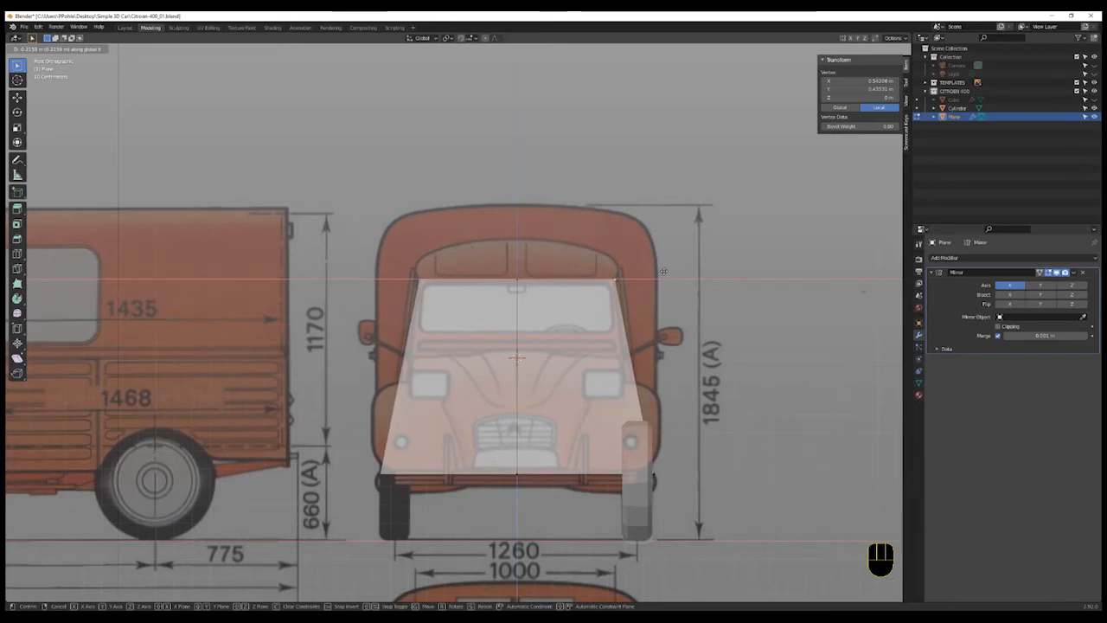
pyautogui.click(664, 271)
# - Select the plane's bottom outer vertex and move it inward along X to follow the front body's side
pyautogui.click(652, 473)
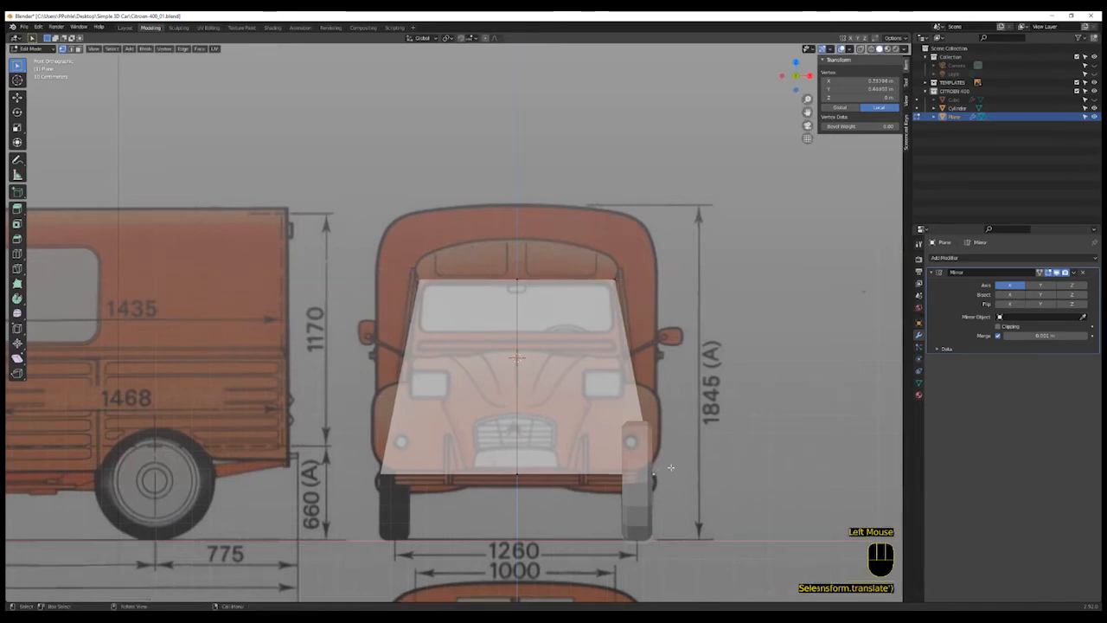
pyautogui.press('g')
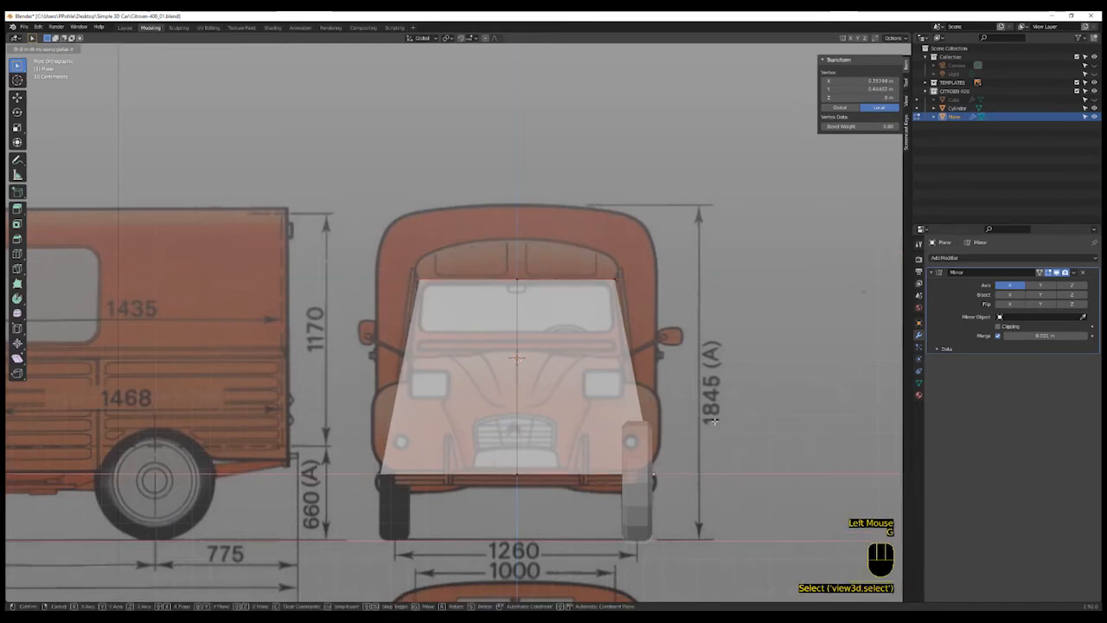
pyautogui.press('x')
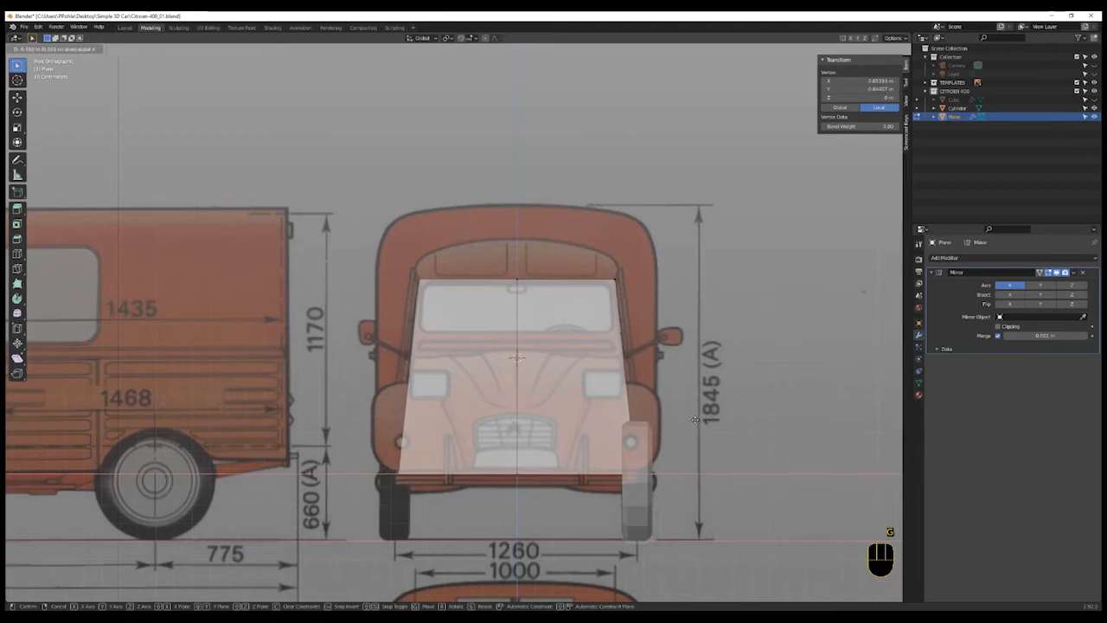
pyautogui.click(694, 419)
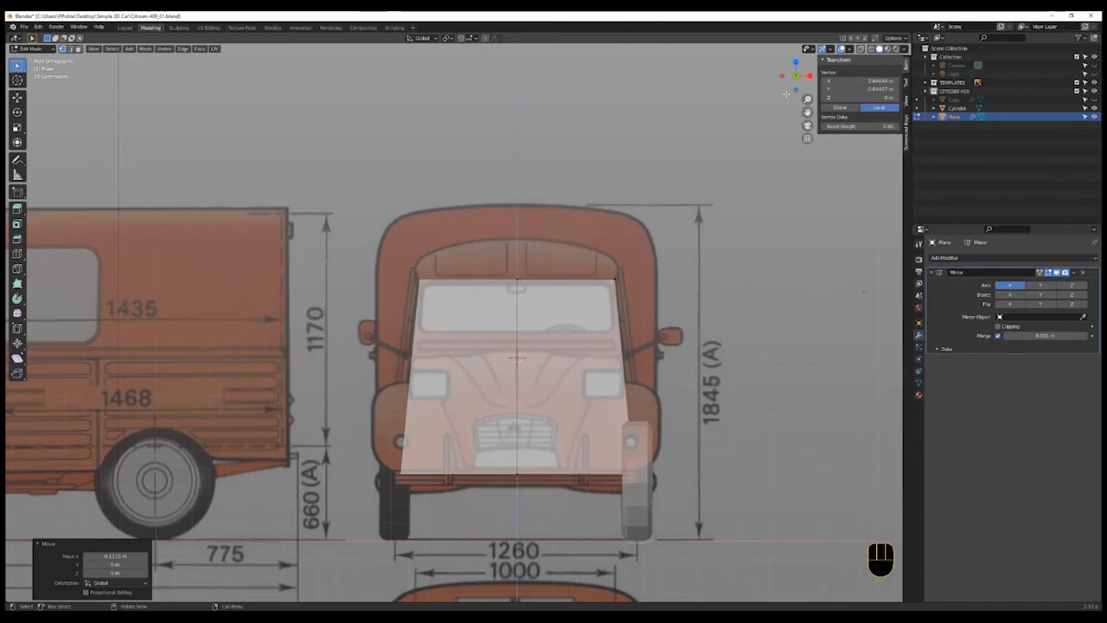
# - In side view, select the whole plane and move it forward to the base of the windscreen
pyautogui.click(809, 76)
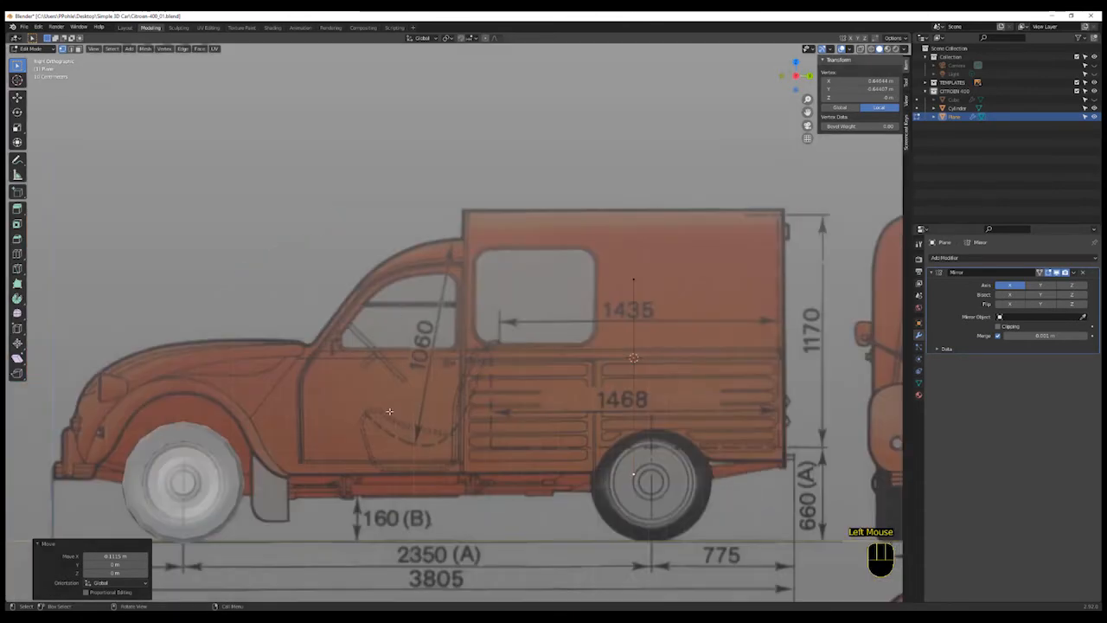
pyautogui.scroll(-8, 389, 412)
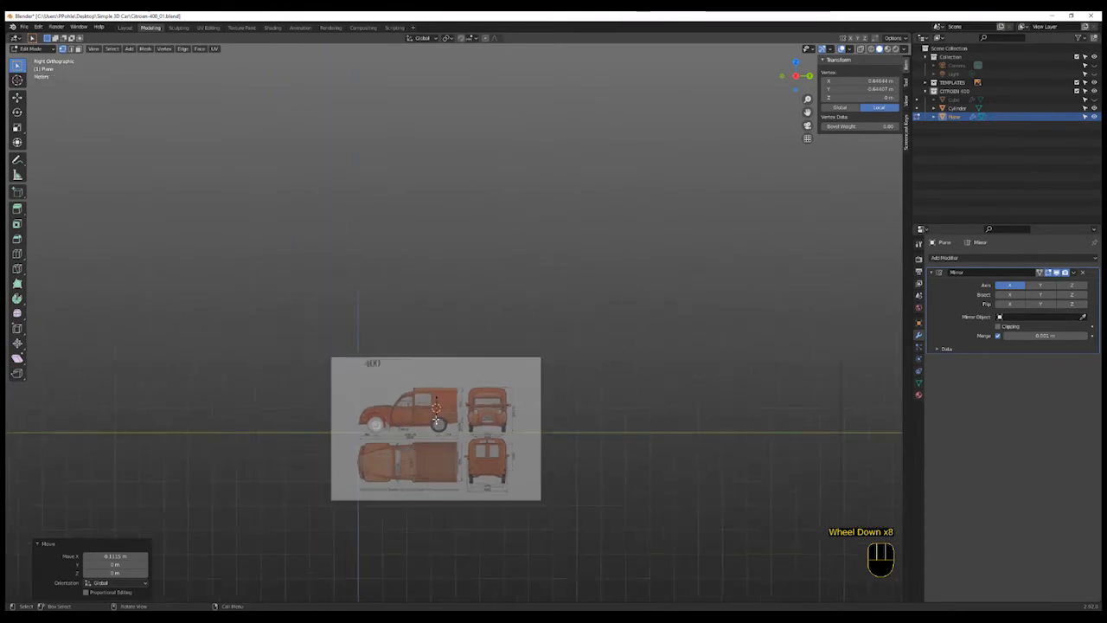
pyautogui.scroll(-1, 437, 421)
pyautogui.keyDown('shift'); pyautogui.moveTo(605, 421); pyautogui.dragTo(582, 412, button='middle'); pyautogui.keyUp('shift')
pyautogui.scroll(2, 582, 412)
pyautogui.keyDown('shift'); pyautogui.moveTo(144, 393); pyautogui.dragTo(292, 384, button='middle'); pyautogui.keyUp('shift')
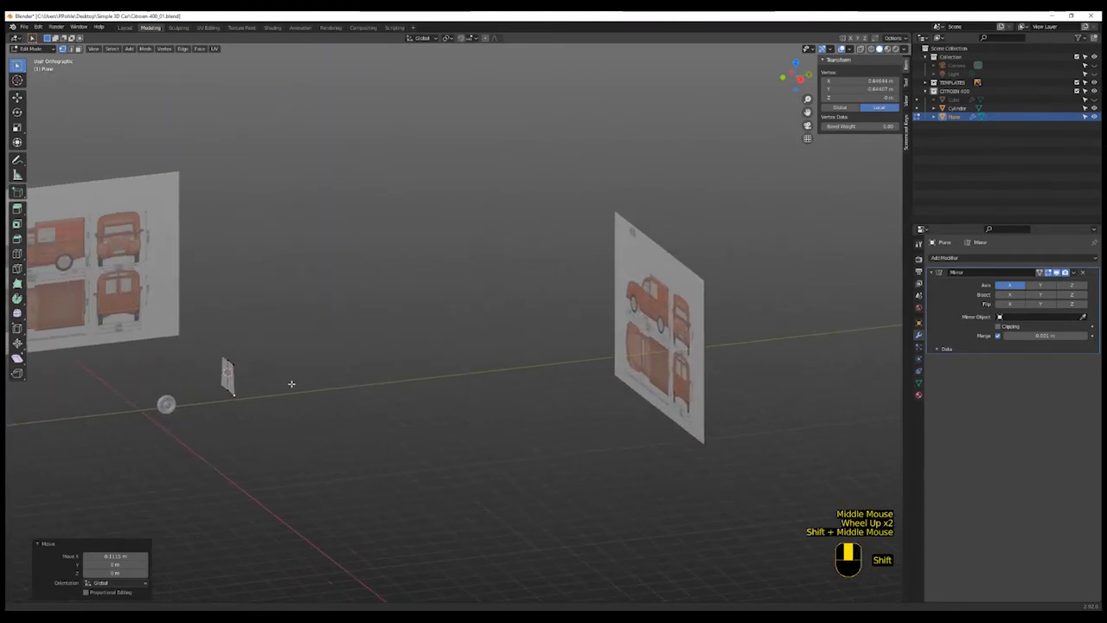
pyautogui.scroll(1, 299, 382)
pyautogui.press('KP_3')
pyautogui.scroll(2, 248, 394)
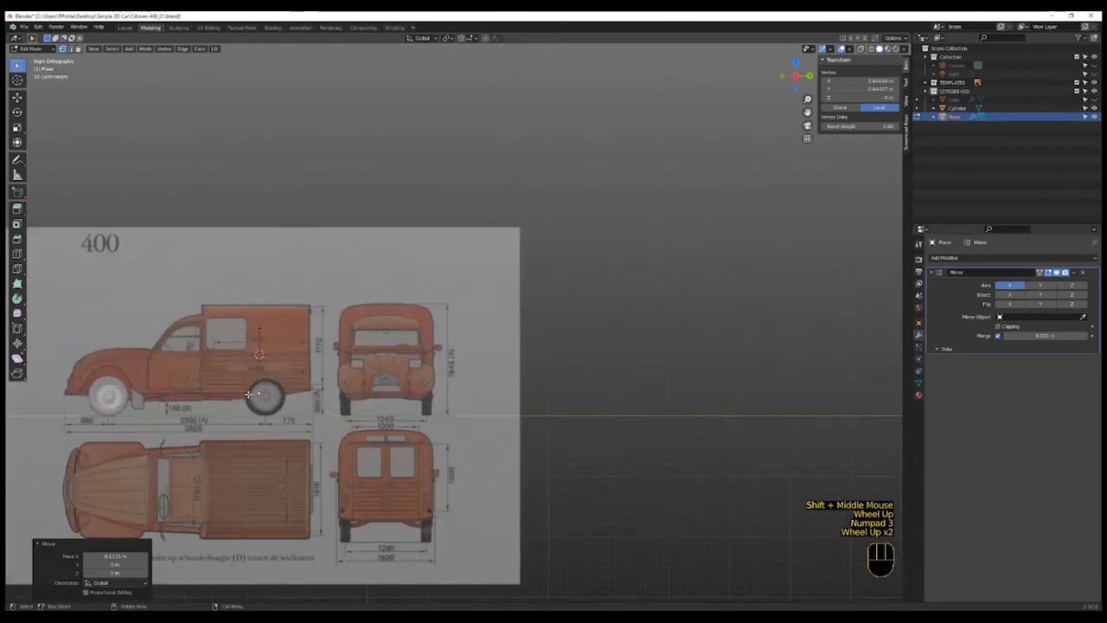
pyautogui.scroll(4, 248, 394)
pyautogui.keyDown('shift'); pyautogui.moveTo(309, 372); pyautogui.dragTo(633, 331, button='middle'); pyautogui.keyUp('shift')
pyautogui.keyDown('shift'); pyautogui.scroll(1, 482, 370); pyautogui.keyUp('shift')
pyautogui.press('a')
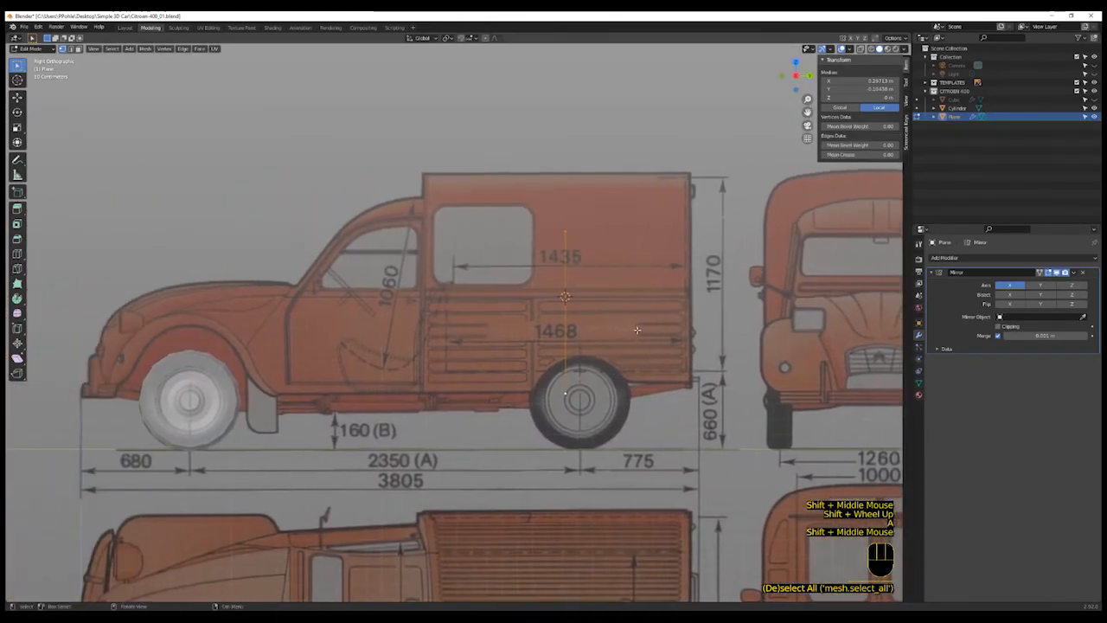
pyautogui.press('g')
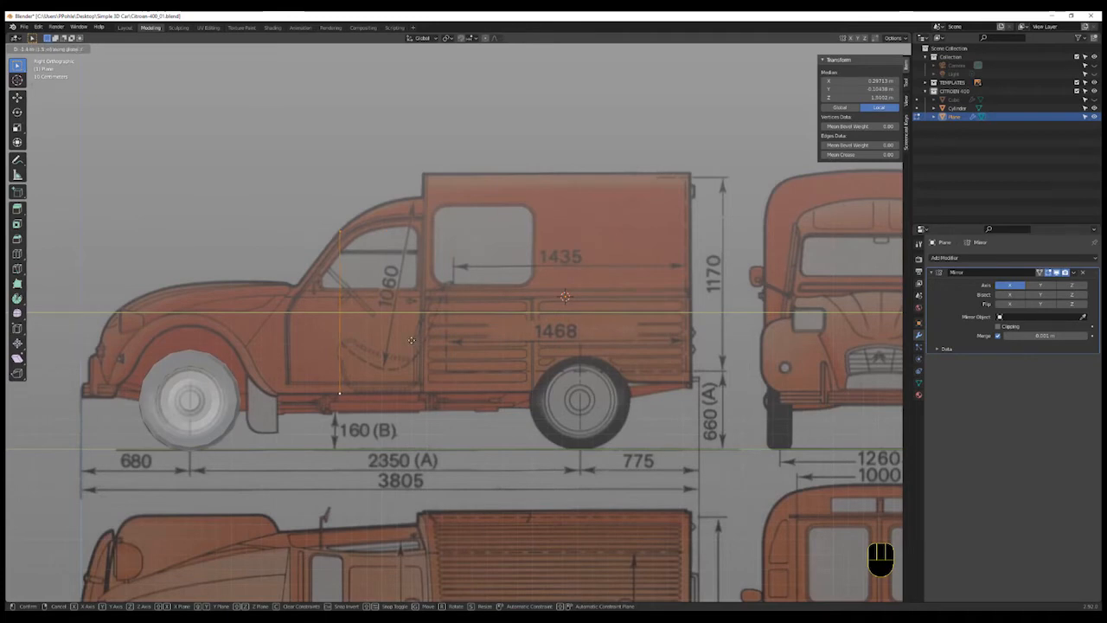
pyautogui.click(347, 227)
pyautogui.keyDown('shift'); pyautogui.moveTo(420, 366); pyautogui.dragTo(502, 372, button='middle'); pyautogui.keyUp('shift')
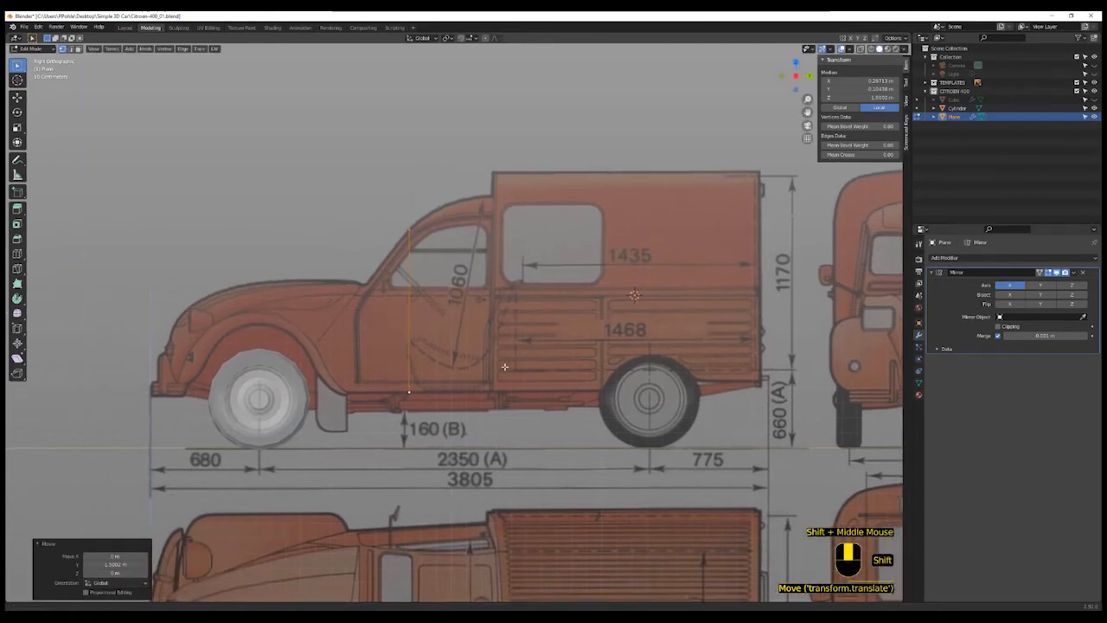
# - Box-select some of the plane's vertices and try moving them along Y in side view
pyautogui.keyDown('shift'); pyautogui.scroll(1, 484, 373); pyautogui.keyUp('shift')
pyautogui.scroll(2, 468, 379)
pyautogui.press('a')
pyautogui.press('a')
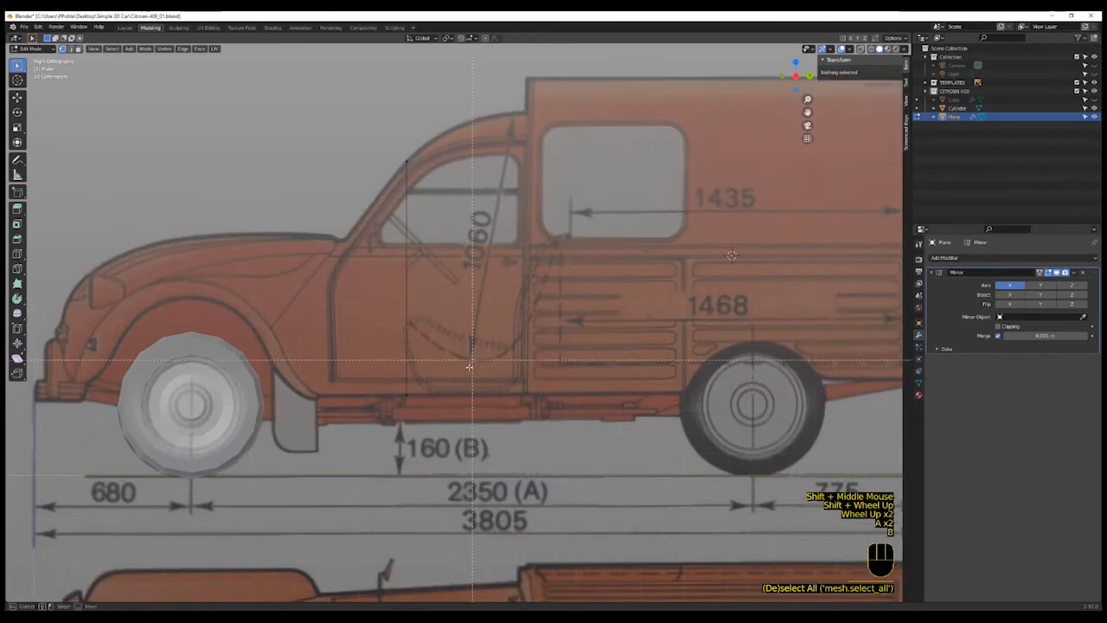
pyautogui.press('b')
pyautogui.press('g')
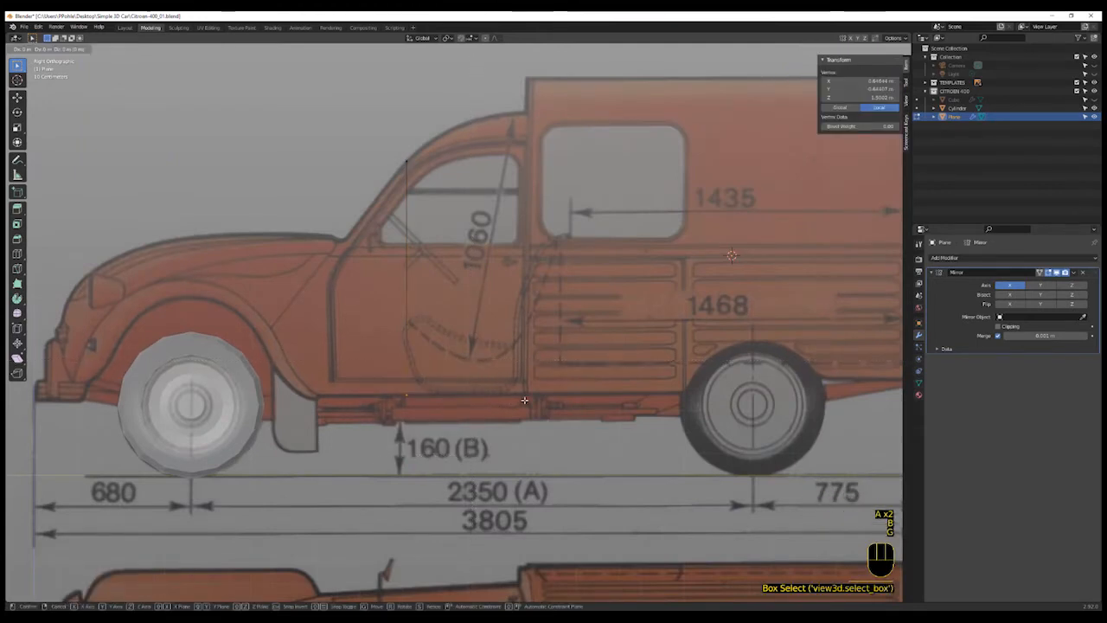
pyautogui.press('y')
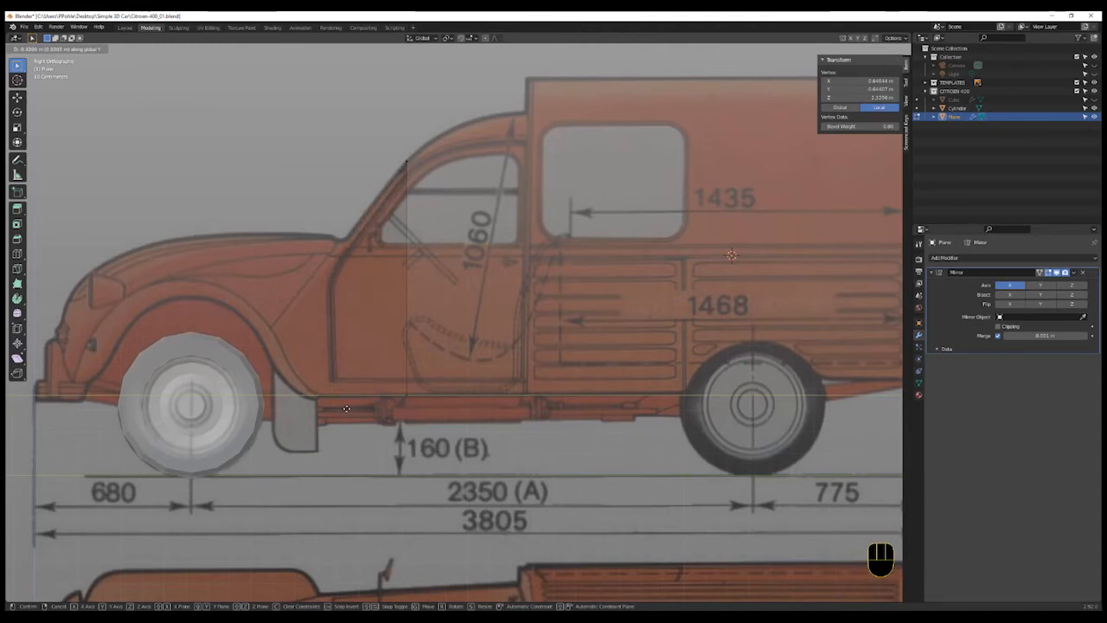
pyautogui.click(346, 407)
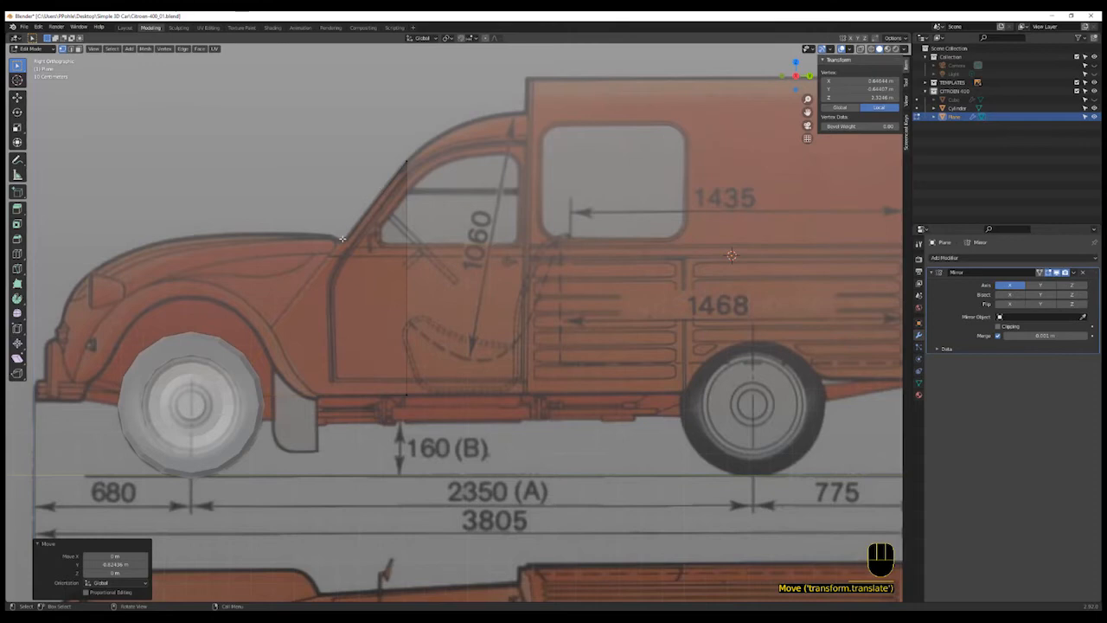
# - Add a horizontal loop cut across the plane in front view
pyautogui.keyDown('shift'); pyautogui.moveTo(358, 256); pyautogui.dragTo(385, 265, button='middle'); pyautogui.keyUp('shift')
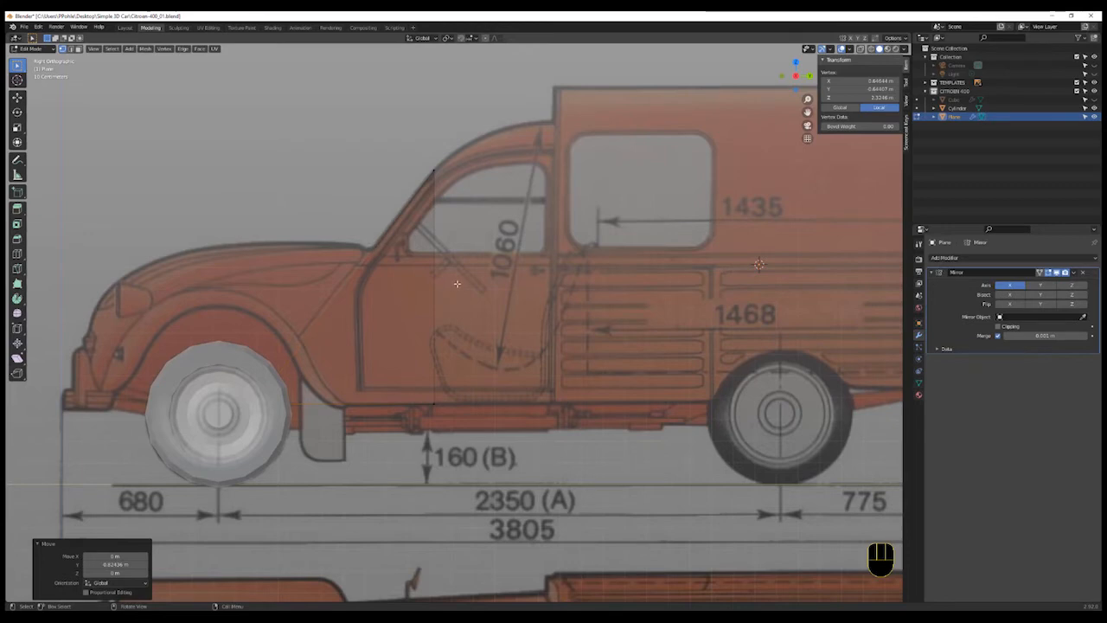
pyautogui.click(782, 76)
pyautogui.keyDown('shift'); pyautogui.moveTo(381, 289); pyautogui.dragTo(572, 323, button='middle'); pyautogui.keyUp('shift')
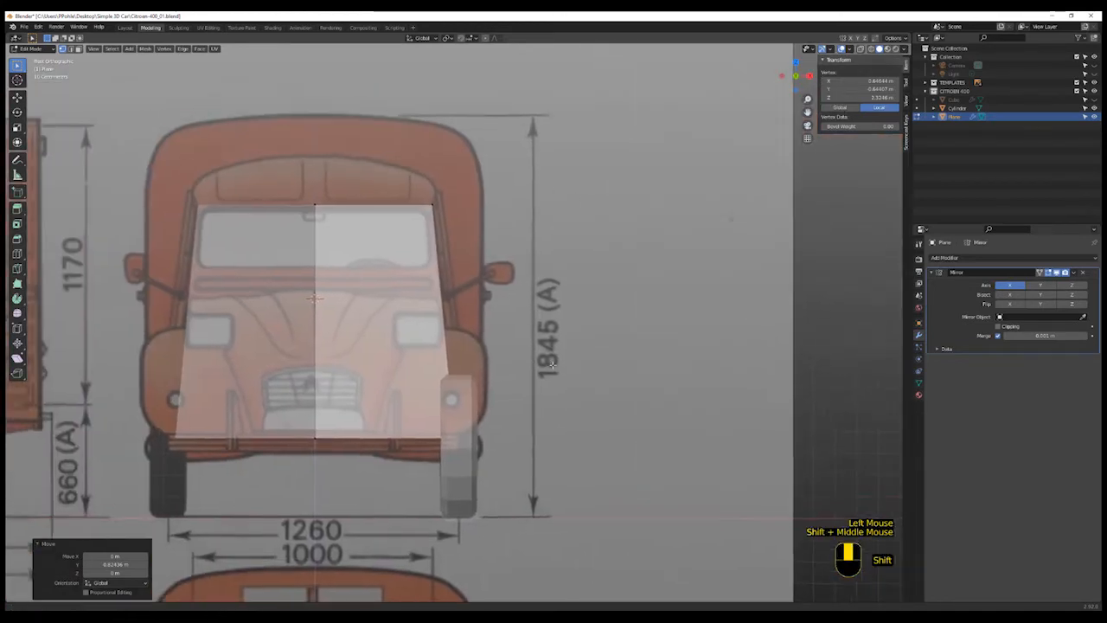
pyautogui.scroll(2, 571, 324)
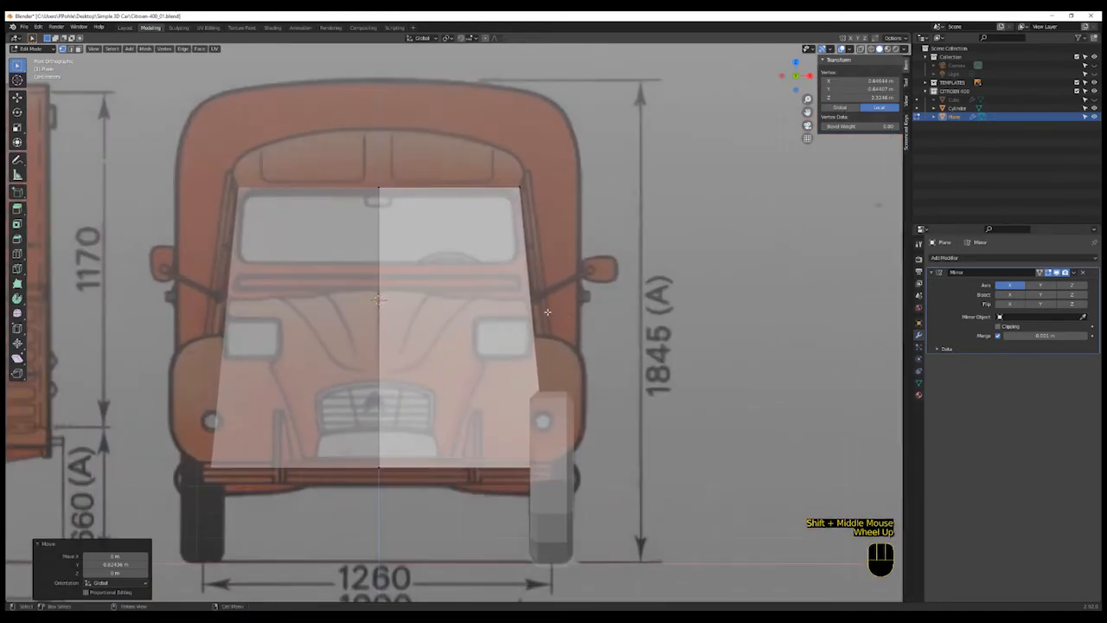
pyautogui.scroll(-2, 545, 305)
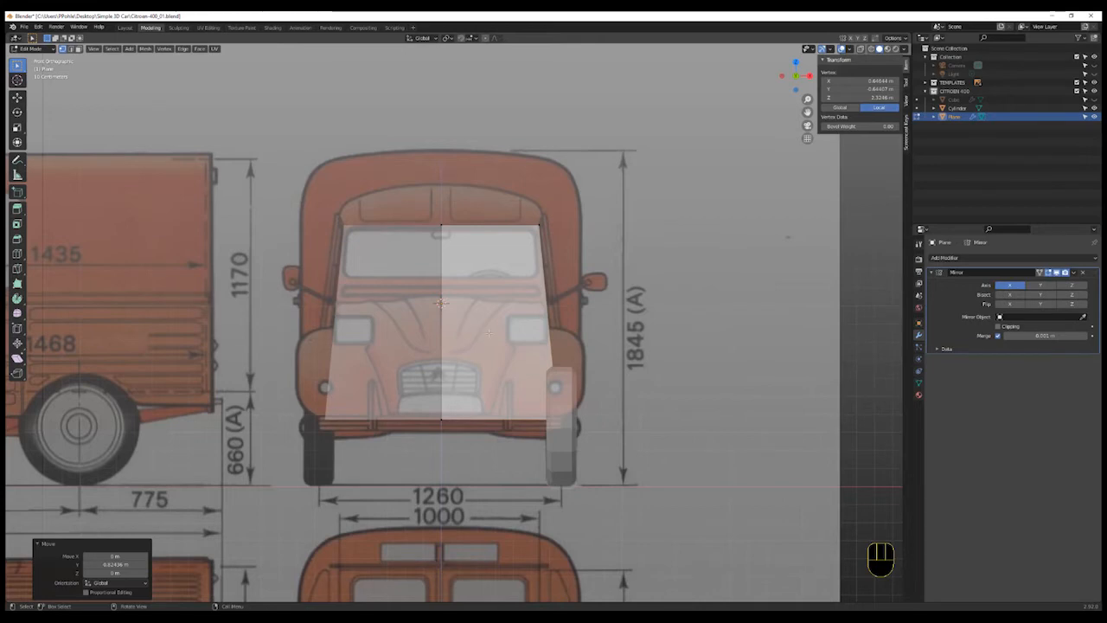
pyautogui.press('ctrl')
pyautogui.hotkey('ctrl', 'r')
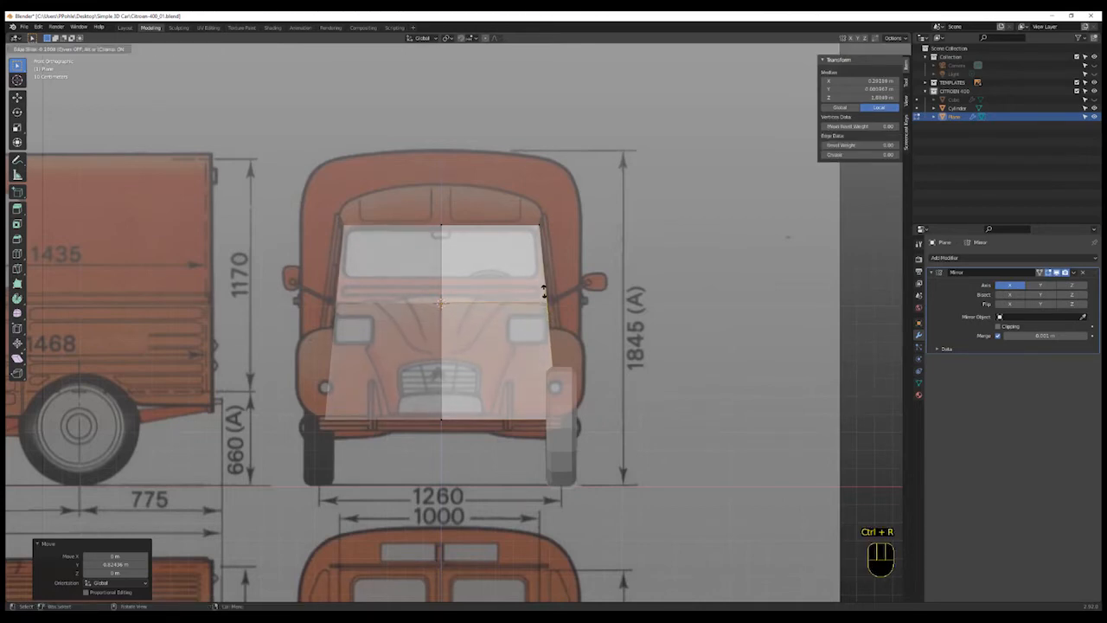
pyautogui.click(544, 292)
# - Undo the loop cut and the previous vertex move
pyautogui.press('KP_3')
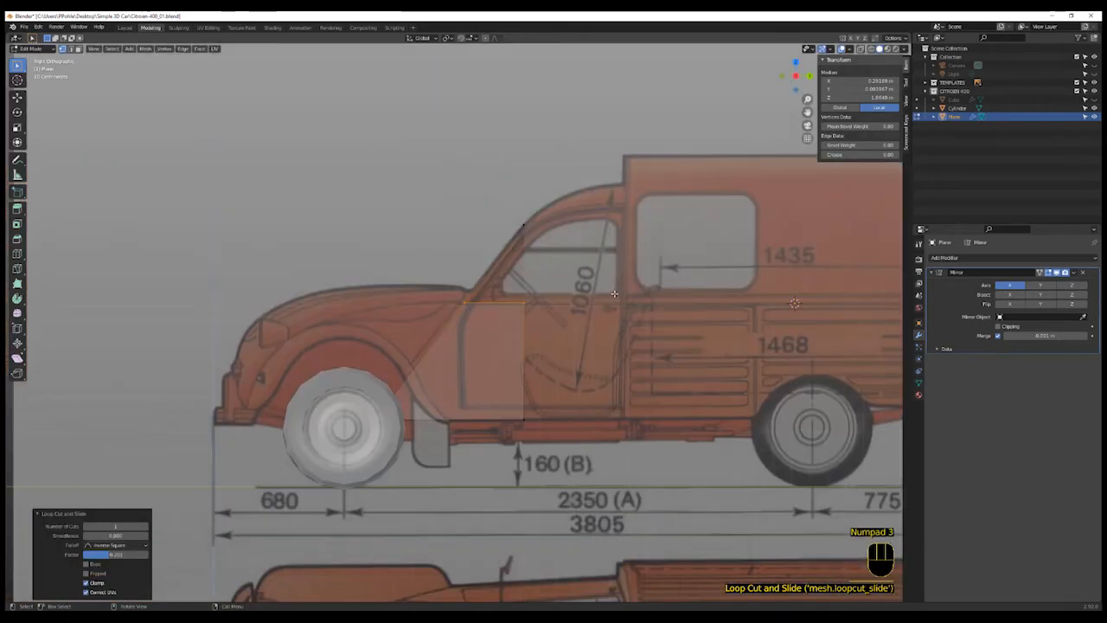
pyautogui.scroll(2, 482, 316)
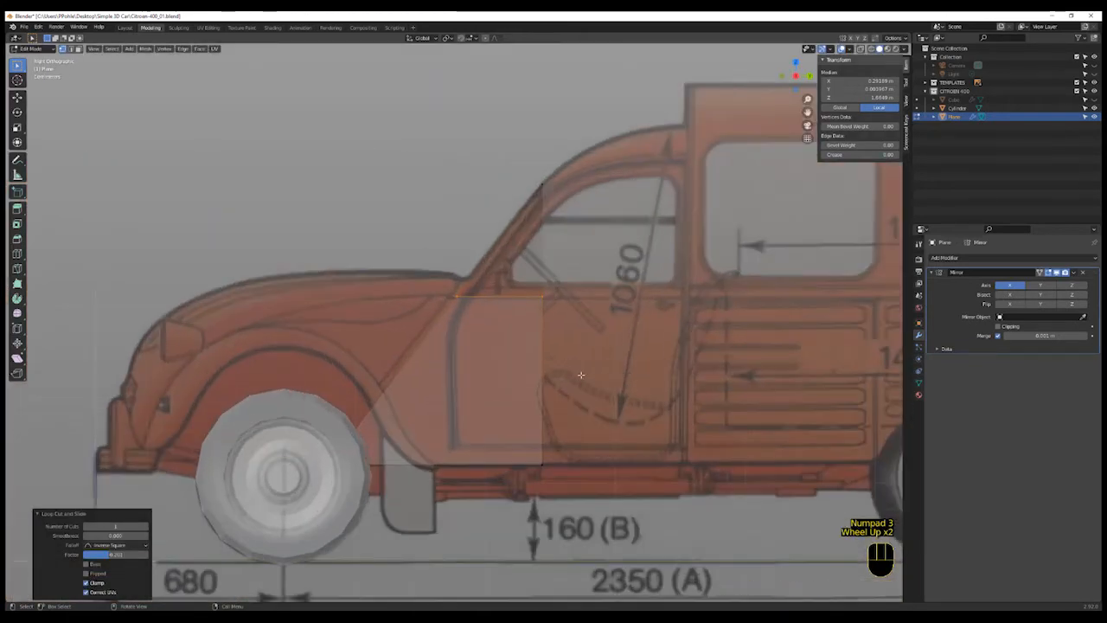
pyautogui.moveTo(582, 374); pyautogui.dragTo(660, 408, button='middle')
pyautogui.scroll(1, 584, 403)
pyautogui.scroll(-1, 583, 403)
pyautogui.press('Tab')
pyautogui.hotkey('ctrl', 'z')
pyautogui.hotkey('ctrl', 'z')
pyautogui.hotkey('ctrl', 'z')
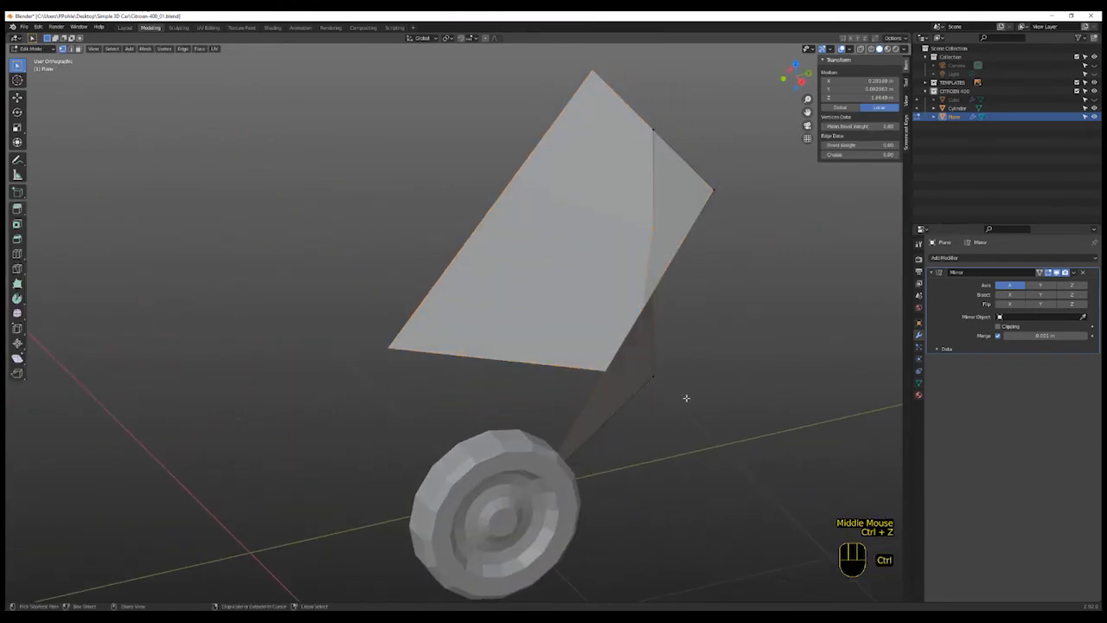
pyautogui.hotkey('ctrl', 'z')
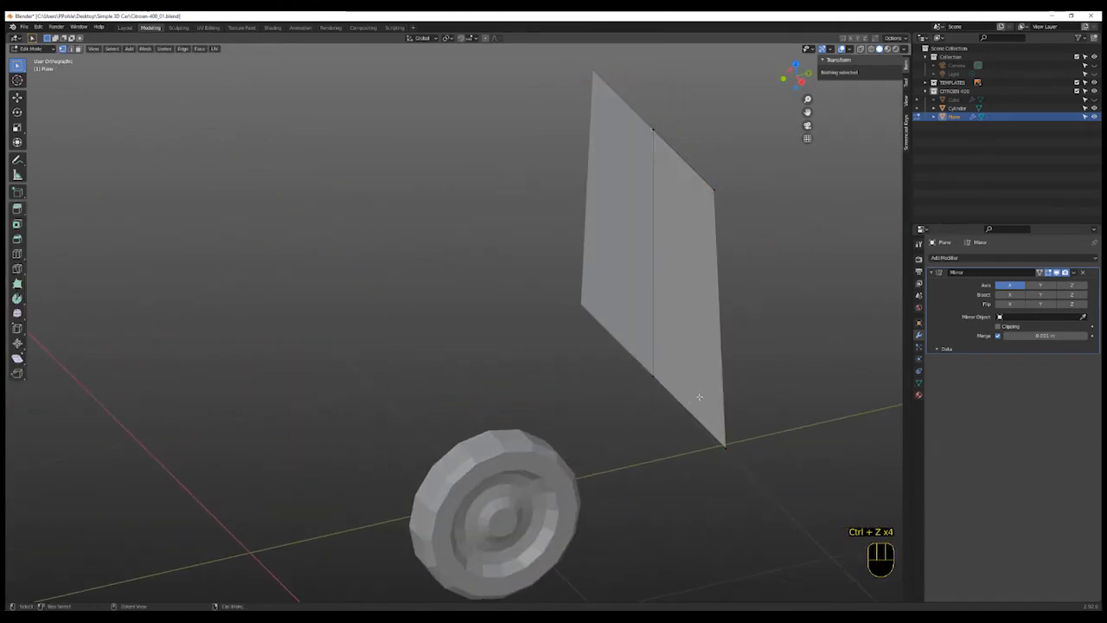
# - Box-select the plane's bottom vertices and move them forward along Y to slant the plane over the bonnet
pyautogui.press('b')
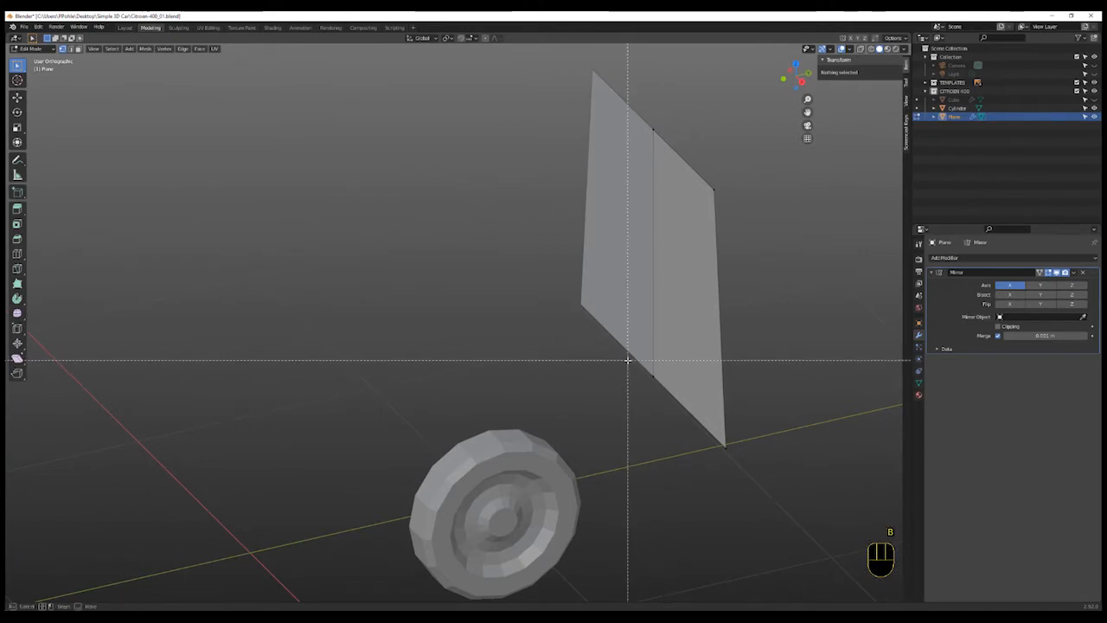
pyautogui.moveTo(628, 360); pyautogui.dragTo(783, 482)
pyautogui.press('KP_3')
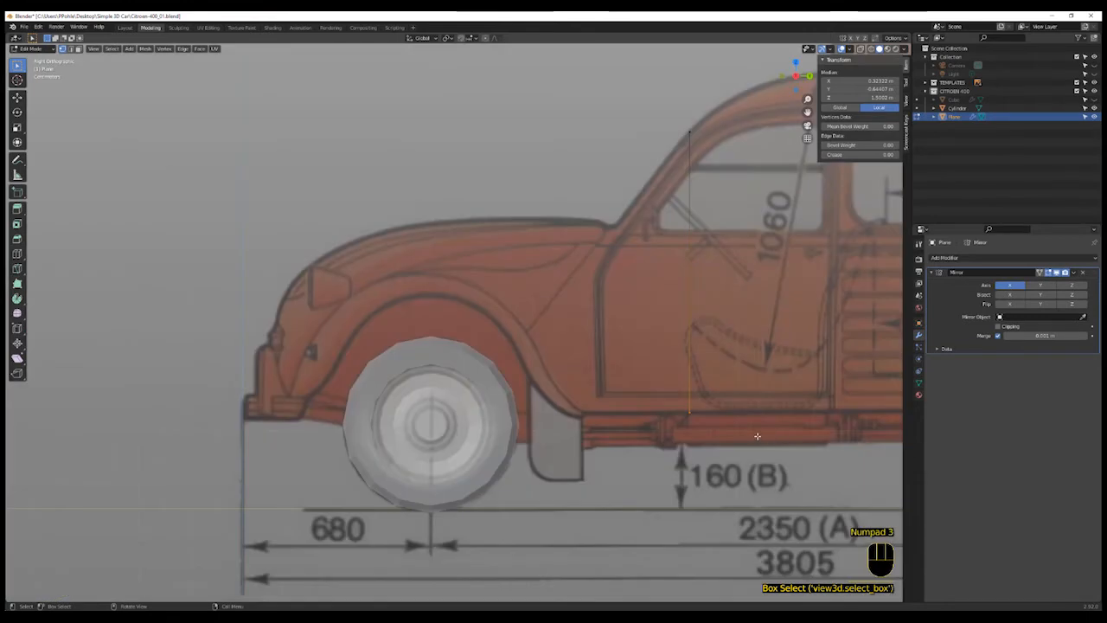
pyautogui.press('g')
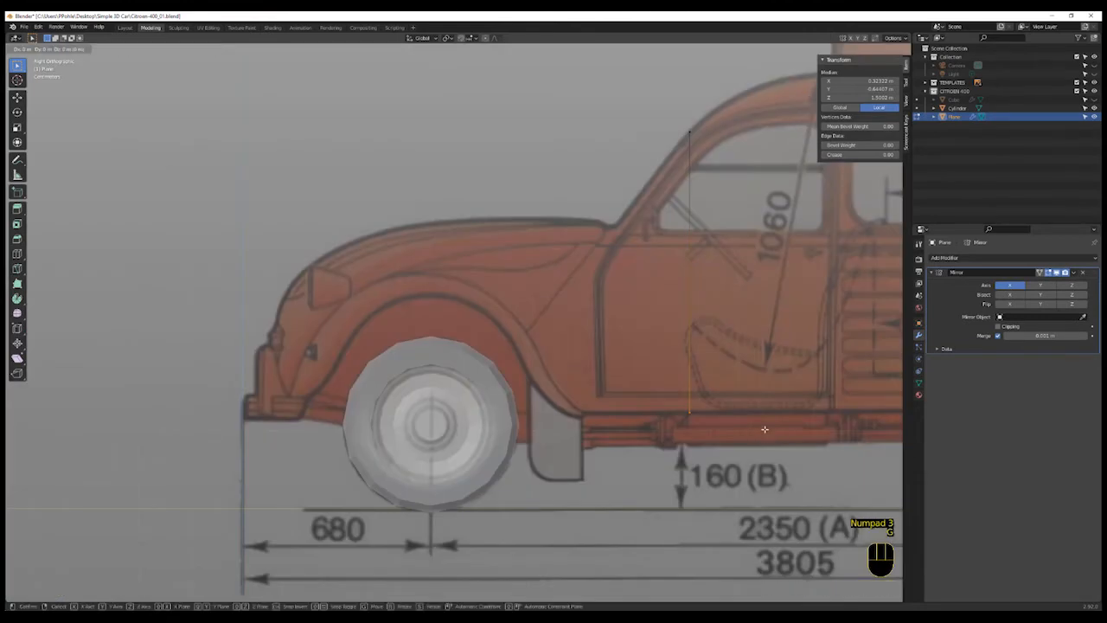
pyautogui.press('y')
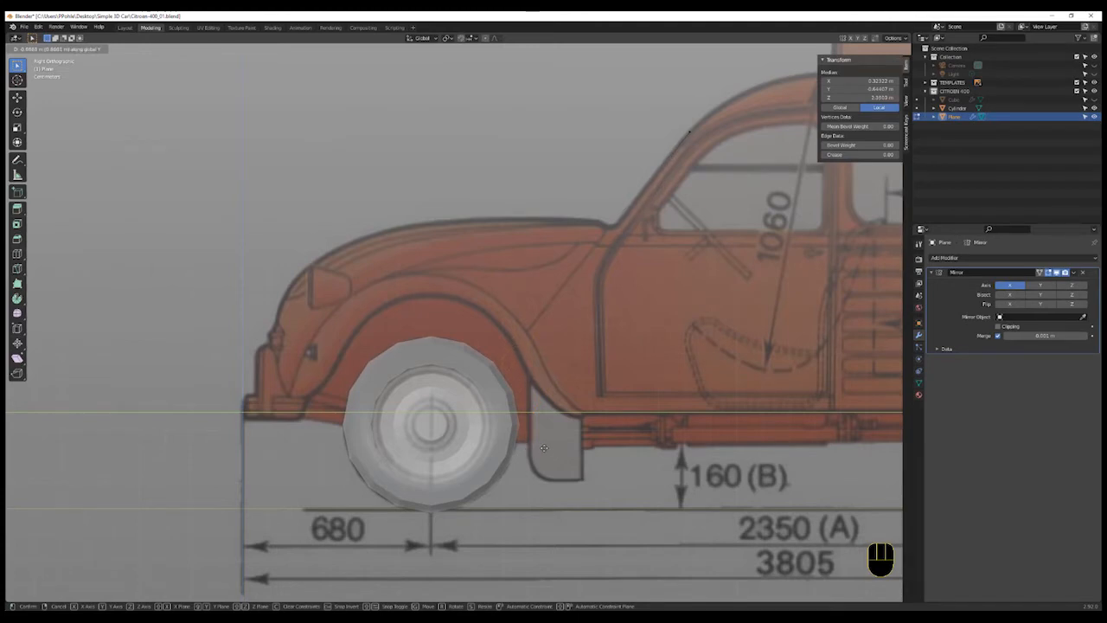
pyautogui.click(550, 446)
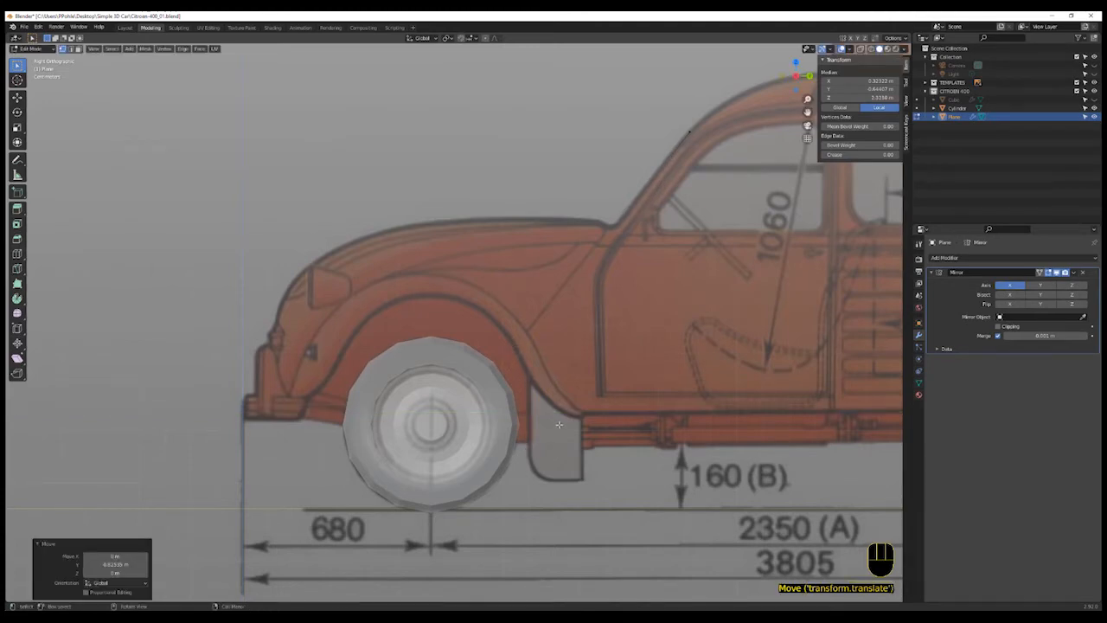
# - Add a horizontal loop cut across the plane near headlight height in front view
pyautogui.press('KP_1')
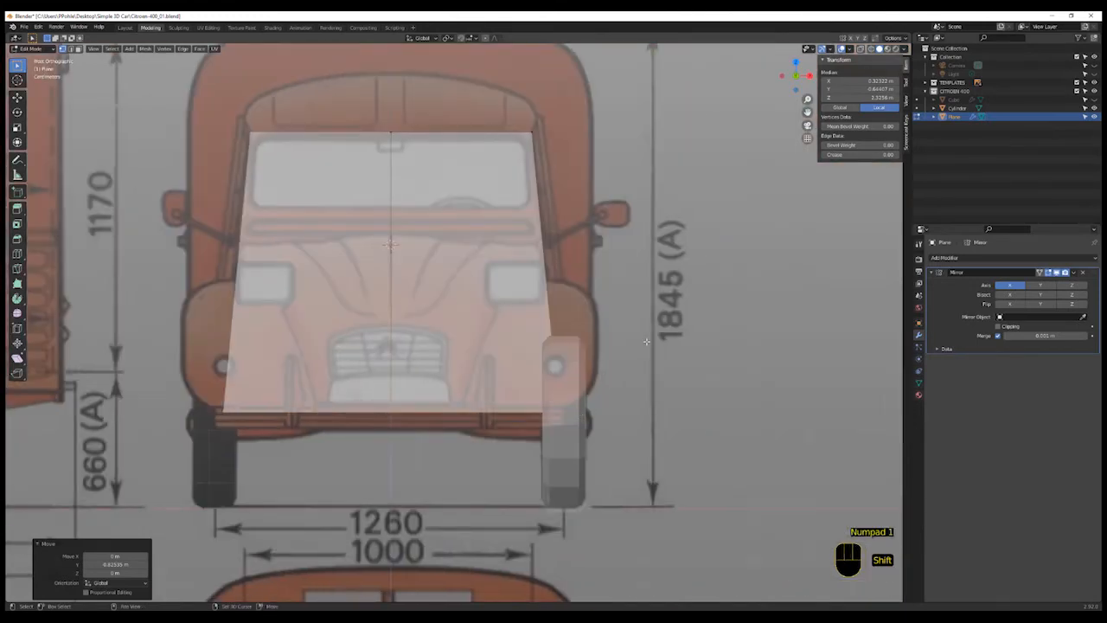
pyautogui.keyDown('shift'); pyautogui.moveTo(692, 363); pyautogui.dragTo(728, 386, button='middle'); pyautogui.keyUp('shift')
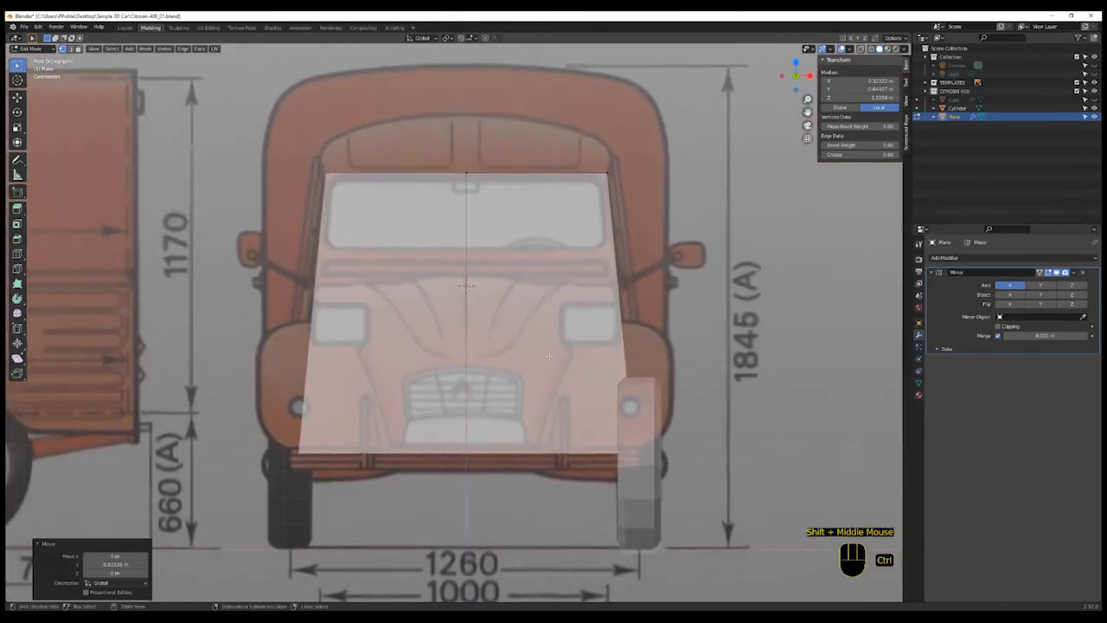
pyautogui.hotkey('ctrl', 'r')
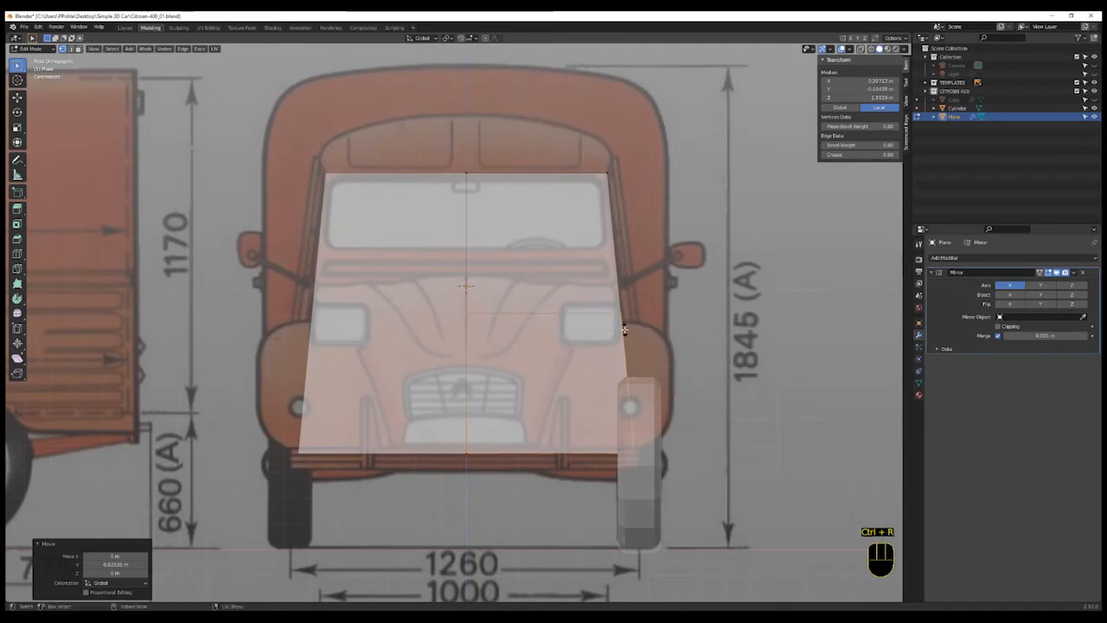
pyautogui.click(623, 324)
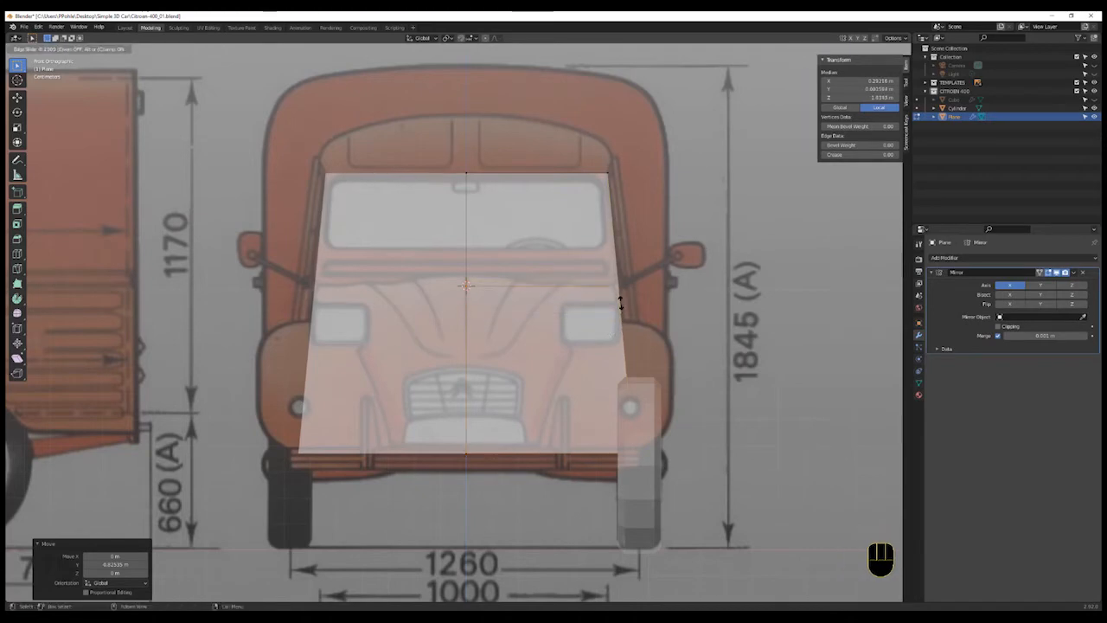
pyautogui.click(620, 303)
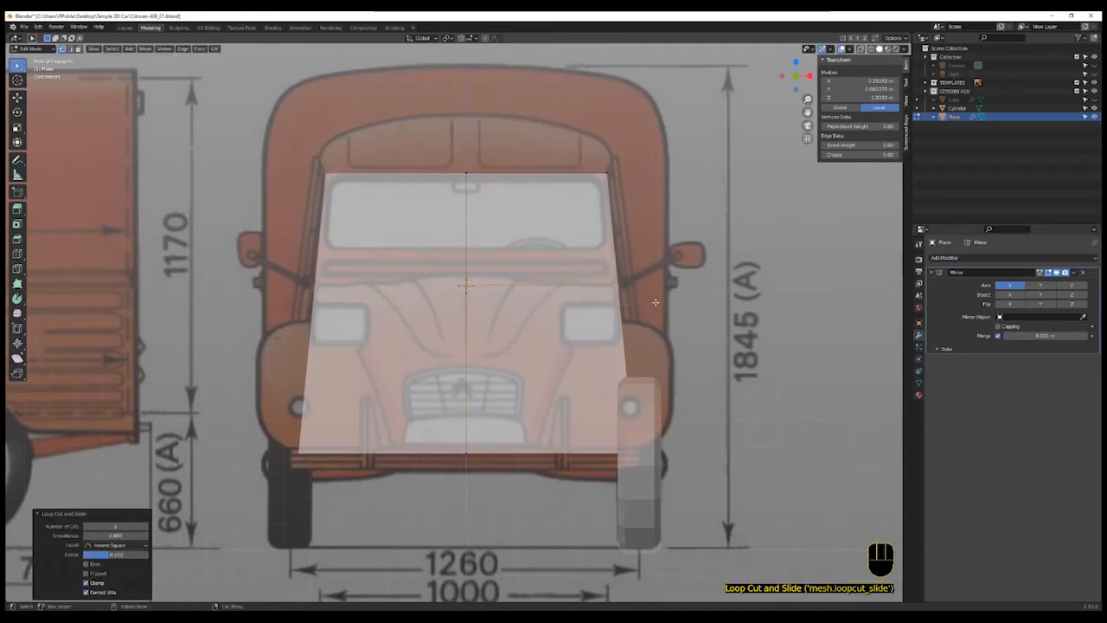
# - Slide the new edge loop up to the base of the windscreen in side view
pyautogui.press('KP_3')
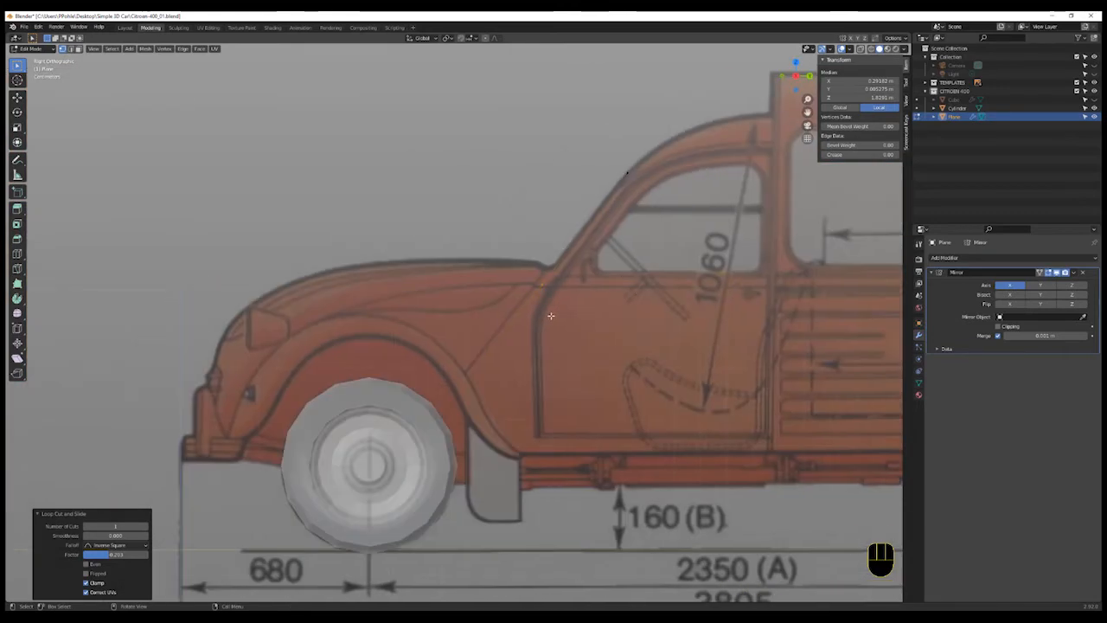
pyautogui.press('g')
pyautogui.press('g')
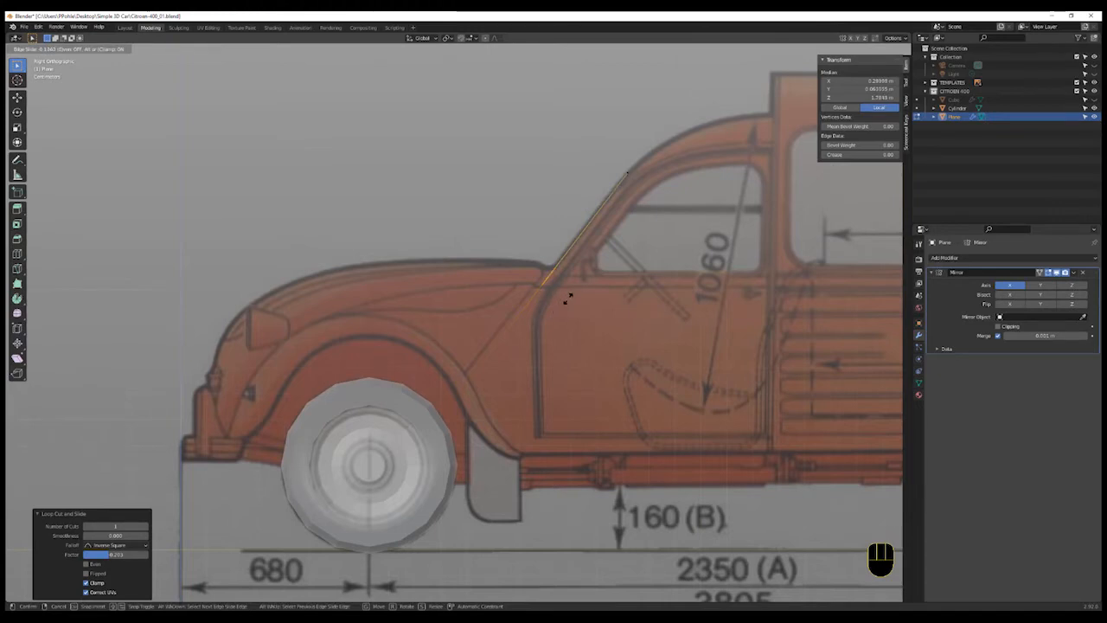
pyautogui.click(568, 296)
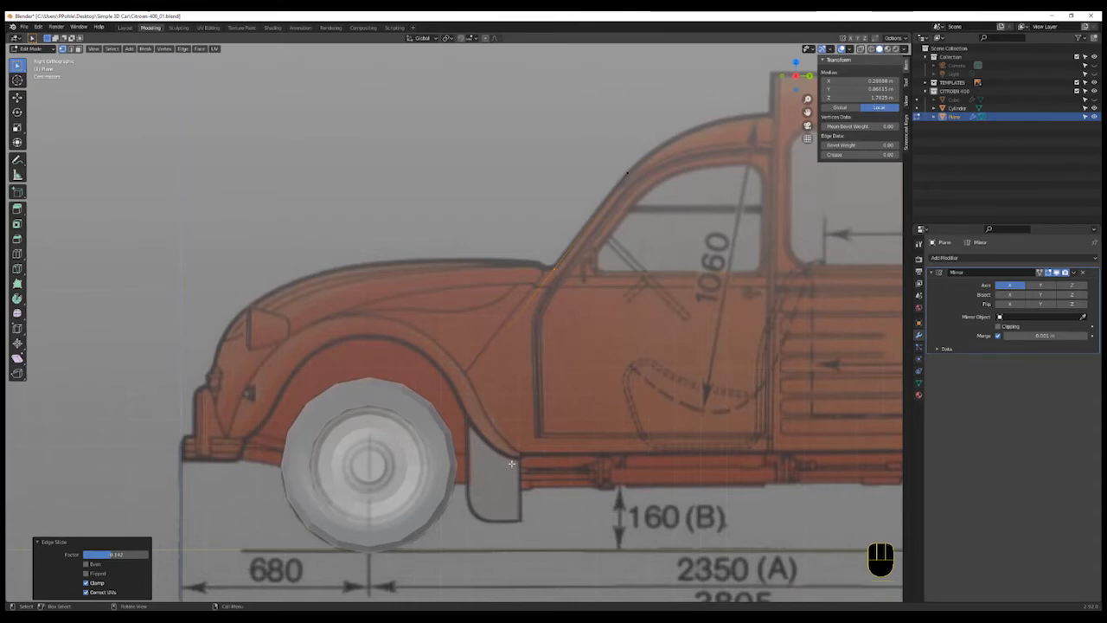
# - Box-select the plane's bottom edge and move it back along Y under the windscreen base, making the lower section vertical
pyautogui.hotkey('shift', 'z')
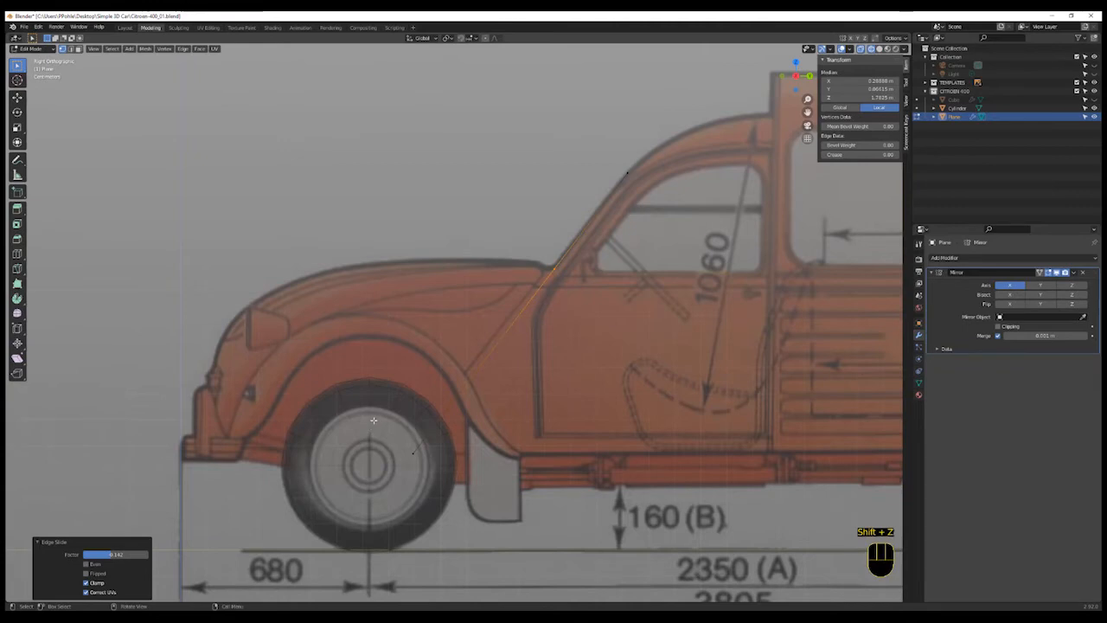
pyautogui.press('a')
pyautogui.press('a')
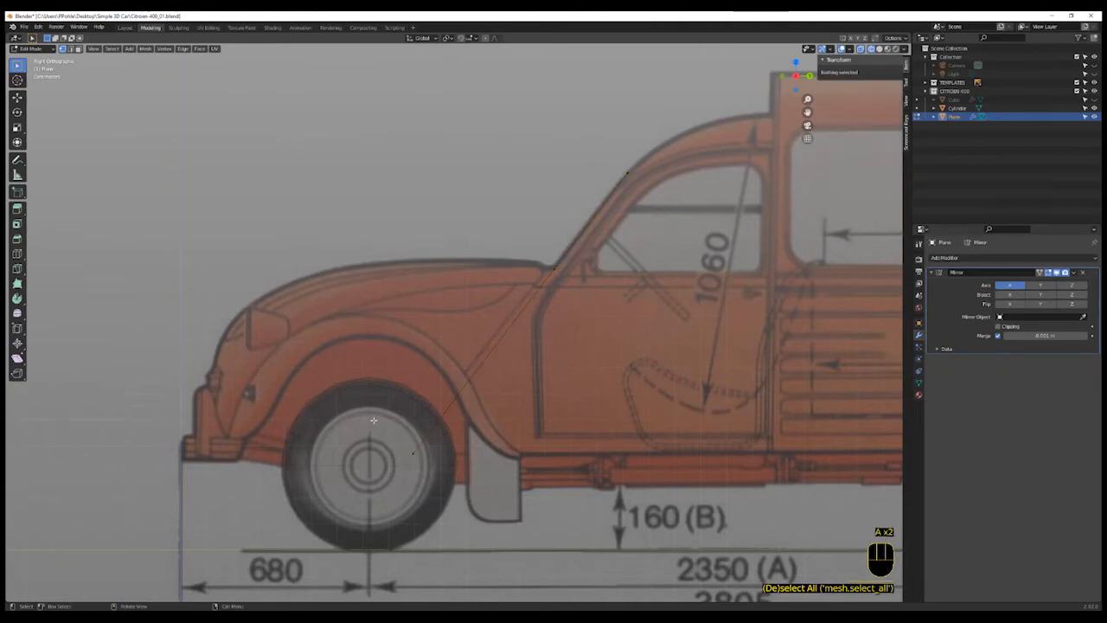
pyautogui.press('b')
pyautogui.moveTo(406, 419); pyautogui.dragTo(484, 484)
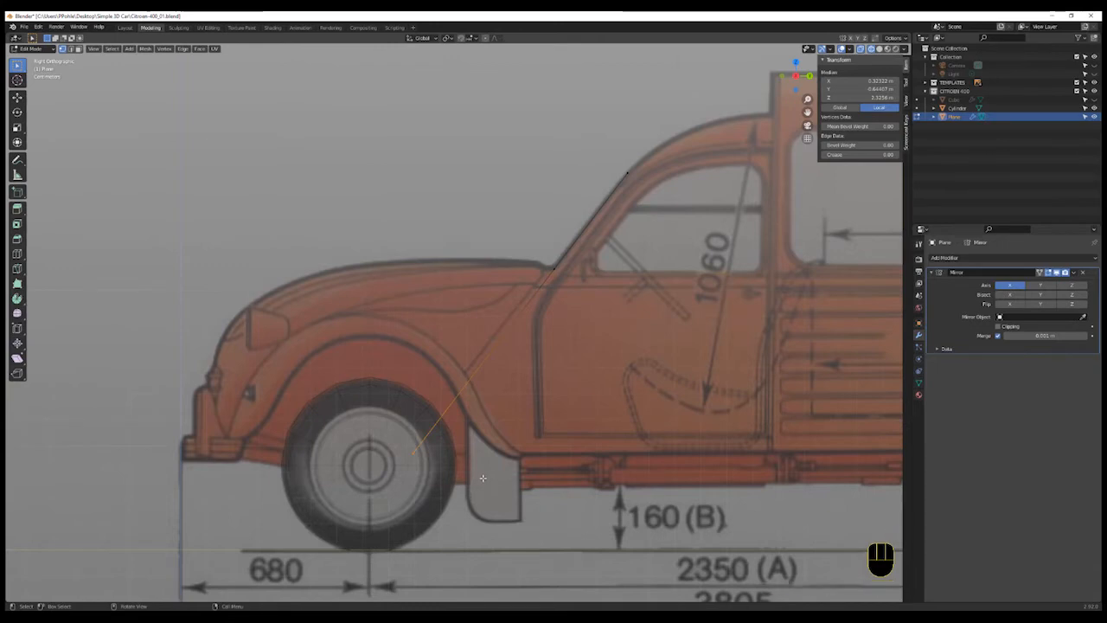
pyautogui.press('g')
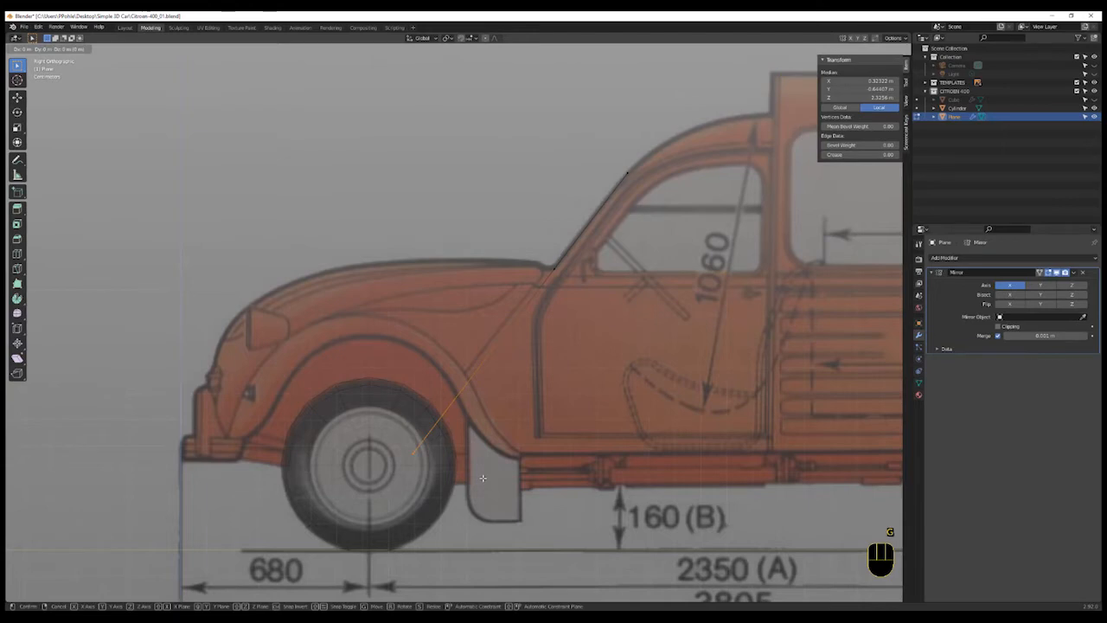
pyautogui.press('y')
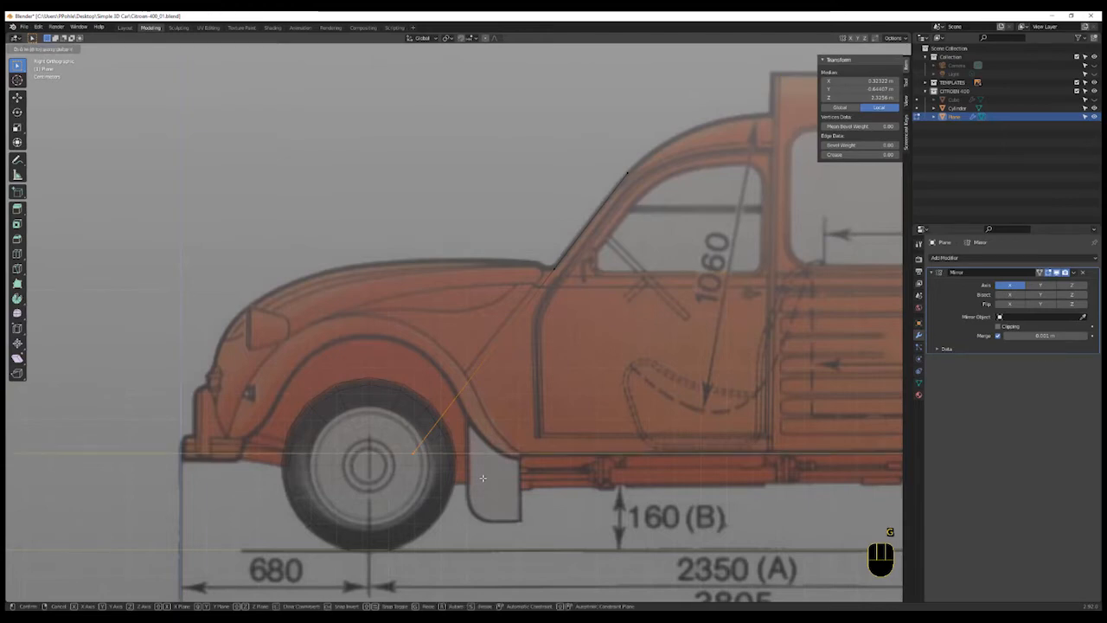
pyautogui.click(623, 495)
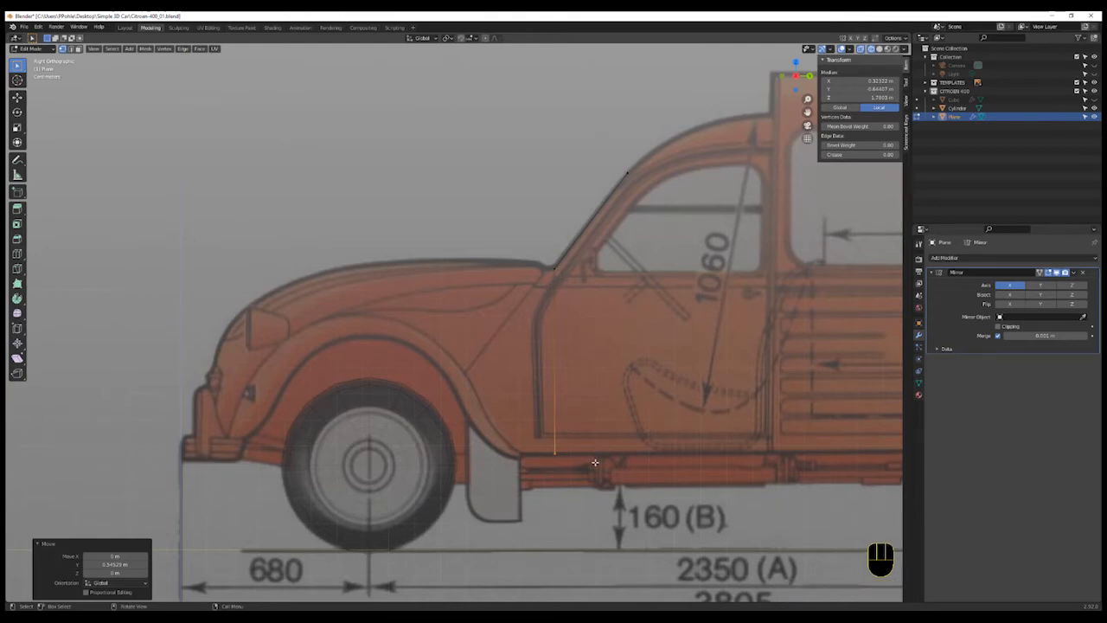
pyautogui.press('g')
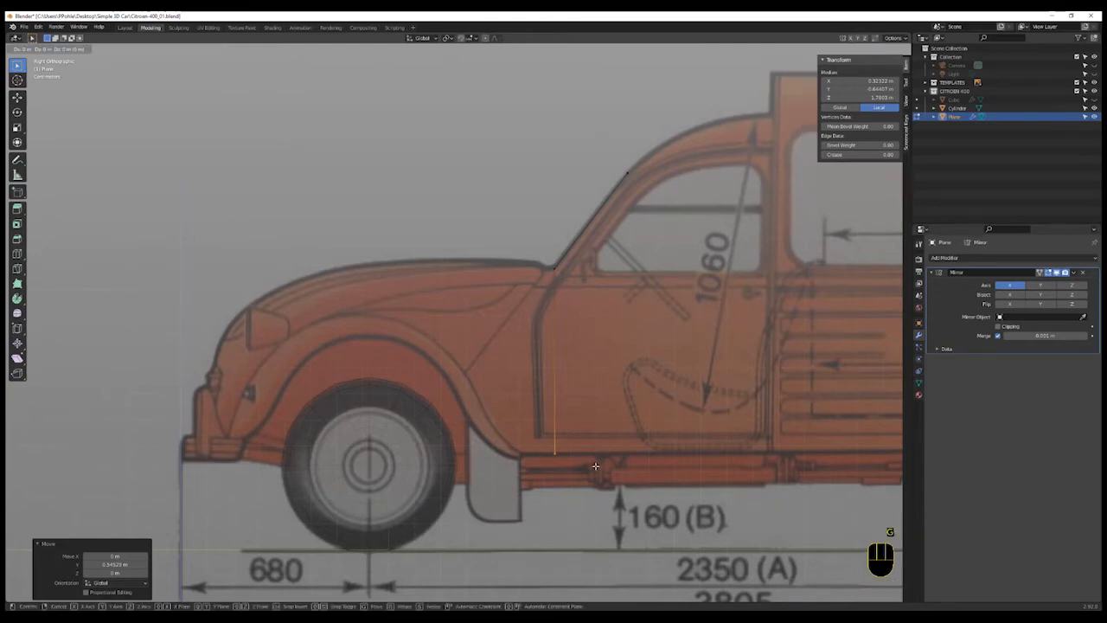
pyautogui.press('y')
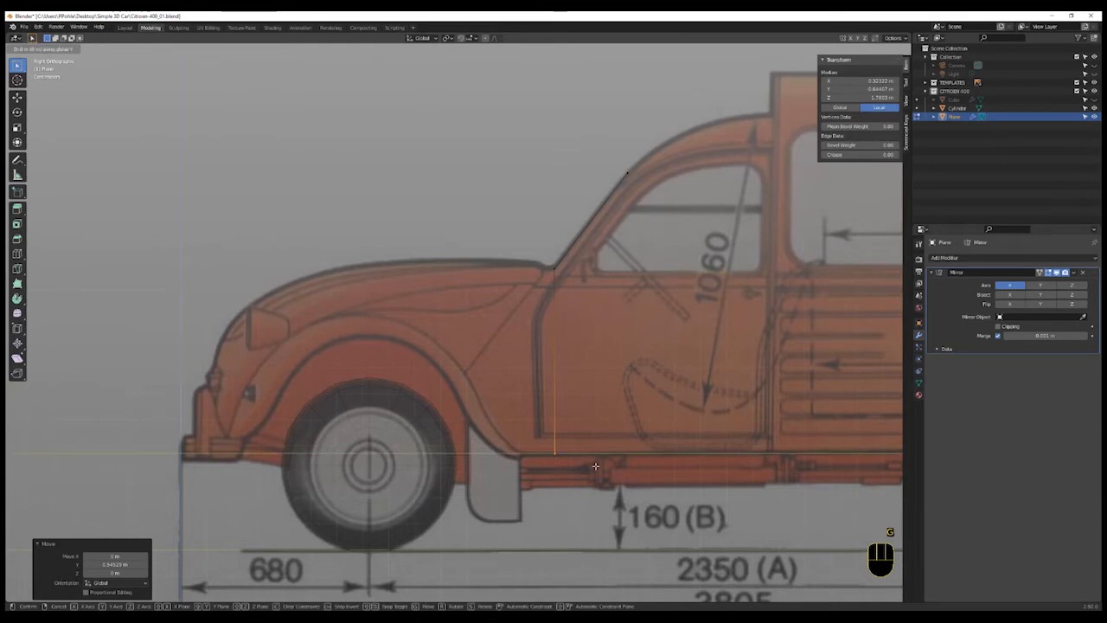
pyautogui.click(583, 475)
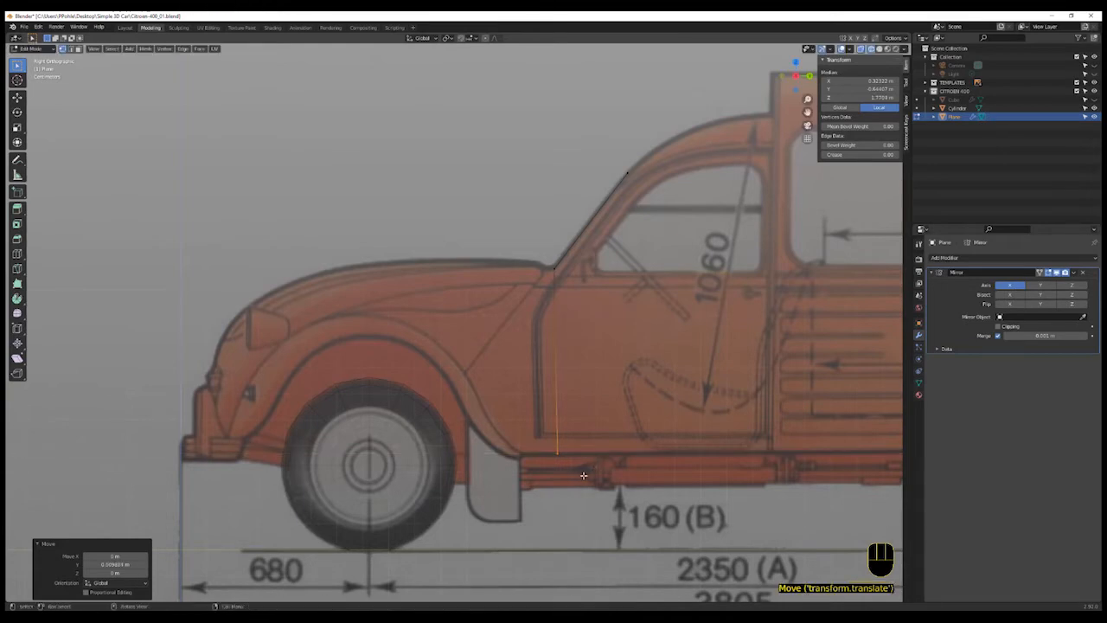
# - Add two vertical loop cuts across the plane in front view
pyautogui.scroll(-1, 579, 487)
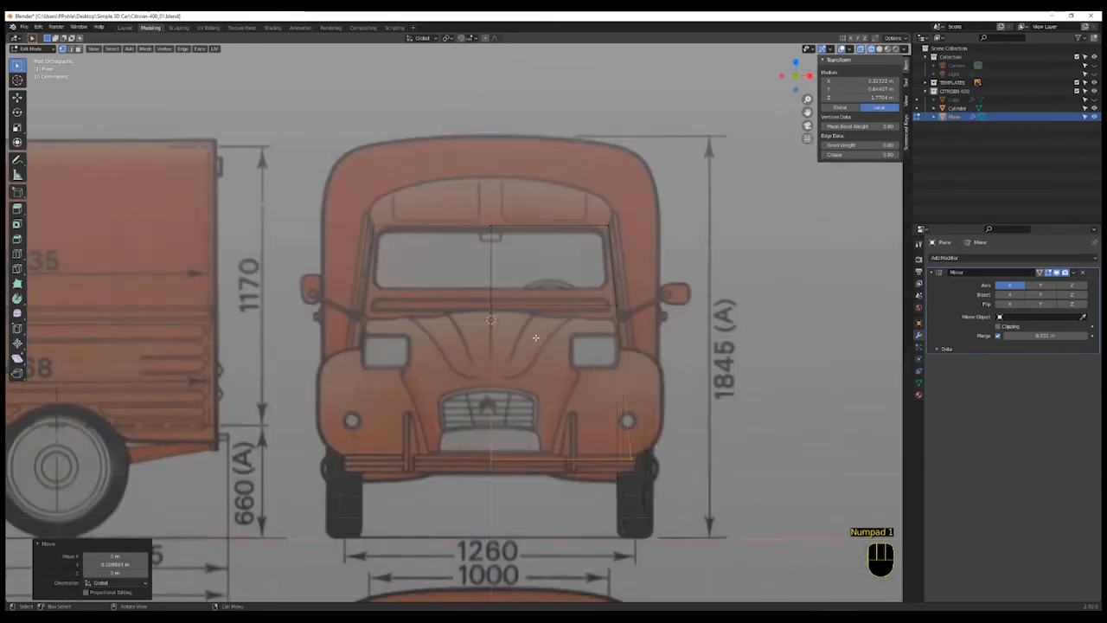
pyautogui.scroll(2, 536, 337)
pyautogui.scroll(-1, 533, 312)
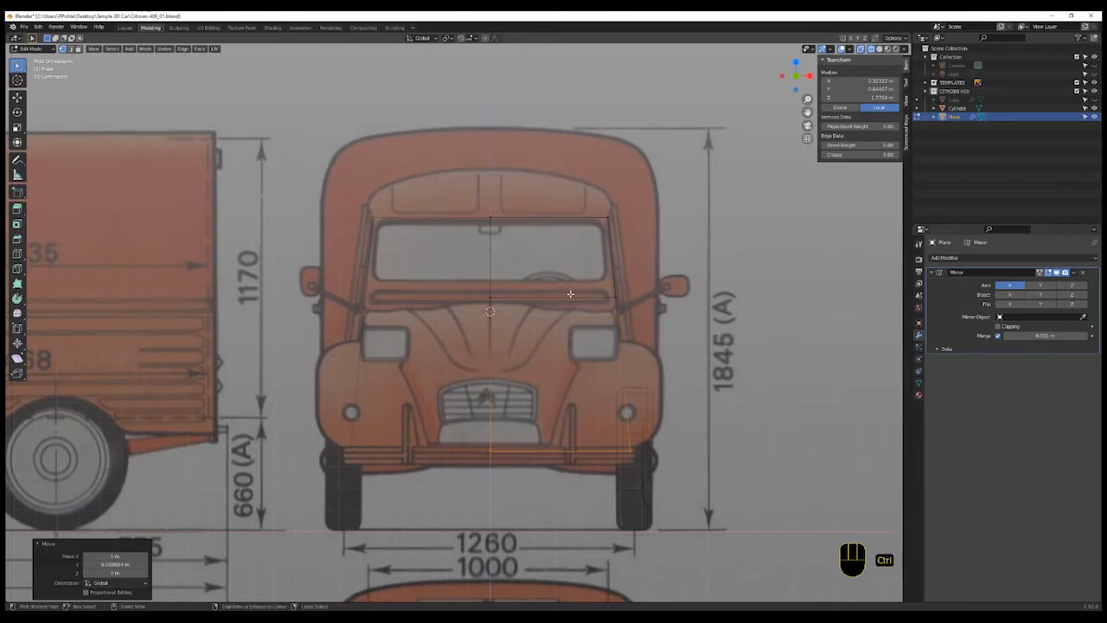
pyautogui.hotkey('ctrl', 'r')
pyautogui.scroll(2, 570, 294)
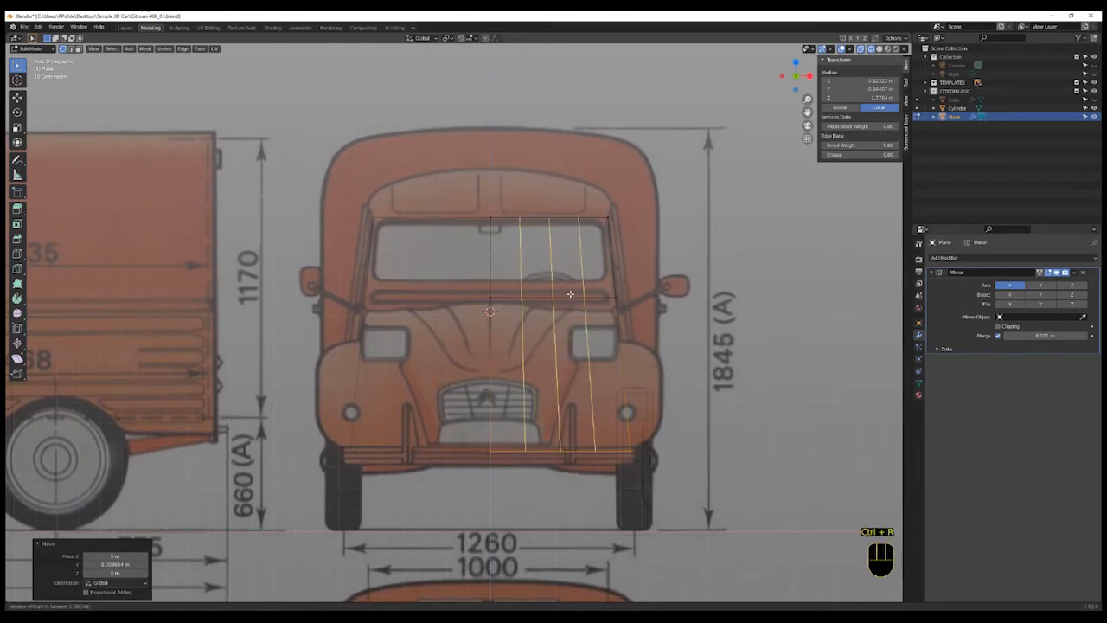
pyautogui.scroll(-1, 570, 294)
pyautogui.click(571, 294)
pyautogui.rightClick(570, 294)
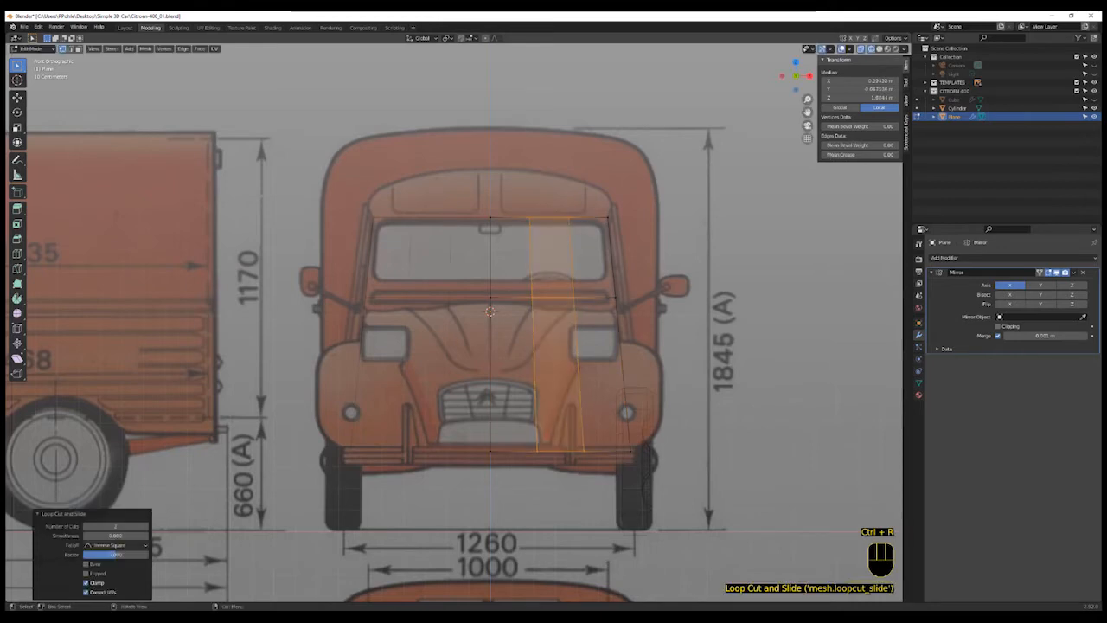
# - Select the three lower faces on the plane's outer half and extrude them back along Y
pyautogui.press('3')
pyautogui.click(602, 374)
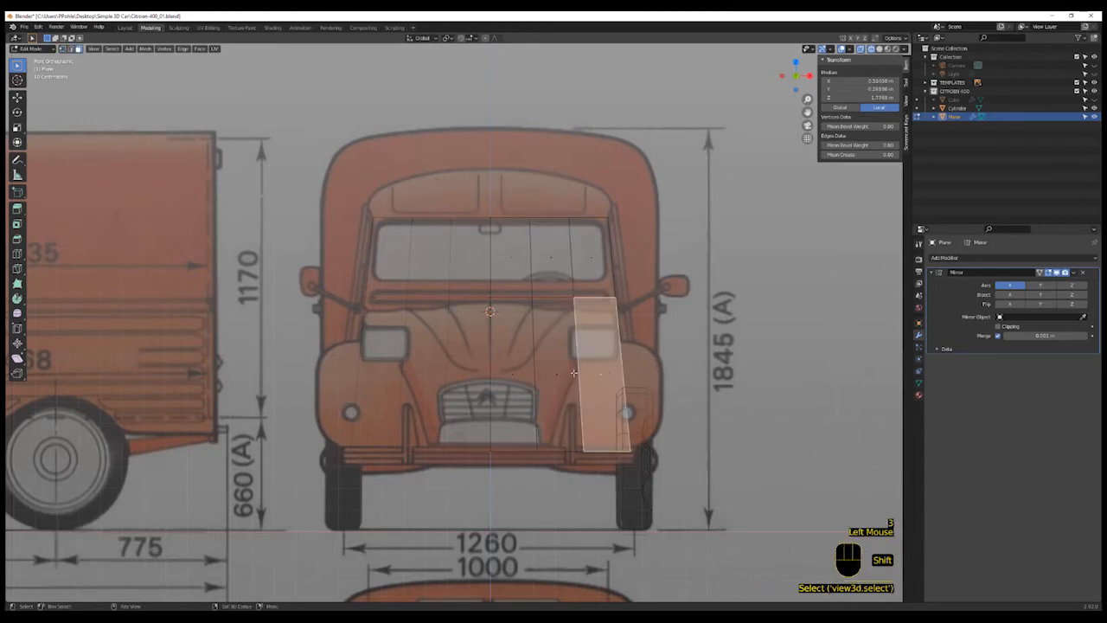
pyautogui.keyDown('shift'); pyautogui.click(559, 374); pyautogui.keyUp('shift')
pyautogui.keyDown('shift'); pyautogui.click(512, 372); pyautogui.keyUp('shift')
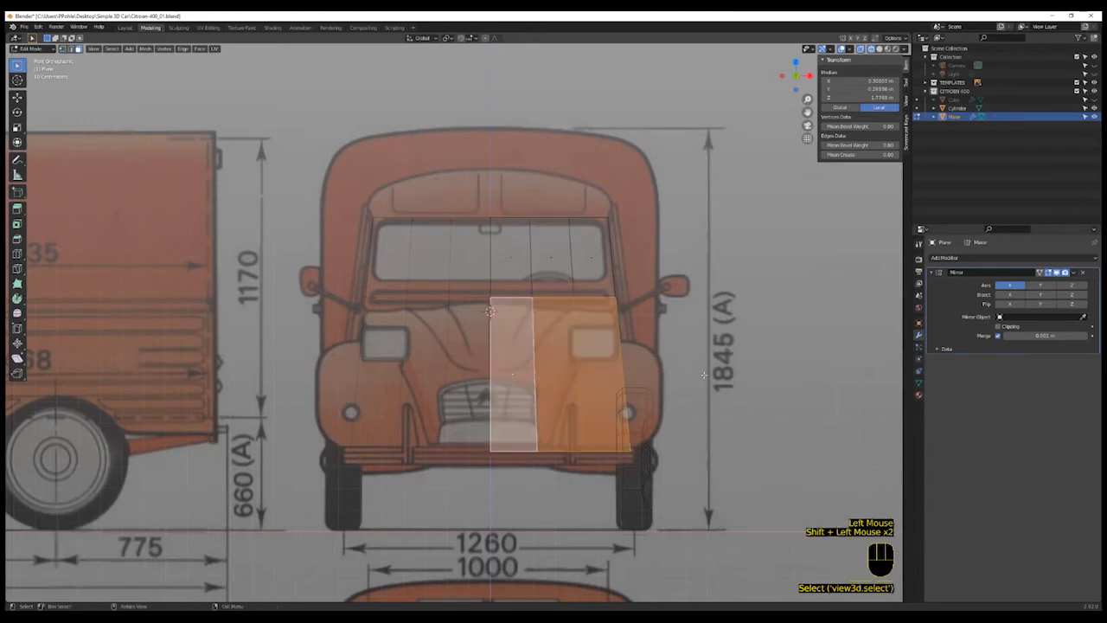
pyautogui.moveTo(704, 375); pyautogui.dragTo(675, 393, button='middle')
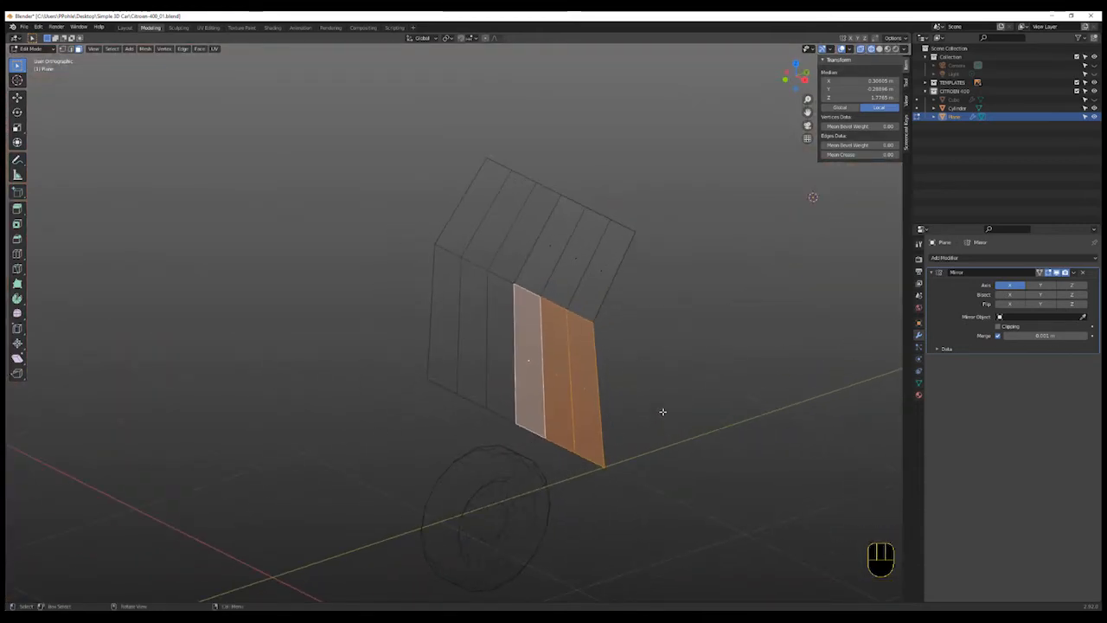
pyautogui.press('e')
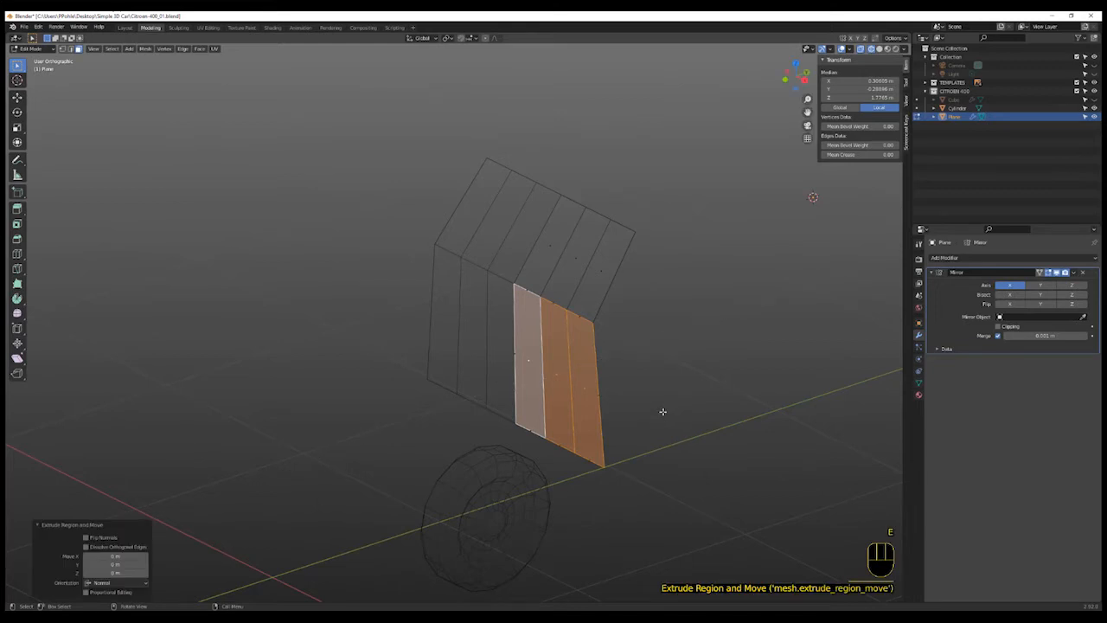
pyautogui.press('g')
pyautogui.press('y')
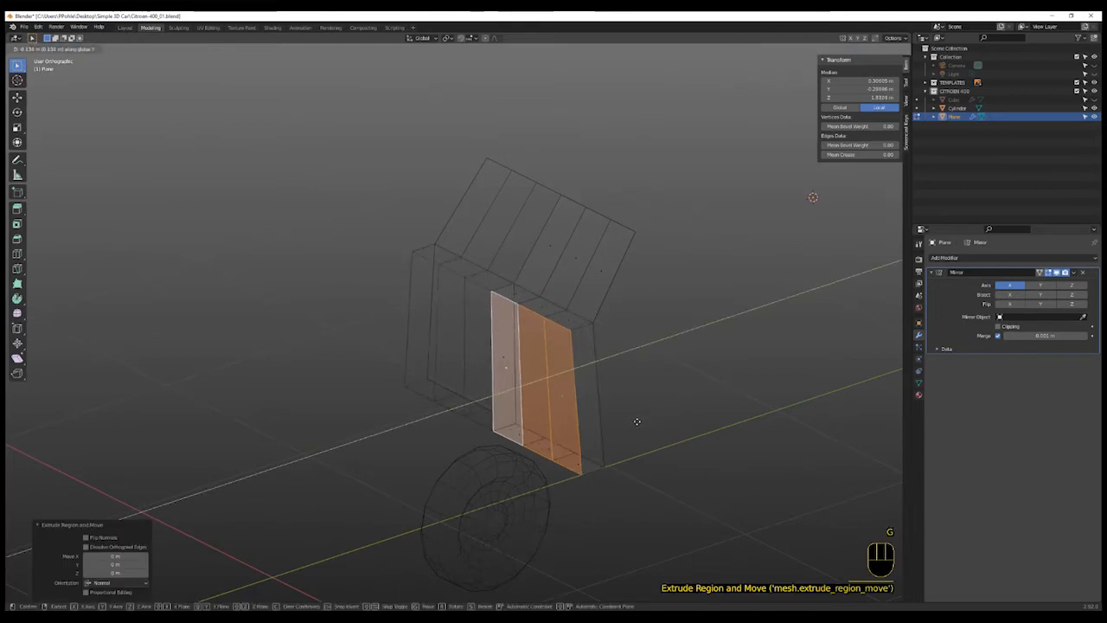
pyautogui.click(679, 442)
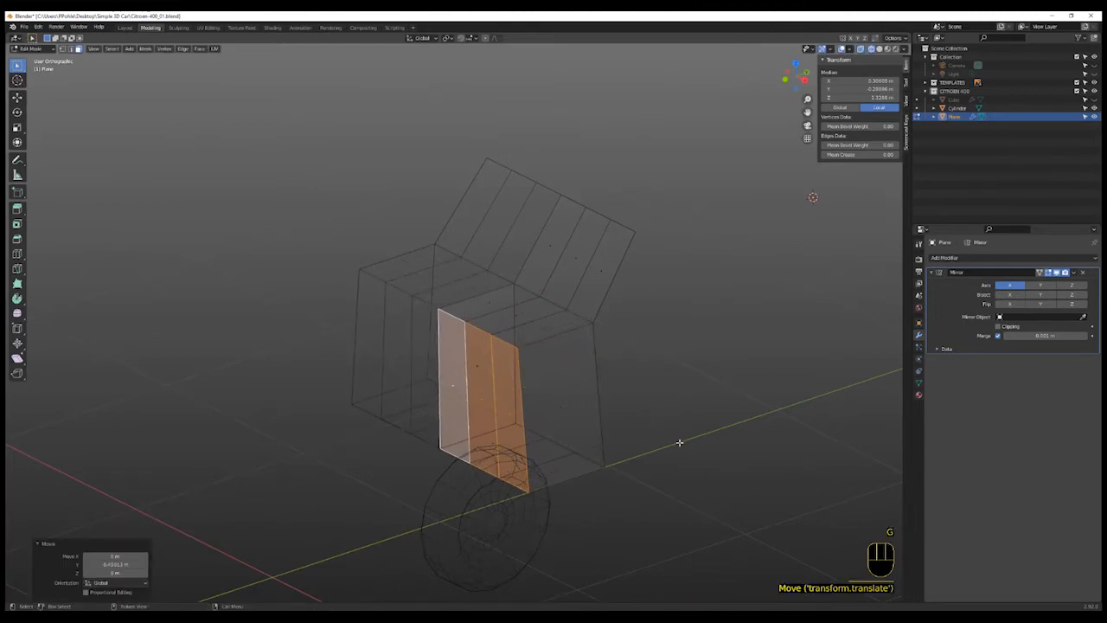
# - Delete the inner side face and the bottom faces of the extruded section
pyautogui.moveTo(679, 442); pyautogui.dragTo(584, 443, button='middle')
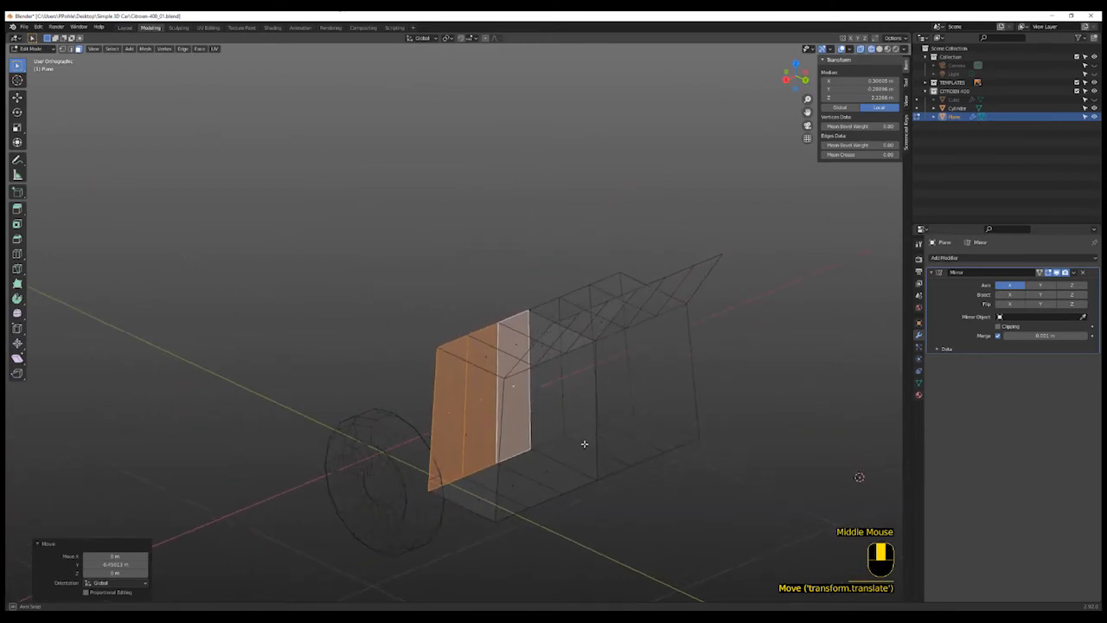
pyautogui.click(565, 392)
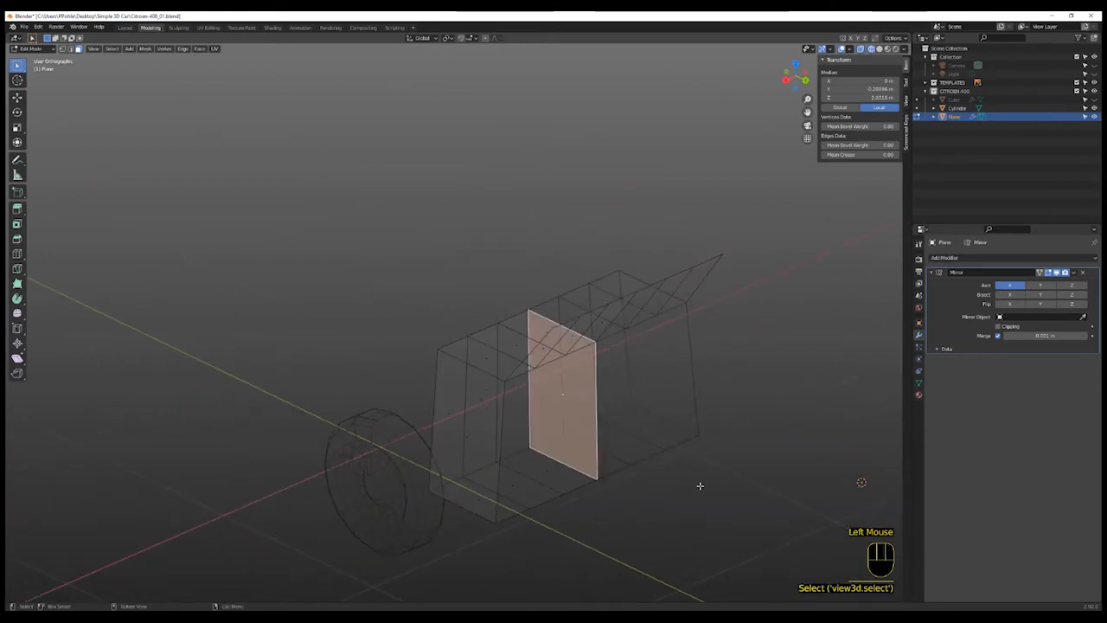
pyautogui.moveTo(699, 485); pyautogui.dragTo(687, 487, button='middle')
pyautogui.scroll(2, 625, 491)
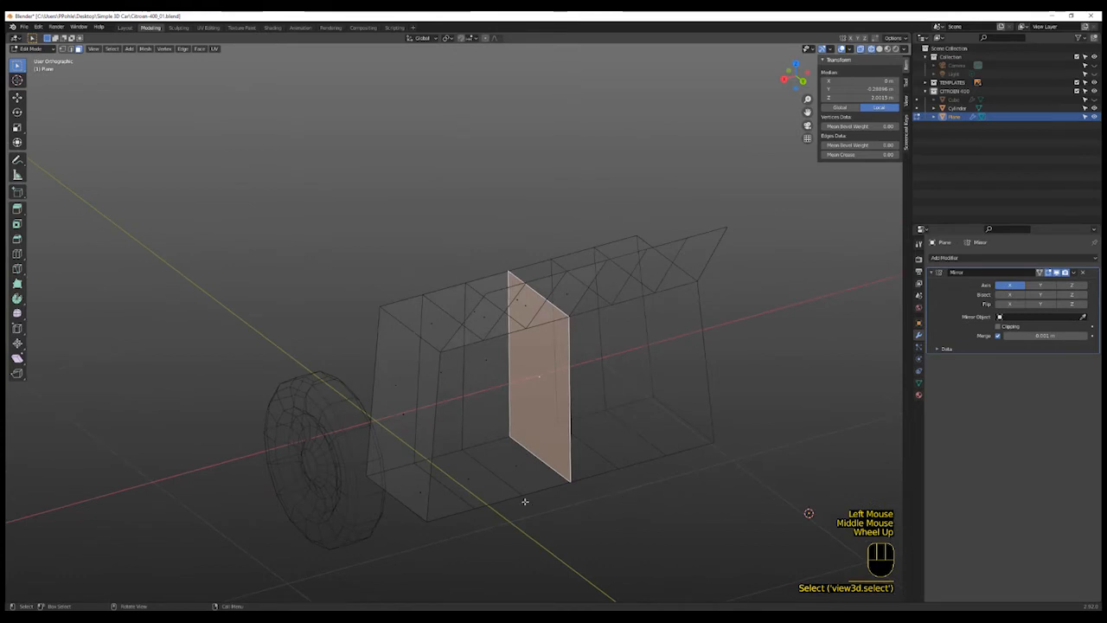
pyautogui.keyDown('shift'); pyautogui.click(498, 468); pyautogui.keyUp('shift')
pyautogui.keyDown('shift'); pyautogui.click(470, 483); pyautogui.keyUp('shift')
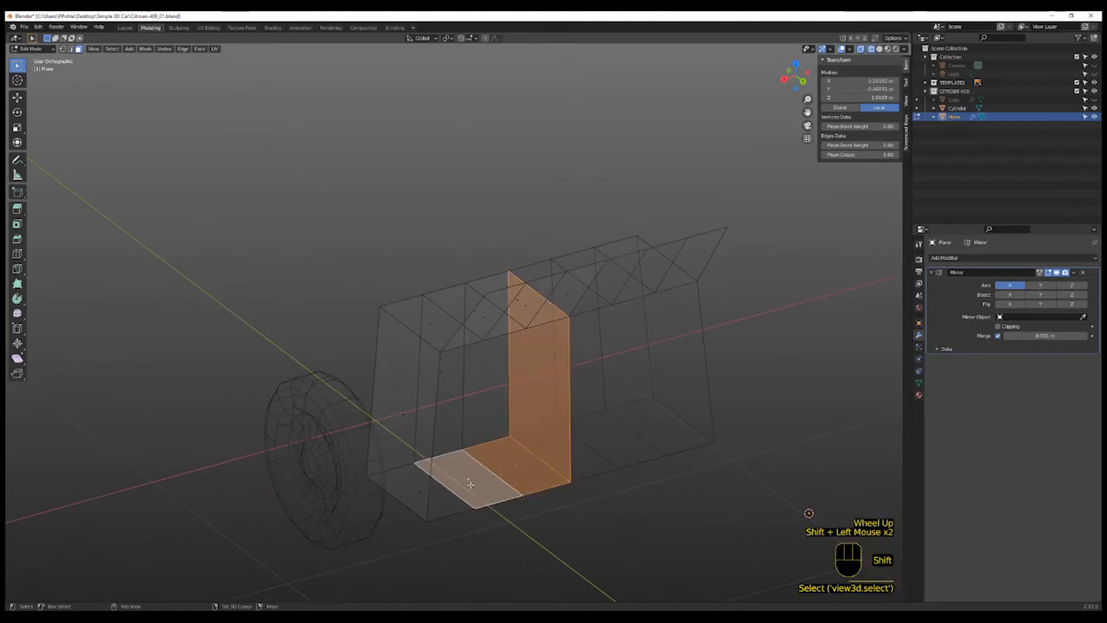
pyautogui.keyDown('shift'); pyautogui.click(400, 489); pyautogui.keyUp('shift')
pyautogui.moveTo(605, 494); pyautogui.dragTo(682, 509, button='middle')
pyautogui.press('x')
pyautogui.click(595, 504)
# - In side view, add a vertical loop cut through the front section of the plane near the windscreen base
pyautogui.press('KP_3')
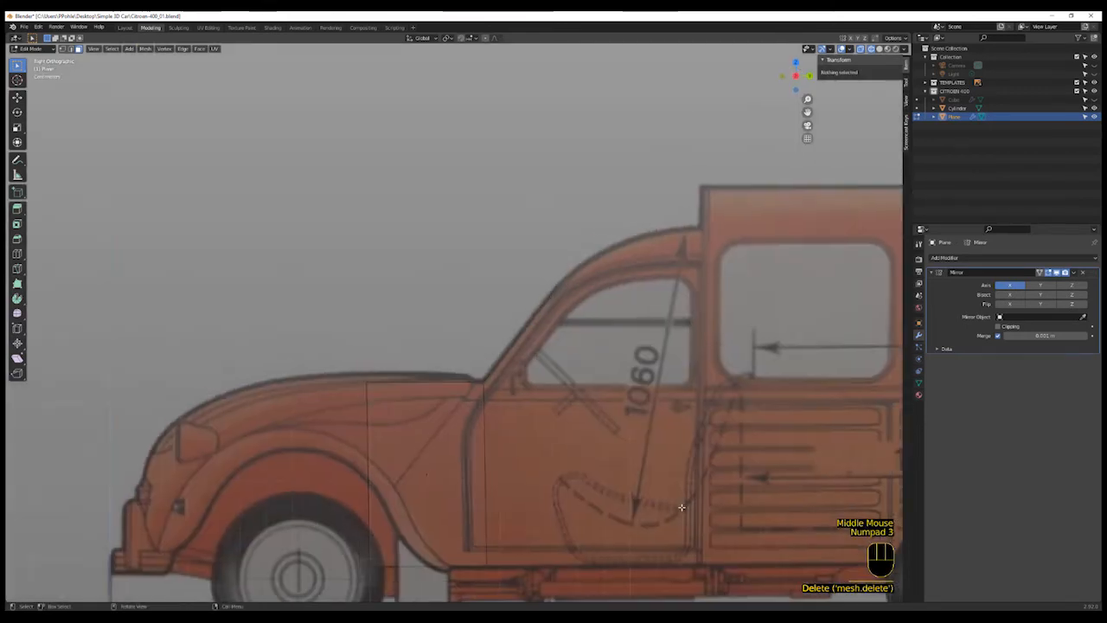
pyautogui.keyDown('shift'); pyautogui.moveTo(487, 462); pyautogui.dragTo(545, 420, button='middle'); pyautogui.keyUp('shift')
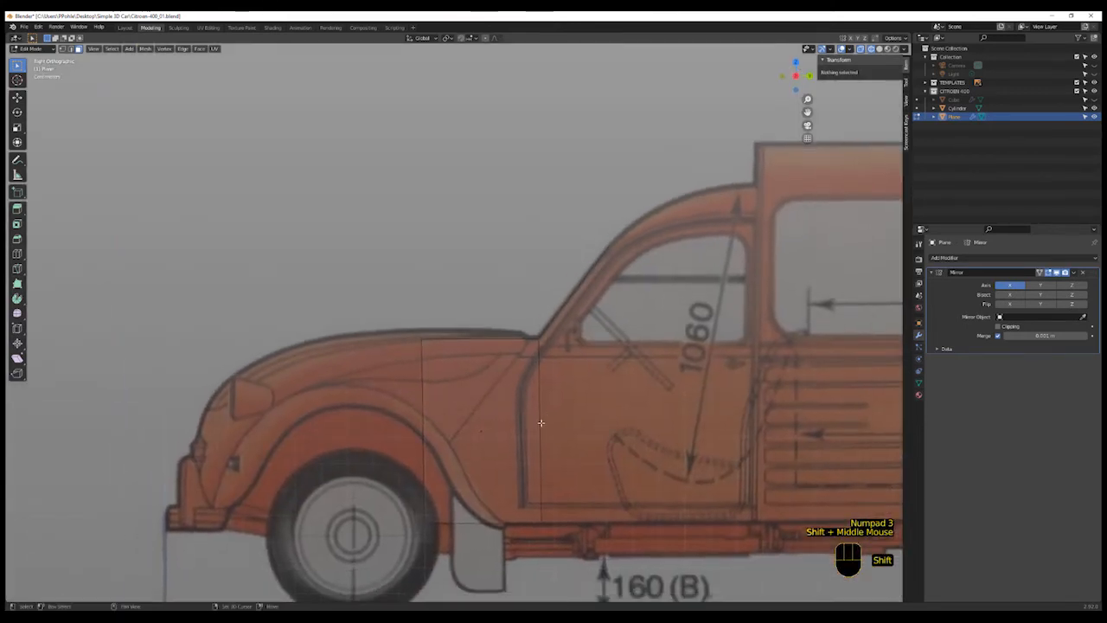
pyautogui.keyDown('shift'); pyautogui.scroll(1, 544, 421); pyautogui.keyUp('shift')
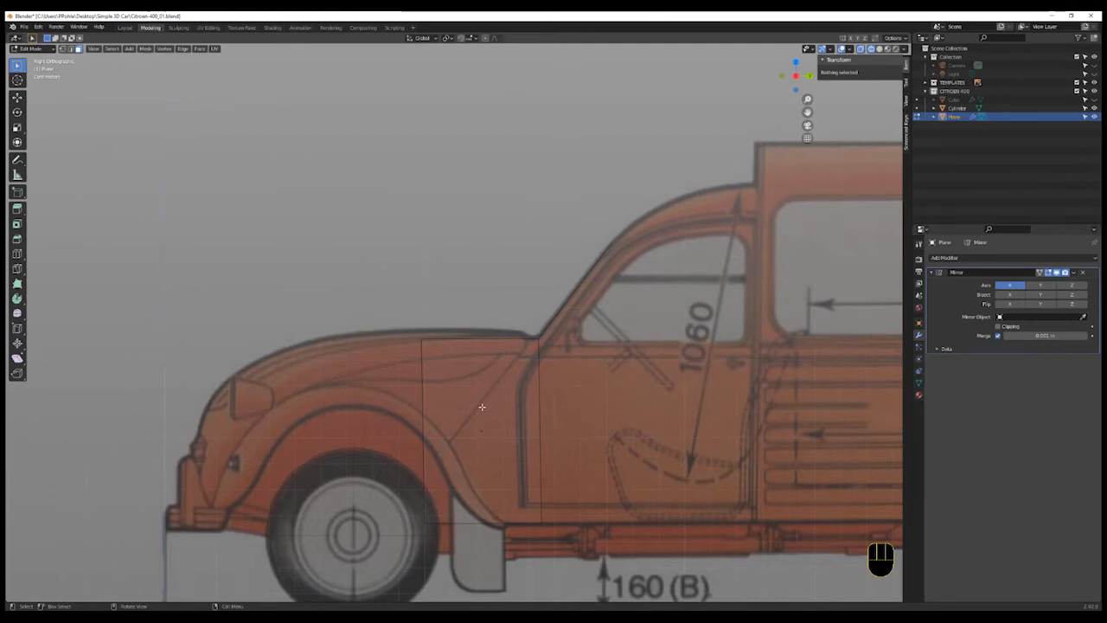
pyautogui.hotkey('ctrl', 'r')
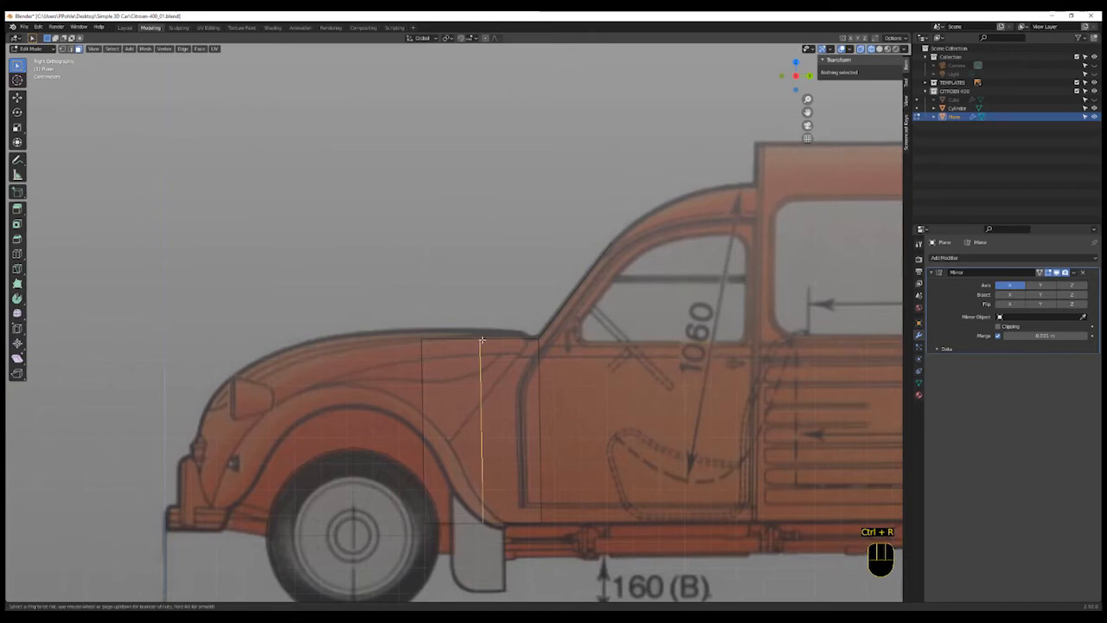
pyautogui.click(481, 342)
pyautogui.click(525, 342)
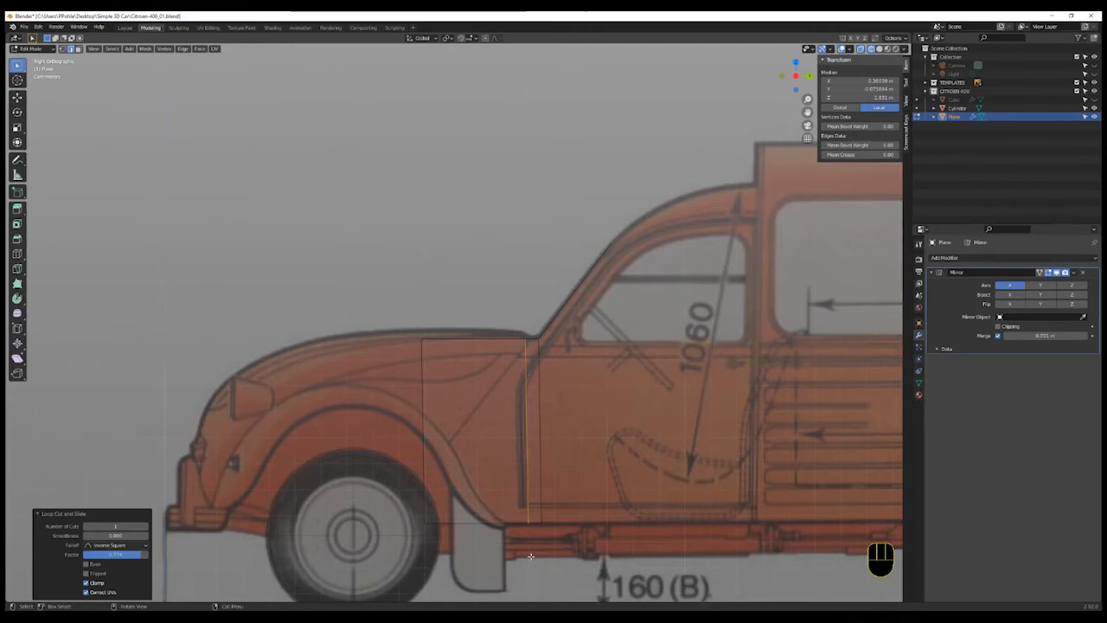
# - Select the new loop's bottom vertex and move it forward along Y toward the wheel arch
pyautogui.press('a')
pyautogui.press('a')
pyautogui.press('b')
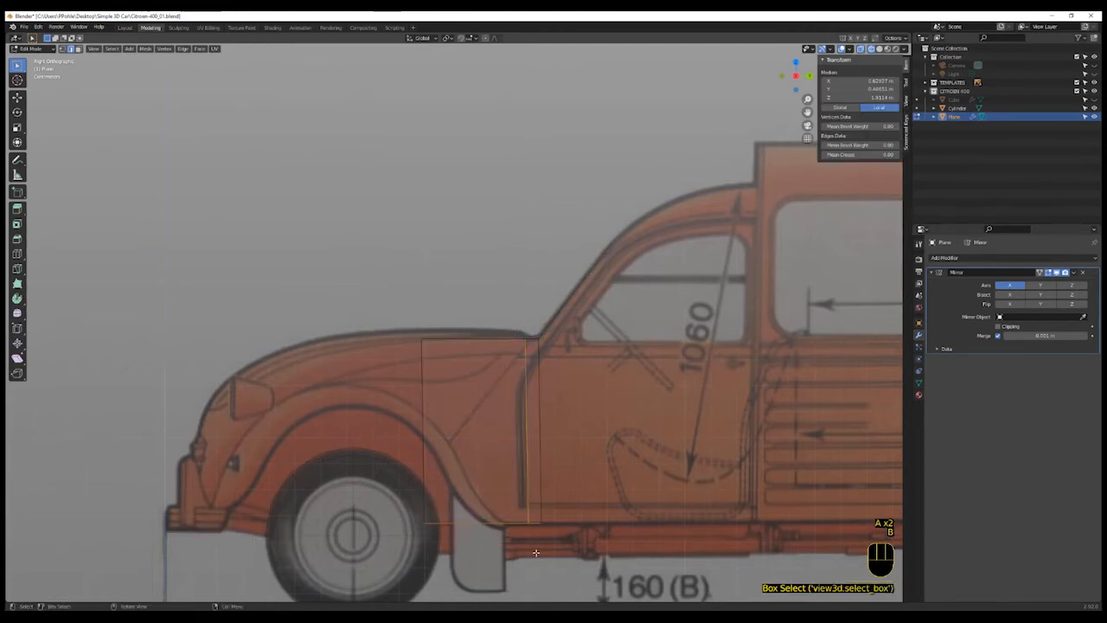
pyautogui.press('g')
pyautogui.click(539, 550)
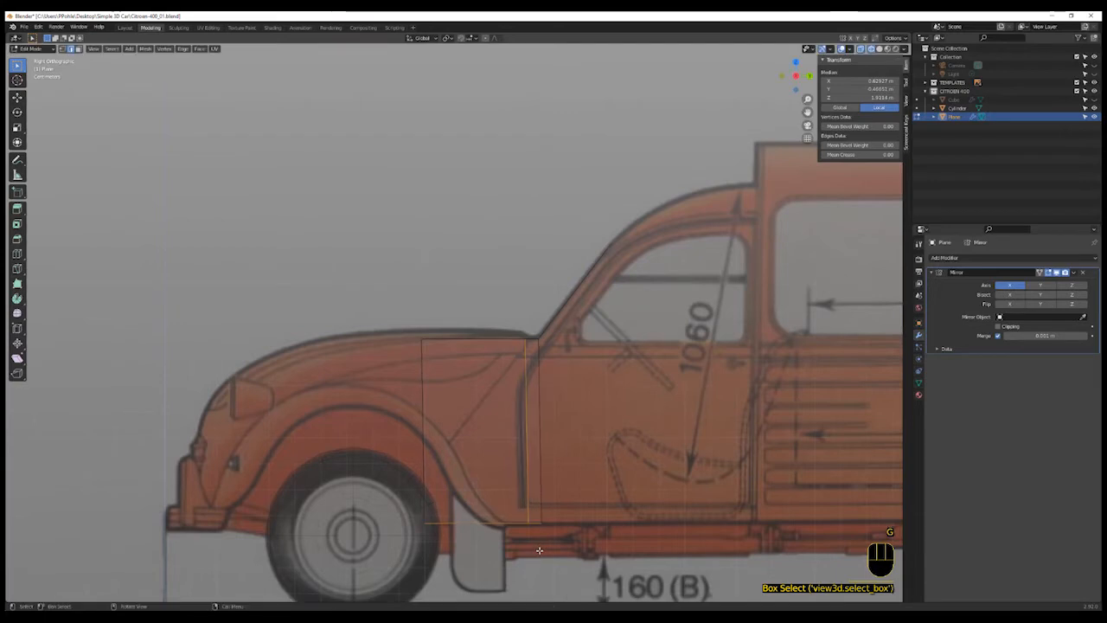
pyautogui.click(539, 550)
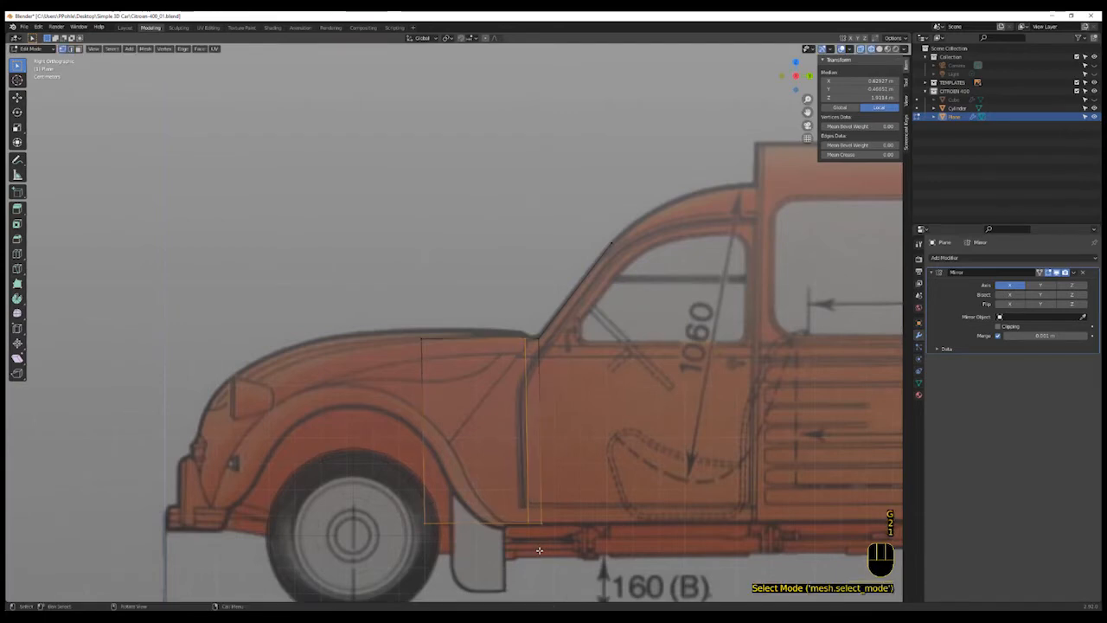
pyautogui.click(539, 550)
pyautogui.click(521, 531)
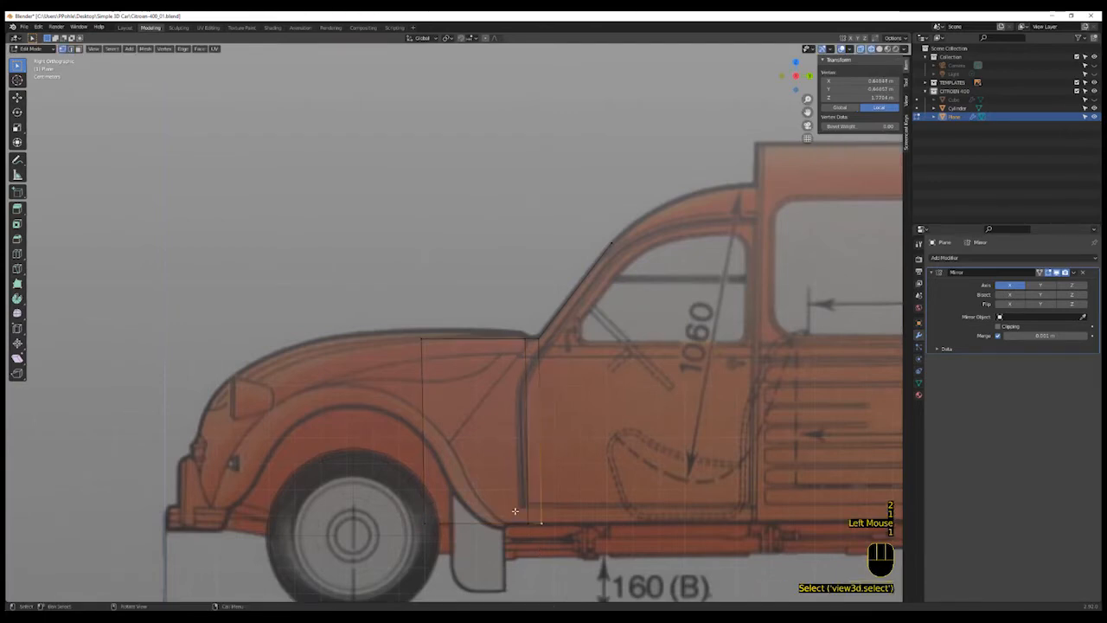
pyautogui.press('b')
pyautogui.moveTo(514, 512); pyautogui.dragTo(541, 548)
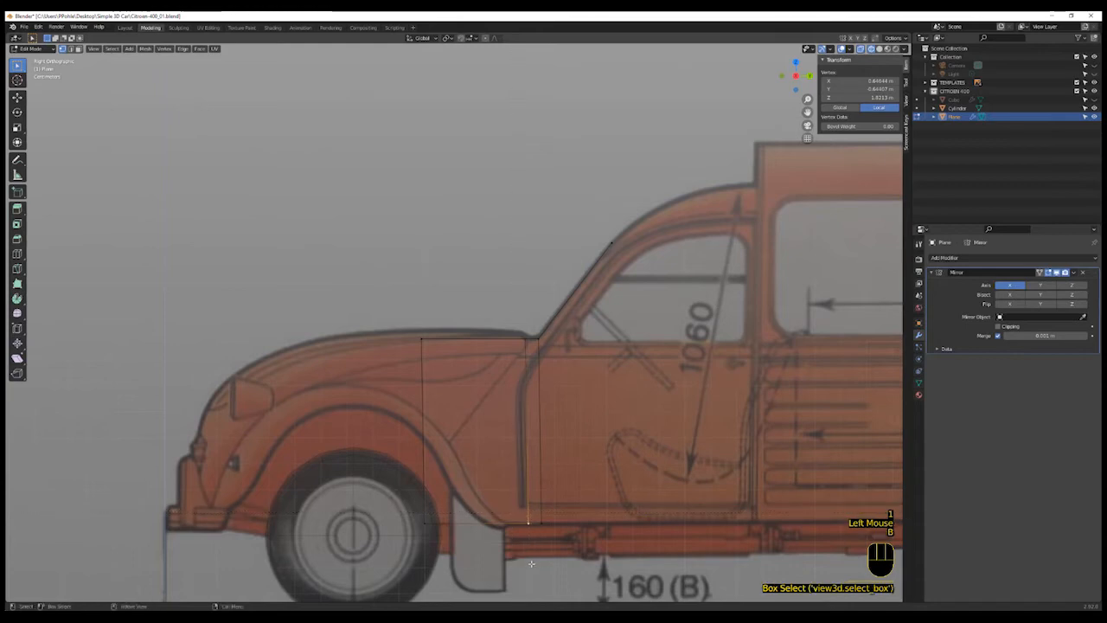
pyautogui.press('g')
pyautogui.press('z')
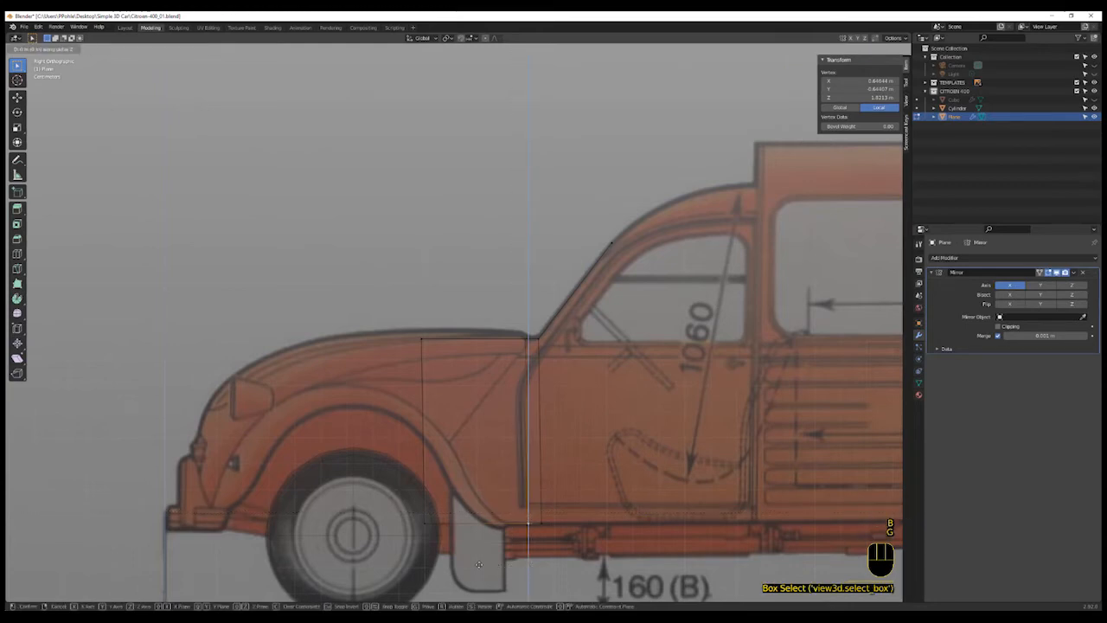
pyautogui.press('y')
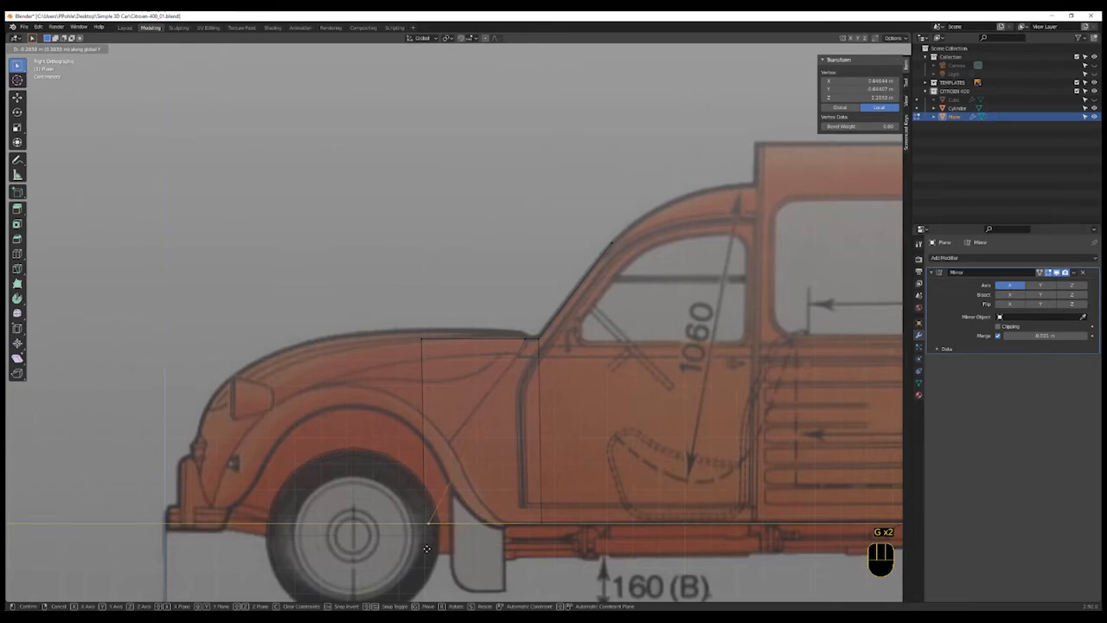
pyautogui.click(437, 547)
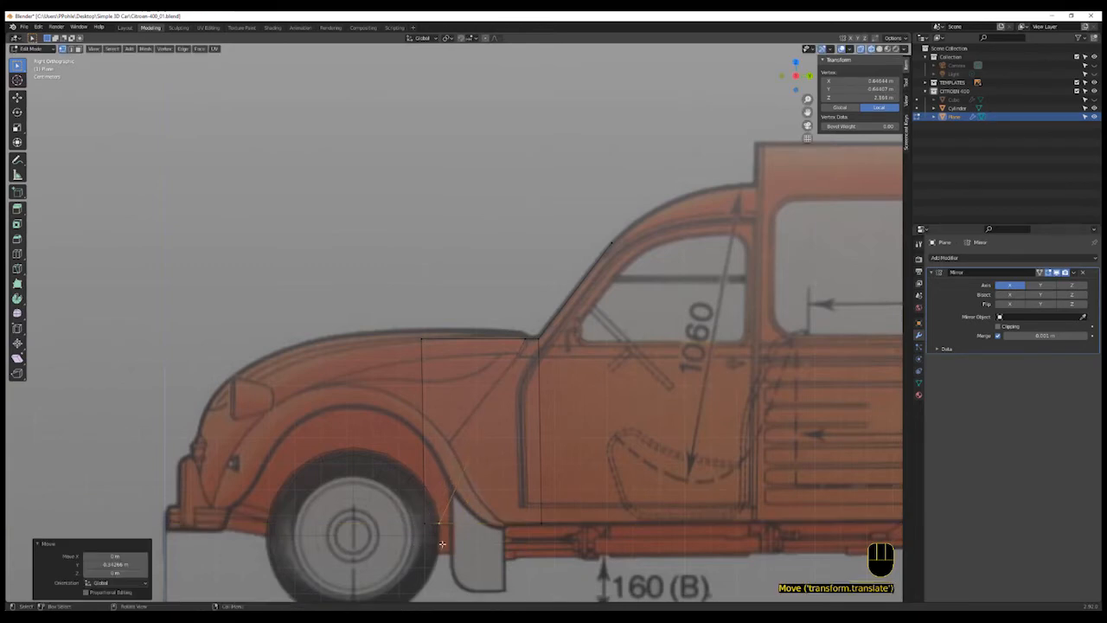
# - Box-select the front section's top edge and raise it slightly along Z to the bonnet line
pyautogui.click(410, 307)
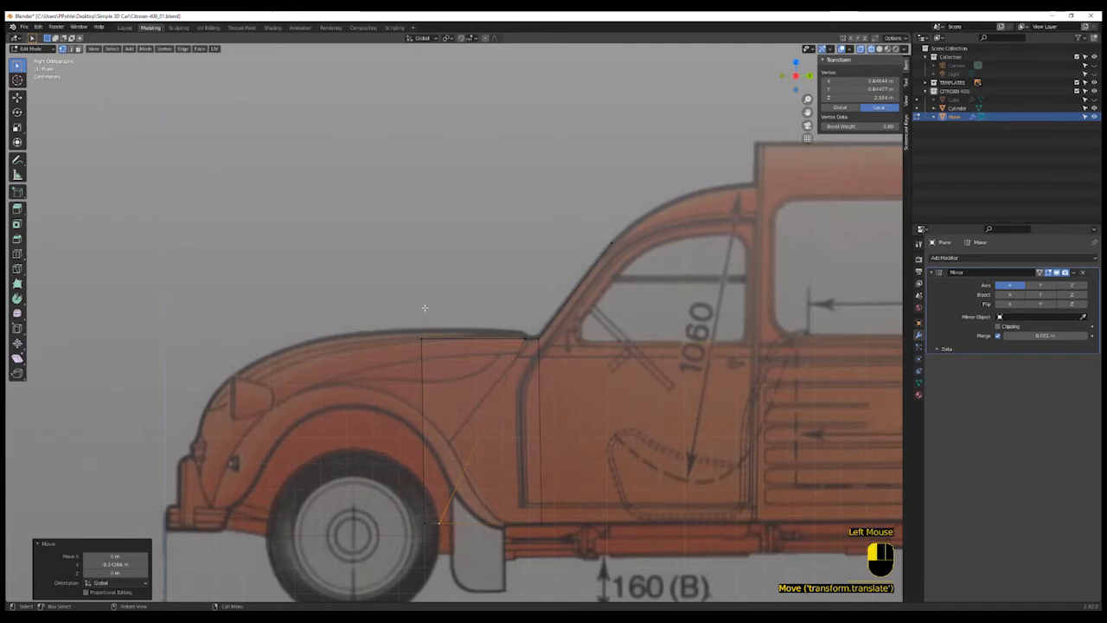
pyautogui.press('b')
pyautogui.moveTo(388, 303); pyautogui.dragTo(534, 348)
pyautogui.press('g')
pyautogui.press('z')
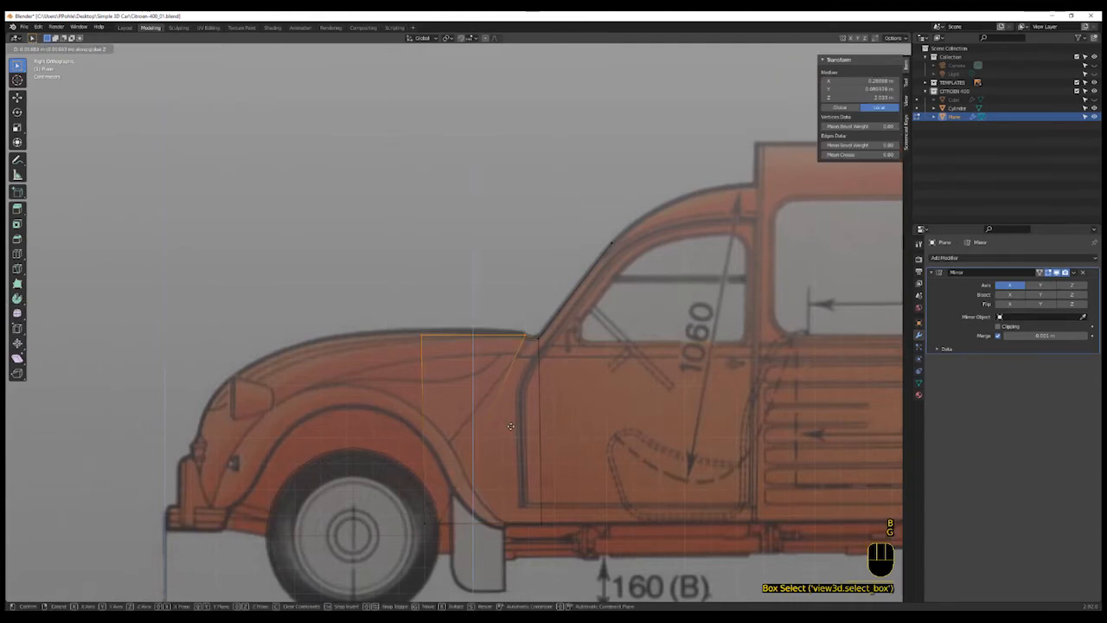
pyautogui.click(510, 428)
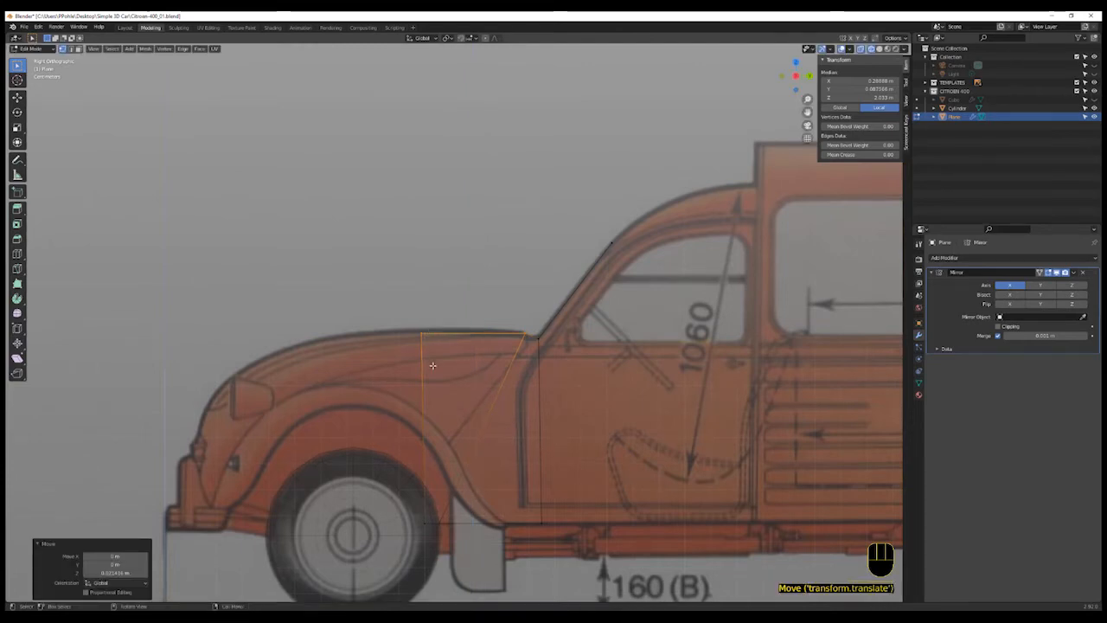
# - Select the three front side faces below the bonnet and extrude them forward along Y
pyautogui.keyDown('shift'); pyautogui.moveTo(433, 365); pyautogui.dragTo(526, 449, button='middle'); pyautogui.keyUp('shift')
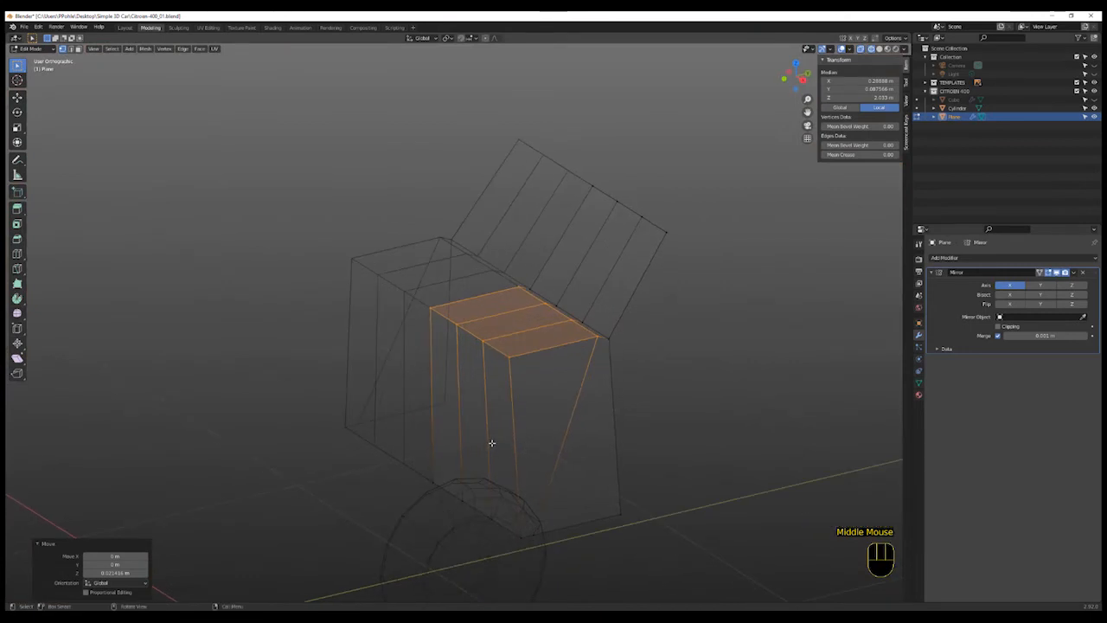
pyautogui.press('3')
pyautogui.click(497, 435)
pyautogui.click(499, 433)
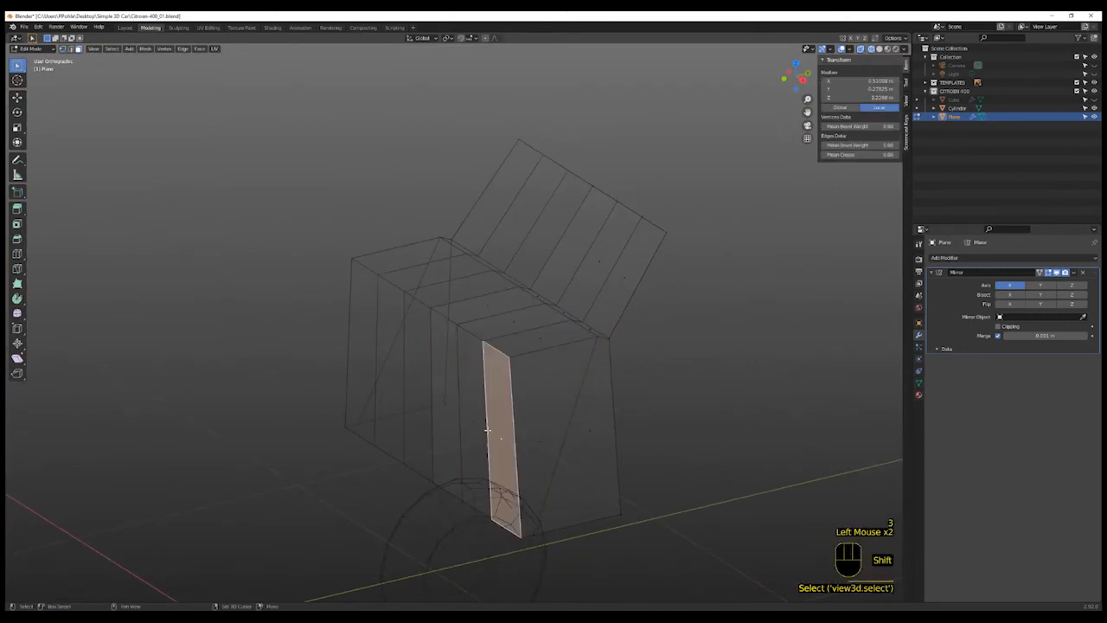
pyautogui.keyDown('shift'); pyautogui.click(469, 416); pyautogui.keyUp('shift')
pyautogui.keyDown('shift'); pyautogui.click(449, 409); pyautogui.keyUp('shift')
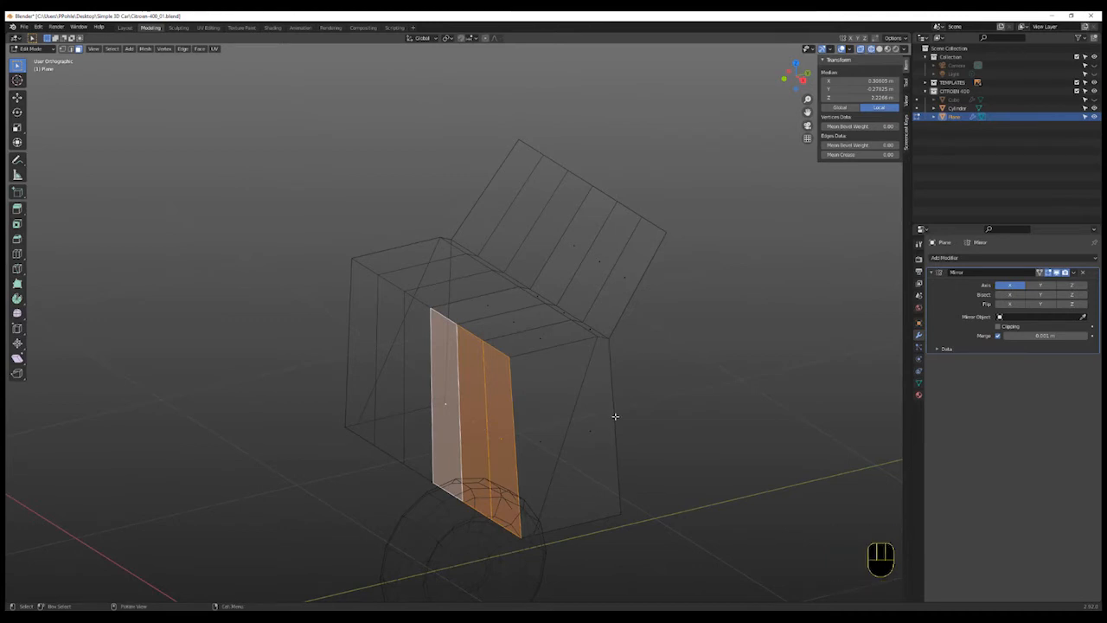
pyautogui.press('e')
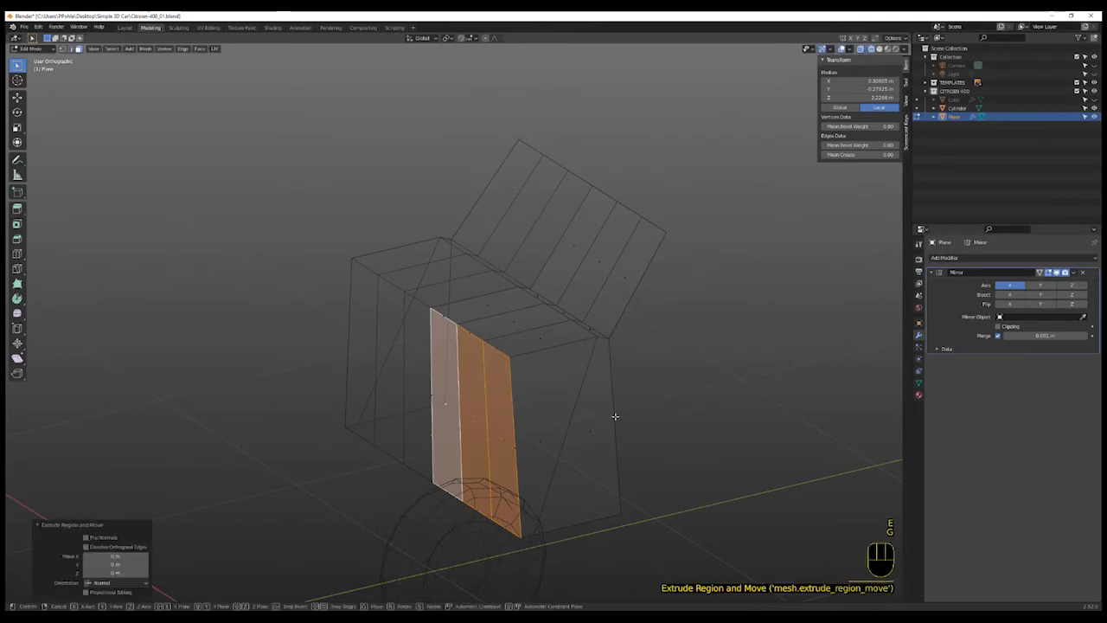
pyautogui.click(540, 441)
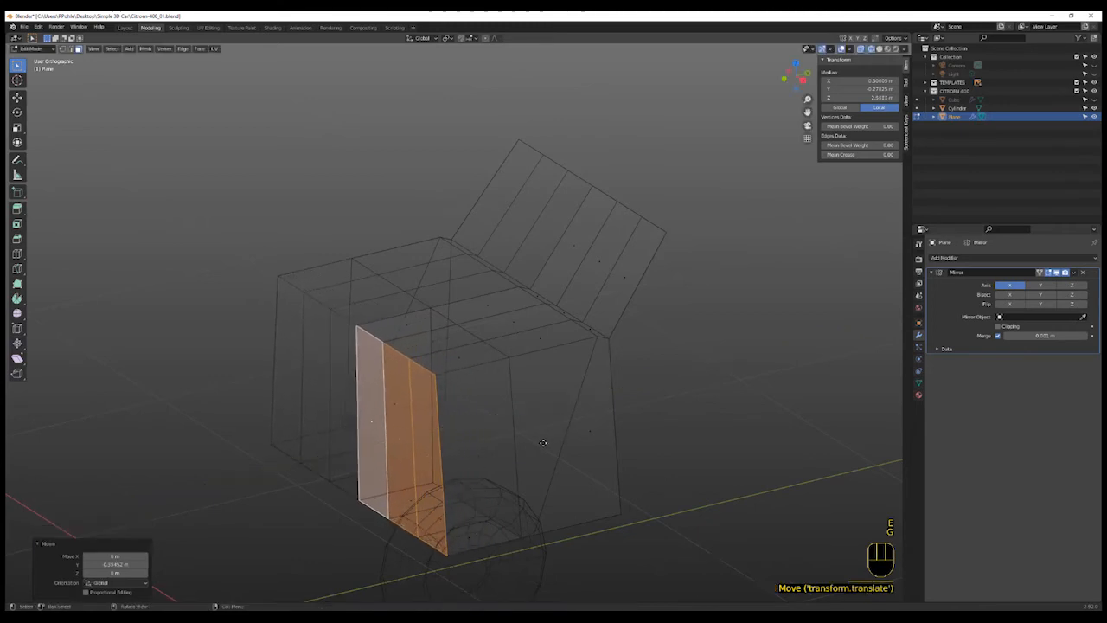
# - Delete the inner side face and bottom faces of the newly extruded front section
pyautogui.moveTo(647, 450); pyautogui.dragTo(572, 478, button='middle')
pyautogui.click(492, 516)
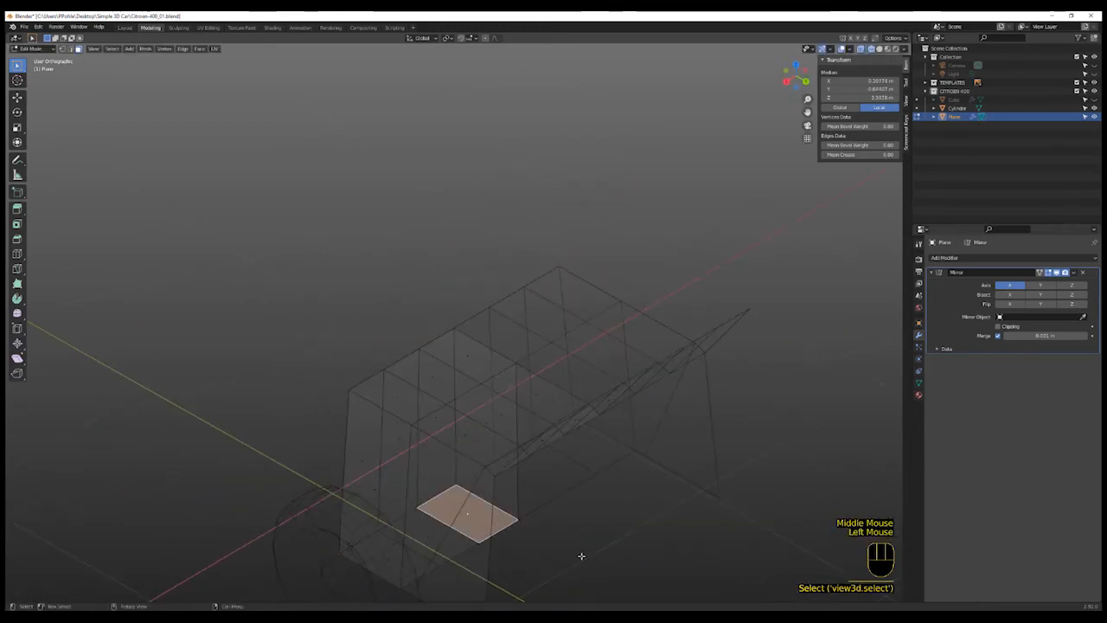
pyautogui.moveTo(492, 516); pyautogui.dragTo(507, 415, button='middle')
pyautogui.keyDown('shift'); pyautogui.click(478, 474); pyautogui.keyUp('shift')
pyautogui.keyDown('shift'); pyautogui.click(437, 523); pyautogui.keyUp('shift')
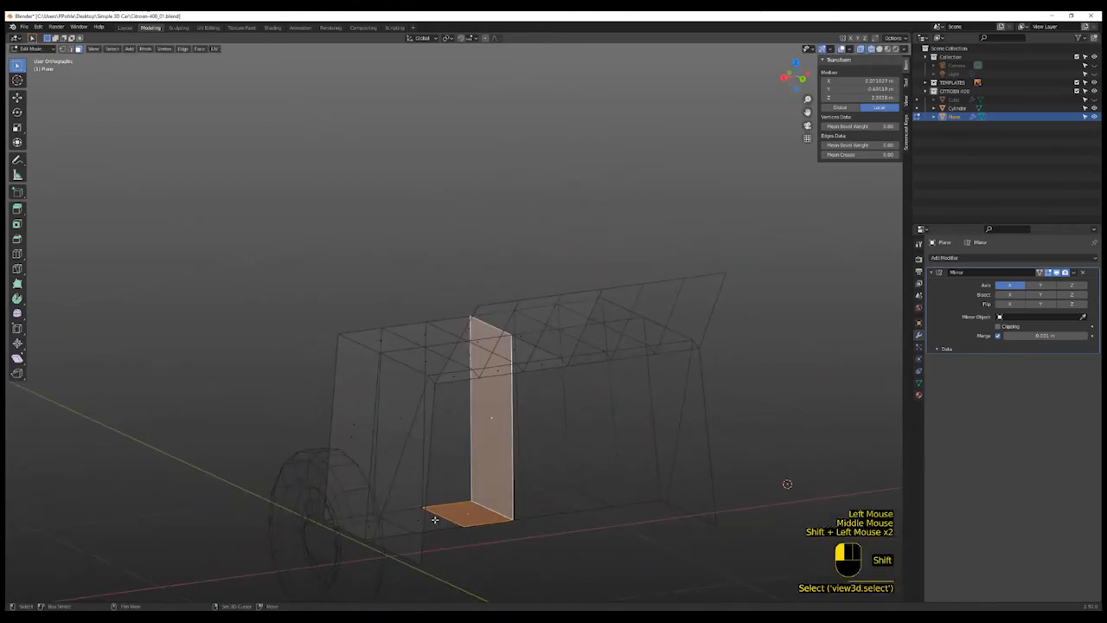
pyautogui.keyDown('shift'); pyautogui.click(429, 519); pyautogui.keyUp('shift')
pyautogui.moveTo(518, 535); pyautogui.dragTo(493, 530, button='middle')
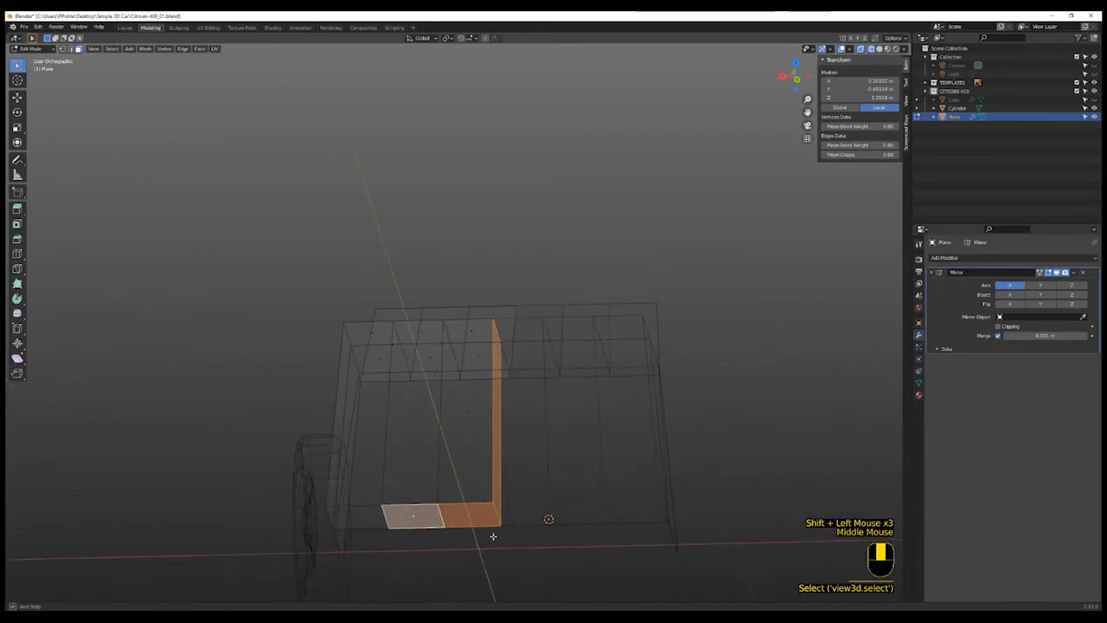
pyautogui.keyDown('shift'); pyautogui.click(366, 519); pyautogui.keyUp('shift')
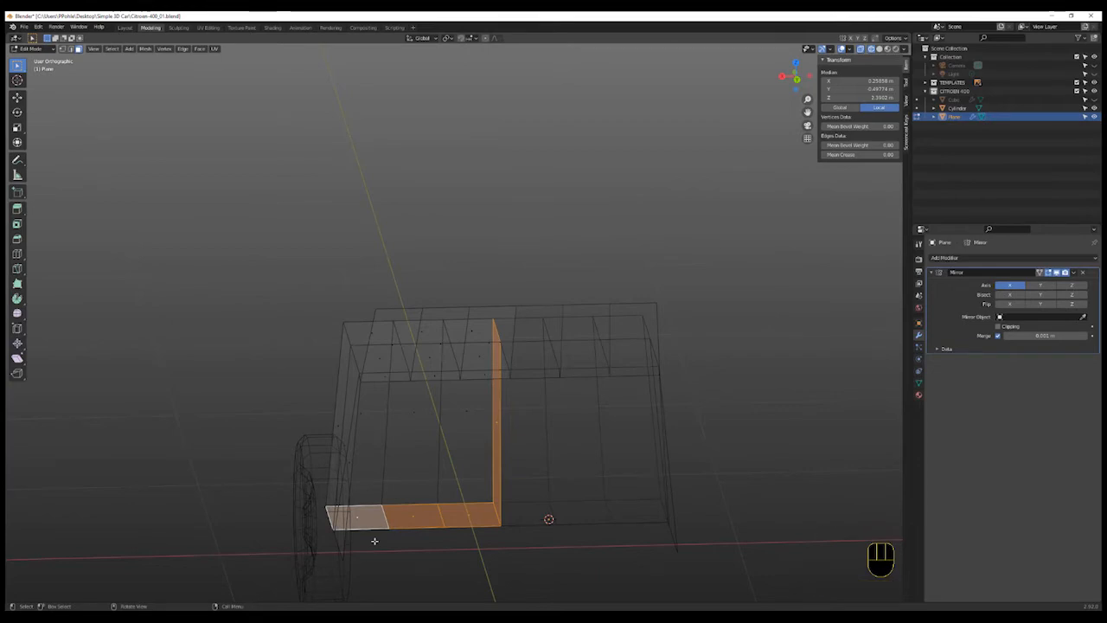
pyautogui.press('x')
pyautogui.click(372, 517)
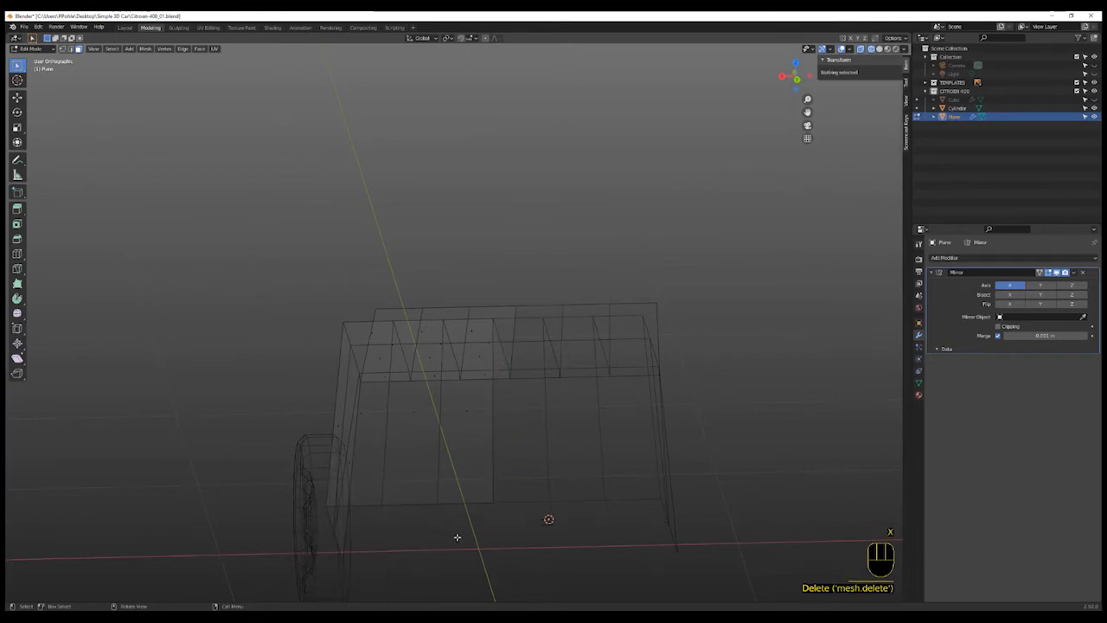
# - In side view, select the front top vertex and move it down along Z to follow the bonnet curve
pyautogui.moveTo(458, 534); pyautogui.dragTo(487, 541, button='middle')
pyautogui.scroll(3, 488, 540)
pyautogui.press('KP_3')
pyautogui.scroll(-2, 519, 493)
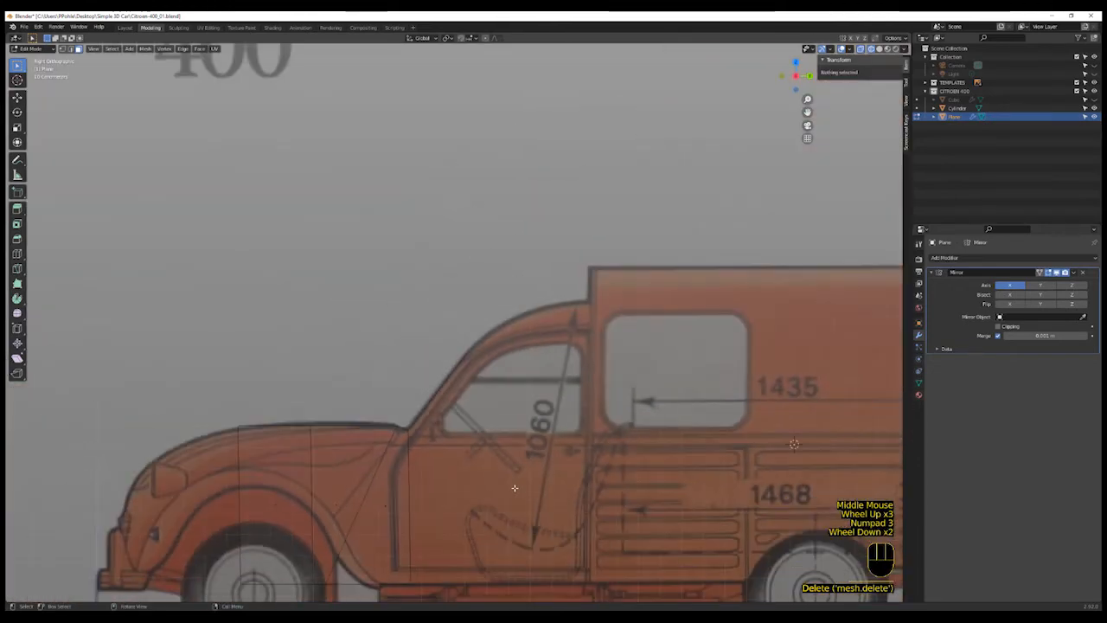
pyautogui.keyDown('shift'); pyautogui.moveTo(152, 501); pyautogui.dragTo(338, 449, button='middle'); pyautogui.keyUp('shift')
pyautogui.keyDown('shift'); pyautogui.scroll(1, 340, 449); pyautogui.keyUp('shift')
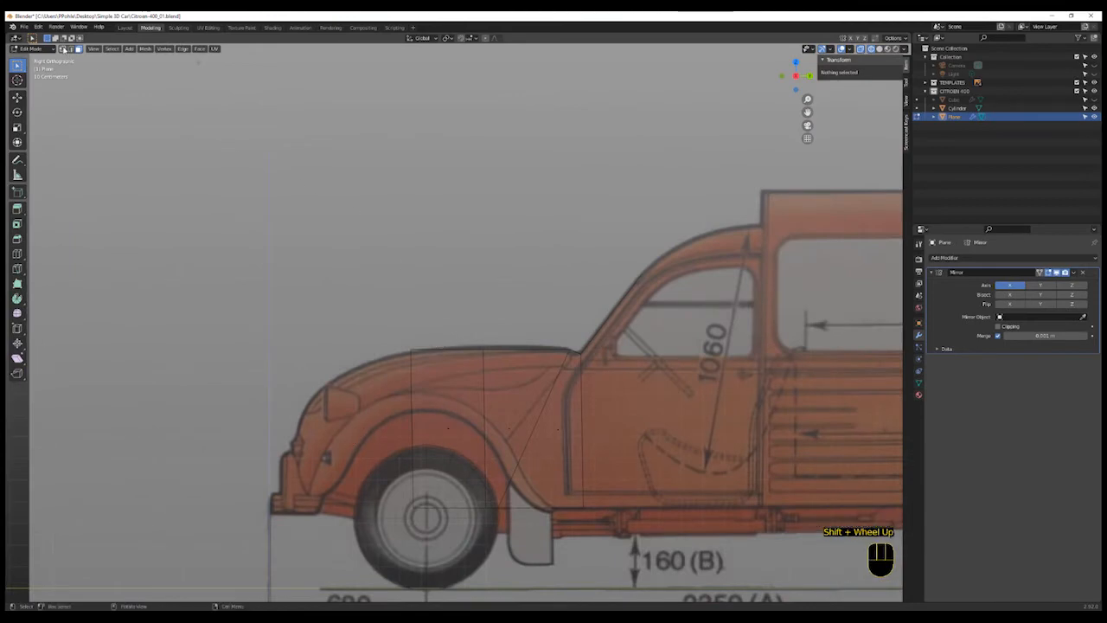
pyautogui.click(374, 304)
pyautogui.scroll(1, 425, 367)
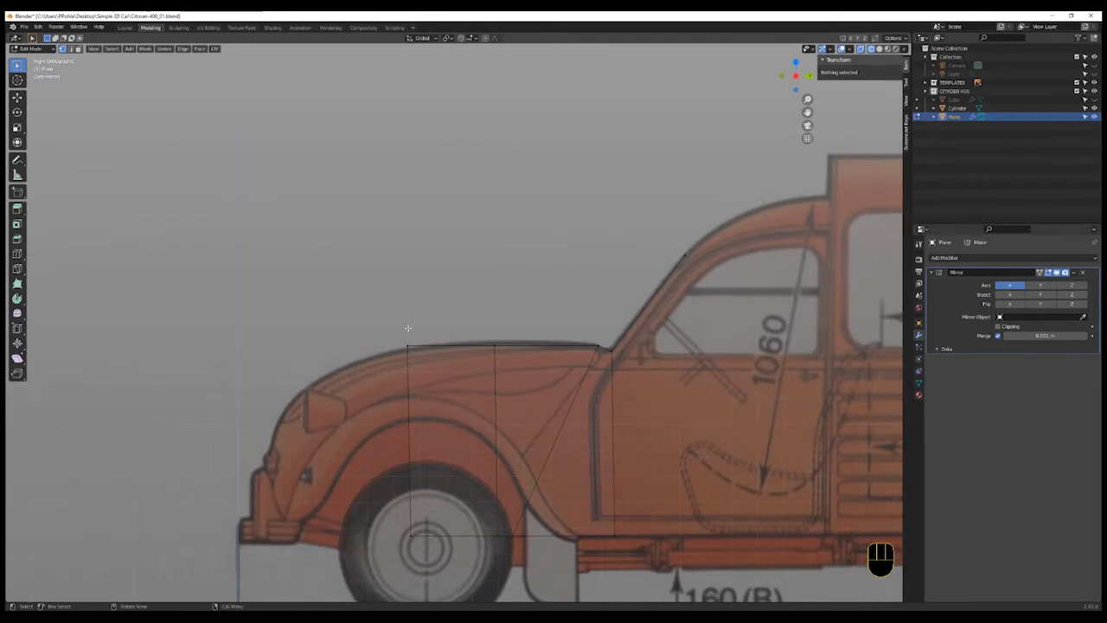
pyautogui.press('a')
pyautogui.press('a')
pyautogui.press('b')
pyautogui.moveTo(403, 324); pyautogui.dragTo(429, 362)
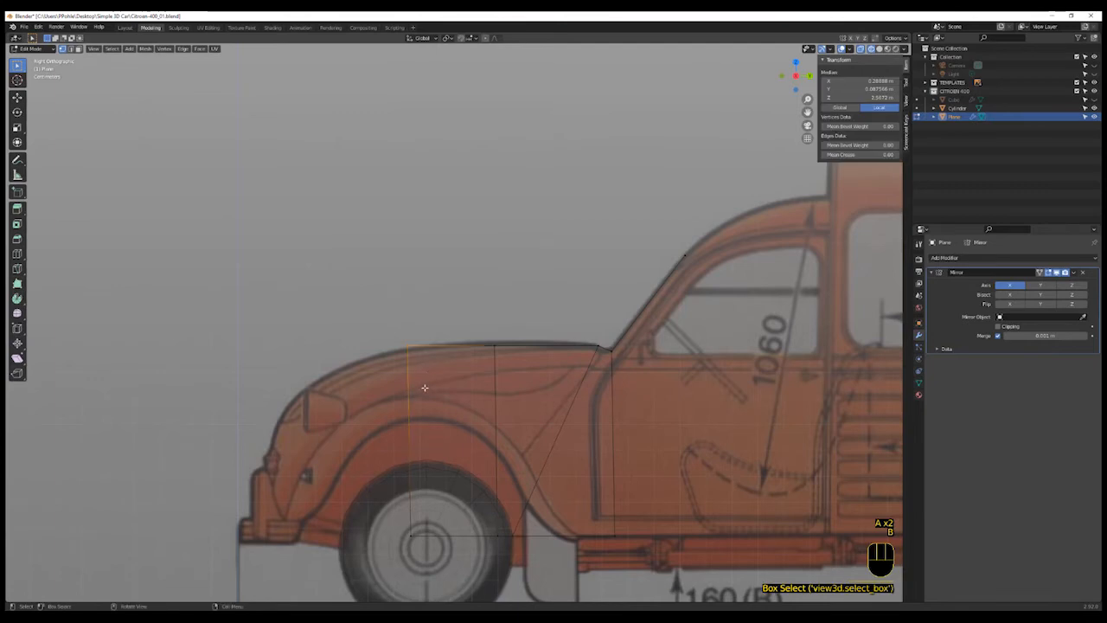
pyautogui.press('g')
pyautogui.press('z')
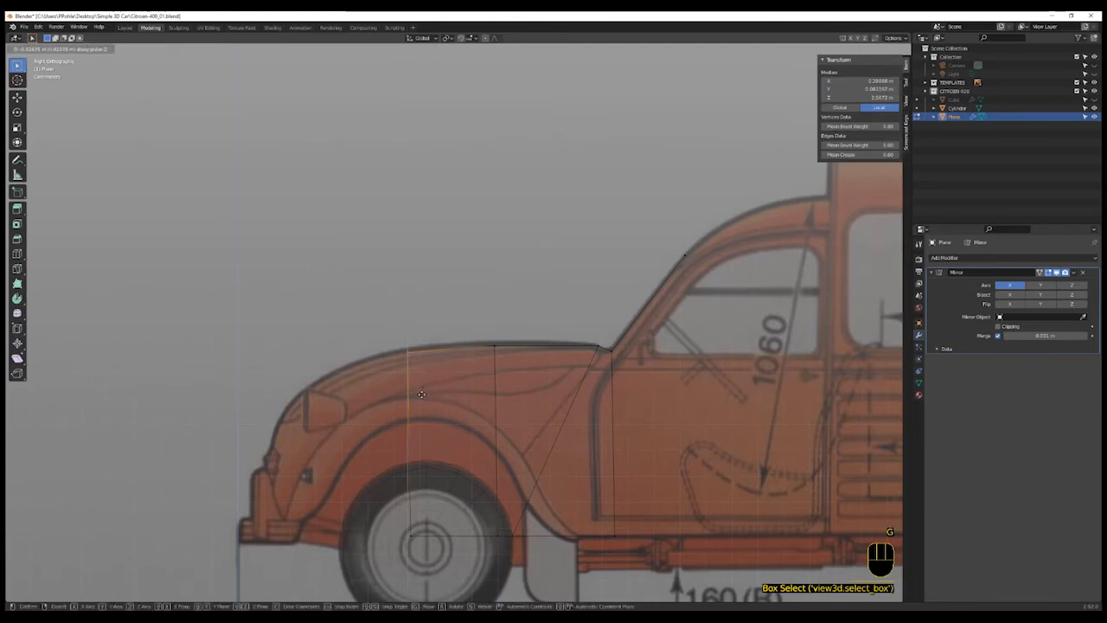
pyautogui.click(421, 398)
# - Select the two front faces of the front section and extrude them forward along Y
pyautogui.moveTo(440, 455)
pyautogui.keyDown('shift'); pyautogui.mouseDown(button='middle')
pyautogui.moveTo(523, 428)
pyautogui.moveTo(472, 437)
pyautogui.moveTo(508, 458)
pyautogui.mouseUp(button='middle'); pyautogui.keyUp('shift')
pyautogui.keyDown('shift'); pyautogui.scroll(1, 469, 434); pyautogui.keyUp('shift')
pyautogui.scroll(3, 479, 438)
pyautogui.hotkey('shift', 'z')
pyautogui.scroll(-3, 481, 441)
pyautogui.scroll(2, 480, 441)
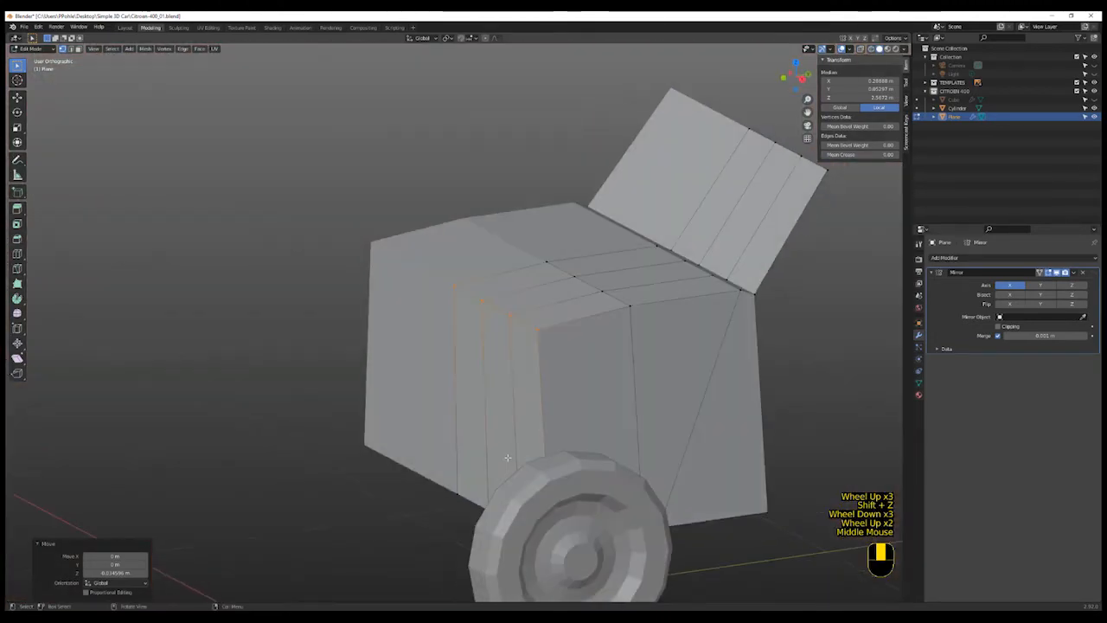
pyautogui.scroll(3, 508, 458)
pyautogui.press('3')
pyautogui.click(523, 433)
pyautogui.keyDown('shift'); pyautogui.click(465, 412); pyautogui.keyUp('shift')
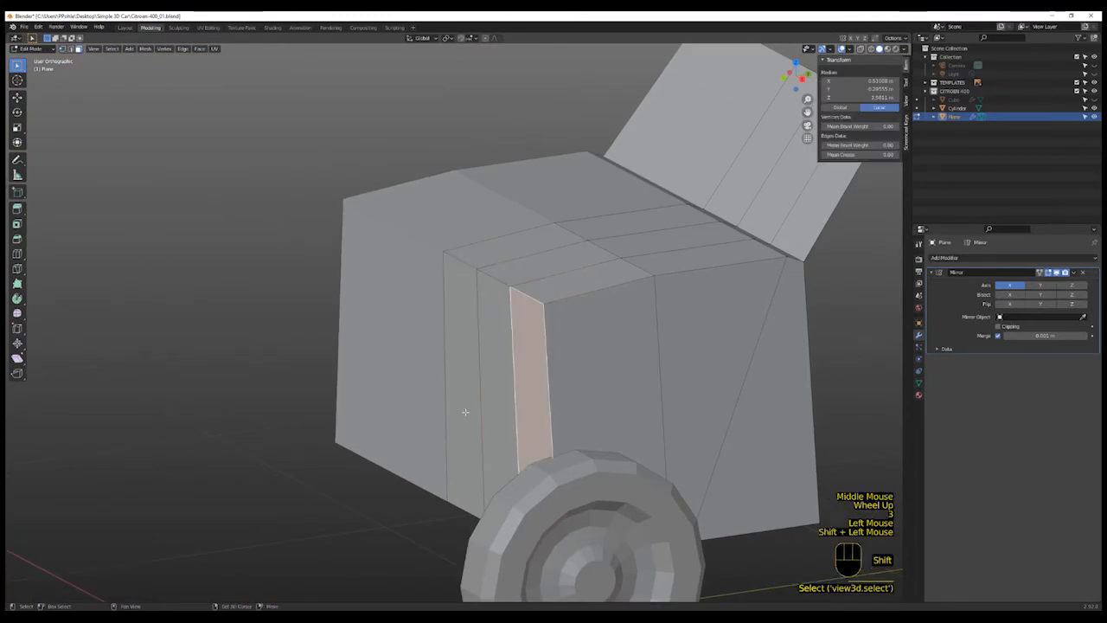
pyautogui.keyDown('shift'); pyautogui.click(500, 420); pyautogui.keyUp('shift')
pyautogui.click(487, 417)
pyautogui.keyDown('shift'); pyautogui.click(492, 412); pyautogui.keyUp('shift')
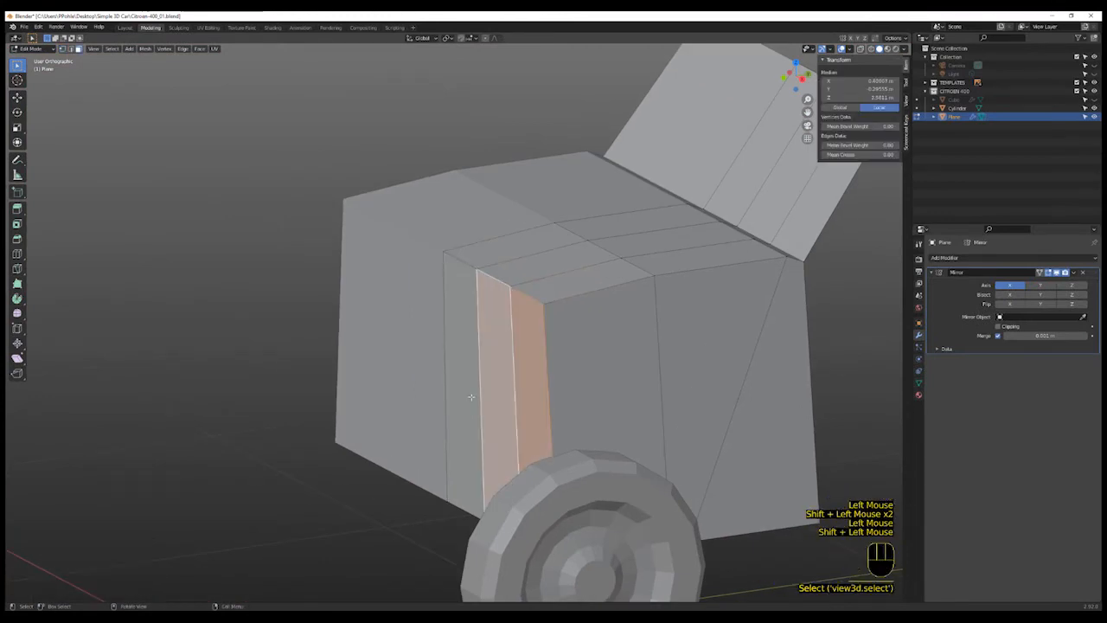
pyautogui.keyDown('shift'); pyautogui.click(471, 397); pyautogui.keyUp('shift')
pyautogui.press('KP_3')
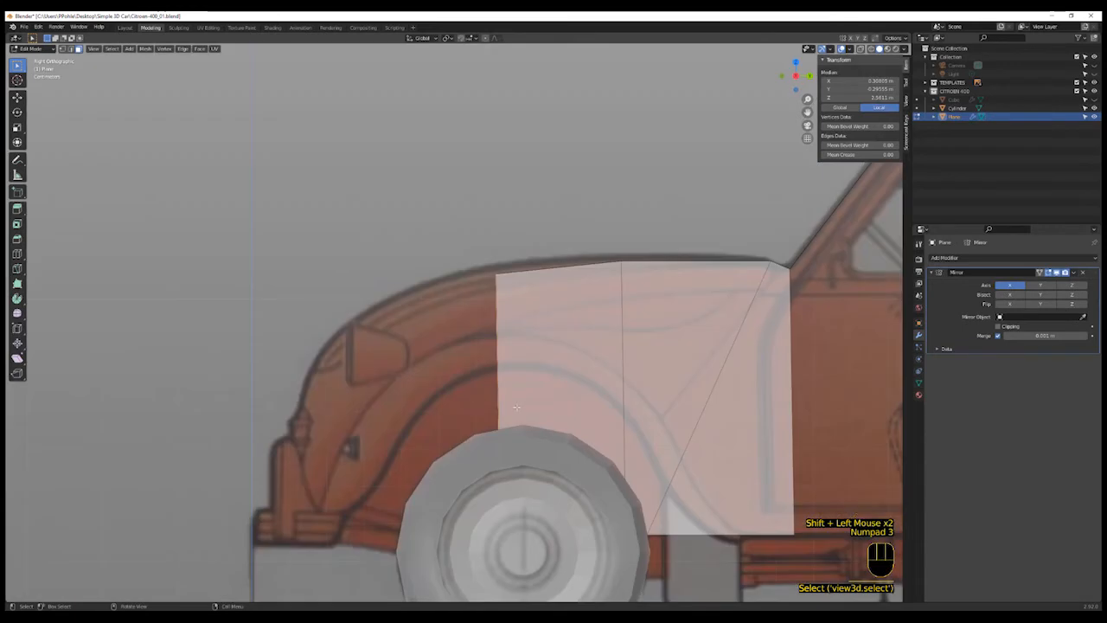
pyautogui.press('e')
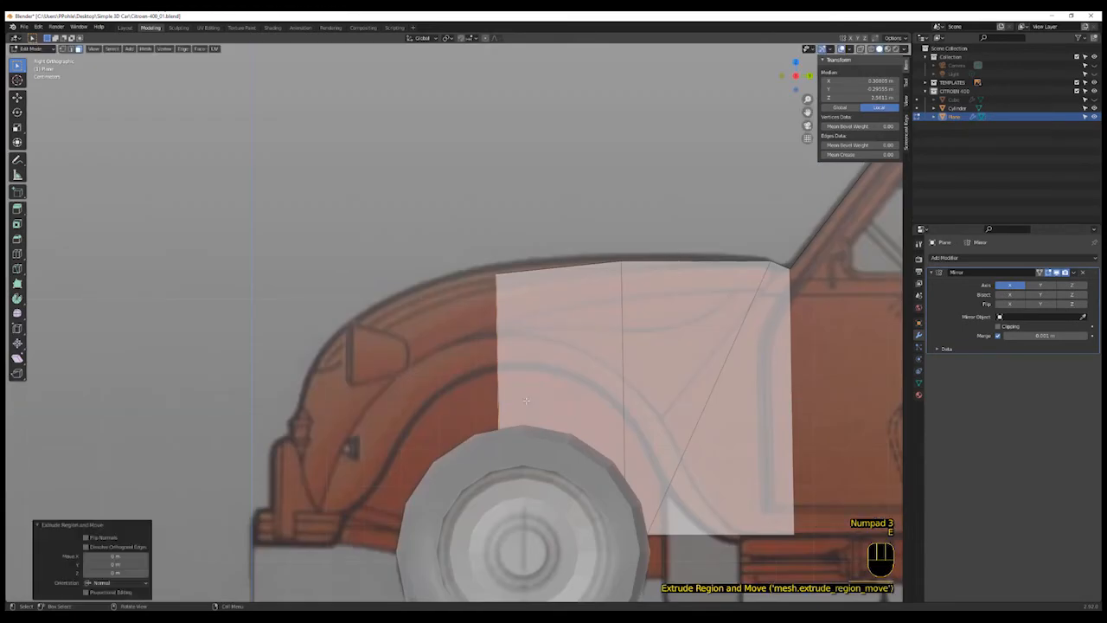
pyautogui.press('y')
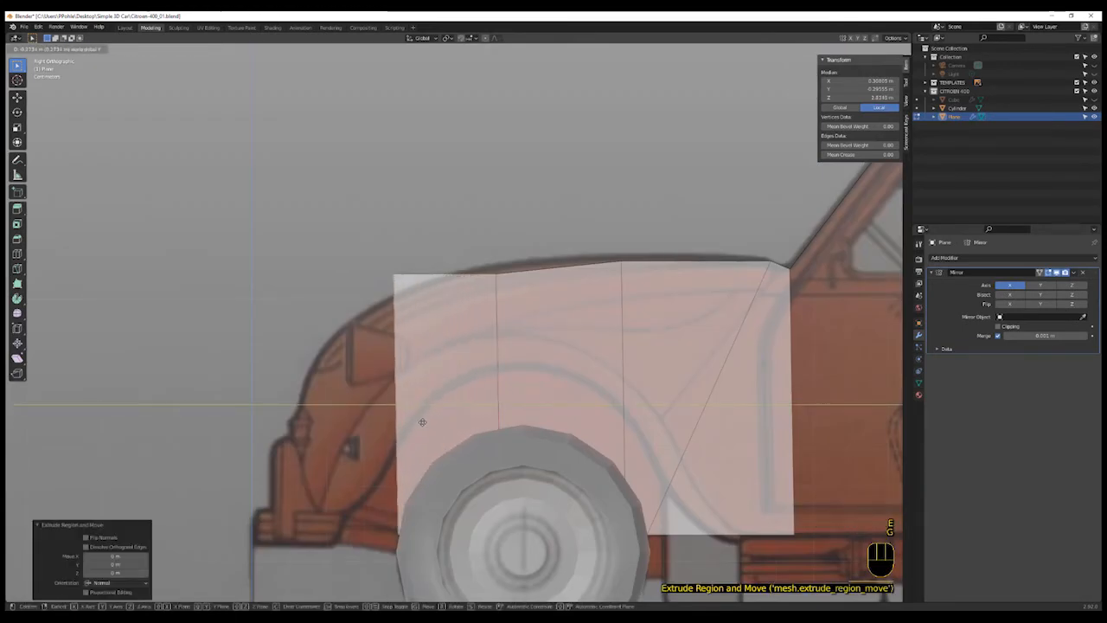
pyautogui.click(414, 383)
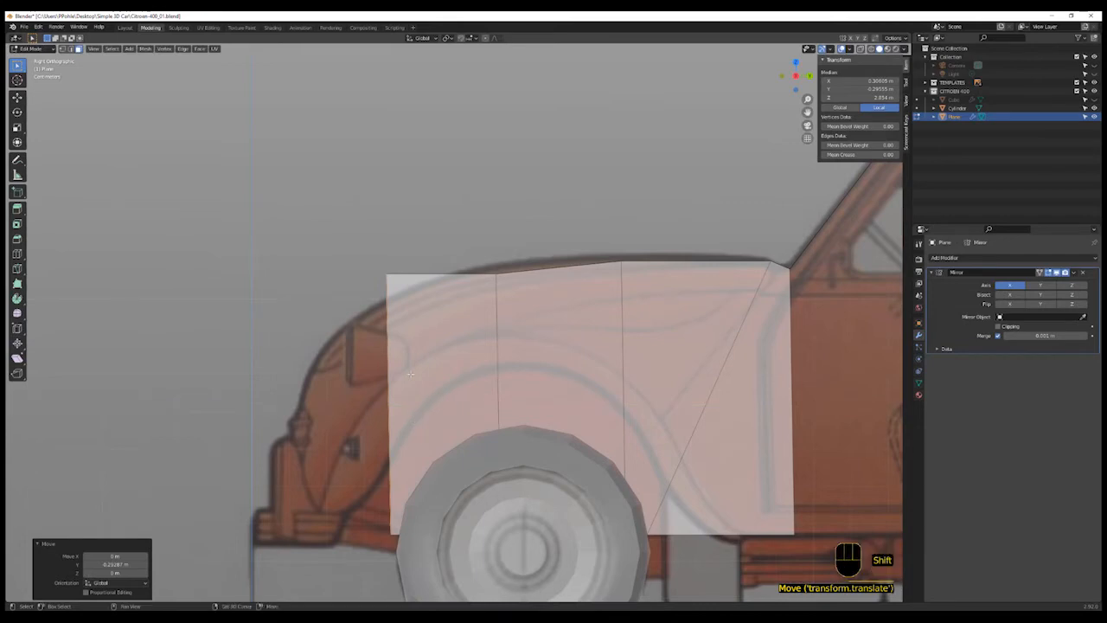
# - Box-select the new front top vertex and lower it along Z to follow the bonnet curve
pyautogui.hotkey('shift', 'z')
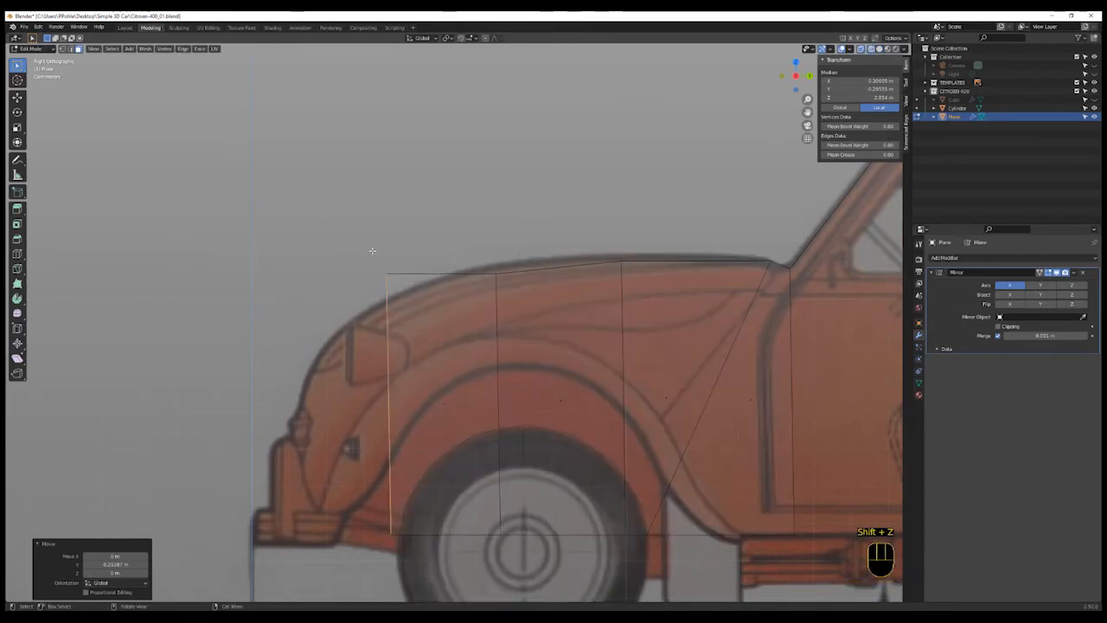
pyautogui.press('1')
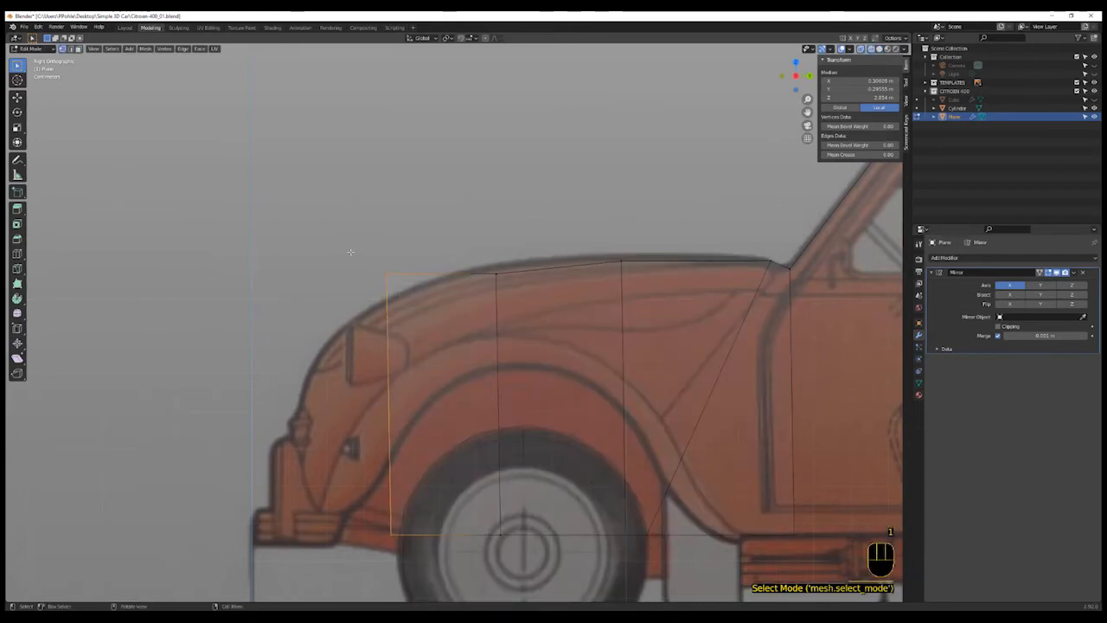
pyautogui.press('a')
pyautogui.press('a')
pyautogui.press('b')
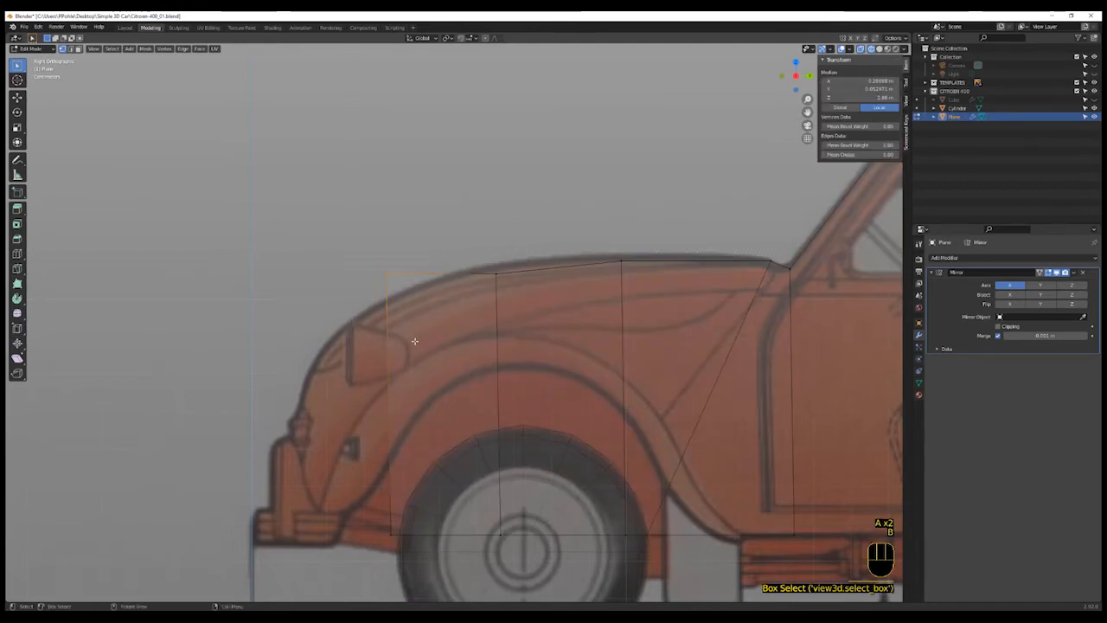
pyautogui.press('g')
pyautogui.press('z')
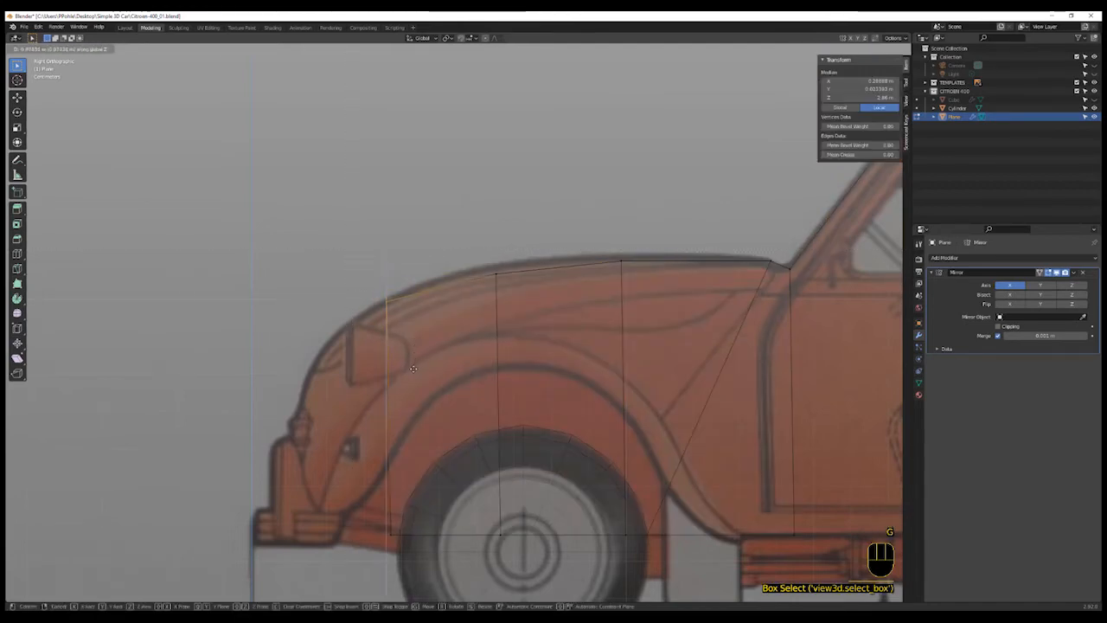
pyautogui.click(409, 404)
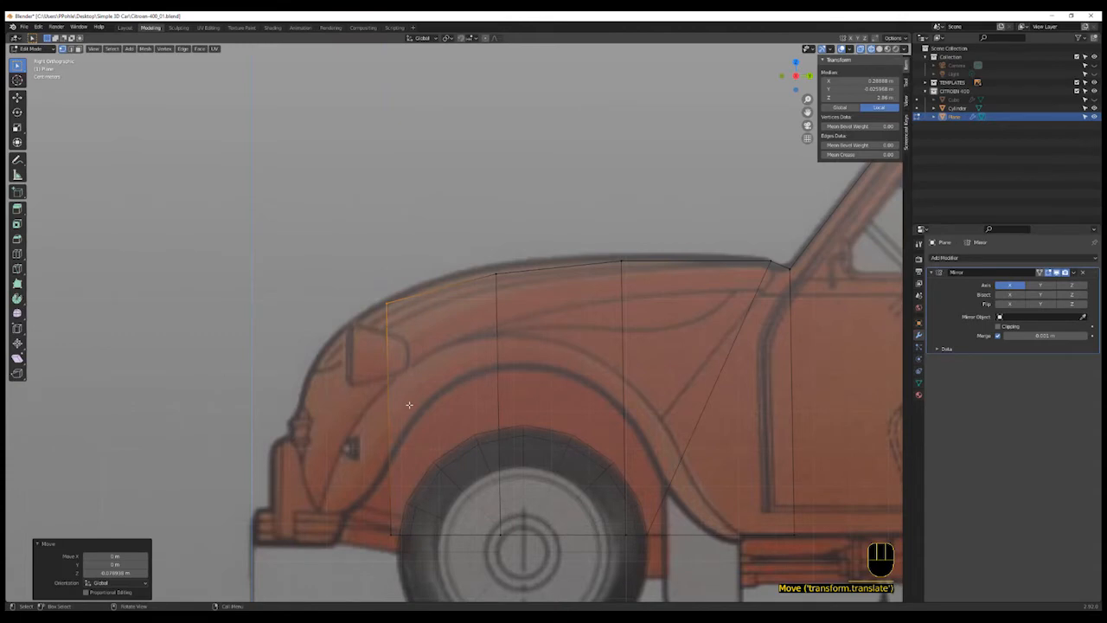
# - Select the two new front end faces and extrude them further forward along Y
pyautogui.scroll(1, 409, 404)
pyautogui.moveTo(403, 395); pyautogui.dragTo(395, 449, button='middle')
pyautogui.scroll(-1, 396, 449)
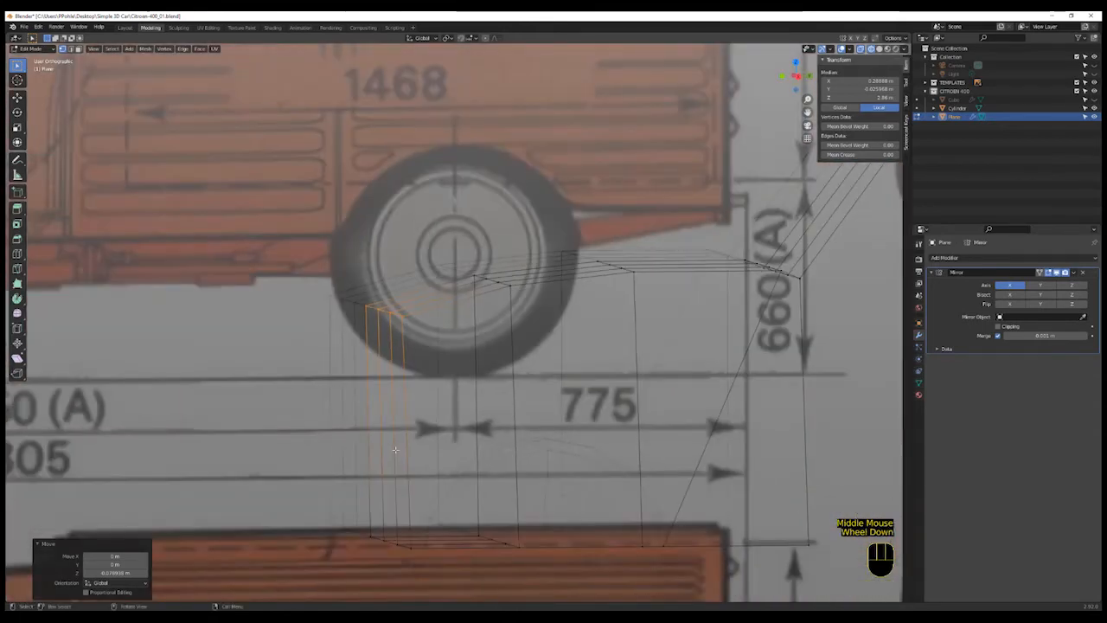
pyautogui.press('3')
pyautogui.keyDown('shift'); pyautogui.click(385, 435); pyautogui.keyUp('shift')
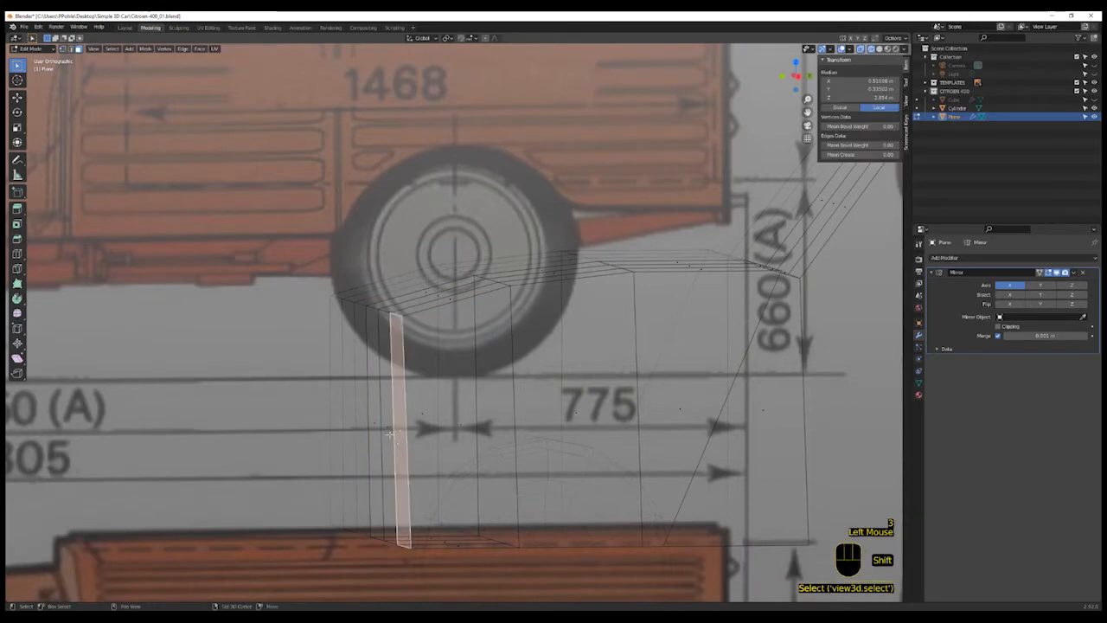
pyautogui.keyDown('shift'); pyautogui.click(374, 423); pyautogui.keyUp('shift')
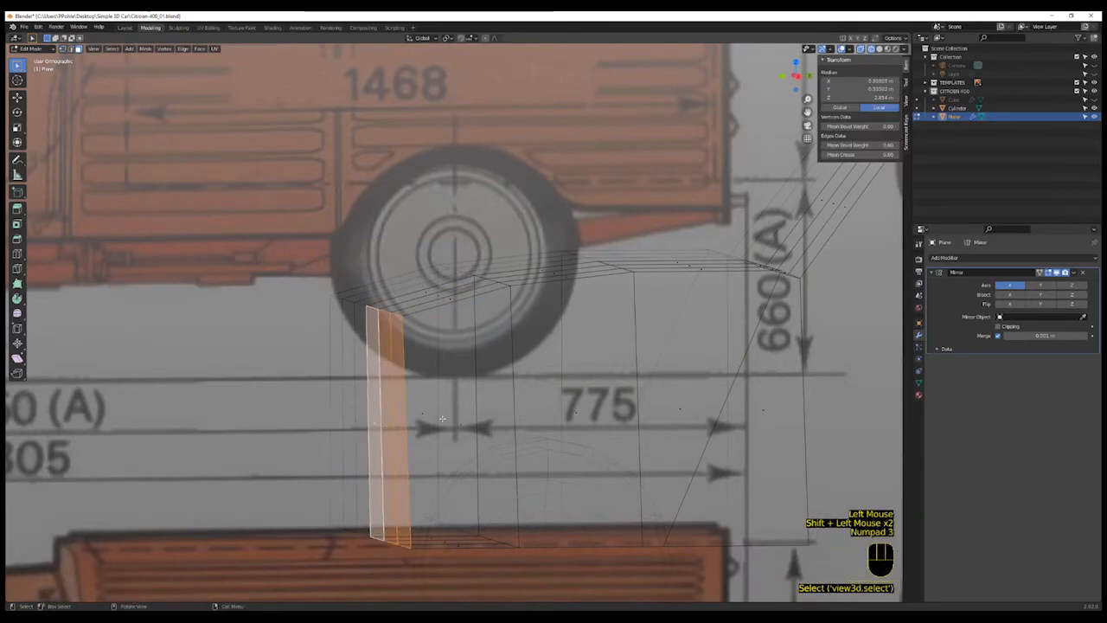
pyautogui.press('e')
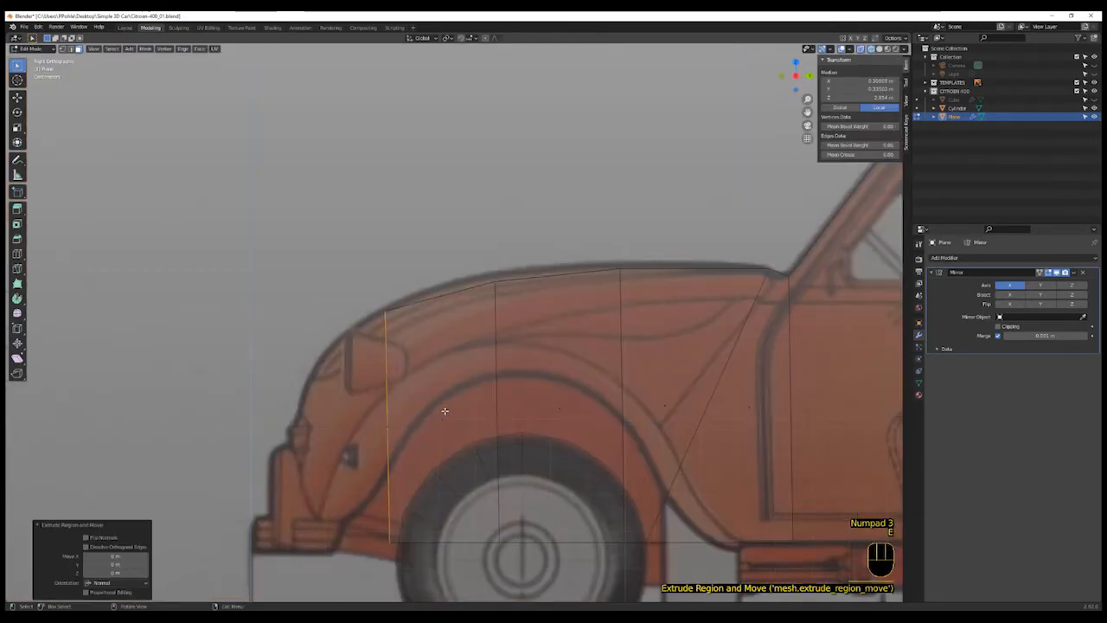
pyautogui.press('g')
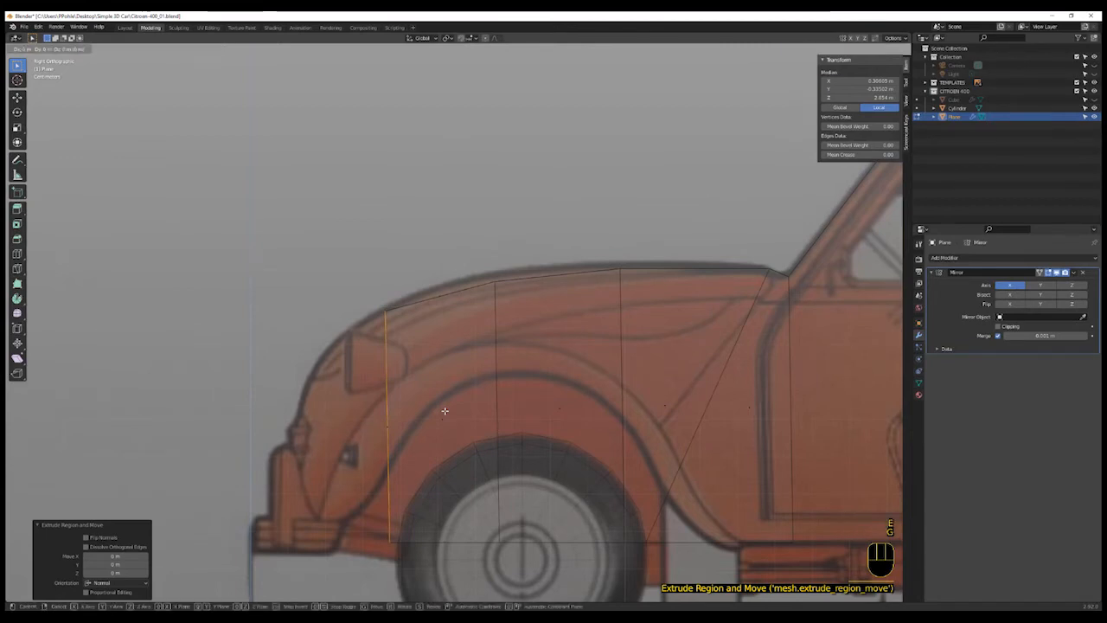
pyautogui.press('y')
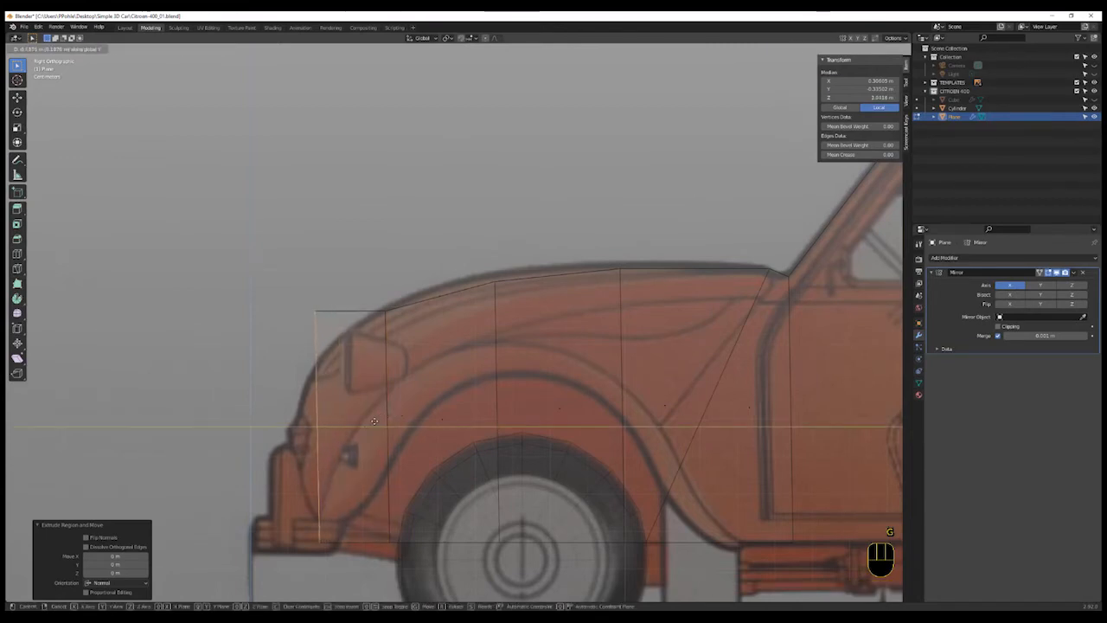
pyautogui.click(374, 421)
# - Box-select the newest front top vertex and move it down along Z onto the bonnet outline
pyautogui.press('1')
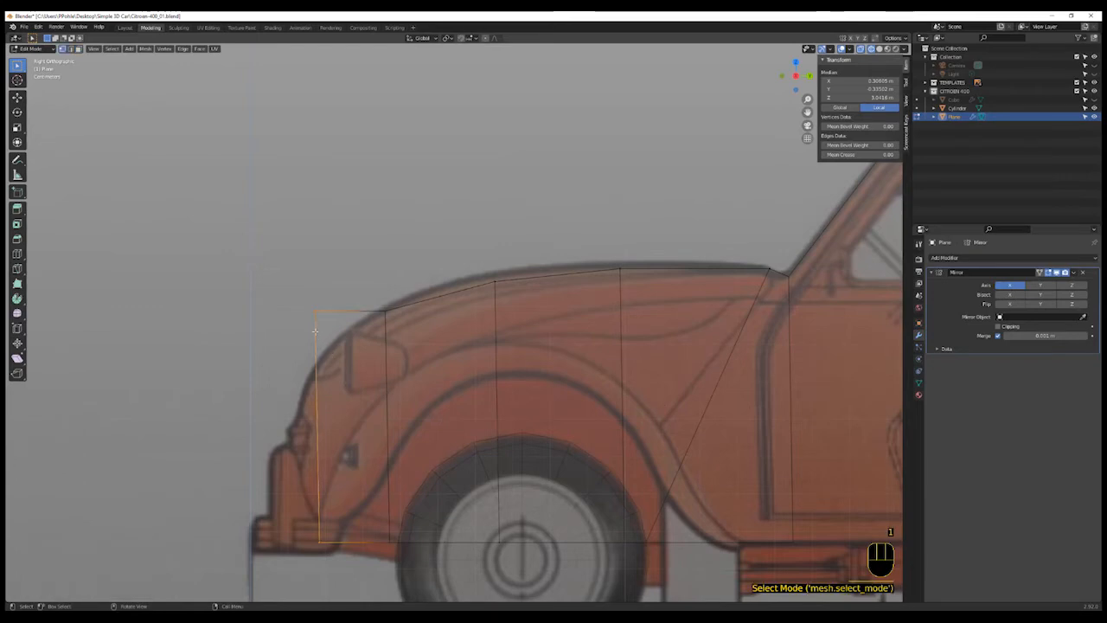
pyautogui.click(295, 299)
pyautogui.press('b')
pyautogui.moveTo(292, 288); pyautogui.dragTo(325, 325)
pyautogui.press('g')
pyautogui.press('z')
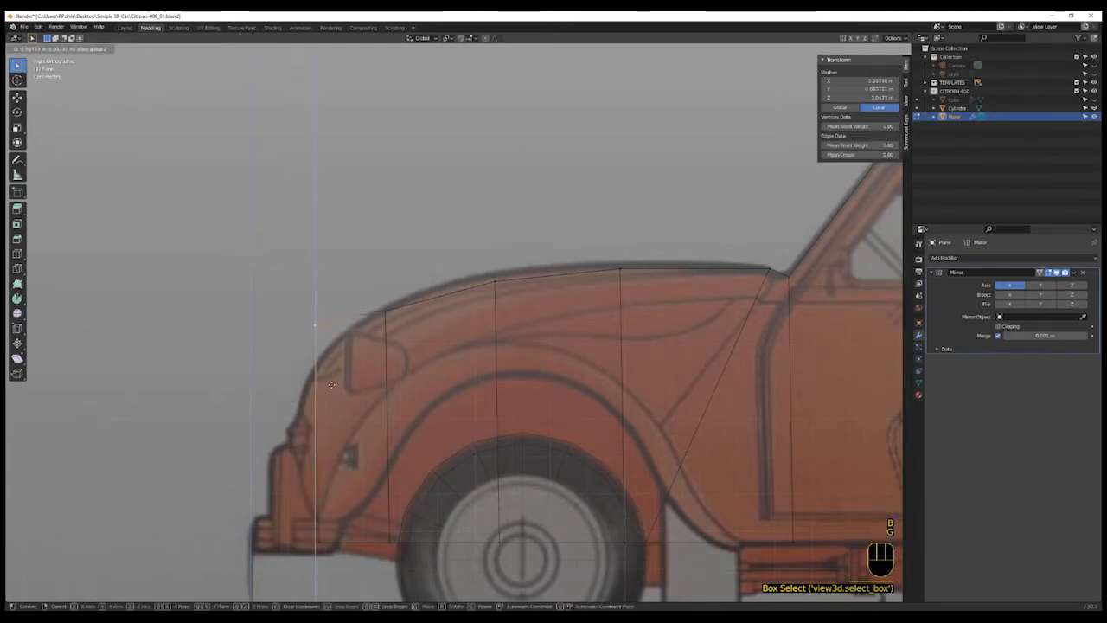
pyautogui.click(325, 429)
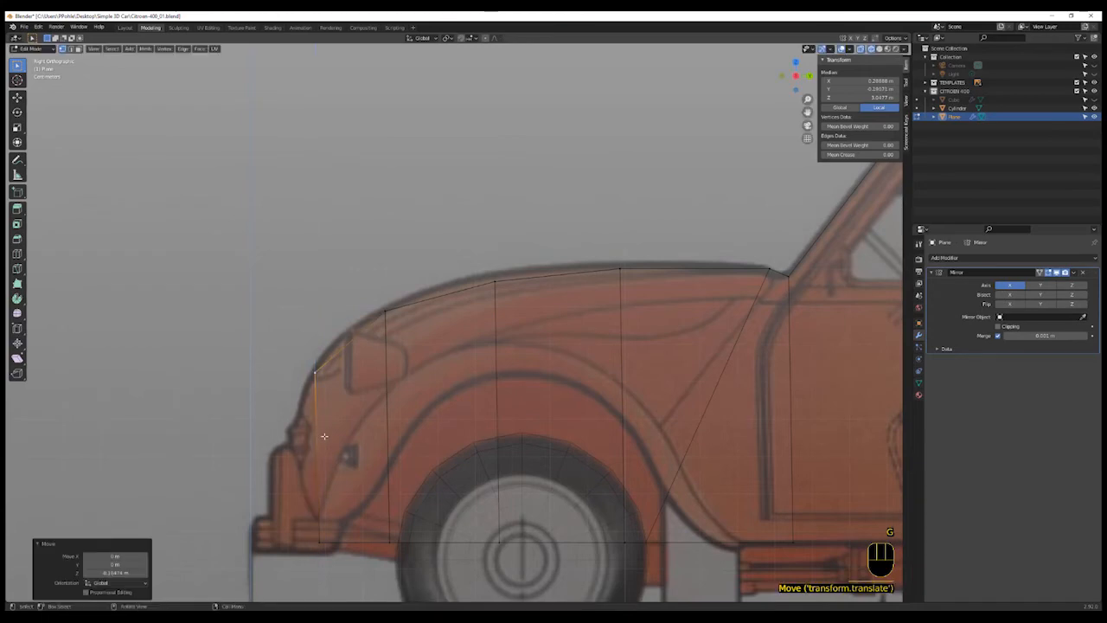
# - Select the front end faces again and extrude them forward along Y toward the nose
pyautogui.keyDown('shift'); pyautogui.moveTo(329, 484); pyautogui.dragTo(383, 484, button='middle'); pyautogui.keyUp('shift')
pyautogui.keyDown('shift'); pyautogui.scroll(2, 372, 481); pyautogui.keyUp('shift')
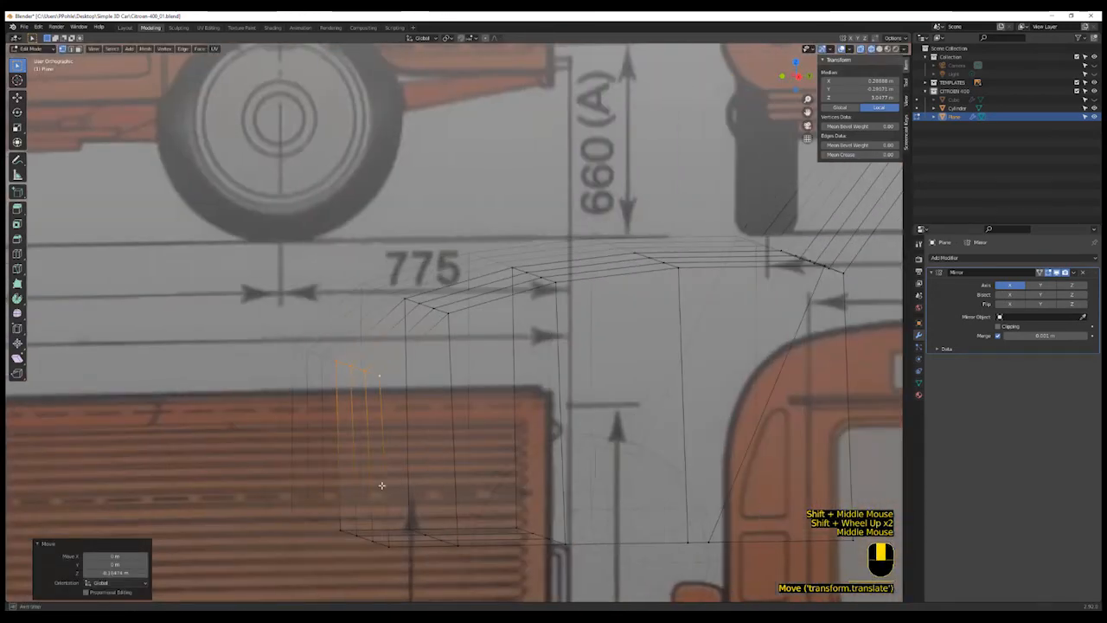
pyautogui.scroll(1, 383, 484)
pyautogui.press('3')
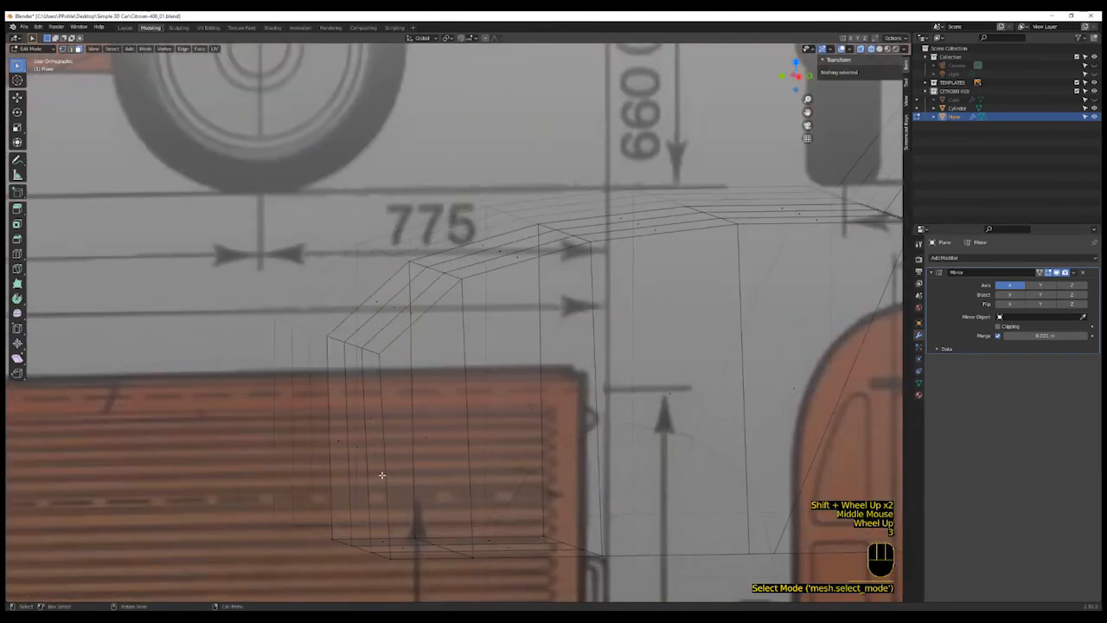
pyautogui.click(381, 474)
pyautogui.keyDown('shift'); pyautogui.click(337, 445); pyautogui.keyUp('shift')
pyautogui.keyDown('shift'); pyautogui.click(338, 445); pyautogui.keyUp('shift')
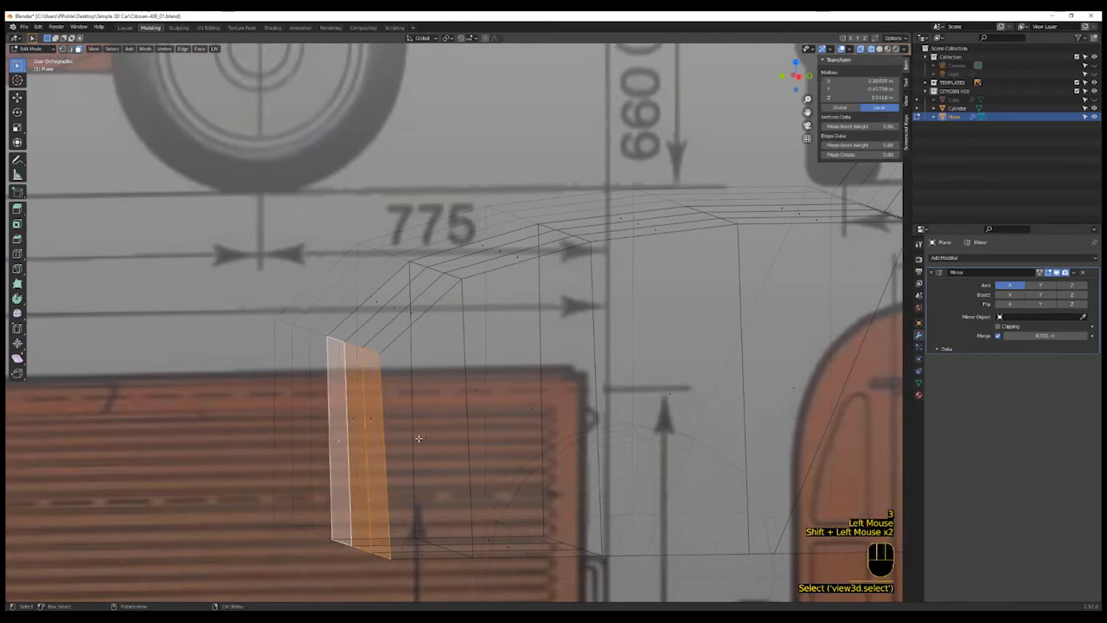
pyautogui.press('KP_3')
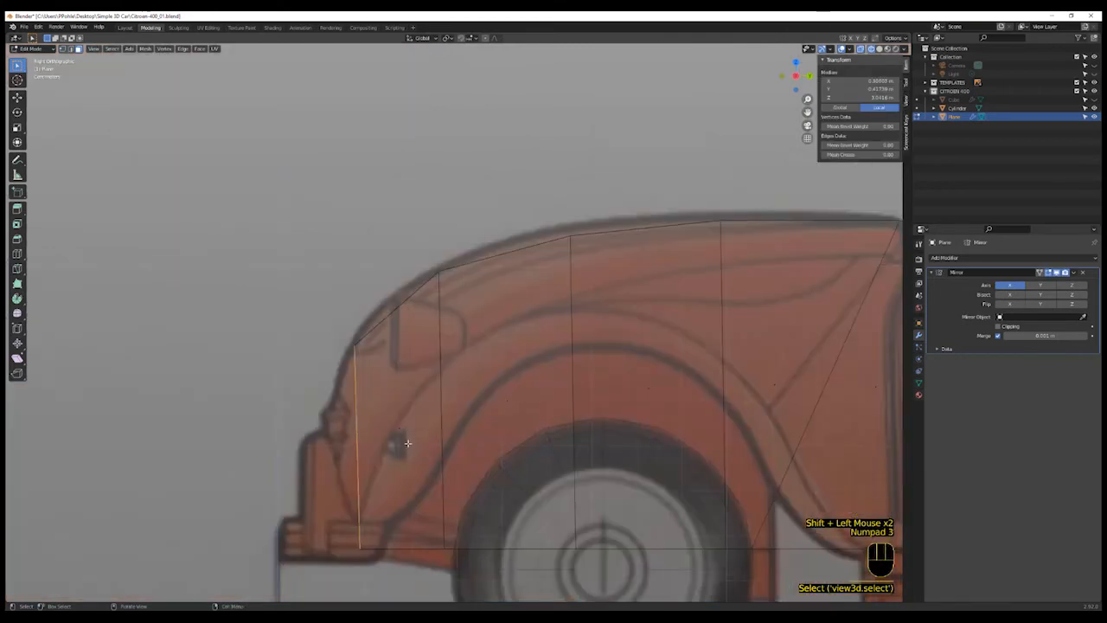
pyautogui.press('e')
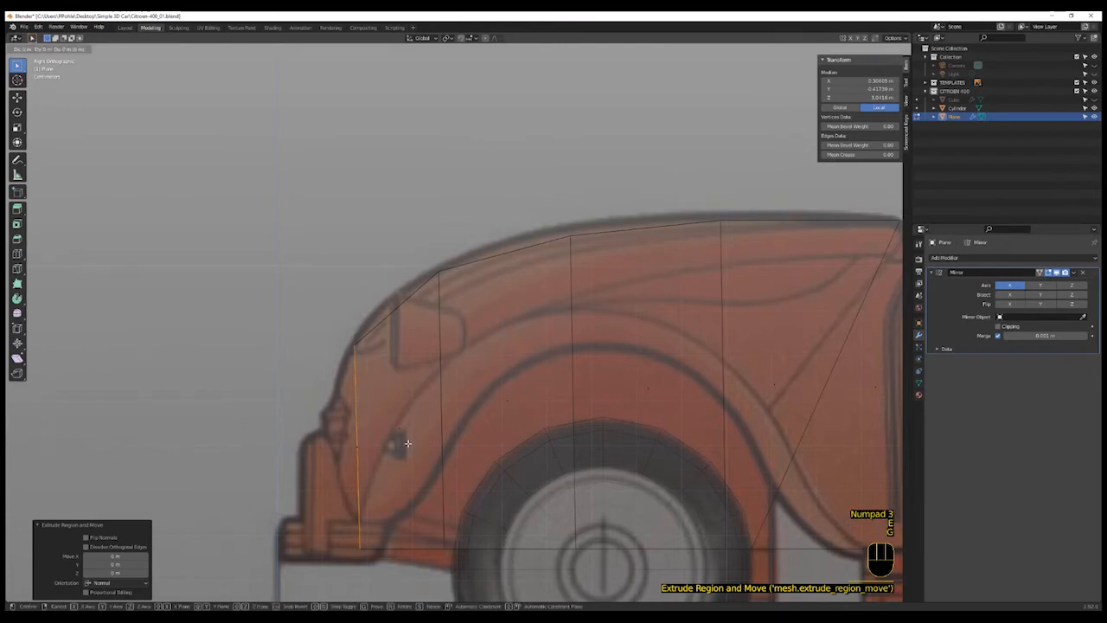
pyautogui.press('y')
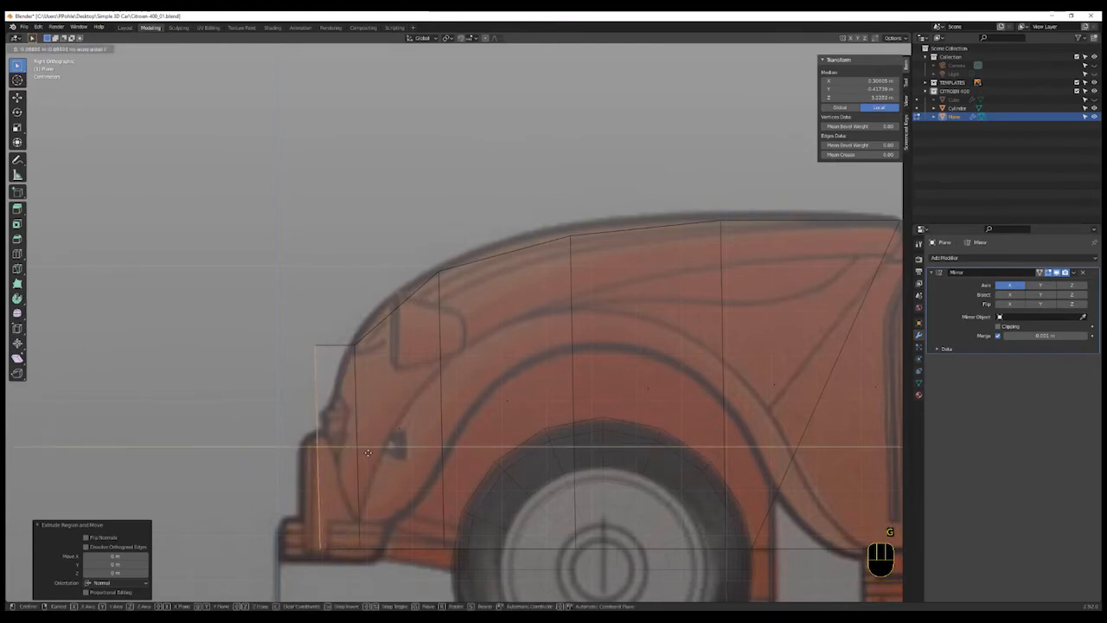
pyautogui.click(368, 452)
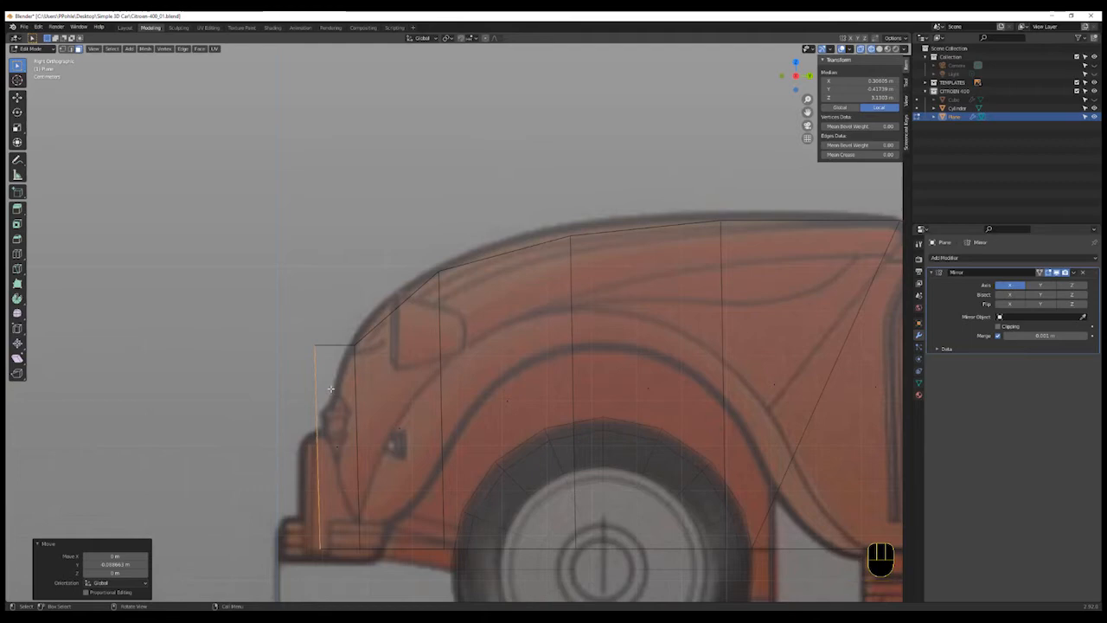
# - Box-select the front top vertex and move it down and back to follow the nose curve
pyautogui.click(279, 315)
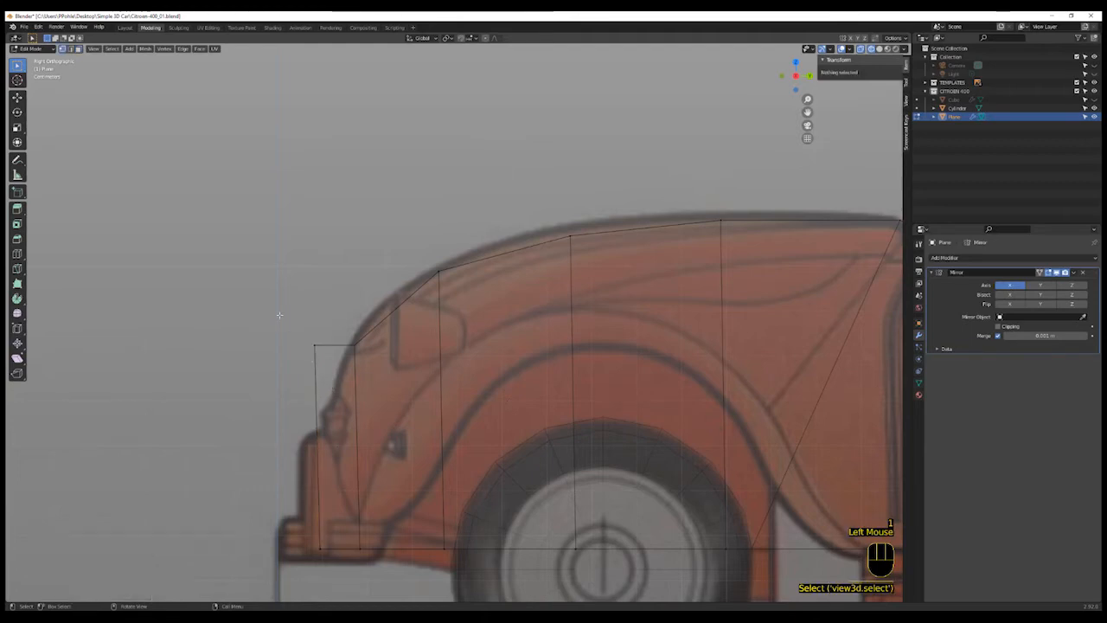
pyautogui.moveTo(279, 311); pyautogui.dragTo(334, 393)
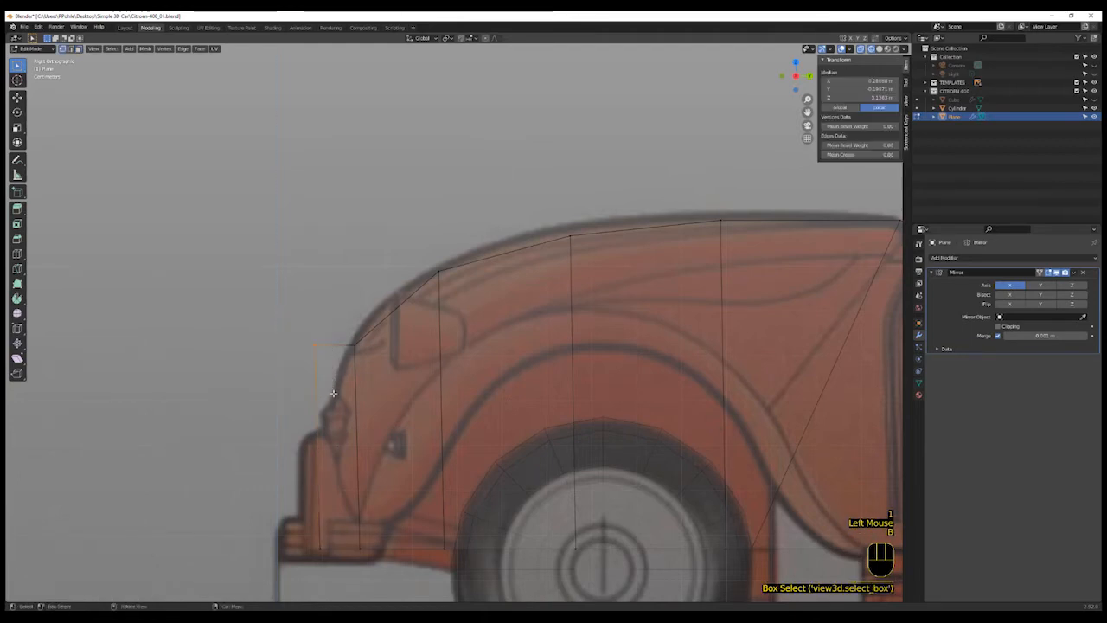
pyautogui.press('g')
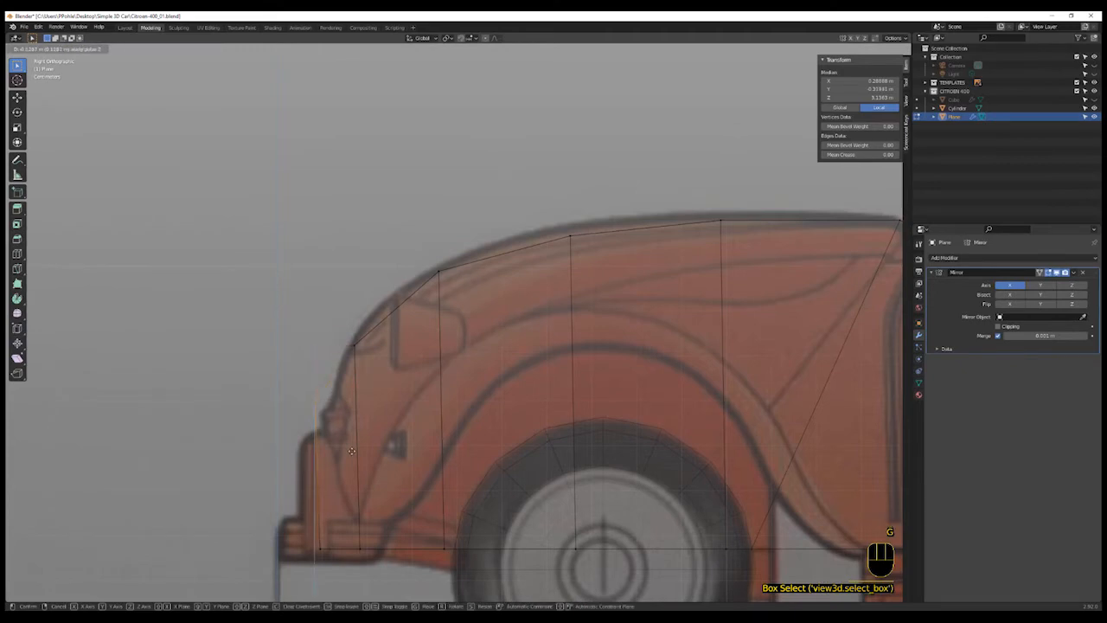
pyautogui.click(352, 450)
pyautogui.press('g')
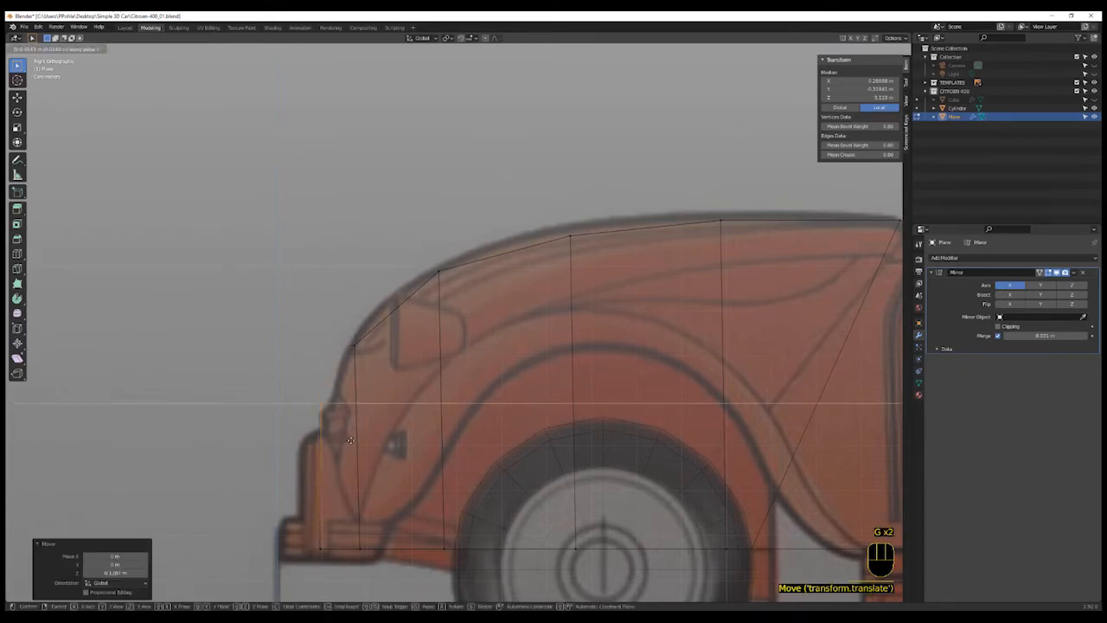
pyautogui.click(360, 443)
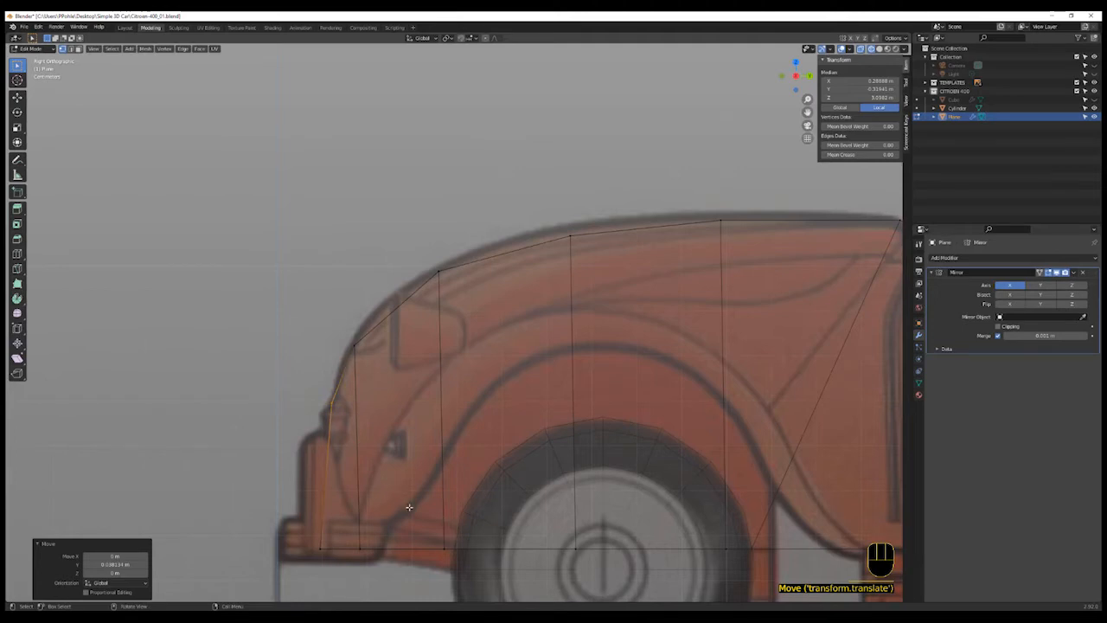
# - Examine the shaped front end of the van from a perspective wireframe view
pyautogui.moveTo(407, 506); pyautogui.dragTo(460, 519, button='middle')
pyautogui.scroll(1, 460, 519)
pyautogui.scroll(-3, 459, 519)
pyautogui.moveTo(549, 524); pyautogui.dragTo(542, 469, button='middle')
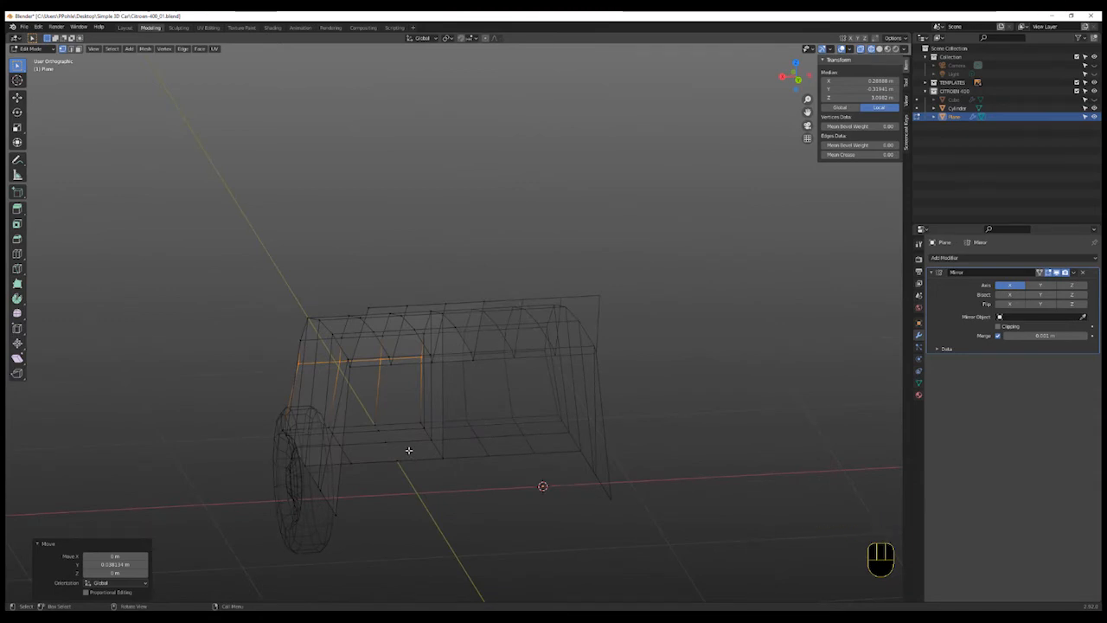
pyautogui.press('3')
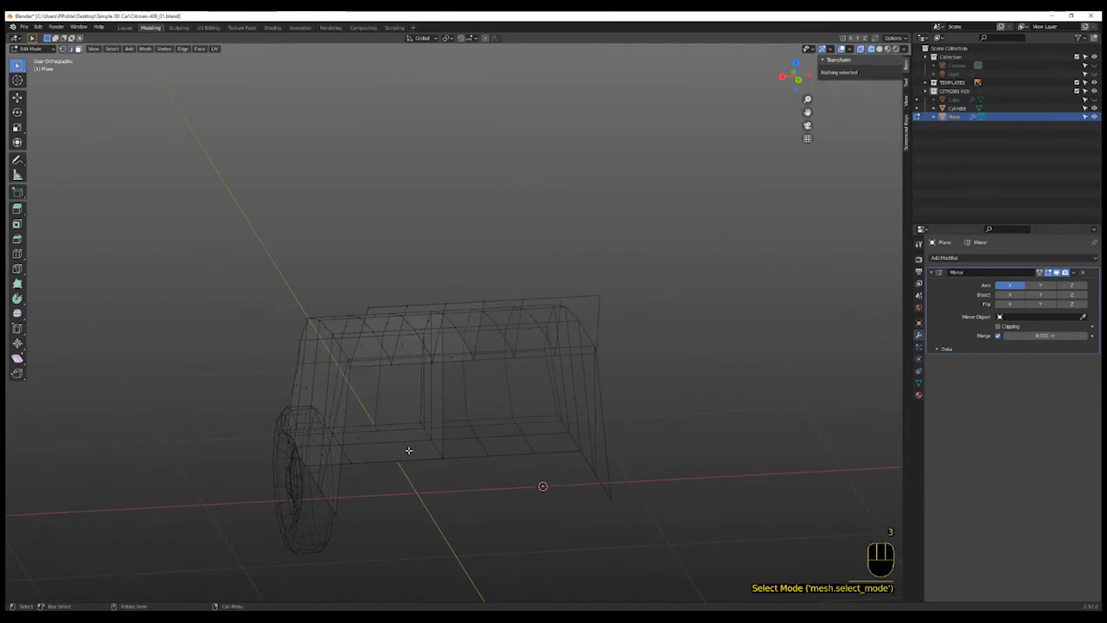
# - Select the floor faces along the bottom of the van body and delete them
pyautogui.click(408, 450)
pyautogui.keyDown('shift'); pyautogui.click(365, 453); pyautogui.keyUp('shift')
pyautogui.keyDown('shift'); pyautogui.moveTo(408, 452); pyautogui.dragTo(386, 461, button='middle'); pyautogui.keyUp('shift')
pyautogui.keyDown('shift'); pyautogui.moveTo(383, 448); pyautogui.dragTo(381, 447); pyautogui.keyUp('shift')
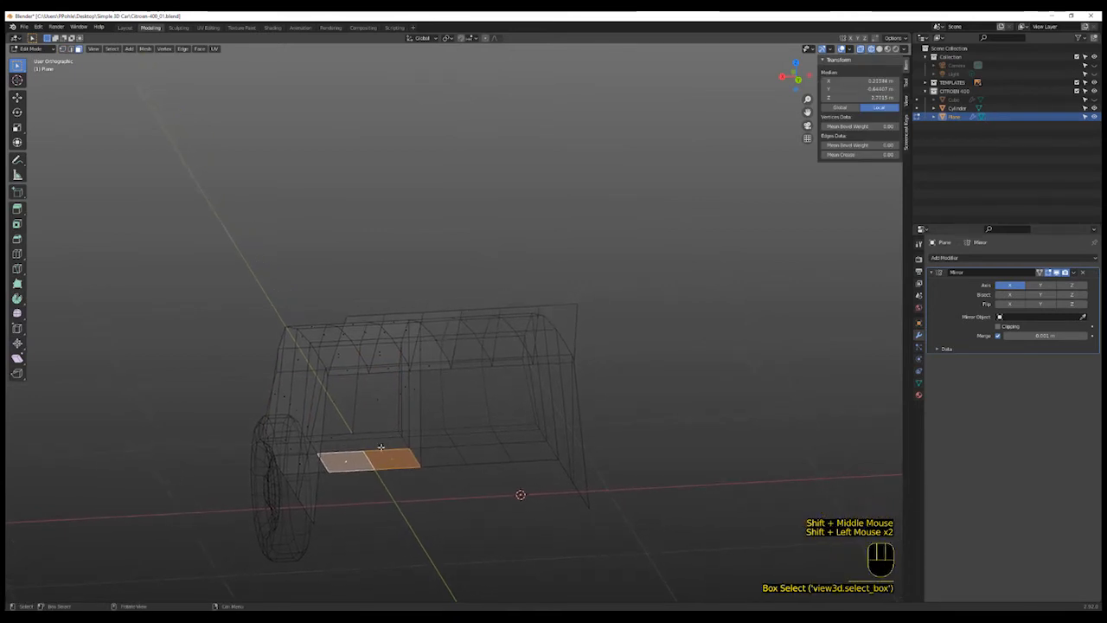
pyautogui.hotkey('shift', 'z')
pyautogui.click(354, 446)
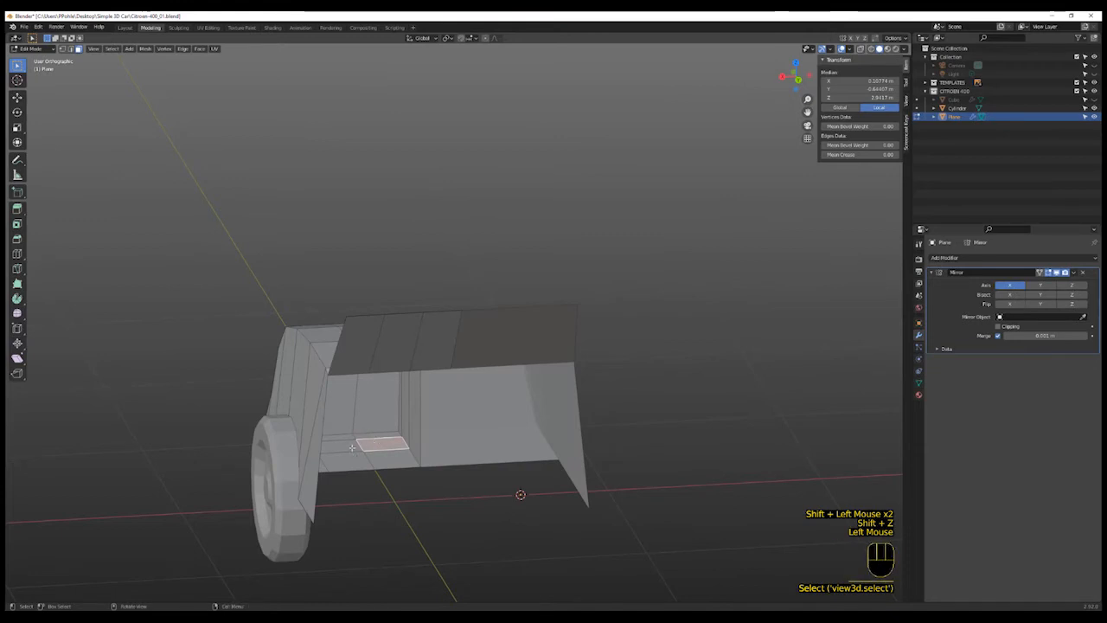
pyautogui.press('c')
pyautogui.moveTo(353, 457)
pyautogui.mouseDown()
pyautogui.moveTo(342, 454)
pyautogui.moveTo(381, 454)
pyautogui.moveTo(408, 417)
pyautogui.mouseUp()
pyautogui.moveTo(397, 421); pyautogui.dragTo(378, 403, button='middle')
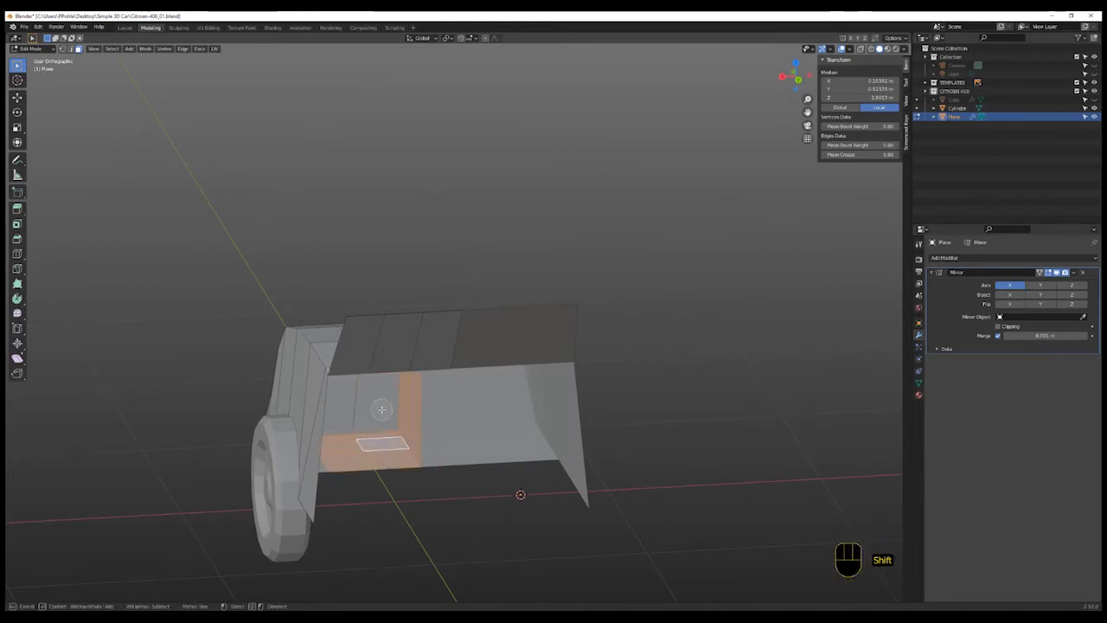
pyautogui.moveTo(434, 517); pyautogui.dragTo(390, 502, button='middle')
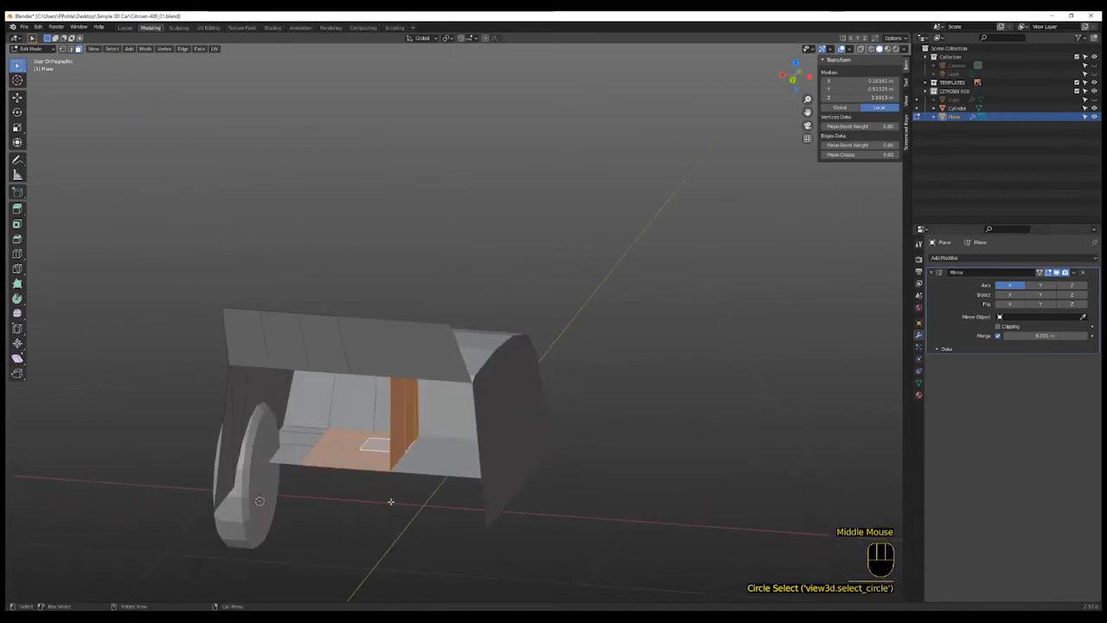
pyautogui.press('c')
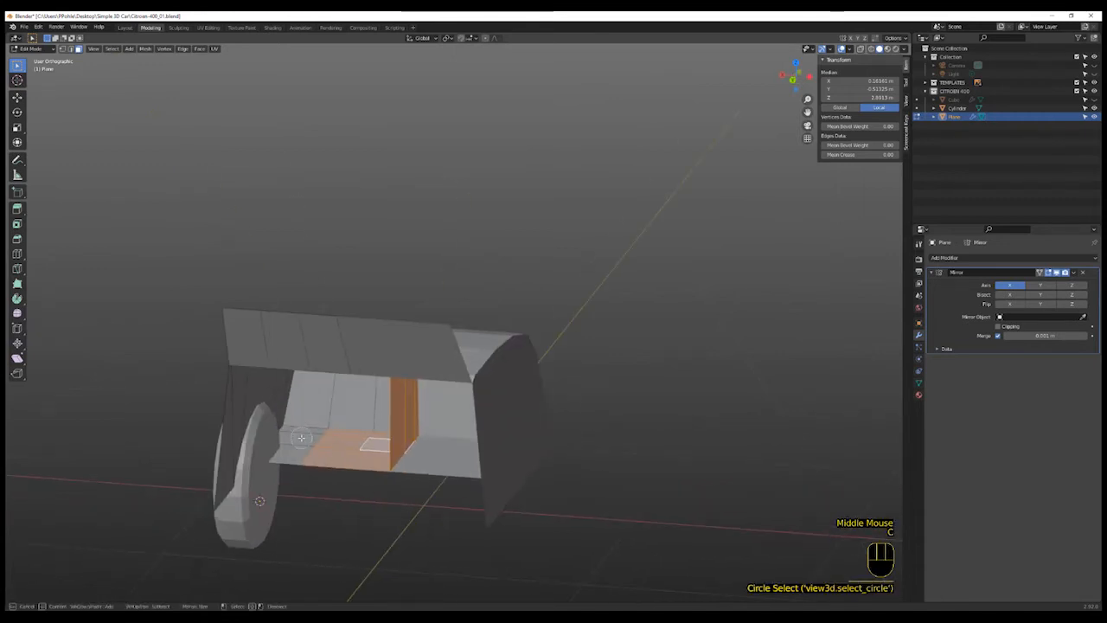
pyautogui.moveTo(301, 436); pyautogui.dragTo(304, 451)
pyautogui.rightClick(303, 451)
pyautogui.press('x')
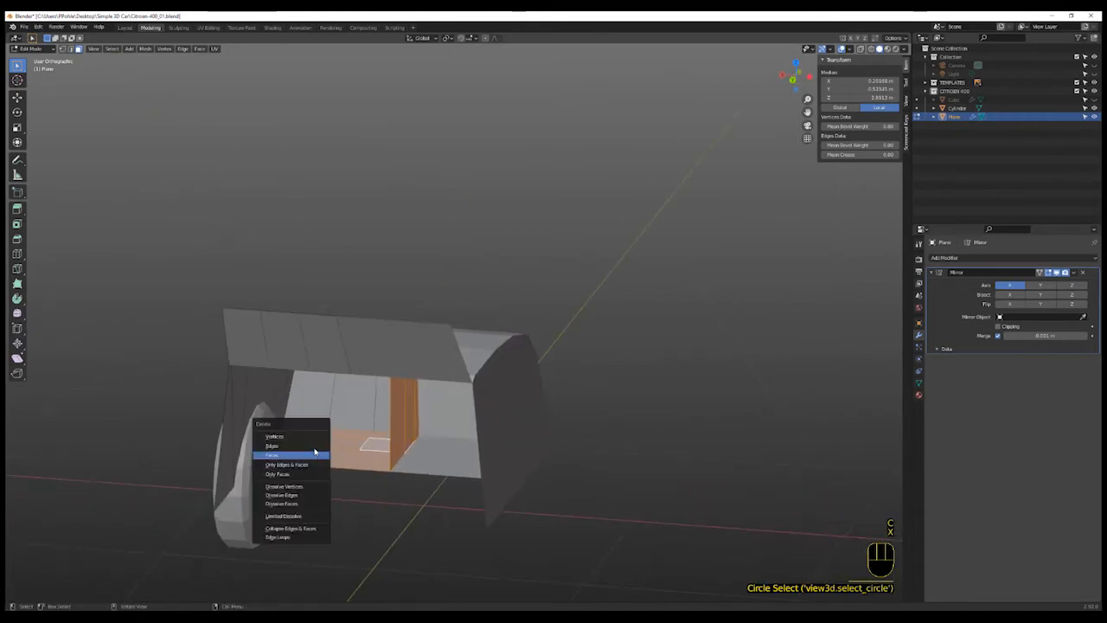
pyautogui.click(315, 452)
# - In top view, snap the 3D cursor to the centre-line vertex of the bonnet's middle row
pyautogui.moveTo(365, 485); pyautogui.dragTo(397, 492, button='middle')
pyautogui.scroll(2, 396, 493)
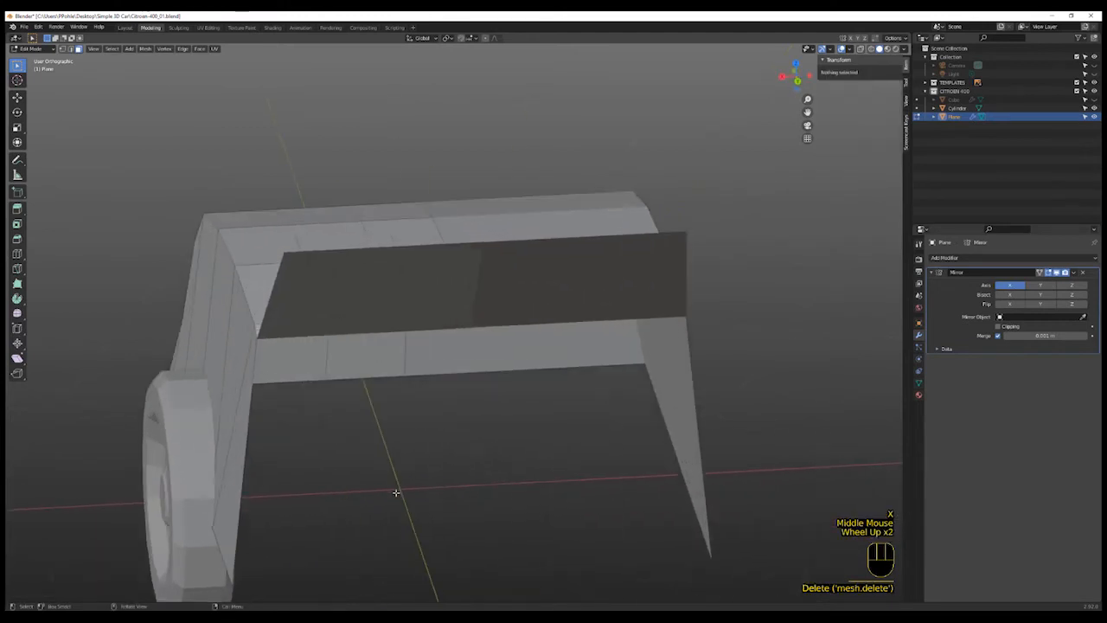
pyautogui.scroll(3, 397, 492)
pyautogui.scroll(-3, 396, 492)
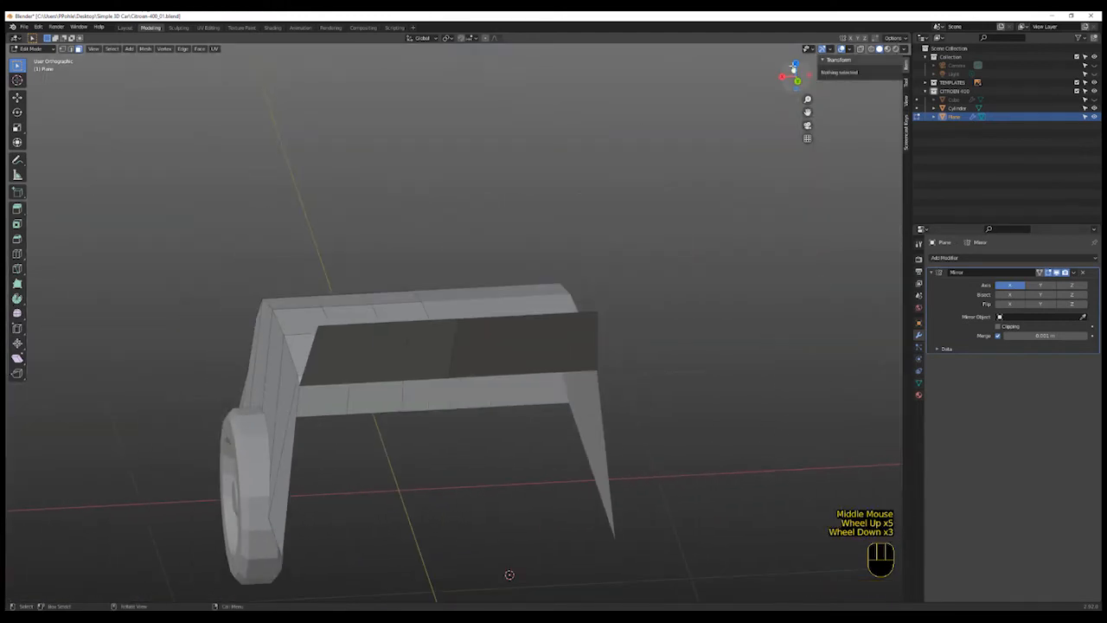
pyautogui.click(792, 73)
pyautogui.press('KP_7')
pyautogui.scroll(-2, 650, 326)
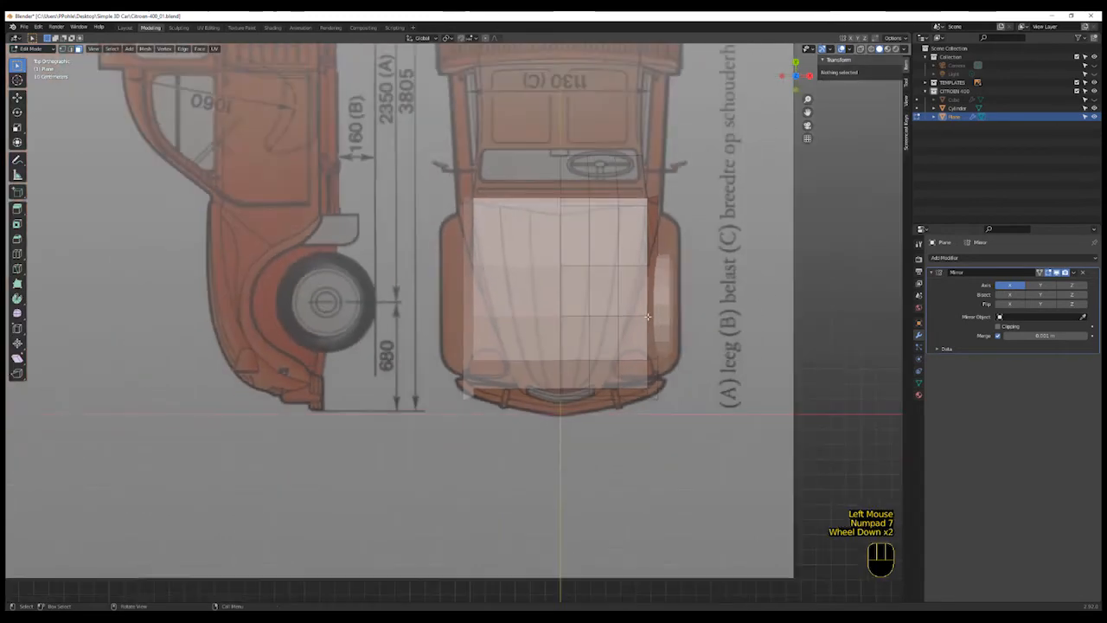
pyautogui.keyDown('shift'); pyautogui.scroll(1, 644, 311); pyautogui.keyUp('shift')
pyautogui.keyDown('shift'); pyautogui.moveTo(640, 294); pyautogui.dragTo(638, 314, button='middle'); pyautogui.keyUp('shift')
pyautogui.keyDown('shift'); pyautogui.scroll(1, 637, 295); pyautogui.keyUp('shift')
pyautogui.scroll(3, 636, 295)
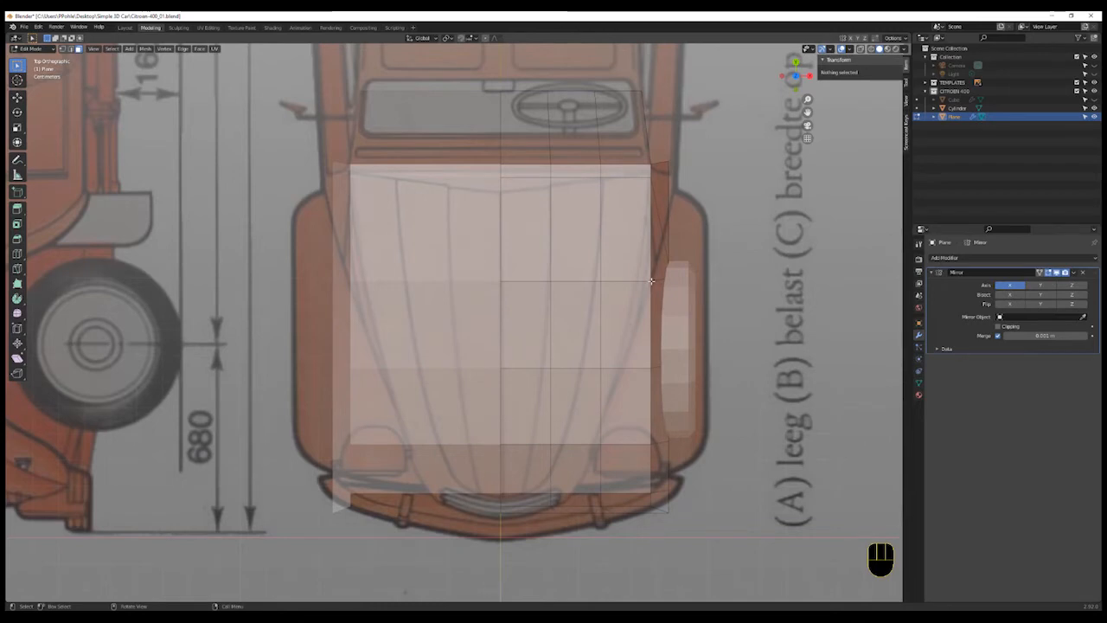
pyautogui.click(504, 281)
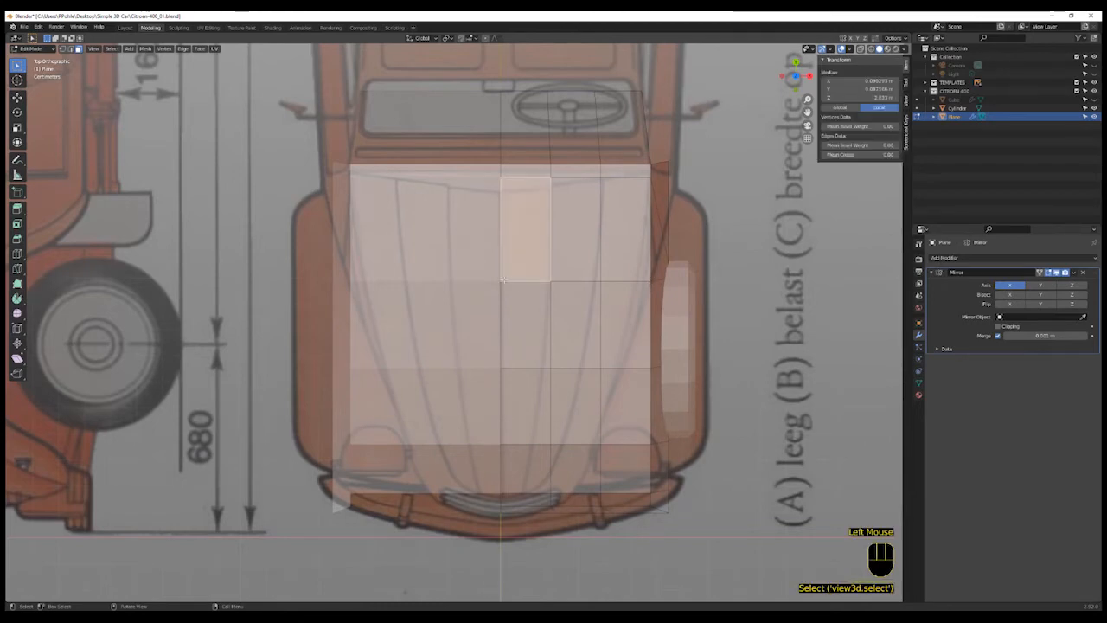
pyautogui.click(505, 284)
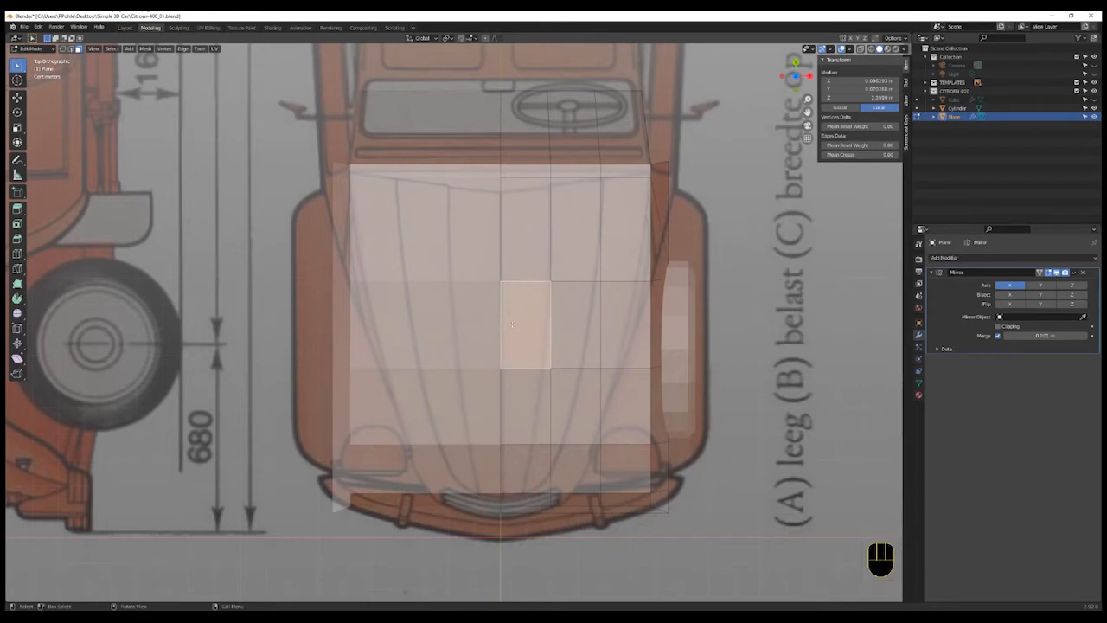
pyautogui.press('1')
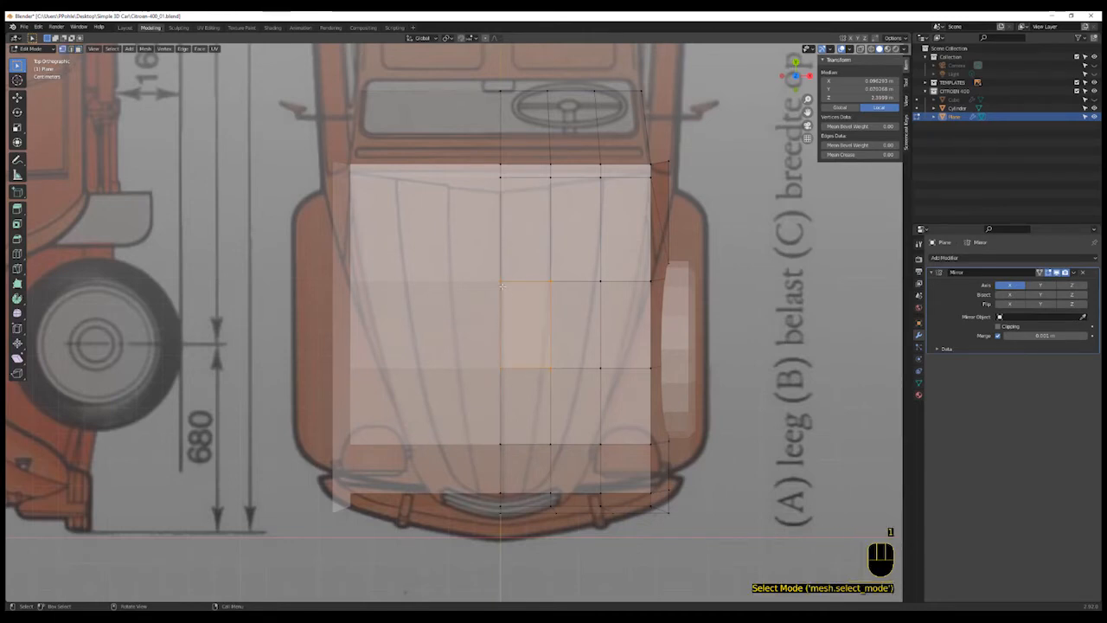
pyautogui.click(502, 283)
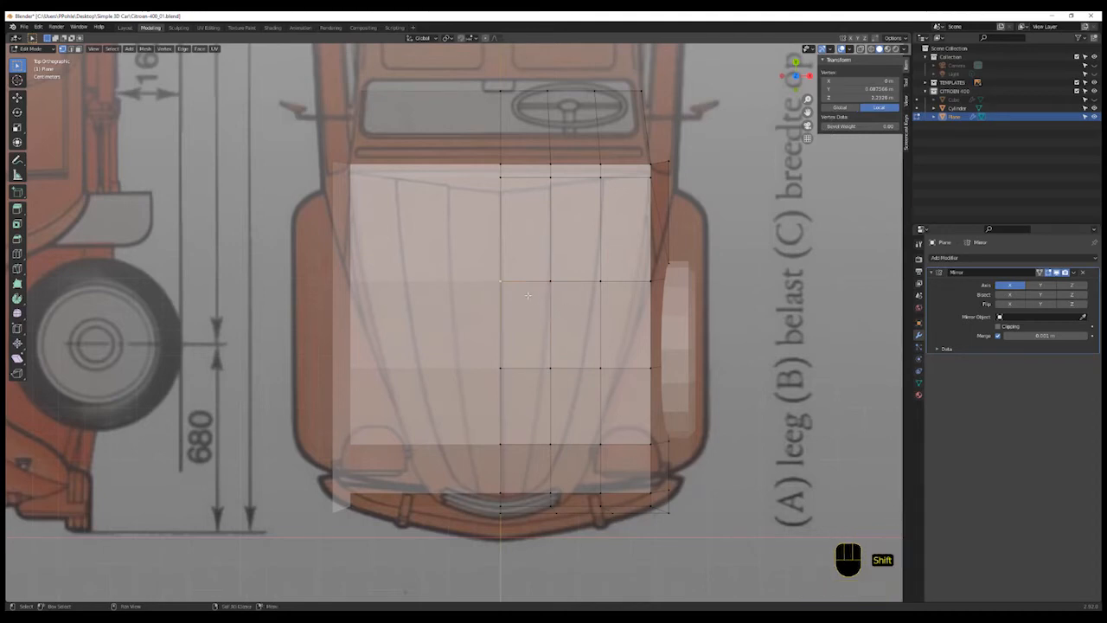
pyautogui.hotkey('shift', 's')
pyautogui.click(527, 344)
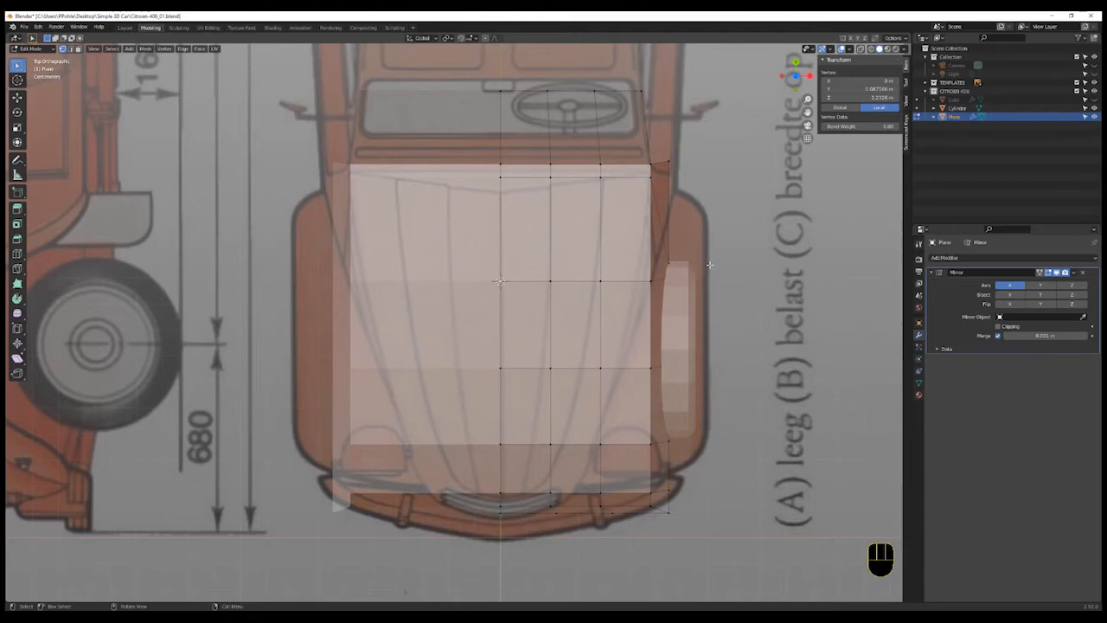
# - Set the pivot to the 3D cursor and scale the bonnet's middle vertex row along X by 0.946
pyautogui.press('b')
pyautogui.moveTo(710, 264); pyautogui.dragTo(614, 296)
pyautogui.moveTo(544, 311); pyautogui.dragTo(543, 311)
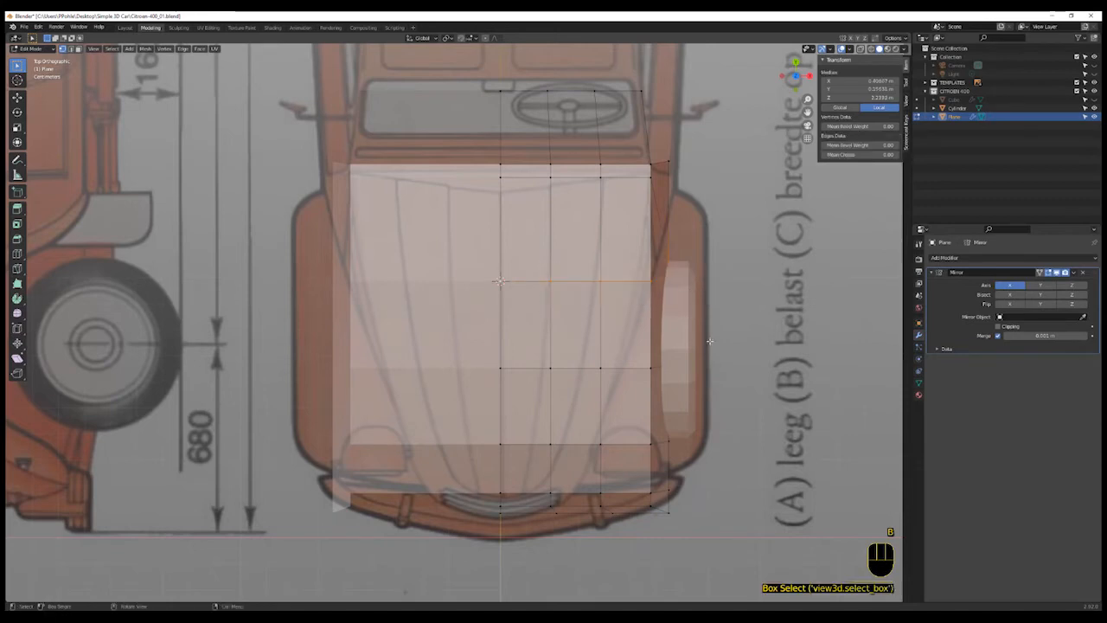
pyautogui.click(447, 39)
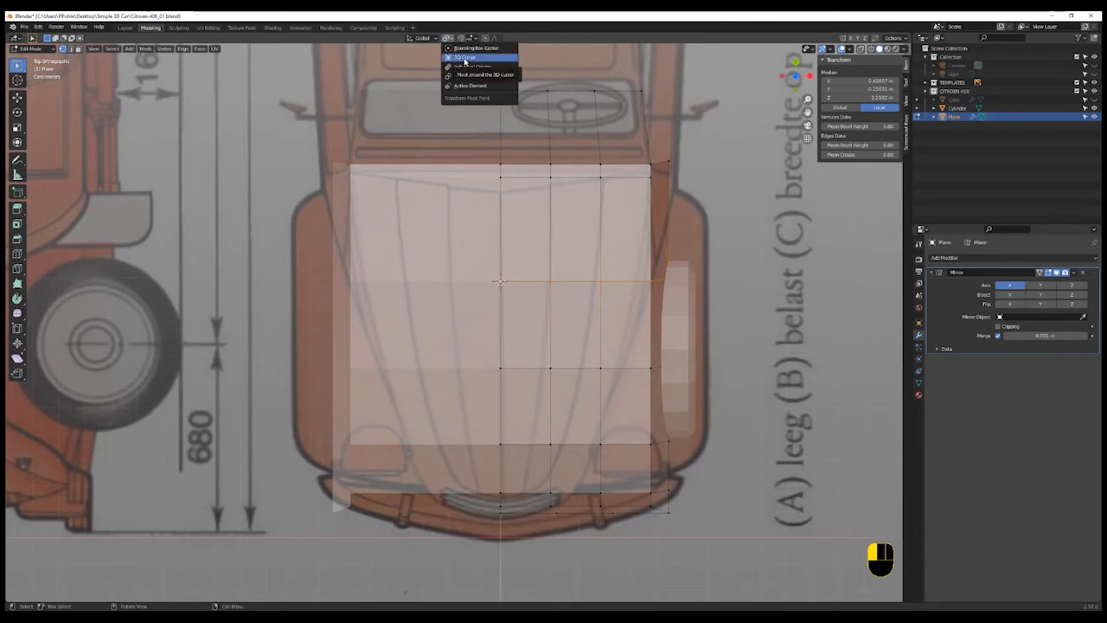
pyautogui.click(466, 59)
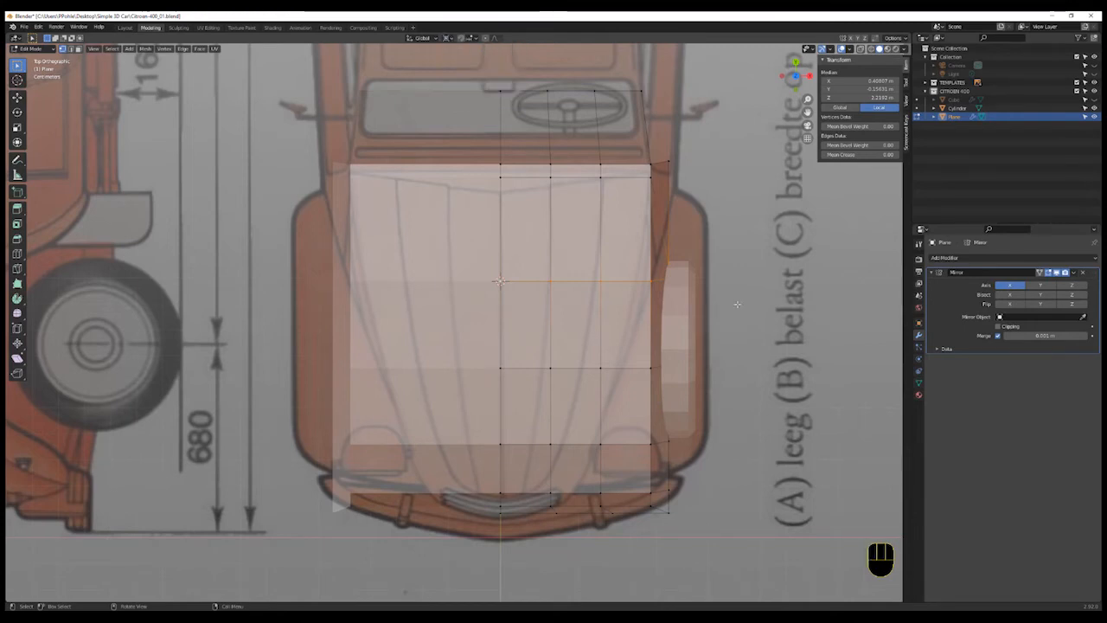
pyautogui.press('s')
pyautogui.press('x')
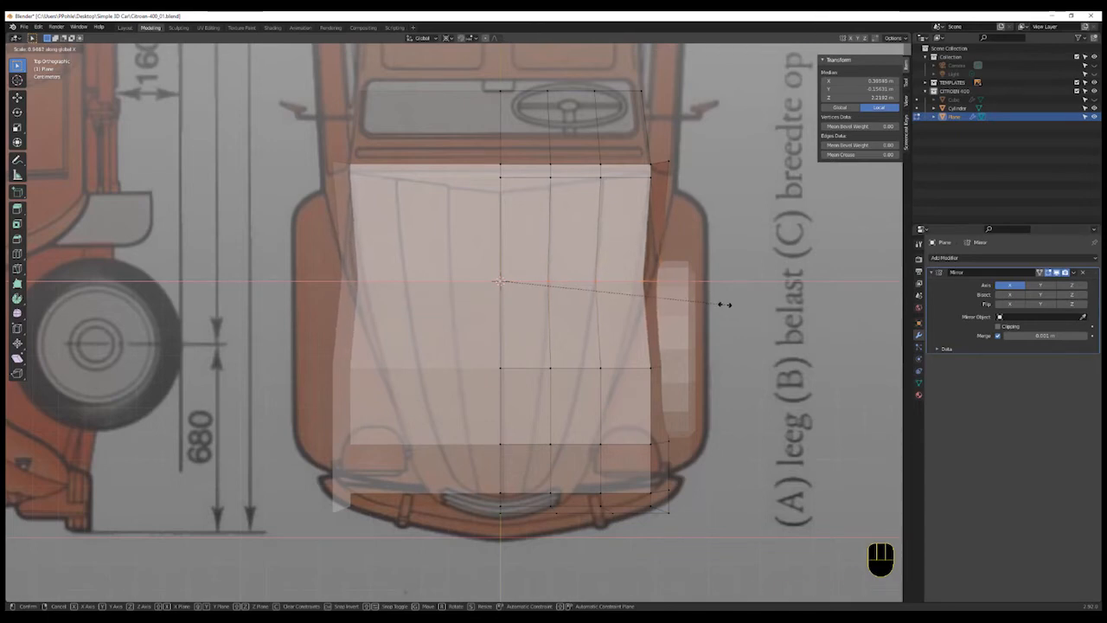
pyautogui.click(725, 305)
# - Box-select the outer vertices of that row and scale them along X by about 0.99
pyautogui.press('b')
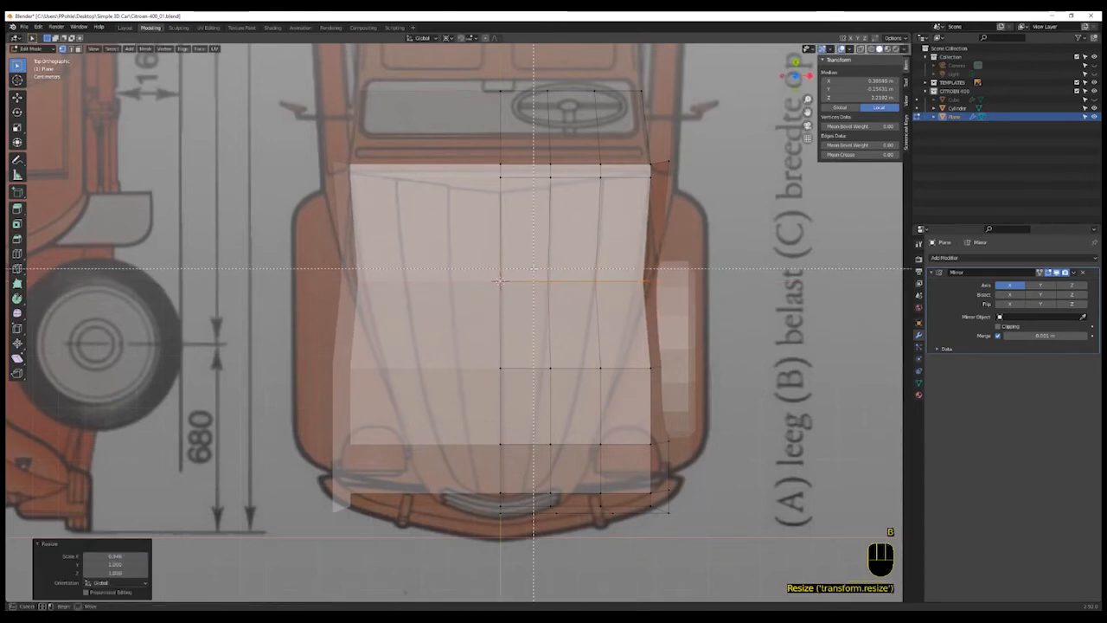
pyautogui.keyDown('shift'); pyautogui.moveTo(524, 268); pyautogui.dragTo(561, 300); pyautogui.keyUp('shift')
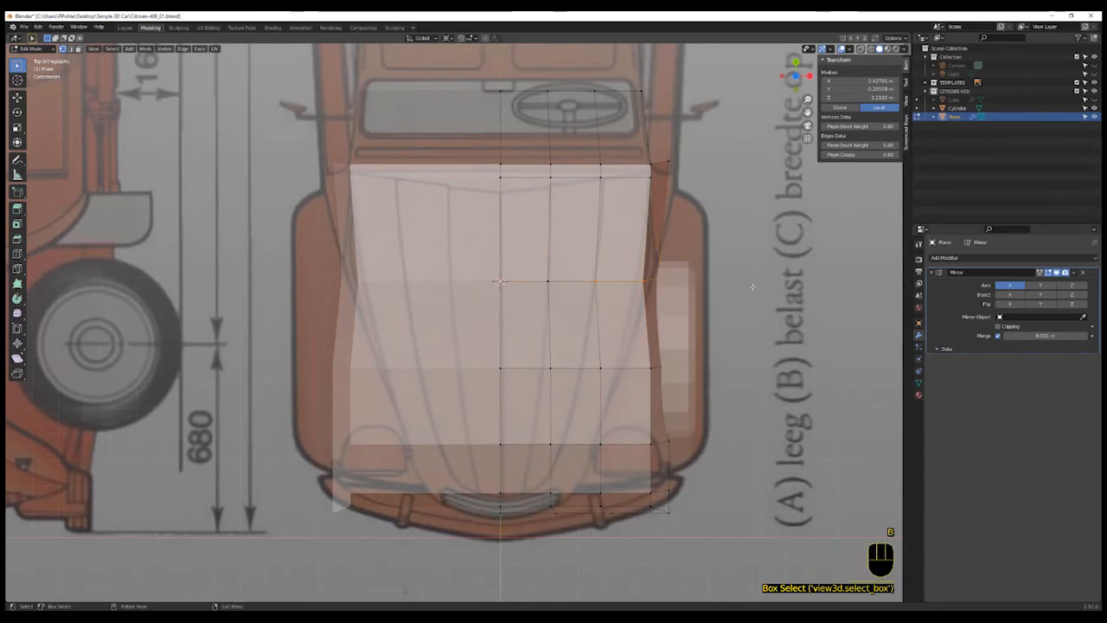
pyautogui.press('s')
pyautogui.press('x')
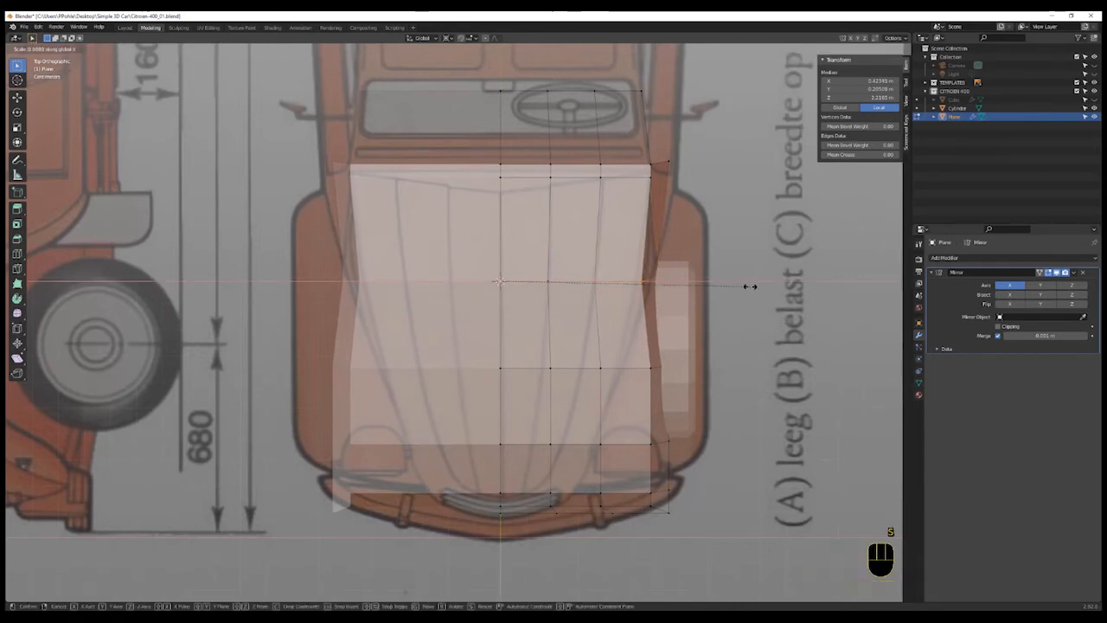
pyautogui.click(749, 287)
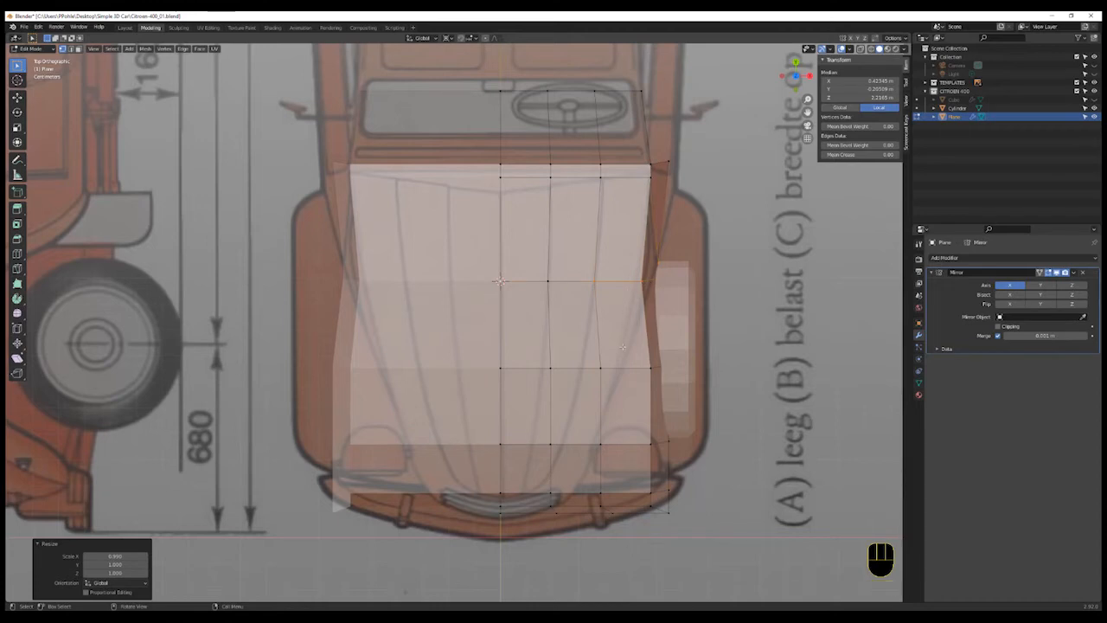
# - Select the second vertex from the centre in that row and scale it along X by 0.964
pyautogui.keyDown('shift'); pyautogui.click(595, 293); pyautogui.keyUp('shift')
pyautogui.press('s')
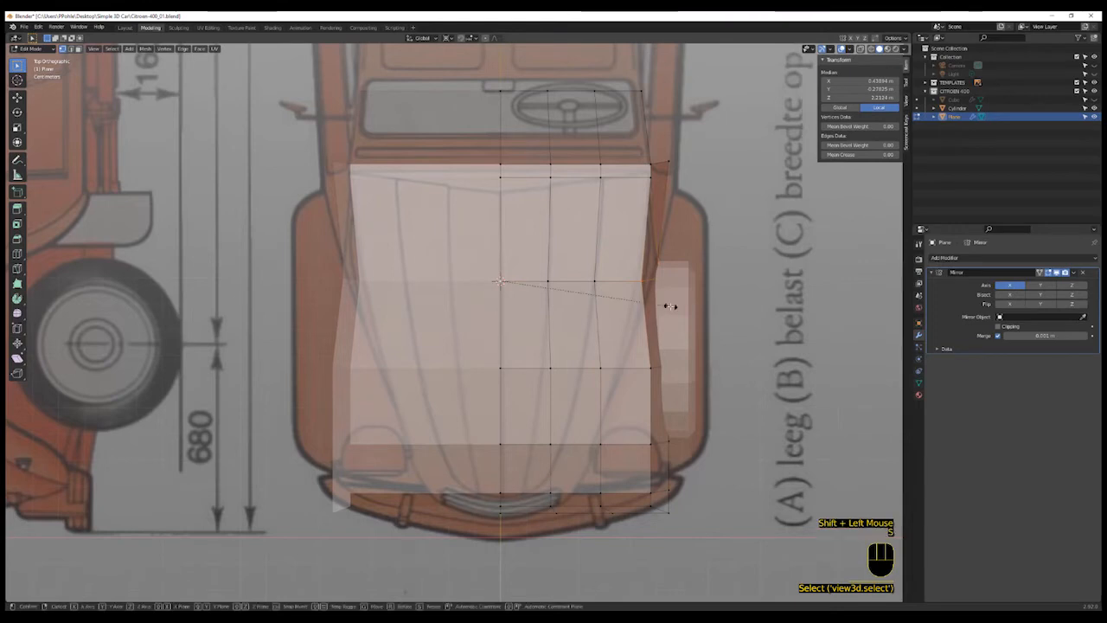
pyautogui.press('x')
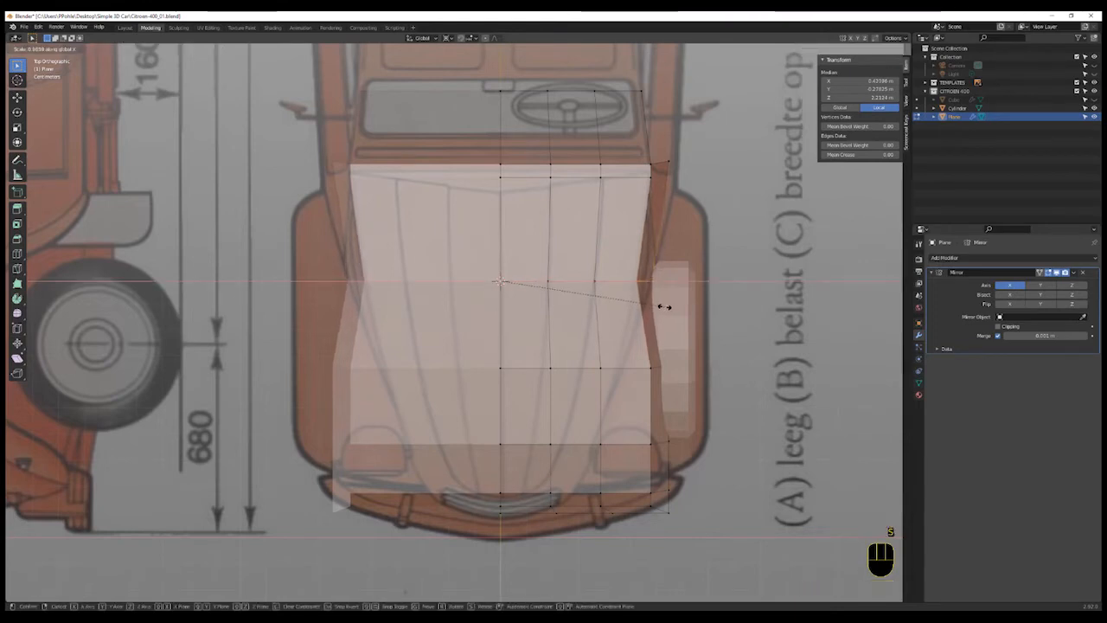
pyautogui.click(665, 306)
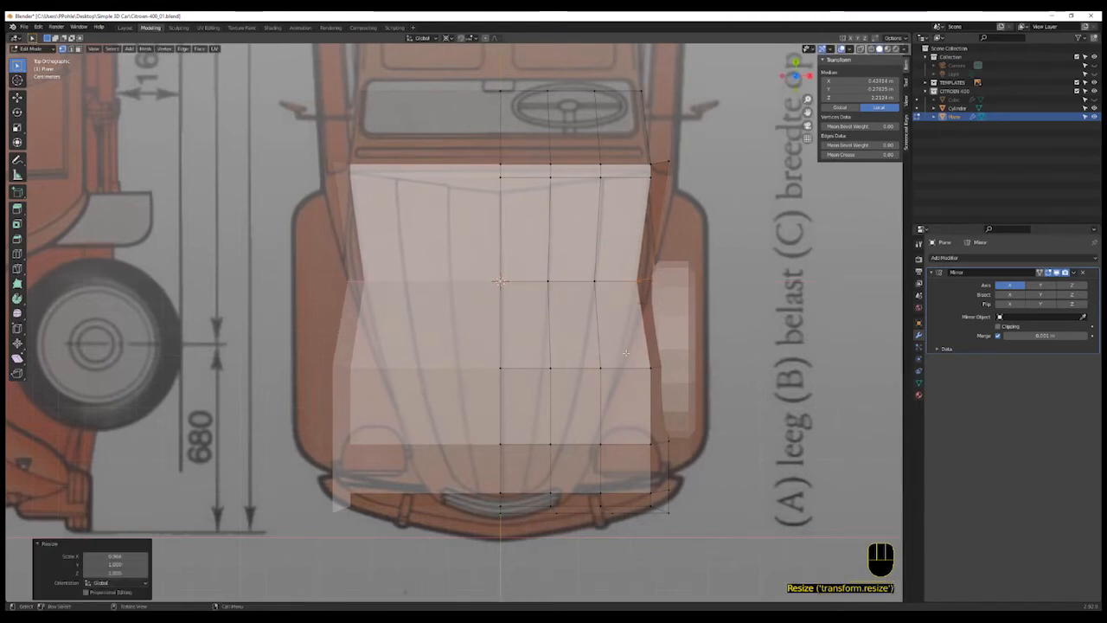
# - Select the outer vertices of the next row toward the nose and scale them along X by 0.823
pyautogui.keyDown('shift'); pyautogui.moveTo(545, 380); pyautogui.dragTo(545, 327, button='middle'); pyautogui.keyUp('shift')
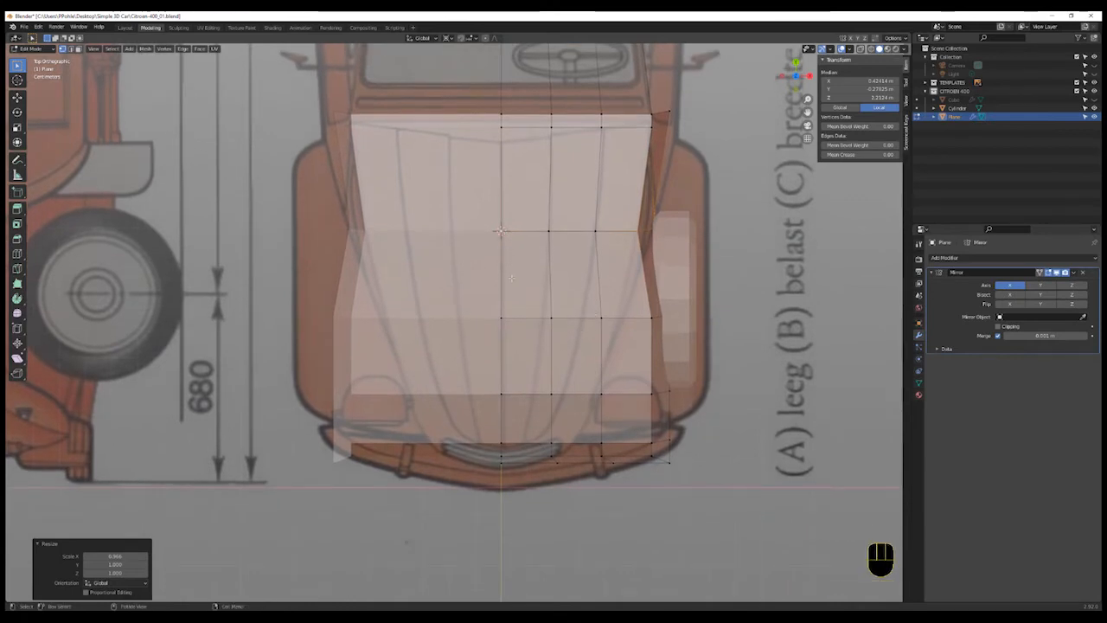
pyautogui.click(556, 321)
pyautogui.keyDown('shift'); pyautogui.click(600, 320); pyautogui.keyUp('shift')
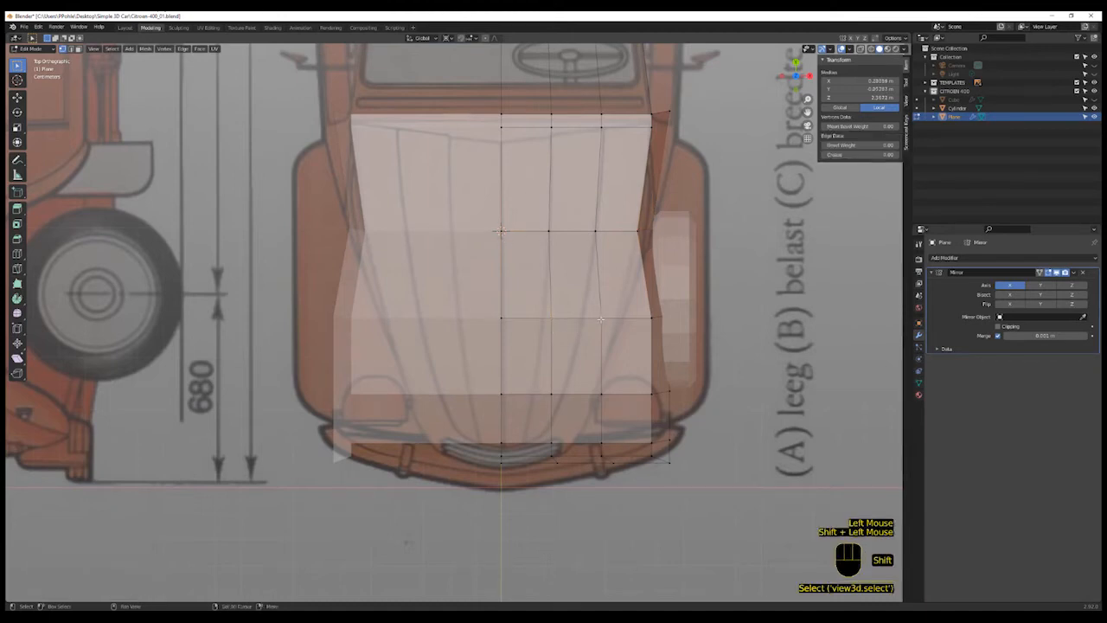
pyautogui.keyDown('shift'); pyautogui.click(638, 319); pyautogui.keyUp('shift')
pyautogui.keyDown('shift'); pyautogui.click(677, 316); pyautogui.keyUp('shift')
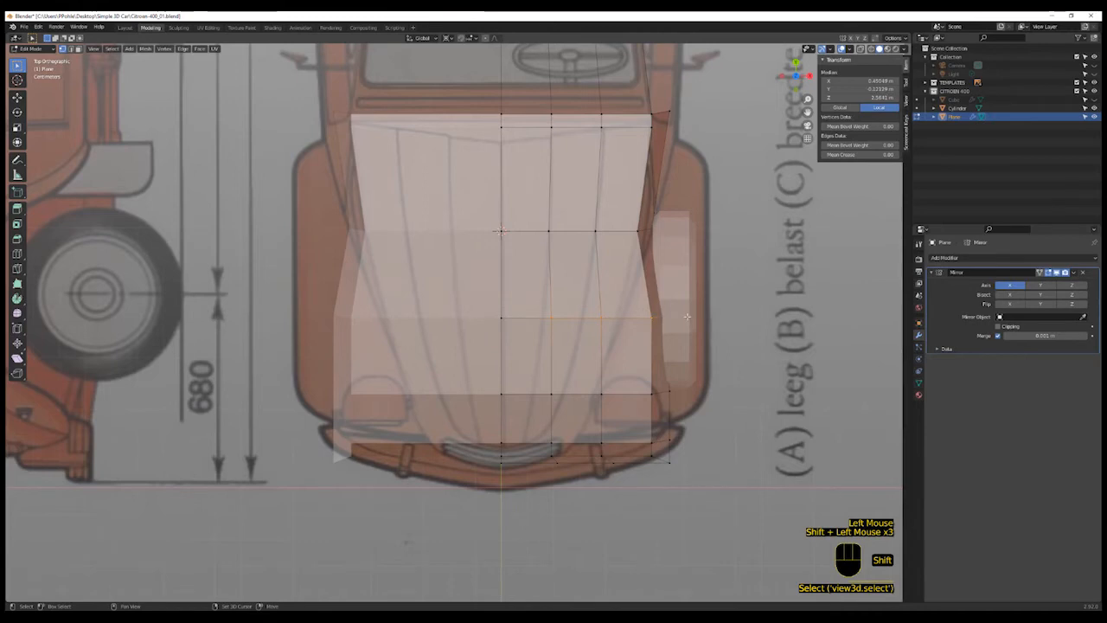
pyautogui.hotkey('shift', 'z')
pyautogui.hotkey('shift', 'z')
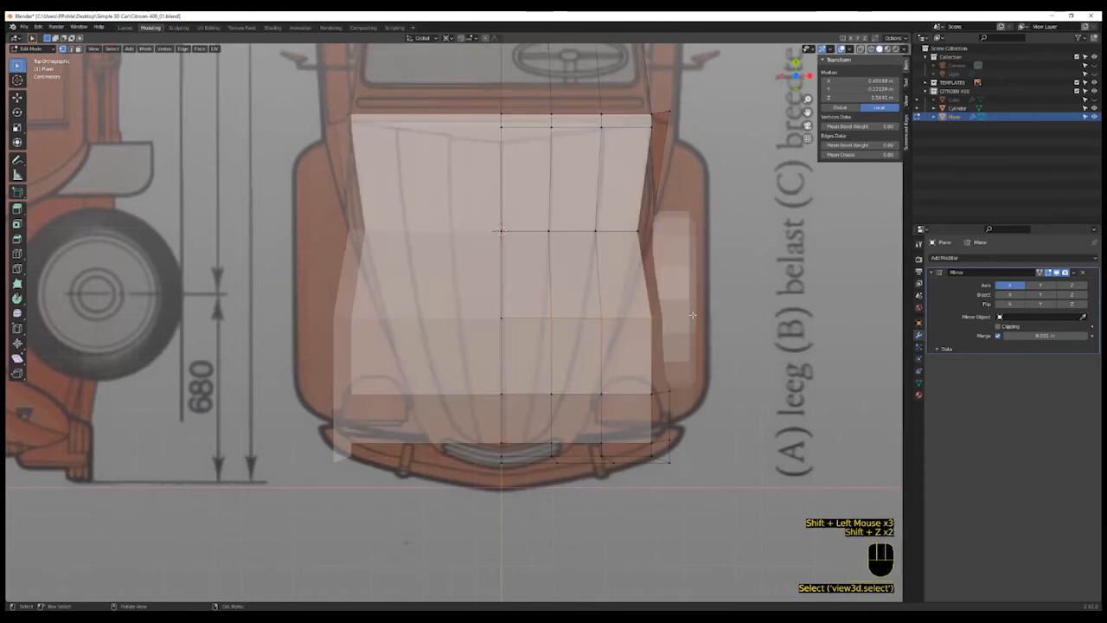
pyautogui.press('s')
pyautogui.press('x')
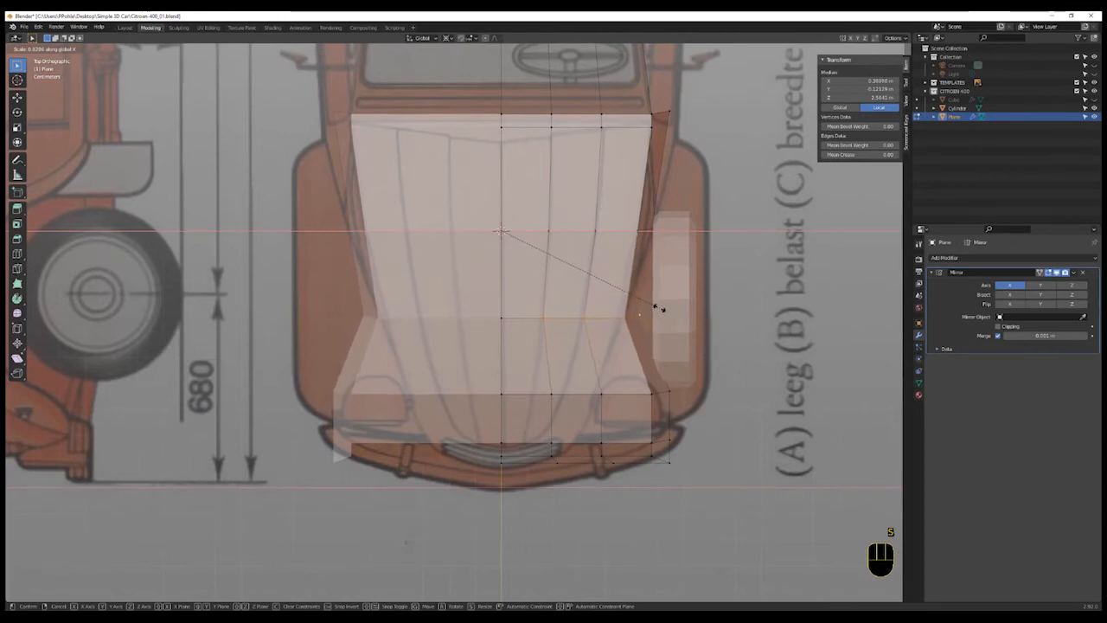
pyautogui.click(657, 307)
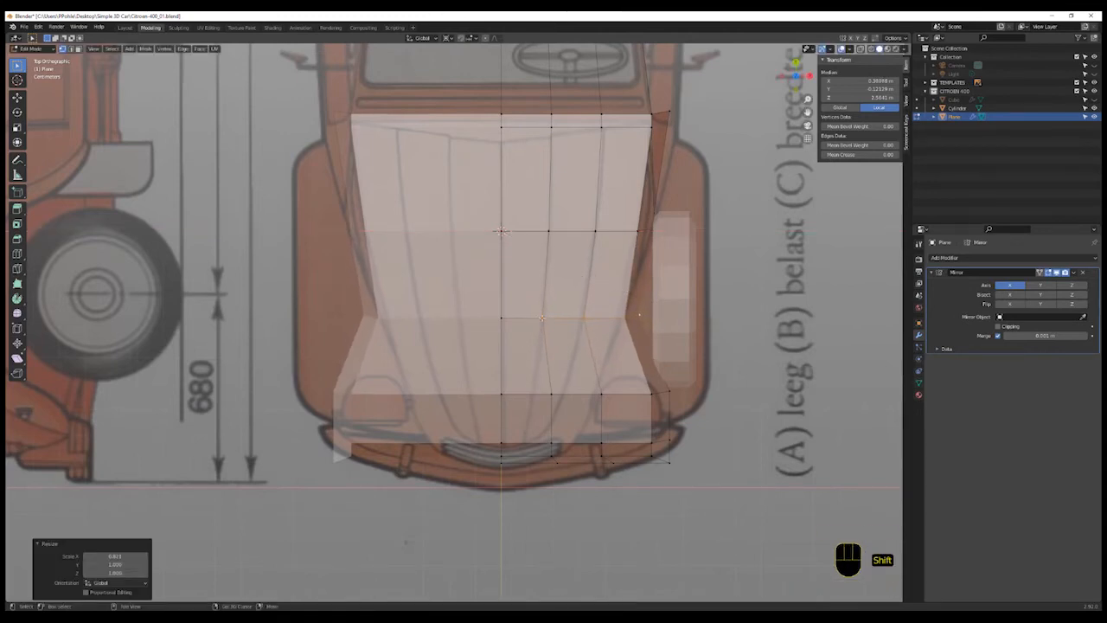
# - Select the outermost vertex of that row and scale it along X by about 0.88 to follow the bonnet outline
pyautogui.keyDown('shift'); pyautogui.click(638, 315); pyautogui.keyUp('shift')
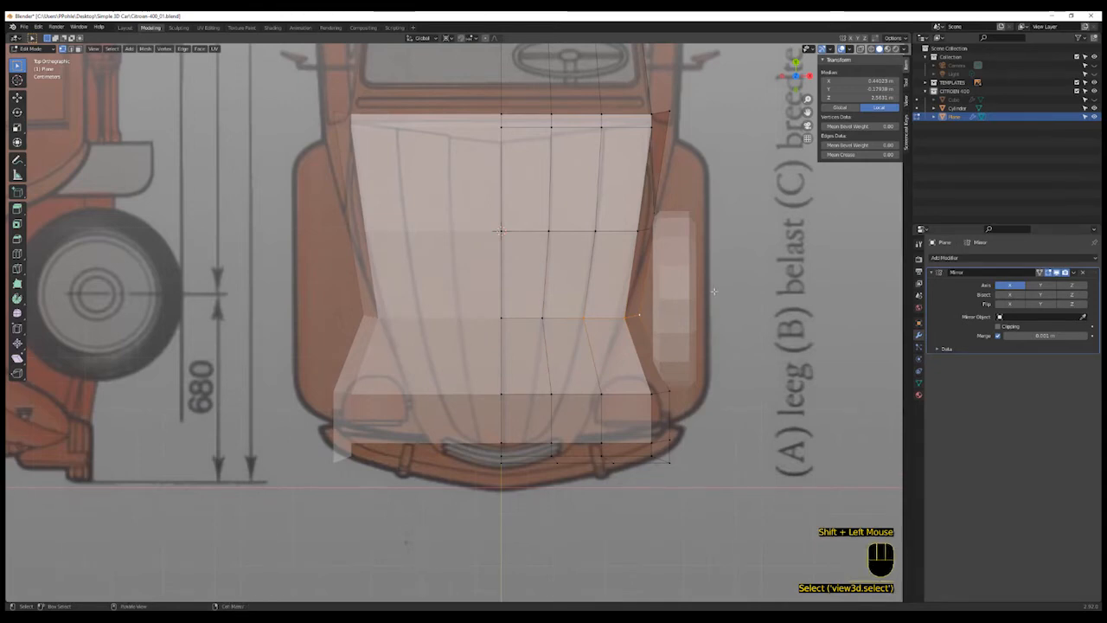
pyautogui.press('s')
pyautogui.press('x')
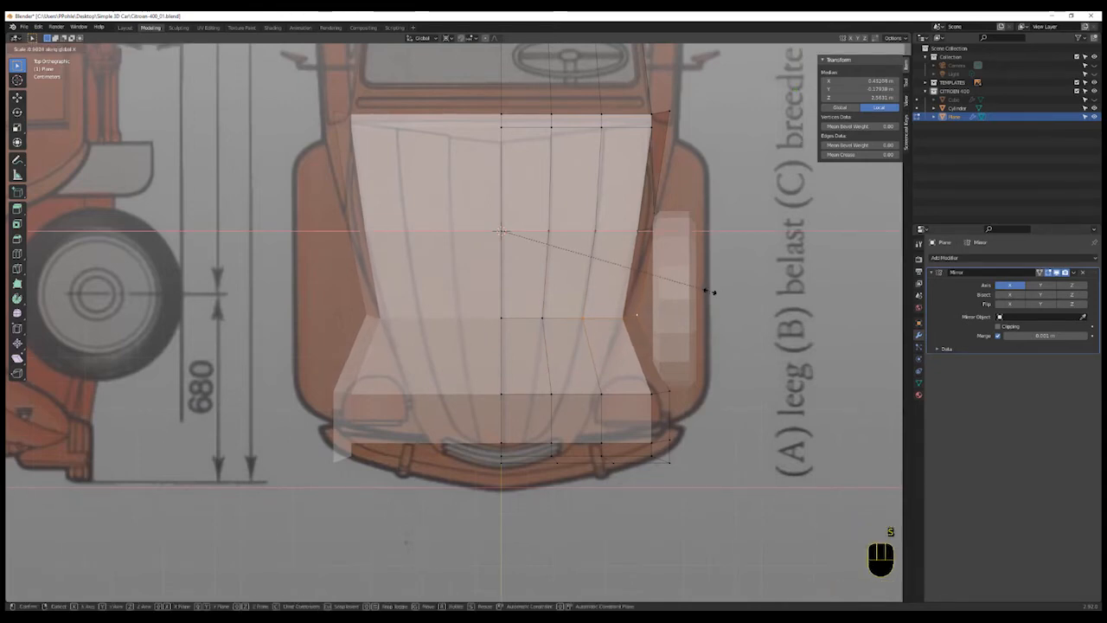
pyautogui.click(715, 291)
pyautogui.keyDown('shift'); pyautogui.click(581, 318); pyautogui.keyUp('shift')
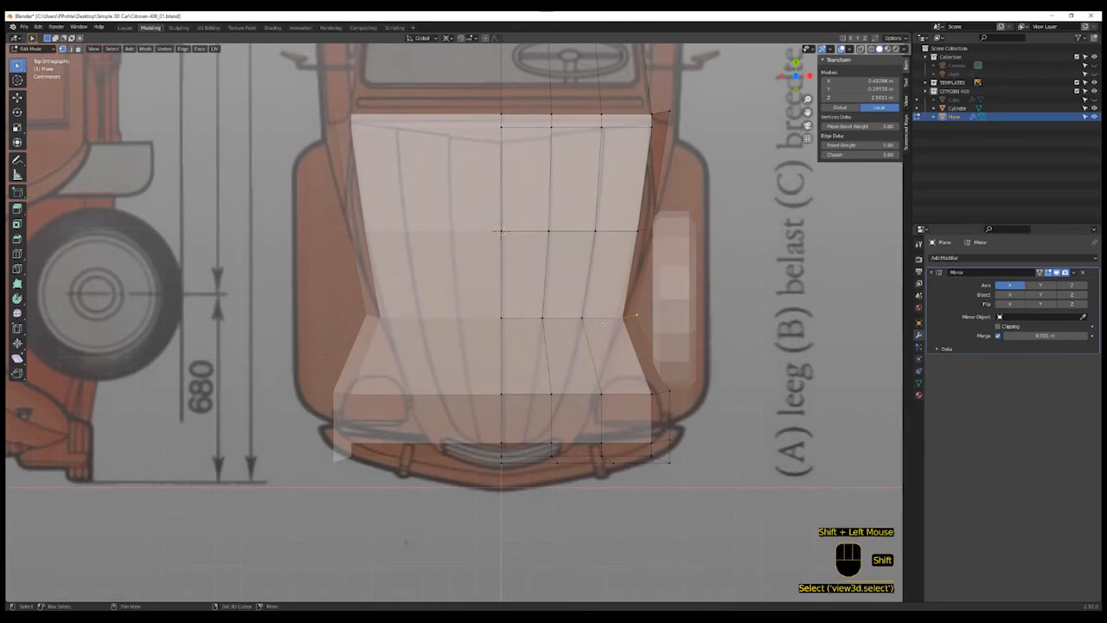
# - Scale the selected outermost vertex further along X to match the bonnet outline
pyautogui.press('s')
pyautogui.press('x')
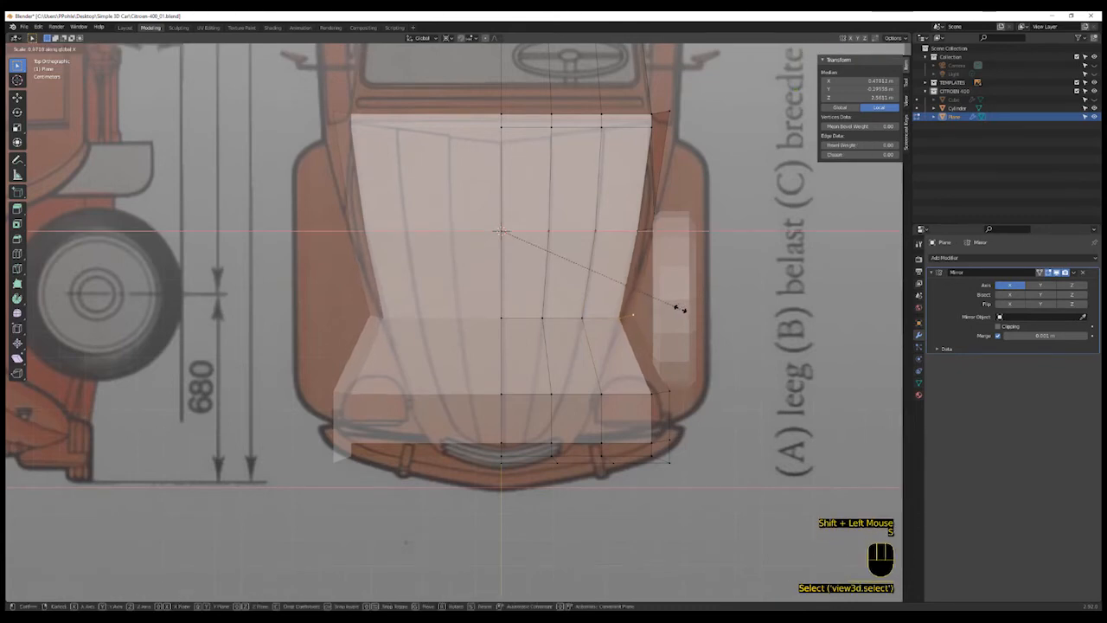
pyautogui.click(675, 306)
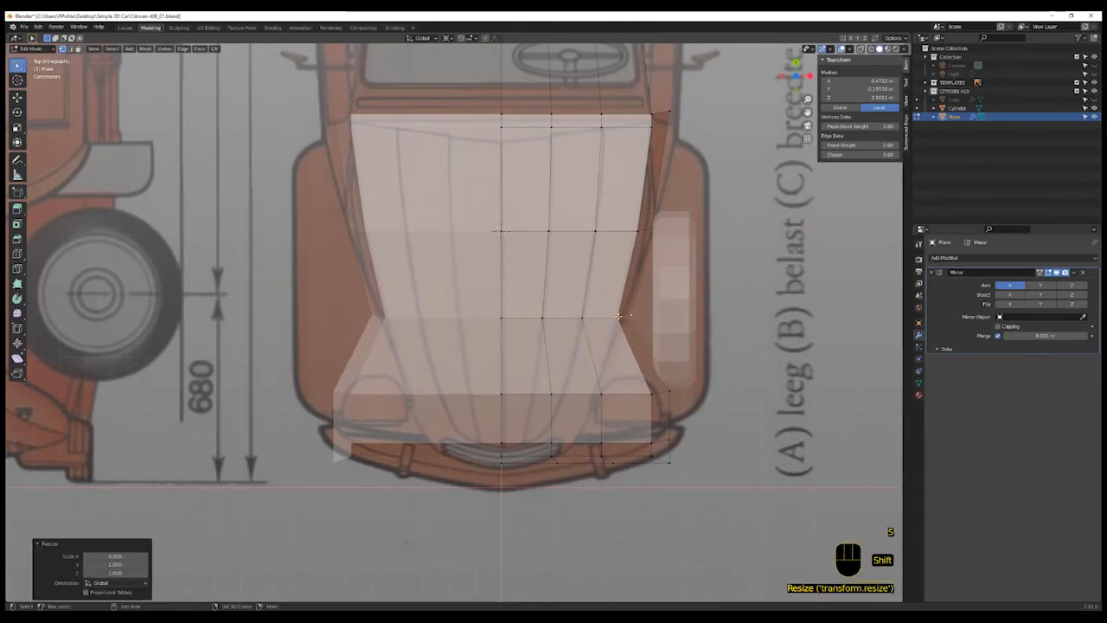
pyautogui.keyDown('shift'); pyautogui.click(672, 305); pyautogui.keyUp('shift')
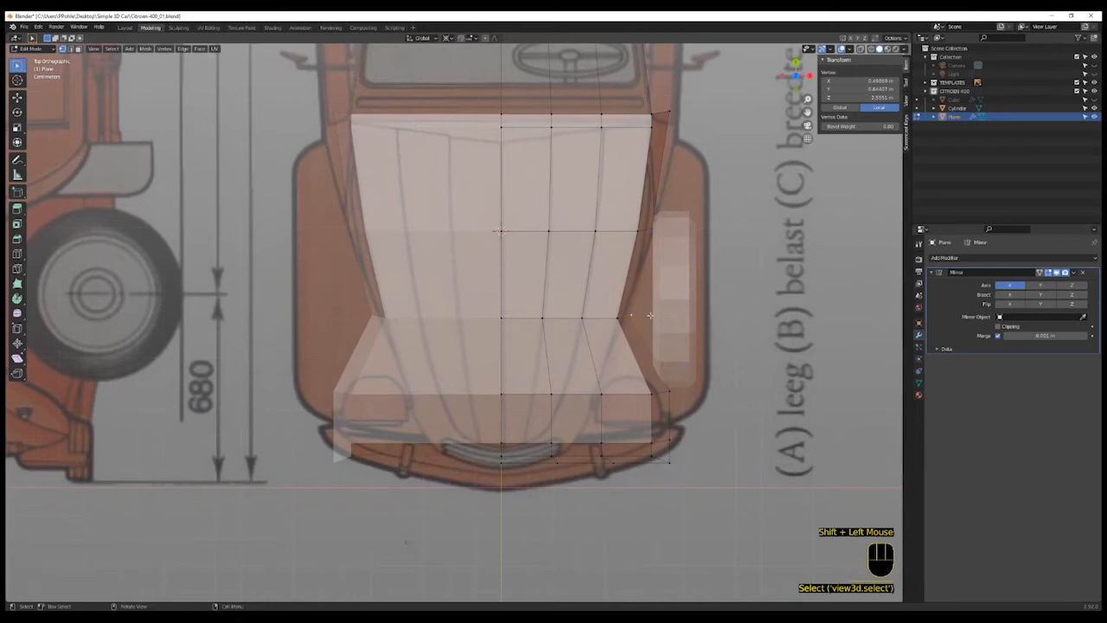
# - Select the vertices of the next row toward the nose and scale them along X by 0.614
pyautogui.click(551, 394)
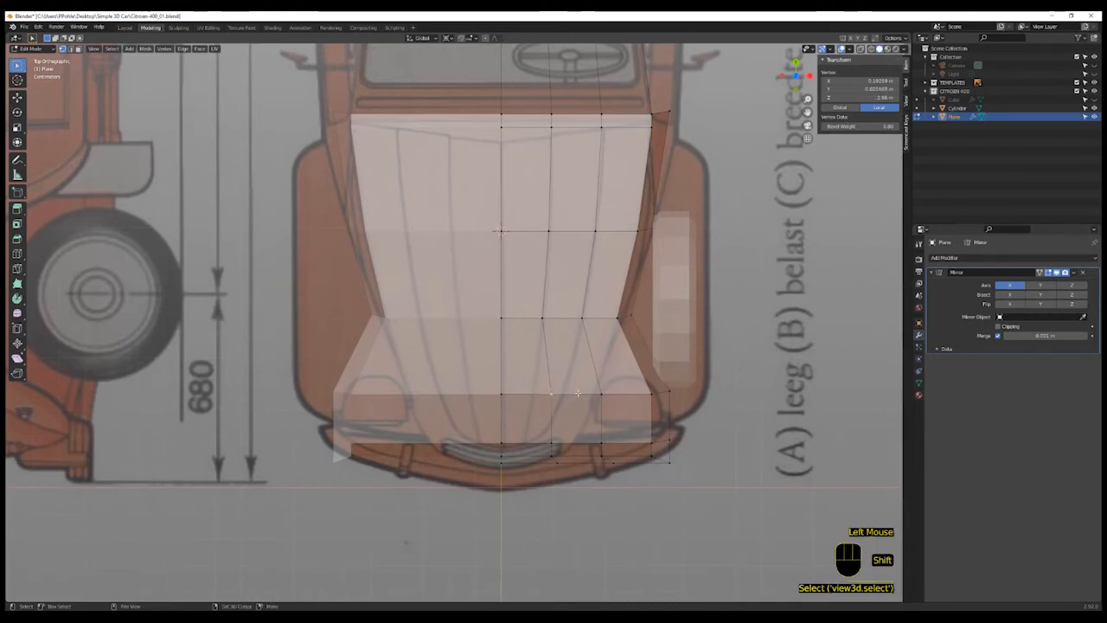
pyautogui.keyDown('shift'); pyautogui.click(601, 394); pyautogui.keyUp('shift')
pyautogui.keyDown('shift'); pyautogui.click(651, 393); pyautogui.keyUp('shift')
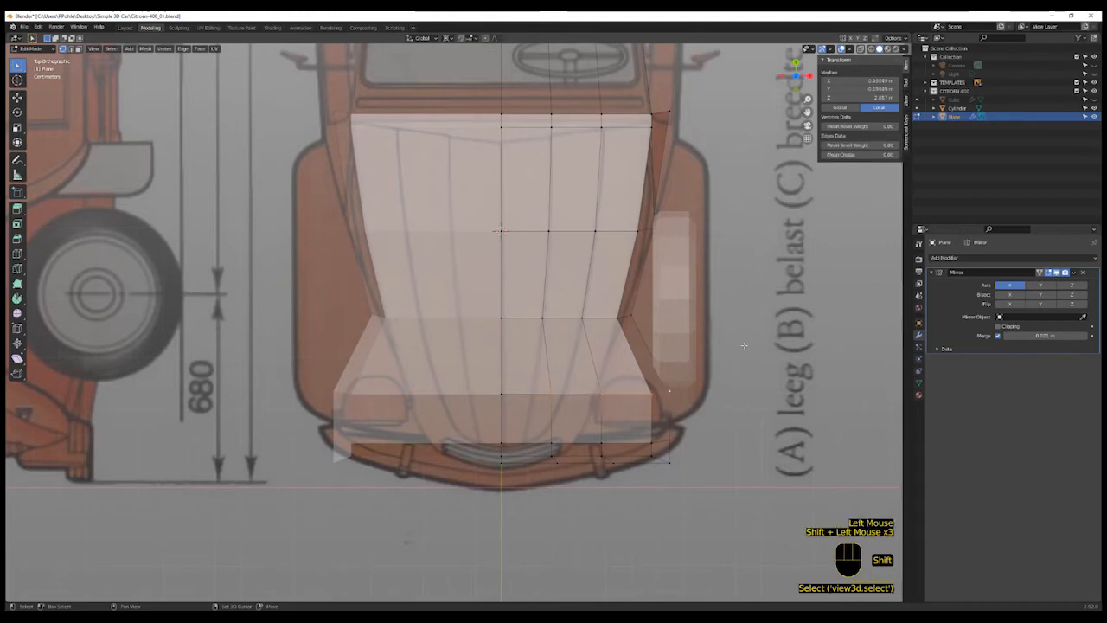
pyautogui.press('s')
pyautogui.press('x')
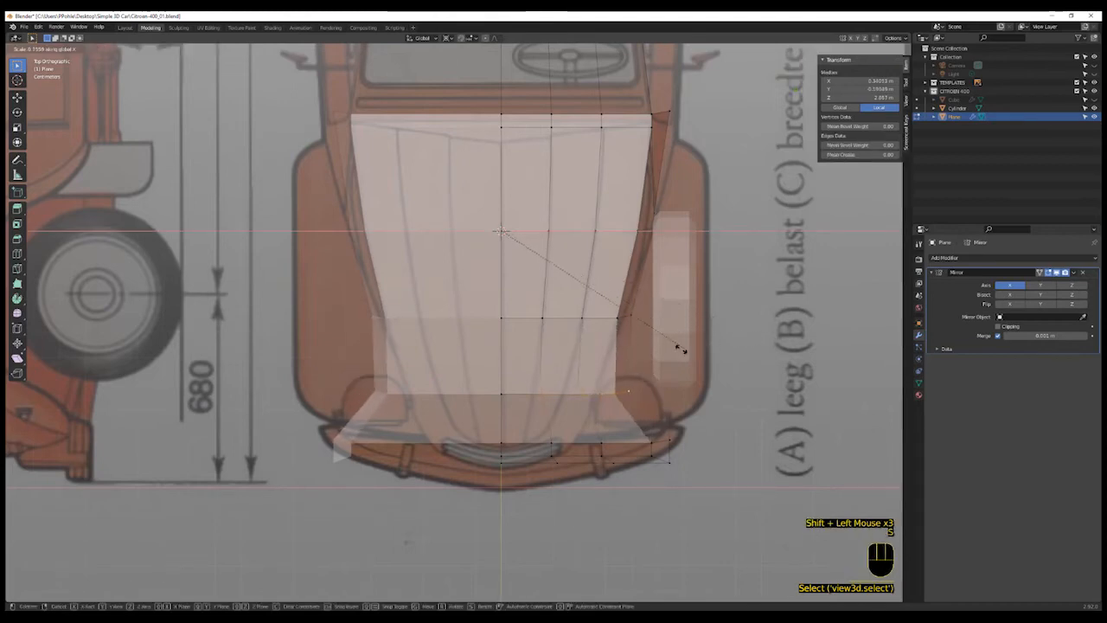
pyautogui.click(618, 368)
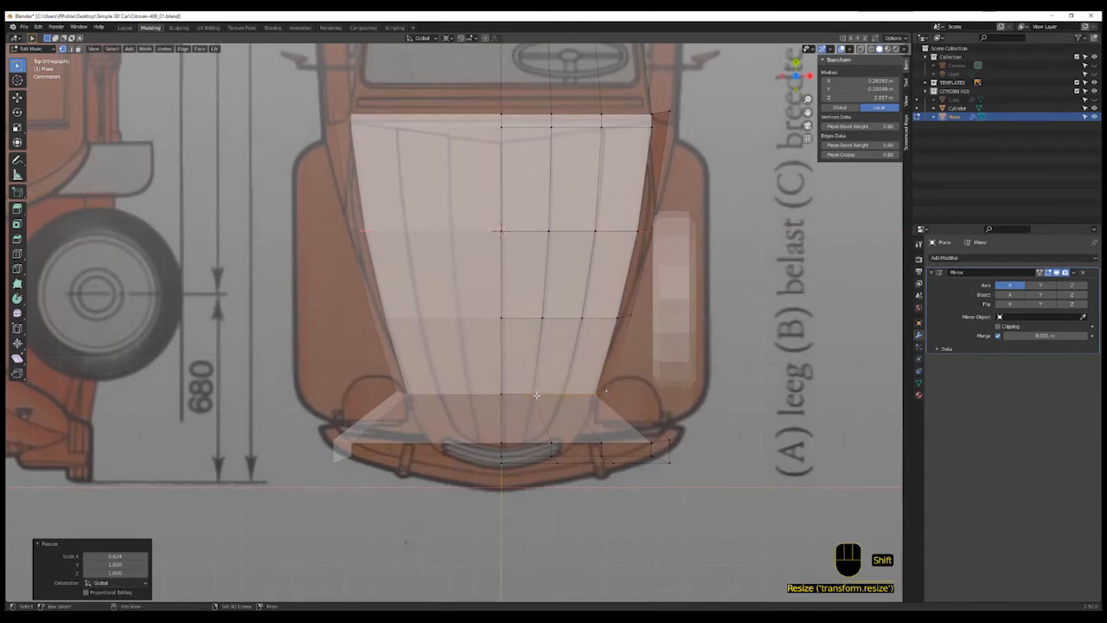
# - Deselect the centre vertex of that row and scale the remaining vertices along X by 0.961
pyautogui.keyDown('shift'); pyautogui.click(551, 394); pyautogui.keyUp('shift')
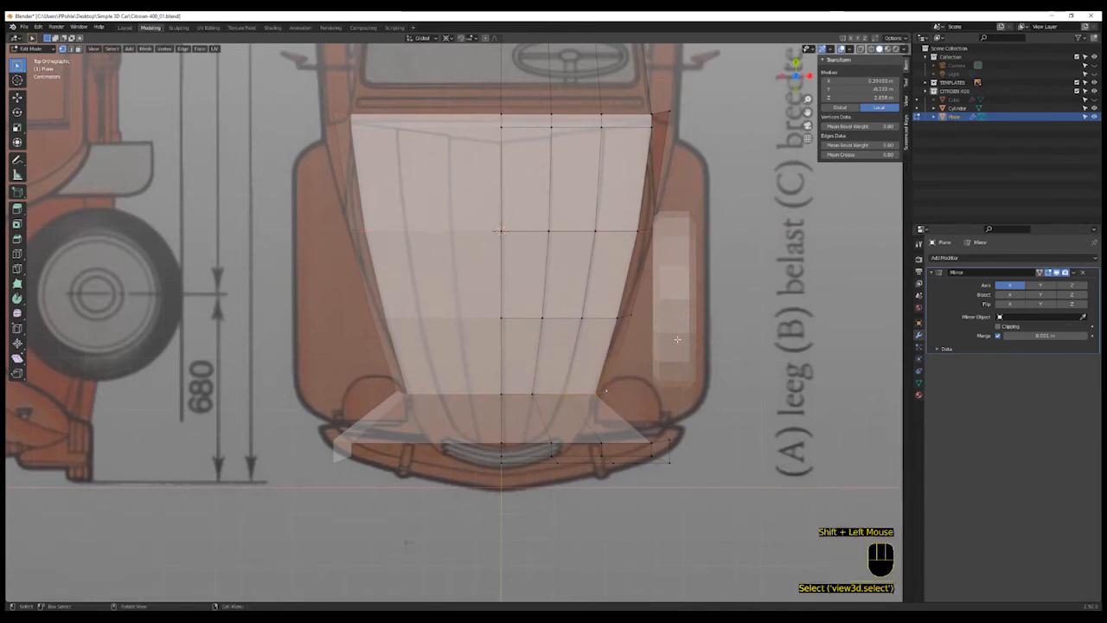
pyautogui.press('s')
pyautogui.press('x')
pyautogui.click(713, 333)
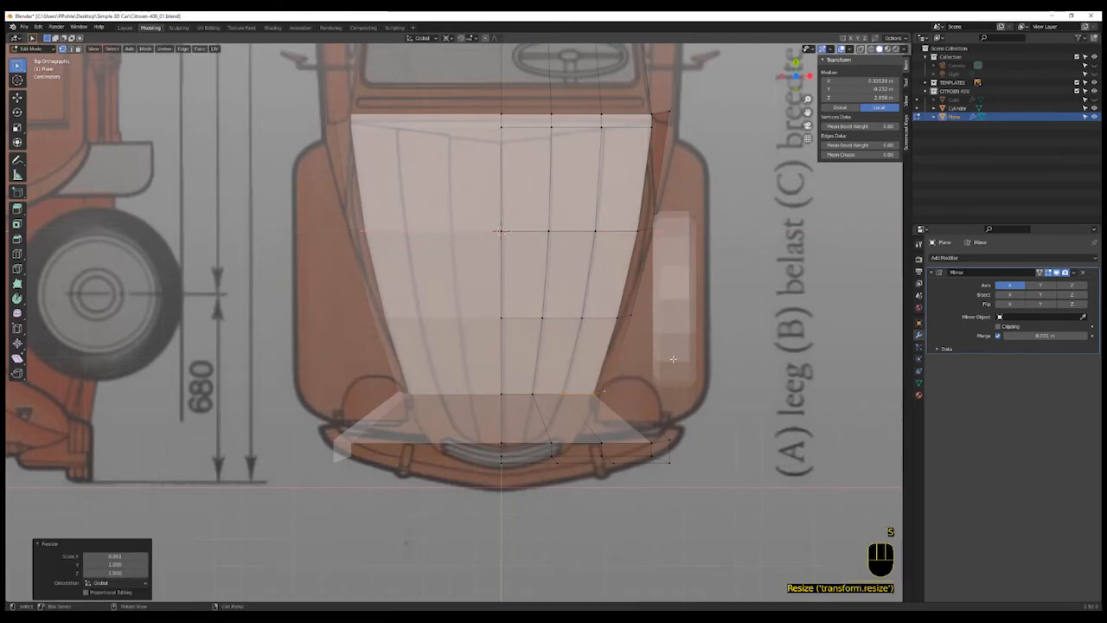
# - Select the outermost vertex of that row and scale it along X to follow the bonnet outline
pyautogui.keyDown('shift'); pyautogui.click(646, 387); pyautogui.keyUp('shift')
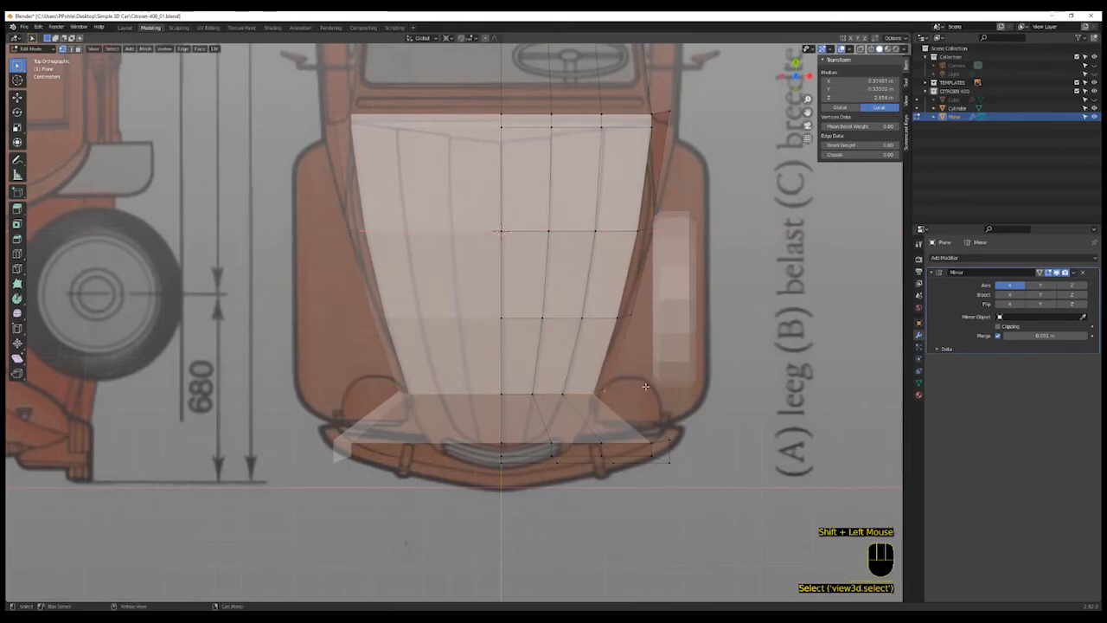
pyautogui.press('s')
pyautogui.press('x')
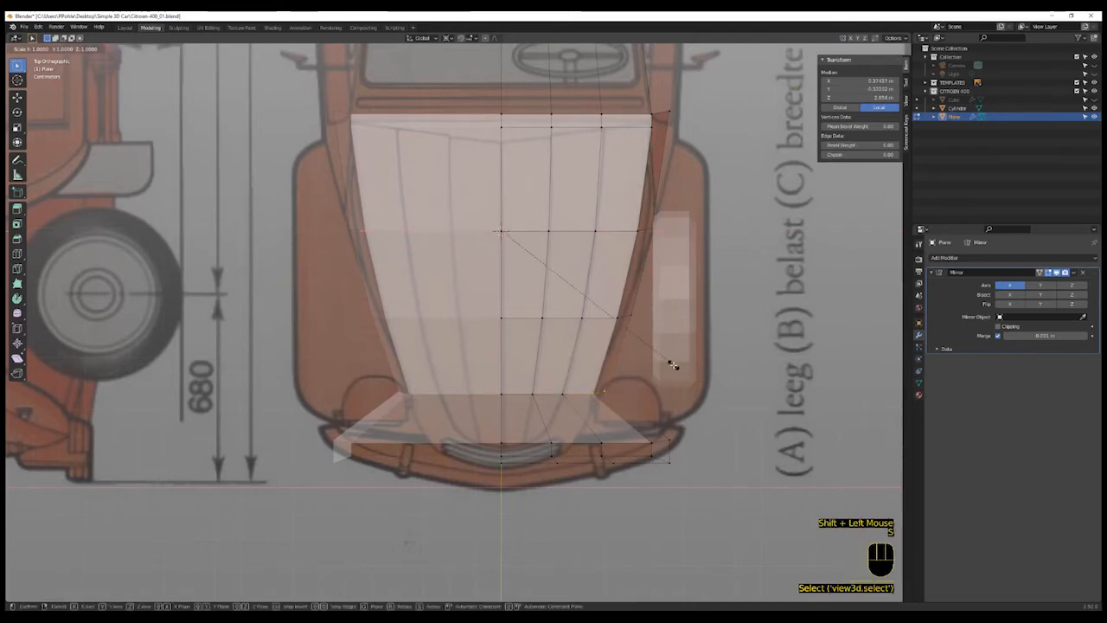
pyautogui.click(672, 365)
# - Select the vertices of the next row at the nose and scale them along X by about 0.4
pyautogui.keyDown('shift'); pyautogui.click(560, 433); pyautogui.keyUp('shift')
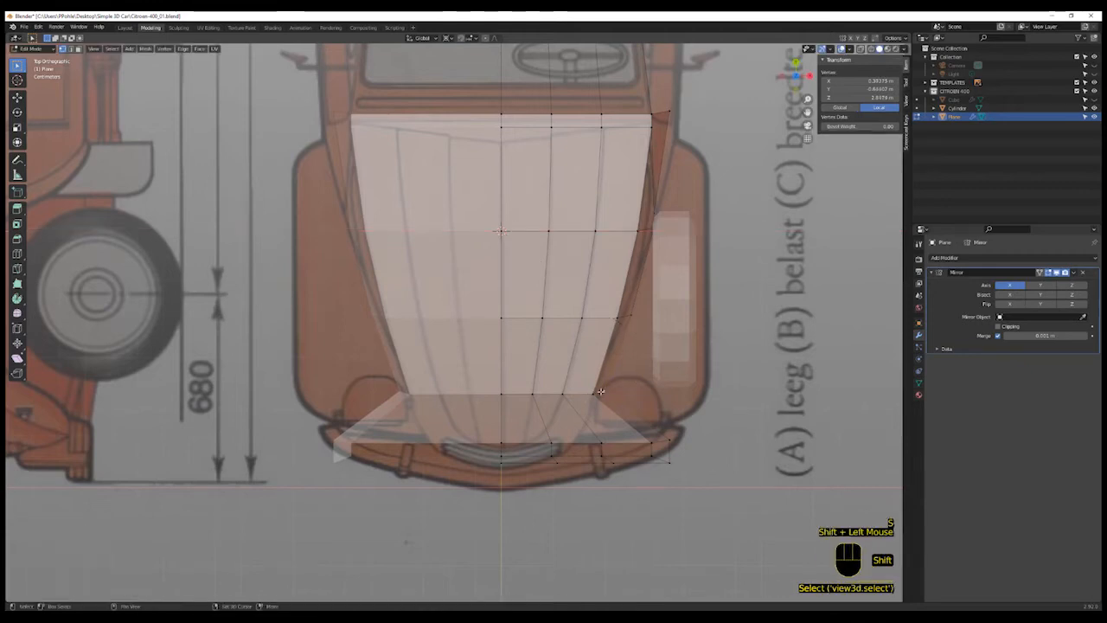
pyautogui.keyDown('shift'); pyautogui.click(560, 434); pyautogui.keyUp('shift')
pyautogui.click(601, 444)
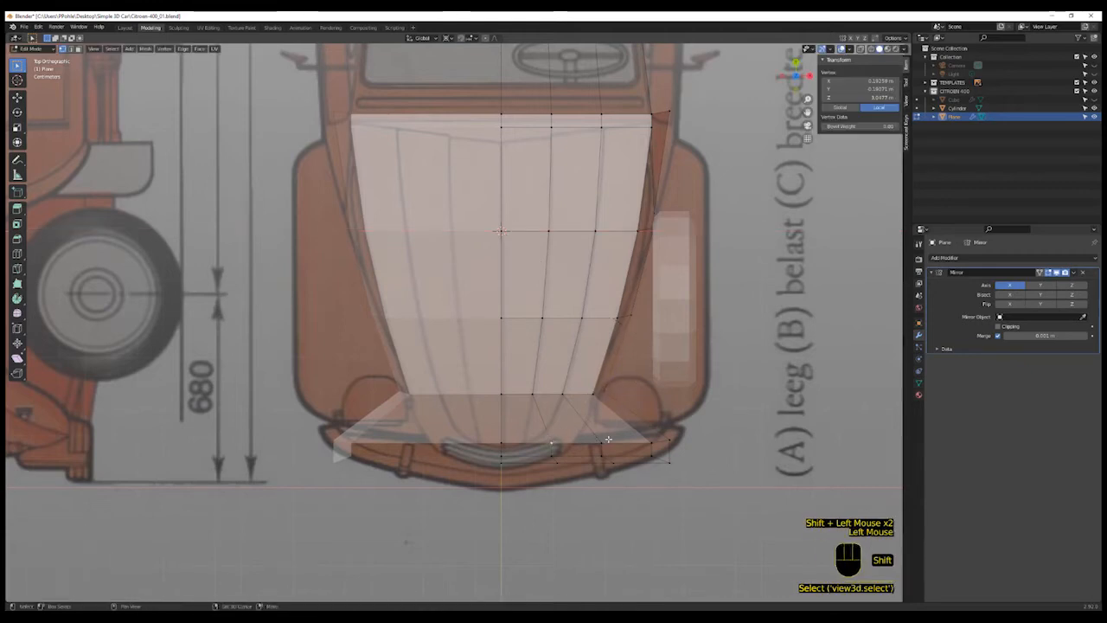
pyautogui.keyDown('shift'); pyautogui.click(646, 442); pyautogui.keyUp('shift')
pyautogui.keyDown('shift'); pyautogui.click(671, 441); pyautogui.keyUp('shift')
pyautogui.keyDown('shift'); pyautogui.click(670, 441); pyautogui.keyUp('shift')
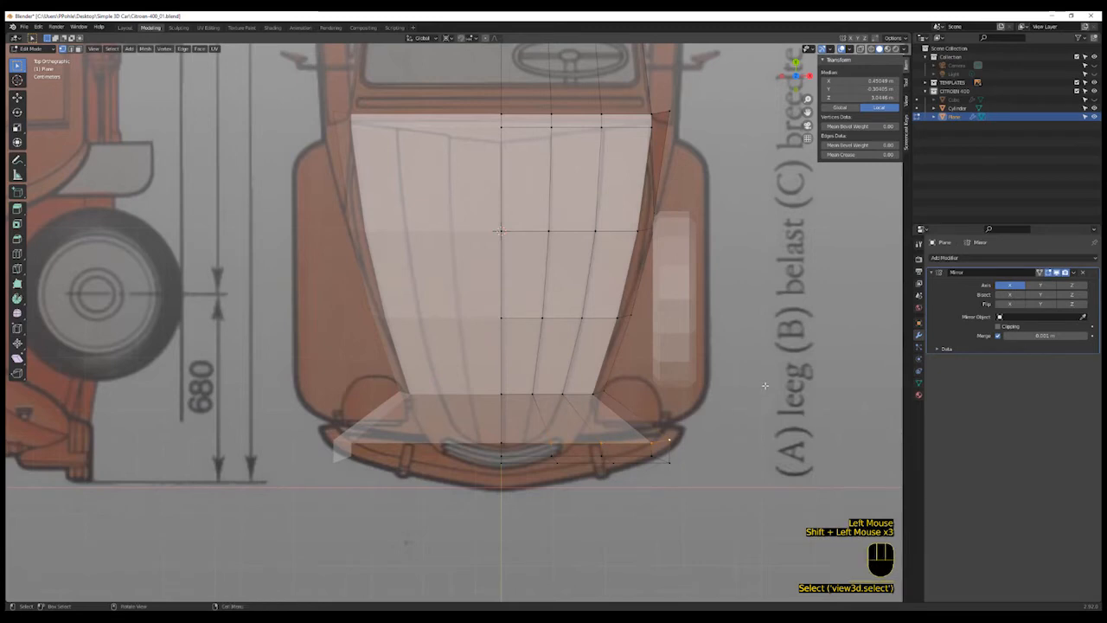
pyautogui.press('s')
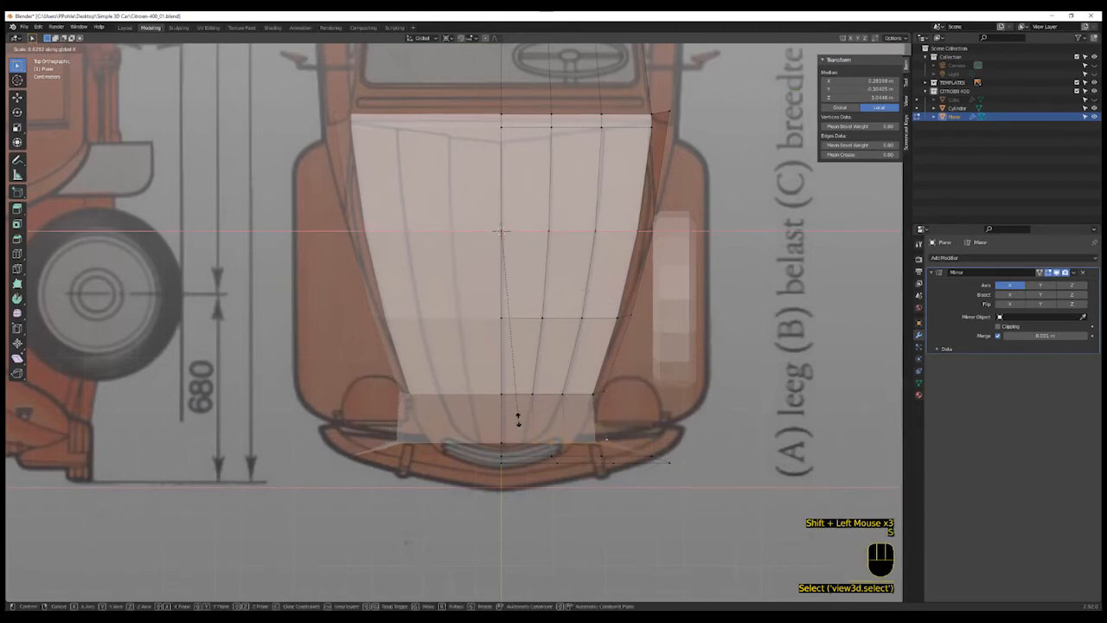
pyautogui.press('x')
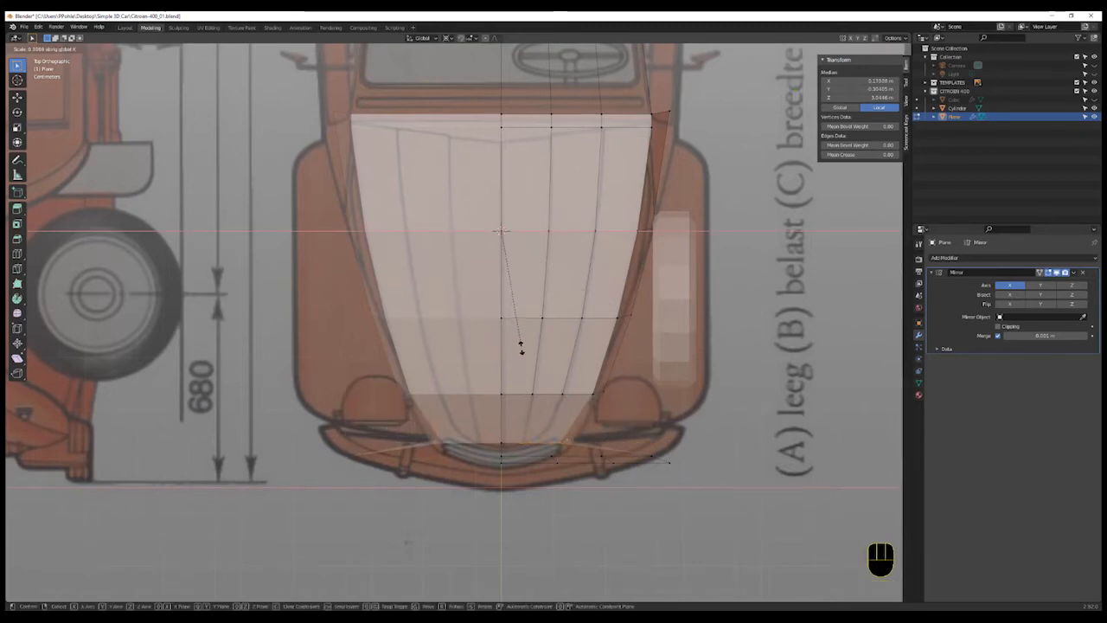
pyautogui.click(521, 350)
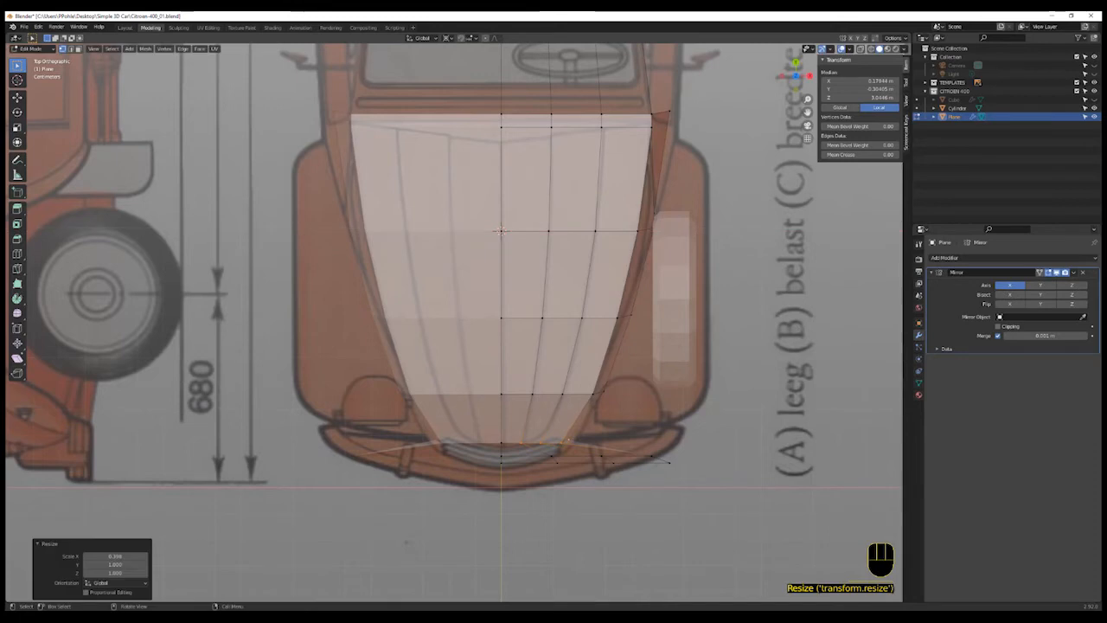
# - Adjust that row's selection and scale it along X by 0.964
pyautogui.keyDown('shift'); pyautogui.click(520, 443); pyautogui.keyUp('shift')
pyautogui.press('s')
pyautogui.press('x')
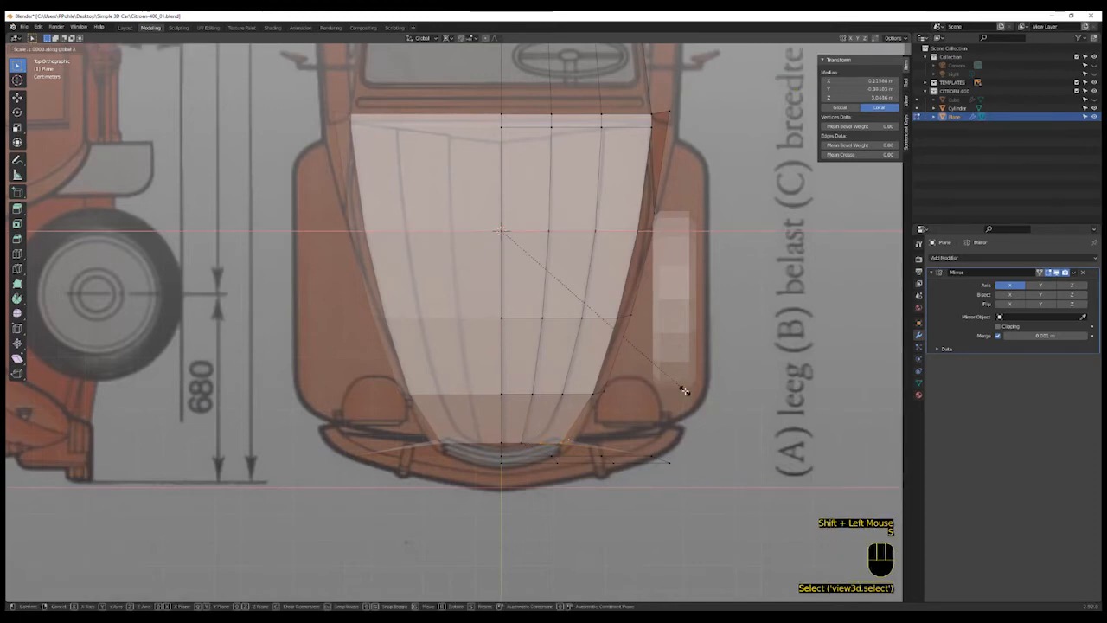
pyautogui.click(680, 390)
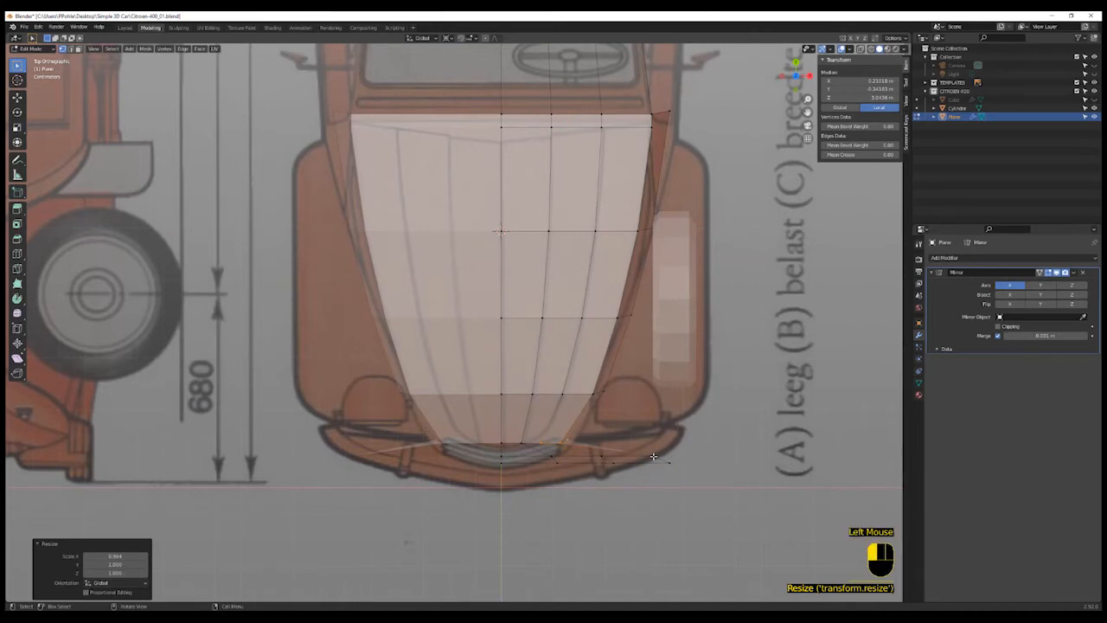
# - Select the vertices of the bottom row at the grille and scale them along X by 0.376
pyautogui.keyDown('shift'); pyautogui.click(605, 455); pyautogui.keyUp('shift')
pyautogui.keyDown('shift'); pyautogui.click(561, 456); pyautogui.keyUp('shift')
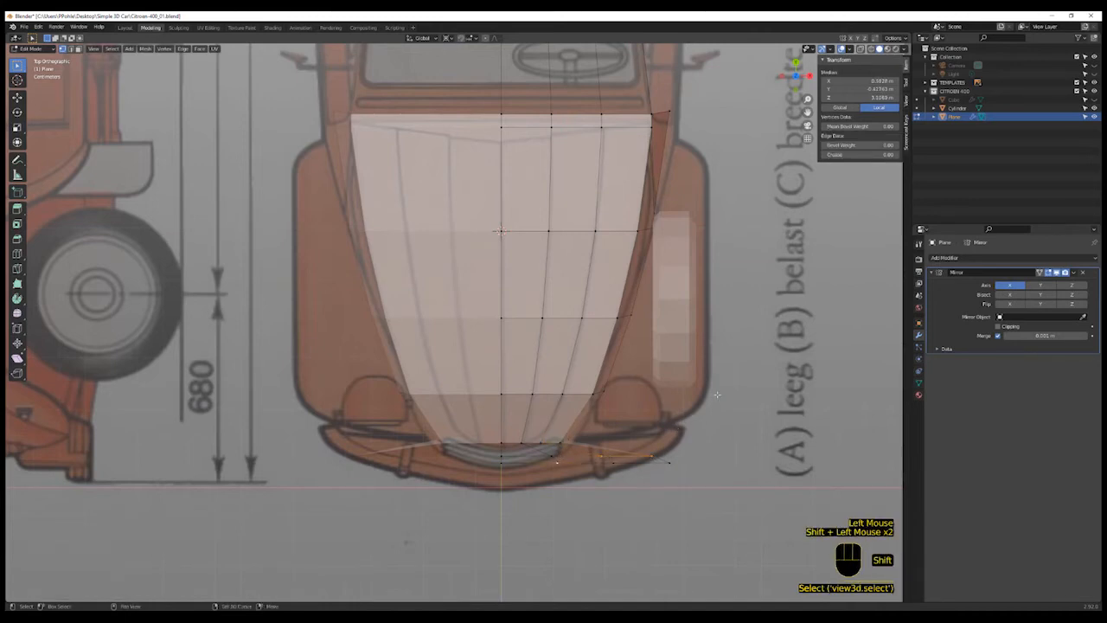
pyautogui.keyDown('shift'); pyautogui.click(551, 451); pyautogui.keyUp('shift')
pyautogui.keyDown('shift'); pyautogui.click(551, 452); pyautogui.keyUp('shift')
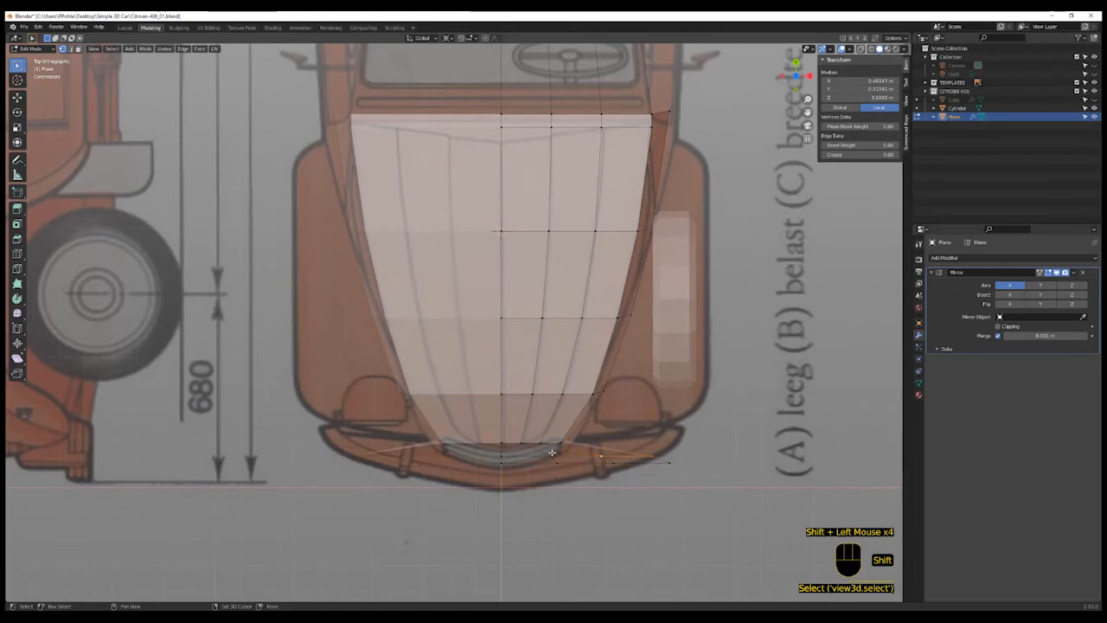
pyautogui.keyDown('shift'); pyautogui.click(551, 452); pyautogui.keyUp('shift')
pyautogui.press('s')
pyautogui.press('x')
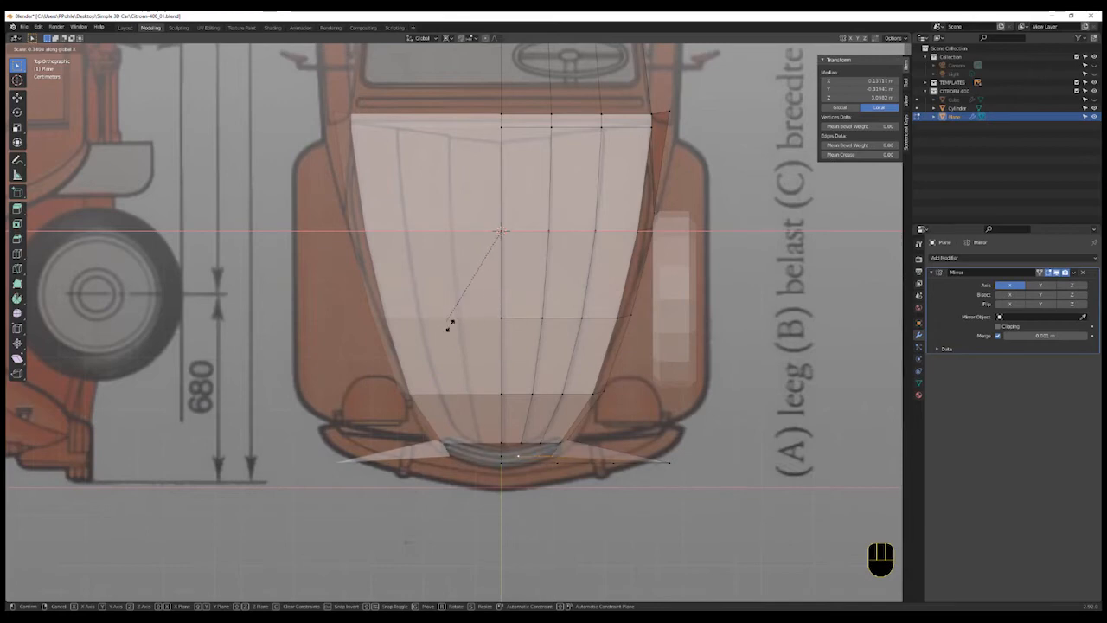
pyautogui.click(512, 347)
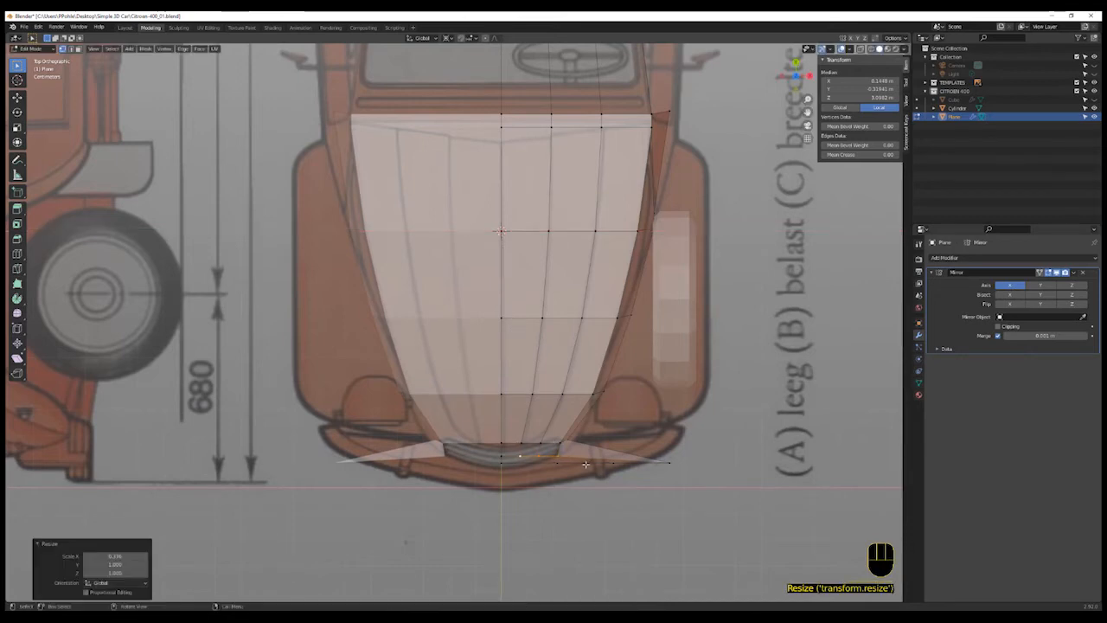
# - Select the outer vertices of the front edge and scale them along X by about 0.34
pyautogui.click(557, 473)
pyautogui.keyDown('shift'); pyautogui.click(672, 464); pyautogui.keyUp('shift')
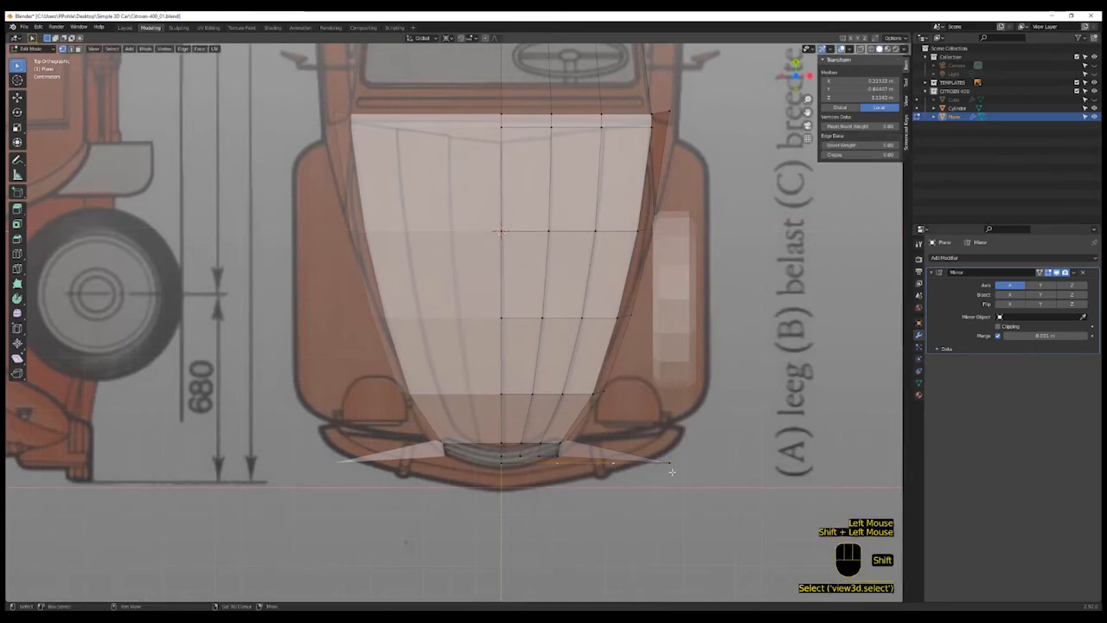
pyautogui.keyDown('shift'); pyautogui.click(676, 466); pyautogui.keyUp('shift')
pyautogui.press('s')
pyautogui.press('x')
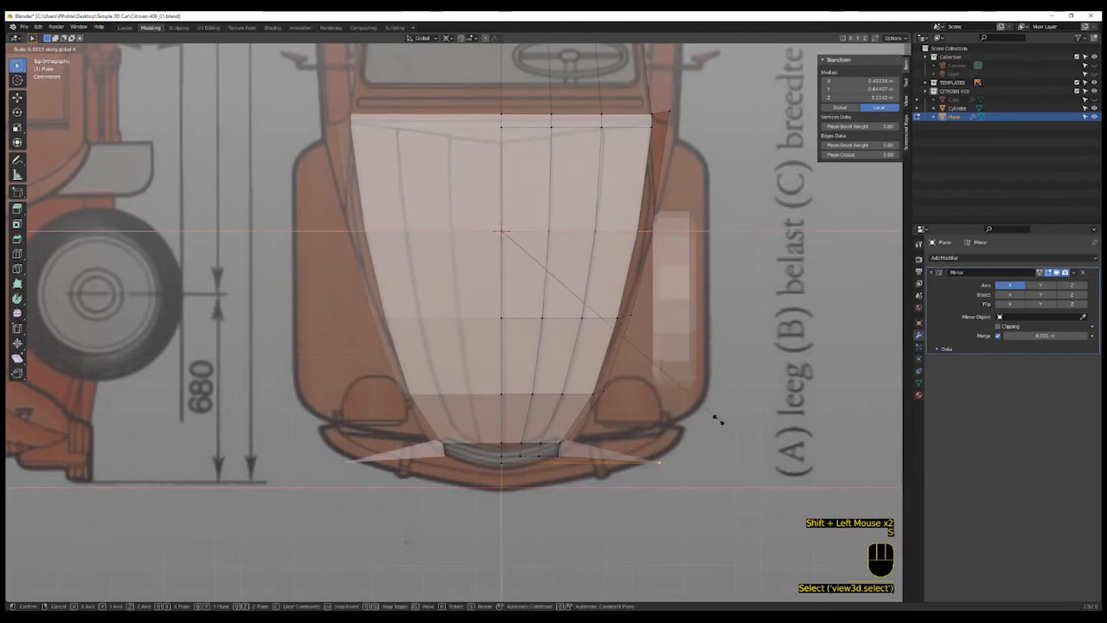
pyautogui.click(534, 332)
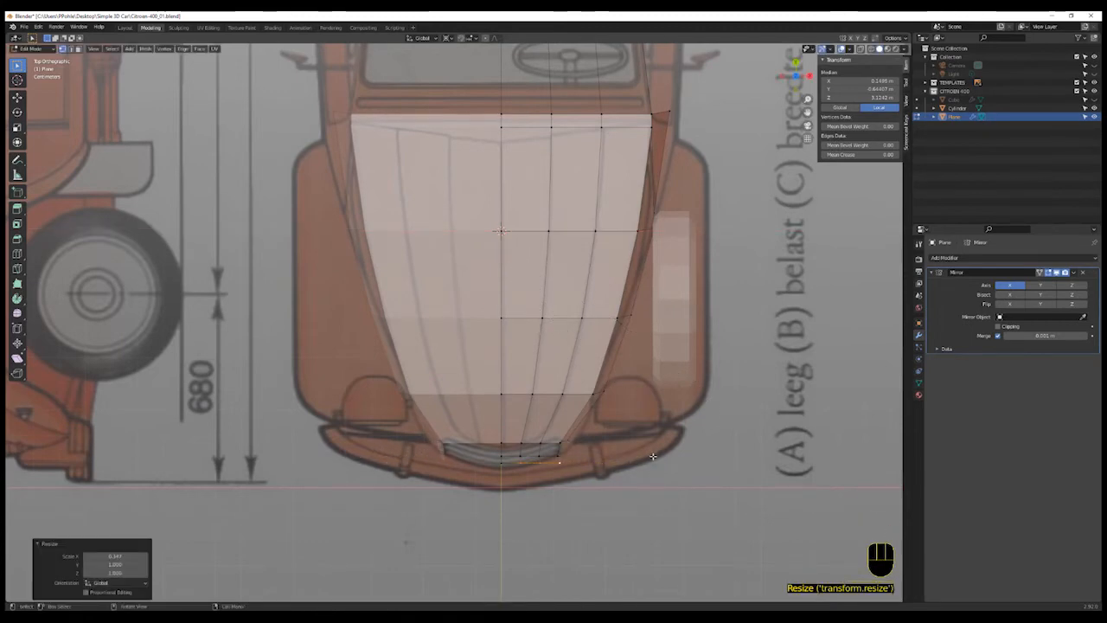
# - Edge-slide a bonnet edge near the lower side of the body to smooth the front curve
pyautogui.scroll(-2, 533, 331)
pyautogui.moveTo(534, 331); pyautogui.dragTo(564, 408, button='middle')
pyautogui.keyDown('shift'); pyautogui.moveTo(609, 374); pyautogui.dragTo(511, 388, button='middle'); pyautogui.keyUp('shift')
pyautogui.keyDown('shift'); pyautogui.scroll(1, 511, 387); pyautogui.keyUp('shift')
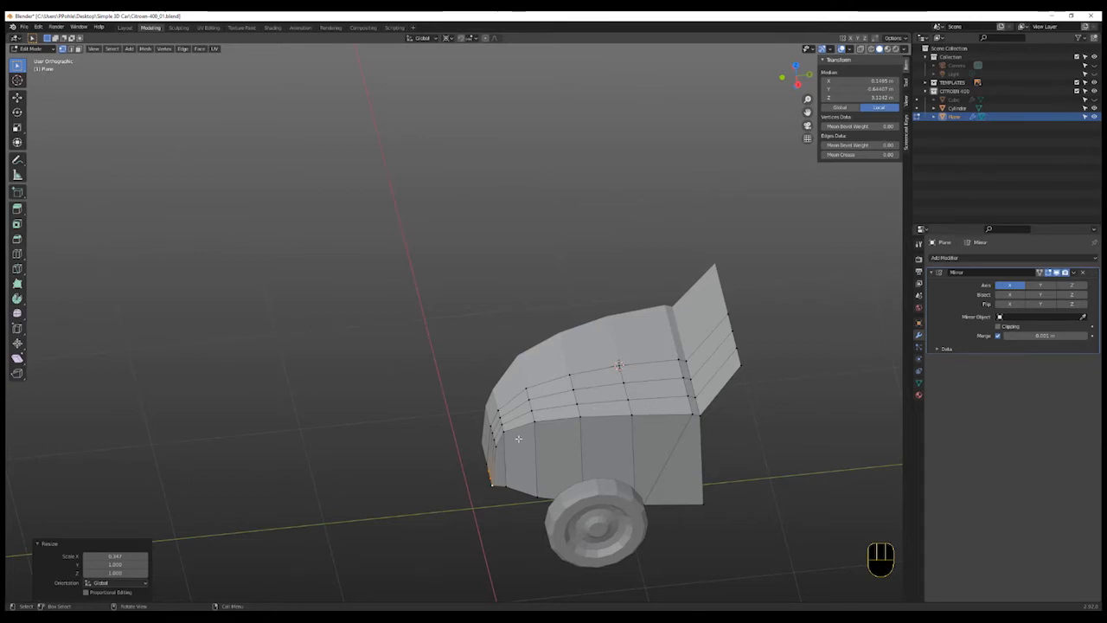
pyautogui.moveTo(510, 439); pyautogui.dragTo(487, 504, button='middle')
pyautogui.scroll(3, 502, 493)
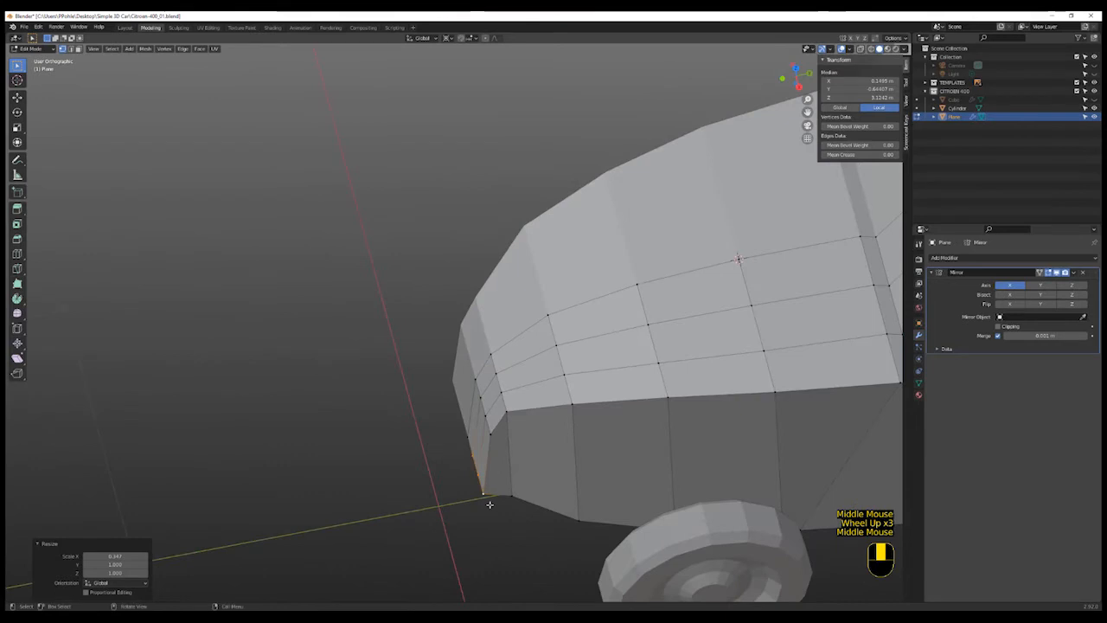
pyautogui.click(507, 406)
pyautogui.keyDown('shift'); pyautogui.click(501, 393); pyautogui.keyUp('shift')
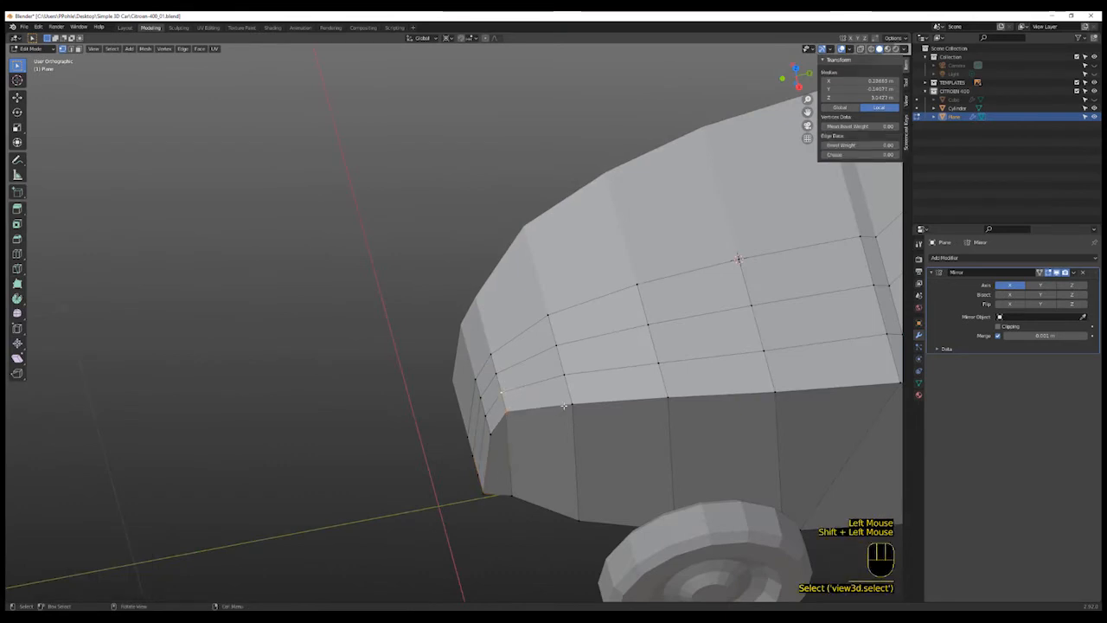
pyautogui.click(571, 406)
pyautogui.click(571, 406)
pyautogui.scroll(-1, 606, 390)
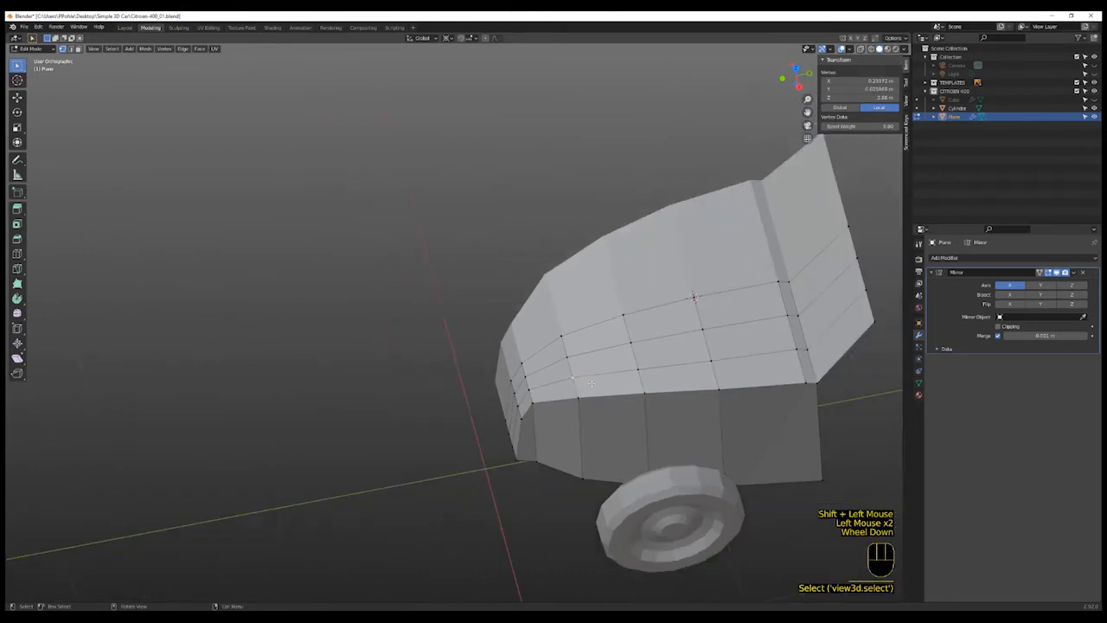
pyautogui.scroll(1, 651, 372)
pyautogui.click(649, 368)
pyautogui.keyDown('shift'); pyautogui.moveTo(653, 366); pyautogui.dragTo(612, 361, button='middle'); pyautogui.keyUp('shift')
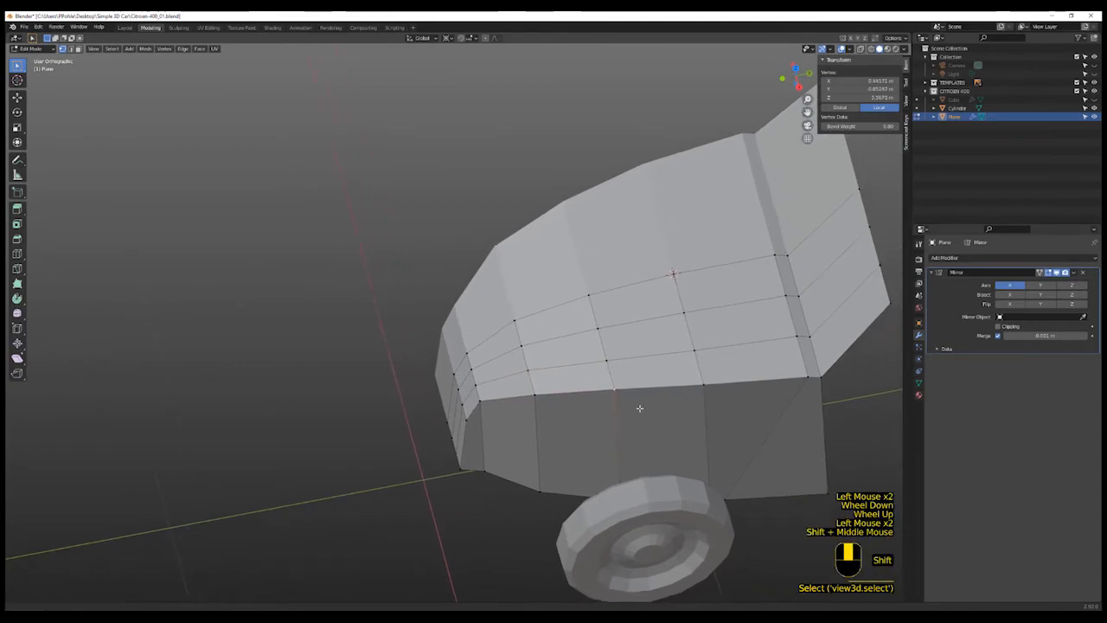
pyautogui.keyDown('shift'); pyautogui.click(611, 362); pyautogui.keyUp('shift')
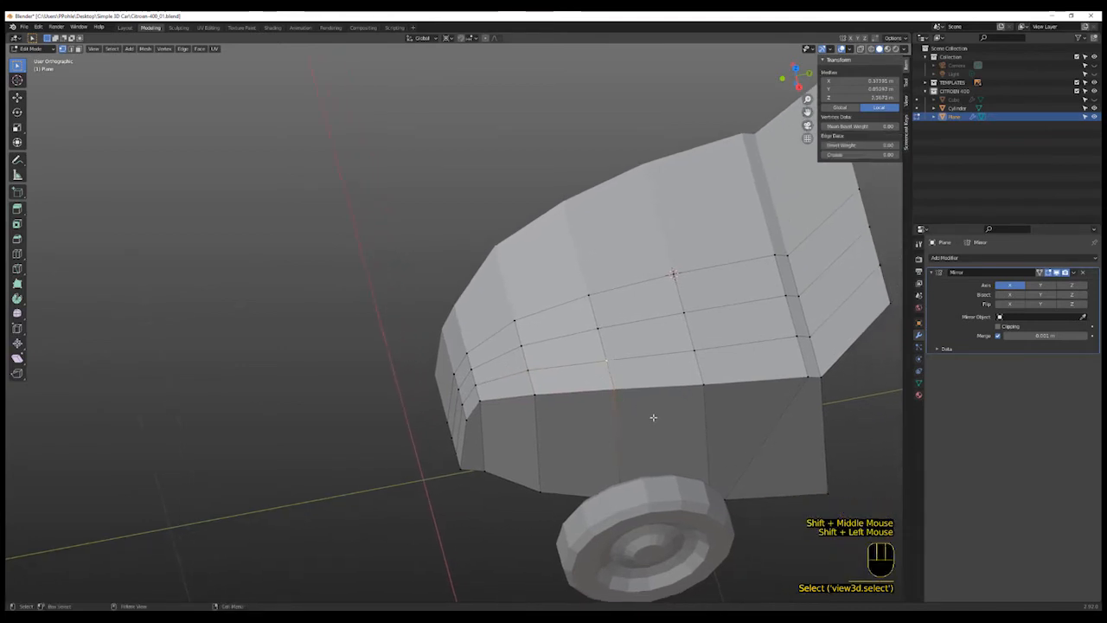
pyautogui.press('g')
pyautogui.press('g')
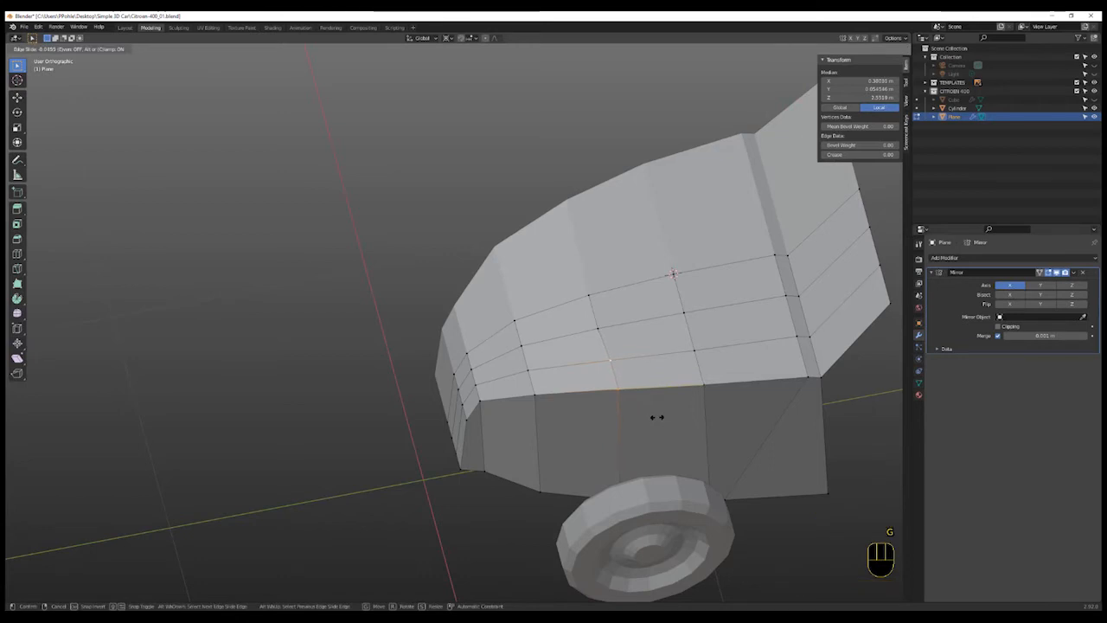
pyautogui.click(632, 393)
# - Vertex-slide the adjacent vertex on the lower bonnet edge along its edge
pyautogui.click(642, 397)
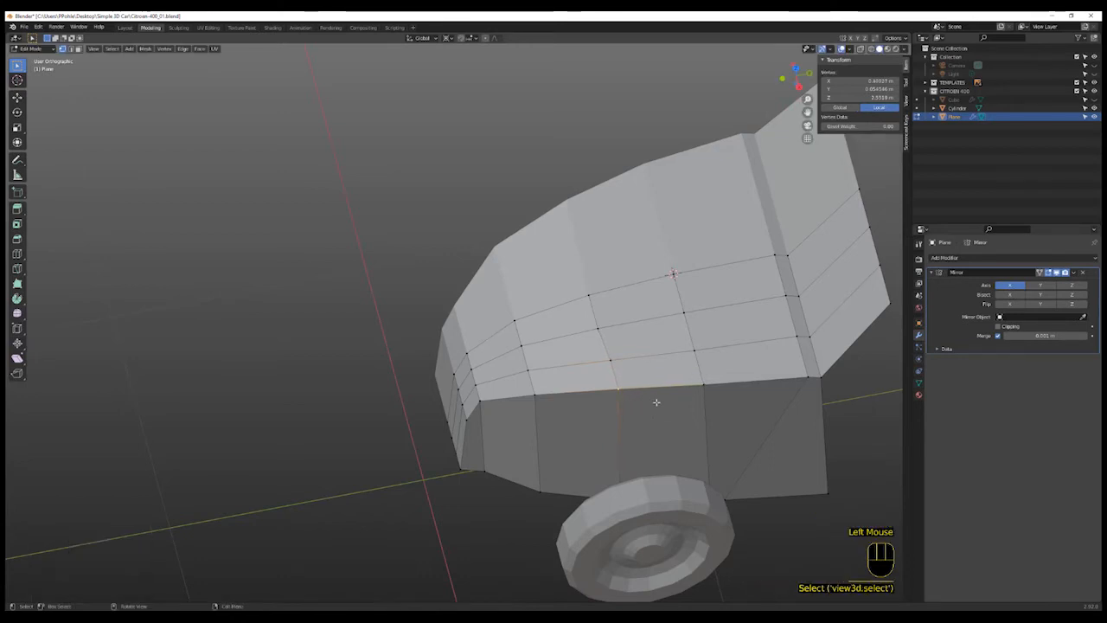
pyautogui.press('g')
pyautogui.press('g')
pyautogui.click(660, 402)
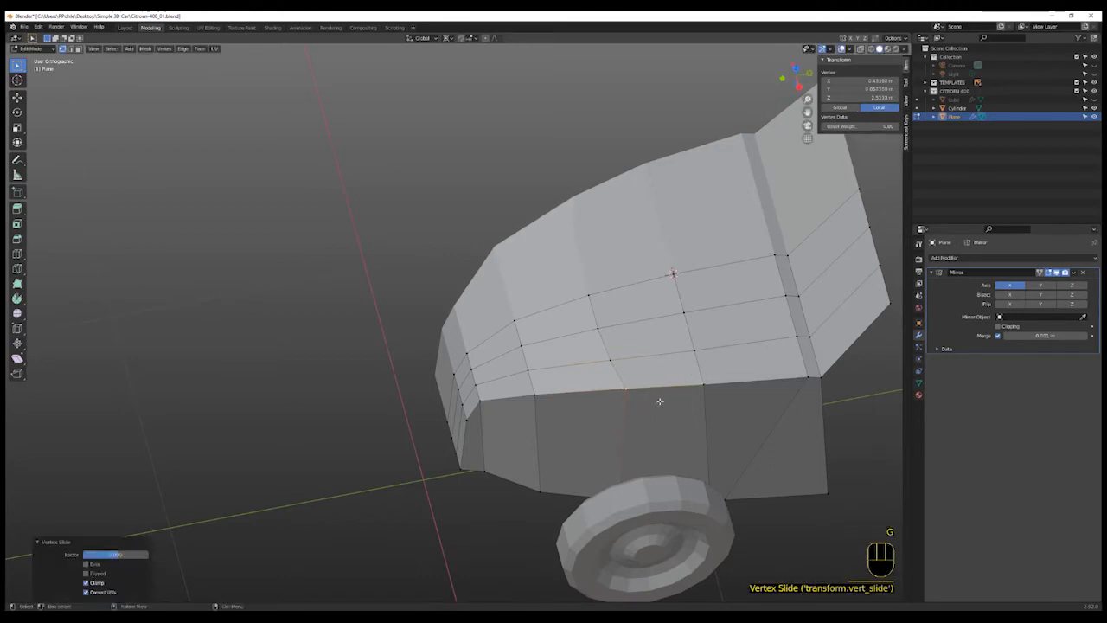
# - Edge-slide the lower bonnet edge near the body side, then vertex-slide its neighbouring vertex along the edge
pyautogui.click(693, 357)
pyautogui.keyDown('shift'); pyautogui.click(718, 405); pyautogui.keyUp('shift')
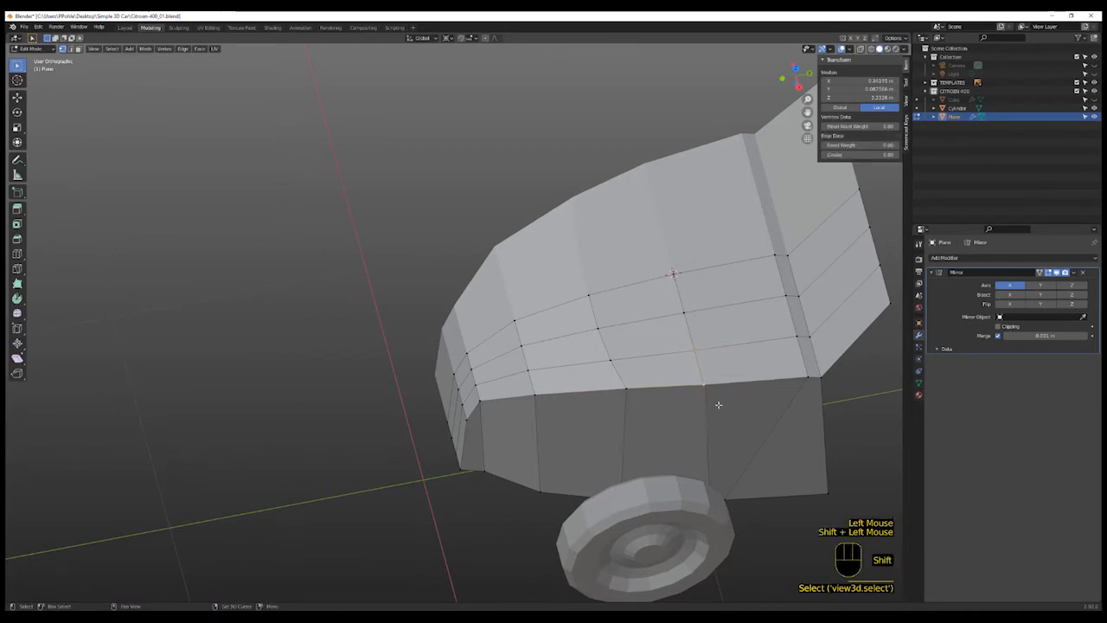
pyautogui.press('g')
pyautogui.press('g')
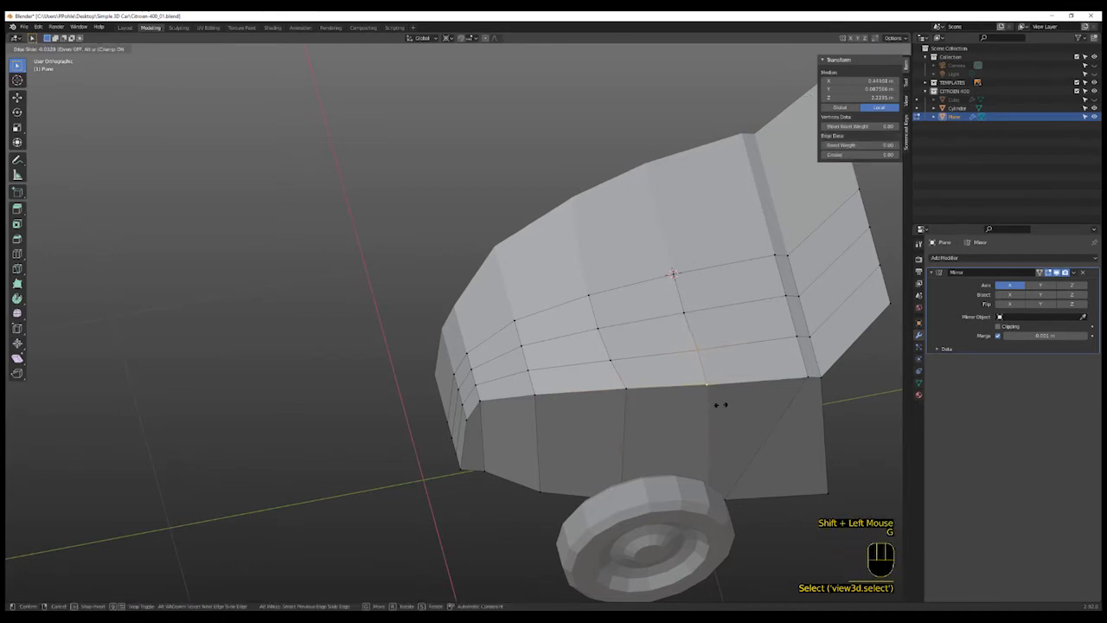
pyautogui.click(721, 401)
pyautogui.click(721, 396)
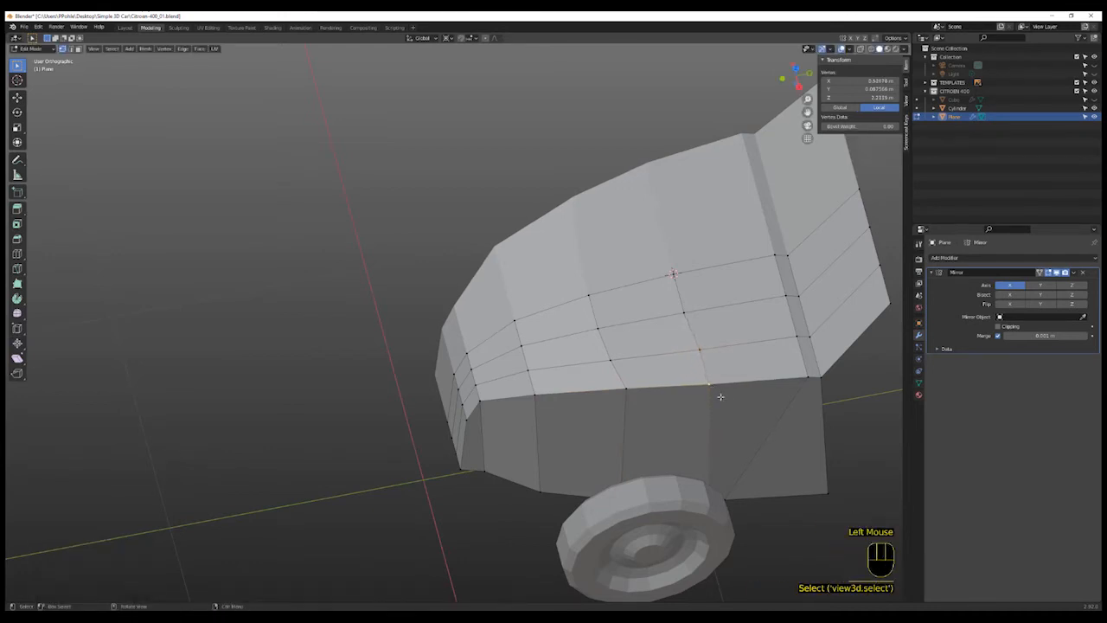
pyautogui.press('g')
pyautogui.press('g')
pyautogui.click(643, 390)
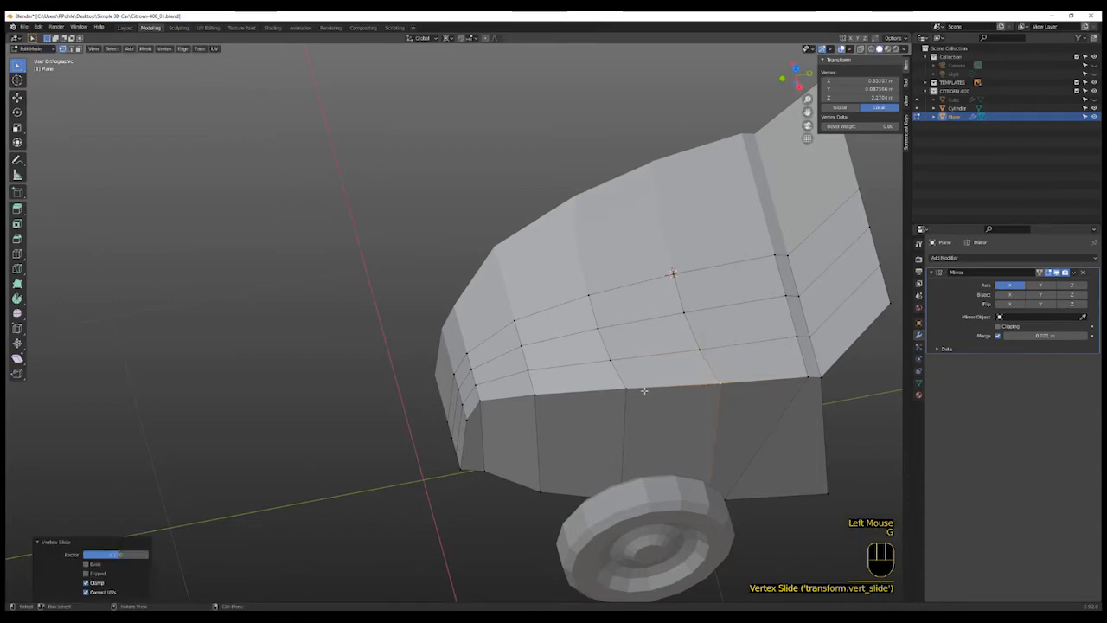
# - Edge-slide two lower bonnet edges toward the front corner to round the curve
pyautogui.click(529, 368)
pyautogui.keyDown('shift'); pyautogui.click(556, 410); pyautogui.keyUp('shift')
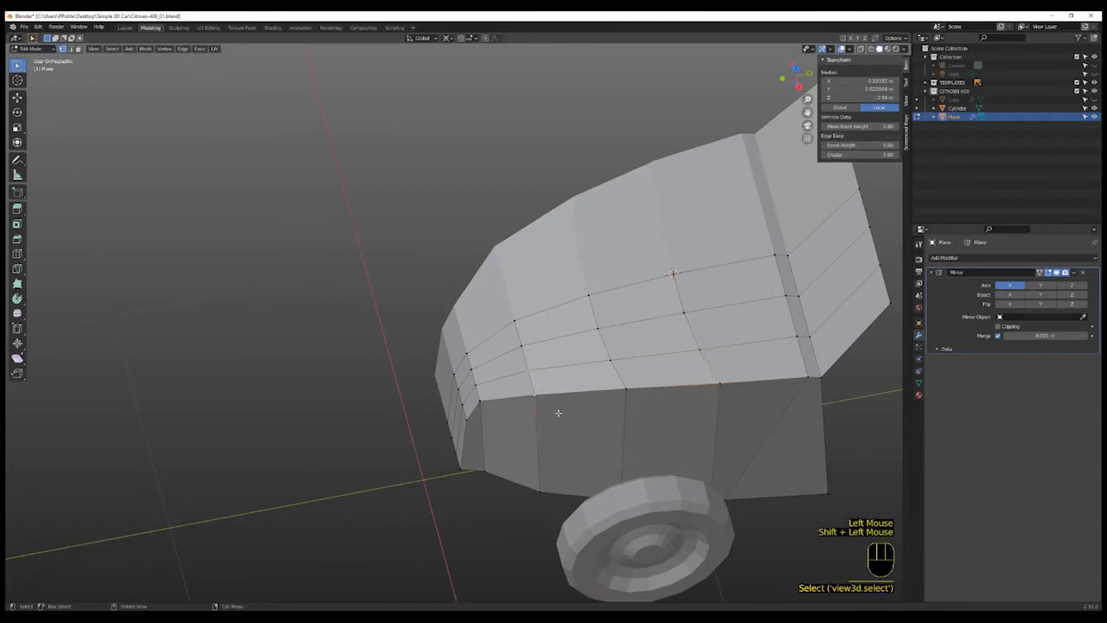
pyautogui.press('g')
pyautogui.press('g')
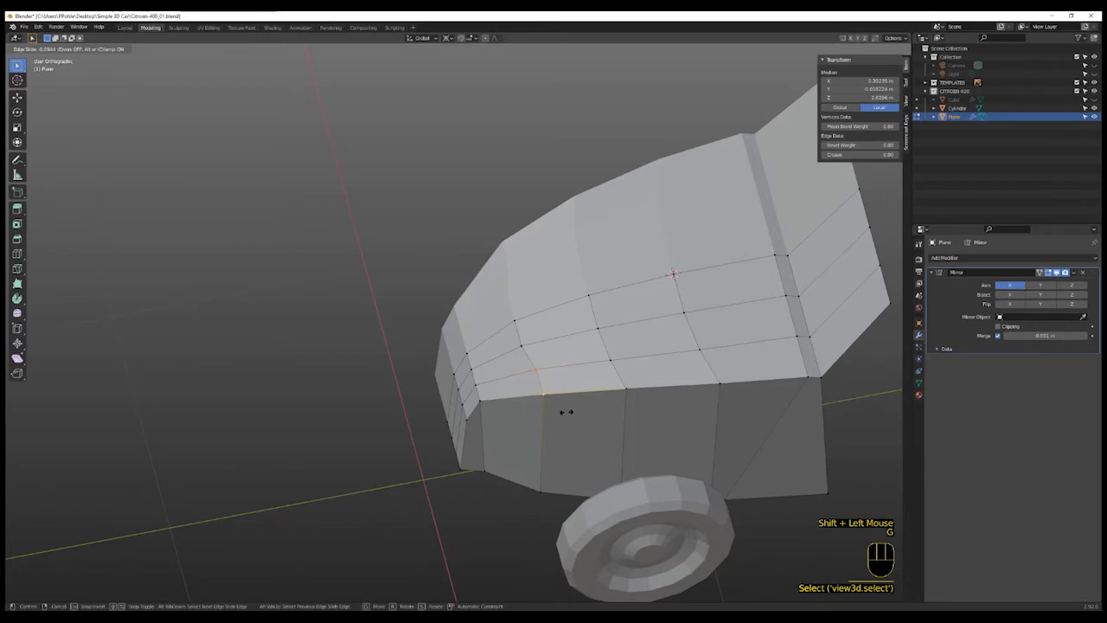
pyautogui.click(565, 413)
pyautogui.keyDown('shift'); pyautogui.click(545, 415); pyautogui.keyUp('shift')
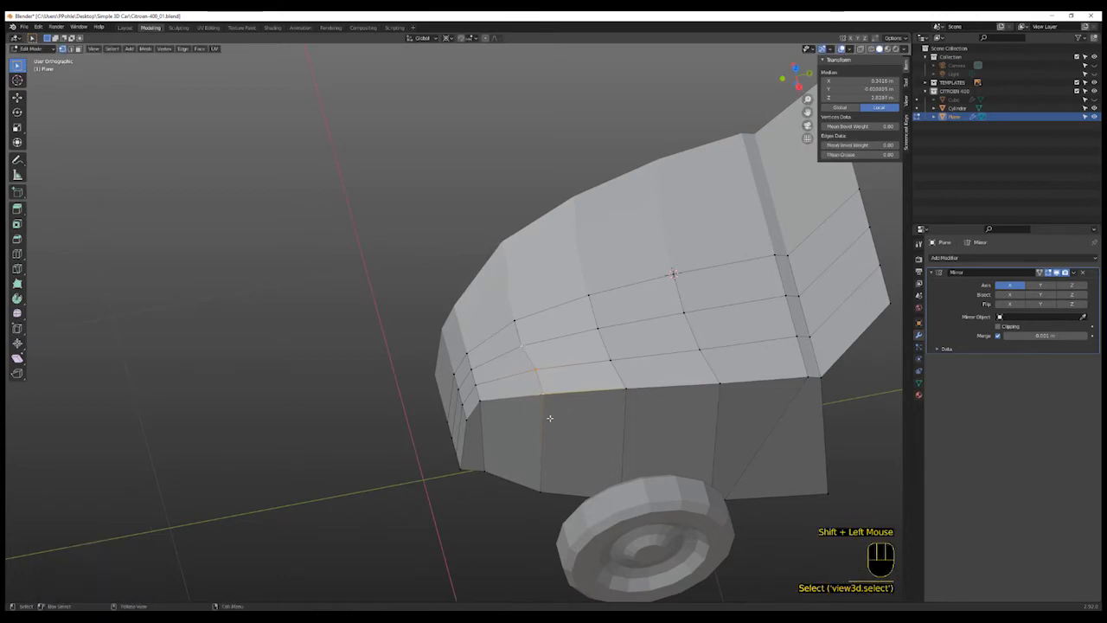
pyautogui.press('g')
pyautogui.press('g')
pyautogui.click(551, 417)
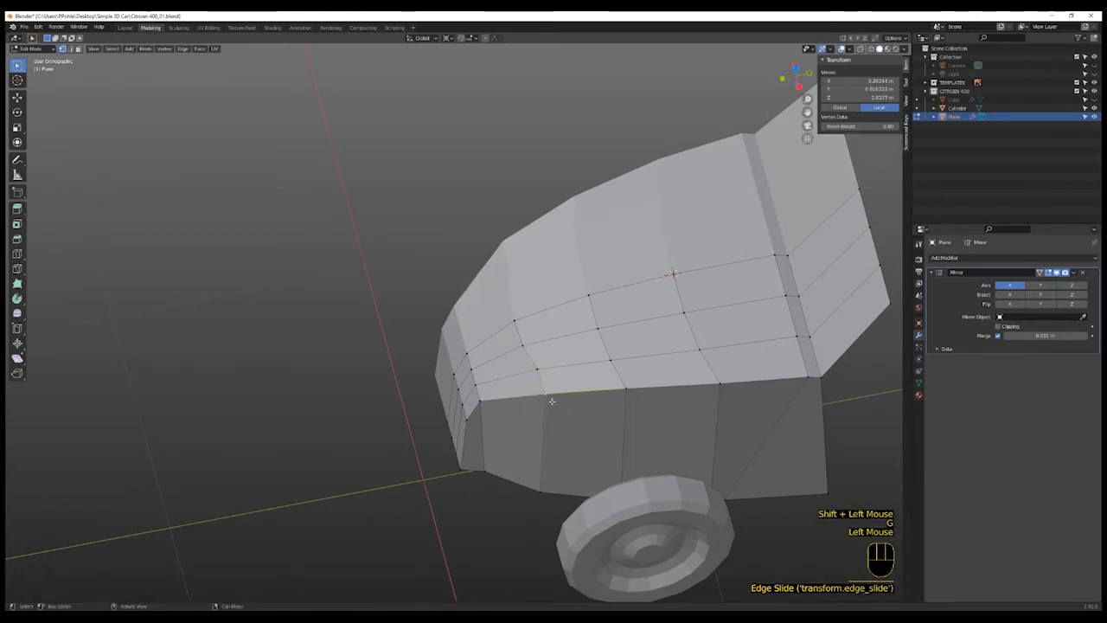
# - Vertex-slide a lower bonnet vertex and edge-slide the edge at the front corner of the bonnet
pyautogui.click(549, 395)
pyautogui.press('g')
pyautogui.press('g')
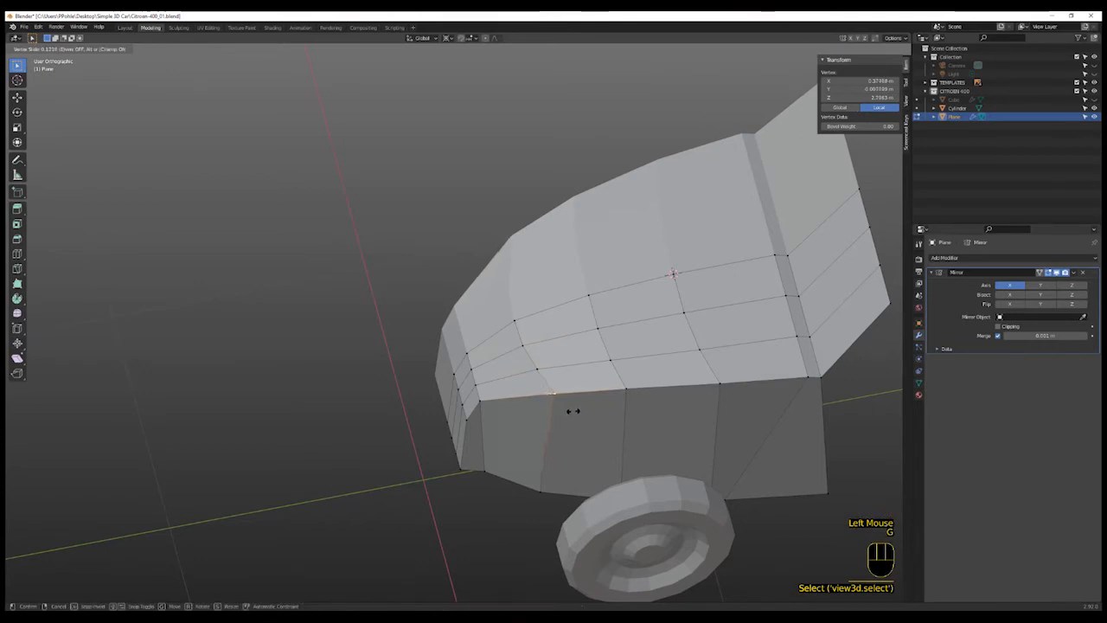
pyautogui.click(572, 410)
pyautogui.click(475, 382)
pyautogui.keyDown('shift'); pyautogui.click(479, 384); pyautogui.keyUp('shift')
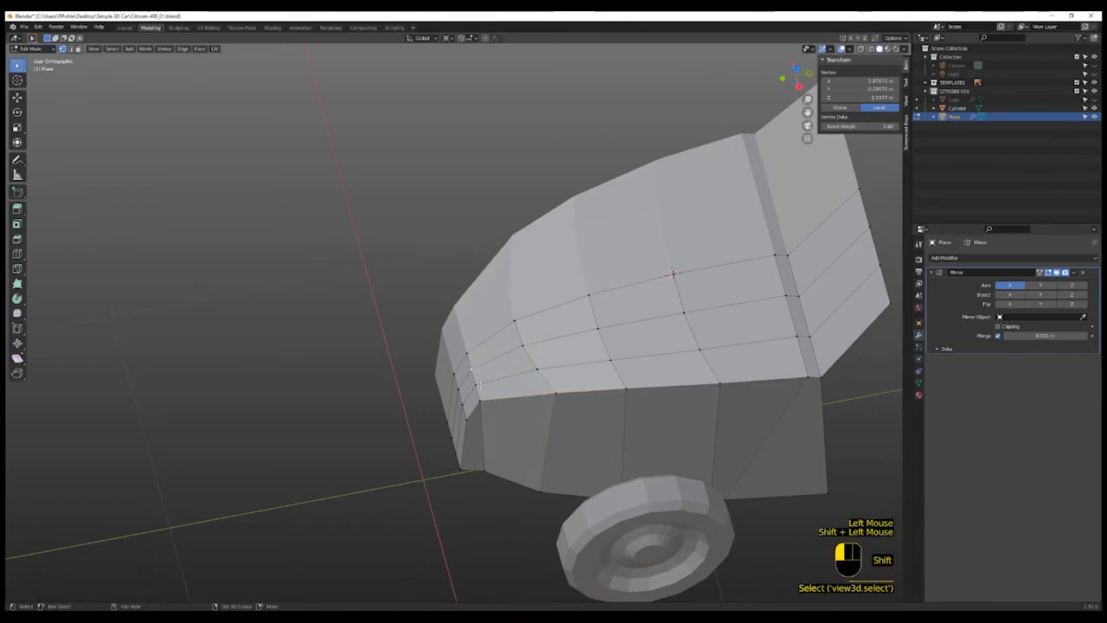
pyautogui.keyDown('shift'); pyautogui.click(478, 383); pyautogui.keyUp('shift')
pyautogui.press('g')
pyautogui.press('g')
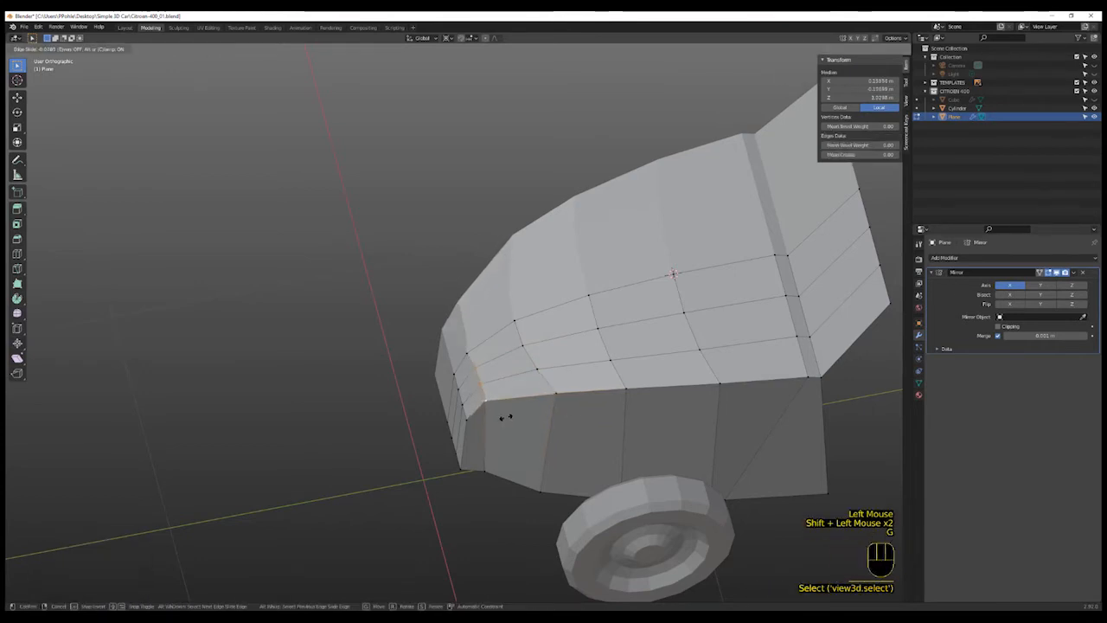
pyautogui.click(504, 419)
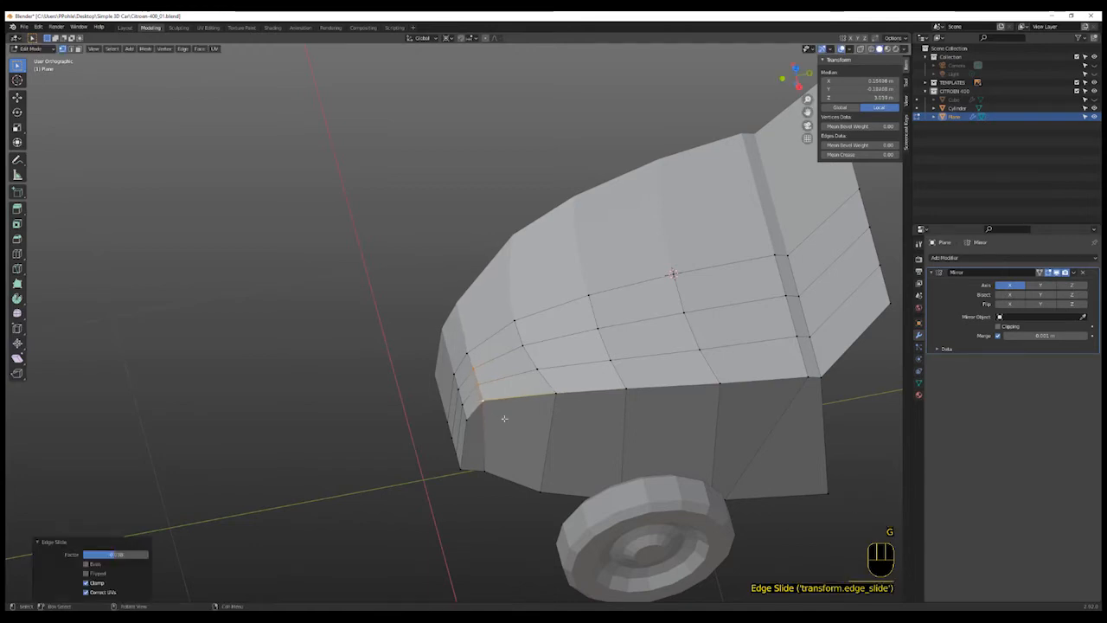
# - Edge-slide the next lower edge near the front corner and vertex-slide its adjacent vertex
pyautogui.keyDown('shift'); pyautogui.click(510, 437); pyautogui.keyUp('shift')
pyautogui.press('g')
pyautogui.press('g')
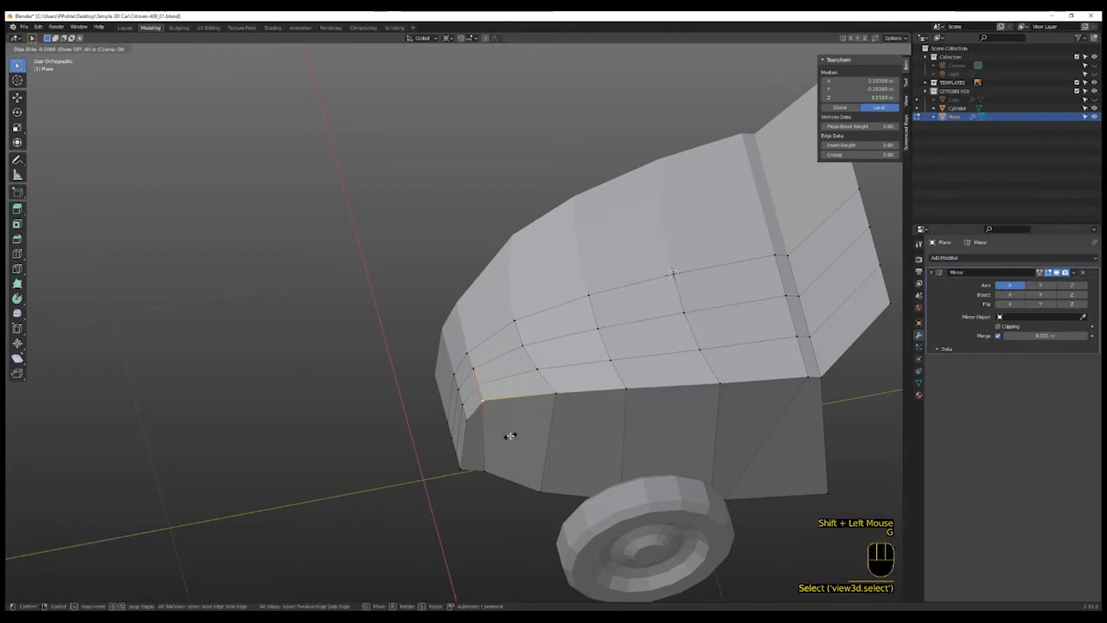
pyautogui.click(504, 417)
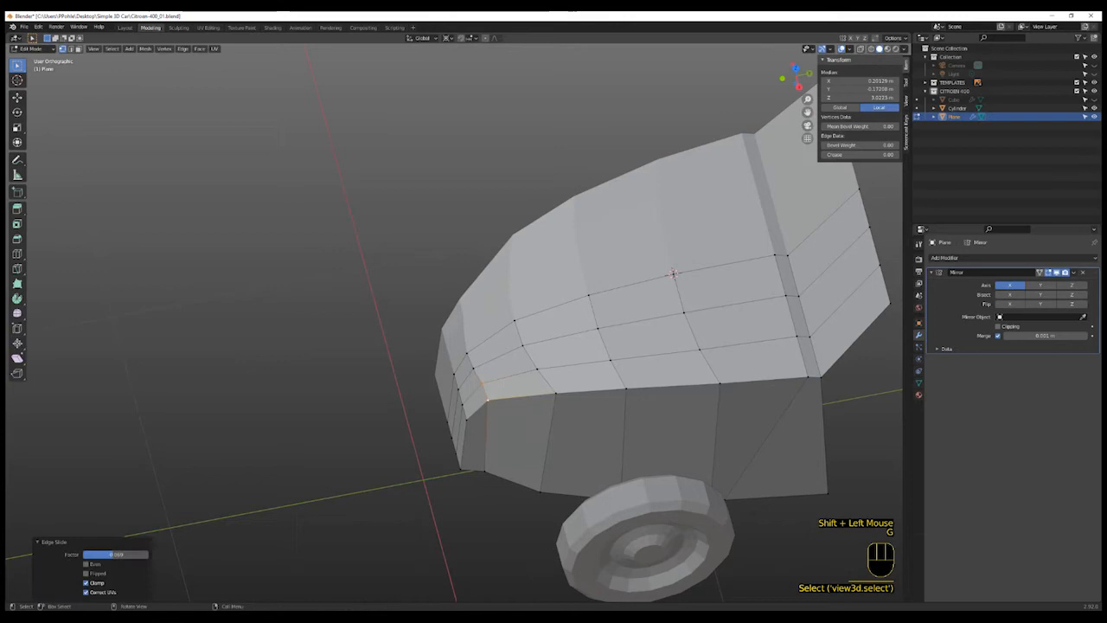
pyautogui.click(490, 401)
pyautogui.press('g')
pyautogui.press('g')
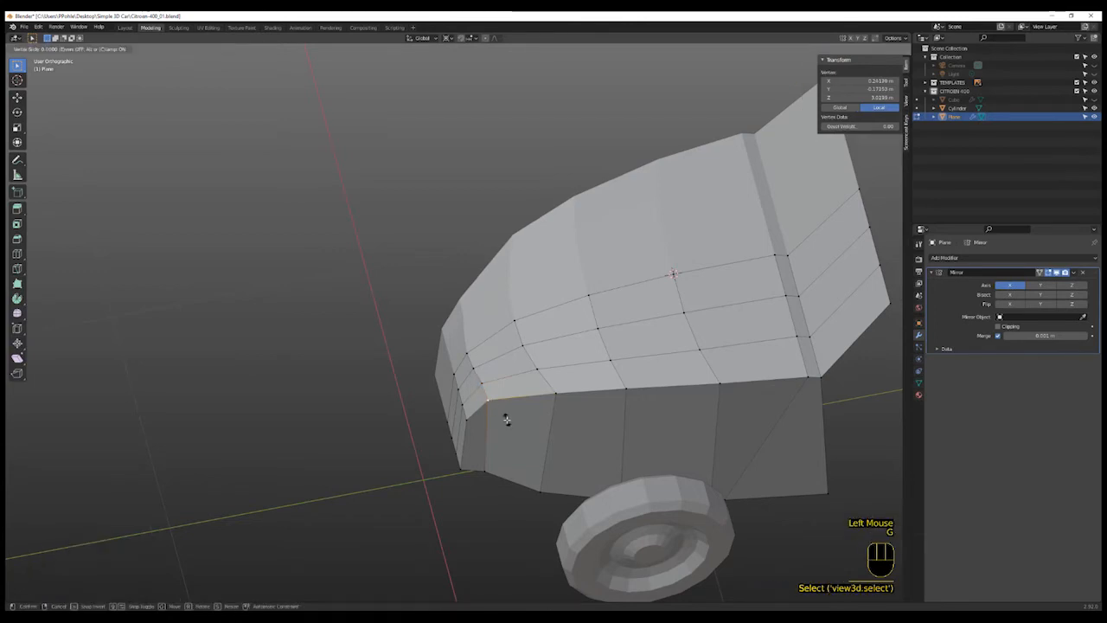
pyautogui.click(514, 419)
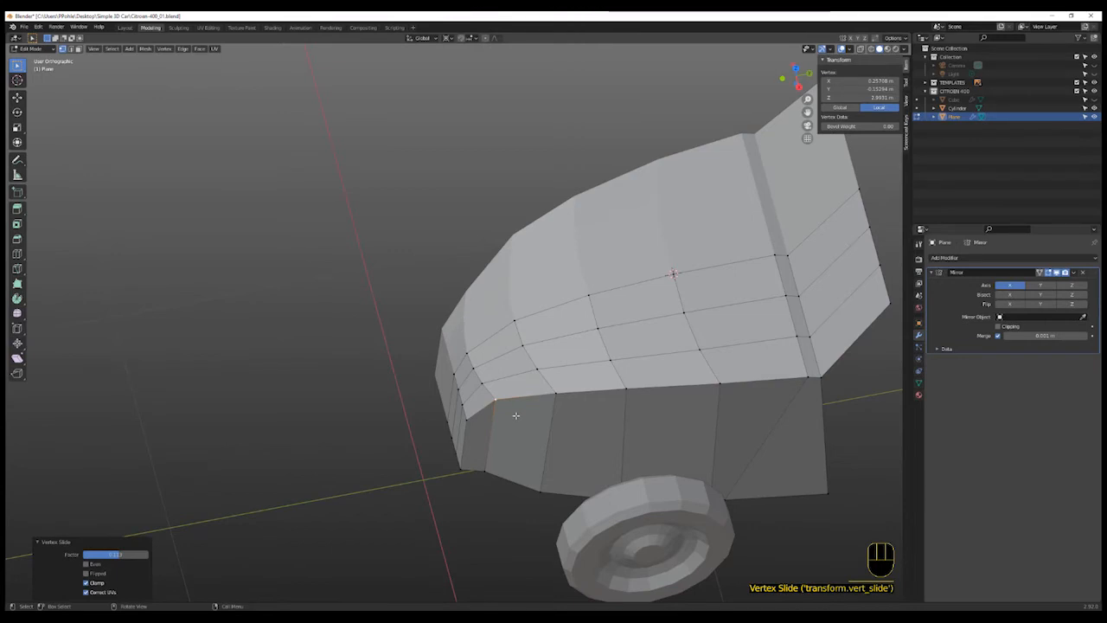
pyautogui.press('g')
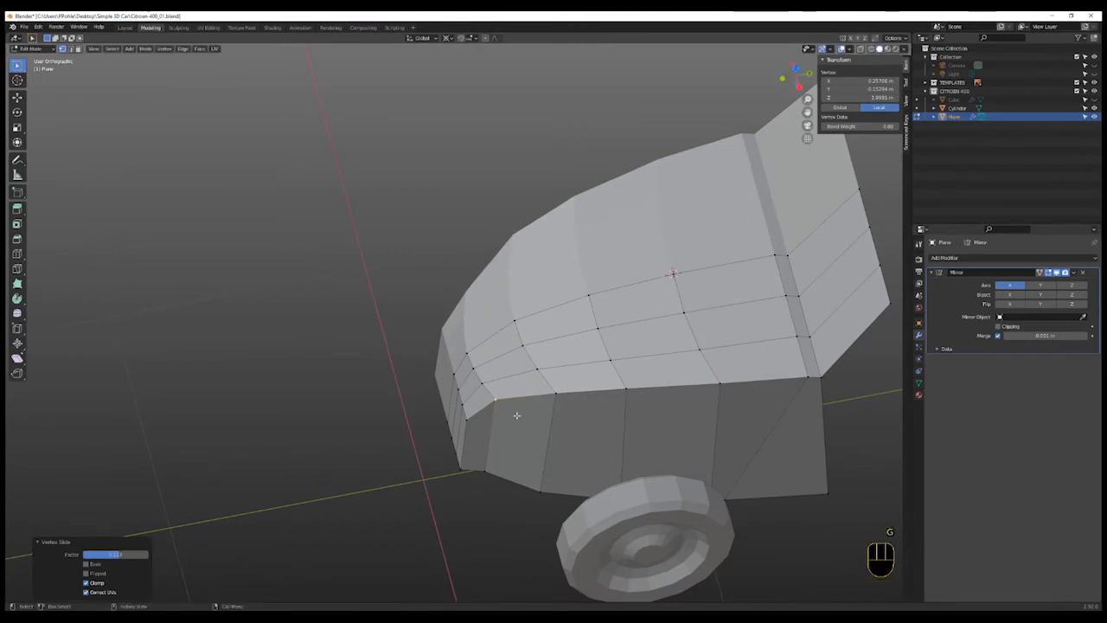
# - Edge-slide the vertical edge at the front corner of the bonnet to smooth the rounded corner
pyautogui.click(461, 389)
pyautogui.keyDown('shift'); pyautogui.click(465, 404); pyautogui.keyUp('shift')
pyautogui.keyDown('shift'); pyautogui.click(467, 420); pyautogui.keyUp('shift')
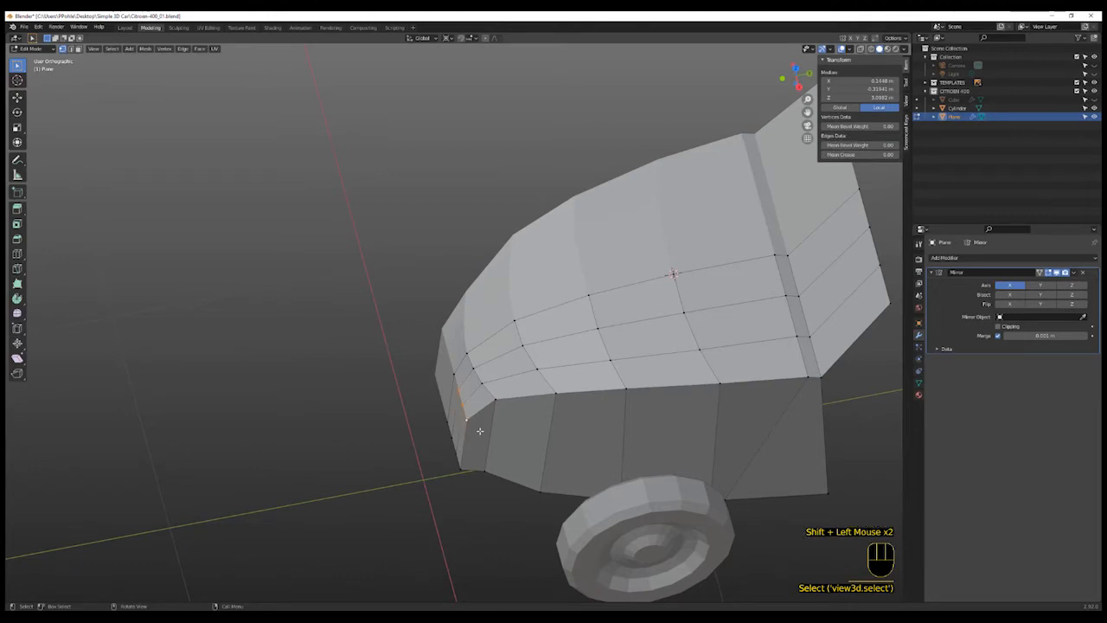
pyautogui.press('g')
pyautogui.press('g')
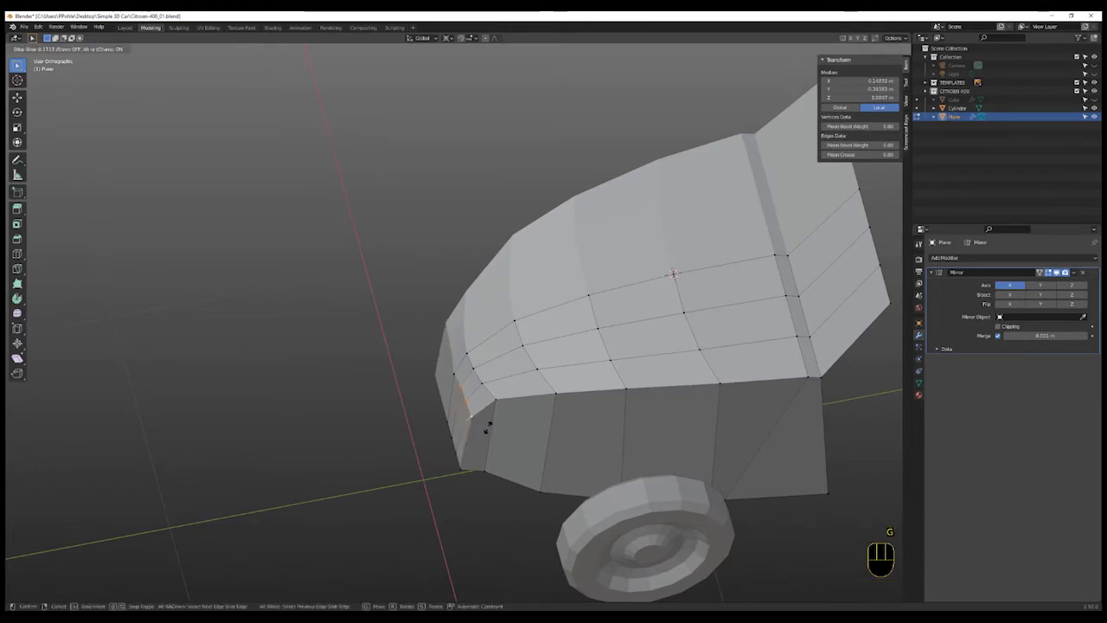
pyautogui.click(487, 428)
# - Edge-slide another corner edge on the front side and vertex-slide the vertex beneath it
pyautogui.keyDown('shift'); pyautogui.click(484, 435); pyautogui.keyUp('shift')
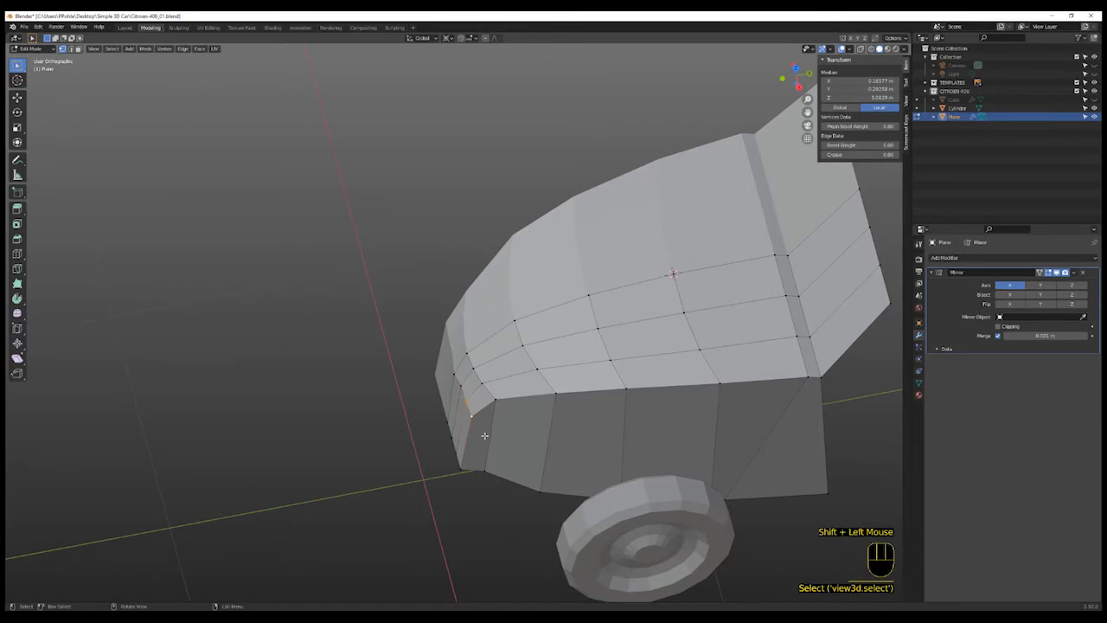
pyautogui.press('g')
pyautogui.press('g')
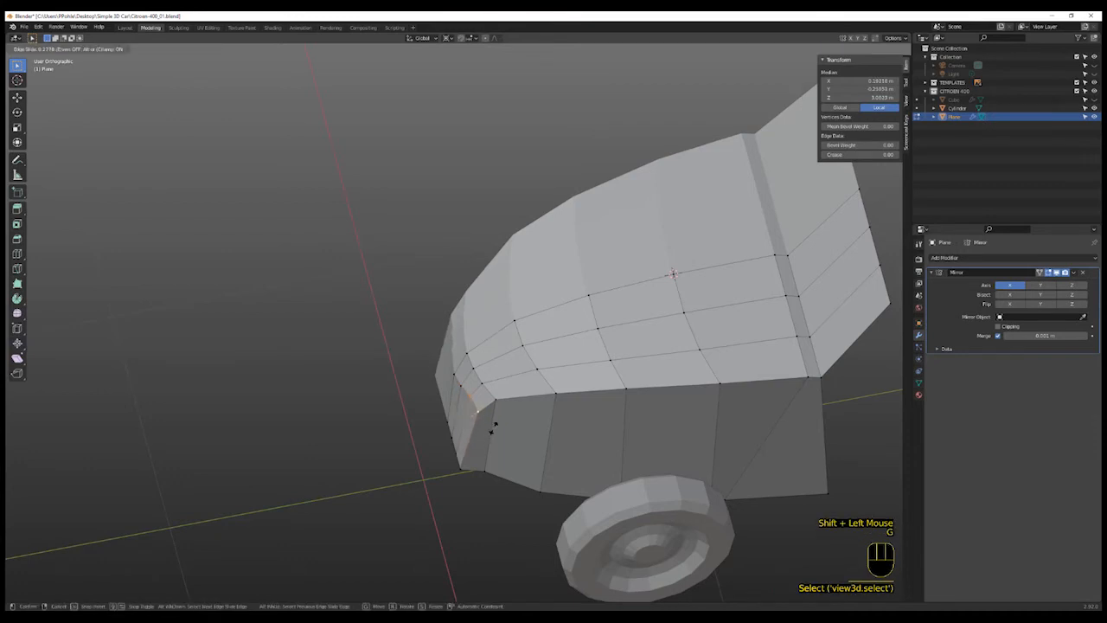
pyautogui.click(493, 423)
pyautogui.click(487, 437)
pyautogui.press('g')
pyautogui.press('g')
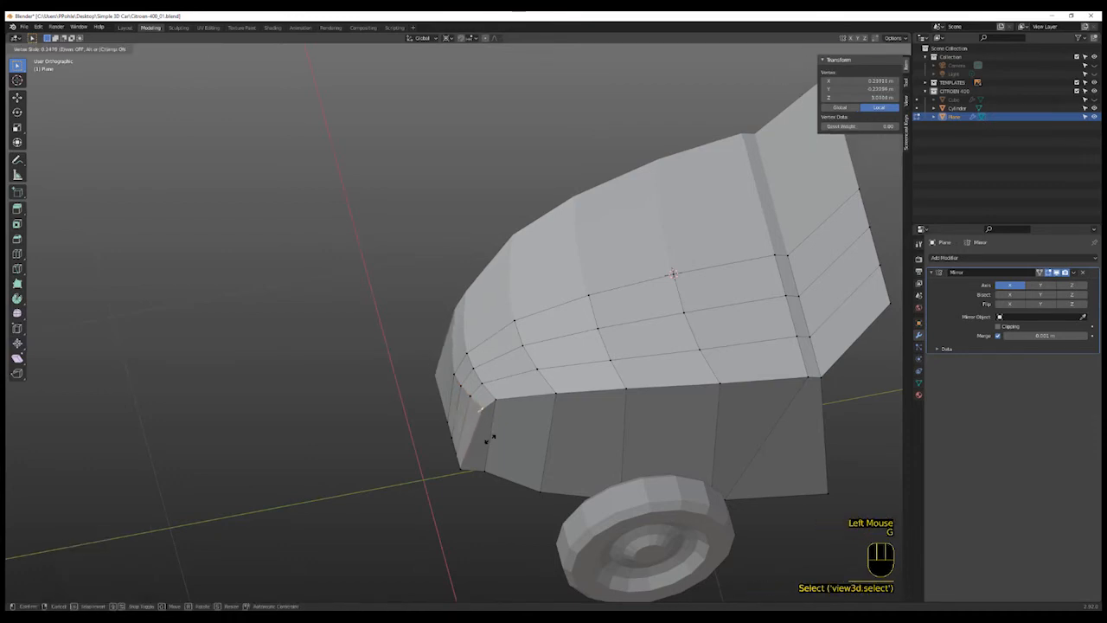
pyautogui.click(487, 436)
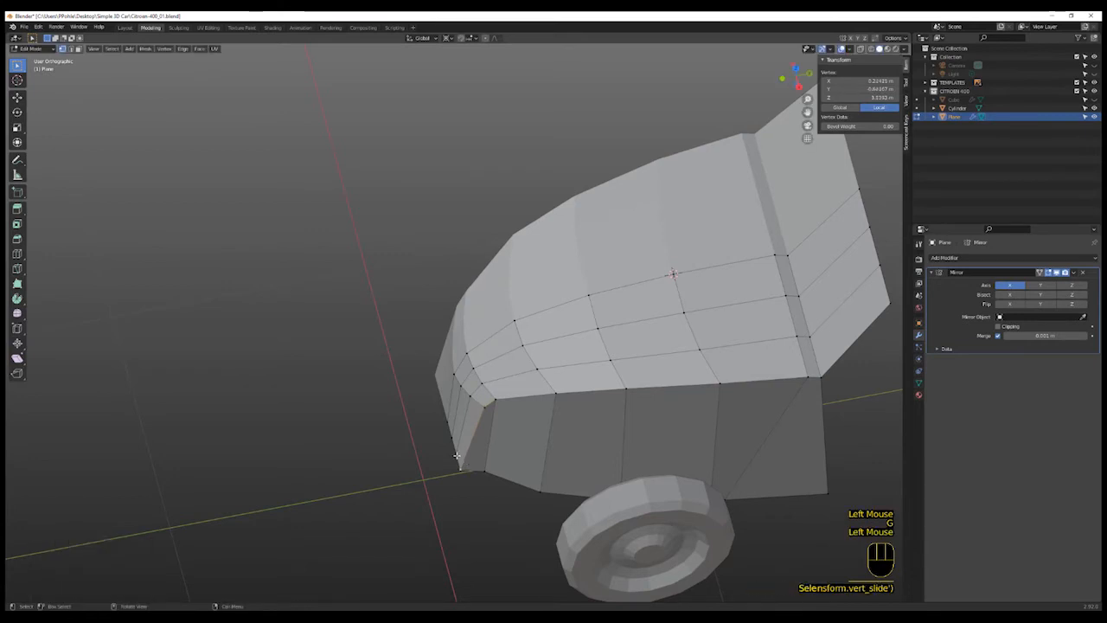
# - Move the bottom vertices of the front corner along Y to align the lower edge of the curved front
pyautogui.keyDown('shift'); pyautogui.click(451, 444); pyautogui.keyUp('shift')
pyautogui.keyDown('shift'); pyautogui.click(469, 478); pyautogui.keyUp('shift')
pyautogui.press('g')
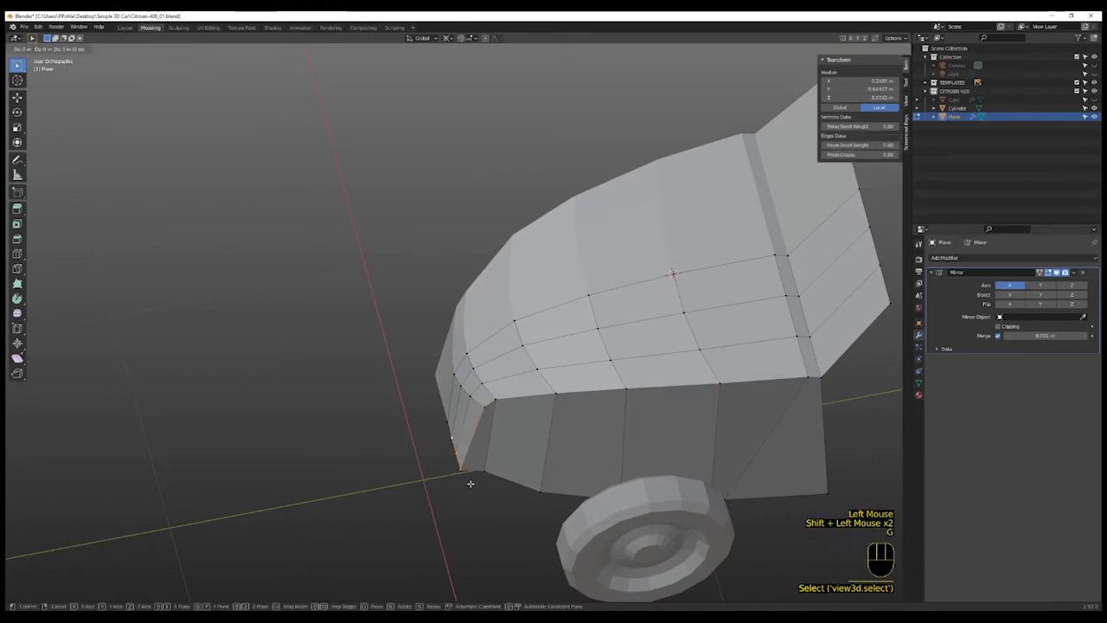
pyautogui.press('y')
pyautogui.click(471, 483)
pyautogui.keyDown('shift'); pyautogui.click(463, 469); pyautogui.keyUp('shift')
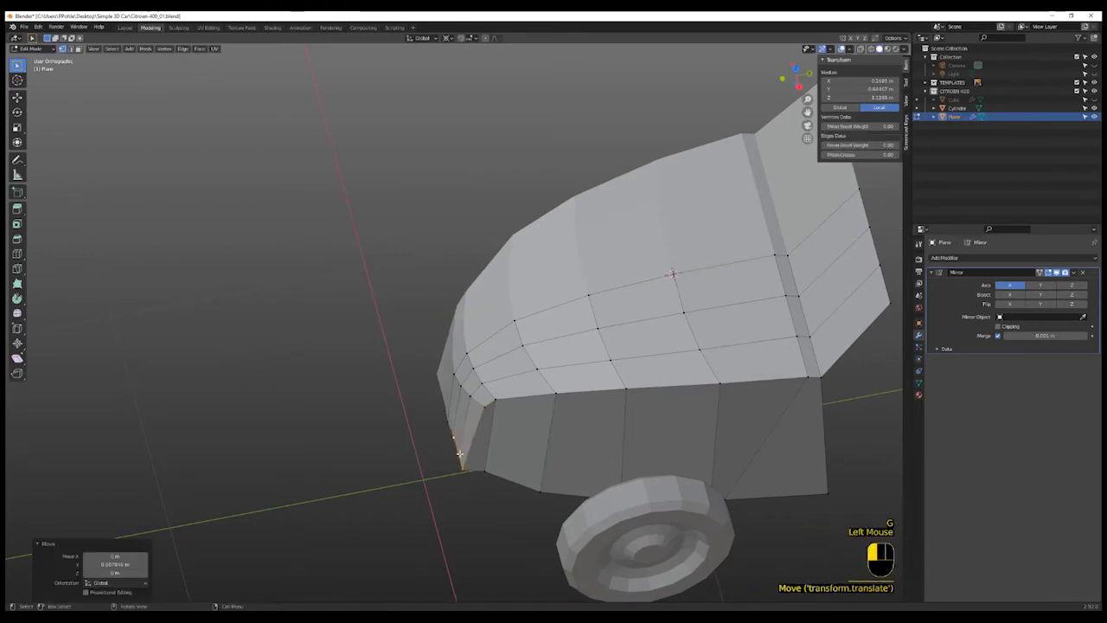
pyautogui.press('g')
pyautogui.press('y')
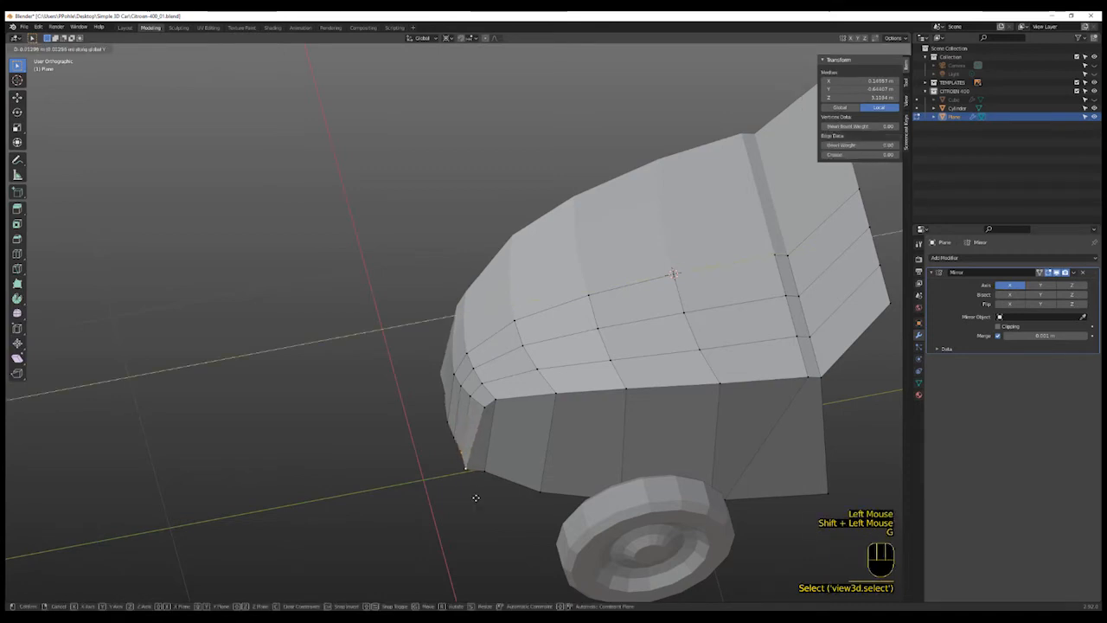
pyautogui.click(479, 496)
pyautogui.click(471, 486)
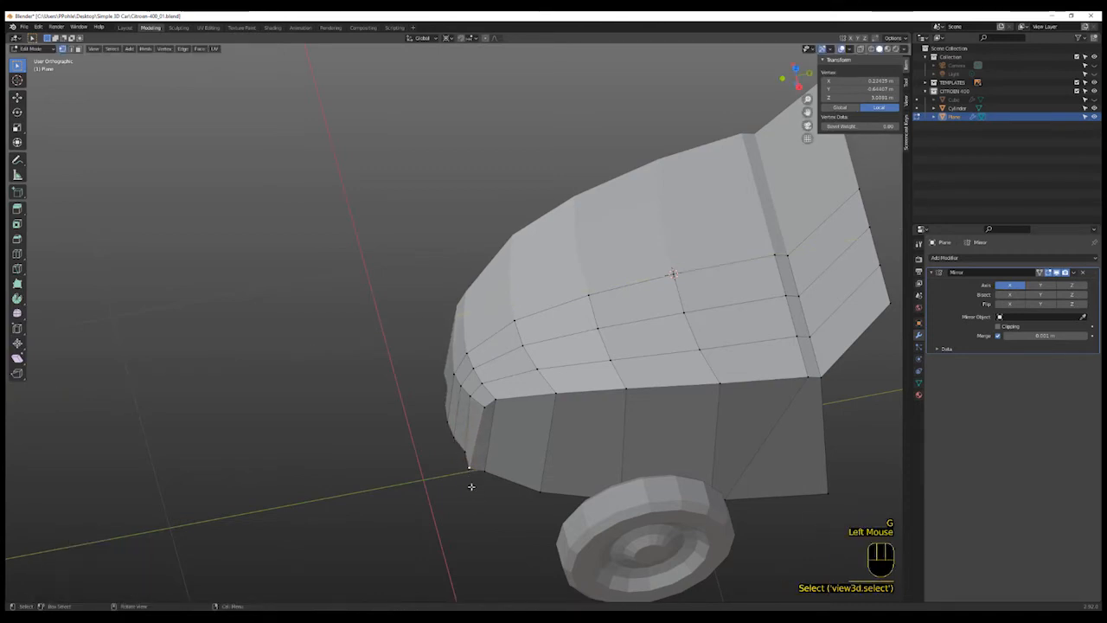
pyautogui.press('g')
pyautogui.press('y')
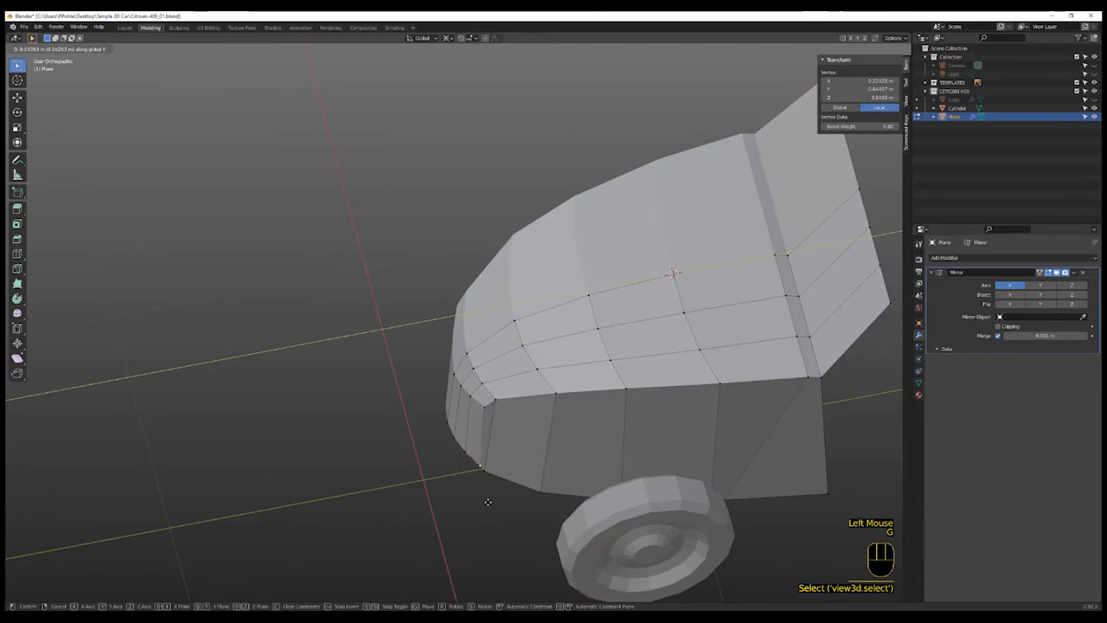
pyautogui.click(484, 503)
# - Orbit around the front end and switch to front view to compare the mesh with the blueprint
pyautogui.scroll(-2, 486, 503)
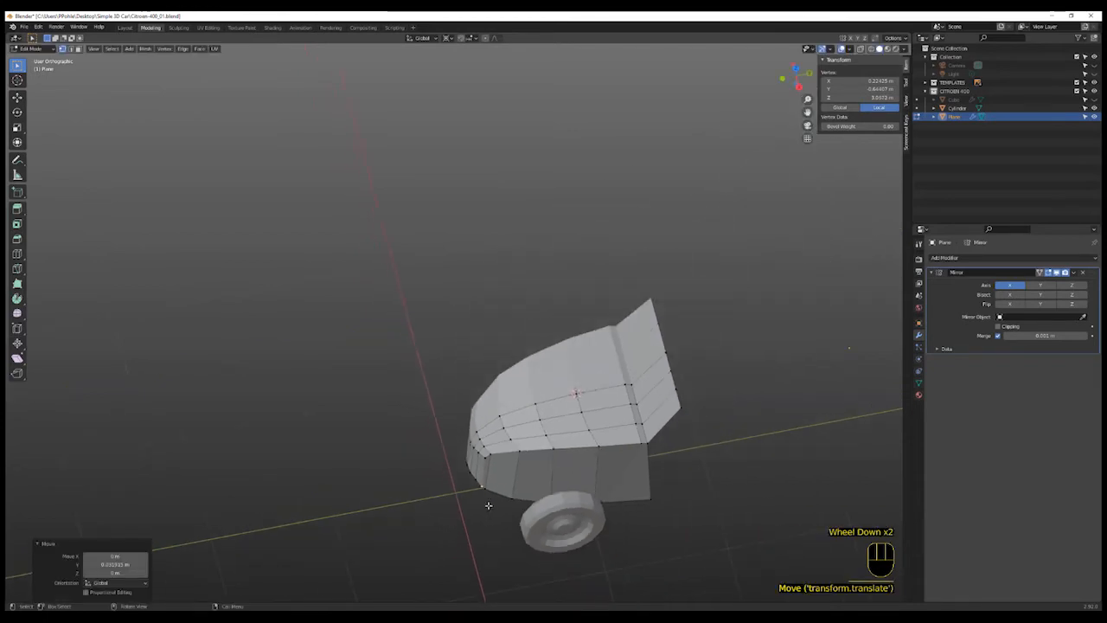
pyautogui.moveTo(487, 505); pyautogui.dragTo(519, 458, button='middle')
pyautogui.scroll(7, 489, 468)
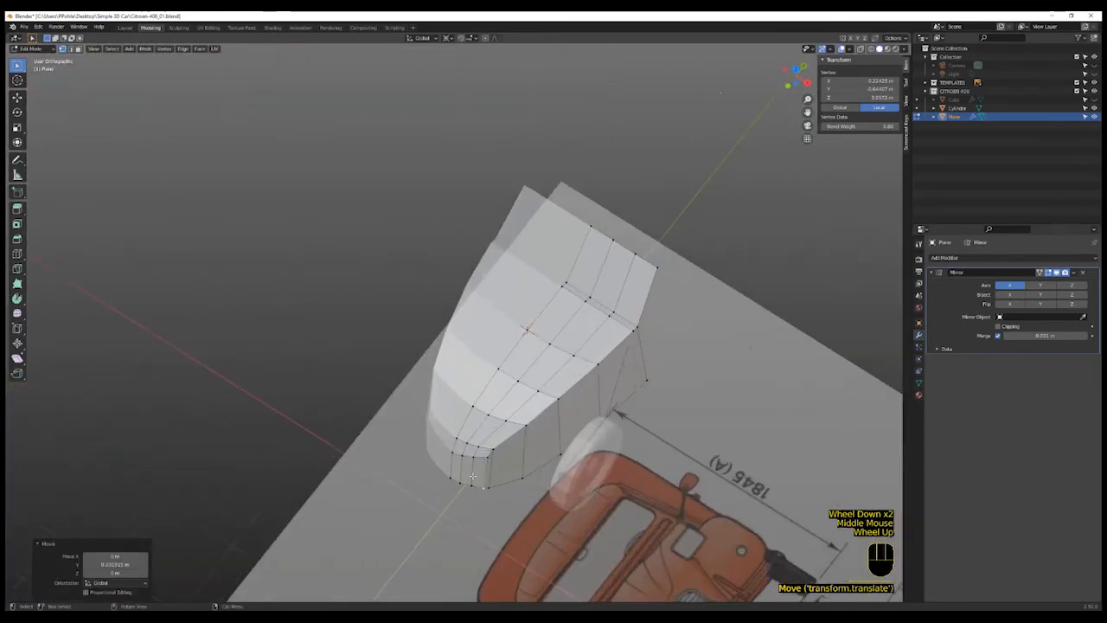
pyautogui.click(554, 476)
pyautogui.scroll(-2, 555, 477)
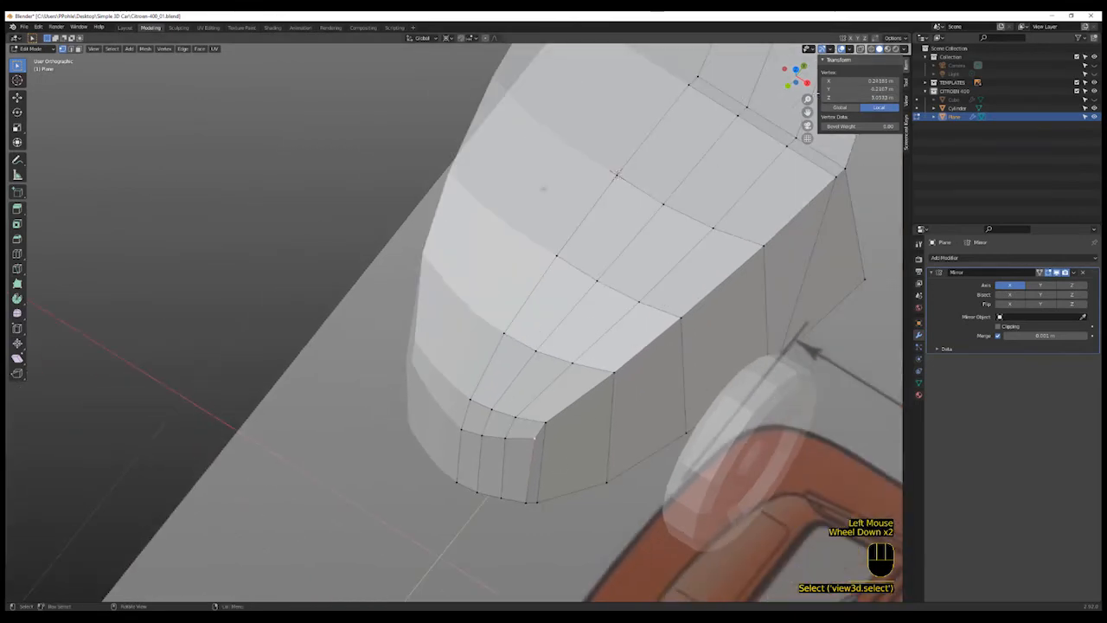
pyautogui.click(788, 86)
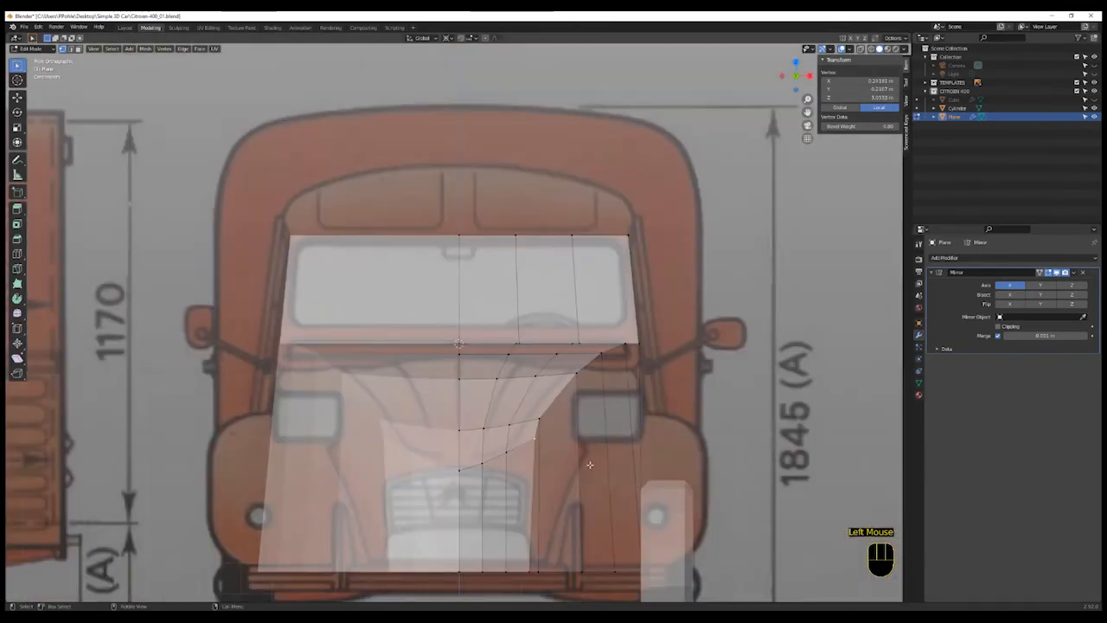
pyautogui.keyDown('shift'); pyautogui.moveTo(589, 465); pyautogui.dragTo(632, 373, button='middle'); pyautogui.keyUp('shift')
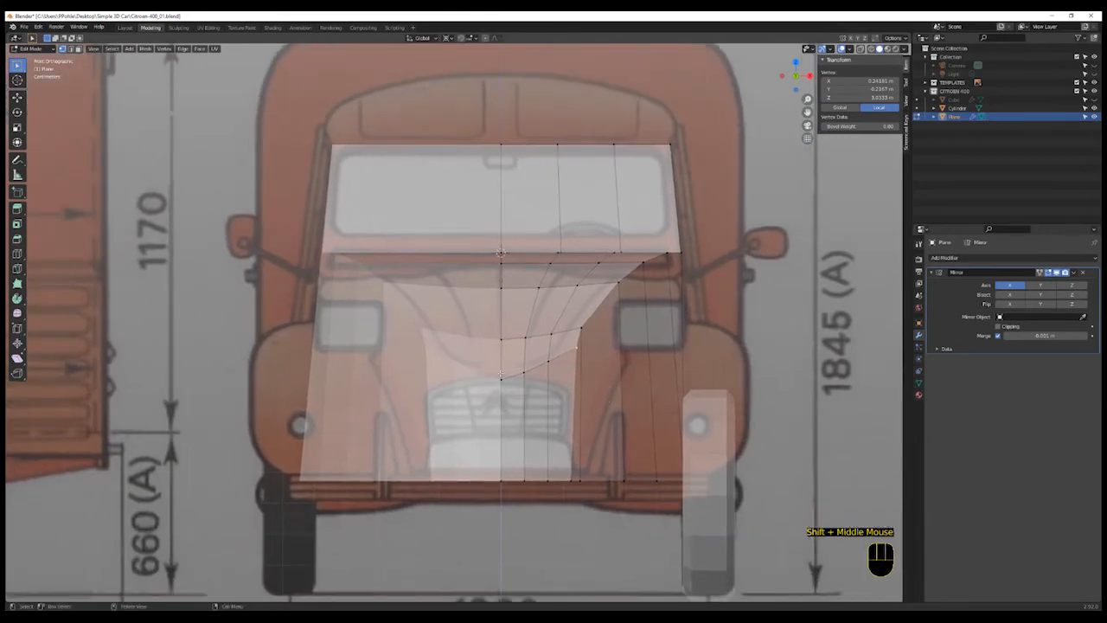
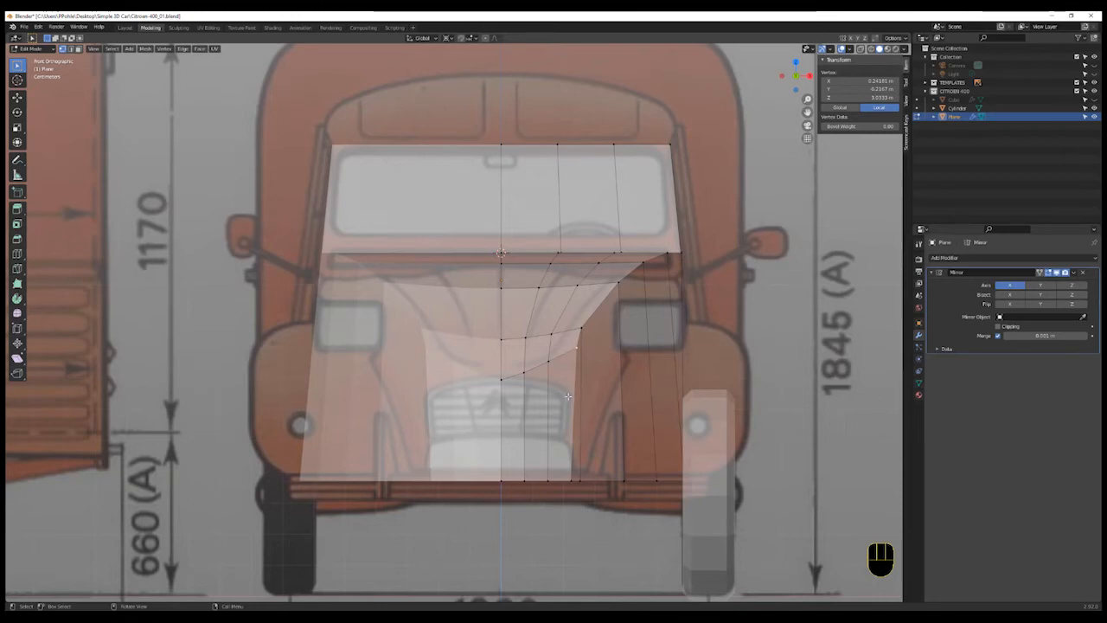
# - Vertex-slide the vertices along the top of the grille opening to shape its arch
pyautogui.click(533, 383)
pyautogui.press('g')
pyautogui.press('g')
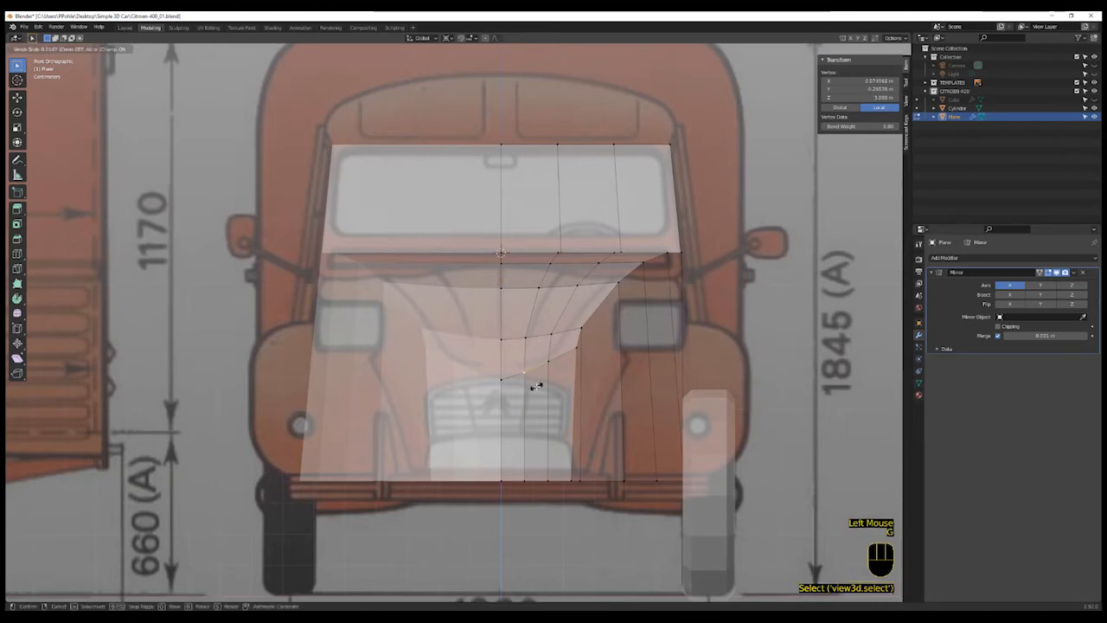
pyautogui.click(506, 389)
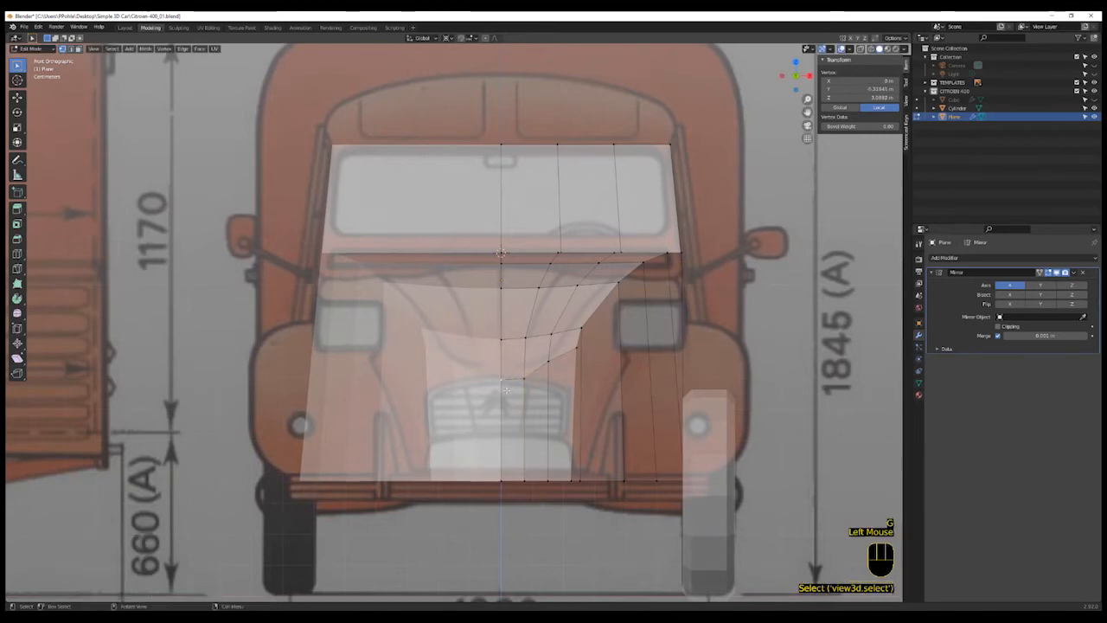
pyautogui.press('g')
pyautogui.press('g')
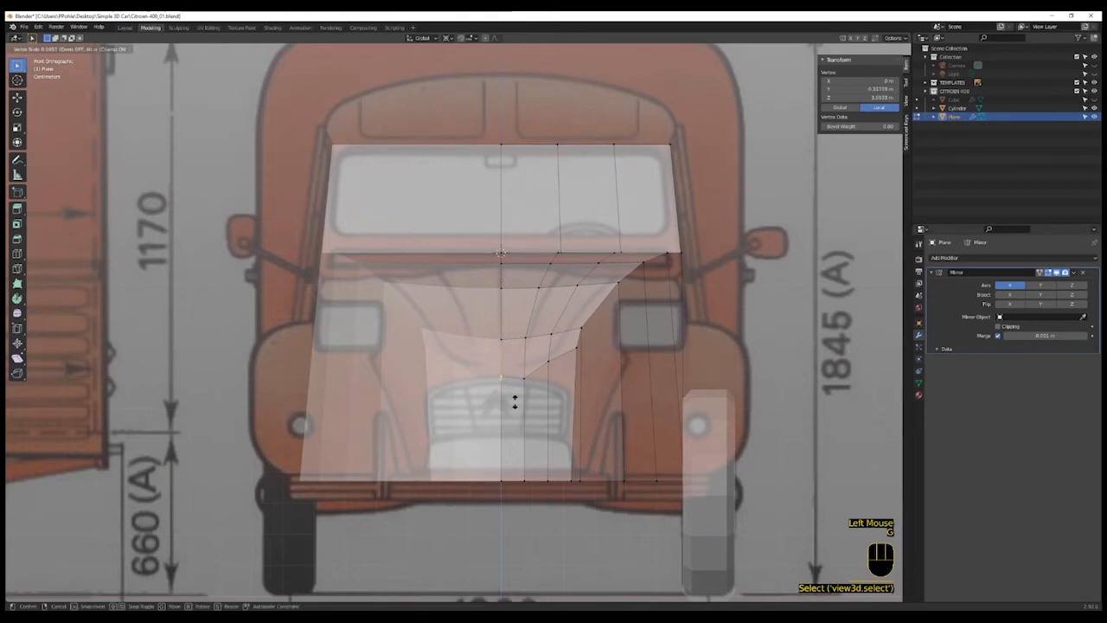
pyautogui.click(515, 402)
pyautogui.press('g')
pyautogui.press('g')
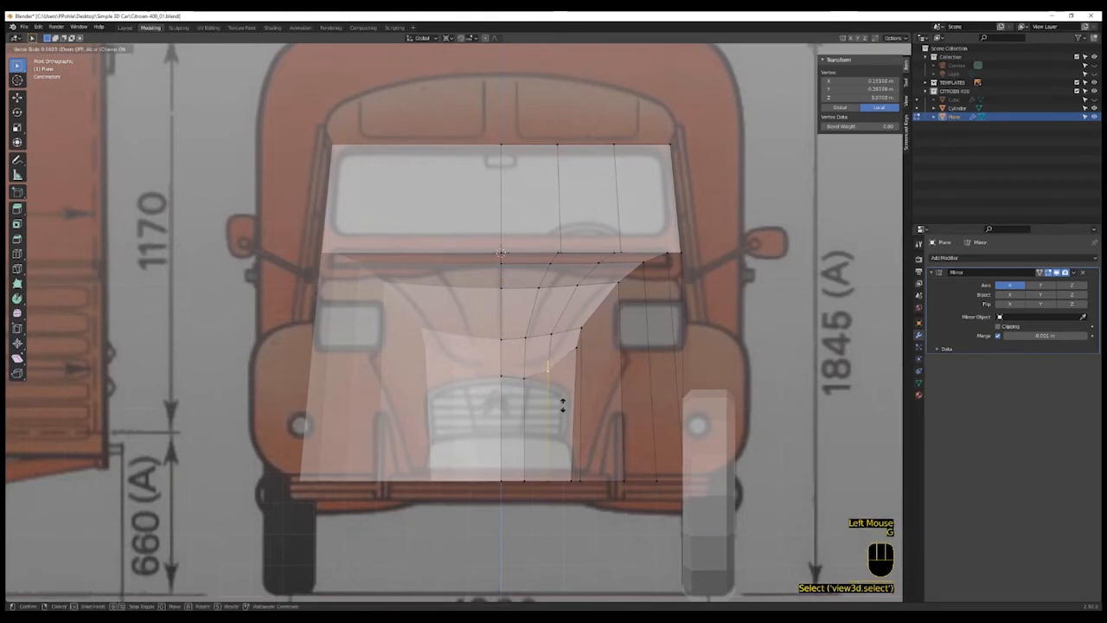
pyautogui.click(560, 418)
# - Vertex-slide the side and bottom vertices of the grille opening to straighten its outline
pyautogui.press('g')
pyautogui.press('g')
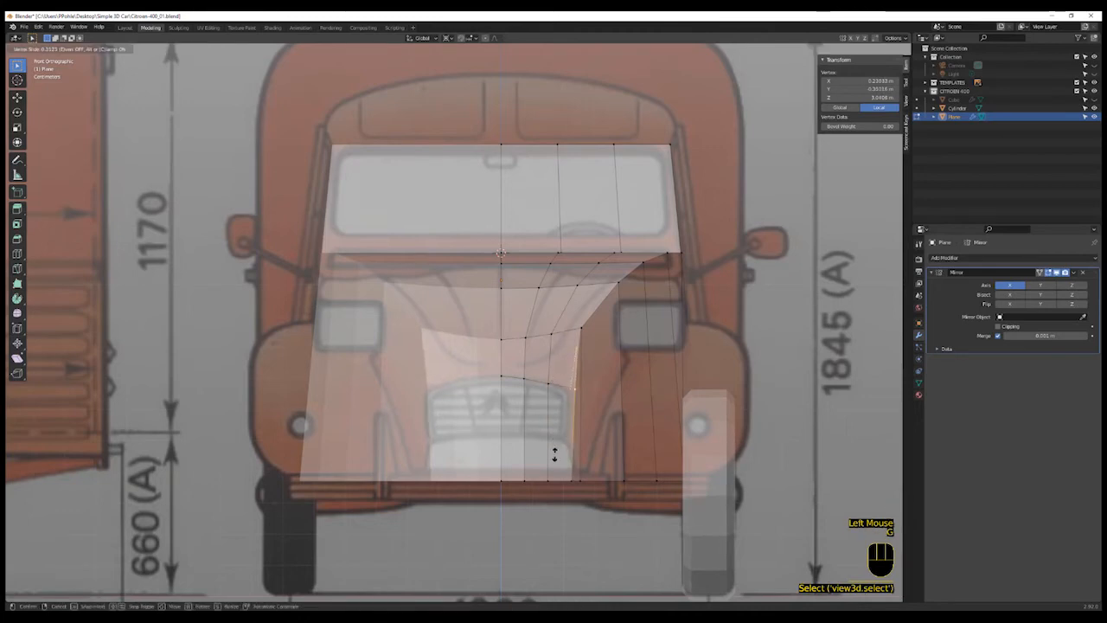
pyautogui.click(554, 452)
pyautogui.press('g')
pyautogui.press('g')
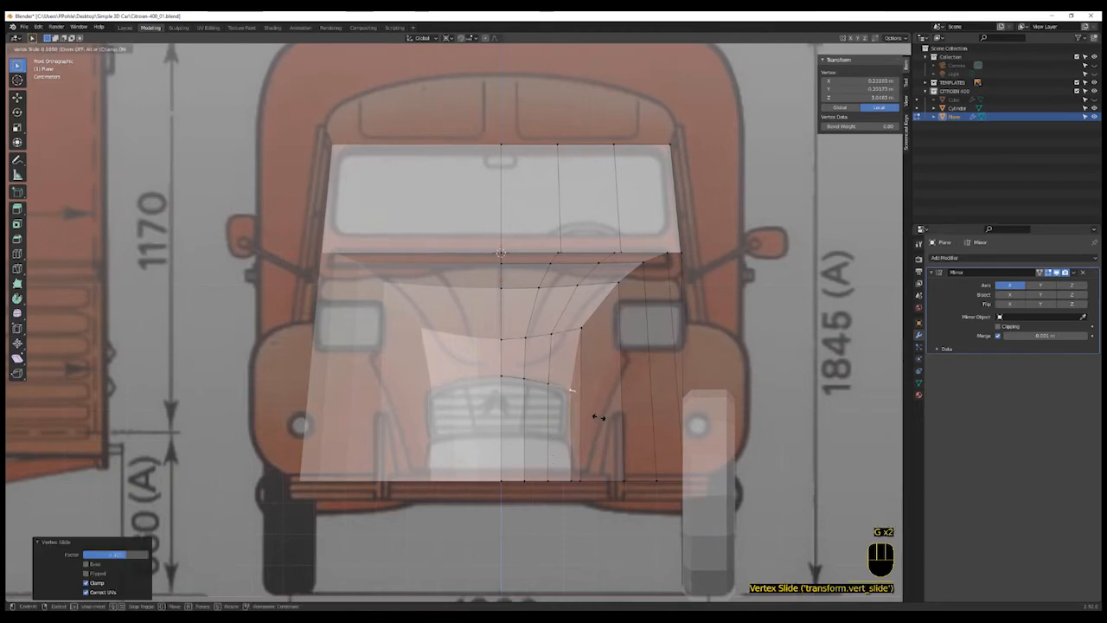
pyautogui.click(590, 430)
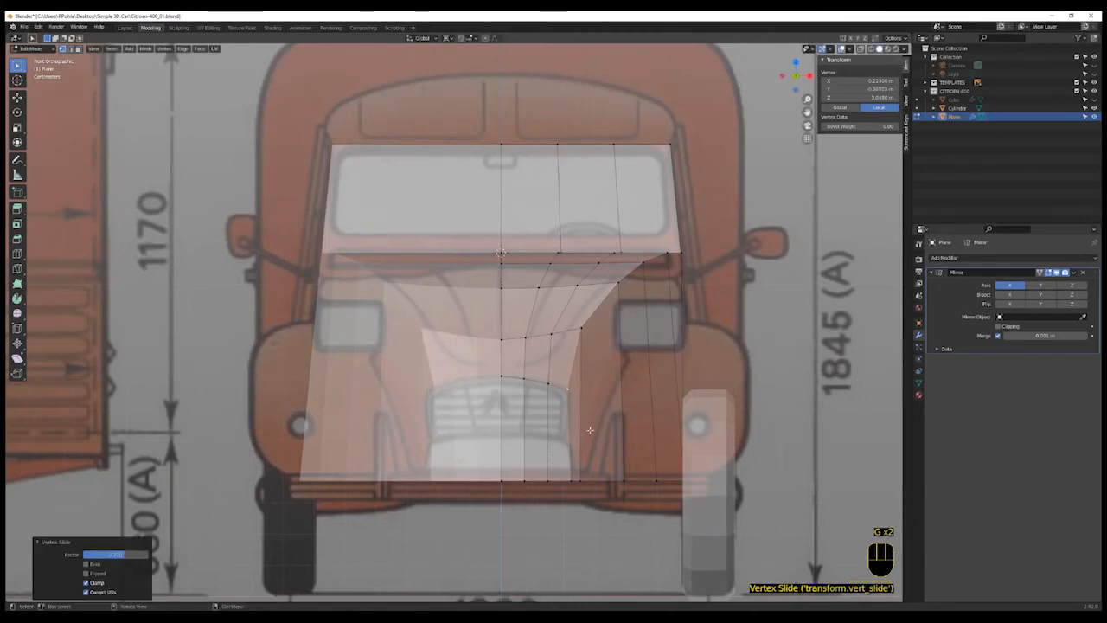
pyautogui.click(570, 480)
pyautogui.press('g')
pyautogui.press('g')
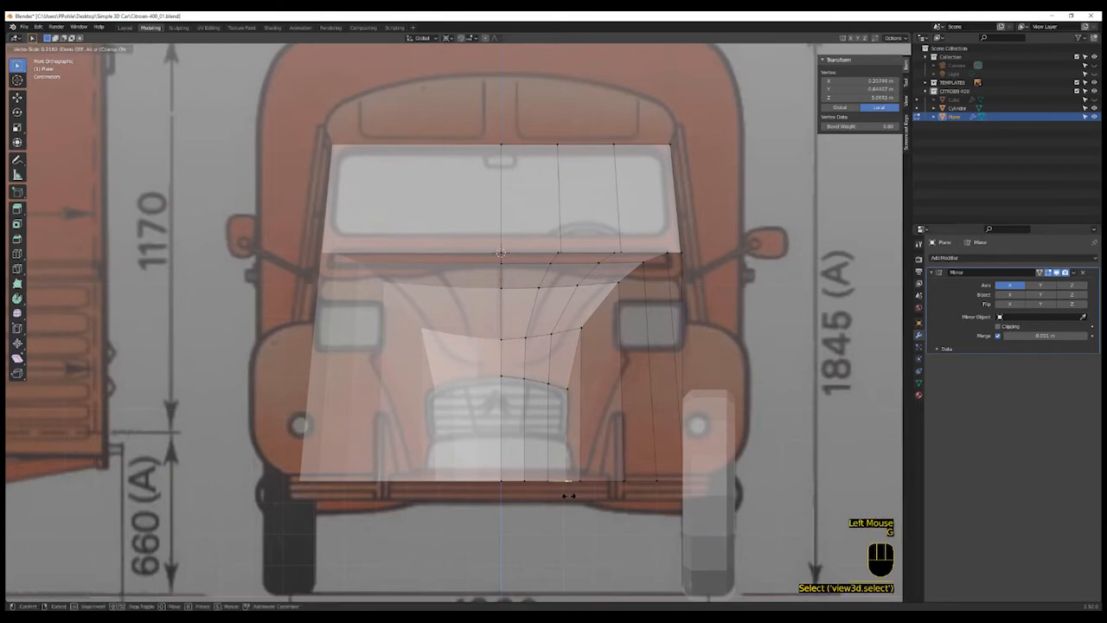
pyautogui.click(568, 496)
# - Select the outer vertices along the bonnet's top edge and move them along Z in front view
pyautogui.moveTo(568, 496); pyautogui.dragTo(590, 482, button='middle')
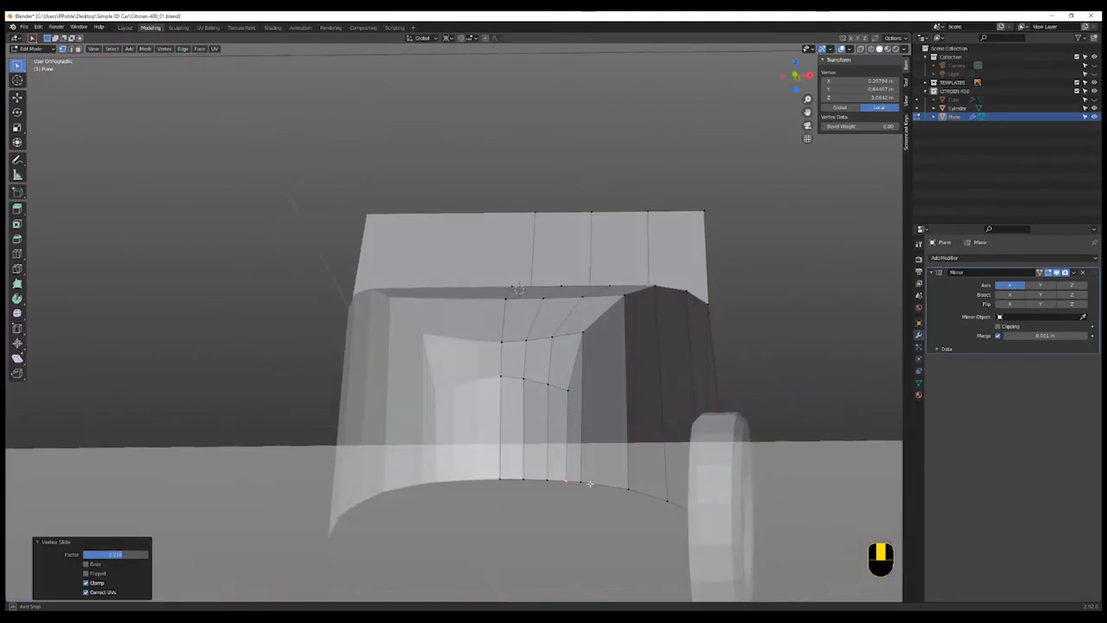
pyautogui.scroll(1, 657, 298)
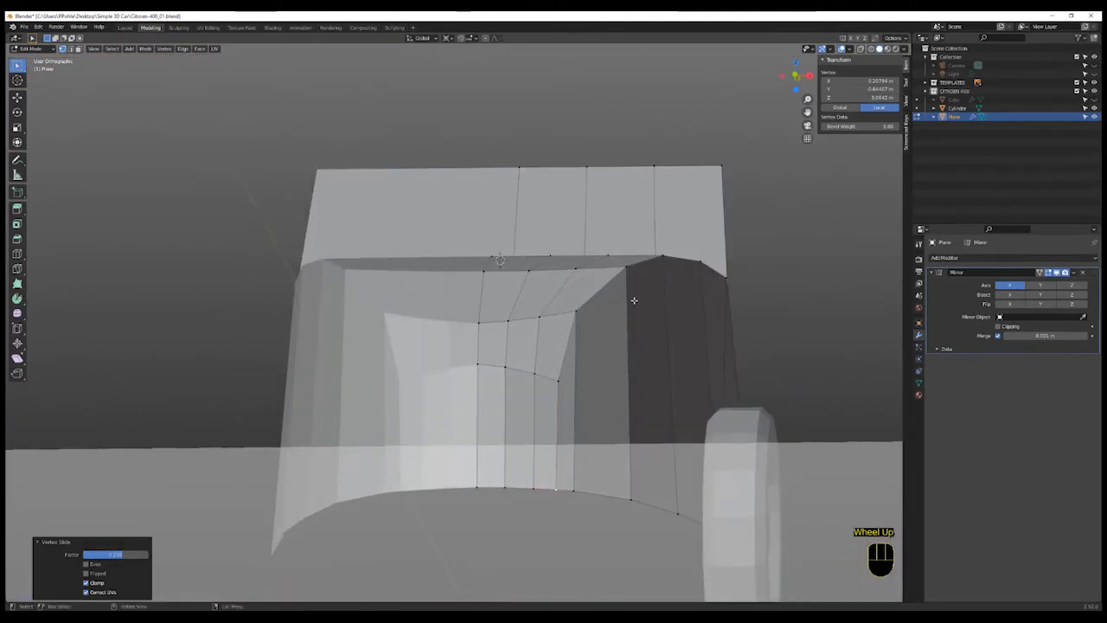
pyautogui.keyDown('shift'); pyautogui.moveTo(633, 302); pyautogui.dragTo(633, 306, button='middle'); pyautogui.keyUp('shift')
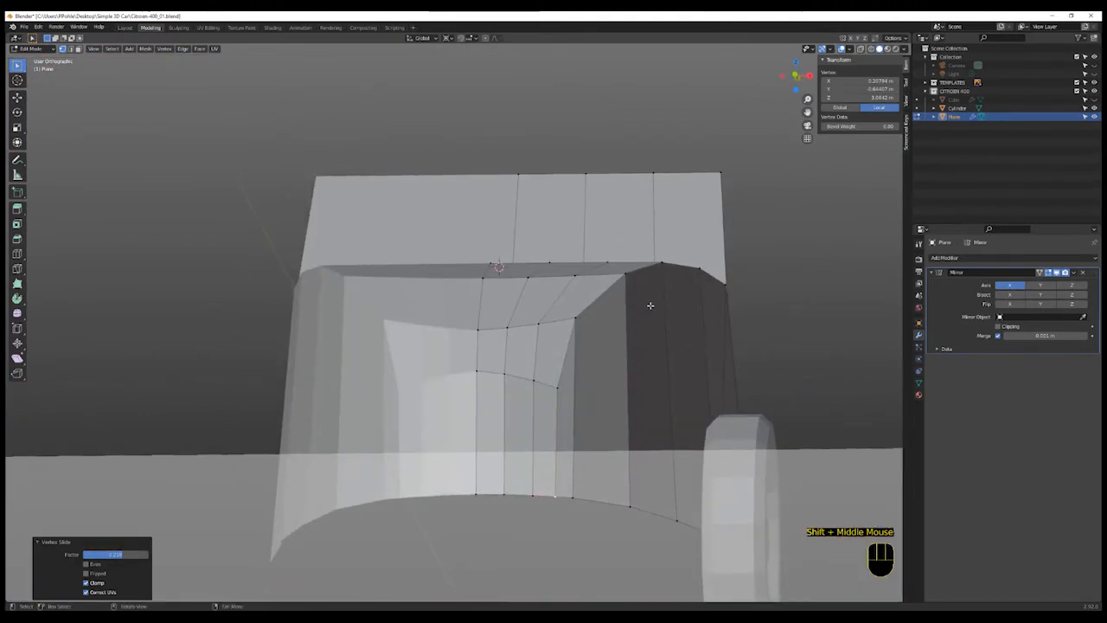
pyautogui.press('KP_1')
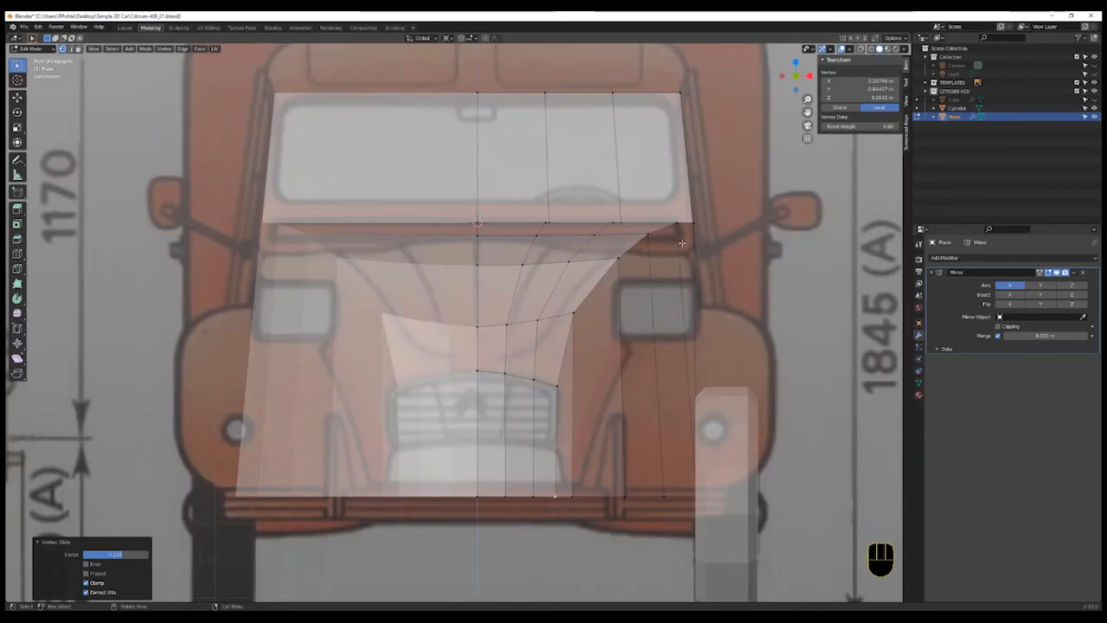
pyautogui.click(546, 226)
pyautogui.keyDown('shift'); pyautogui.click(612, 225); pyautogui.keyUp('shift')
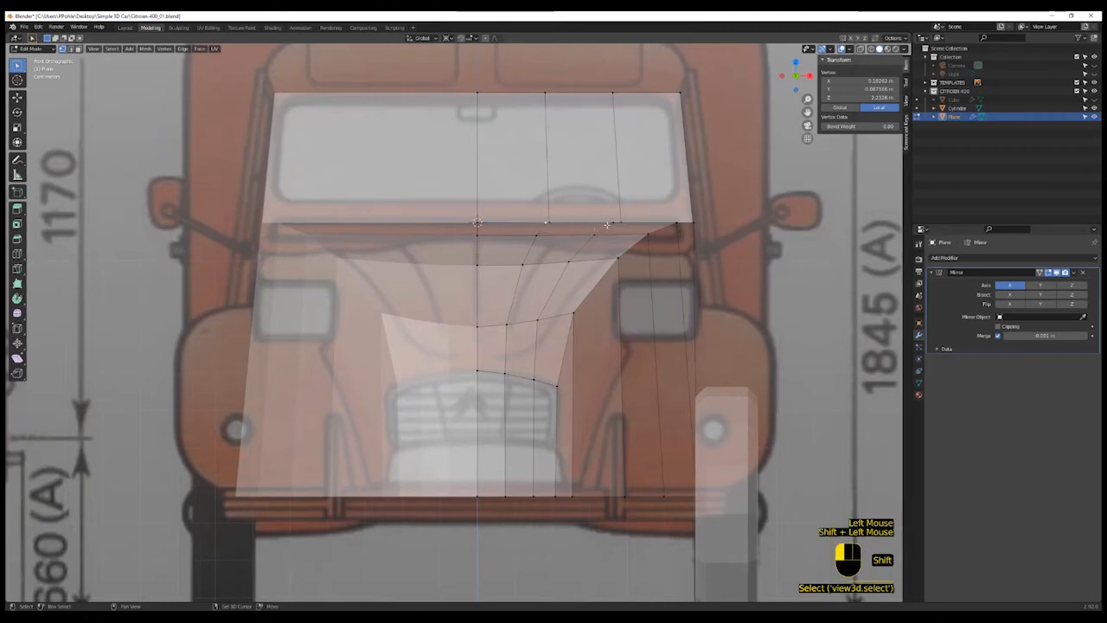
pyautogui.keyDown('shift'); pyautogui.click(678, 227); pyautogui.keyUp('shift')
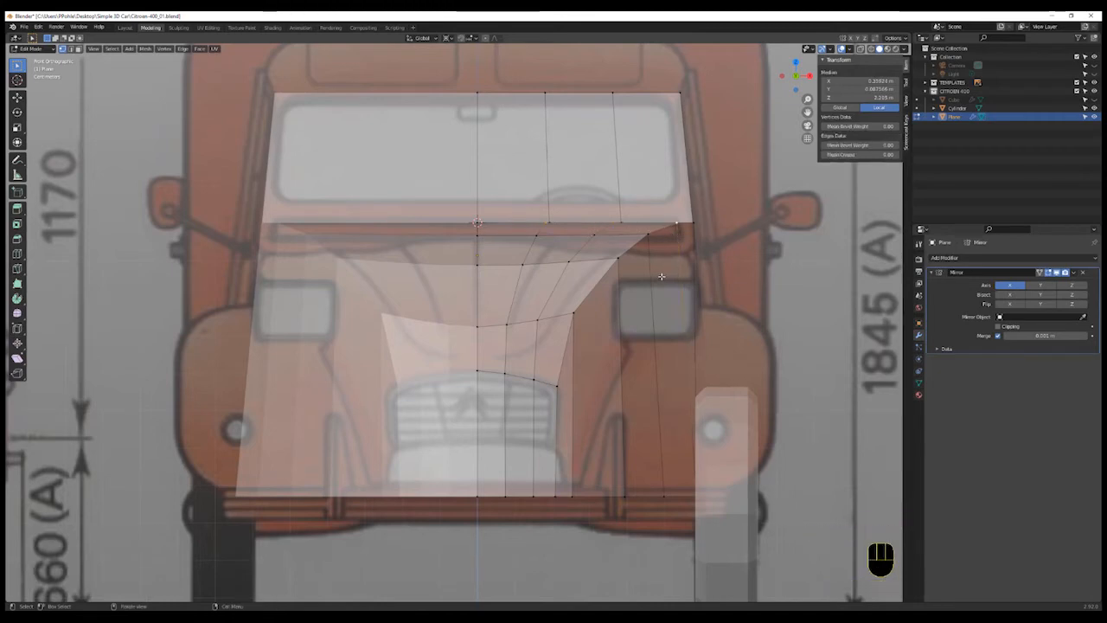
pyautogui.press('g')
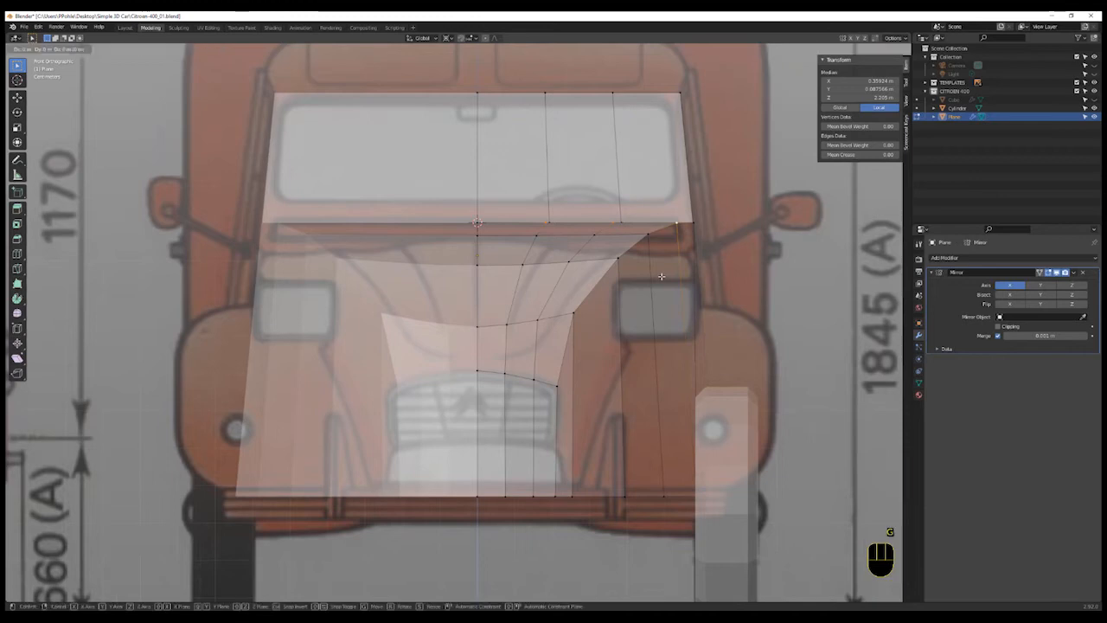
pyautogui.press('z')
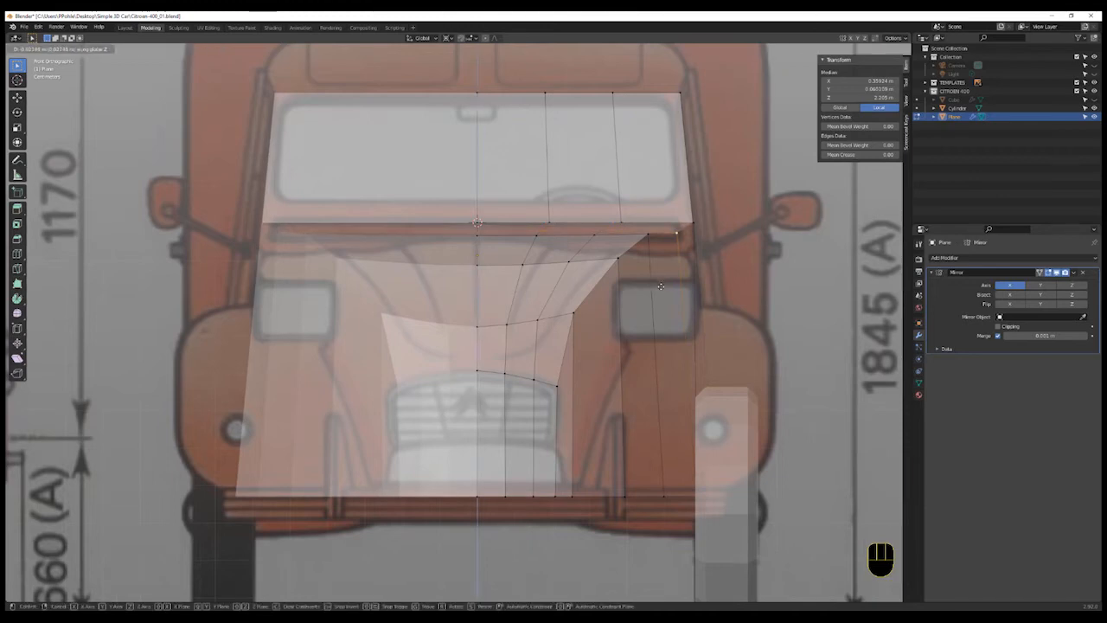
pyautogui.click(661, 277)
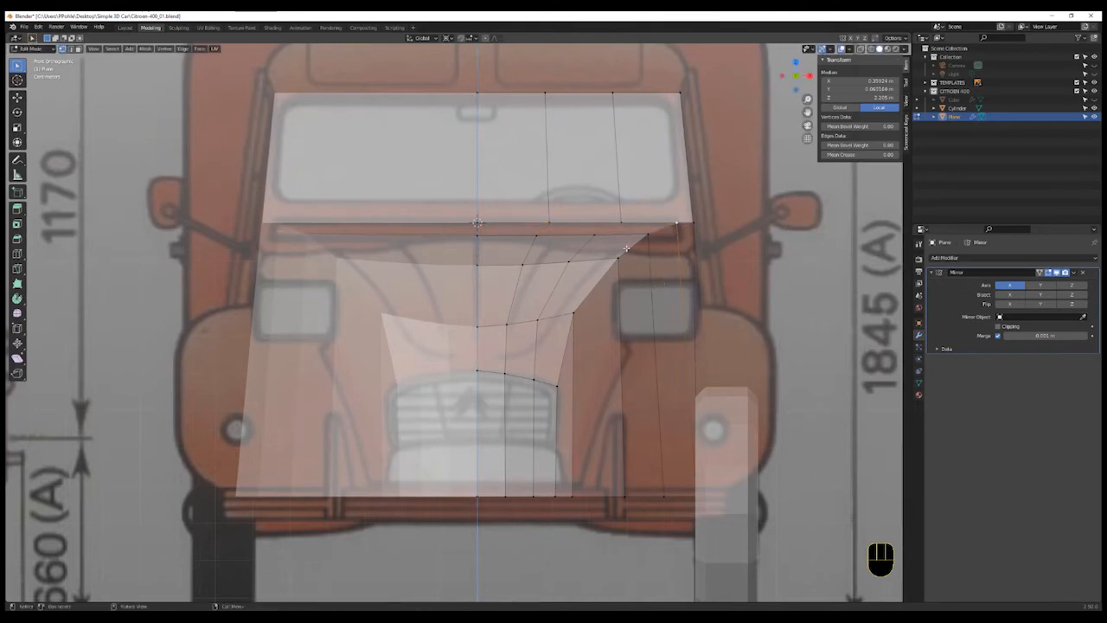
# - Select a column of bonnet vertices and move them along Z to shape the bonnet curve
pyautogui.keyDown('shift'); pyautogui.click(549, 224); pyautogui.keyUp('shift')
pyautogui.keyDown('shift'); pyautogui.click(535, 238); pyautogui.keyUp('shift')
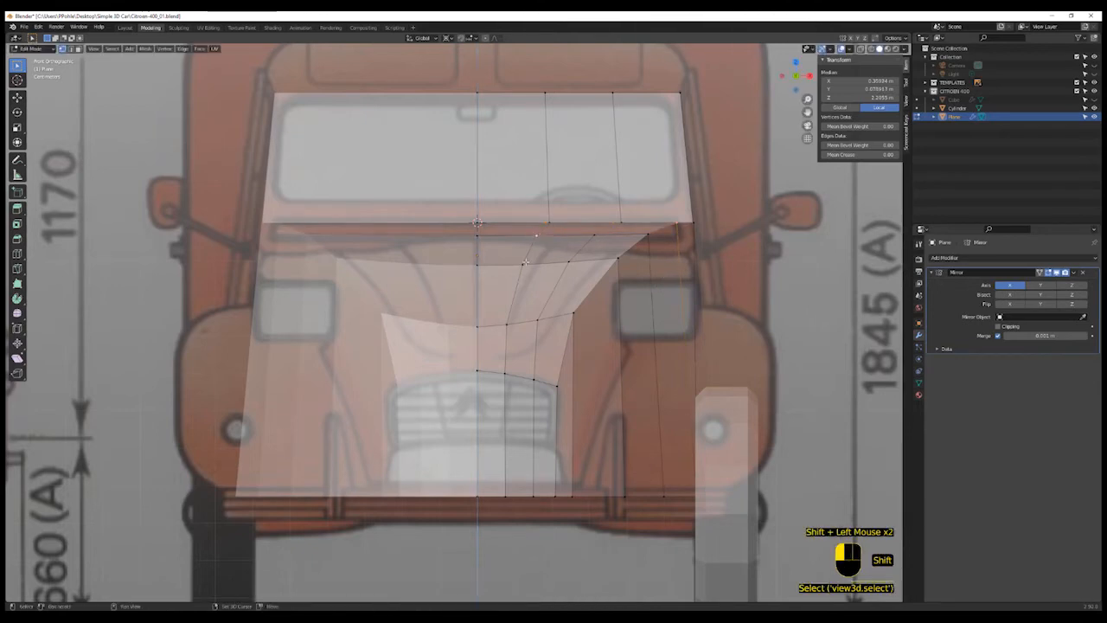
pyautogui.keyDown('shift'); pyautogui.click(506, 325); pyautogui.keyUp('shift')
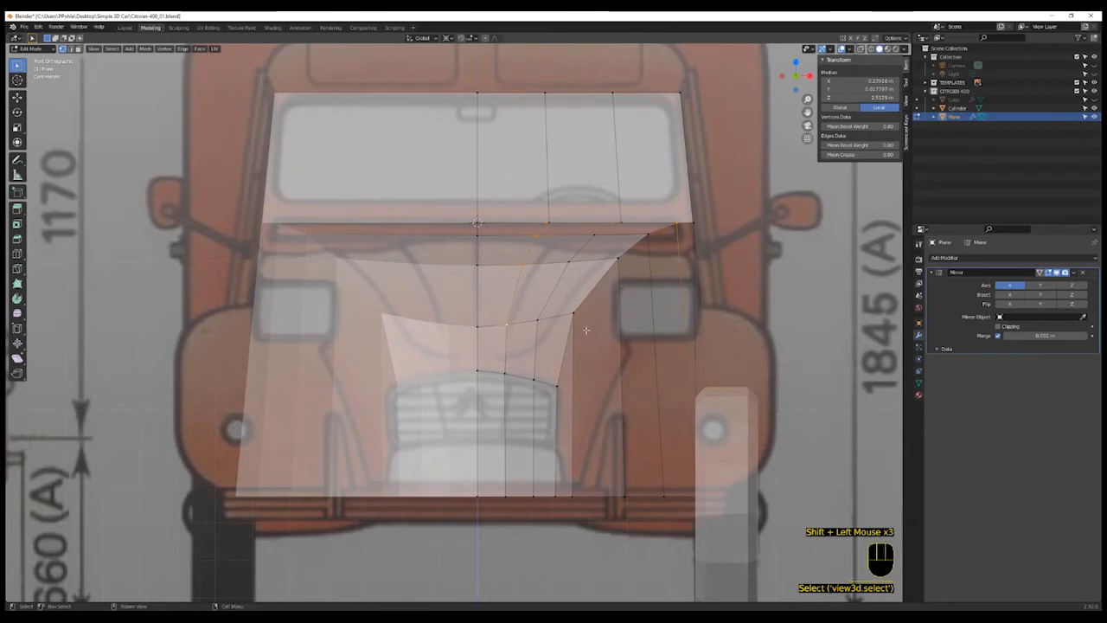
pyautogui.press('g')
pyautogui.press('z')
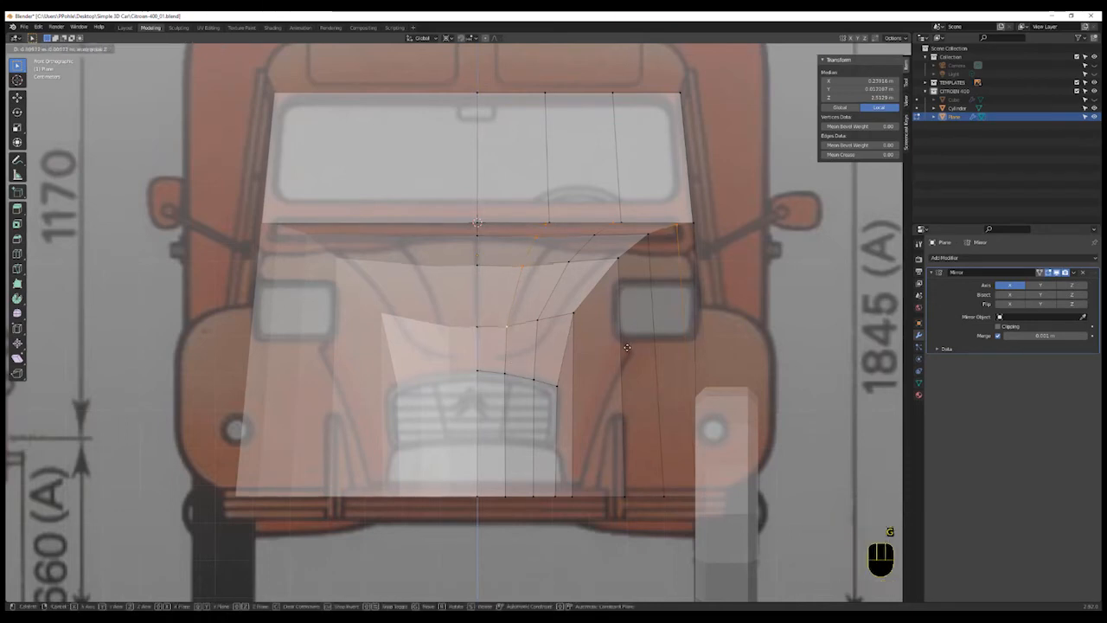
pyautogui.click(627, 349)
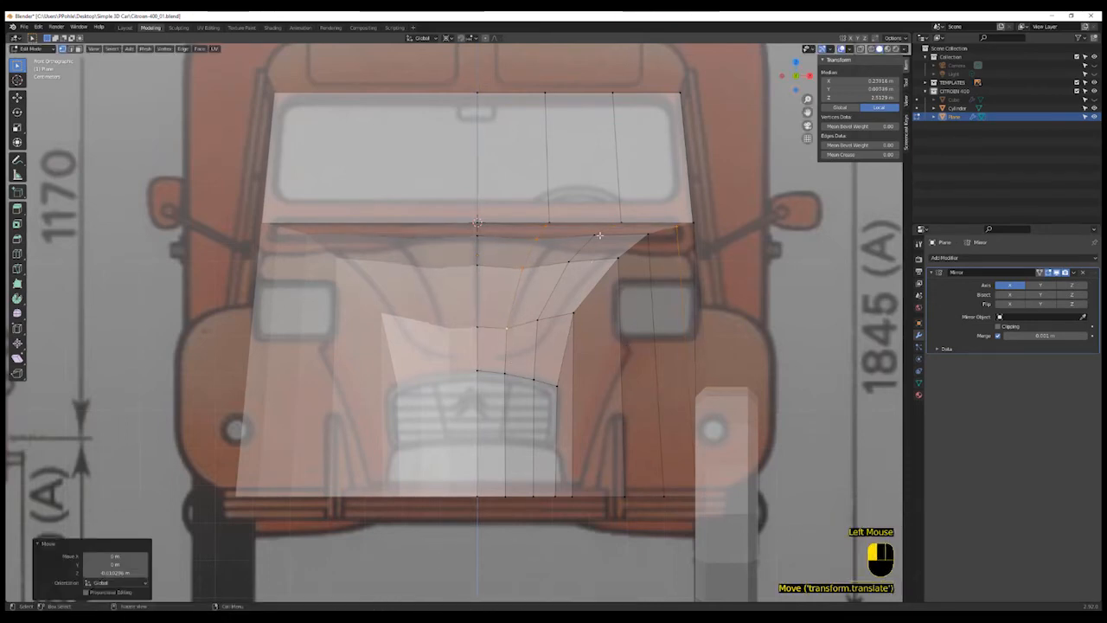
# - Select the vertices along the bonnet's outer side and move them into place against the blueprint
pyautogui.keyDown('shift'); pyautogui.click(612, 229); pyautogui.keyUp('shift')
pyautogui.keyDown('shift'); pyautogui.click(571, 266); pyautogui.keyUp('shift')
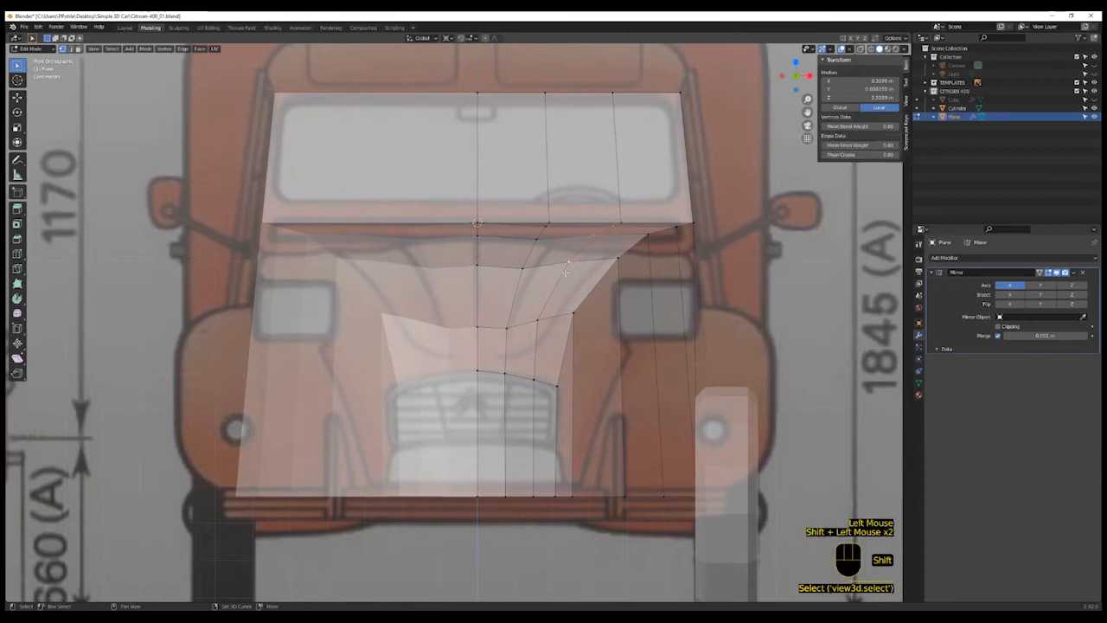
pyautogui.moveTo(608, 234); pyautogui.dragTo(629, 245, button='middle')
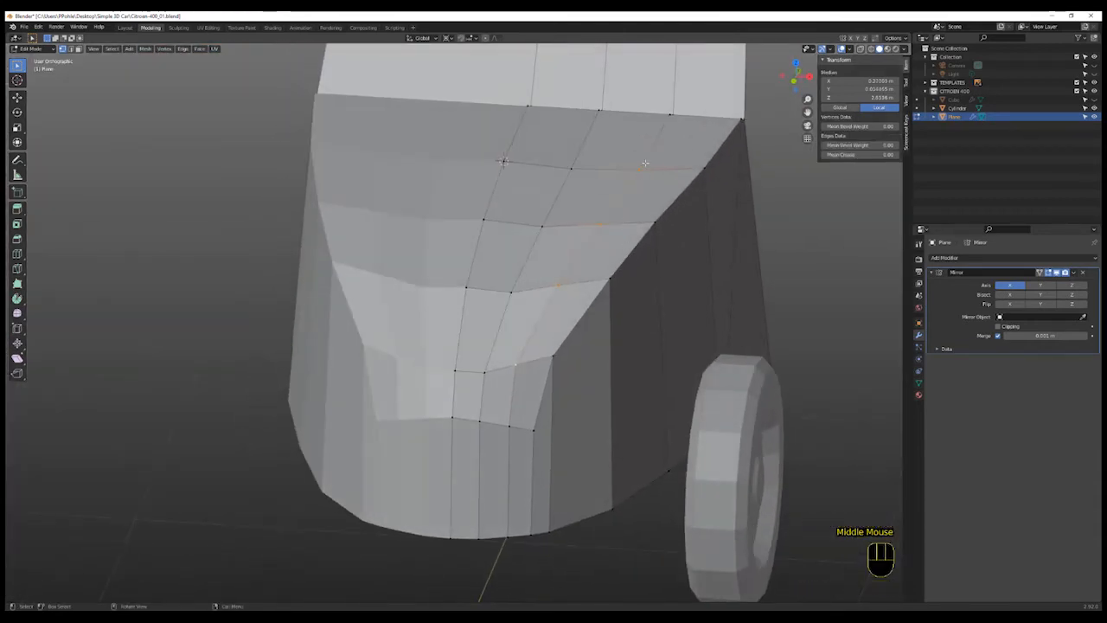
pyautogui.keyDown('shift'); pyautogui.click(668, 116); pyautogui.keyUp('shift')
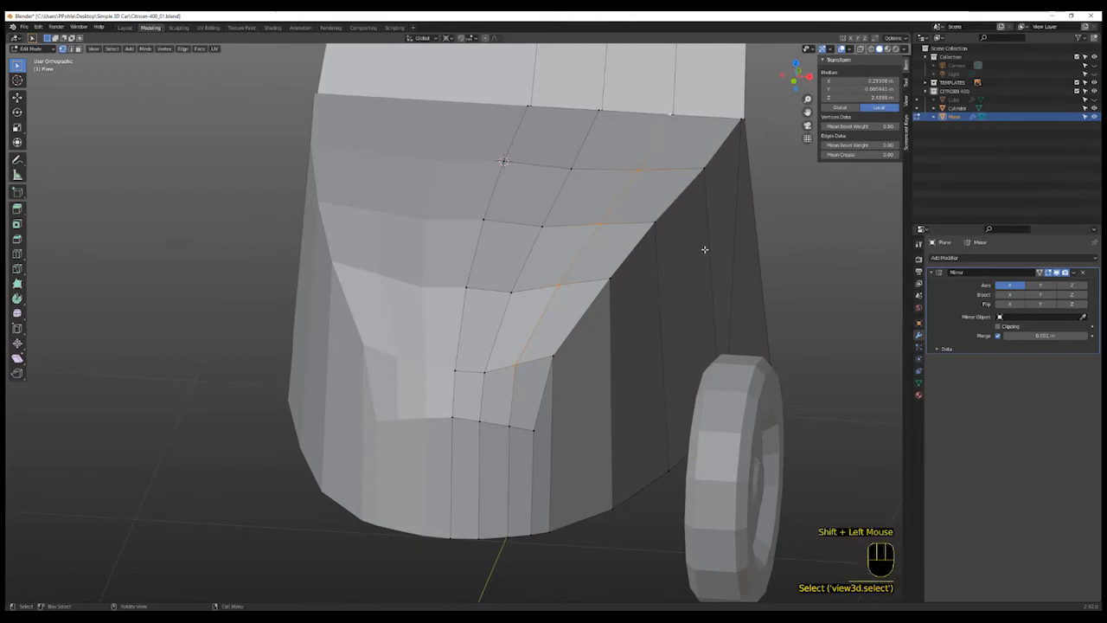
pyautogui.press('KP_1')
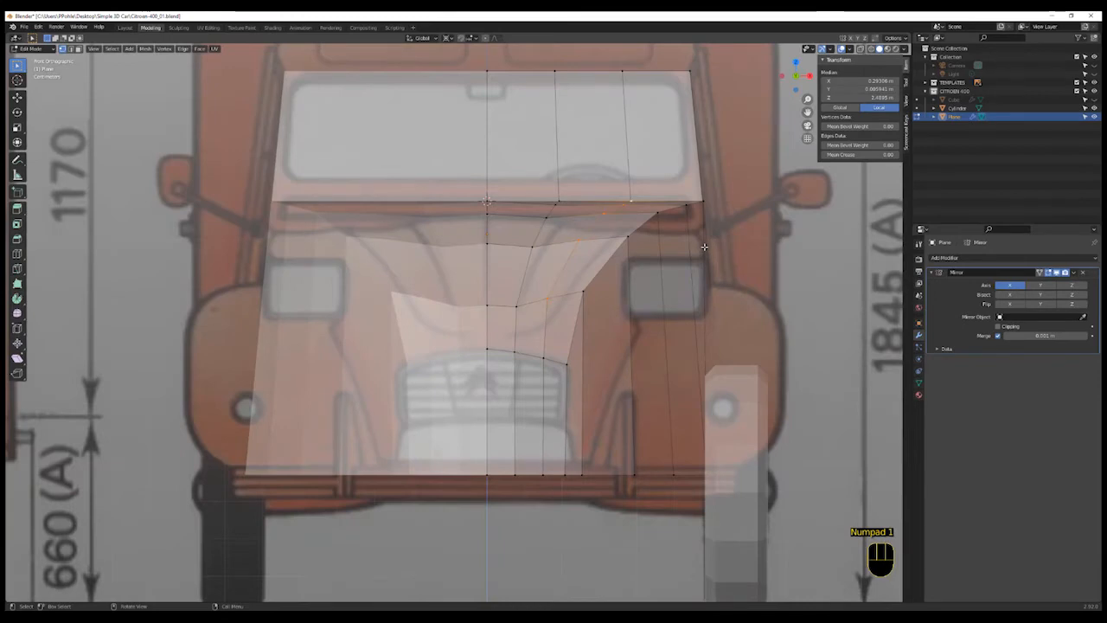
pyautogui.press('g')
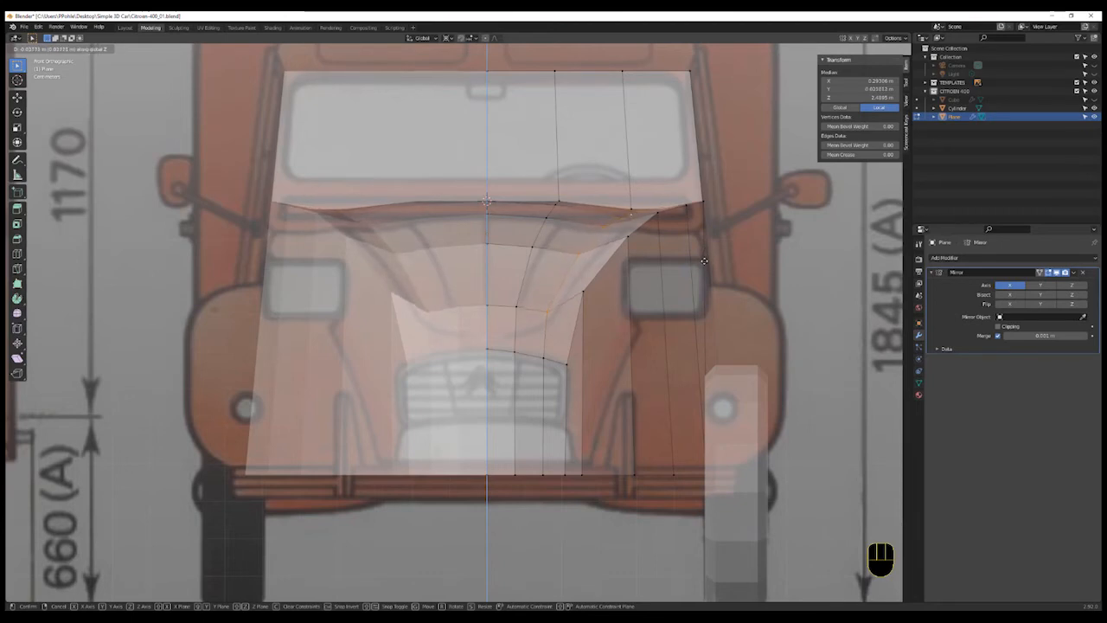
pyautogui.click(704, 261)
# - Move a vertex on the bonnet's top edge along Z to match the blueprint
pyautogui.click(567, 201)
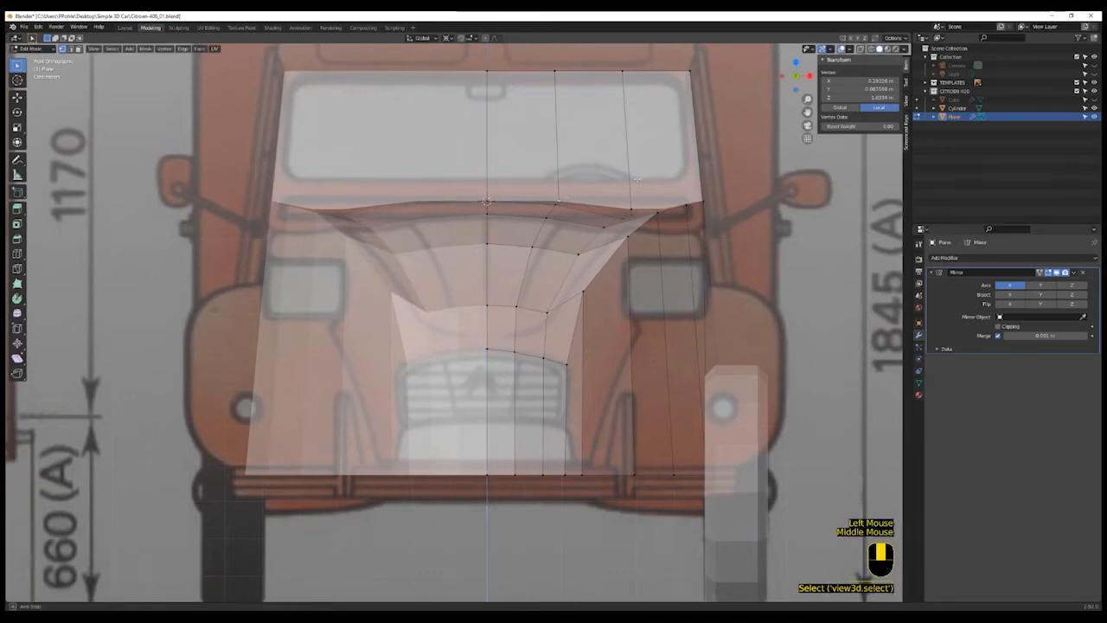
pyautogui.moveTo(566, 201); pyautogui.dragTo(633, 182, button='middle')
pyautogui.scroll(2, 633, 182)
pyautogui.press('KP_1')
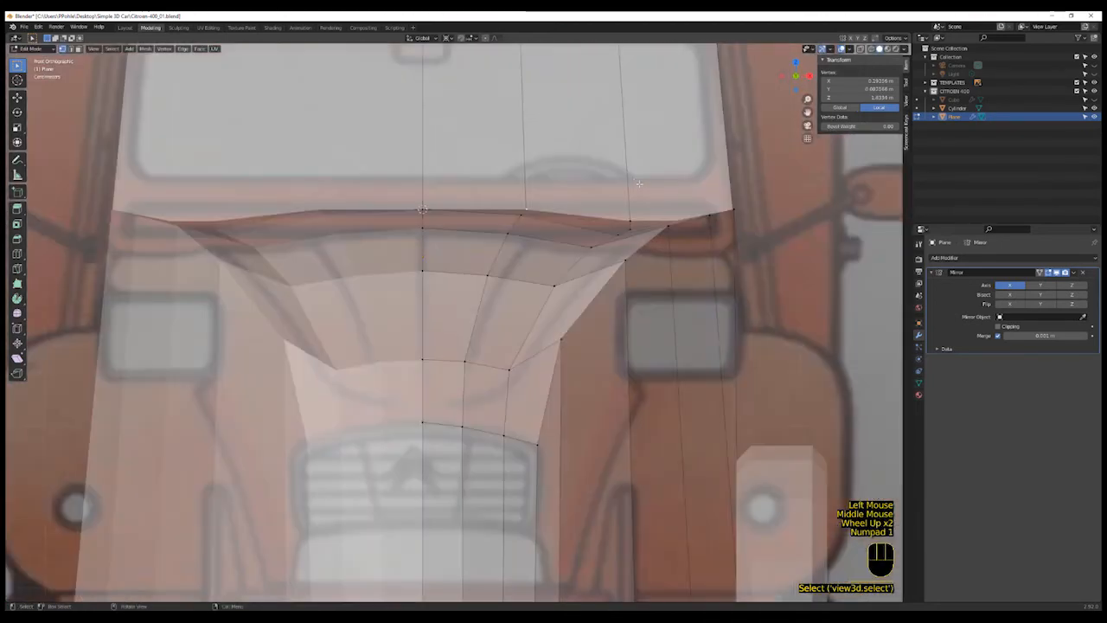
pyautogui.press('g')
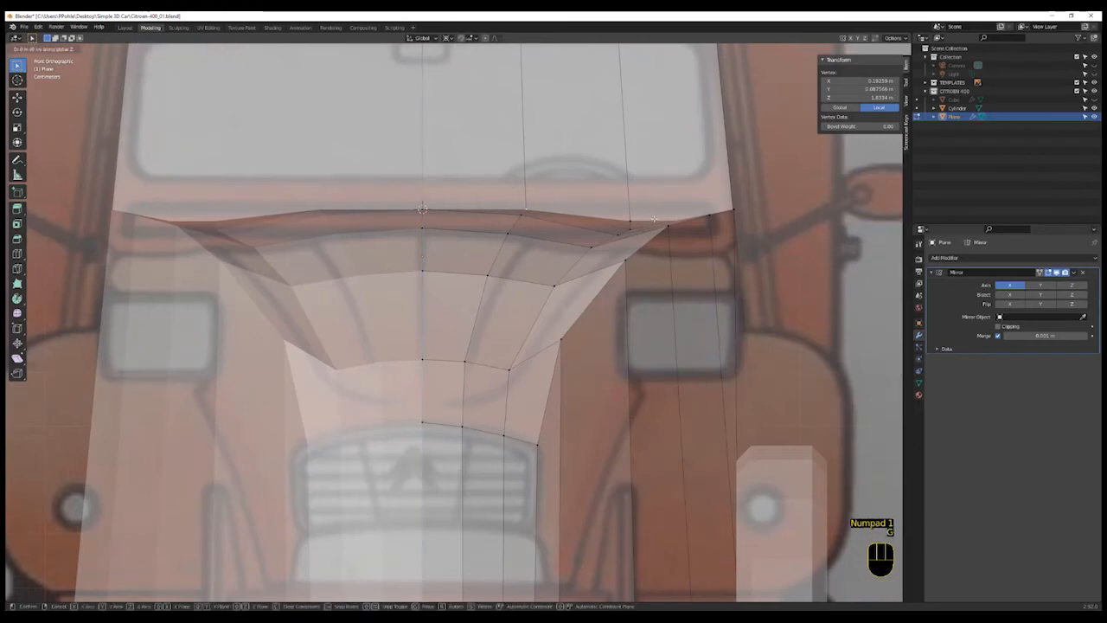
pyautogui.press('z')
pyautogui.click(653, 221)
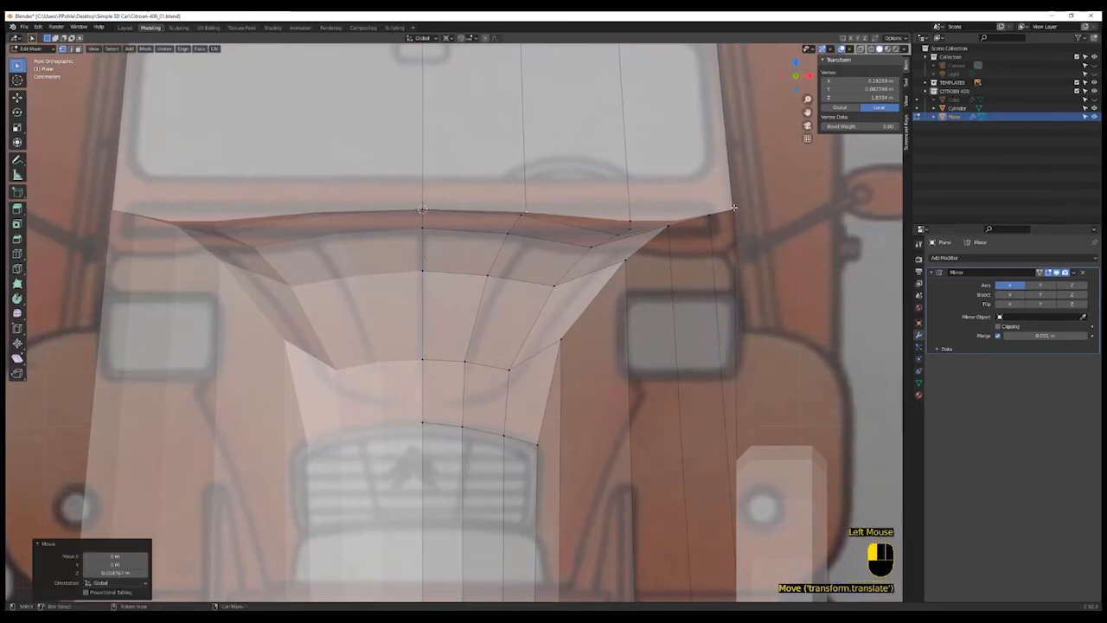
# - Select the outer corner vertices of the bonnet and move them down along Z
pyautogui.keyDown('shift'); pyautogui.click(681, 229); pyautogui.keyUp('shift')
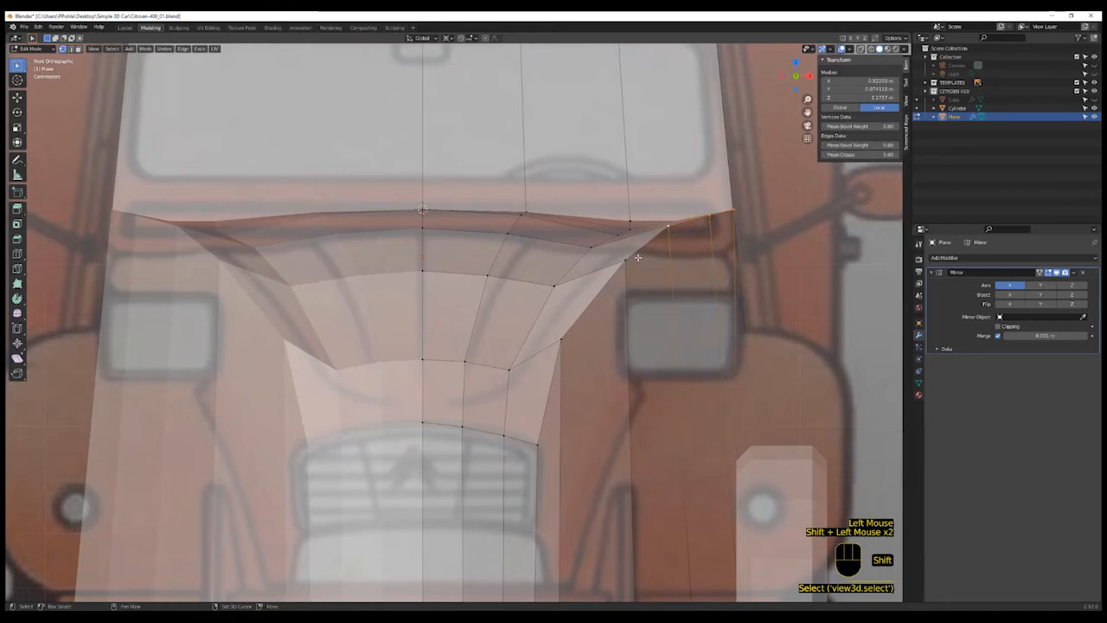
pyautogui.keyDown('shift'); pyautogui.click(670, 298); pyautogui.keyUp('shift')
pyautogui.press('g')
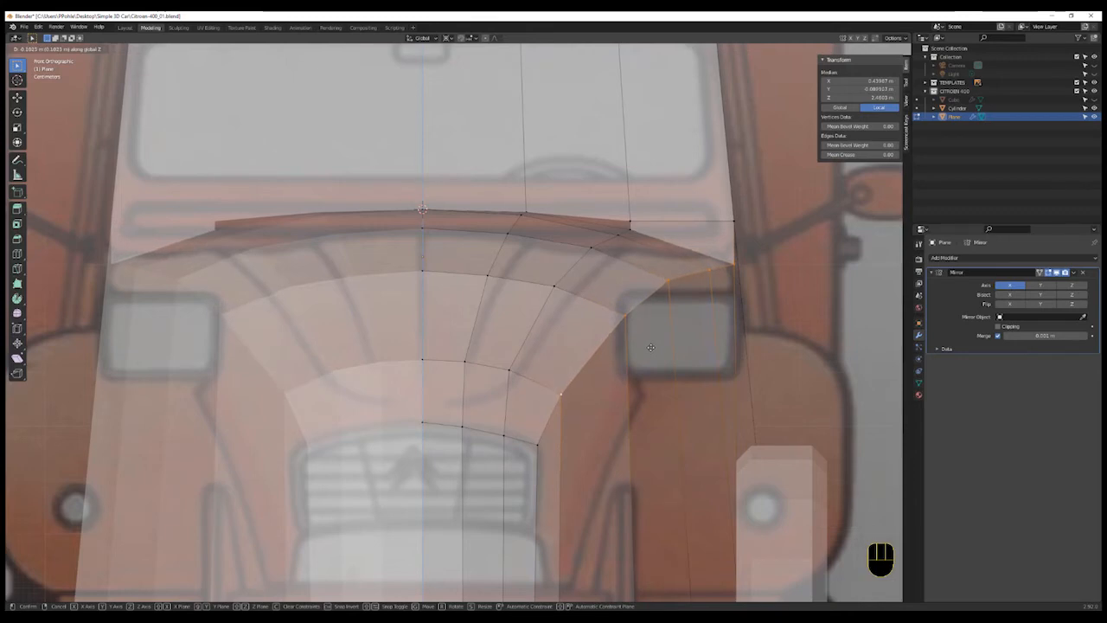
pyautogui.click(650, 347)
# - Move the bonnet's rear outer top vertex so it sits on the blueprint's side profile
pyautogui.scroll(-3, 645, 355)
pyautogui.moveTo(644, 356); pyautogui.dragTo(708, 332, button='middle')
pyautogui.scroll(3, 708, 332)
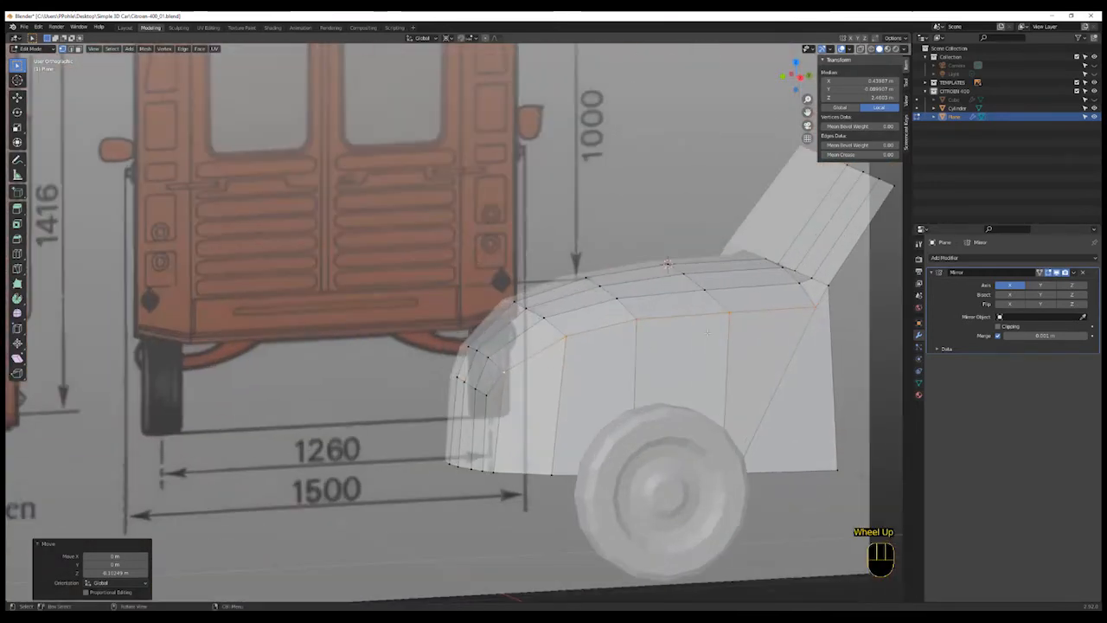
pyautogui.click(813, 308)
pyautogui.press('KP_3')
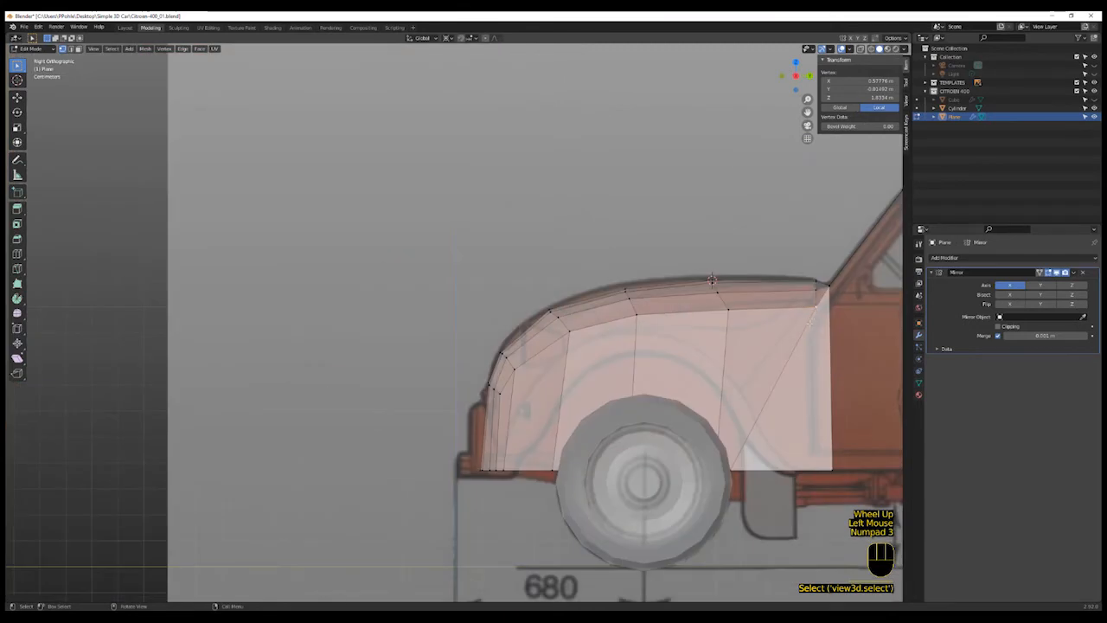
pyautogui.keyDown('shift'); pyautogui.moveTo(813, 272); pyautogui.dragTo(657, 362, button='middle'); pyautogui.keyUp('shift')
pyautogui.keyDown('shift'); pyautogui.scroll(1, 657, 363); pyautogui.keyUp('shift')
pyautogui.press('g')
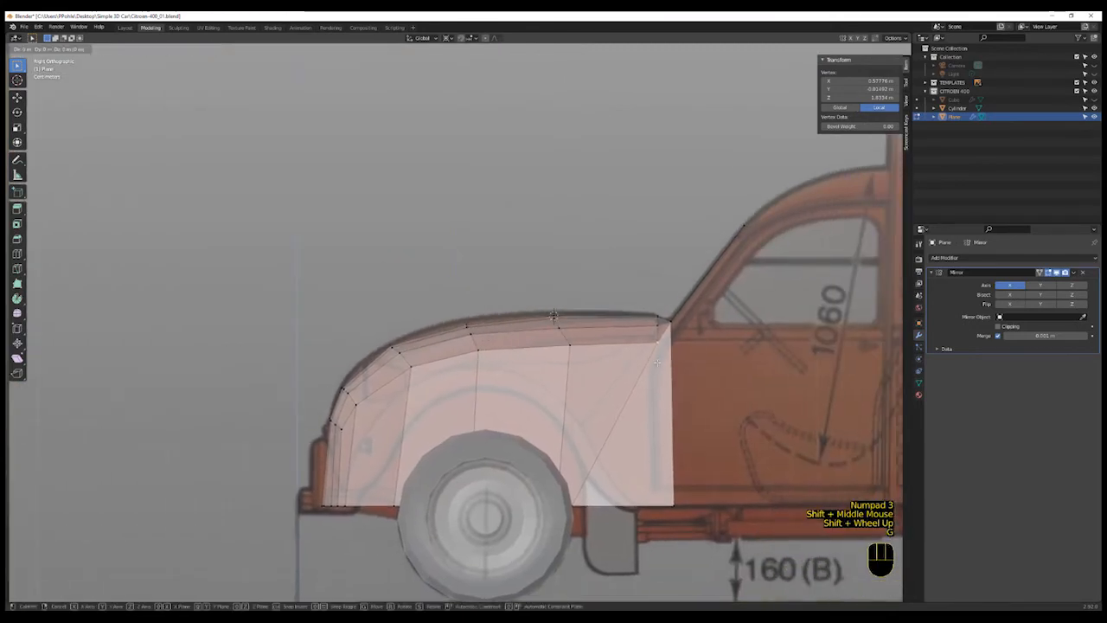
pyautogui.click(657, 354)
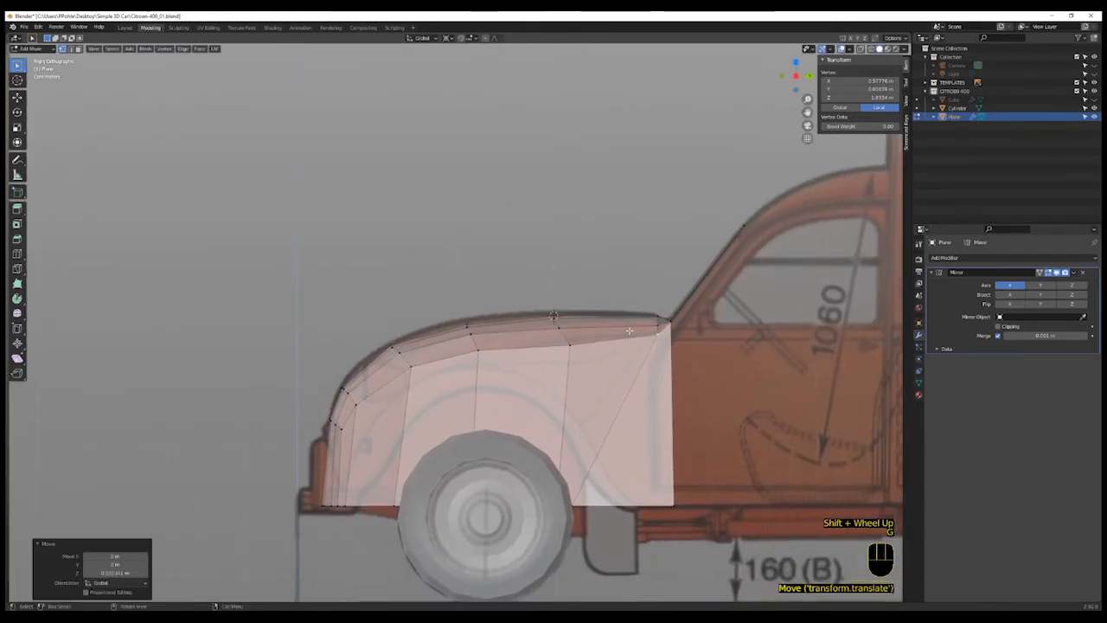
# - Move three vertices along the bonnet's lower side edge along Z to follow the blueprint curve
pyautogui.click(570, 345)
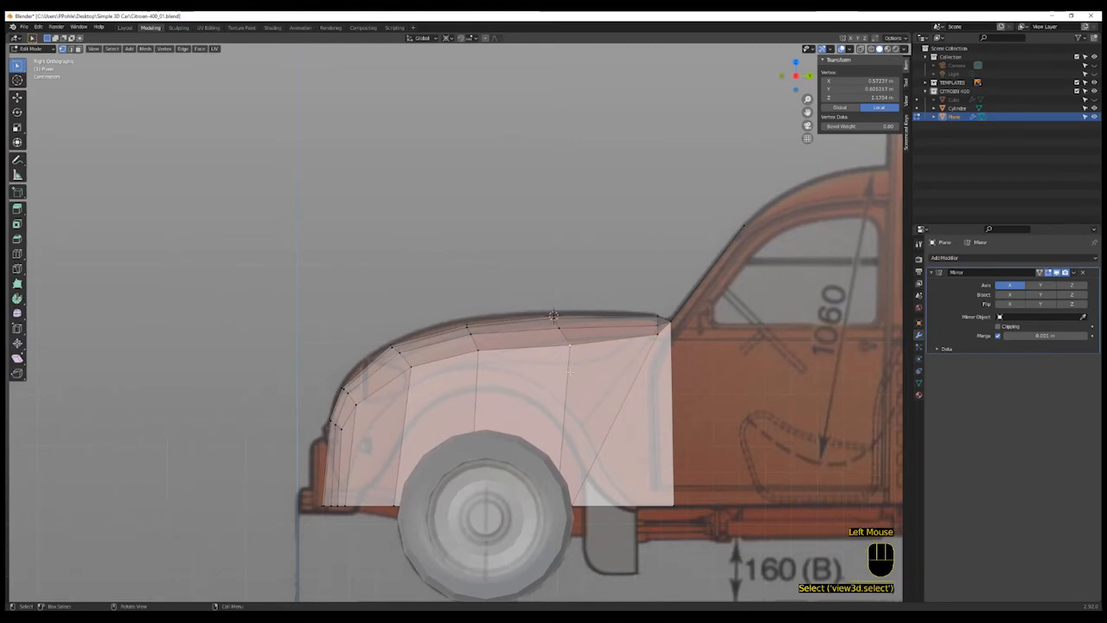
pyautogui.press('g')
pyautogui.press('z')
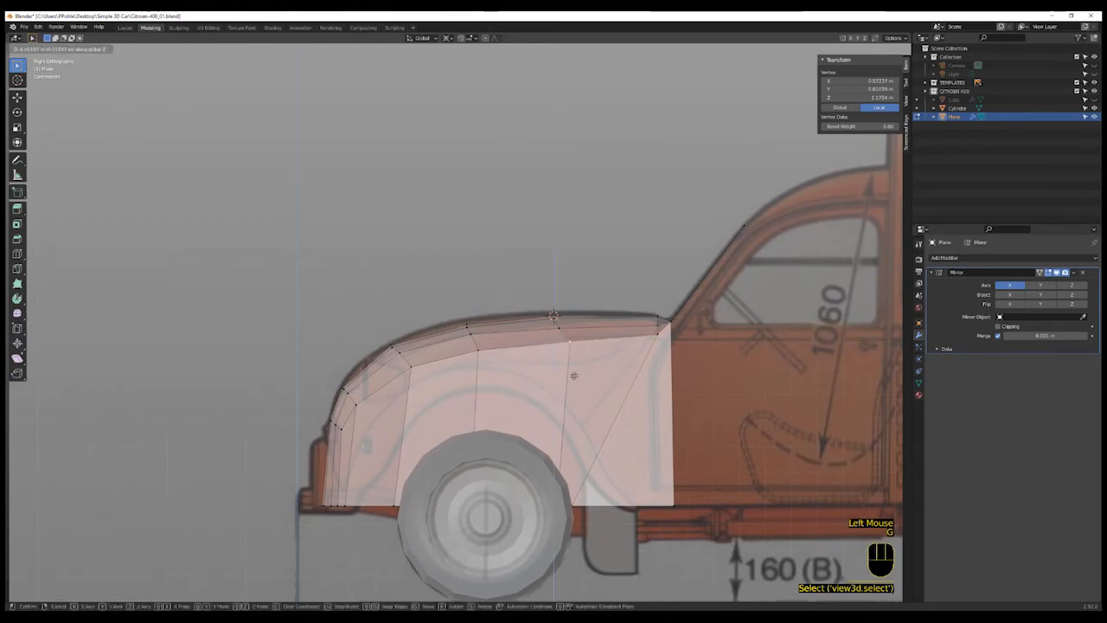
pyautogui.click(573, 372)
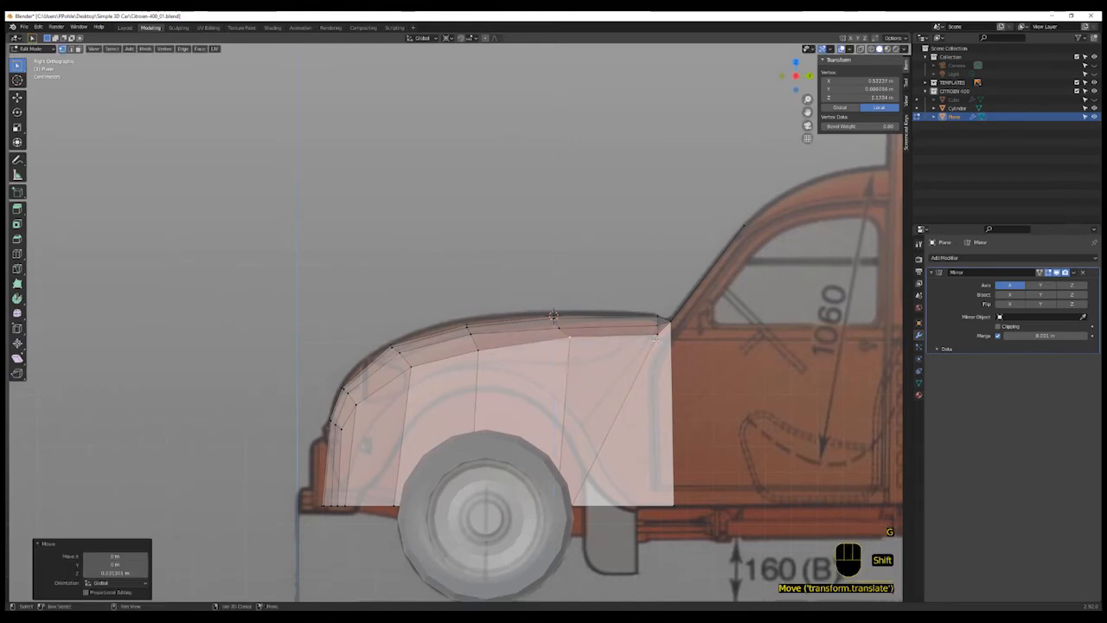
pyautogui.keyDown('shift'); pyautogui.click(659, 333); pyautogui.keyUp('shift')
pyautogui.press('g')
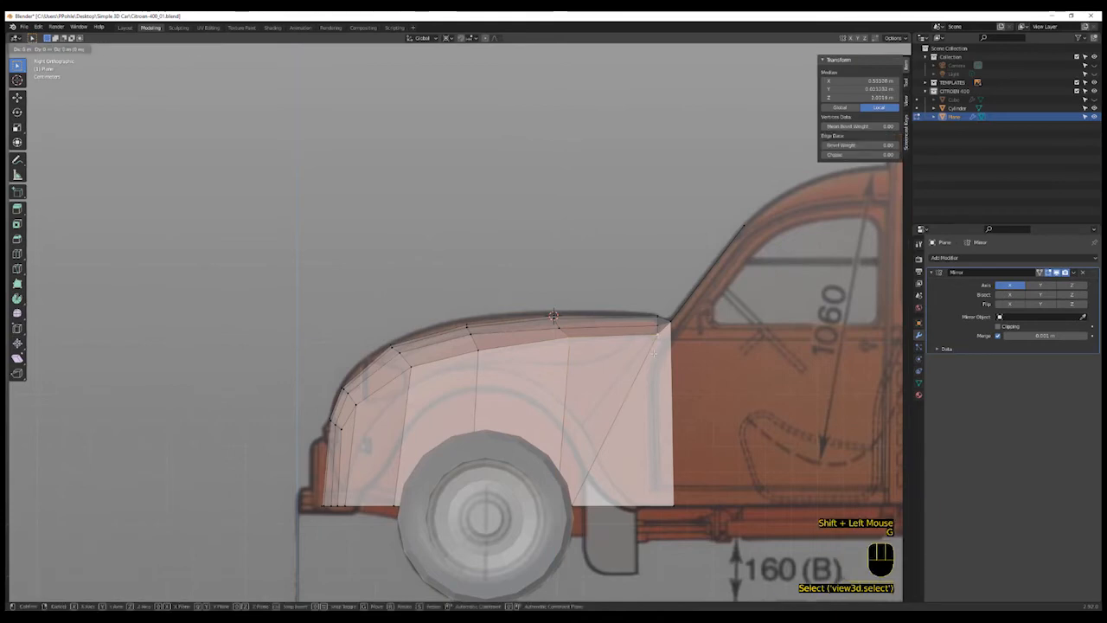
pyautogui.press('z')
pyautogui.click(653, 352)
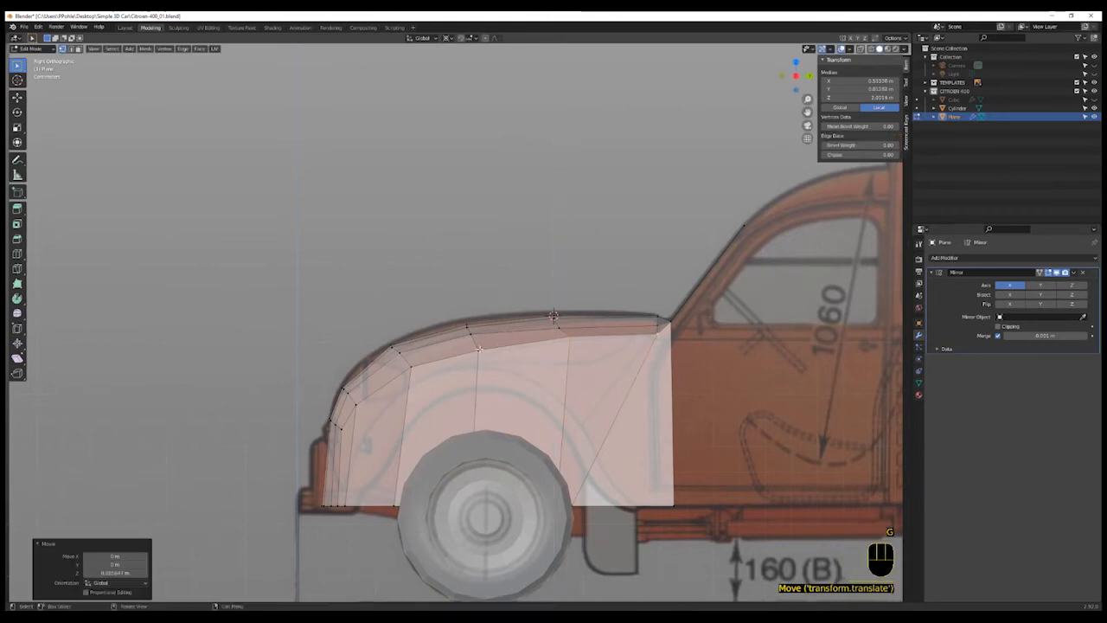
pyautogui.click(478, 348)
pyautogui.press('g')
pyautogui.press('z')
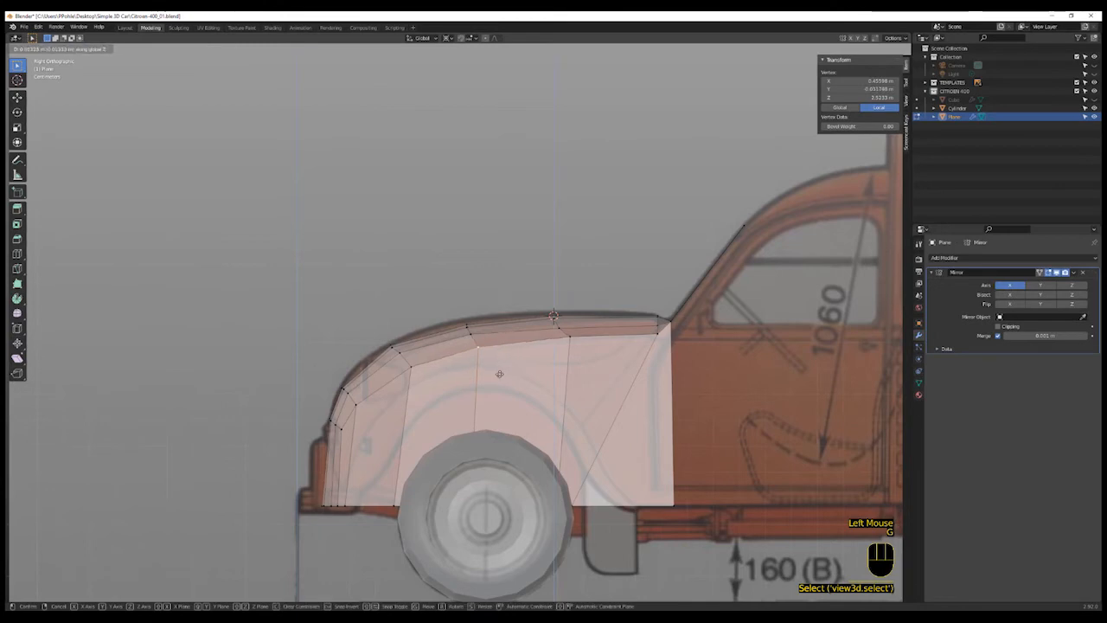
pyautogui.click(499, 373)
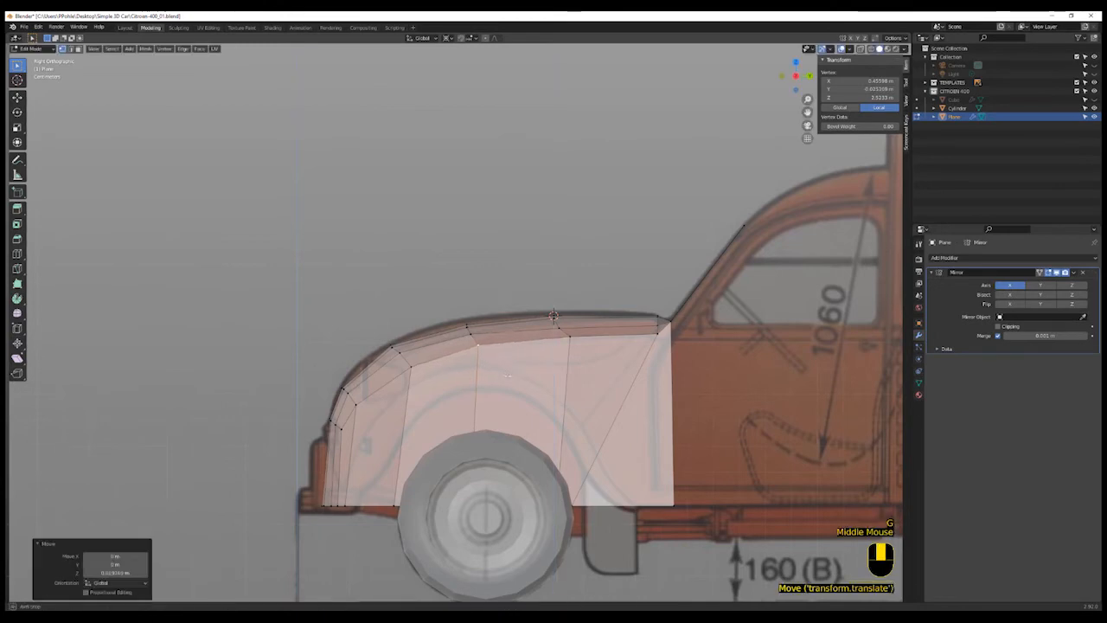
# - Select two vertices in the middle of the bonnet top and move them along Z
pyautogui.moveTo(499, 373); pyautogui.dragTo(570, 386, button='middle')
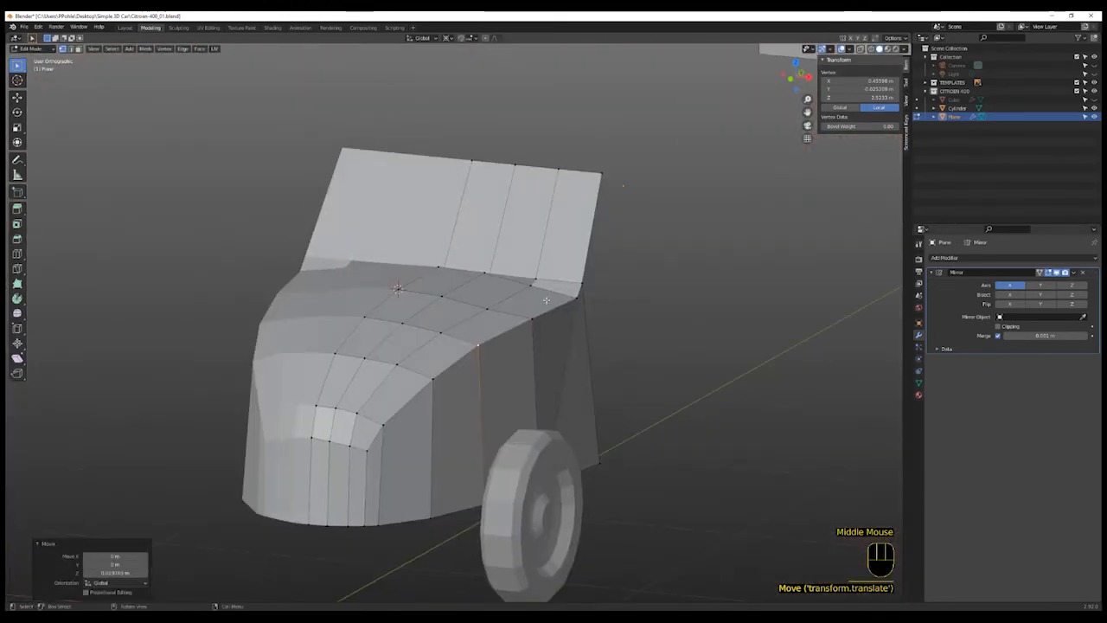
pyautogui.keyDown('shift'); pyautogui.click(493, 309); pyautogui.keyUp('shift')
pyautogui.keyDown('shift'); pyautogui.click(493, 309); pyautogui.keyUp('shift')
pyautogui.keyDown('shift'); pyautogui.click(443, 334); pyautogui.keyUp('shift')
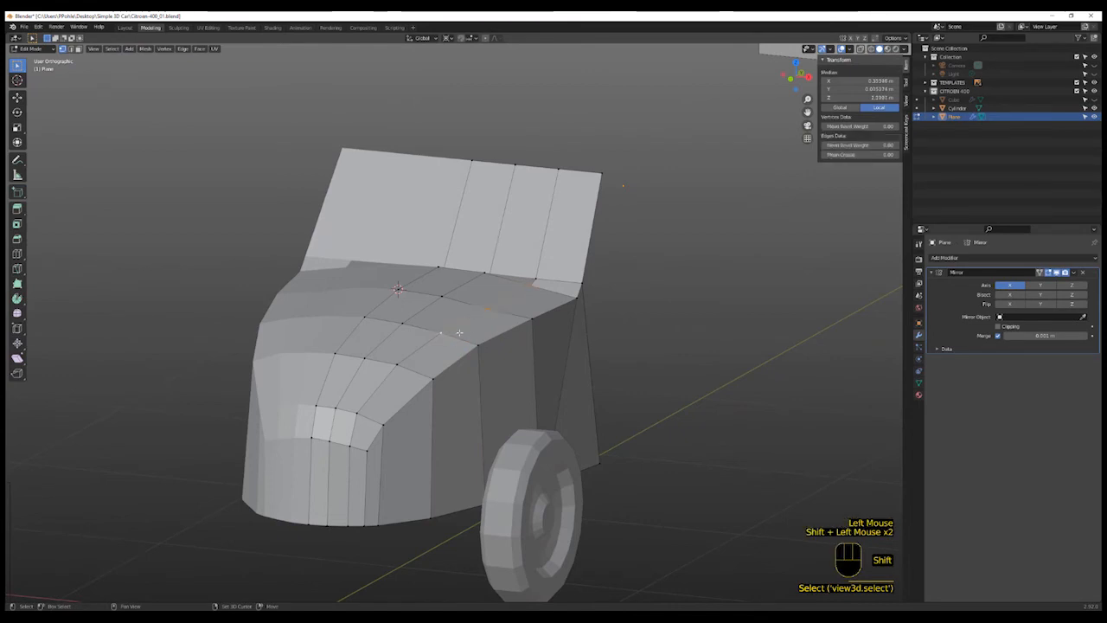
pyautogui.press('g')
pyautogui.press('z')
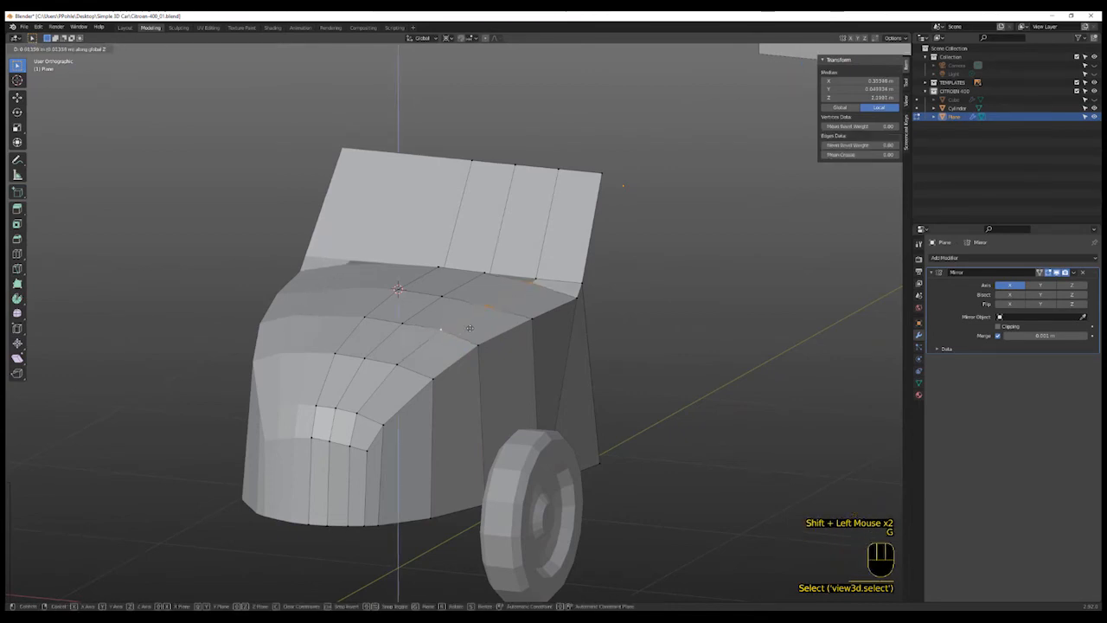
pyautogui.click(470, 328)
# - Select the windscreen's top edges and extrude them backward toward the van's roofline
pyautogui.scroll(-2, 465, 381)
pyautogui.moveTo(541, 418); pyautogui.dragTo(459, 402, button='middle')
pyautogui.scroll(1, 458, 402)
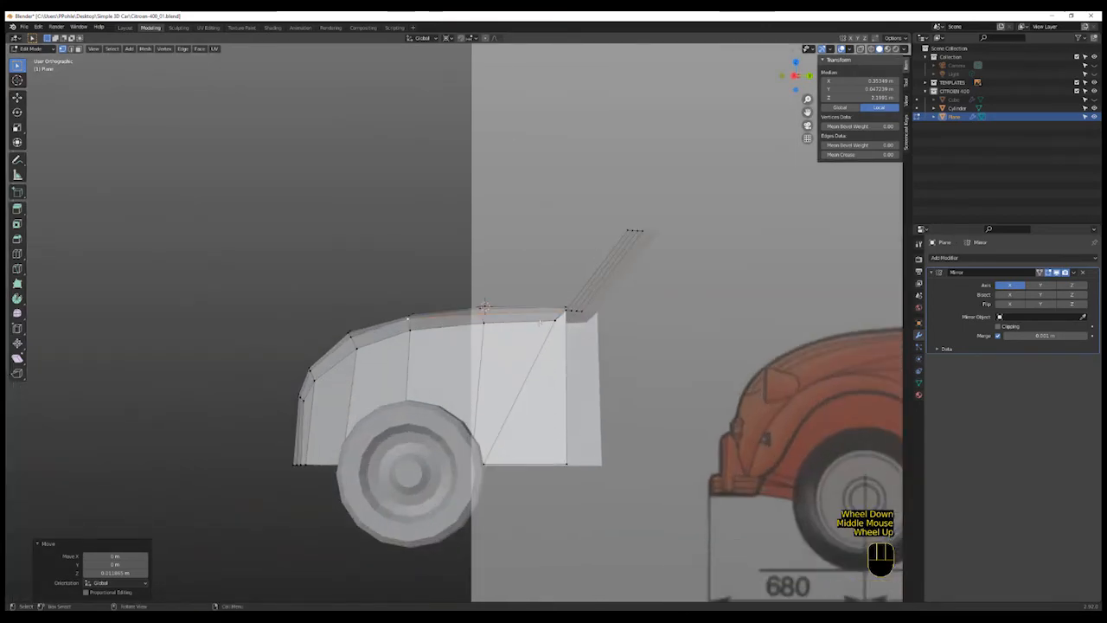
pyautogui.keyDown('shift'); pyautogui.moveTo(558, 367); pyautogui.dragTo(475, 359, button='middle'); pyautogui.keyUp('shift')
pyautogui.keyDown('shift'); pyautogui.scroll(1, 456, 352); pyautogui.keyUp('shift')
pyautogui.scroll(2, 476, 359)
pyautogui.press('KP_3')
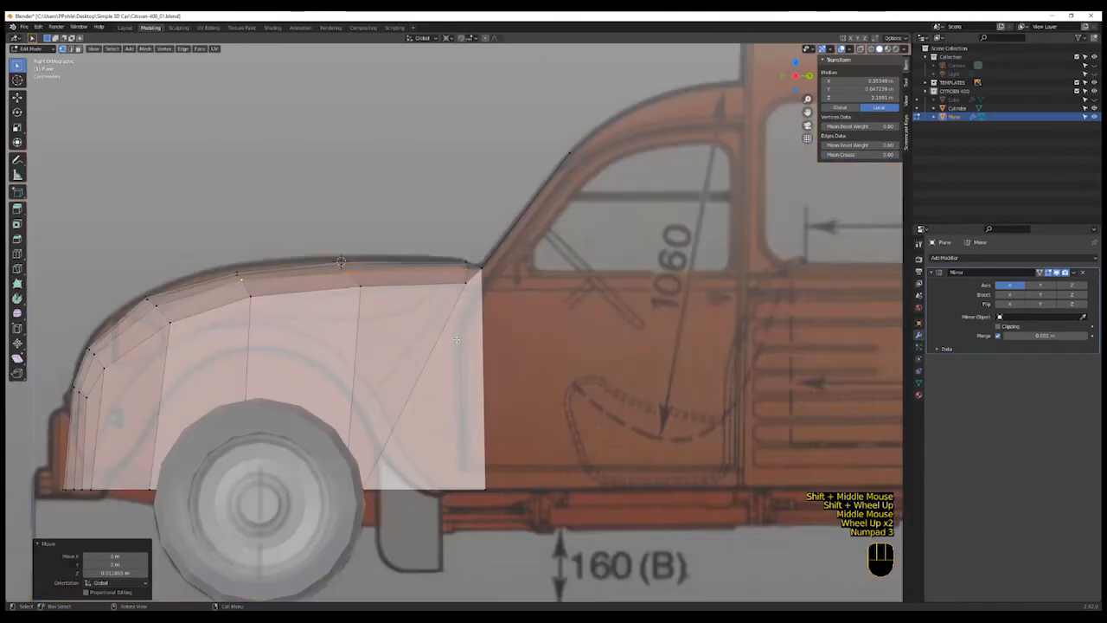
pyautogui.keyDown('shift'); pyautogui.moveTo(489, 322); pyautogui.dragTo(426, 369, button='middle'); pyautogui.keyUp('shift')
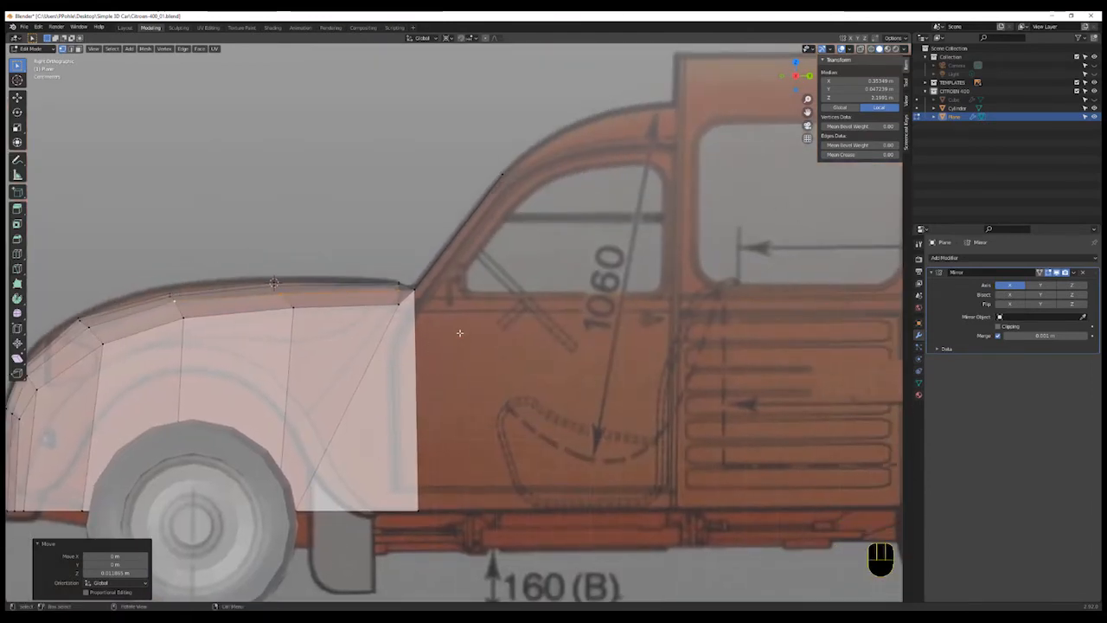
pyautogui.moveTo(459, 336); pyautogui.dragTo(492, 181, button='middle')
pyautogui.scroll(2, 492, 182)
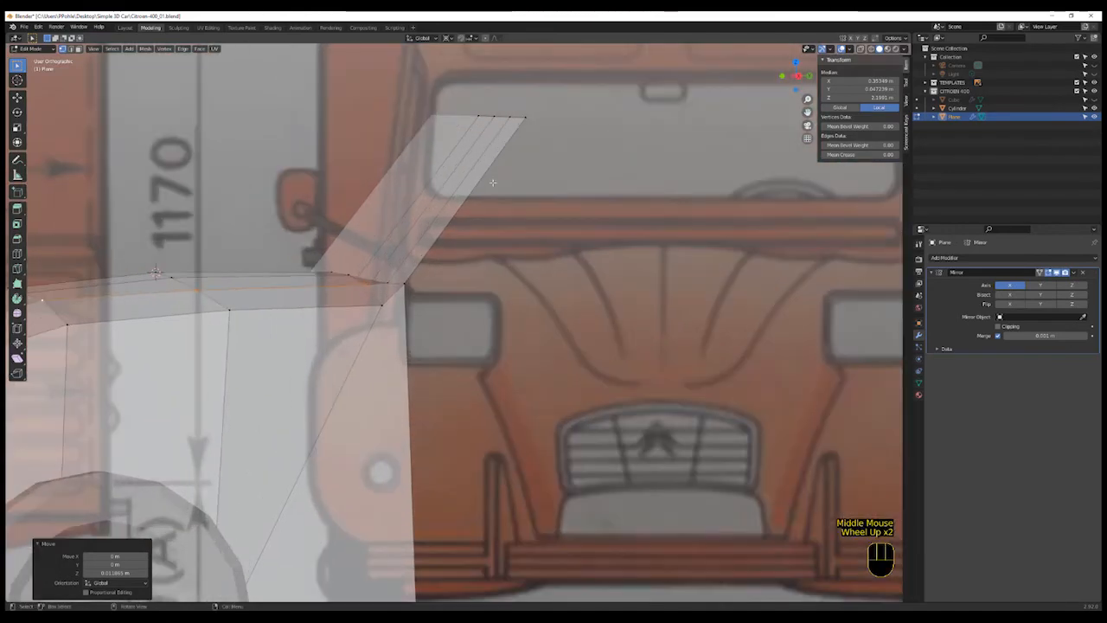
pyautogui.press('2')
pyautogui.click(516, 117)
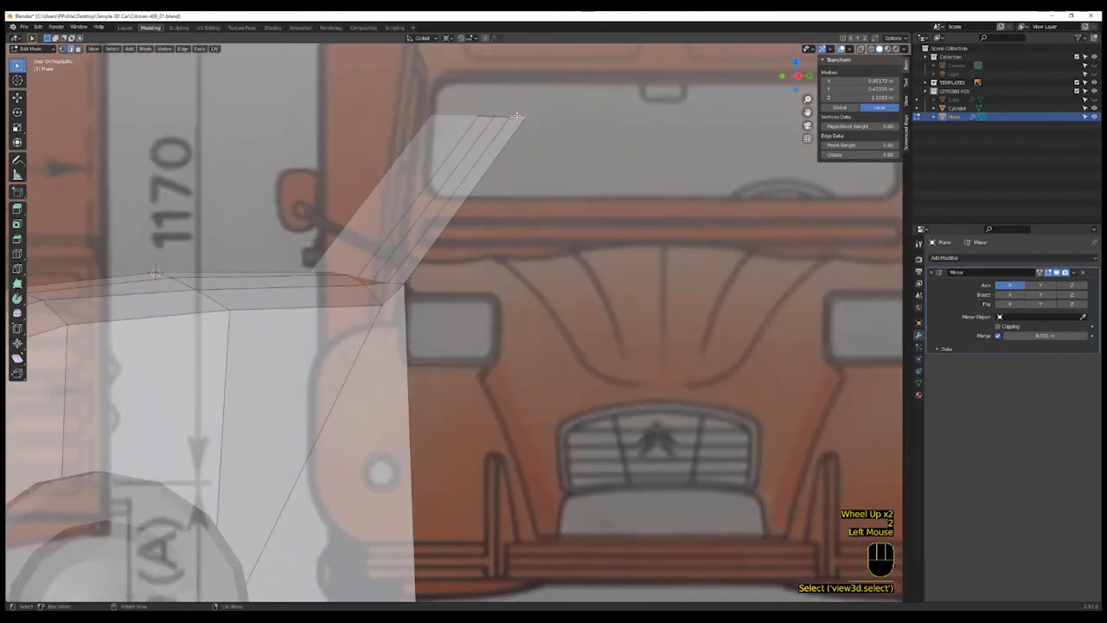
pyautogui.keyDown('shift'); pyautogui.click(503, 115); pyautogui.keyUp('shift')
pyautogui.keyDown('shift'); pyautogui.click(487, 115); pyautogui.keyUp('shift')
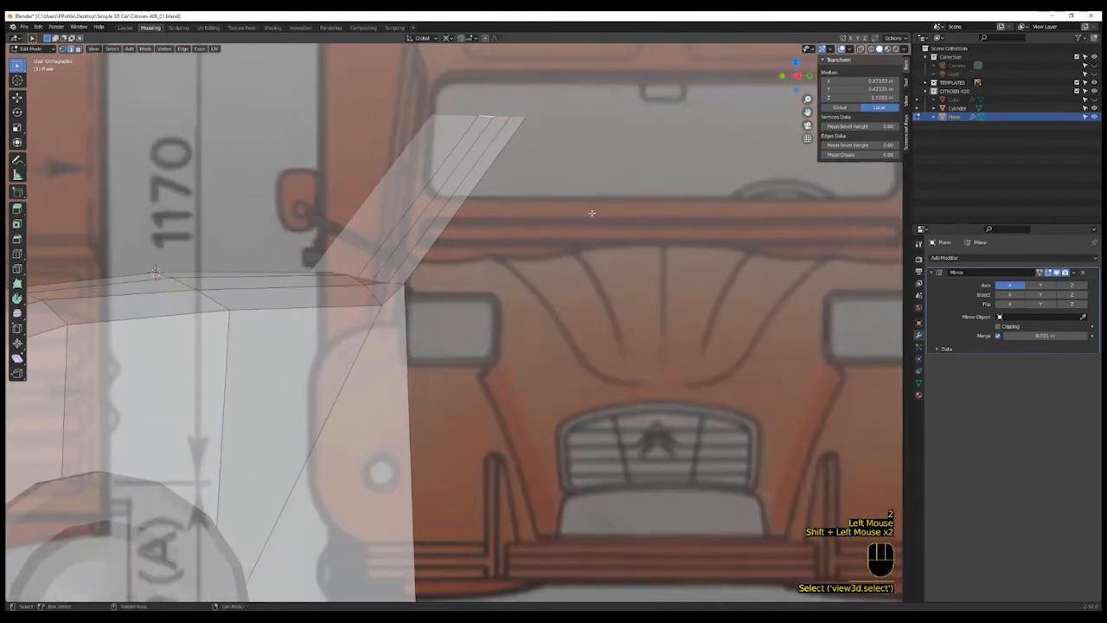
pyautogui.press('KP_3')
pyautogui.scroll(-3, 611, 240)
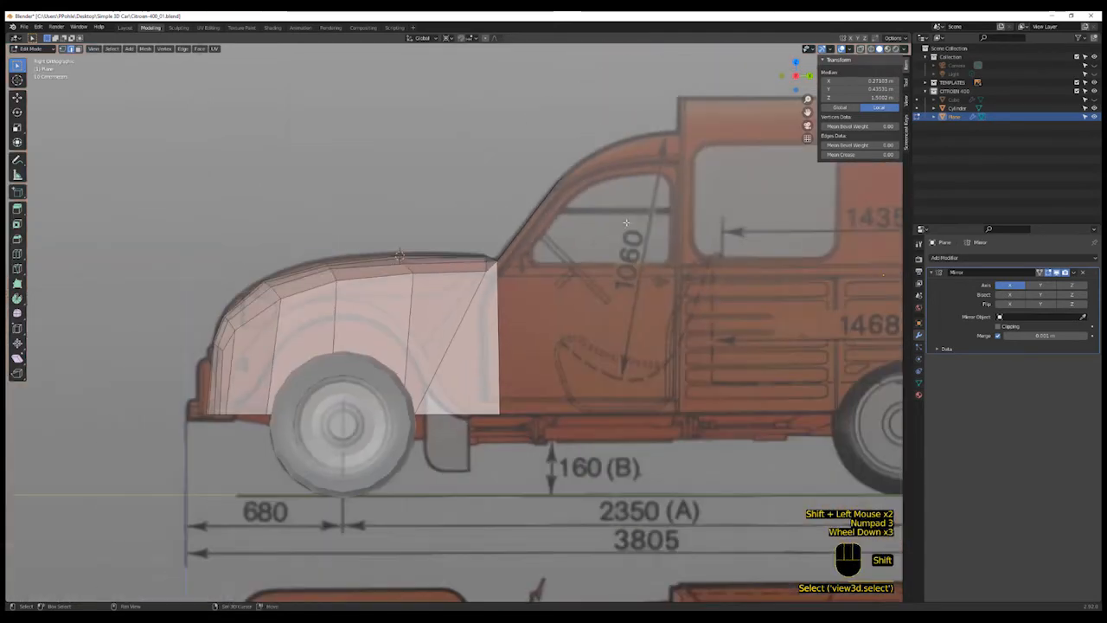
pyautogui.keyDown('shift'); pyautogui.moveTo(611, 240); pyautogui.dragTo(536, 260, button='middle'); pyautogui.keyUp('shift')
pyautogui.keyDown('shift'); pyautogui.scroll(2, 536, 260); pyautogui.keyUp('shift')
pyautogui.scroll(1, 513, 294)
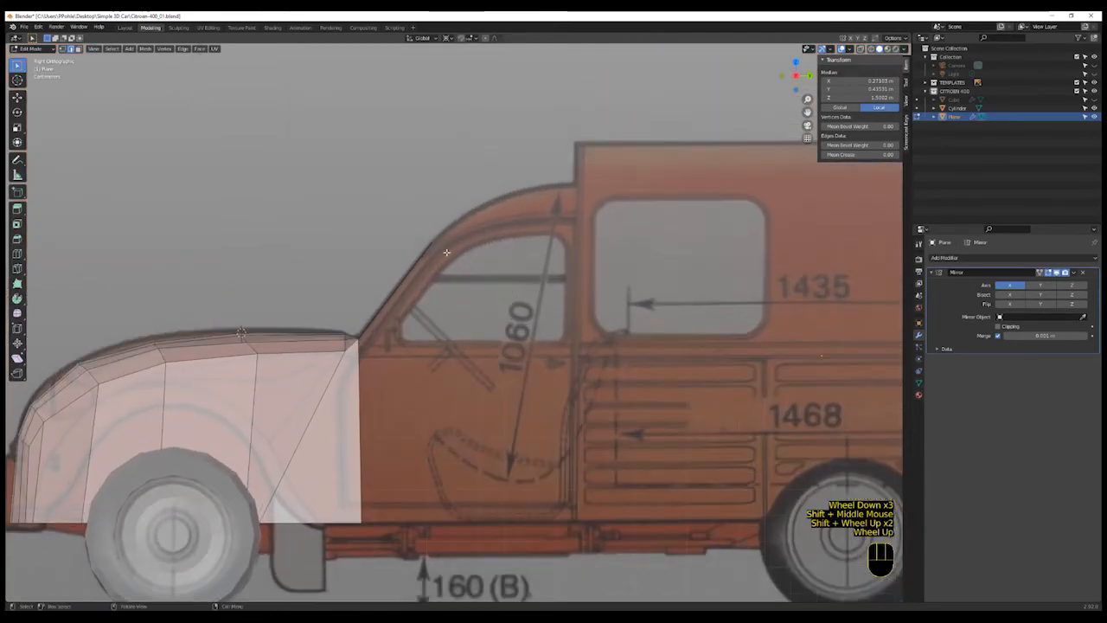
pyautogui.press('e')
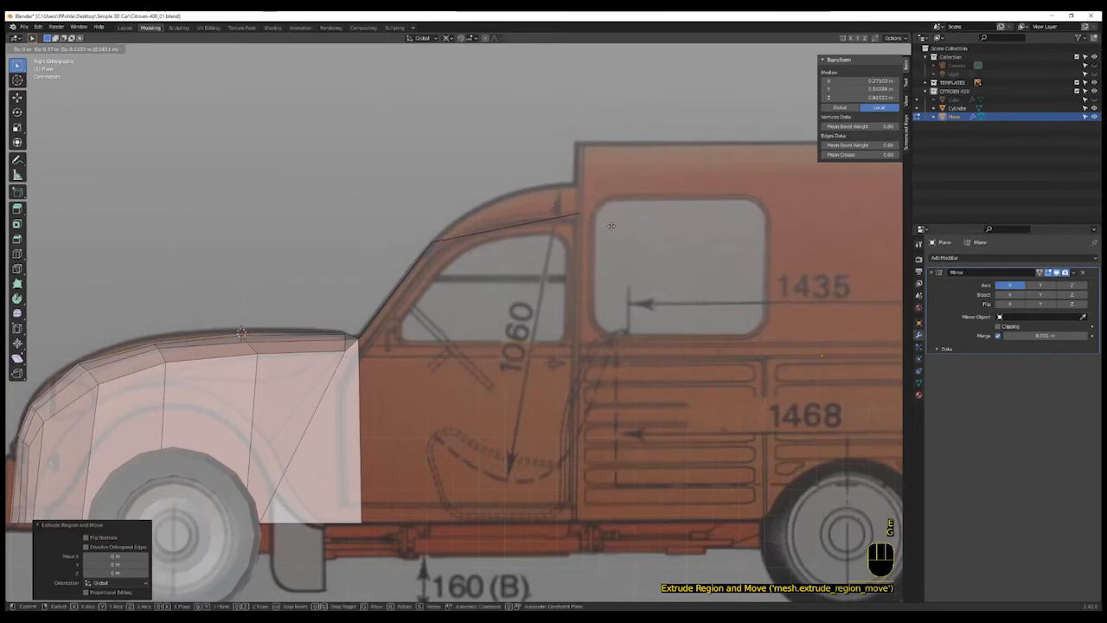
pyautogui.press('g')
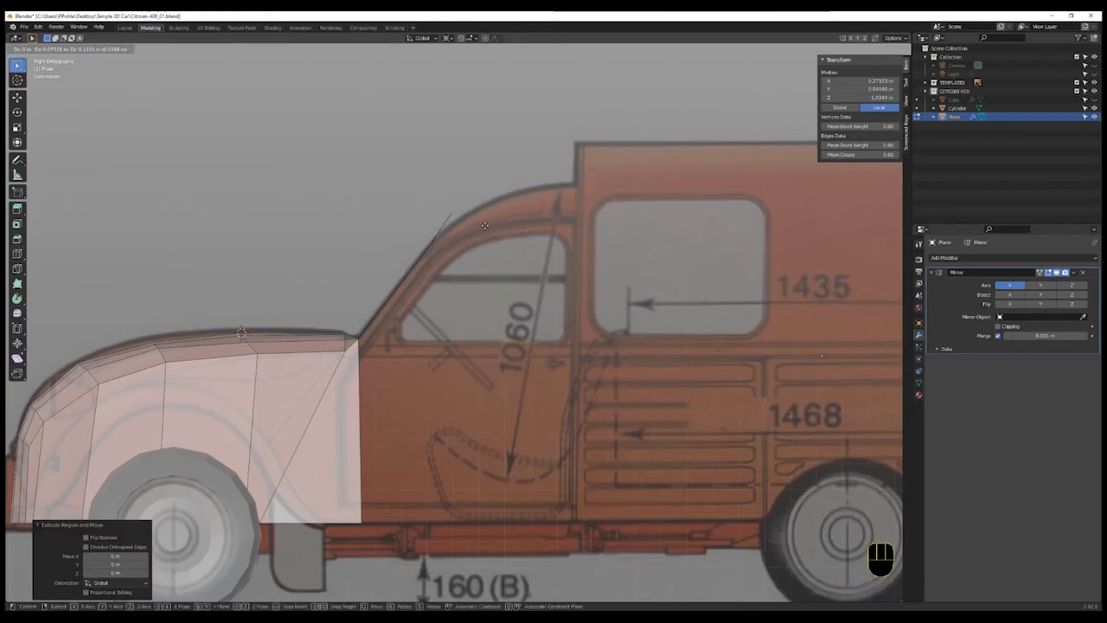
pyautogui.click(614, 223)
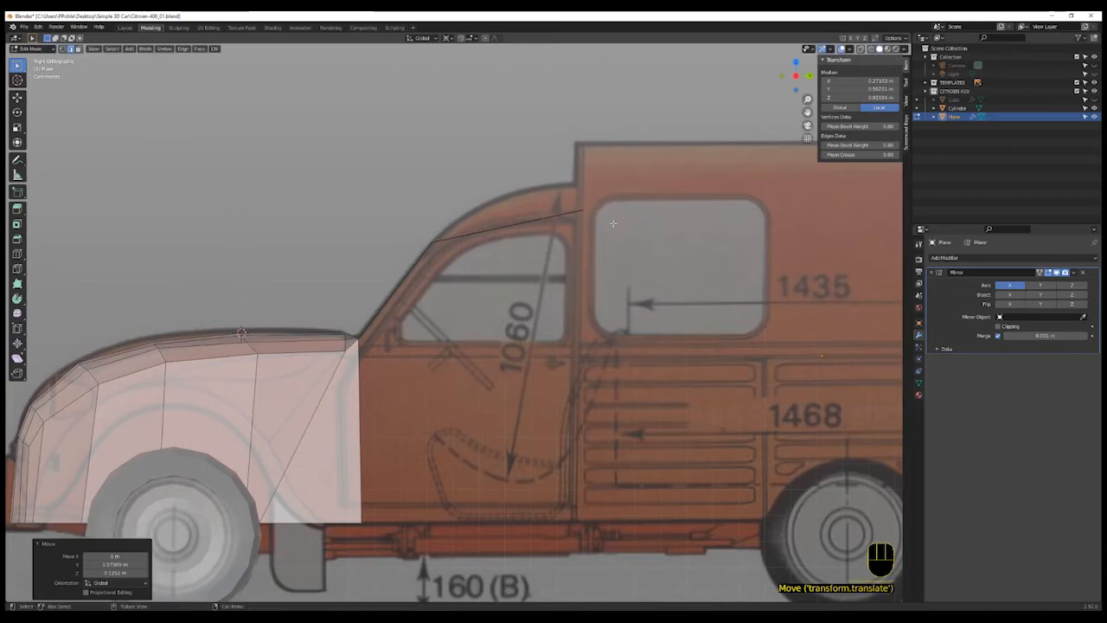
# - Select the outer vertices of the extruded roof edge and move them along Z to match the roofline
pyautogui.moveTo(574, 252); pyautogui.dragTo(579, 255, button='middle')
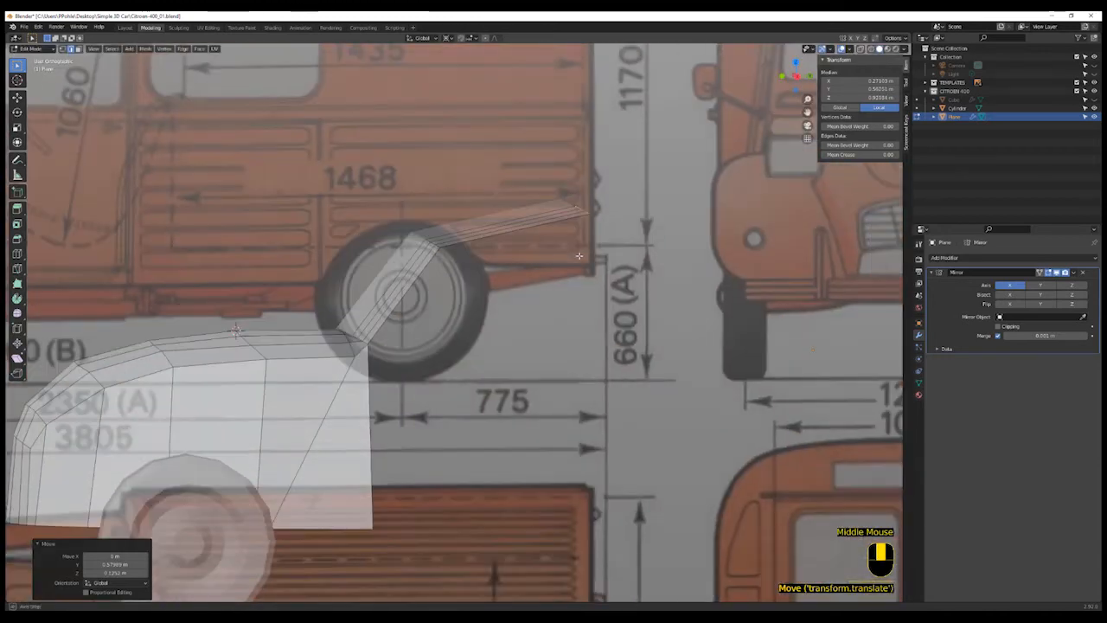
pyautogui.click(583, 210)
pyautogui.keyDown('shift'); pyautogui.click(580, 205); pyautogui.keyUp('shift')
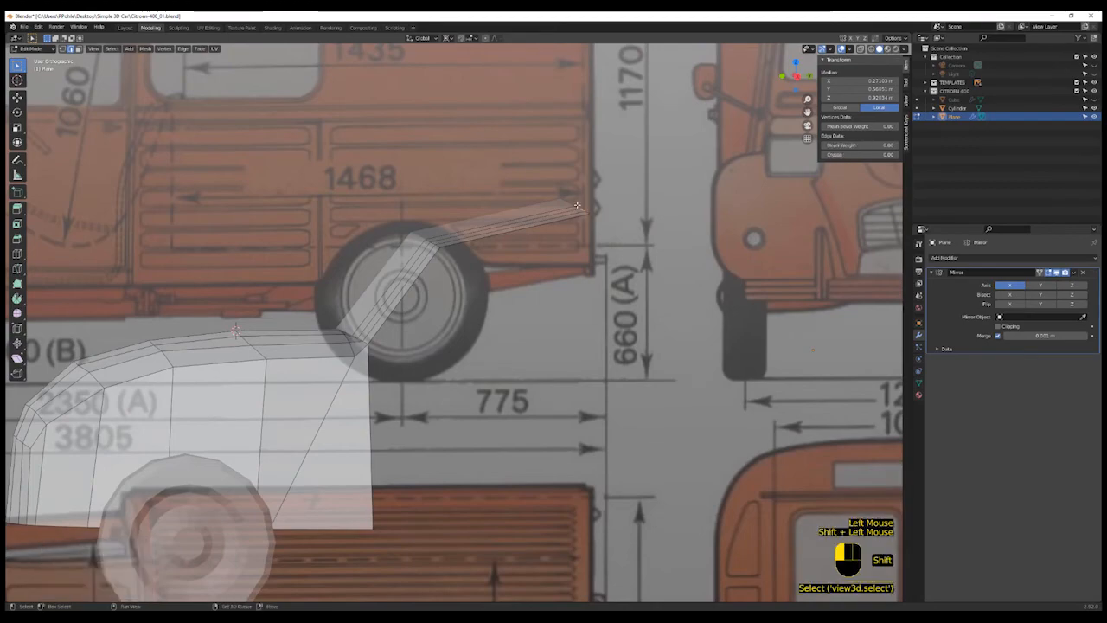
pyautogui.moveTo(580, 205); pyautogui.dragTo(606, 254, button='middle')
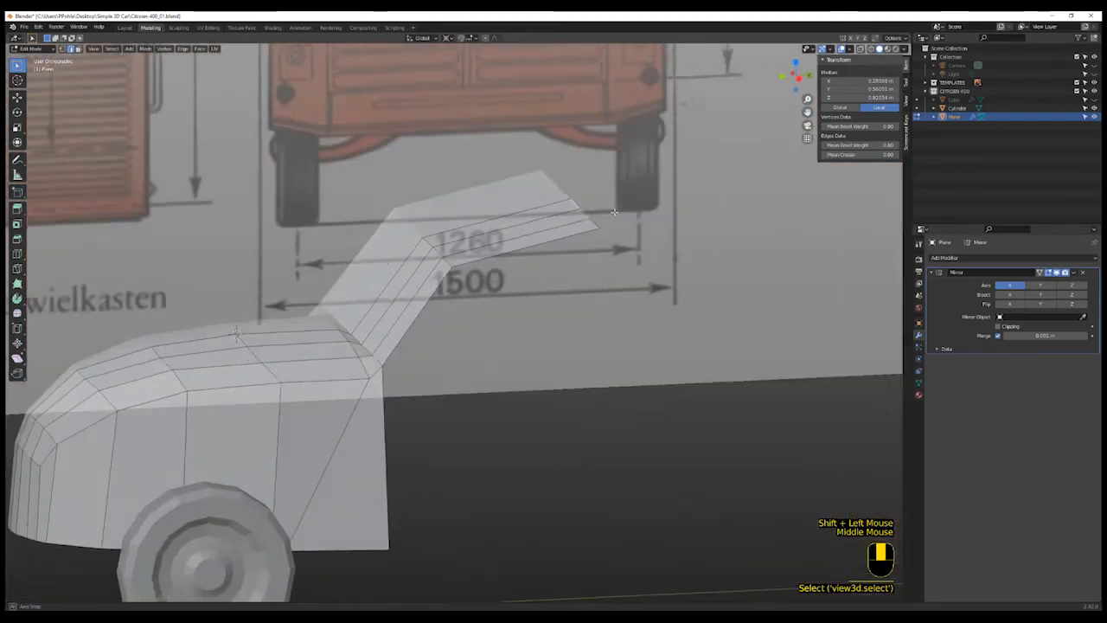
pyautogui.scroll(3, 606, 254)
pyautogui.press('KP_3')
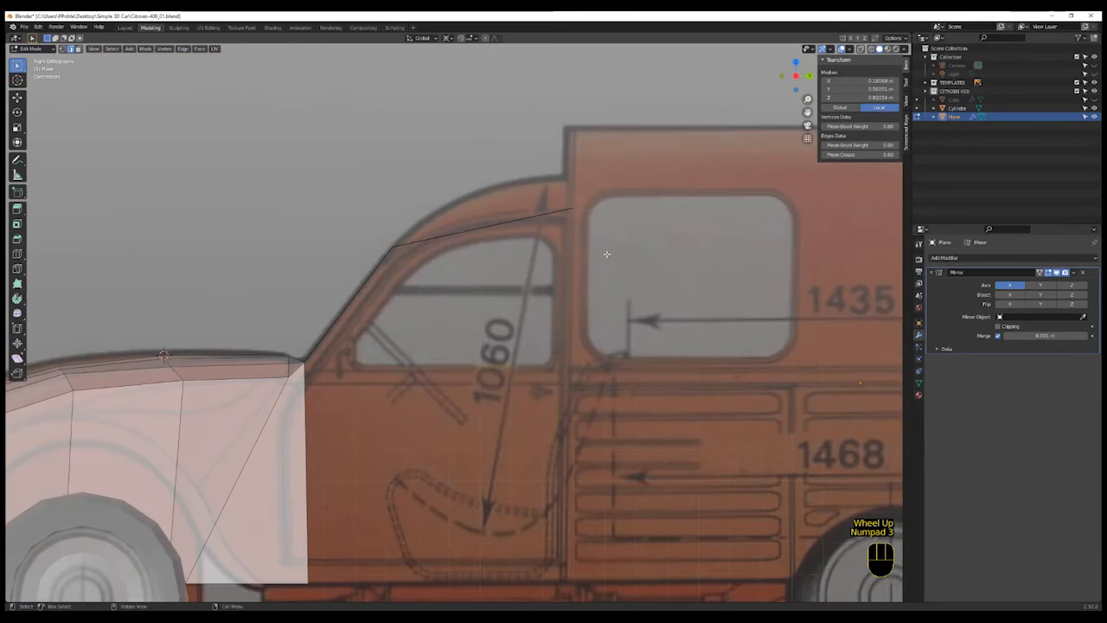
pyautogui.press('g')
pyautogui.press('z')
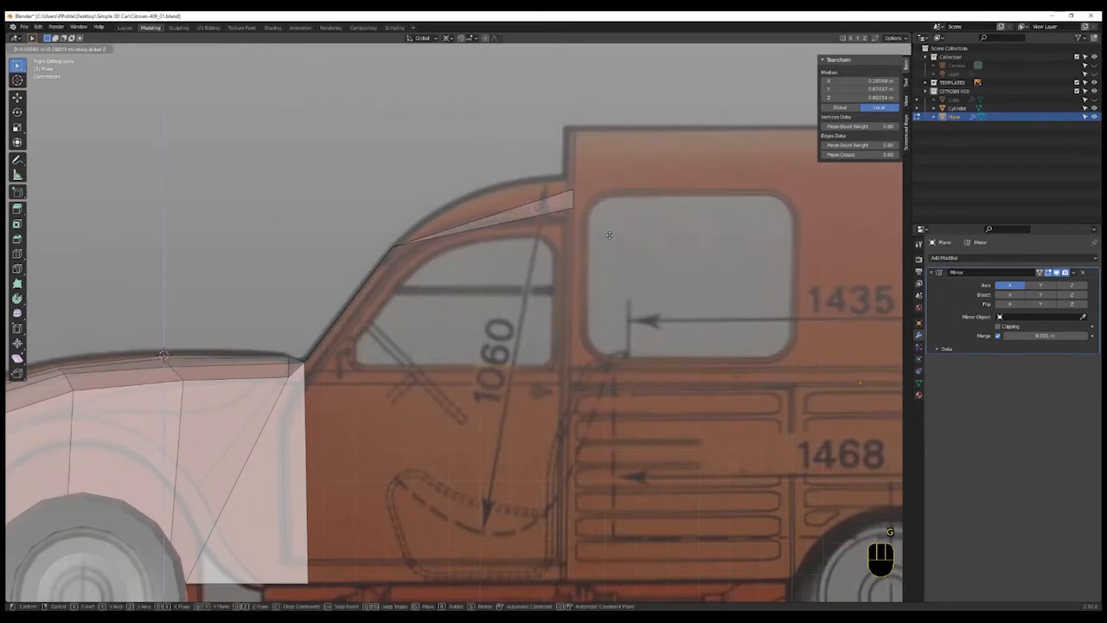
pyautogui.click(611, 233)
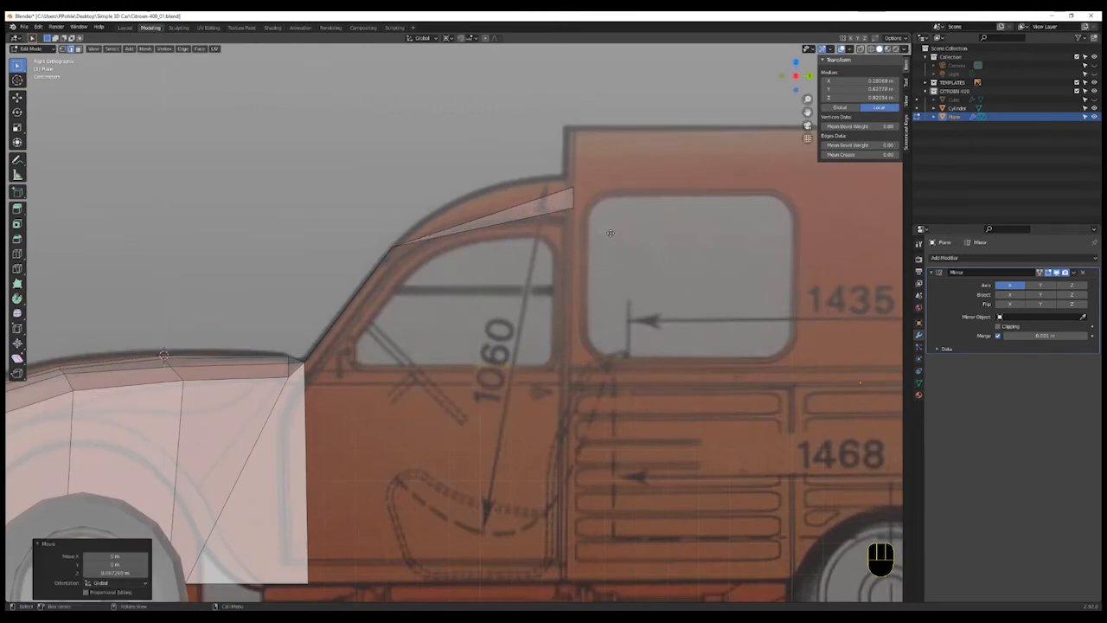
# - Select the roof strip's outermost vertex and move it down along Z to round the roof edge
pyautogui.moveTo(611, 234); pyautogui.dragTo(623, 239, button='middle')
pyautogui.scroll(2, 564, 180)
pyautogui.click(651, 201)
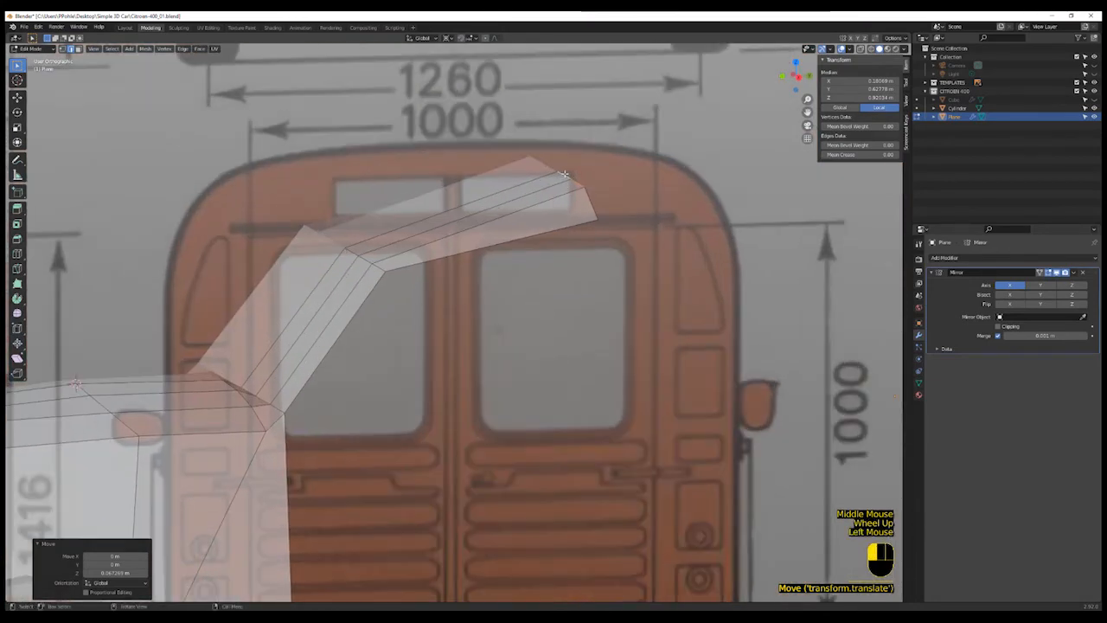
pyautogui.press('KP_3')
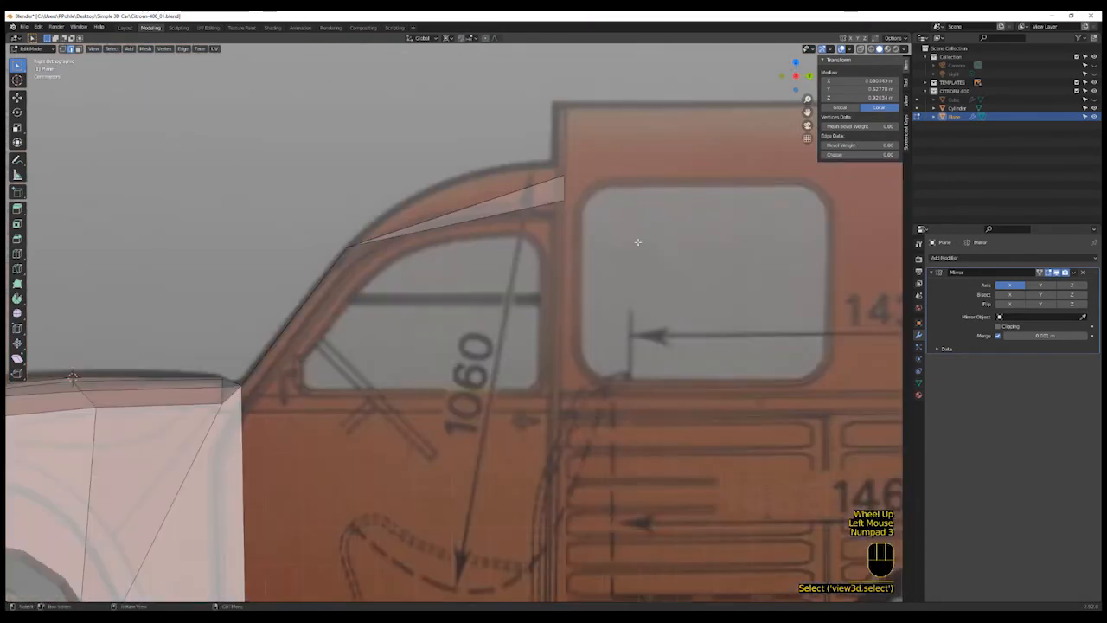
pyautogui.press('g')
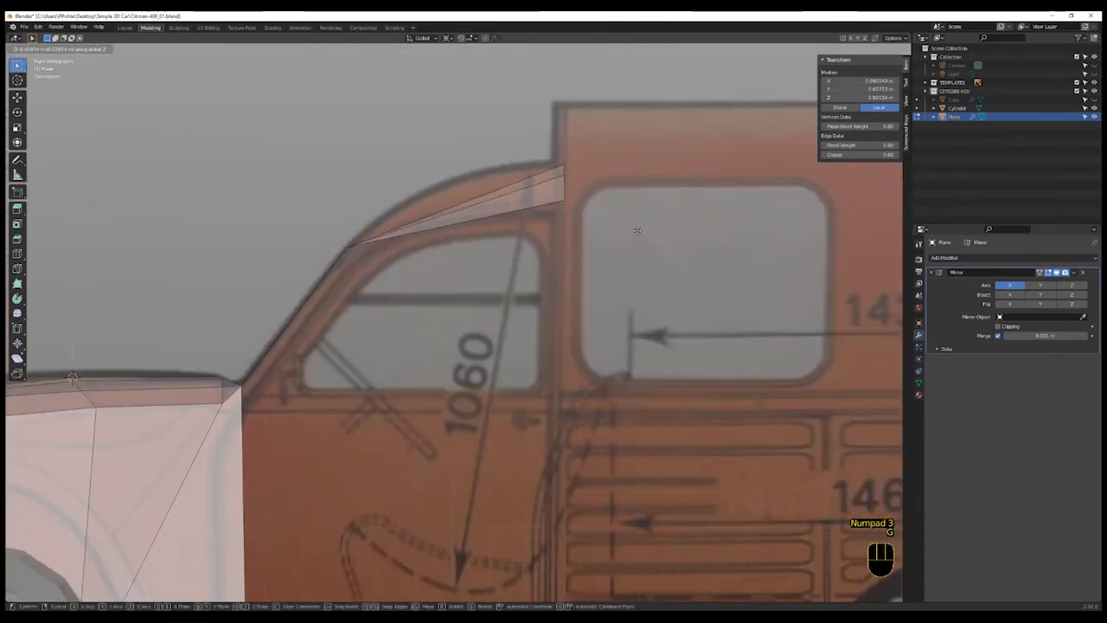
pyautogui.click(638, 228)
pyautogui.moveTo(635, 220); pyautogui.dragTo(591, 174, button='middle')
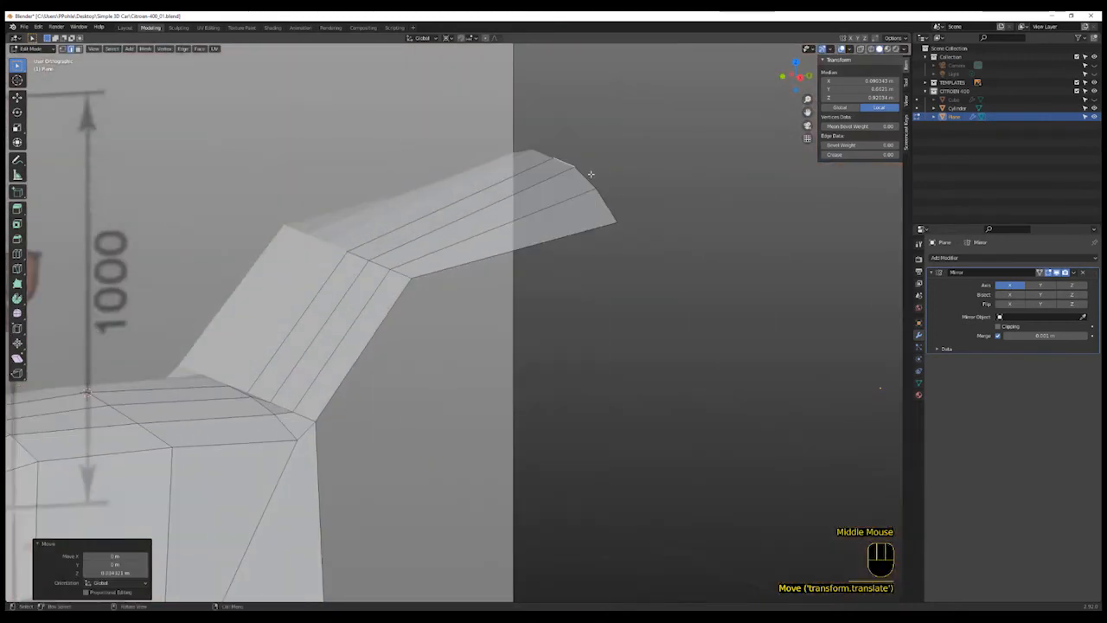
# - Select a vertex on the roof strip's edge and move it slightly along Z to round the roof
pyautogui.press('1')
pyautogui.click(570, 155)
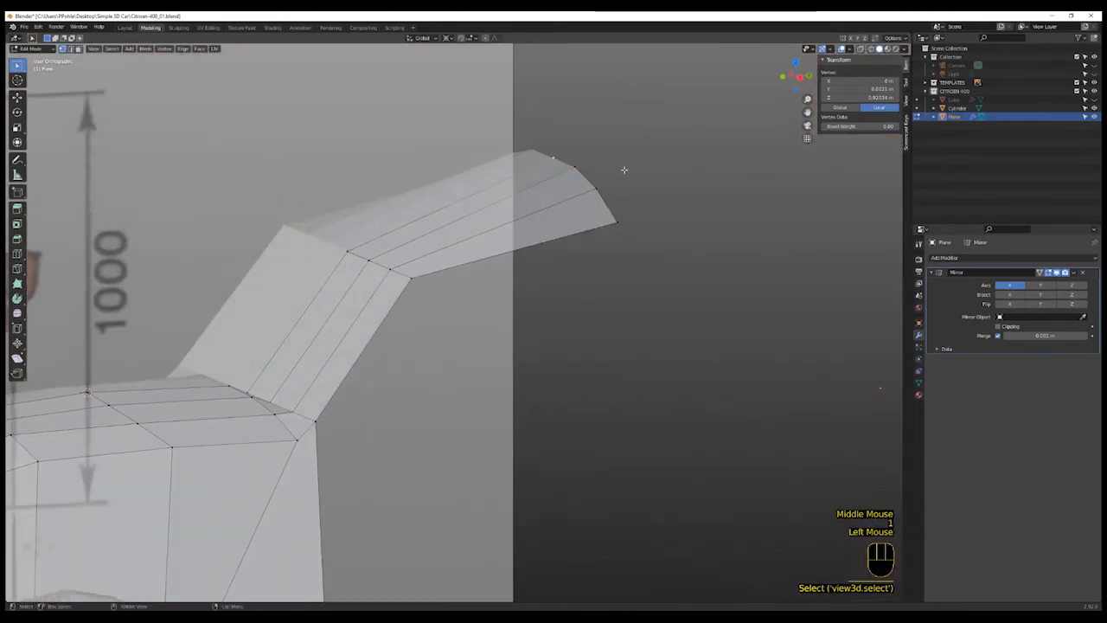
pyautogui.press('g')
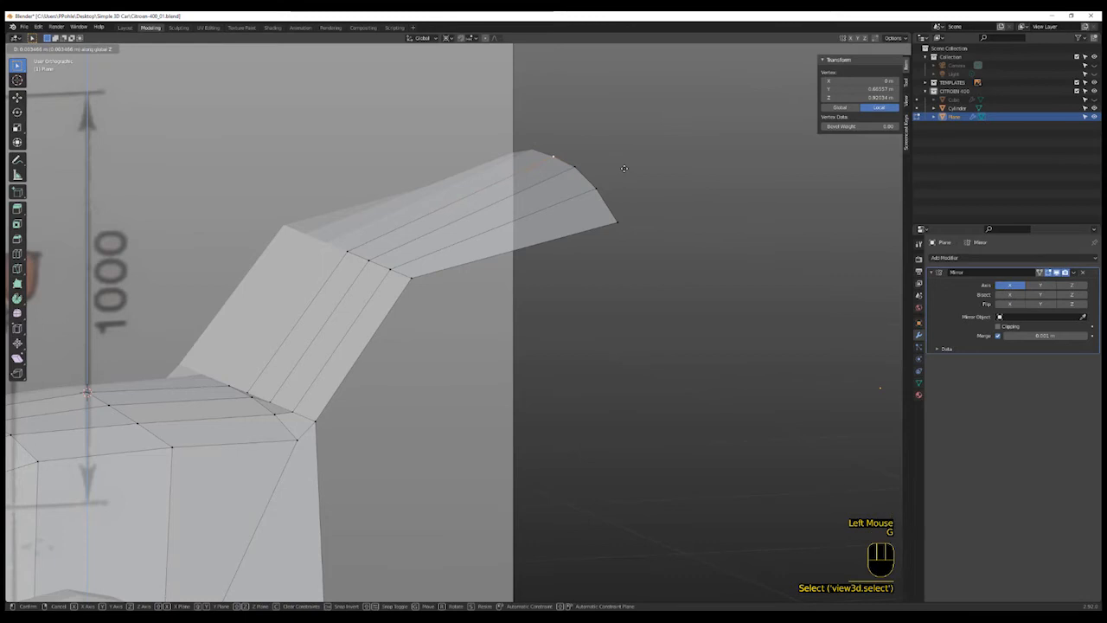
pyautogui.click(624, 170)
# - Add a loop cut across the roof strip in side view
pyautogui.moveTo(593, 272); pyautogui.dragTo(586, 270, button='middle')
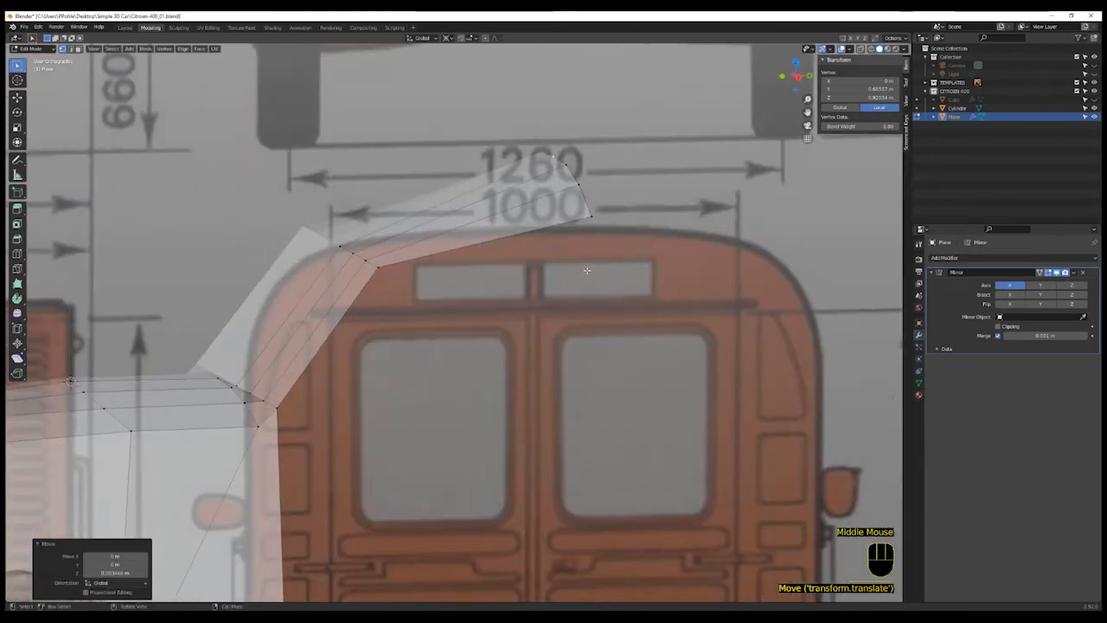
pyautogui.press('KP_3')
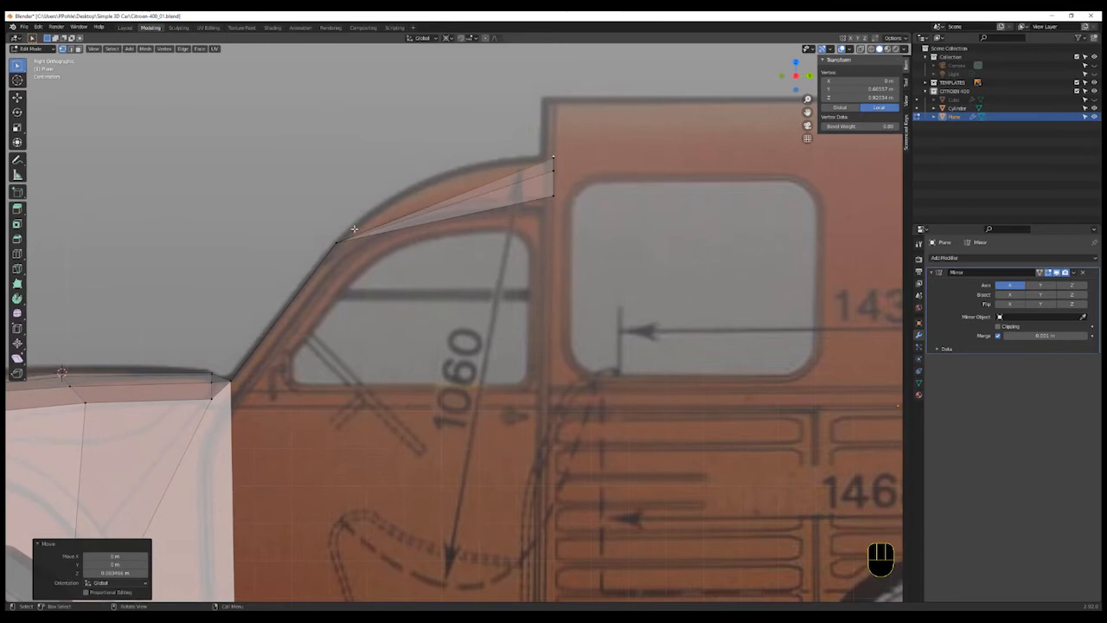
pyautogui.hotkey('ctrl', 'r')
pyautogui.click(474, 210)
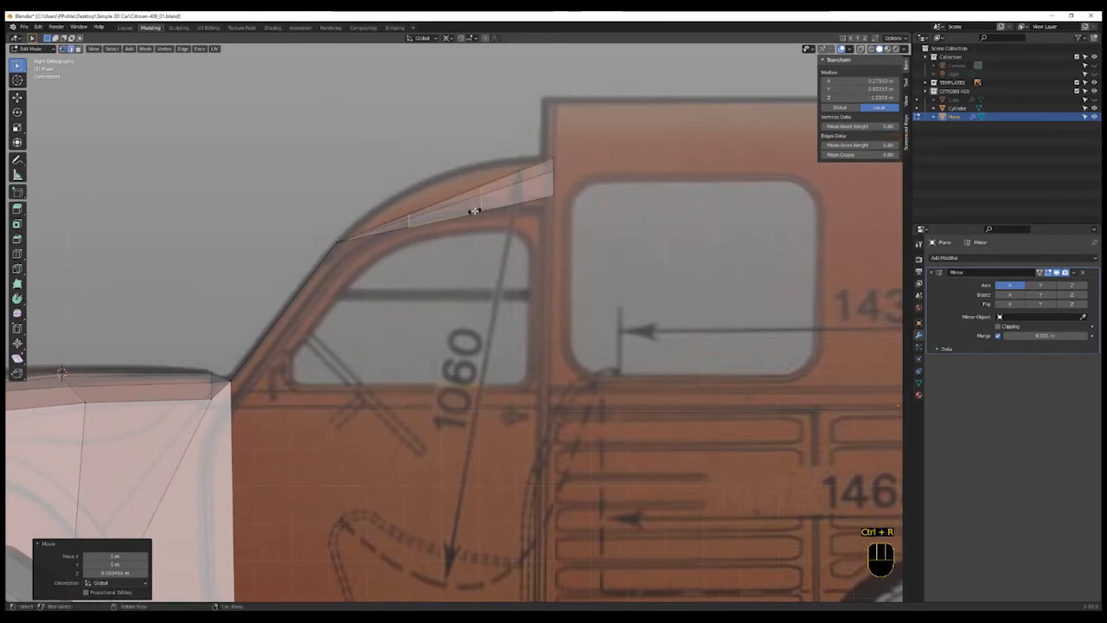
pyautogui.click(475, 211)
# - Select the new loop's vertices and move them up to follow the blueprint's roof curve
pyautogui.scroll(5, 474, 208)
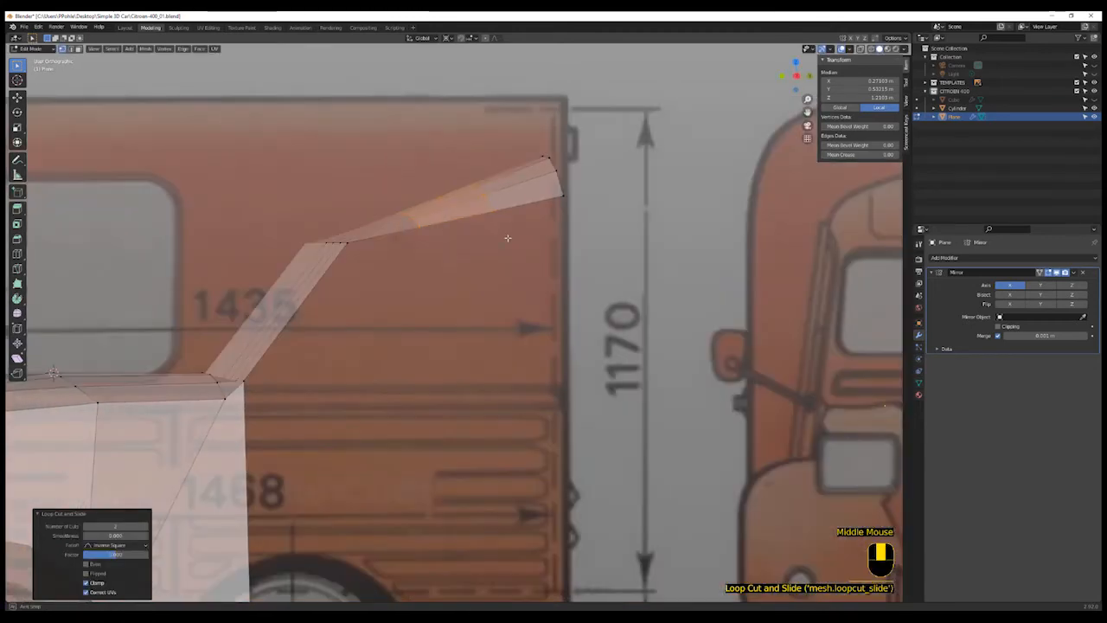
pyautogui.click(478, 187)
pyautogui.keyDown('shift'); pyautogui.click(483, 189); pyautogui.keyUp('shift')
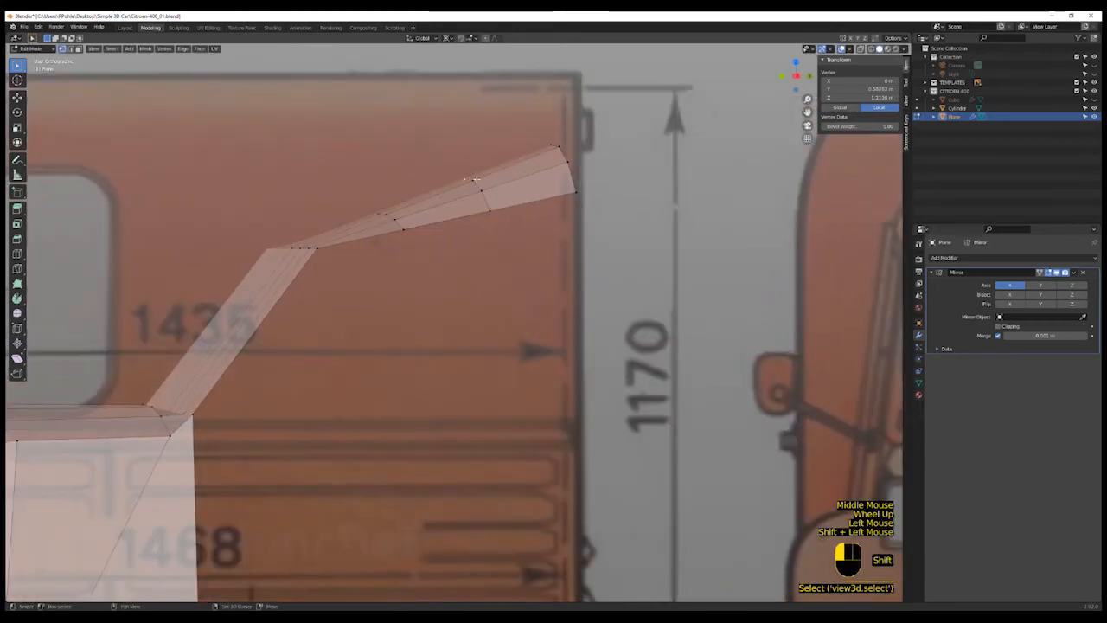
pyautogui.keyDown('shift'); pyautogui.click(487, 190); pyautogui.keyUp('shift')
pyautogui.press('KP_3')
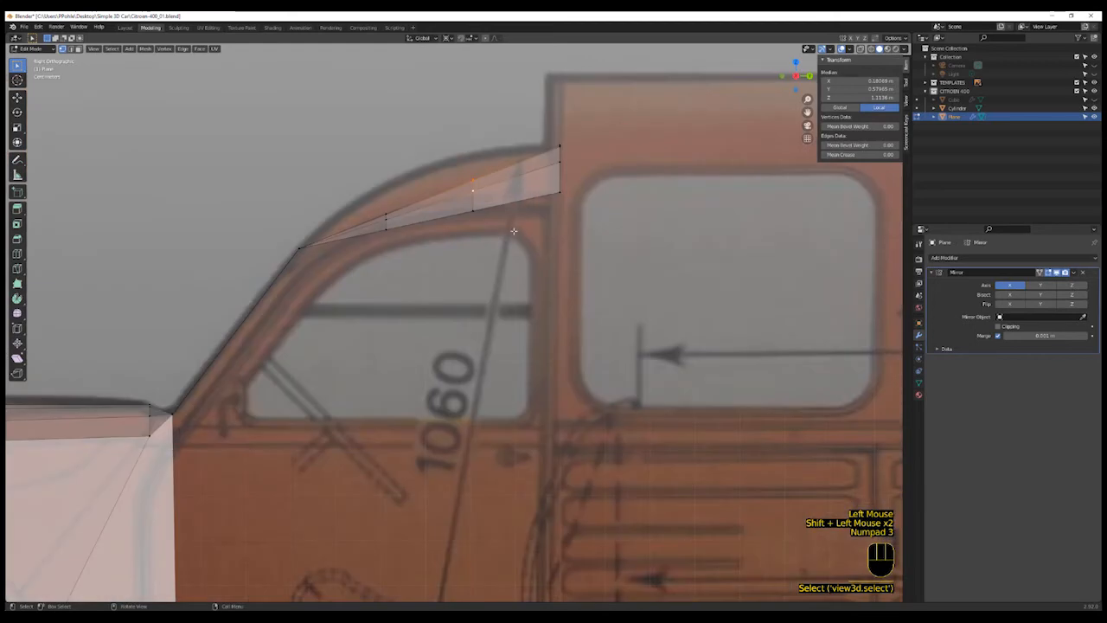
pyautogui.press('g')
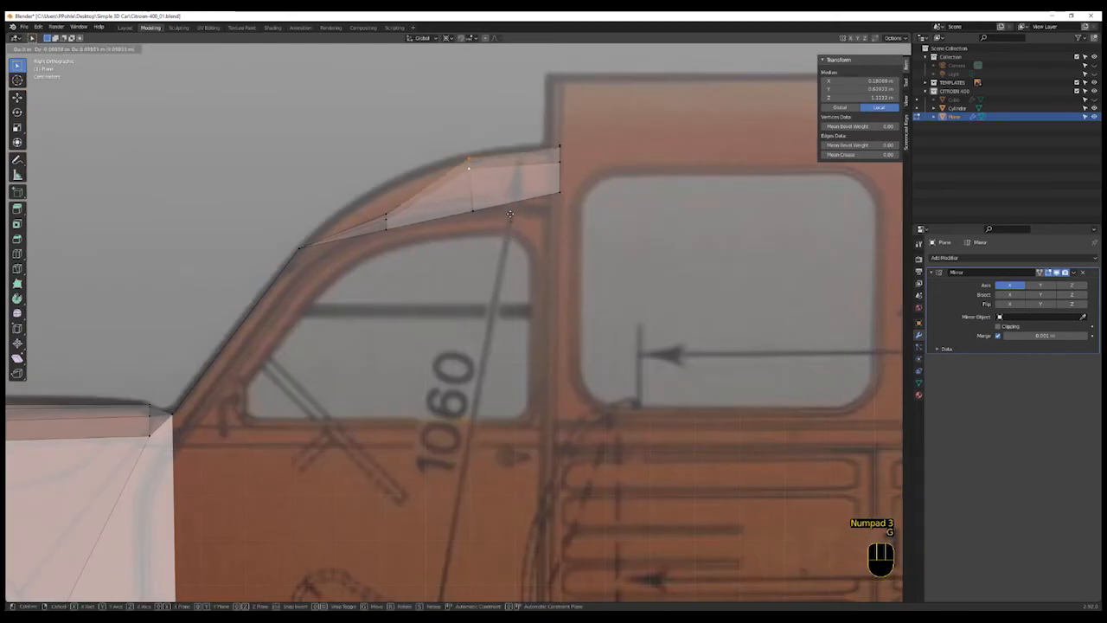
pyautogui.click(509, 214)
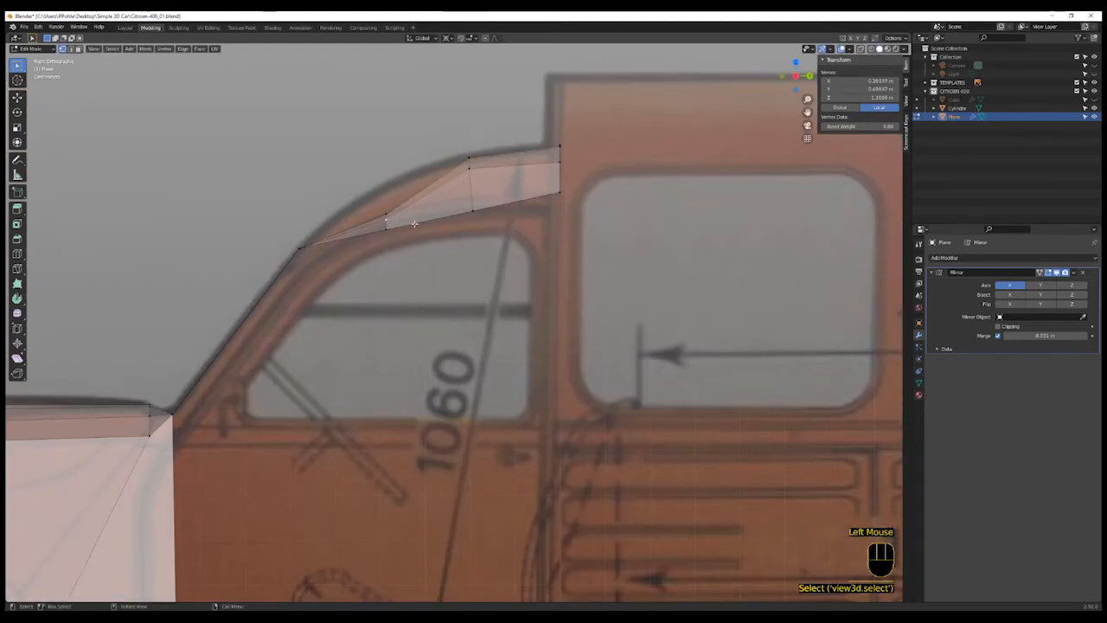
# - Select the front roof loop's vertices and move them upward to match the roofline in side view
pyautogui.moveTo(388, 221); pyautogui.dragTo(355, 209, button='middle')
pyautogui.keyDown('shift'); pyautogui.scroll(1, 355, 209); pyautogui.keyUp('shift')
pyautogui.keyDown('shift'); pyautogui.click(355, 209); pyautogui.keyUp('shift')
pyautogui.keyDown('shift'); pyautogui.click(355, 209); pyautogui.keyUp('shift')
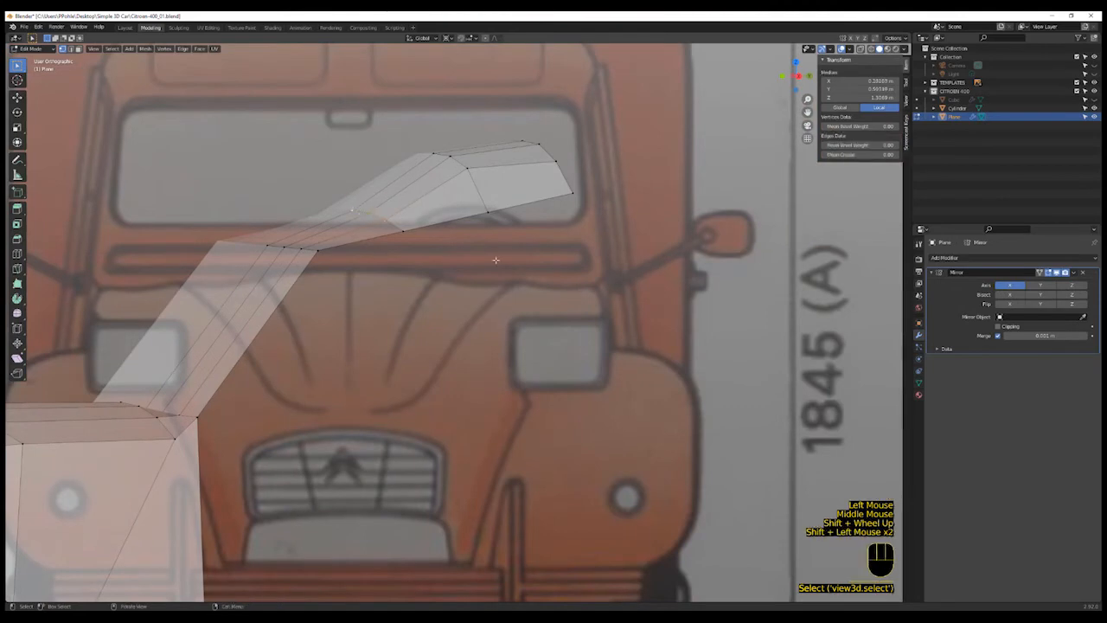
pyautogui.press('KP_3')
pyautogui.press('g')
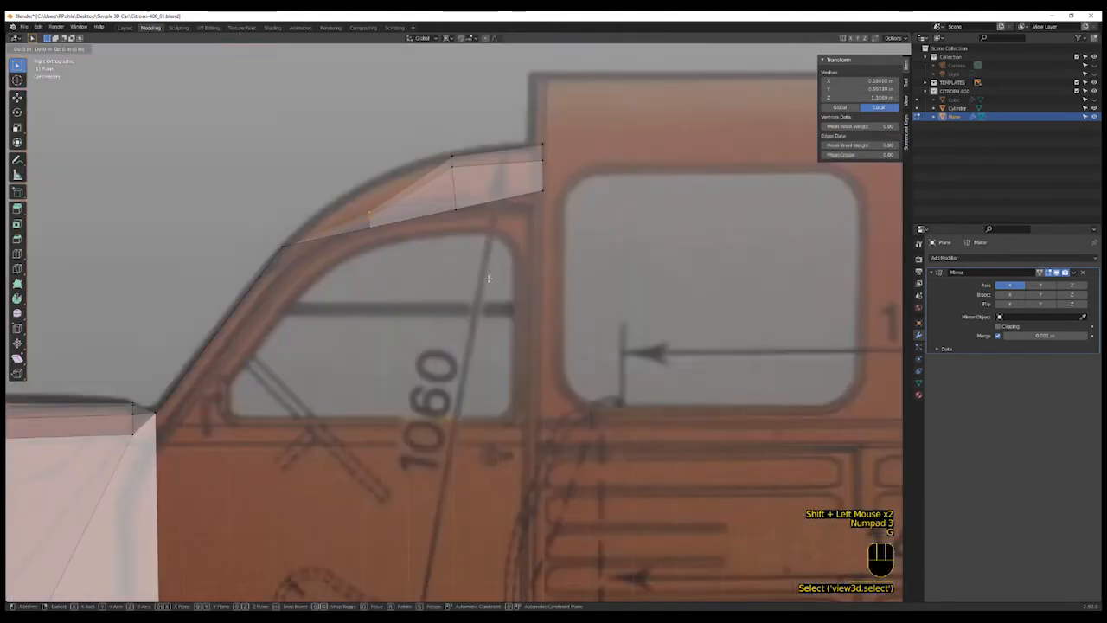
pyautogui.click(478, 250)
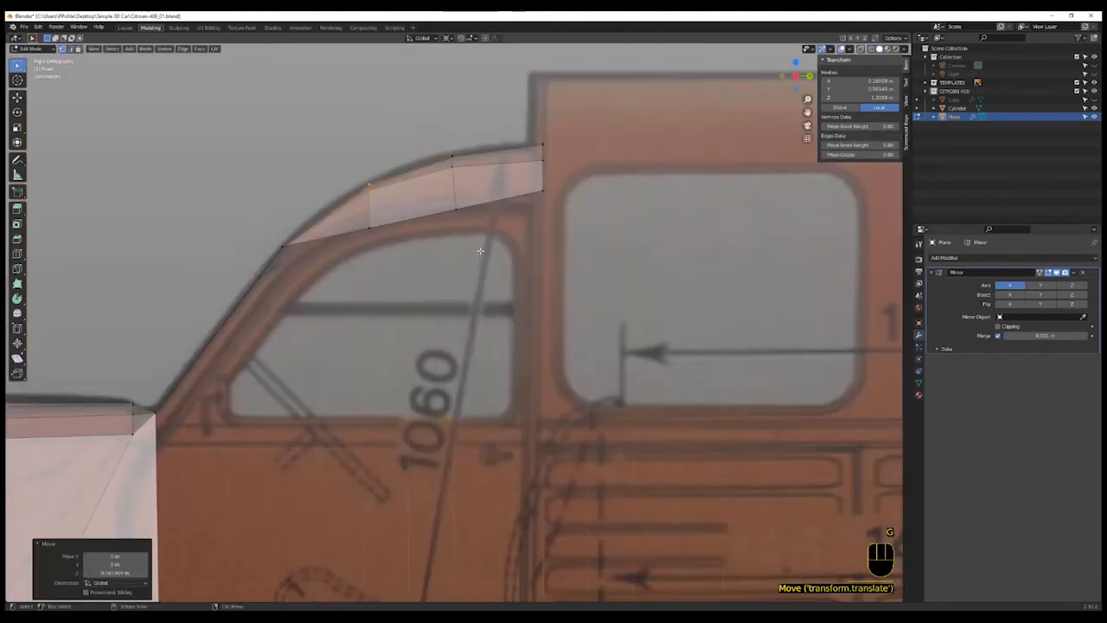
pyautogui.press('g')
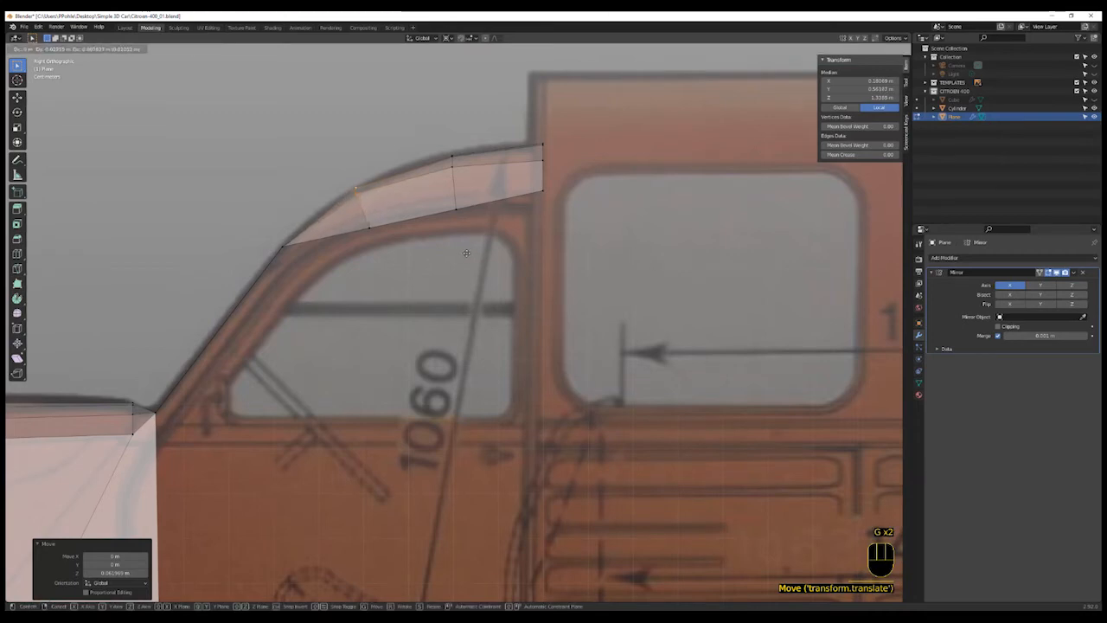
pyautogui.click(466, 252)
# - Select the middle roof loop's vertices and move them to fit the roof curve in side view
pyautogui.keyDown('shift'); pyautogui.click(453, 156); pyautogui.keyUp('shift')
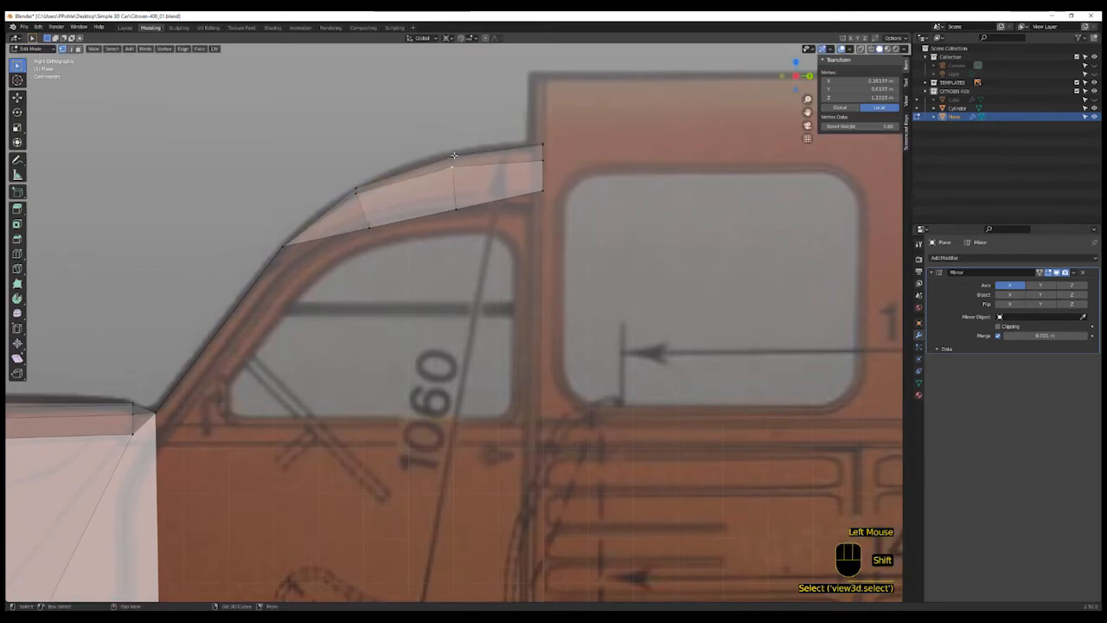
pyautogui.keyDown('shift'); pyautogui.click(454, 156); pyautogui.keyUp('shift')
pyautogui.moveTo(458, 159); pyautogui.dragTo(480, 181, button='middle')
pyautogui.keyDown('shift'); pyautogui.click(444, 143); pyautogui.keyUp('shift')
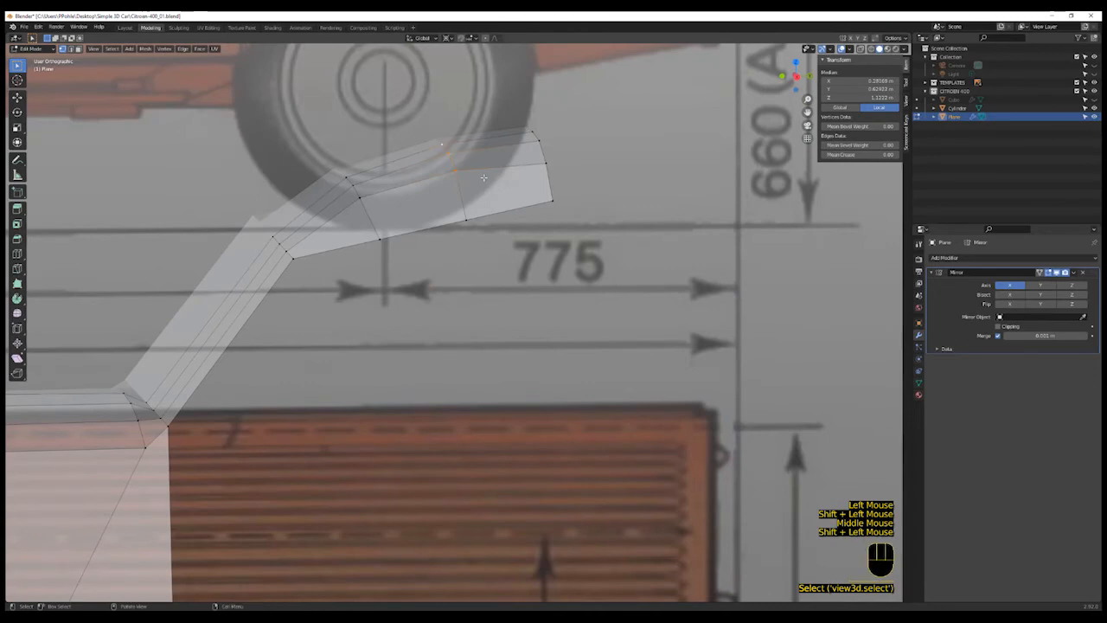
pyautogui.press('KP_3')
pyautogui.press('g')
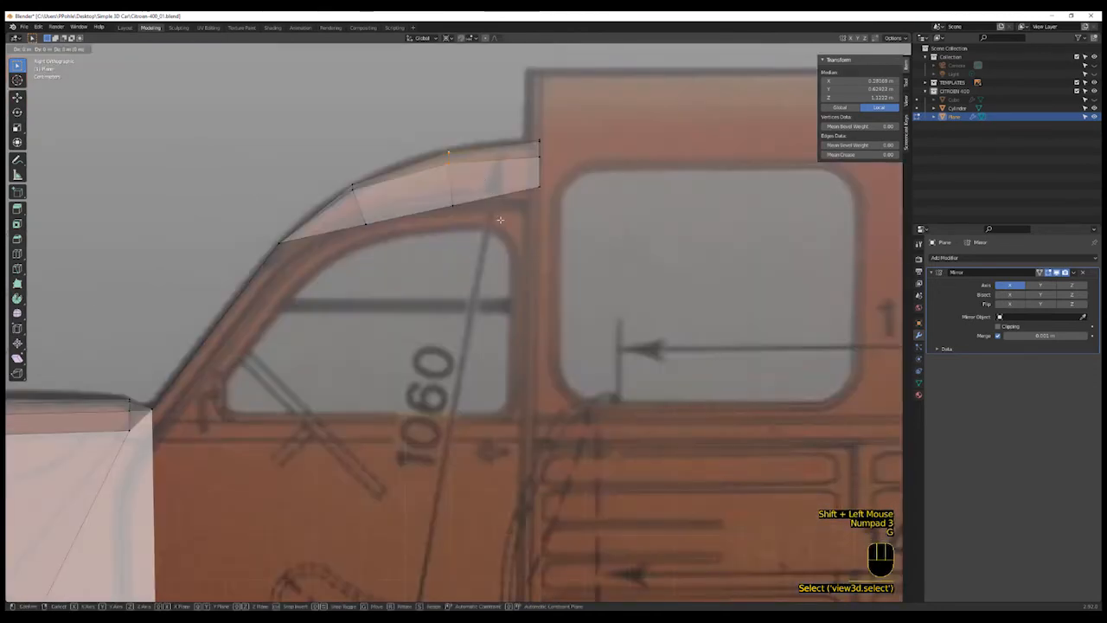
pyautogui.click(497, 218)
# - Select the centre vertices of the roof and move them along Z to round the roof's crown
pyautogui.moveTo(497, 218); pyautogui.dragTo(348, 184, button='middle')
pyautogui.click(331, 182)
pyautogui.keyDown('shift'); pyautogui.click(416, 149); pyautogui.keyUp('shift')
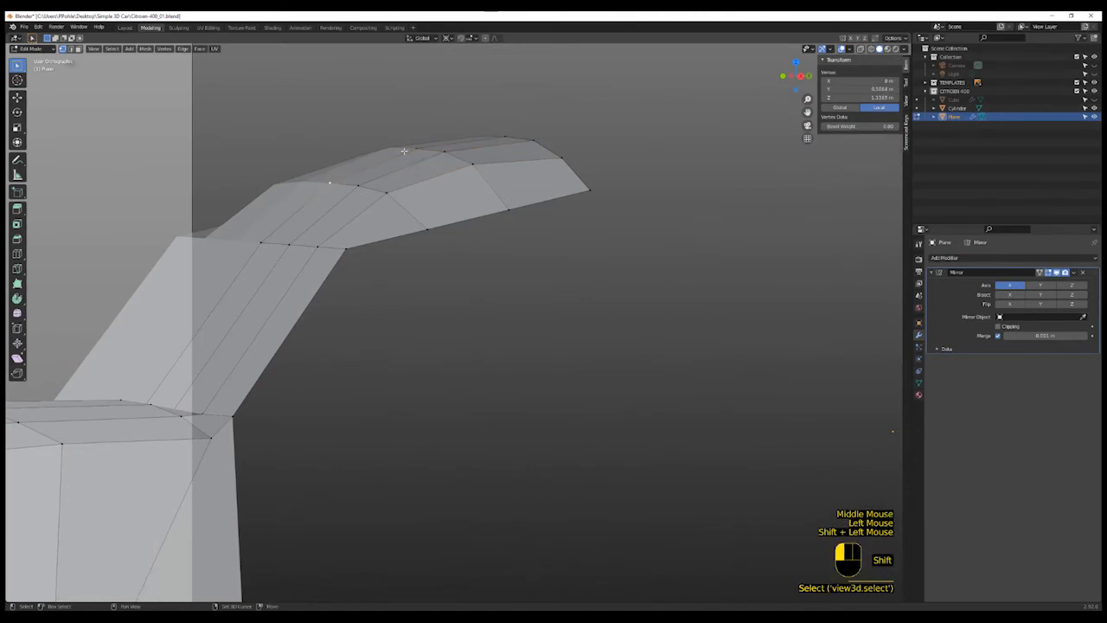
pyautogui.press('g')
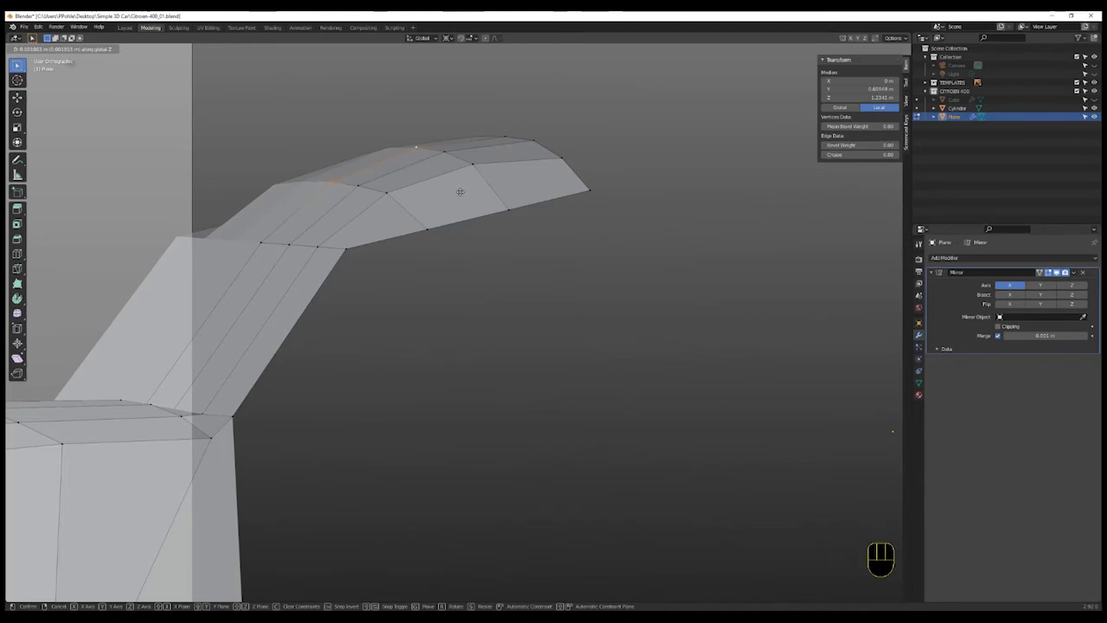
pyautogui.click(460, 192)
# - Select the two lower edges beside the windscreen pillar and extrude them backward along Y to form the cab side
pyautogui.scroll(-3, 425, 237)
pyautogui.moveTo(425, 237); pyautogui.dragTo(447, 289, button='middle')
pyautogui.scroll(1, 446, 260)
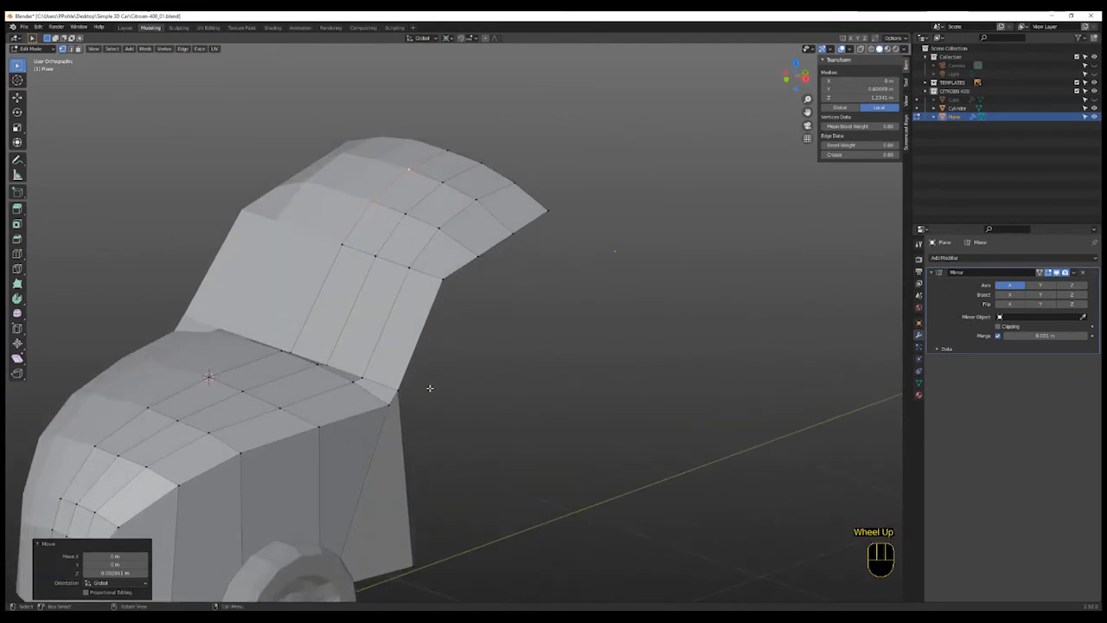
pyautogui.click(412, 365)
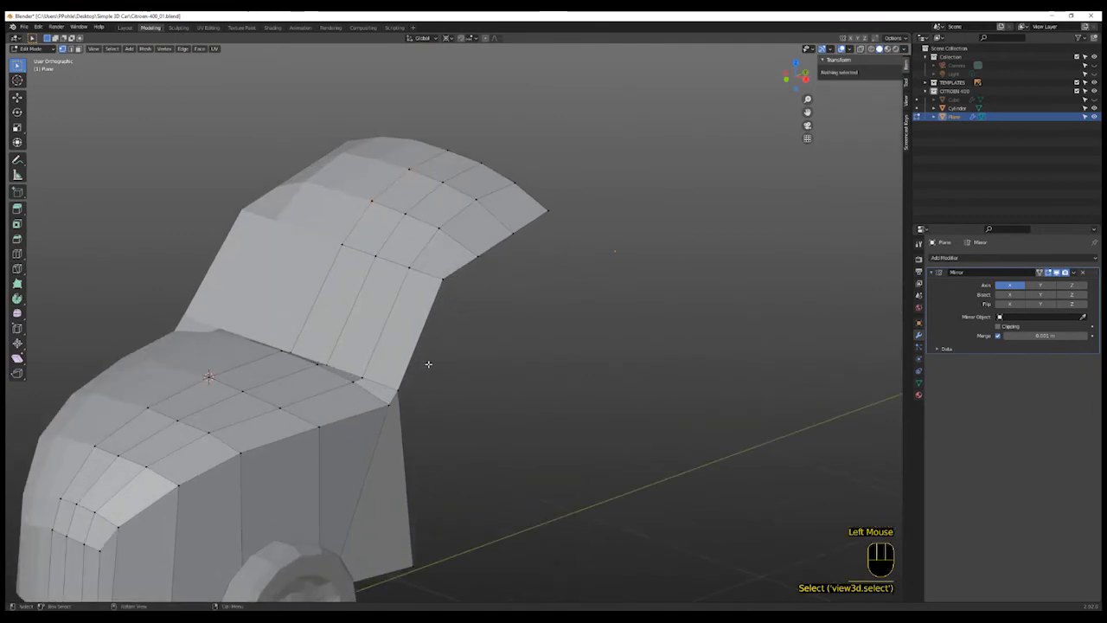
pyautogui.press('2')
pyautogui.click(415, 374)
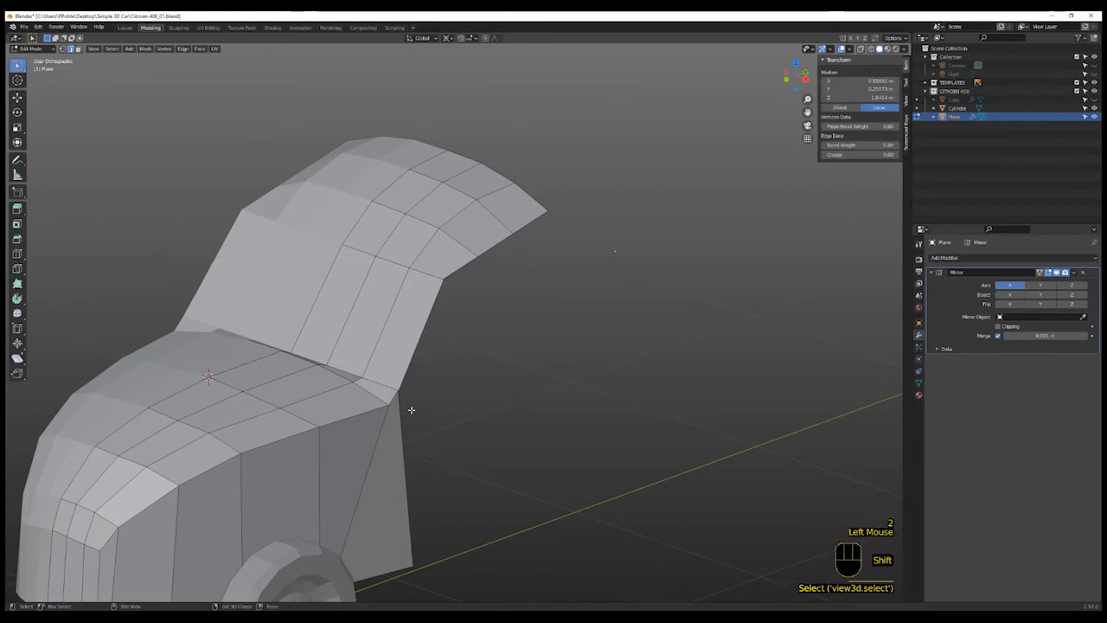
pyautogui.keyDown('shift'); pyautogui.click(404, 420); pyautogui.keyUp('shift')
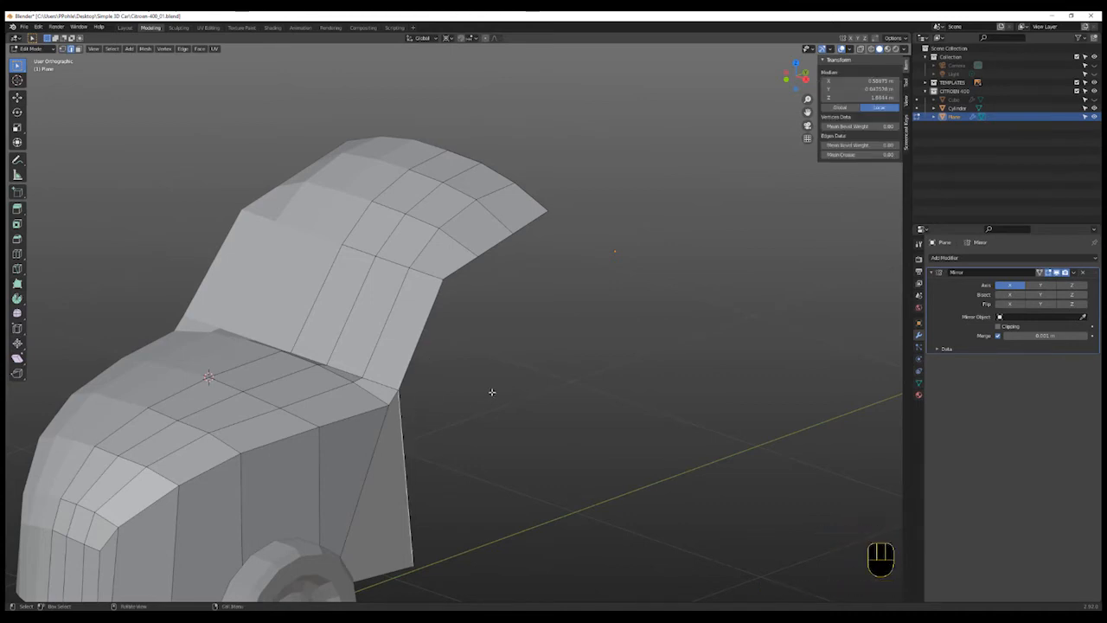
pyautogui.press('e')
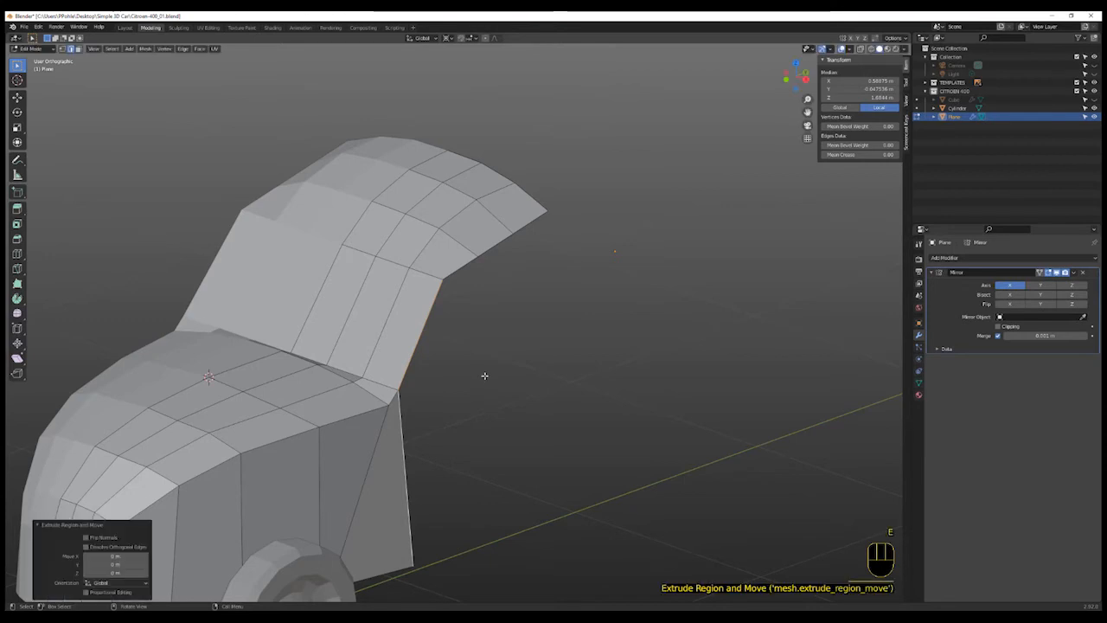
pyautogui.press('g')
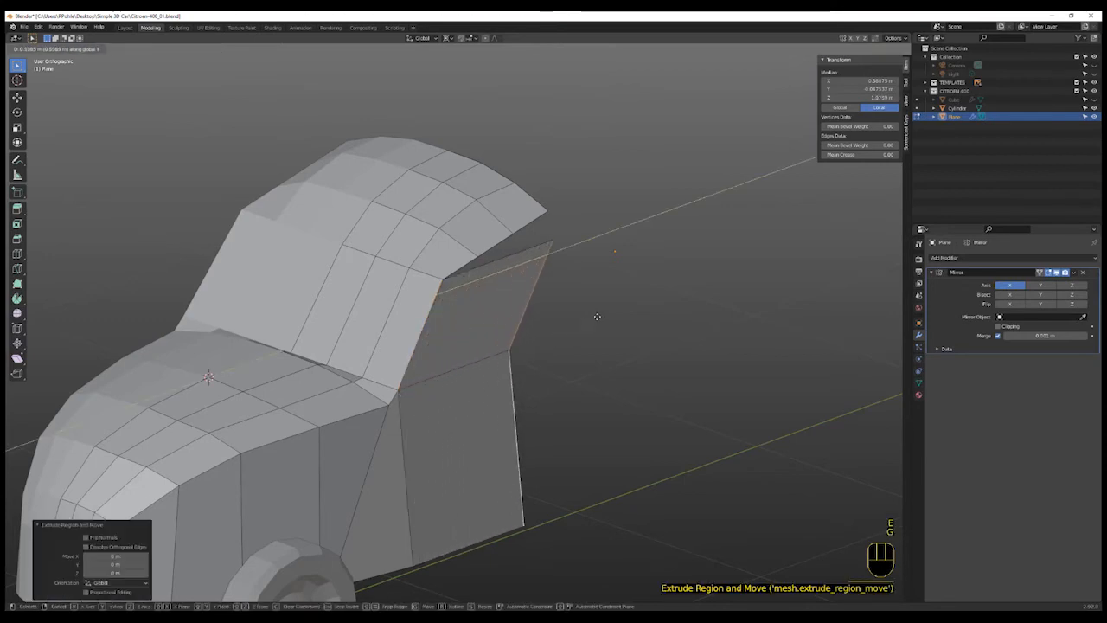
pyautogui.click(609, 311)
# - Set the pivot point to Median Point and scale the extruded edges to straighten the panel's rear edge
pyautogui.press('KP_3')
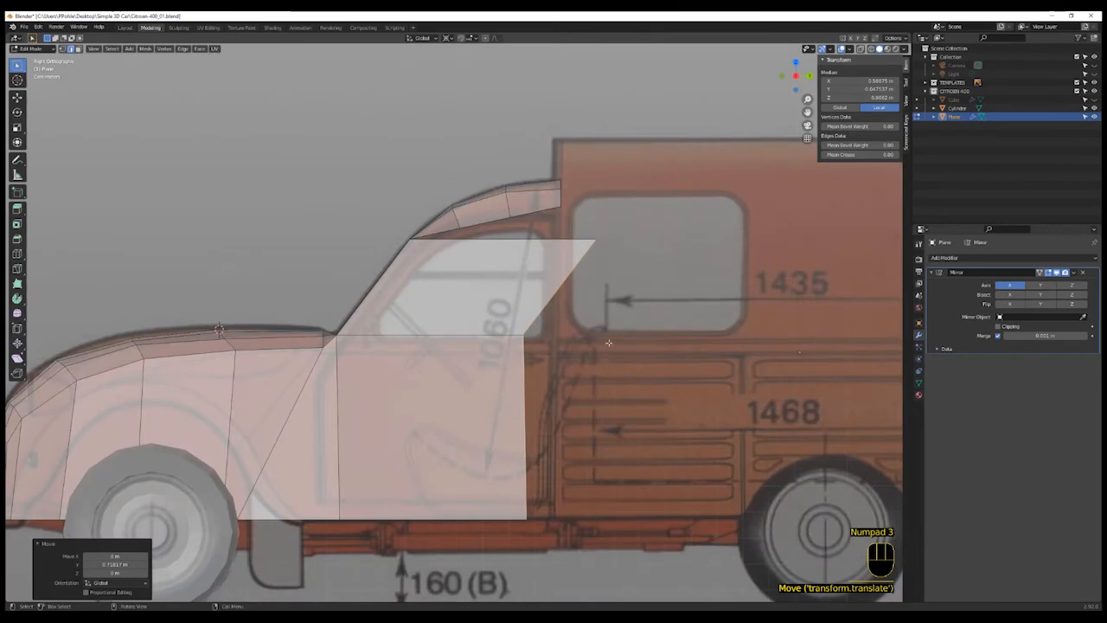
pyautogui.click(446, 39)
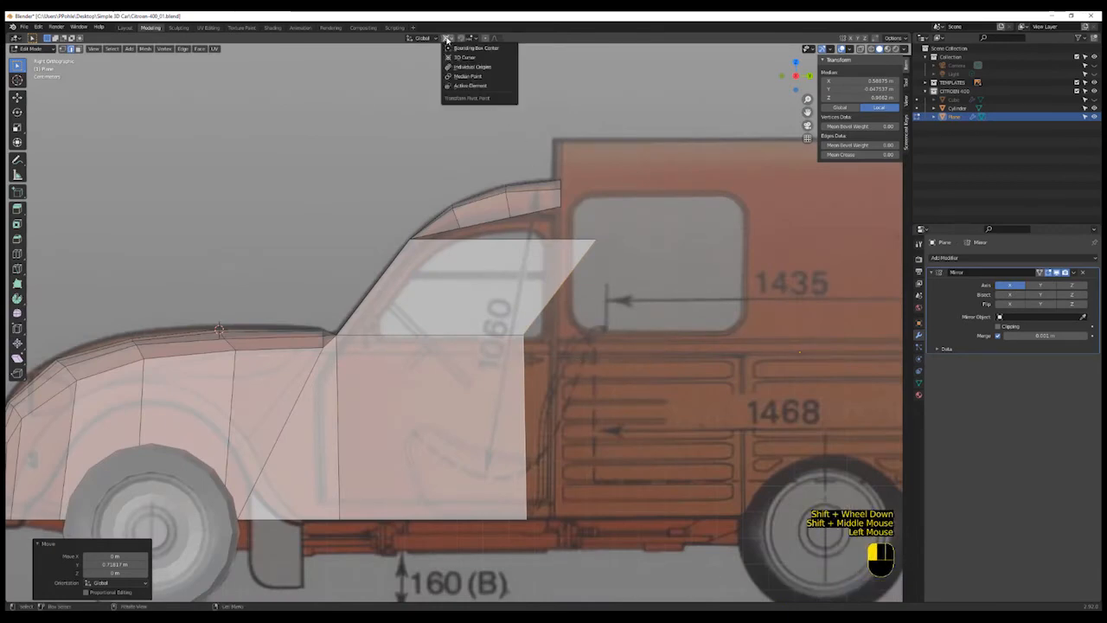
pyautogui.click(471, 78)
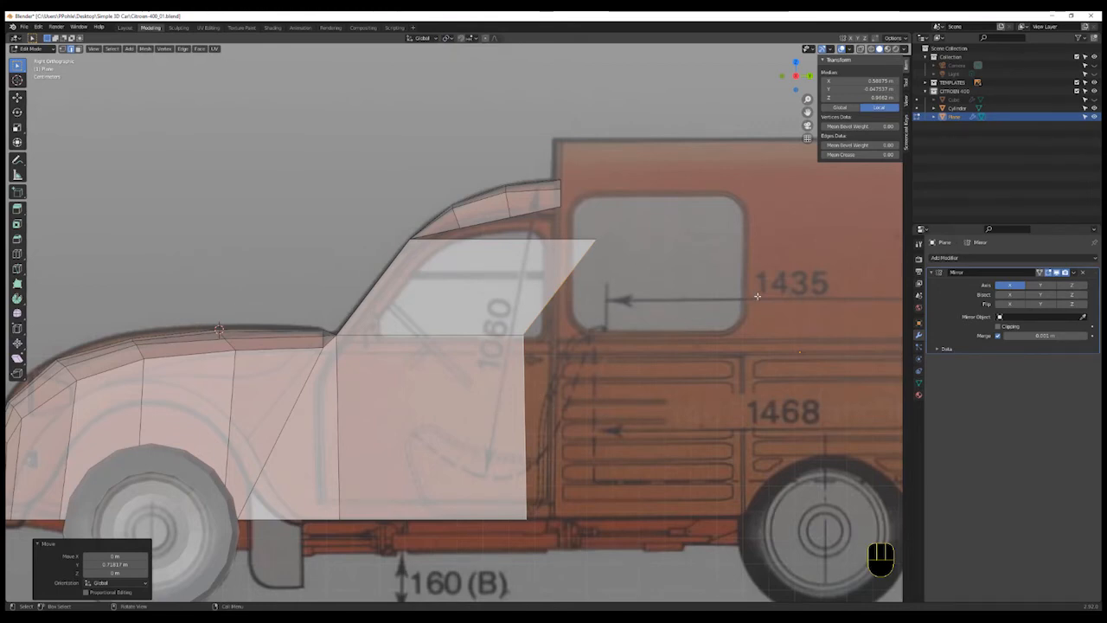
pyautogui.press('s')
pyautogui.press('x')
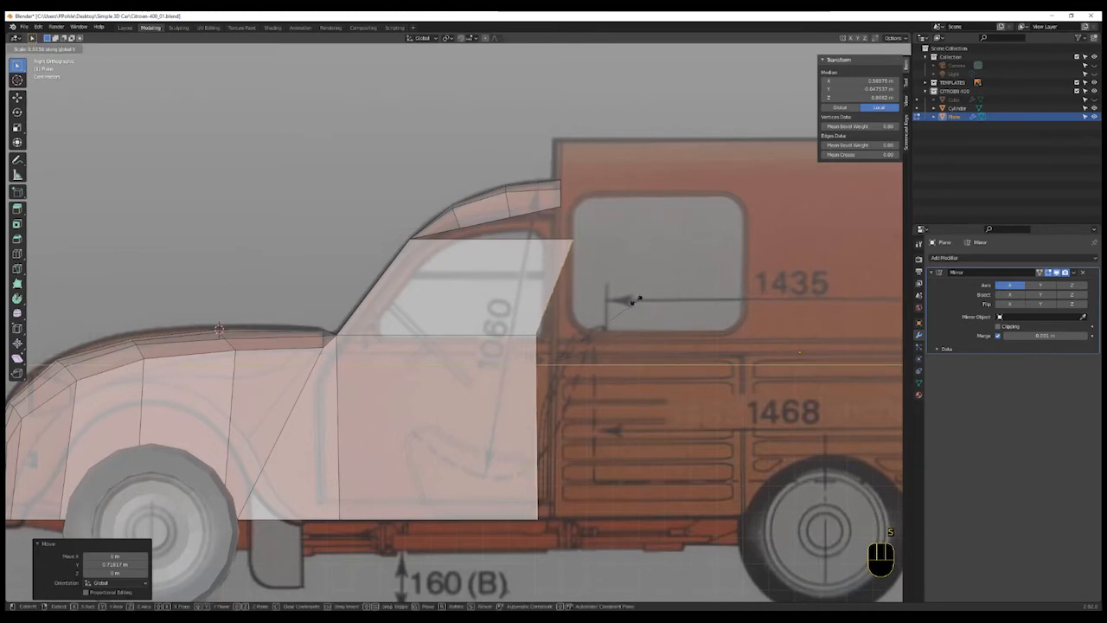
pyautogui.click(554, 317)
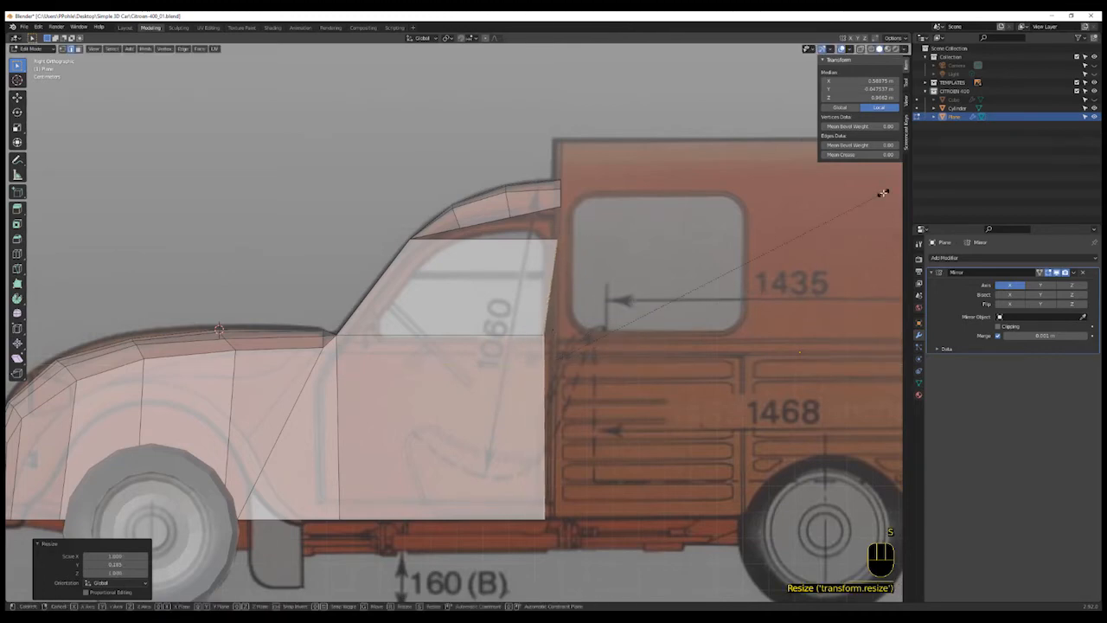
# - Scale the extruded edges along Y to make the rear edge vertical and move them along Y to the cab's rear line
pyautogui.press('s')
pyautogui.press('y')
pyautogui.click(588, 348)
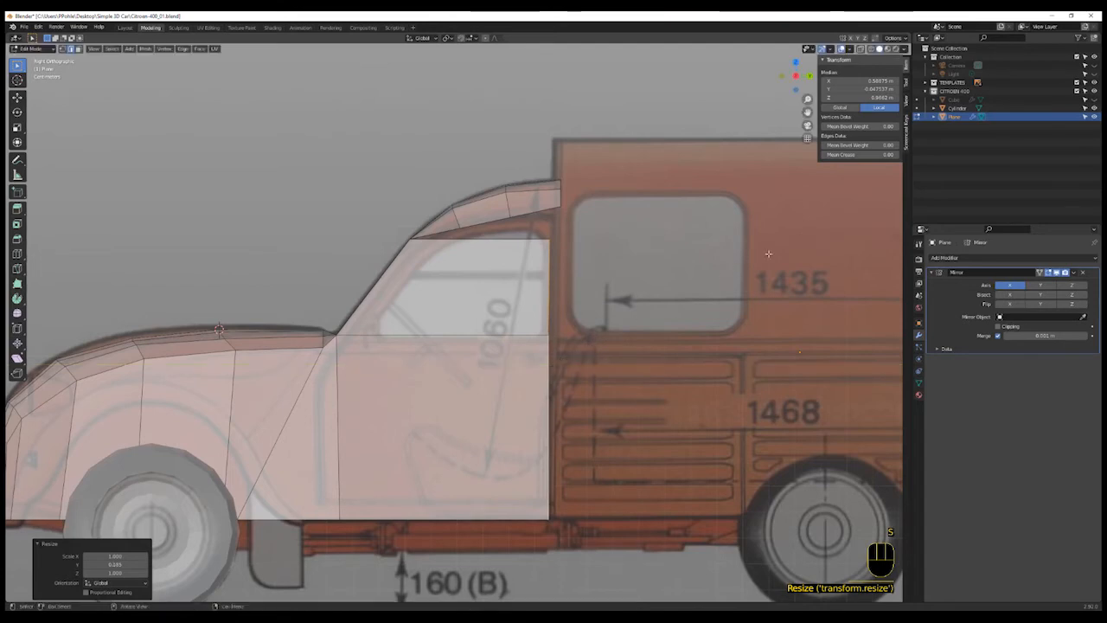
pyautogui.press('s')
pyautogui.press('y')
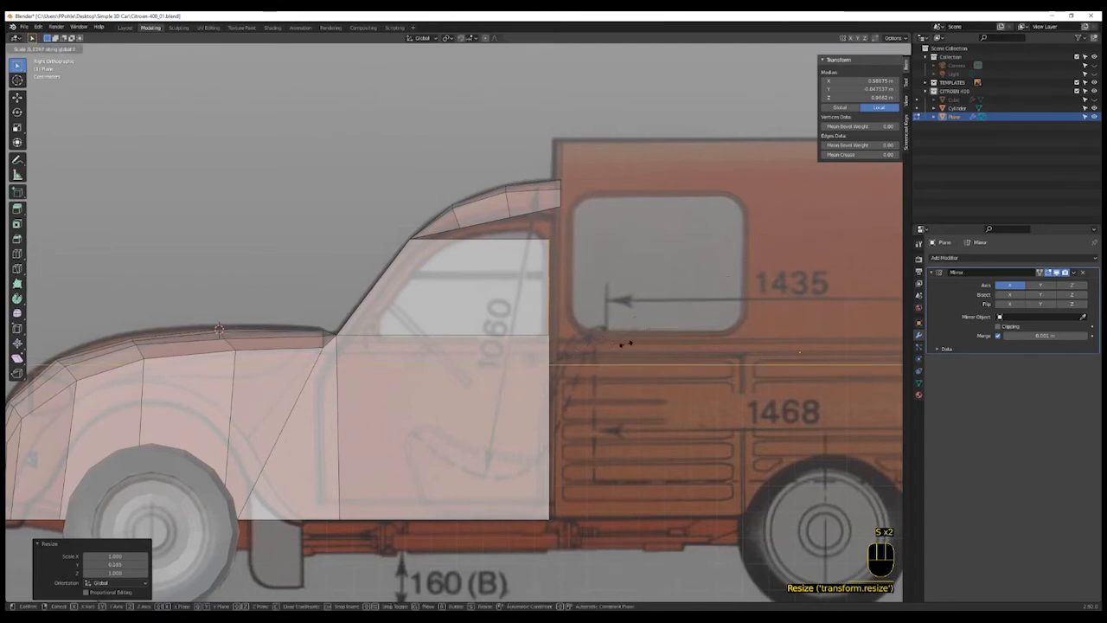
pyautogui.click(580, 362)
pyautogui.press('g')
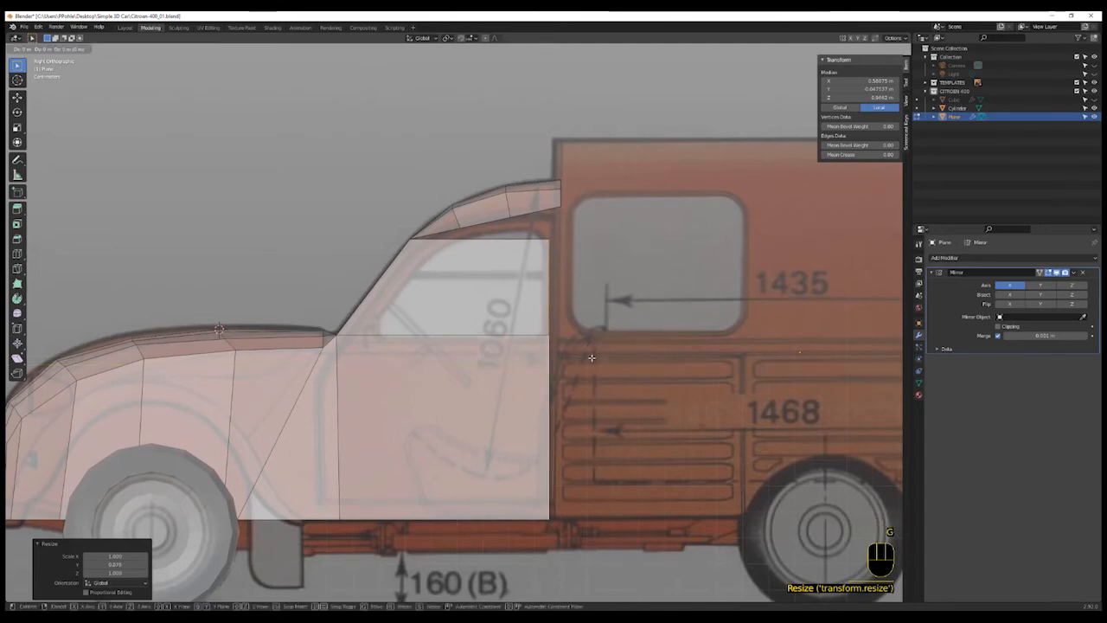
pyautogui.press('y')
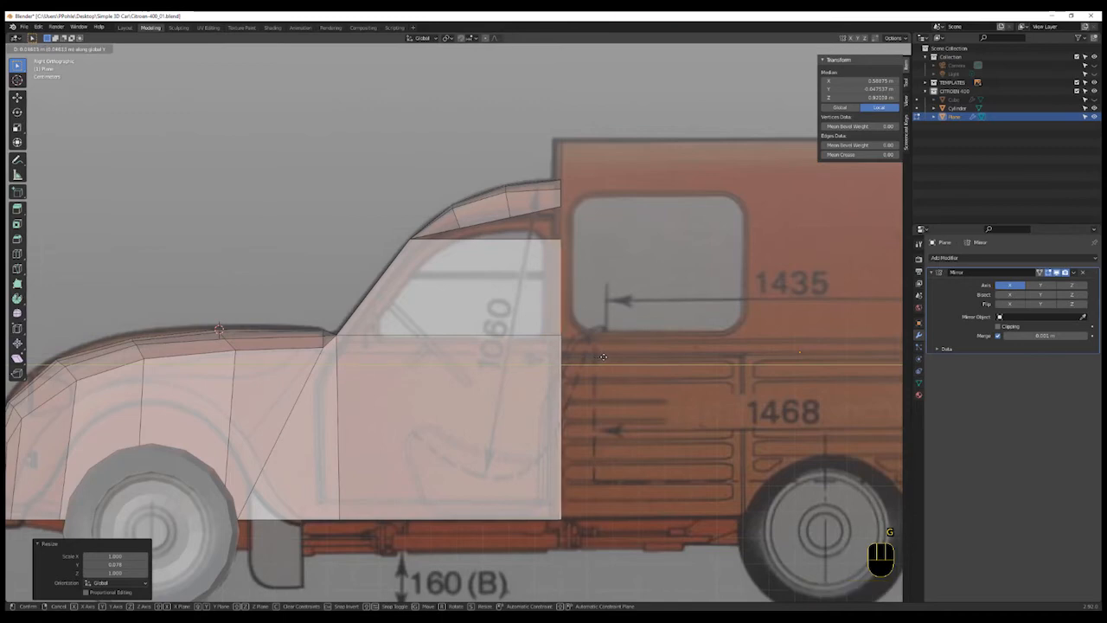
pyautogui.click(602, 357)
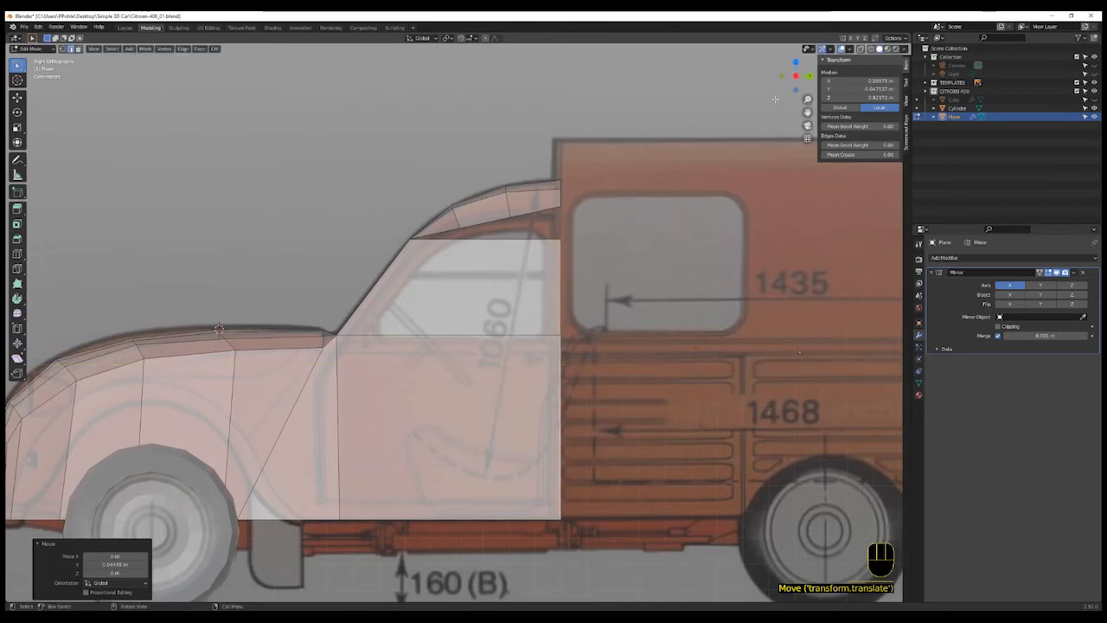
# - Move the extruded cab-side edges along X so they line up with the cab's width on the top blueprint
pyautogui.click(796, 62)
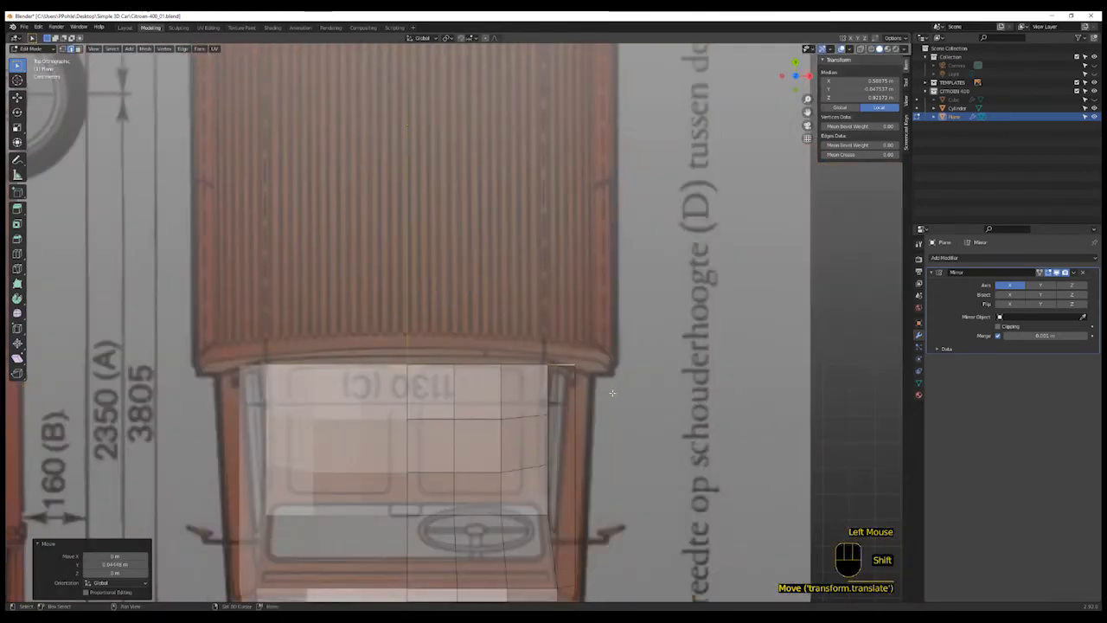
pyautogui.keyDown('shift'); pyautogui.moveTo(585, 616); pyautogui.dragTo(628, 493, button='middle'); pyautogui.keyUp('shift')
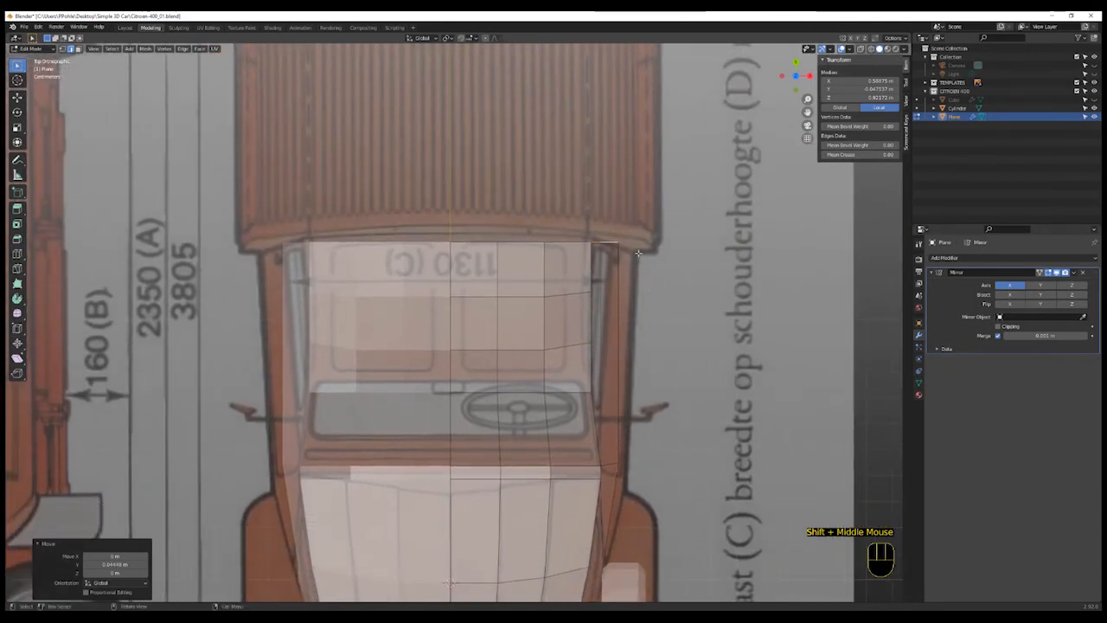
pyautogui.press('g')
pyautogui.press('x')
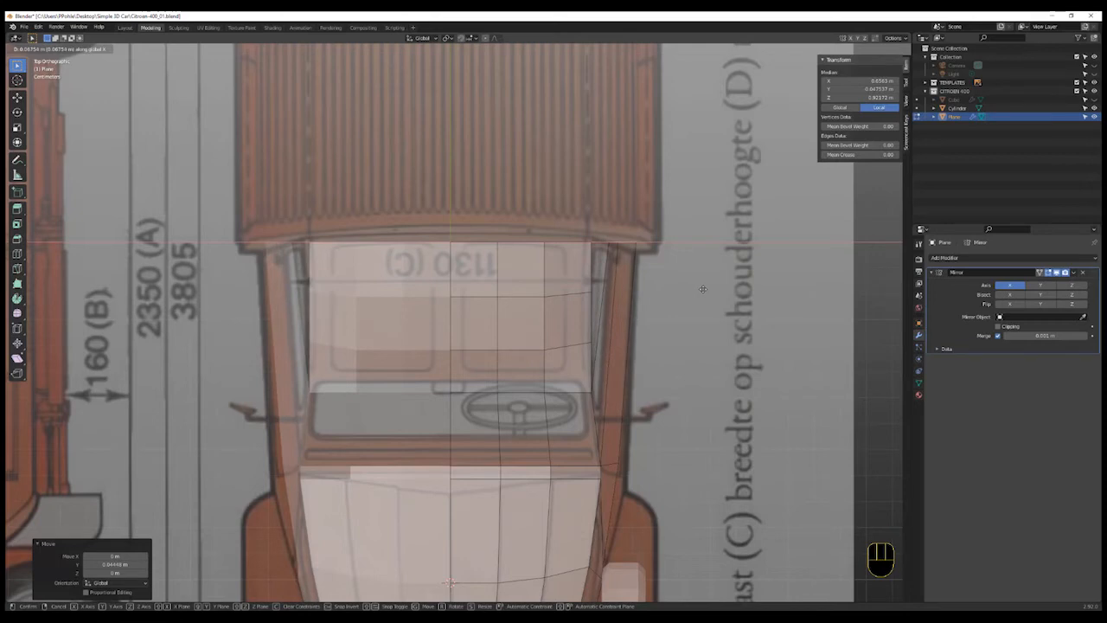
pyautogui.click(702, 289)
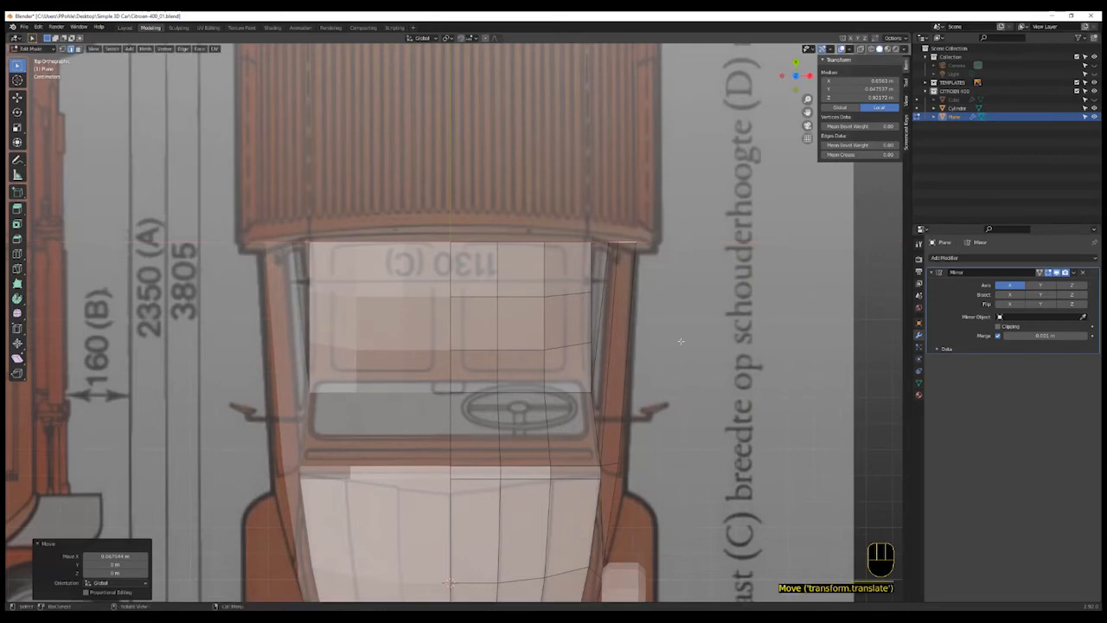
# - Move the lower front vertex of the cab side along X to sit on the body outline in the top view
pyautogui.keyDown('shift'); pyautogui.moveTo(634, 481); pyautogui.dragTo(650, 432, button='middle'); pyautogui.keyUp('shift')
pyautogui.click(623, 423)
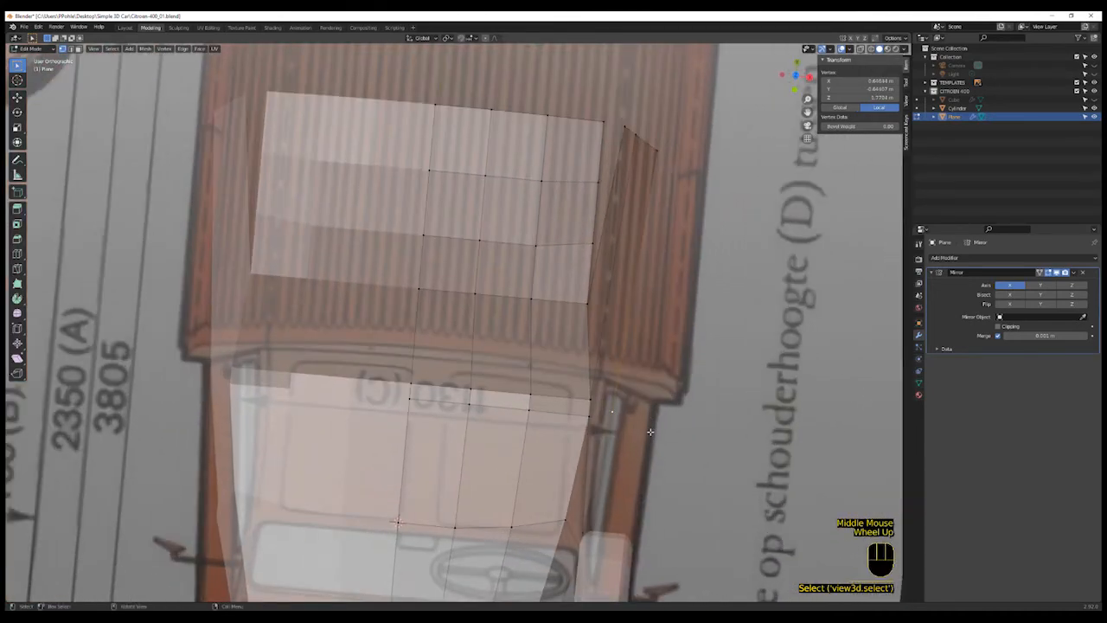
pyautogui.press('KP_7')
pyautogui.press('g')
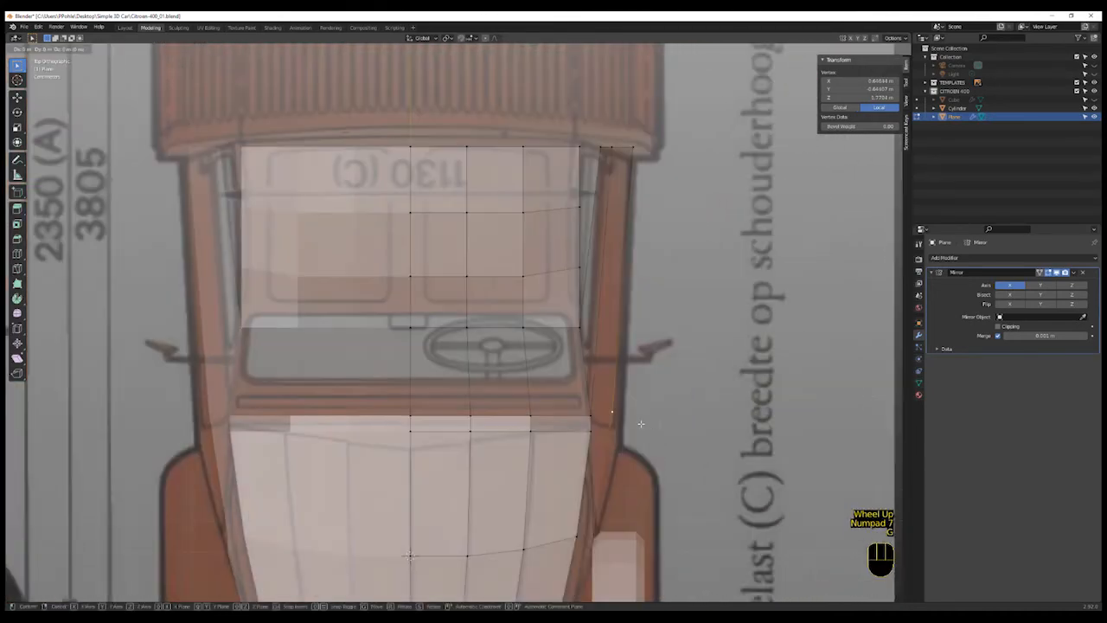
pyautogui.click(655, 425)
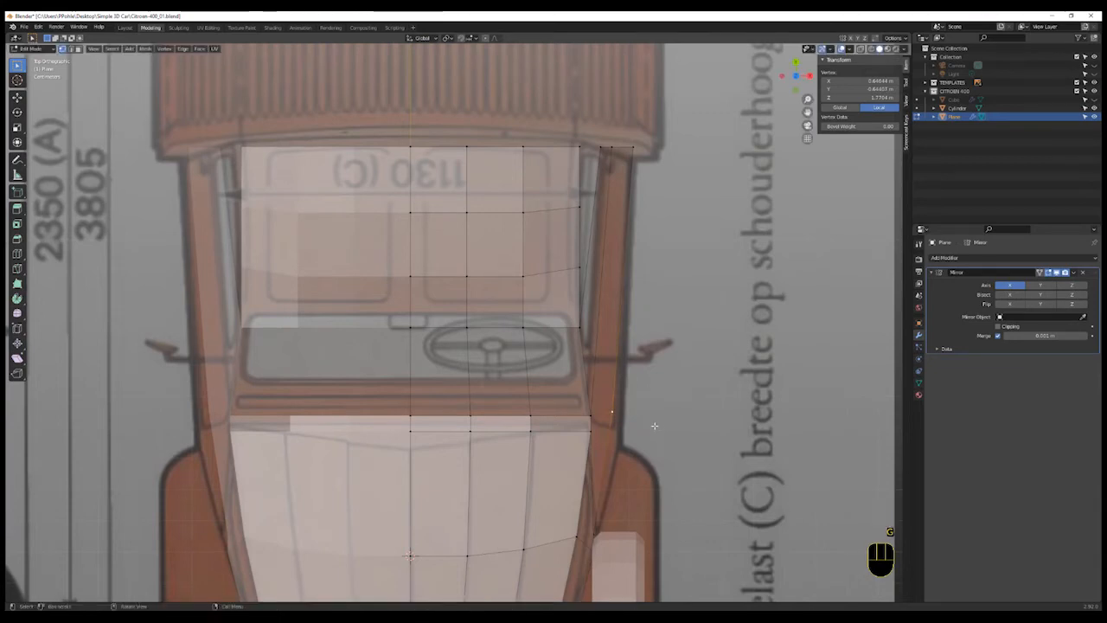
pyautogui.press('g')
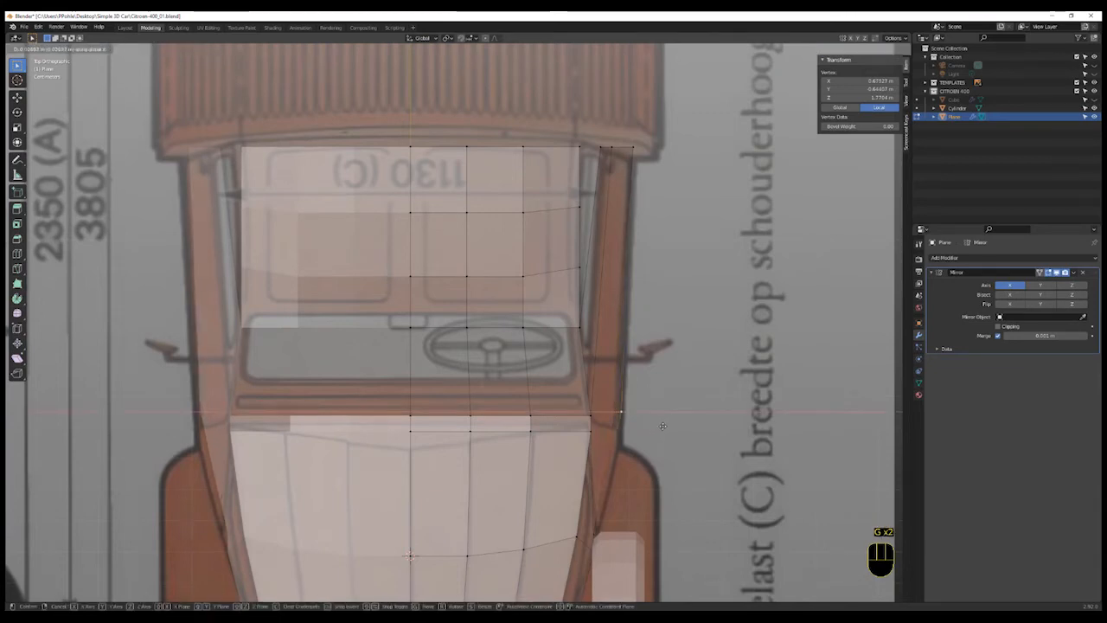
pyautogui.click(674, 448)
# - Merge the lower cab-side vertex onto the neighbouring wheel-arch vertex at the last selected position
pyautogui.moveTo(674, 448); pyautogui.dragTo(579, 487, button='middle')
pyautogui.press('KP_3')
pyautogui.scroll(-2, 589, 375)
pyautogui.scroll(1, 579, 487)
pyautogui.click(516, 430)
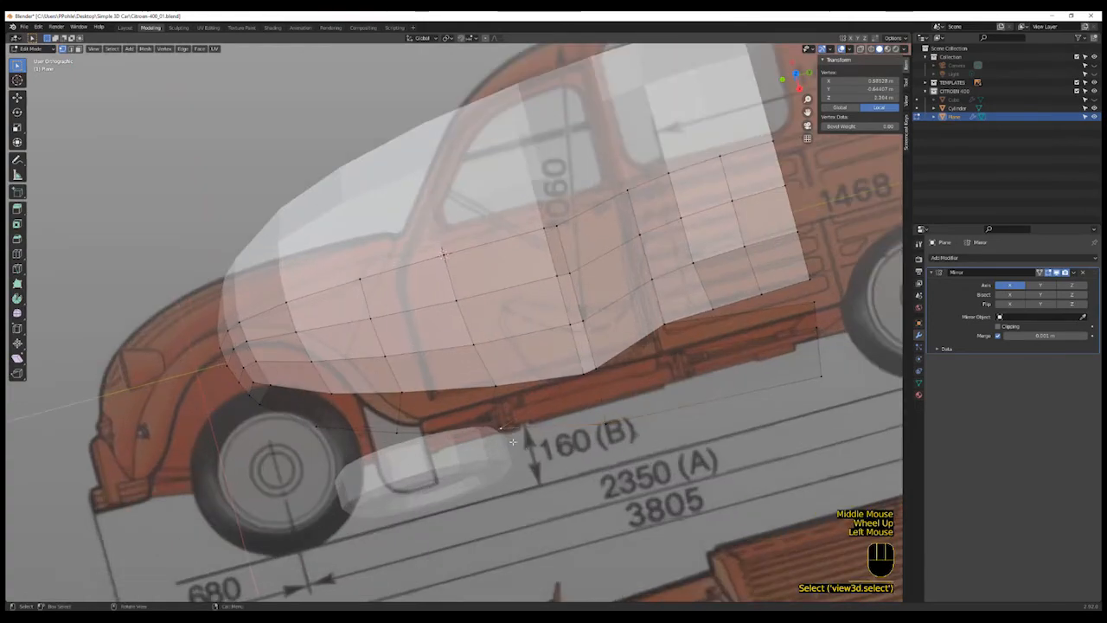
pyautogui.moveTo(516, 430); pyautogui.dragTo(401, 360, button='middle')
pyautogui.scroll(5, 561, 452)
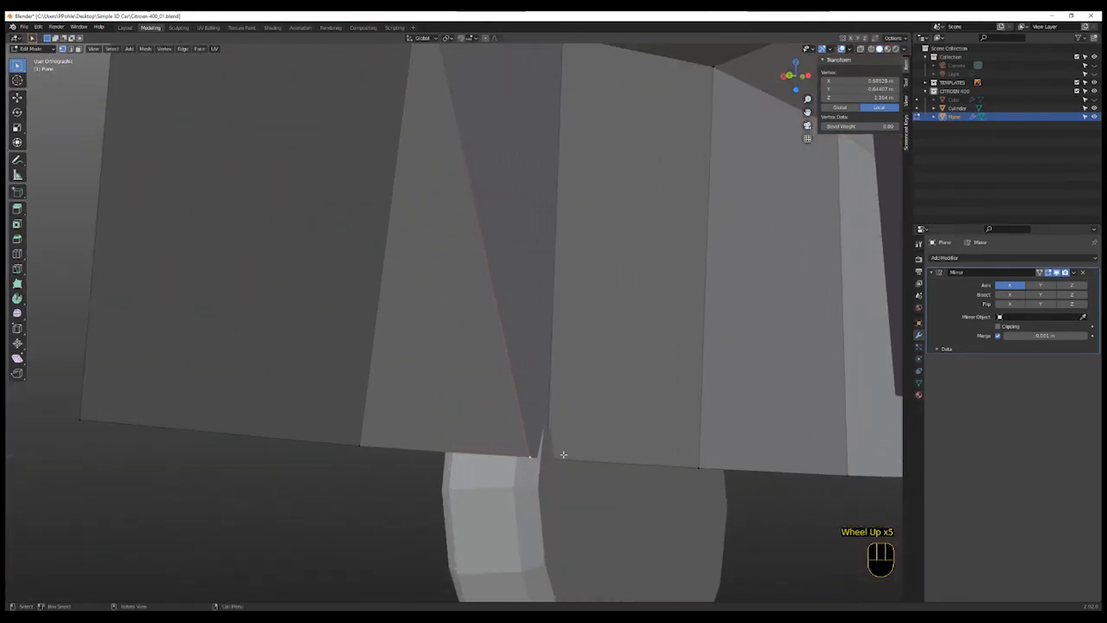
pyautogui.hotkey('shift', 'z')
pyautogui.keyDown('shift'); pyautogui.click(548, 457); pyautogui.keyUp('shift')
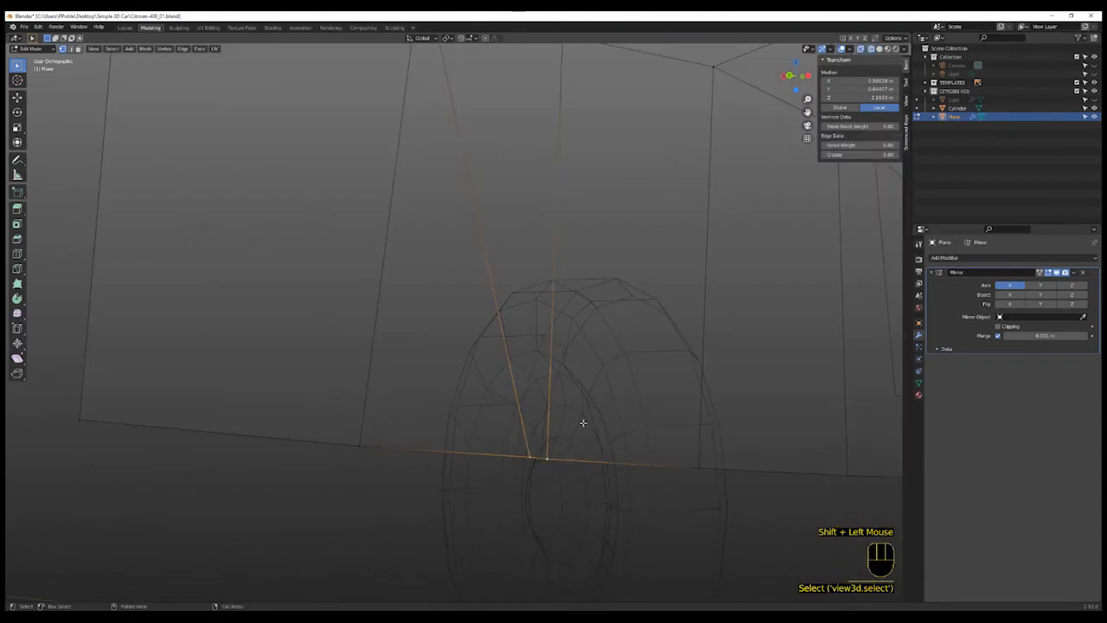
pyautogui.press('m')
pyautogui.click(582, 433)
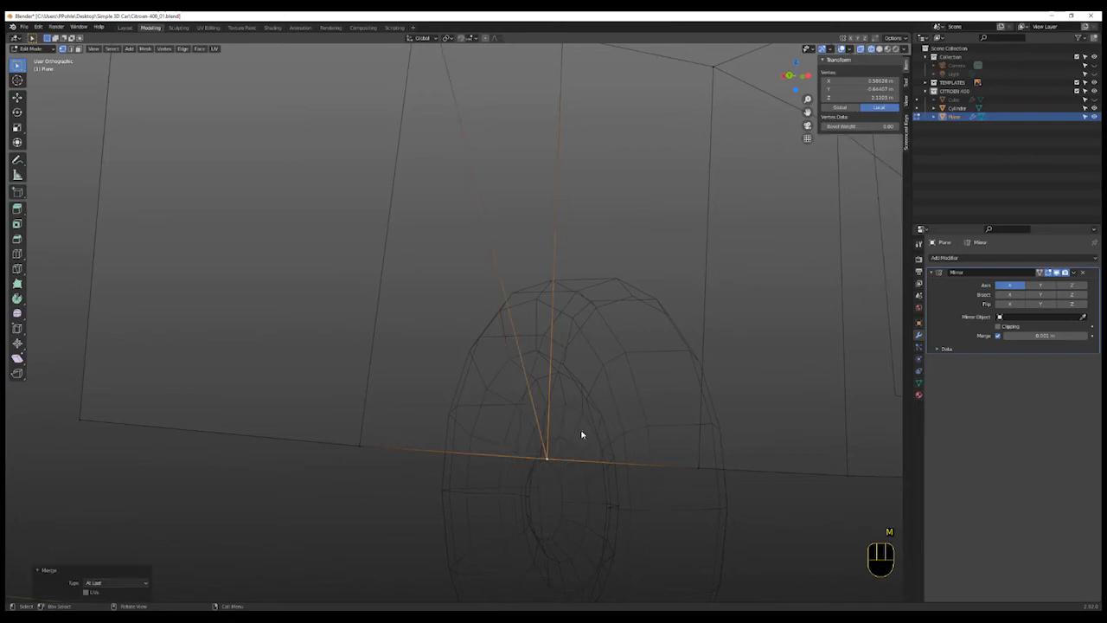
pyautogui.press('KP_3')
pyautogui.scroll(-5, 583, 432)
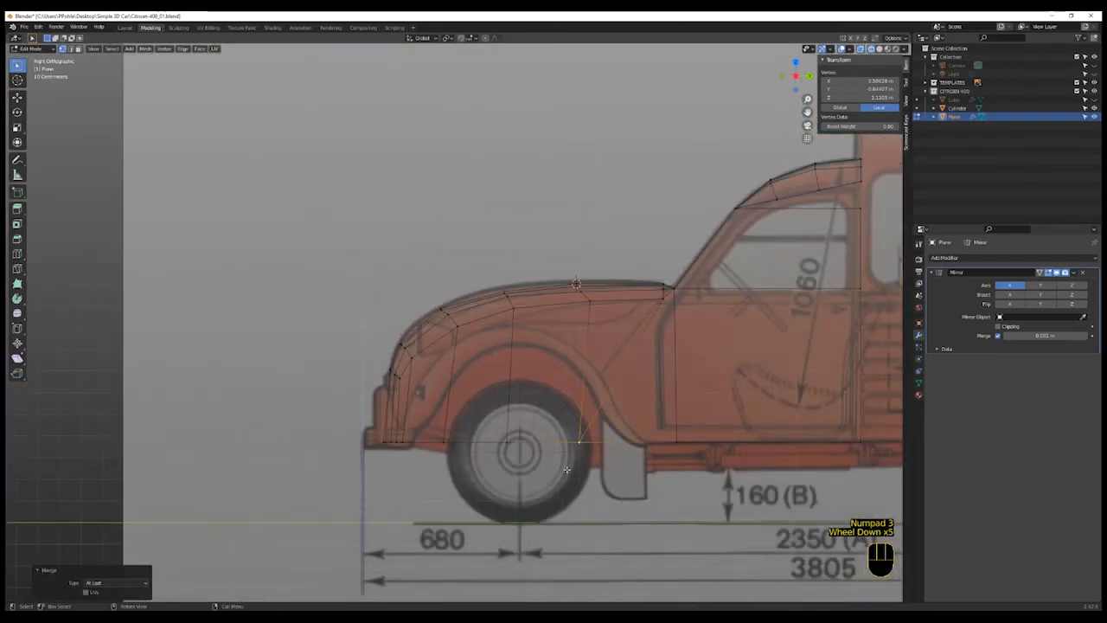
pyautogui.press('g')
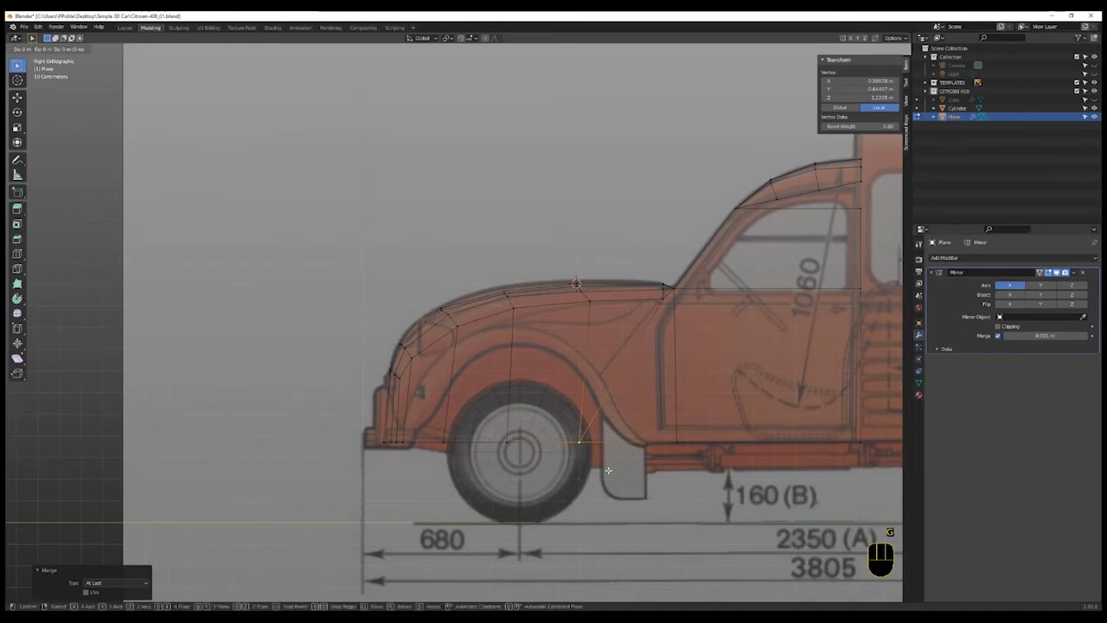
pyautogui.press('z')
pyautogui.rightClick(593, 469)
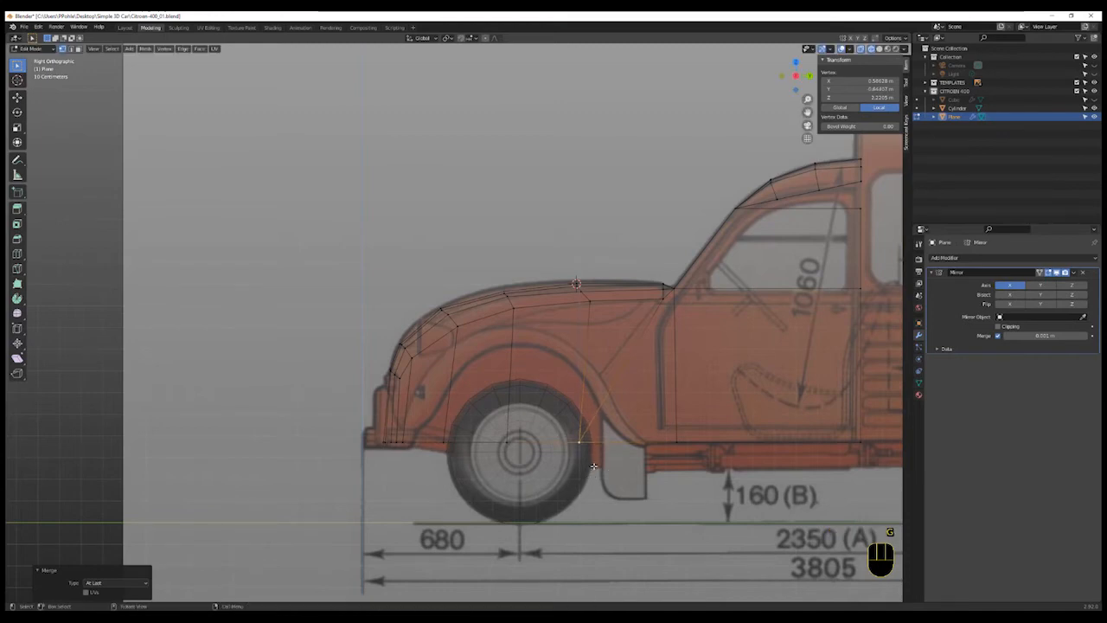
# - Move the merged vertex along Y down to the rear edge of the front wheel arch
pyautogui.press('g')
pyautogui.press('y')
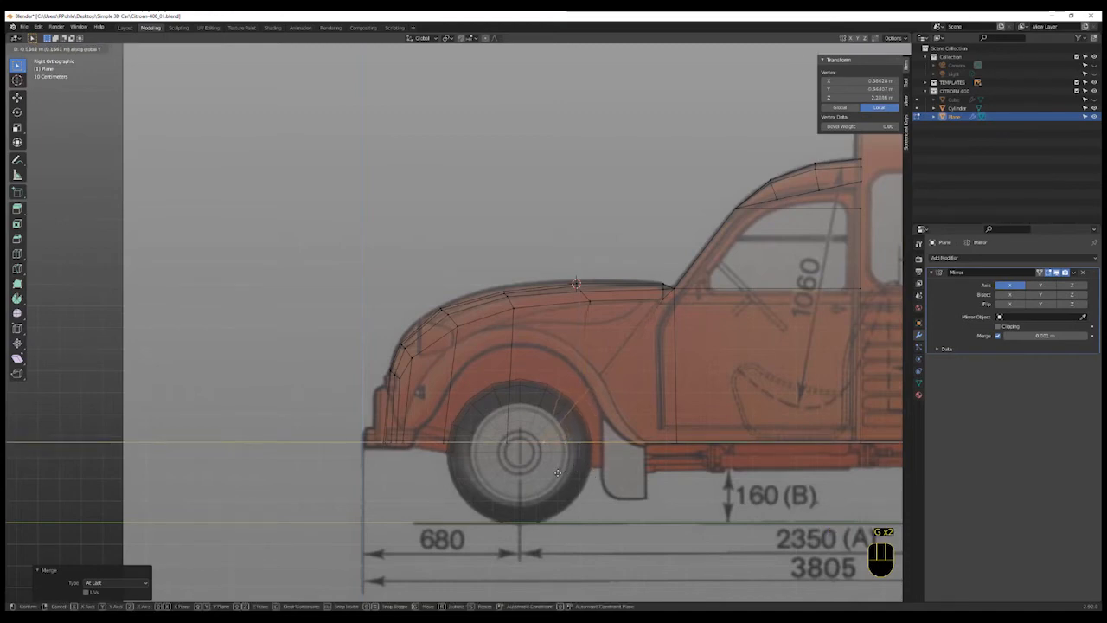
pyautogui.click(558, 472)
# - Move two vertices along the bonnet's side edge along X to follow the wing outline on the top blueprint
pyautogui.moveTo(601, 423); pyautogui.dragTo(579, 477, button='middle')
pyautogui.click(502, 437)
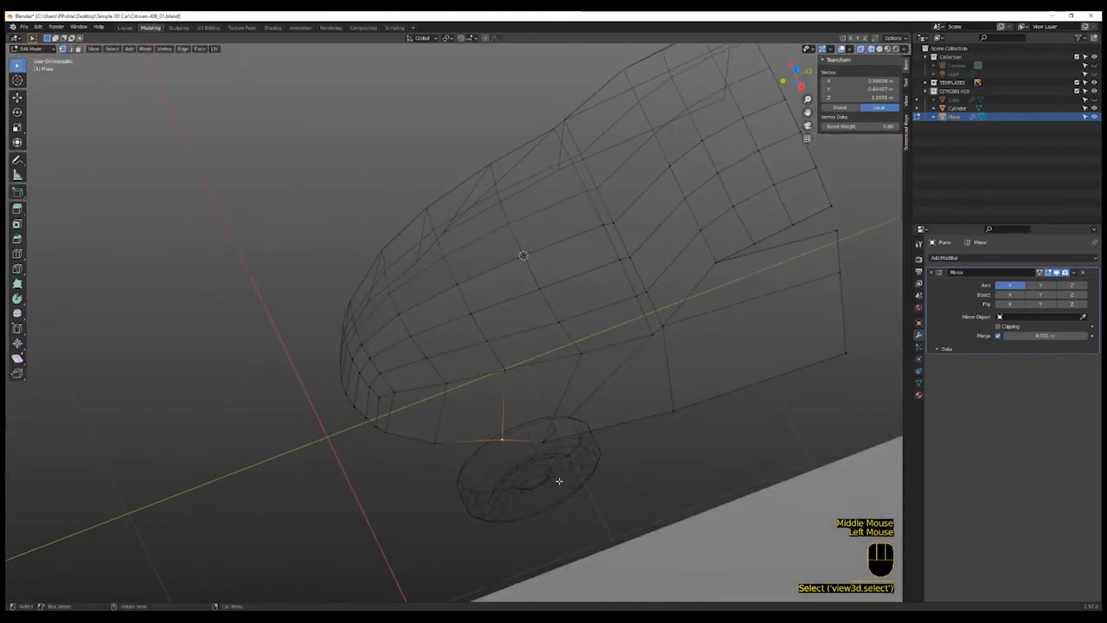
pyautogui.press('KP_7')
pyautogui.scroll(2, 540, 399)
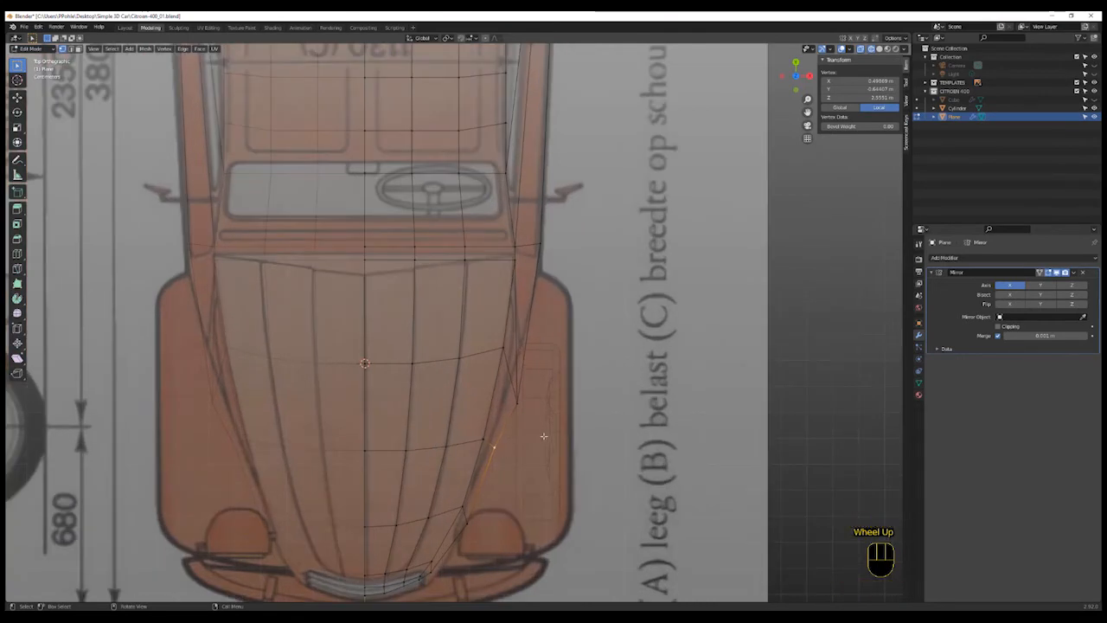
pyautogui.click(534, 408)
pyautogui.press('g')
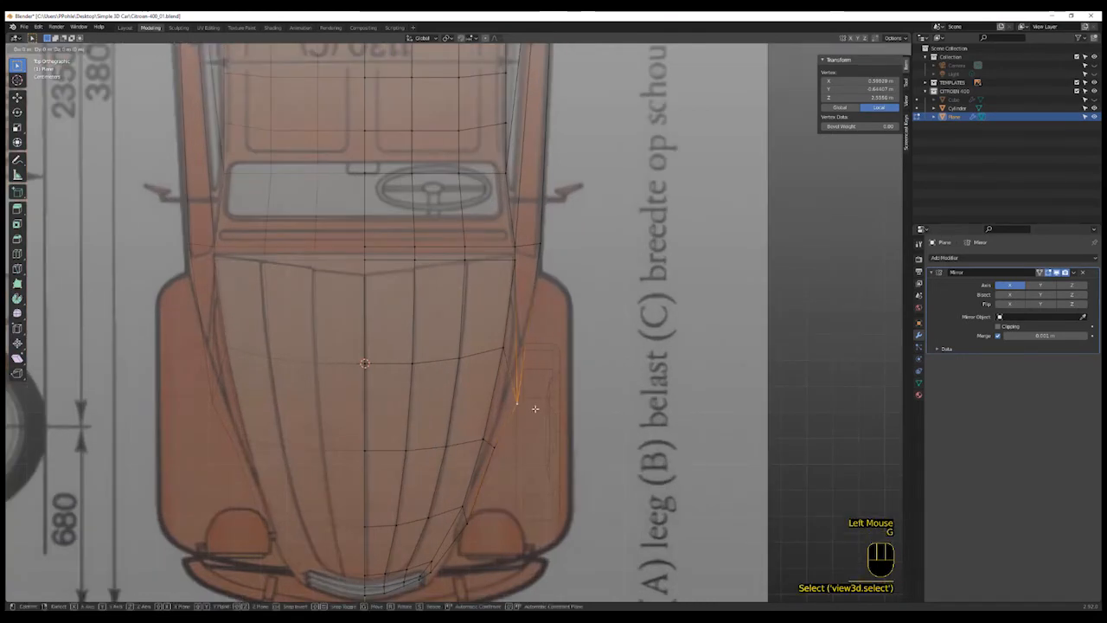
pyautogui.click(519, 424)
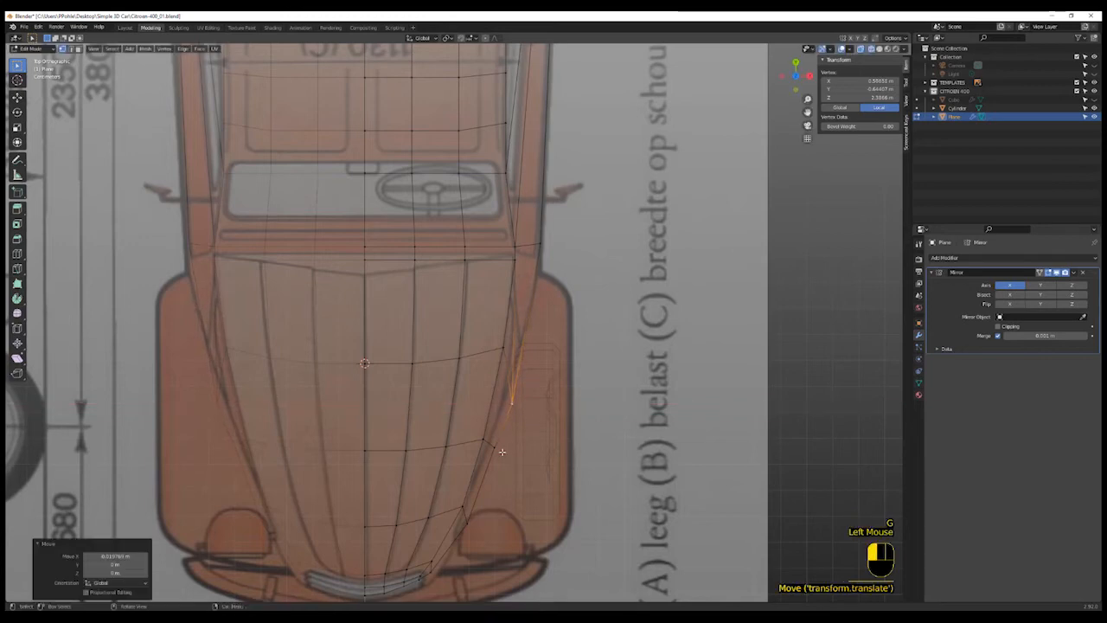
pyautogui.click(516, 455)
pyautogui.press('g')
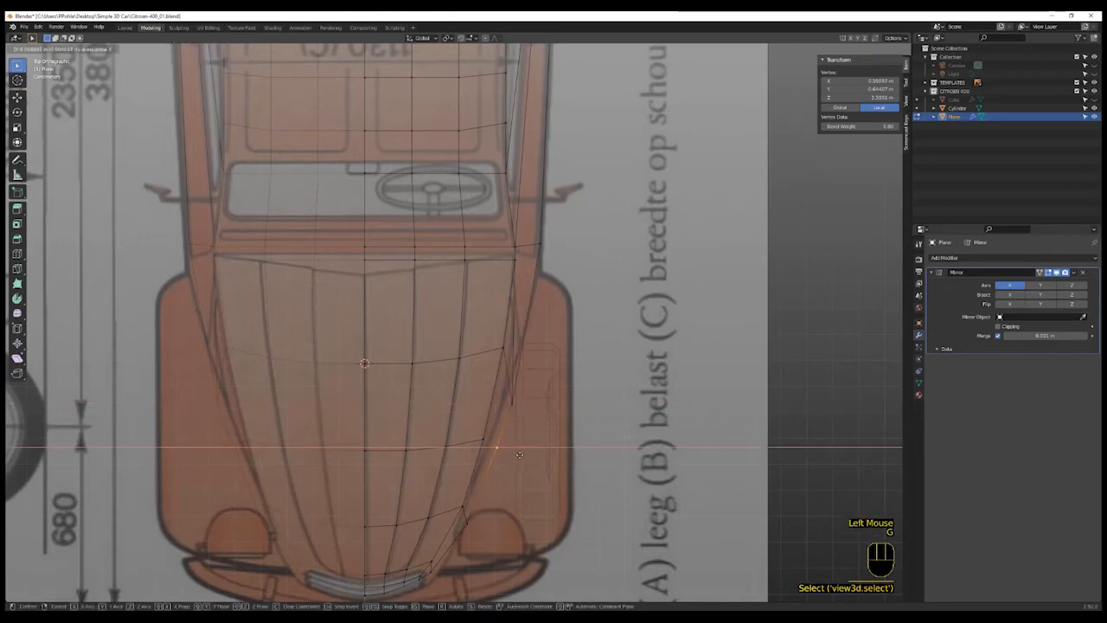
pyautogui.click(521, 455)
# - Add a two-cut vertical loop cut through the cab side panel between the windscreen pillar and the door
pyautogui.scroll(-2, 531, 457)
pyautogui.moveTo(531, 457); pyautogui.dragTo(610, 426, button='middle')
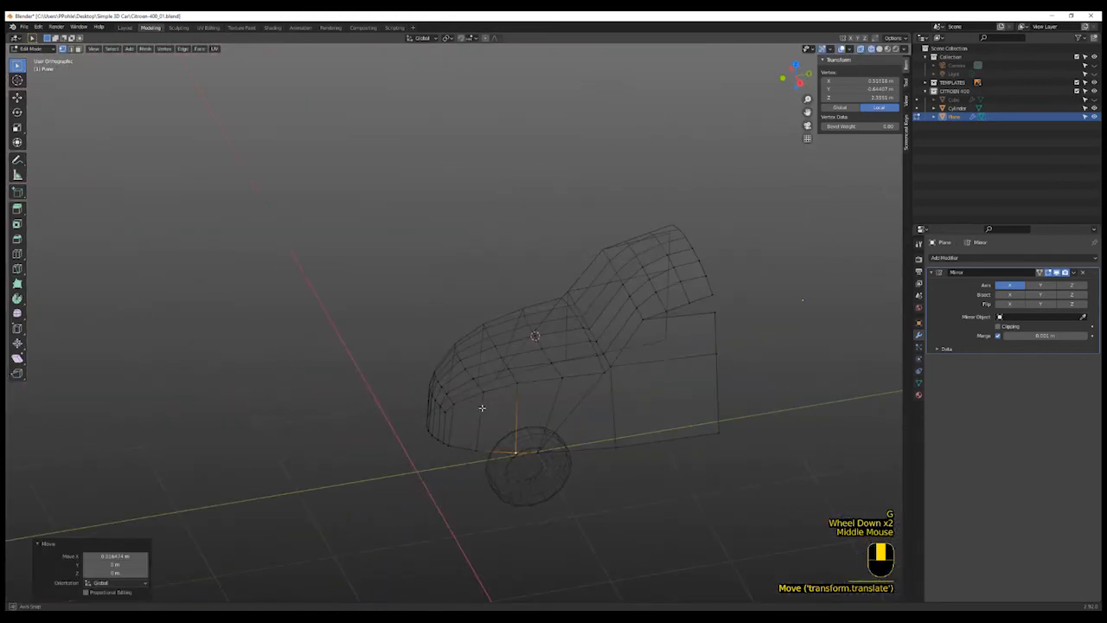
pyautogui.scroll(2, 615, 425)
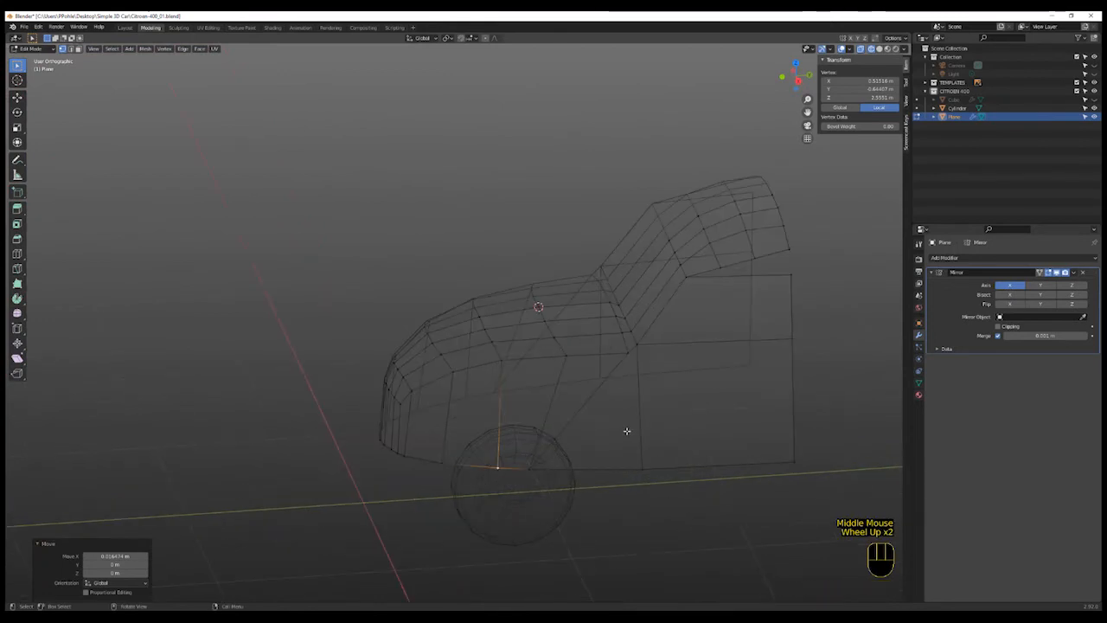
pyautogui.press('KP_3')
pyautogui.keyDown('shift'); pyautogui.moveTo(672, 405); pyautogui.dragTo(507, 412, button='middle'); pyautogui.keyUp('shift')
pyautogui.keyDown('shift'); pyautogui.scroll(1, 508, 412); pyautogui.keyUp('shift')
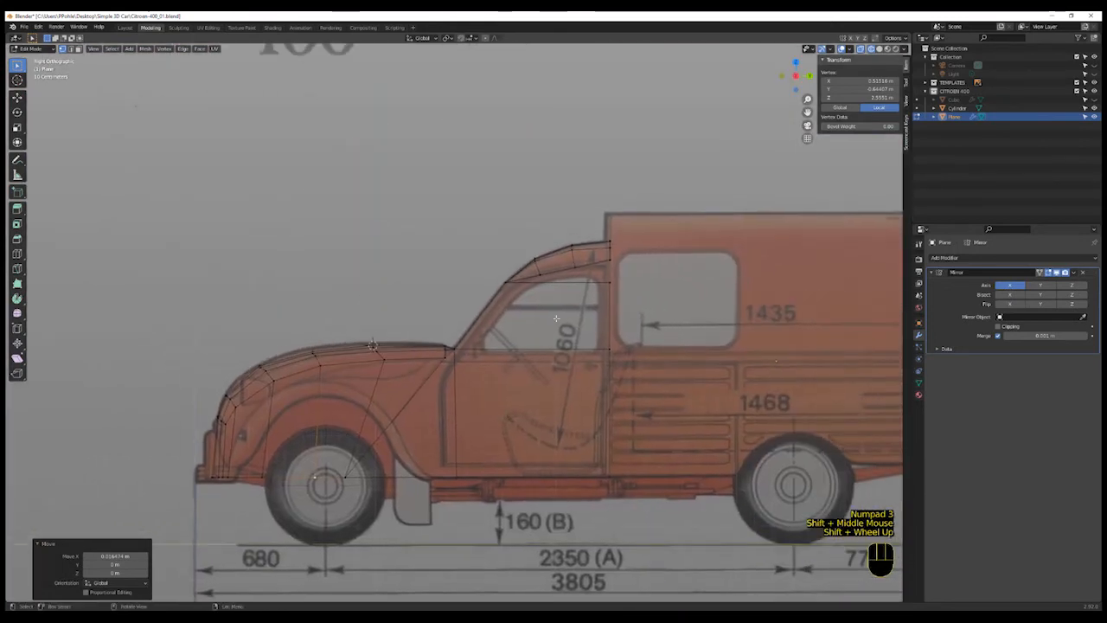
pyautogui.scroll(2, 611, 275)
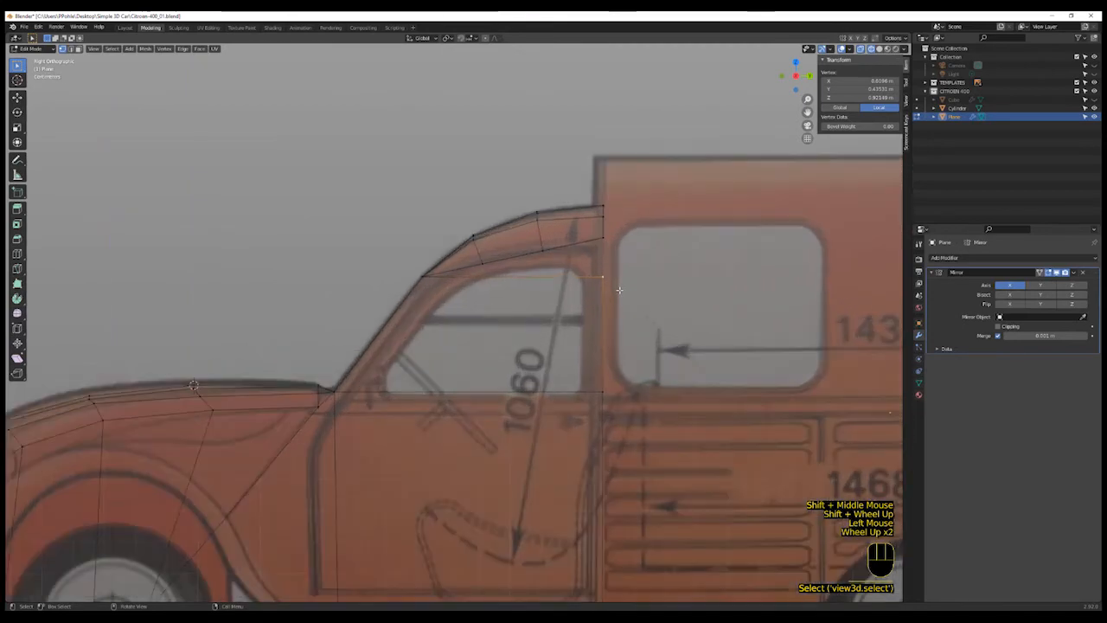
pyautogui.click(601, 284)
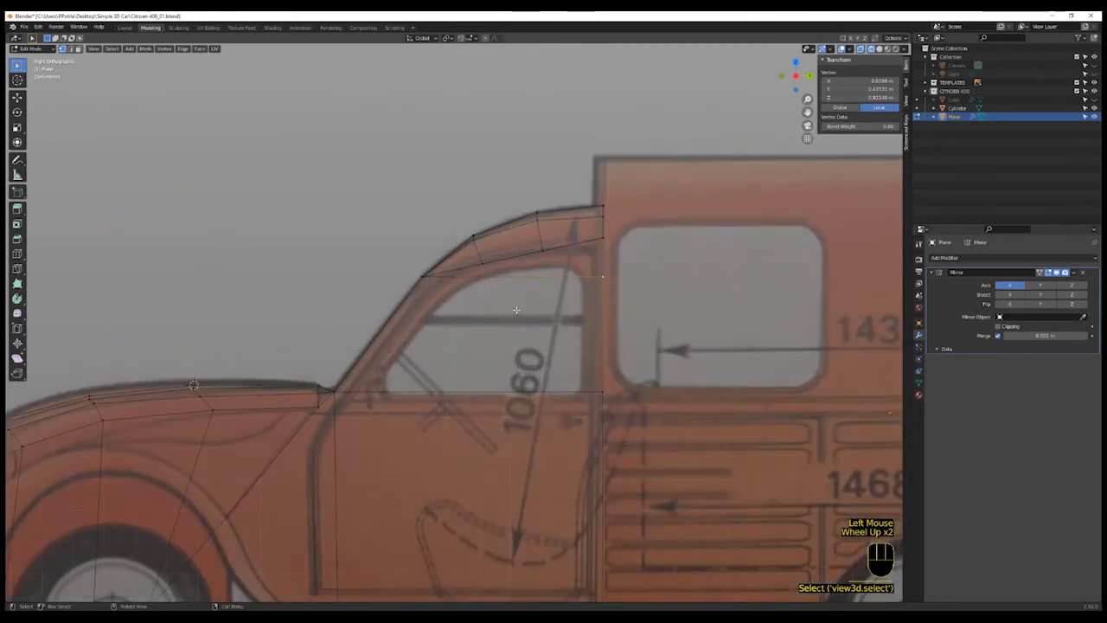
pyautogui.scroll(-2, 517, 309)
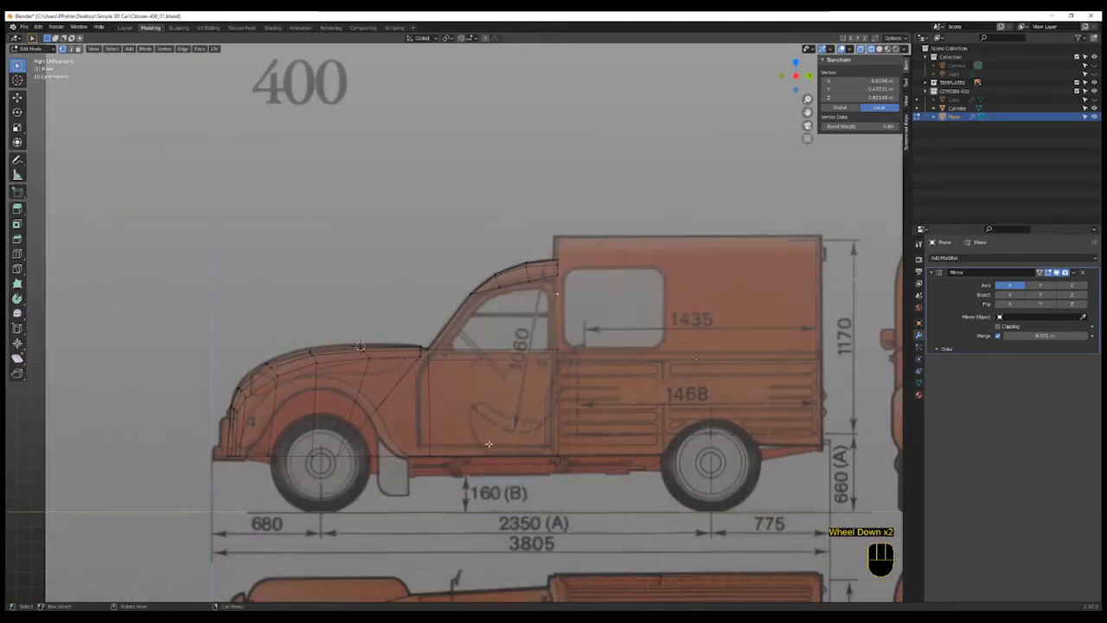
pyautogui.hotkey('ctrl', 'r')
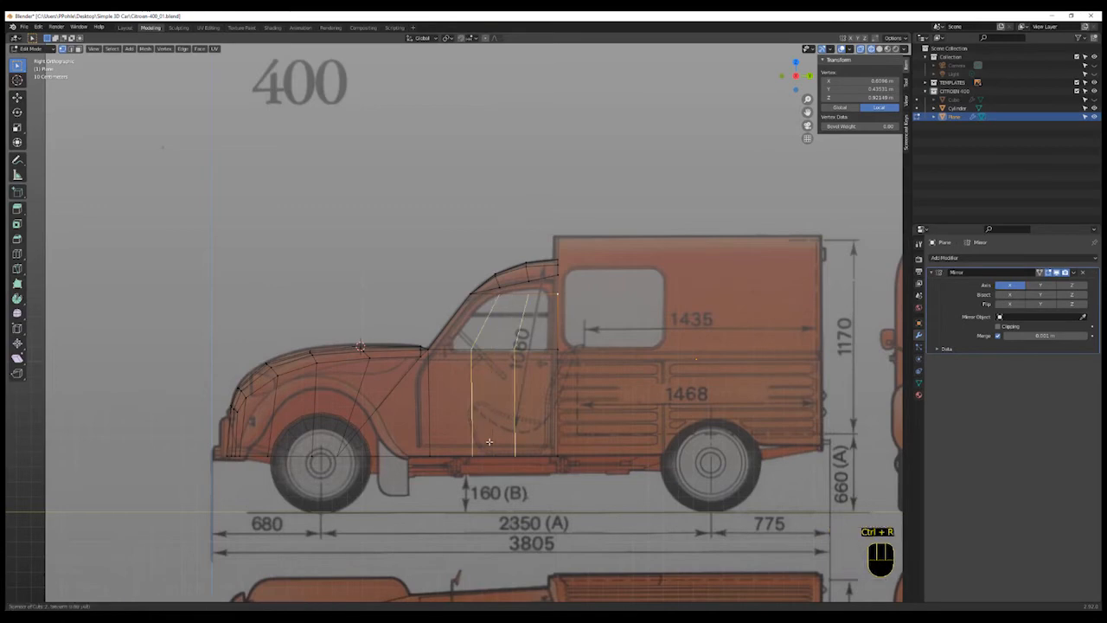
pyautogui.click(489, 441)
# - Merge the new loop-cut vertex at the top of the pillar onto the adjacent windscreen vertex
pyautogui.scroll(2, 519, 315)
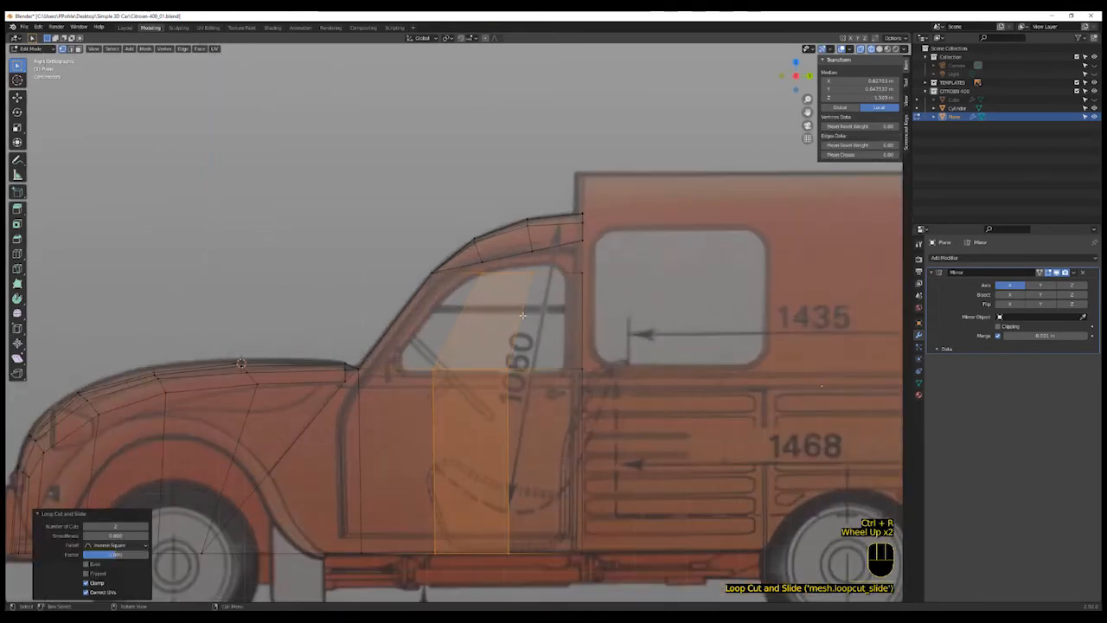
pyautogui.click(484, 276)
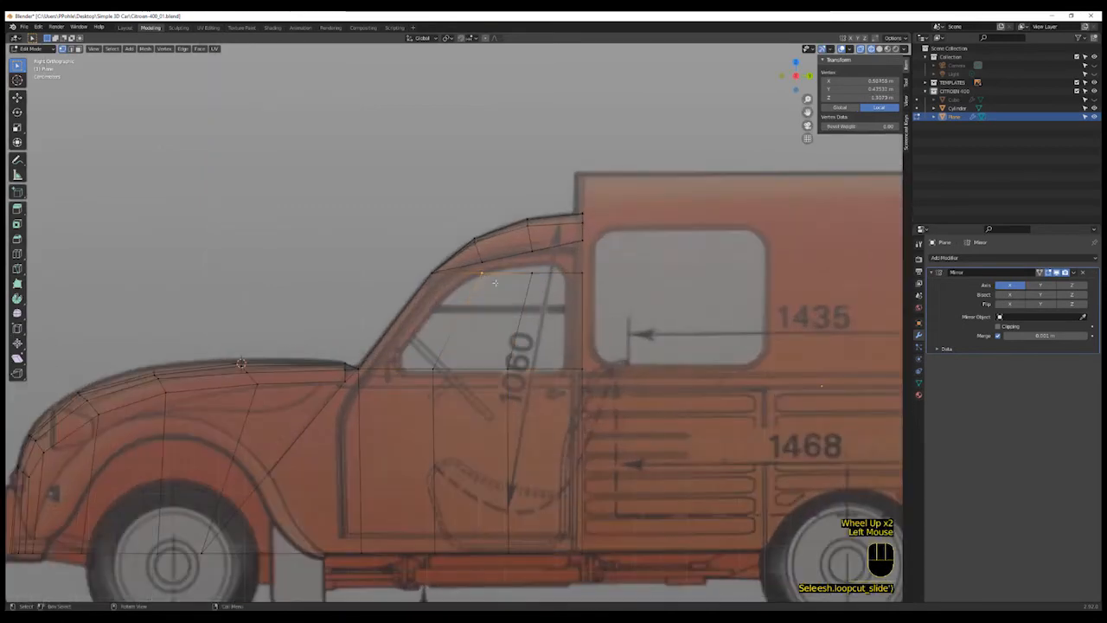
pyautogui.keyDown('shift'); pyautogui.click(494, 264); pyautogui.keyUp('shift')
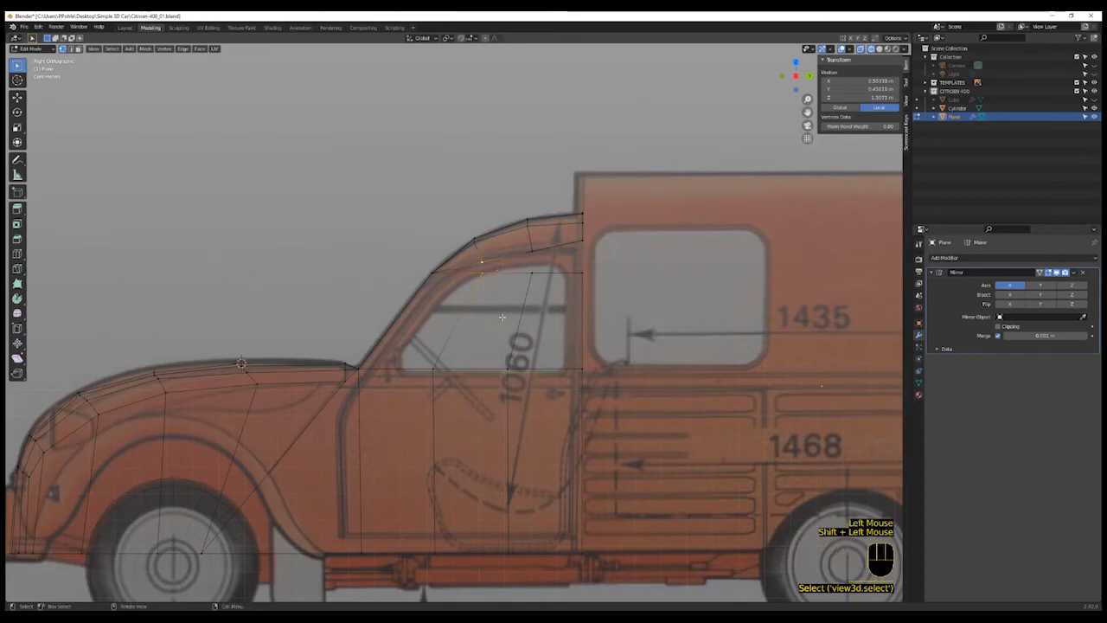
pyautogui.press('m')
pyautogui.click(502, 321)
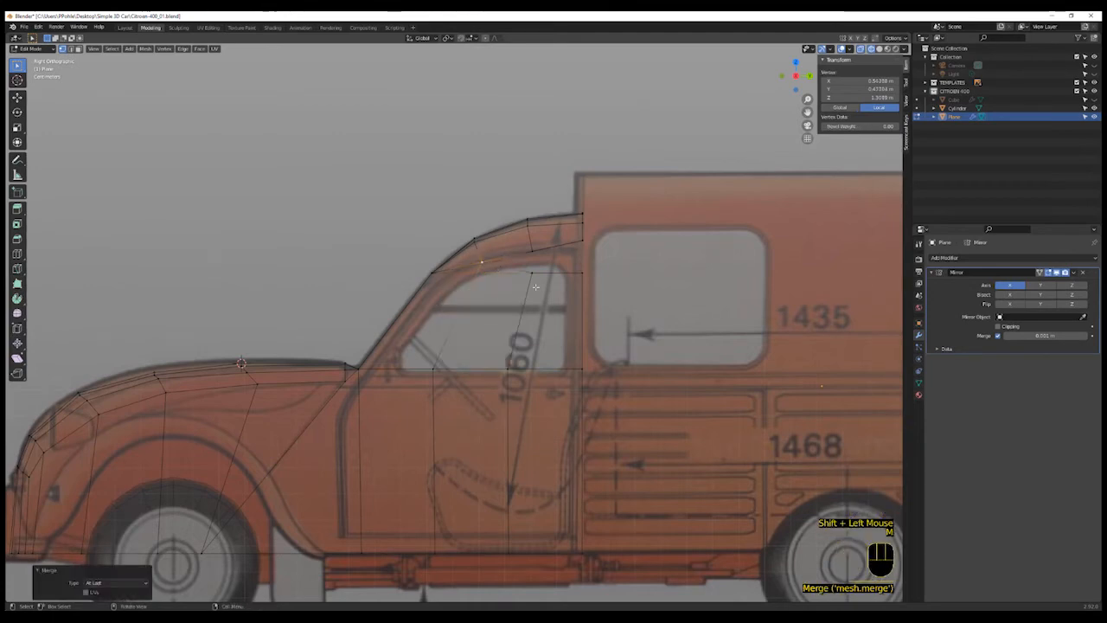
# - Merge the second new loop-cut vertex below the roof onto the roof corner vertex above the door, at last
pyautogui.keyDown('shift'); pyautogui.click(532, 252); pyautogui.keyUp('shift')
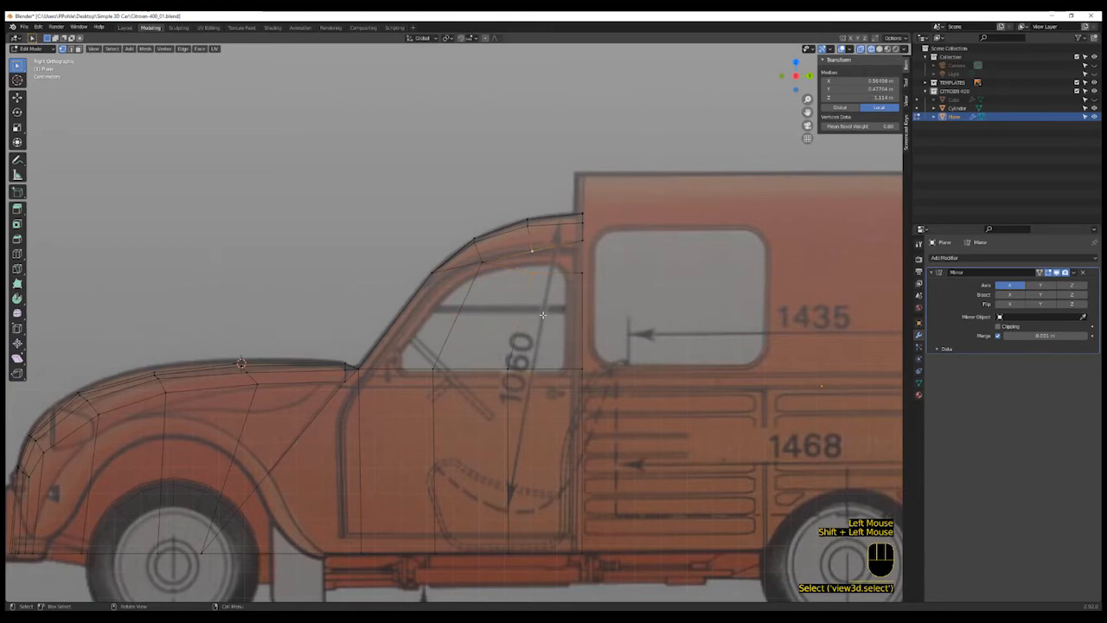
pyautogui.press('b')
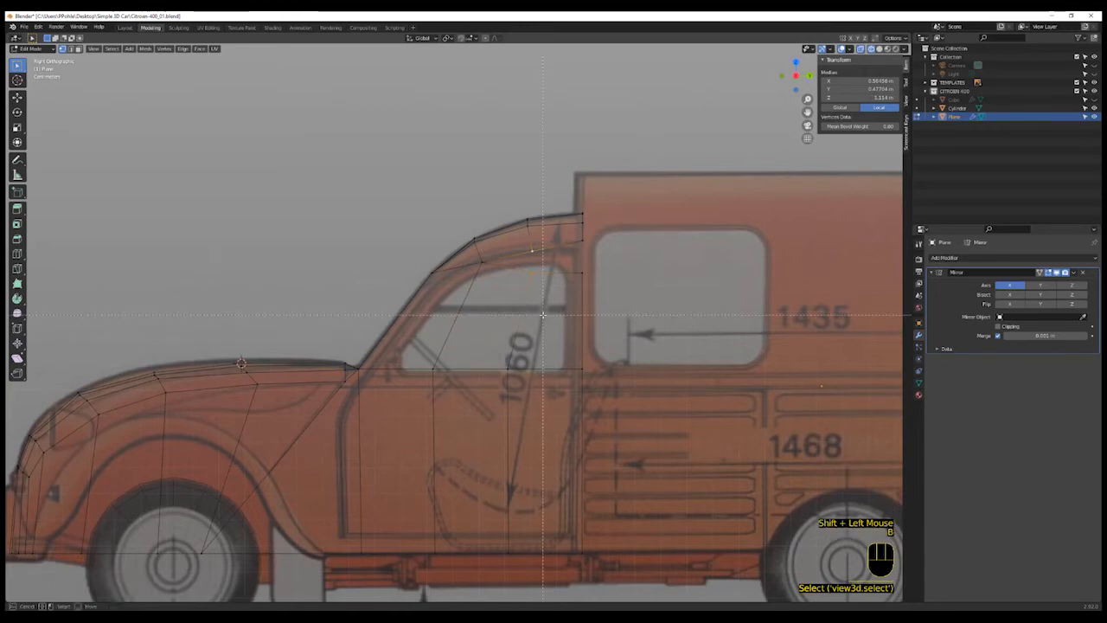
pyautogui.press('Escape')
pyautogui.press('m')
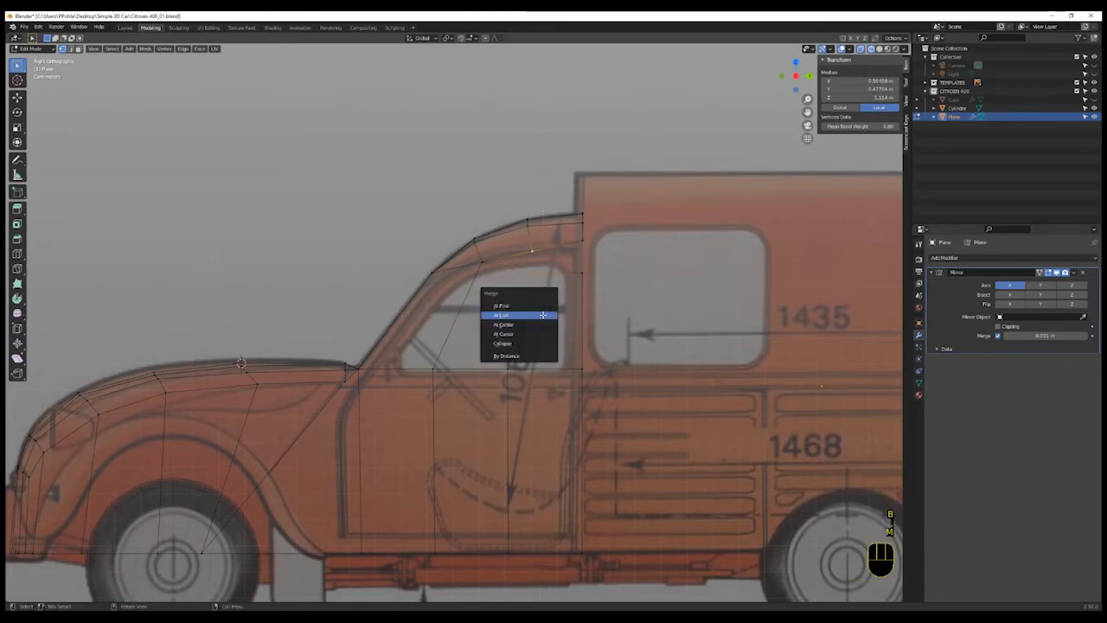
pyautogui.click(519, 315)
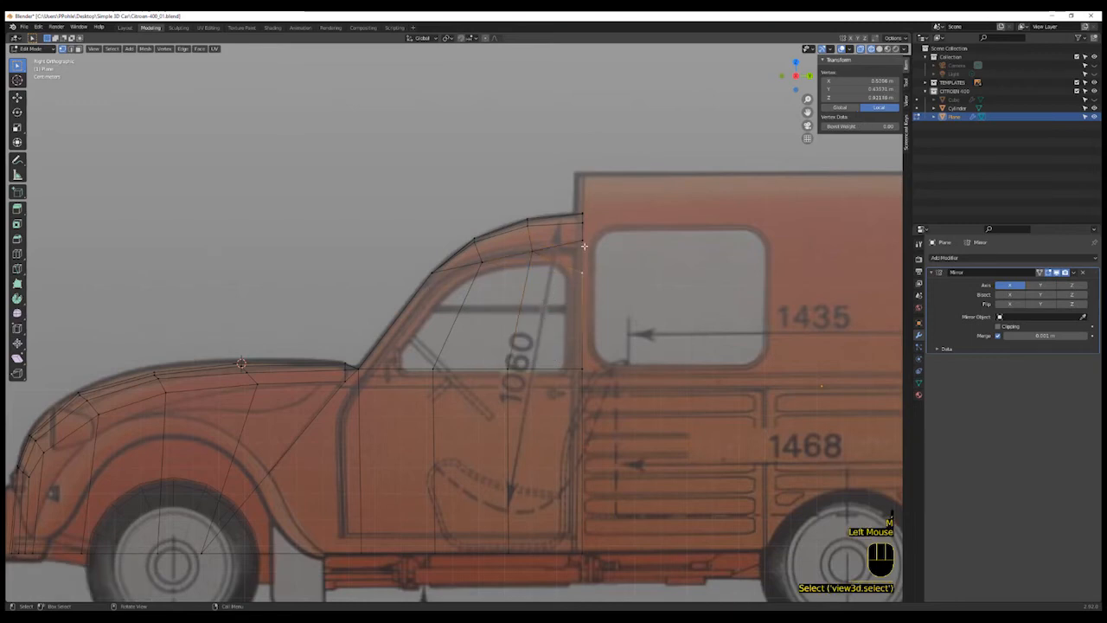
pyautogui.click(532, 252)
pyautogui.keyDown('shift'); pyautogui.click(582, 241); pyautogui.keyUp('shift')
pyautogui.press('m')
pyautogui.click(604, 276)
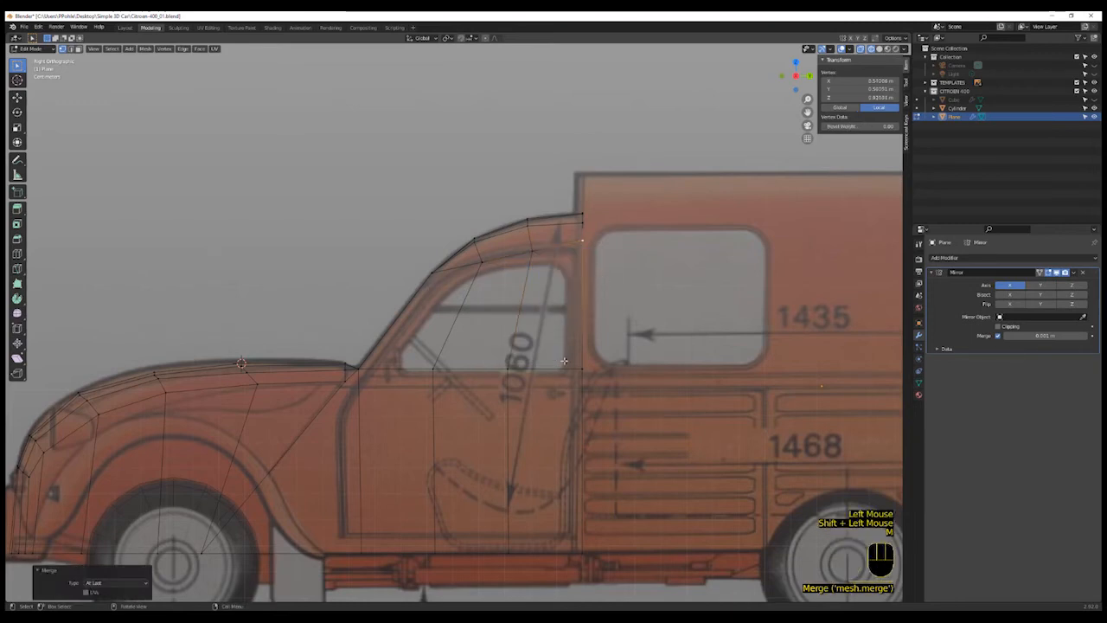
# - Add a single horizontal loop cut across the bonnet side and cab side just below the windscreen base
pyautogui.keyDown('shift'); pyautogui.moveTo(492, 401); pyautogui.dragTo(497, 399, button='middle'); pyautogui.keyUp('shift')
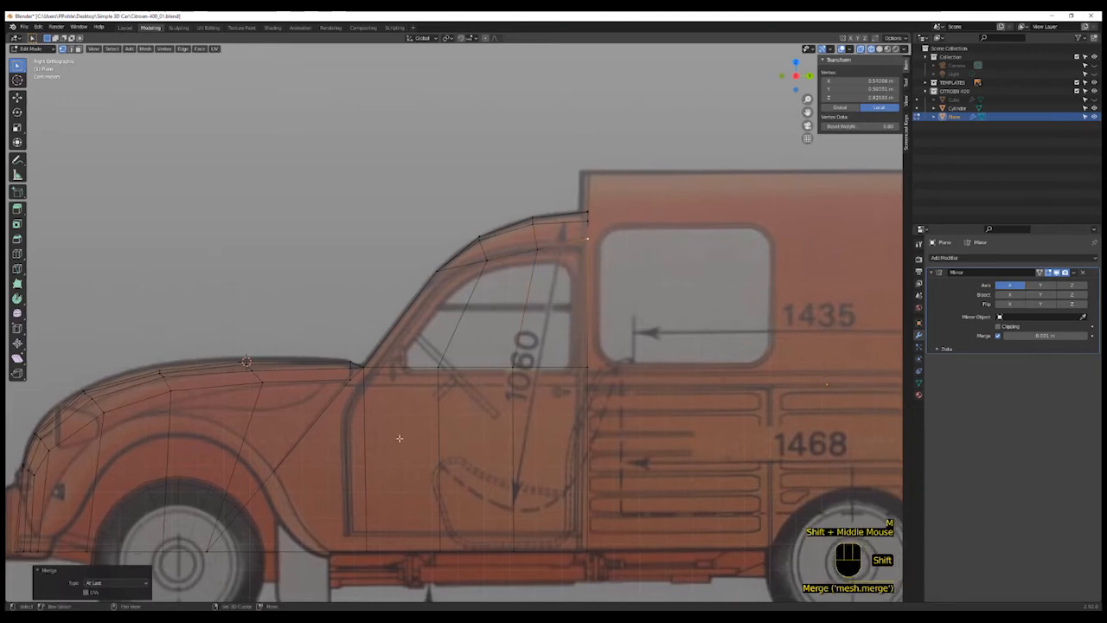
pyautogui.keyDown('shift'); pyautogui.moveTo(398, 433); pyautogui.dragTo(450, 452, button='middle'); pyautogui.keyUp('shift')
pyautogui.scroll(1, 450, 452)
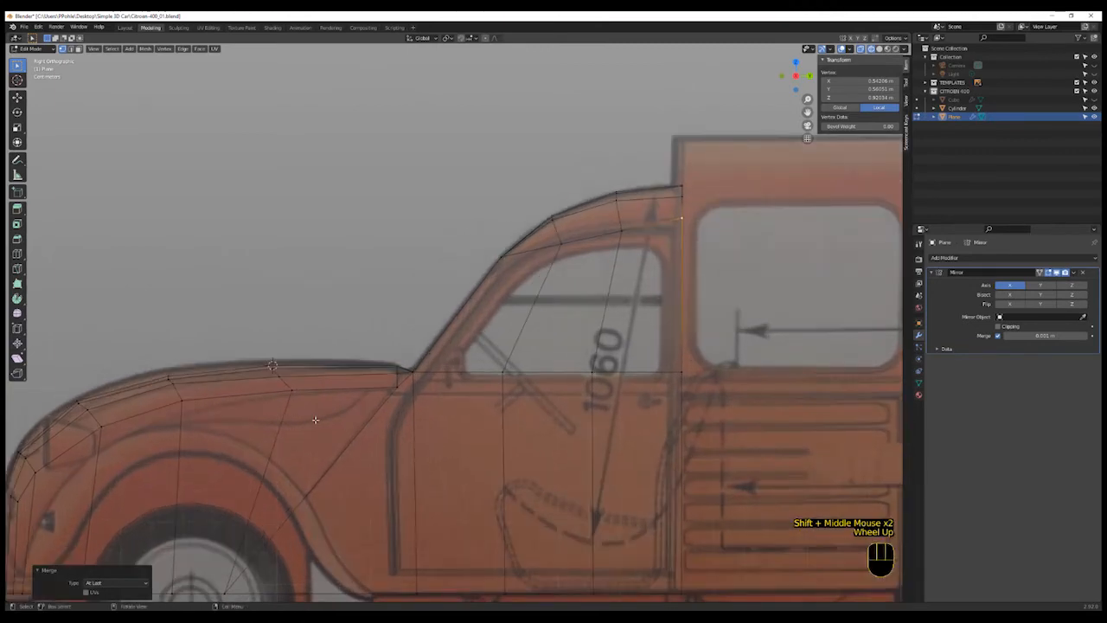
pyautogui.hotkey('ctrl', 'r')
pyautogui.click(427, 432)
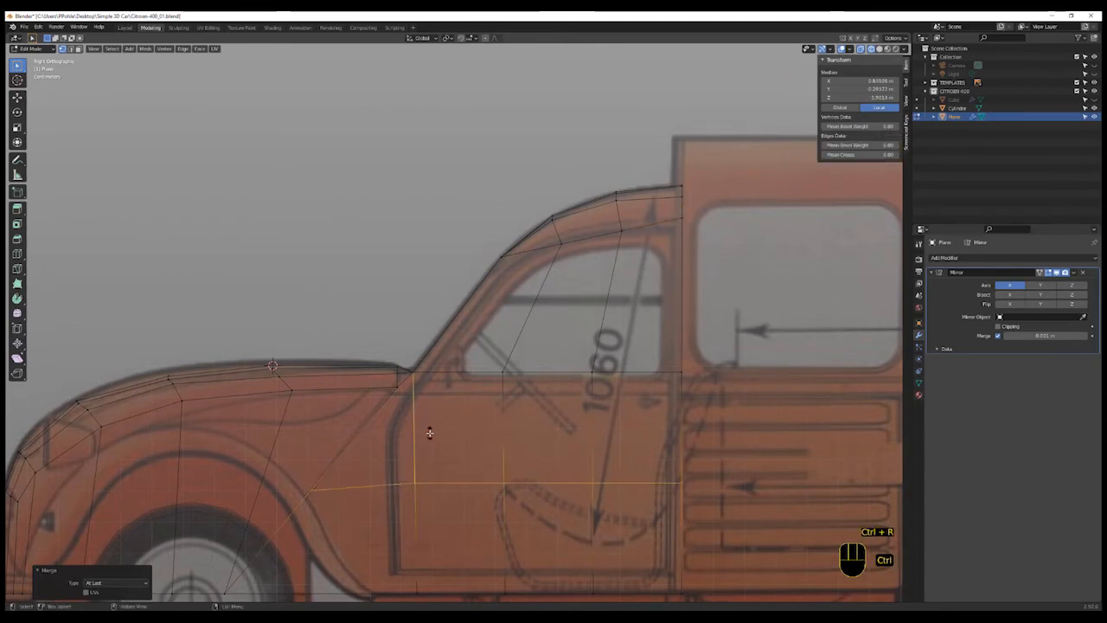
pyautogui.click(435, 375)
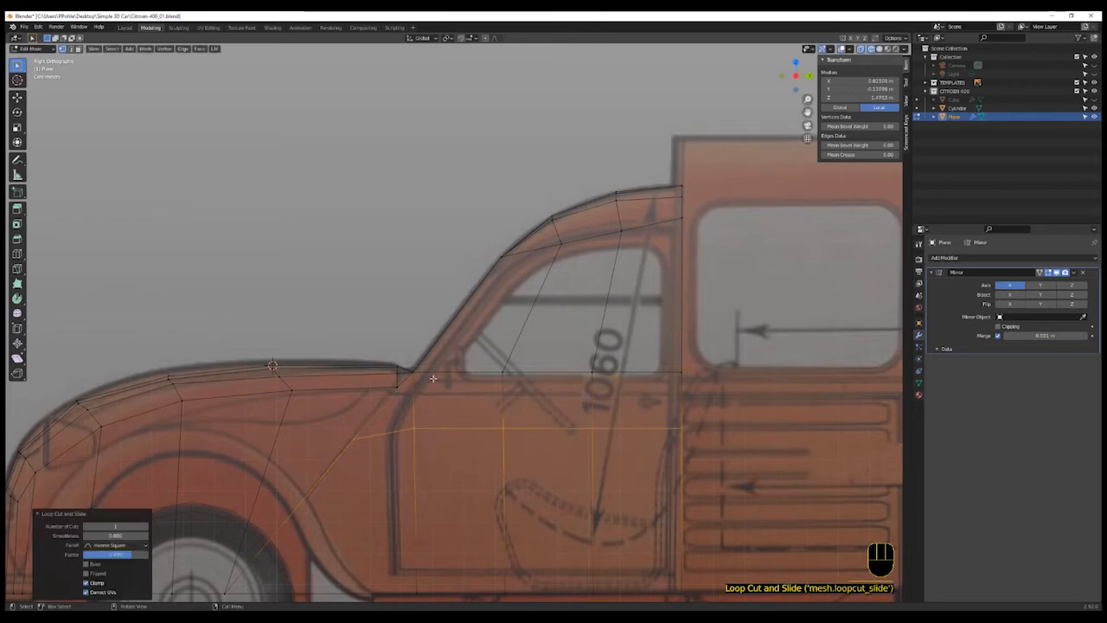
# - Slide the new vertex on the diagonal wheel-arch edge upward along its edge toward the bonnet
pyautogui.click(358, 446)
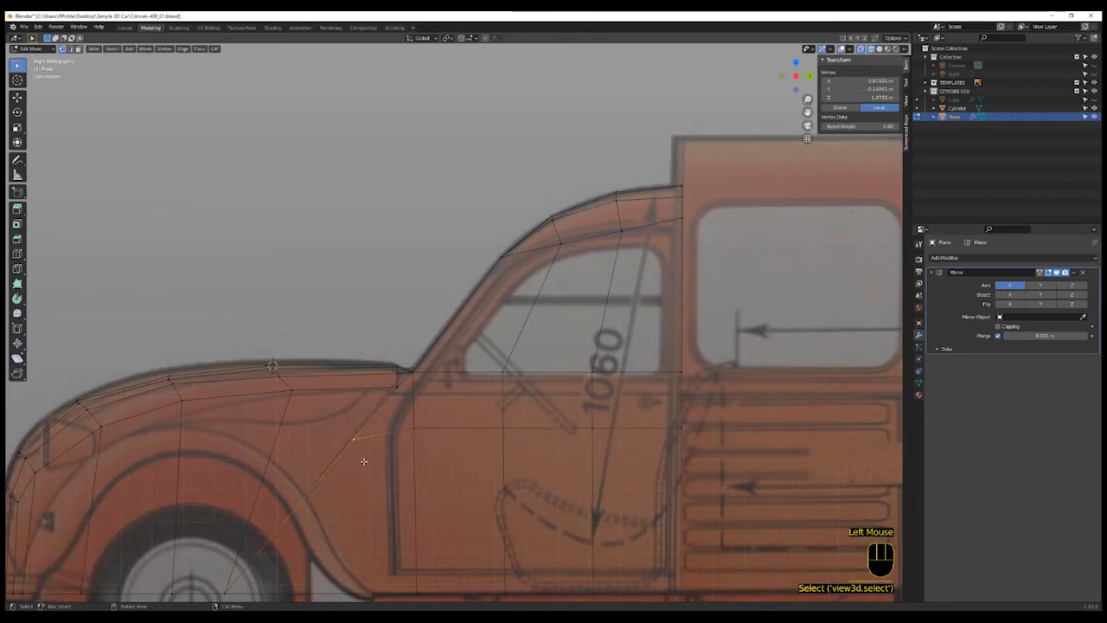
pyautogui.press('g')
pyautogui.press('g')
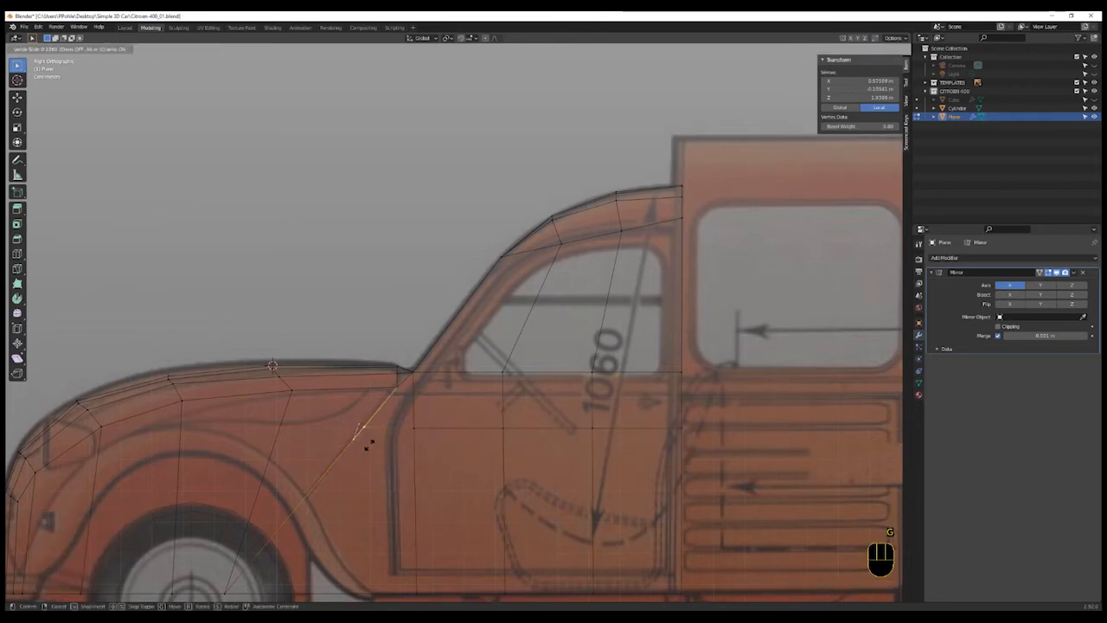
pyautogui.click(377, 448)
pyautogui.keyDown('shift'); pyautogui.moveTo(380, 448); pyautogui.dragTo(500, 442, button='middle'); pyautogui.keyUp('shift')
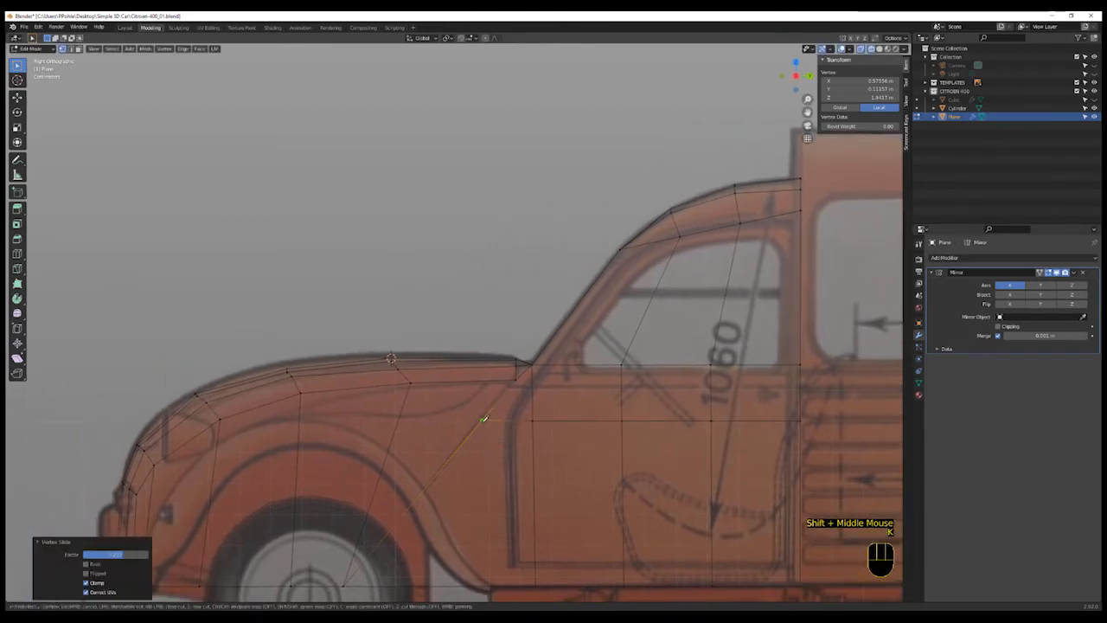
# - Knife-cut a new edge path from the slid vertex forward across the front wing side to the headlamp area
pyautogui.press('k')
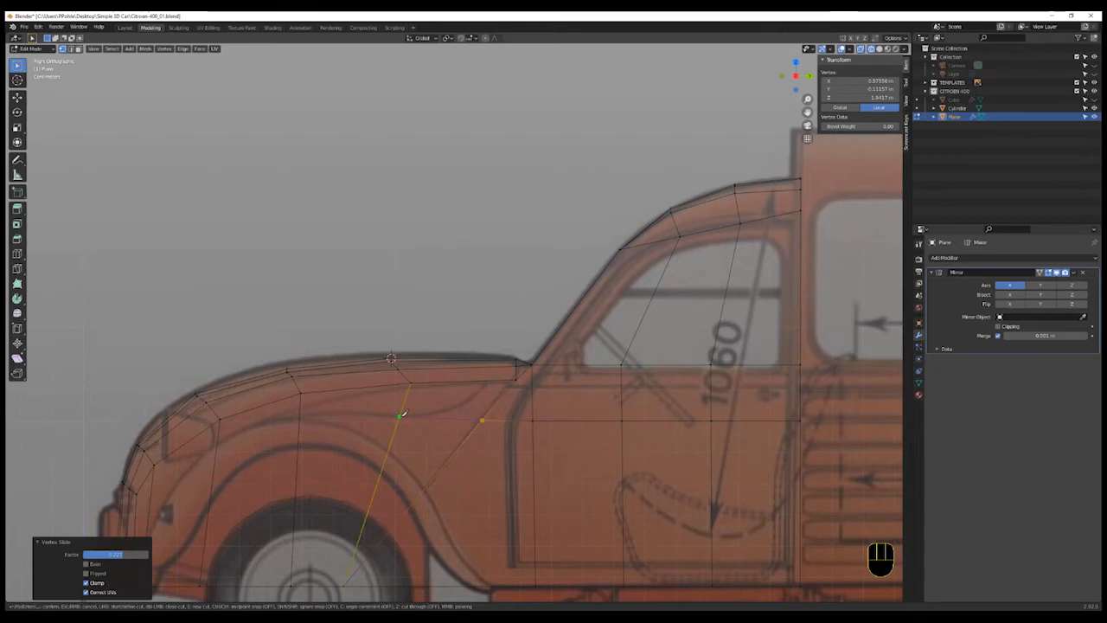
pyautogui.click(399, 416)
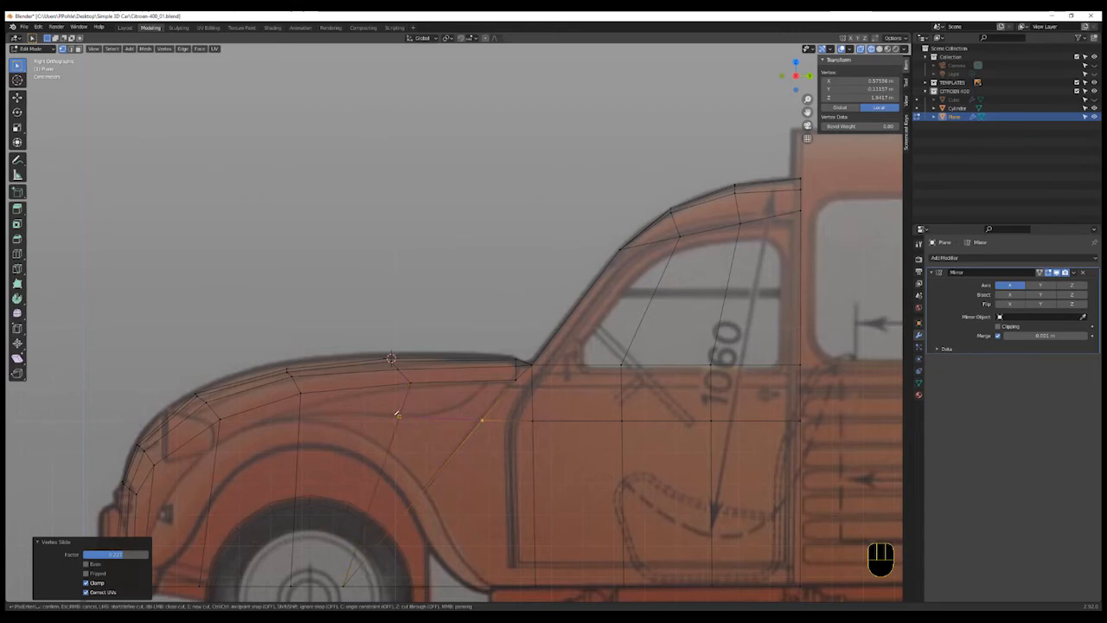
pyautogui.click(300, 416)
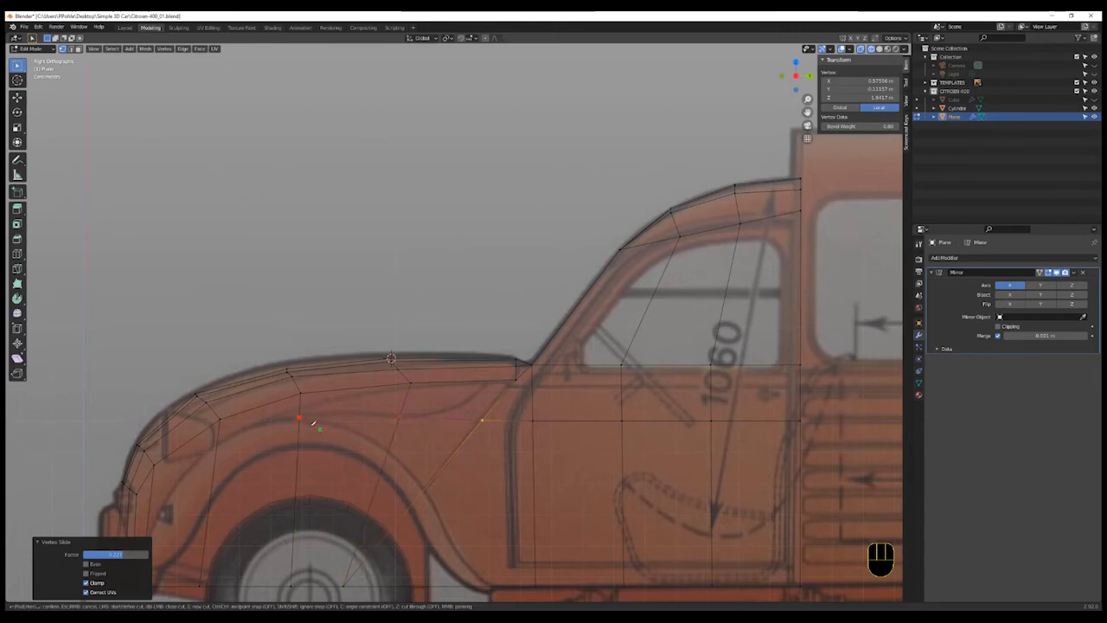
pyautogui.click(218, 442)
pyautogui.click(408, 390)
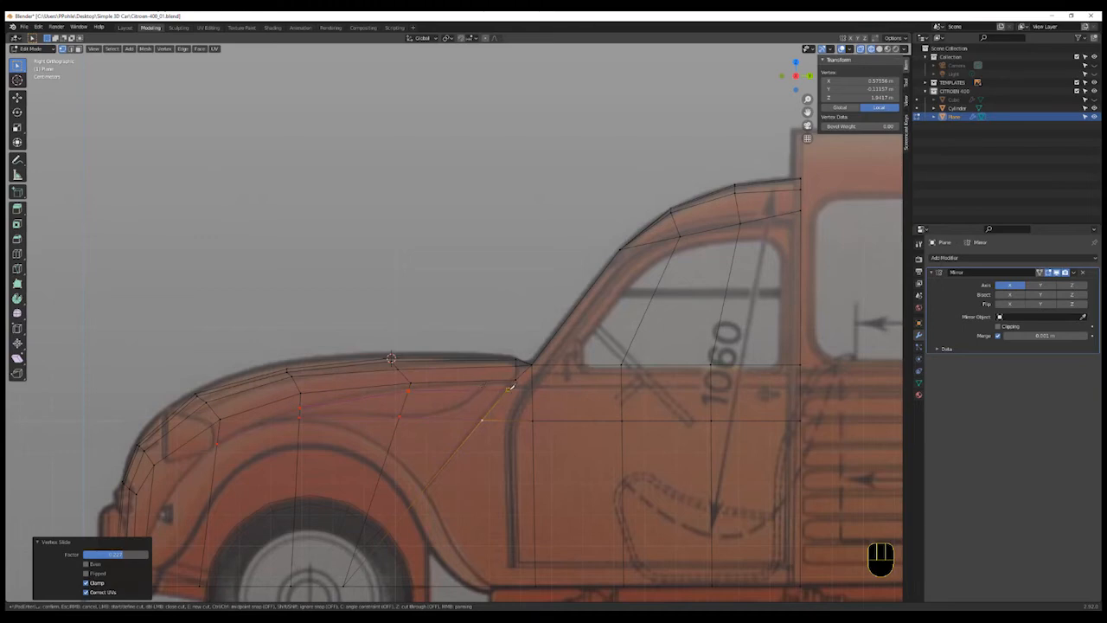
pyautogui.press('Return')
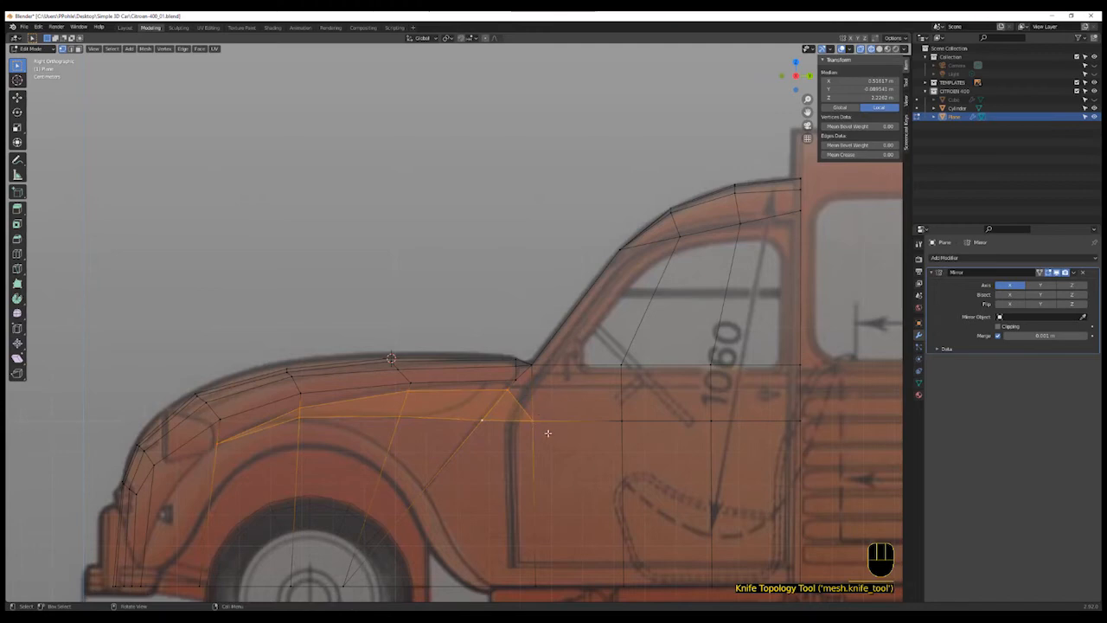
# - Slide the loop-cut vertex at the door's front edge and the sill vertex below it into line with the door's front edge
pyautogui.click(533, 420)
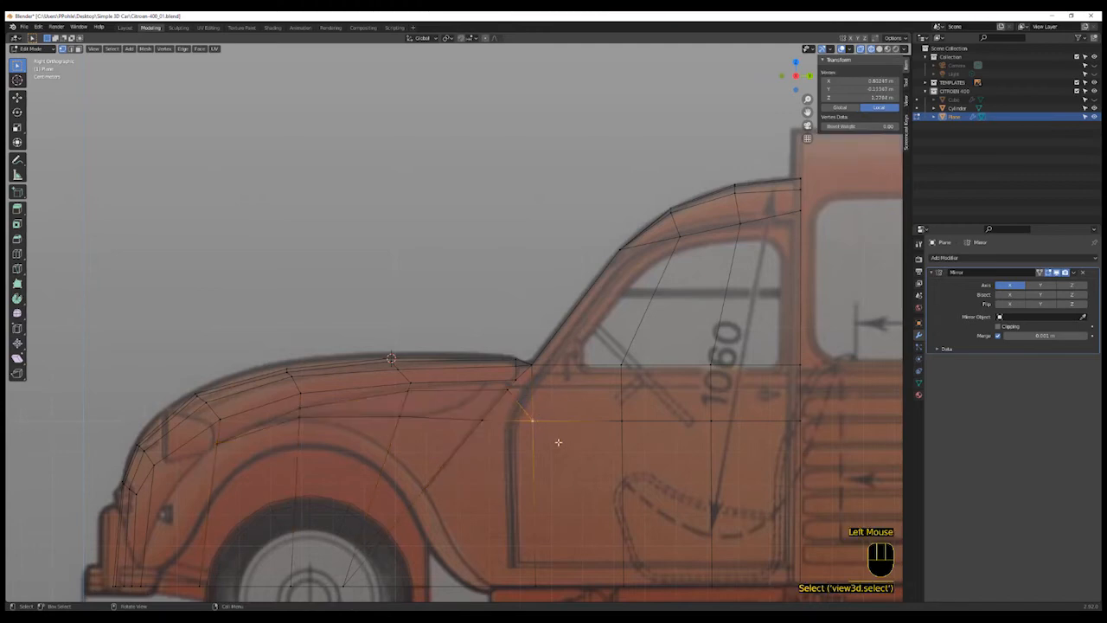
pyautogui.press('g')
pyautogui.press('g')
pyautogui.click(536, 442)
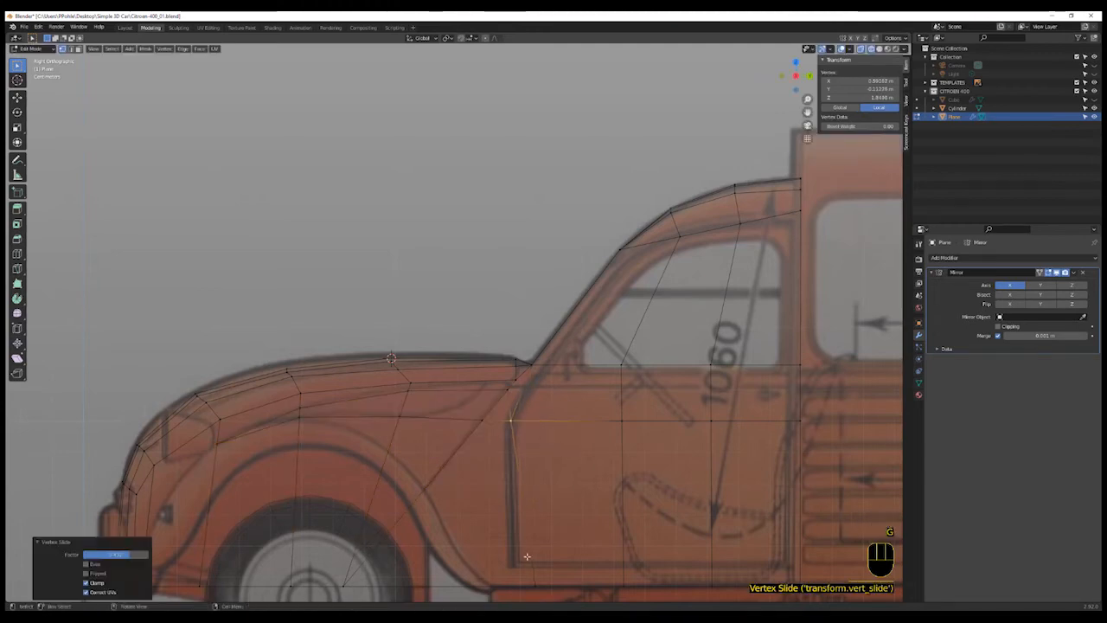
pyautogui.keyDown('shift'); pyautogui.moveTo(526, 563); pyautogui.dragTo(554, 500, button='middle'); pyautogui.keyUp('shift')
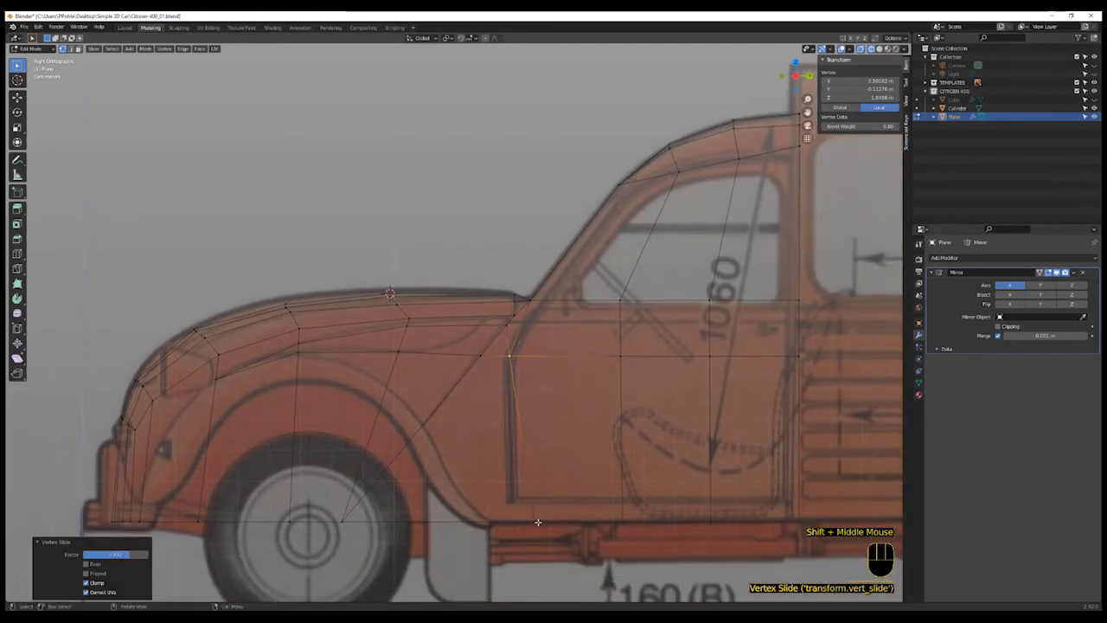
pyautogui.click(557, 492)
pyautogui.press('g')
pyautogui.press('g')
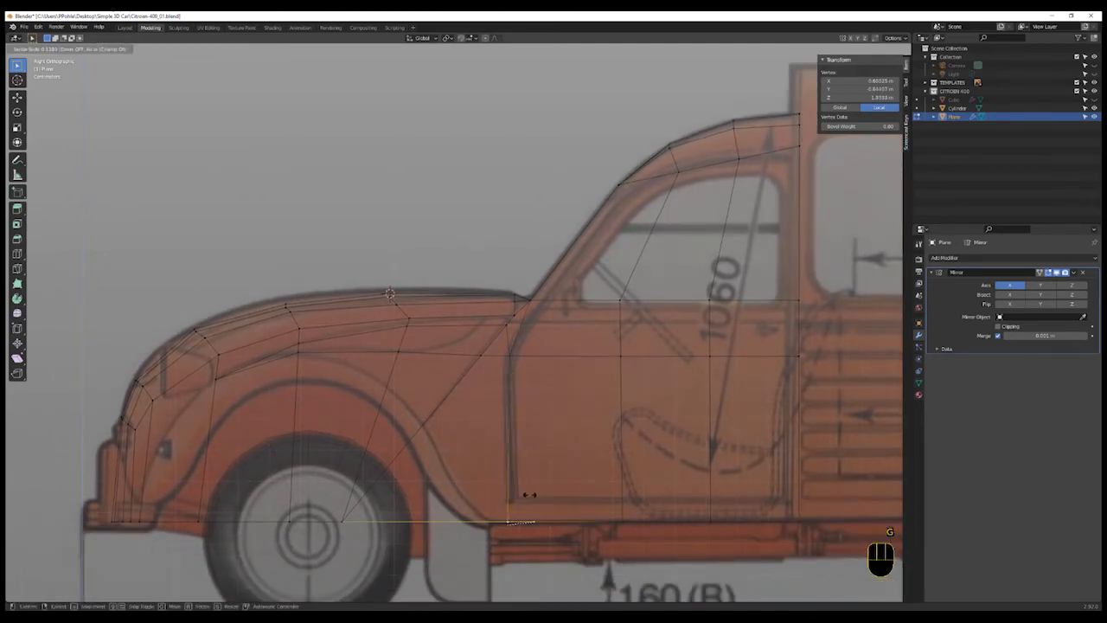
pyautogui.click(524, 495)
# - Knife two short edges connecting the wing crease line to the bonnet edge near the windscreen base
pyautogui.keyDown('shift'); pyautogui.moveTo(468, 398); pyautogui.dragTo(496, 364, button='middle'); pyautogui.keyUp('shift')
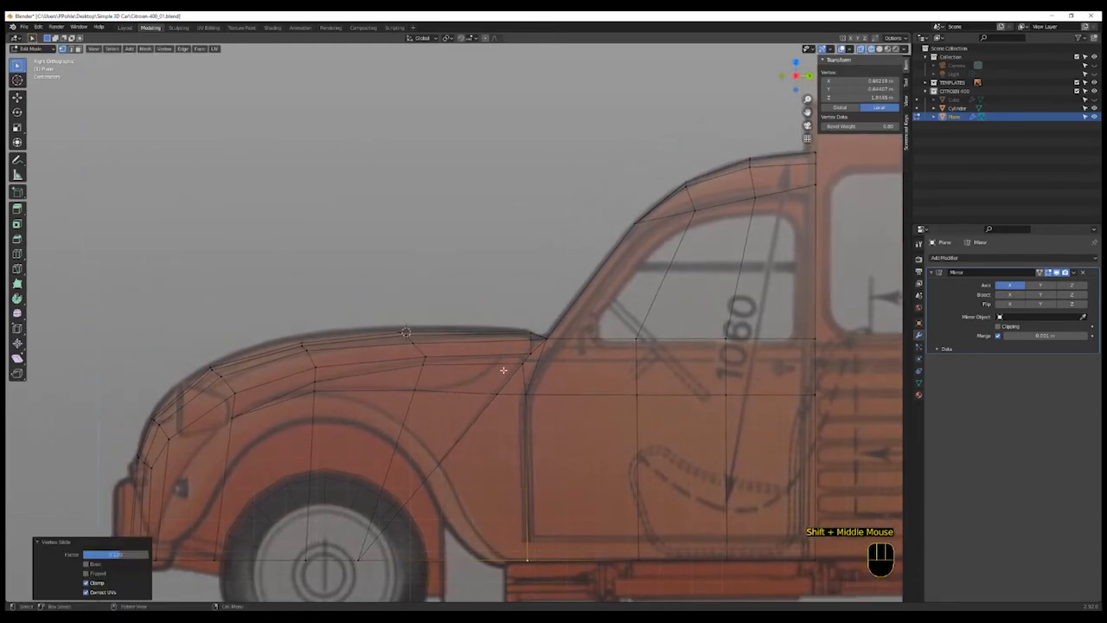
pyautogui.press('k')
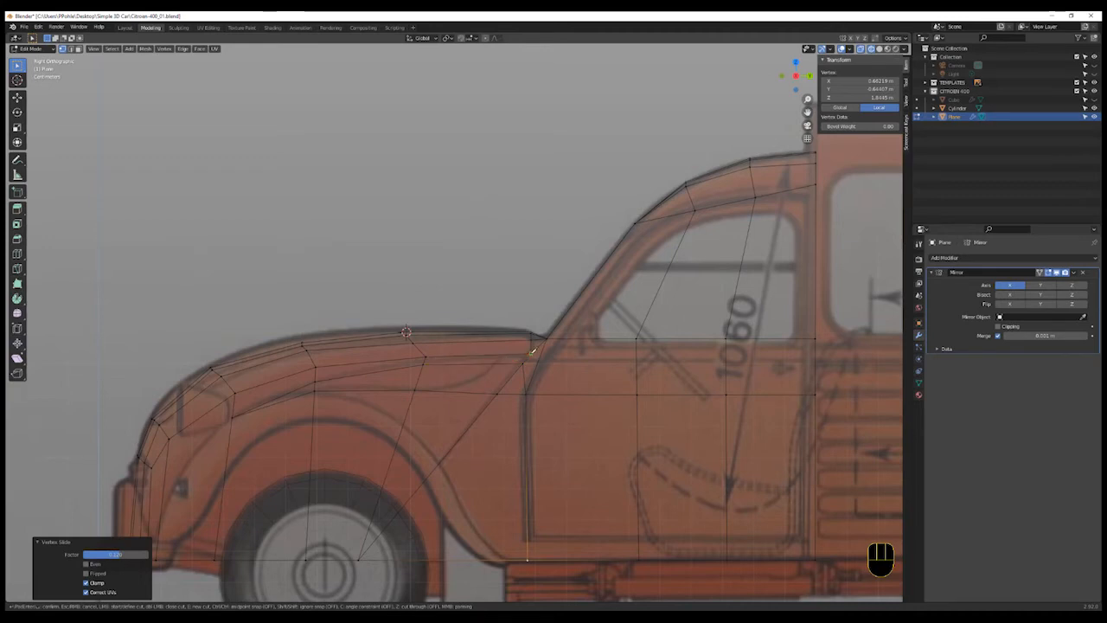
pyautogui.click(441, 391)
pyautogui.press('Return')
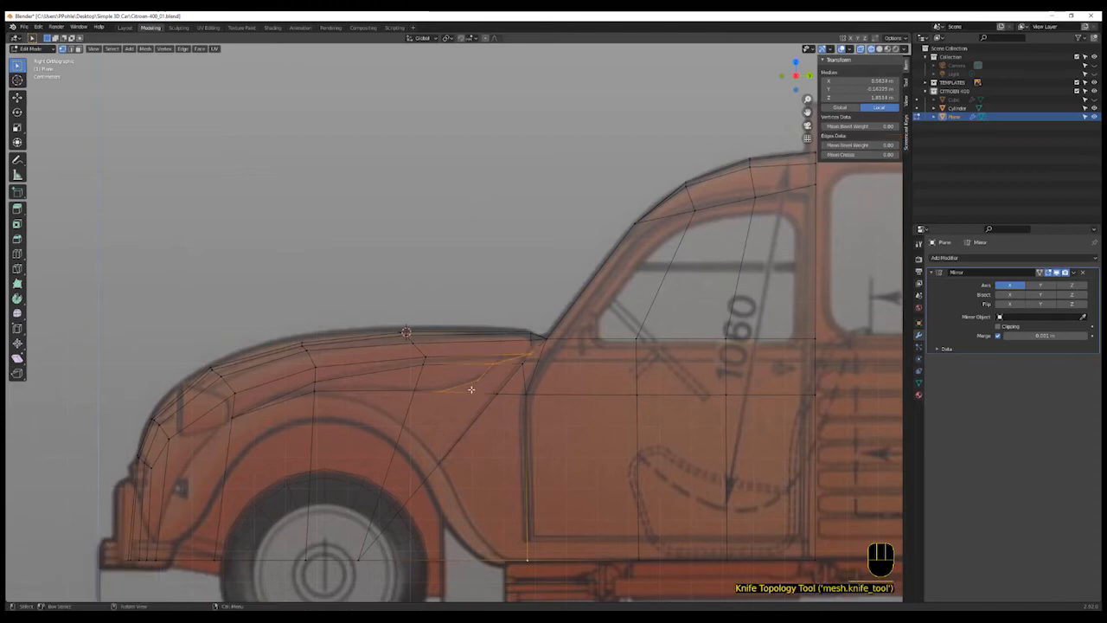
pyautogui.press('k')
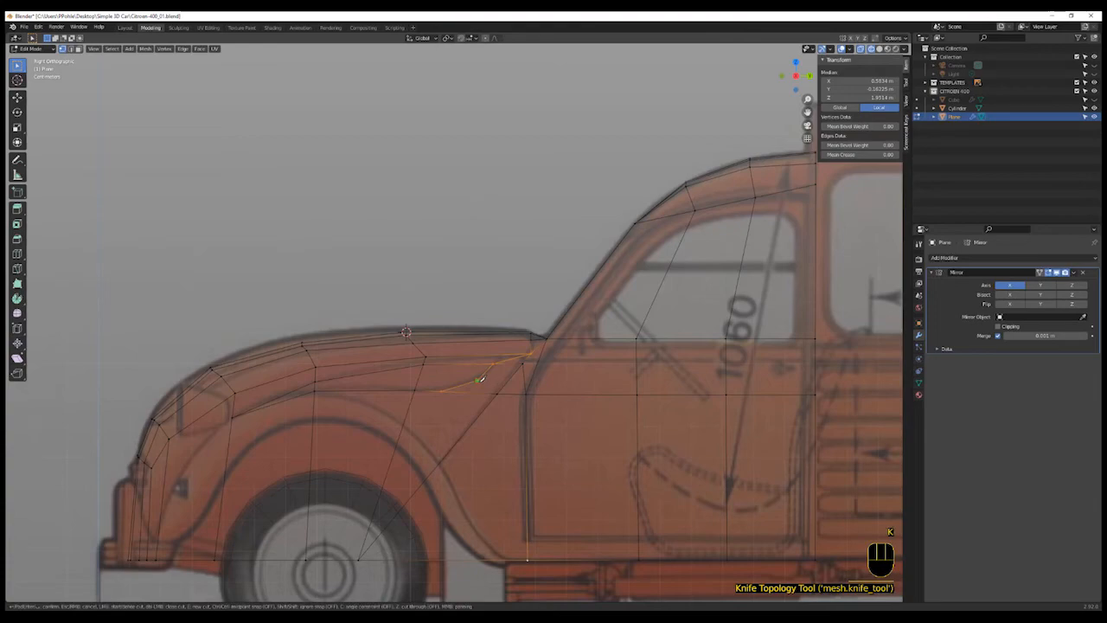
pyautogui.click(478, 379)
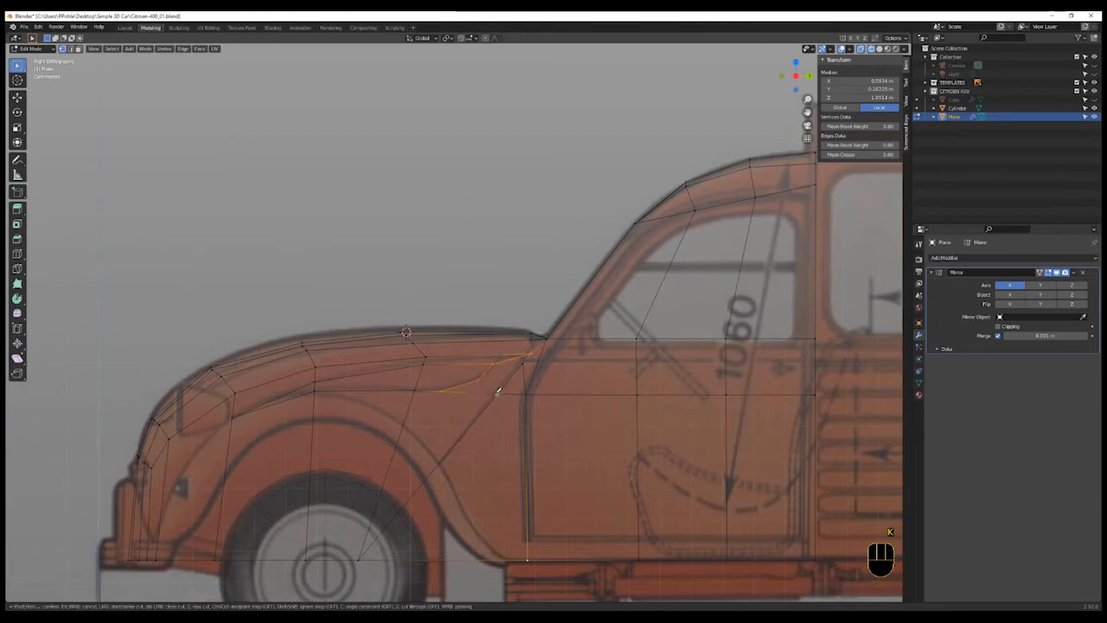
pyautogui.click(498, 392)
pyautogui.press('Return')
# - Select the narrow faces along the wing crease and extrude them inward along X to form a recessed groove
pyautogui.moveTo(482, 427); pyautogui.dragTo(511, 452, button='middle')
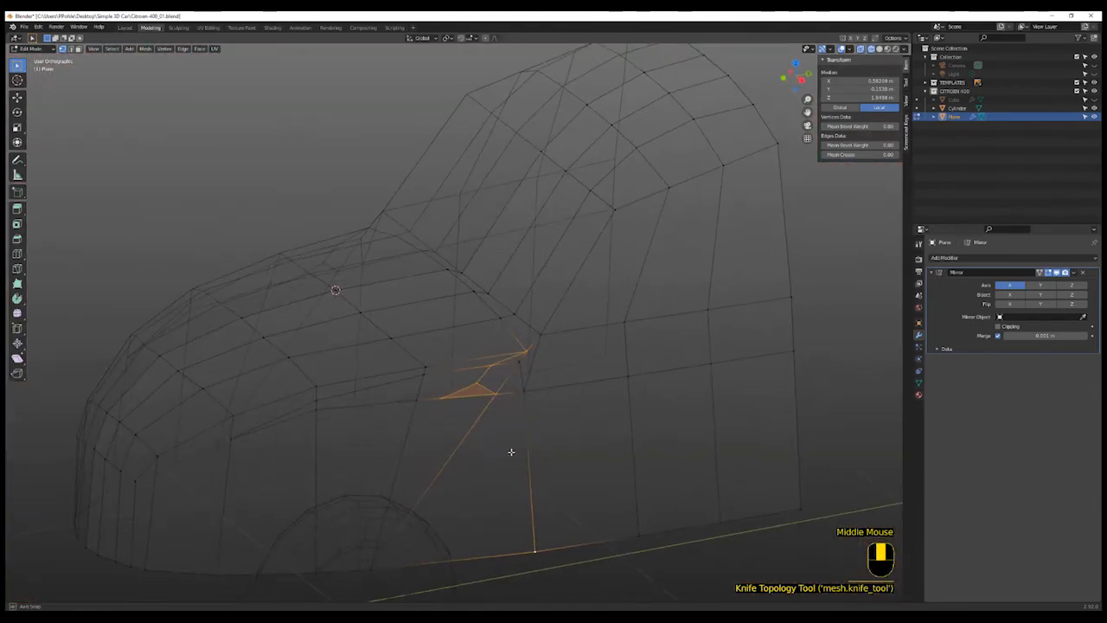
pyautogui.press('3')
pyautogui.click(446, 383)
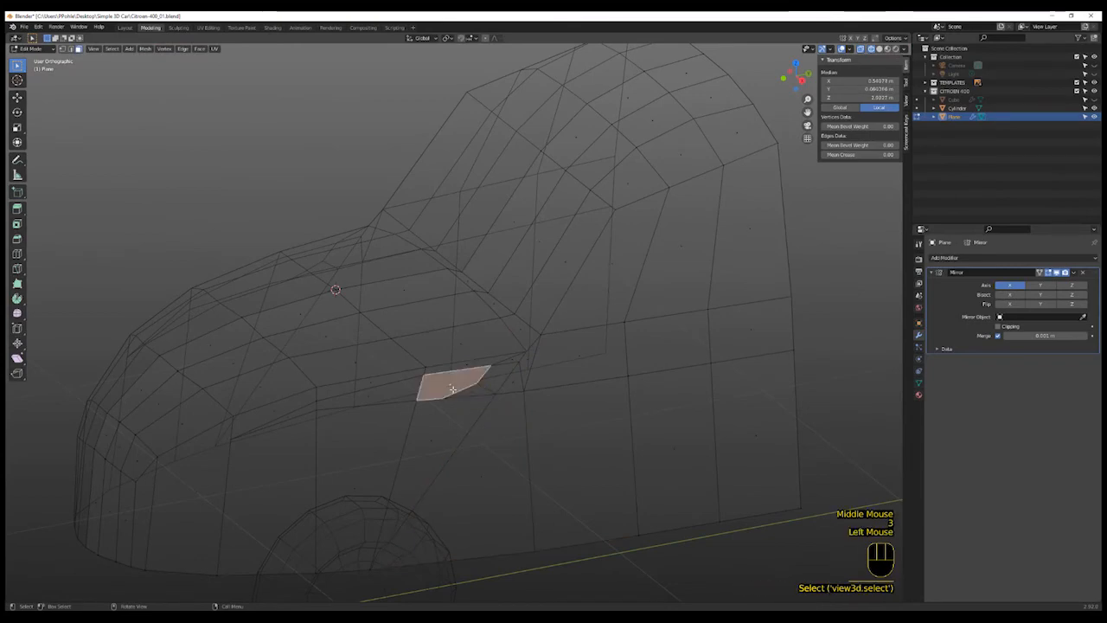
pyautogui.hotkey('shift', 'z')
pyautogui.keyDown('shift'); pyautogui.click(392, 395); pyautogui.keyUp('shift')
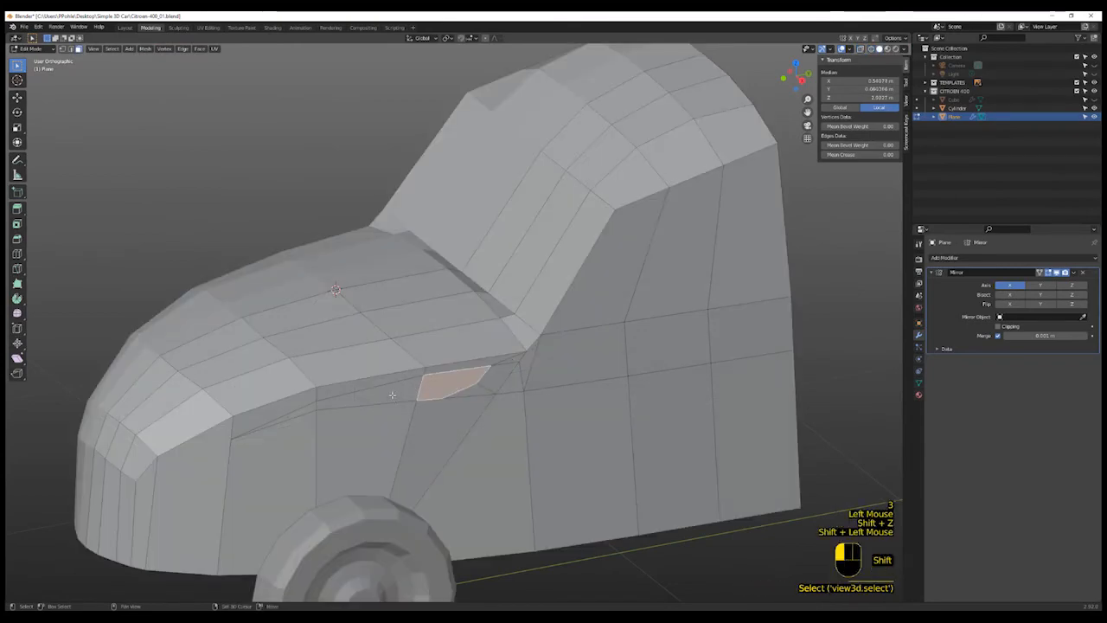
pyautogui.keyDown('shift'); pyautogui.click(308, 408); pyautogui.keyUp('shift')
pyautogui.press('e')
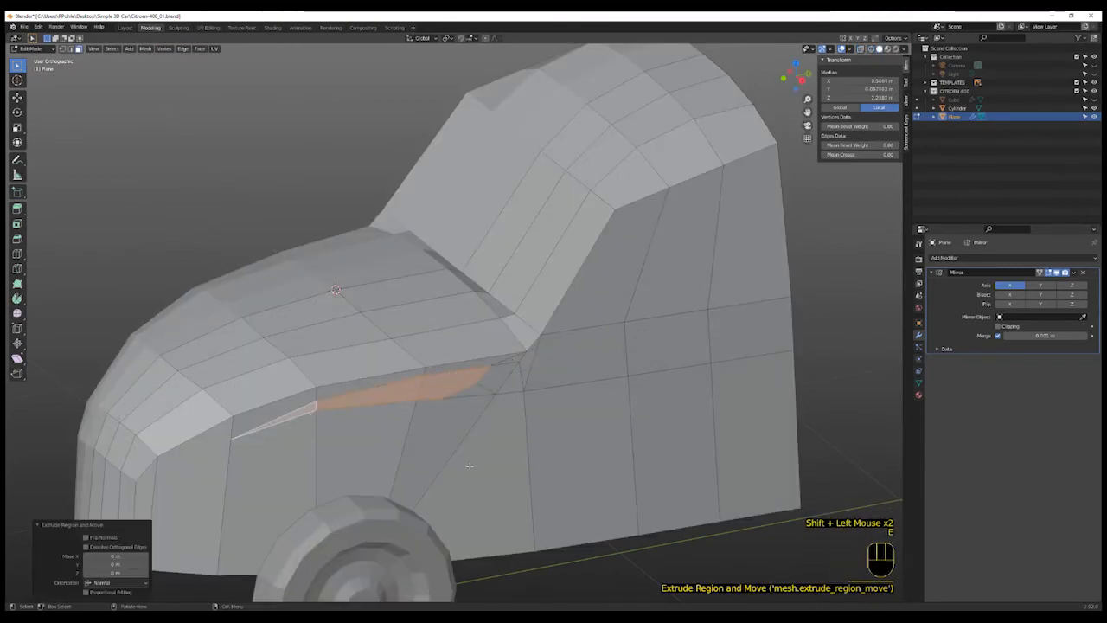
pyautogui.press('g')
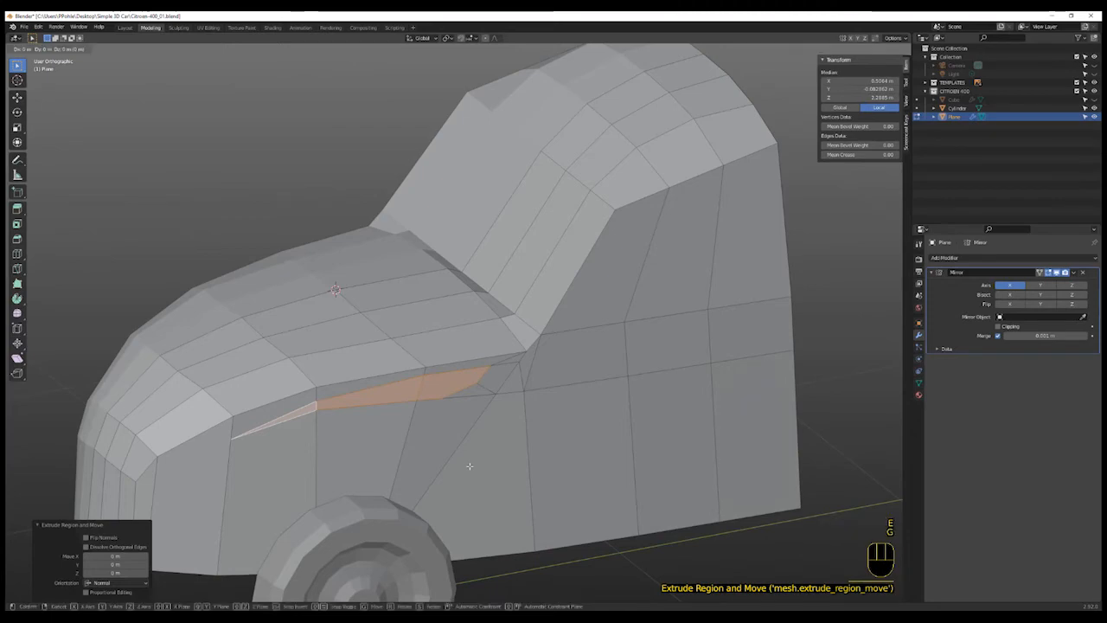
pyautogui.press('x')
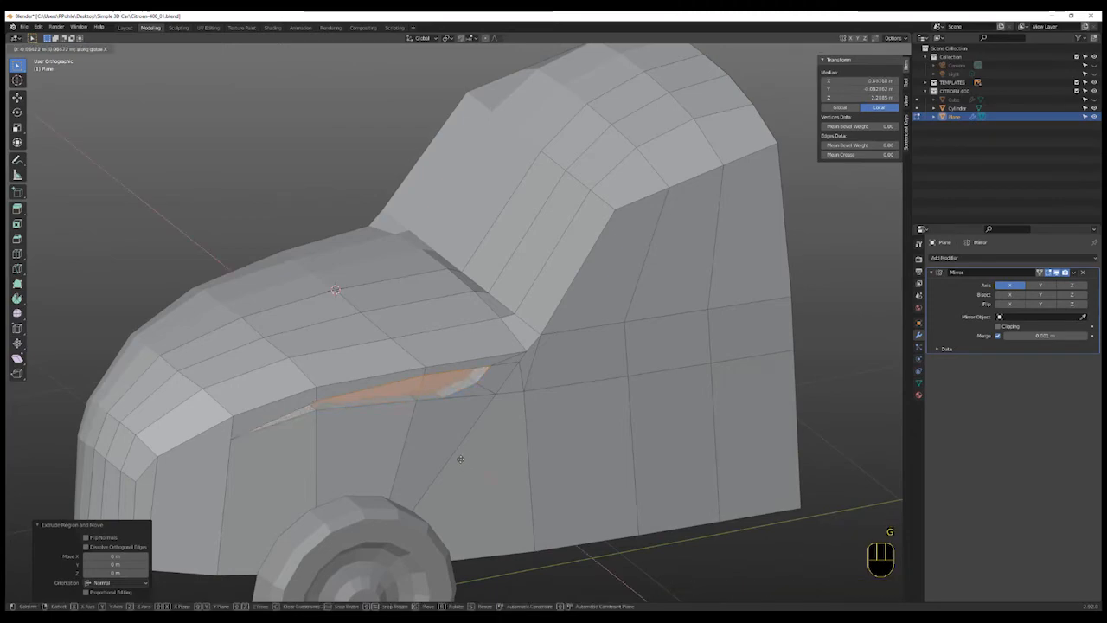
pyautogui.click(460, 458)
# - Select the upper edges of the wing crease groove and move them along Z to reshape the groove
pyautogui.scroll(4, 463, 403)
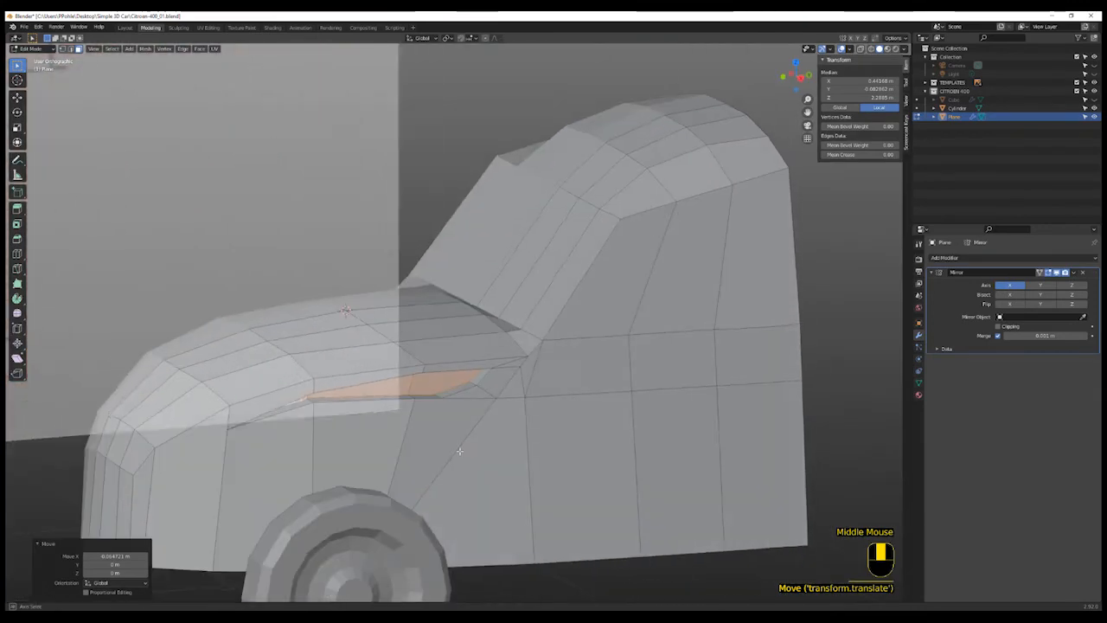
pyautogui.click(454, 383)
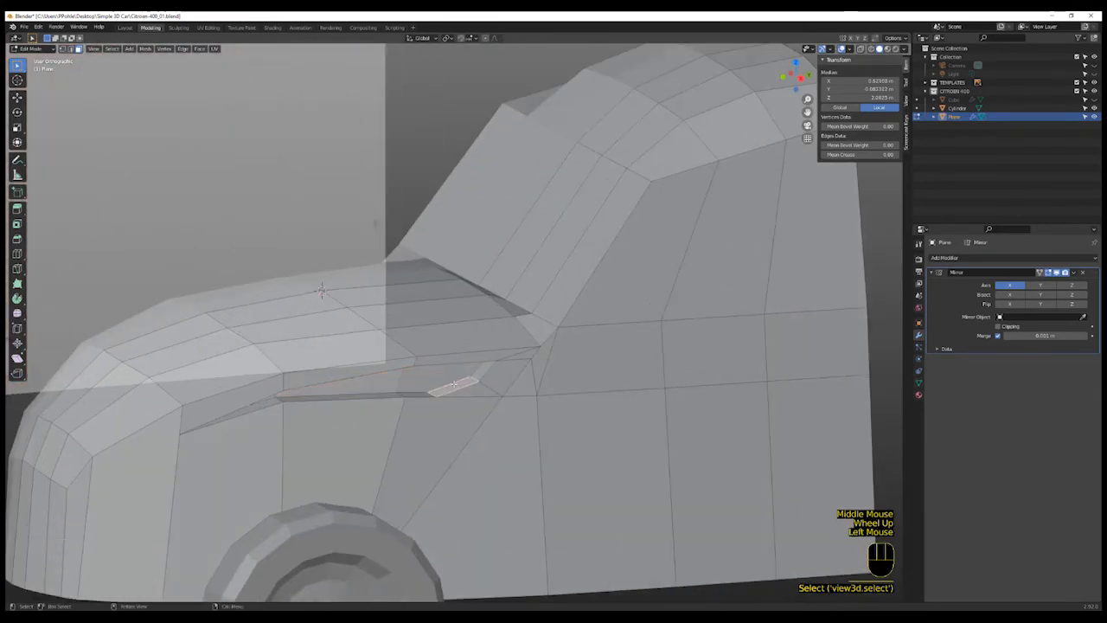
pyautogui.press('2')
pyautogui.click(469, 378)
pyautogui.keyDown('shift'); pyautogui.click(414, 393); pyautogui.keyUp('shift')
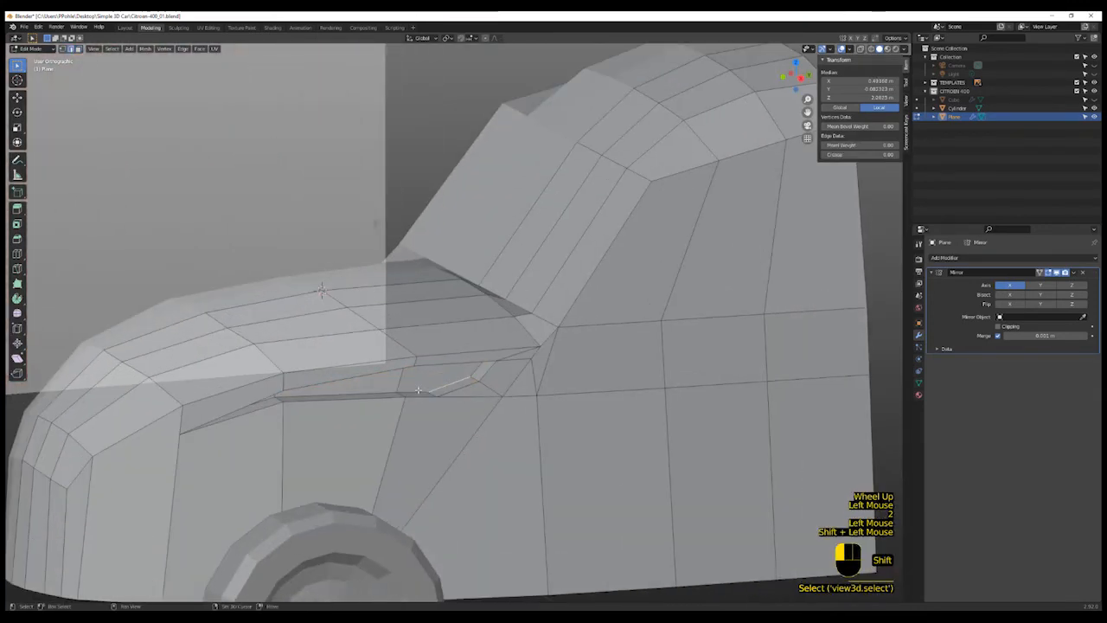
pyautogui.keyDown('shift'); pyautogui.click(369, 392); pyautogui.keyUp('shift')
pyautogui.moveTo(369, 391); pyautogui.dragTo(307, 408, button='middle')
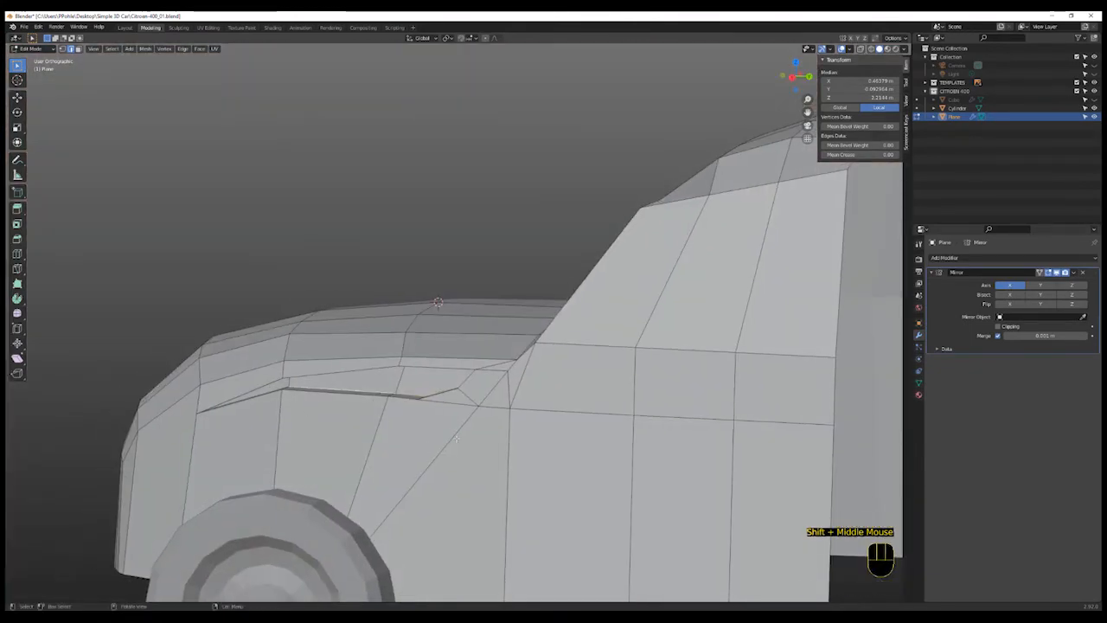
pyautogui.press('g')
pyautogui.press('z')
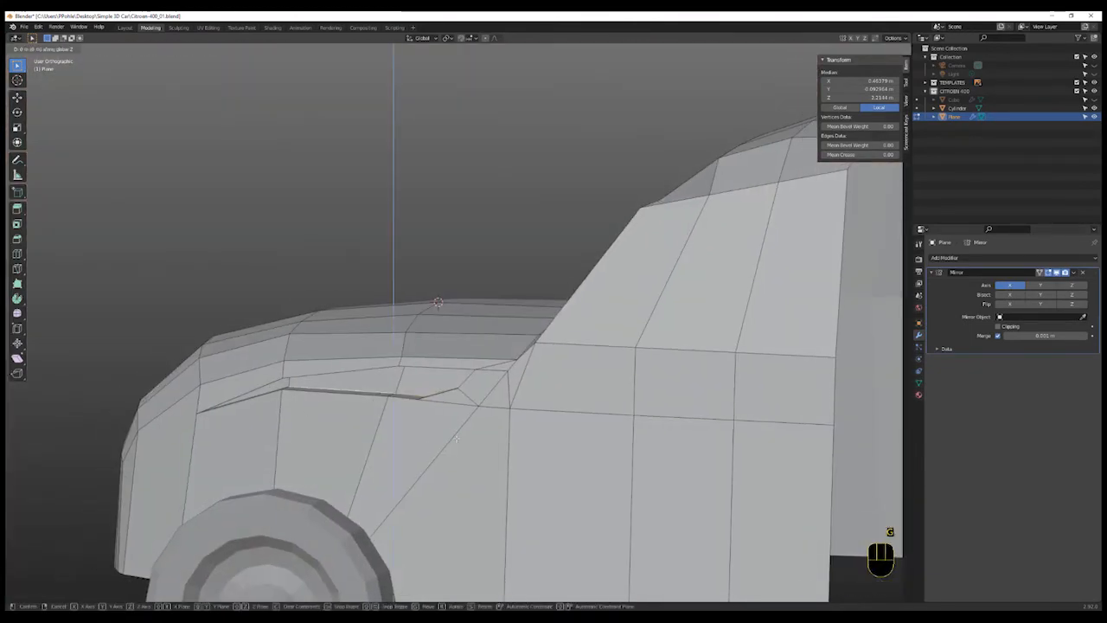
pyautogui.click(456, 429)
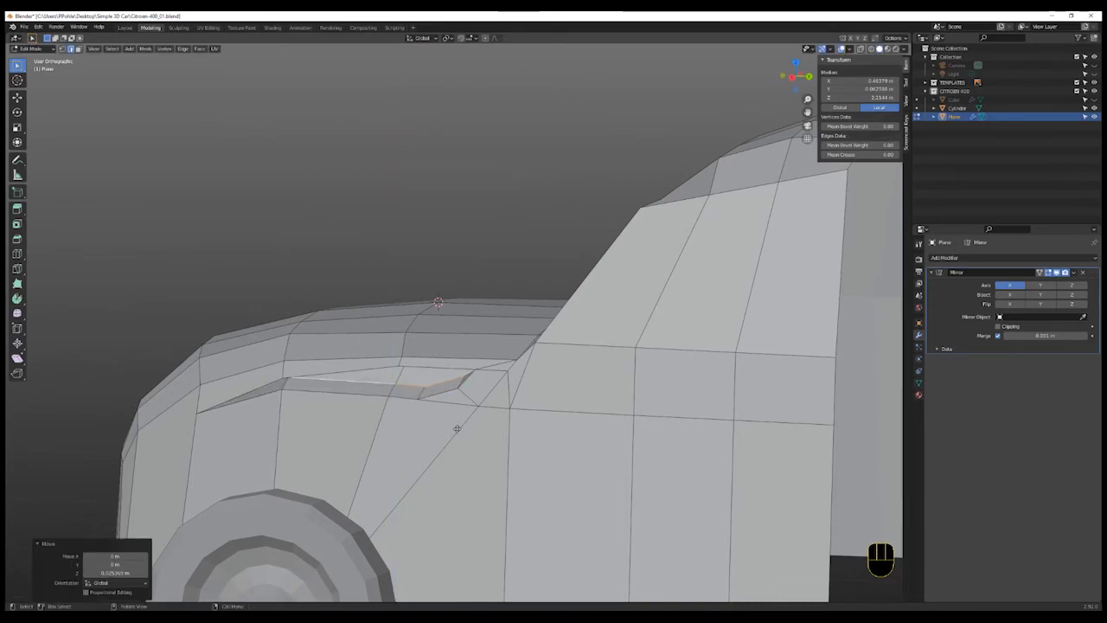
# - In right side view, move the edge at the side window base along Z to match the blueprint window
pyautogui.moveTo(457, 428); pyautogui.dragTo(521, 438, button='middle')
pyautogui.scroll(2, 484, 445)
pyautogui.scroll(-1, 432, 455)
pyautogui.scroll(-1, 432, 455)
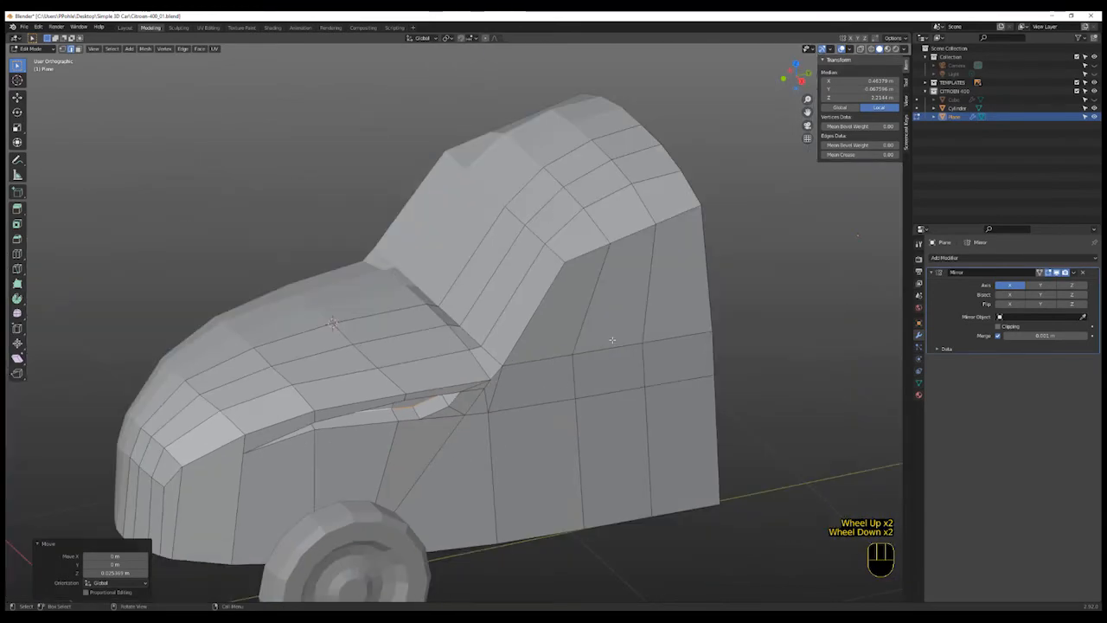
pyautogui.moveTo(640, 367); pyautogui.dragTo(637, 357, button='middle')
pyautogui.scroll(3, 637, 354)
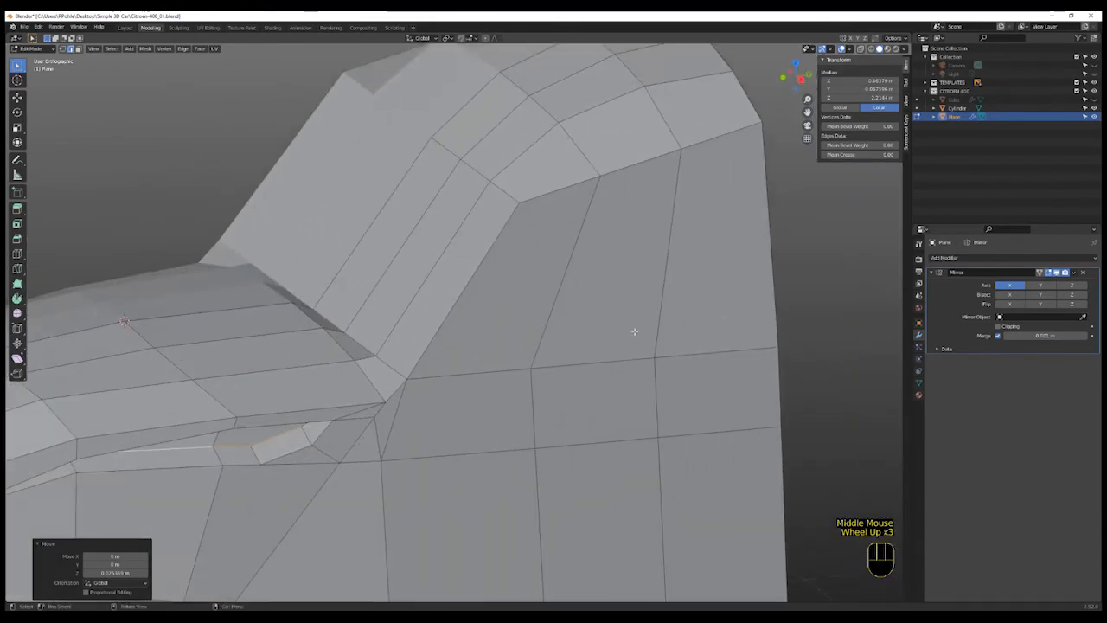
pyautogui.press('KP_3')
pyautogui.keyDown('shift'); pyautogui.moveTo(624, 247); pyautogui.dragTo(573, 250, button='middle'); pyautogui.keyUp('shift')
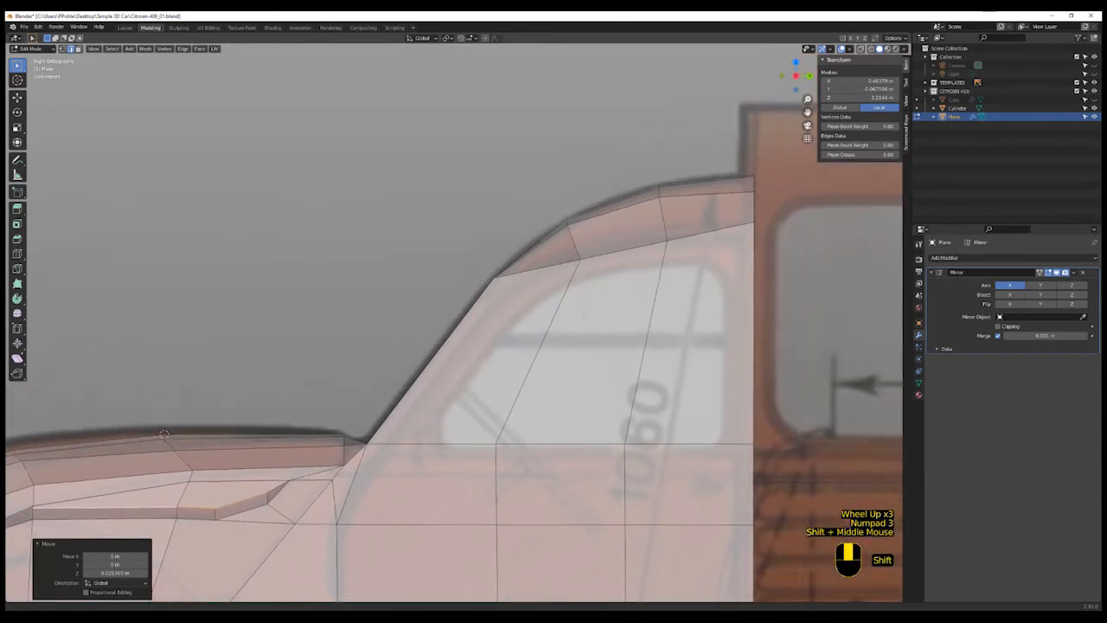
pyautogui.keyDown('shift'); pyautogui.scroll(1, 438, 260); pyautogui.keyUp('shift')
pyautogui.click(625, 308)
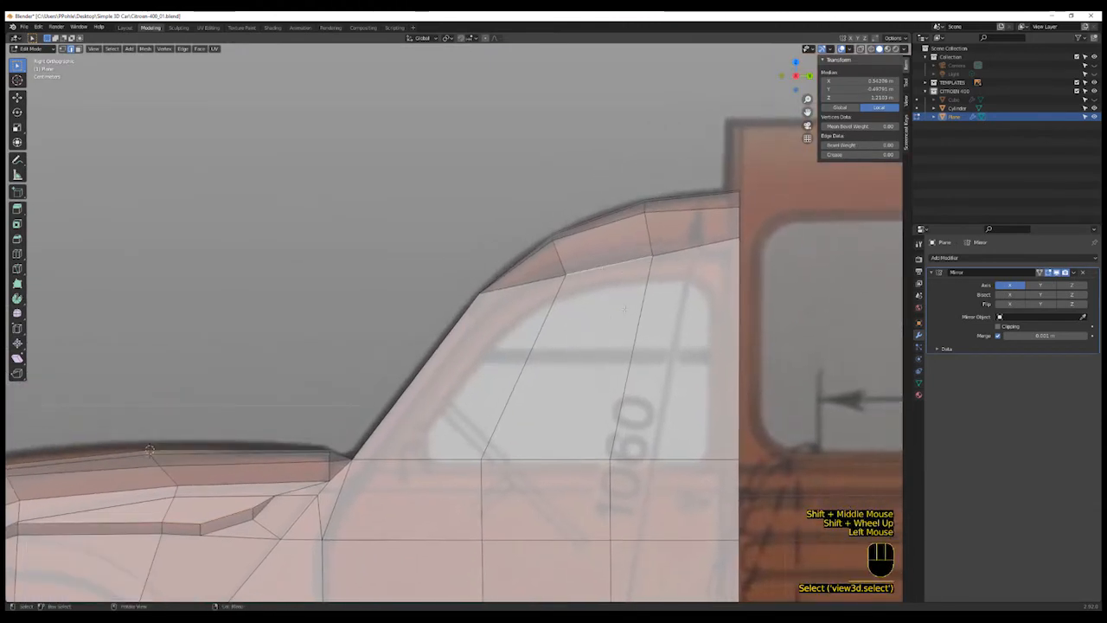
pyautogui.press('g')
pyautogui.press('z')
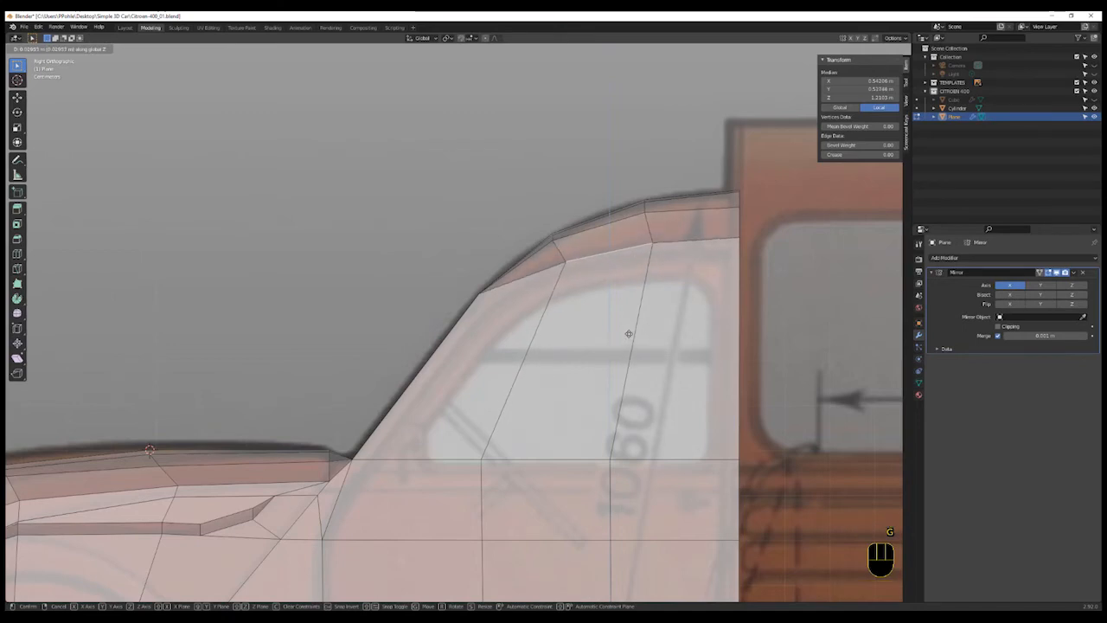
pyautogui.click(628, 331)
# - Edge-slide the window-base edge along the cab side to line it up with the blueprint
pyautogui.scroll(-2, 572, 391)
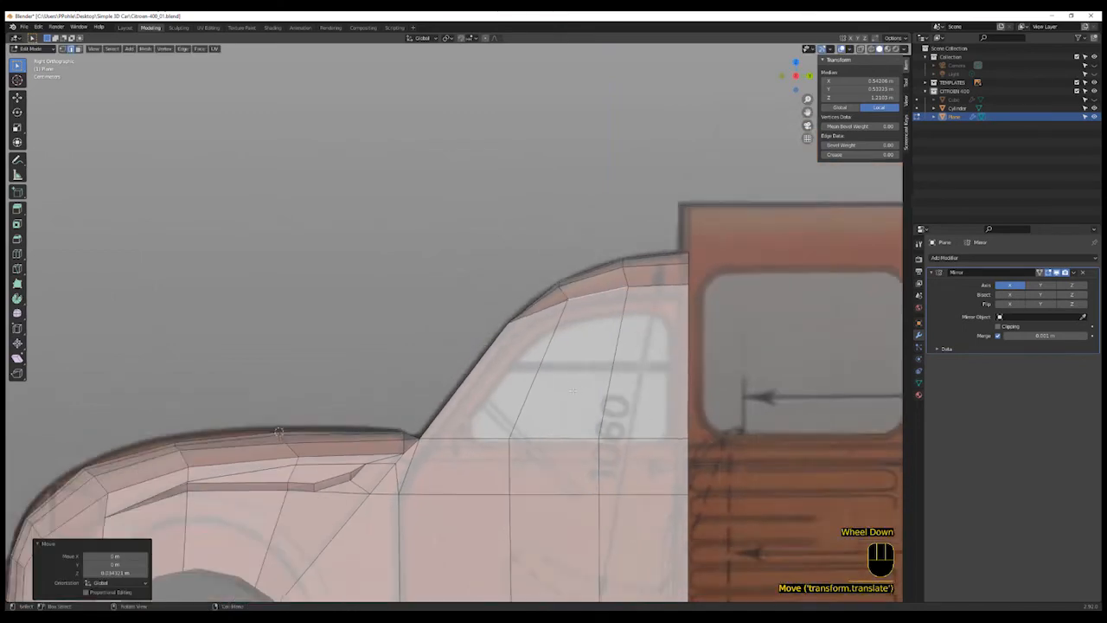
pyautogui.scroll(-1, 573, 391)
pyautogui.keyDown('shift'); pyautogui.moveTo(601, 431); pyautogui.dragTo(577, 411, button='middle'); pyautogui.keyUp('shift')
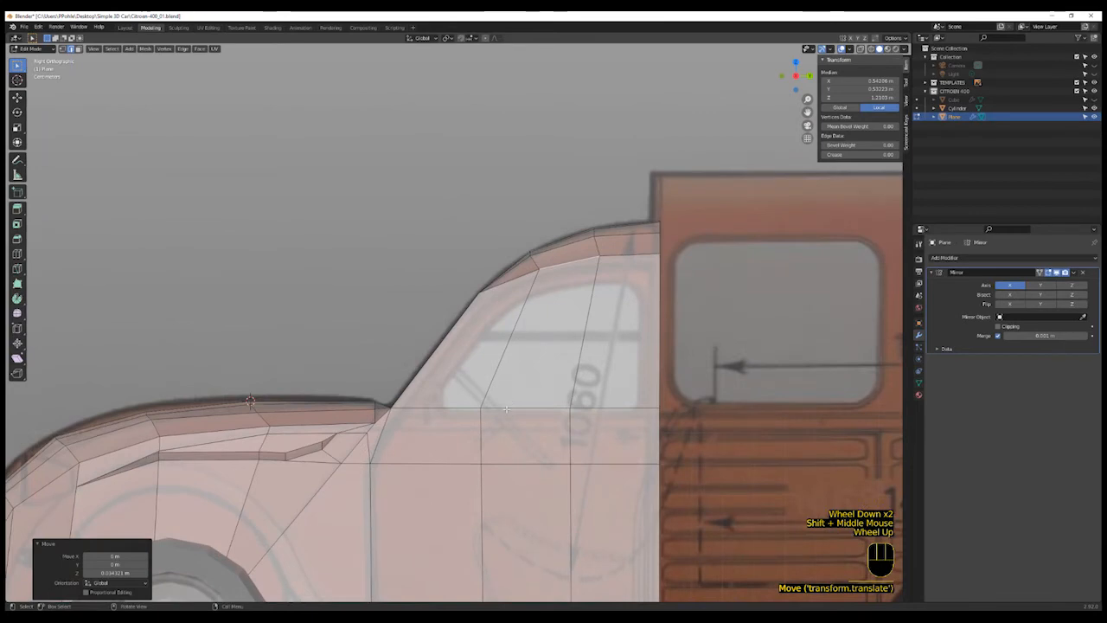
pyautogui.keyDown('shift'); pyautogui.click(599, 410); pyautogui.keyUp('shift')
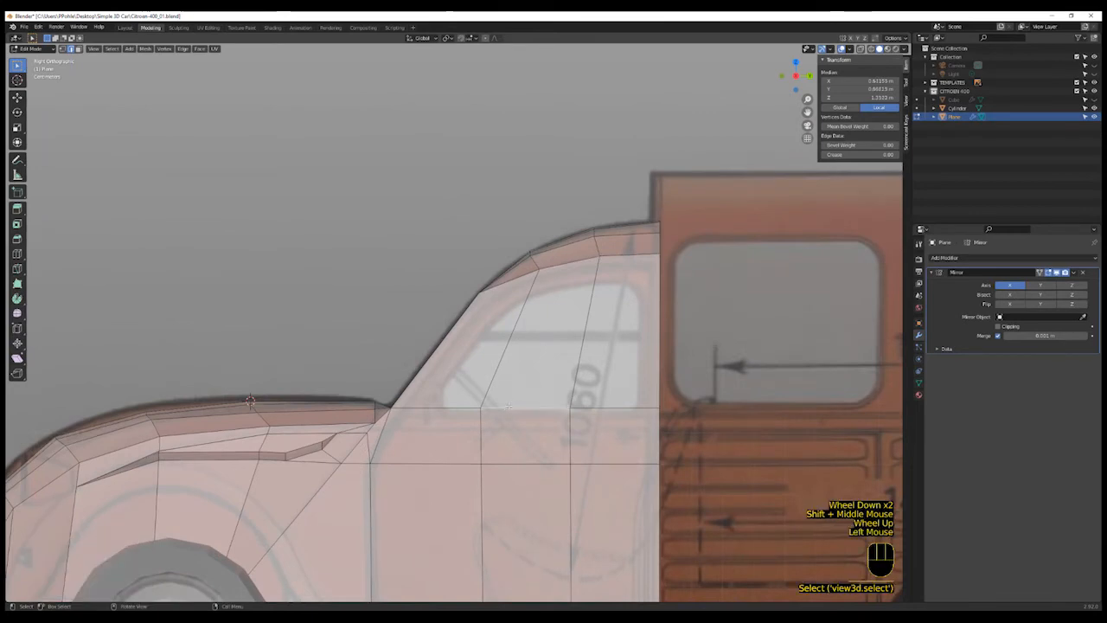
pyautogui.keyDown('shift'); pyautogui.click(599, 408); pyautogui.keyUp('shift')
pyautogui.press('g')
pyautogui.press('g')
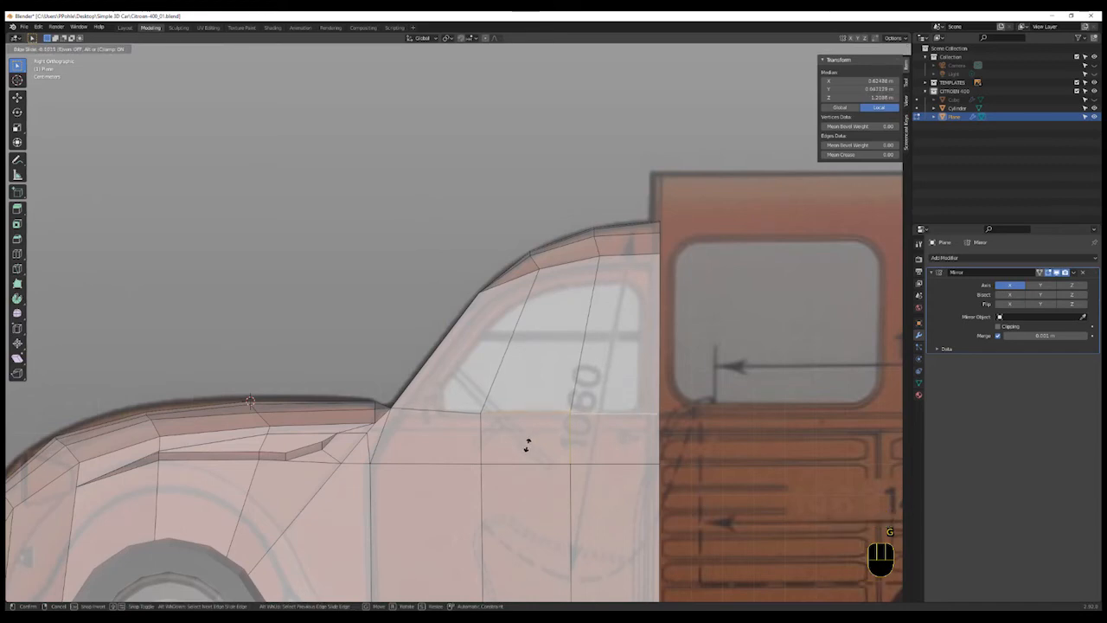
pyautogui.click(525, 444)
# - Knife-cut an edge path from the windscreen base up the pillar and across the window top to the cab's rear edge
pyautogui.press('k')
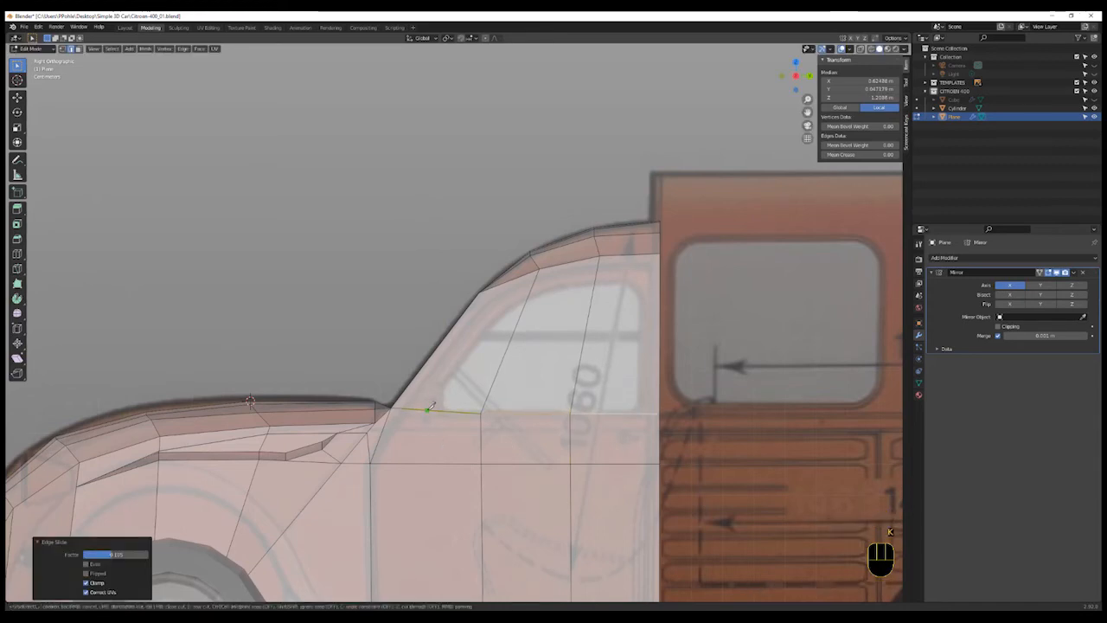
pyautogui.click(426, 408)
pyautogui.click(529, 297)
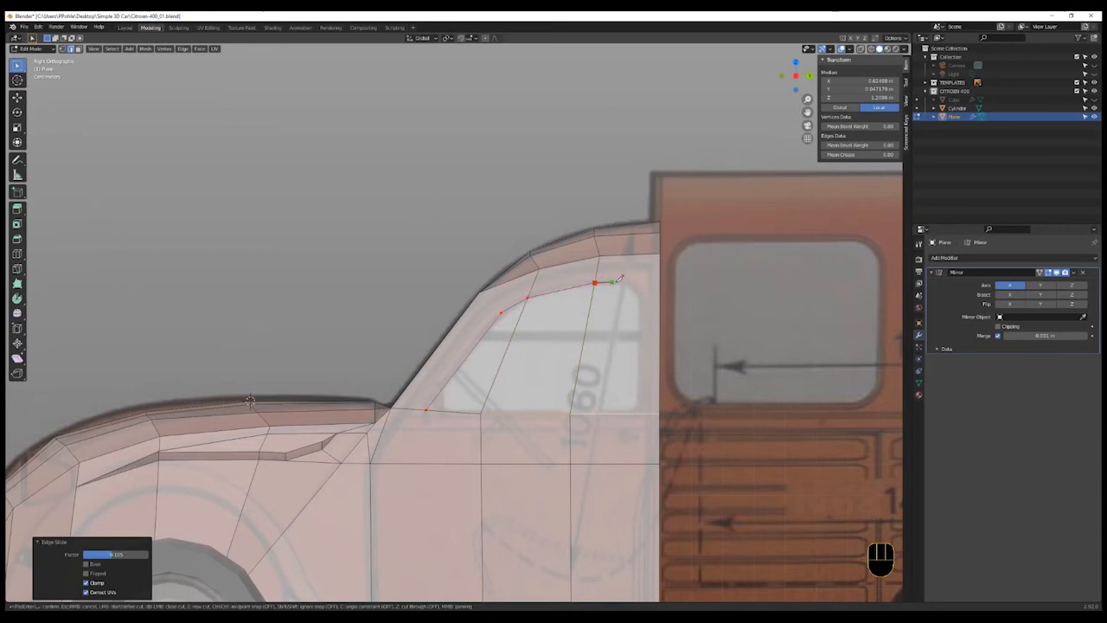
pyautogui.click(661, 281)
pyautogui.press('Return')
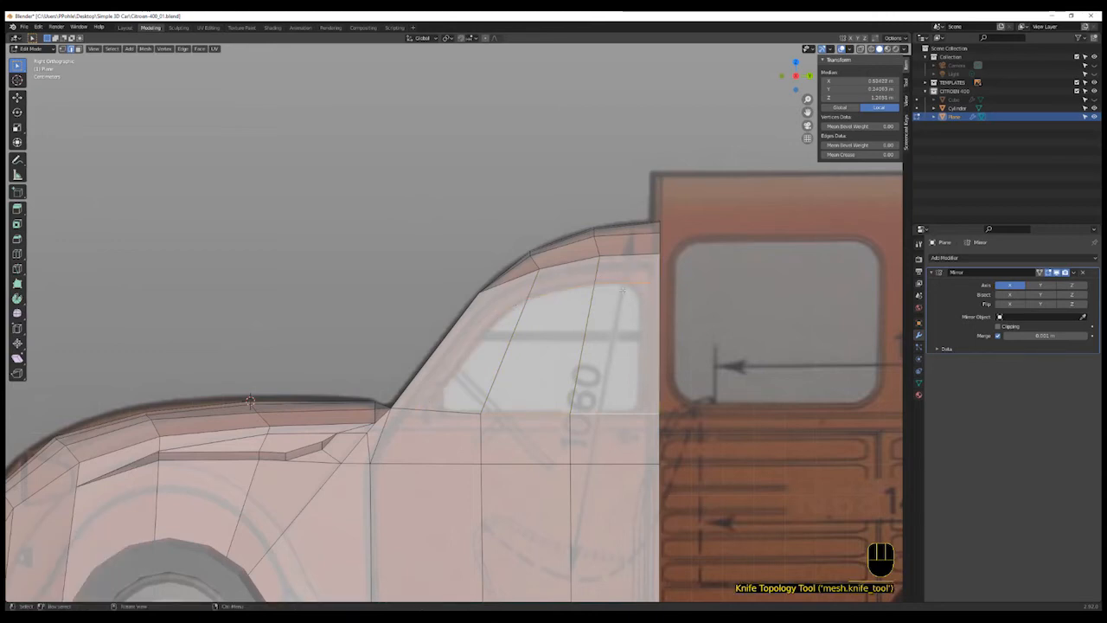
# - Knife-cut a vertical edge from the window top down to the window base near the door's rear edge
pyautogui.press('k')
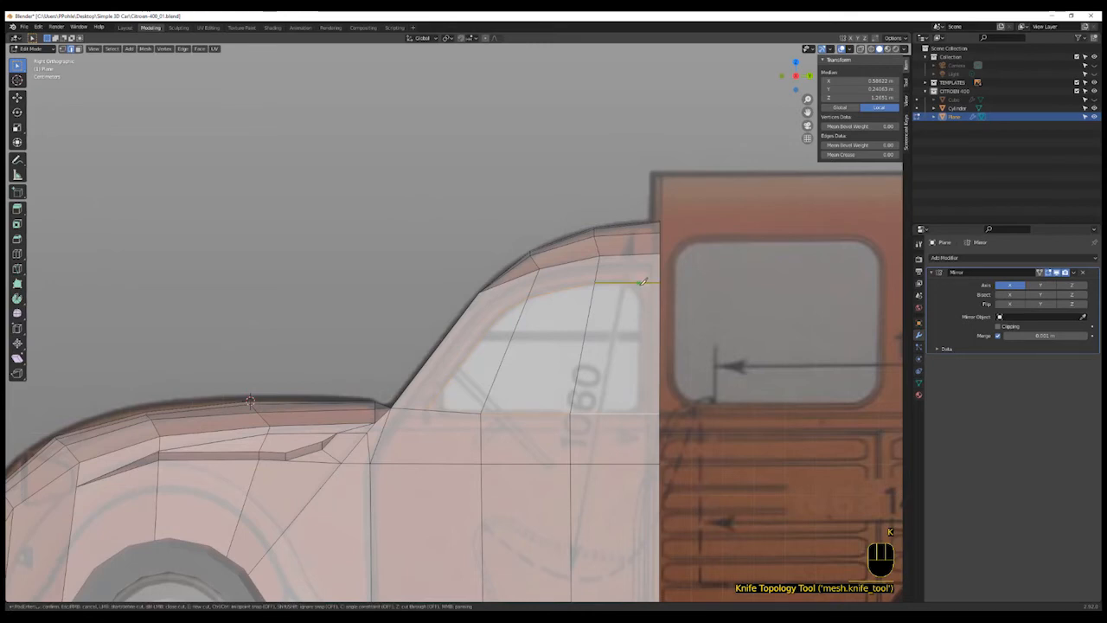
pyautogui.click(641, 282)
pyautogui.click(639, 413)
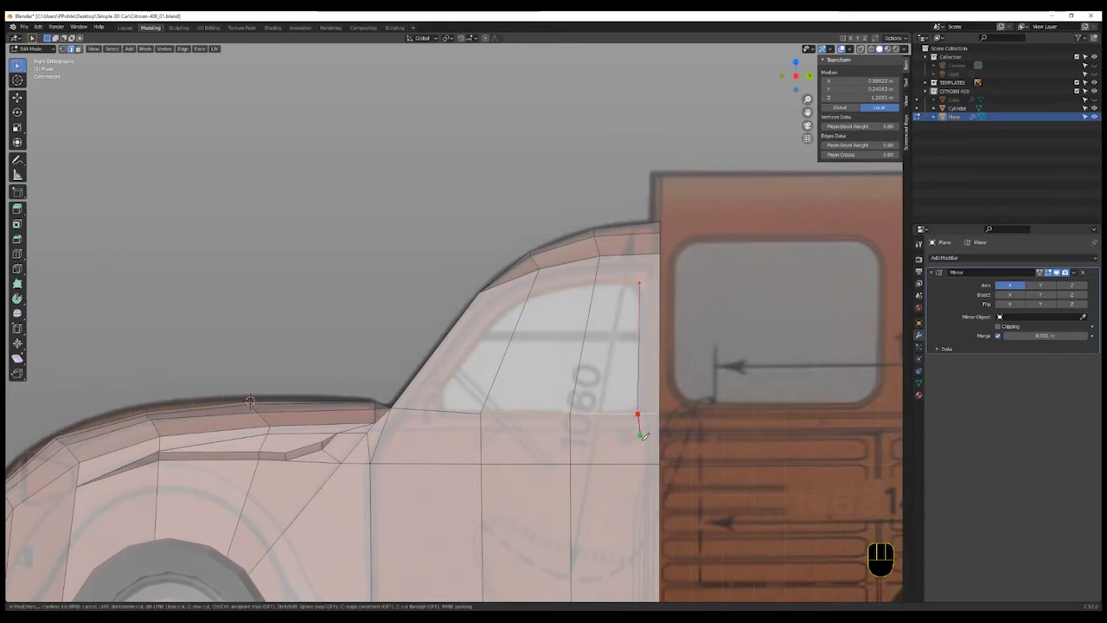
pyautogui.press('Return')
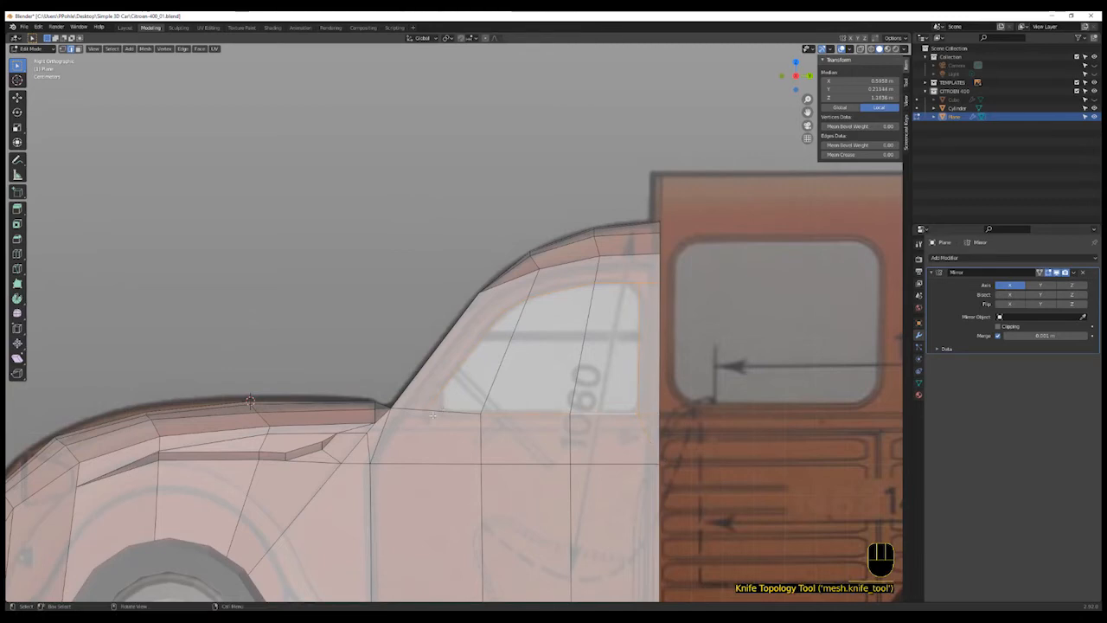
pyautogui.press('k')
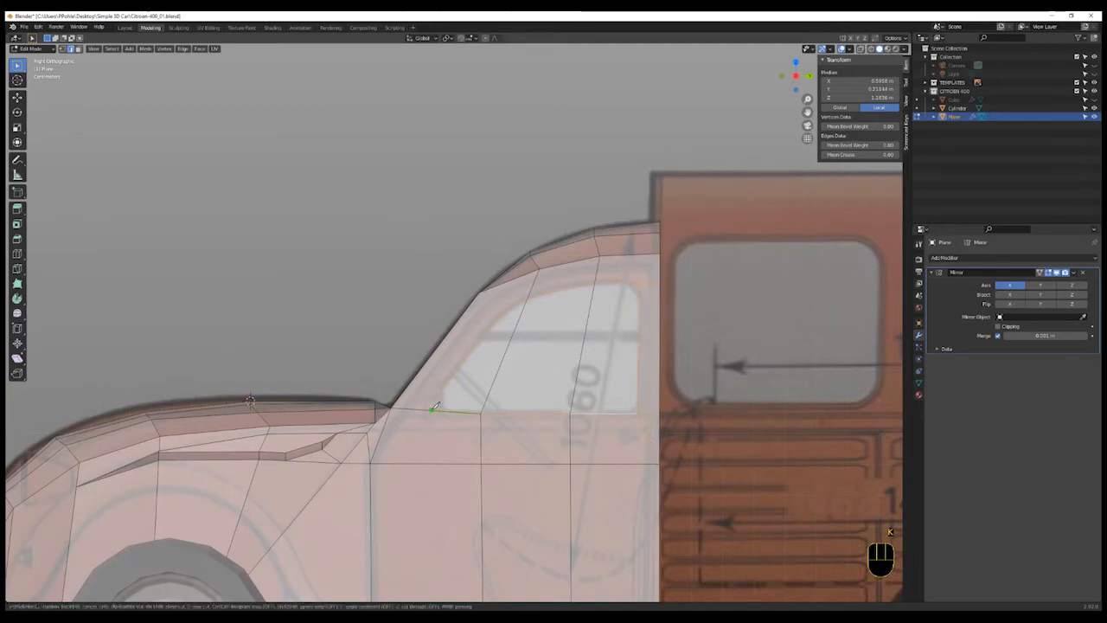
pyautogui.click(426, 409)
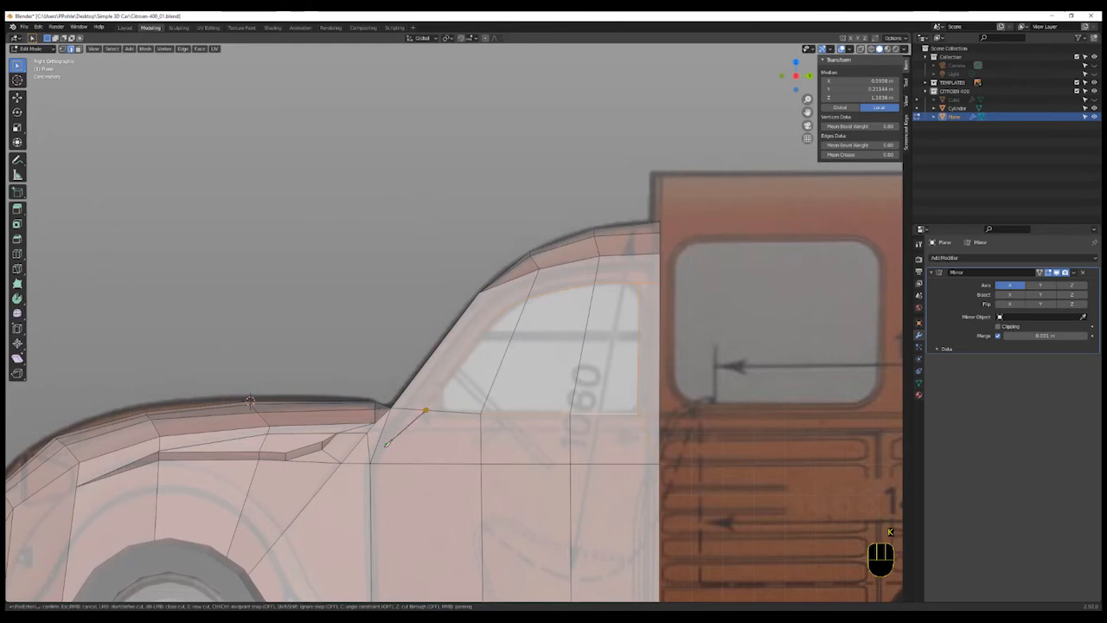
pyautogui.press('Escape')
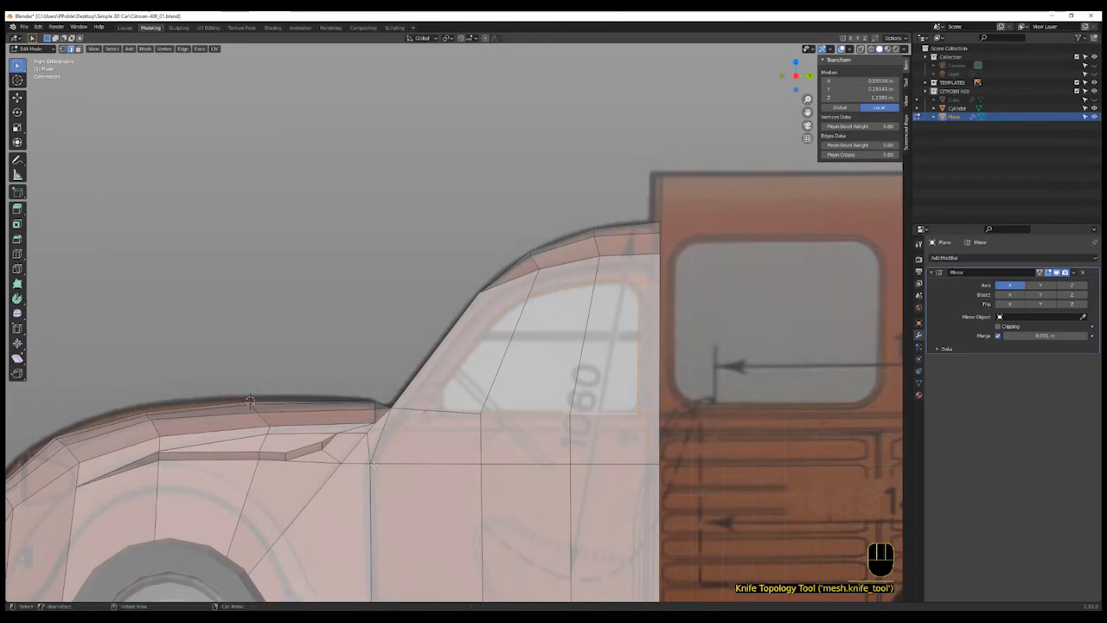
# - Vertex-slide the window's front lower corner vertex along the windscreen pillar edge
pyautogui.click(529, 372)
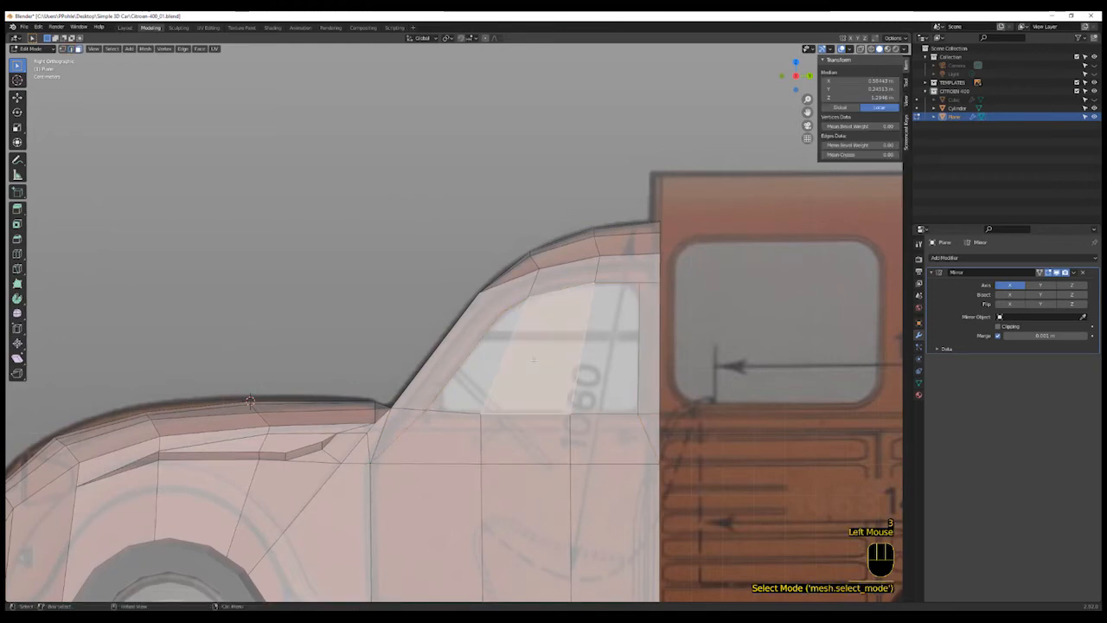
pyautogui.keyDown('shift'); pyautogui.click(517, 356); pyautogui.keyUp('shift')
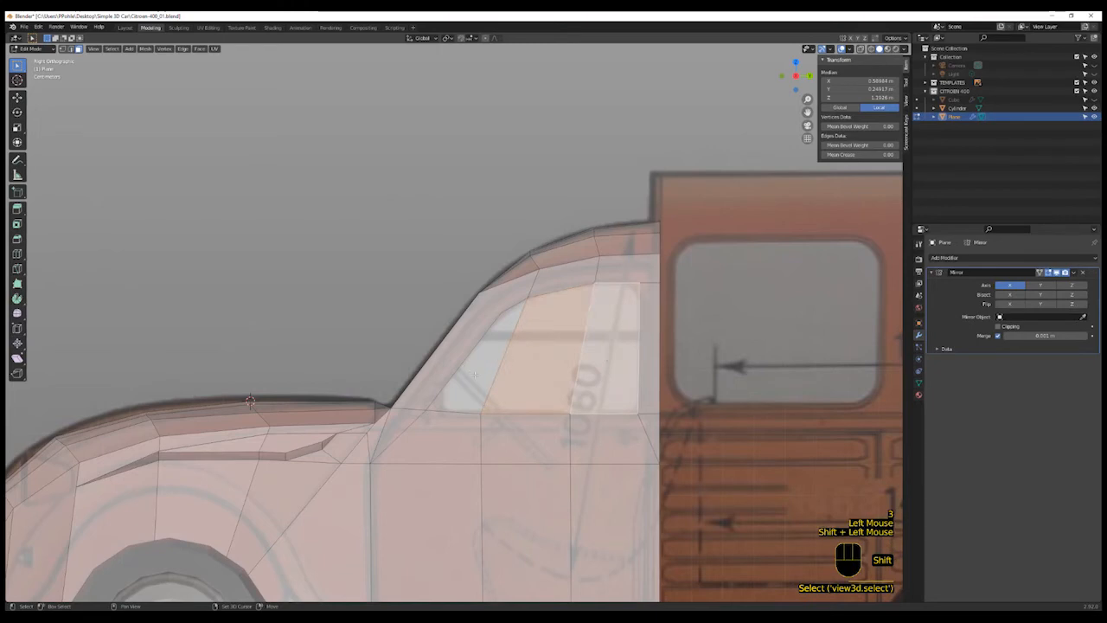
pyautogui.keyDown('shift'); pyautogui.click(584, 382); pyautogui.keyUp('shift')
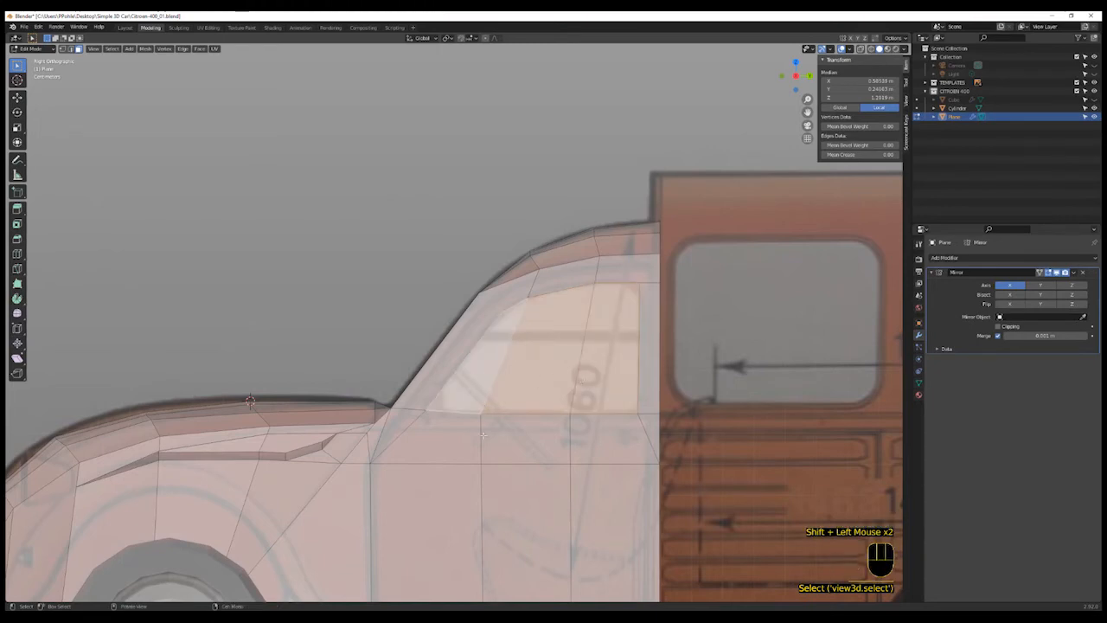
pyautogui.press('1')
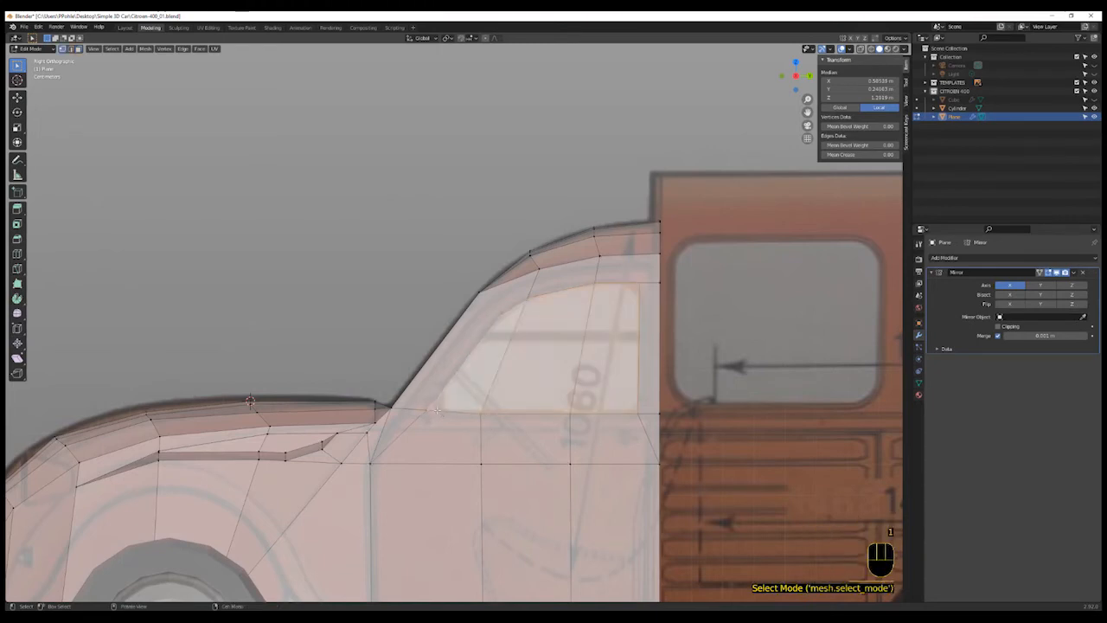
pyautogui.click(433, 409)
pyautogui.click(421, 424)
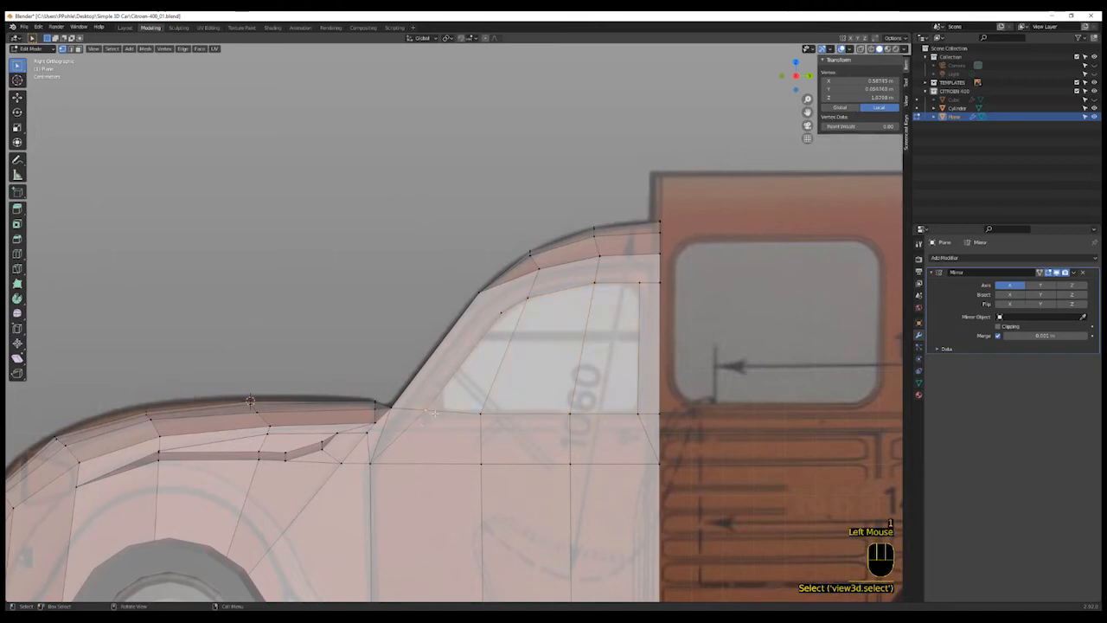
pyautogui.press('g')
pyautogui.press('g')
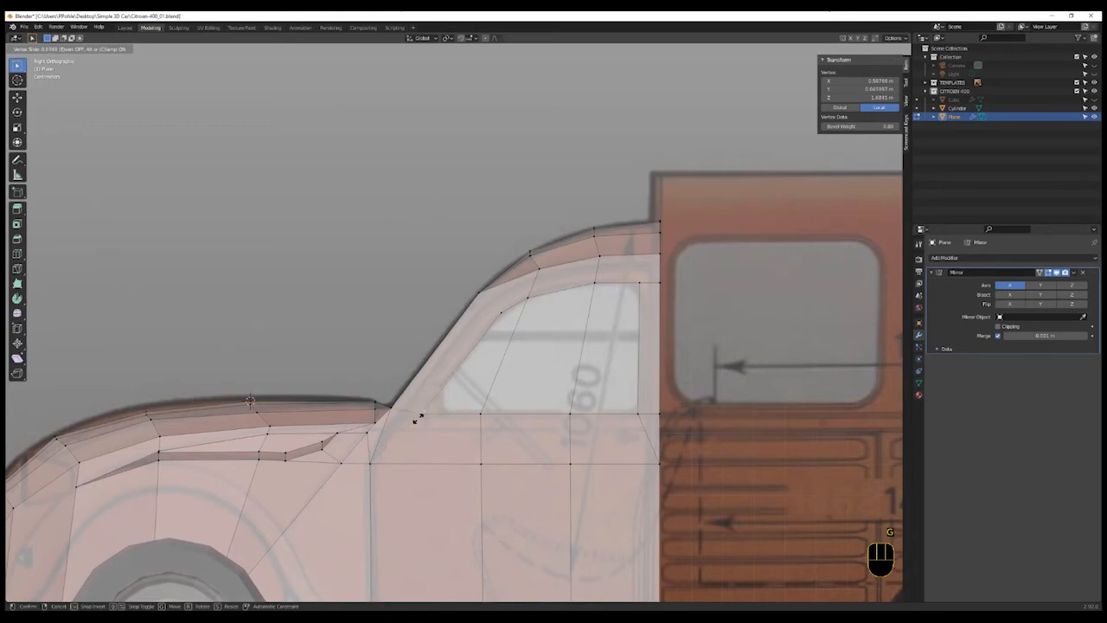
pyautogui.click(418, 419)
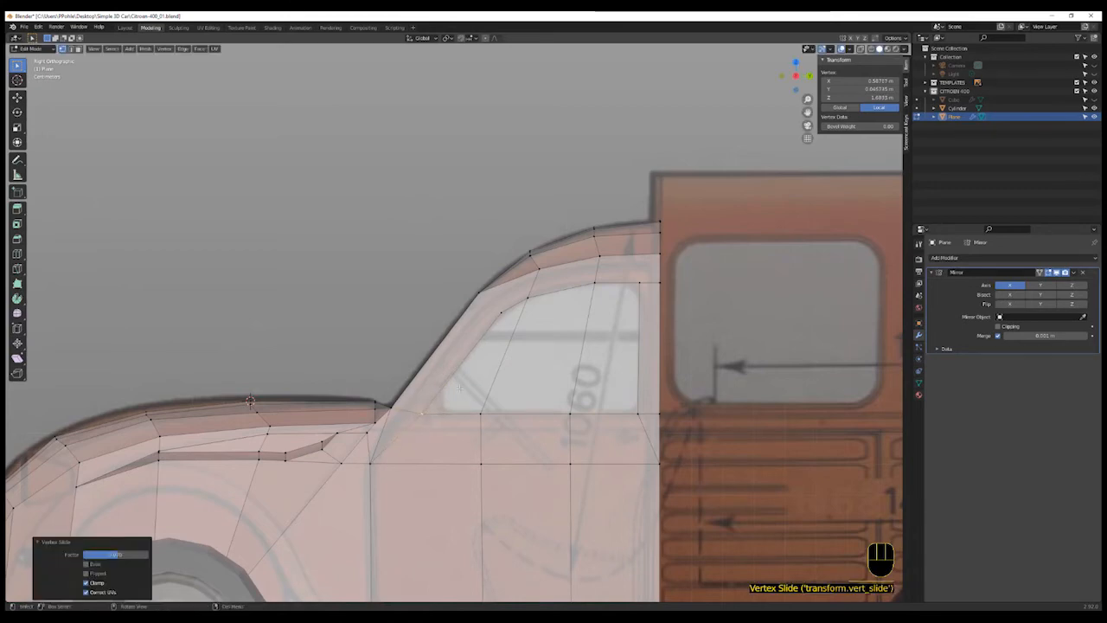
# - Select the side window faces and try extruding them inward, then undo the extrusion
pyautogui.press('3')
pyautogui.click(526, 364)
pyautogui.keyDown('shift'); pyautogui.click(485, 368); pyautogui.keyUp('shift')
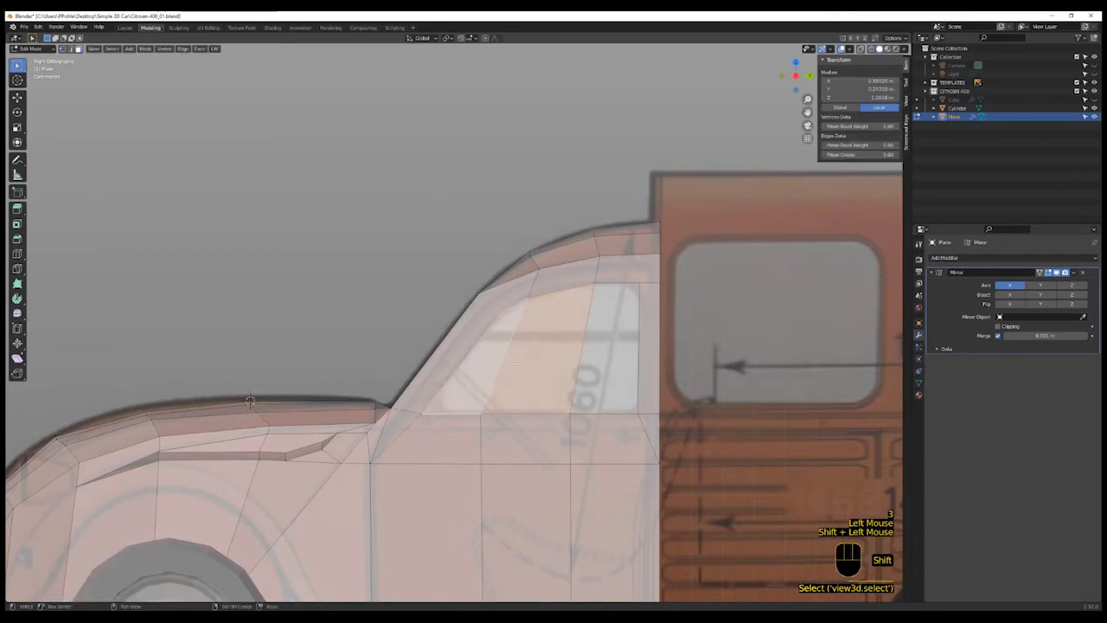
pyautogui.keyDown('shift'); pyautogui.click(601, 388); pyautogui.keyUp('shift')
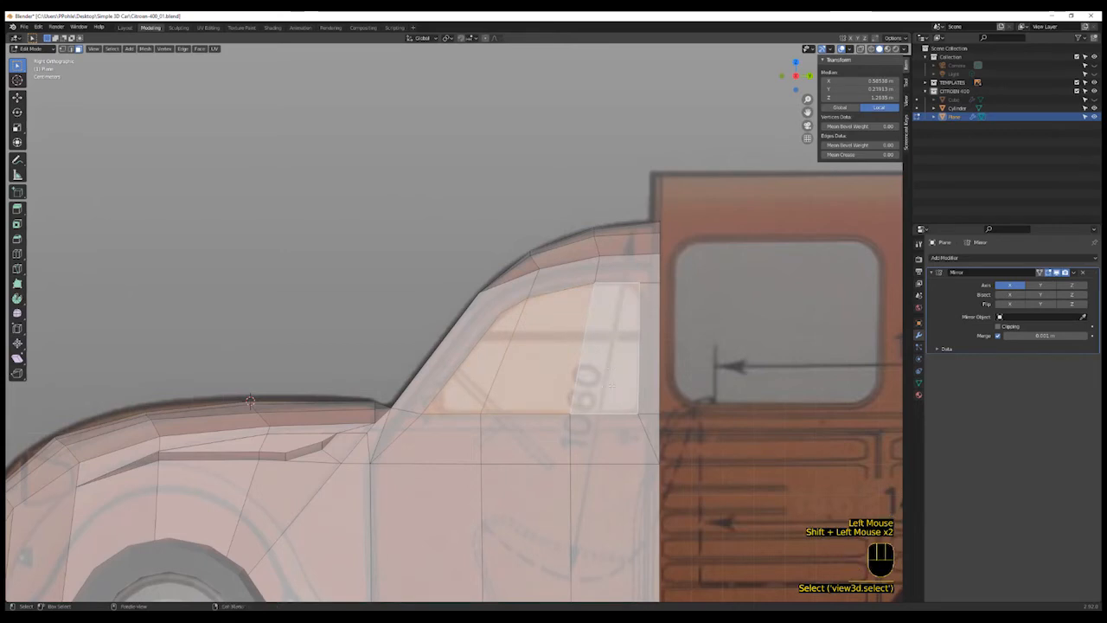
pyautogui.press('e')
pyautogui.moveTo(611, 385); pyautogui.dragTo(643, 419, button='middle')
pyautogui.scroll(2, 643, 418)
pyautogui.press('g')
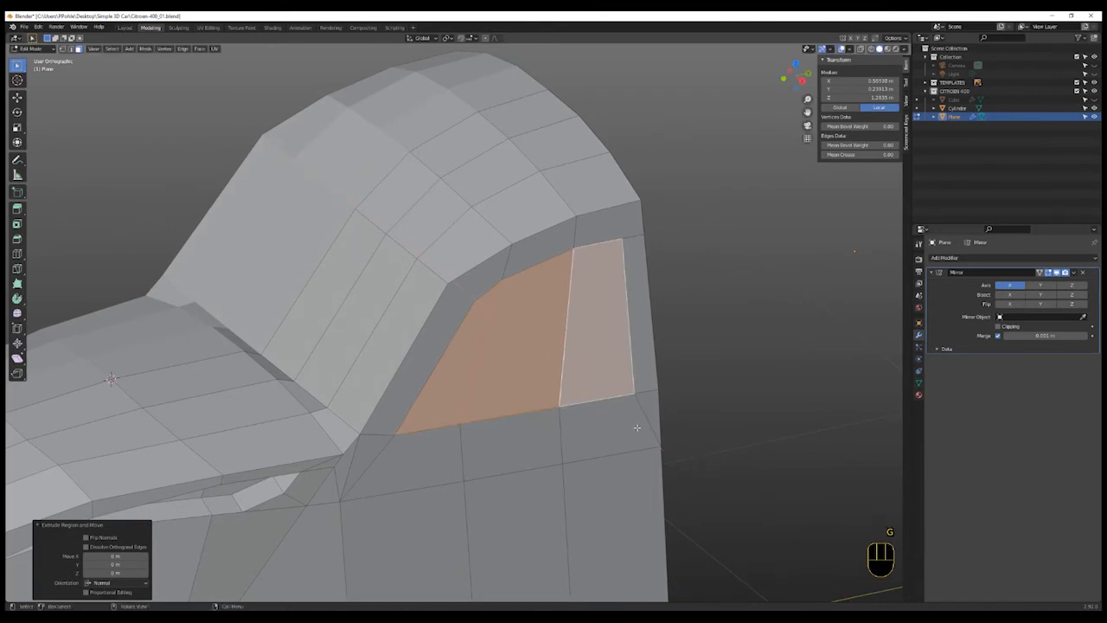
pyautogui.hotkey('ctrl', 'z')
pyautogui.hotkey('ctrl', 'z')
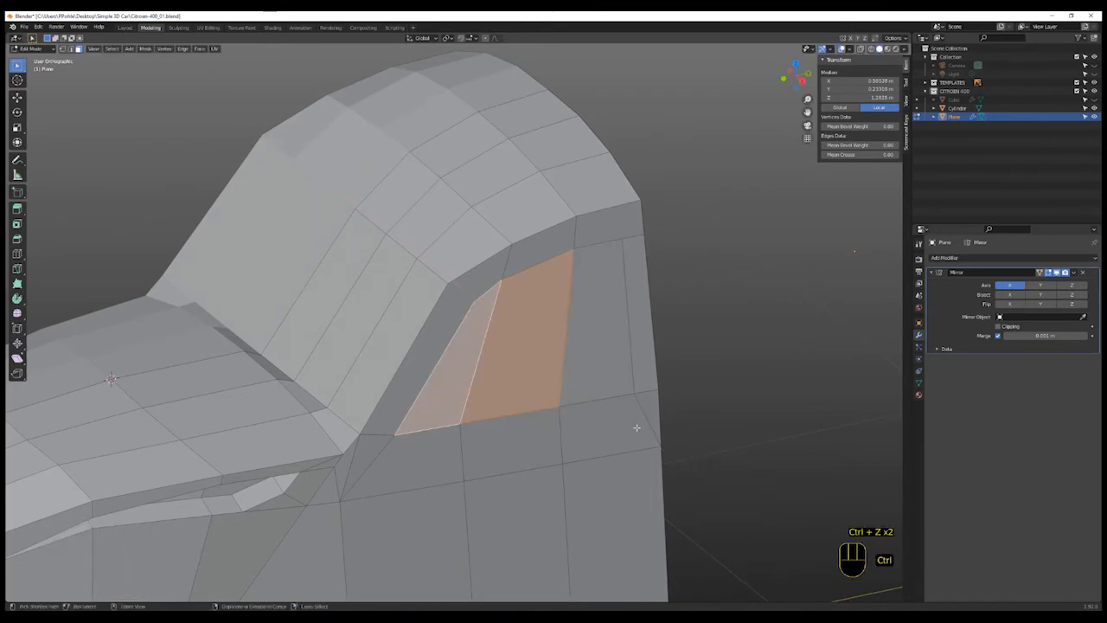
pyautogui.keyDown('shift'); pyautogui.click(601, 381); pyautogui.keyUp('shift')
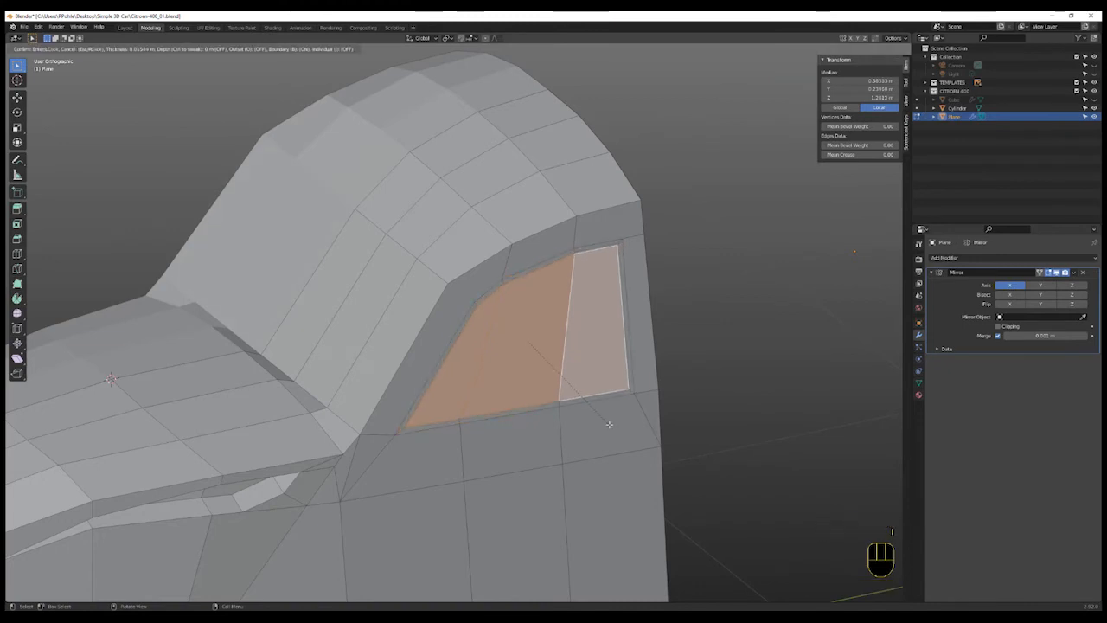
pyautogui.click(609, 424)
pyautogui.press('e')
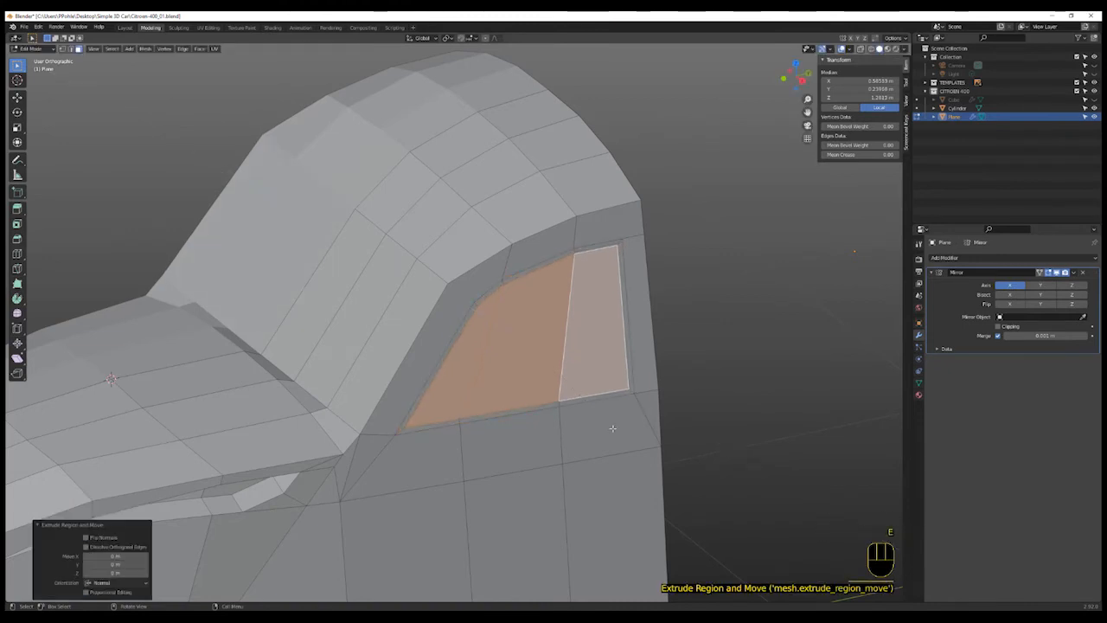
pyautogui.press('g')
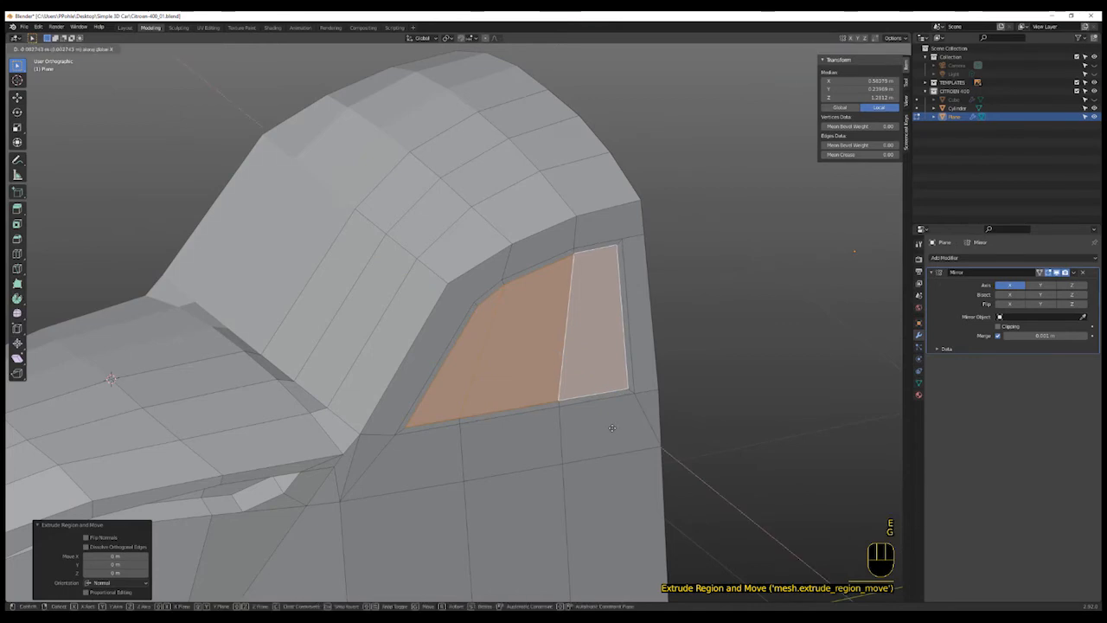
pyautogui.rightClick(614, 428)
pyautogui.hotkey('ctrl', 'z')
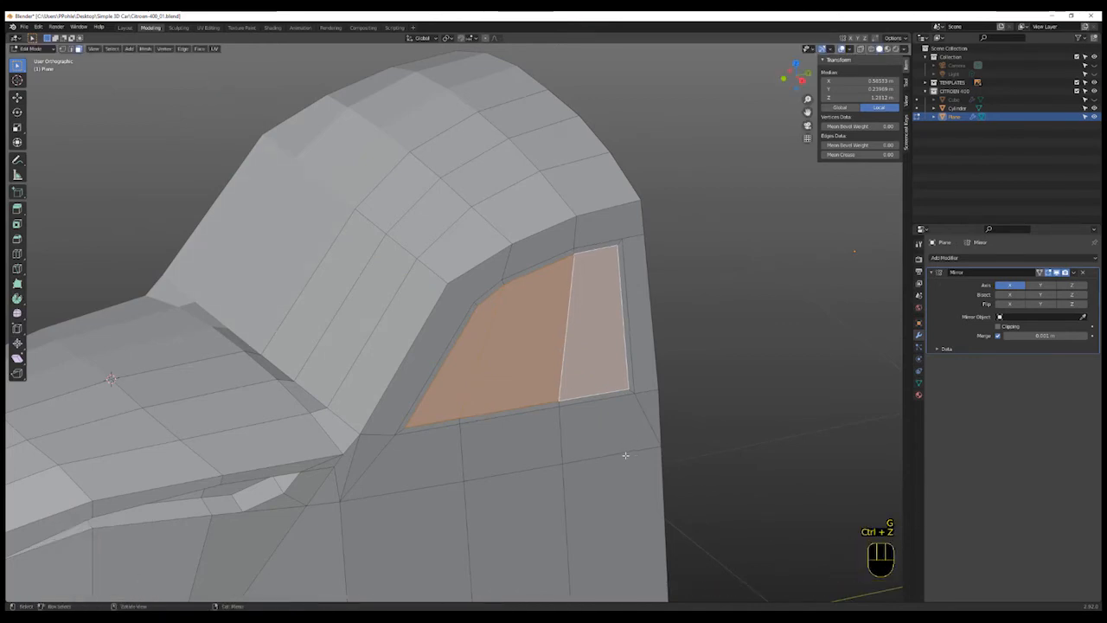
pyautogui.moveTo(623, 457); pyautogui.dragTo(607, 453, button='middle')
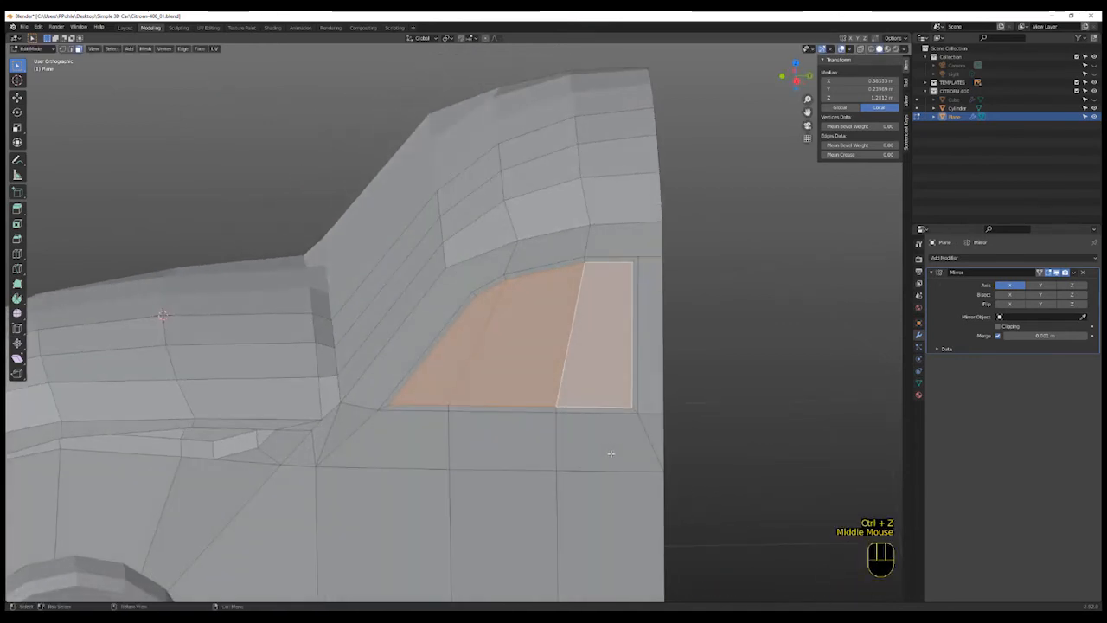
pyautogui.hotkey('ctrl', 'z')
# - Inset the selected side window faces to create a frame border
pyautogui.press('i')
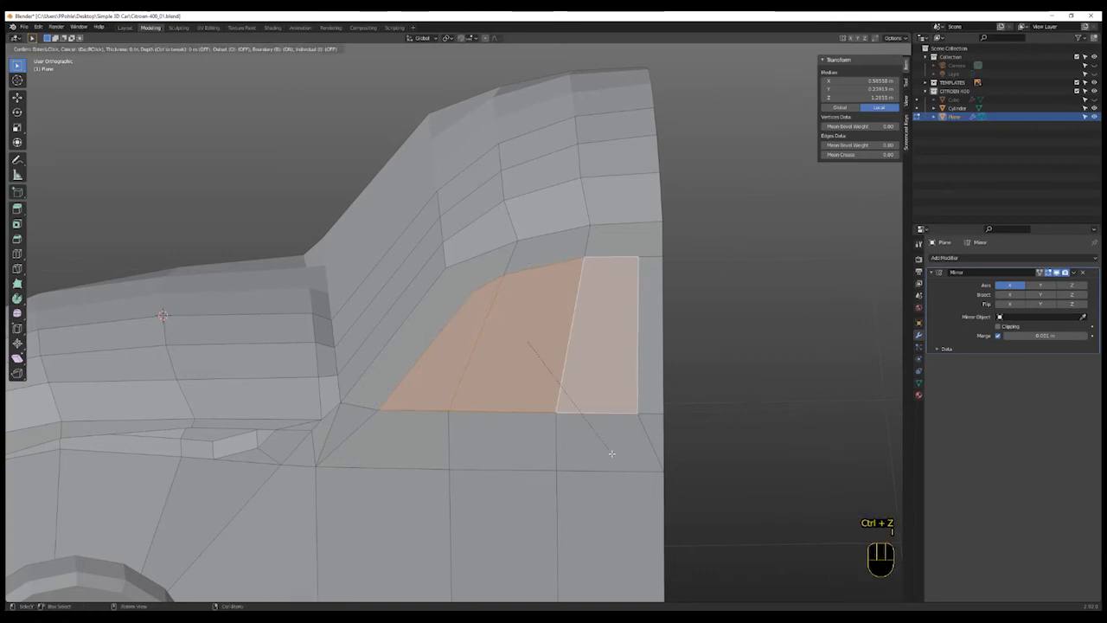
pyautogui.click(607, 446)
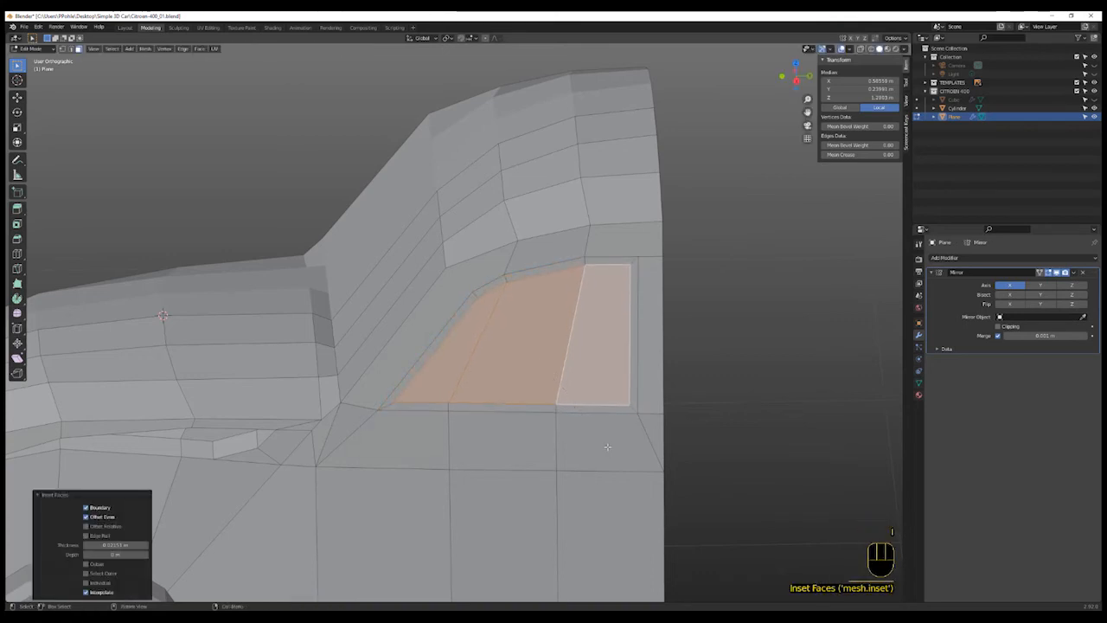
# - Select the inset window's corner vertices and bevel them to round the window corners
pyautogui.press('1')
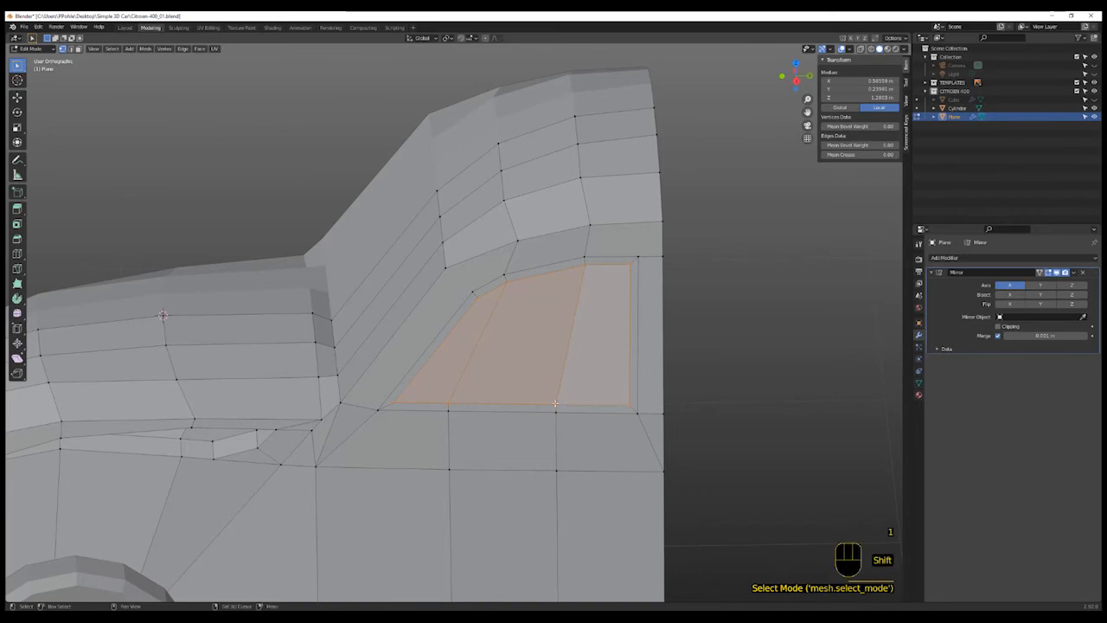
pyautogui.keyDown('shift'); pyautogui.click(453, 403); pyautogui.keyUp('shift')
pyautogui.keyDown('shift'); pyautogui.click(506, 302); pyautogui.keyUp('shift')
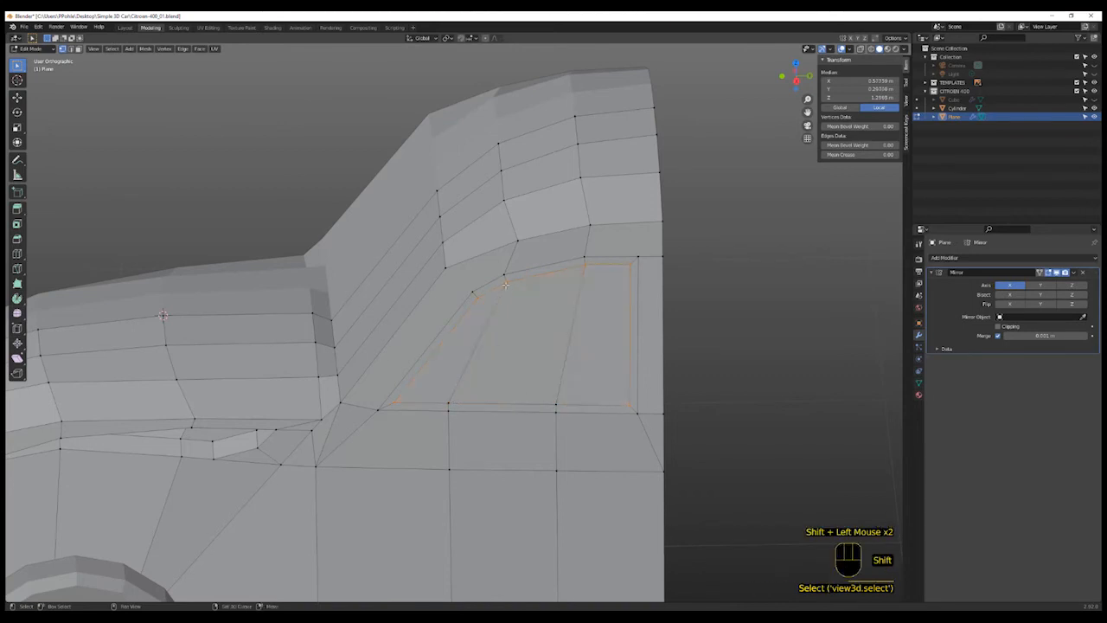
pyautogui.keyDown('shift'); pyautogui.click(479, 301); pyautogui.keyUp('shift')
pyautogui.keyDown('shift'); pyautogui.click(630, 274); pyautogui.keyUp('shift')
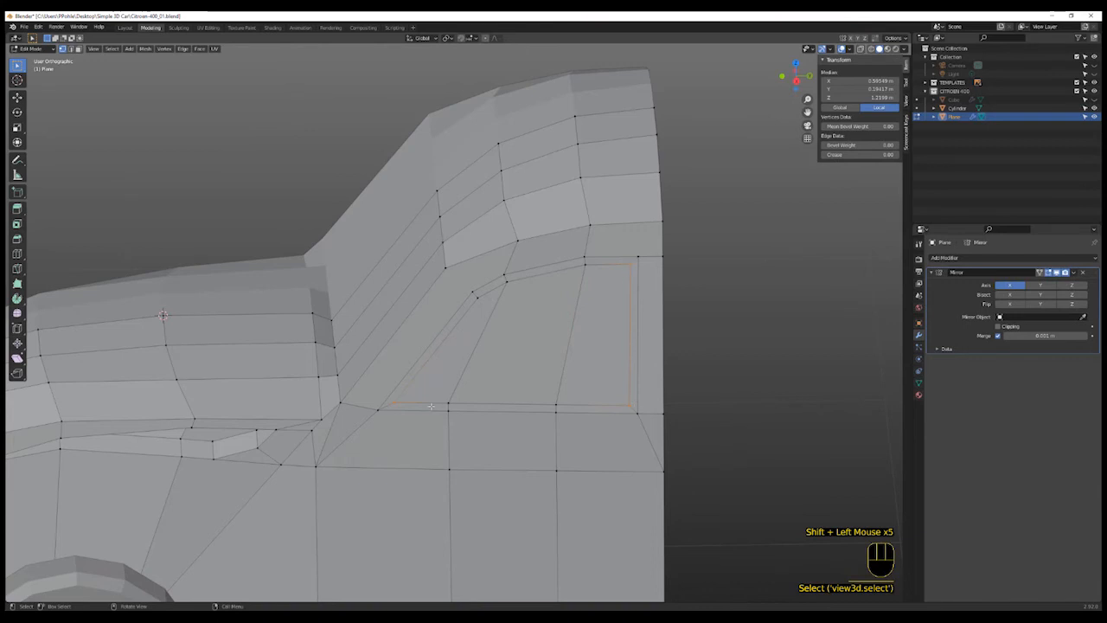
pyautogui.hotkey('ctrl', 'e')
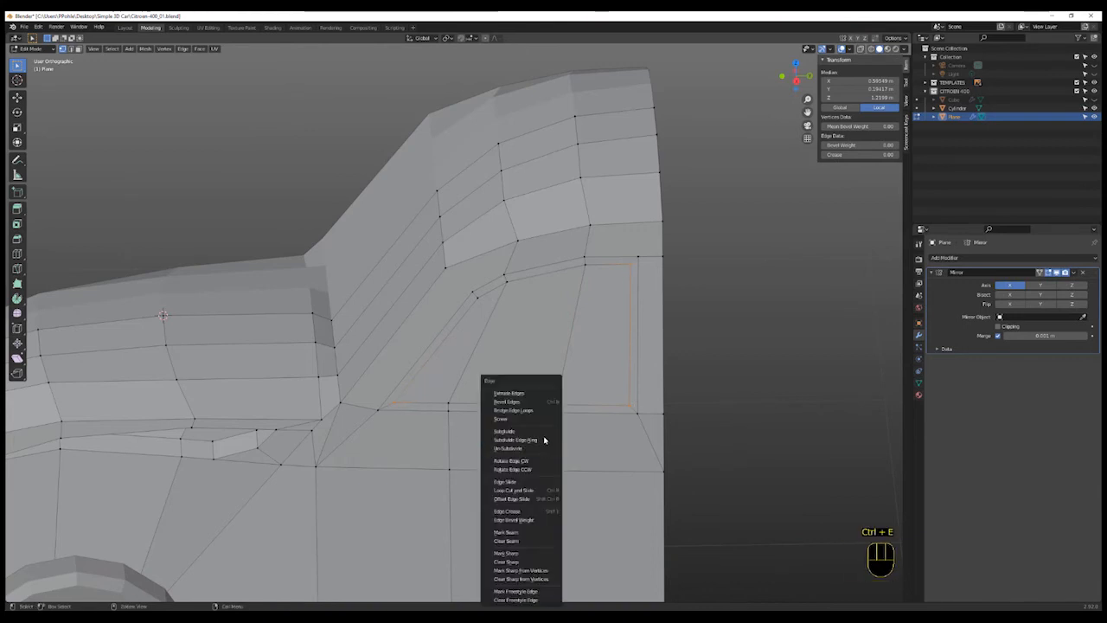
pyautogui.click(539, 412)
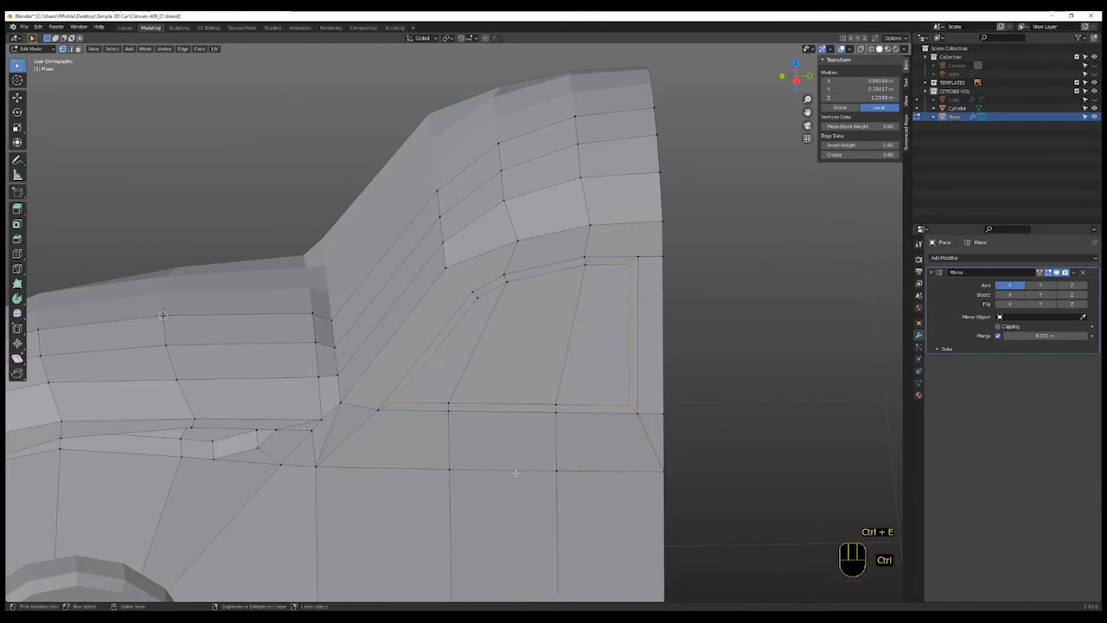
pyautogui.hotkey('ctrl', 'v')
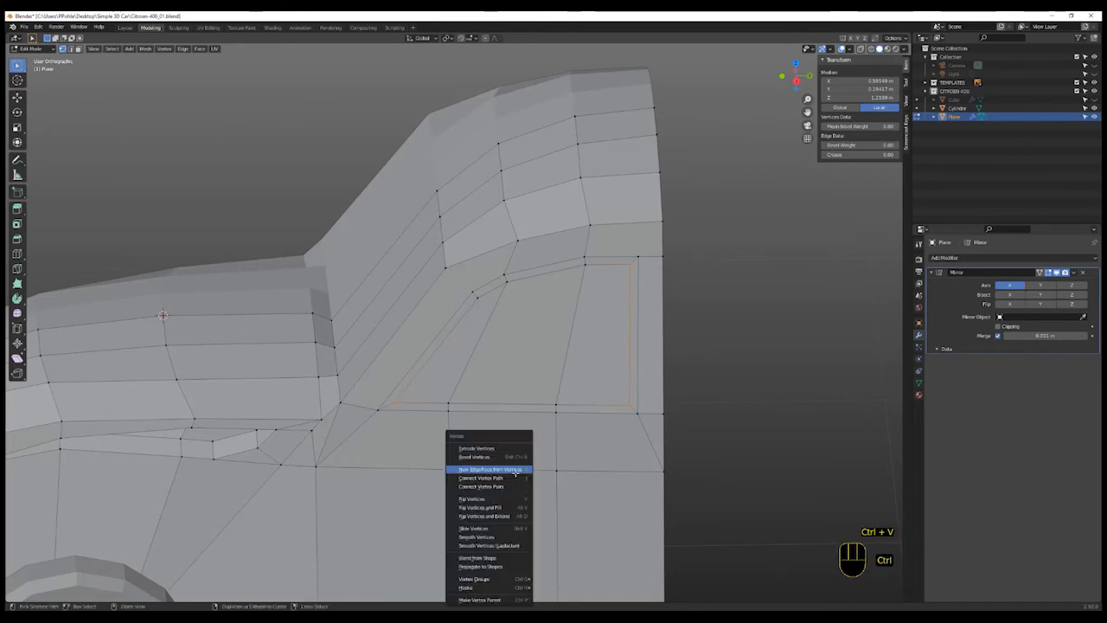
pyautogui.click(514, 457)
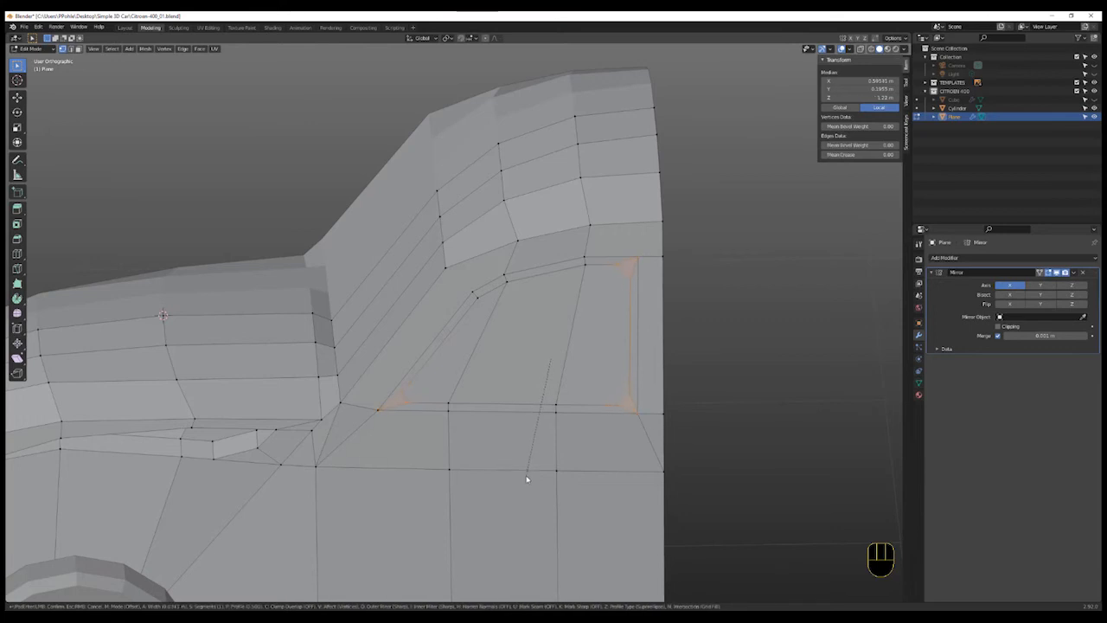
pyautogui.click(526, 480)
# - Select the side window faces and extrude them slightly inward along the X axis
pyautogui.moveTo(548, 453); pyautogui.dragTo(580, 411, button='middle')
pyautogui.press('1')
pyautogui.click(596, 337)
pyautogui.keyDown('shift'); pyautogui.click(523, 342); pyautogui.keyUp('shift')
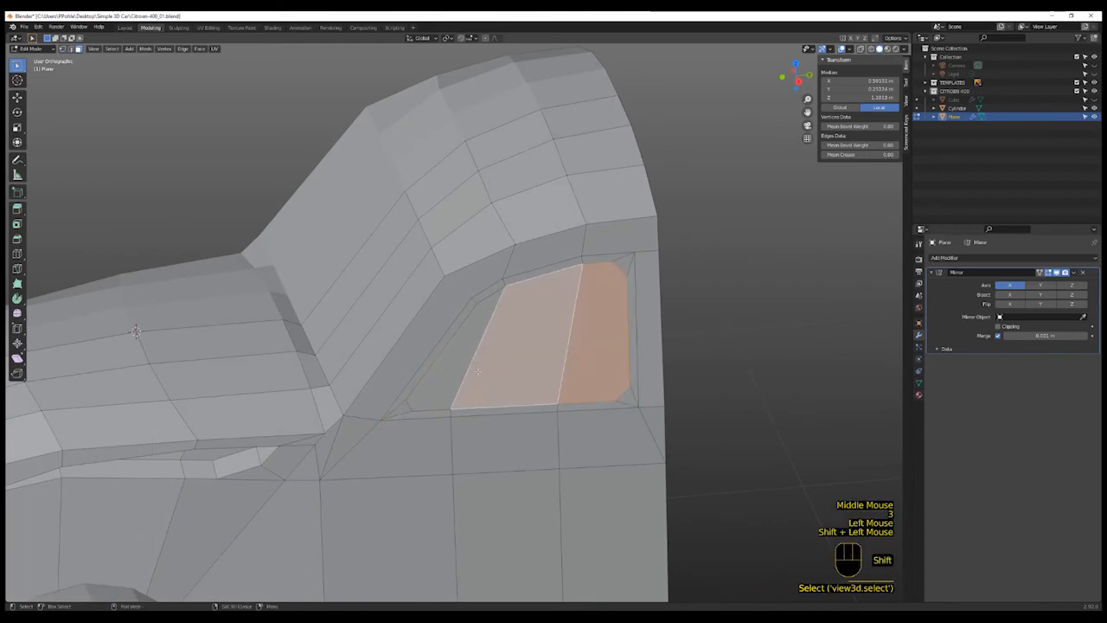
pyautogui.keyDown('shift'); pyautogui.click(459, 363); pyautogui.keyUp('shift')
pyautogui.press('e')
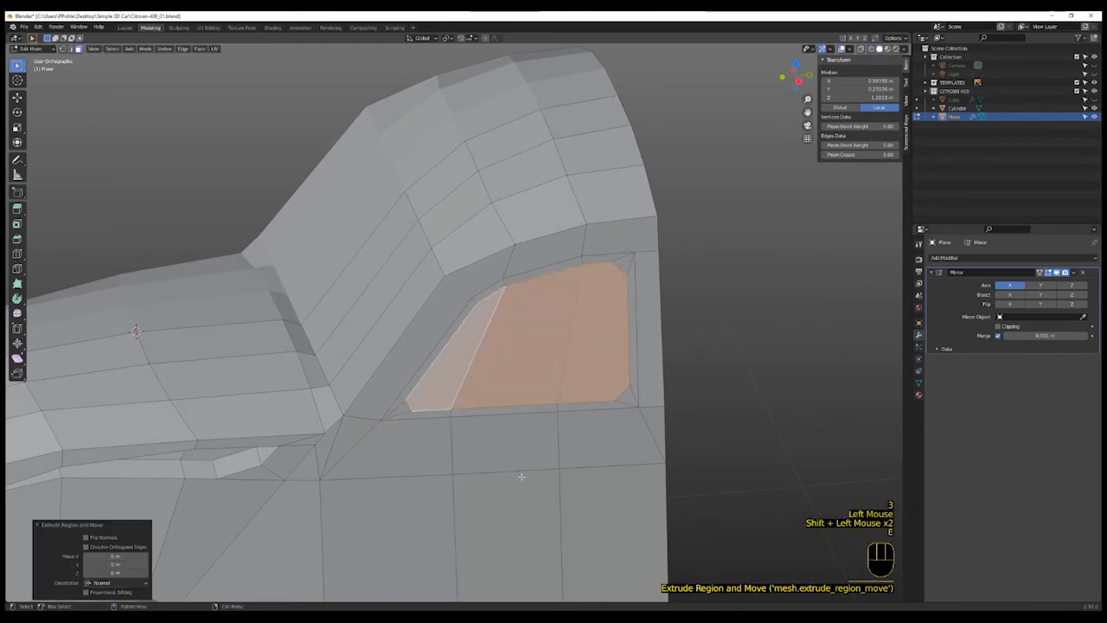
pyautogui.press('g')
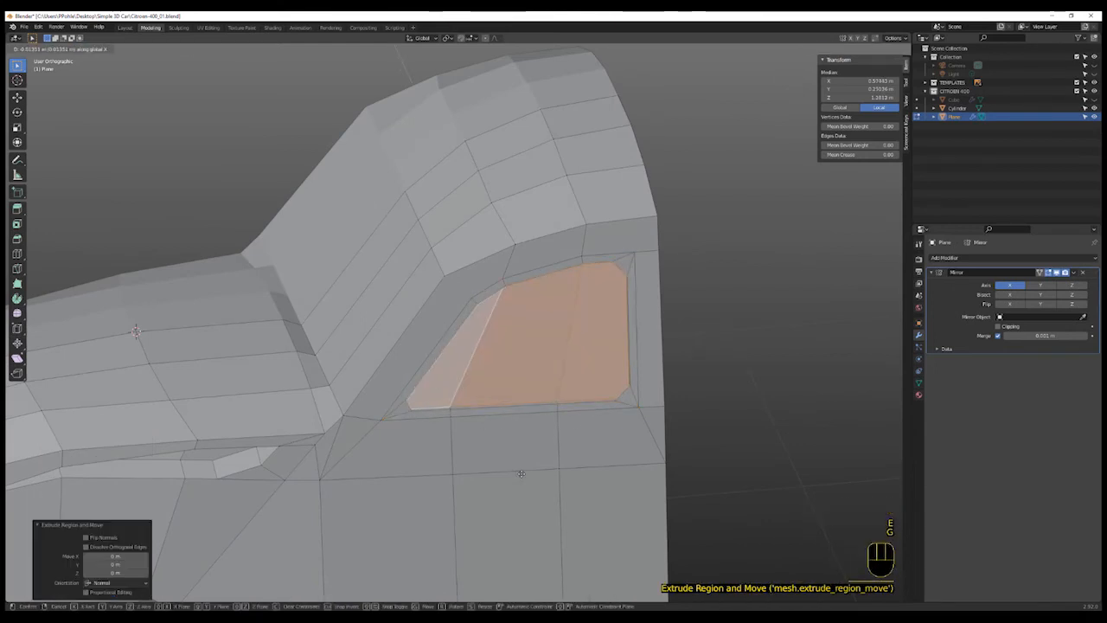
pyautogui.click(522, 476)
# - In front view, start a knife cut across the windscreen from the centre line towards the pillar
pyautogui.scroll(-3, 524, 478)
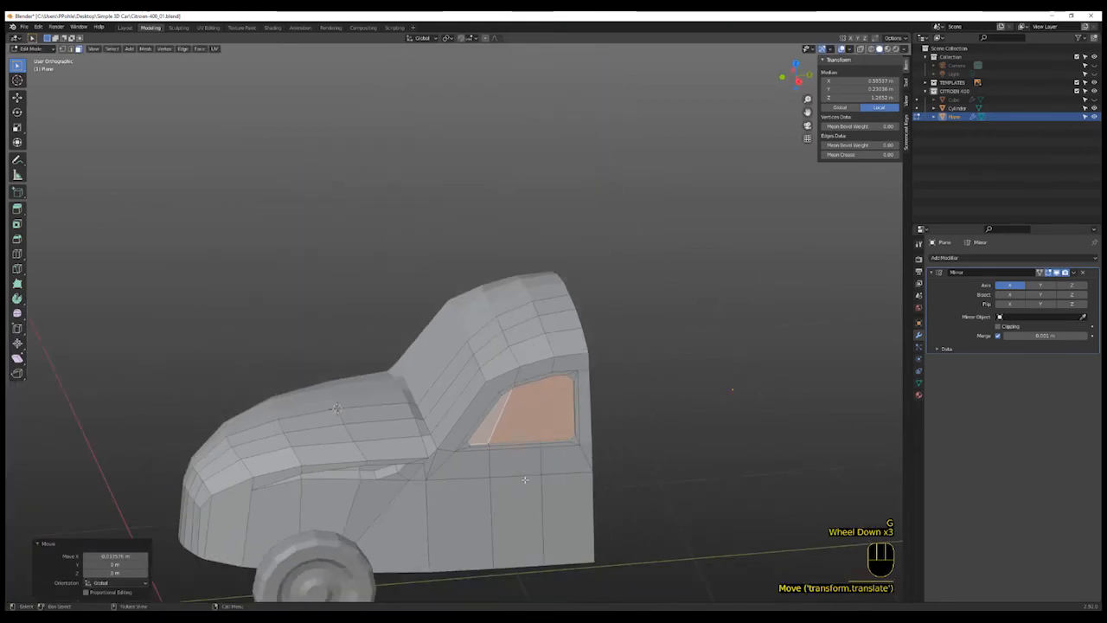
pyautogui.moveTo(464, 502); pyautogui.dragTo(511, 505, button='middle')
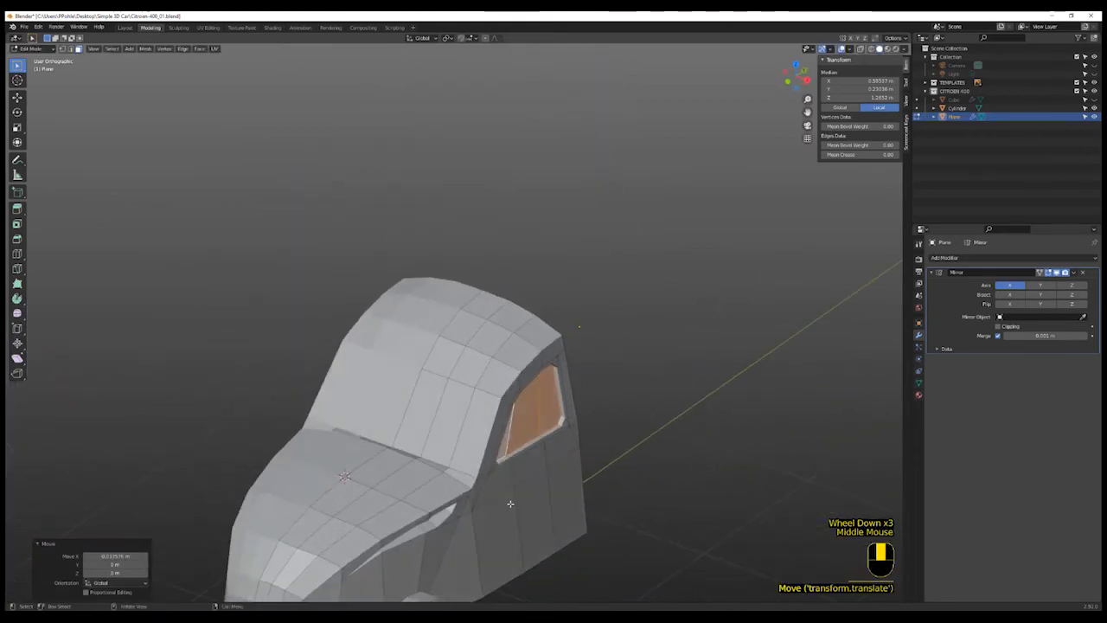
pyautogui.press('KP_1')
pyautogui.scroll(3, 518, 487)
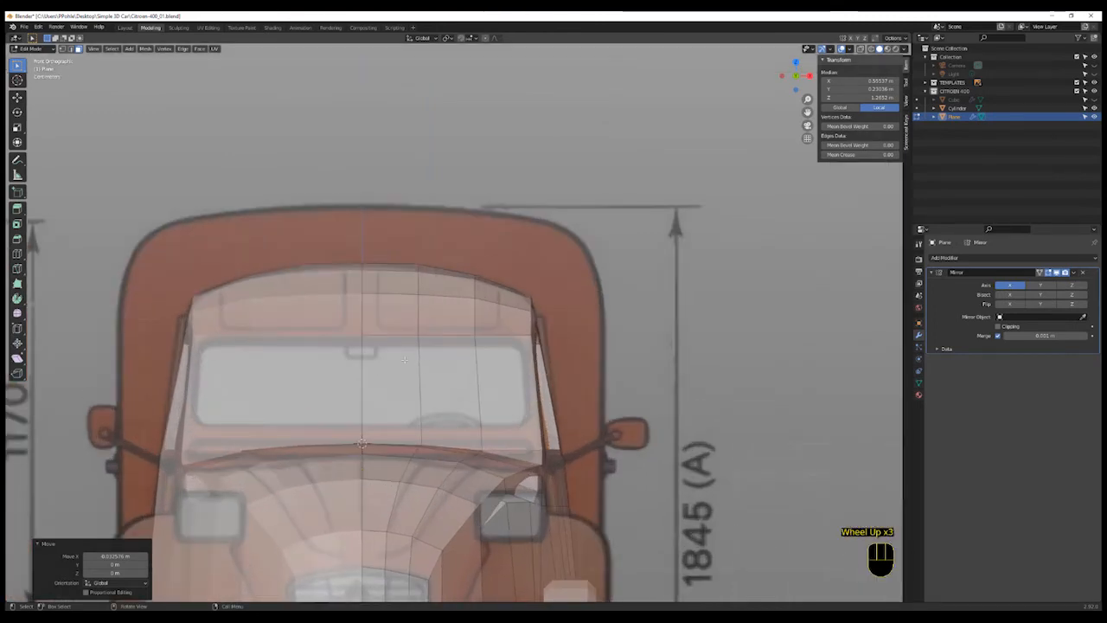
pyautogui.press('k')
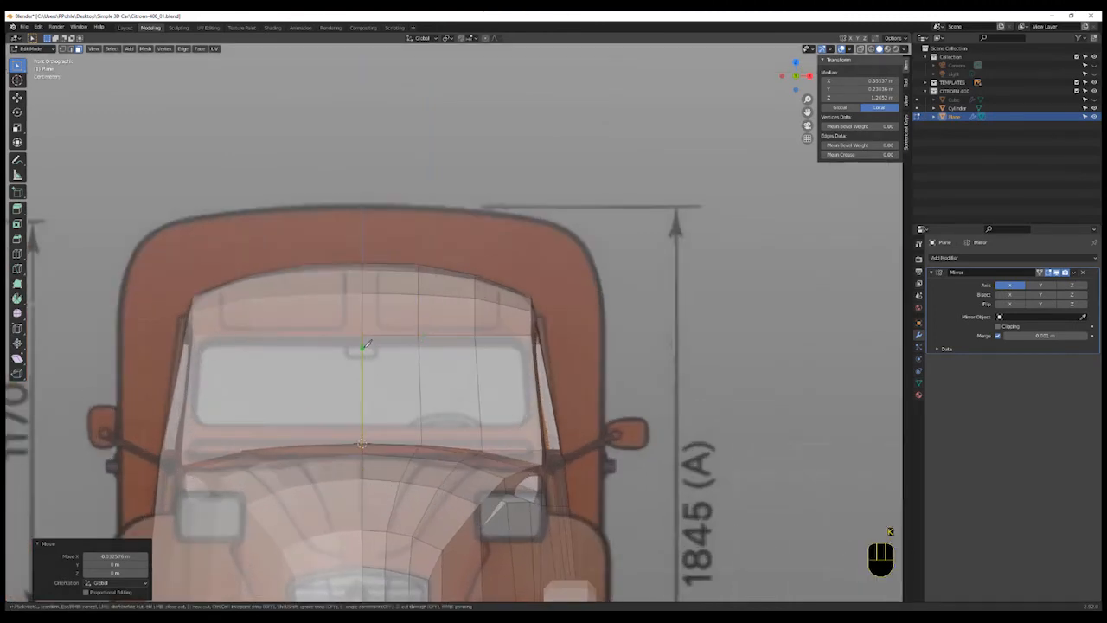
pyautogui.click(363, 347)
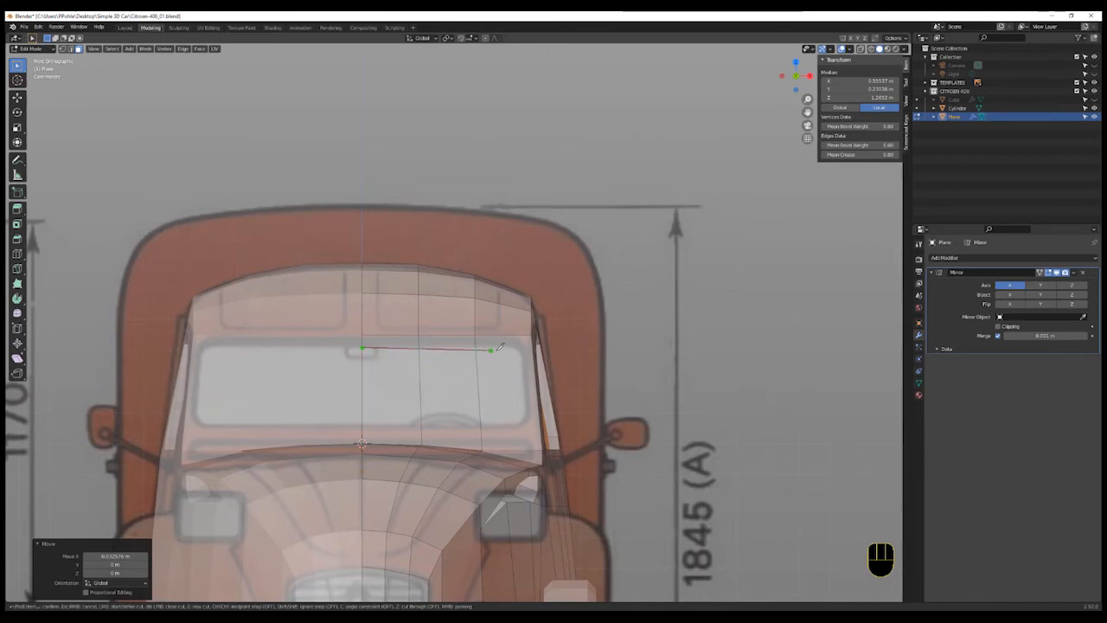
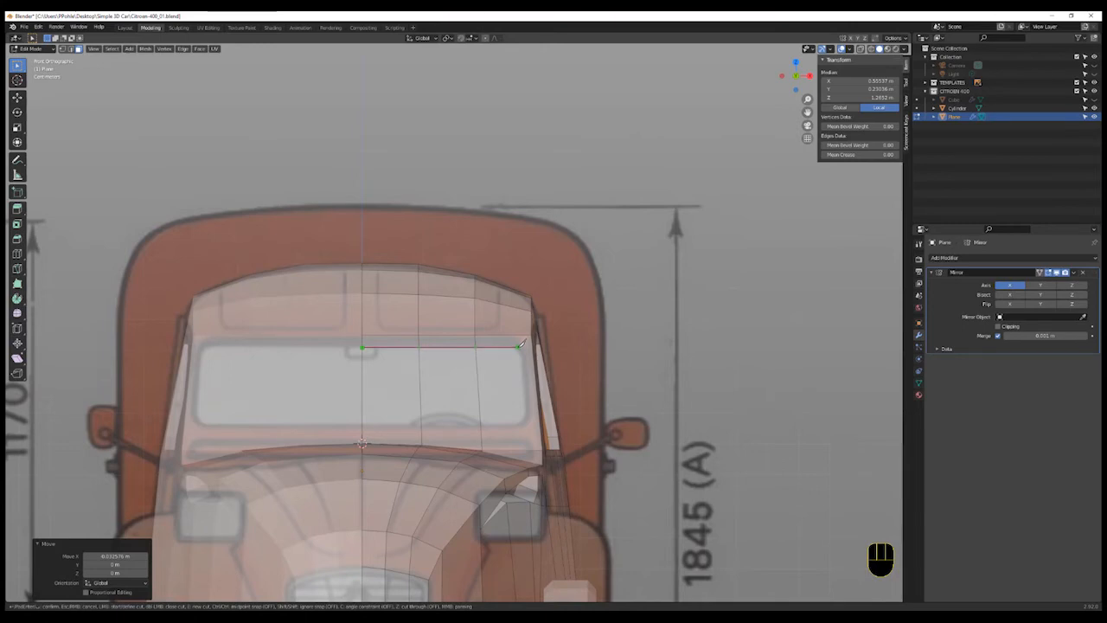
# - Knife-cut the windshield outline from the centre line across the top to the lower right corner of the cab front
pyautogui.click(520, 345)
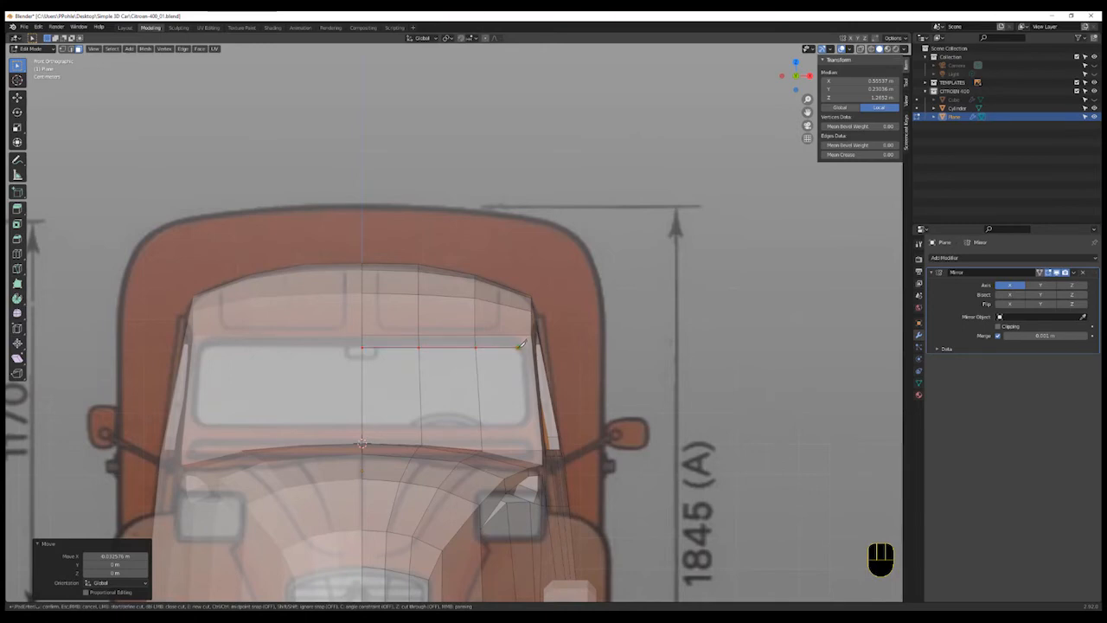
pyautogui.click(528, 426)
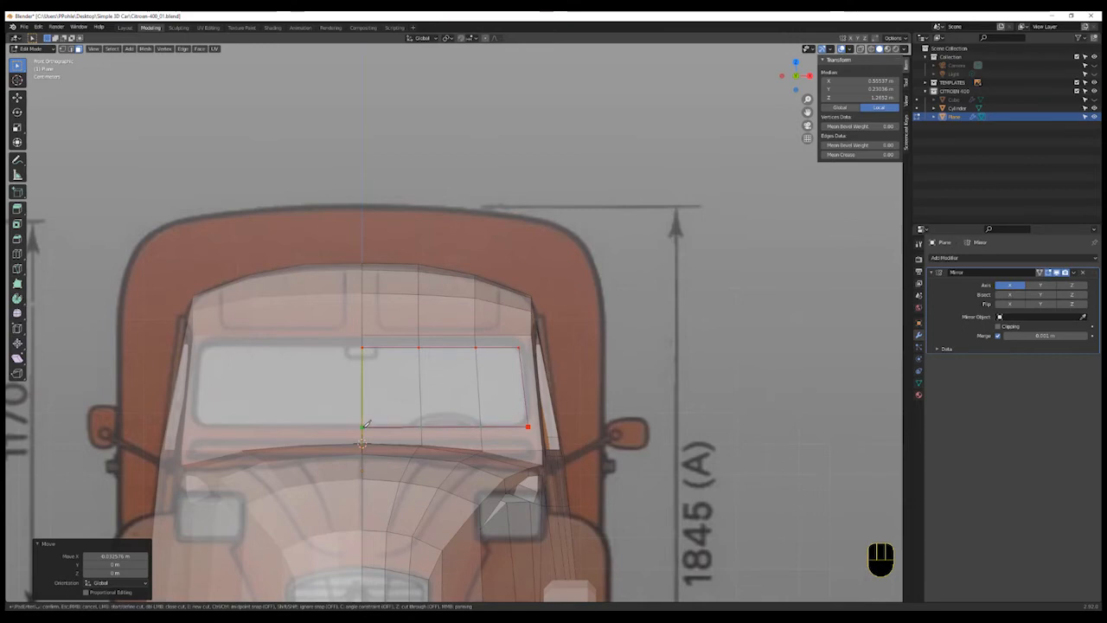
pyautogui.press('Return')
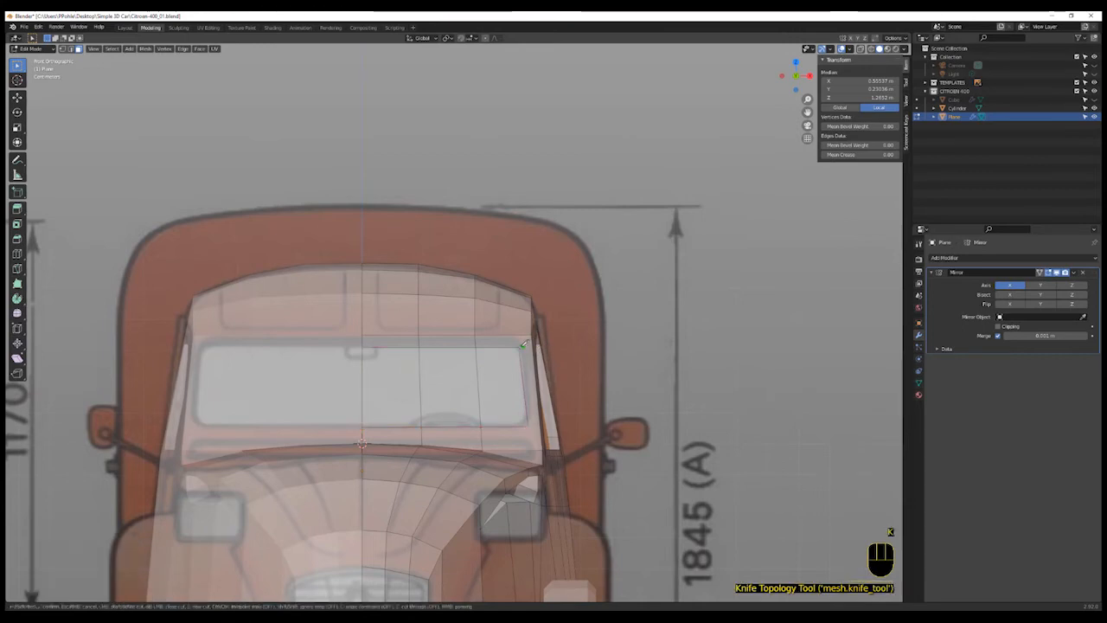
# - Add short knife cuts joining the windshield's upper and lower right corners to the pillar edges
pyautogui.press('k')
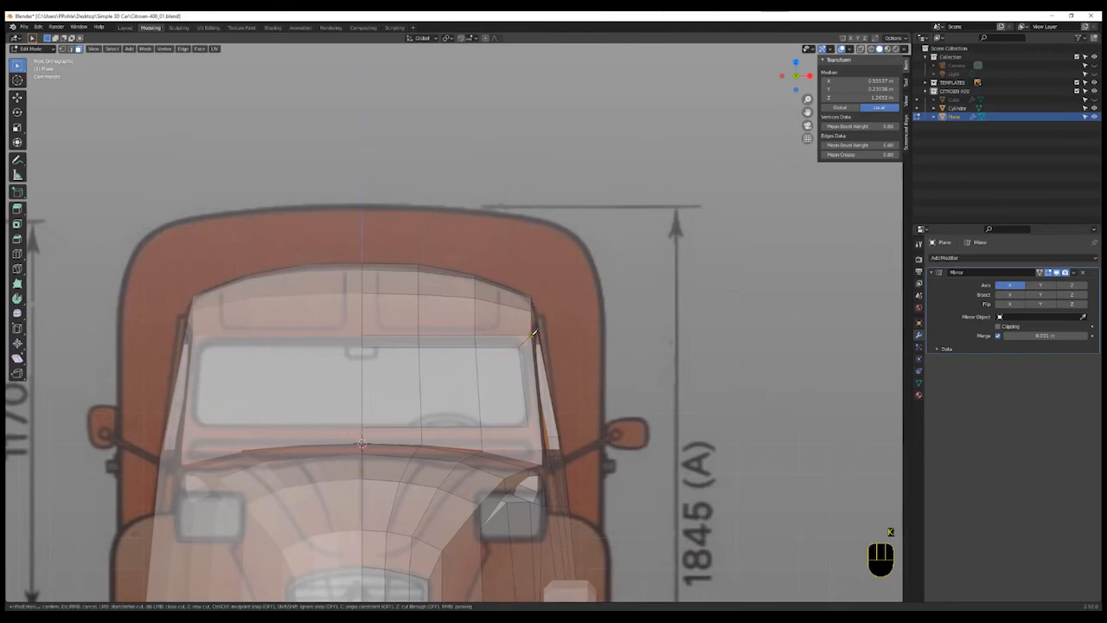
pyautogui.press('Return')
pyautogui.press('k')
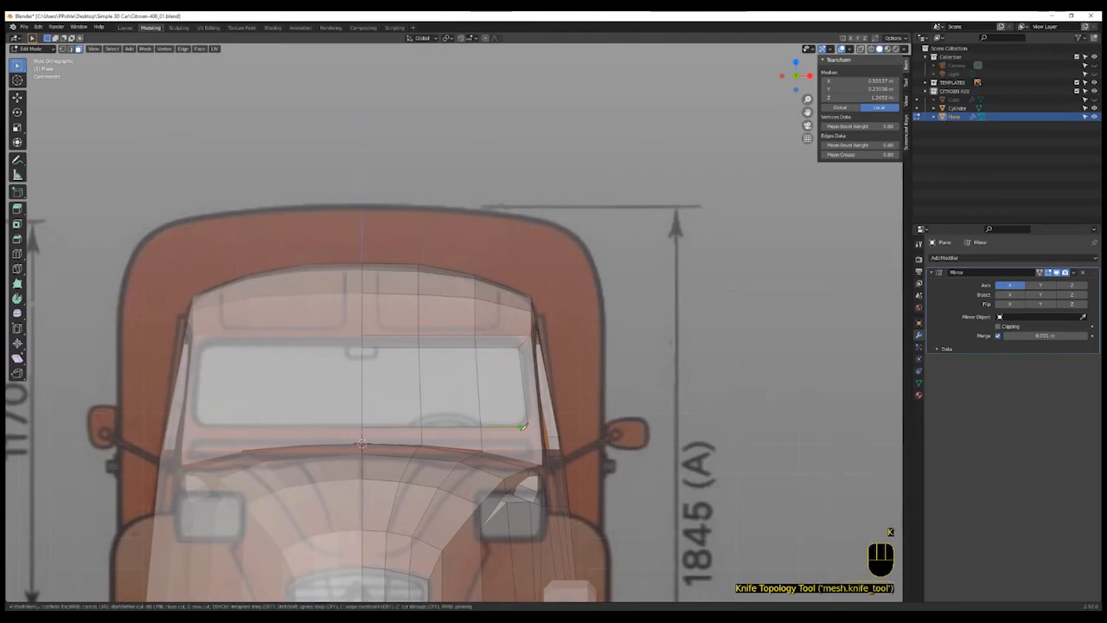
pyautogui.click(527, 427)
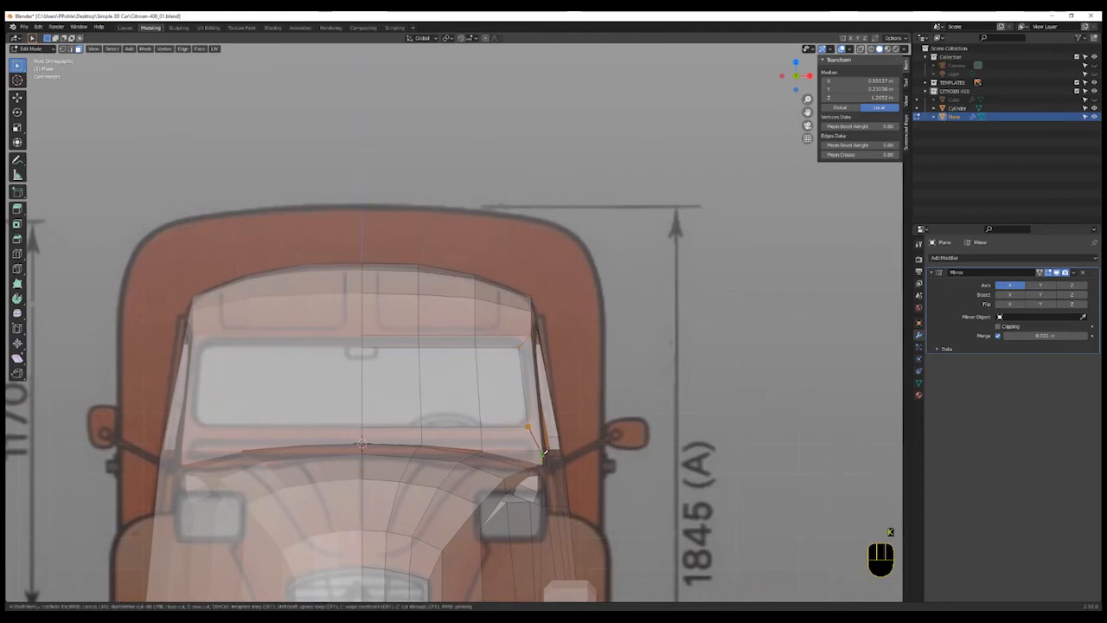
pyautogui.press('Return')
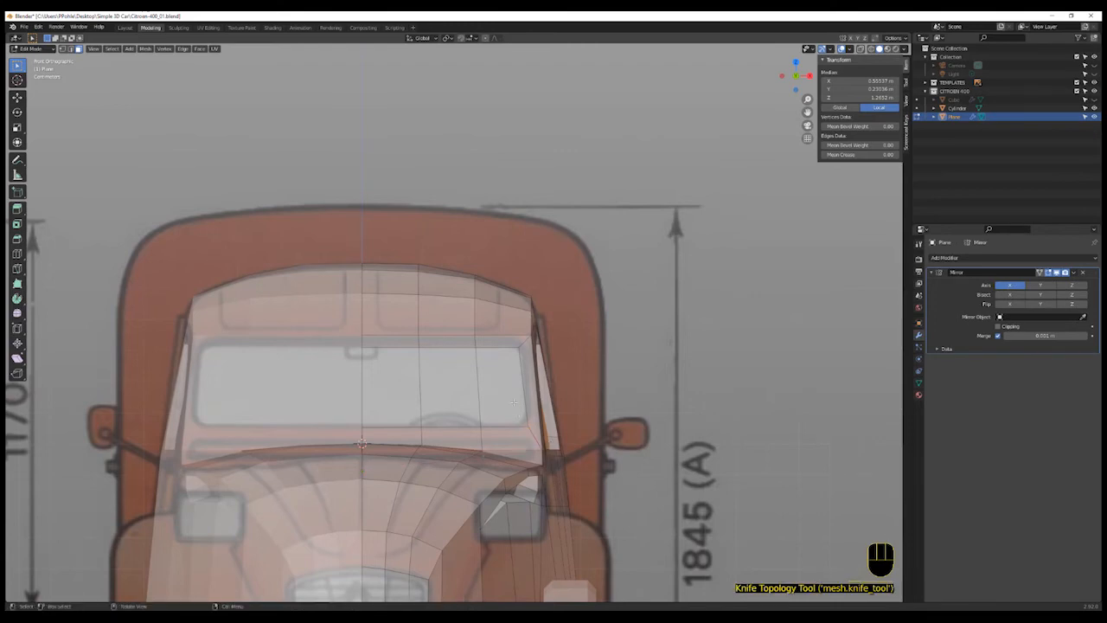
# - Select the three windshield faces and inset them by about 0.018 m
pyautogui.click(512, 401)
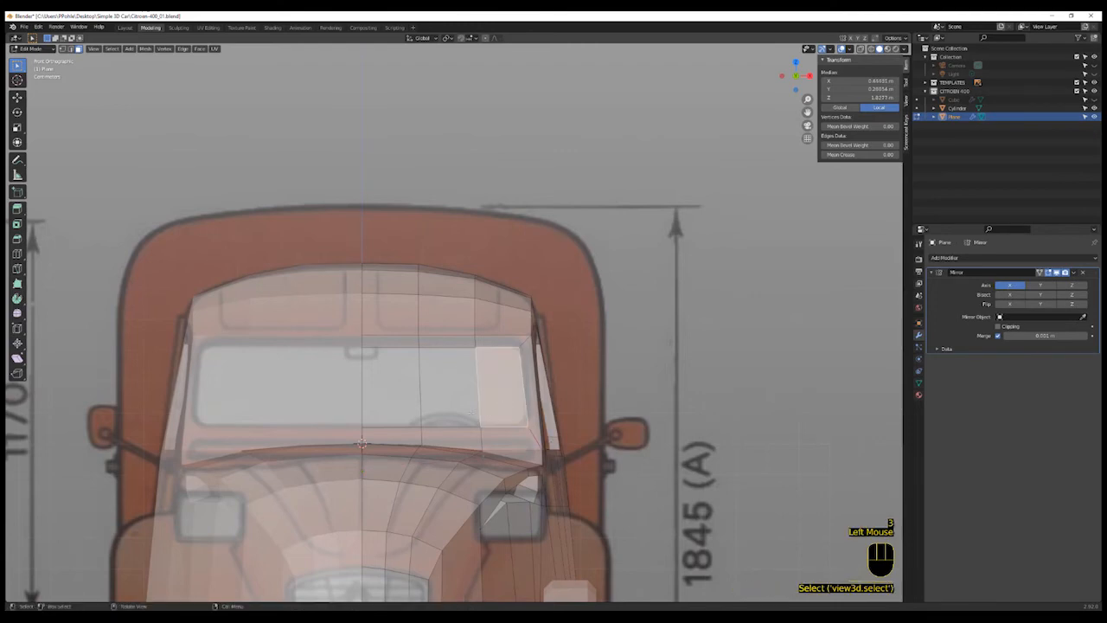
pyautogui.keyDown('shift'); pyautogui.click(447, 404); pyautogui.keyUp('shift')
pyautogui.keyDown('shift'); pyautogui.click(395, 399); pyautogui.keyUp('shift')
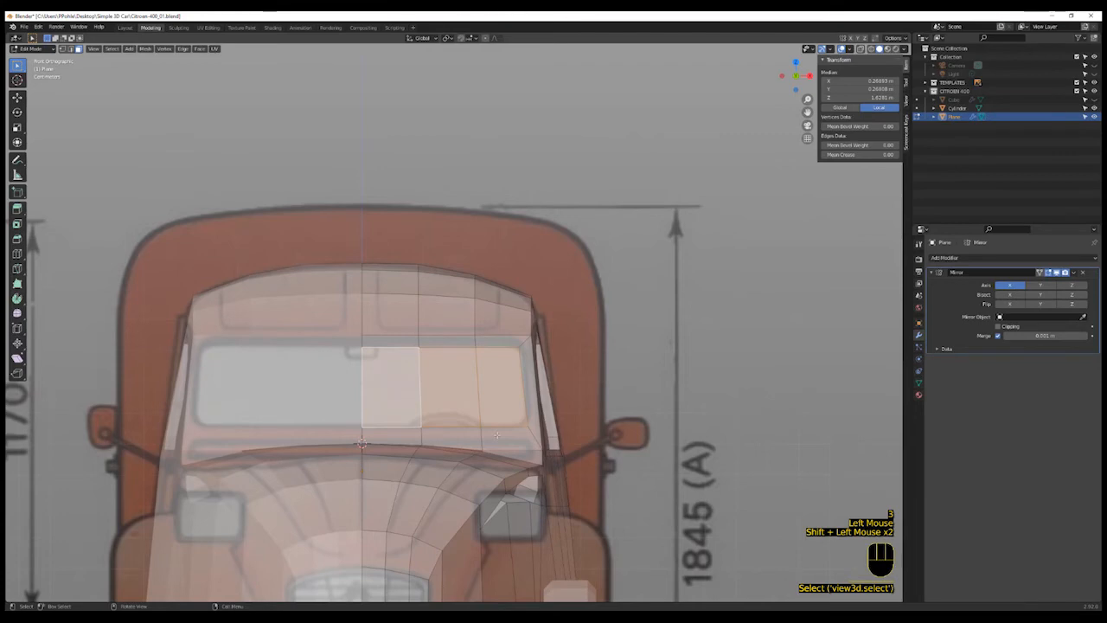
pyautogui.press('i')
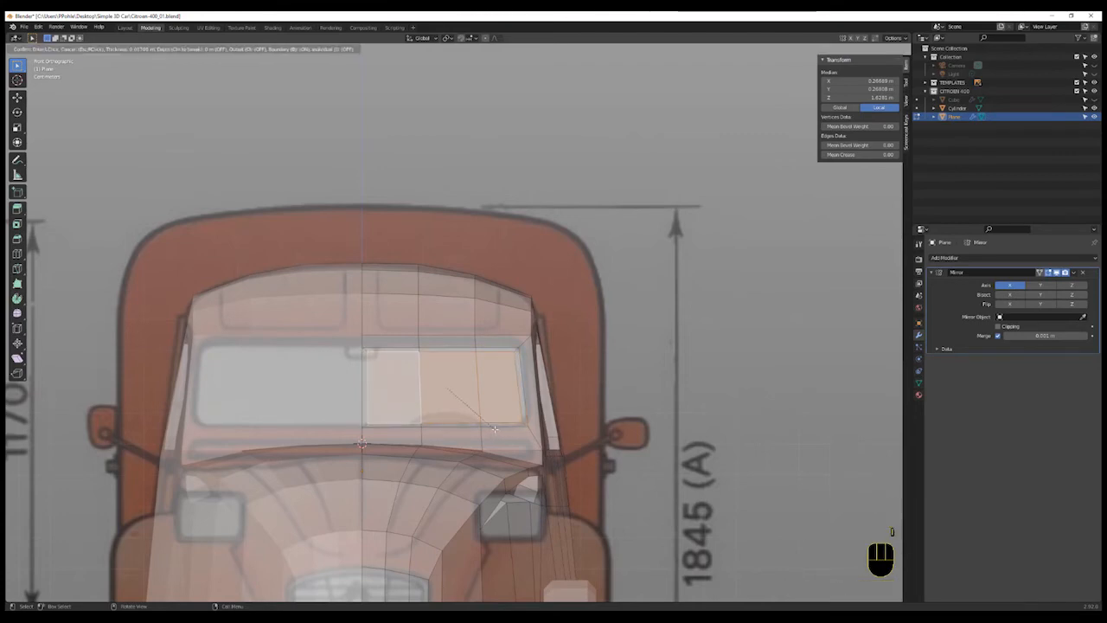
pyautogui.click(494, 428)
# - Bevel the two right corner vertices of the inset windshield by about 0.026 m
pyautogui.scroll(2, 494, 428)
pyautogui.keyDown('shift'); pyautogui.moveTo(493, 428); pyautogui.dragTo(458, 428, button='middle'); pyautogui.keyUp('shift')
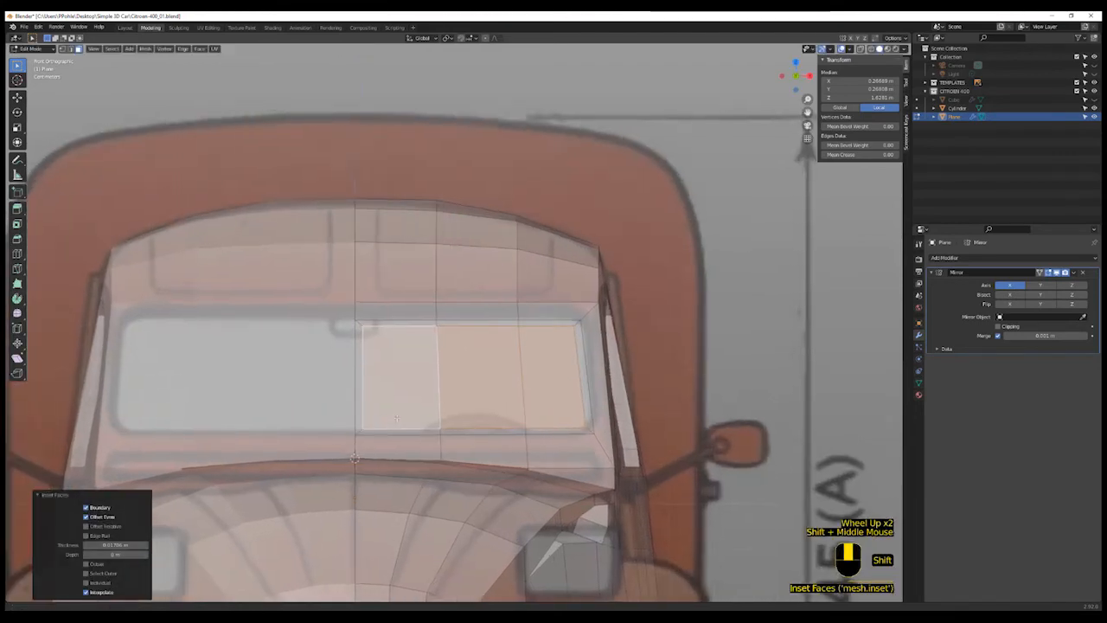
pyautogui.scroll(1, 421, 428)
pyautogui.scroll(-1, 420, 427)
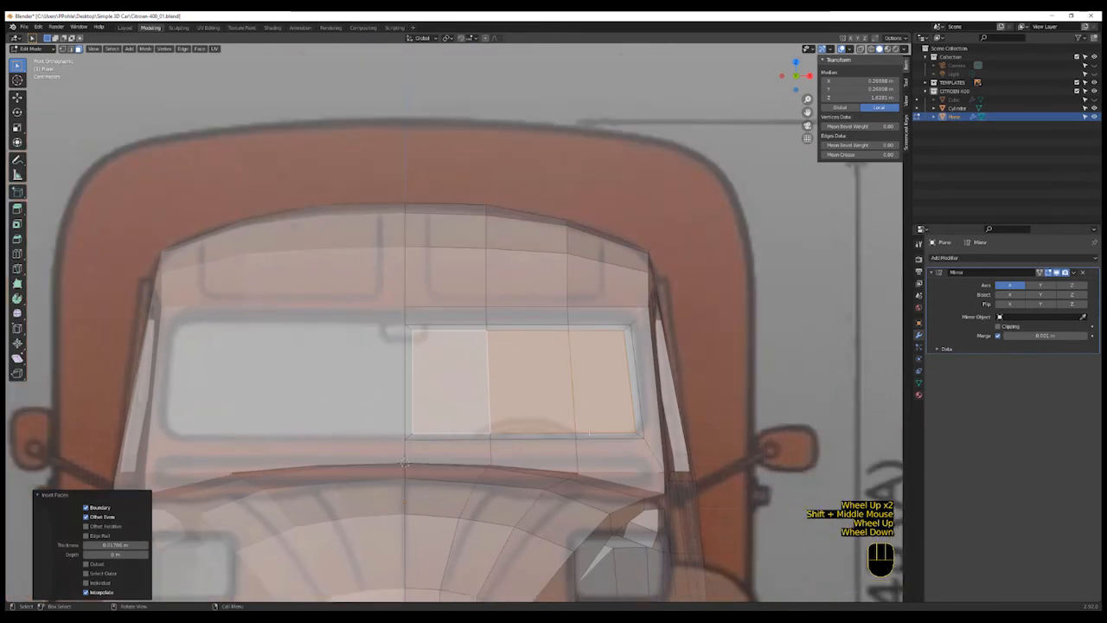
pyautogui.press('1')
pyautogui.click(629, 327)
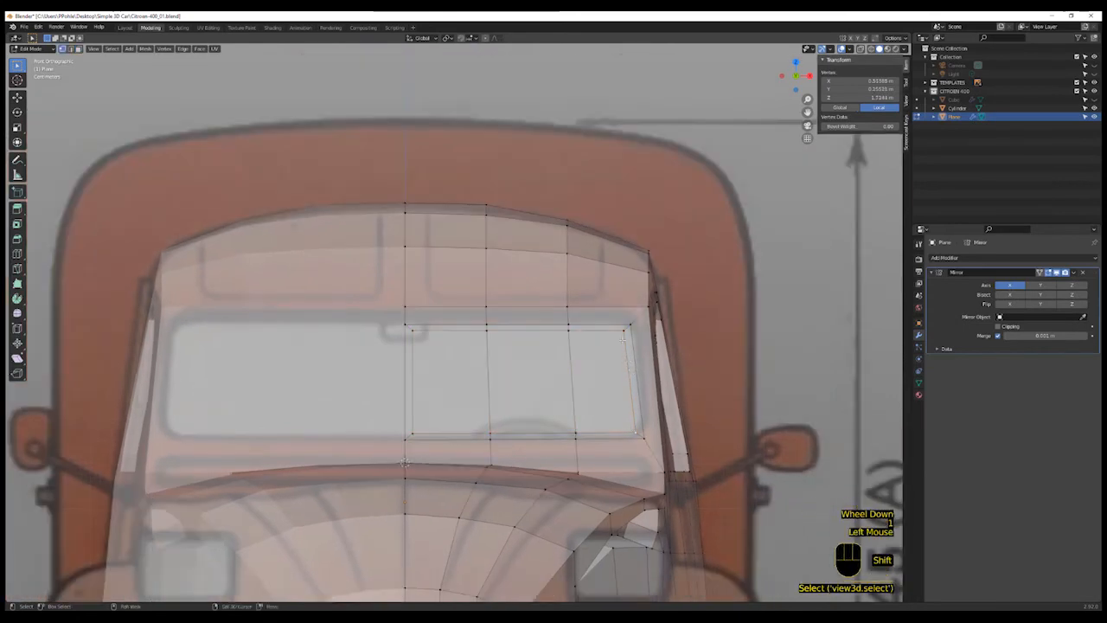
pyautogui.keyDown('shift'); pyautogui.click(623, 335); pyautogui.keyUp('shift')
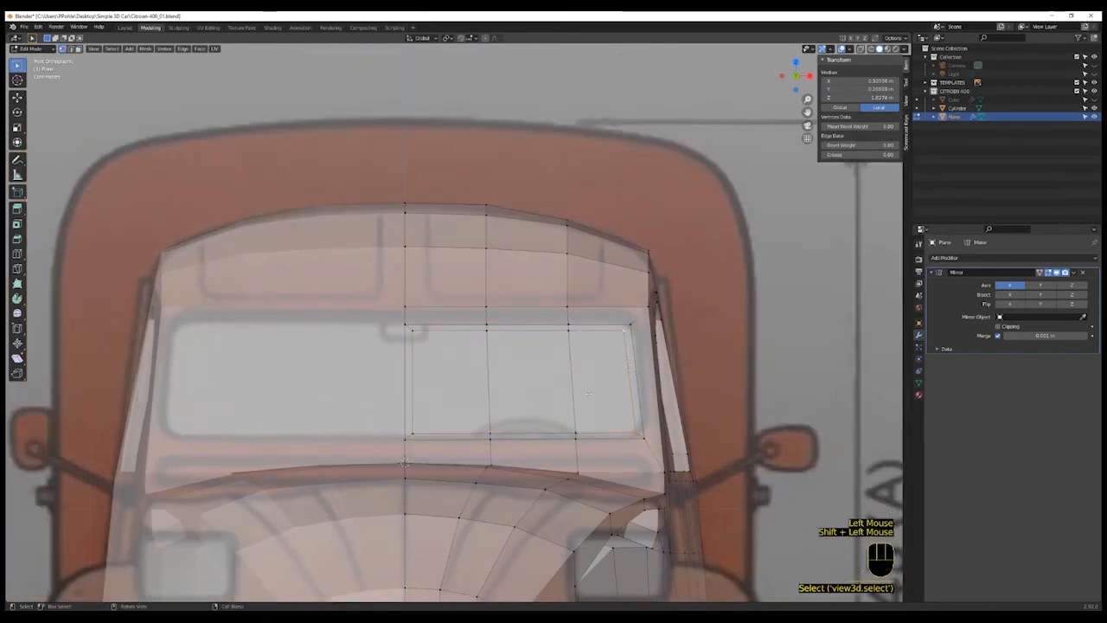
pyautogui.hotkey('ctrl', 'v')
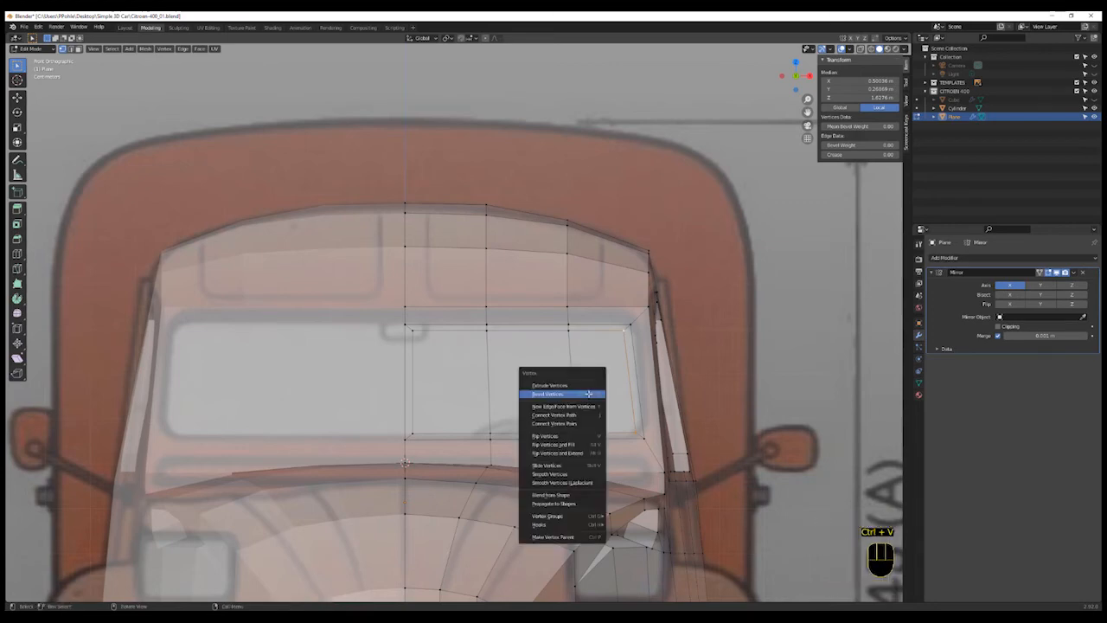
pyautogui.click(589, 394)
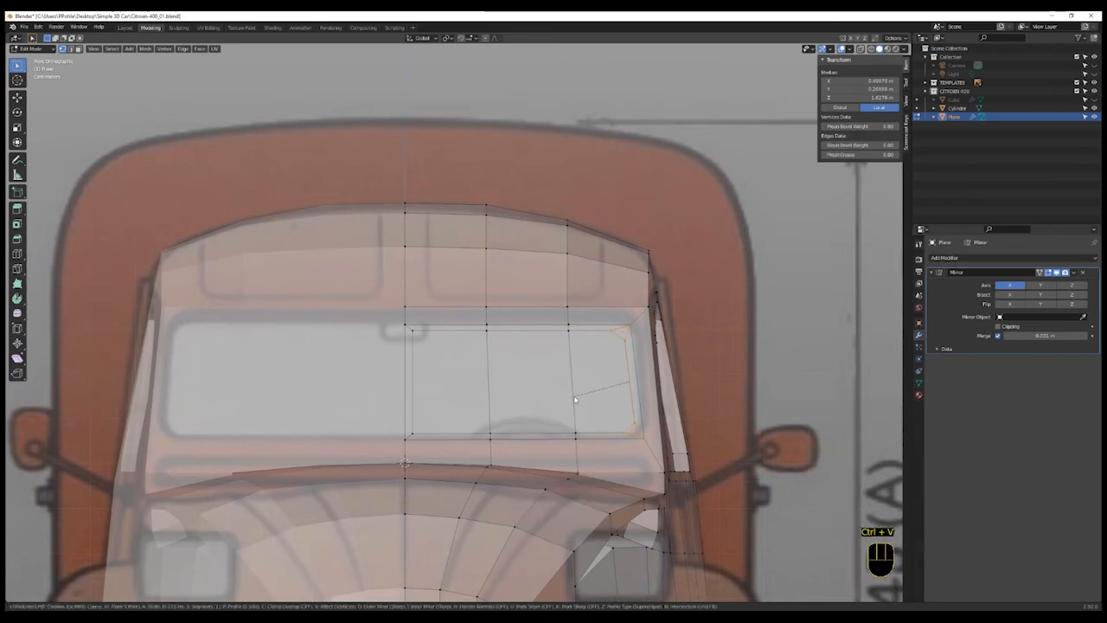
pyautogui.click(576, 399)
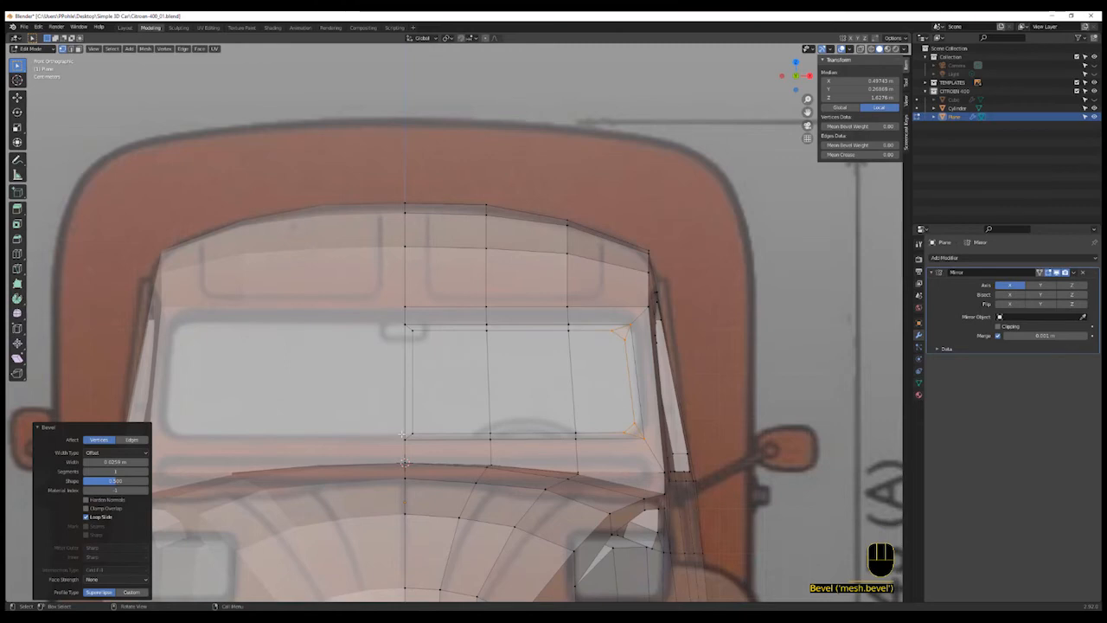
# - Knife-cut short edges joining the inset windshield's bottom and top inner corners to the centre line
pyautogui.scroll(2, 418, 436)
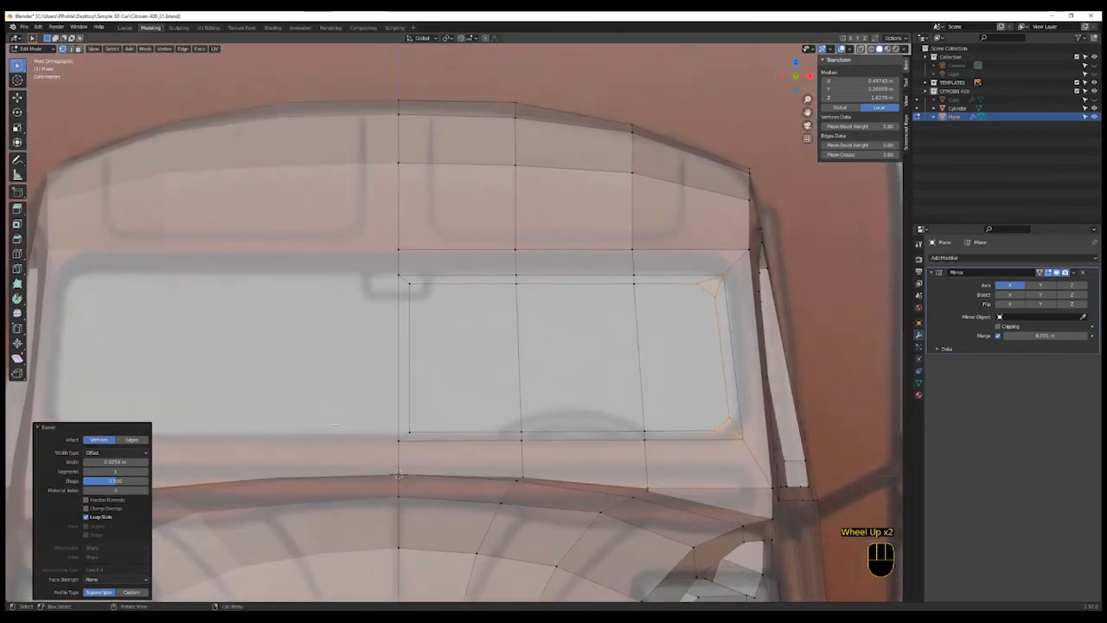
pyautogui.keyDown('shift'); pyautogui.moveTo(398, 475); pyautogui.dragTo(432, 486, button='middle'); pyautogui.keyUp('shift')
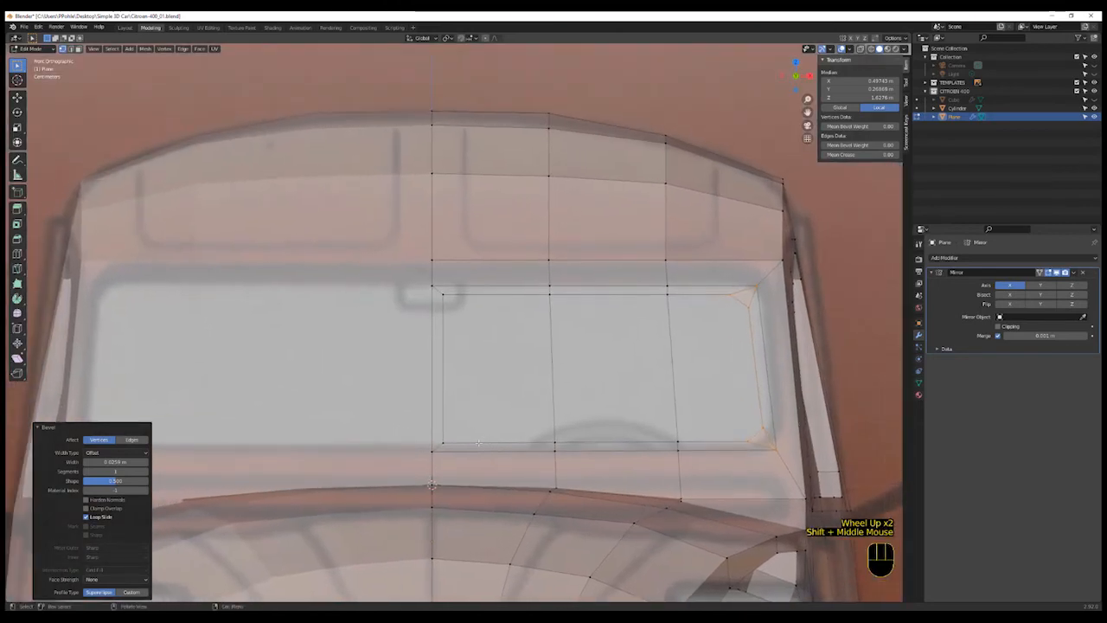
pyautogui.press('k')
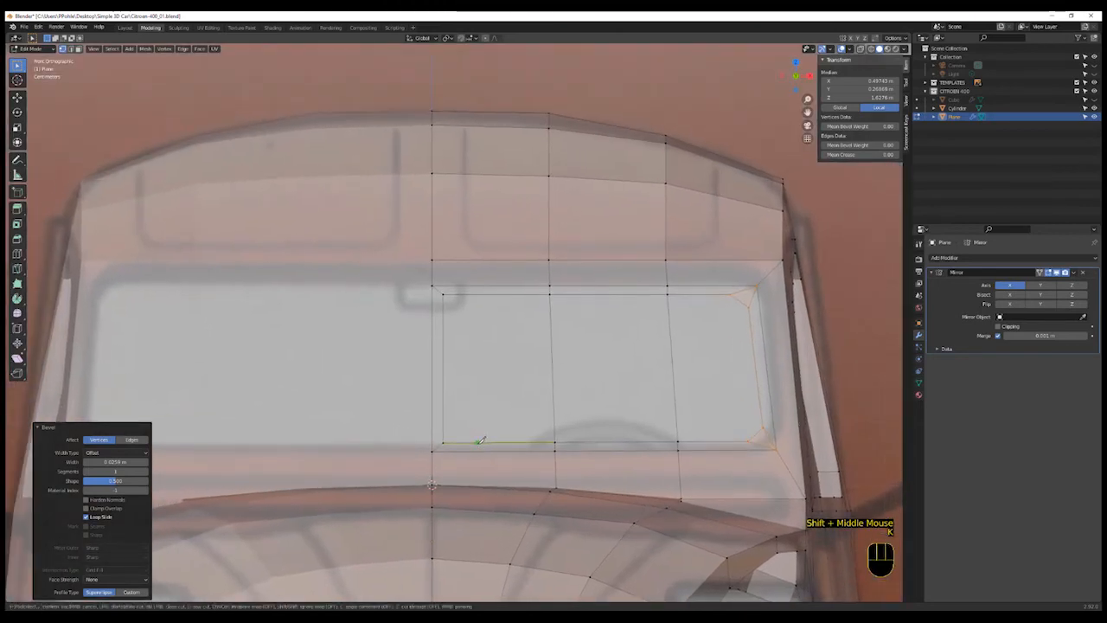
pyautogui.click(434, 443)
pyautogui.press('Return')
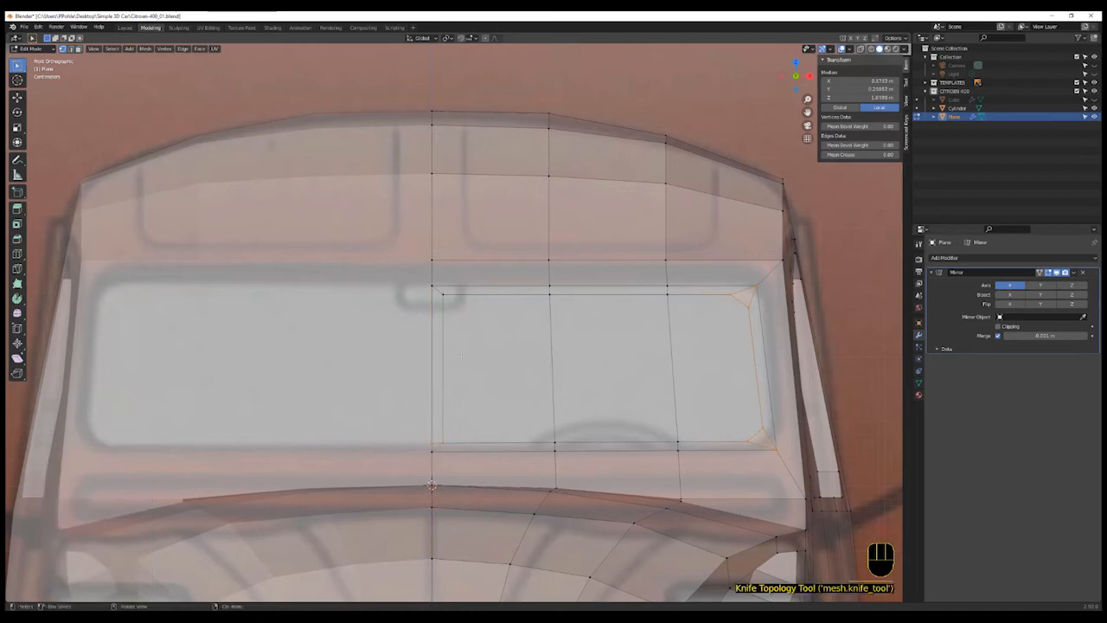
pyautogui.press('k')
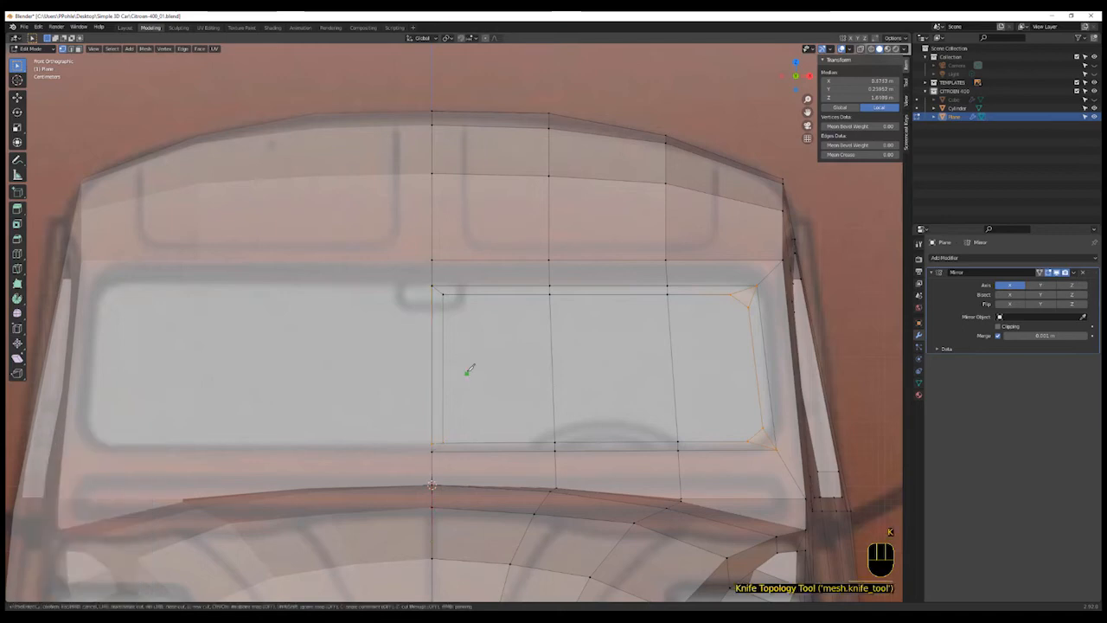
pyautogui.click(437, 293)
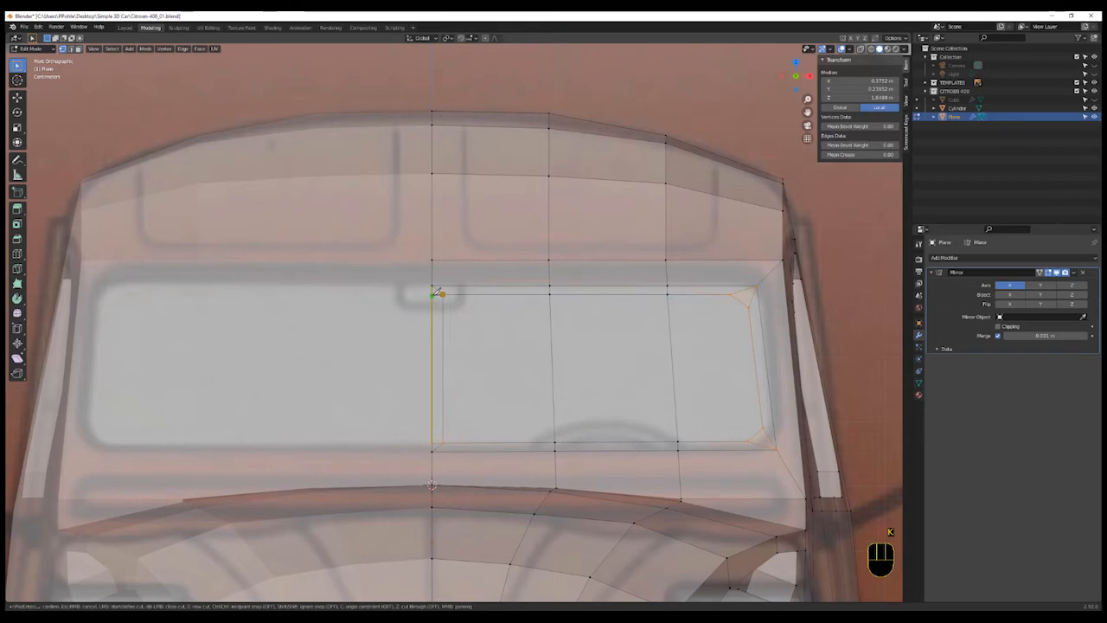
pyautogui.press('Return')
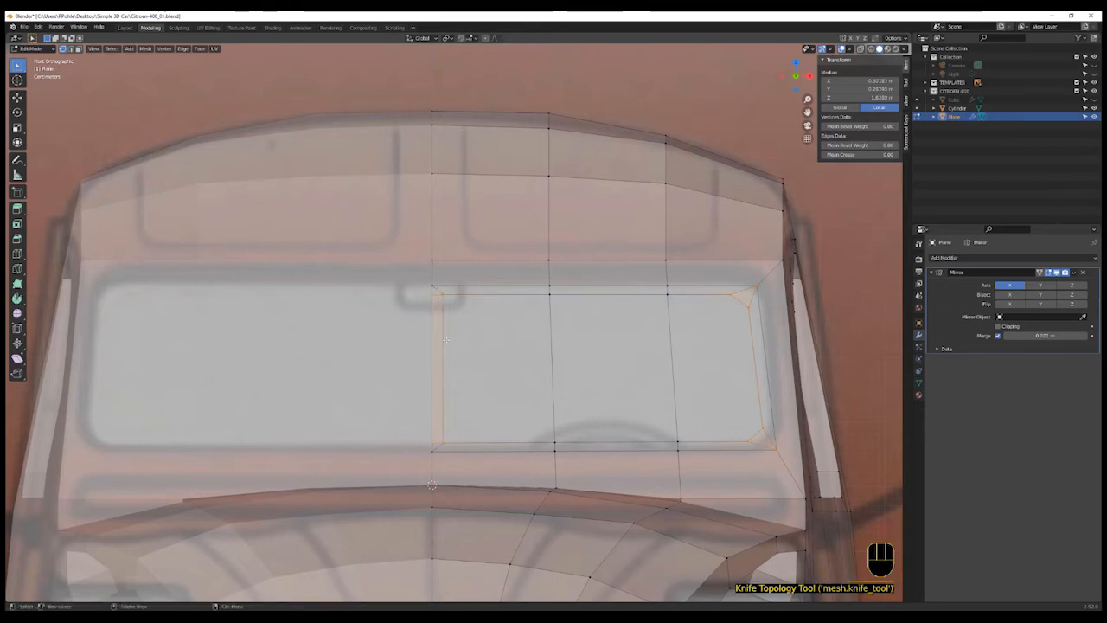
# - Select the leftover vertical edge beside the centre line and dissolve it in wireframe view
pyautogui.press('2')
pyautogui.click(439, 444)
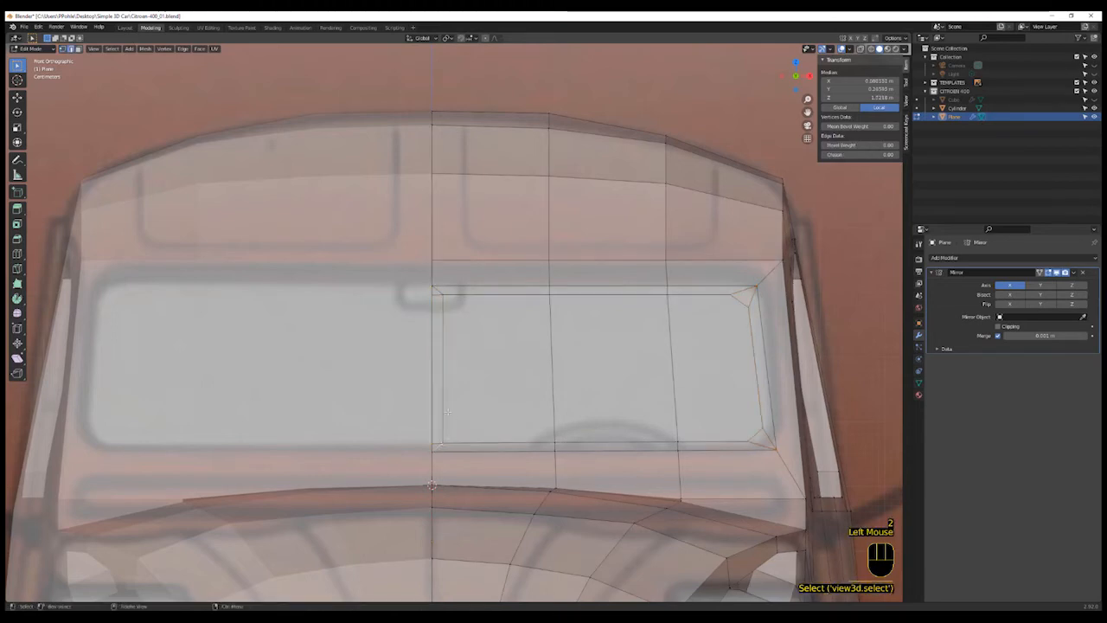
pyautogui.keyDown('shift'); pyautogui.click(439, 296); pyautogui.keyUp('shift')
pyautogui.keyDown('shift'); pyautogui.click(438, 292); pyautogui.keyUp('shift')
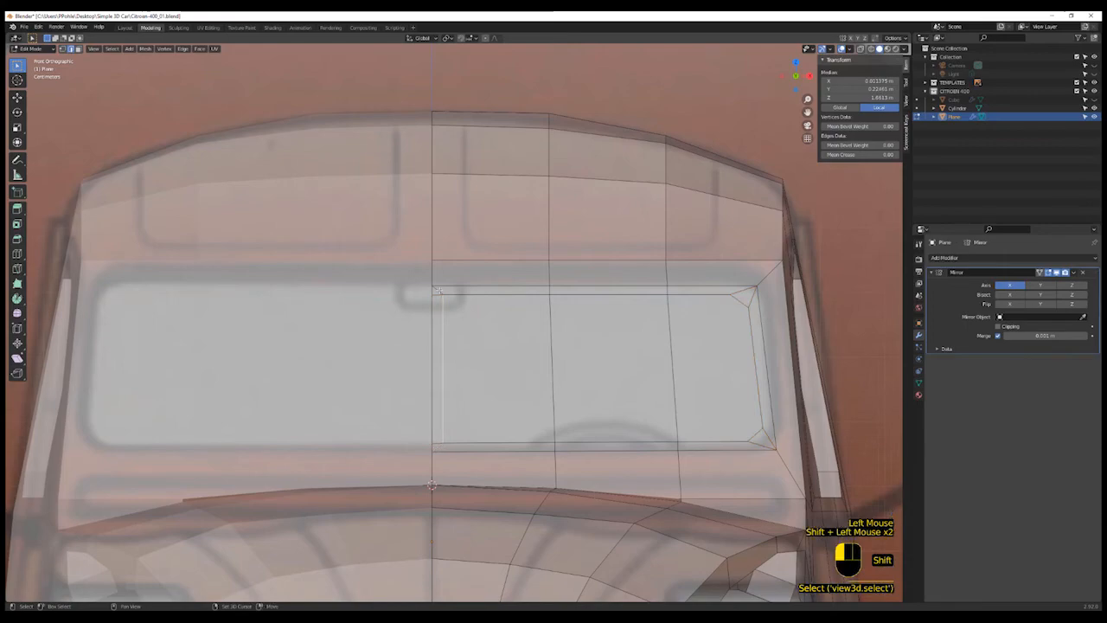
pyautogui.scroll(1, 480, 366)
pyautogui.scroll(-1, 480, 365)
pyautogui.moveTo(480, 365); pyautogui.dragTo(449, 407, button='middle')
pyautogui.scroll(2, 449, 408)
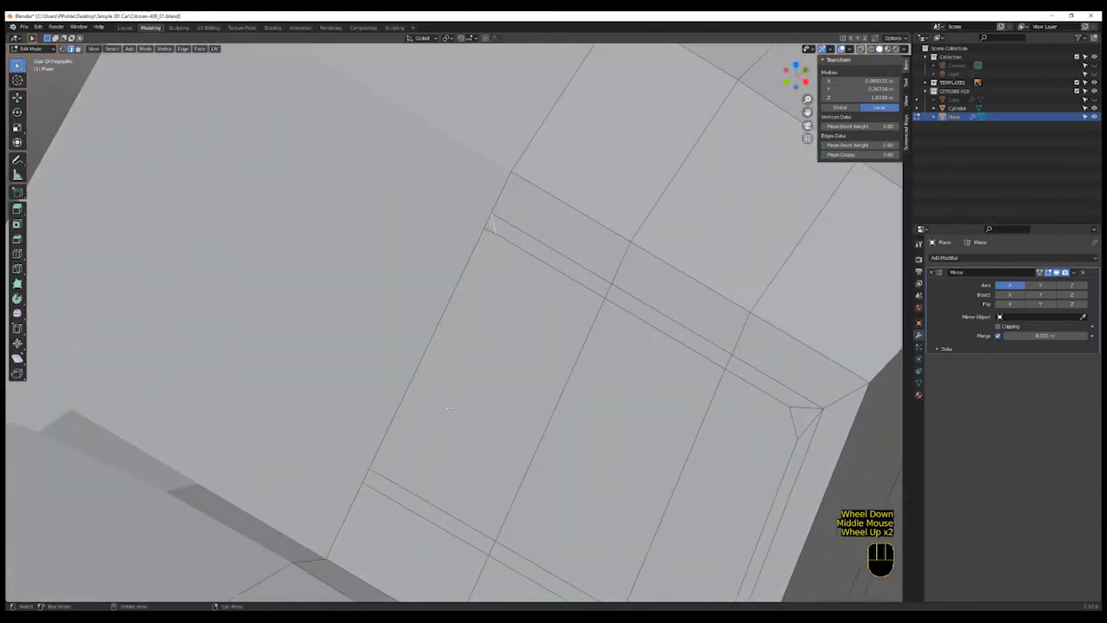
pyautogui.hotkey('shift', 'z')
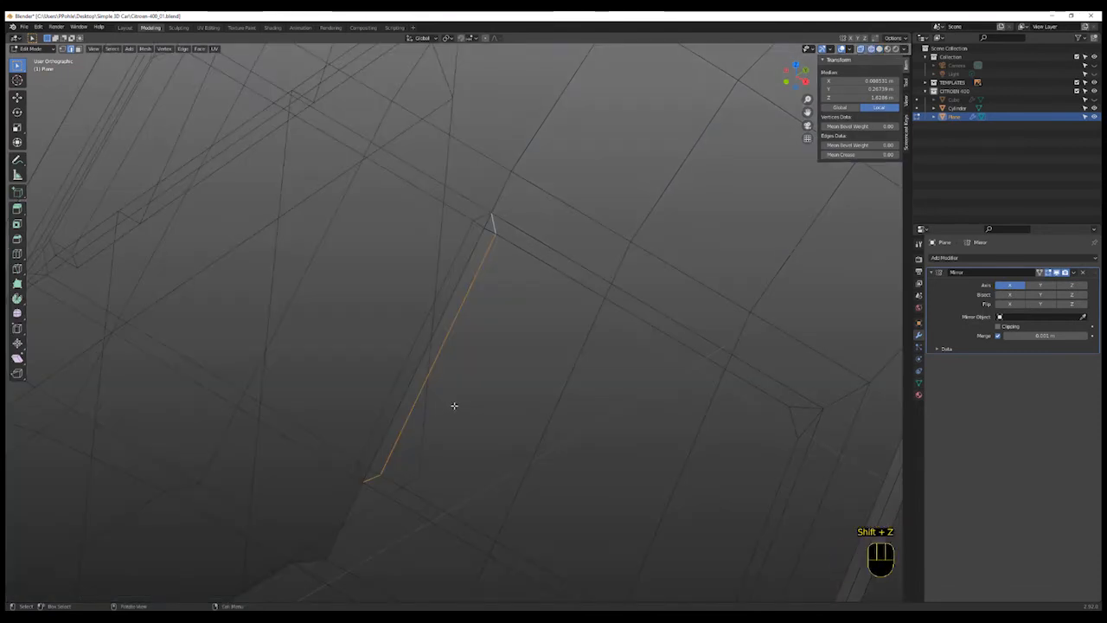
pyautogui.press('x')
pyautogui.click(456, 451)
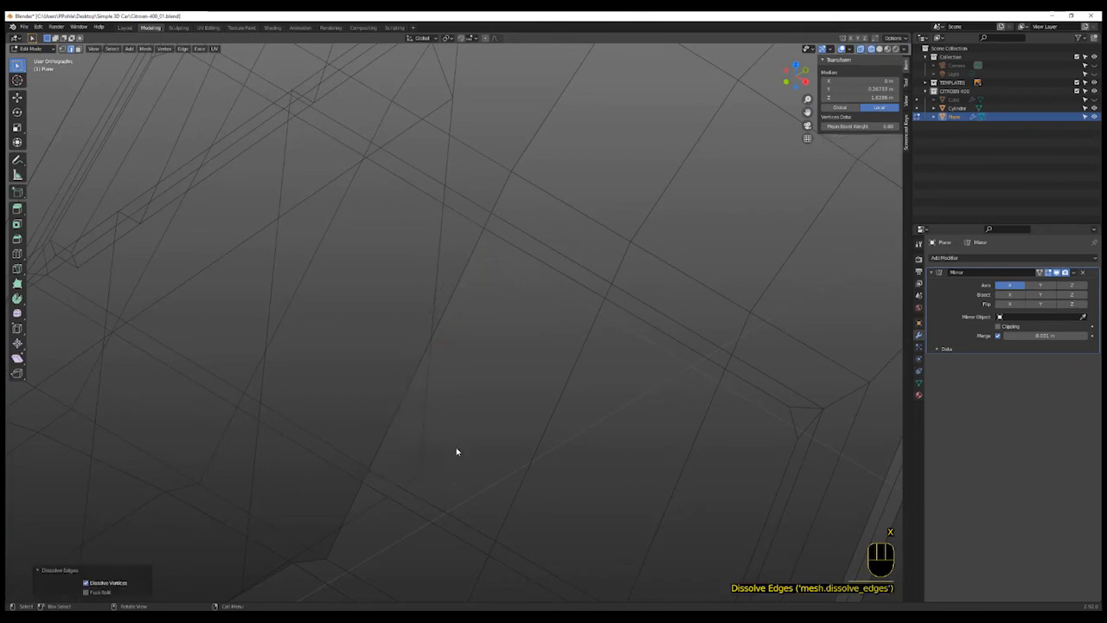
# - Select the two windshield faces and extrude them along Y by about 0.011 m
pyautogui.scroll(-3, 467, 450)
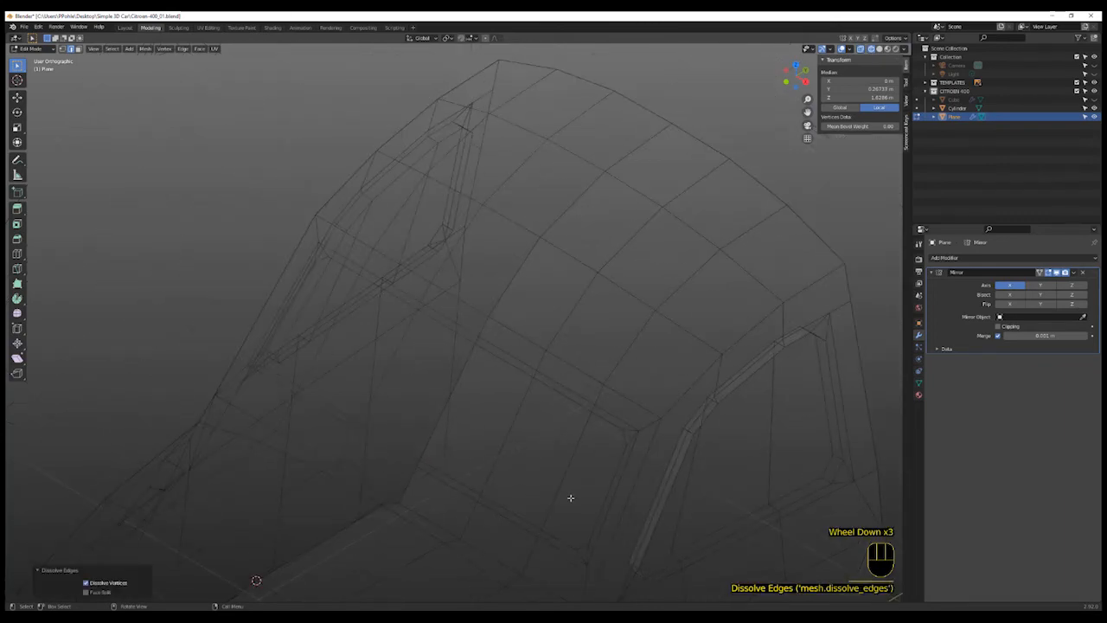
pyautogui.hotkey('shift', 'z')
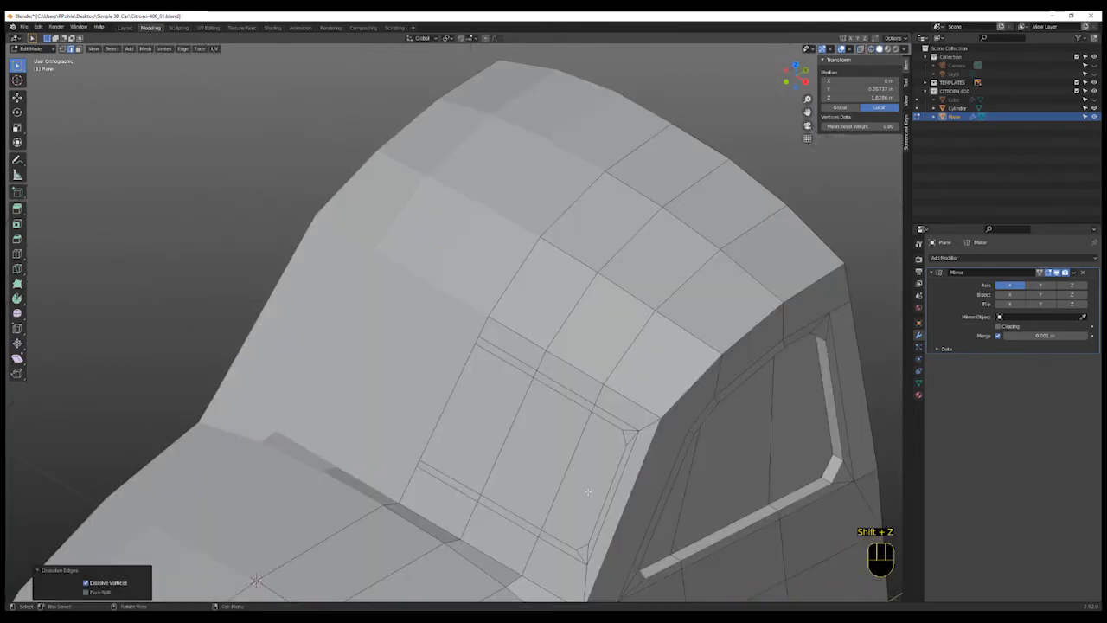
pyautogui.press('3')
pyautogui.click(589, 489)
pyautogui.keyDown('shift'); pyautogui.click(514, 445); pyautogui.keyUp('shift')
pyautogui.keyDown('shift'); pyautogui.click(476, 440); pyautogui.keyUp('shift')
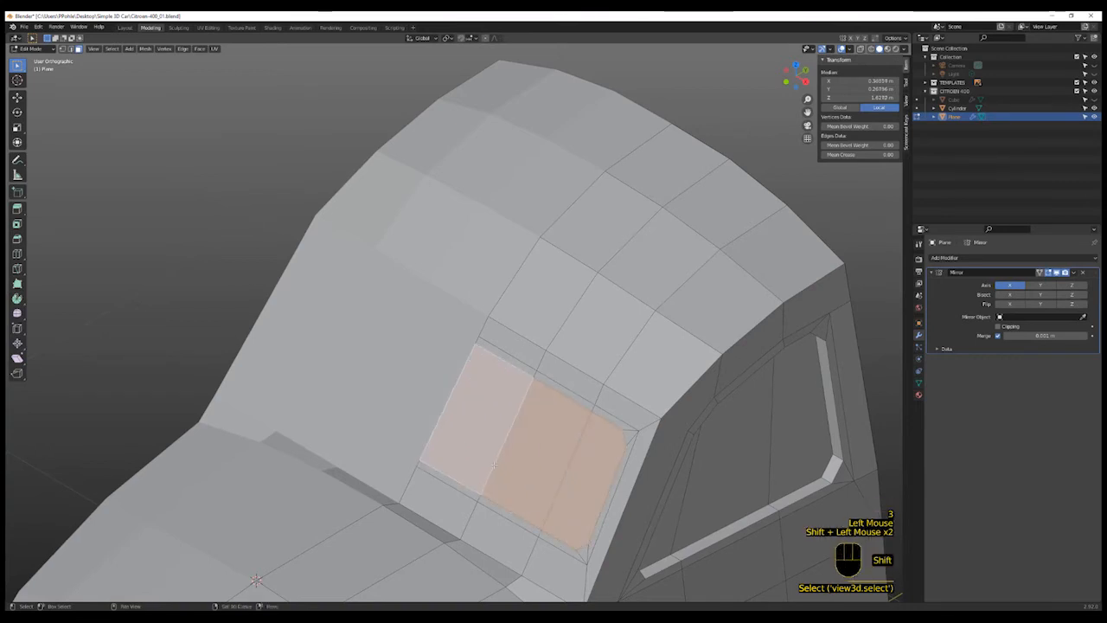
pyautogui.press('e')
pyautogui.press('g')
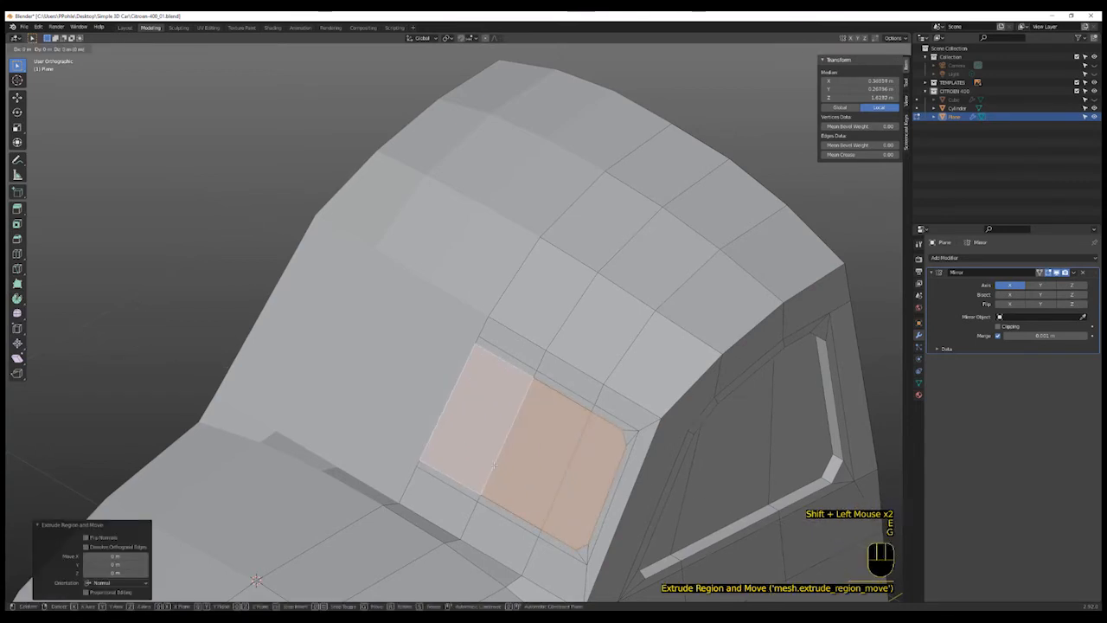
pyautogui.press('y')
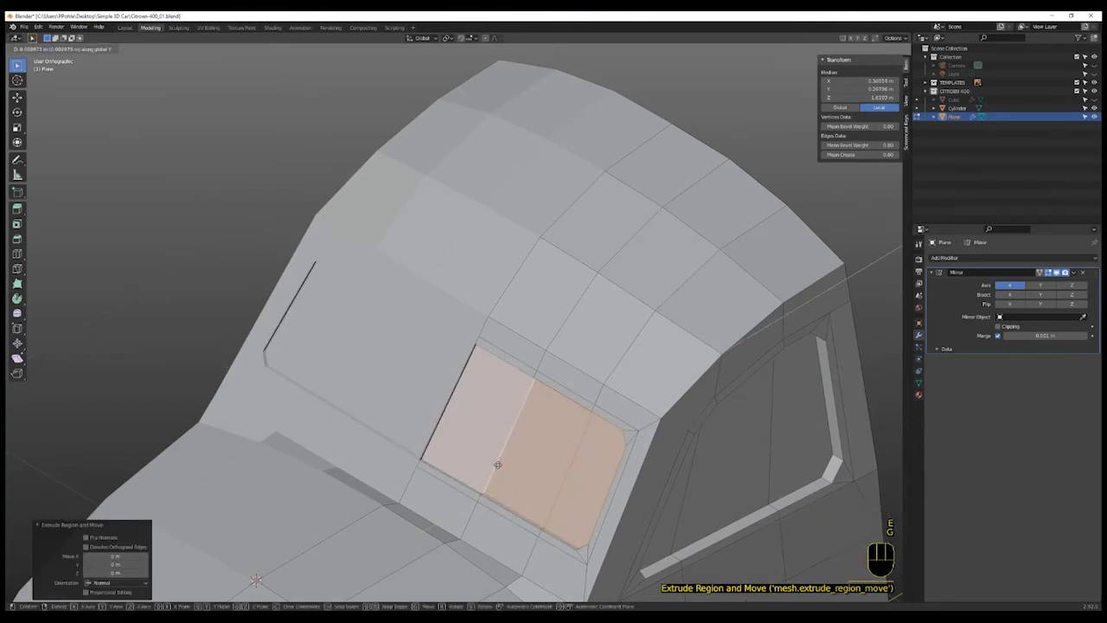
pyautogui.click(499, 464)
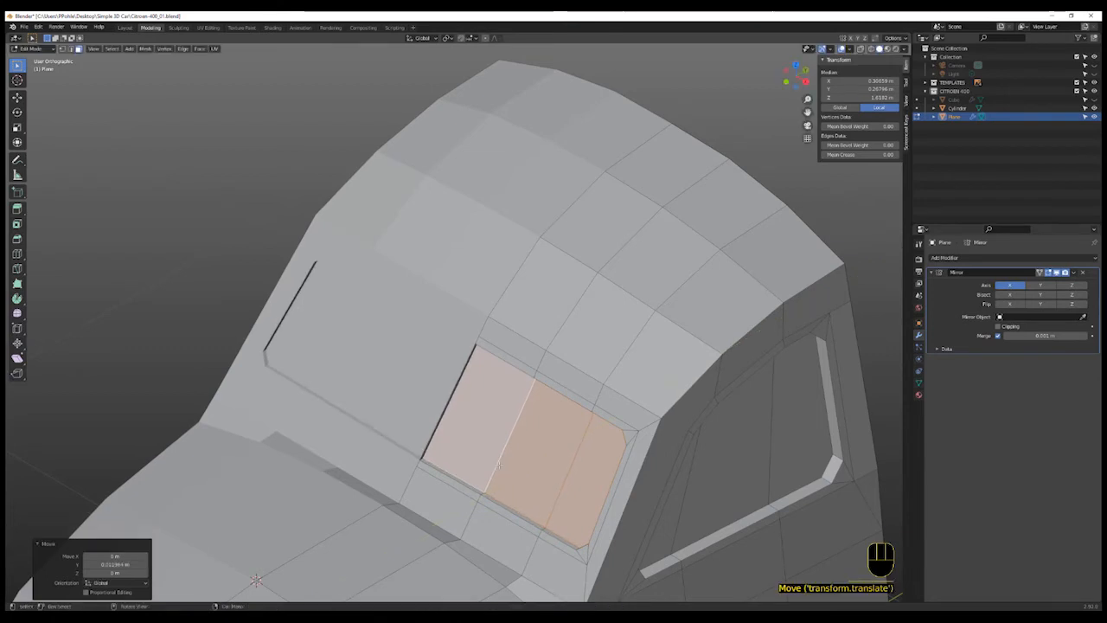
# - Move the extruded windshield faces along Z by about 0.007 m
pyautogui.press('g')
pyautogui.press('z')
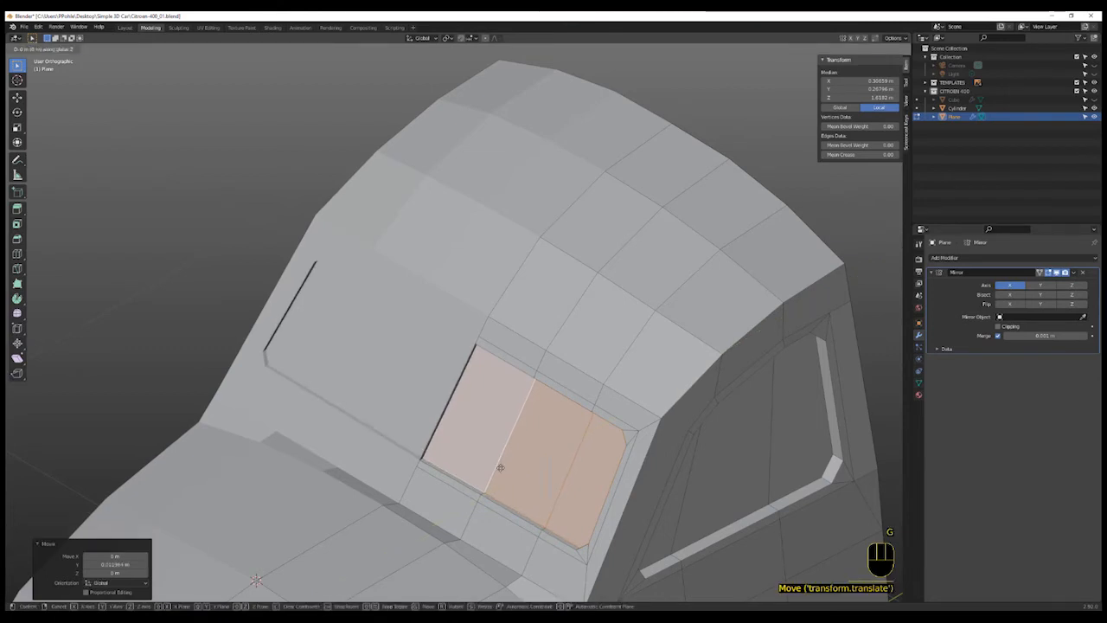
pyautogui.click(500, 467)
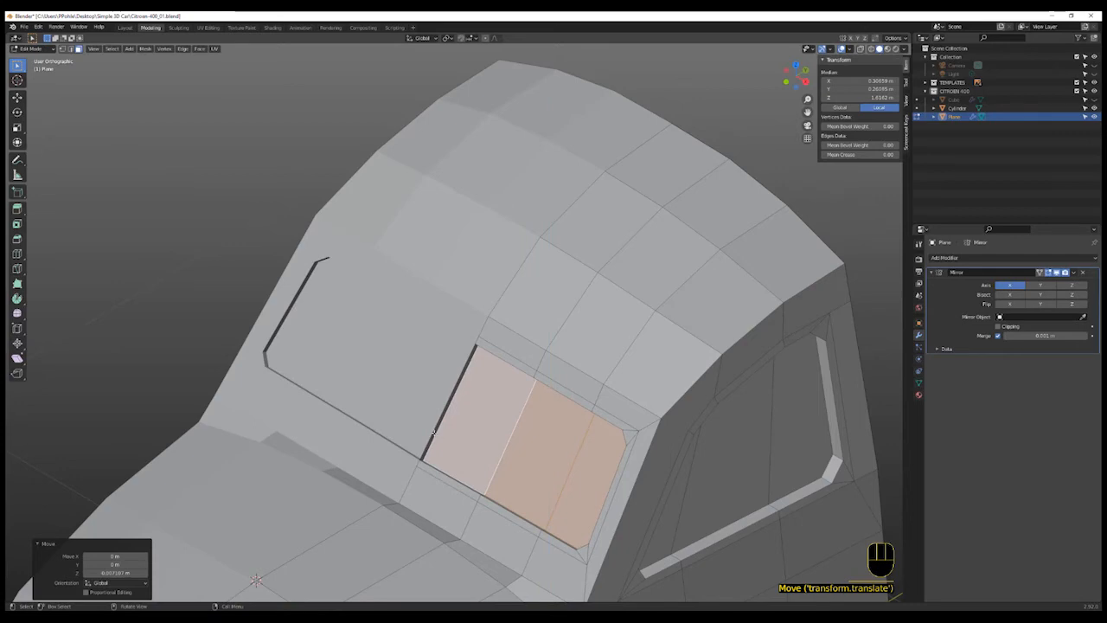
# - Select the stray face at the windshield's centre-line edge and delete it
pyautogui.click(434, 432)
pyautogui.moveTo(479, 452)
pyautogui.mouseDown(button='middle')
pyautogui.moveTo(519, 415)
pyautogui.moveTo(467, 441)
pyautogui.mouseUp(button='middle')
pyautogui.press('x')
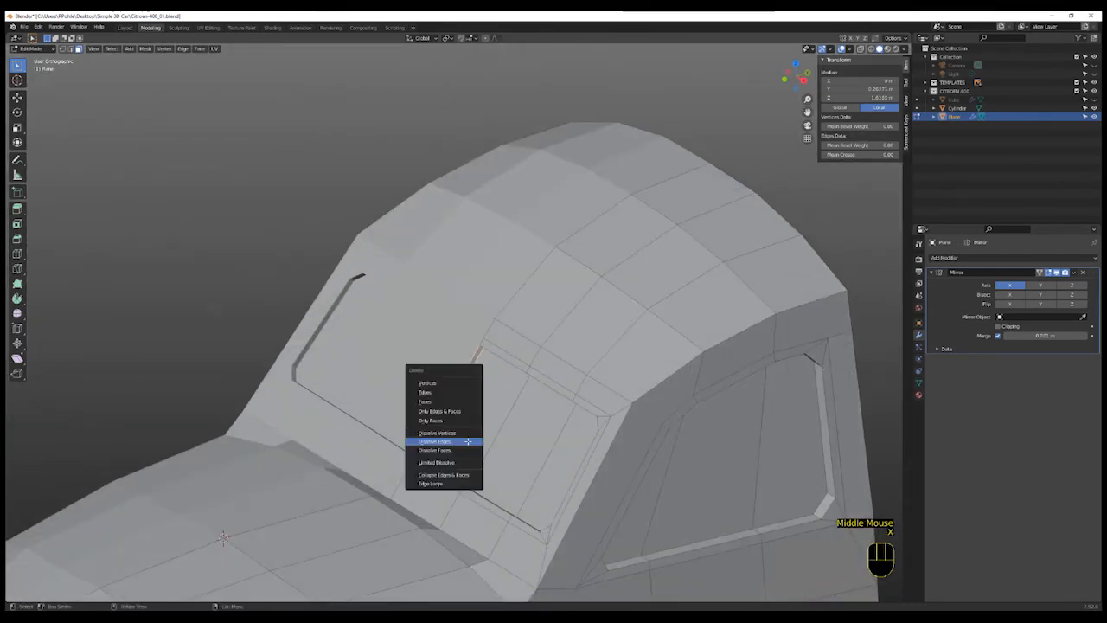
pyautogui.click(459, 401)
# - Knife-cut a horizontal edge across the grille's lower part from the centre line in front view
pyautogui.scroll(-1, 515, 457)
pyautogui.scroll(-3, 515, 457)
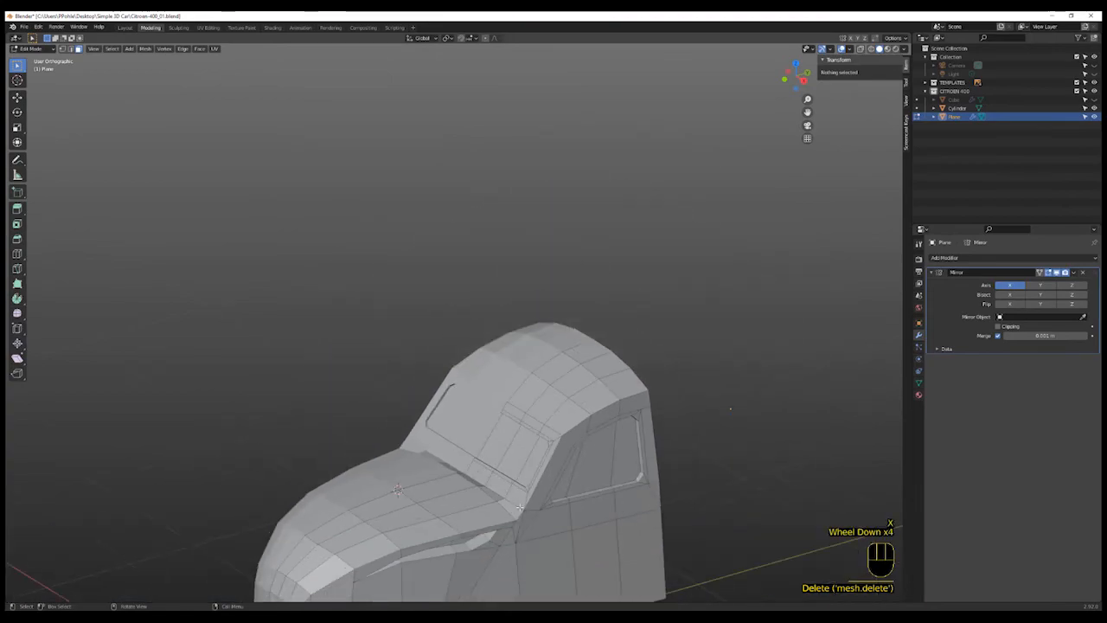
pyautogui.moveTo(515, 456); pyautogui.dragTo(368, 498, button='middle')
pyautogui.keyDown('shift'); pyautogui.scroll(3, 490, 499); pyautogui.keyUp('shift')
pyautogui.keyDown('shift'); pyautogui.scroll(-1, 490, 498); pyautogui.keyUp('shift')
pyautogui.scroll(-2, 490, 498)
pyautogui.keyDown('shift'); pyautogui.scroll(1, 514, 408); pyautogui.keyUp('shift')
pyautogui.scroll(5, 369, 498)
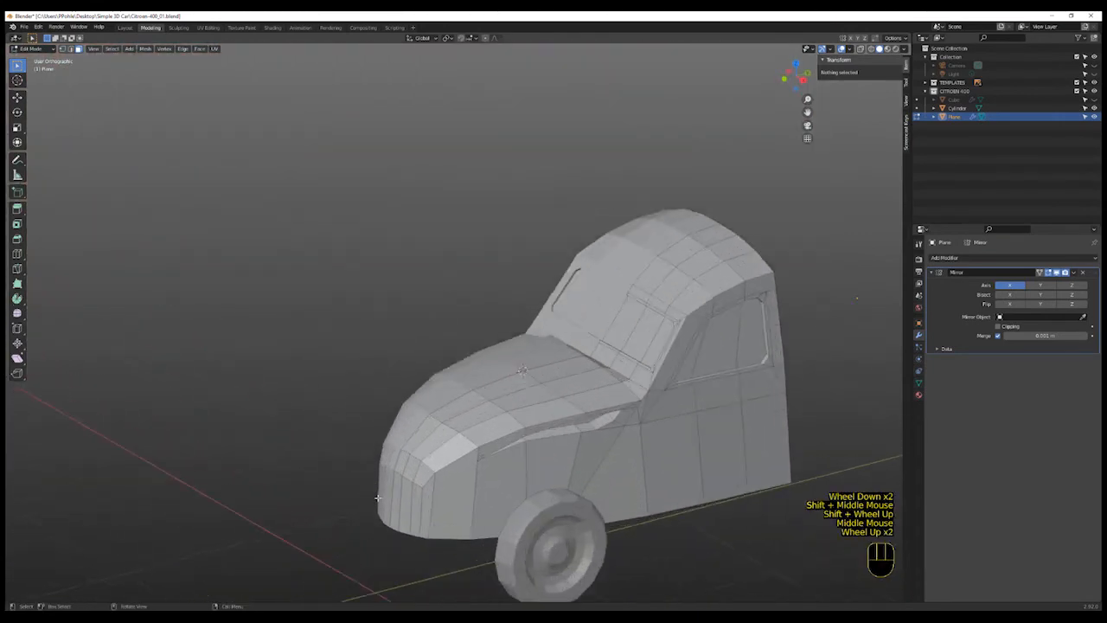
pyautogui.press('KP_1')
pyautogui.scroll(-3, 311, 595)
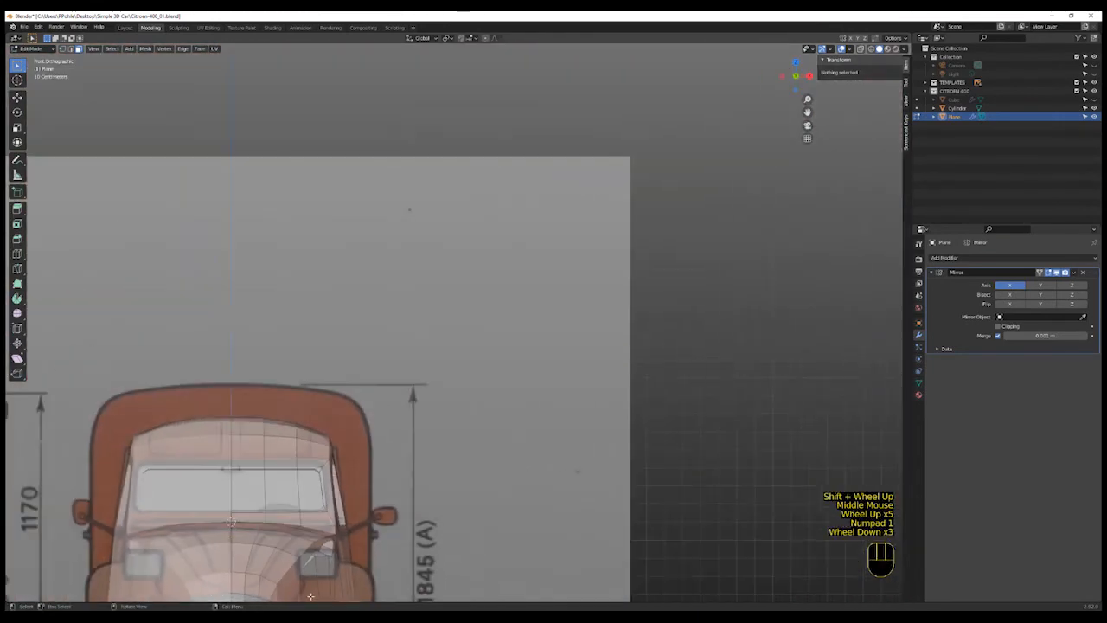
pyautogui.keyDown('shift'); pyautogui.moveTo(320, 585); pyautogui.dragTo(503, 438, button='middle'); pyautogui.keyUp('shift')
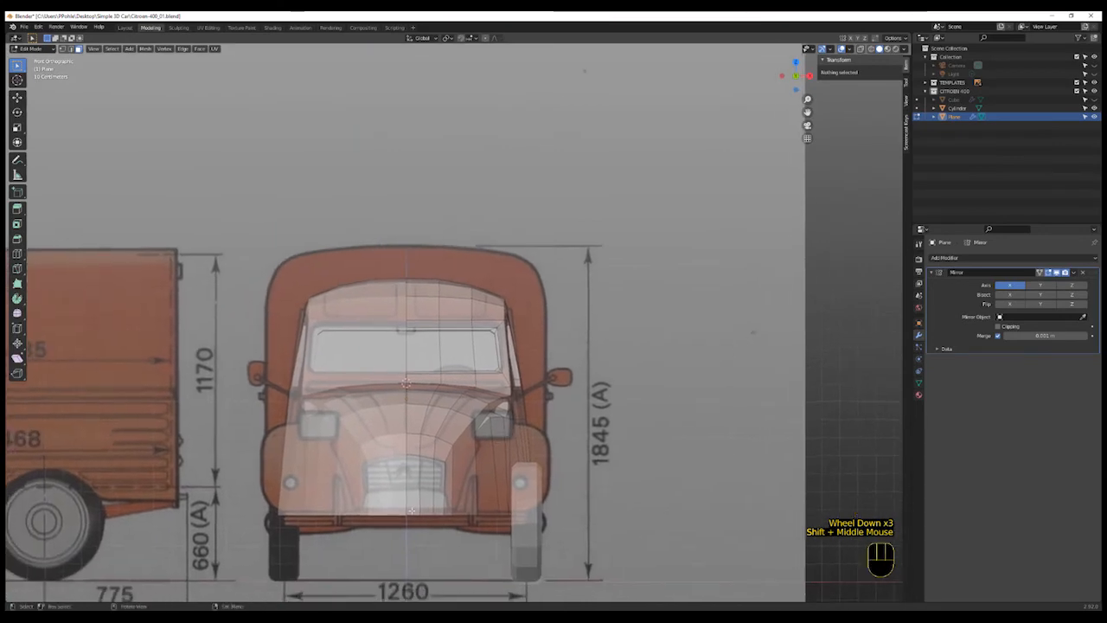
pyautogui.scroll(4, 453, 479)
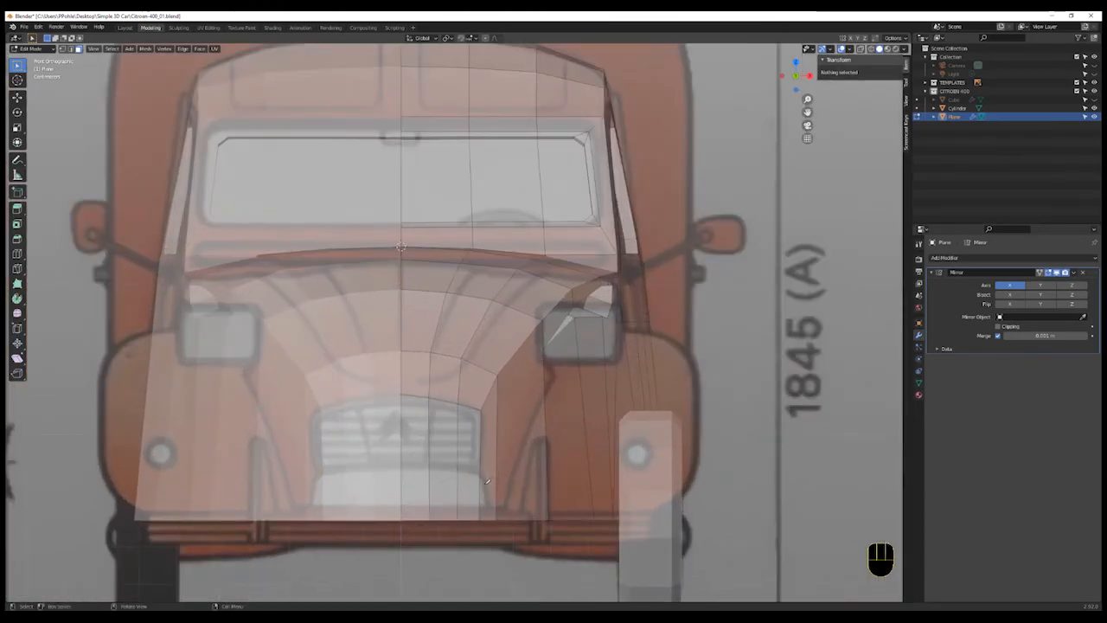
pyautogui.press('k')
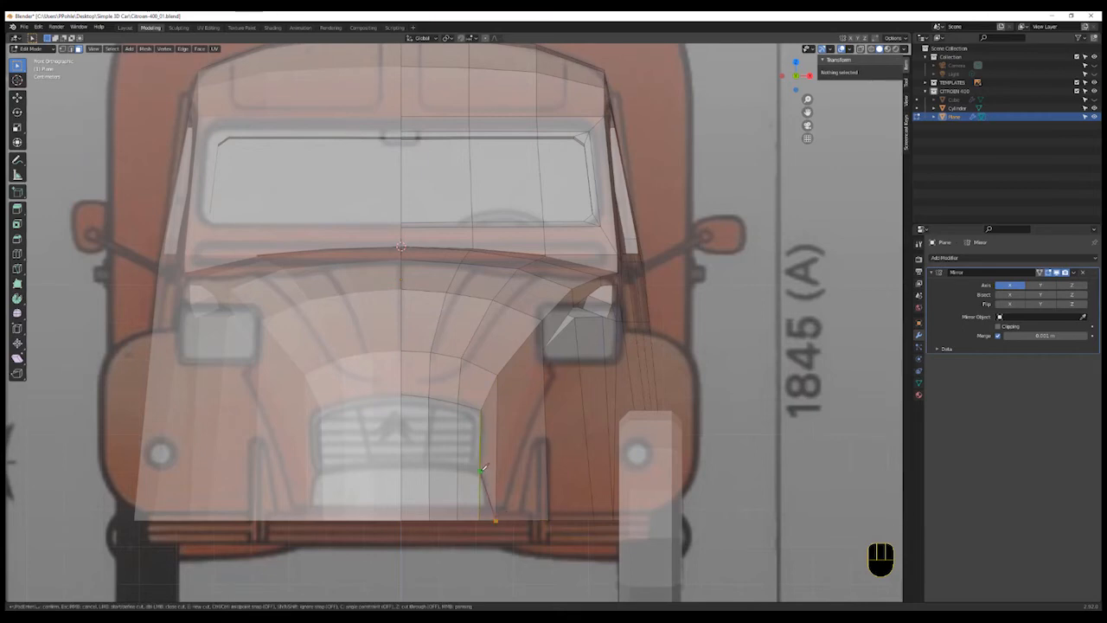
pyautogui.click(403, 469)
pyautogui.press('Return')
# - Select the two grille faces beside the centre line and inset them by about 0.008 m
pyautogui.scroll(1, 464, 465)
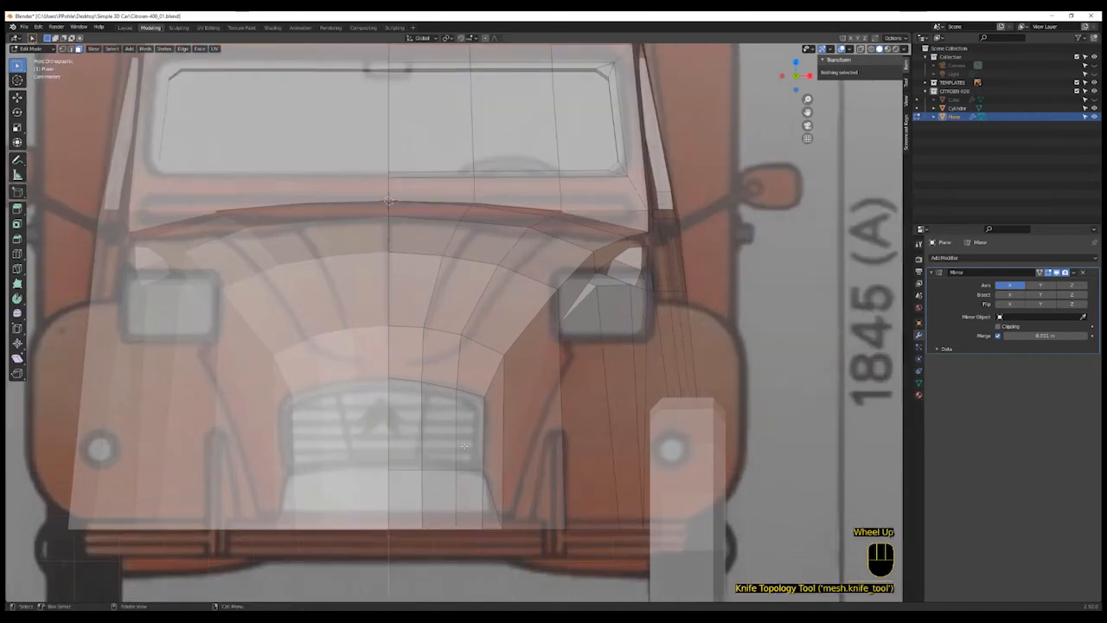
pyautogui.click(467, 433)
pyautogui.keyDown('shift'); pyautogui.click(439, 428); pyautogui.keyUp('shift')
pyautogui.keyDown('shift'); pyautogui.click(405, 428); pyautogui.keyUp('shift')
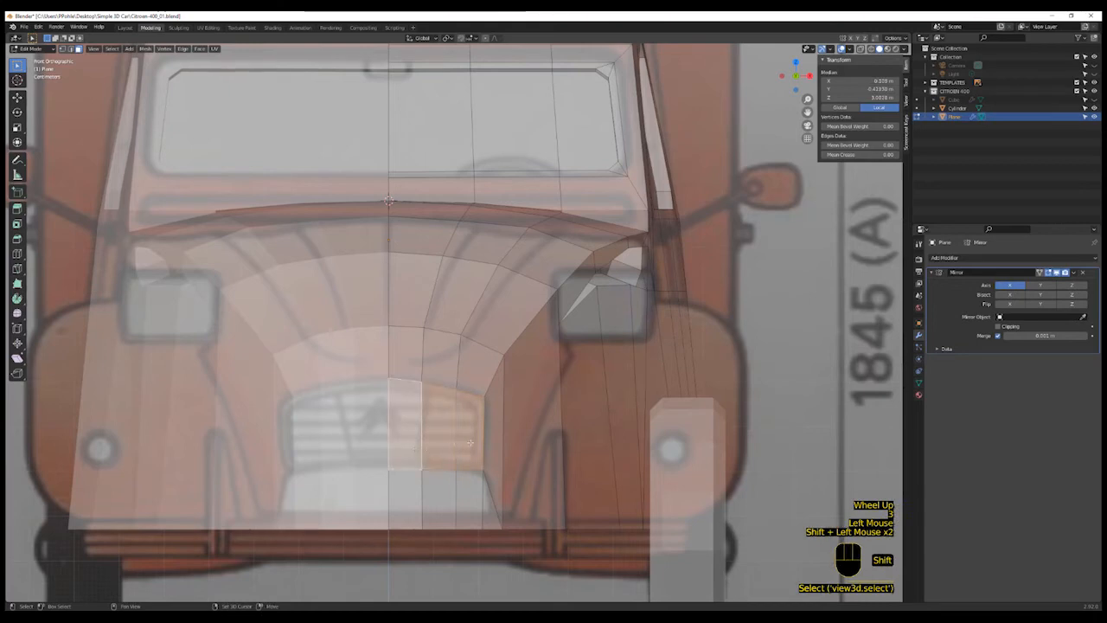
pyautogui.press('k')
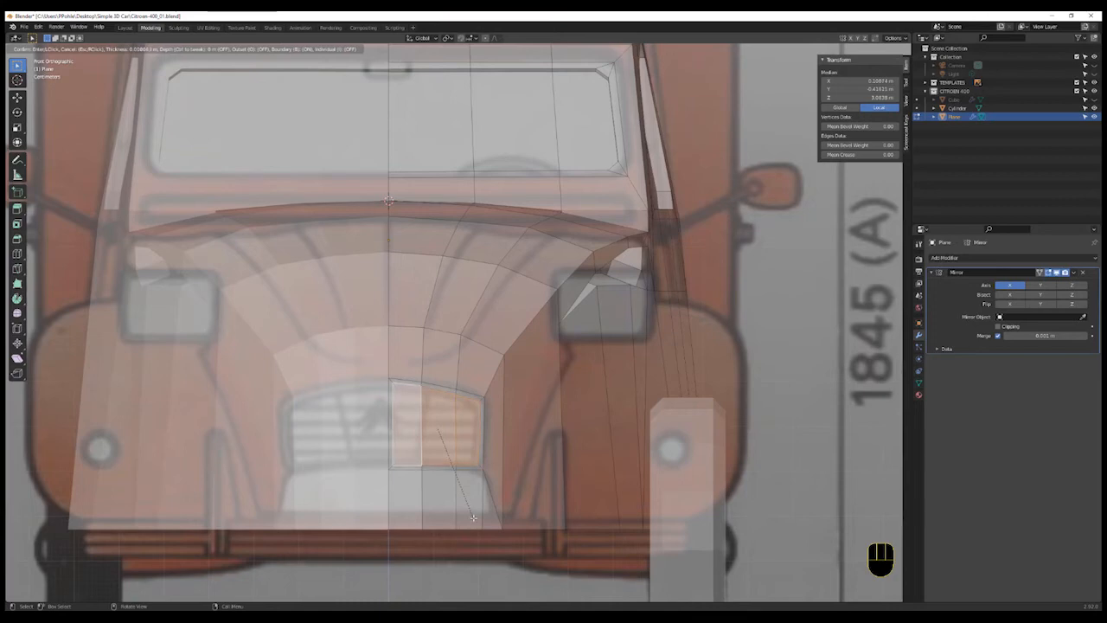
pyautogui.click(474, 517)
# - Knife-cut short edges joining the grille inset's bottom and top inner corners to the centre line
pyautogui.scroll(2, 475, 467)
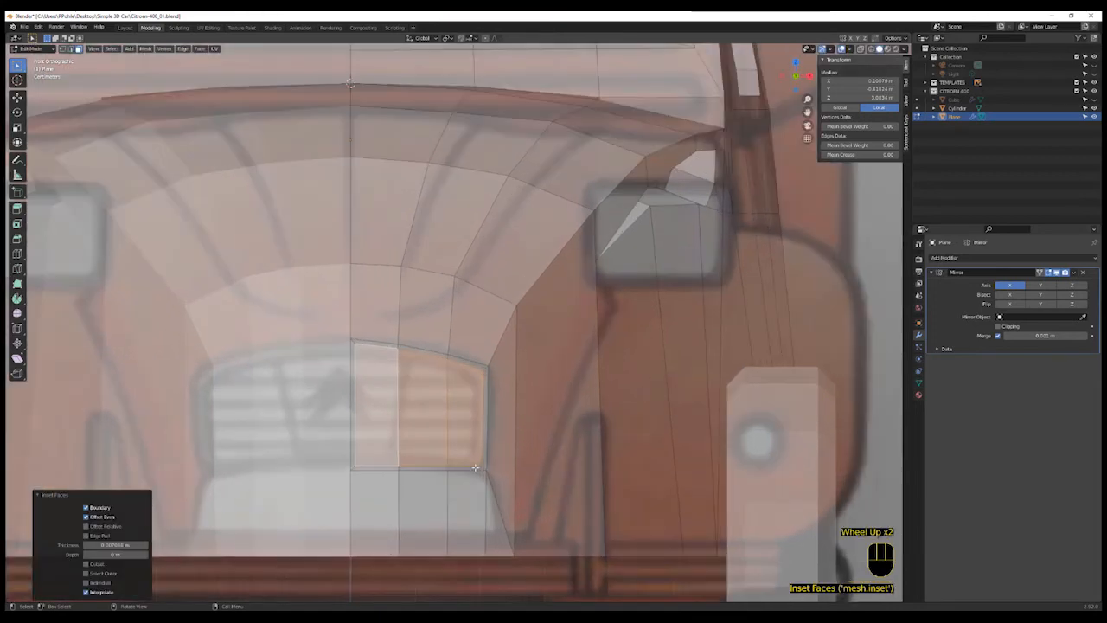
pyautogui.keyDown('shift'); pyautogui.scroll(1, 362, 457); pyautogui.keyUp('shift')
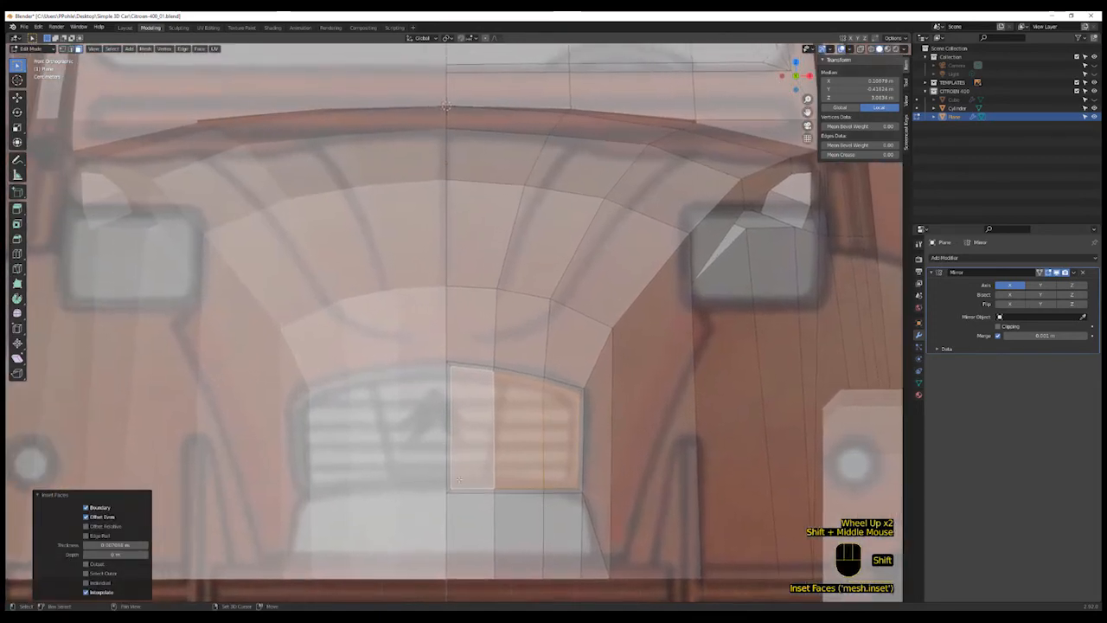
pyautogui.keyDown('shift'); pyautogui.moveTo(362, 456); pyautogui.dragTo(445, 501, button='middle'); pyautogui.keyUp('shift')
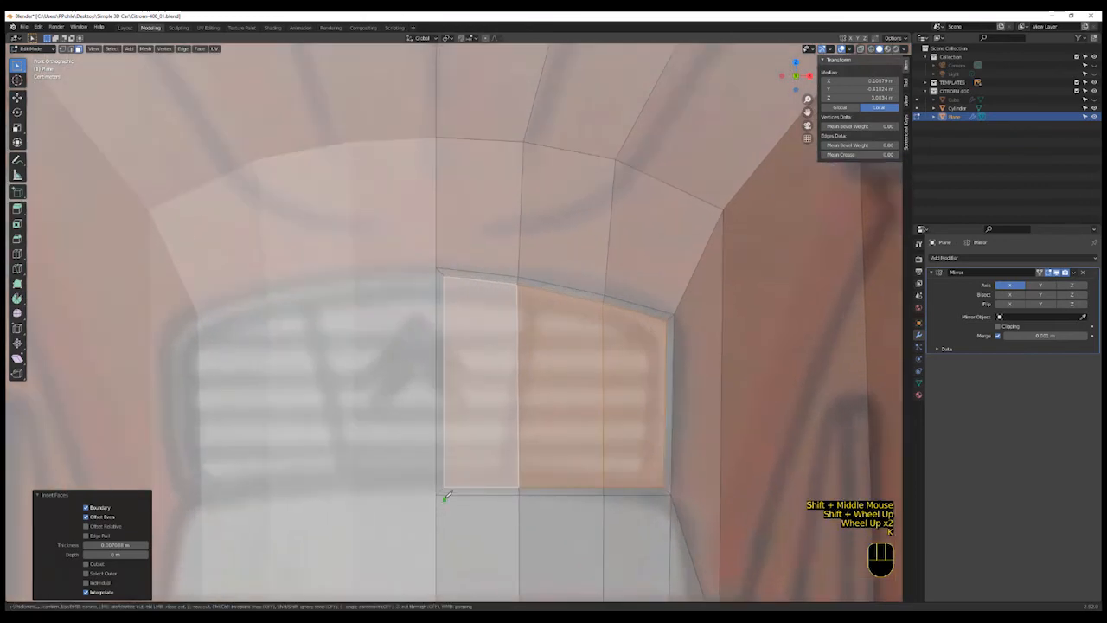
pyautogui.press('k')
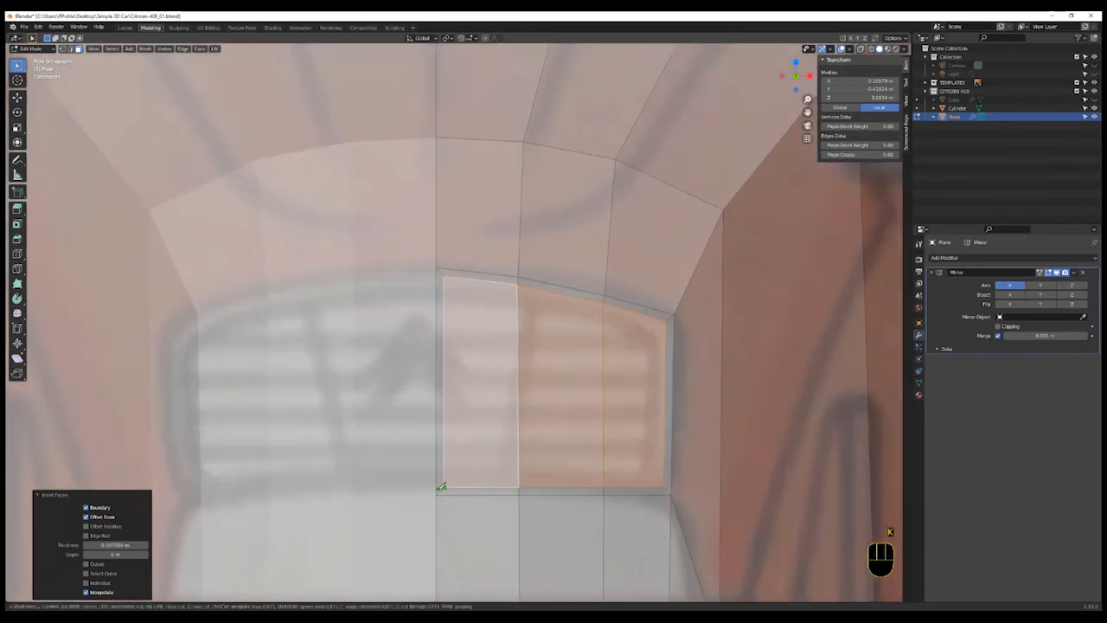
pyautogui.click(437, 488)
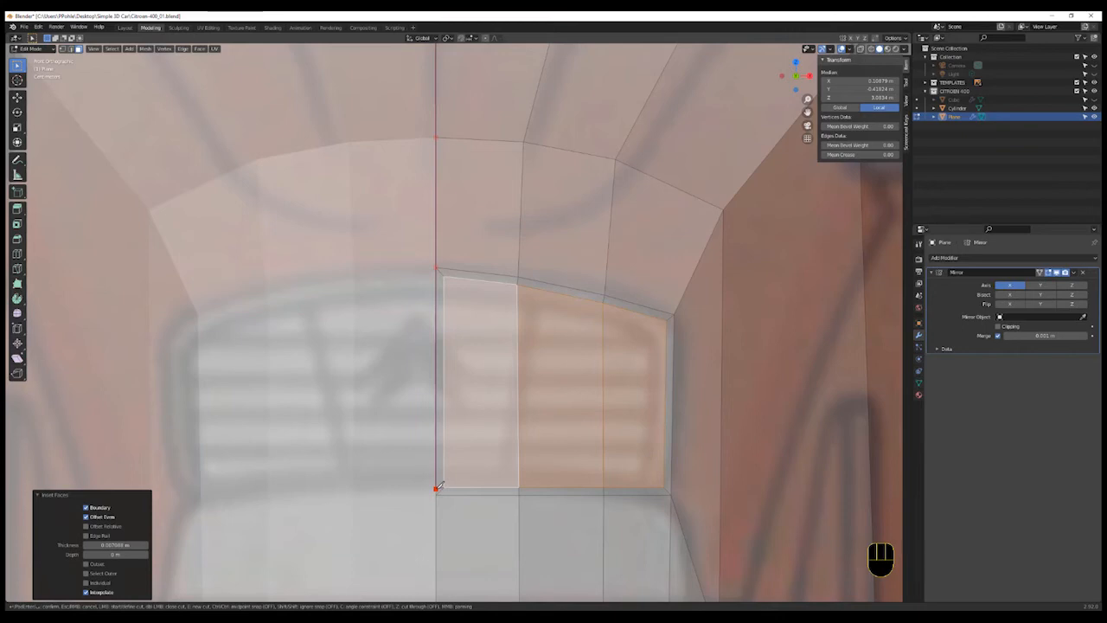
pyautogui.press('Return')
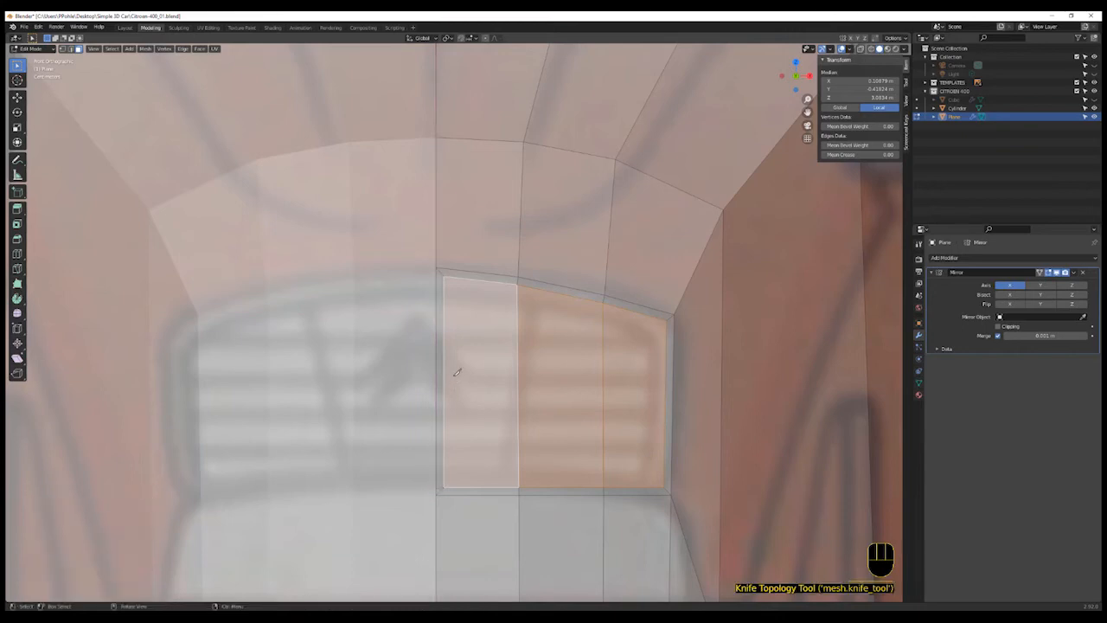
pyautogui.press('k')
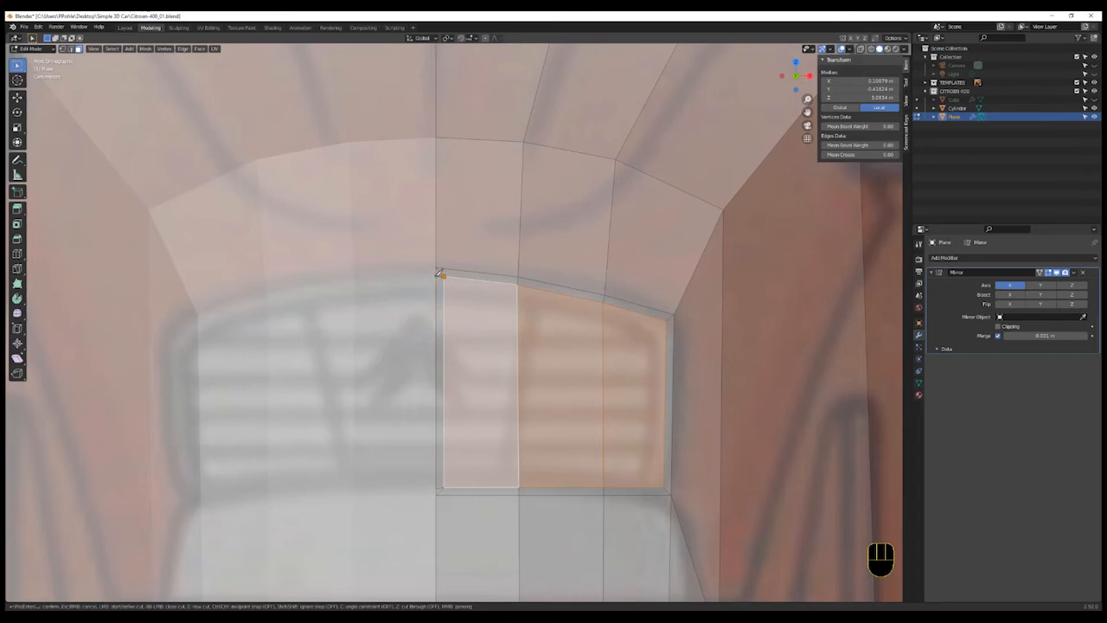
pyautogui.press('Return')
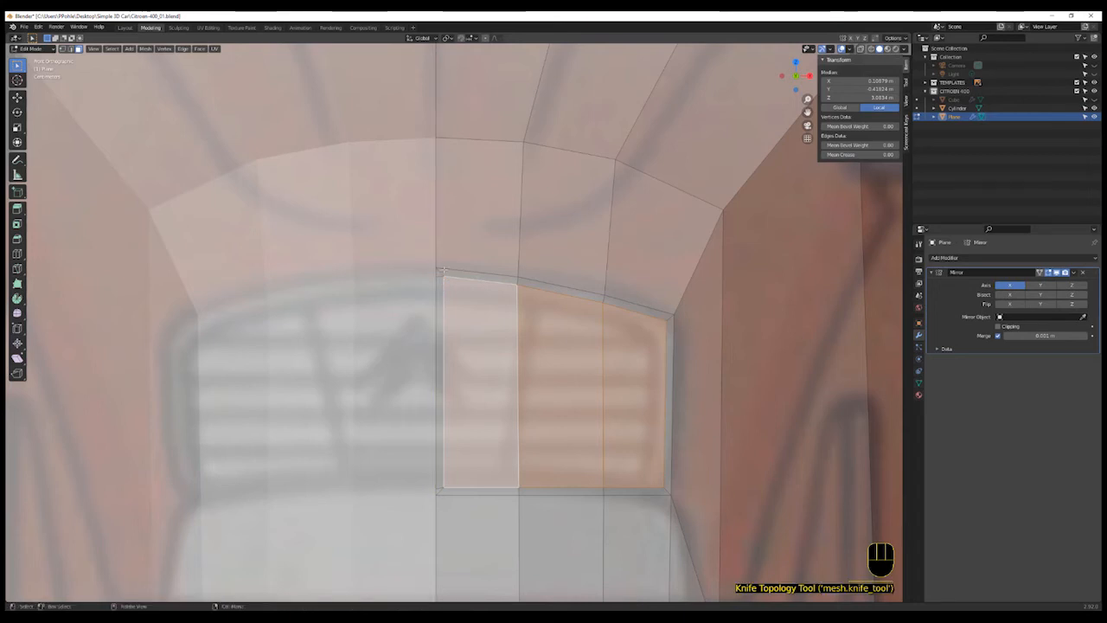
# - Select the leftover vertical edge beside the centre line and dissolve it
pyautogui.click(442, 272)
pyautogui.keyDown('shift'); pyautogui.click(441, 273); pyautogui.keyUp('shift')
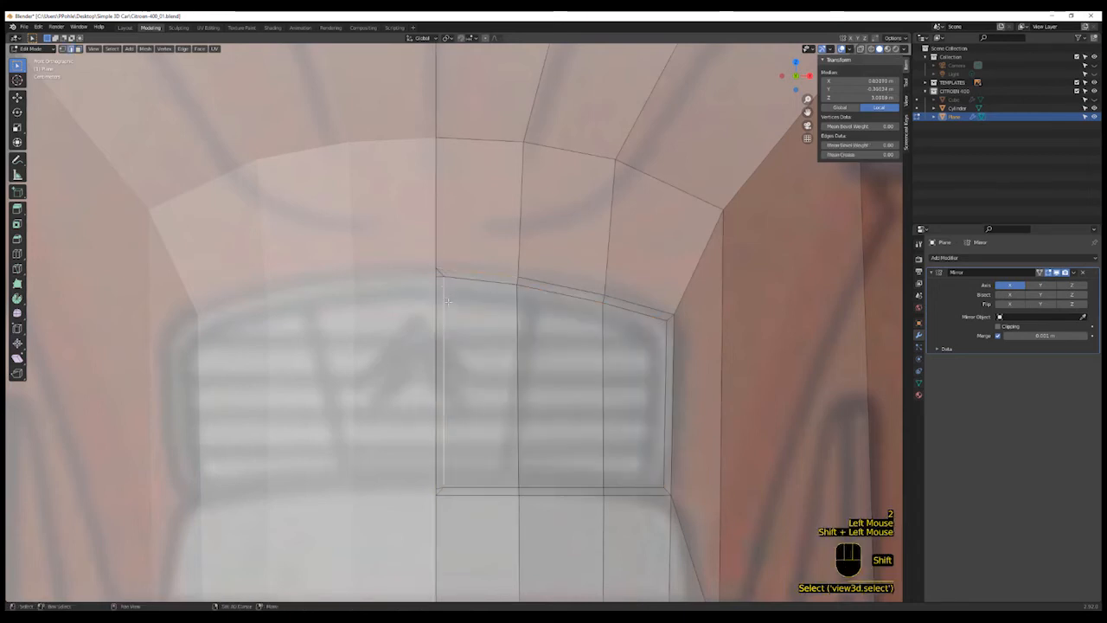
pyautogui.click(441, 274)
pyautogui.keyDown('shift'); pyautogui.click(438, 491); pyautogui.keyUp('shift')
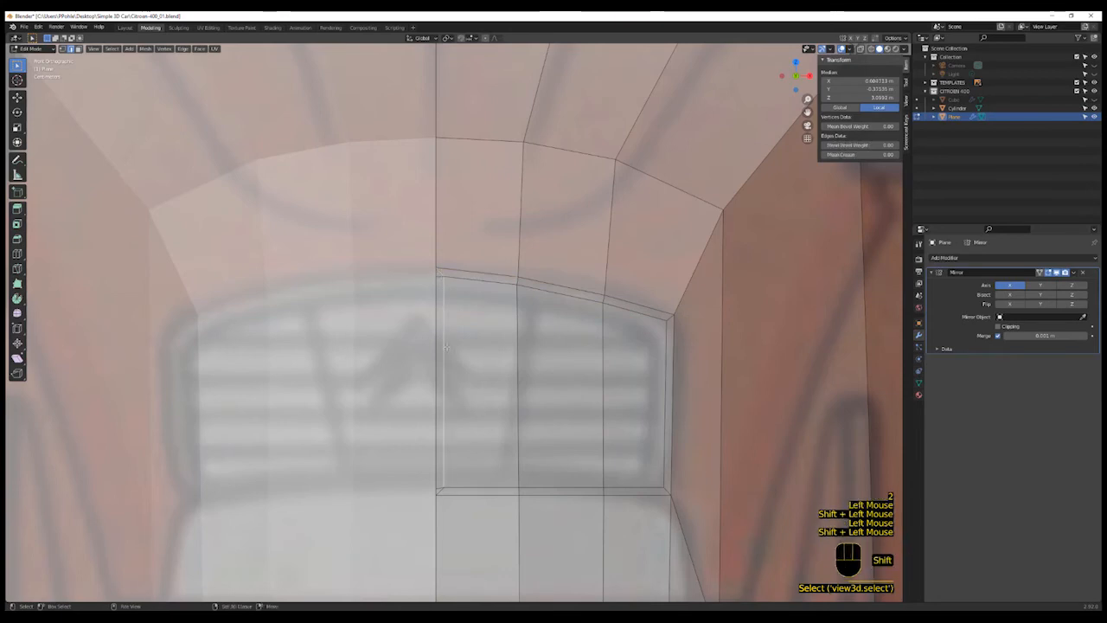
pyautogui.keyDown('shift'); pyautogui.click(438, 492); pyautogui.keyUp('shift')
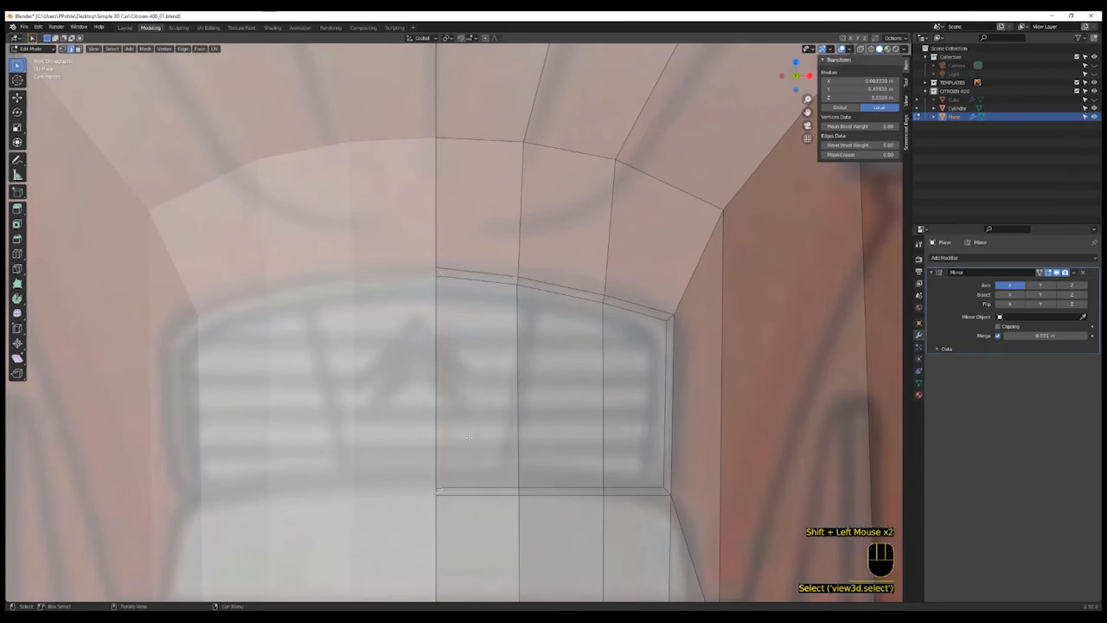
pyautogui.press('x')
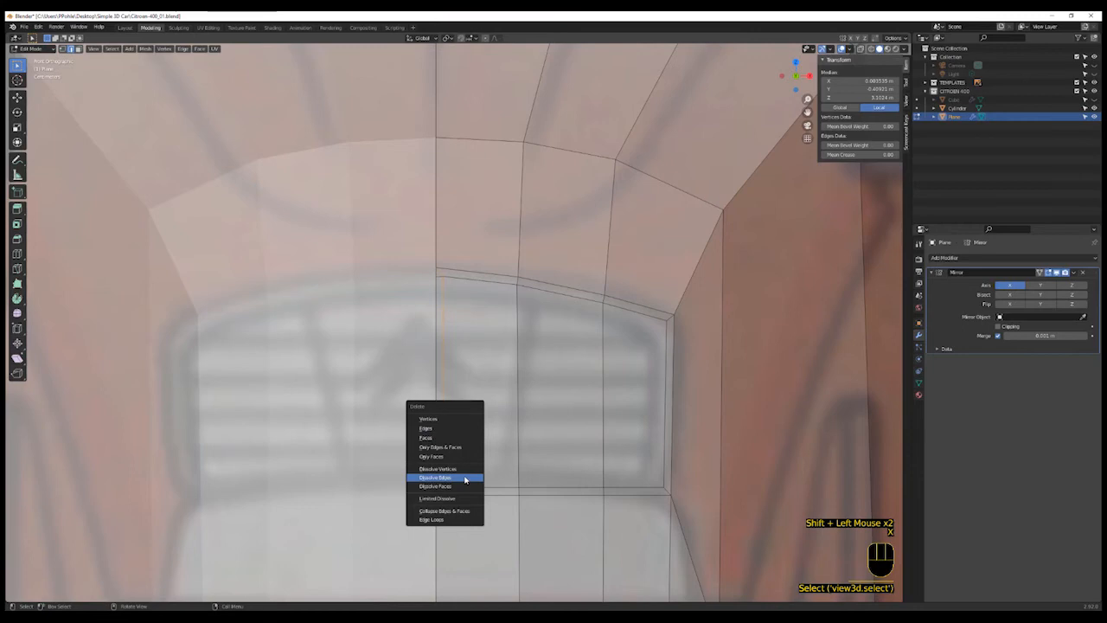
pyautogui.click(464, 479)
# - Bevel the grille inset's two right corner vertices by about 0.01 m
pyautogui.press('1')
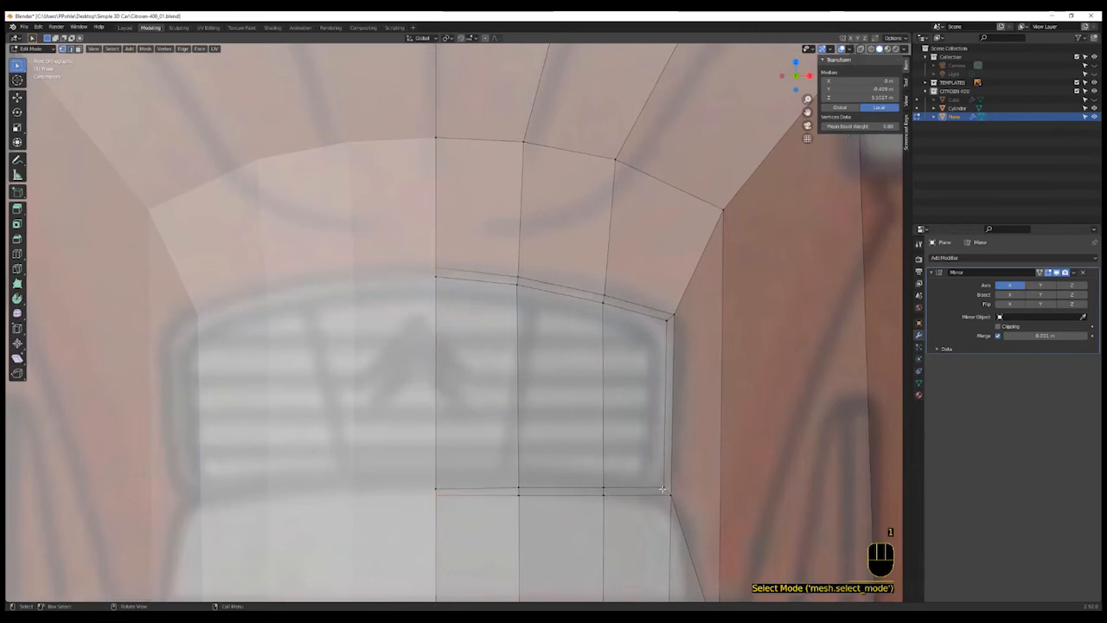
pyautogui.keyDown('shift'); pyautogui.click(663, 490); pyautogui.keyUp('shift')
pyautogui.keyDown('shift'); pyautogui.click(663, 326); pyautogui.keyUp('shift')
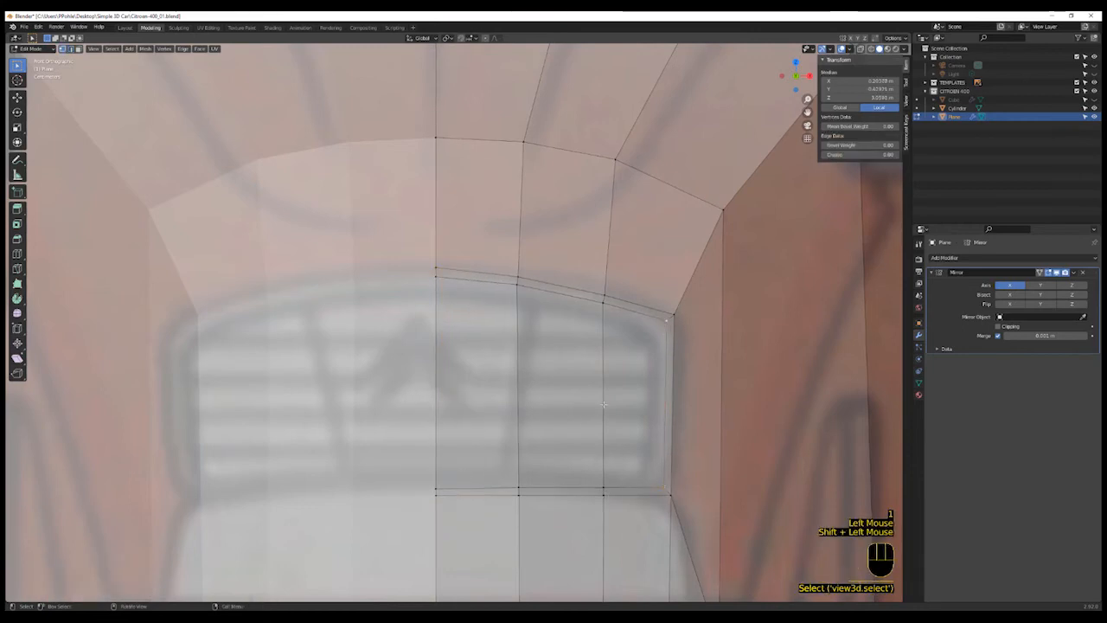
pyautogui.hotkey('ctrl', 'e')
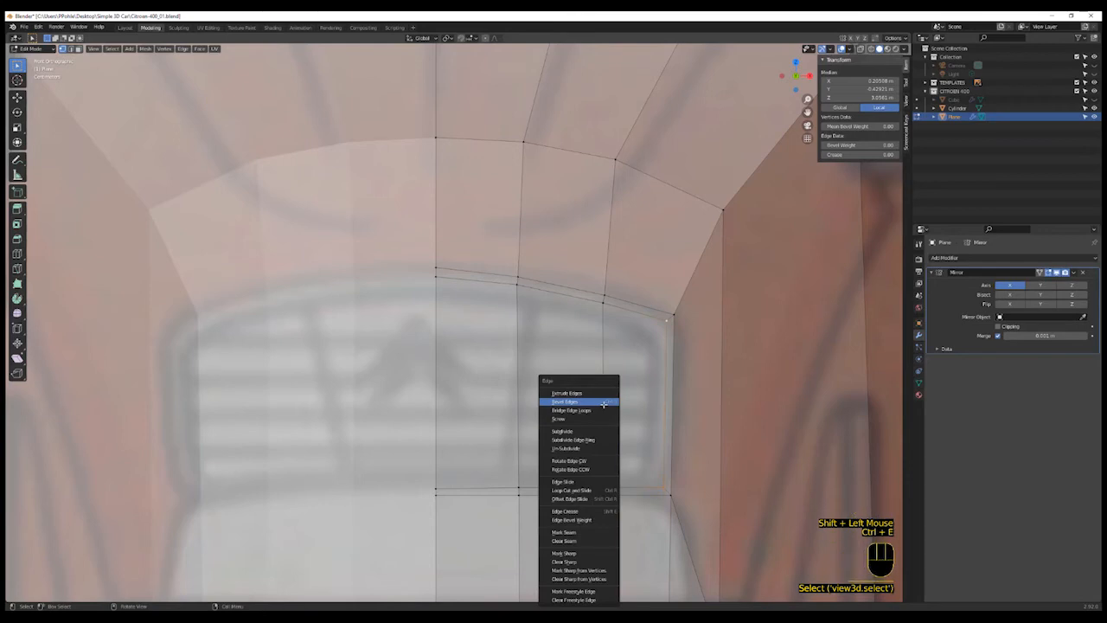
pyautogui.hotkey('ctrl', 'v')
pyautogui.click(657, 424)
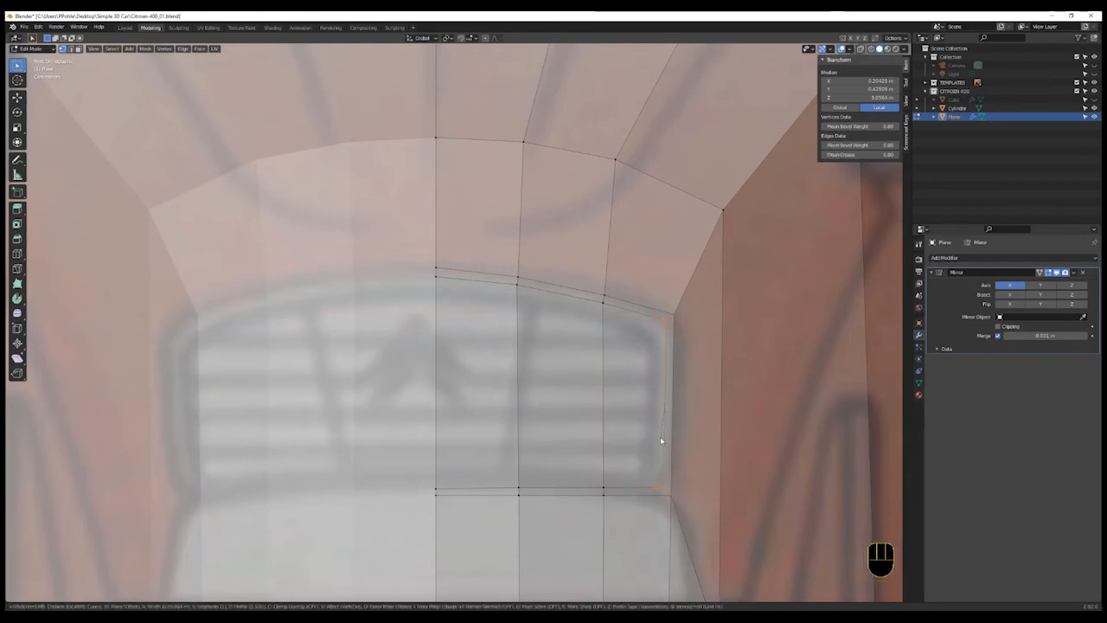
pyautogui.click(660, 437)
pyautogui.scroll(-2, 634, 463)
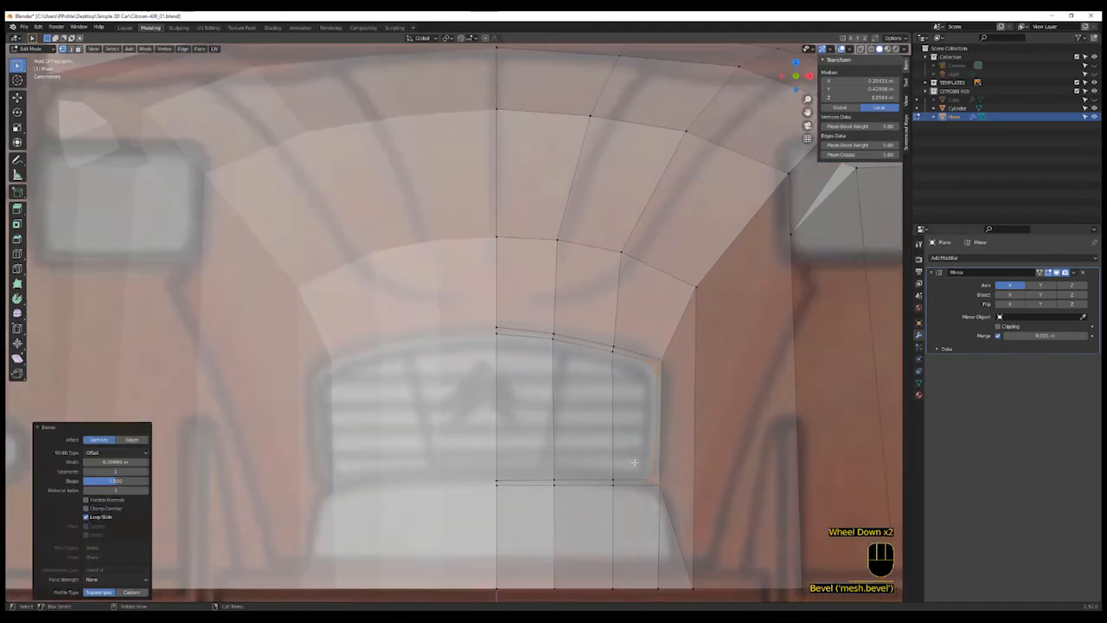
pyautogui.moveTo(634, 463)
pyautogui.mouseDown(button='middle')
pyautogui.moveTo(645, 465)
pyautogui.moveTo(629, 467)
pyautogui.mouseUp(button='middle')
pyautogui.scroll(1, 629, 467)
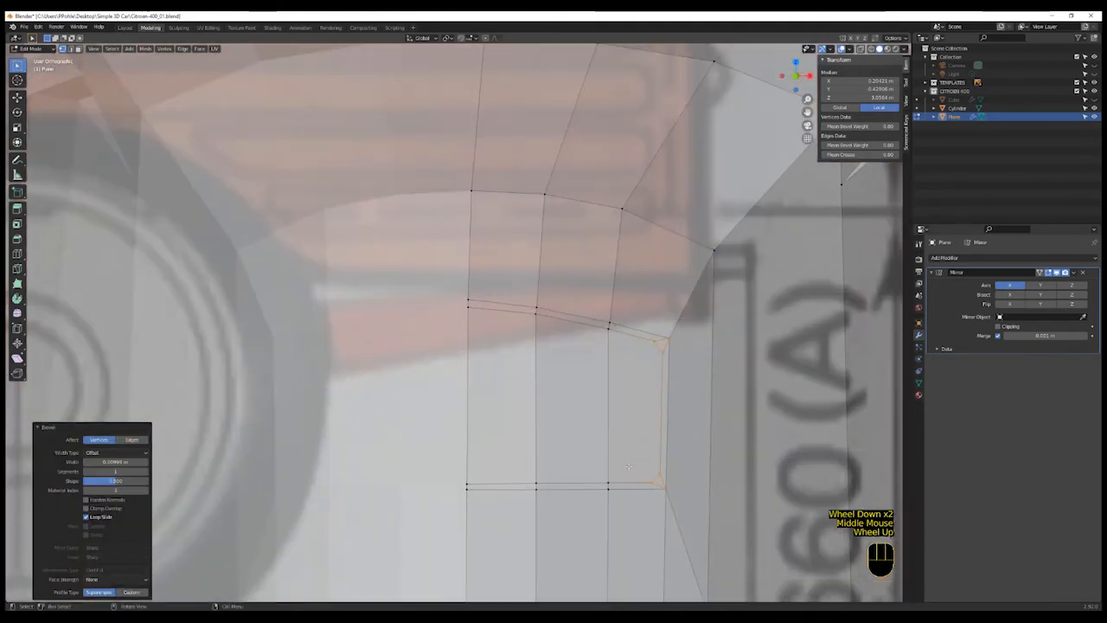
pyautogui.press('KP_1')
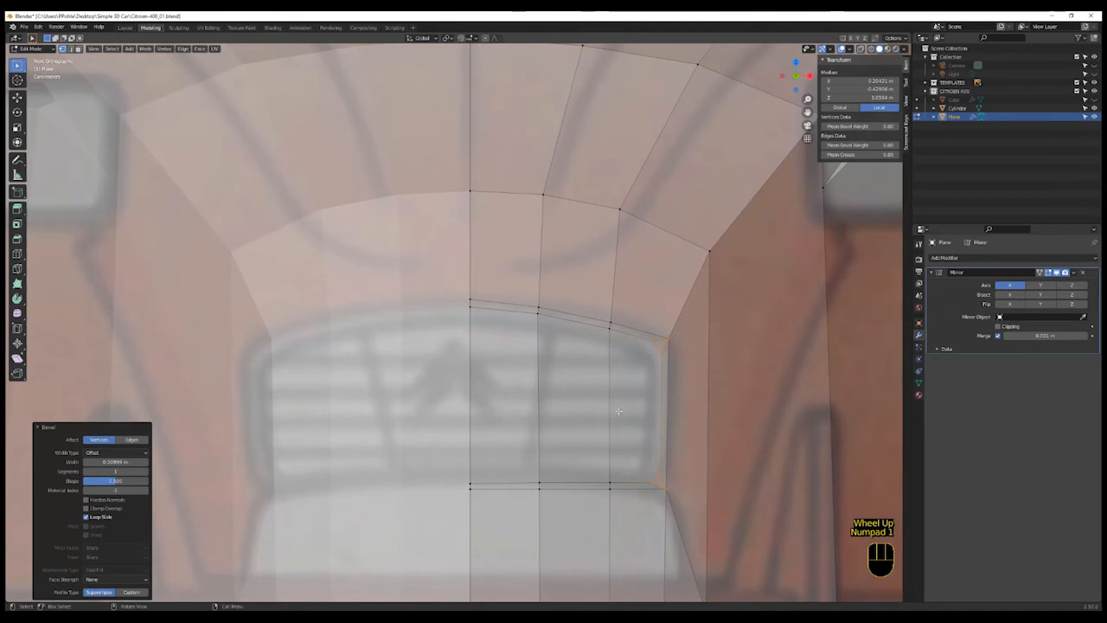
# - Select the three grille faces beside the centre line and extrude them slightly
pyautogui.press('2')
pyautogui.click(633, 421)
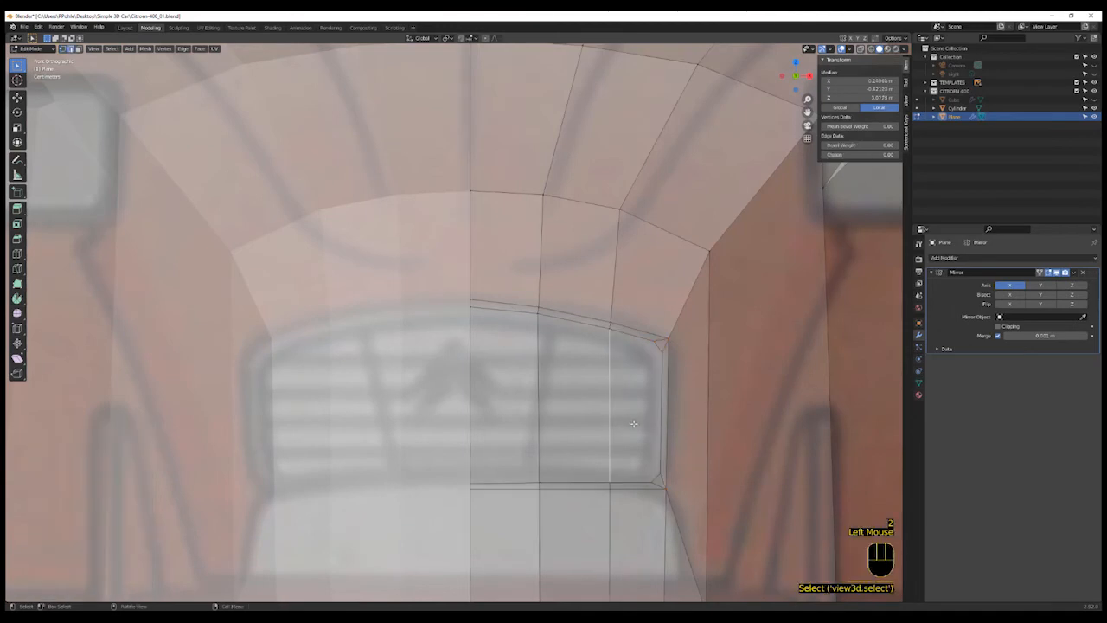
pyautogui.press('3')
pyautogui.click(636, 406)
pyautogui.keyDown('shift'); pyautogui.click(576, 397); pyautogui.keyUp('shift')
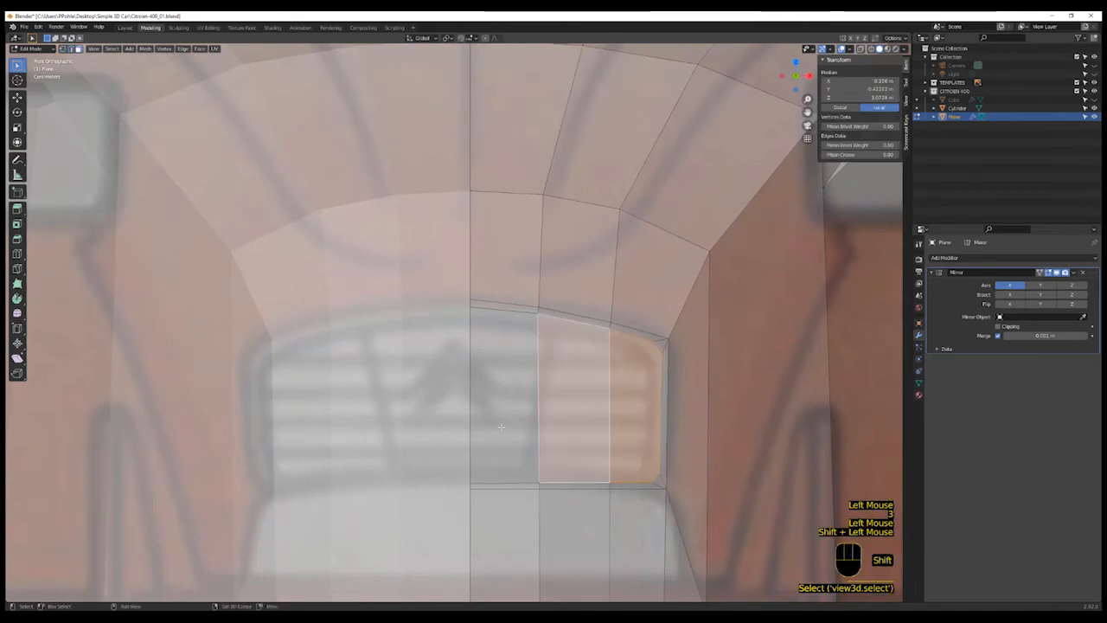
pyautogui.keyDown('shift'); pyautogui.click(504, 398); pyautogui.keyUp('shift')
pyautogui.moveTo(640, 495); pyautogui.dragTo(587, 506, button='middle')
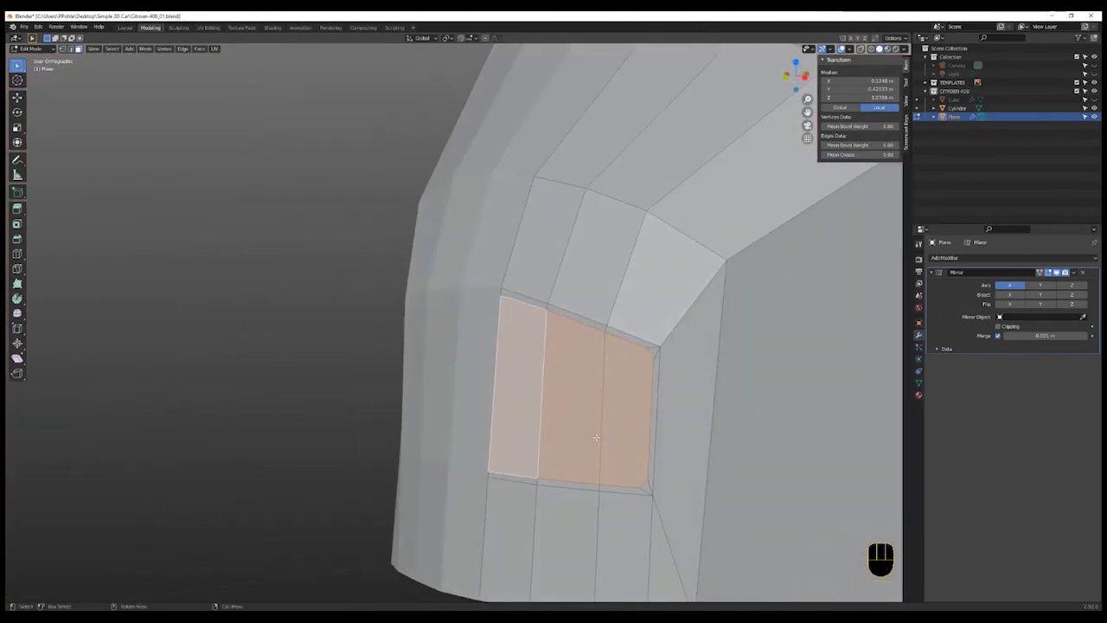
pyautogui.press('e')
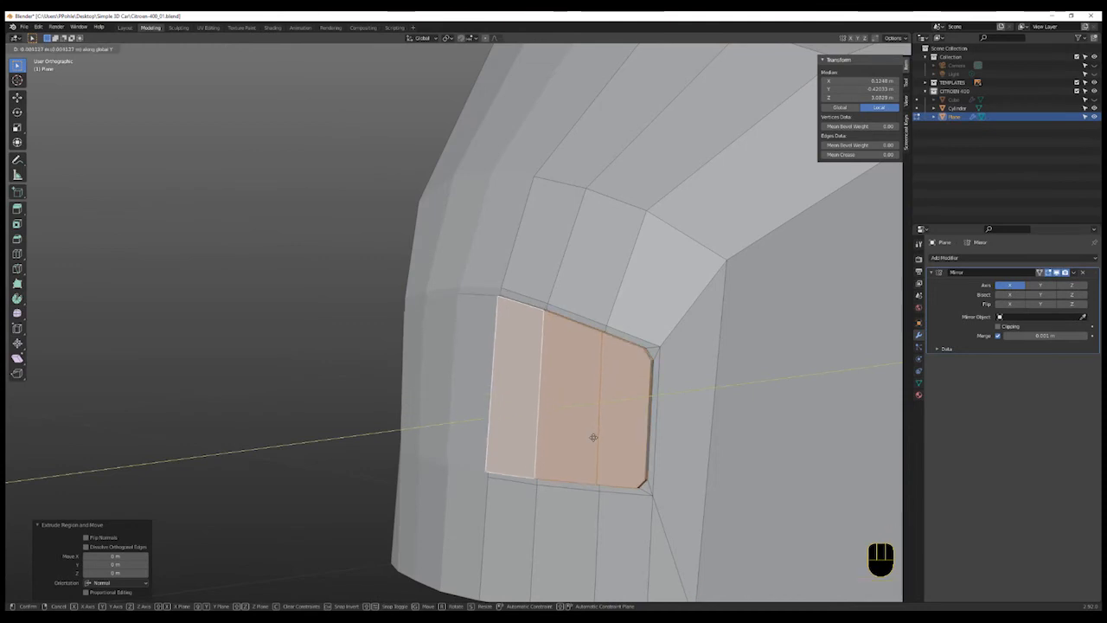
pyautogui.click(594, 436)
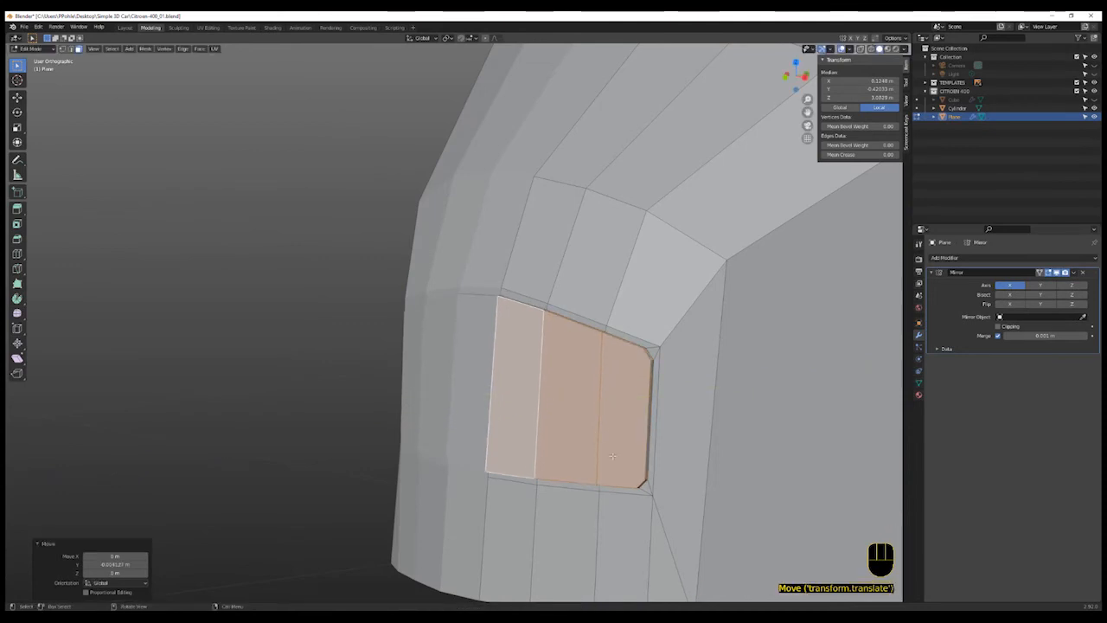
# - Inset the extruded grille faces by a small thickness
pyautogui.press('i')
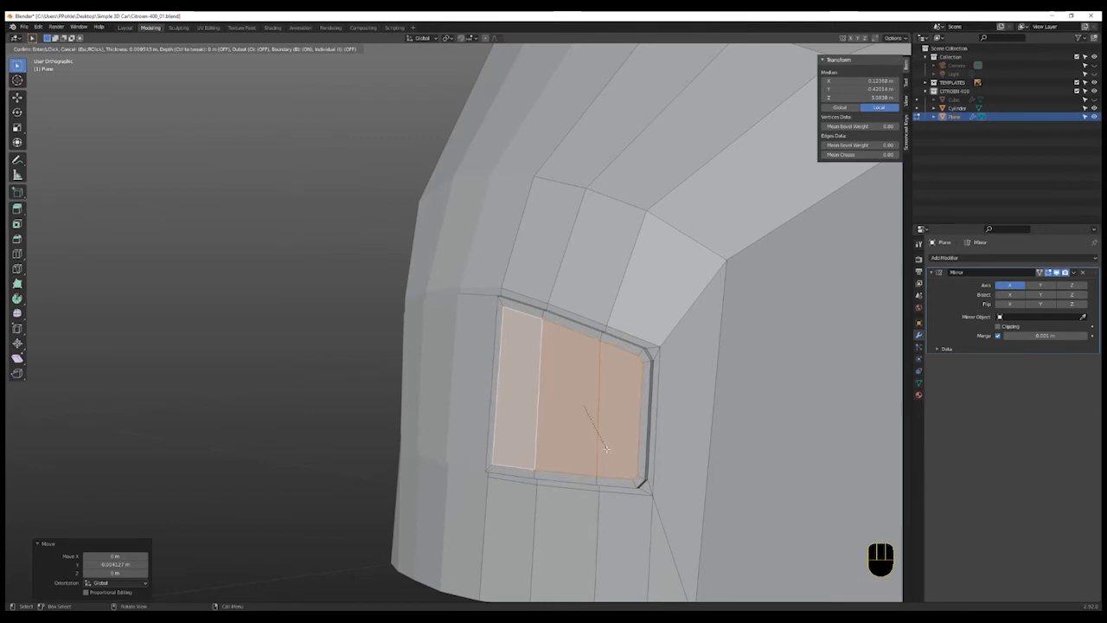
pyautogui.click(601, 445)
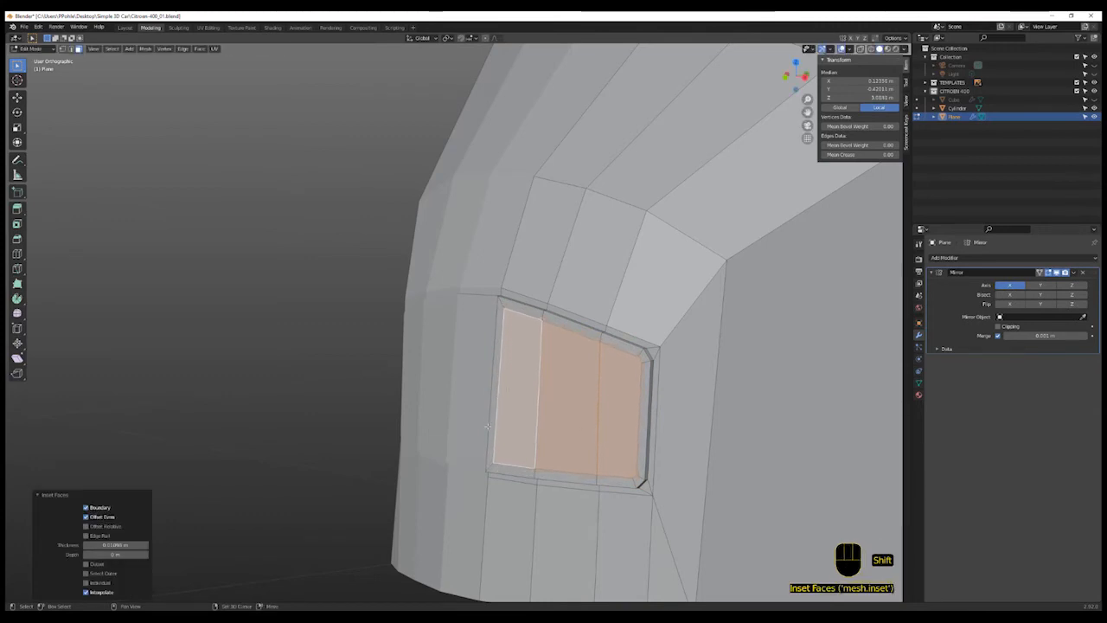
pyautogui.keyDown('shift'); pyautogui.moveTo(511, 415); pyautogui.dragTo(546, 508, button='middle'); pyautogui.keyUp('shift')
pyautogui.scroll(1, 519, 437)
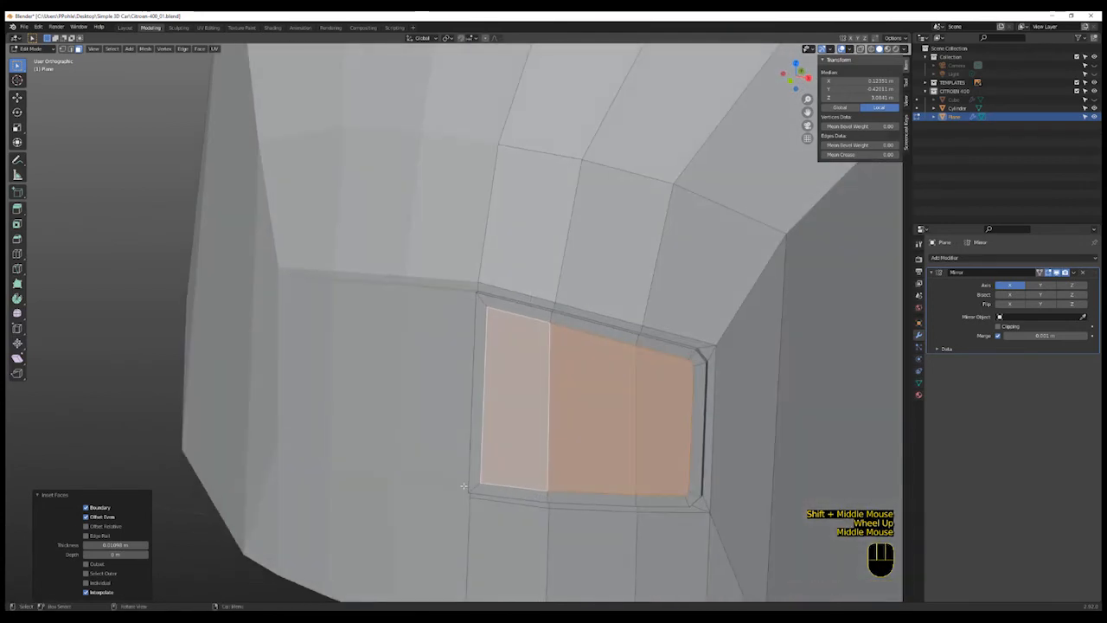
# - Knife-cut connecting edges at the new inset's lower and upper inner corners by the centre line
pyautogui.press('k')
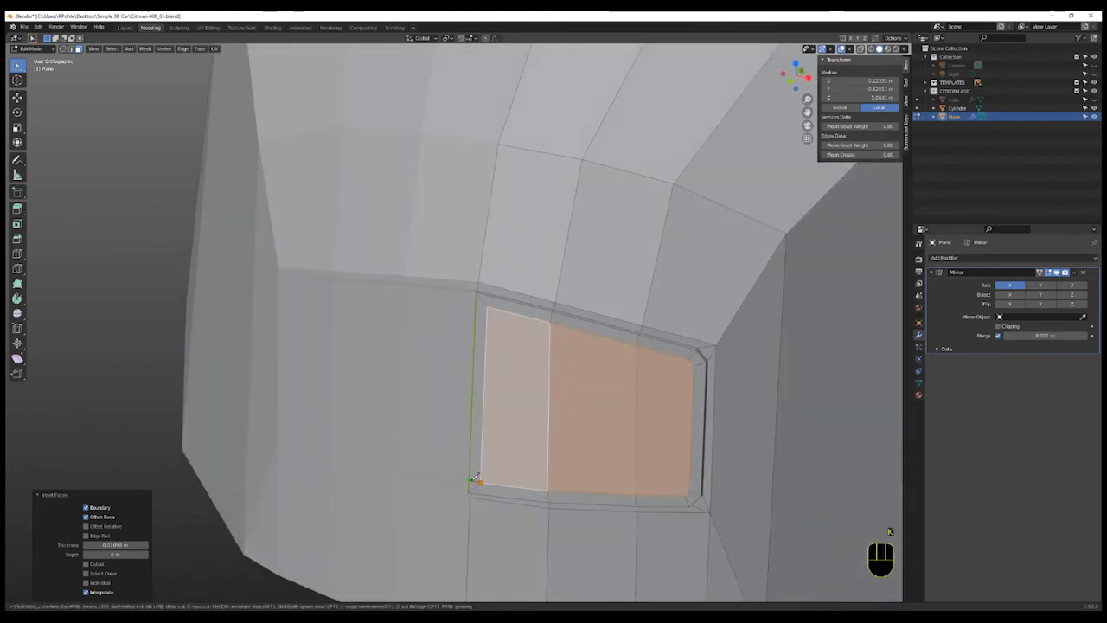
pyautogui.click(474, 478)
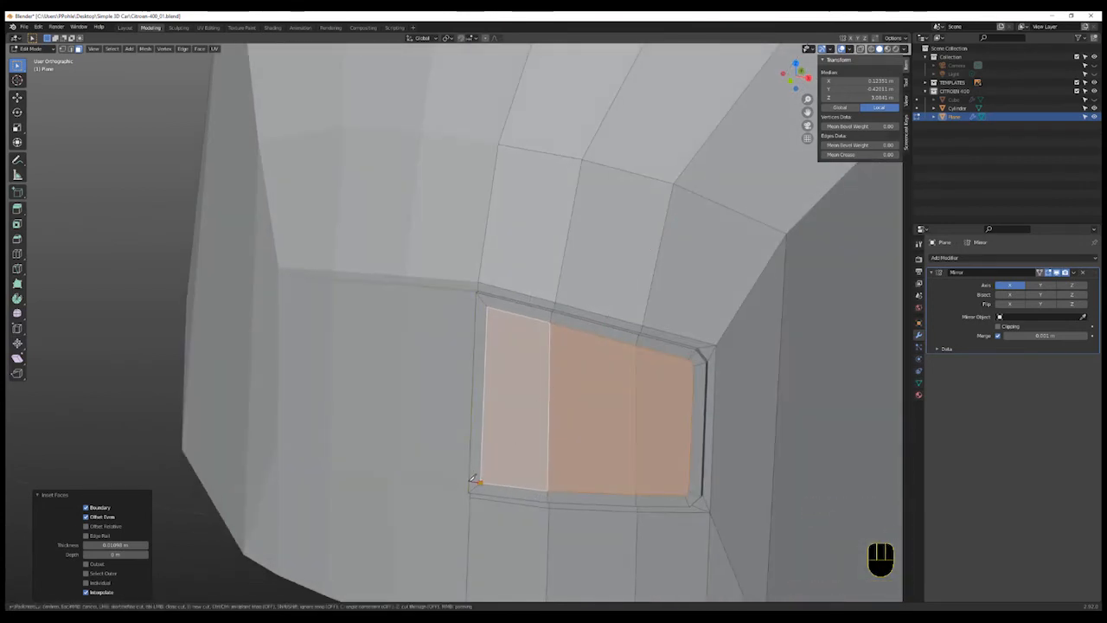
pyautogui.press('Return')
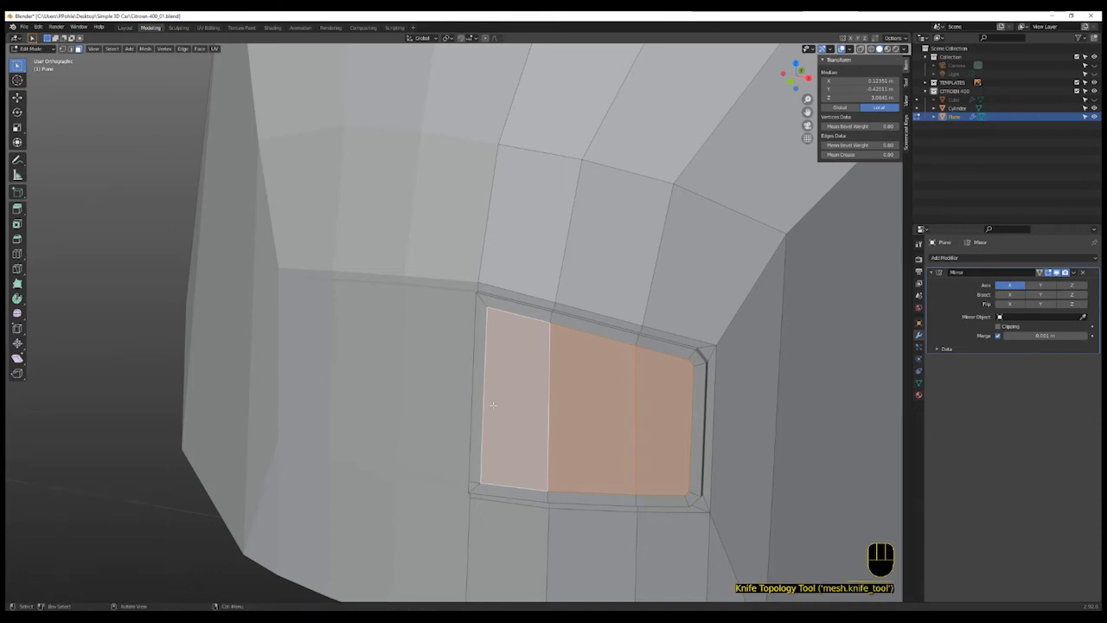
pyautogui.press('k')
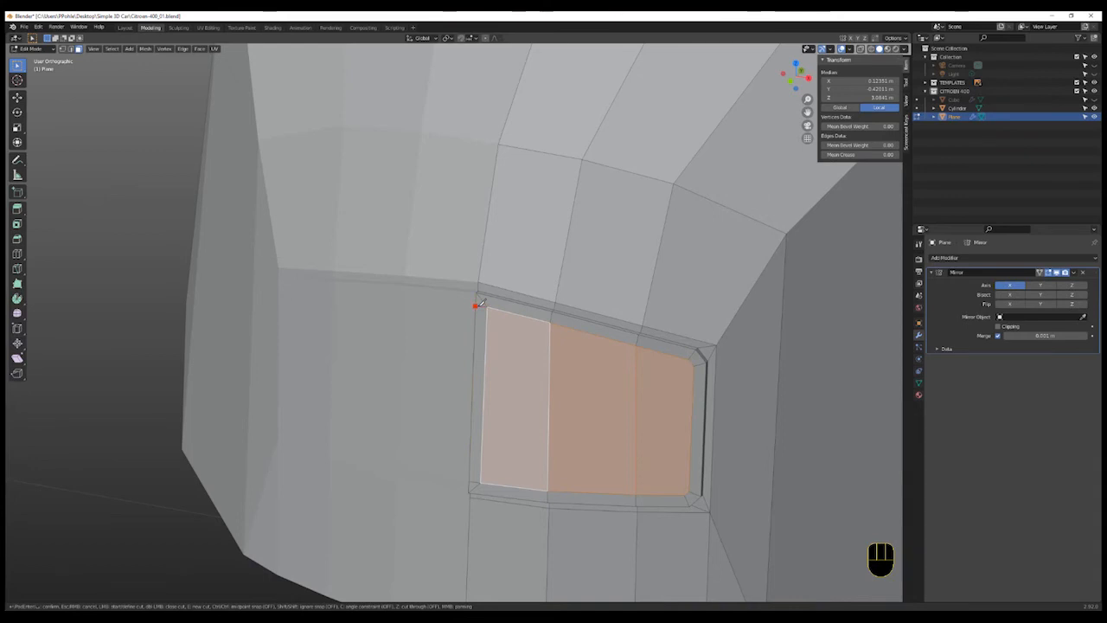
pyautogui.press('Return')
# - Select the leftover vertical edges along the grille's inner side and dissolve them
pyautogui.press('2')
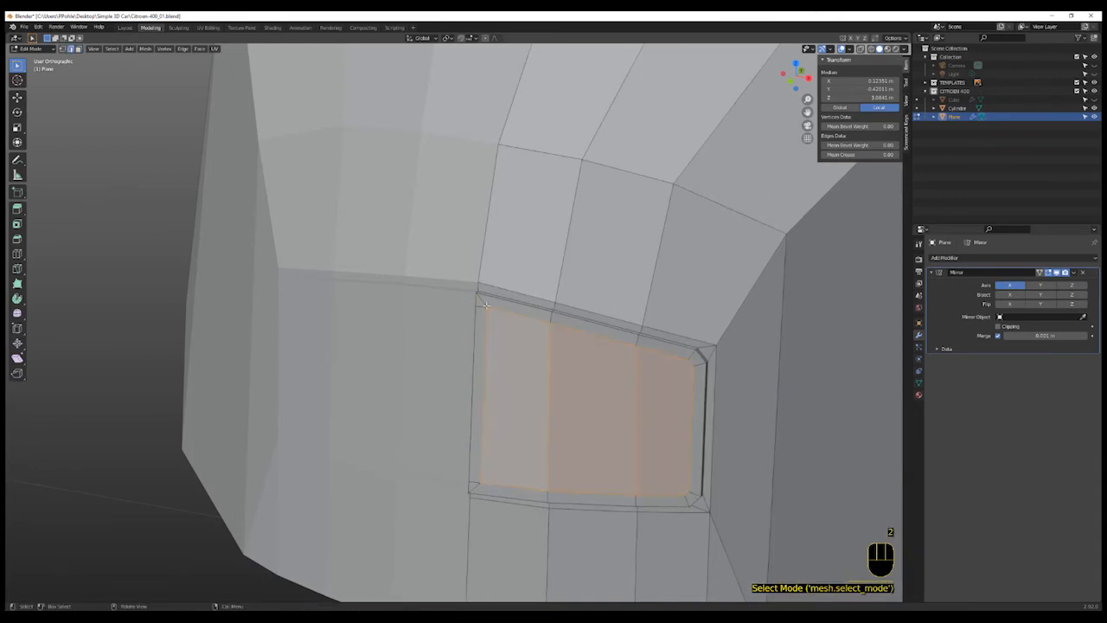
pyautogui.click(486, 305)
pyautogui.keyDown('shift'); pyautogui.click(490, 458); pyautogui.keyUp('shift')
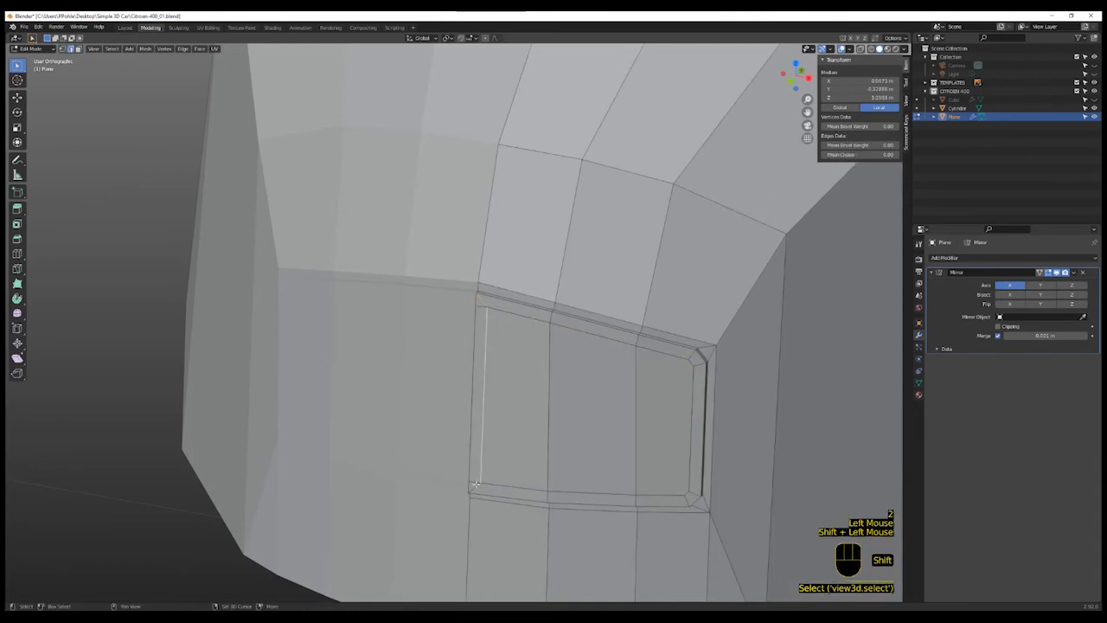
pyautogui.keyDown('shift'); pyautogui.click(475, 484); pyautogui.keyUp('shift')
pyautogui.press('x')
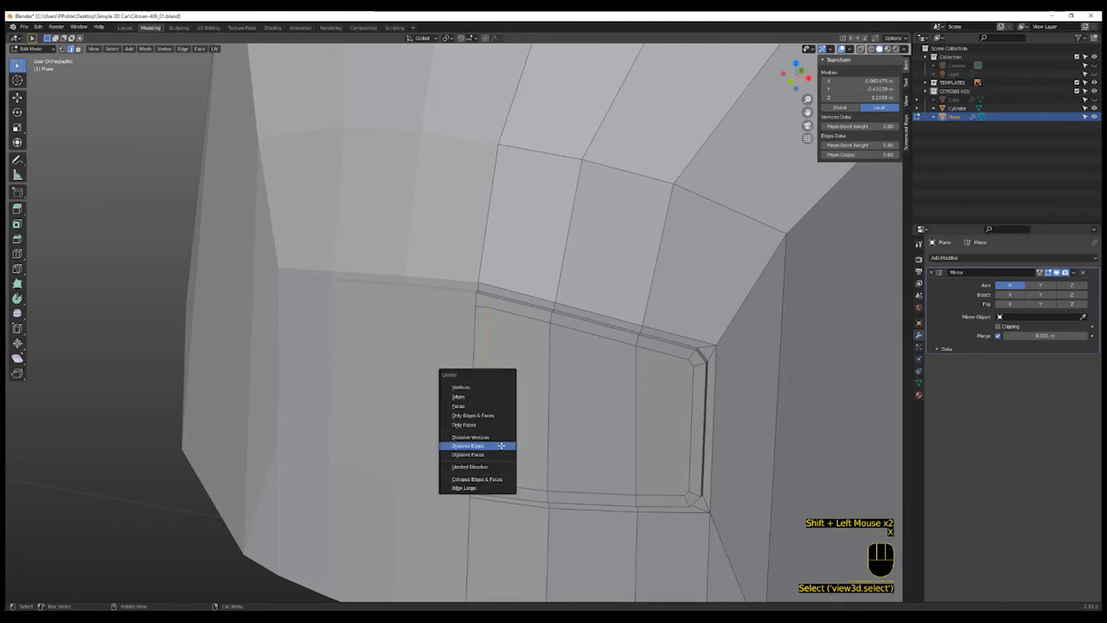
pyautogui.click(501, 445)
pyautogui.moveTo(504, 477); pyautogui.dragTo(581, 472, button='middle')
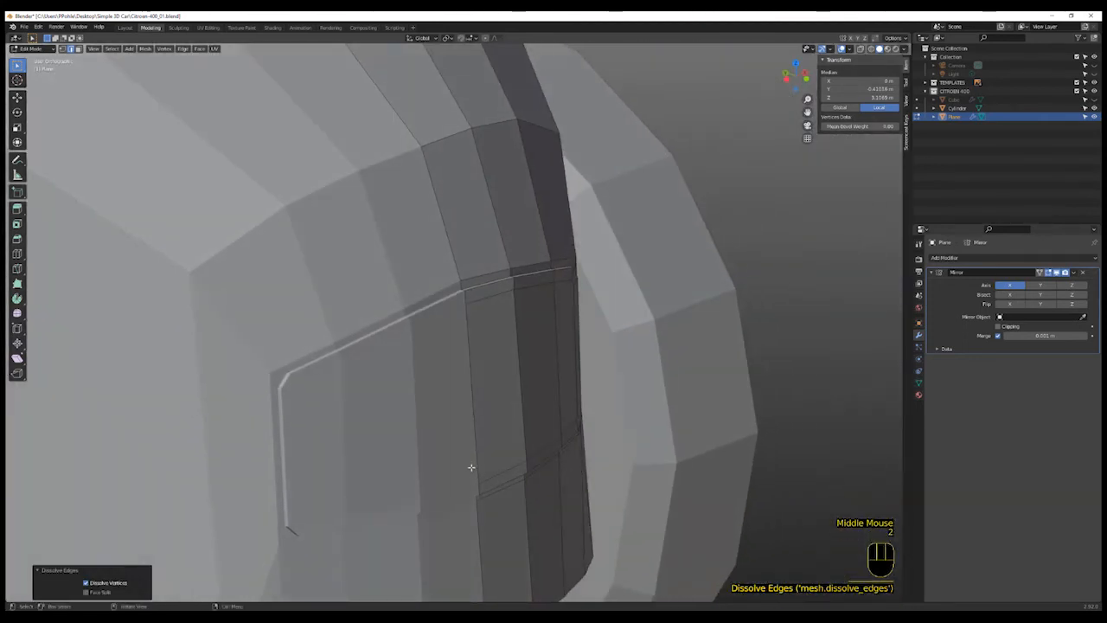
# - Select the stray face along the centre line inside the grille recess in X-ray and delete it
pyautogui.doubleClick(475, 470)
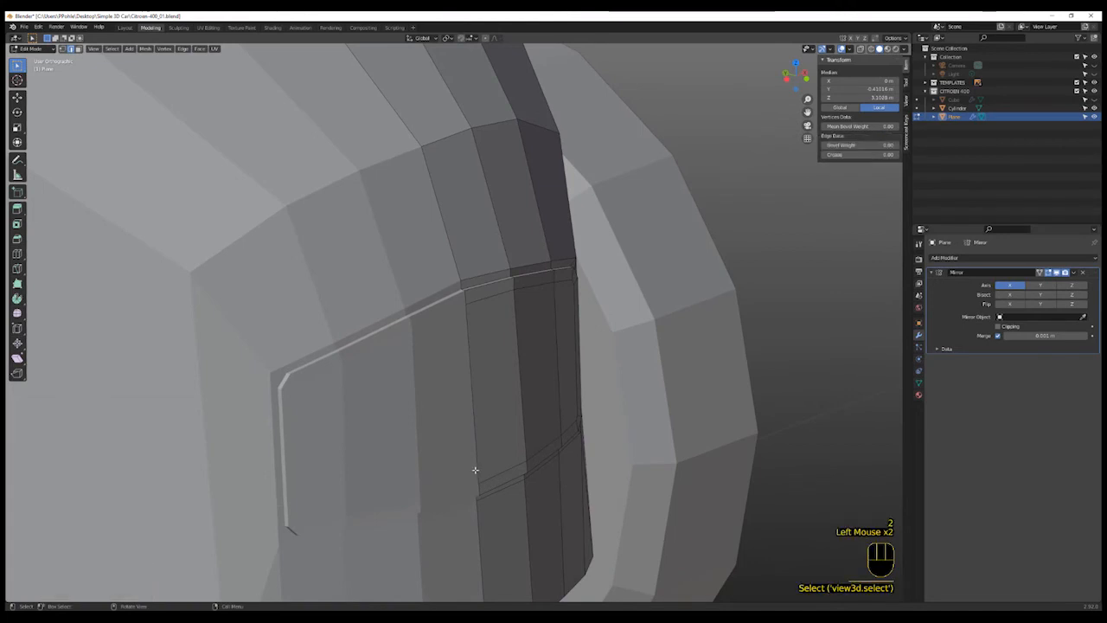
pyautogui.press('3')
pyautogui.click(475, 470)
pyautogui.click(473, 468)
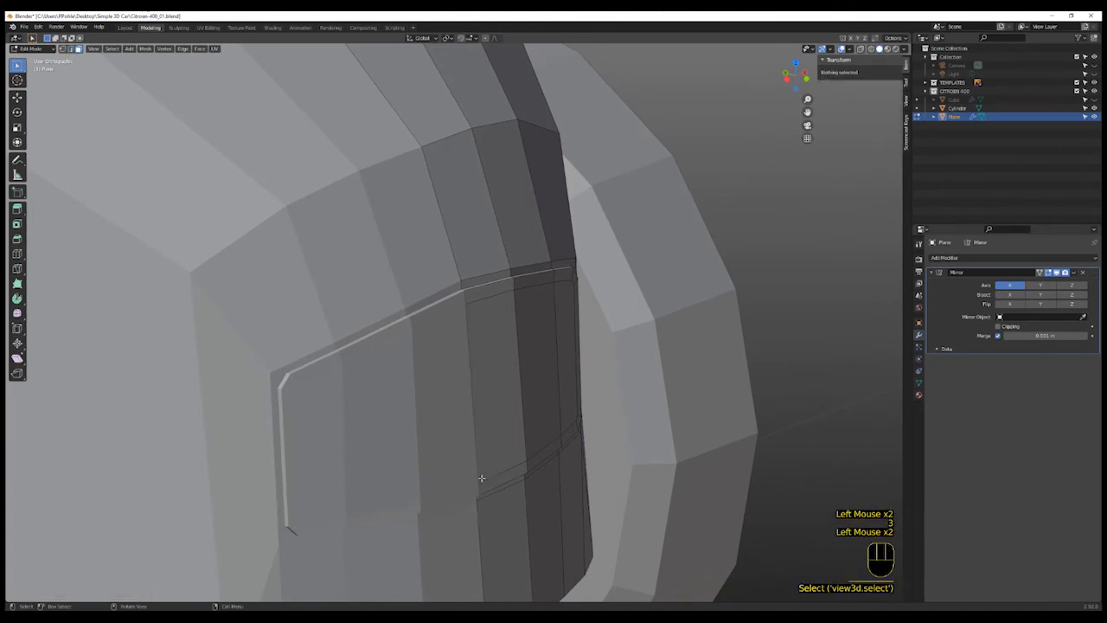
pyautogui.hotkey('shift', 'z')
pyautogui.moveTo(486, 470); pyautogui.dragTo(477, 401, button='middle')
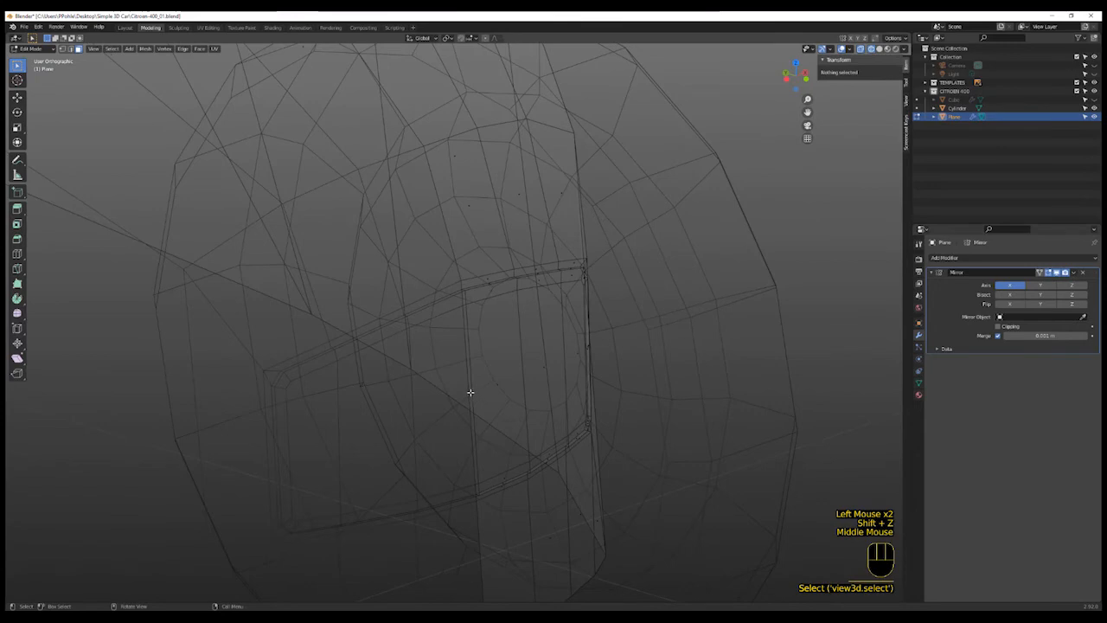
pyautogui.click(470, 392)
pyautogui.hotkey('shift', 'z')
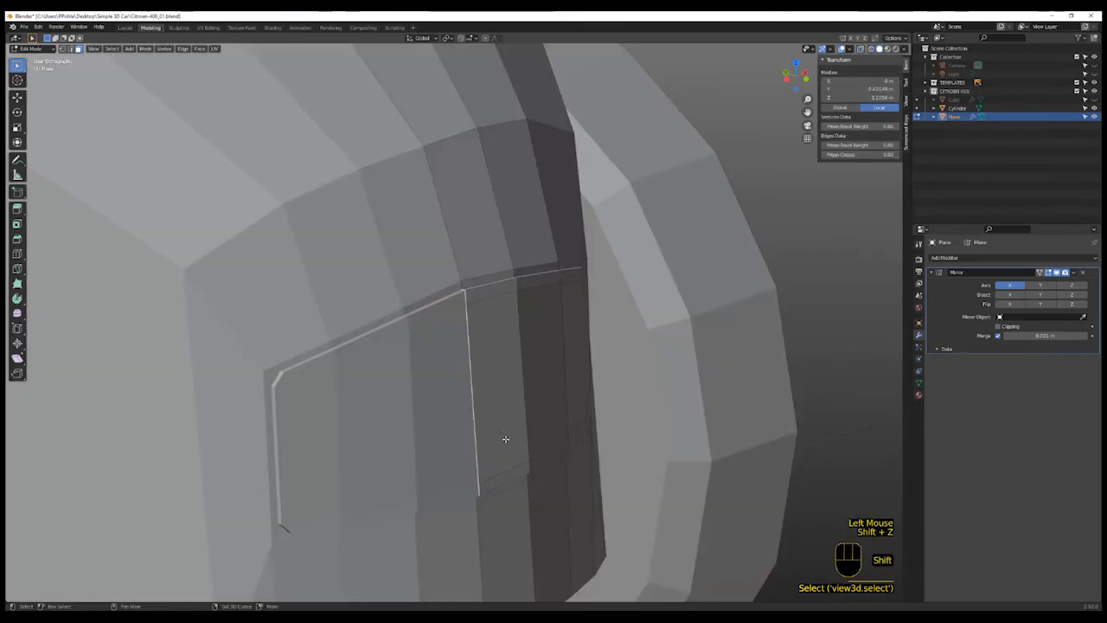
pyautogui.press('x')
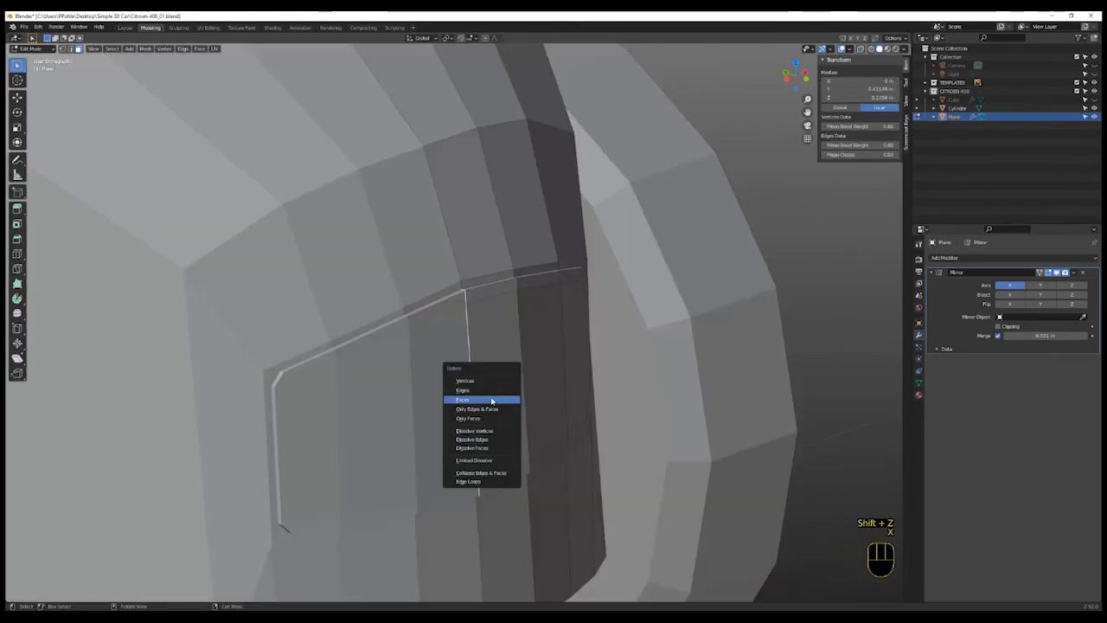
pyautogui.click(492, 402)
pyautogui.moveTo(556, 438); pyautogui.dragTo(464, 438, button='middle')
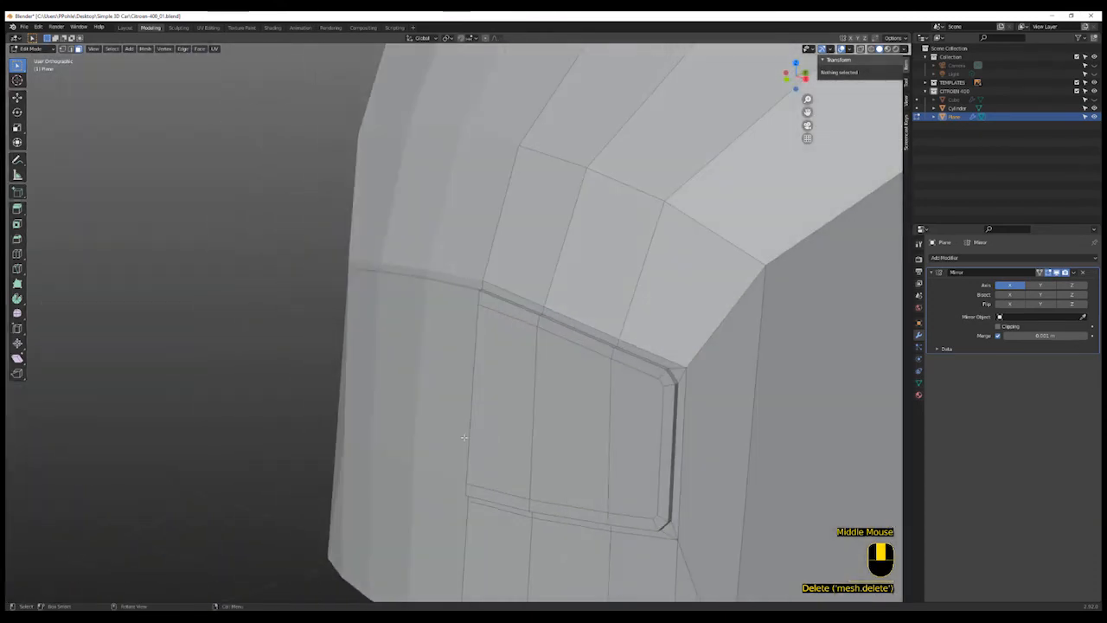
# - Select the three inner grille faces, extrude them inward, and delete them to open the grille
pyautogui.scroll(1, 548, 477)
pyautogui.scroll(-2, 606, 471)
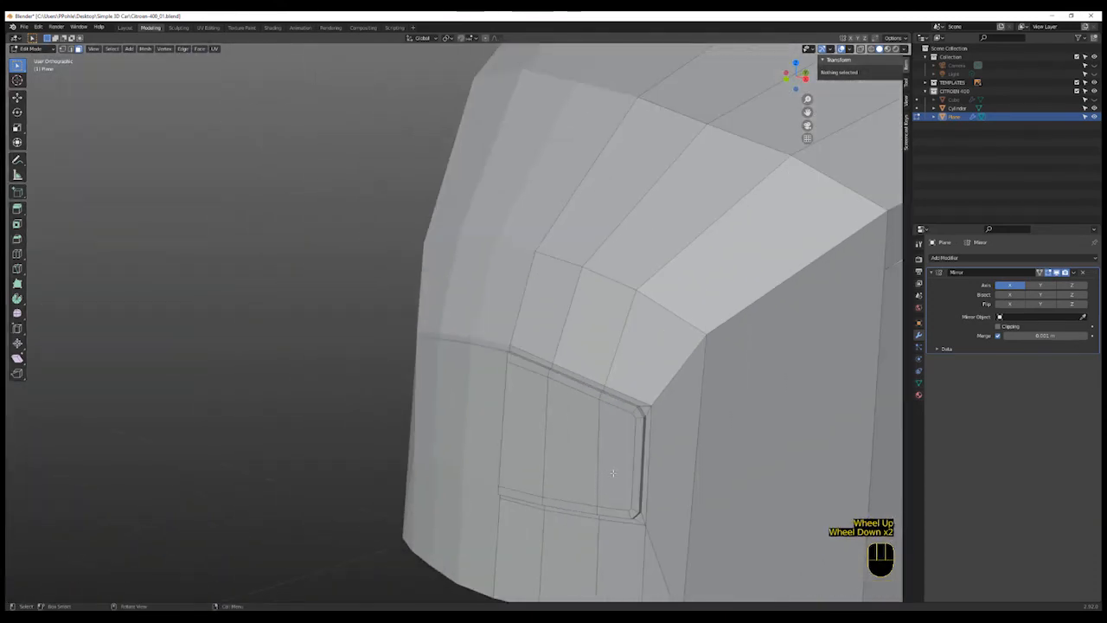
pyautogui.click(615, 467)
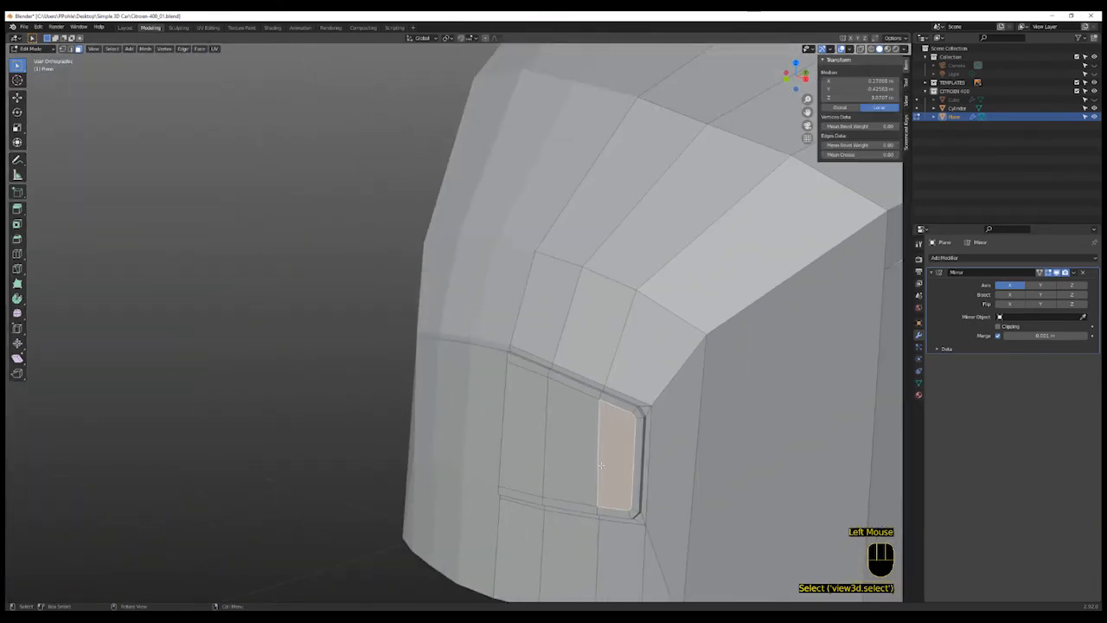
pyautogui.keyDown('shift'); pyautogui.click(573, 456); pyautogui.keyUp('shift')
pyautogui.keyDown('shift'); pyautogui.click(525, 450); pyautogui.keyUp('shift')
pyautogui.moveTo(575, 457)
pyautogui.mouseDown(button='middle')
pyautogui.moveTo(558, 457)
pyautogui.moveTo(575, 457)
pyautogui.mouseUp(button='middle')
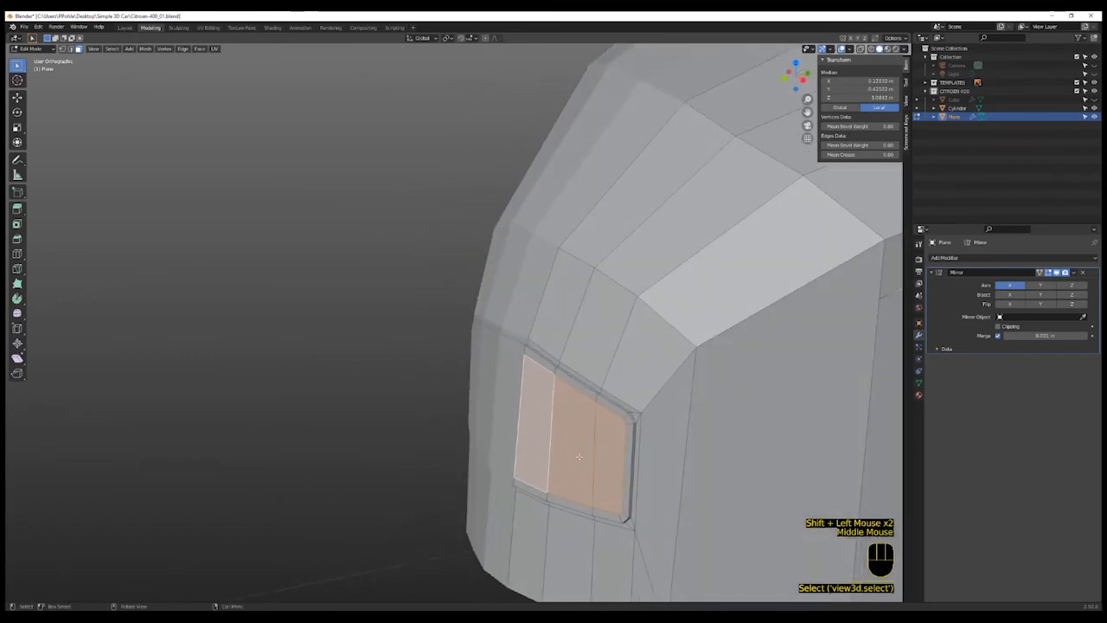
pyautogui.press('e')
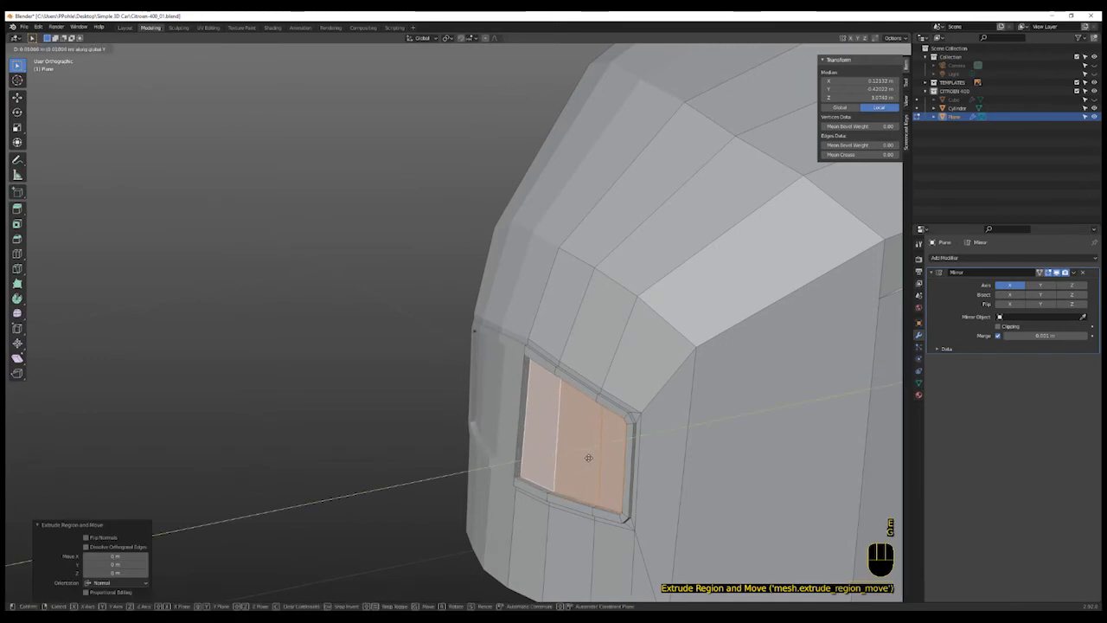
pyautogui.click(586, 457)
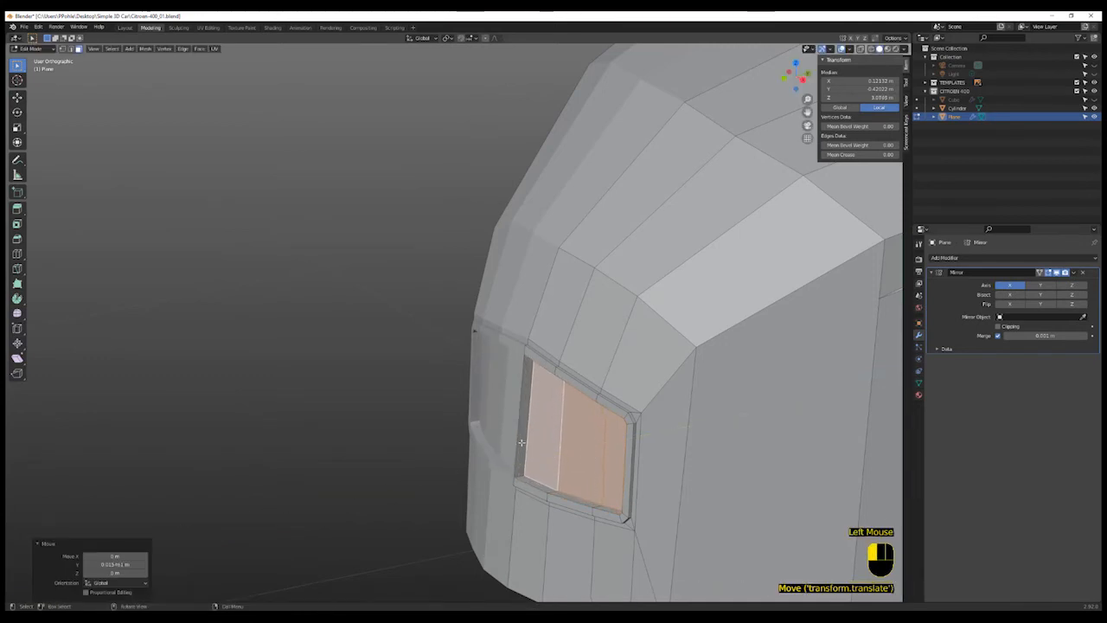
pyautogui.click(522, 442)
pyautogui.press('x')
pyautogui.click(521, 445)
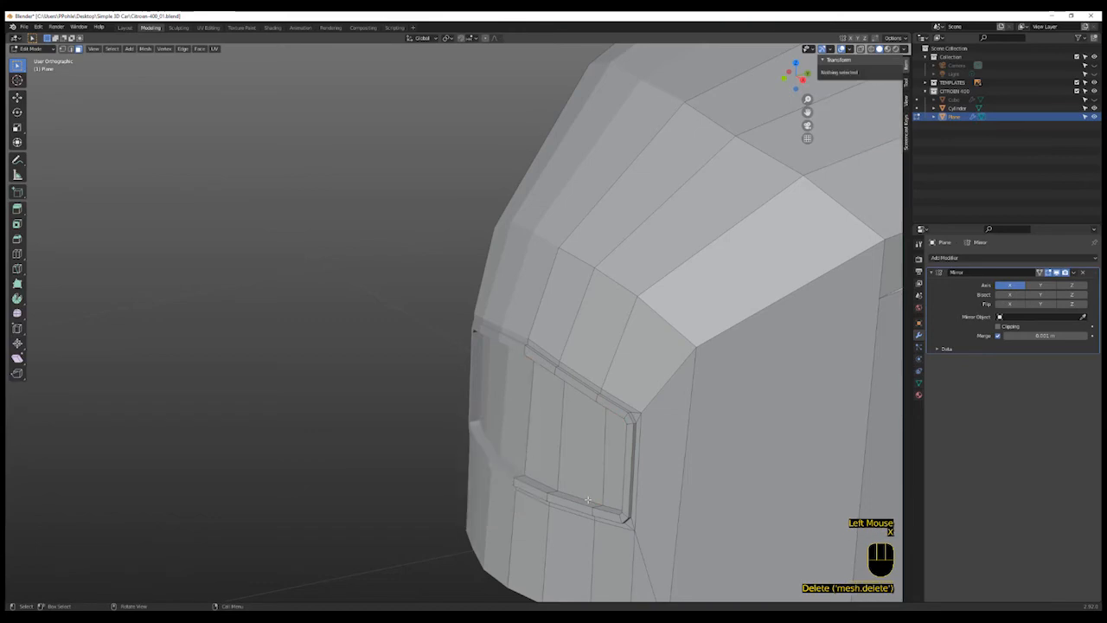
# - Select the edges along the bottom of the car's front and extrude them forward along Y in top view
pyautogui.scroll(-2, 521, 445)
pyautogui.moveTo(522, 446); pyautogui.dragTo(614, 502, button='middle')
pyautogui.scroll(-2, 614, 502)
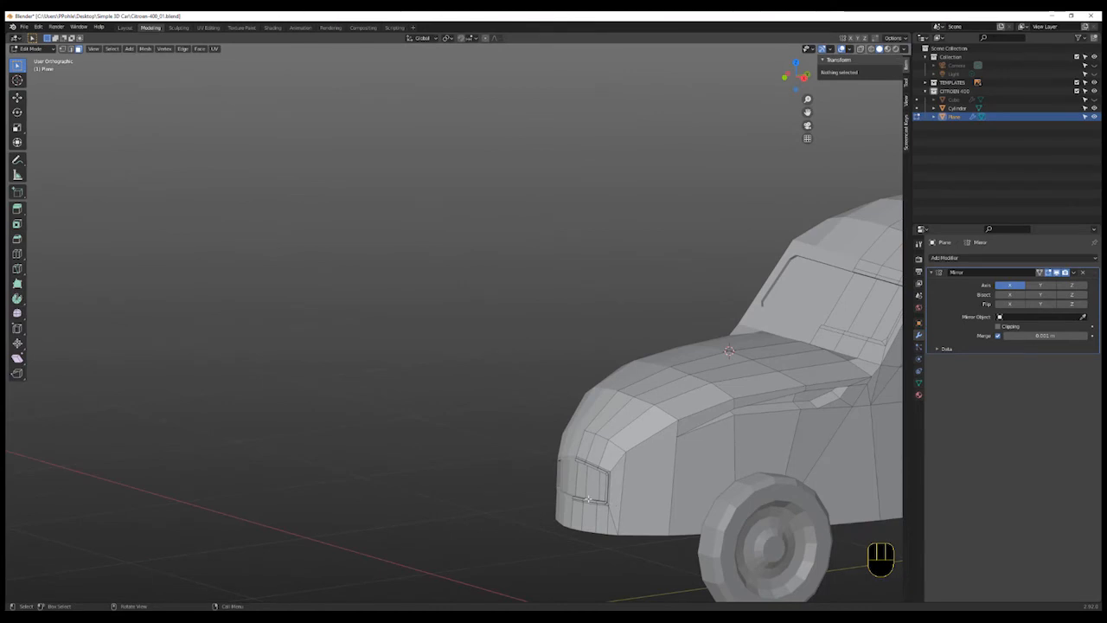
pyautogui.scroll(-2, 713, 439)
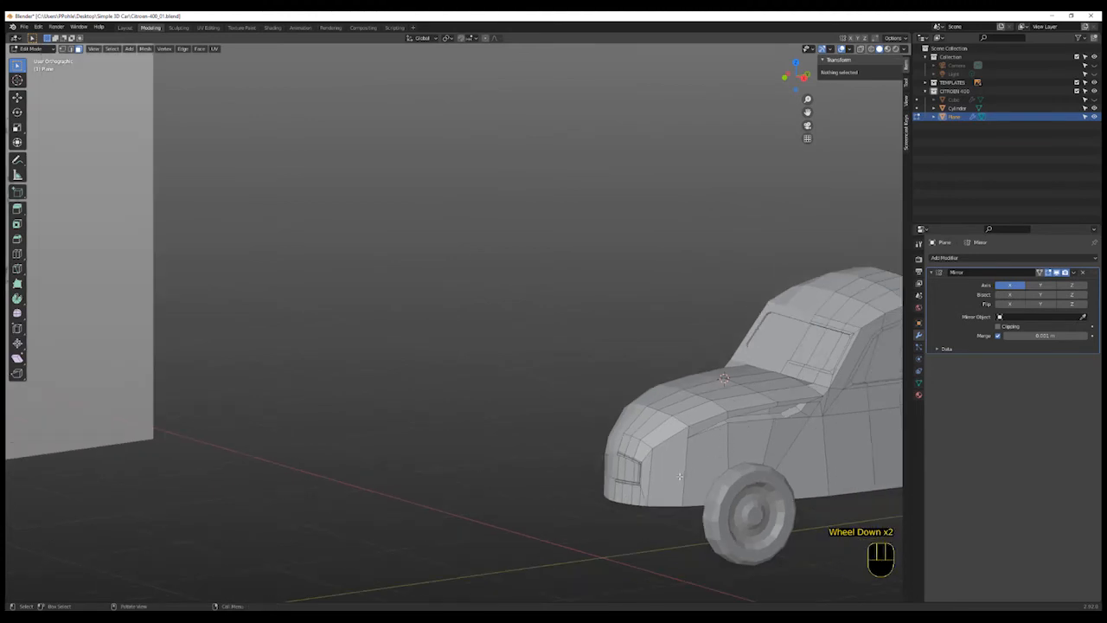
pyautogui.press('KP_7')
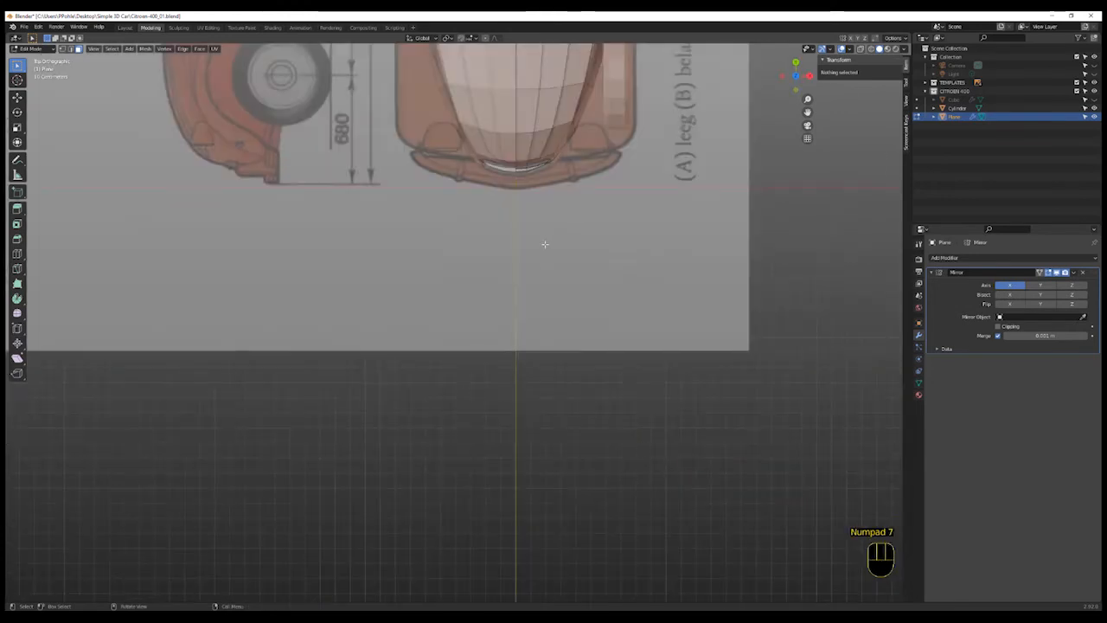
pyautogui.keyDown('ctrl'); pyautogui.moveTo(544, 242); pyautogui.dragTo(648, 469, button='middle'); pyautogui.keyUp('ctrl')
pyautogui.scroll(1, 562, 216)
pyautogui.keyDown('shift'); pyautogui.scroll(1, 642, 462); pyautogui.keyUp('shift')
pyautogui.scroll(2, 645, 457)
pyautogui.scroll(2, 671, 365)
pyautogui.click(669, 334)
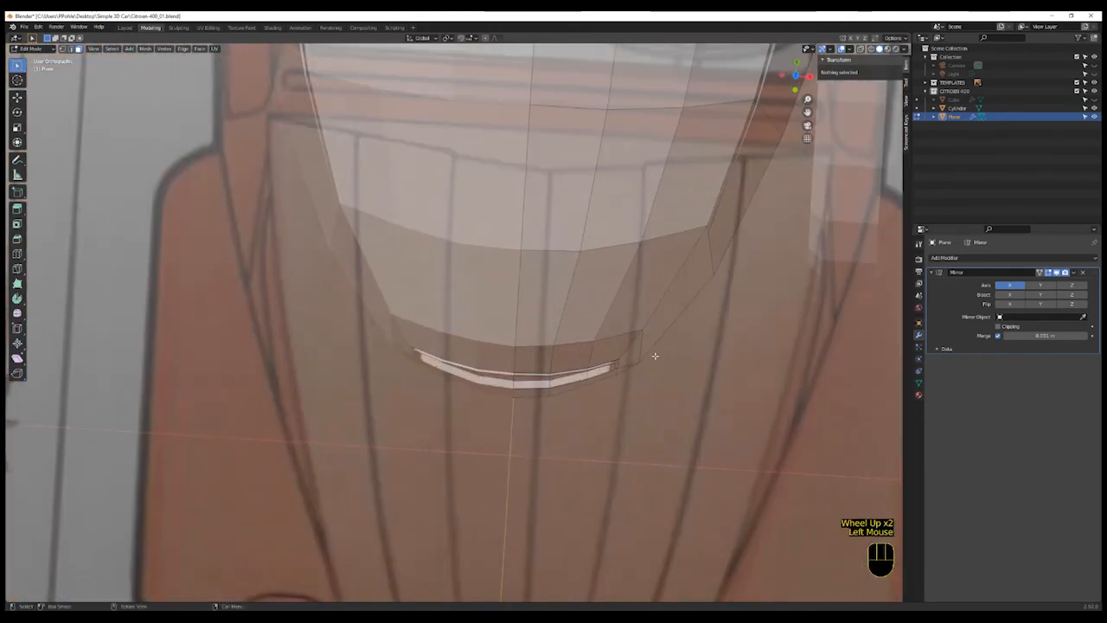
pyautogui.press('2')
pyautogui.click(672, 337)
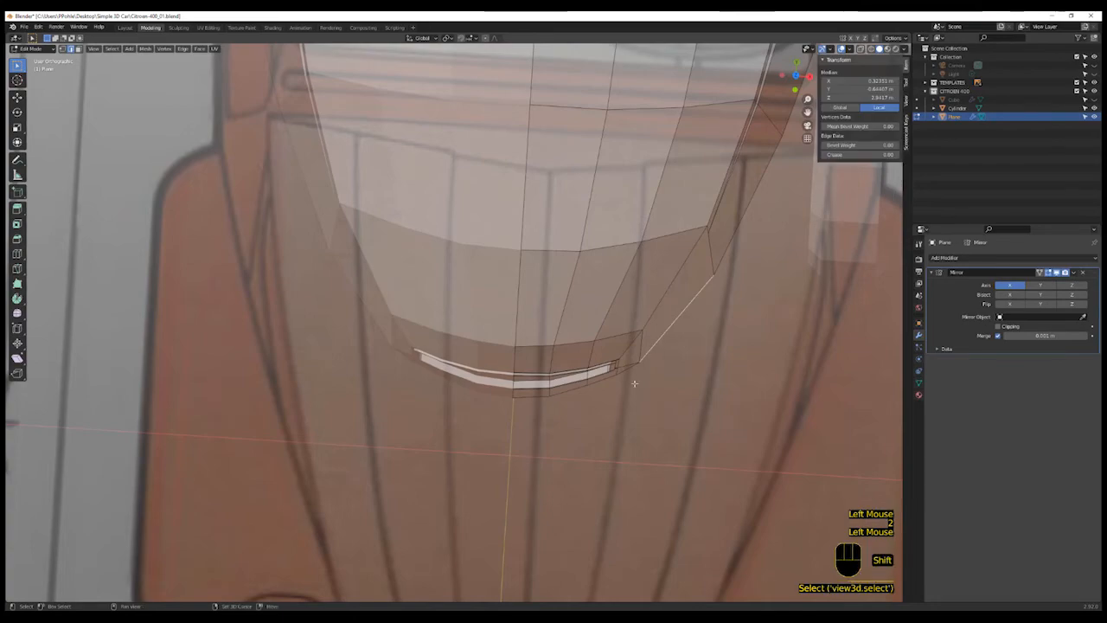
pyautogui.keyDown('shift'); pyautogui.click(618, 378); pyautogui.keyUp('shift')
pyautogui.keyDown('shift'); pyautogui.click(591, 388); pyautogui.keyUp('shift')
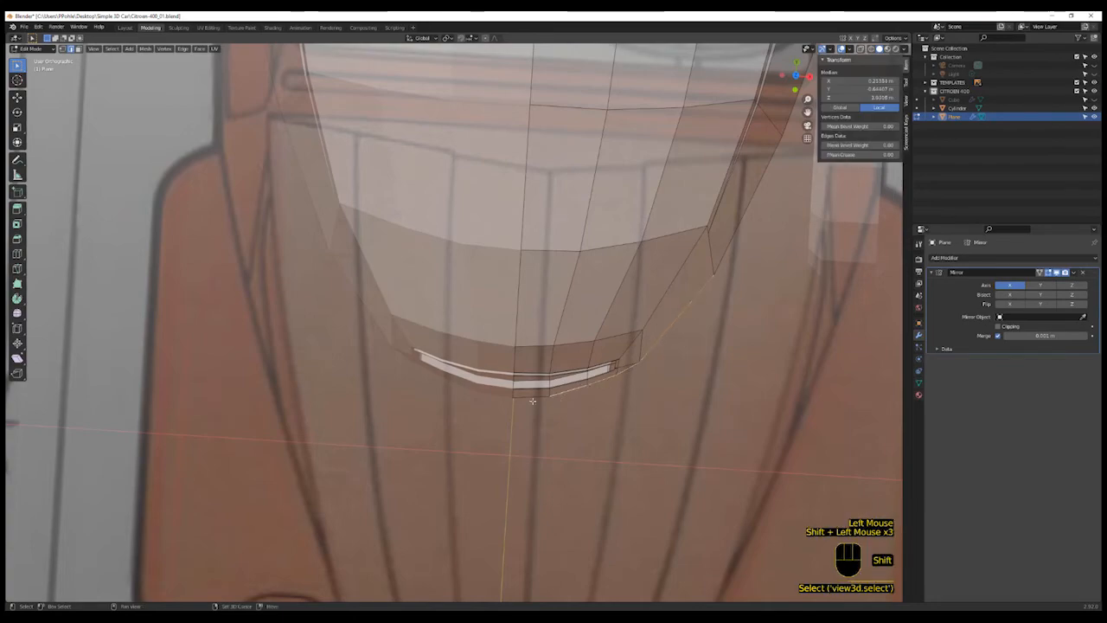
pyautogui.keyDown('shift'); pyautogui.click(532, 400); pyautogui.keyUp('shift')
pyautogui.scroll(-3, 615, 429)
pyautogui.scroll(1, 614, 430)
pyautogui.moveTo(615, 430)
pyautogui.mouseDown(button='middle')
pyautogui.moveTo(615, 411)
pyautogui.moveTo(623, 420)
pyautogui.mouseUp(button='middle')
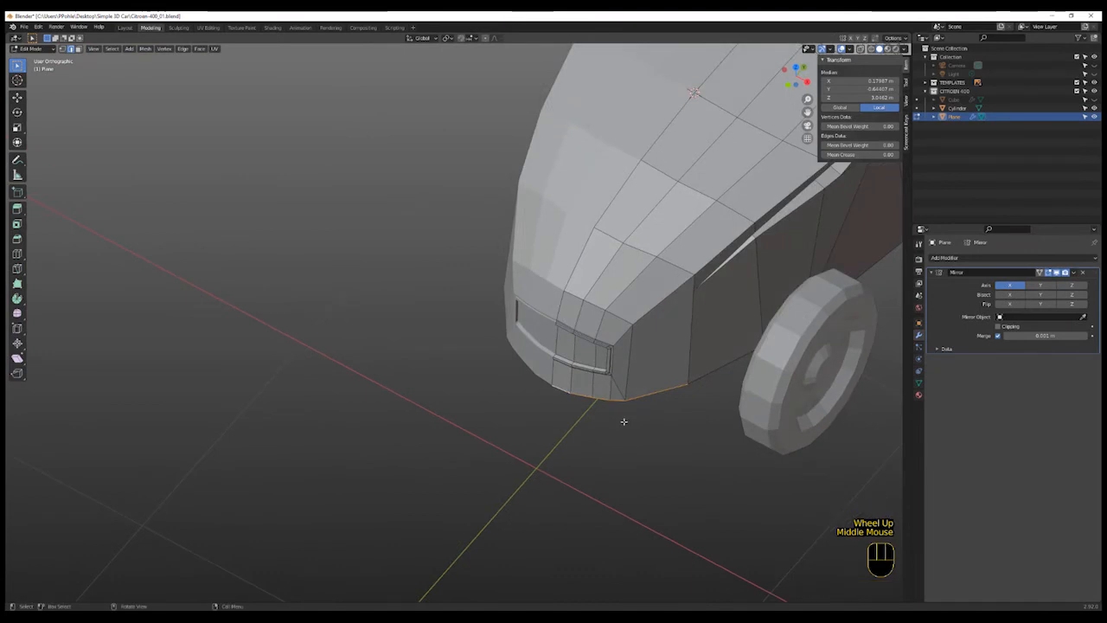
pyautogui.press('KP_7')
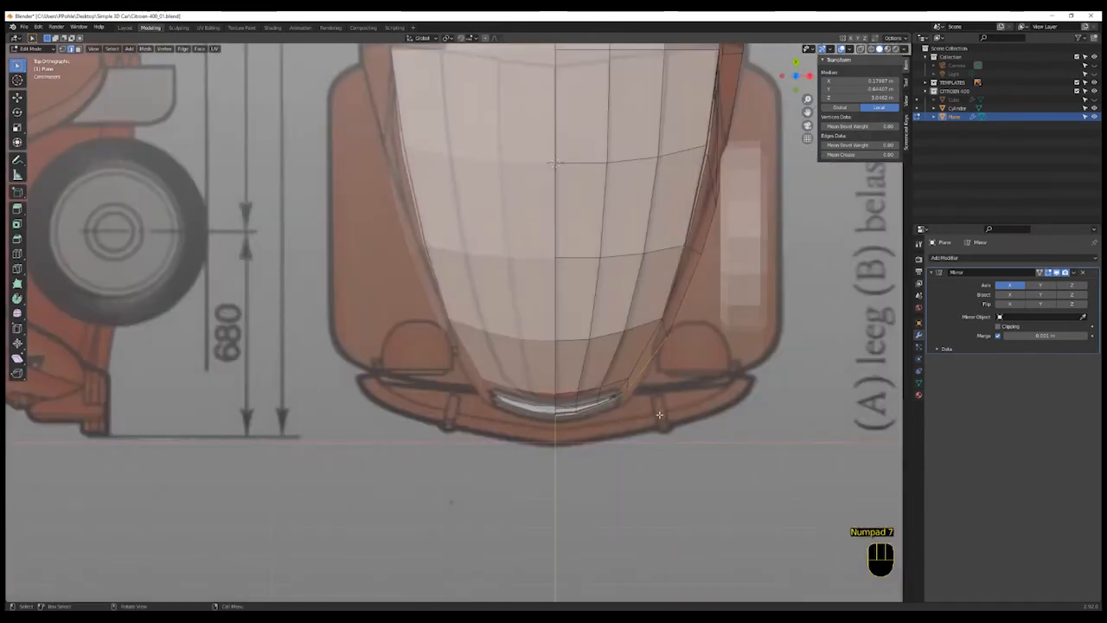
pyautogui.press('e')
pyautogui.press('y')
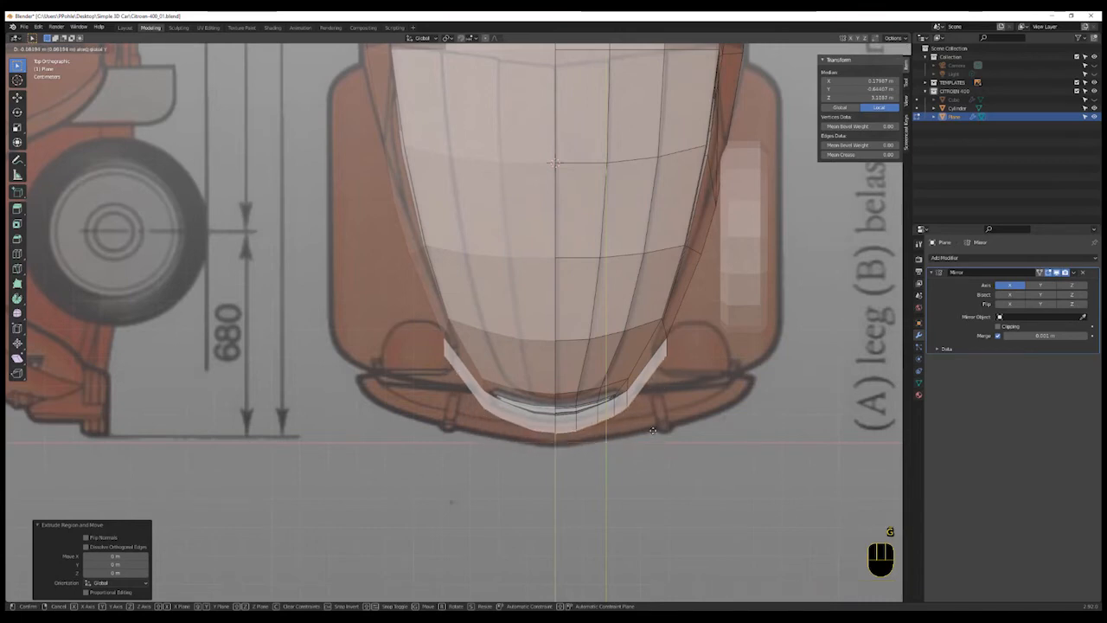
pyautogui.click(653, 429)
# - Slide the new strip's vertices along Y, including its outer corner, to fit the bumper in the blueprint
pyautogui.scroll(2, 622, 435)
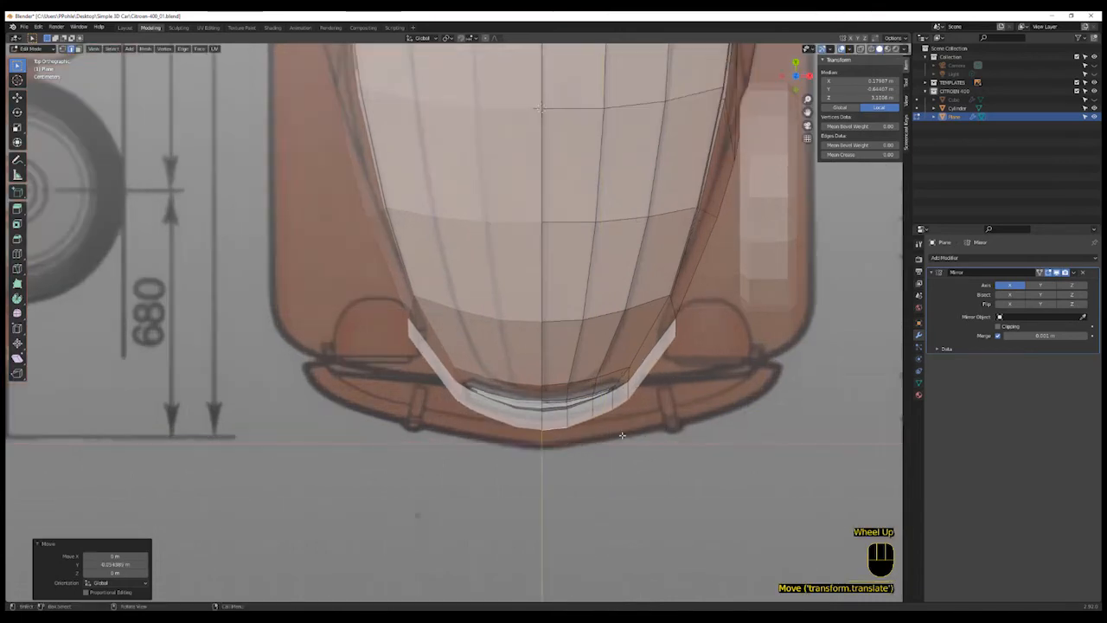
pyautogui.click(608, 425)
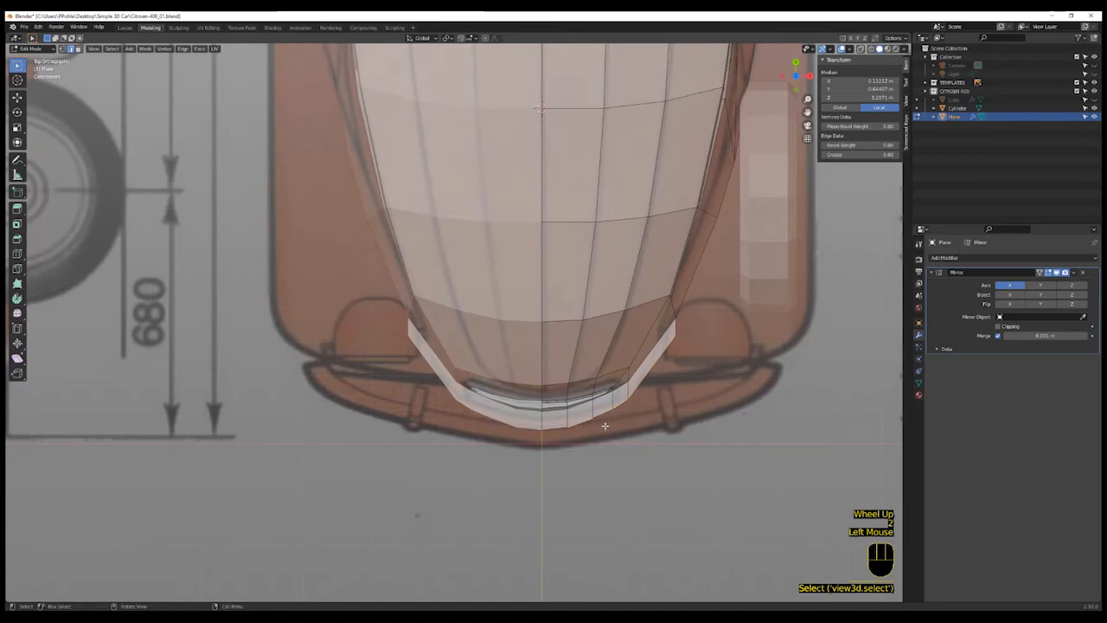
pyautogui.click(601, 424)
pyautogui.press('g')
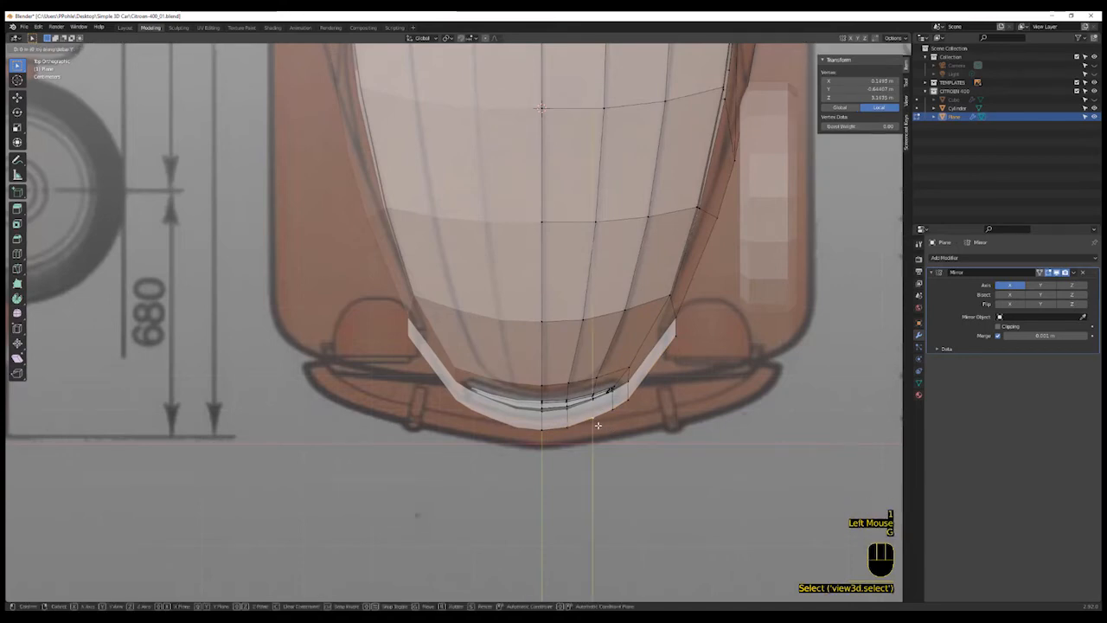
pyautogui.press('y')
pyautogui.click(598, 431)
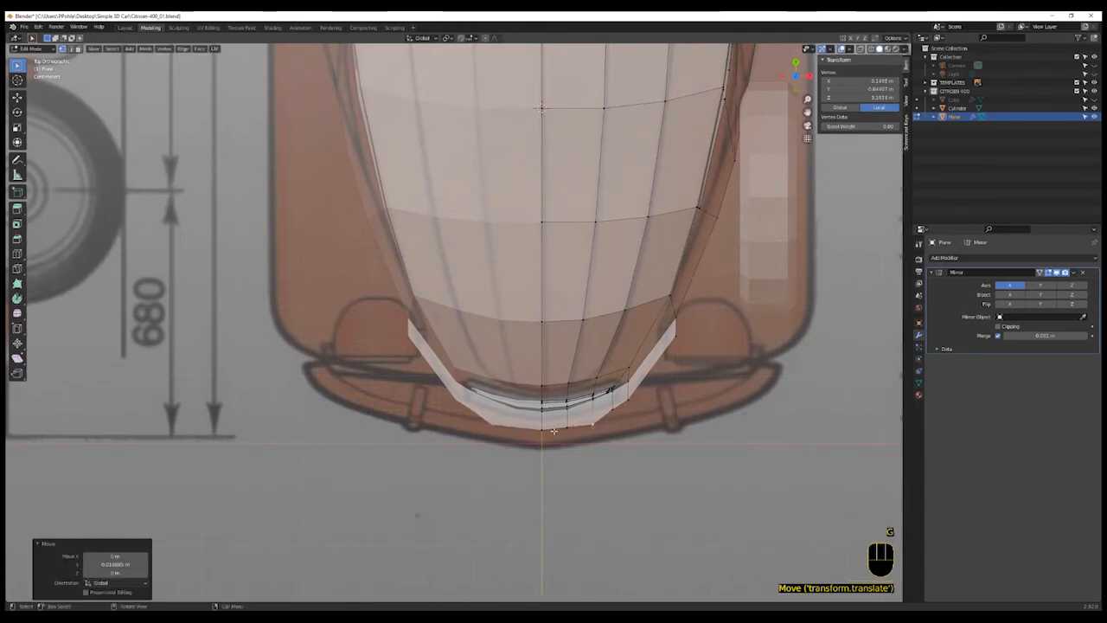
pyautogui.click(551, 433)
pyautogui.press('g')
pyautogui.press('y')
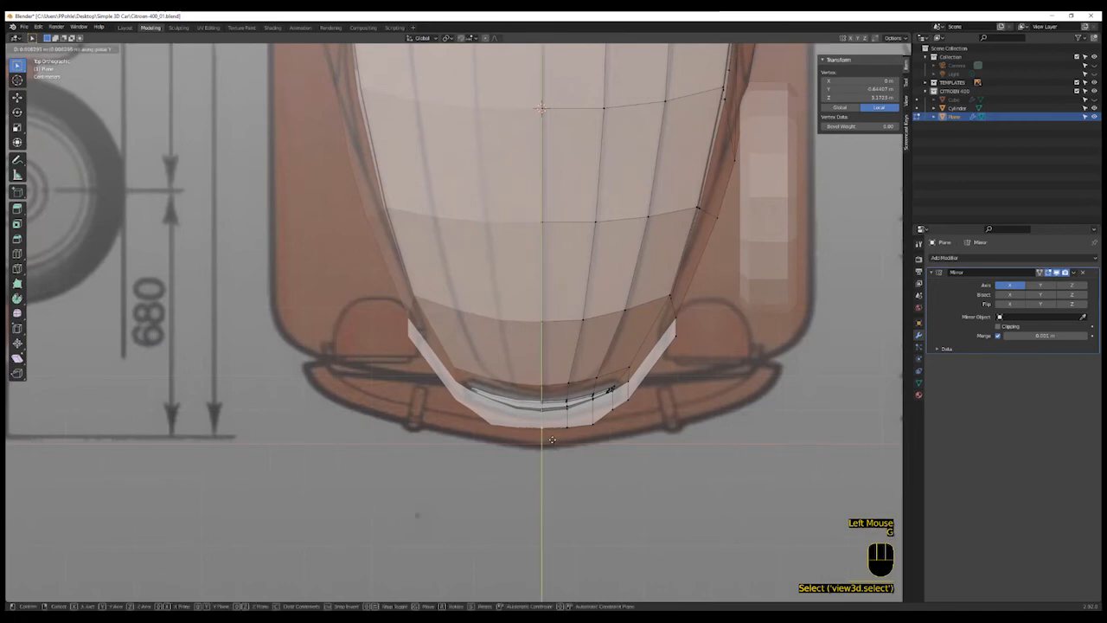
pyautogui.click(552, 439)
pyautogui.click(620, 416)
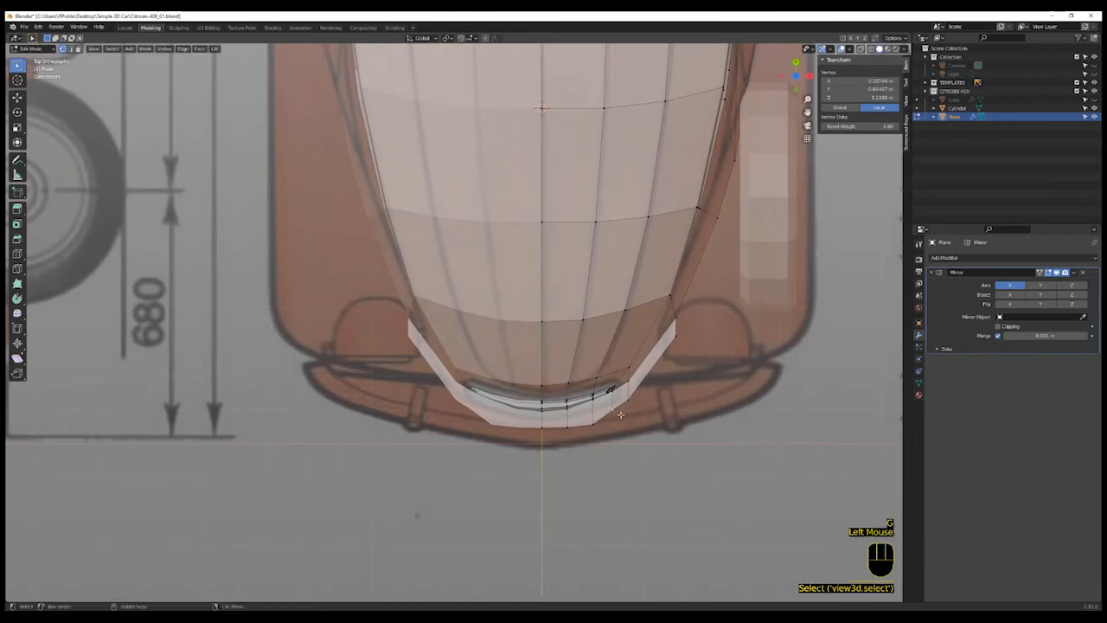
pyautogui.click(676, 338)
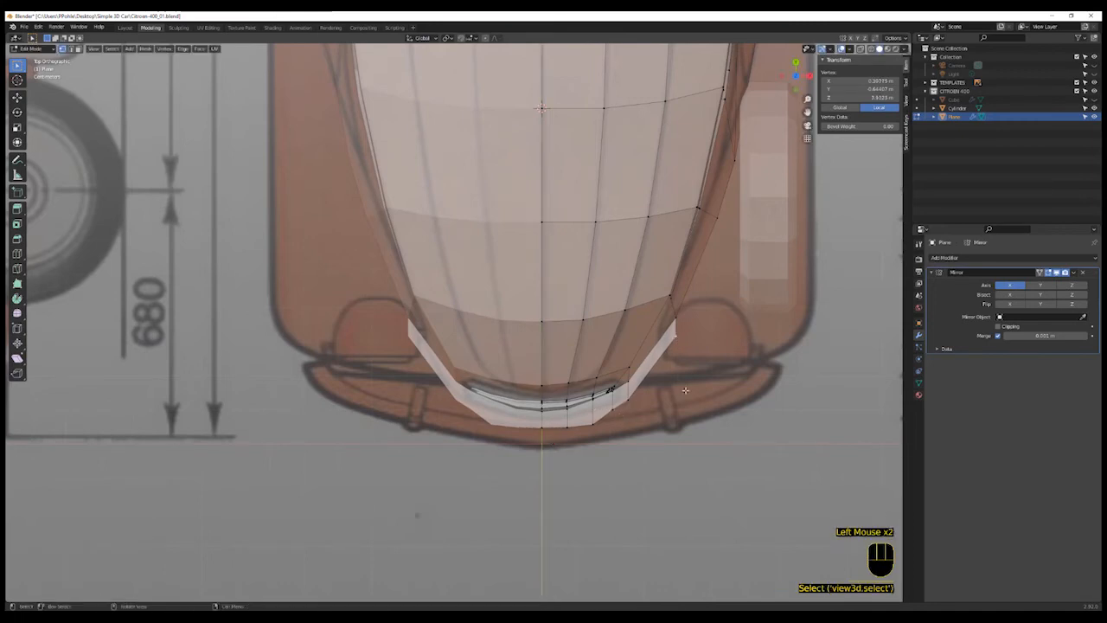
pyautogui.press('g')
pyautogui.press('y')
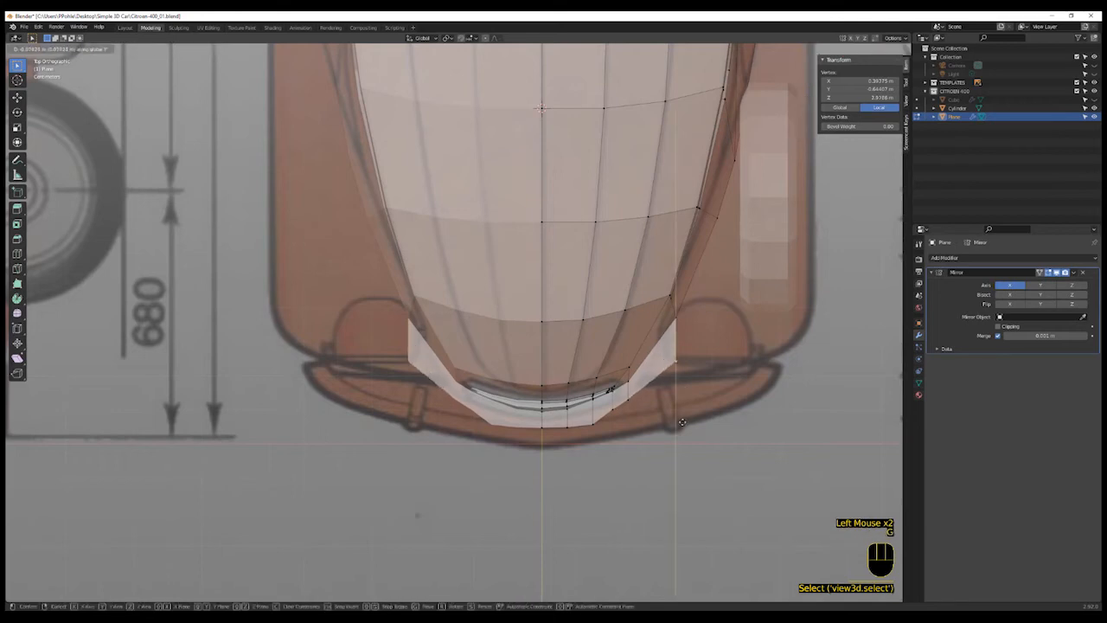
pyautogui.click(676, 456)
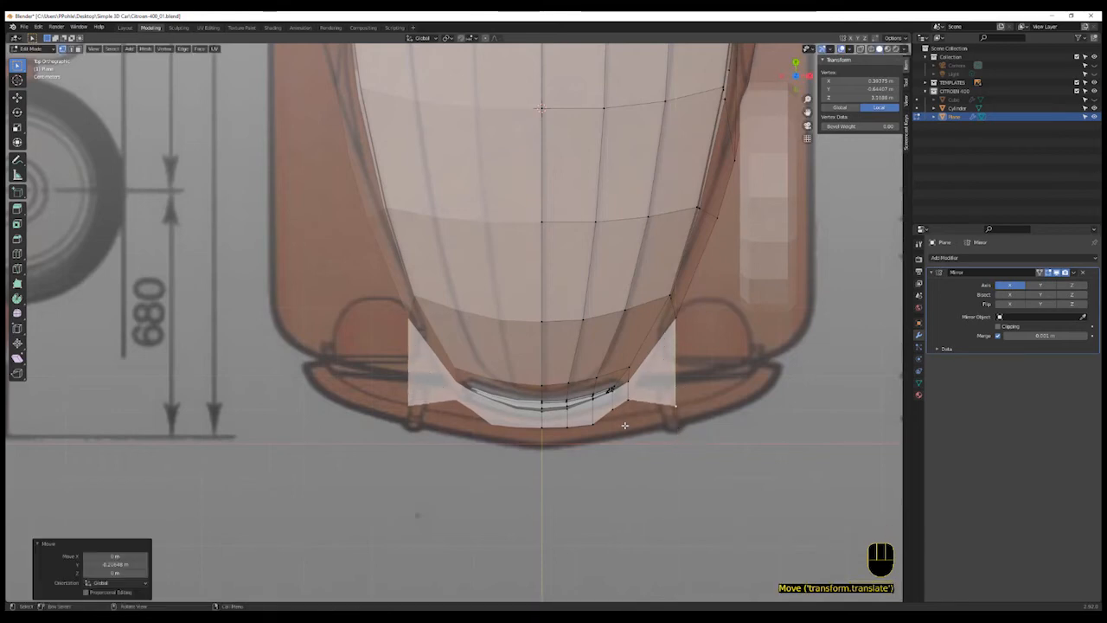
# - Reposition the strip's outer vertices to follow the blueprint's bumper outline
pyautogui.click(627, 402)
pyautogui.press('g')
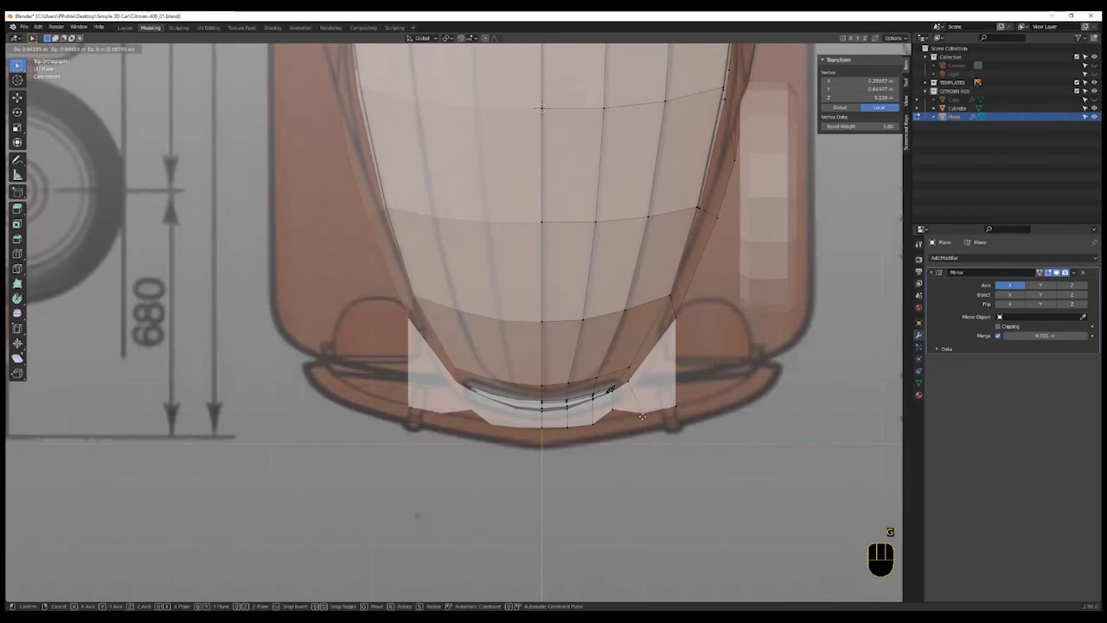
pyautogui.click(642, 414)
pyautogui.click(642, 413)
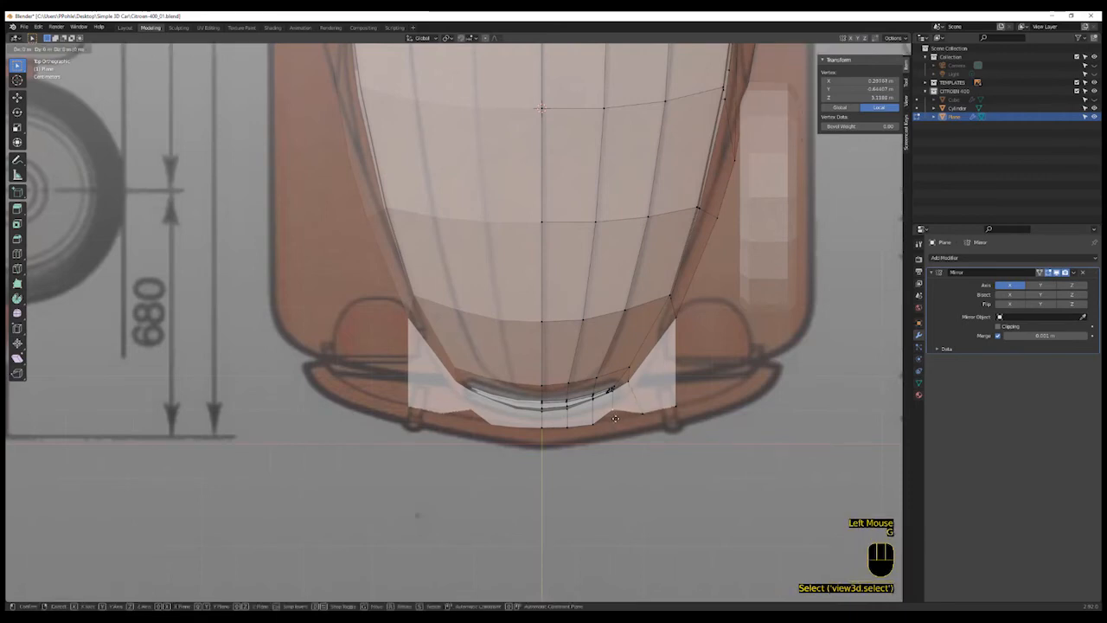
pyautogui.press('g')
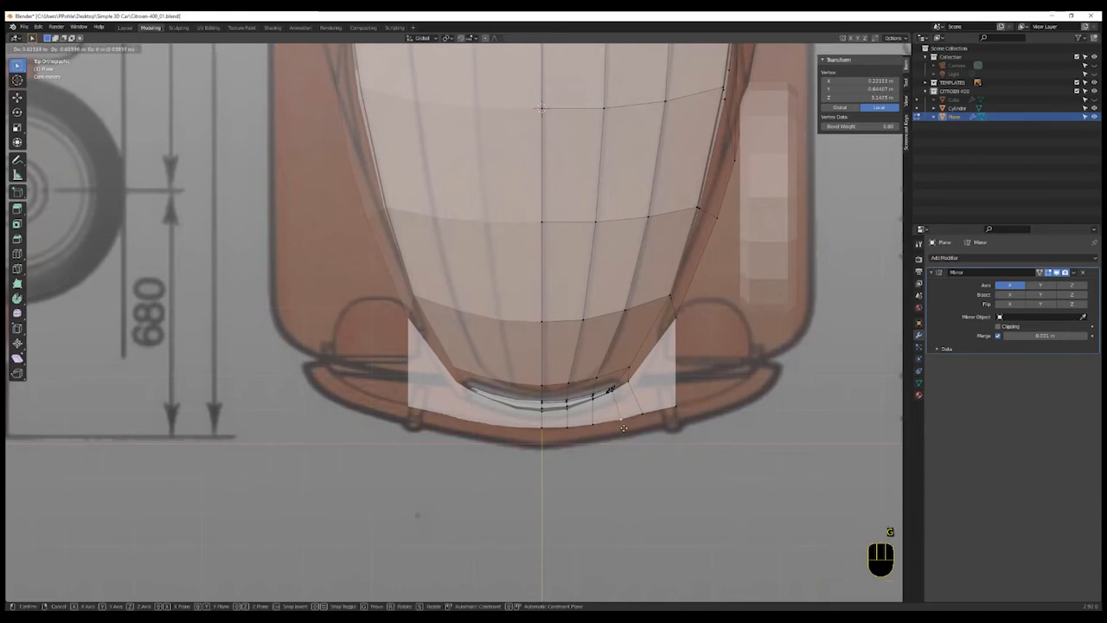
pyautogui.click(645, 416)
pyautogui.click(645, 416)
pyautogui.press('g')
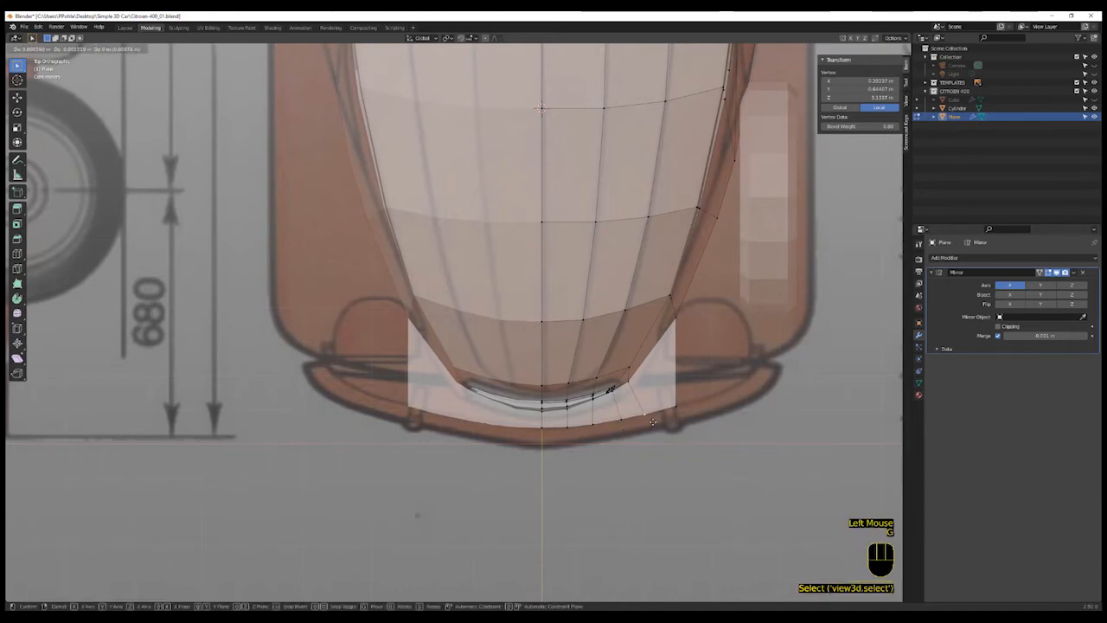
pyautogui.click(658, 416)
pyautogui.click(674, 407)
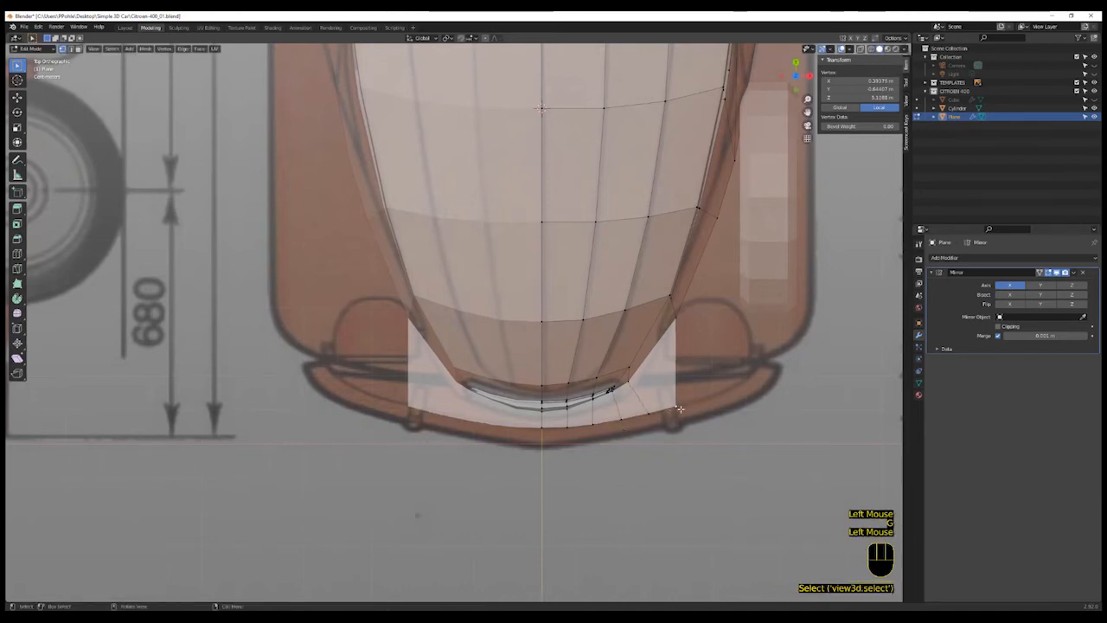
pyautogui.press('g')
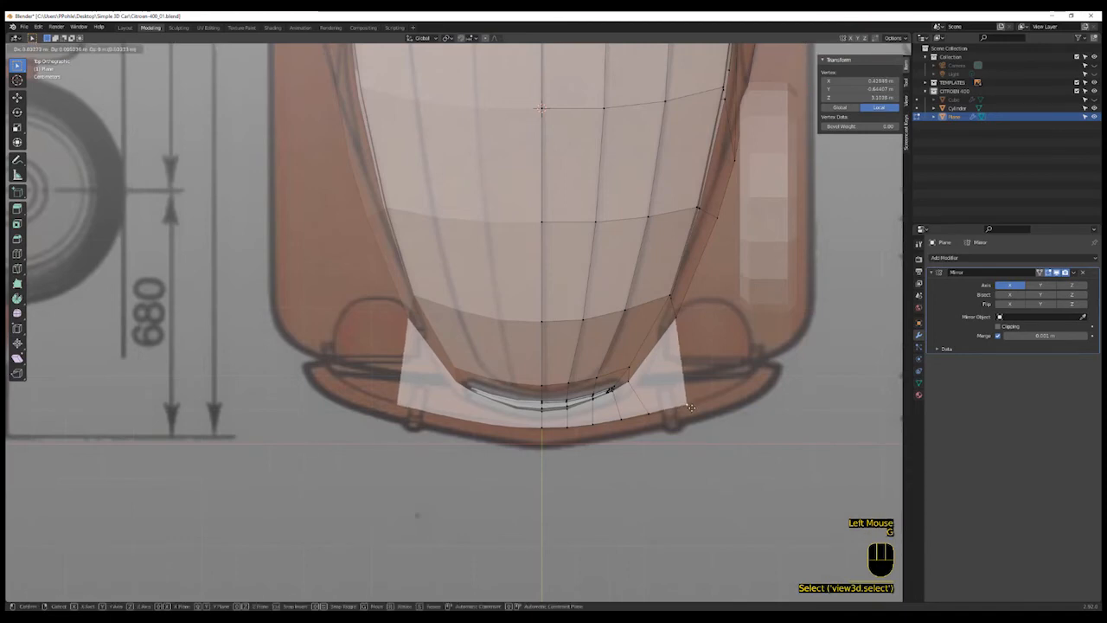
pyautogui.click(690, 407)
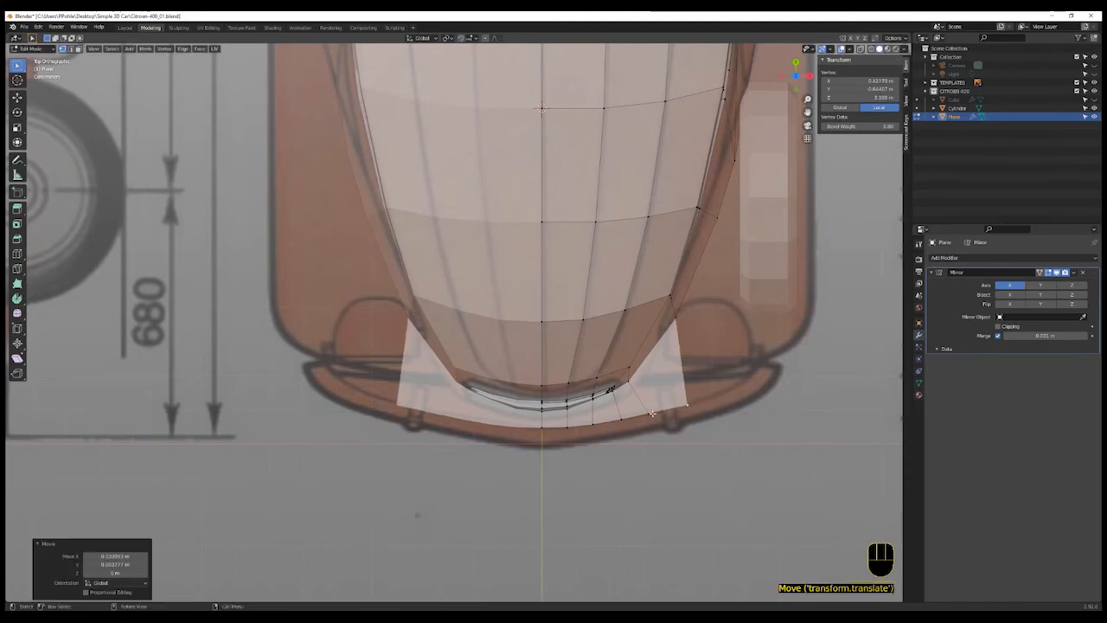
# - Reposition the strip's inner vertices near the centre line to match the bumper outline
pyautogui.click(652, 418)
pyautogui.press('g')
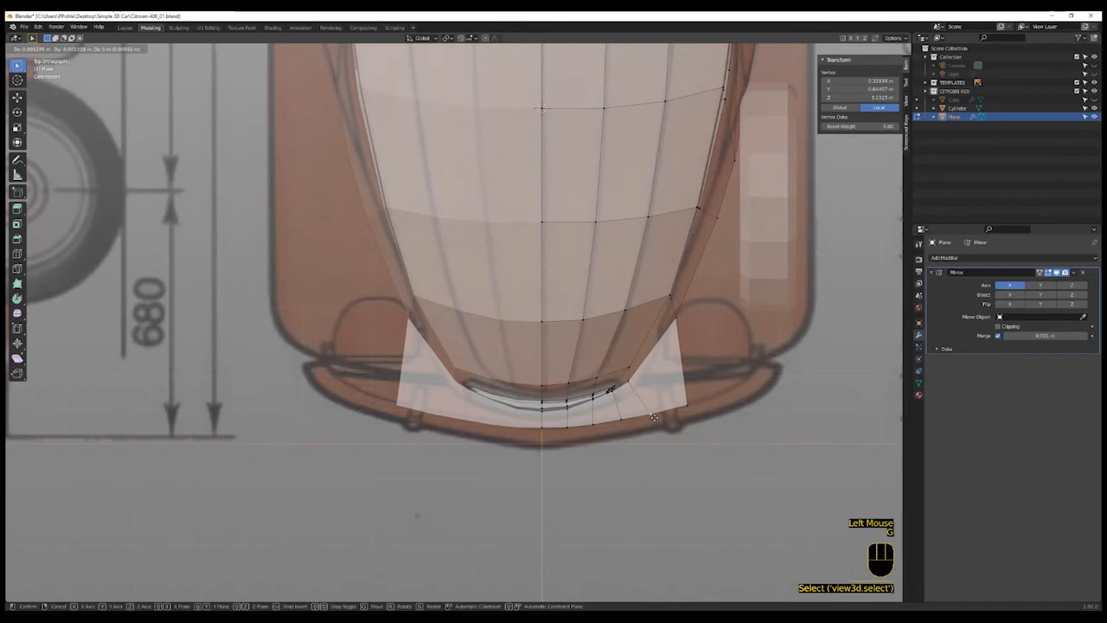
pyautogui.click(630, 418)
pyautogui.click(619, 423)
pyautogui.press('g')
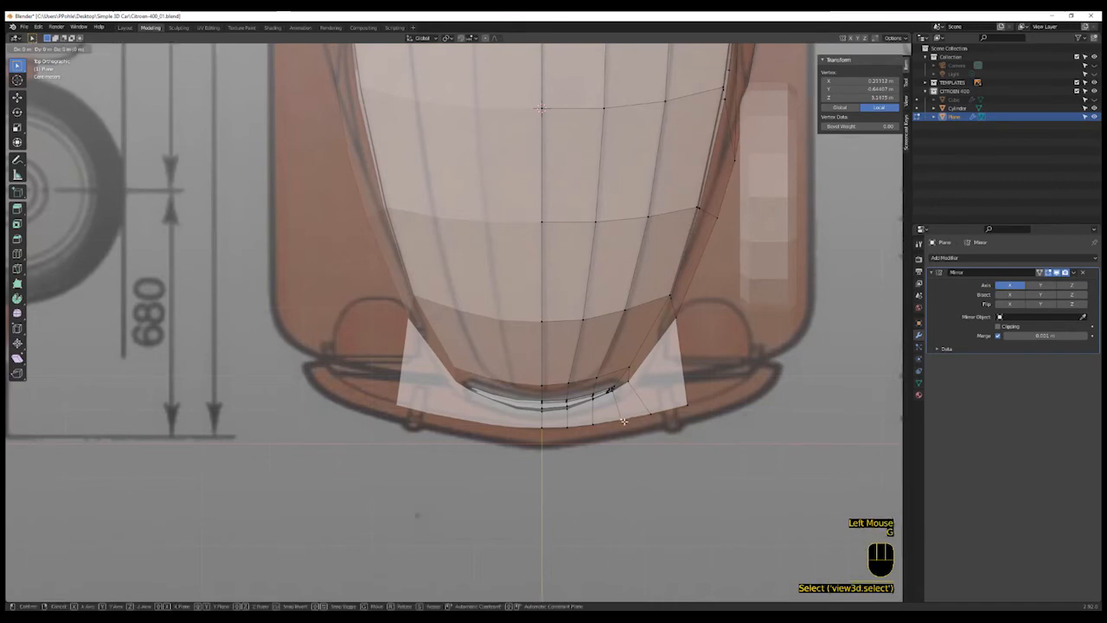
pyautogui.click(618, 424)
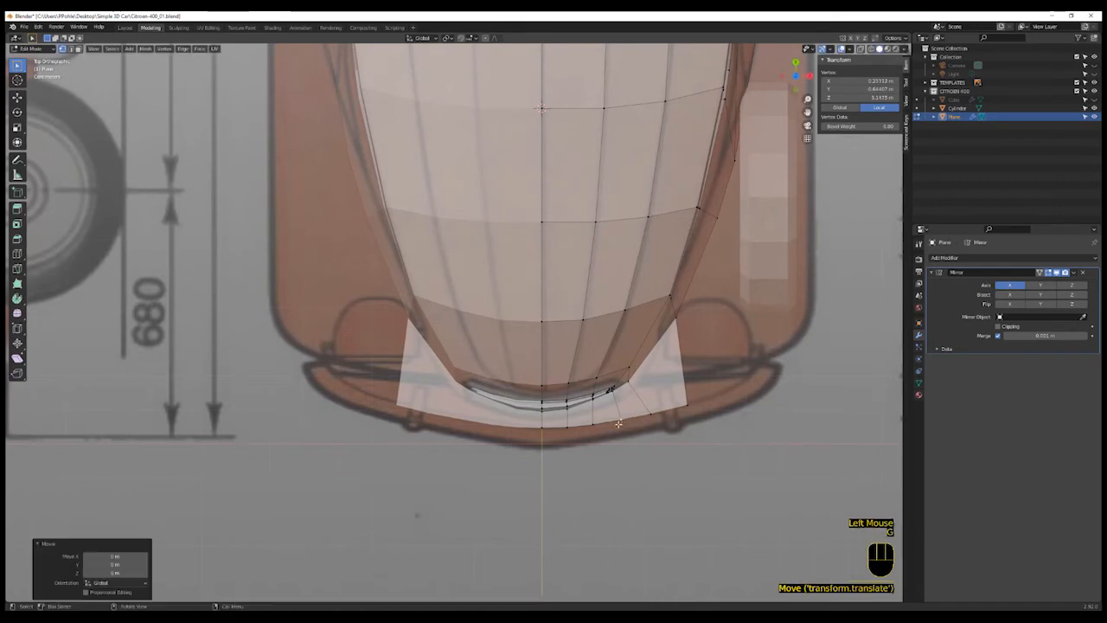
pyautogui.click(555, 428)
pyautogui.keyDown('shift'); pyautogui.click(565, 430); pyautogui.keyUp('shift')
pyautogui.click(565, 430)
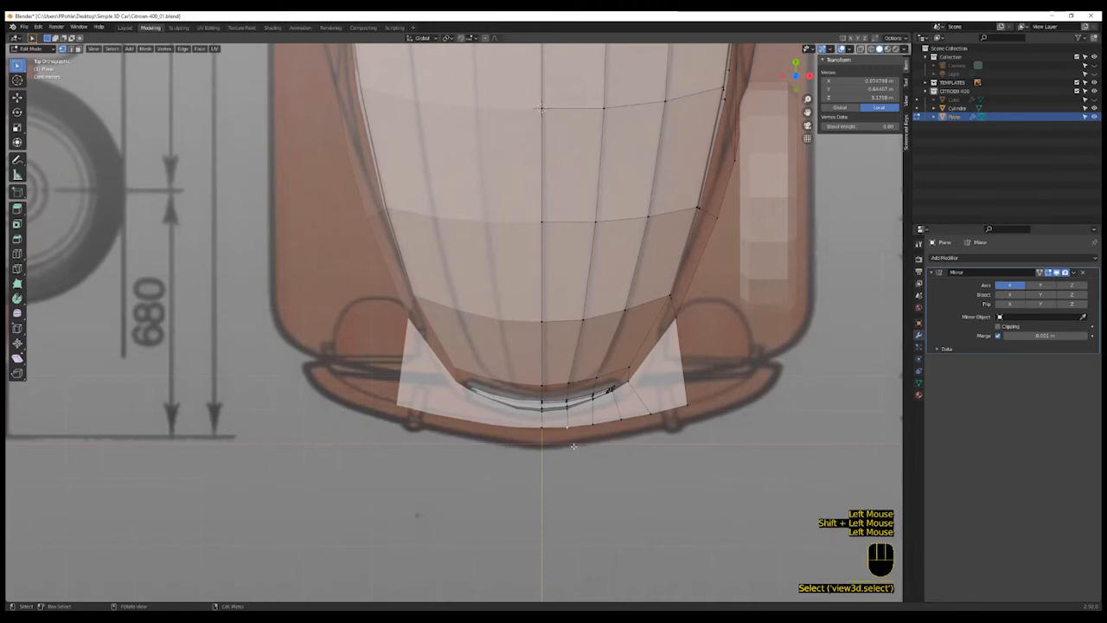
pyautogui.press('g')
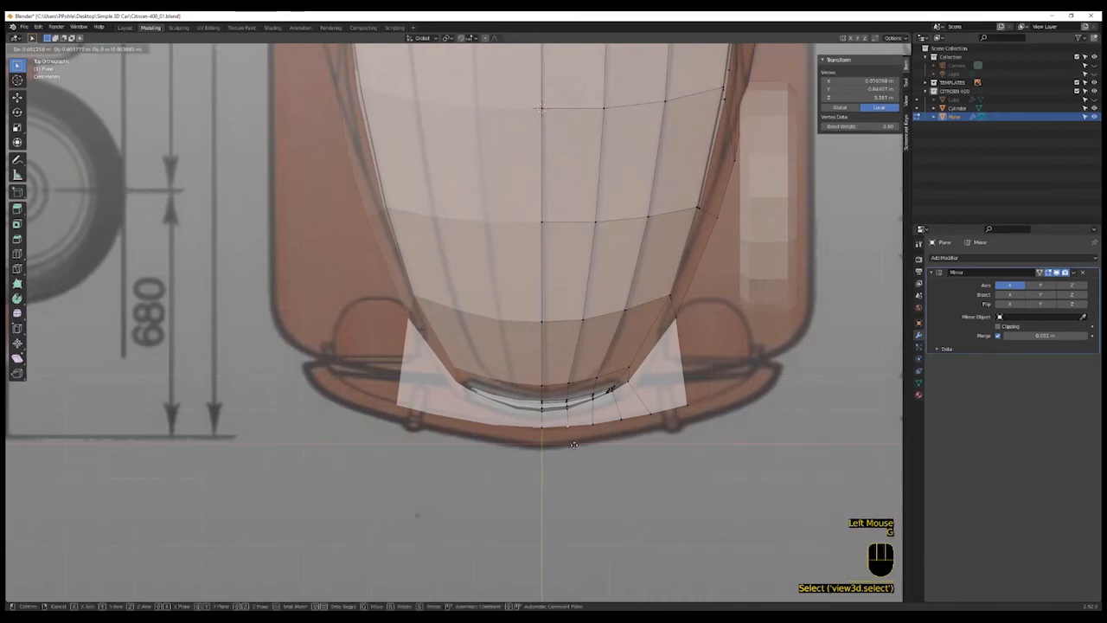
pyautogui.click(574, 443)
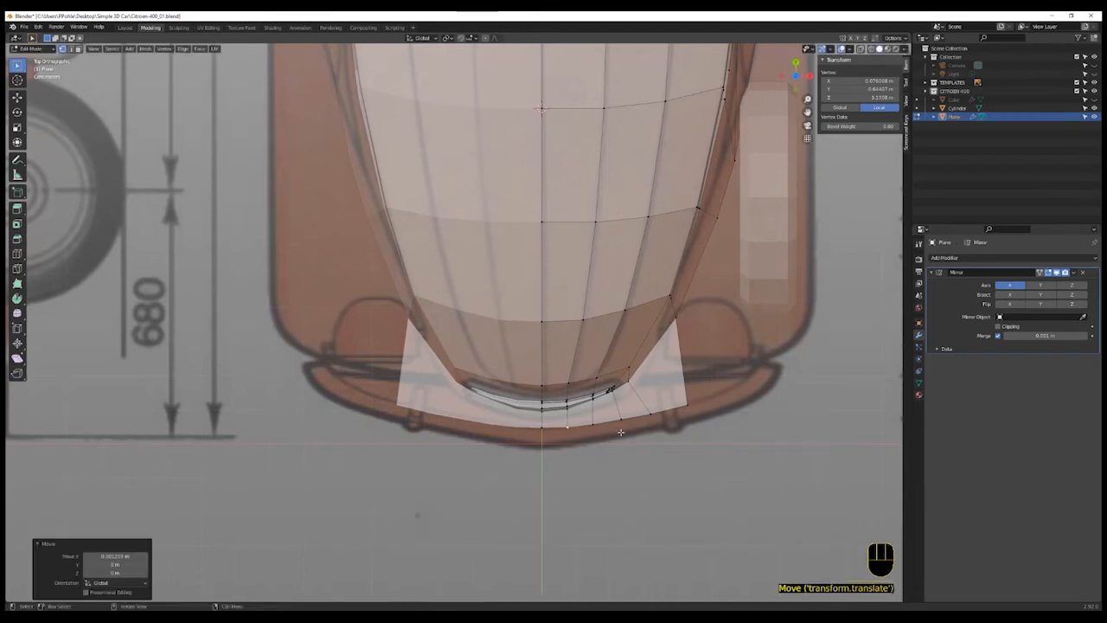
# - Select the strip's front edges and extrude them forward along Y once more
pyautogui.press('2')
pyautogui.click(661, 420)
pyautogui.keyDown('shift'); pyautogui.click(636, 423); pyautogui.keyUp('shift')
pyautogui.keyDown('shift'); pyautogui.click(592, 426); pyautogui.keyUp('shift')
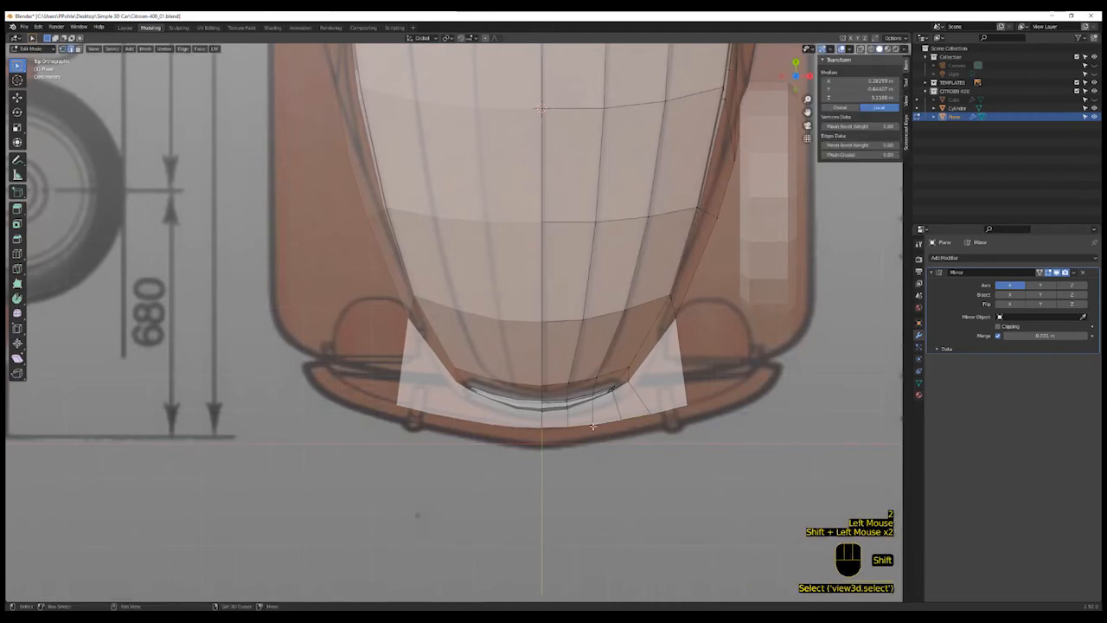
pyautogui.keyDown('shift'); pyautogui.click(557, 428); pyautogui.keyUp('shift')
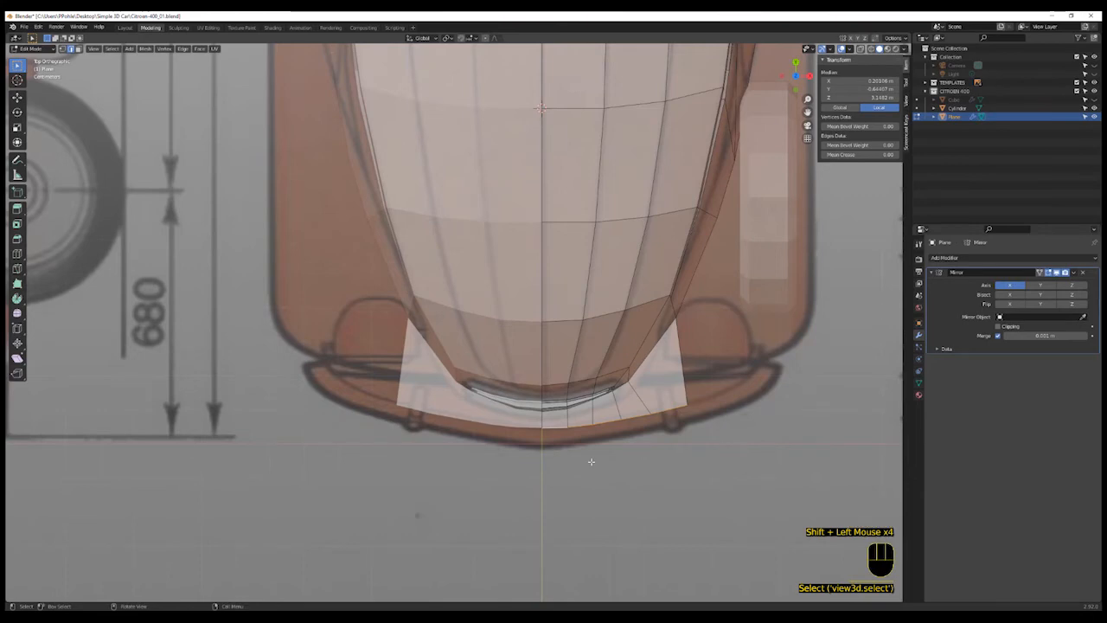
pyautogui.press('e')
pyautogui.press('y')
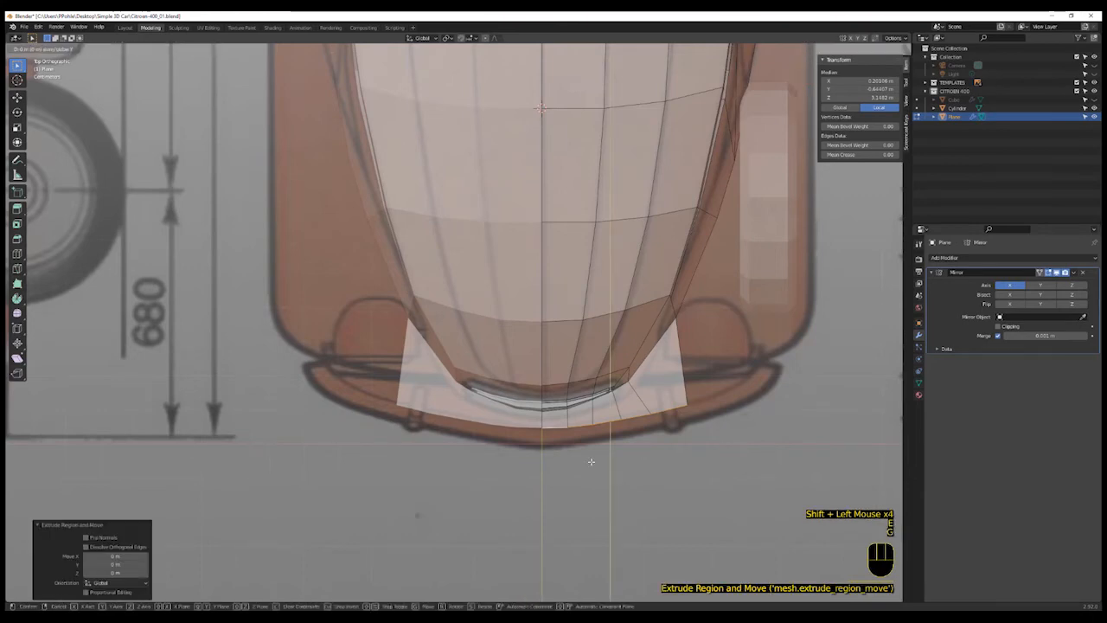
pyautogui.click(622, 467)
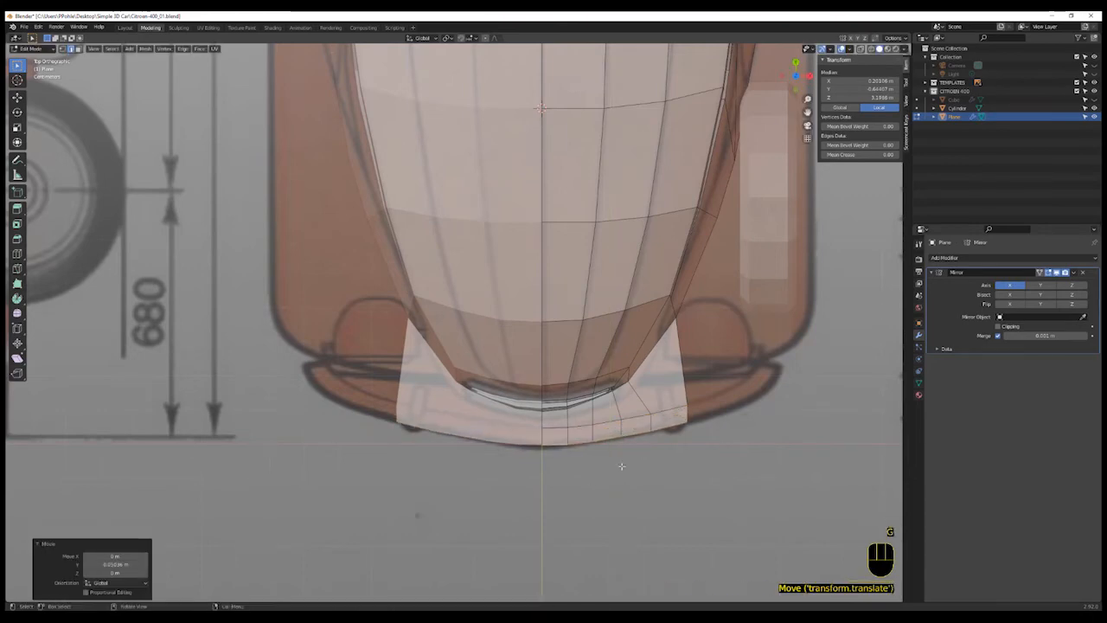
# - Extrude the strip's outer end edge, then rotate and move it to follow the bumper's curved corner in the blueprint
pyautogui.click(711, 415)
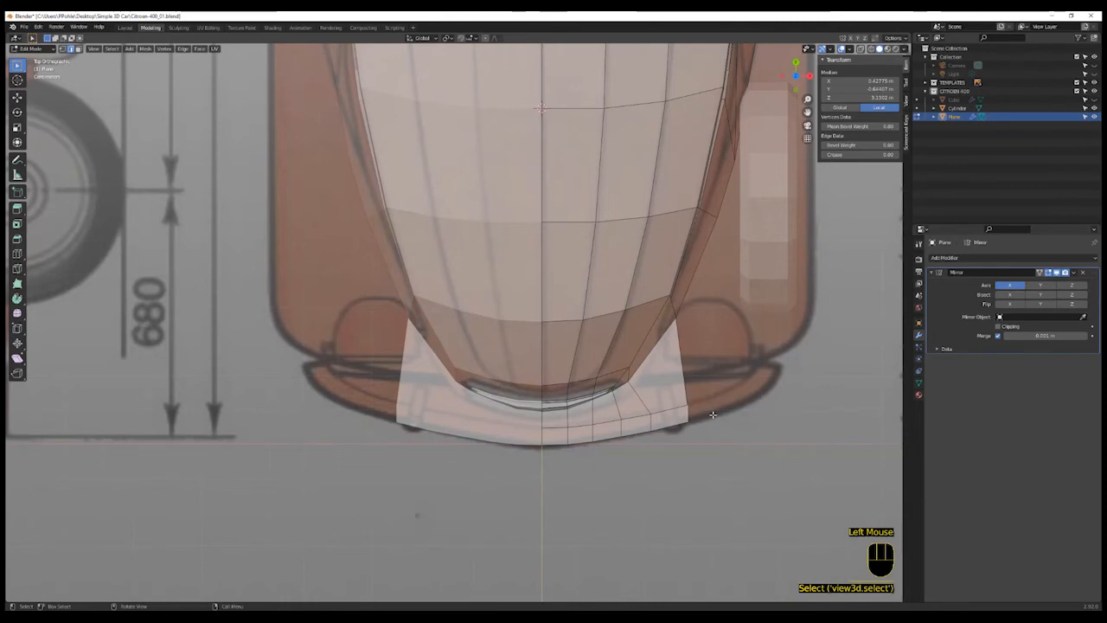
pyautogui.press('e')
pyautogui.click(767, 395)
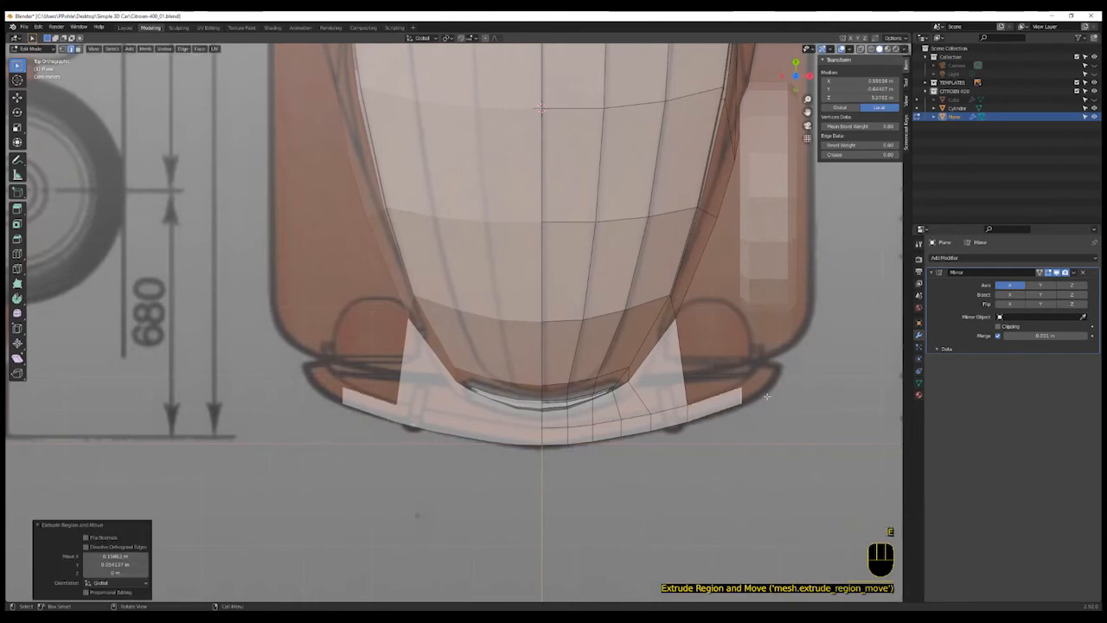
pyautogui.press('r')
pyautogui.click(761, 380)
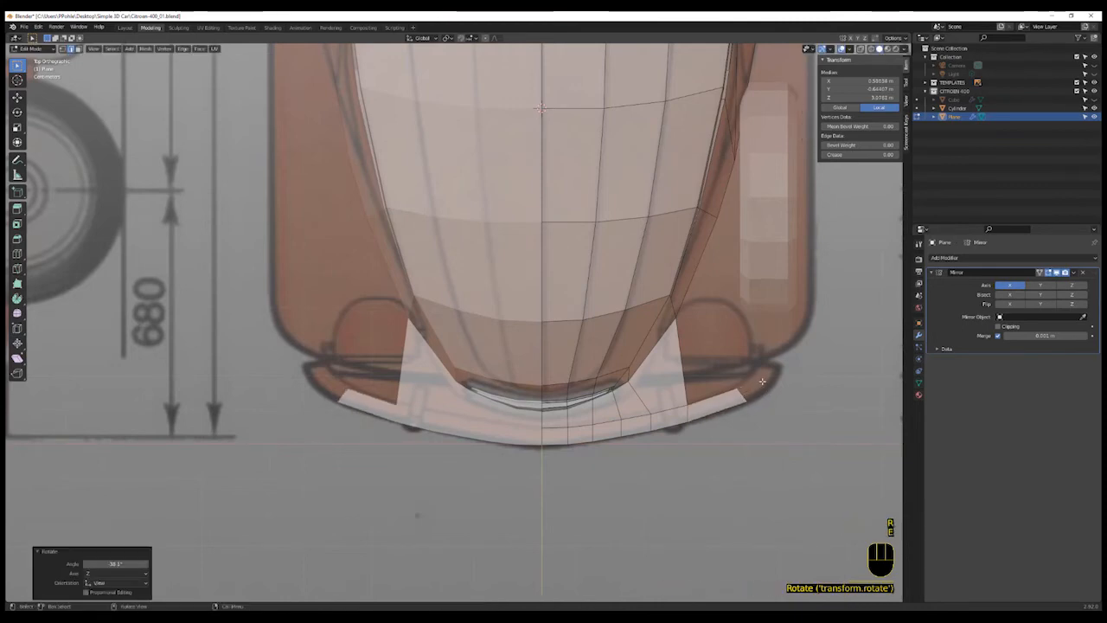
pyautogui.press('g')
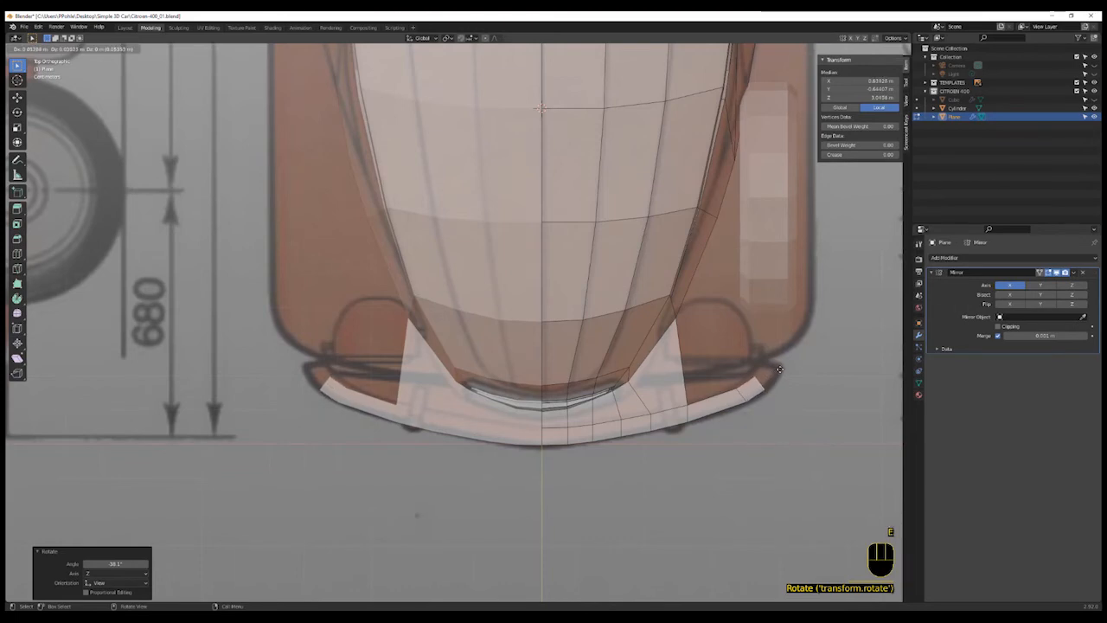
pyautogui.click(777, 372)
# - Extrude the end edge twice more, rotating and moving each to wrap the bumper tip back around the corner
pyautogui.press('e')
pyautogui.click(780, 369)
pyautogui.press('r')
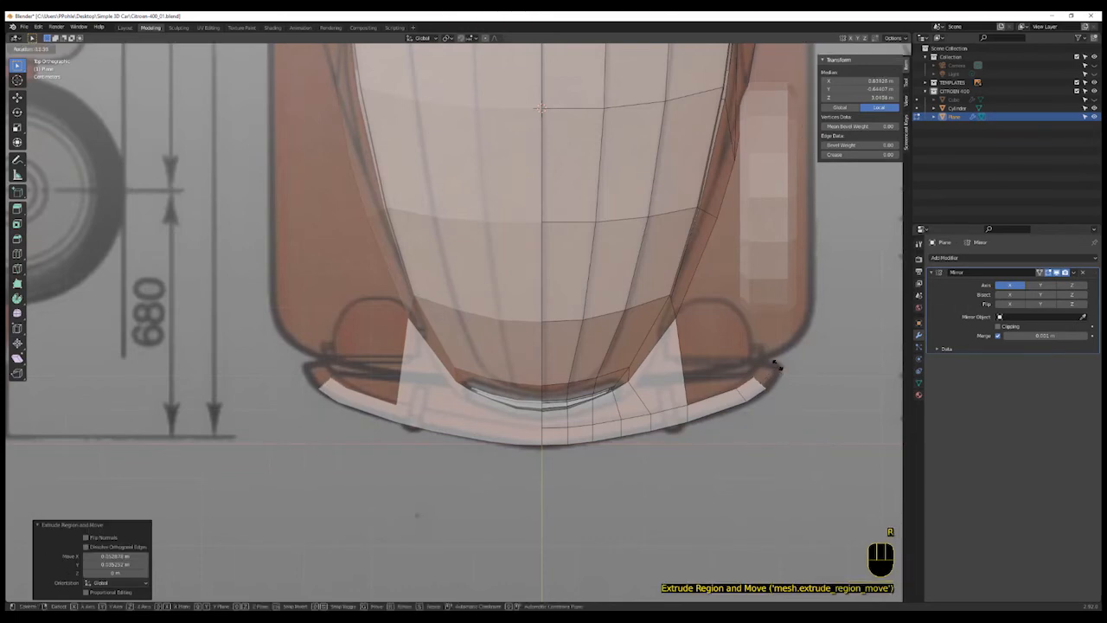
pyautogui.click(776, 363)
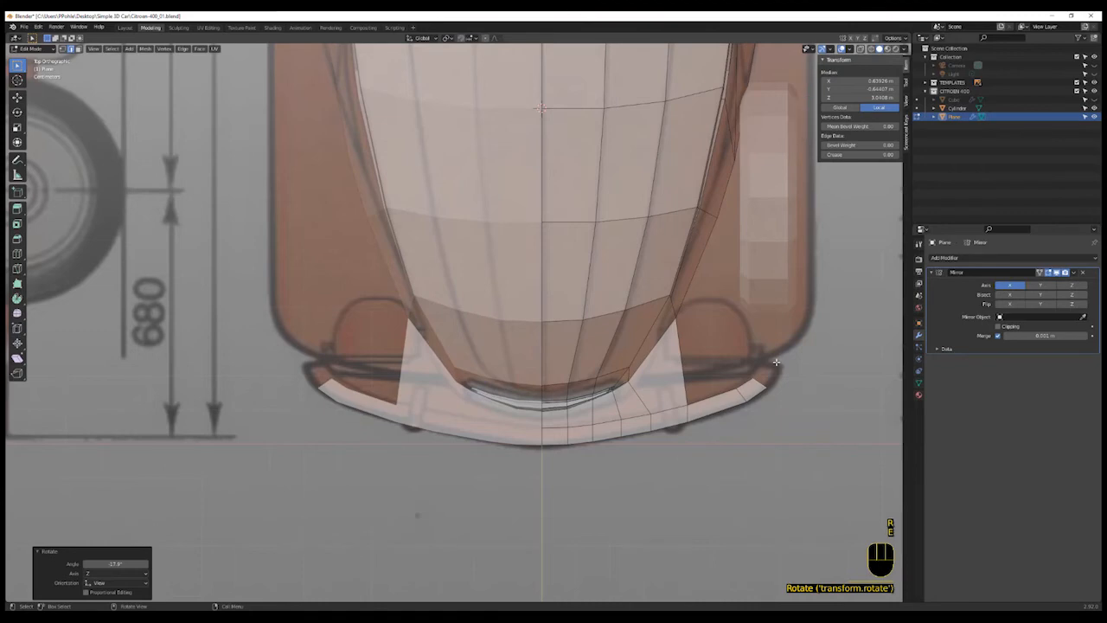
pyautogui.press('e')
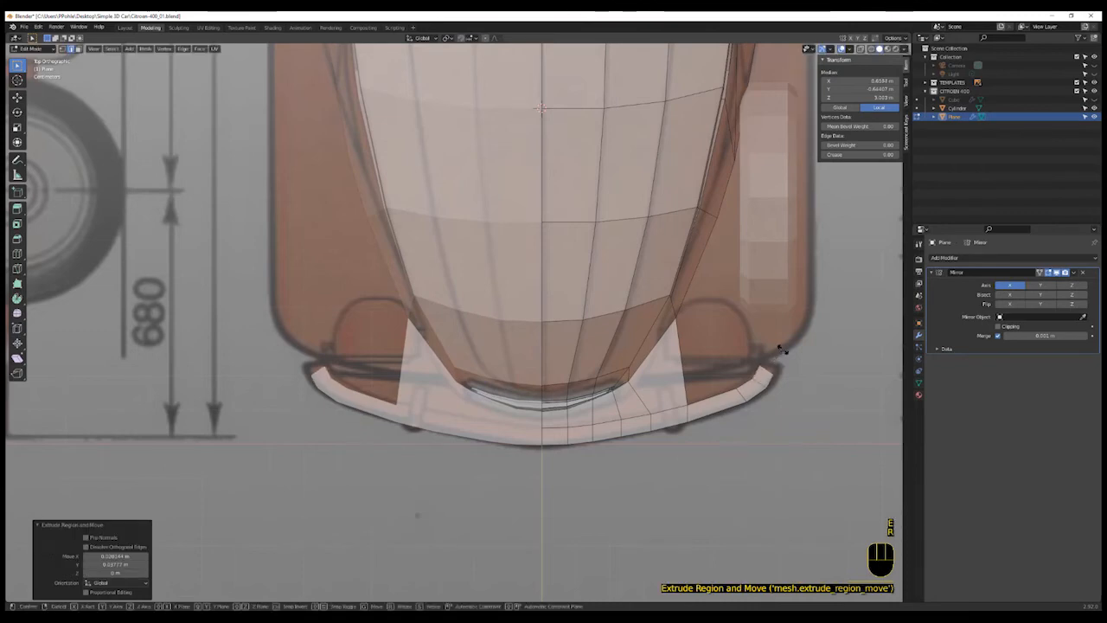
pyautogui.click(781, 348)
pyautogui.press('r')
pyautogui.click(774, 330)
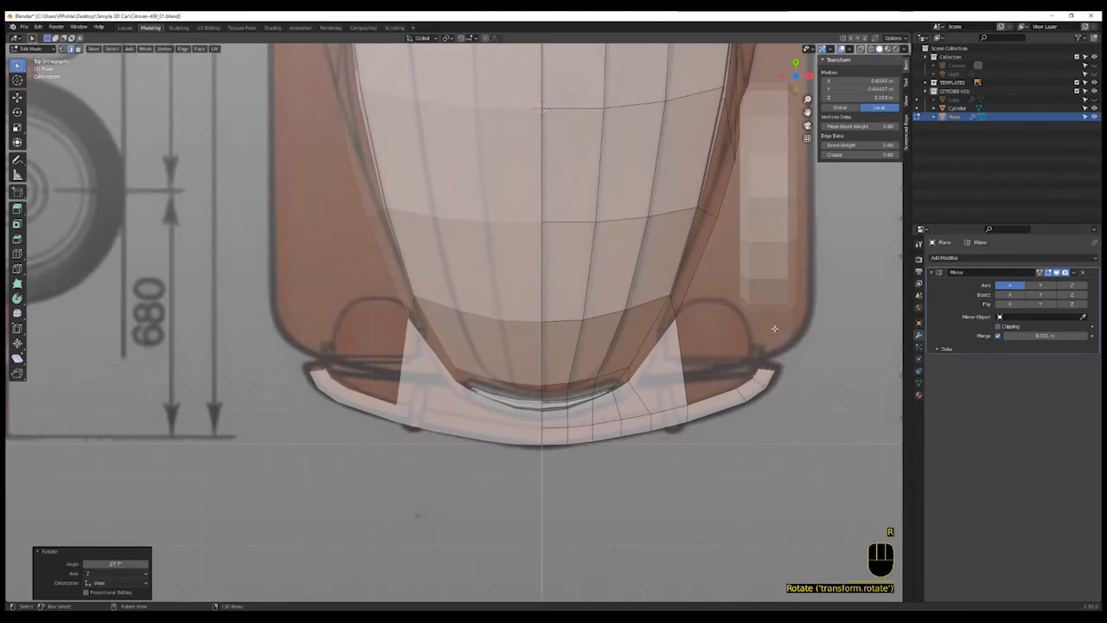
pyautogui.press('g')
pyautogui.click(781, 326)
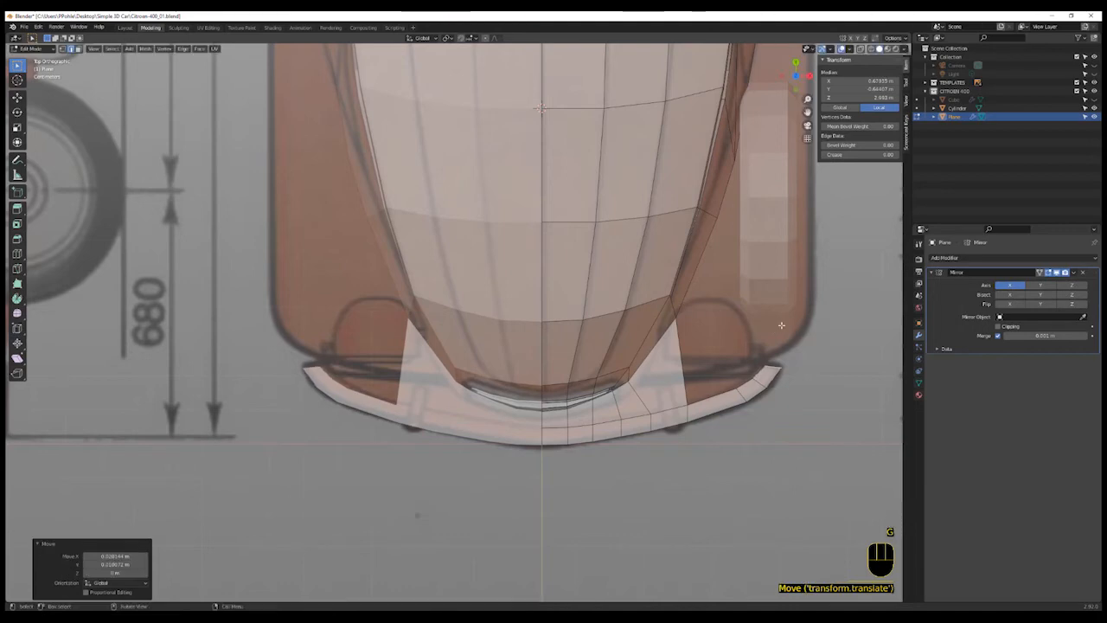
# - Move the bumper tip's outer vertex to match the blueprint outline
pyautogui.click(764, 376)
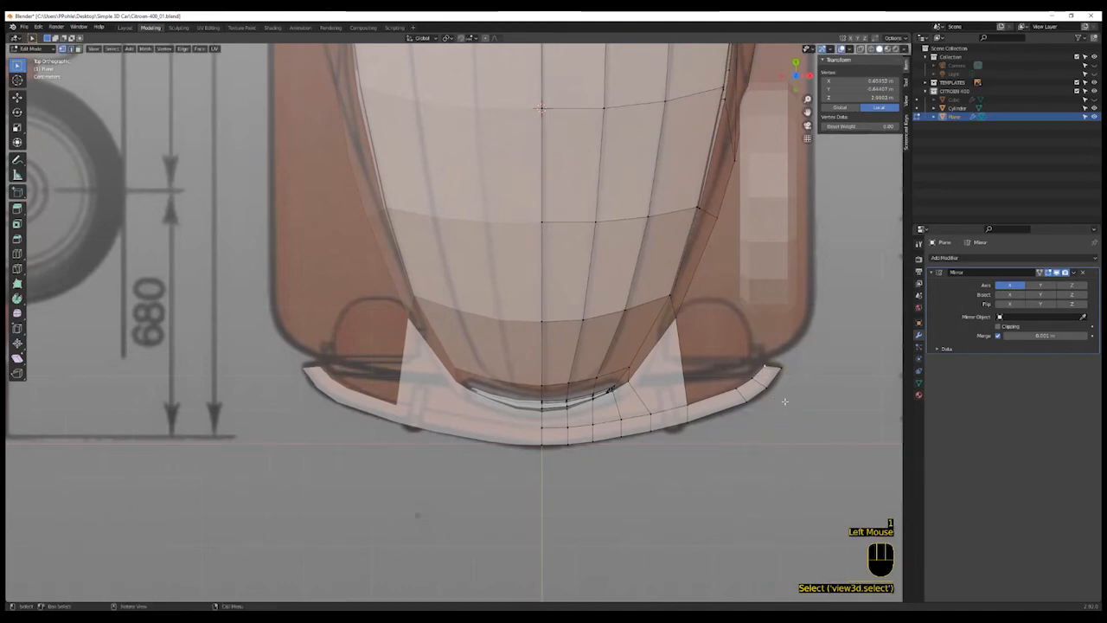
pyautogui.press('g')
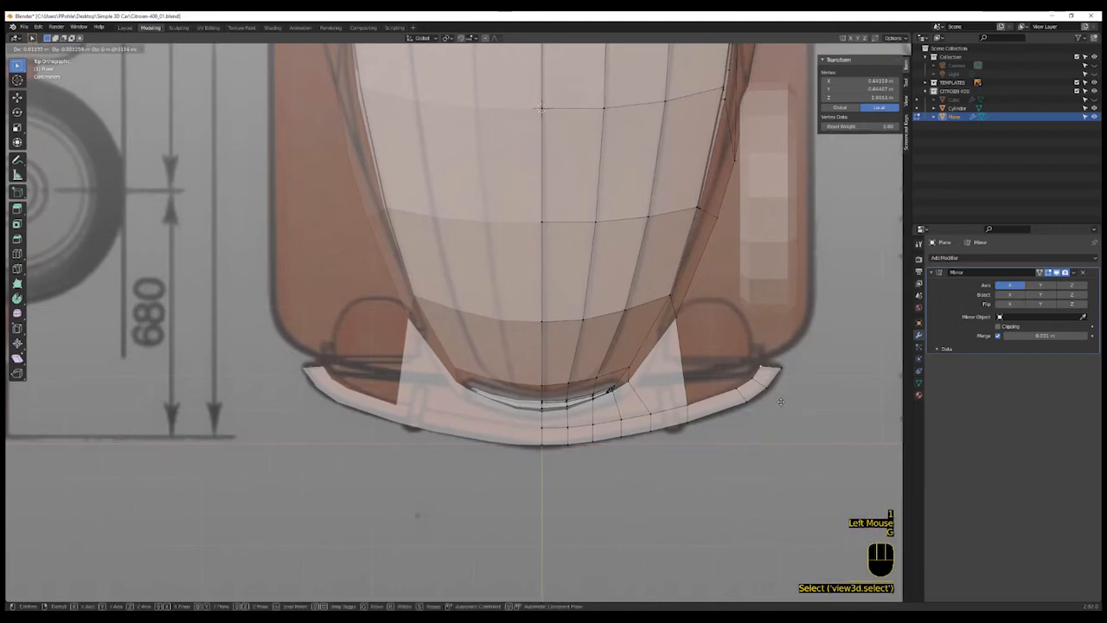
pyautogui.click(781, 400)
# - Select the bumper strip's outer front edges and extrude them downward along Z to give the bumper height
pyautogui.moveTo(741, 477); pyautogui.dragTo(716, 442, button='middle')
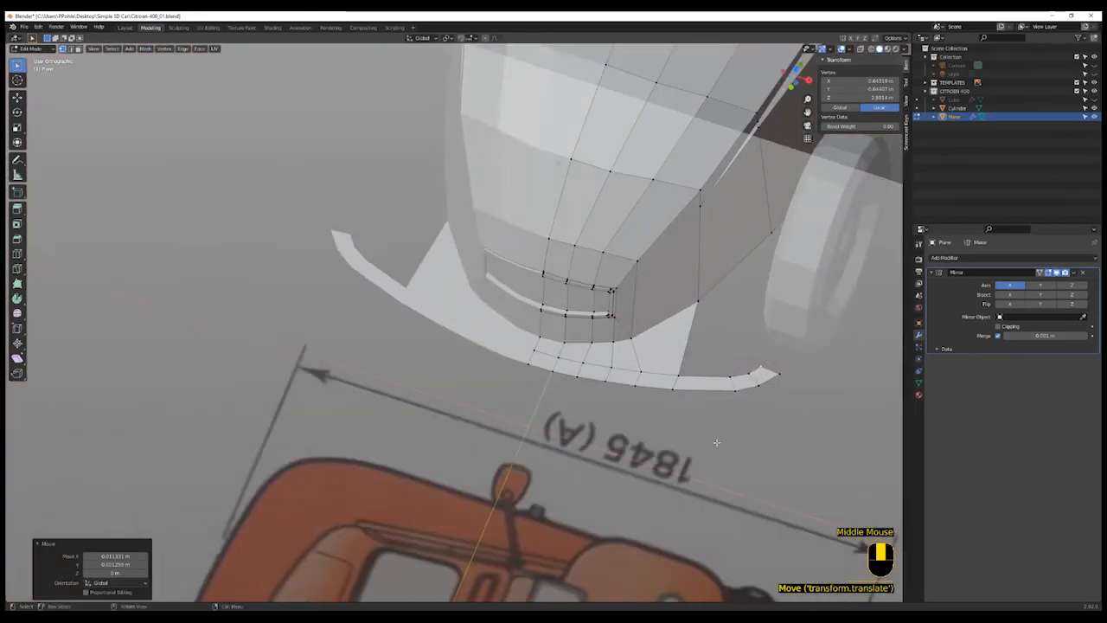
pyautogui.click(742, 390)
pyautogui.keyDown('shift'); pyautogui.click(769, 382); pyautogui.keyUp('shift')
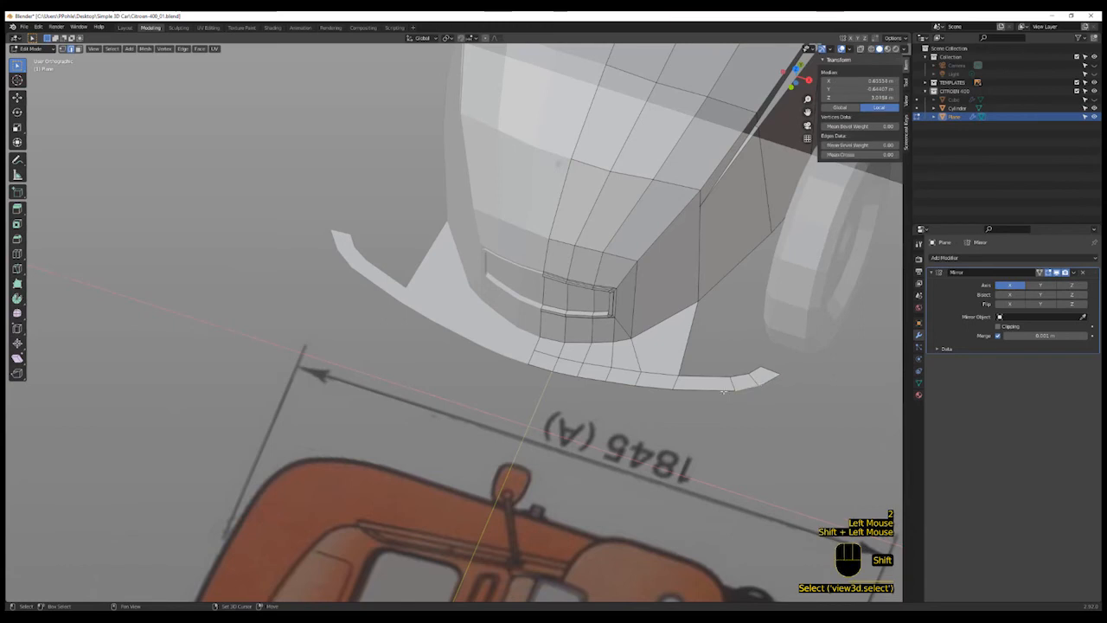
pyautogui.keyDown('shift'); pyautogui.click(706, 391); pyautogui.keyUp('shift')
pyautogui.keyDown('shift'); pyautogui.click(656, 390); pyautogui.keyUp('shift')
pyautogui.keyDown('shift'); pyautogui.click(589, 379); pyautogui.keyUp('shift')
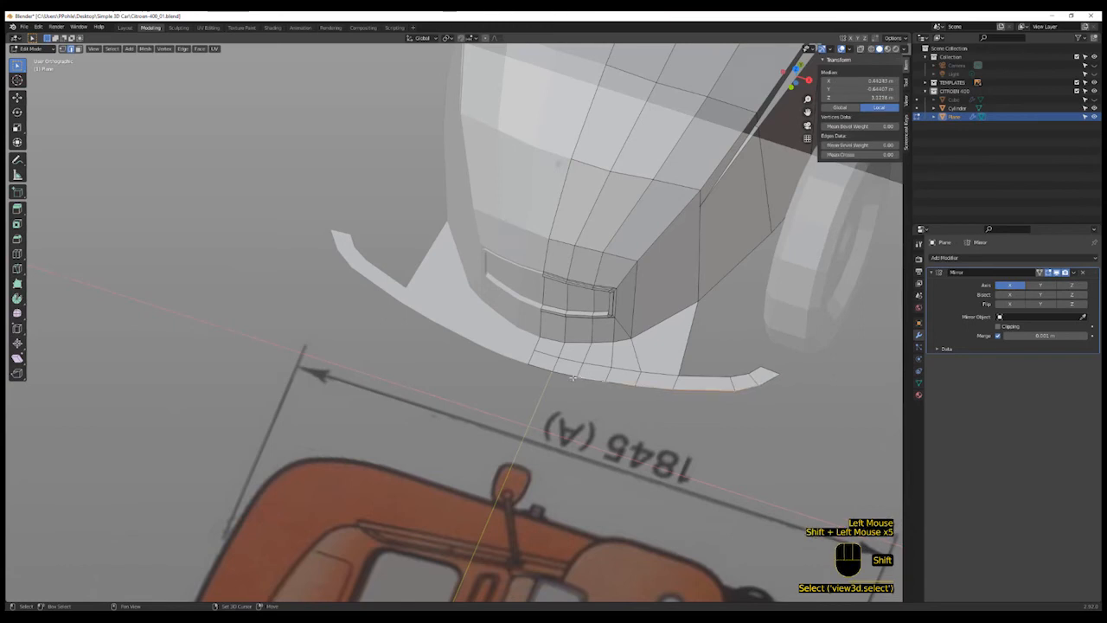
pyautogui.keyDown('shift'); pyautogui.click(562, 374); pyautogui.keyUp('shift')
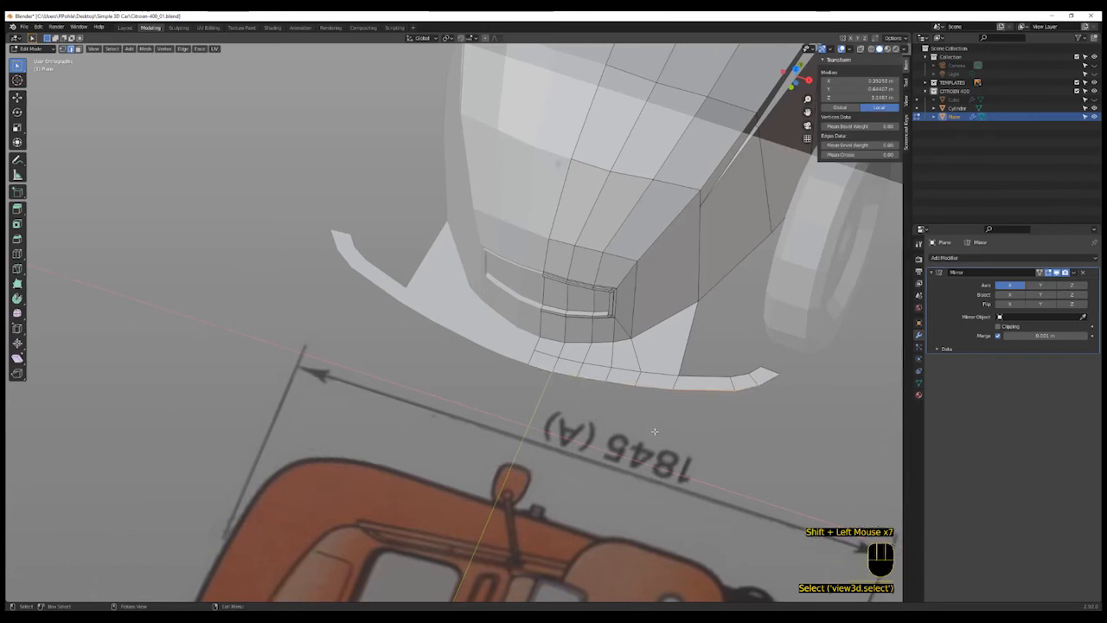
pyautogui.press('e')
pyautogui.press('g')
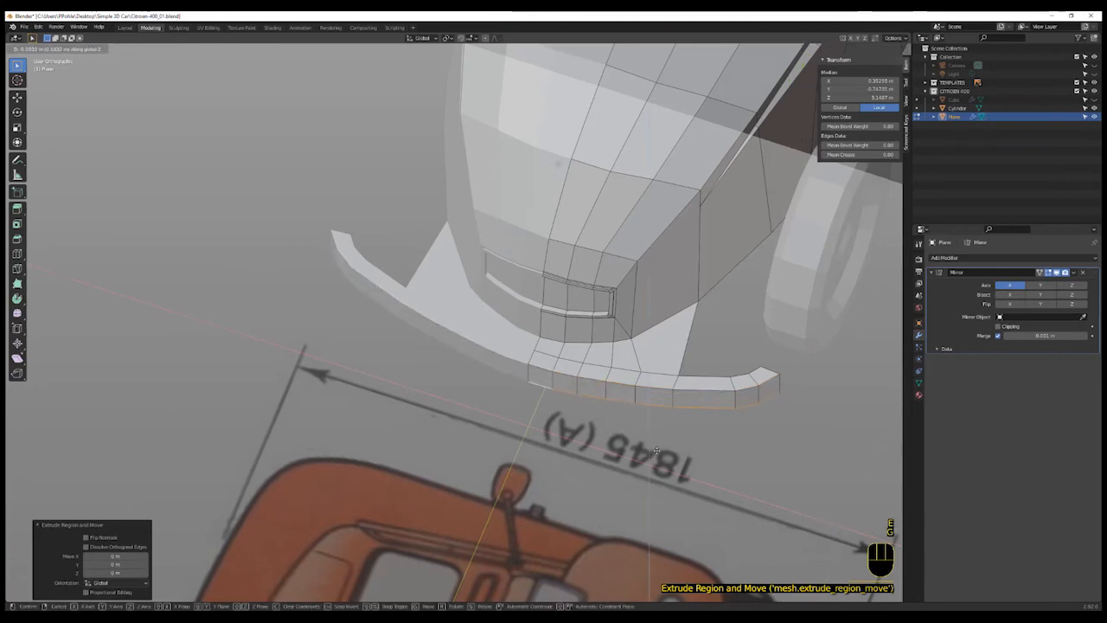
pyautogui.click(667, 456)
# - Select the bumper's top faces in face mode and extrude them upward in side view
pyautogui.press('KP_3')
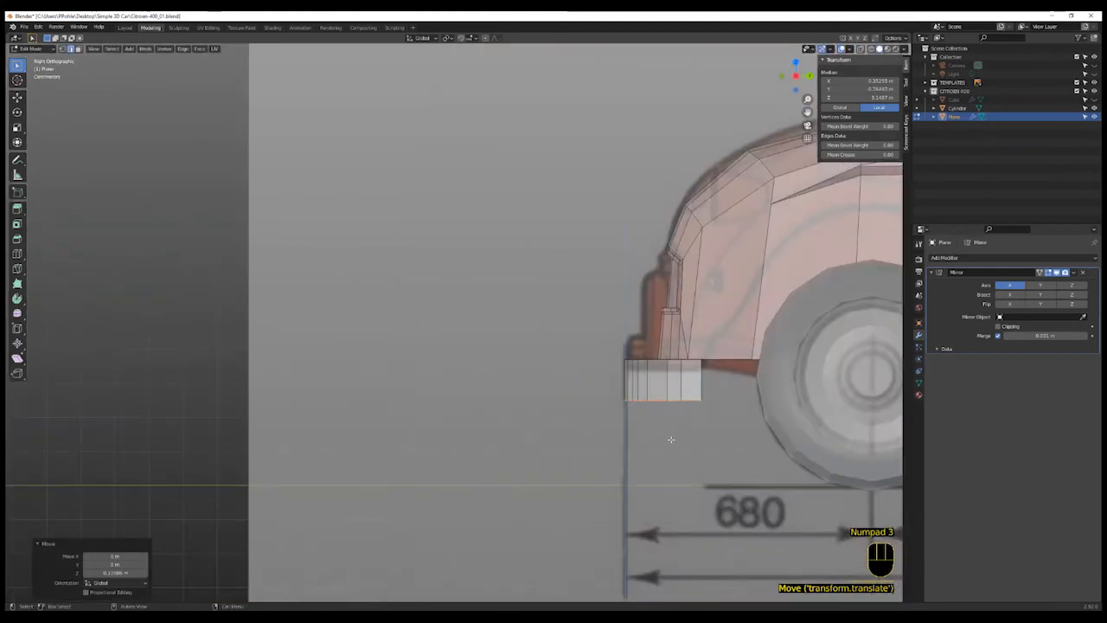
pyautogui.scroll(2, 667, 453)
pyautogui.keyDown('shift'); pyautogui.moveTo(670, 441); pyautogui.dragTo(667, 457, button='middle'); pyautogui.keyUp('shift')
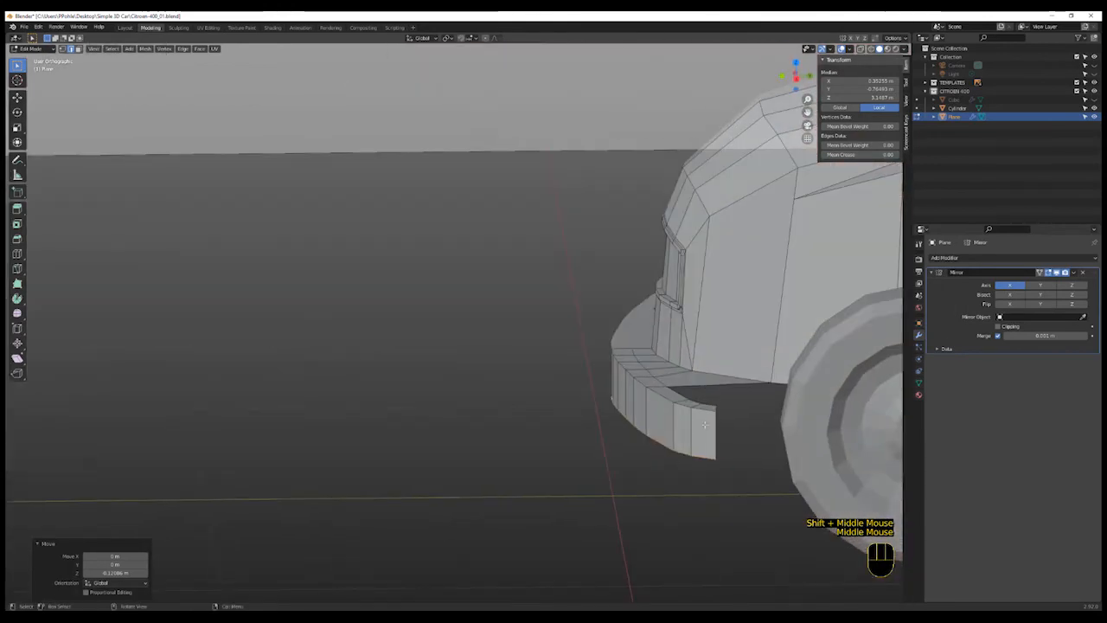
pyautogui.click(690, 403)
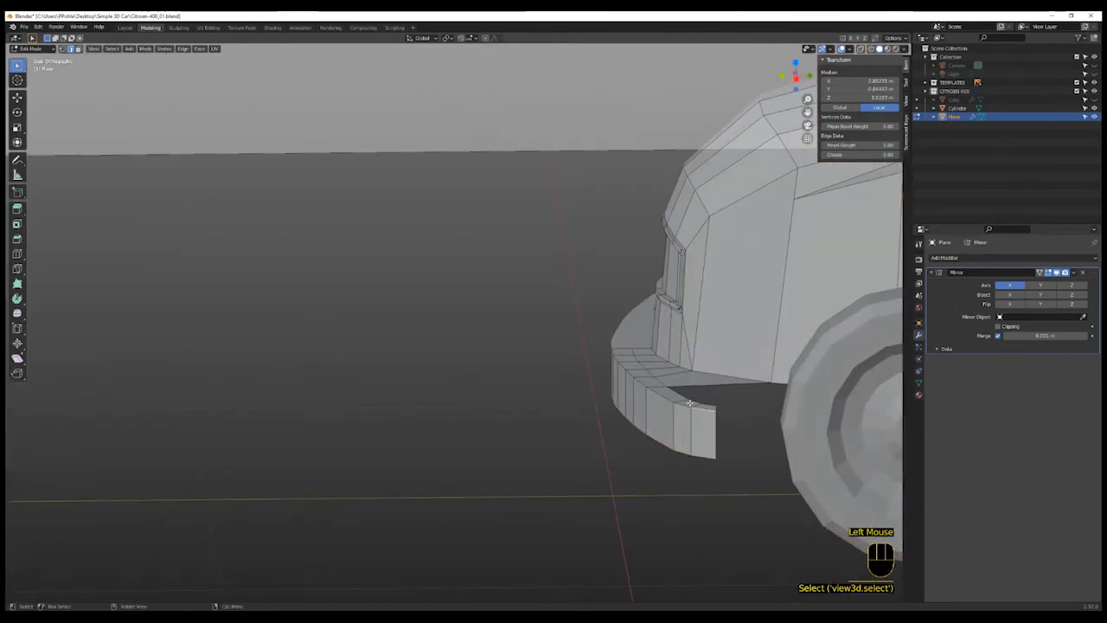
pyautogui.press('3')
pyautogui.click(705, 408)
pyautogui.keyDown('shift'); pyautogui.click(689, 404); pyautogui.keyUp('shift')
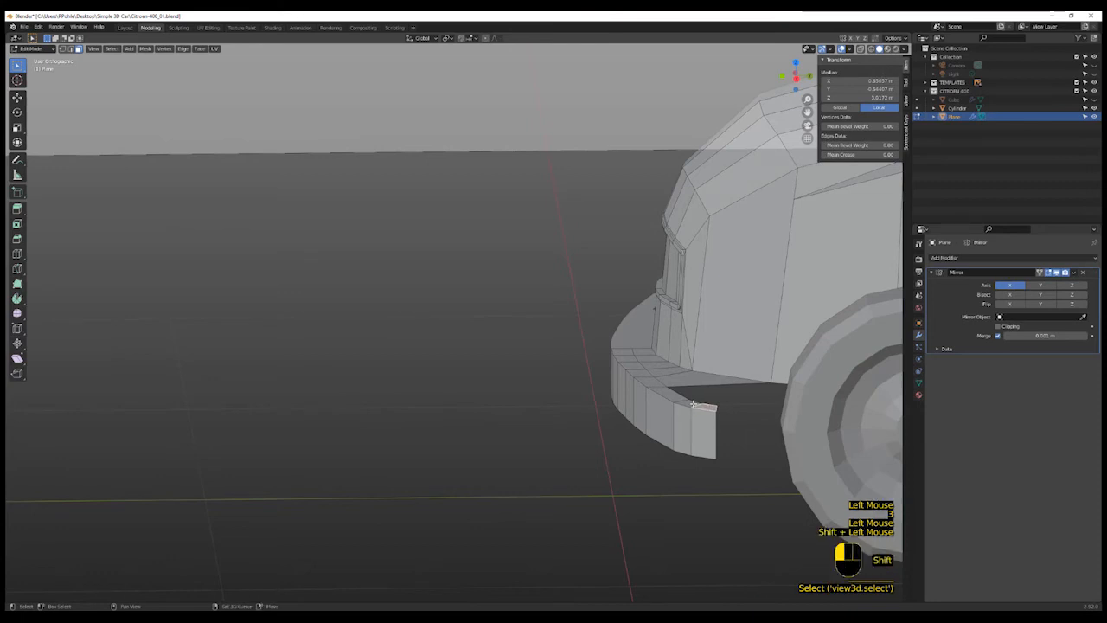
pyautogui.keyDown('shift'); pyautogui.click(675, 398); pyautogui.keyUp('shift')
pyautogui.keyDown('shift'); pyautogui.click(661, 391); pyautogui.keyUp('shift')
pyautogui.keyDown('shift'); pyautogui.click(649, 384); pyautogui.keyUp('shift')
pyautogui.keyDown('shift'); pyautogui.click(636, 378); pyautogui.keyUp('shift')
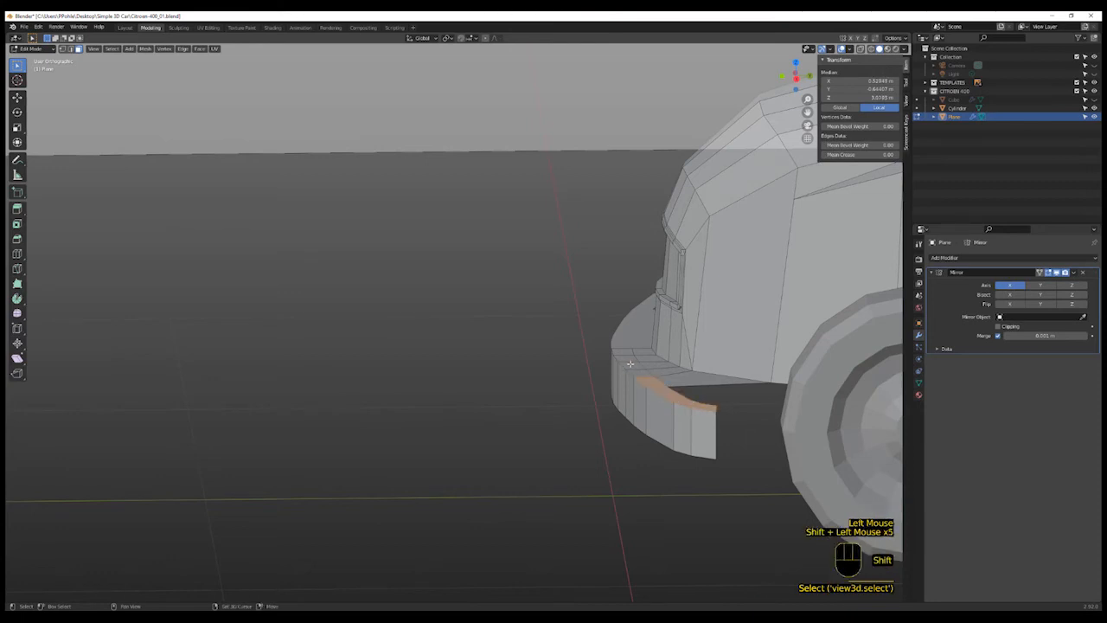
pyautogui.keyDown('shift'); pyautogui.click(625, 356); pyautogui.keyUp('shift')
pyautogui.keyDown('shift'); pyautogui.click(627, 361); pyautogui.keyUp('shift')
pyautogui.keyDown('shift'); pyautogui.click(633, 365); pyautogui.keyUp('shift')
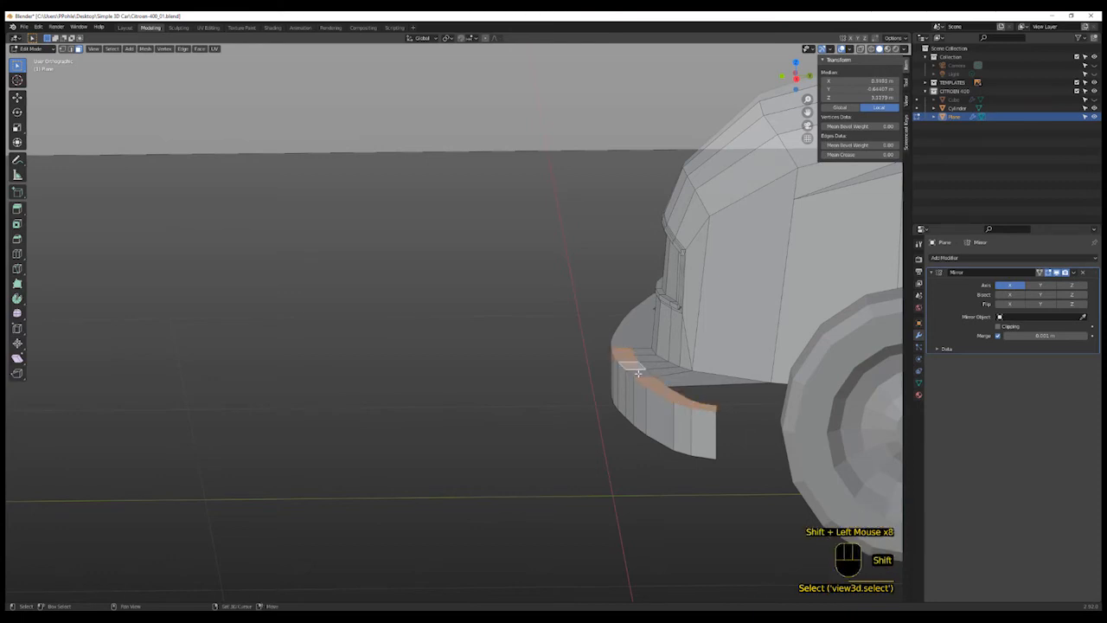
pyautogui.keyDown('shift'); pyautogui.click(638, 370); pyautogui.keyUp('shift')
pyautogui.press('KP_3')
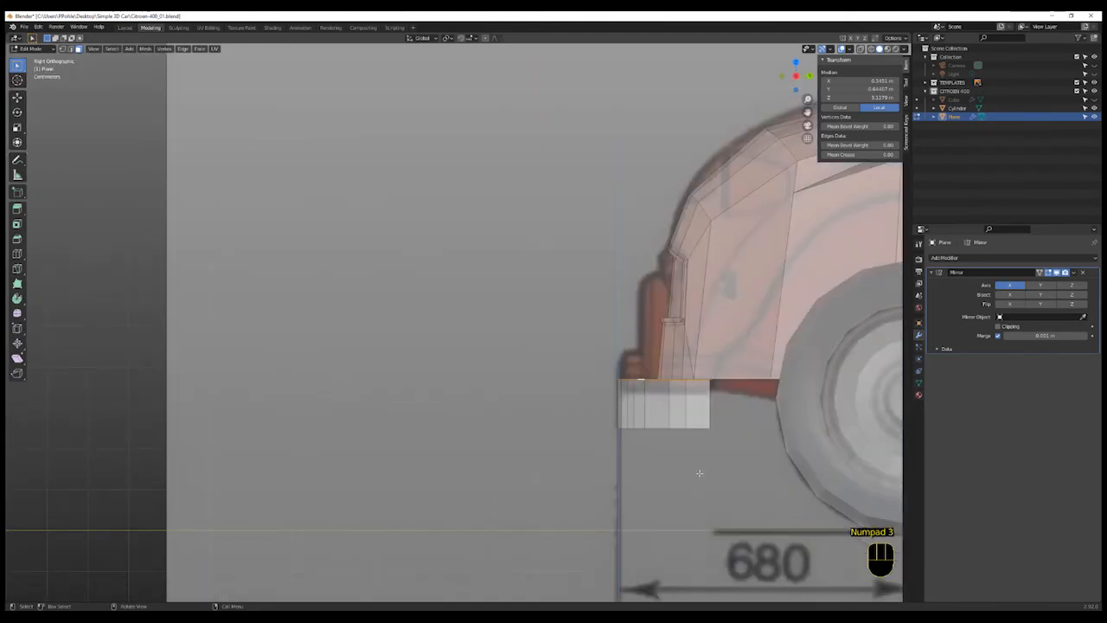
pyautogui.press('e')
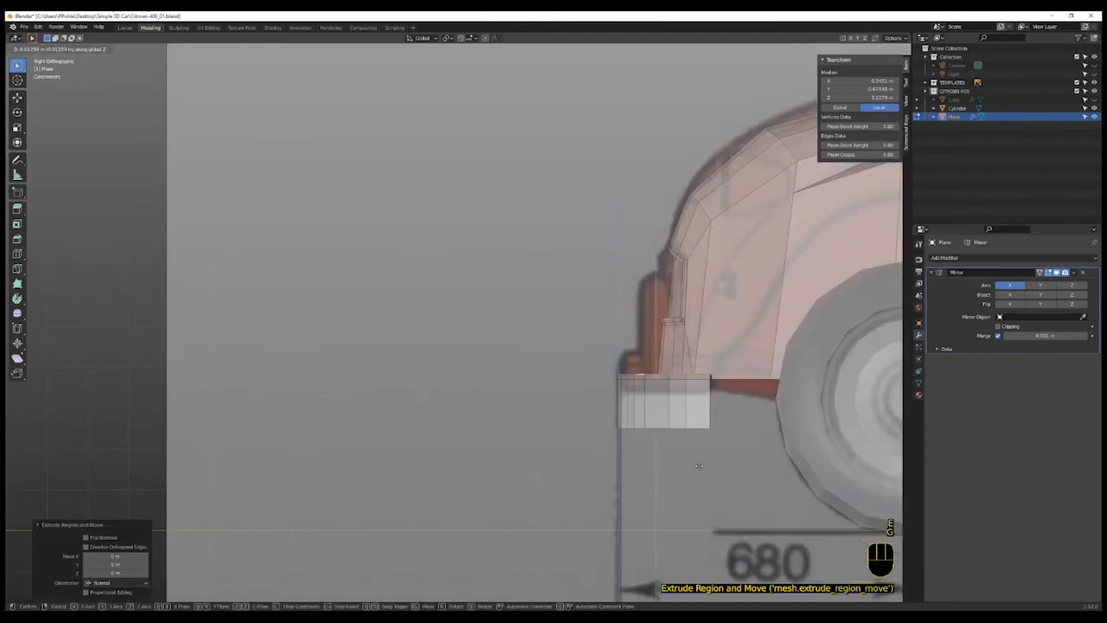
pyautogui.click(701, 443)
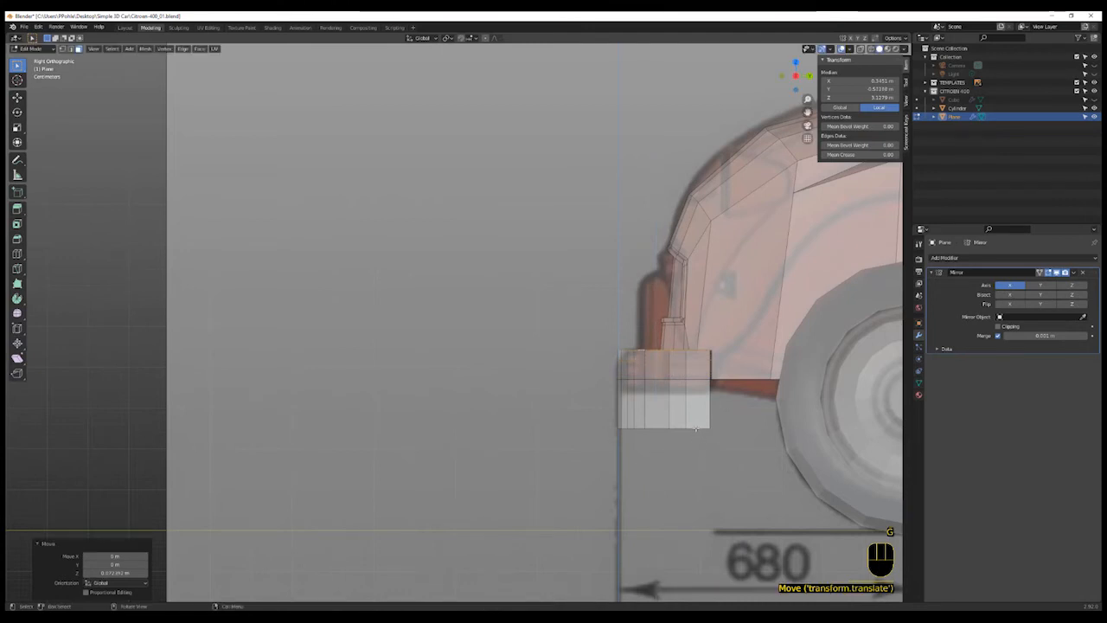
# - Select the bumper's bottom edge loop and move it up along Z to match the blueprint's bumper height
pyautogui.click(695, 429)
pyautogui.keyDown('alt'); pyautogui.click(696, 429); pyautogui.keyUp('alt')
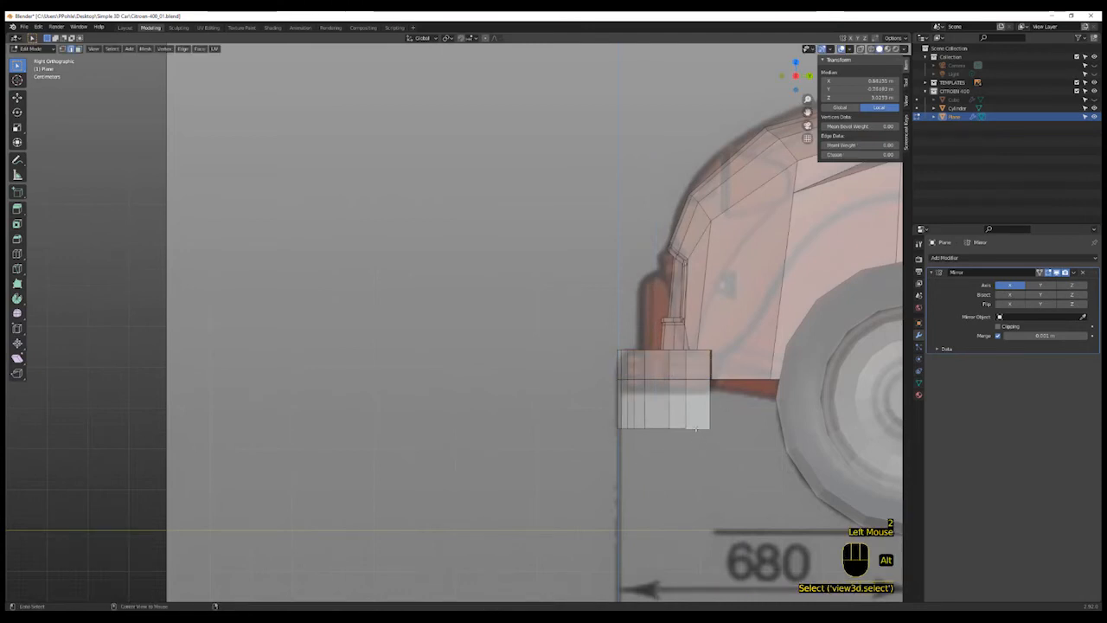
pyautogui.press('g')
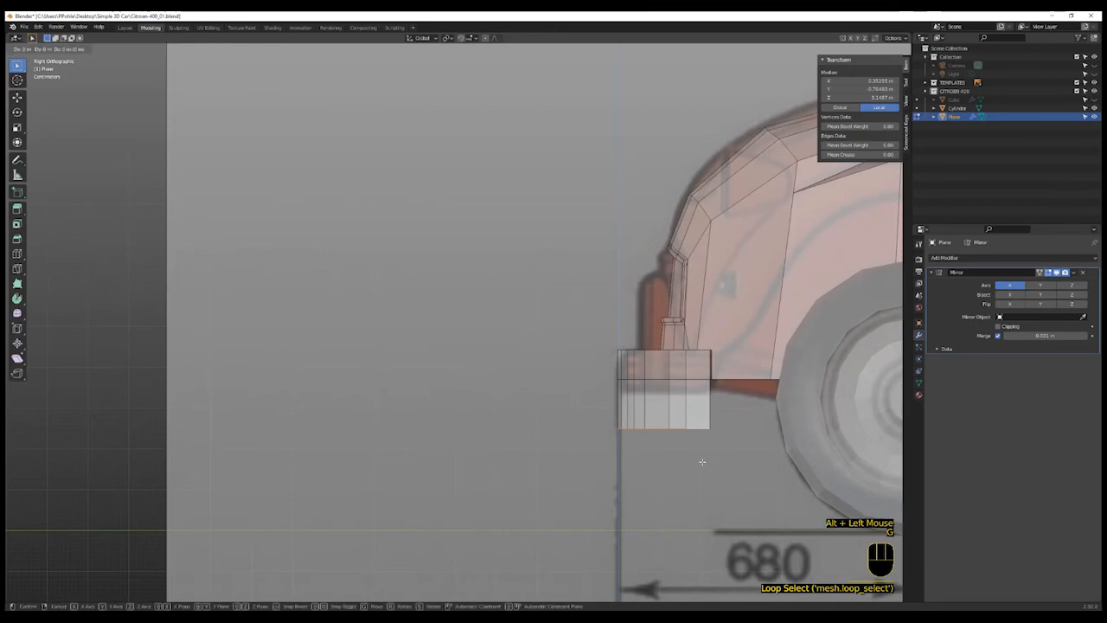
pyautogui.press('z')
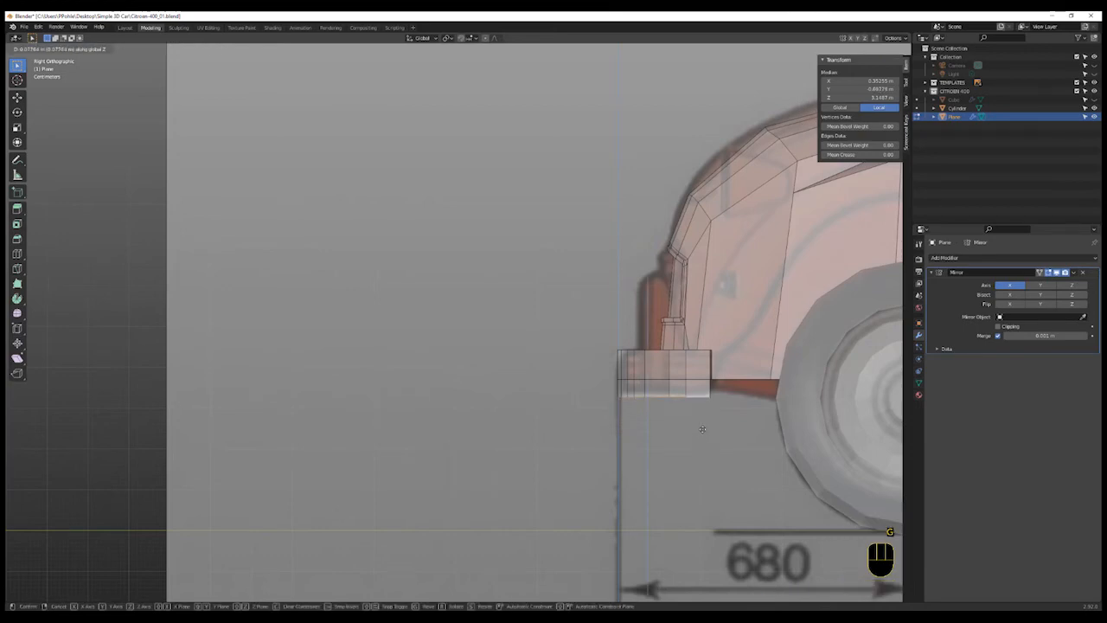
pyautogui.click(701, 427)
# - Select the edge loop at the bumper's end and dissolve it
pyautogui.moveTo(734, 425); pyautogui.dragTo(763, 445, button='middle')
pyautogui.scroll(3, 760, 407)
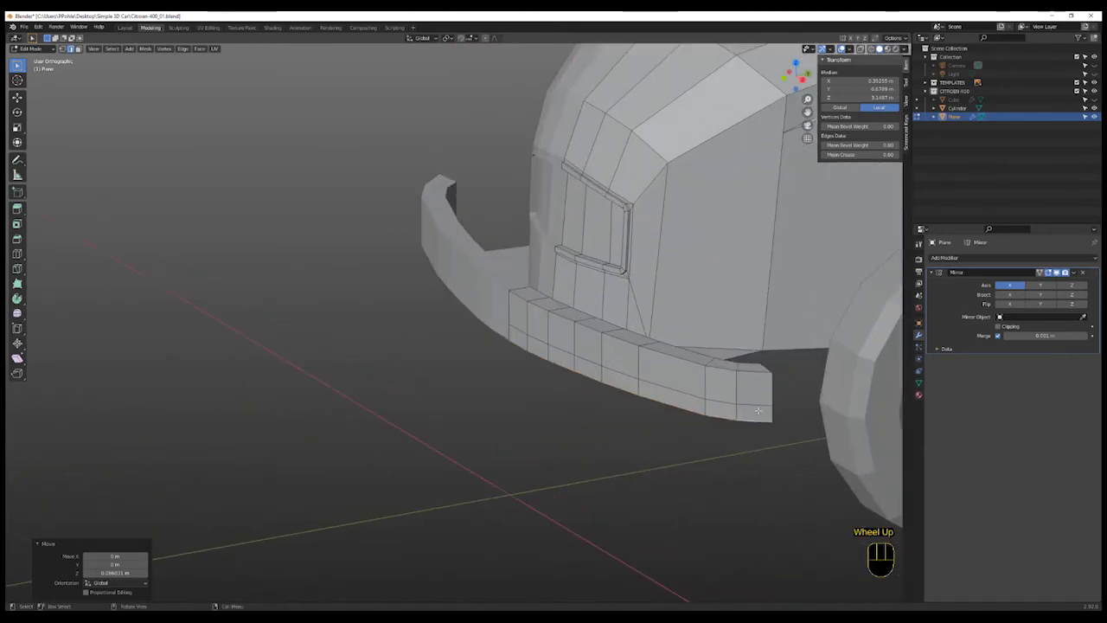
pyautogui.press('2')
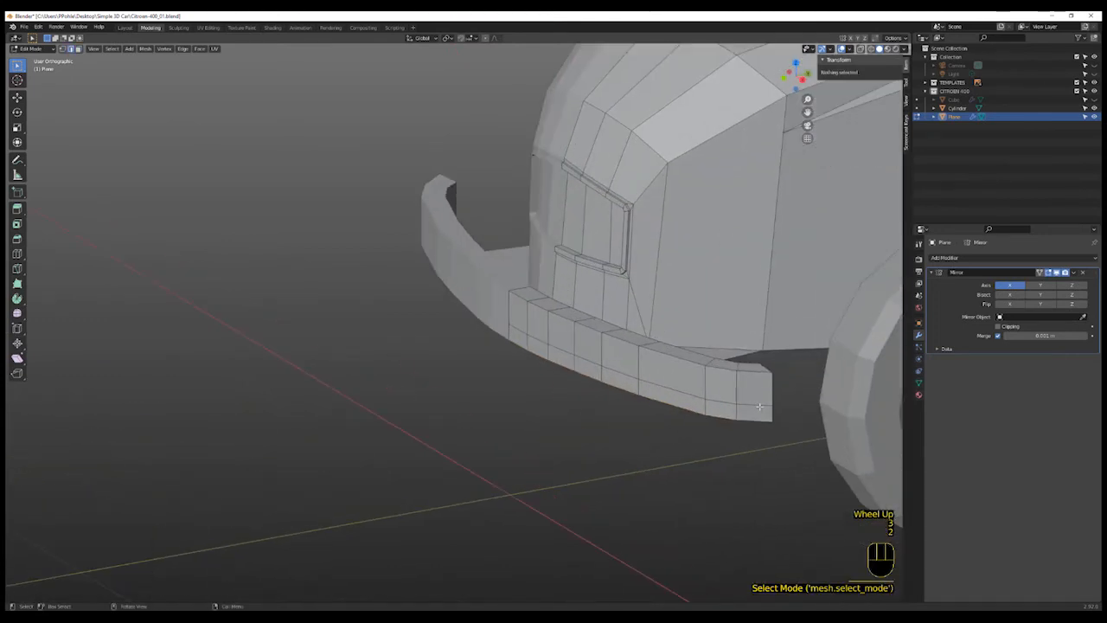
pyautogui.keyDown('alt'); pyautogui.click(757, 404); pyautogui.keyUp('alt')
pyautogui.press('x')
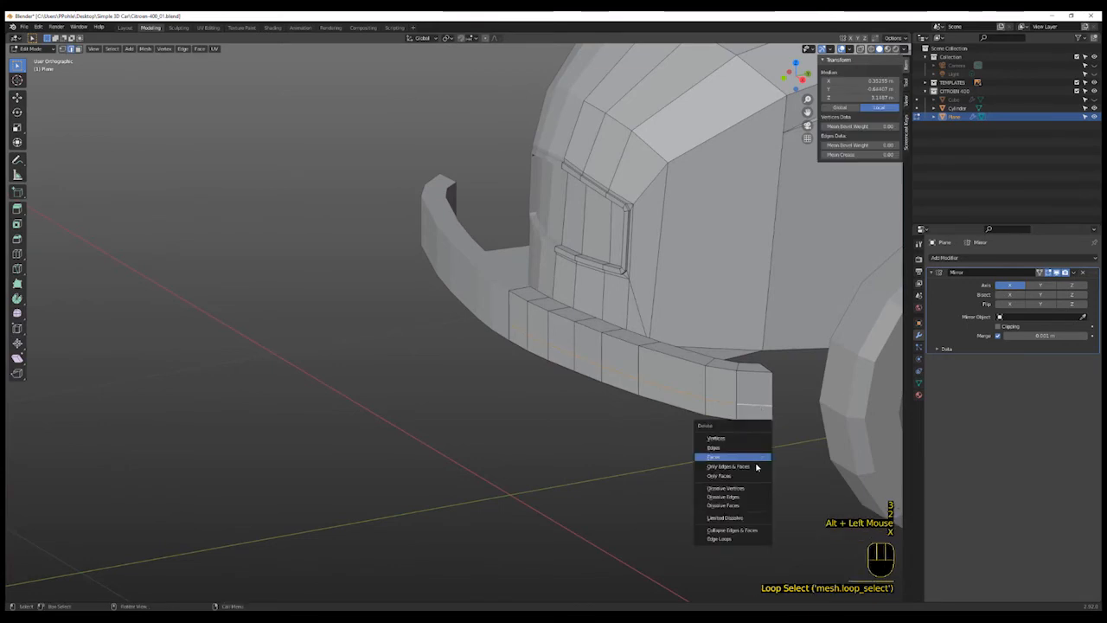
pyautogui.click(752, 504)
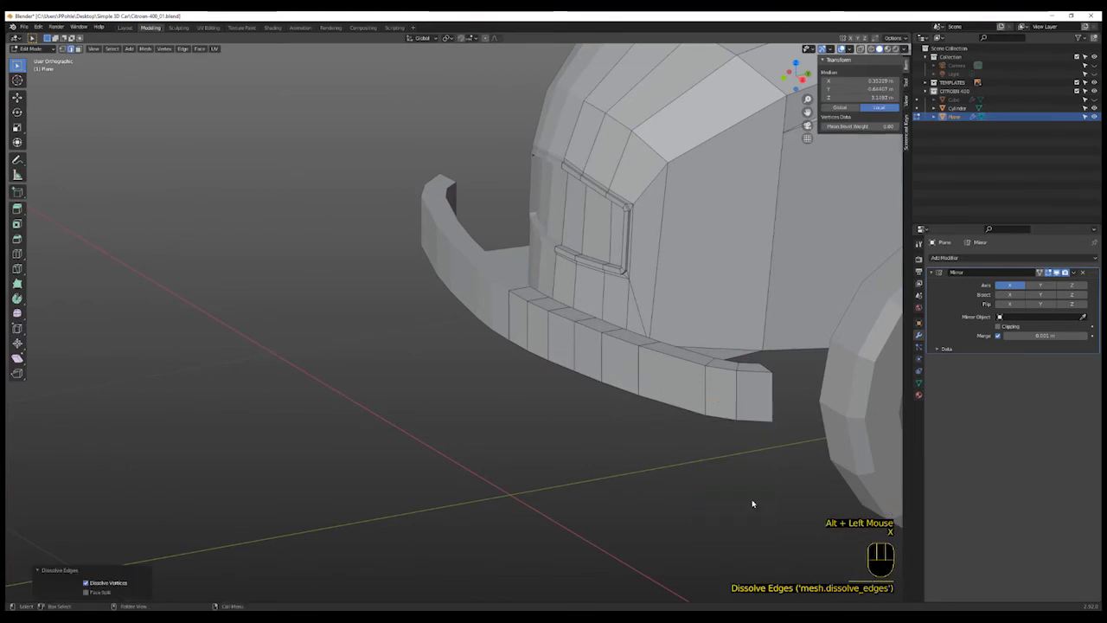
# - Examine the front fender and bumper in side view against the blueprint
pyautogui.scroll(-2, 752, 503)
pyautogui.moveTo(752, 502); pyautogui.dragTo(231, 422, button='middle')
pyautogui.scroll(1, 773, 492)
pyautogui.scroll(-4, 774, 493)
pyautogui.scroll(1, 645, 484)
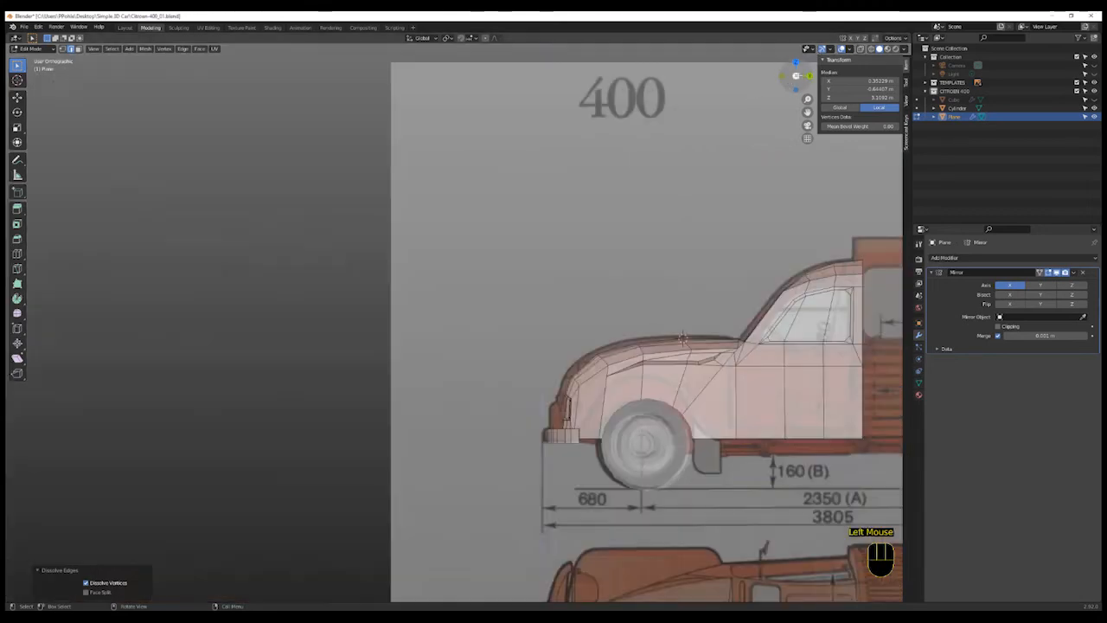
pyautogui.click(796, 75)
pyautogui.keyDown('shift'); pyautogui.moveTo(708, 340); pyautogui.dragTo(635, 307, button='middle'); pyautogui.keyUp('shift')
pyautogui.scroll(4, 545, 343)
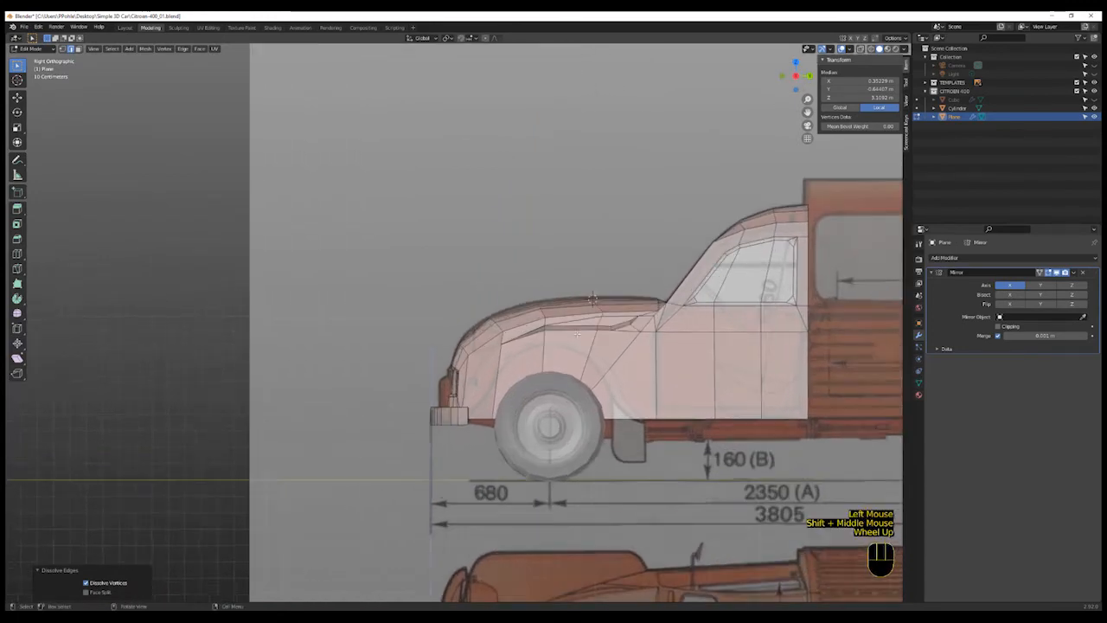
pyautogui.scroll(1, 519, 342)
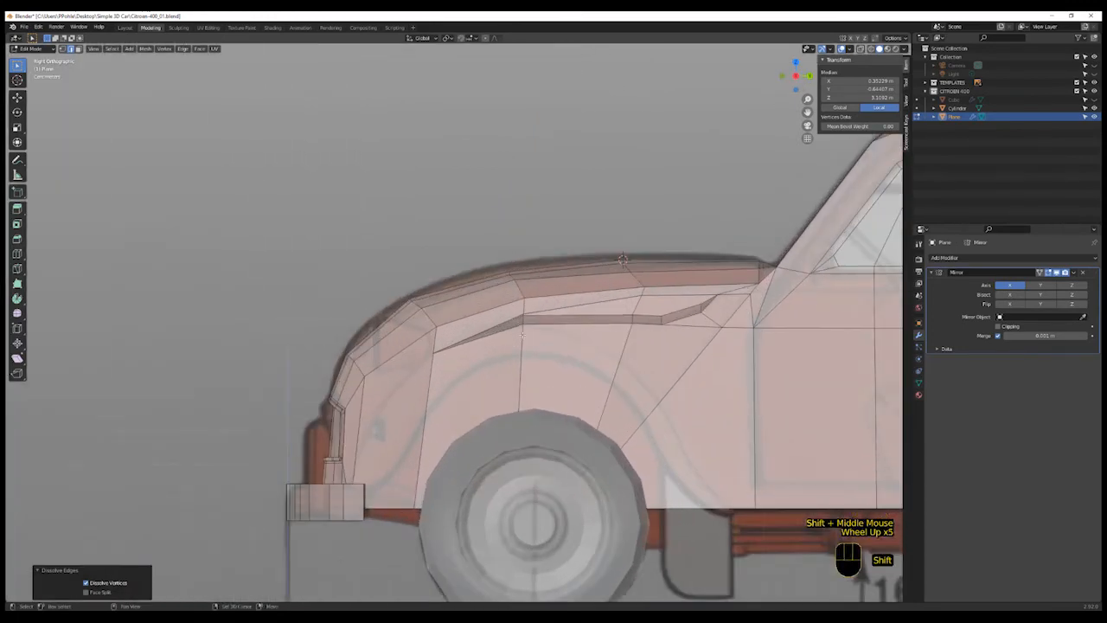
pyautogui.press('shift')
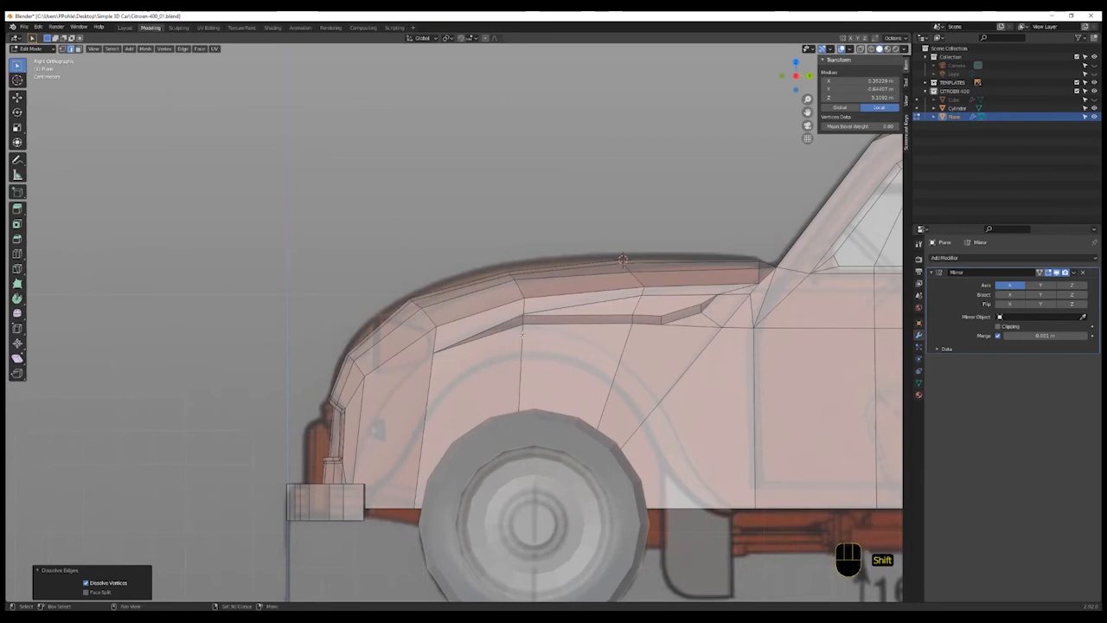
# - Add a plane to the car body mesh near the front fender
pyautogui.keyDown('shift'); pyautogui.rightClick(522, 333); pyautogui.keyUp('shift')
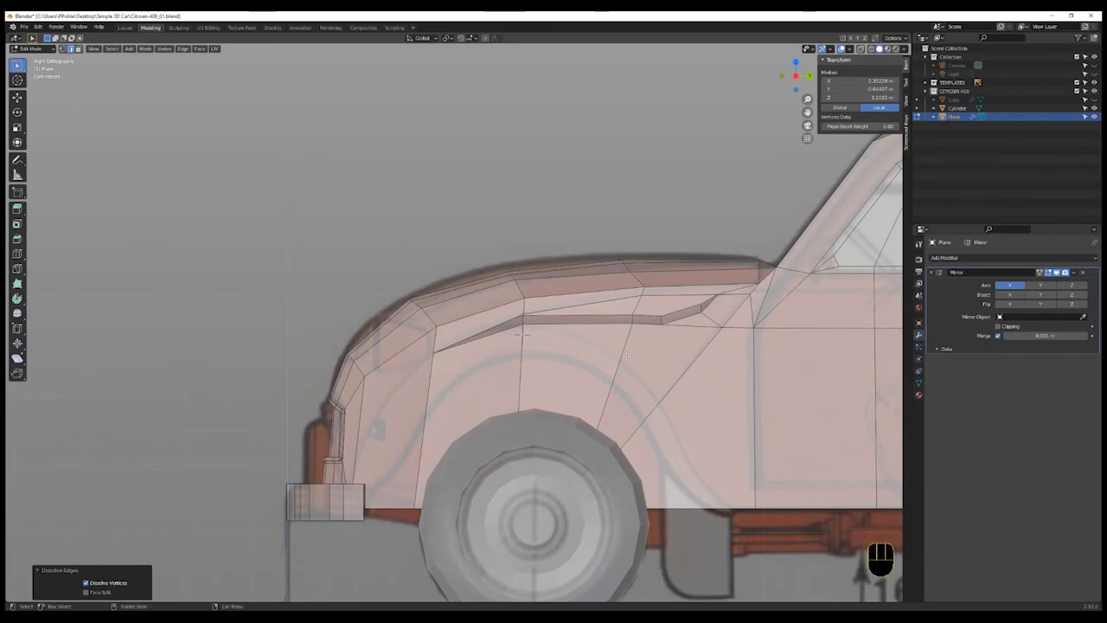
pyautogui.scroll(-2, 625, 356)
pyautogui.scroll(1, 625, 356)
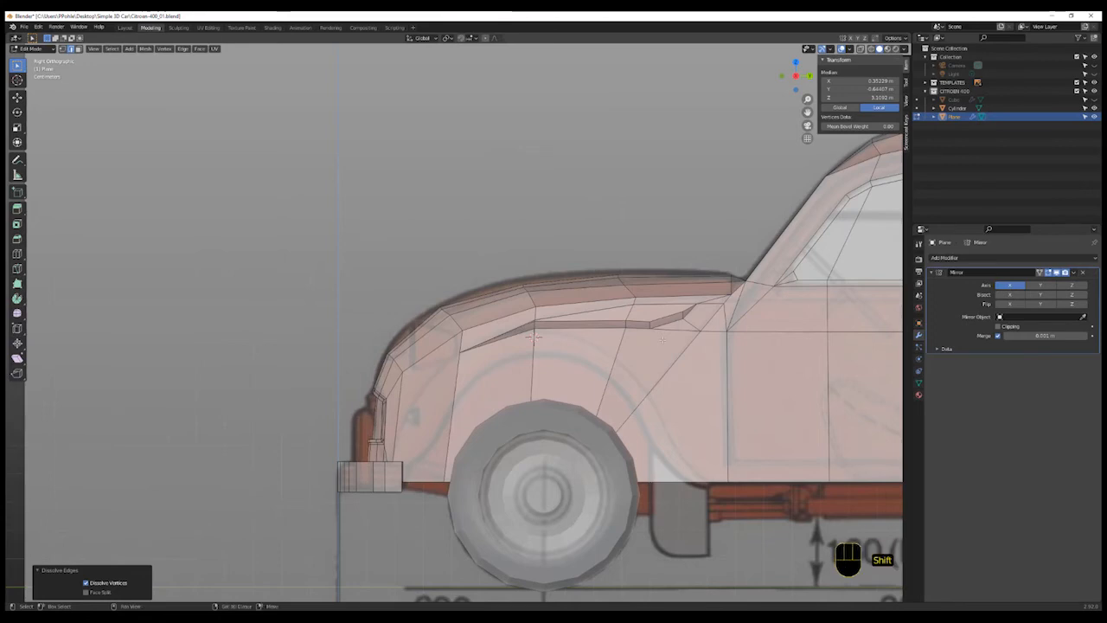
pyautogui.hotkey('shift', 'a')
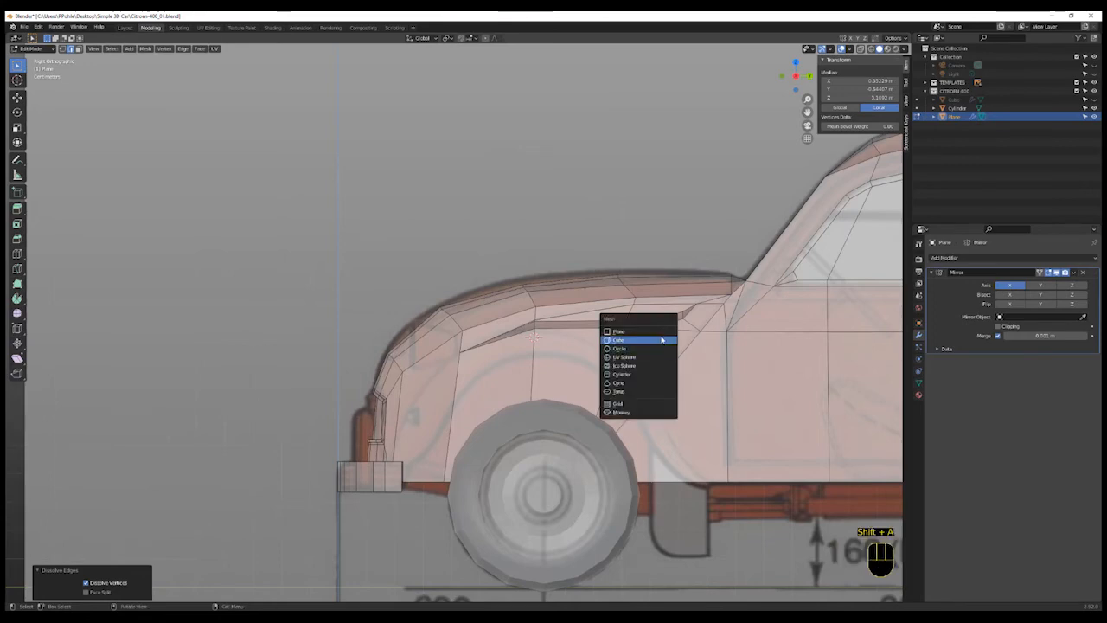
pyautogui.click(657, 332)
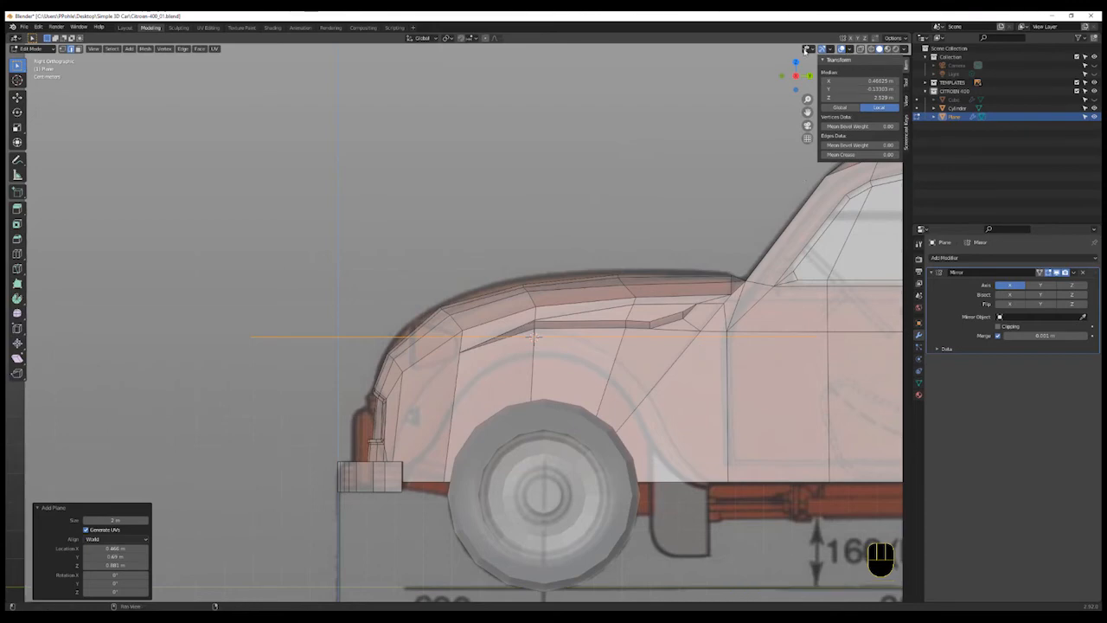
# - Switch to top view, box-select the plane's left vertices and move them along X to narrow the plane
pyautogui.click(796, 63)
pyautogui.scroll(-5, 558, 475)
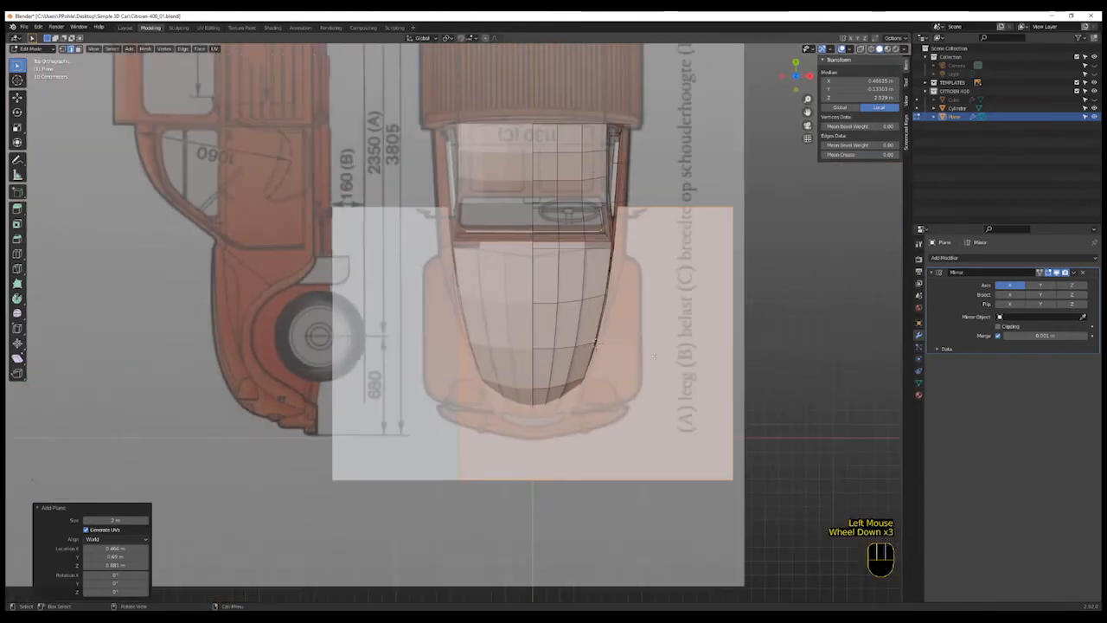
pyautogui.scroll(1, 557, 475)
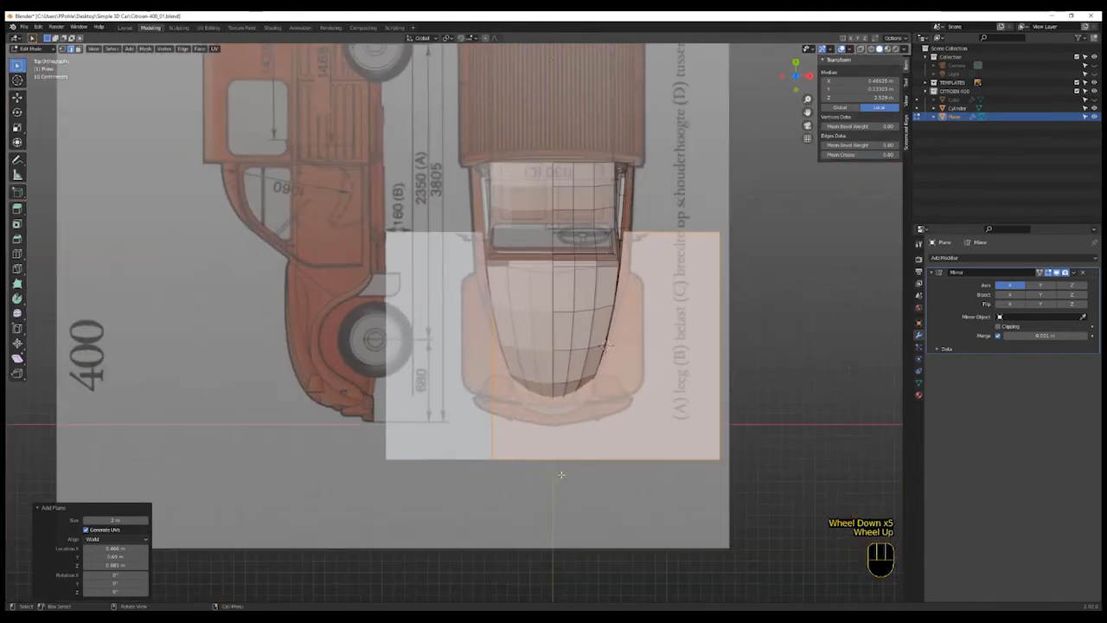
pyautogui.scroll(1, 561, 481)
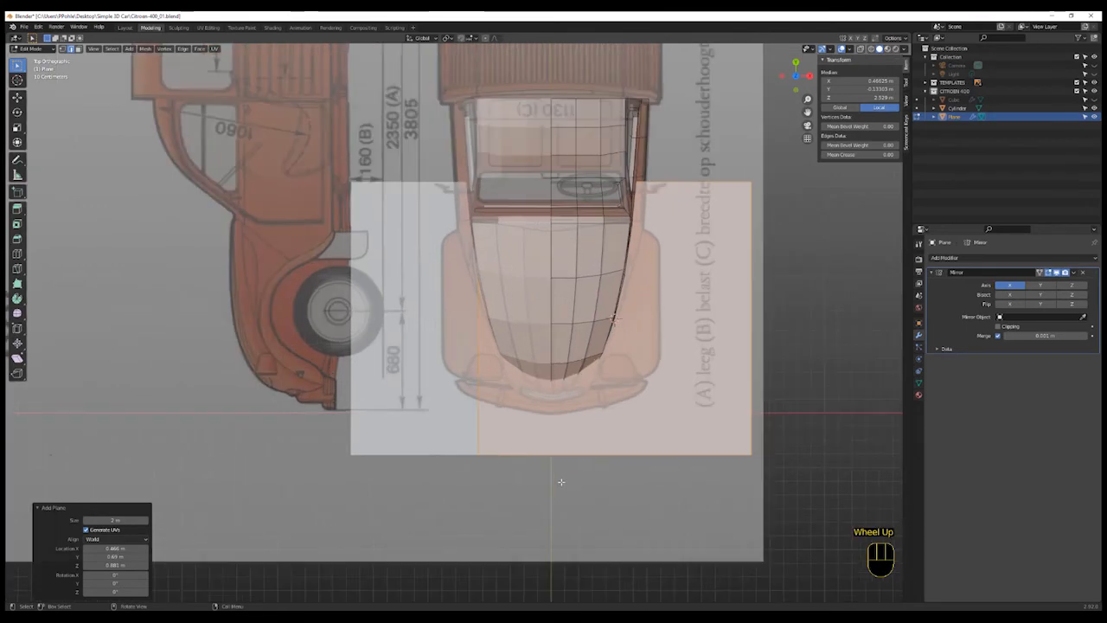
pyautogui.hotkey('ctrl', 'r')
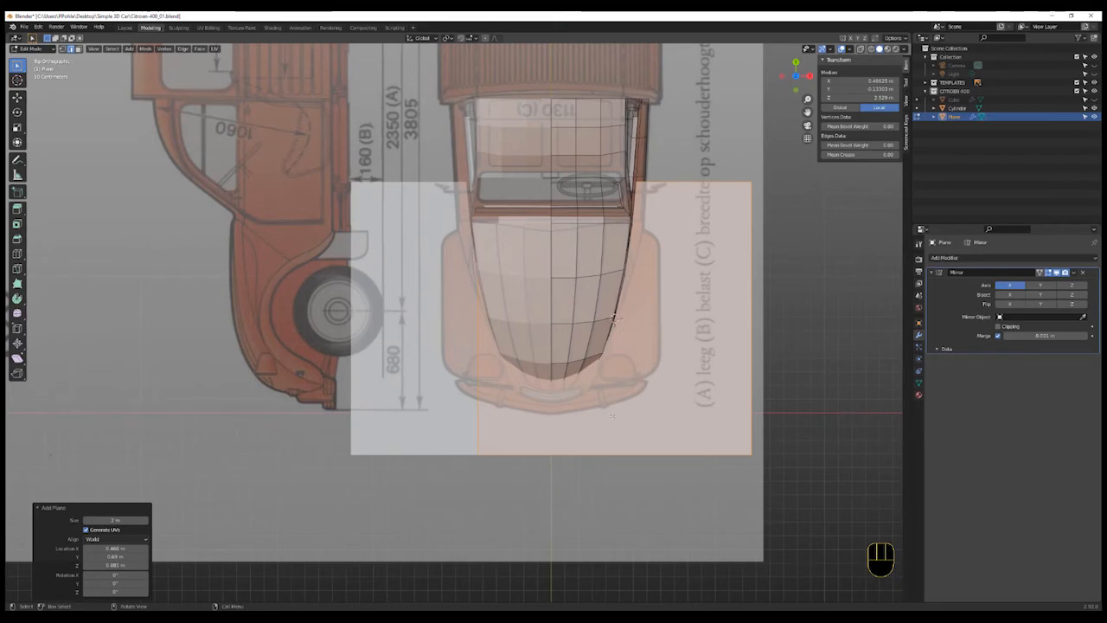
pyautogui.scroll(1, 613, 417)
pyautogui.scroll(1, 613, 416)
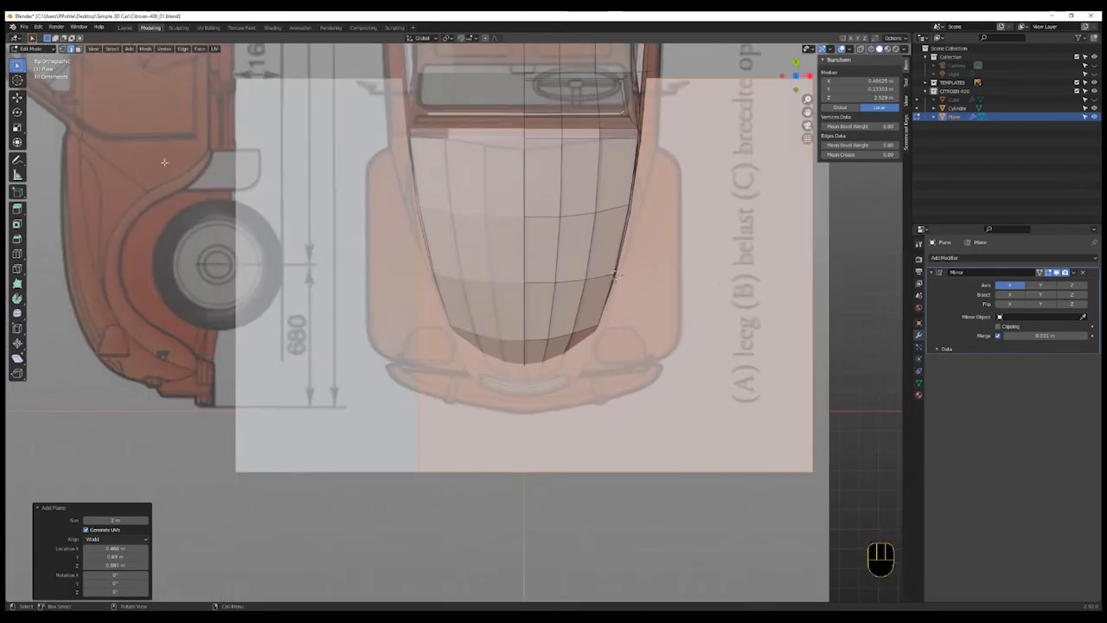
pyautogui.click(63, 52)
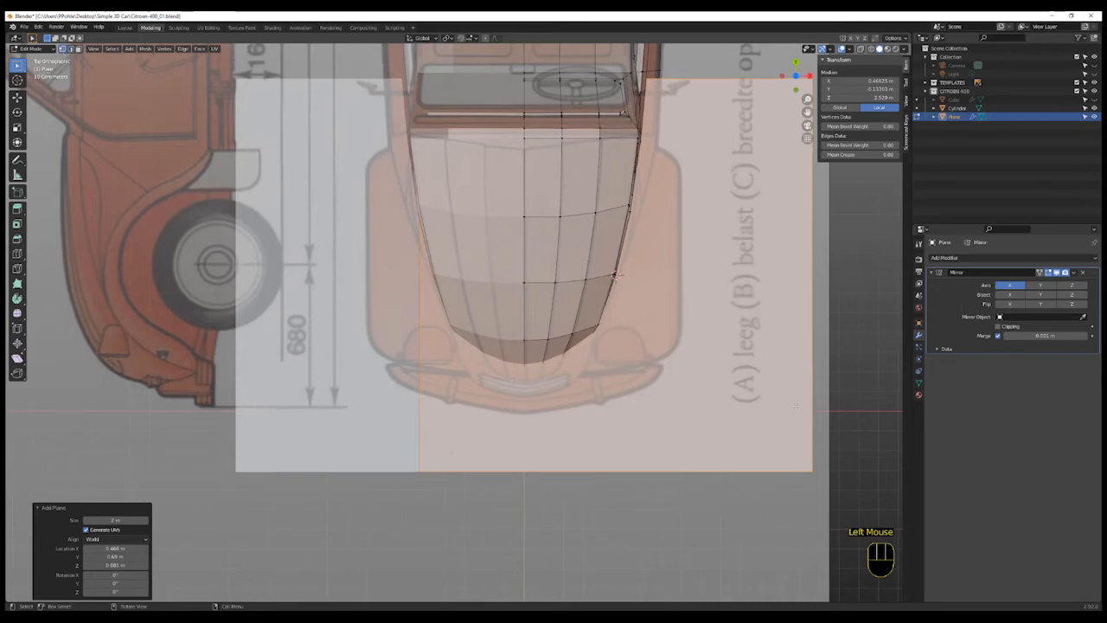
pyautogui.click(813, 449)
pyautogui.scroll(-2, 584, 246)
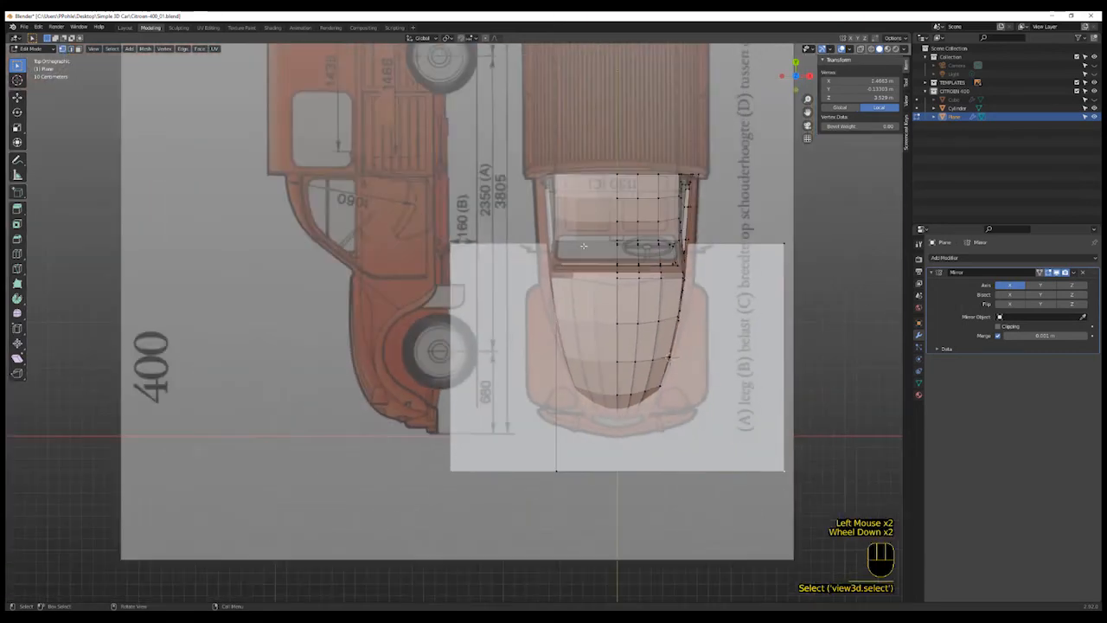
pyautogui.click(499, 447)
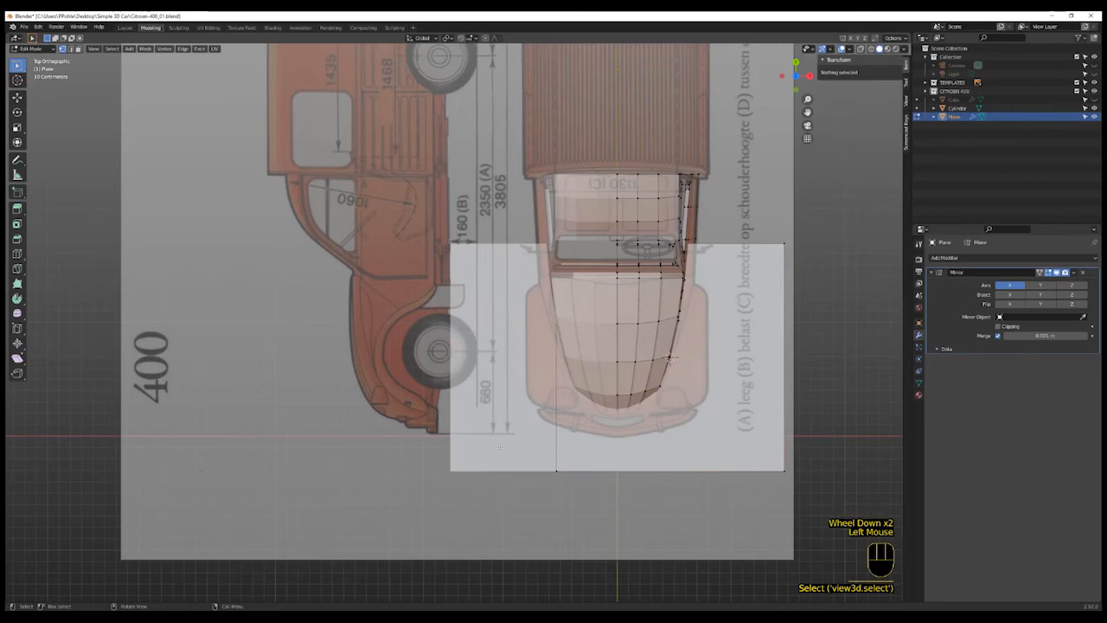
pyautogui.click(532, 224)
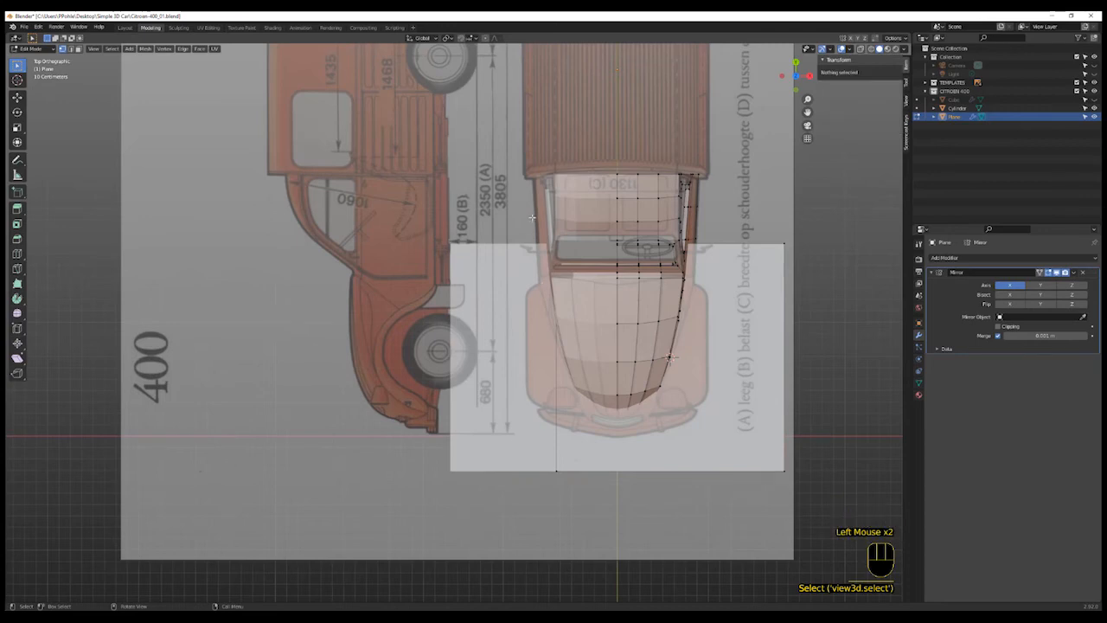
pyautogui.press('b')
pyautogui.moveTo(532, 216); pyautogui.dragTo(586, 526)
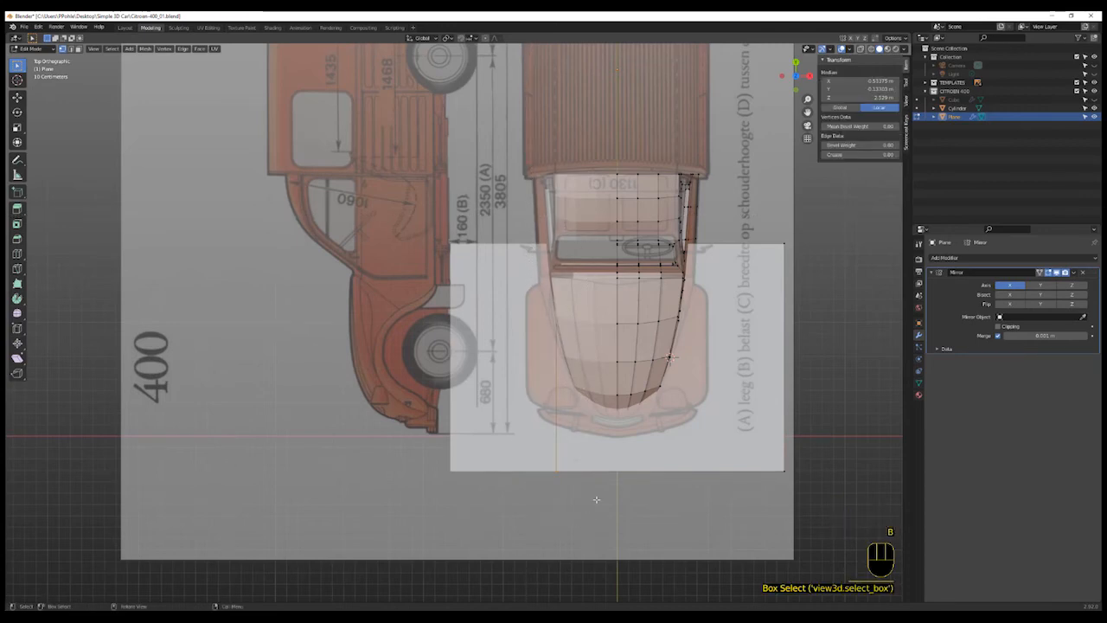
pyautogui.press('g')
pyautogui.press('x')
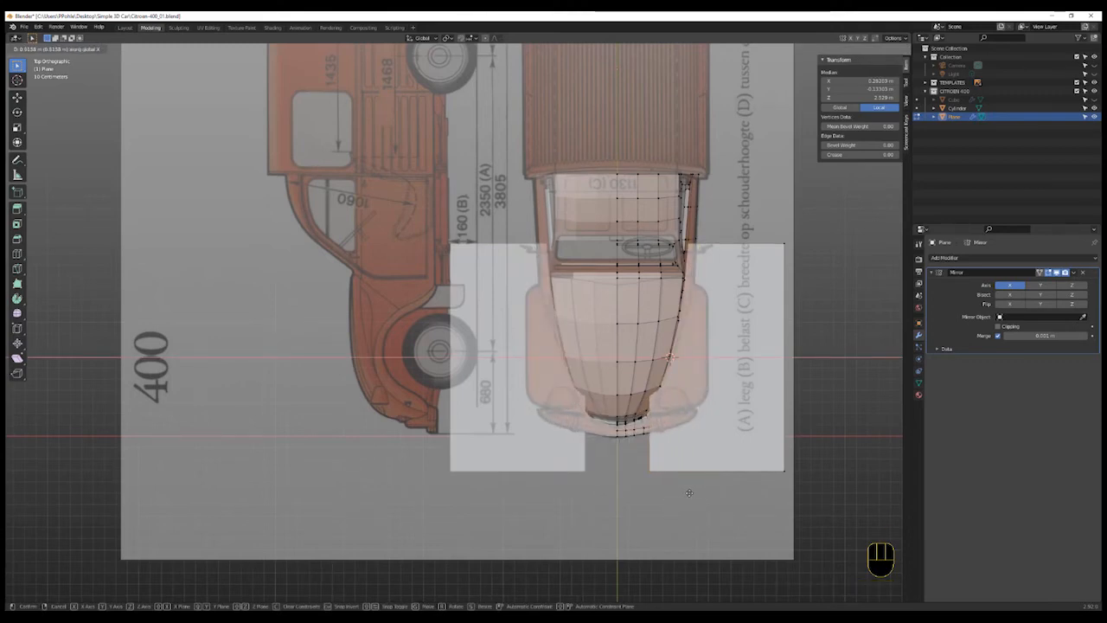
pyautogui.click(688, 492)
# - Box-select the plane's right vertices and move them inward to match the fender width on the blueprint
pyautogui.keyDown('shift'); pyautogui.moveTo(688, 491); pyautogui.dragTo(545, 407, button='middle'); pyautogui.keyUp('shift')
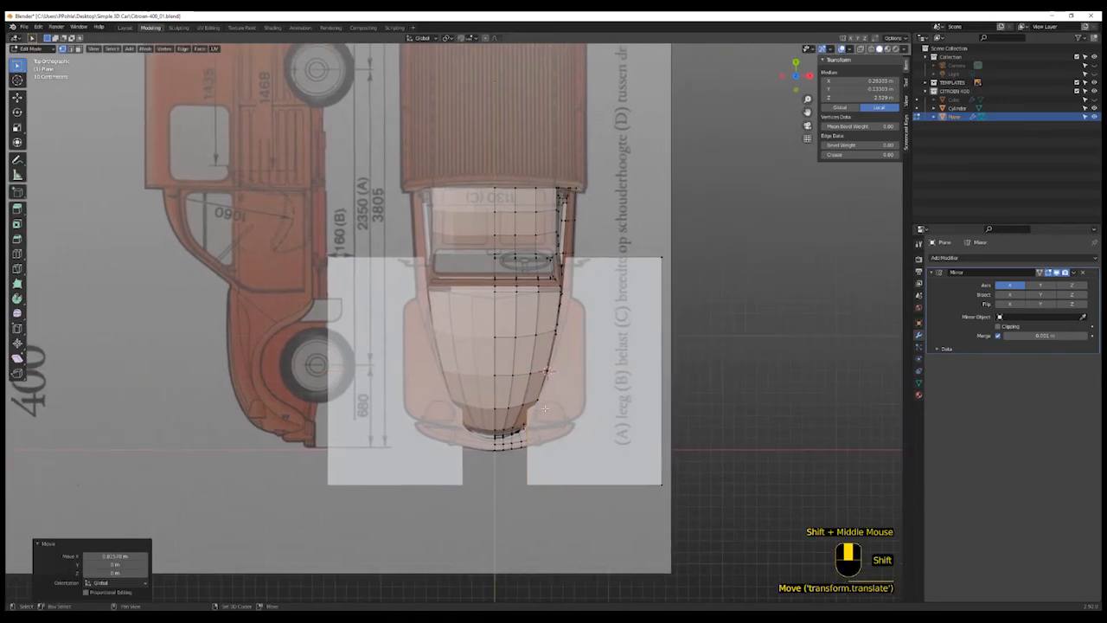
pyautogui.scroll(4, 545, 407)
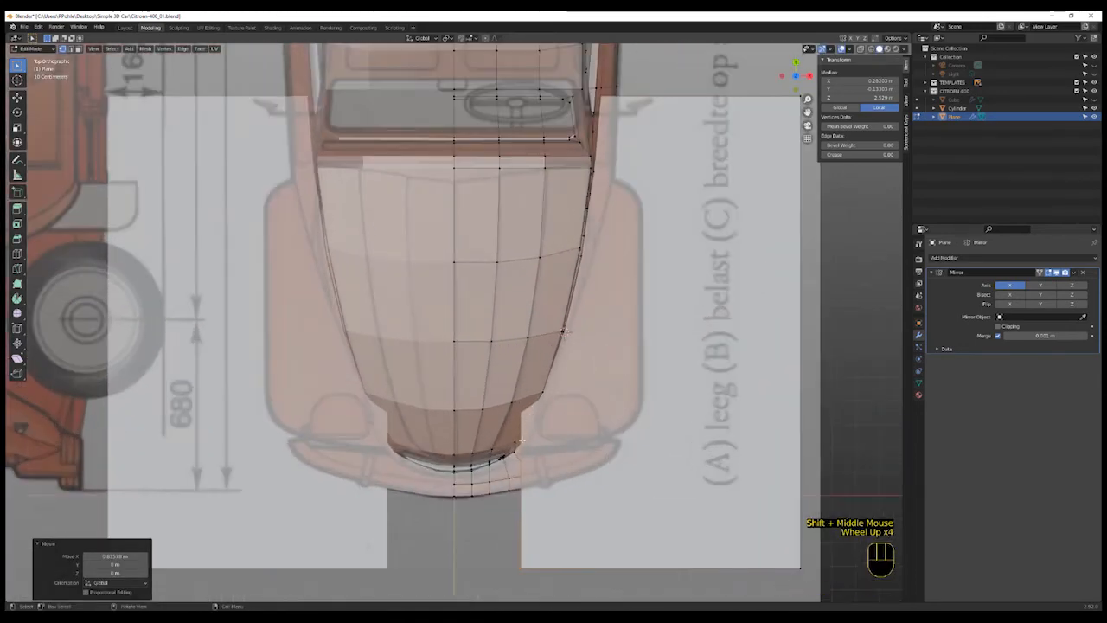
pyautogui.hotkey('shift', 'z')
pyautogui.hotkey('shift', 'z')
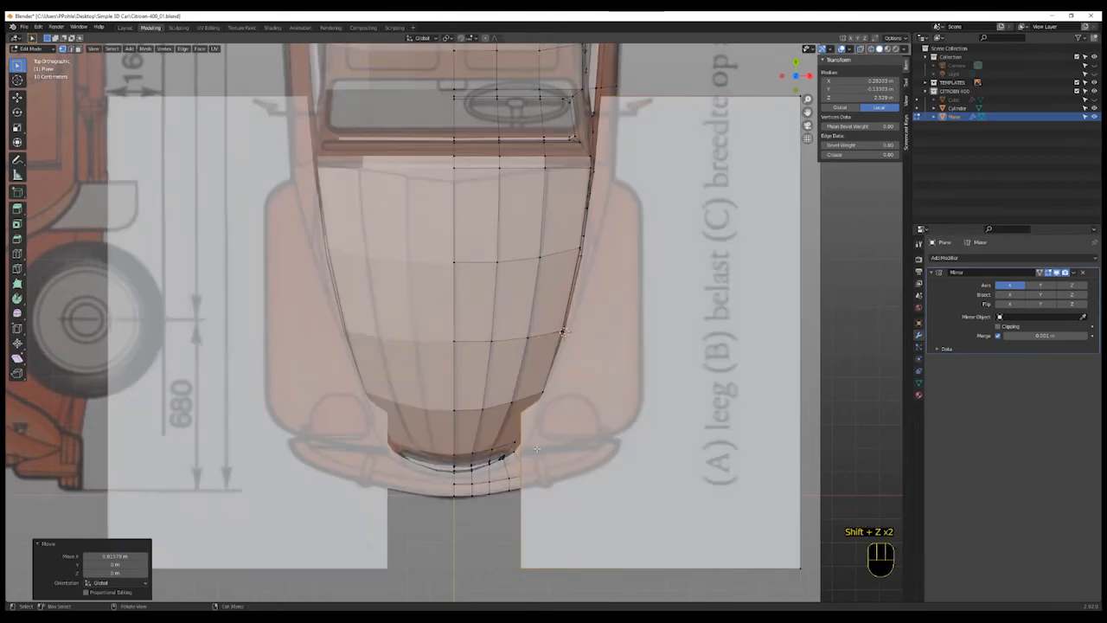
pyautogui.scroll(-2, 610, 446)
pyautogui.click(712, 172)
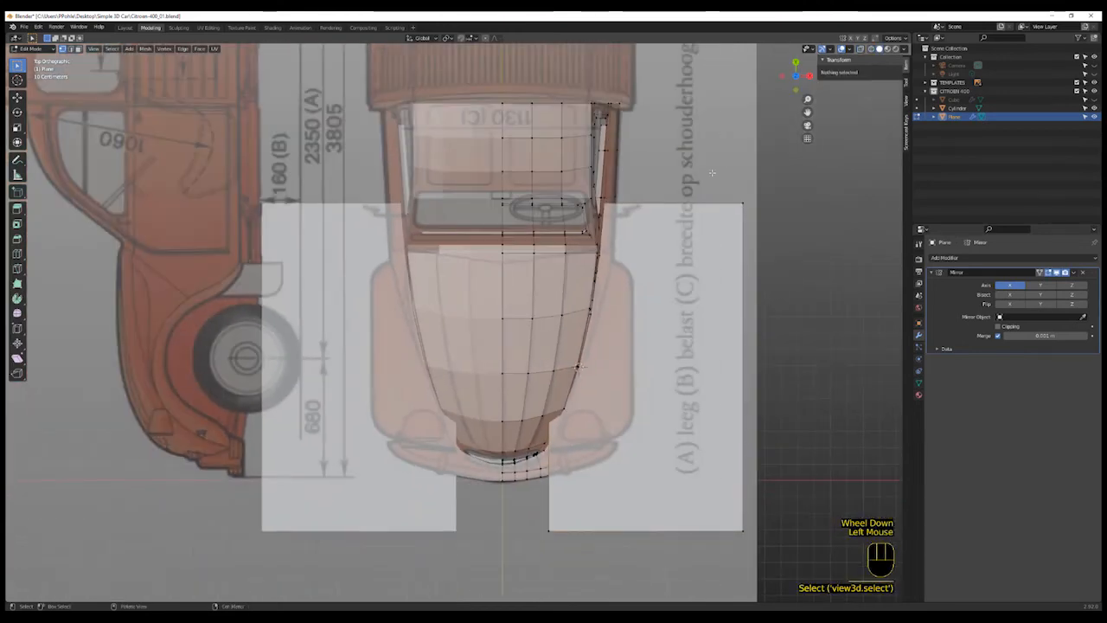
pyautogui.press('b')
pyautogui.moveTo(761, 170); pyautogui.dragTo(731, 550)
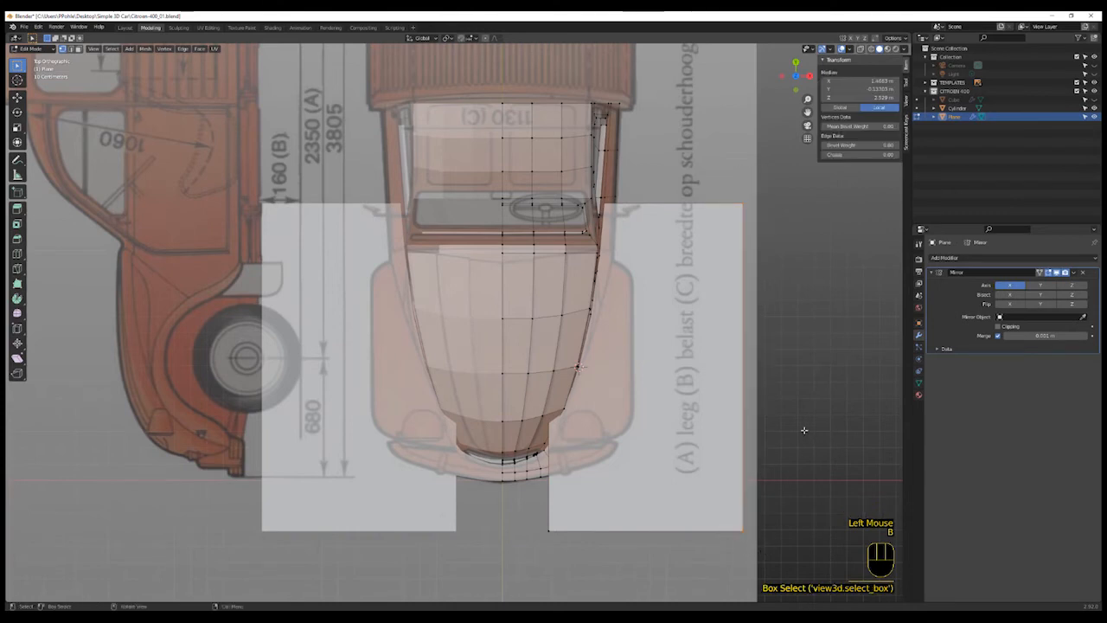
pyautogui.press('g')
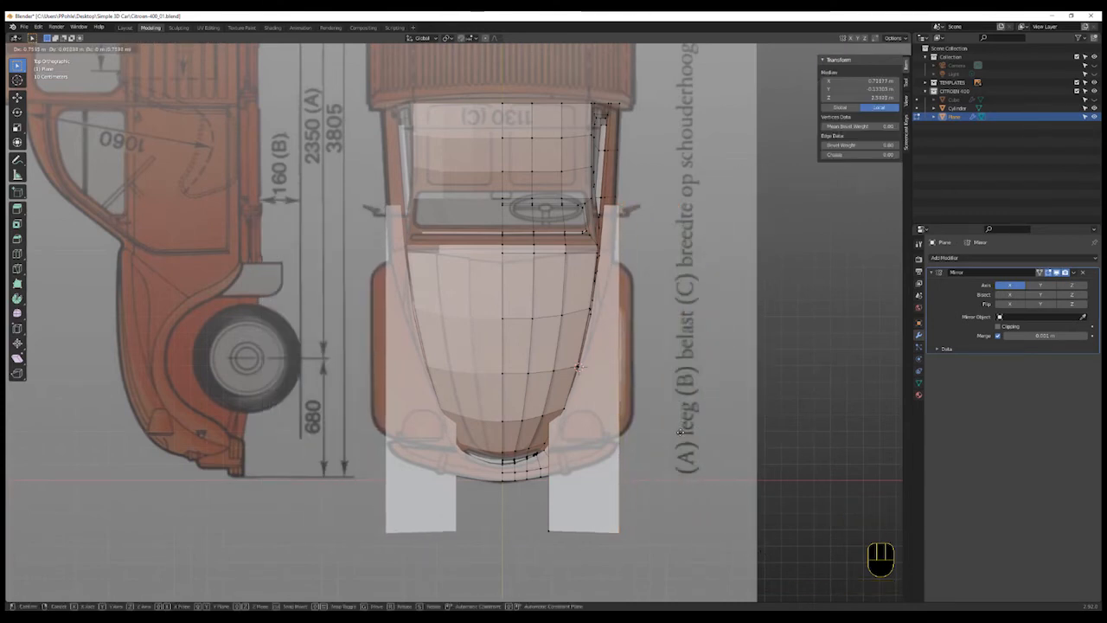
pyautogui.click(683, 394)
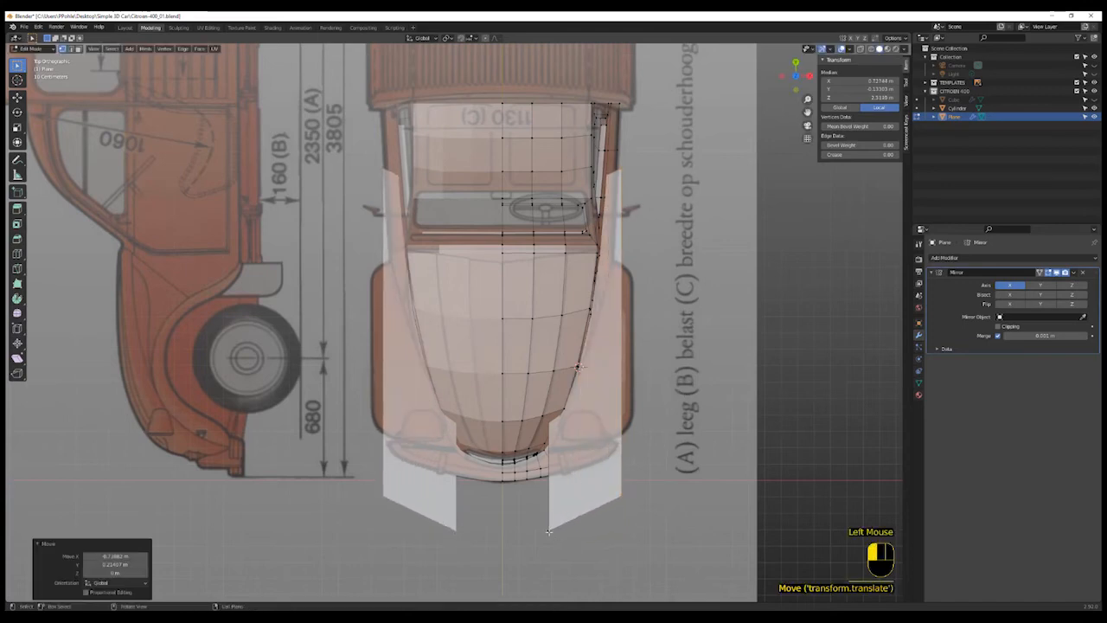
# - Select the plane's outer corner vertices and move them to taper the strip along the fender
pyautogui.click(623, 500)
pyautogui.keyDown('shift'); pyautogui.click(625, 499); pyautogui.keyUp('shift')
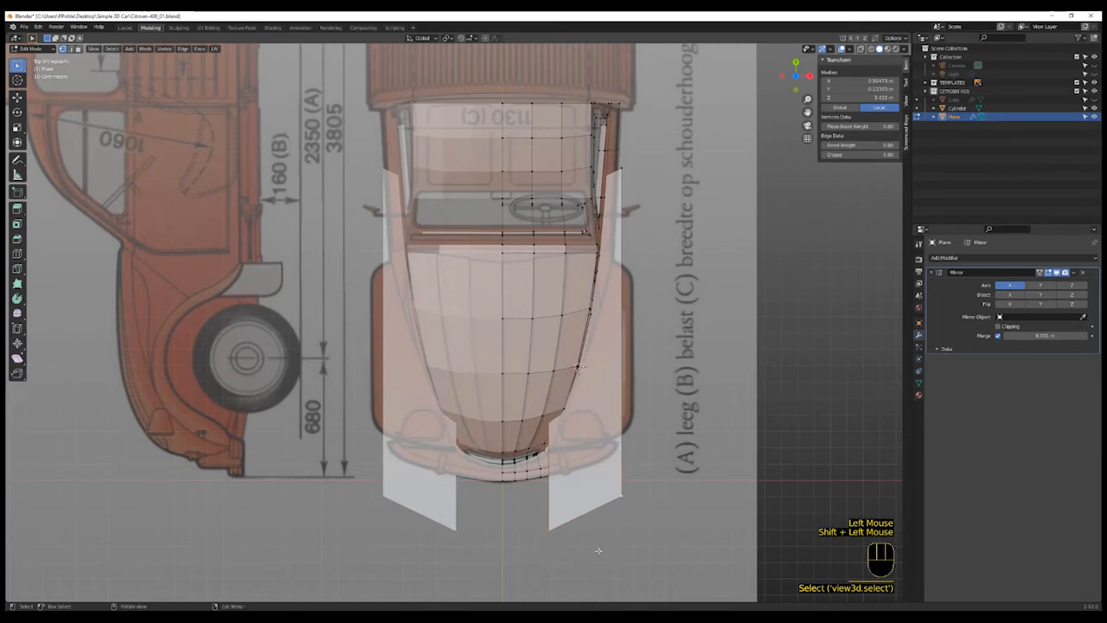
pyautogui.press('g')
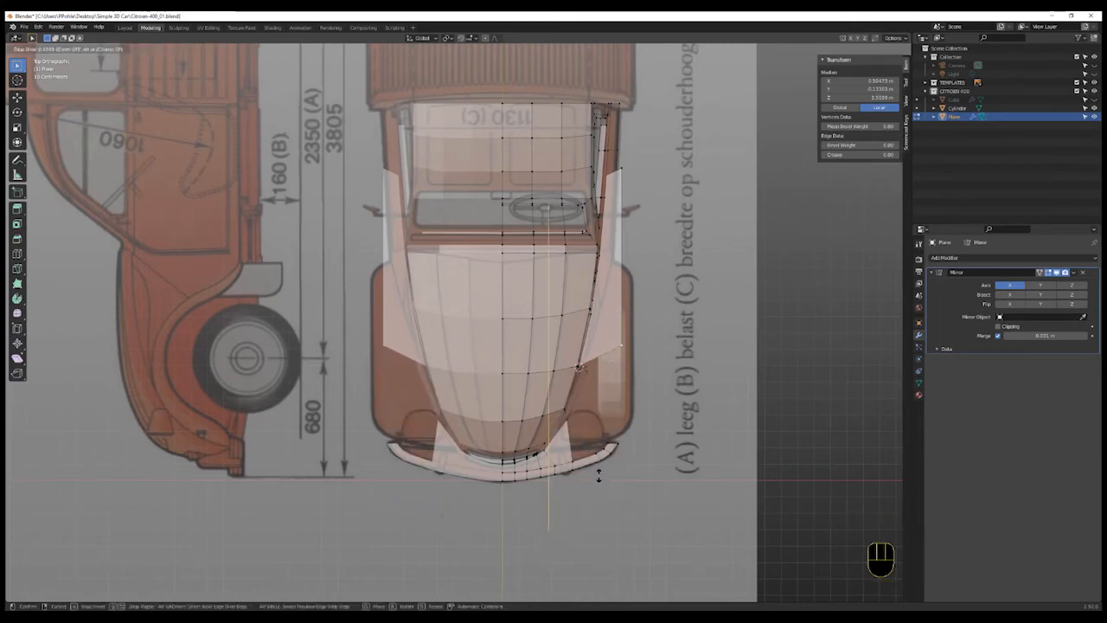
pyautogui.click(597, 472)
# - Turn on X-ray and reposition fender plane vertices along Y to trace the front fender outline
pyautogui.hotkey('shift', 'z')
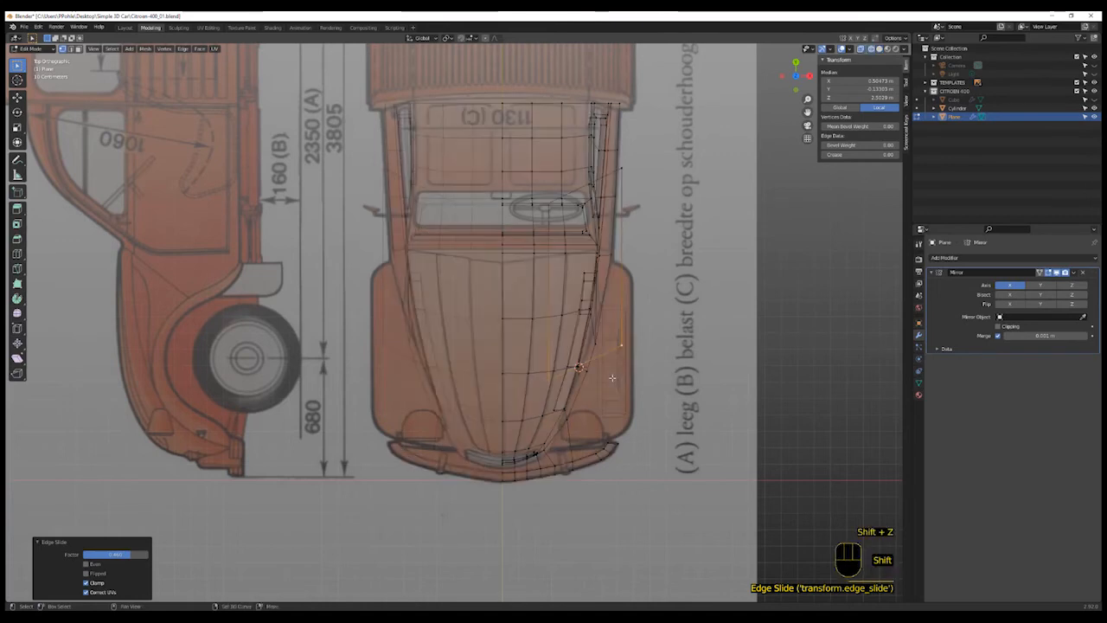
pyautogui.click(563, 401)
pyautogui.press('g')
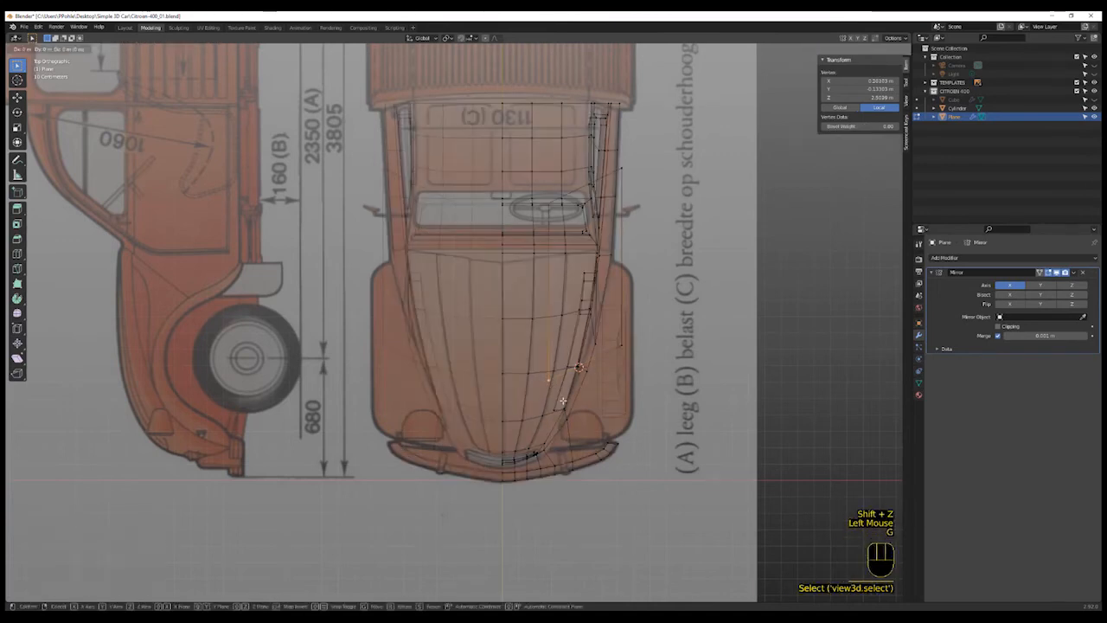
pyautogui.press('y')
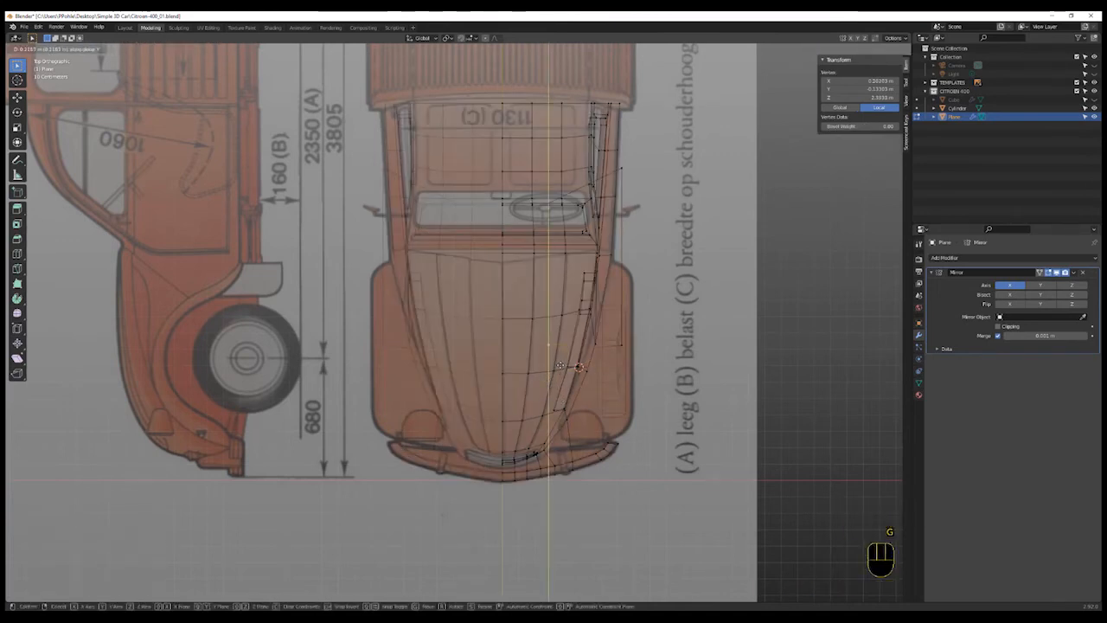
pyautogui.click(595, 347)
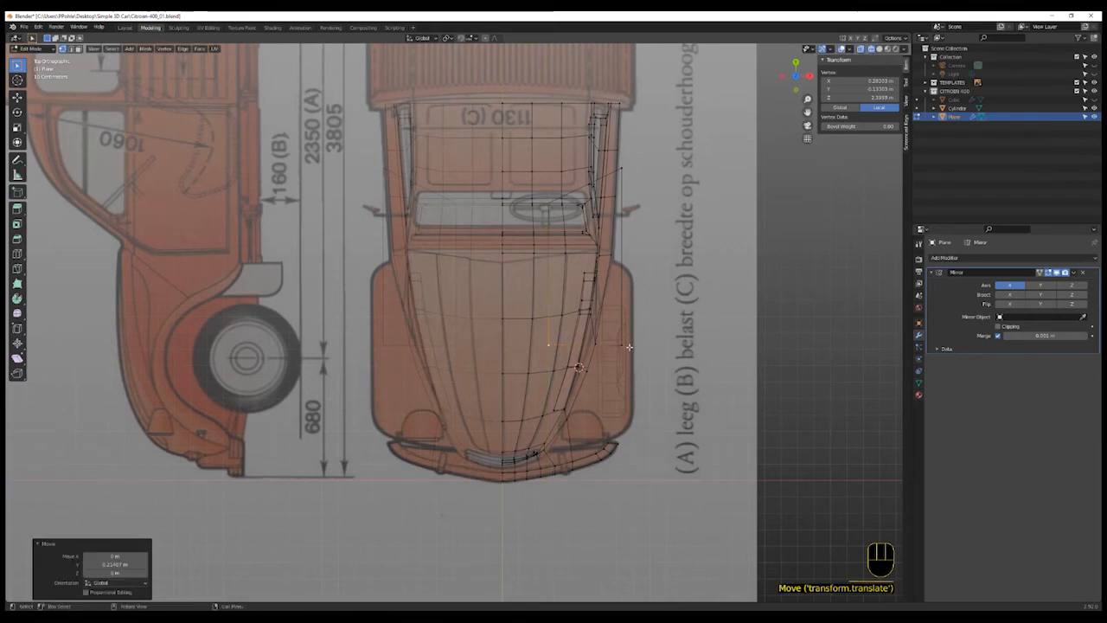
pyautogui.click(628, 176)
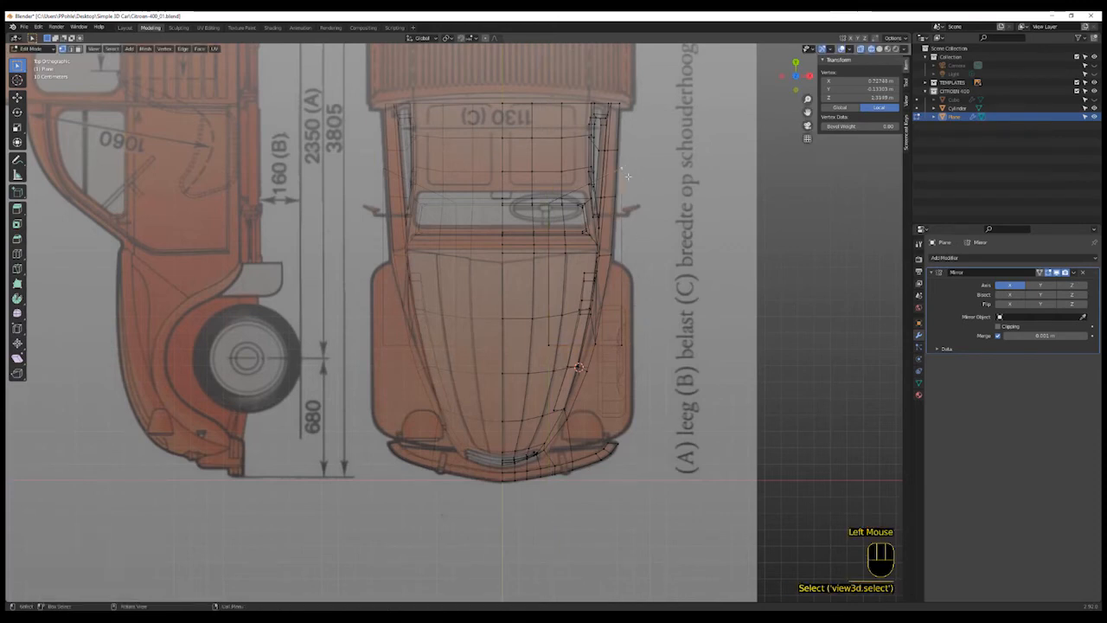
pyautogui.press('g')
pyautogui.click(564, 202)
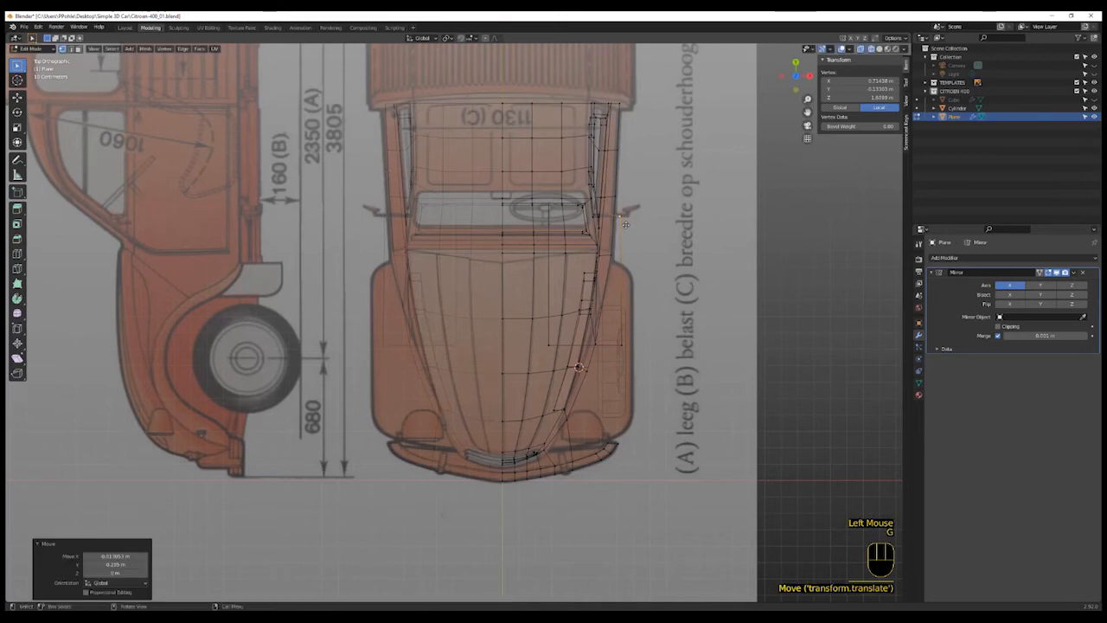
# - Move the remaining fender plane vertices to follow the fender's outer edge in top view
pyautogui.keyDown('shift'); pyautogui.click(617, 304); pyautogui.keyUp('shift')
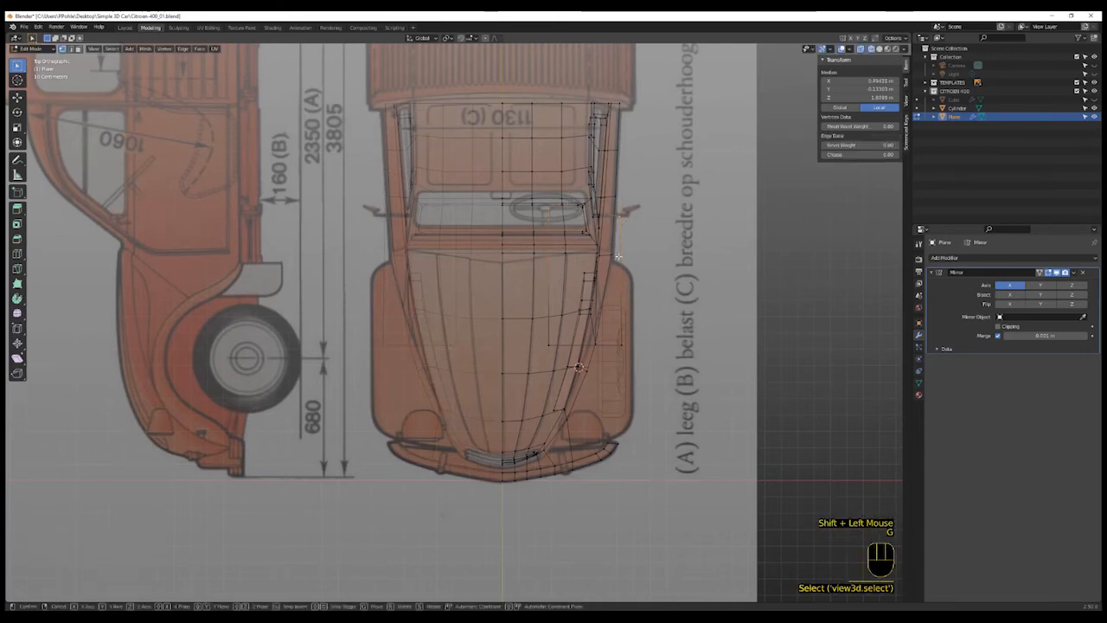
pyautogui.press('g')
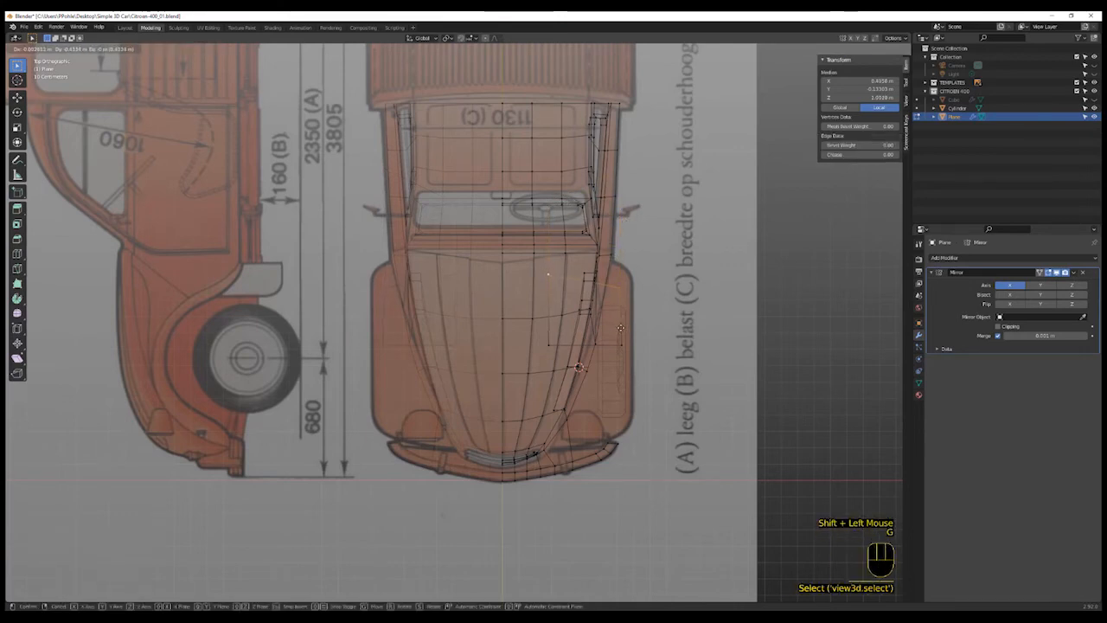
pyautogui.press('g')
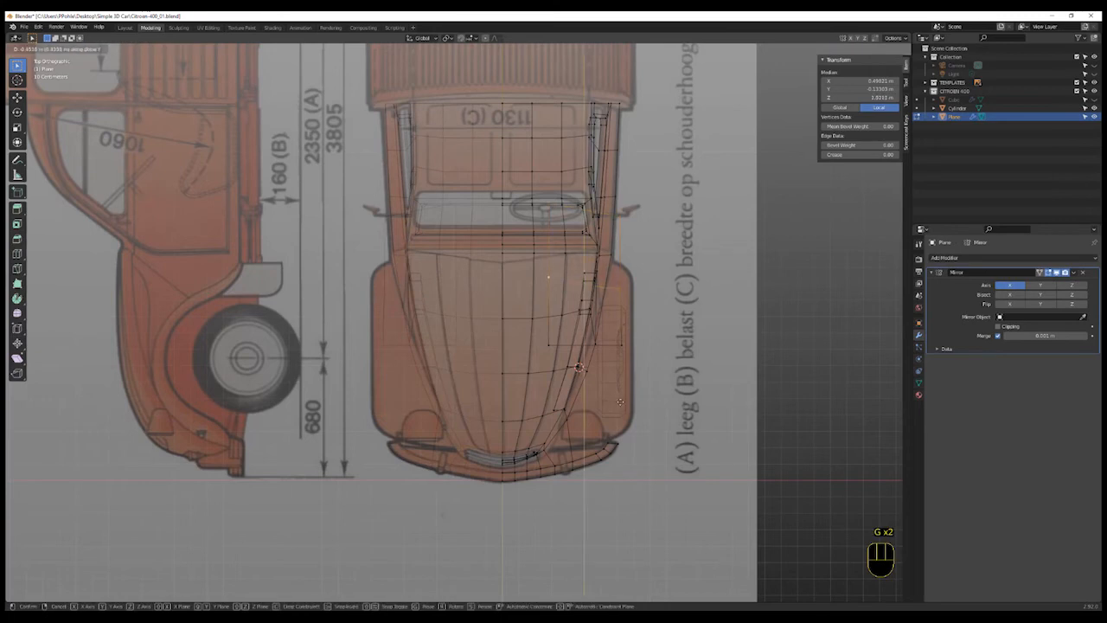
pyautogui.click(624, 305)
pyautogui.click(625, 303)
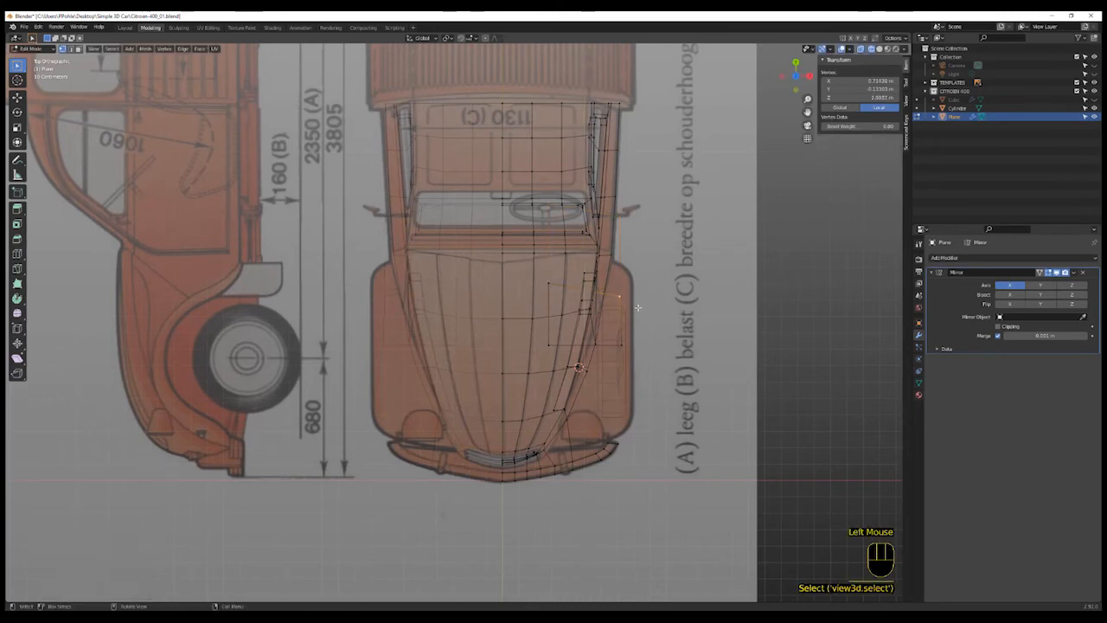
pyautogui.press('g')
pyautogui.click(640, 312)
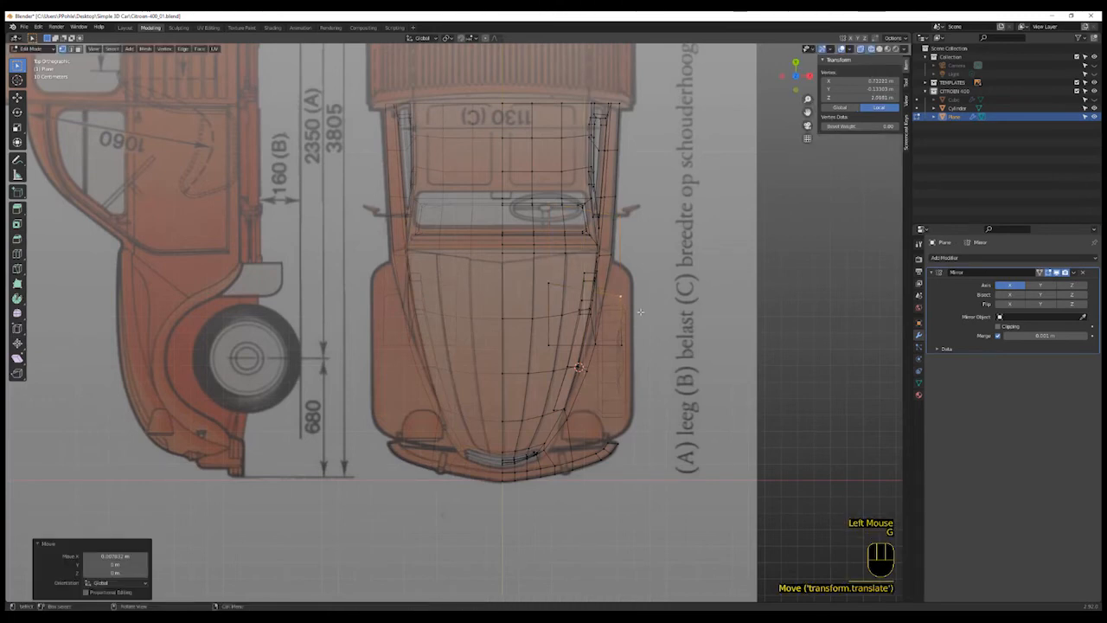
# - Switch to the side view and move the fender strip's edge vertically to sit on the fender crease line
pyautogui.press('KP_3')
pyautogui.scroll(3, 572, 294)
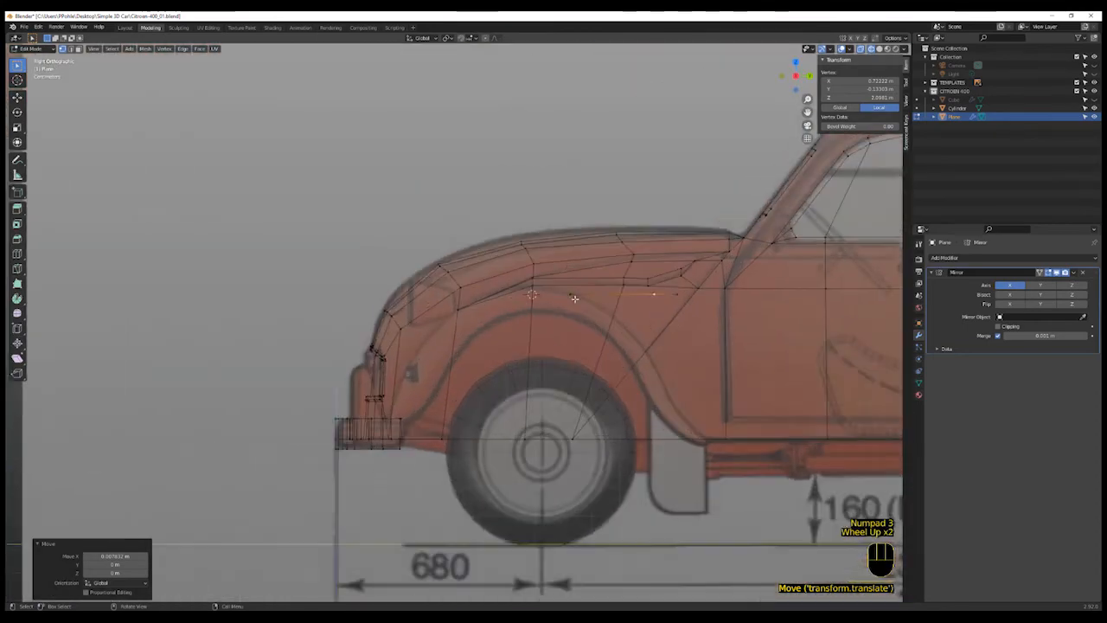
pyautogui.keyDown('shift'); pyautogui.click(569, 293); pyautogui.keyUp('shift')
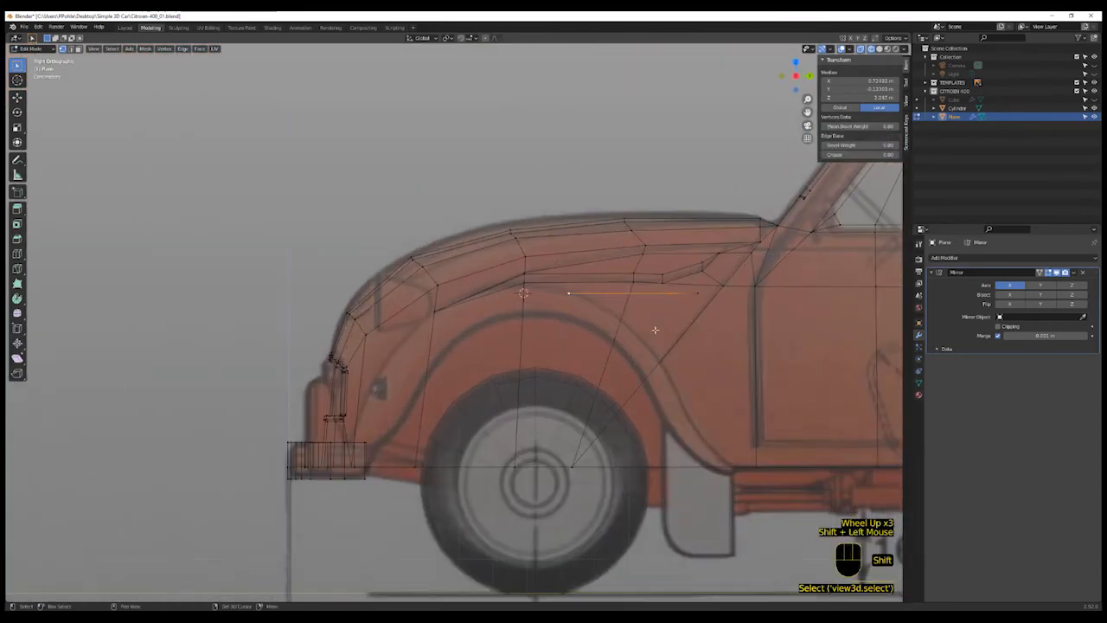
pyautogui.press('g')
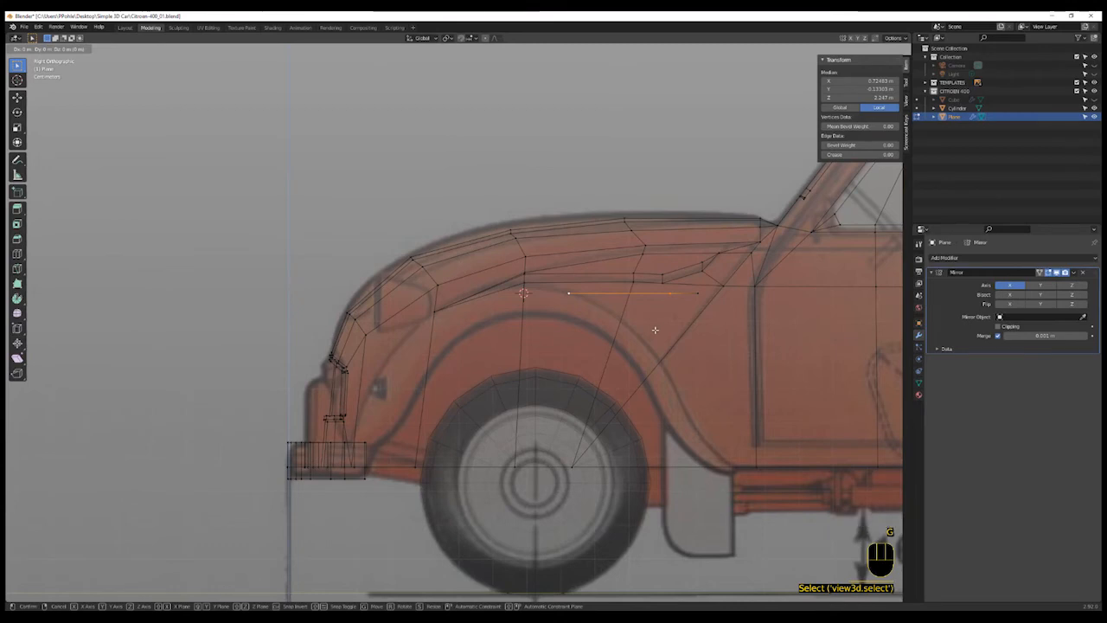
pyautogui.press('z')
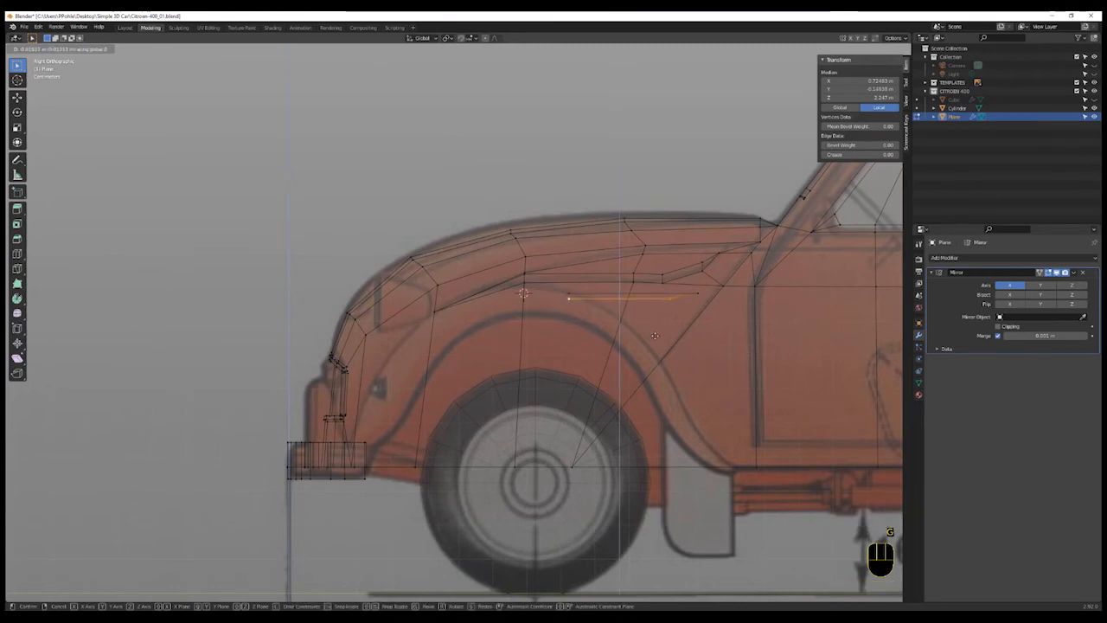
pyautogui.click(655, 336)
# - Move the strip's rear vertices downward so the strip curves along the top of the wheel arch
pyautogui.click(670, 296)
pyautogui.keyDown('shift'); pyautogui.click(698, 293); pyautogui.keyUp('shift')
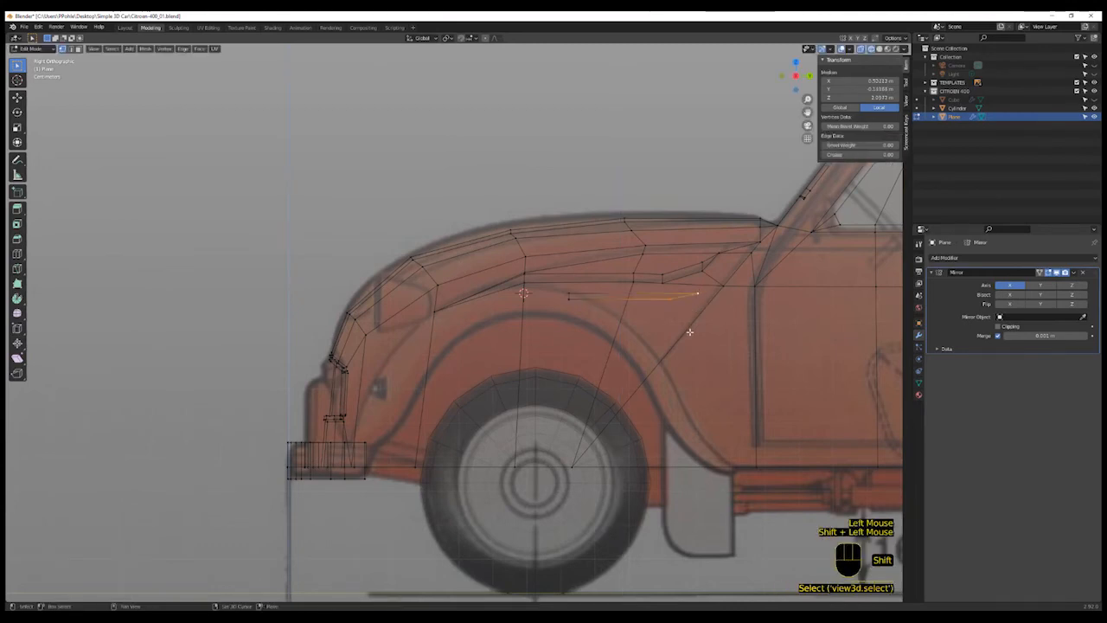
pyautogui.press('g')
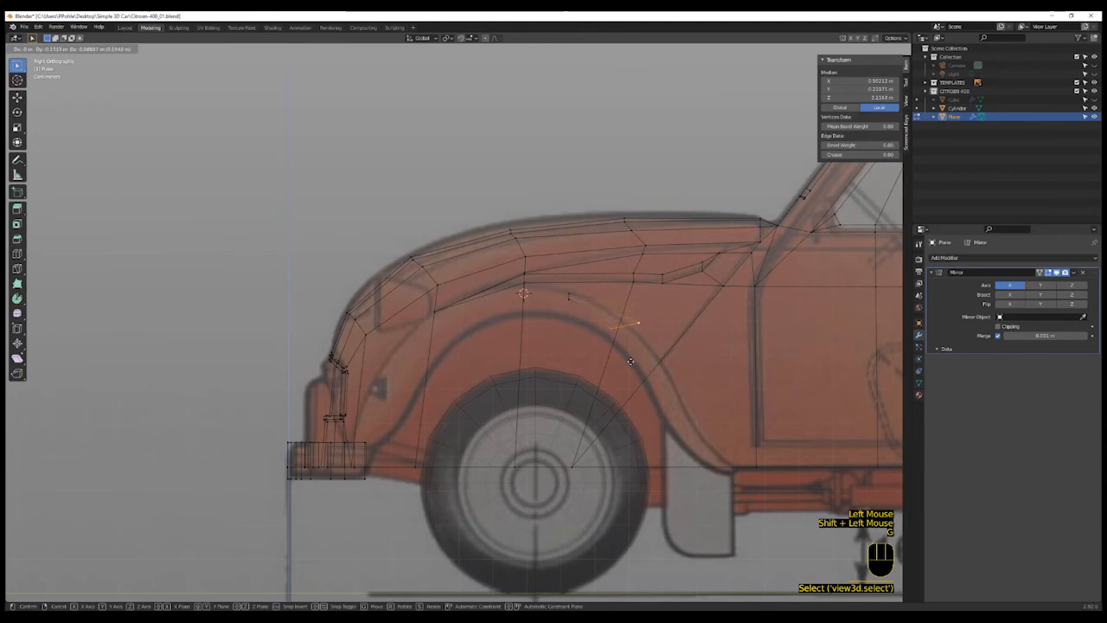
pyautogui.click(630, 359)
pyautogui.click(631, 355)
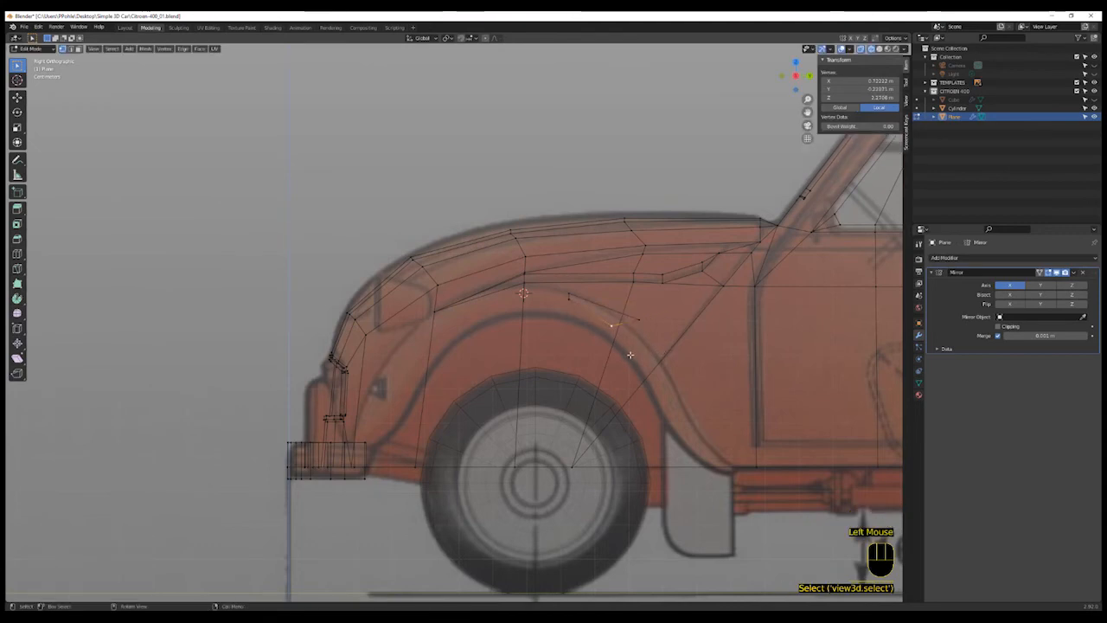
pyautogui.press('g')
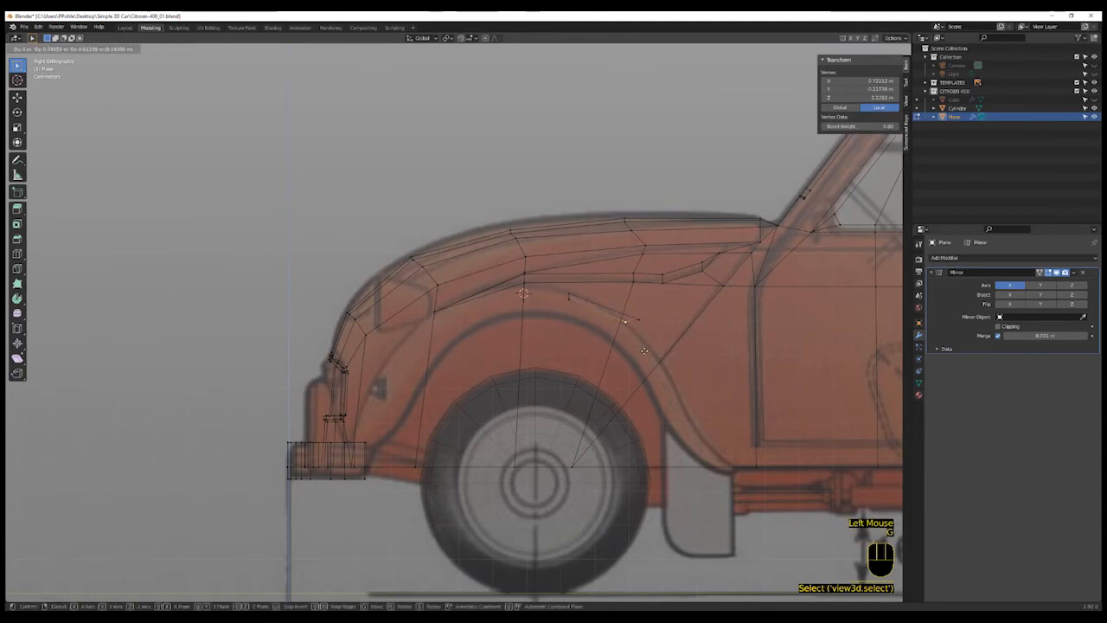
pyautogui.click(645, 350)
pyautogui.keyDown('shift'); pyautogui.click(635, 340); pyautogui.keyUp('shift')
pyautogui.press('g')
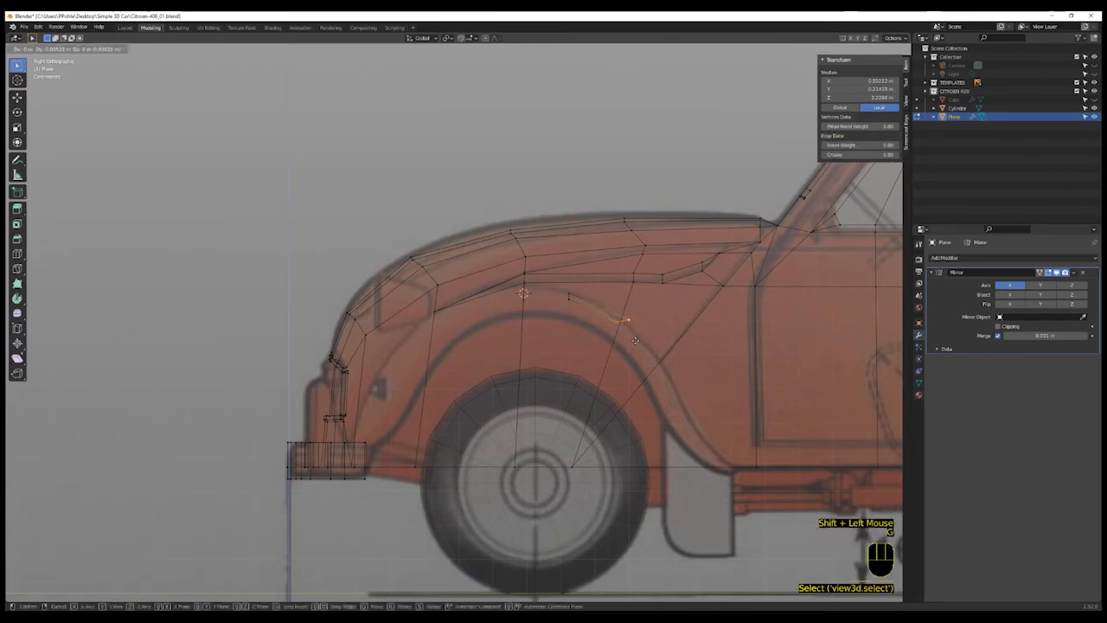
pyautogui.click(631, 339)
pyautogui.click(615, 337)
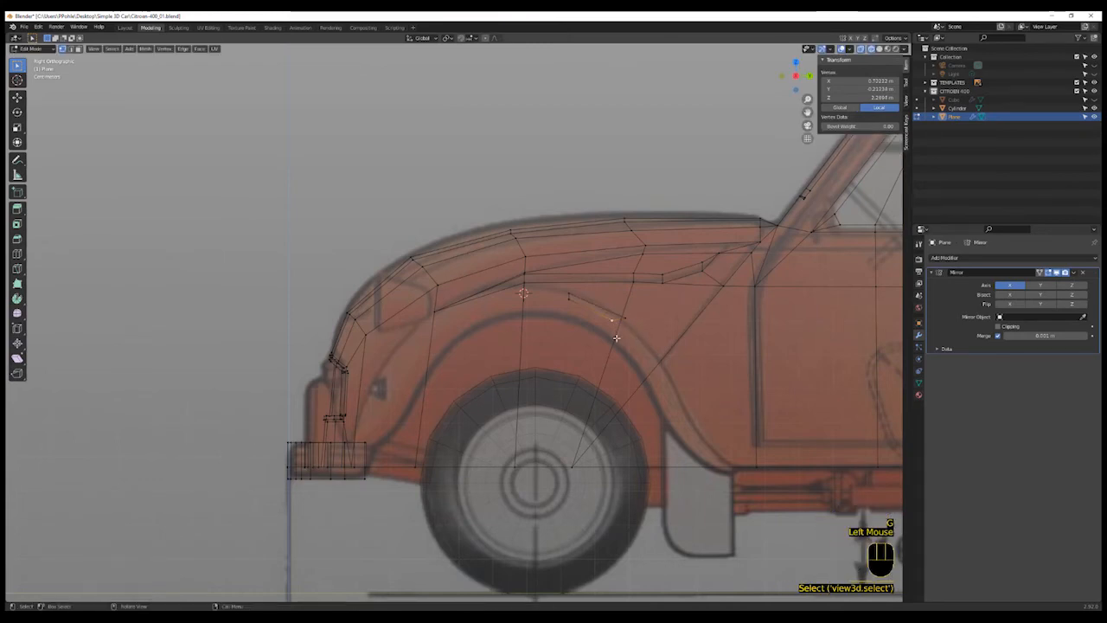
pyautogui.press('g')
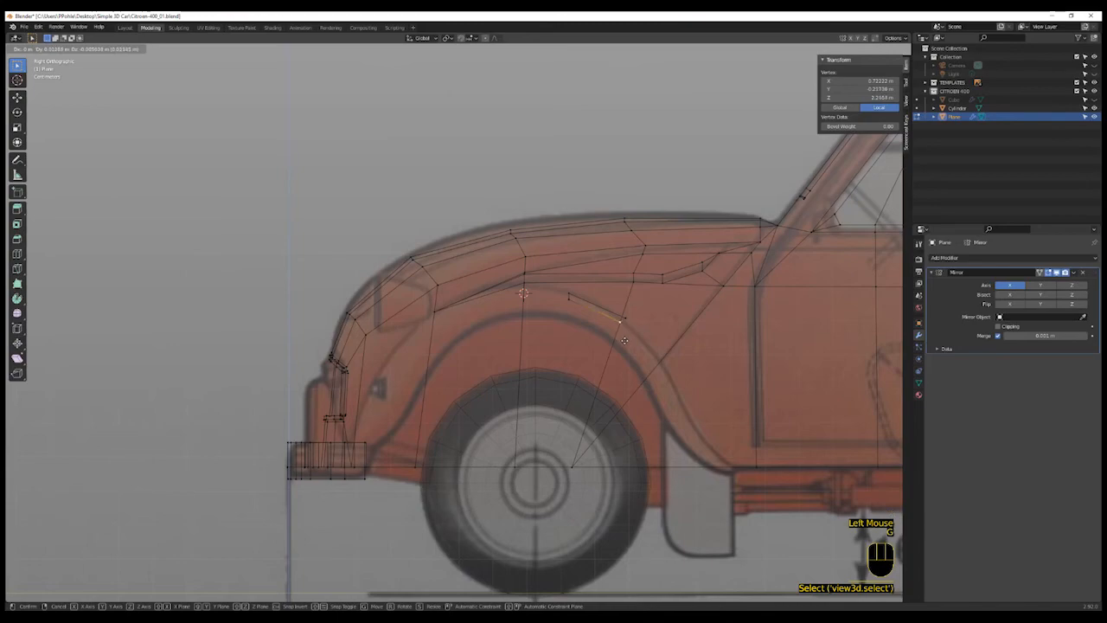
pyautogui.click(626, 340)
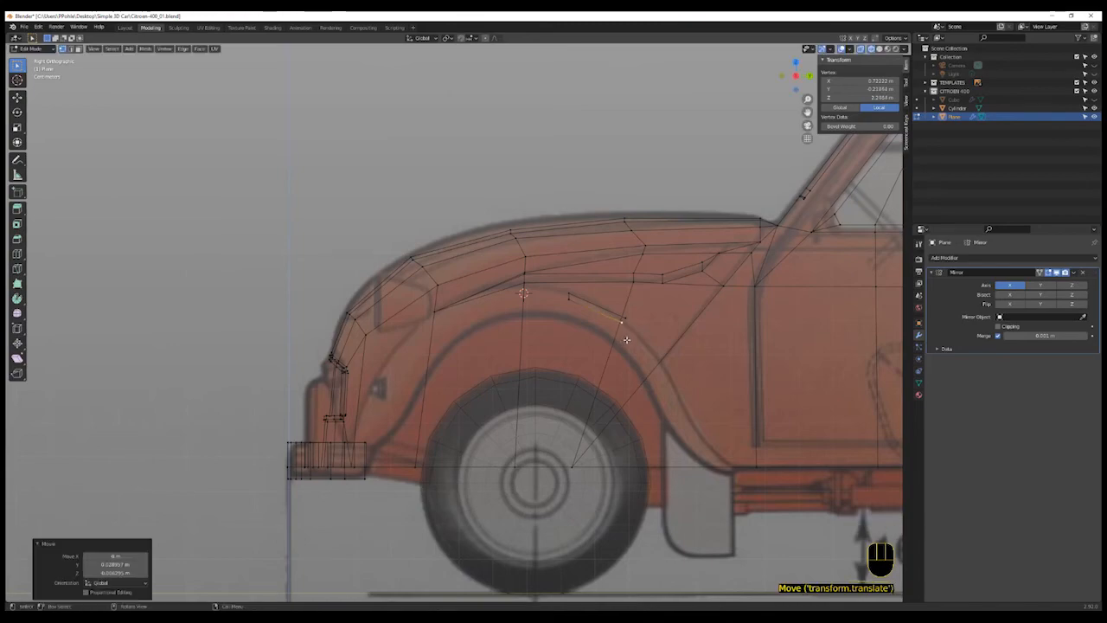
pyautogui.moveTo(626, 340)
pyautogui.mouseDown(button='middle')
pyautogui.moveTo(635, 338)
pyautogui.moveTo(624, 342)
pyautogui.mouseUp(button='middle')
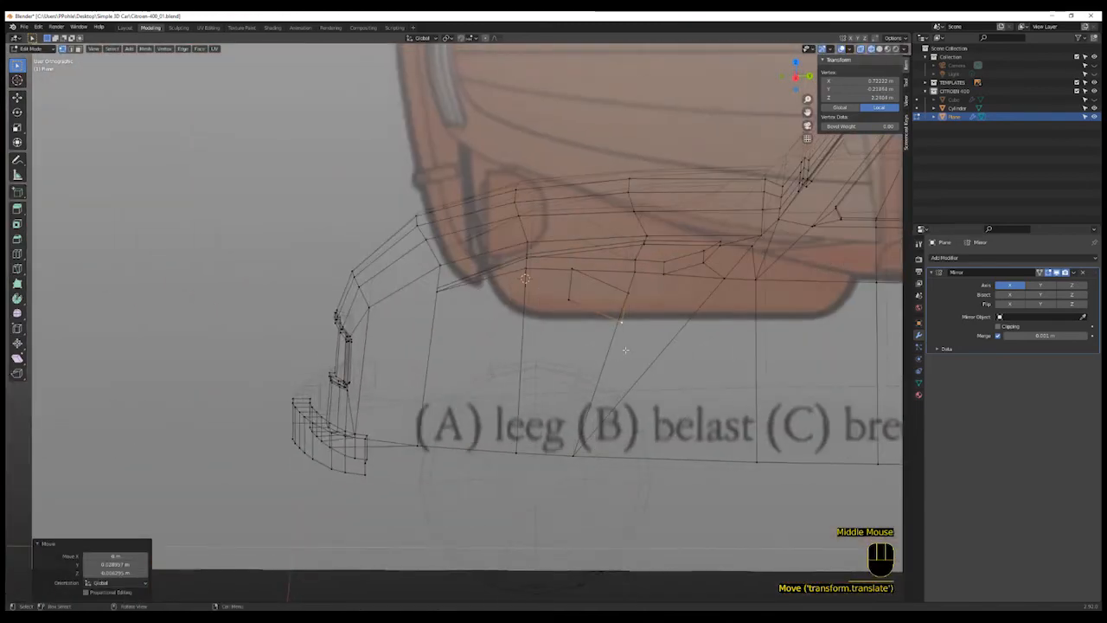
pyautogui.press('KP_3')
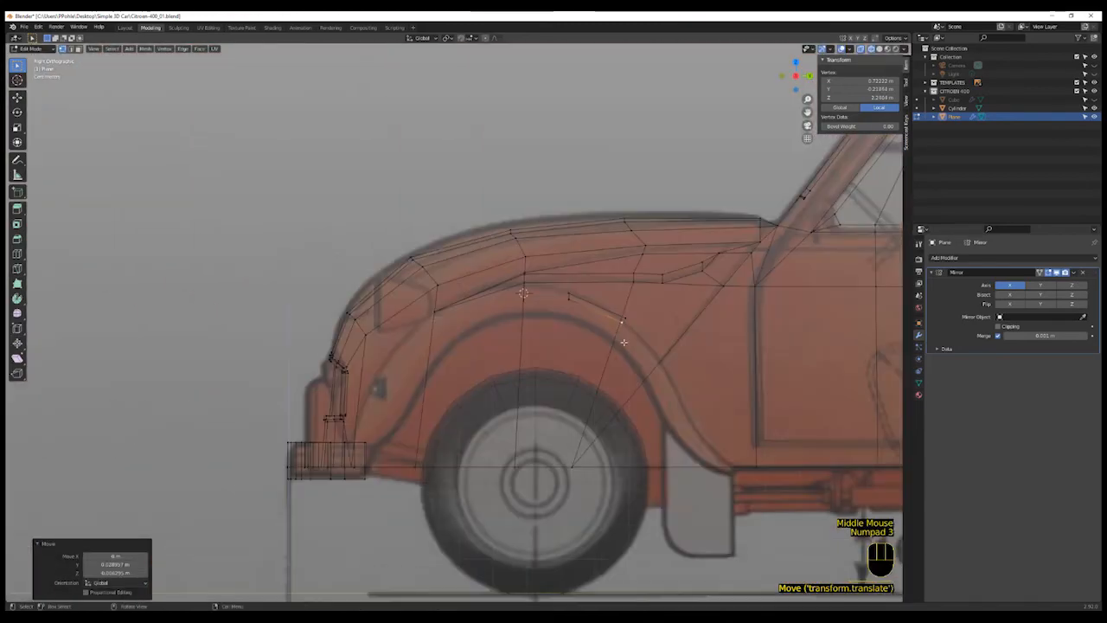
# - Extrude the strip's front edge three times forward and down, following the front of the wheel arch
pyautogui.click(567, 297)
pyautogui.click(568, 295)
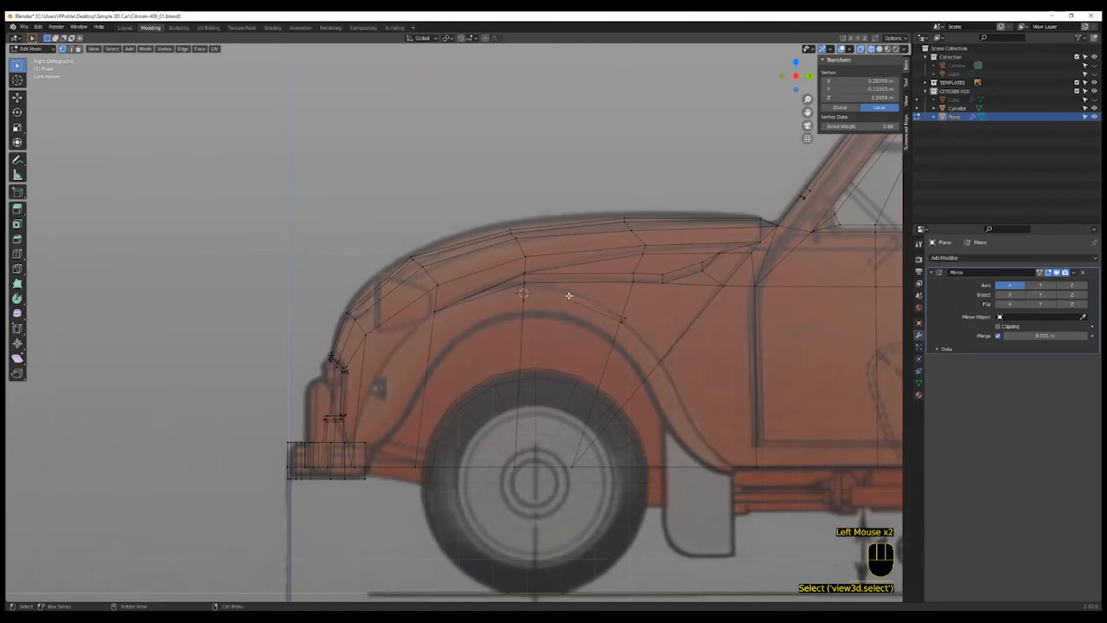
pyautogui.press('2')
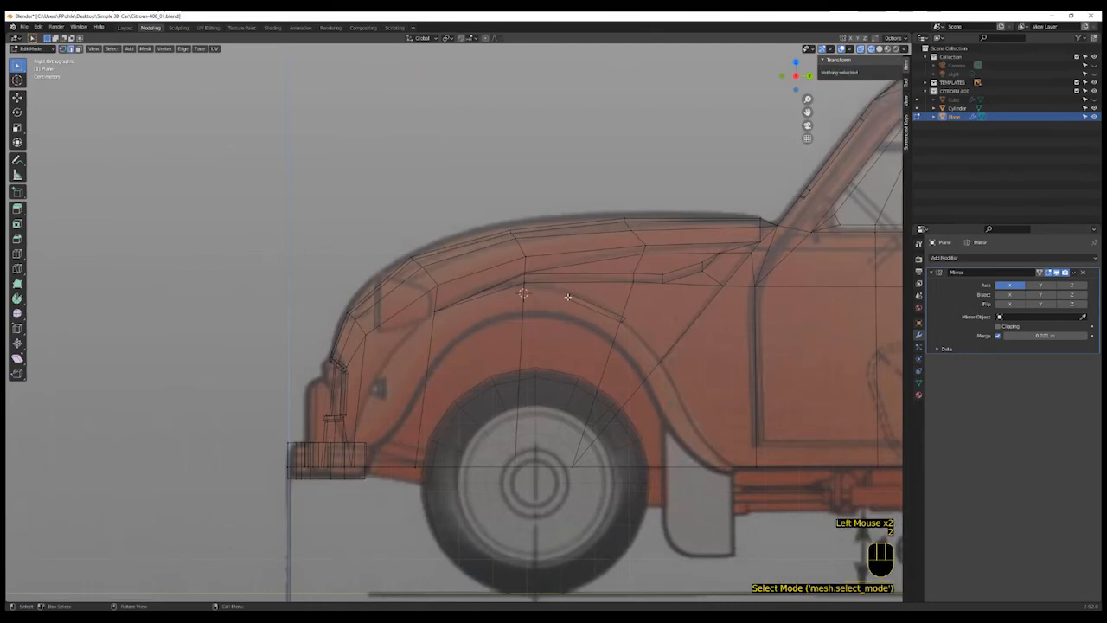
pyautogui.click(567, 297)
pyautogui.press('e')
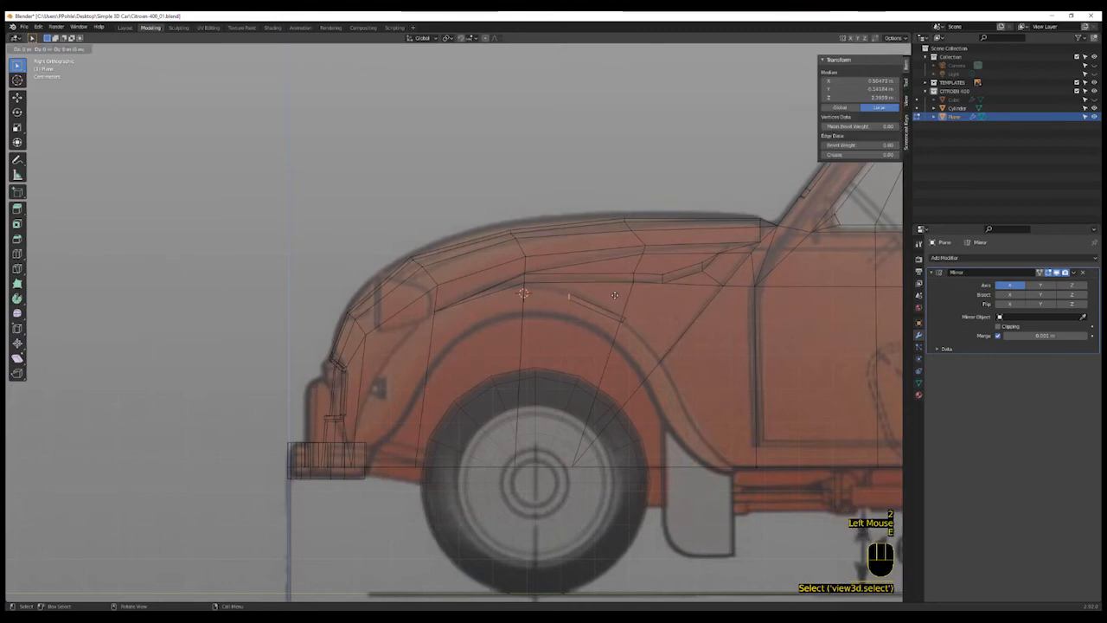
pyautogui.press('g')
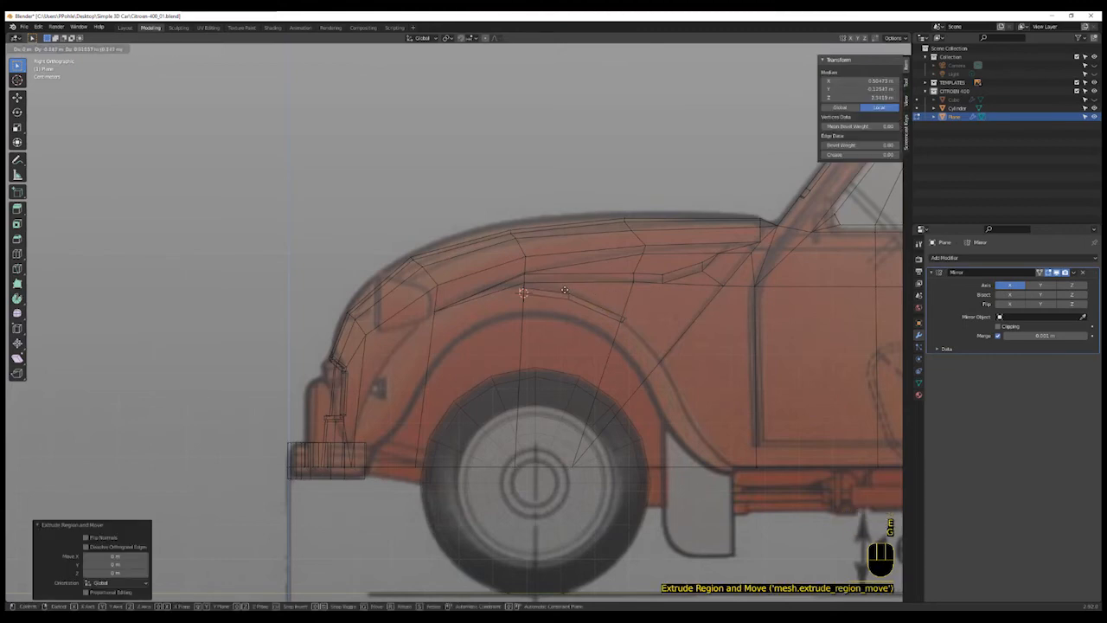
pyautogui.click(561, 293)
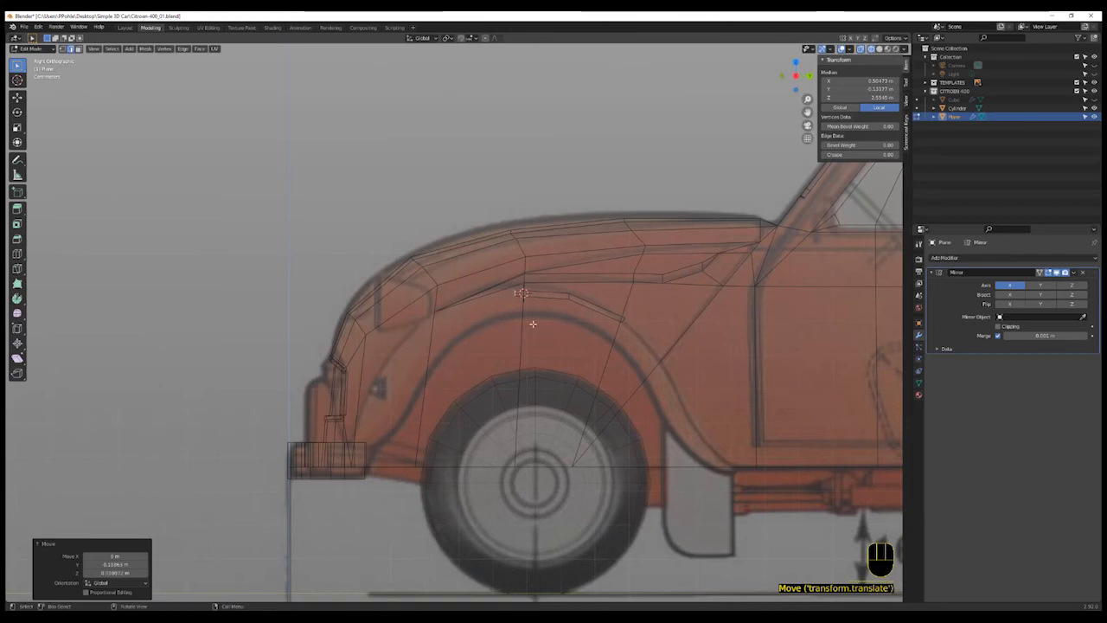
pyautogui.press('e')
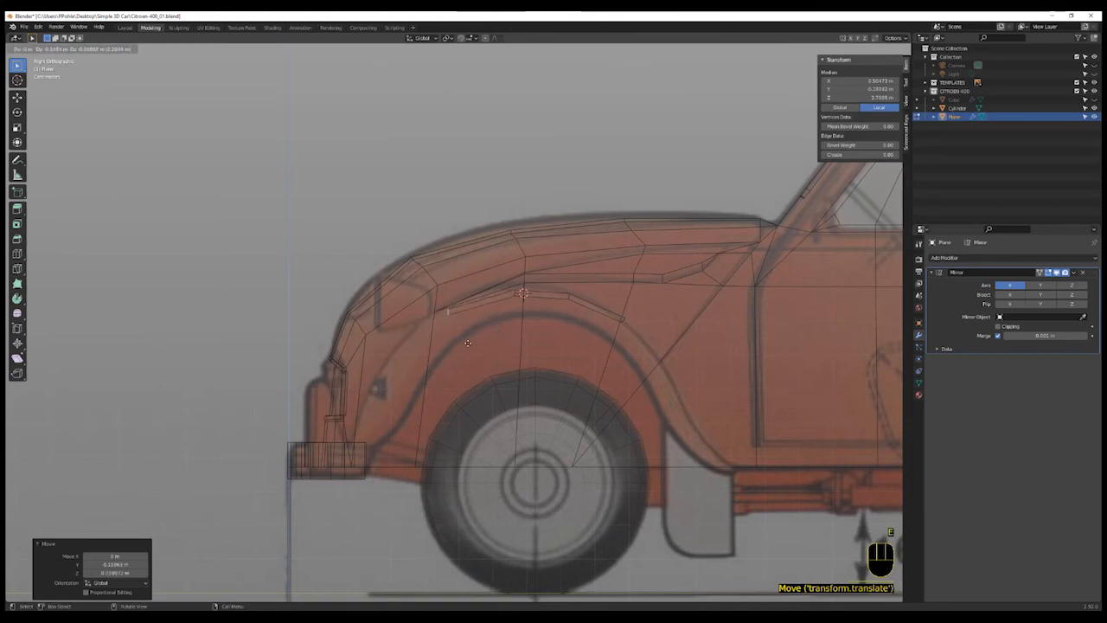
pyautogui.click(468, 344)
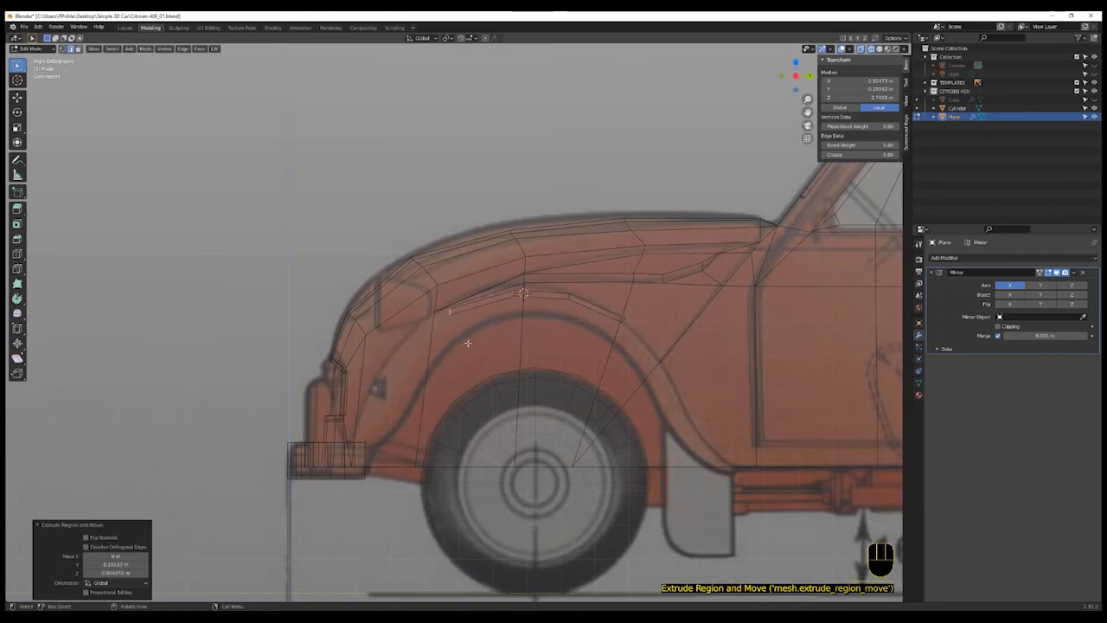
pyautogui.press('e')
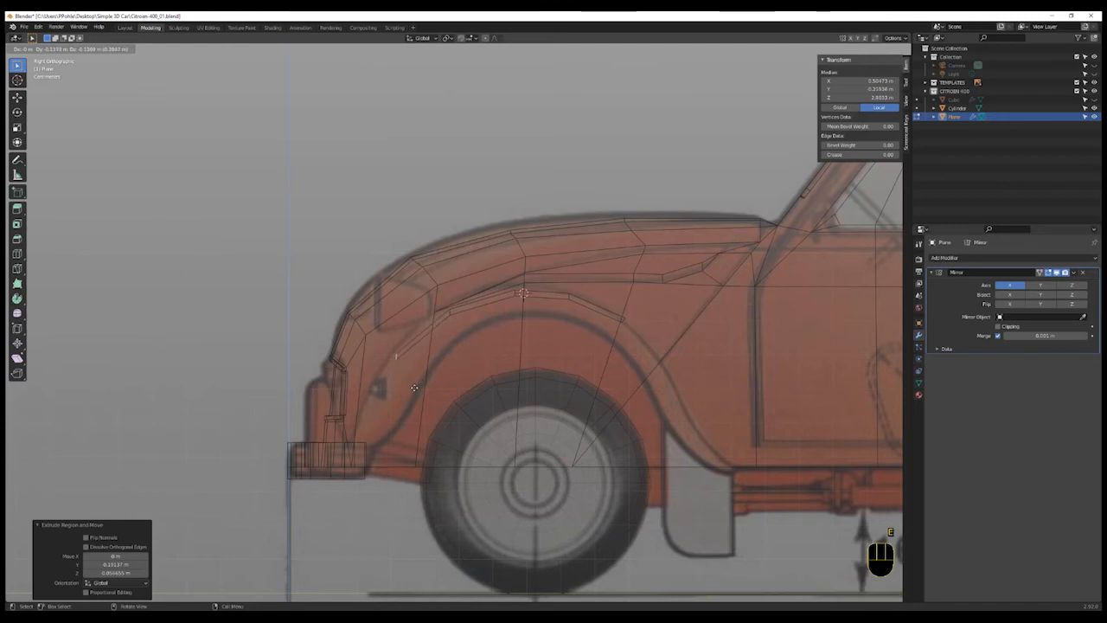
pyautogui.click(414, 387)
# - Reposition one vertex of the newest extruded edge to line up with the arch outline
pyautogui.press('1')
pyautogui.click(405, 364)
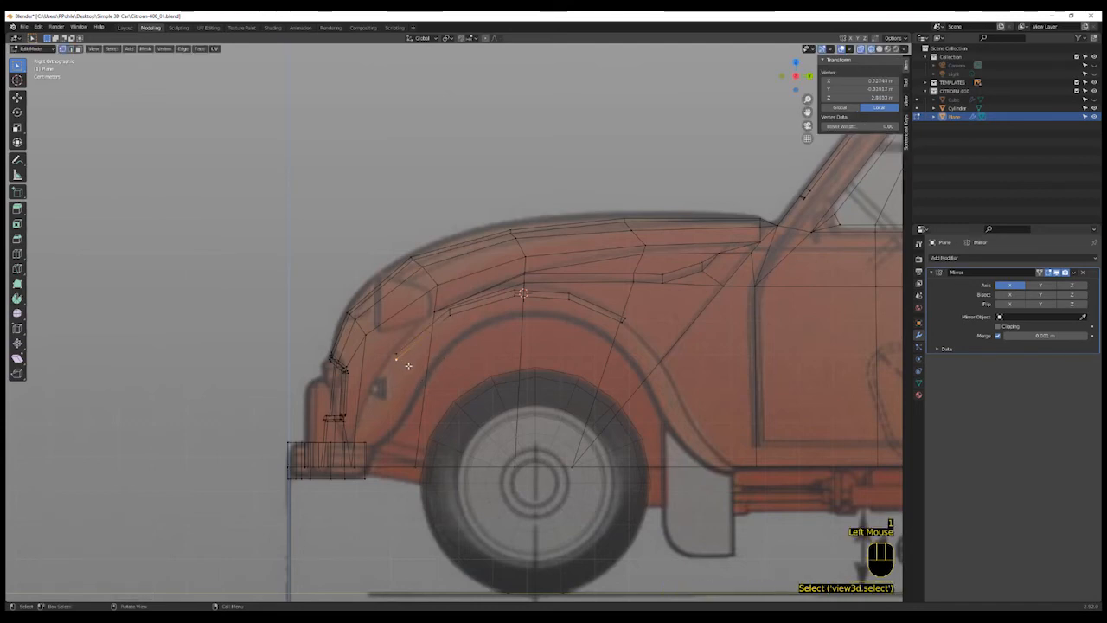
pyautogui.press('g')
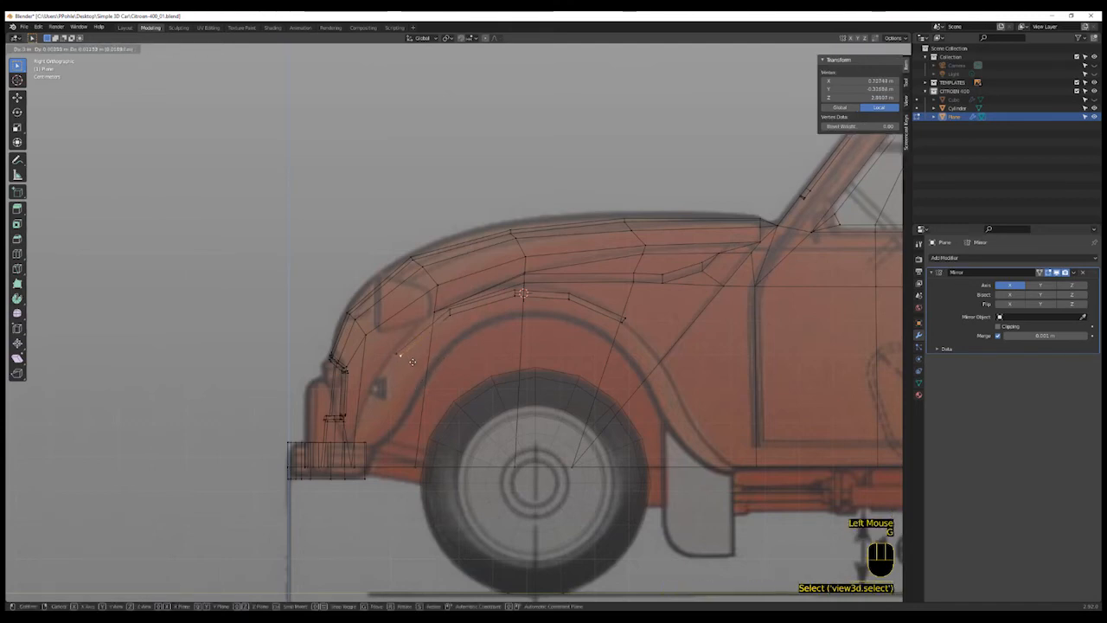
pyautogui.click(413, 362)
# - Extrude the strip's front end edge twice more down toward the bumper
pyautogui.press('2')
pyautogui.click(400, 354)
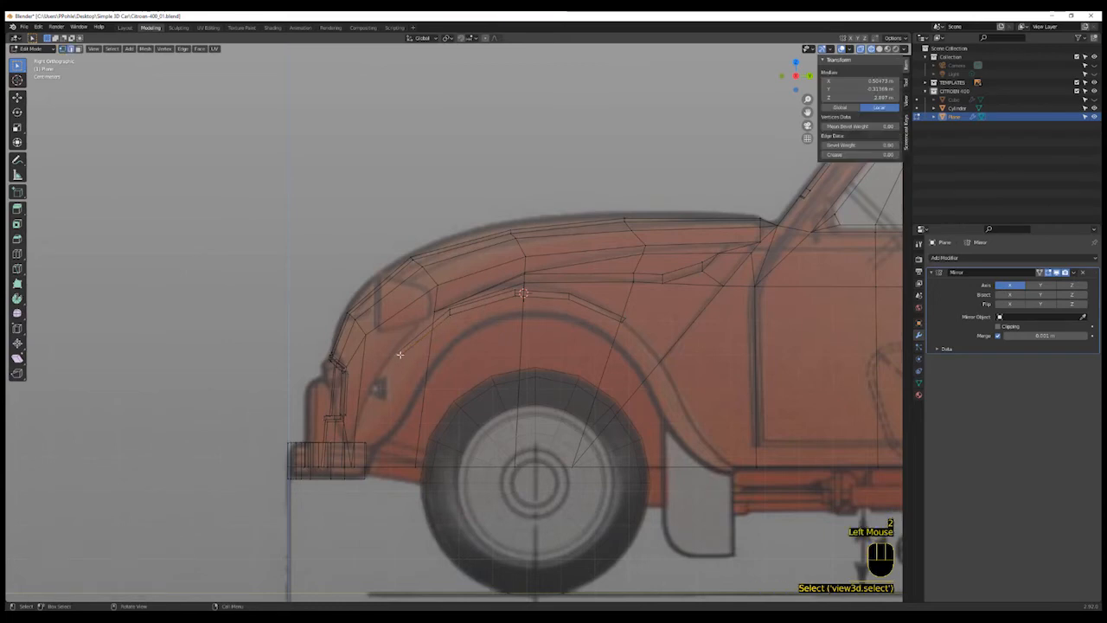
pyautogui.press('e')
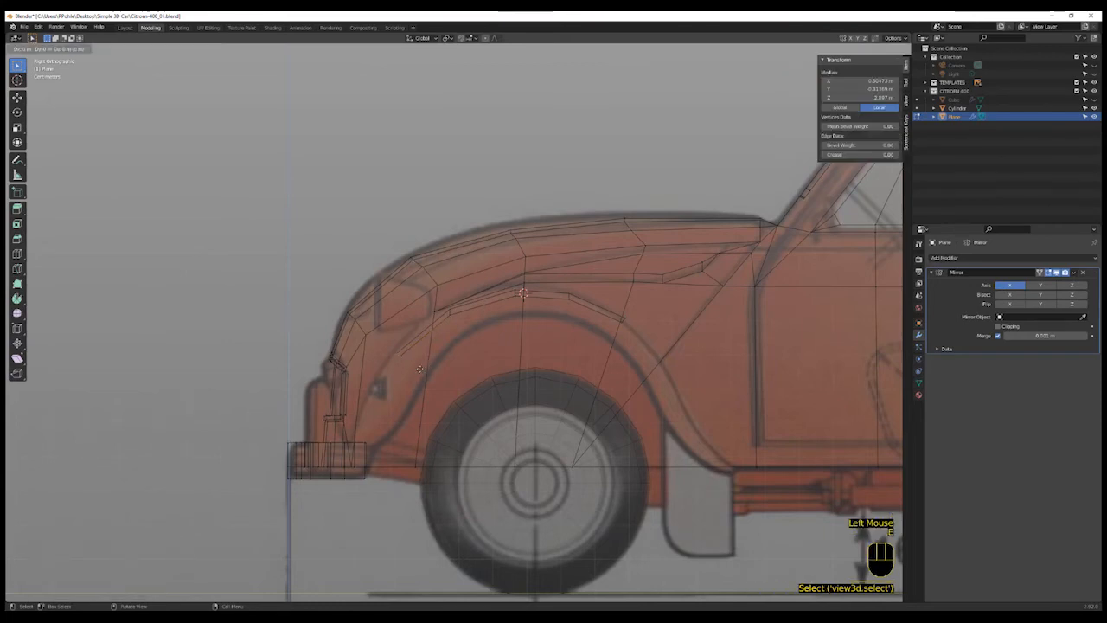
pyautogui.click(399, 414)
pyautogui.press('e')
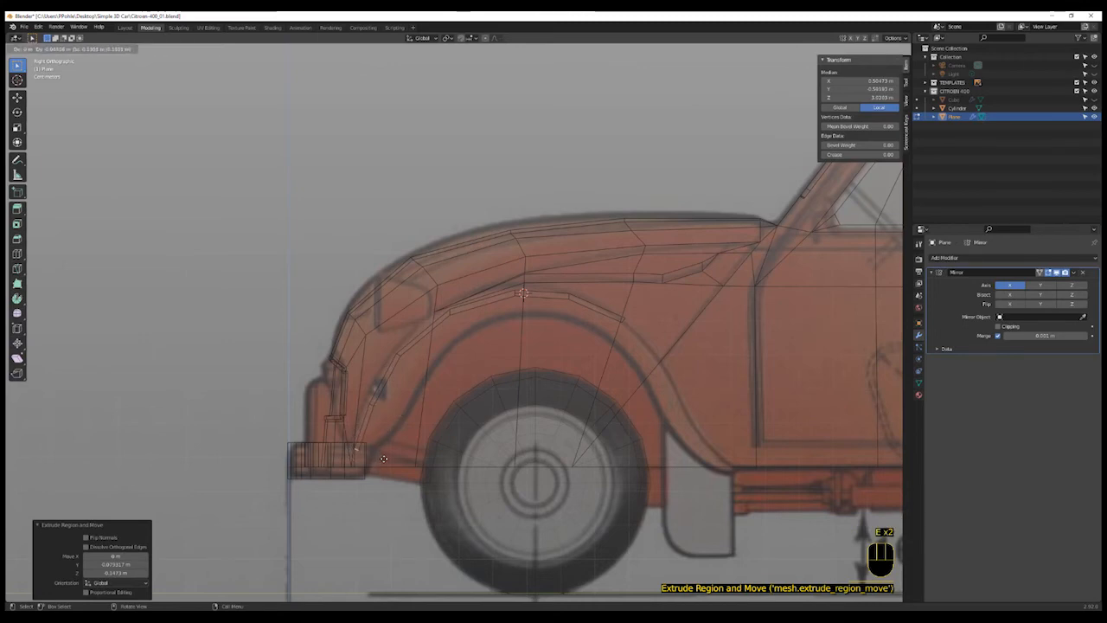
pyautogui.click(383, 458)
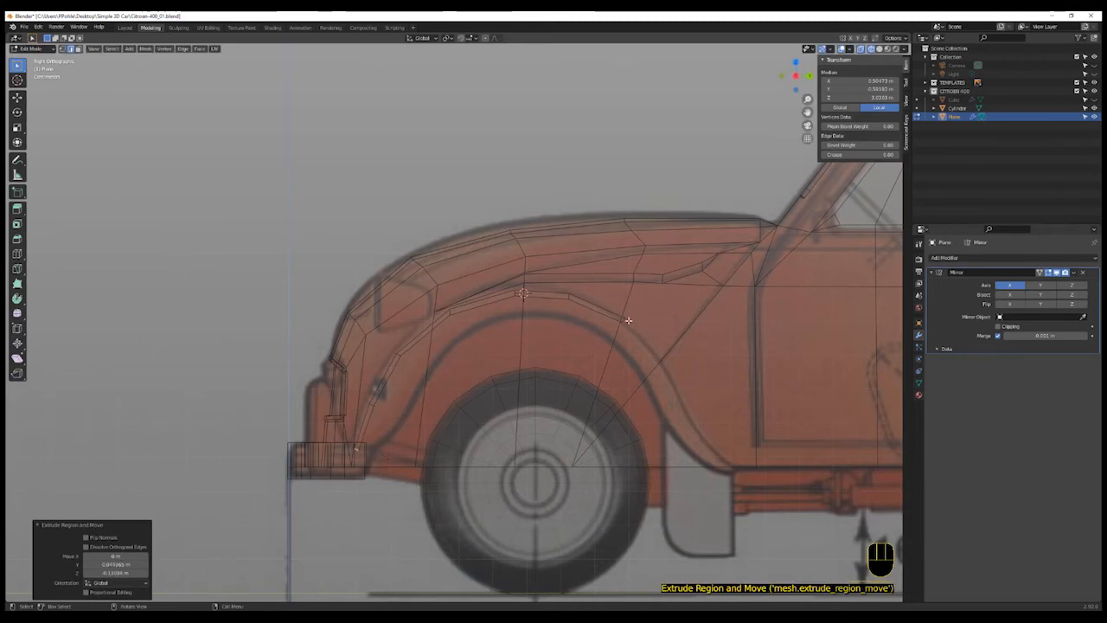
# - Extrude the strip's rear end edge twice down along the back of the wheel arch
pyautogui.click(625, 319)
pyautogui.press('e')
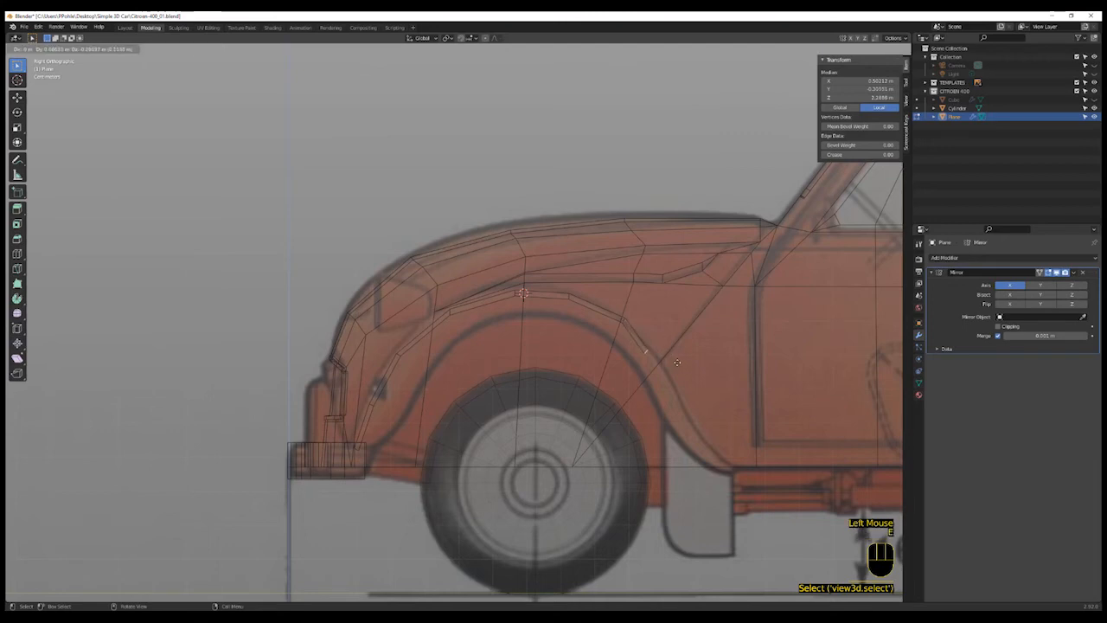
pyautogui.click(690, 376)
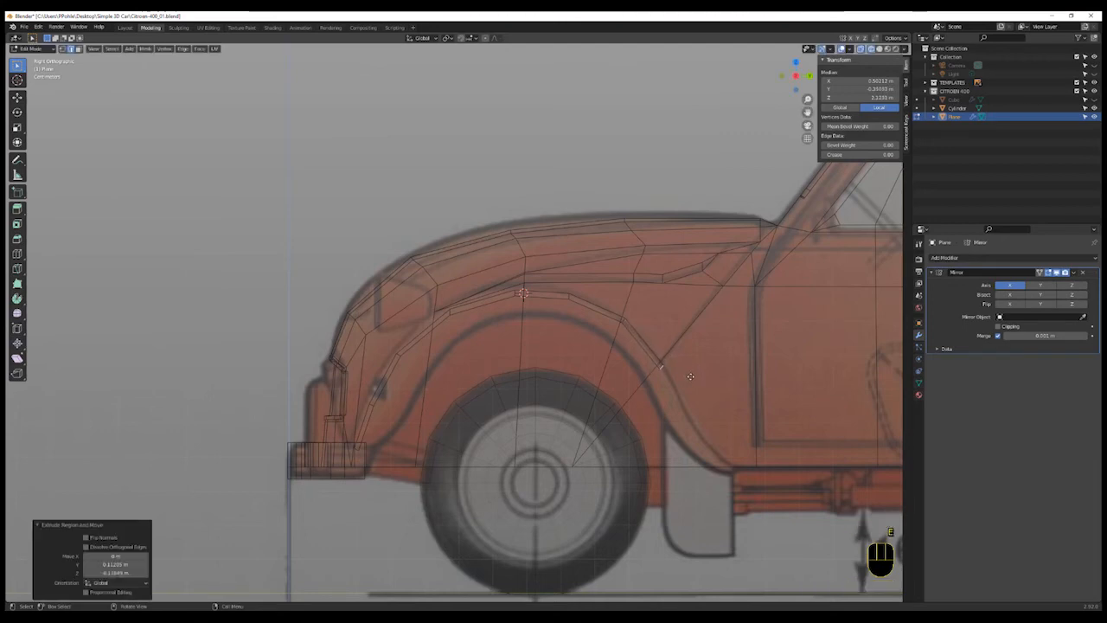
pyautogui.press('e')
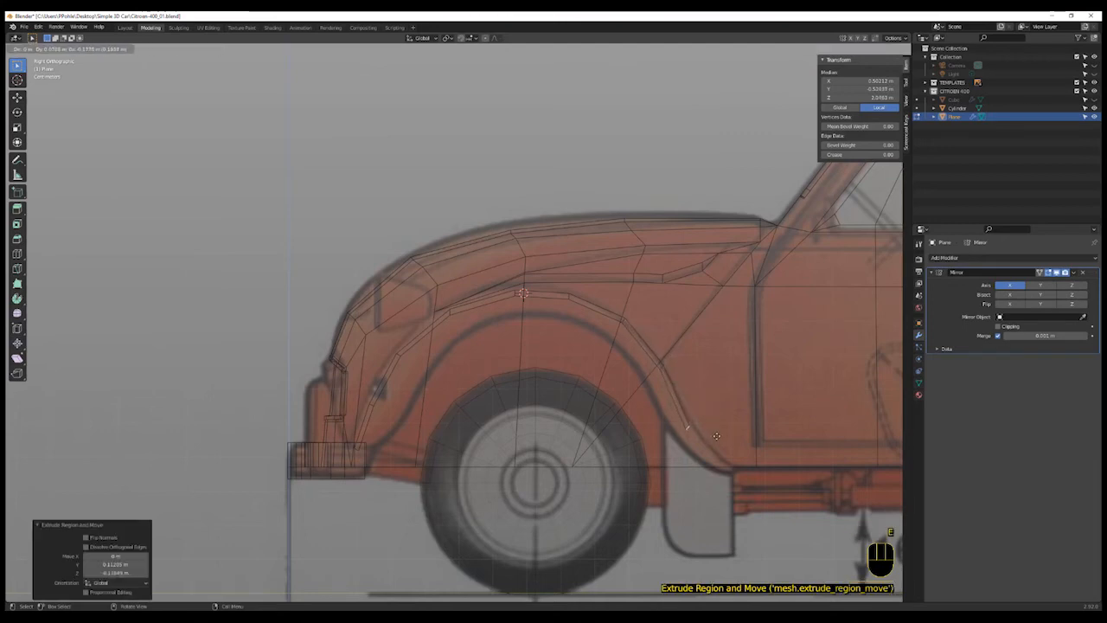
pyautogui.click(719, 435)
# - Adjust the rear end vertex of the strip to the arch outline and select its end edge
pyautogui.press('1')
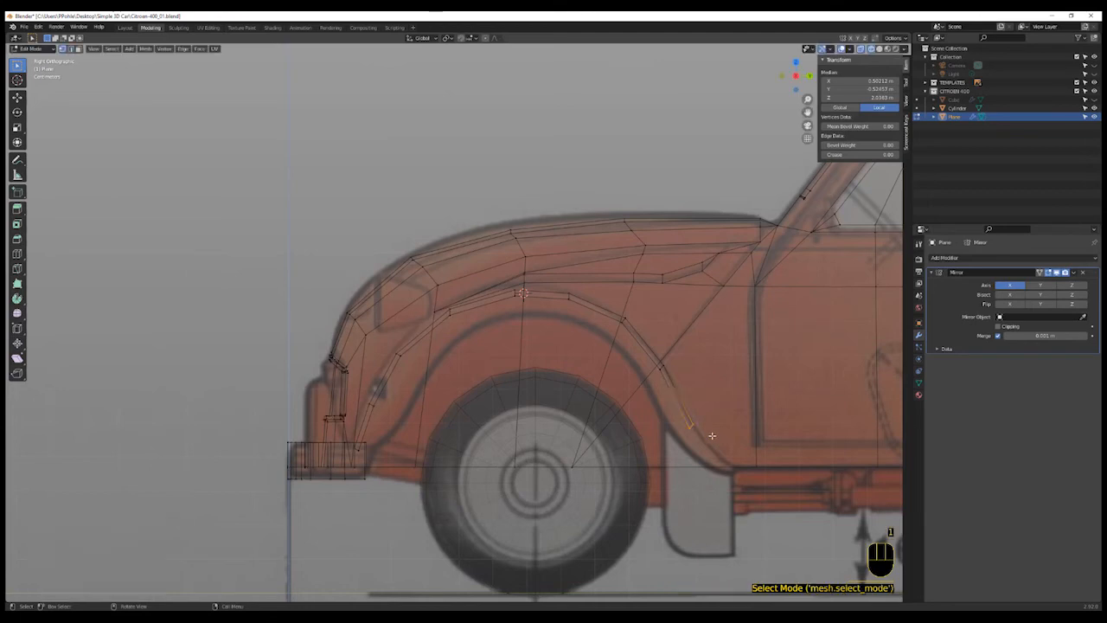
pyautogui.click(689, 430)
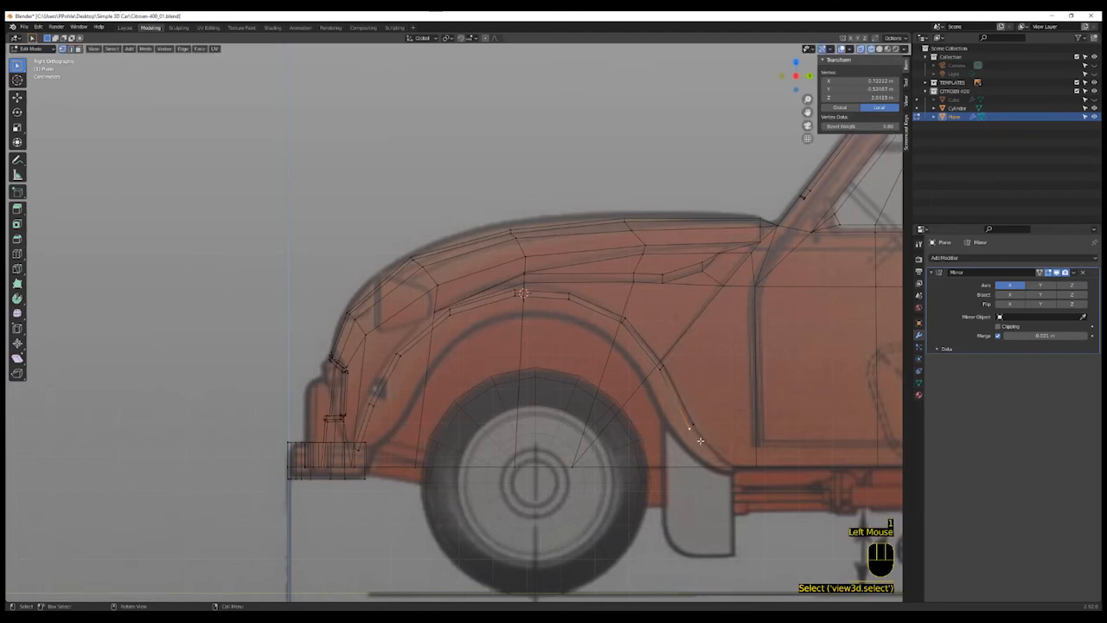
pyautogui.press('g')
pyautogui.click(698, 437)
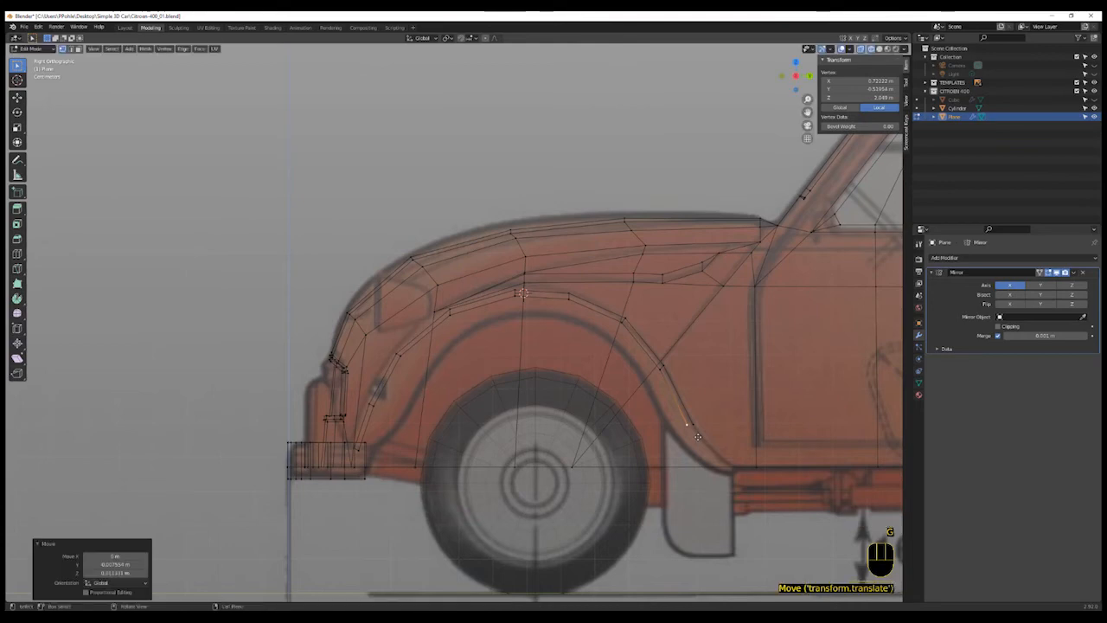
pyautogui.press('2')
pyautogui.click(694, 428)
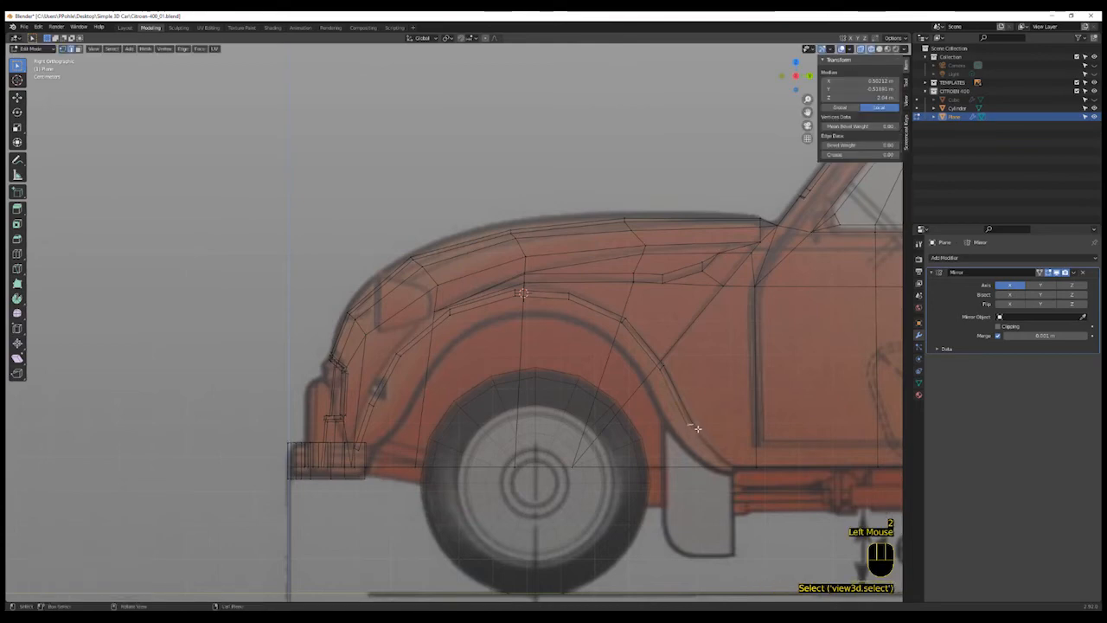
# - Extrude the strip's rear end edge twice more down toward the lower body line
pyautogui.press('e')
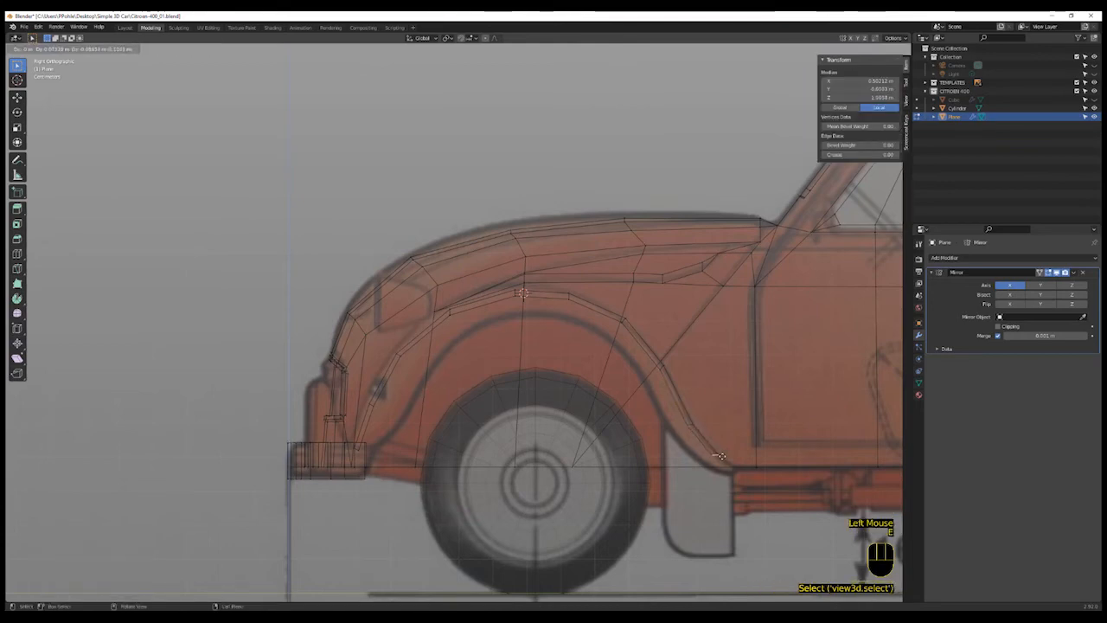
pyautogui.click(722, 459)
pyautogui.press('e')
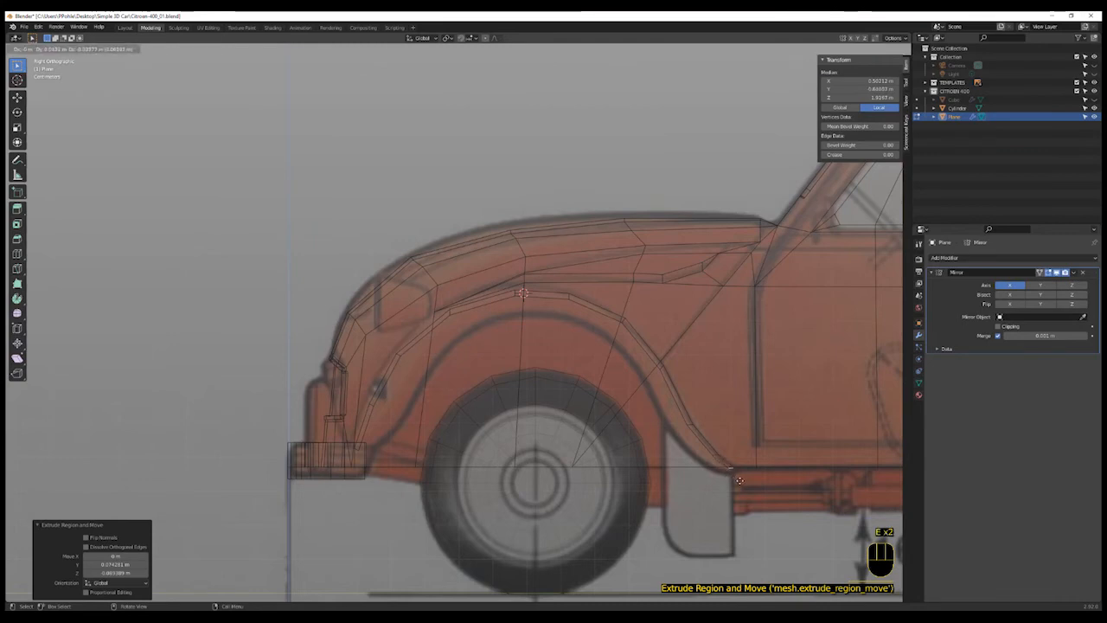
pyautogui.click(742, 476)
# - In top view, select the strip's outer edge loop, scale it along Y, and nudge it slightly
pyautogui.moveTo(744, 474); pyautogui.dragTo(752, 519, button='middle')
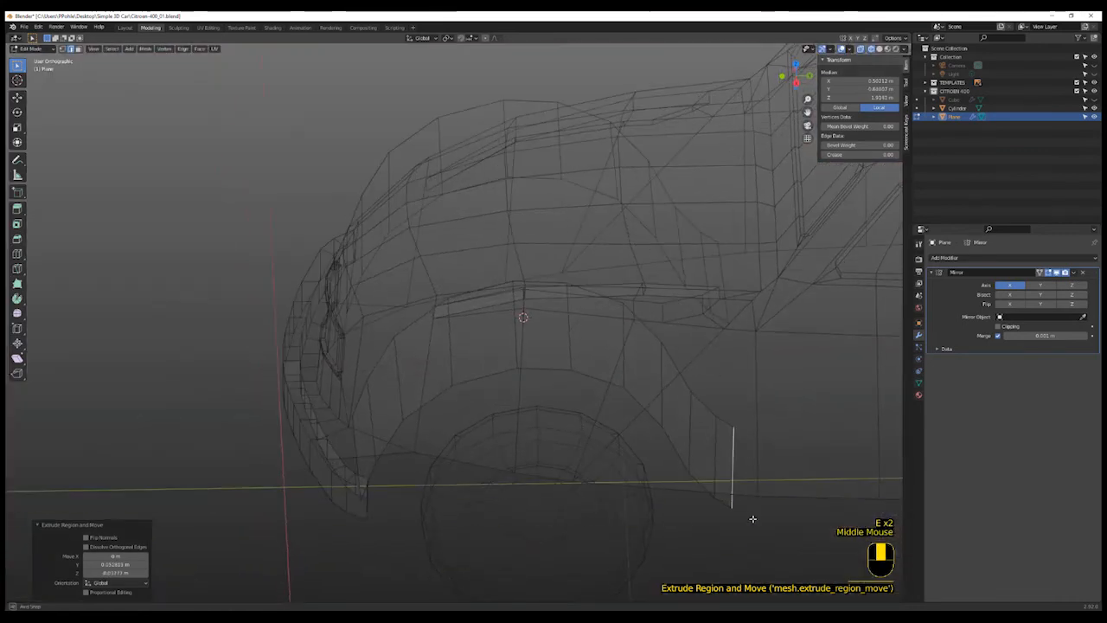
pyautogui.press('KP_7')
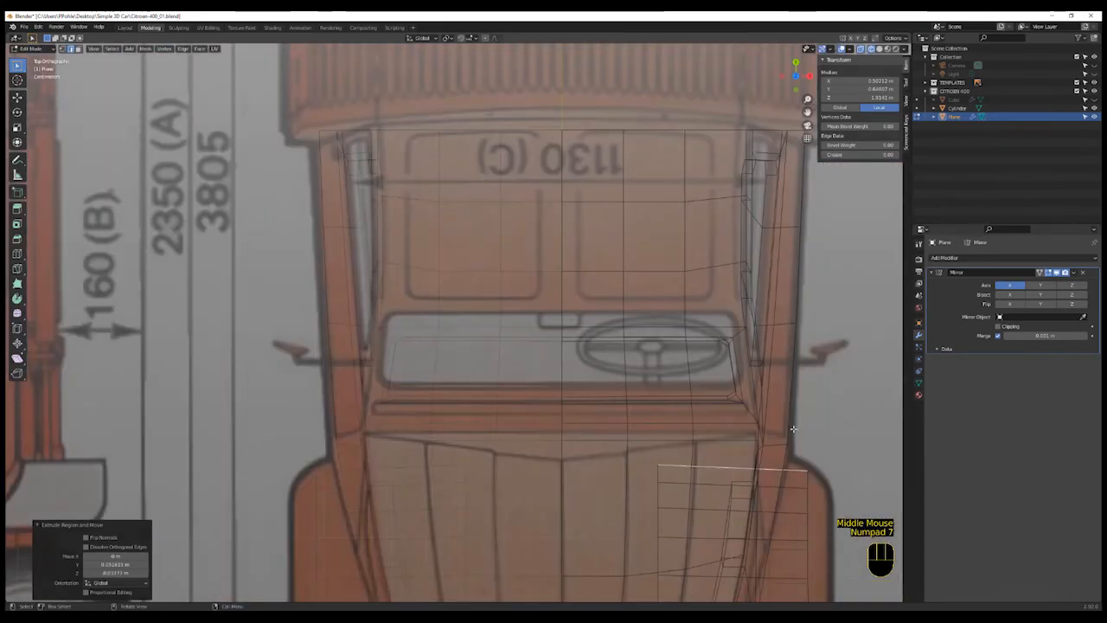
pyautogui.scroll(-3, 753, 519)
pyautogui.keyDown('shift'); pyautogui.moveTo(806, 475); pyautogui.dragTo(655, 378, button='middle'); pyautogui.keyUp('shift')
pyautogui.scroll(1, 655, 378)
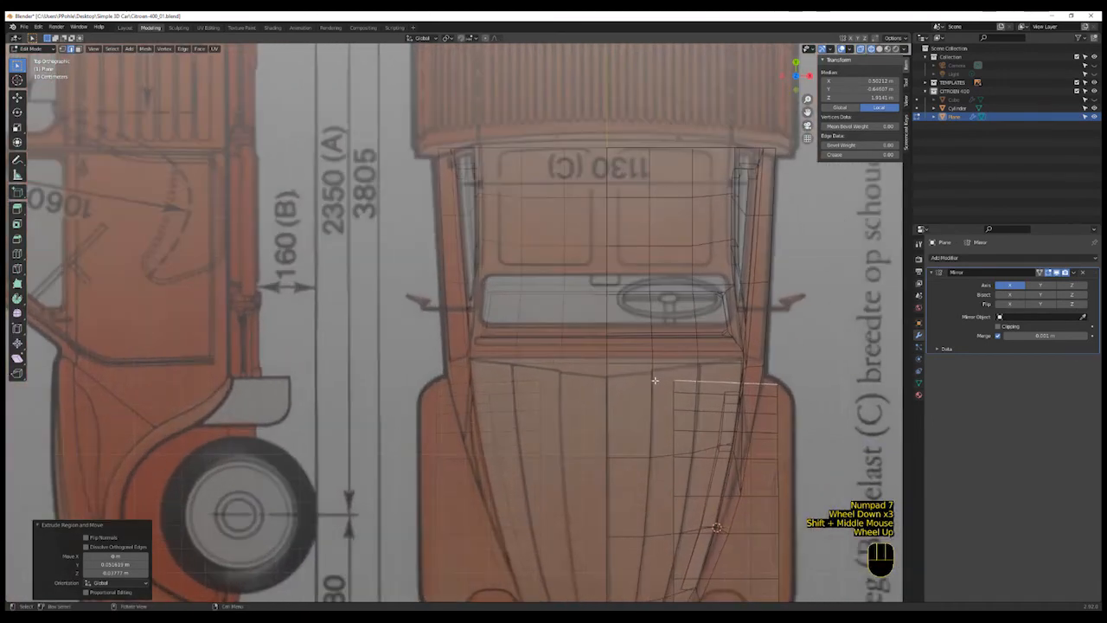
pyautogui.press('1')
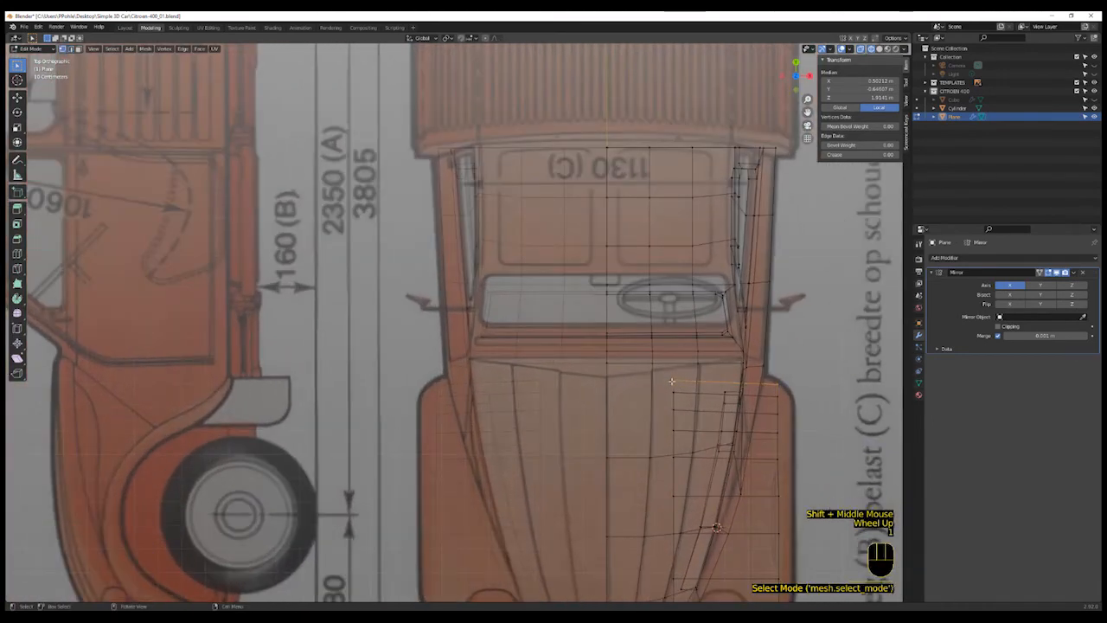
pyautogui.click(672, 381)
pyautogui.scroll(-2, 679, 398)
pyautogui.keyDown('shift'); pyautogui.moveTo(689, 467); pyautogui.dragTo(688, 426, button='middle'); pyautogui.keyUp('shift')
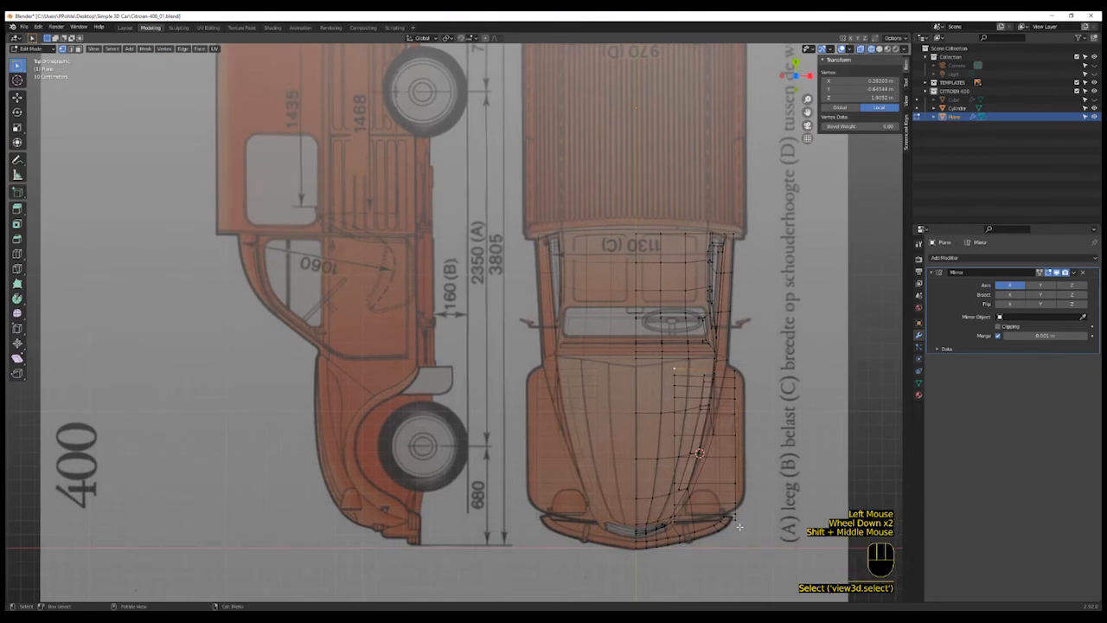
pyautogui.keyDown('alt'); pyautogui.click(735, 475); pyautogui.keyUp('alt')
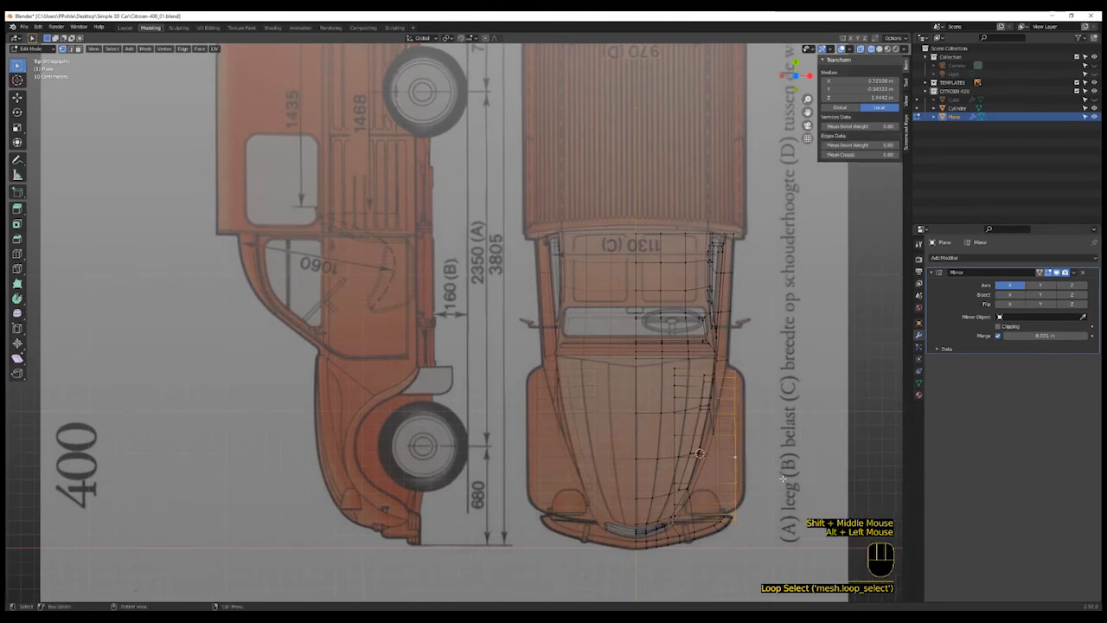
pyautogui.press('s')
pyautogui.press('y')
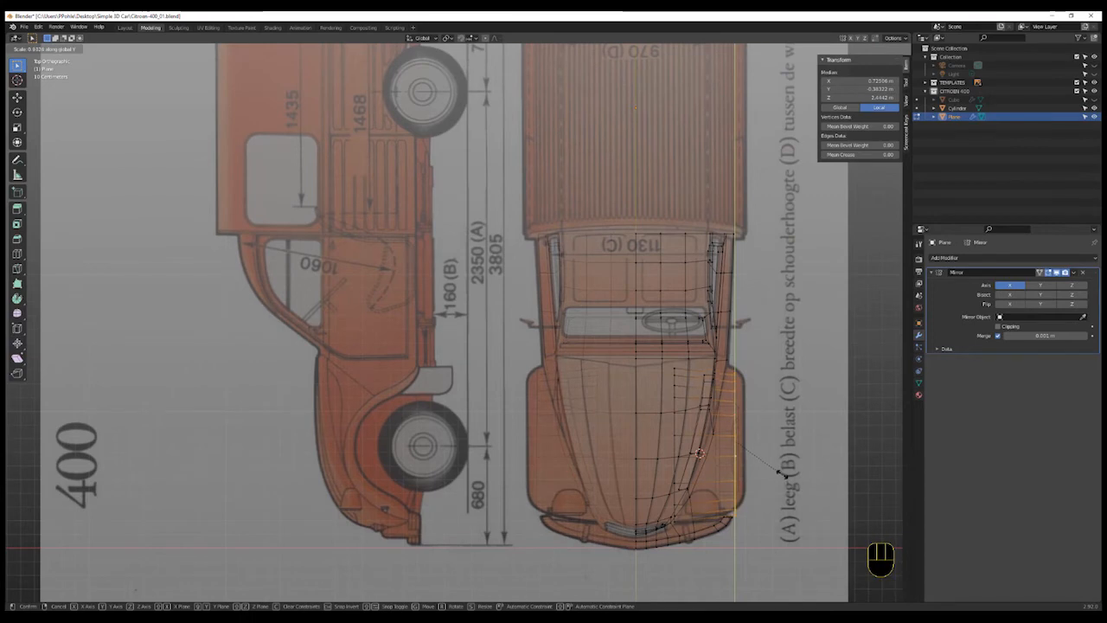
pyautogui.click(781, 473)
pyautogui.press('g')
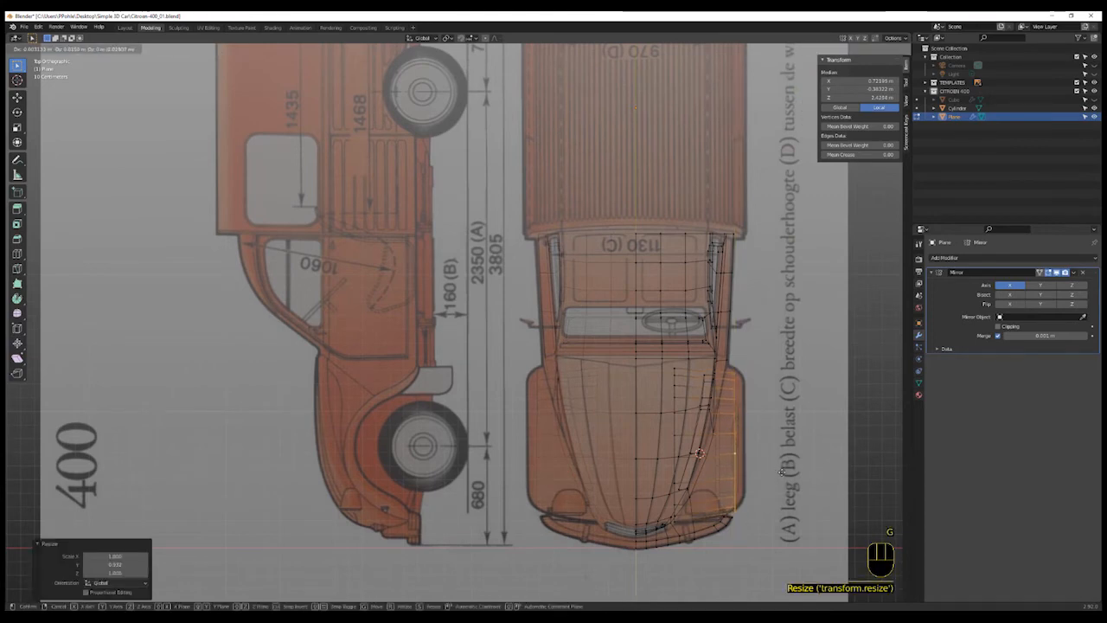
pyautogui.click(781, 474)
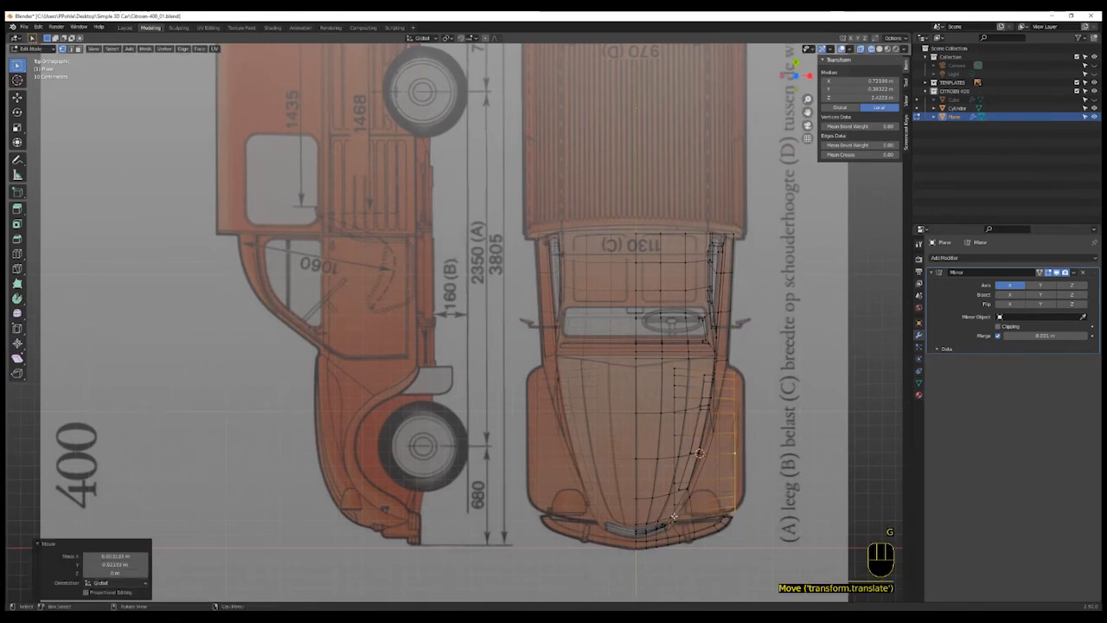
# - Select the strip's inner edge loop and move it along the Y axis to match the fender outline
pyautogui.keyDown('alt'); pyautogui.click(680, 529); pyautogui.keyUp('alt')
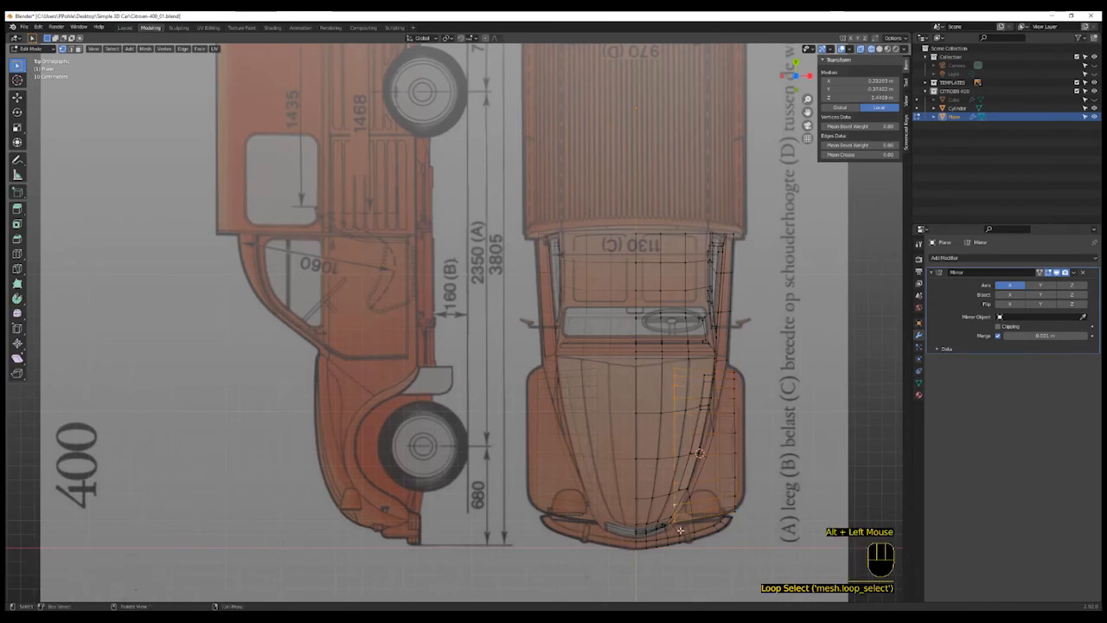
pyautogui.press('g')
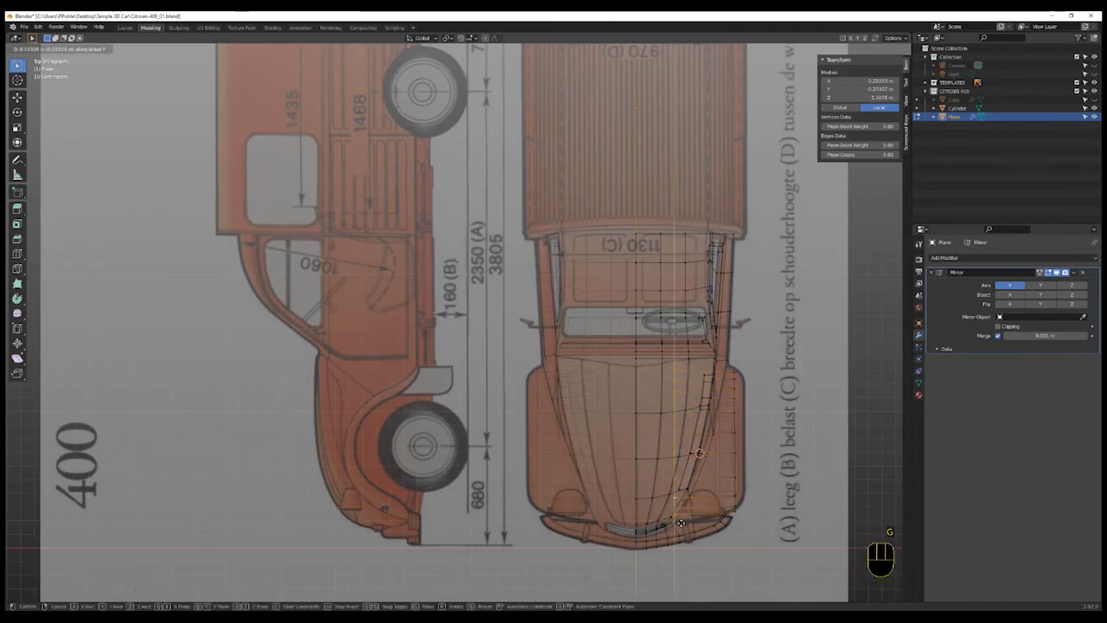
pyautogui.click(681, 525)
pyautogui.scroll(2, 708, 370)
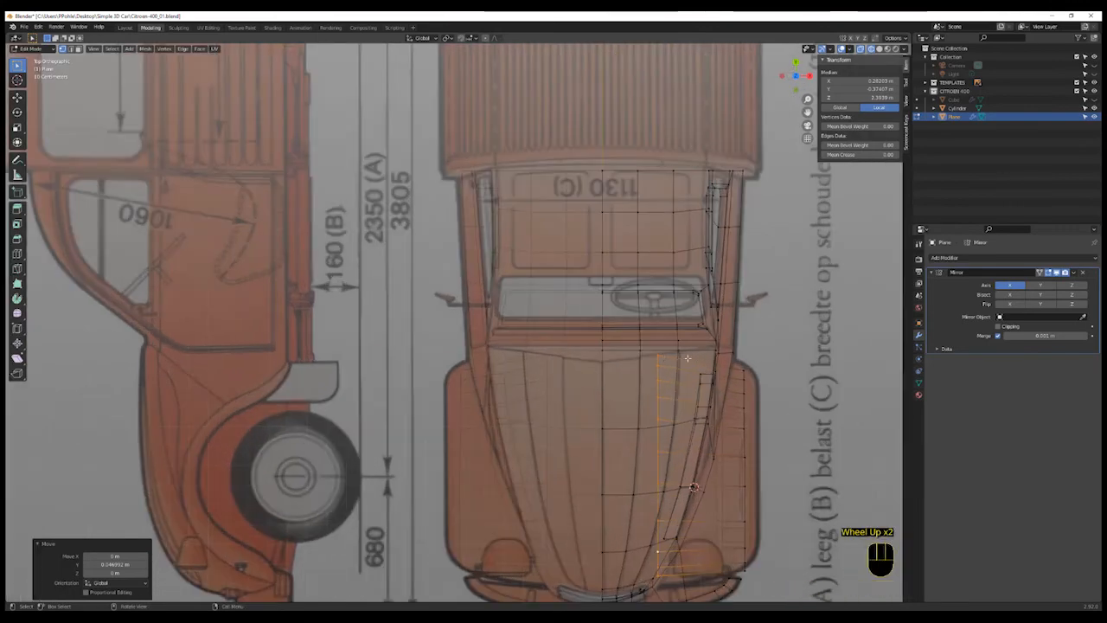
# - Select the two vertices at the strip's upper end and move them along Y
pyautogui.click(745, 369)
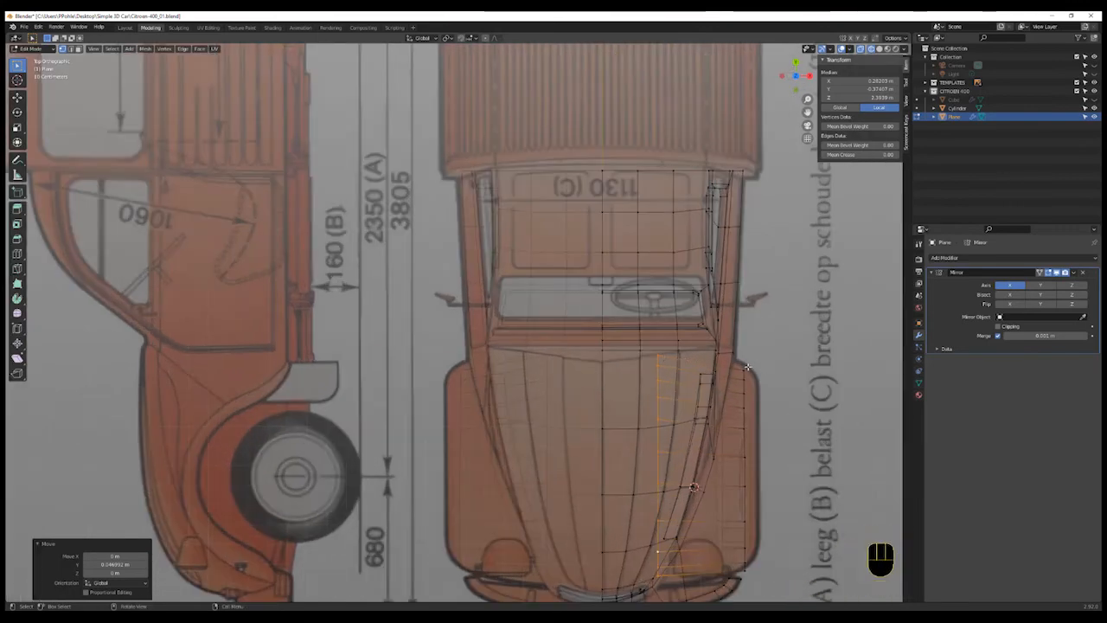
pyautogui.keyDown('shift'); pyautogui.click(670, 350); pyautogui.keyUp('shift')
pyautogui.press('g')
pyautogui.press('y')
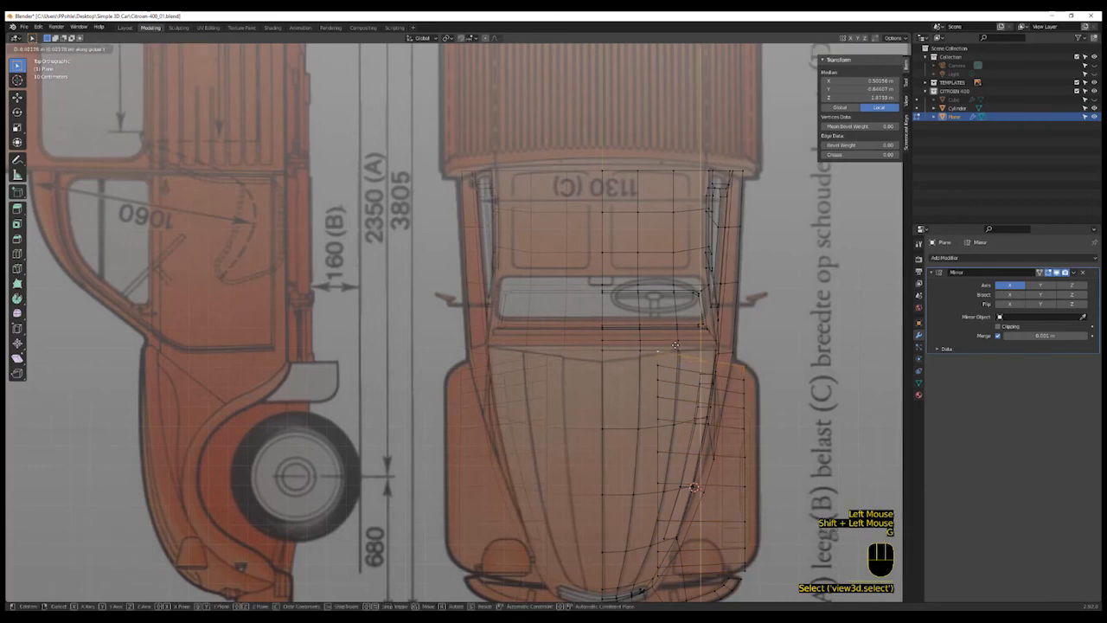
pyautogui.click(674, 343)
# - Select the strip's outer edge loop, extrude it outward along X, and scale the new loop down slightly
pyautogui.keyDown('alt'); pyautogui.click(752, 508); pyautogui.keyUp('alt')
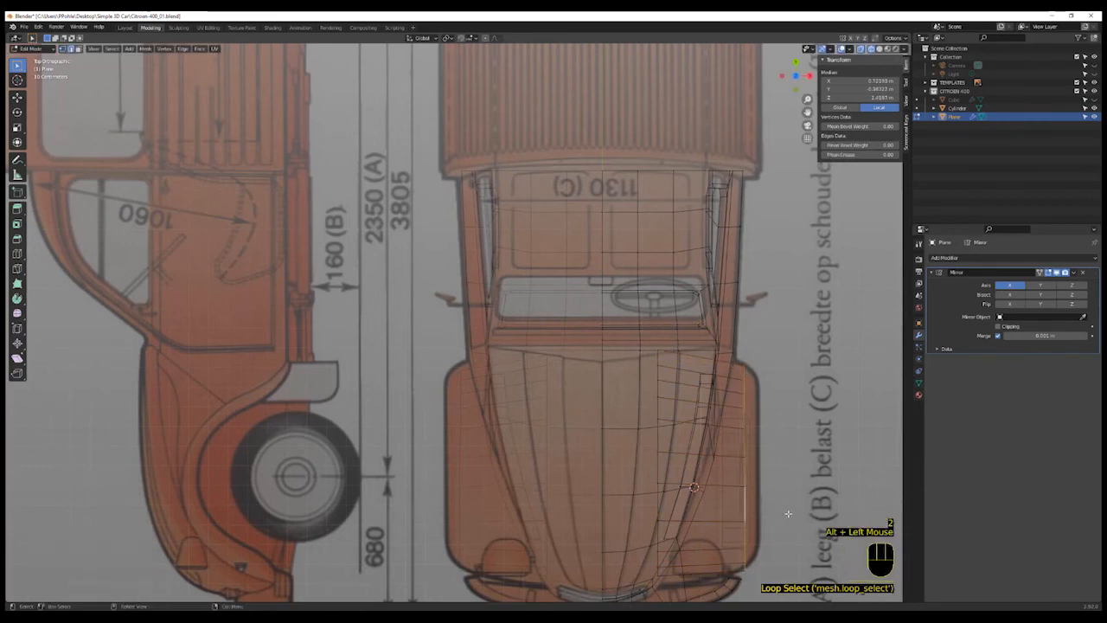
pyautogui.press('e')
pyautogui.press('x')
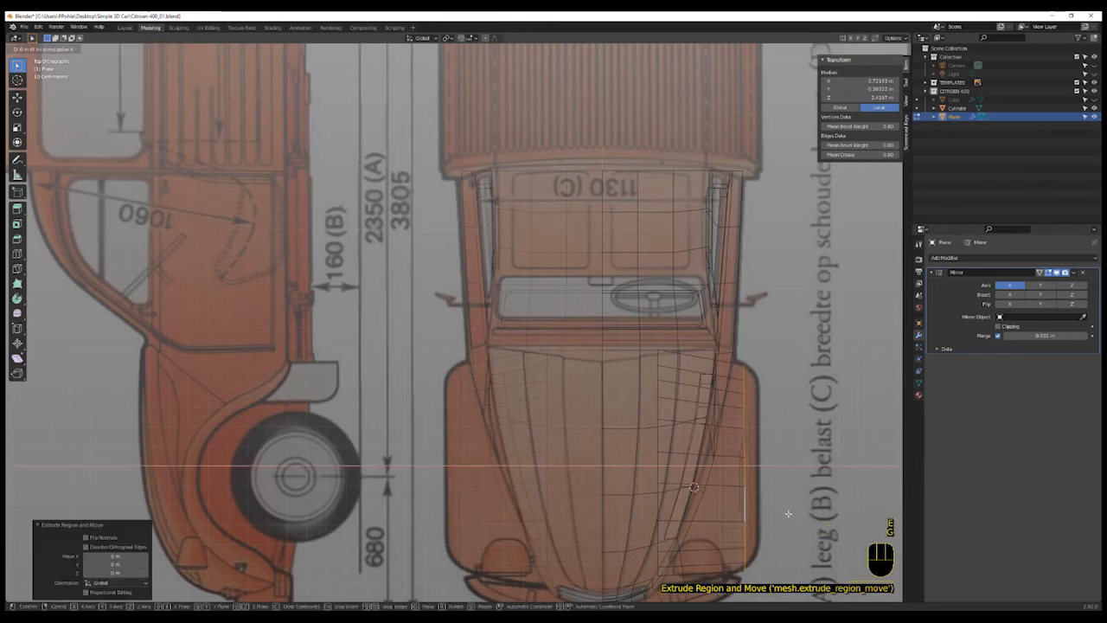
pyautogui.click(797, 514)
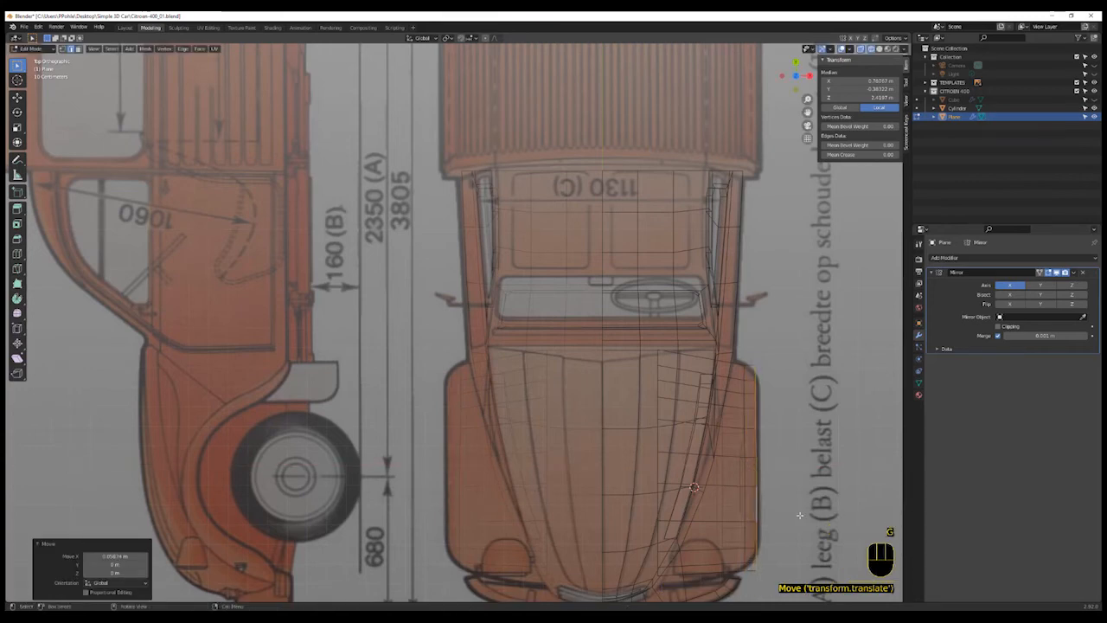
pyautogui.press('s')
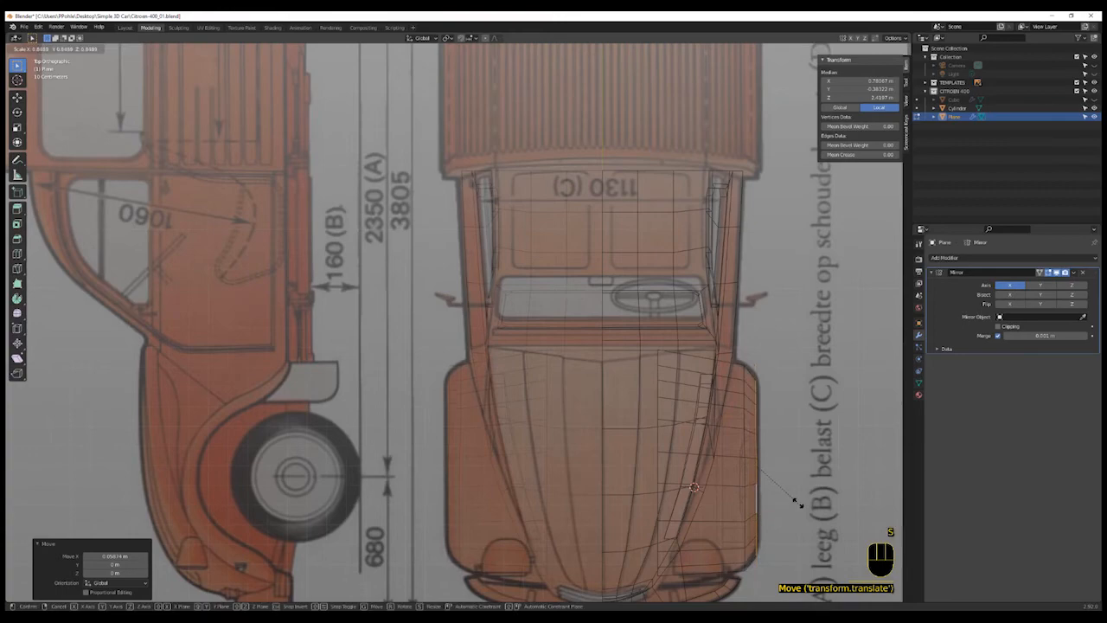
pyautogui.click(798, 508)
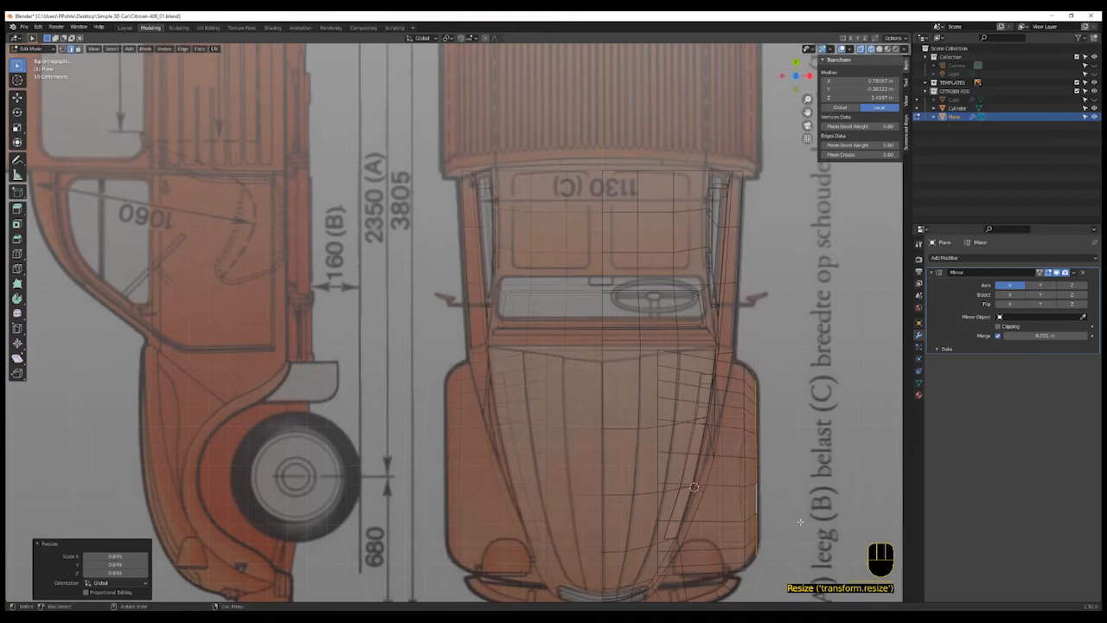
# - Edge-slide the selected loop of the fender strip along the wheel arch surface
pyautogui.press('KP_3')
pyautogui.keyDown('shift'); pyautogui.moveTo(767, 508); pyautogui.dragTo(684, 485, button='middle'); pyautogui.keyUp('shift')
pyautogui.scroll(1, 684, 480)
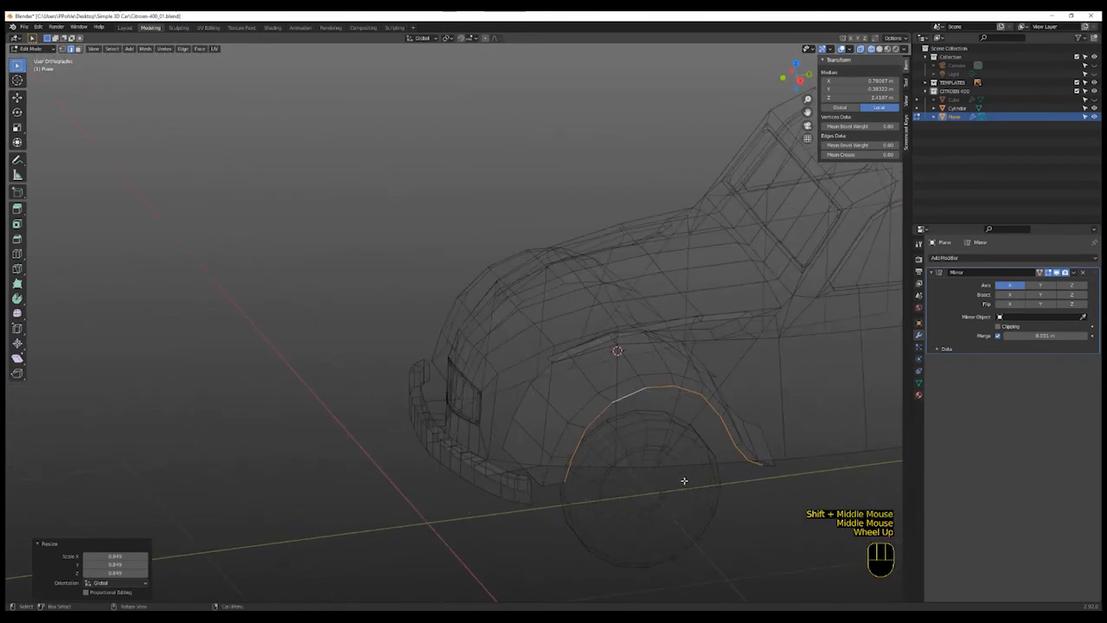
pyautogui.press('g')
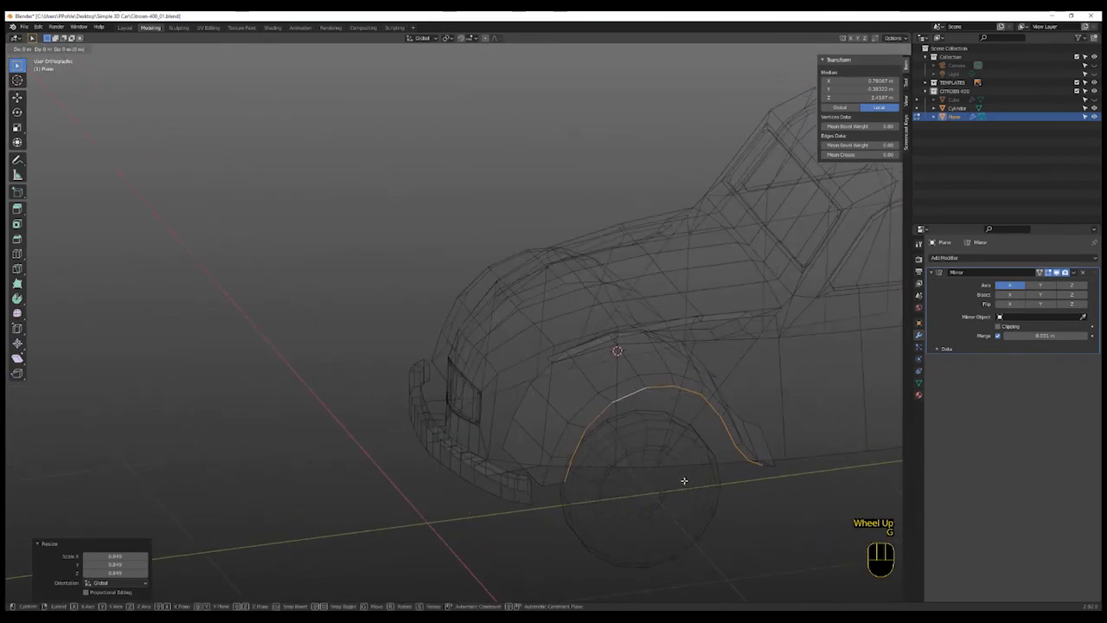
pyautogui.press('g')
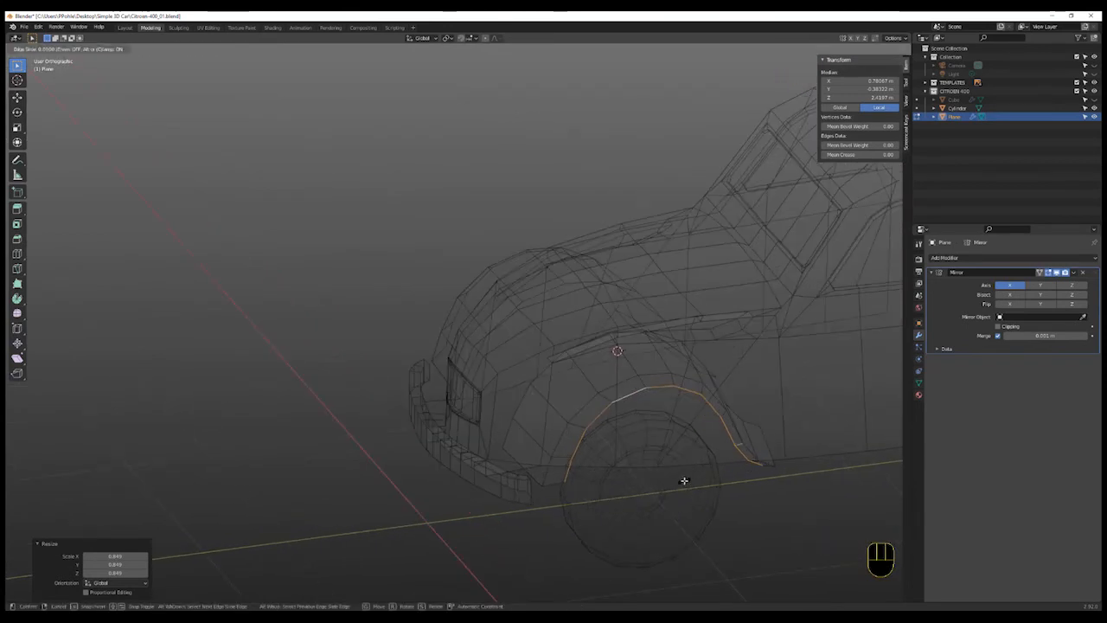
pyautogui.press('shift')
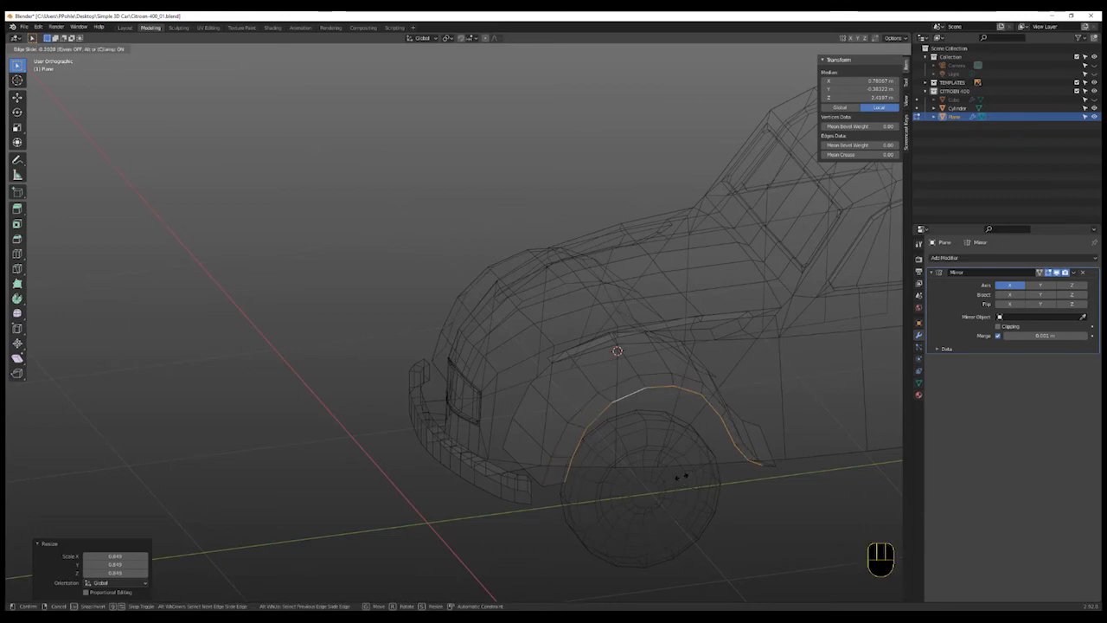
pyautogui.click(681, 477)
# - Move the selected loop with the X axis excluded
pyautogui.press('g')
pyautogui.press('shift')
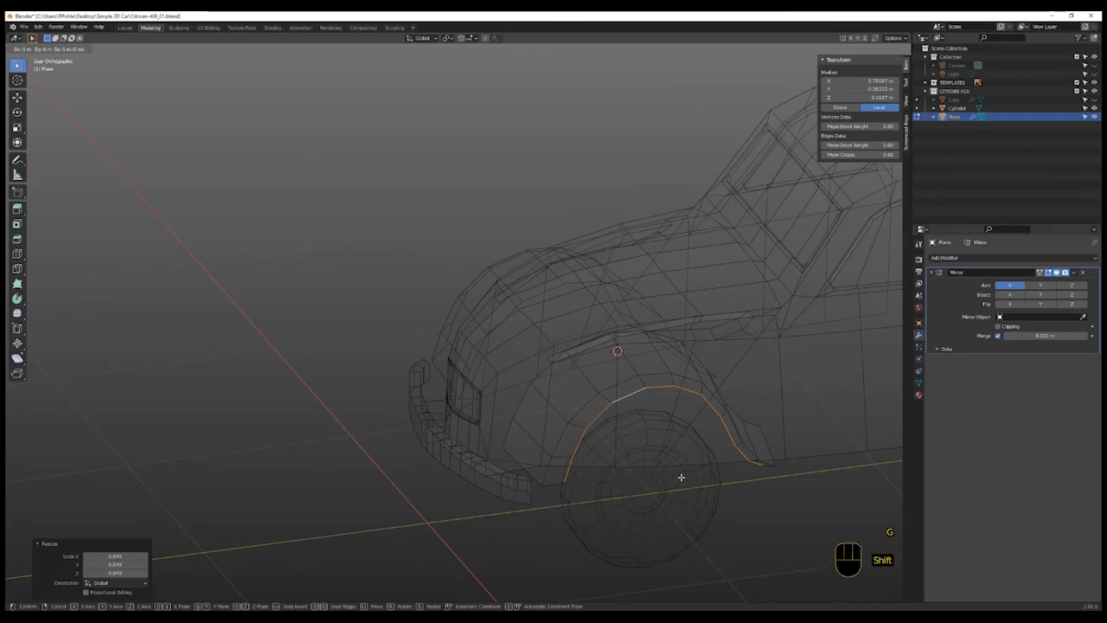
pyautogui.hotkey('shift', 'x')
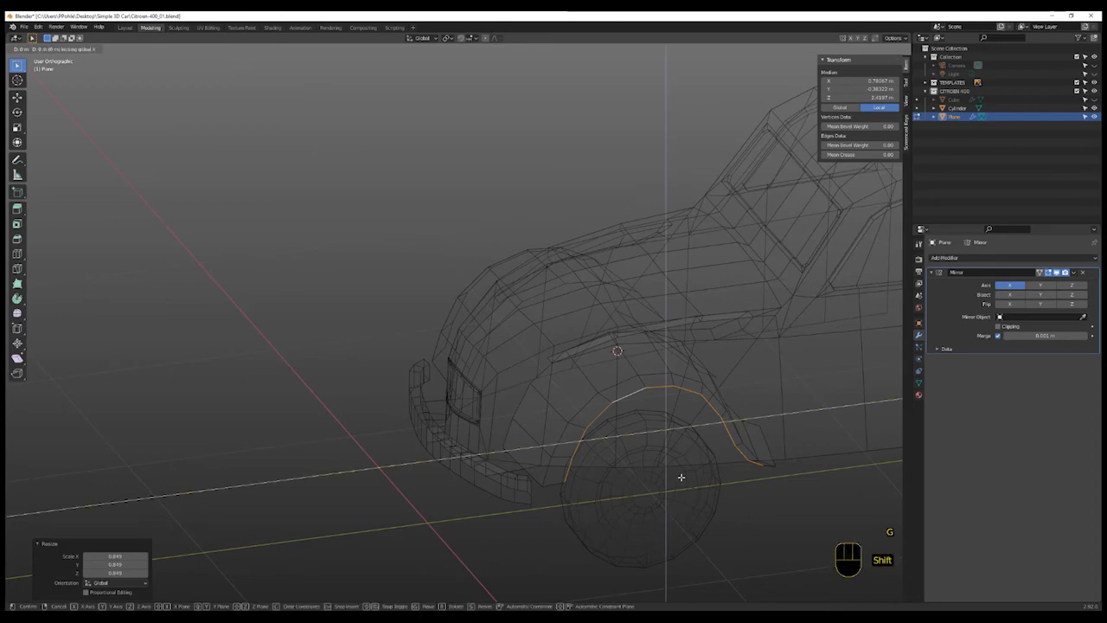
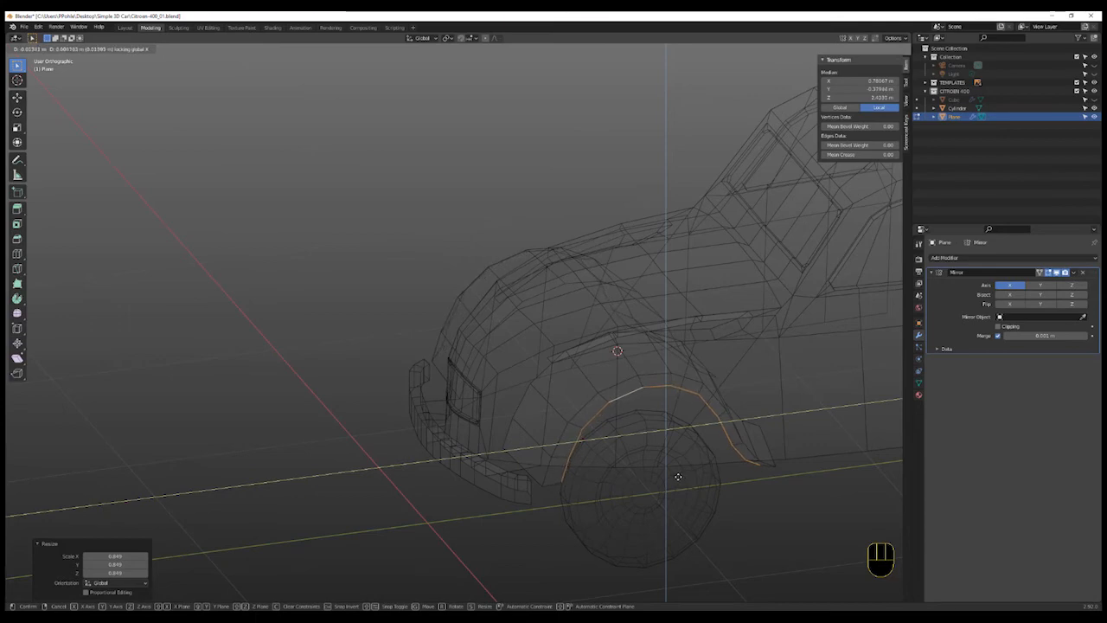
# - Confirm the loop's move, then edge-slide the edge at the fender strip's front end toward the bumper
pyautogui.click(683, 502)
pyautogui.moveTo(684, 504); pyautogui.dragTo(680, 501, button='middle')
pyautogui.press('KP_3')
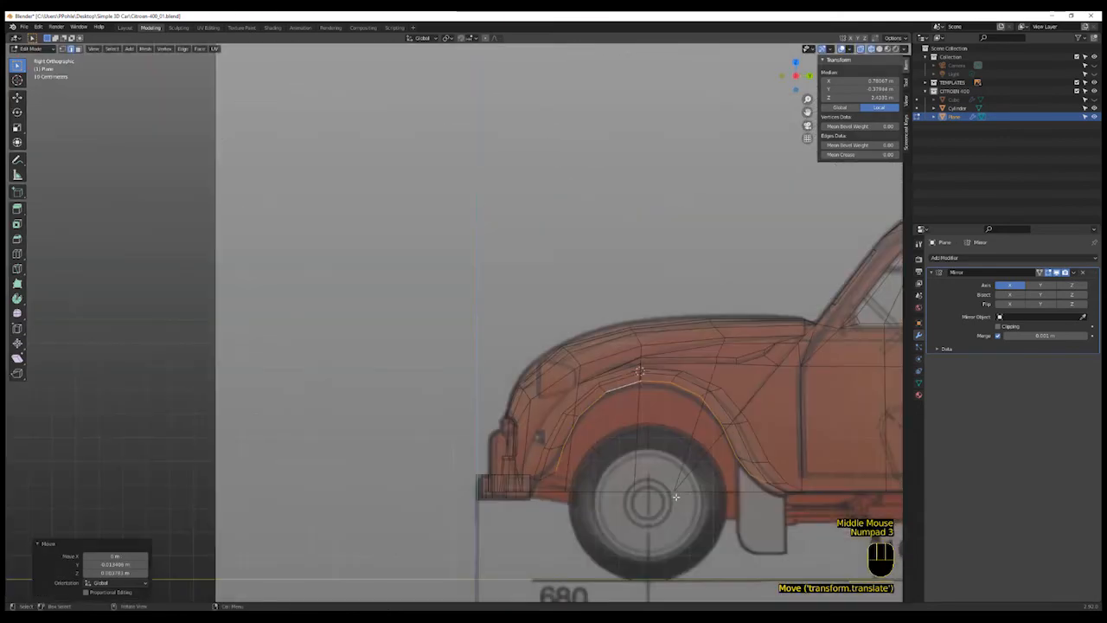
pyautogui.scroll(4, 574, 476)
pyautogui.click(525, 478)
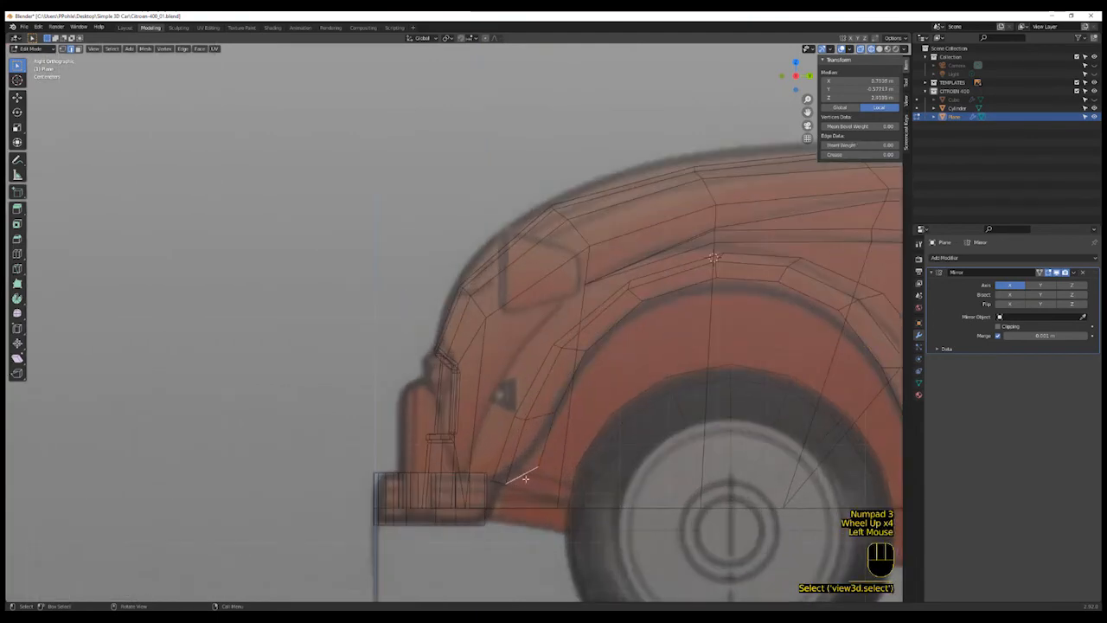
pyautogui.press('g')
pyautogui.press('g')
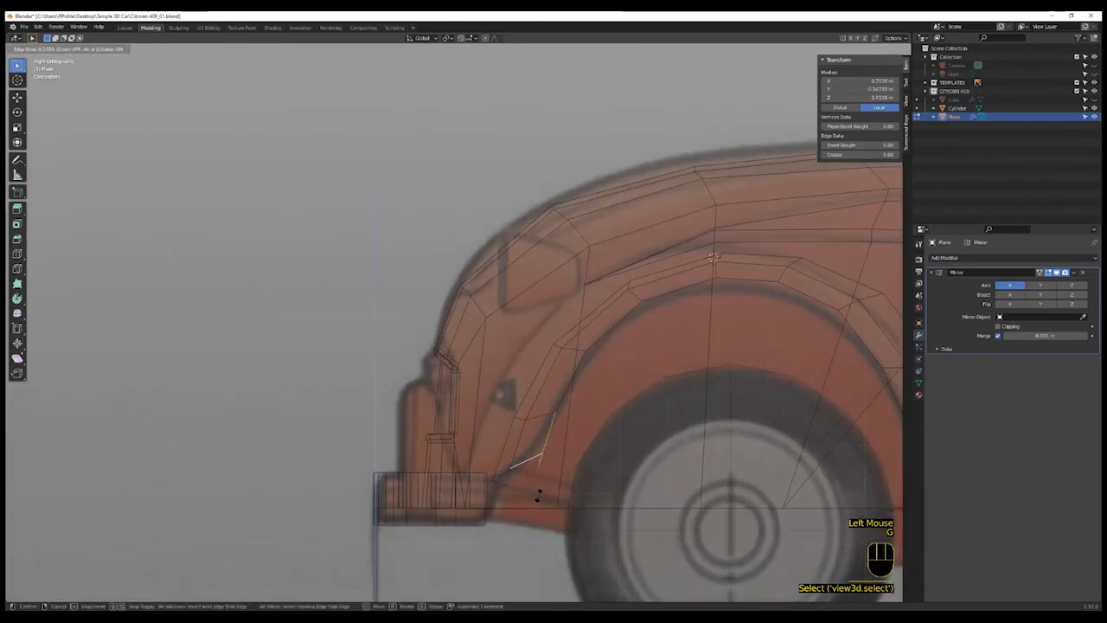
pyautogui.click(538, 495)
# - Switch to vertex selection and vertex-slide a vertex near the strip's front end several times along its edges
pyautogui.press('1')
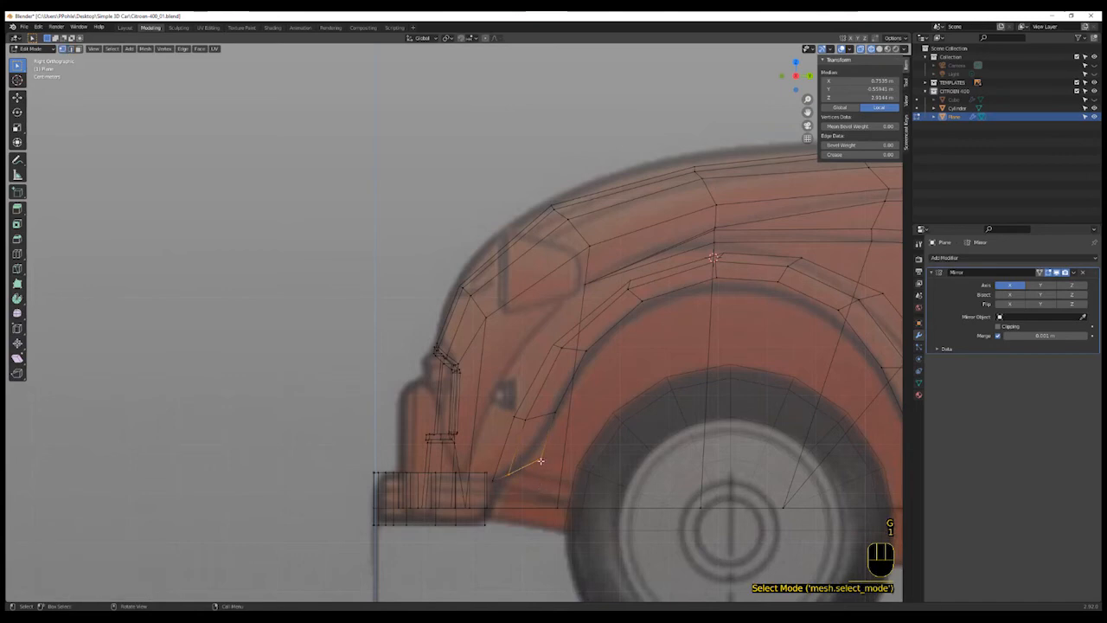
pyautogui.click(571, 470)
pyautogui.press('g')
pyautogui.press('g')
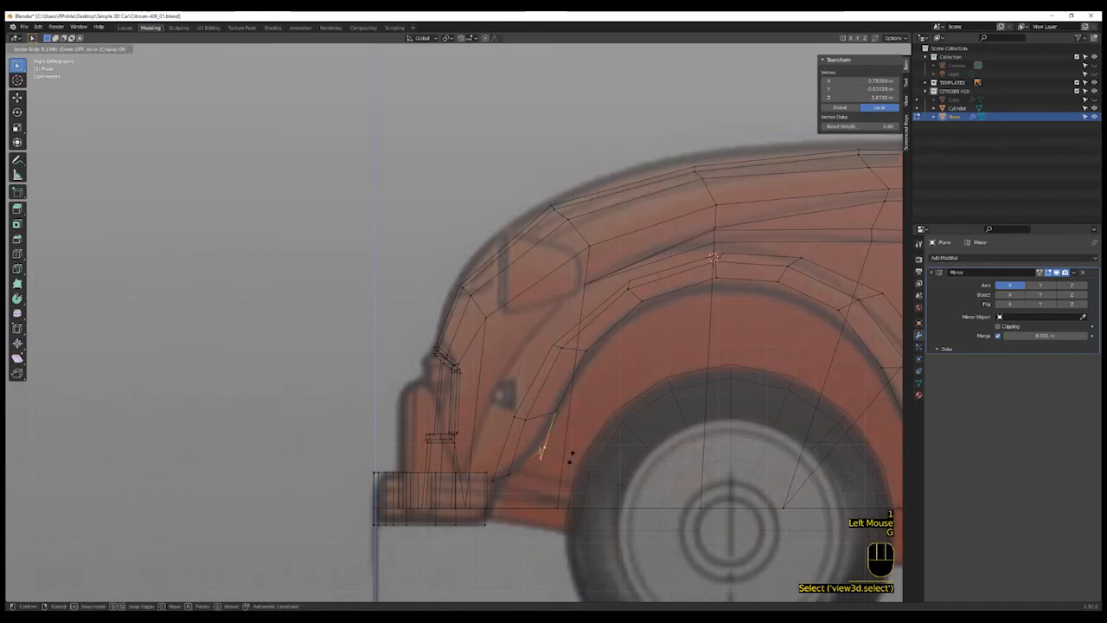
pyautogui.click(570, 456)
pyautogui.press('g')
pyautogui.press('g')
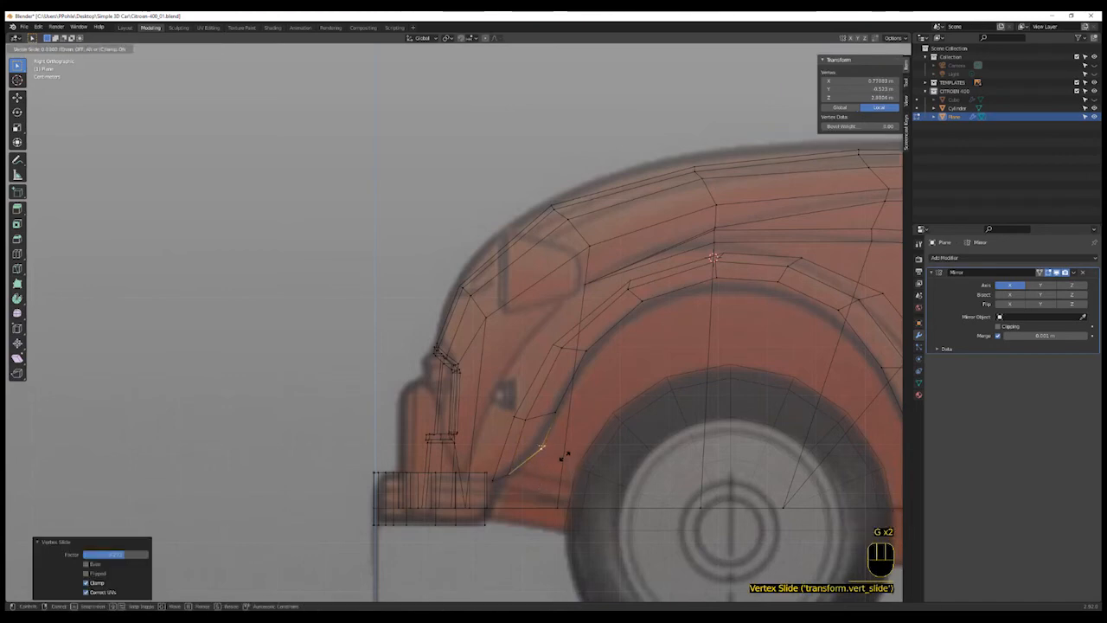
pyautogui.click(563, 455)
pyautogui.press('g')
pyautogui.press('g')
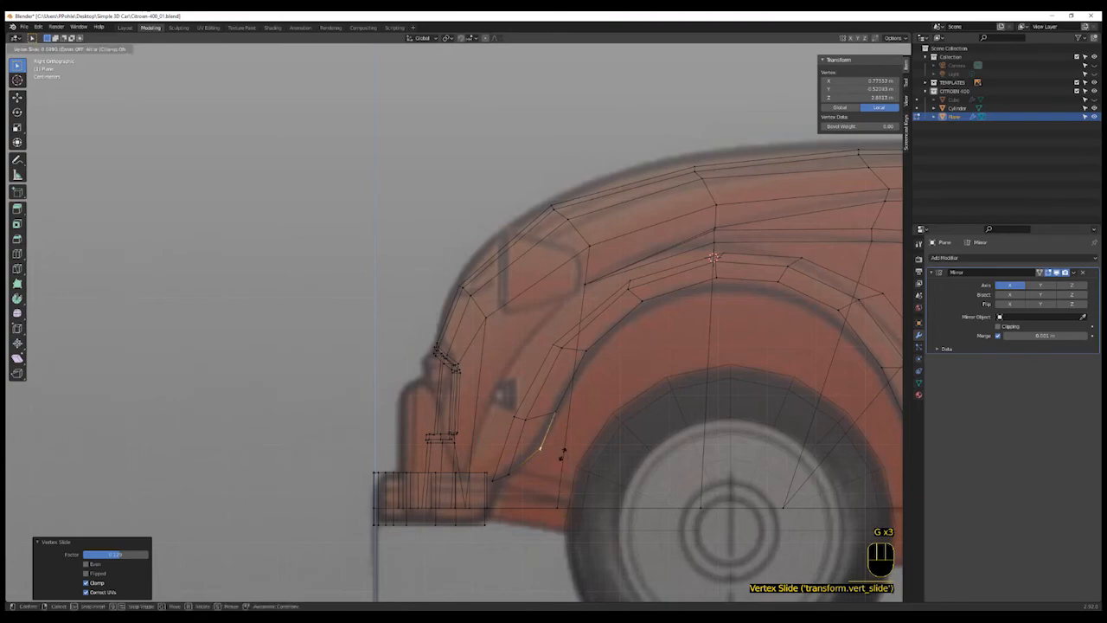
pyautogui.click(563, 454)
# - Vertex-slide the lowest vertex at the strip's front end along its edge
pyautogui.scroll(-2, 563, 454)
pyautogui.moveTo(563, 454); pyautogui.dragTo(539, 474, button='middle')
pyautogui.scroll(1, 539, 477)
pyautogui.click(540, 477)
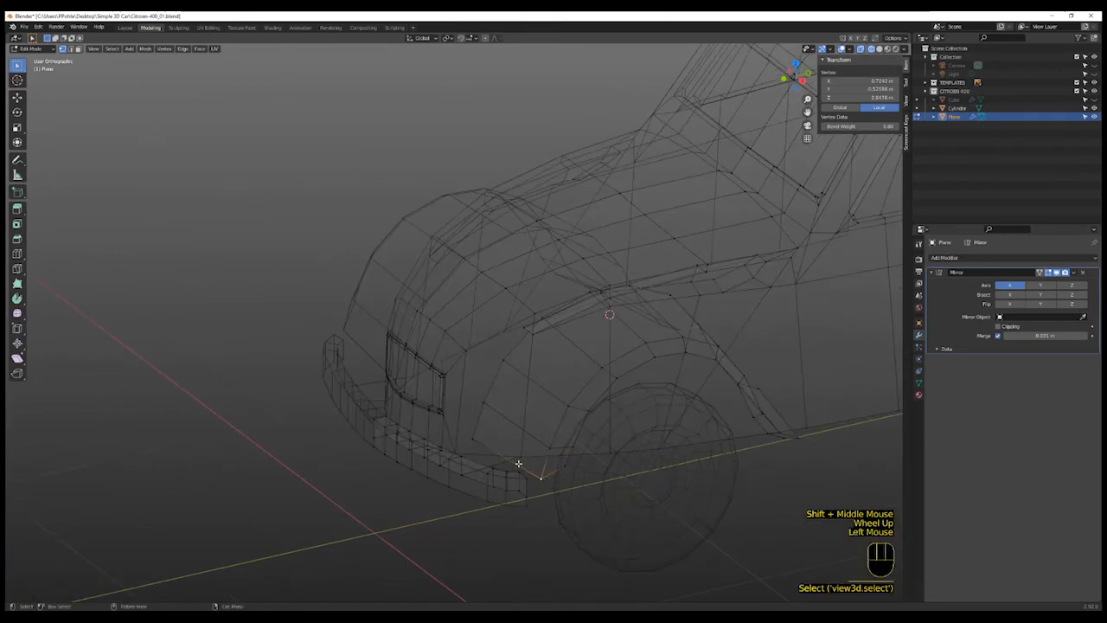
pyautogui.press('g')
pyautogui.press('g')
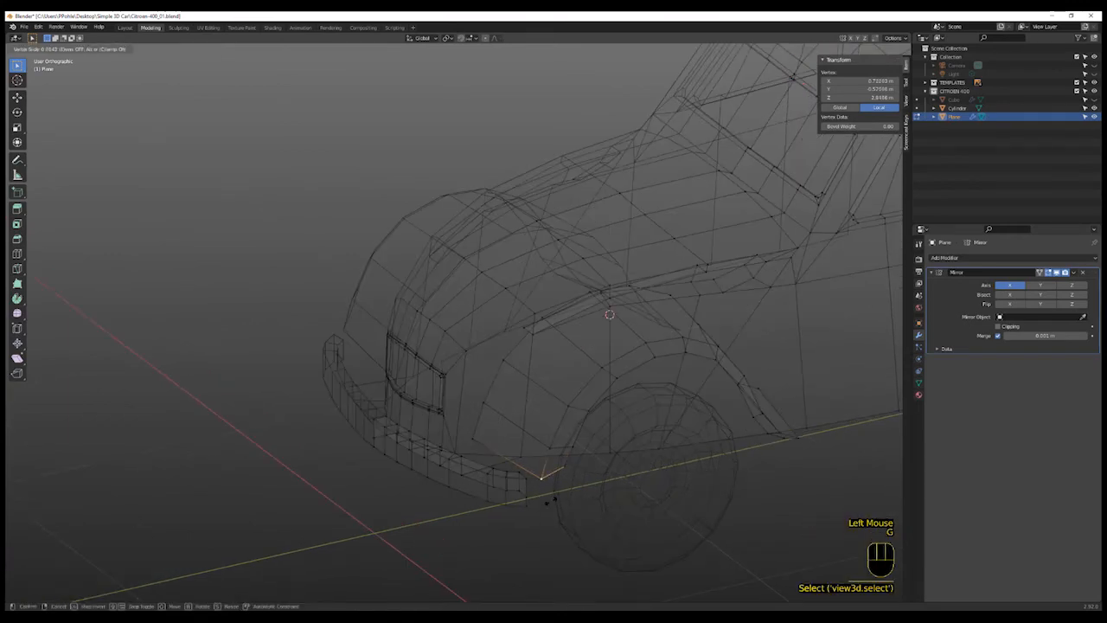
pyautogui.click(543, 473)
# - Select two neighbouring vertices at the strip's front end and edge-slide them
pyautogui.click(569, 460)
pyautogui.keyDown('shift'); pyautogui.click(582, 462); pyautogui.keyUp('shift')
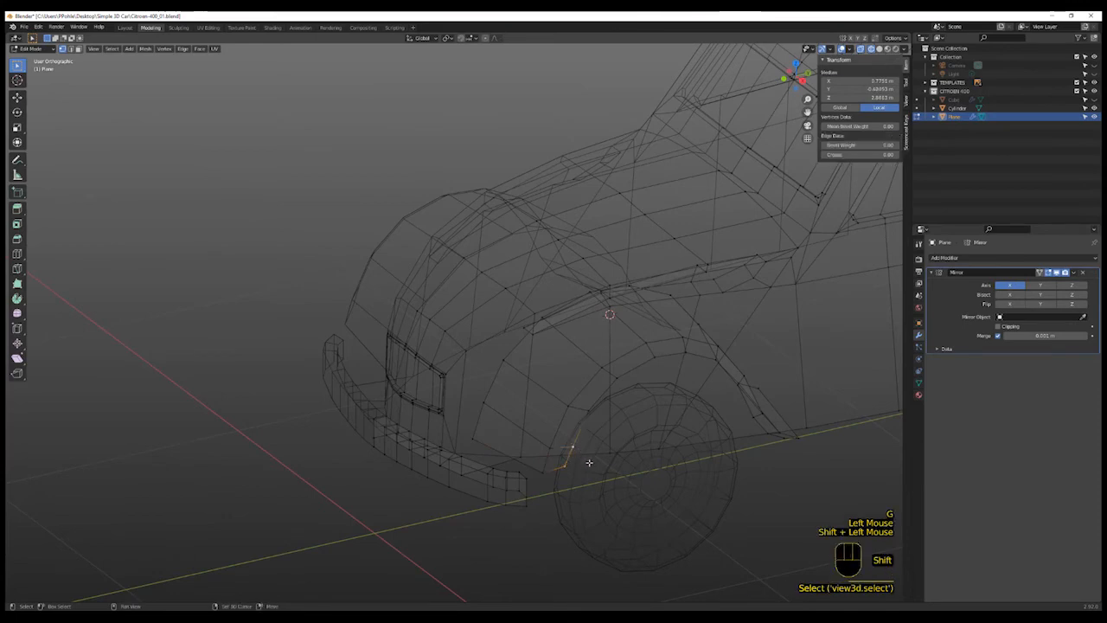
pyautogui.press('g')
pyautogui.press('g')
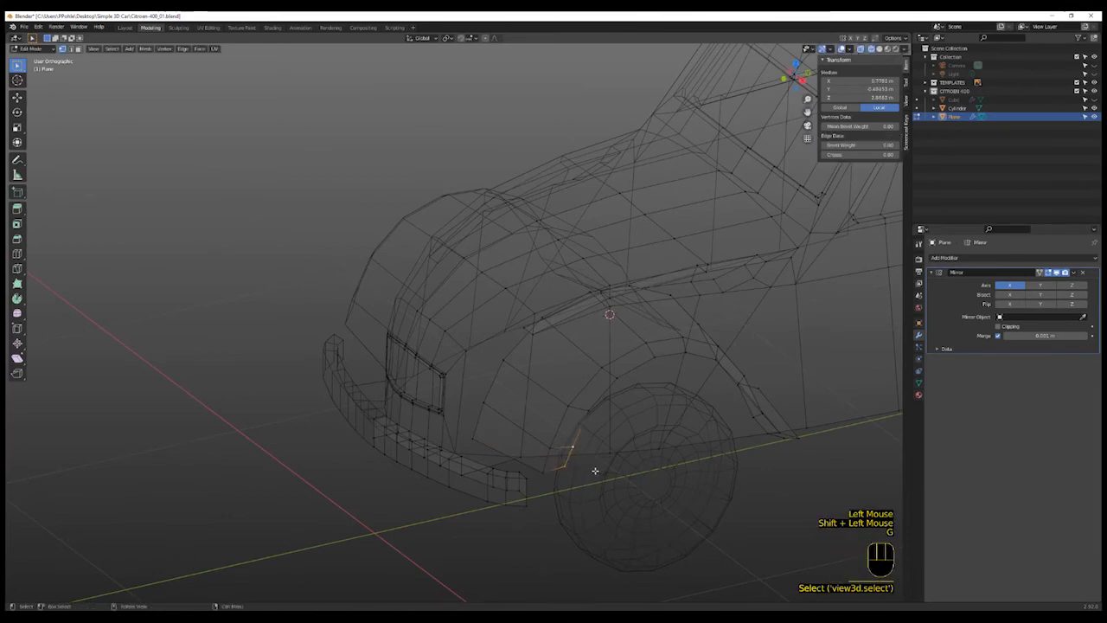
pyautogui.click(598, 468)
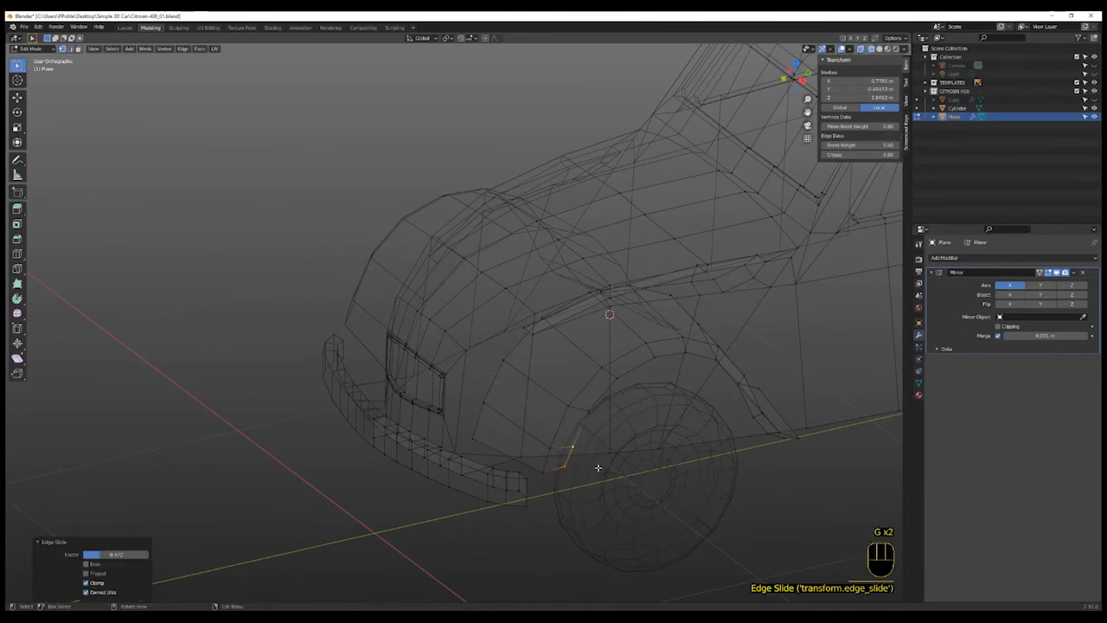
# - Vertex-slide two more vertices at the strip's front end, one after the other
pyautogui.click(572, 448)
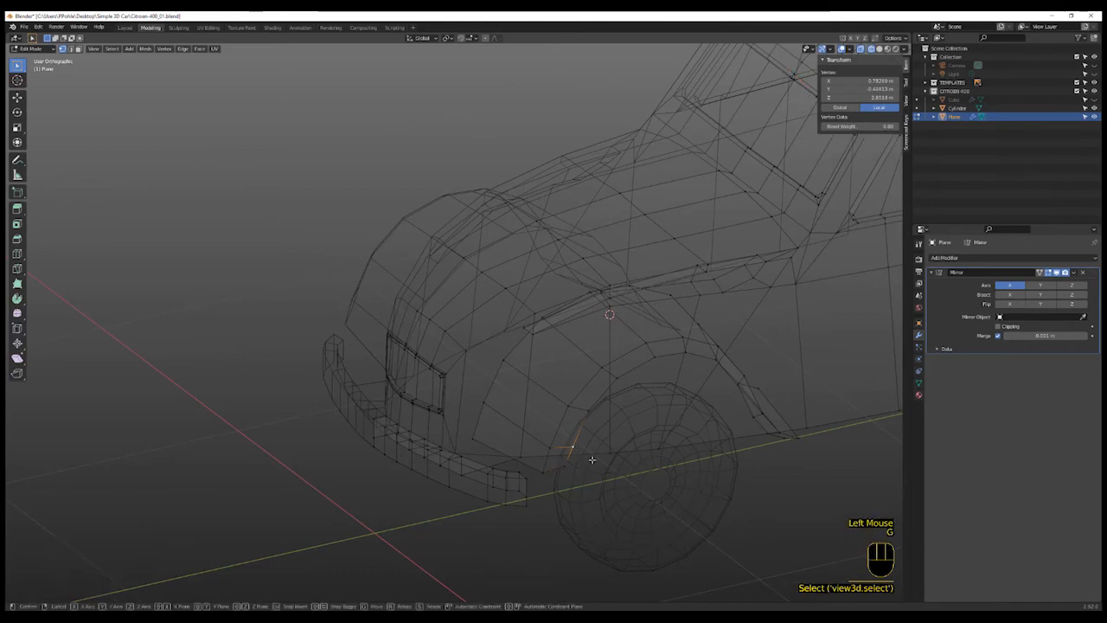
pyautogui.press('g')
pyautogui.press('g')
pyautogui.click(576, 462)
pyautogui.click(577, 467)
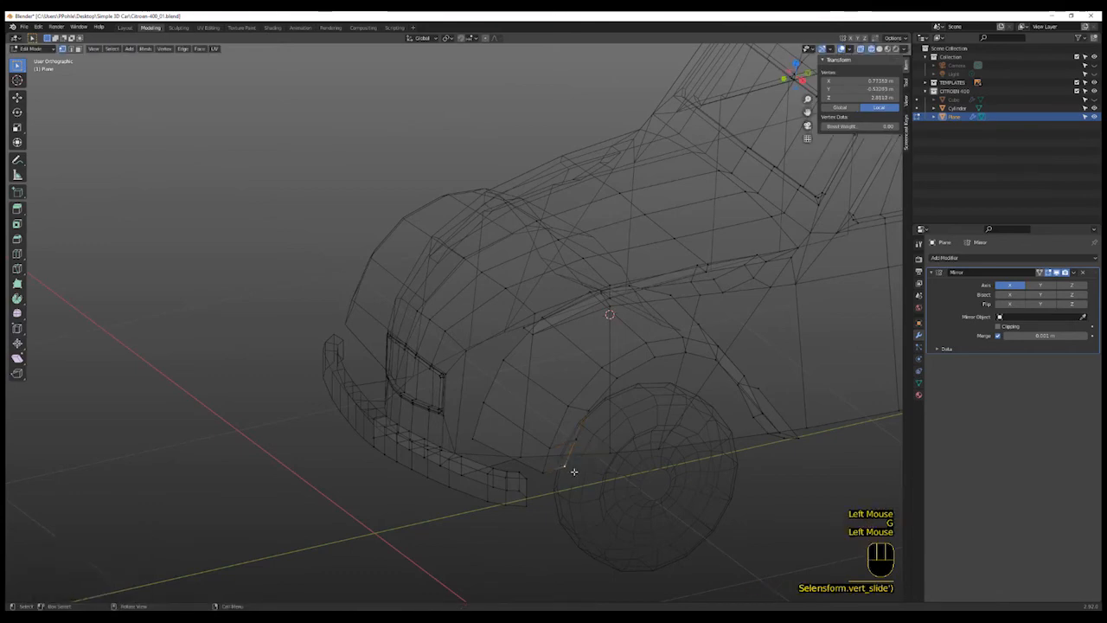
pyautogui.press('g')
pyautogui.press('g')
pyautogui.click(582, 469)
# - Place the 3D cursor on the headlight in the front blueprint view
pyautogui.hotkey('shift', 'z')
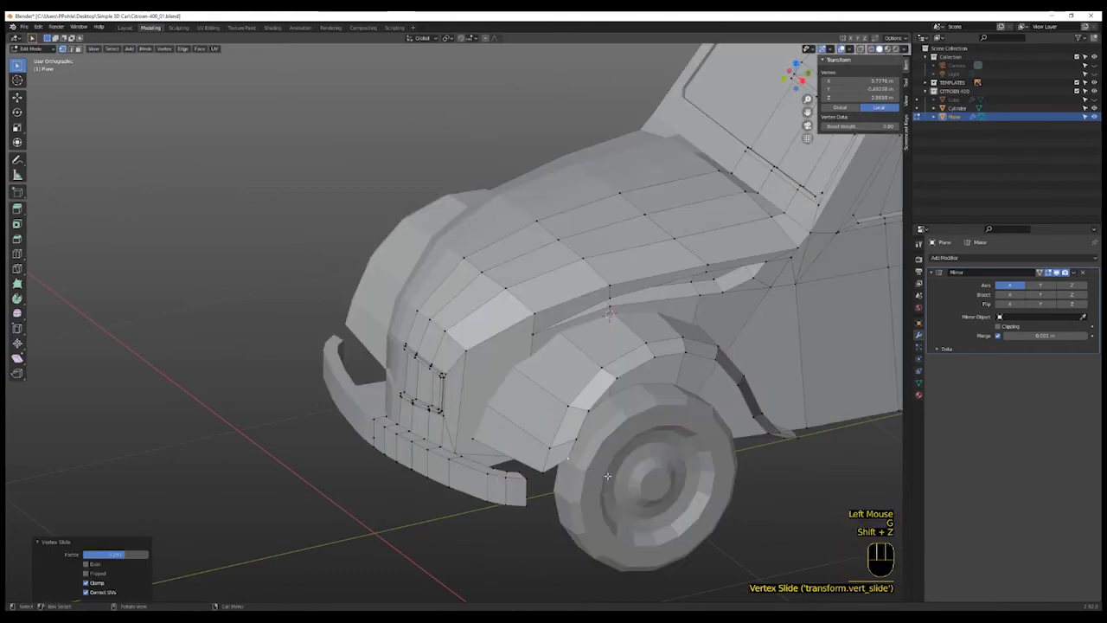
pyautogui.scroll(-3, 605, 433)
pyautogui.moveTo(605, 433); pyautogui.dragTo(589, 486, button='middle')
pyautogui.press('KP_3')
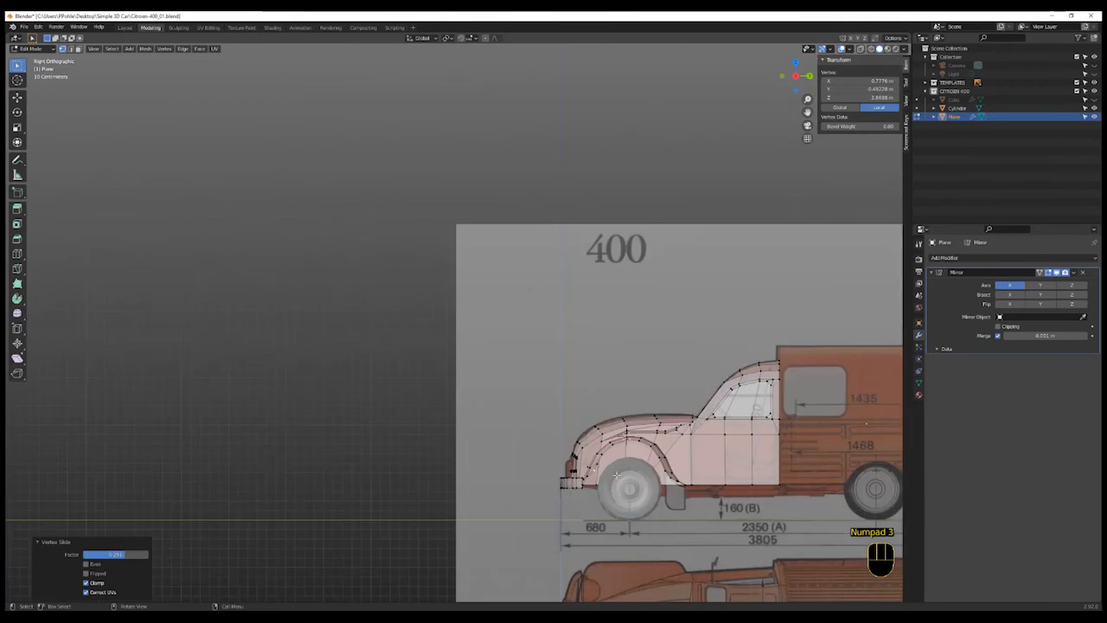
pyautogui.press('KP_1')
pyautogui.scroll(7, 566, 432)
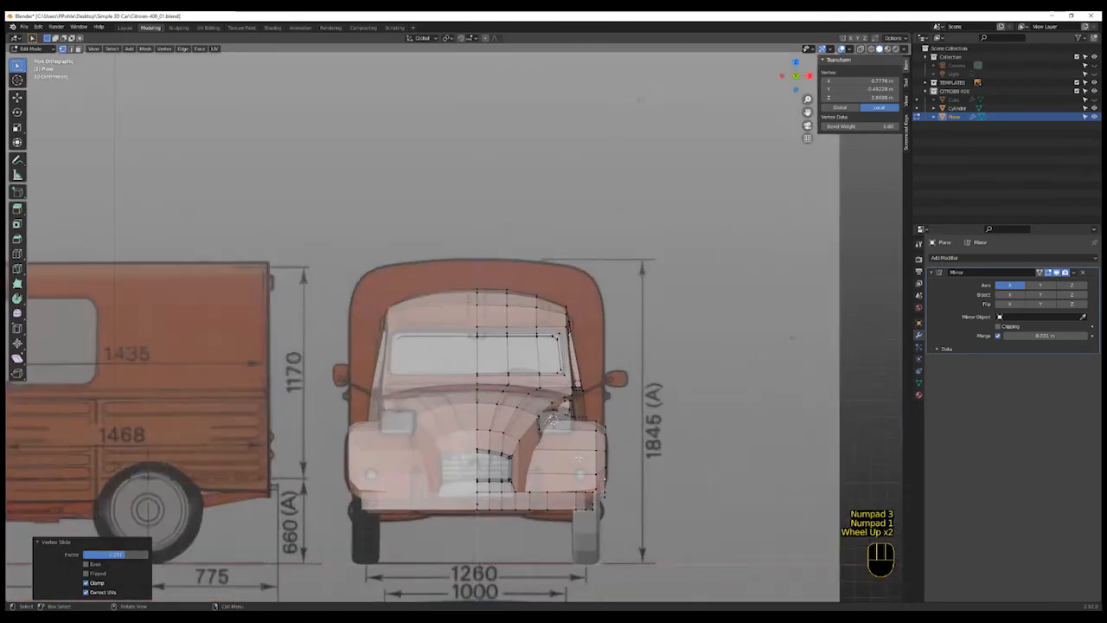
pyautogui.scroll(1, 567, 433)
pyautogui.scroll(-5, 783, 238)
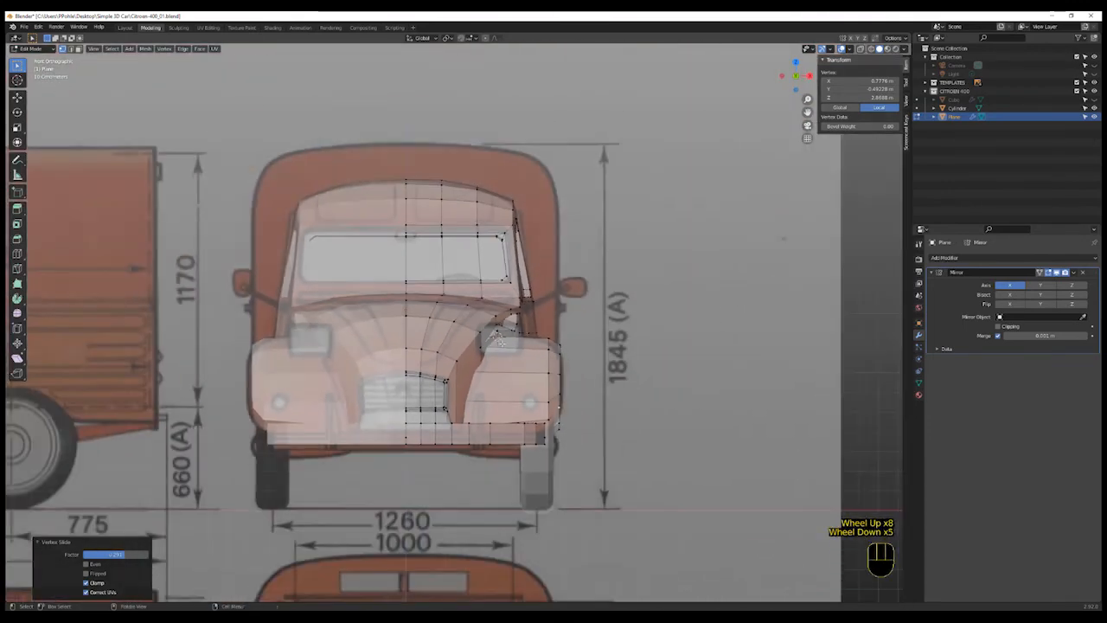
pyautogui.keyDown('shift'); pyautogui.moveTo(498, 339); pyautogui.dragTo(513, 346, button='middle'); pyautogui.keyUp('shift')
pyautogui.scroll(5, 513, 338)
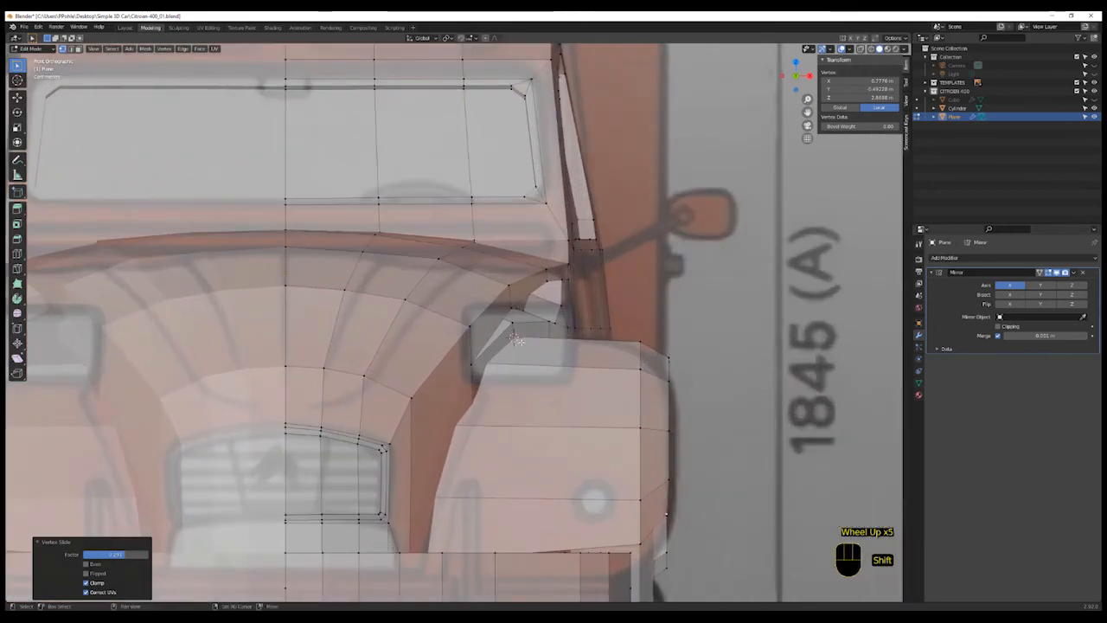
pyautogui.keyDown('shift'); pyautogui.rightClick(516, 340); pyautogui.keyUp('shift')
pyautogui.scroll(-3, 597, 362)
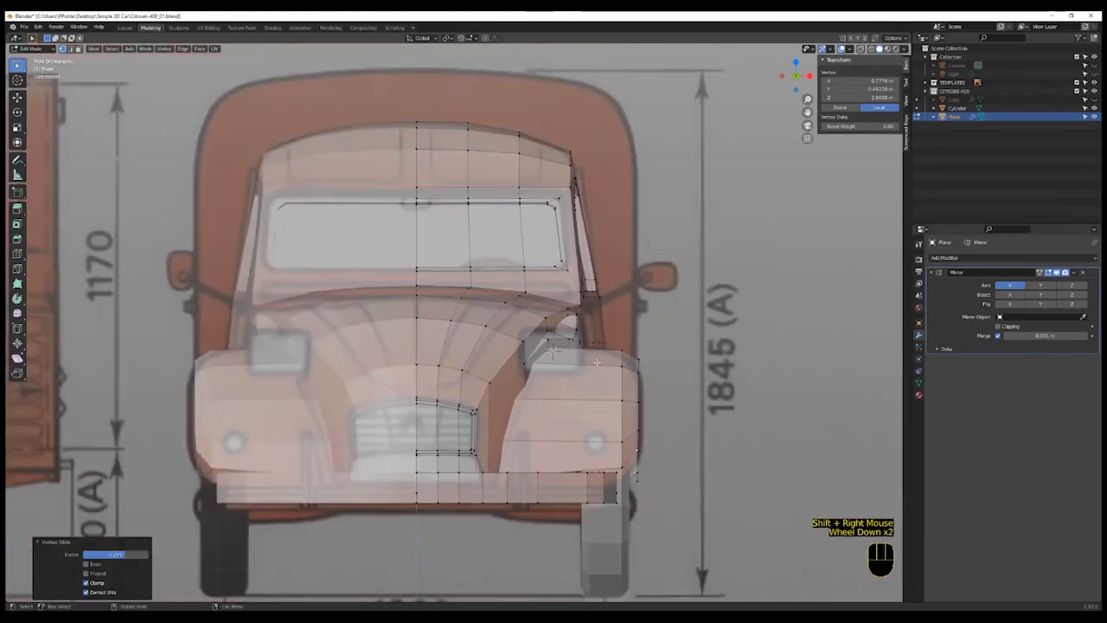
# - Add a cube at the cursor and scale it down to about 0.115
pyautogui.hotkey('shift', 'a')
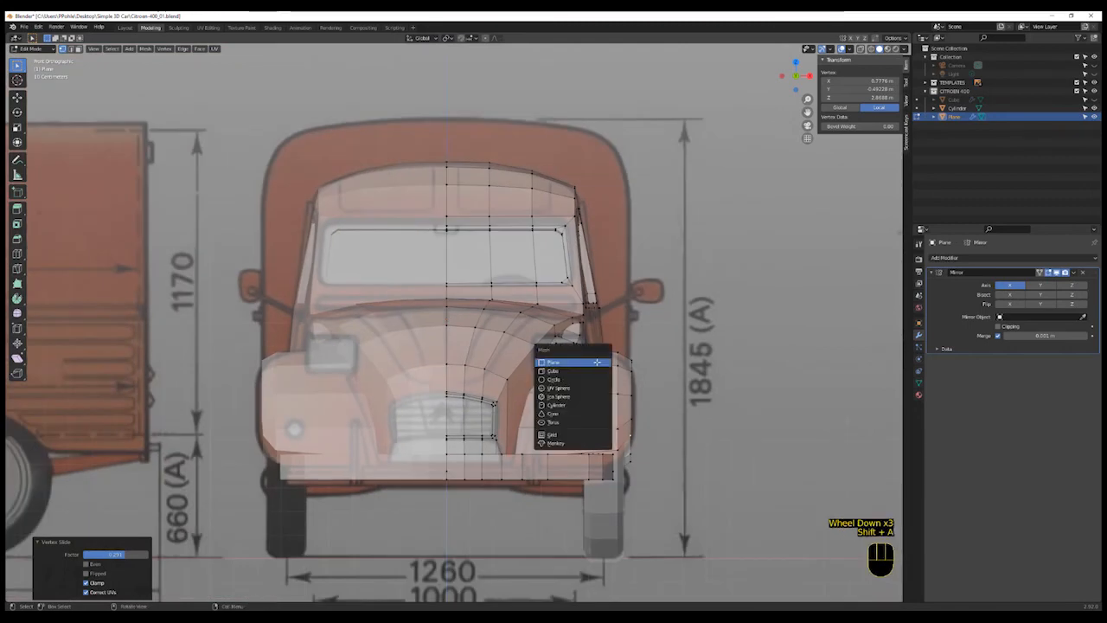
pyautogui.click(596, 371)
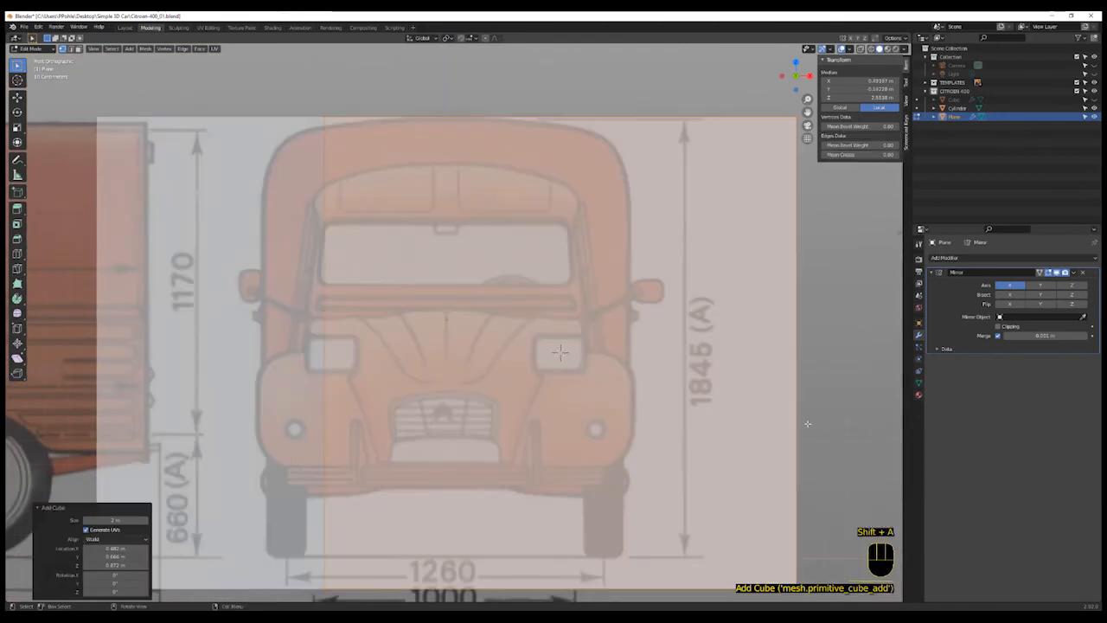
pyautogui.press('s')
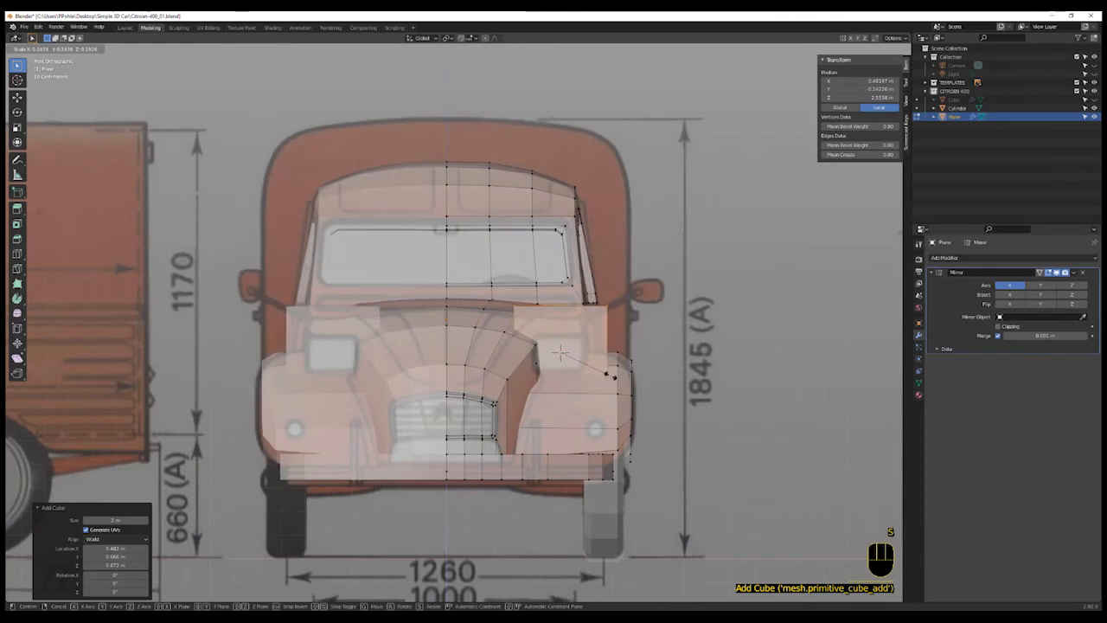
pyautogui.click(591, 368)
# - Move the cube onto the headlight outline in the front view
pyautogui.hotkey('shift', 'z')
pyautogui.scroll(4, 588, 372)
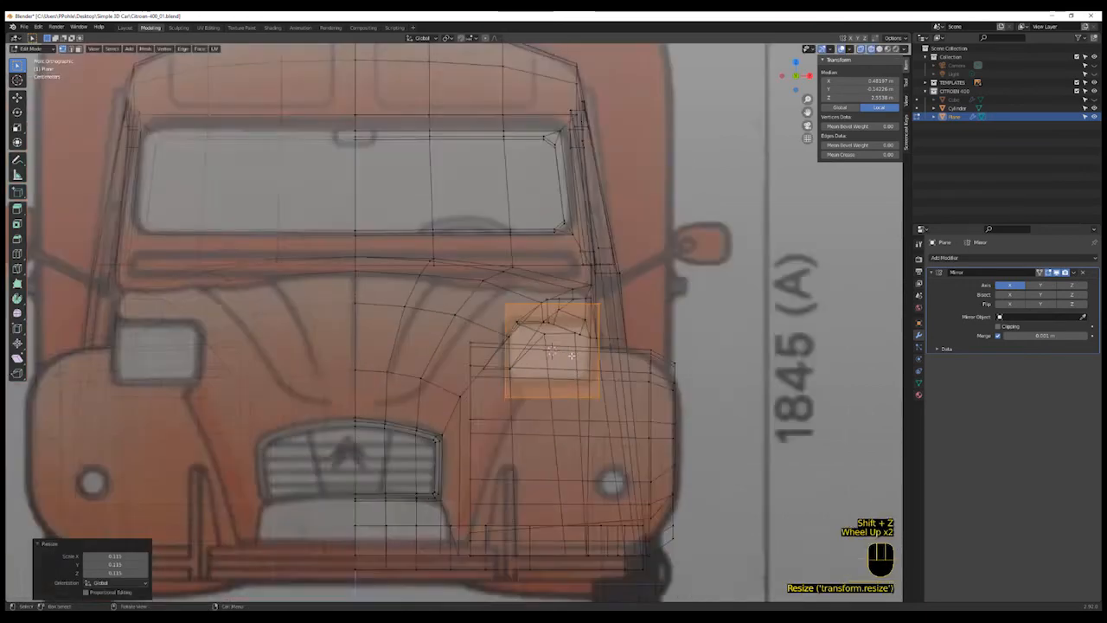
pyautogui.scroll(1, 586, 376)
pyautogui.keyDown('shift'); pyautogui.moveTo(588, 373); pyautogui.dragTo(692, 376, button='middle'); pyautogui.keyUp('shift')
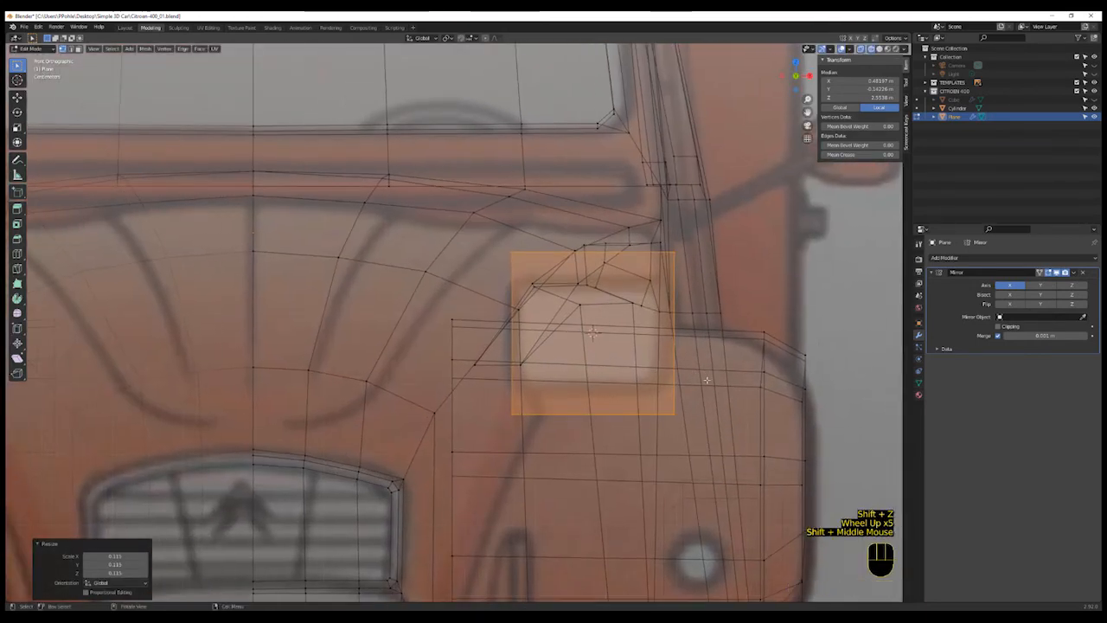
pyautogui.press('g')
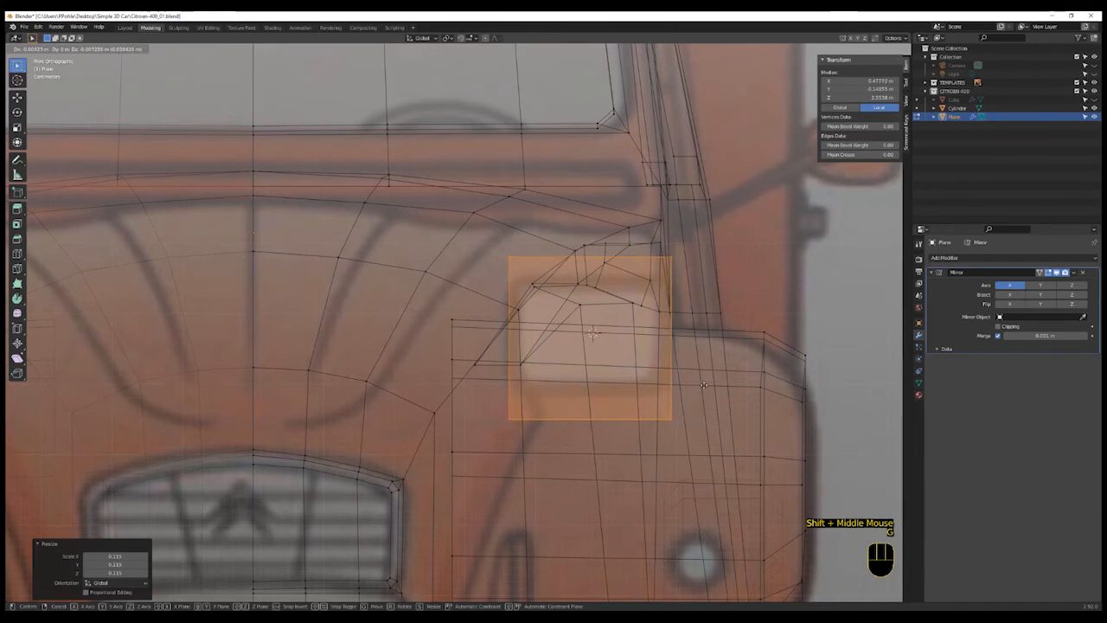
pyautogui.click(703, 385)
# - Scale the cube to fit the headlight, then flatten it along Z
pyautogui.press('s')
pyautogui.click(712, 406)
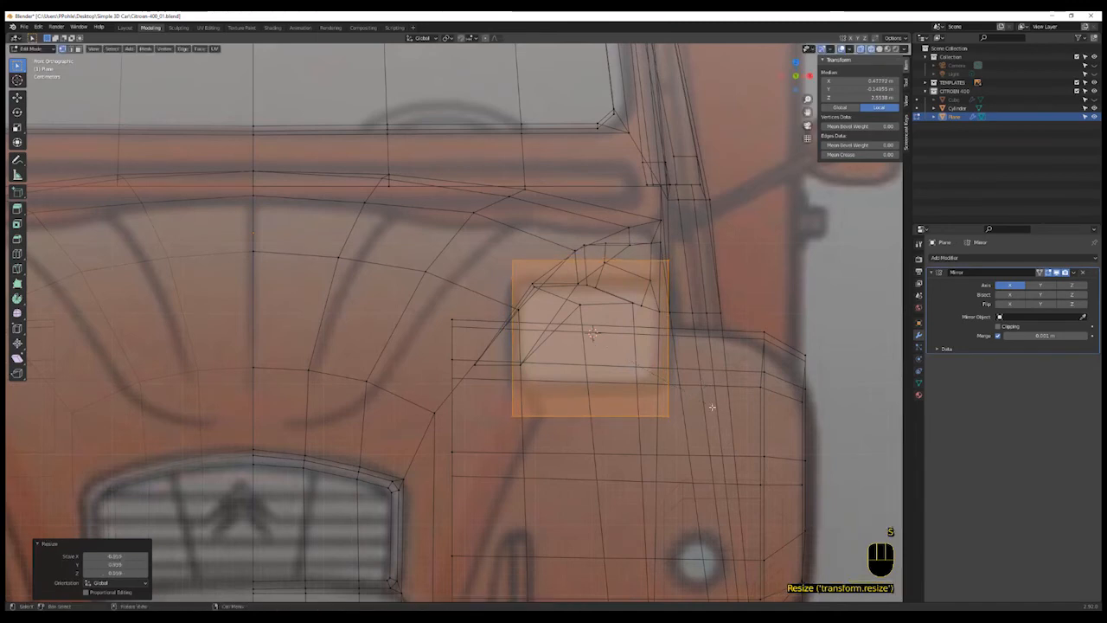
pyautogui.press('s')
pyautogui.press('z')
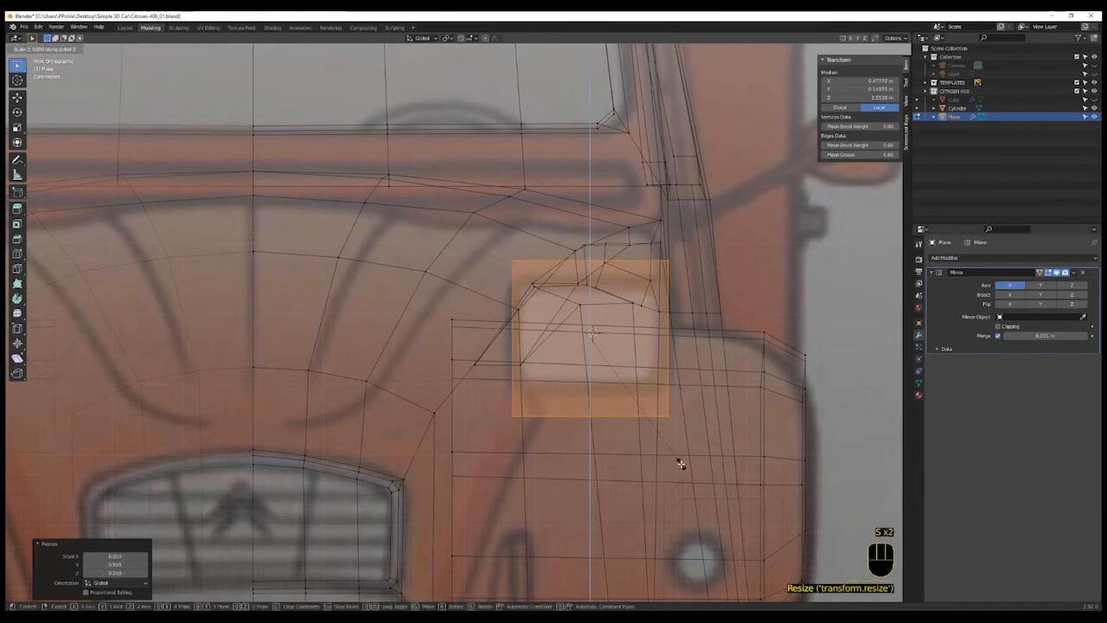
pyautogui.click(677, 407)
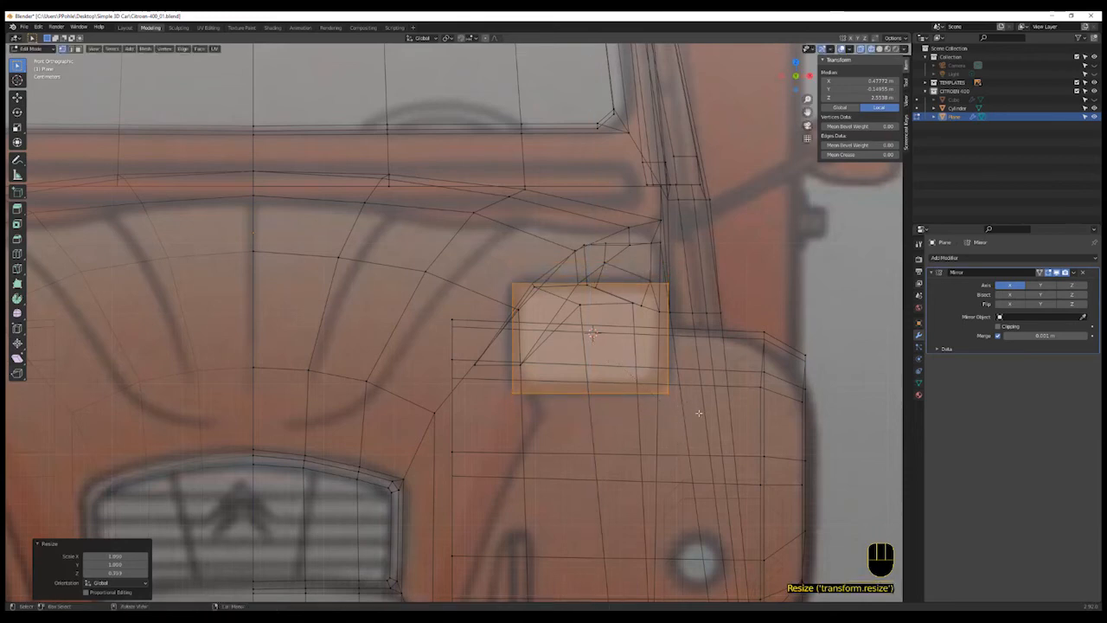
# - In the side view, move the cube along Y to the front of the fender
pyautogui.moveTo(702, 420); pyautogui.dragTo(679, 438, button='middle')
pyautogui.scroll(2, 682, 438)
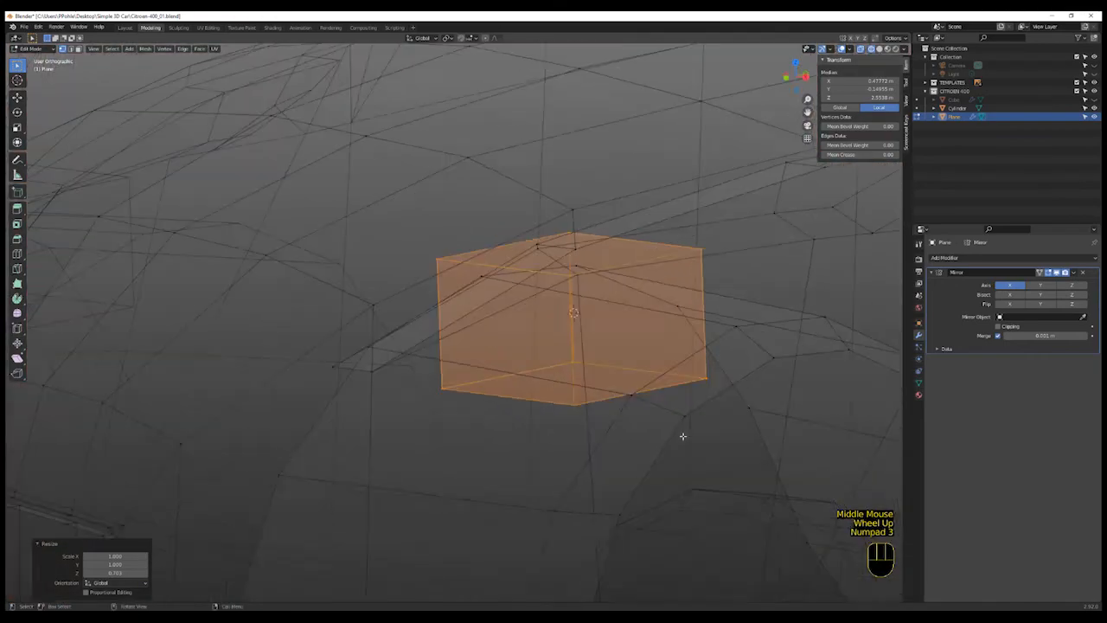
pyautogui.press('KP_3')
pyautogui.scroll(-1, 608, 389)
pyautogui.scroll(-2, 608, 389)
pyautogui.keyDown('shift'); pyautogui.moveTo(608, 389); pyautogui.dragTo(652, 396, button='middle'); pyautogui.keyUp('shift')
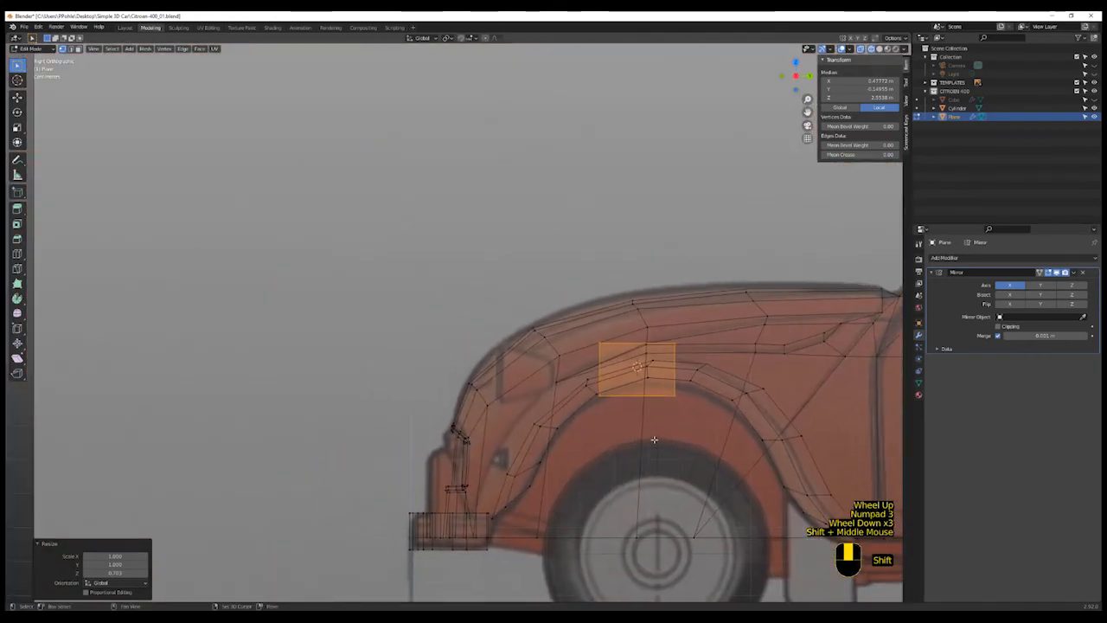
pyautogui.keyDown('shift'); pyautogui.scroll(1, 654, 440); pyautogui.keyUp('shift')
pyautogui.press('g')
pyautogui.press('y')
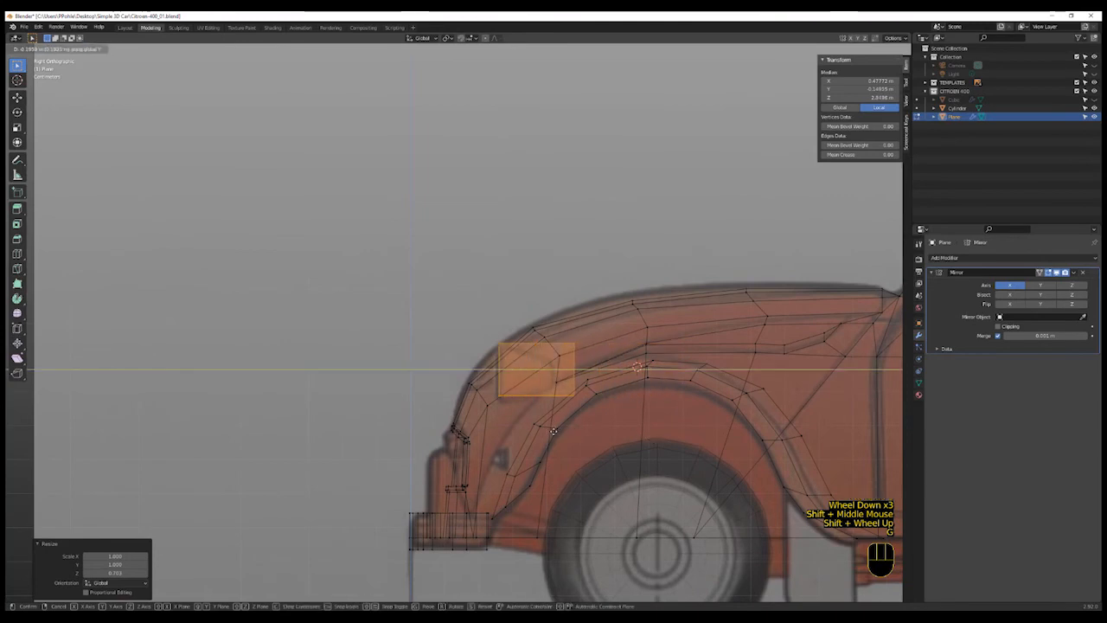
pyautogui.click(553, 431)
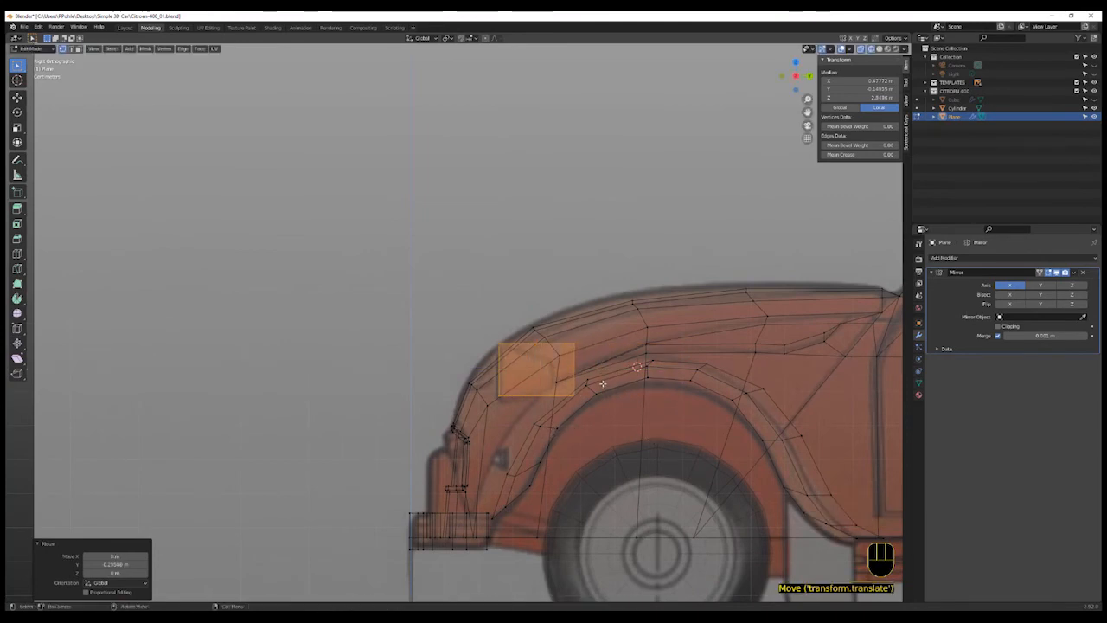
# - Select the headlight box's rear vertices and move them along Y to taper the box
pyautogui.press('a')
pyautogui.press('a')
pyautogui.press('b')
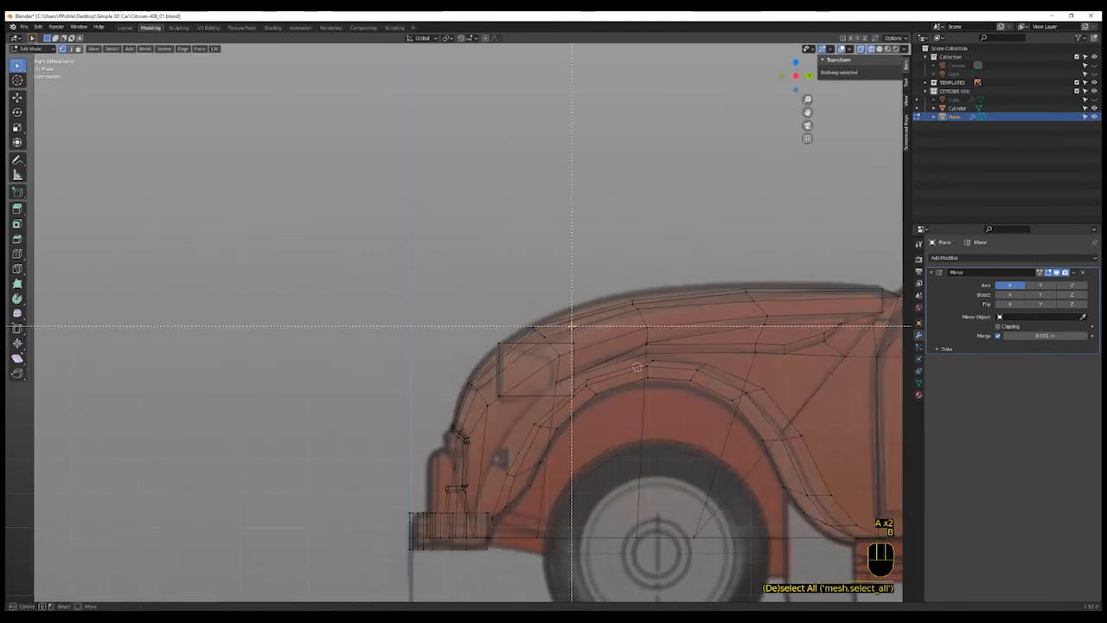
pyautogui.moveTo(566, 332); pyautogui.dragTo(573, 379)
pyautogui.moveTo(576, 422); pyautogui.dragTo(578, 424)
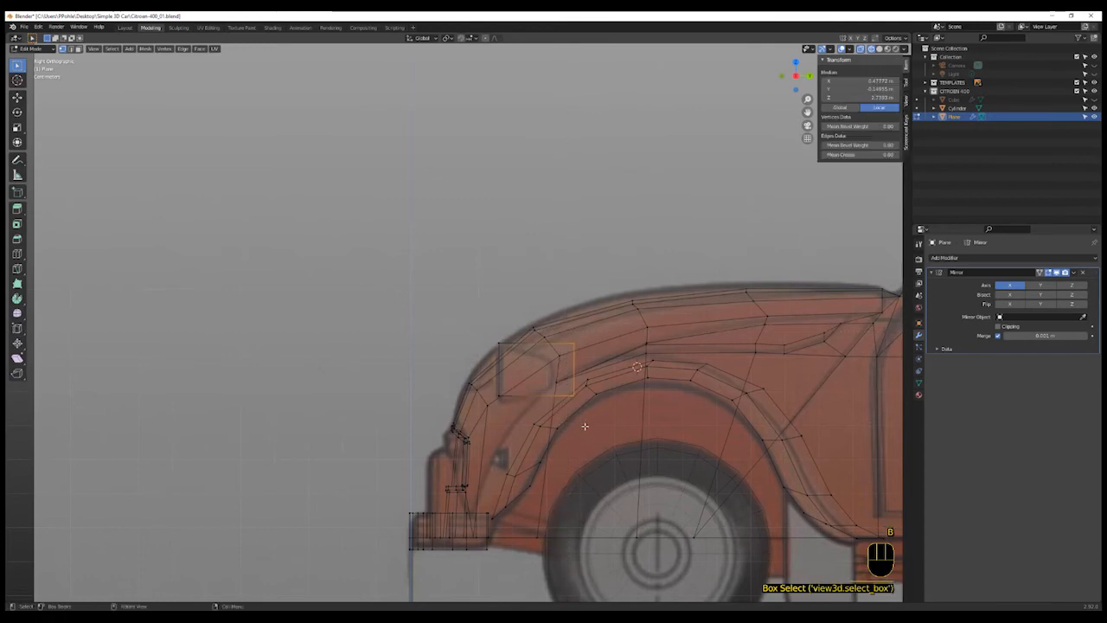
pyautogui.press('g')
pyautogui.press('y')
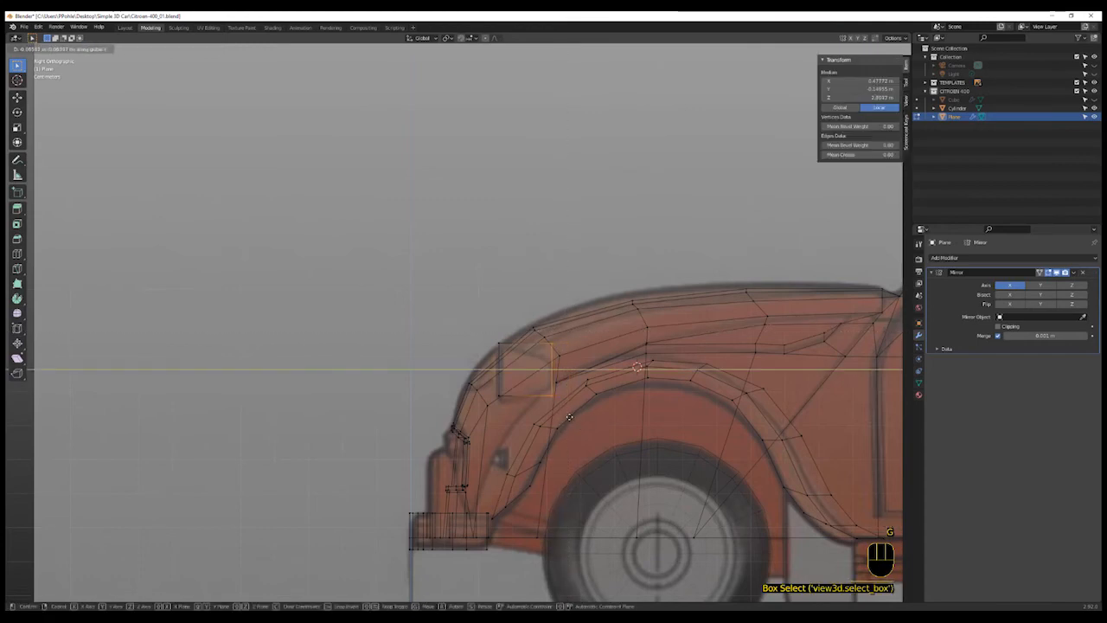
pyautogui.click(569, 418)
# - Scale the rear vertices down to about 0.85, then scale them along Z
pyautogui.press('s')
pyautogui.click(576, 405)
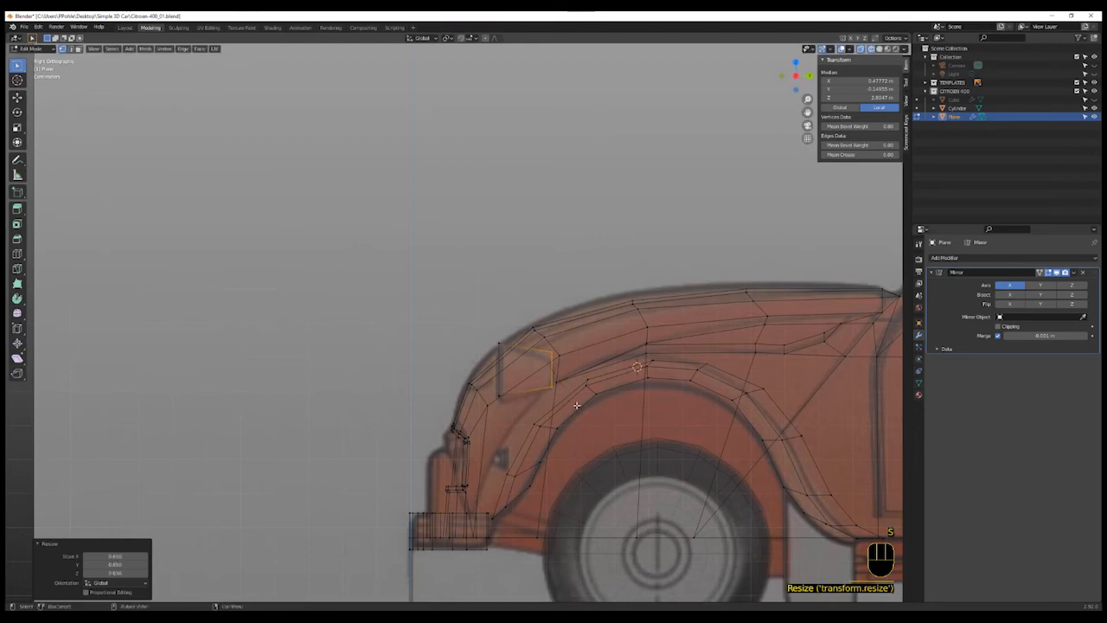
pyautogui.press('s')
pyautogui.press('z')
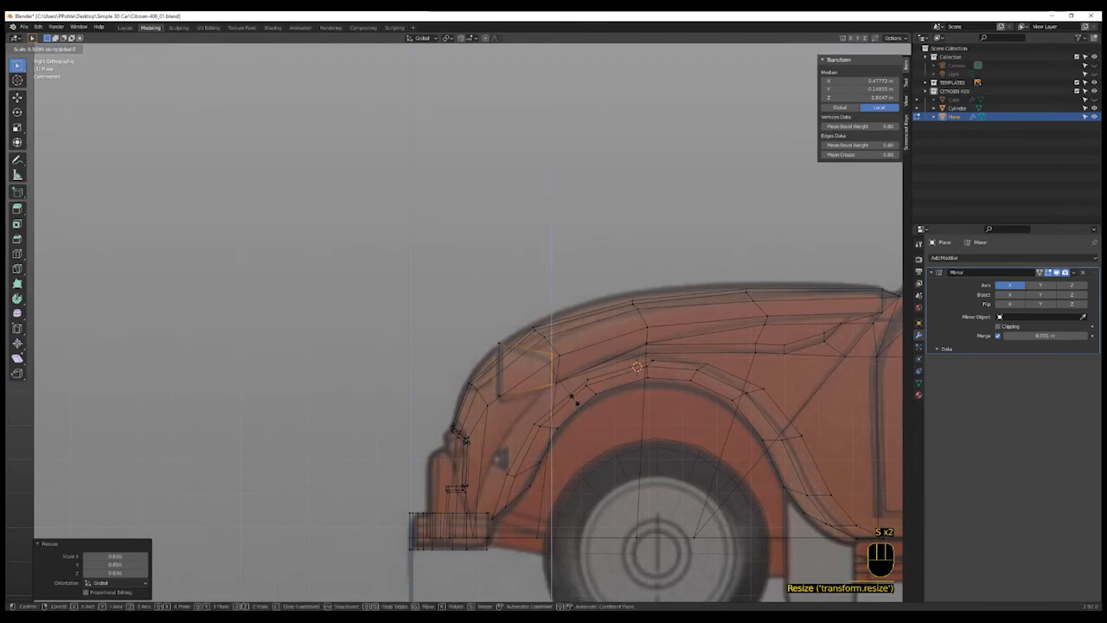
pyautogui.click(573, 399)
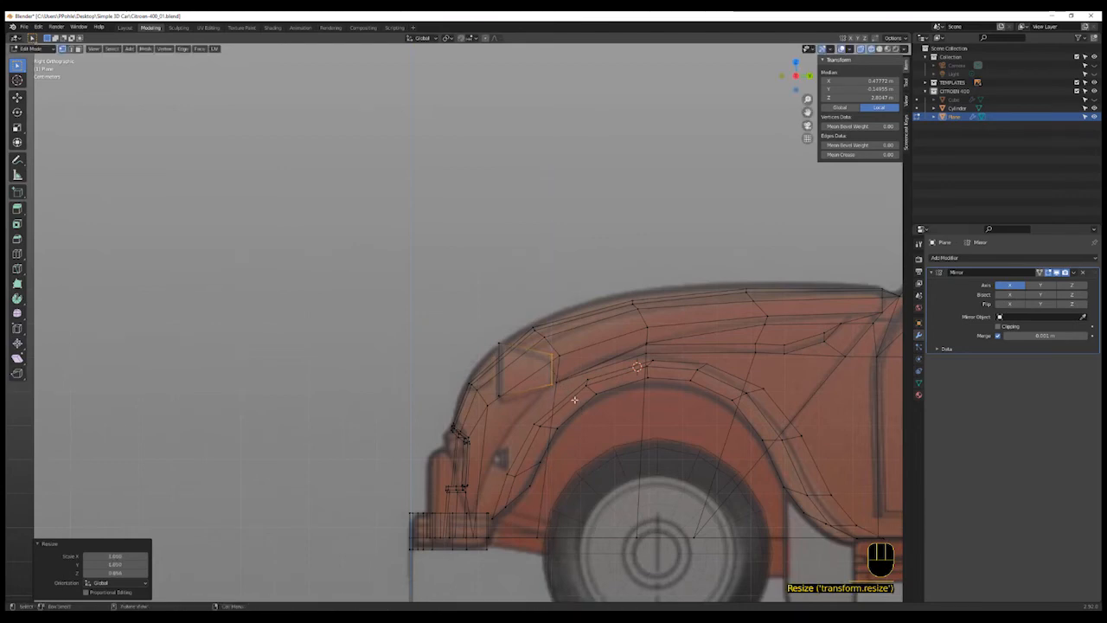
# - Select the whole headlight mesh and move it along Z to sit on the fender
pyautogui.press('l')
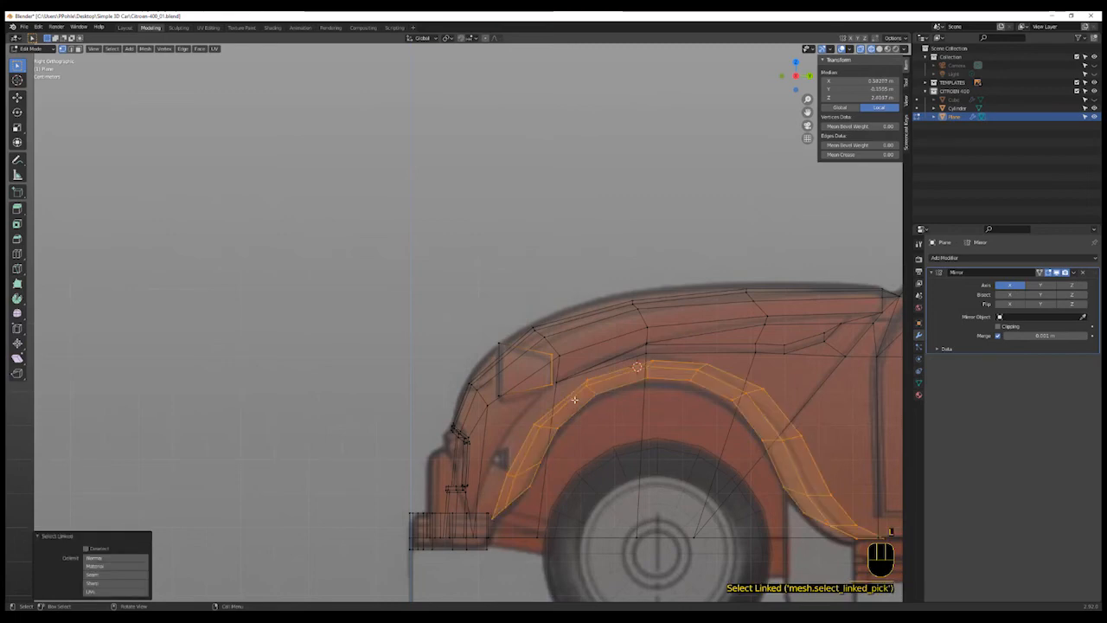
pyautogui.click(571, 394)
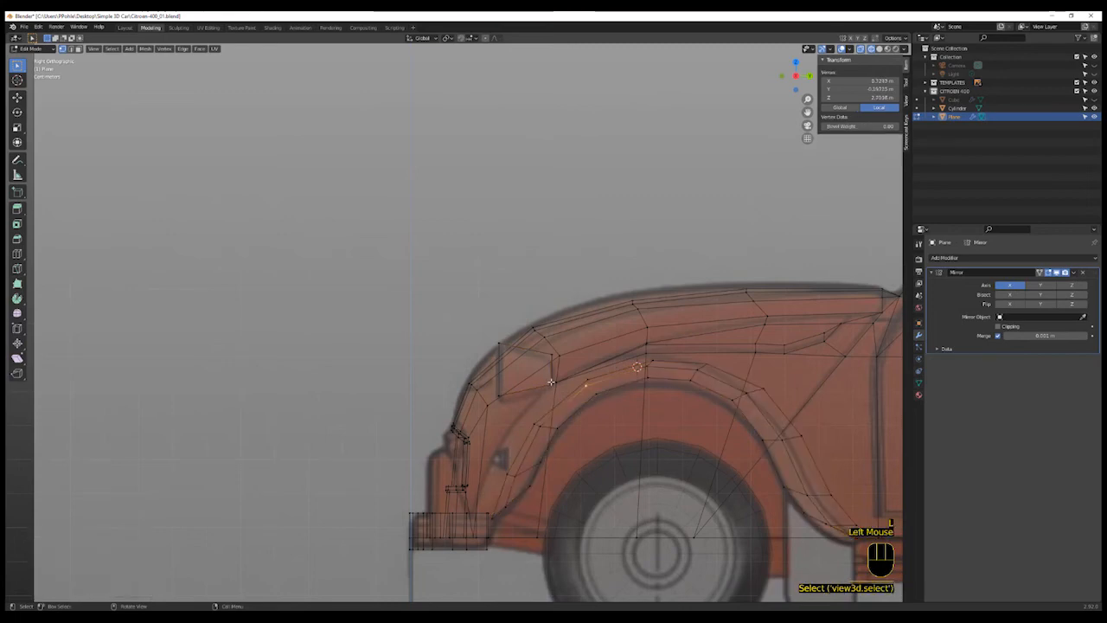
pyautogui.press('l')
pyautogui.press('g')
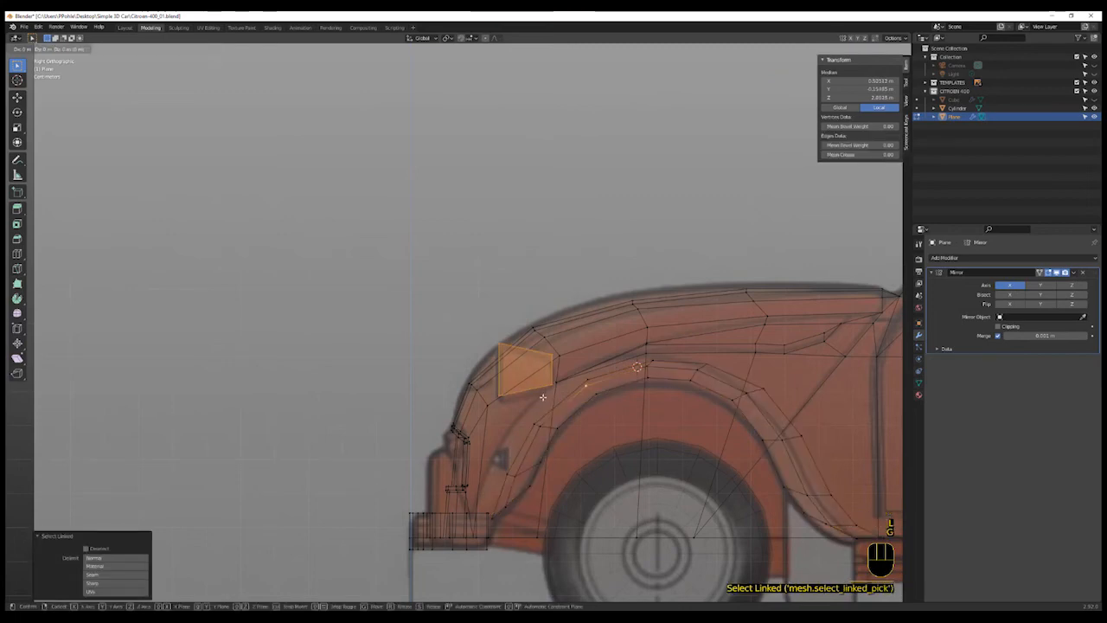
pyautogui.press('z')
pyautogui.click(542, 401)
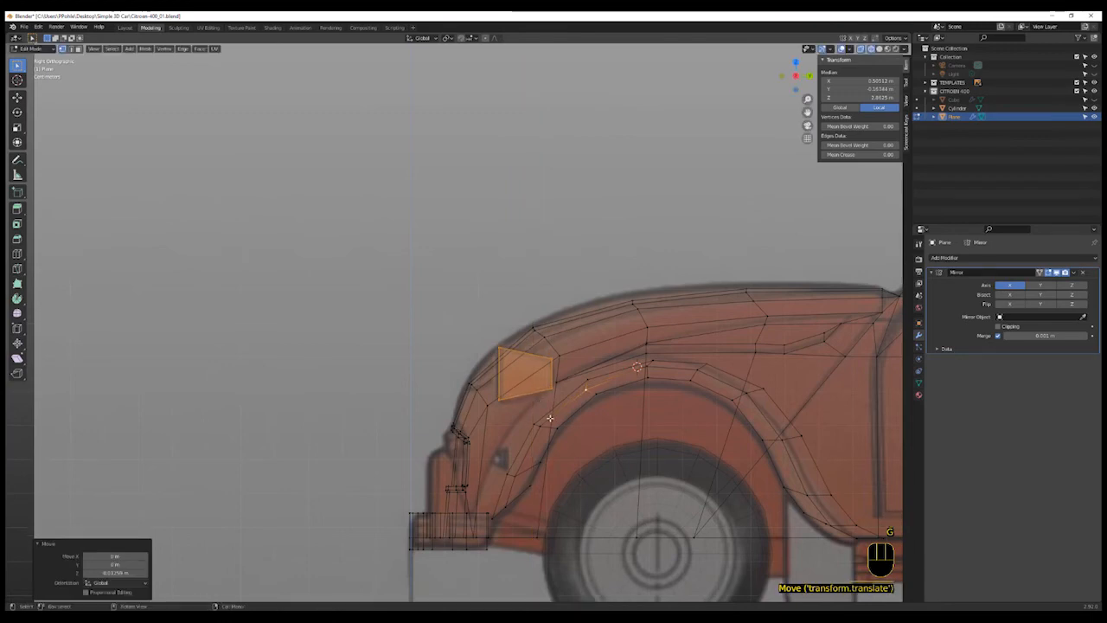
# - Select the headlight's rear edge loop and scale it down
pyautogui.moveTo(551, 418); pyautogui.dragTo(544, 450, button='middle')
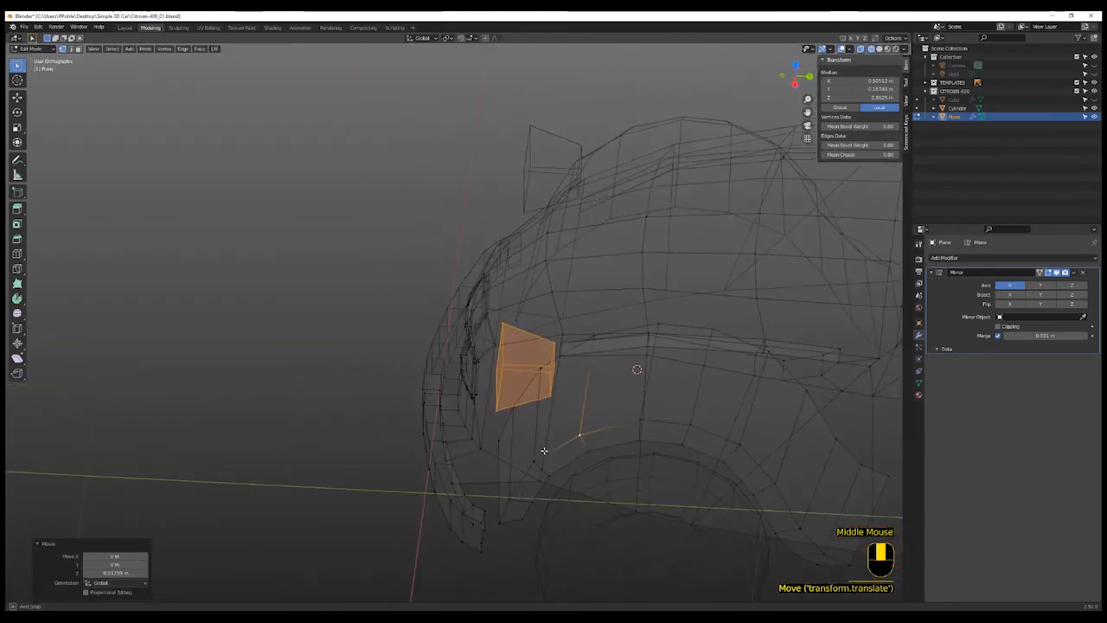
pyautogui.scroll(2, 545, 450)
pyautogui.scroll(-3, 553, 396)
pyautogui.scroll(1, 553, 396)
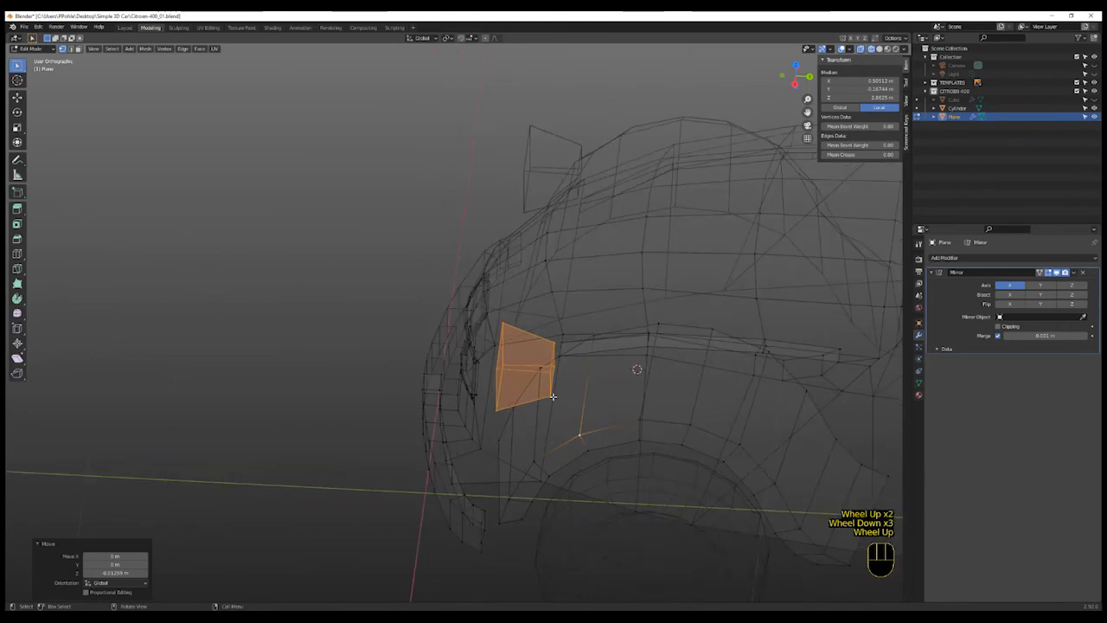
pyautogui.press('KP_3')
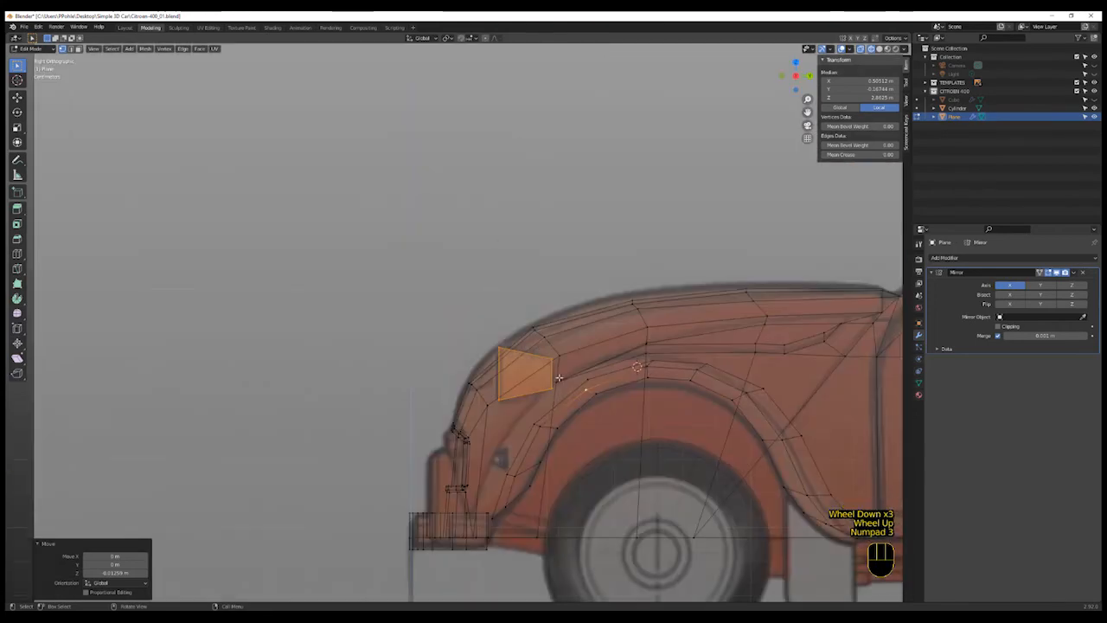
pyautogui.press('2')
pyautogui.keyDown('alt'); pyautogui.click(558, 380); pyautogui.keyUp('alt')
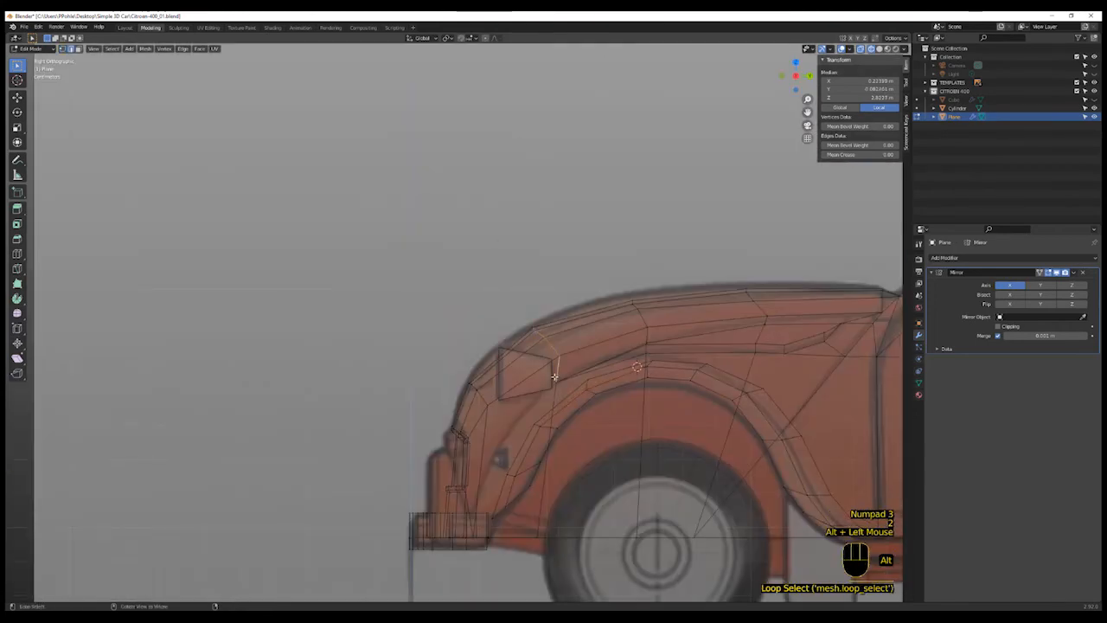
pyautogui.keyDown('alt'); pyautogui.click(582, 390); pyautogui.keyUp('alt')
pyautogui.moveTo(583, 390); pyautogui.dragTo(554, 375, button='middle')
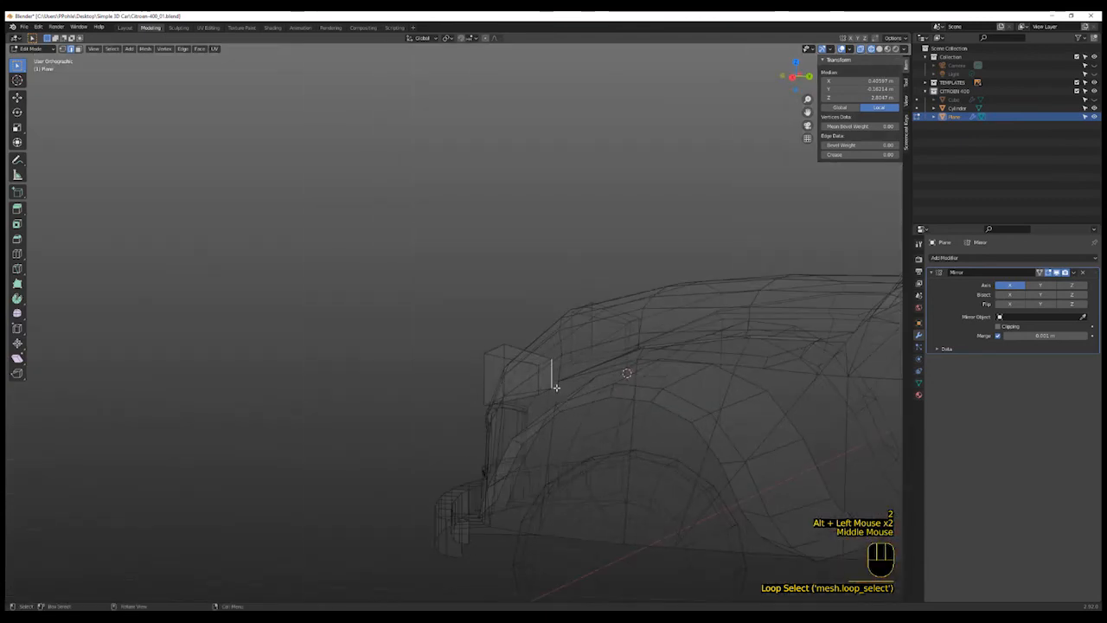
pyautogui.keyDown('alt'); pyautogui.click(541, 381); pyautogui.keyUp('alt')
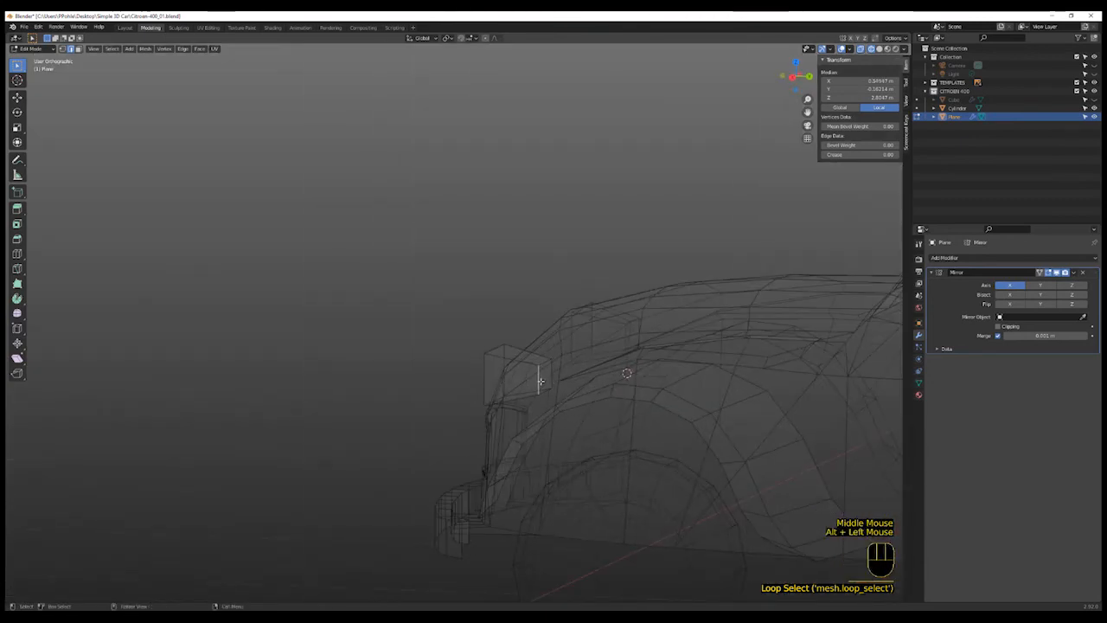
pyautogui.keyDown('alt'); pyautogui.keyDown('shift'); pyautogui.click(546, 372); pyautogui.keyUp('shift'); pyautogui.keyUp('alt')
pyautogui.keyDown('alt'); pyautogui.keyDown('shift'); pyautogui.click(545, 380); pyautogui.keyUp('shift'); pyautogui.keyUp('alt')
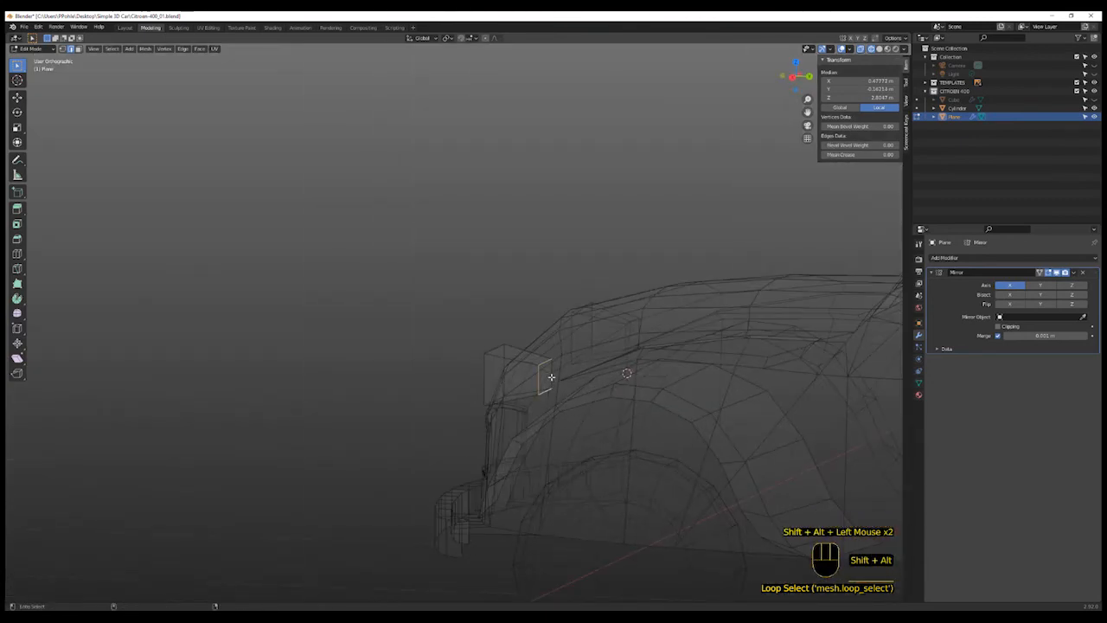
pyautogui.keyDown('alt'); pyautogui.keyDown('shift'); pyautogui.click(546, 375); pyautogui.keyUp('shift'); pyautogui.keyUp('alt')
pyautogui.press('s')
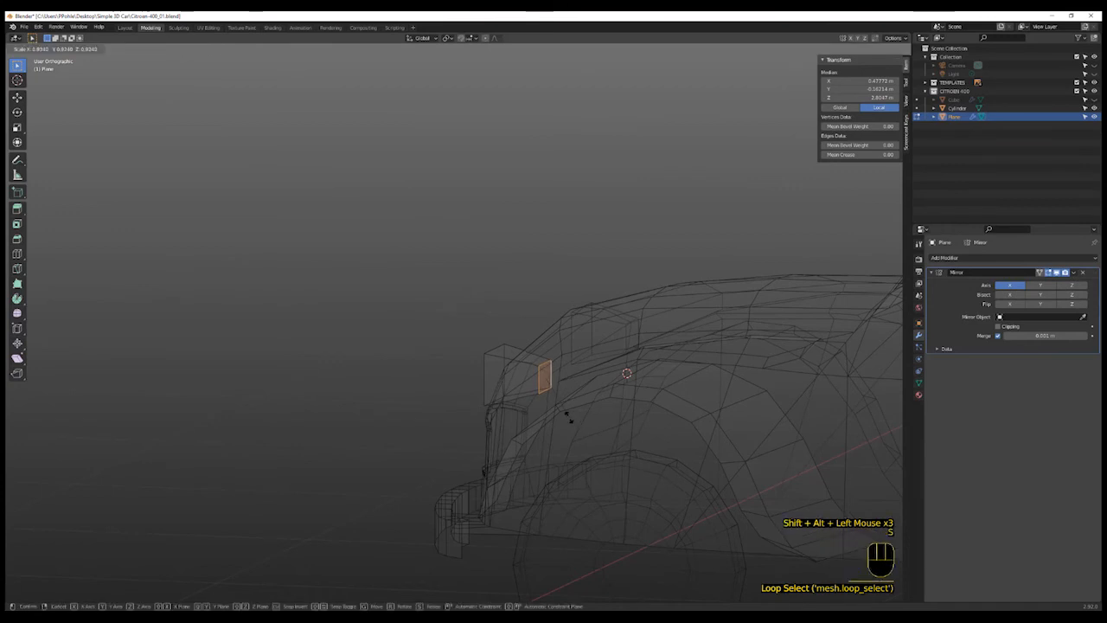
pyautogui.click(567, 415)
# - Add a loop cut around the headlight box and scale it up to 1.19
pyautogui.hotkey('ctrl', 'r')
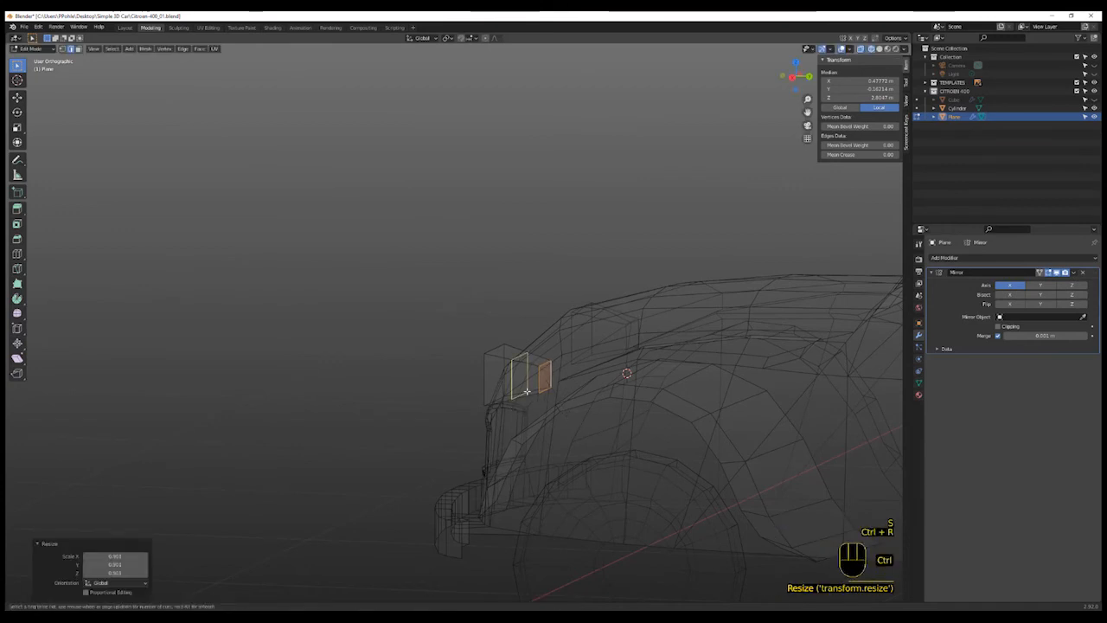
pyautogui.click(527, 391)
pyautogui.click(543, 398)
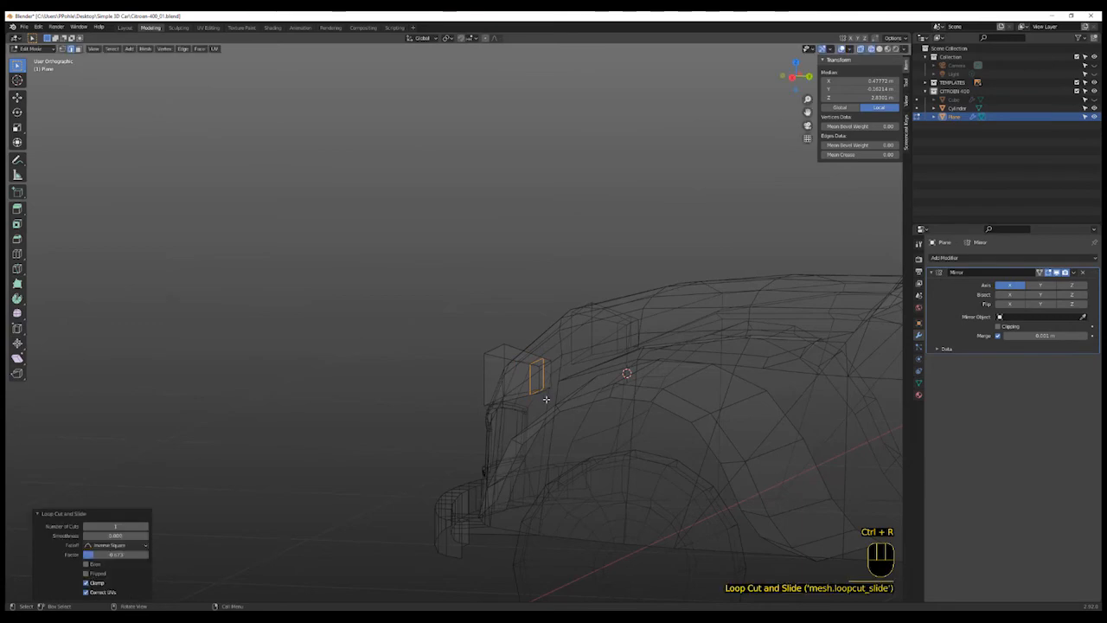
pyautogui.press('s')
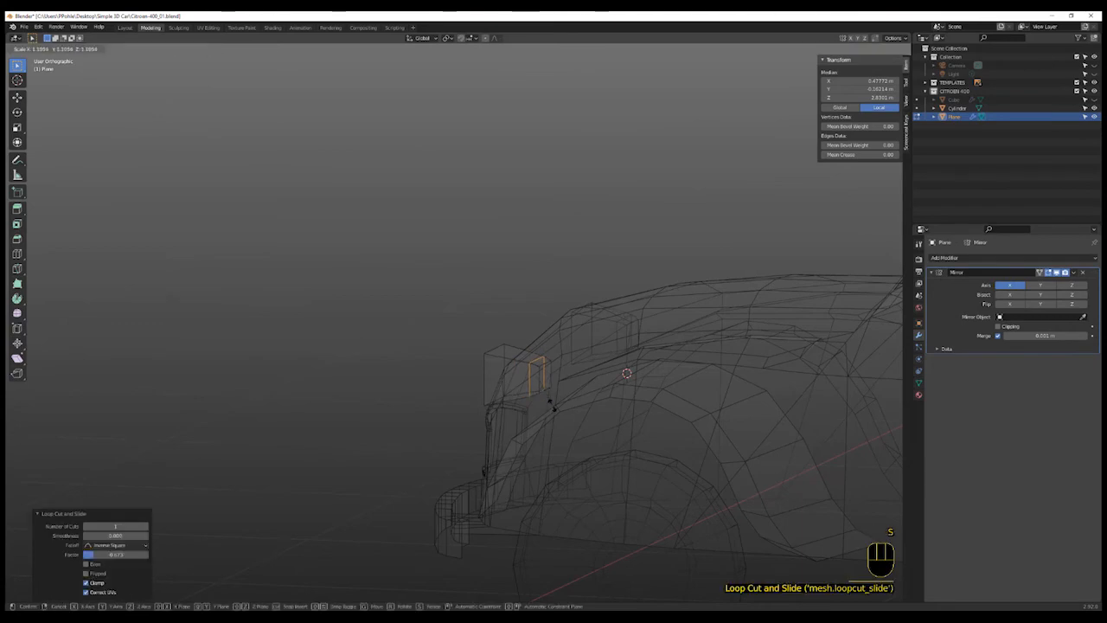
pyautogui.click(550, 404)
# - Select the headlight's front edge loops and bevel them
pyautogui.moveTo(550, 404)
pyautogui.mouseDown(button='middle')
pyautogui.moveTo(596, 420)
pyautogui.moveTo(588, 430)
pyautogui.moveTo(540, 399)
pyautogui.mouseUp(button='middle')
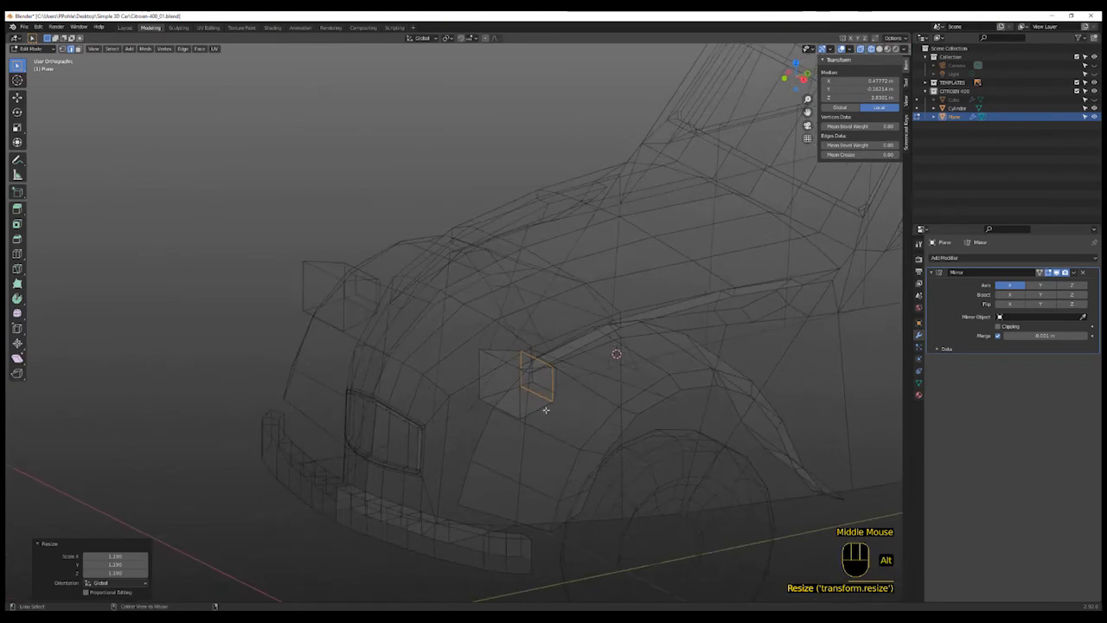
pyautogui.keyDown('alt'); pyautogui.click(540, 407); pyautogui.keyUp('alt')
pyautogui.keyDown('alt'); pyautogui.keyDown('shift'); pyautogui.click(535, 367); pyautogui.keyUp('shift'); pyautogui.keyUp('alt')
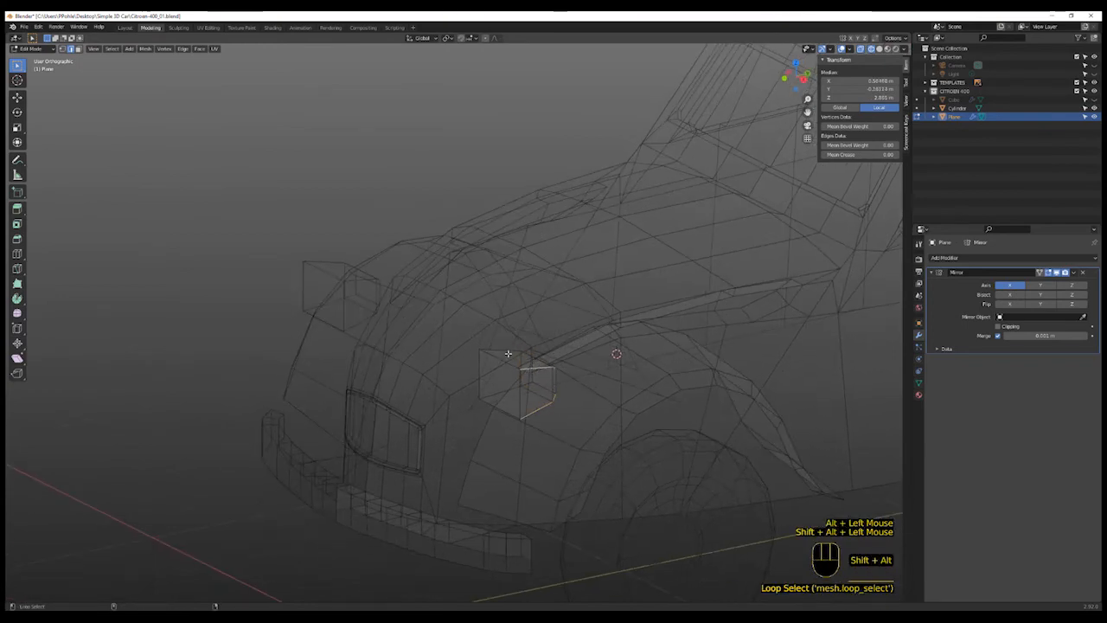
pyautogui.keyDown('alt'); pyautogui.keyDown('shift'); pyautogui.click(503, 349); pyautogui.keyUp('shift'); pyautogui.keyUp('alt')
pyautogui.keyDown('alt'); pyautogui.keyDown('shift'); pyautogui.click(501, 388); pyautogui.keyUp('shift'); pyautogui.keyUp('alt')
pyautogui.moveTo(500, 389); pyautogui.dragTo(576, 422, button='middle')
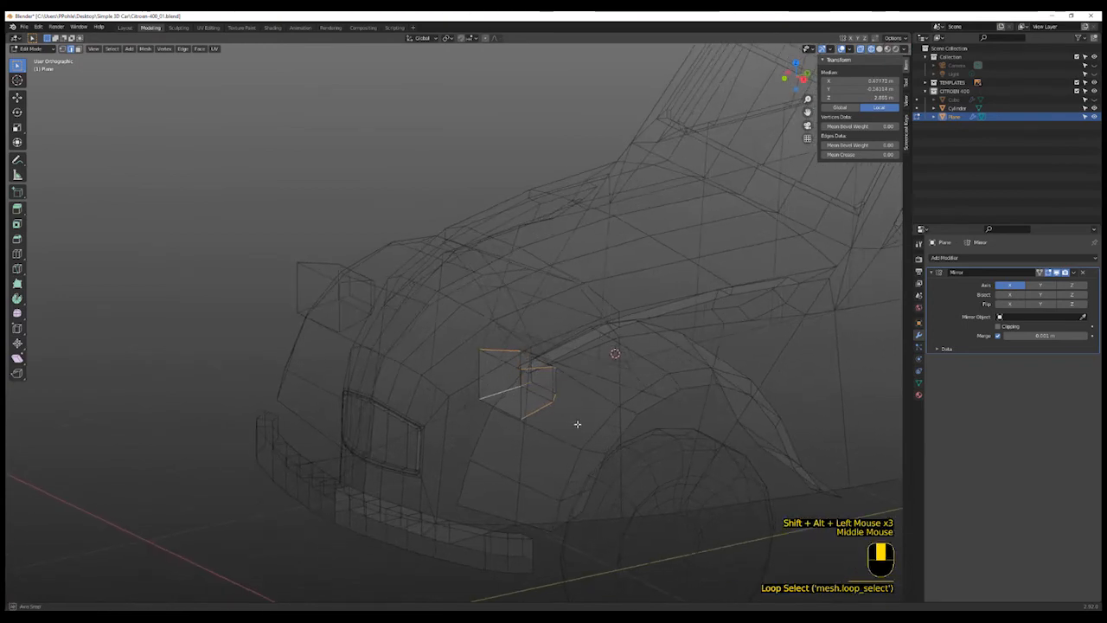
pyautogui.keyDown('shift'); pyautogui.scroll(2, 585, 425); pyautogui.keyUp('shift')
pyautogui.hotkey('shift', 'z')
pyautogui.keyDown('shift'); pyautogui.scroll(1, 587, 438); pyautogui.keyUp('shift')
pyautogui.hotkey('ctrl', 'e')
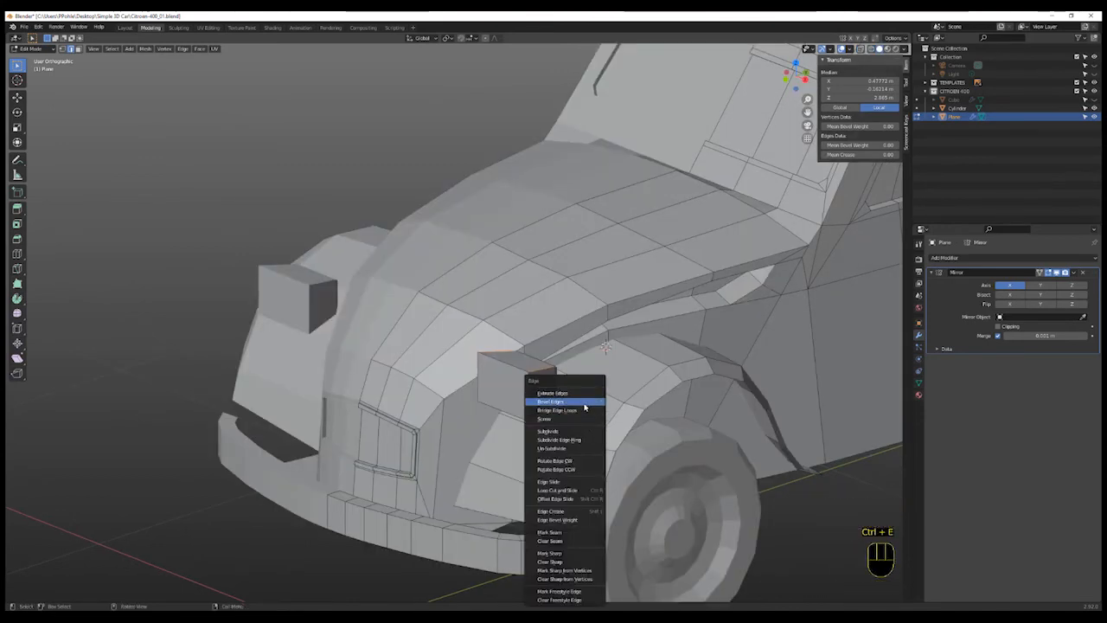
pyautogui.click(588, 403)
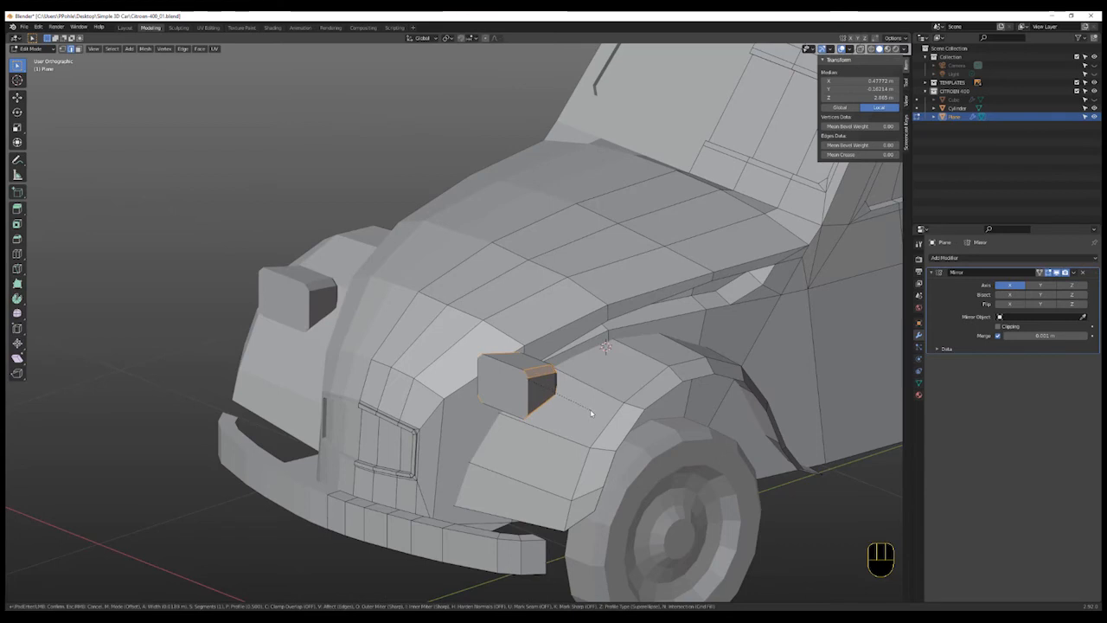
pyautogui.click(592, 414)
pyautogui.moveTo(592, 414); pyautogui.dragTo(562, 429, button='middle')
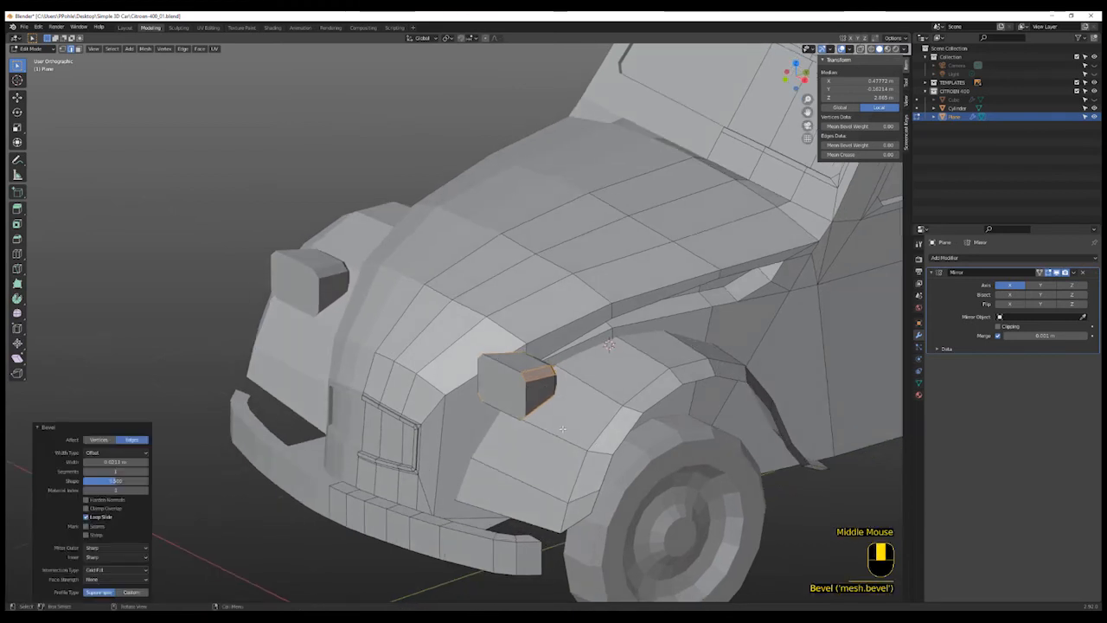
pyautogui.click(523, 405)
# - Inset the headlight's front face
pyautogui.press('3')
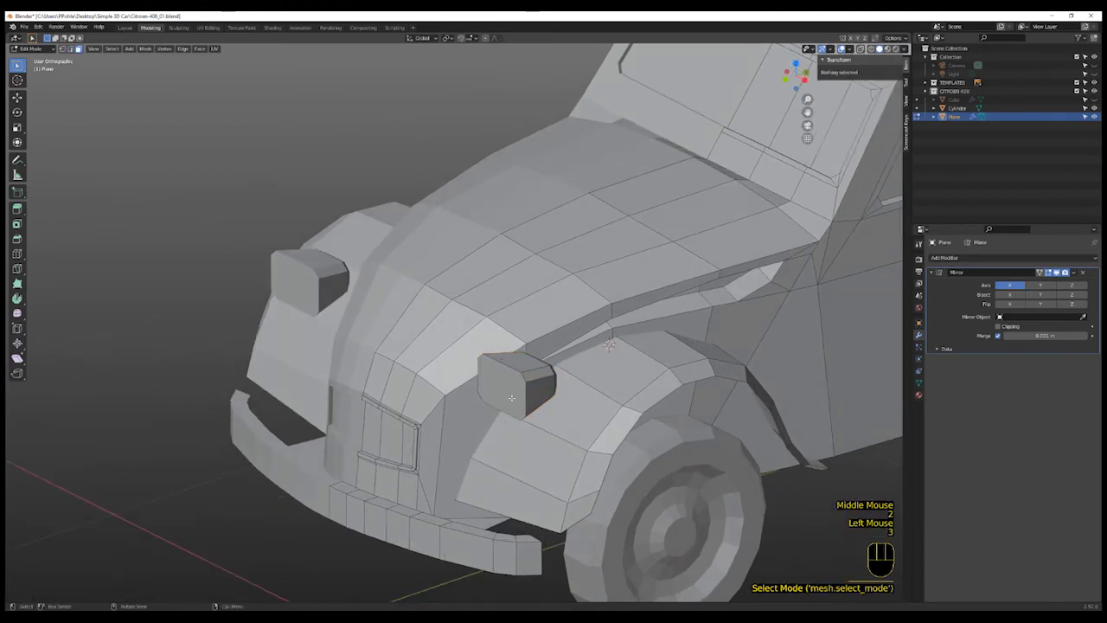
pyautogui.click(514, 397)
pyautogui.press('i')
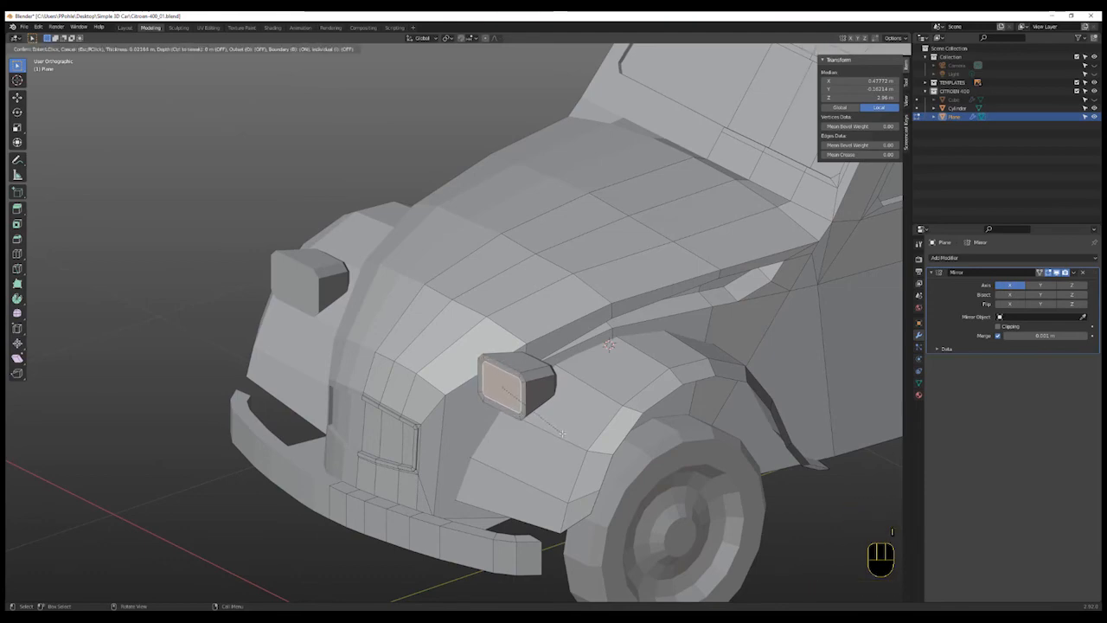
pyautogui.click(561, 431)
# - Place the 3D cursor beside the headlight, add a cube there, and scale it to 0.107
pyautogui.scroll(-3, 562, 437)
pyautogui.moveTo(558, 461); pyautogui.dragTo(642, 459, button='middle')
pyautogui.scroll(2, 524, 432)
pyautogui.scroll(3, 524, 431)
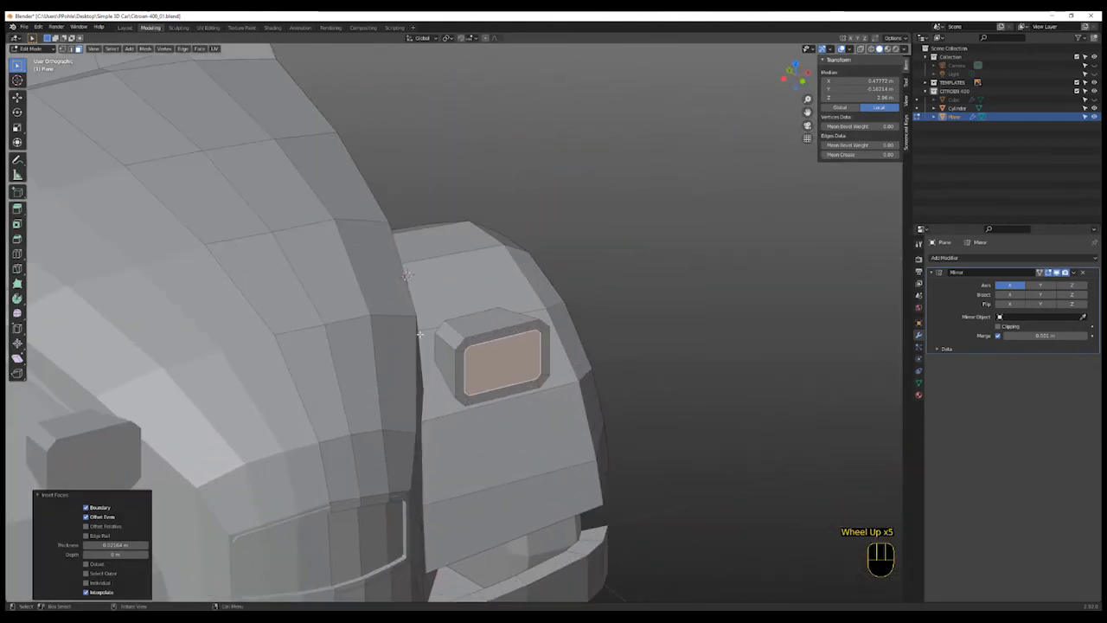
pyautogui.press('shift')
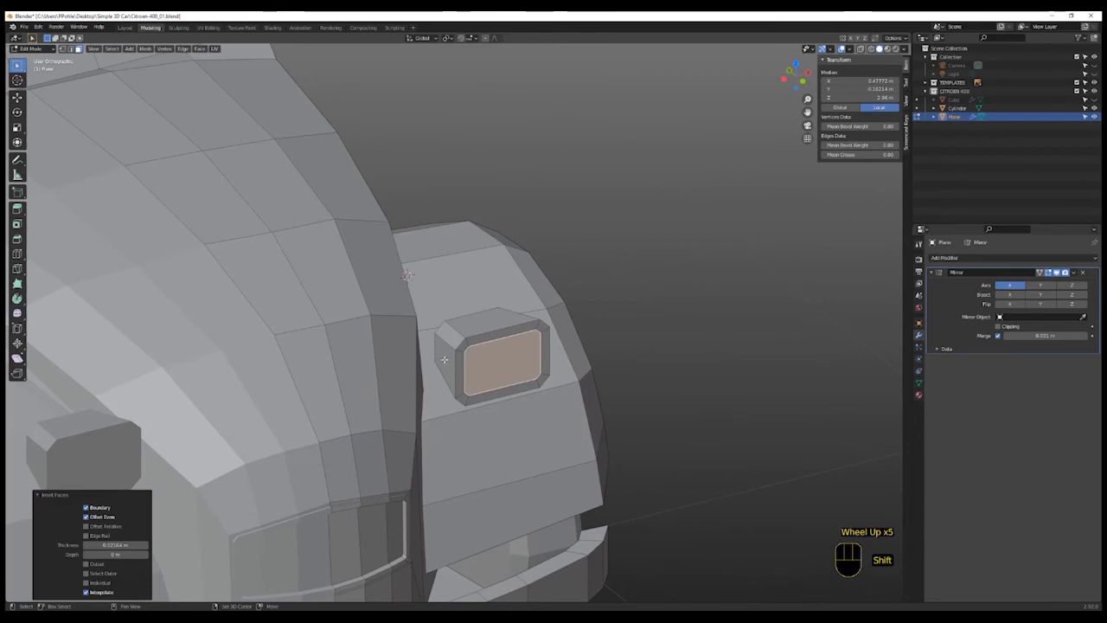
pyautogui.keyDown('shift'); pyautogui.rightClick(446, 358); pyautogui.keyUp('shift')
pyautogui.moveTo(519, 415)
pyautogui.mouseDown(button='middle')
pyautogui.moveTo(539, 410)
pyautogui.moveTo(510, 406)
pyautogui.mouseUp(button='middle')
pyautogui.keyDown('shift'); pyautogui.scroll(1, 503, 407); pyautogui.keyUp('shift')
pyautogui.keyDown('shift'); pyautogui.rightClick(441, 362); pyautogui.keyUp('shift')
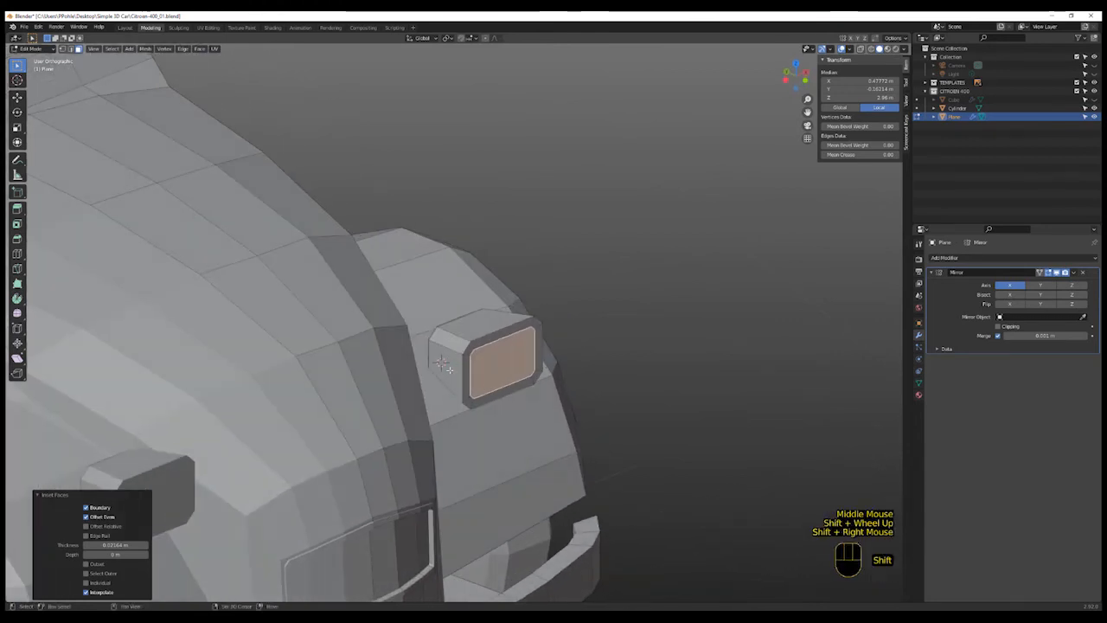
pyautogui.hotkey('shift', 'a')
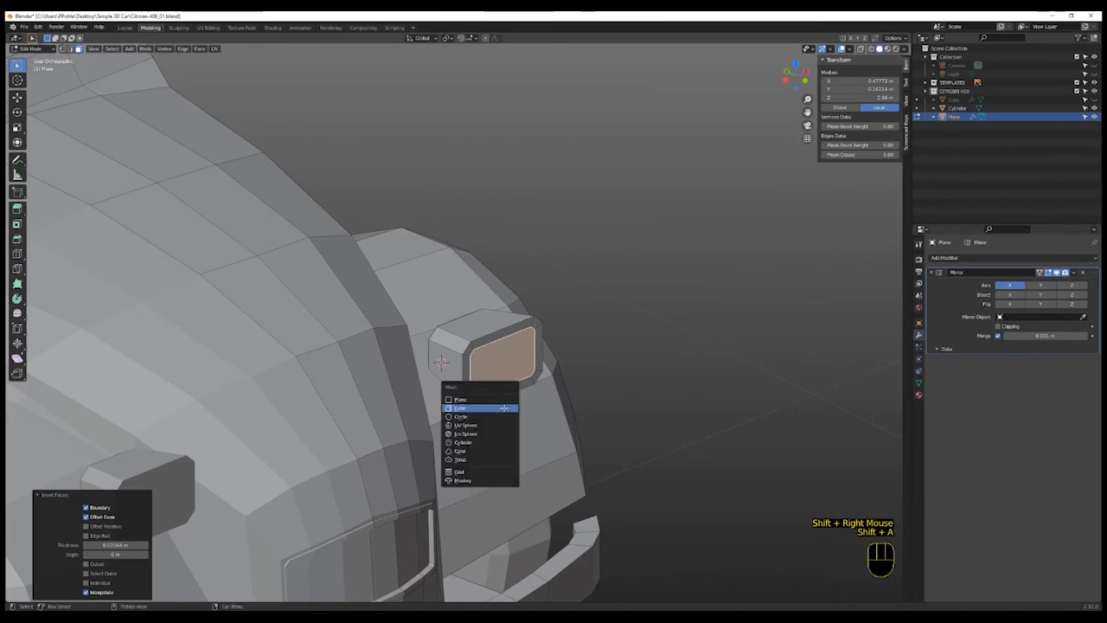
pyautogui.click(503, 407)
pyautogui.press('s')
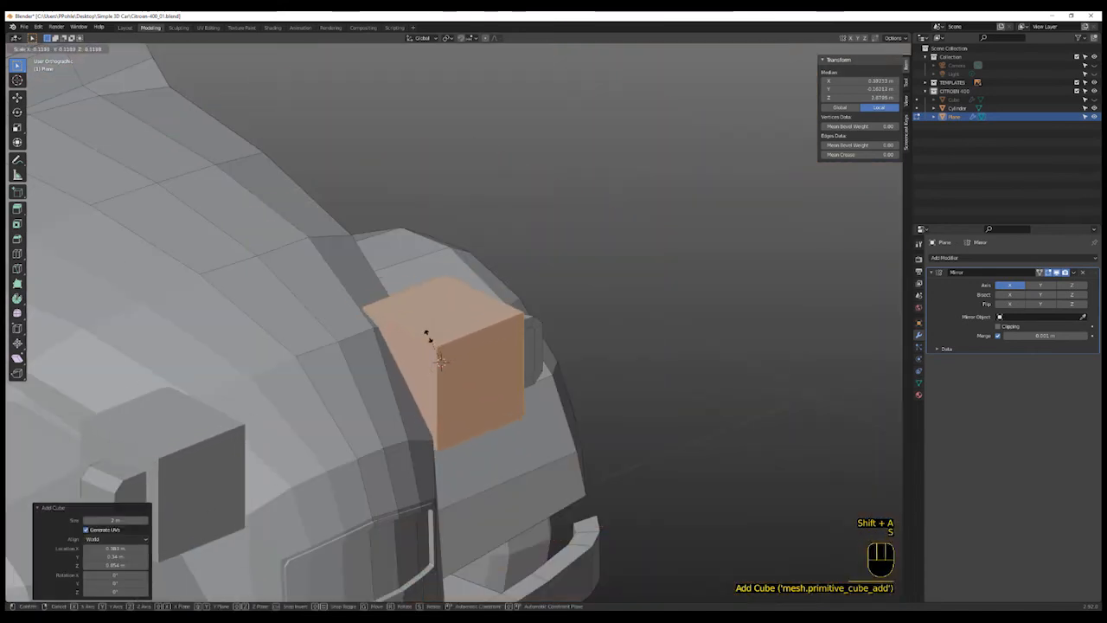
pyautogui.click(433, 355)
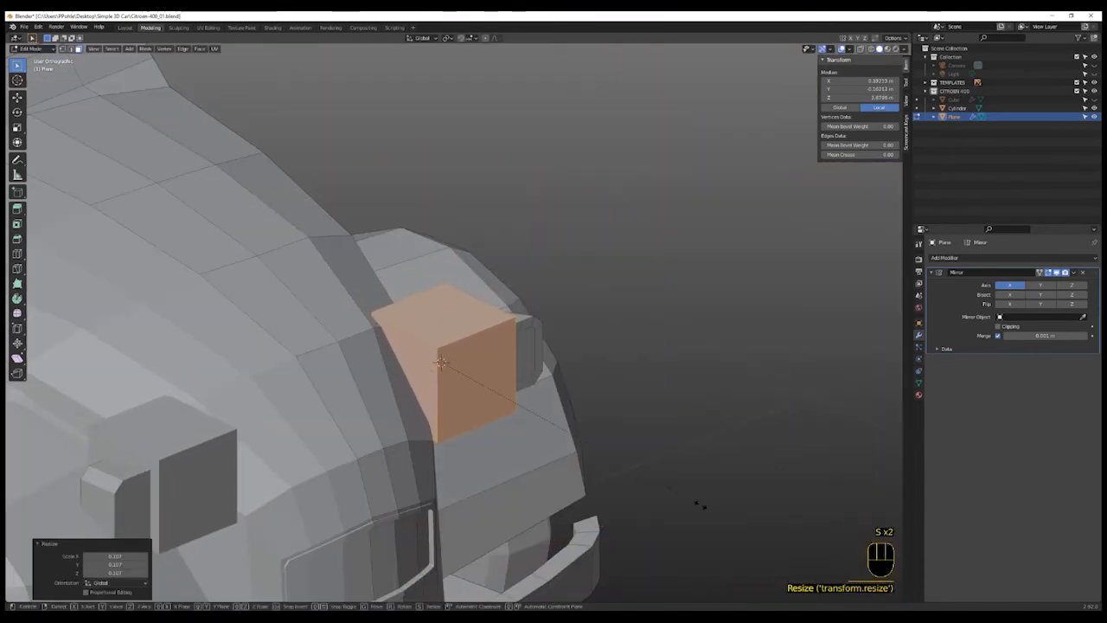
# - Scale the small cube beside the headlight into a flat block, narrowing it along the X axis
pyautogui.press('s')
pyautogui.click(491, 396)
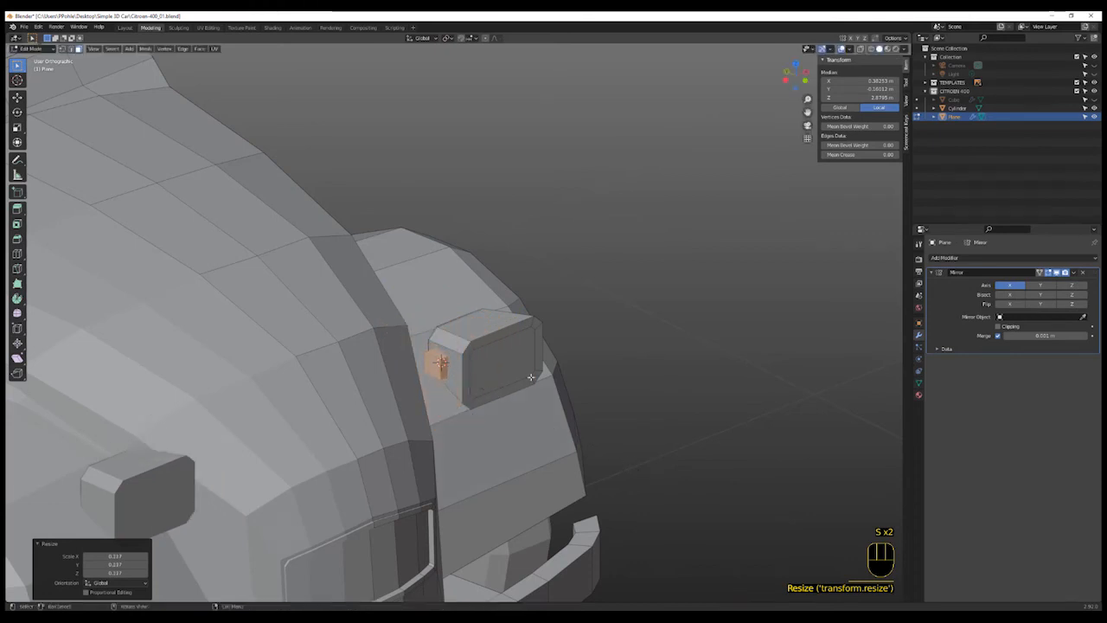
pyautogui.press('s')
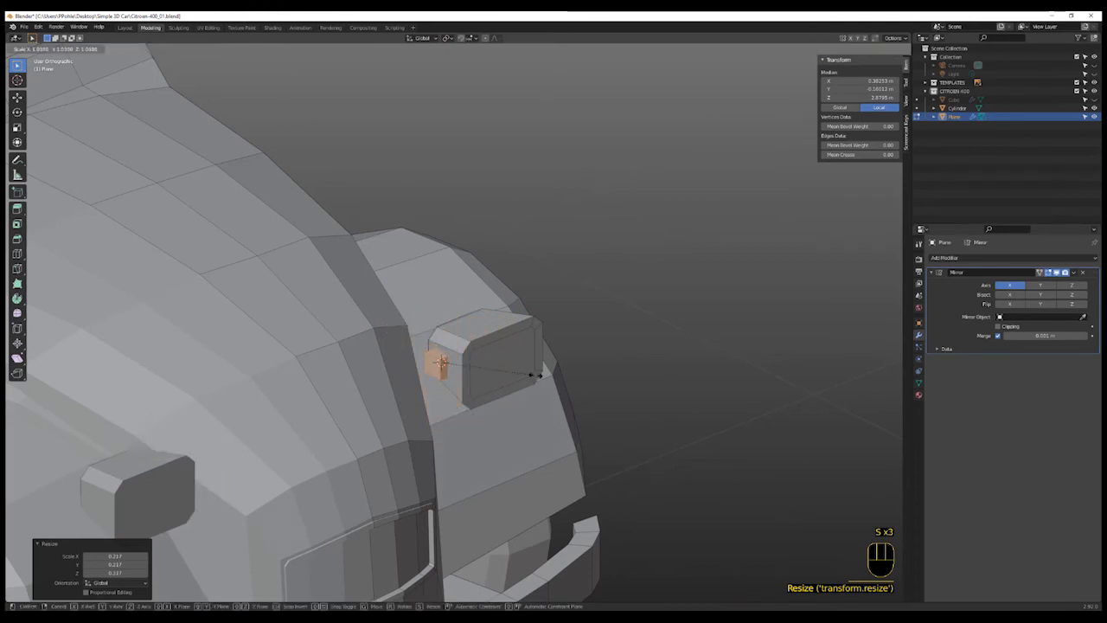
pyautogui.press('x')
pyautogui.click(832, 297)
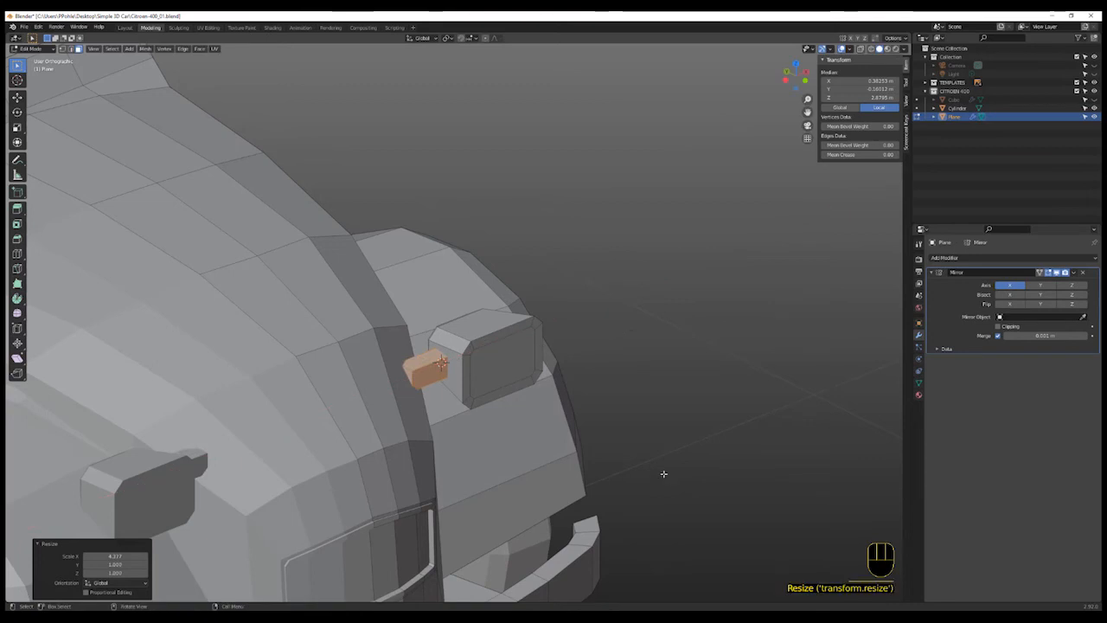
pyautogui.press('s')
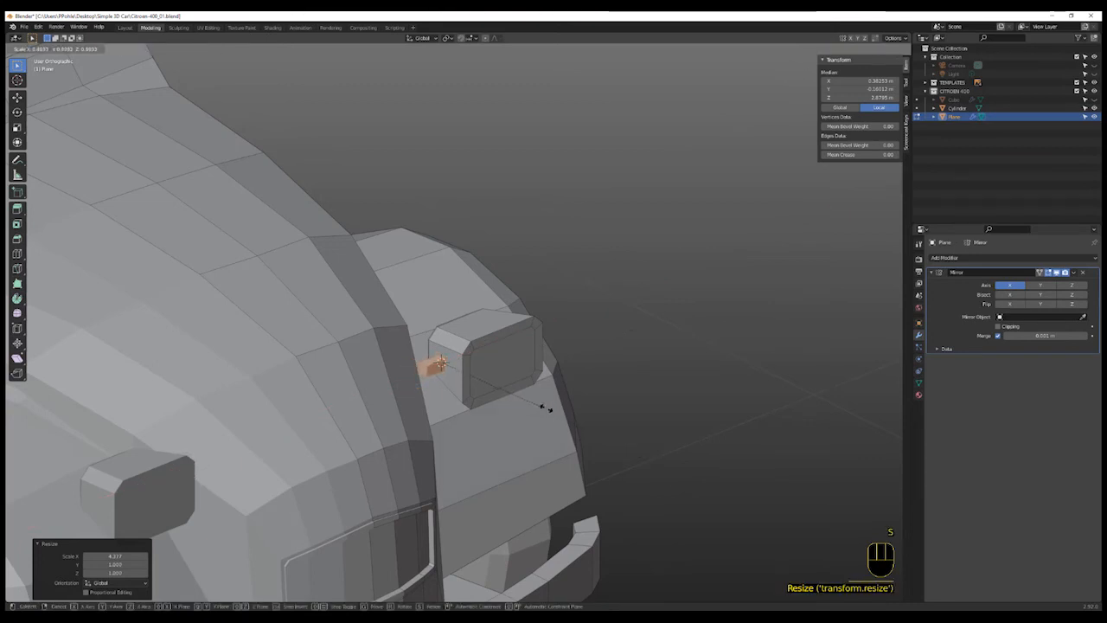
pyautogui.click(546, 408)
# - Position the block against the headlight's side by moving it along the Z, X and Y axes
pyautogui.press('g')
pyautogui.press('z')
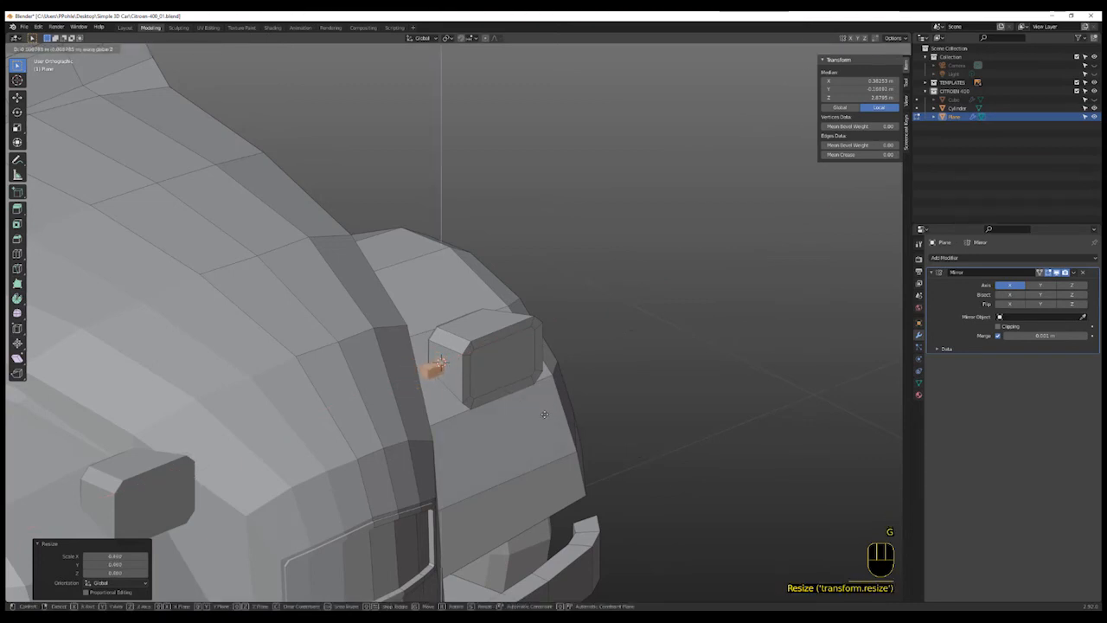
pyautogui.click(543, 419)
pyautogui.press('g')
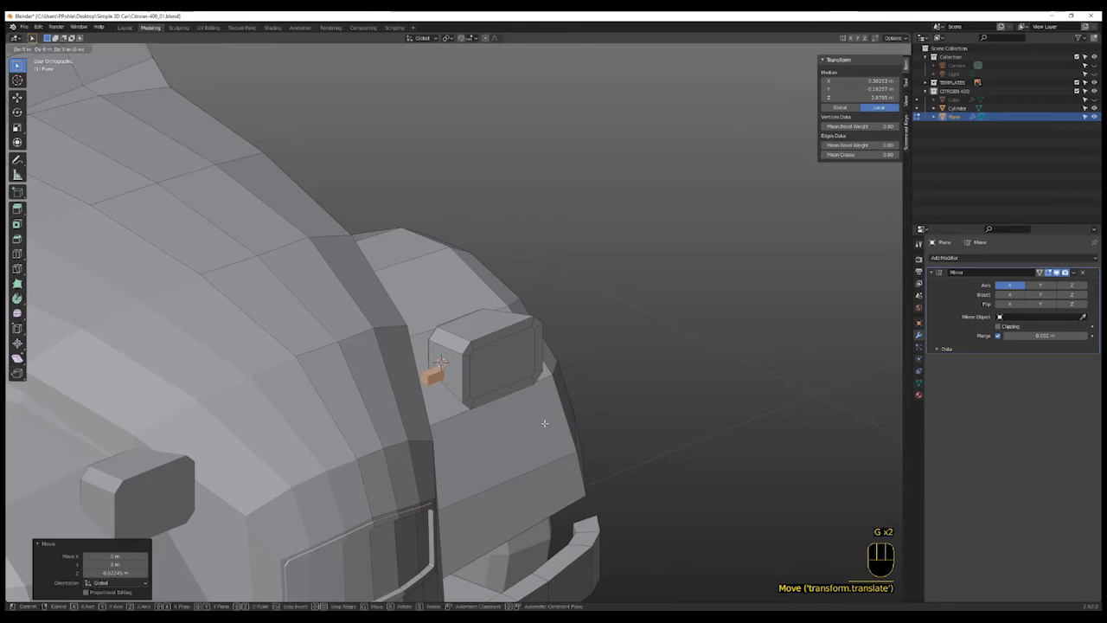
pyautogui.press('x')
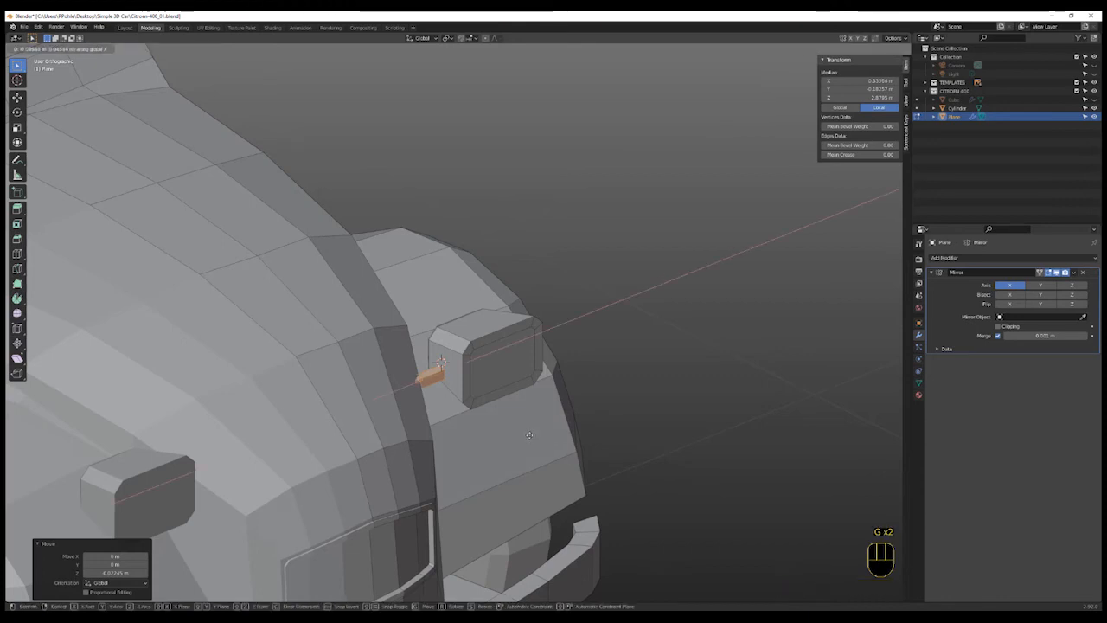
pyautogui.click(531, 436)
pyautogui.press('g')
pyautogui.press('z')
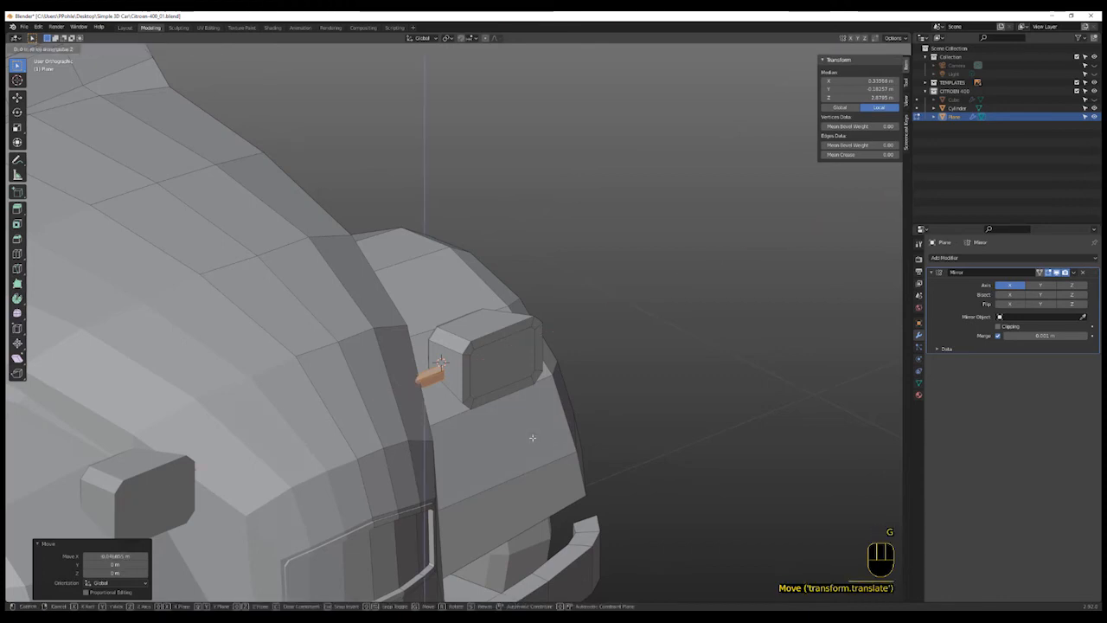
pyautogui.click(531, 441)
pyautogui.press('g')
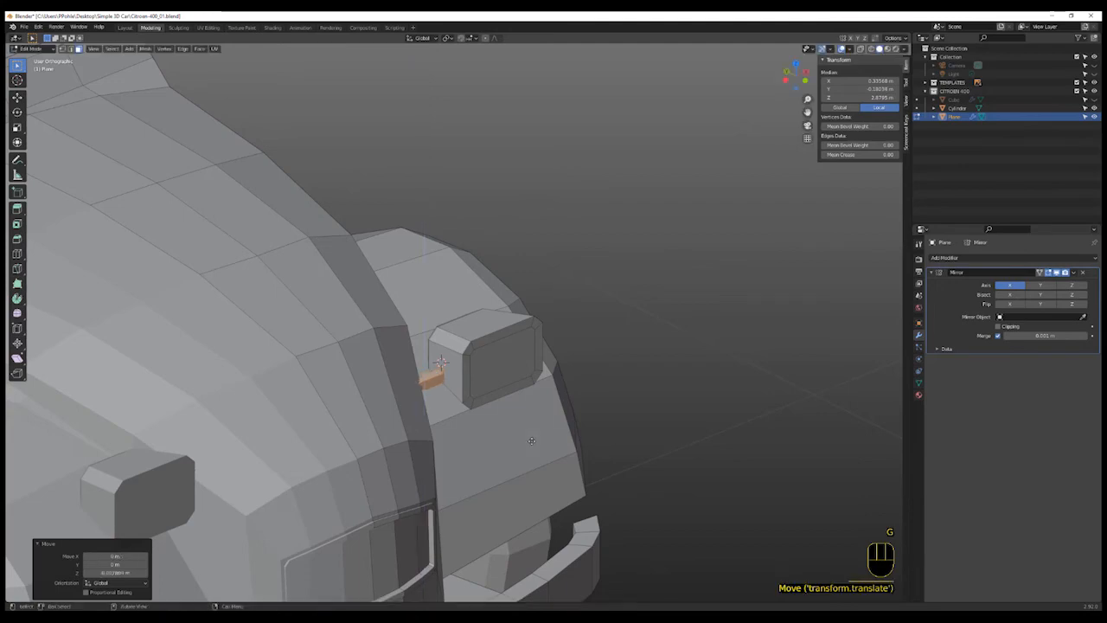
pyautogui.press('y')
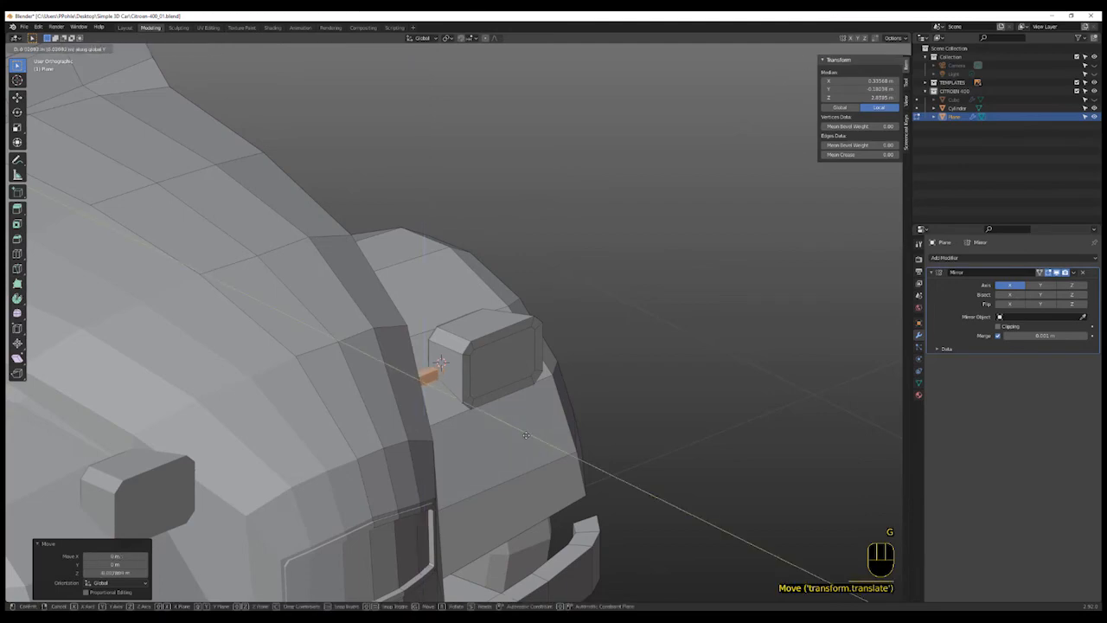
pyautogui.click(526, 435)
# - In front view, place the 3D cursor on the front bumper, add a cube there and scale it down
pyautogui.scroll(-3, 478, 465)
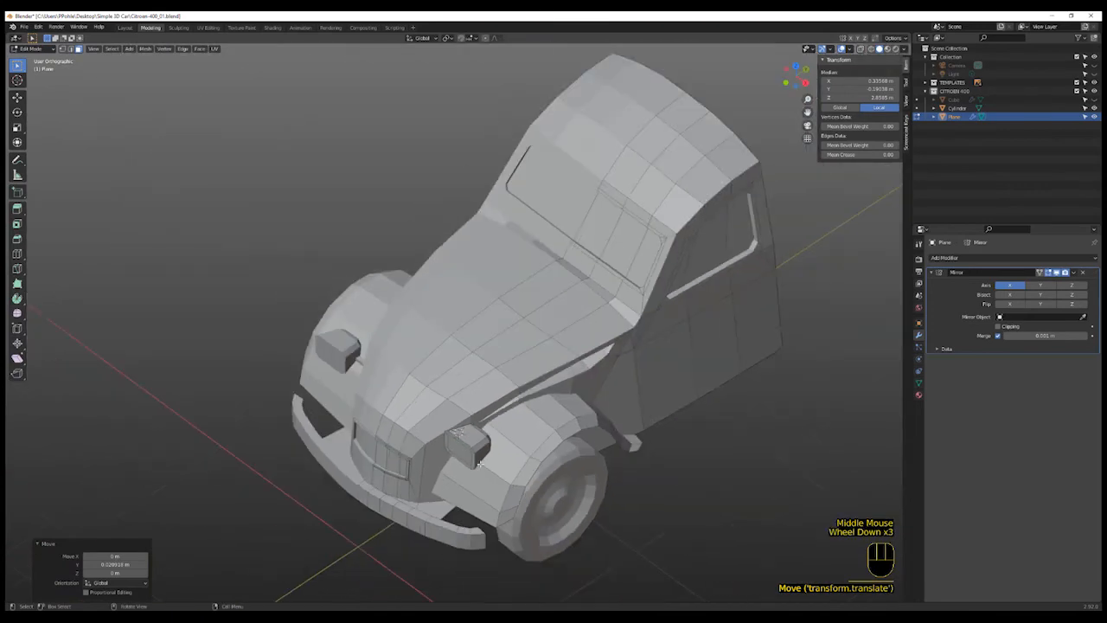
pyautogui.scroll(-2, 478, 465)
pyautogui.keyDown('shift'); pyautogui.moveTo(478, 465); pyautogui.dragTo(457, 509, button='middle'); pyautogui.keyUp('shift')
pyautogui.scroll(2, 458, 509)
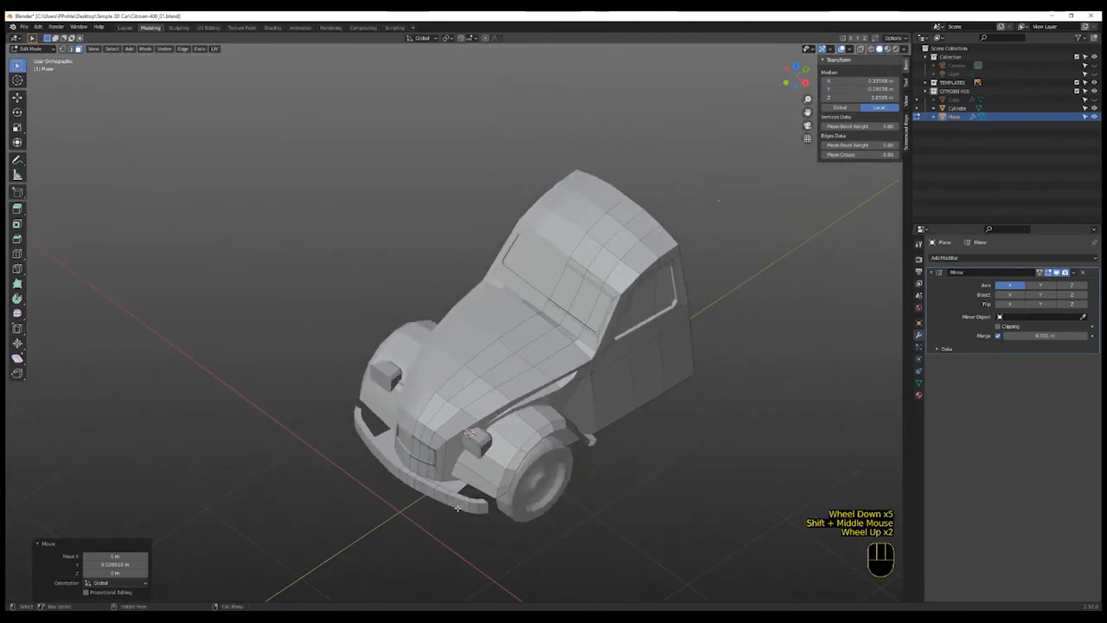
pyautogui.scroll(2, 458, 509)
pyautogui.hotkey('shift', 'z')
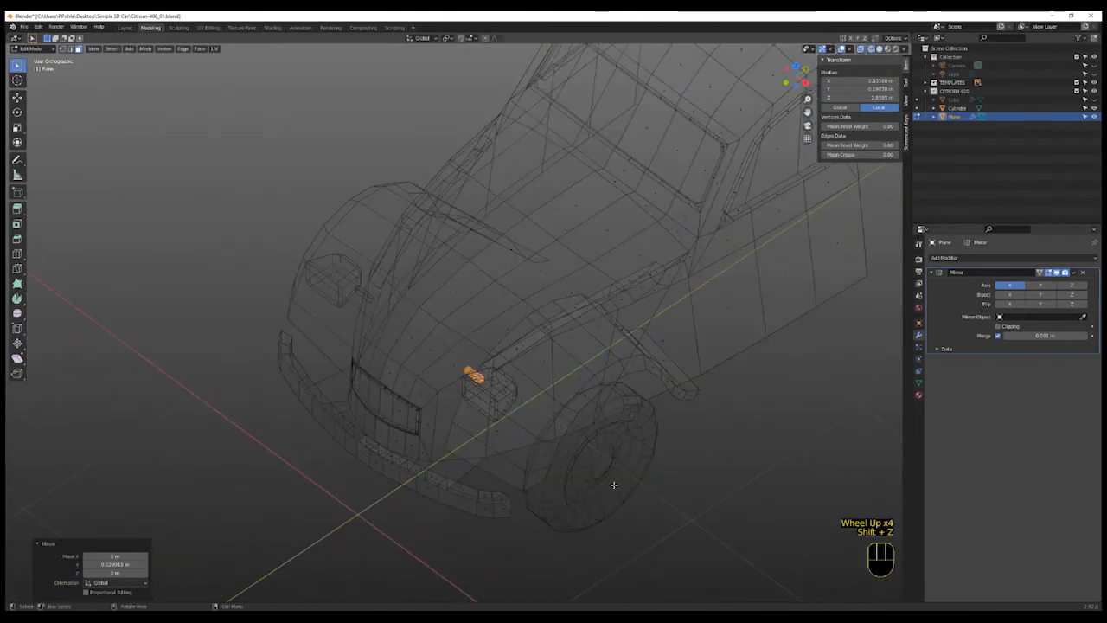
pyautogui.press('KP_1')
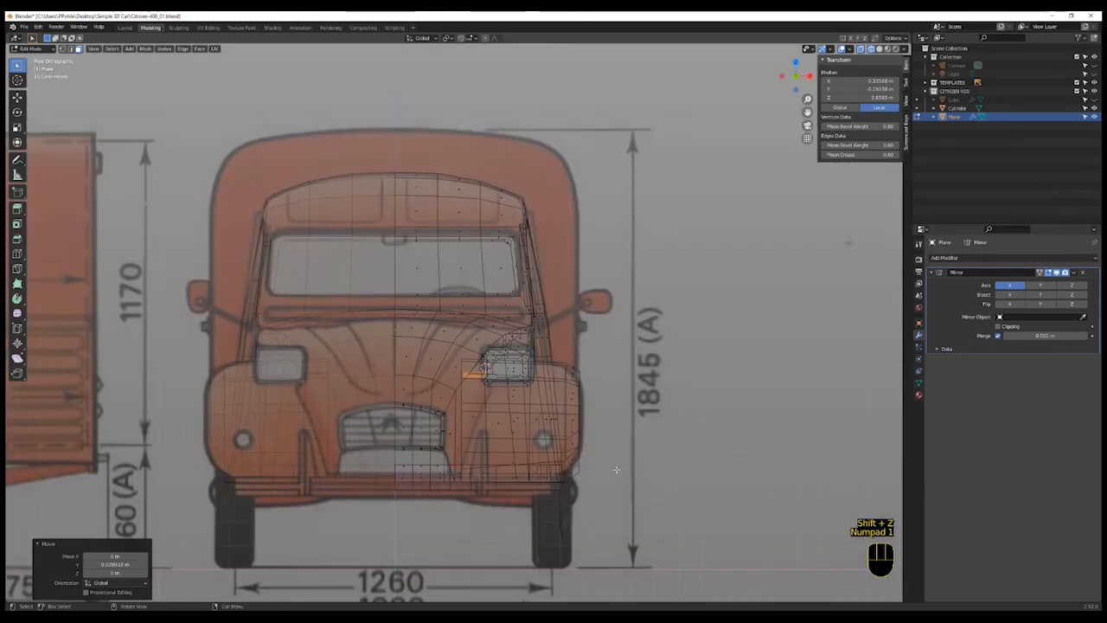
pyautogui.scroll(-1, 494, 384)
pyautogui.keyDown('shift'); pyautogui.moveTo(494, 384); pyautogui.dragTo(525, 341, button='middle'); pyautogui.keyUp('shift')
pyautogui.scroll(2, 541, 439)
pyautogui.scroll(3, 542, 439)
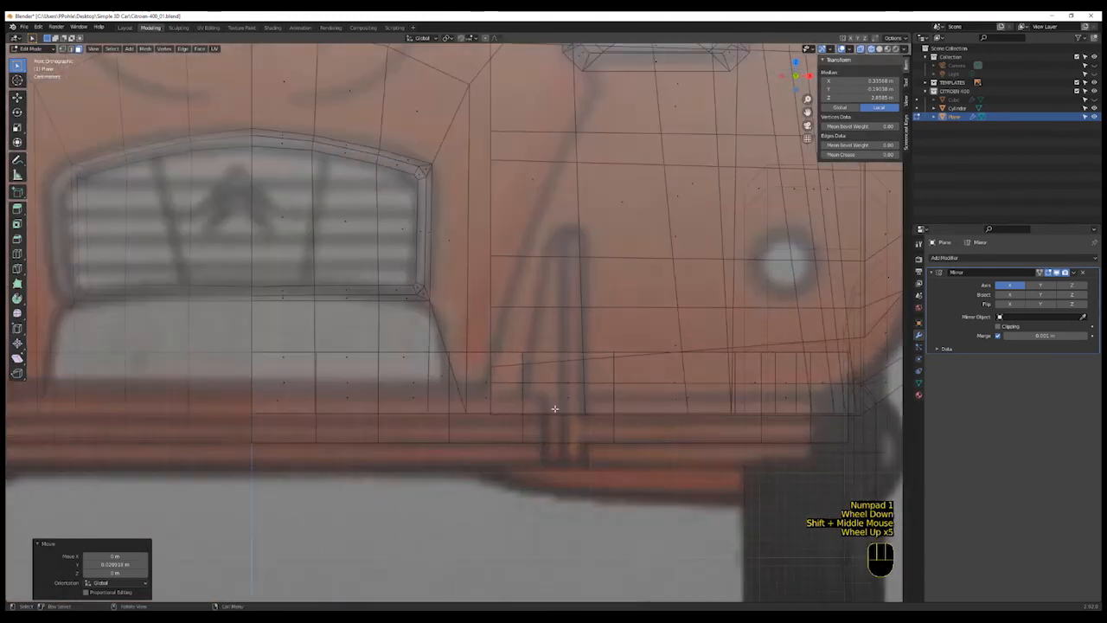
pyautogui.hotkey('shift', 'z')
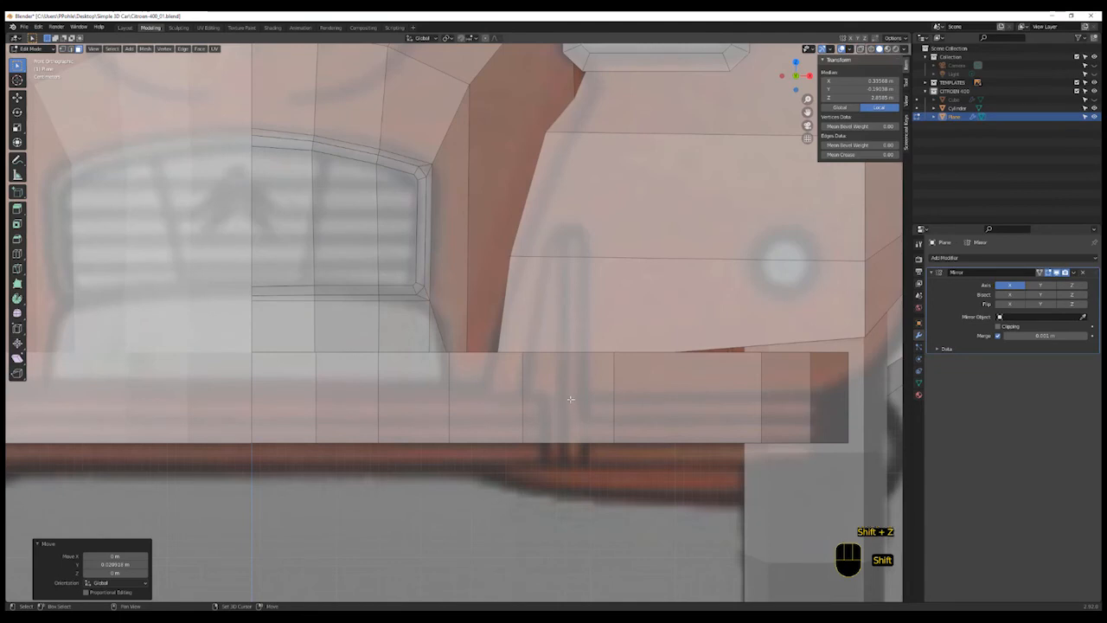
pyautogui.keyDown('shift'); pyautogui.rightClick(570, 399); pyautogui.keyUp('shift')
pyautogui.hotkey('shift', 'a')
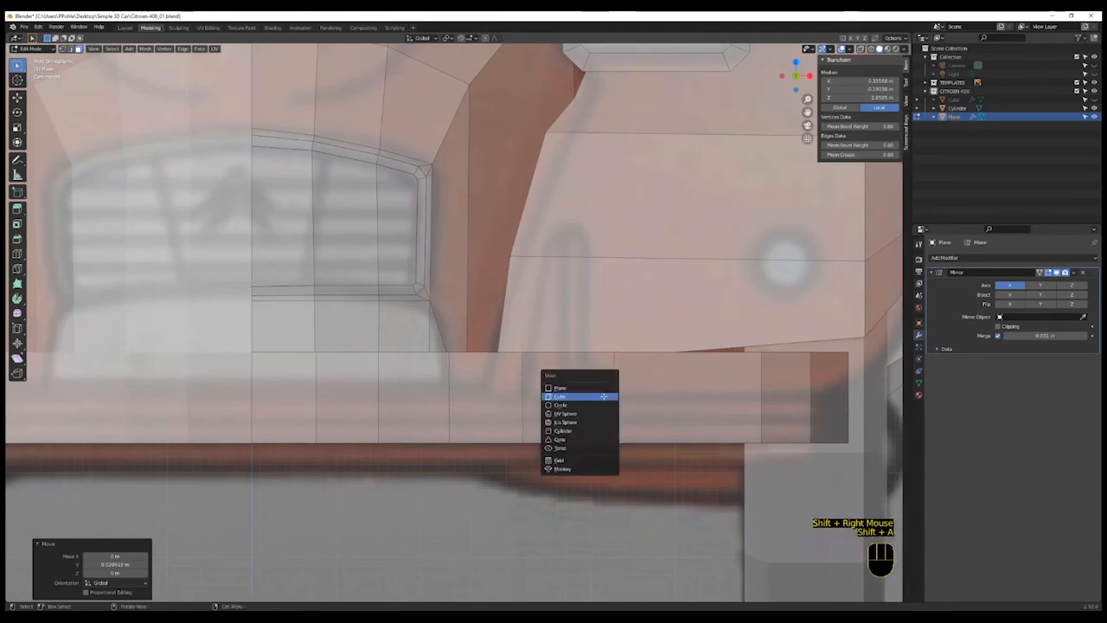
pyautogui.click(605, 399)
pyautogui.press('s')
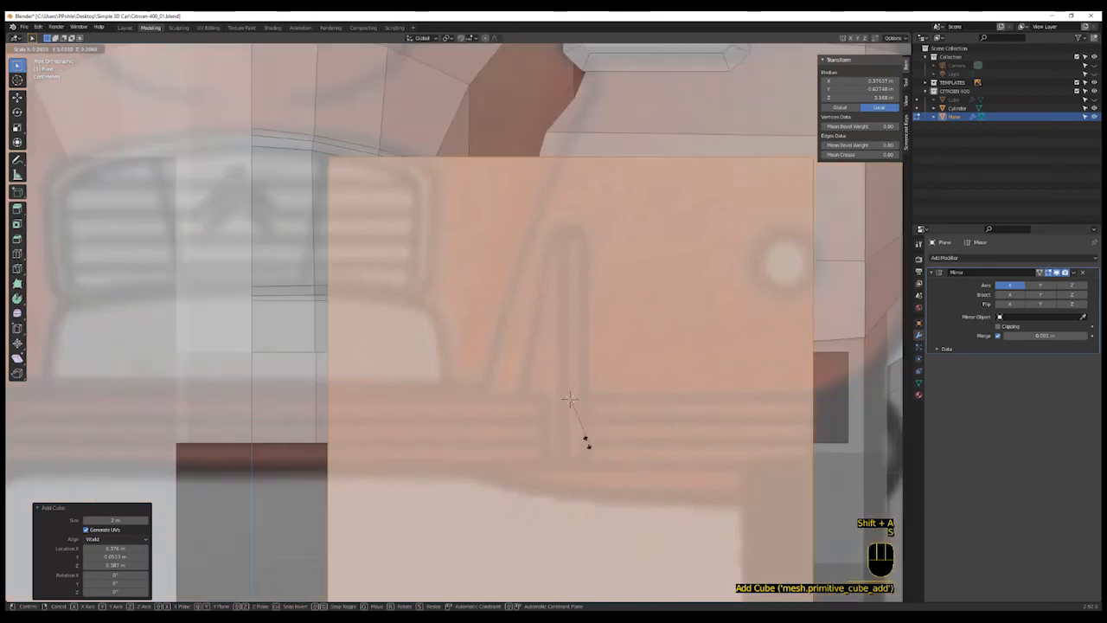
pyautogui.click(568, 407)
# - Scale the new cube thin along X and tall along Z to form a vertical bumper bracket
pyautogui.press('s')
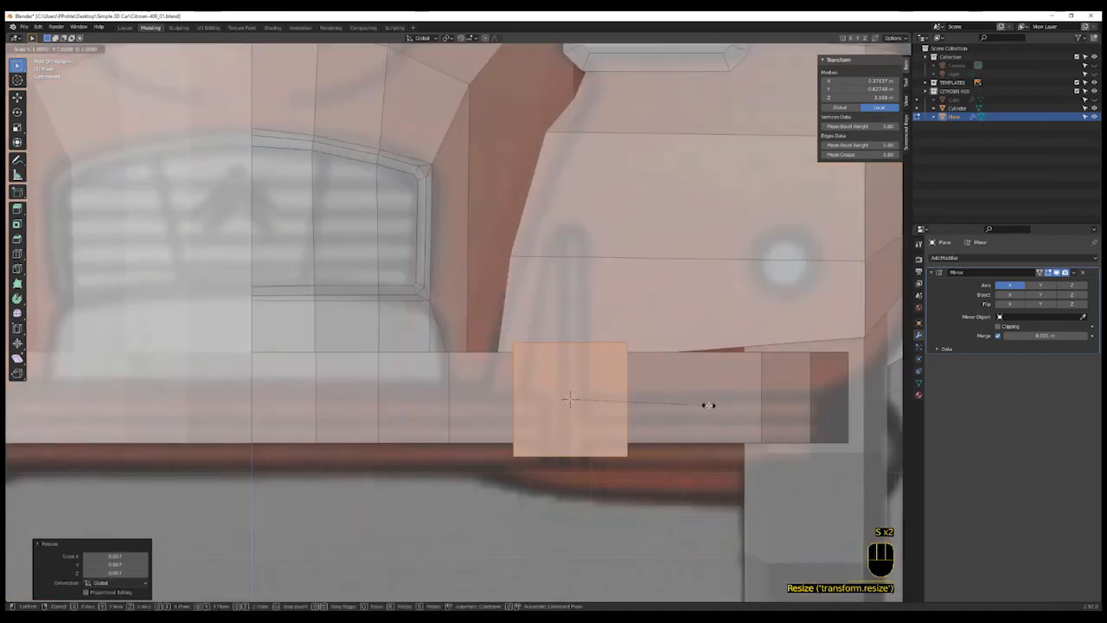
pyautogui.press('x')
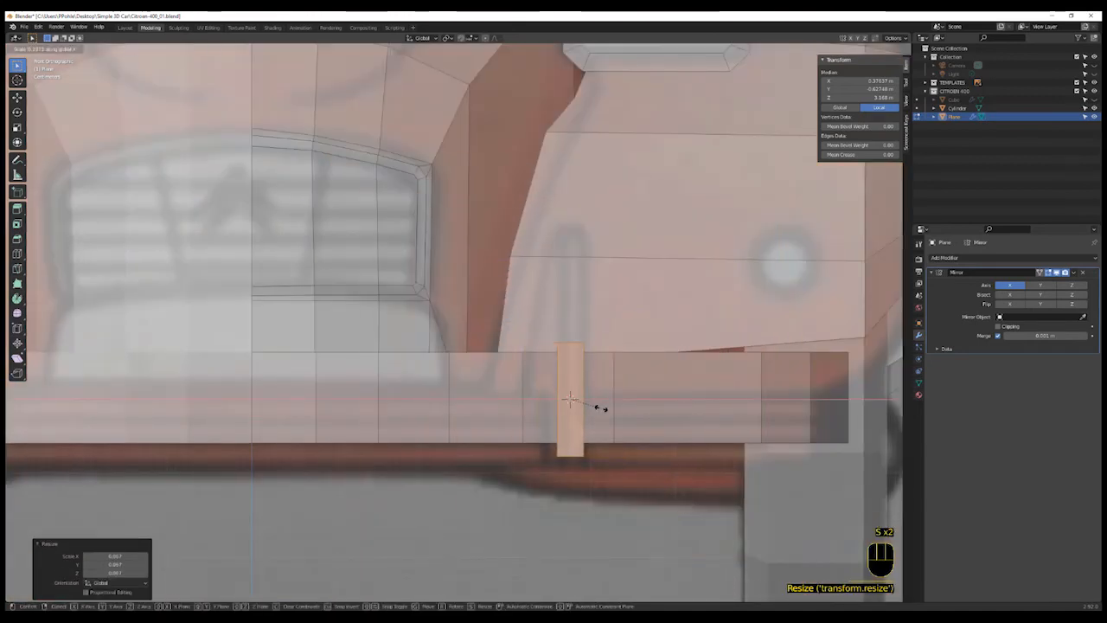
pyautogui.click(601, 408)
pyautogui.press('s')
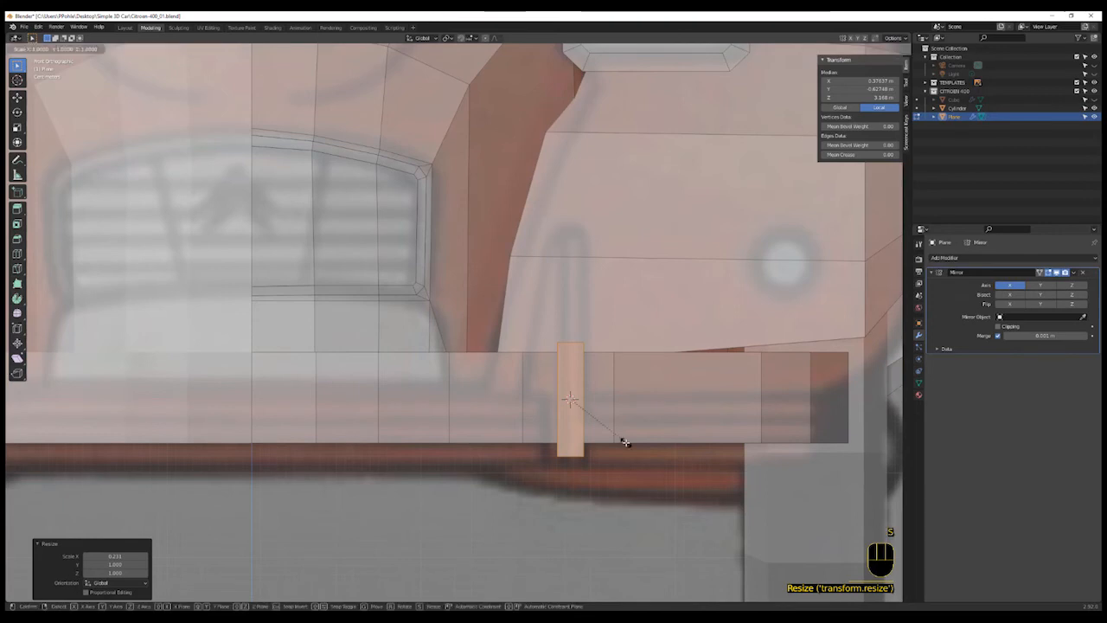
pyautogui.press('z')
pyautogui.click(664, 506)
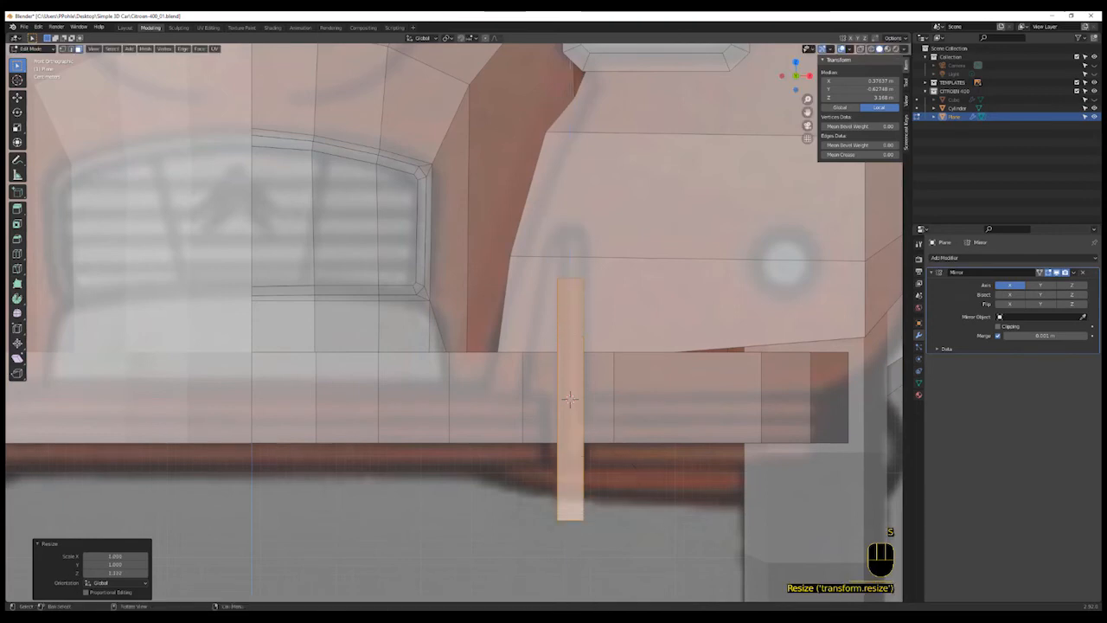
pyautogui.rightClick(657, 521)
pyautogui.rightClick(655, 452)
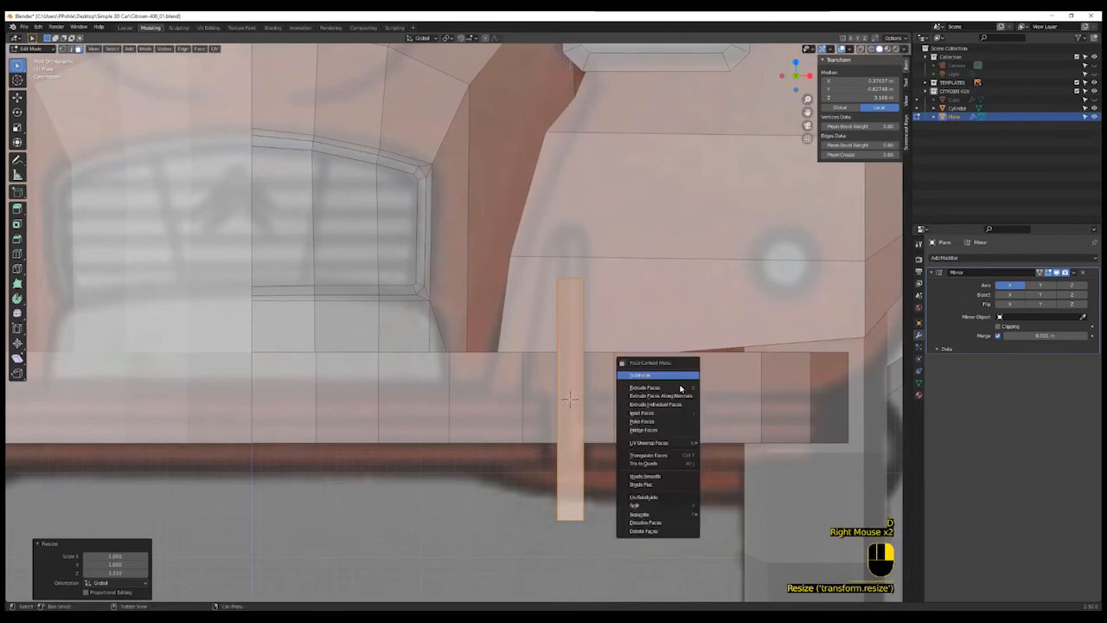
# - Move the bracket upward over the bumper
pyautogui.press('g')
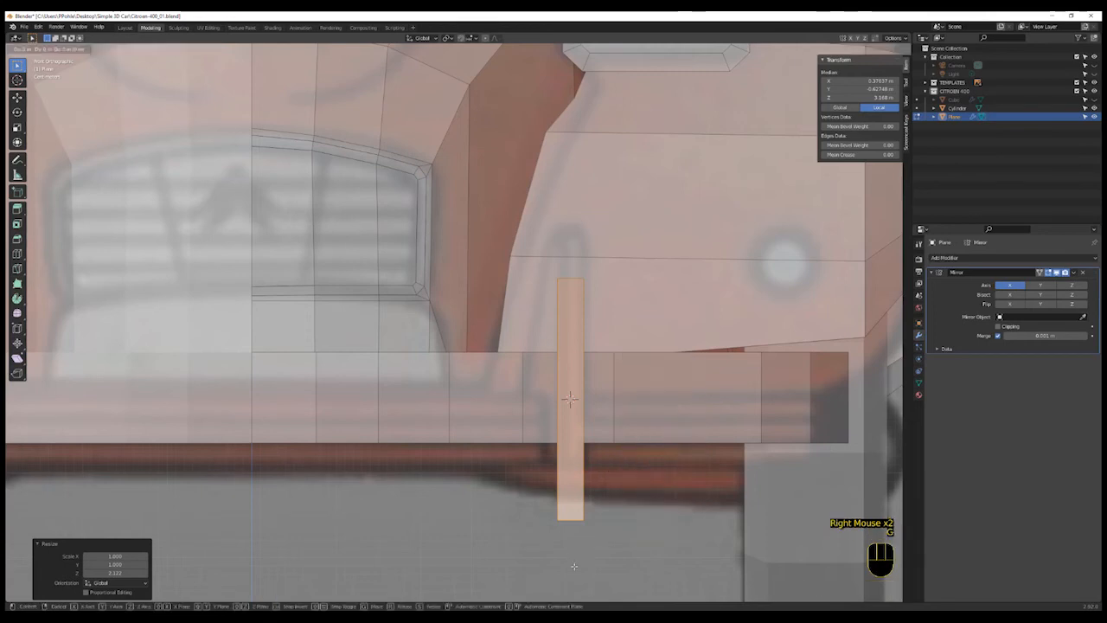
pyautogui.click(573, 515)
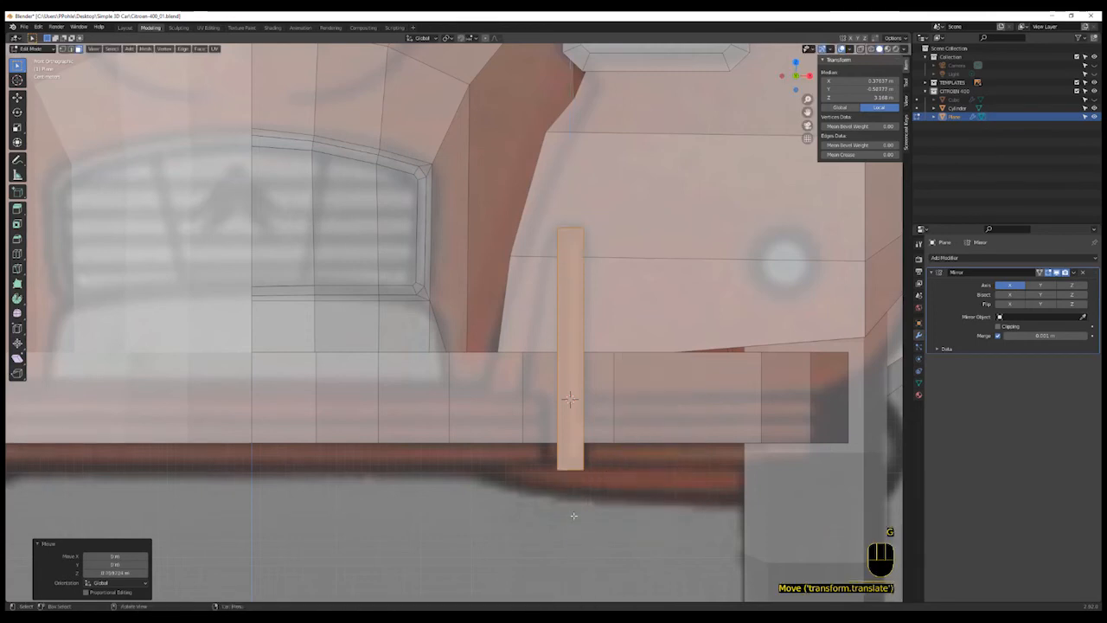
pyautogui.moveTo(612, 481); pyautogui.dragTo(592, 564, button='middle')
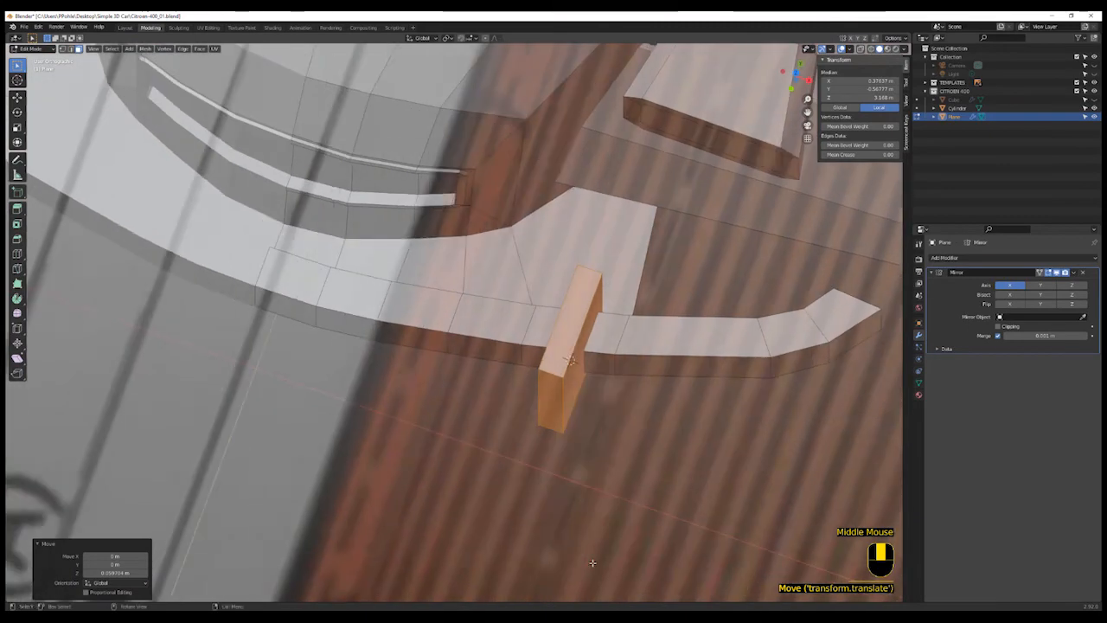
# - In top view, rotate the bracket slightly so it follows the bumper's curve
pyautogui.press('KP_7')
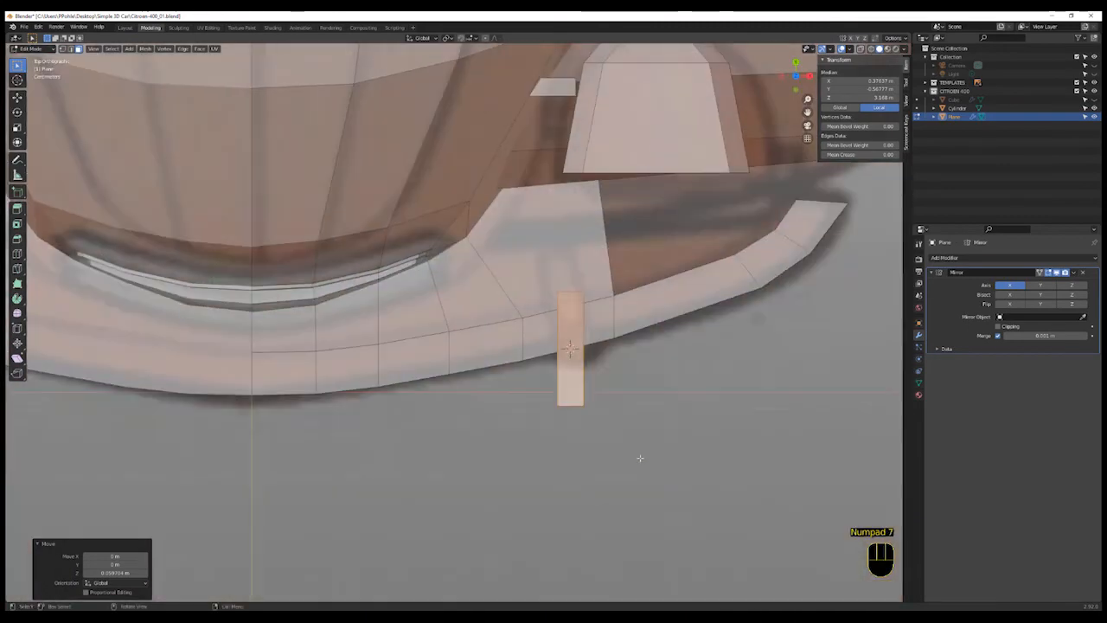
pyautogui.press('r')
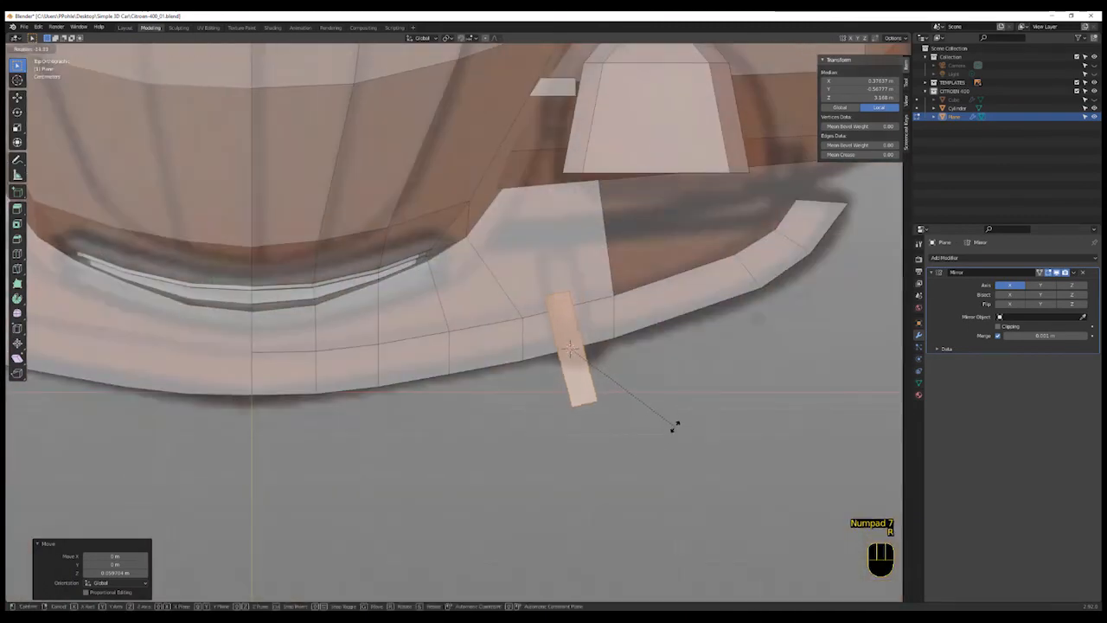
pyautogui.click(670, 430)
# - Move the bracket back onto the bumper, adjusting its height in side view
pyautogui.press('g')
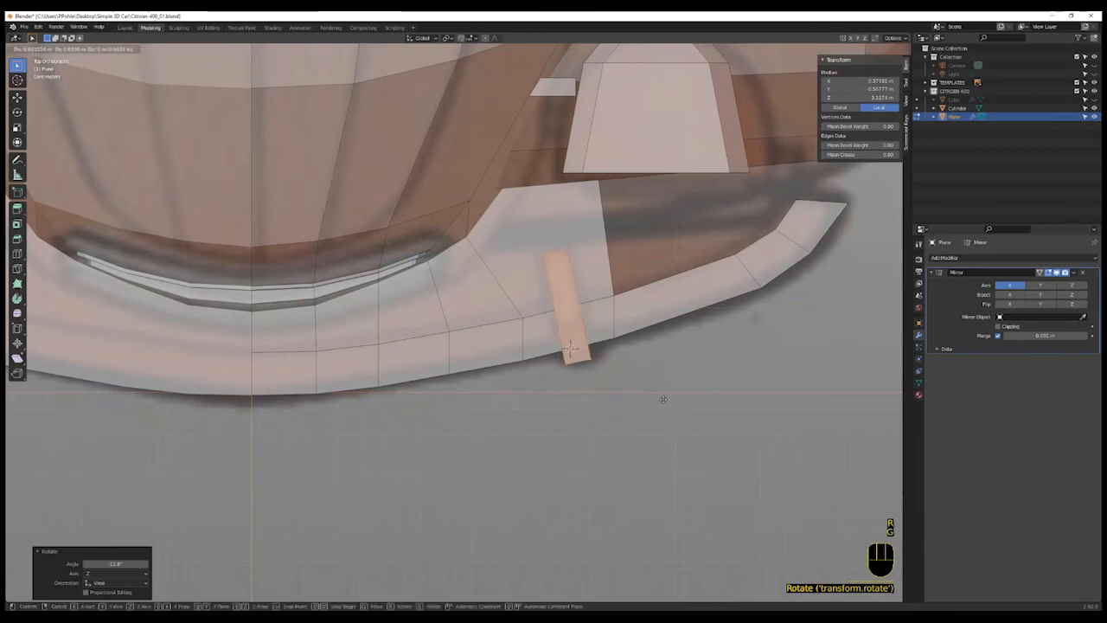
pyautogui.click(664, 399)
pyautogui.moveTo(662, 396); pyautogui.dragTo(560, 355, button='middle')
pyautogui.scroll(3, 559, 355)
pyautogui.press('KP_3')
pyautogui.scroll(-3, 628, 352)
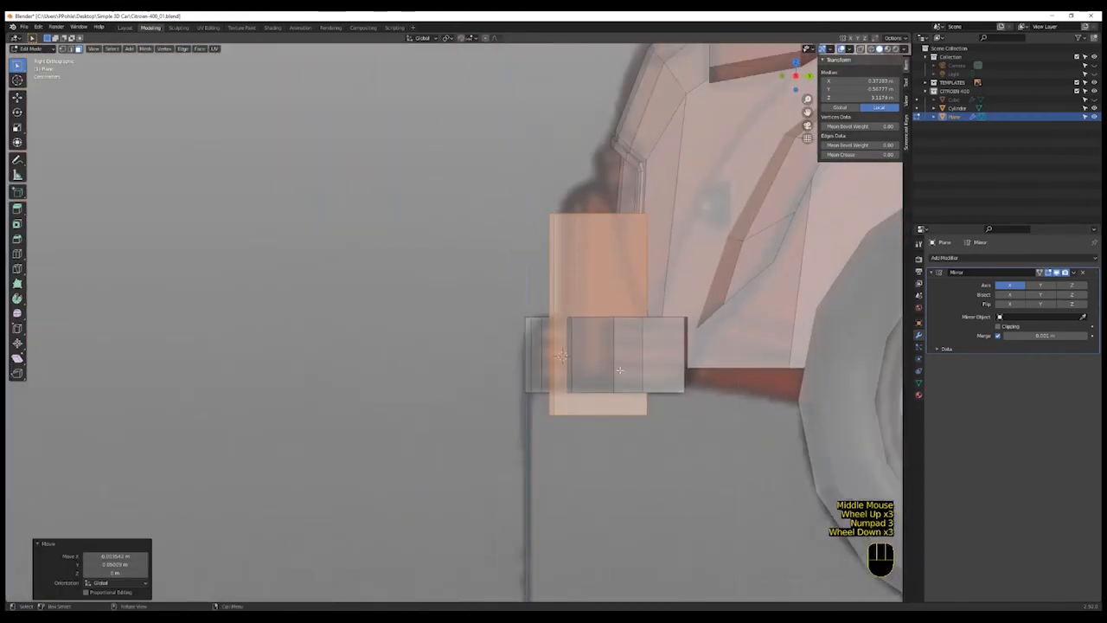
pyautogui.keyDown('shift'); pyautogui.moveTo(628, 352); pyautogui.dragTo(610, 362, button='middle'); pyautogui.keyUp('shift')
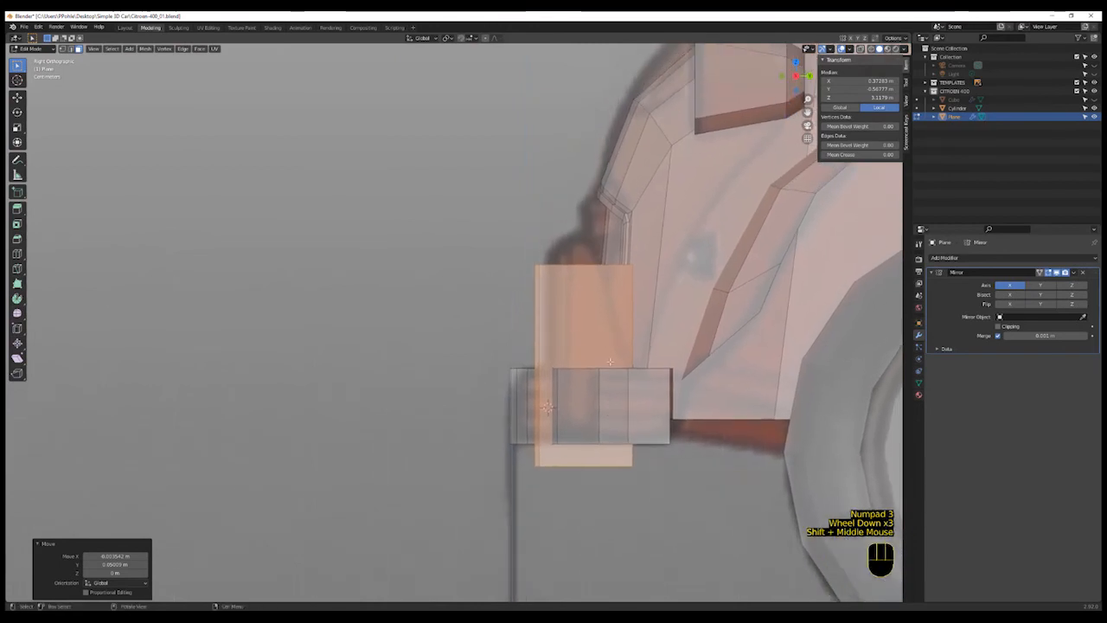
pyautogui.press('g')
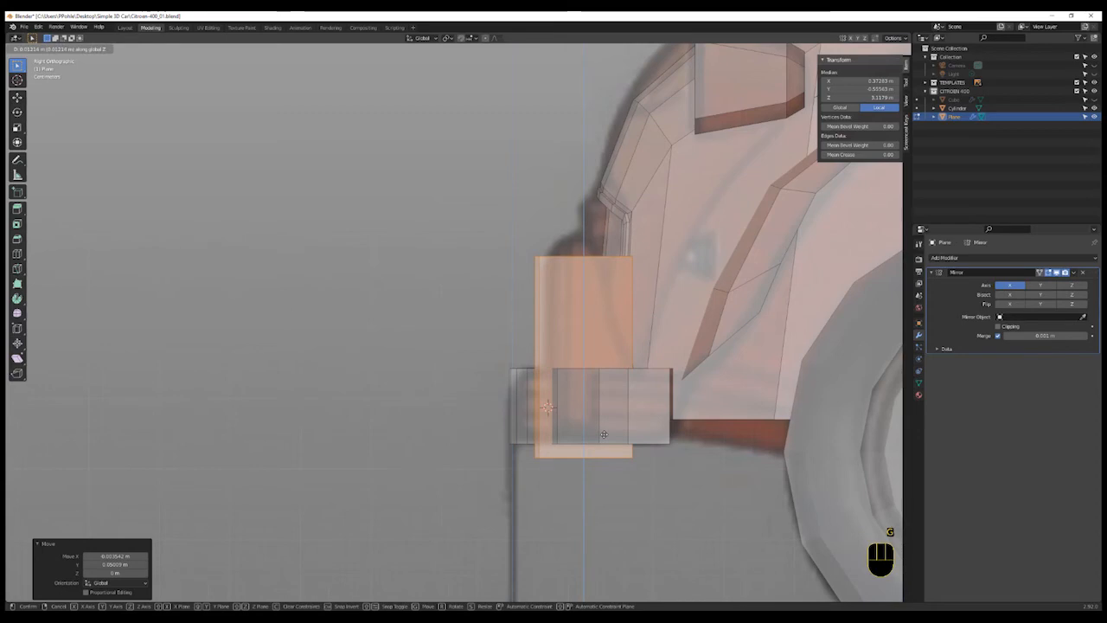
pyautogui.click(604, 434)
# - Edge-slide one of the bumper bracket's edges to reposition it
pyautogui.keyDown('shift'); pyautogui.moveTo(595, 343); pyautogui.dragTo(584, 407, button='middle'); pyautogui.keyUp('shift')
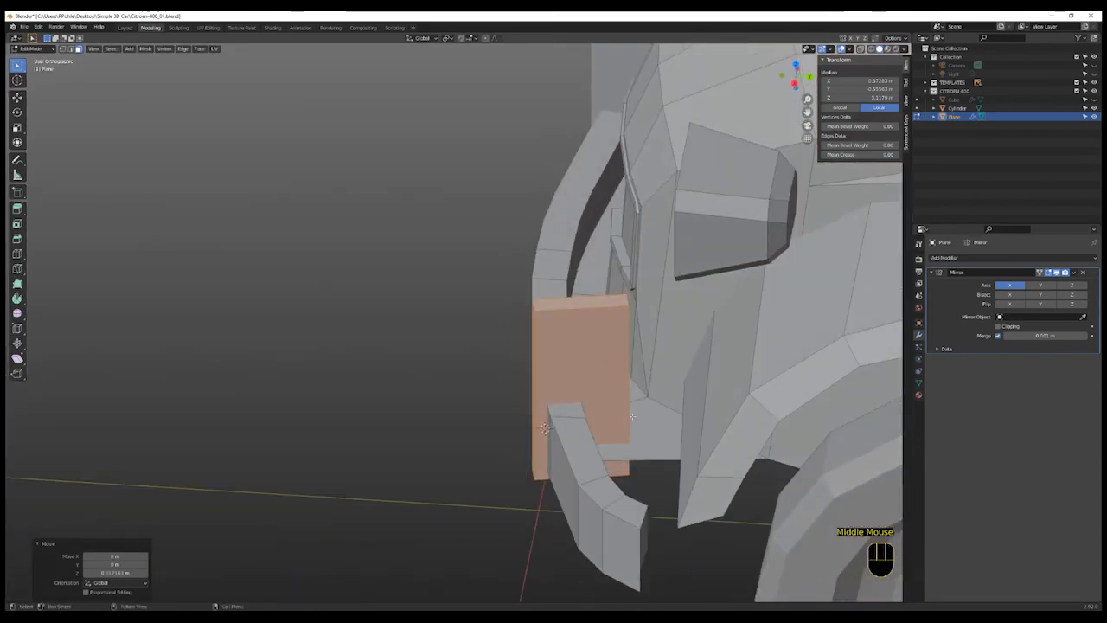
pyautogui.press('2')
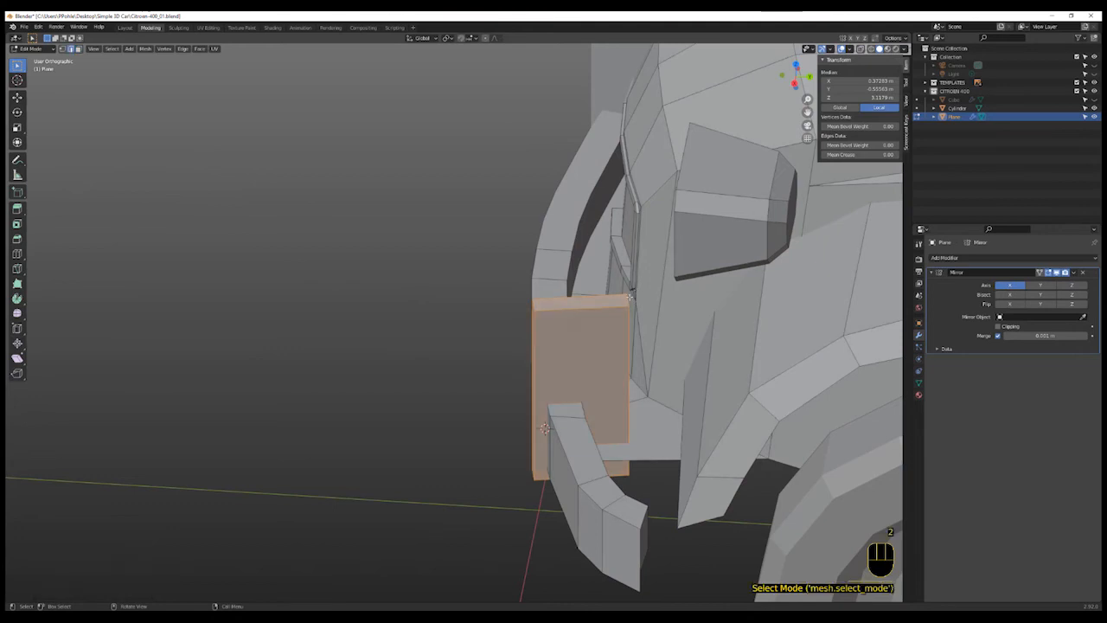
pyautogui.click(655, 333)
pyautogui.press('g')
pyautogui.press('g')
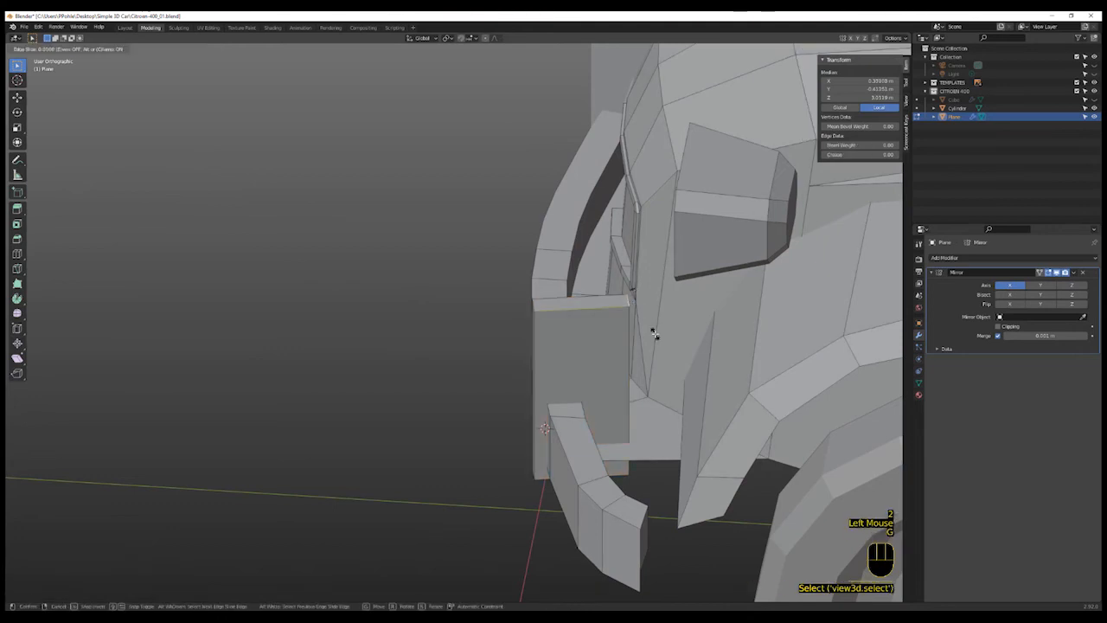
pyautogui.click(541, 328)
pyautogui.moveTo(541, 328); pyautogui.dragTo(588, 369, button='middle')
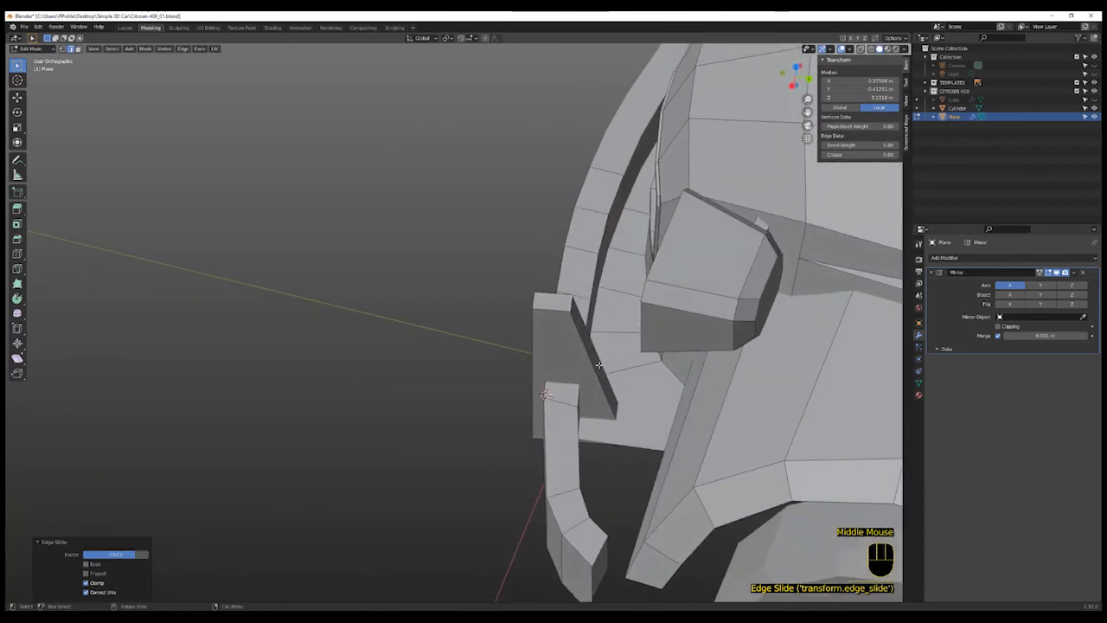
# - Select the bracket's inner side face and scale it along X by about 1.236
pyautogui.press('2')
pyautogui.press('3')
pyautogui.click(599, 367)
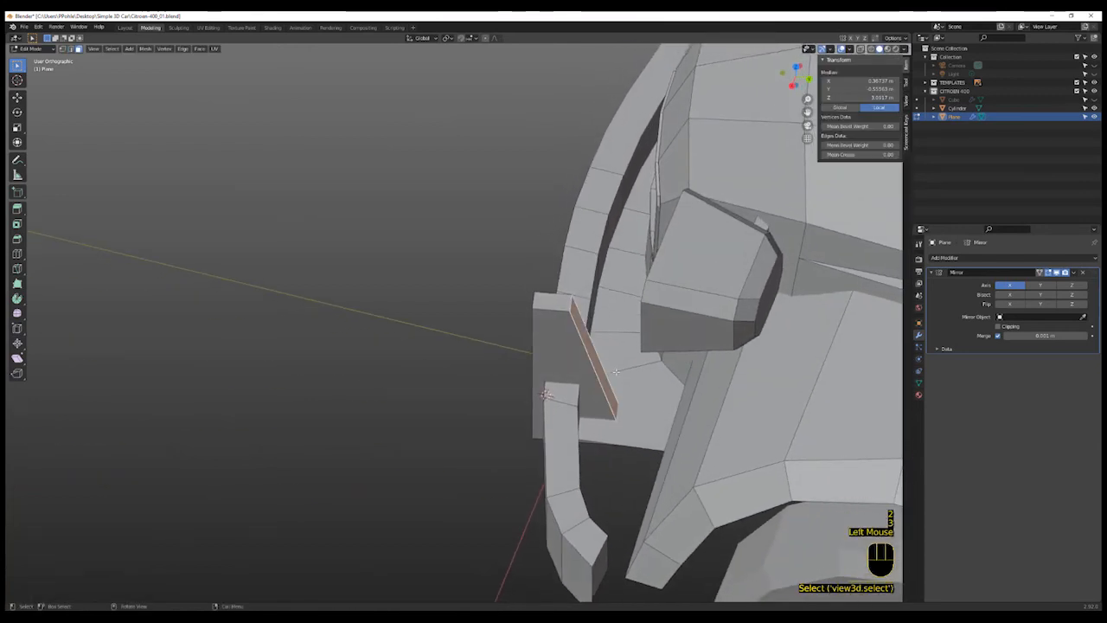
pyautogui.press('s')
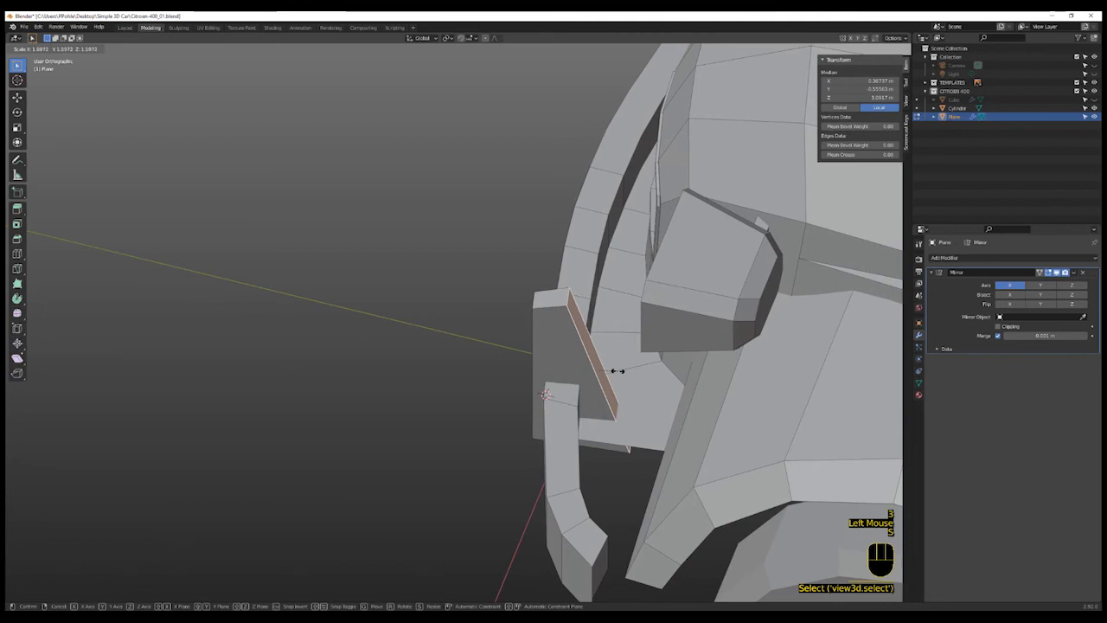
pyautogui.click(617, 370)
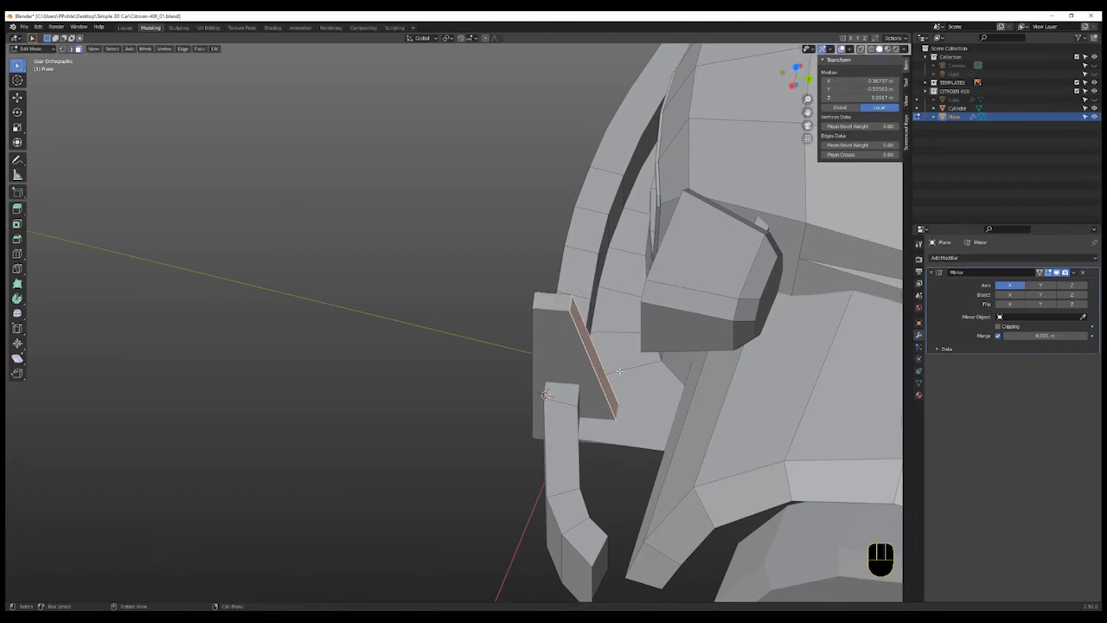
pyautogui.press('x')
pyautogui.rightClick(626, 368)
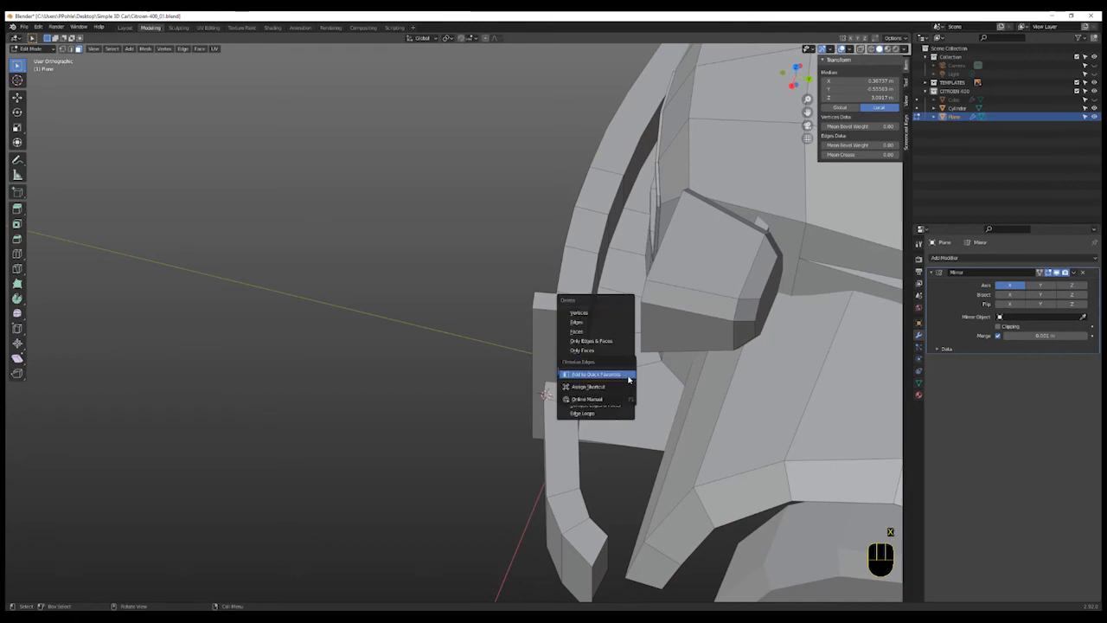
pyautogui.press('s')
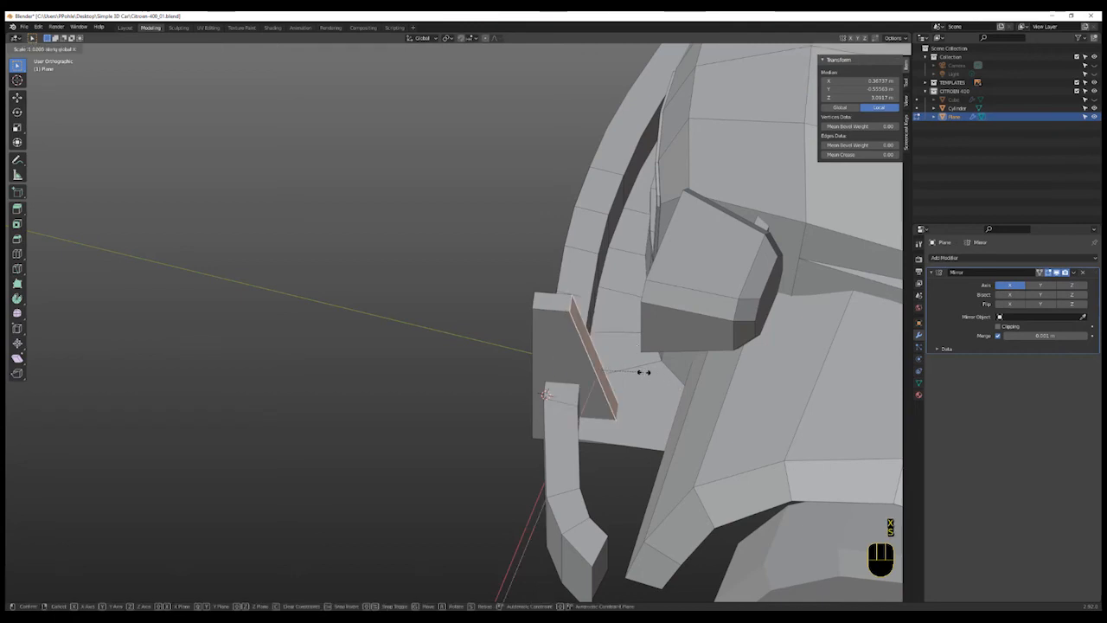
pyautogui.click(651, 381)
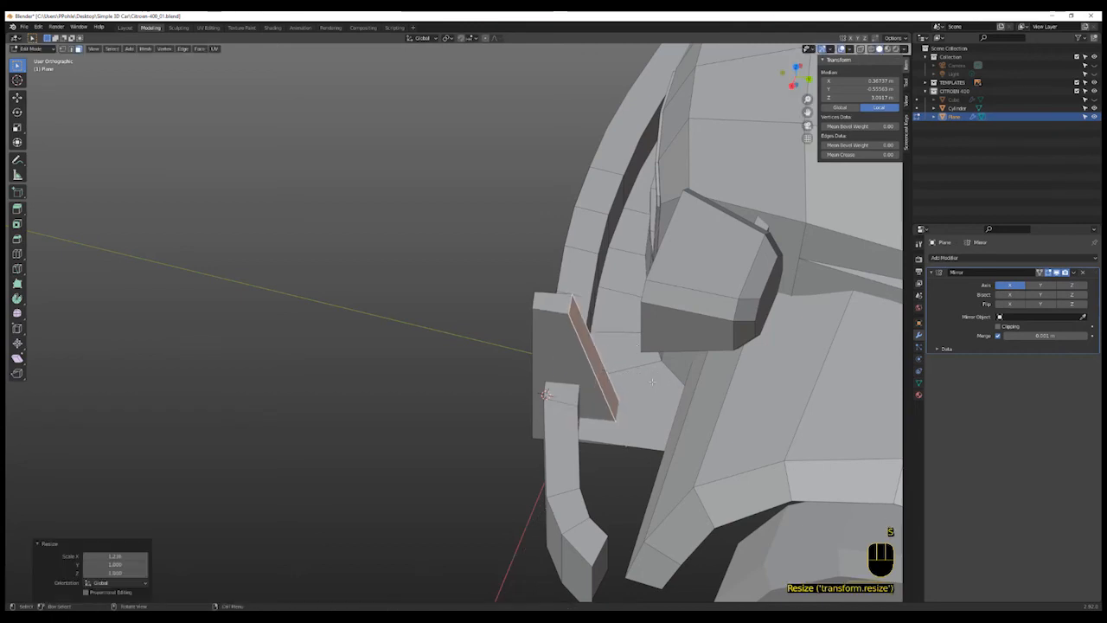
# - In top view, rotate the selected face so the bracket follows the bumper's curve
pyautogui.press('KP_7')
pyautogui.scroll(2, 646, 381)
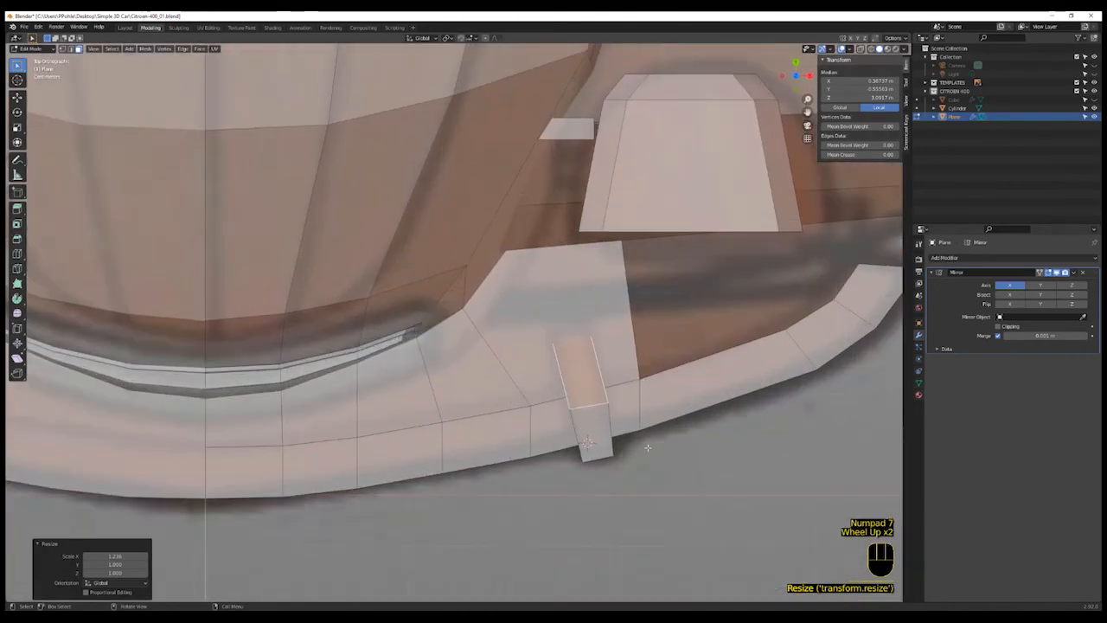
pyautogui.press('r')
pyautogui.click(647, 443)
# - Select the bracket's two top edges and scale them to 0.759 to taper its top
pyautogui.moveTo(640, 484); pyautogui.dragTo(615, 390, button='middle')
pyautogui.scroll(1, 637, 420)
pyautogui.scroll(-2, 638, 441)
pyautogui.keyDown('shift'); pyautogui.click(613, 350); pyautogui.keyUp('shift')
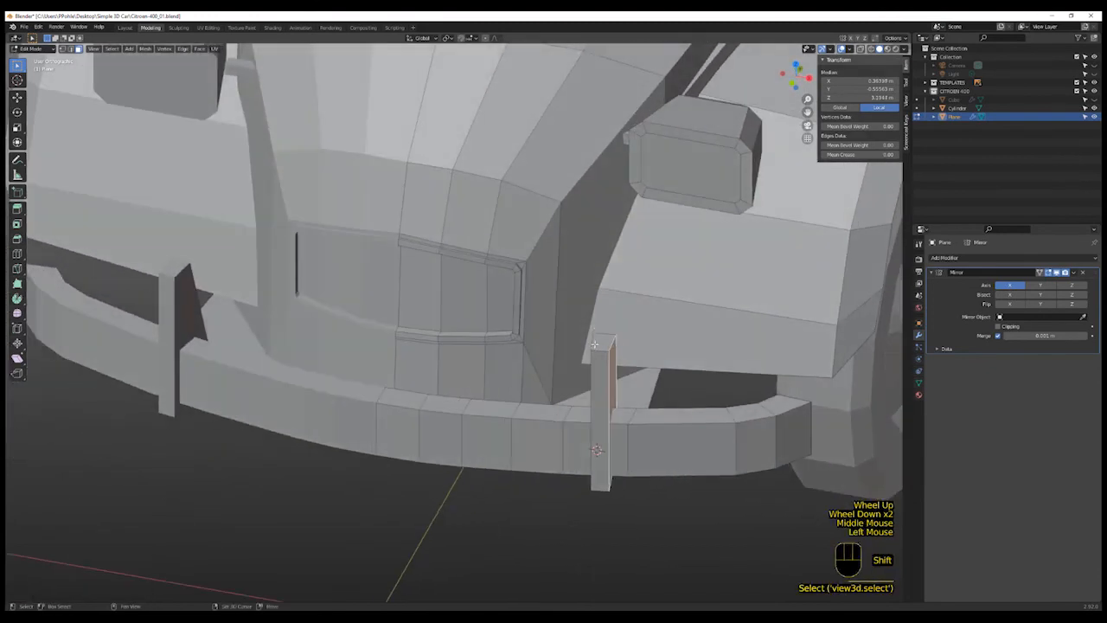
pyautogui.press('2')
pyautogui.click(594, 343)
pyautogui.keyDown('shift'); pyautogui.click(613, 343); pyautogui.keyUp('shift')
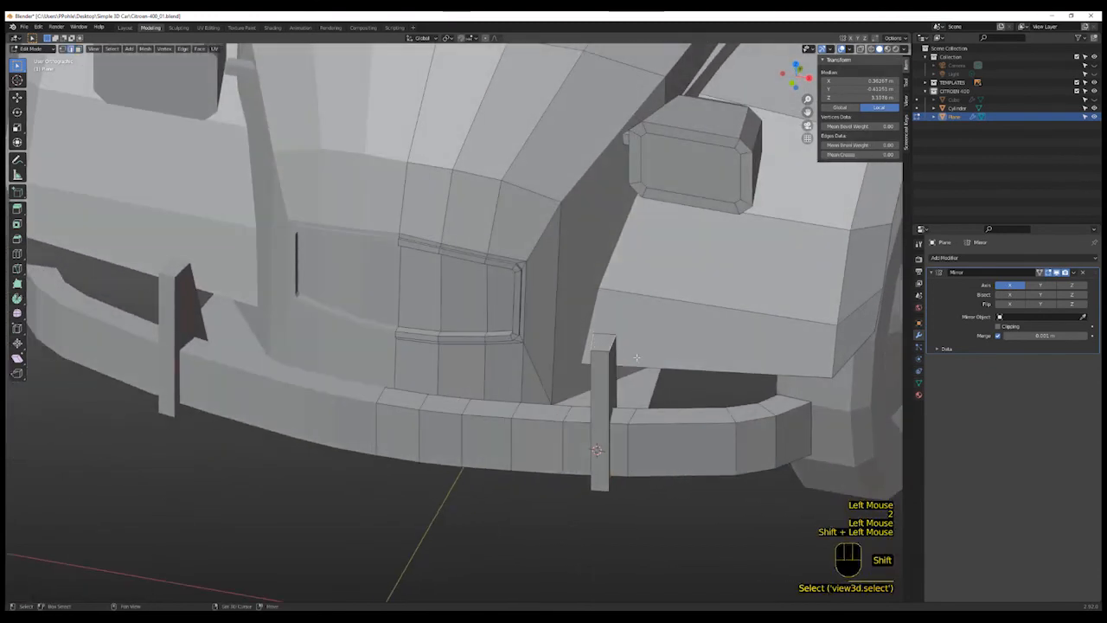
pyautogui.press('s')
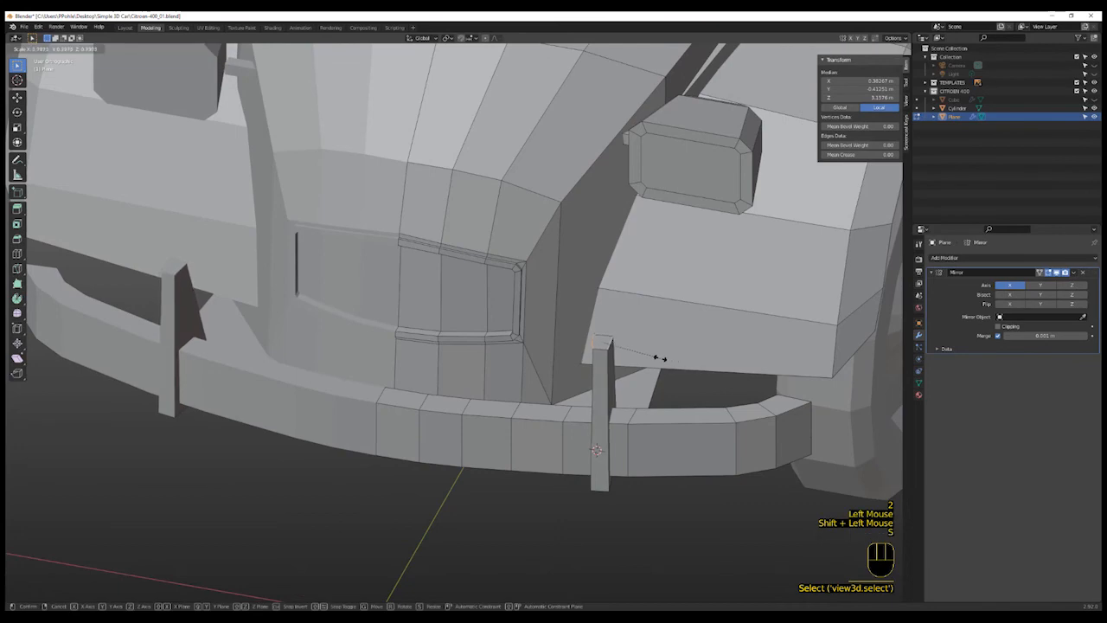
pyautogui.click(660, 360)
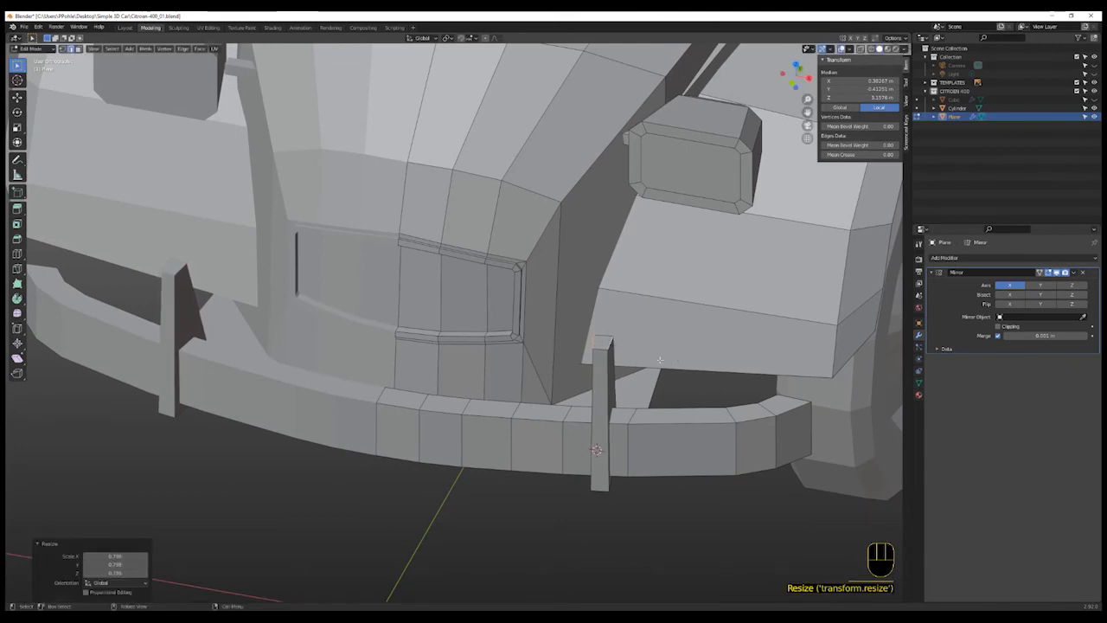
# - Inspect the whole car model in perspective and front views
pyautogui.scroll(-7, 662, 372)
pyautogui.moveTo(891, 400); pyautogui.dragTo(532, 428, button='middle')
pyautogui.scroll(5, 830, 372)
pyautogui.scroll(-4, 830, 373)
pyautogui.keyDown('shift'); pyautogui.scroll(-4, 830, 372); pyautogui.keyUp('shift')
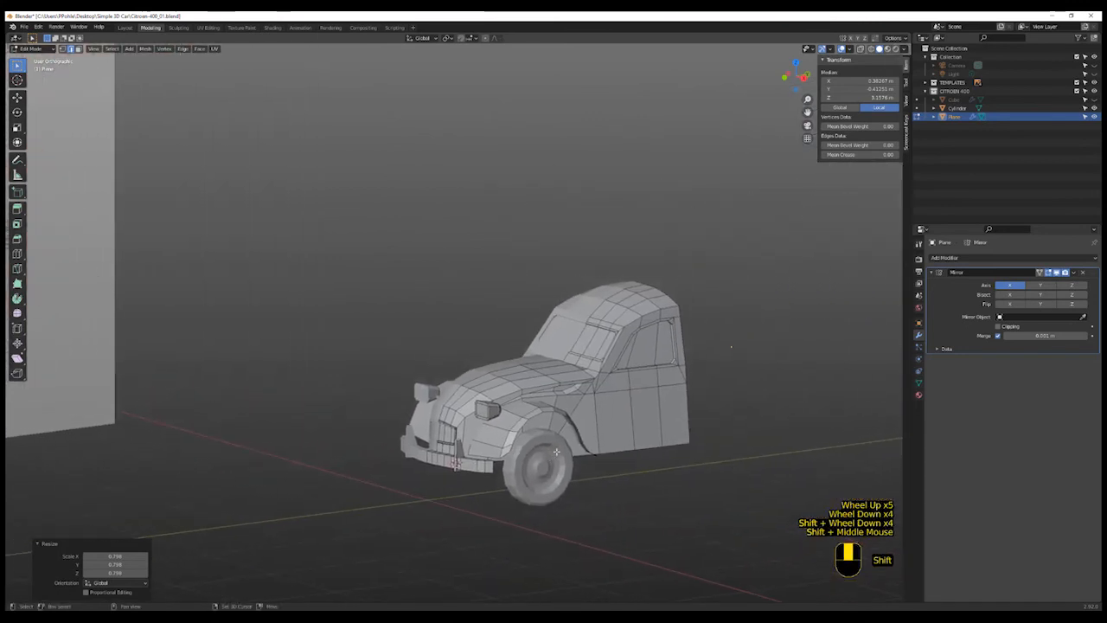
pyautogui.scroll(2, 599, 401)
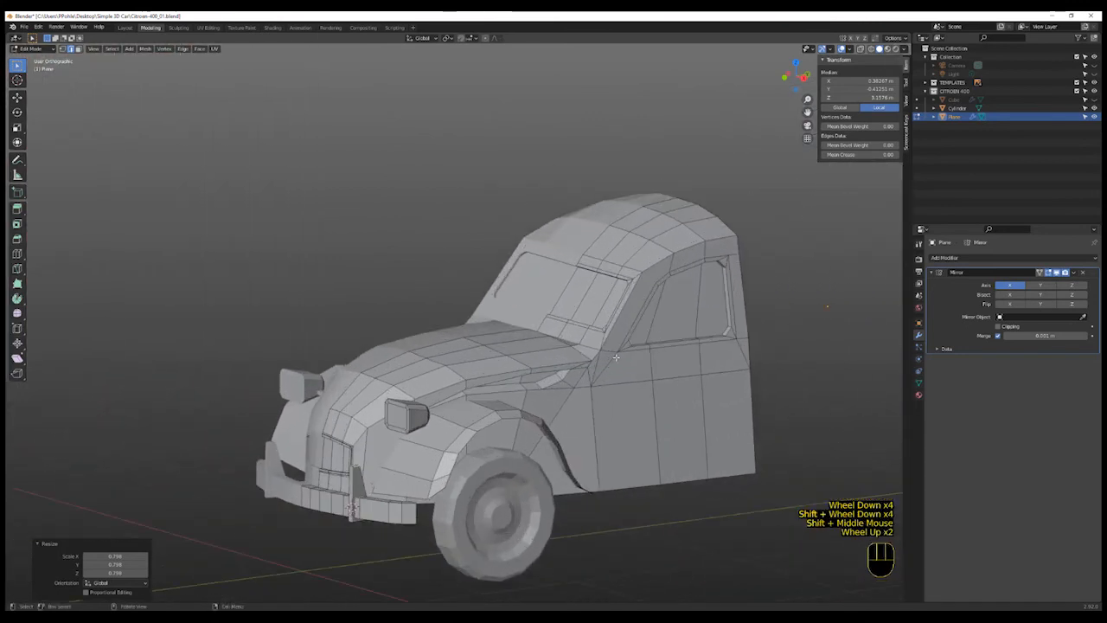
pyautogui.press('KP_1')
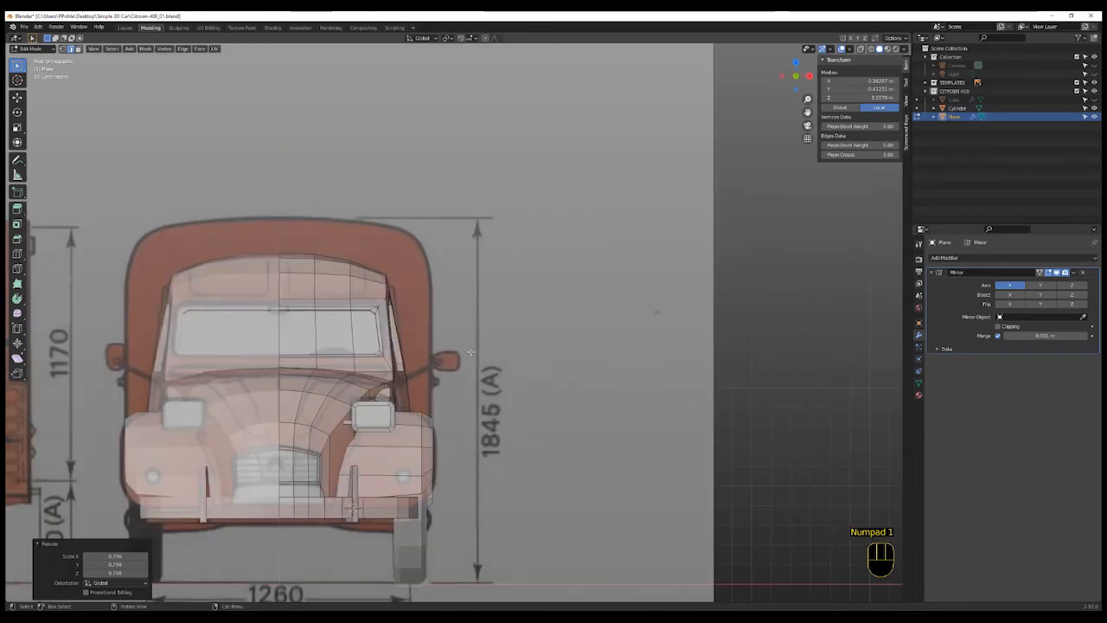
pyautogui.keyDown('shift'); pyautogui.moveTo(450, 386); pyautogui.dragTo(650, 421, button='middle'); pyautogui.keyUp('shift')
pyautogui.keyDown('shift'); pyautogui.scroll(-1, 650, 421); pyautogui.keyUp('shift')
# - In side view, place the 3D cursor at the base of the windshield
pyautogui.scroll(-1, 650, 420)
pyautogui.scroll(5, 632, 420)
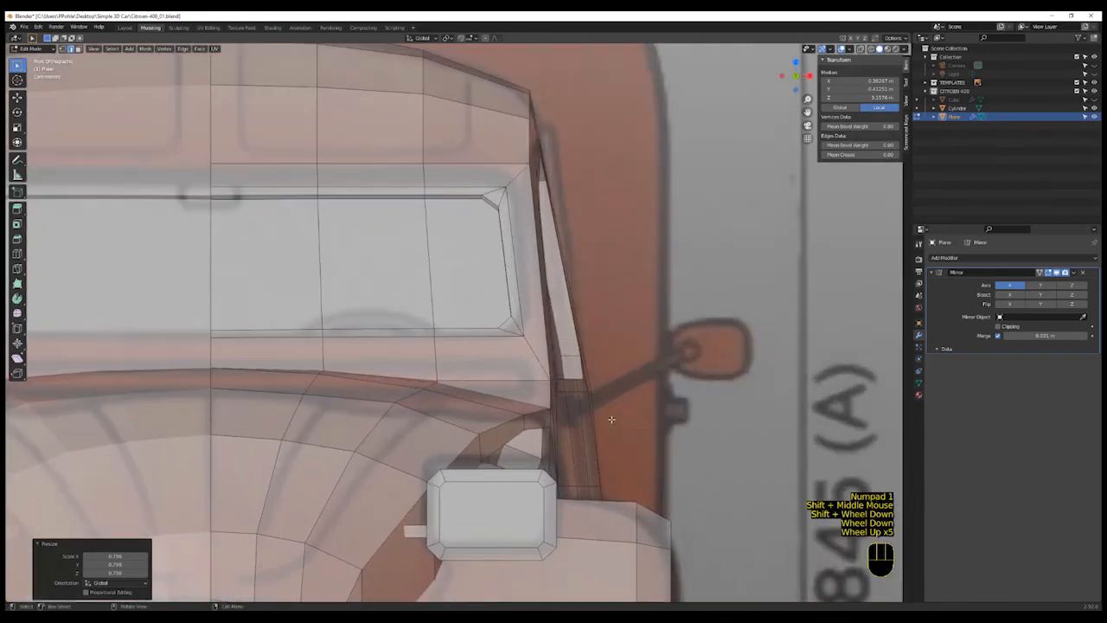
pyautogui.press('KP_3')
pyautogui.scroll(-4, 610, 420)
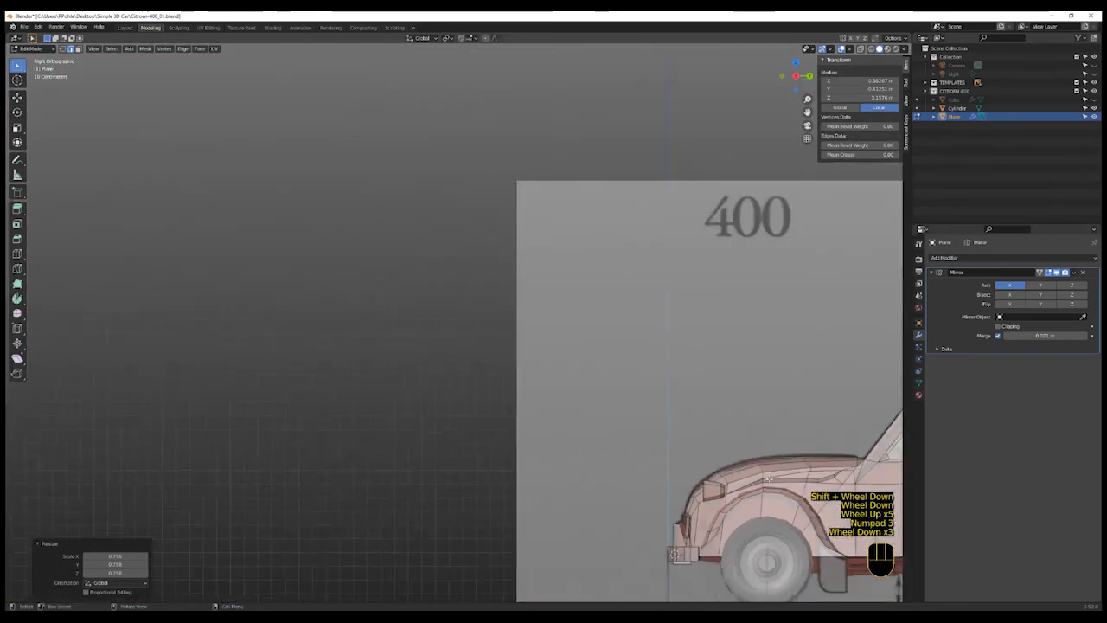
pyautogui.keyDown('shift'); pyautogui.moveTo(813, 432); pyautogui.dragTo(518, 439, button='middle'); pyautogui.keyUp('shift')
pyautogui.scroll(1, 517, 439)
pyautogui.scroll(4, 517, 439)
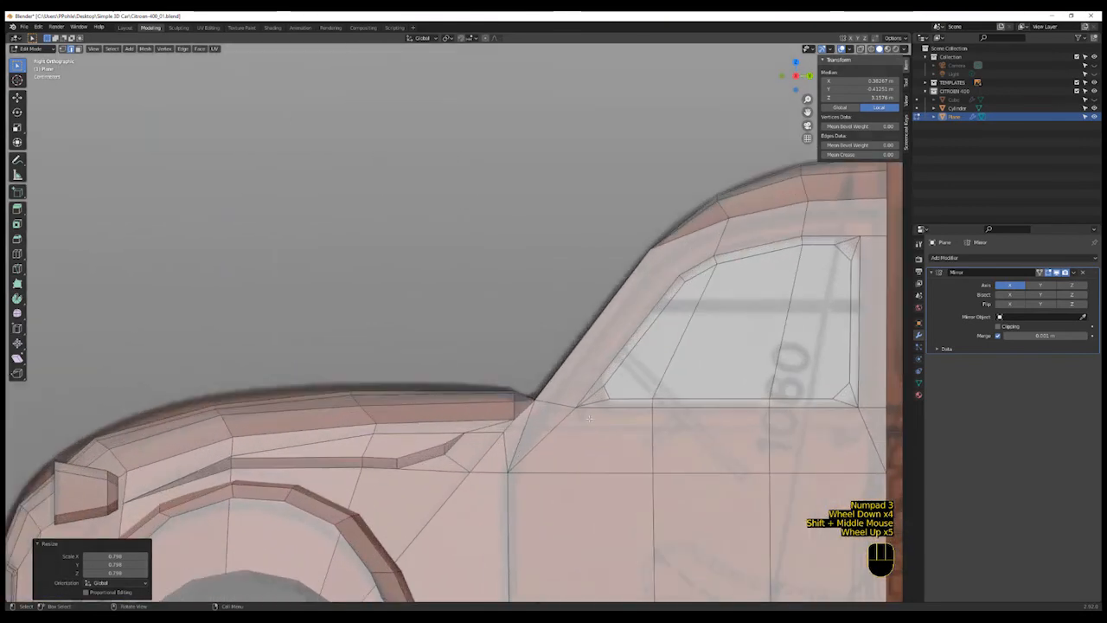
pyautogui.press('shift')
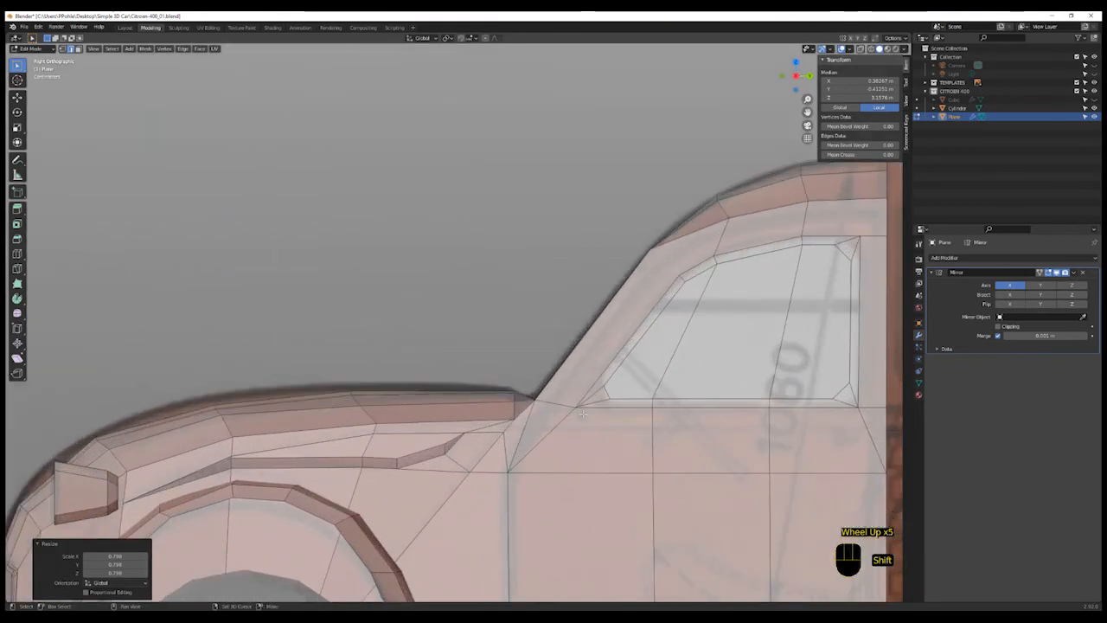
pyautogui.keyDown('shift'); pyautogui.rightClick(579, 413); pyautogui.keyUp('shift')
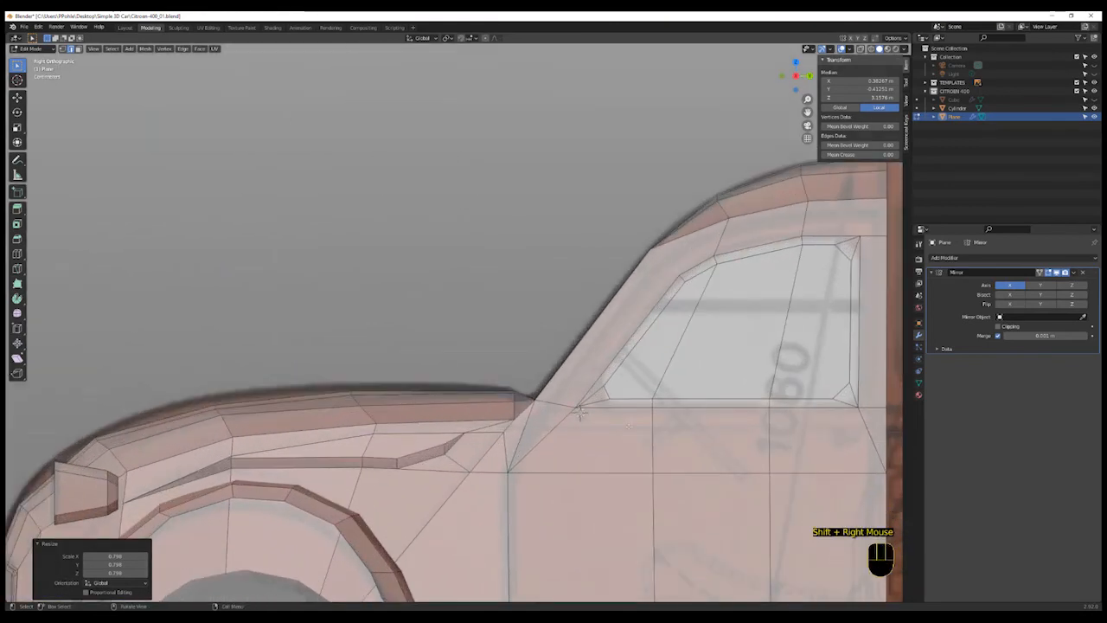
# - Add a cube at the 3D cursor and scale it down to a small block
pyautogui.scroll(-3, 629, 426)
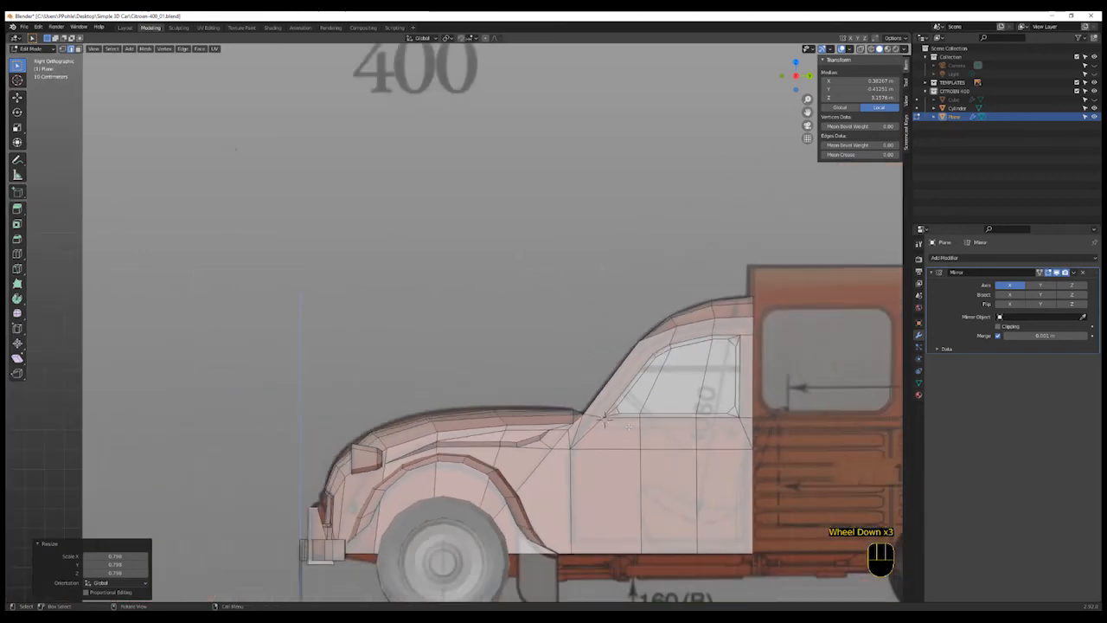
pyautogui.scroll(-3, 629, 425)
pyautogui.hotkey('shift', 'a')
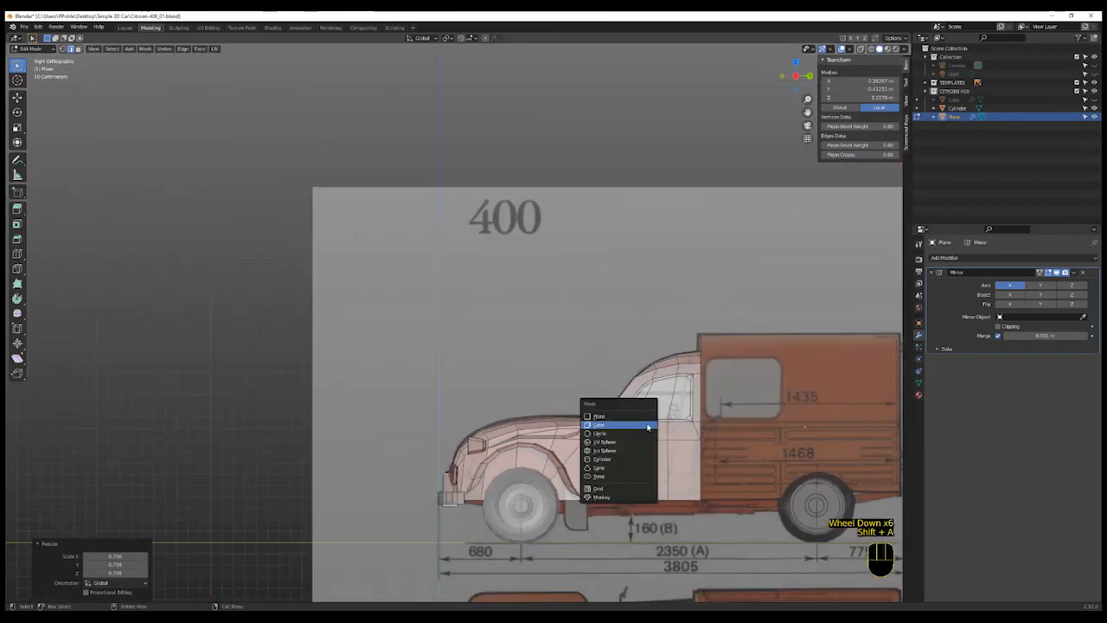
pyautogui.click(648, 426)
pyautogui.press('s')
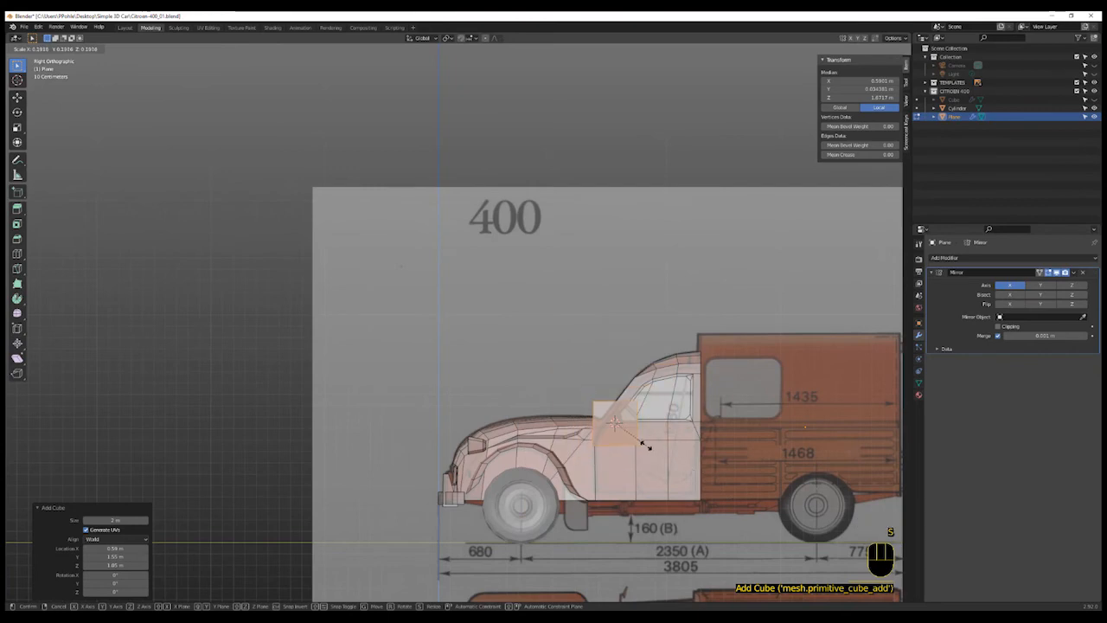
pyautogui.click(624, 431)
pyautogui.moveTo(625, 431); pyautogui.dragTo(615, 430, button='middle')
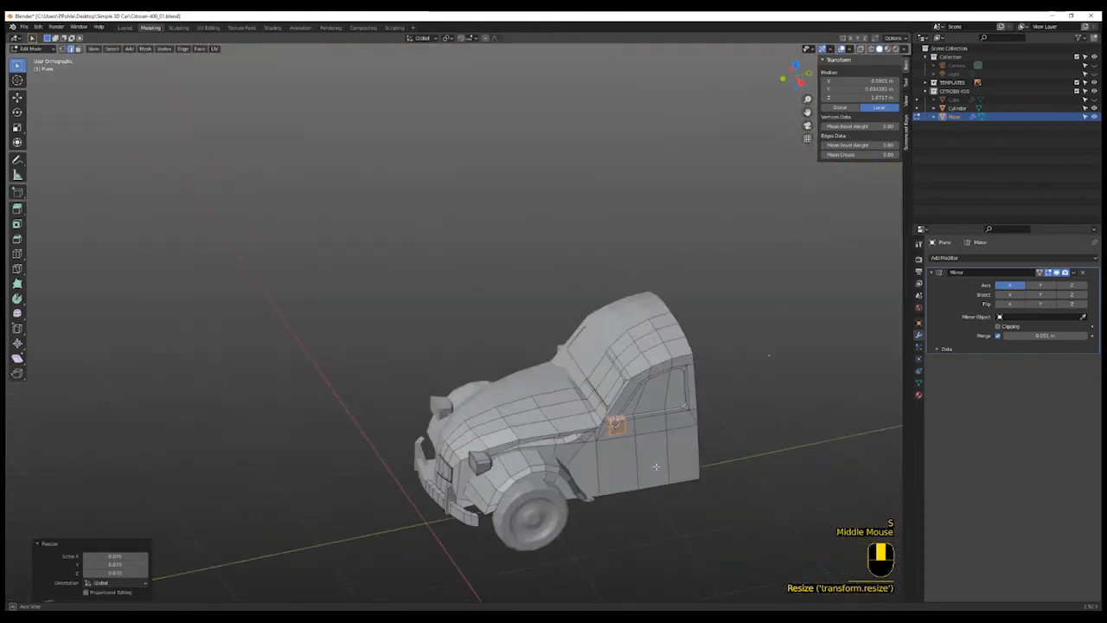
pyautogui.scroll(-1, 615, 430)
pyautogui.scroll(5, 615, 430)
pyautogui.press('s')
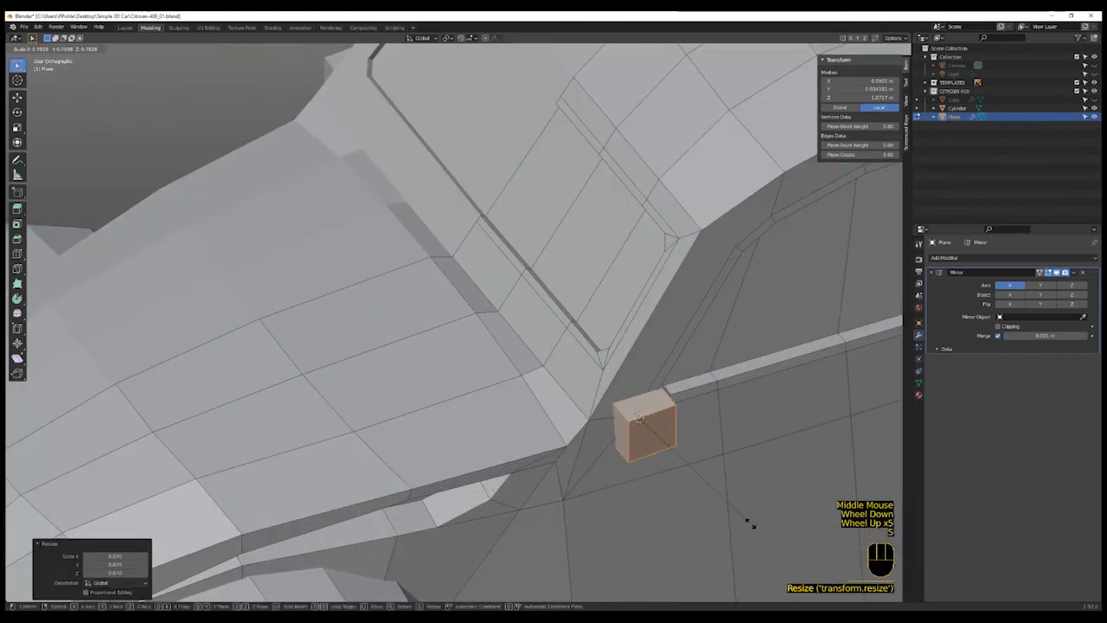
pyautogui.click(662, 460)
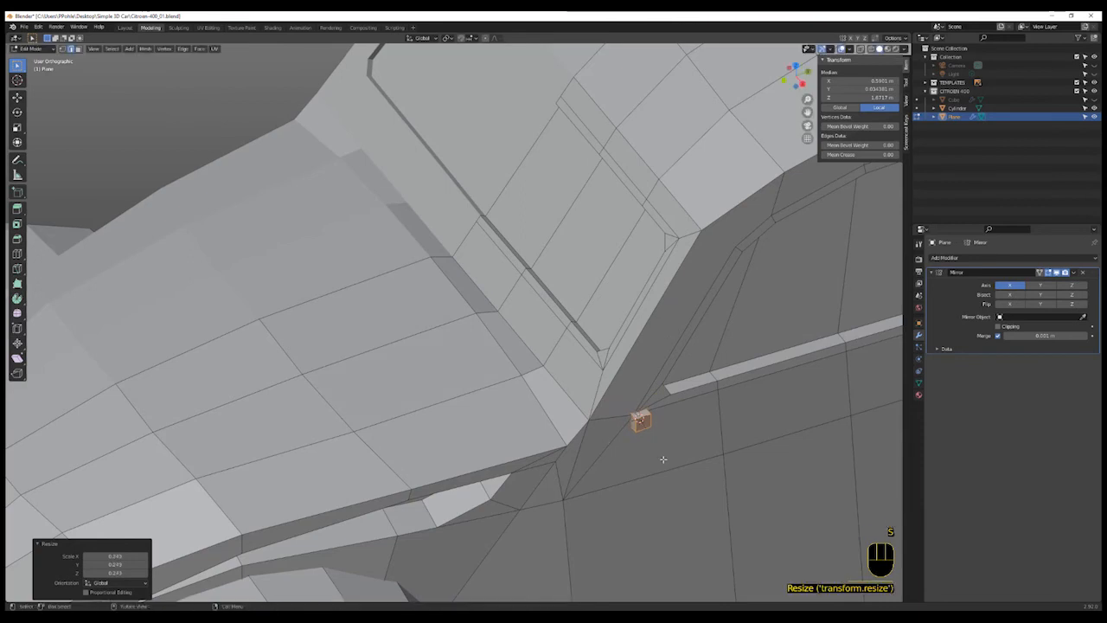
# - Move the small cube outward along X and stretch it about 11.2 times along X into a bar
pyautogui.press('g')
pyautogui.press('x')
pyautogui.click(677, 484)
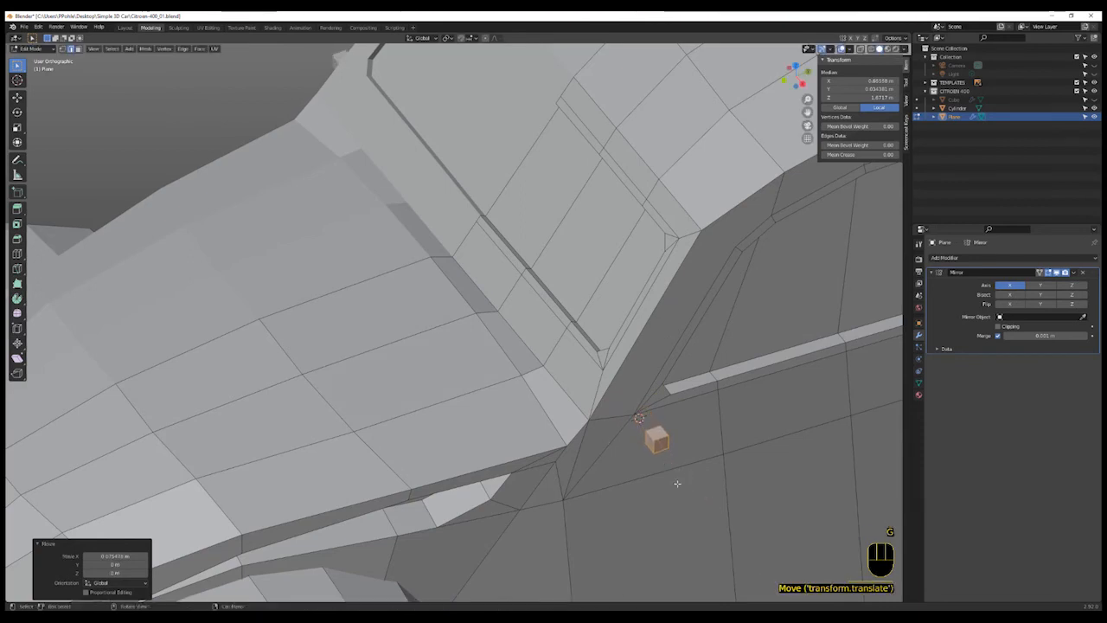
pyautogui.press('s')
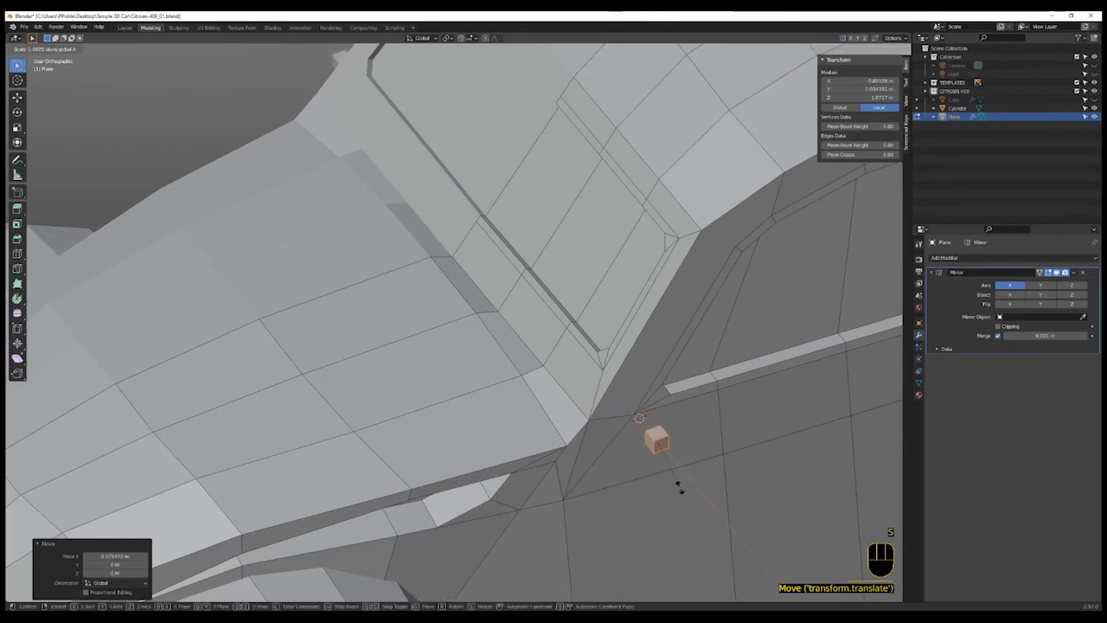
pyautogui.press('x')
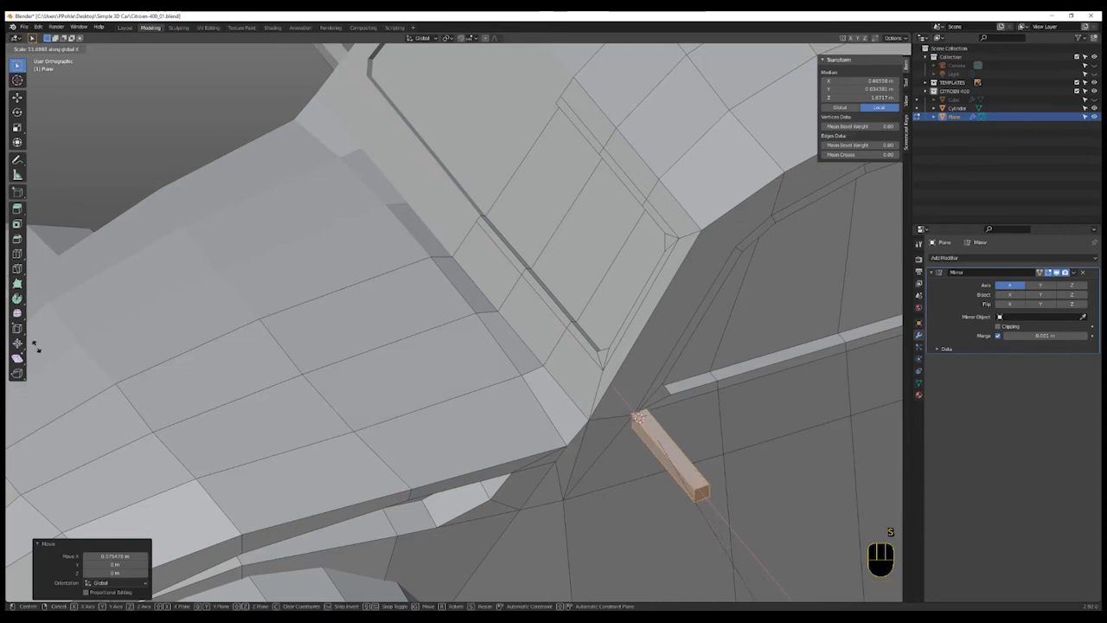
pyautogui.click(43, 350)
# - In front view, shrink the bar, tilt it about 13 degrees and move it so it angles up toward the side mirror
pyautogui.press('KP_1')
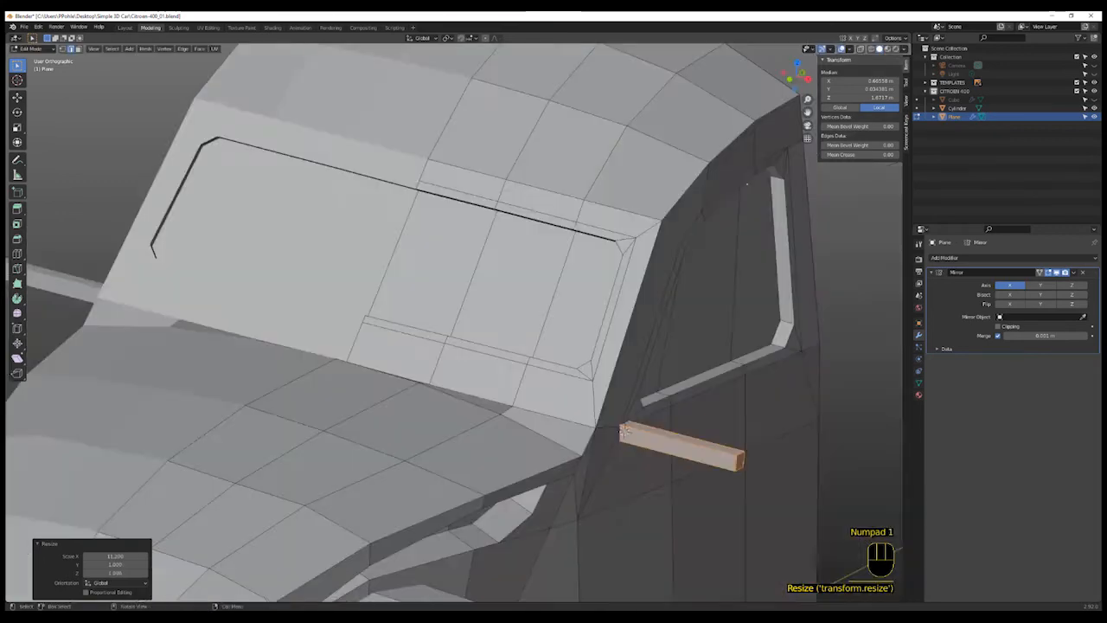
pyautogui.click(712, 463)
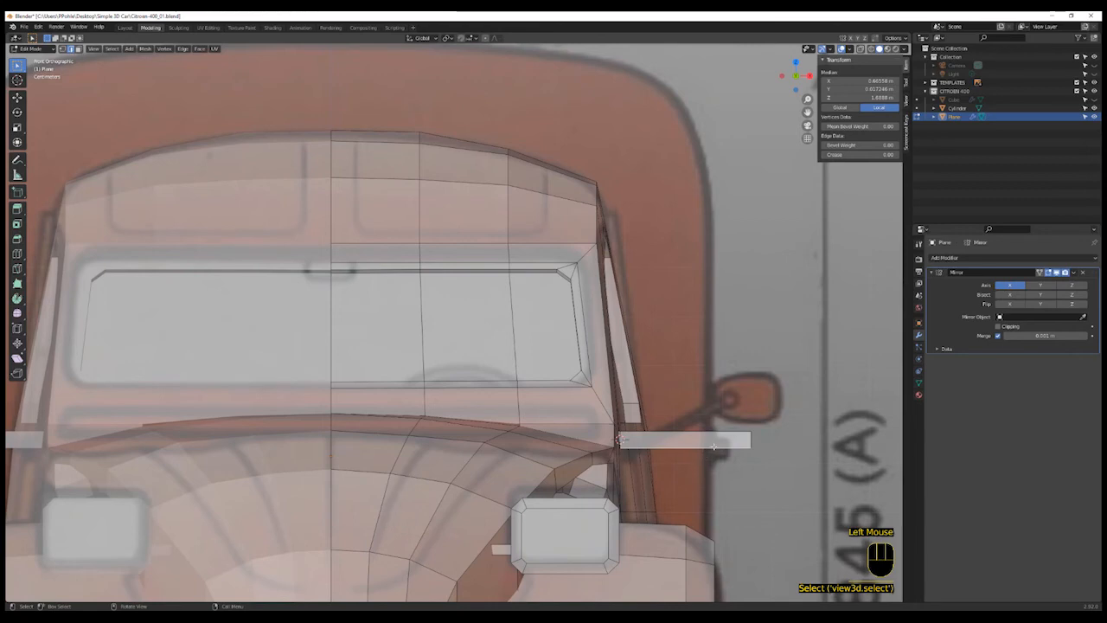
pyautogui.press('l')
pyautogui.press('s')
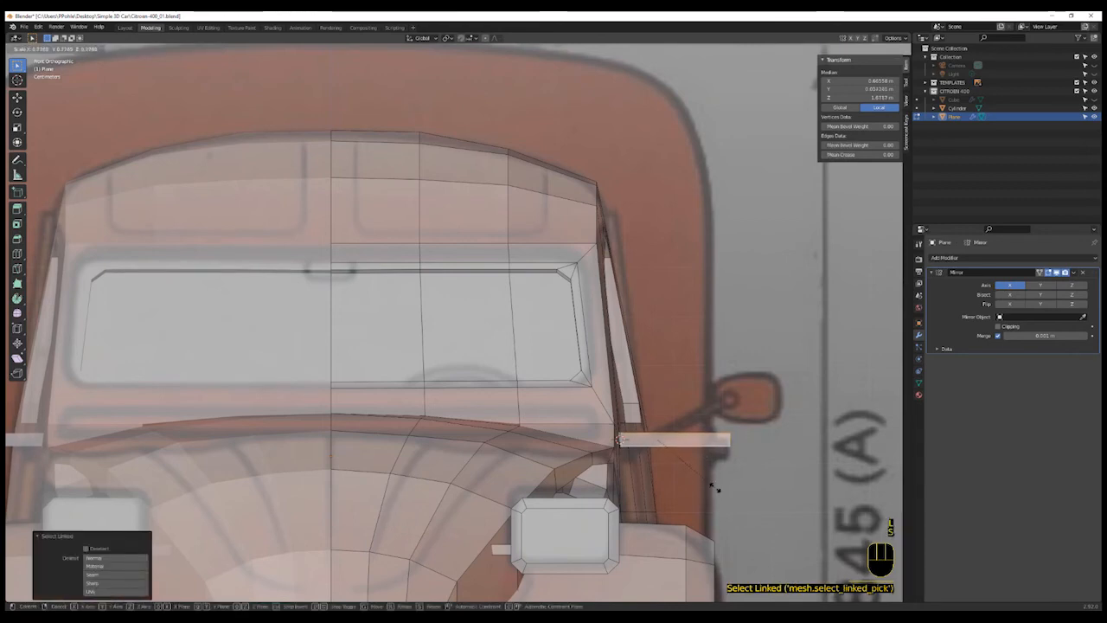
pyautogui.click(725, 498)
pyautogui.press('r')
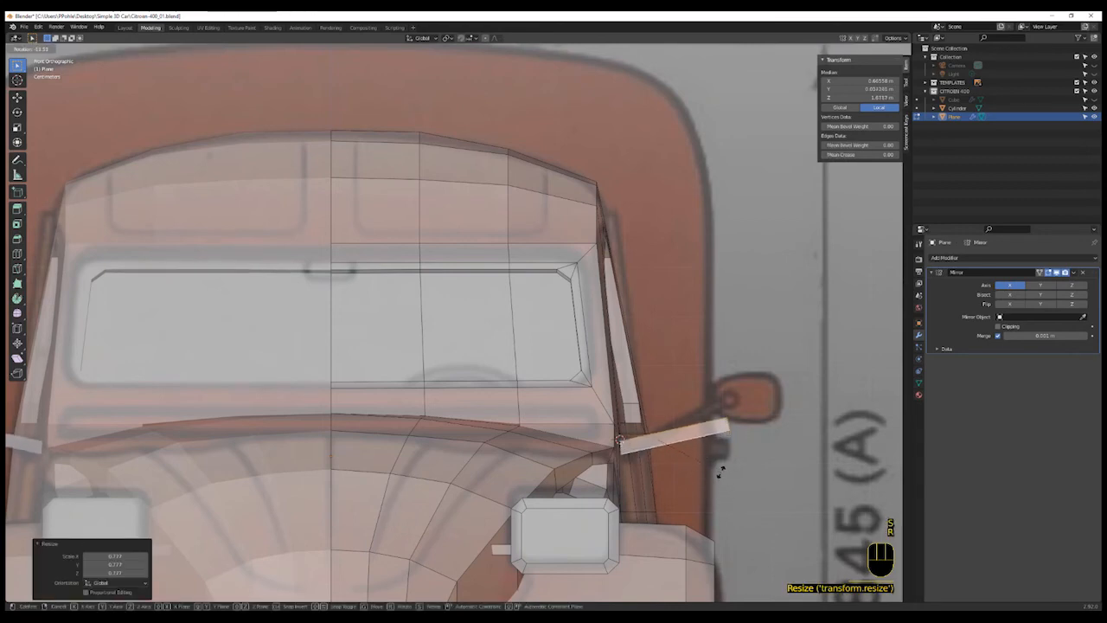
pyautogui.click(716, 465)
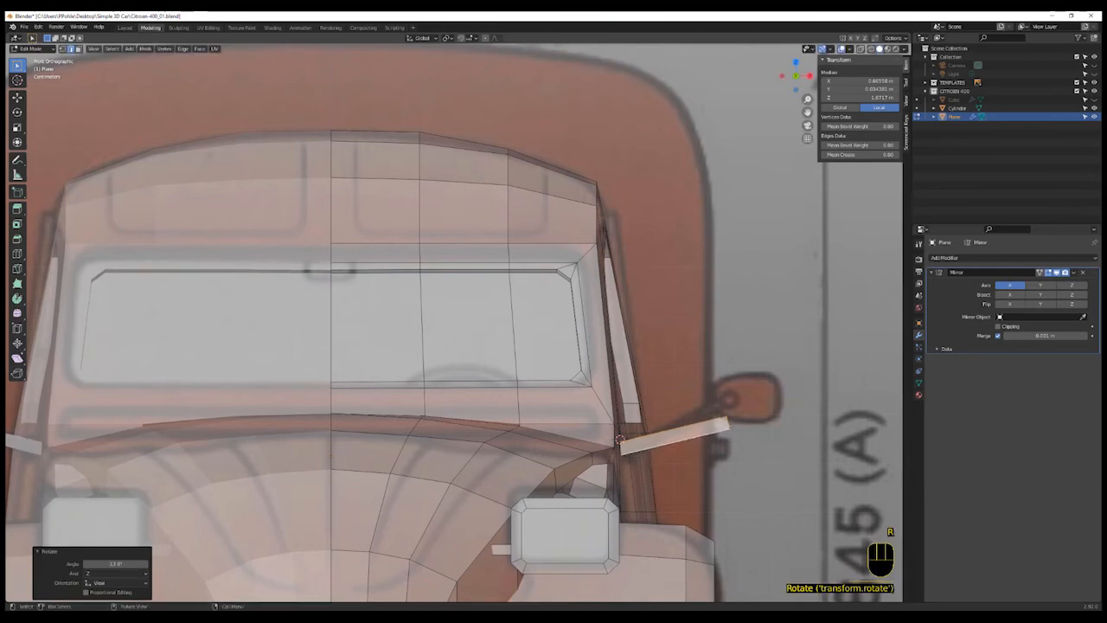
pyautogui.press('g')
pyautogui.click(713, 466)
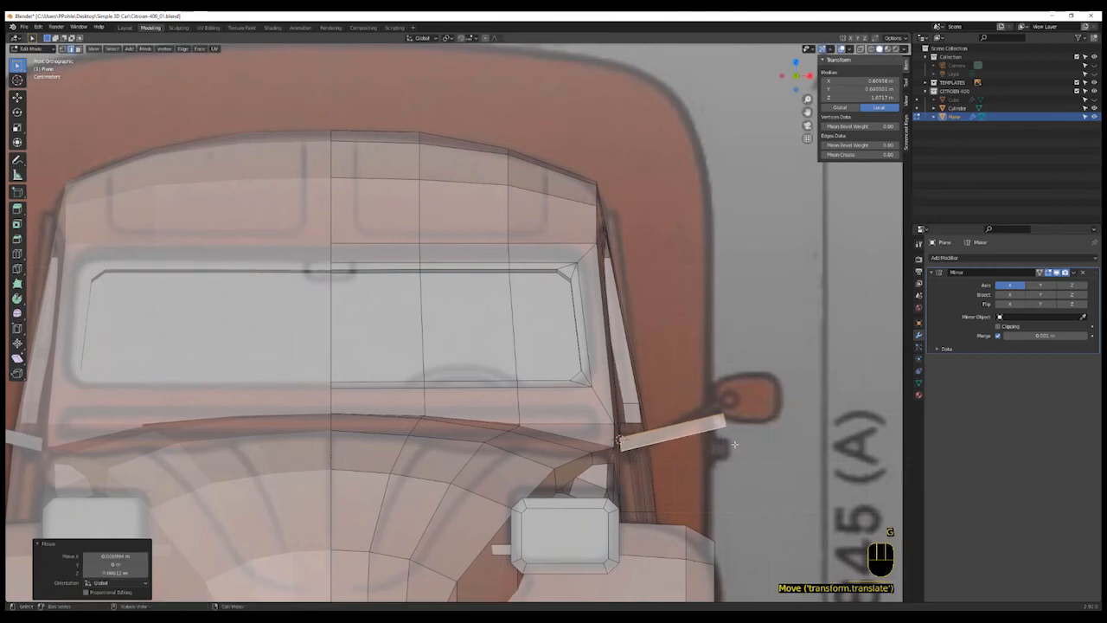
# - In wireframe vertex mode, box-select the bar's outer end and move, rotate and scale it to reach the mirror
pyautogui.press('1')
pyautogui.hotkey('shift', 'z')
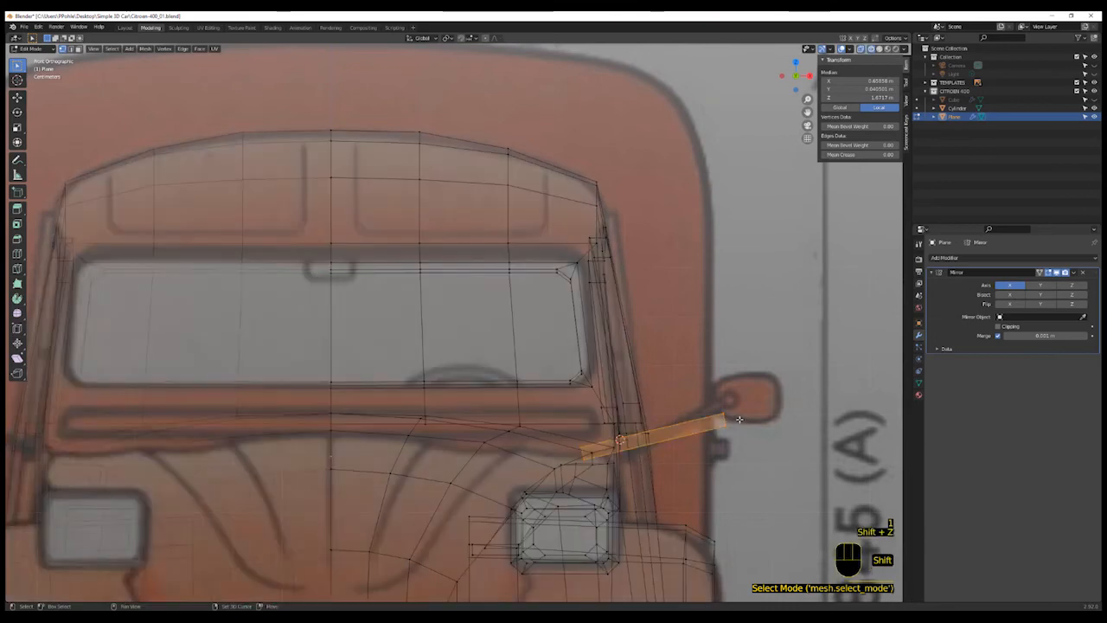
pyautogui.press('a')
pyautogui.press('a')
pyautogui.press('b')
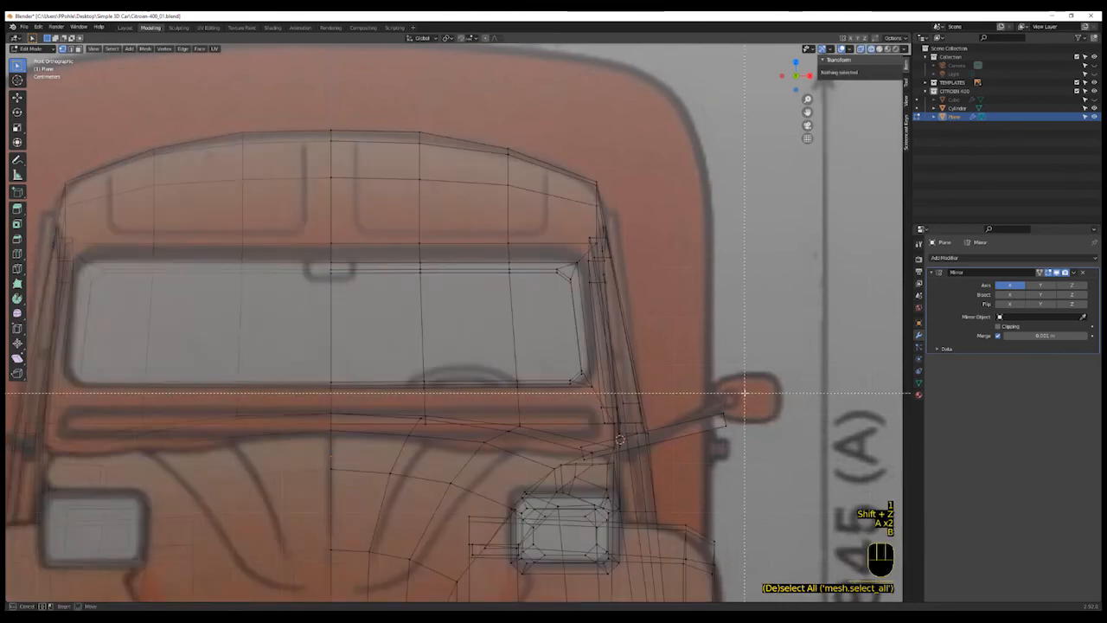
pyautogui.moveTo(703, 393); pyautogui.dragTo(741, 469)
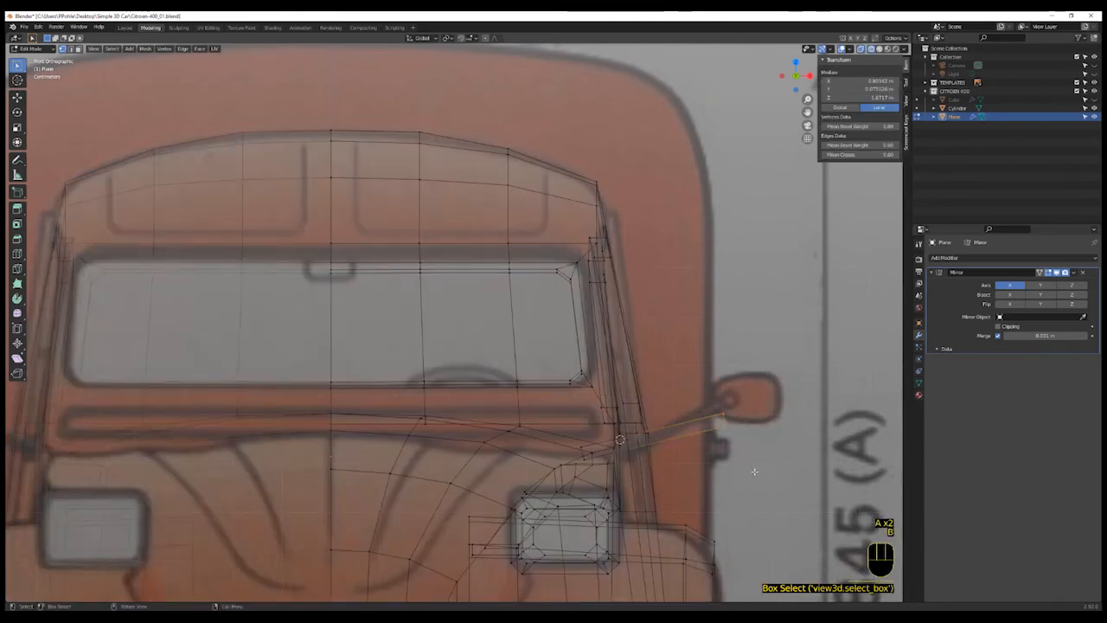
pyautogui.press('g')
pyautogui.click(751, 457)
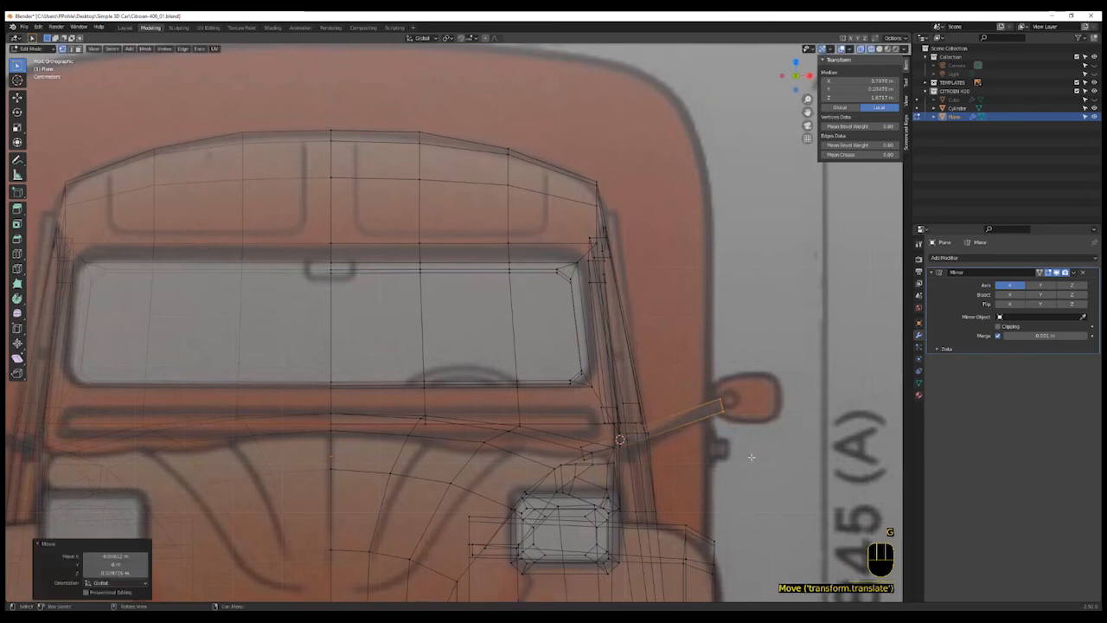
pyautogui.click(758, 439)
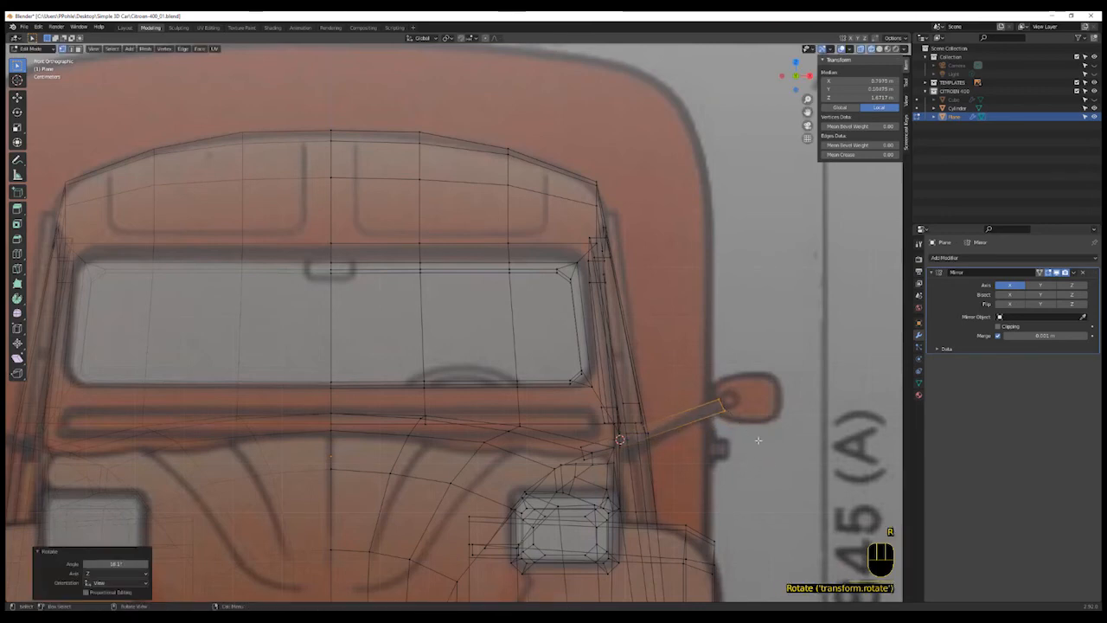
pyautogui.press('r')
pyautogui.click(752, 443)
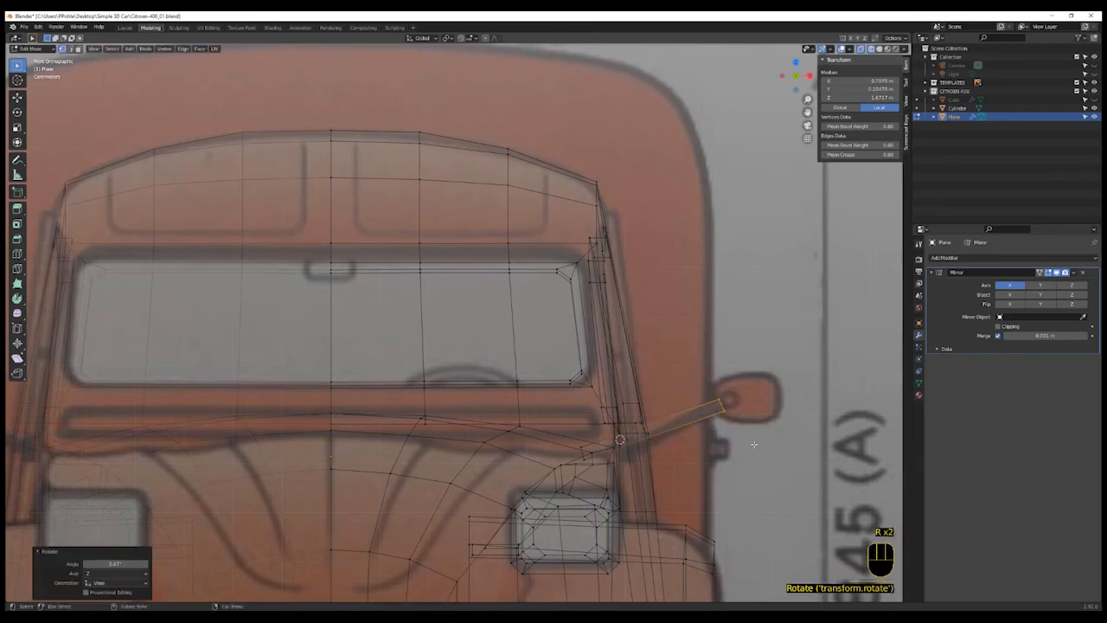
pyautogui.press('s')
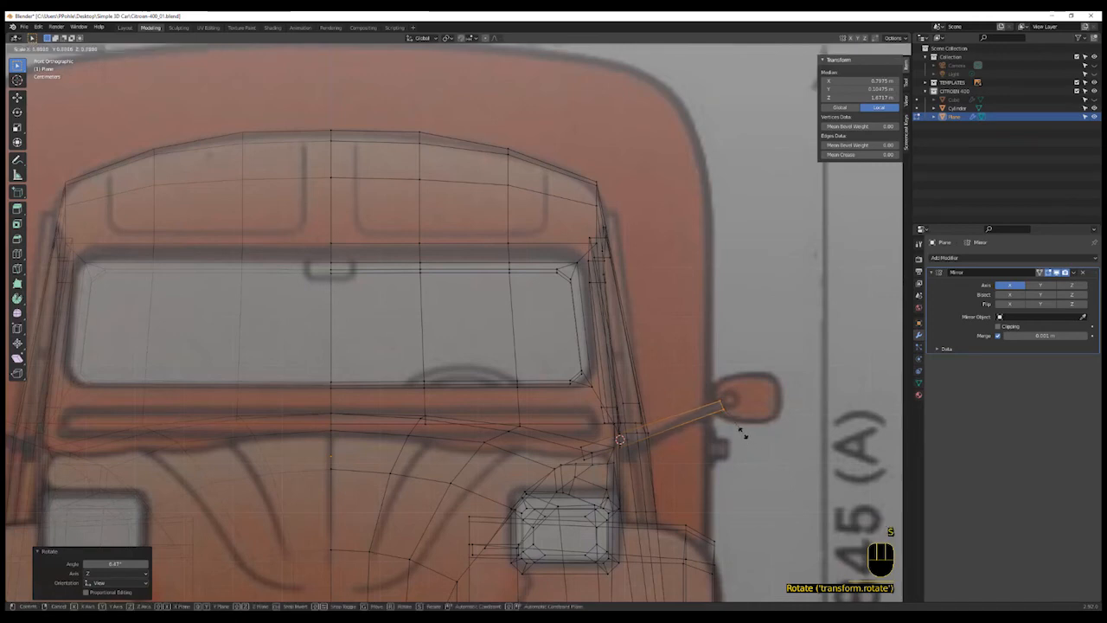
pyautogui.click(742, 432)
# - Extrude the arm's outer end twice, scaling the new sections to form a small knuckle at the mirror
pyautogui.keyDown('shift'); pyautogui.moveTo(742, 422); pyautogui.dragTo(678, 452, button='middle'); pyautogui.keyUp('shift')
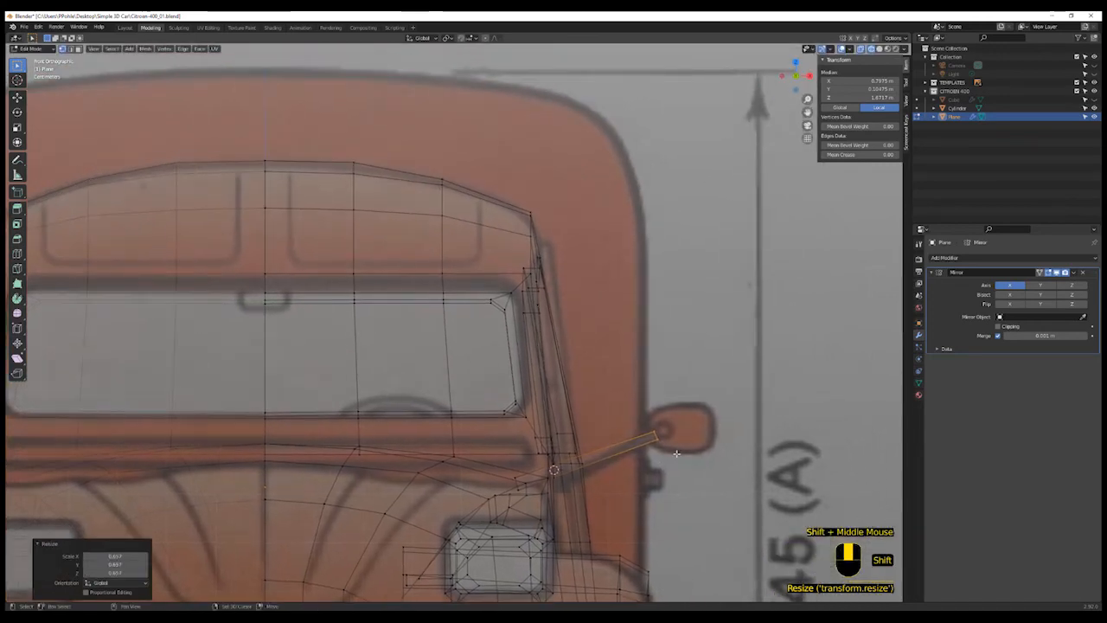
pyautogui.press('e')
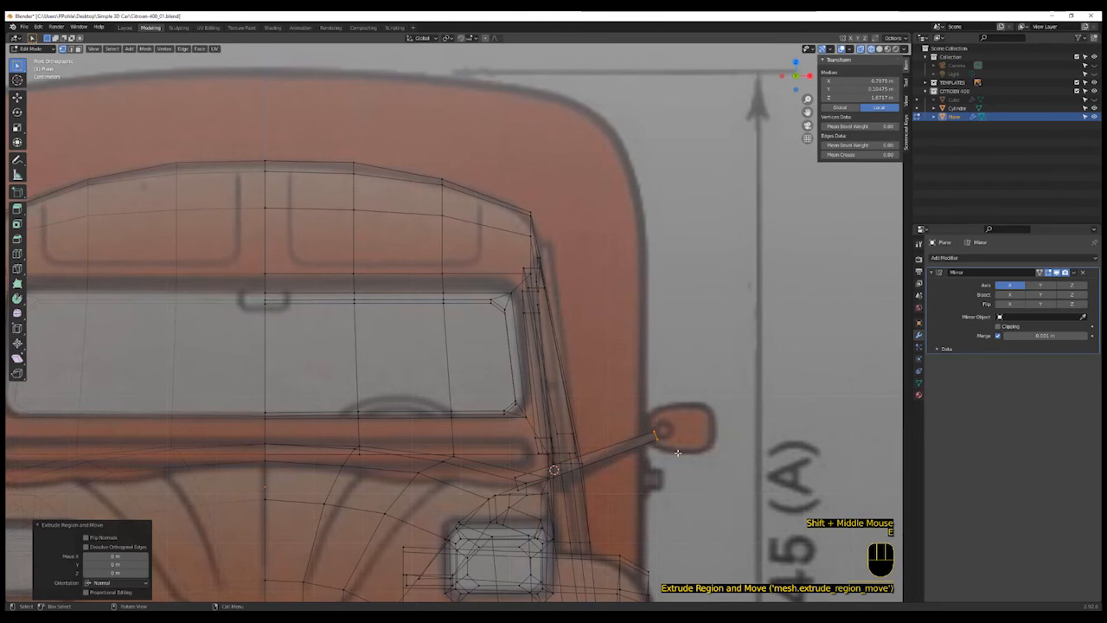
pyautogui.press('e')
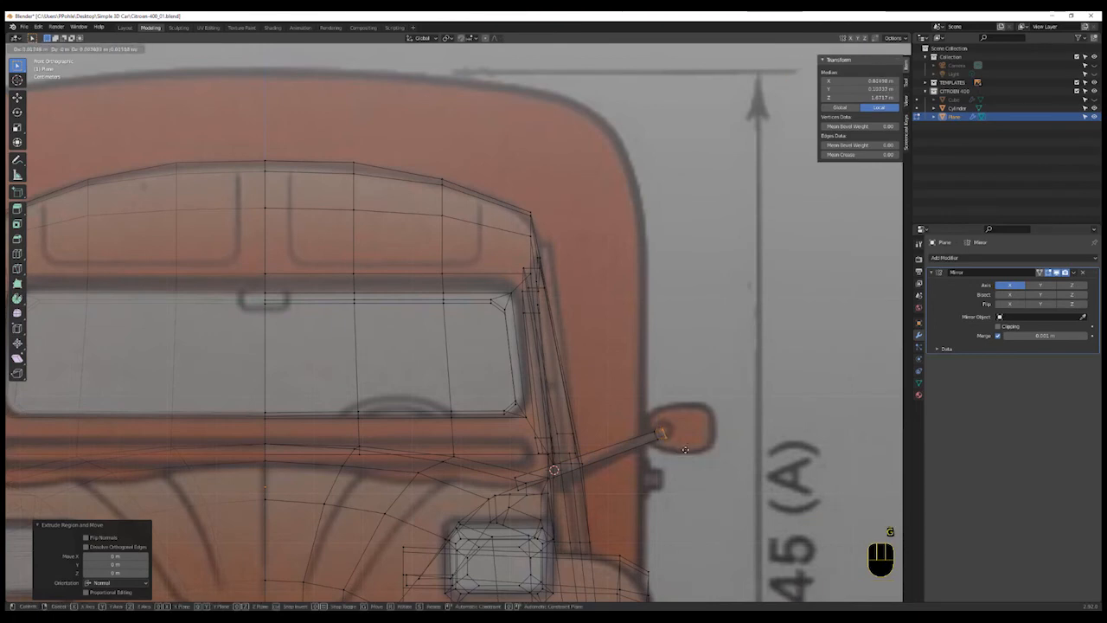
pyautogui.click(685, 450)
pyautogui.press('s')
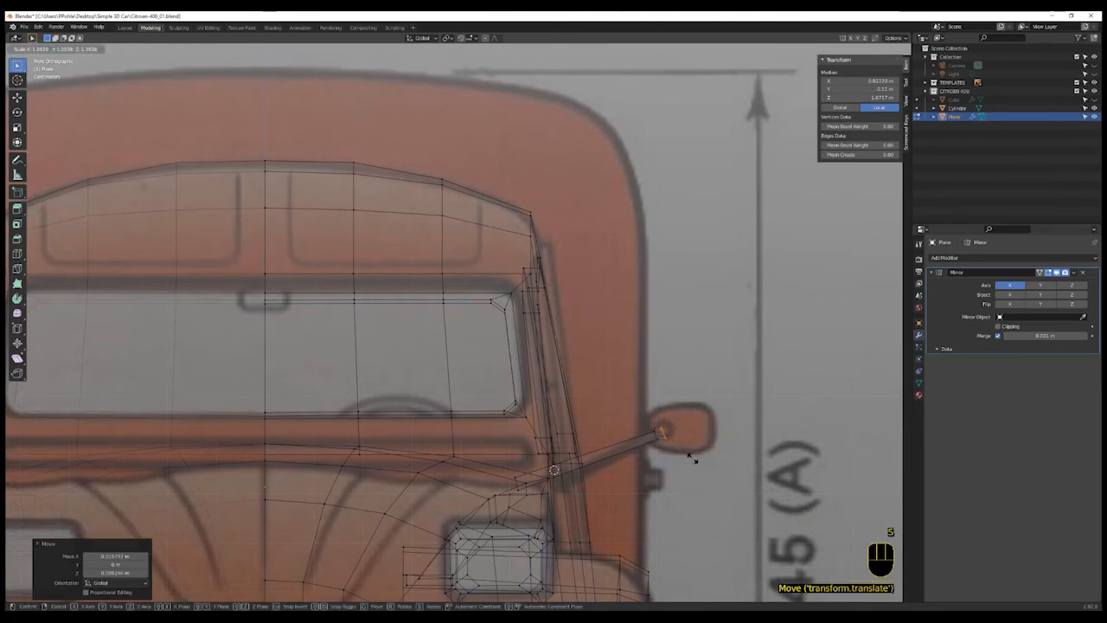
pyautogui.click(699, 475)
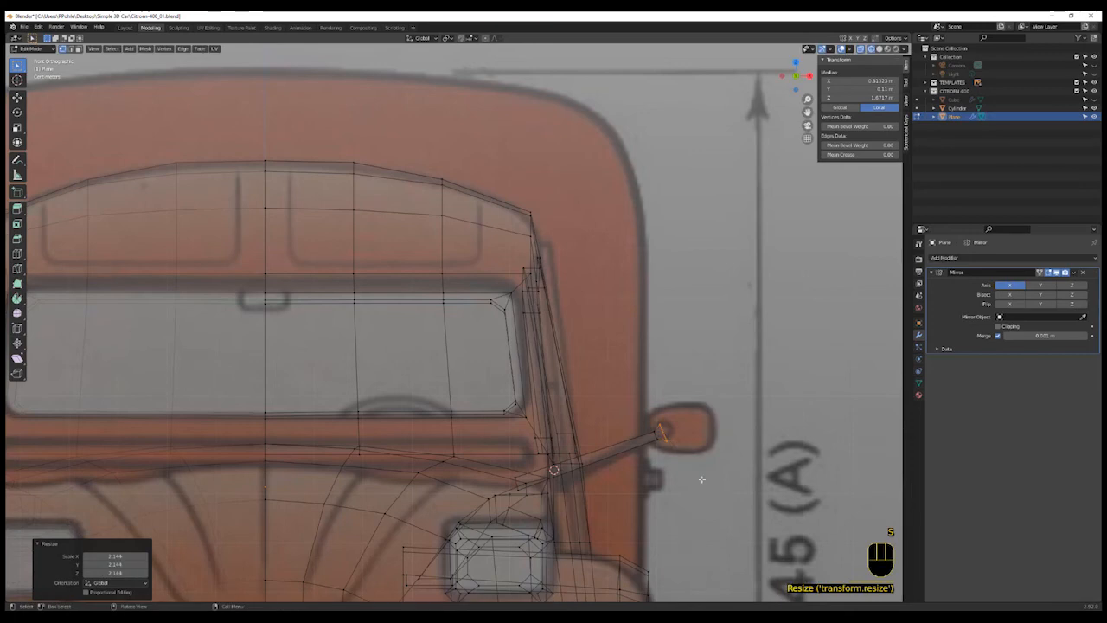
pyautogui.press('g')
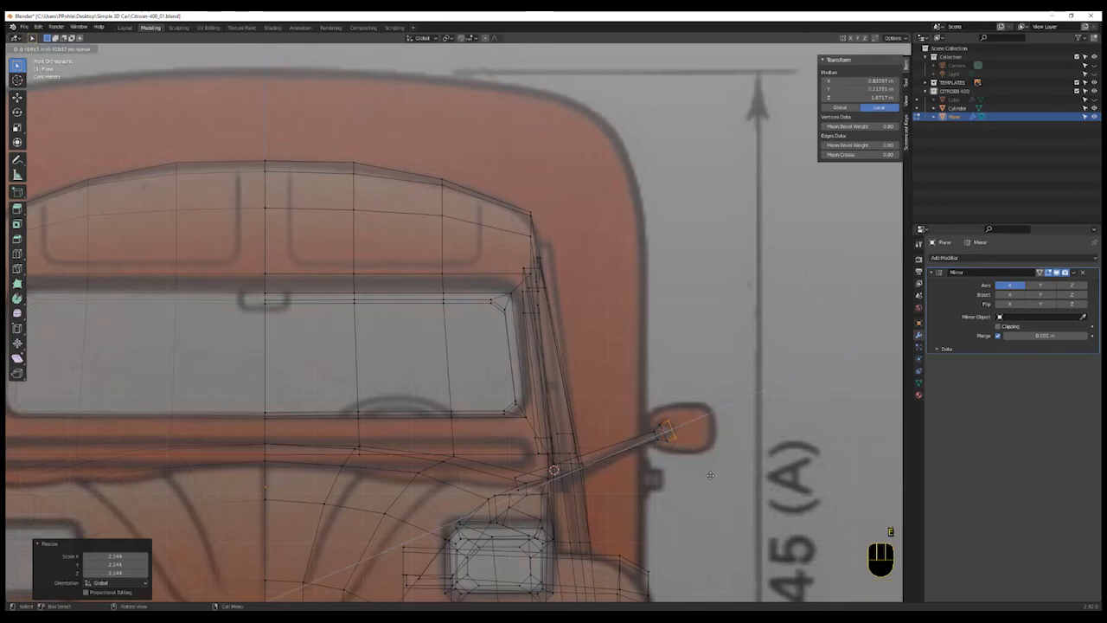
pyautogui.click(710, 475)
pyautogui.press('s')
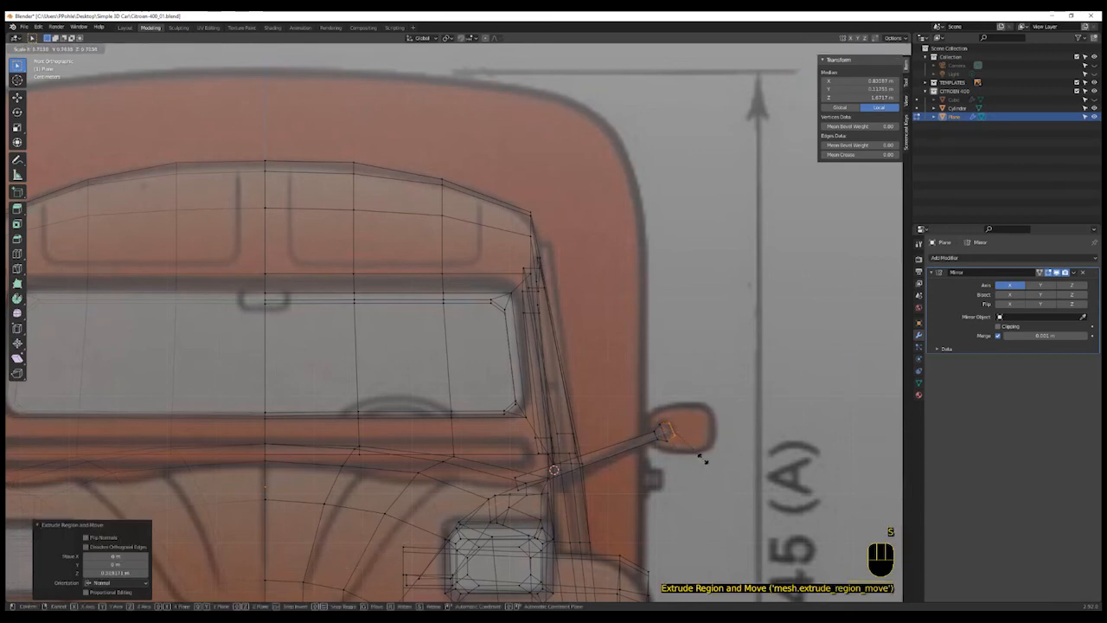
pyautogui.click(698, 455)
# - Place the 3D cursor at the arm's tip and add a new cube there
pyautogui.keyDown('shift'); pyautogui.moveTo(653, 434); pyautogui.dragTo(638, 463, button='middle'); pyautogui.keyUp('shift')
pyautogui.scroll(-1, 638, 463)
pyautogui.scroll(2, 638, 463)
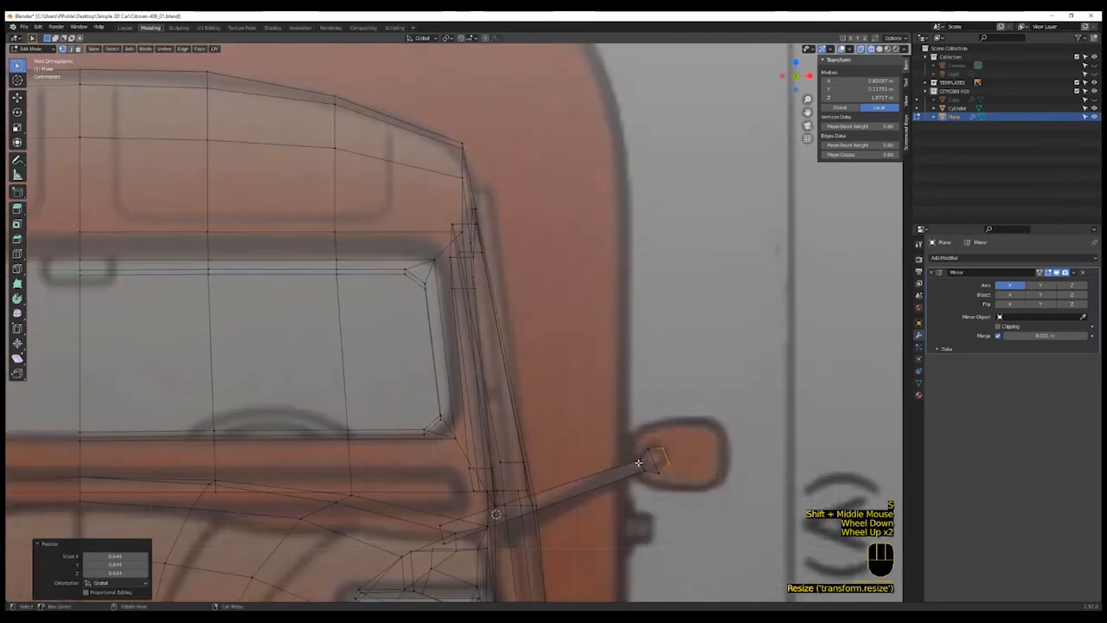
pyautogui.keyDown('shift'); pyautogui.rightClick(654, 459); pyautogui.keyUp('shift')
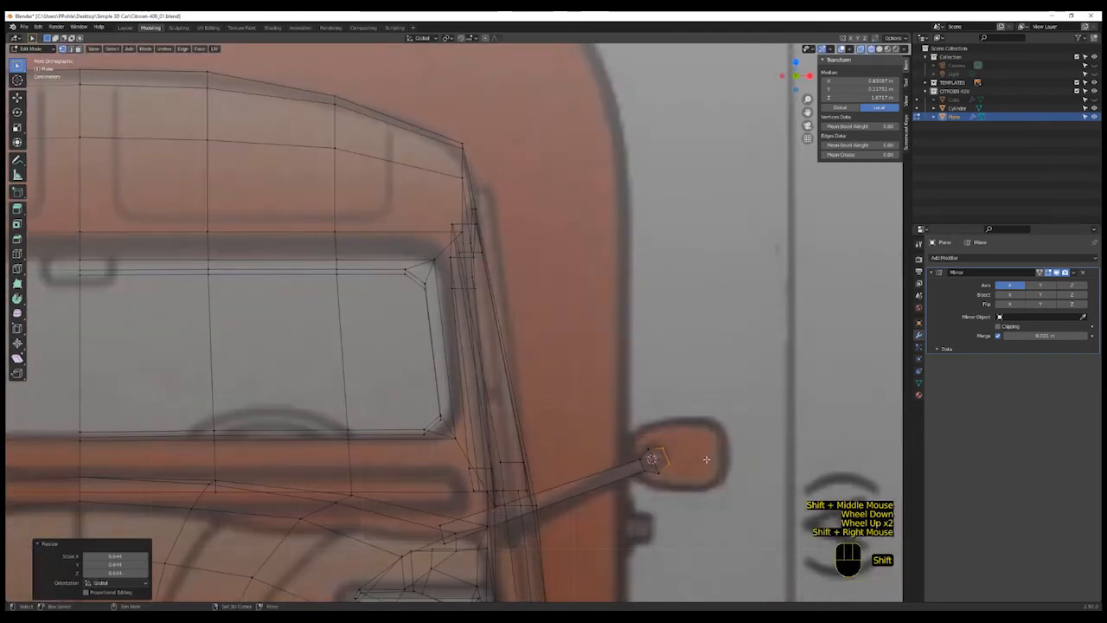
pyautogui.hotkey('shift', 'a')
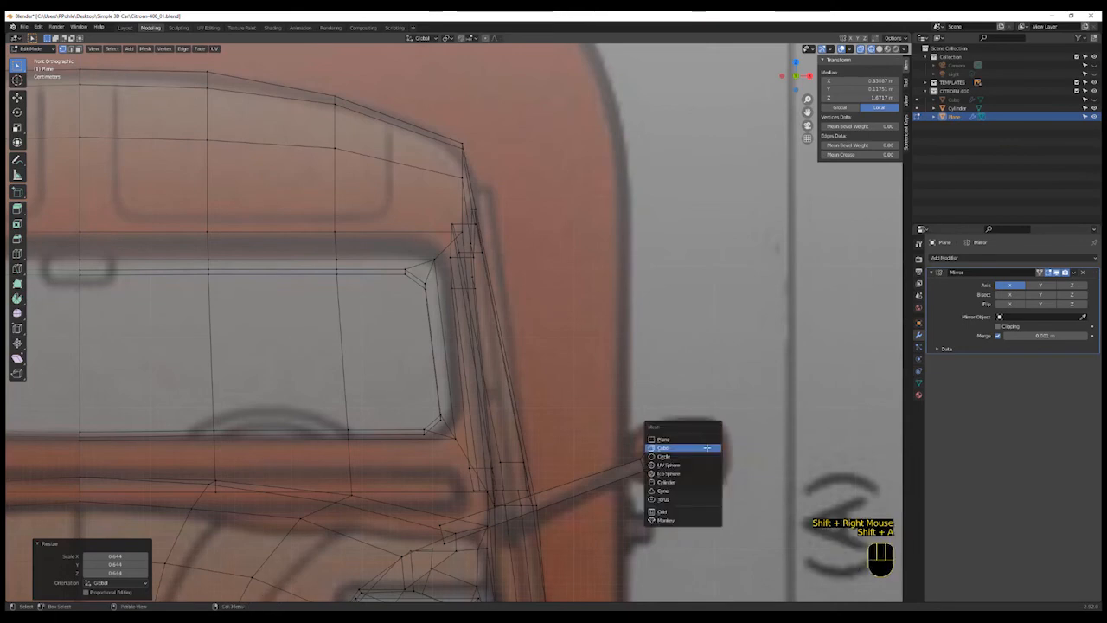
pyautogui.click(708, 451)
# - Scale the new cube down to a small block about the size of the mirror head
pyautogui.scroll(-7, 718, 476)
pyautogui.scroll(1, 750, 478)
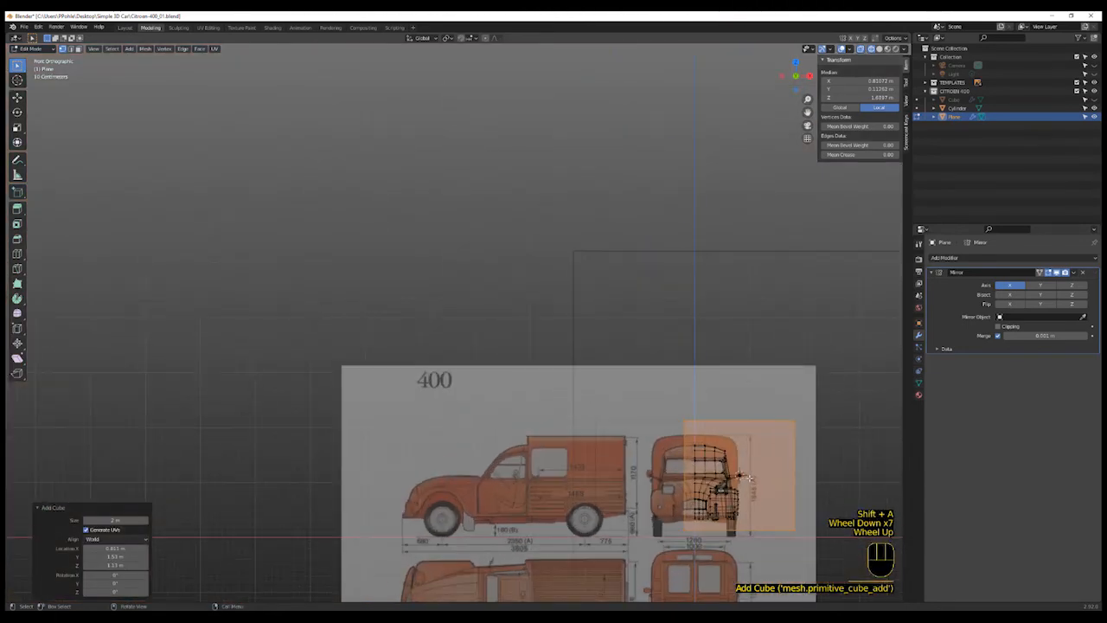
pyautogui.press('r')
pyautogui.press('s')
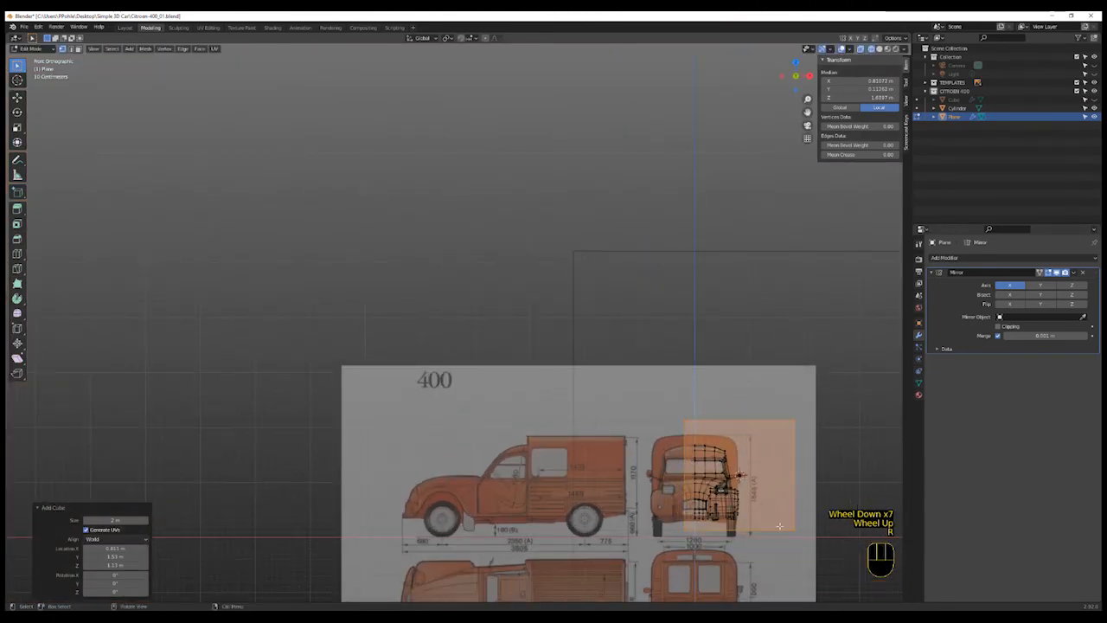
pyautogui.click(733, 482)
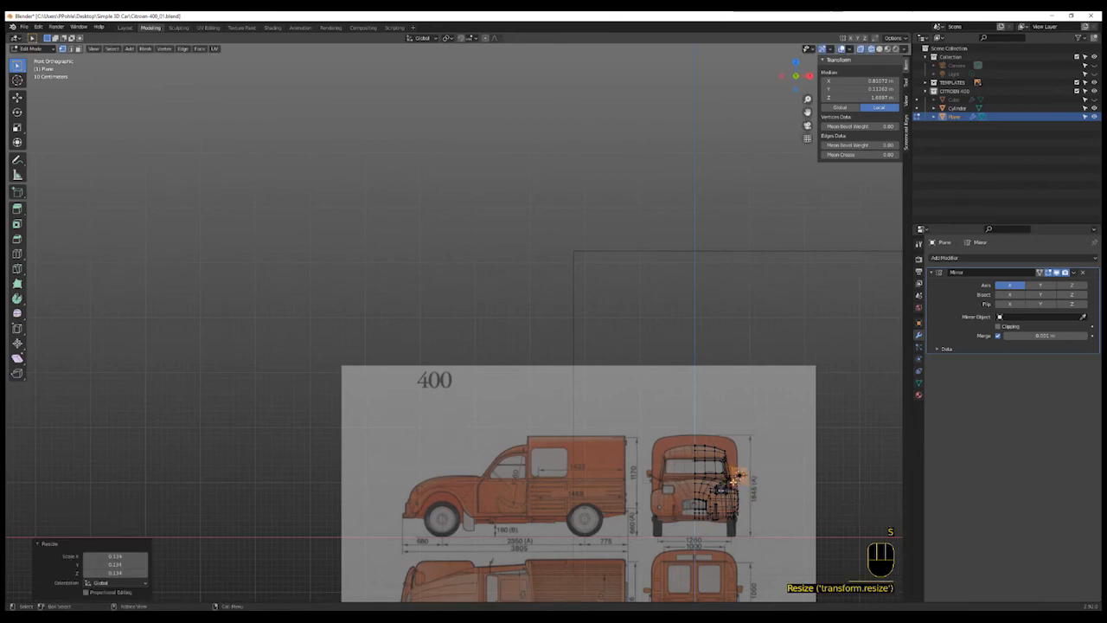
pyautogui.scroll(3, 735, 483)
pyautogui.scroll(3, 741, 485)
pyautogui.keyDown('shift'); pyautogui.scroll(1, 704, 447); pyautogui.keyUp('shift')
pyautogui.keyDown('shift'); pyautogui.moveTo(704, 448); pyautogui.dragTo(642, 487, button='middle'); pyautogui.keyUp('shift')
pyautogui.scroll(2, 648, 490)
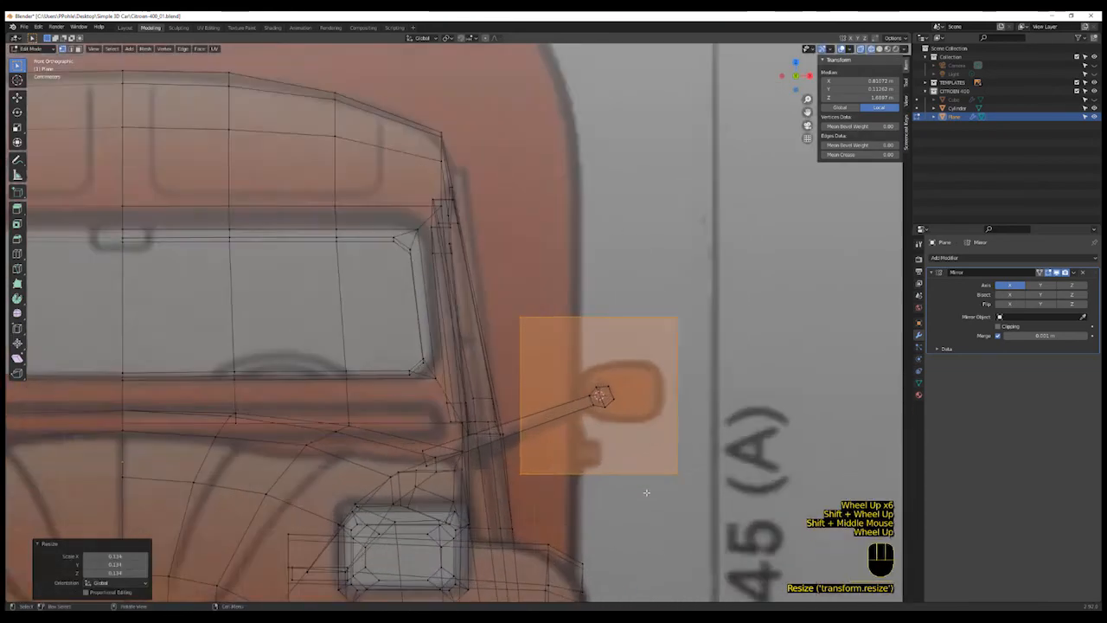
pyautogui.press('s')
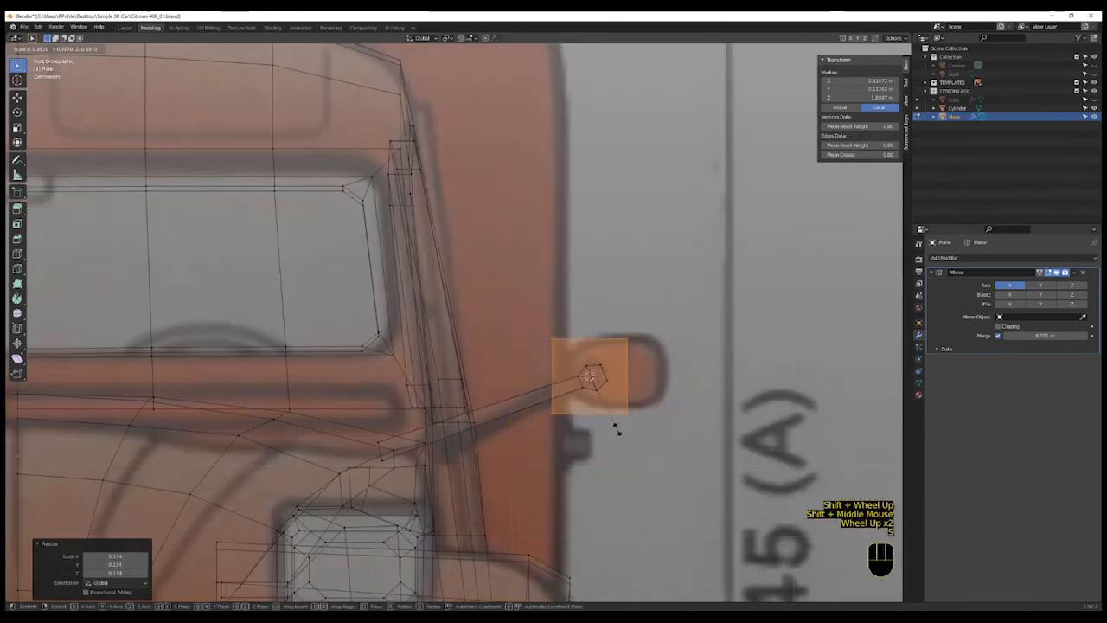
pyautogui.click(612, 422)
# - Move the cube onto the mirror head, box-select its vertices and scale them to match the mirror outline
pyautogui.press('g')
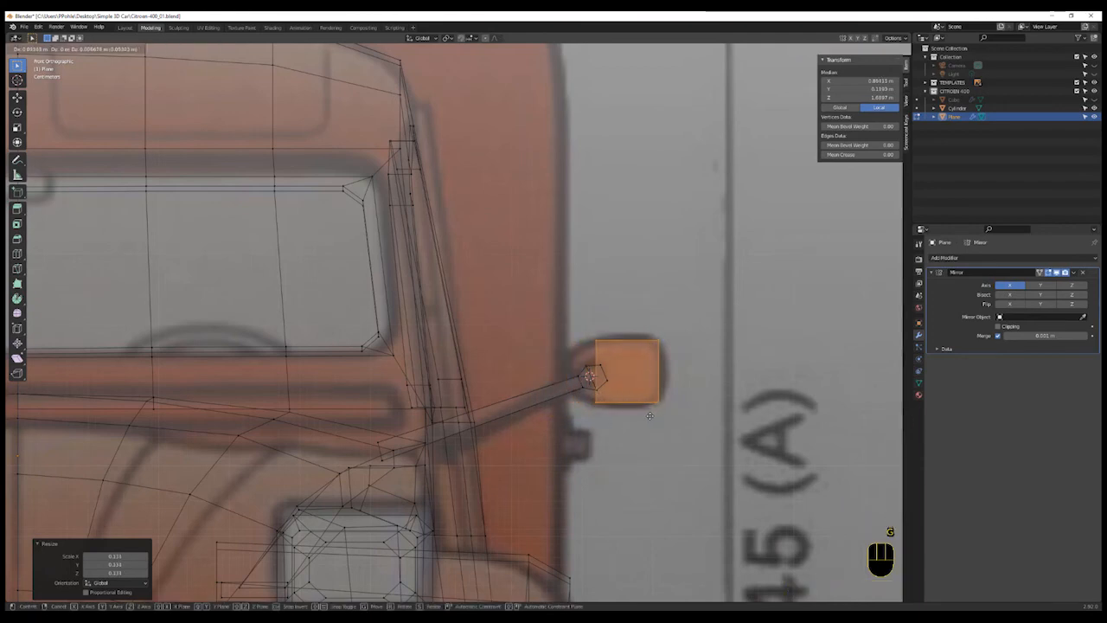
pyautogui.click(650, 415)
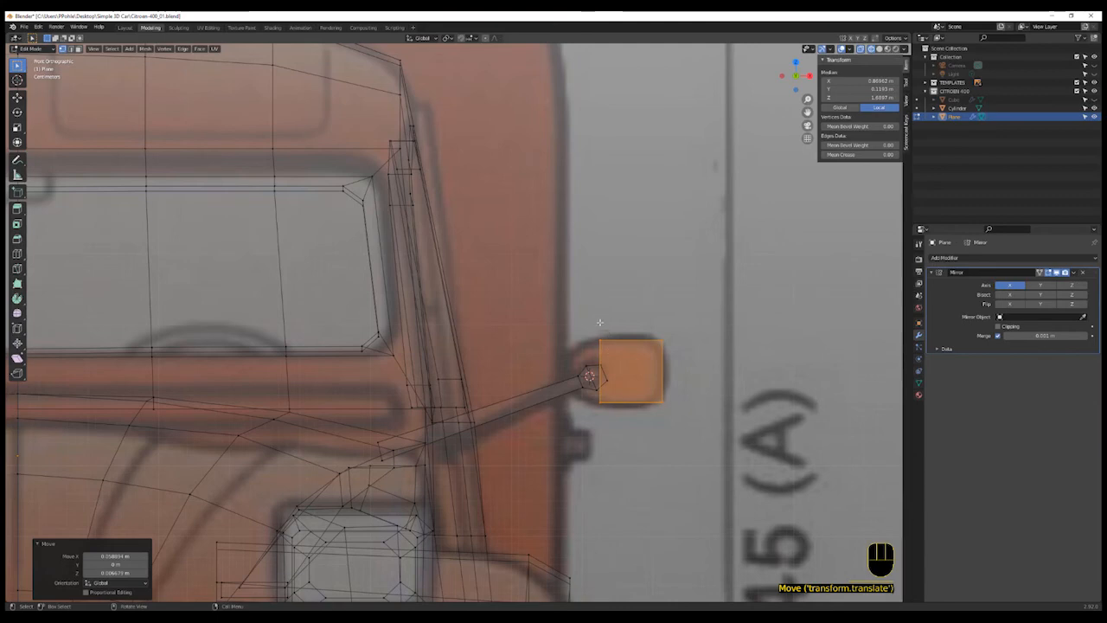
pyautogui.press('b')
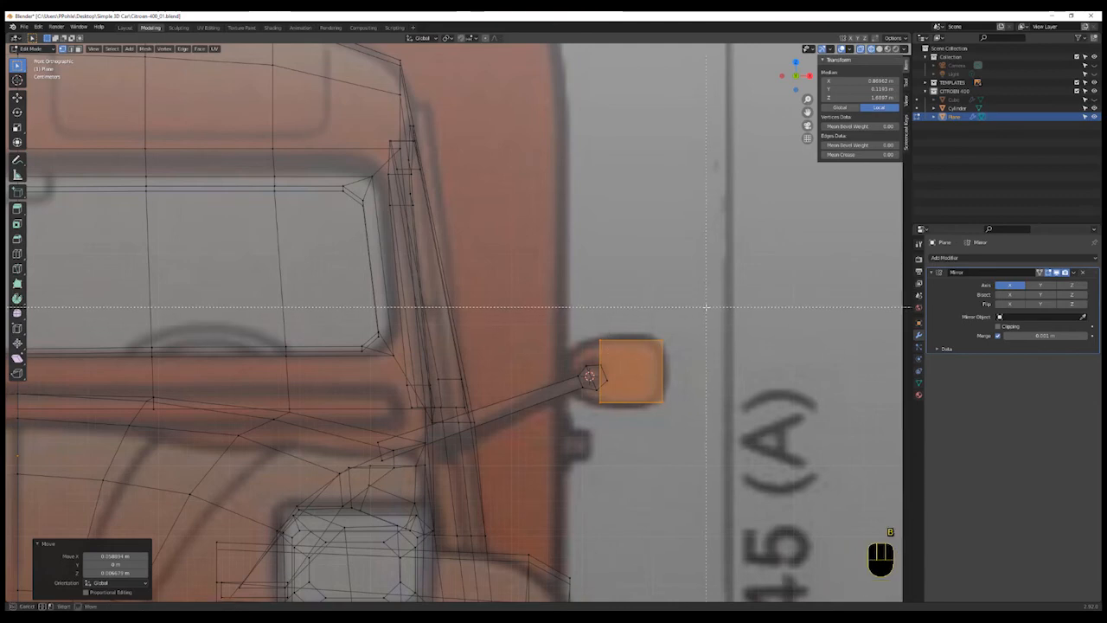
pyautogui.moveTo(707, 307); pyautogui.dragTo(653, 414)
pyautogui.press('s')
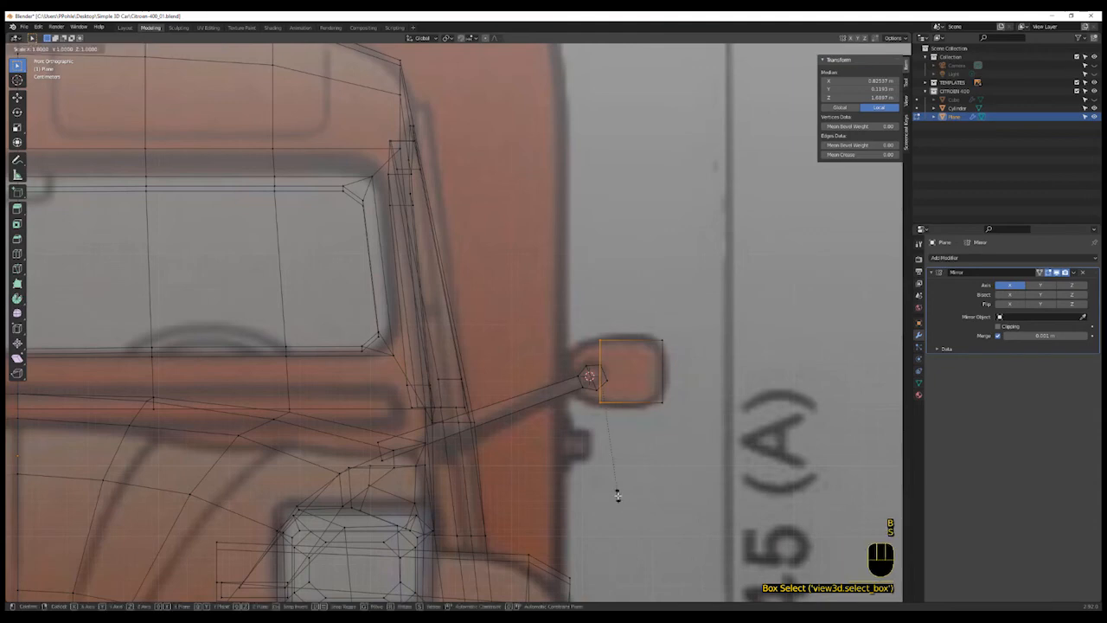
pyautogui.press('z')
pyautogui.click(608, 468)
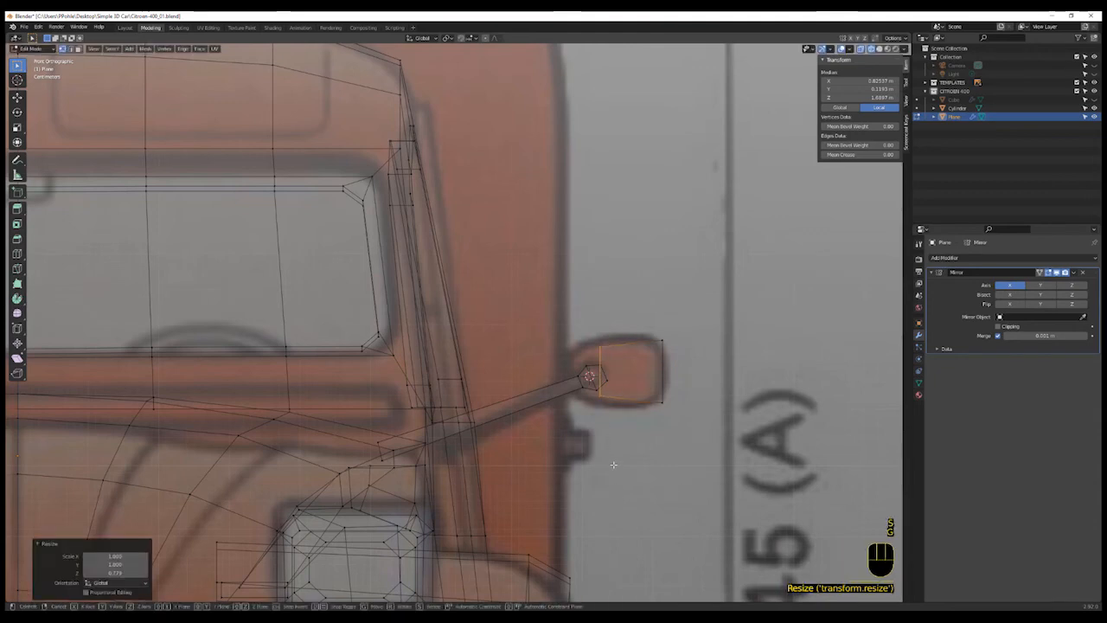
# - Shift the selected mirror-head vertices inward so the block fits the mirror drawing
pyautogui.press('g')
pyautogui.click(583, 467)
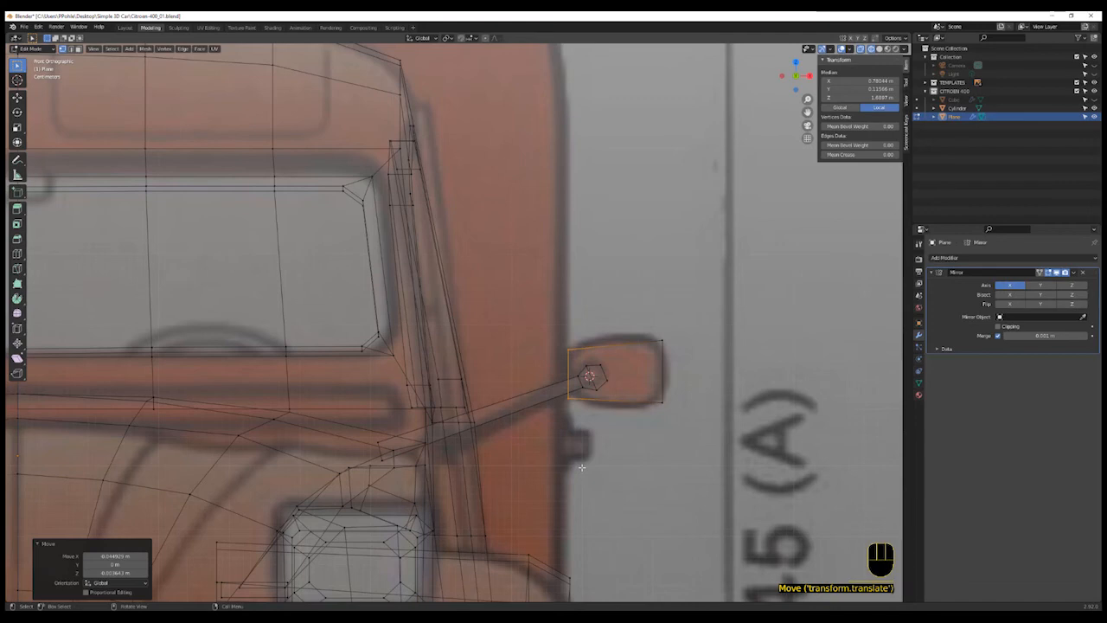
pyautogui.press('s')
pyautogui.rightClick(586, 469)
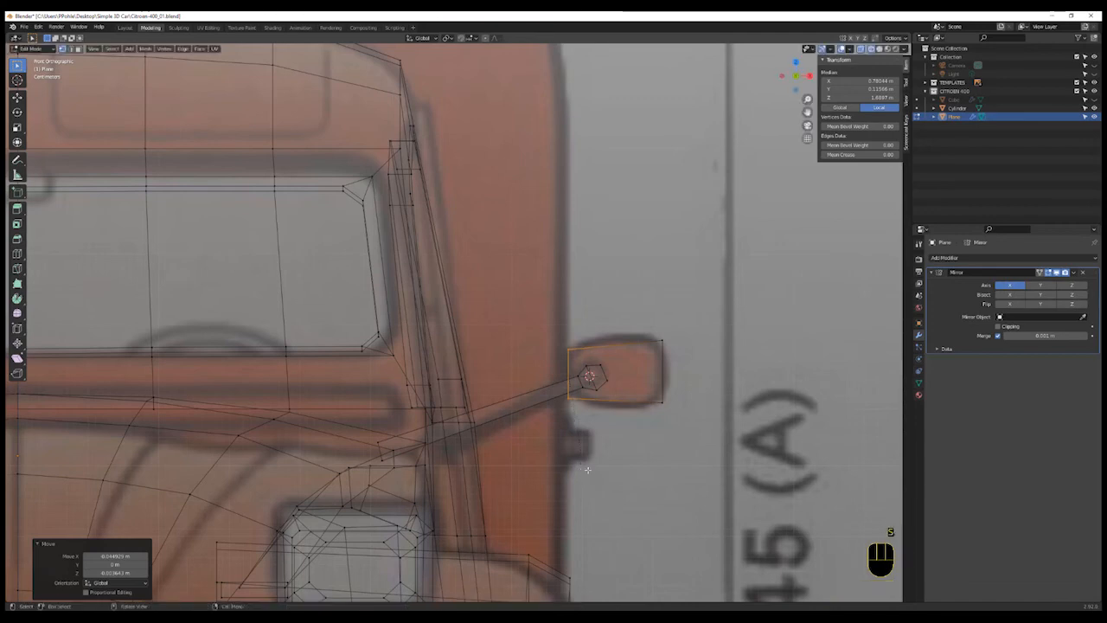
# - Rotate the selected mirror-head vertices slightly to line up with the mirror drawing
pyautogui.press('r')
pyautogui.click(595, 470)
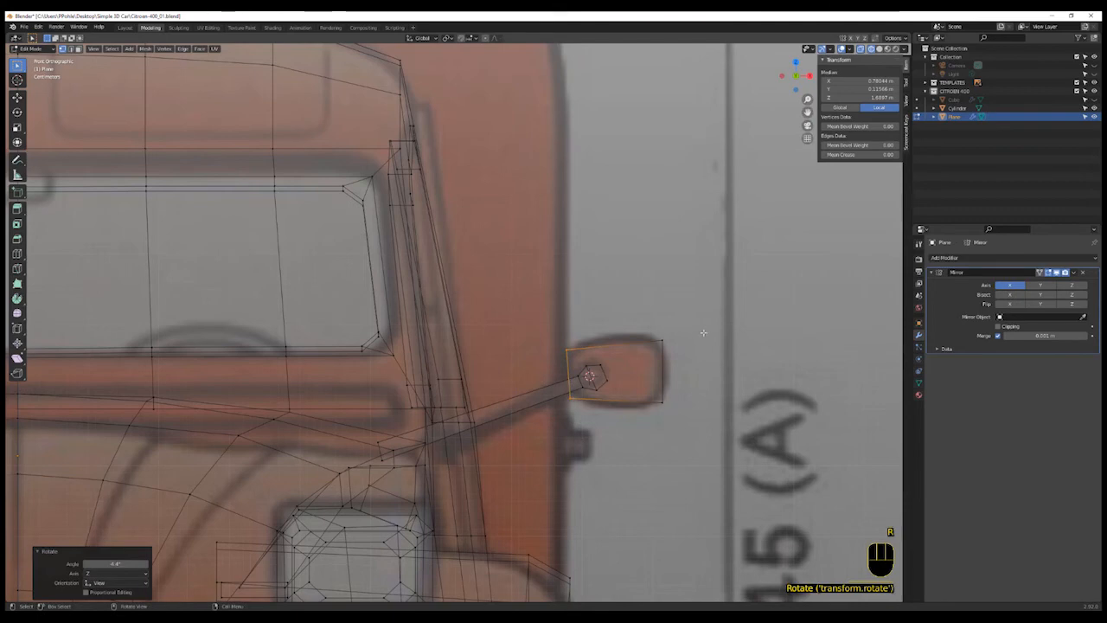
pyautogui.press('b')
pyautogui.moveTo(713, 315); pyautogui.dragTo(597, 407)
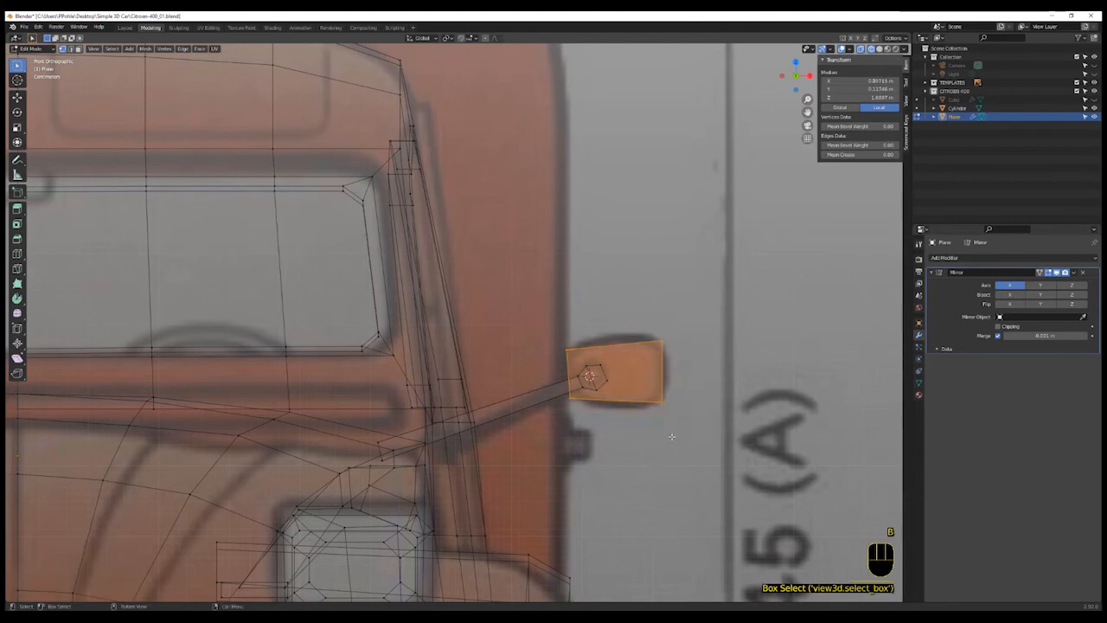
# - Box-select the mirror head's far-side vertices and move them to give the head its depth
pyautogui.press('a')
pyautogui.press('a')
pyautogui.press('b')
pyautogui.moveTo(684, 295); pyautogui.dragTo(644, 472)
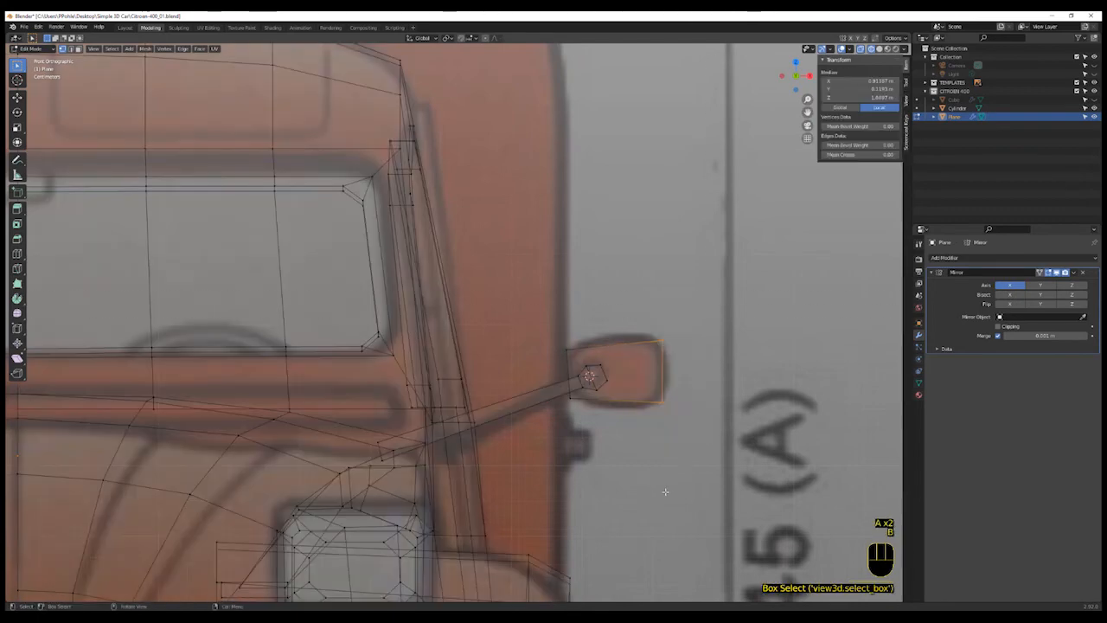
pyautogui.press('g')
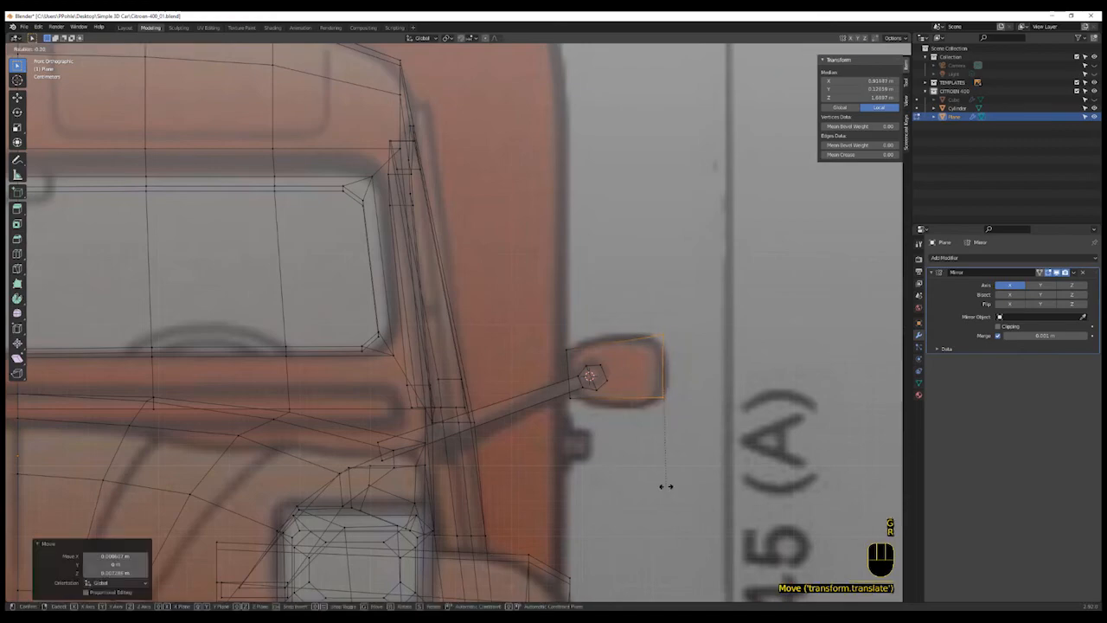
pyautogui.click(673, 485)
# - Select the mirror head's back face, scale it to 0.767 and move it close to the front to thin the head
pyautogui.scroll(-3, 687, 466)
pyautogui.scroll(2, 689, 464)
pyautogui.moveTo(688, 465); pyautogui.dragTo(596, 506, button='middle')
pyautogui.scroll(3, 654, 435)
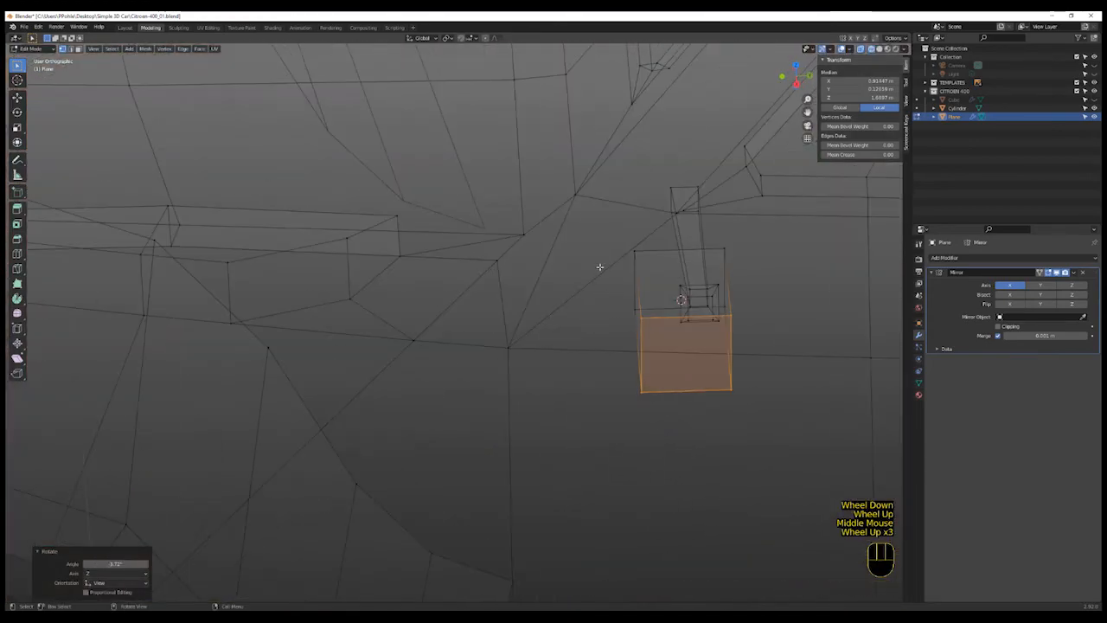
pyautogui.press('a')
pyautogui.press('a')
pyautogui.press('b')
pyautogui.moveTo(606, 240); pyautogui.dragTo(653, 444)
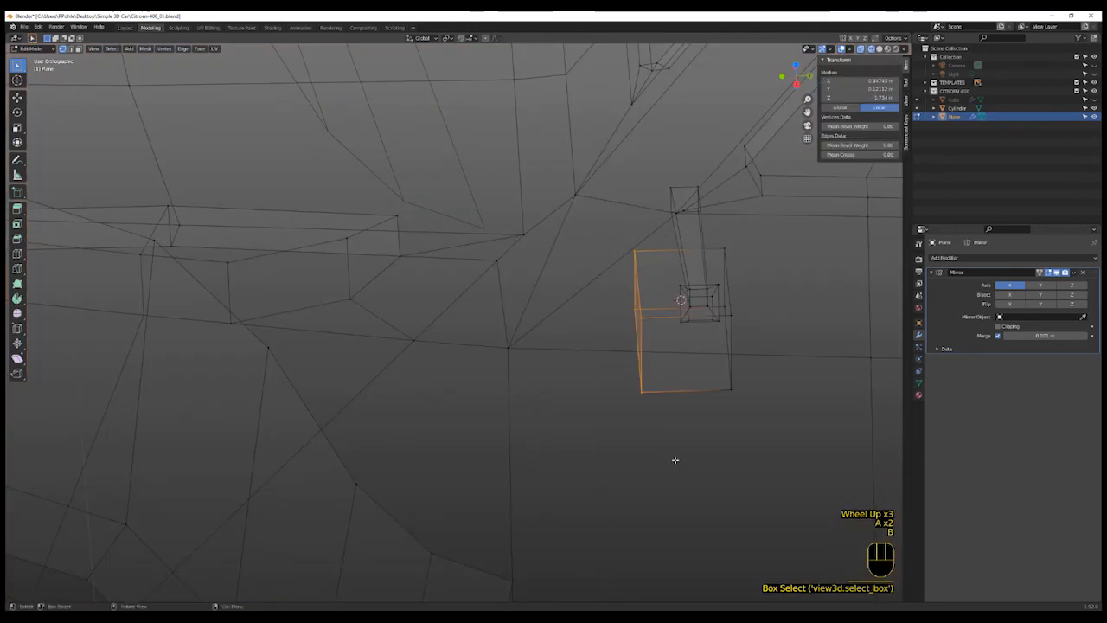
pyautogui.press('s')
pyautogui.click(664, 428)
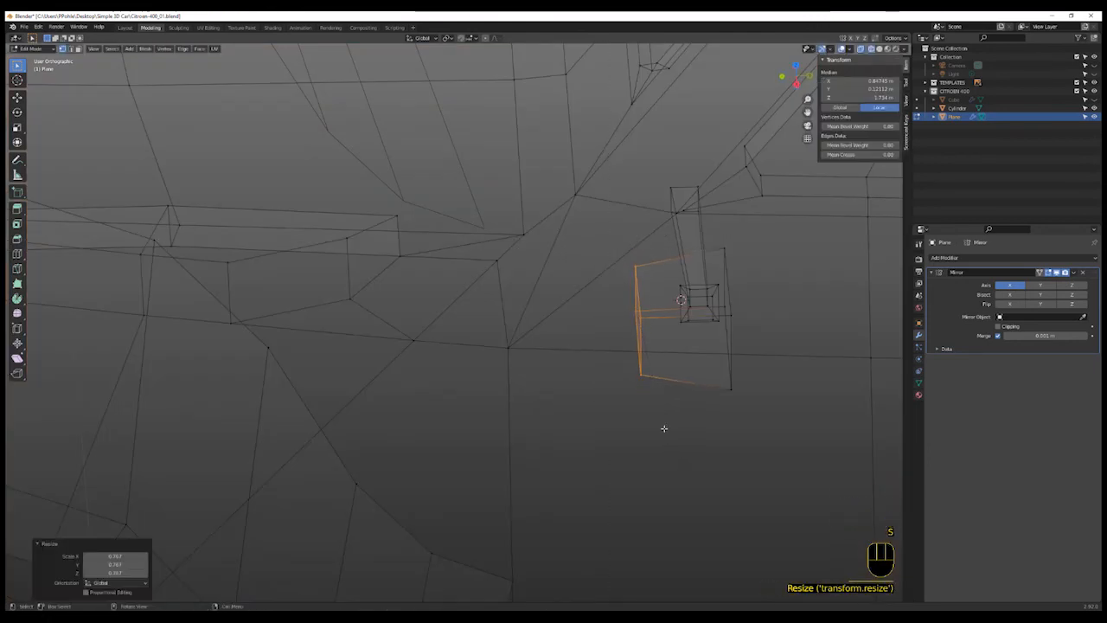
pyautogui.press('g')
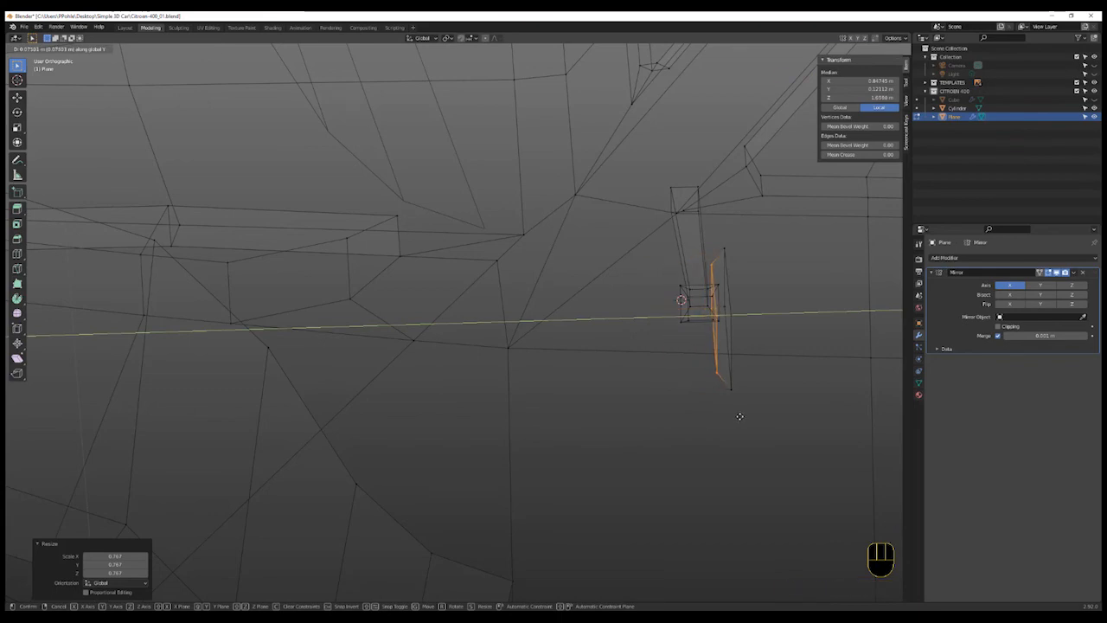
pyautogui.click(740, 416)
# - Select the whole mirror head in top view, then rotate and move it into place beside the arm
pyautogui.scroll(-2, 742, 418)
pyautogui.keyDown('shift'); pyautogui.moveTo(762, 425); pyautogui.dragTo(663, 430, button='middle'); pyautogui.keyUp('shift')
pyautogui.hotkey('ctrl', 'l')
pyautogui.scroll(1, 664, 433)
pyautogui.scroll(2, 664, 432)
pyautogui.press('KP_7')
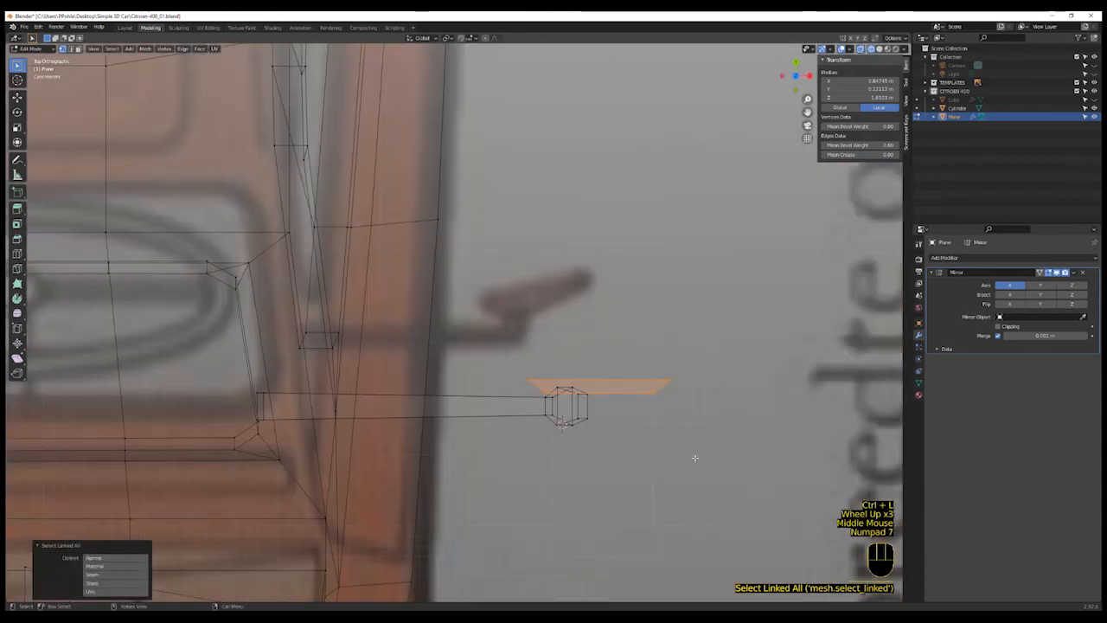
pyautogui.press('r')
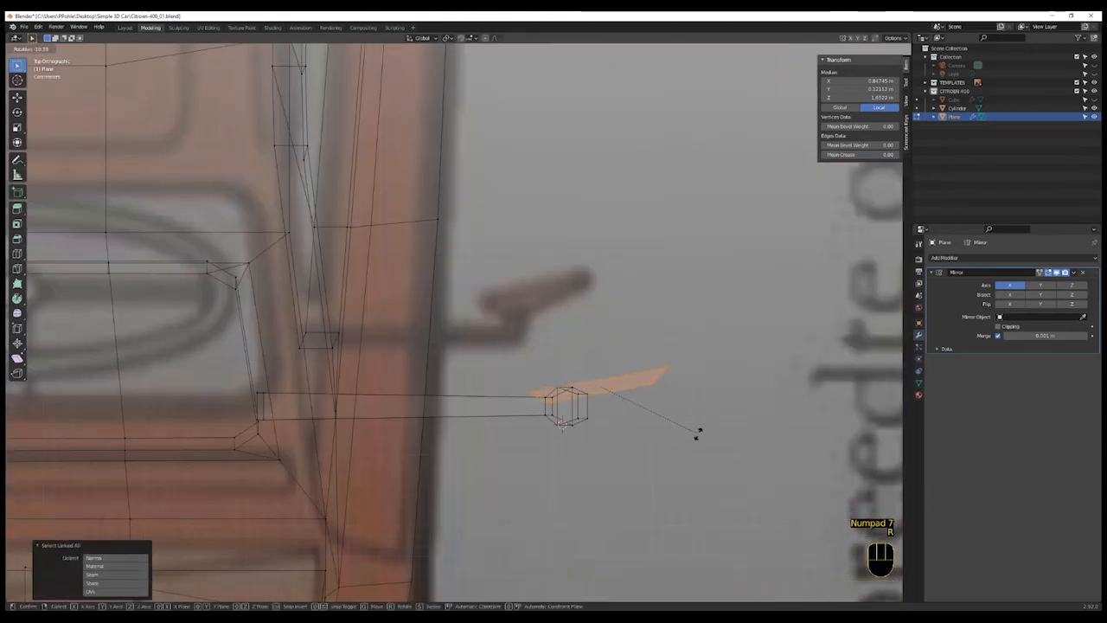
pyautogui.click(696, 432)
pyautogui.press('g')
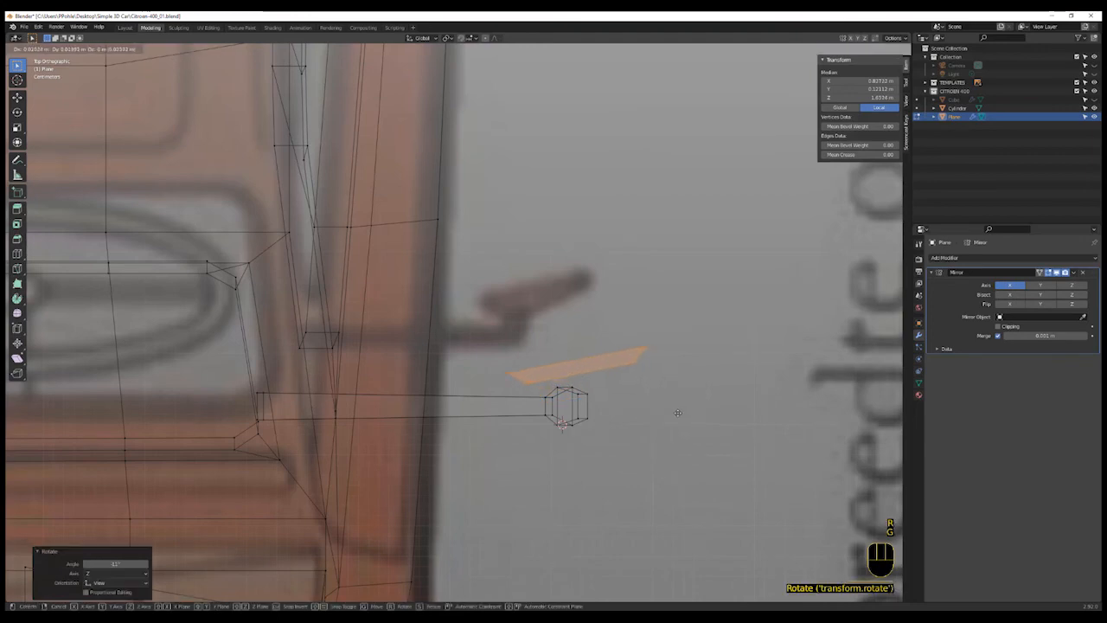
pyautogui.click(675, 415)
# - Select the arm's tip vertices and move them along Y toward the mirror head
pyautogui.click(575, 386)
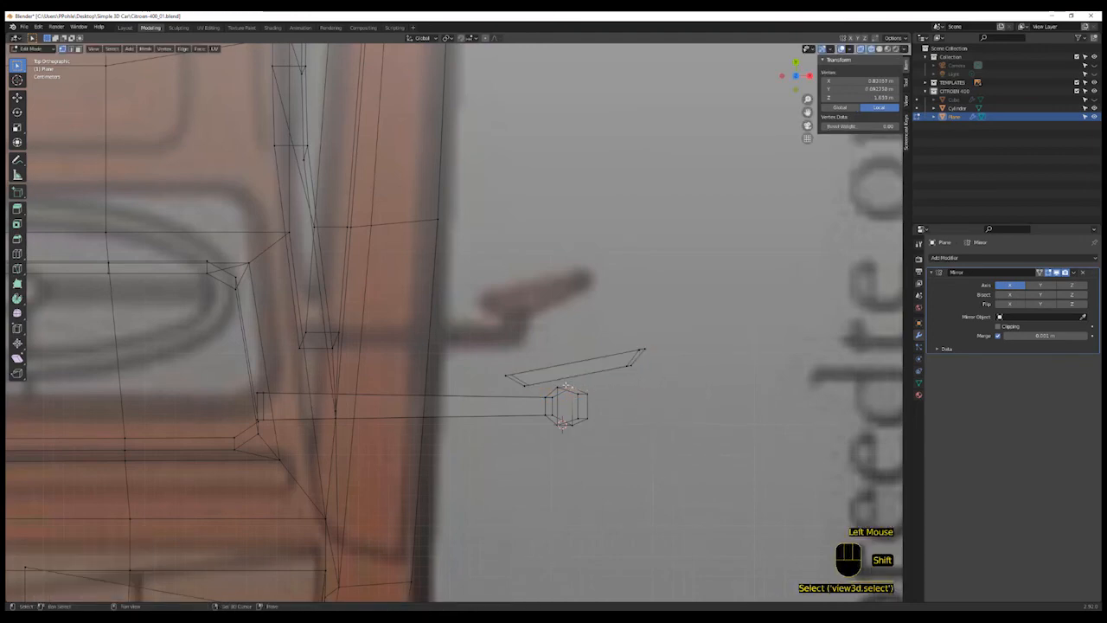
pyautogui.keyDown('shift'); pyautogui.click(558, 387); pyautogui.keyUp('shift')
pyautogui.press('g')
pyautogui.press('y')
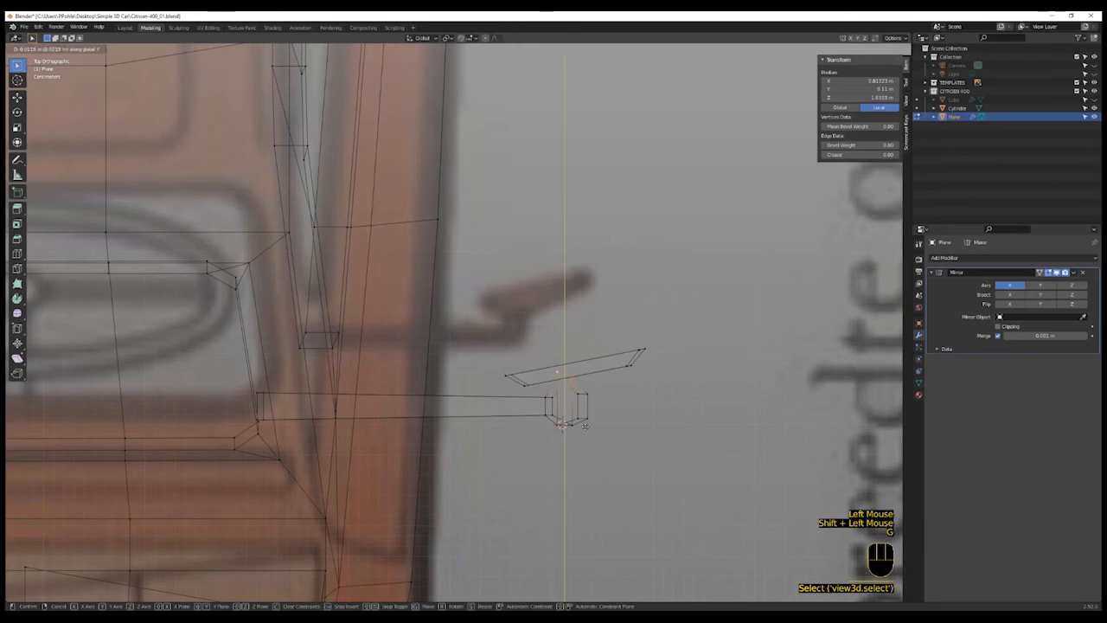
pyautogui.click(587, 432)
# - Box-select the arm's vertices and scale them along Y to make the arm thinner
pyautogui.keyDown('shift'); pyautogui.scroll(-2, 598, 451); pyautogui.keyUp('shift')
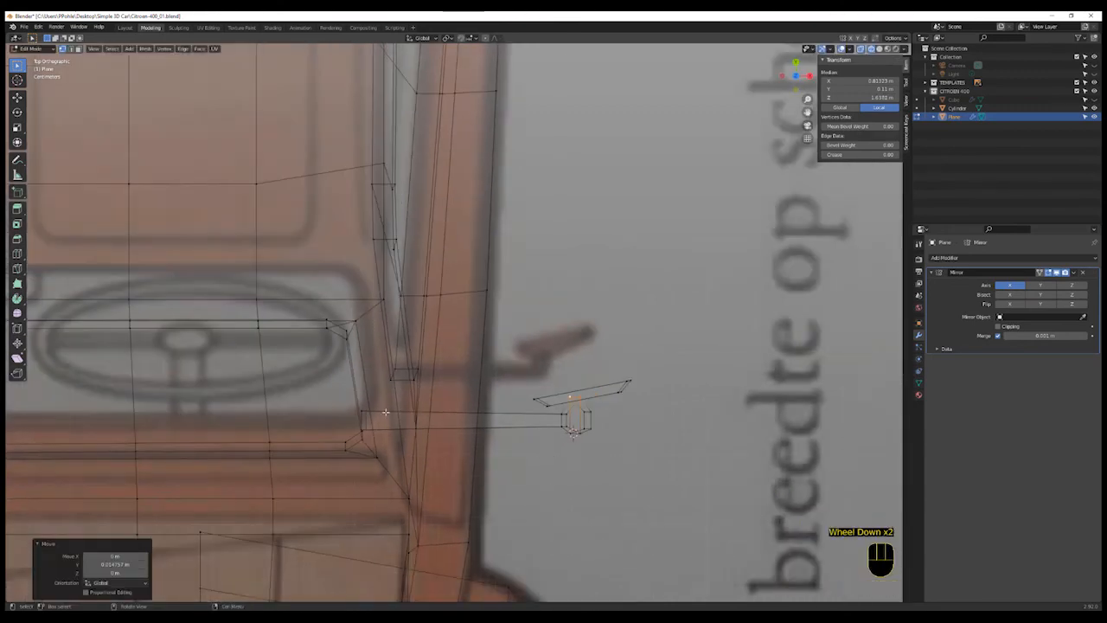
pyautogui.click(344, 400)
pyautogui.scroll(2, 343, 401)
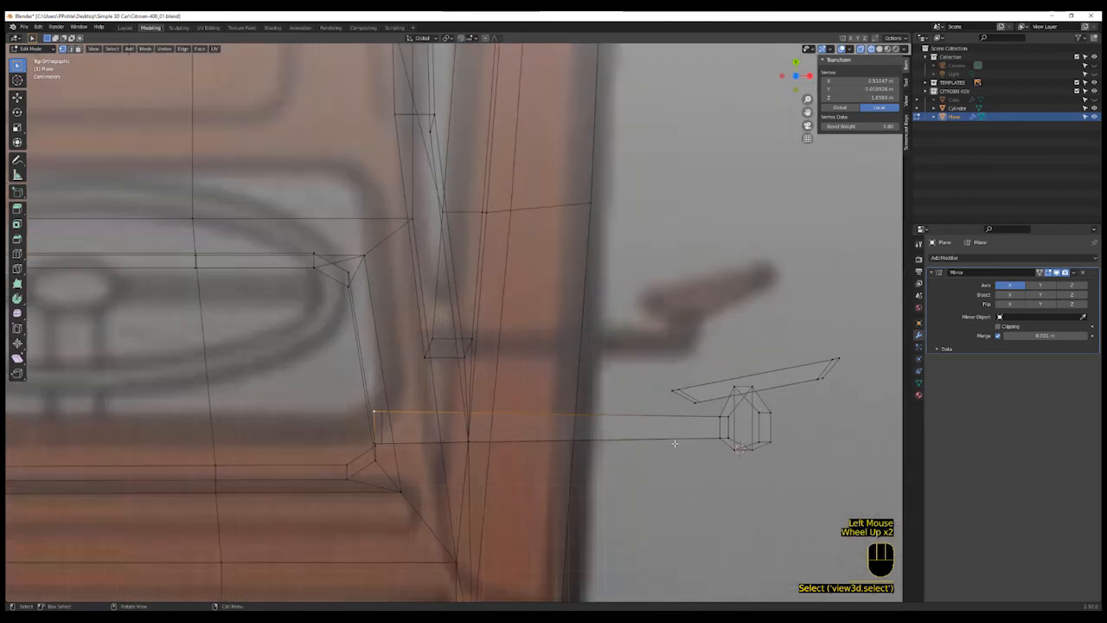
pyautogui.press('b')
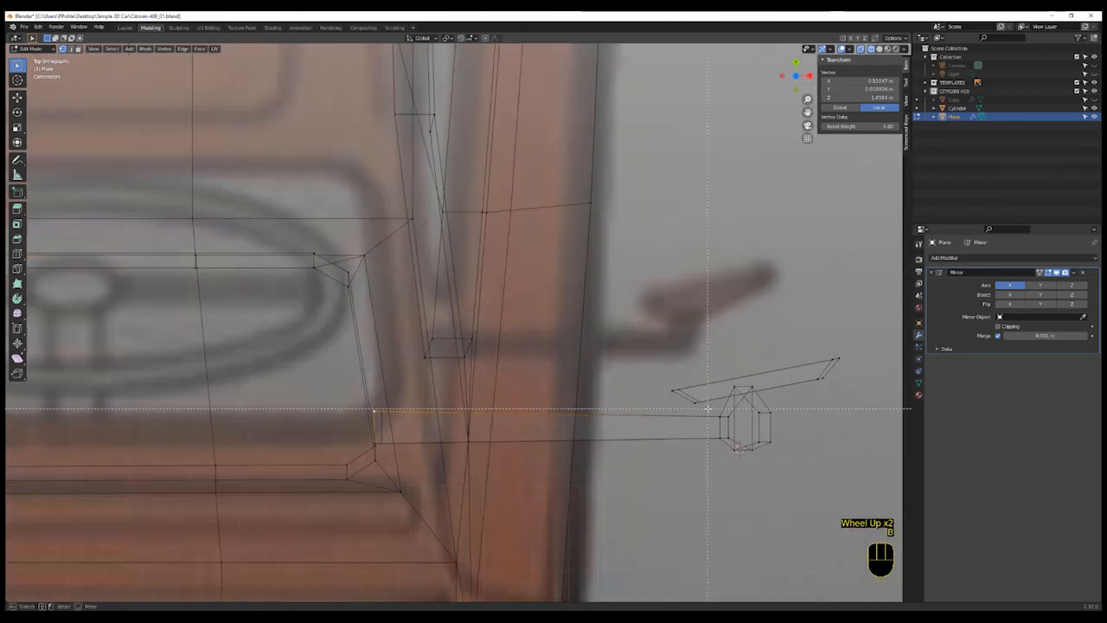
pyautogui.moveTo(734, 447); pyautogui.dragTo(735, 450)
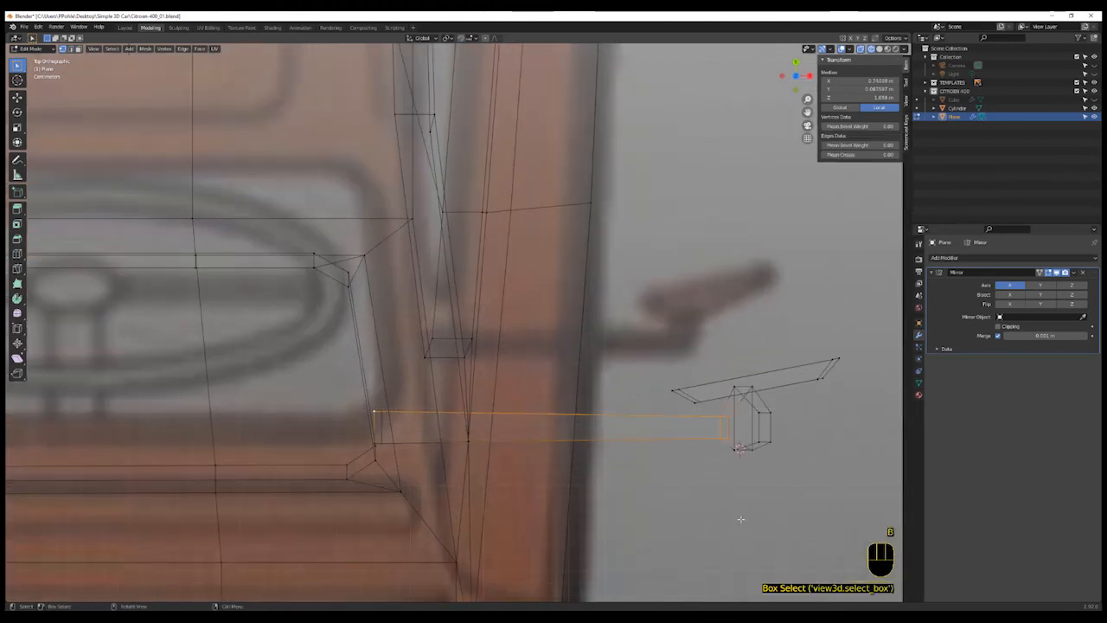
pyautogui.press('s')
pyautogui.click(738, 507)
pyautogui.press('s')
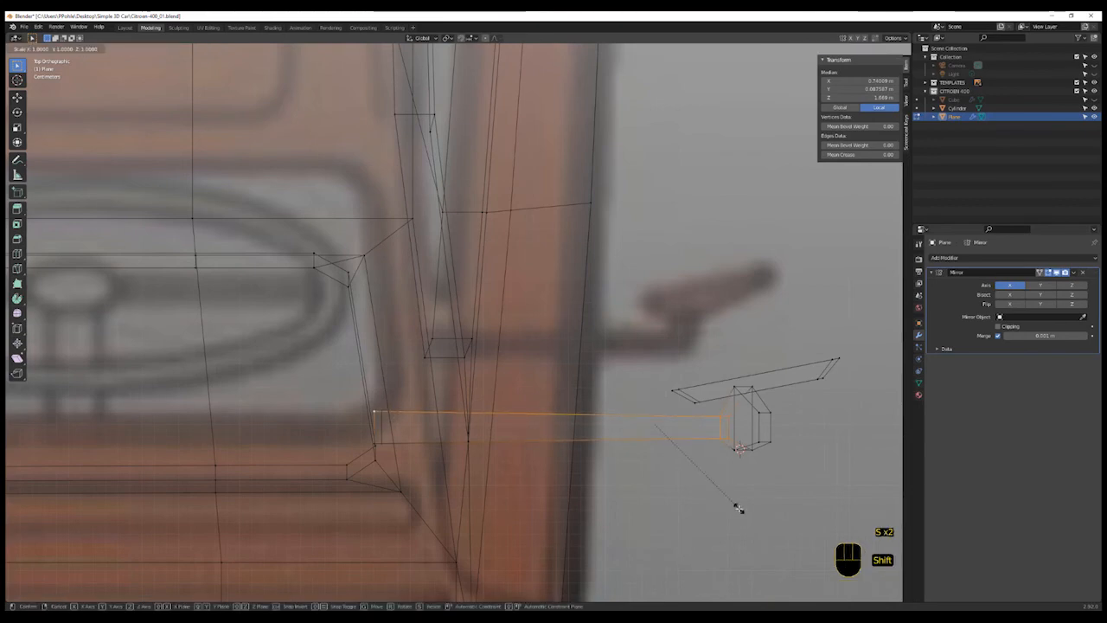
pyautogui.press('y')
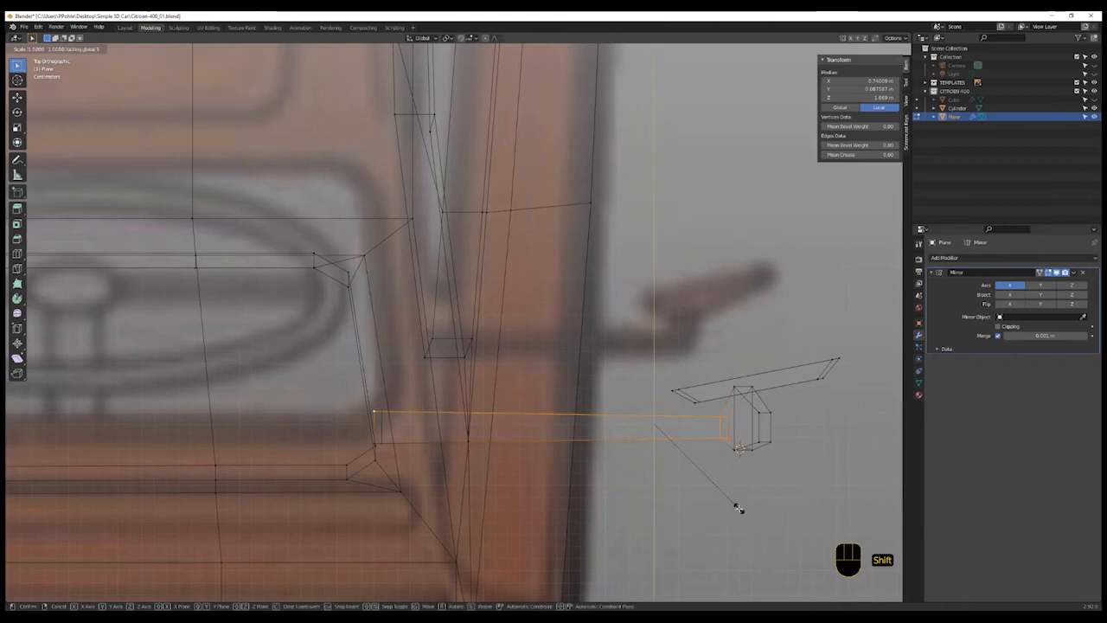
pyautogui.click(716, 463)
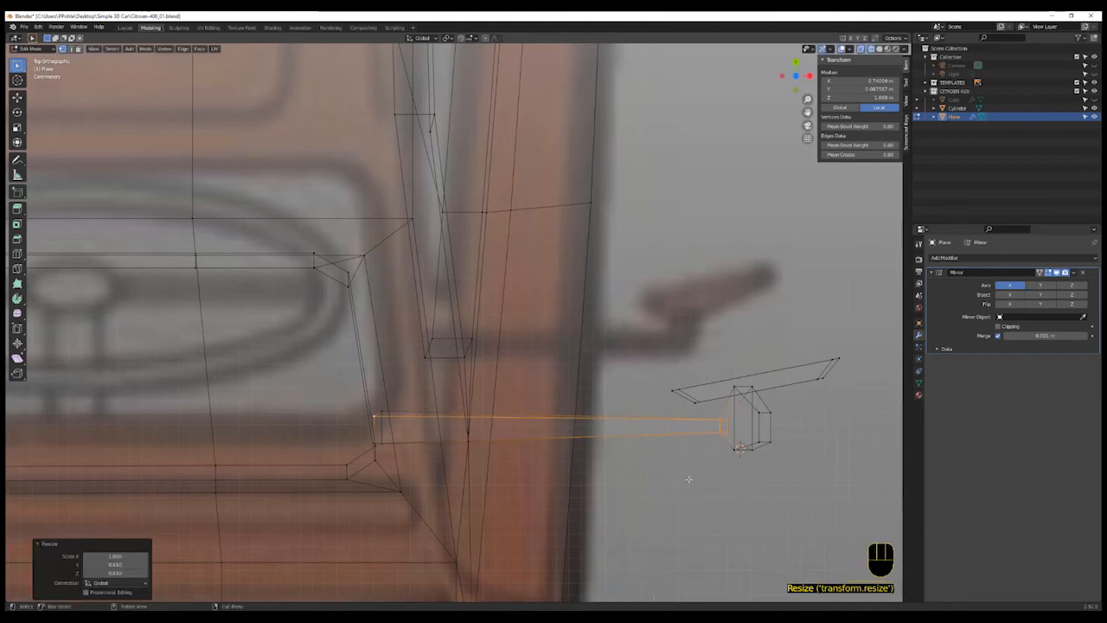
# - Select the arm's base vertex and move it onto the body next to the window frame
pyautogui.click(385, 408)
pyautogui.press('g')
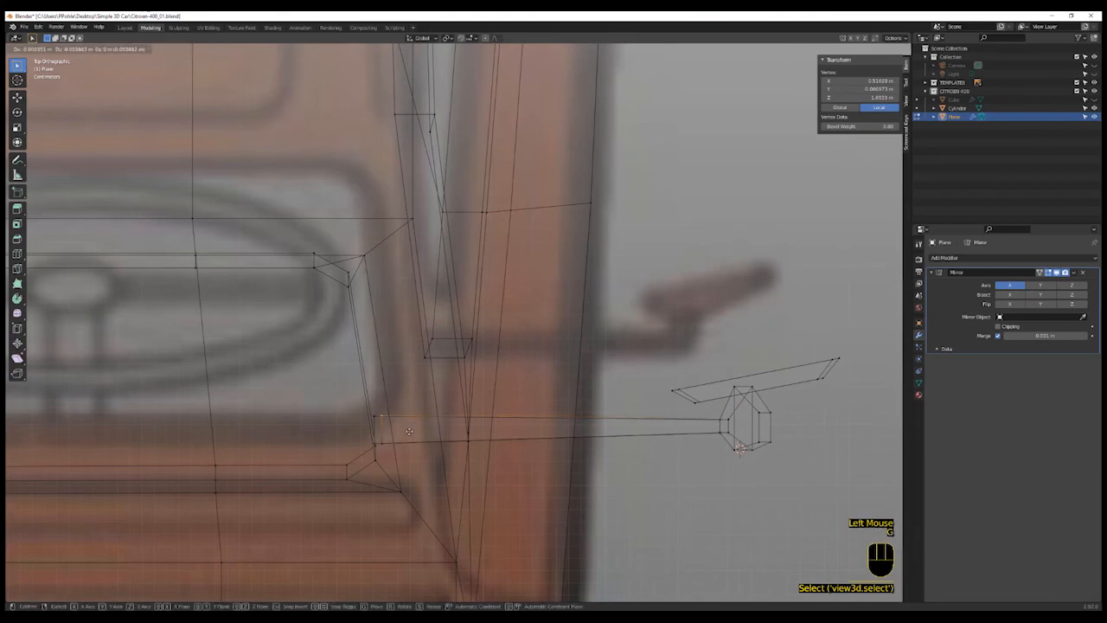
pyautogui.click(409, 429)
# - Inspect the mirror and arm on the car body from several angles in solid view
pyautogui.scroll(-3, 614, 487)
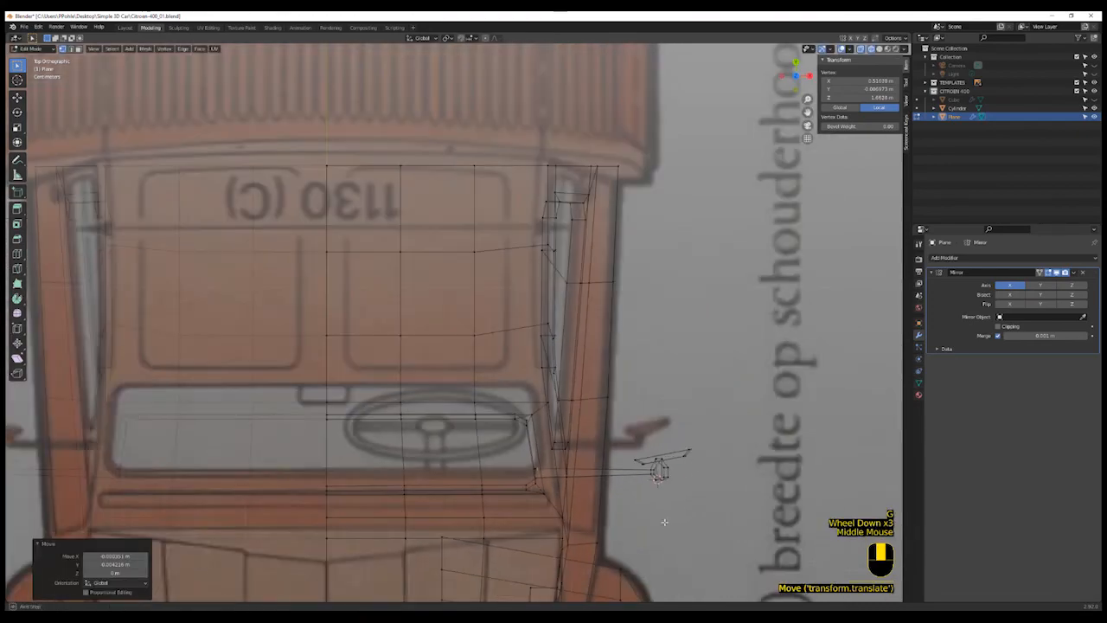
pyautogui.moveTo(662, 522)
pyautogui.mouseDown(button='middle')
pyautogui.moveTo(583, 425)
pyautogui.moveTo(554, 494)
pyautogui.moveTo(559, 475)
pyautogui.moveTo(554, 484)
pyautogui.mouseUp(button='middle')
pyautogui.hotkey('shift', 'z')
pyautogui.scroll(-2, 591, 492)
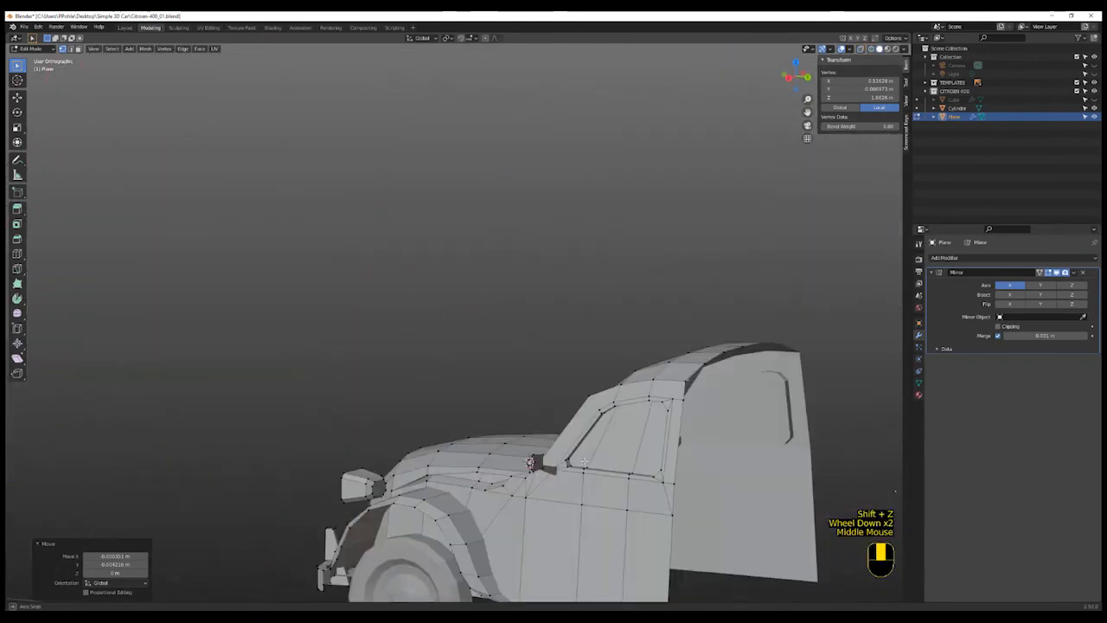
pyautogui.scroll(3, 553, 484)
pyautogui.scroll(-1, 546, 484)
pyautogui.scroll(-6, 546, 484)
pyautogui.scroll(8, 547, 485)
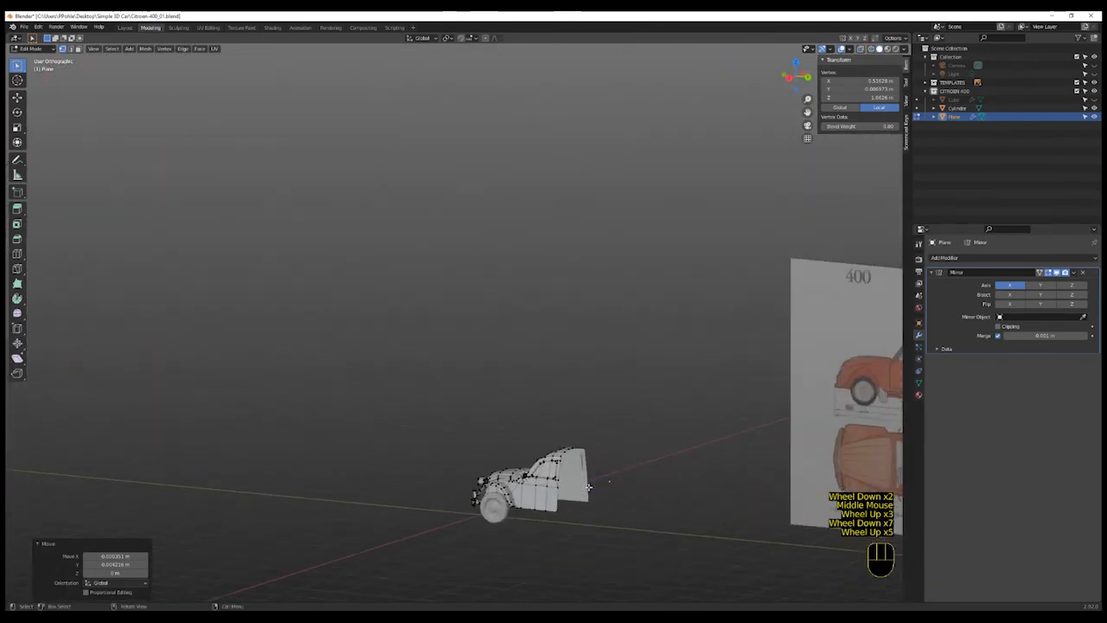
pyautogui.moveTo(546, 486)
pyautogui.mouseDown(button='middle')
pyautogui.moveTo(545, 500)
pyautogui.moveTo(543, 467)
pyautogui.mouseUp(button='middle')
pyautogui.scroll(1, 543, 465)
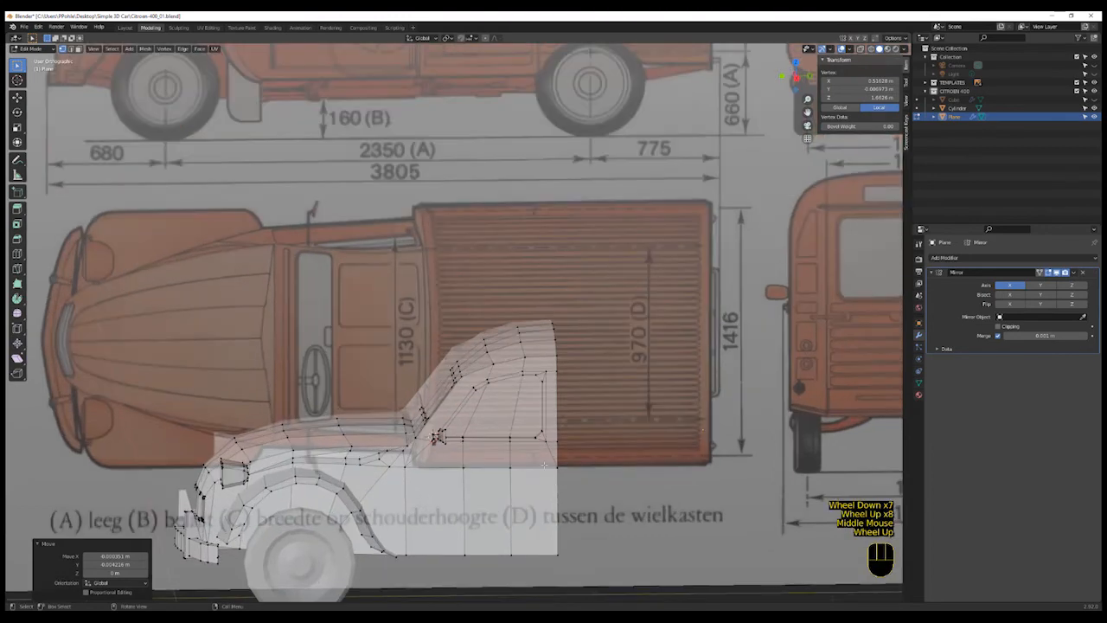
# - Place the 3D cursor on the door below the window in side view and add a new cube there
pyautogui.press('KP_3')
pyautogui.scroll(7, 541, 456)
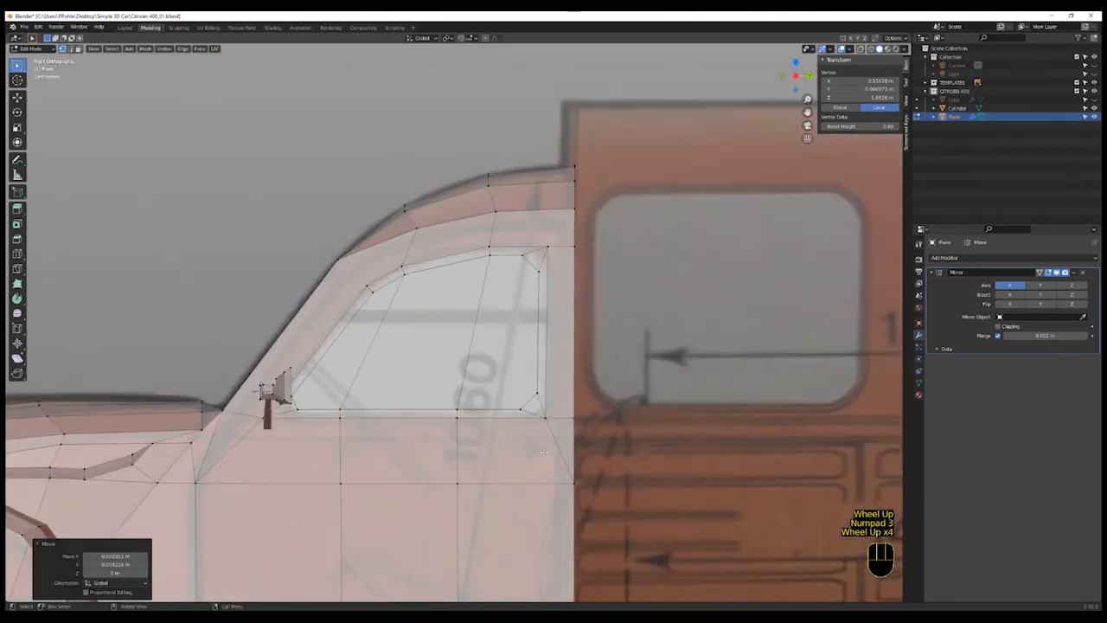
pyautogui.press('shift')
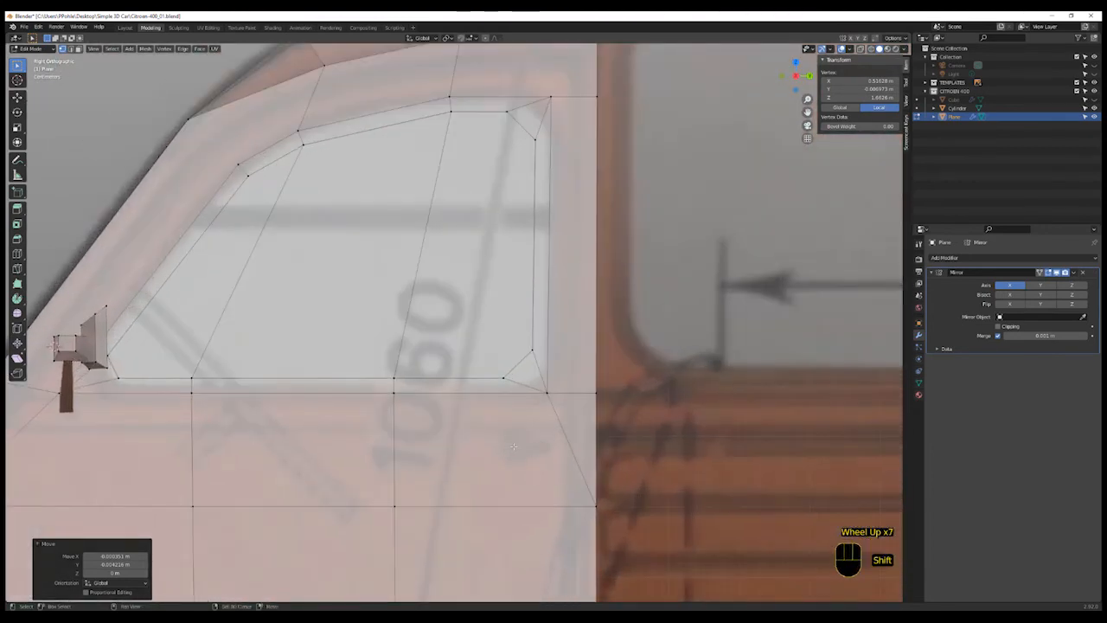
pyautogui.keyDown('shift'); pyautogui.rightClick(512, 446); pyautogui.keyUp('shift')
pyautogui.hotkey('shift', 'a')
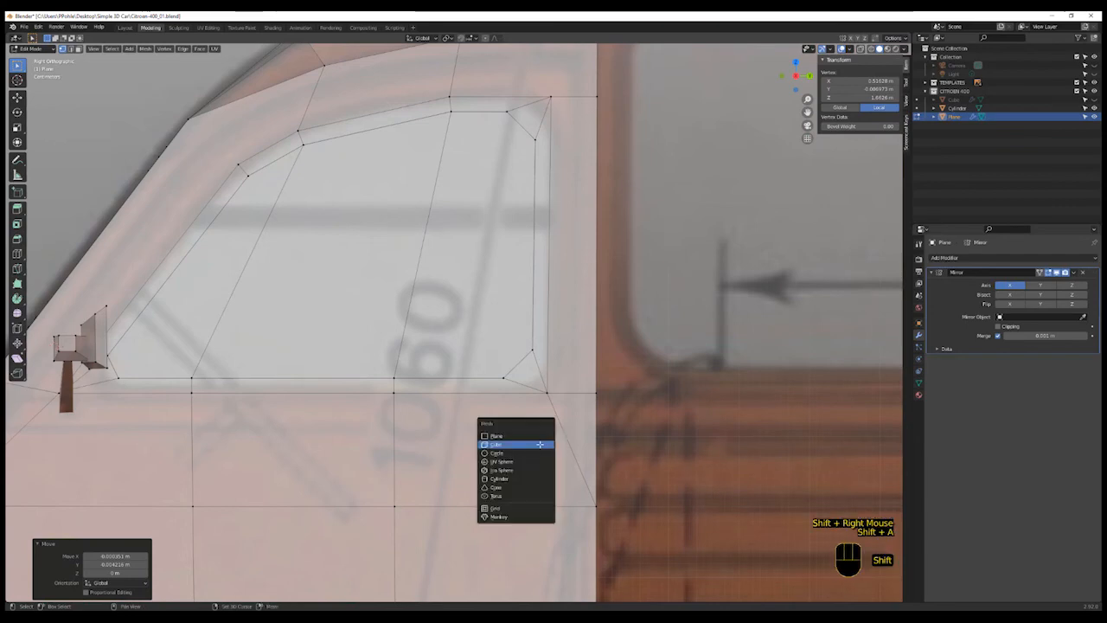
pyautogui.click(541, 445)
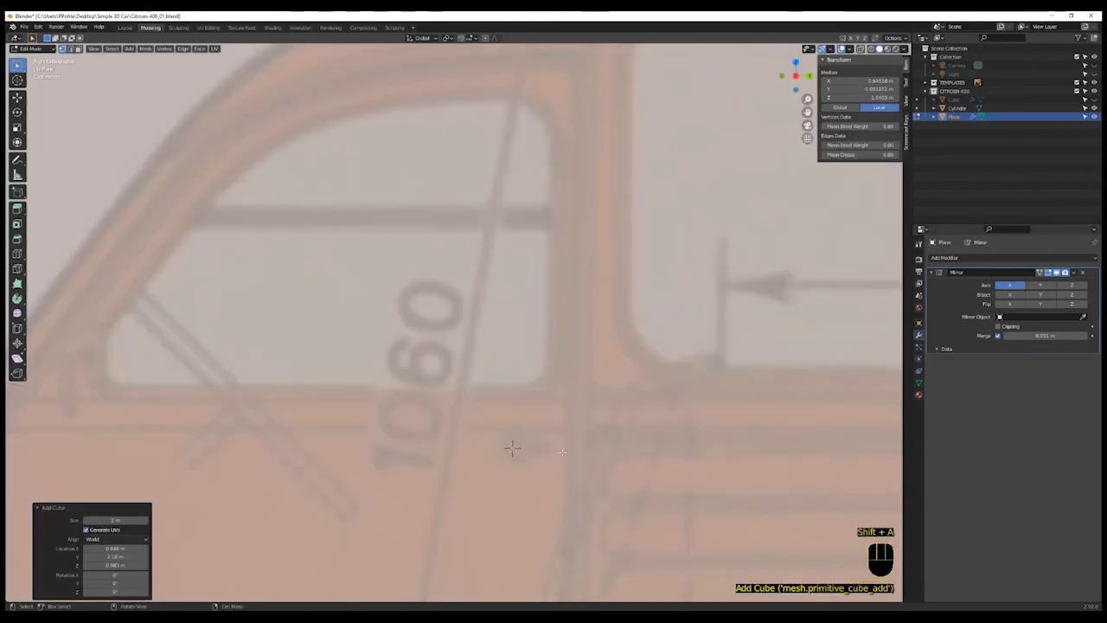
# - Scale the new cube down to a small block on the door below the window
pyautogui.scroll(-5, 541, 448)
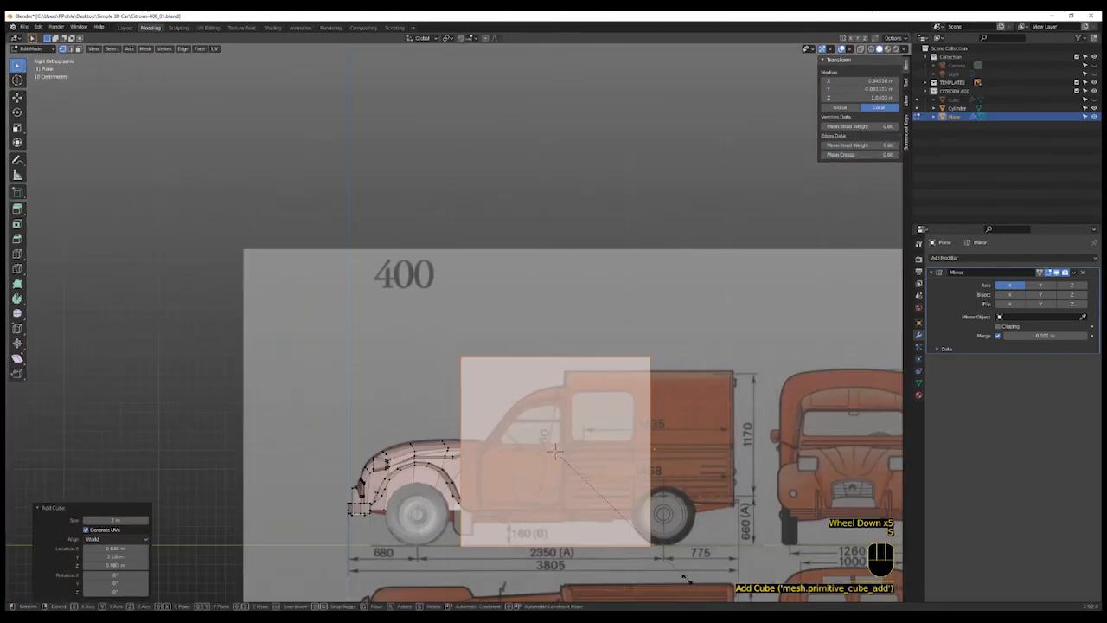
pyautogui.press('s')
pyautogui.click(563, 460)
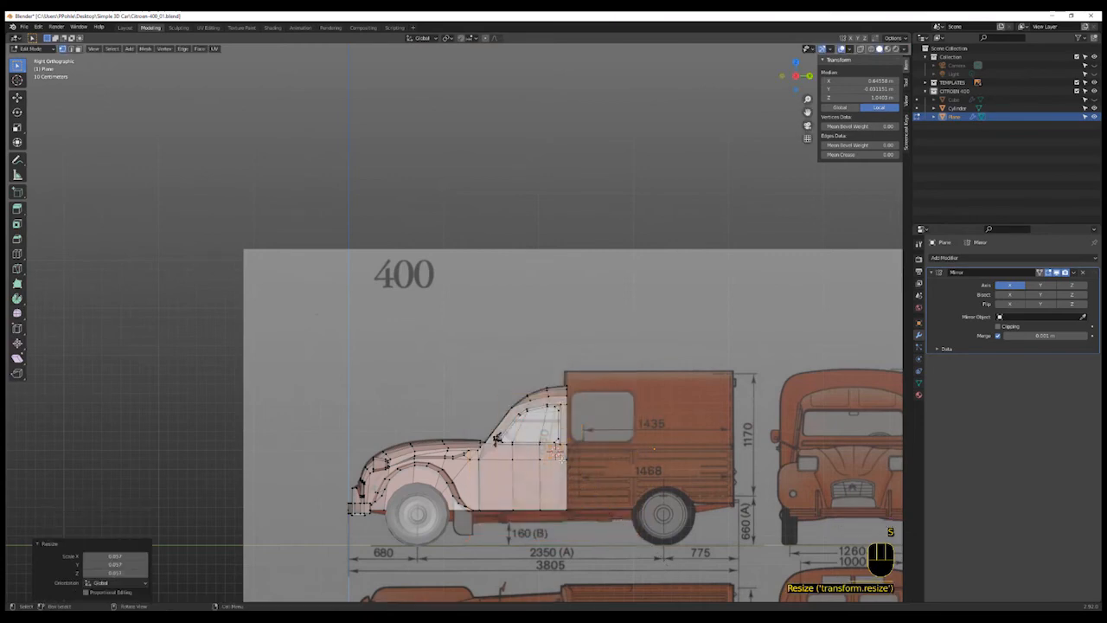
pyautogui.moveTo(562, 460); pyautogui.dragTo(546, 423, button='middle')
pyautogui.scroll(4, 532, 412)
pyautogui.scroll(1, 532, 412)
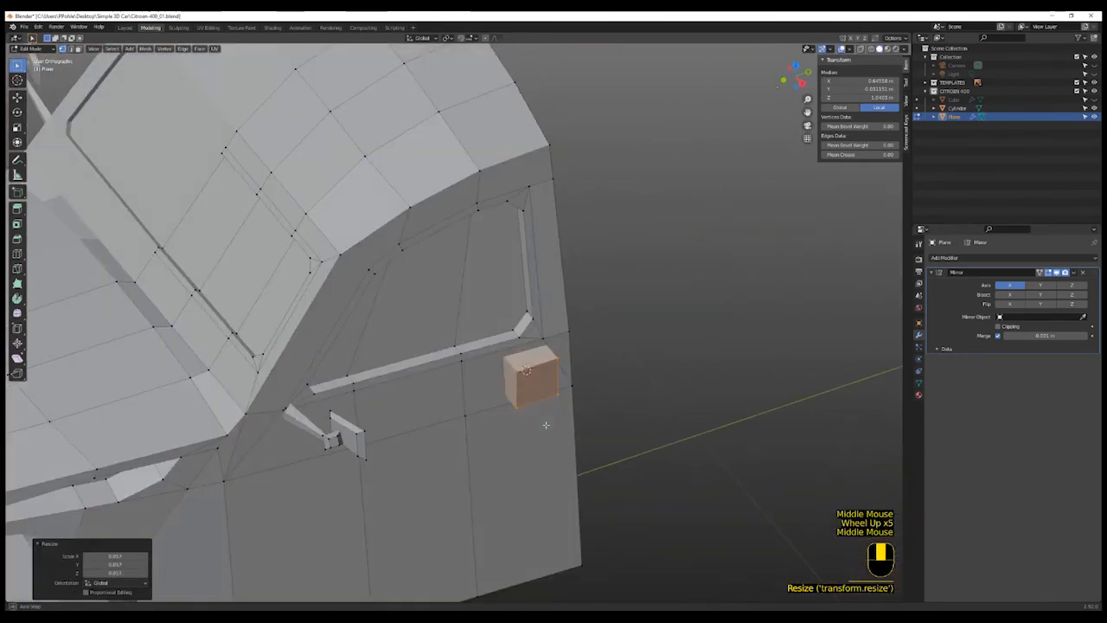
pyautogui.scroll(2, 593, 453)
pyautogui.press('s')
pyautogui.click(583, 441)
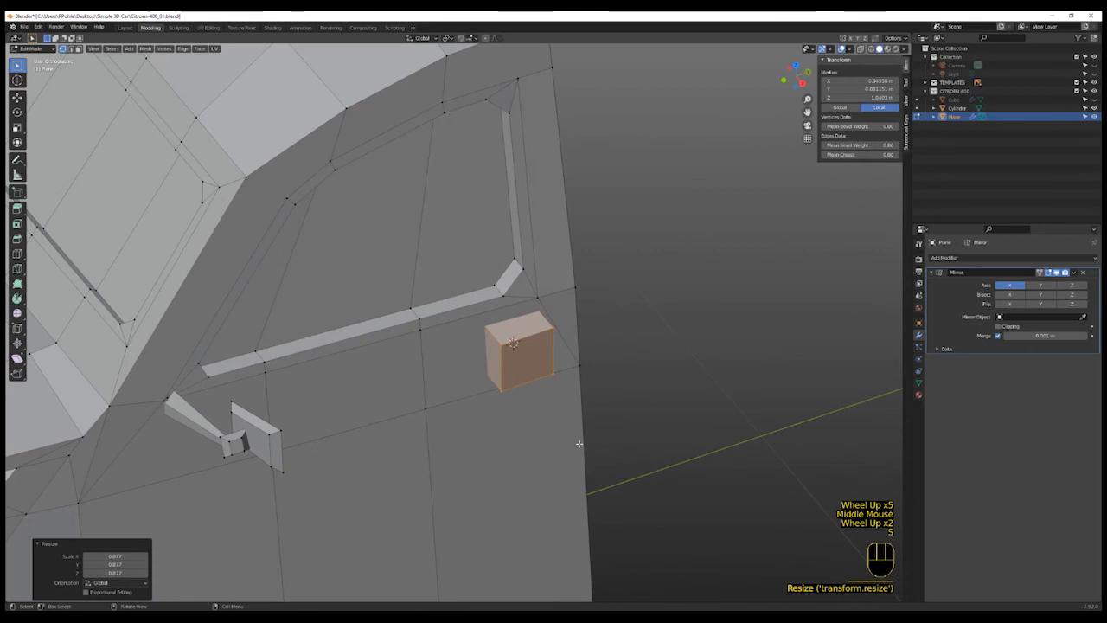
# - Flatten the block by scaling it along Z
pyautogui.press('s')
pyautogui.press('z')
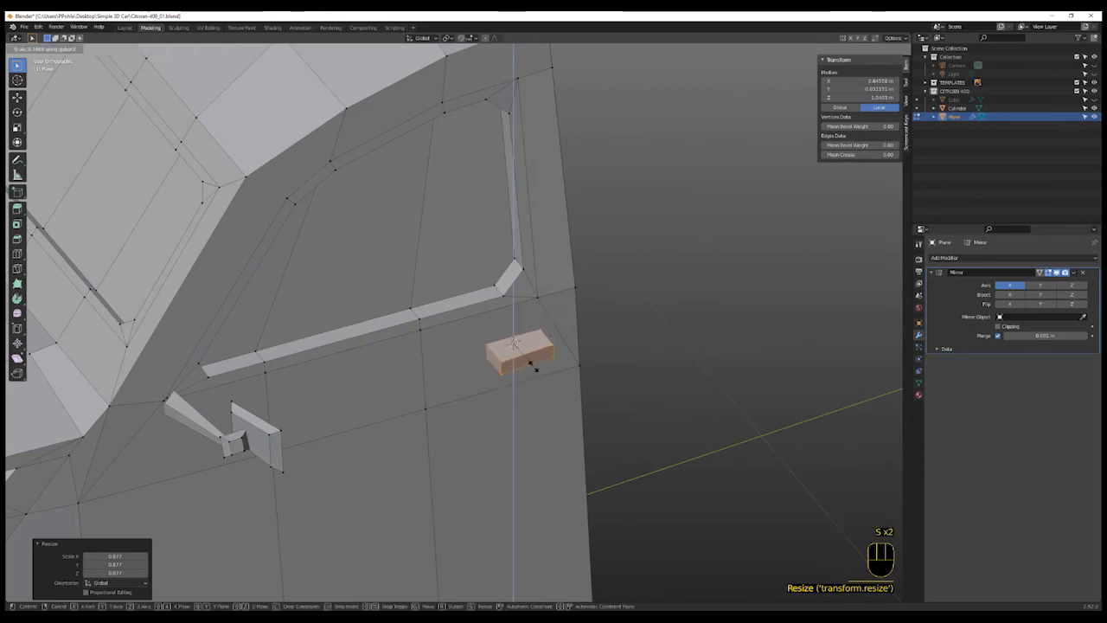
pyautogui.click(536, 370)
# - Switch to edge select mode and select an edge of the block
pyautogui.moveTo(544, 375); pyautogui.dragTo(488, 350, button='middle')
pyautogui.scroll(1, 510, 351)
pyautogui.press('2')
pyautogui.click(540, 354)
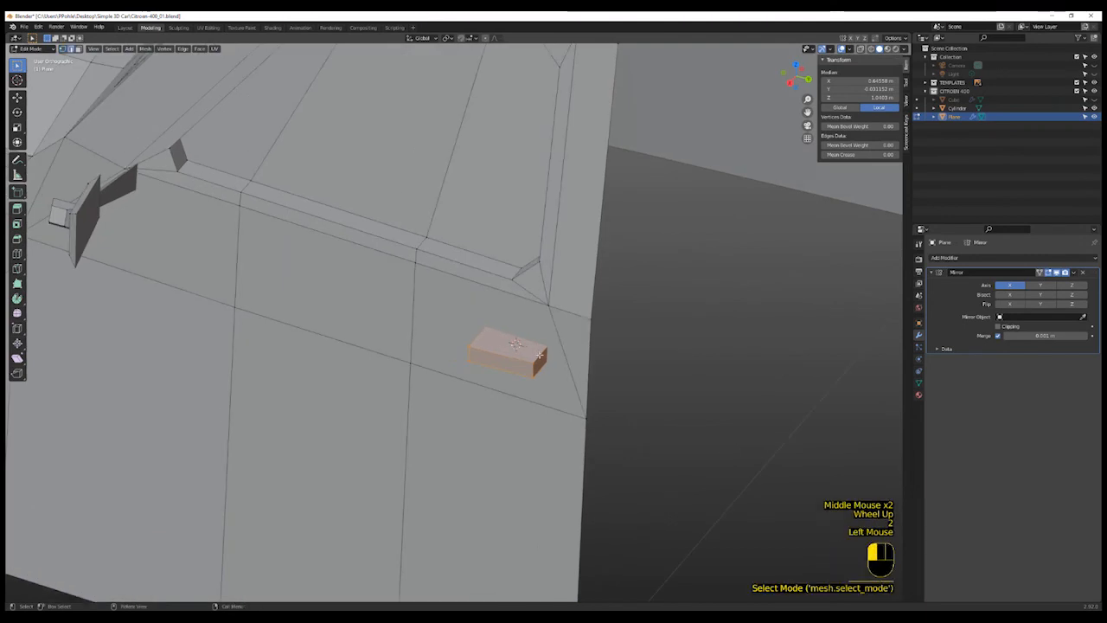
# - Scale the selected edge of the block along Z to taper that end of the door handle
pyautogui.keyDown('shift'); pyautogui.click(543, 372); pyautogui.keyUp('shift')
pyautogui.press('s')
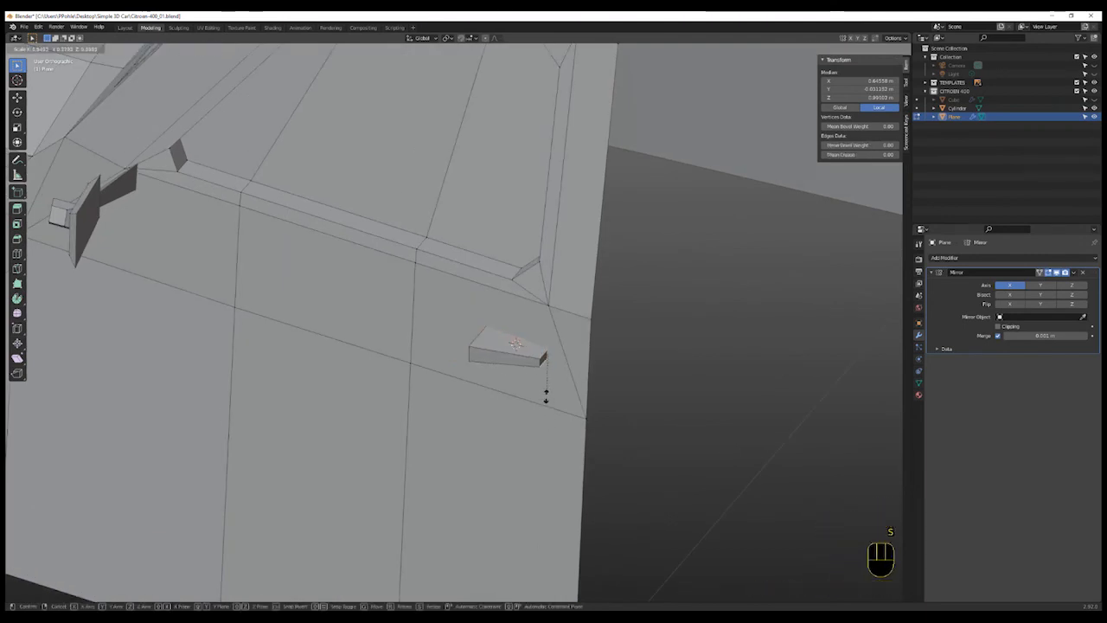
pyautogui.press('z')
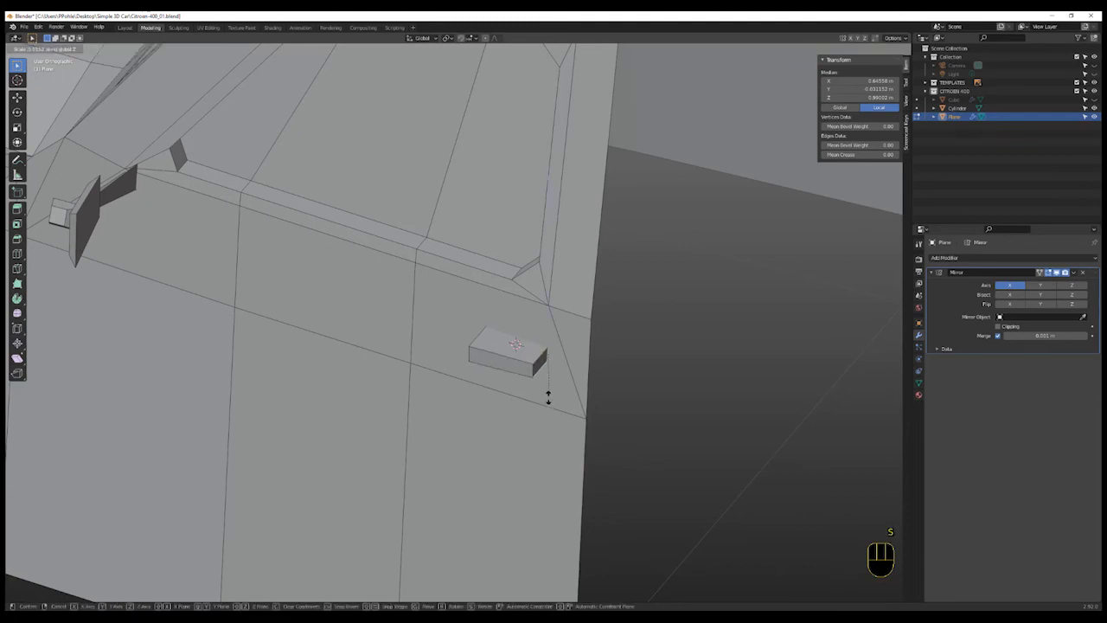
pyautogui.click(544, 378)
# - Select two edges at the block's other end and scale them inward to narrow that end of the handle
pyautogui.keyDown('shift'); pyautogui.moveTo(472, 357); pyautogui.dragTo(490, 378, button='middle'); pyautogui.keyUp('shift')
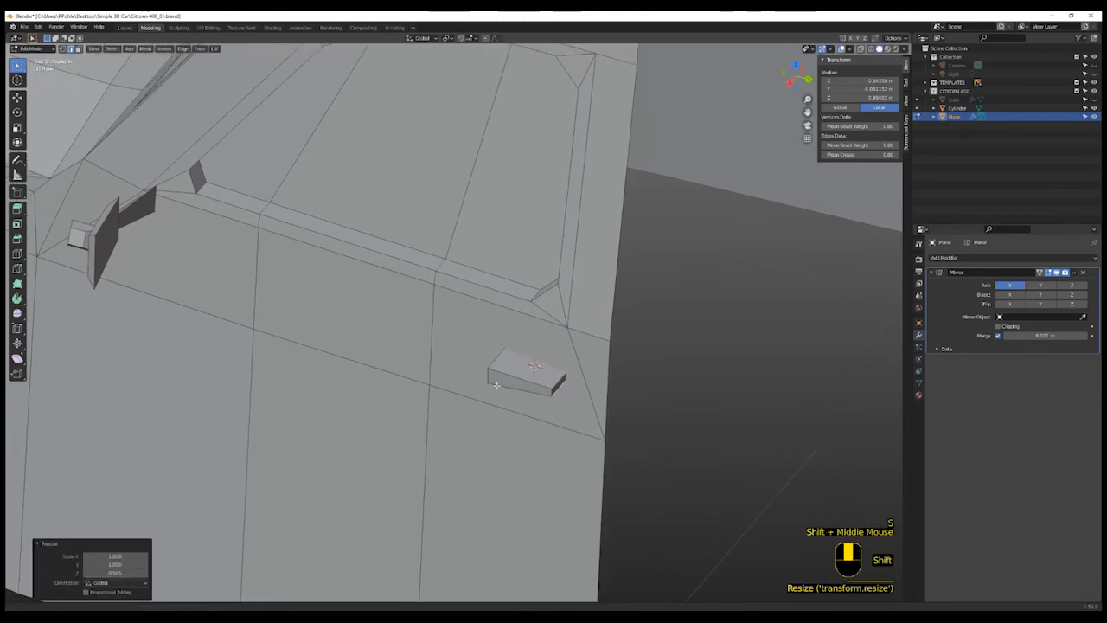
pyautogui.keyDown('shift'); pyautogui.scroll(2, 490, 378); pyautogui.keyUp('shift')
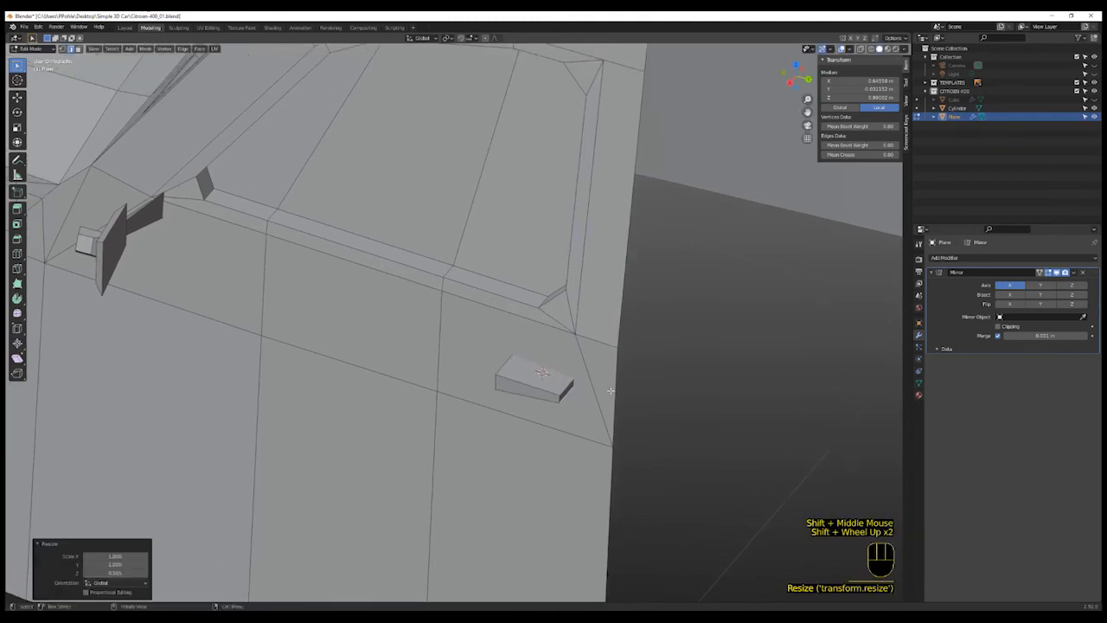
pyautogui.click(560, 399)
pyautogui.keyDown('shift'); pyautogui.click(494, 383); pyautogui.keyUp('shift')
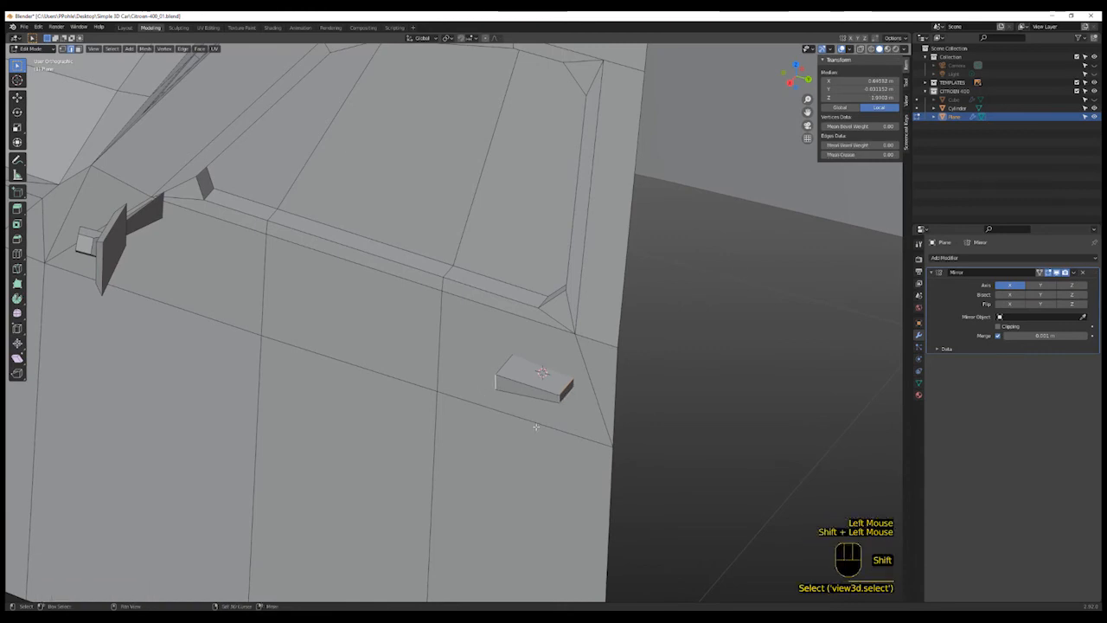
pyautogui.press('s')
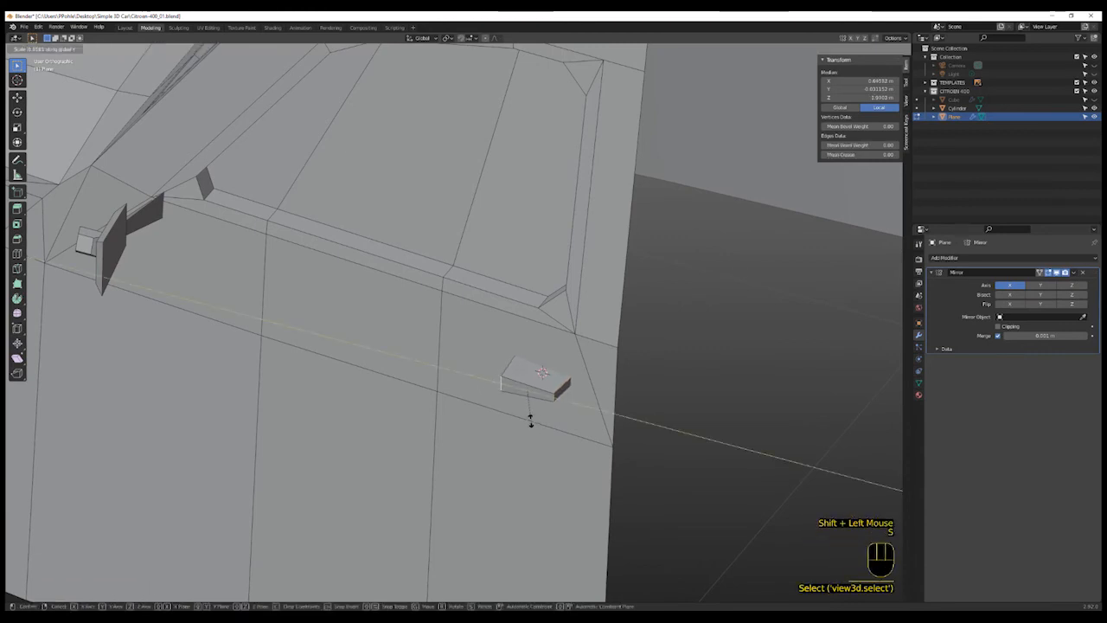
pyautogui.click(532, 419)
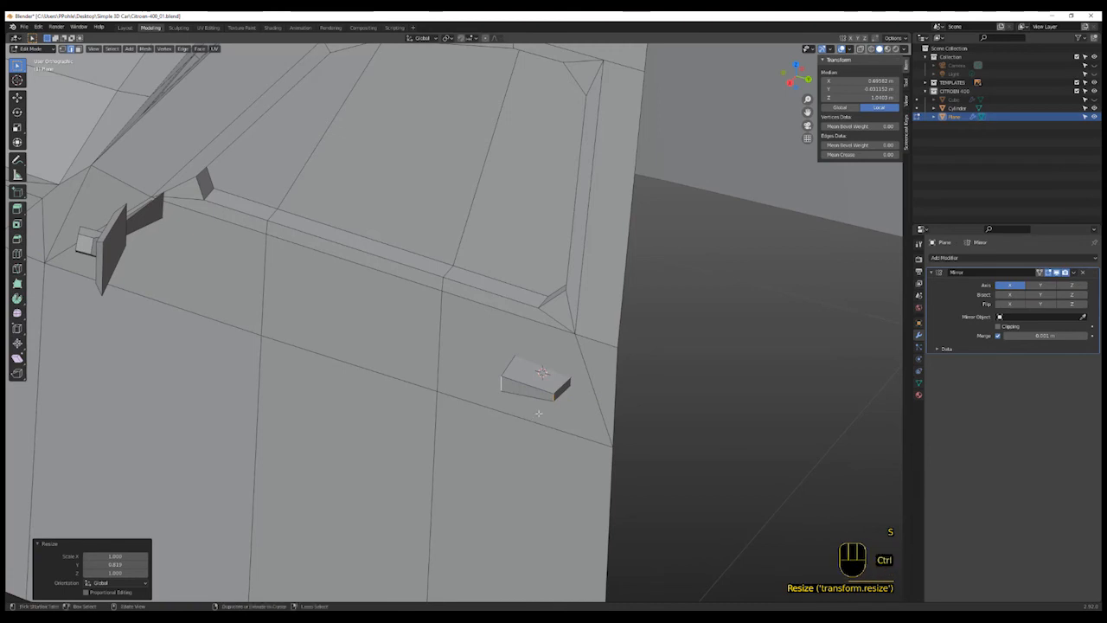
# - Select the whole handle block and move it slightly along X on the door
pyautogui.hotkey('ctrl', 'l')
pyautogui.press('g')
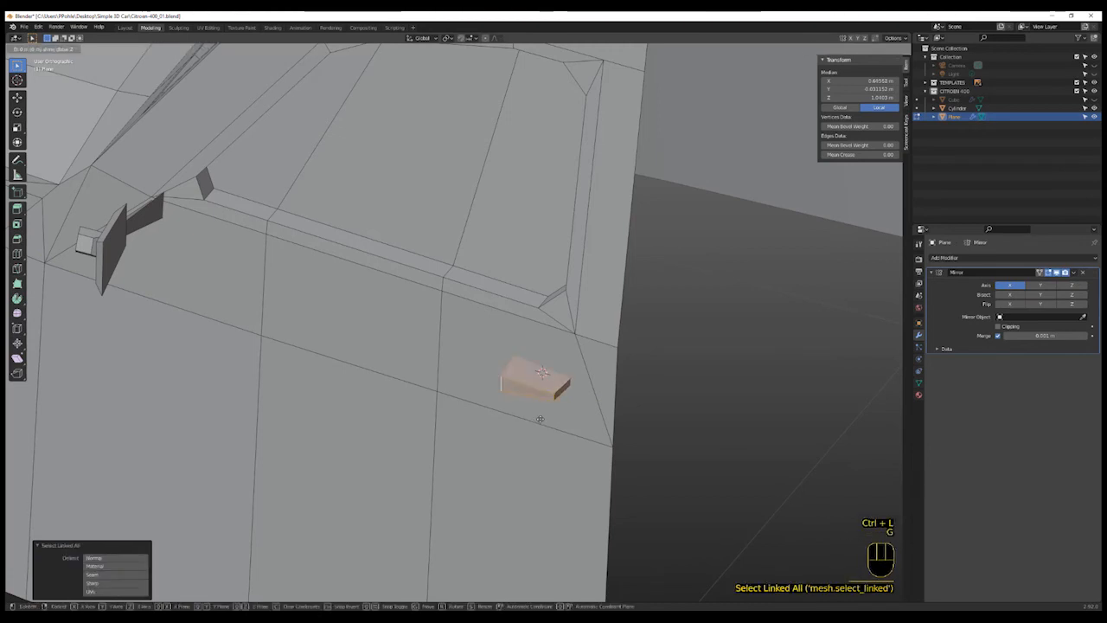
pyautogui.rightClick(548, 418)
pyautogui.press('g')
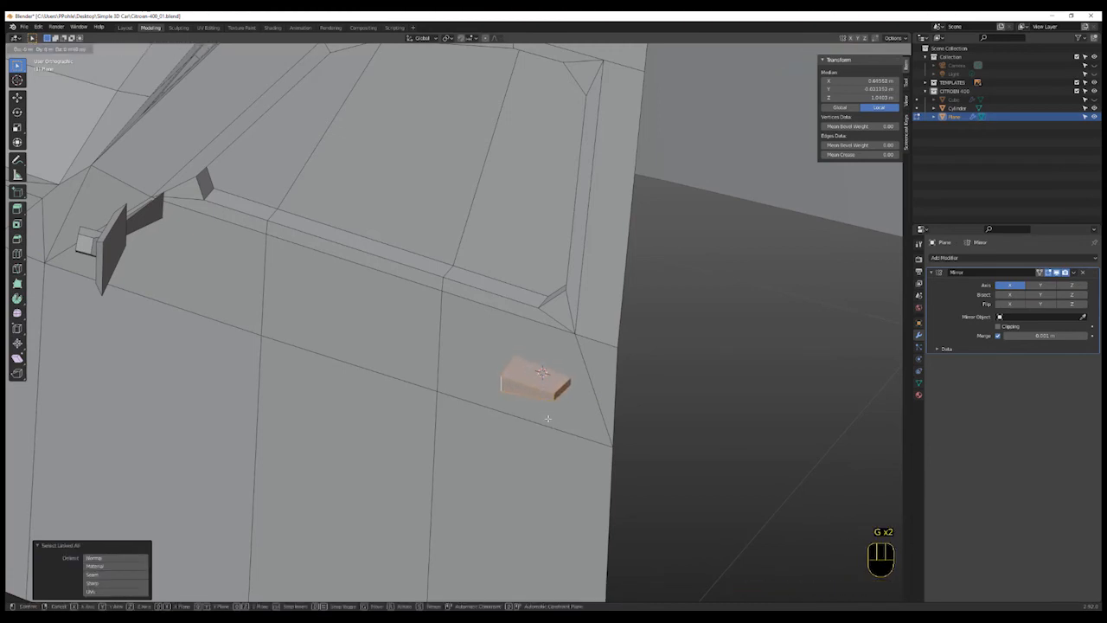
pyautogui.click(558, 411)
pyautogui.scroll(-6, 563, 421)
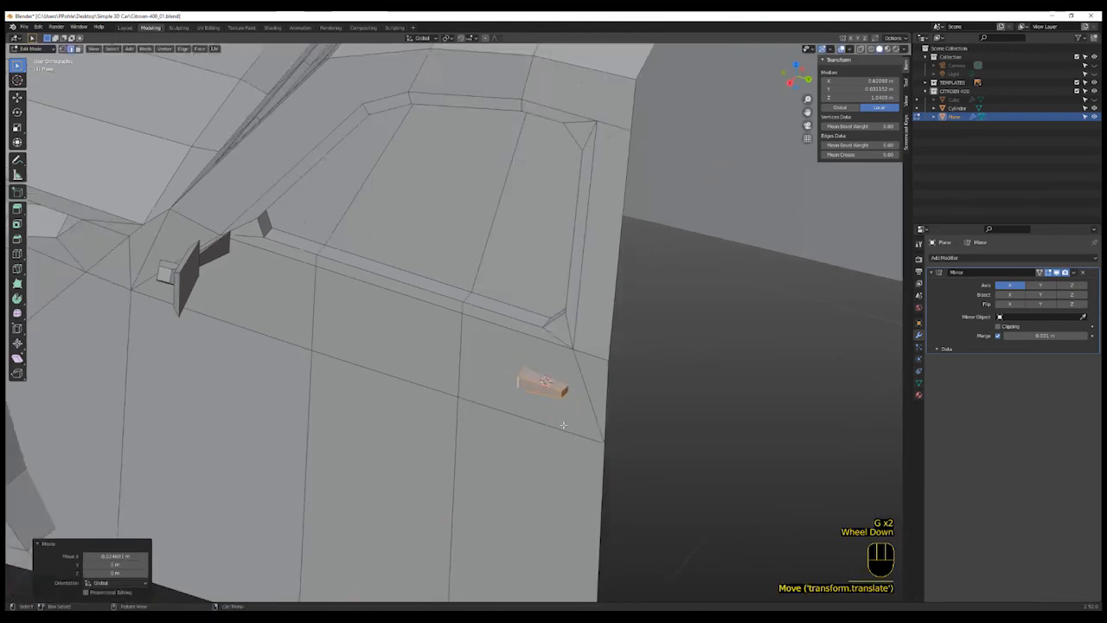
# - Return to object mode and unhide all hidden objects
pyautogui.press('Tab')
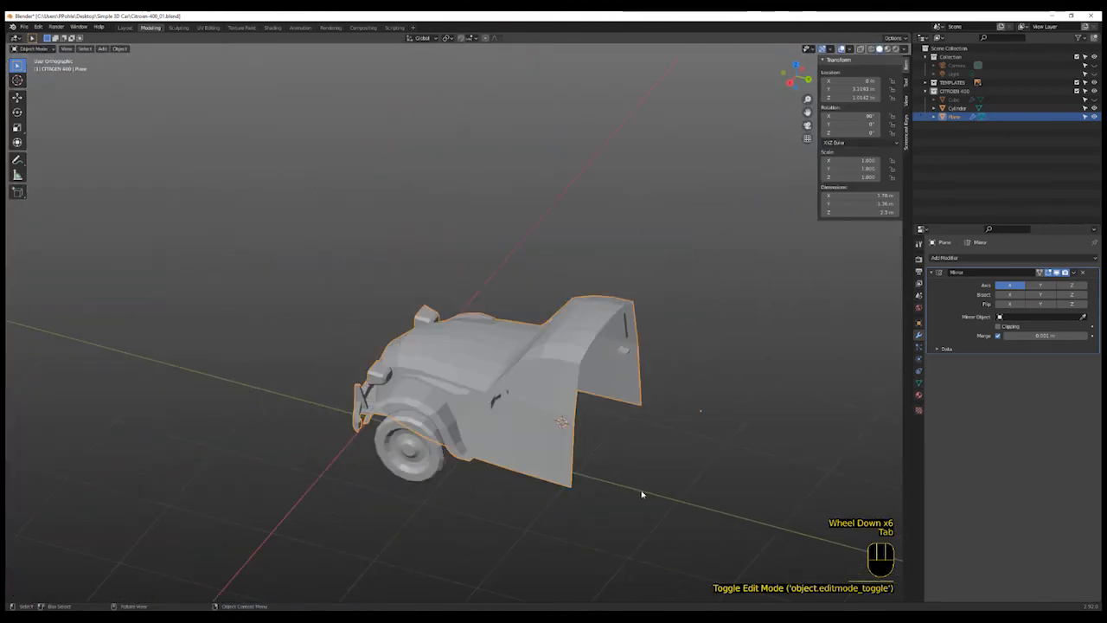
pyautogui.keyDown('shift'); pyautogui.moveTo(643, 494); pyautogui.dragTo(598, 442, button='middle'); pyautogui.keyUp('shift')
pyautogui.scroll(-1, 599, 442)
pyautogui.hotkey('alt', 'h')
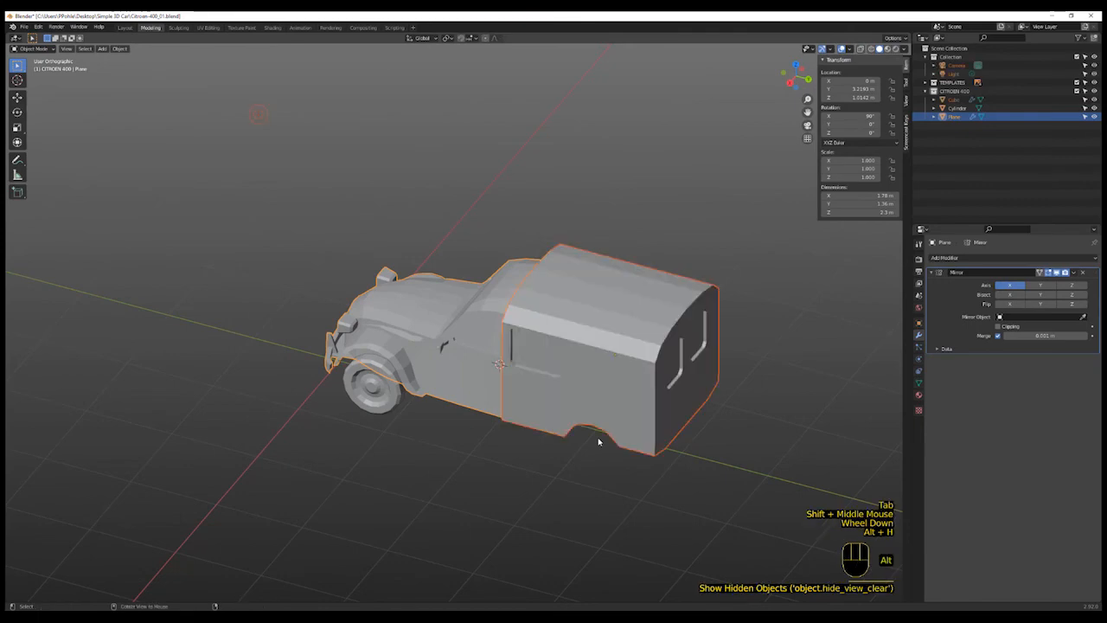
# - Switch to the back view, zoom onto the rear door and place the 3D cursor on its lower hinge spot
pyautogui.moveTo(638, 495); pyautogui.dragTo(389, 493, button='middle')
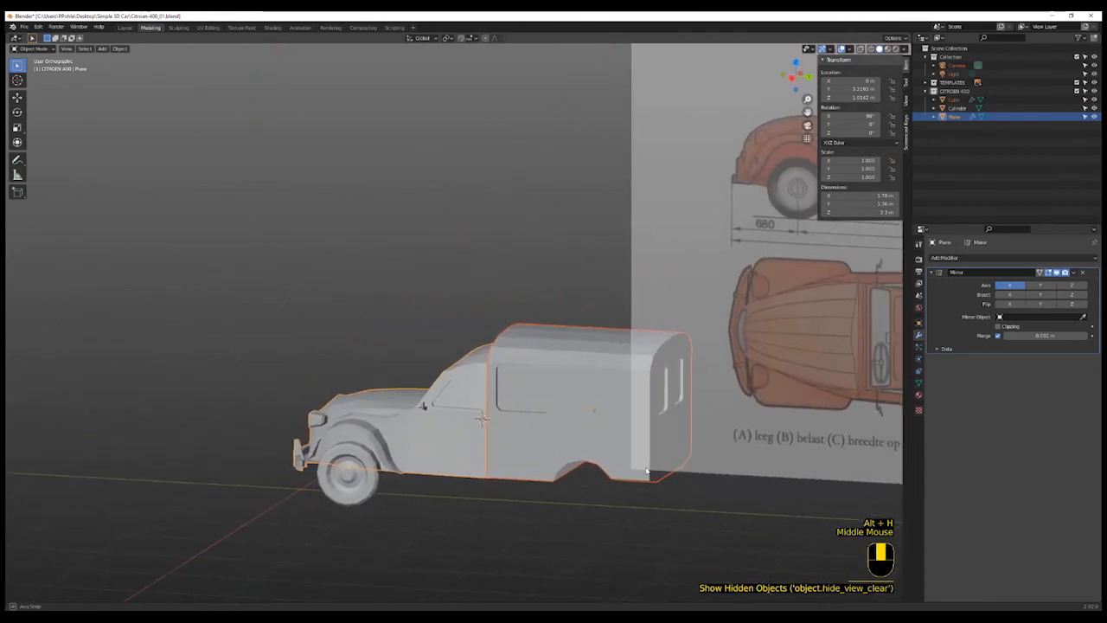
pyautogui.scroll(3, 384, 494)
pyautogui.scroll(-2, 289, 501)
pyautogui.moveTo(289, 502); pyautogui.dragTo(506, 477, button='middle')
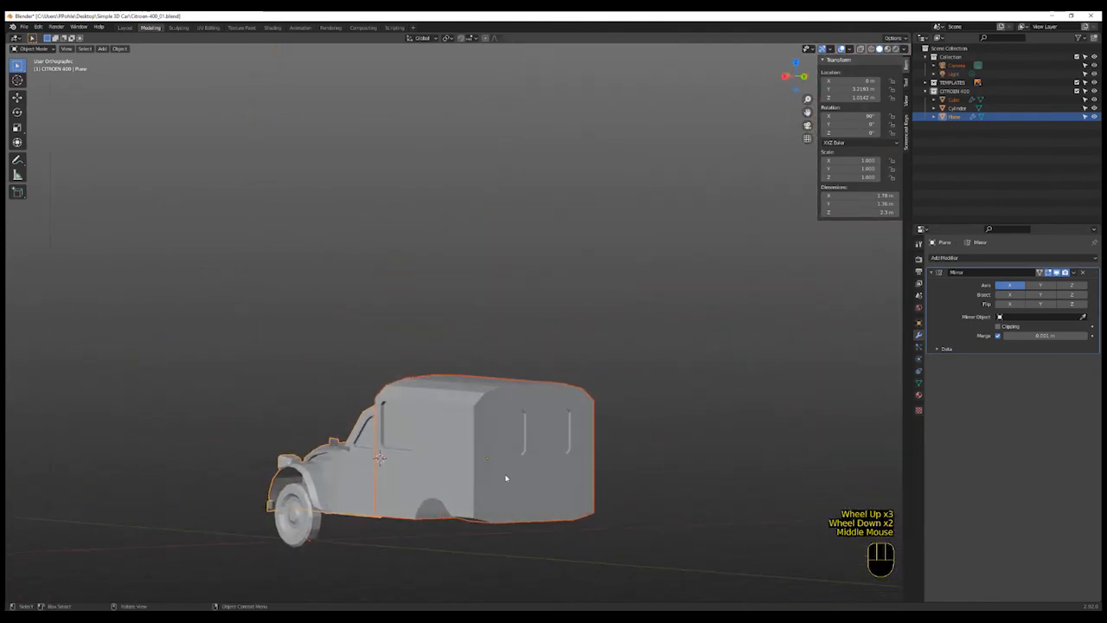
pyautogui.click(803, 77)
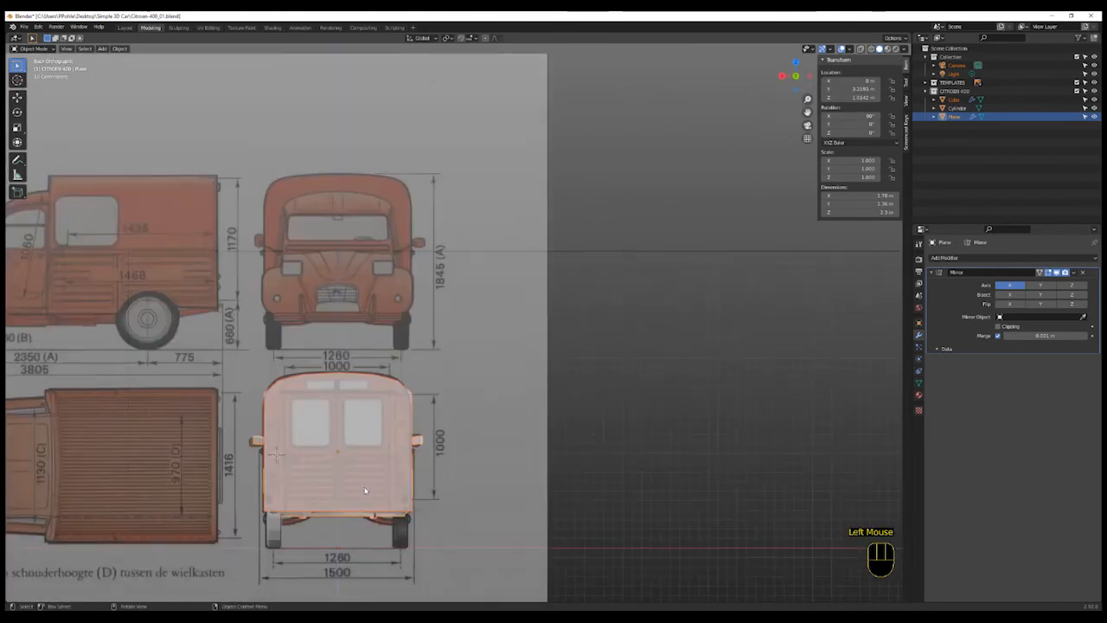
pyautogui.keyDown('shift'); pyautogui.moveTo(365, 491); pyautogui.dragTo(474, 452, button='middle'); pyautogui.keyUp('shift')
pyautogui.scroll(5, 474, 452)
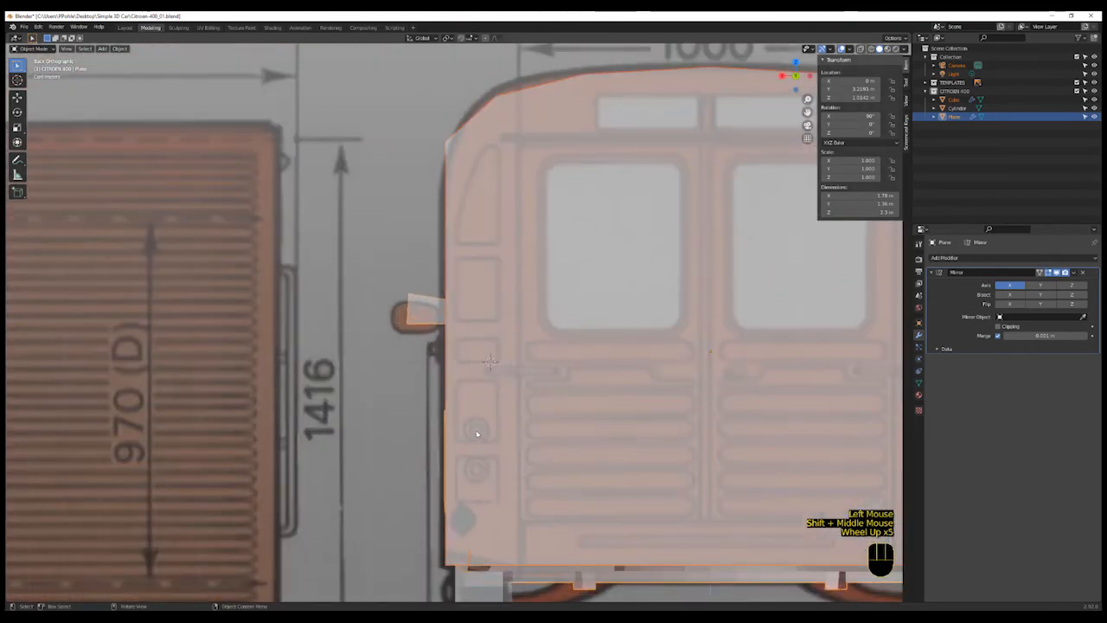
pyautogui.scroll(2, 476, 432)
pyautogui.keyDown('shift'); pyautogui.rightClick(476, 430); pyautogui.keyUp('shift')
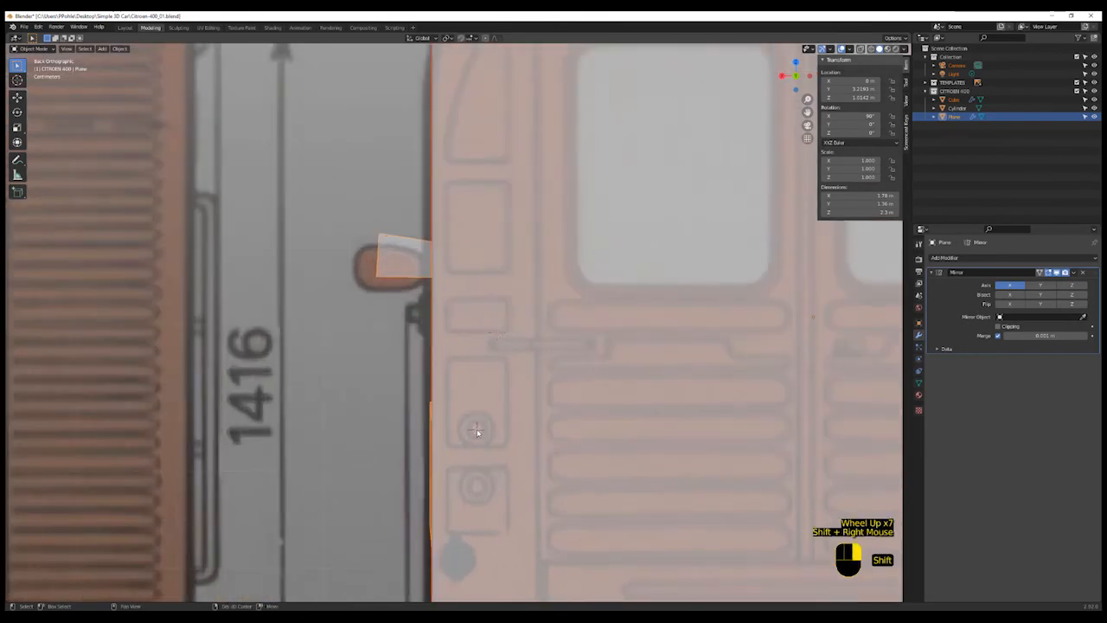
pyautogui.keyDown('shift'); pyautogui.rightClick(476, 431); pyautogui.keyUp('shift')
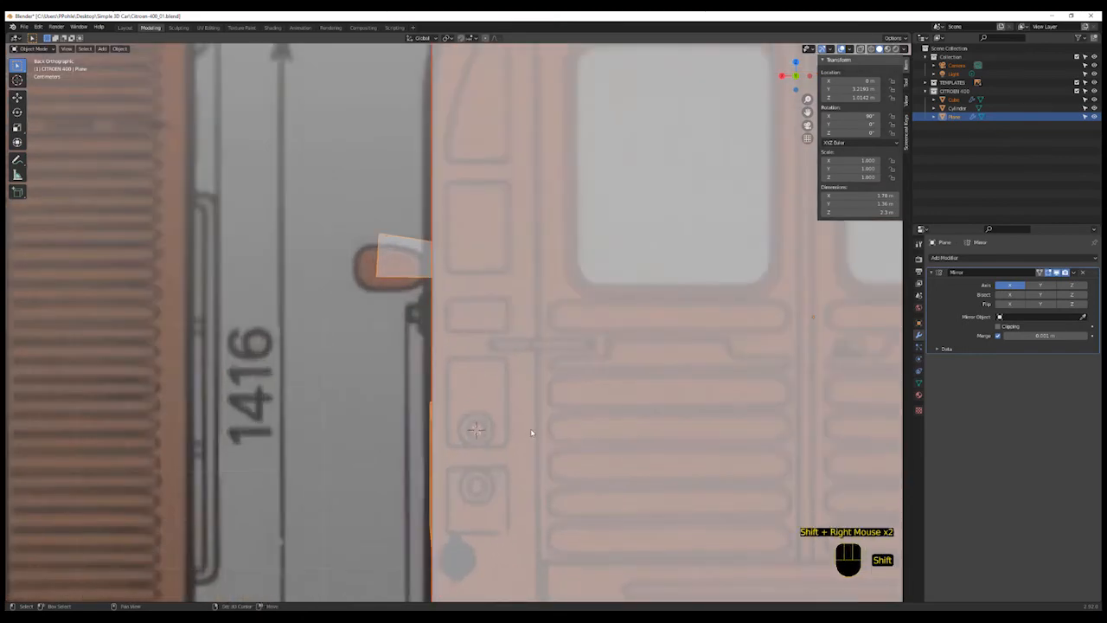
# - Add a cylinder at the cursor with 8 vertices, aligned to the view
pyautogui.hotkey('shift', 'a')
pyautogui.moveTo(536, 430)
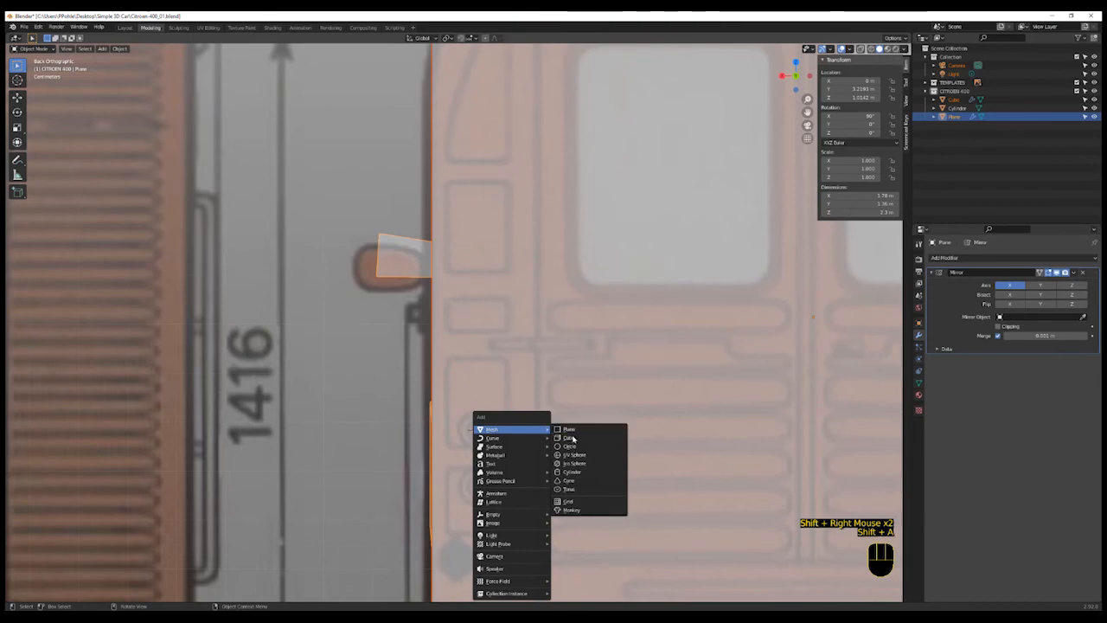
pyautogui.click(576, 471)
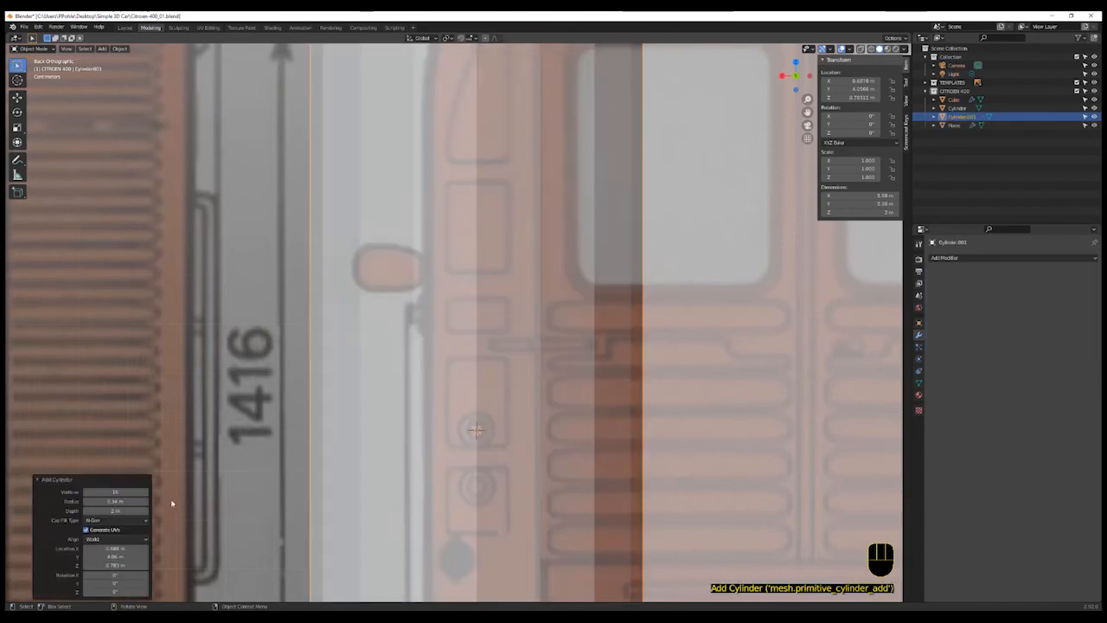
pyautogui.click(115, 492)
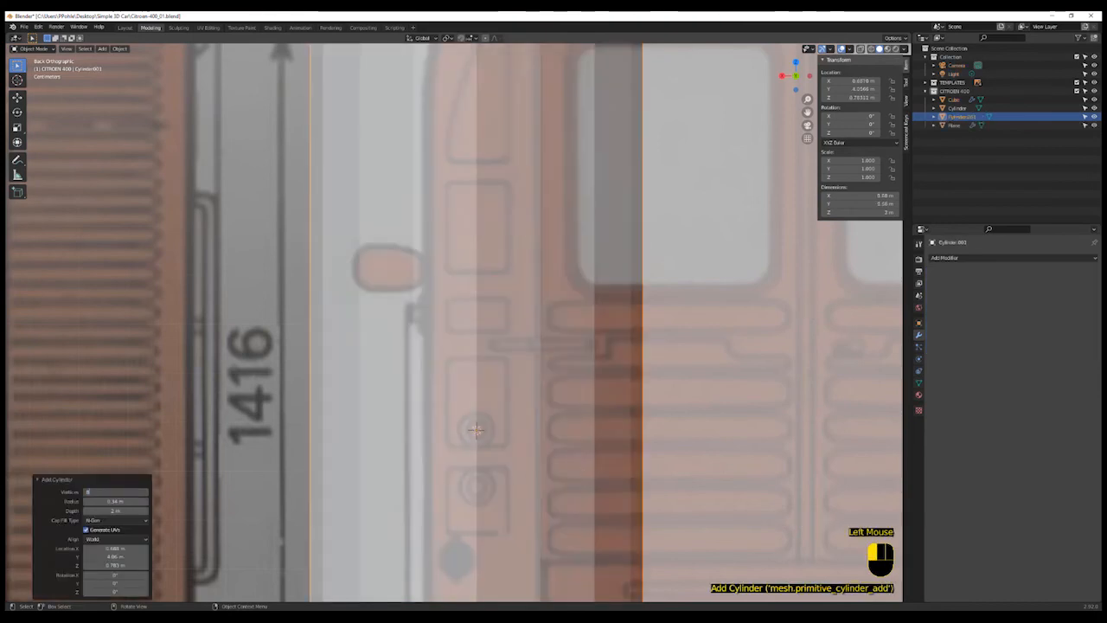
pyautogui.press('Return')
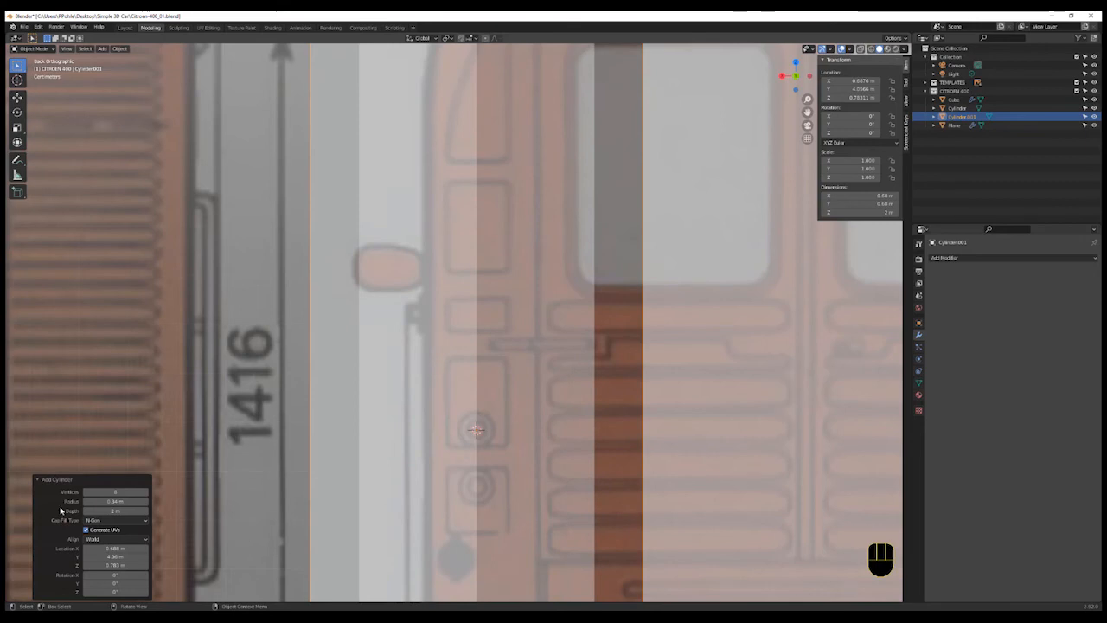
pyautogui.click(102, 540)
pyautogui.click(105, 558)
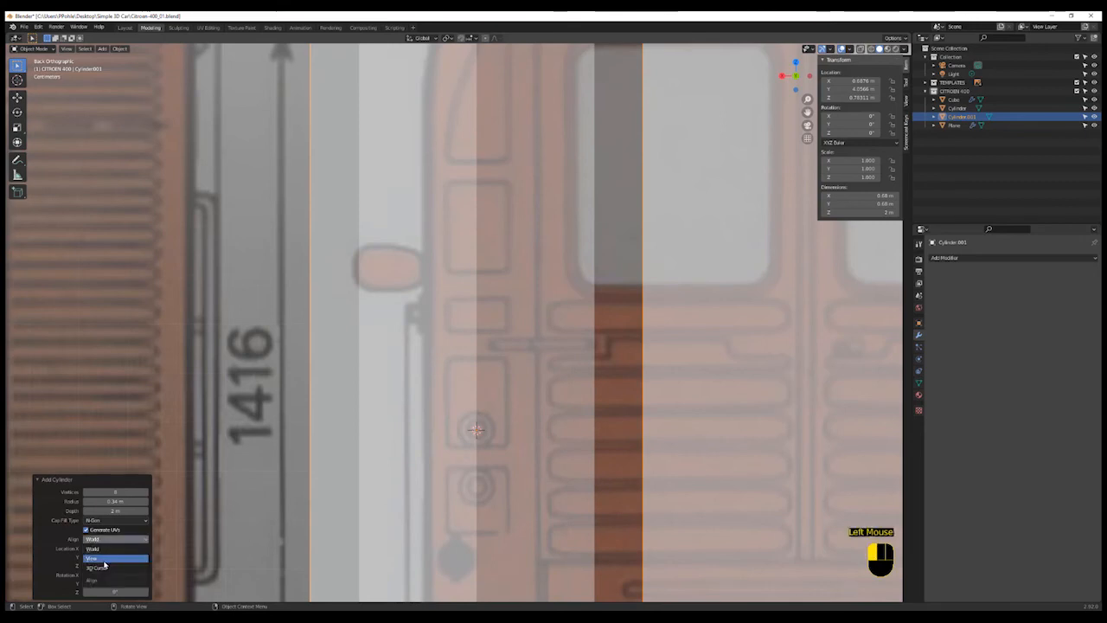
# - Scale the cylinder down to a small disc about 0.07 m across
pyautogui.press('s')
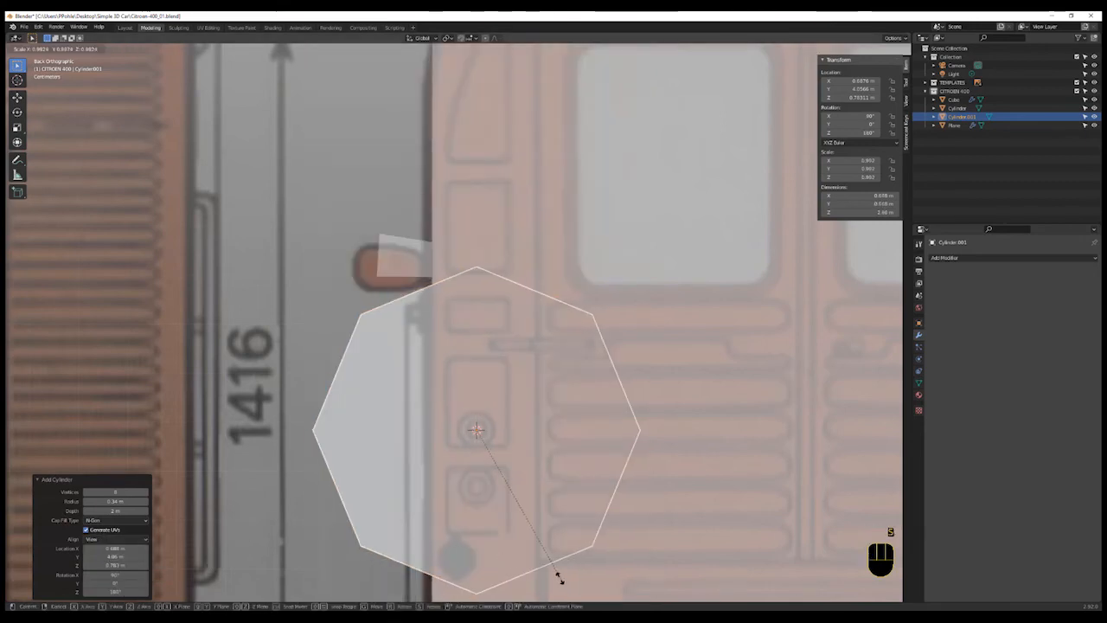
pyautogui.click(471, 448)
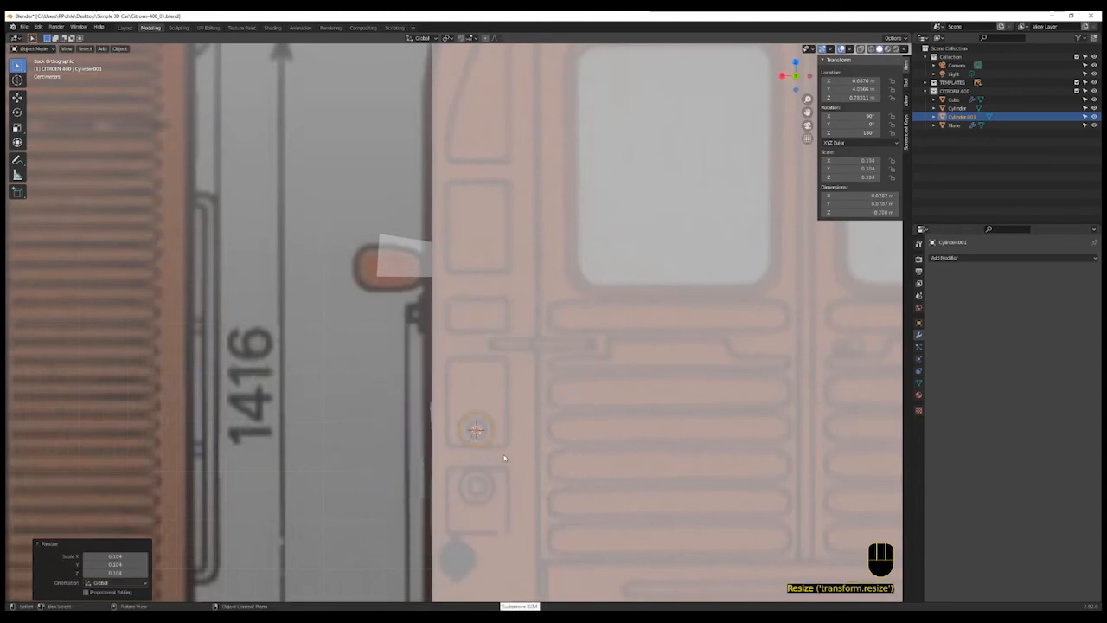
# - In side view, flatten the disc along its depth to about 0.04 m thick
pyautogui.press('KP_3')
pyautogui.press('s')
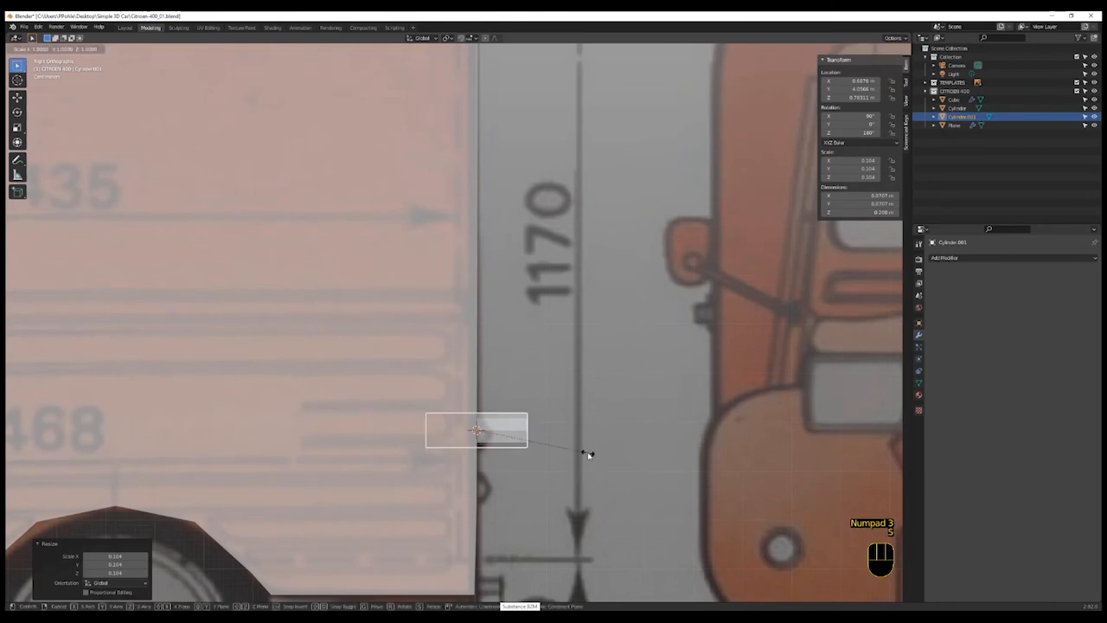
pyautogui.click(499, 451)
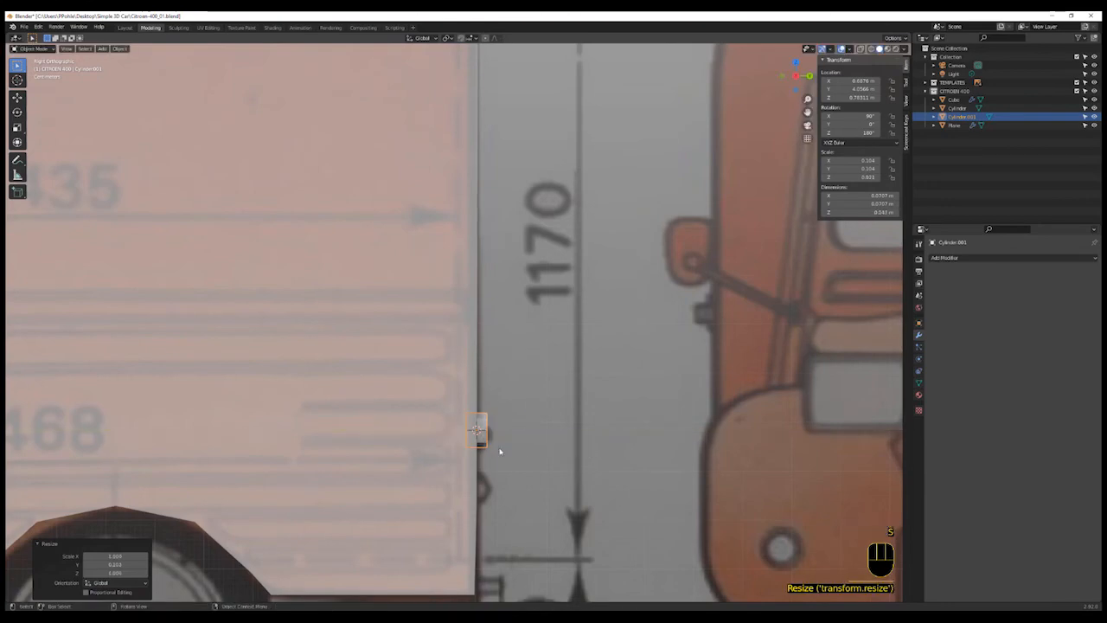
pyautogui.moveTo(499, 450)
pyautogui.mouseDown(button='middle')
pyautogui.moveTo(477, 456)
pyautogui.moveTo(483, 439)
pyautogui.mouseUp(button='middle')
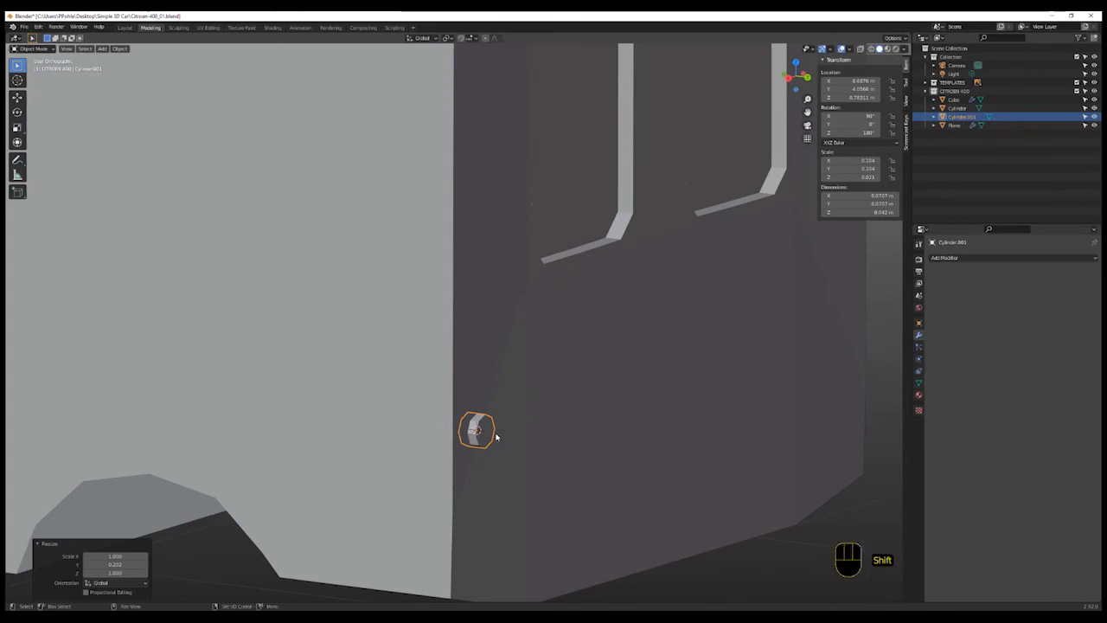
# - Duplicate the disc and move the copy straight down along Z
pyautogui.hotkey('shift', 'd')
pyautogui.press('g')
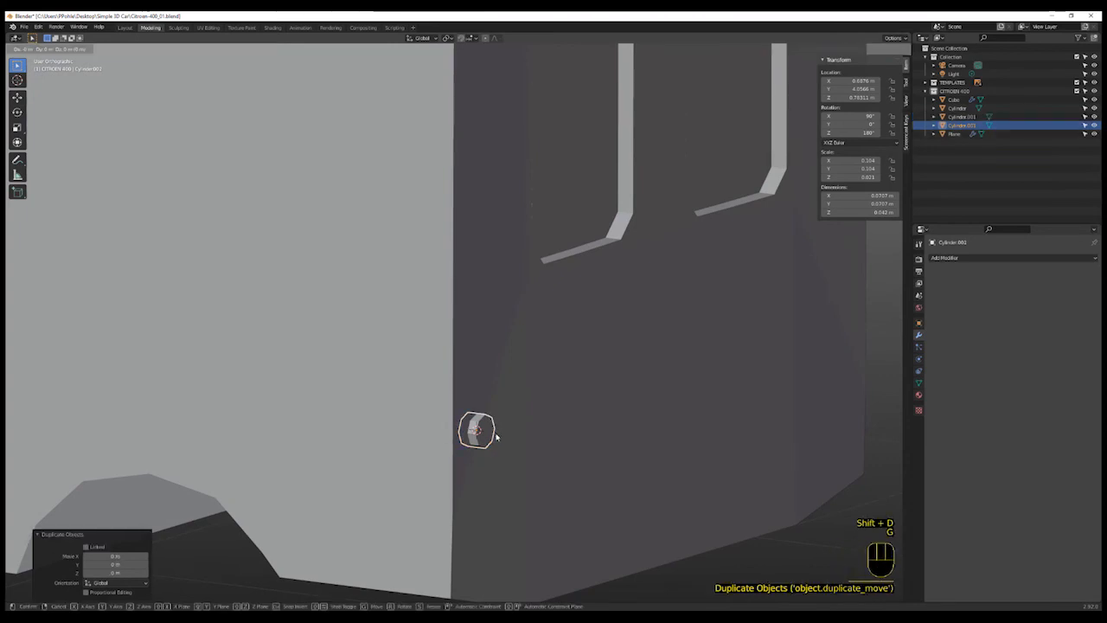
pyautogui.press('z')
pyautogui.click(491, 486)
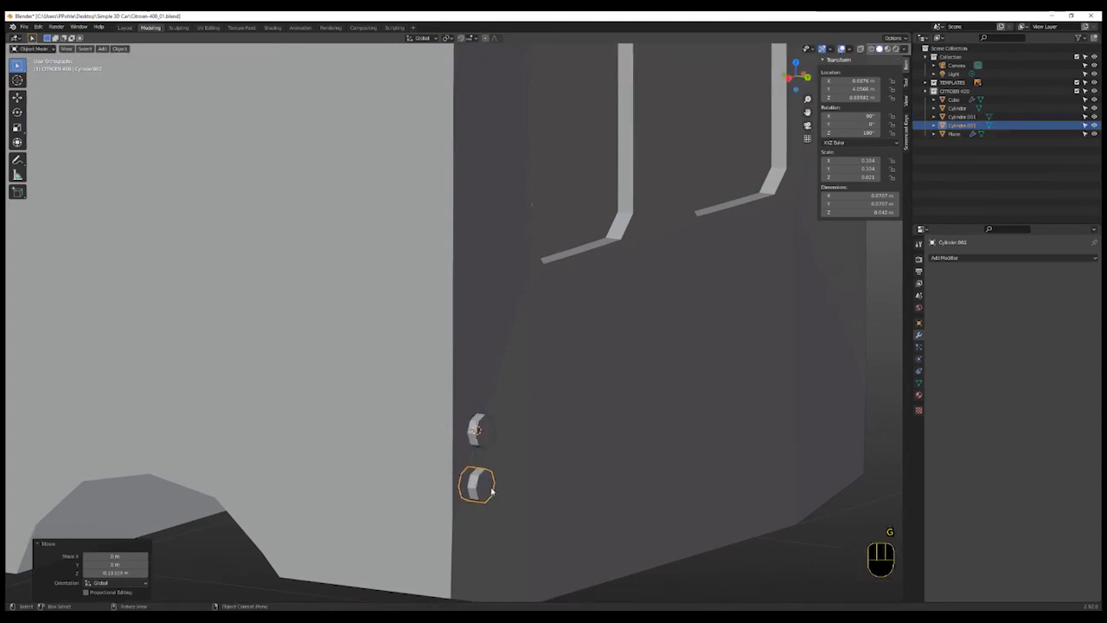
# - Select both discs together with the car body and join them into one object
pyautogui.keyDown('shift'); pyautogui.click(485, 443); pyautogui.keyUp('shift')
pyautogui.scroll(-3, 514, 464)
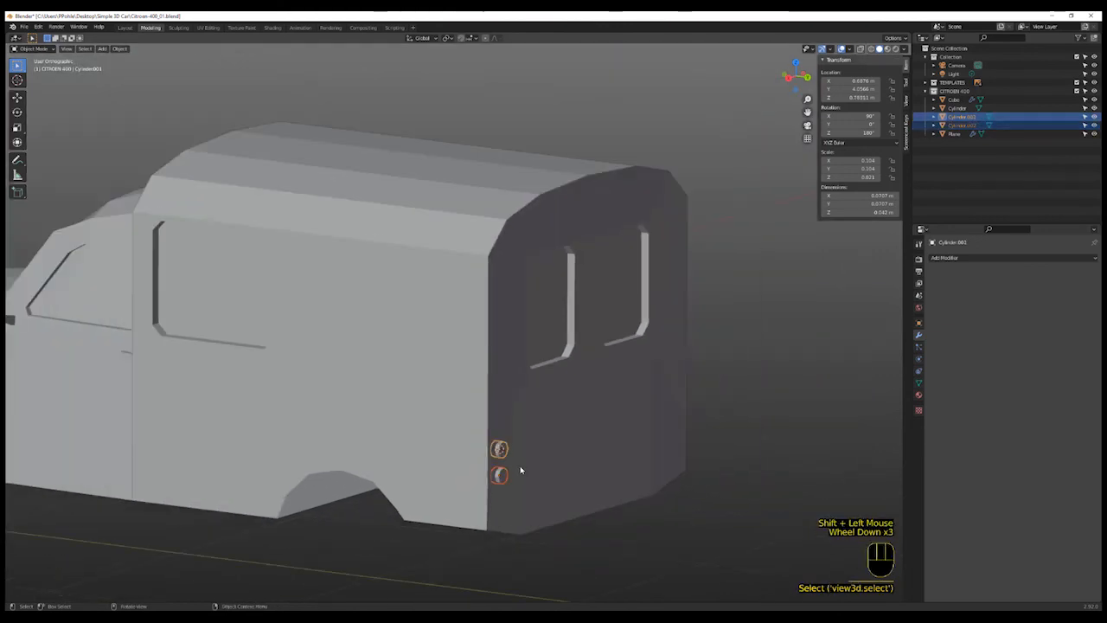
pyautogui.keyDown('shift'); pyautogui.click(591, 495); pyautogui.keyUp('shift')
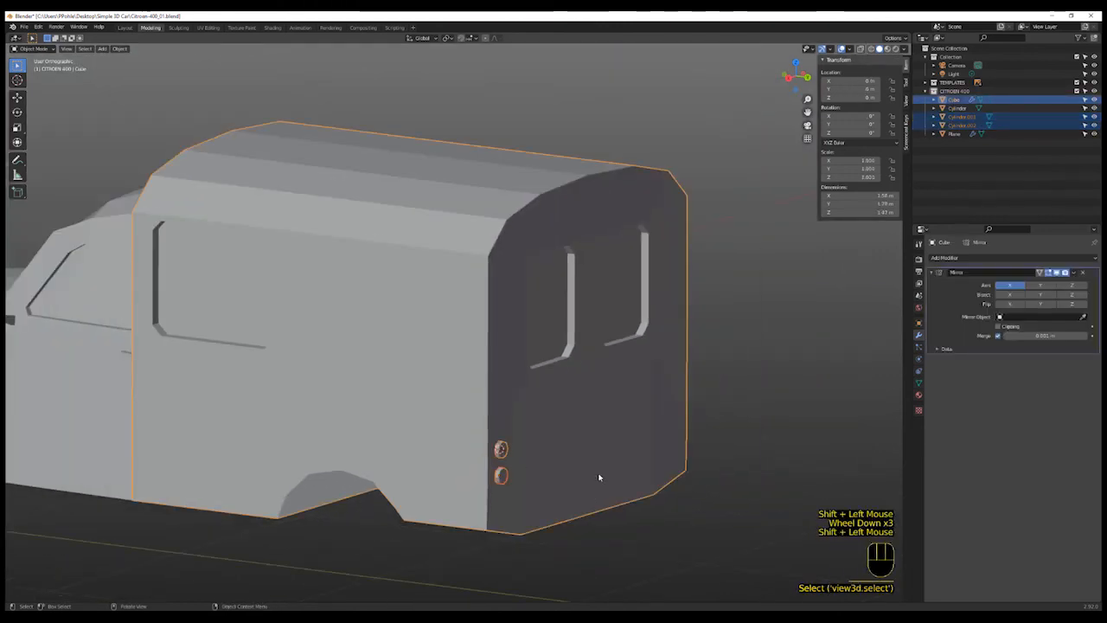
pyautogui.hotkey('ctrl', 'j')
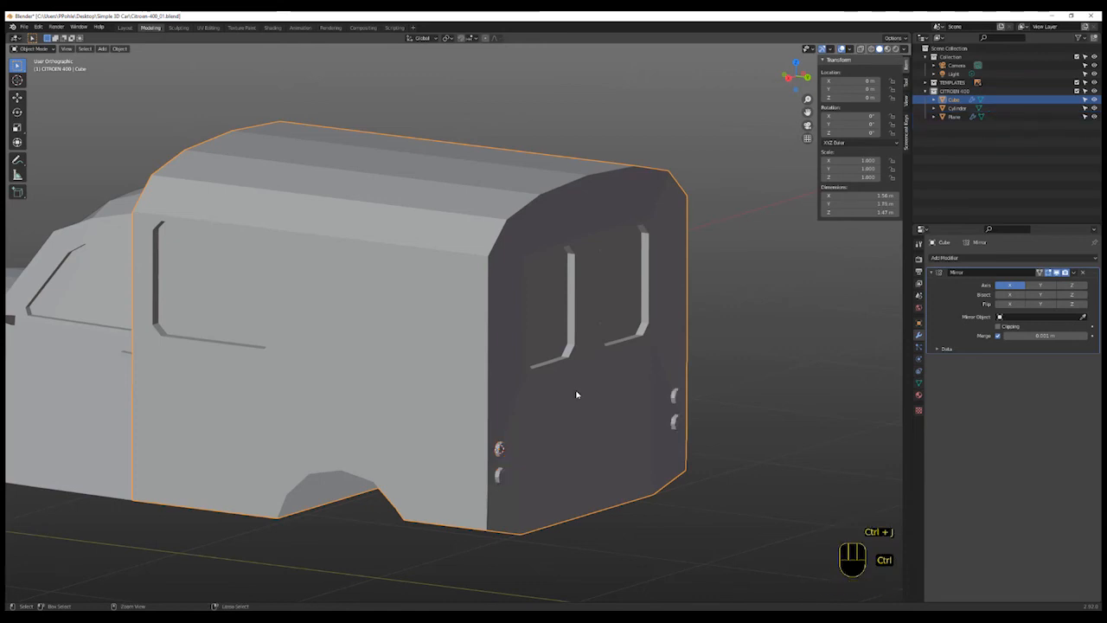
pyautogui.scroll(-4, 555, 449)
pyautogui.scroll(1, 519, 448)
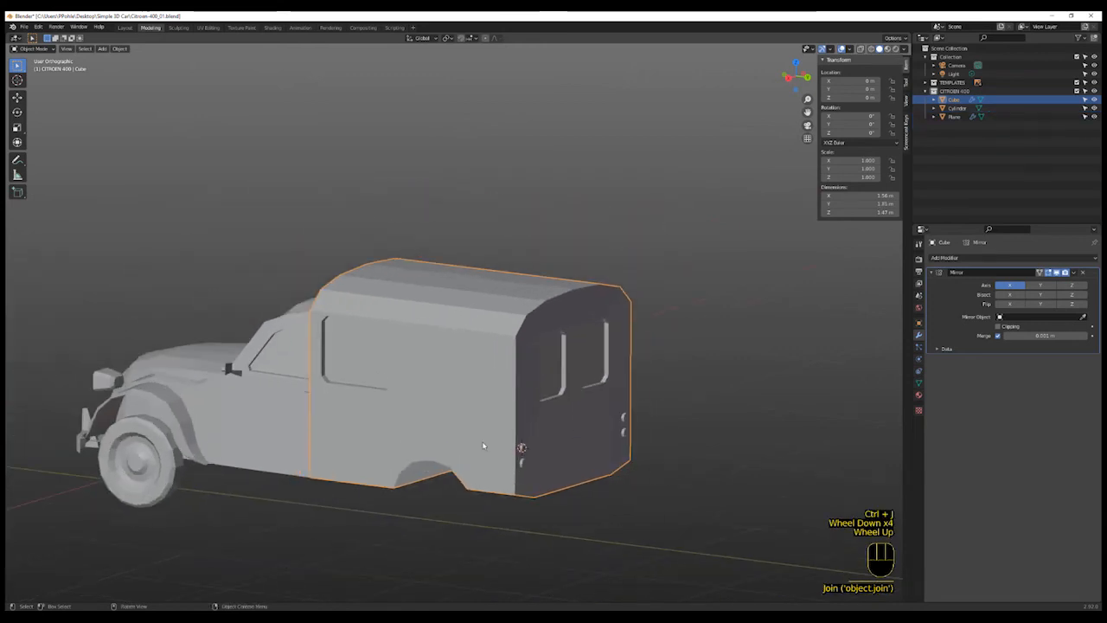
pyautogui.moveTo(485, 446); pyautogui.dragTo(500, 447, button='middle')
pyautogui.scroll(1, 500, 448)
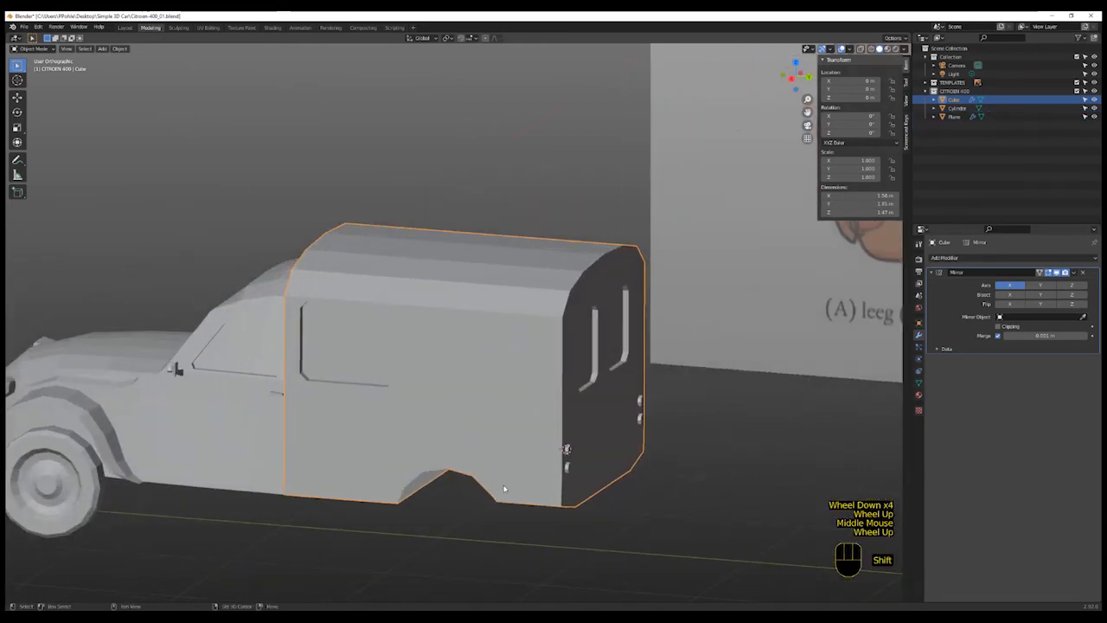
# - Select the front wheel and try adding a Mirror modifier to it, undoing the addition
pyautogui.keyDown('shift'); pyautogui.moveTo(507, 487); pyautogui.dragTo(578, 430, button='middle'); pyautogui.keyUp('shift')
pyautogui.keyDown('shift'); pyautogui.scroll(1, 456, 442); pyautogui.keyUp('shift')
pyautogui.scroll(-1, 456, 443)
pyautogui.moveTo(456, 442)
pyautogui.mouseDown(button='middle')
pyautogui.moveTo(470, 440)
pyautogui.moveTo(440, 453)
pyautogui.mouseUp(button='middle')
pyautogui.scroll(1, 336, 491)
pyautogui.click(335, 492)
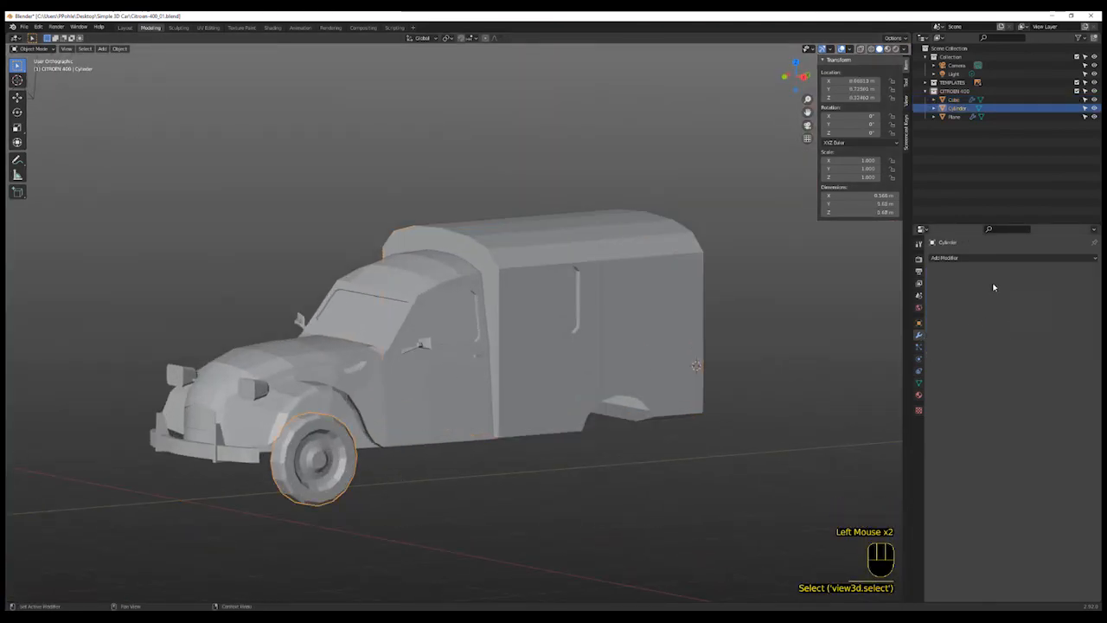
pyautogui.click(952, 258)
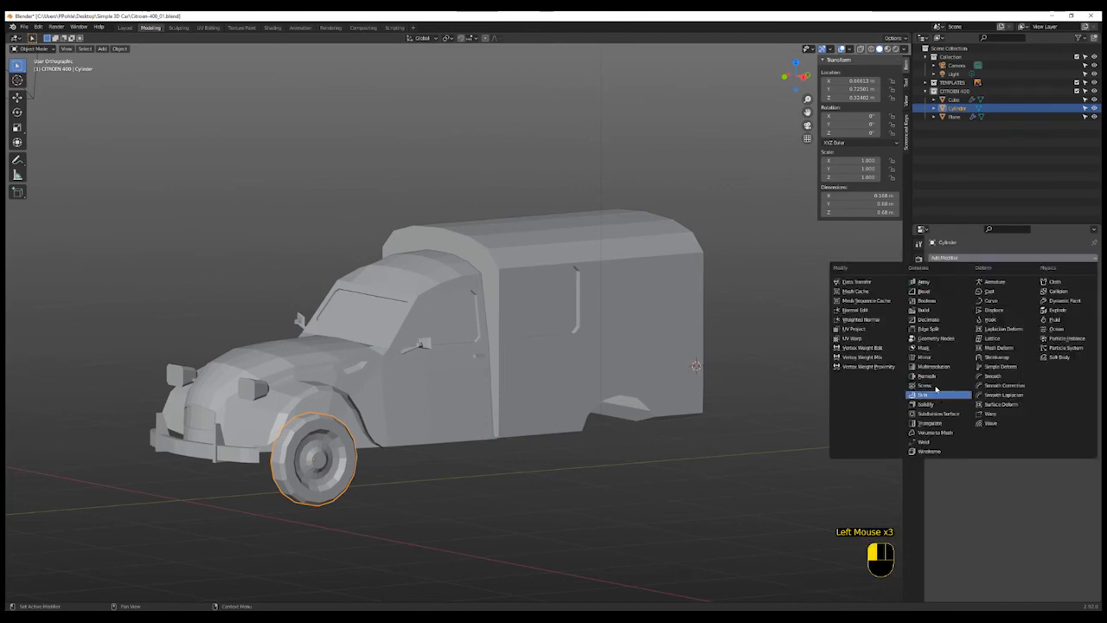
pyautogui.click(936, 357)
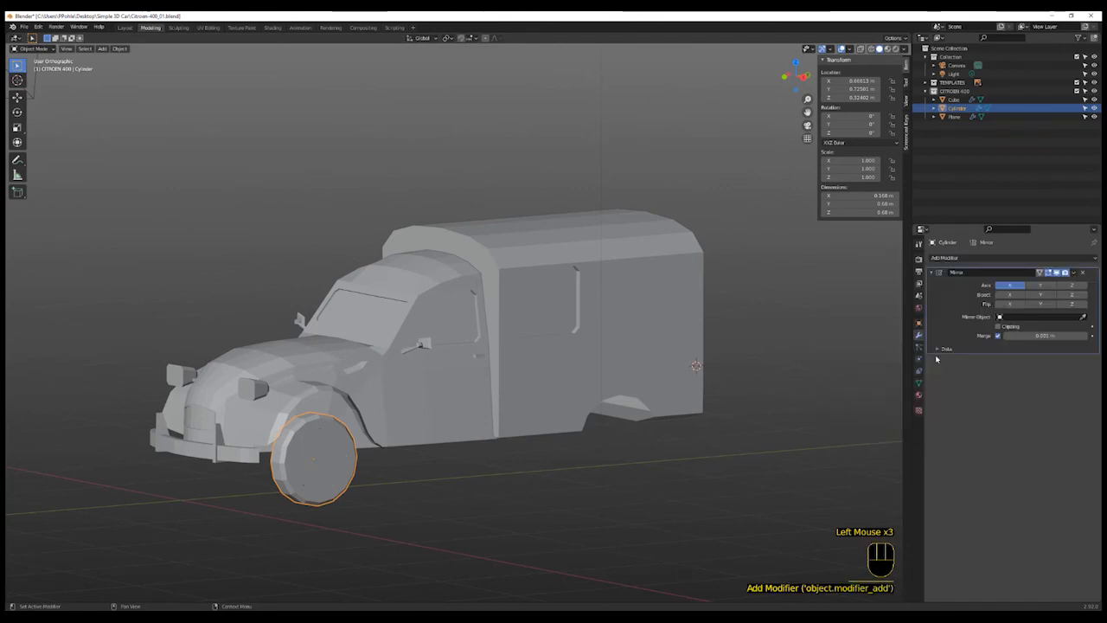
pyautogui.hotkey('ctrl', 'z')
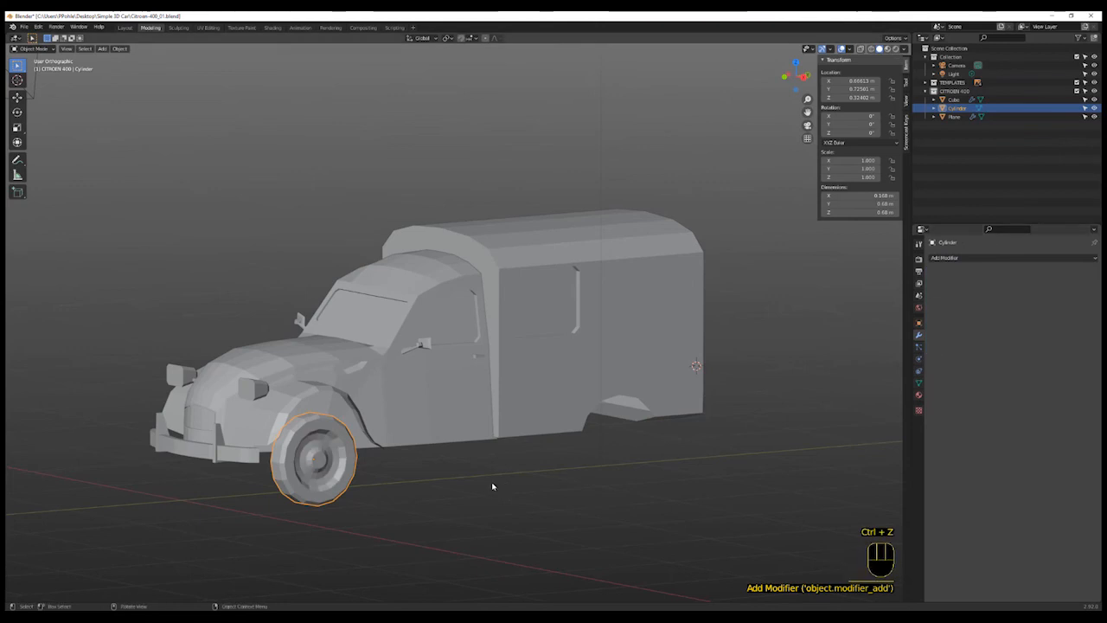
# - Apply all transforms to the selected front wheel
pyautogui.keyDown('shift'); pyautogui.moveTo(360, 503); pyautogui.dragTo(432, 484, button='middle'); pyautogui.keyUp('shift')
pyautogui.scroll(2, 381, 424)
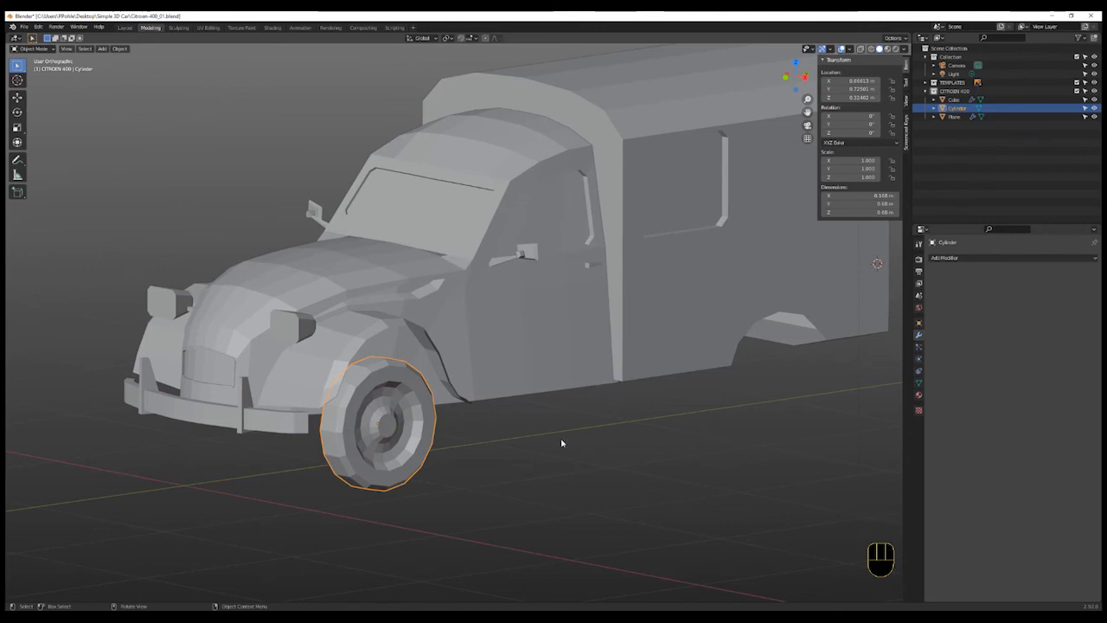
pyautogui.hotkey('ctrl', 'a')
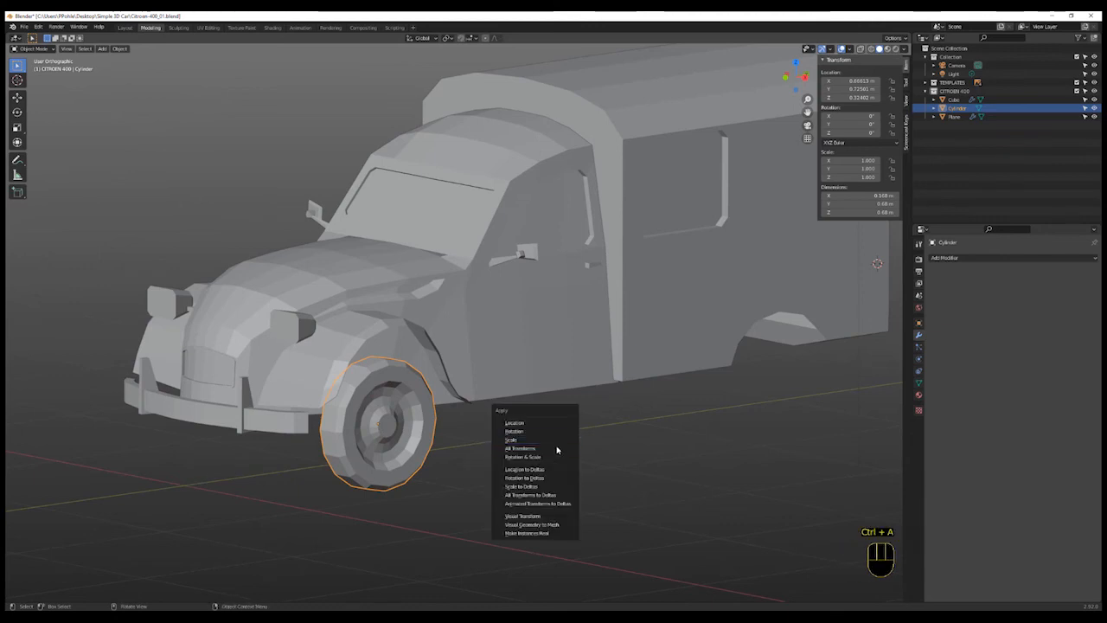
pyautogui.click(554, 451)
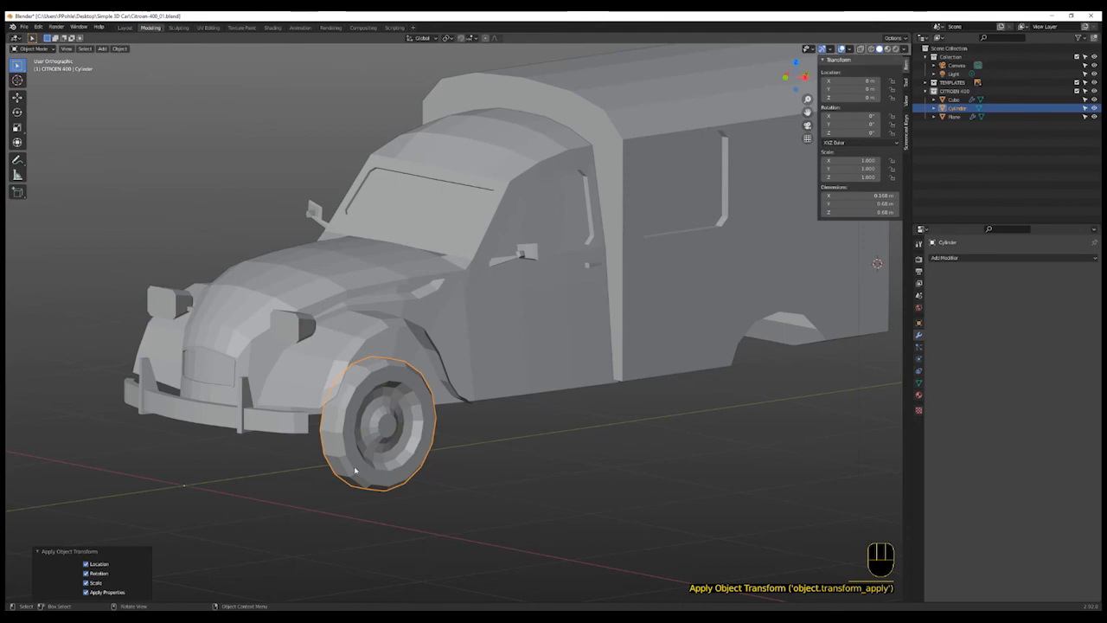
# - Add a Mirror modifier to the front wheel to mirror it across the X axis
pyautogui.click(919, 337)
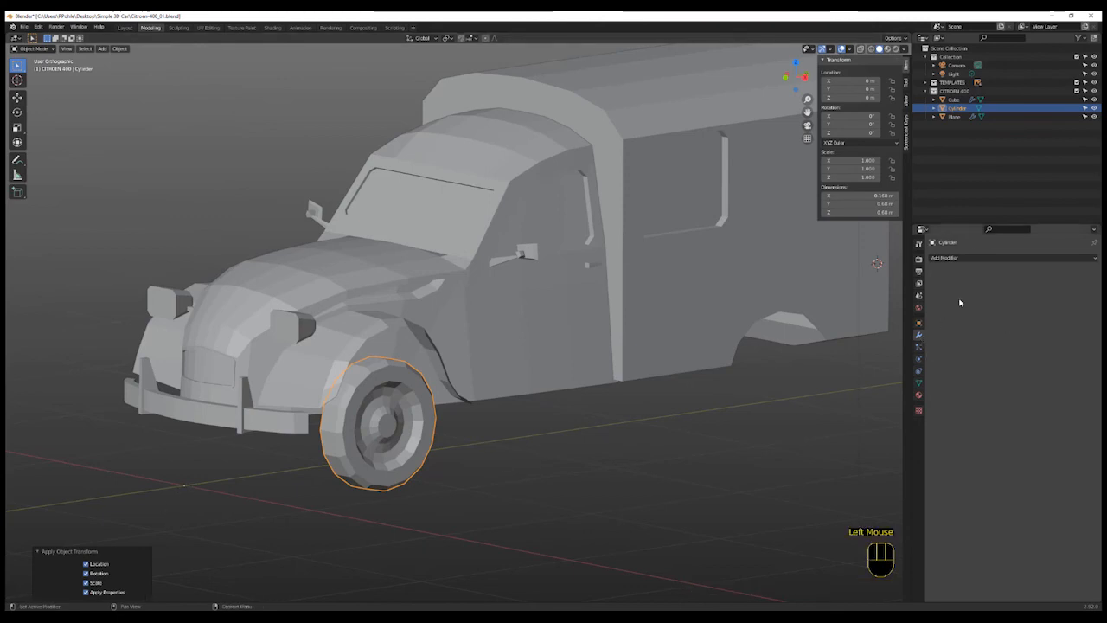
pyautogui.click(973, 259)
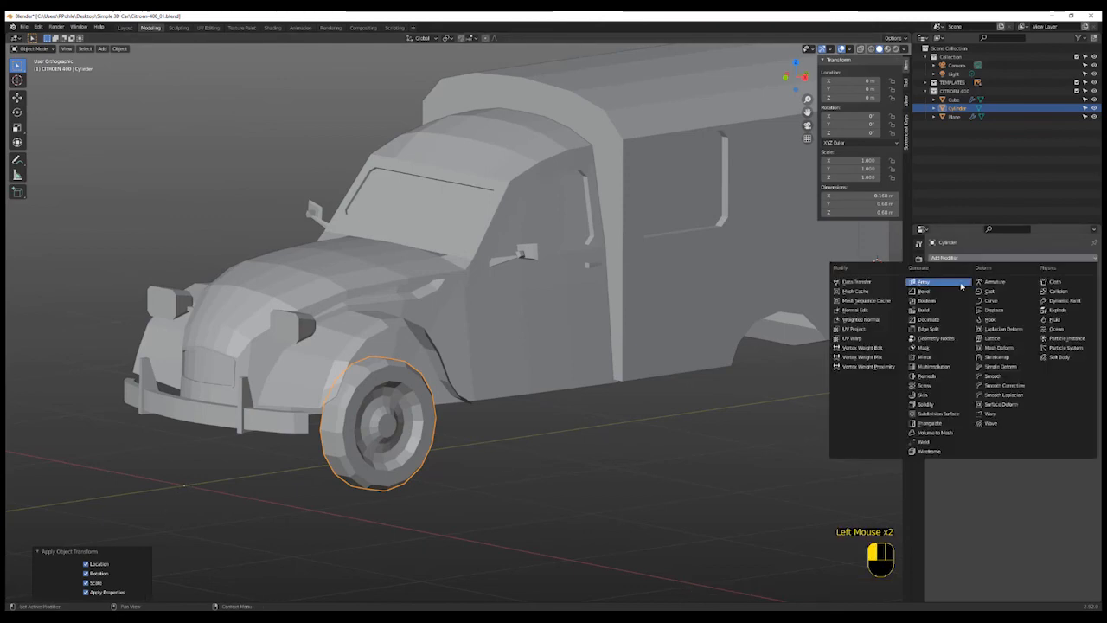
pyautogui.click(940, 359)
pyautogui.scroll(-2, 411, 456)
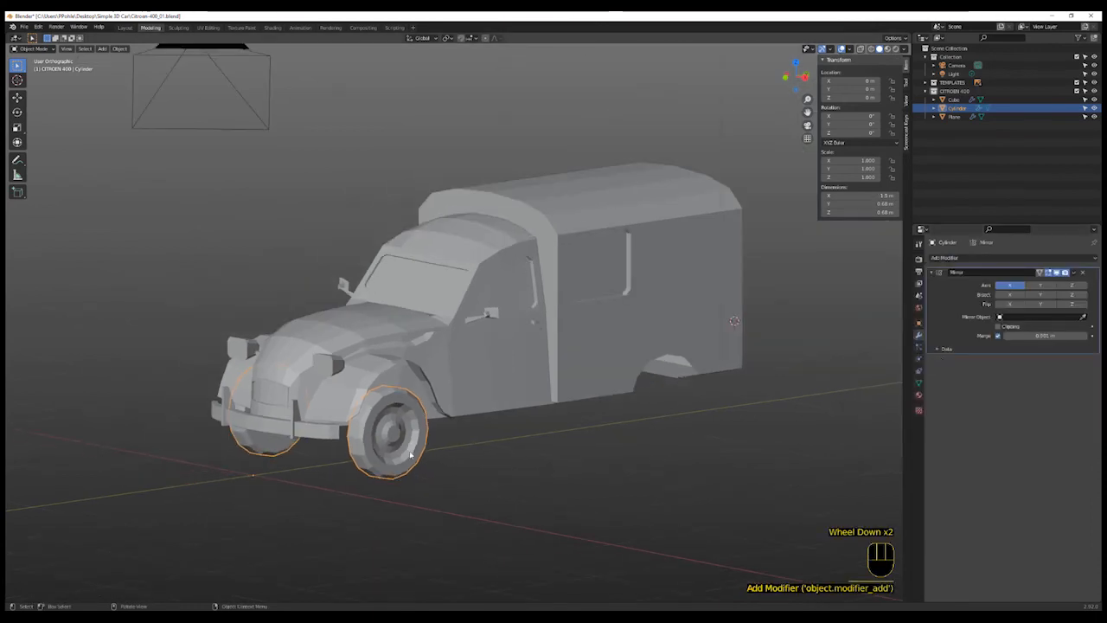
# - Make a linked duplicate of the wheel and move it back along Y about 2.6 m toward the rear arch
pyautogui.press('alt')
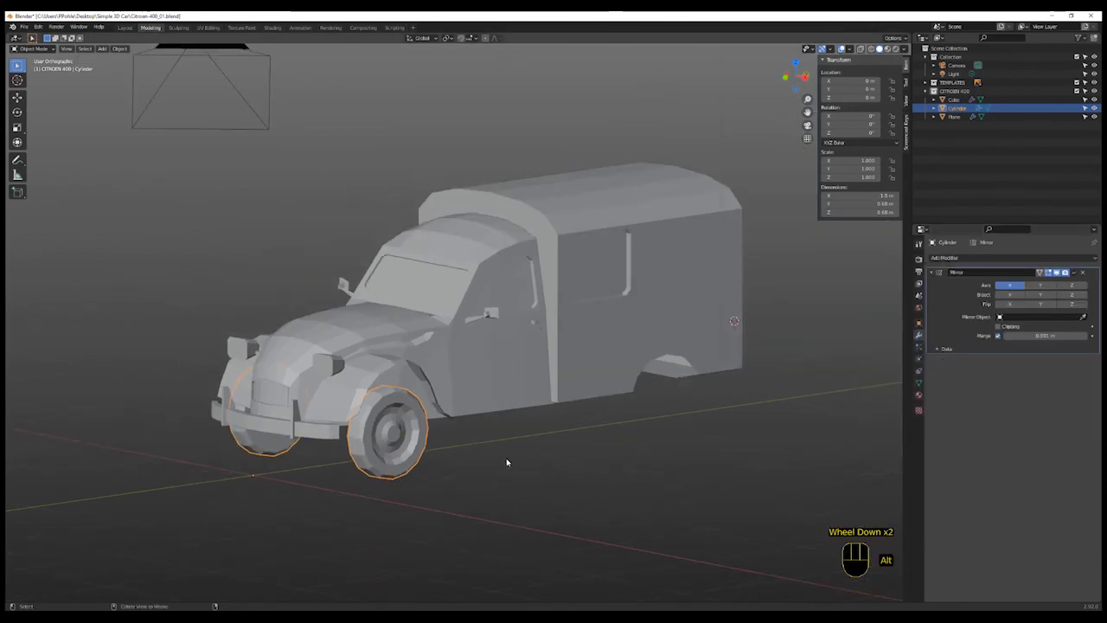
pyautogui.hotkey('alt', 'd')
pyautogui.rightClick(507, 462)
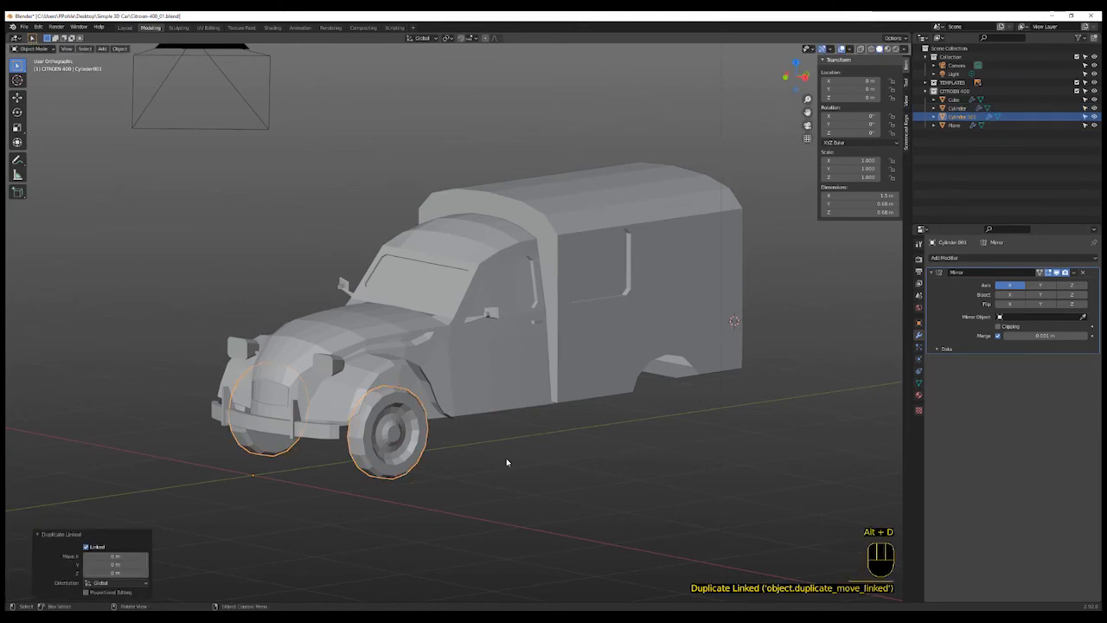
pyautogui.press('g')
pyautogui.press('y')
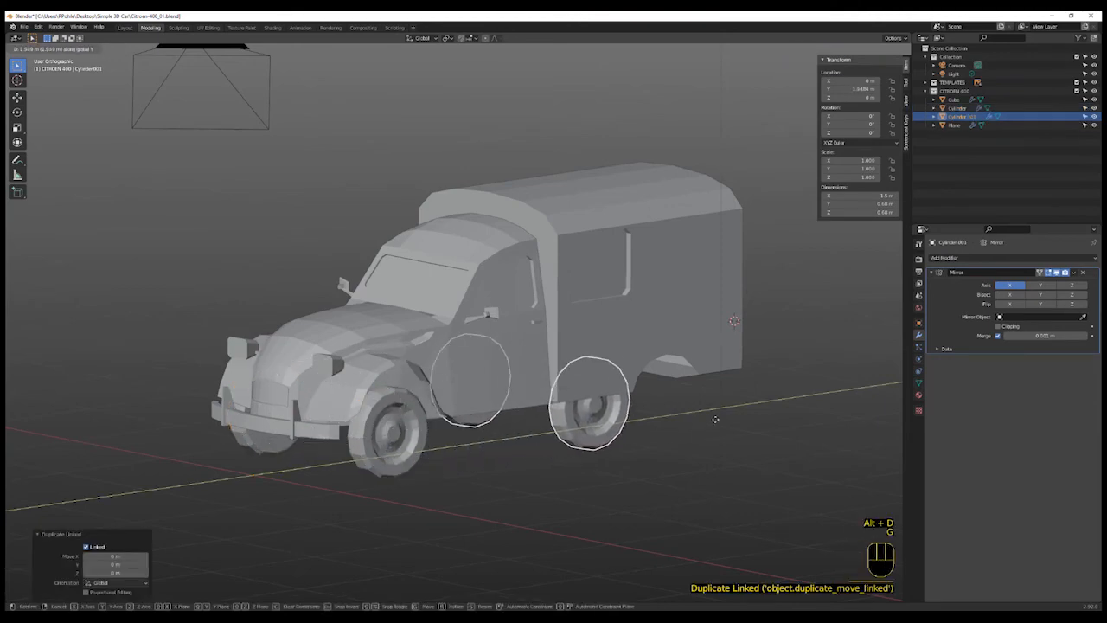
pyautogui.click(775, 407)
# - In side view, move the duplicated wheel along Y to line it up with the blueprint's rear wheel
pyautogui.moveTo(759, 428); pyautogui.dragTo(718, 443, button='middle')
pyautogui.press('KP_3')
pyautogui.scroll(2, 692, 439)
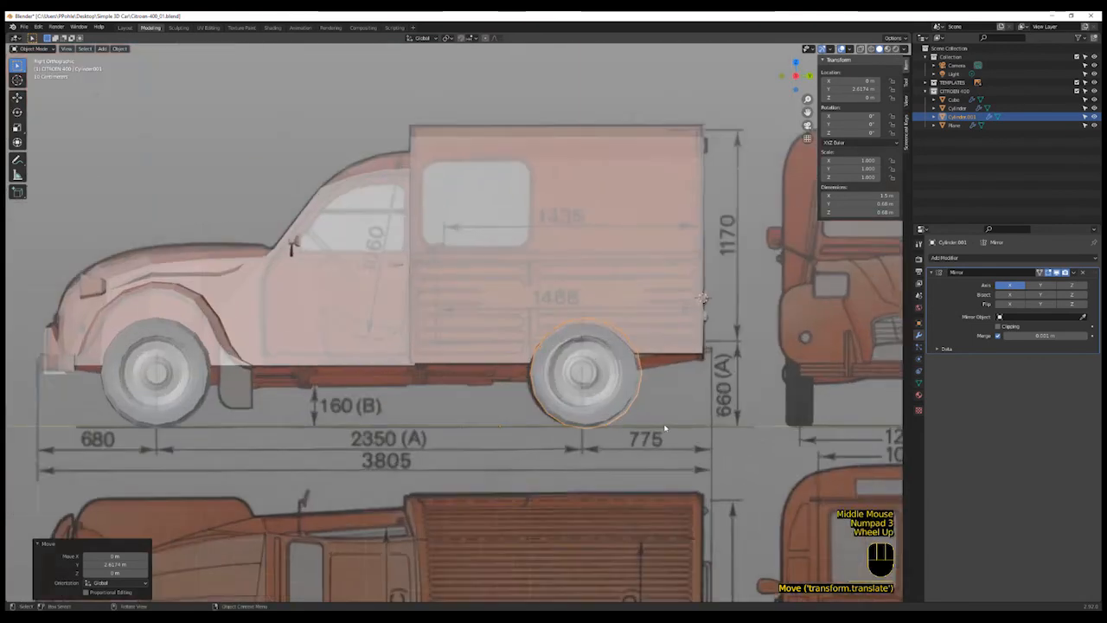
pyautogui.press('g')
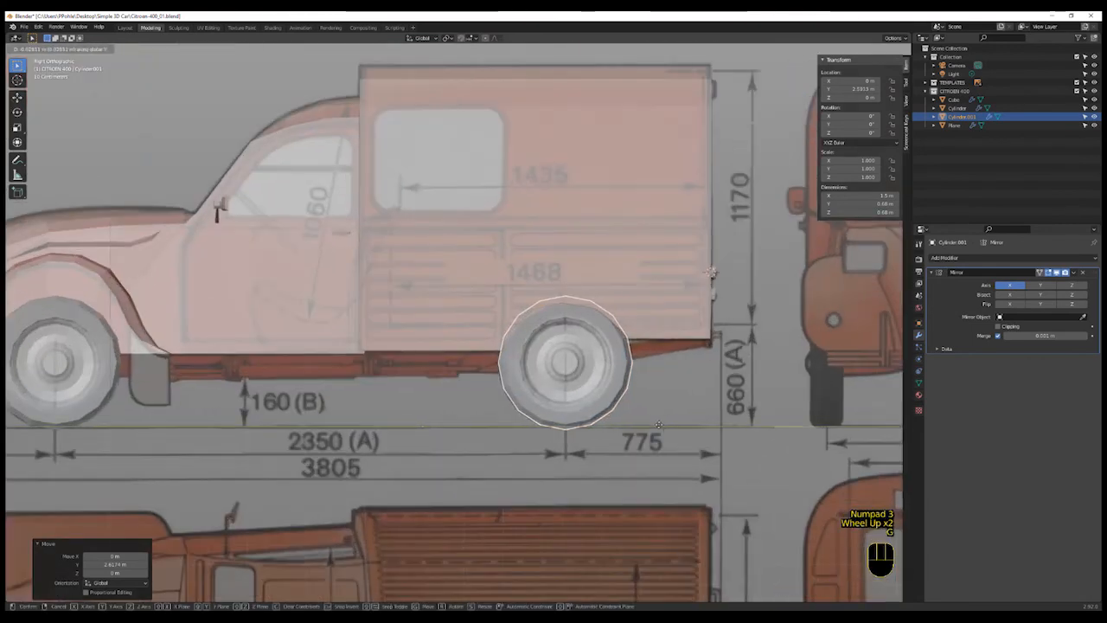
pyautogui.click(683, 476)
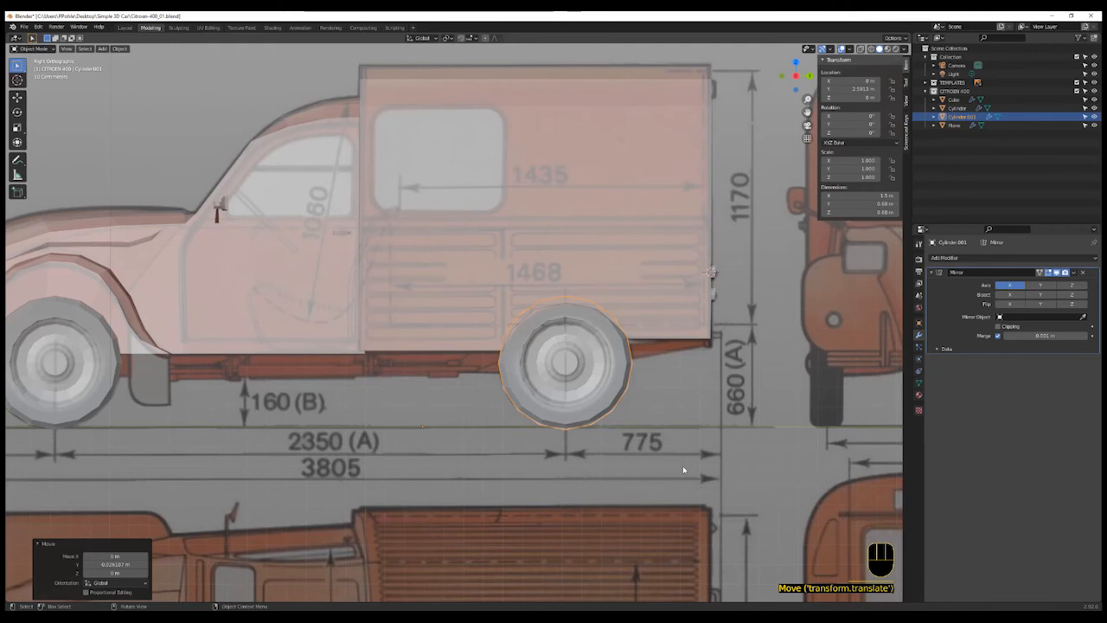
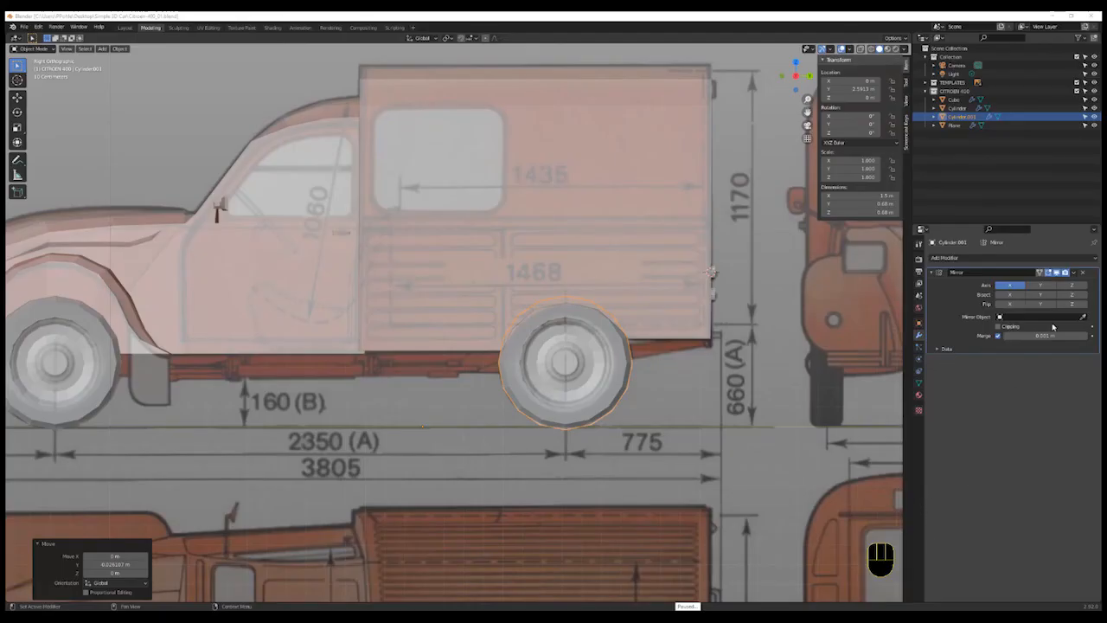
# - Hide the blueprint templates collection from the viewport
pyautogui.click(1095, 82)
pyautogui.scroll(-3, 660, 372)
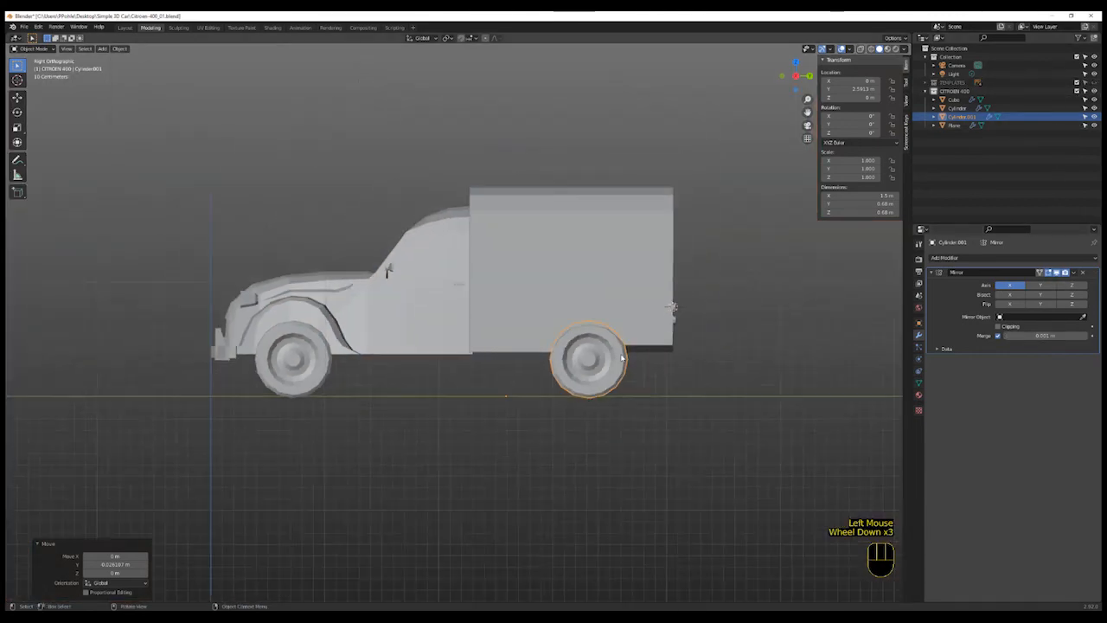
# - Orbit and zoom around the car to inspect the placement of the wheels
pyautogui.middleClick(578, 355)
pyautogui.moveTo(578, 354); pyautogui.dragTo(798, 160, button='middle')
pyautogui.scroll(1, 798, 160)
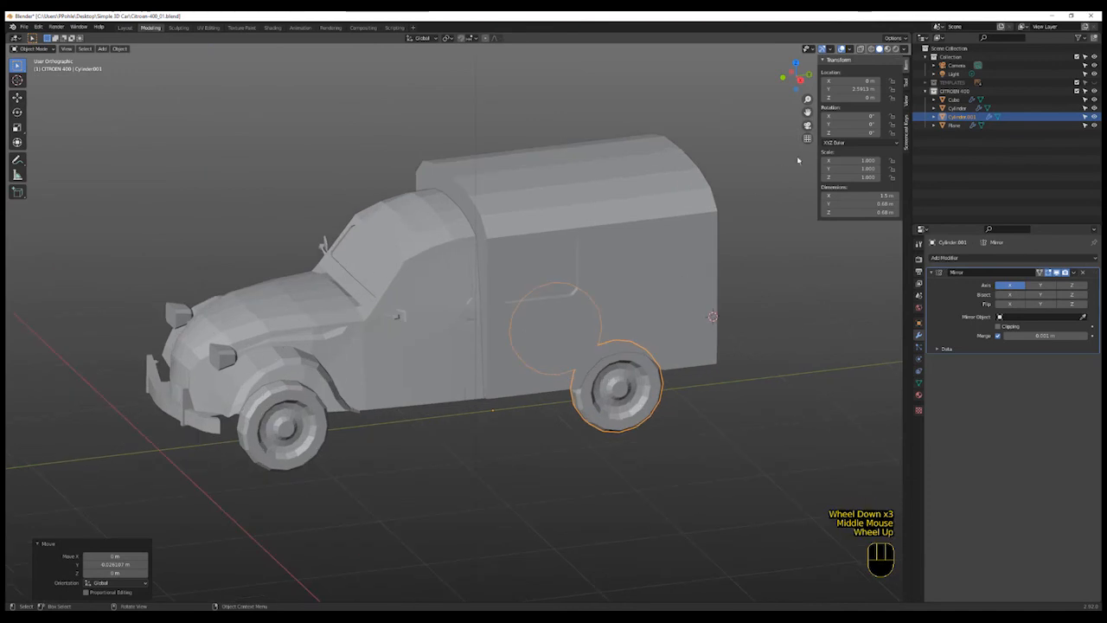
pyautogui.click(807, 140)
pyautogui.scroll(-2, 767, 185)
pyautogui.scroll(1, 588, 434)
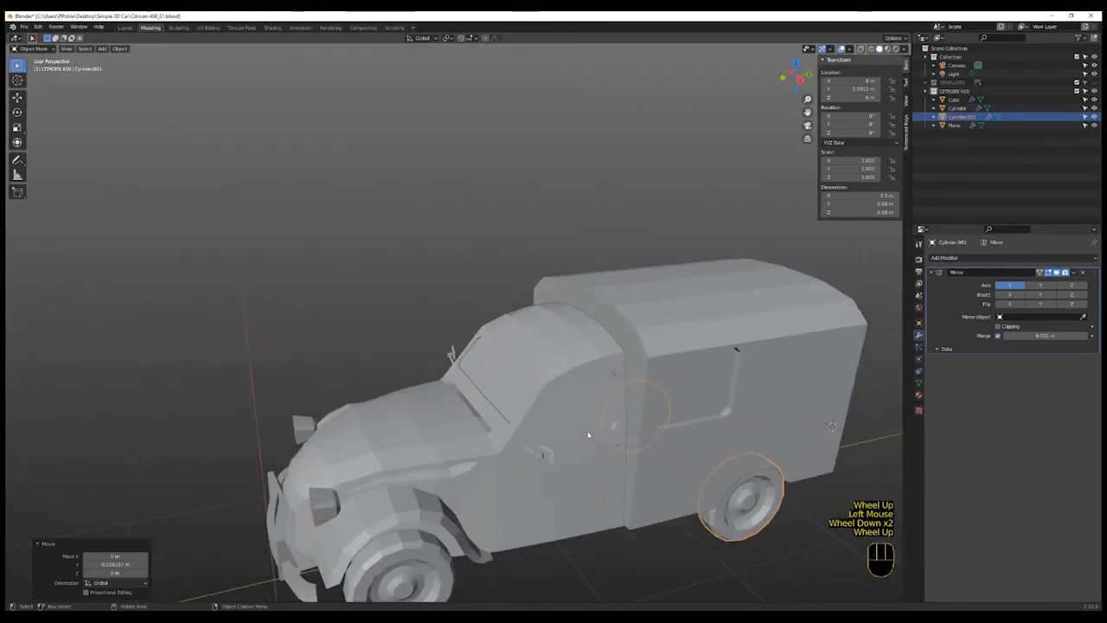
pyautogui.scroll(-1, 594, 434)
pyautogui.keyDown('shift'); pyautogui.moveTo(598, 433); pyautogui.dragTo(462, 393, button='middle'); pyautogui.keyUp('shift')
pyautogui.keyDown('shift'); pyautogui.scroll(1, 599, 389); pyautogui.keyUp('shift')
pyautogui.scroll(4, 601, 380)
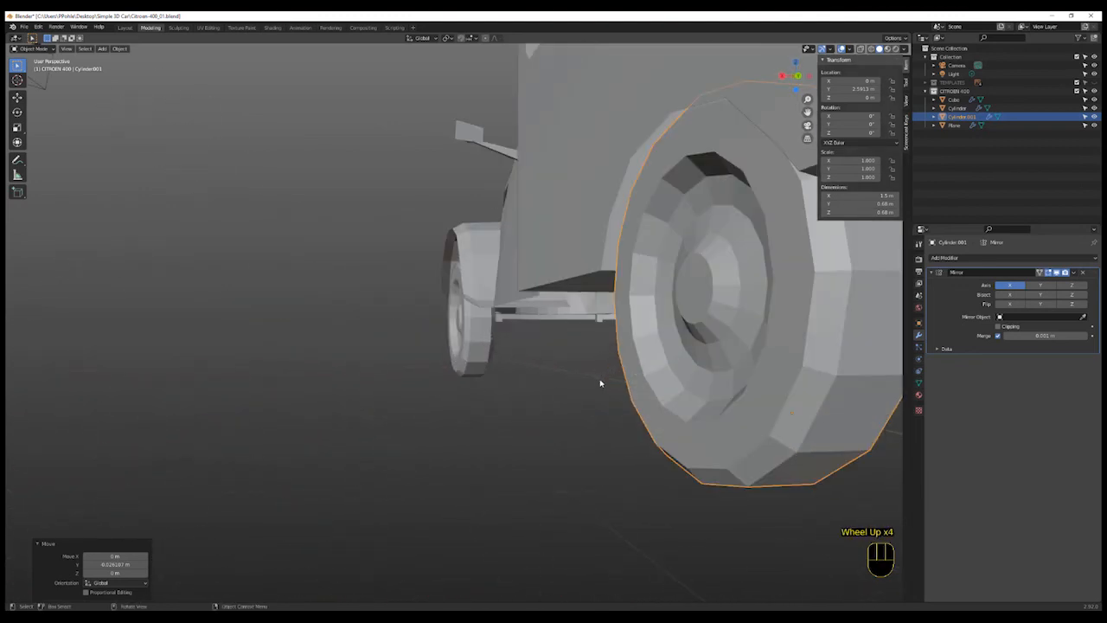
pyautogui.scroll(-1, 600, 383)
pyautogui.keyDown('shift'); pyautogui.moveTo(658, 369); pyautogui.dragTo(635, 407, button='middle'); pyautogui.keyUp('shift')
pyautogui.keyDown('shift'); pyautogui.scroll(1, 632, 421); pyautogui.keyUp('shift')
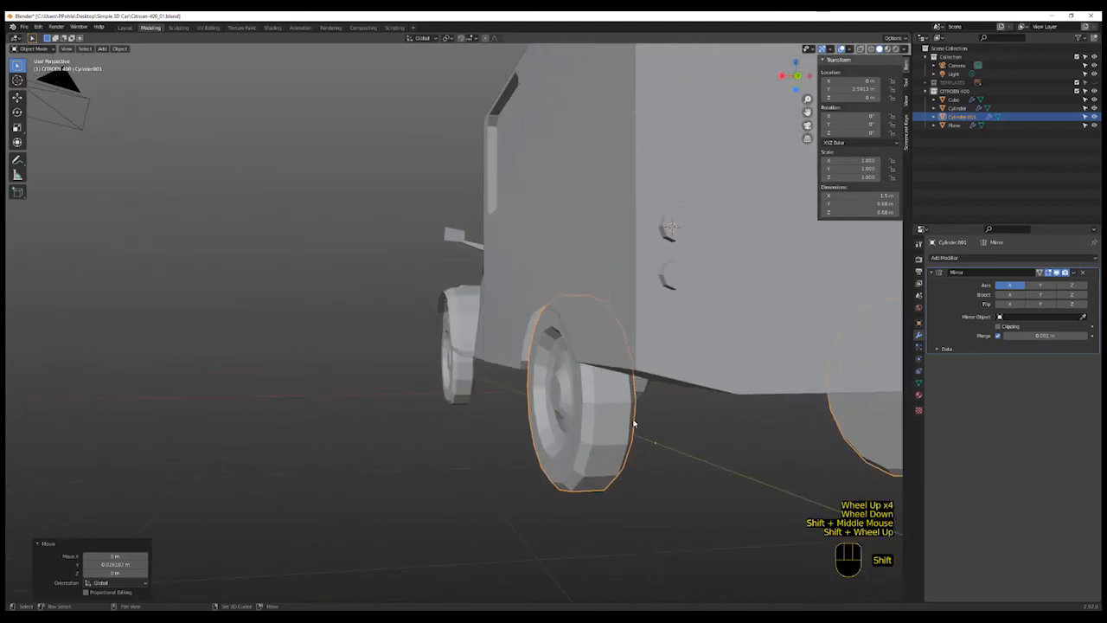
pyautogui.press('g')
pyautogui.press('x')
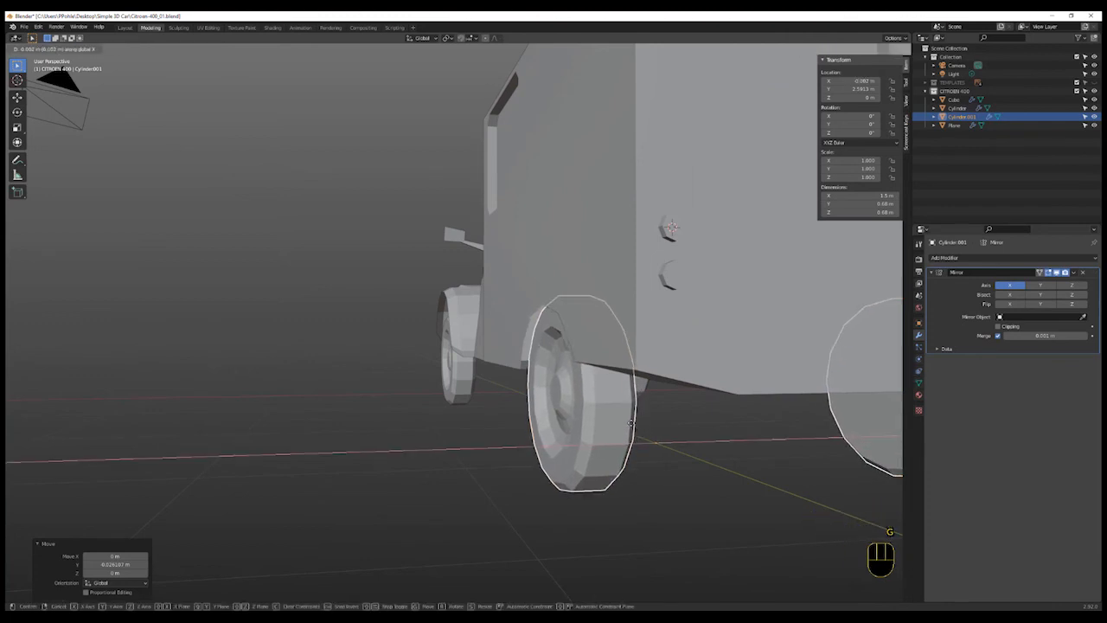
pyautogui.press('Escape')
# - In Edit Mode, select the rear wheel's mesh and move it about 0.02 m inward along X
pyautogui.scroll(-2, 636, 440)
pyautogui.moveTo(647, 455)
pyautogui.mouseDown(button='middle')
pyautogui.moveTo(614, 453)
pyautogui.moveTo(655, 462)
pyautogui.mouseUp(button='middle')
pyautogui.scroll(1, 621, 453)
pyautogui.scroll(1, 642, 460)
pyautogui.scroll(-1, 643, 459)
pyautogui.scroll(4, 666, 456)
pyautogui.scroll(-3, 666, 454)
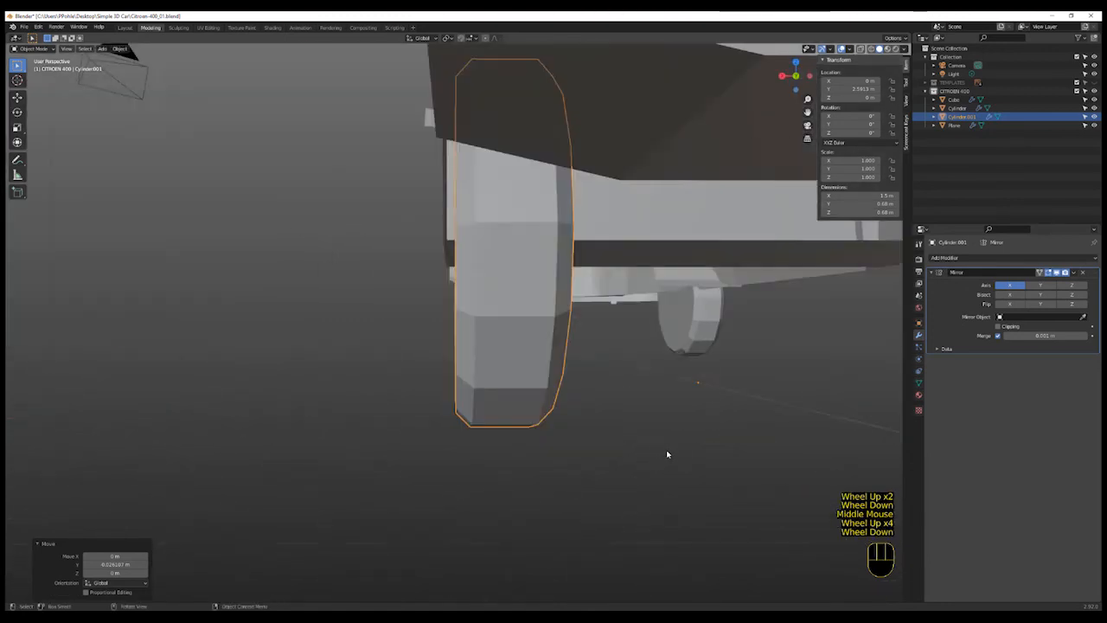
pyautogui.scroll(2, 666, 454)
pyautogui.scroll(-2, 667, 454)
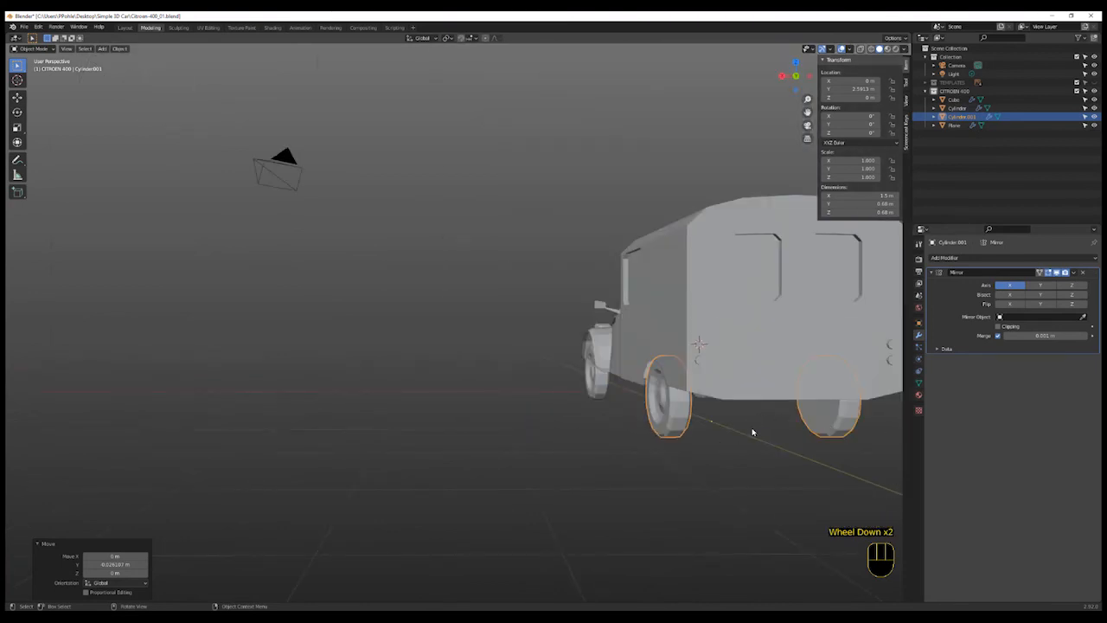
pyautogui.press('Tab')
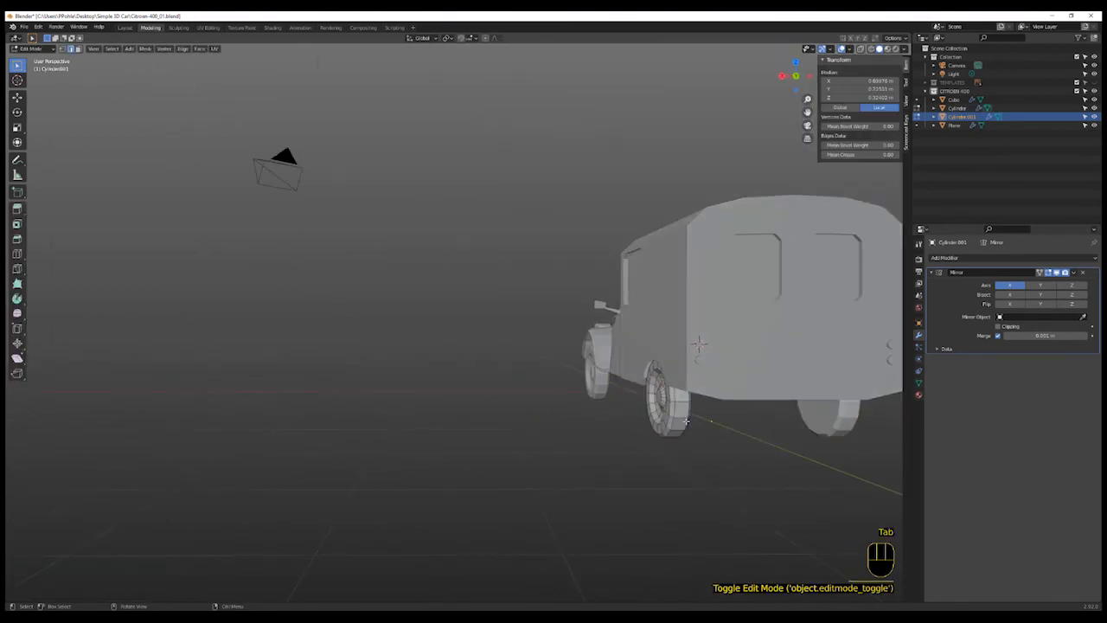
pyautogui.press('l')
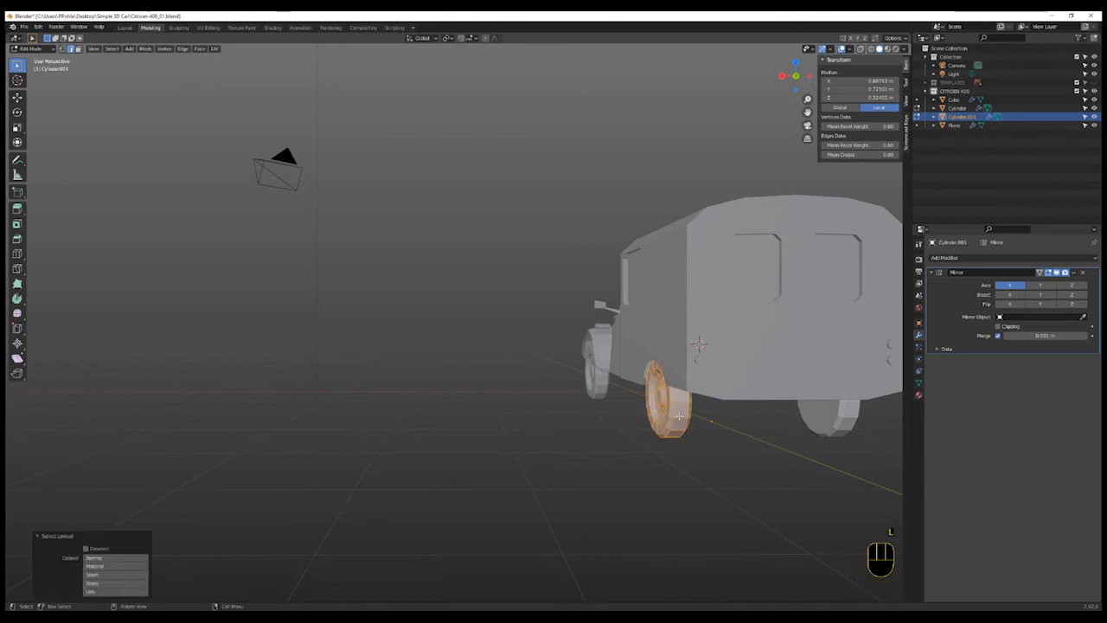
pyautogui.press('g')
pyautogui.press('x')
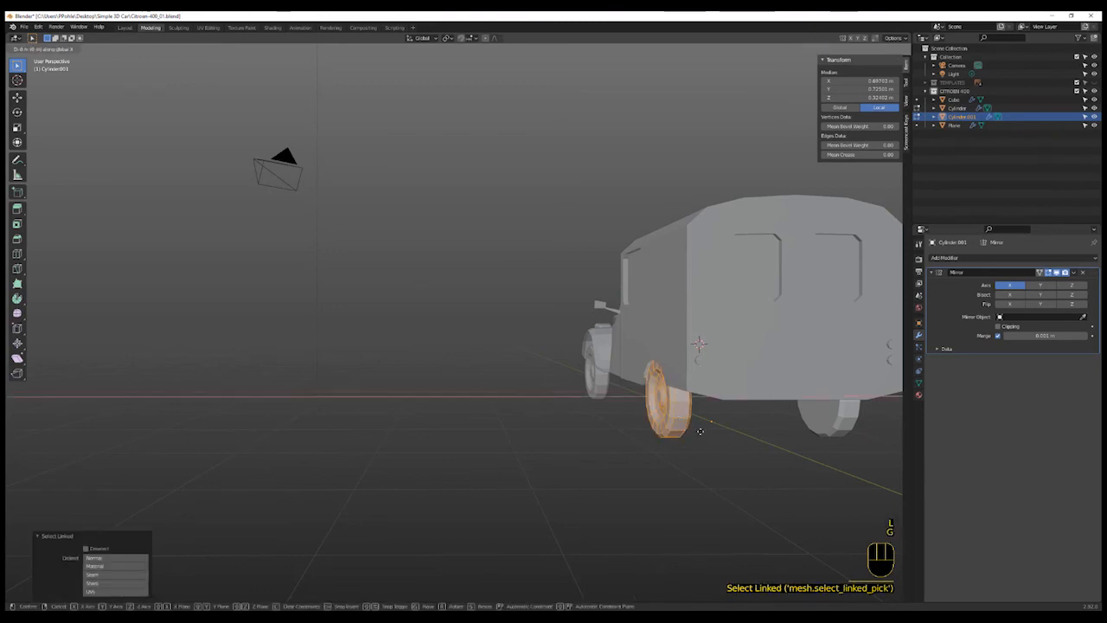
pyautogui.click(702, 431)
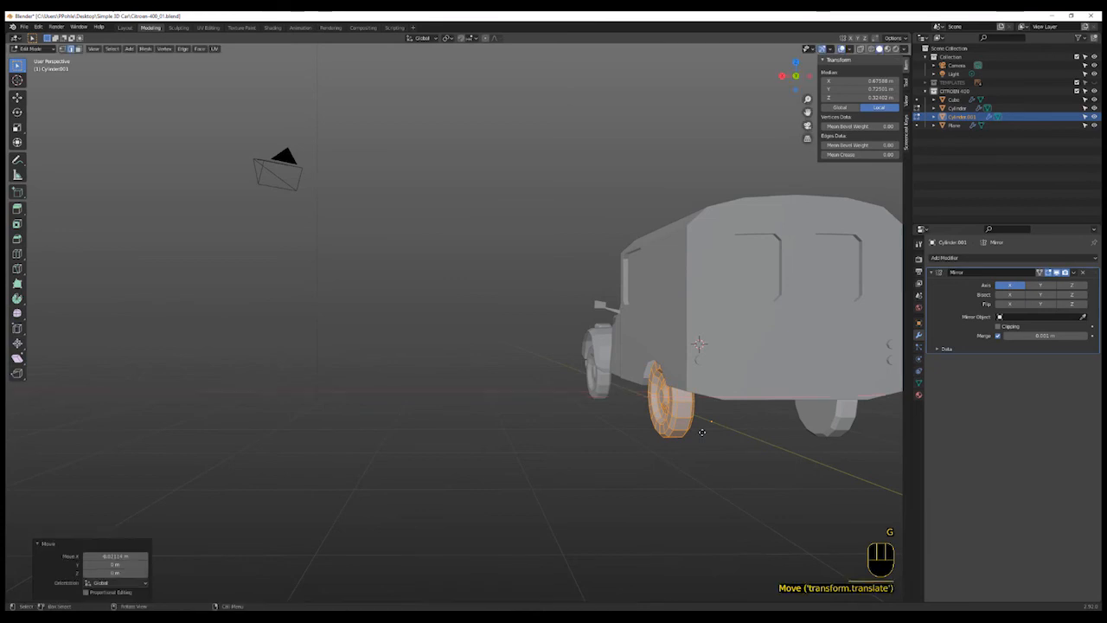
pyautogui.moveTo(710, 459); pyautogui.dragTo(683, 448, button='middle')
pyautogui.scroll(2, 683, 447)
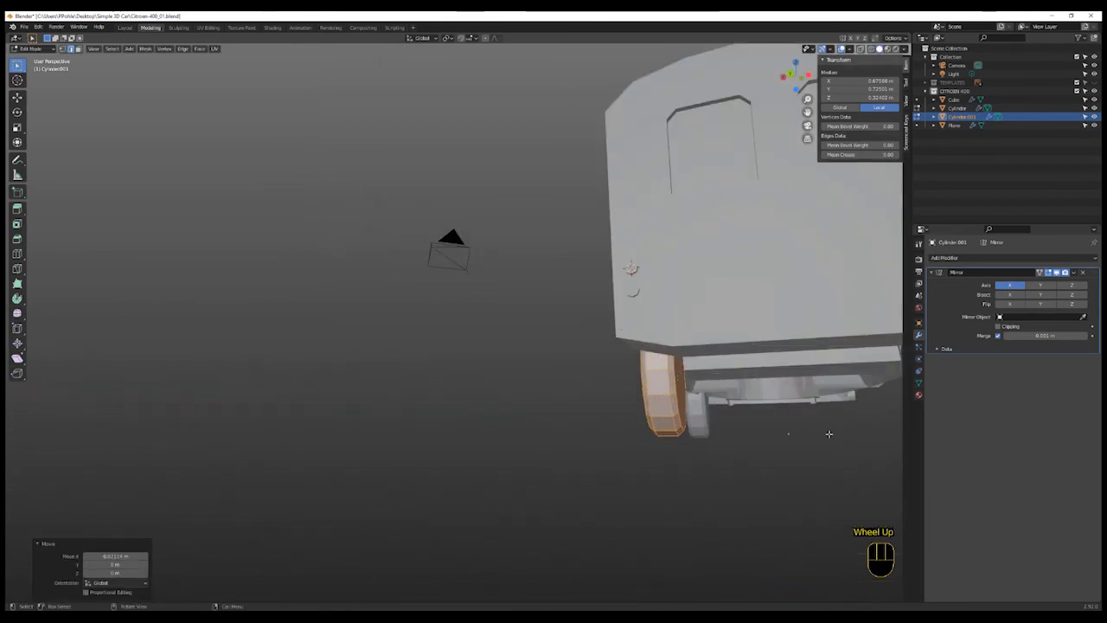
pyautogui.scroll(-3, 776, 453)
pyautogui.moveTo(776, 452); pyautogui.dragTo(736, 493, button='middle')
pyautogui.scroll(2, 626, 482)
pyautogui.keyDown('shift'); pyautogui.moveTo(626, 482); pyautogui.dragTo(670, 485, button='middle'); pyautogui.keyUp('shift')
pyautogui.scroll(1, 570, 503)
pyautogui.press('Tab')
pyautogui.scroll(3, 571, 507)
pyautogui.scroll(-2, 571, 507)
pyautogui.scroll(1, 617, 504)
pyautogui.scroll(-2, 620, 505)
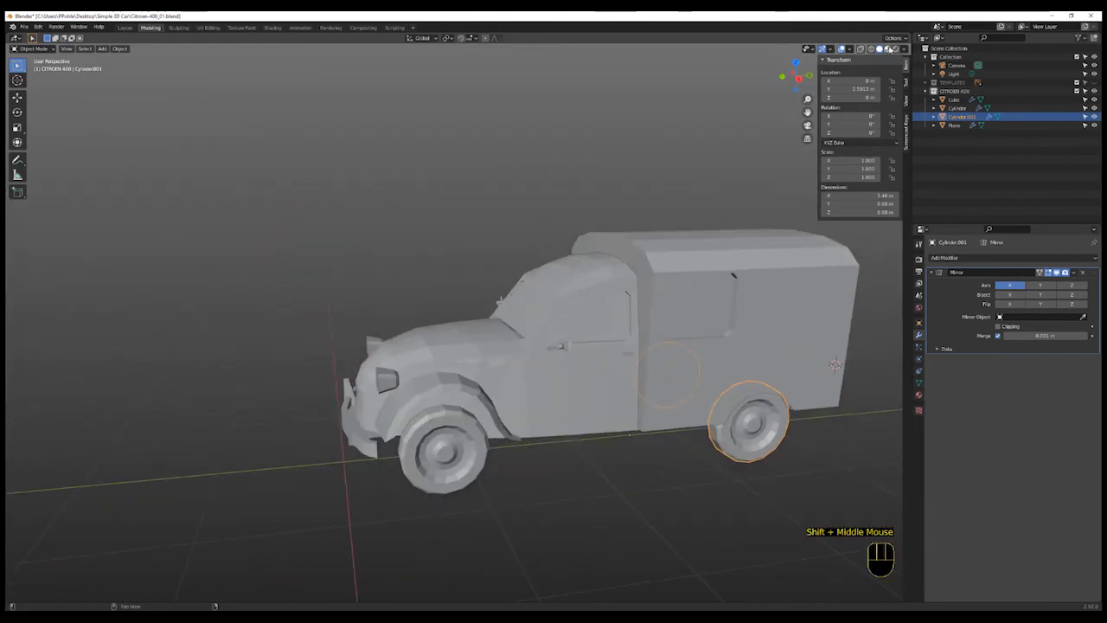
# - Switch the viewport to Material Preview shading and orbit around the car
pyautogui.click(888, 50)
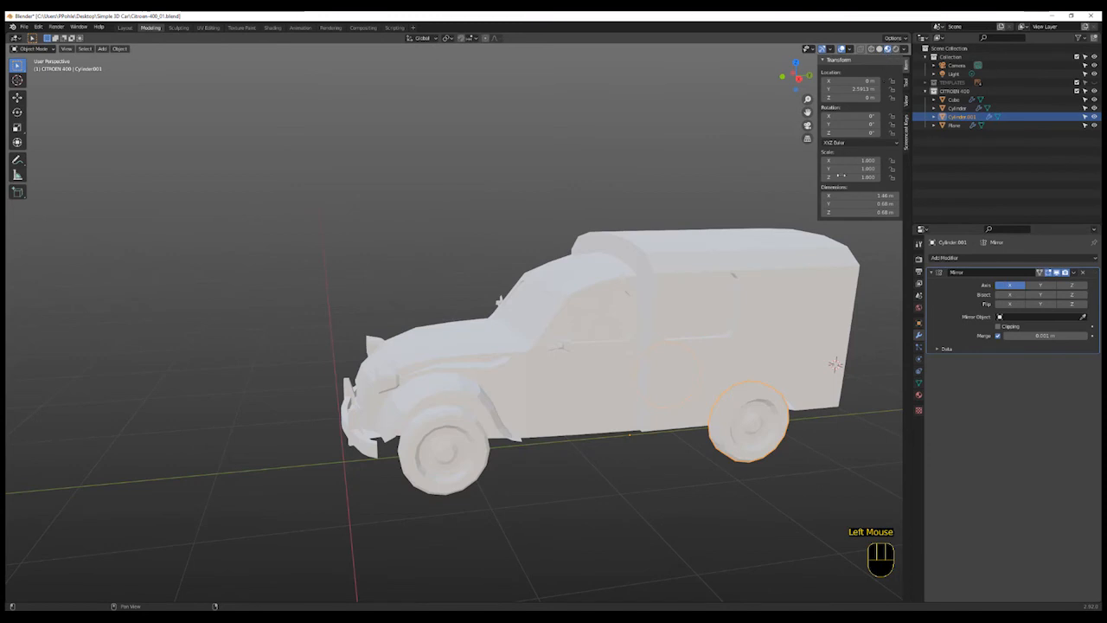
pyautogui.keyDown('shift'); pyautogui.moveTo(688, 363); pyautogui.dragTo(584, 358, button='middle'); pyautogui.keyUp('shift')
pyautogui.keyDown('shift'); pyautogui.scroll(1, 564, 355); pyautogui.keyUp('shift')
pyautogui.scroll(1, 580, 358)
pyautogui.scroll(-2, 580, 358)
pyautogui.keyDown('shift'); pyautogui.scroll(3, 602, 361); pyautogui.keyUp('shift')
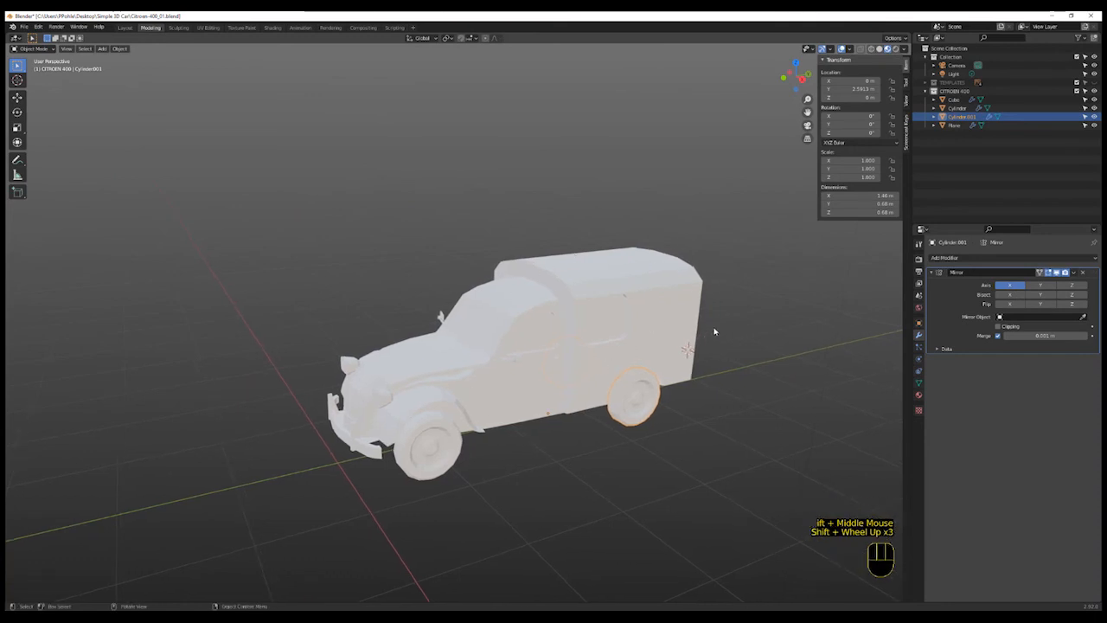
# - Add a new material named Red Car Body to the wheel and set its base color to red
pyautogui.click(919, 396)
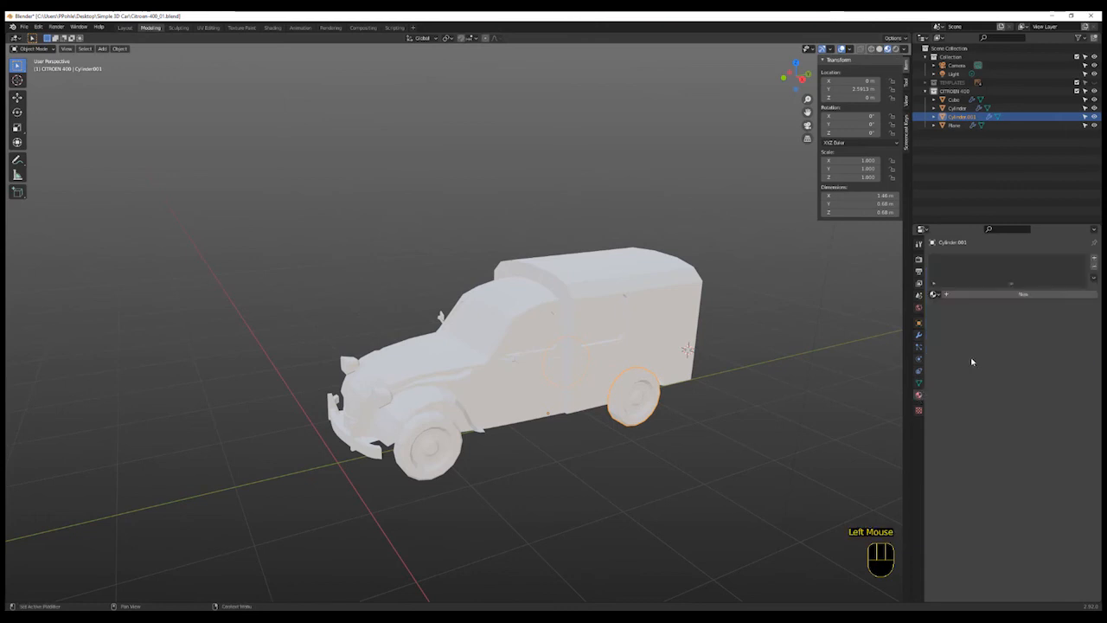
pyautogui.click(1024, 295)
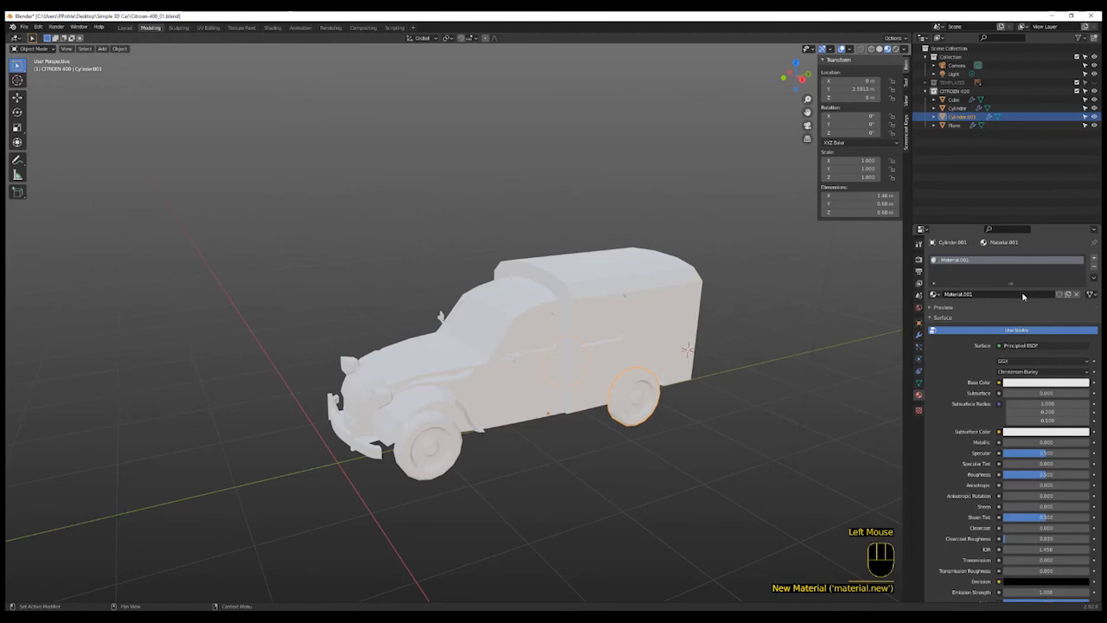
pyautogui.doubleClick(974, 296)
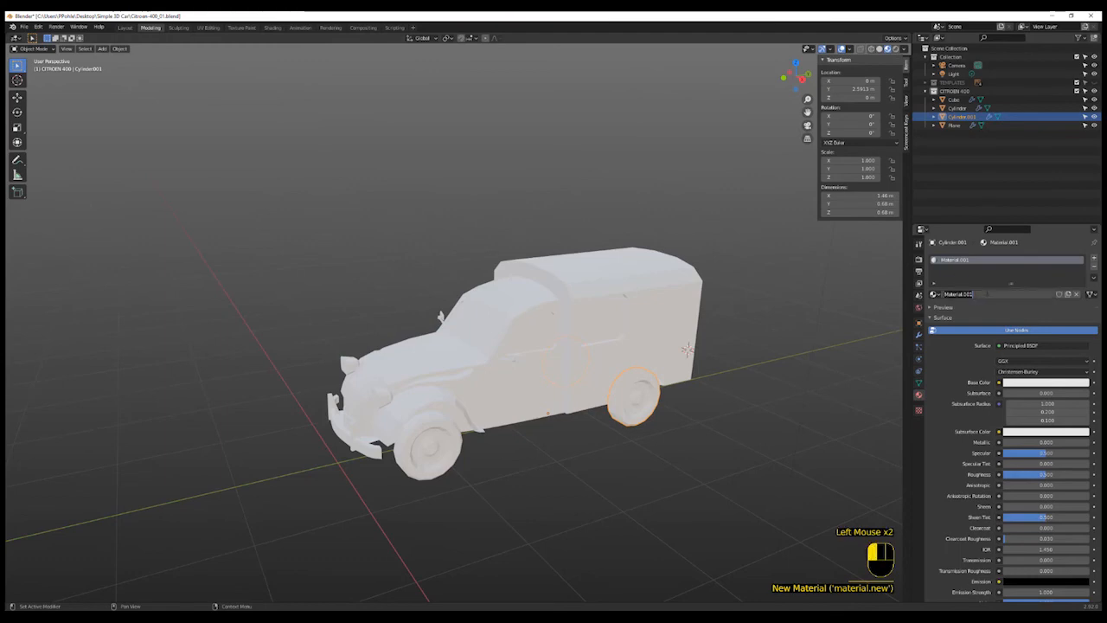
pyautogui.write('Red Car Body')
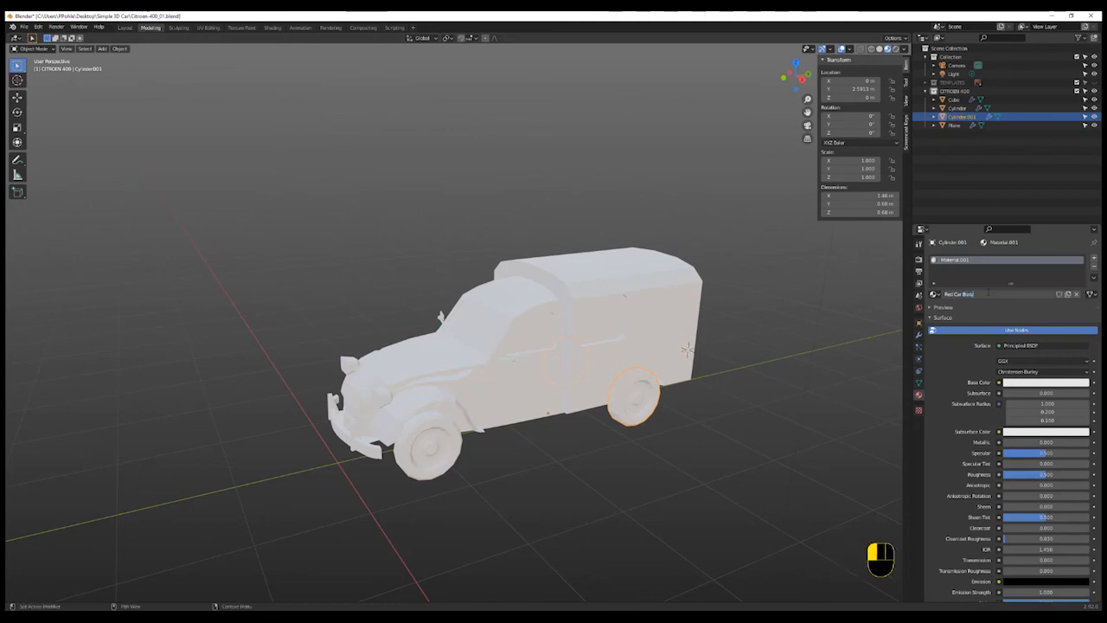
pyautogui.press('Return')
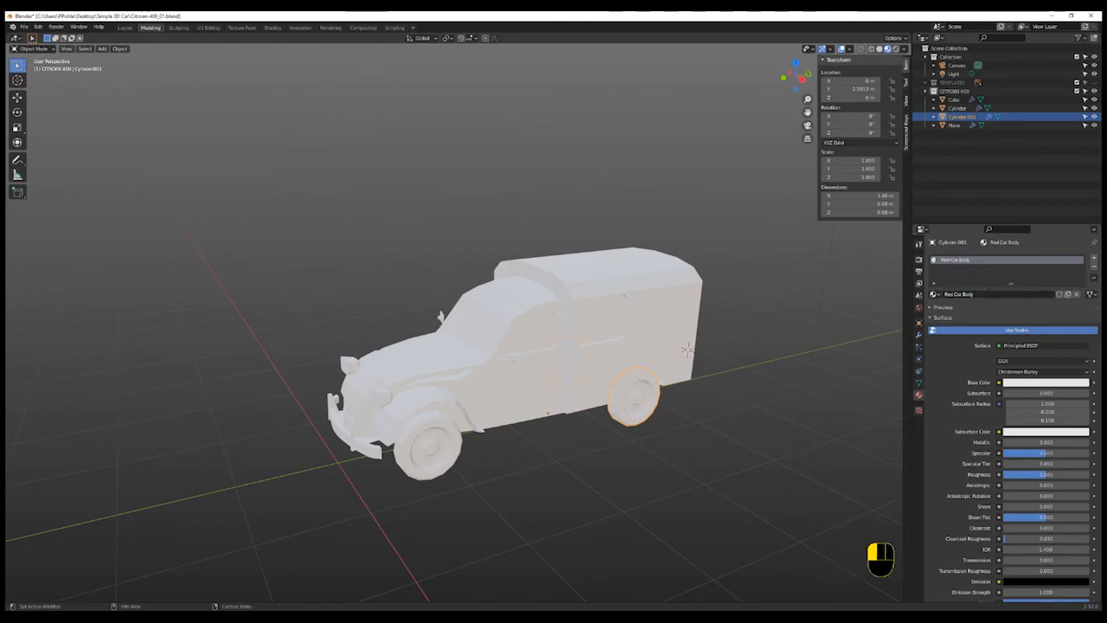
pyautogui.click(1036, 382)
pyautogui.moveTo(1052, 321); pyautogui.dragTo(1048, 315)
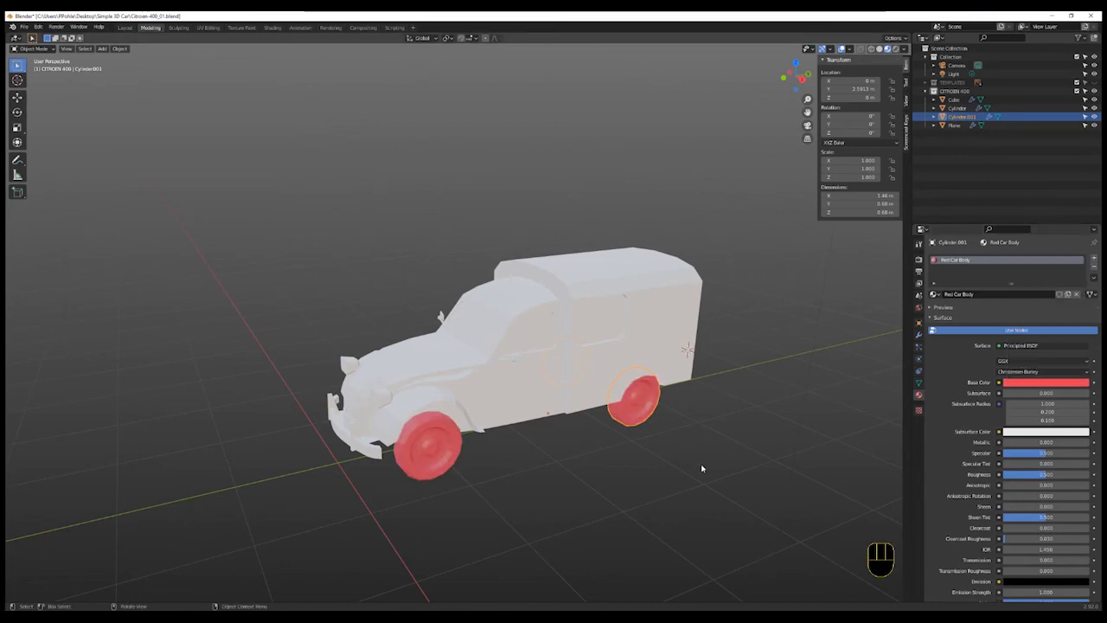
# - Undo back to before the wheel's red material was added
pyautogui.press('Tab')
pyautogui.click(643, 453)
pyautogui.hotkey('ctrl', 'z')
pyautogui.hotkey('ctrl', 'z')
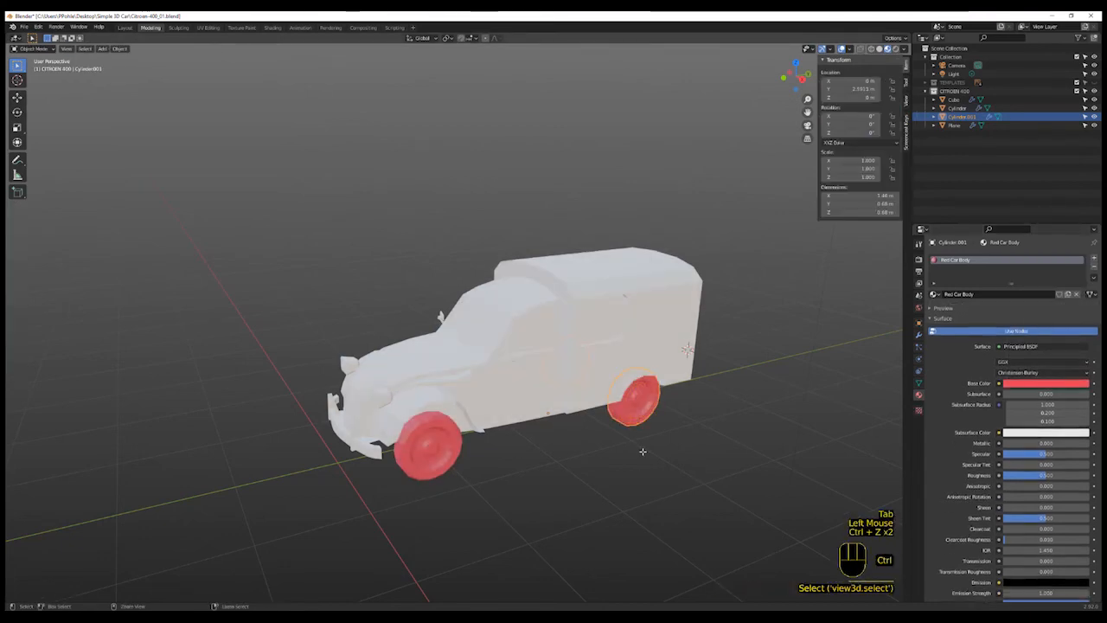
pyautogui.hotkey('ctrl', 'z')
# - Select the rear box body, add a new material, and set its base color to a dark red
pyautogui.click(644, 338)
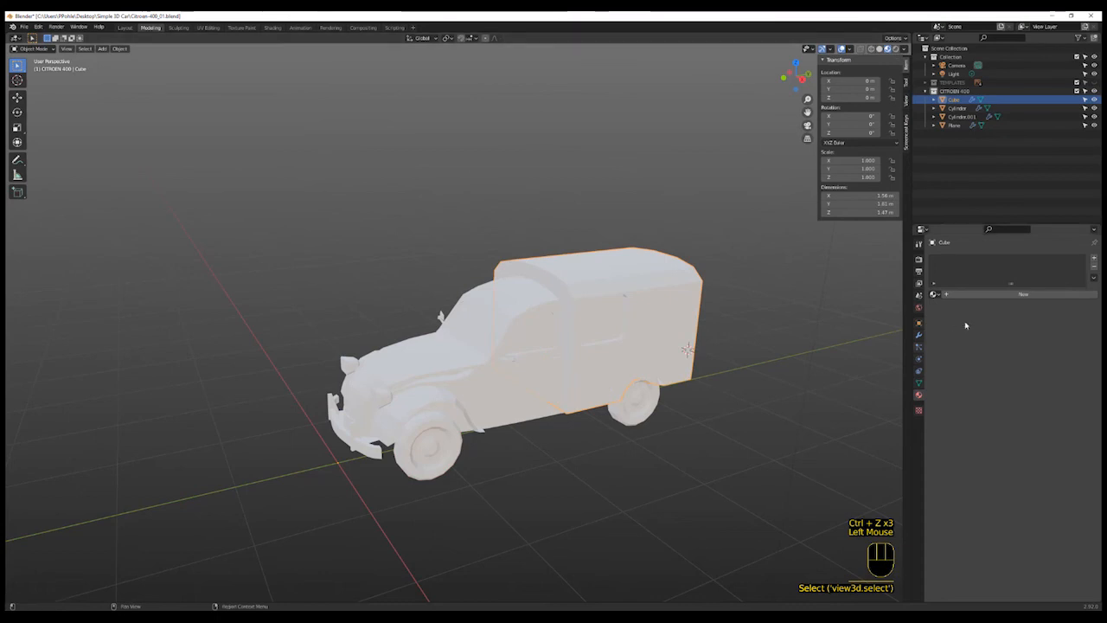
pyautogui.click(1026, 295)
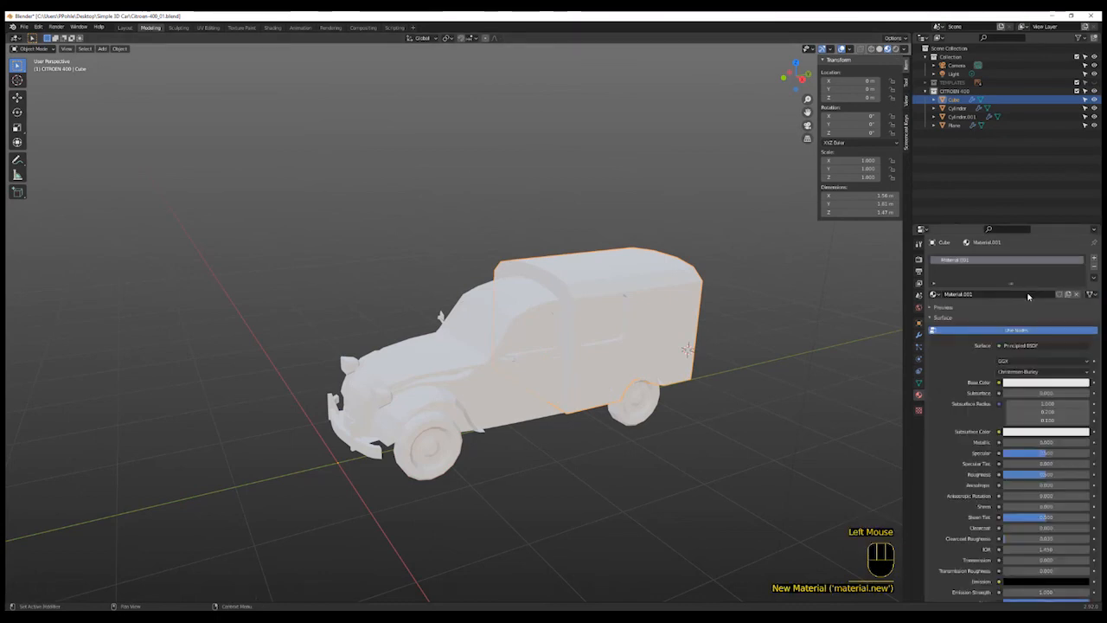
pyautogui.click(1032, 384)
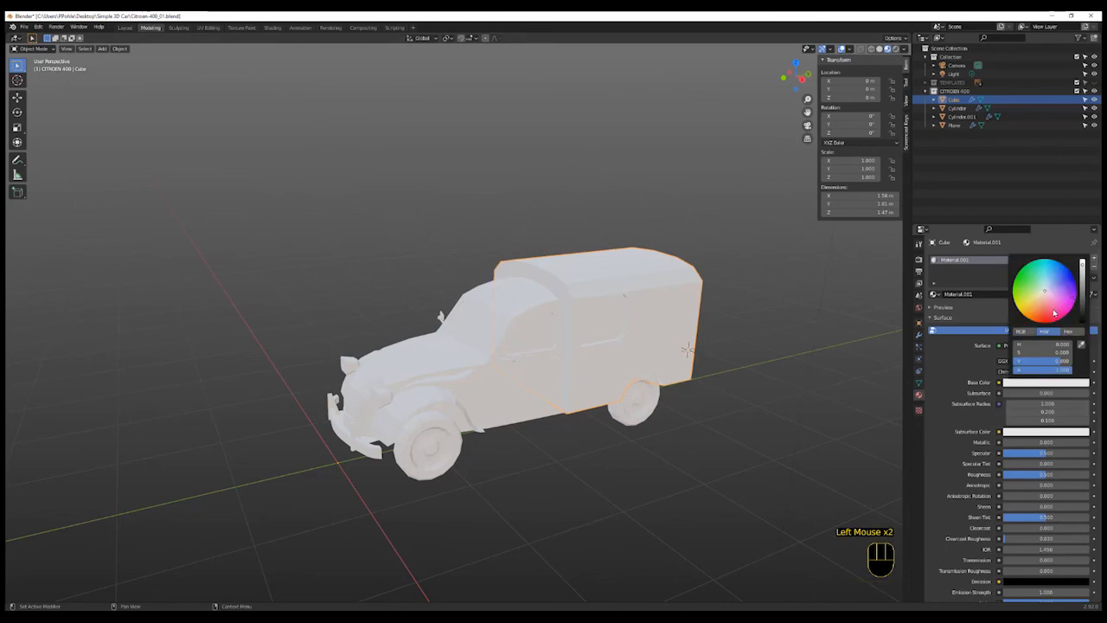
pyautogui.click(1047, 315)
pyautogui.click(1082, 289)
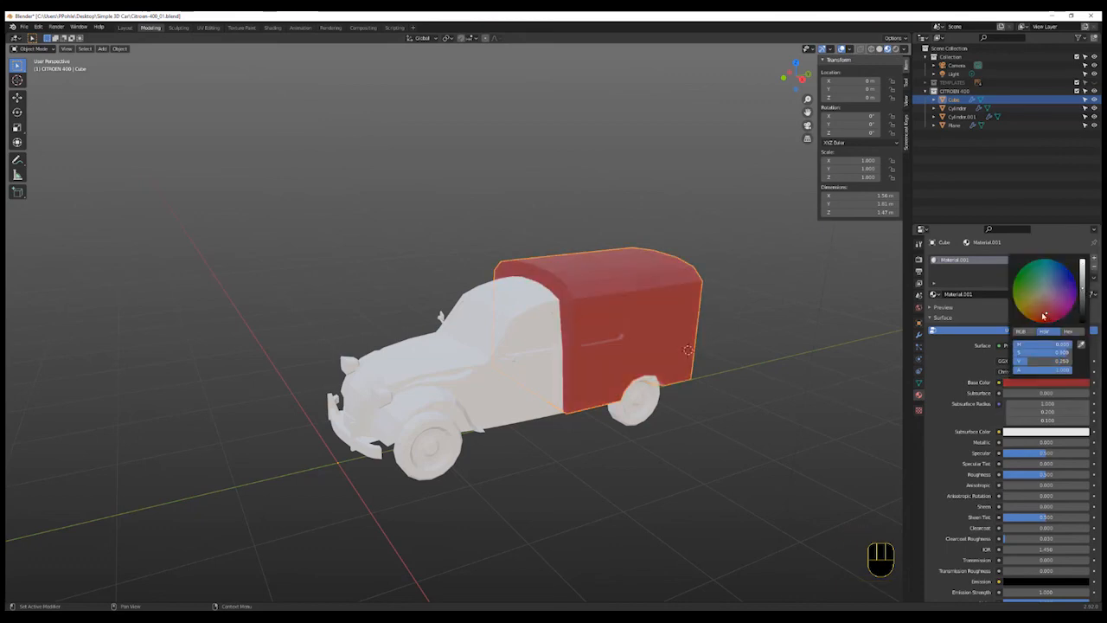
pyautogui.moveTo(1046, 313); pyautogui.dragTo(1045, 320)
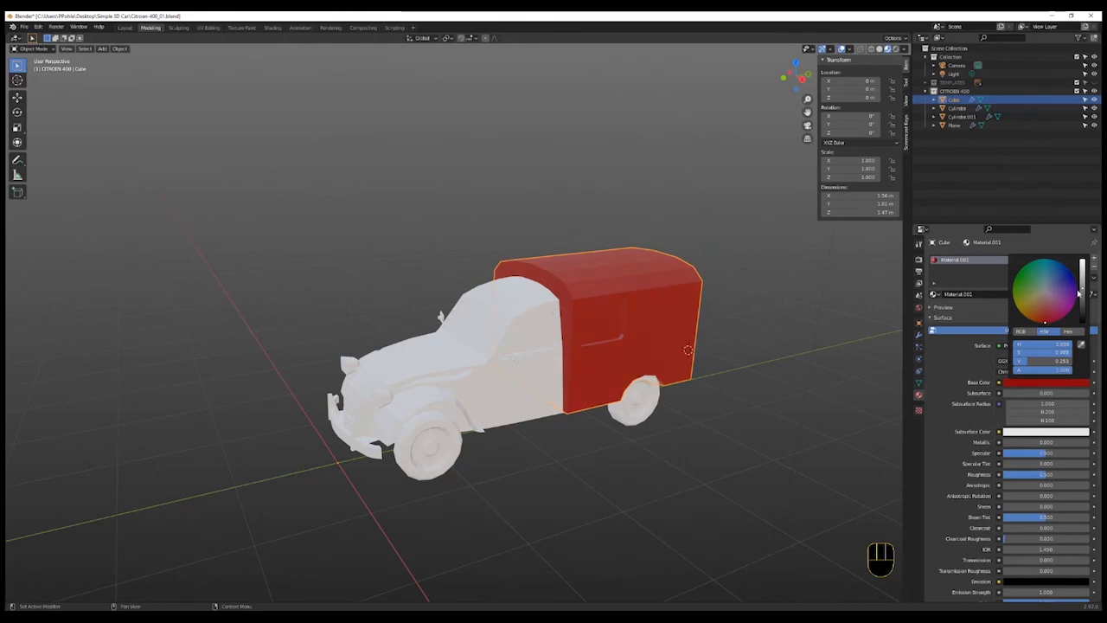
# - Rename the body's material Red Car Body
pyautogui.click(967, 299)
pyautogui.write('Re')
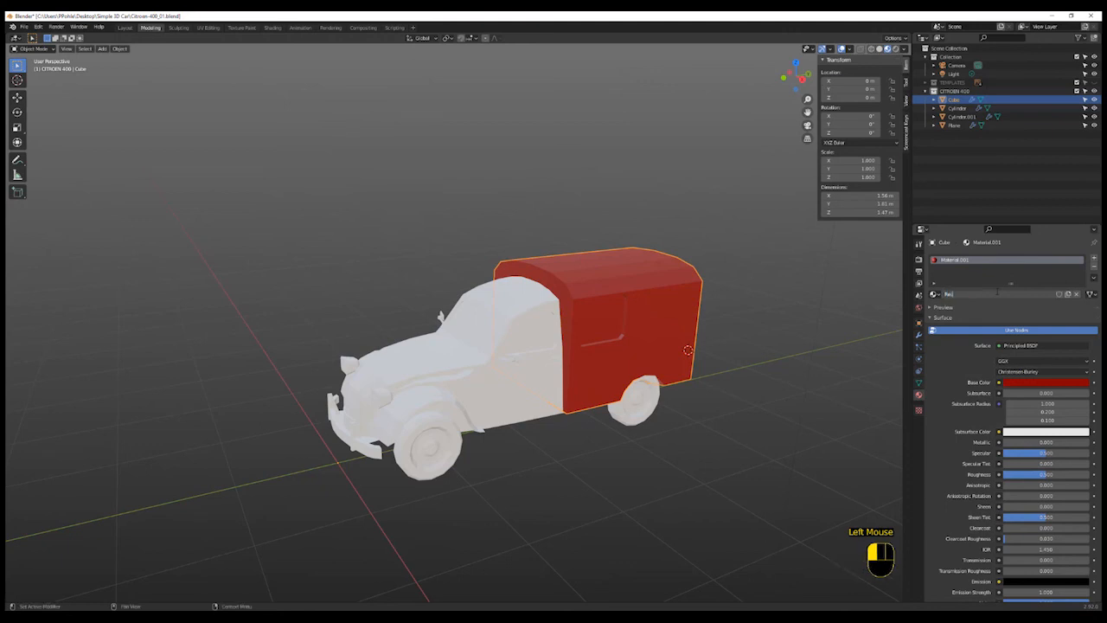
pyautogui.write('d Car Body')
pyautogui.press('Return')
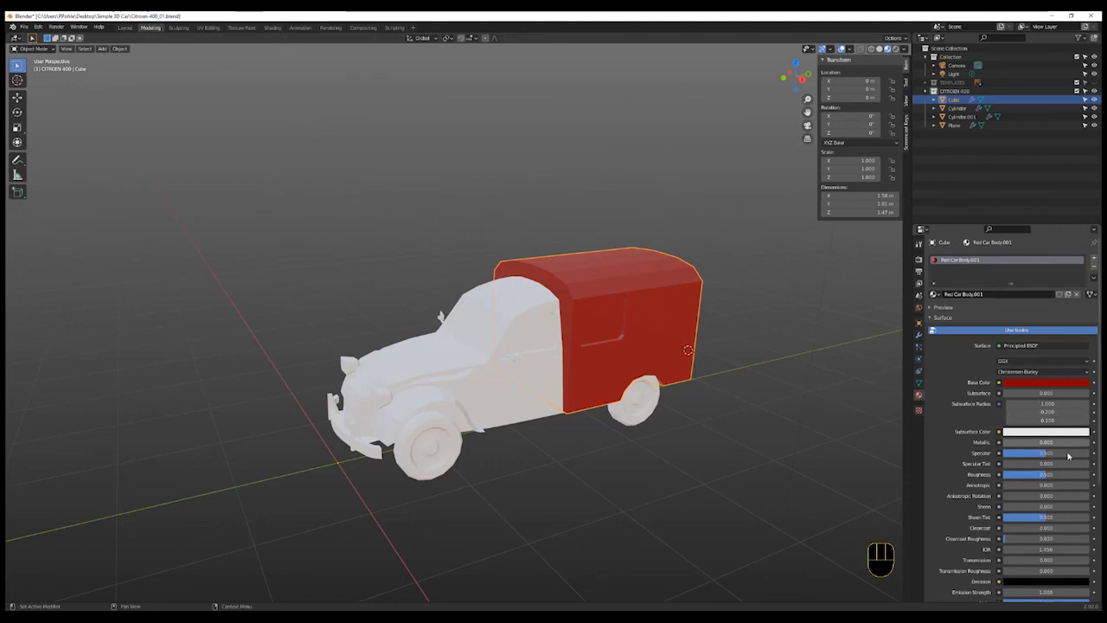
# - Set the body material's specular to 1 and its roughness to about 0.3, then deselect
pyautogui.scroll(-2, 1064, 445)
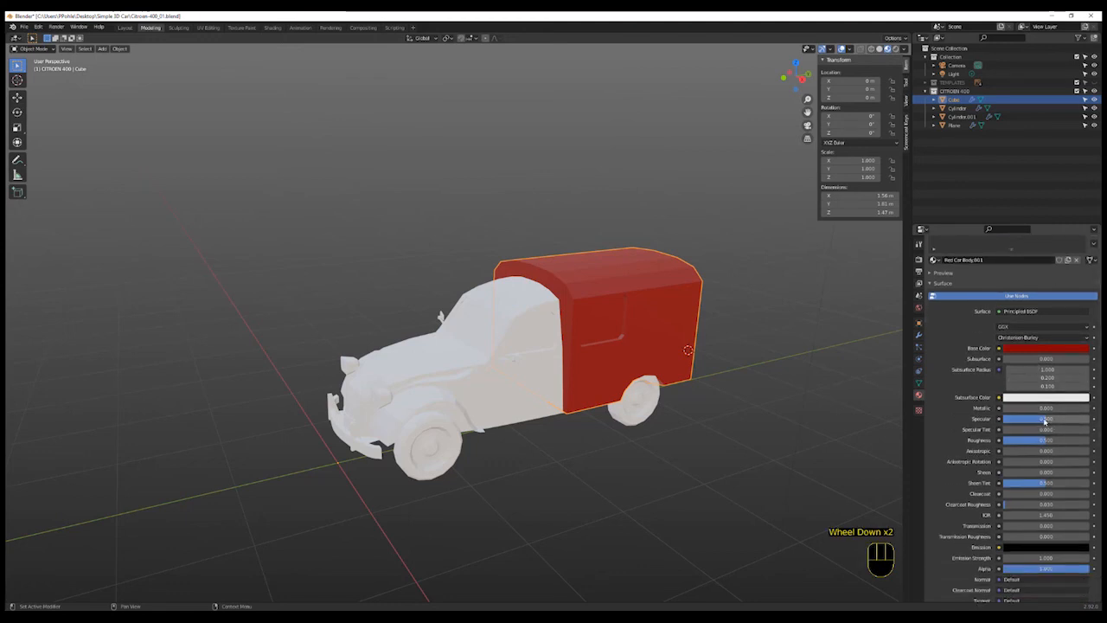
pyautogui.click(1045, 421)
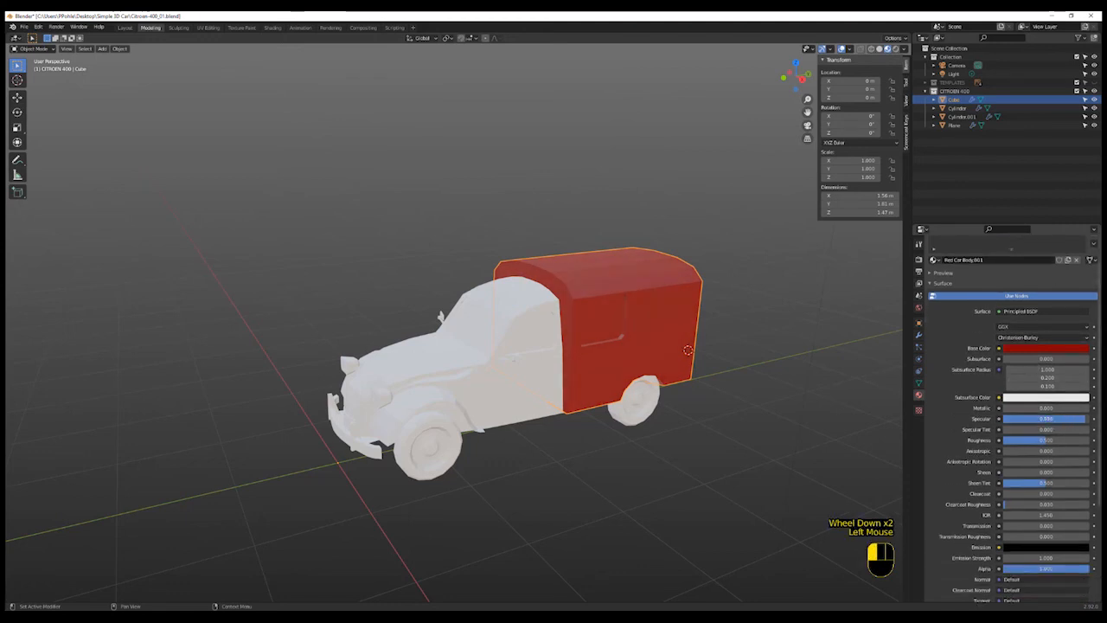
pyautogui.moveTo(1085, 421); pyautogui.dragTo(1017, 443)
pyautogui.moveTo(793, 400); pyautogui.dragTo(765, 401, button='middle')
pyautogui.scroll(2, 766, 401)
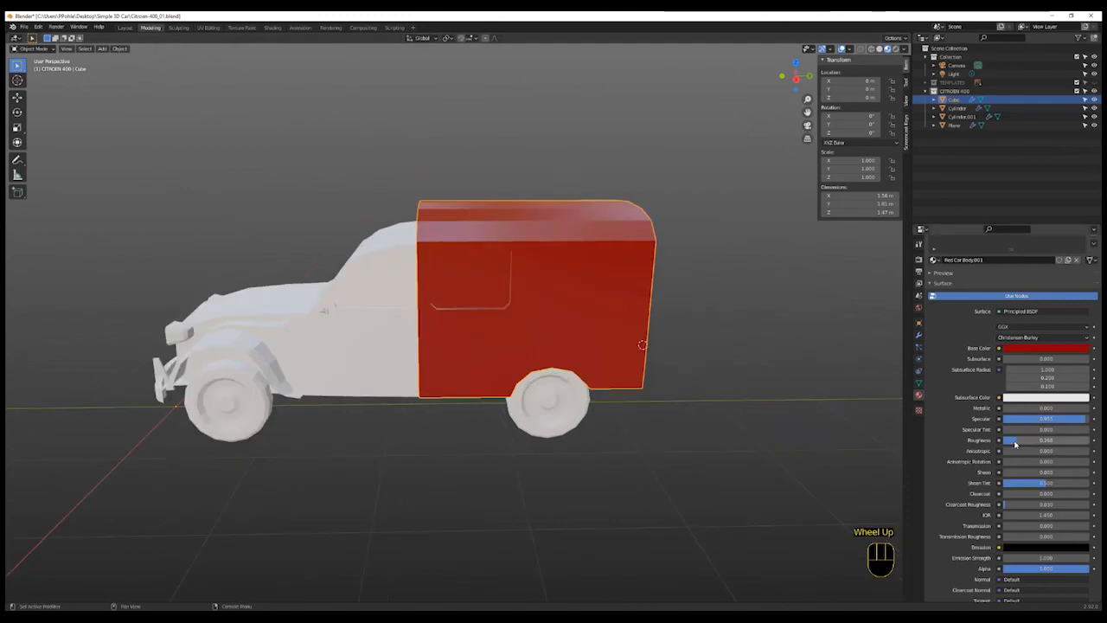
pyautogui.moveTo(1013, 443); pyautogui.dragTo(1028, 443)
pyautogui.click(615, 459)
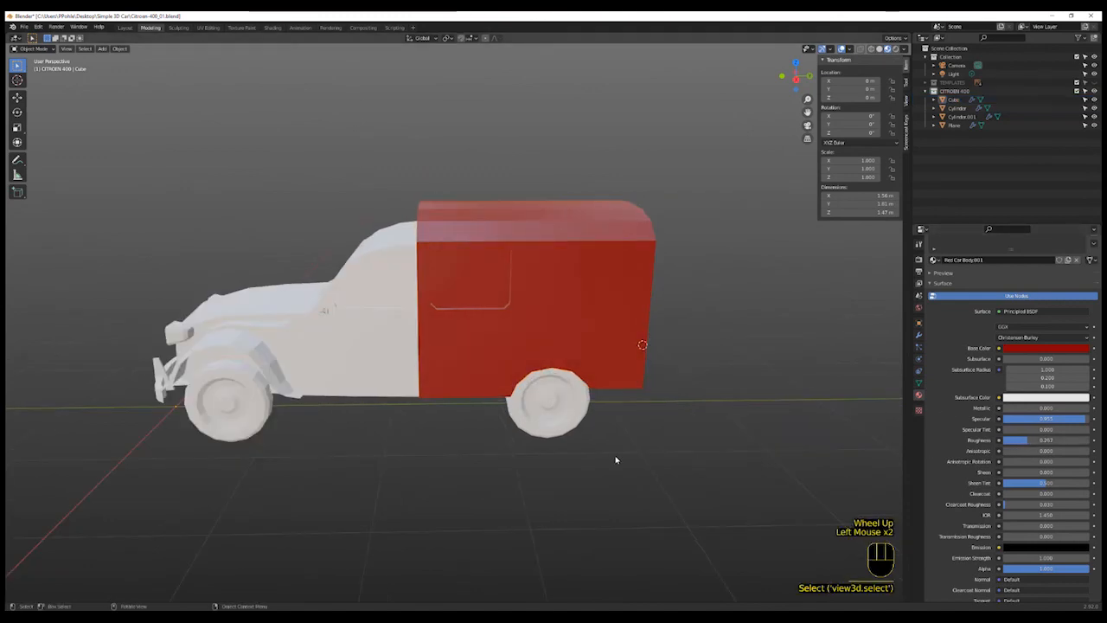
pyautogui.keyDown('shift'); pyautogui.moveTo(496, 460); pyautogui.dragTo(553, 475, button='middle'); pyautogui.keyUp('shift')
pyautogui.keyDown('shift'); pyautogui.scroll(1, 539, 462); pyautogui.keyUp('shift')
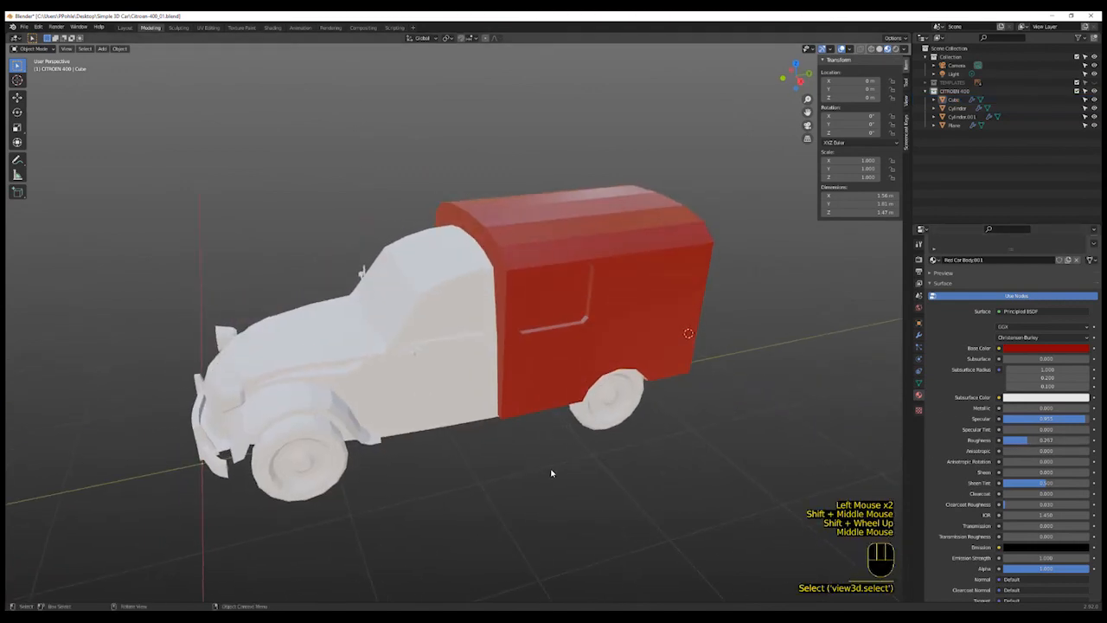
# - Enter edit mode on the body and add a new material slot with a new material named Windows
pyautogui.scroll(2, 552, 475)
pyautogui.scroll(-2, 551, 475)
pyautogui.press('Tab')
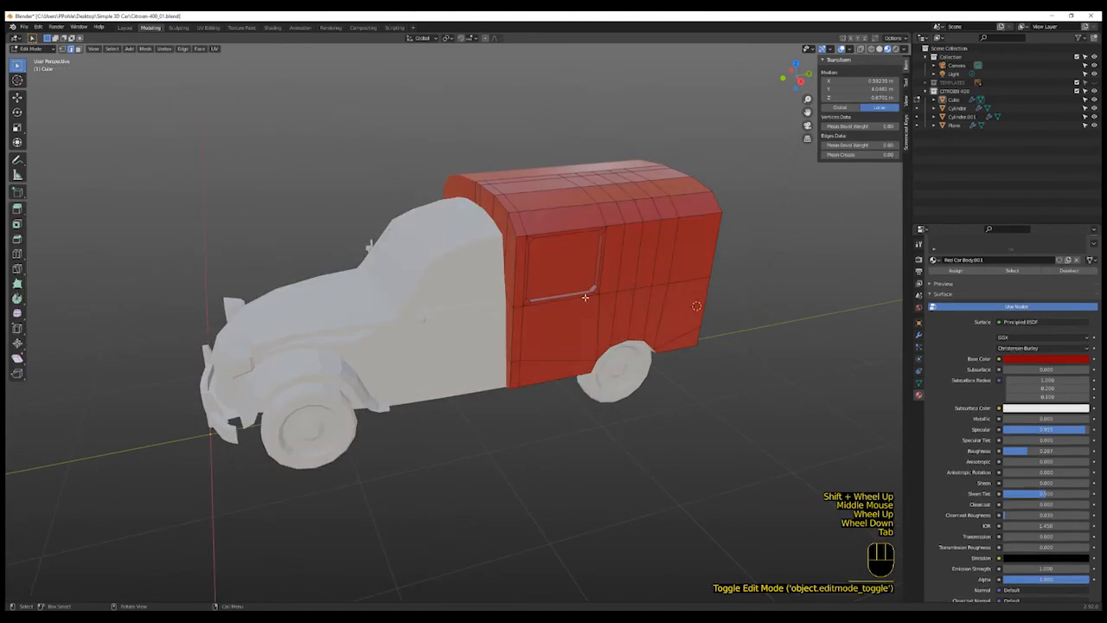
pyautogui.keyDown('shift'); pyautogui.moveTo(585, 297); pyautogui.dragTo(567, 295, button='middle'); pyautogui.keyUp('shift')
pyautogui.scroll(3, 1039, 290)
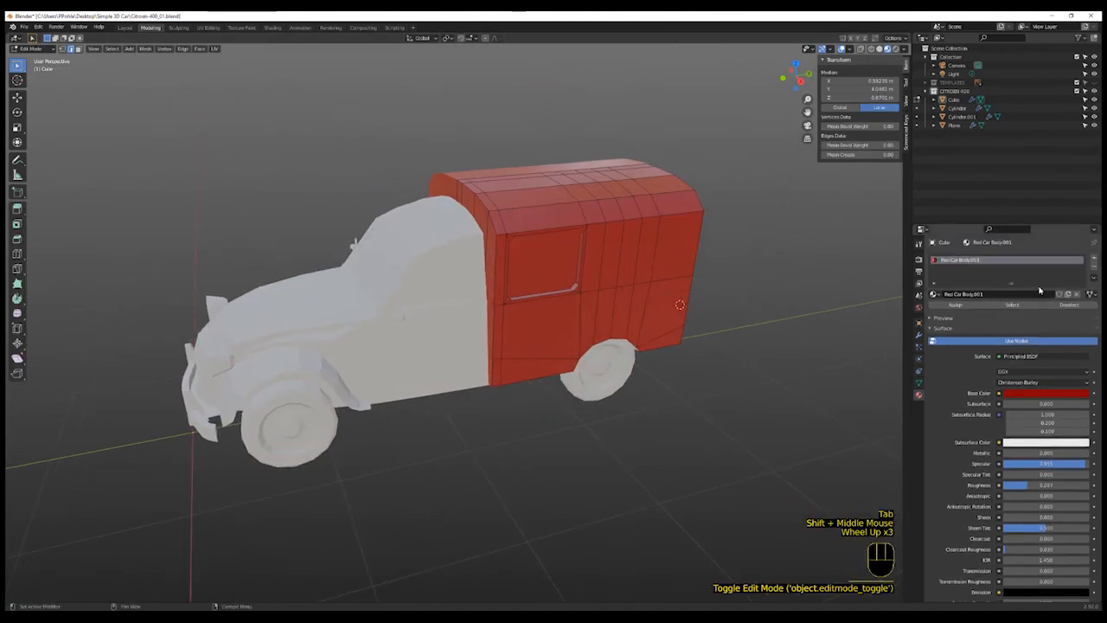
pyautogui.scroll(1, 1059, 267)
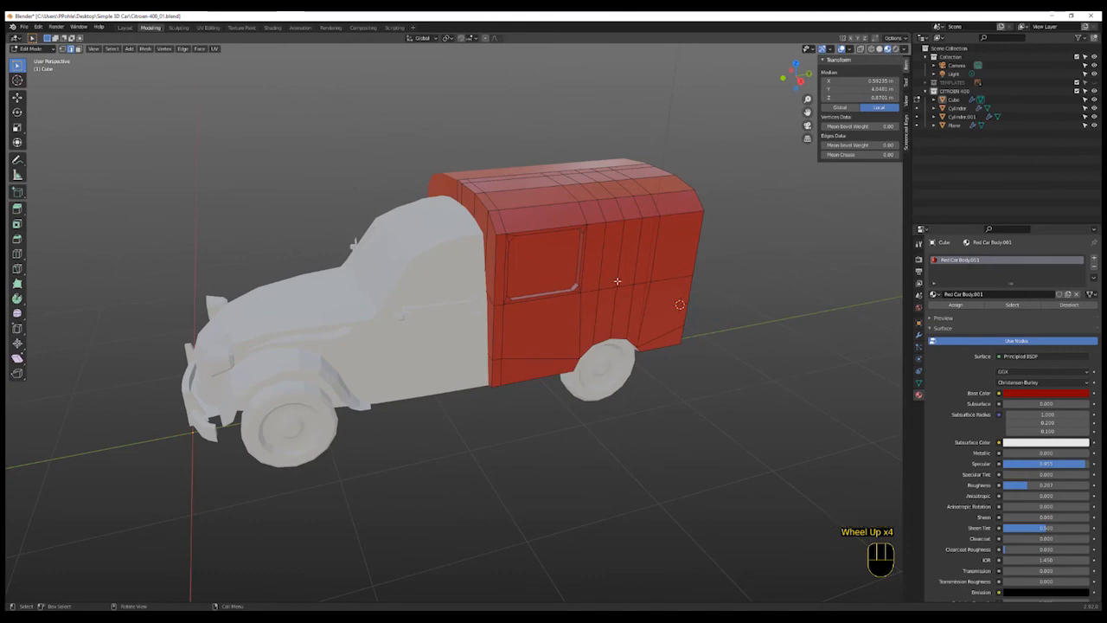
pyautogui.click(1095, 260)
pyautogui.click(960, 270)
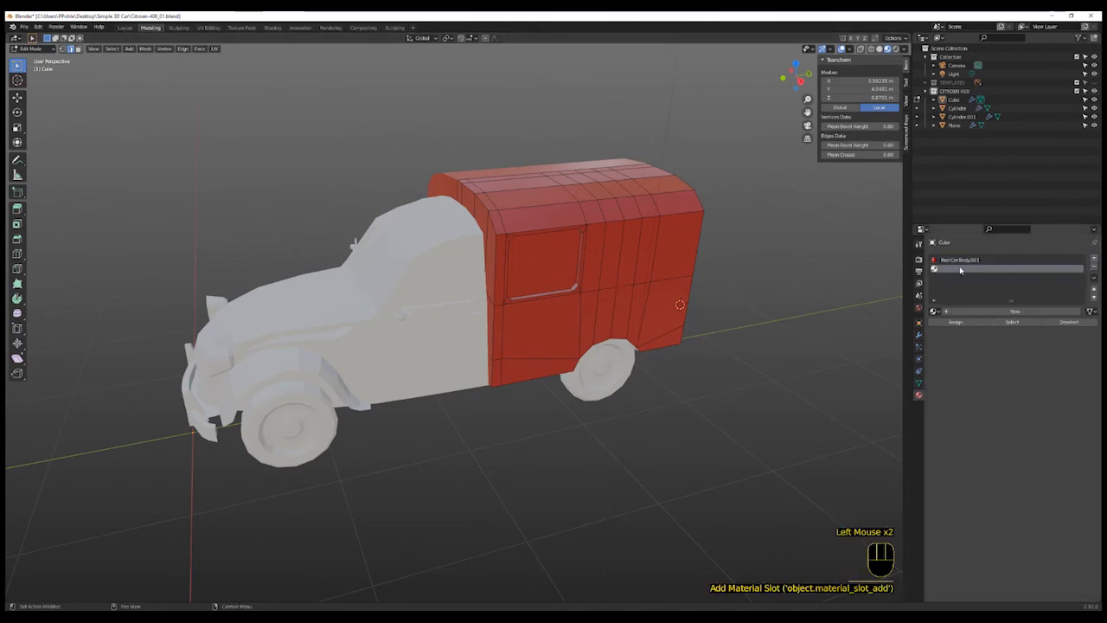
pyautogui.click(1026, 311)
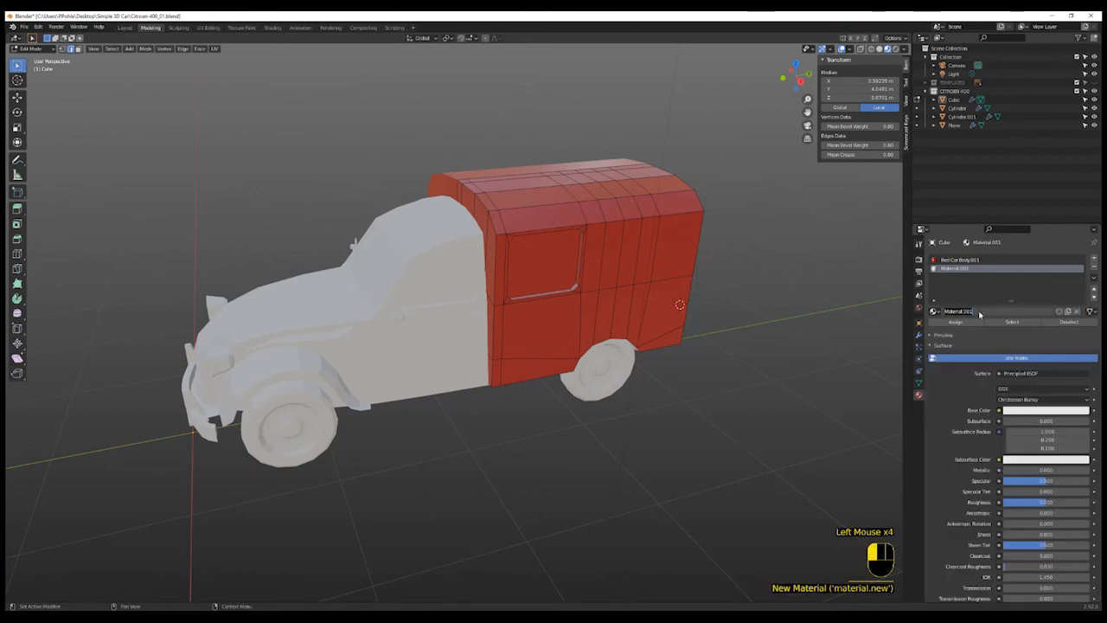
pyautogui.write('Windows')
pyautogui.press('Return')
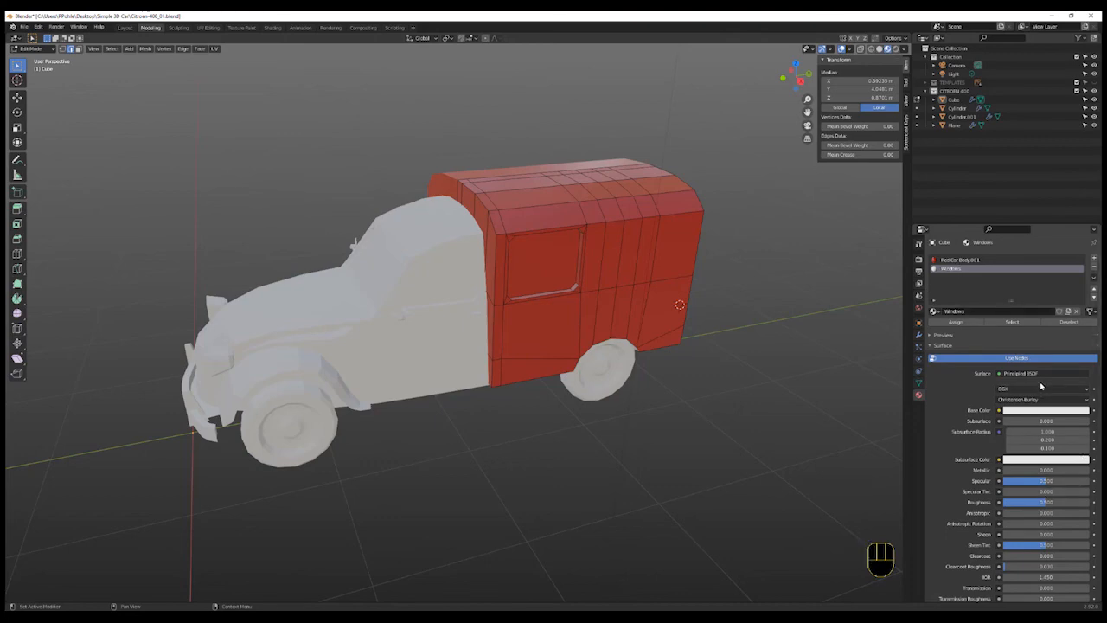
# - Set the Windows material's base color to black and its specular and metallic to 1
pyautogui.click(1042, 411)
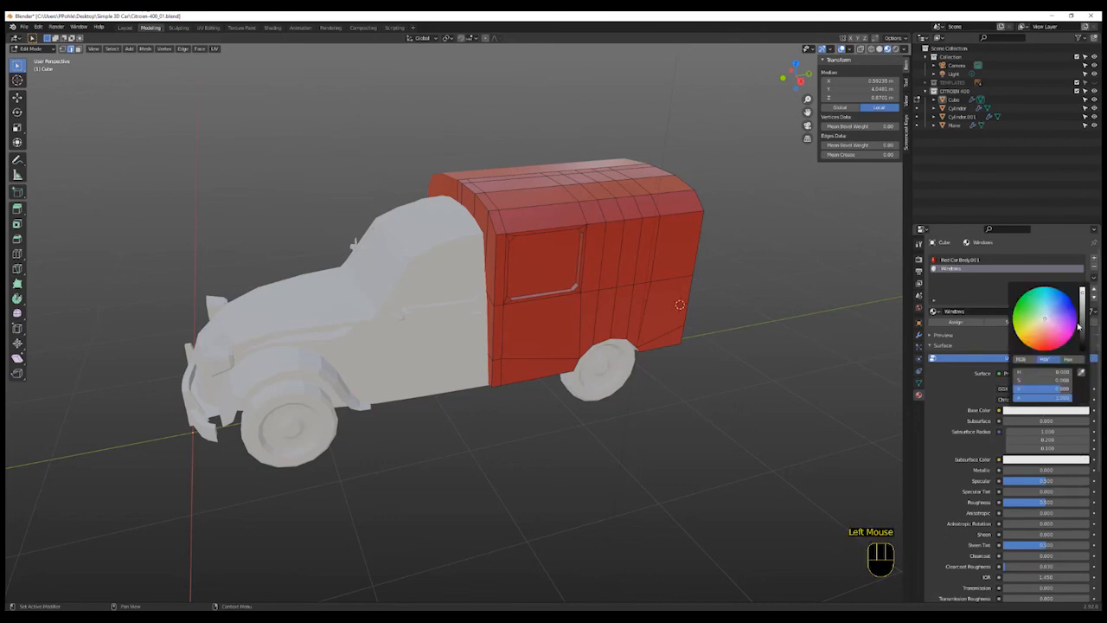
pyautogui.moveTo(1080, 325); pyautogui.dragTo(1081, 353)
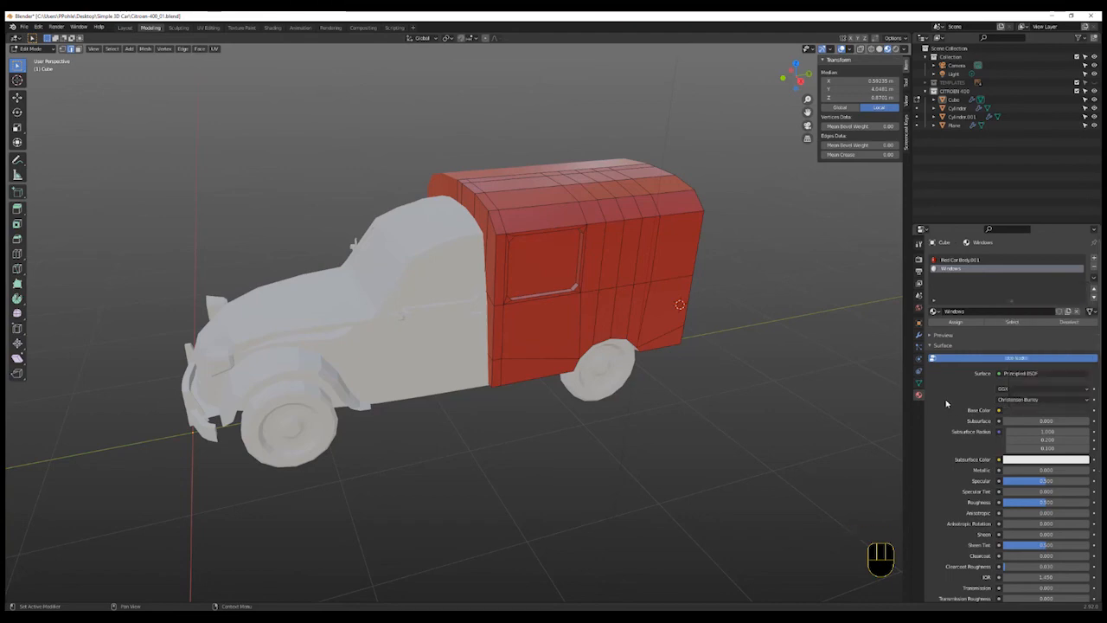
pyautogui.click(945, 403)
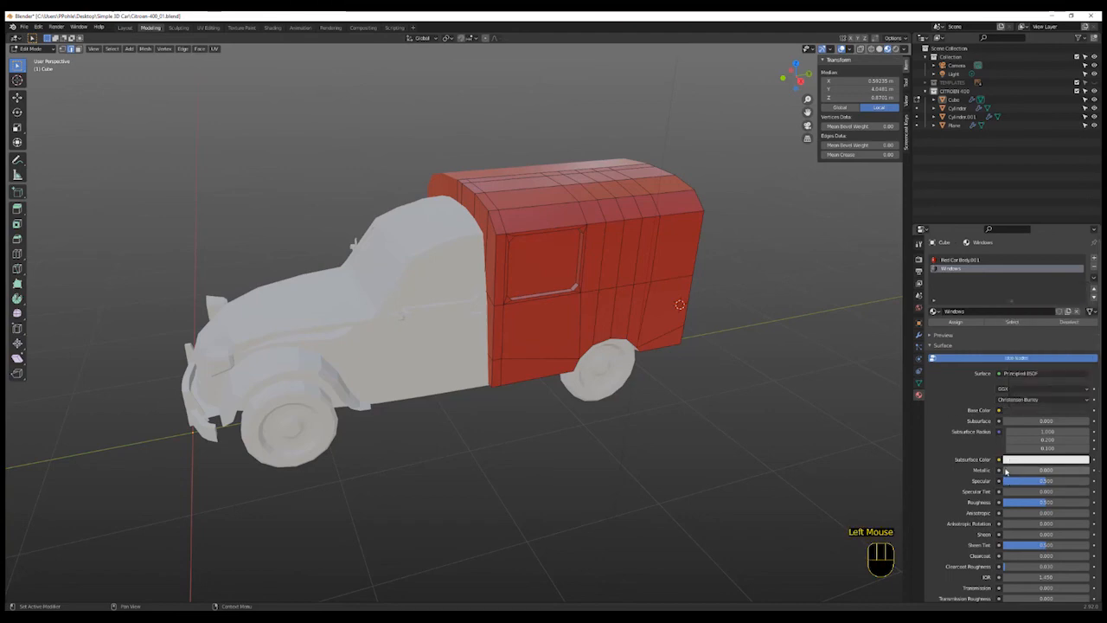
pyautogui.scroll(-2, 1030, 456)
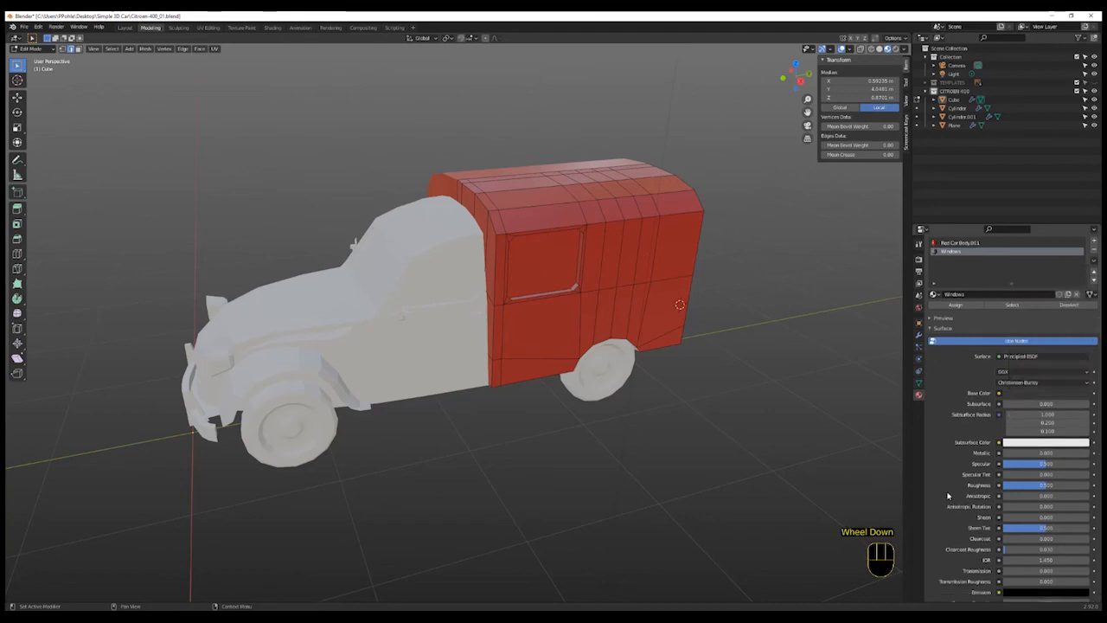
pyautogui.moveTo(1049, 449); pyautogui.dragTo(1095, 449)
pyautogui.click(1027, 439)
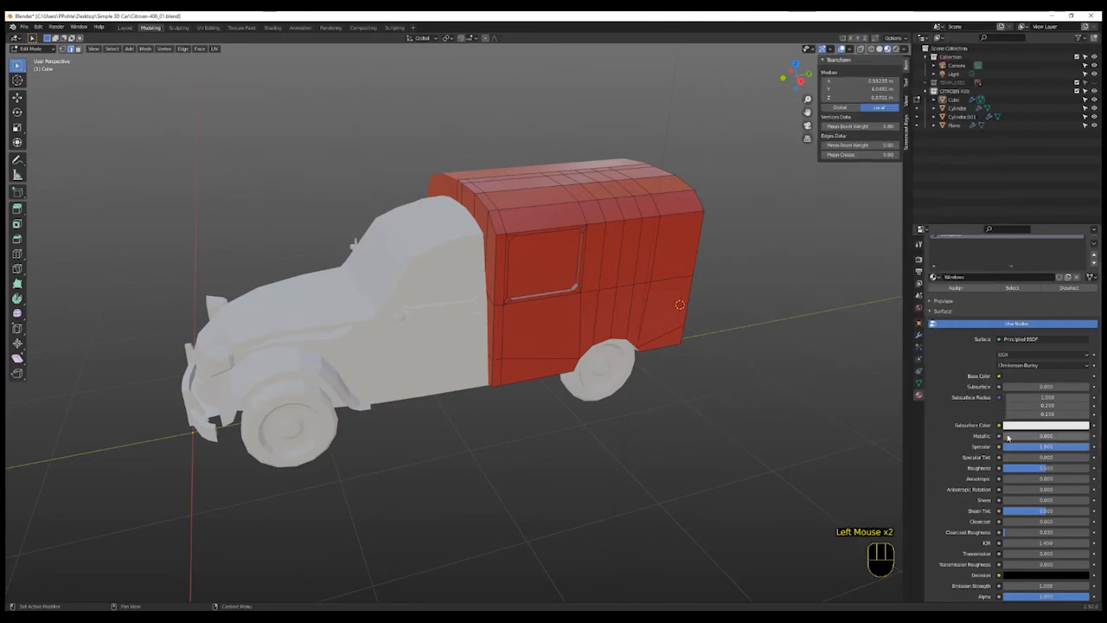
pyautogui.click(1001, 437)
pyautogui.moveTo(1054, 439); pyautogui.dragTo(1089, 440)
pyautogui.scroll(1, 1080, 444)
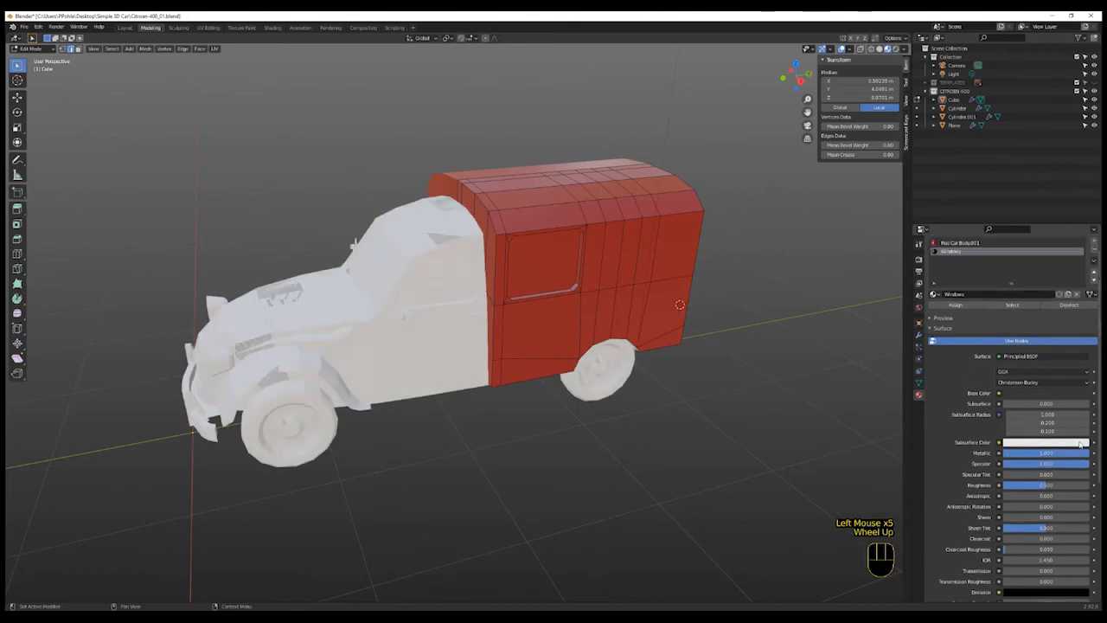
pyautogui.scroll(1, 1079, 443)
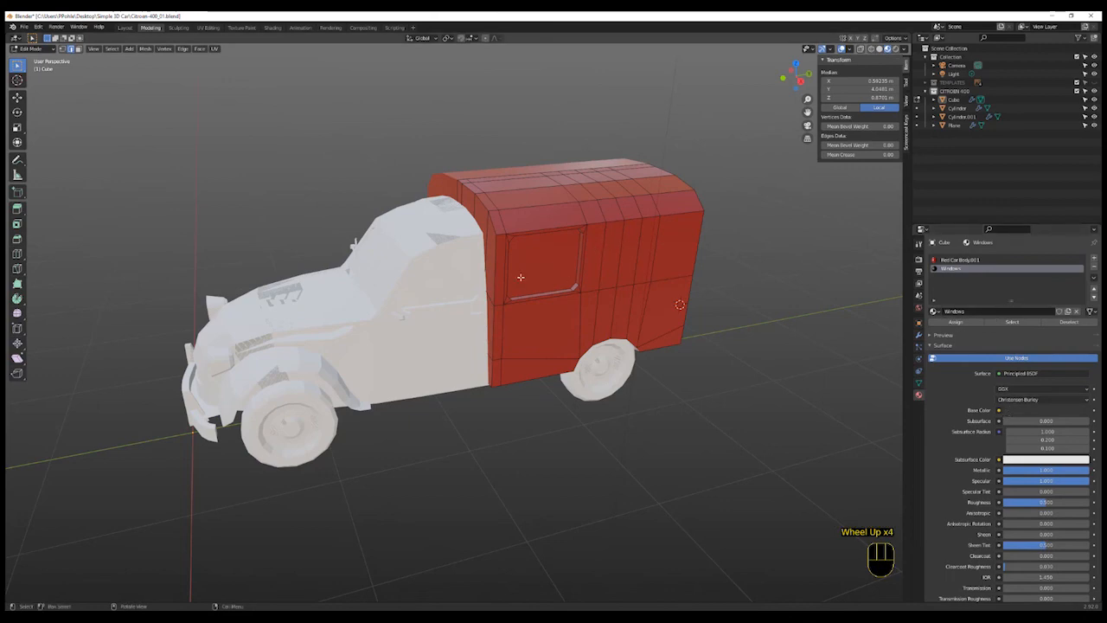
# - Select the side window face in face mode and assign it the Windows material, then deselect
pyautogui.click(78, 49)
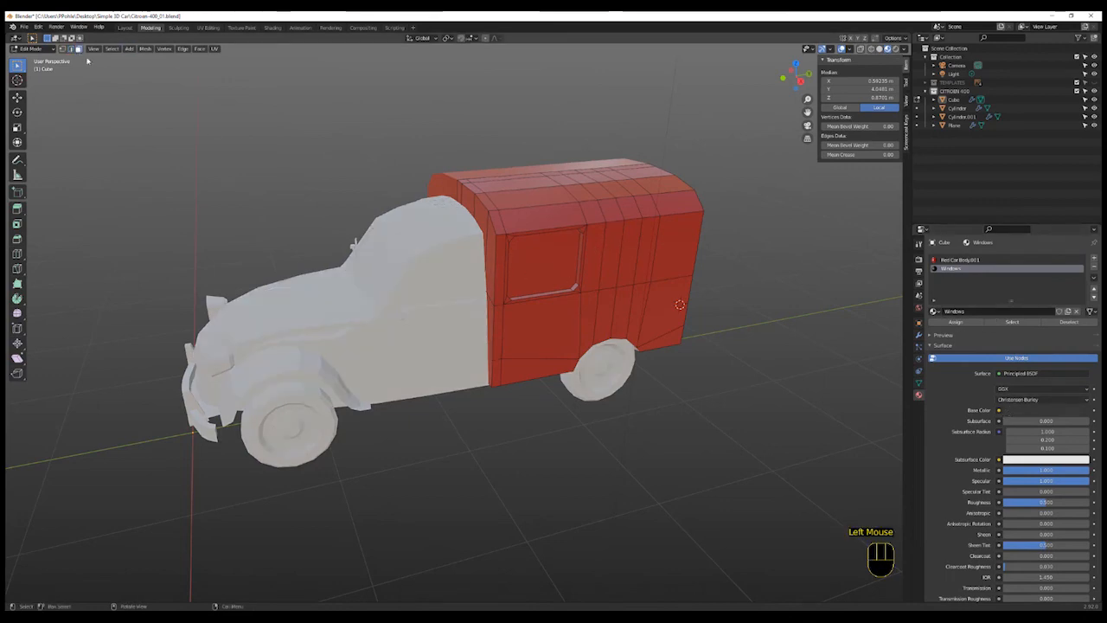
pyautogui.doubleClick(527, 258)
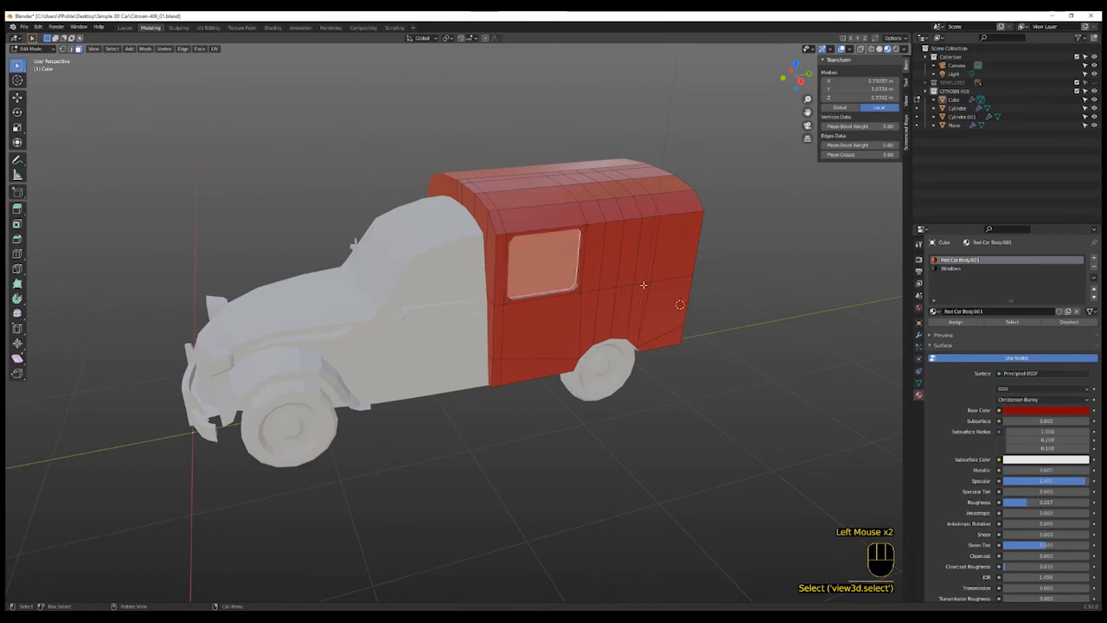
pyautogui.click(951, 269)
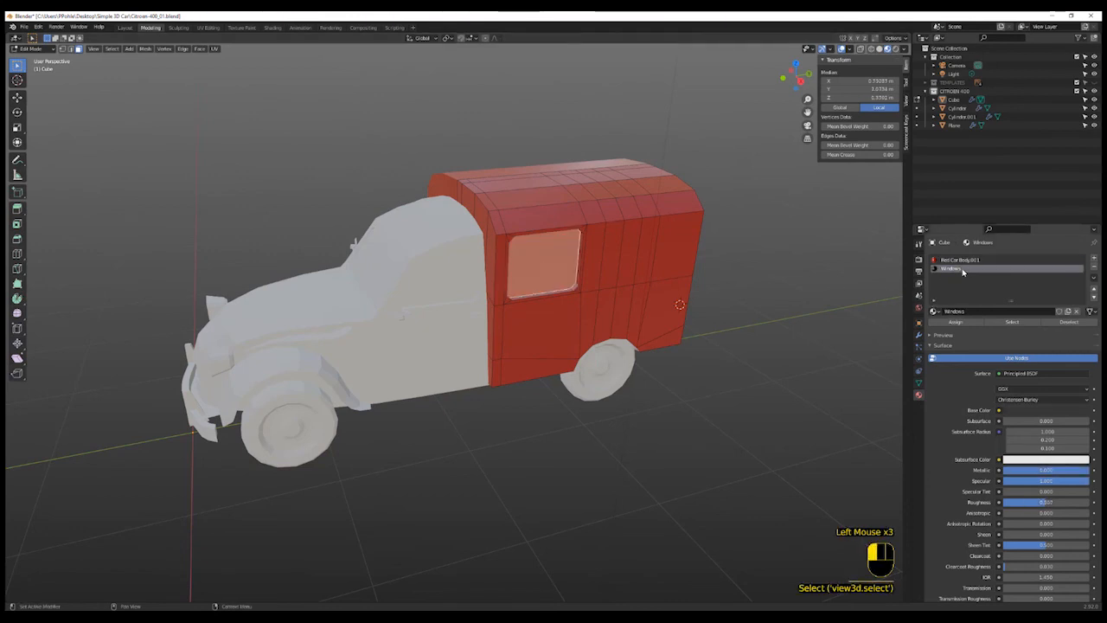
pyautogui.click(957, 322)
pyautogui.click(679, 445)
# - Set the Windows material's roughness to 0
pyautogui.moveTo(715, 439); pyautogui.dragTo(692, 418, button='middle')
pyautogui.scroll(4, 693, 419)
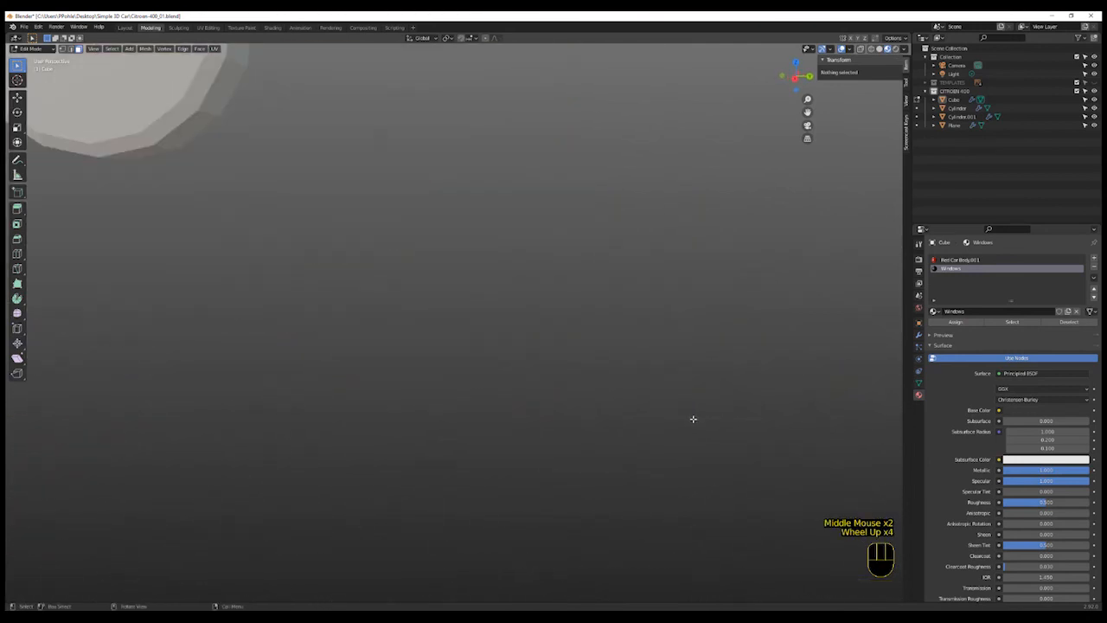
pyautogui.scroll(-3, 693, 419)
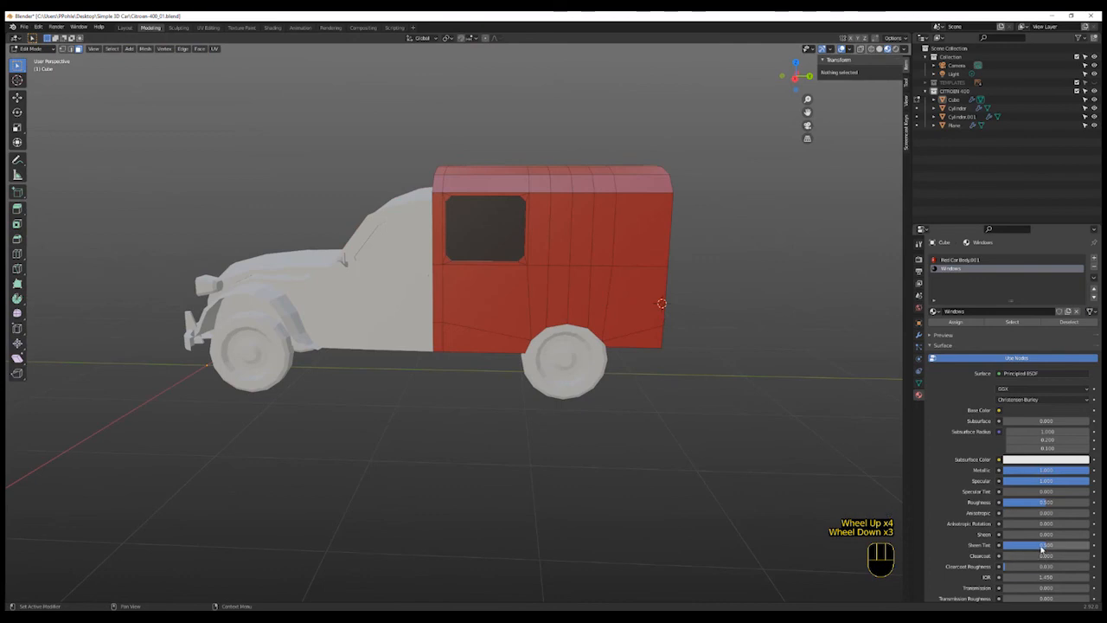
pyautogui.moveTo(1044, 504); pyautogui.dragTo(1005, 504)
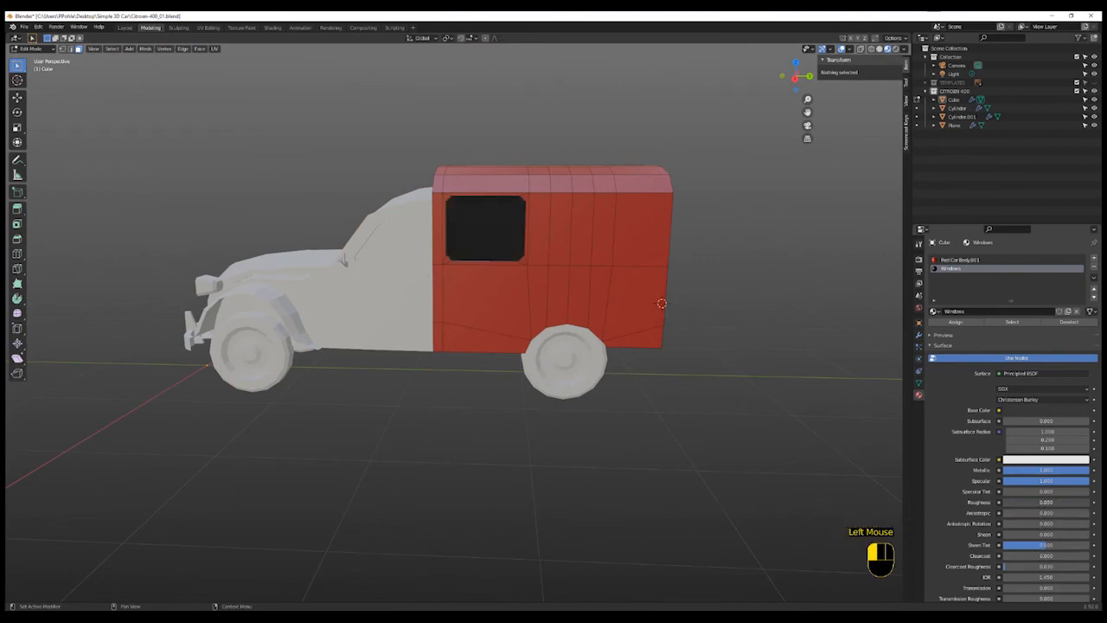
# - Add another material slot with a new material named Tail Lights
pyautogui.moveTo(701, 448); pyautogui.dragTo(724, 459, button='middle')
pyautogui.scroll(3, 724, 462)
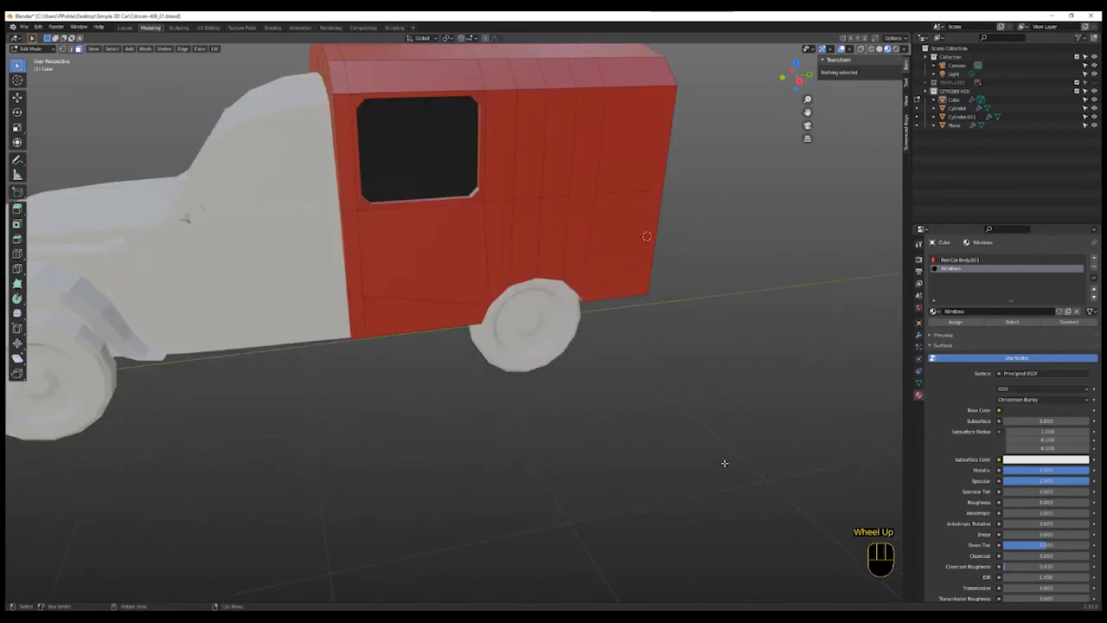
pyautogui.scroll(-3, 724, 459)
pyautogui.keyDown('shift'); pyautogui.moveTo(590, 442); pyautogui.dragTo(632, 475, button='middle'); pyautogui.keyUp('shift')
pyautogui.keyDown('shift'); pyautogui.scroll(3, 704, 475); pyautogui.keyUp('shift')
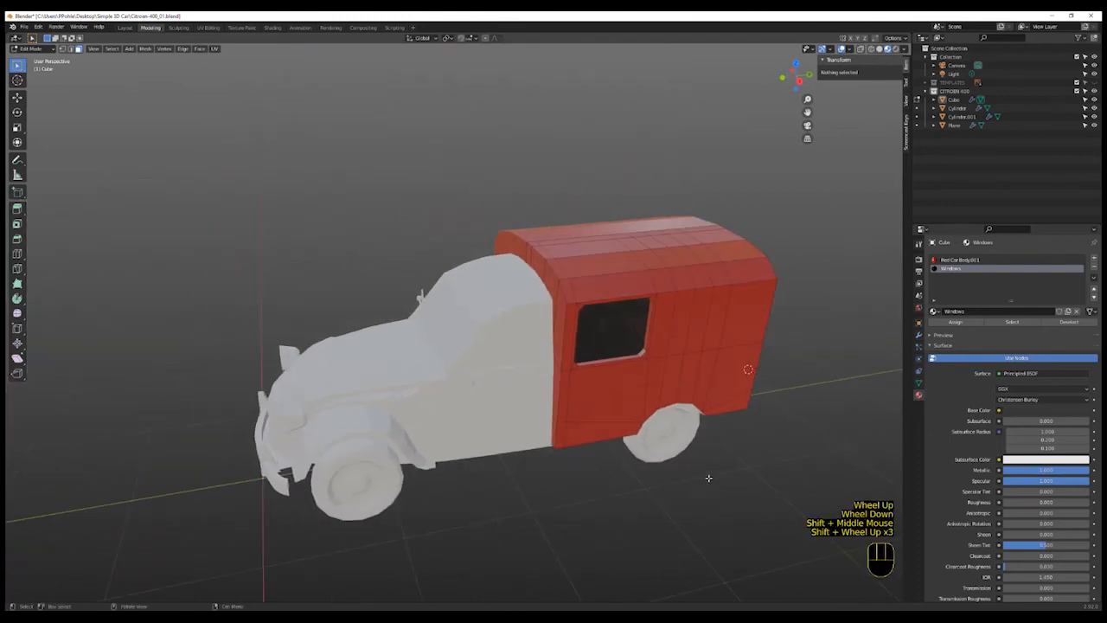
pyautogui.moveTo(704, 475); pyautogui.dragTo(629, 434, button='middle')
pyautogui.scroll(1, 631, 430)
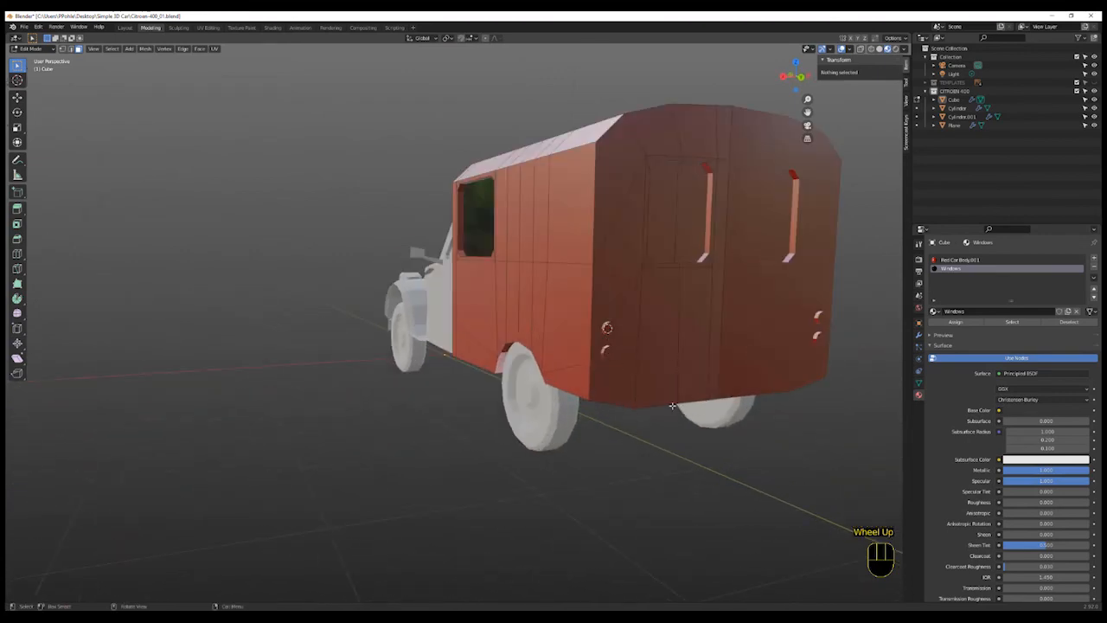
pyautogui.click(1094, 258)
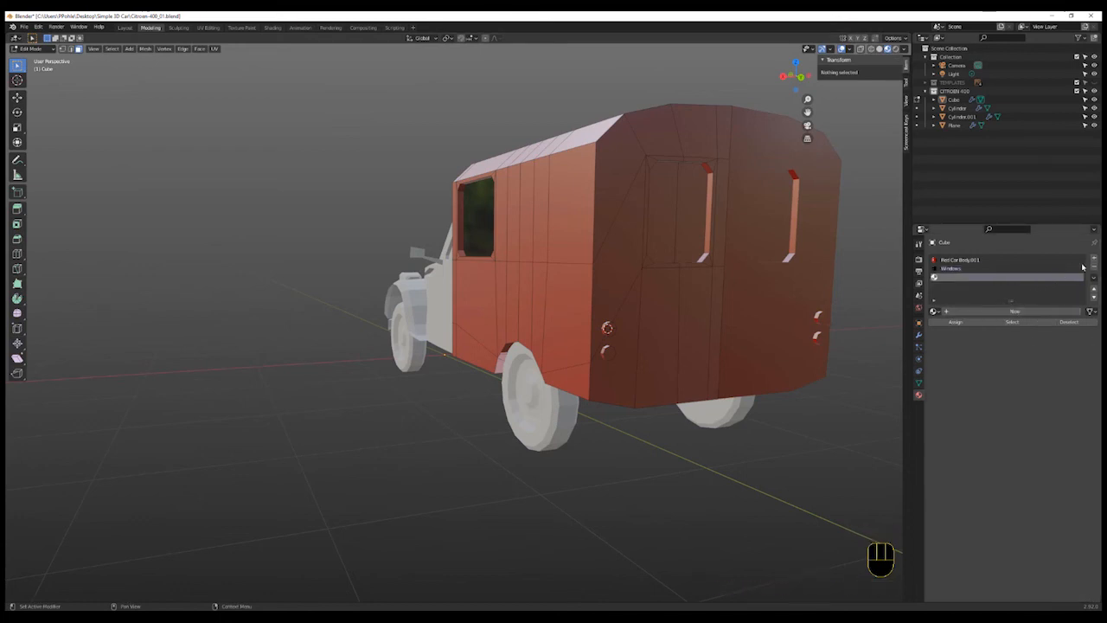
pyautogui.click(1014, 312)
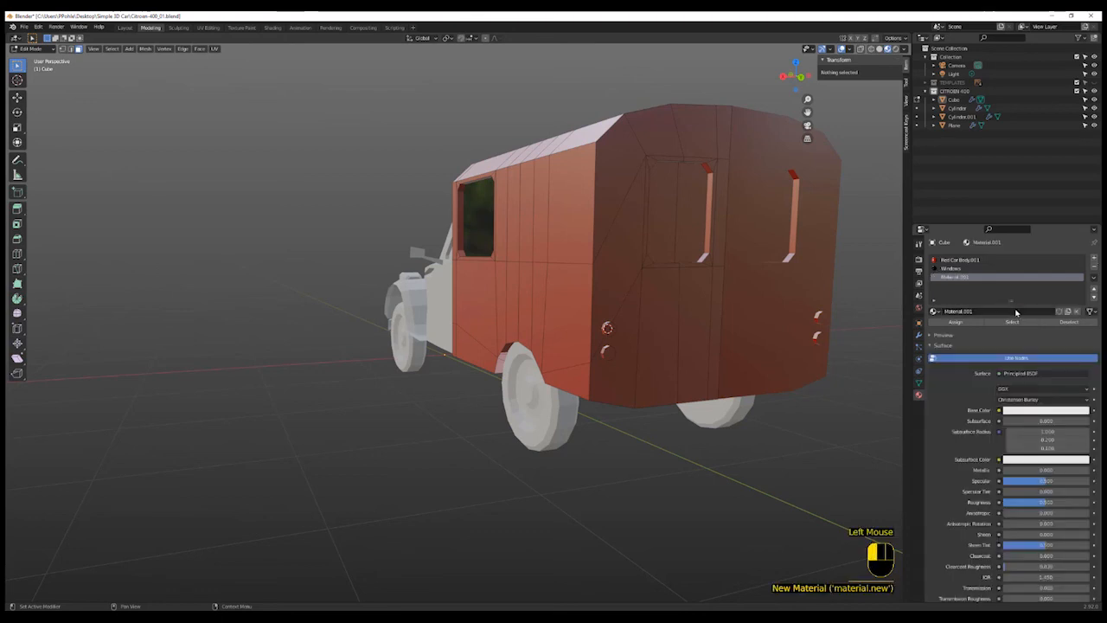
pyautogui.doubleClick(964, 312)
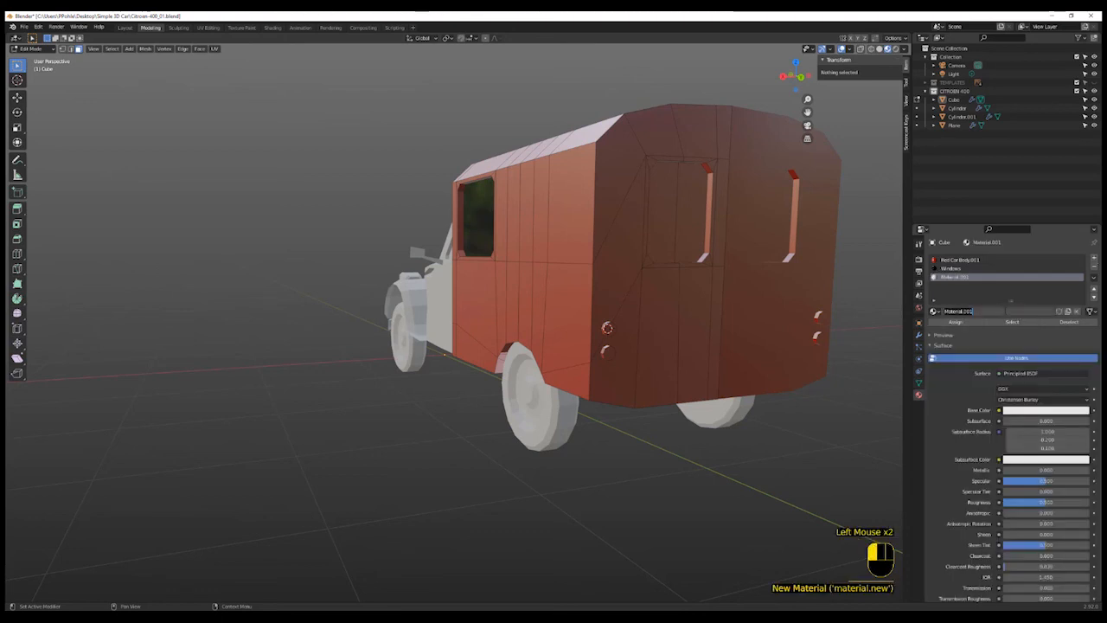
pyautogui.write('Ta')
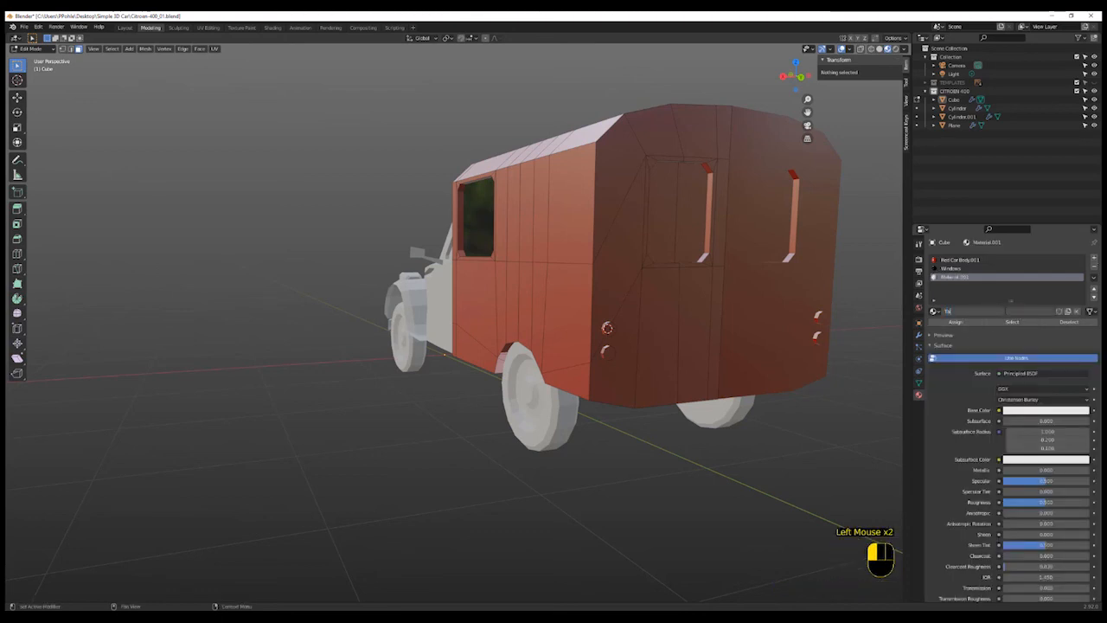
pyautogui.write('il L')
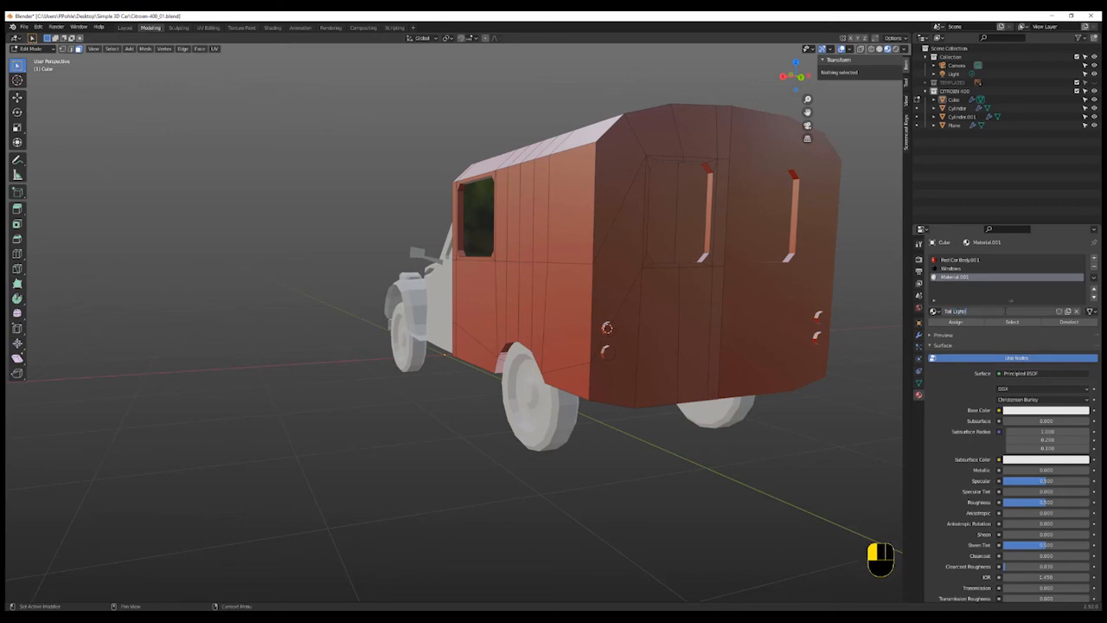
pyautogui.write('ights')
pyautogui.press('Return')
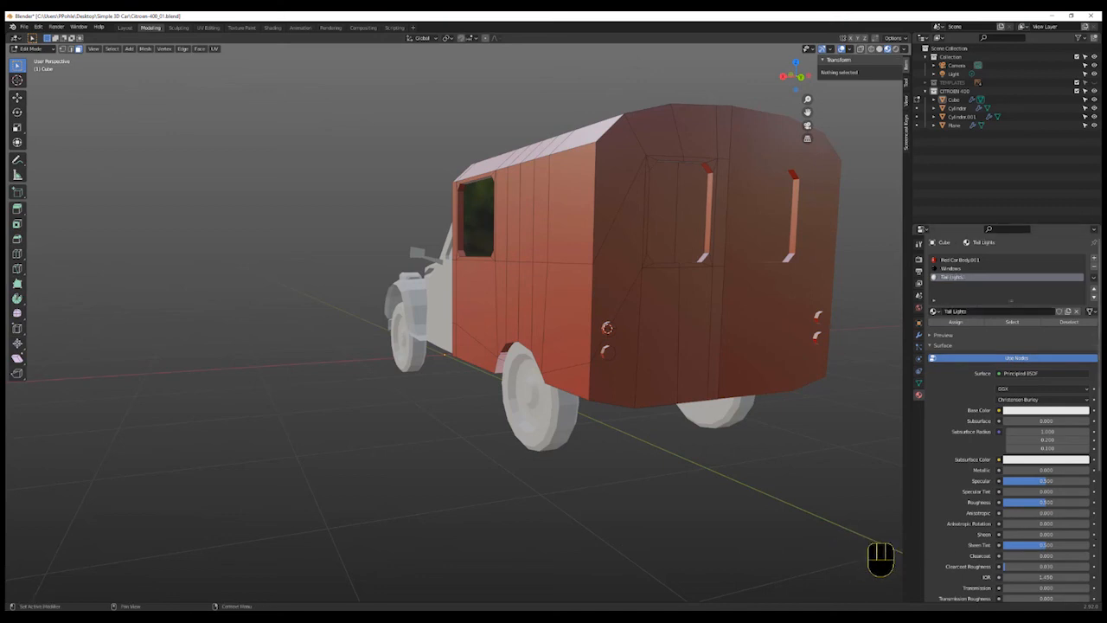
# - Change the Tail Lights surface to Emission and set its color to orange
pyautogui.click(1042, 377)
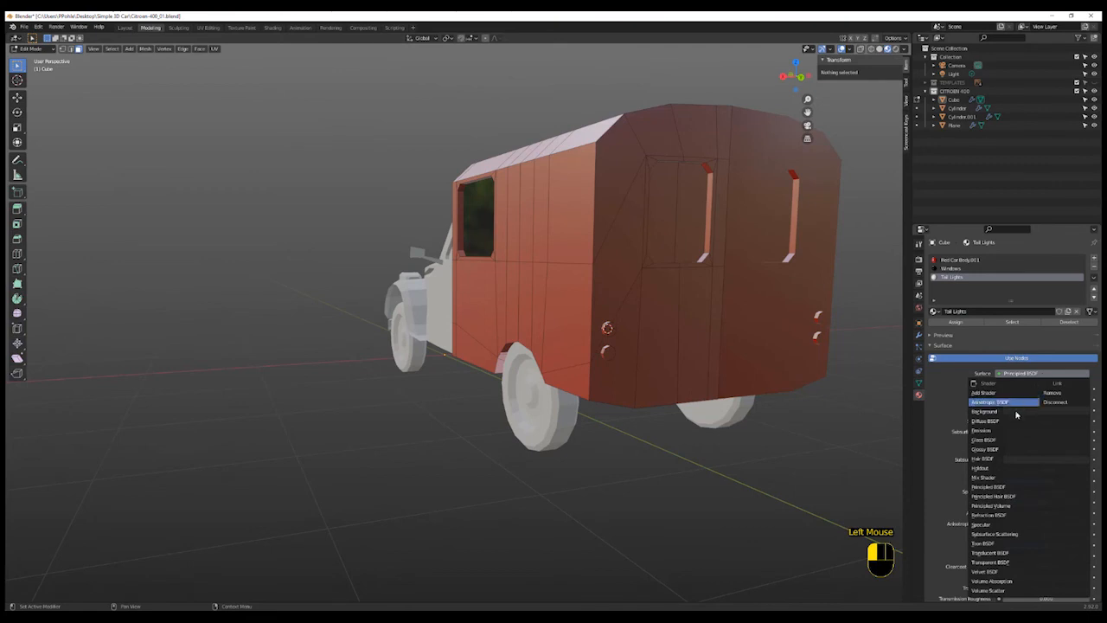
pyautogui.click(995, 430)
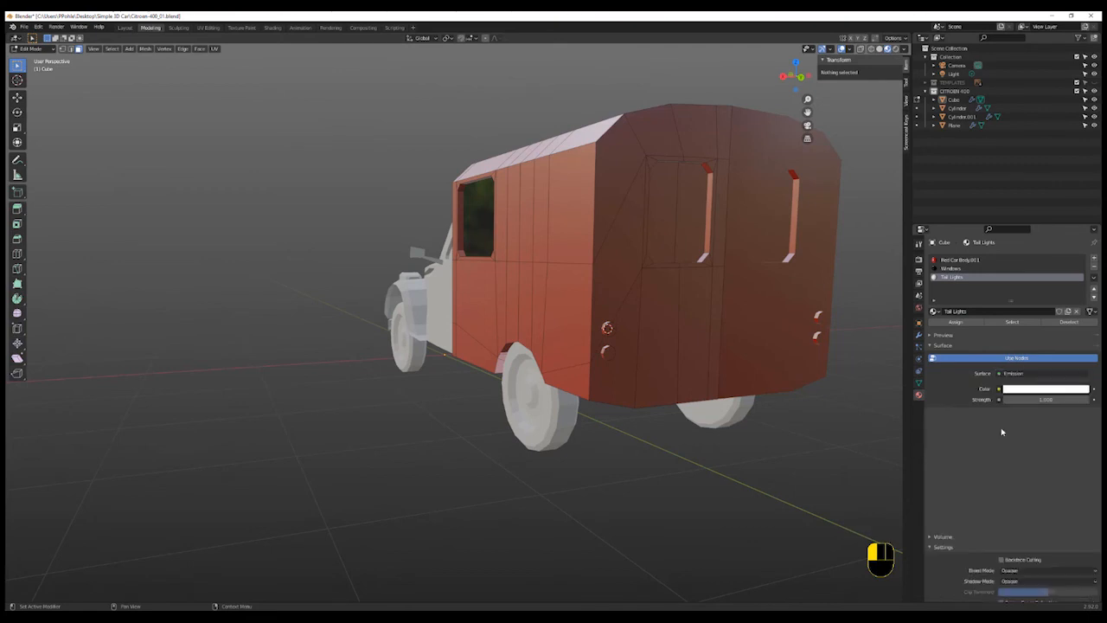
pyautogui.click(1050, 389)
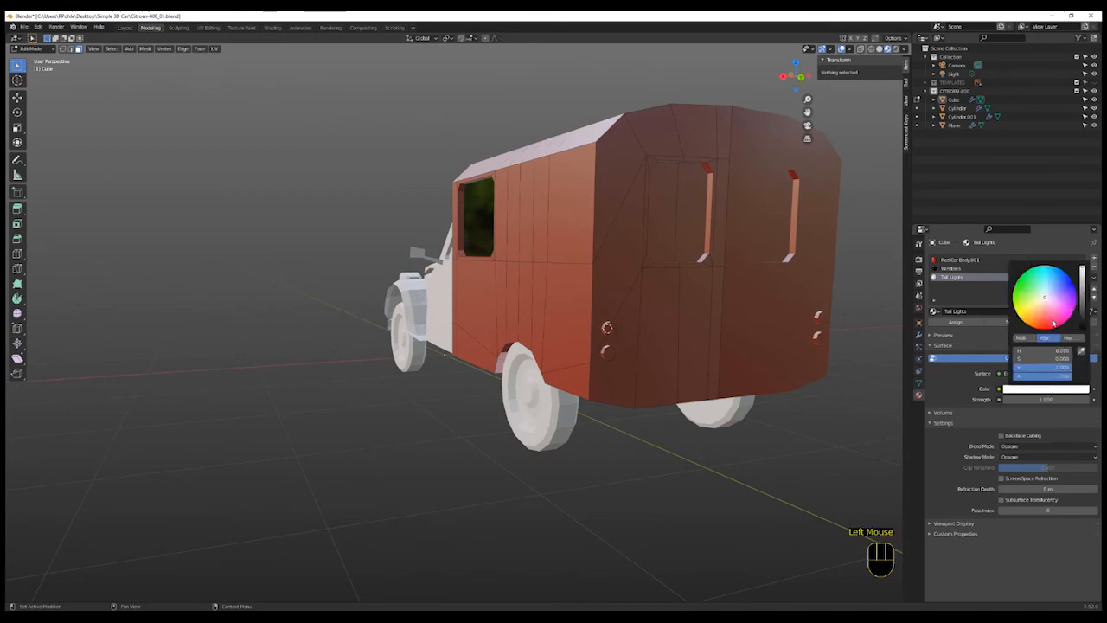
pyautogui.moveTo(1044, 321); pyautogui.dragTo(1039, 324)
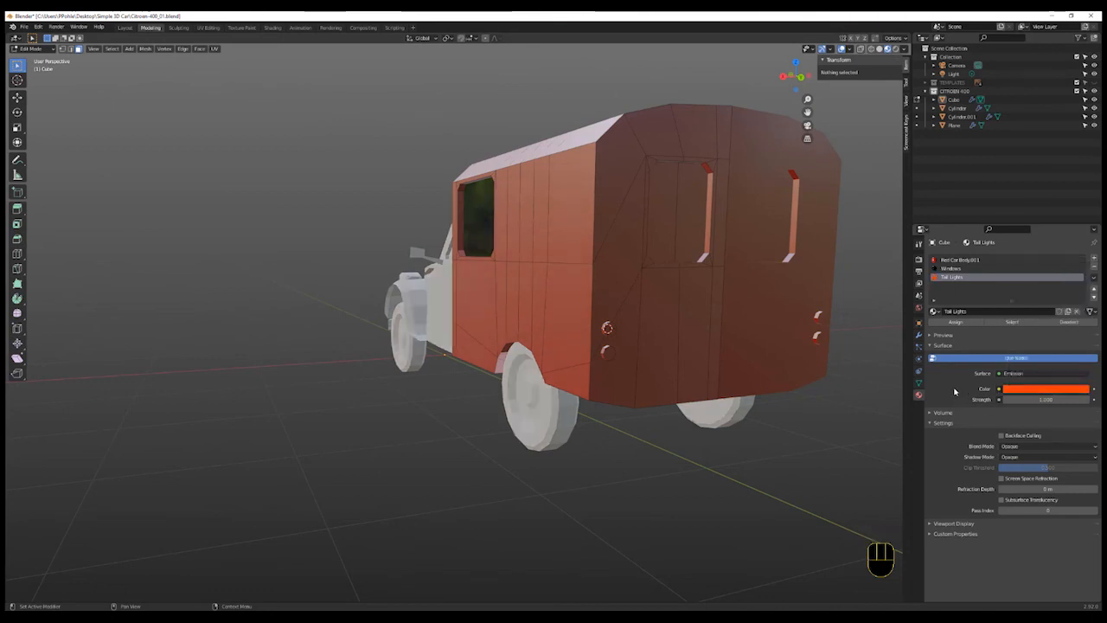
pyautogui.click(955, 322)
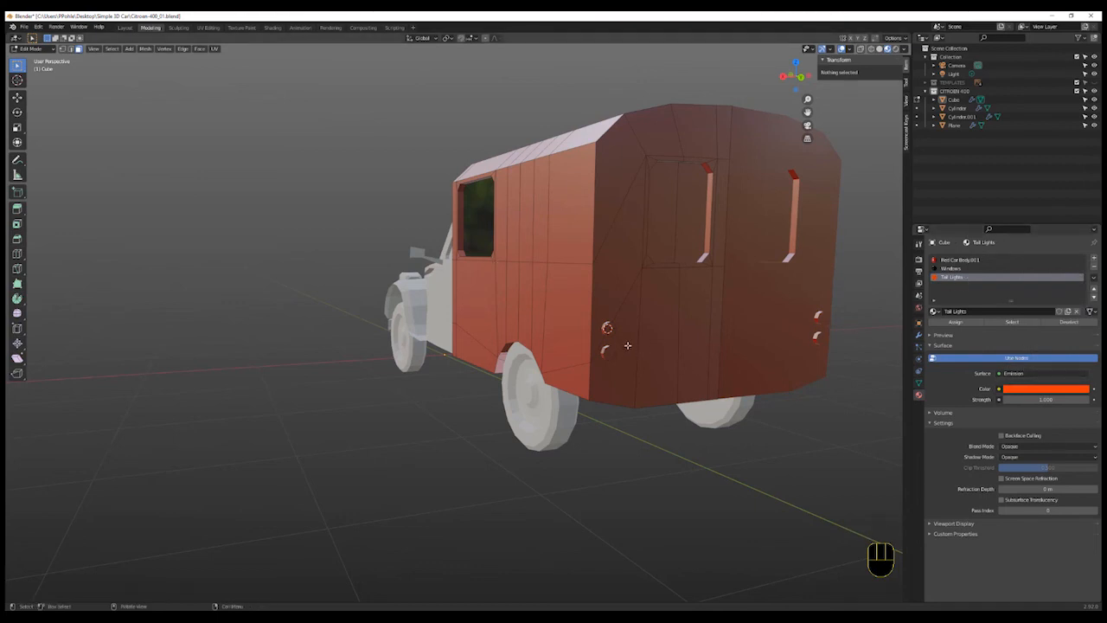
# - Select the linked tail light geometry at the rear and assign it the Tail Lights material
pyautogui.press('l')
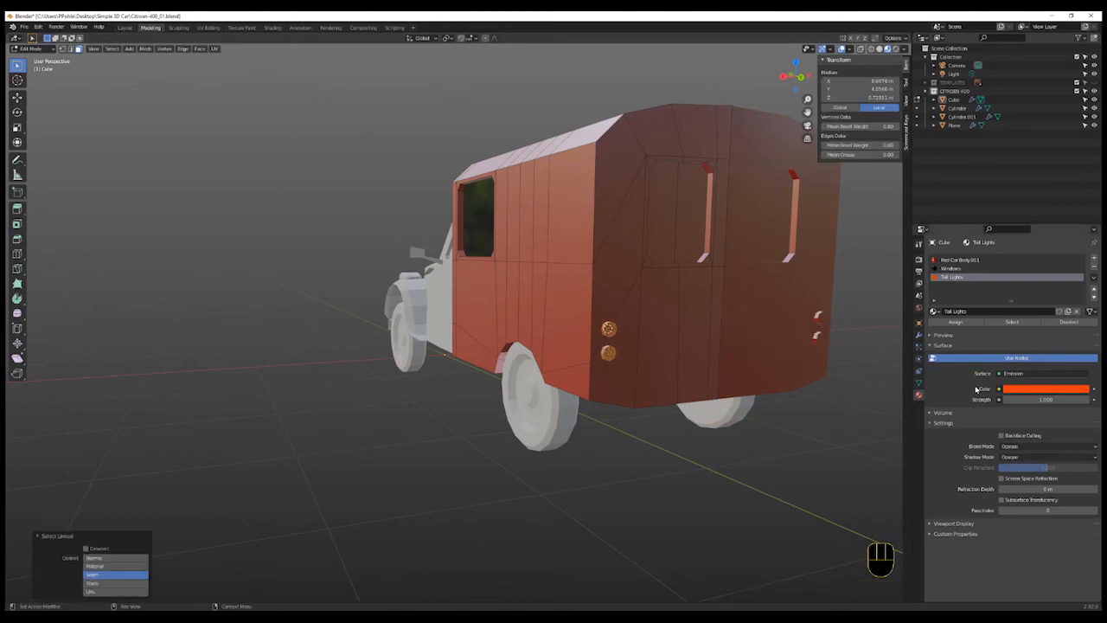
pyautogui.click(957, 326)
pyautogui.click(766, 455)
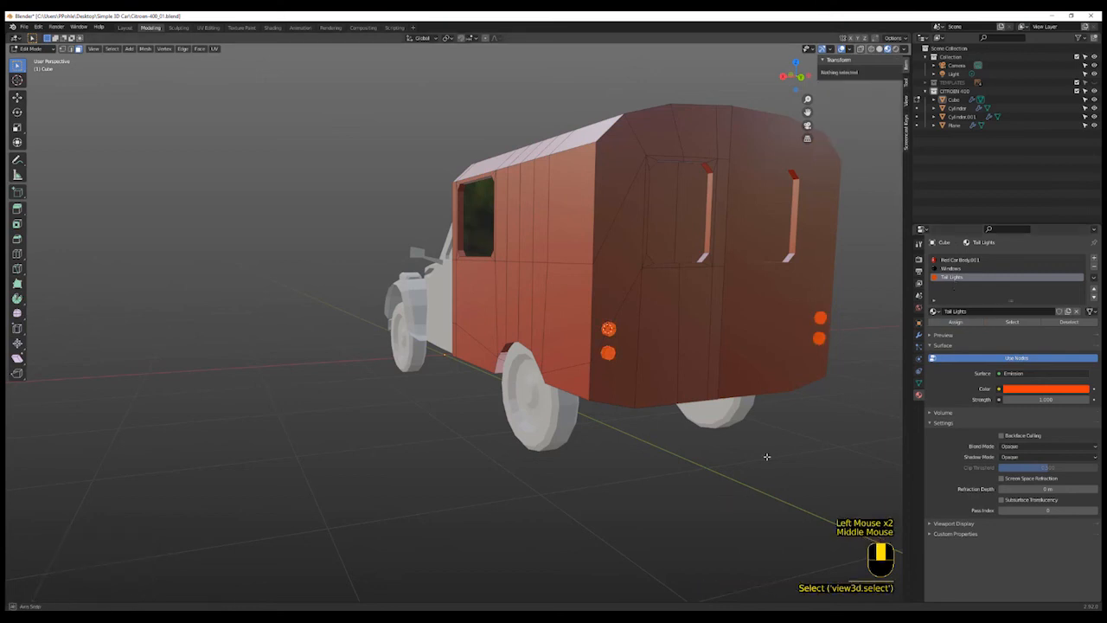
# - Select the rear door window faces on the body and assign them the Windows material
pyautogui.moveTo(766, 456)
pyautogui.mouseDown(button='middle')
pyautogui.moveTo(732, 432)
pyautogui.moveTo(695, 482)
pyautogui.moveTo(793, 467)
pyautogui.moveTo(773, 474)
pyautogui.mouseUp(button='middle')
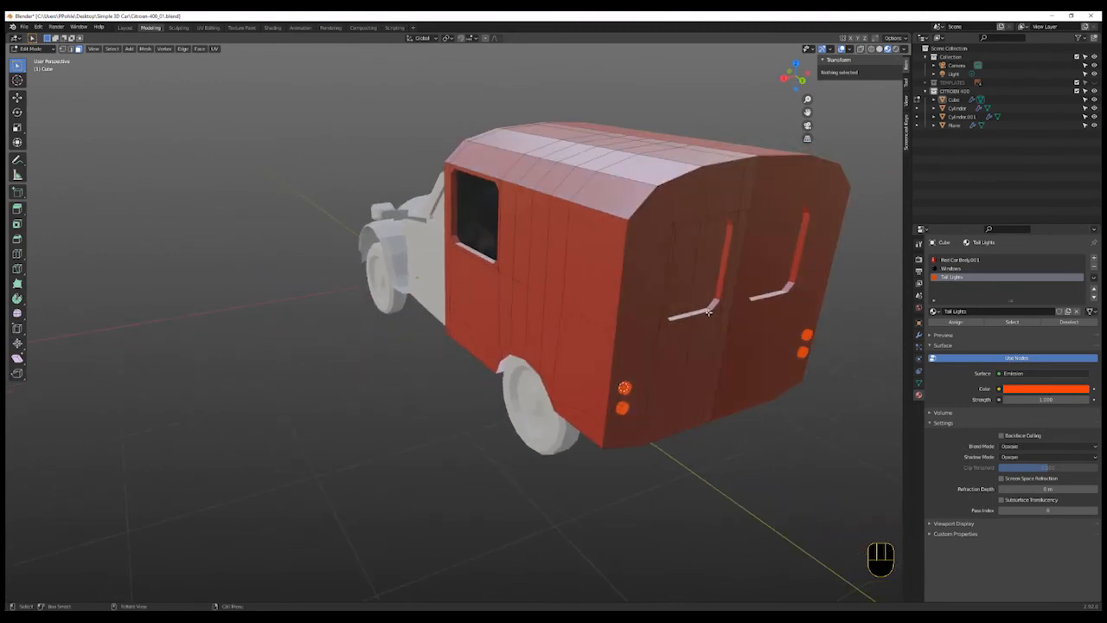
pyautogui.click(703, 282)
pyautogui.keyDown('shift'); pyautogui.click(695, 289); pyautogui.keyUp('shift')
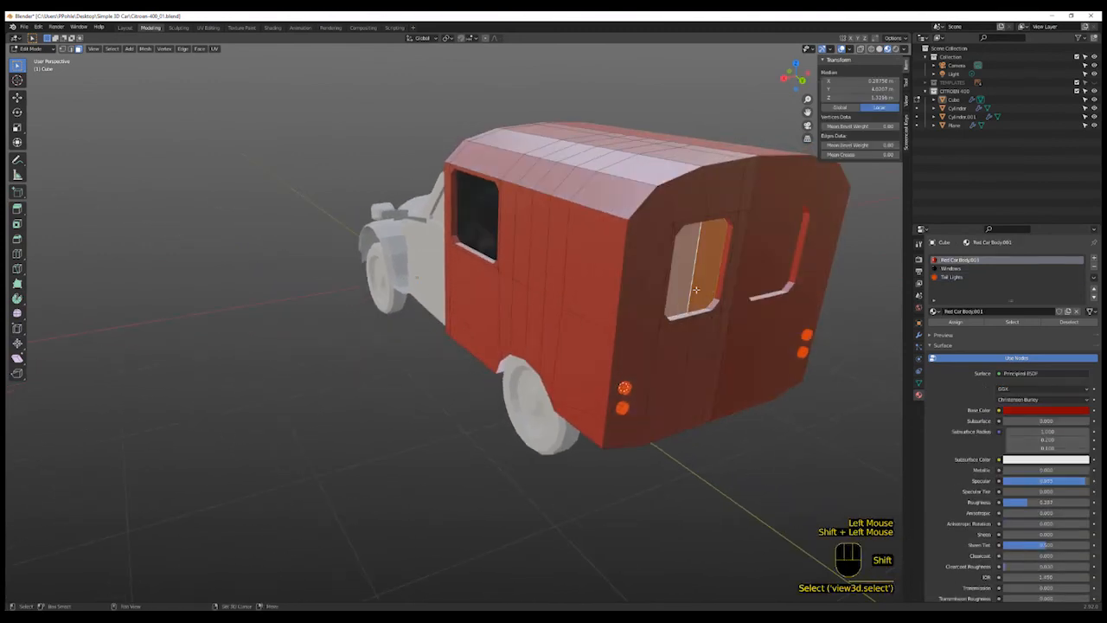
pyautogui.click(952, 269)
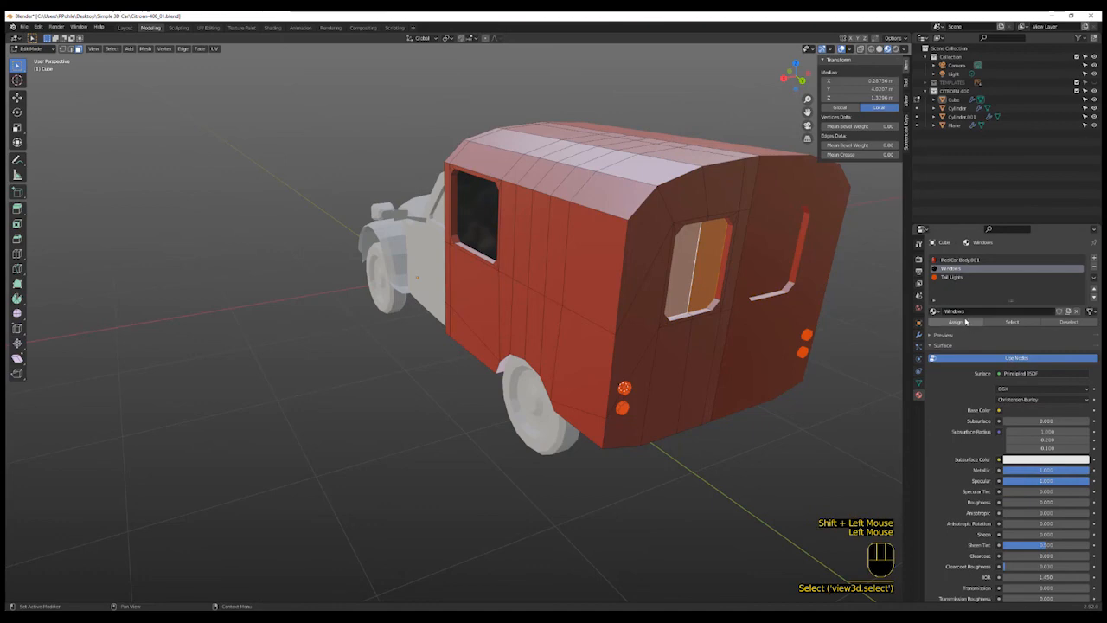
pyautogui.click(955, 322)
pyautogui.click(815, 420)
# - Leave edit mode, select the front body object and give it the Red Car Body.001 material
pyautogui.scroll(-2, 786, 475)
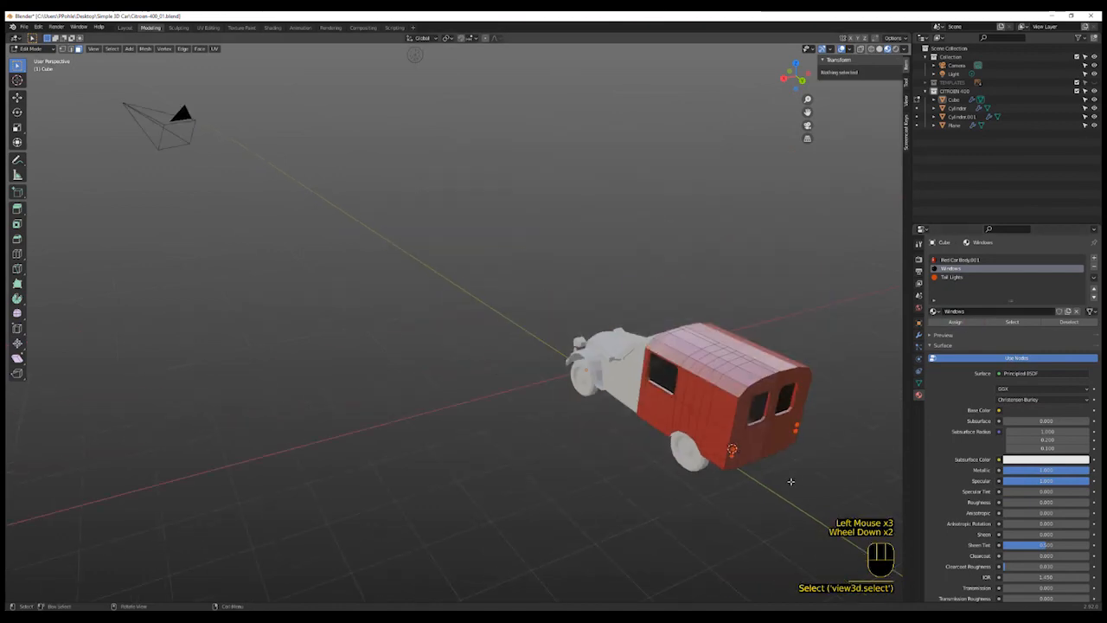
pyautogui.moveTo(785, 475); pyautogui.dragTo(870, 467, button='middle')
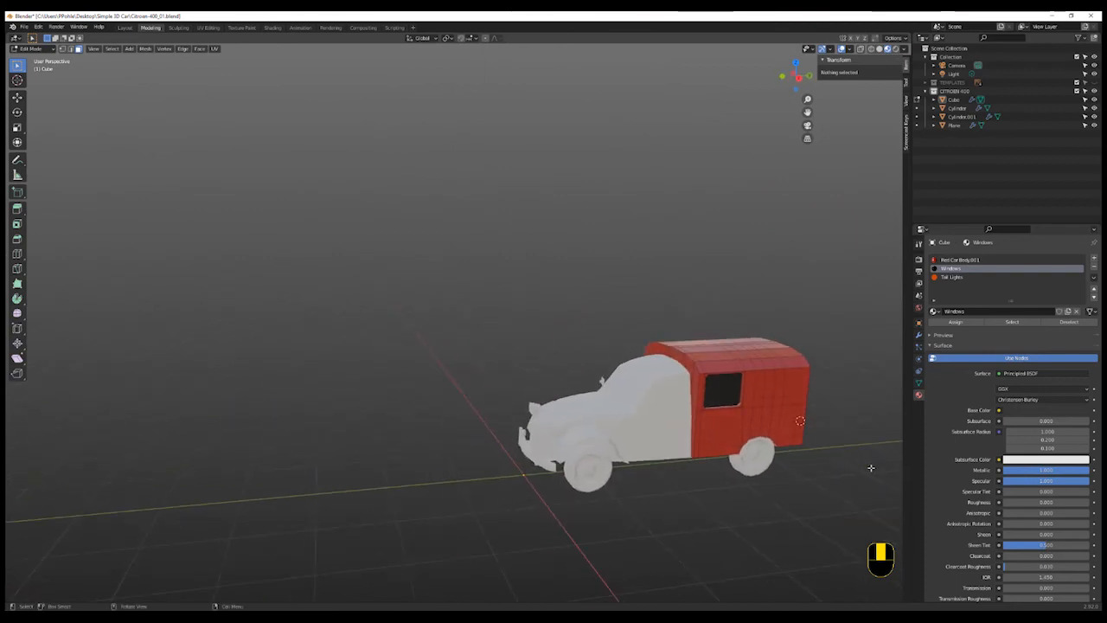
pyautogui.scroll(2, 870, 467)
pyautogui.keyDown('shift'); pyautogui.moveTo(543, 482); pyautogui.dragTo(567, 485, button='middle'); pyautogui.keyUp('shift')
pyautogui.keyDown('shift'); pyautogui.scroll(2, 566, 485); pyautogui.keyUp('shift')
pyautogui.press('Tab')
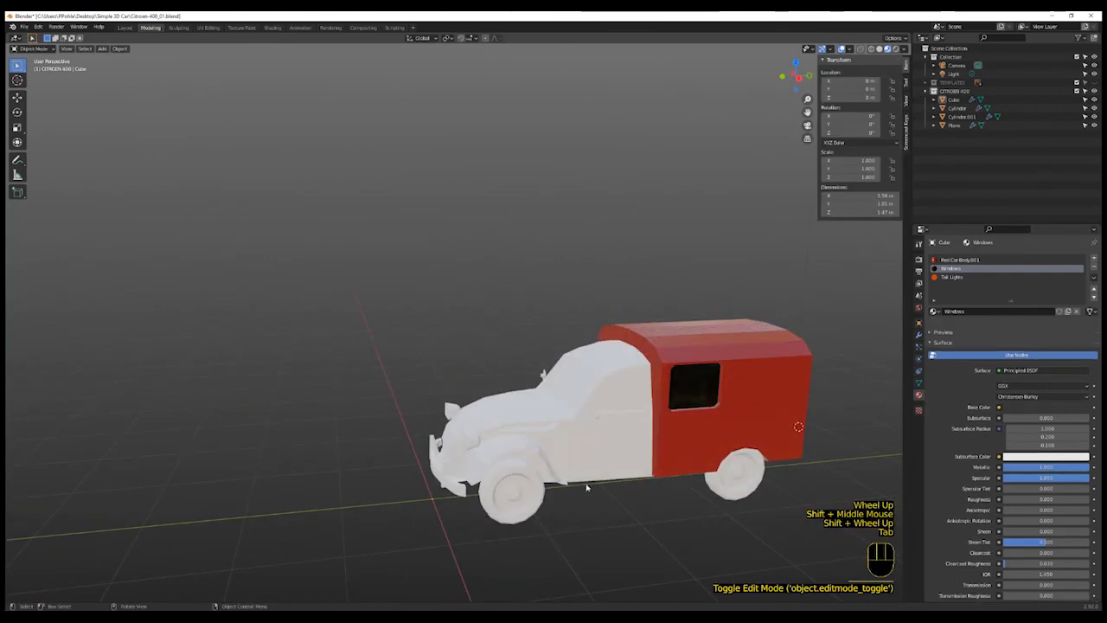
pyautogui.click(614, 453)
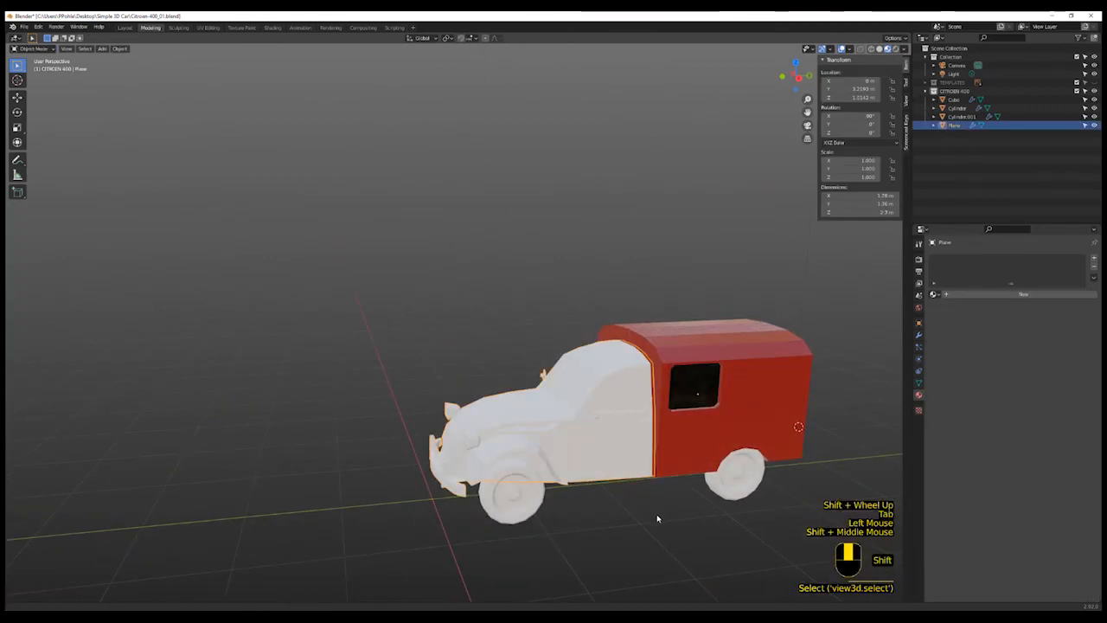
pyautogui.keyDown('shift'); pyautogui.moveTo(656, 514); pyautogui.dragTo(662, 512, button='middle'); pyautogui.keyUp('shift')
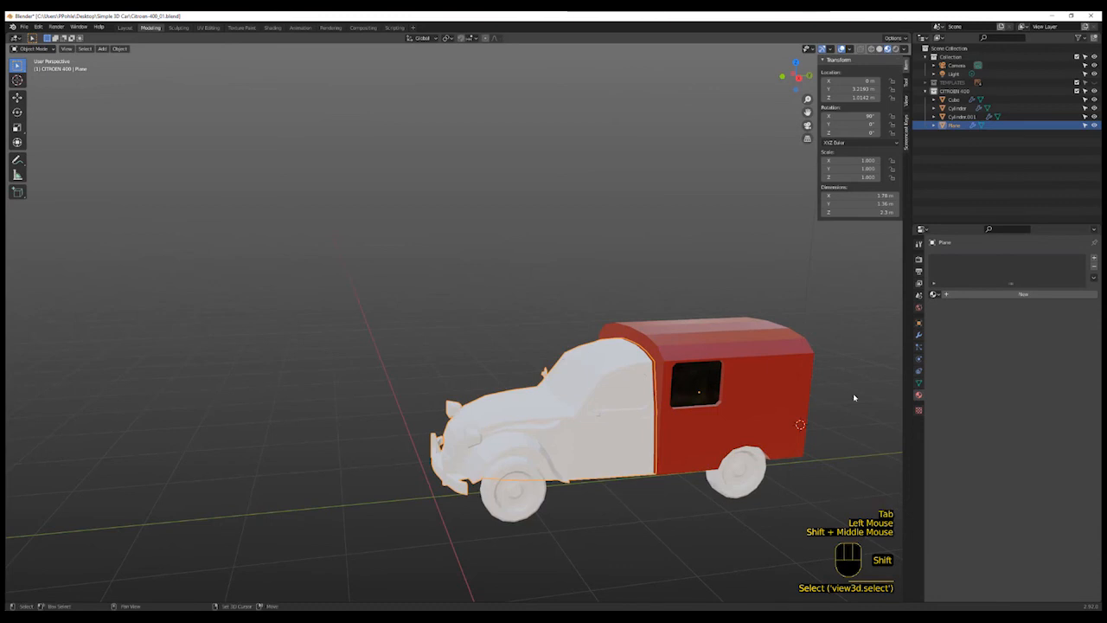
pyautogui.click(935, 294)
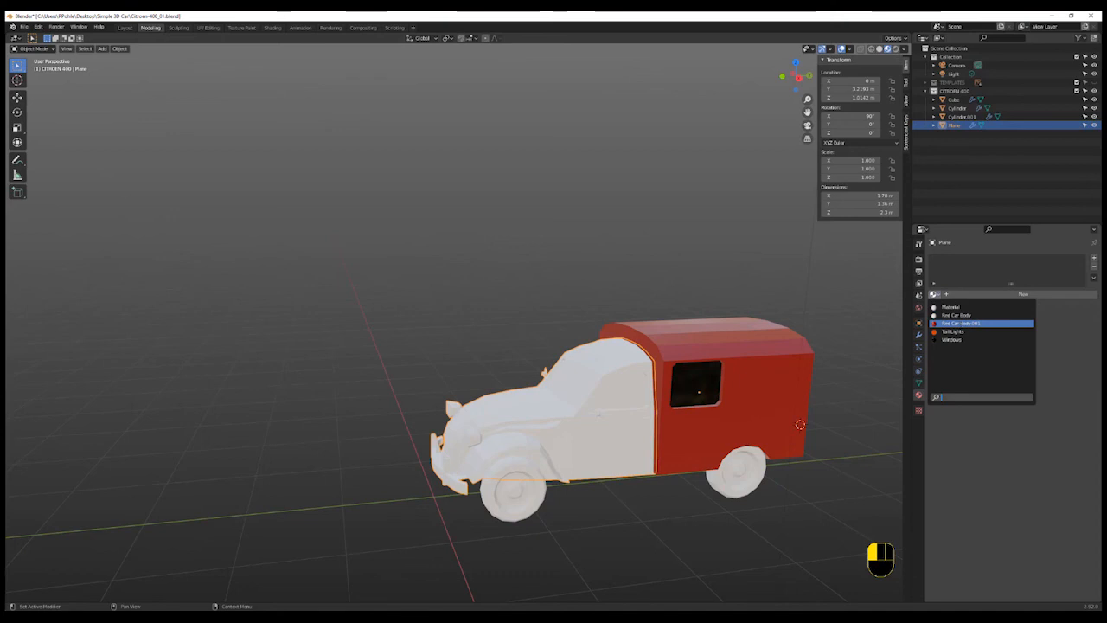
pyautogui.click(960, 322)
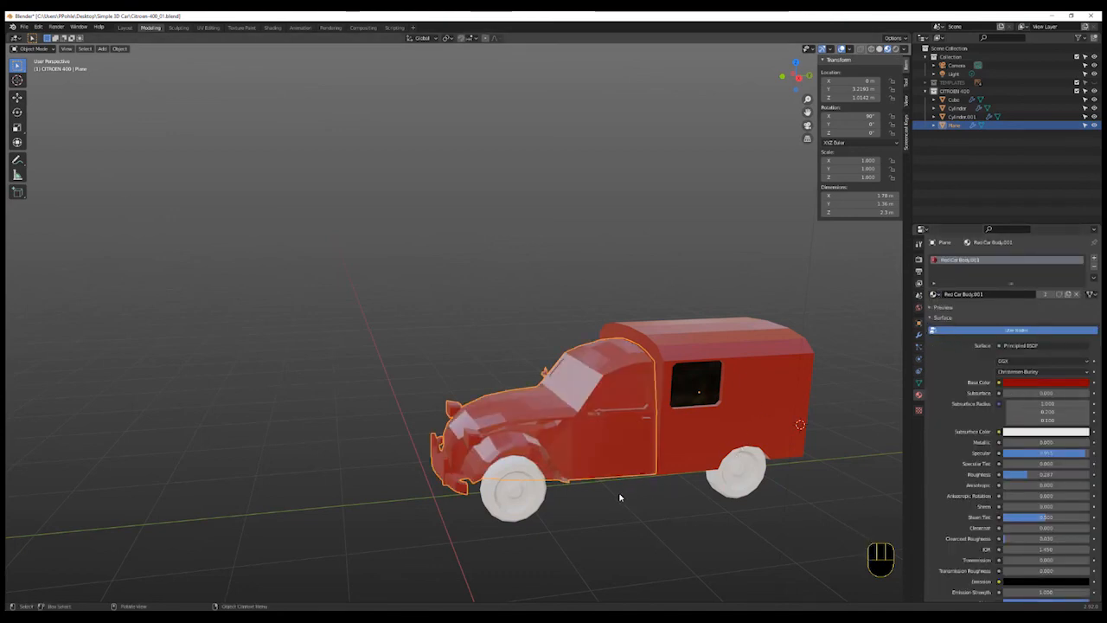
# - Raise the Red Car Body.001 roughness to about 0.475
pyautogui.moveTo(621, 496)
pyautogui.mouseDown(button='middle')
pyautogui.moveTo(605, 511)
pyautogui.moveTo(613, 516)
pyautogui.mouseUp(button='middle')
pyautogui.scroll(2, 742, 494)
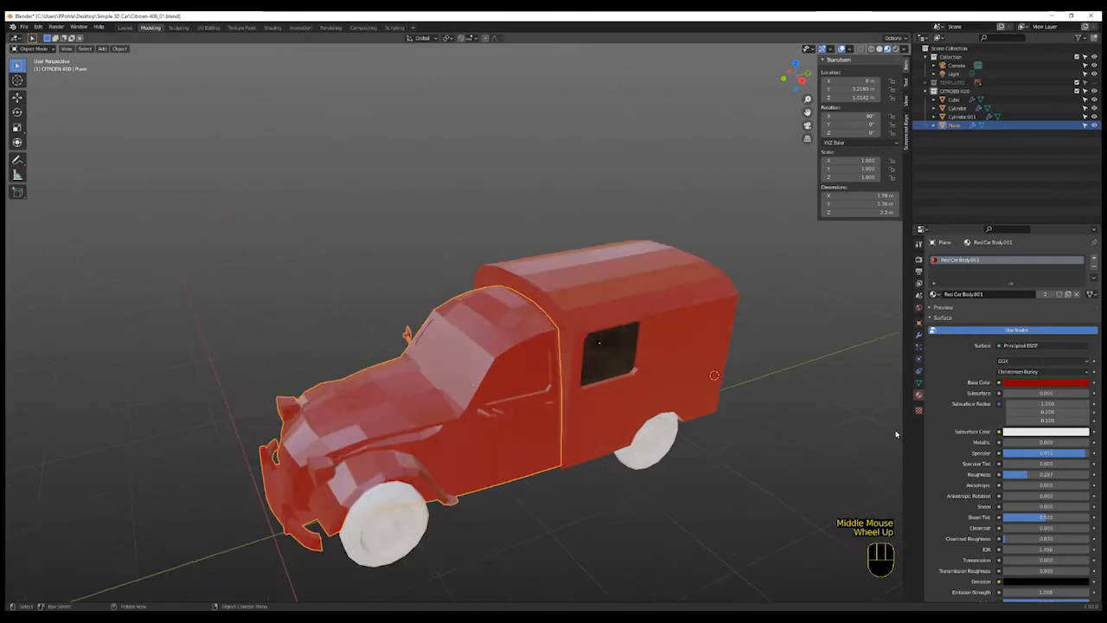
pyautogui.scroll(-2, 742, 494)
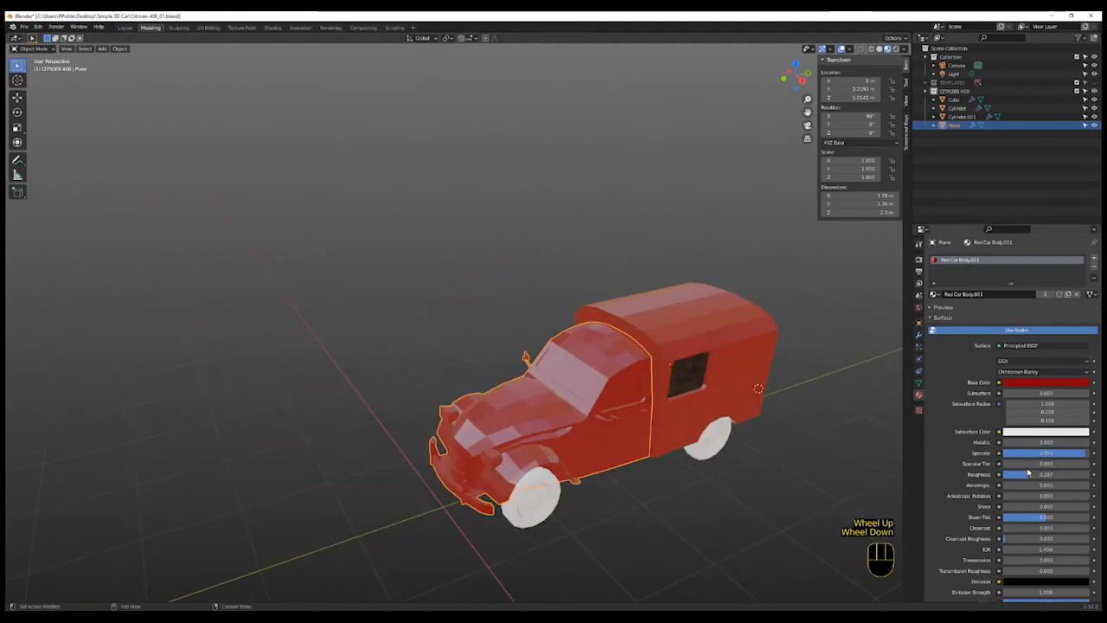
pyautogui.moveTo(1027, 475); pyautogui.dragTo(1040, 476)
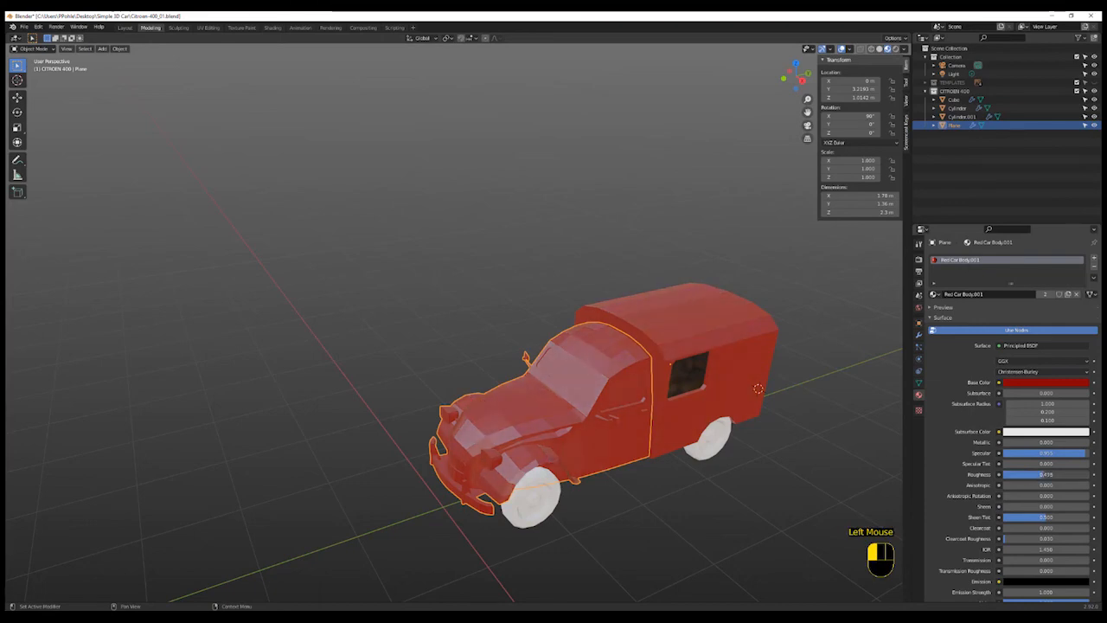
# - Select the front windshield and door window faces and try swapping the slot's material to Windows
pyautogui.keyDown('shift'); pyautogui.moveTo(626, 475); pyautogui.dragTo(589, 459, button='middle'); pyautogui.keyUp('shift')
pyautogui.scroll(2, 568, 483)
pyautogui.keyDown('shift'); pyautogui.scroll(1, 563, 507); pyautogui.keyUp('shift')
pyautogui.keyDown('shift'); pyautogui.moveTo(563, 507); pyautogui.dragTo(593, 493, button='middle'); pyautogui.keyUp('shift')
pyautogui.scroll(1, 652, 346)
pyautogui.scroll(-1, 657, 291)
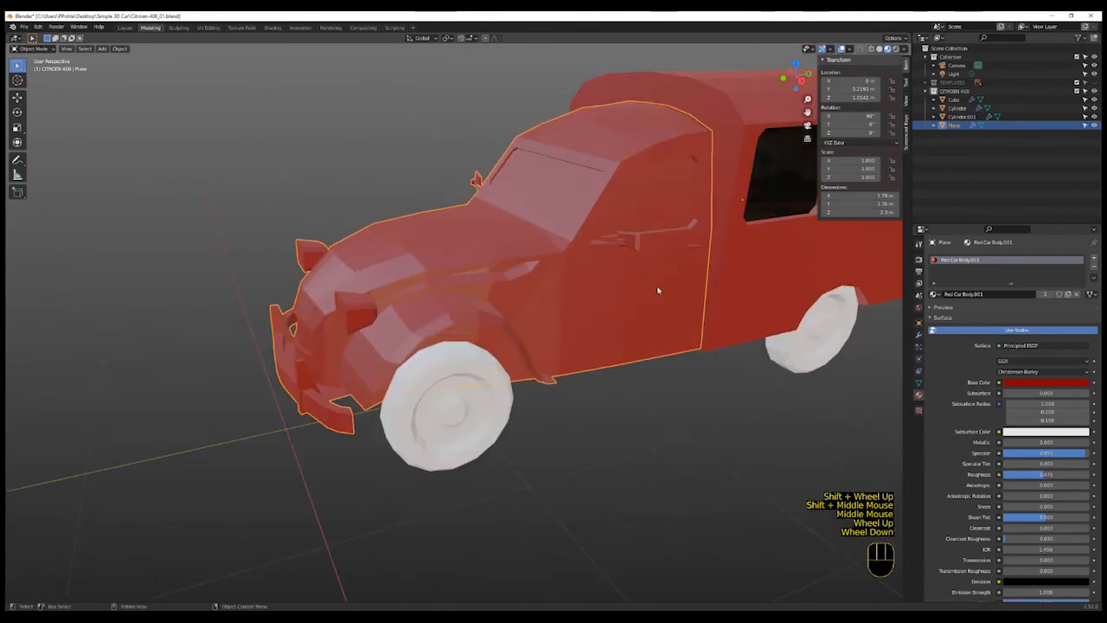
pyautogui.scroll(-1, 658, 291)
pyautogui.press('Tab')
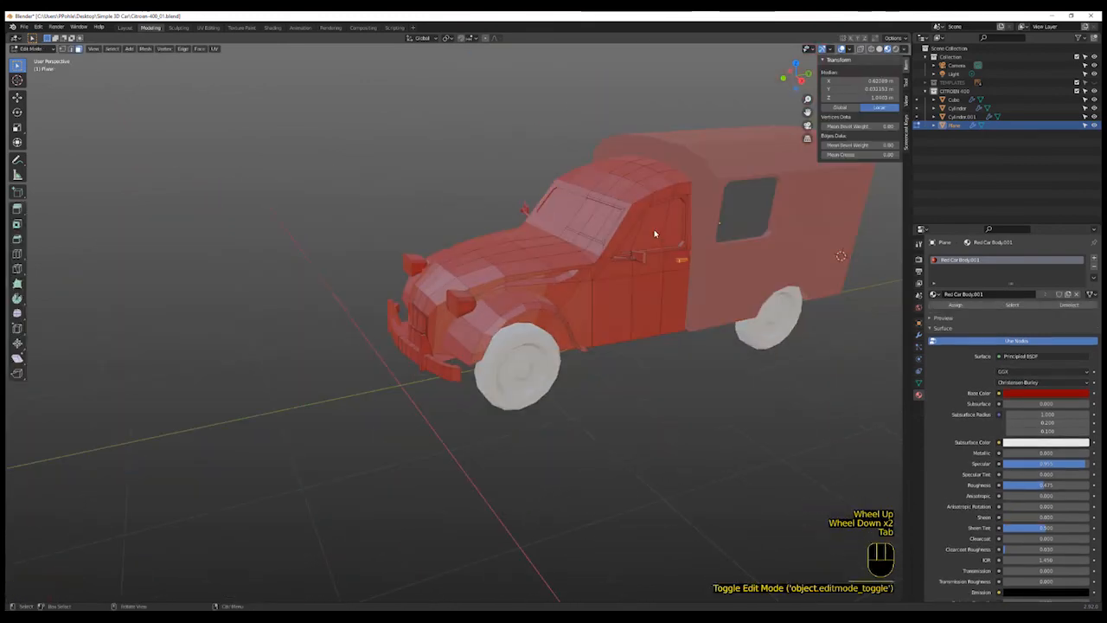
pyautogui.click(664, 227)
pyautogui.keyDown('shift'); pyautogui.click(640, 236); pyautogui.keyUp('shift')
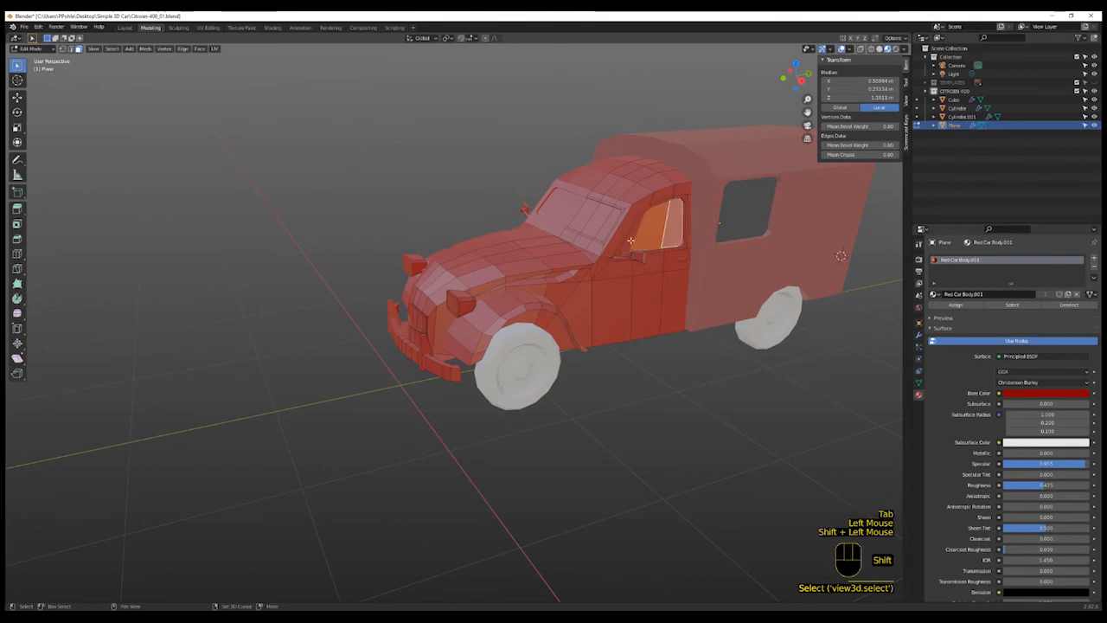
pyautogui.keyDown('shift'); pyautogui.click(630, 241); pyautogui.keyUp('shift')
pyautogui.keyDown('shift'); pyautogui.click(604, 228); pyautogui.keyUp('shift')
pyautogui.keyDown('shift'); pyautogui.click(598, 223); pyautogui.keyUp('shift')
pyautogui.keyDown('shift'); pyautogui.click(587, 219); pyautogui.keyUp('shift')
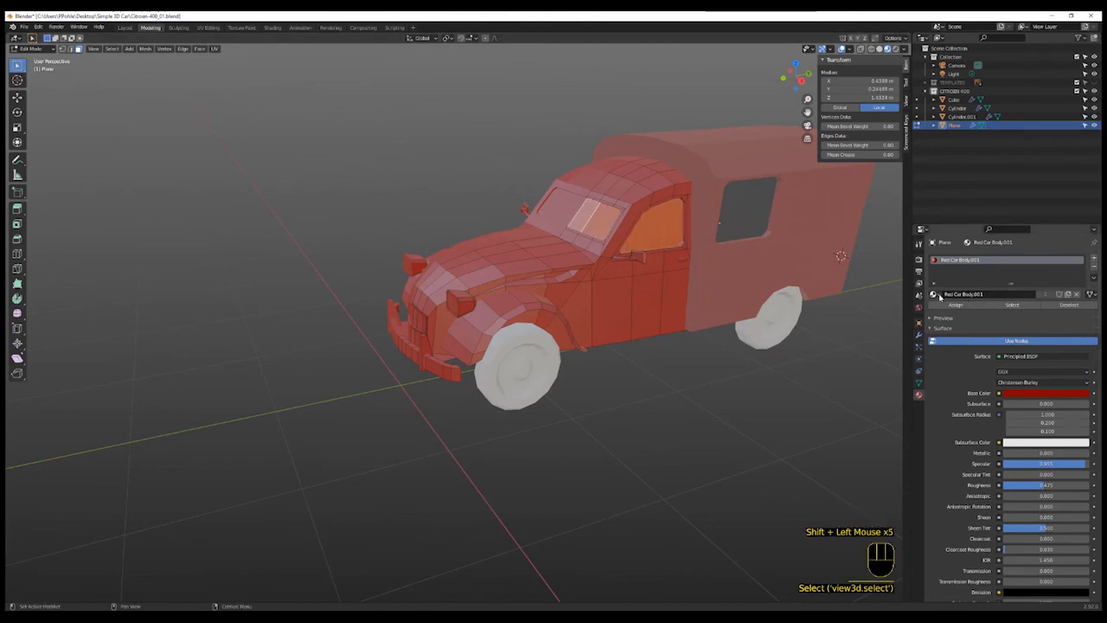
pyautogui.click(934, 294)
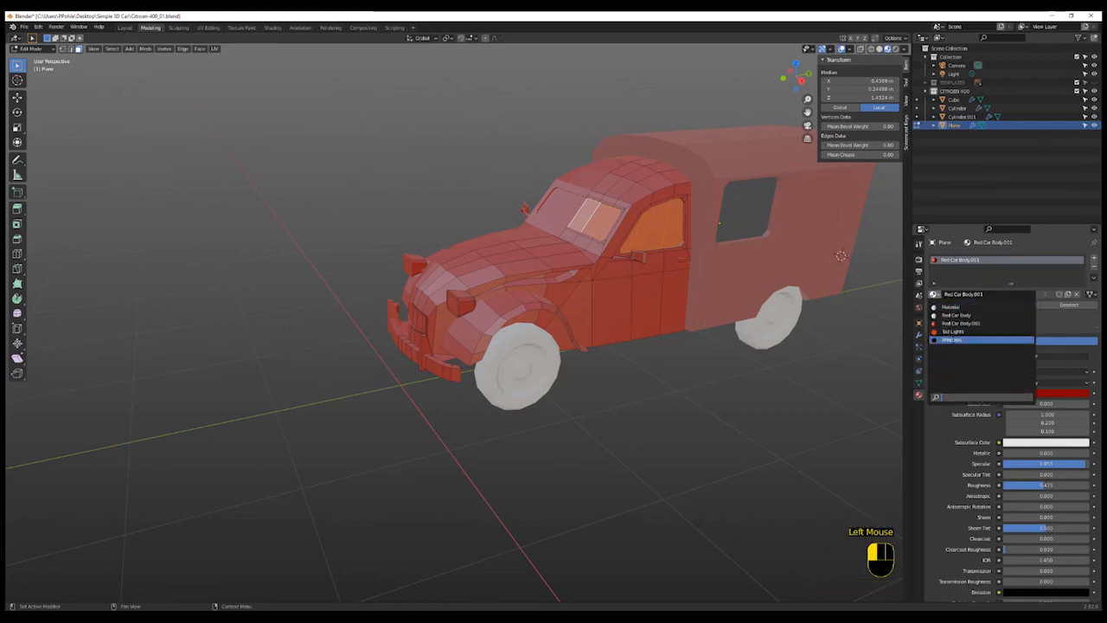
pyautogui.click(952, 340)
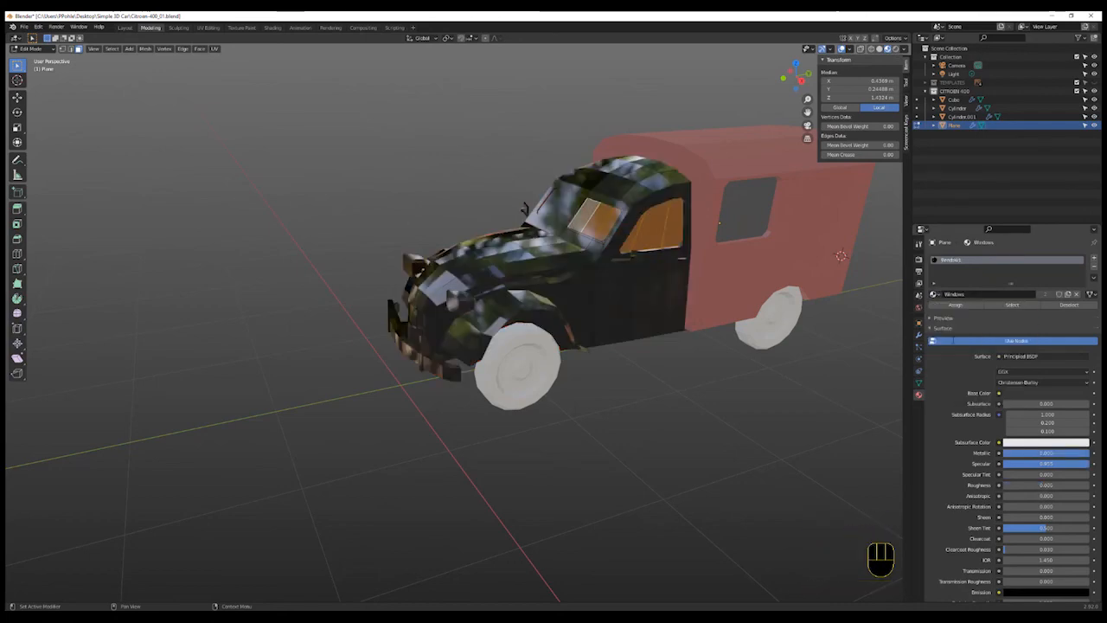
# - Undo the material swap and restore Red Car Body.001 on the front body
pyautogui.hotkey('ctrl', 'z')
pyautogui.click(698, 371)
pyautogui.press('Tab')
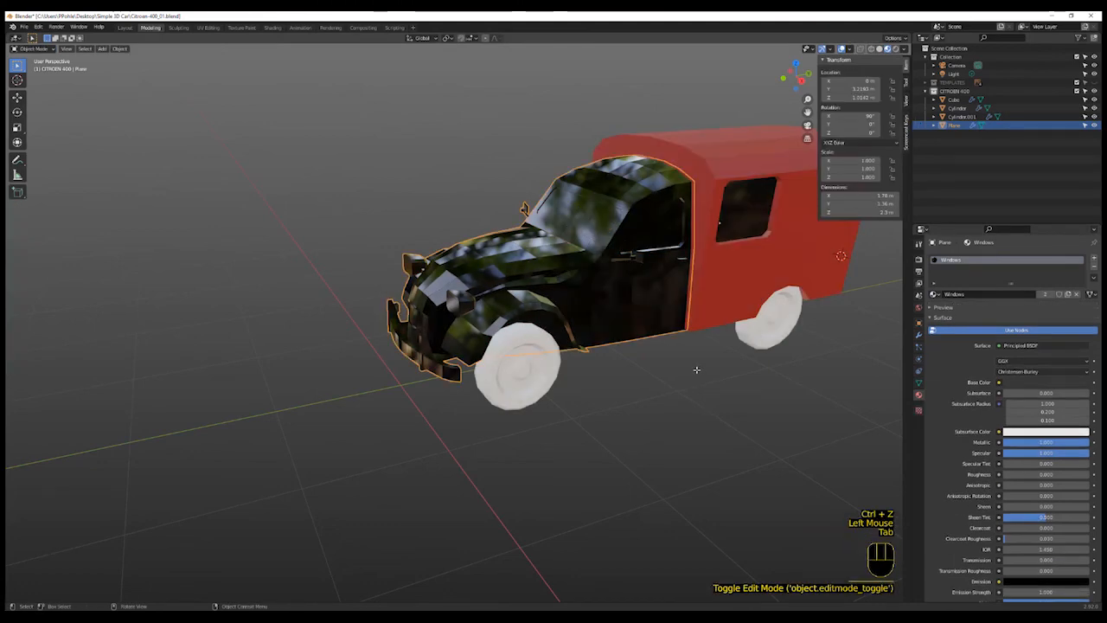
pyautogui.press('Tab')
pyautogui.hotkey('ctrl', 'z')
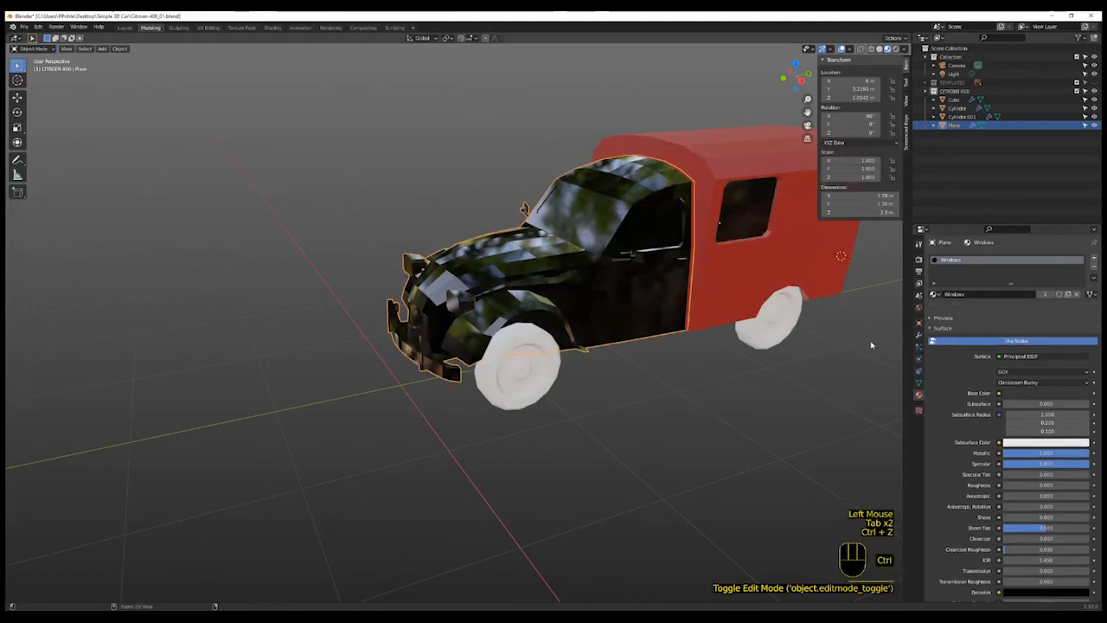
pyautogui.click(934, 294)
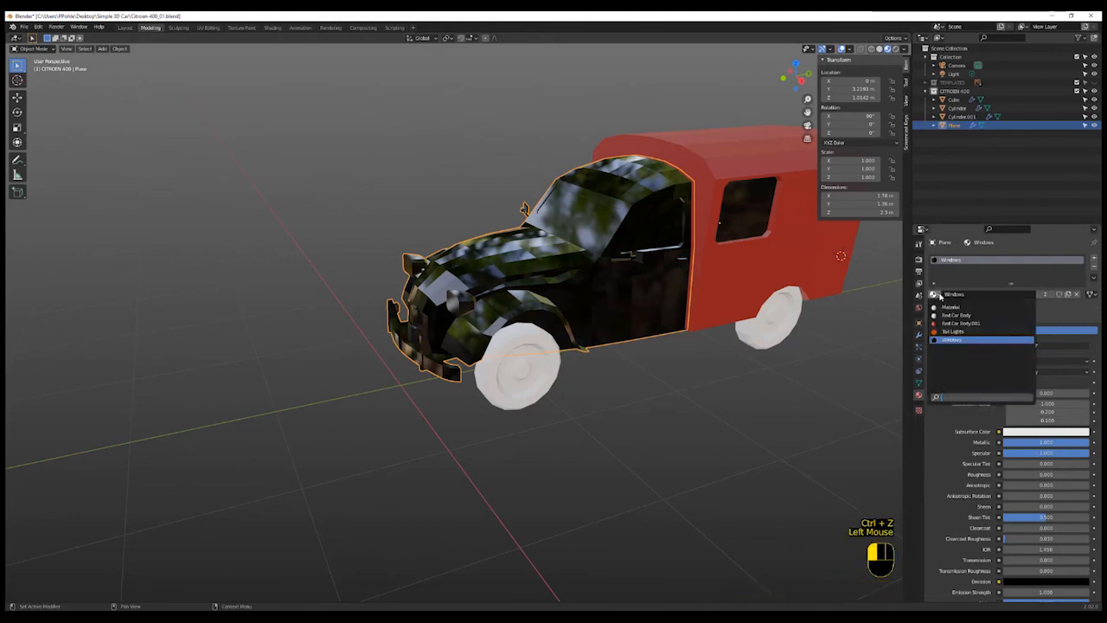
pyautogui.click(960, 322)
pyautogui.click(839, 370)
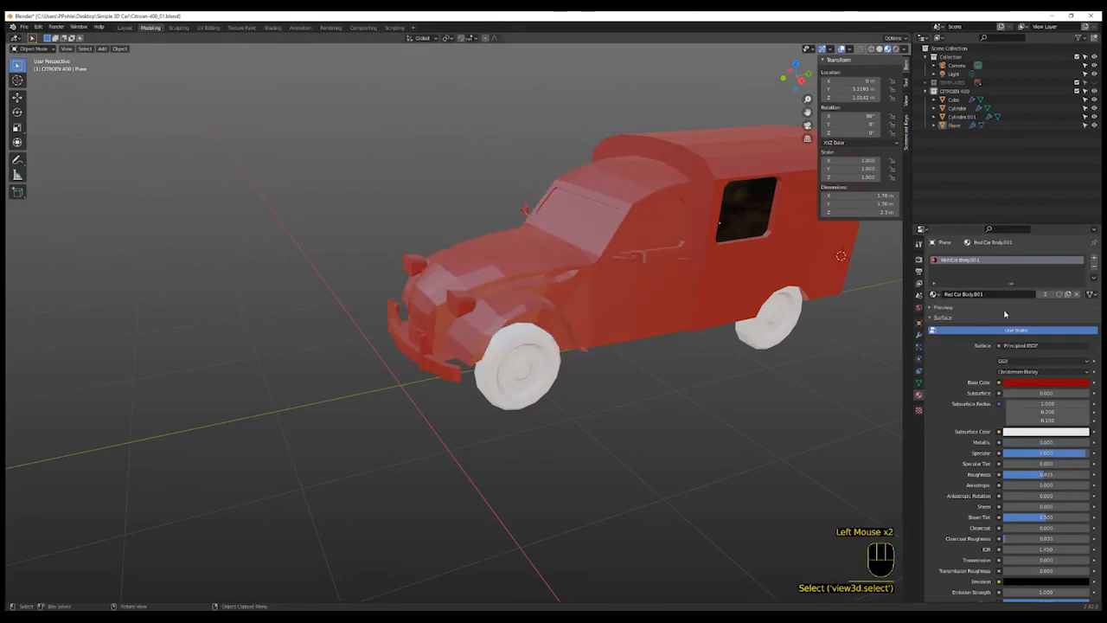
# - Add a second material slot to the front body and set it to the Windows material
pyautogui.click(1095, 260)
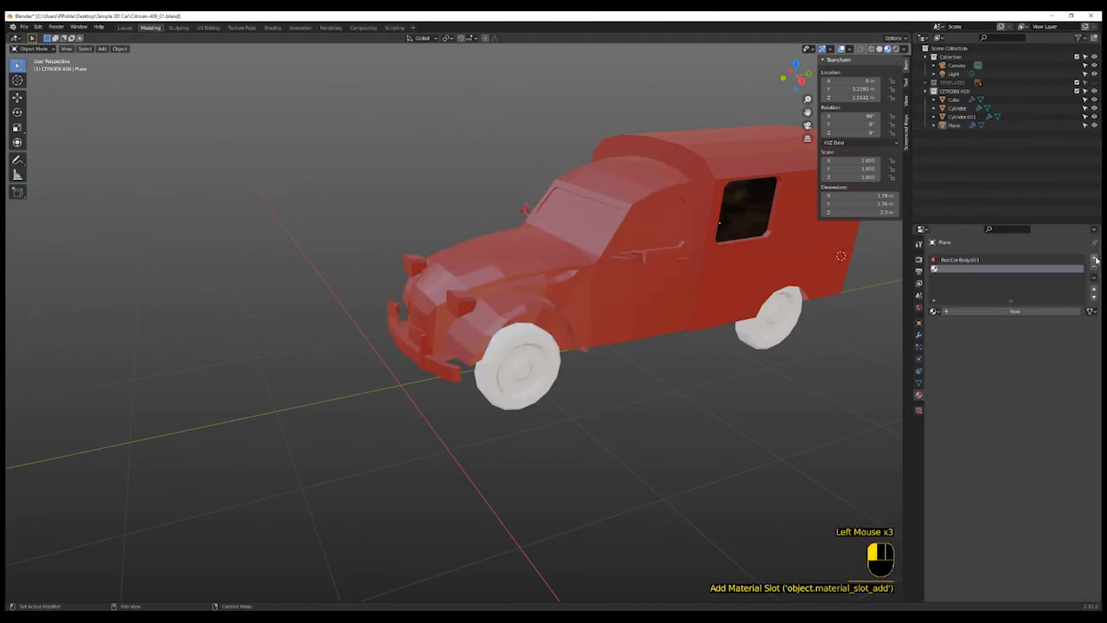
pyautogui.click(934, 312)
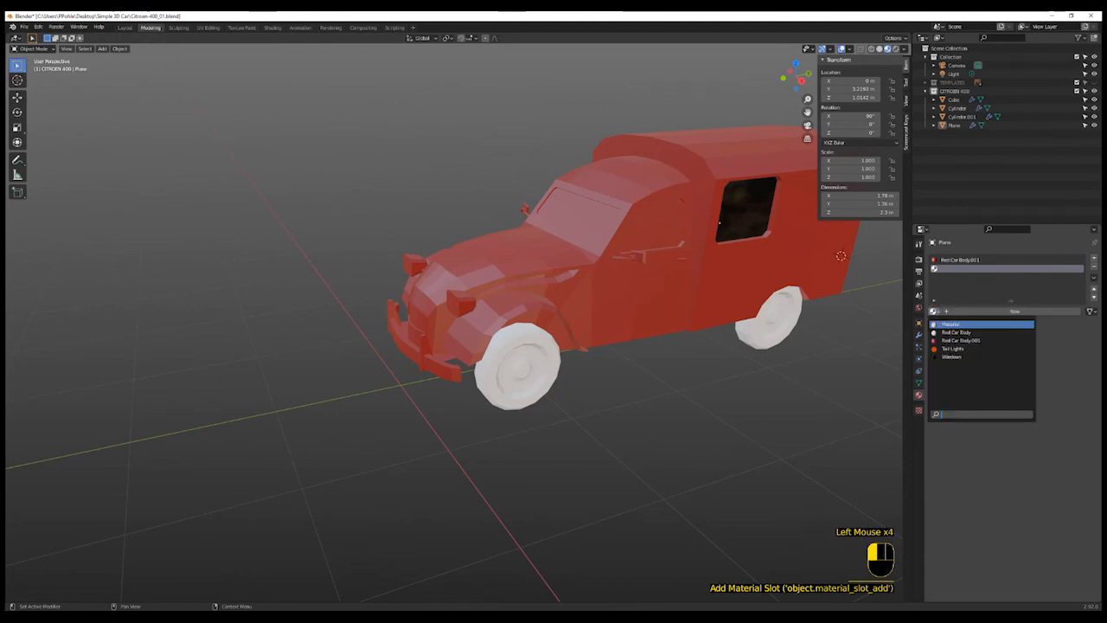
pyautogui.click(952, 353)
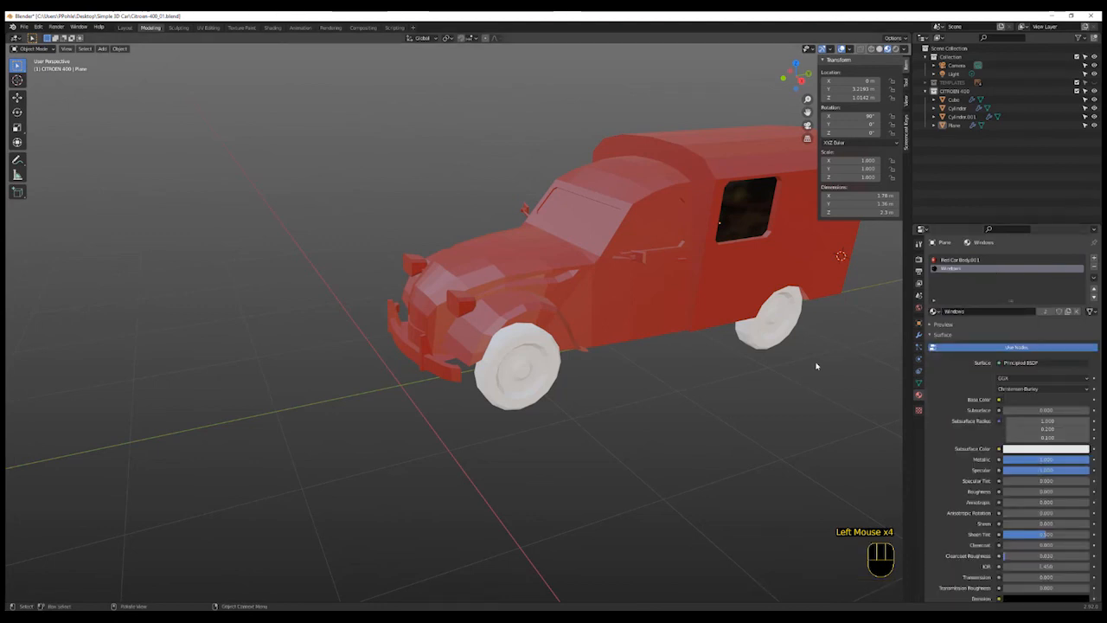
# - In edit mode, select the front door window faces on the front body
pyautogui.press('Tab')
pyautogui.click(662, 235)
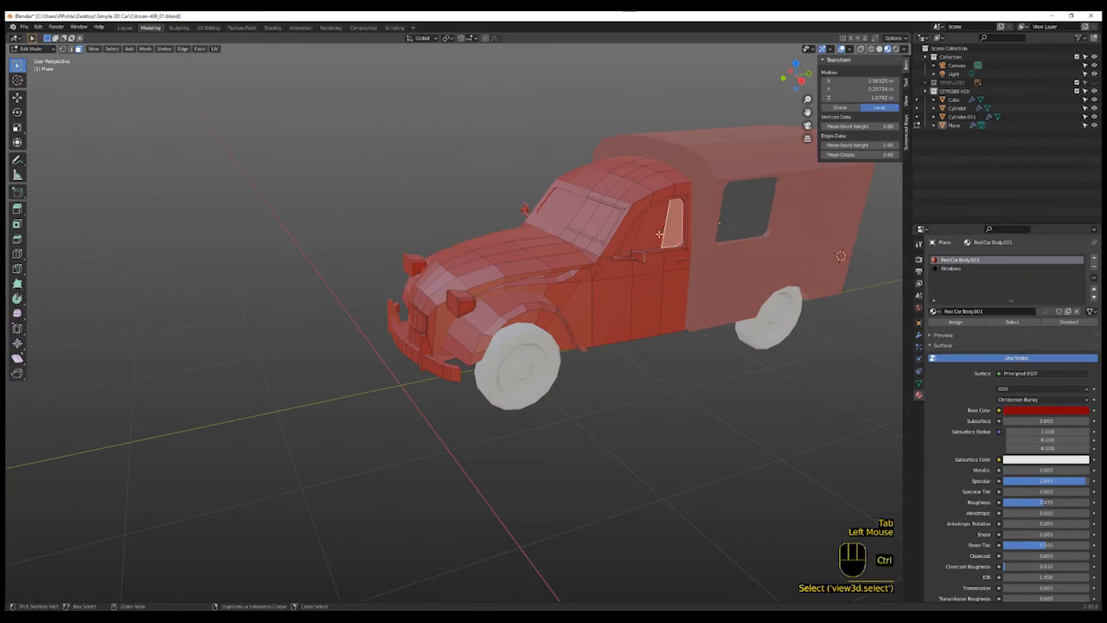
pyautogui.keyDown('shift'); pyautogui.click(648, 238); pyautogui.keyUp('shift')
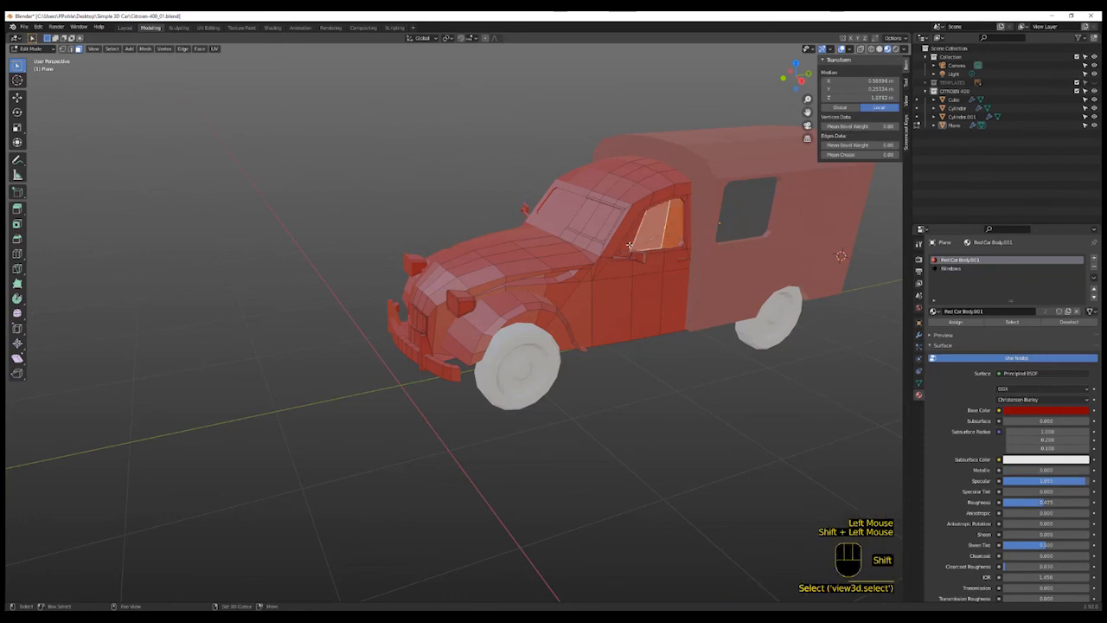
pyautogui.keyDown('shift'); pyautogui.click(626, 245); pyautogui.keyUp('shift')
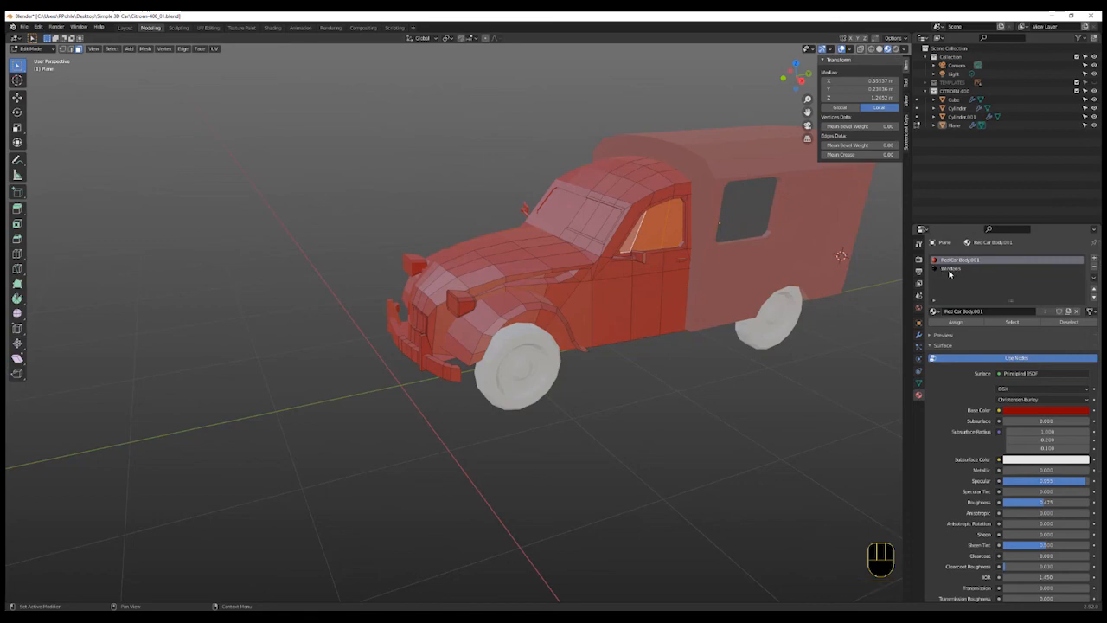
pyautogui.click(935, 312)
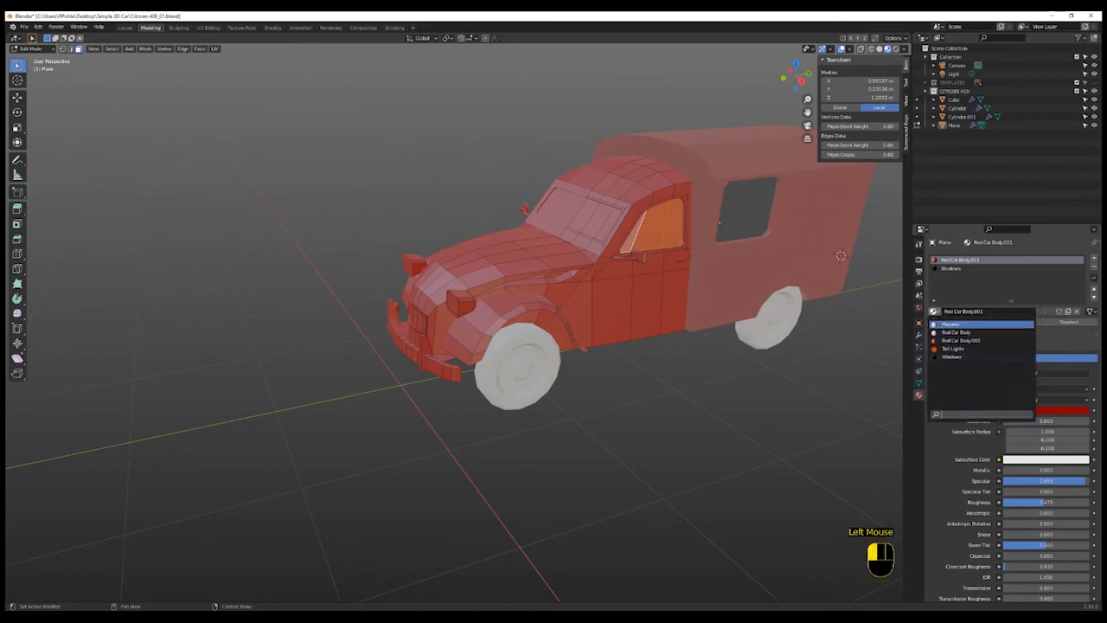
pyautogui.click(951, 357)
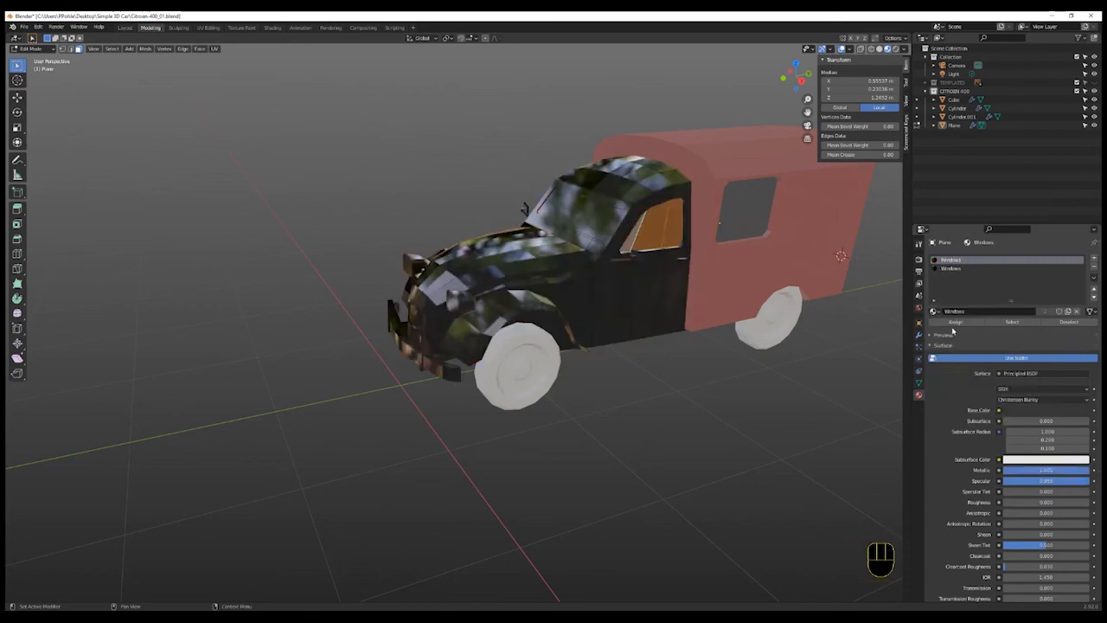
pyautogui.hotkey('ctrl', 'z')
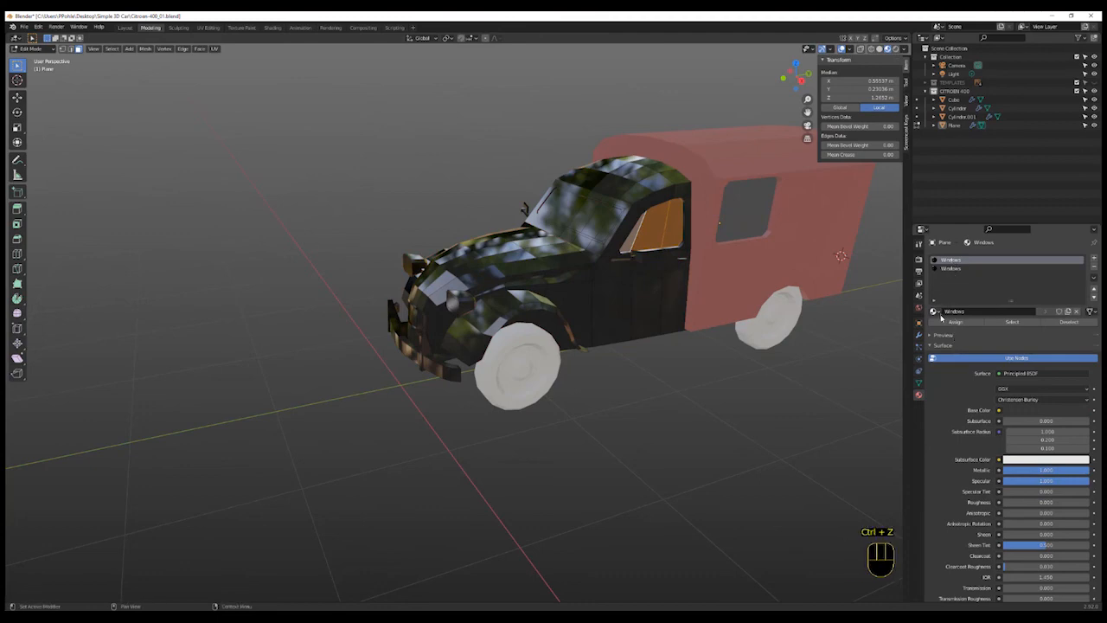
pyautogui.click(934, 312)
pyautogui.click(951, 335)
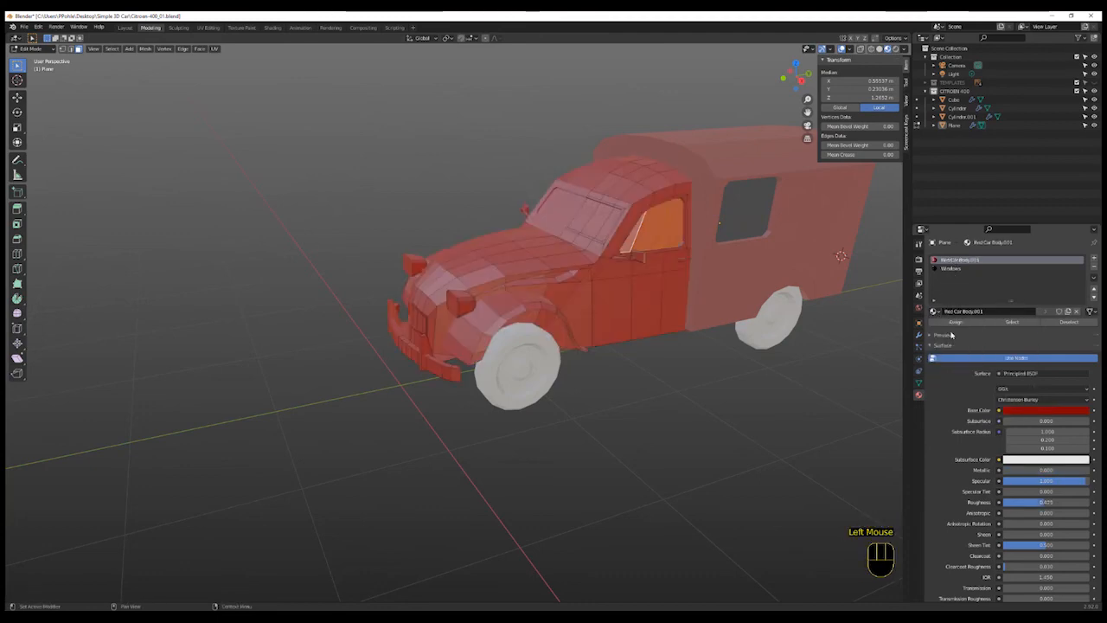
# - Assign the Windows material slot to the selected front door window faces
pyautogui.click(951, 270)
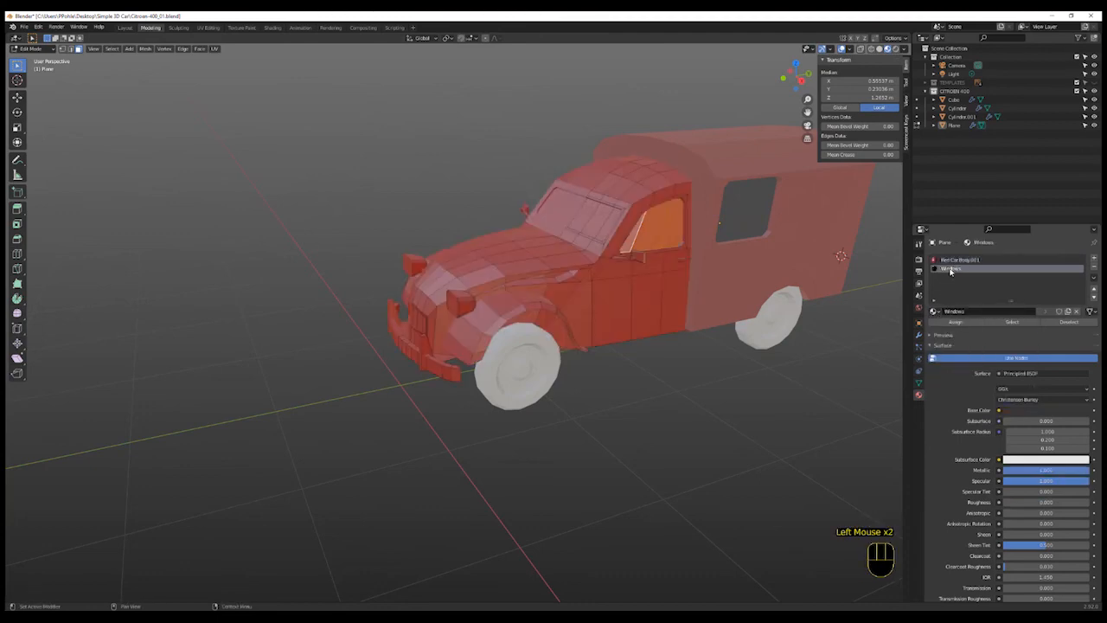
pyautogui.click(957, 322)
pyautogui.click(644, 274)
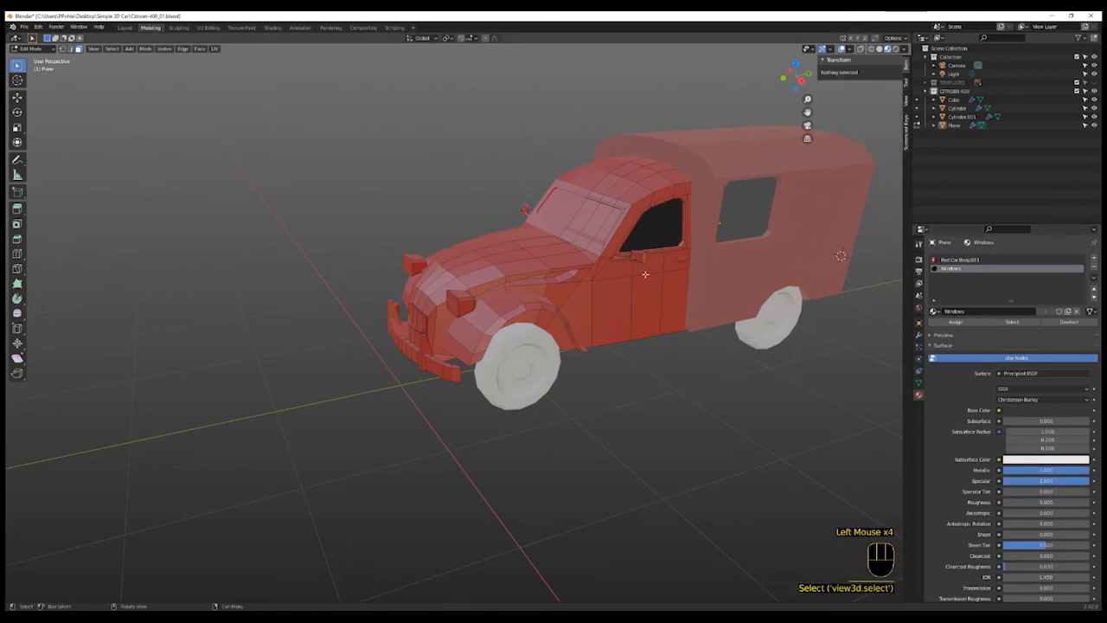
# - Select the windshield faces and switch the first material slot's material to Windows
pyautogui.click(606, 229)
pyautogui.keyDown('shift'); pyautogui.click(598, 214); pyautogui.keyUp('shift')
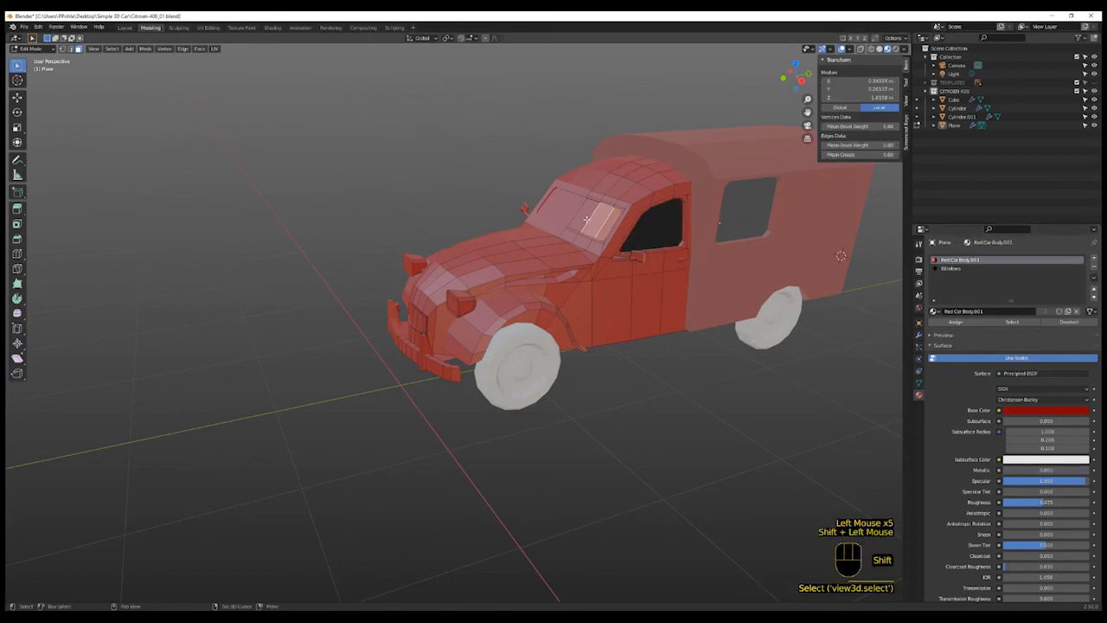
pyautogui.keyDown('shift'); pyautogui.click(587, 222); pyautogui.keyUp('shift')
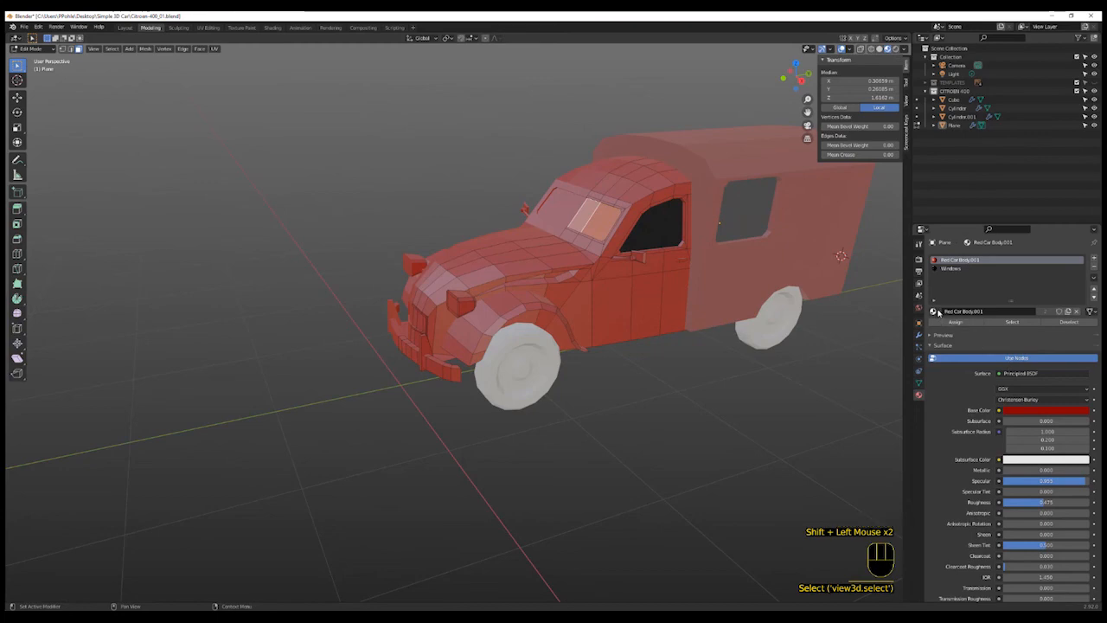
pyautogui.click(934, 311)
pyautogui.click(952, 355)
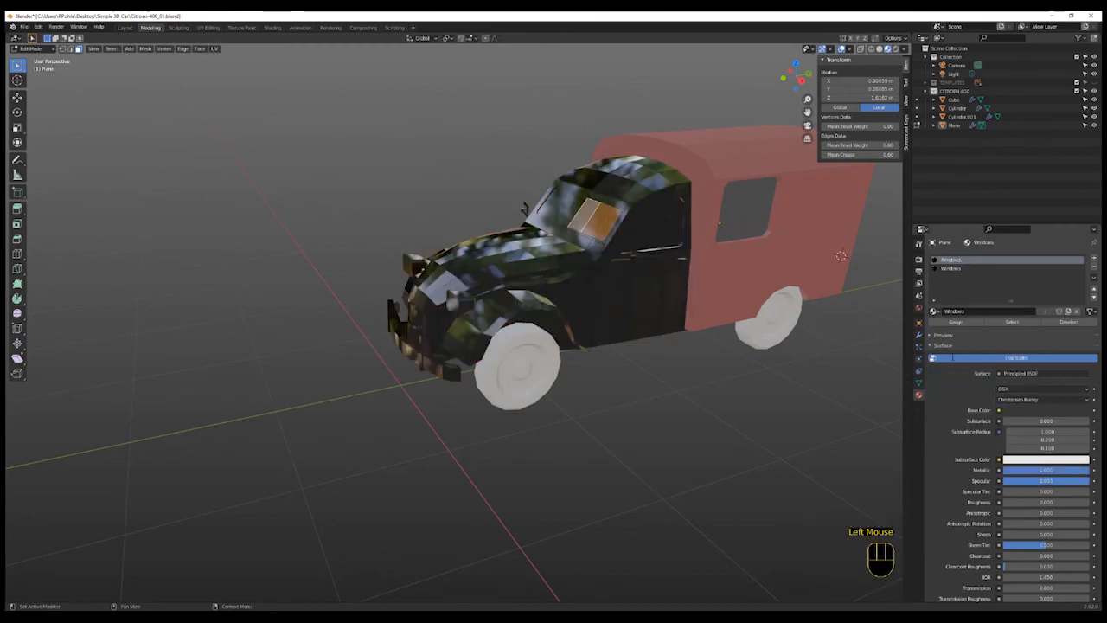
# - Undo the recent material changes on the front body
pyautogui.hotkey('ctrl', 'z')
pyautogui.click(794, 383)
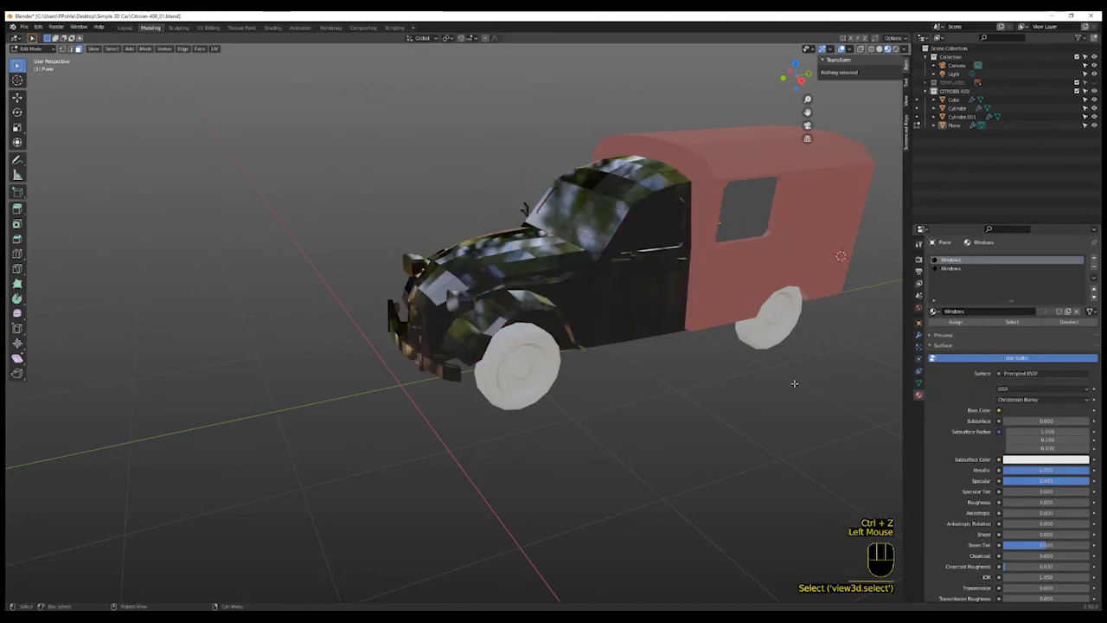
pyautogui.hotkey('ctrl', 'z')
pyautogui.hotkey('ctrl', 'z')
pyautogui.hotkey('ctrl', 'z')
pyautogui.hotkey('ctrl', 'z')
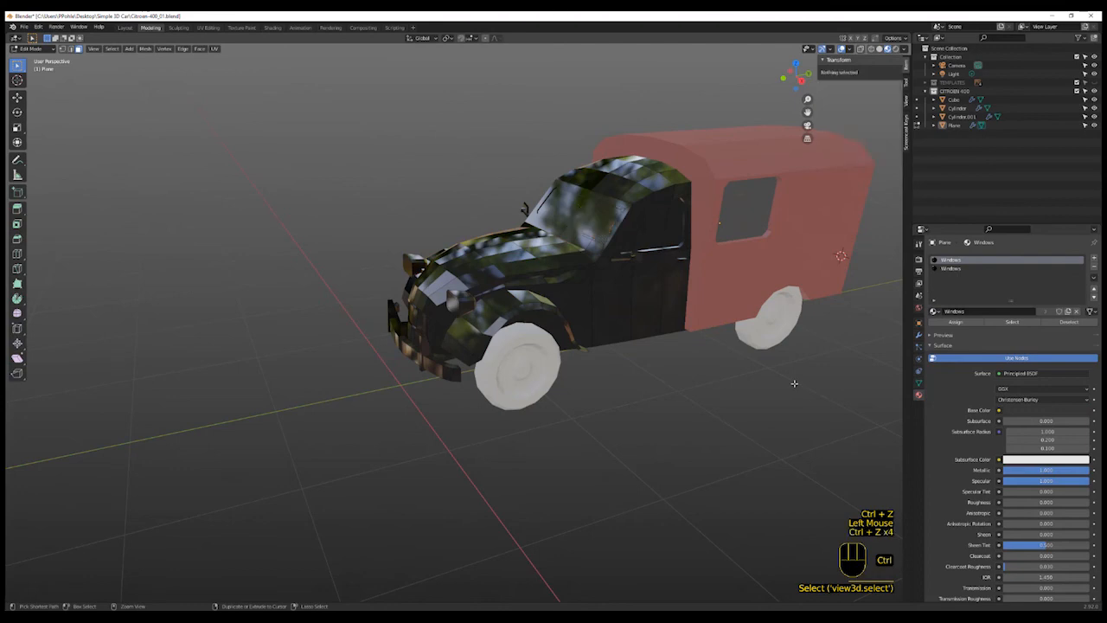
pyautogui.hotkey('ctrl', 'z')
pyautogui.hotkey('ctrl', 'z')
# - Try to remove the Windows material slot from the front body
pyautogui.click(1003, 277)
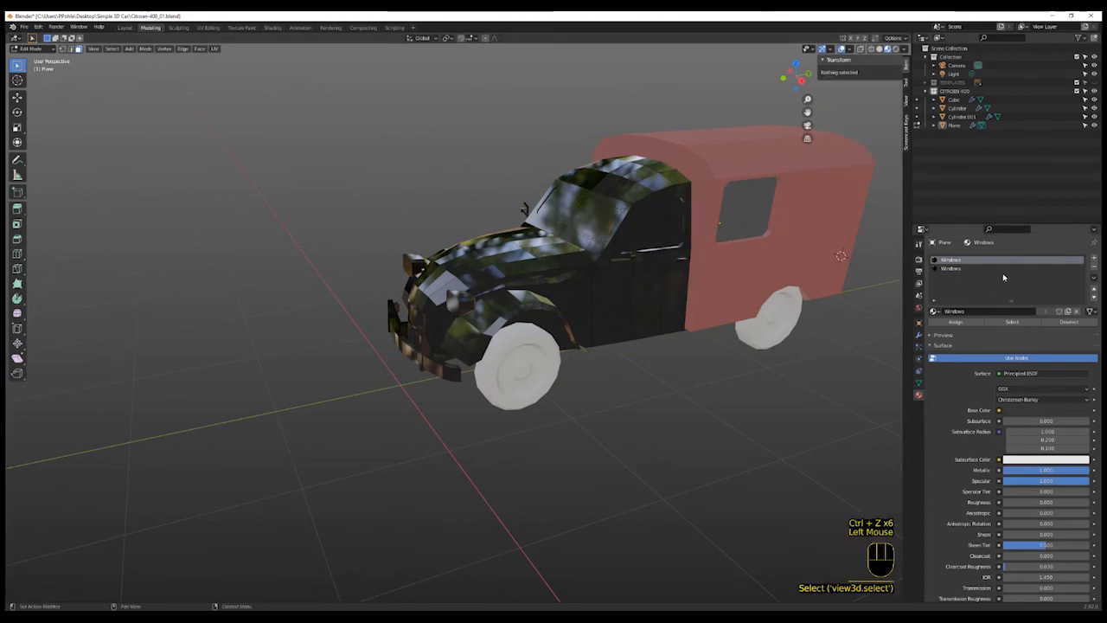
pyautogui.click(1093, 267)
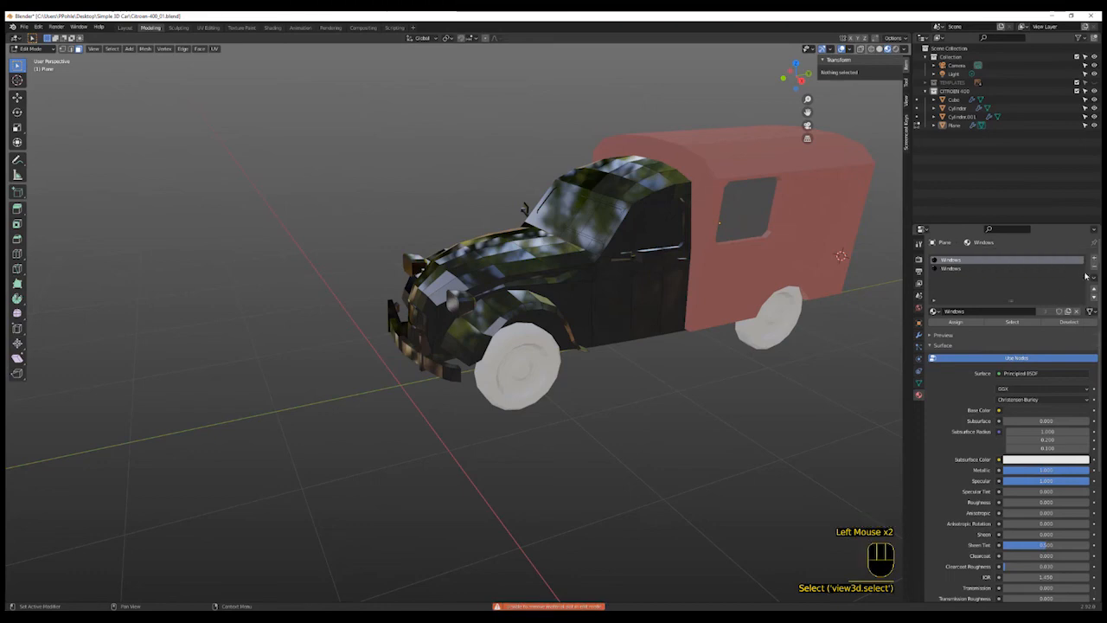
pyautogui.press('Tab')
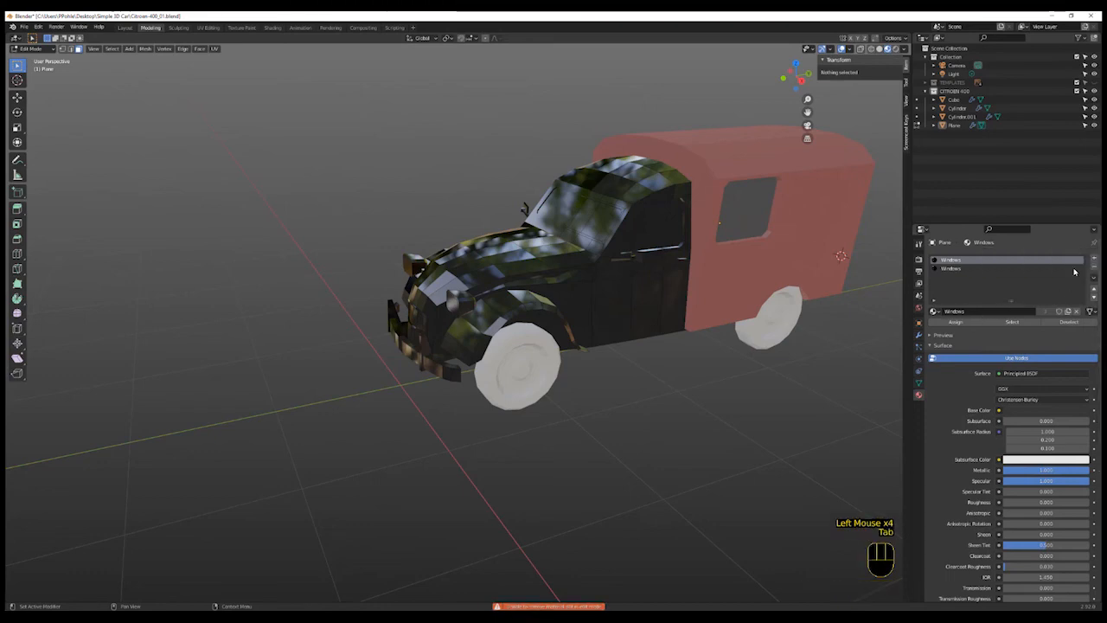
pyautogui.click(1094, 270)
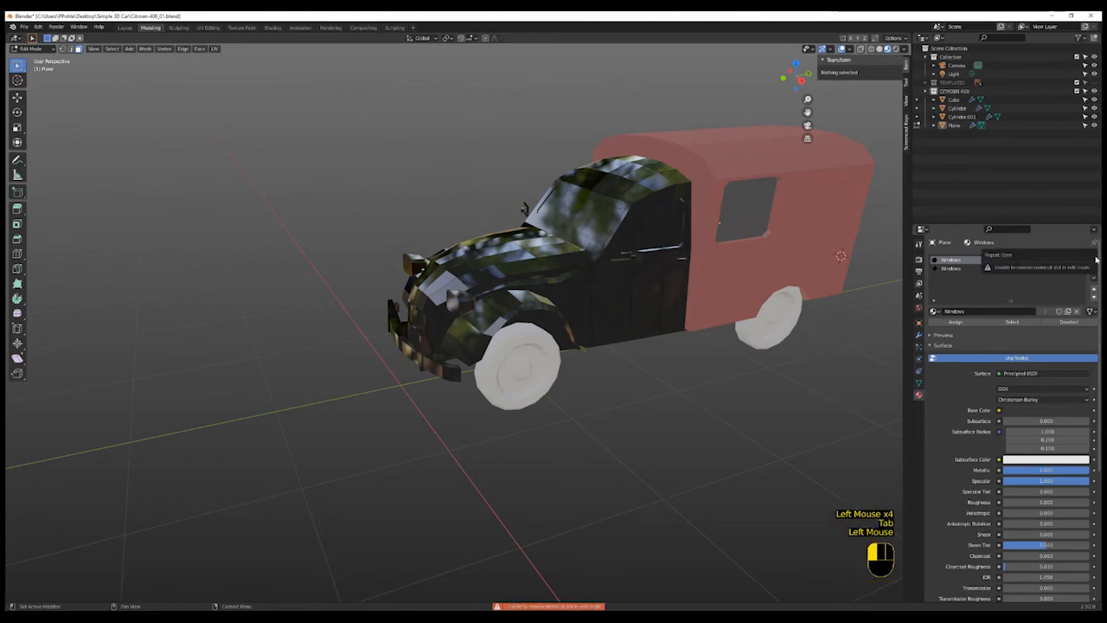
pyautogui.click(1009, 301)
pyautogui.click(952, 271)
pyautogui.click(950, 262)
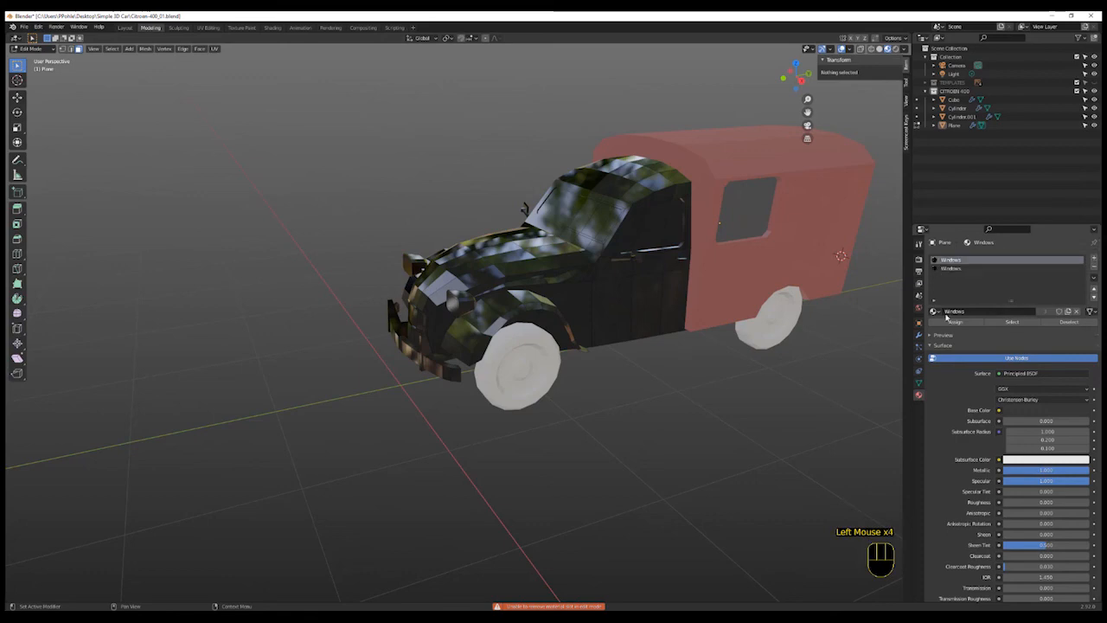
# - Set the first material slot back to Red Car Body.001 and clear the selection
pyautogui.click(935, 312)
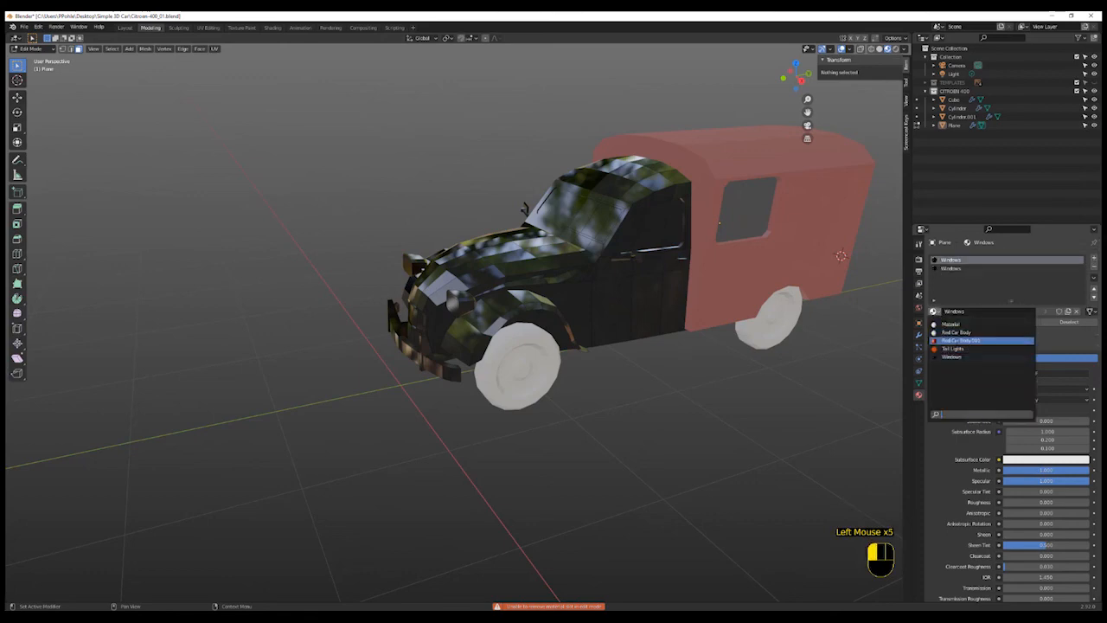
pyautogui.click(982, 340)
pyautogui.click(711, 407)
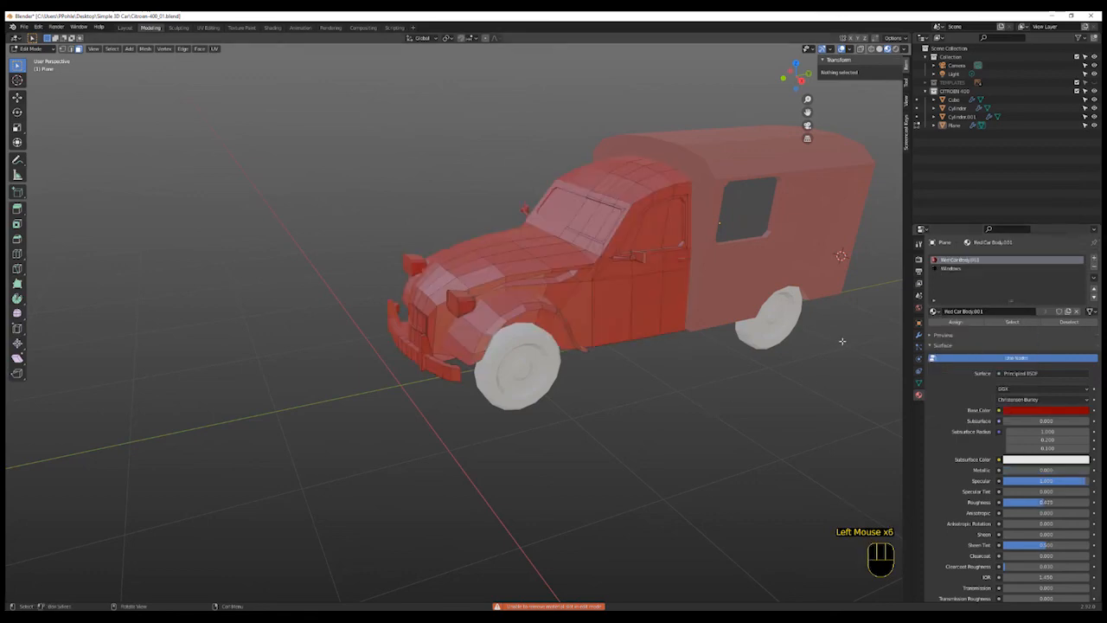
# - Select the front door window faces and assign the Windows material slot to them
pyautogui.keyDown('shift'); pyautogui.click(669, 241); pyautogui.keyUp('shift')
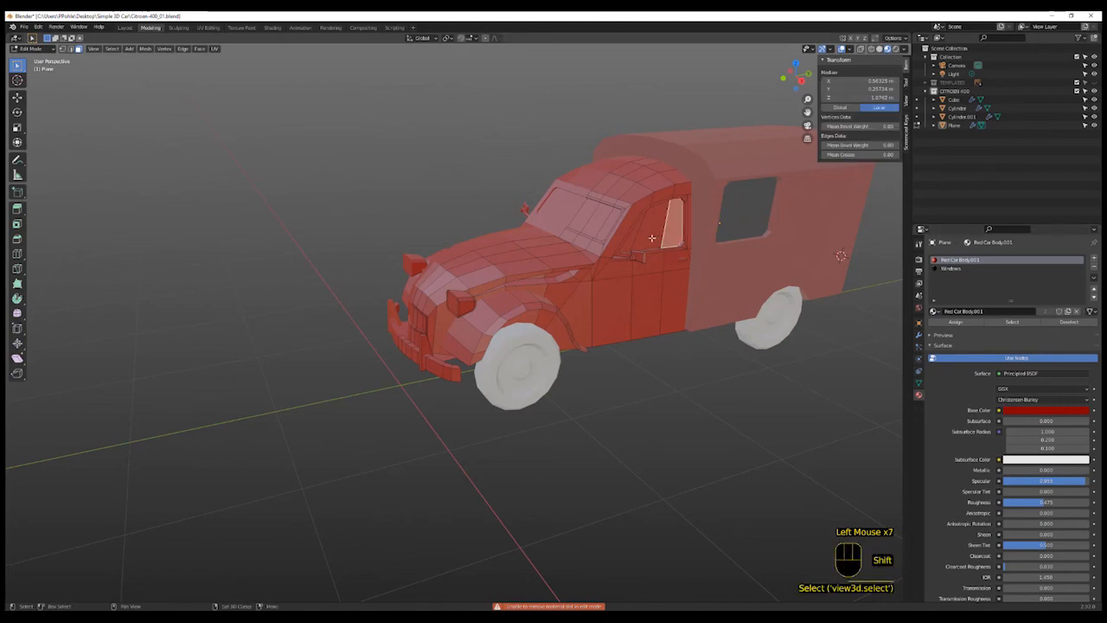
pyautogui.keyDown('shift'); pyautogui.click(638, 244); pyautogui.keyUp('shift')
pyautogui.keyDown('shift'); pyautogui.click(625, 246); pyautogui.keyUp('shift')
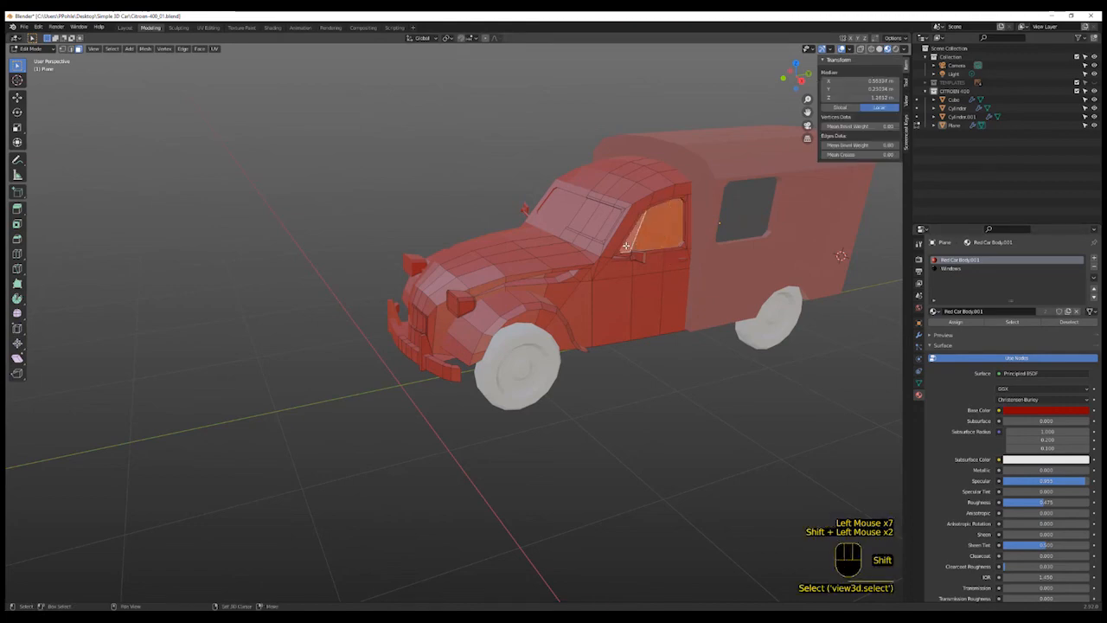
pyautogui.click(954, 269)
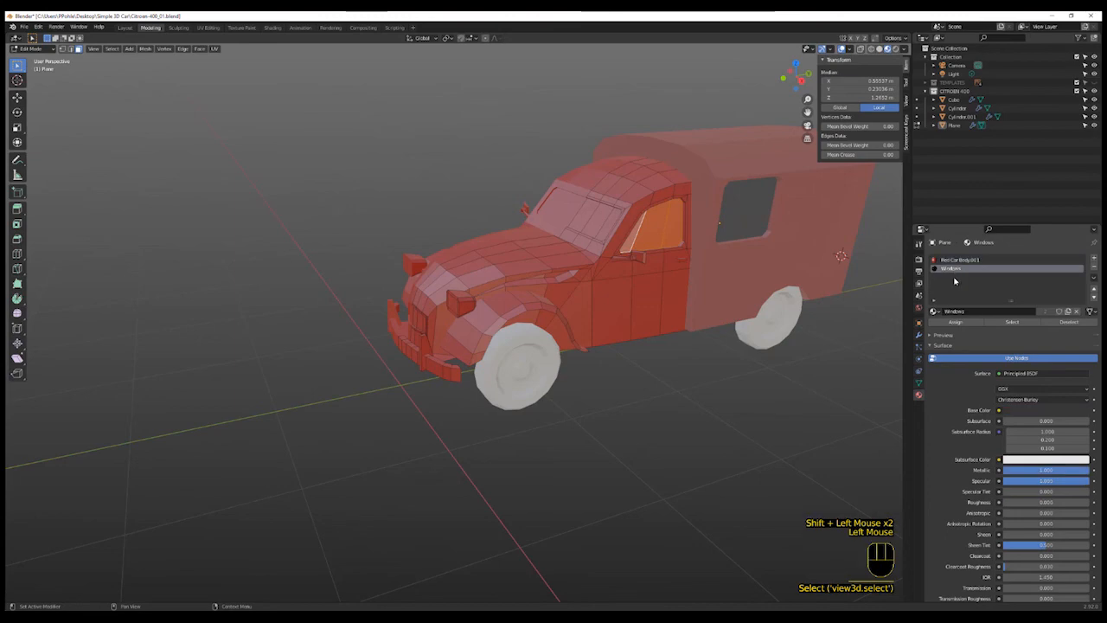
pyautogui.click(955, 323)
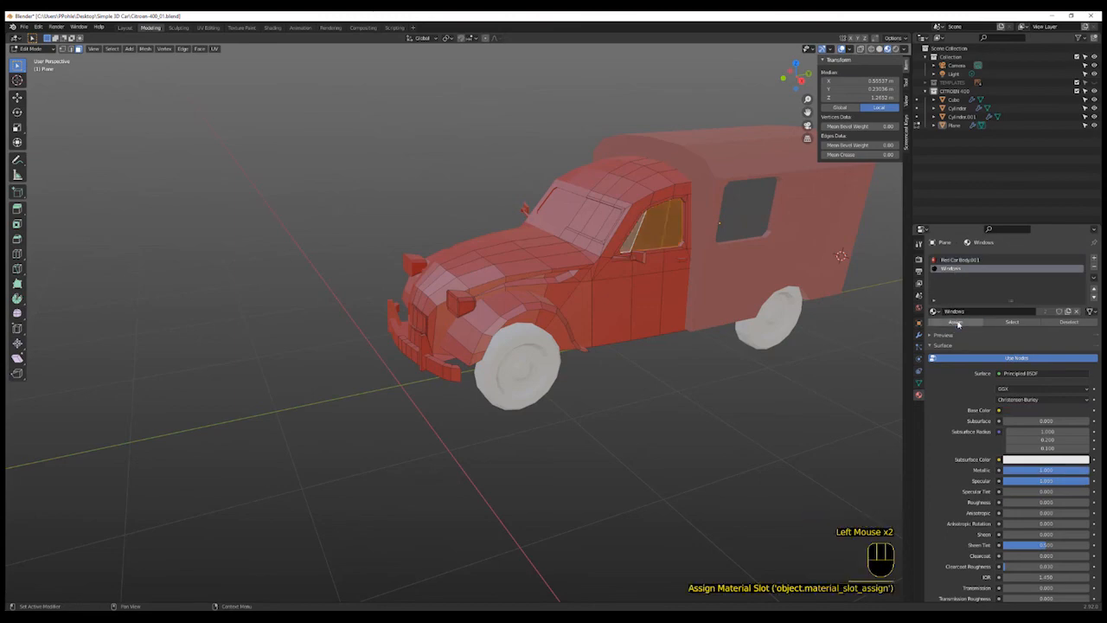
# - Select the windshield faces and assign the Windows material slot to them
pyautogui.click(862, 348)
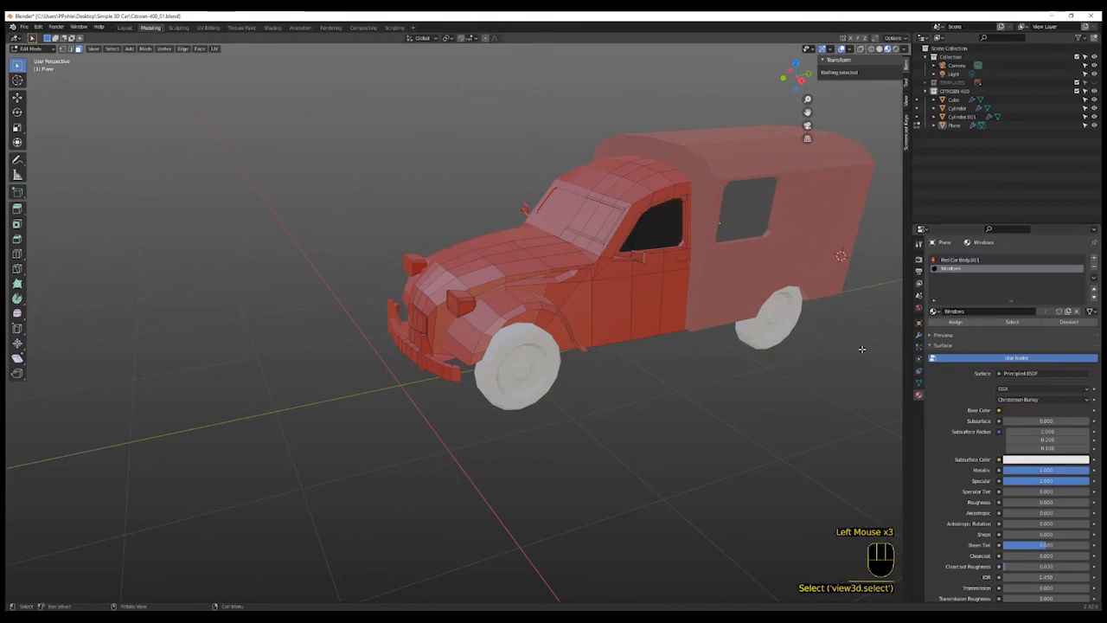
pyautogui.click(608, 223)
pyautogui.keyDown('shift'); pyautogui.click(599, 217); pyautogui.keyUp('shift')
pyautogui.keyDown('shift'); pyautogui.click(585, 217); pyautogui.keyUp('shift')
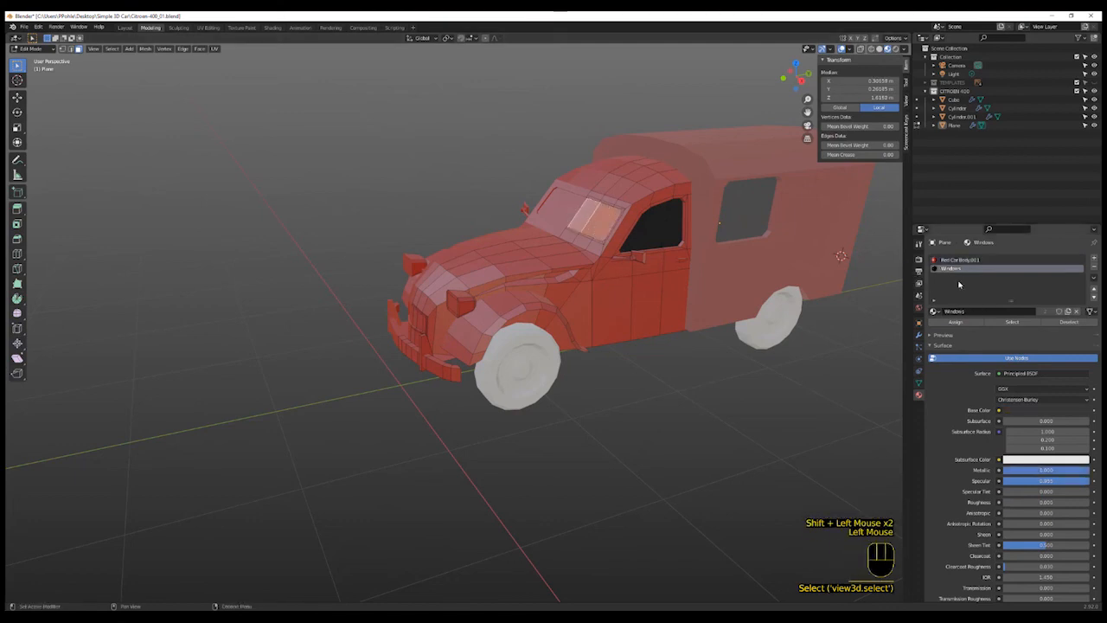
pyautogui.click(955, 322)
pyautogui.click(691, 406)
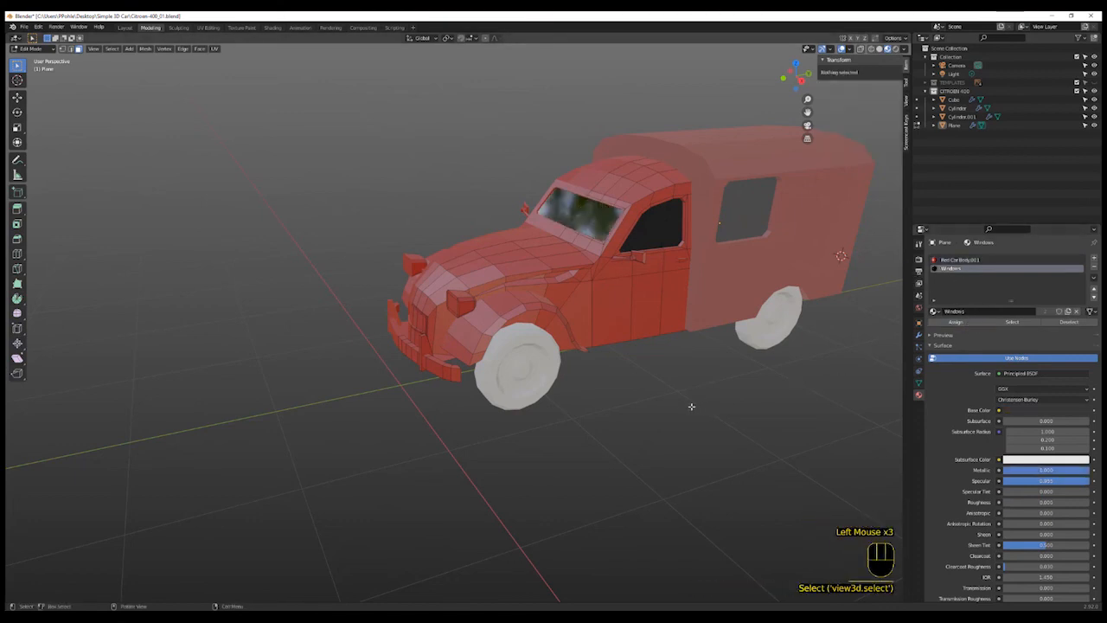
# - Inspect the car's front, bumper and side from several angles
pyautogui.keyDown('shift'); pyautogui.moveTo(662, 395); pyautogui.dragTo(632, 347, button='middle'); pyautogui.keyUp('shift')
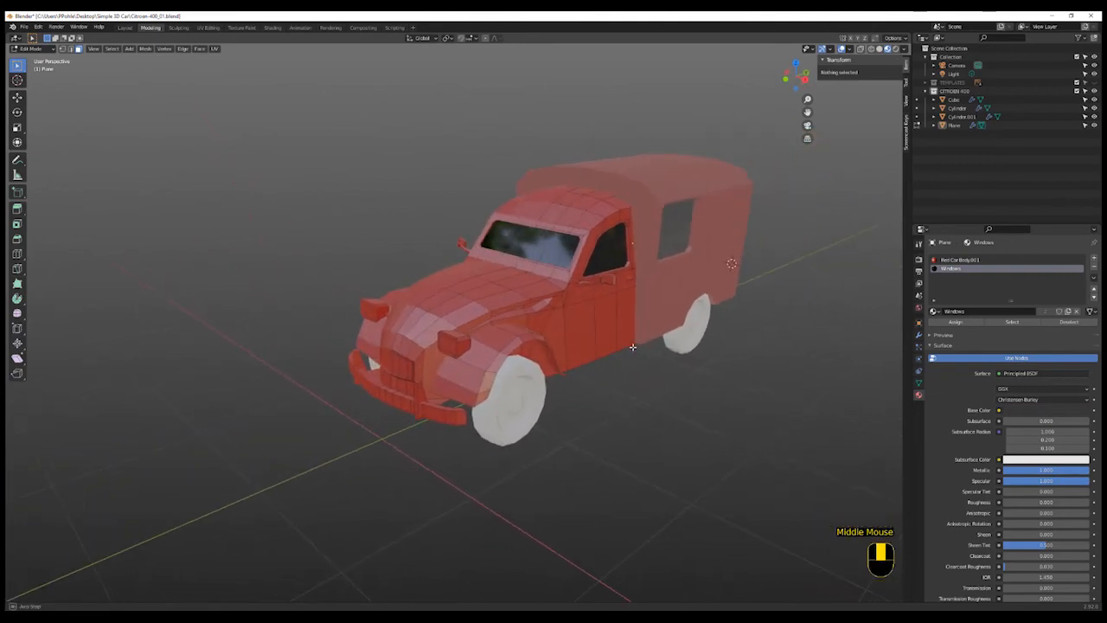
pyautogui.keyDown('shift'); pyautogui.moveTo(519, 403); pyautogui.dragTo(599, 405, button='middle'); pyautogui.keyUp('shift')
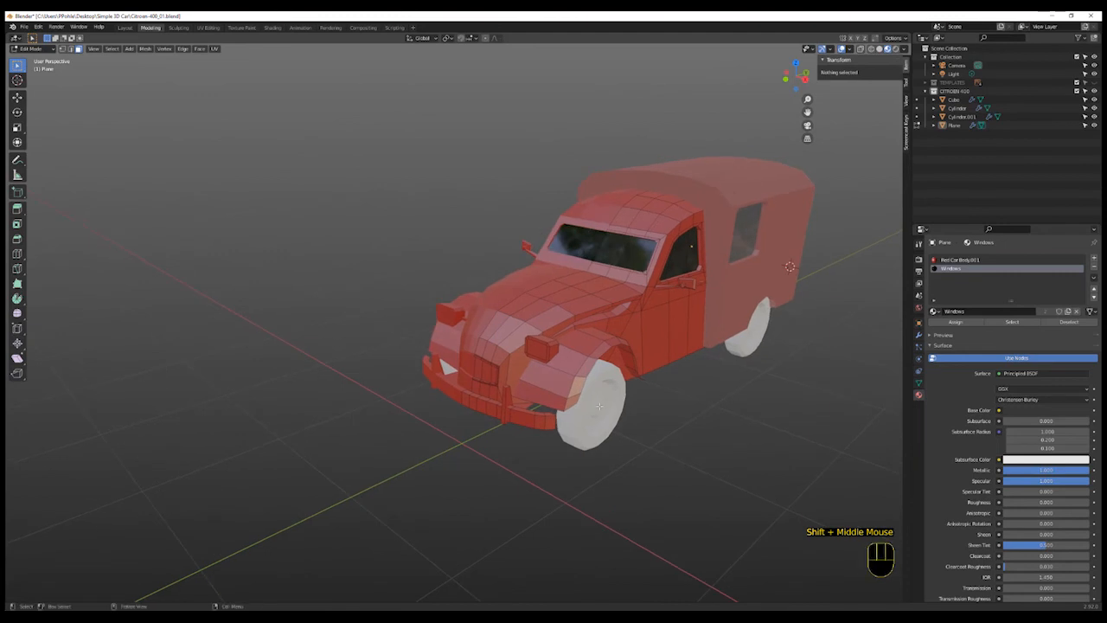
pyautogui.scroll(2, 599, 405)
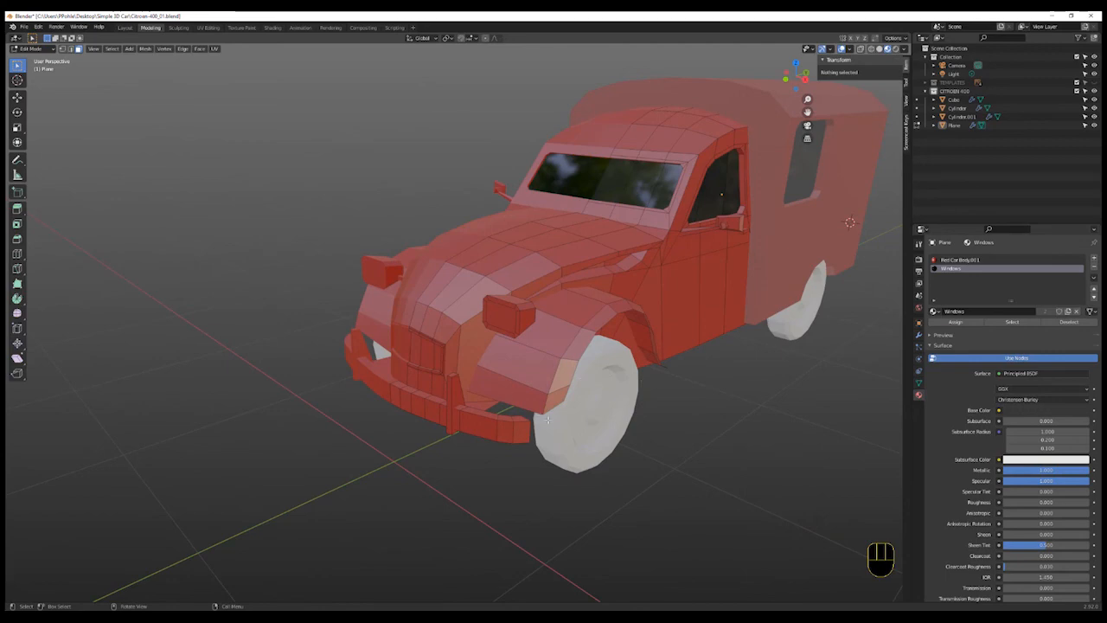
pyautogui.moveTo(547, 419); pyautogui.dragTo(562, 426, button='middle')
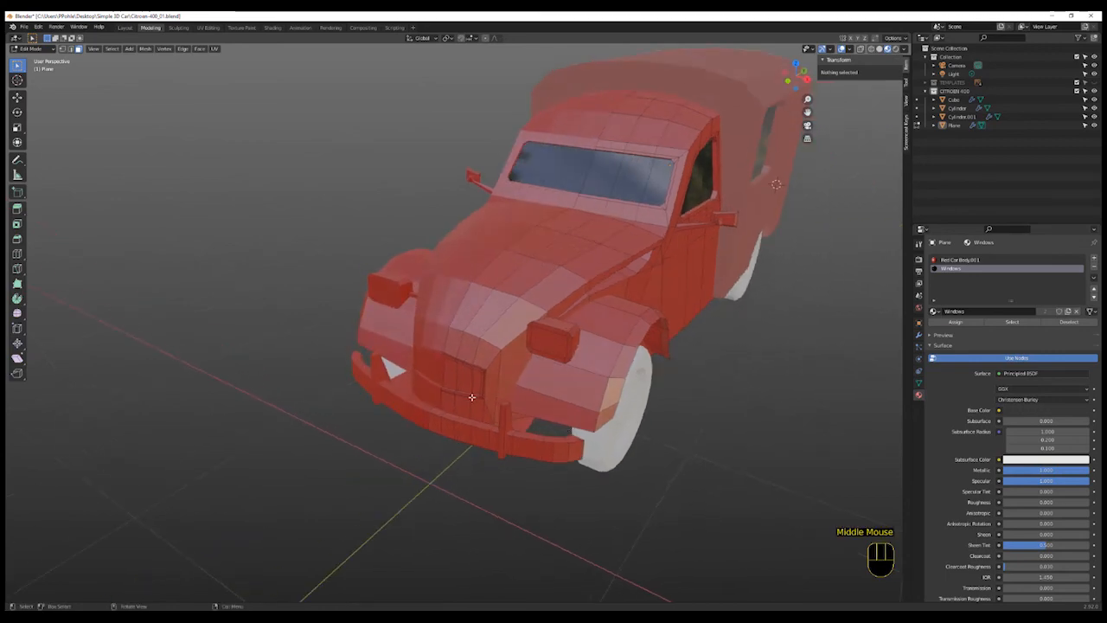
pyautogui.scroll(2, 471, 396)
pyautogui.scroll(-1, 470, 395)
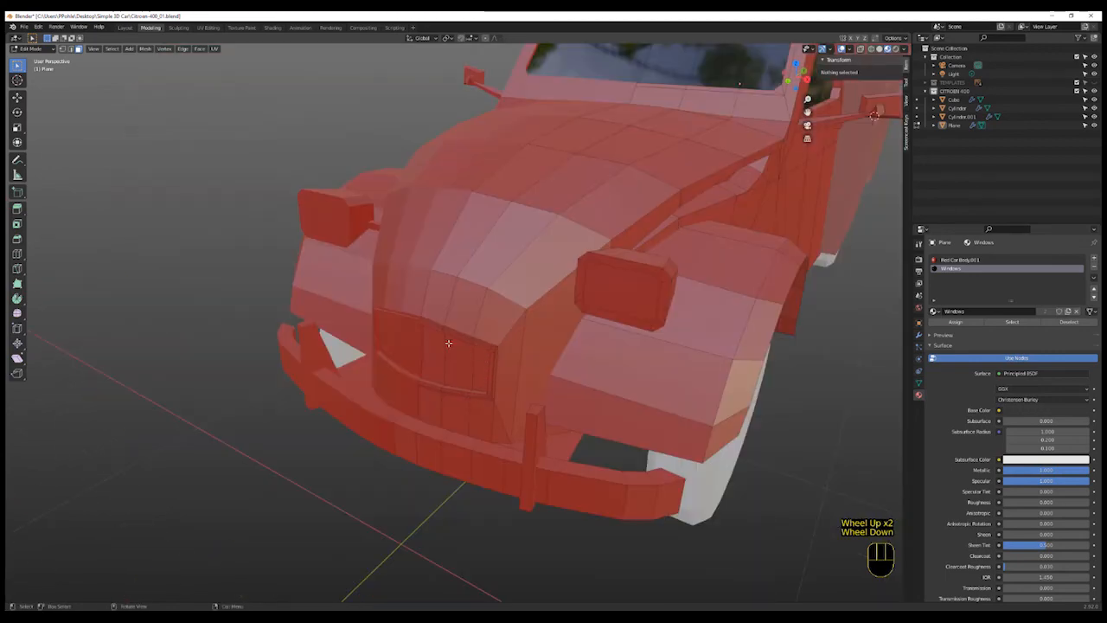
pyautogui.scroll(-1, 658, 356)
pyautogui.moveTo(791, 370); pyautogui.dragTo(762, 399, button='middle')
pyautogui.scroll(1, 677, 424)
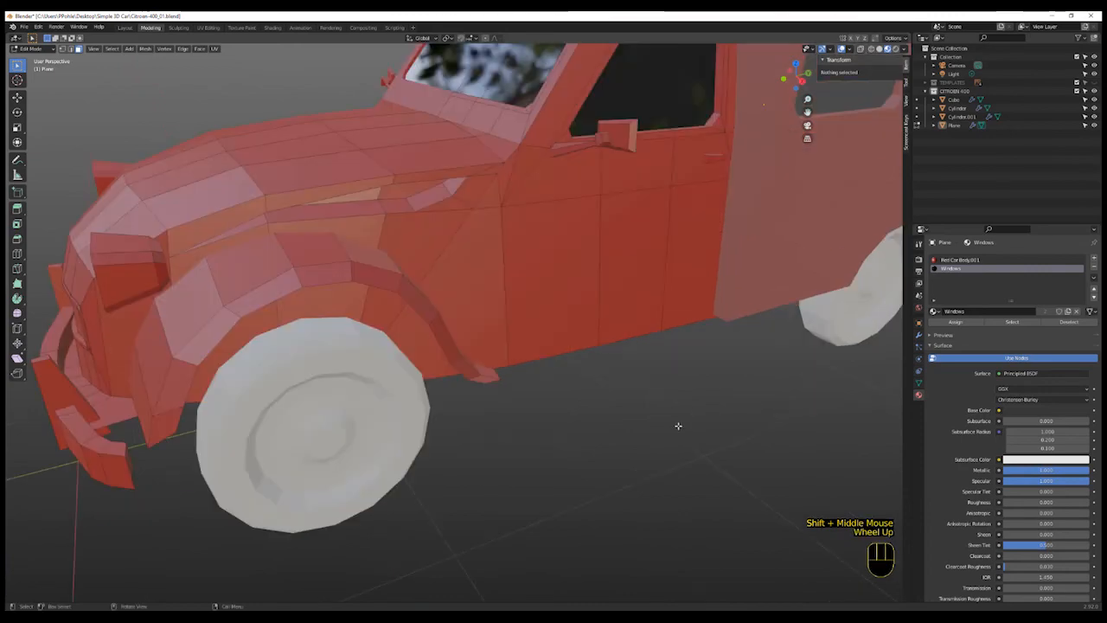
pyautogui.scroll(-2, 630, 438)
pyautogui.moveTo(606, 456); pyautogui.dragTo(625, 453, button='middle')
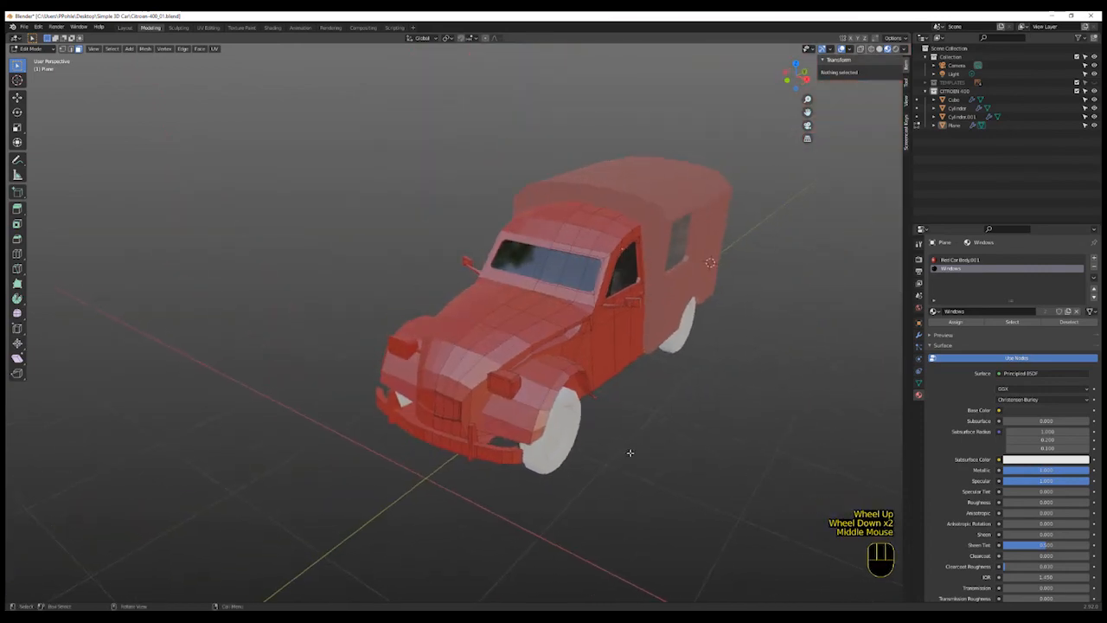
pyautogui.scroll(1, 615, 449)
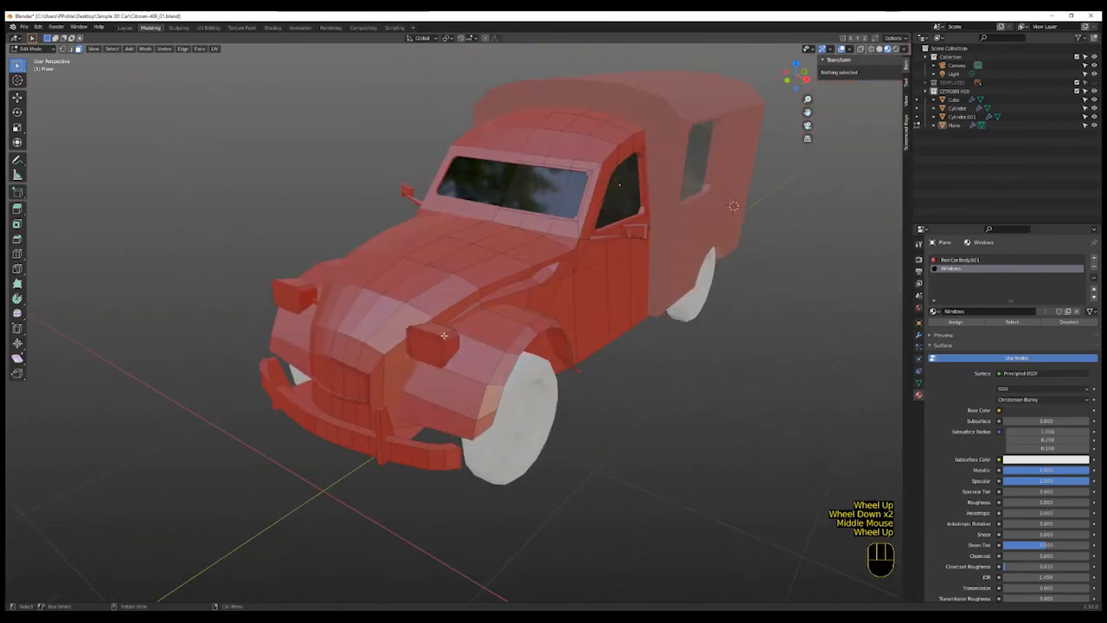
# - Add a third material slot with a new material using an Emission surface shader
pyautogui.click(1095, 260)
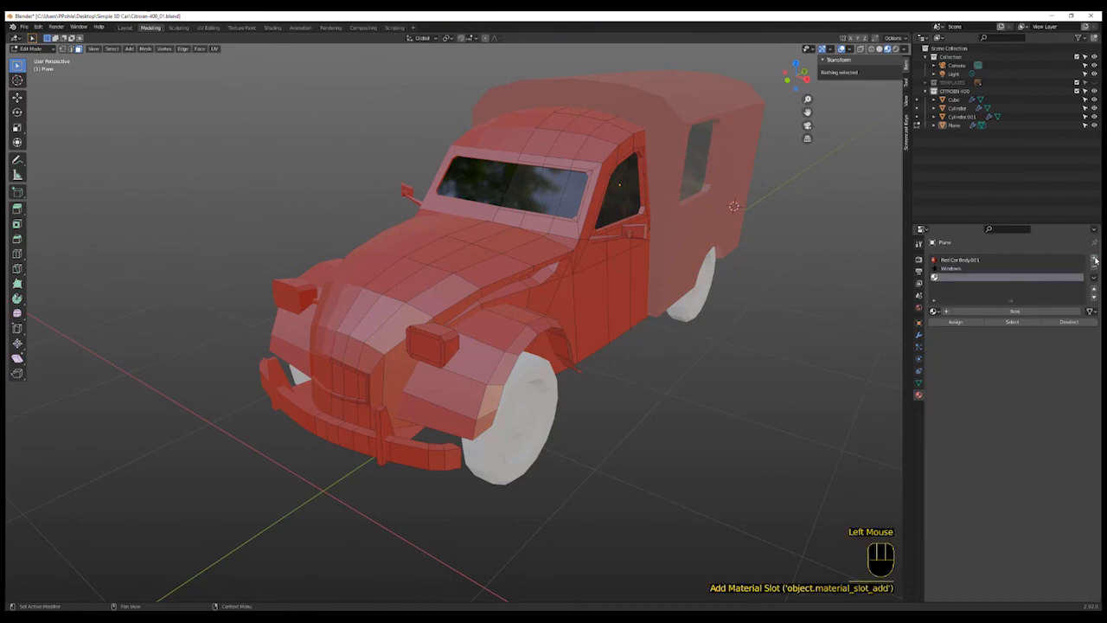
pyautogui.click(1014, 311)
pyautogui.click(1038, 374)
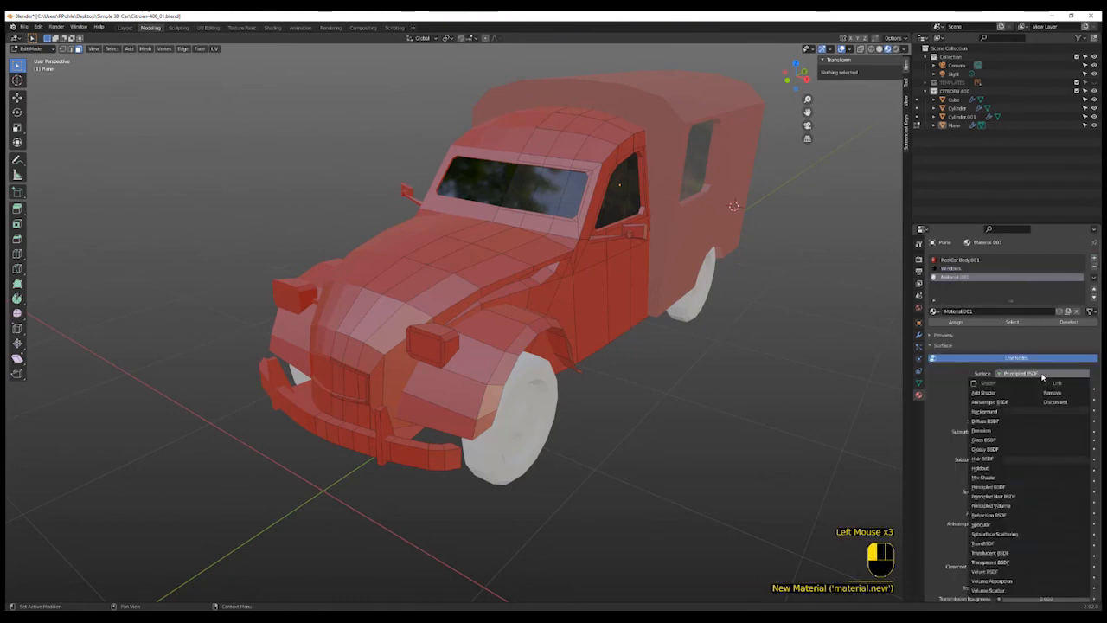
pyautogui.click(990, 430)
# - Rename the new material Head Lights and set its emission color to a pale warm white
pyautogui.click(976, 311)
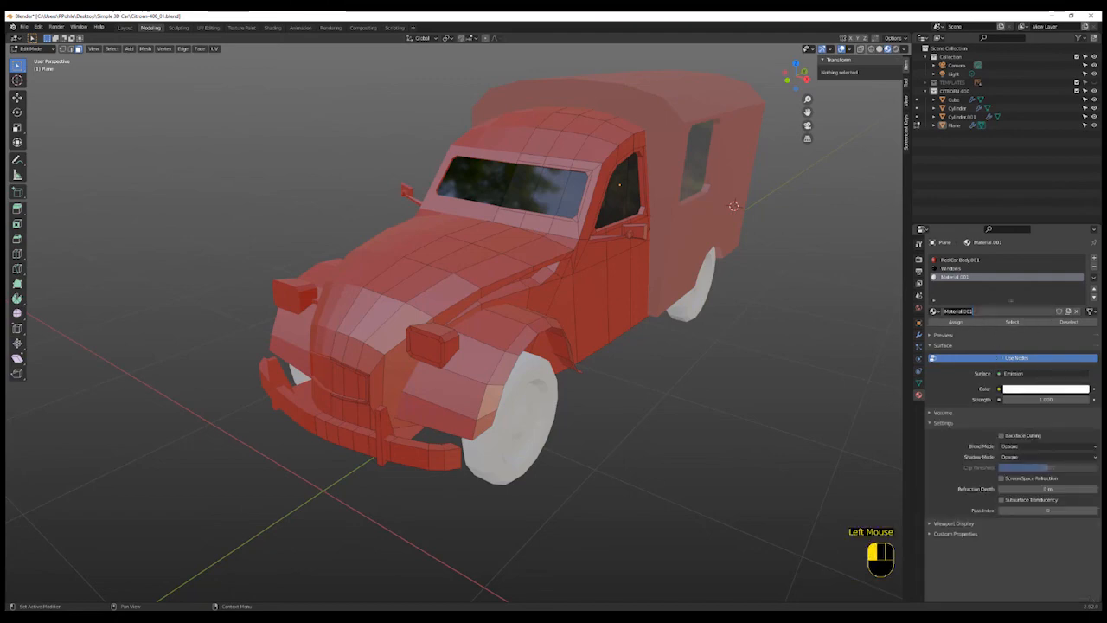
pyautogui.write('Hiad Lights')
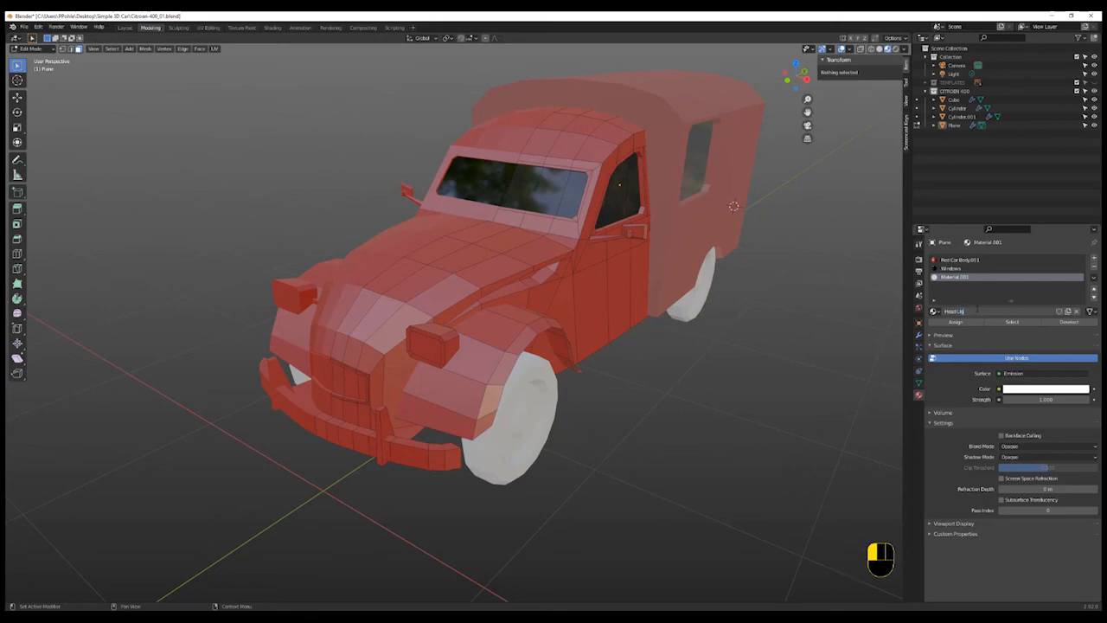
pyautogui.press('Return')
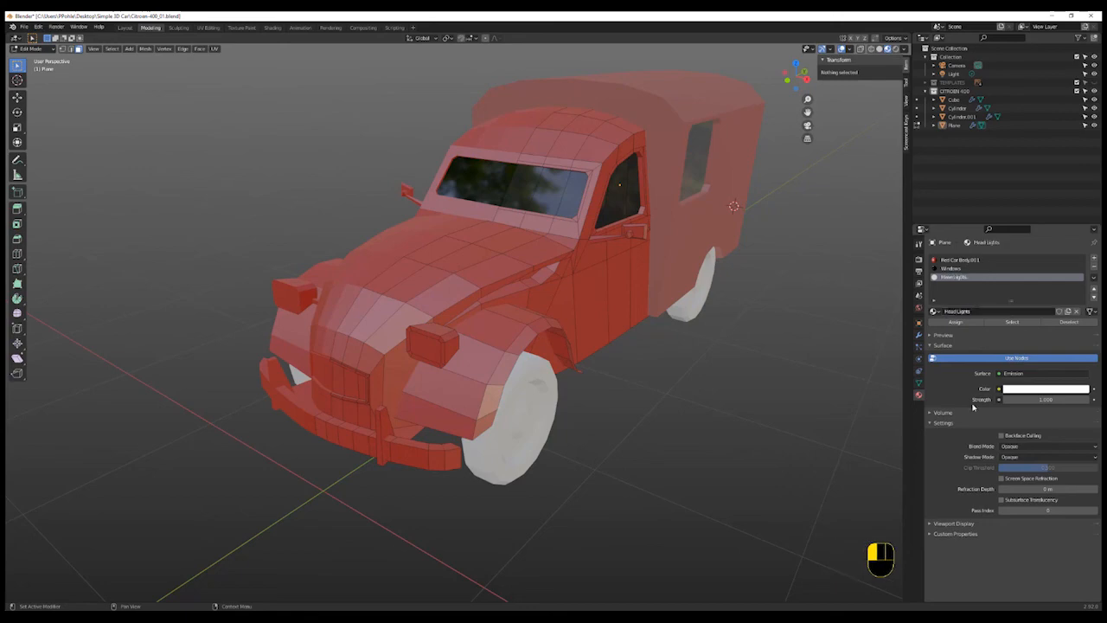
pyautogui.click(1025, 389)
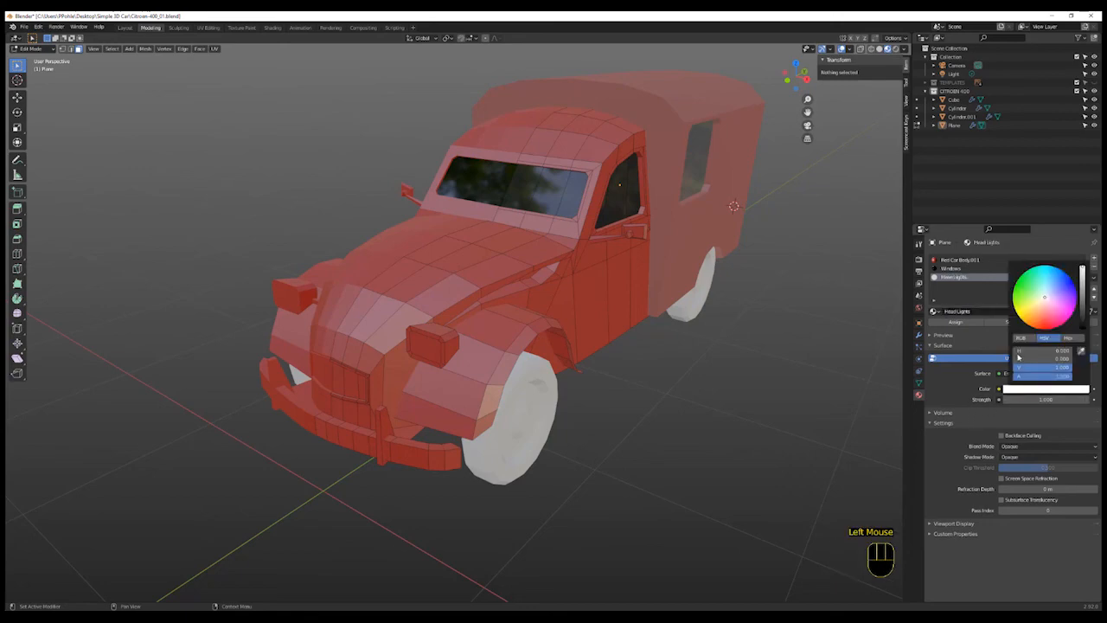
pyautogui.click(1044, 302)
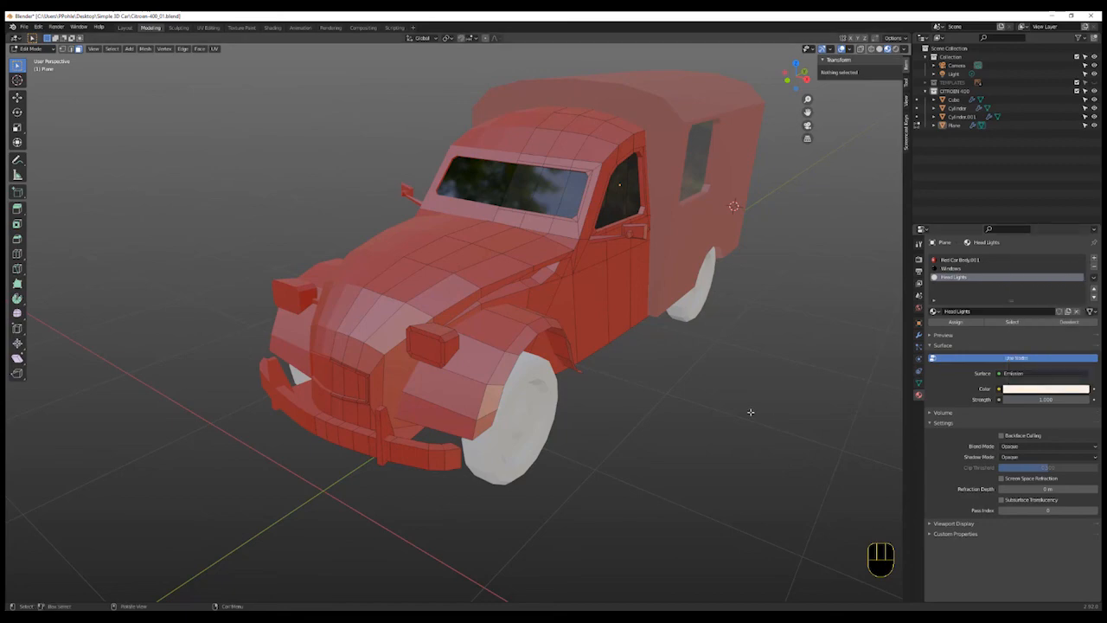
# - Select the headlight faces and assign the Head Lights material slot to them
pyautogui.click(419, 344)
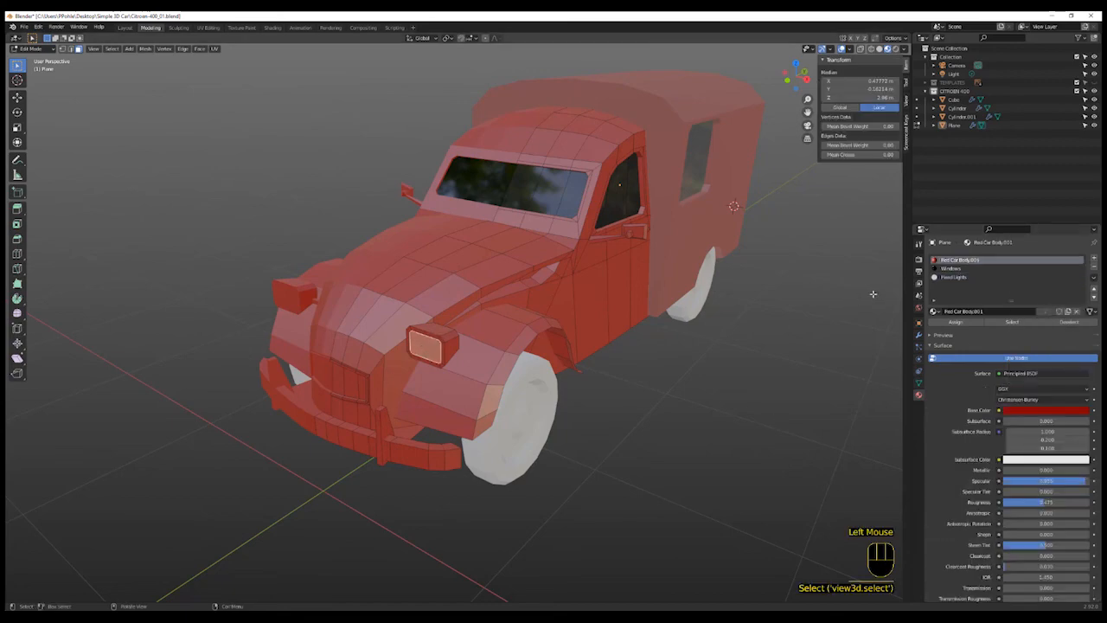
pyautogui.click(955, 277)
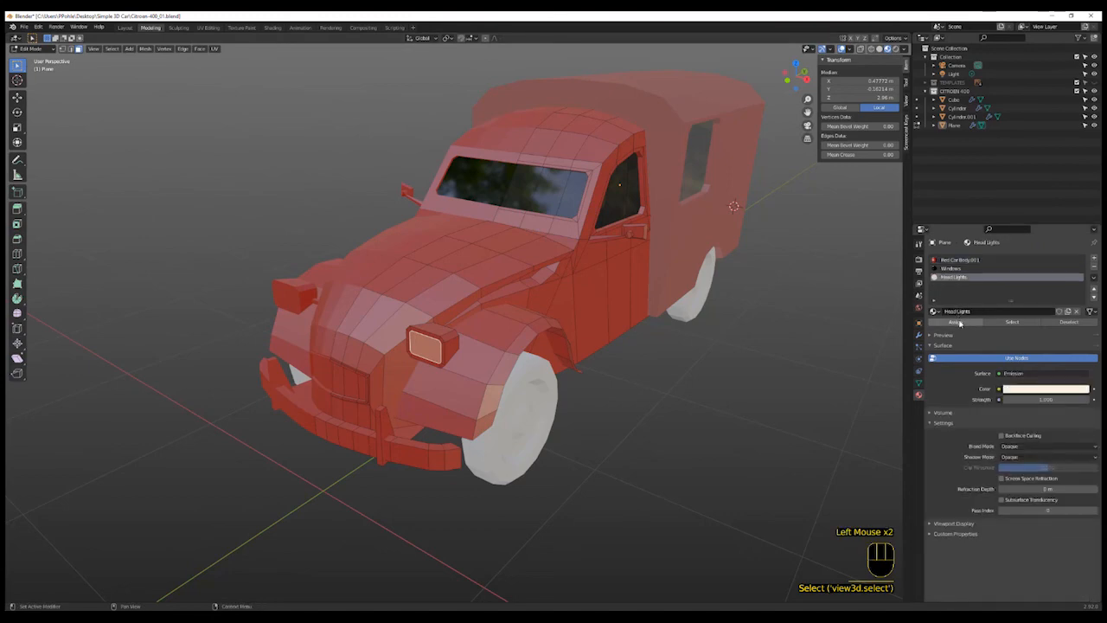
pyautogui.click(956, 321)
pyautogui.click(610, 468)
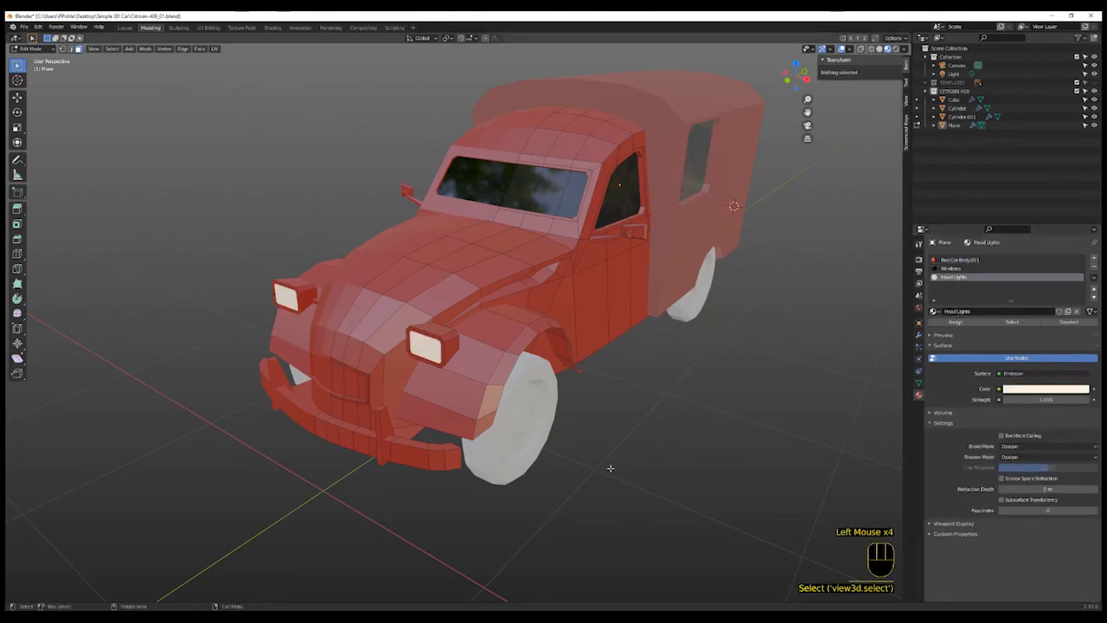
# - Add a new material slot with a material named White Body Paint and raise its specular to 1.000
pyautogui.keyDown('shift'); pyautogui.moveTo(749, 452); pyautogui.dragTo(734, 455, button='middle'); pyautogui.keyUp('shift')
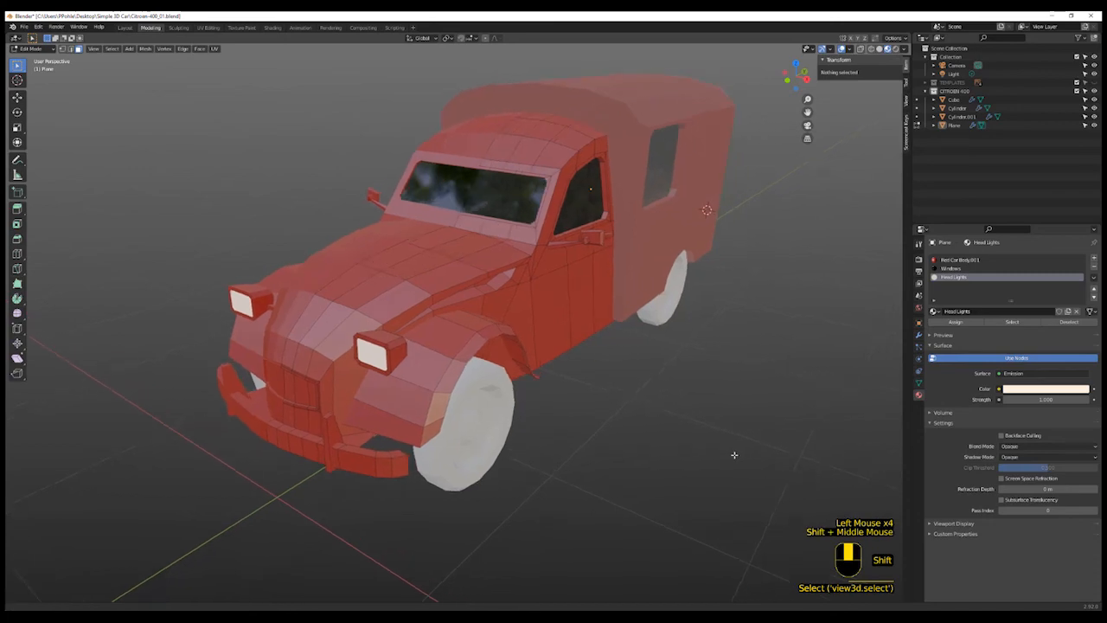
pyautogui.moveTo(635, 401); pyautogui.dragTo(615, 407, button='middle')
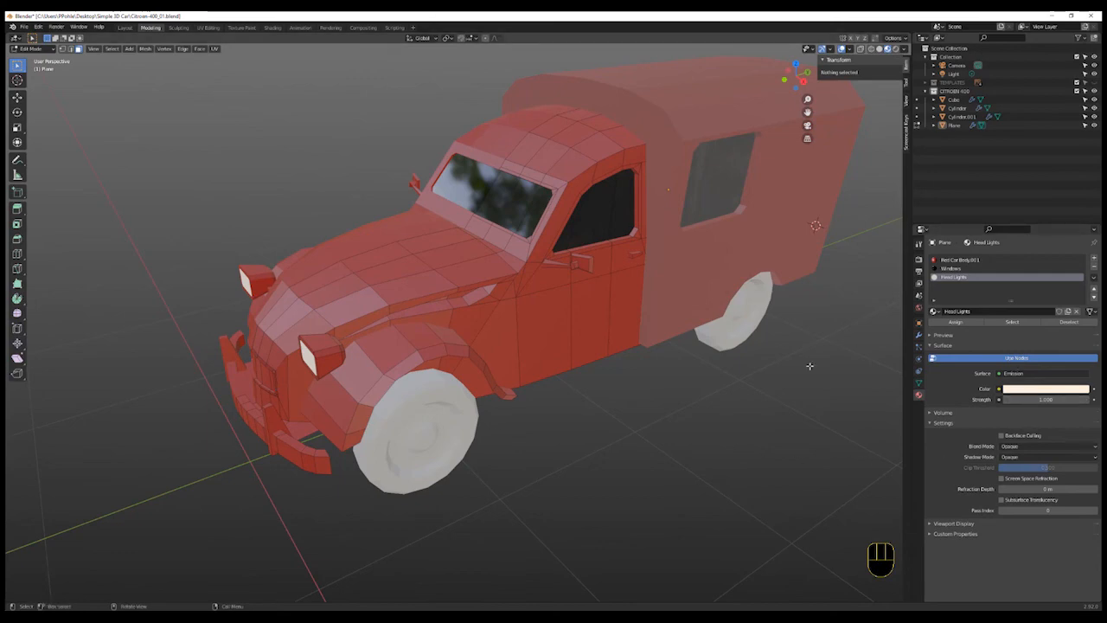
pyautogui.click(1094, 258)
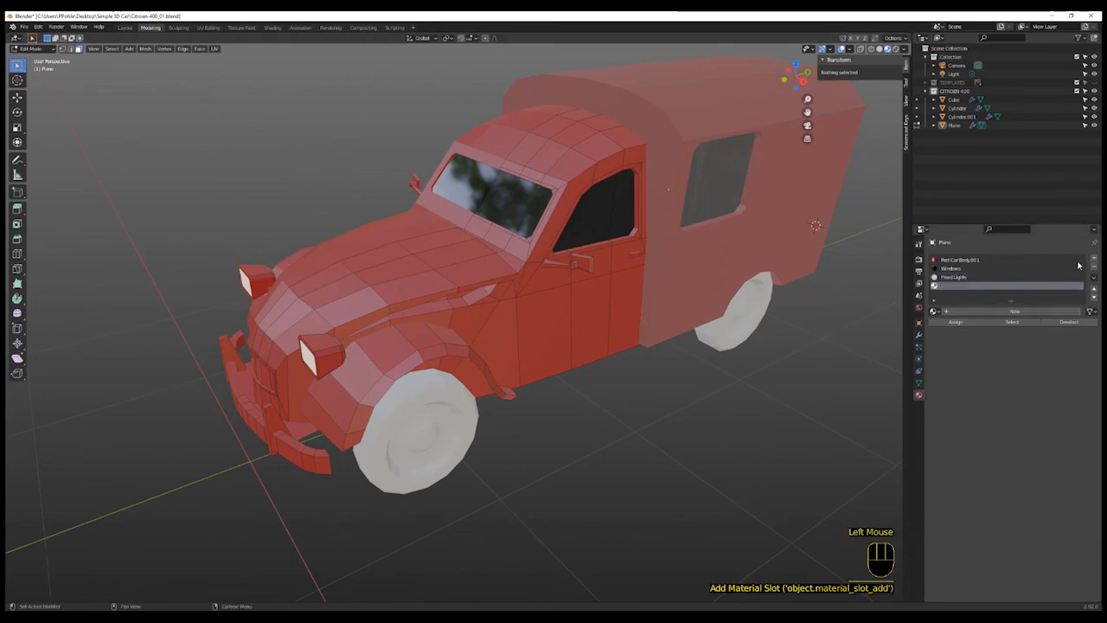
pyautogui.click(1016, 313)
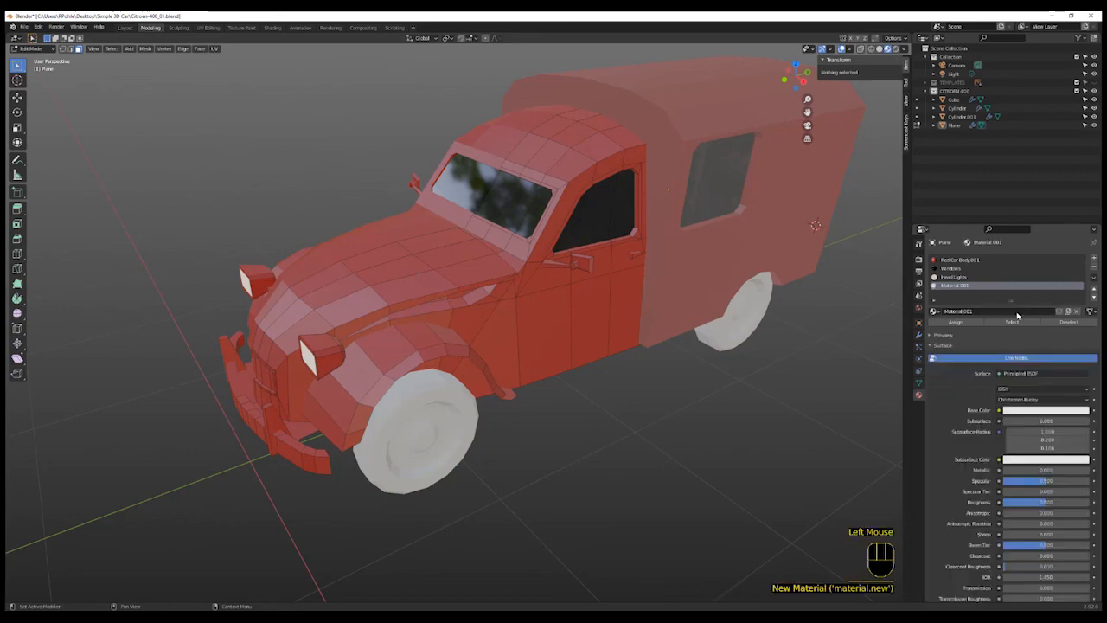
pyautogui.click(1016, 313)
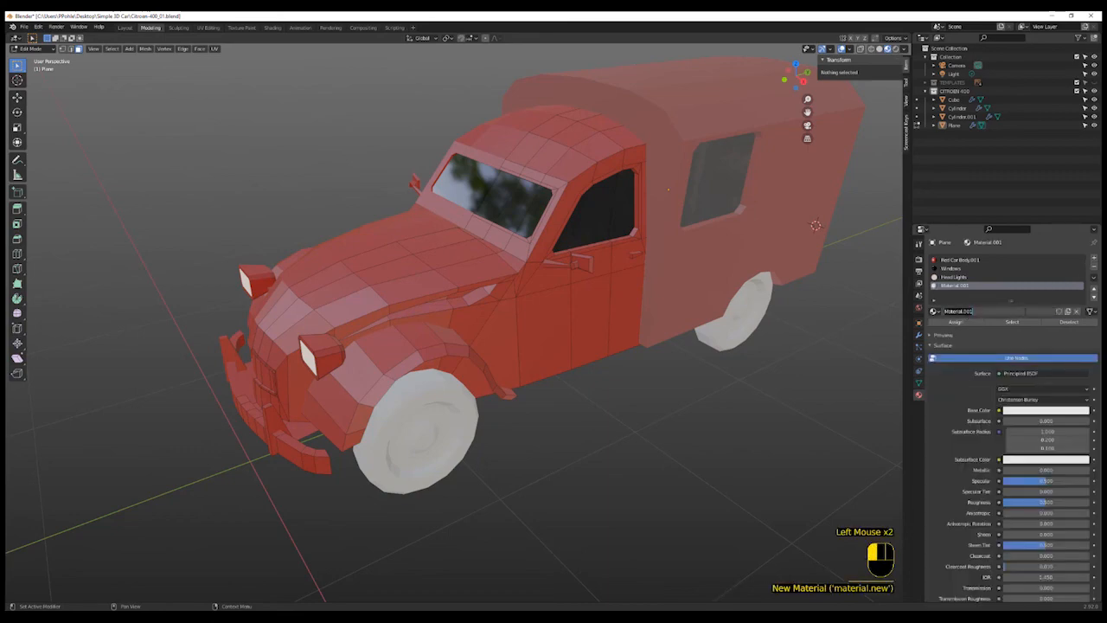
pyautogui.write('White')
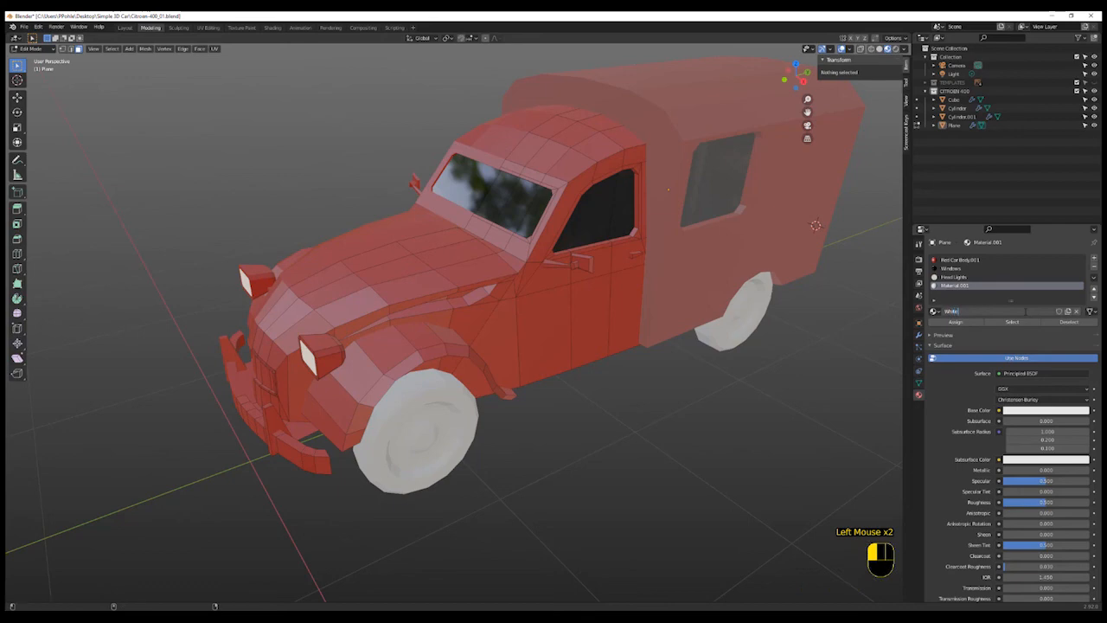
pyautogui.write(' t')
pyautogui.write('ody Paint')
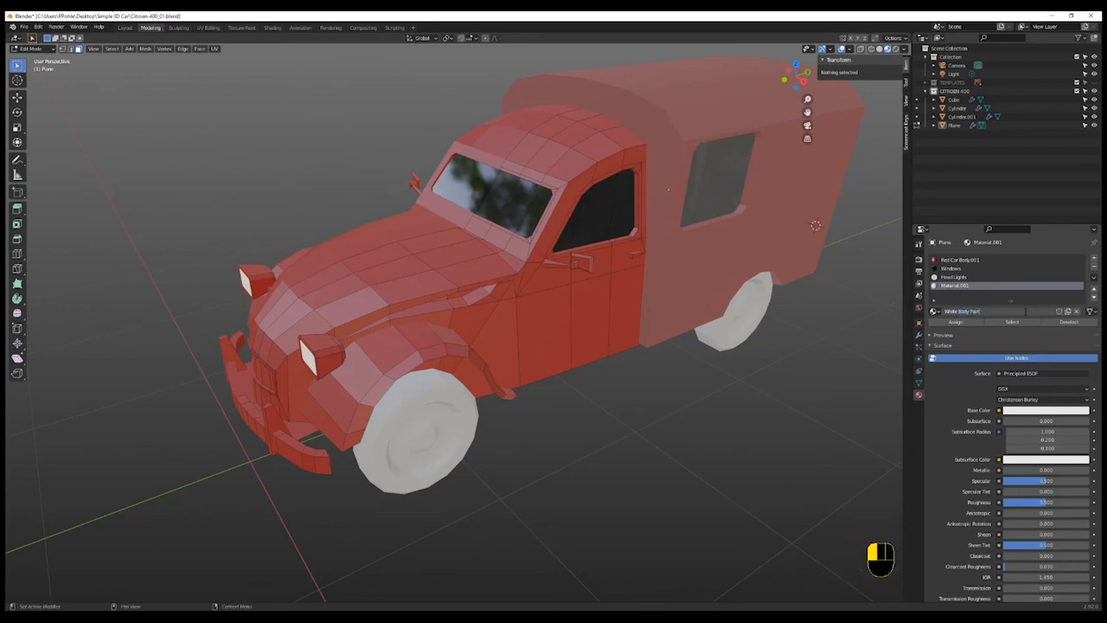
pyautogui.press('Return')
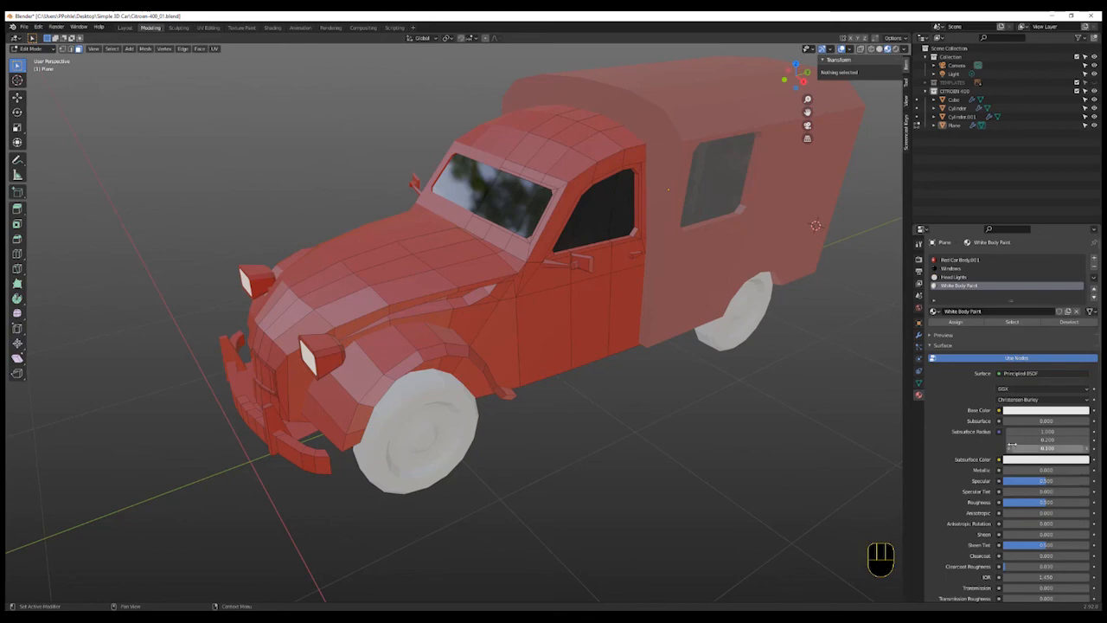
pyautogui.moveTo(1046, 483); pyautogui.dragTo(1089, 482)
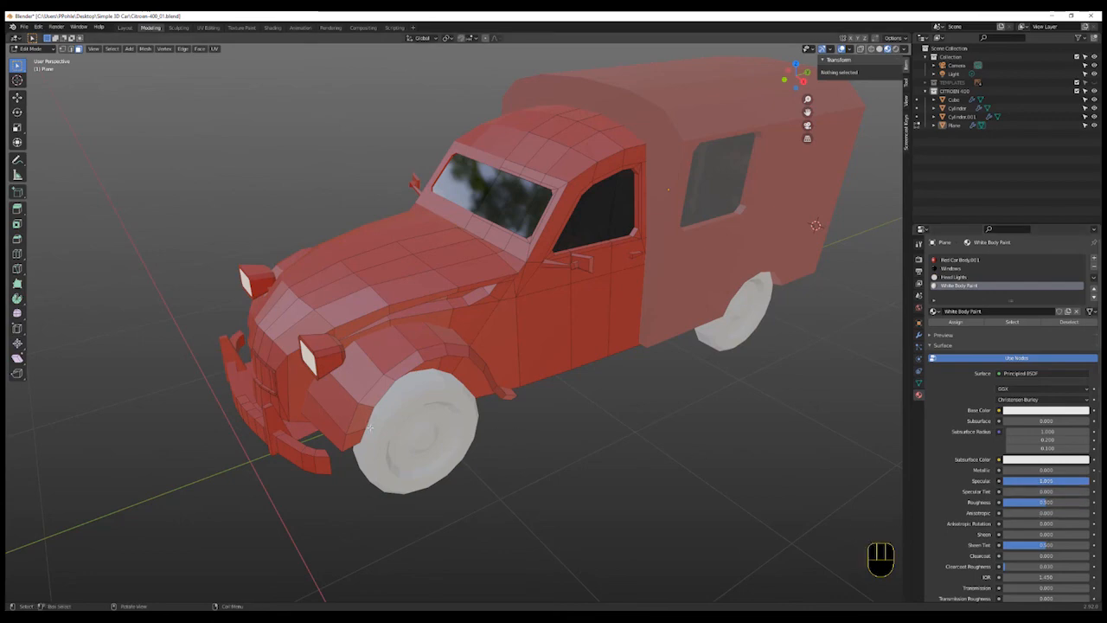
# - Select the front grille's frame loops and slat faces and assign the White Body Paint material to them
pyautogui.moveTo(400, 453); pyautogui.dragTo(414, 454, button='middle')
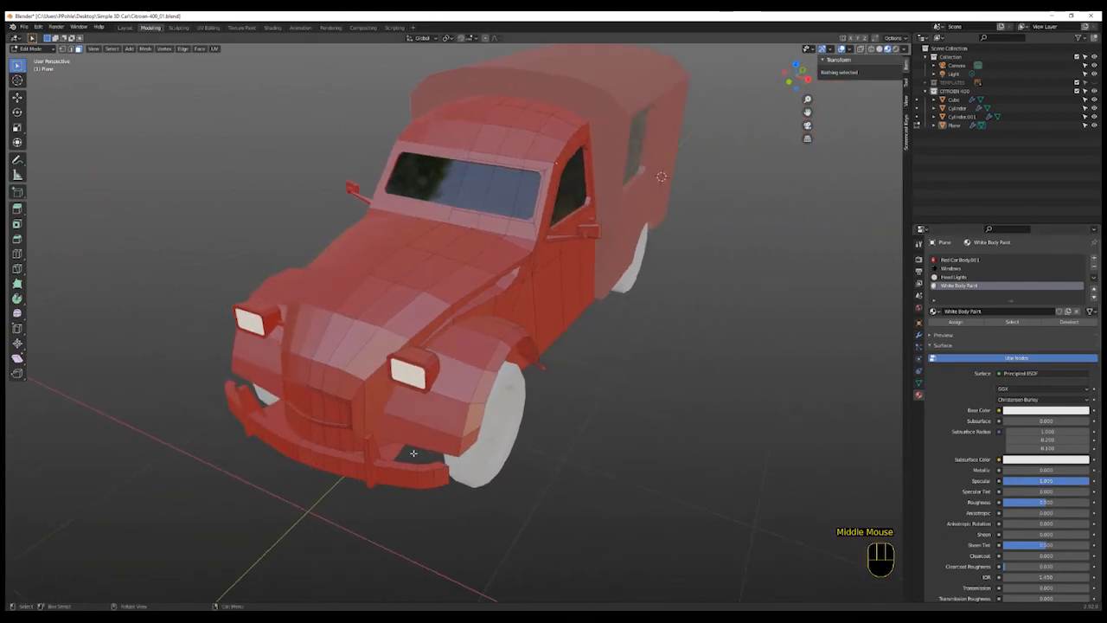
pyautogui.click(342, 418)
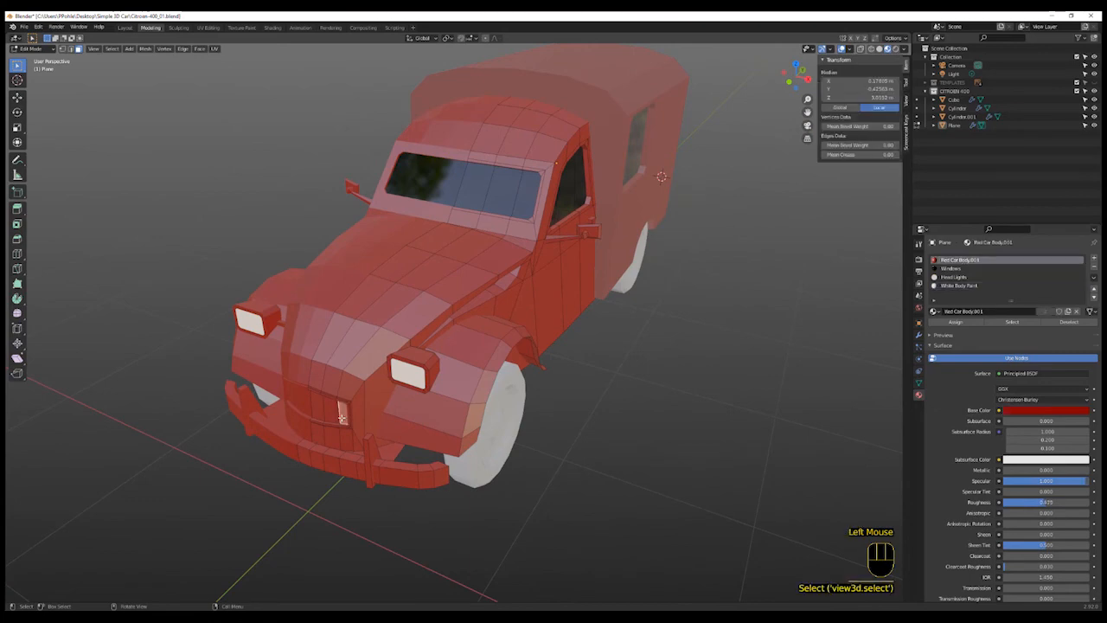
pyautogui.scroll(3, 343, 417)
pyautogui.scroll(-1, 343, 417)
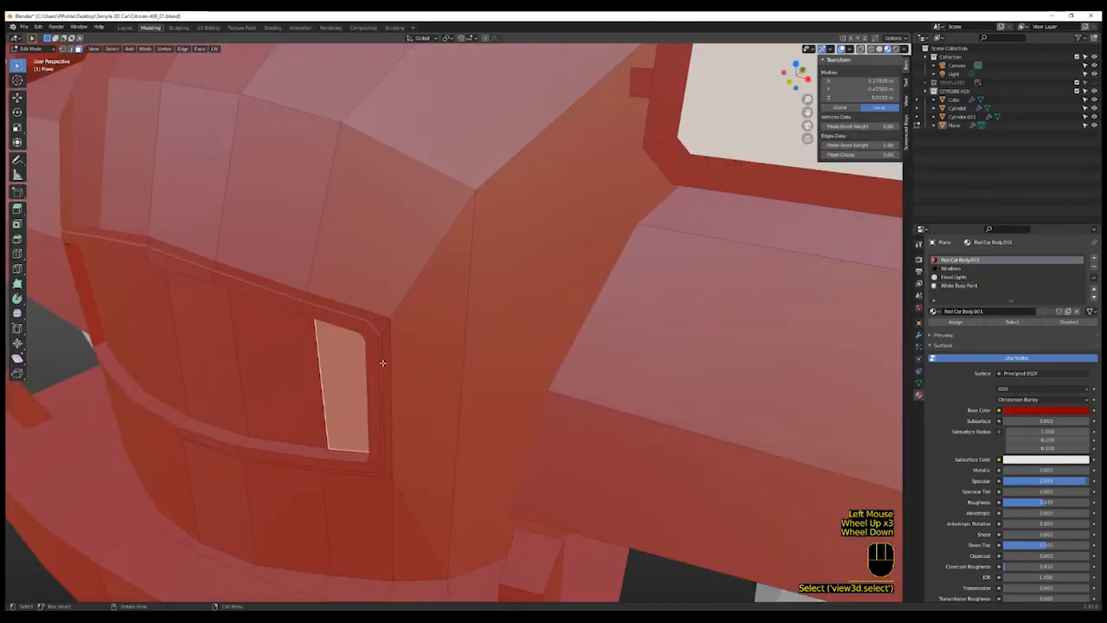
pyautogui.moveTo(381, 366); pyautogui.dragTo(366, 361, button='middle')
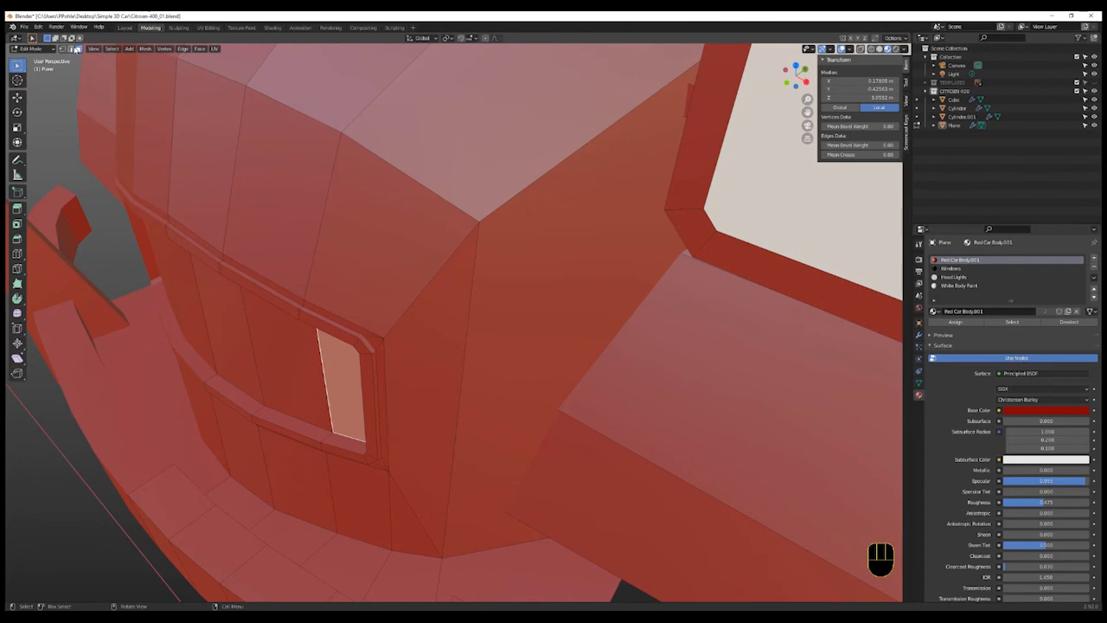
pyautogui.keyDown('alt'); pyautogui.click(360, 335); pyautogui.keyUp('alt')
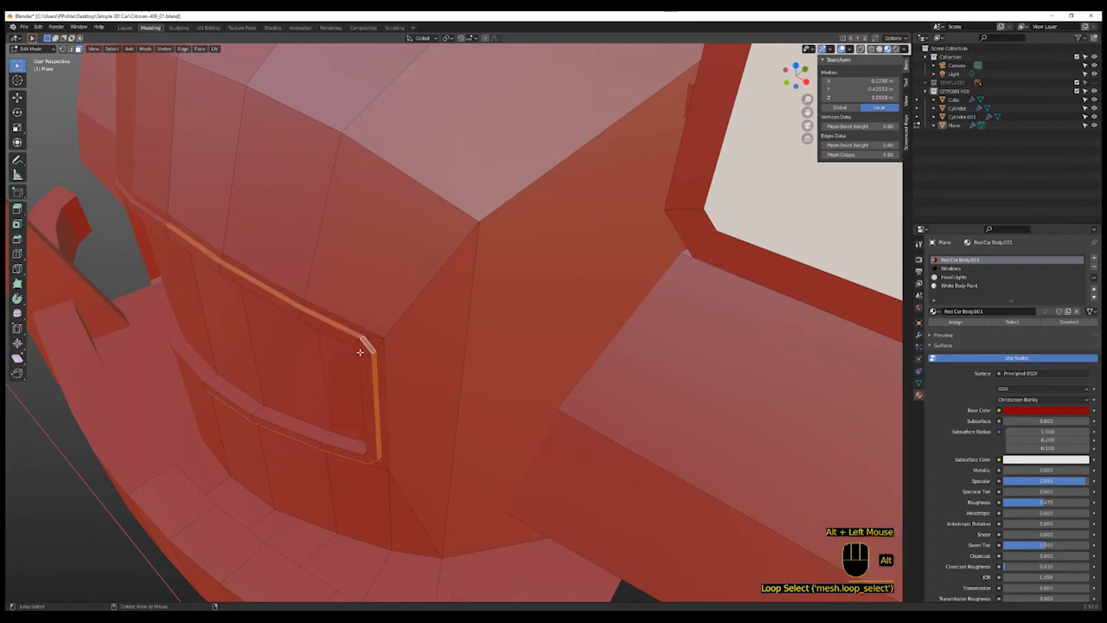
pyautogui.keyDown('alt'); pyautogui.keyDown('shift'); pyautogui.click(322, 432); pyautogui.keyUp('shift'); pyautogui.keyUp('alt')
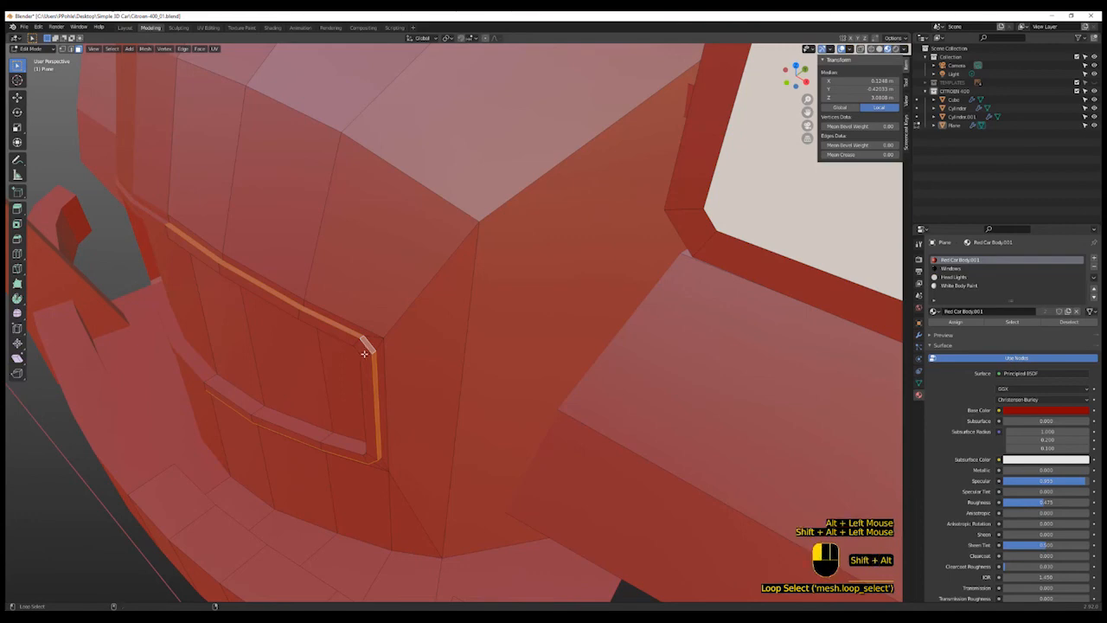
pyautogui.keyDown('alt'); pyautogui.keyDown('shift'); pyautogui.click(326, 435); pyautogui.keyUp('shift'); pyautogui.keyUp('alt')
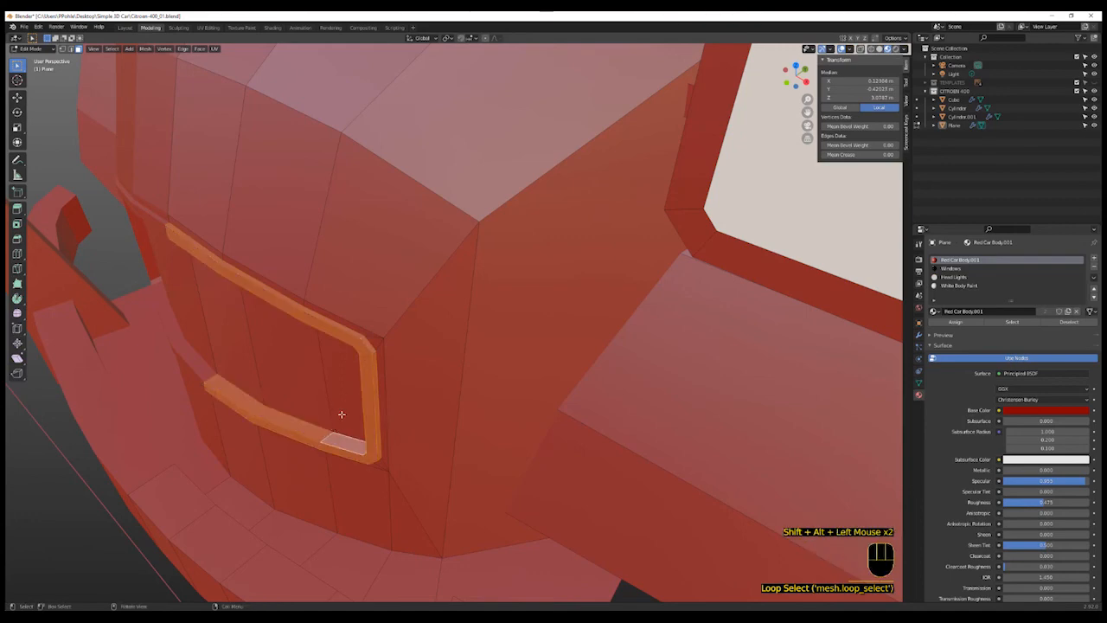
pyautogui.keyDown('shift'); pyautogui.click(345, 403); pyautogui.keyUp('shift')
pyautogui.keyDown('shift'); pyautogui.click(287, 377); pyautogui.keyUp('shift')
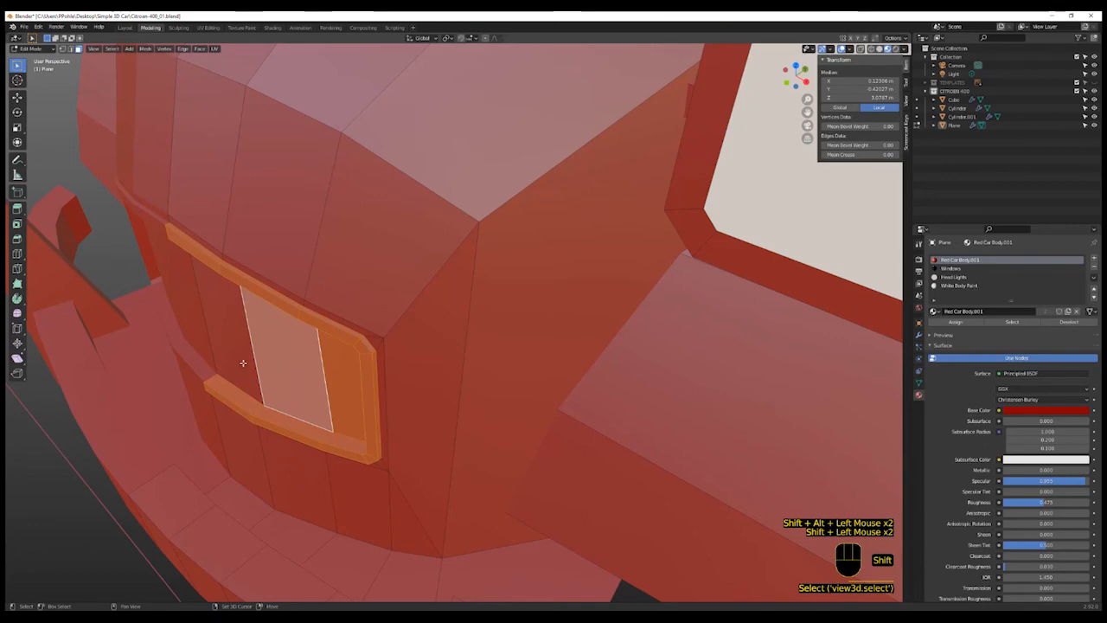
pyautogui.keyDown('shift'); pyautogui.click(243, 363); pyautogui.keyUp('shift')
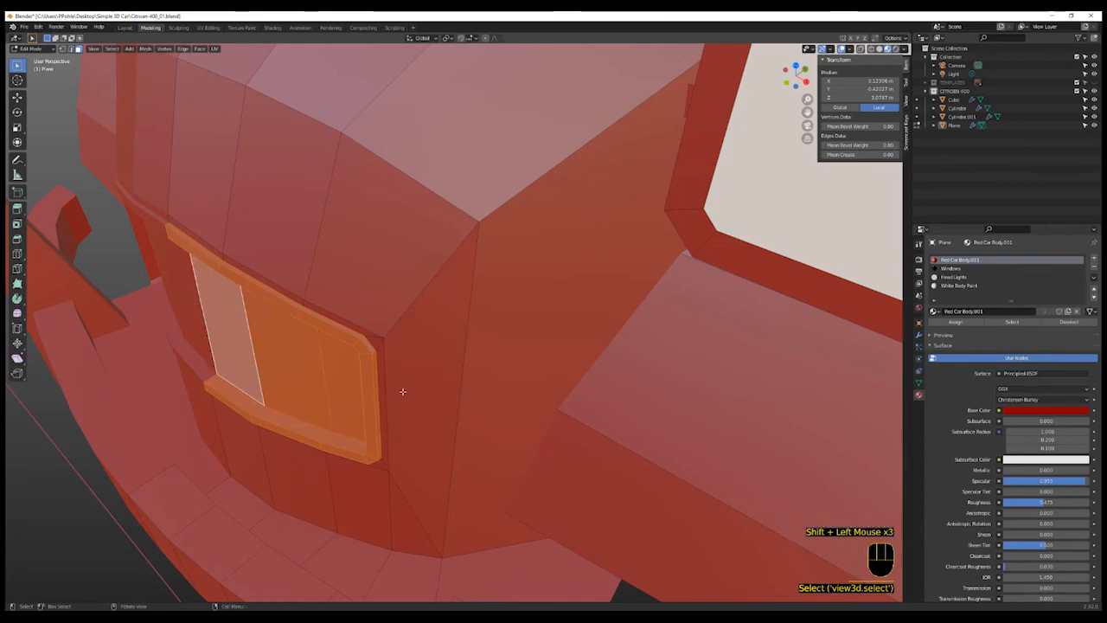
pyautogui.click(961, 285)
pyautogui.click(955, 321)
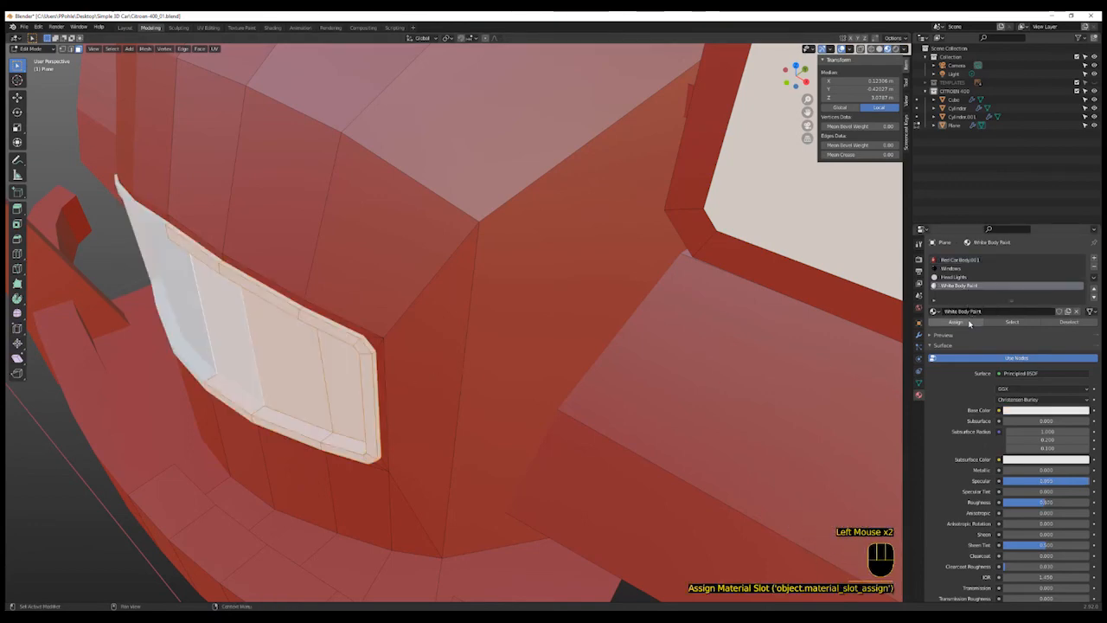
# - Select the linked side mirror arm and door handle pieces and assign White Body Paint to them
pyautogui.scroll(-3, 587, 443)
pyautogui.scroll(1, 587, 444)
pyautogui.moveTo(587, 444); pyautogui.dragTo(522, 454, button='middle')
pyautogui.scroll(1, 396, 404)
pyautogui.click(437, 401)
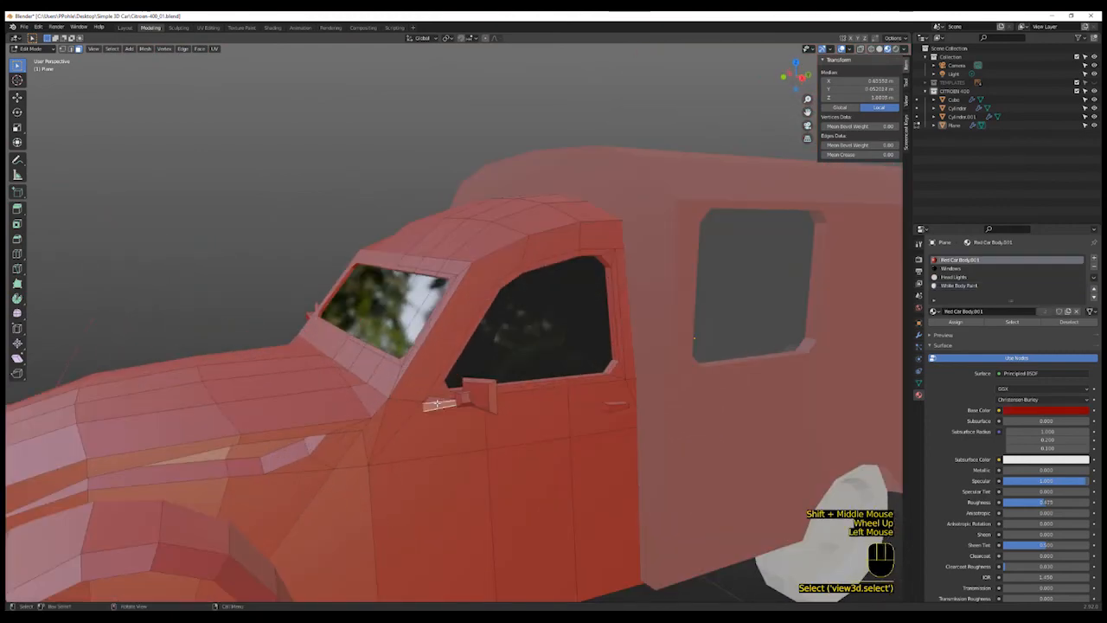
pyautogui.press('l')
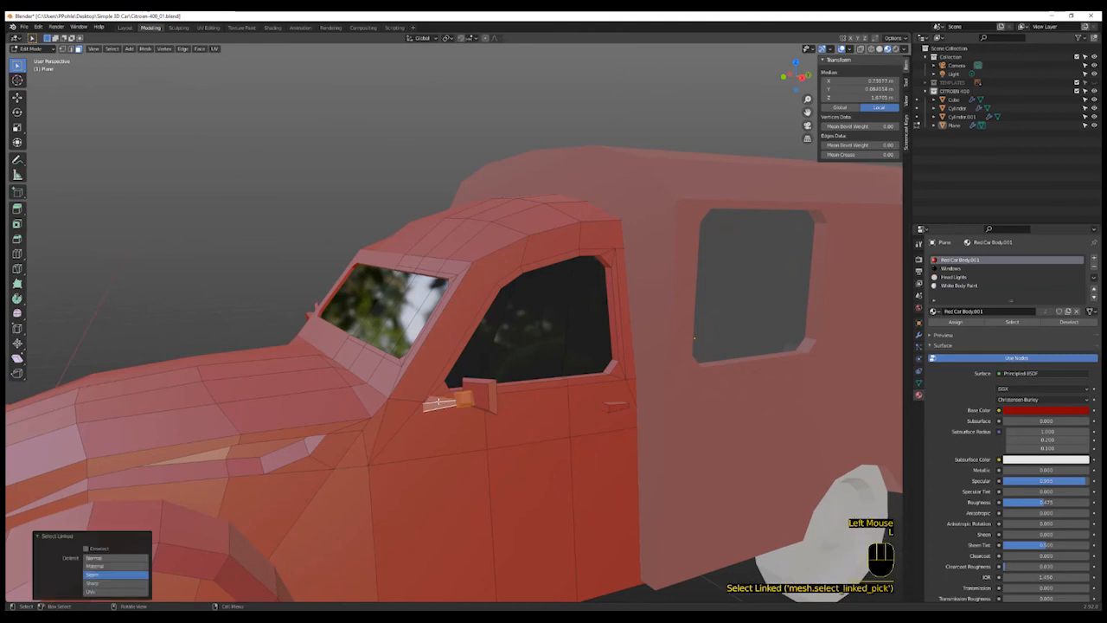
pyautogui.press('l')
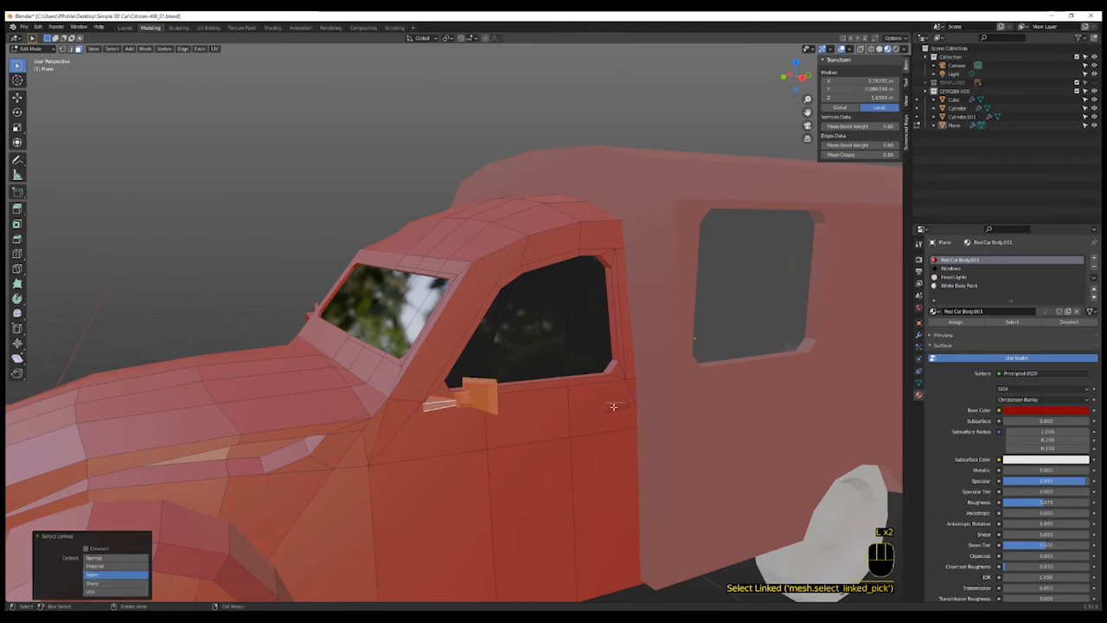
pyautogui.click(958, 286)
pyautogui.click(955, 322)
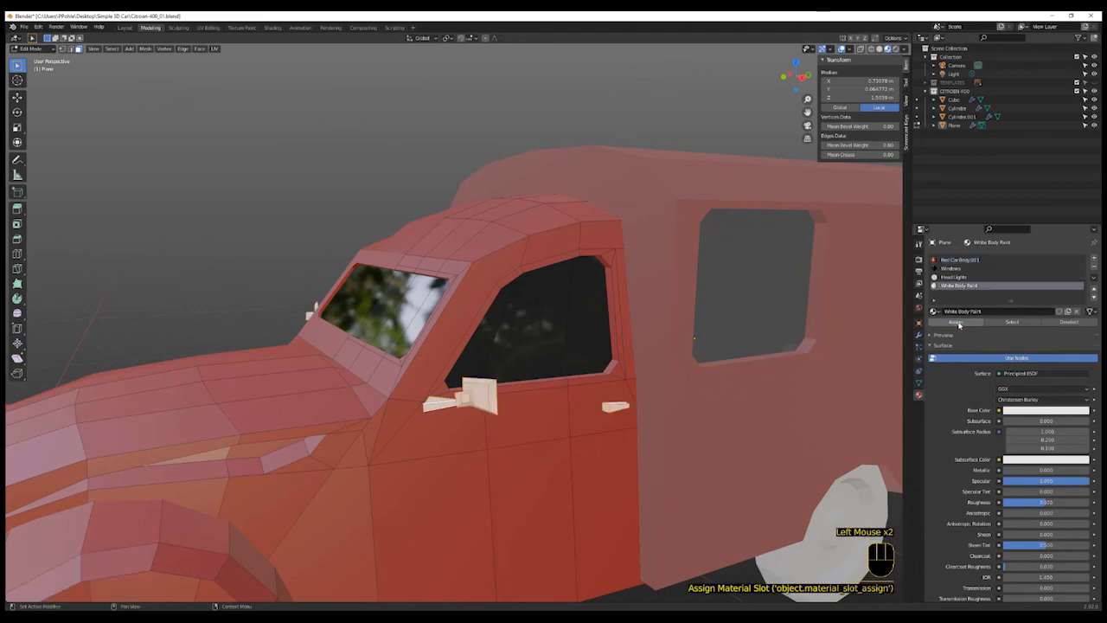
# - Select the side mirror arm face and add a new material slot with a new material named Chrome
pyautogui.moveTo(485, 467); pyautogui.dragTo(448, 381, button='middle')
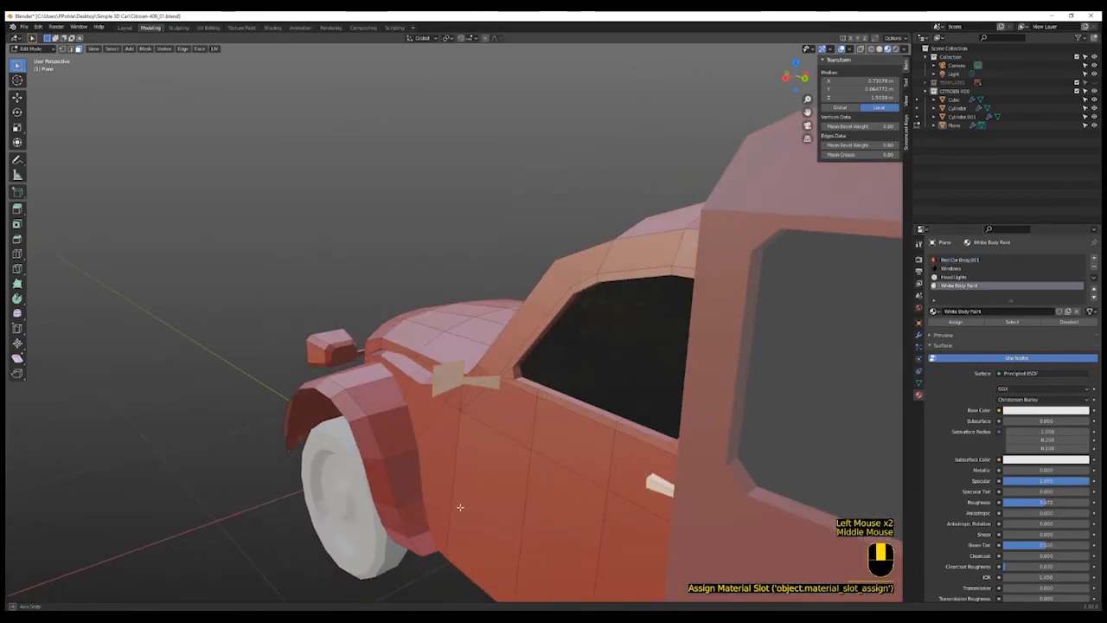
pyautogui.click(448, 380)
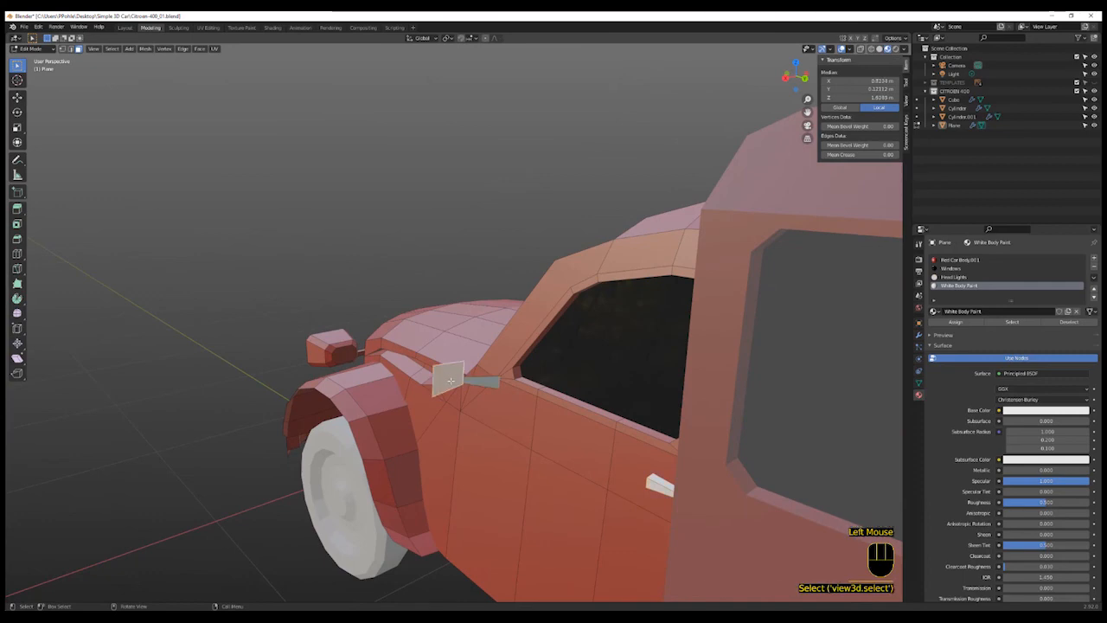
pyautogui.keyDown('shift'); pyautogui.moveTo(510, 438); pyautogui.dragTo(415, 436, button='middle'); pyautogui.keyUp('shift')
pyautogui.scroll(-2, 454, 438)
pyautogui.scroll(3, 415, 437)
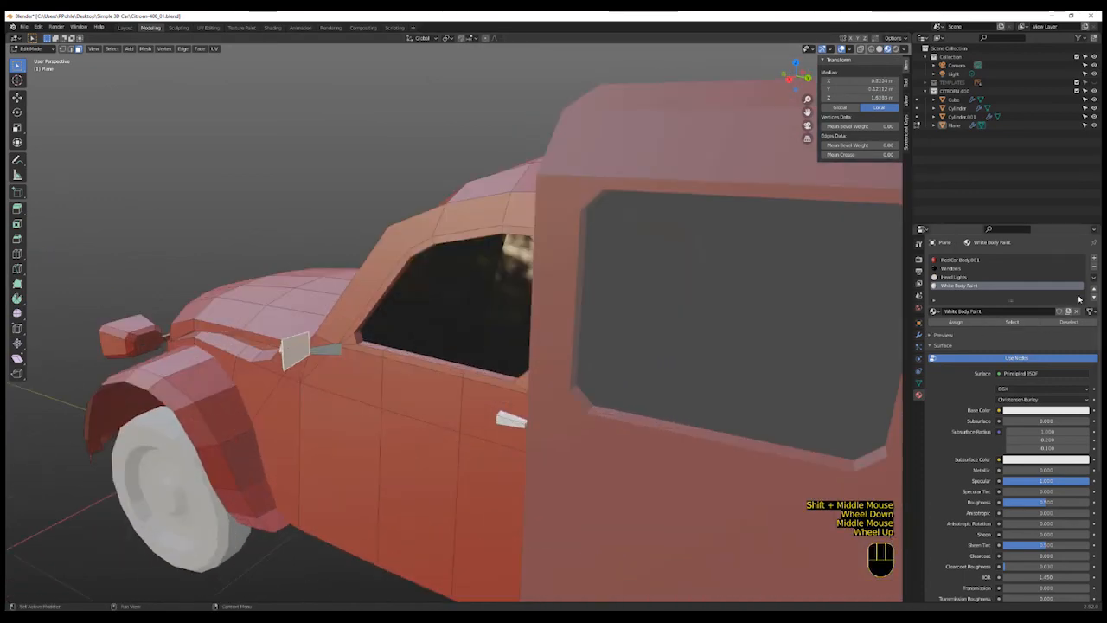
pyautogui.click(1094, 258)
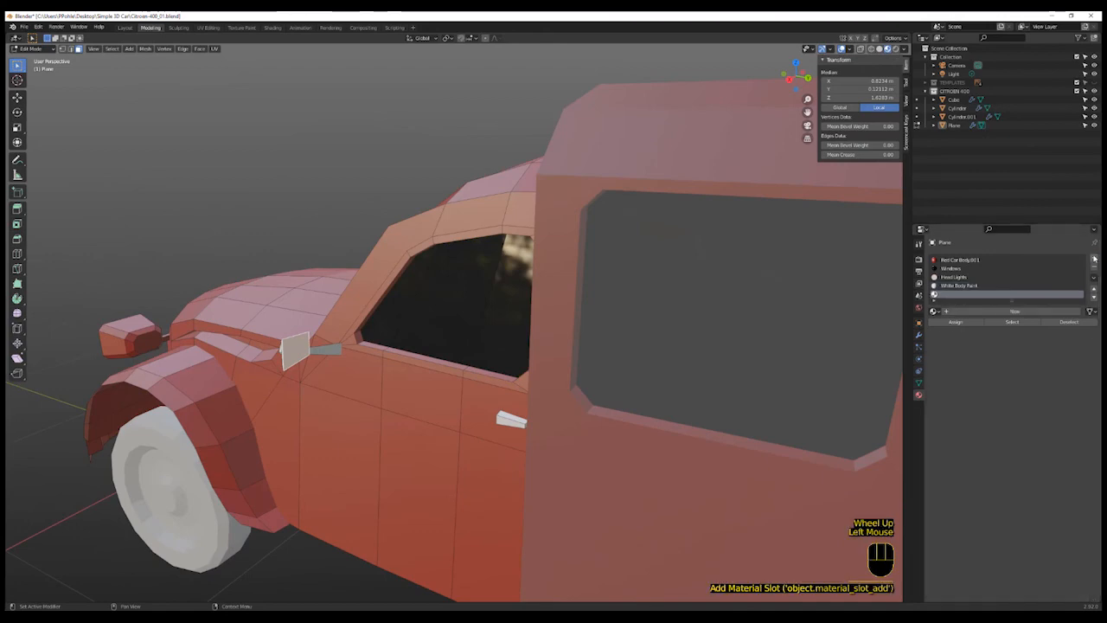
pyautogui.click(1012, 310)
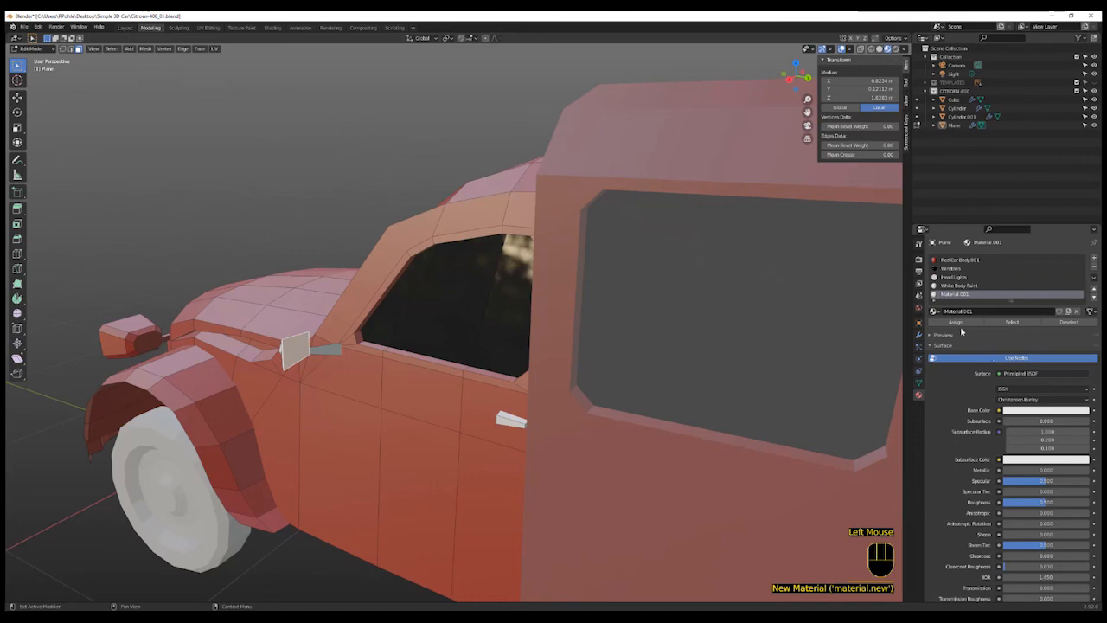
pyautogui.doubleClick(958, 311)
pyautogui.write('Ch')
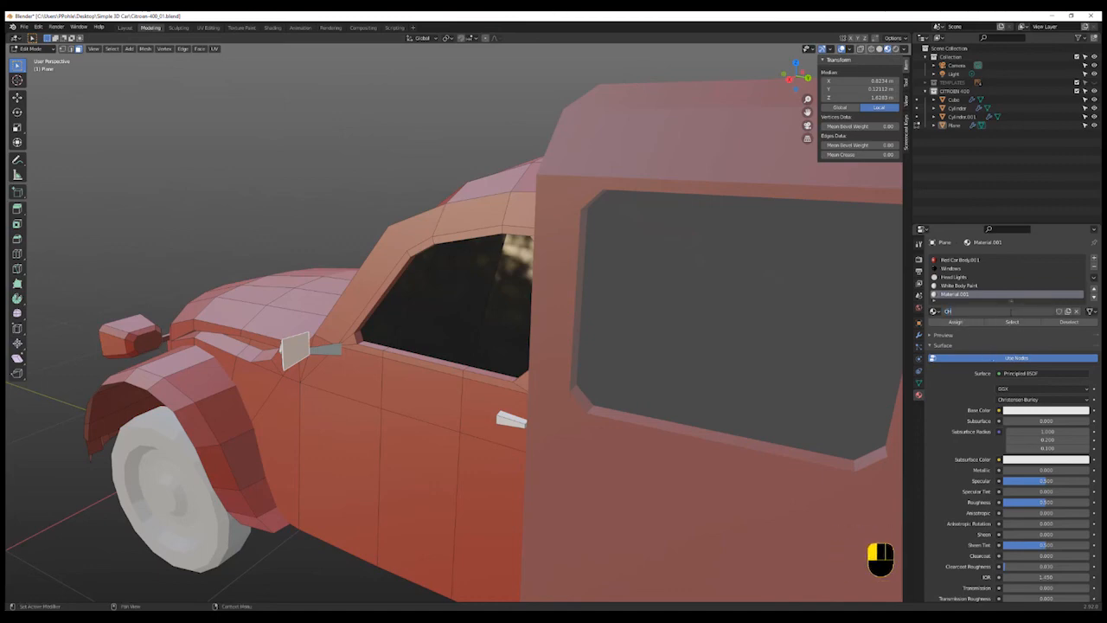
pyautogui.write('hrome')
pyautogui.press('Return')
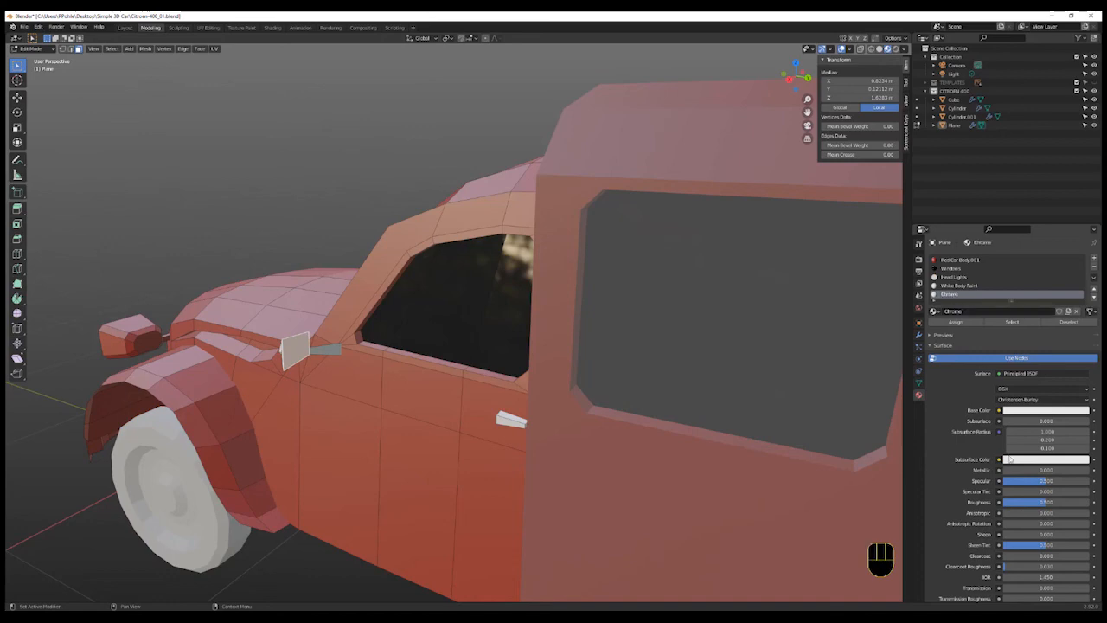
# - Set Chrome's specular and metallic to 1.000, darken its base colour, and assign it to the selected mirror face
pyautogui.scroll(-2, 1039, 447)
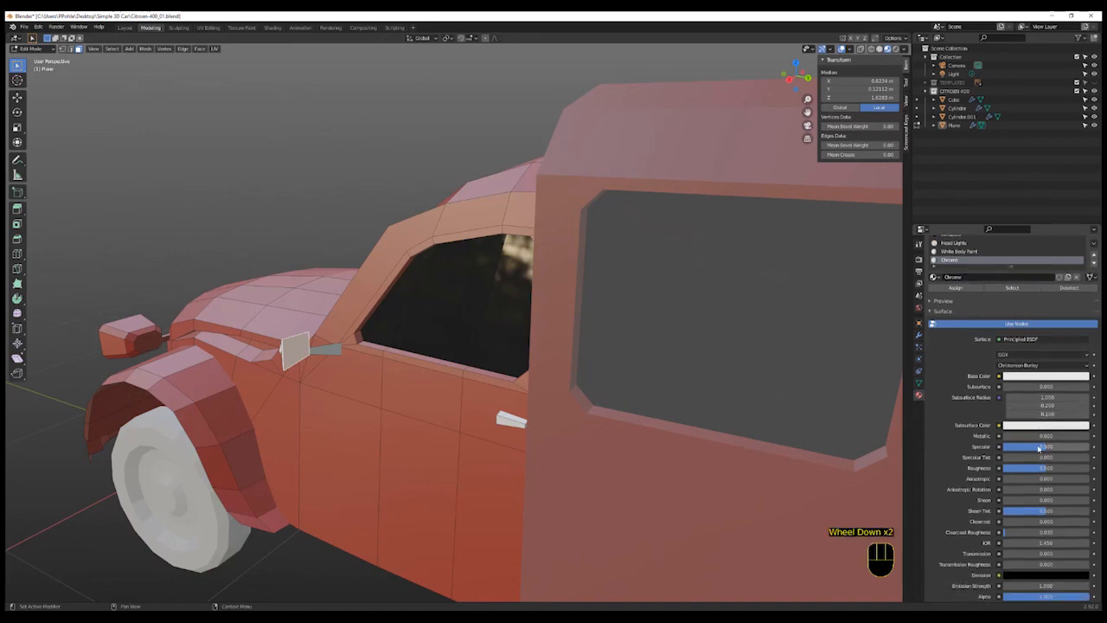
pyautogui.moveTo(1048, 448); pyautogui.dragTo(1064, 447)
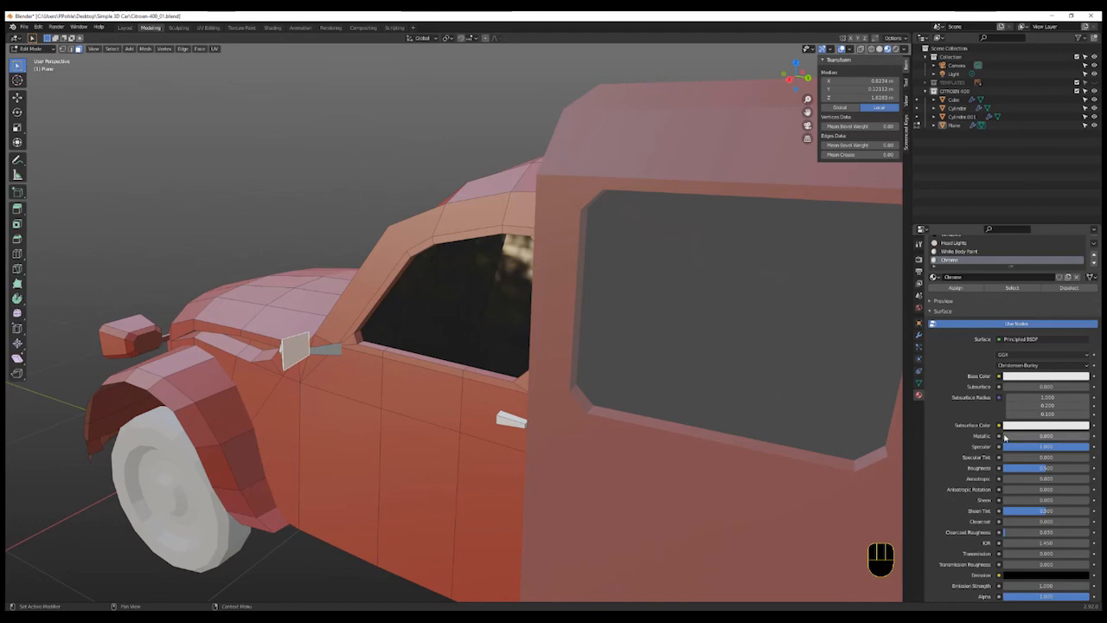
pyautogui.moveTo(1005, 437); pyautogui.dragTo(1092, 438)
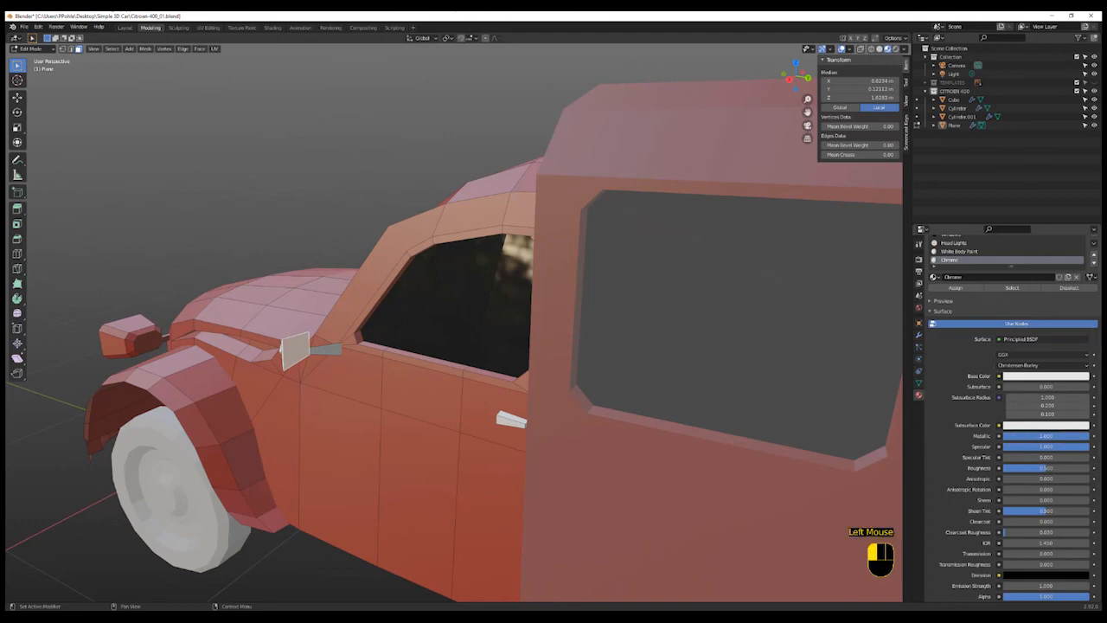
pyautogui.click(1032, 377)
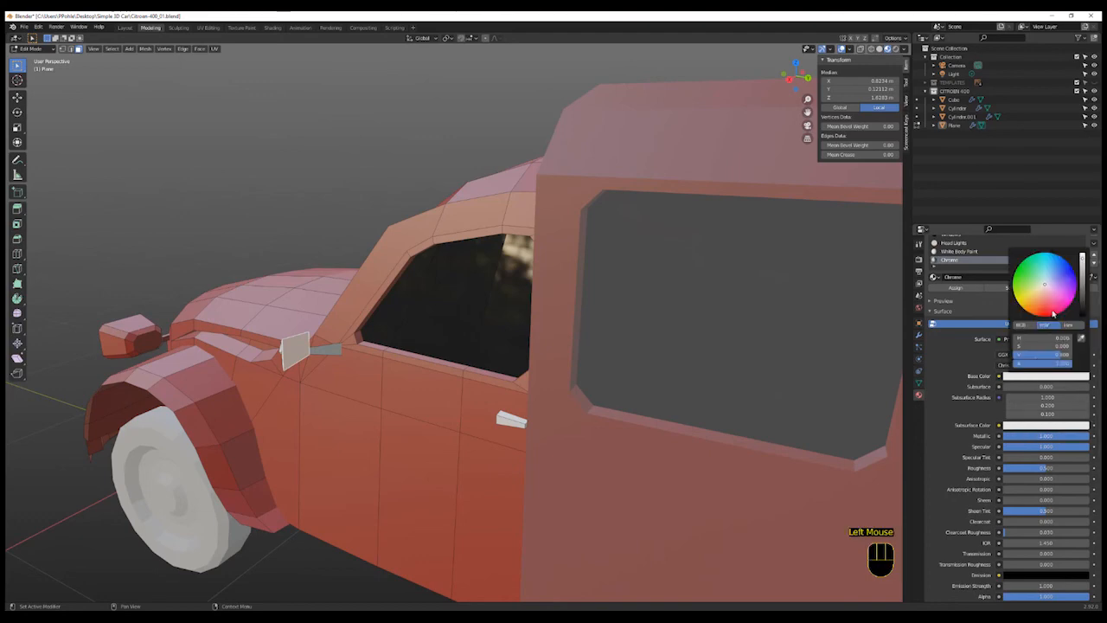
pyautogui.click(1082, 306)
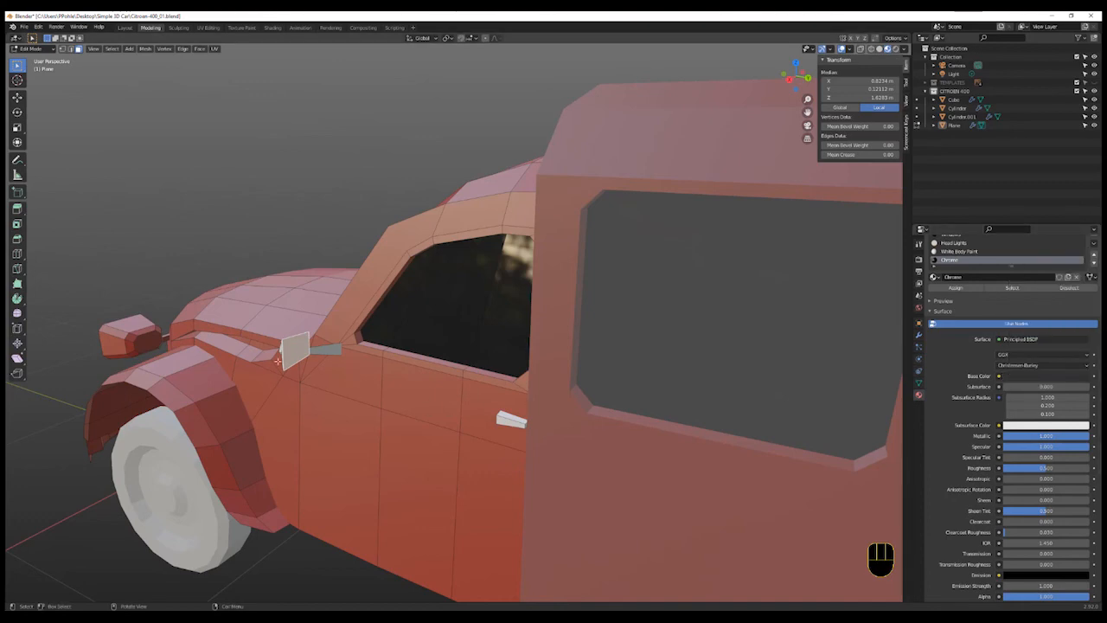
pyautogui.click(955, 288)
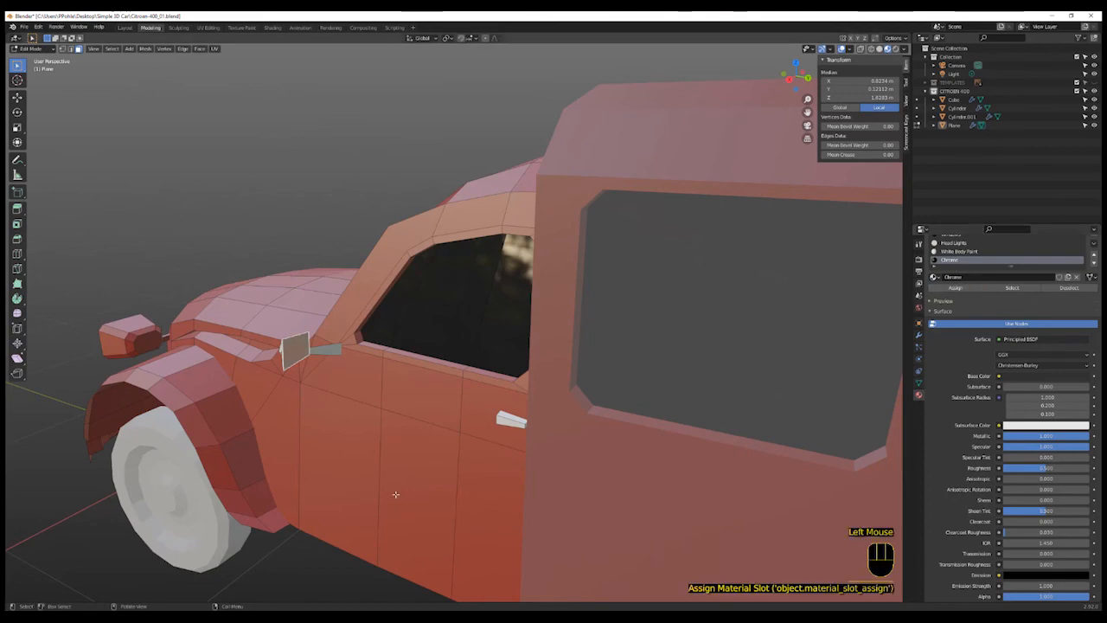
# - Deselect everything and lighten the Chrome base colour to a mid grey
pyautogui.click(290, 561)
pyautogui.moveTo(393, 519); pyautogui.dragTo(482, 445, button='middle')
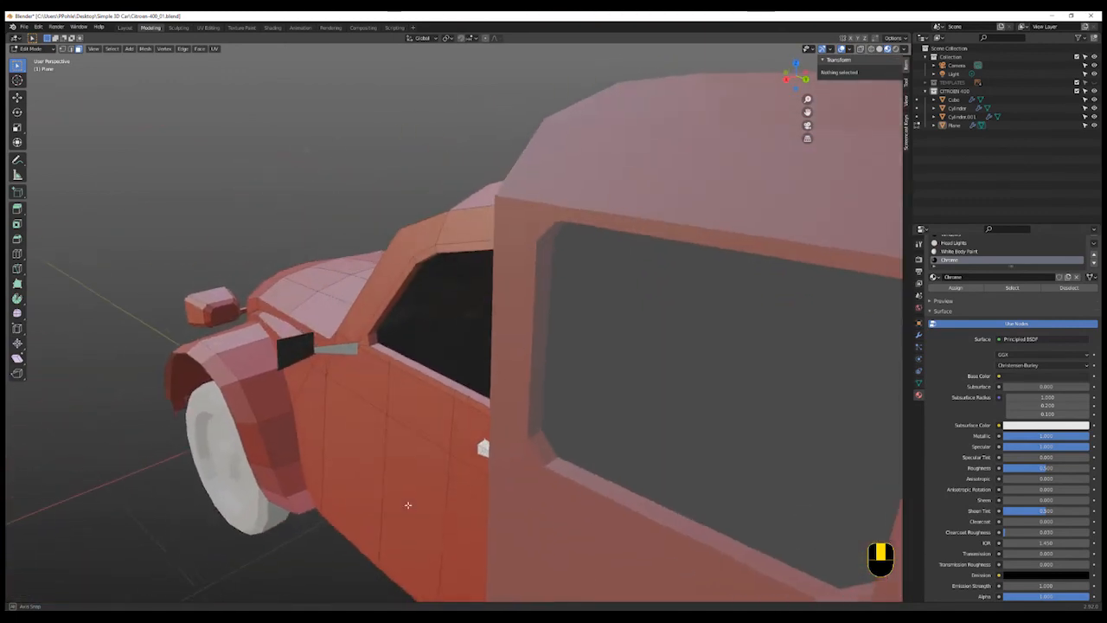
pyautogui.scroll(4, 648, 460)
pyautogui.scroll(-1, 648, 460)
pyautogui.scroll(2, 692, 402)
pyautogui.scroll(-4, 692, 401)
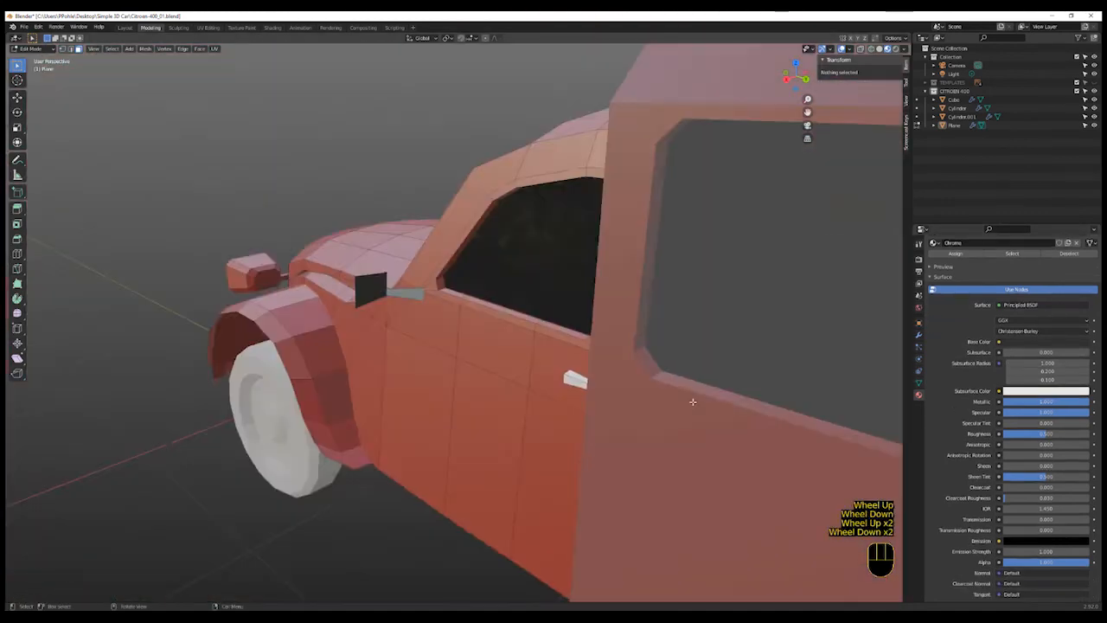
pyautogui.scroll(1, 692, 401)
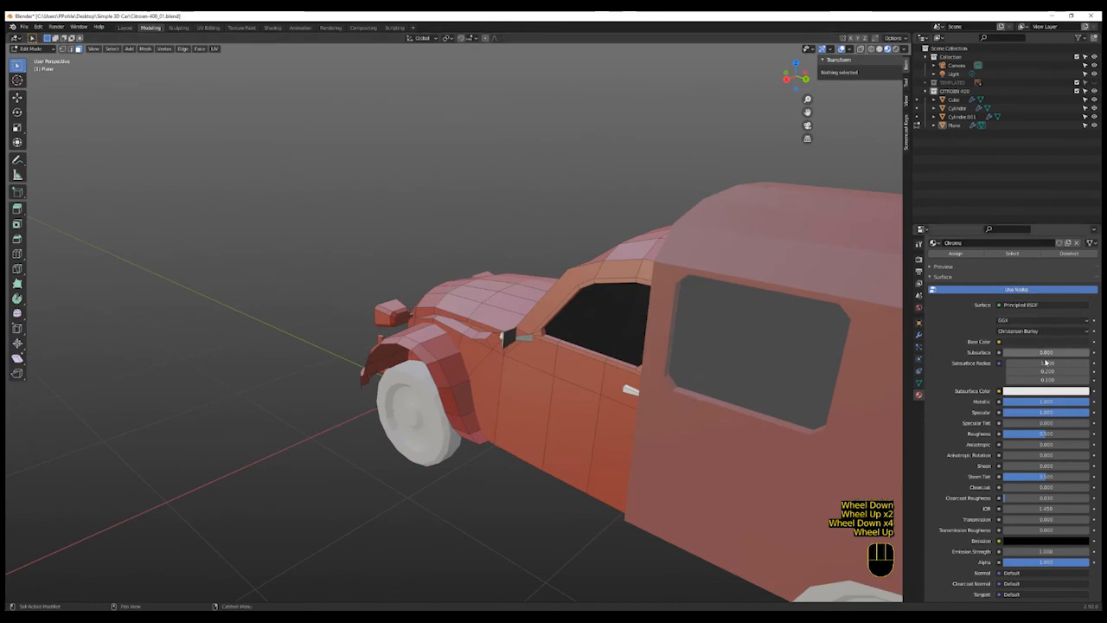
pyautogui.click(1048, 342)
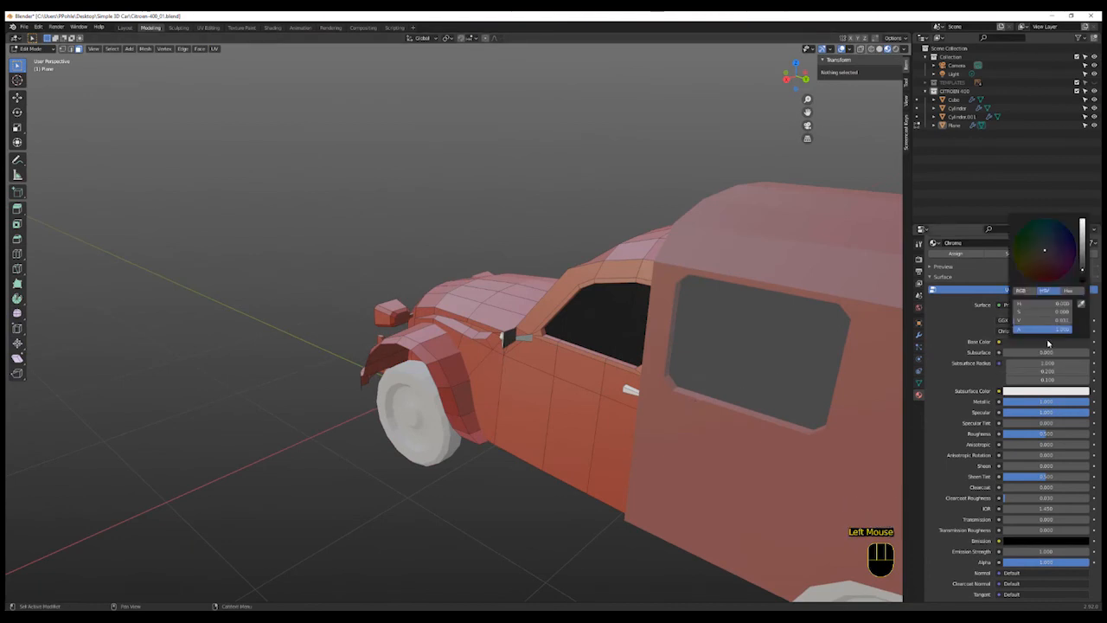
pyautogui.click(1084, 254)
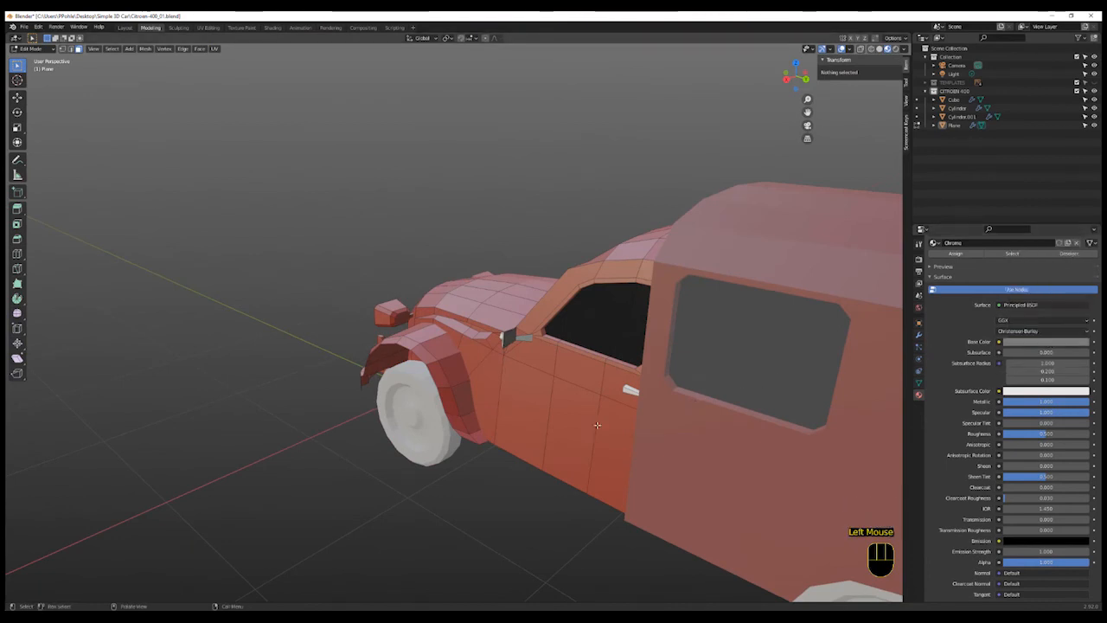
# - Return to Object Mode and select the front wheel
pyautogui.moveTo(609, 438)
pyautogui.mouseDown(button='middle')
pyautogui.moveTo(557, 398)
pyautogui.moveTo(618, 424)
pyautogui.mouseUp(button='middle')
pyautogui.scroll(-3, 579, 476)
pyautogui.moveTo(586, 487); pyautogui.dragTo(593, 476, button='middle')
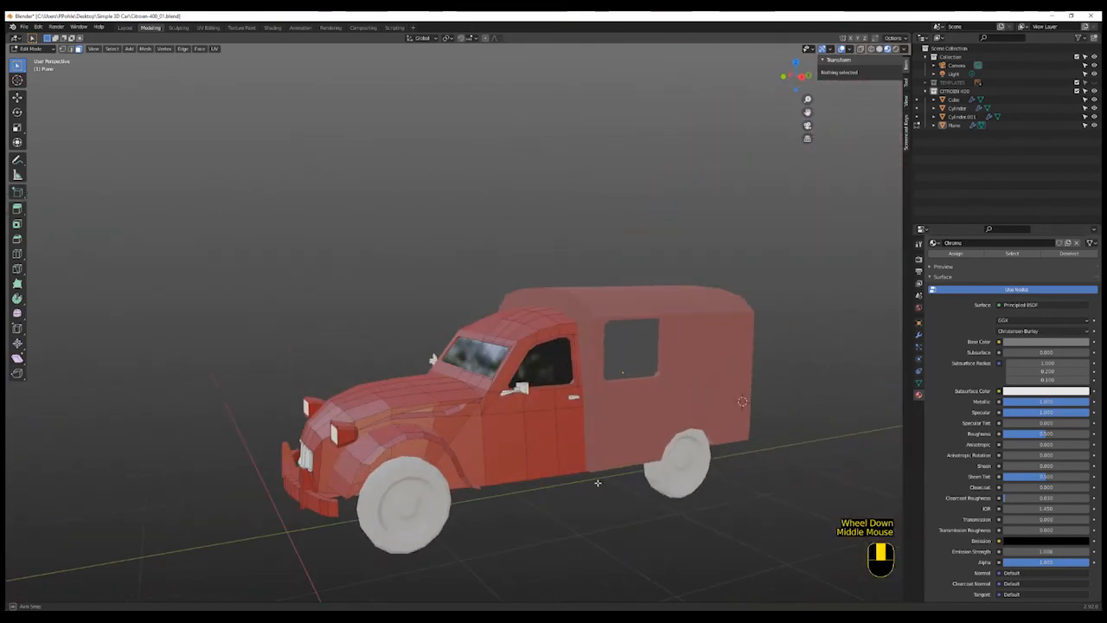
pyautogui.scroll(3, 594, 477)
pyautogui.press('Tab')
pyautogui.keyDown('shift'); pyautogui.moveTo(477, 448); pyautogui.dragTo(499, 513, button='middle'); pyautogui.keyUp('shift')
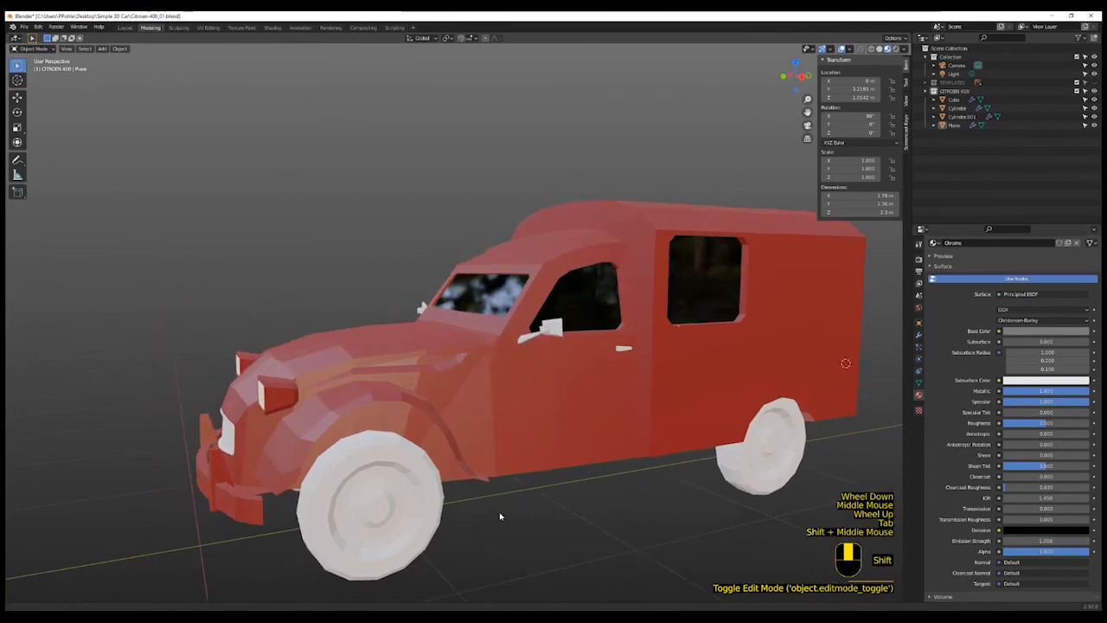
pyautogui.click(420, 528)
pyautogui.scroll(-2, 457, 528)
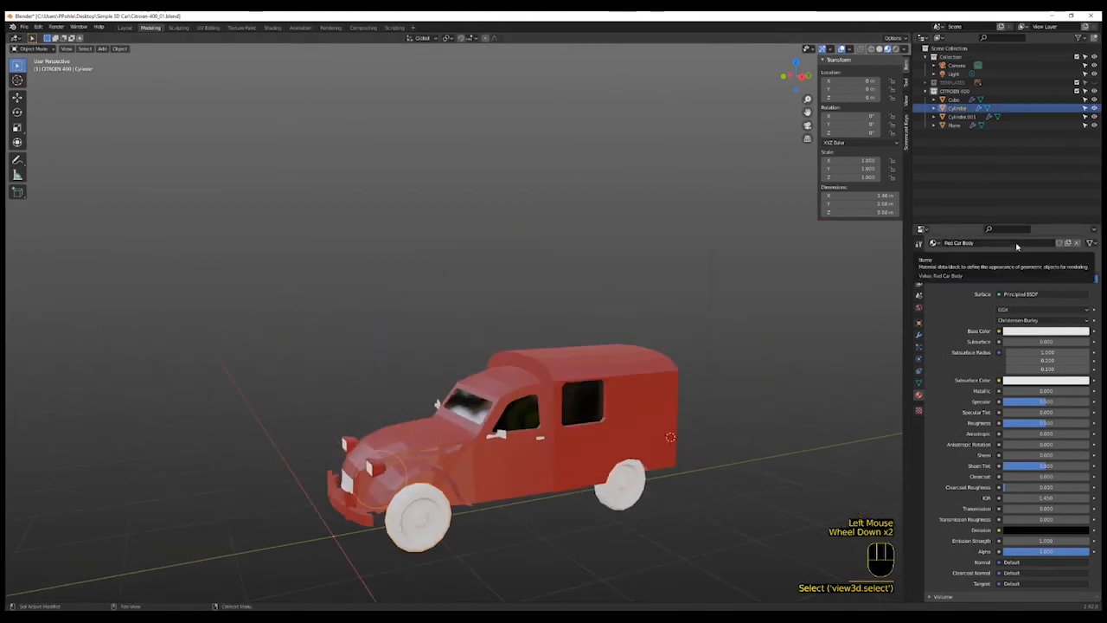
# - Rename the wheel's material to Tire
pyautogui.click(934, 243)
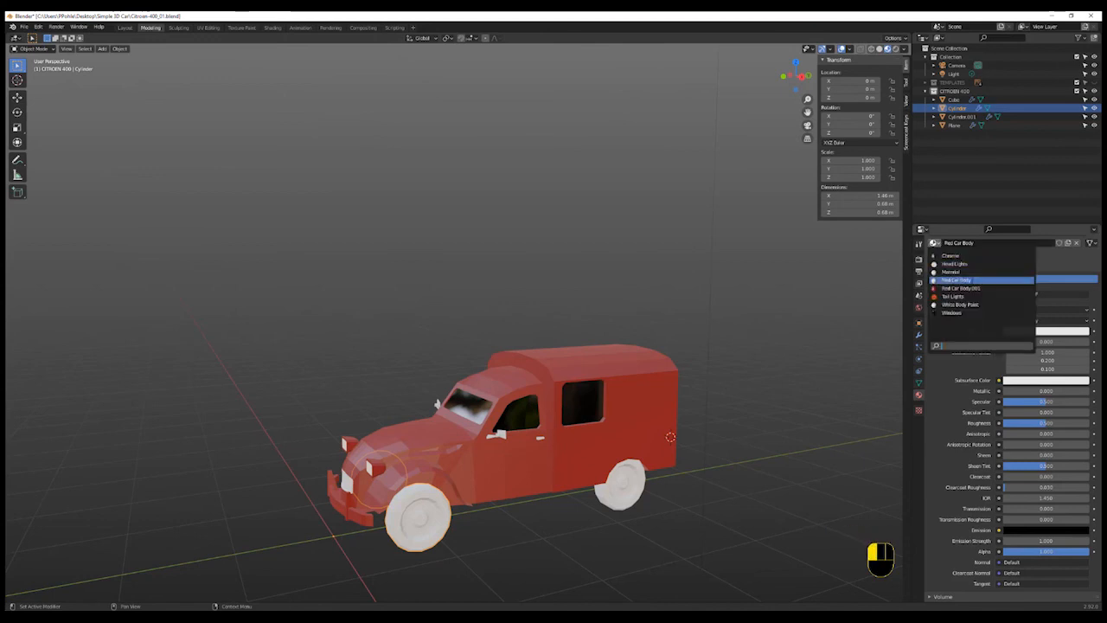
pyautogui.click(961, 280)
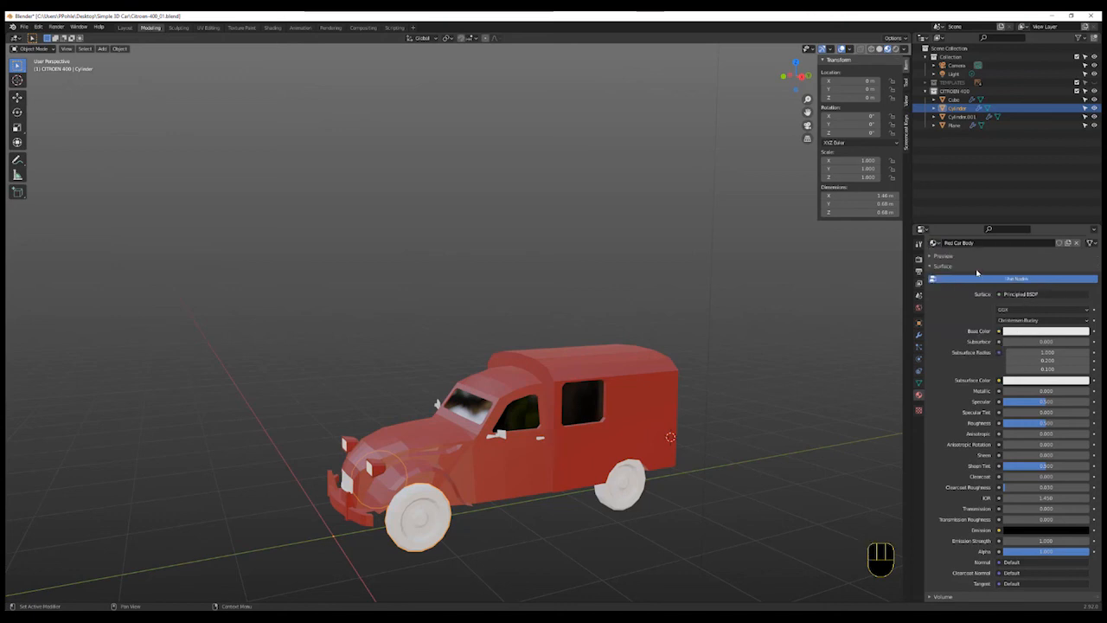
pyautogui.scroll(8, 977, 273)
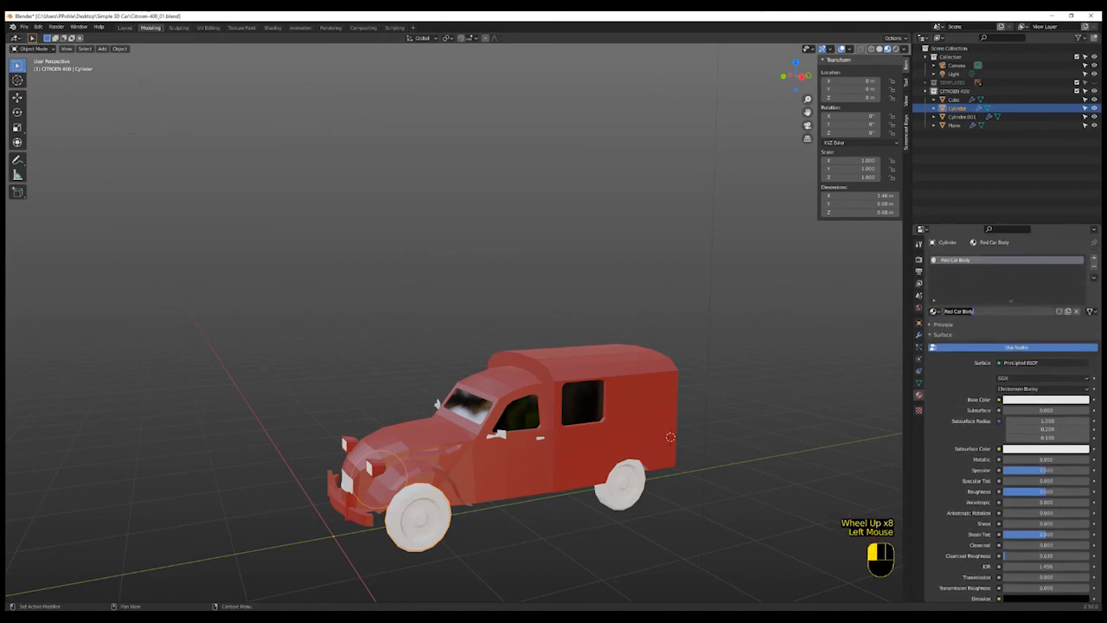
pyautogui.press('BackSpace')
pyautogui.write('Tire')
pyautogui.press('Return')
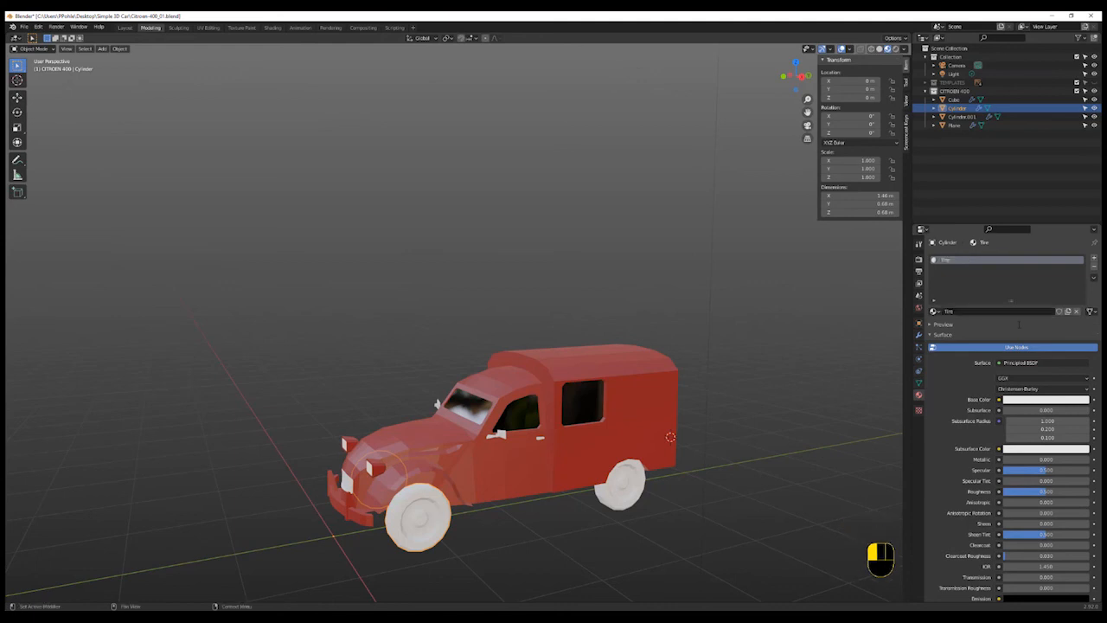
# - Set the Tire base colour to black, lower its specular to 0.094 and raise its roughness
pyautogui.click(1051, 402)
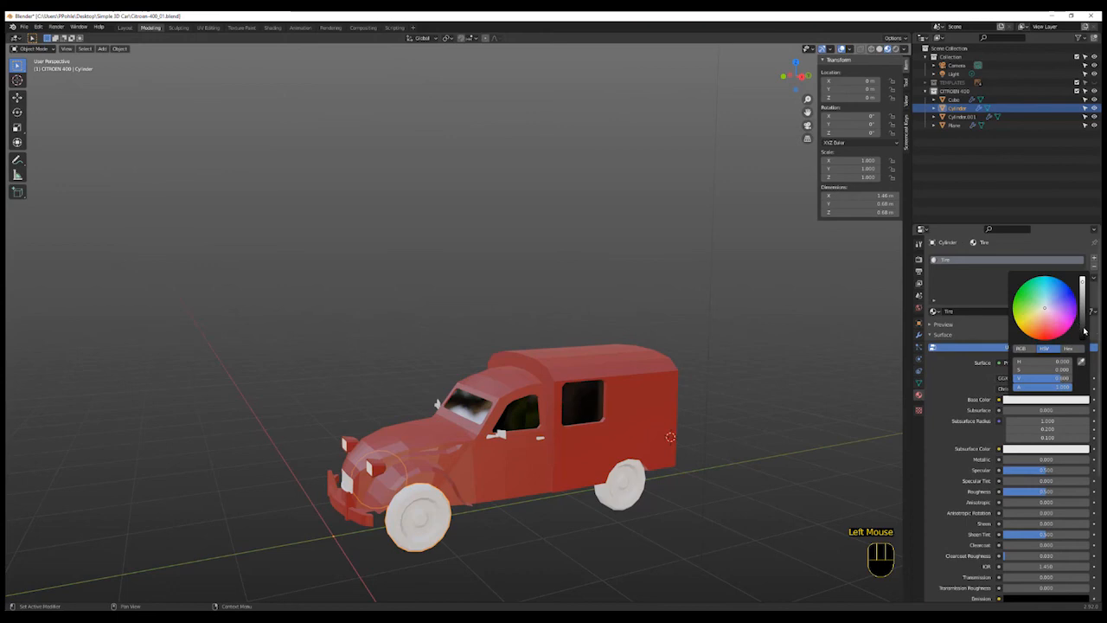
pyautogui.moveTo(1084, 331); pyautogui.dragTo(1083, 335)
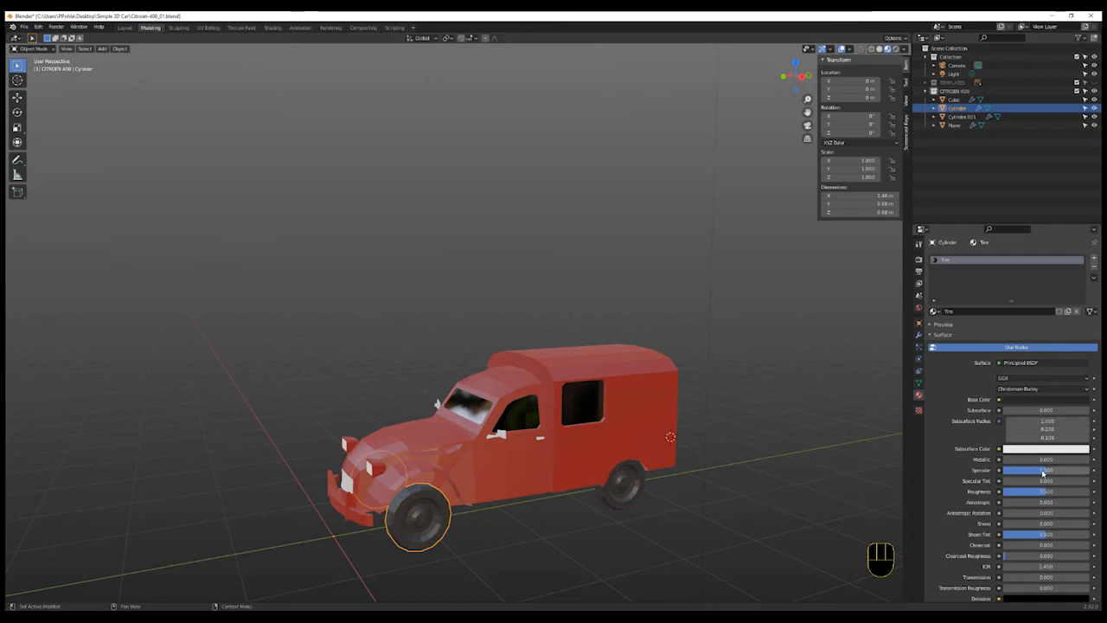
pyautogui.moveTo(1045, 473)
pyautogui.mouseDown()
pyautogui.moveTo(1013, 472)
pyautogui.moveTo(1045, 492)
pyautogui.mouseUp()
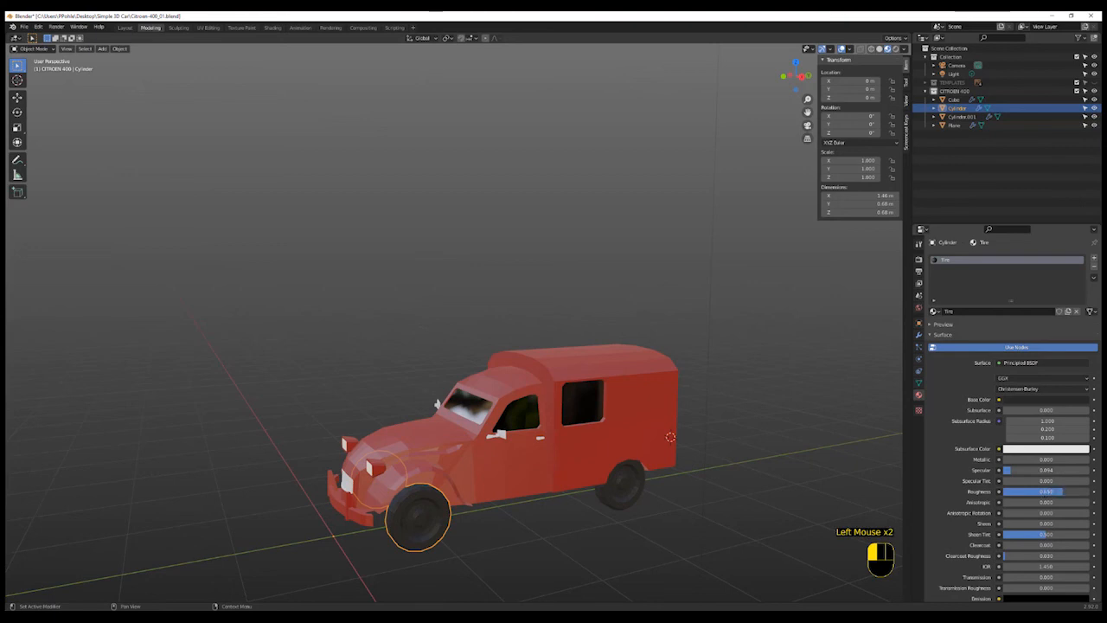
# - Add a second material slot to the wheel using the existing Chrome material and enter Edit Mode
pyautogui.keyDown('shift'); pyautogui.moveTo(534, 531); pyautogui.dragTo(477, 527, button='middle'); pyautogui.keyUp('shift')
pyautogui.scroll(2, 517, 517)
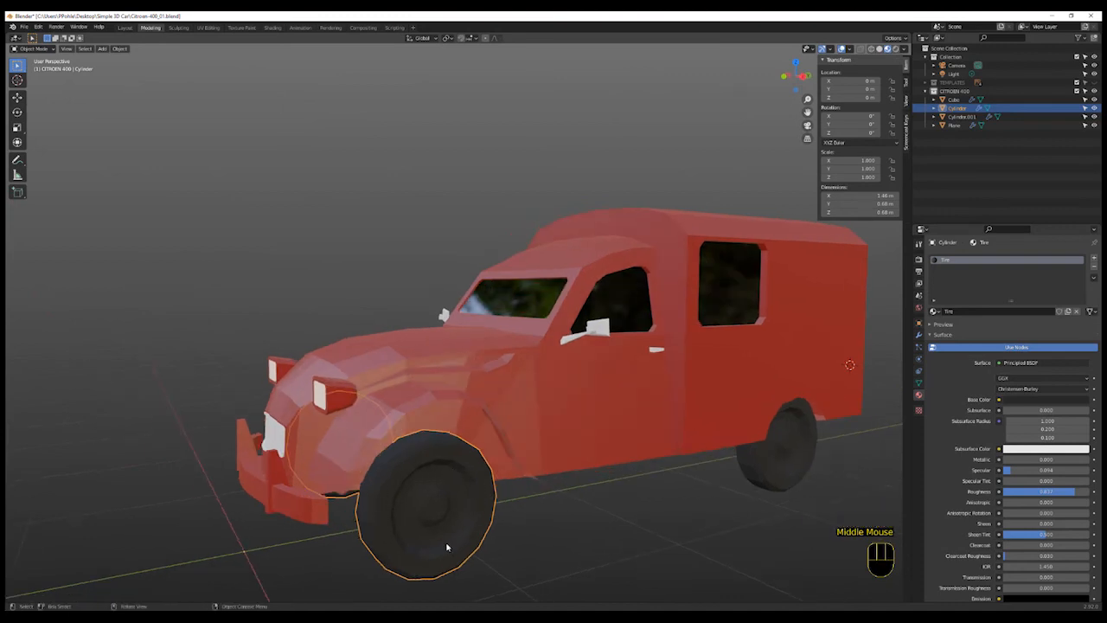
pyautogui.moveTo(455, 534); pyautogui.dragTo(474, 550, button='middle')
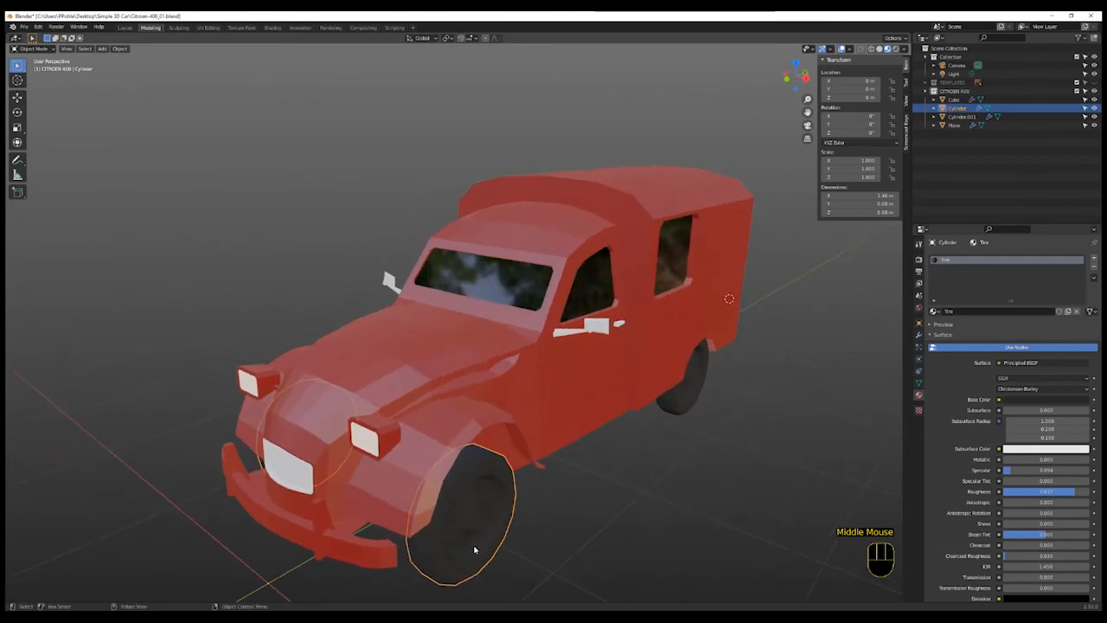
pyautogui.scroll(2, 591, 554)
pyautogui.scroll(-3, 588, 550)
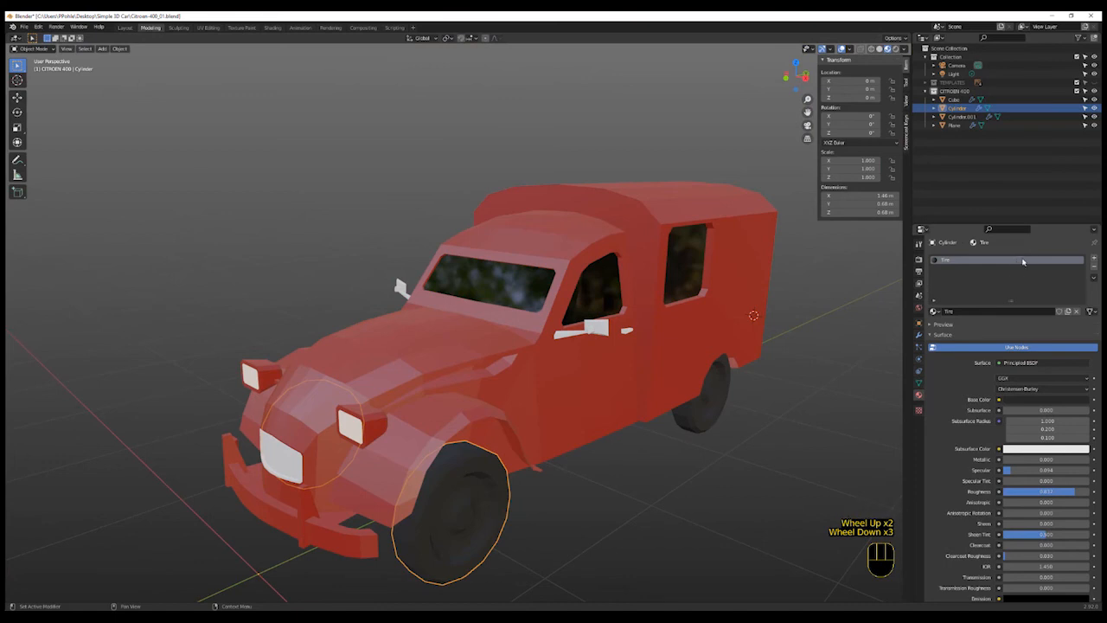
pyautogui.click(1094, 259)
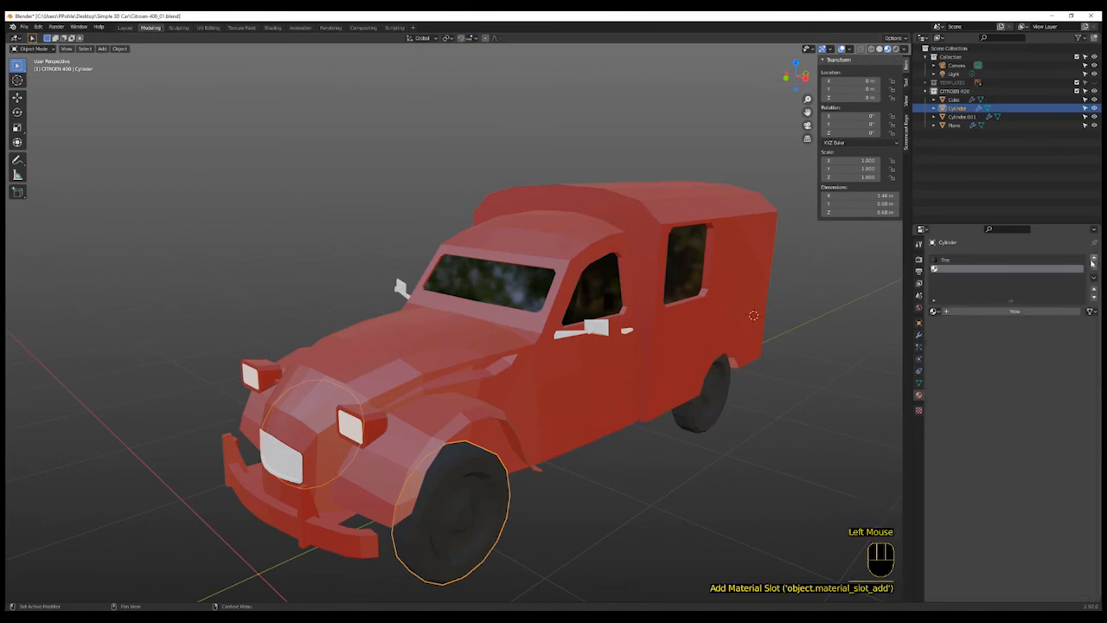
pyautogui.click(935, 312)
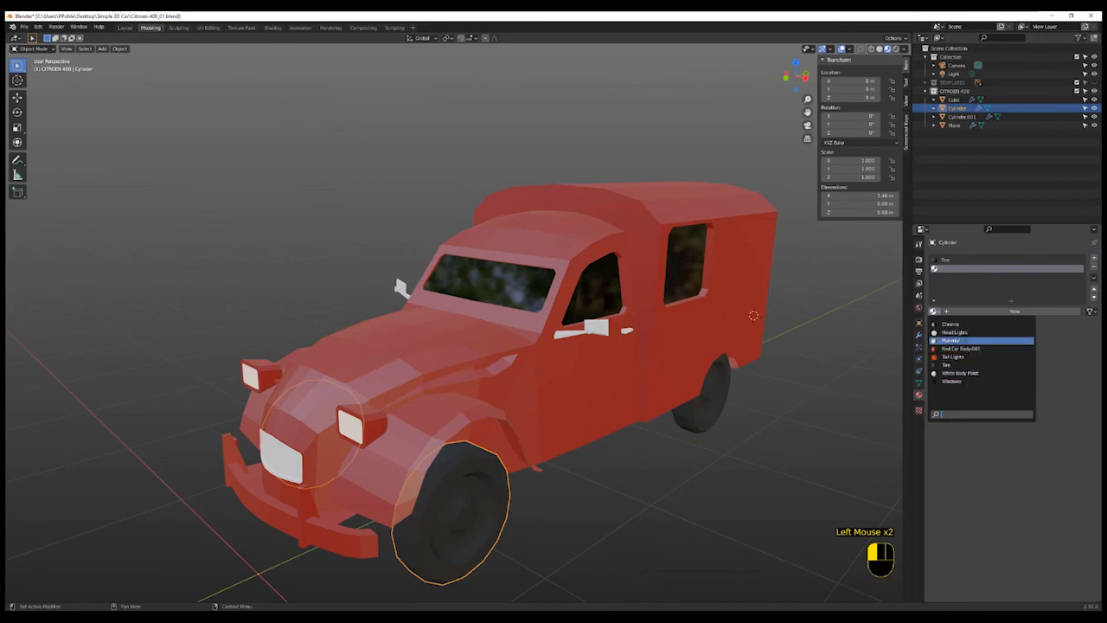
pyautogui.click(962, 325)
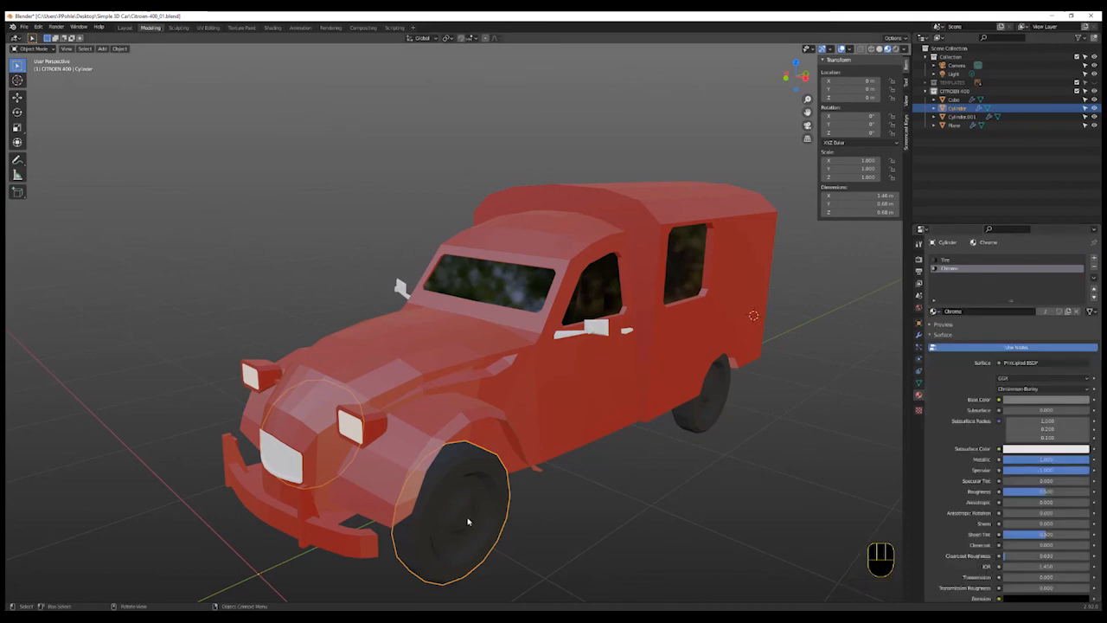
pyautogui.press('Tab')
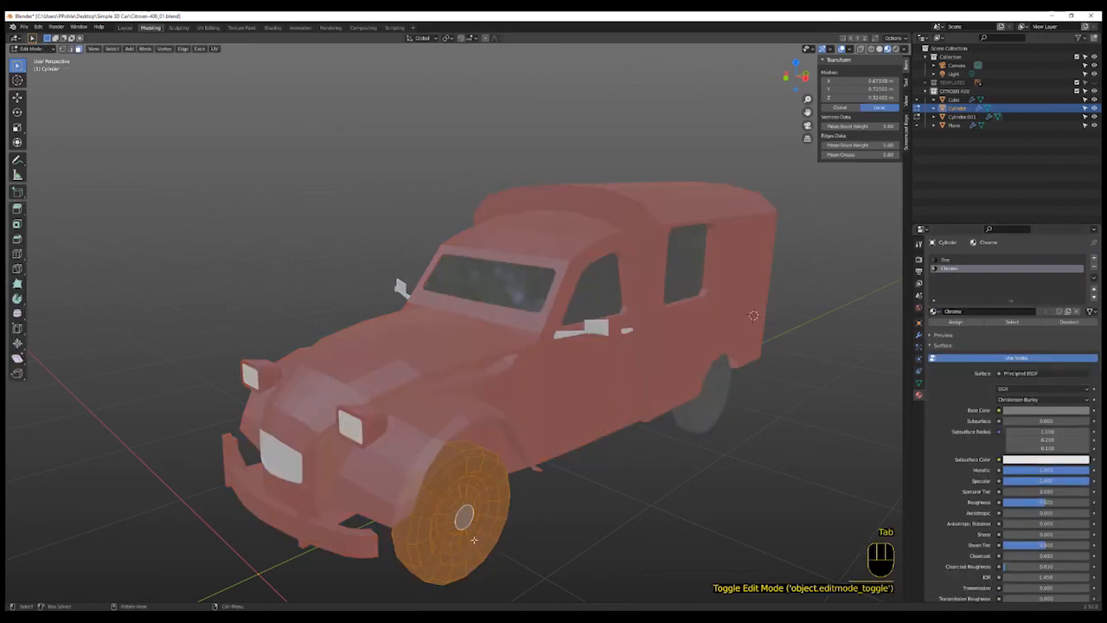
# - Select the wheel's rim face loops in Edit Mode and assign the Chrome material slot to them
pyautogui.press('alt')
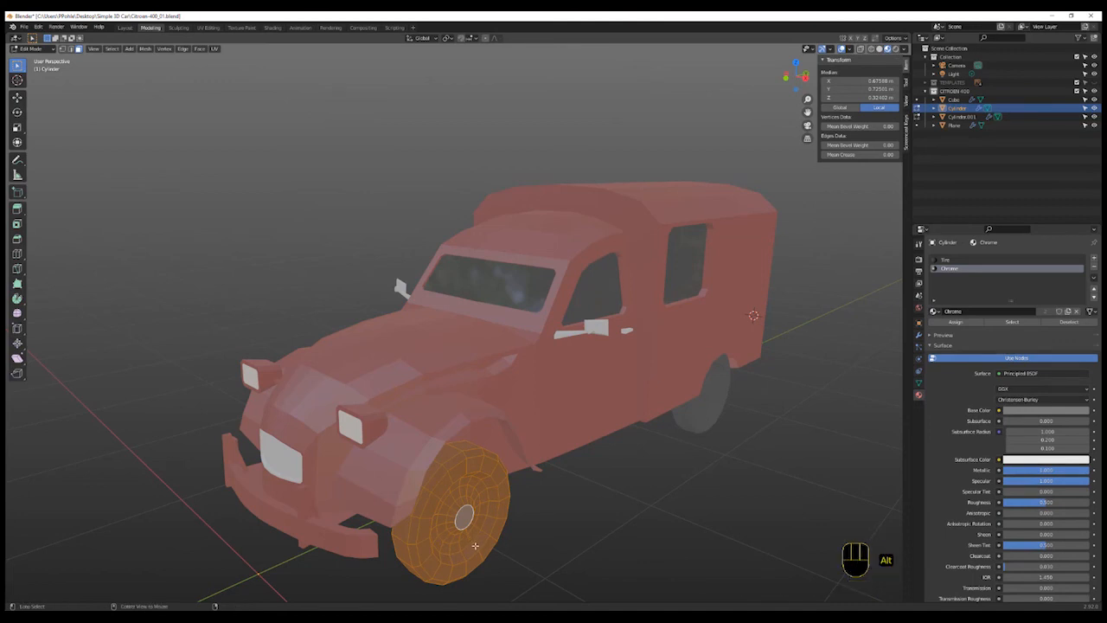
pyautogui.keyDown('alt'); pyautogui.click(473, 541); pyautogui.keyUp('alt')
pyautogui.keyDown('alt'); pyautogui.keyDown('shift'); pyautogui.click(471, 535); pyautogui.keyUp('shift'); pyautogui.keyUp('alt')
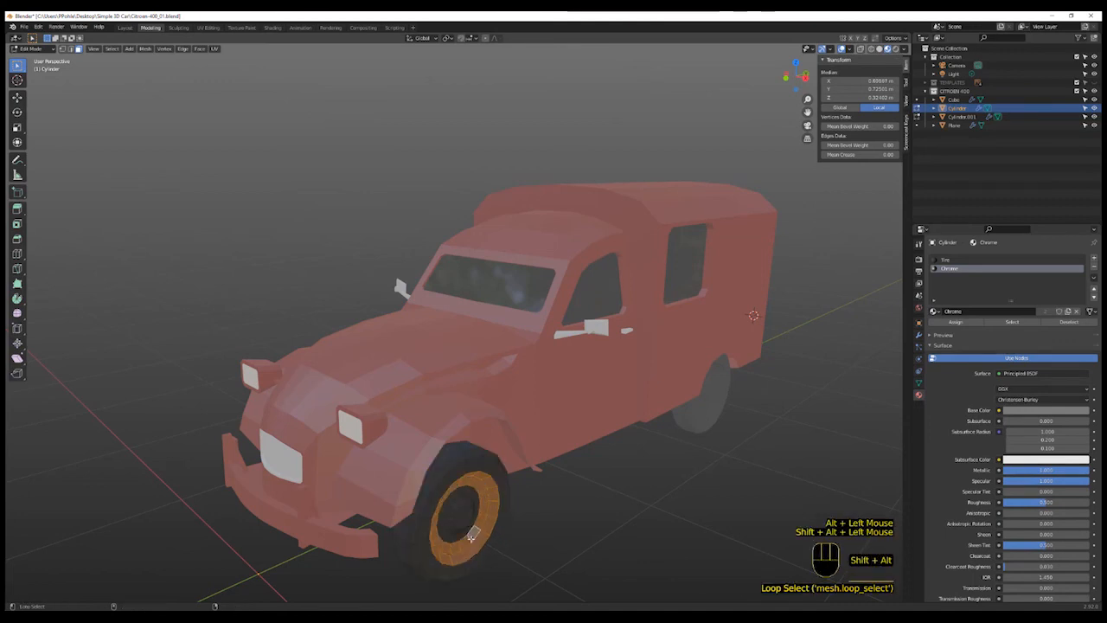
pyautogui.keyDown('alt'); pyautogui.keyDown('shift'); pyautogui.click(461, 535); pyautogui.keyUp('shift'); pyautogui.keyUp('alt')
pyautogui.moveTo(502, 543); pyautogui.dragTo(472, 519, button='middle')
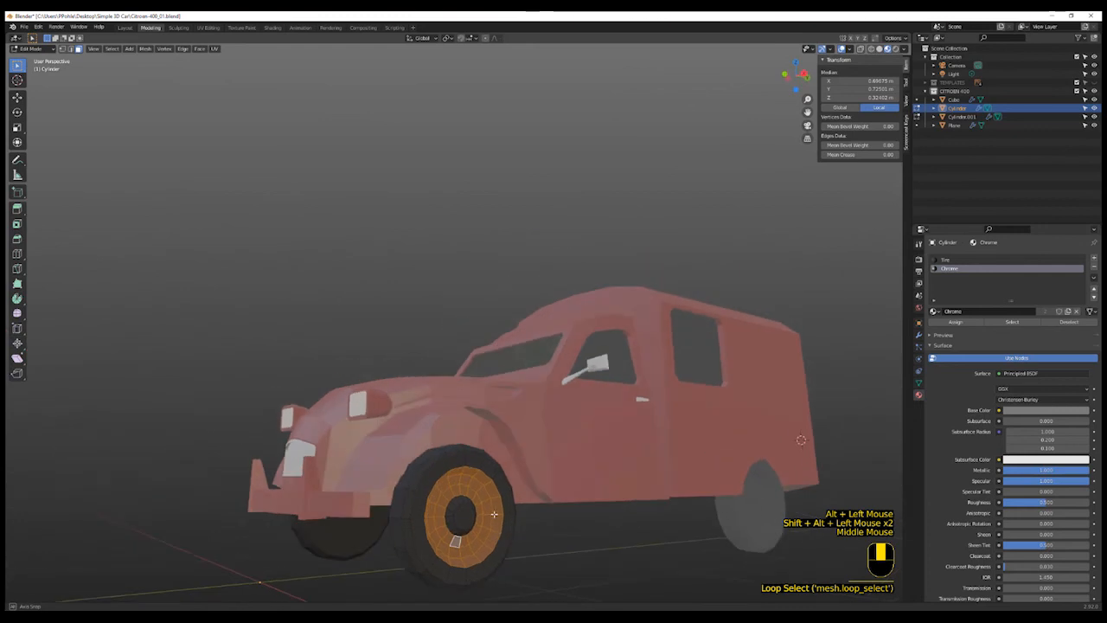
pyautogui.scroll(2, 471, 519)
pyautogui.scroll(-1, 471, 519)
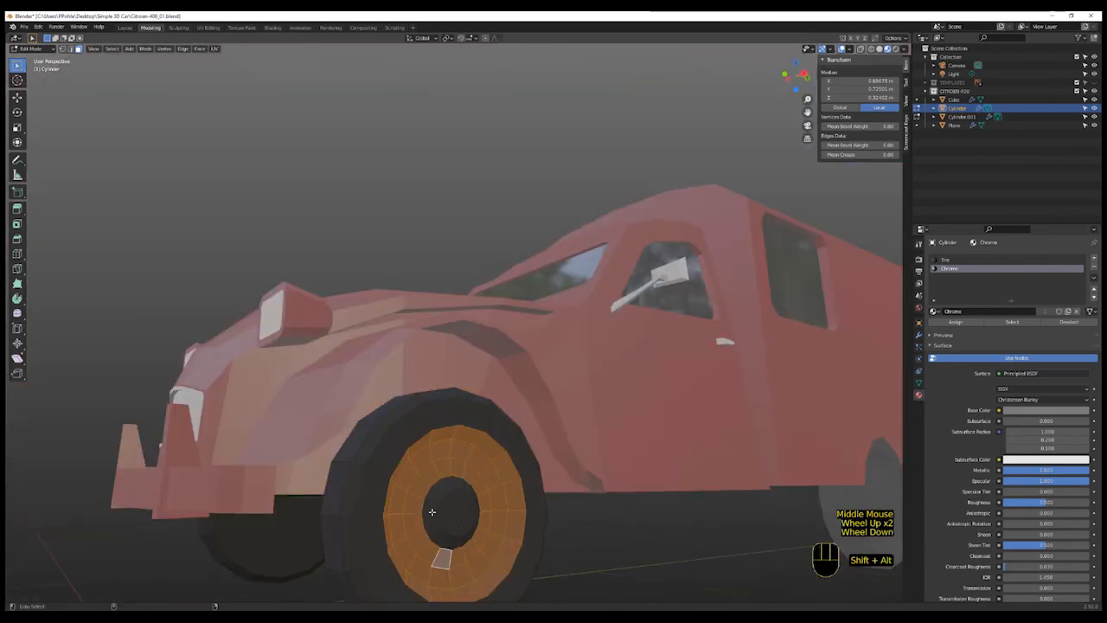
pyautogui.keyDown('alt'); pyautogui.keyDown('shift'); pyautogui.click(448, 515); pyautogui.keyUp('shift'); pyautogui.keyUp('alt')
pyautogui.keyDown('shift'); pyautogui.click(451, 513); pyautogui.keyUp('shift')
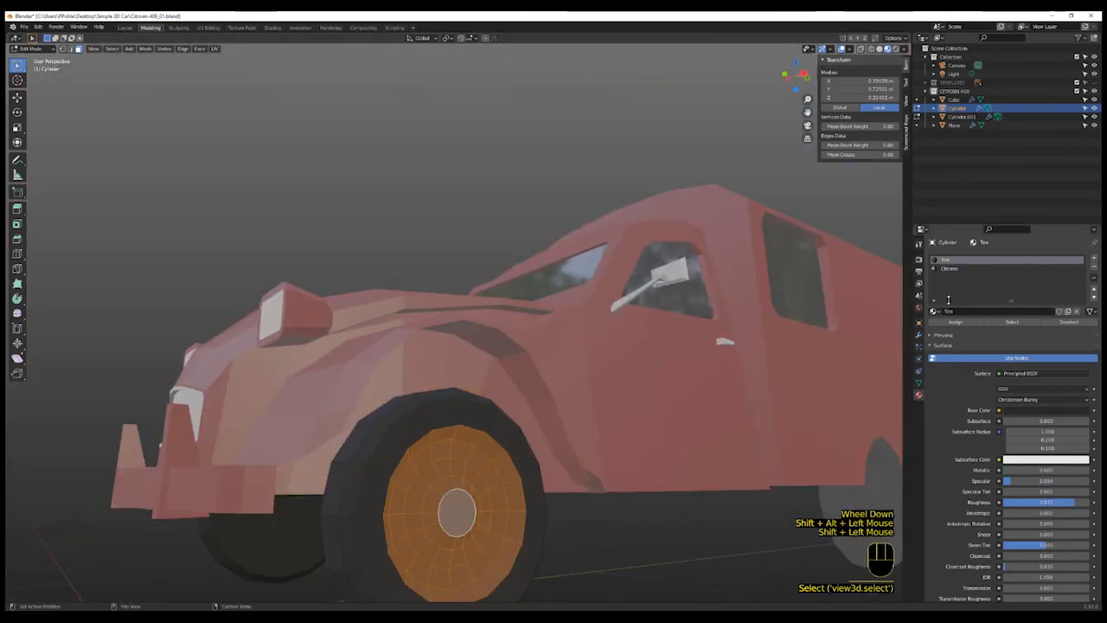
pyautogui.click(951, 269)
pyautogui.click(955, 322)
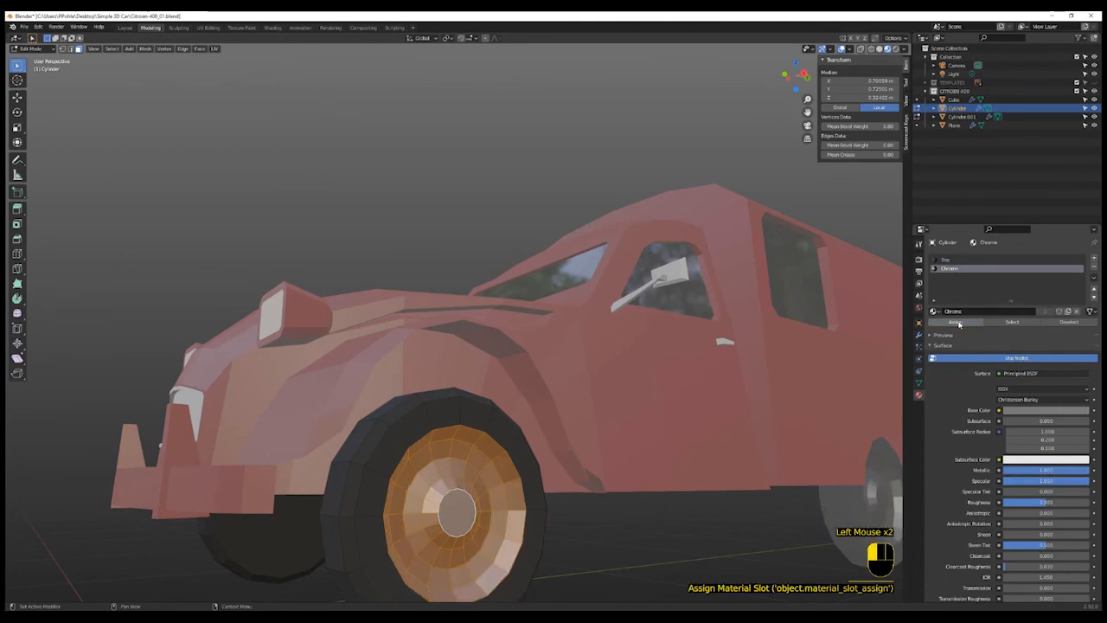
# - Return to Object Mode and open the Tire material's base colour picker to check it
pyautogui.scroll(-3, 698, 498)
pyautogui.moveTo(692, 511); pyautogui.dragTo(630, 505, button='middle')
pyautogui.press('Tab')
pyautogui.press('Tab')
pyautogui.press('Tab')
pyautogui.scroll(2, 678, 524)
pyautogui.keyDown('shift'); pyautogui.scroll(2, 631, 507); pyautogui.keyUp('shift')
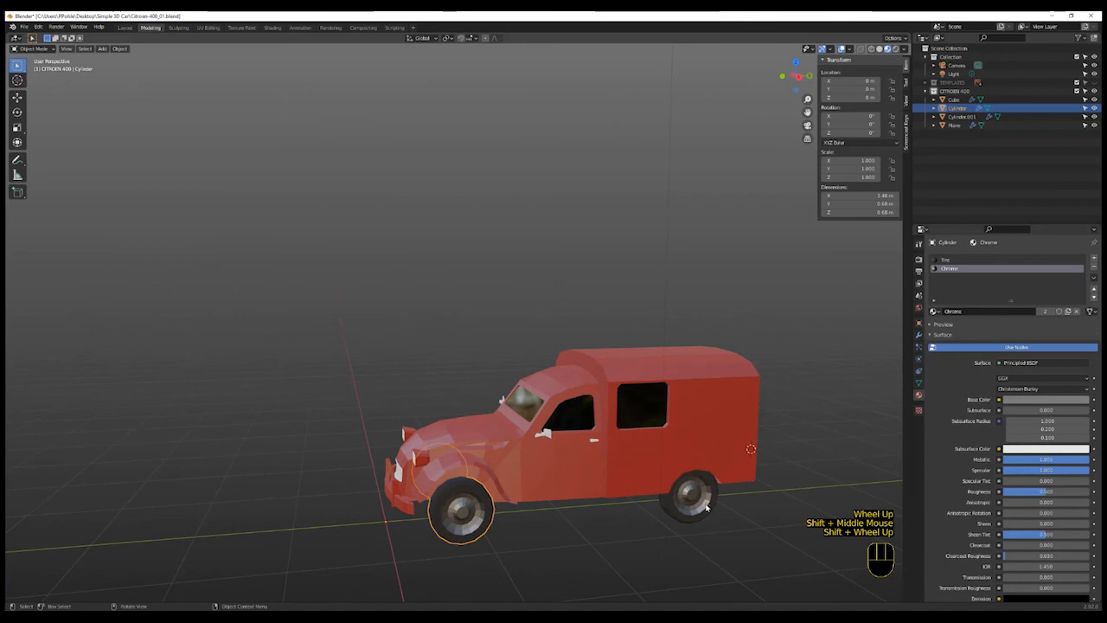
pyautogui.click(957, 260)
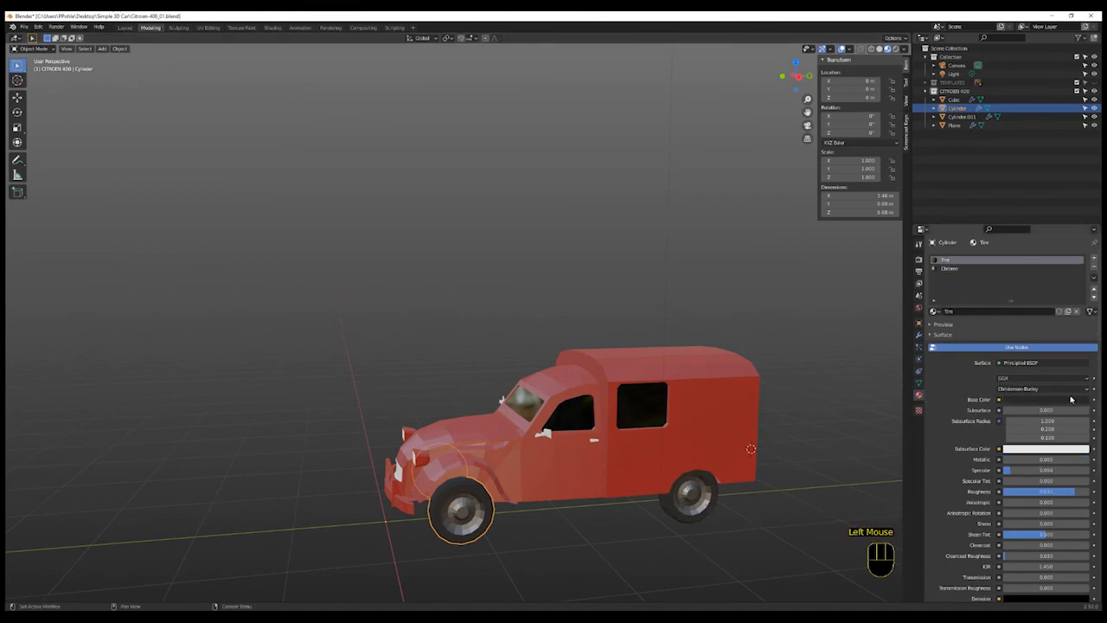
pyautogui.click(1071, 400)
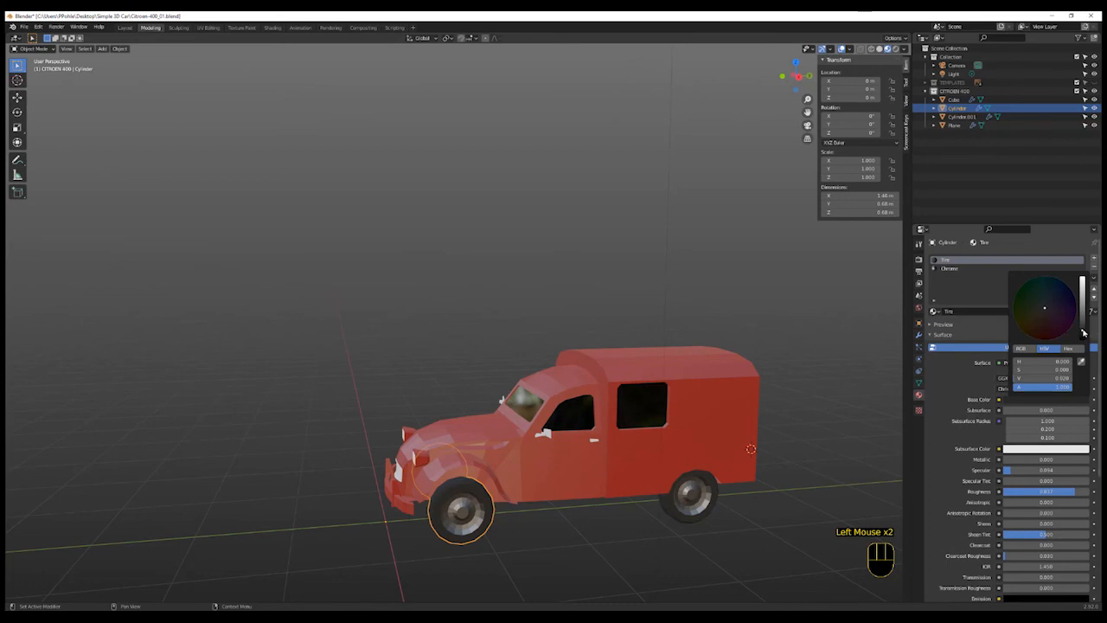
pyautogui.click(648, 542)
pyautogui.keyDown('shift'); pyautogui.moveTo(644, 537); pyautogui.dragTo(586, 492, button='middle'); pyautogui.keyUp('shift')
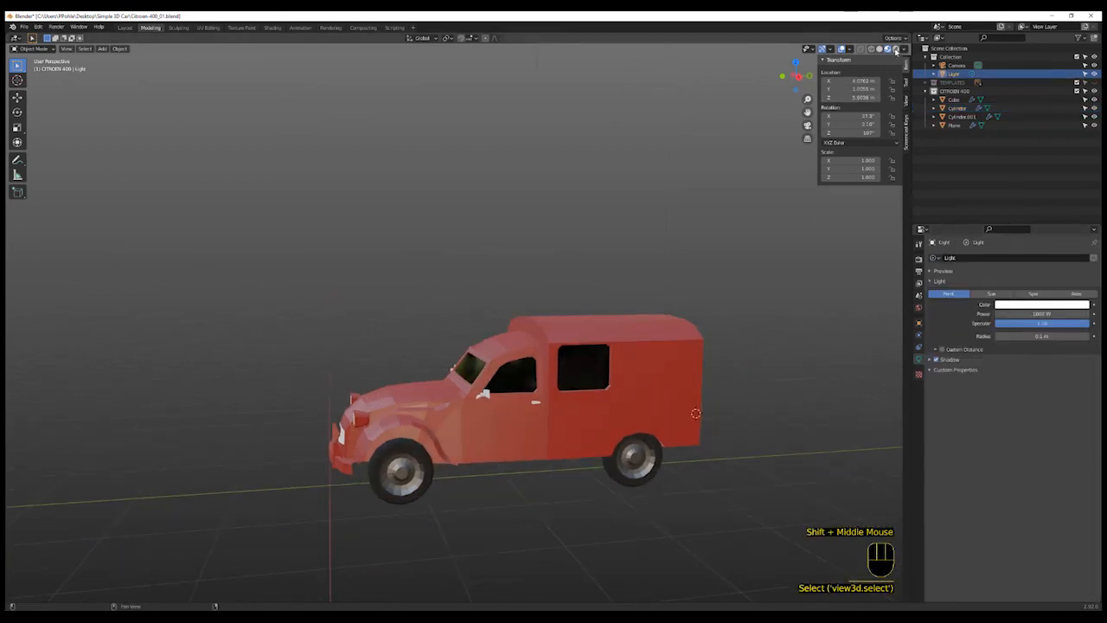
# - Turn on Scene Lights and Scene World in the viewport shading options to preview the car's lit materials
pyautogui.click(896, 50)
pyautogui.click(904, 49)
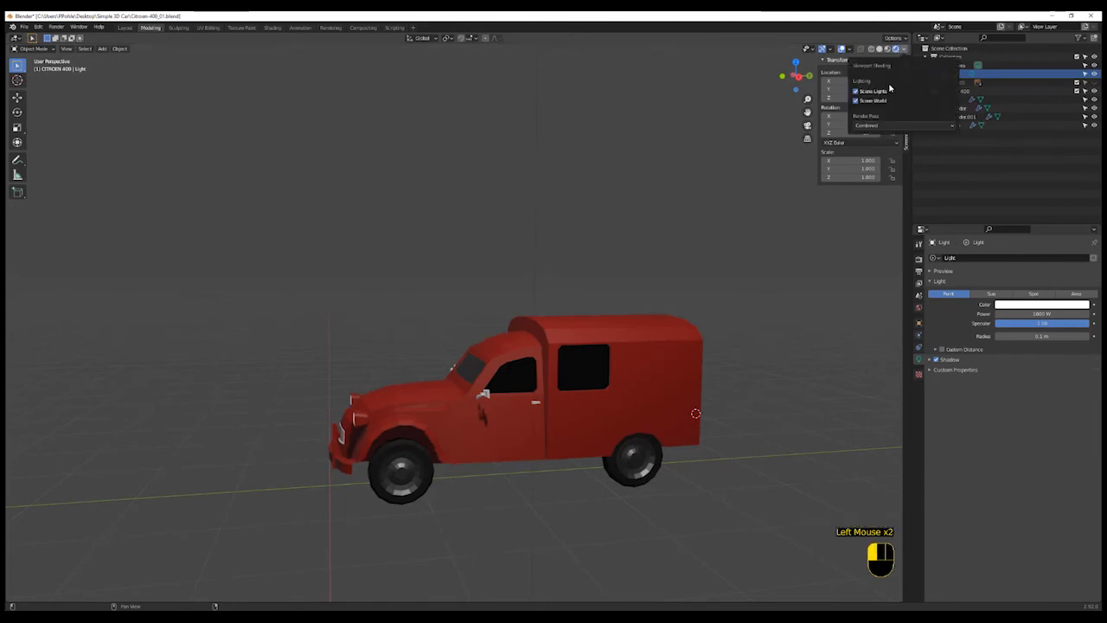
pyautogui.click(410, 240)
pyautogui.moveTo(410, 239)
pyautogui.mouseDown(button='middle')
pyautogui.moveTo(392, 289)
pyautogui.moveTo(425, 285)
pyautogui.moveTo(455, 257)
pyautogui.moveTo(445, 282)
pyautogui.moveTo(388, 288)
pyautogui.moveTo(300, 267)
pyautogui.moveTo(379, 284)
pyautogui.moveTo(438, 314)
pyautogui.mouseUp(button='middle')
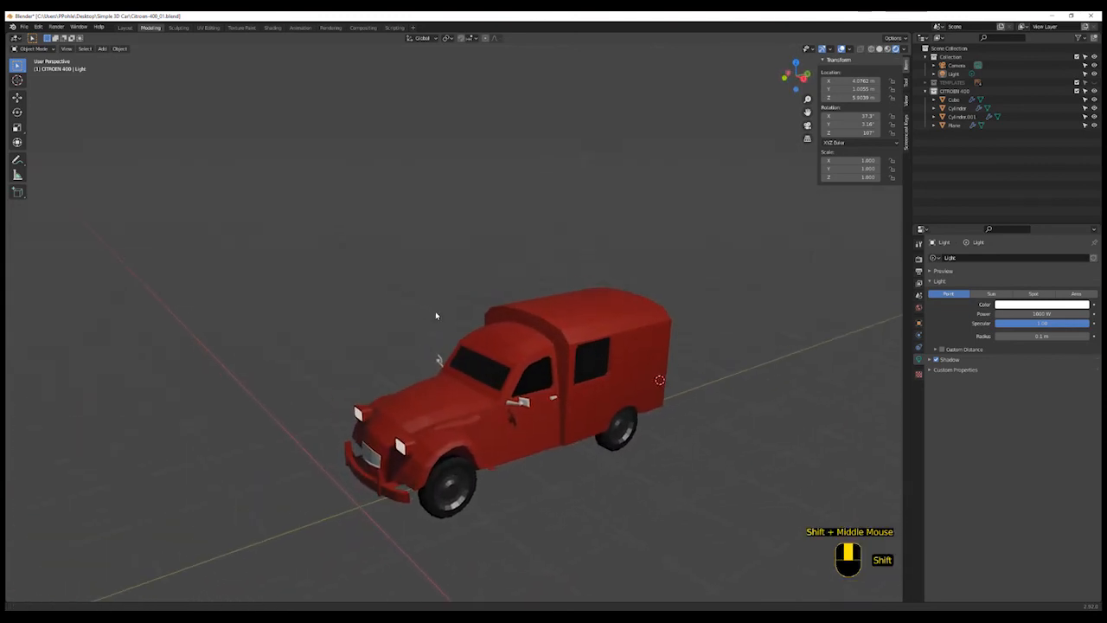
pyautogui.keyDown('shift'); pyautogui.scroll(1, 609, 331); pyautogui.keyUp('shift')
pyautogui.scroll(2, 618, 457)
pyautogui.moveTo(618, 457); pyautogui.dragTo(601, 438, button='middle')
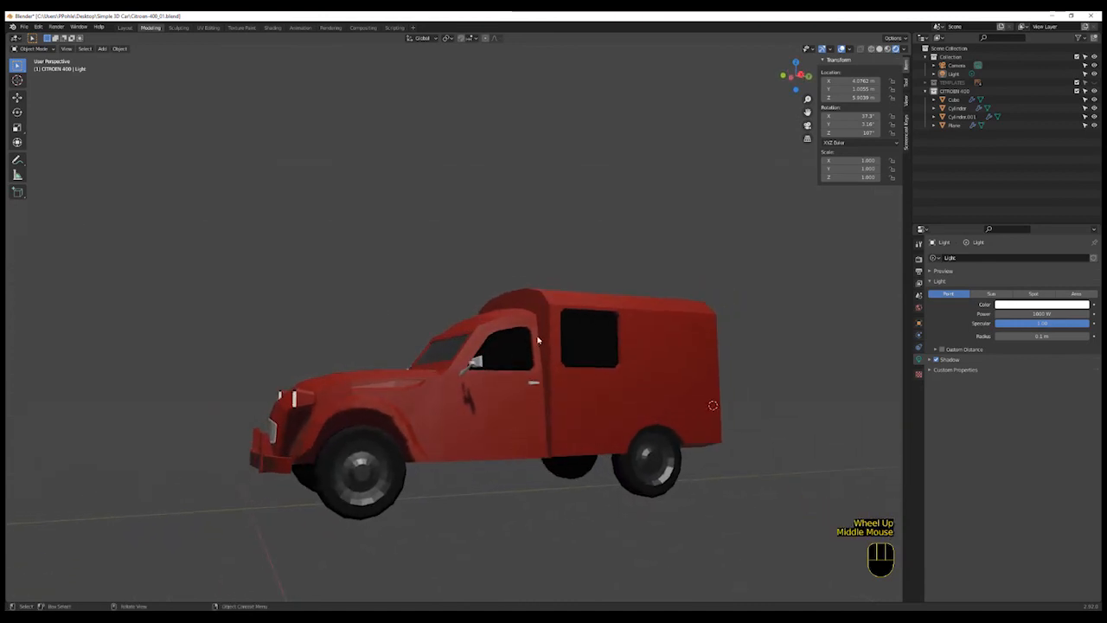
pyautogui.moveTo(580, 488); pyautogui.dragTo(604, 480, button='middle')
pyautogui.scroll(2, 593, 497)
pyautogui.scroll(-2, 593, 495)
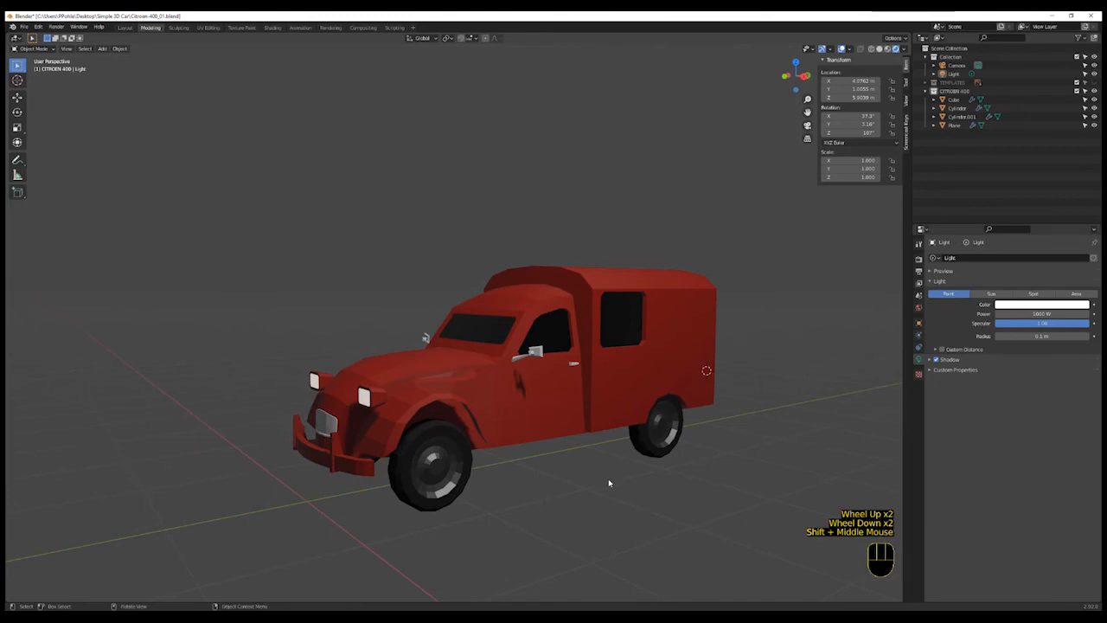